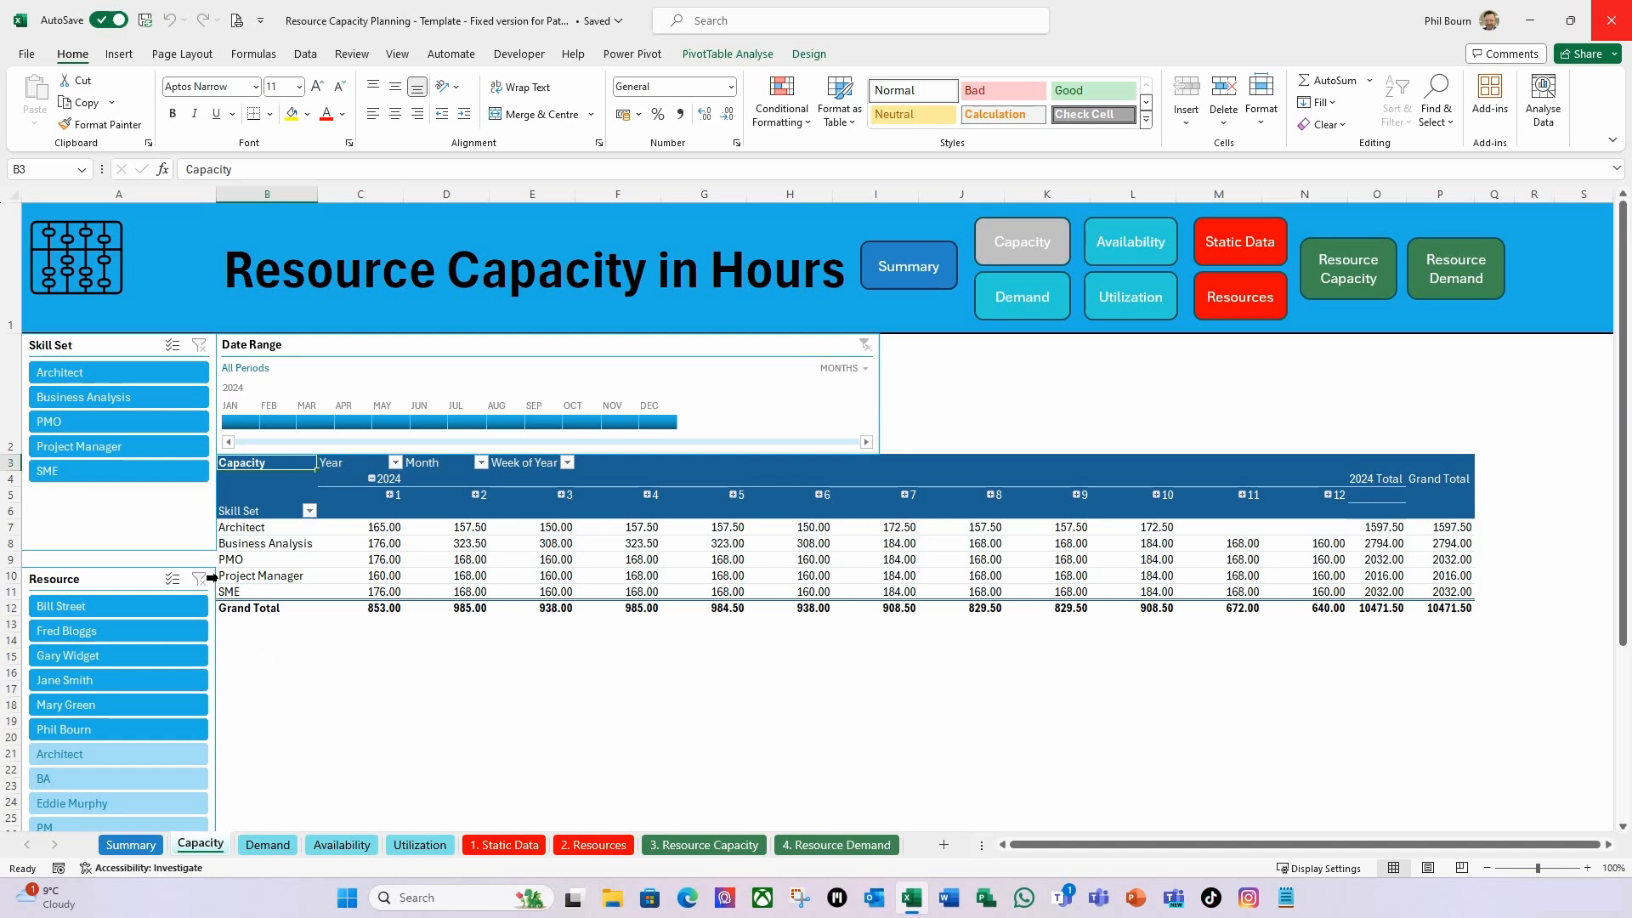
# Review the Demand, Availability, Utilization and Static Data sheets of the finished template, and open the Summary sheet.
pyautogui.click(268, 845)
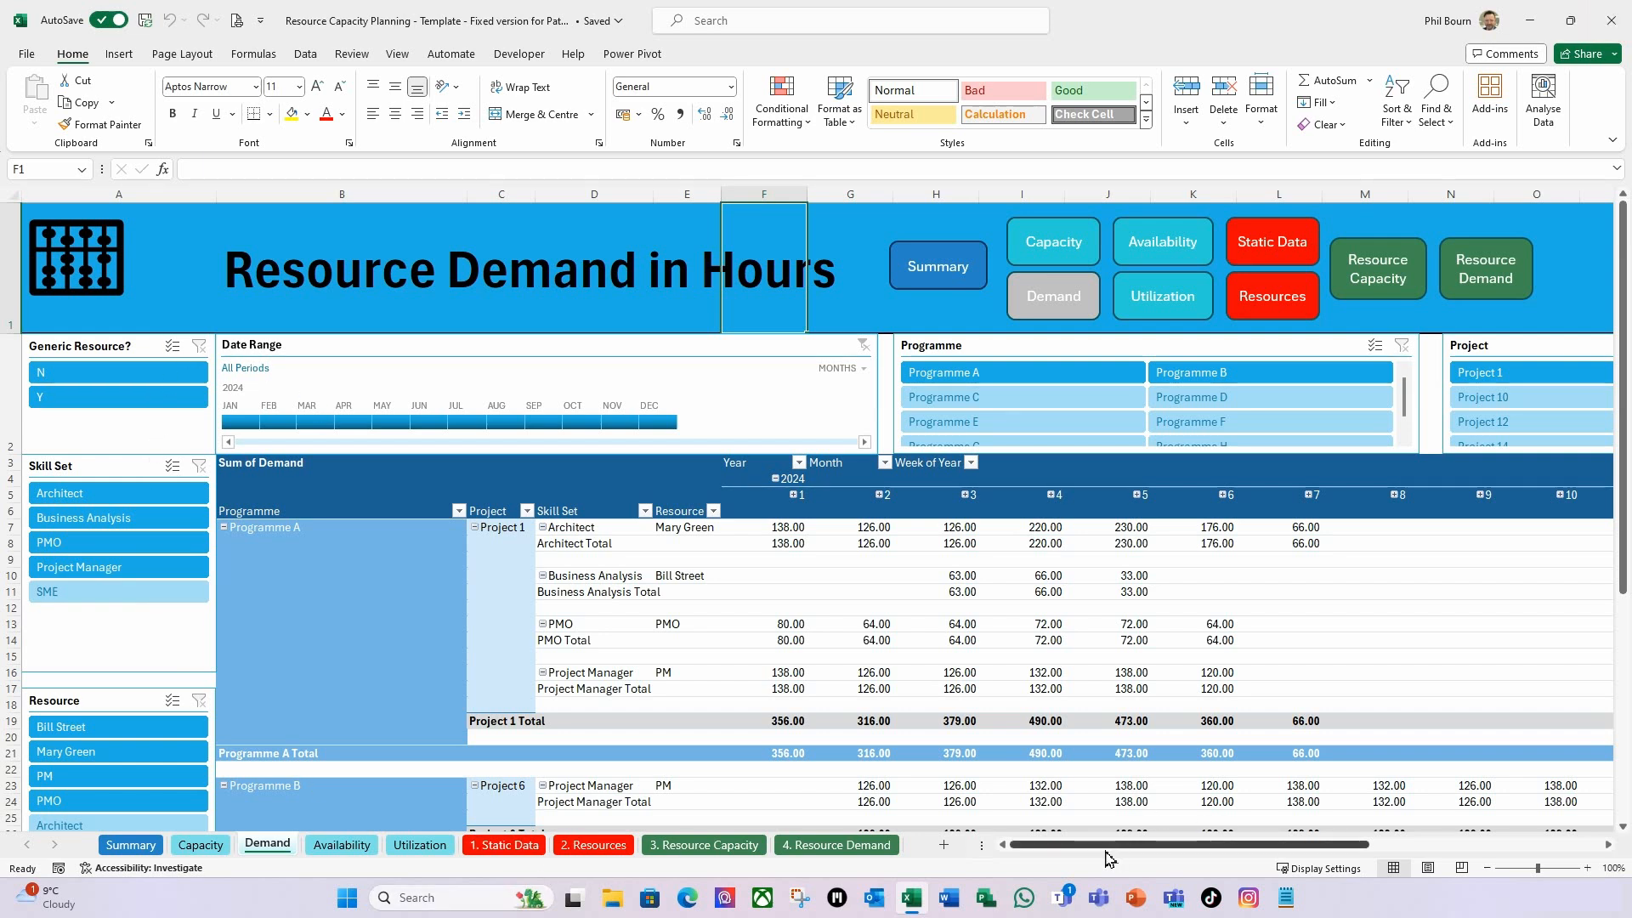
pyautogui.moveTo(1111, 846)
pyautogui.mouseDown()
pyautogui.moveTo(1286, 889)
pyautogui.moveTo(1346, 884)
pyautogui.moveTo(1190, 846)
pyautogui.moveTo(1097, 845)
pyautogui.mouseUp()
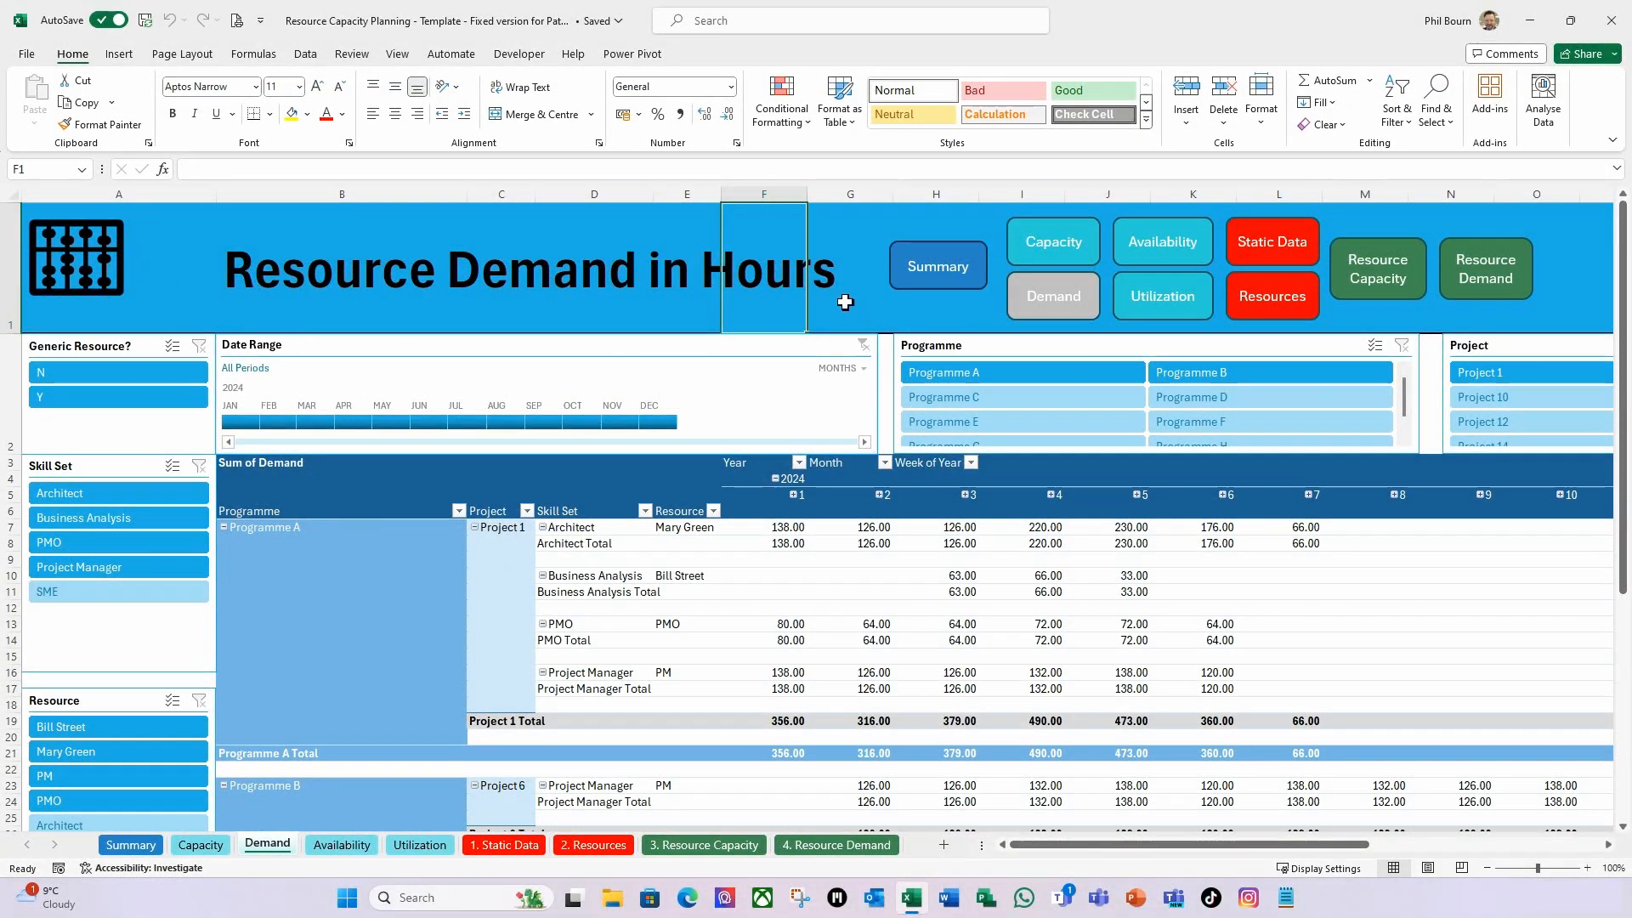
pyautogui.click(344, 849)
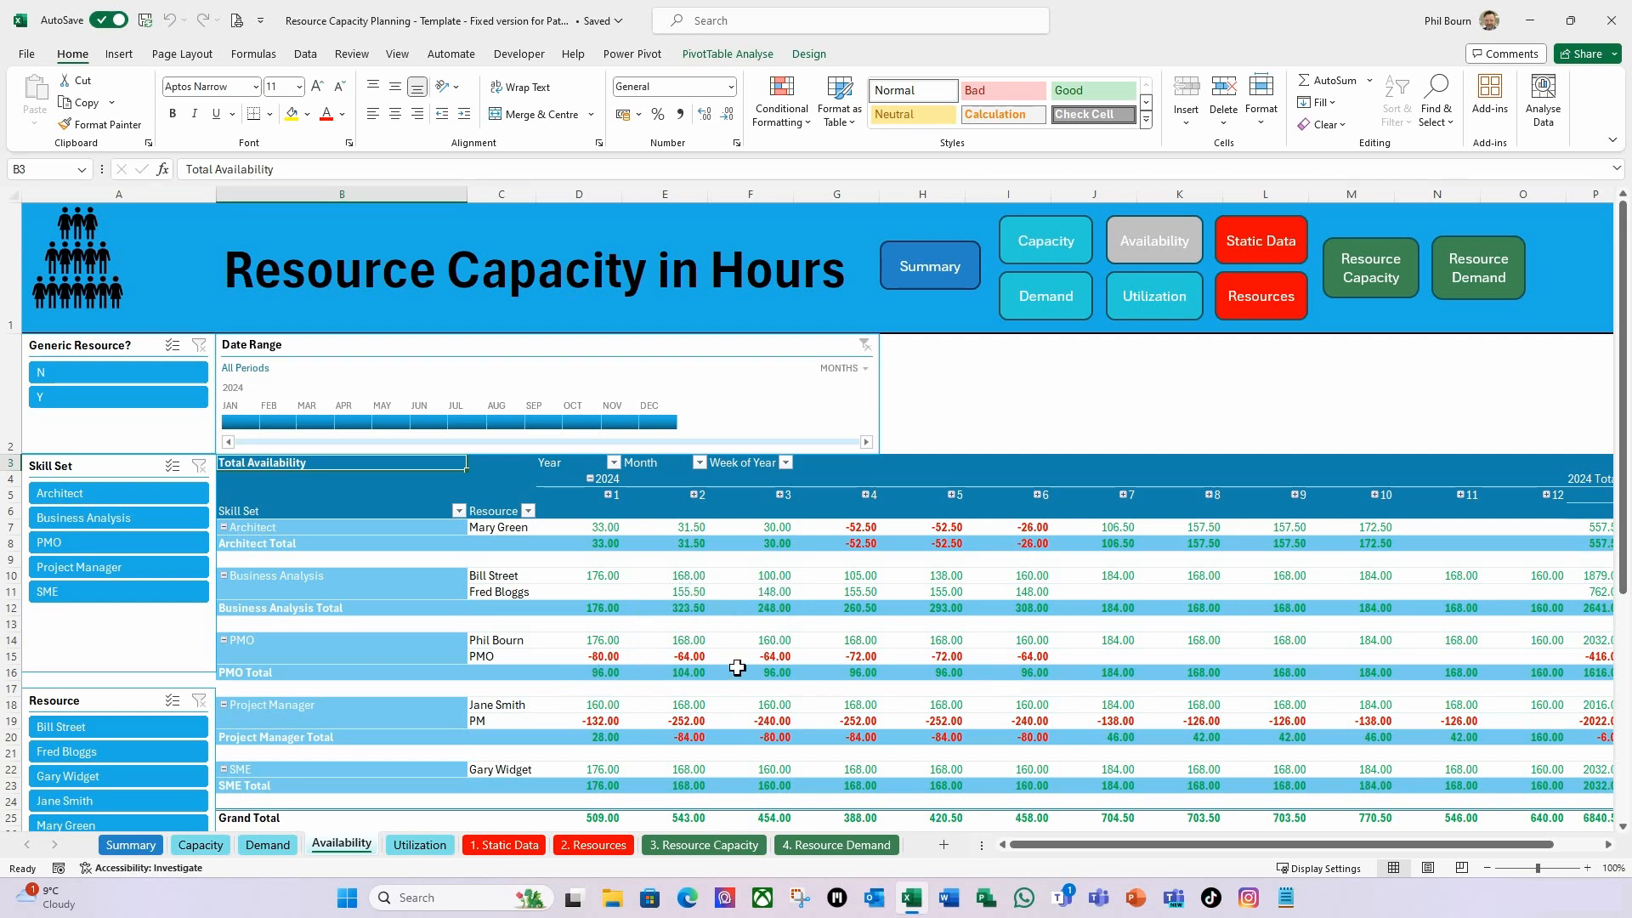
pyautogui.click(437, 850)
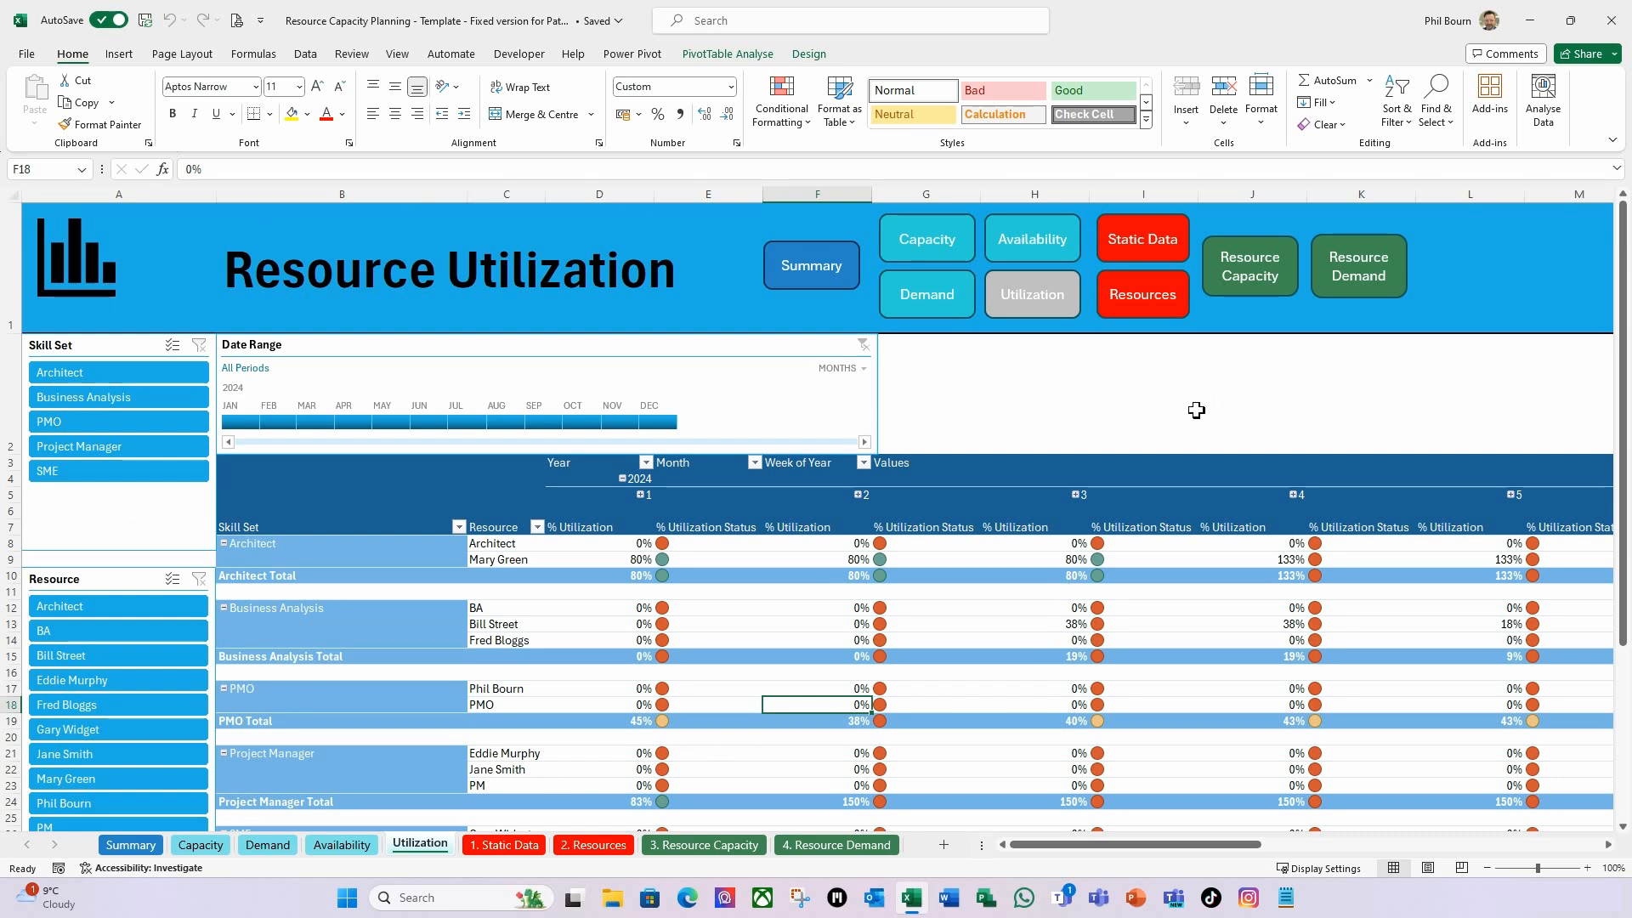
pyautogui.click(514, 845)
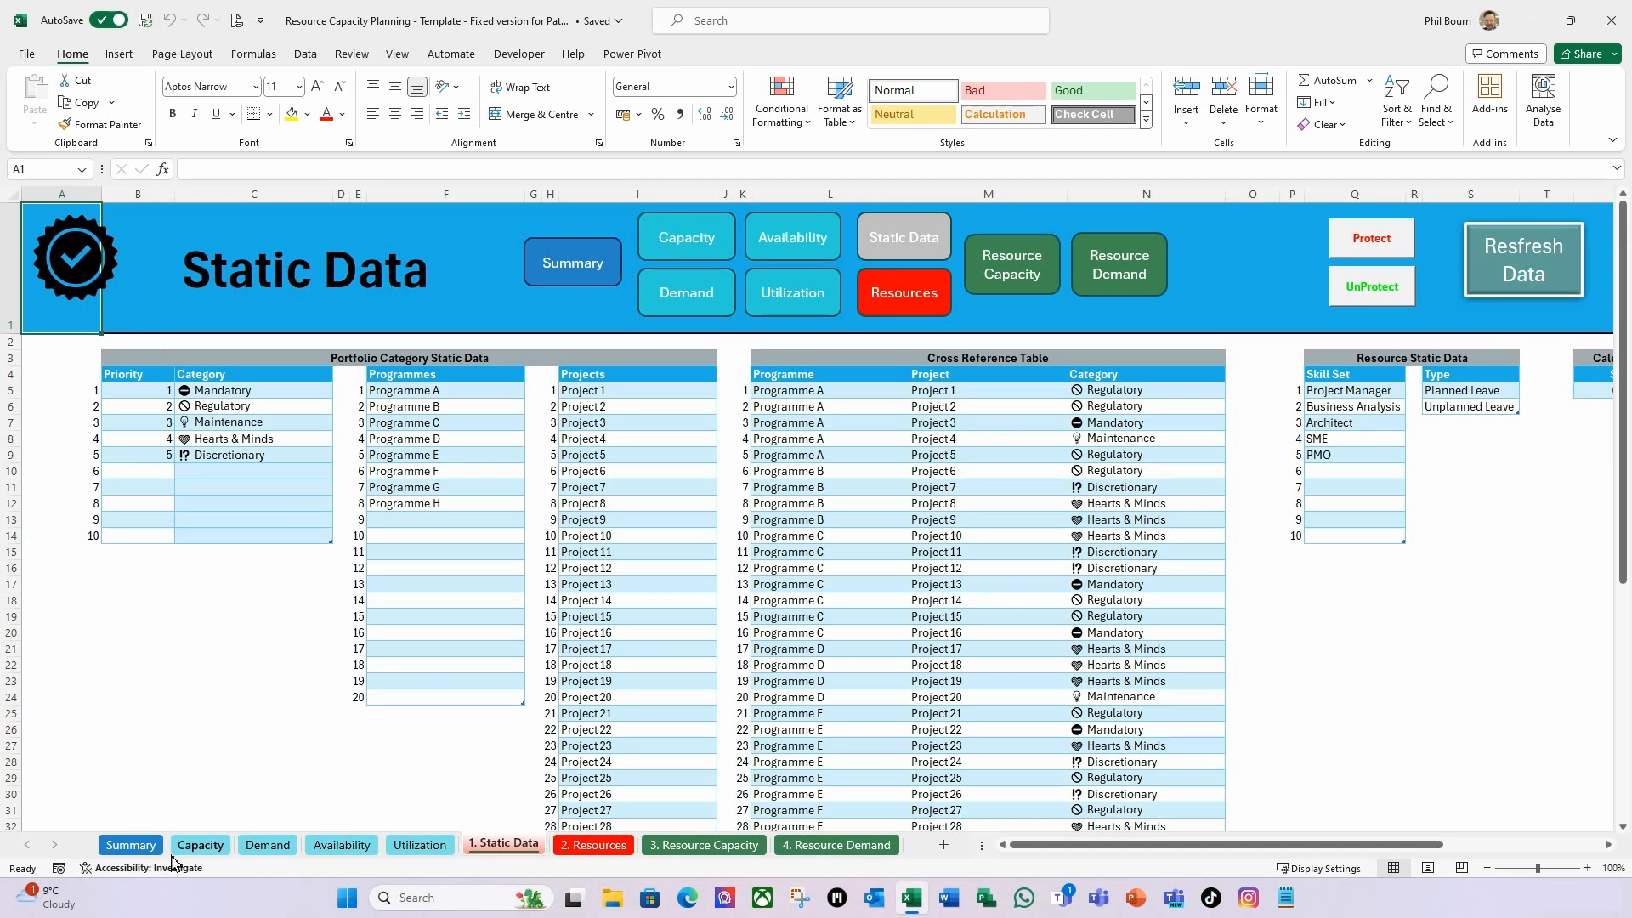
pyautogui.click(145, 849)
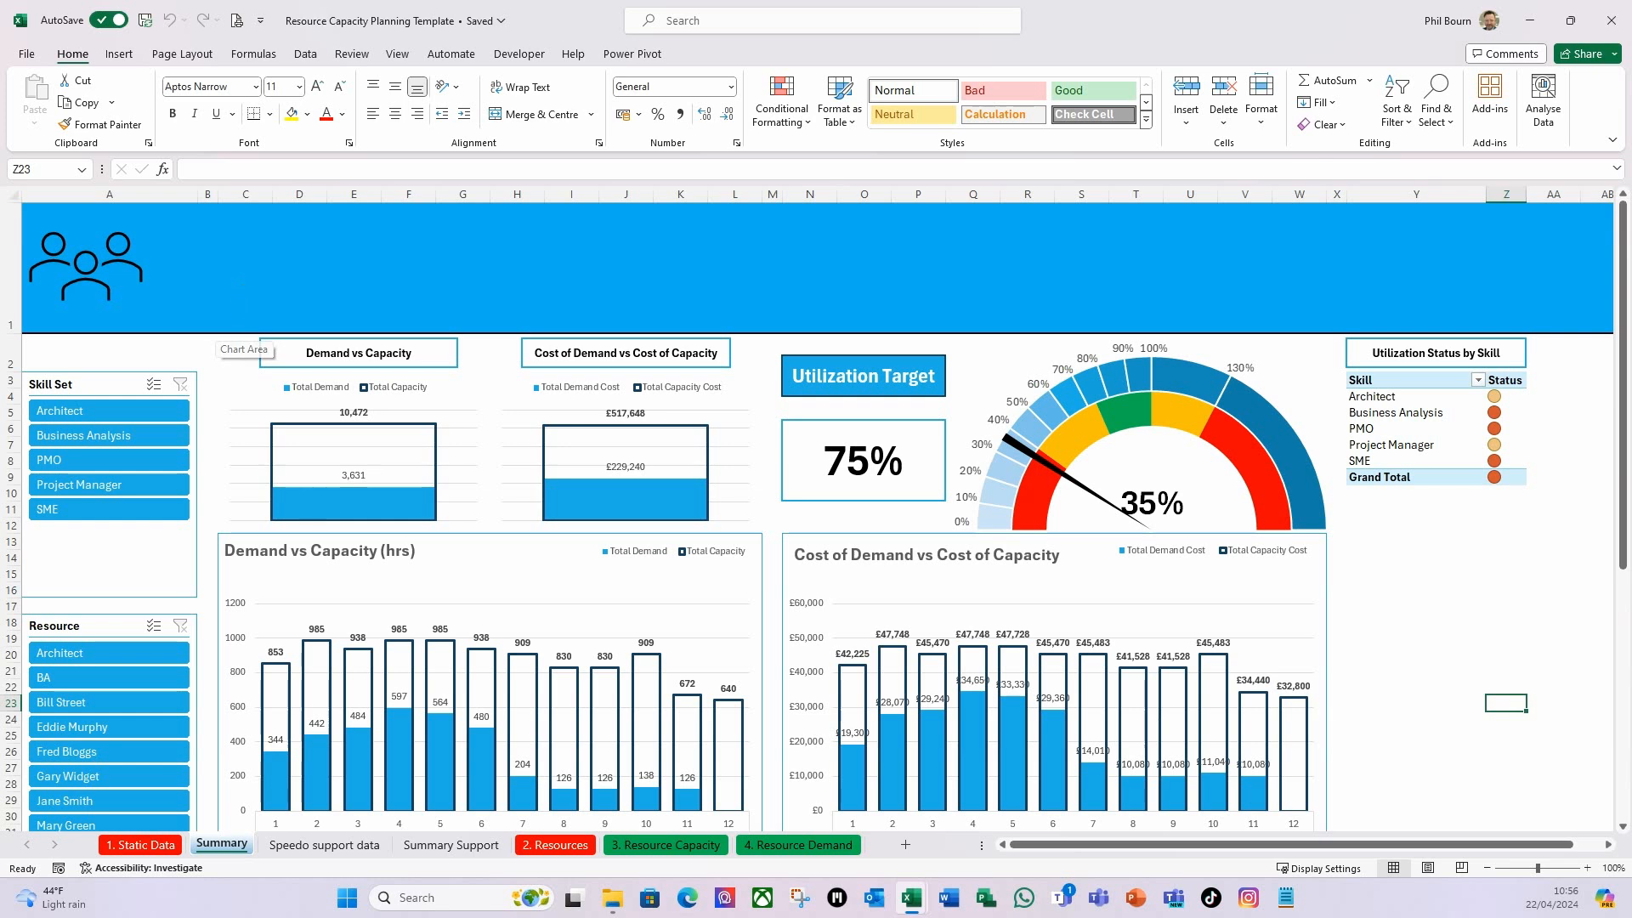
# Enter the title "Resource Summary" in cell C1 of the Summary sheet's blue banner.
pyautogui.click(208, 272)
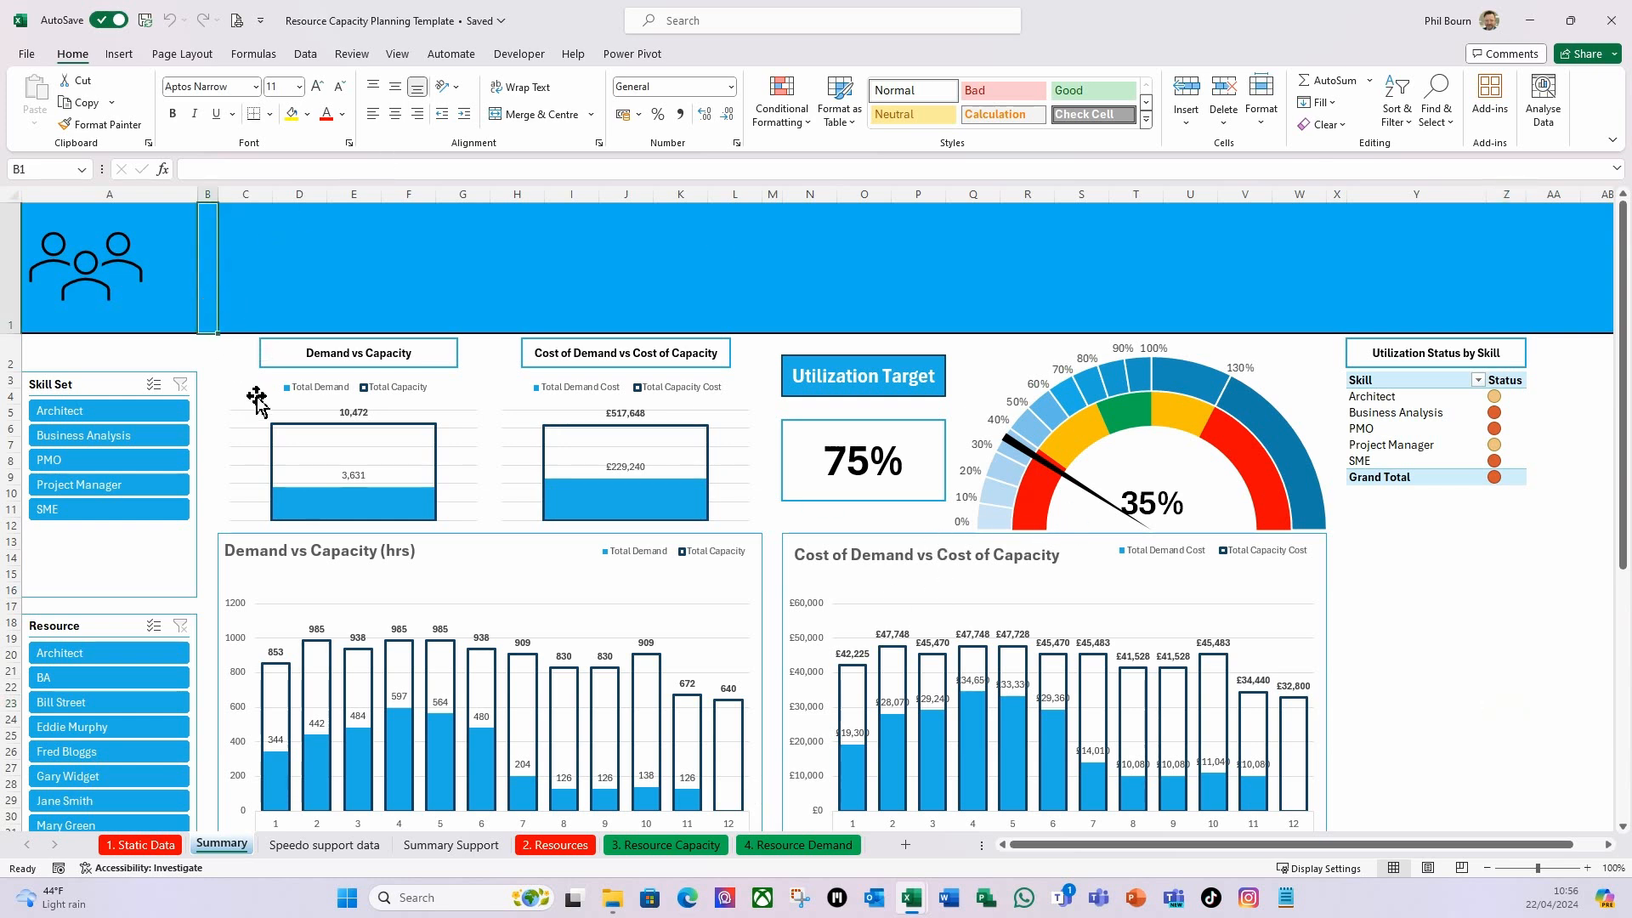
pyautogui.click(247, 276)
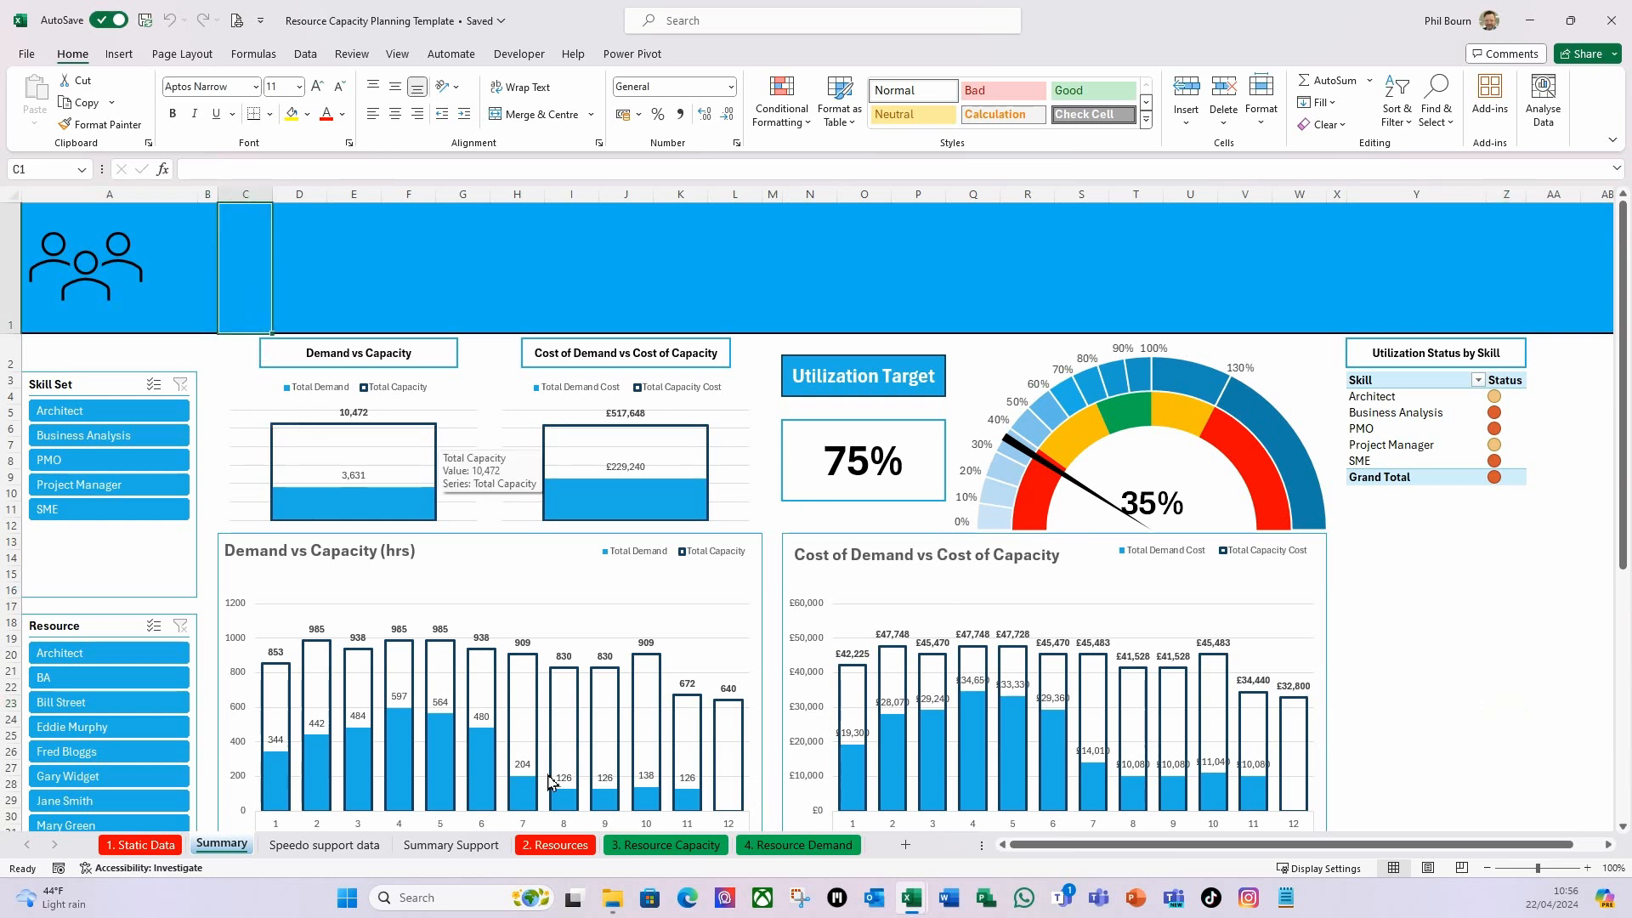
pyautogui.write('Res')
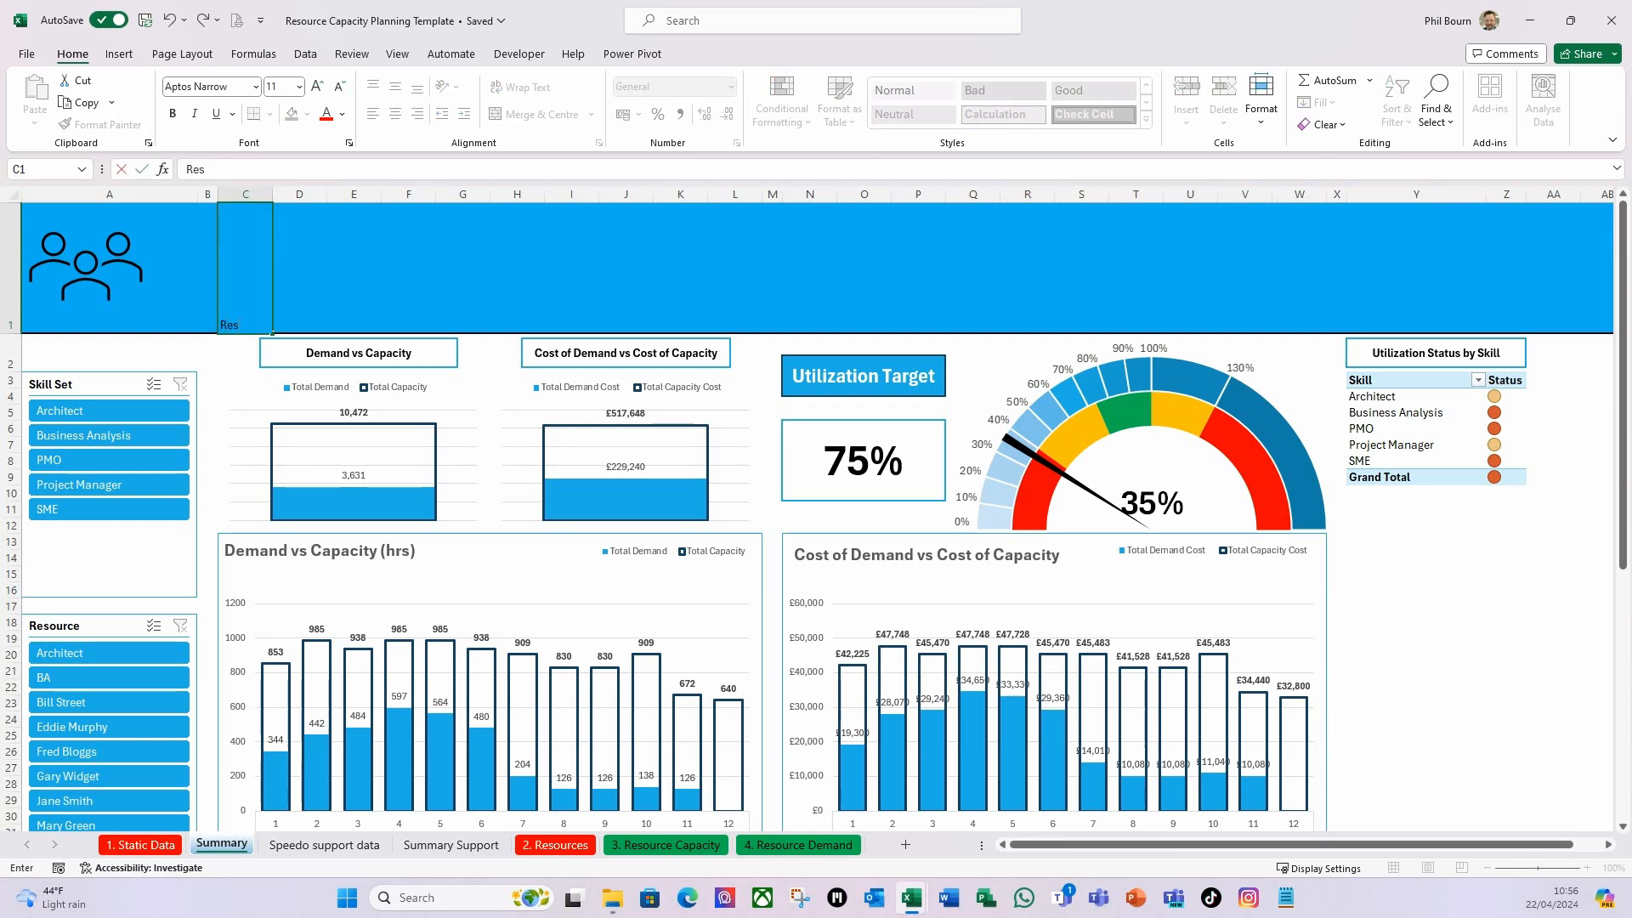
pyautogui.write('ource Summary')
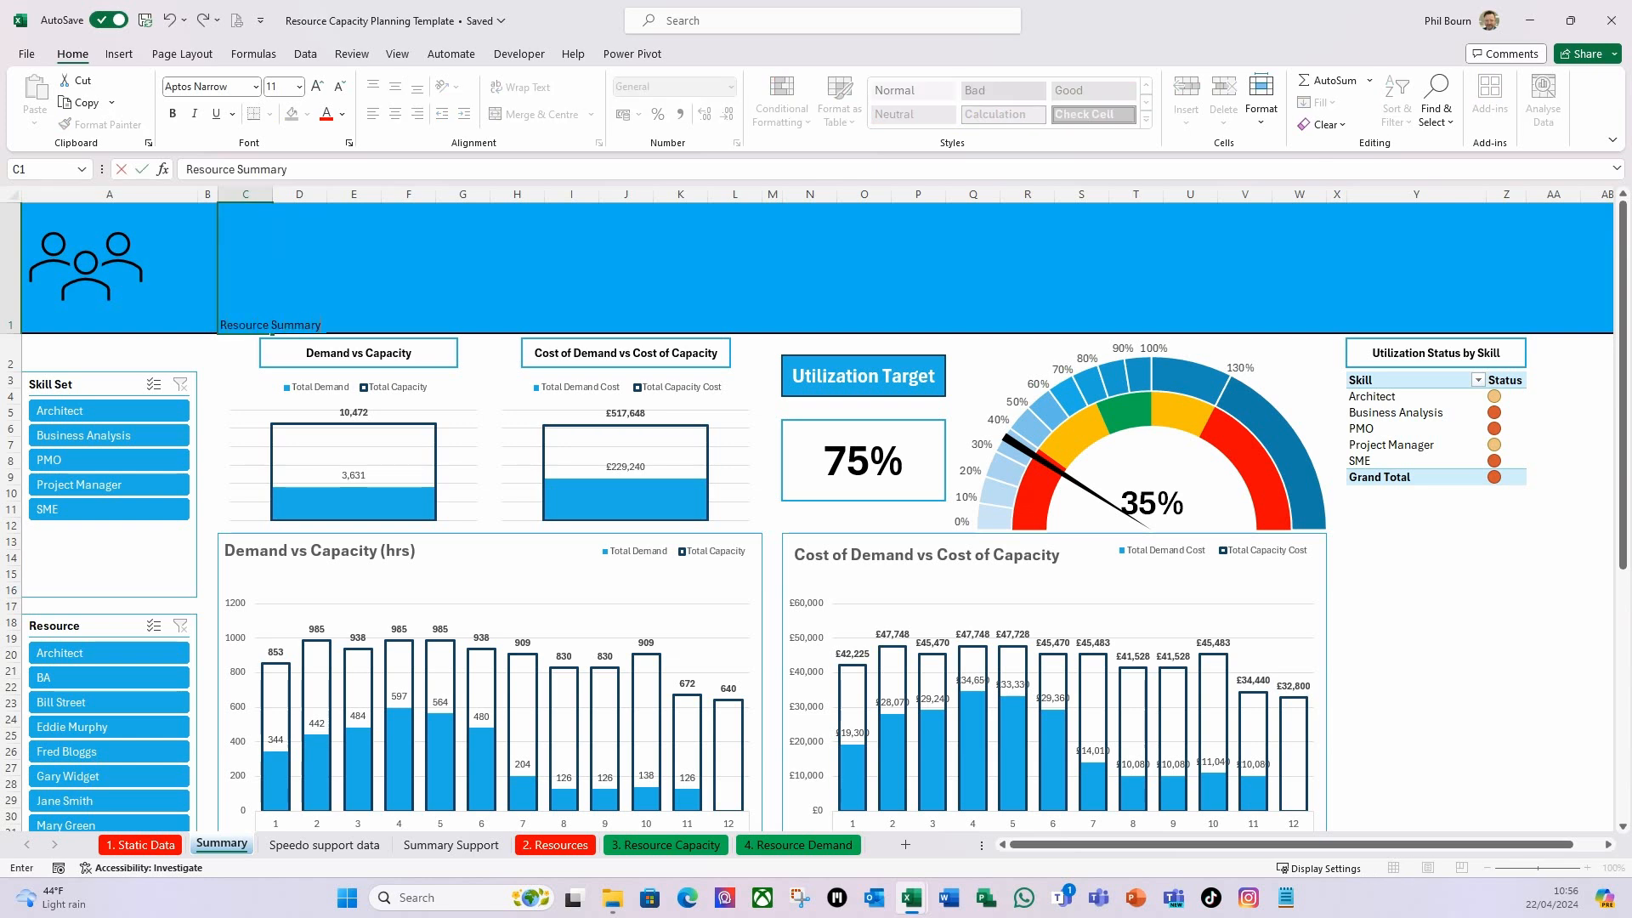
pyautogui.press('Tab')
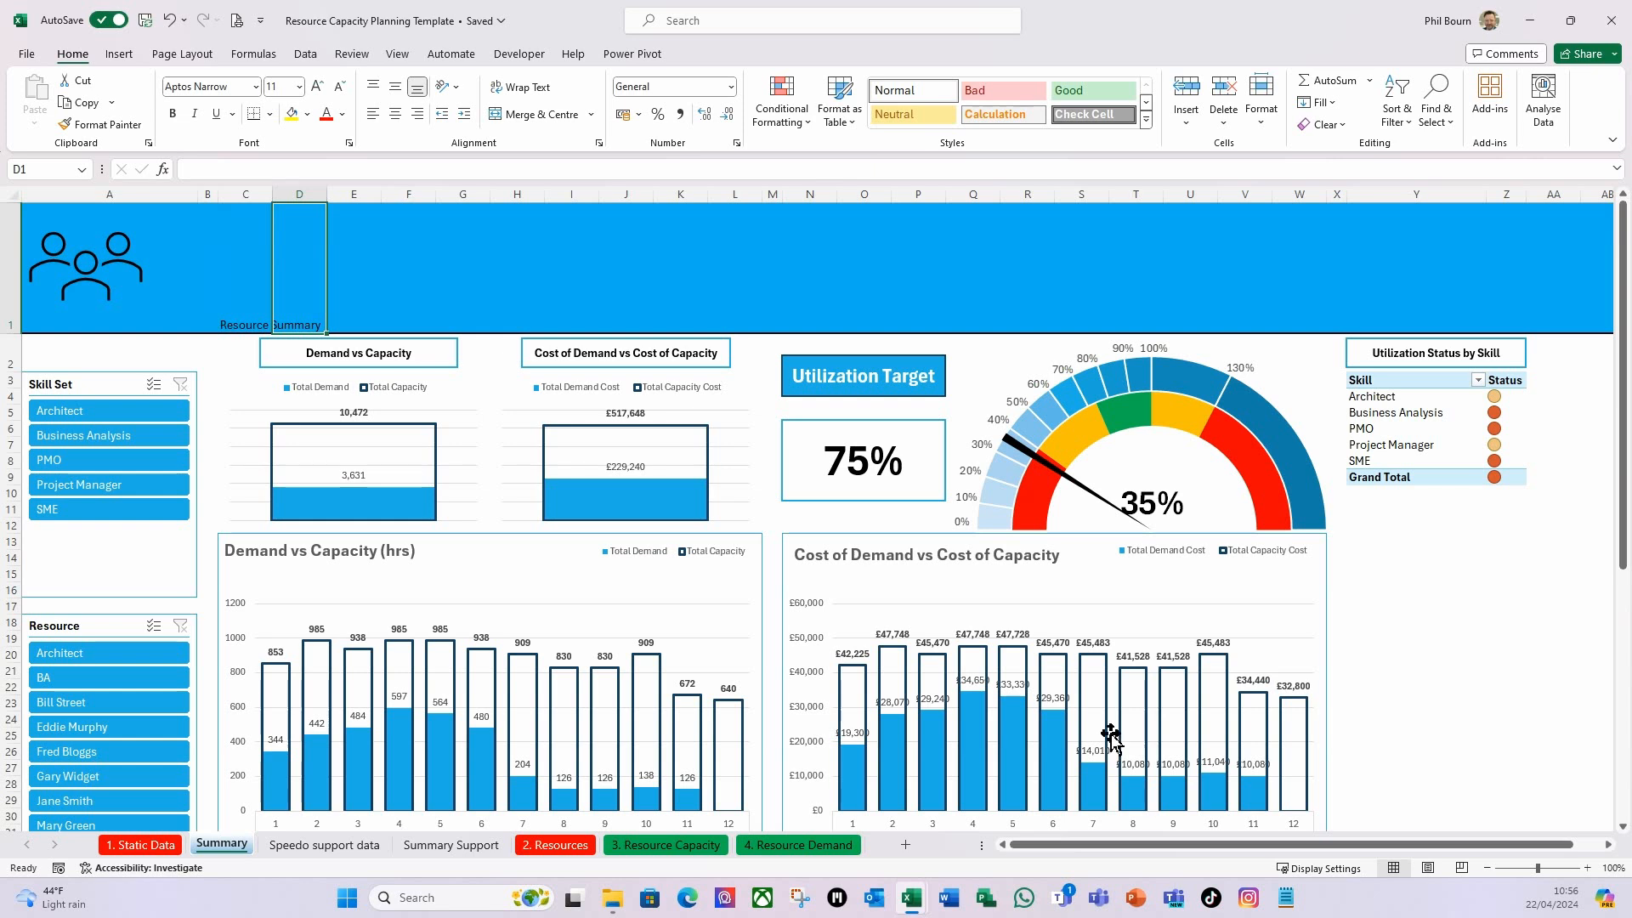
# Format the Resource Summary title in C1 as 48-point bold text aligned to the top of the cell.
pyautogui.click(246, 327)
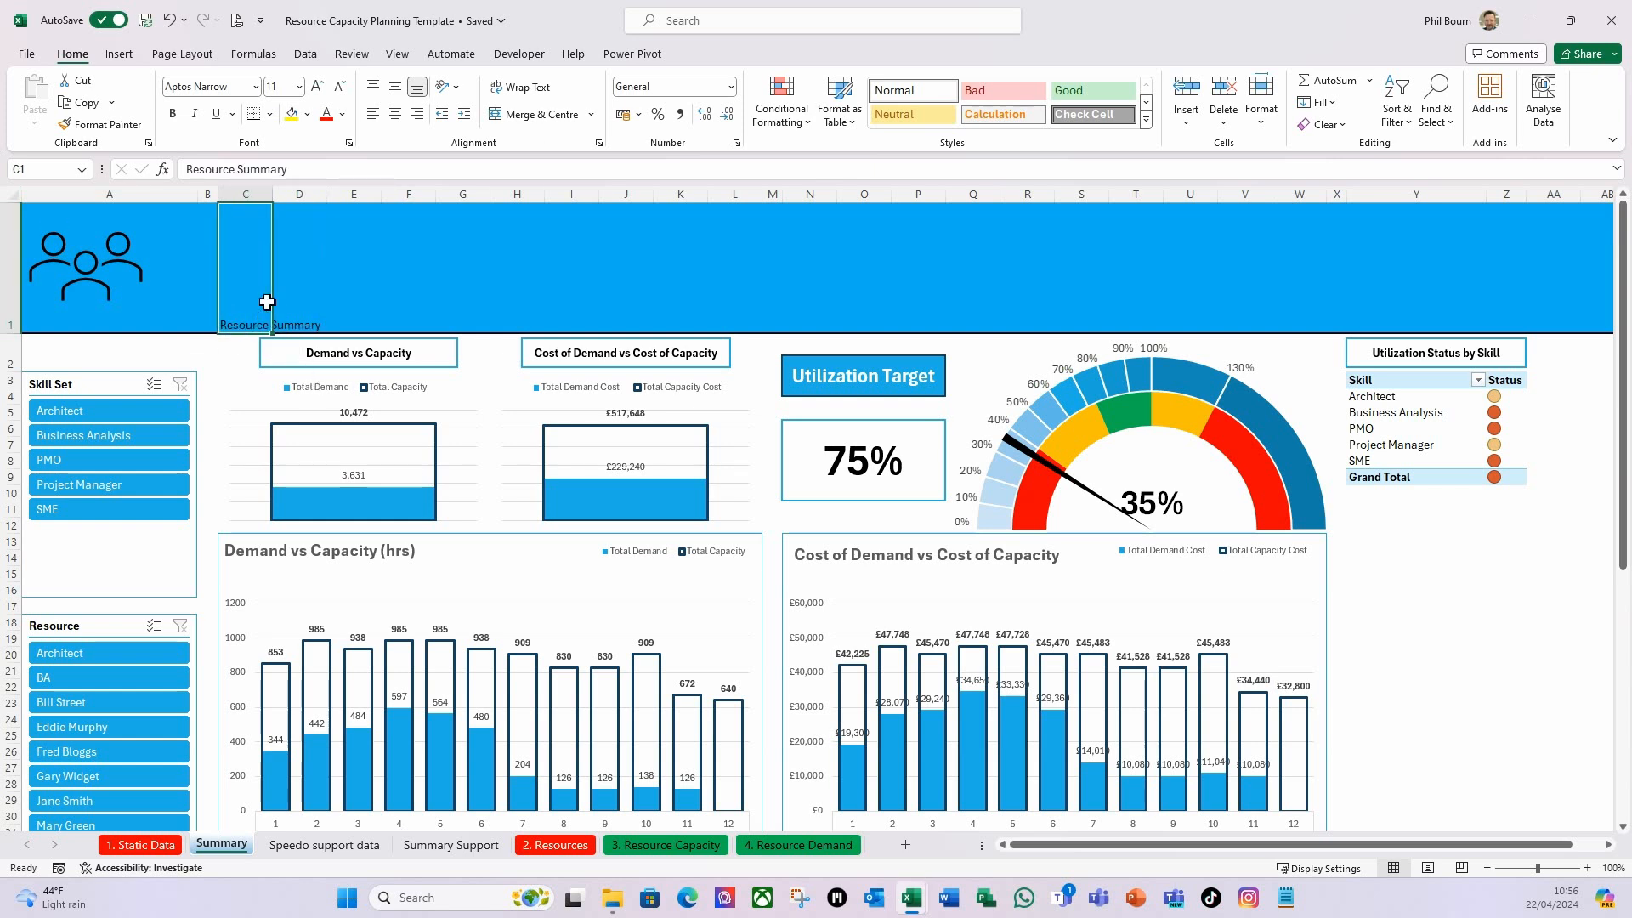
pyautogui.click(300, 87)
pyautogui.click(284, 382)
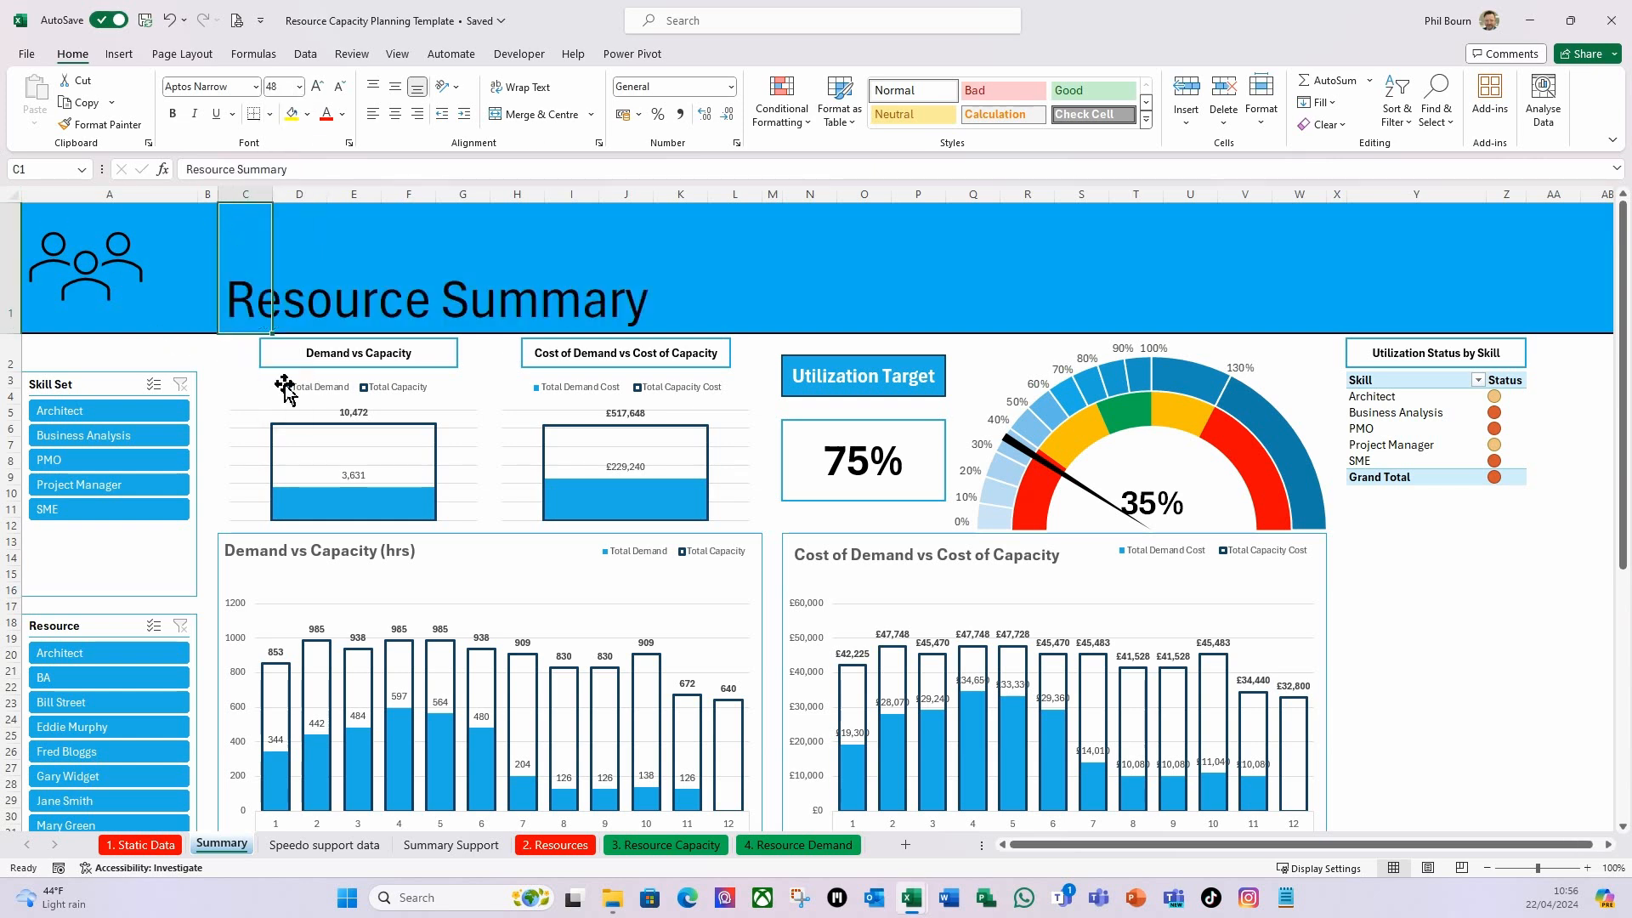
pyautogui.click(173, 117)
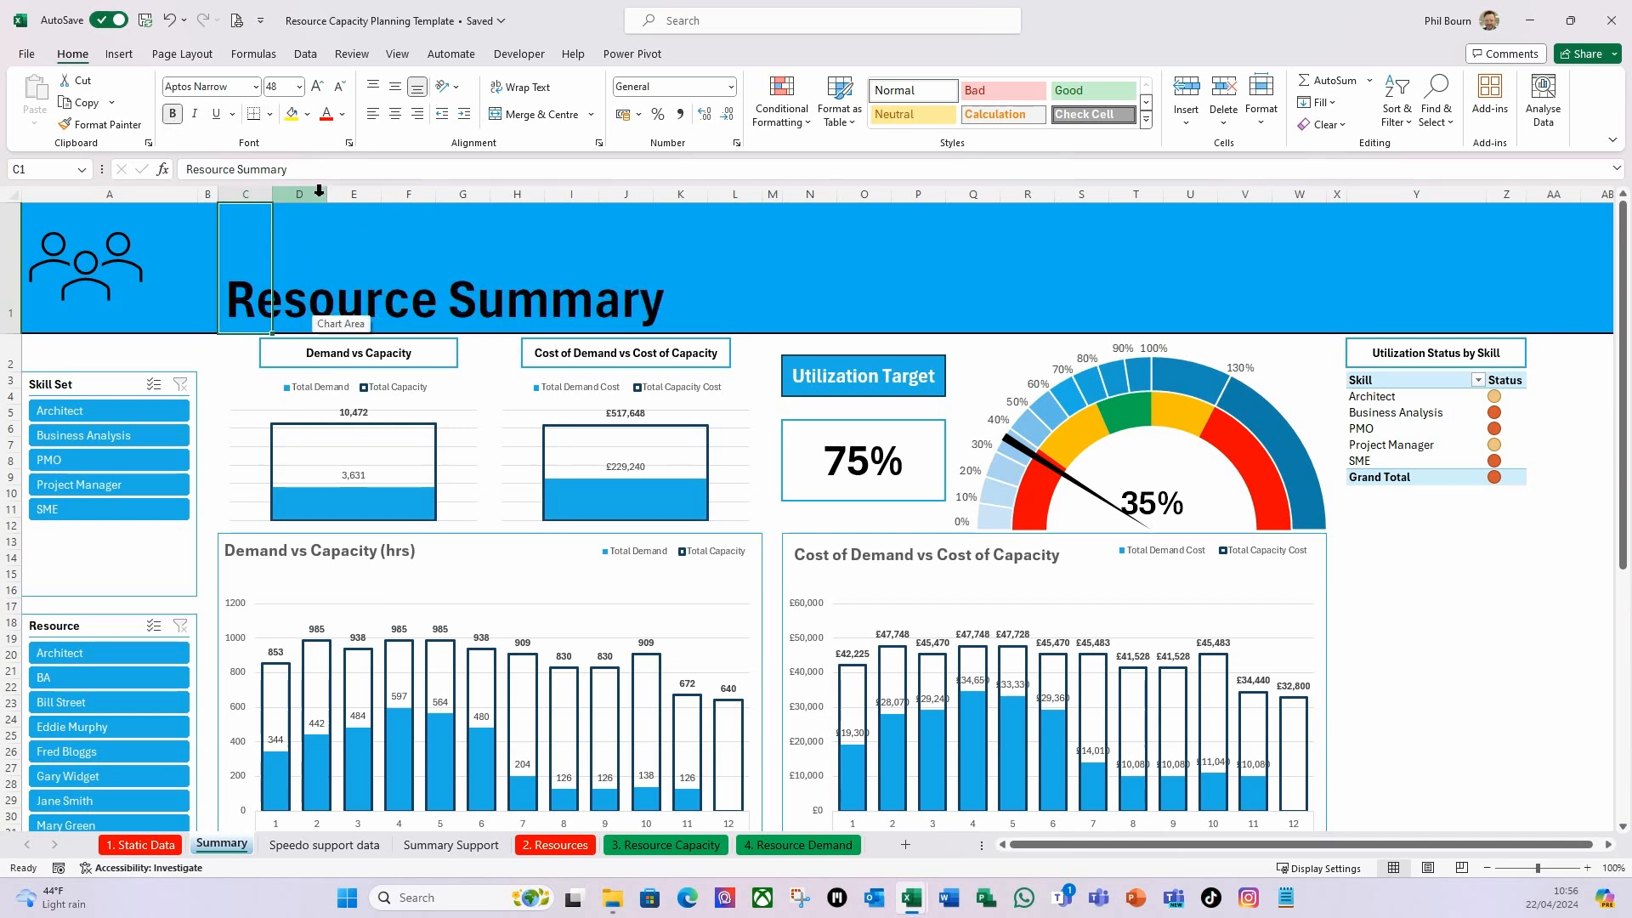
pyautogui.click(372, 90)
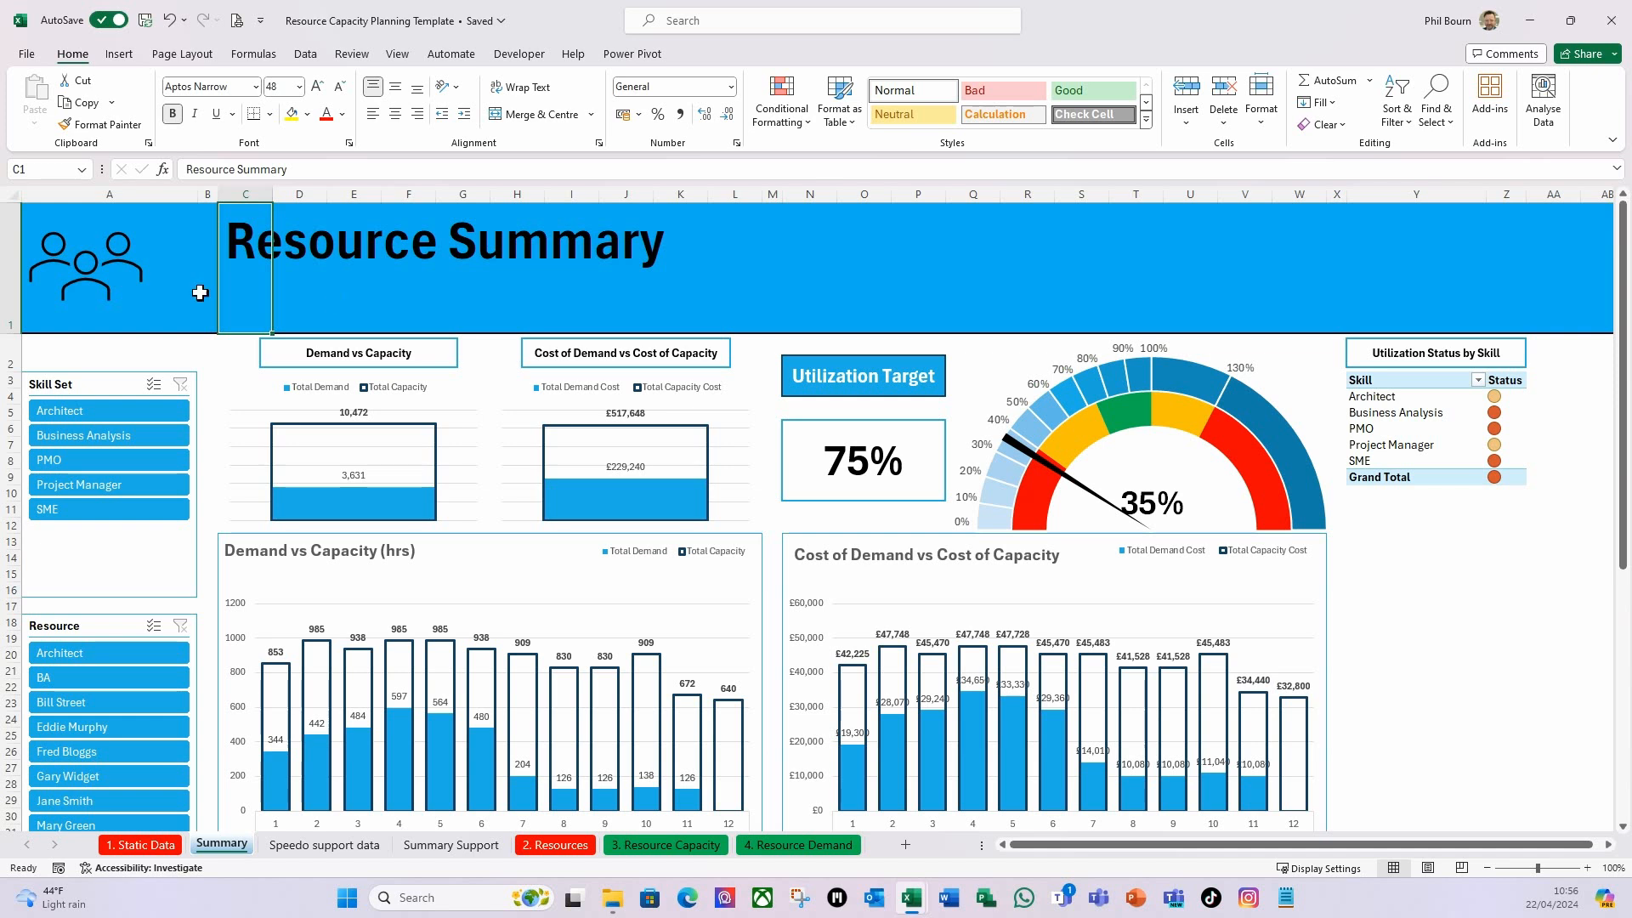
# On the Summary Support sheet, enter the labels Programmes in W7 and Projects in W8.
pyautogui.click(482, 852)
pyautogui.click(1150, 552)
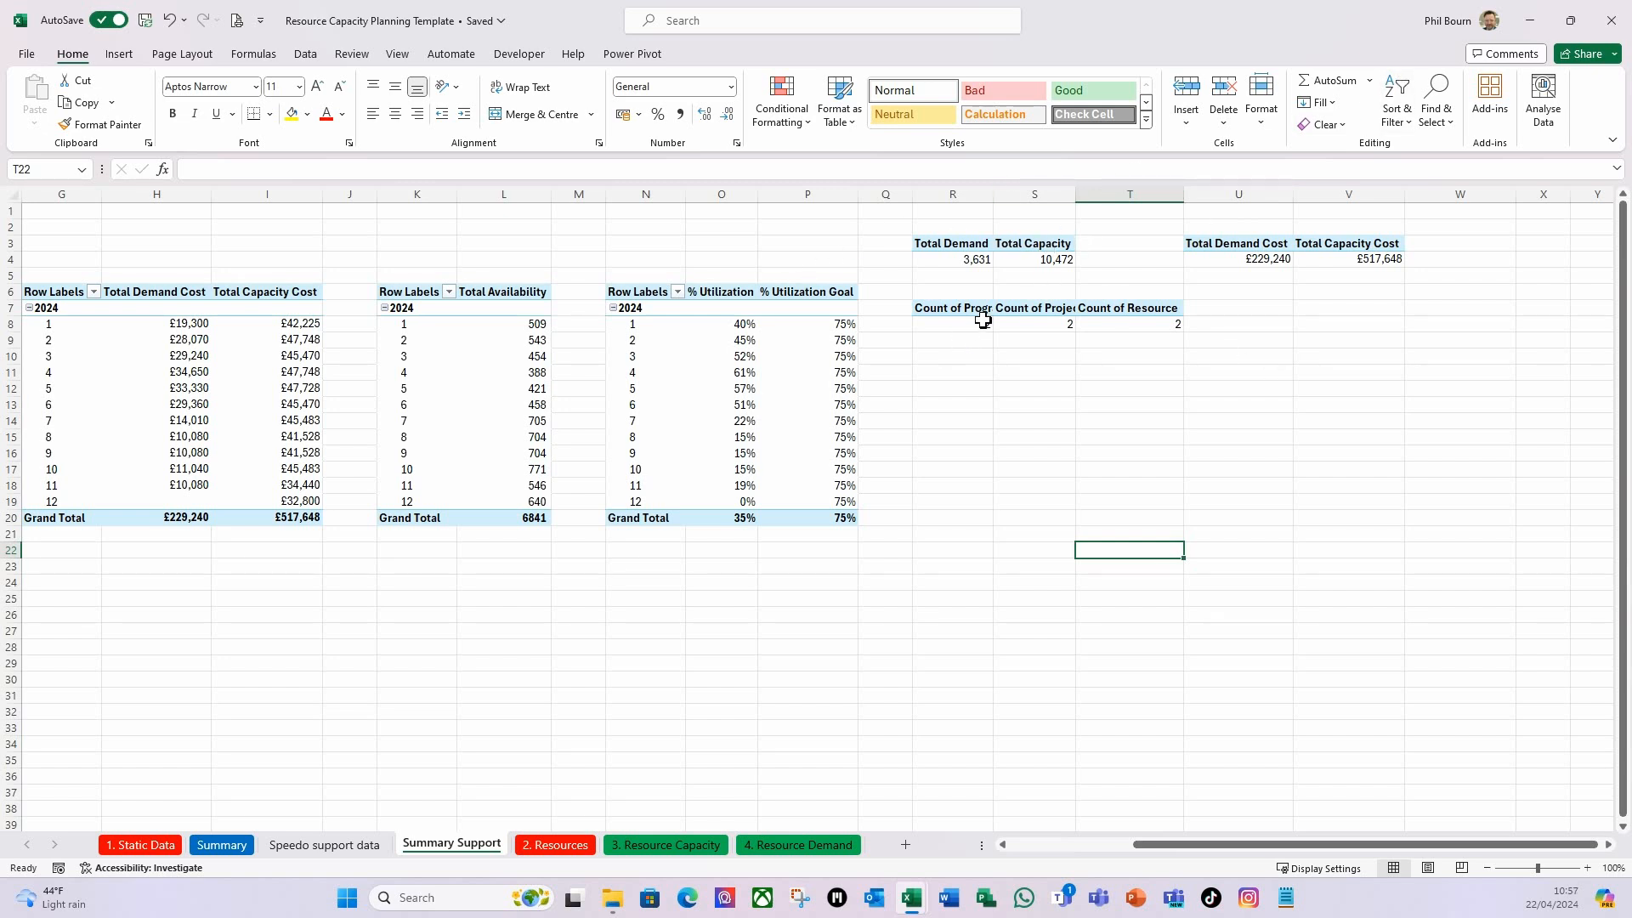
pyautogui.moveTo(979, 324)
pyautogui.click(1265, 328)
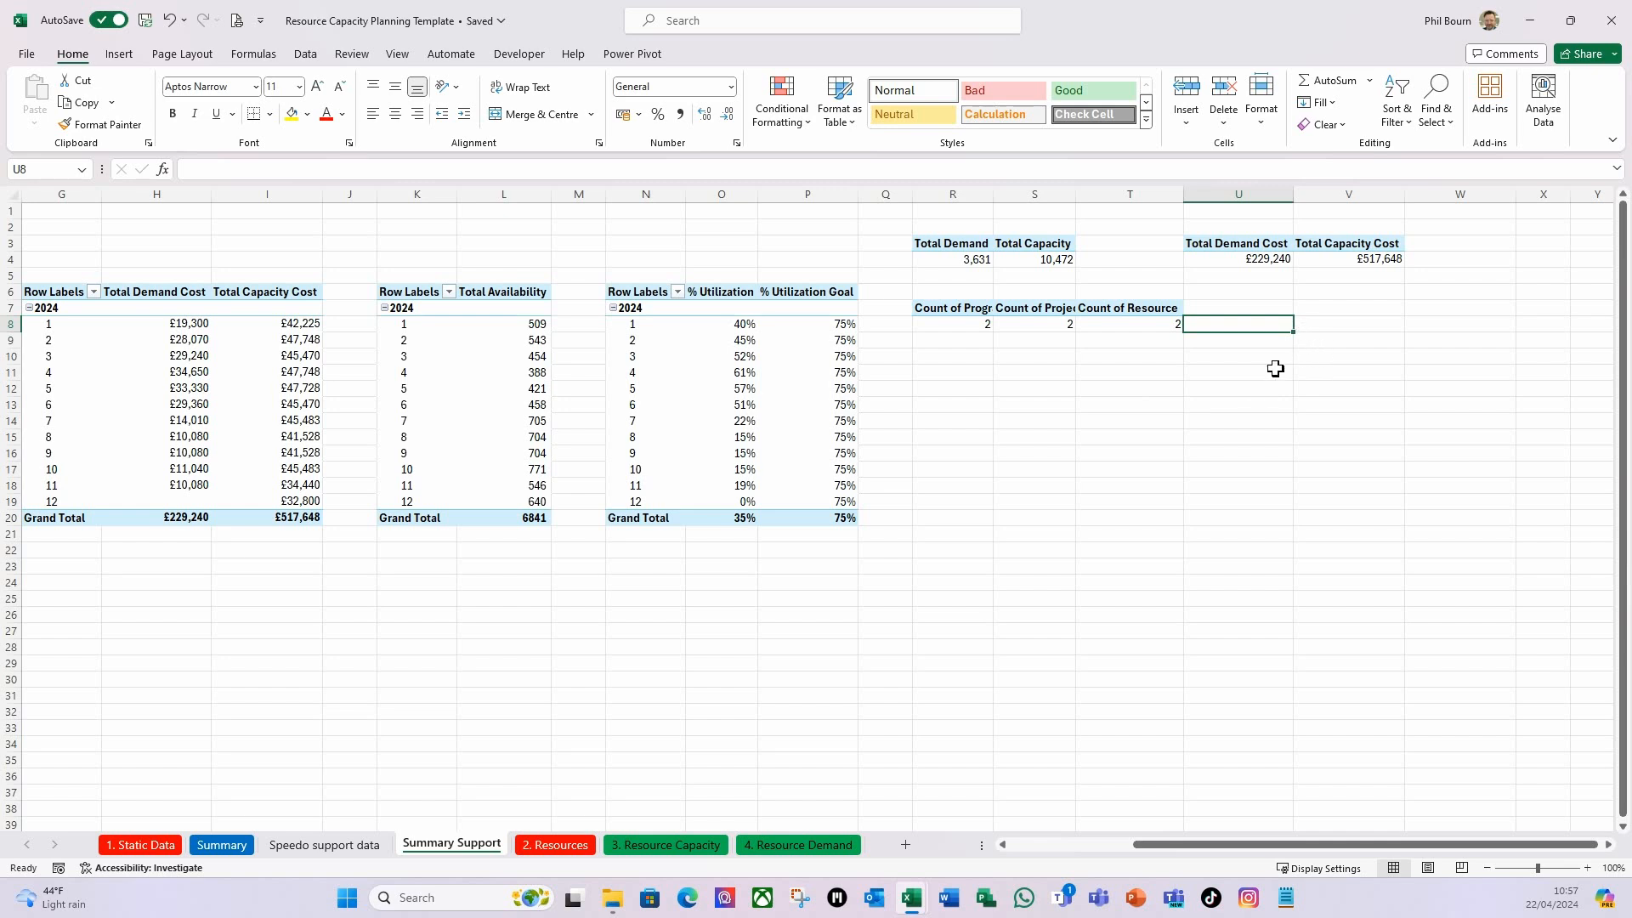
pyautogui.click(1458, 311)
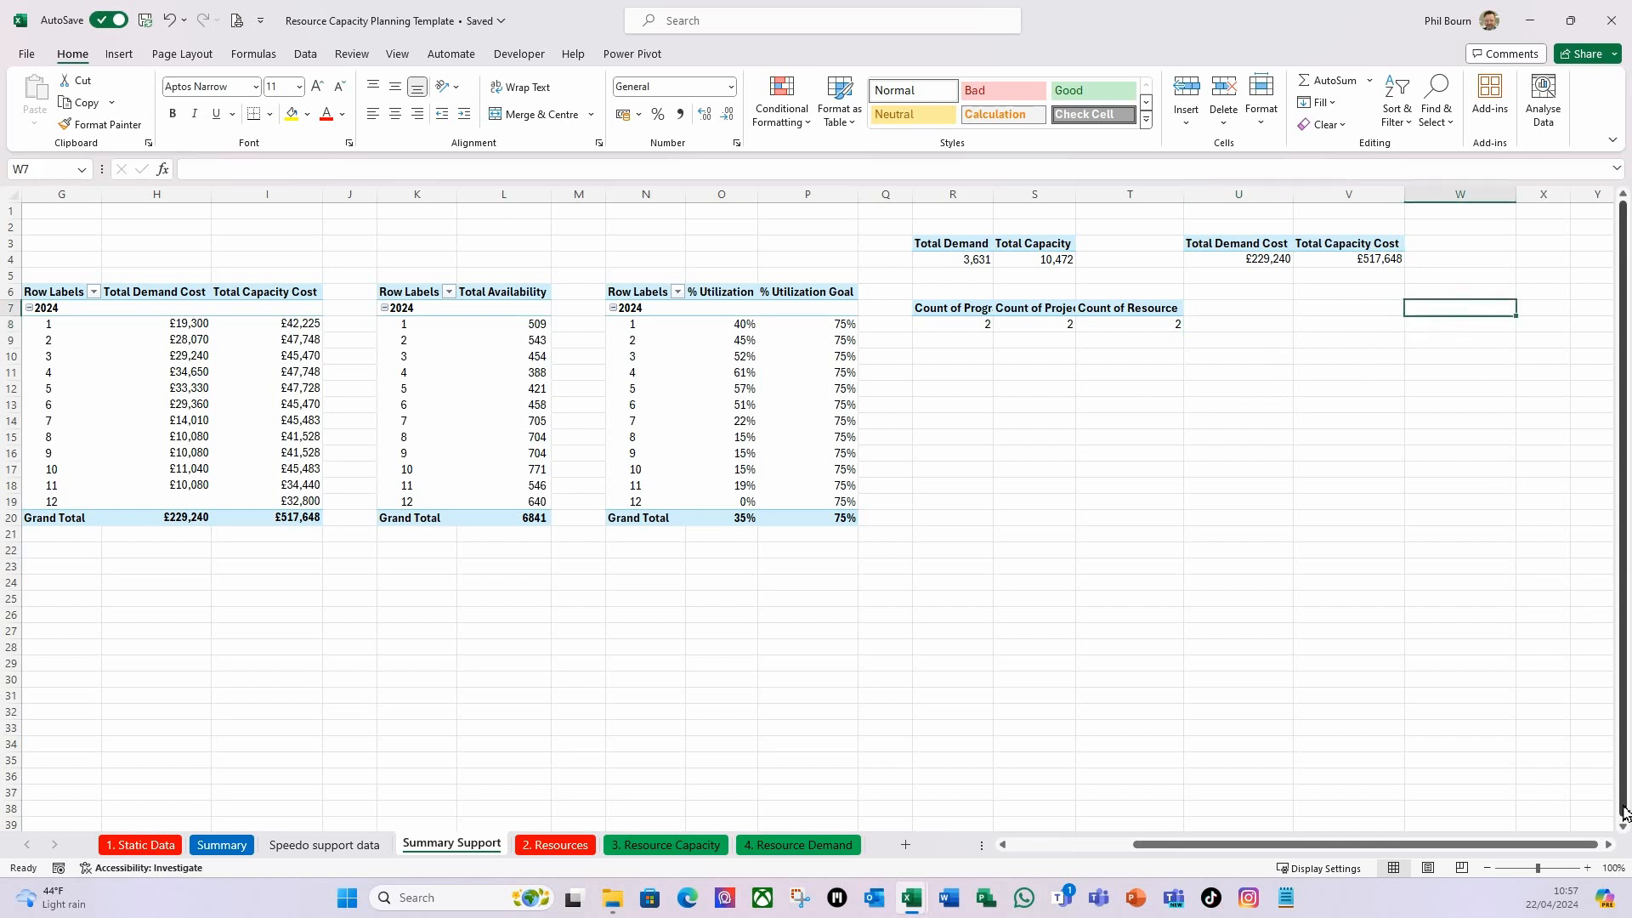
pyautogui.write('Programme')
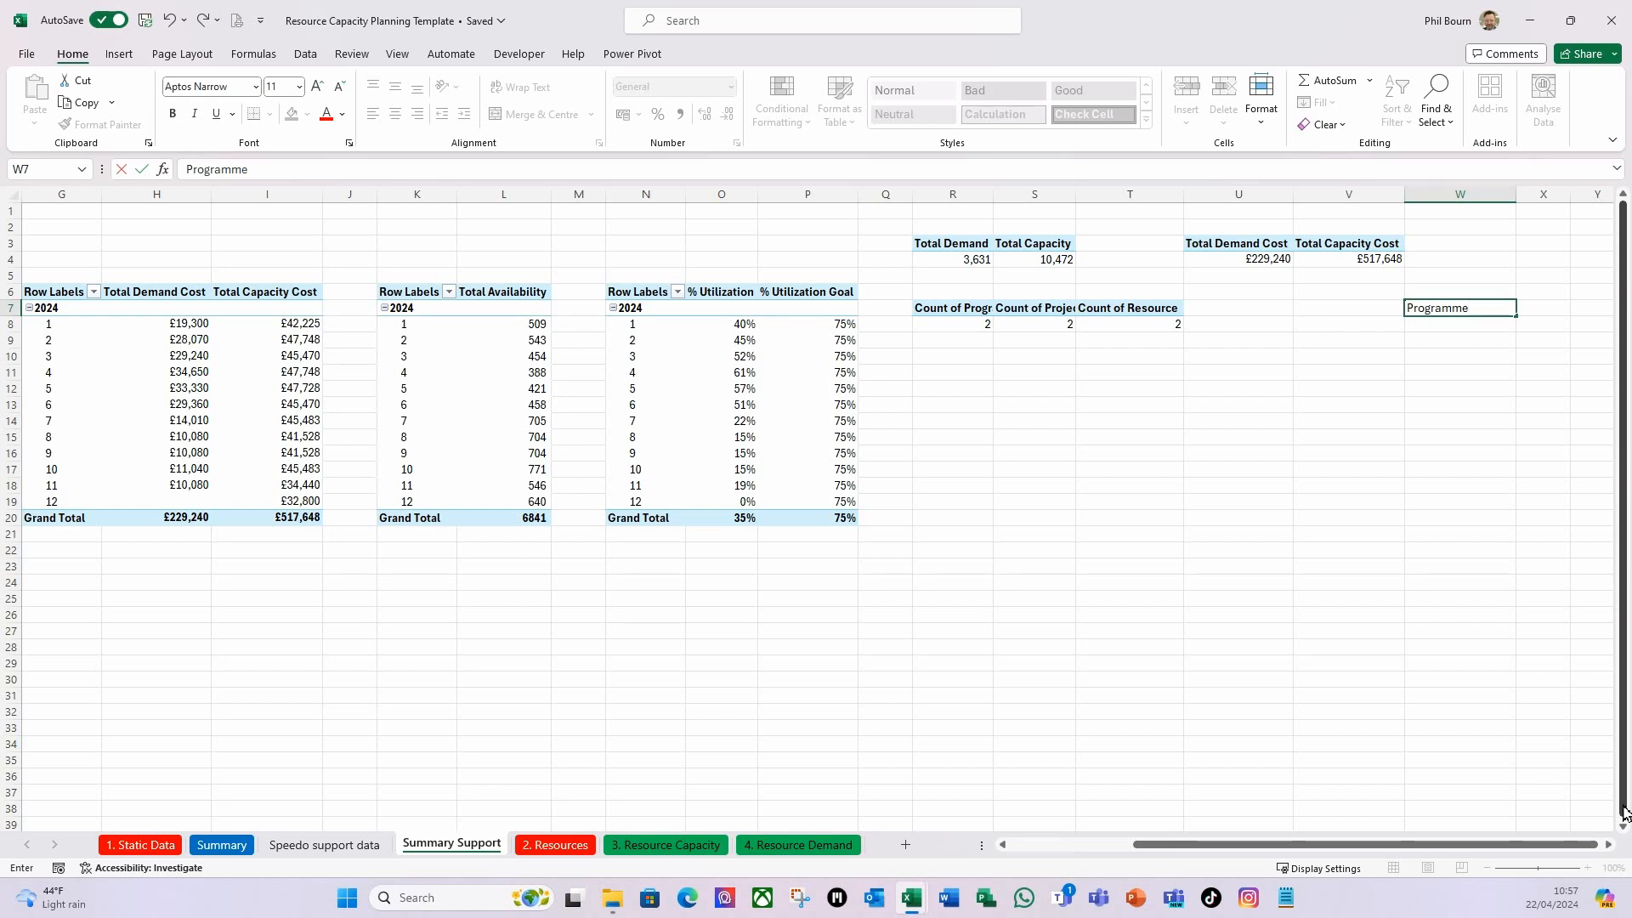
pyautogui.write('s')
pyautogui.press('Return')
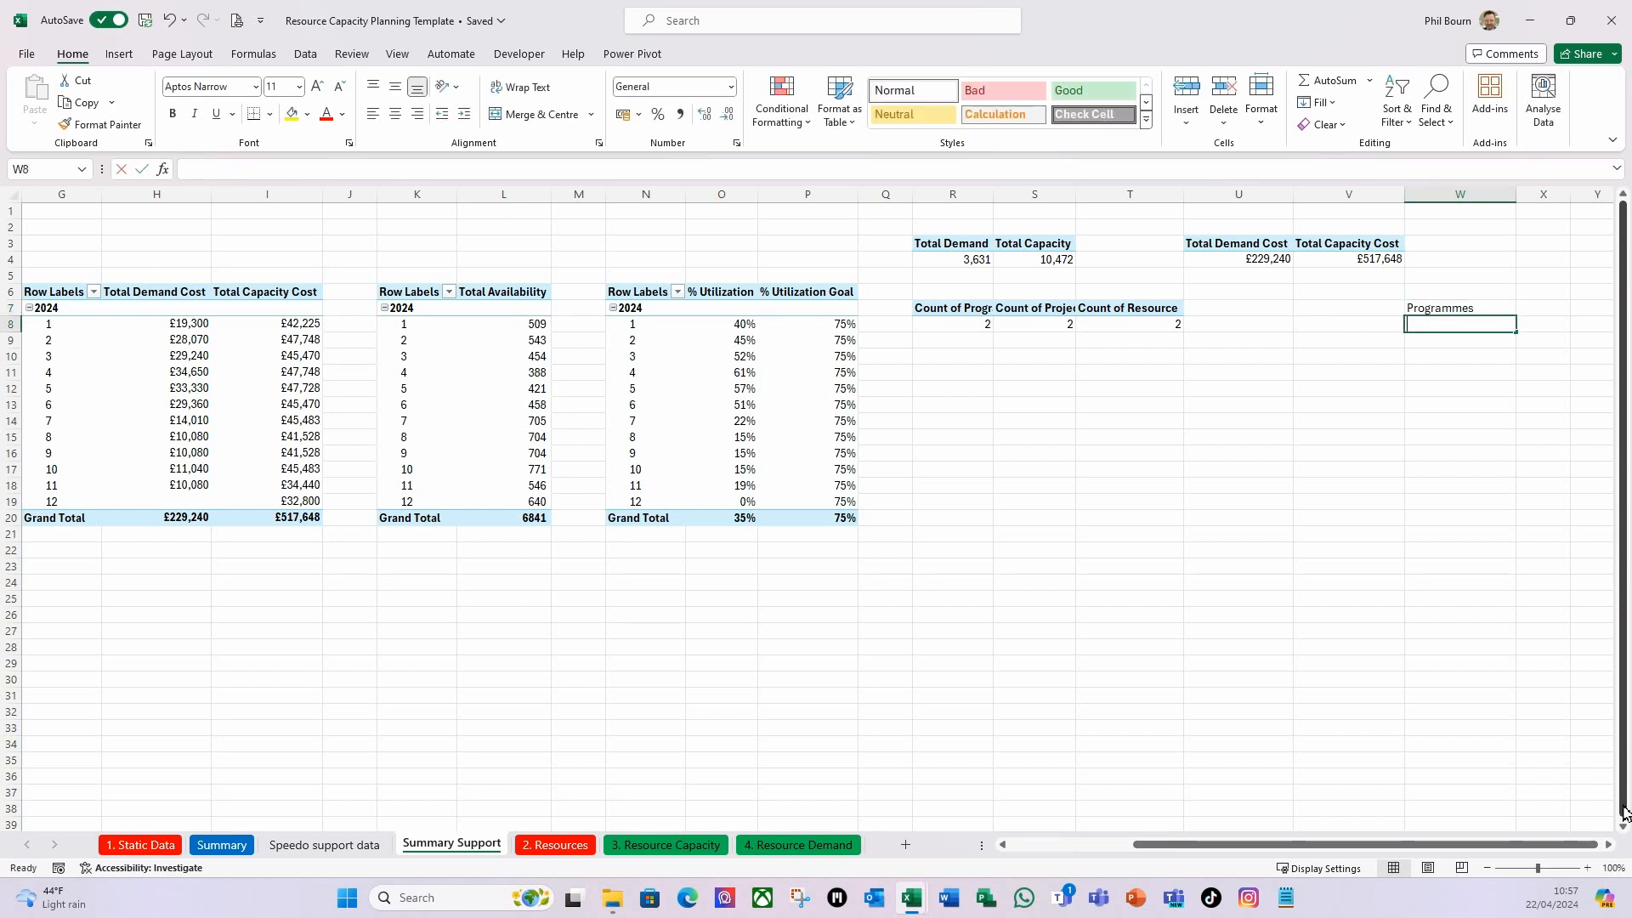
pyautogui.write('Projects')
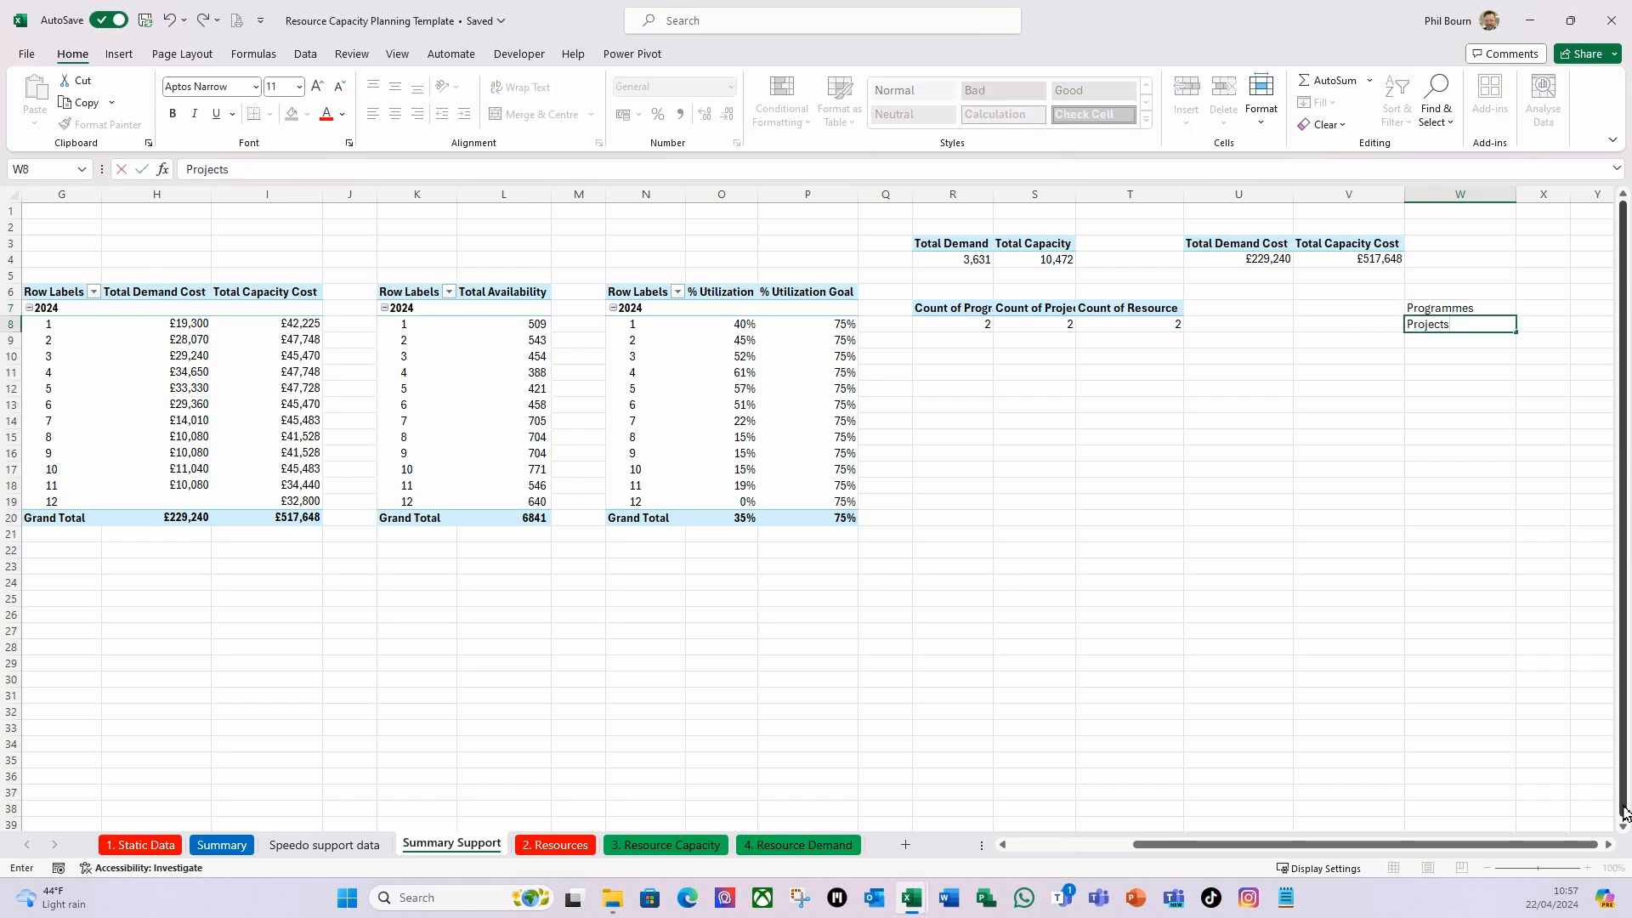
pyautogui.press('Return')
# Add the labels Resources in W9 and Date Range in W10 below Projects.
pyautogui.write('Reso')
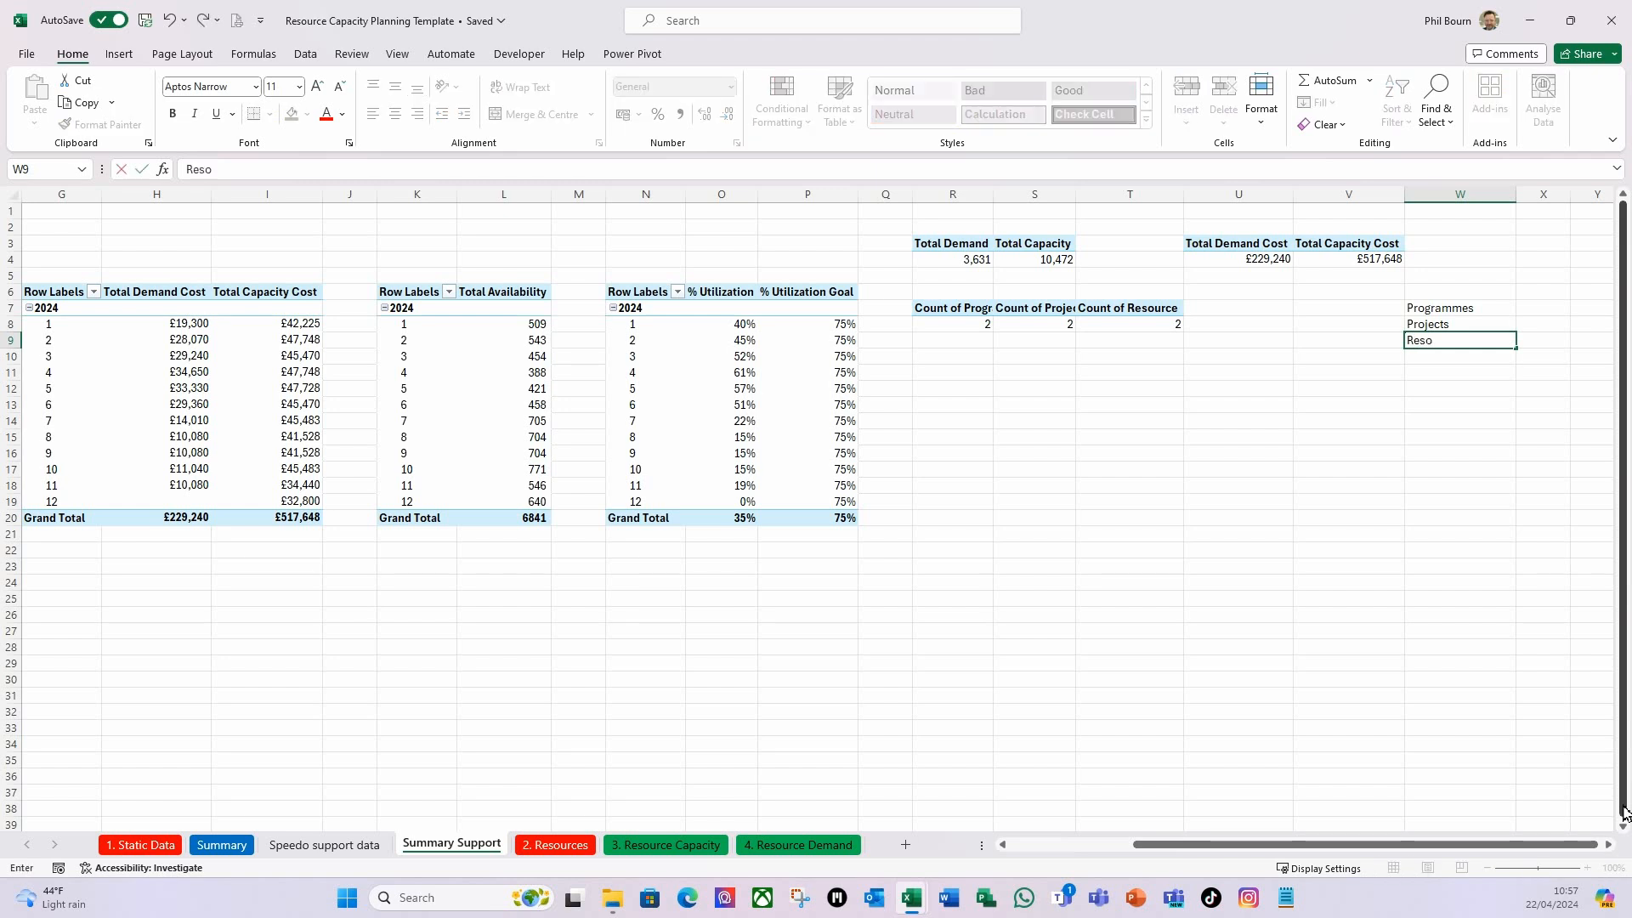
pyautogui.write('urces')
pyautogui.press('Return')
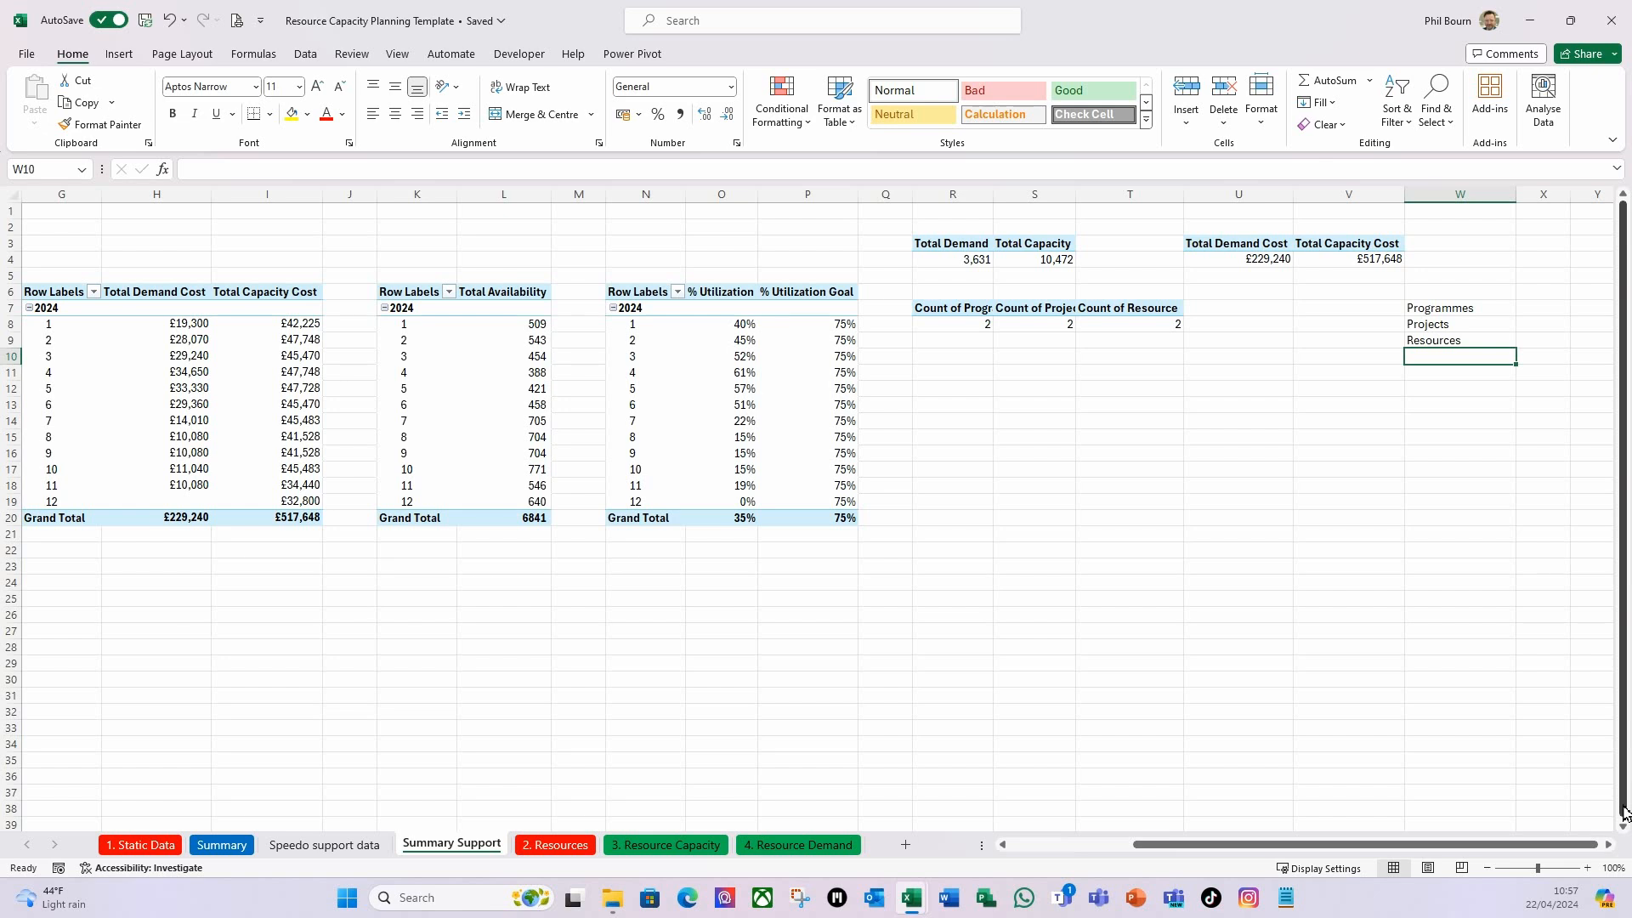
pyautogui.write('te')
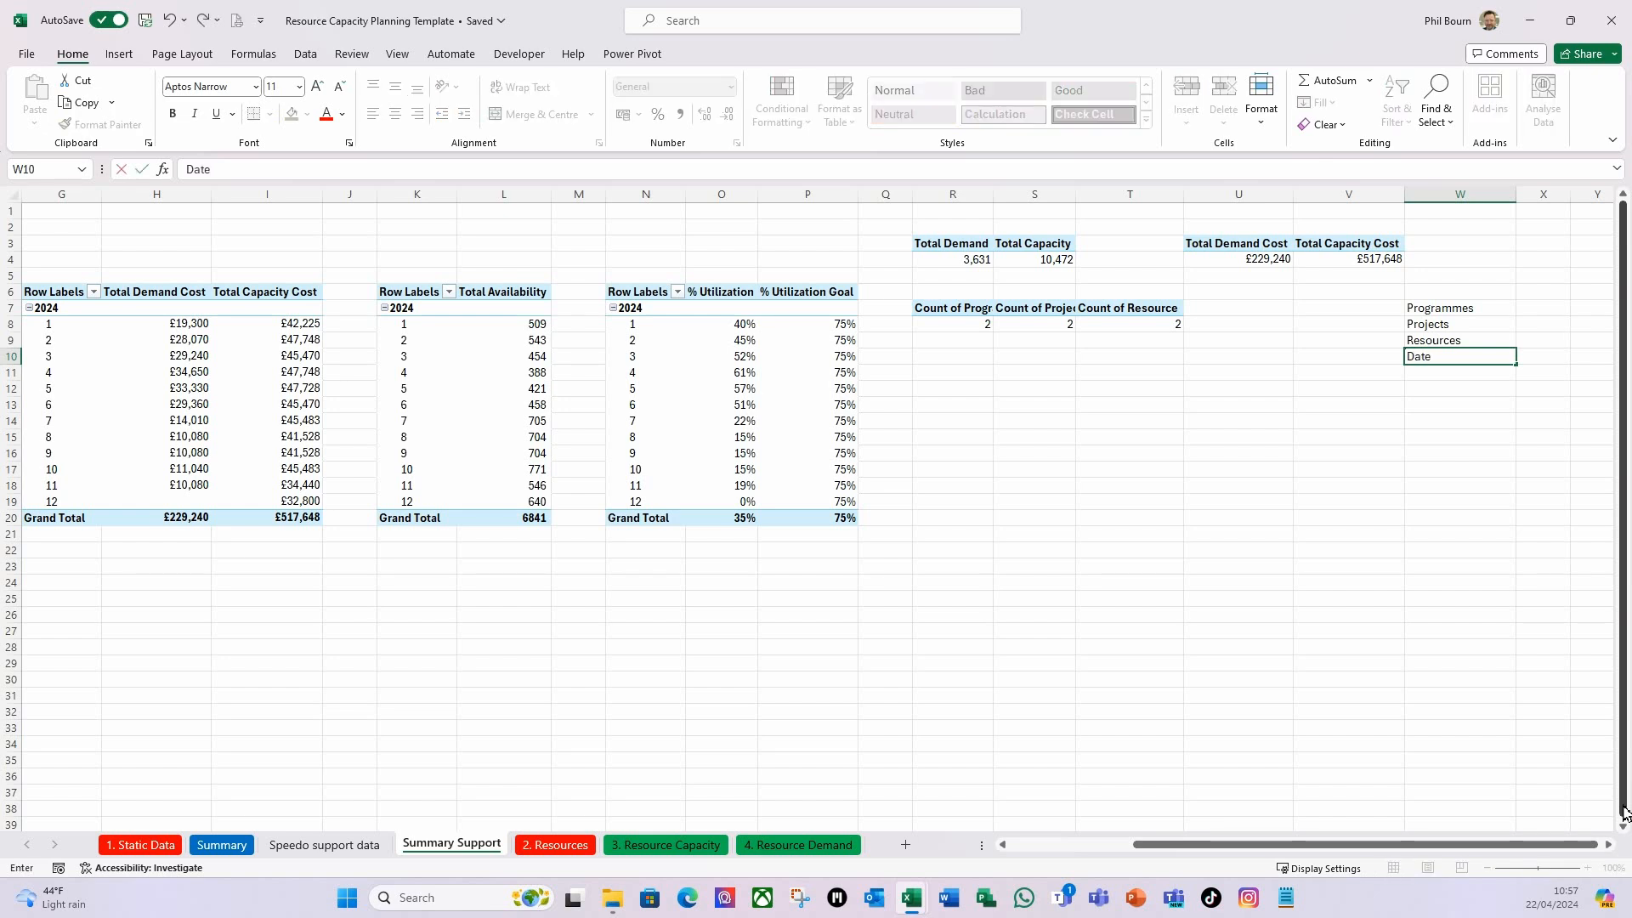
pyautogui.write(' Range')
pyautogui.press('Tab')
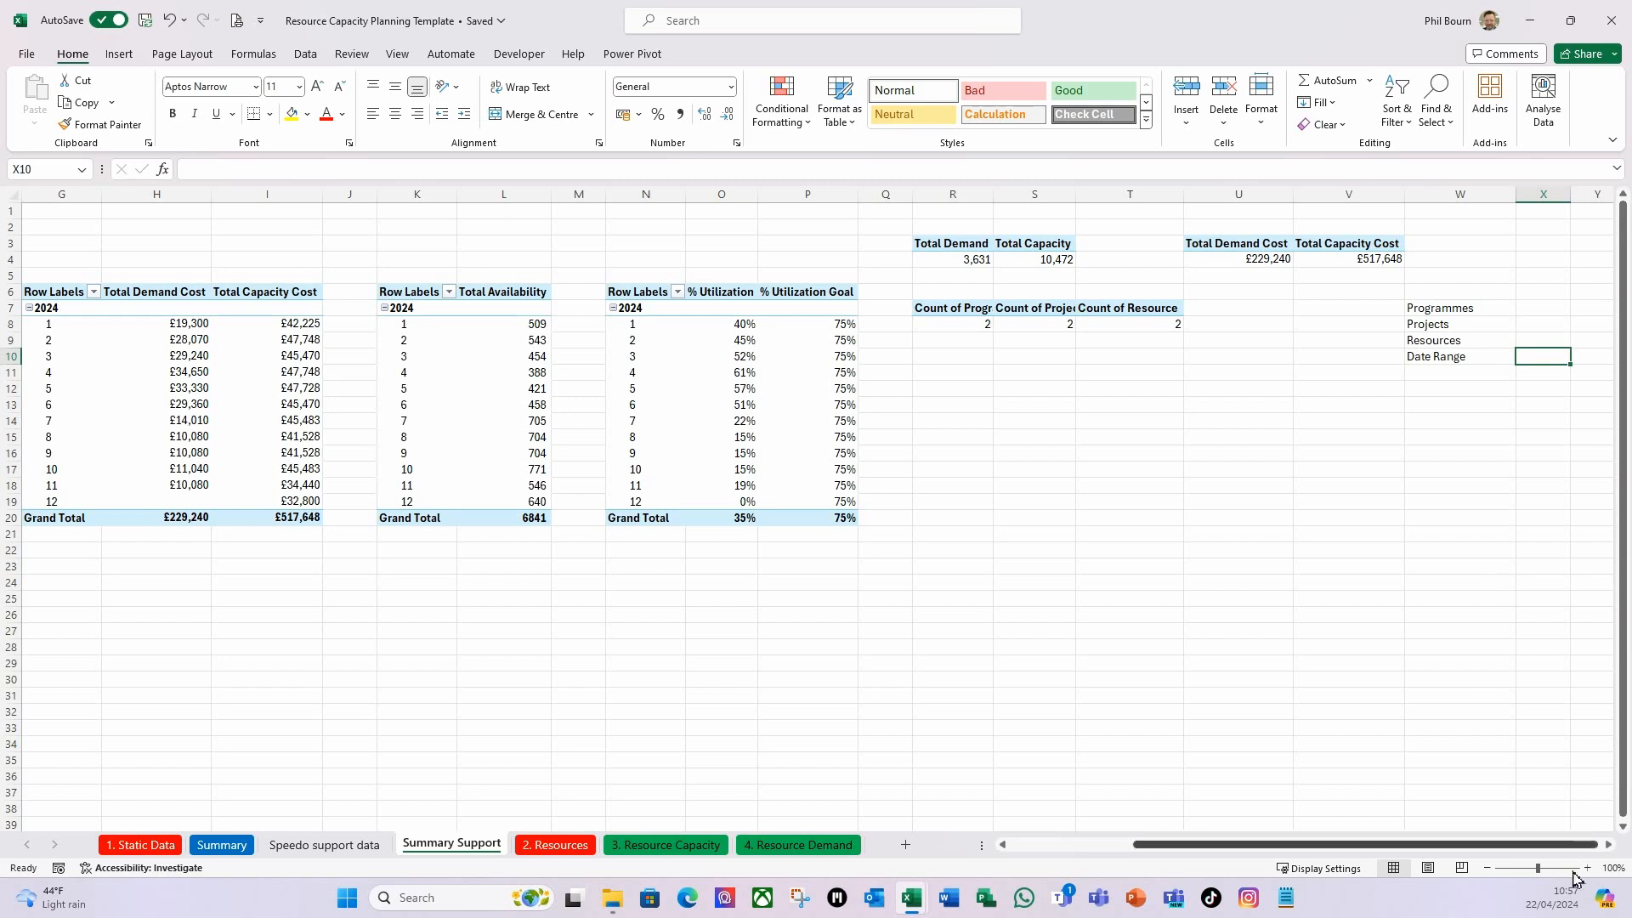
# Link X7 to the pivot table's Count of Programme value, and widen columns R and S to fit their headings.
pyautogui.hscroll(4, 1607, 857)
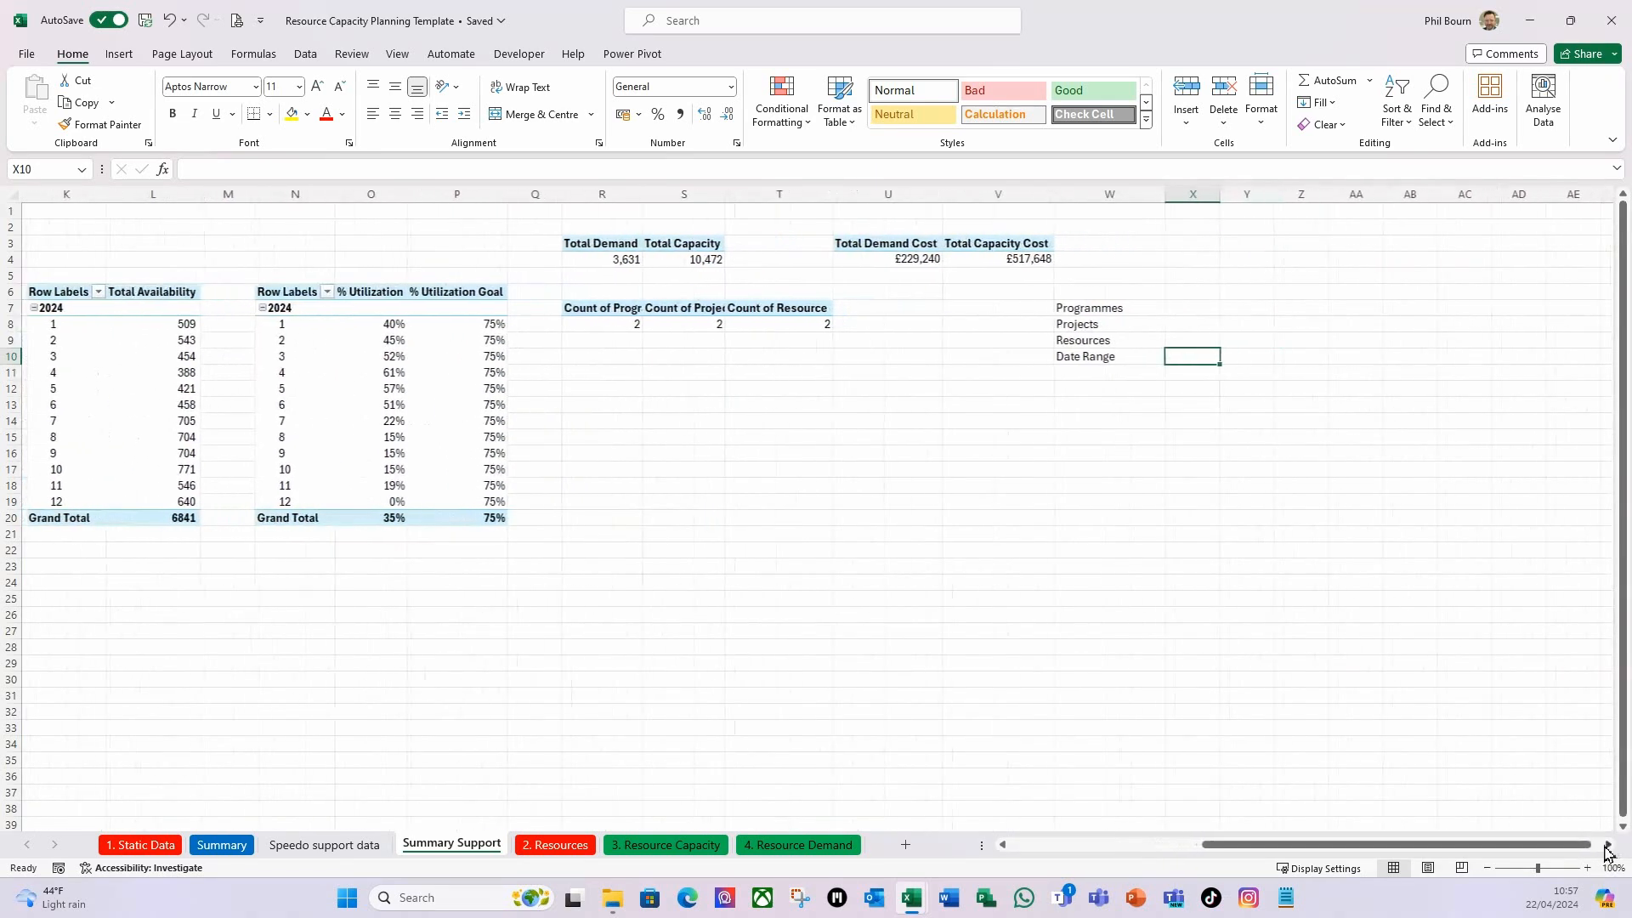
pyautogui.click(1169, 307)
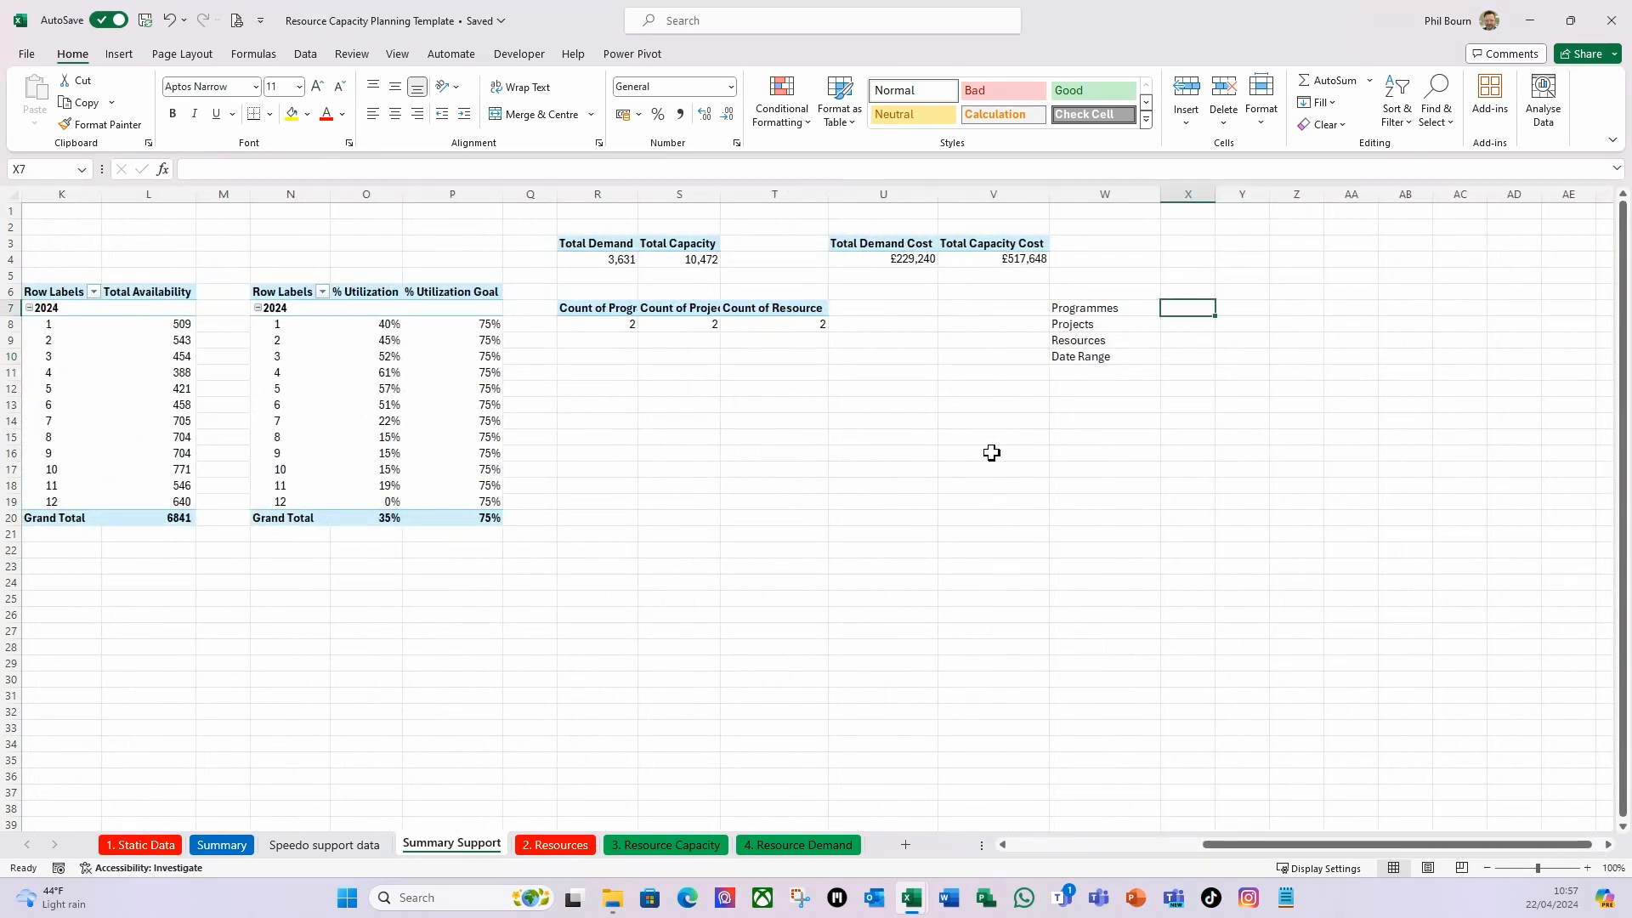
pyautogui.write('=')
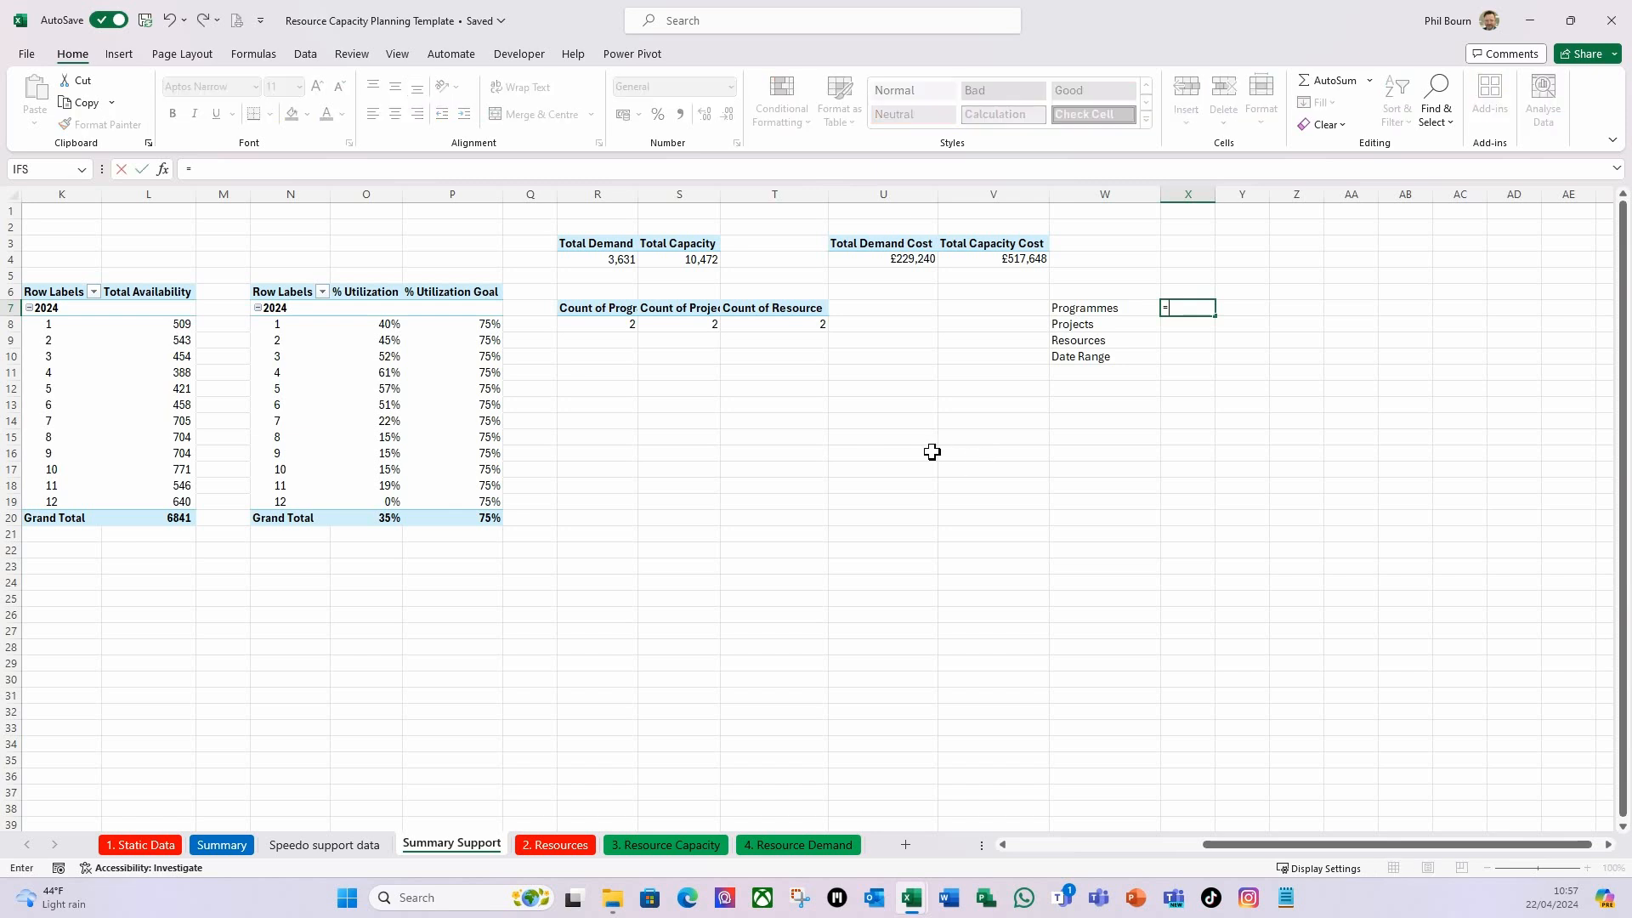
pyautogui.click(610, 329)
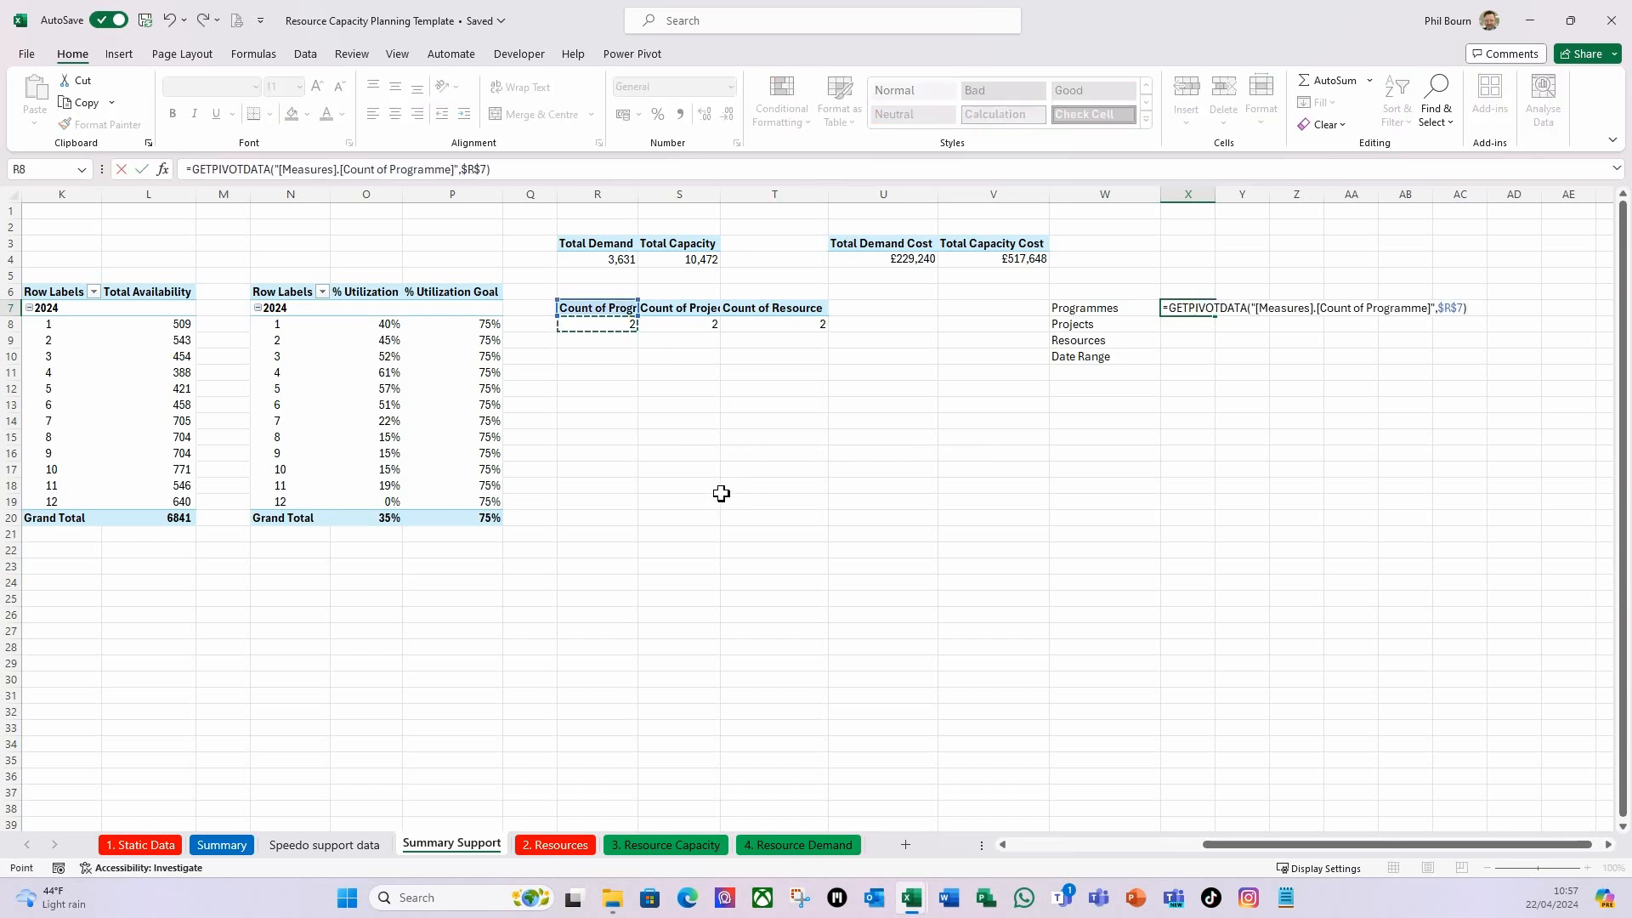
pyautogui.press('Return')
pyautogui.moveTo(639, 194); pyautogui.dragTo(735, 194)
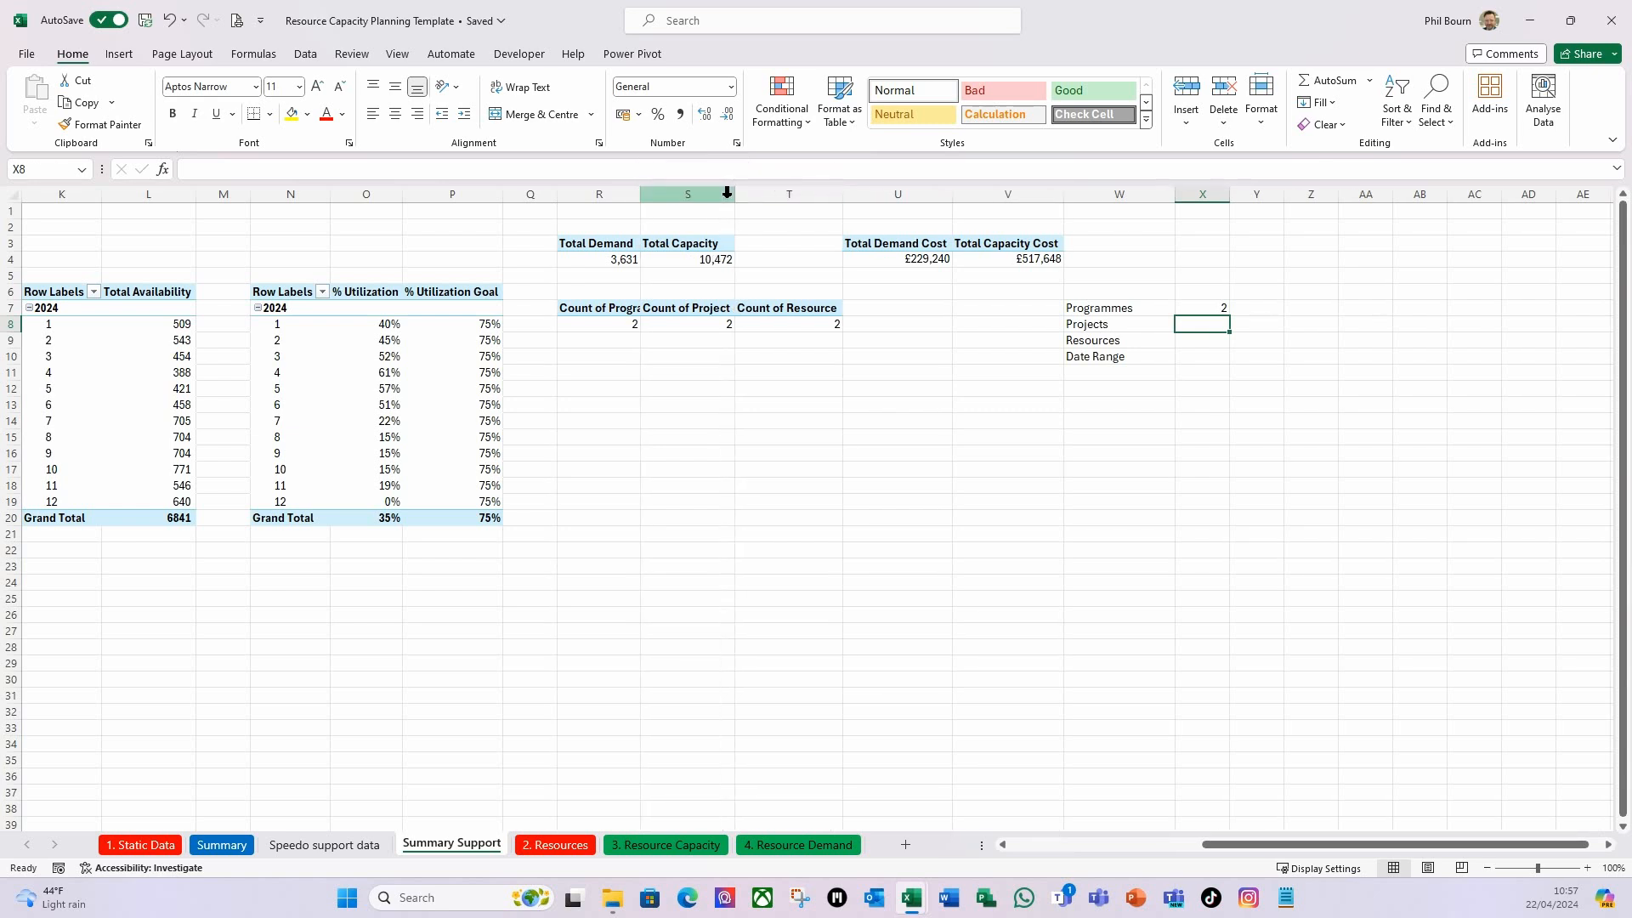
pyautogui.doubleClick(644, 198)
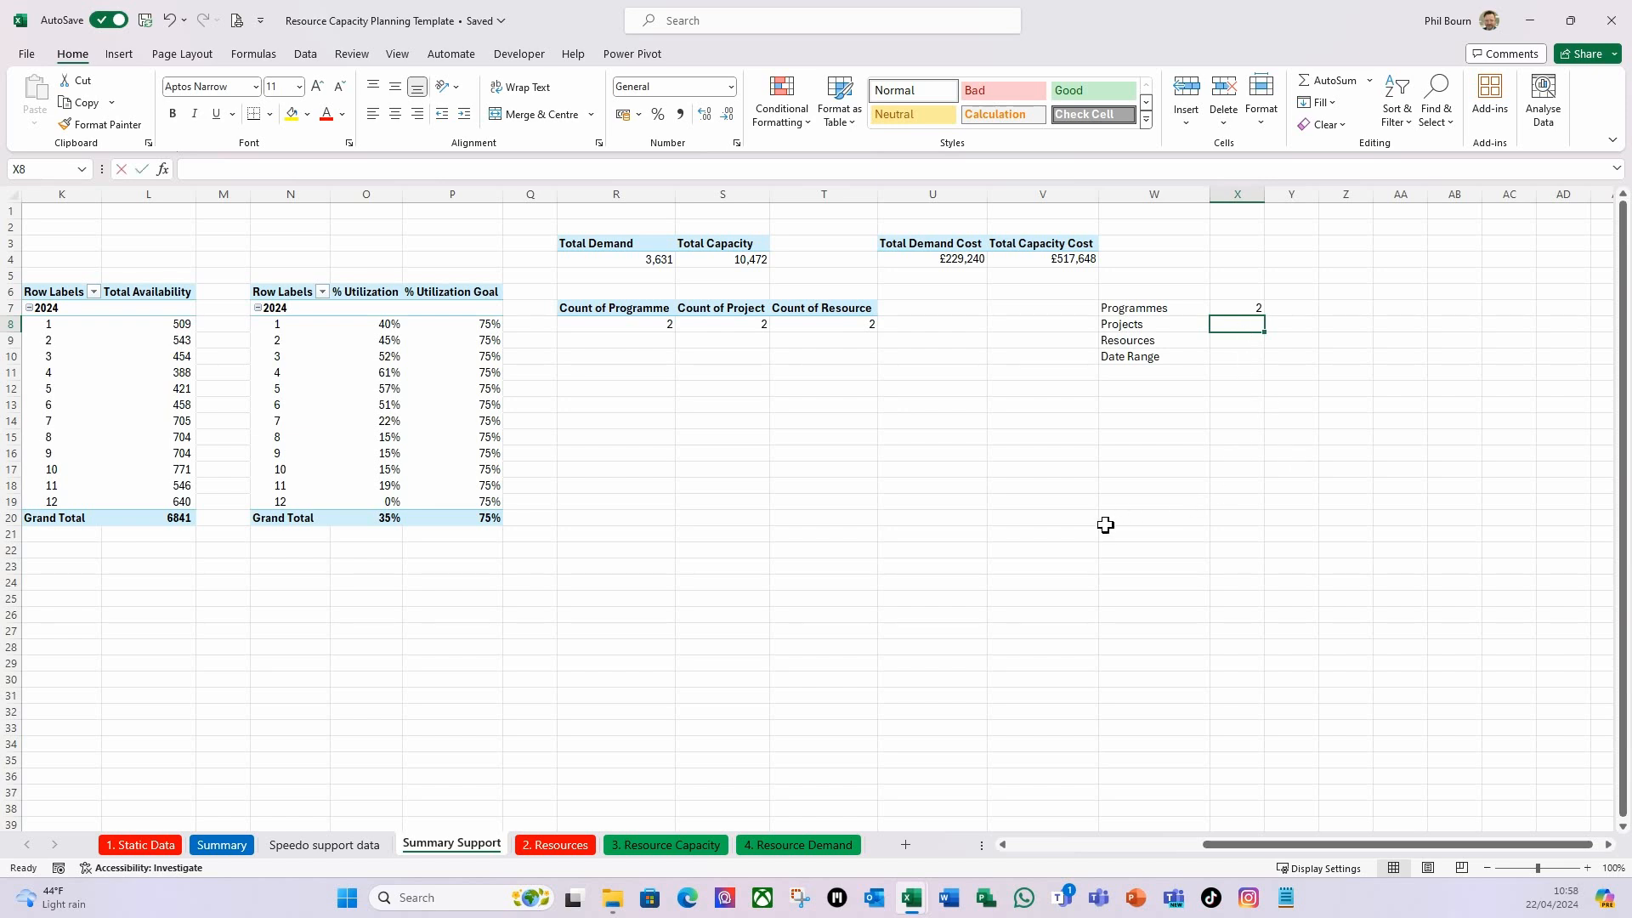
# Link X8 beside Projects to the pivot table's Count of Project value and check its formula.
pyautogui.write('=')
pyautogui.click(741, 324)
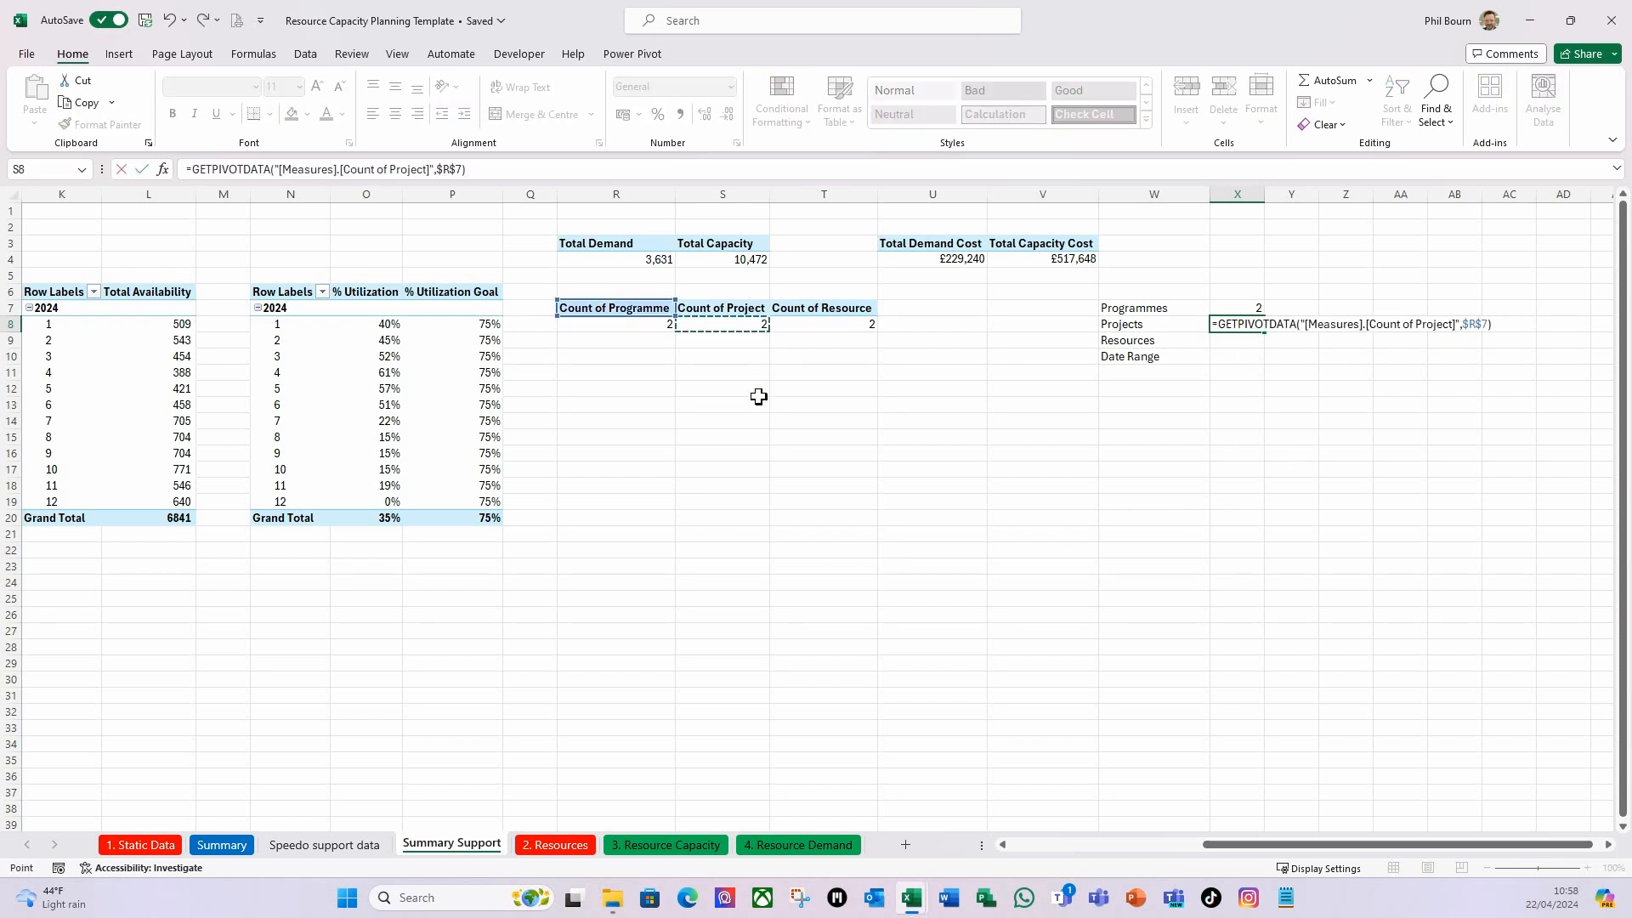
pyautogui.press('Return')
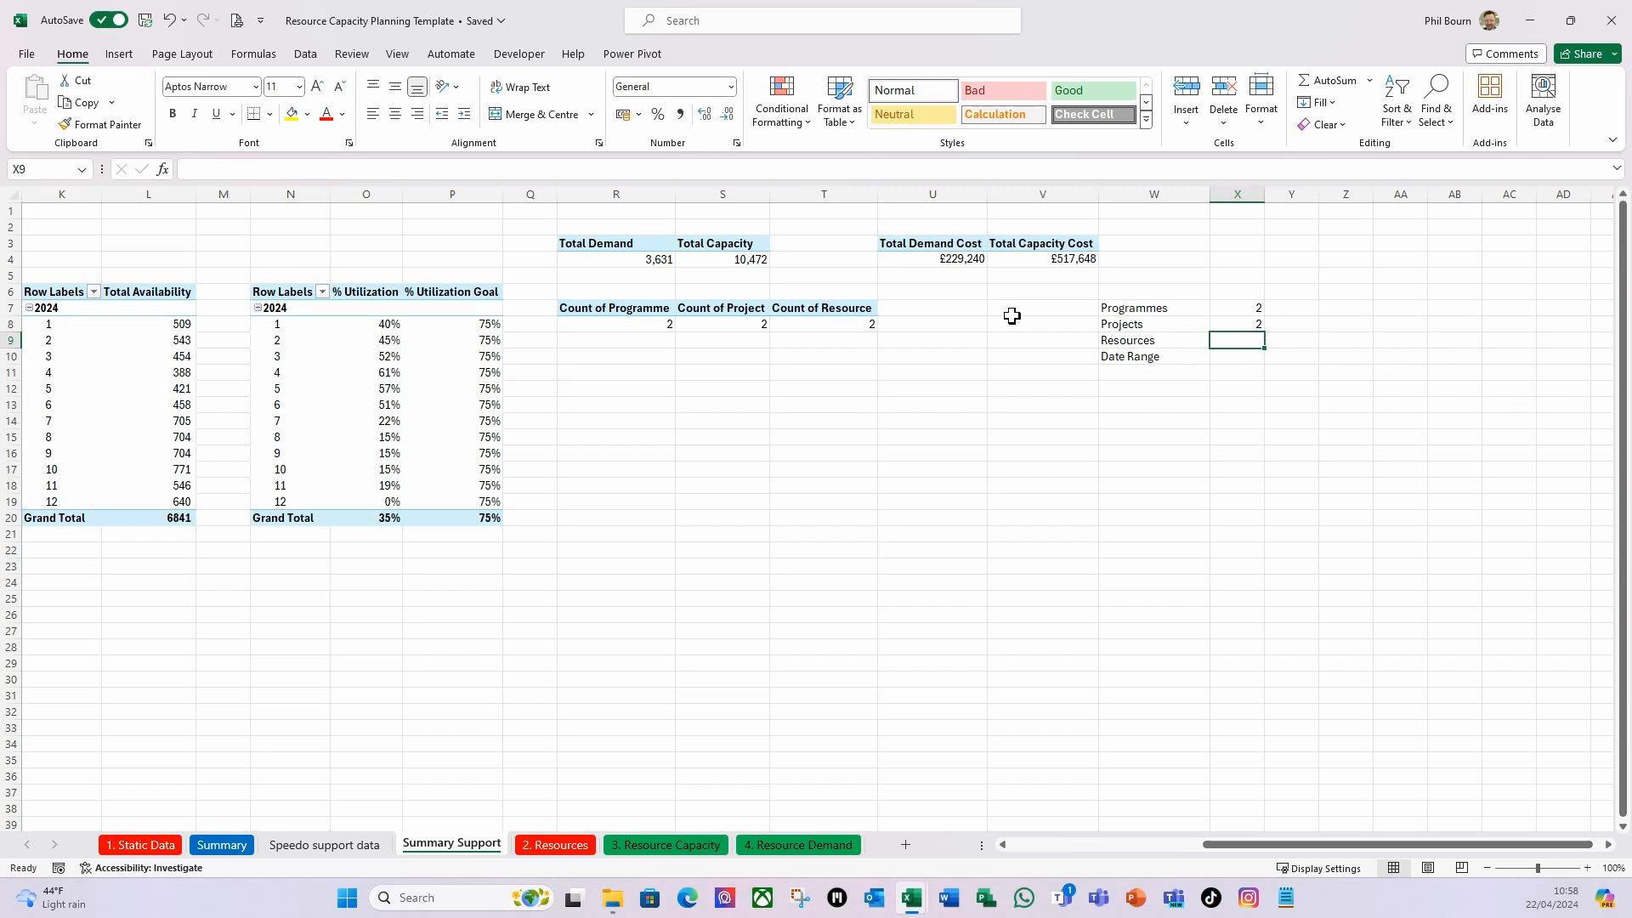
pyautogui.click(1242, 323)
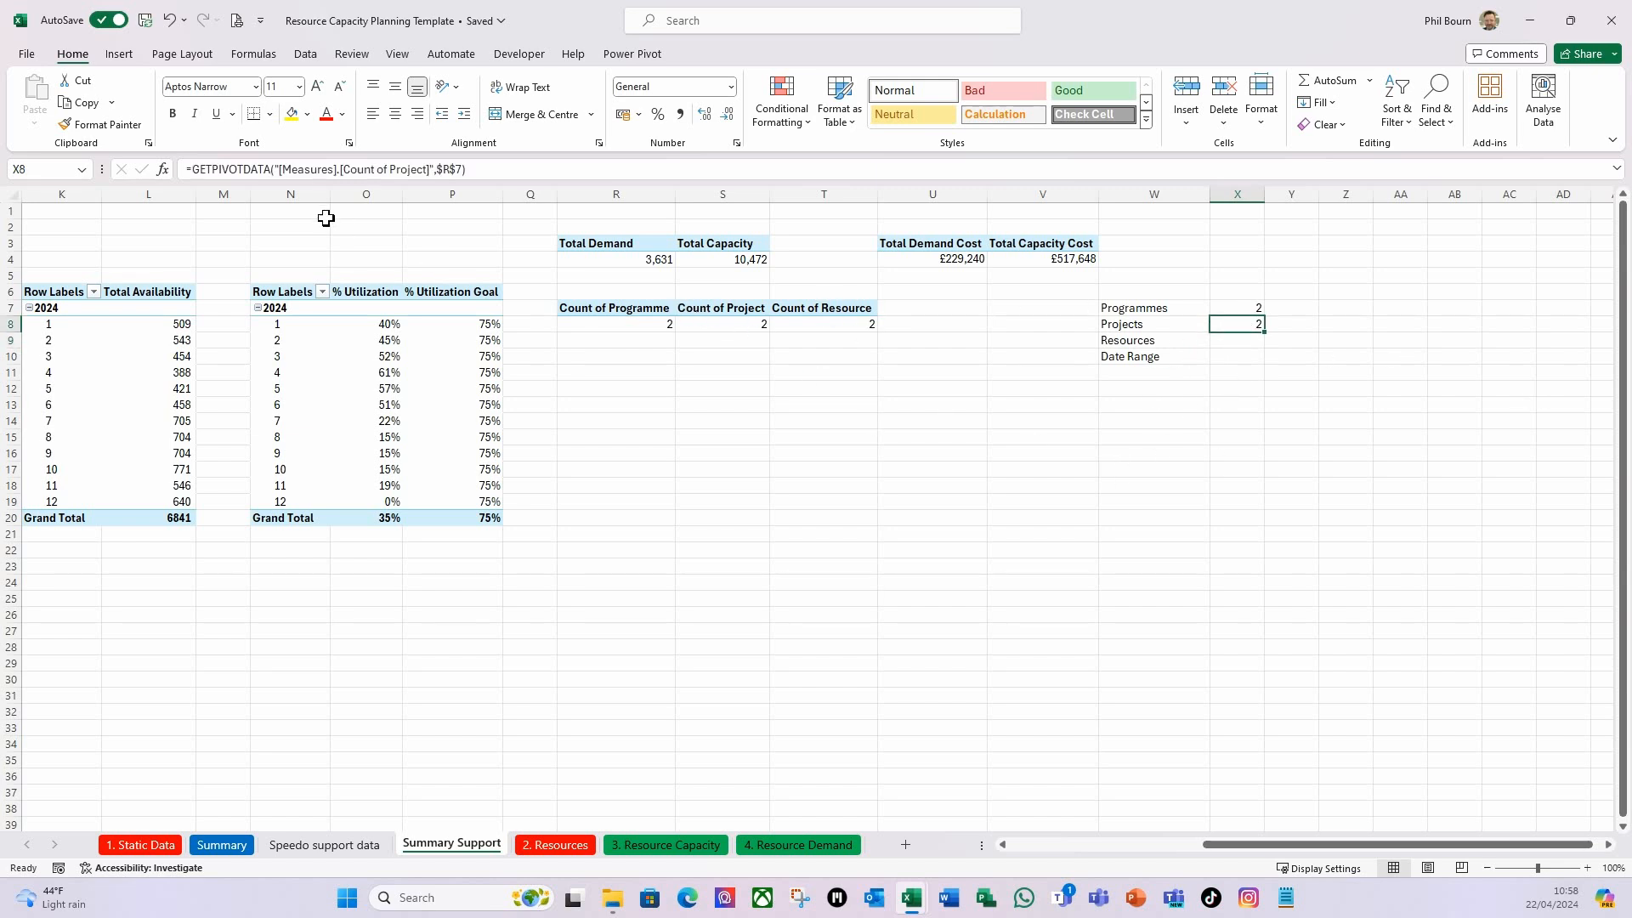
pyautogui.click(1245, 339)
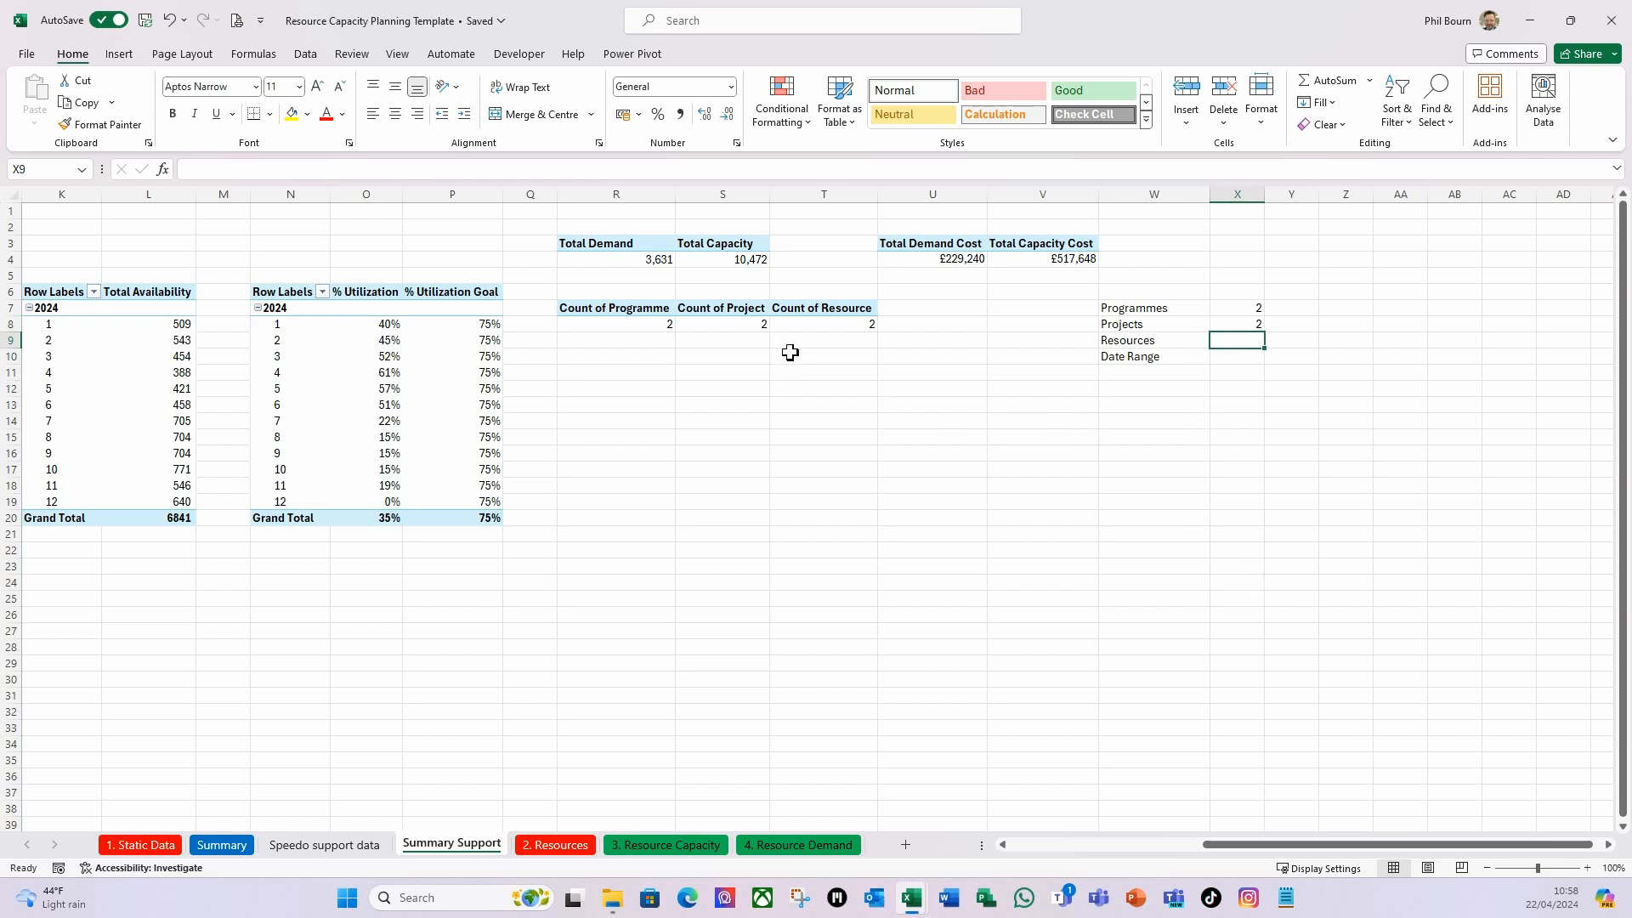
# In X9 beside Resources, count the non-generic resources with =COUNTIF(tblResources[Generic],"N").
pyautogui.moveTo(815, 329)
pyautogui.write('=cou')
pyautogui.write('ntif')
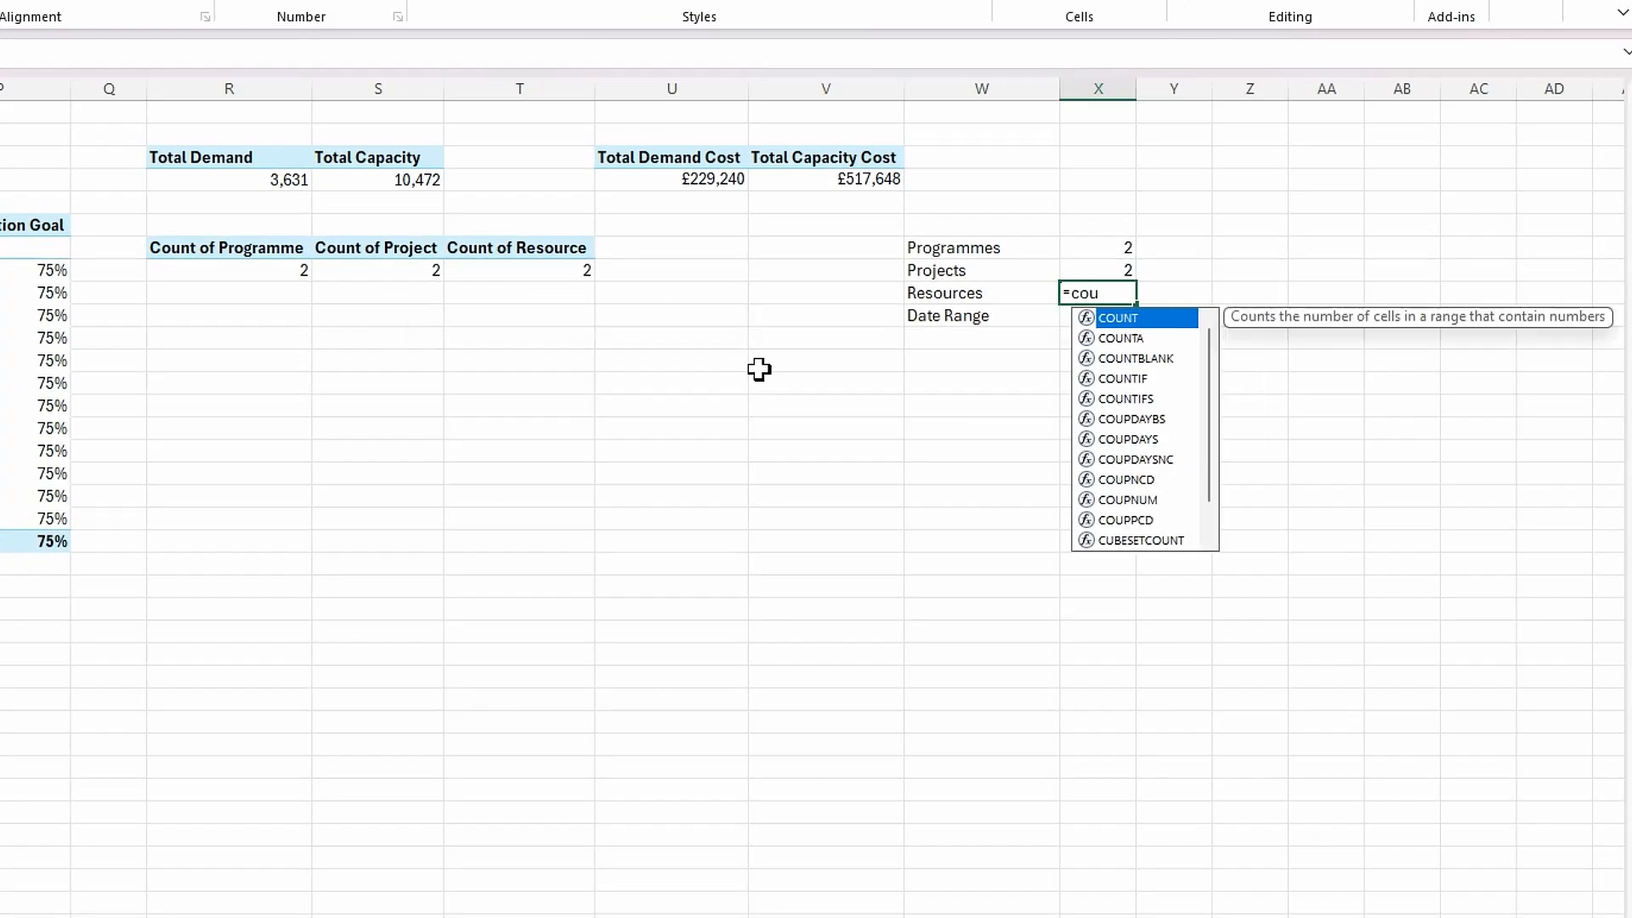
pyautogui.press('Tab')
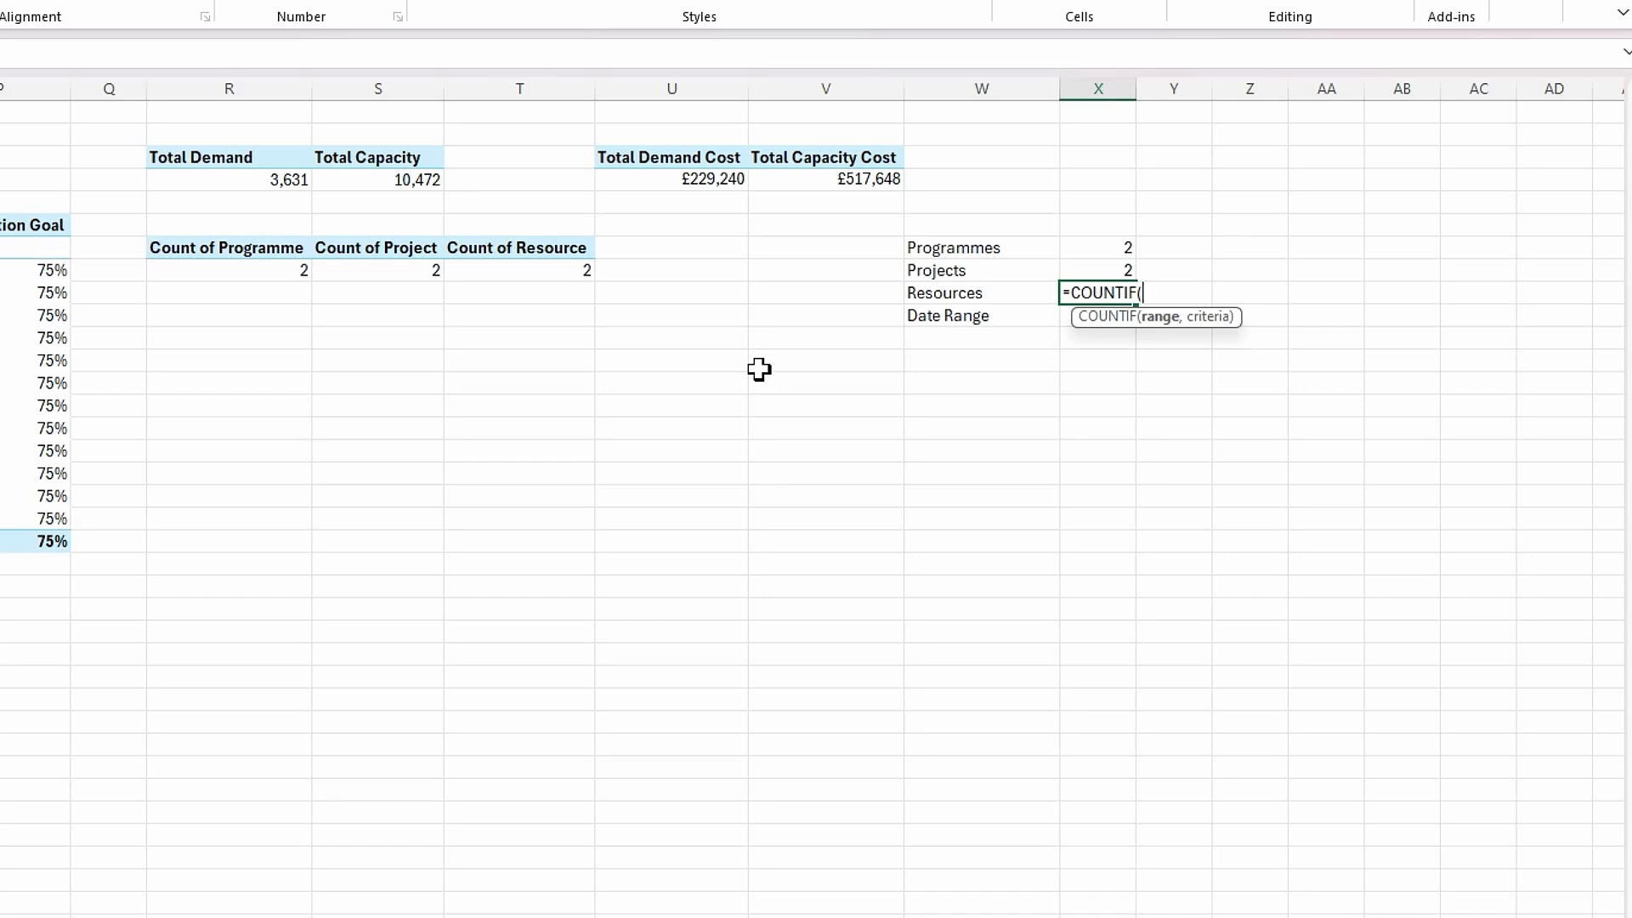
pyautogui.write('tbl')
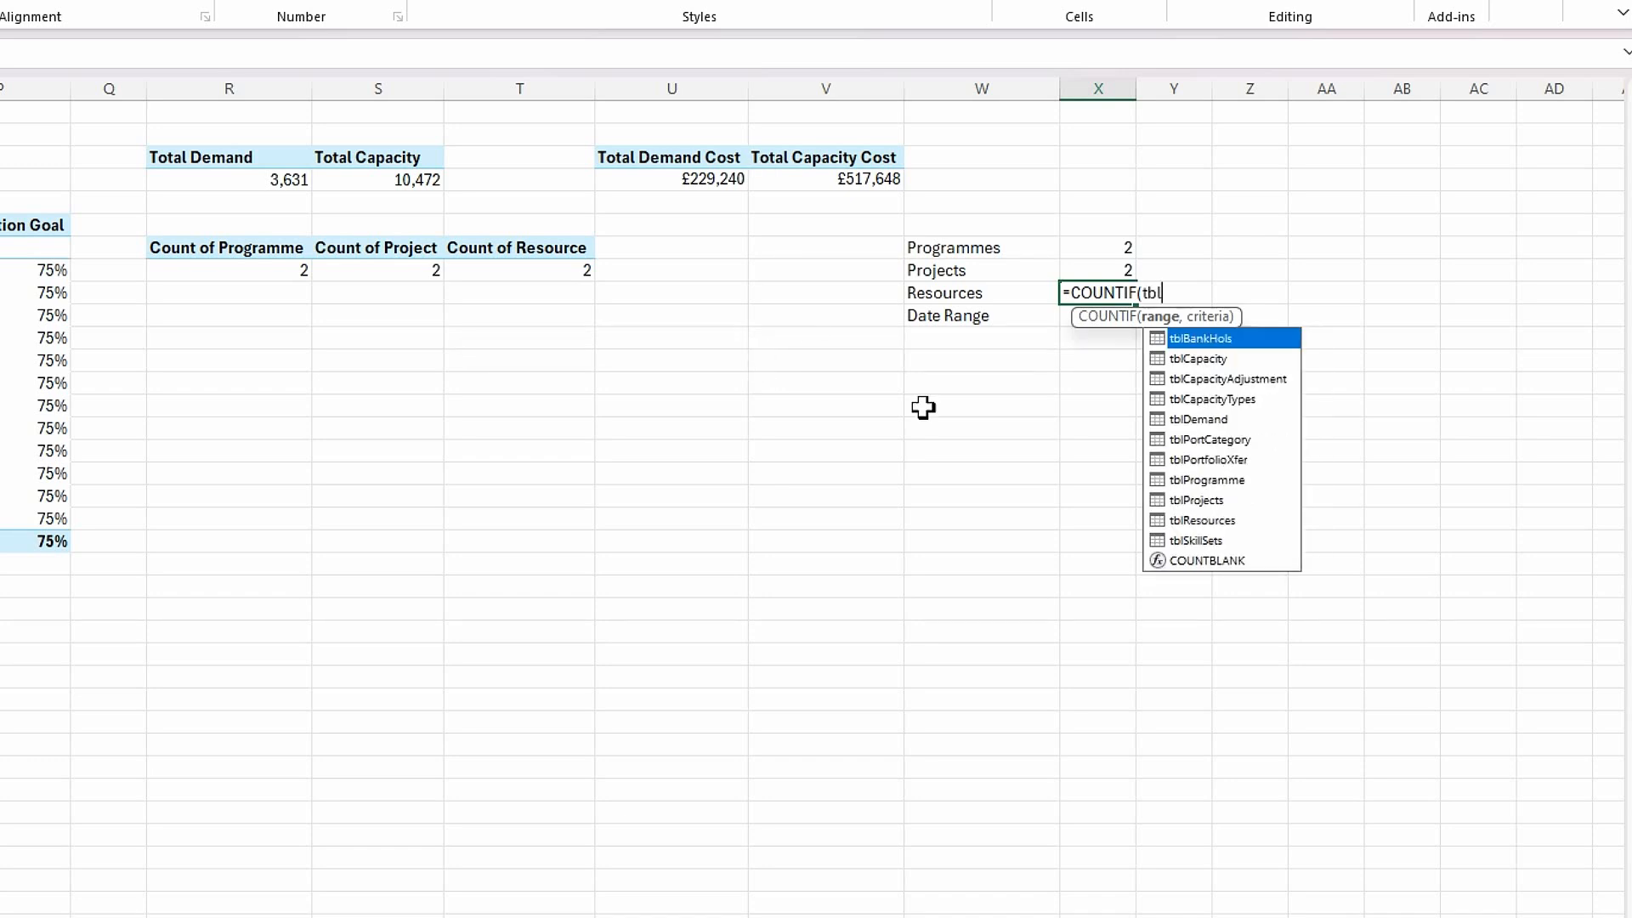
pyautogui.doubleClick(1220, 522)
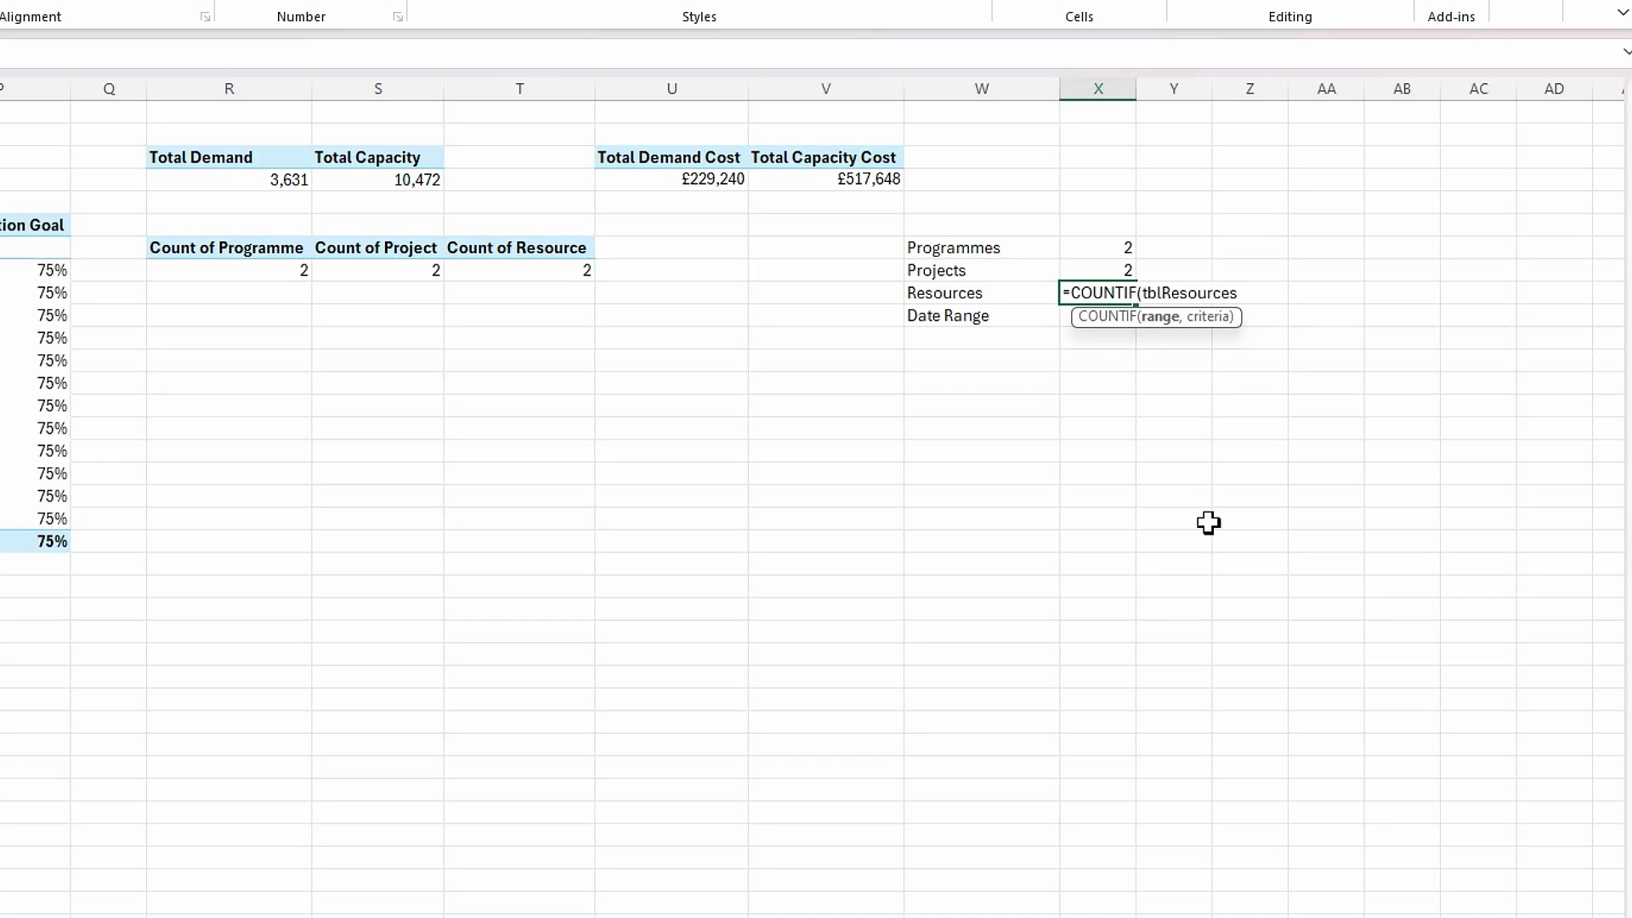
pyautogui.write('[')
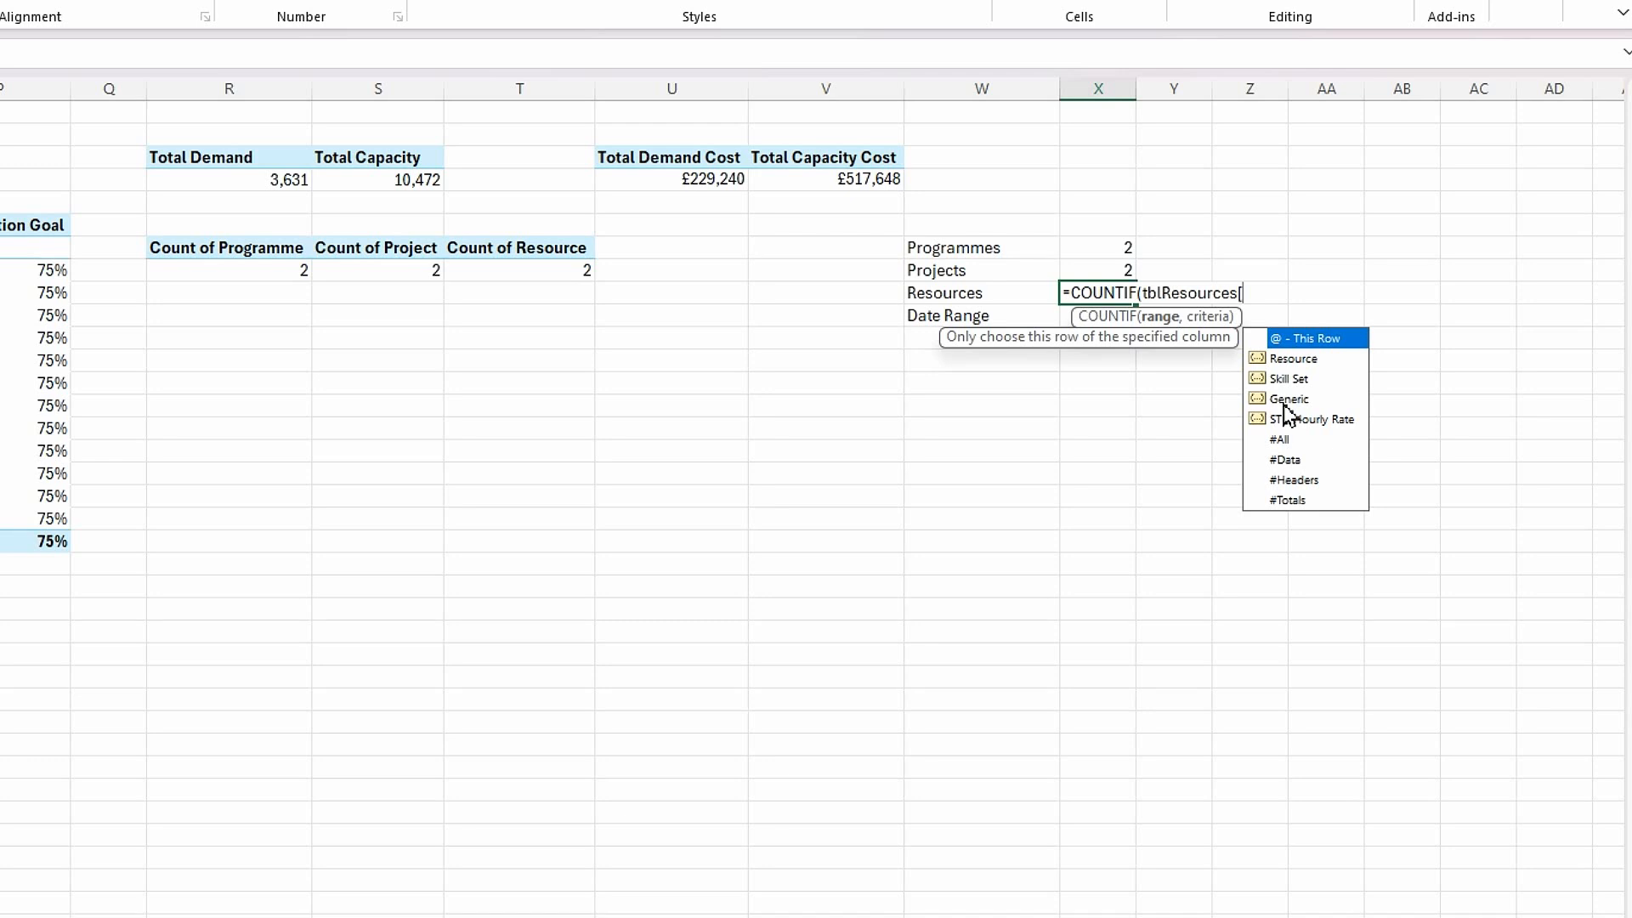
pyautogui.doubleClick(1287, 400)
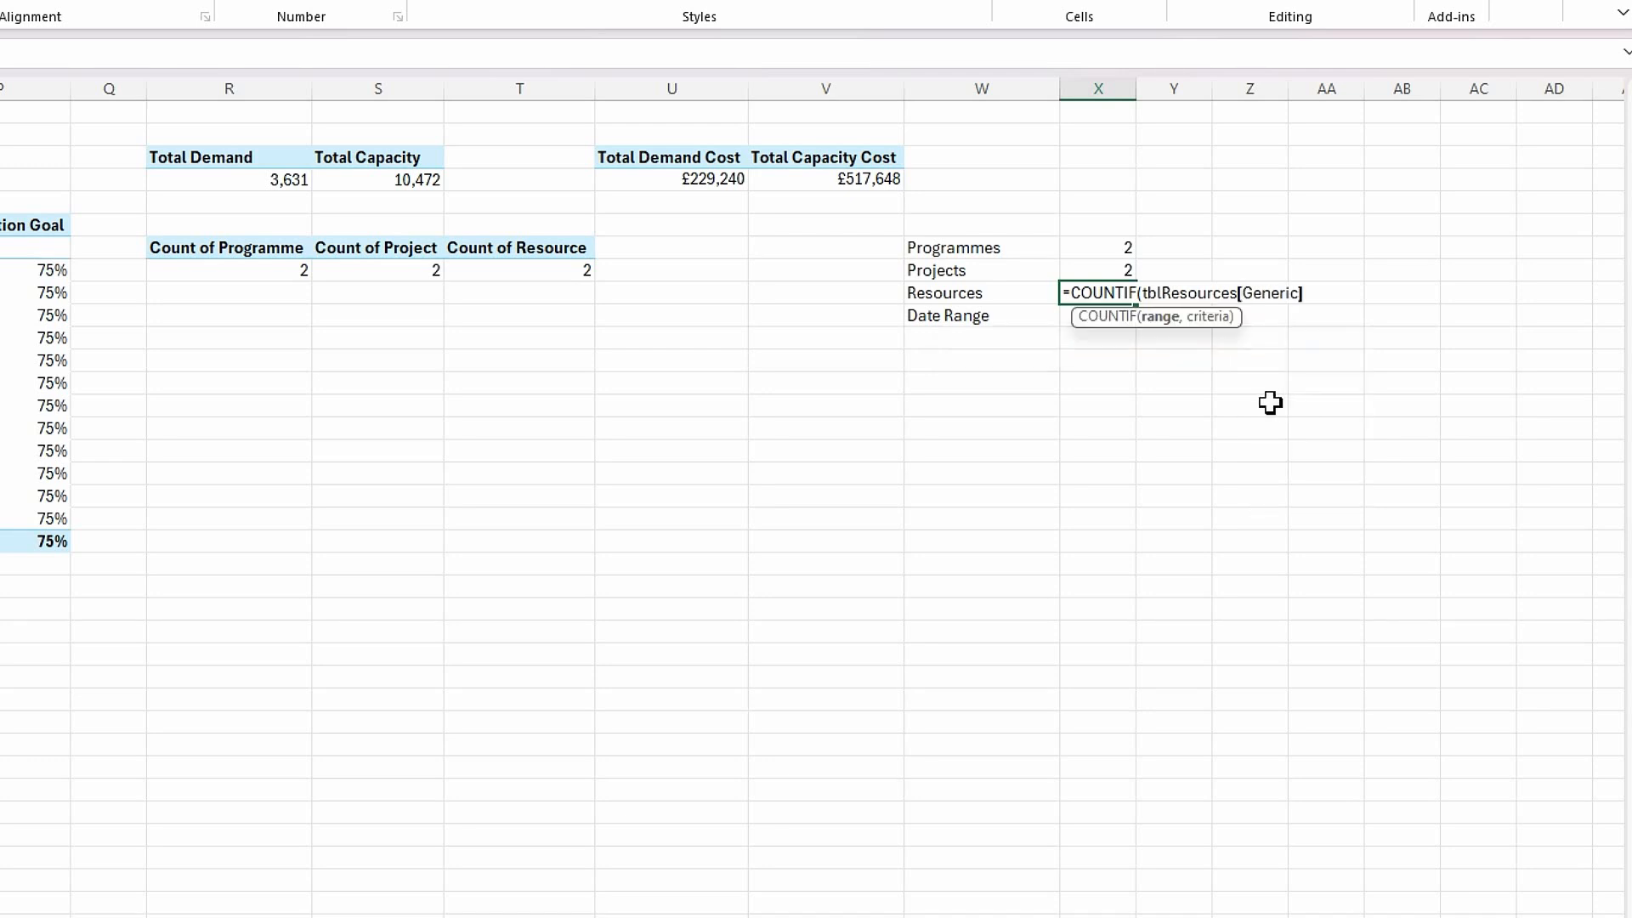
pyautogui.write('],"N")')
pyautogui.press('Return')
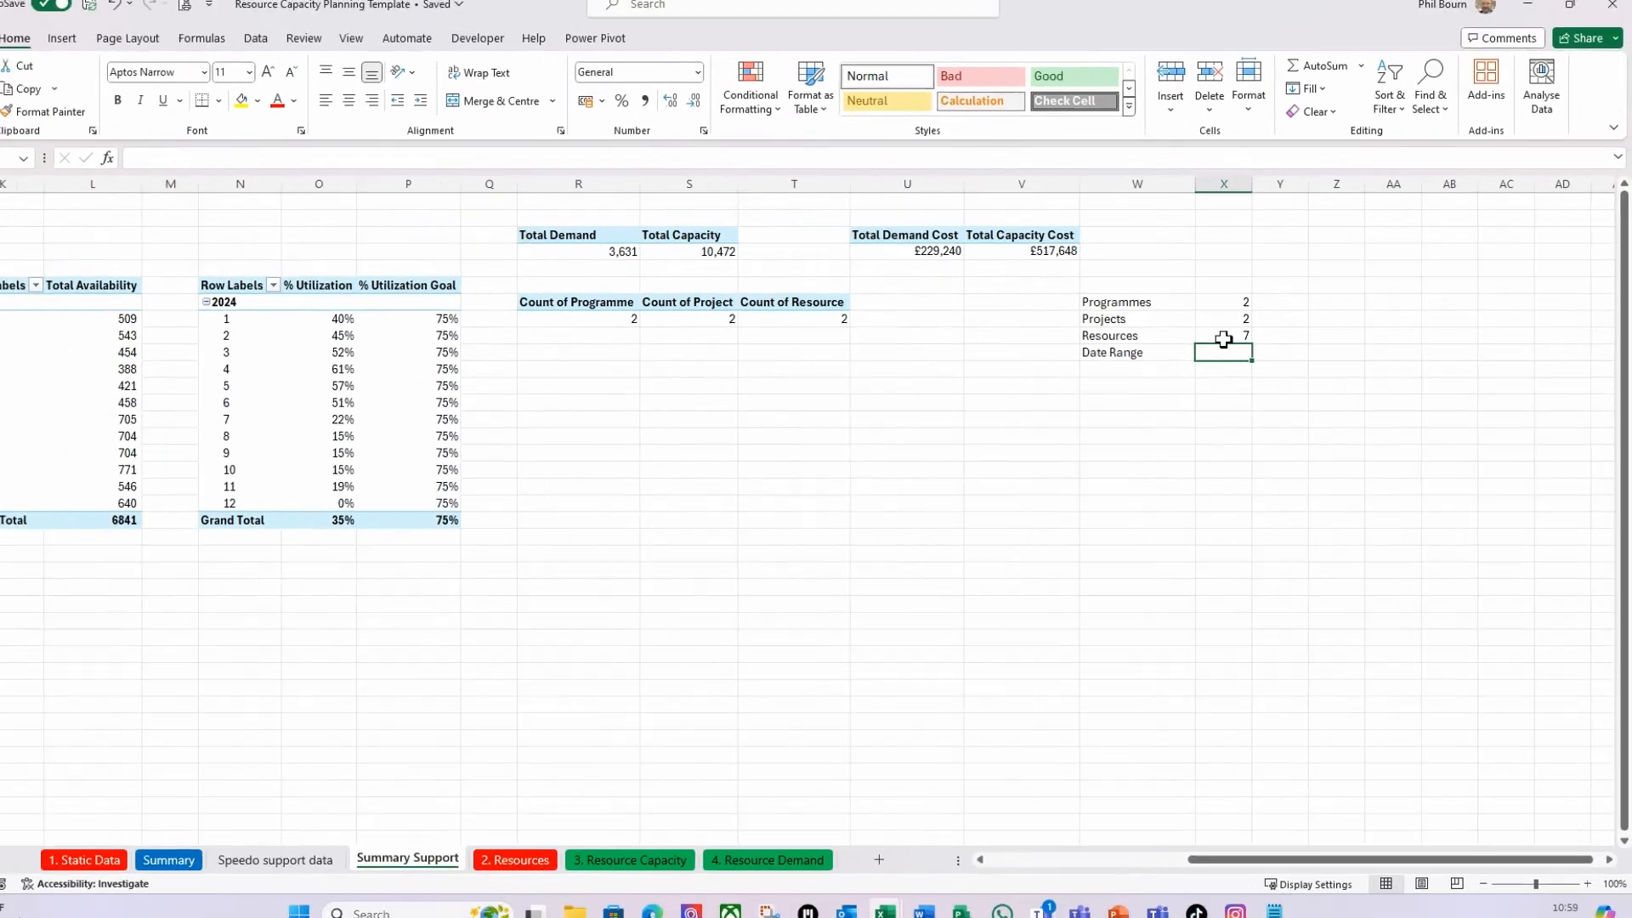
# Insert a link to the pivot table's Count of Resource value ahead of COUNTIF in the X9 formula.
pyautogui.press('Up')
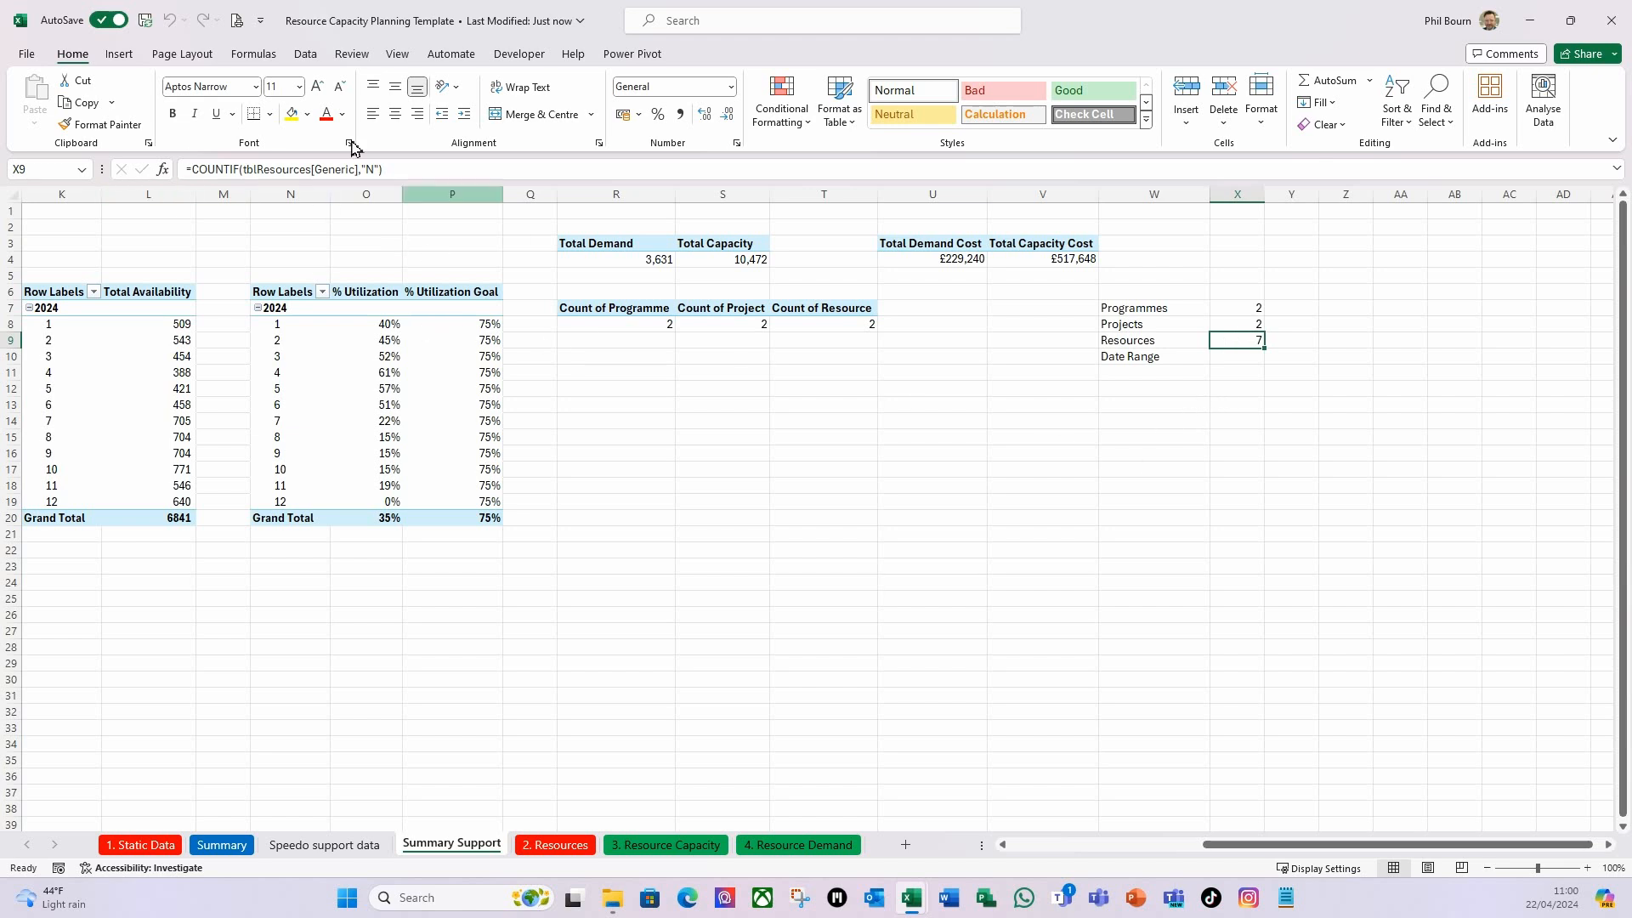
pyautogui.click(195, 174)
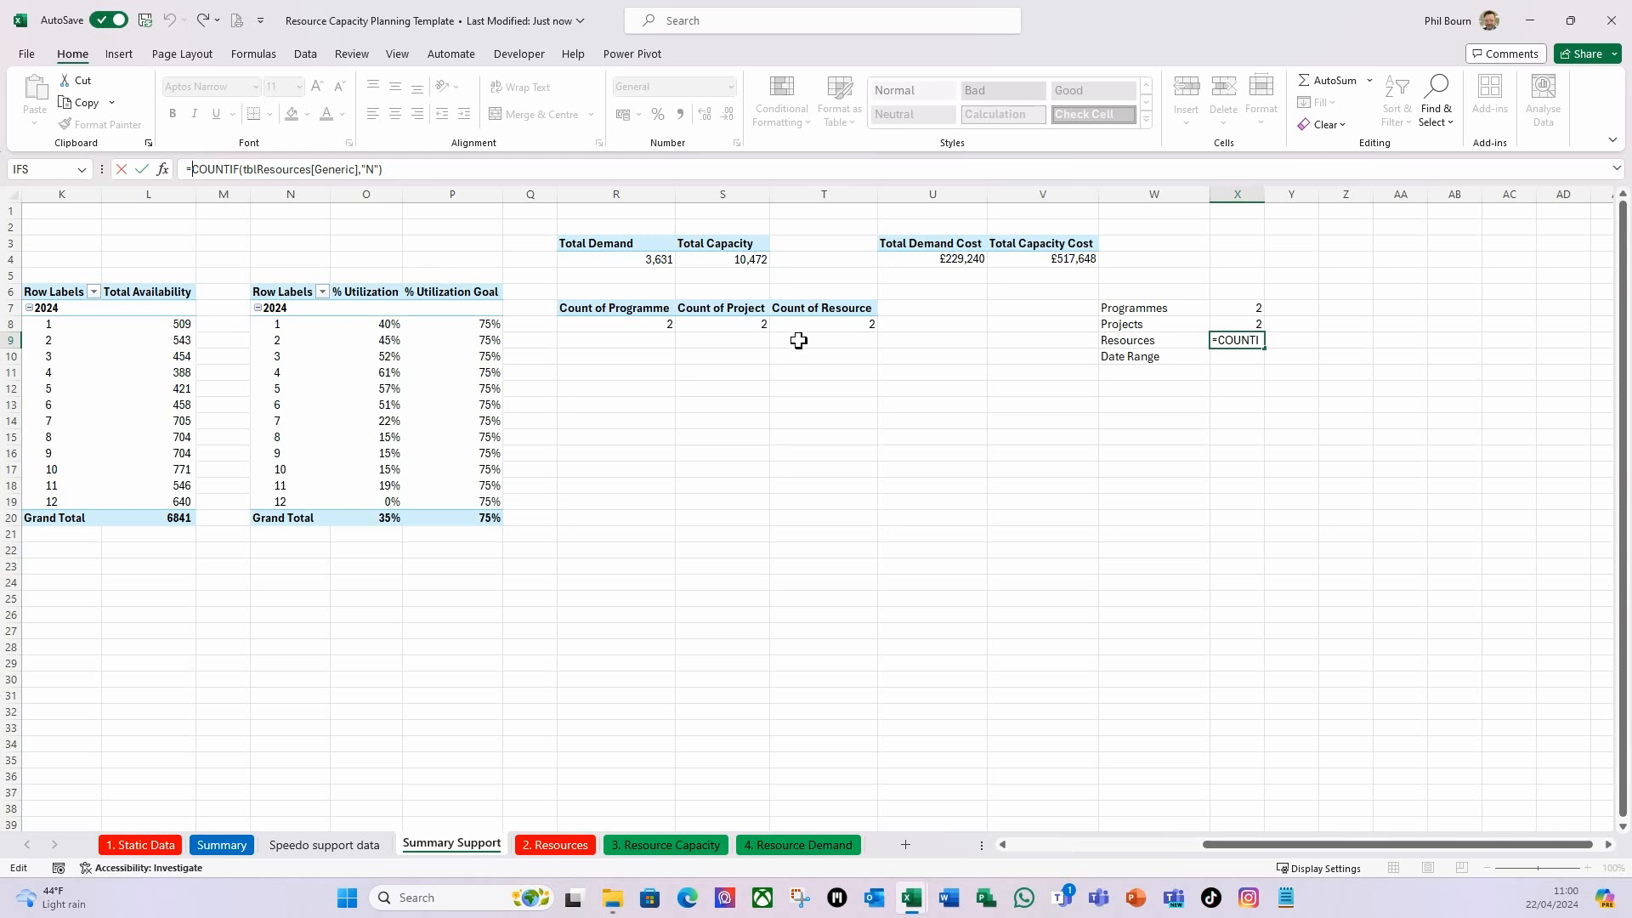
pyautogui.hotkey('ctrl', 'Return')
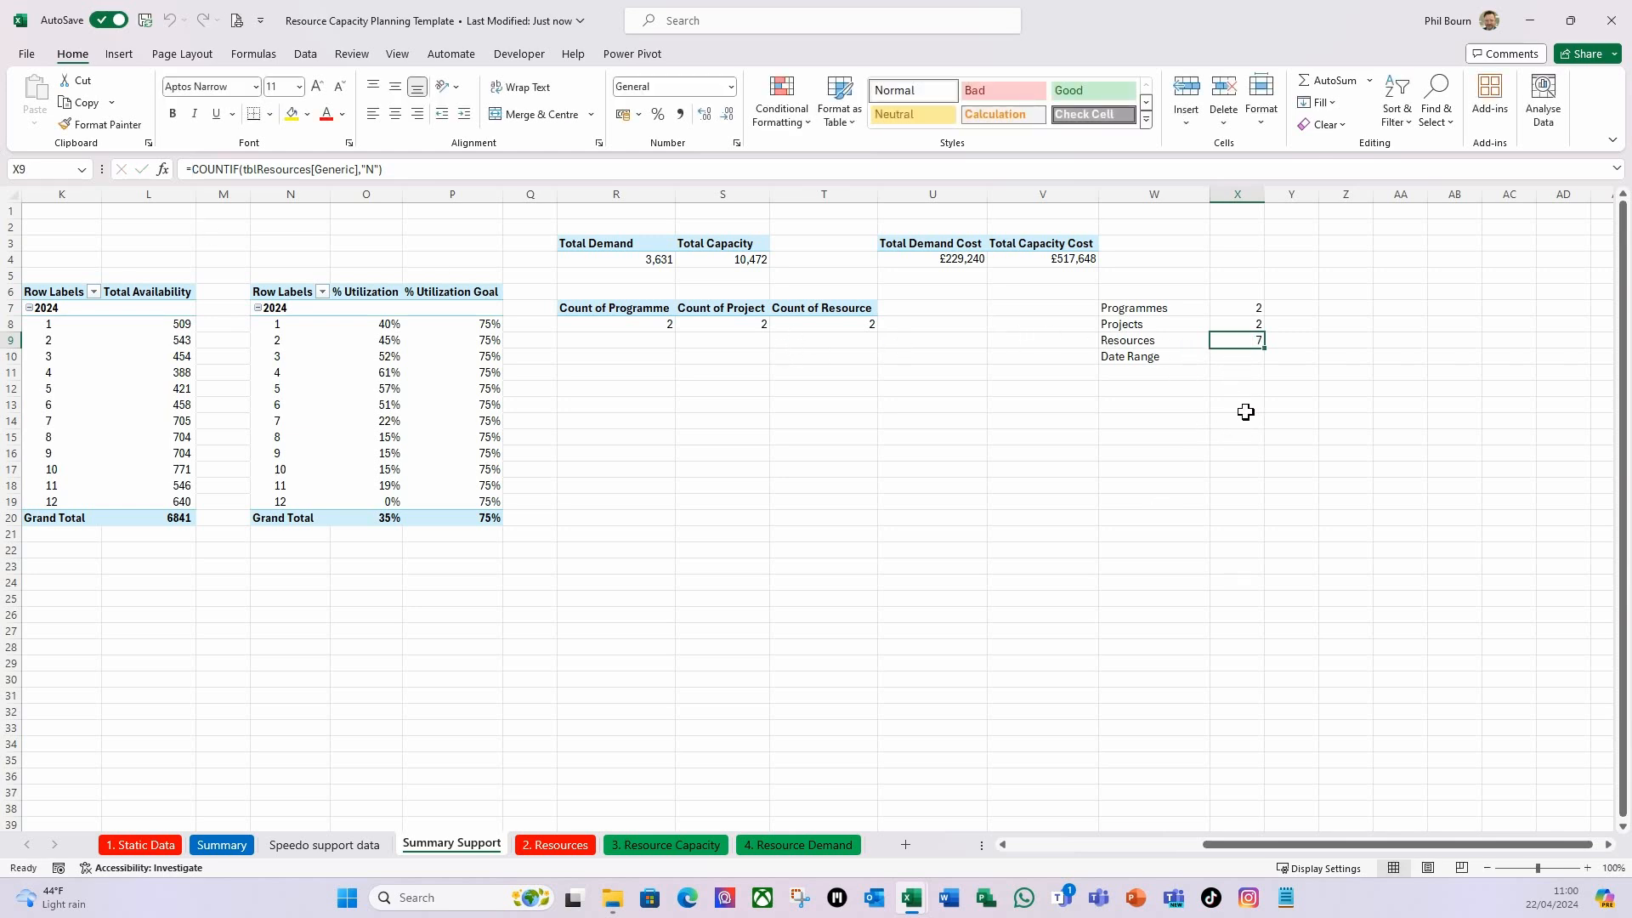
pyautogui.press('F2')
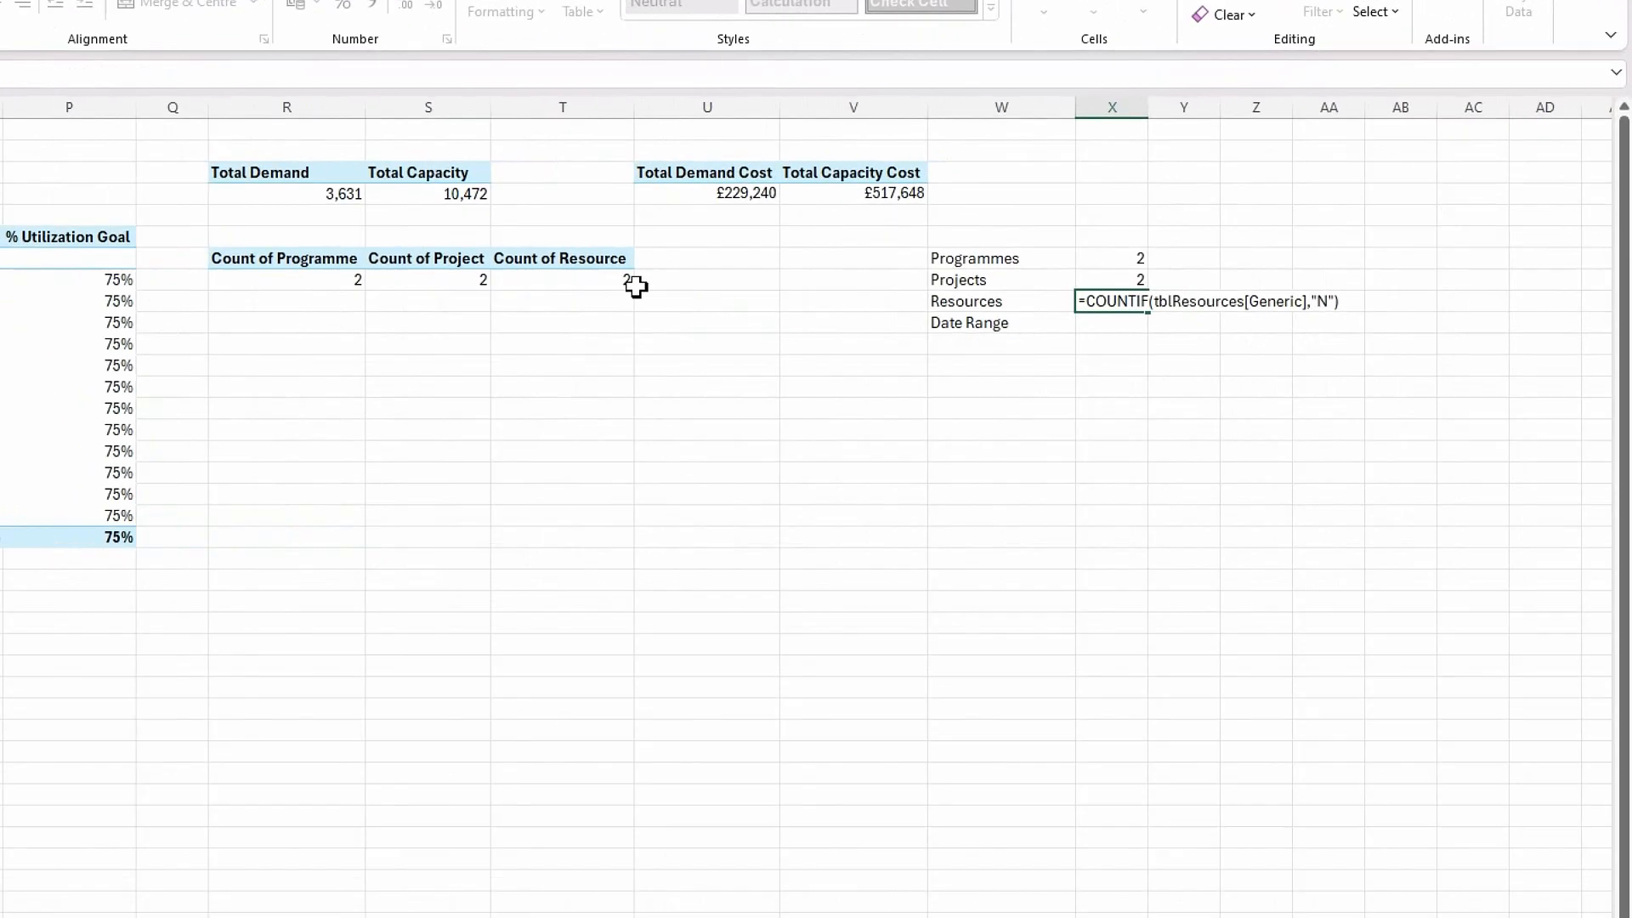
pyautogui.click(840, 329)
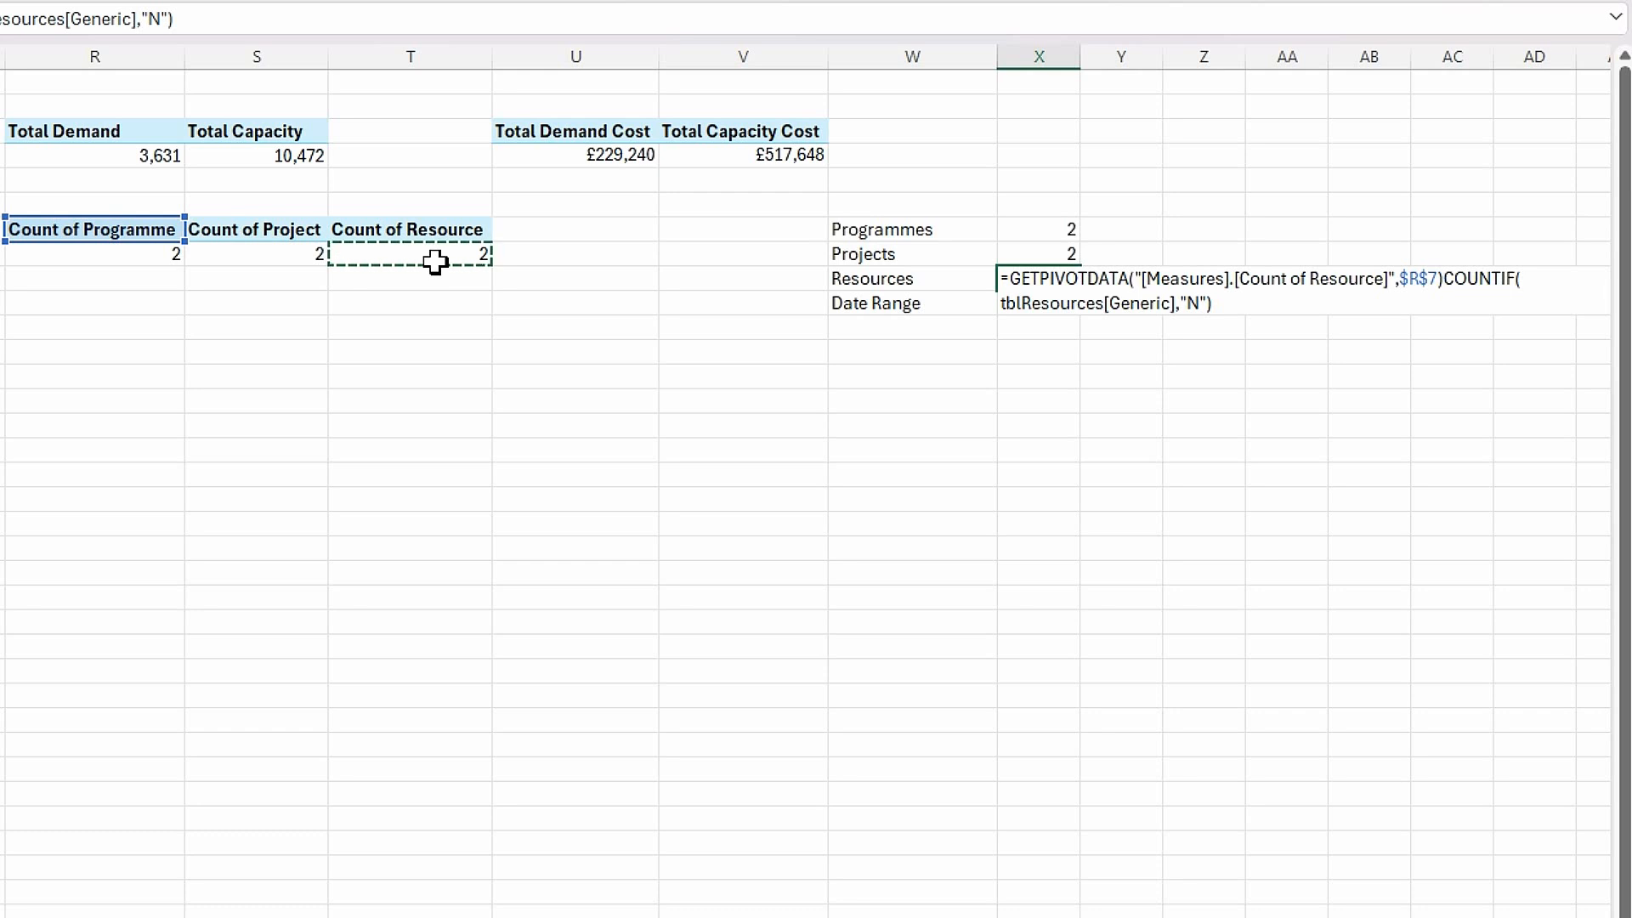
# Join the pivot link and the COUNTIF part of the X9 formula with the text separator " / ".
pyautogui.write('&')
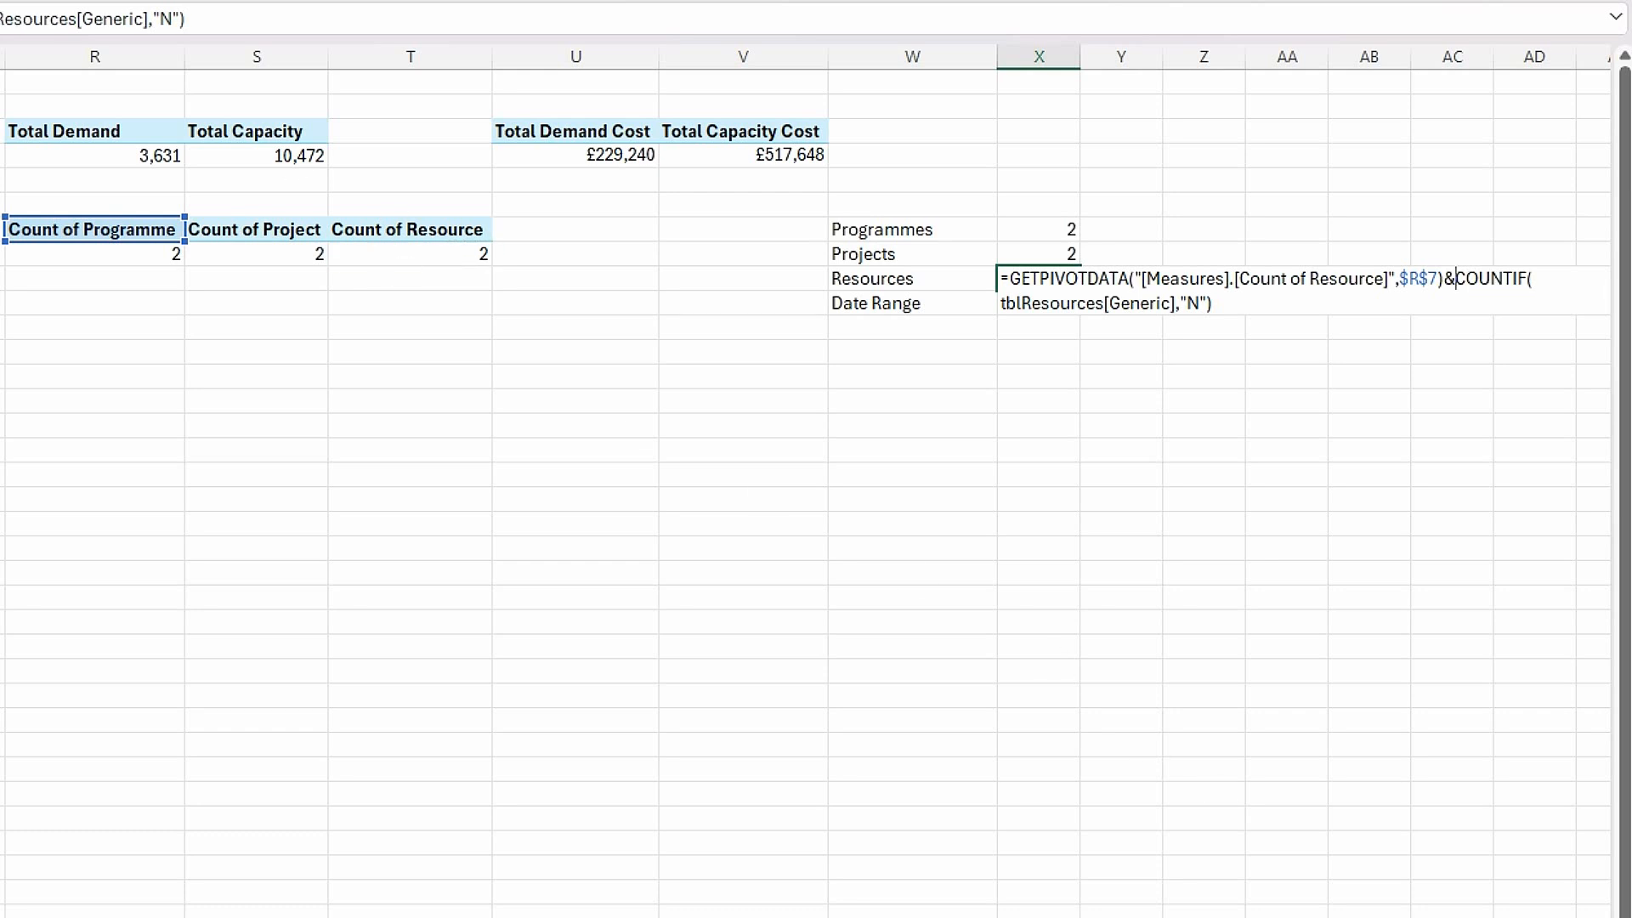
pyautogui.hscroll(3, 816, 459)
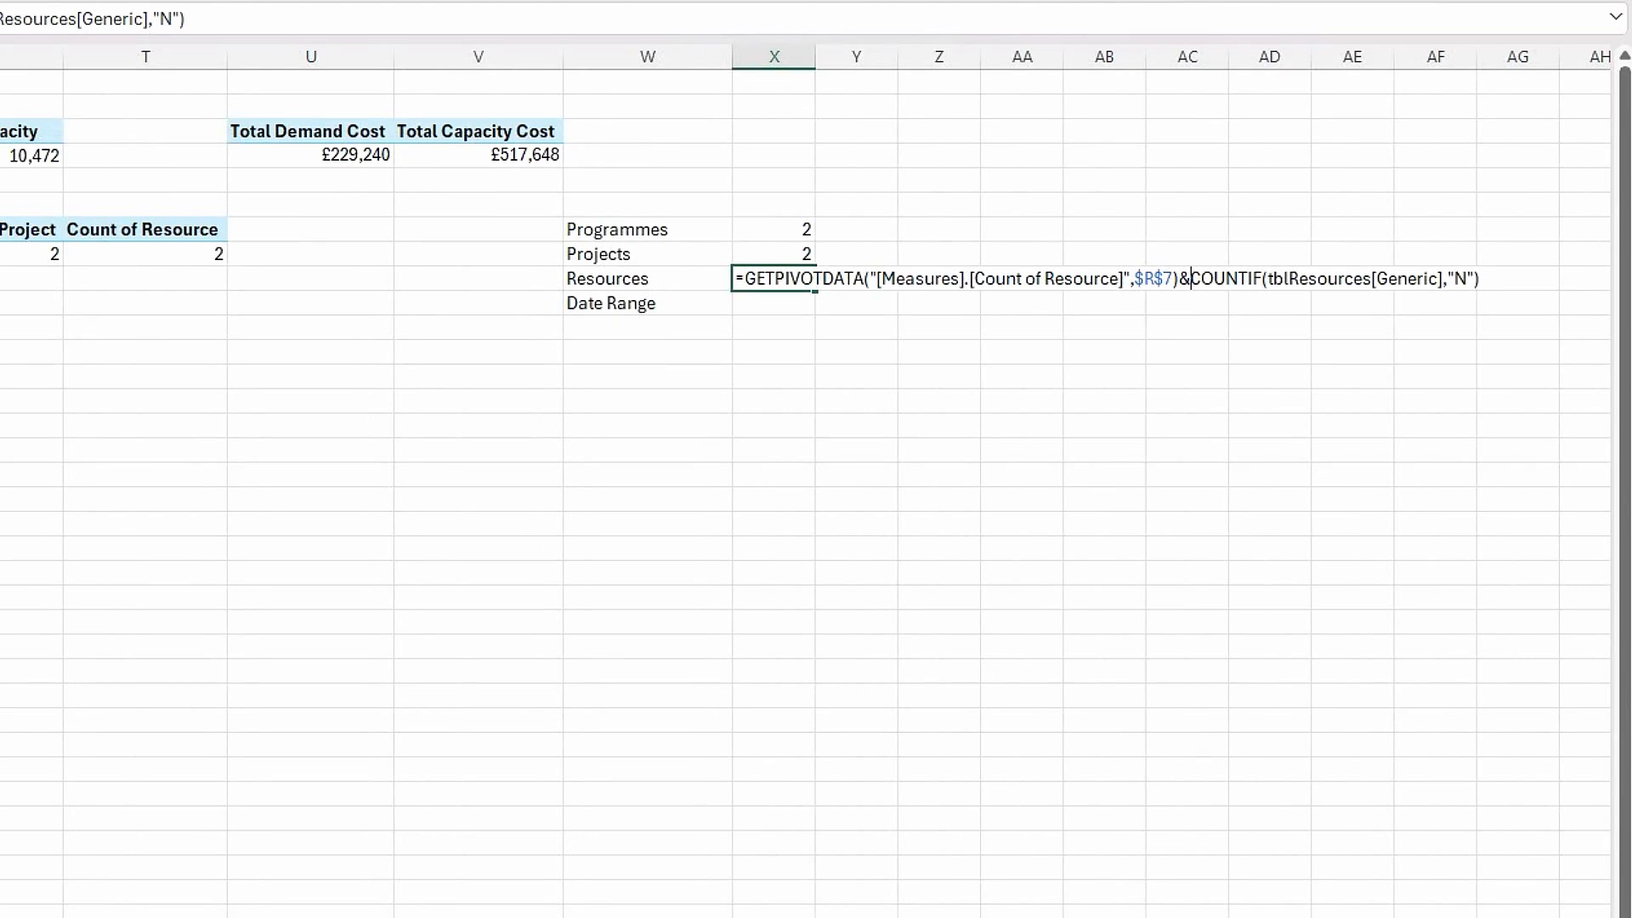
pyautogui.write('"')
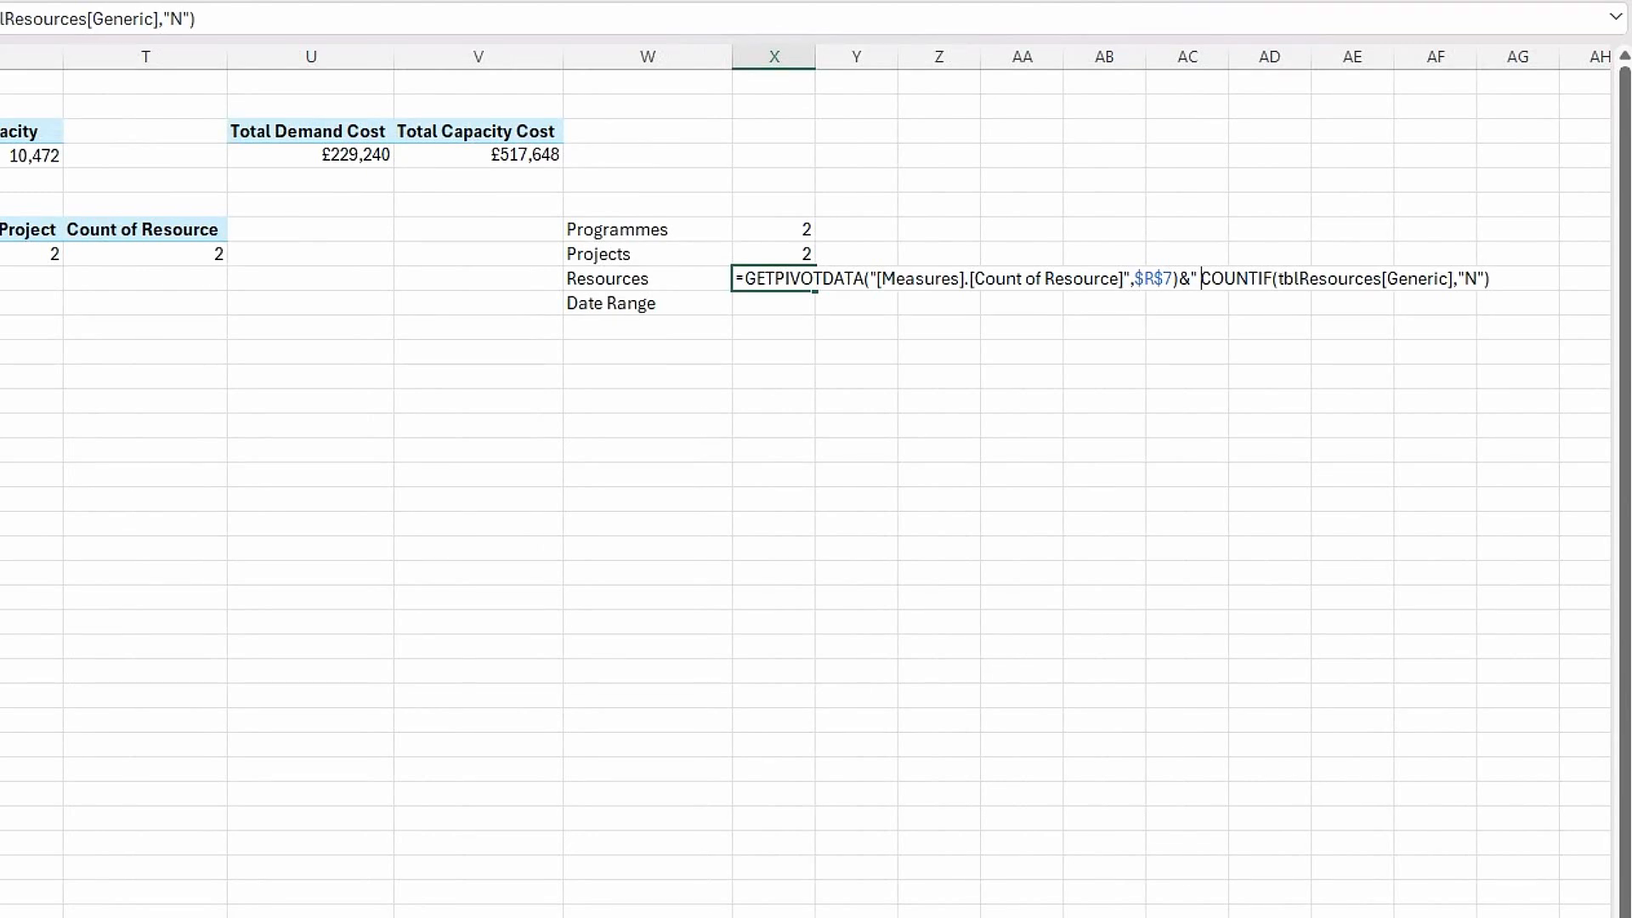
pyautogui.write(' /')
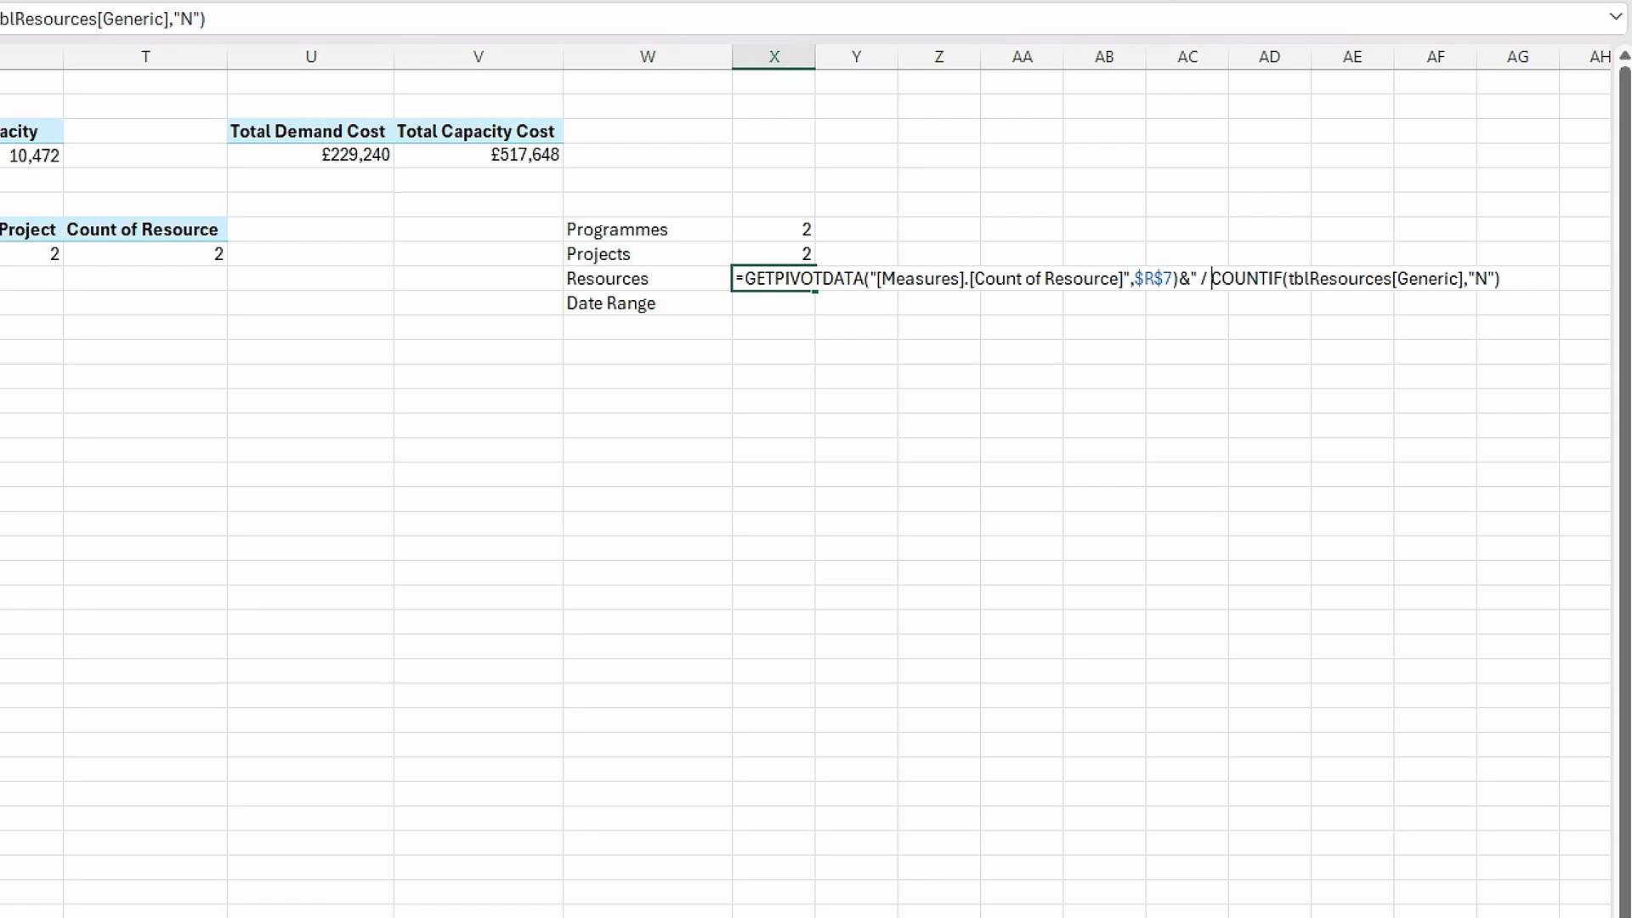
pyautogui.write(' "')
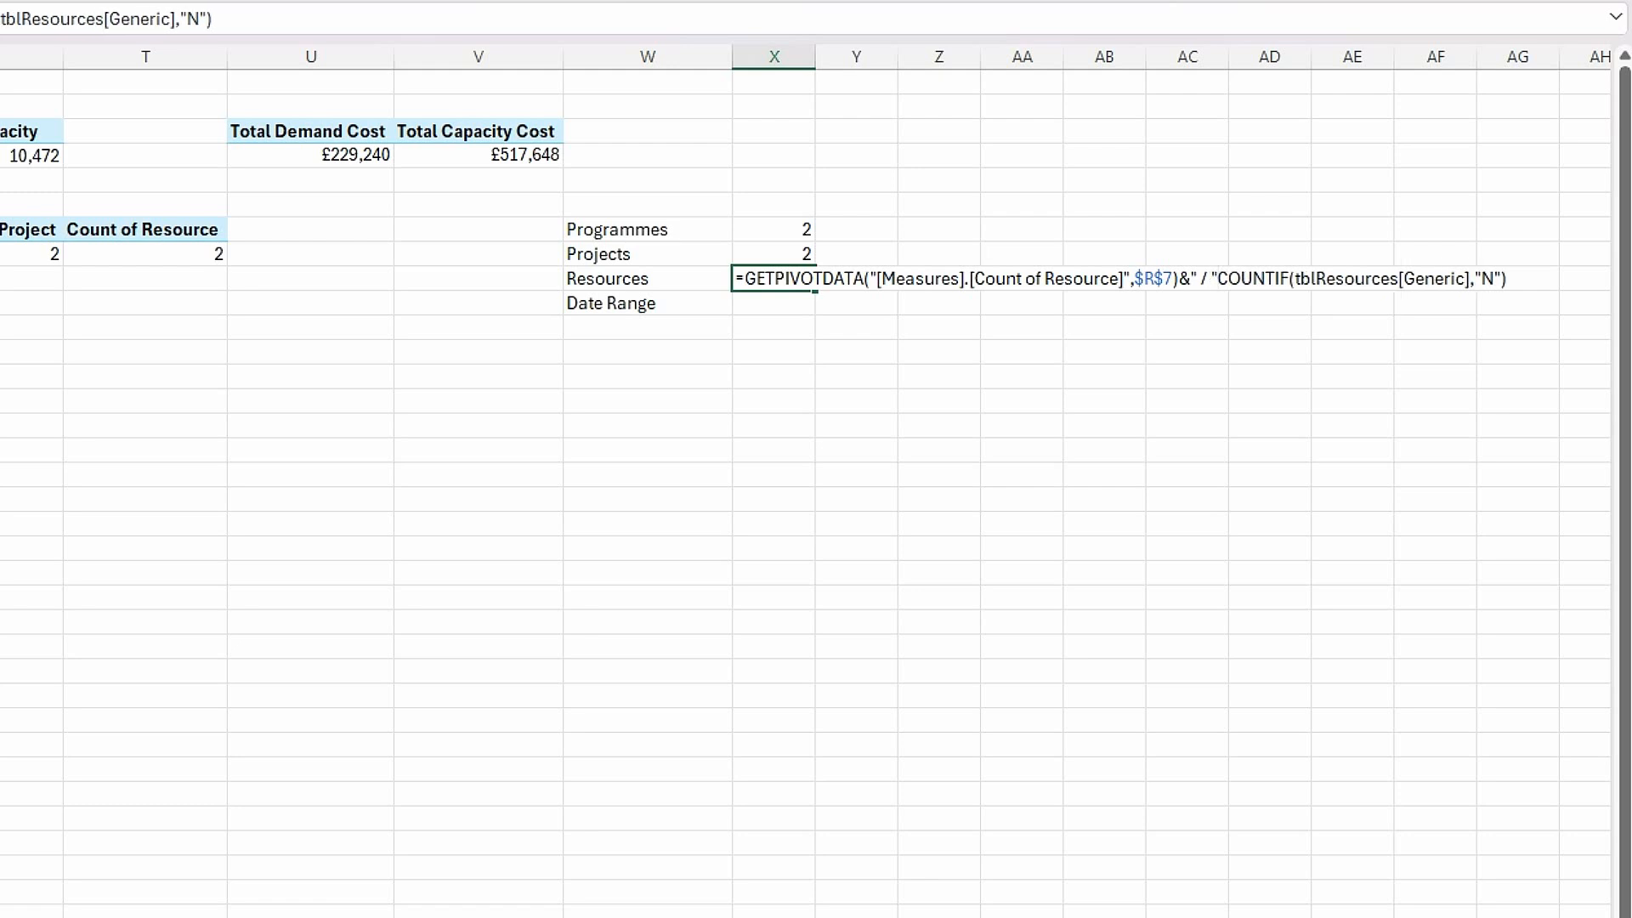
pyautogui.write('&')
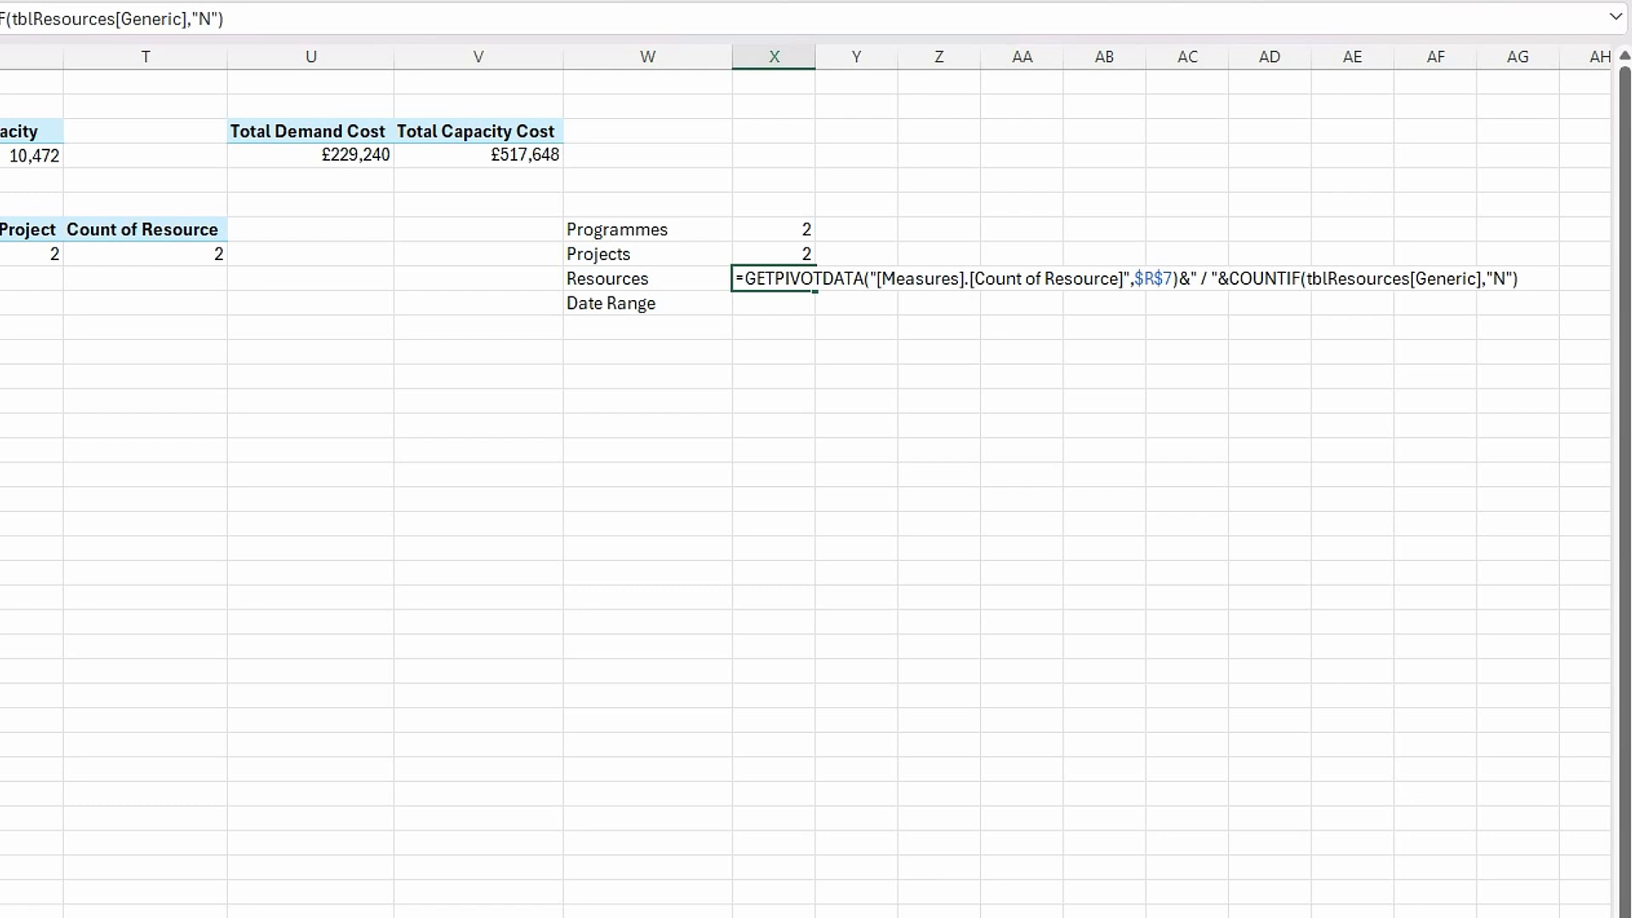
pyautogui.press('Return')
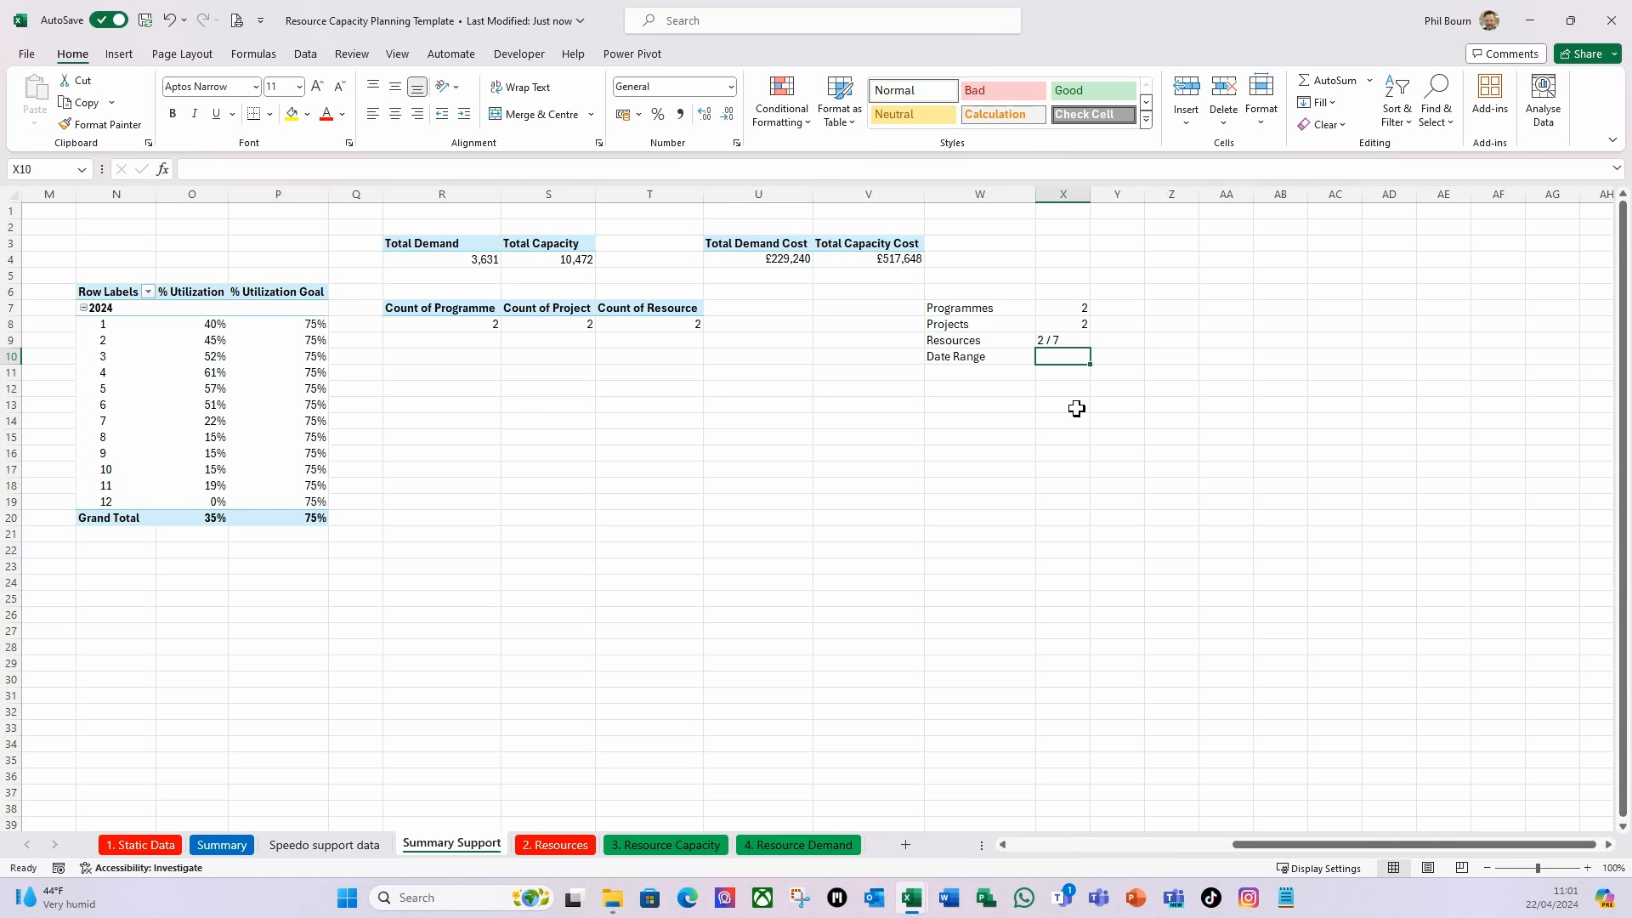
# In X10 beside Date Range, concatenate "Start: " with the calendar table's Start date from 1. Static Data, and check the formula.
pyautogui.write('=con')
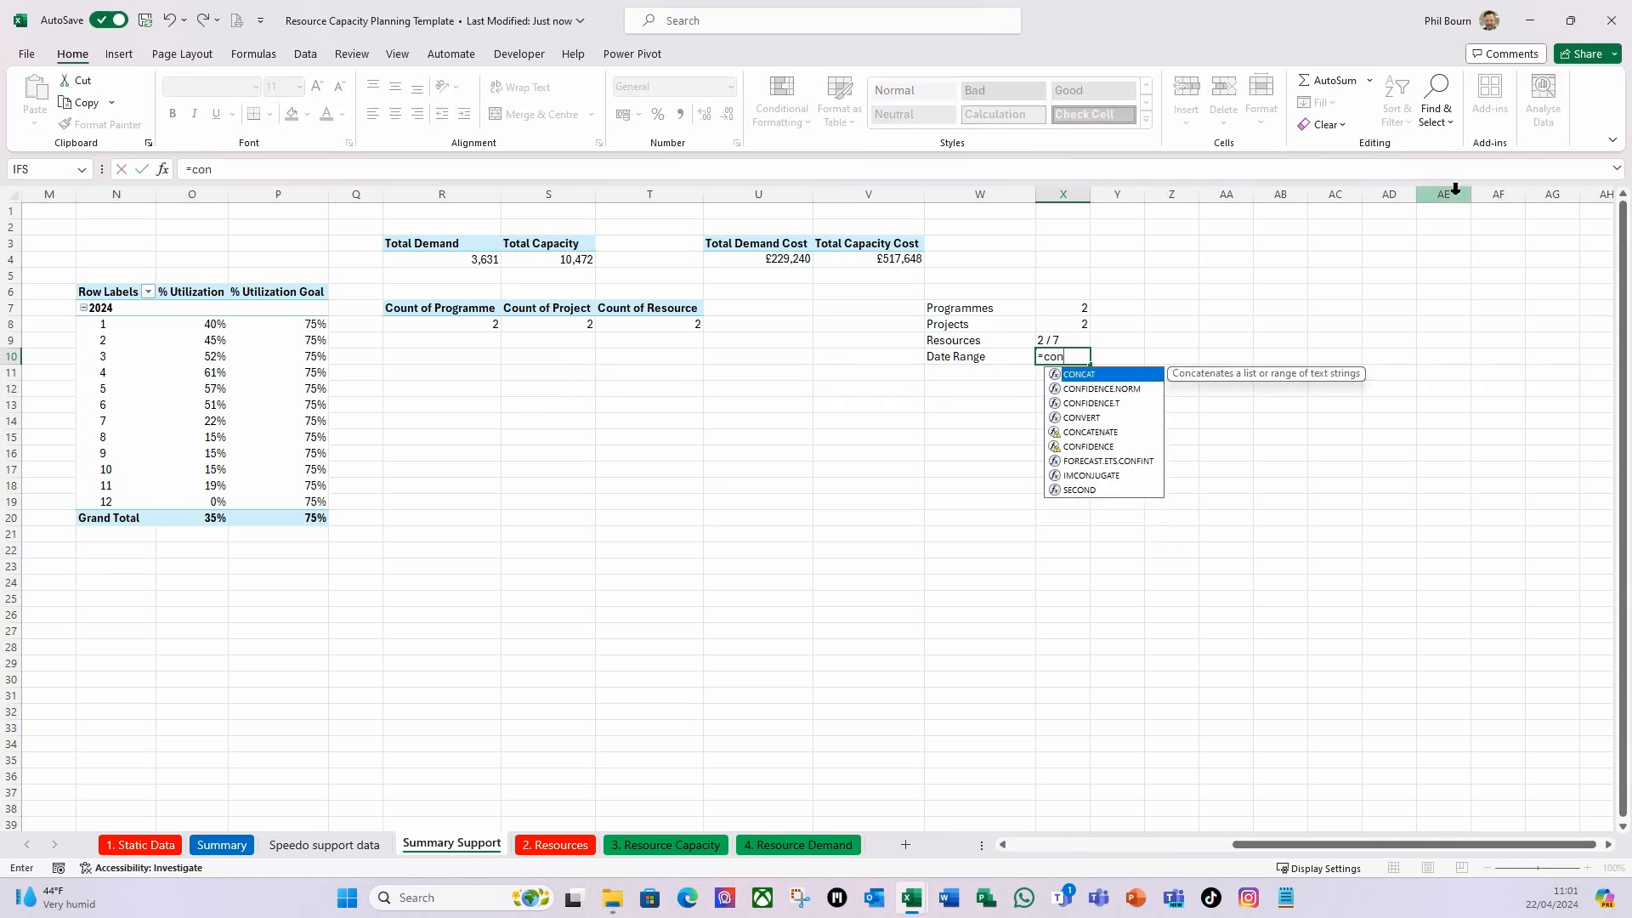
pyautogui.doubleClick(1090, 432)
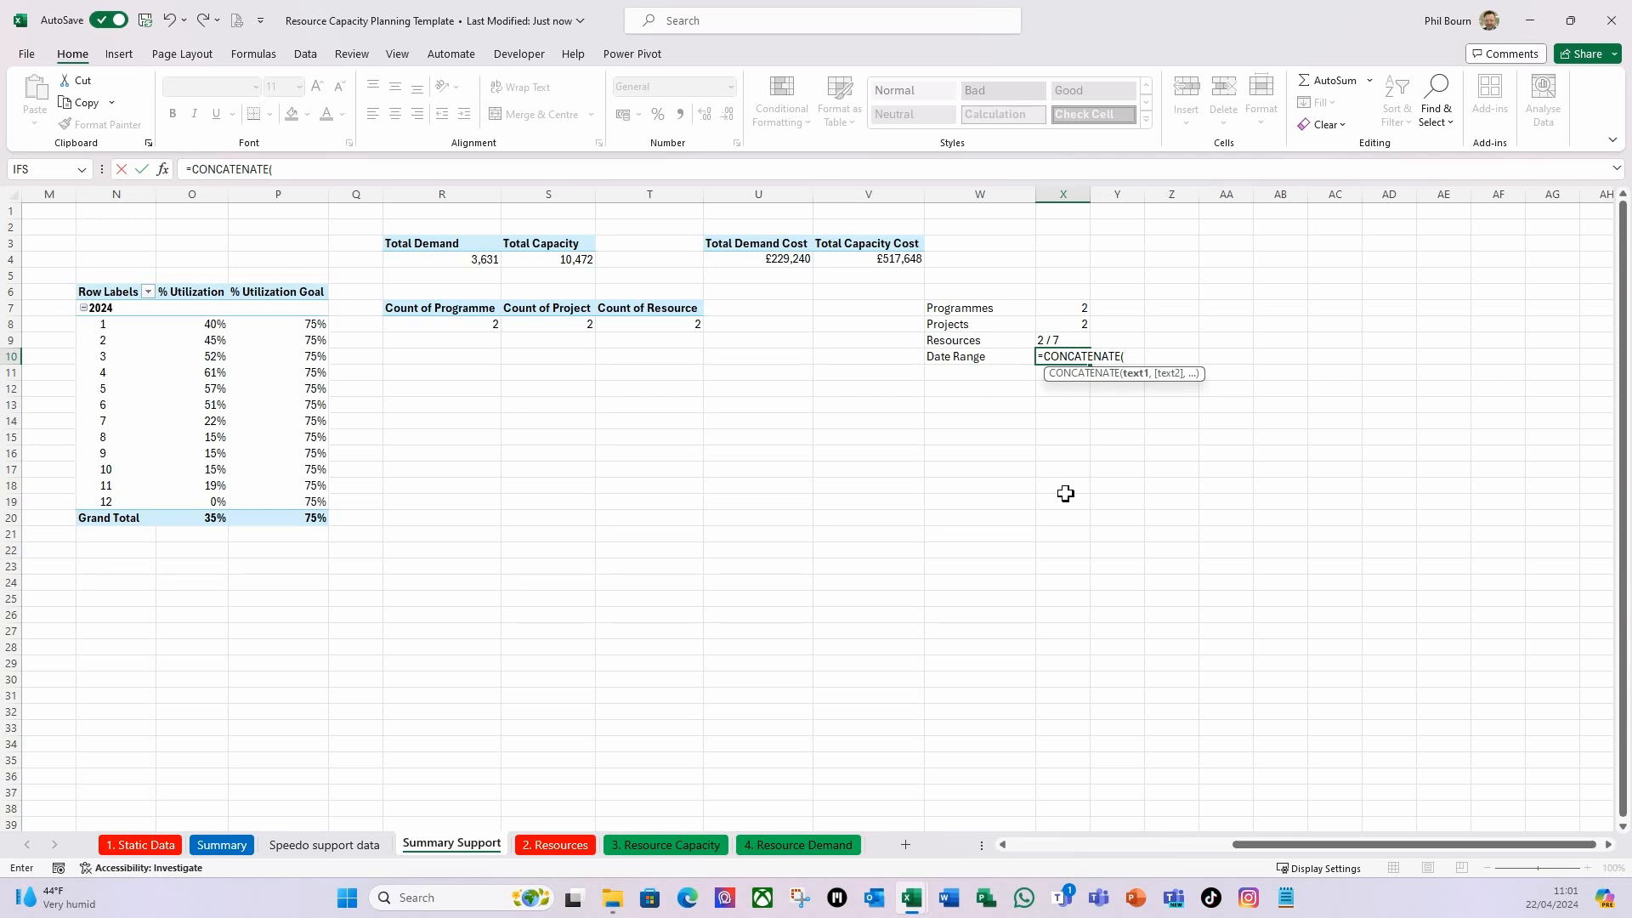
pyautogui.write('"Start: ",')
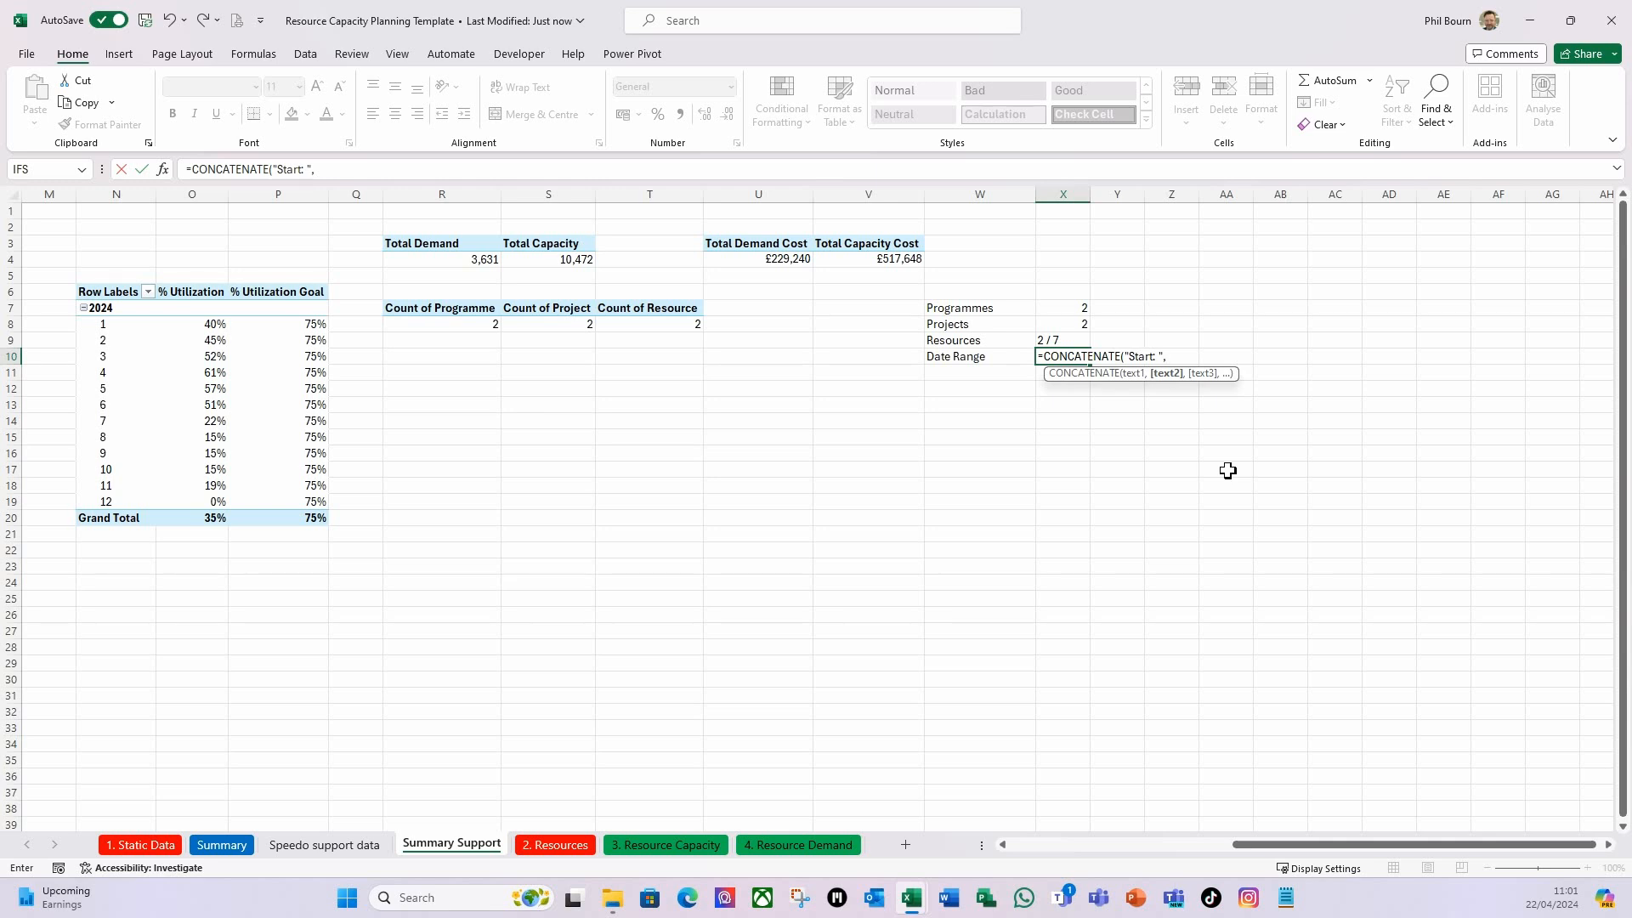
pyautogui.click(167, 852)
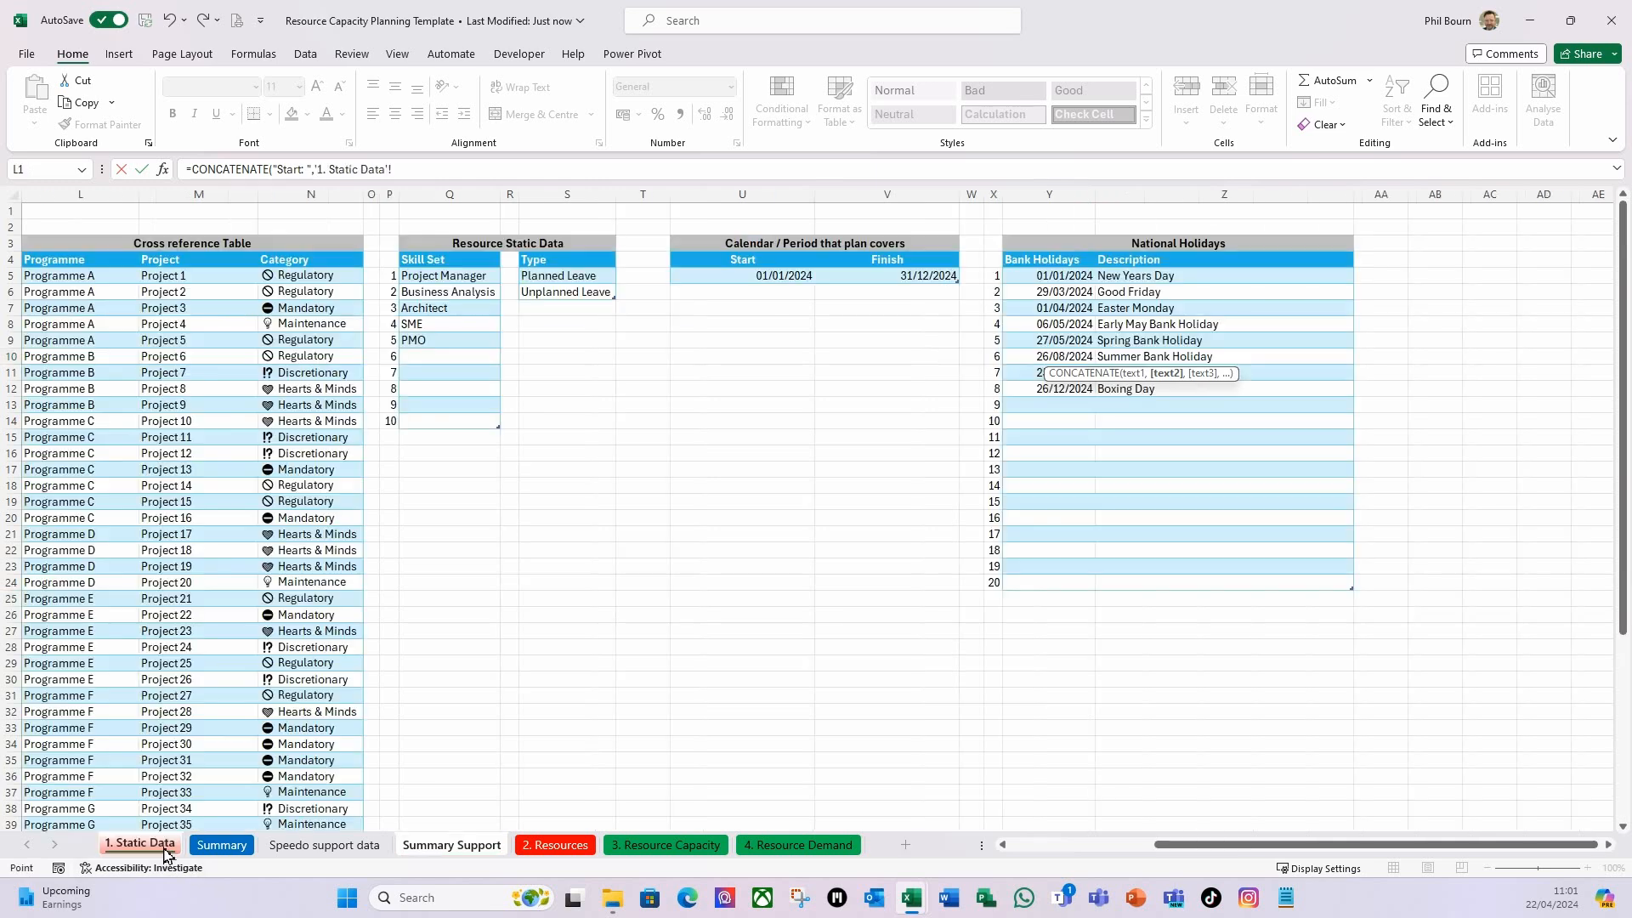
pyautogui.click(746, 276)
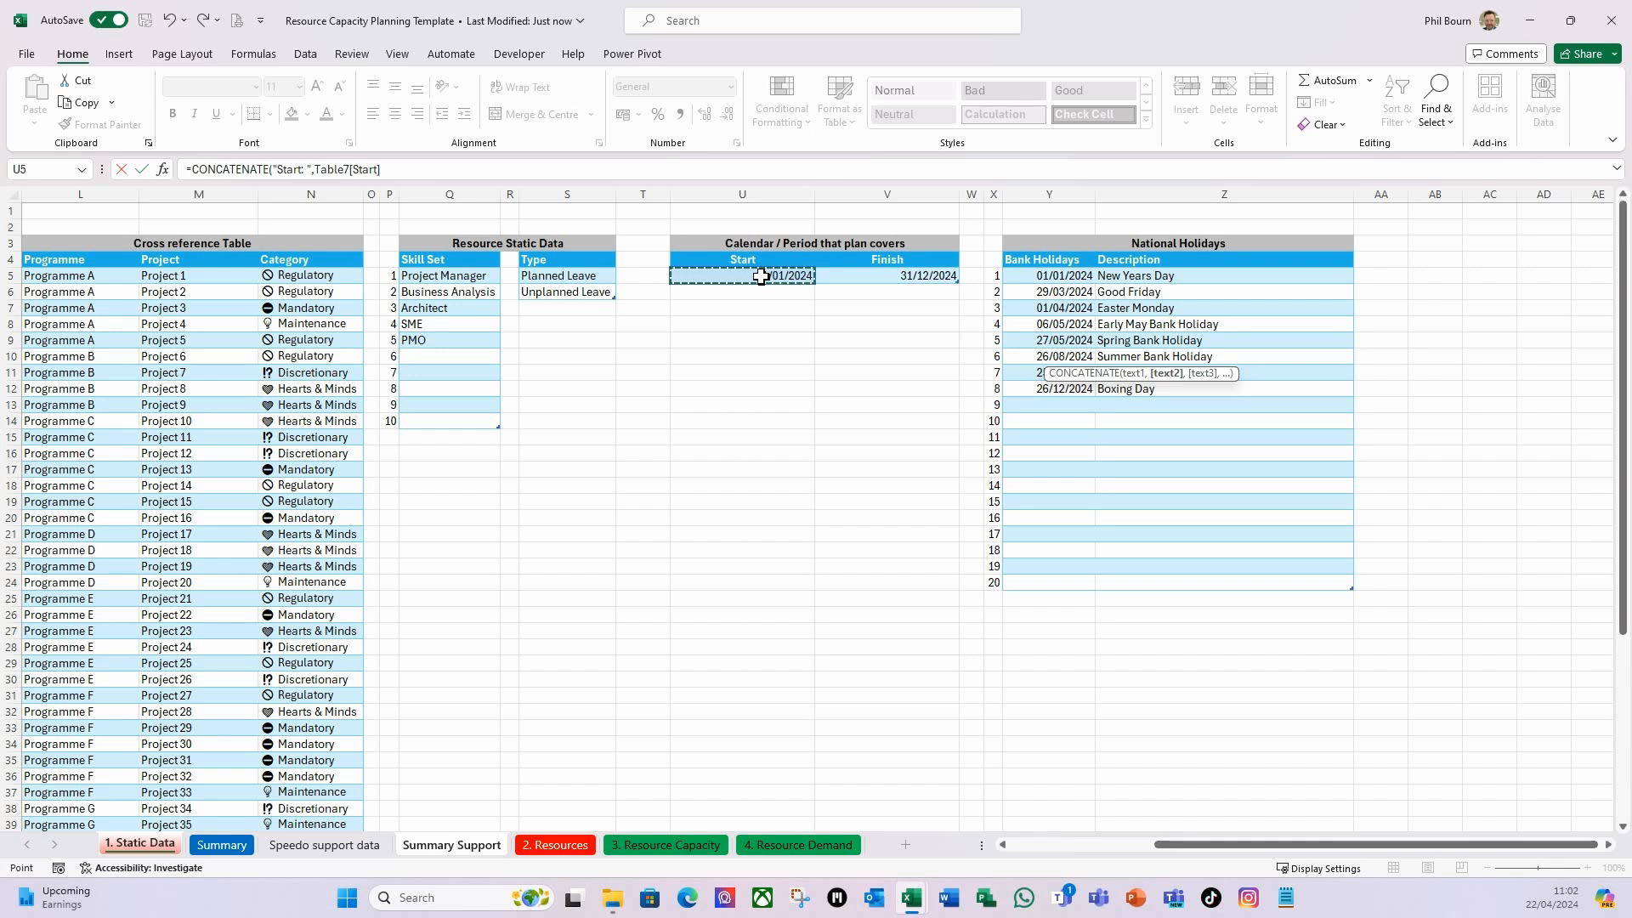
pyautogui.write(')')
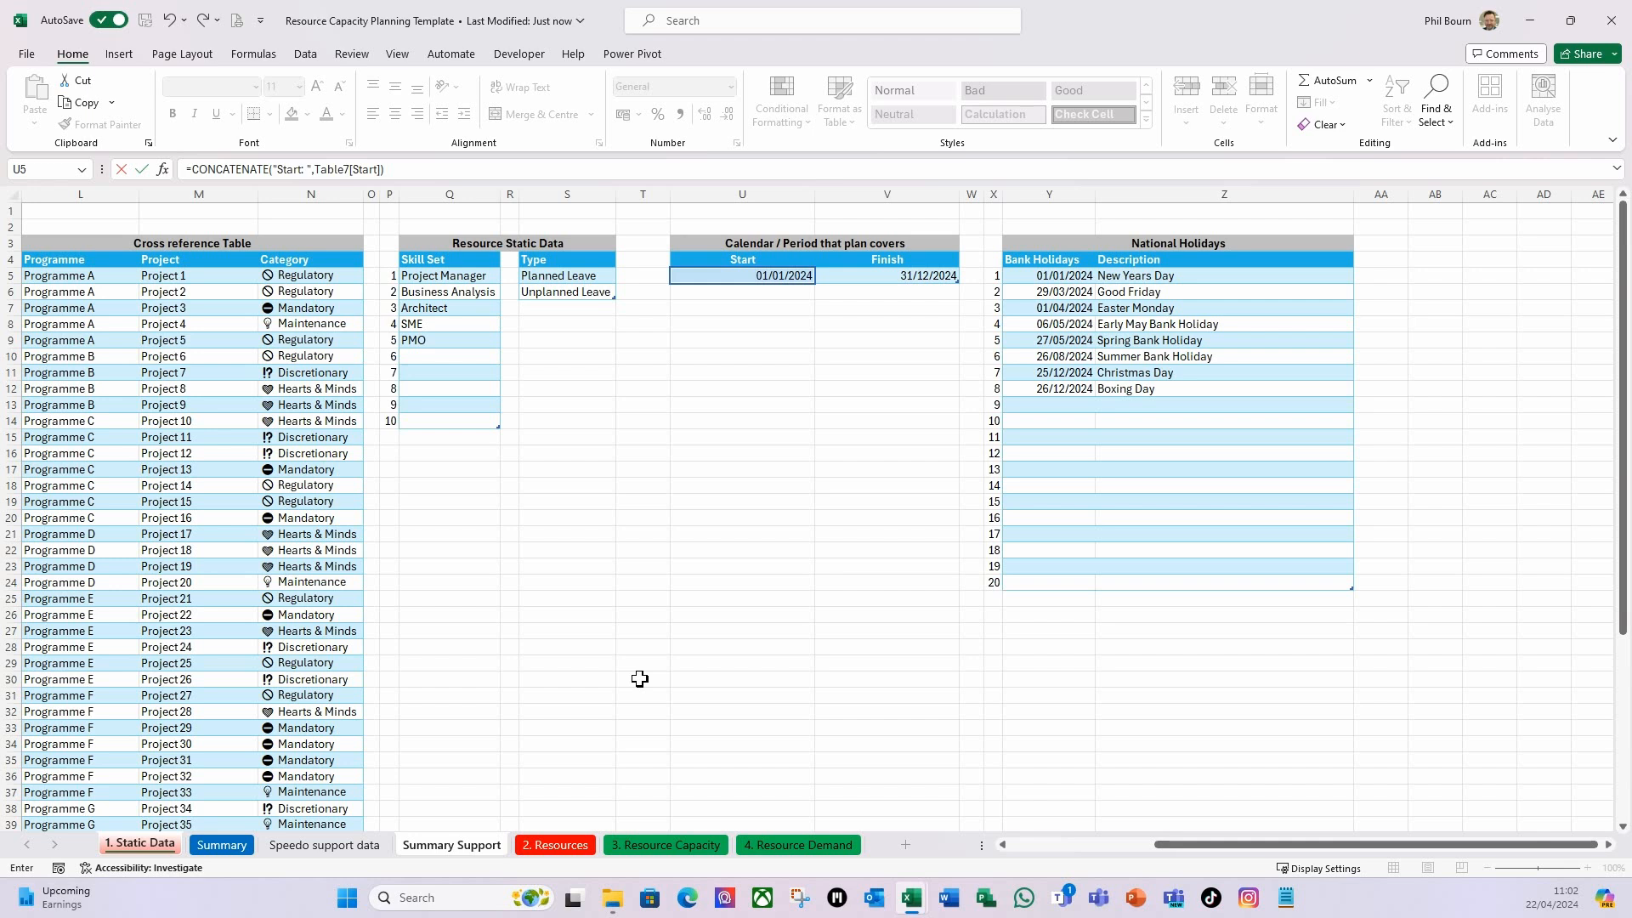
pyautogui.press('Return')
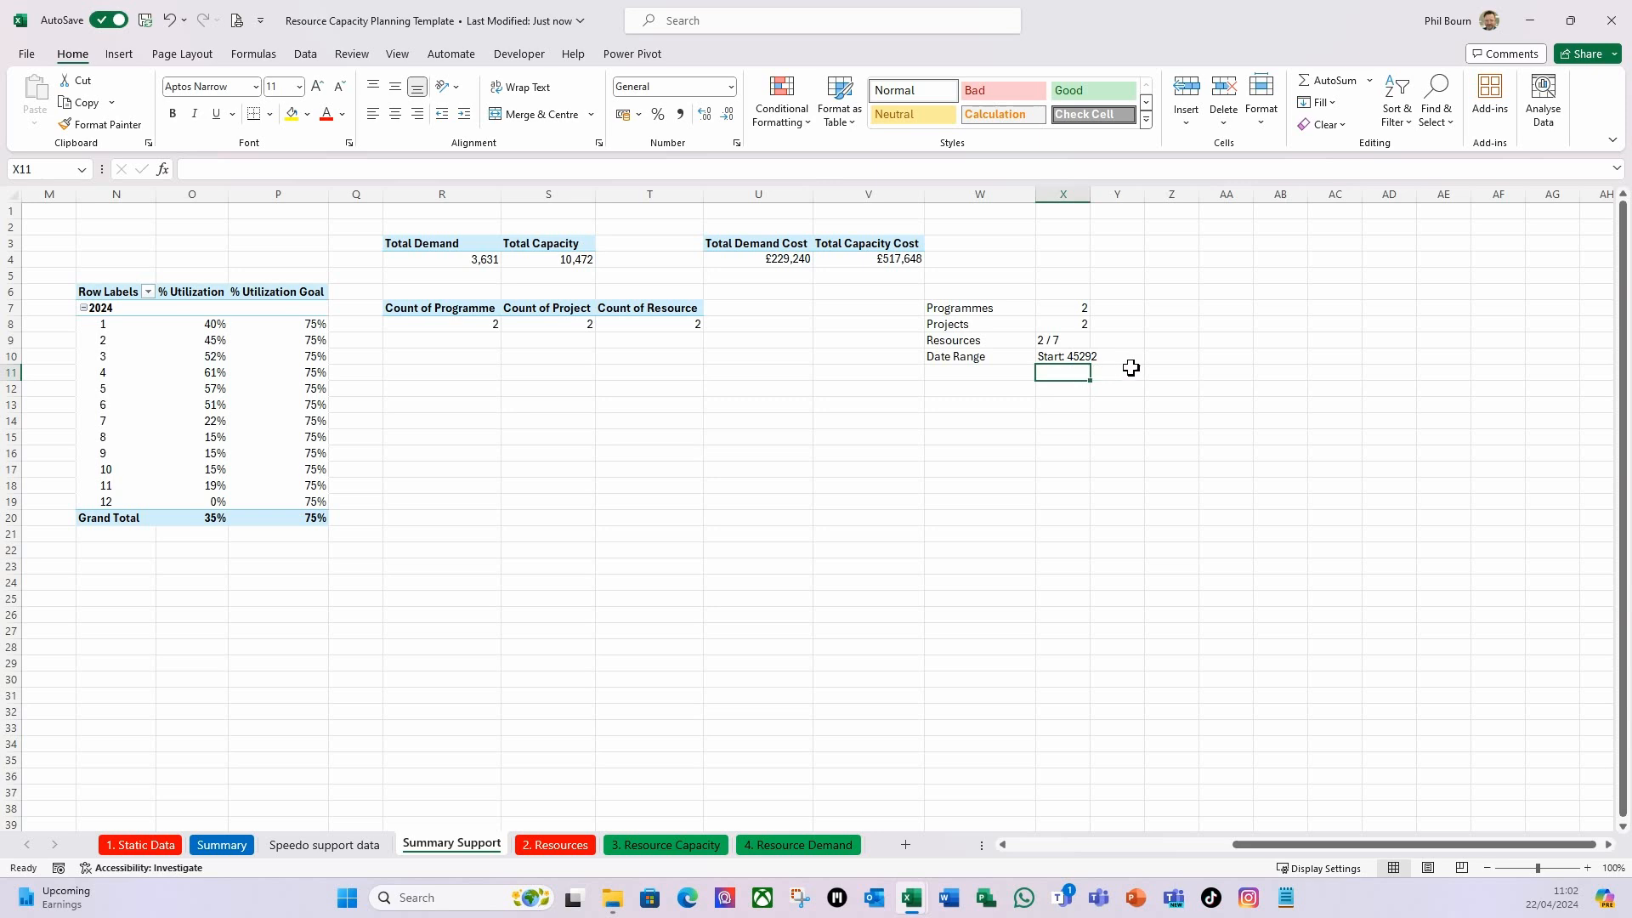
pyautogui.click(1051, 357)
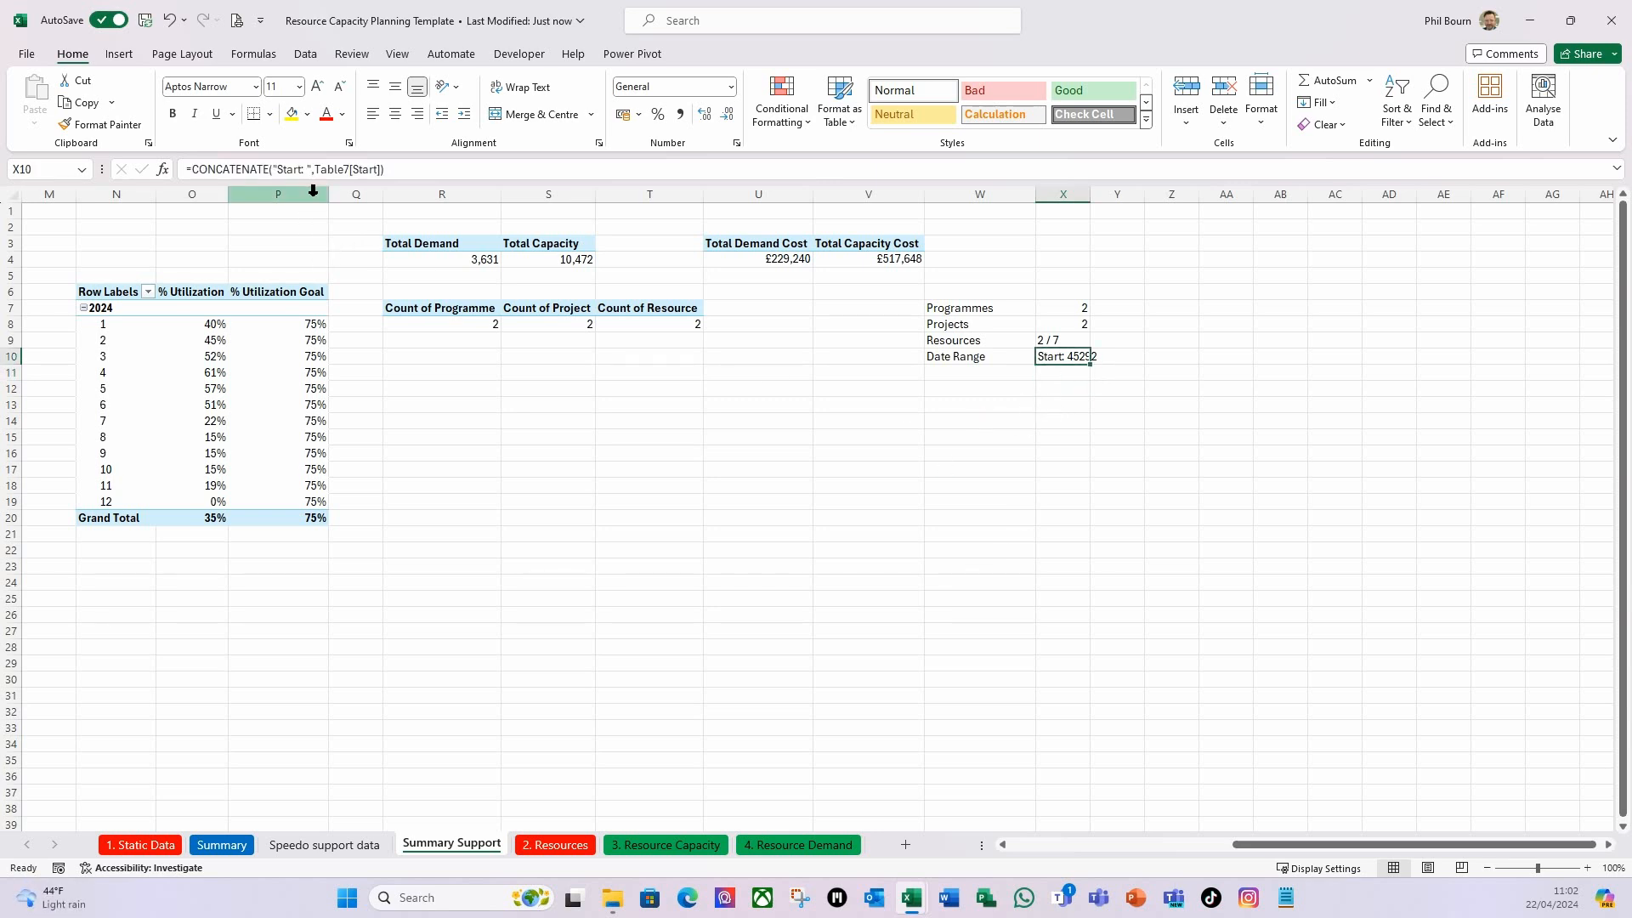
pyautogui.click(982, 441)
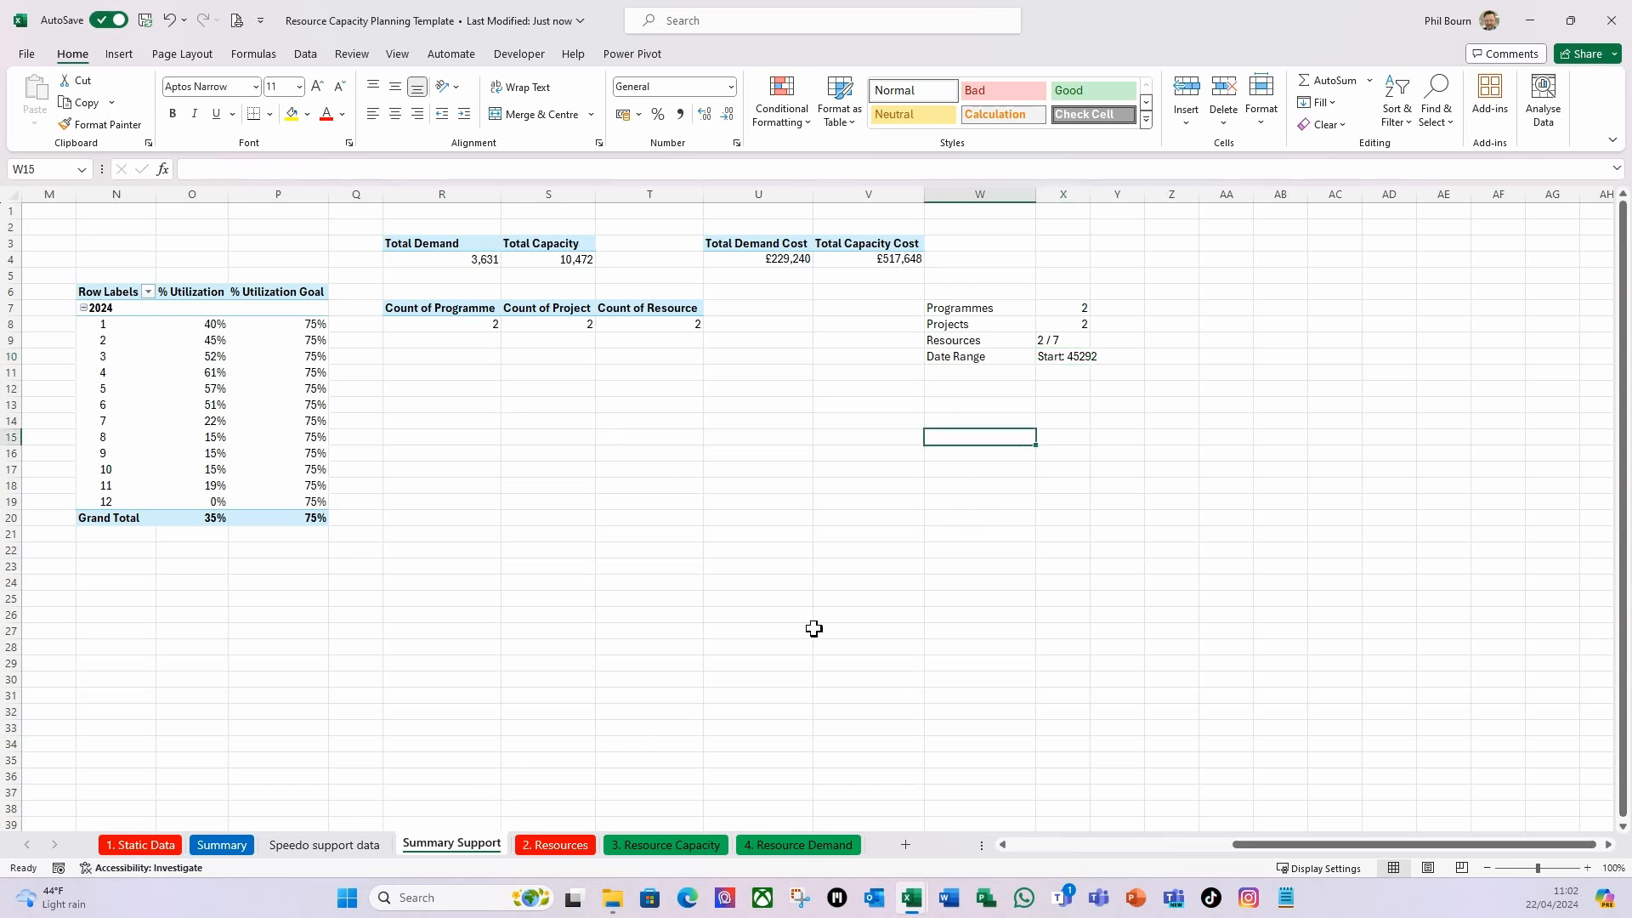
# On the 1. Static Data sheet, rename the table holding the plan's Start and Finish dates as tblCalendar.
pyautogui.click(153, 846)
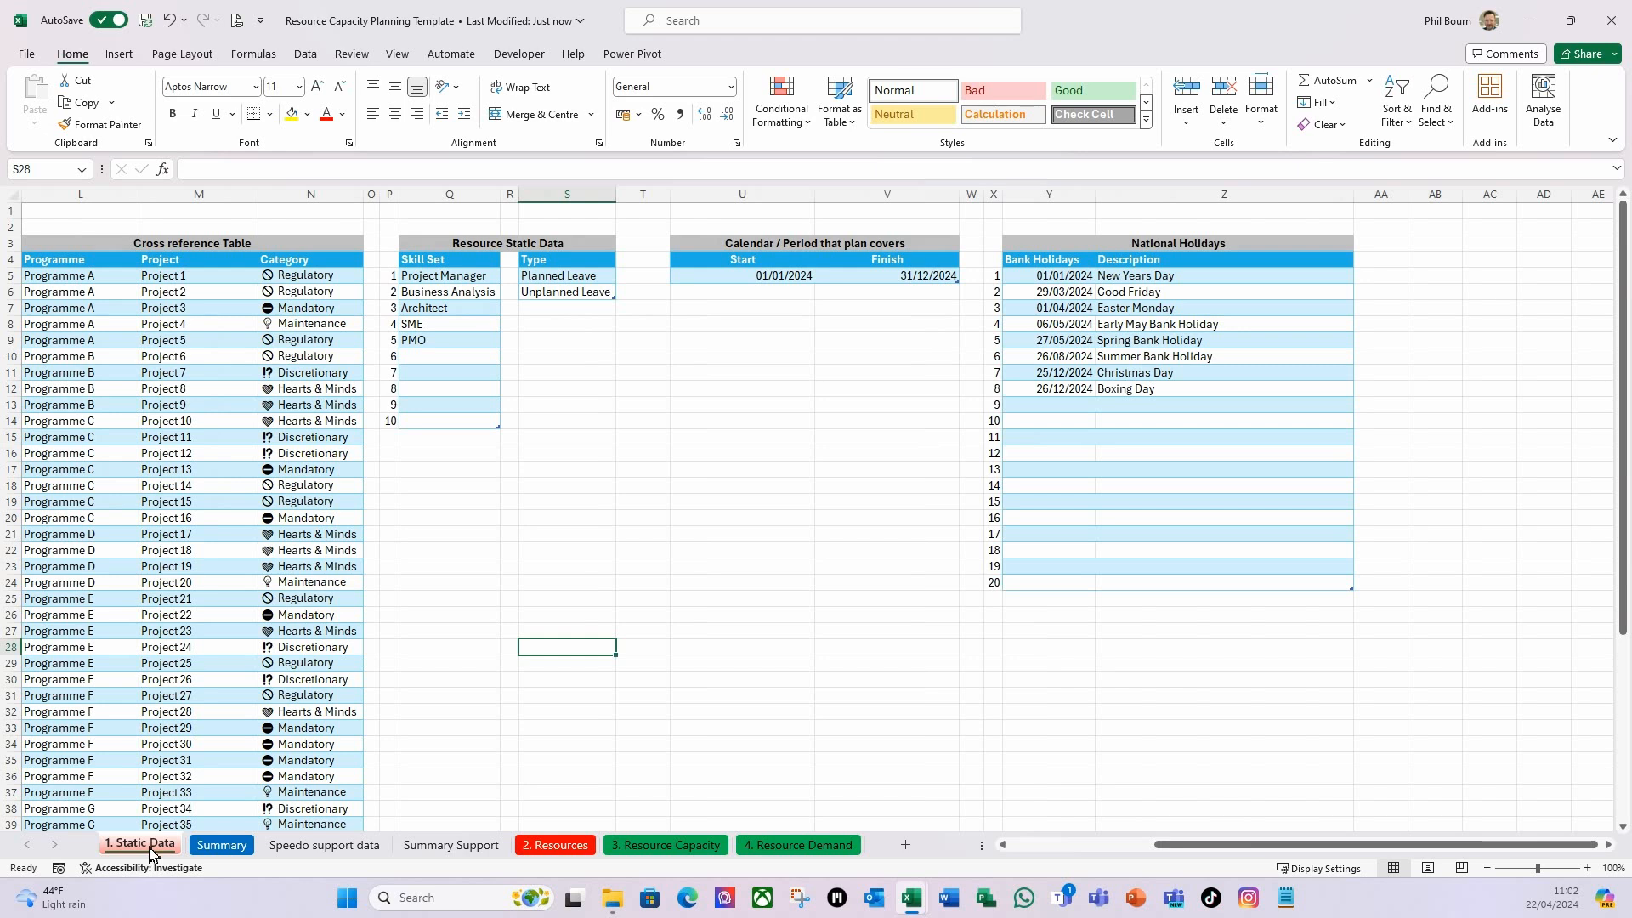
pyautogui.click(748, 275)
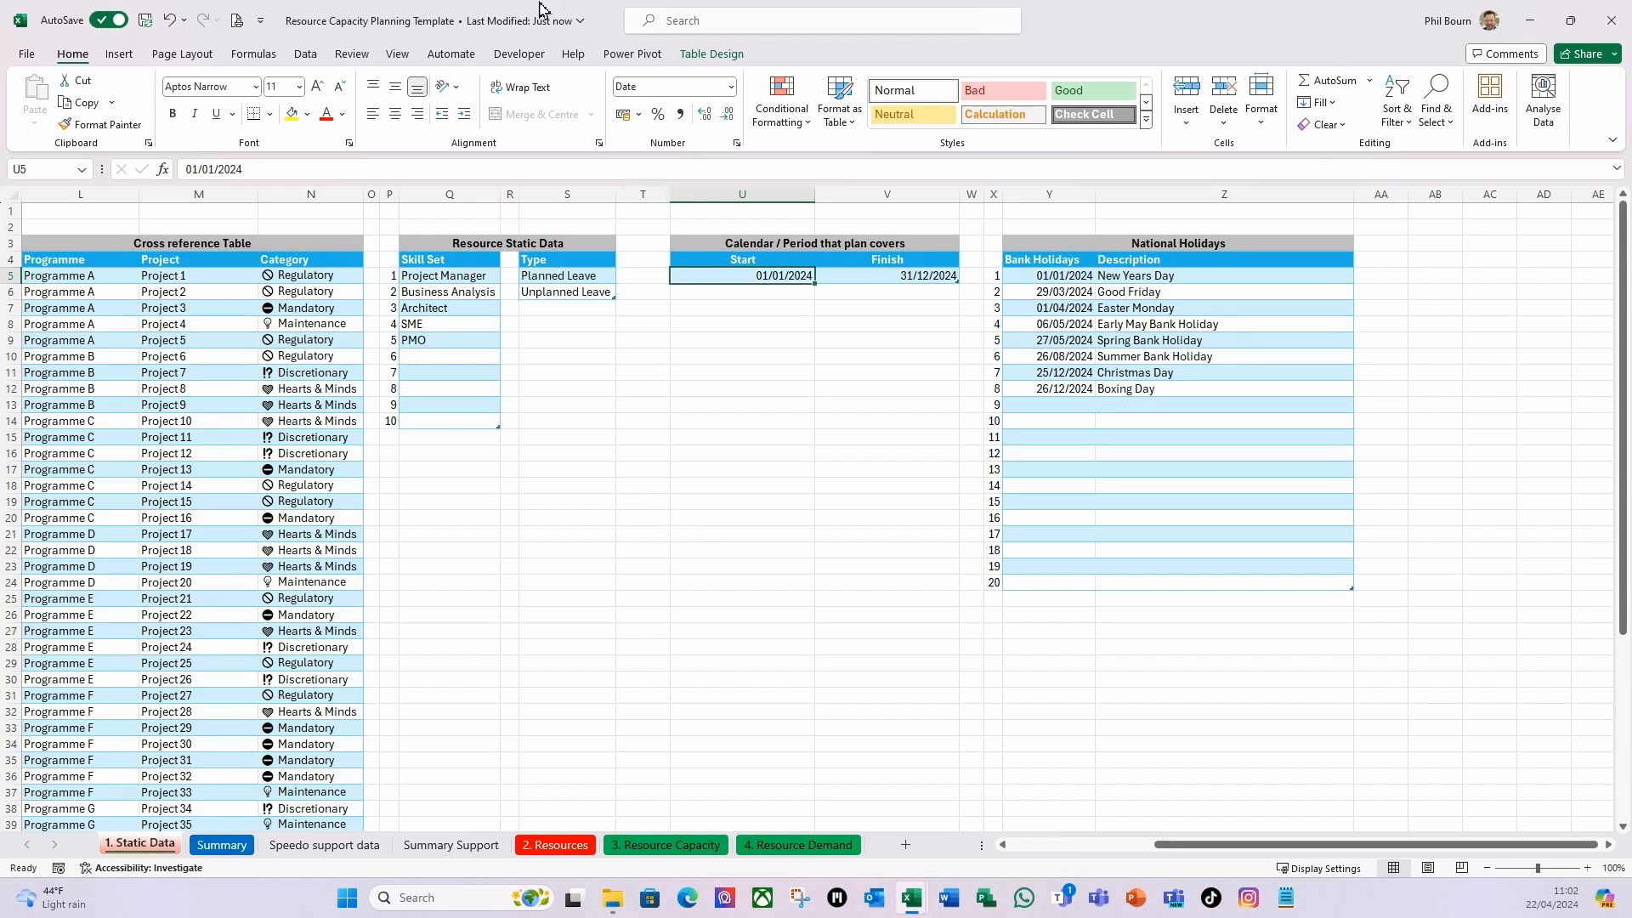
pyautogui.click(712, 56)
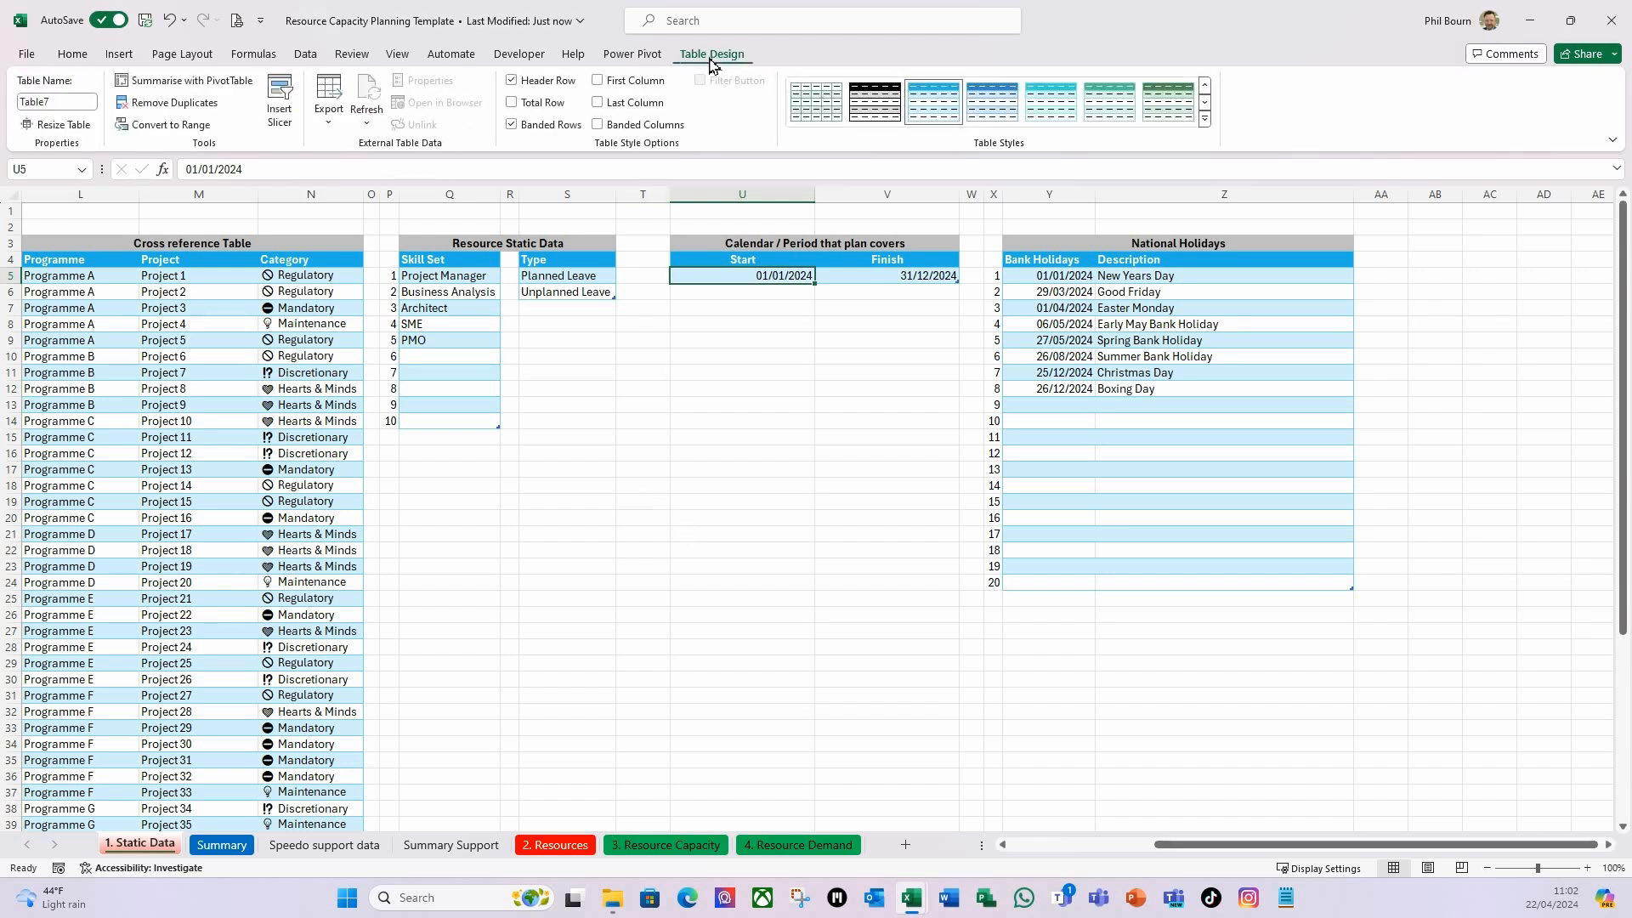
pyautogui.click(56, 102)
pyautogui.write('tblCalaendar')
pyautogui.press('BackSpace')
pyautogui.press('BackSpace')
pyautogui.press('BackSpace')
pyautogui.press('BackSpace')
pyautogui.press('BackSpace')
pyautogui.press('BackSpace')
pyautogui.write('endar')
pyautogui.press('Return')
# In X10 on the Summary Support sheet, wrap the calendar Start date in a TEXT function with the format "dd-mm-yyyy".
pyautogui.click(453, 846)
pyautogui.click(1063, 358)
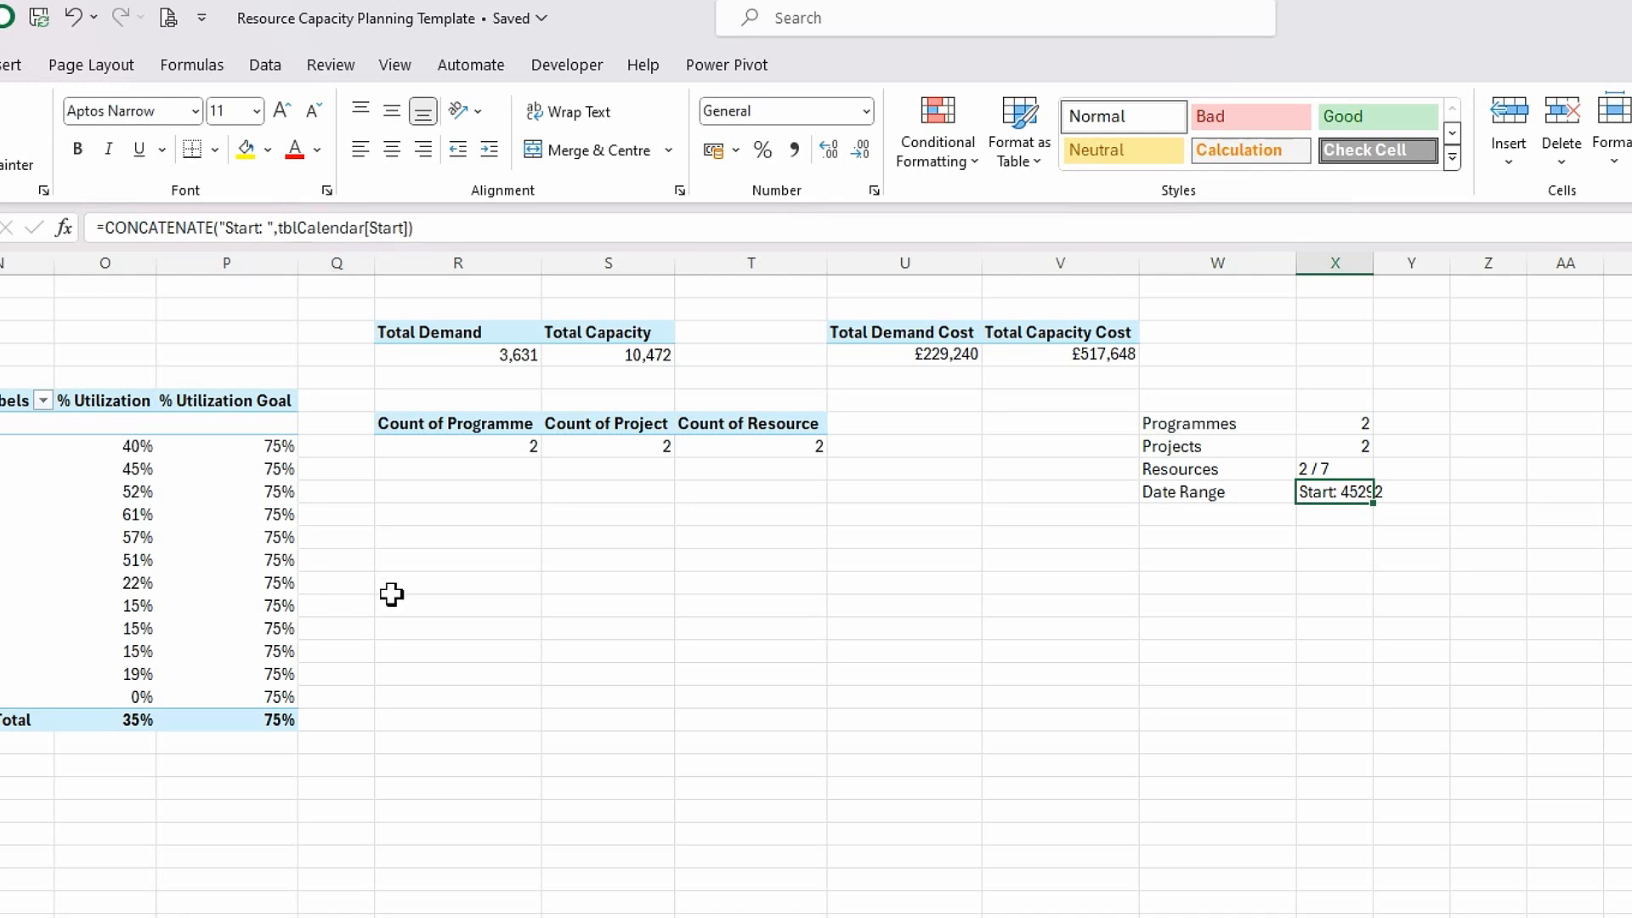
pyautogui.click(279, 228)
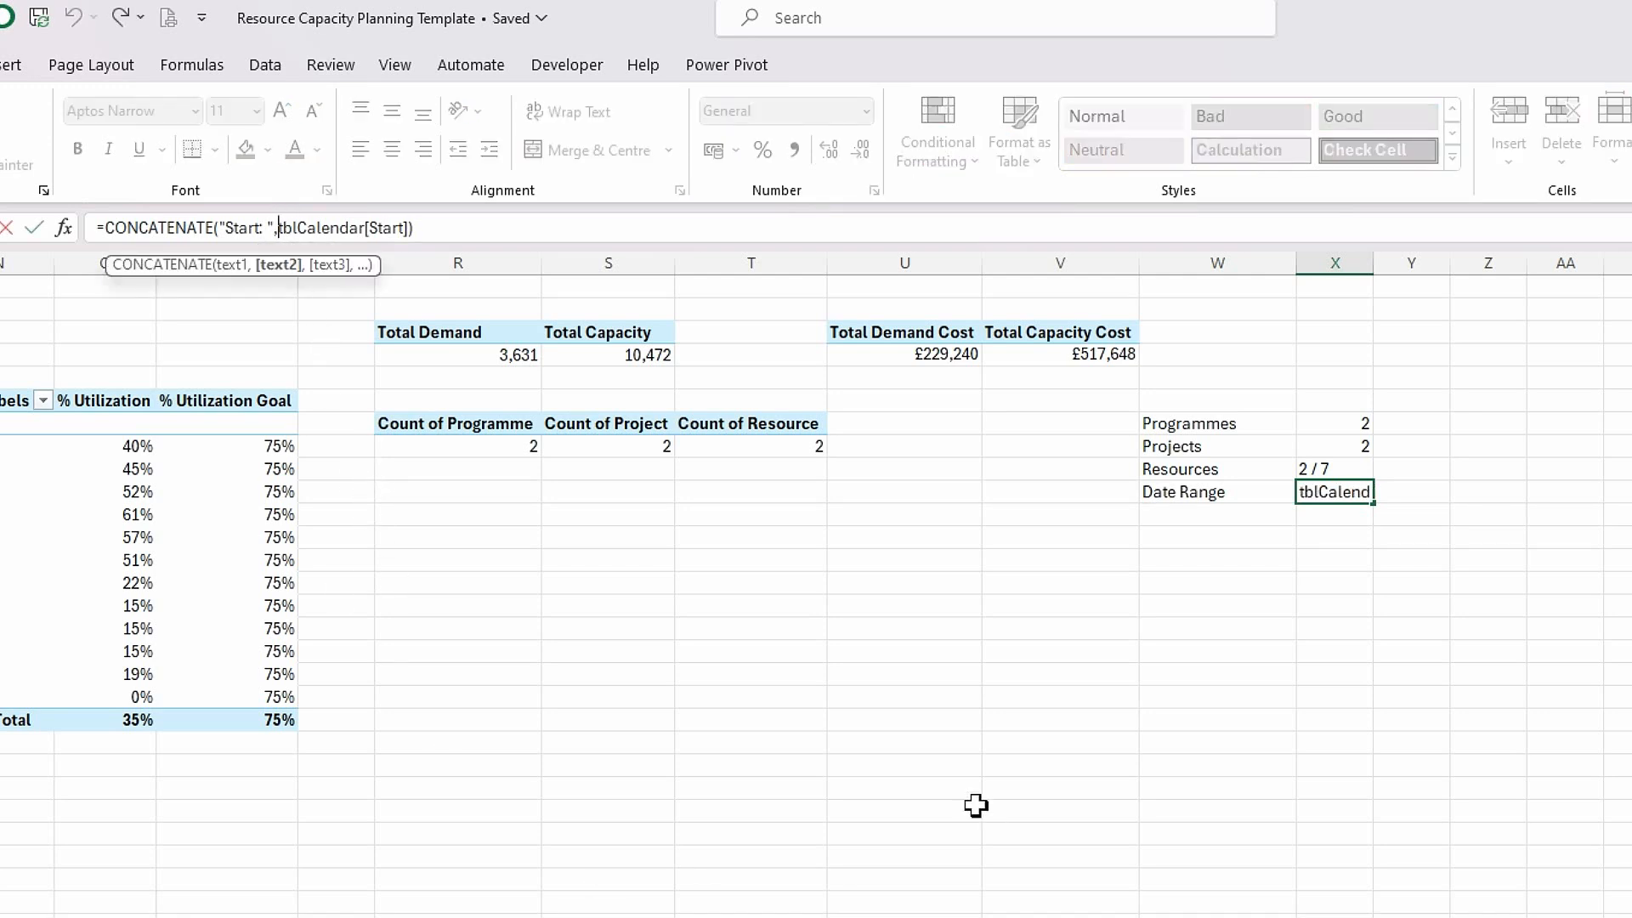
pyautogui.write('textt')
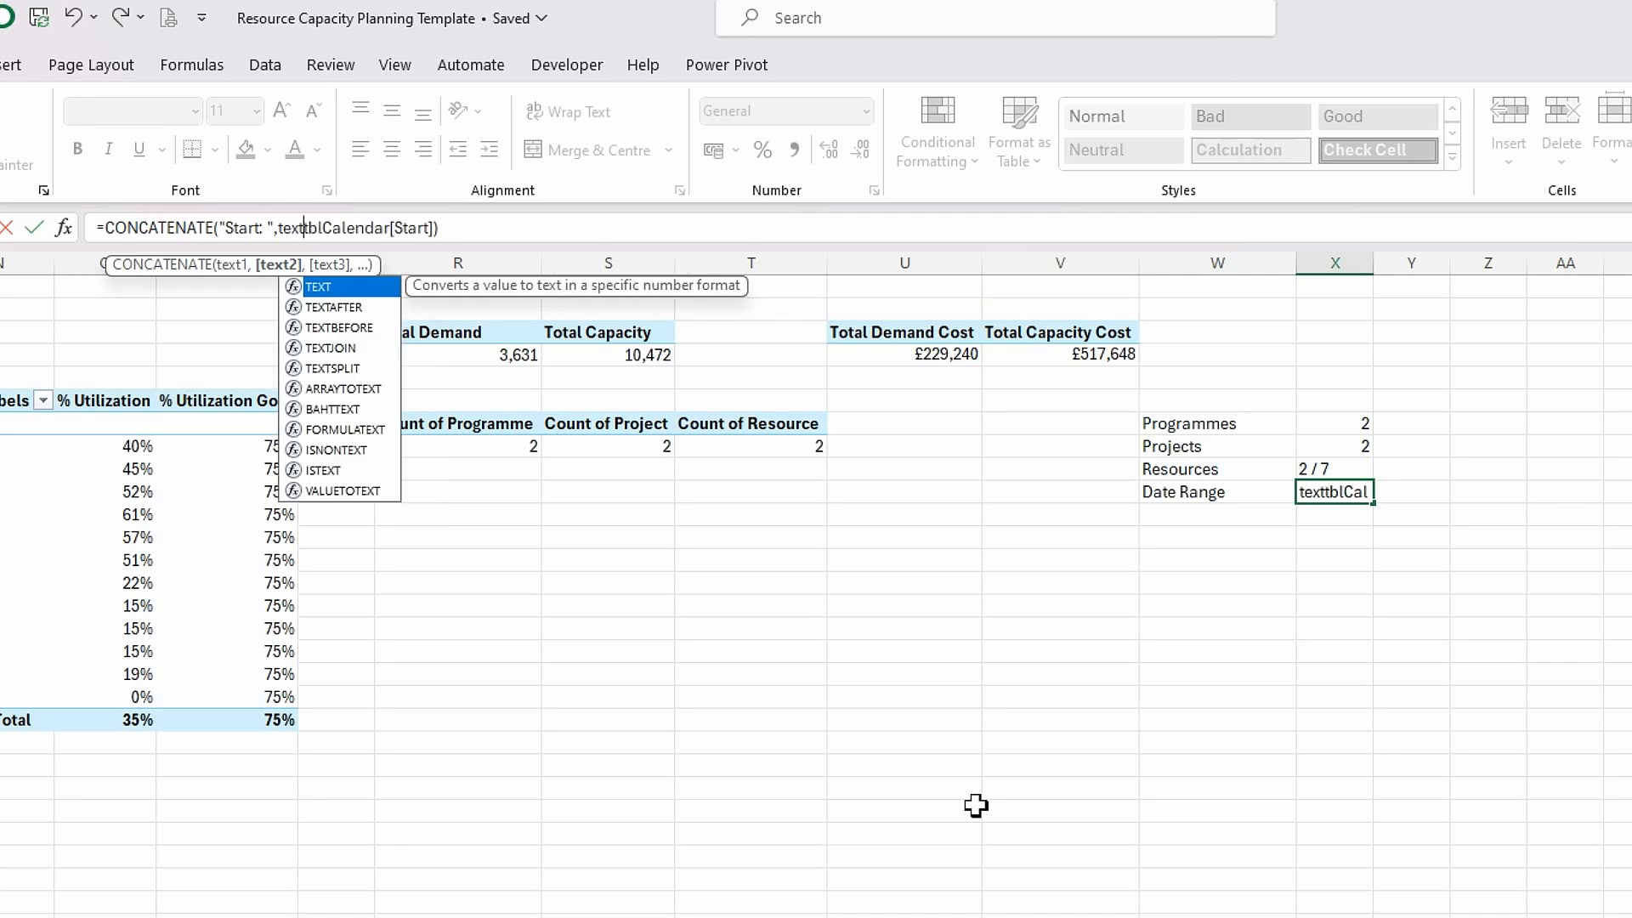
pyautogui.press('Tab')
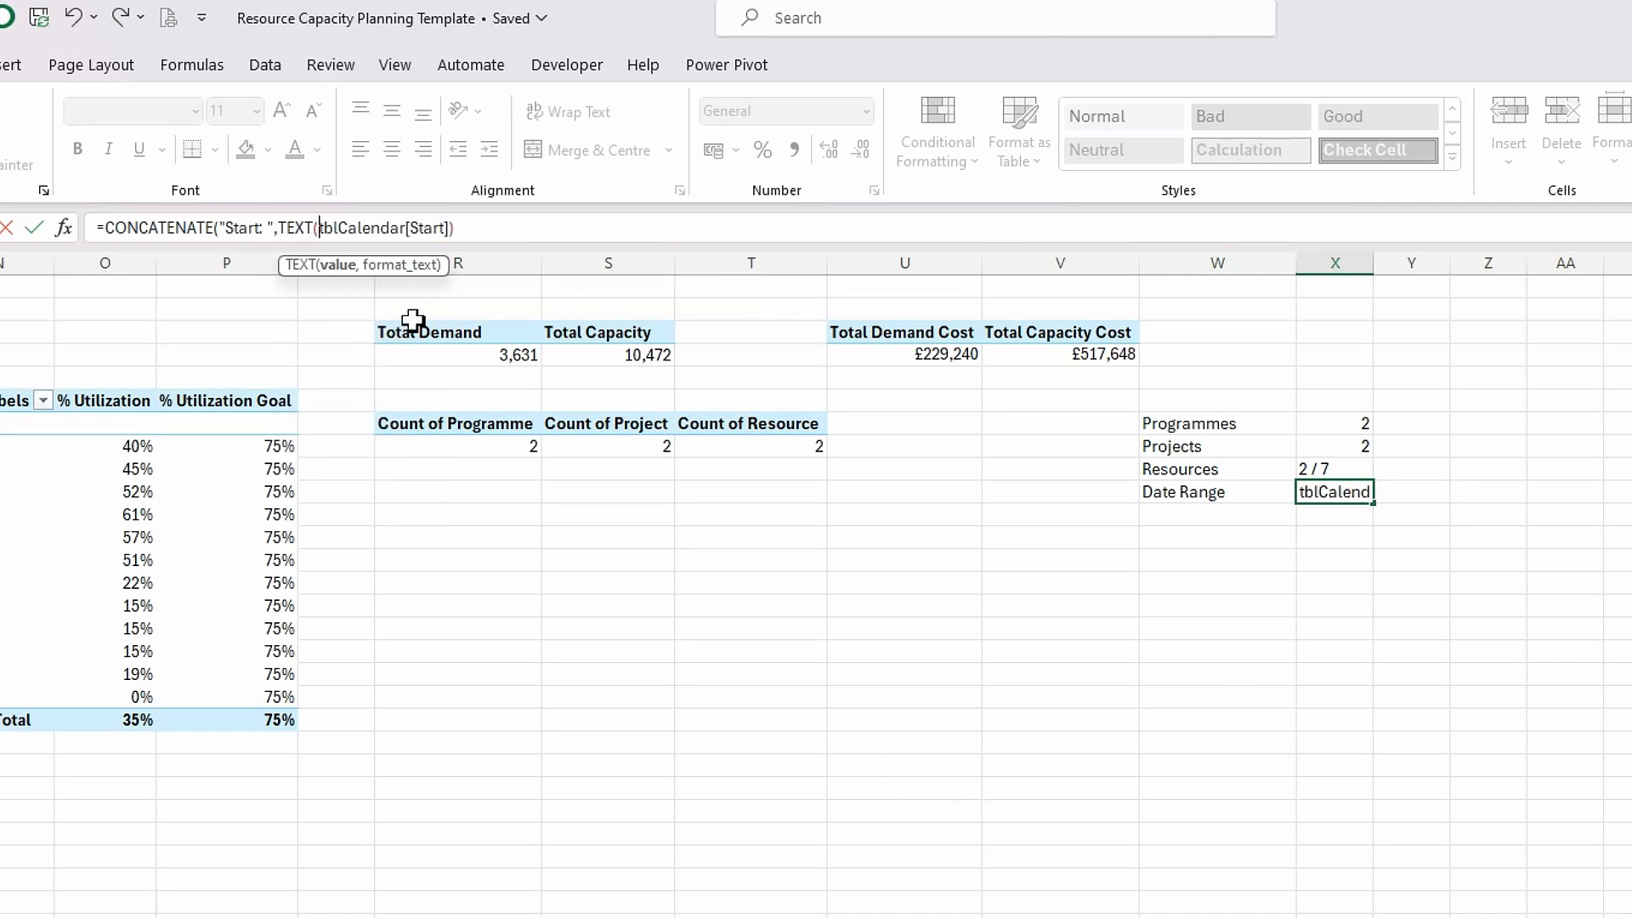
pyautogui.click(474, 228)
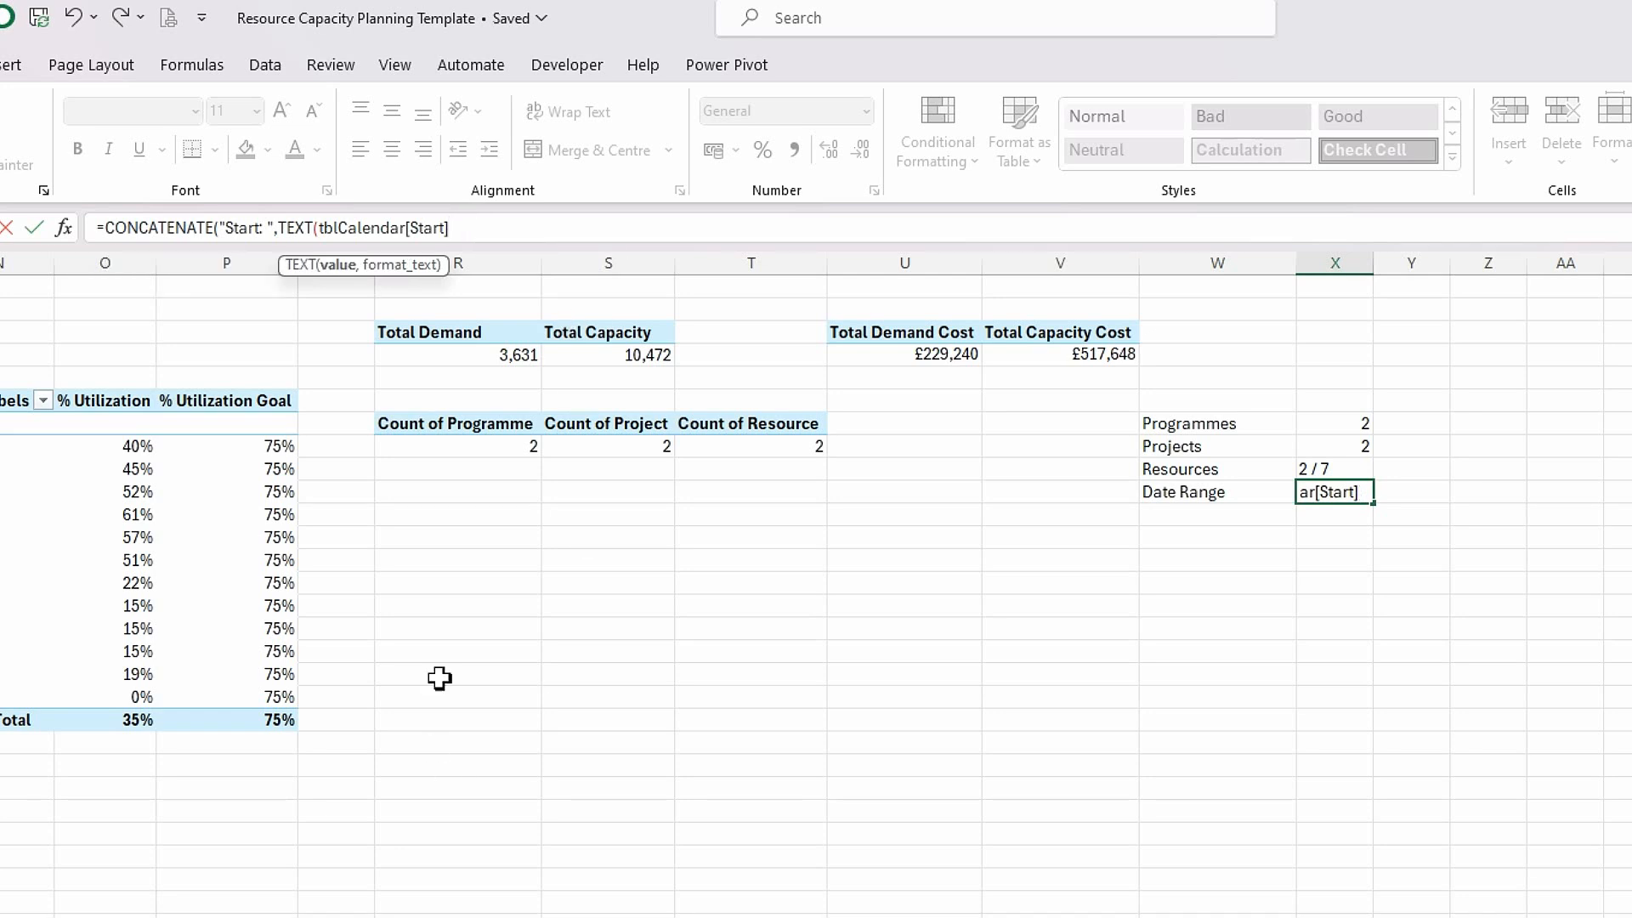
pyautogui.write(',')
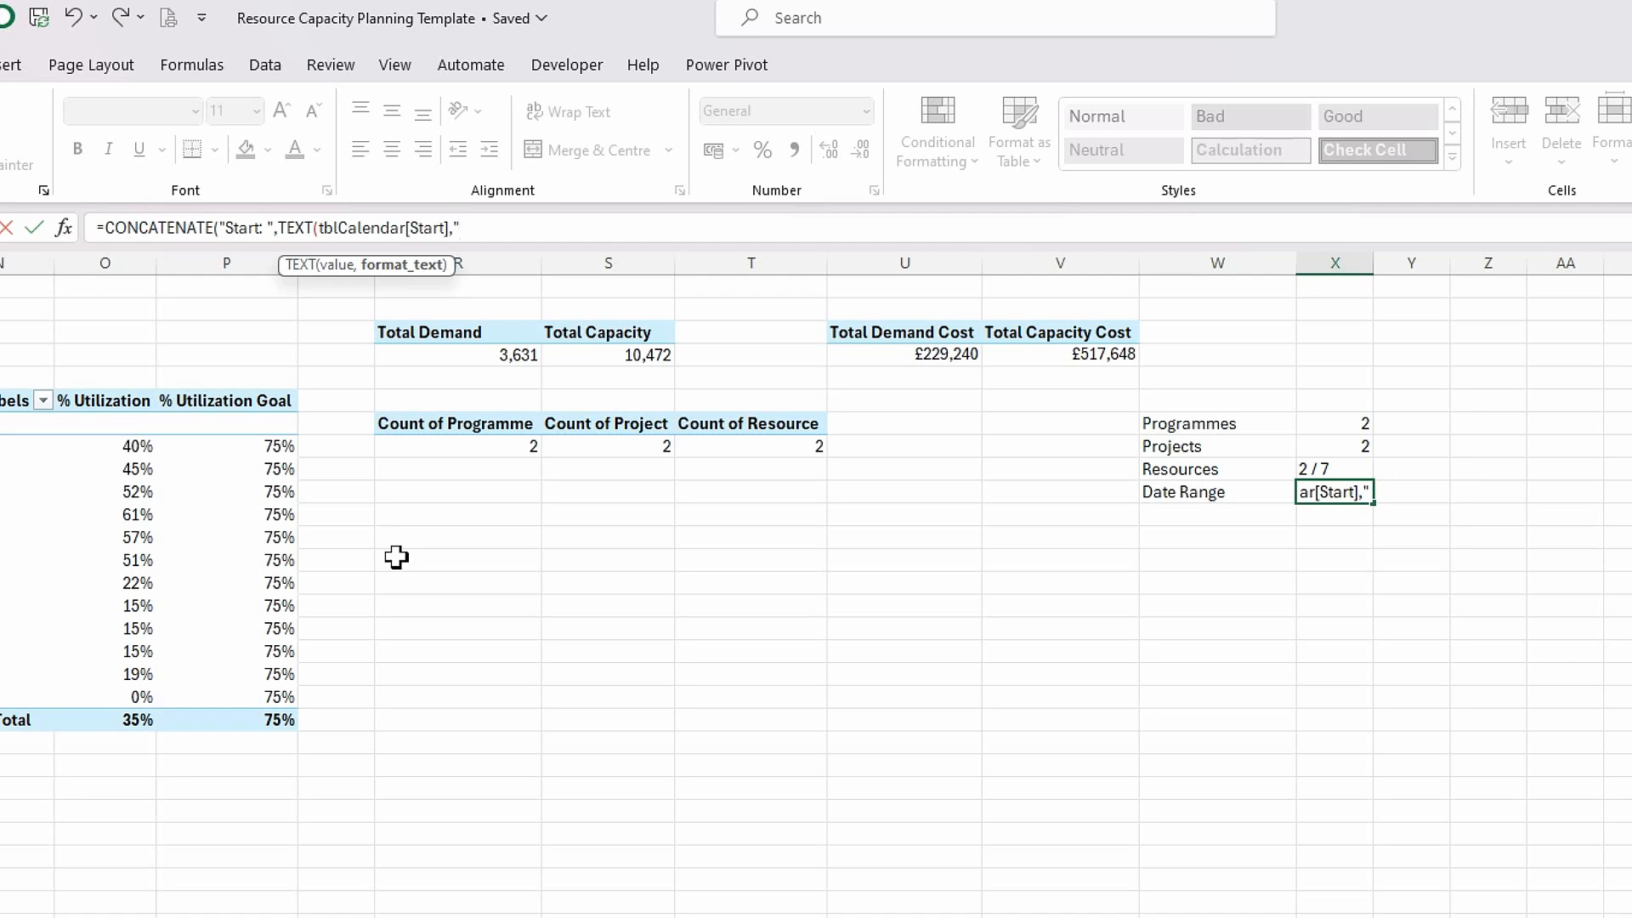
pyautogui.write('dd-mm-y')
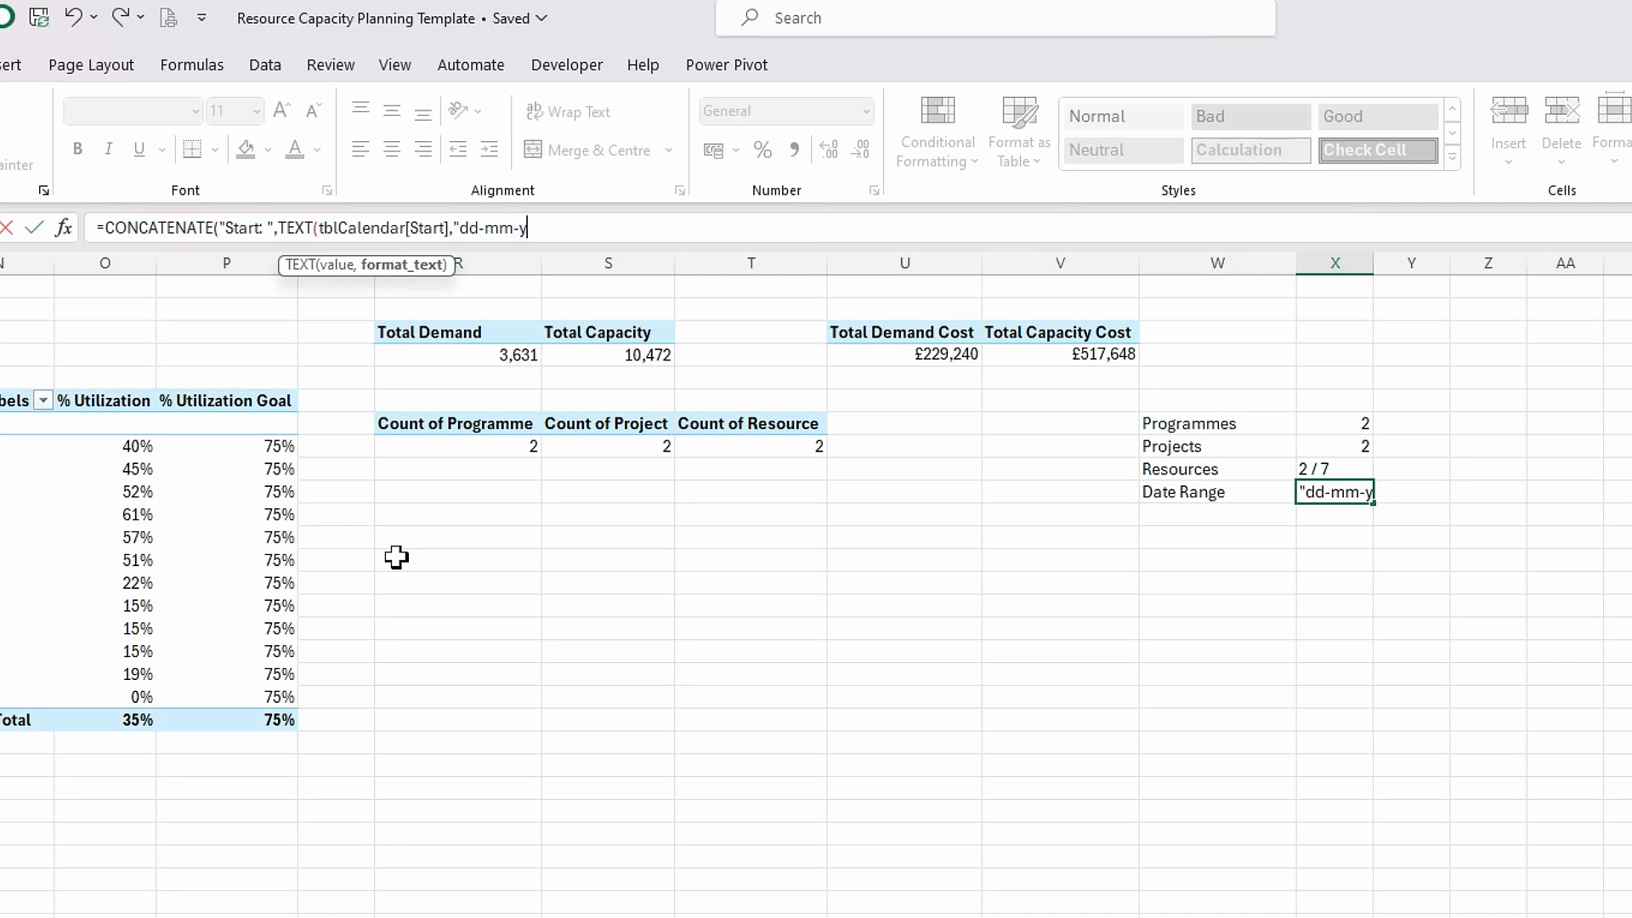
pyautogui.write('yyy"))')
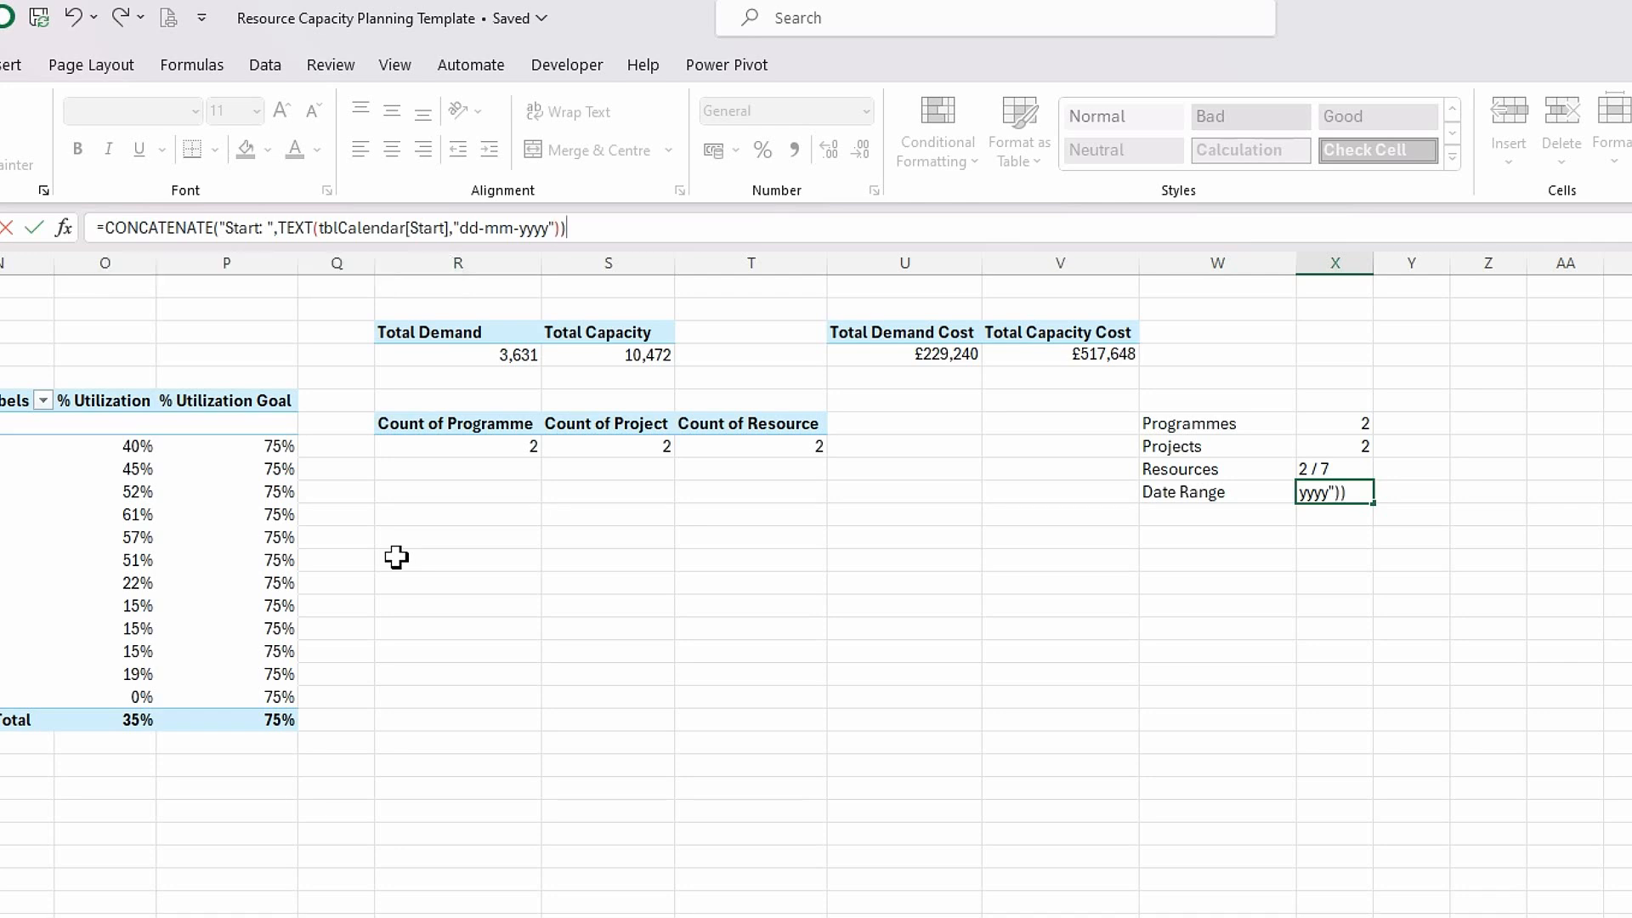
pyautogui.press('Return')
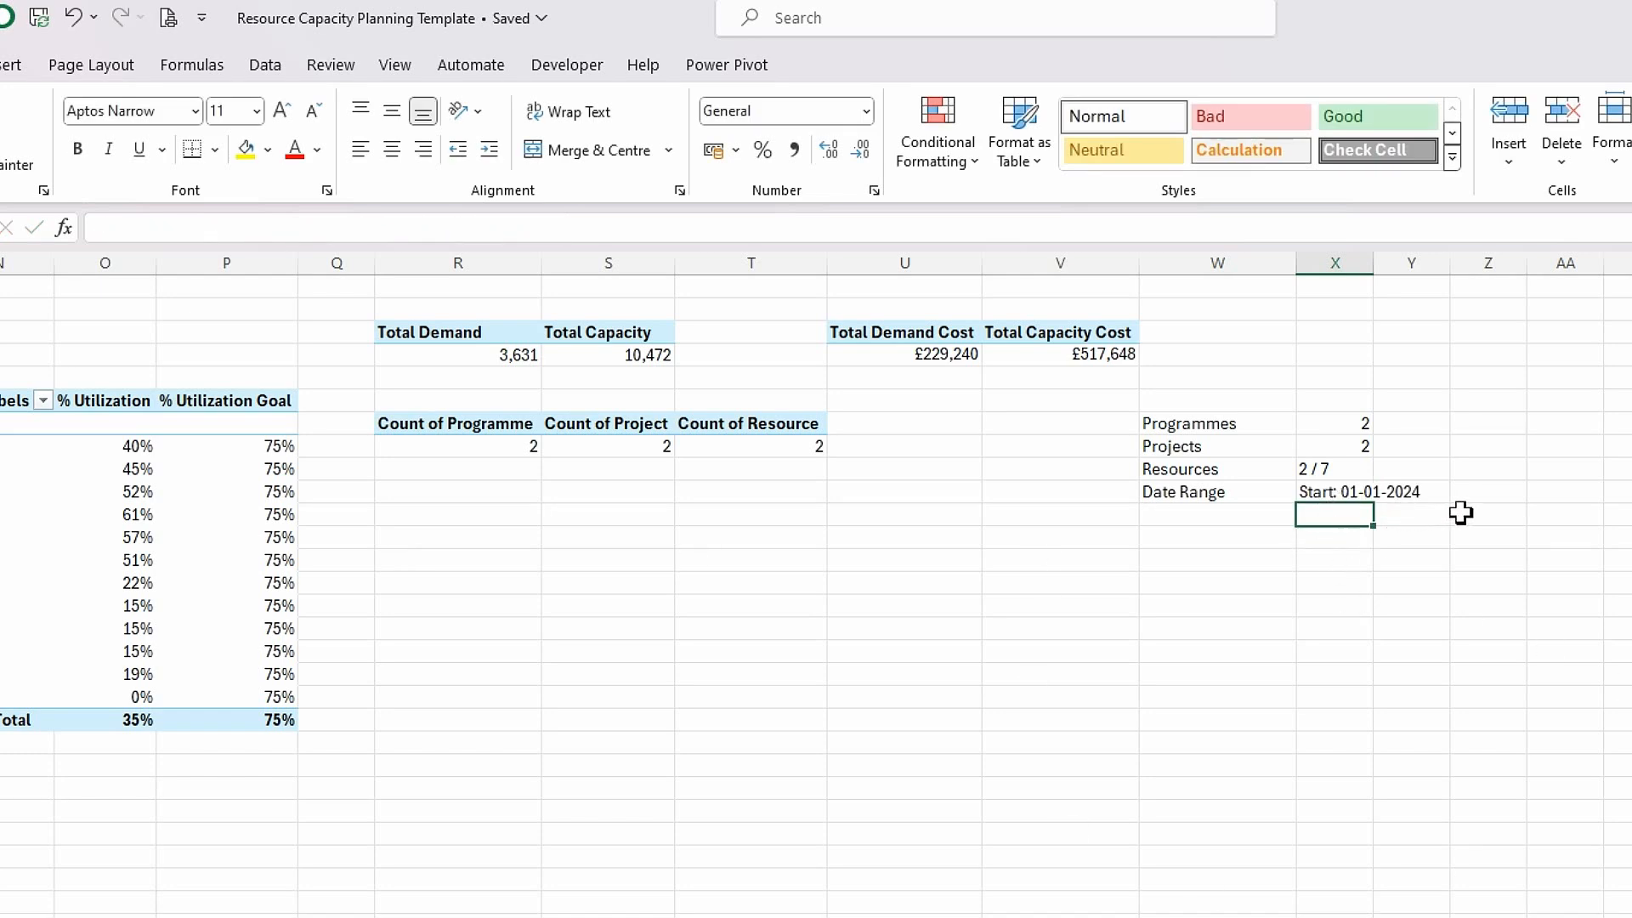
# In the X10 Date Range formula, replace the label word "Start" with "From".
pyautogui.click(1318, 491)
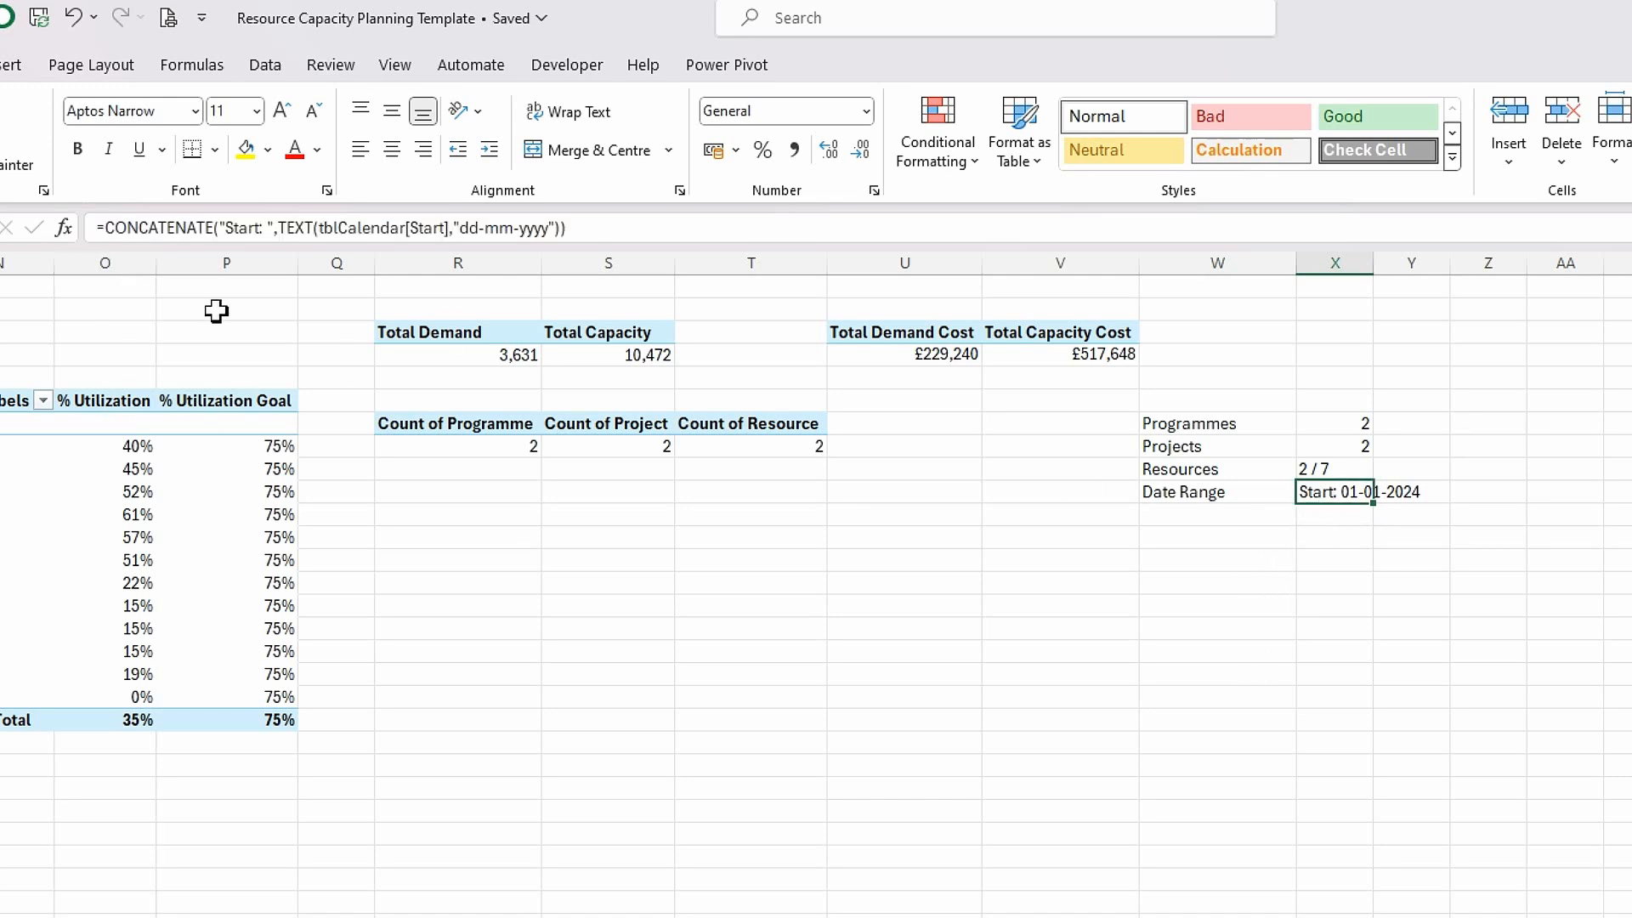
pyautogui.click(265, 228)
pyautogui.press('BackSpace')
pyautogui.press('BackSpace')
pyautogui.press('BackSpace')
pyautogui.press('BackSpace')
pyautogui.press('BackSpace')
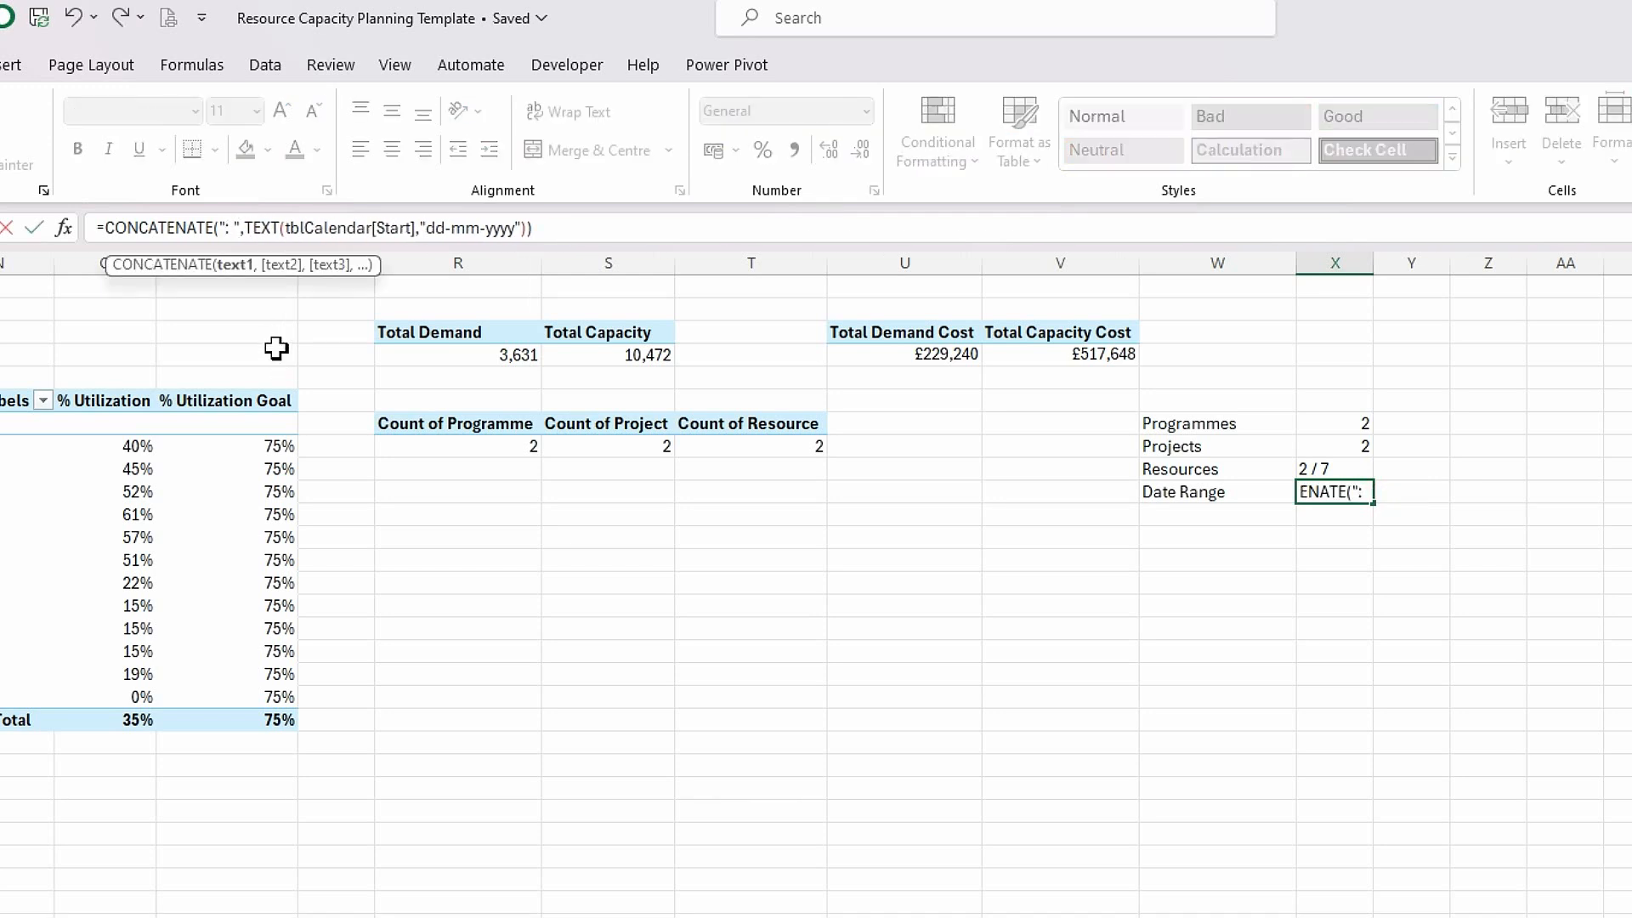
pyautogui.write('From')
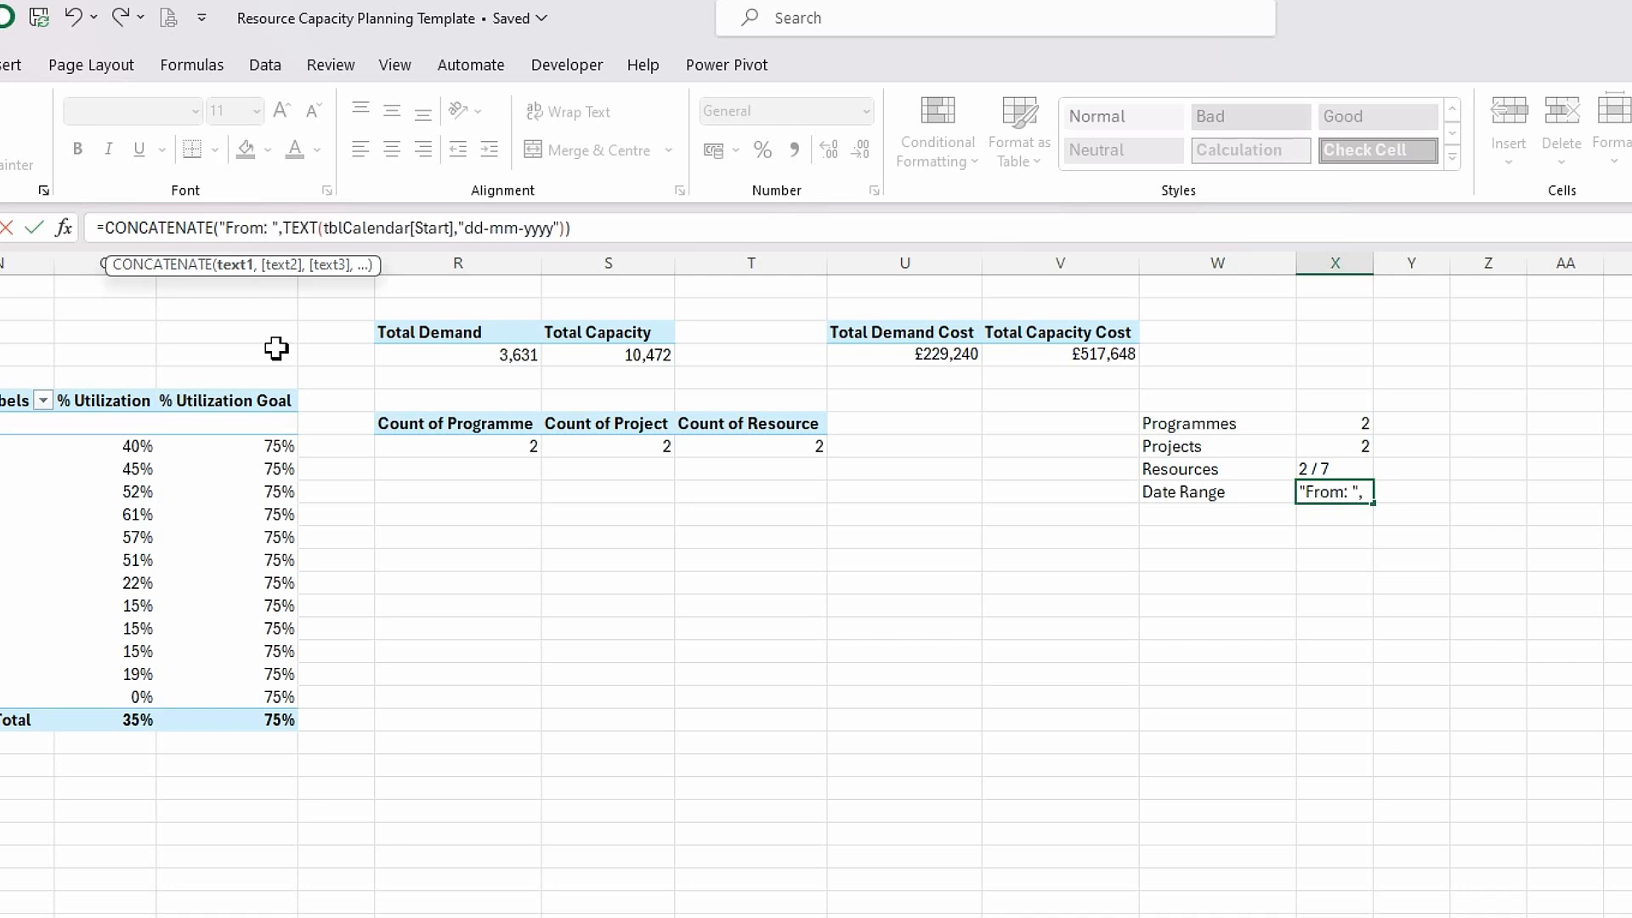
# Append the text " To: ", with several leading spaces, as a further argument of the X10 CONCATENATE formula.
pyautogui.click(568, 227)
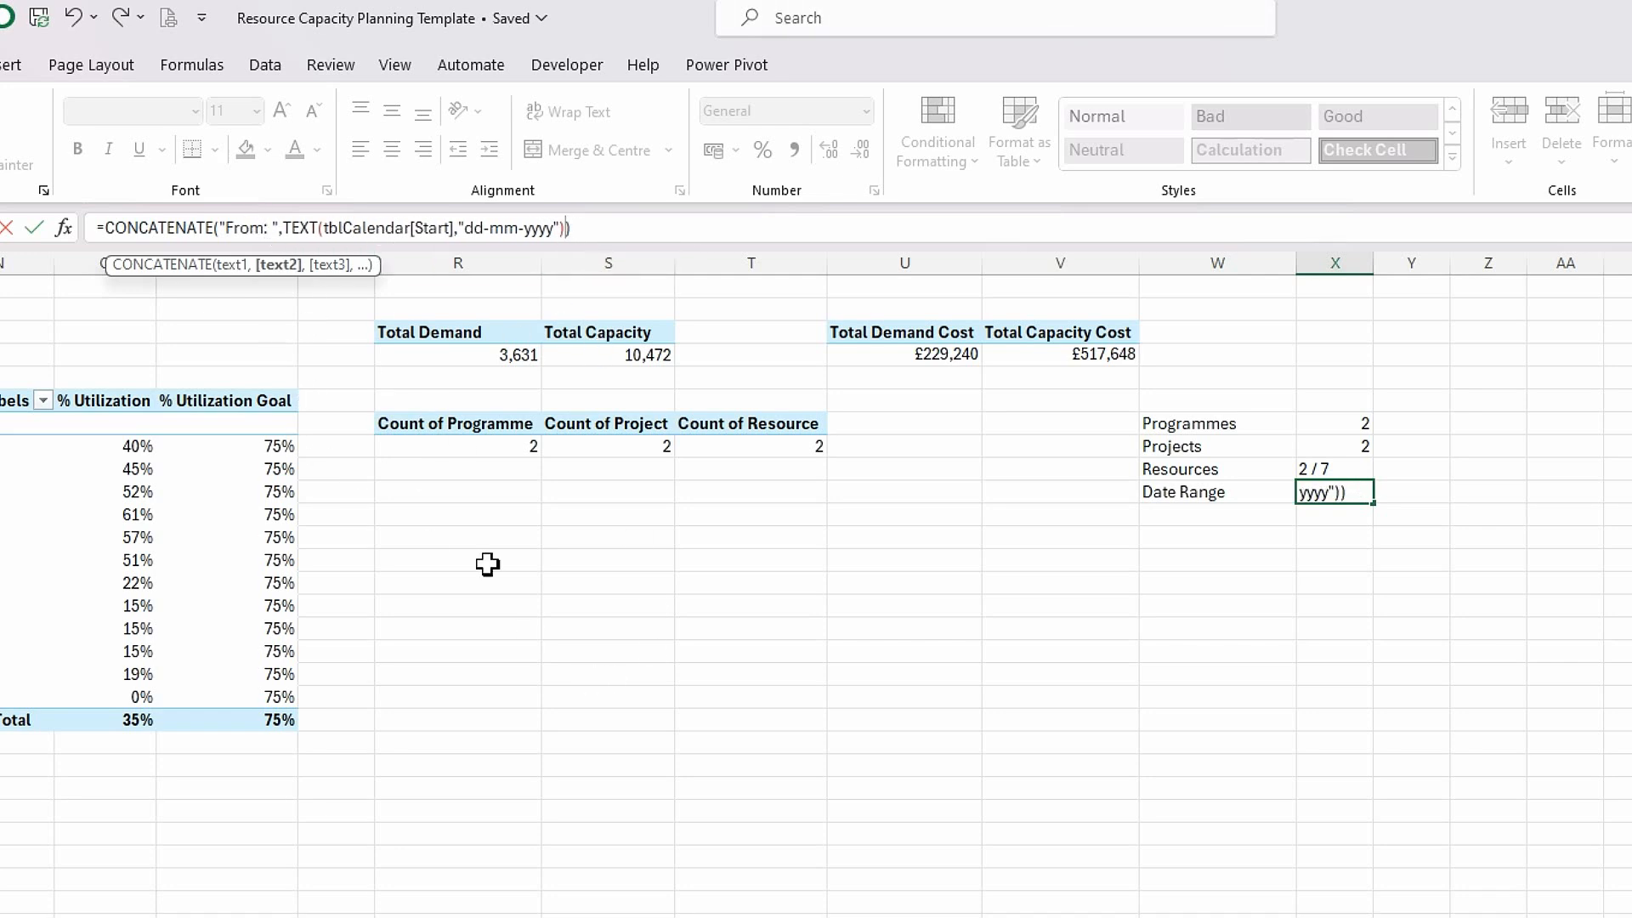
pyautogui.write(',')
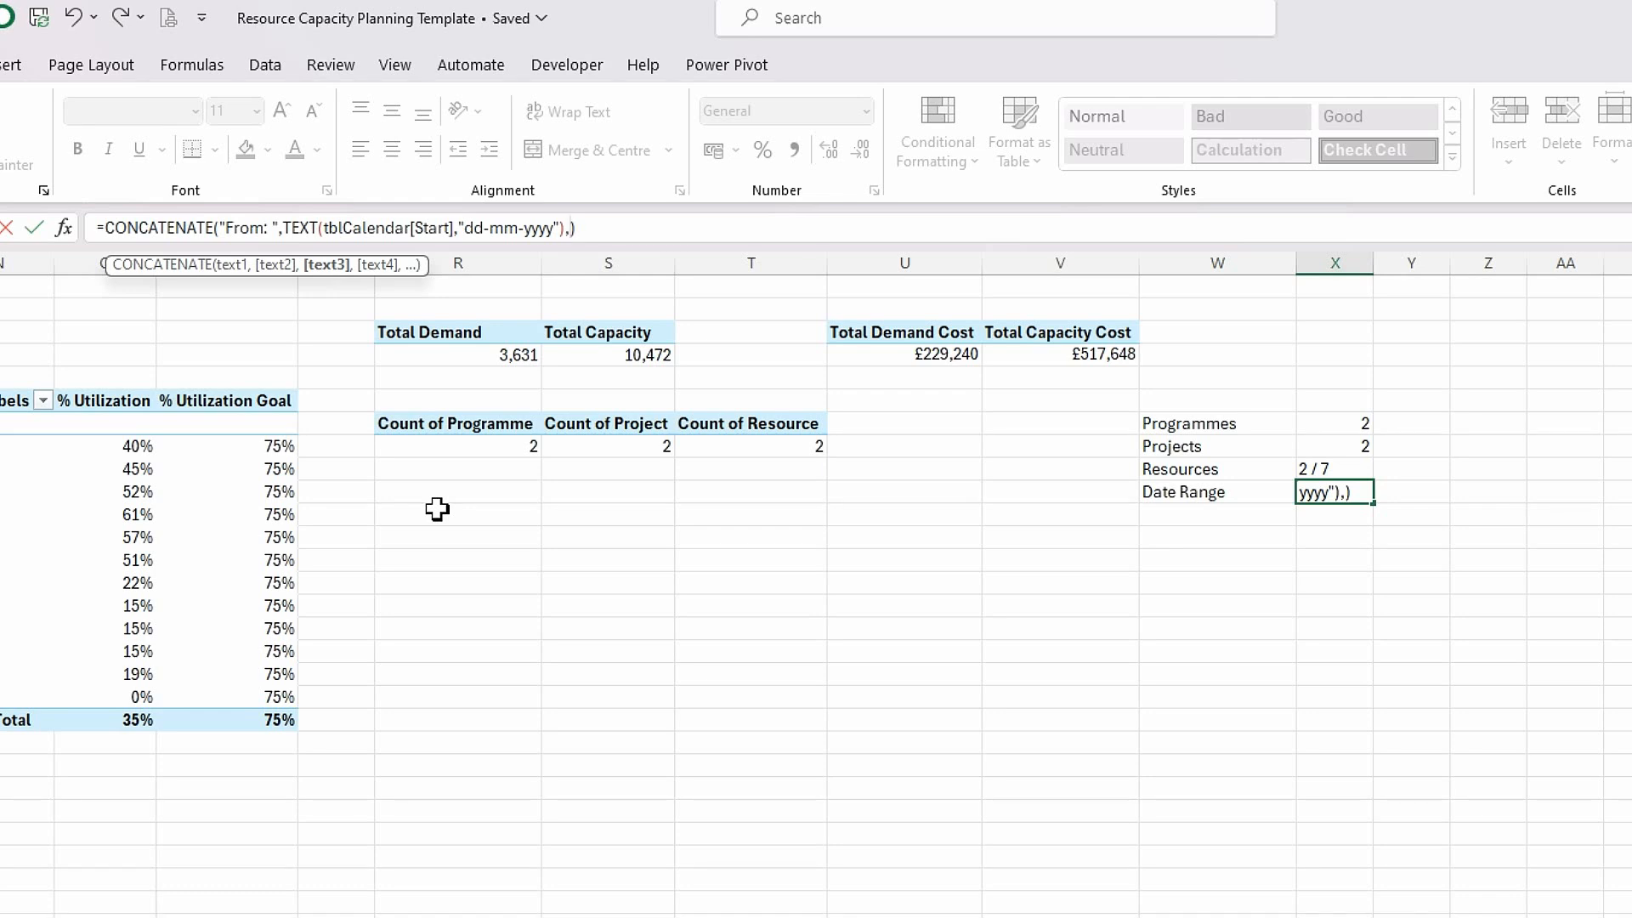
pyautogui.write('"     ')
pyautogui.write(' To:')
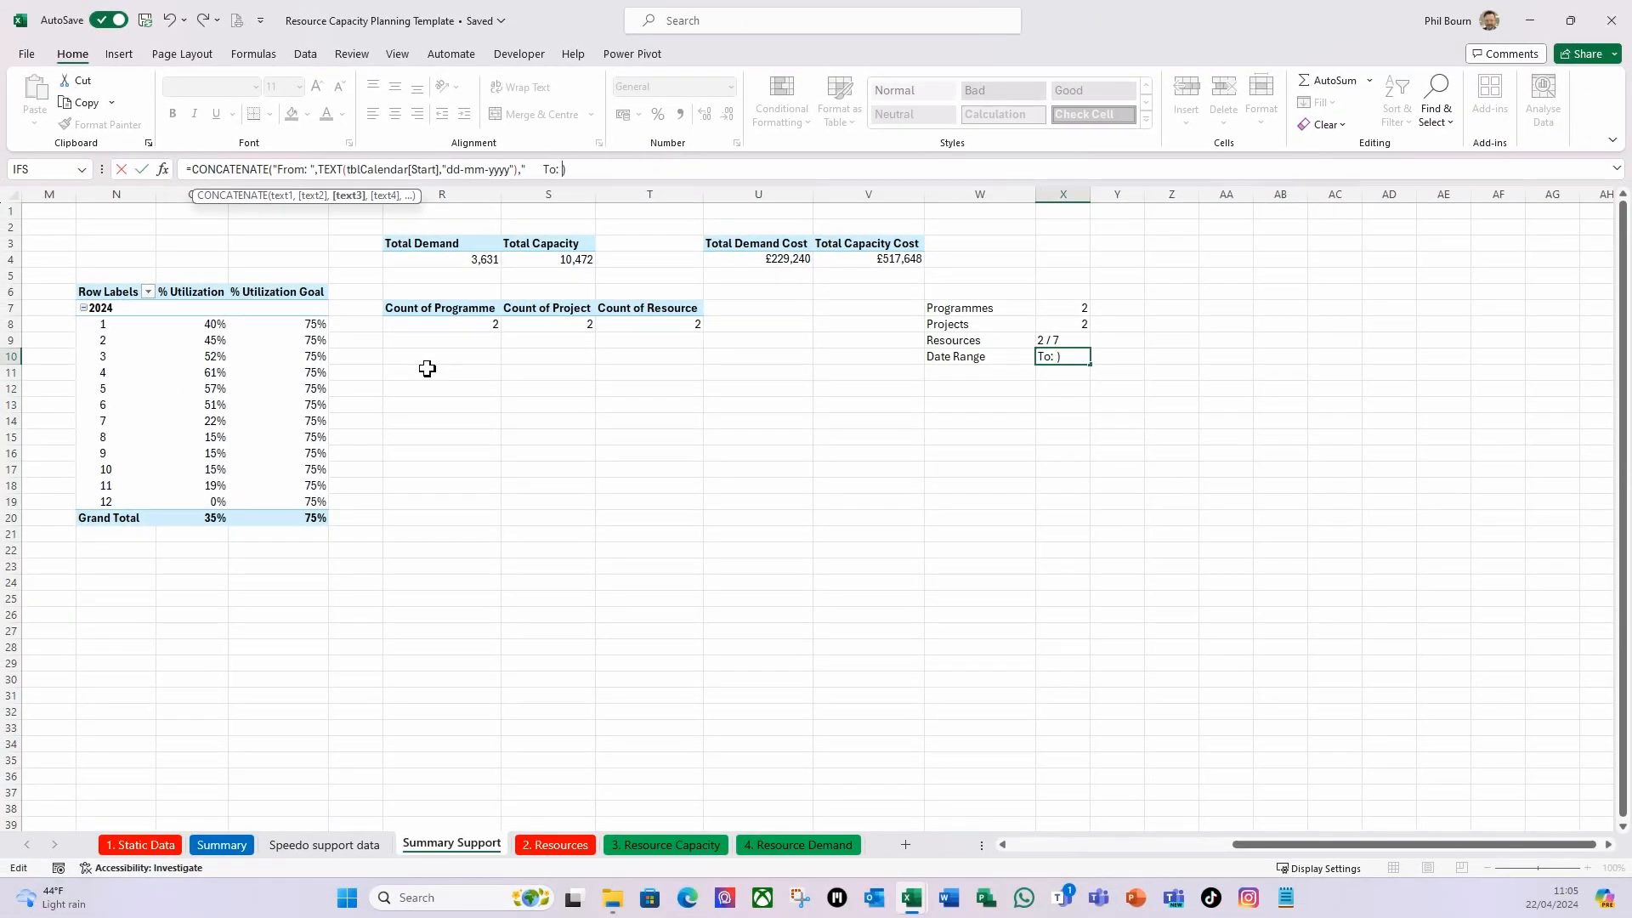
pyautogui.write(' ",')
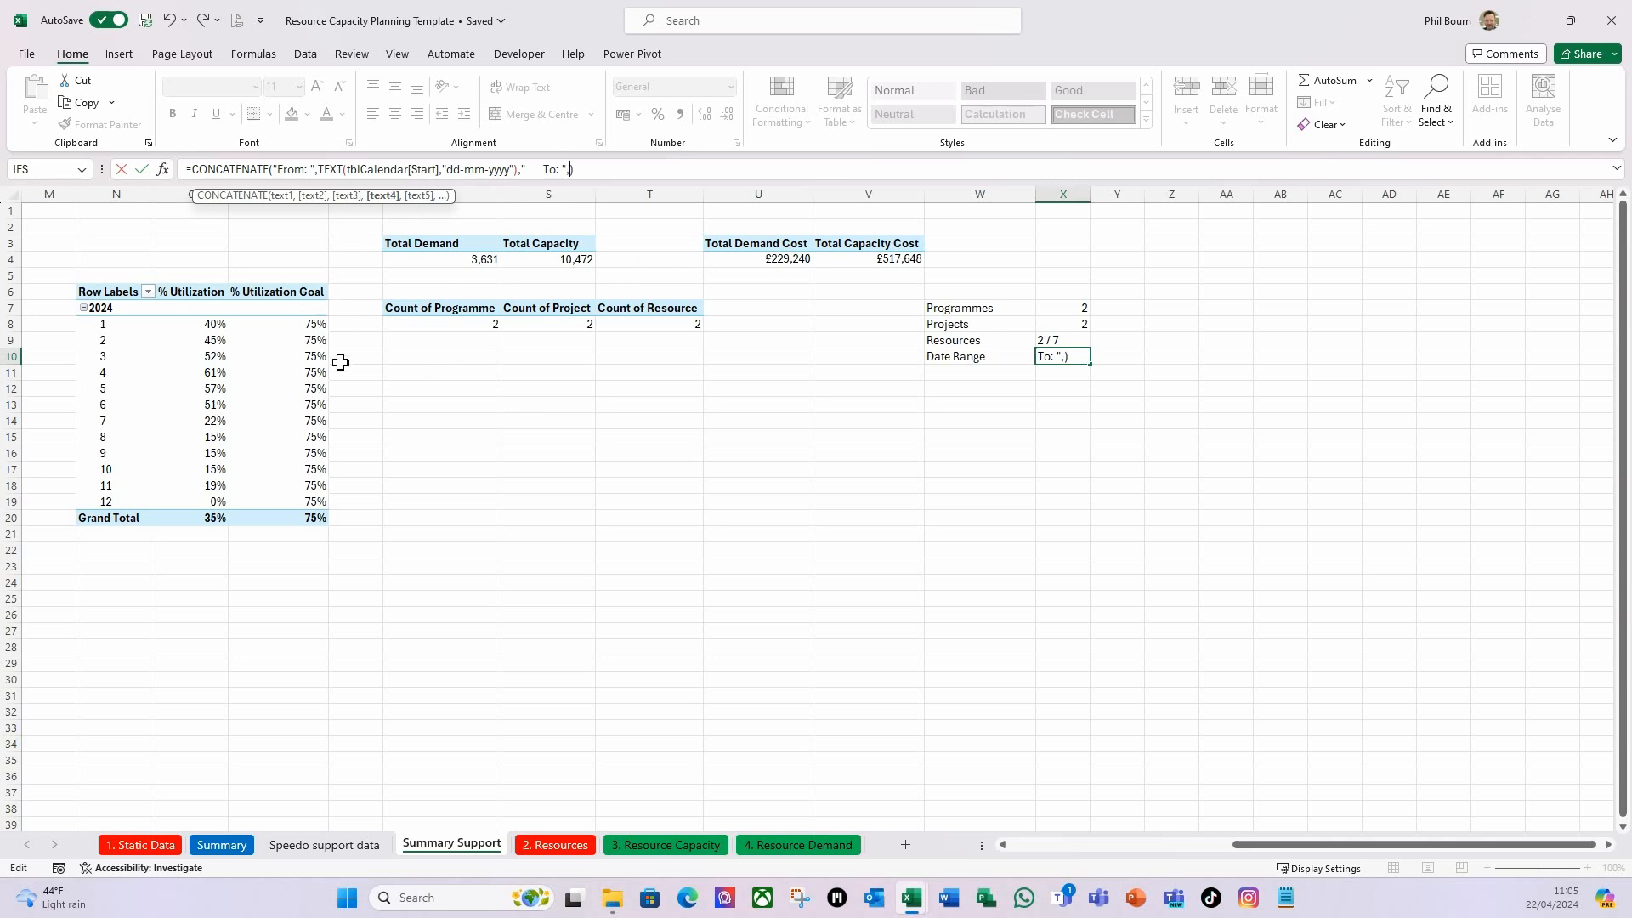
# Complete the X10 formula with a TEXT function that formats the calendar's Finish date from 1. Static Data as "dd-mm-yyyy".
pyautogui.write('text')
pyautogui.press('Tab')
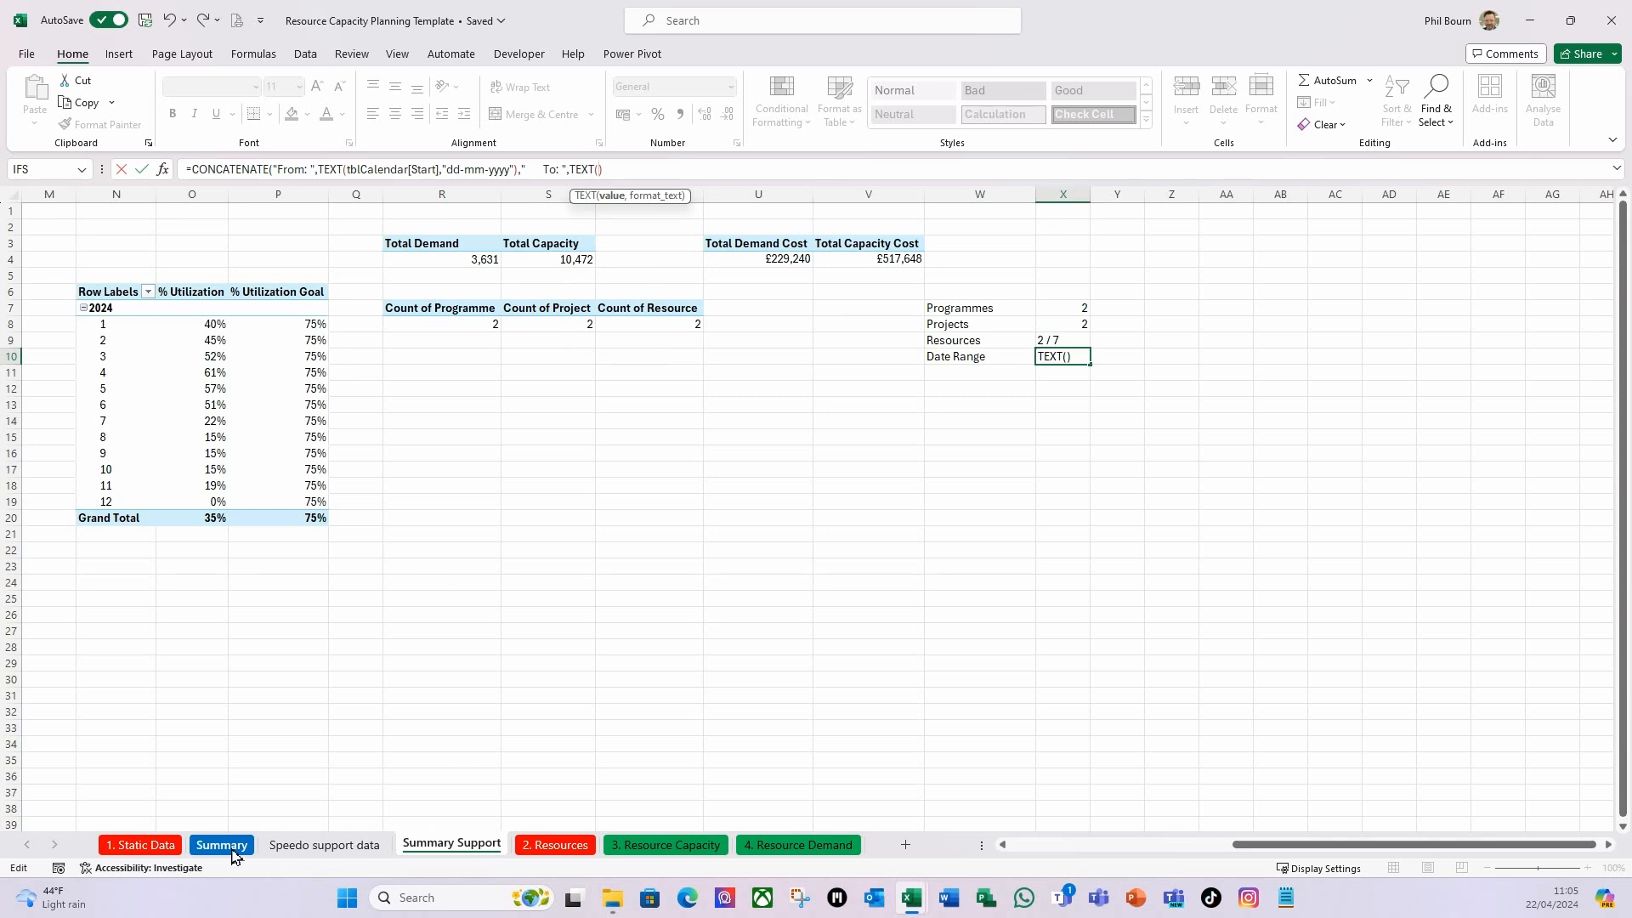
pyautogui.click(154, 846)
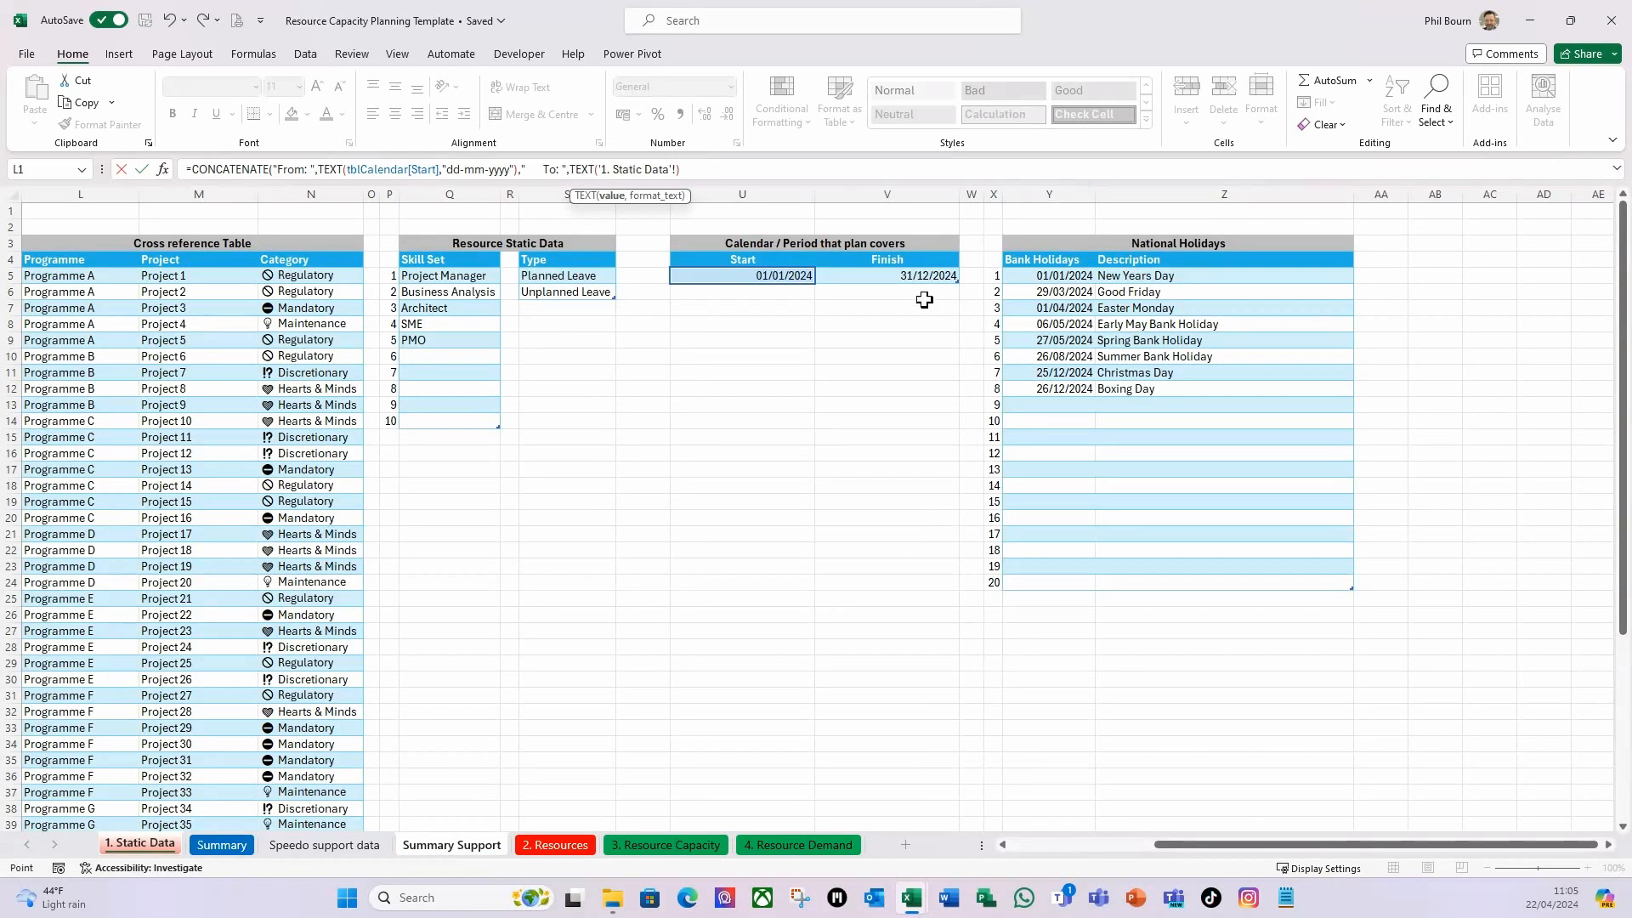
pyautogui.click(895, 276)
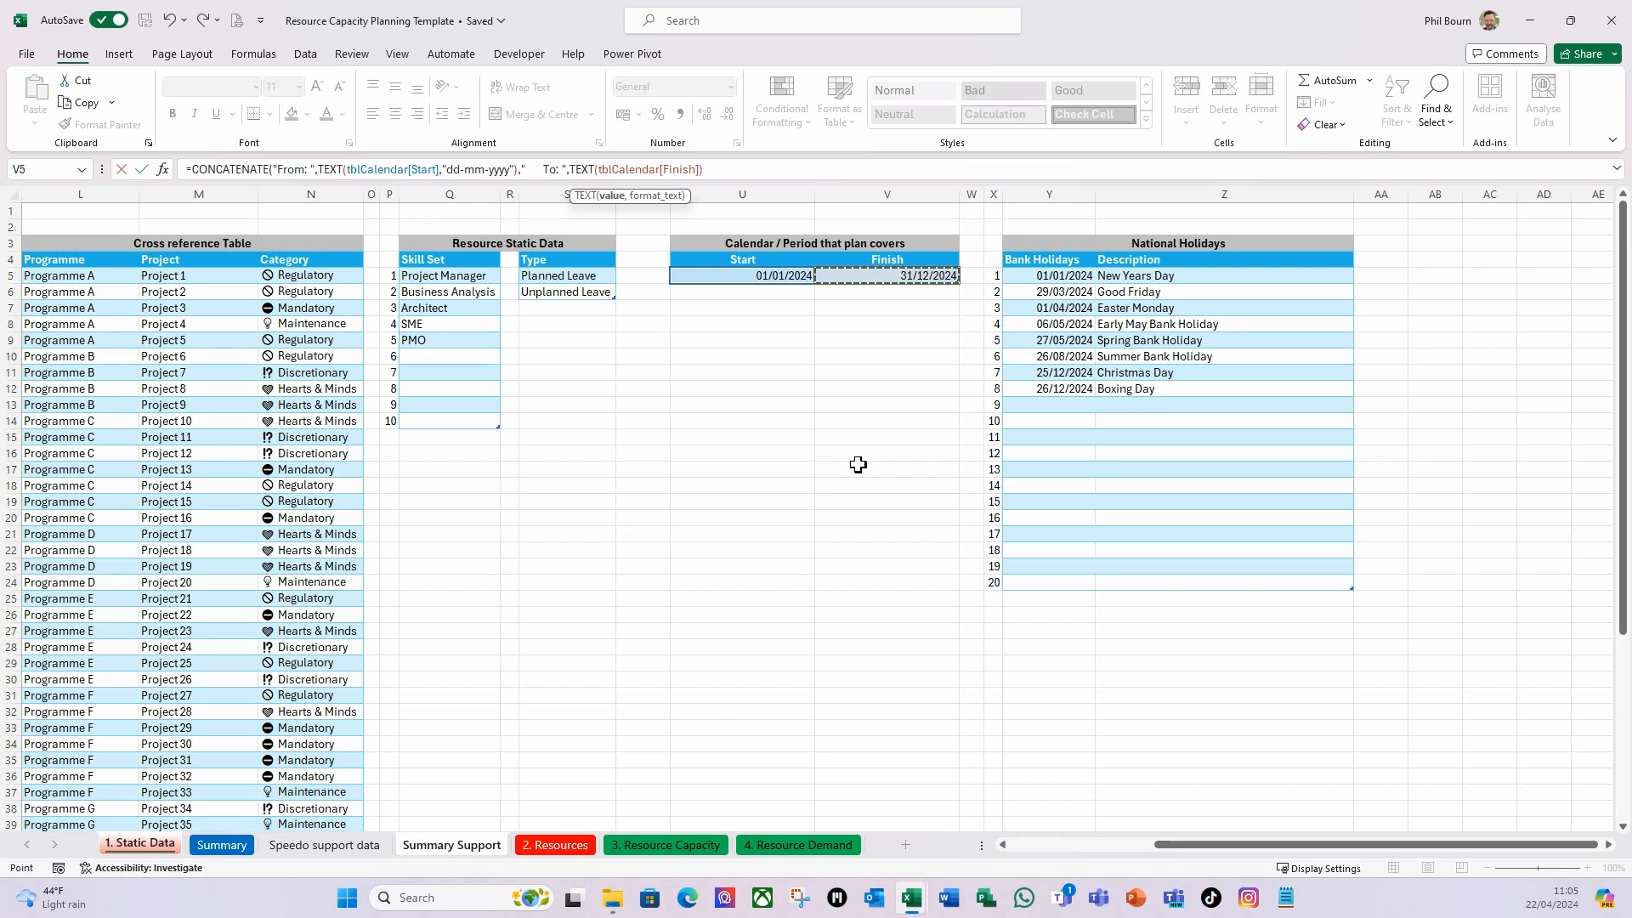
pyautogui.write(',"dd-mm-yyyy')
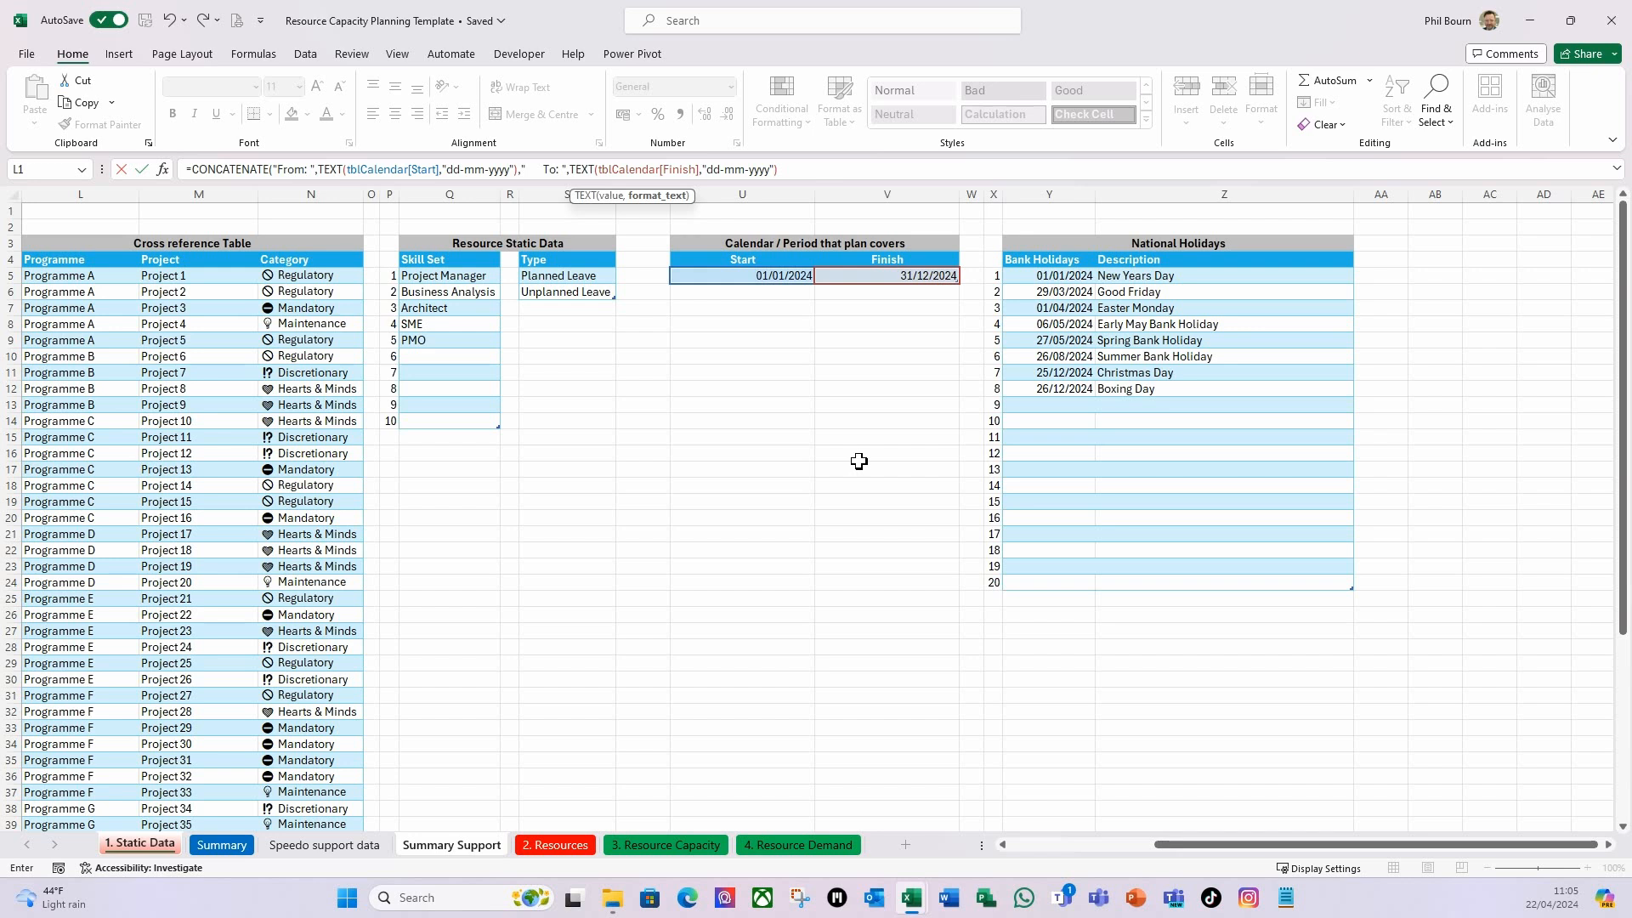
pyautogui.write(')')
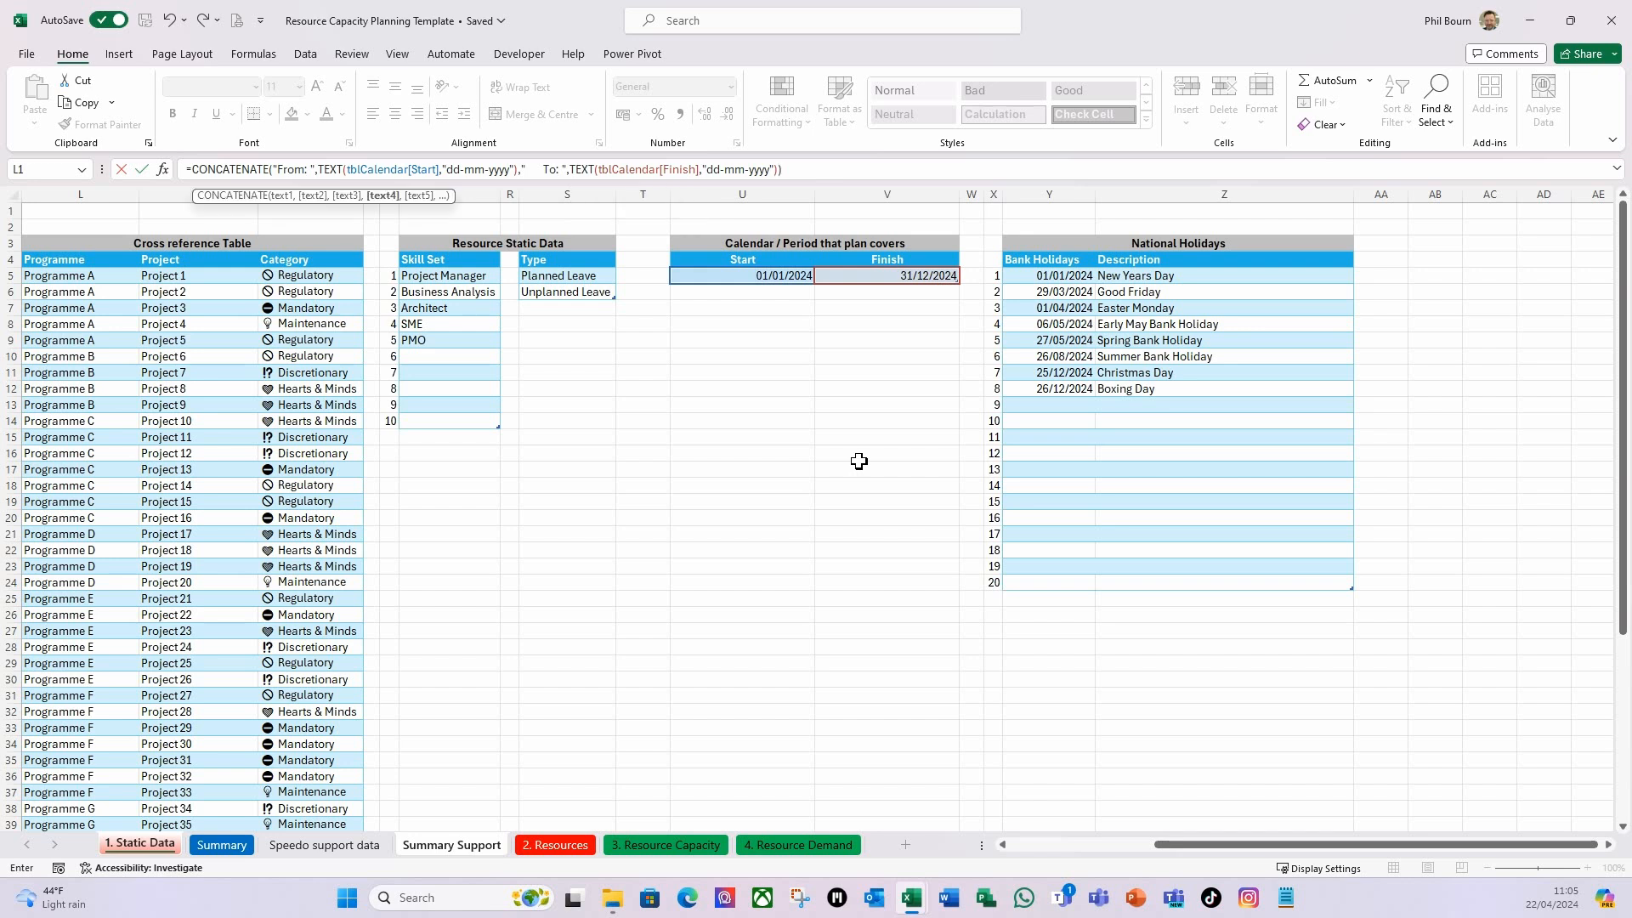
pyautogui.press('Return')
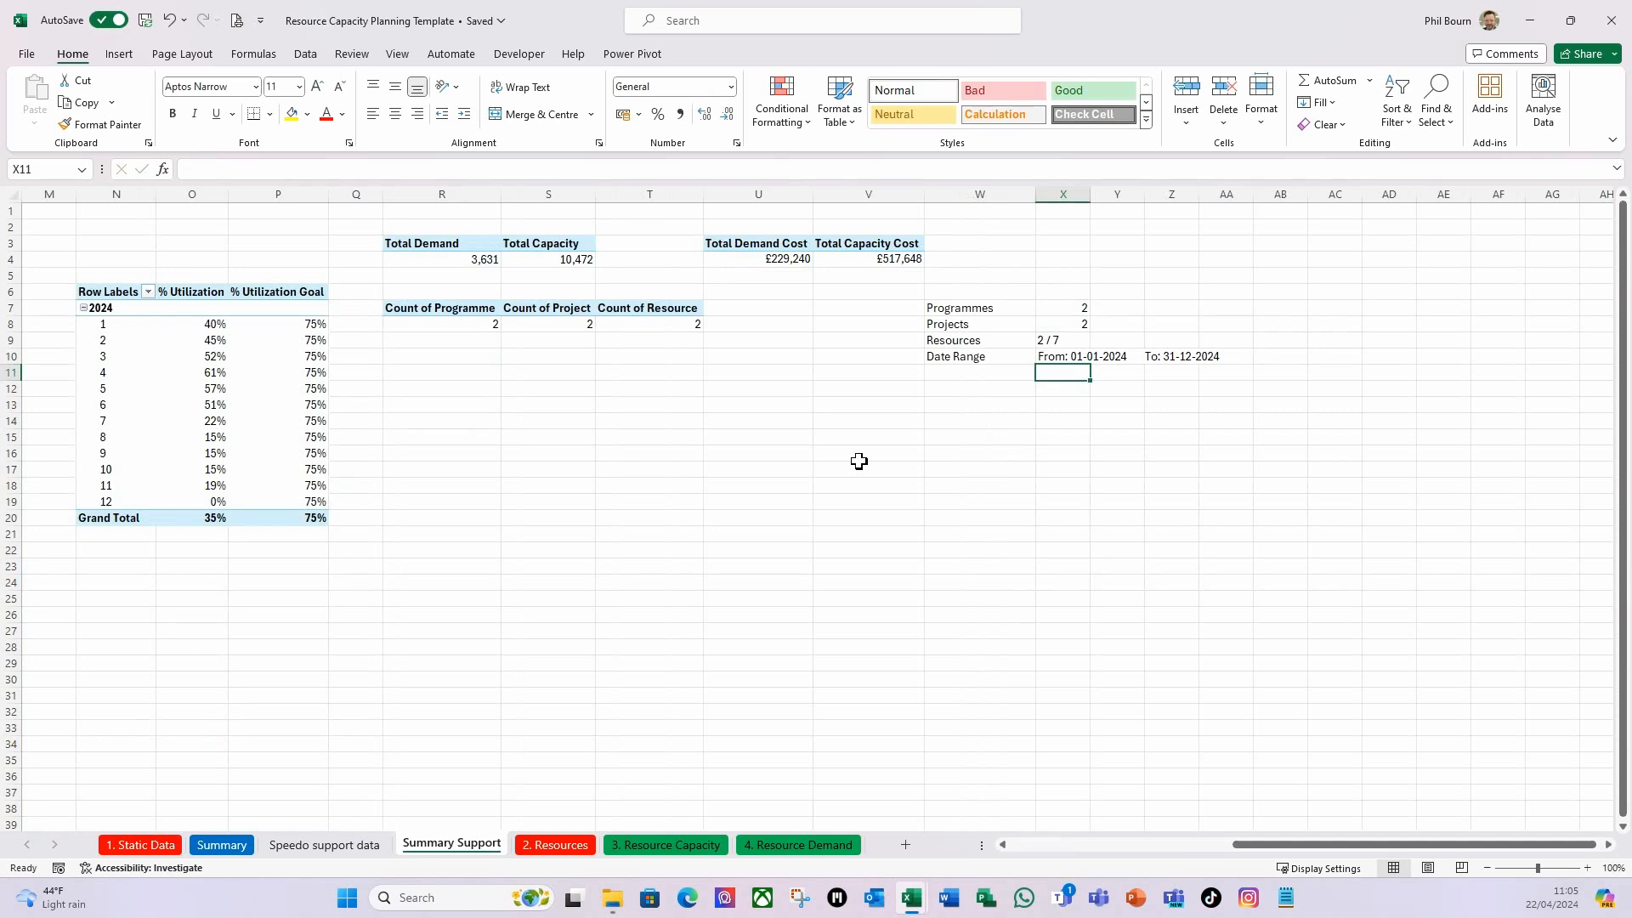
# Change both date formats in the X10 formula to "dd-mmm-yyyy" so the months are abbreviated names.
pyautogui.click(1062, 359)
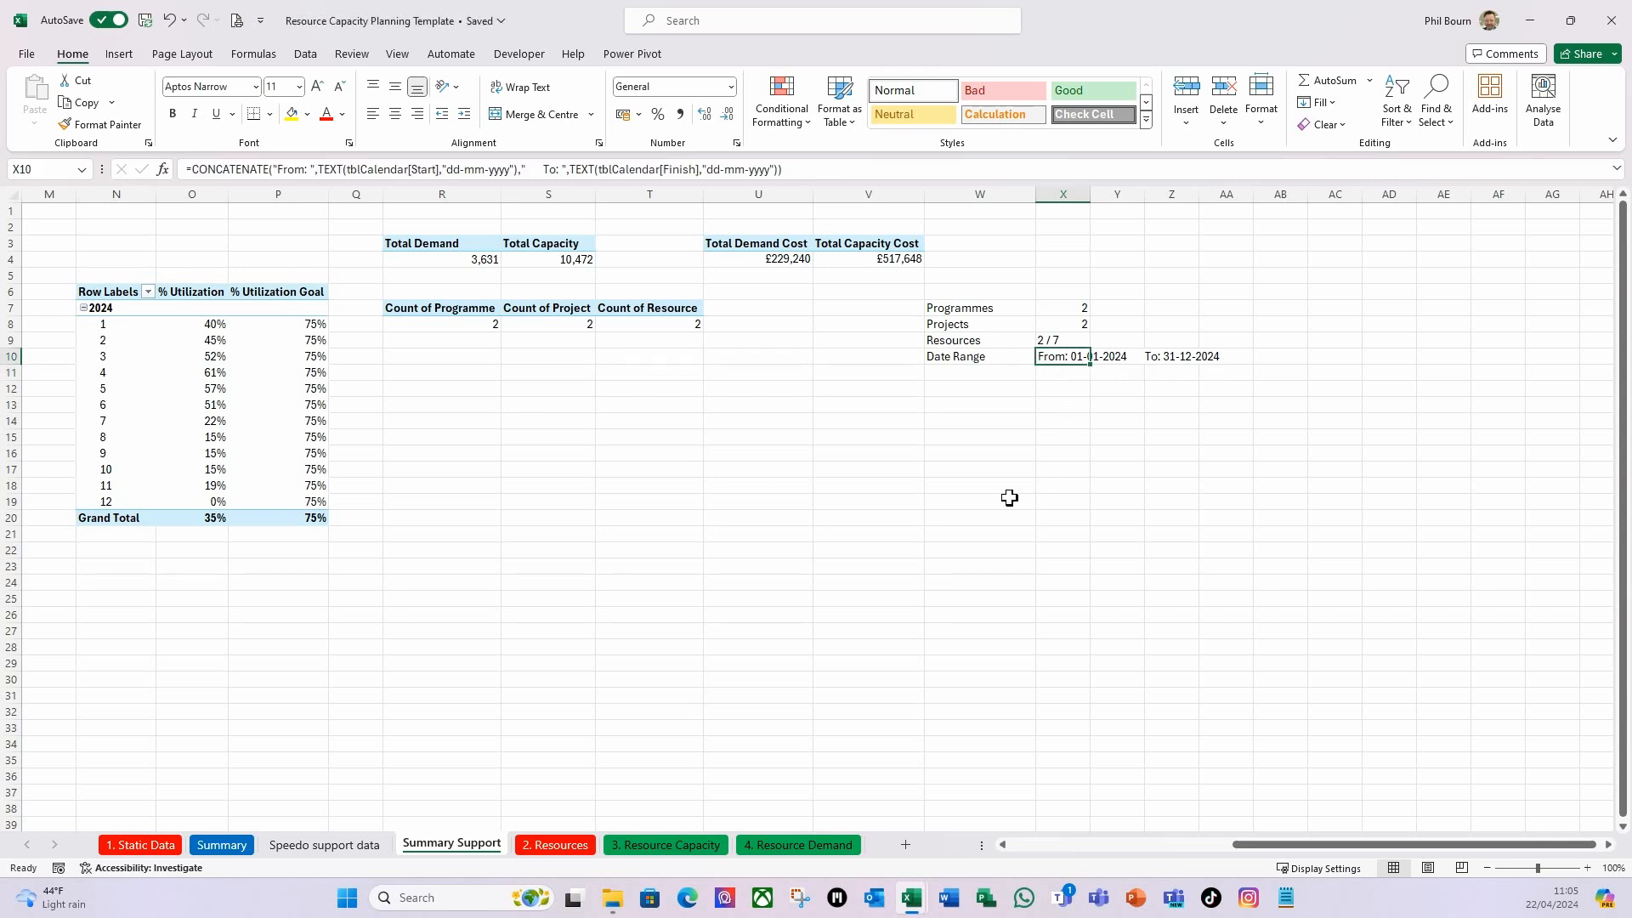
pyautogui.click(476, 175)
pyautogui.write('m')
pyautogui.click(737, 170)
pyautogui.write('mmm')
pyautogui.press('Return')
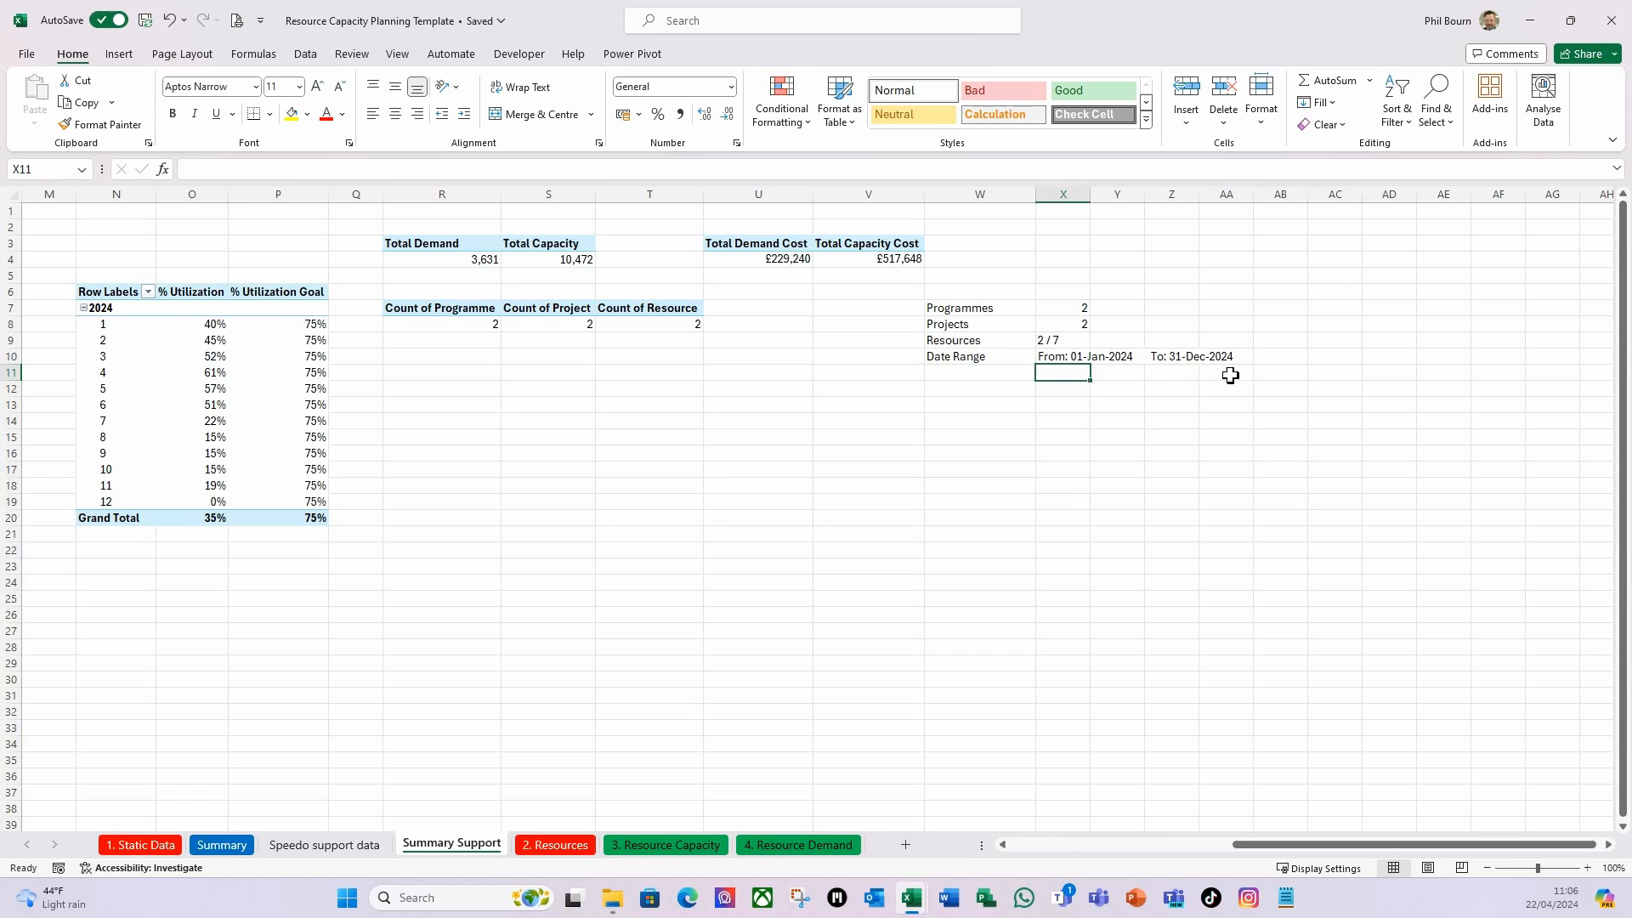
pyautogui.click(1012, 437)
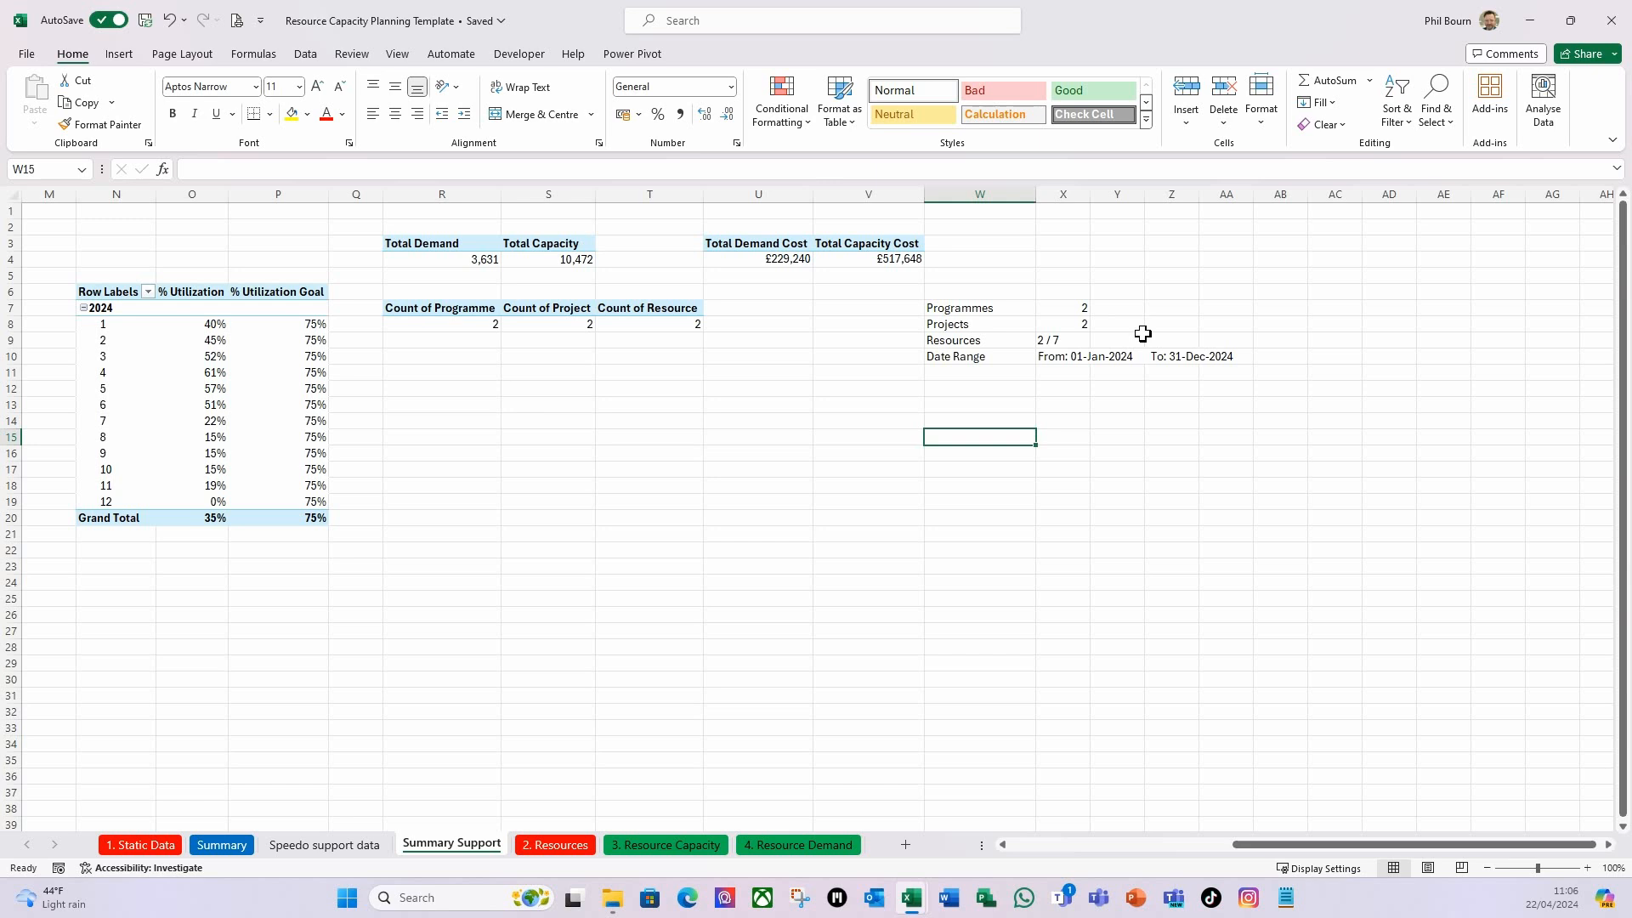
# Set the Summary sheet's tab colour to a light blue theme colour.
pyautogui.click(224, 846)
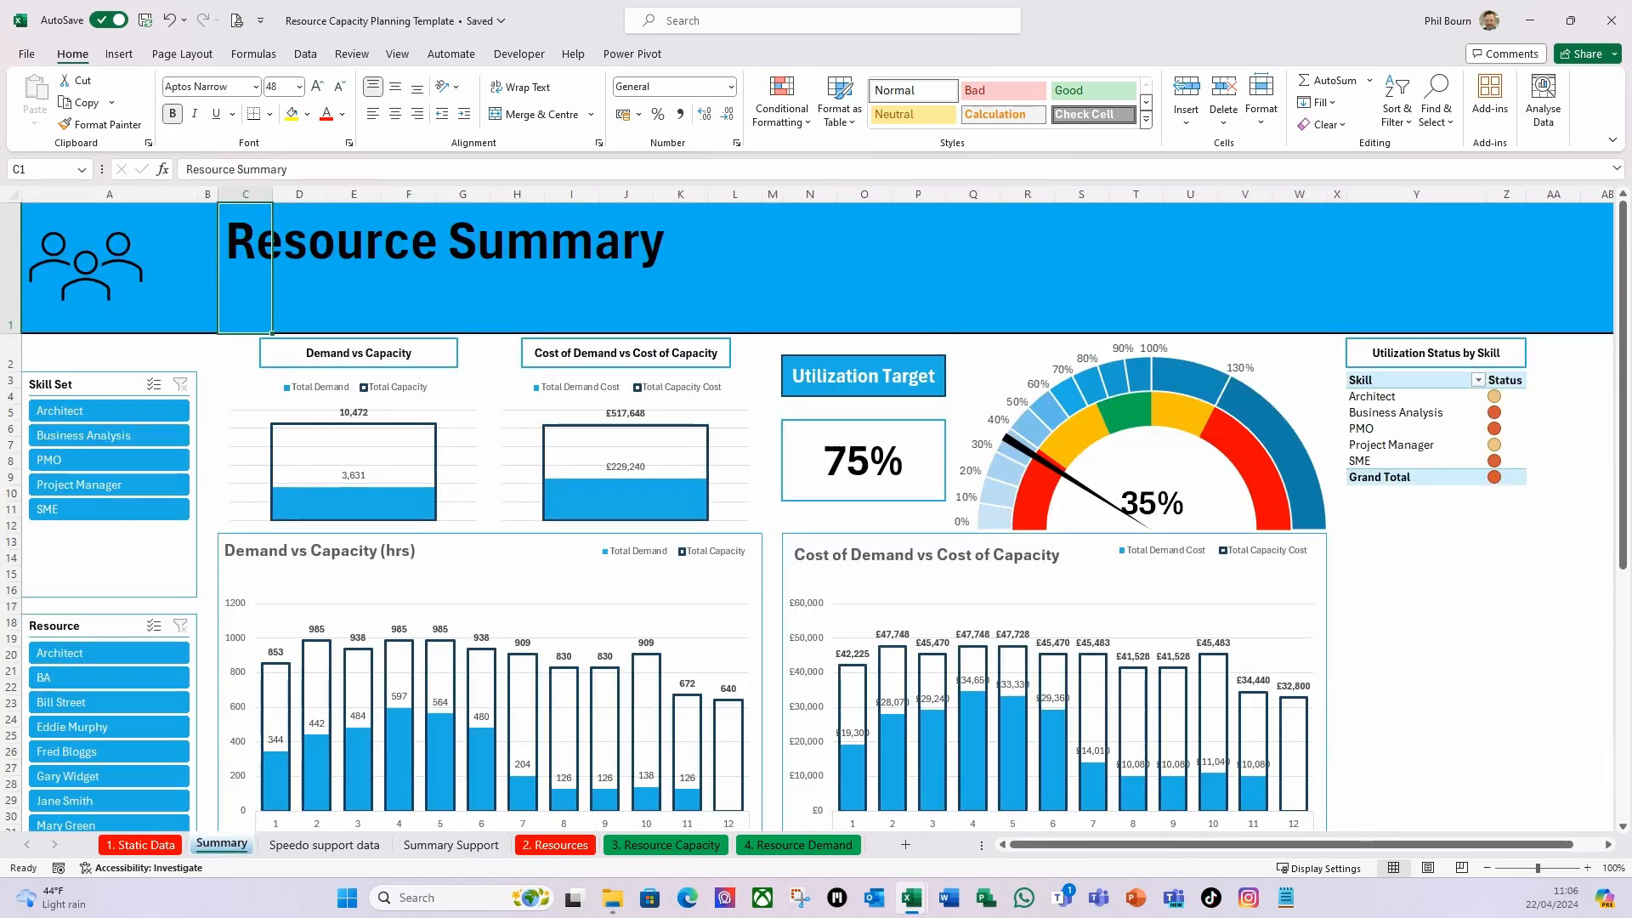
pyautogui.click(136, 845)
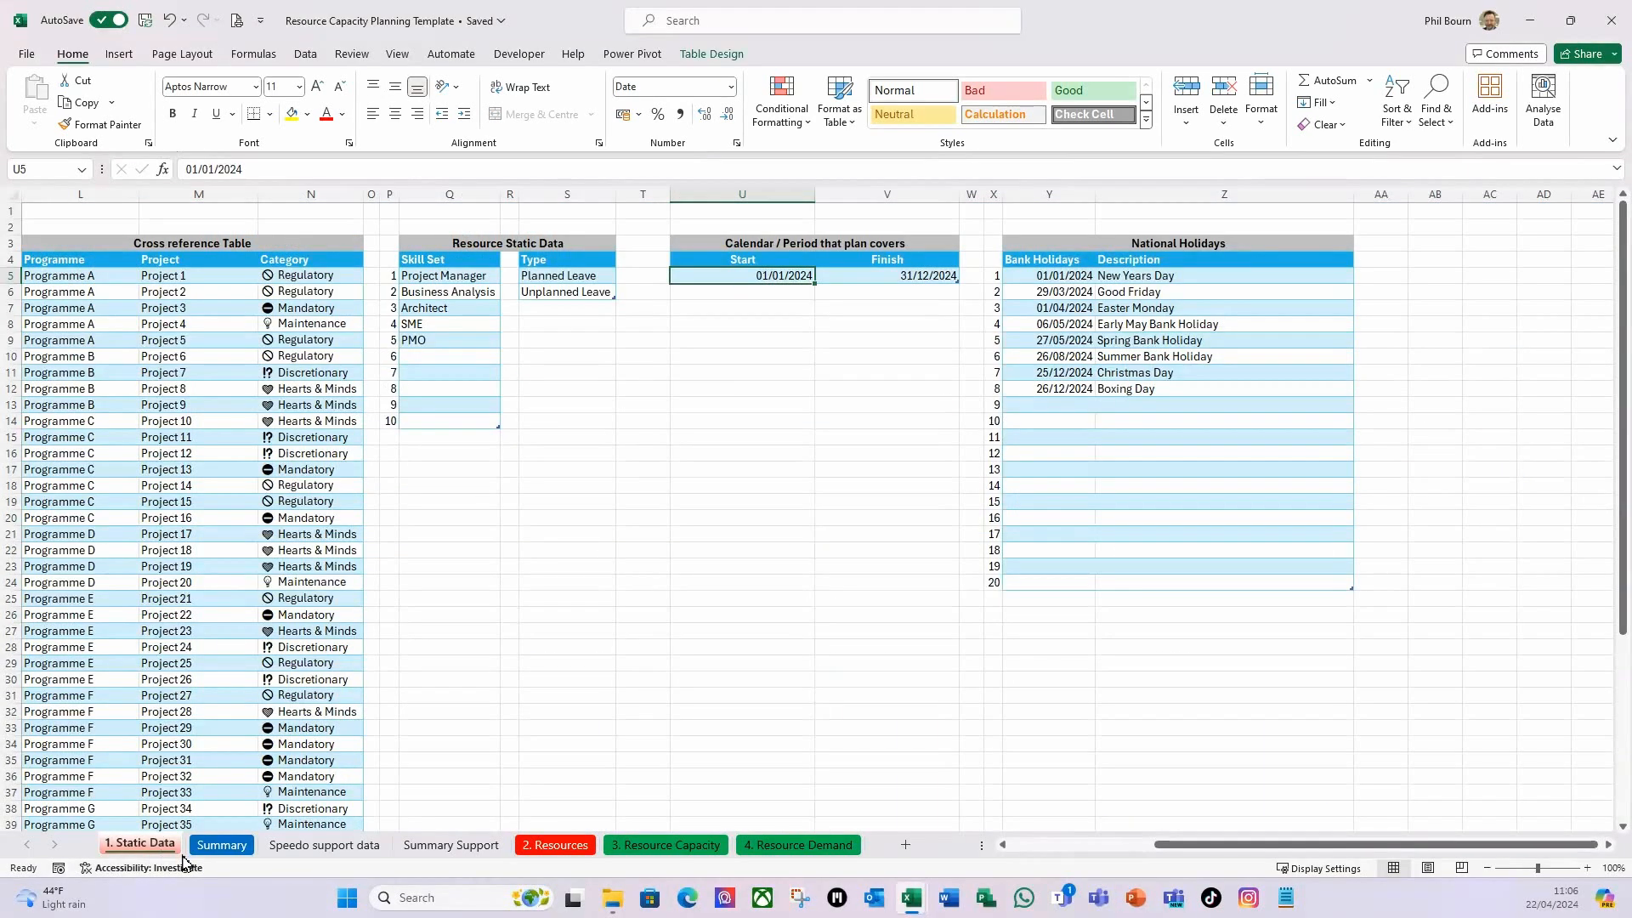
pyautogui.click(233, 852)
pyautogui.rightClick(234, 854)
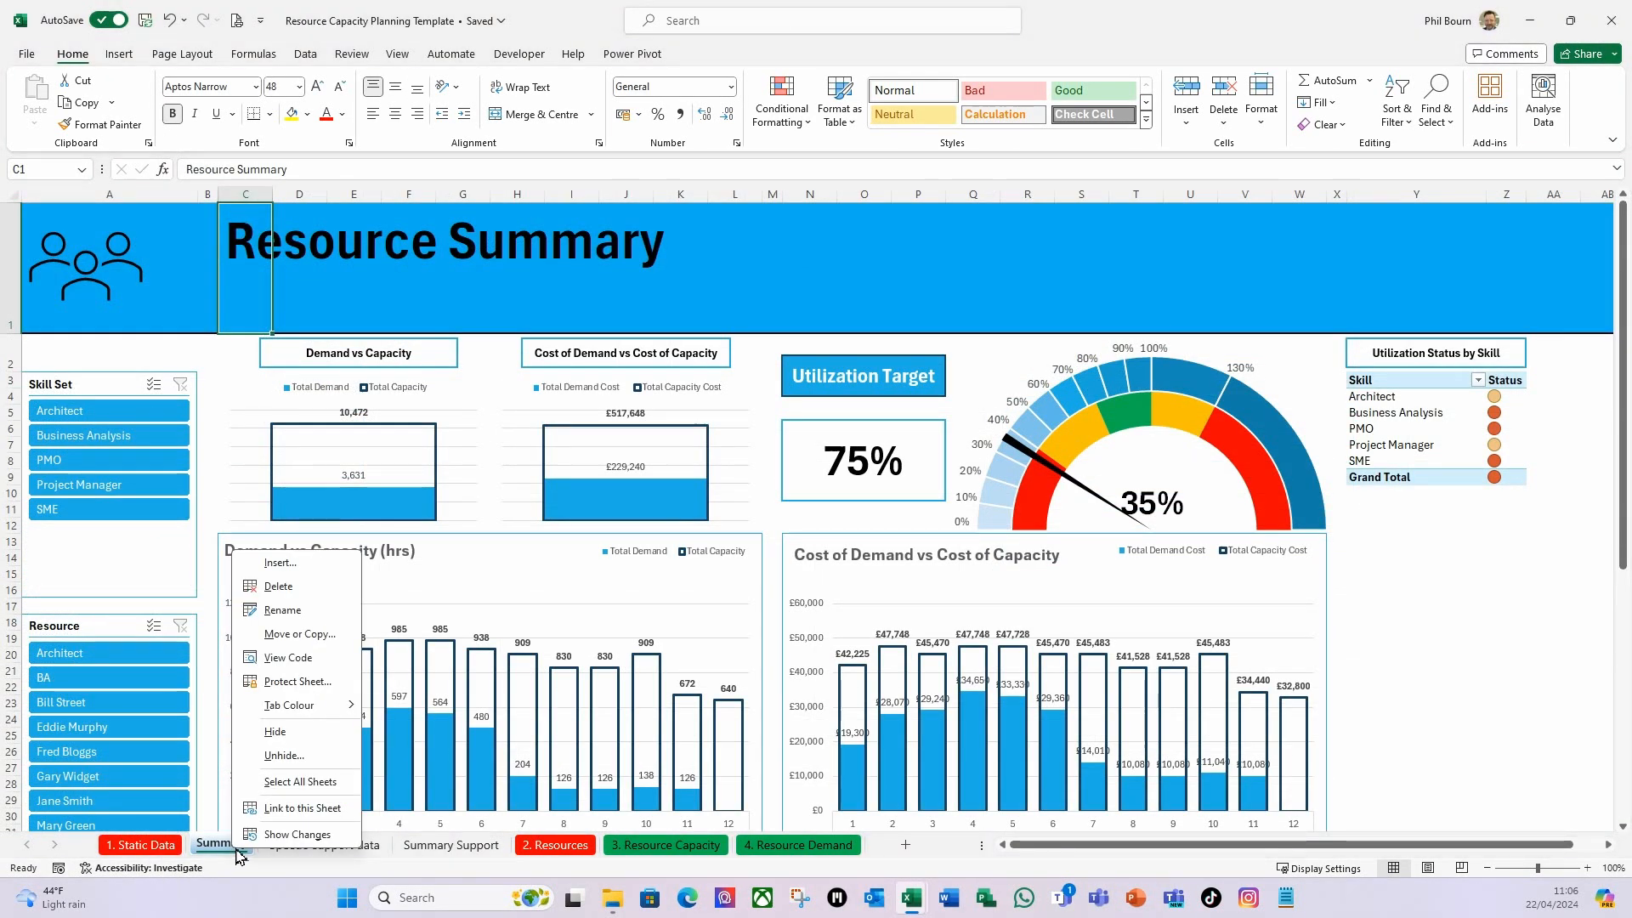
pyautogui.moveTo(301, 705)
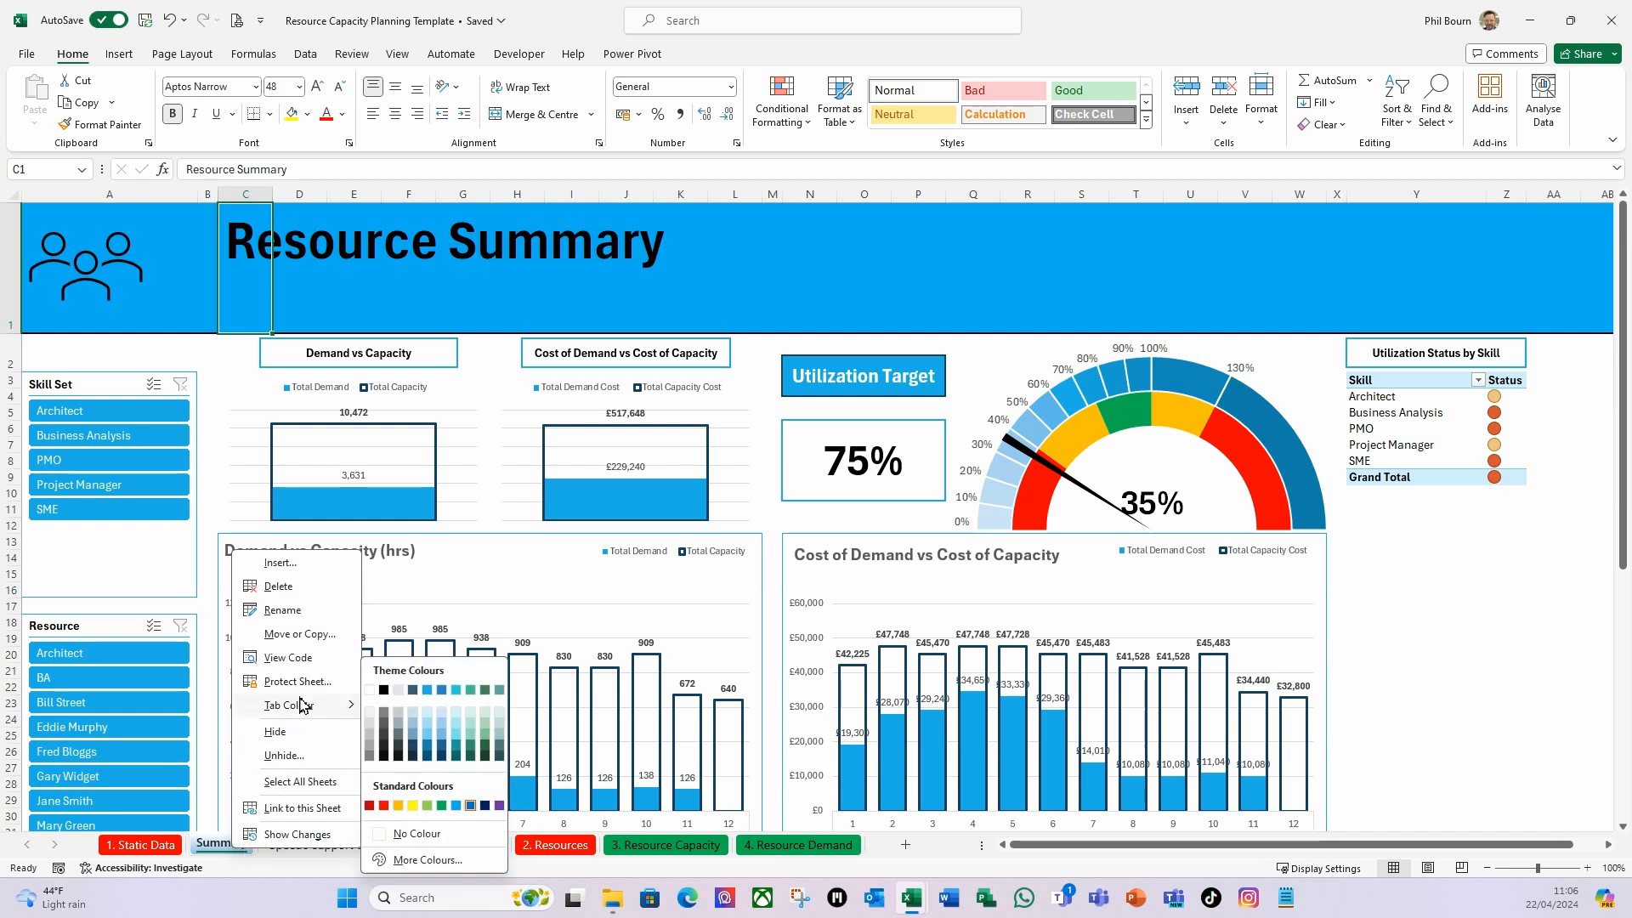
pyautogui.click(459, 740)
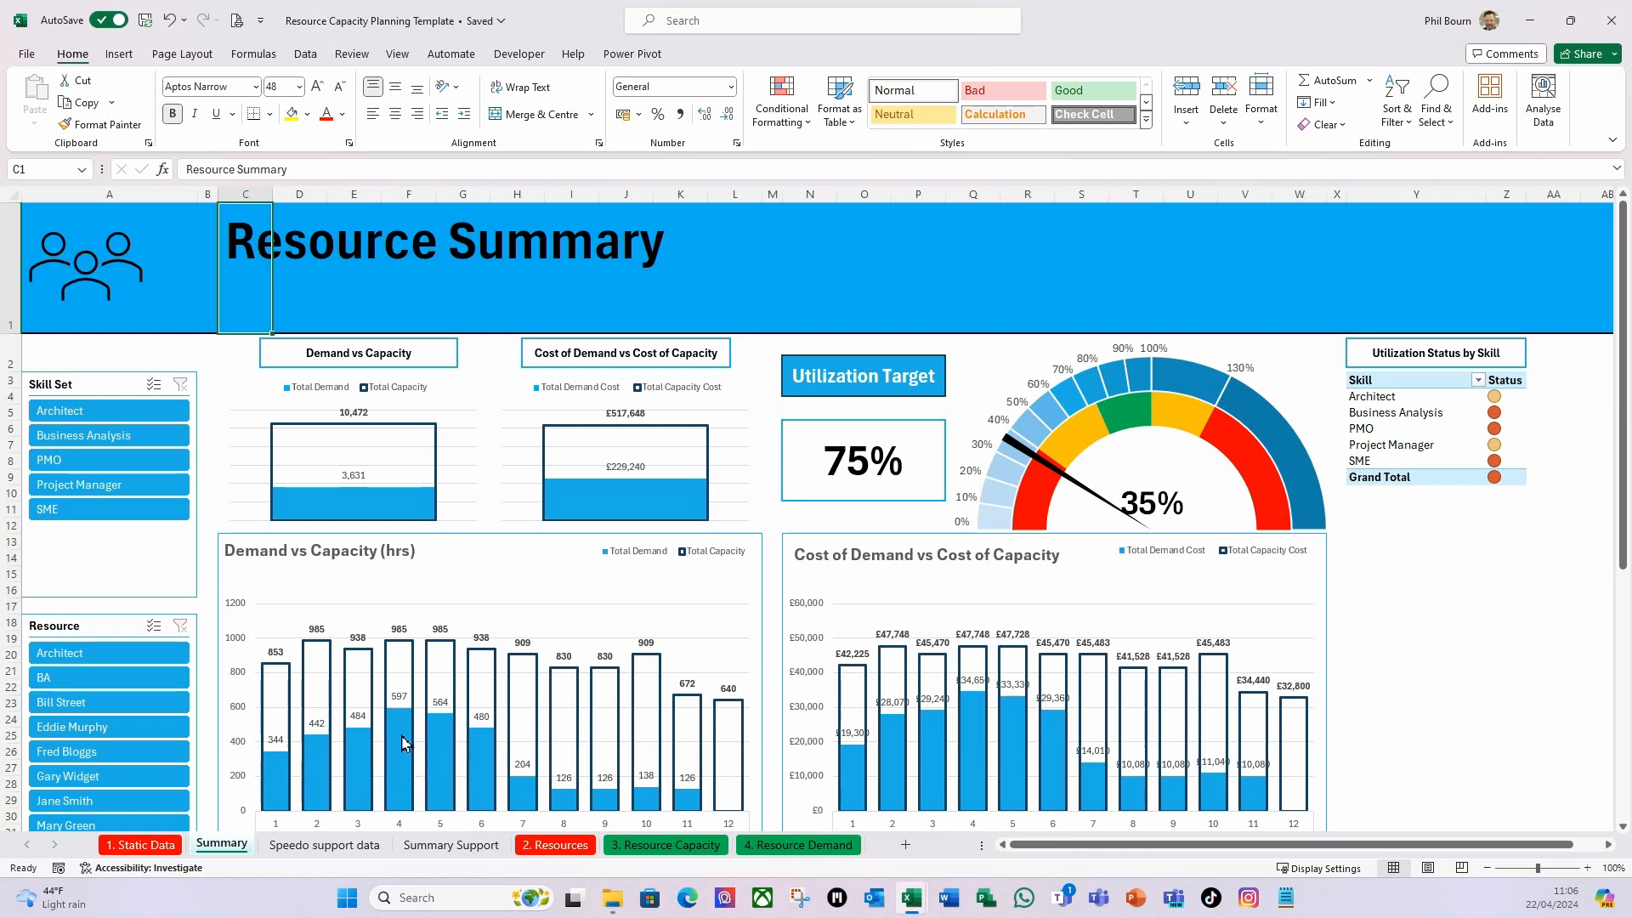
# Check the new tab colour from 1. Static Data and move the Summary sheet ahead of it.
pyautogui.click(162, 850)
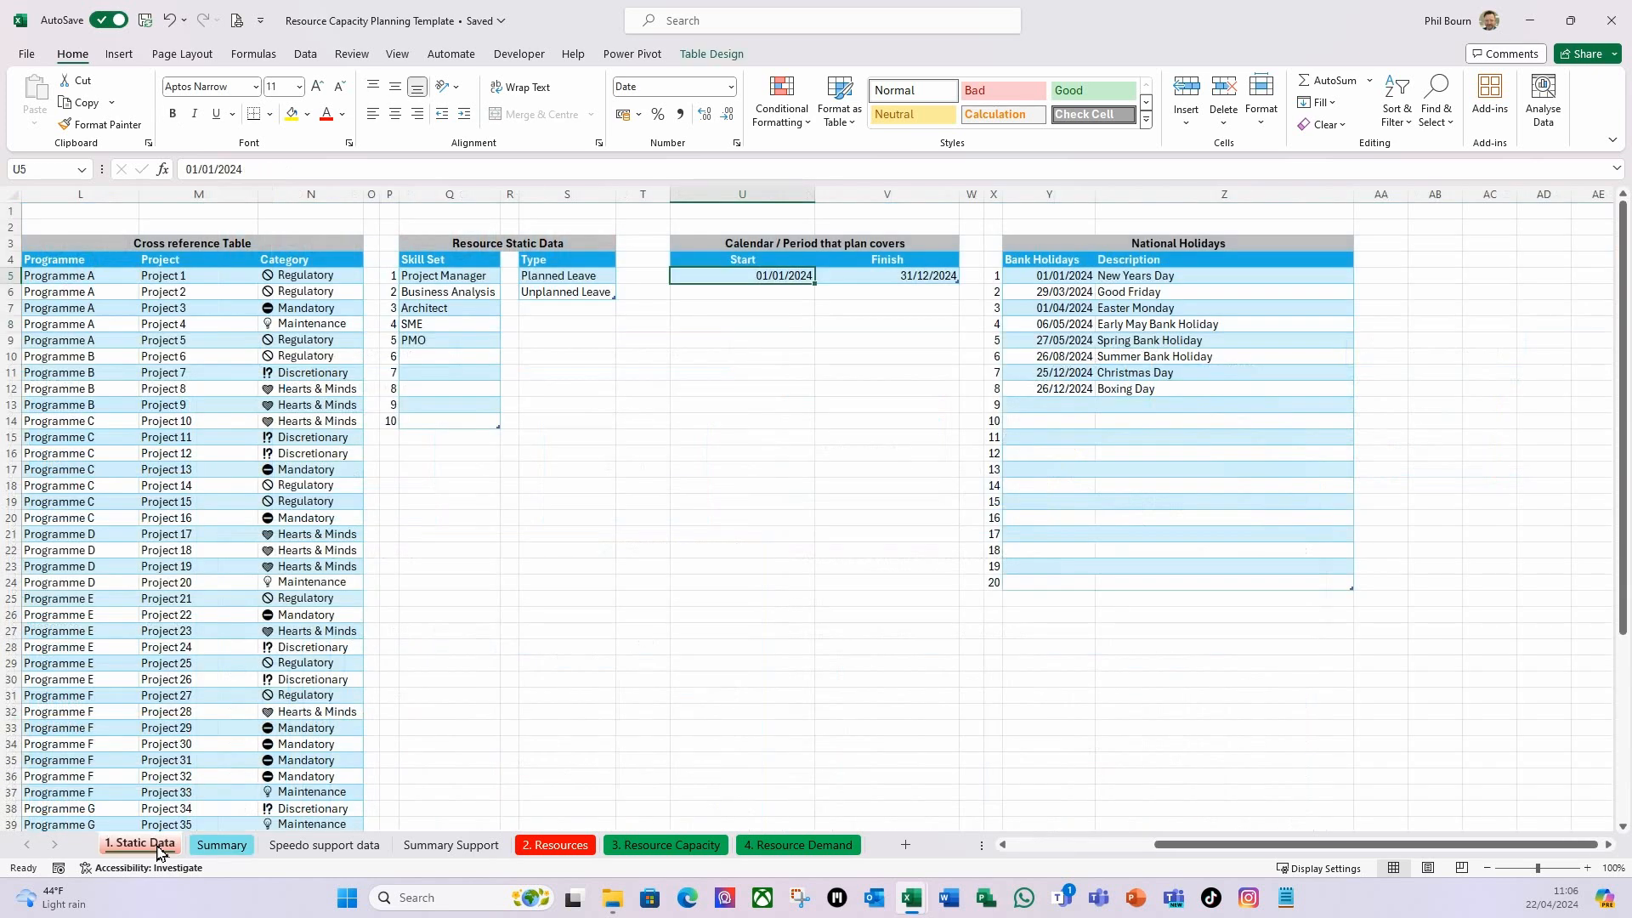
pyautogui.click(221, 846)
pyautogui.moveTo(221, 850); pyautogui.dragTo(83, 853)
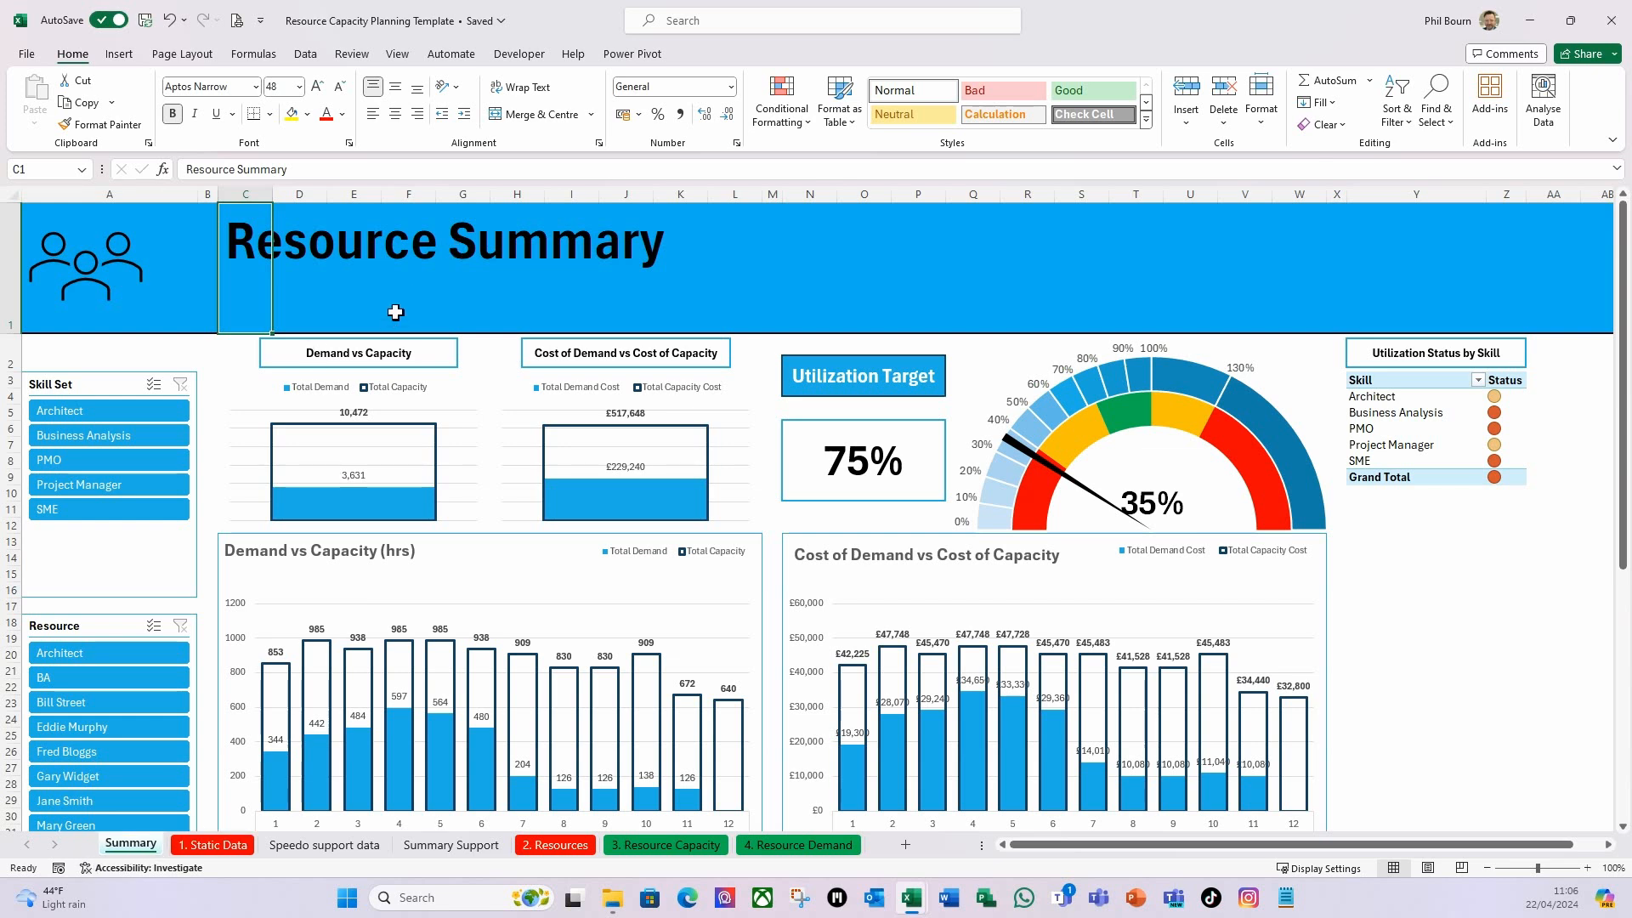
# Draw a text box about 12.9 cm wide and 1.3 cm high beneath the Resource Summary title.
pyautogui.click(335, 306)
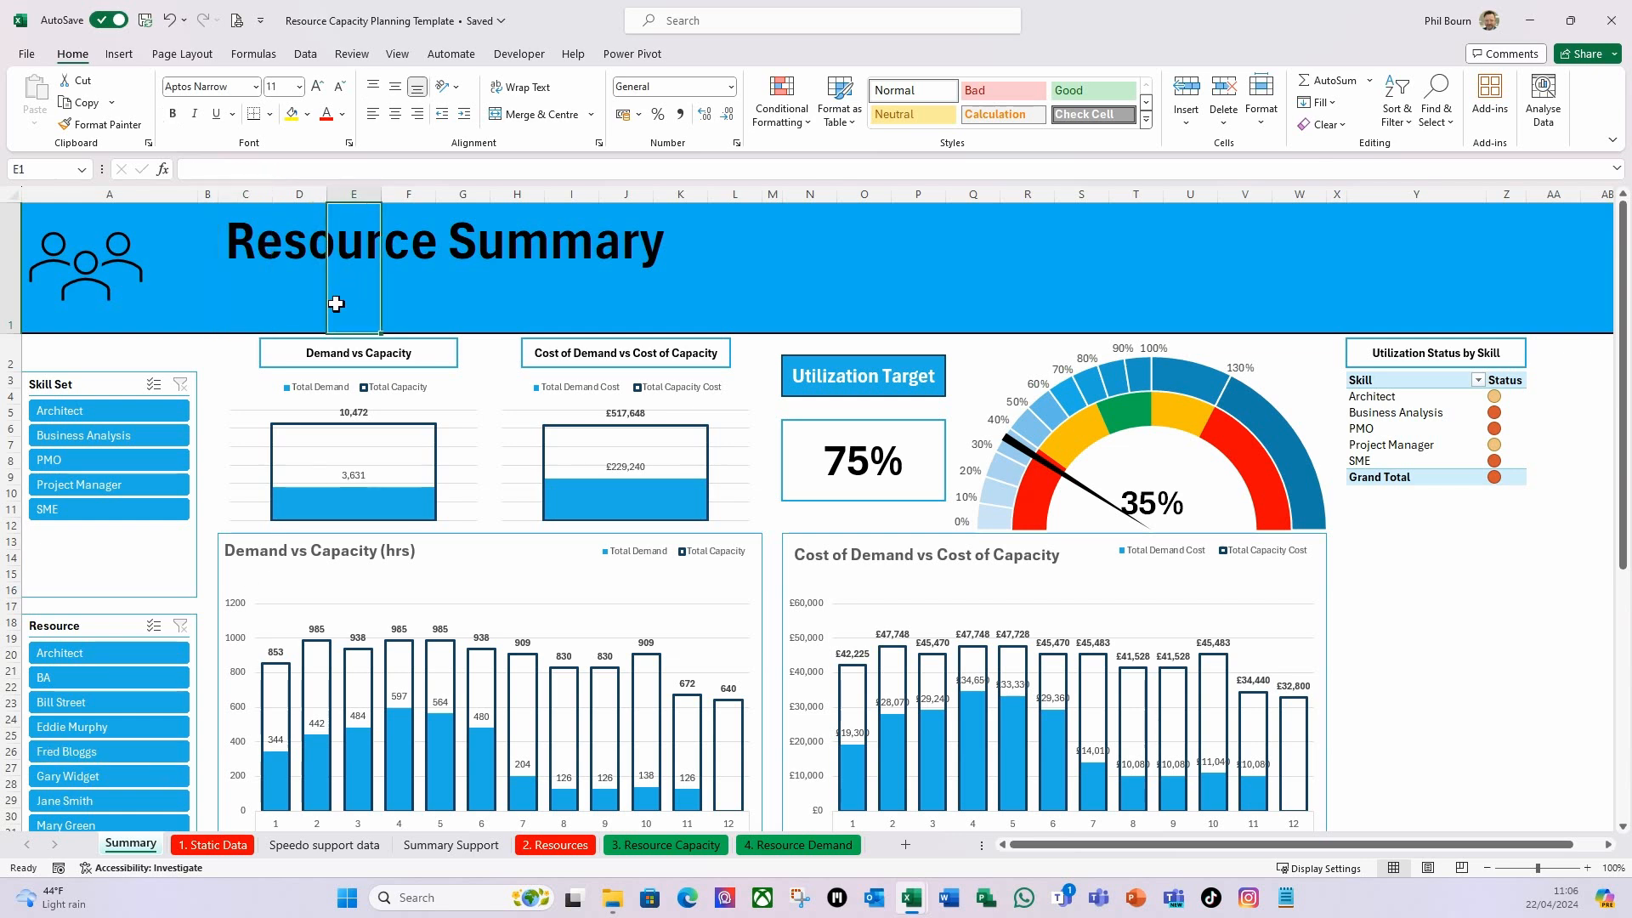
pyautogui.click(287, 295)
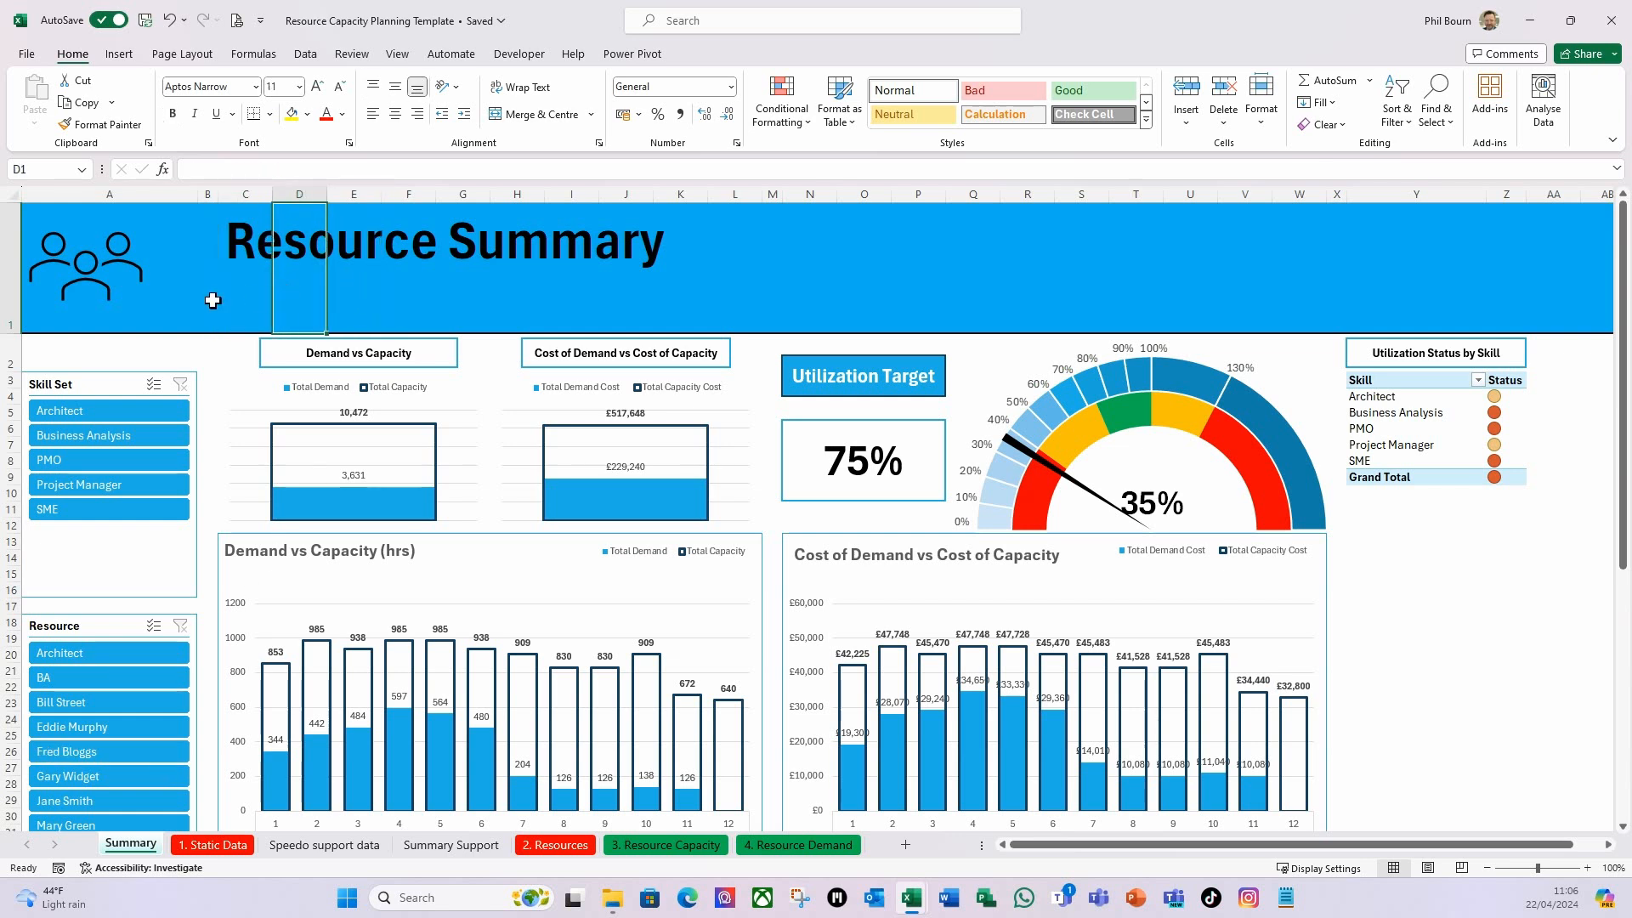
pyautogui.click(124, 58)
pyautogui.click(1145, 94)
pyautogui.moveTo(236, 273); pyautogui.dragTo(653, 315)
# Link the new text box to the date range in cell X10 of the Summary Support sheet.
pyautogui.click(229, 175)
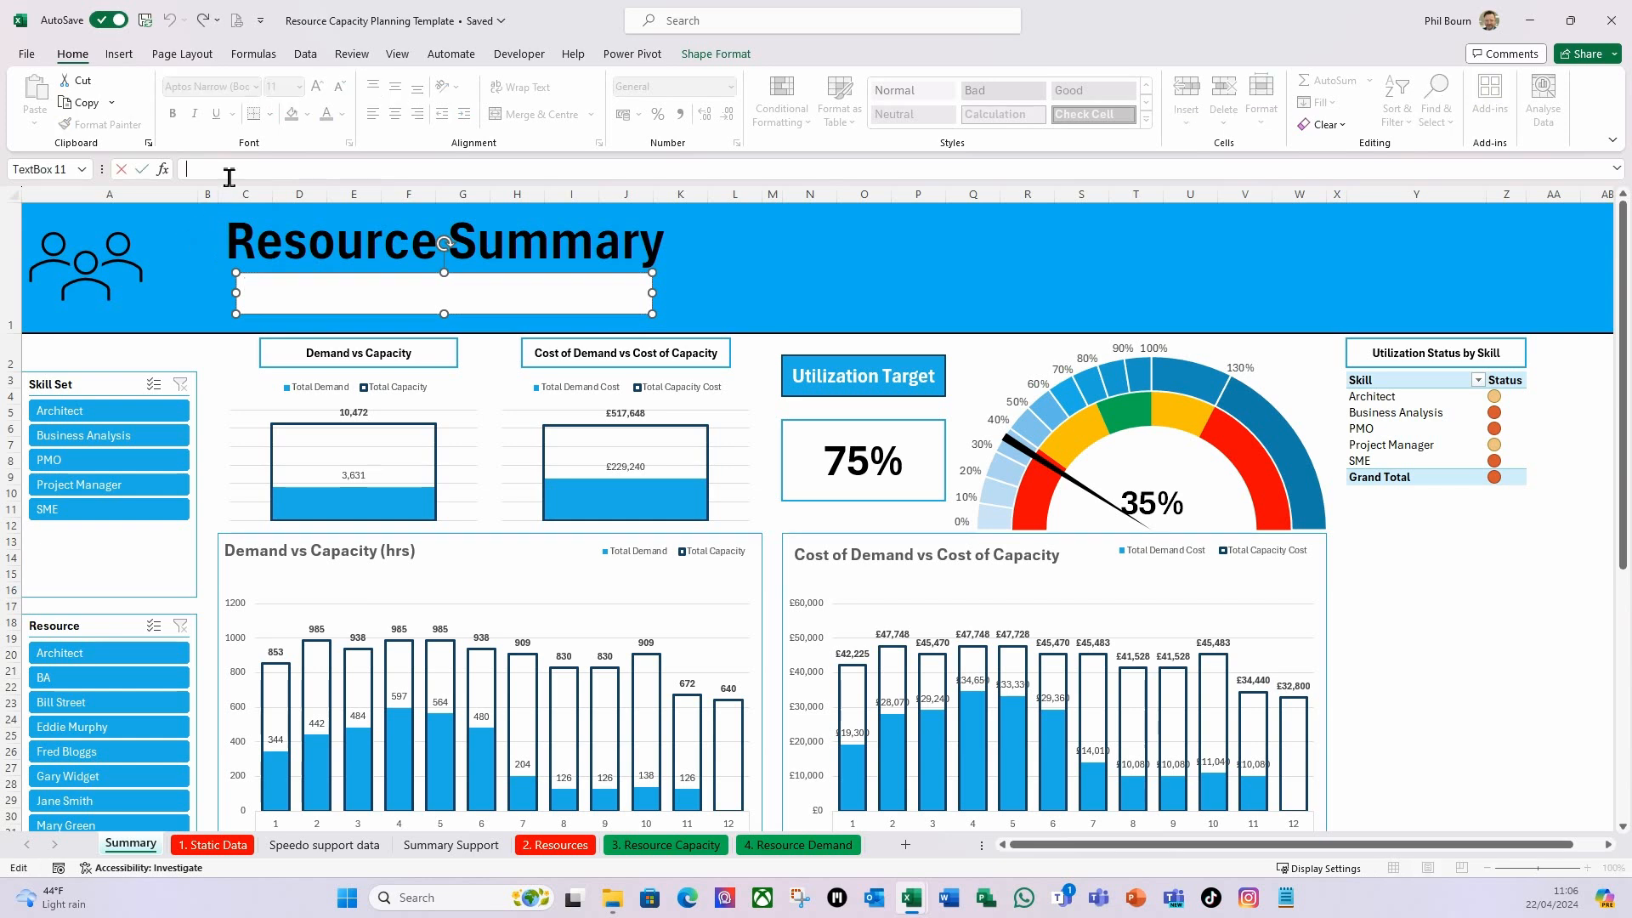
pyautogui.write('=')
pyautogui.click(442, 844)
pyautogui.click(1051, 356)
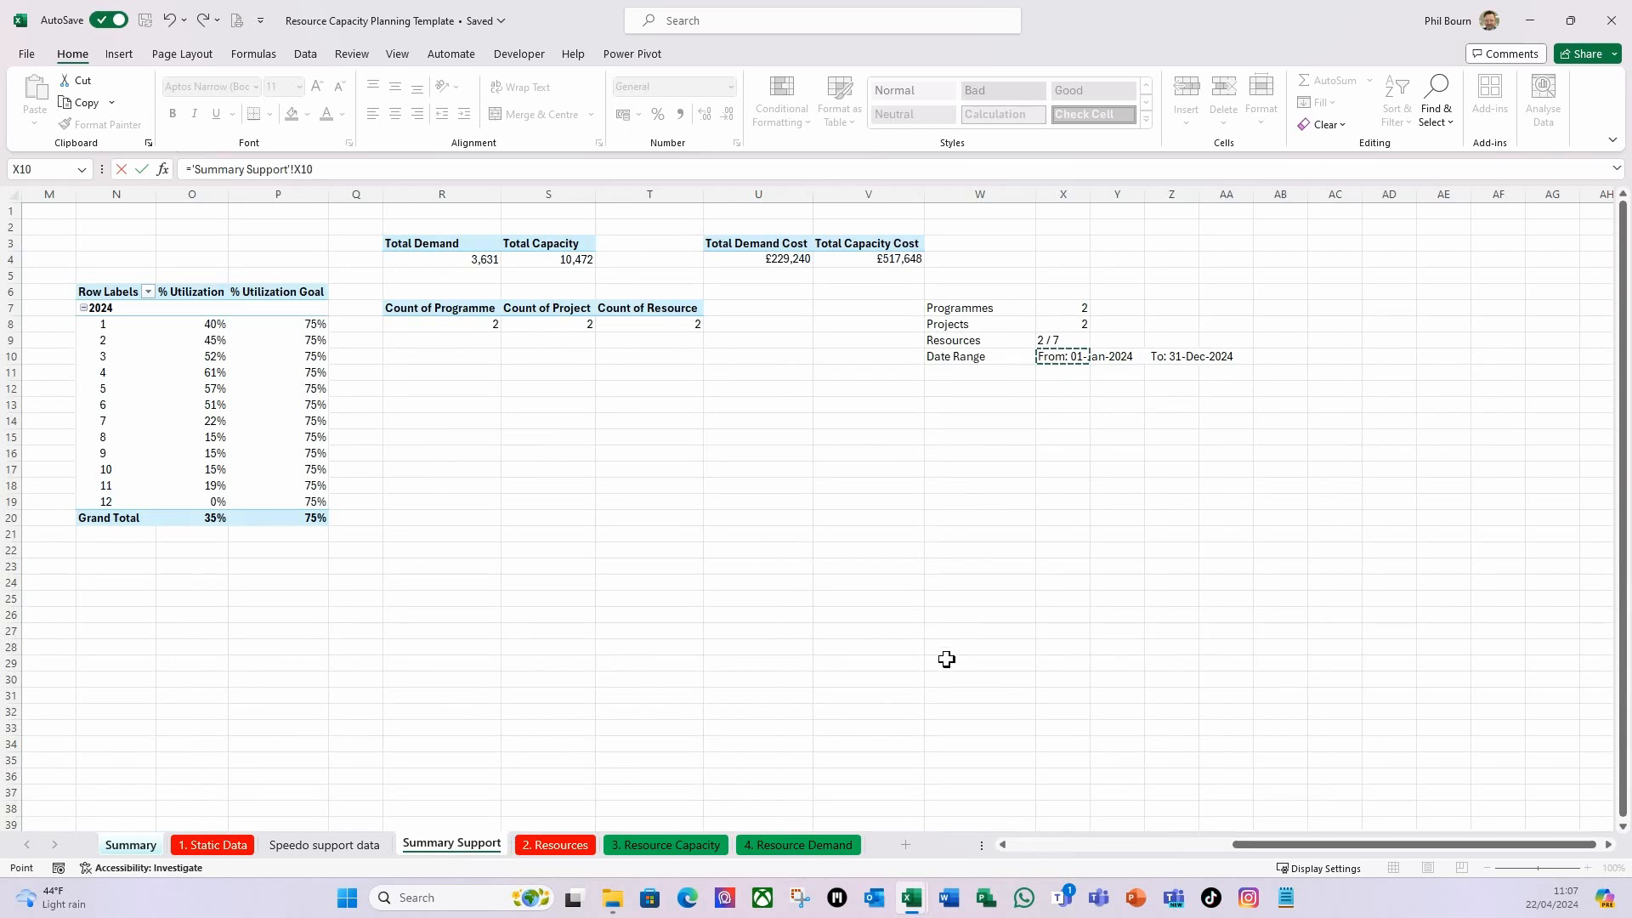
pyautogui.press('Return')
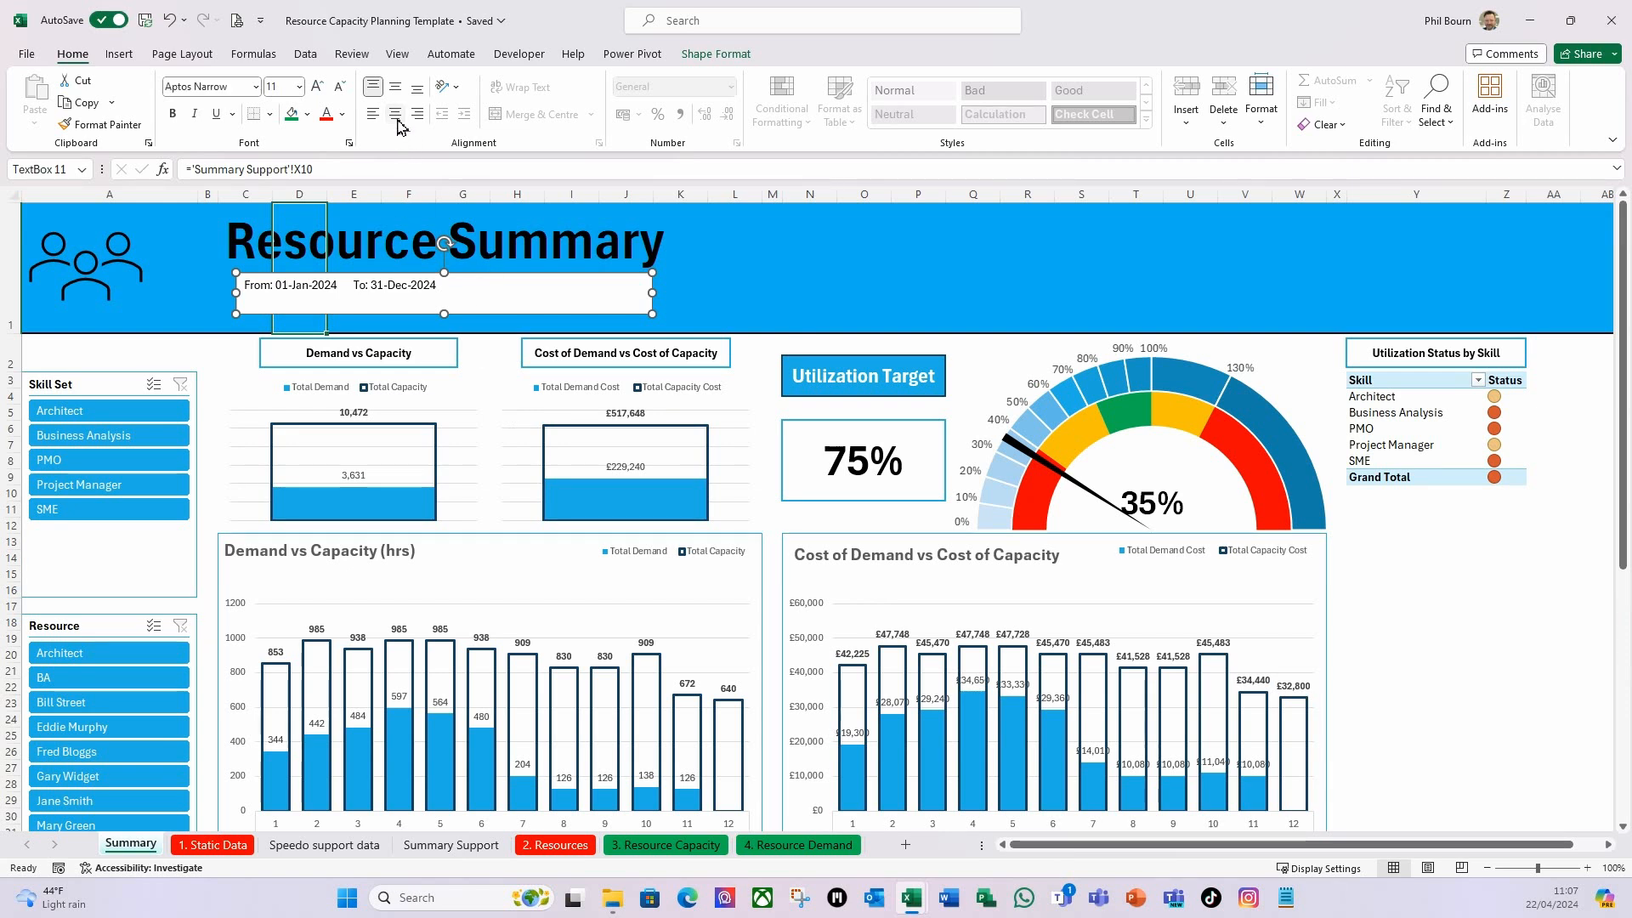
# Centre the date range text vertically and horizontally in its box and make it bold at size 18.
pyautogui.click(397, 88)
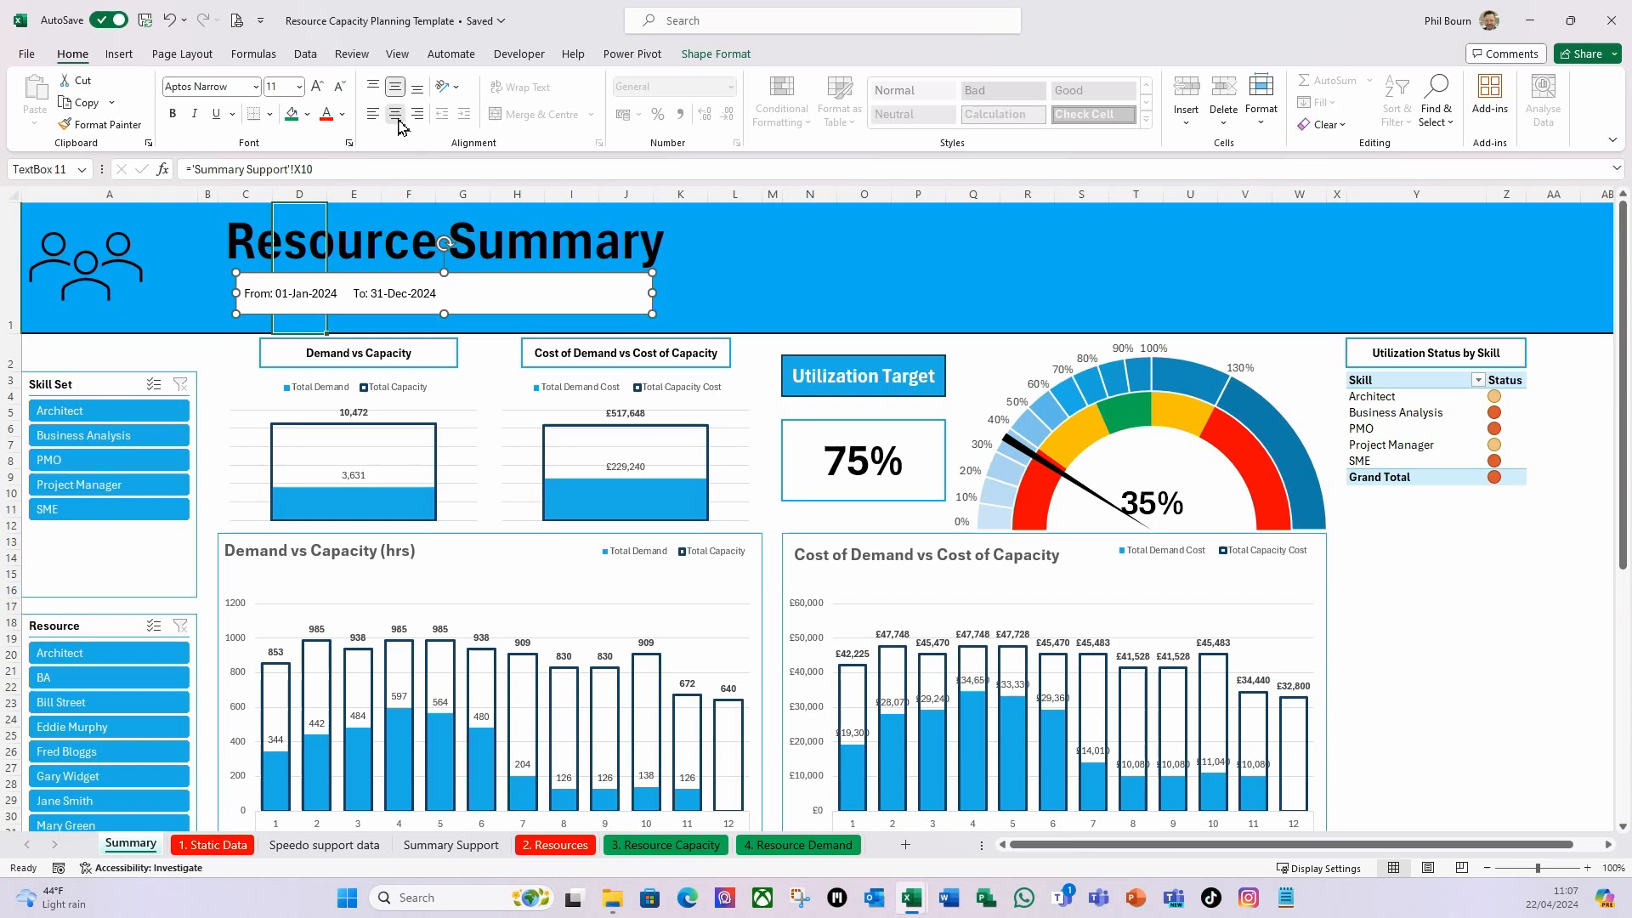
pyautogui.click(396, 115)
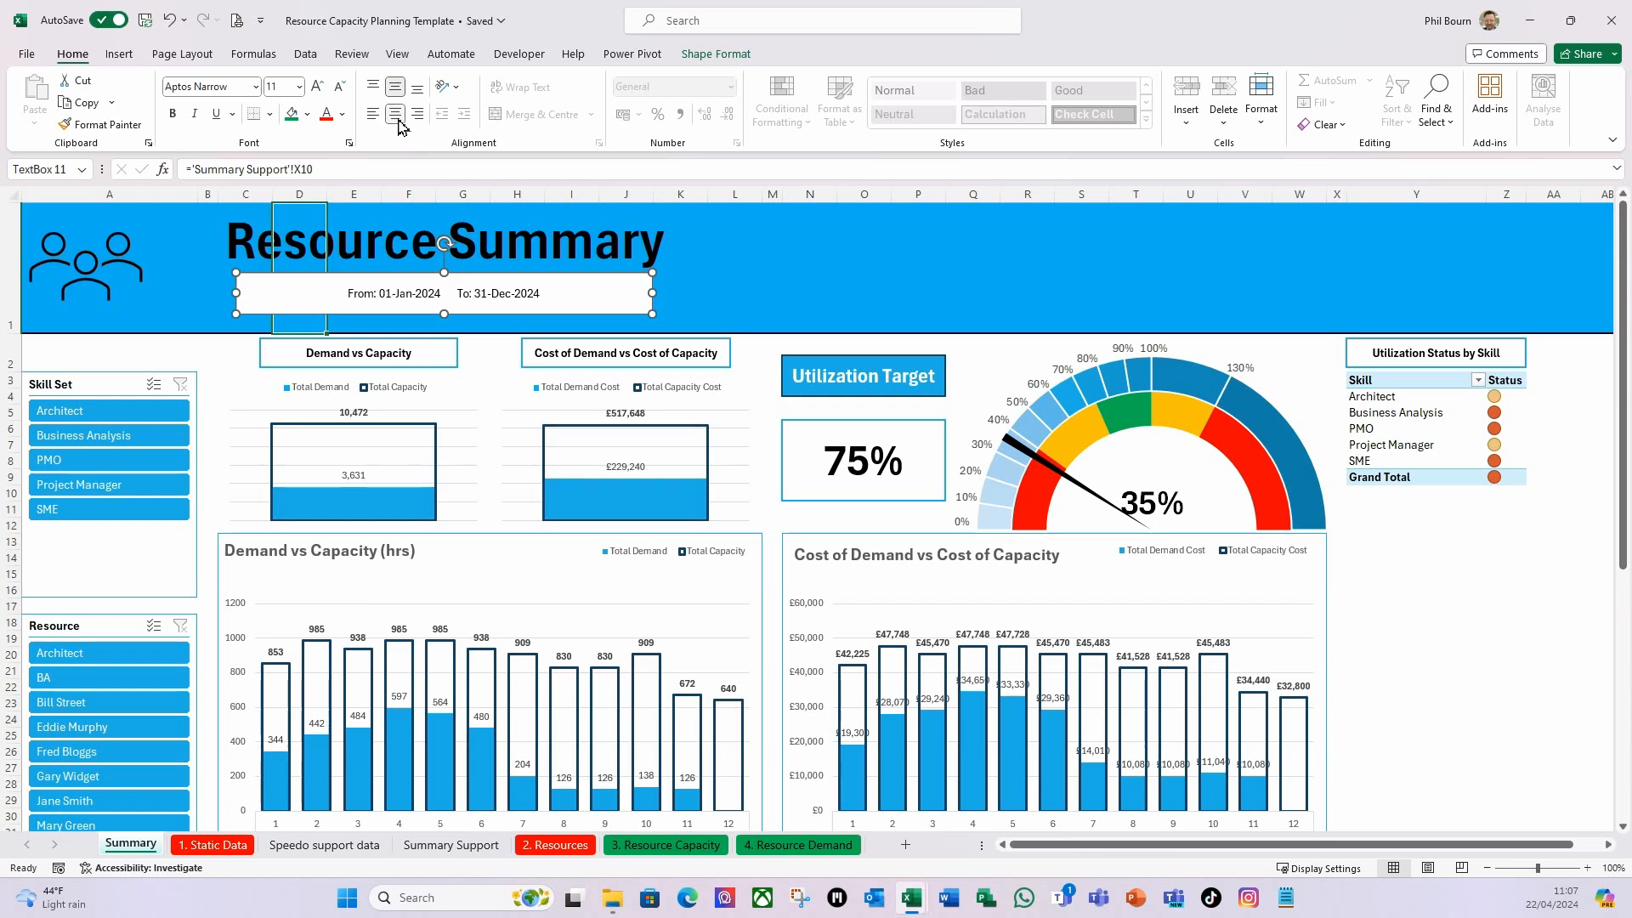
pyautogui.click(299, 87)
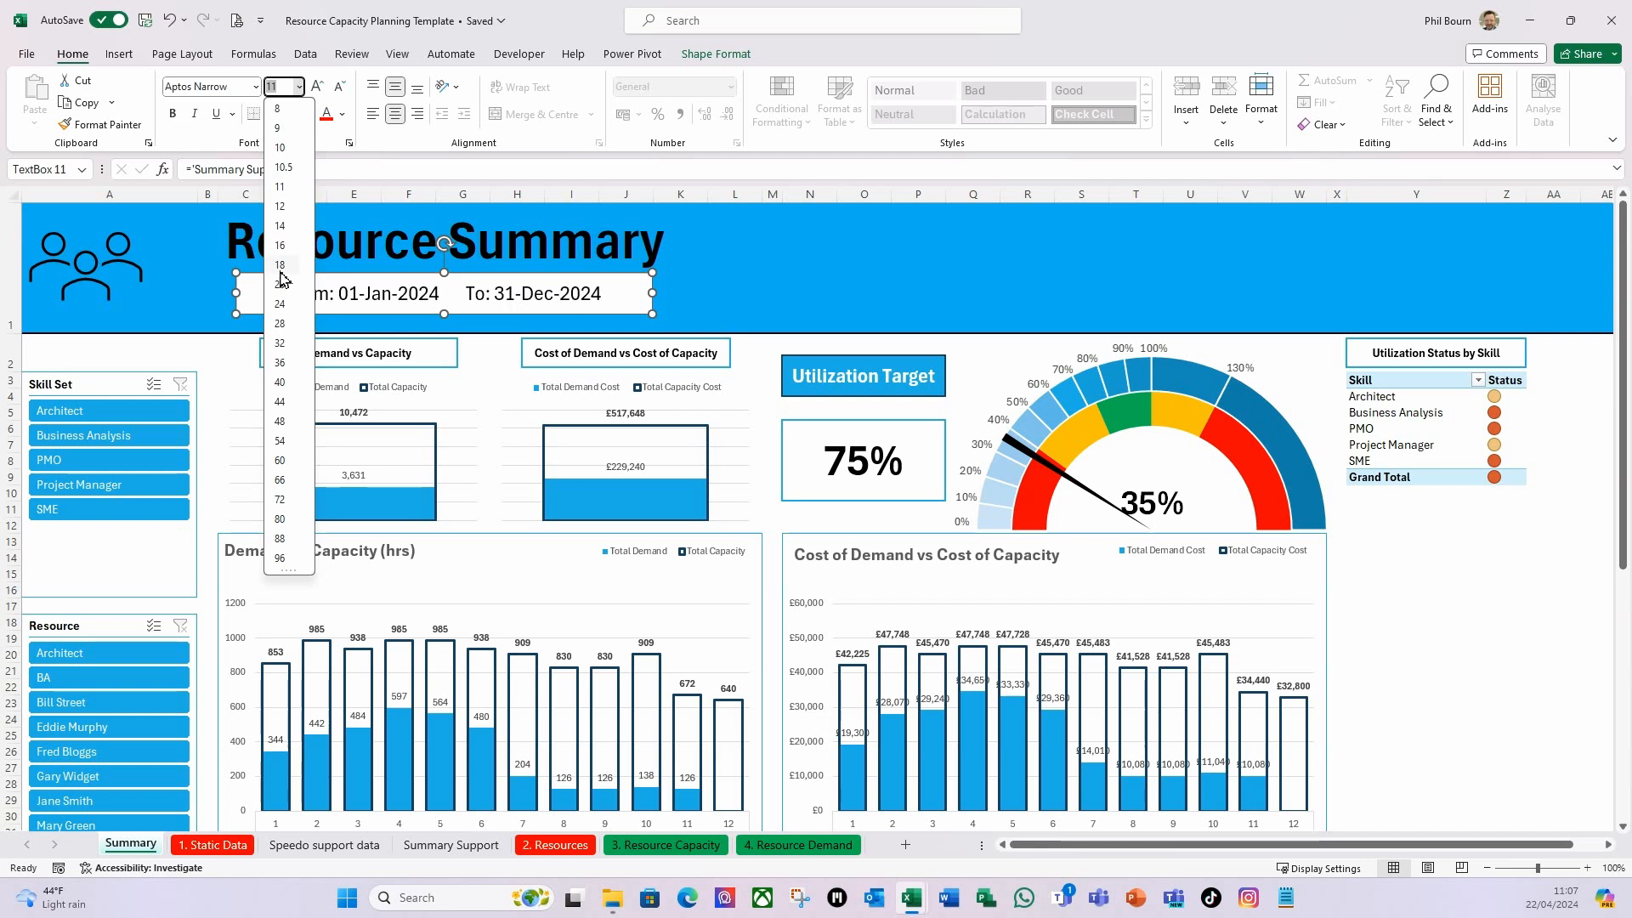
pyautogui.click(280, 267)
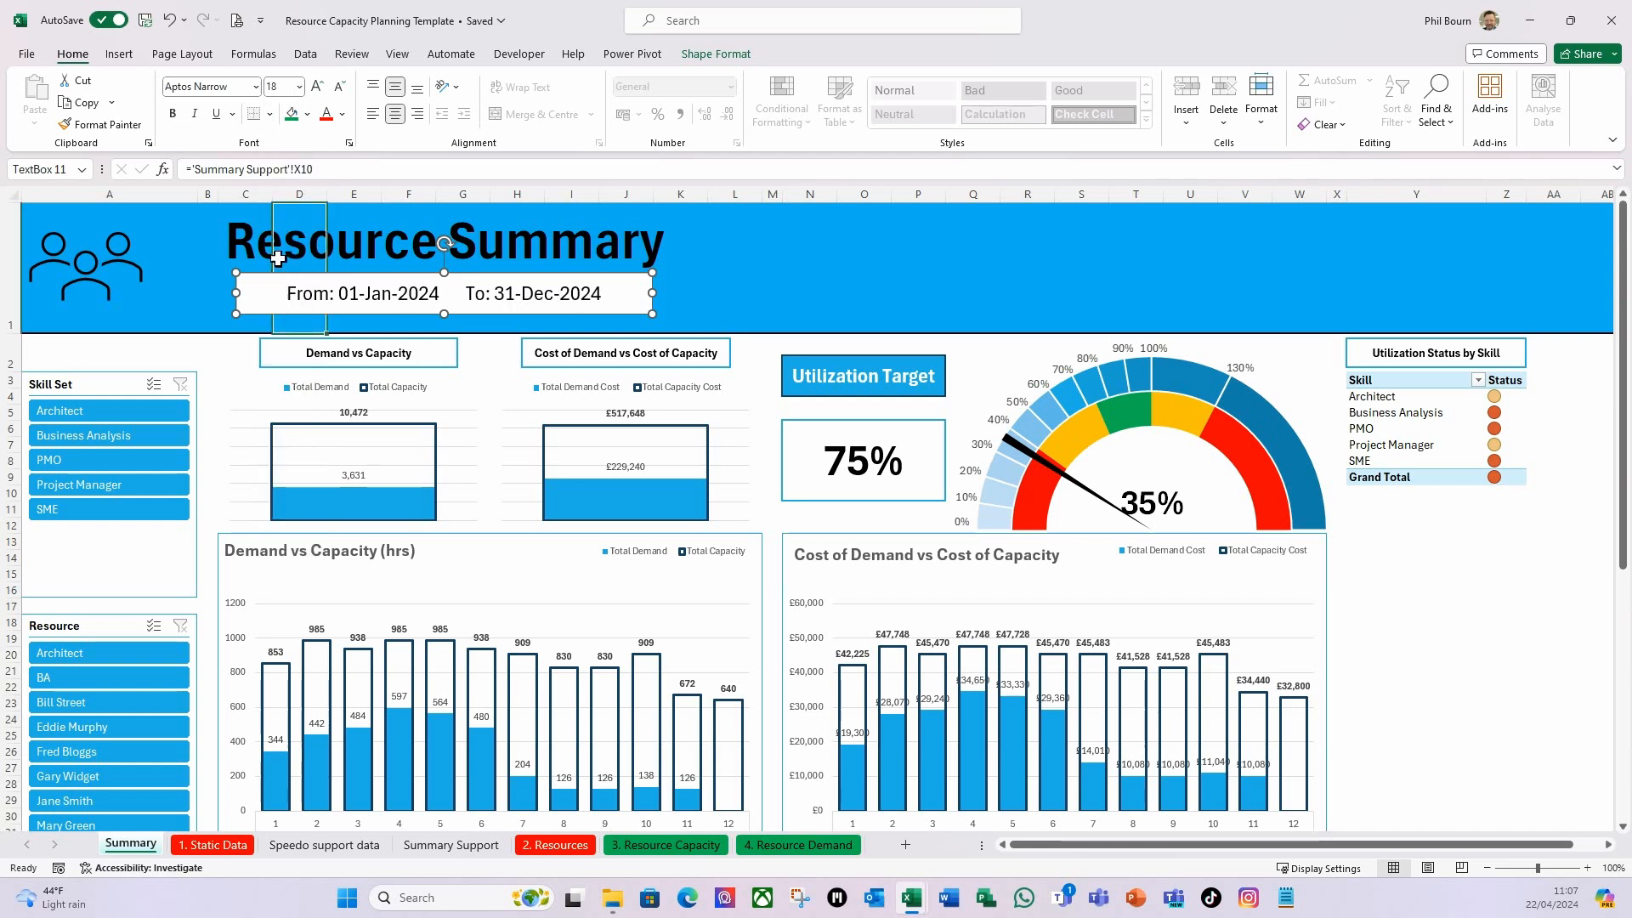
pyautogui.click(173, 115)
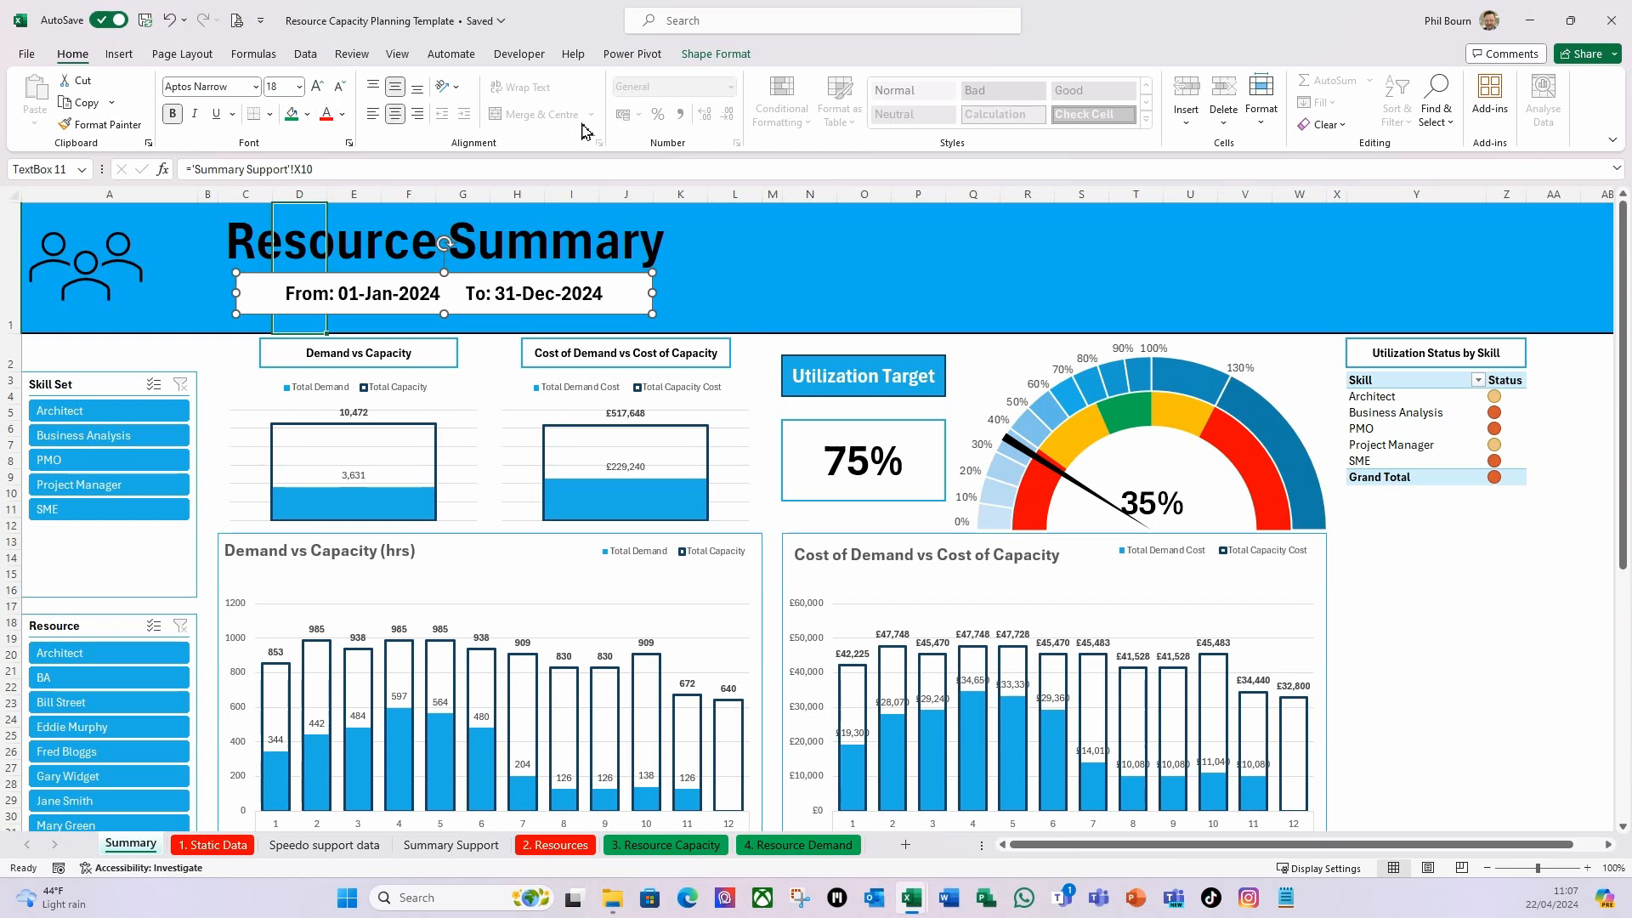
# Set the date range text box to no fill and no outline.
pyautogui.click(729, 55)
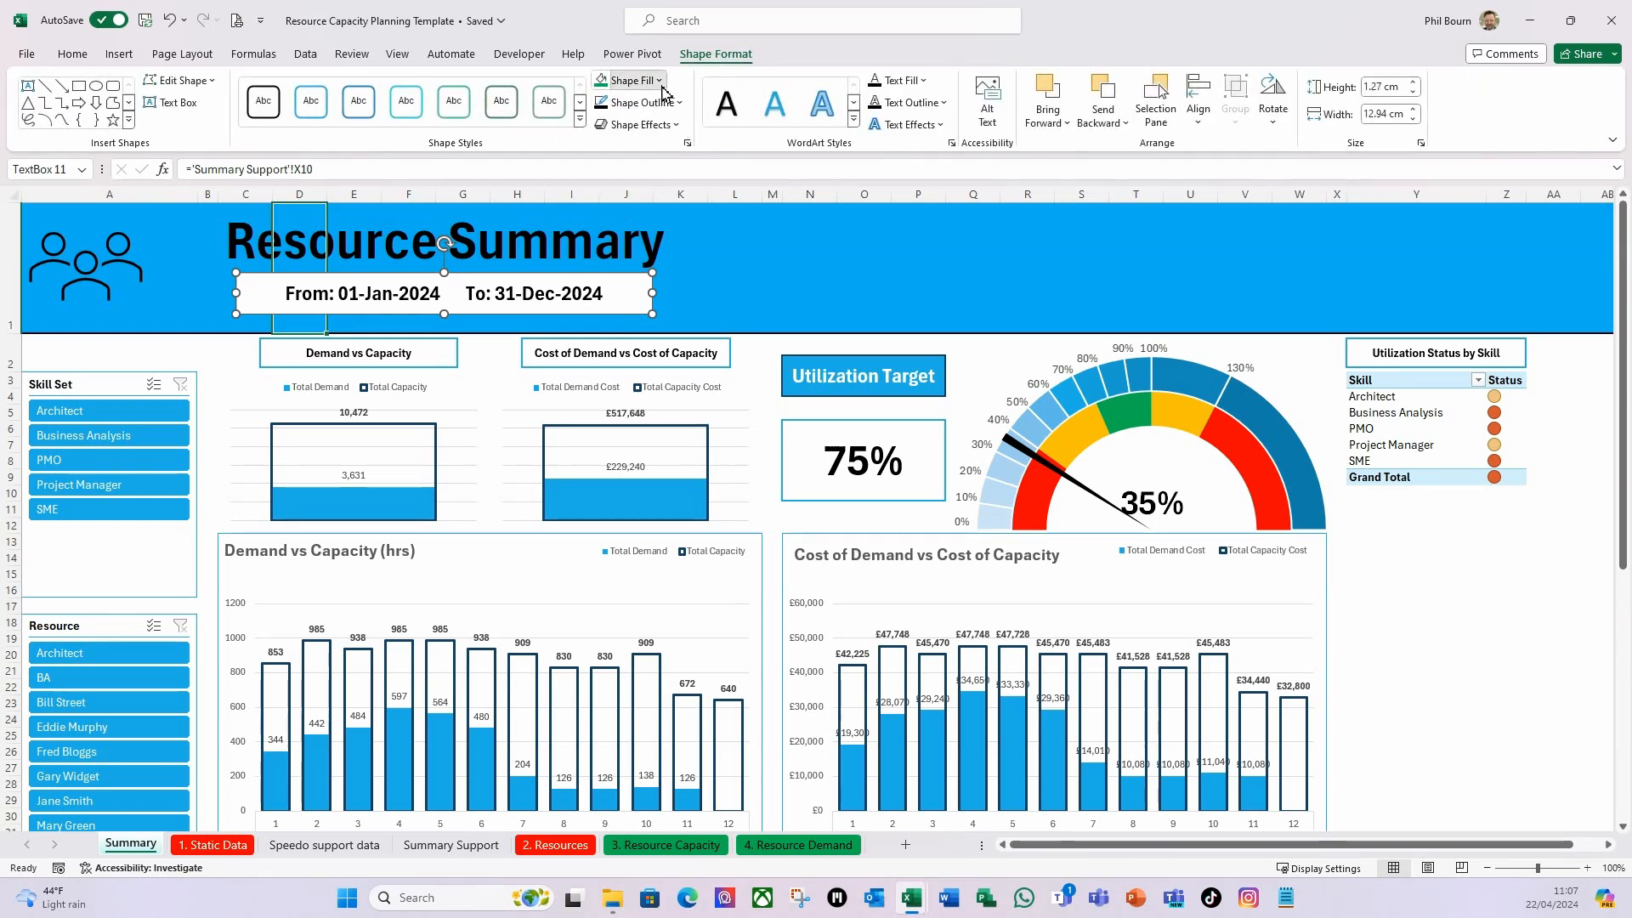
pyautogui.click(629, 80)
pyautogui.click(638, 293)
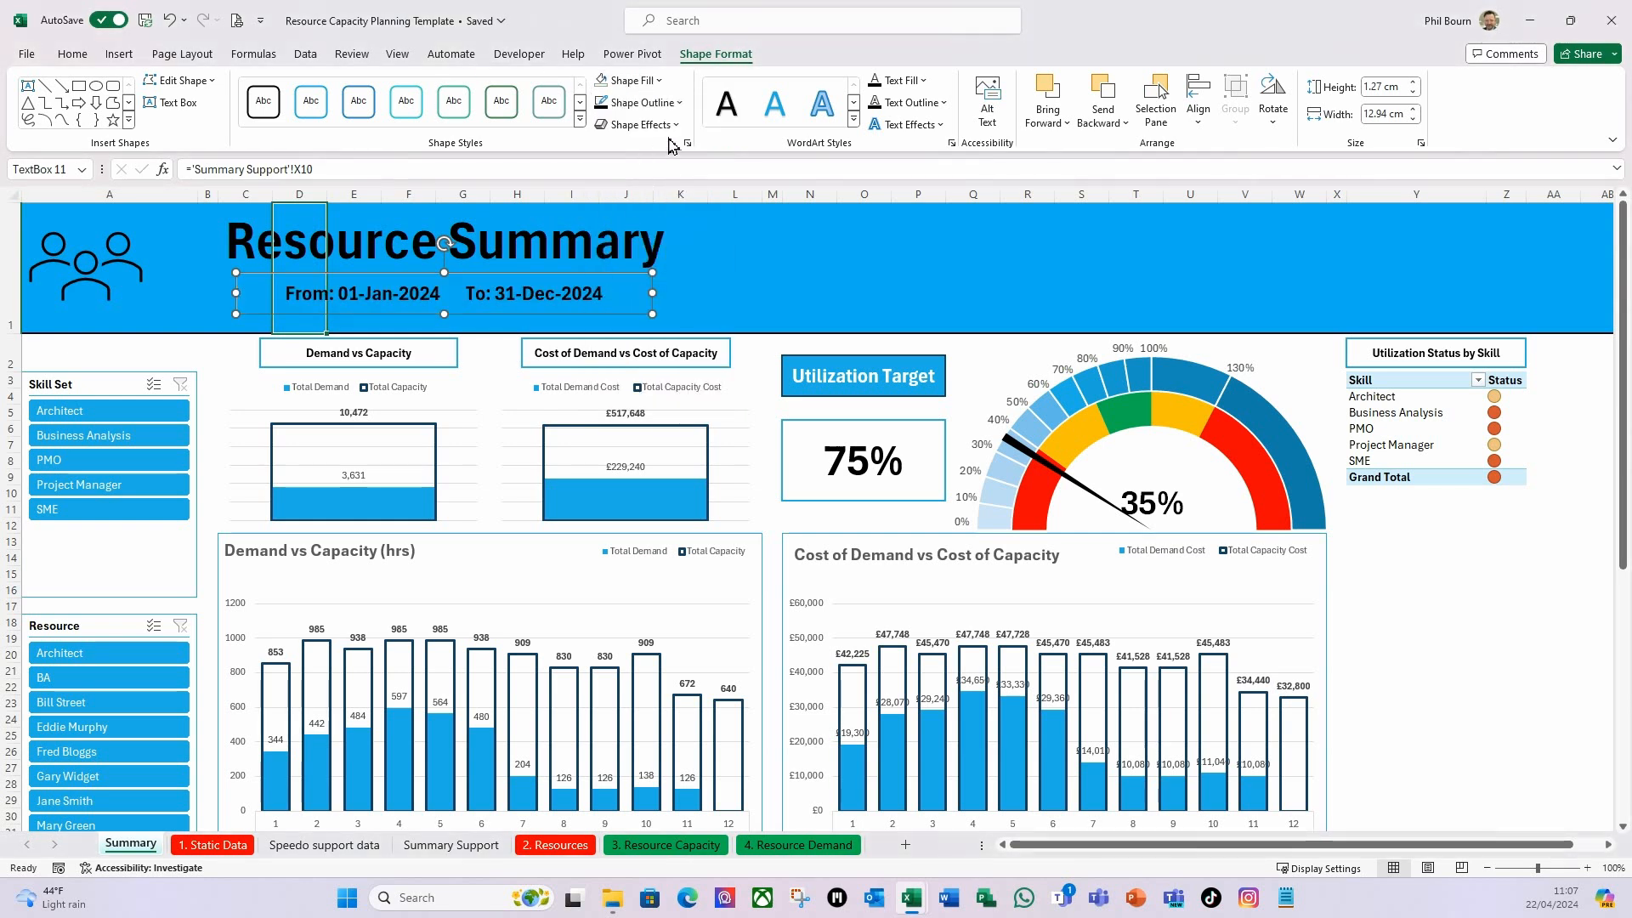
pyautogui.click(680, 103)
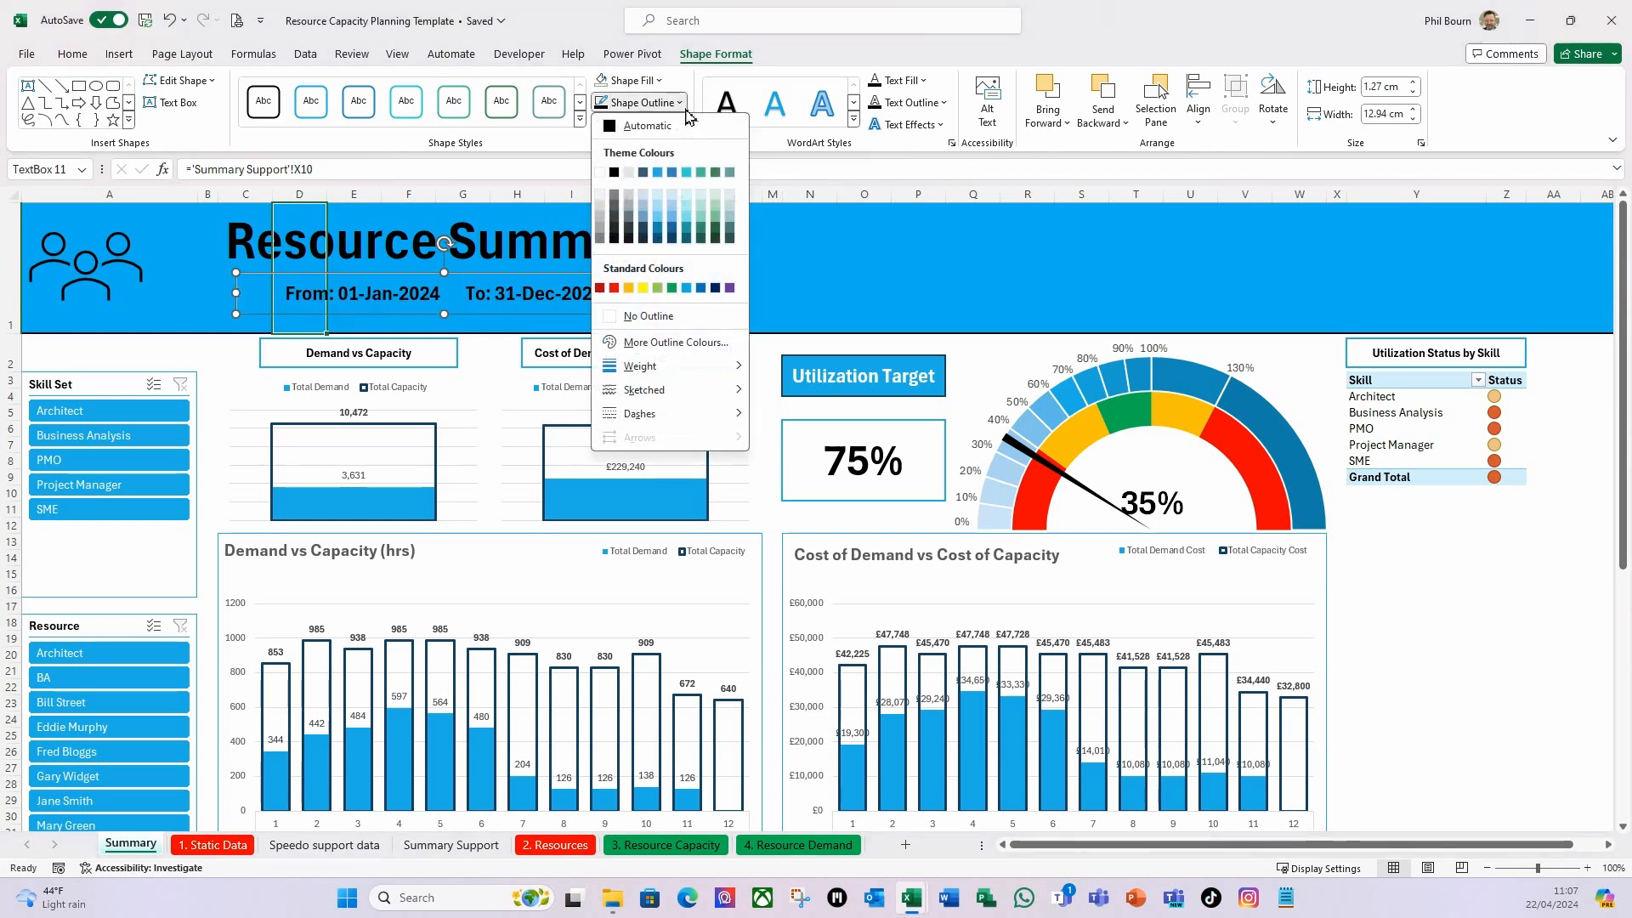
pyautogui.click(630, 314)
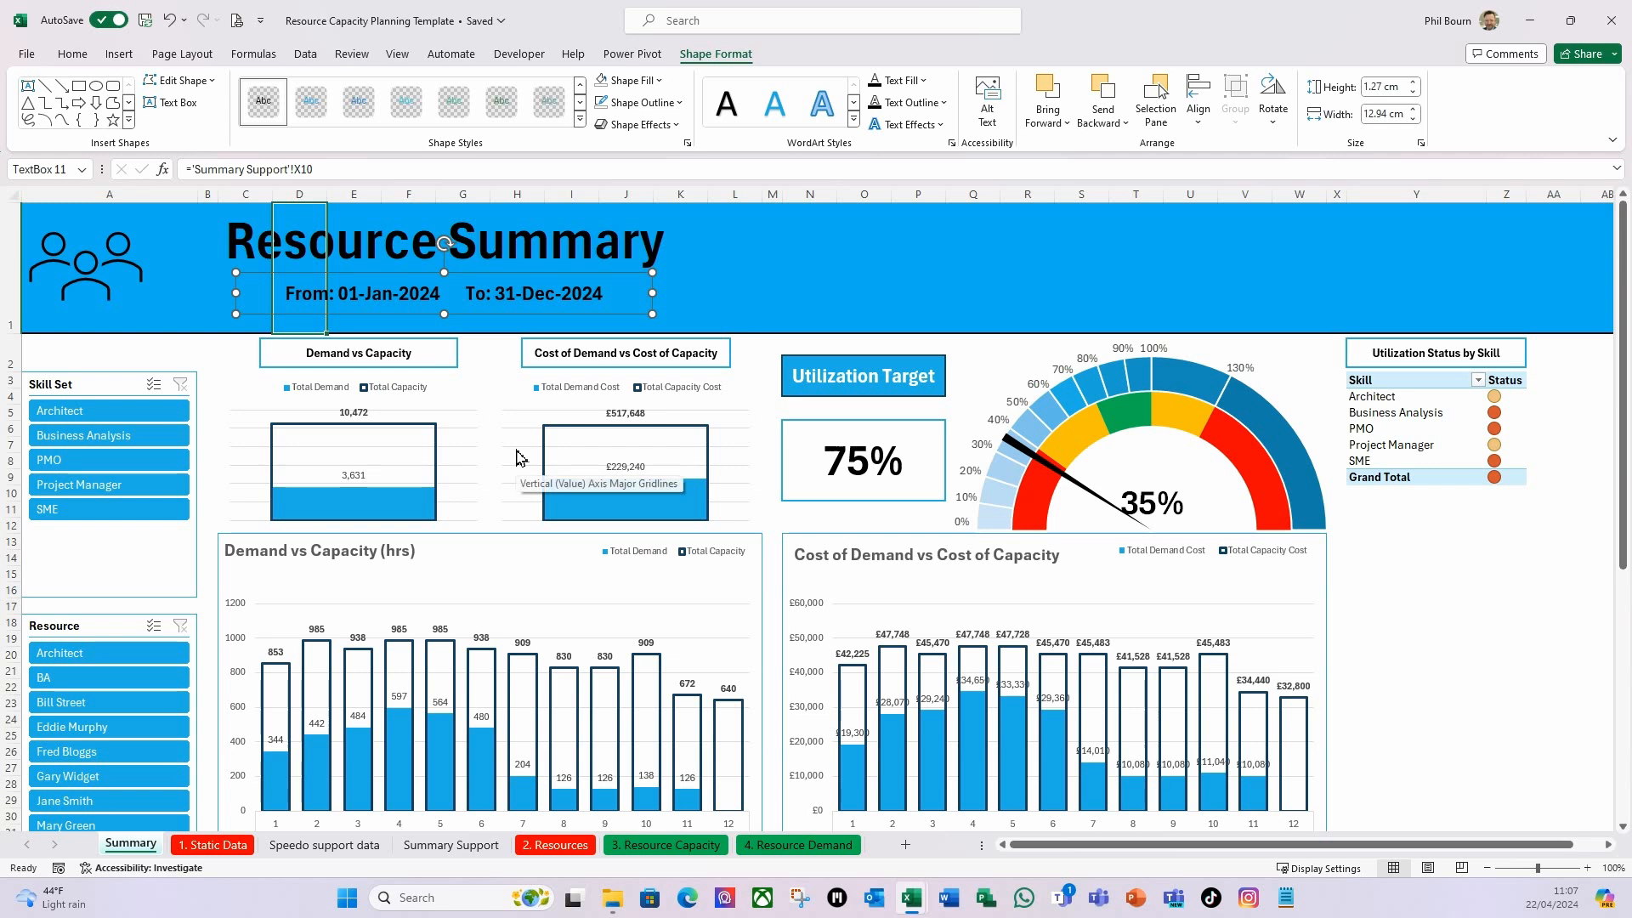
# Nudge the date range text box slightly left so its left edge lines up with the Resource Summary title, and deselect it.
pyautogui.press('Left')
pyautogui.press('Left')
pyautogui.press('Left')
pyautogui.press('Left')
pyautogui.press('Left')
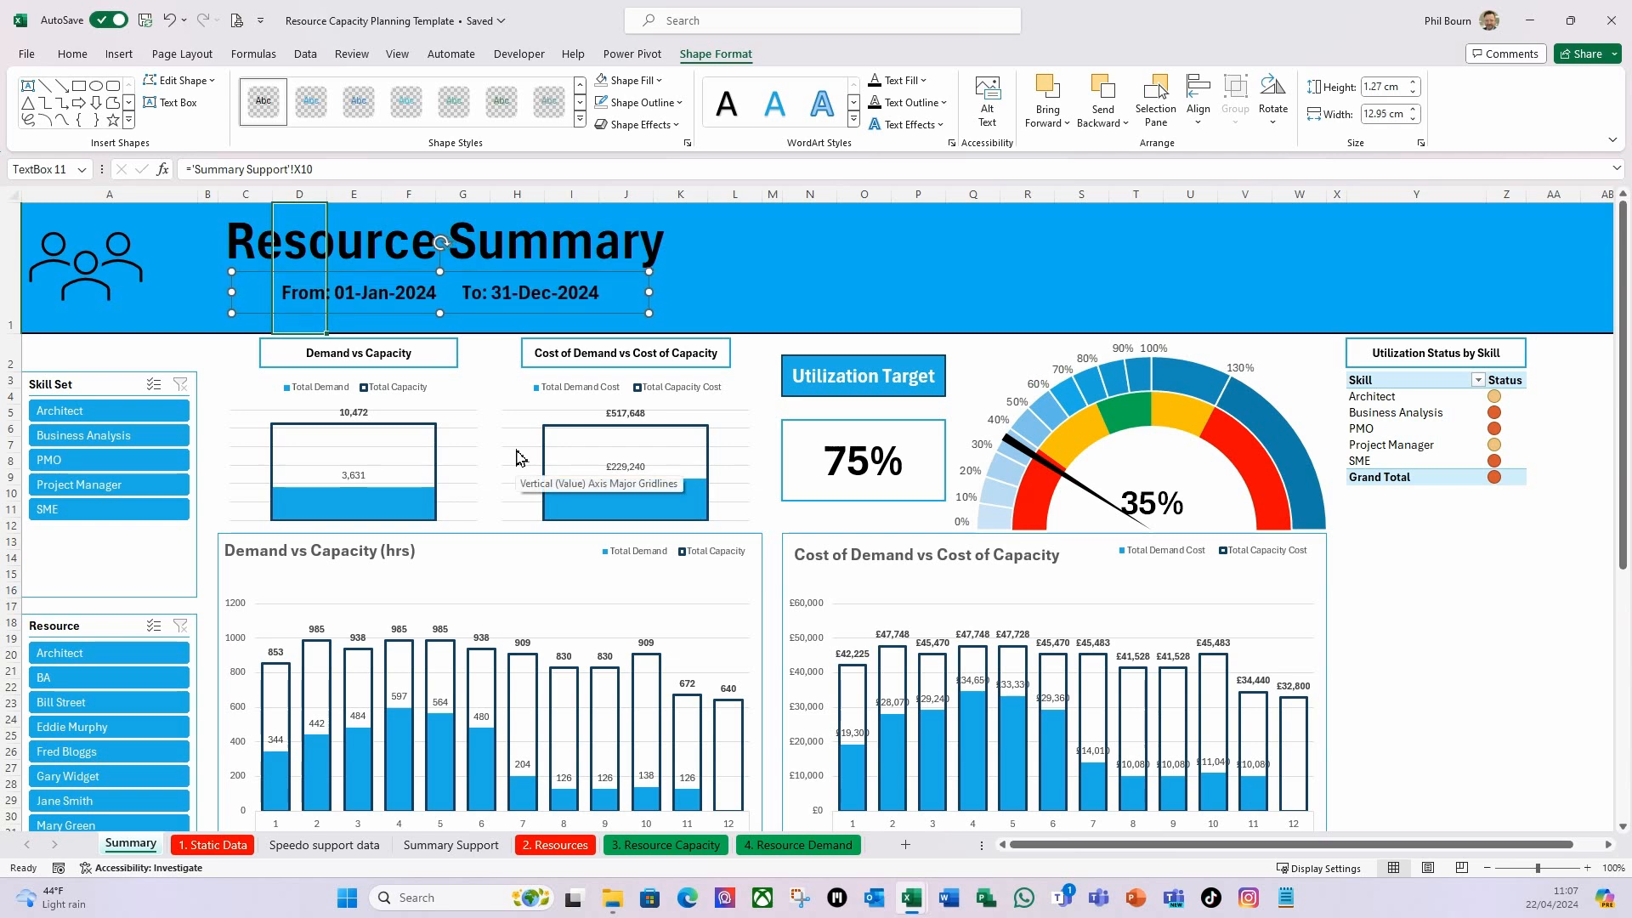
pyautogui.press('Left')
pyautogui.press('Left')
pyautogui.press('Left')
pyautogui.press('Left')
pyautogui.press('Left')
pyautogui.press('Left')
pyautogui.press('Left')
pyautogui.press('Left')
pyautogui.press('Left')
pyautogui.press('Left')
pyautogui.press('Left')
pyautogui.press('Left')
pyautogui.press('Left')
pyautogui.press('Left')
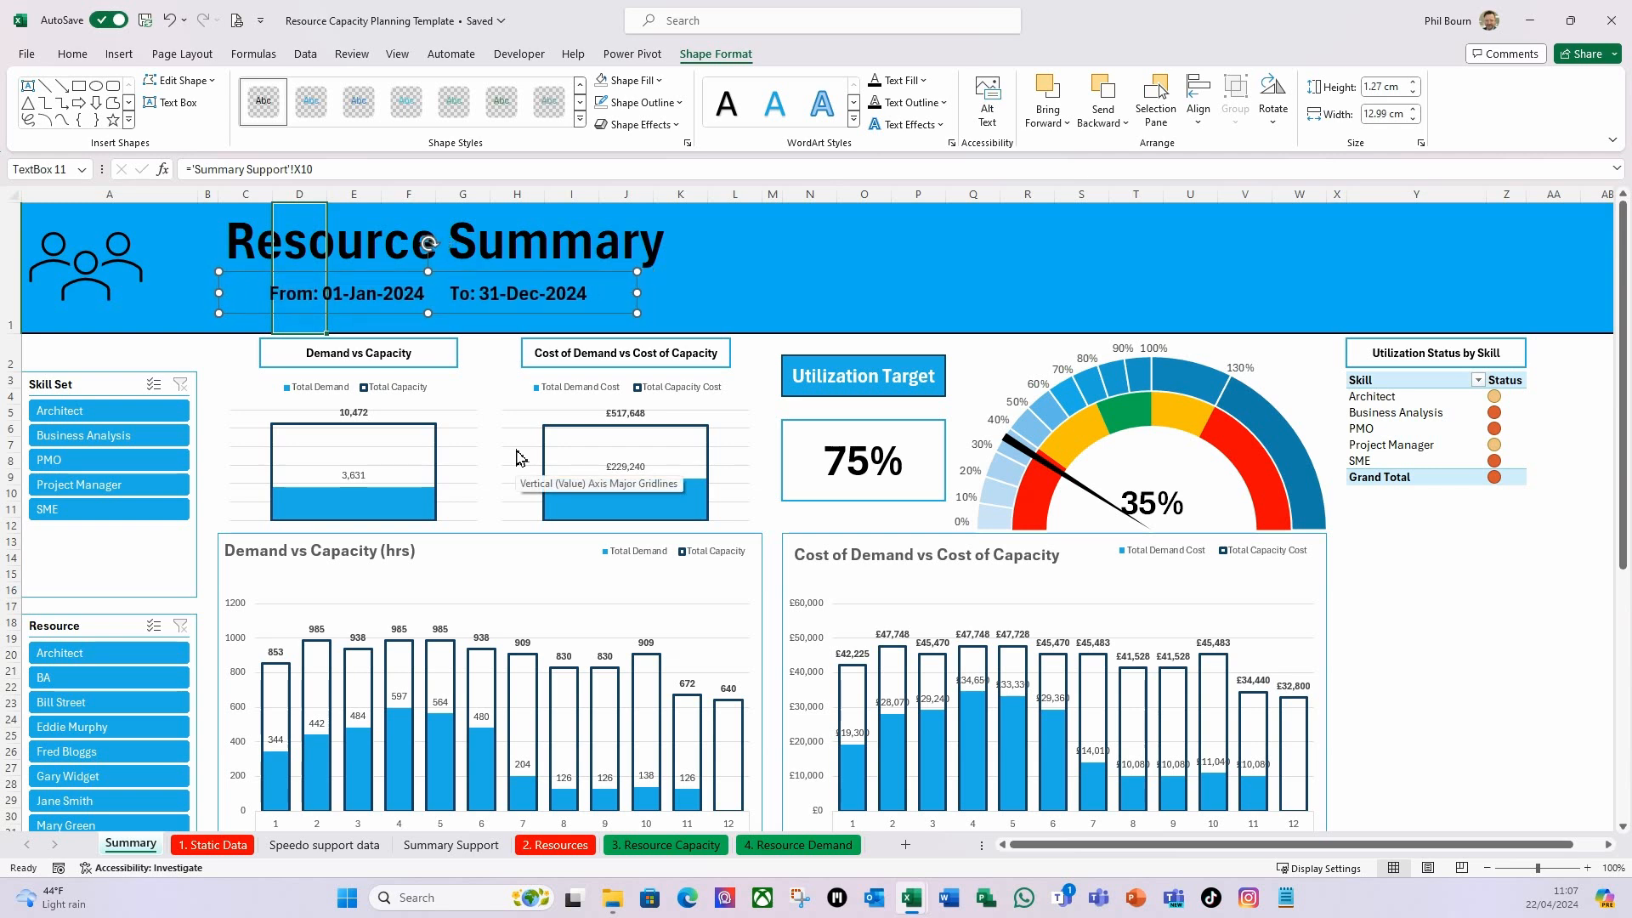
pyautogui.press('Right')
pyautogui.press('Right')
pyautogui.press('Right')
pyautogui.press('Right')
pyautogui.press('Right')
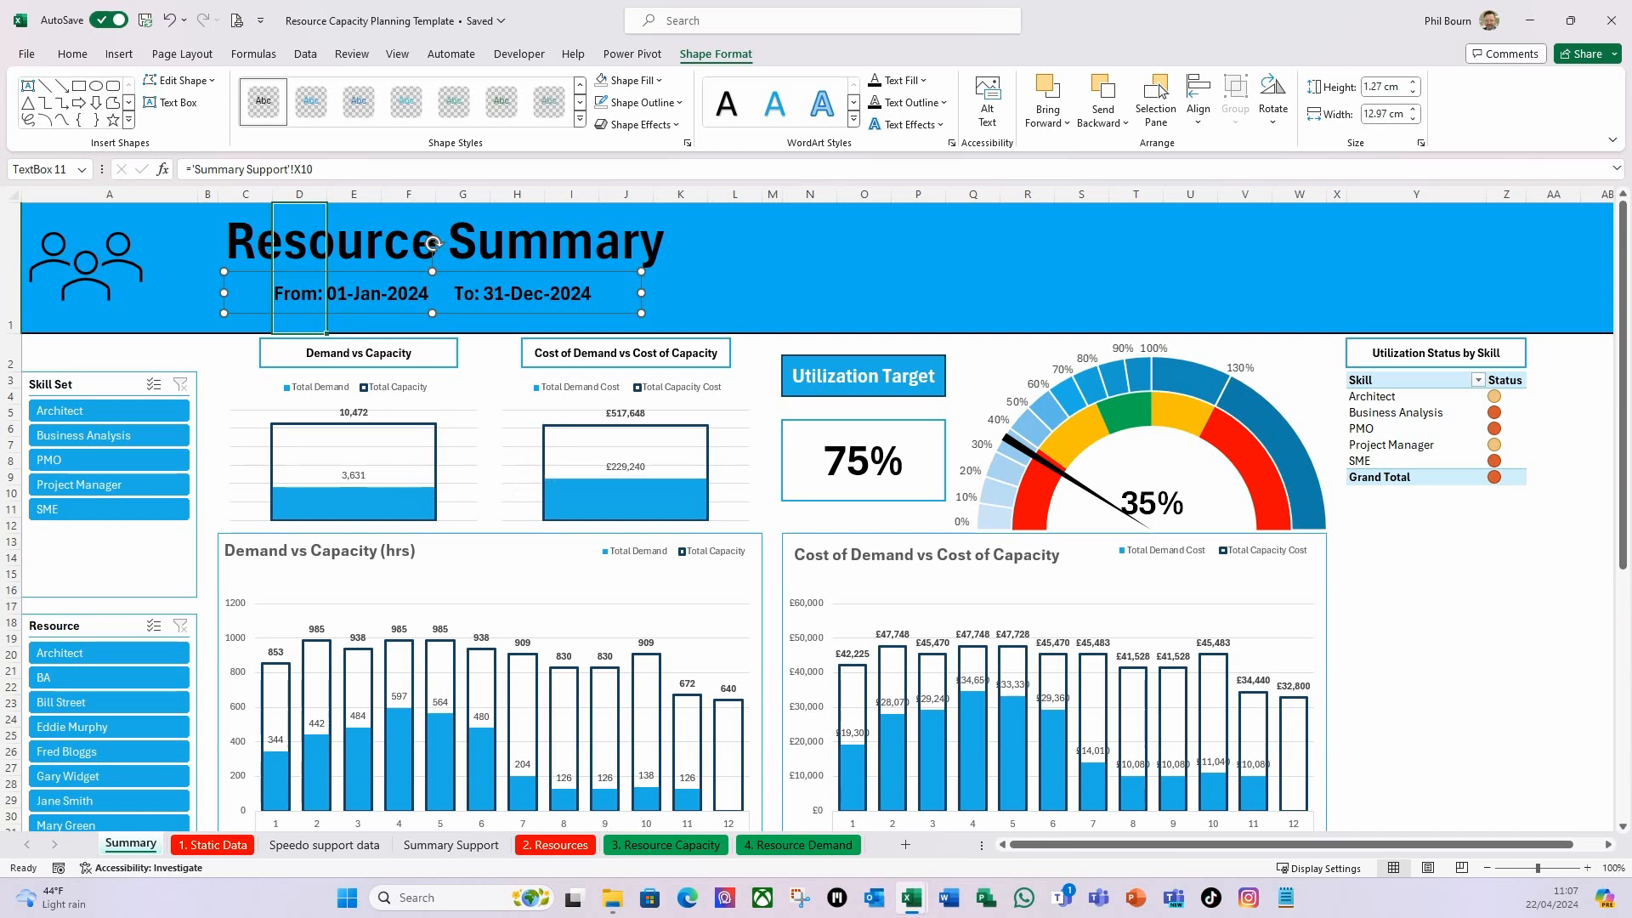
pyautogui.click(745, 242)
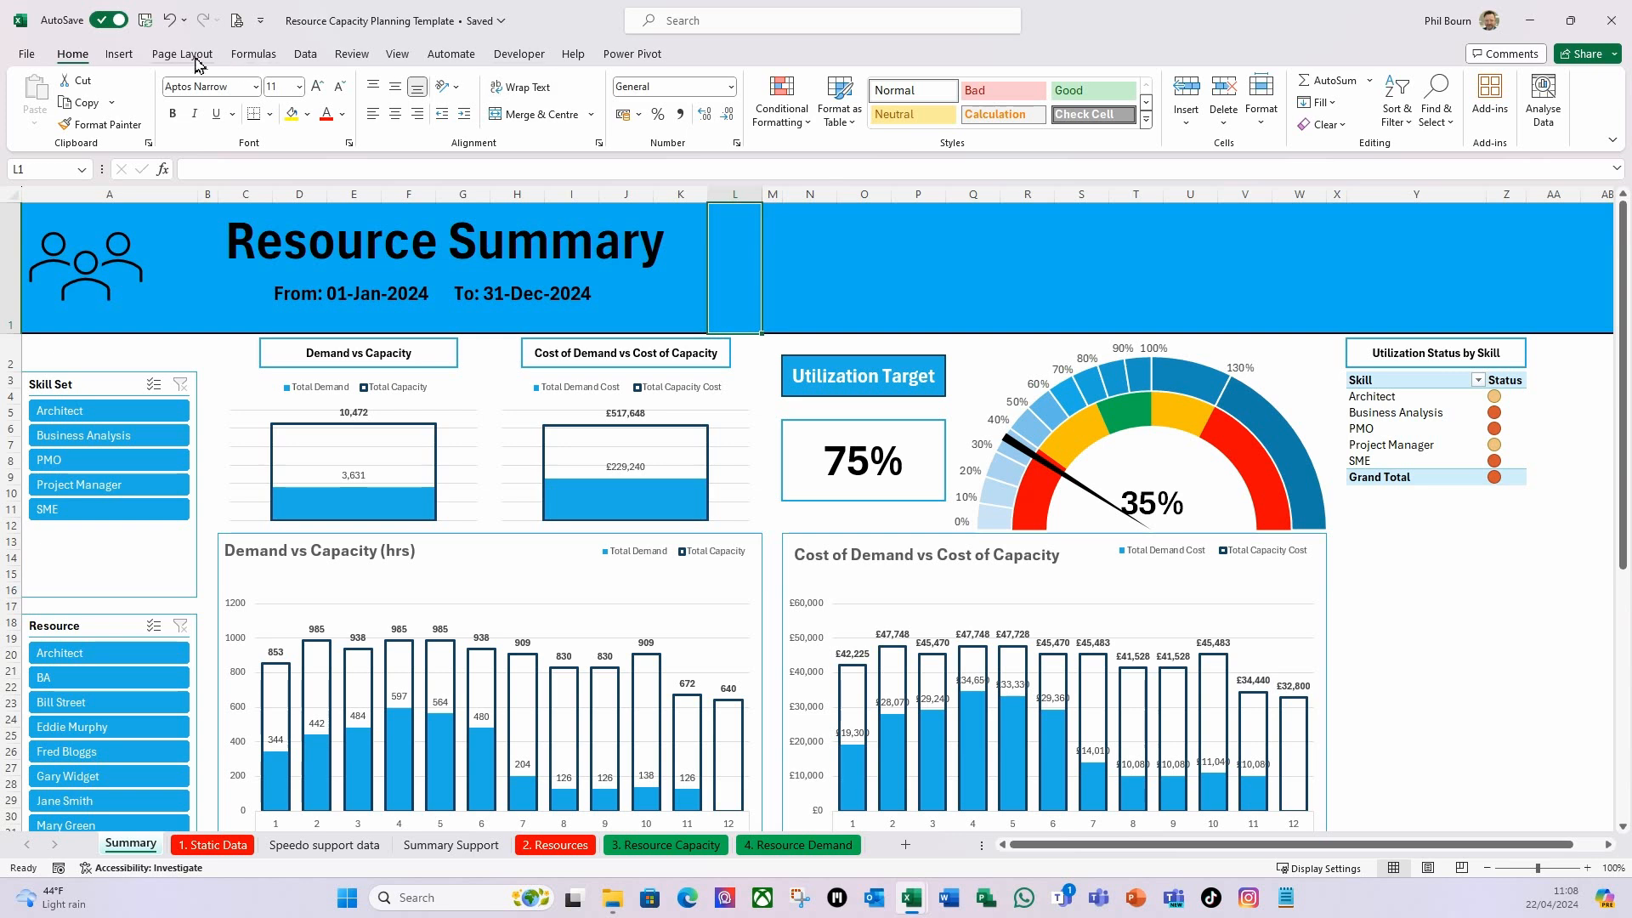
# Add a text box in the header band beside the Resource Summary title reading "Programme with demand:".
pyautogui.click(119, 57)
pyautogui.click(1145, 96)
pyautogui.click(731, 230)
pyautogui.moveTo(727, 224); pyautogui.dragTo(900, 258)
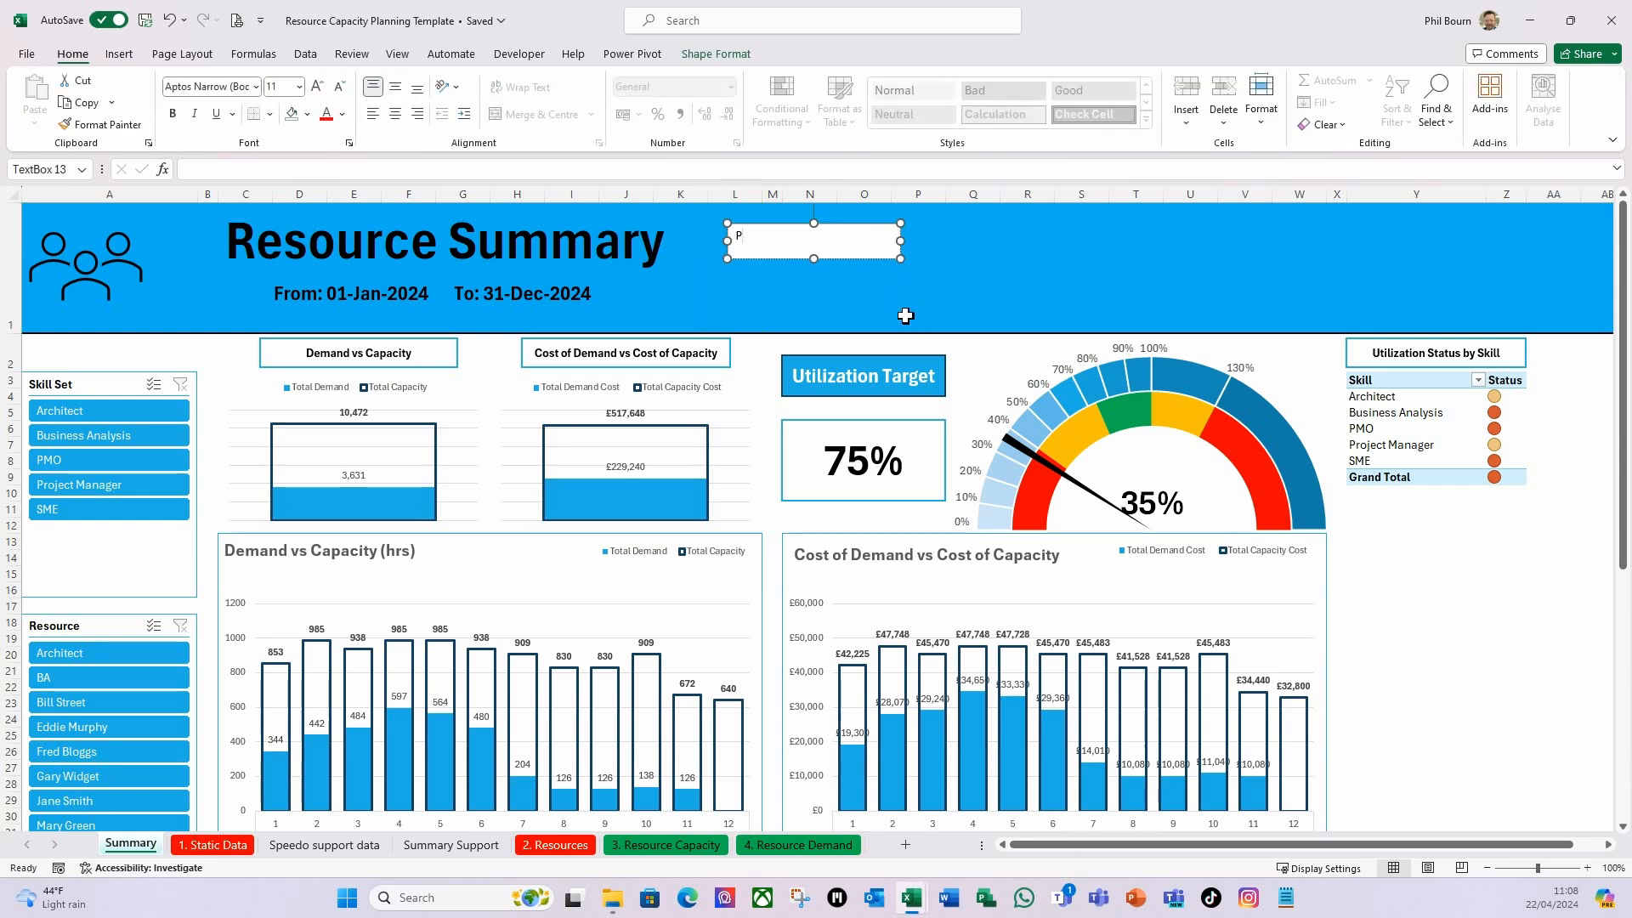
pyautogui.write('Programme with demand:')
# Format the "Programme with demand:" label as bold size 14, middle- and right-aligned, and widen its box to about 5.9 cm.
pyautogui.click(396, 88)
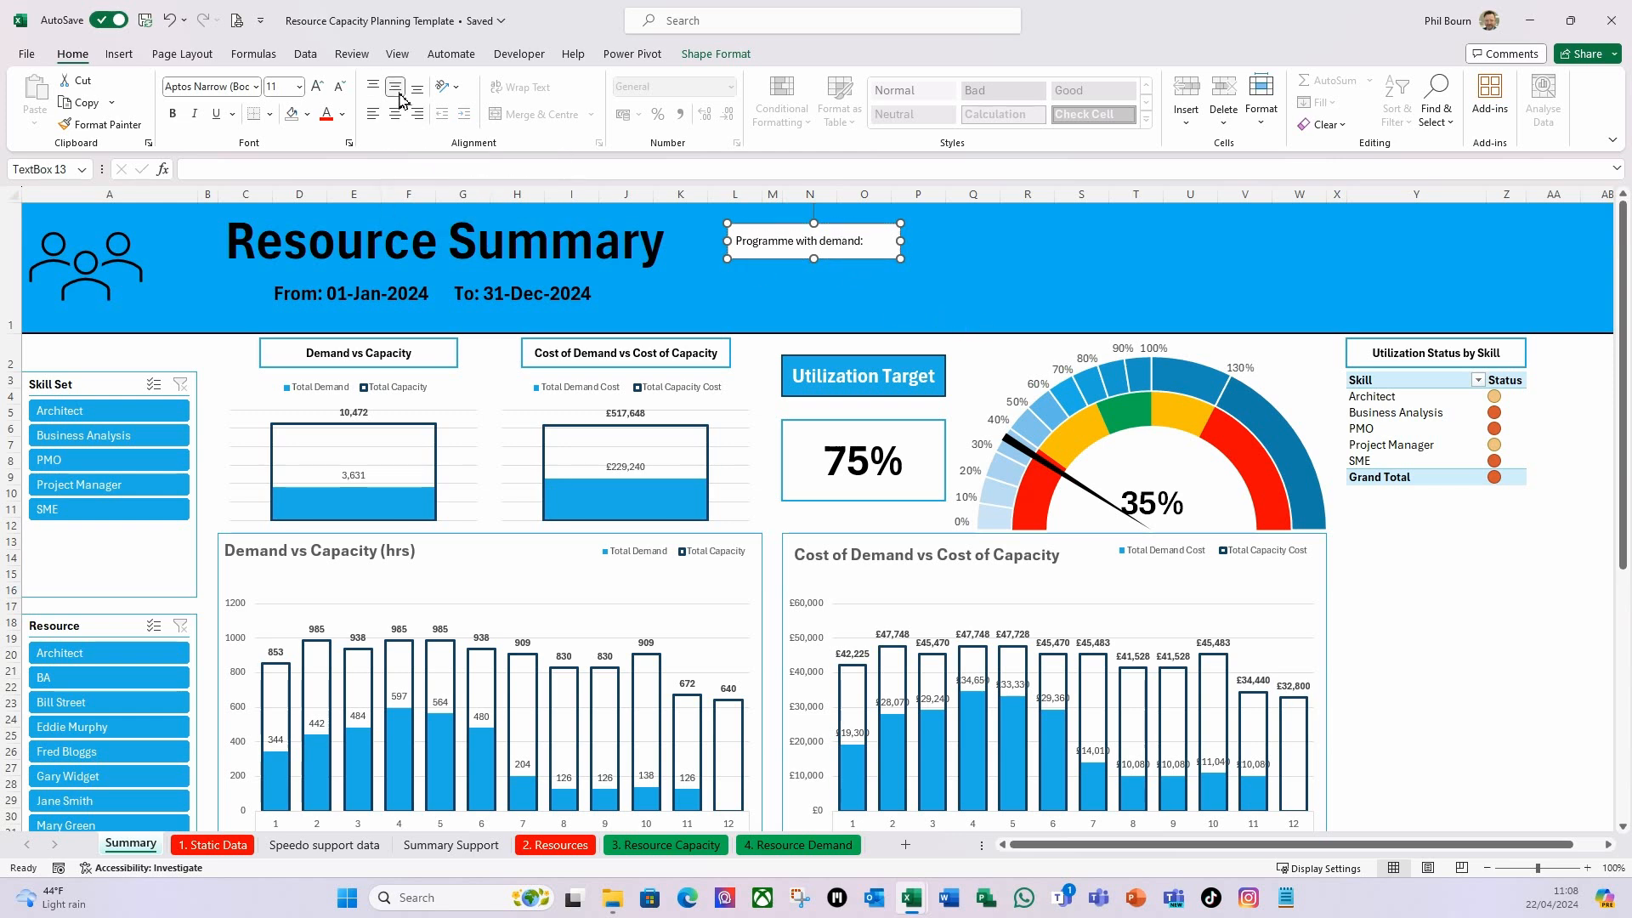
pyautogui.click(420, 114)
pyautogui.click(173, 113)
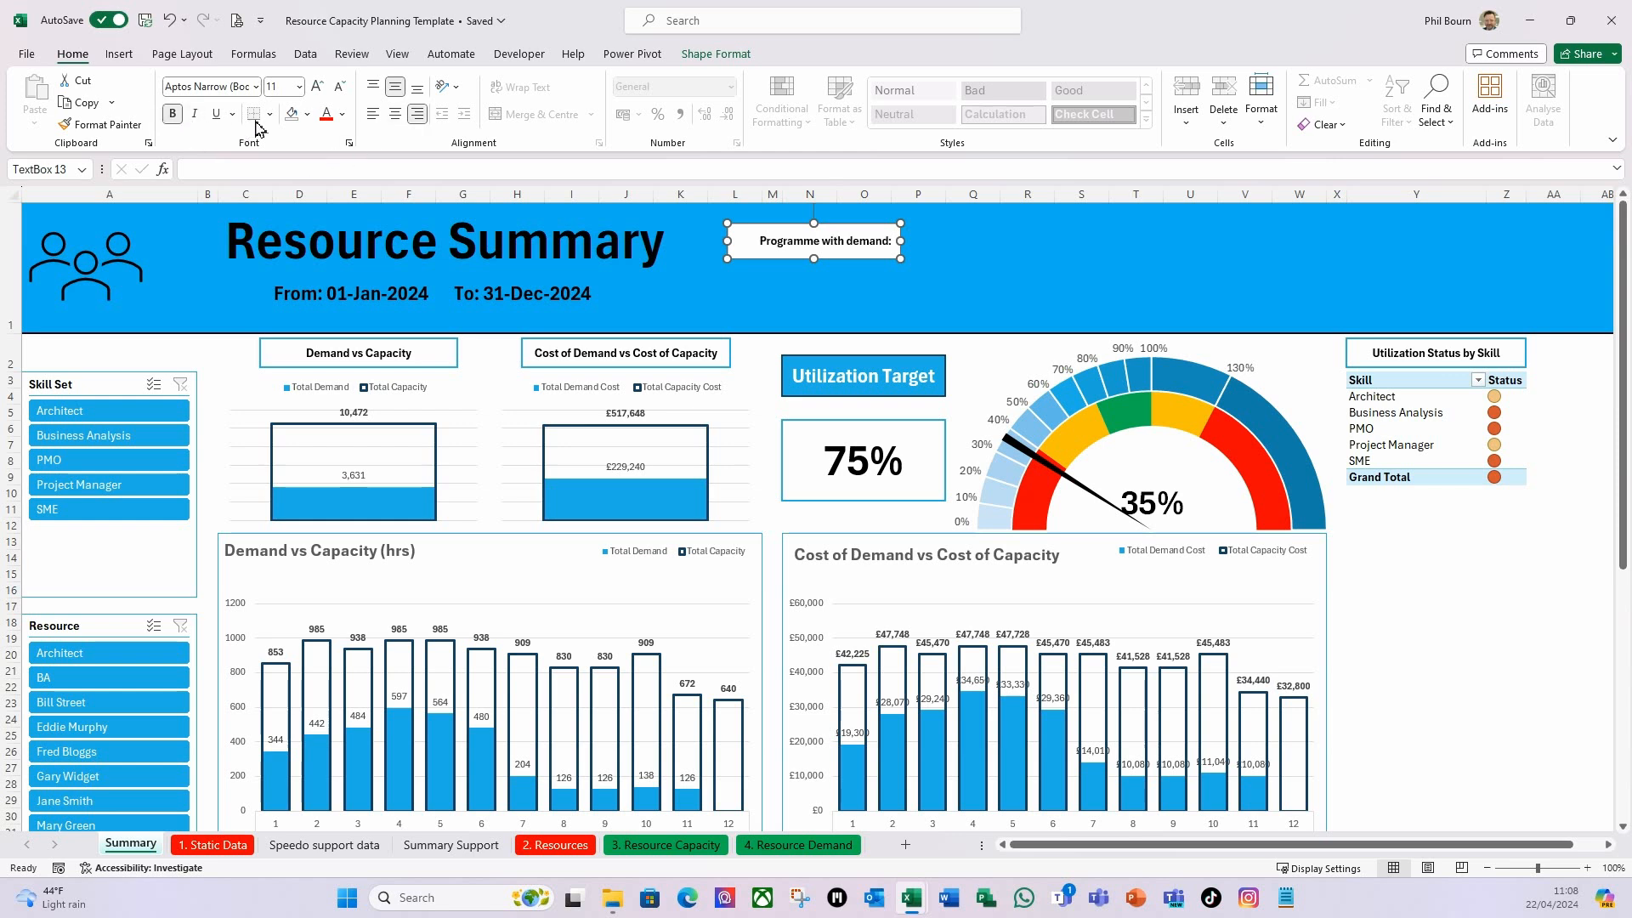
pyautogui.click(303, 88)
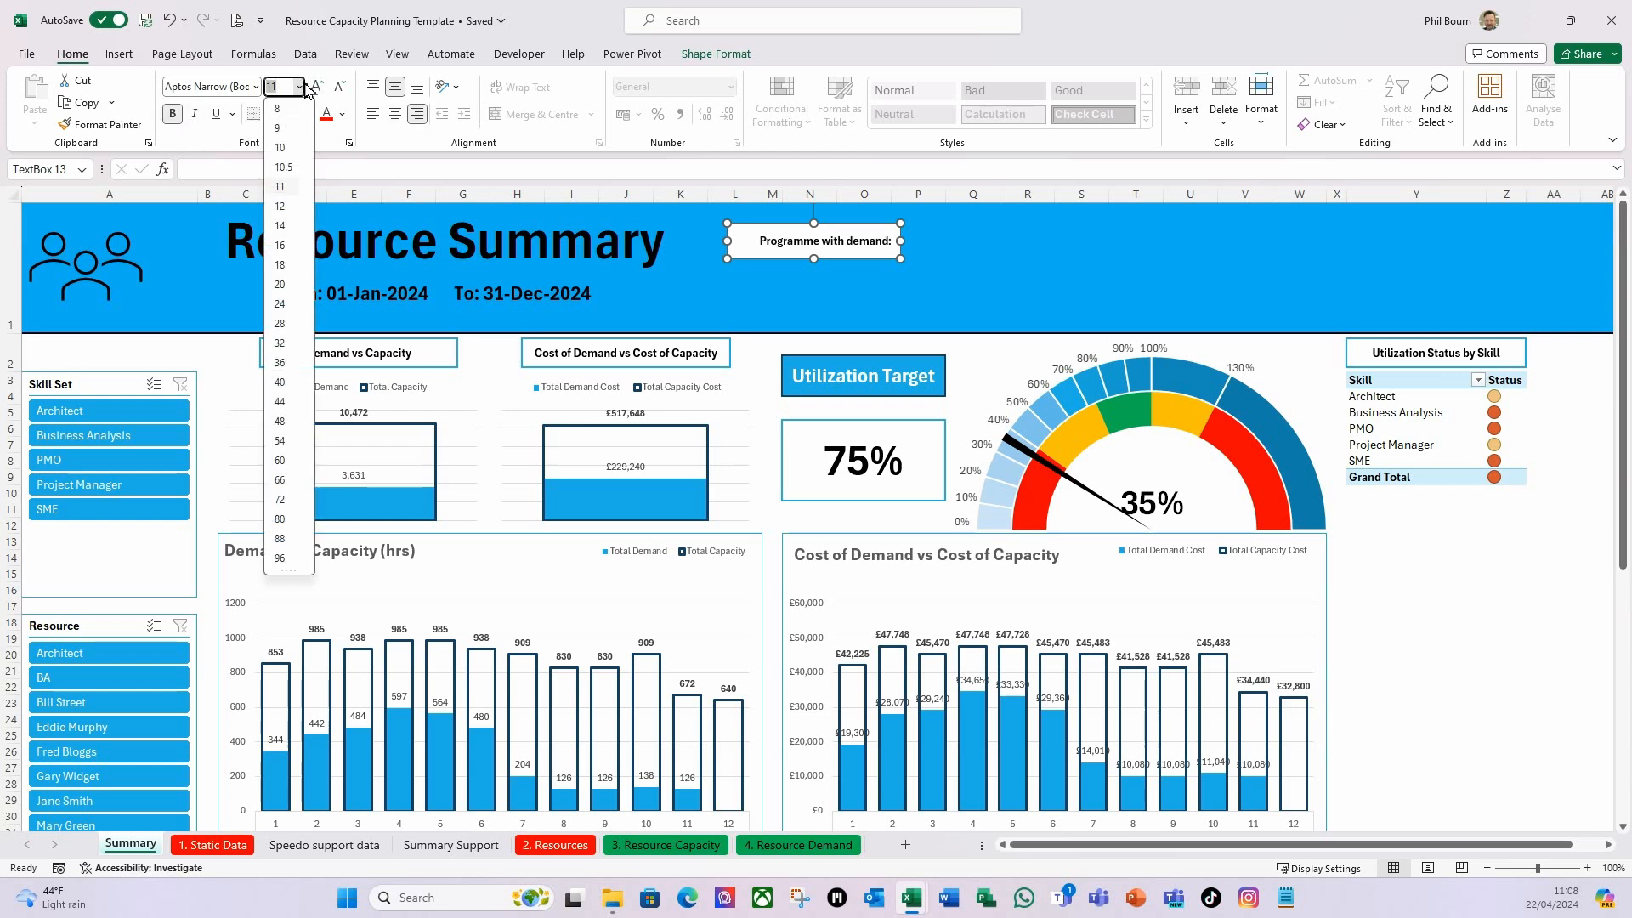
pyautogui.click(277, 226)
pyautogui.click(721, 244)
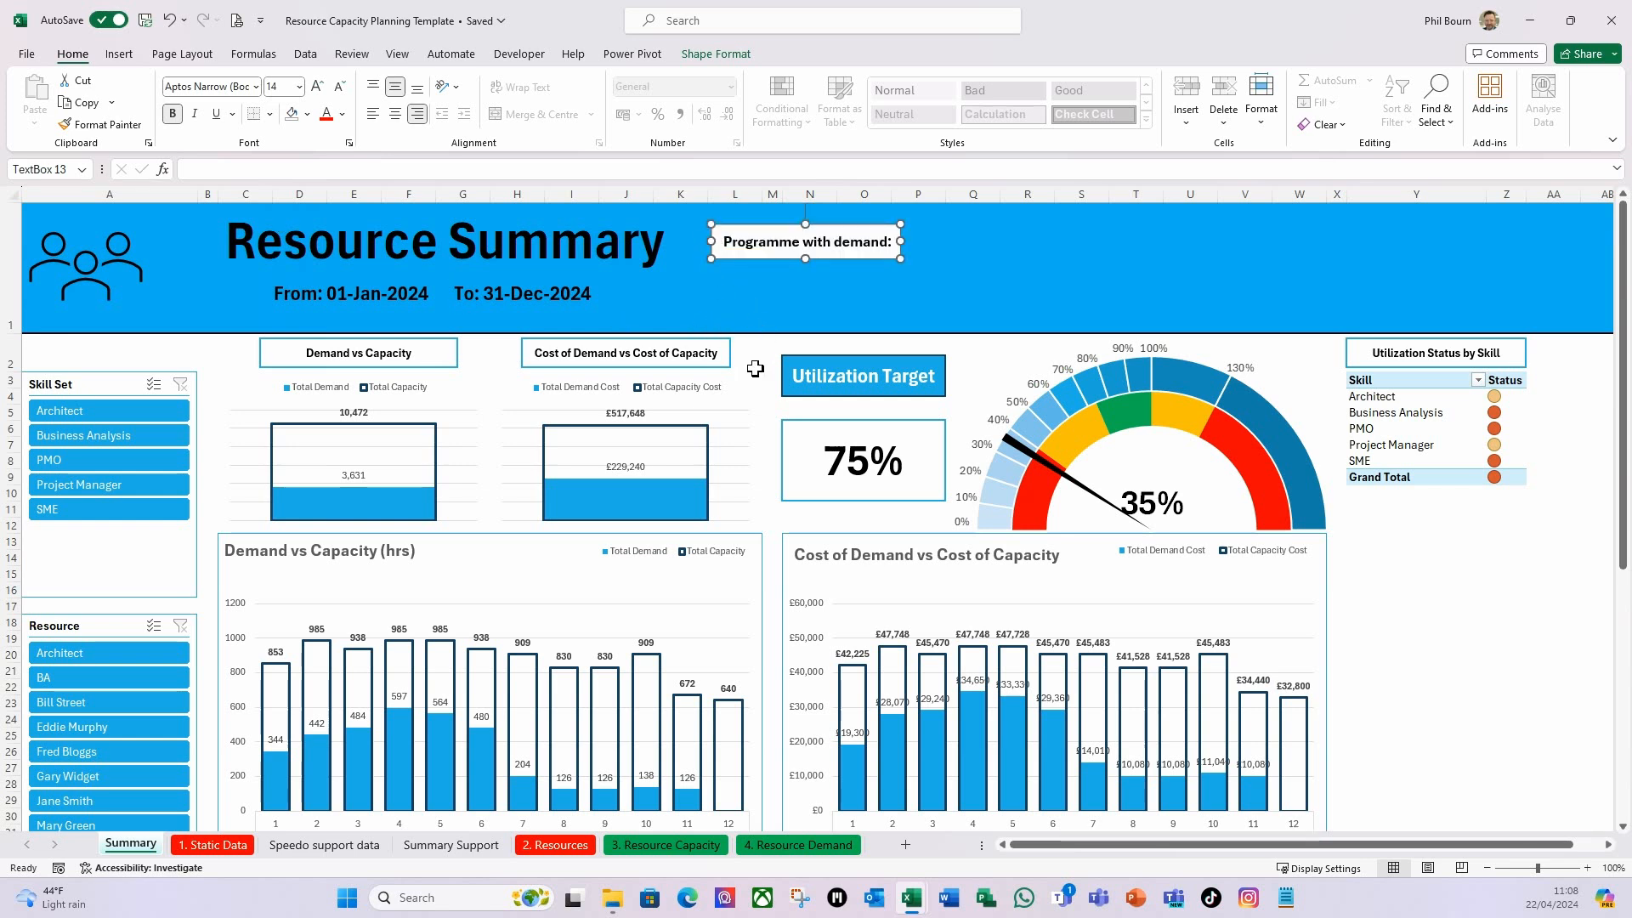
# Set the "Programme with demand:" text box to no fill and no outline.
pyautogui.click(714, 56)
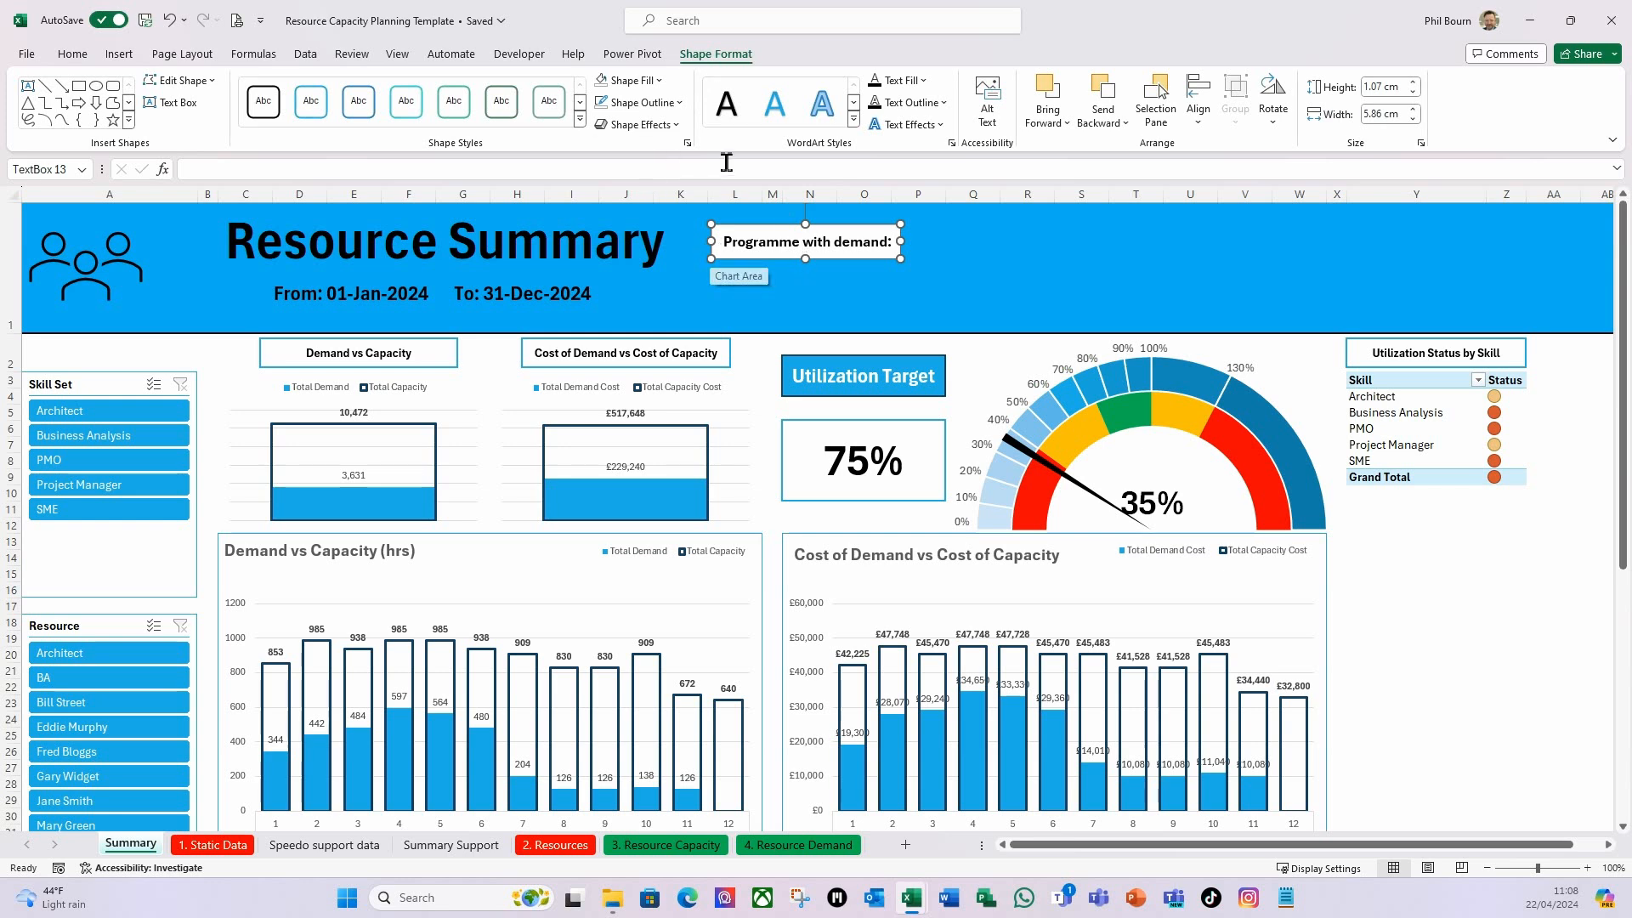
pyautogui.click(629, 80)
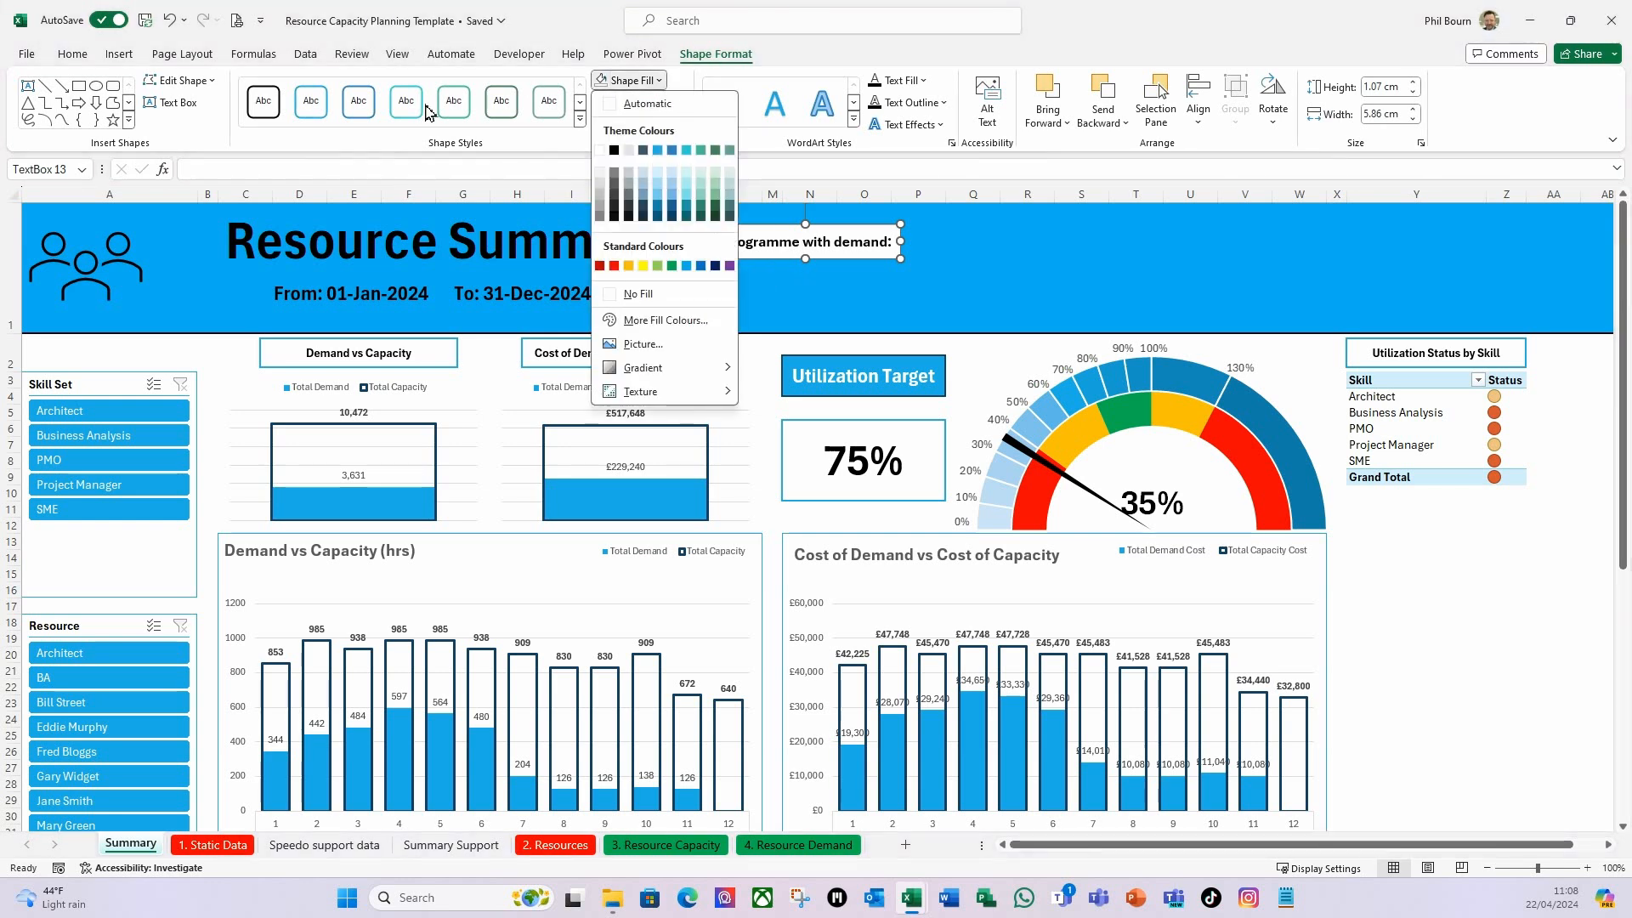
pyautogui.click(626, 293)
pyautogui.click(592, 100)
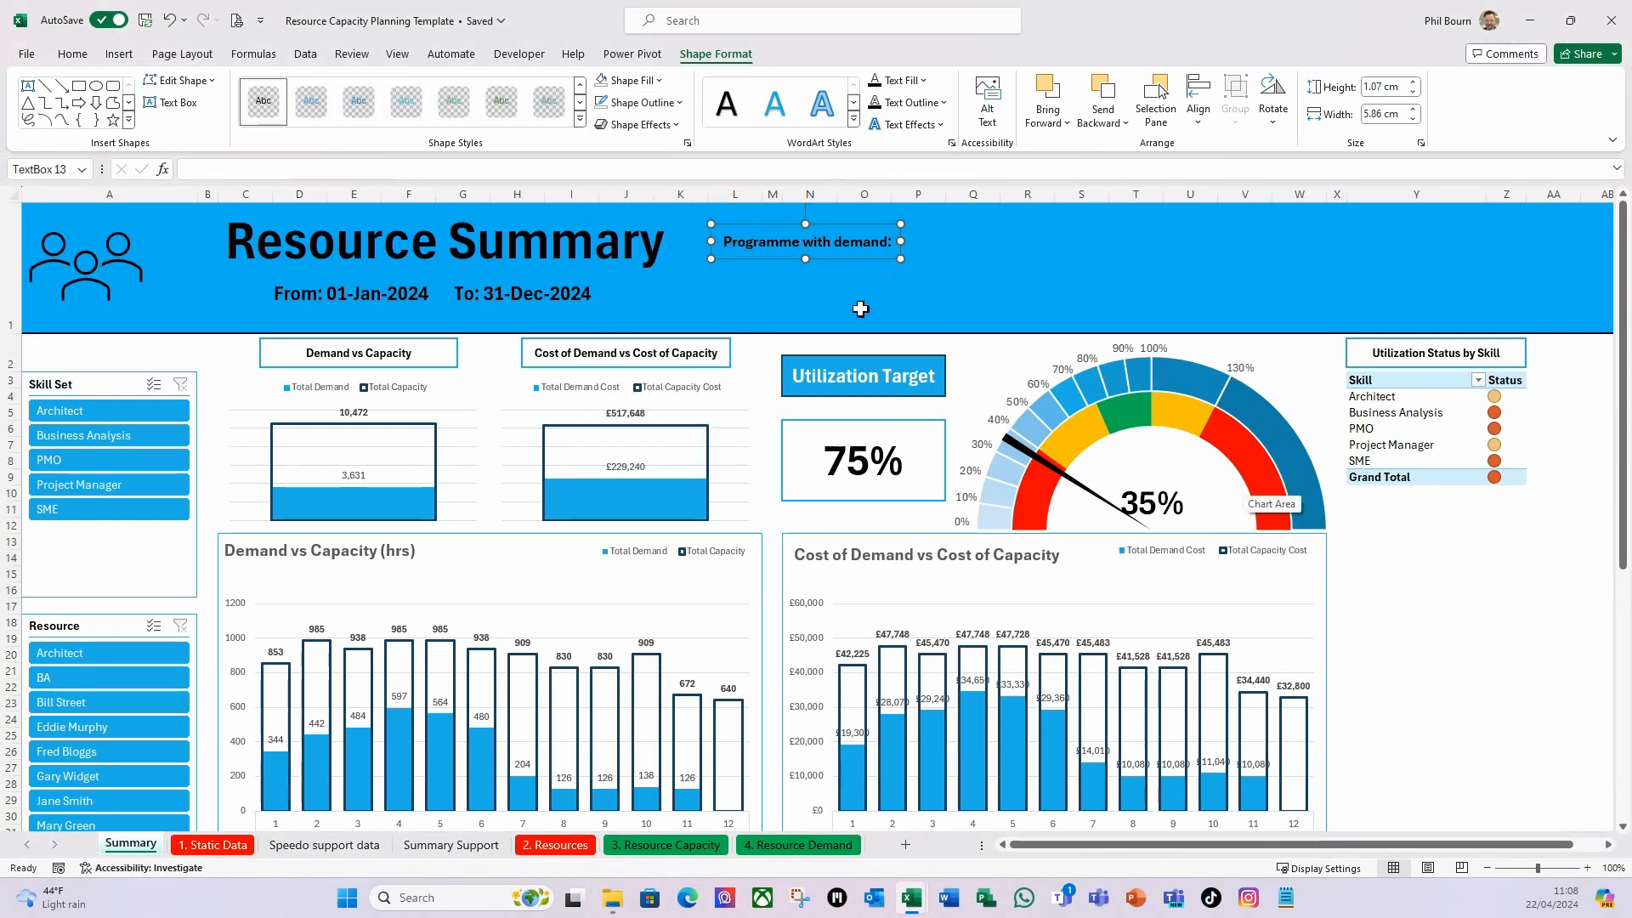
# Duplicate the "Programme with demand:" label twice and stack the two copies beneath the original in the header band.
pyautogui.hotkey('ctrl', 'd')
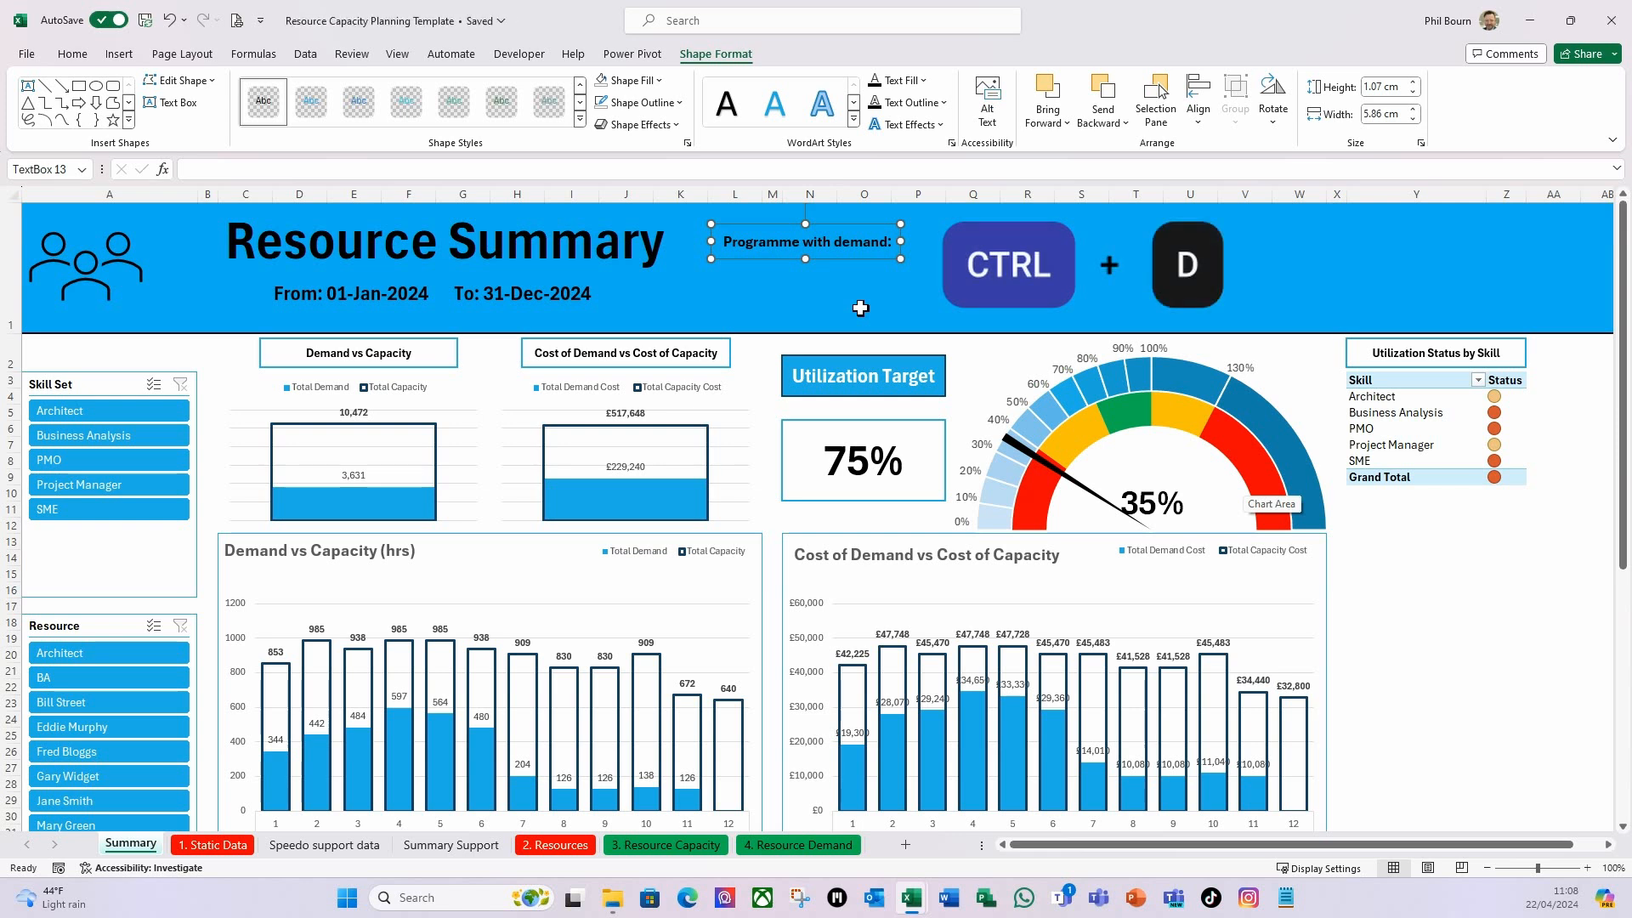
pyautogui.hotkey('ctrl', 'd')
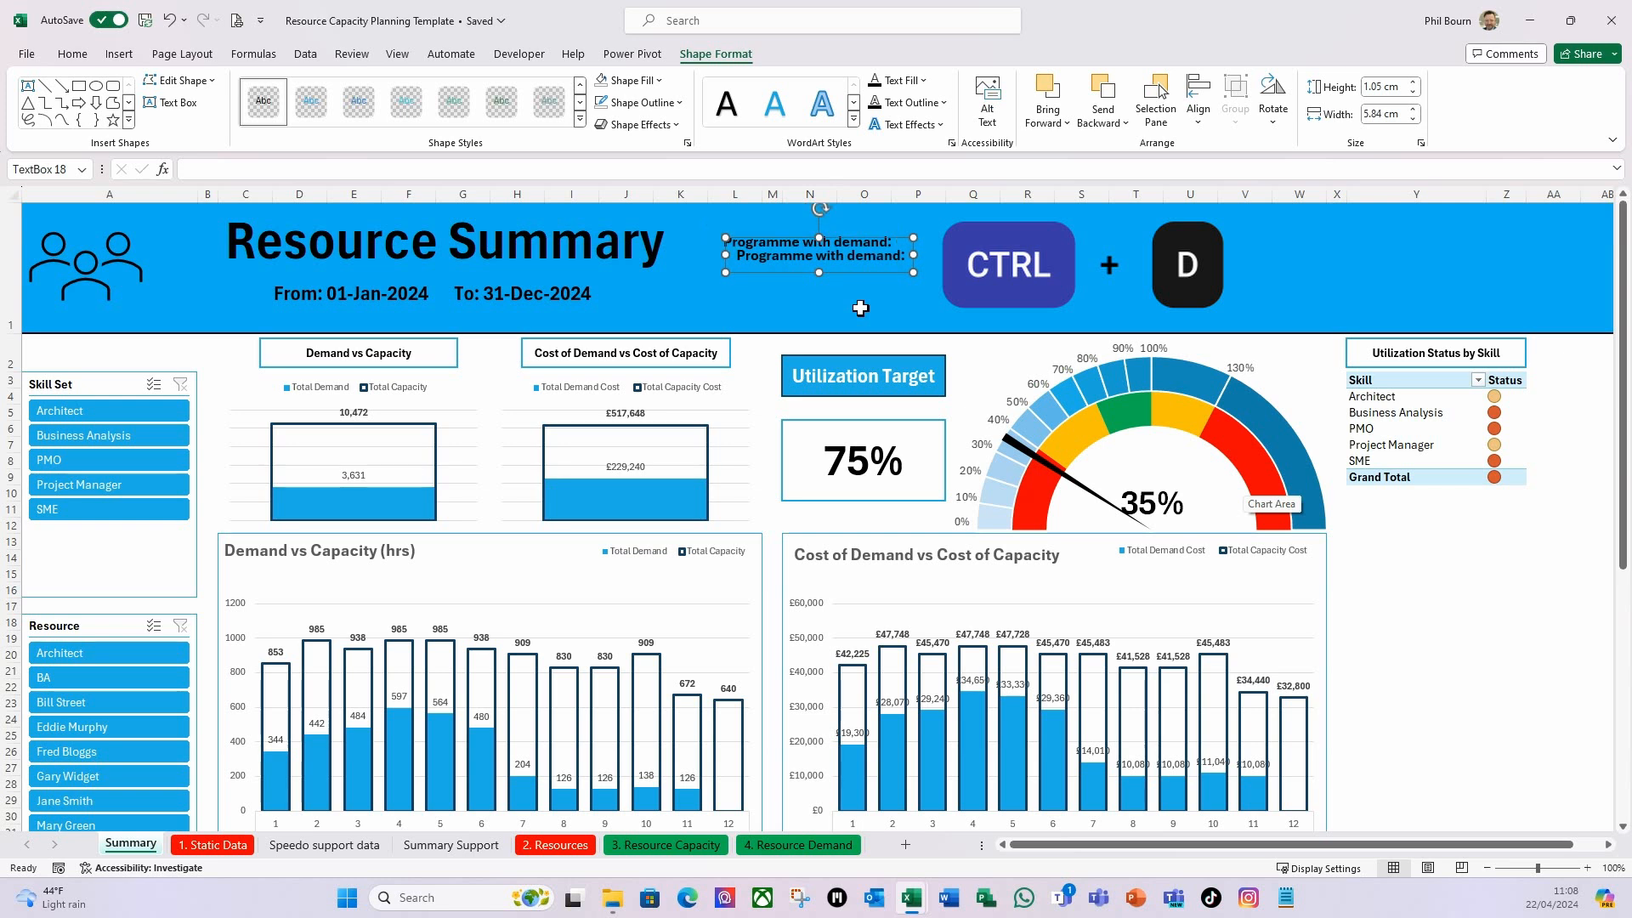
pyautogui.hotkey('ctrl', 'd')
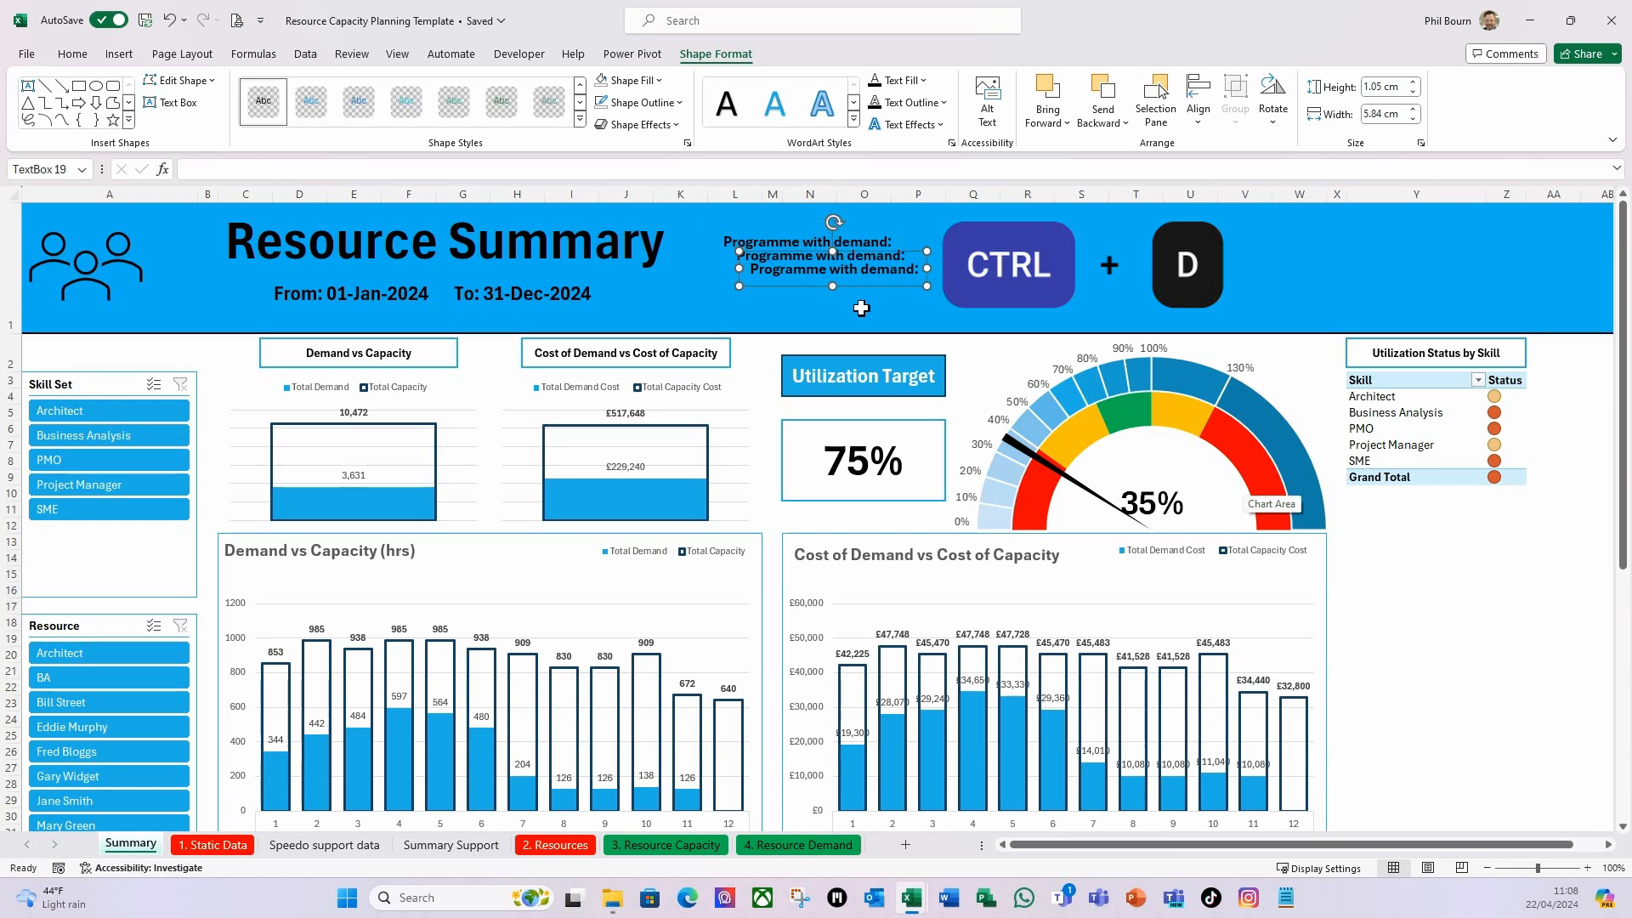
pyautogui.moveTo(866, 288); pyautogui.dragTo(850, 325)
pyautogui.click(853, 258)
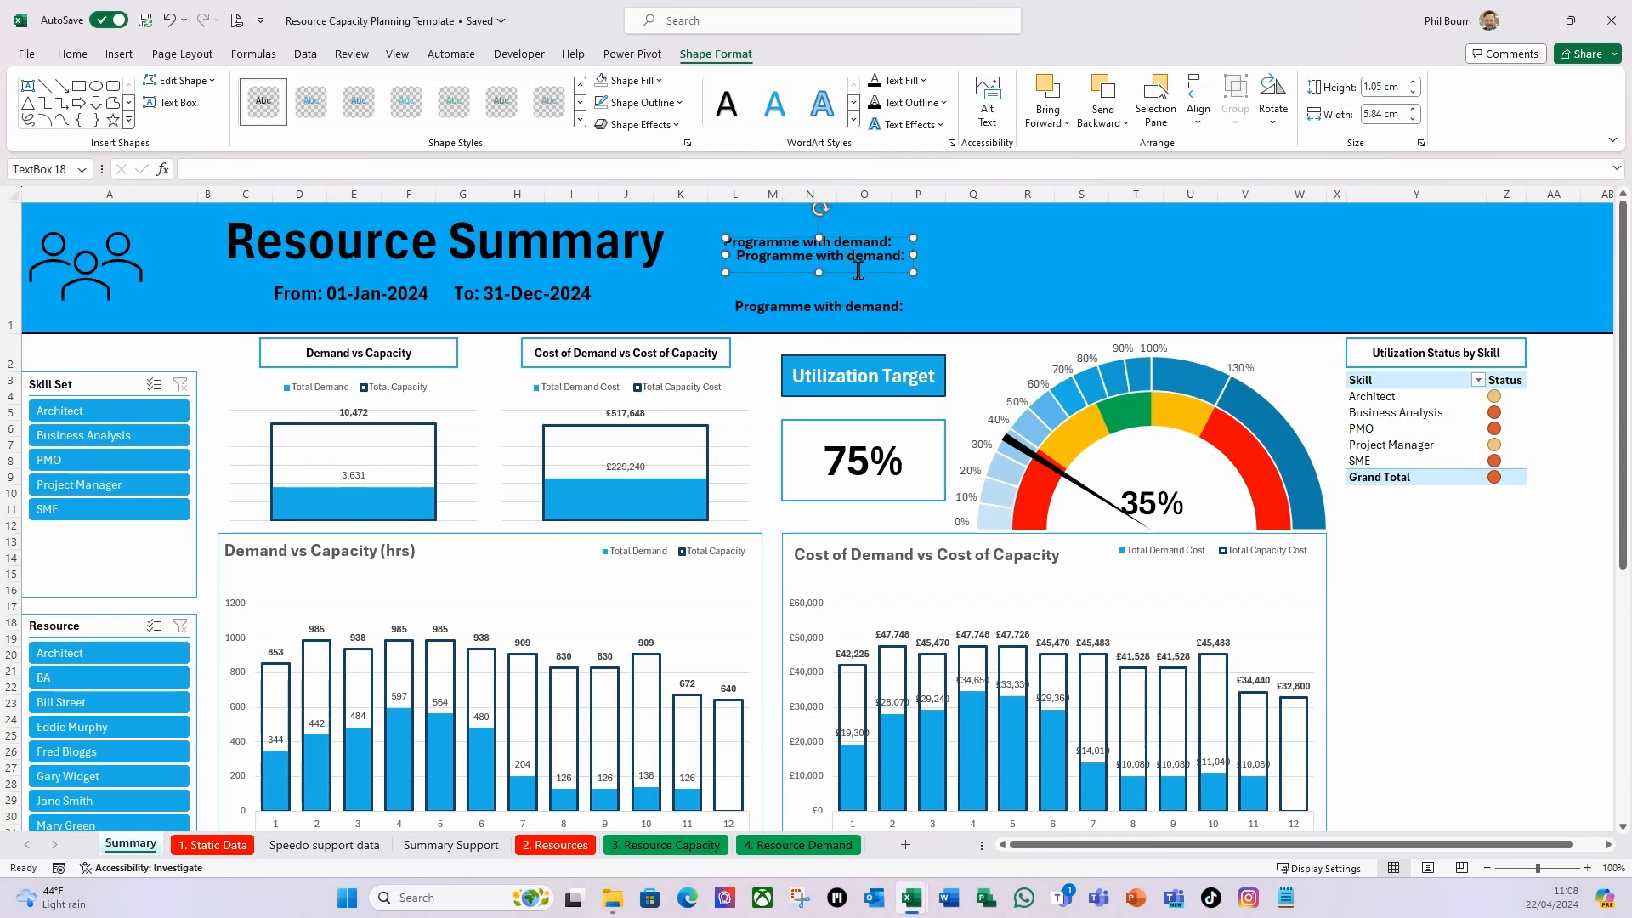
pyautogui.moveTo(850, 275); pyautogui.dragTo(847, 296)
pyautogui.click(837, 315)
pyautogui.moveTo(795, 323); pyautogui.dragTo(783, 322)
# Align the three stacked "Programme with demand:" labels to the right edge, and select only the topmost one.
pyautogui.click(800, 250)
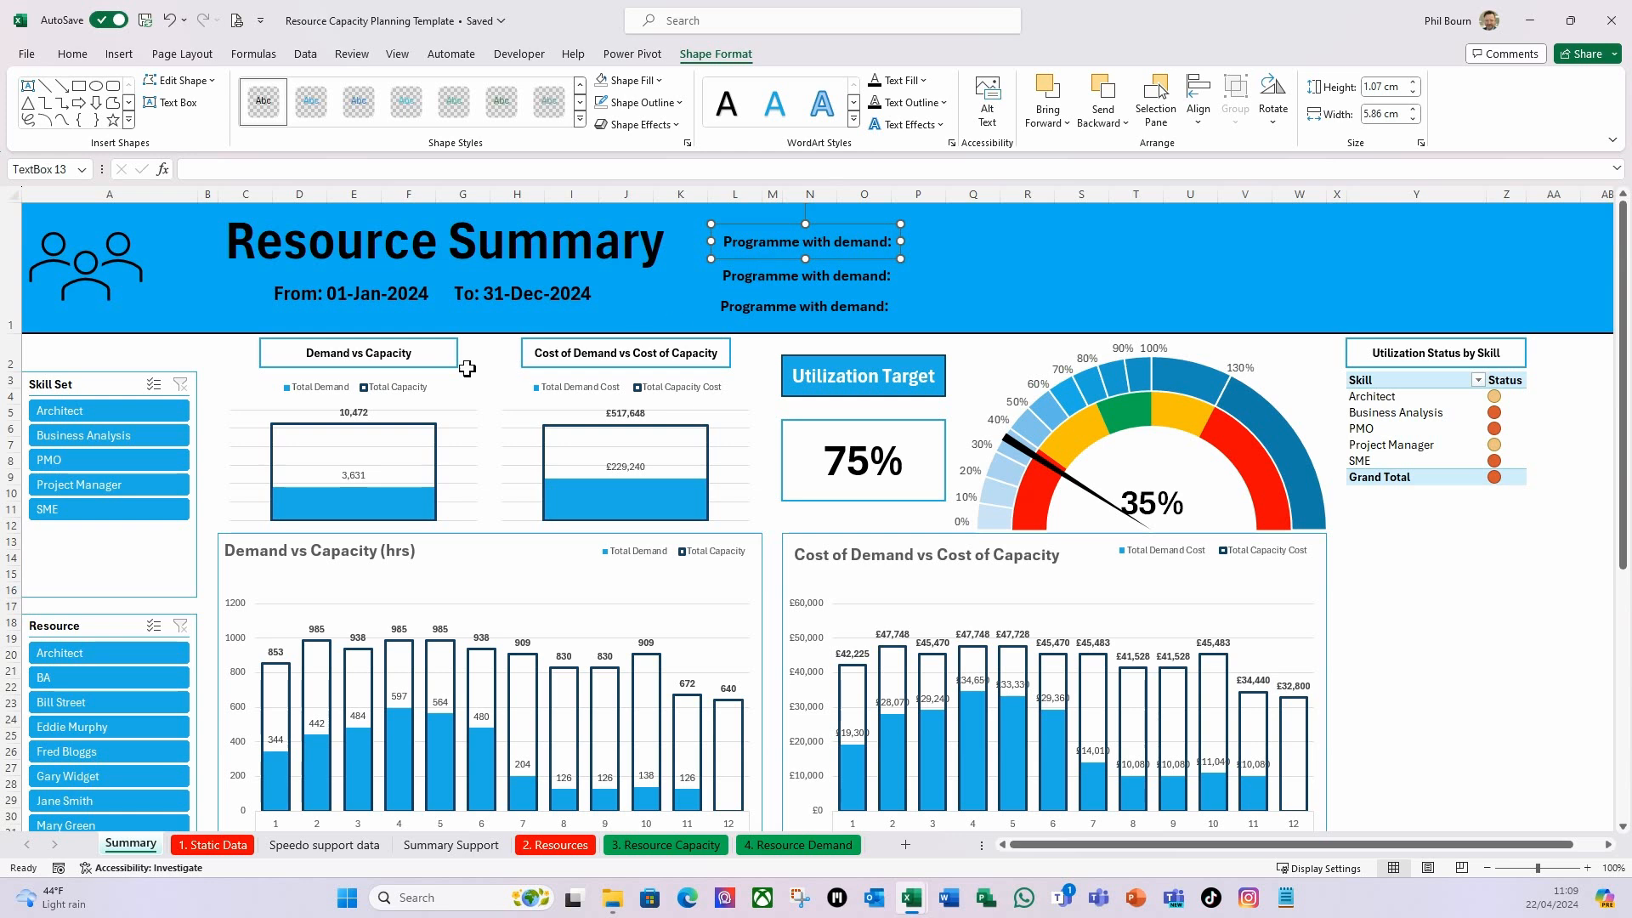
pyautogui.keyDown('shift'); pyautogui.click(785, 279); pyautogui.keyUp('shift')
pyautogui.keyDown('shift'); pyautogui.click(782, 311); pyautogui.keyUp('shift')
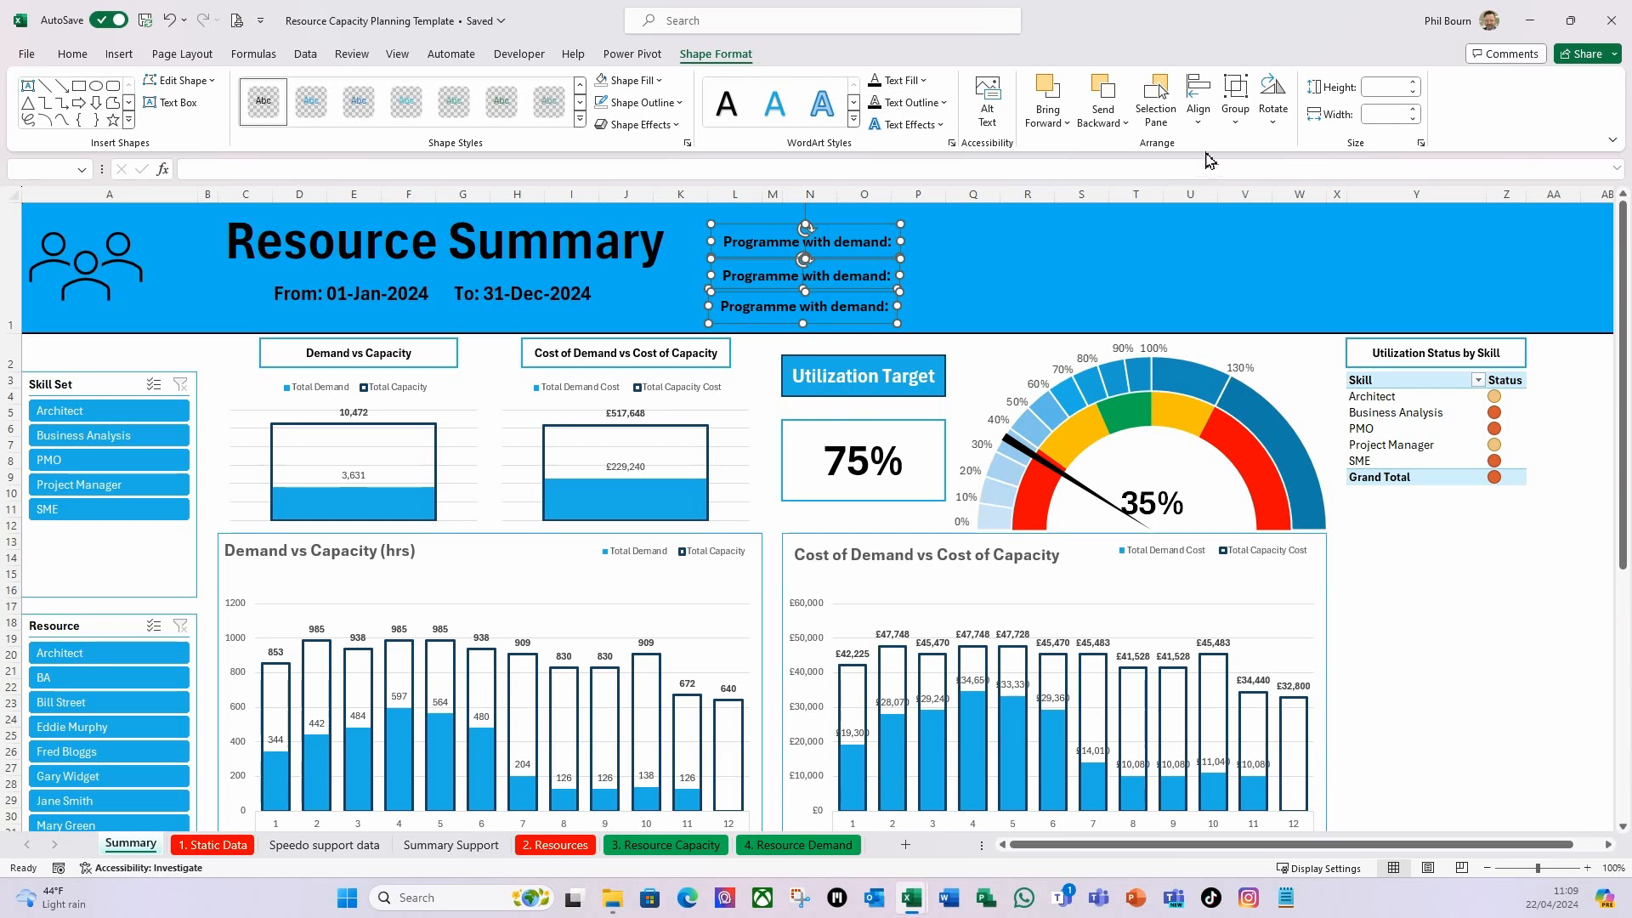
pyautogui.click(1199, 119)
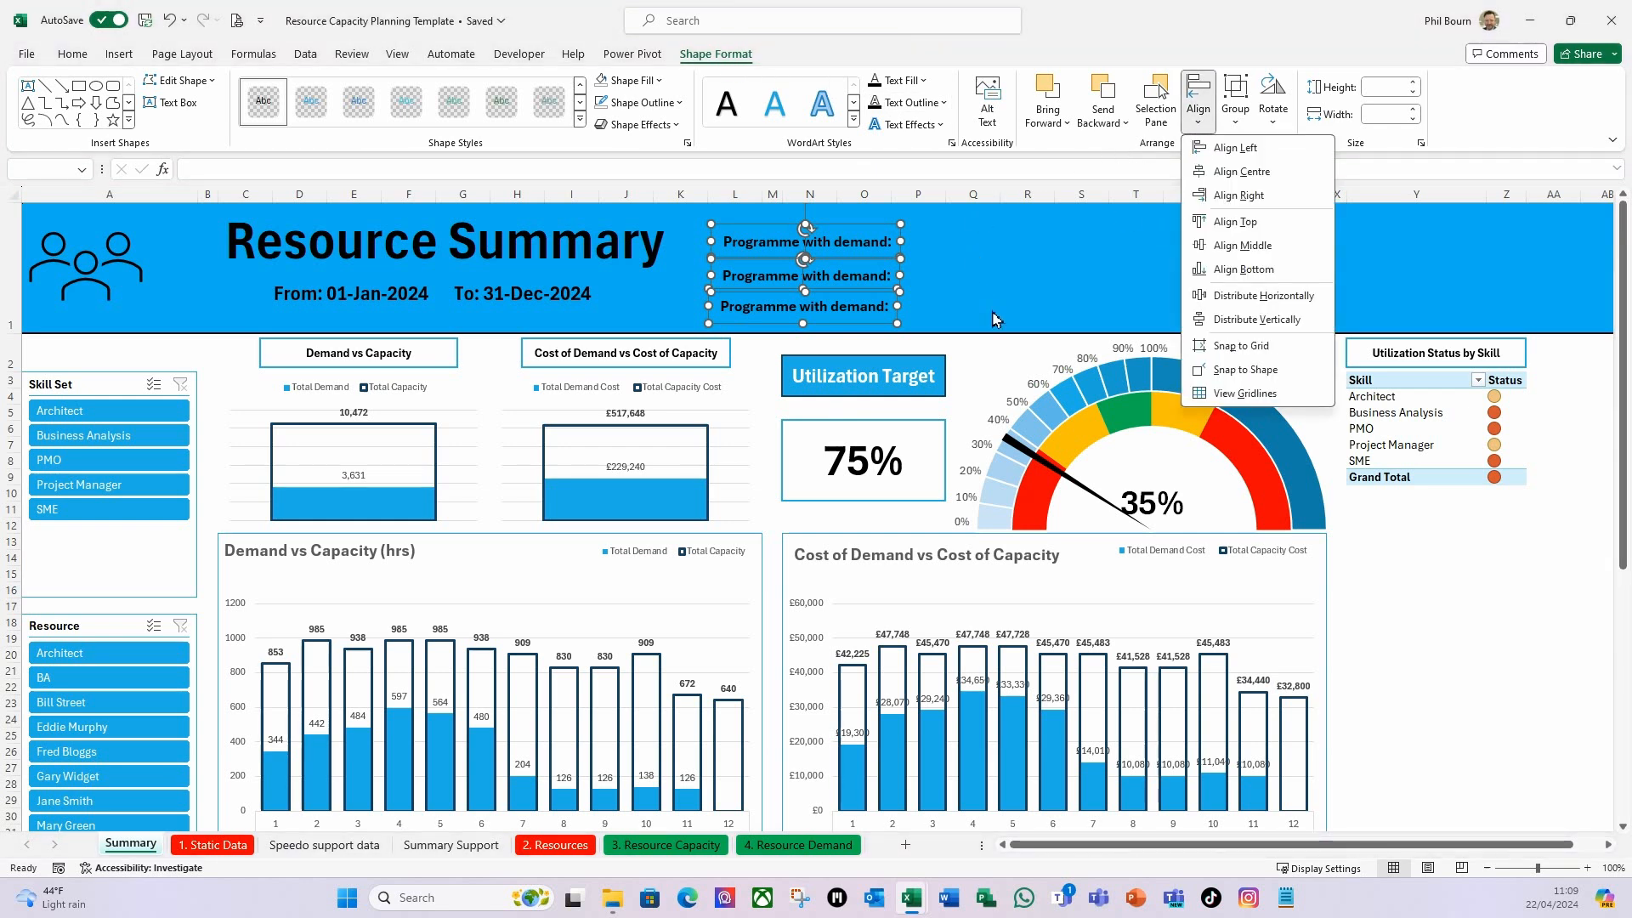
pyautogui.click(1264, 194)
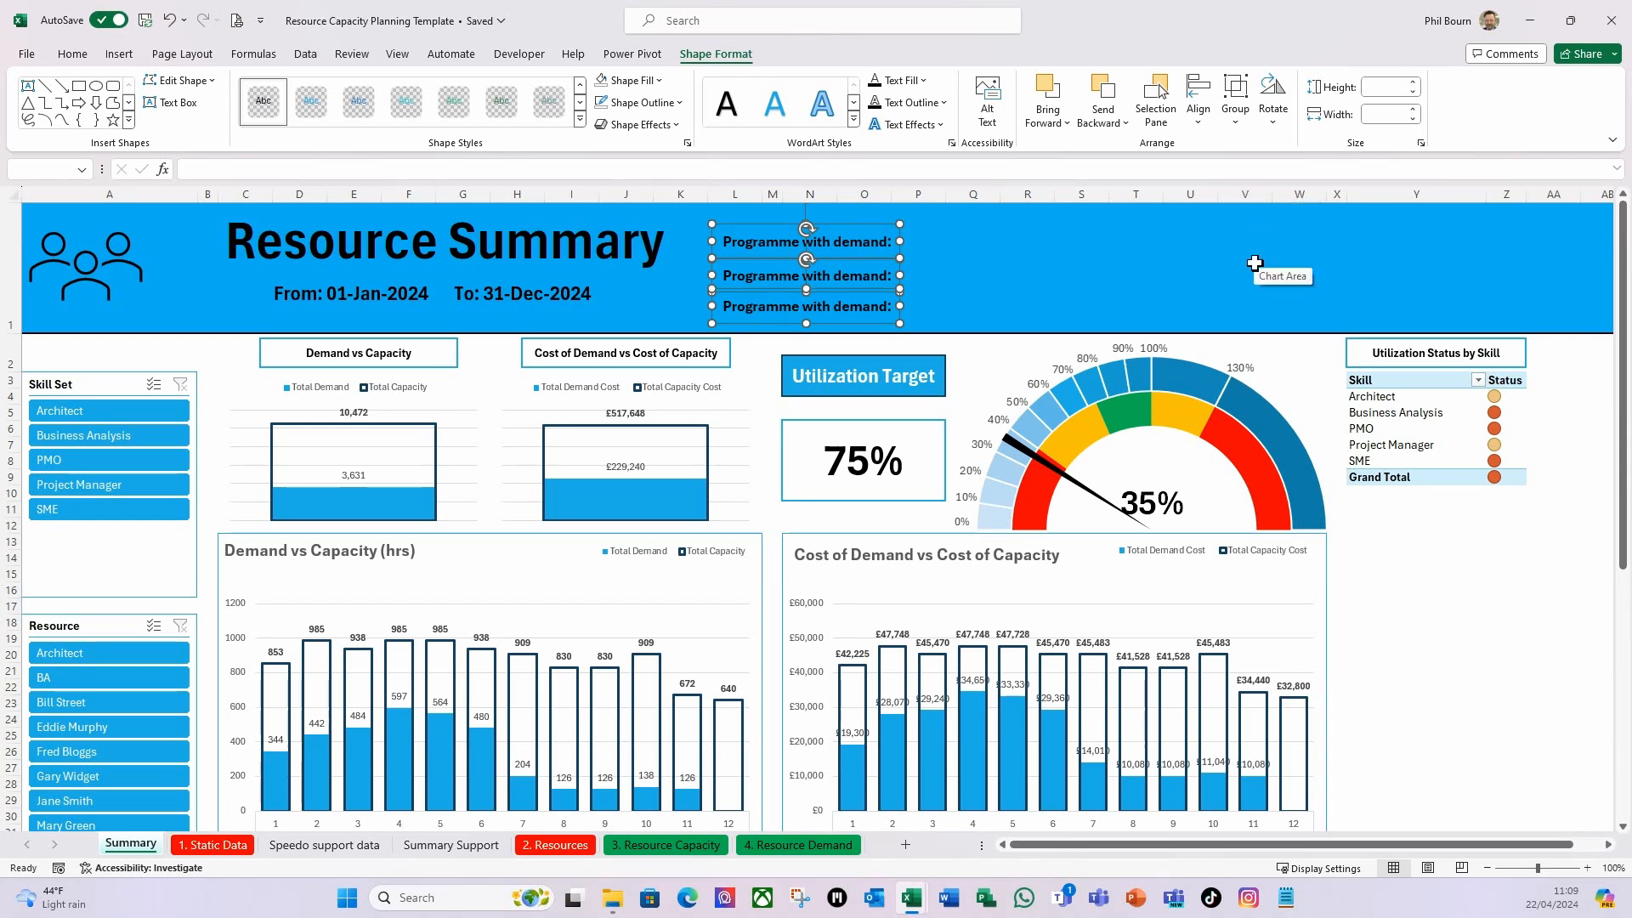
pyautogui.click(987, 257)
pyautogui.click(875, 245)
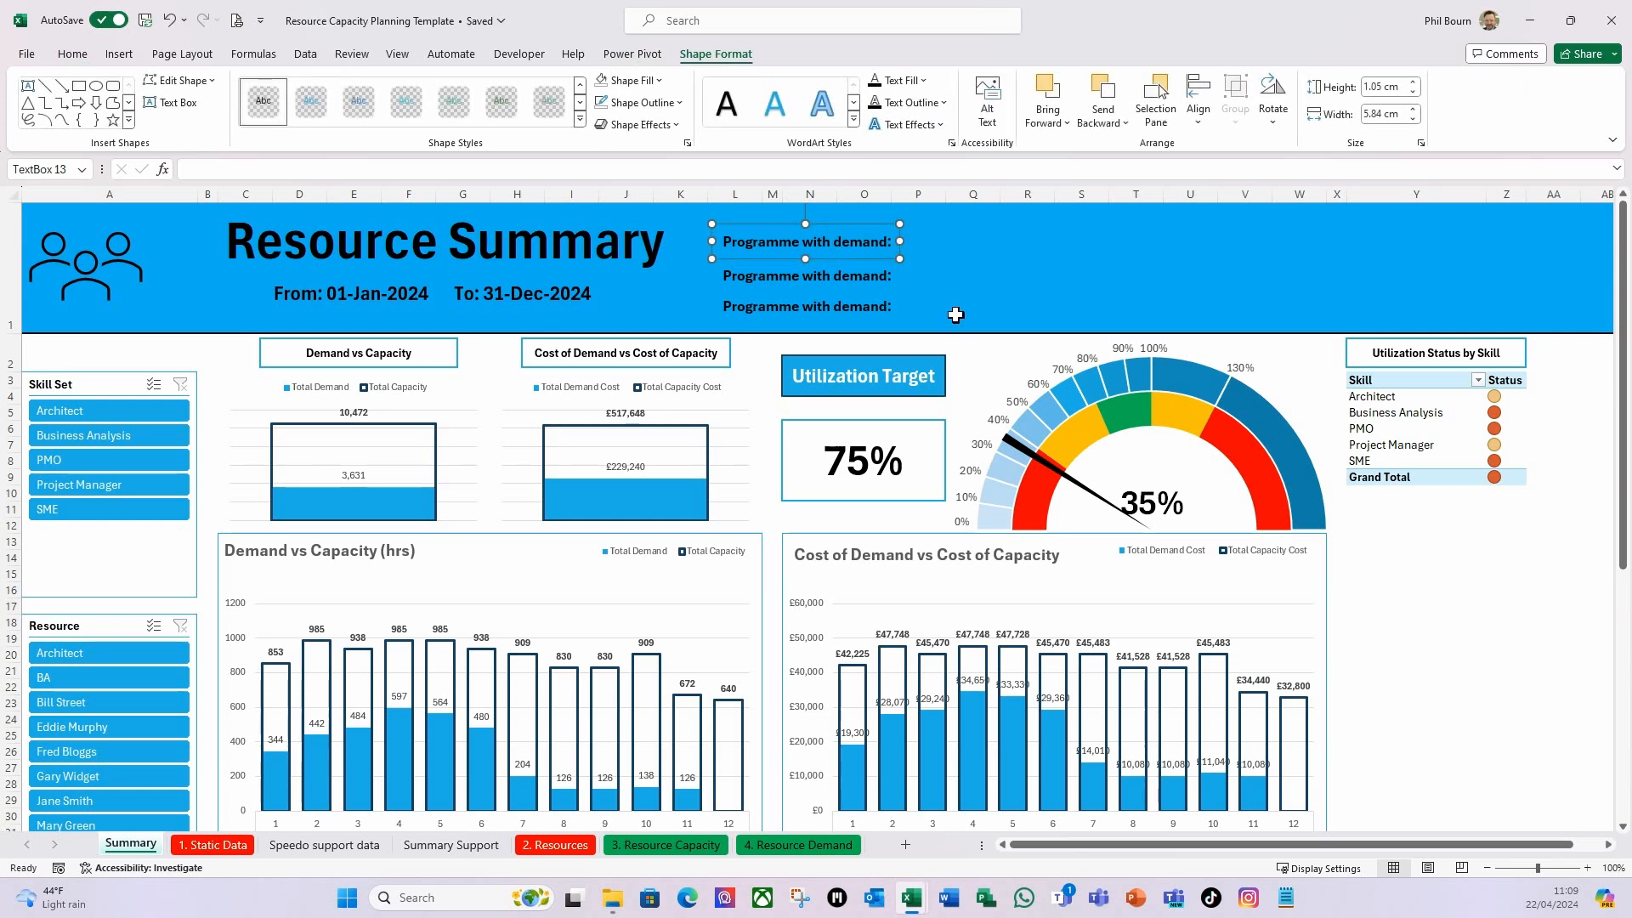
# Duplicate the topmost "Programme with demand:" label, place the copy beside the original, and link it to ='Summary Support'!X7.
pyautogui.hotkey('ctrl', 'd')
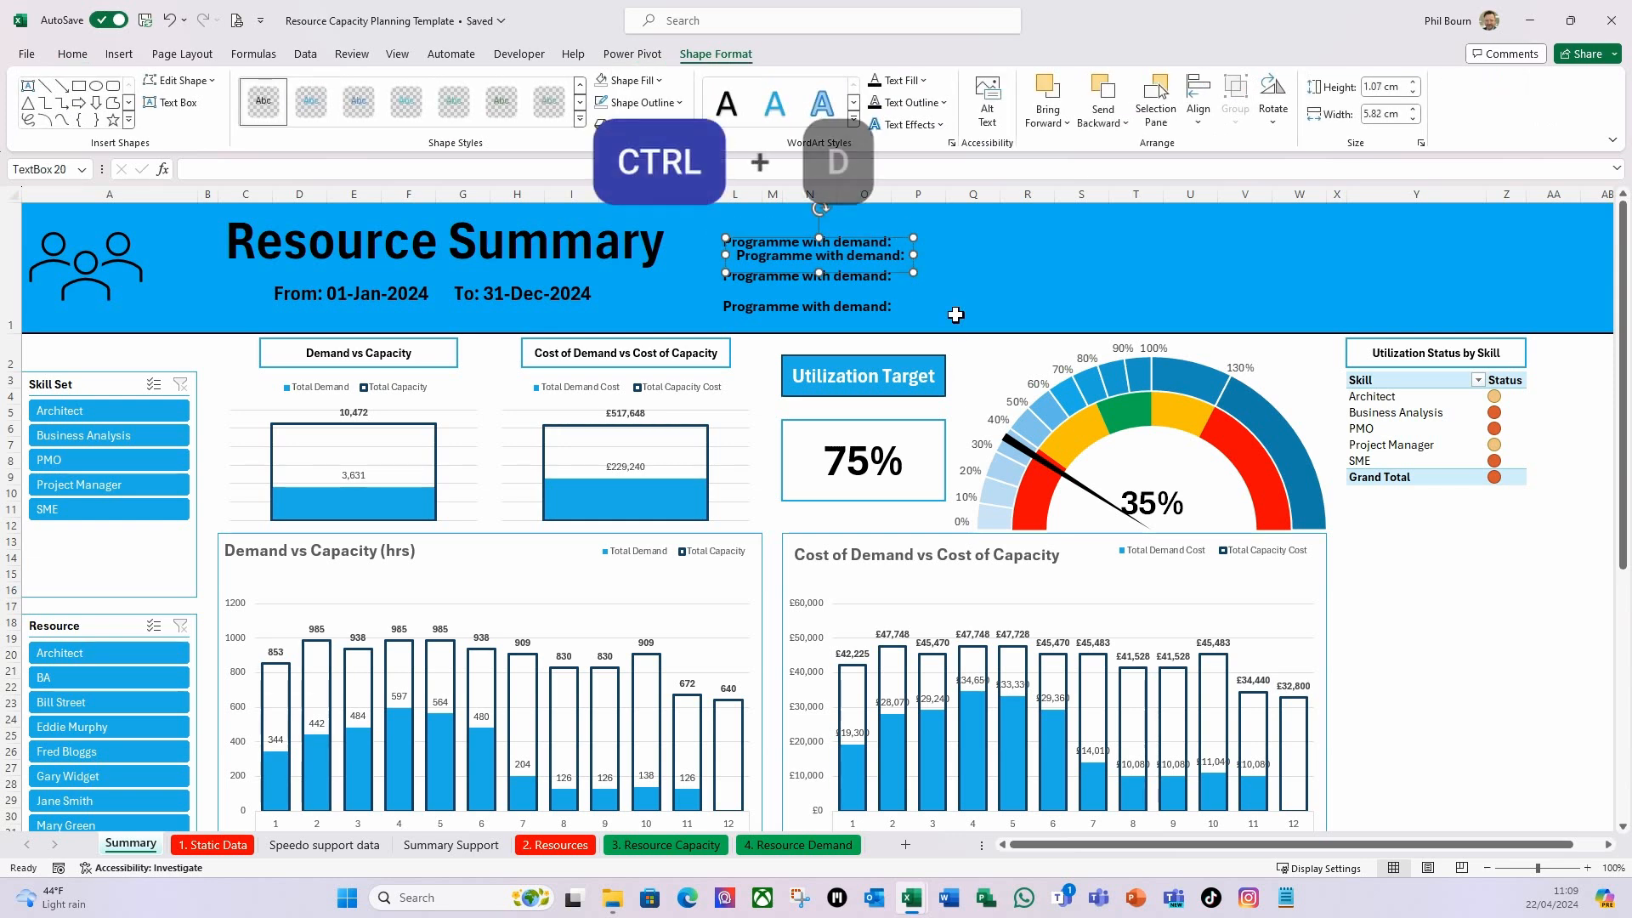
pyautogui.moveTo(907, 273); pyautogui.dragTo(1083, 261)
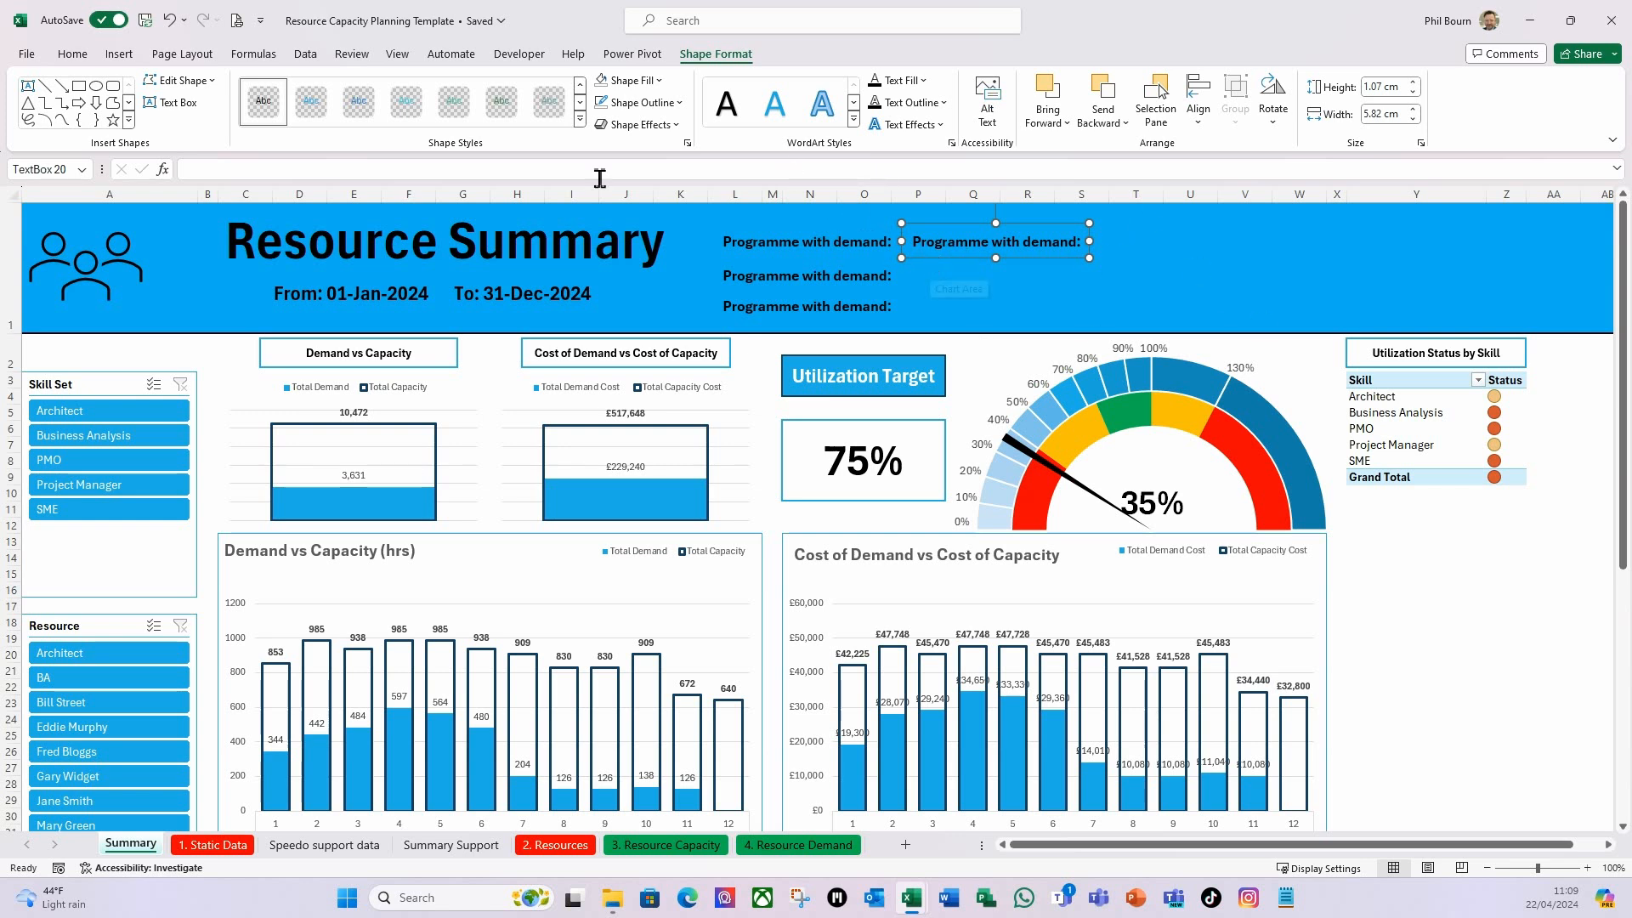
pyautogui.click(255, 175)
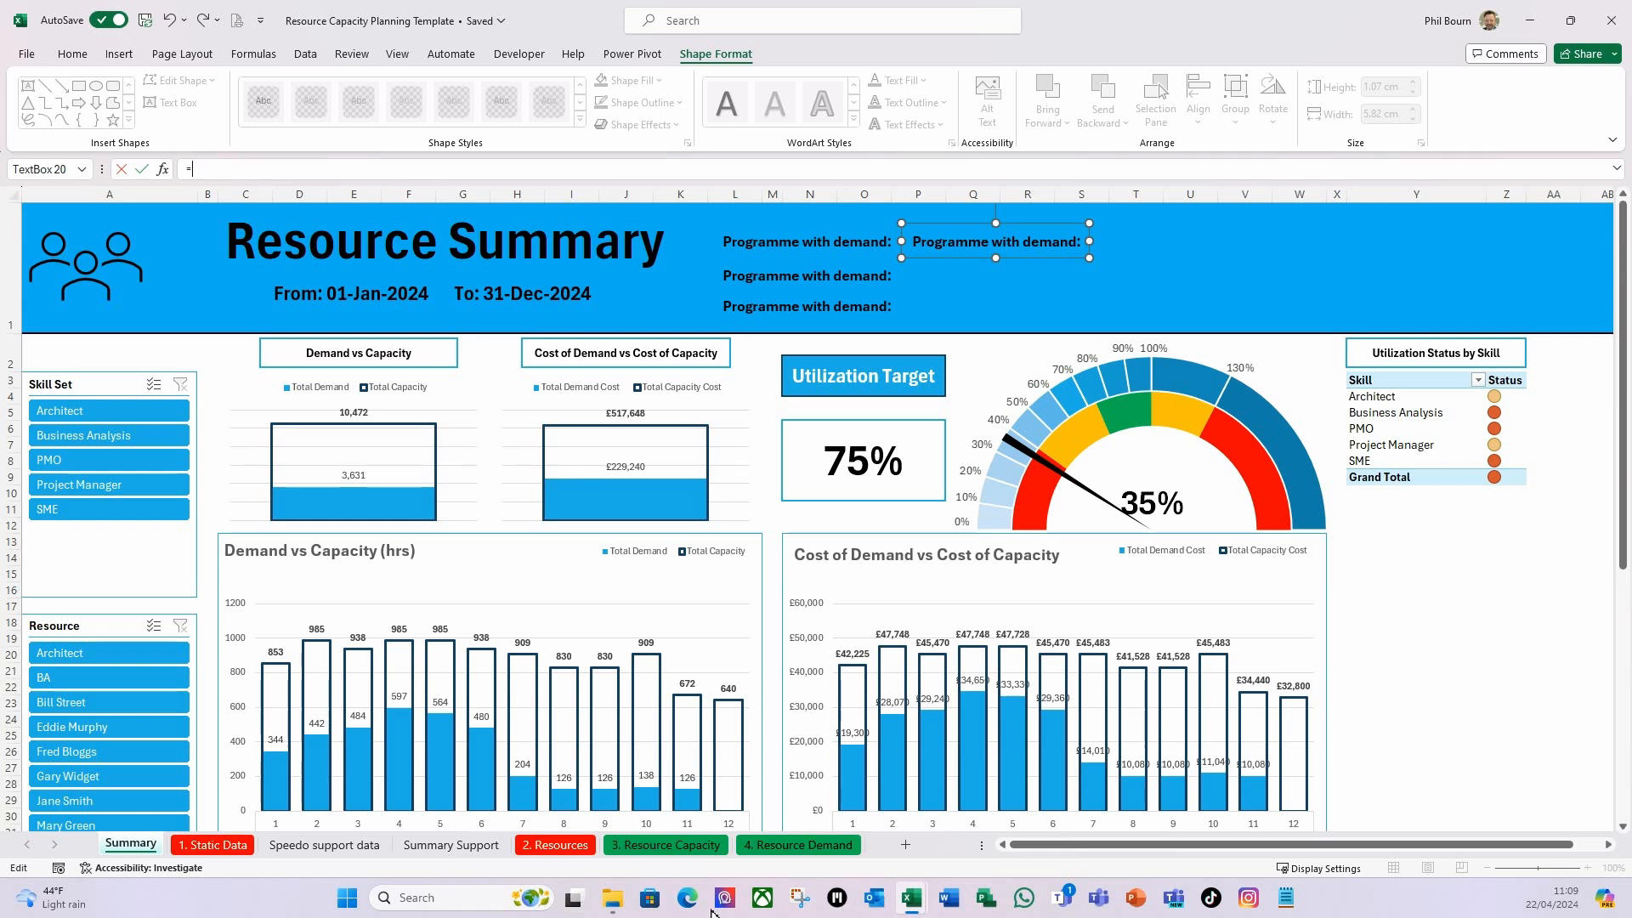
pyautogui.click(450, 846)
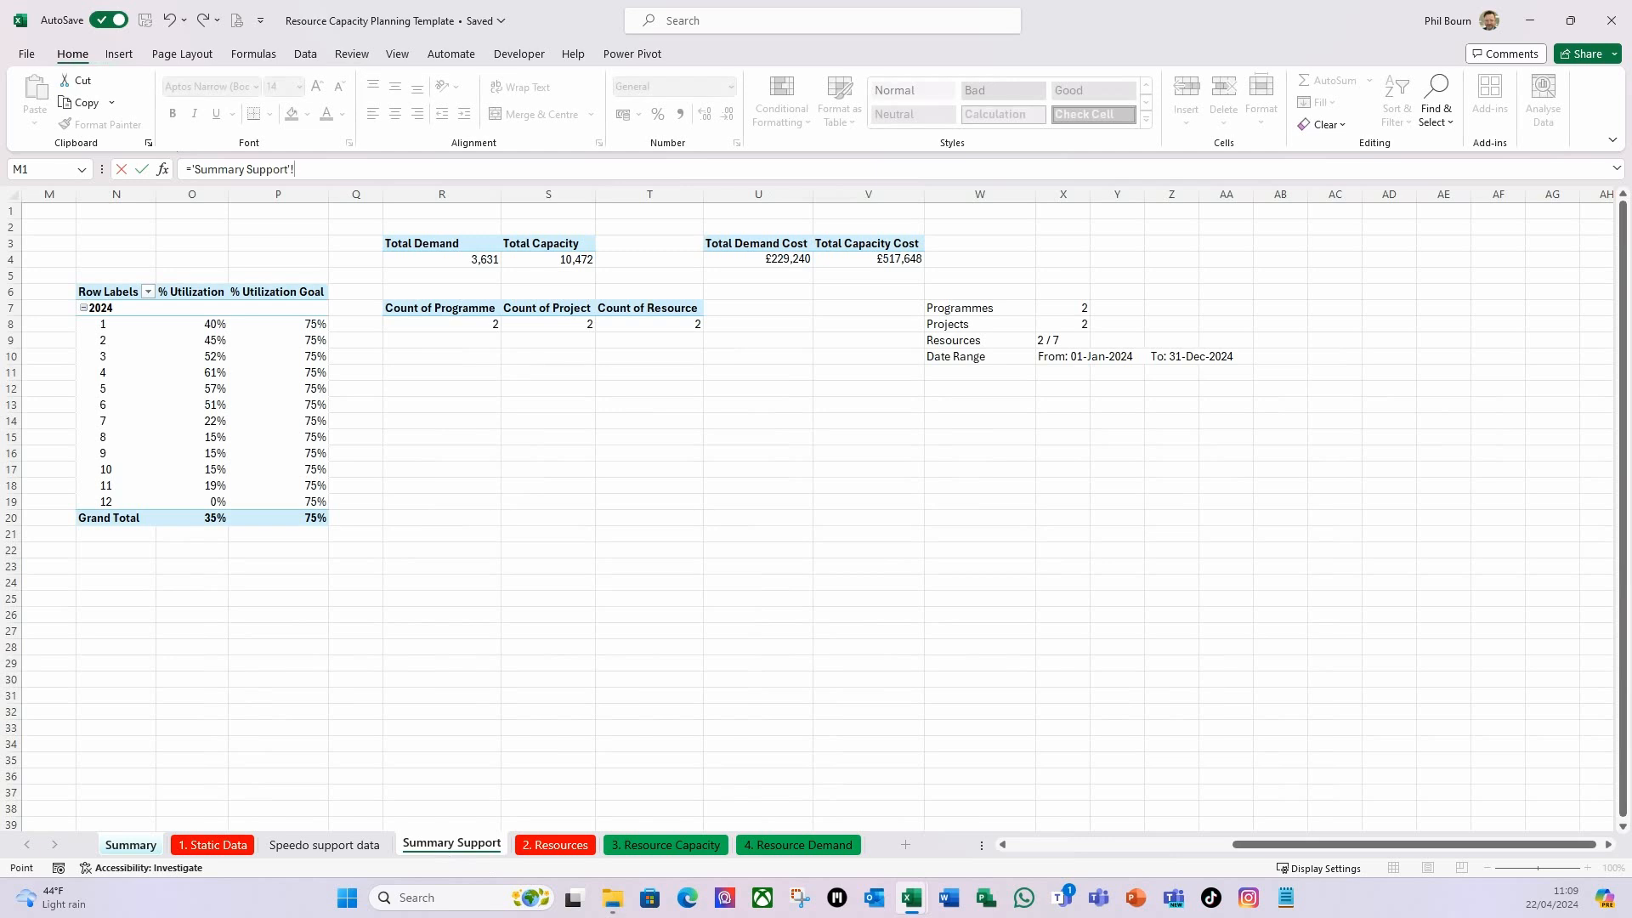
pyautogui.click(1060, 312)
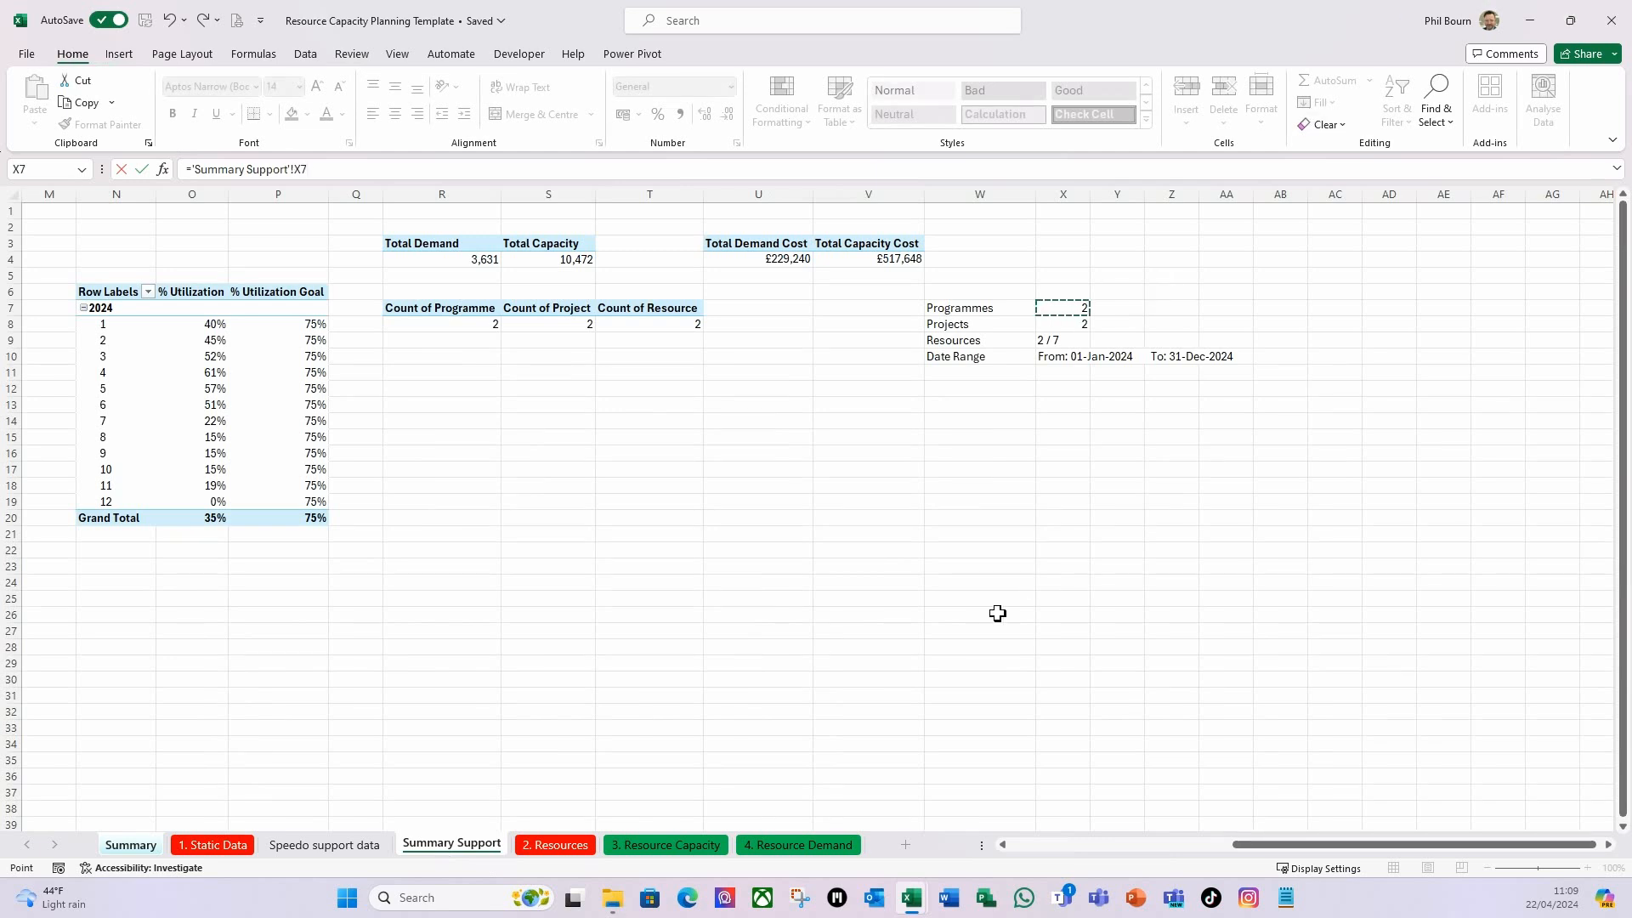
pyautogui.press('Return')
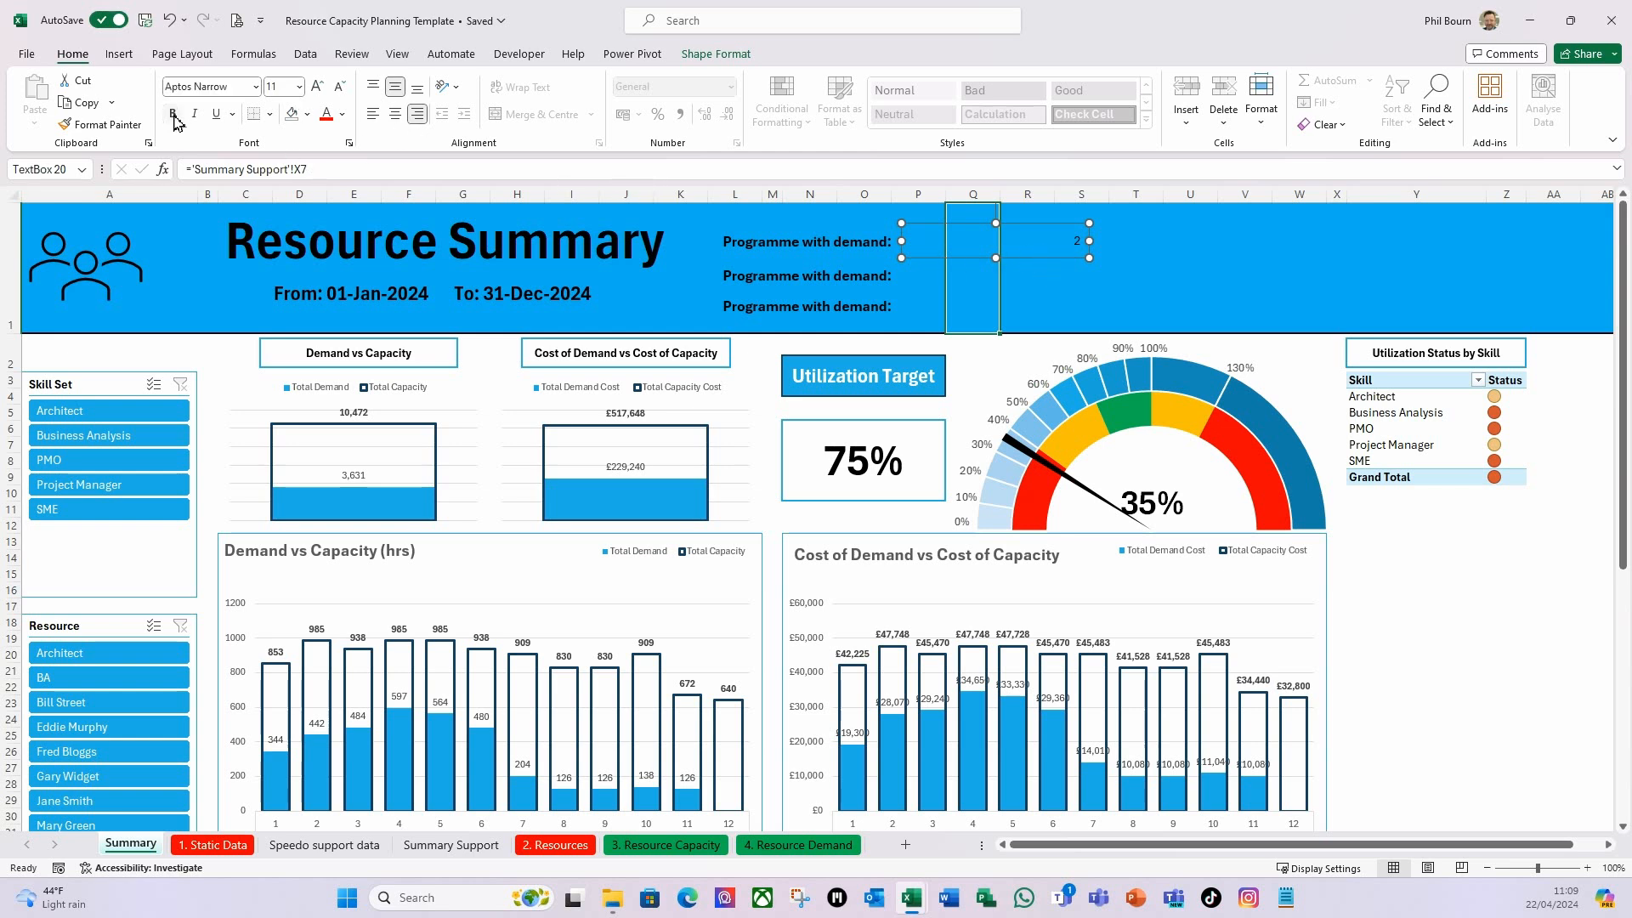
# Format the linked programme value as bold, size 14 and horizontally centred.
pyautogui.click(301, 86)
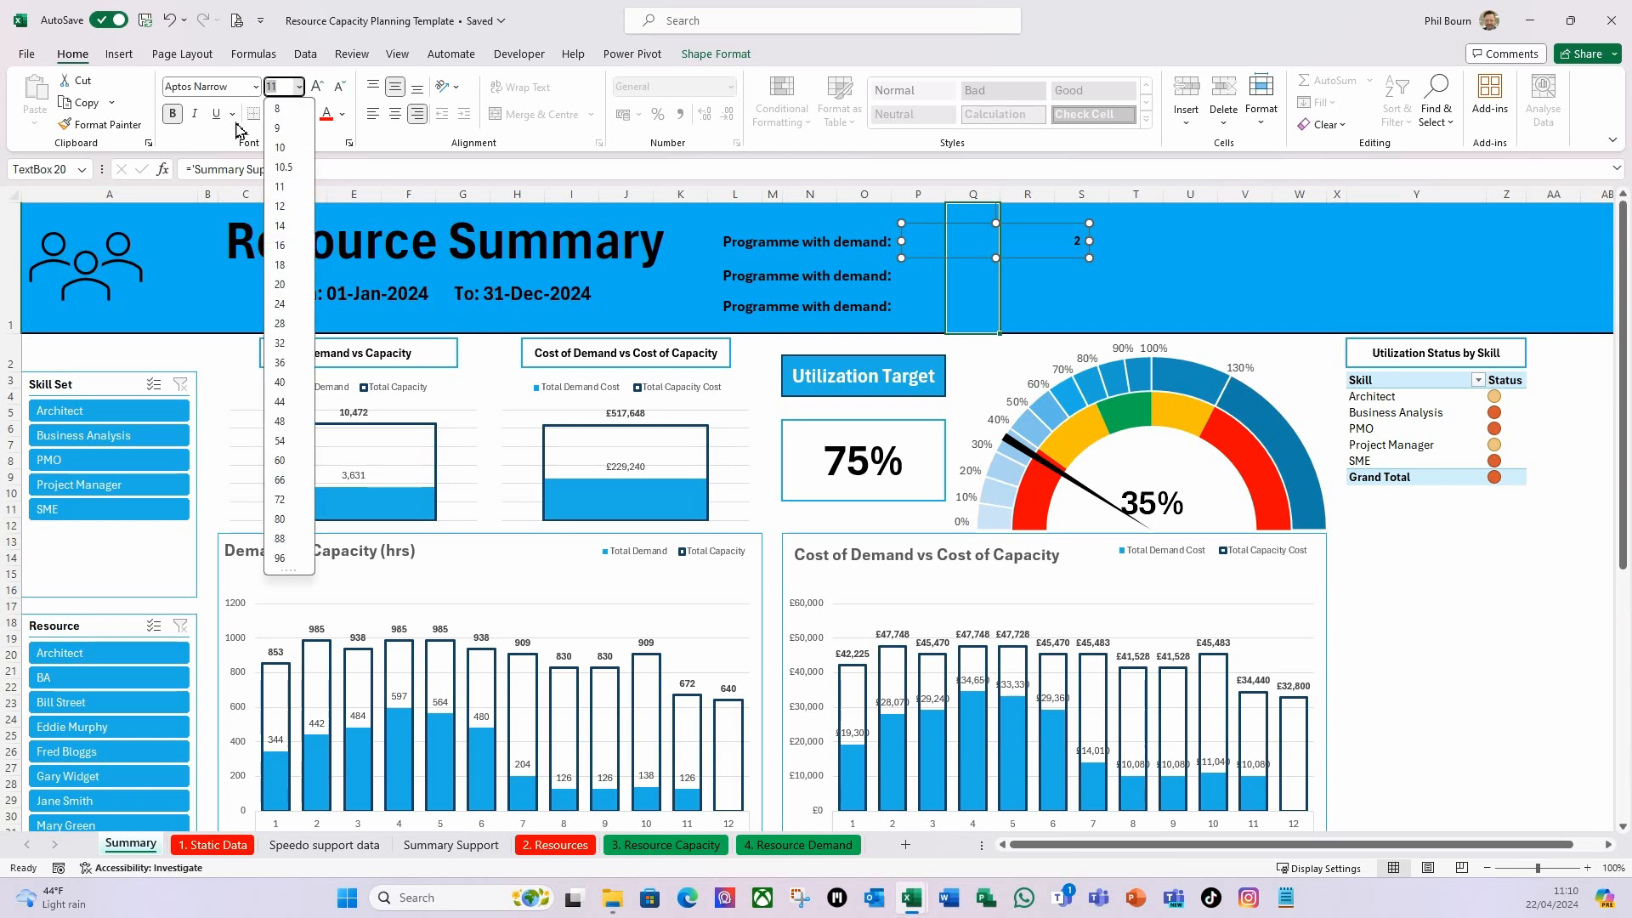
pyautogui.click(282, 226)
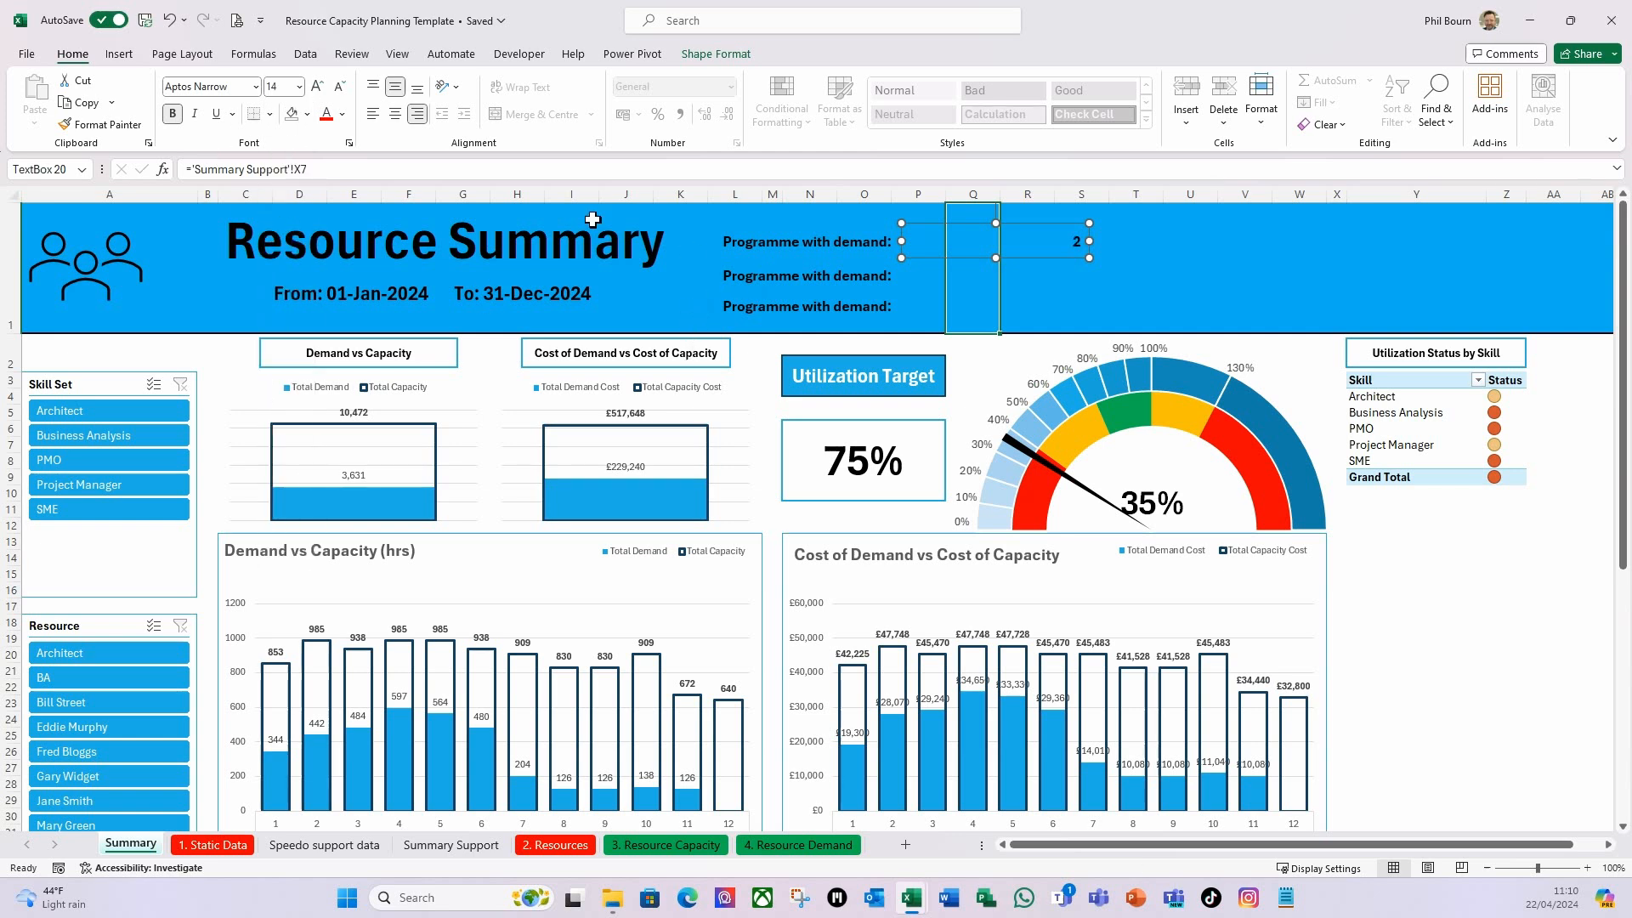
pyautogui.click(396, 114)
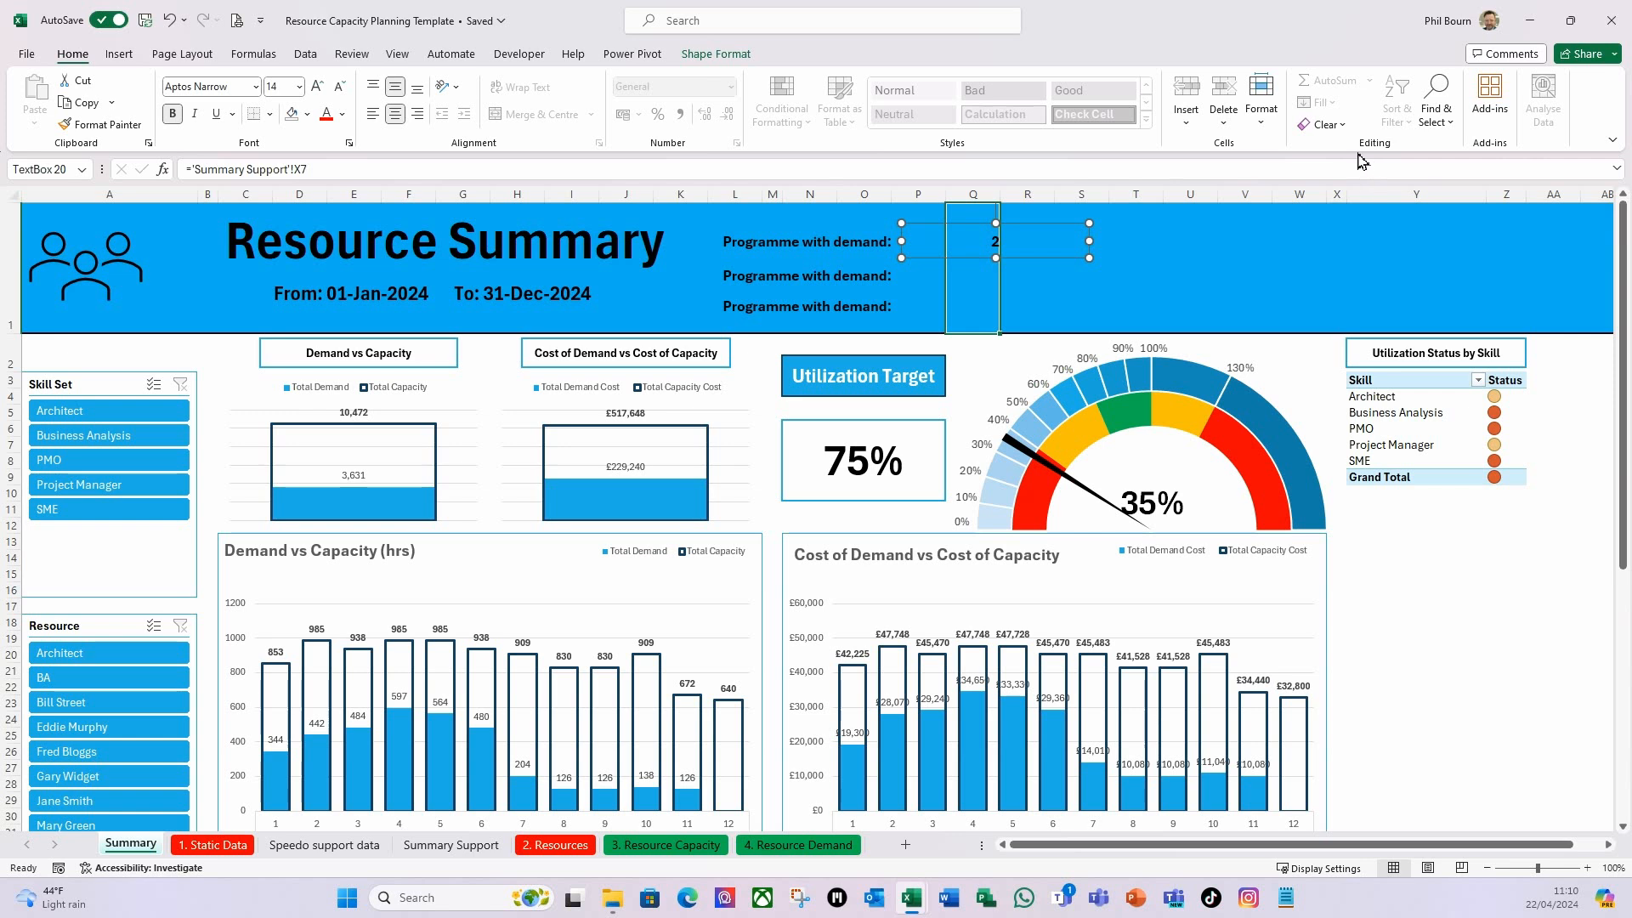
# Narrow the linked programme value box to about 3.44 cm wide.
pyautogui.click(713, 58)
pyautogui.click(1386, 114)
pyautogui.write('2.98')
pyautogui.press('Return')
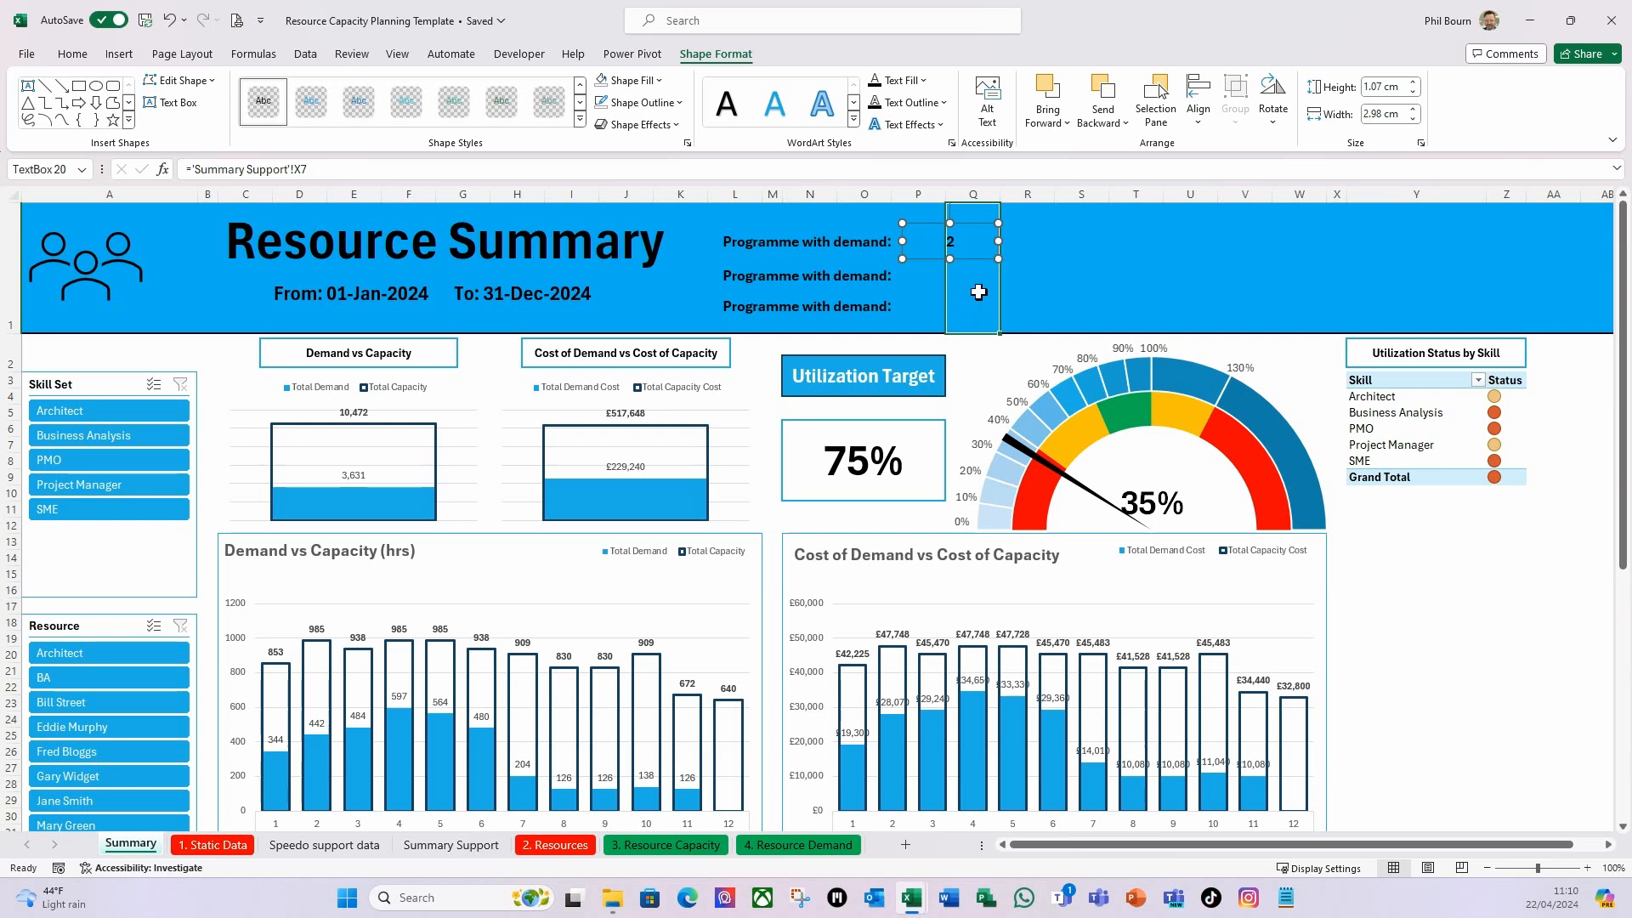
pyautogui.moveTo(1004, 238); pyautogui.dragTo(1013, 238)
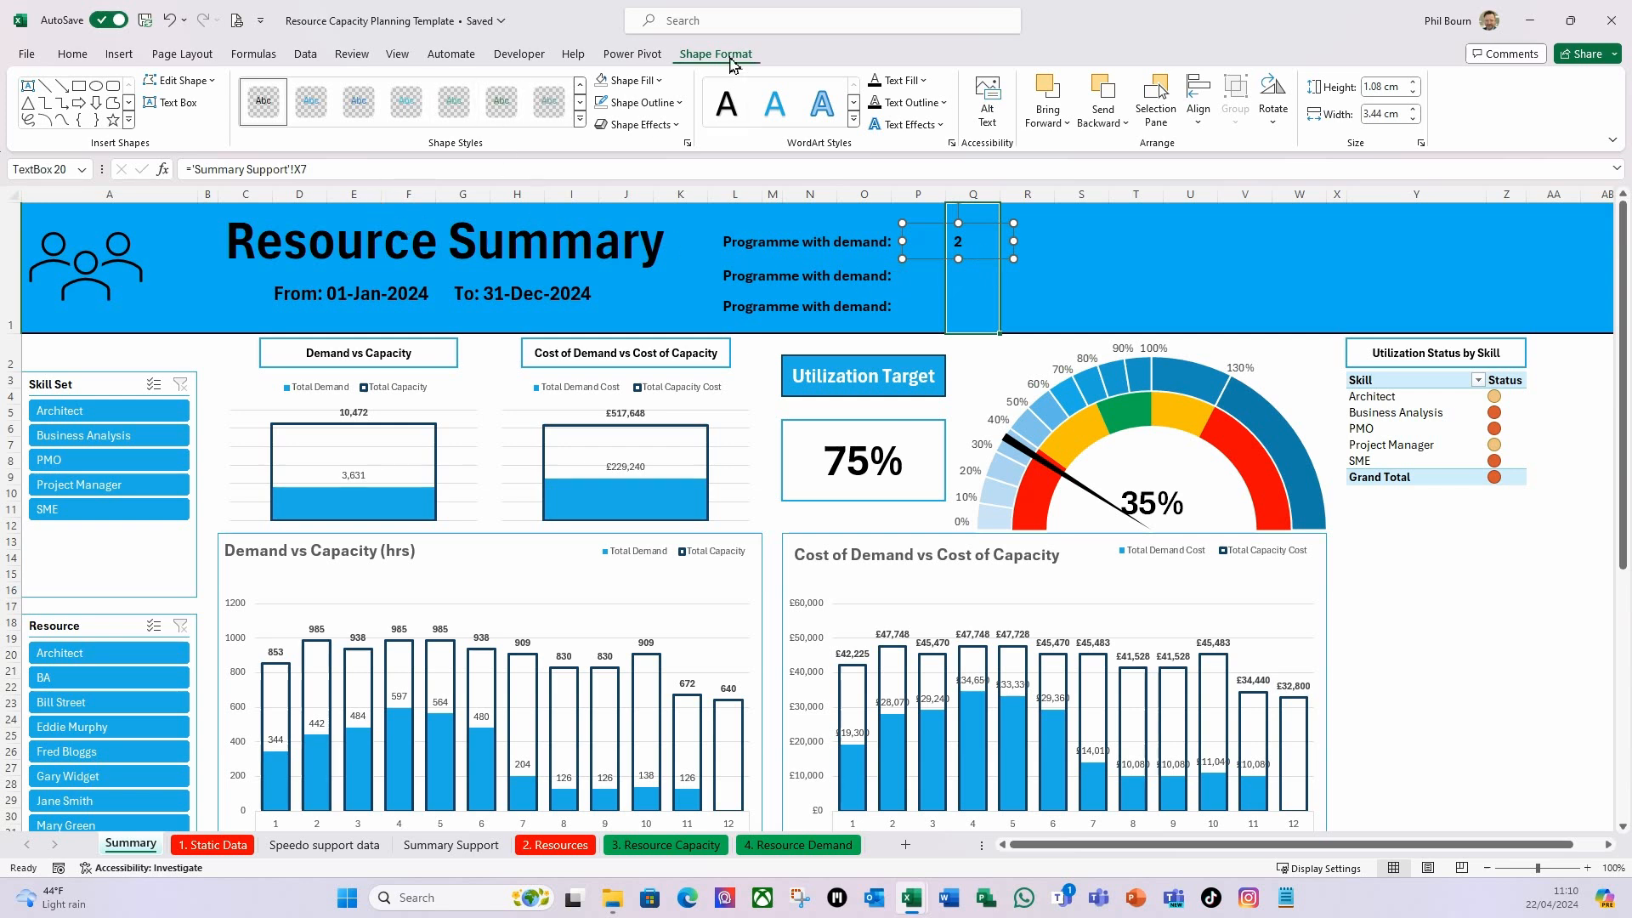
# Give the programme value box a black outline with a weight of 1½ pt.
pyautogui.click(680, 103)
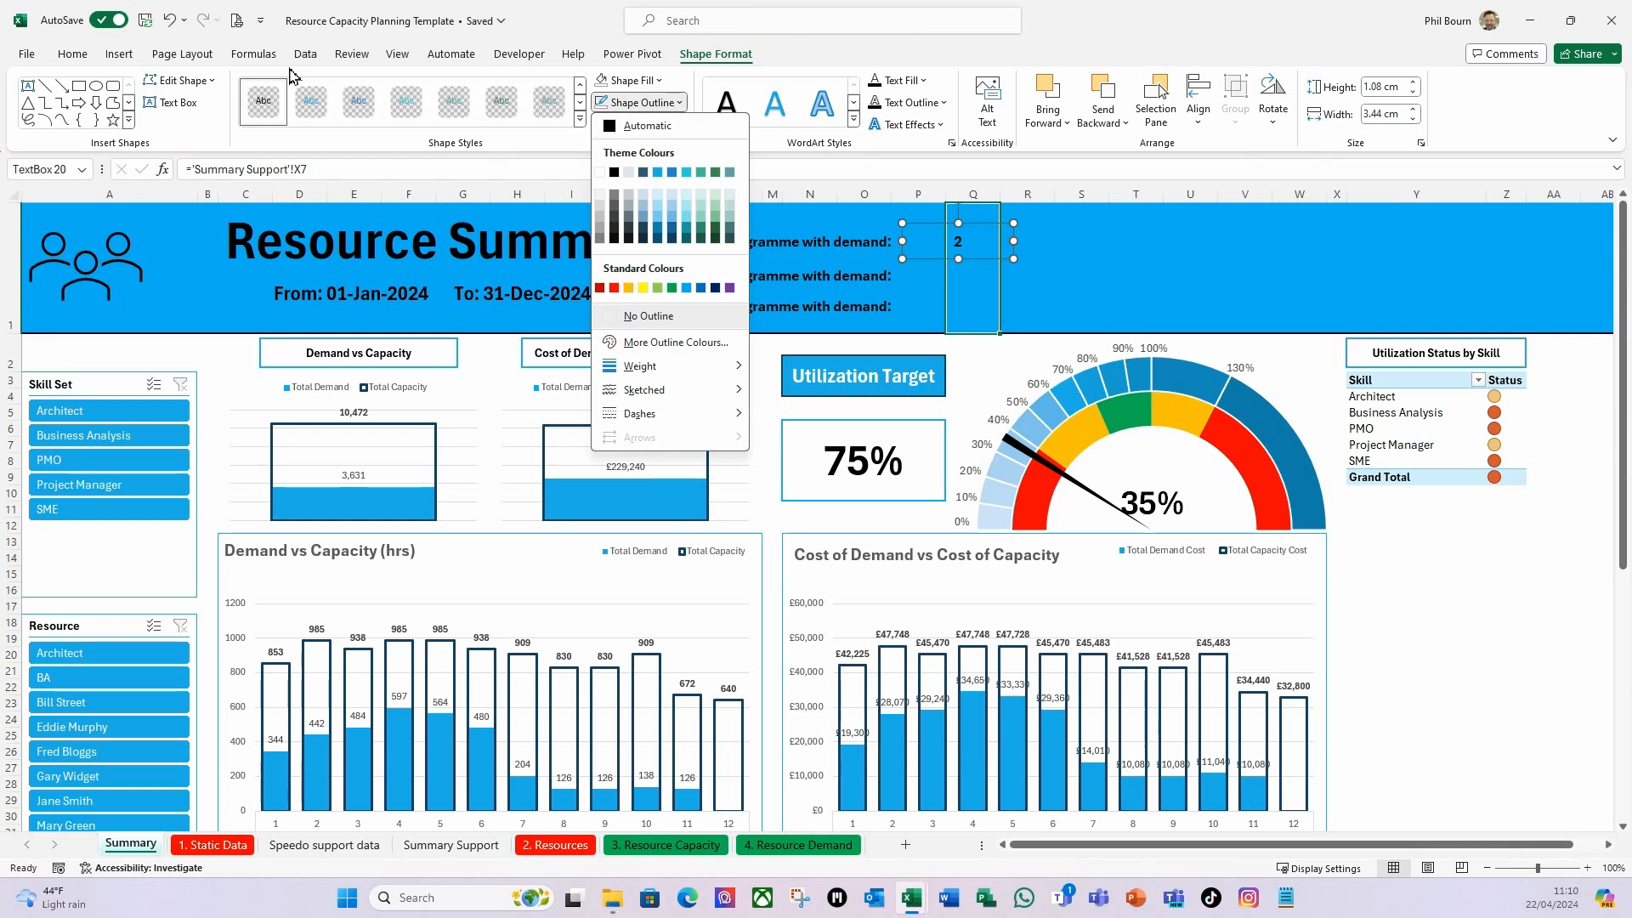
pyautogui.click(614, 172)
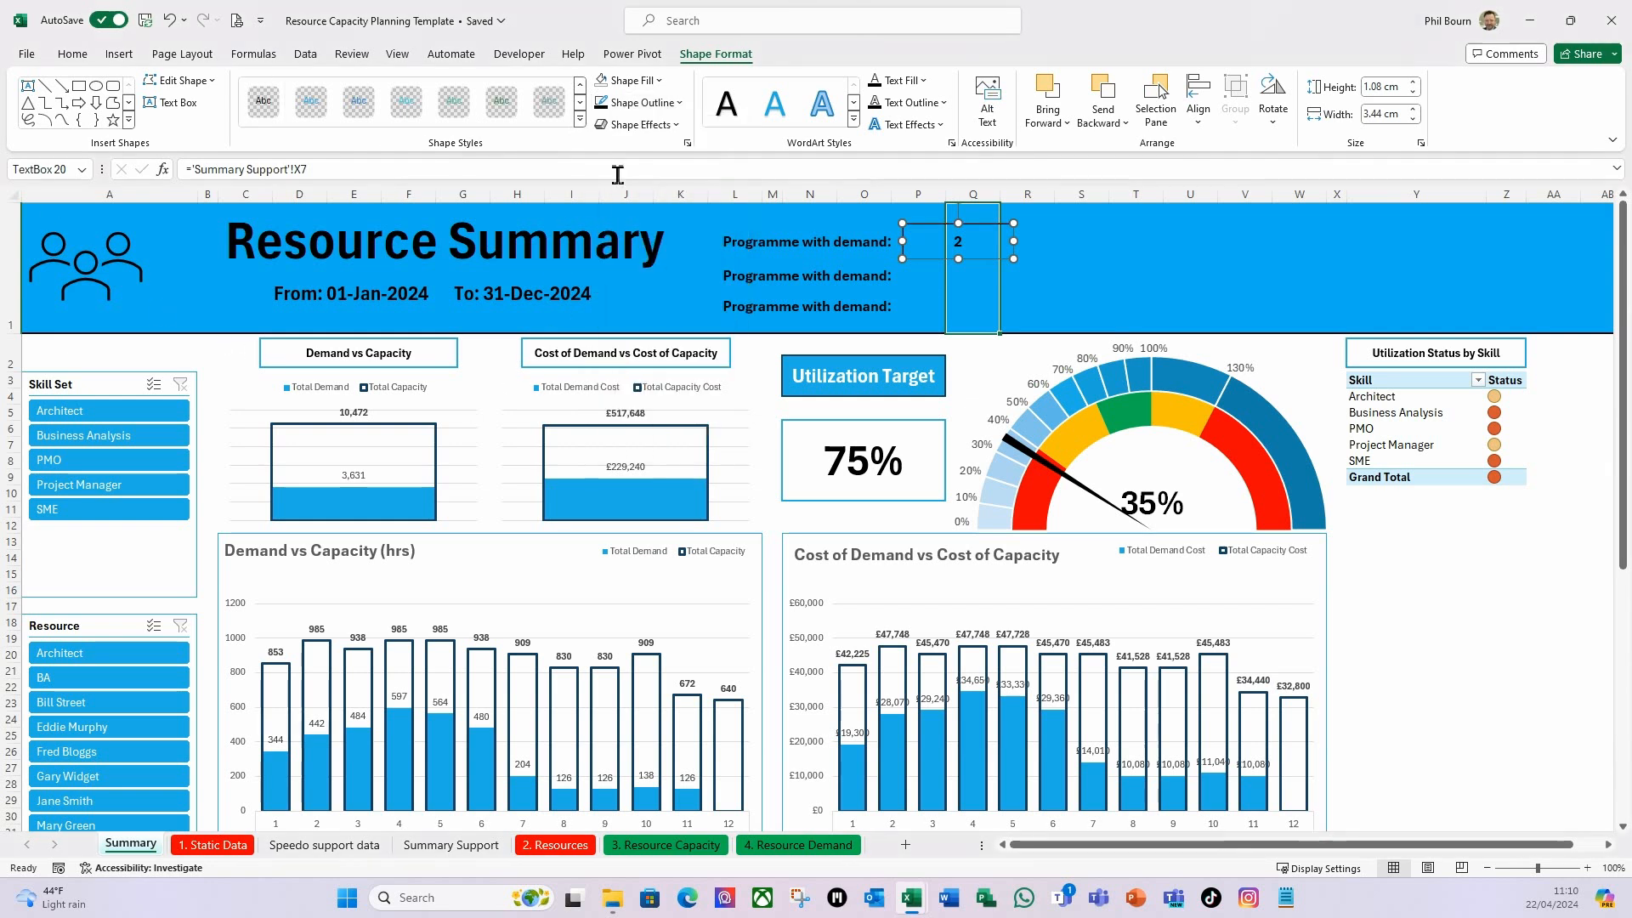
pyautogui.click(680, 103)
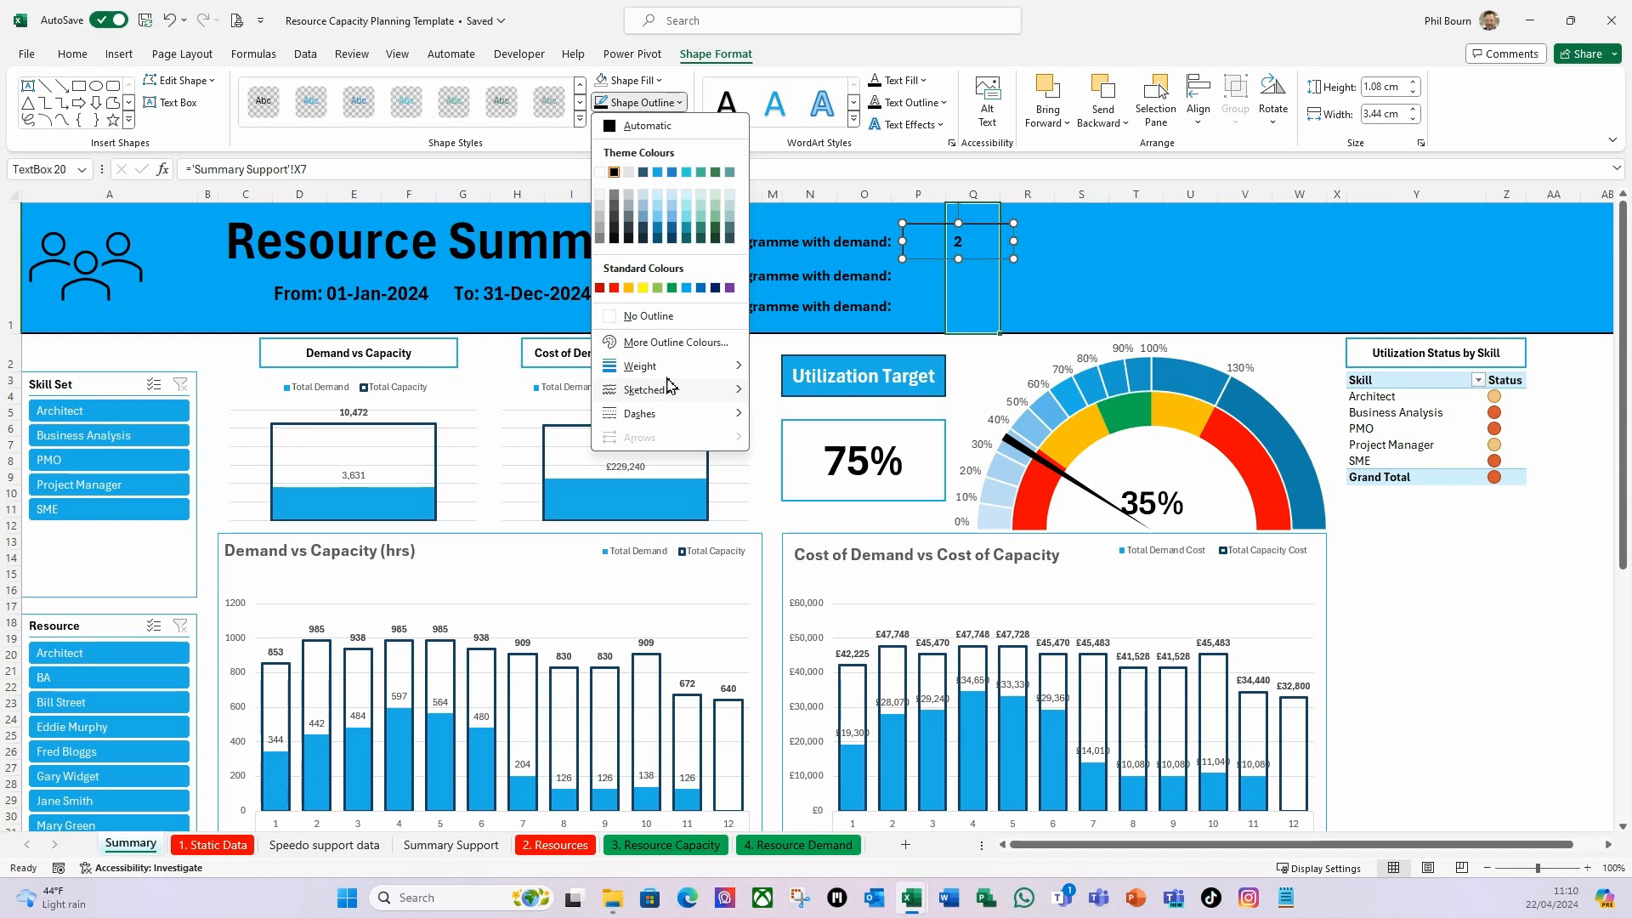
pyautogui.moveTo(681, 367)
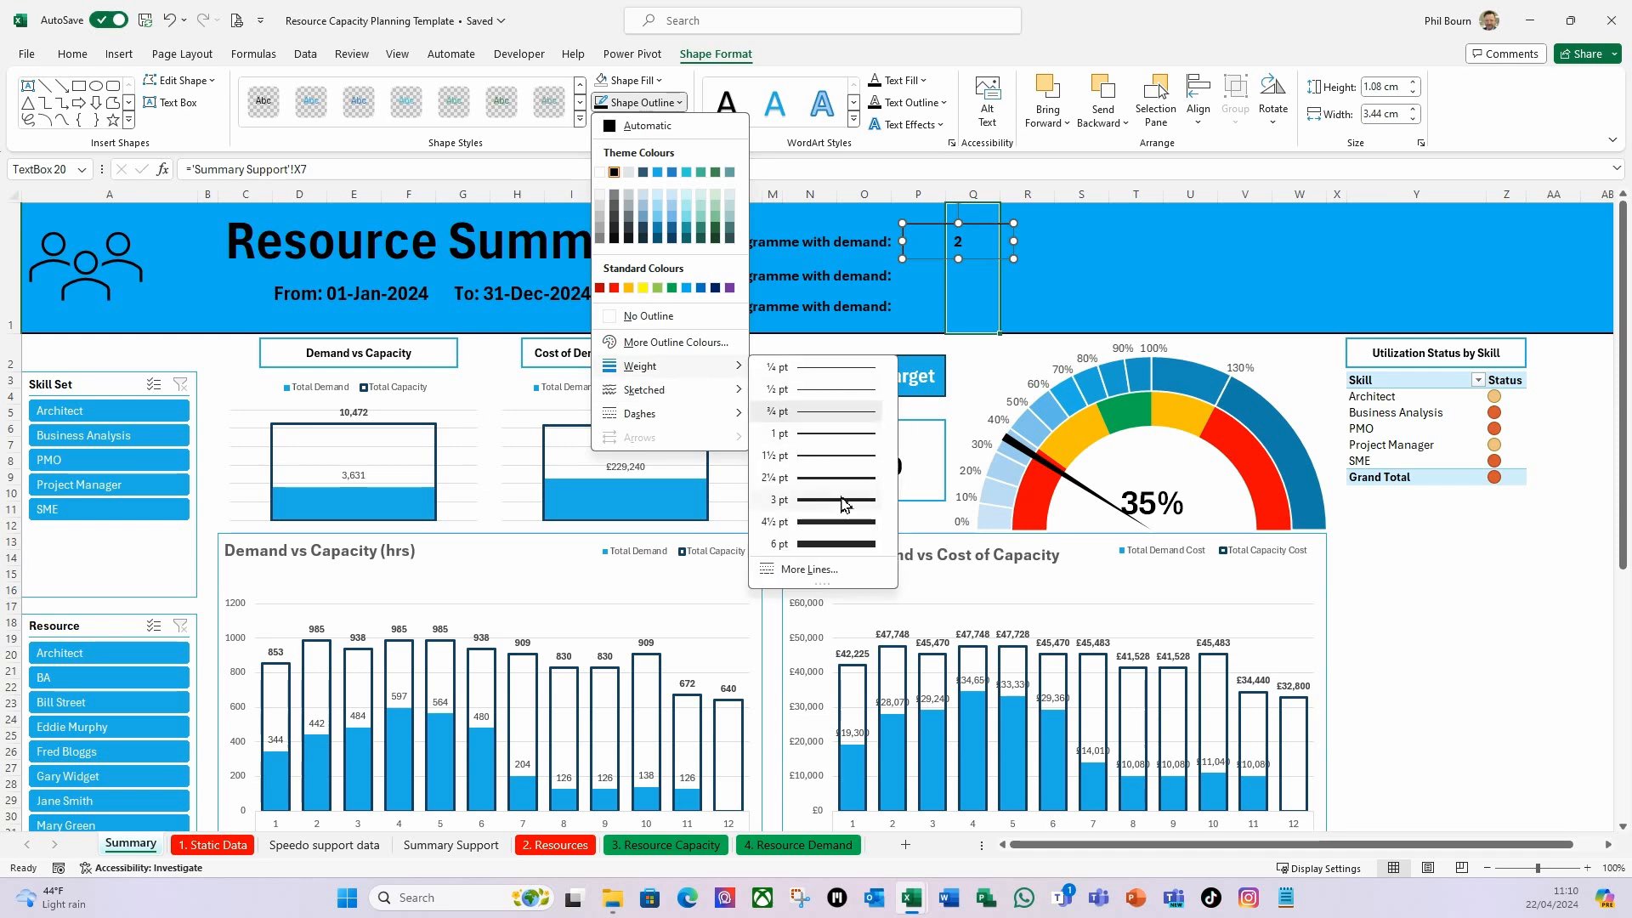
pyautogui.click(833, 457)
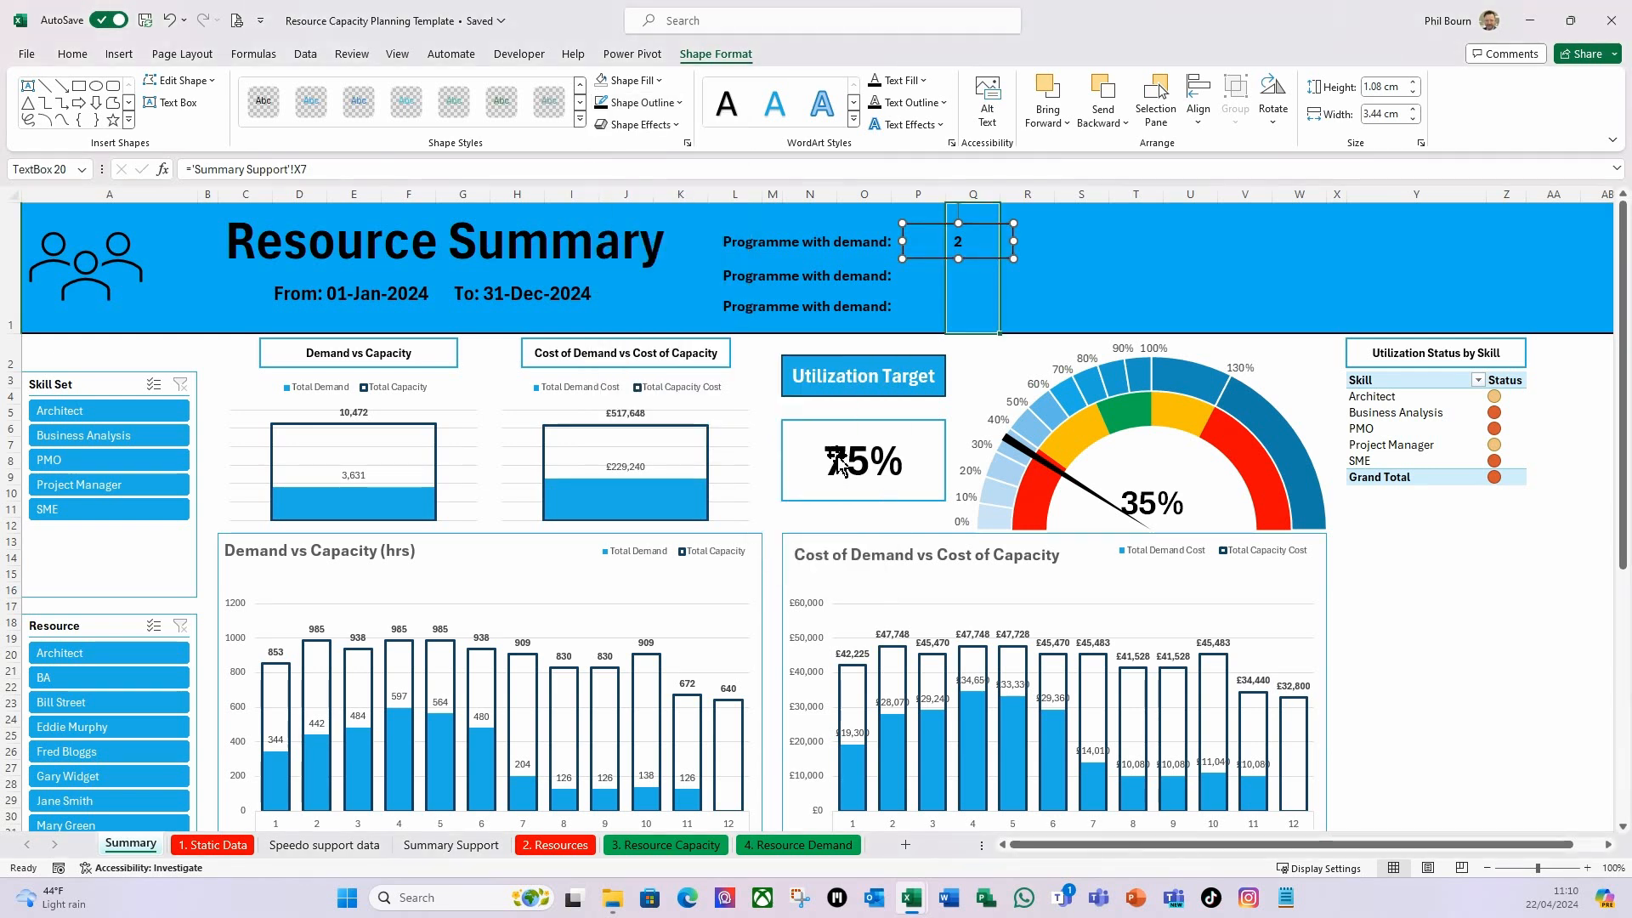
pyautogui.click(1024, 310)
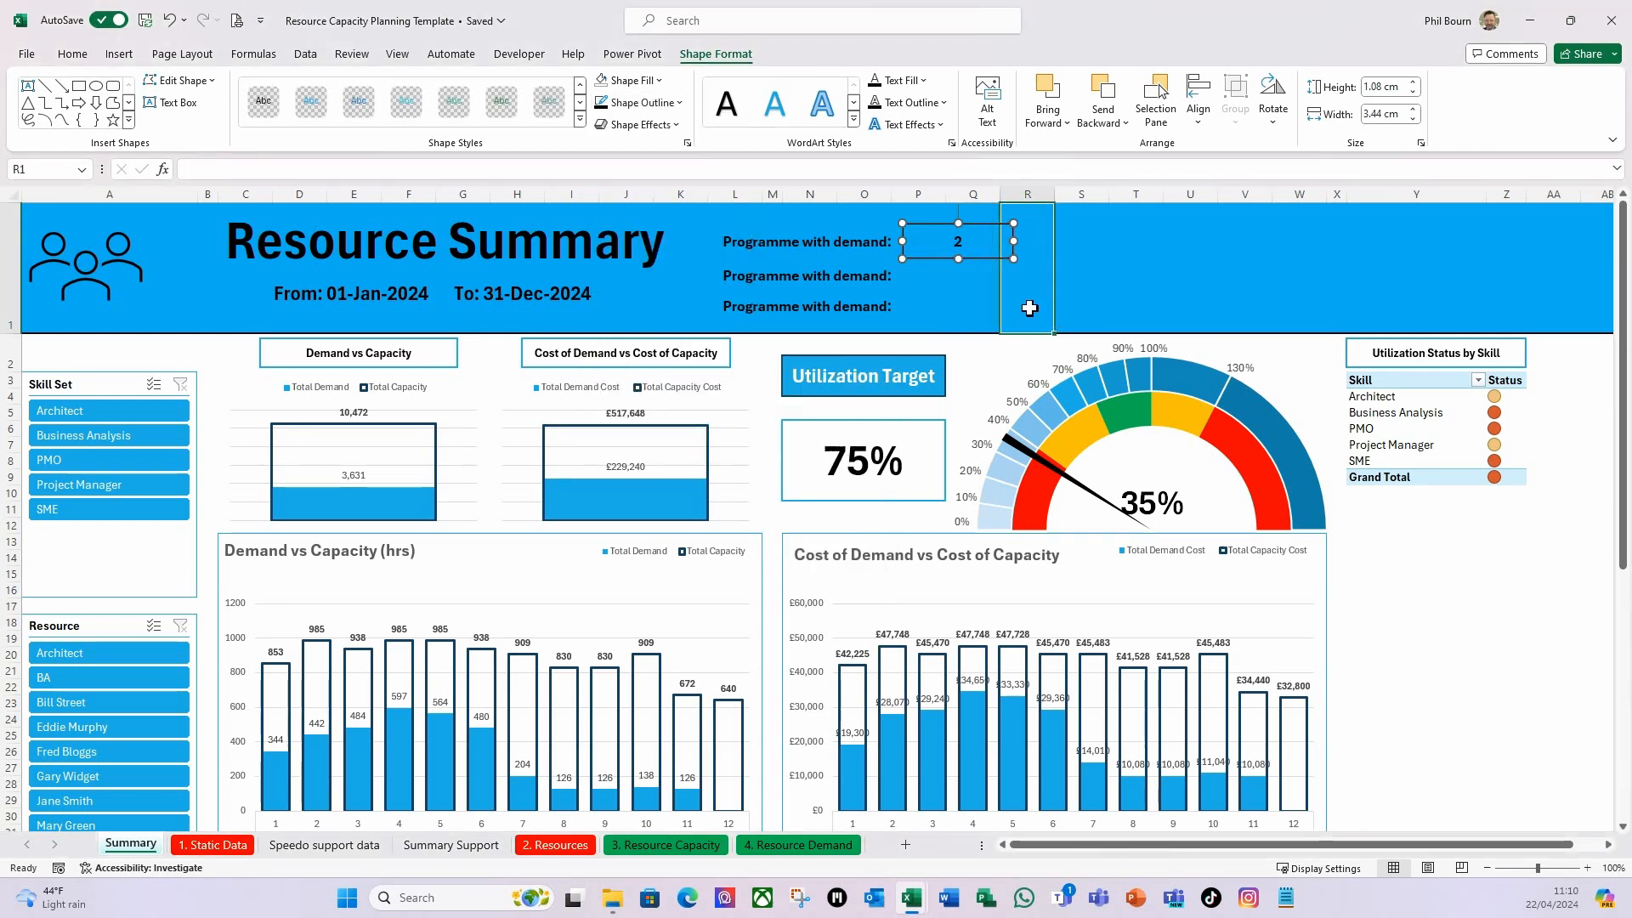
# Duplicate the programme value box twice and stack the three boxes beside the "Programme with demand:" labels in the header band.
pyautogui.click(974, 259)
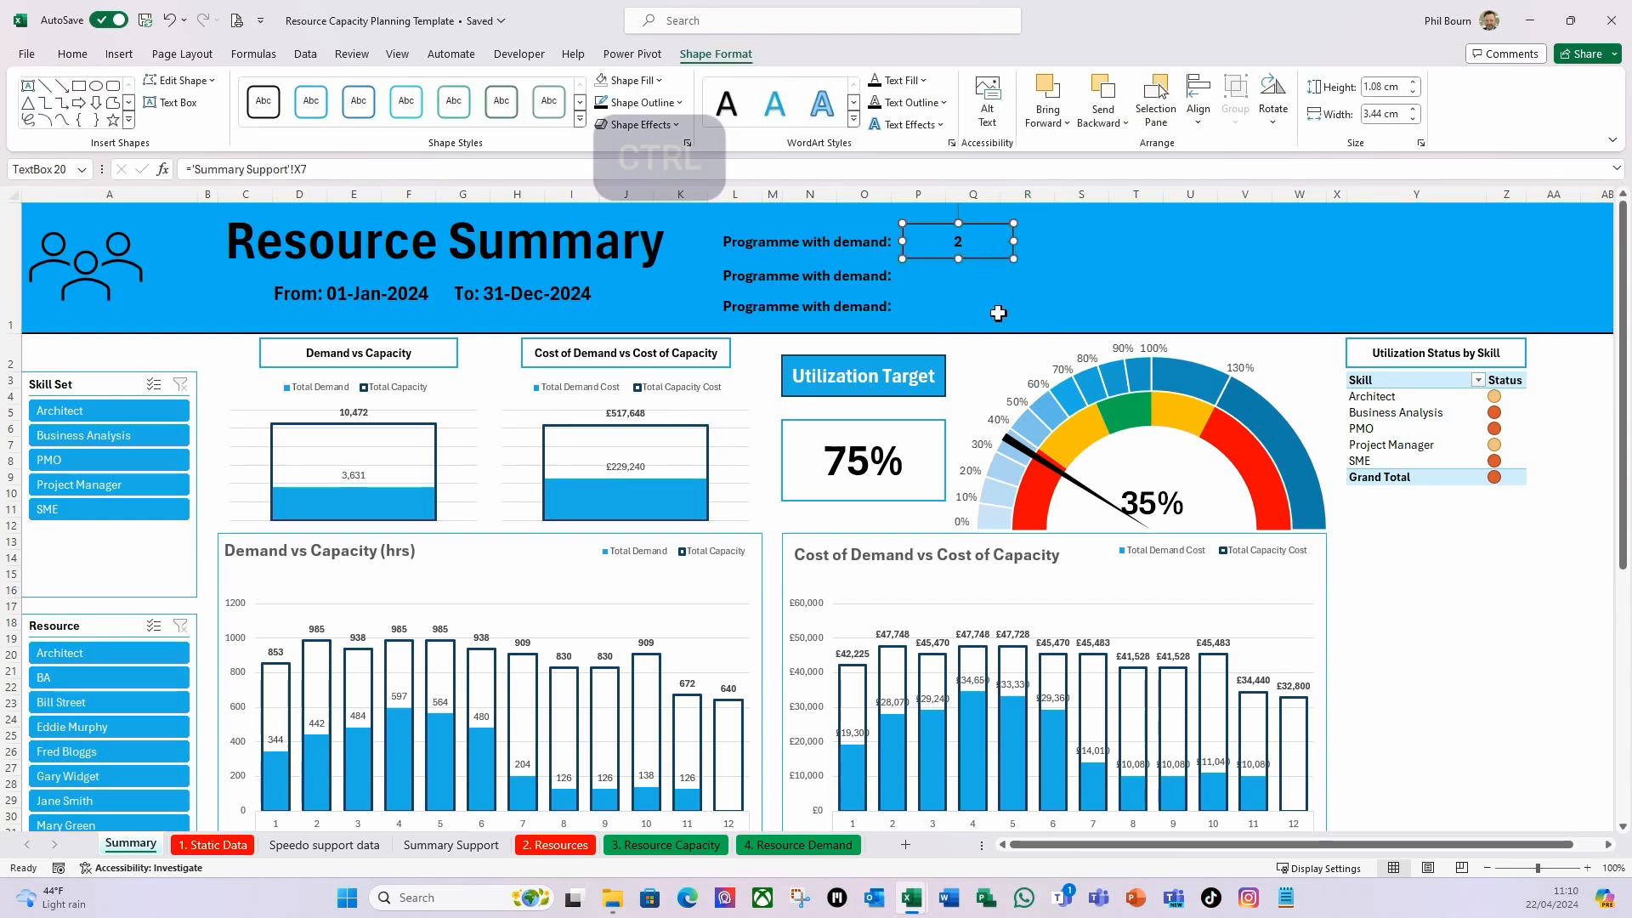
pyautogui.hotkey('ctrl', 'd')
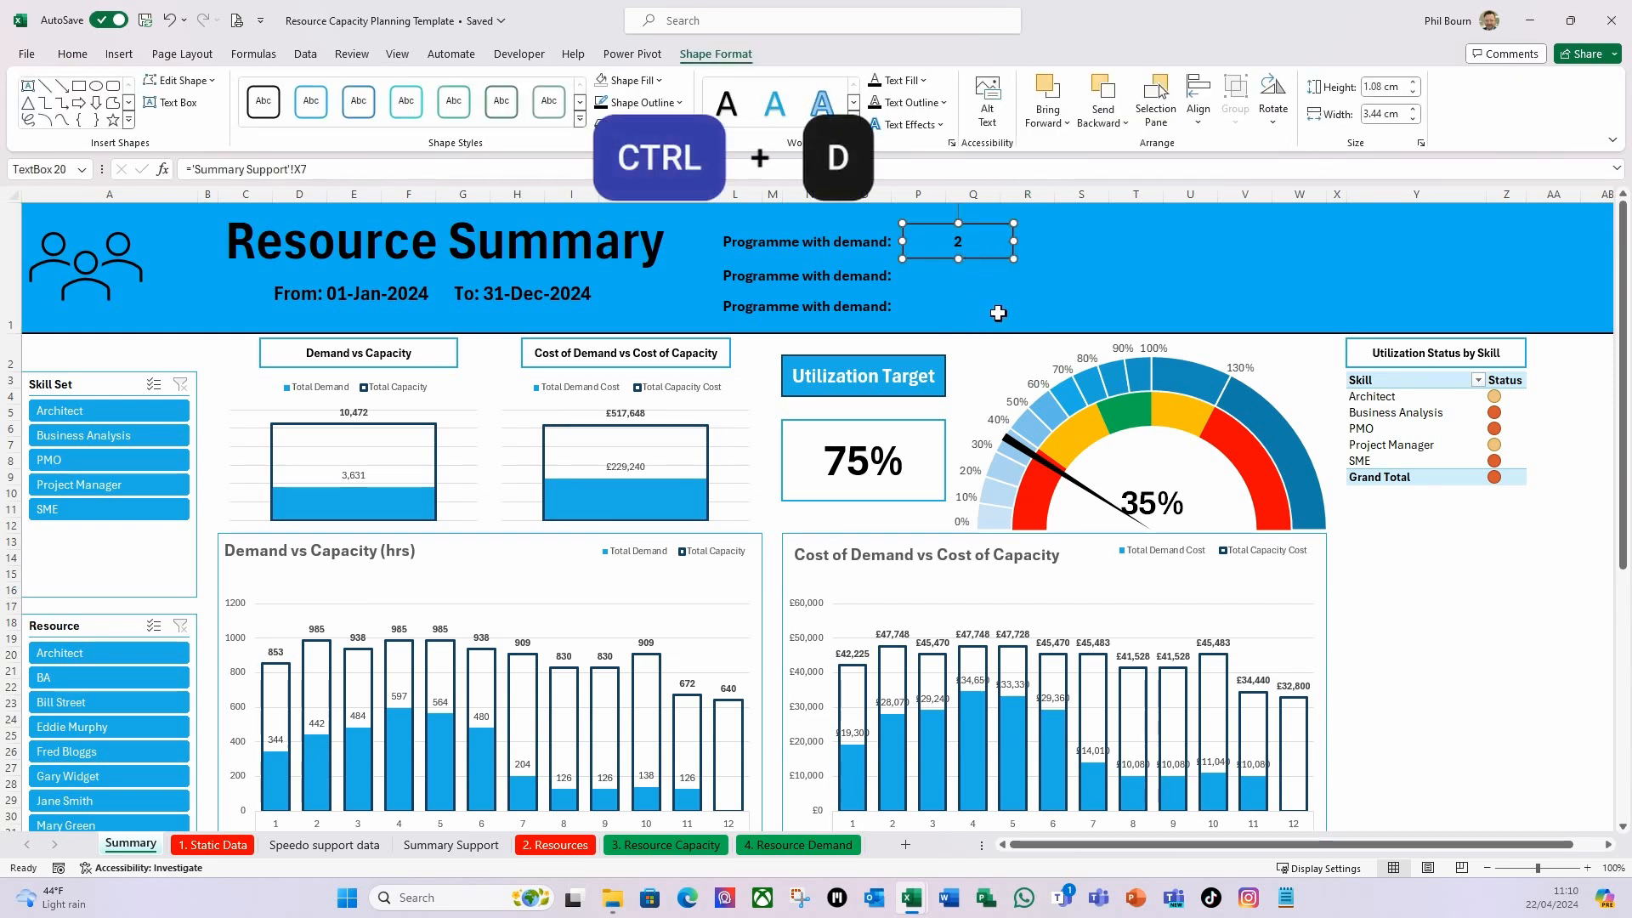
pyautogui.hotkey('ctrl', 'd')
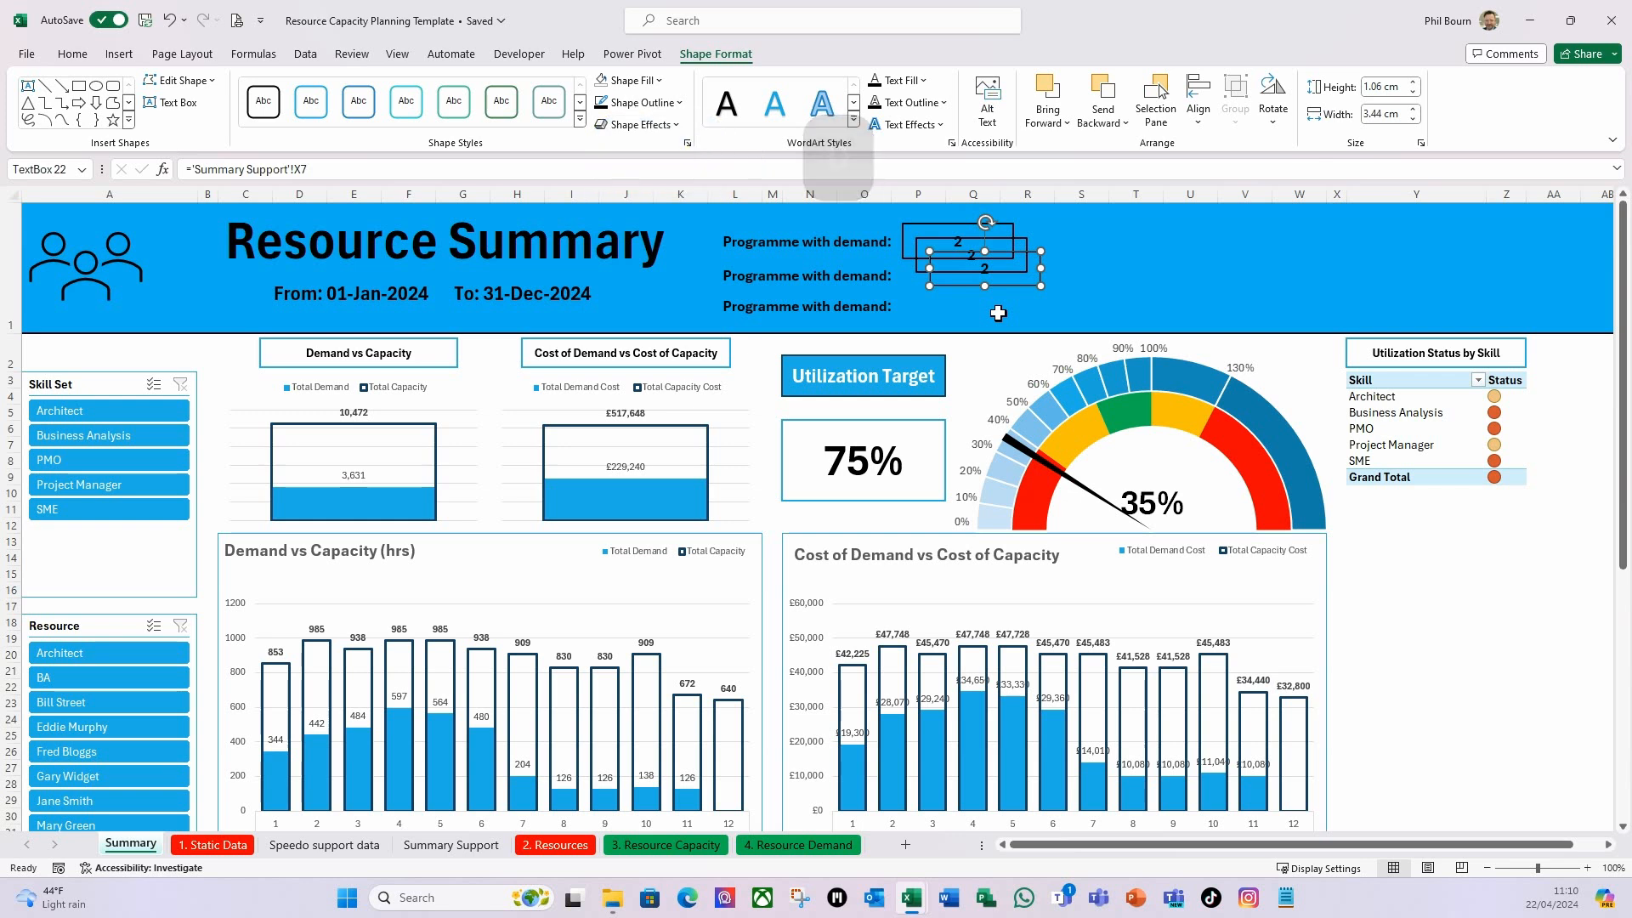
pyautogui.moveTo(1000, 286)
pyautogui.mouseDown()
pyautogui.moveTo(972, 327)
pyautogui.moveTo(1001, 294)
pyautogui.mouseUp()
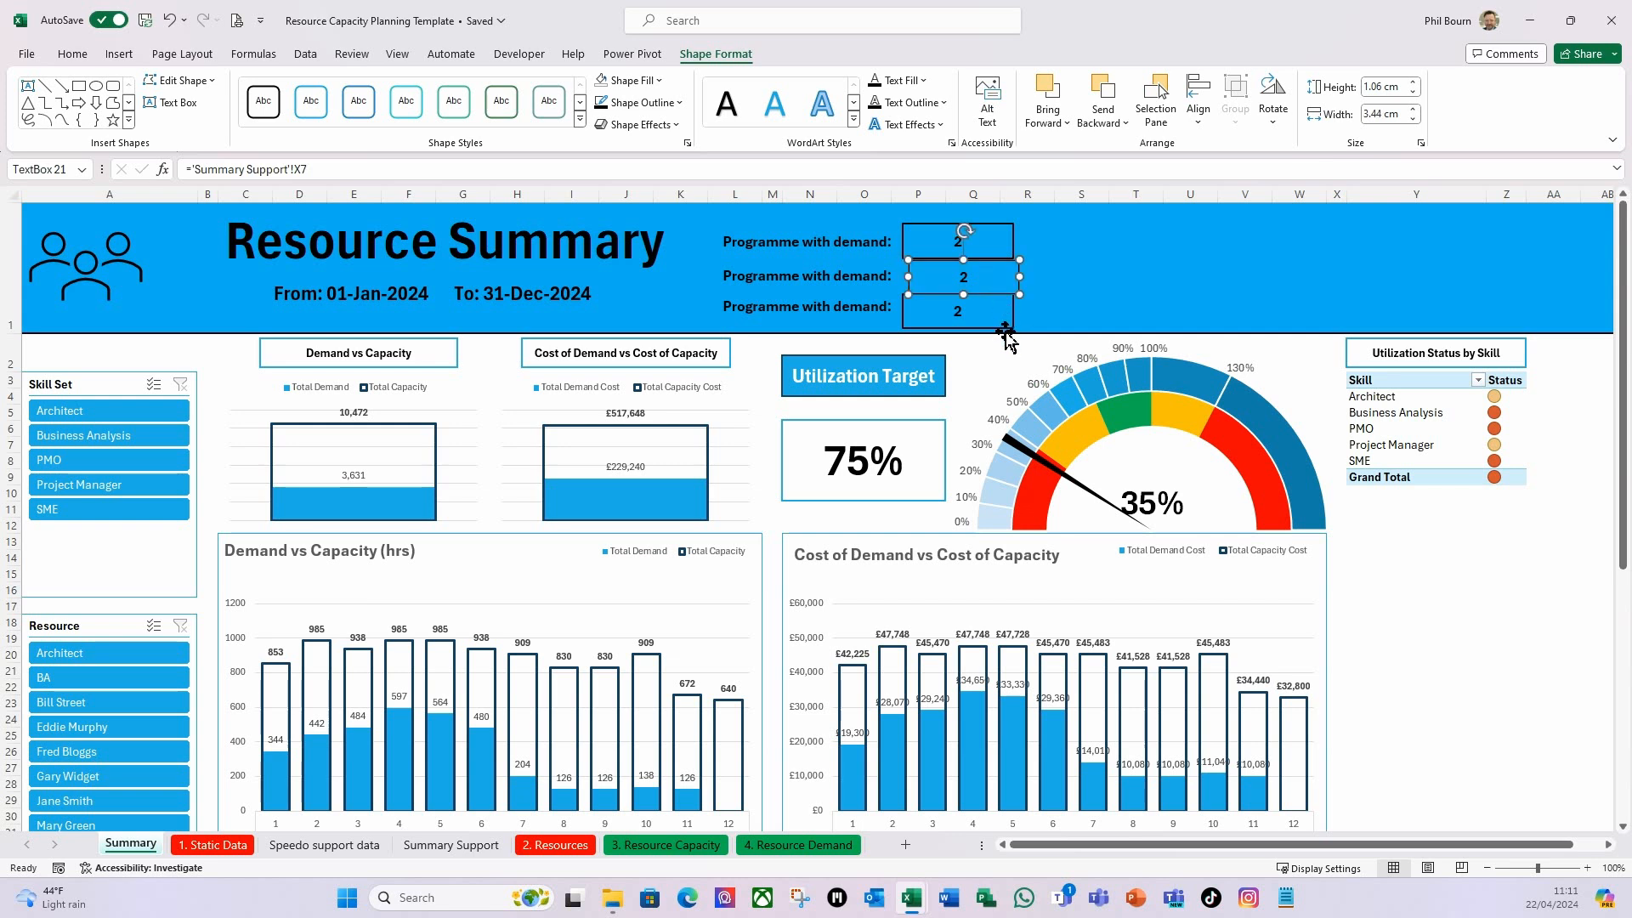
pyautogui.click(993, 224)
pyautogui.moveTo(993, 224); pyautogui.dragTo(994, 211)
pyautogui.moveTo(986, 270); pyautogui.dragTo(982, 255)
pyautogui.click(984, 302)
pyautogui.moveTo(984, 302); pyautogui.dragTo(986, 299)
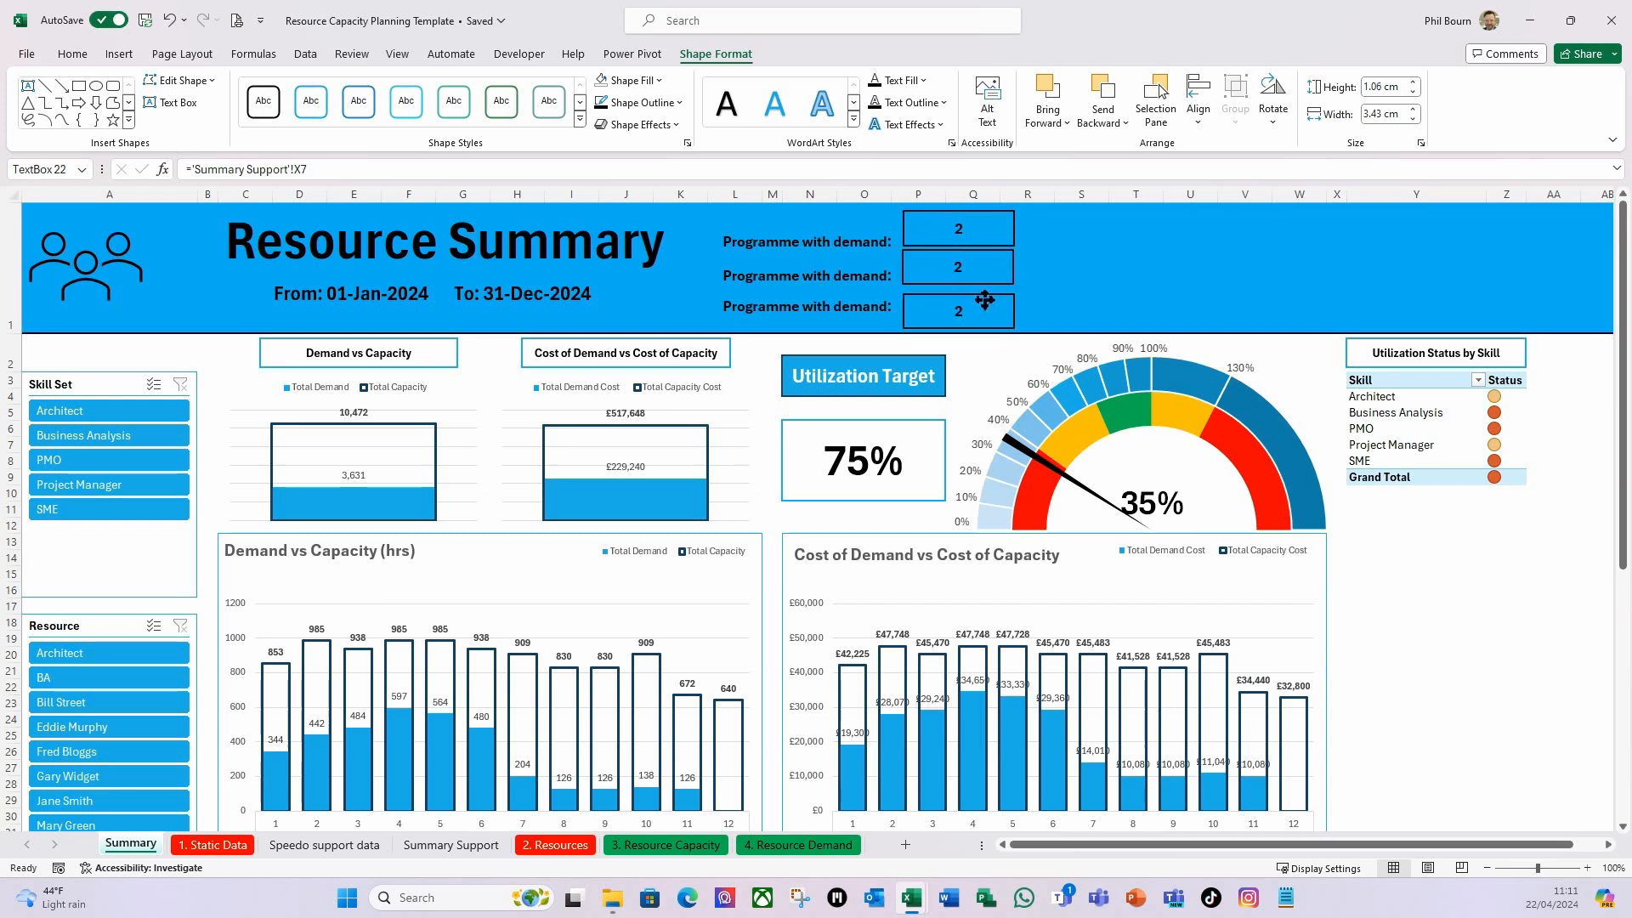
# Distribute the three stacked value boxes vertically.
pyautogui.click(978, 230)
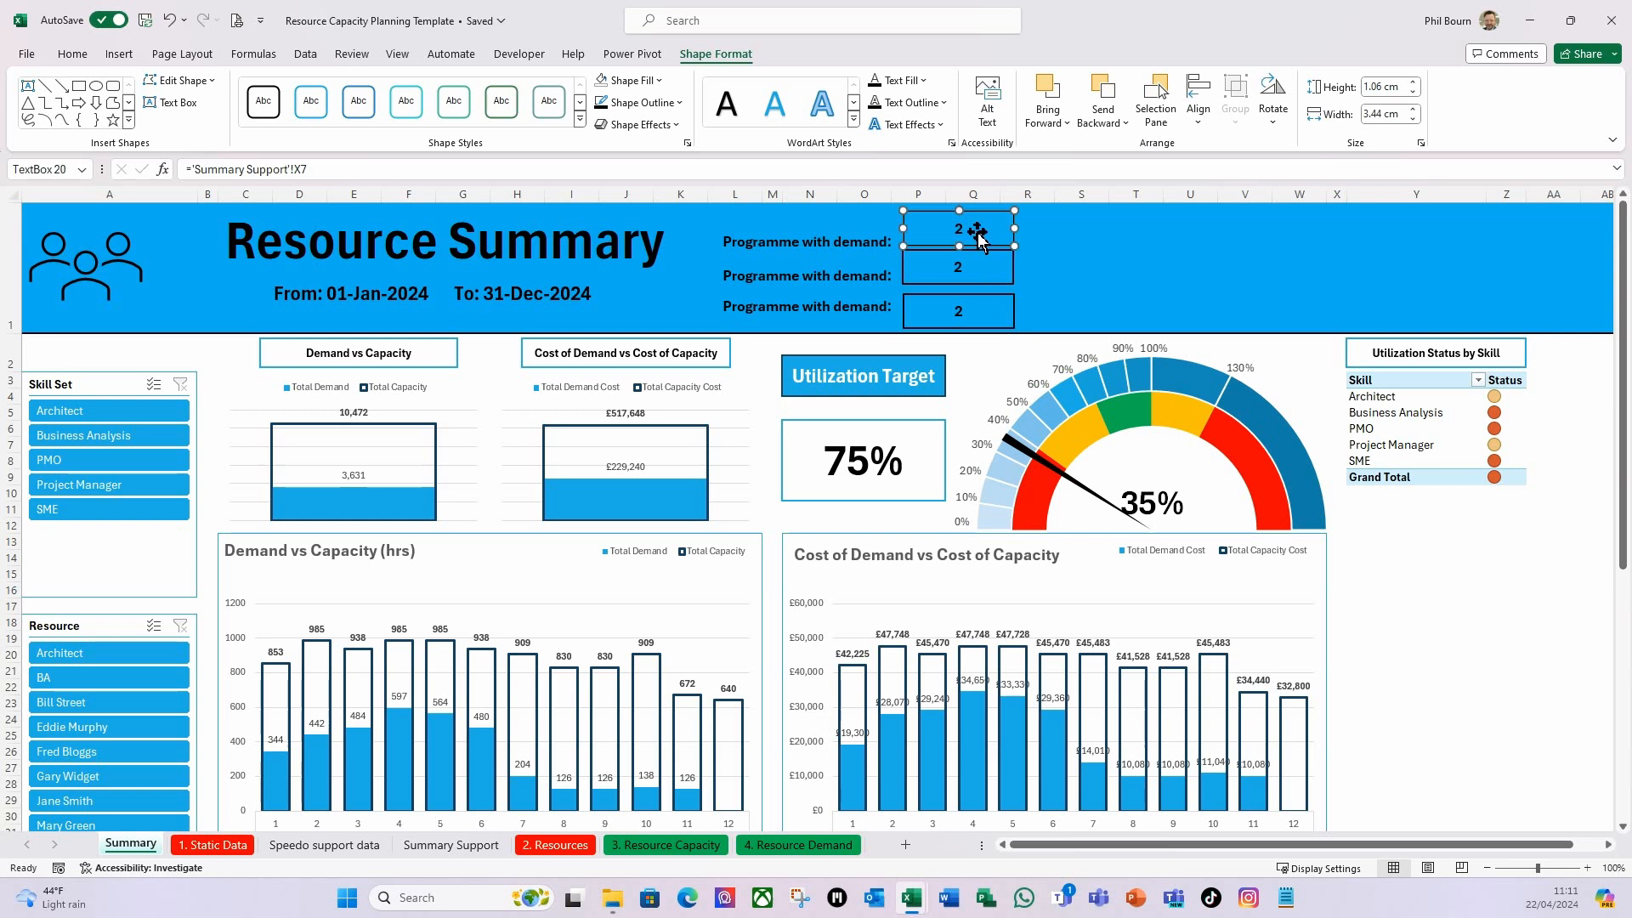
pyautogui.keyDown('shift'); pyautogui.click(1001, 277); pyautogui.keyUp('shift')
pyautogui.keyDown('shift'); pyautogui.click(999, 322); pyautogui.keyUp('shift')
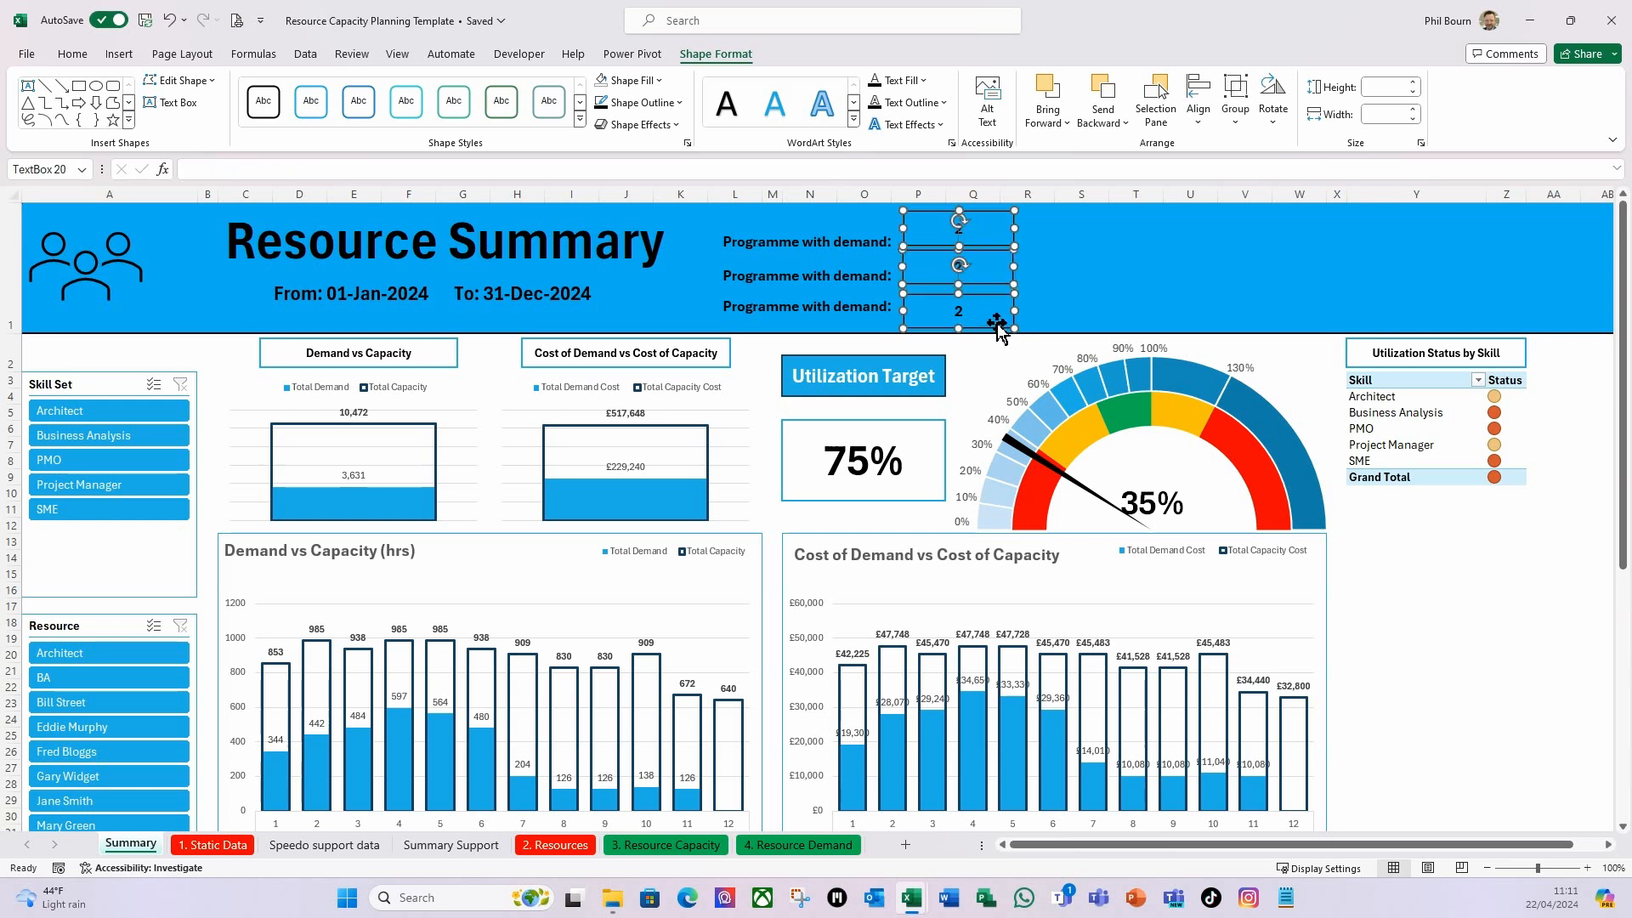
pyautogui.click(1198, 129)
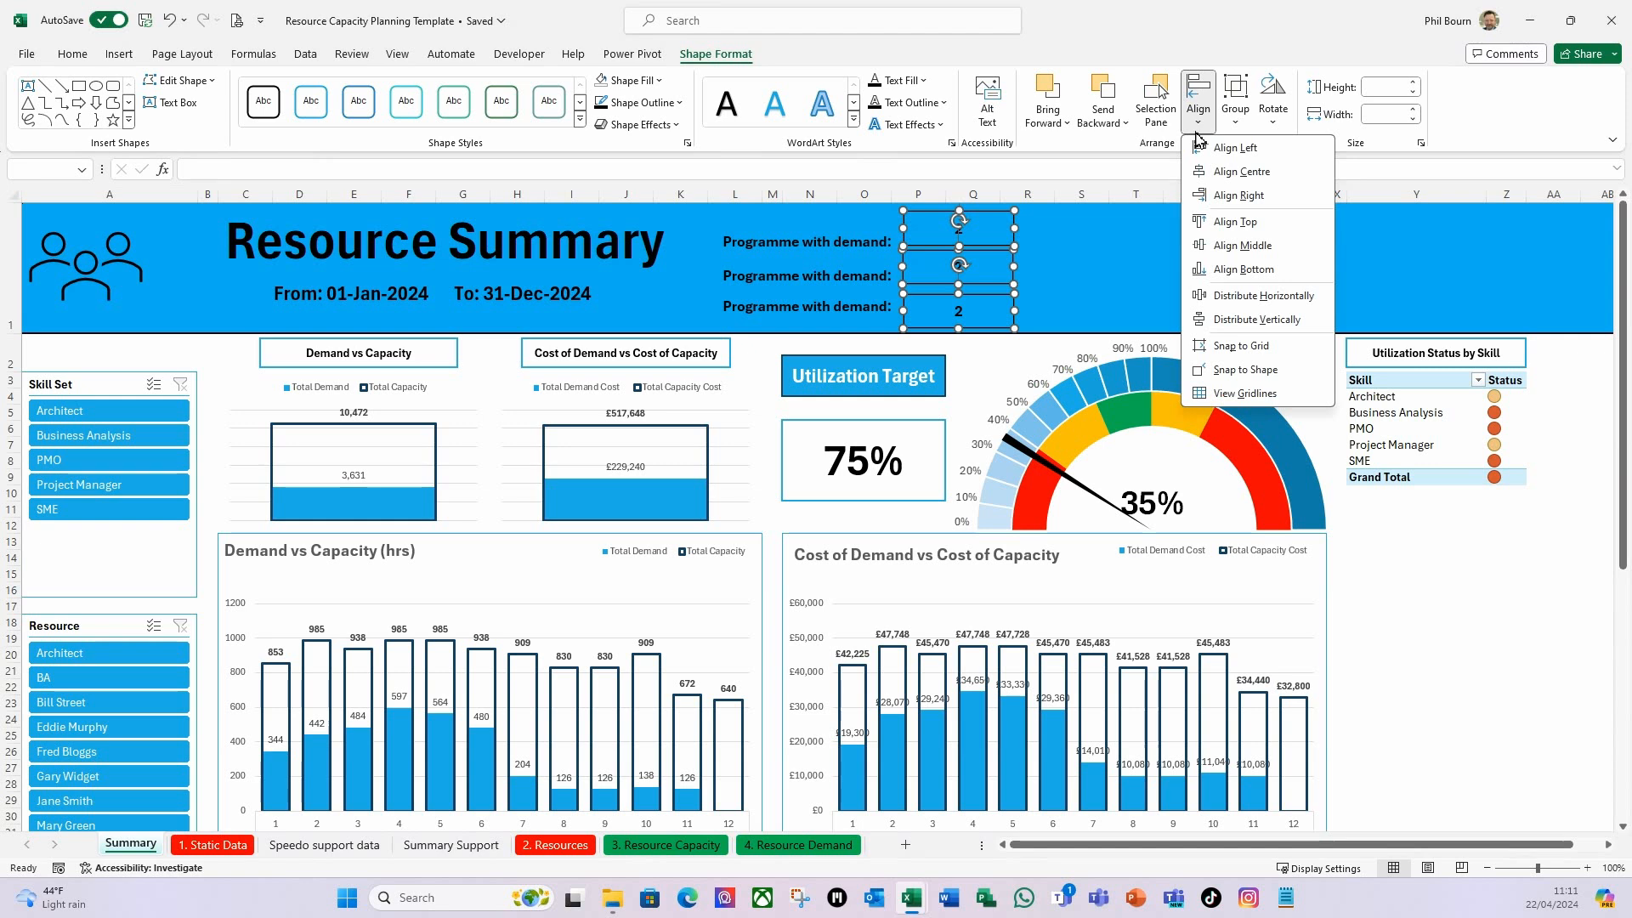
pyautogui.click(1253, 320)
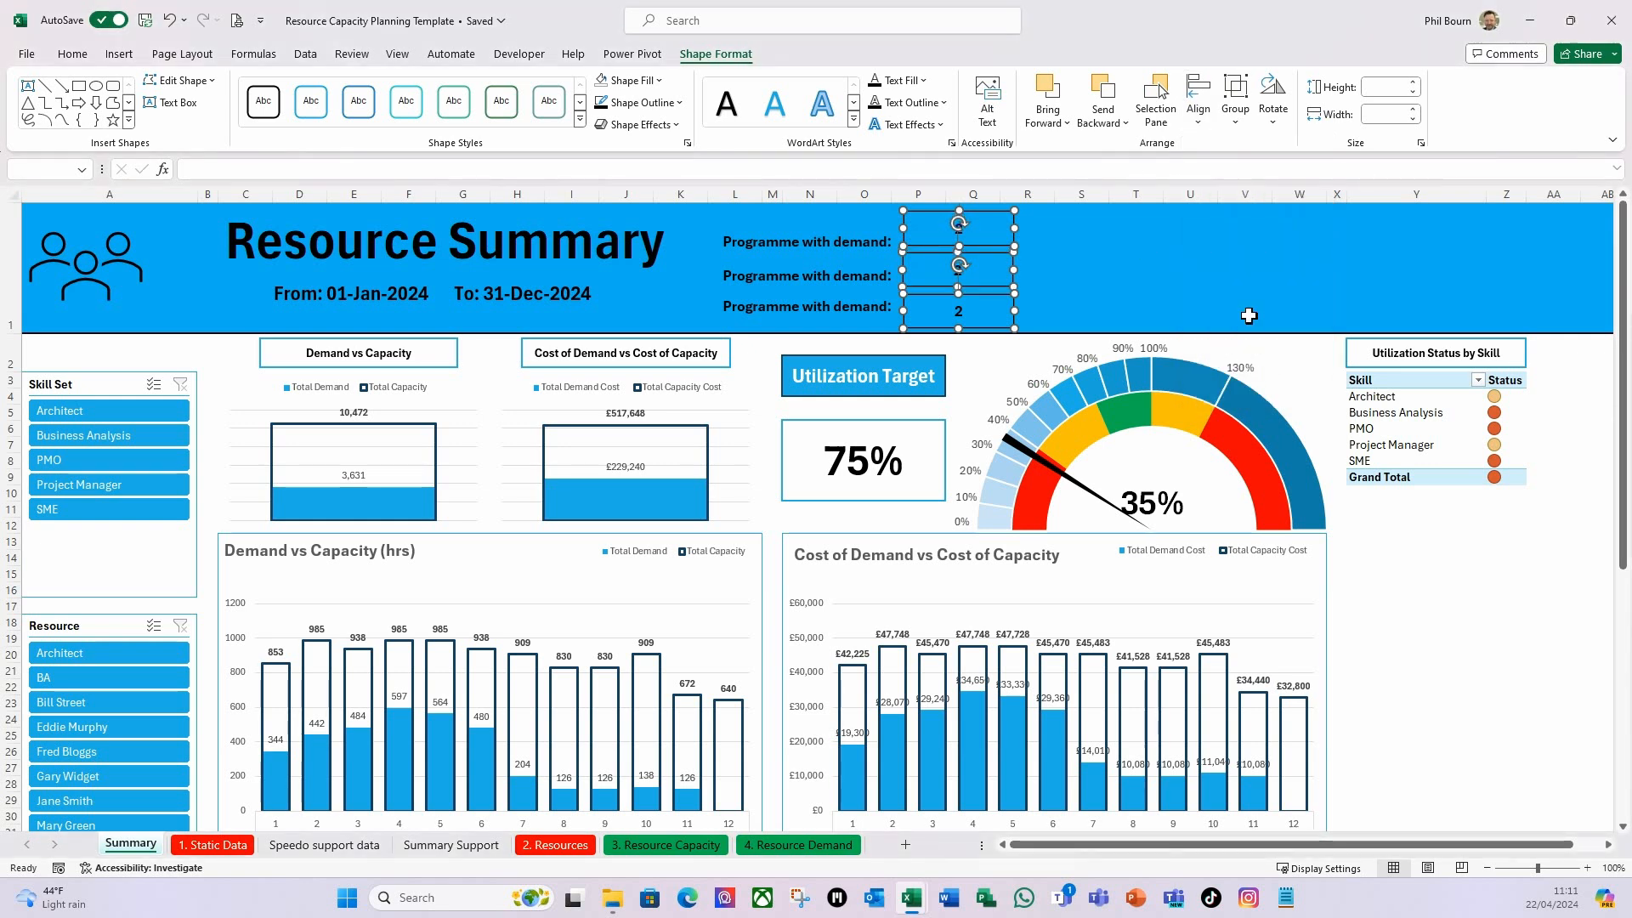
pyautogui.click(1152, 273)
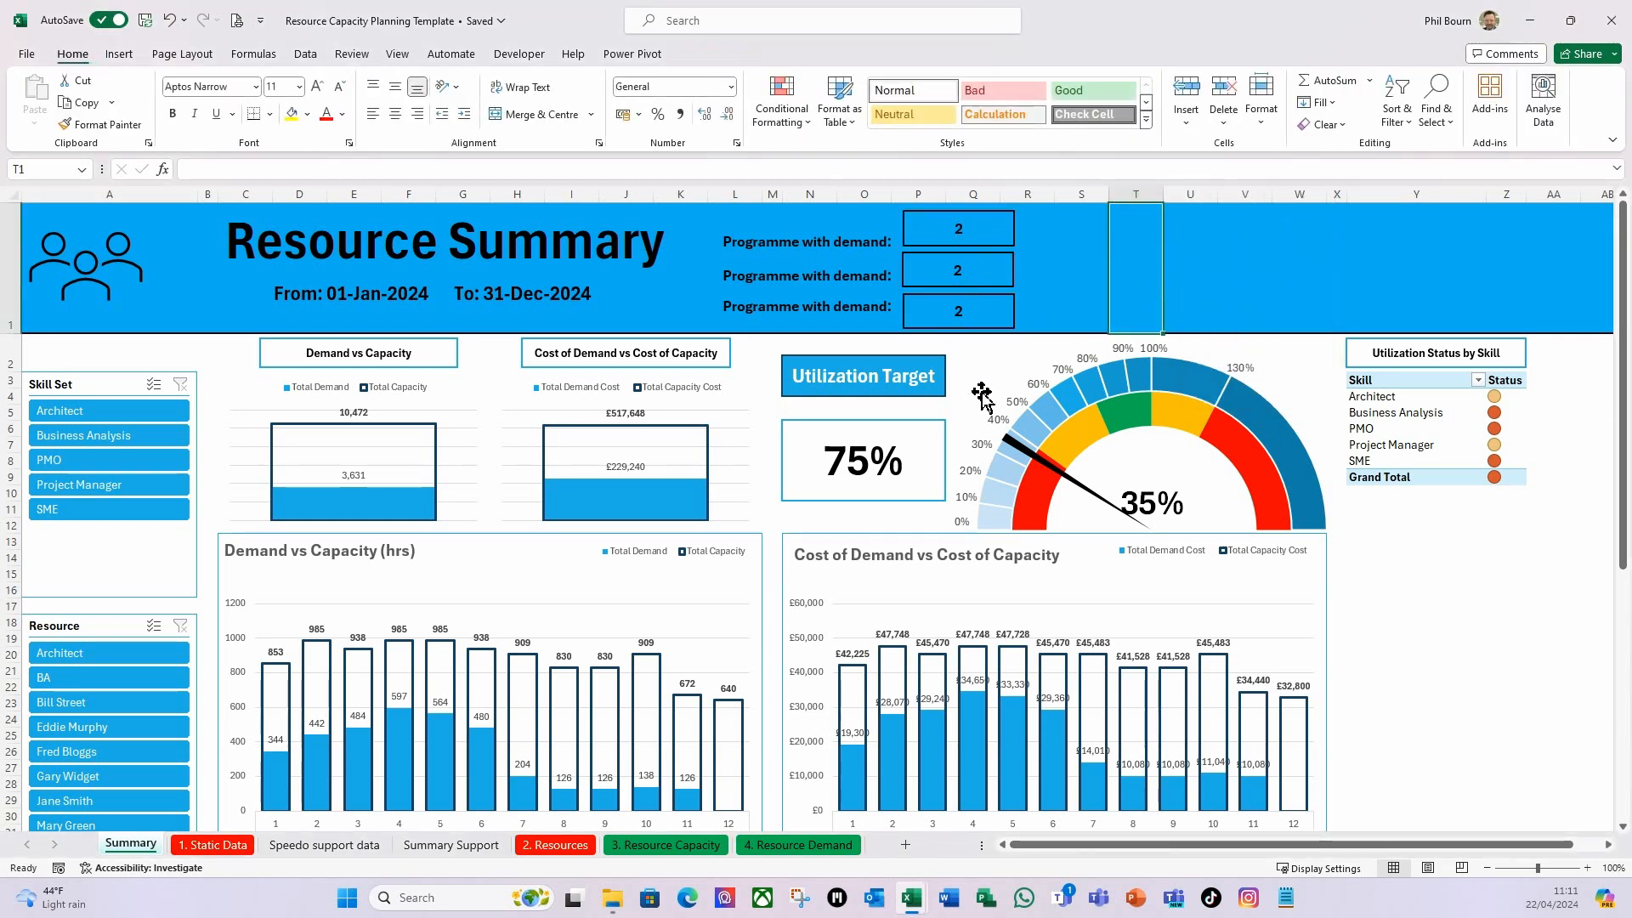
# Link the middle value box to ='Summary Support'!X8.
pyautogui.click(977, 277)
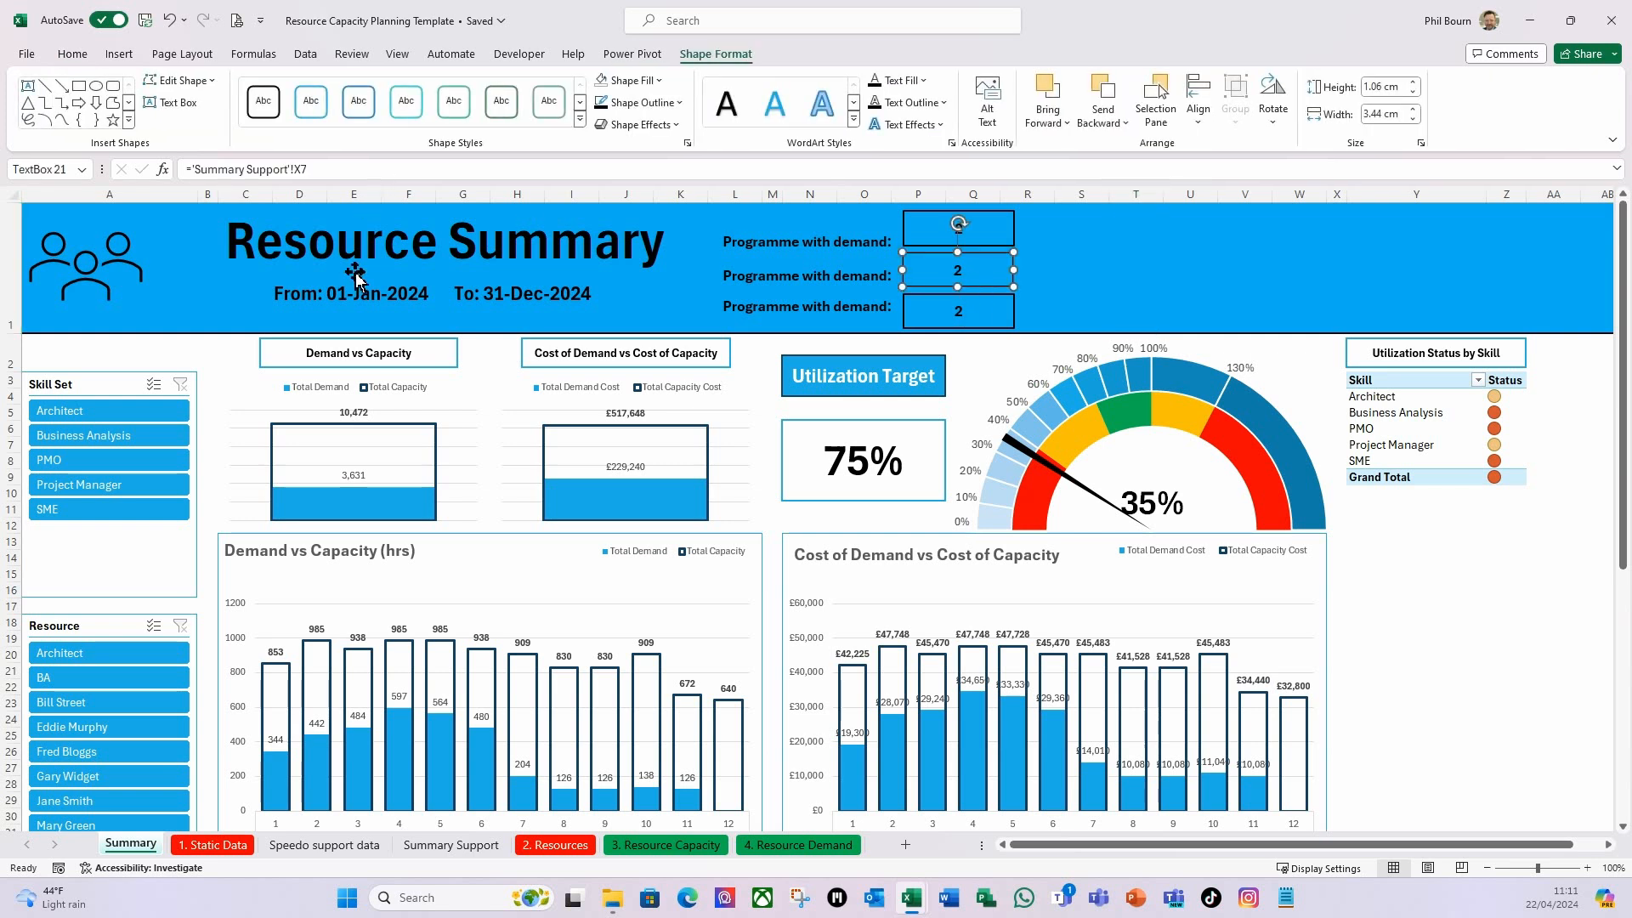
pyautogui.click(331, 171)
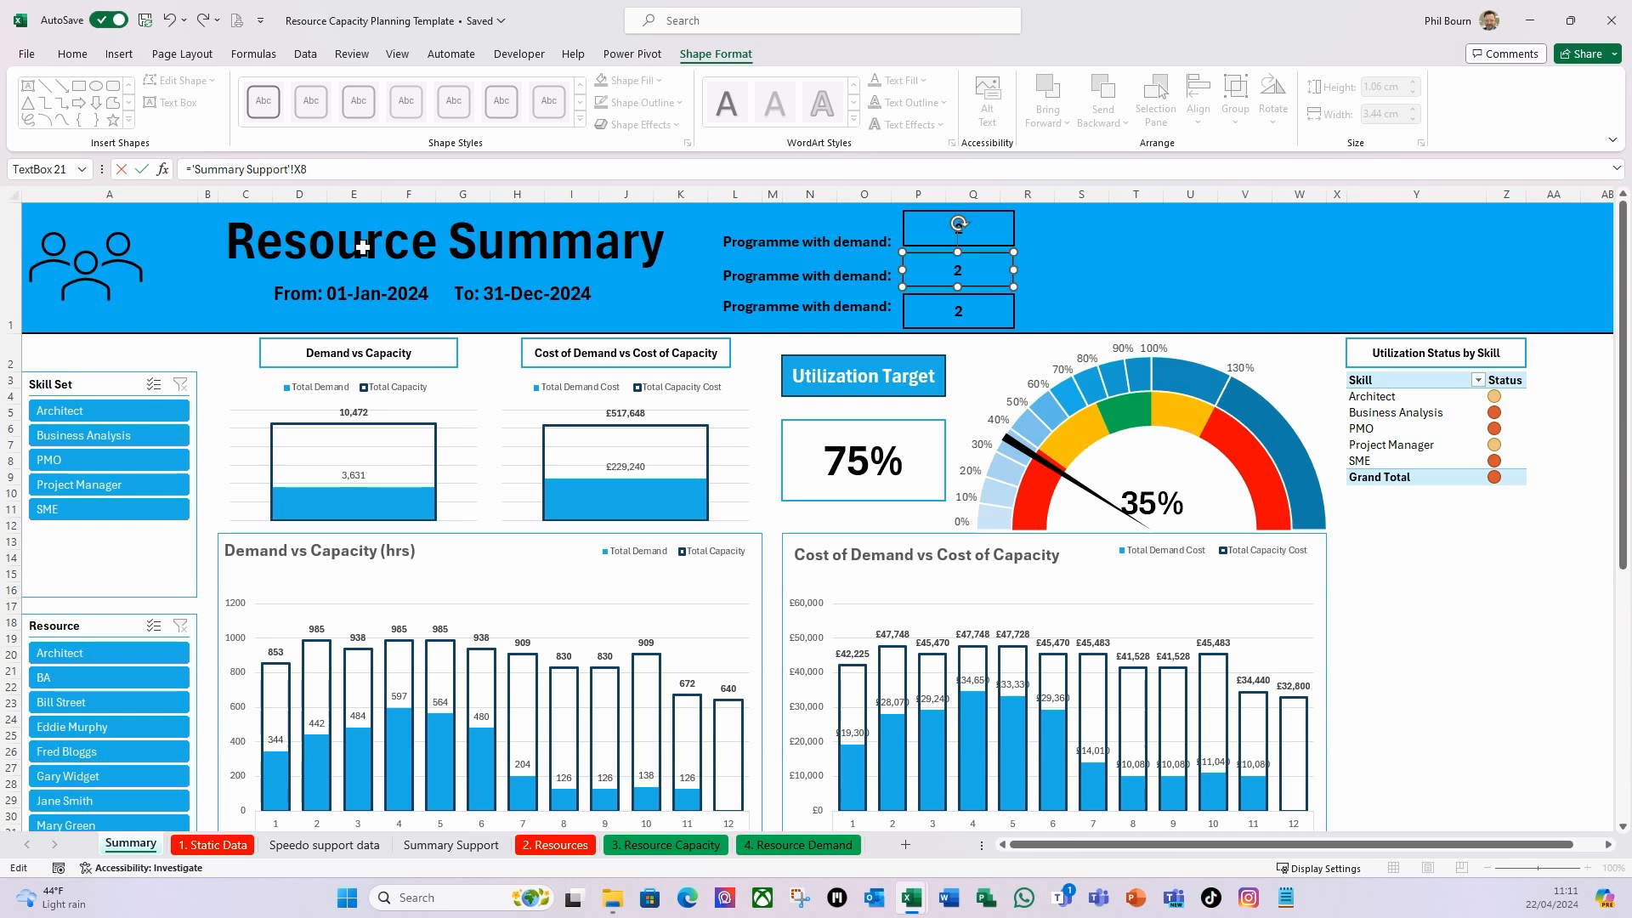
pyautogui.press('Return')
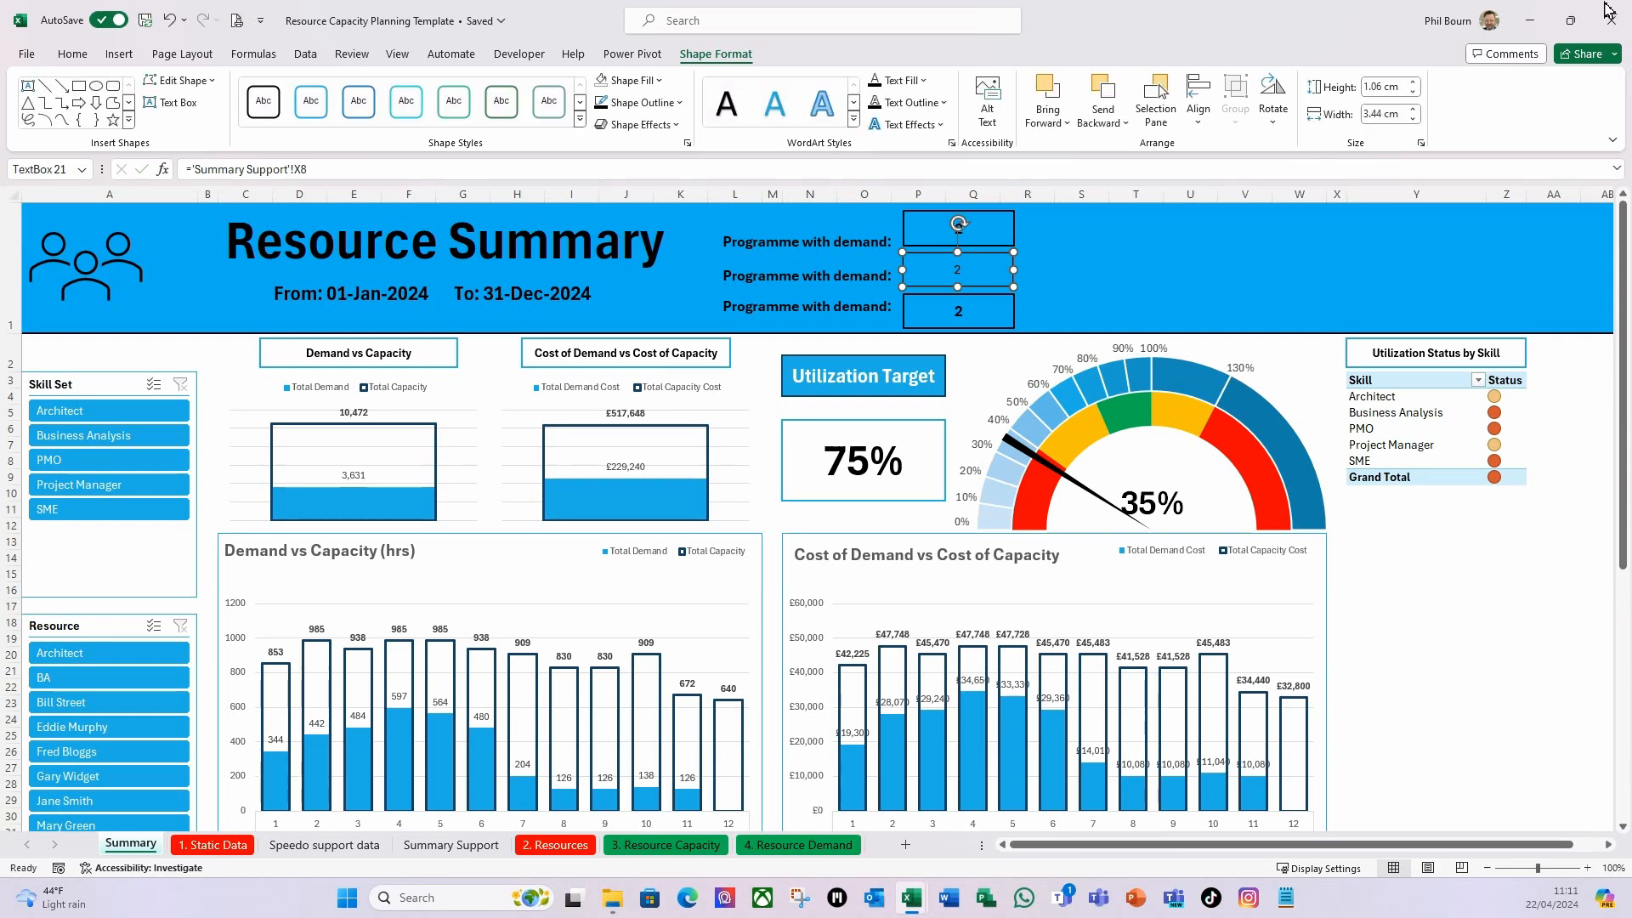
# Copy the top value box's formatting onto the middle value box with Format Painter.
pyautogui.click(903, 241)
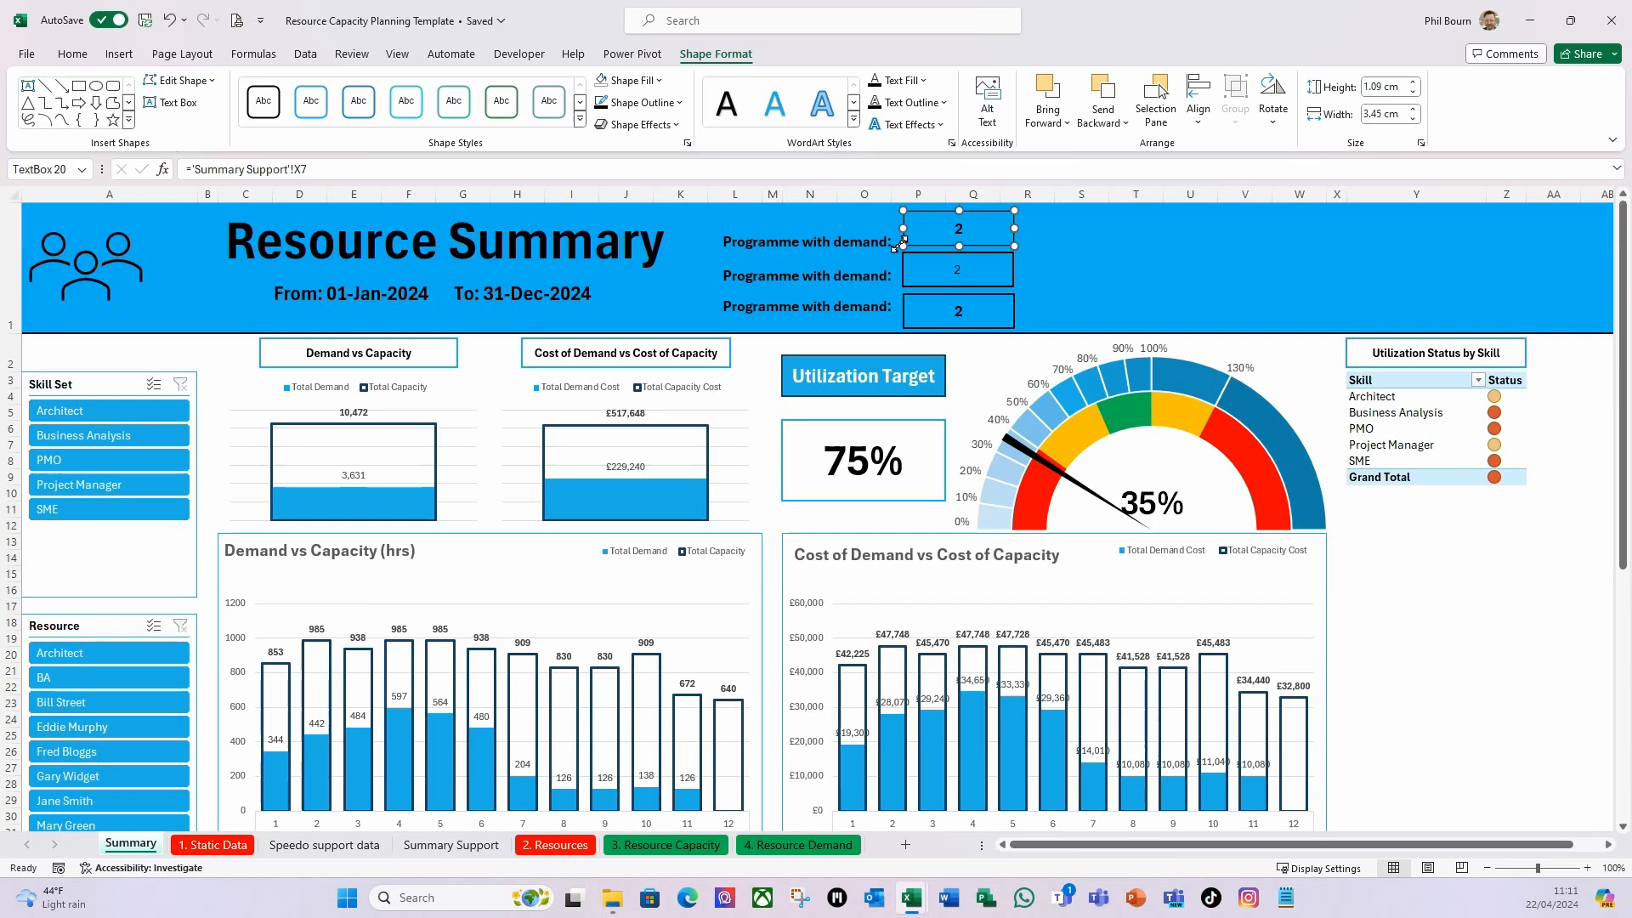
pyautogui.click(68, 57)
pyautogui.click(98, 125)
pyautogui.click(910, 281)
# Link the bottom value box to ='Summary Support'!X9.
pyautogui.press('Tab')
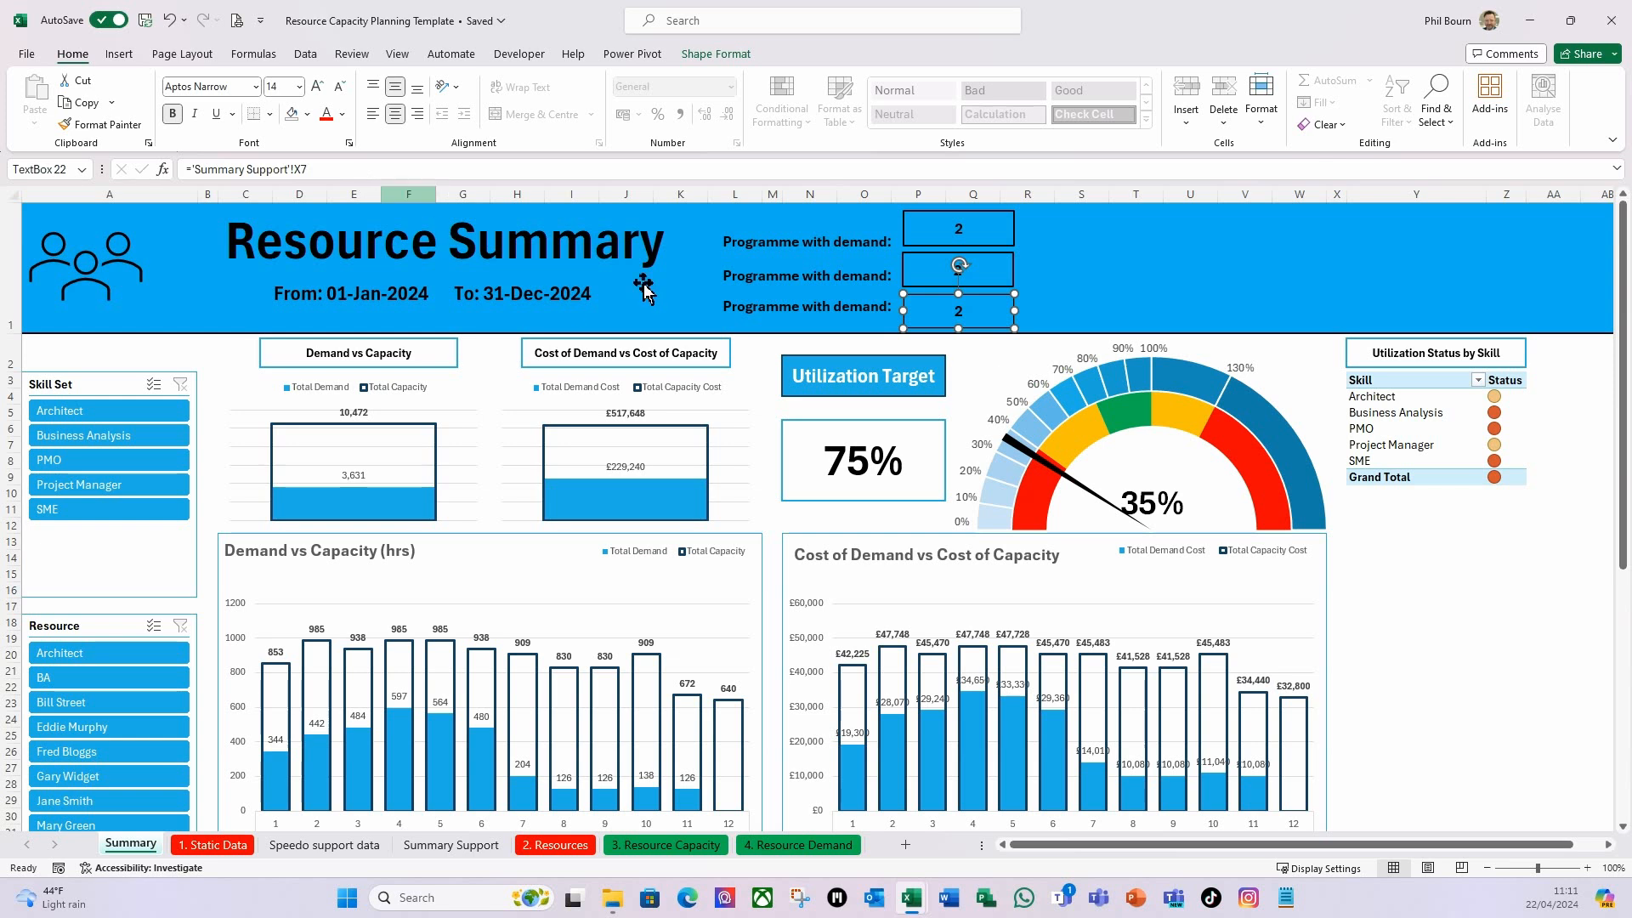
pyautogui.click(316, 170)
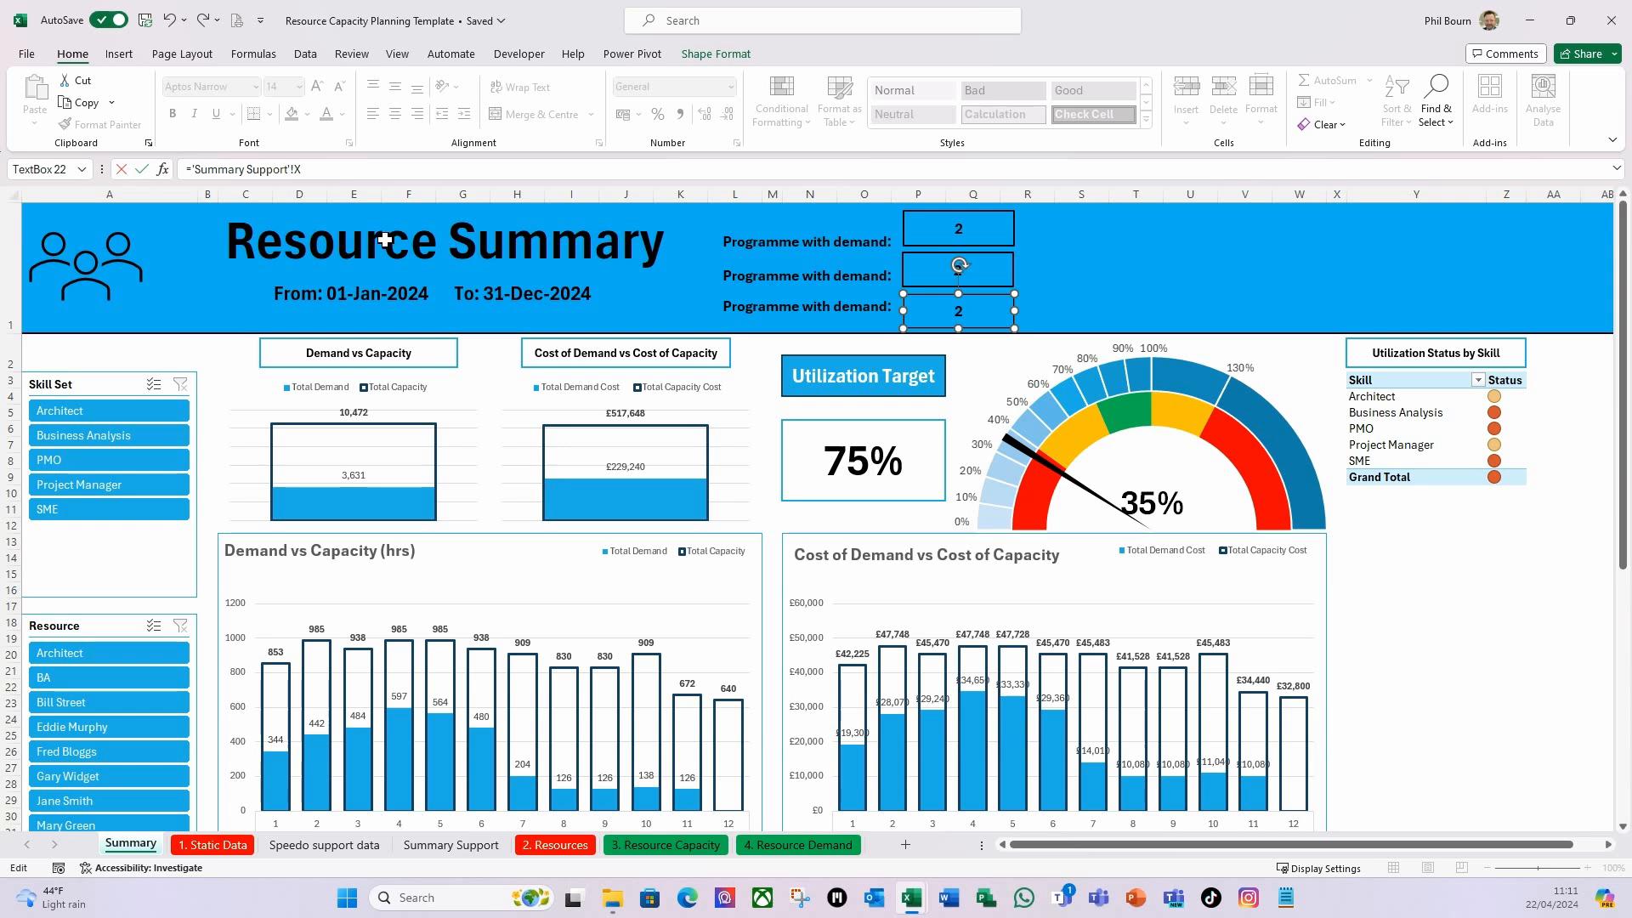
pyautogui.press('Return')
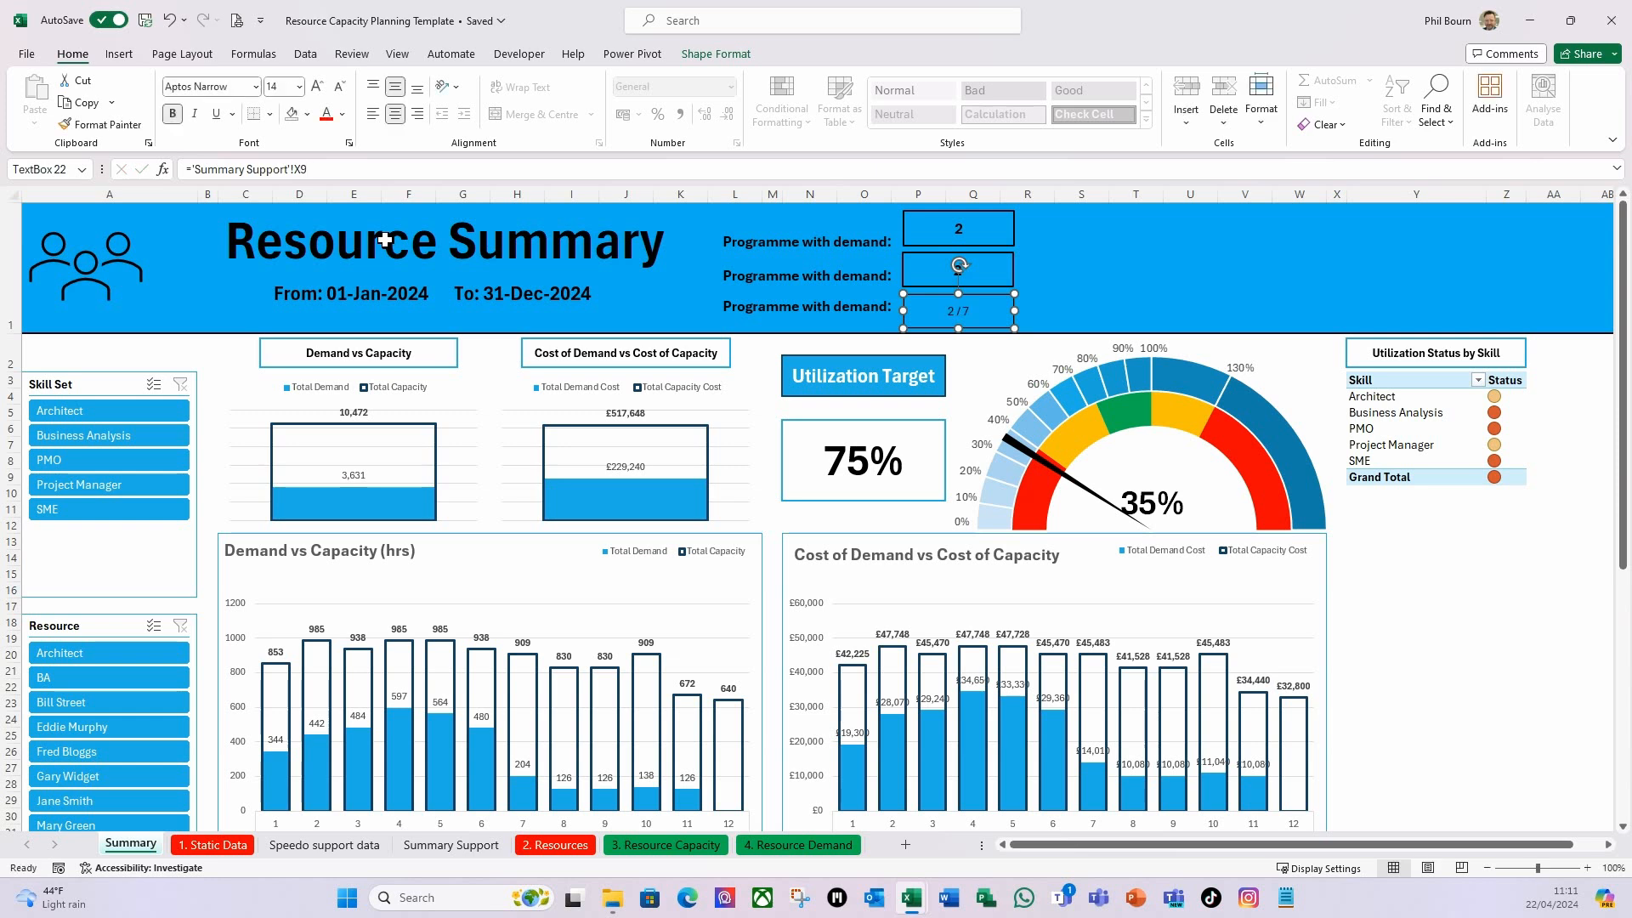
# Copy the middle value box's formatting onto the bottom value box with Format Painter.
pyautogui.click(909, 270)
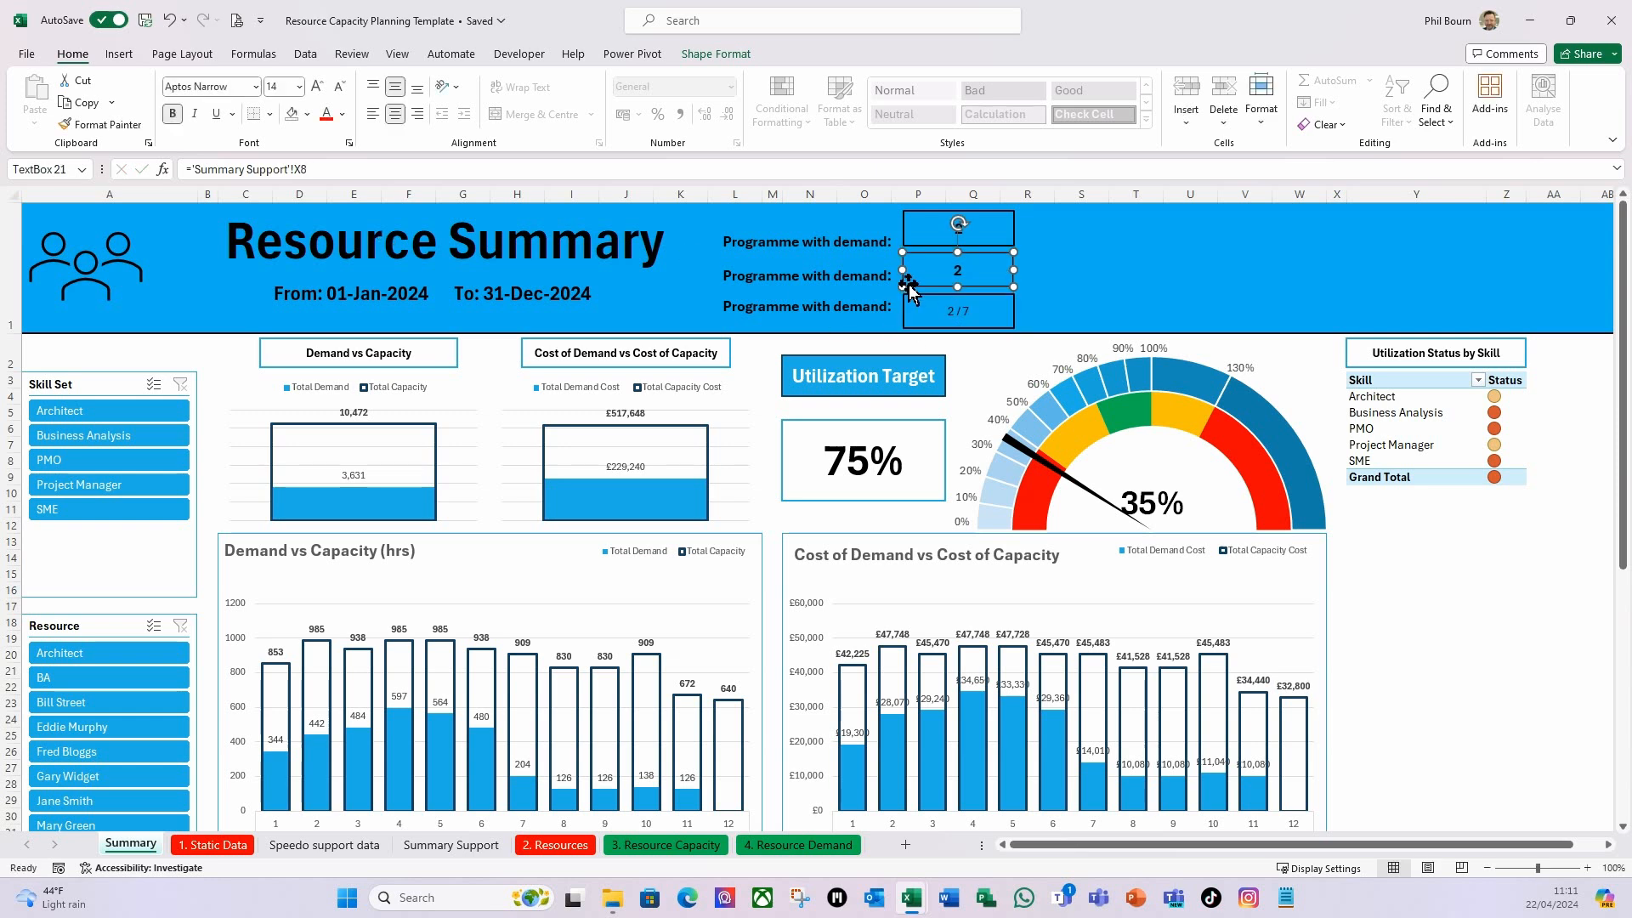
pyautogui.click(99, 124)
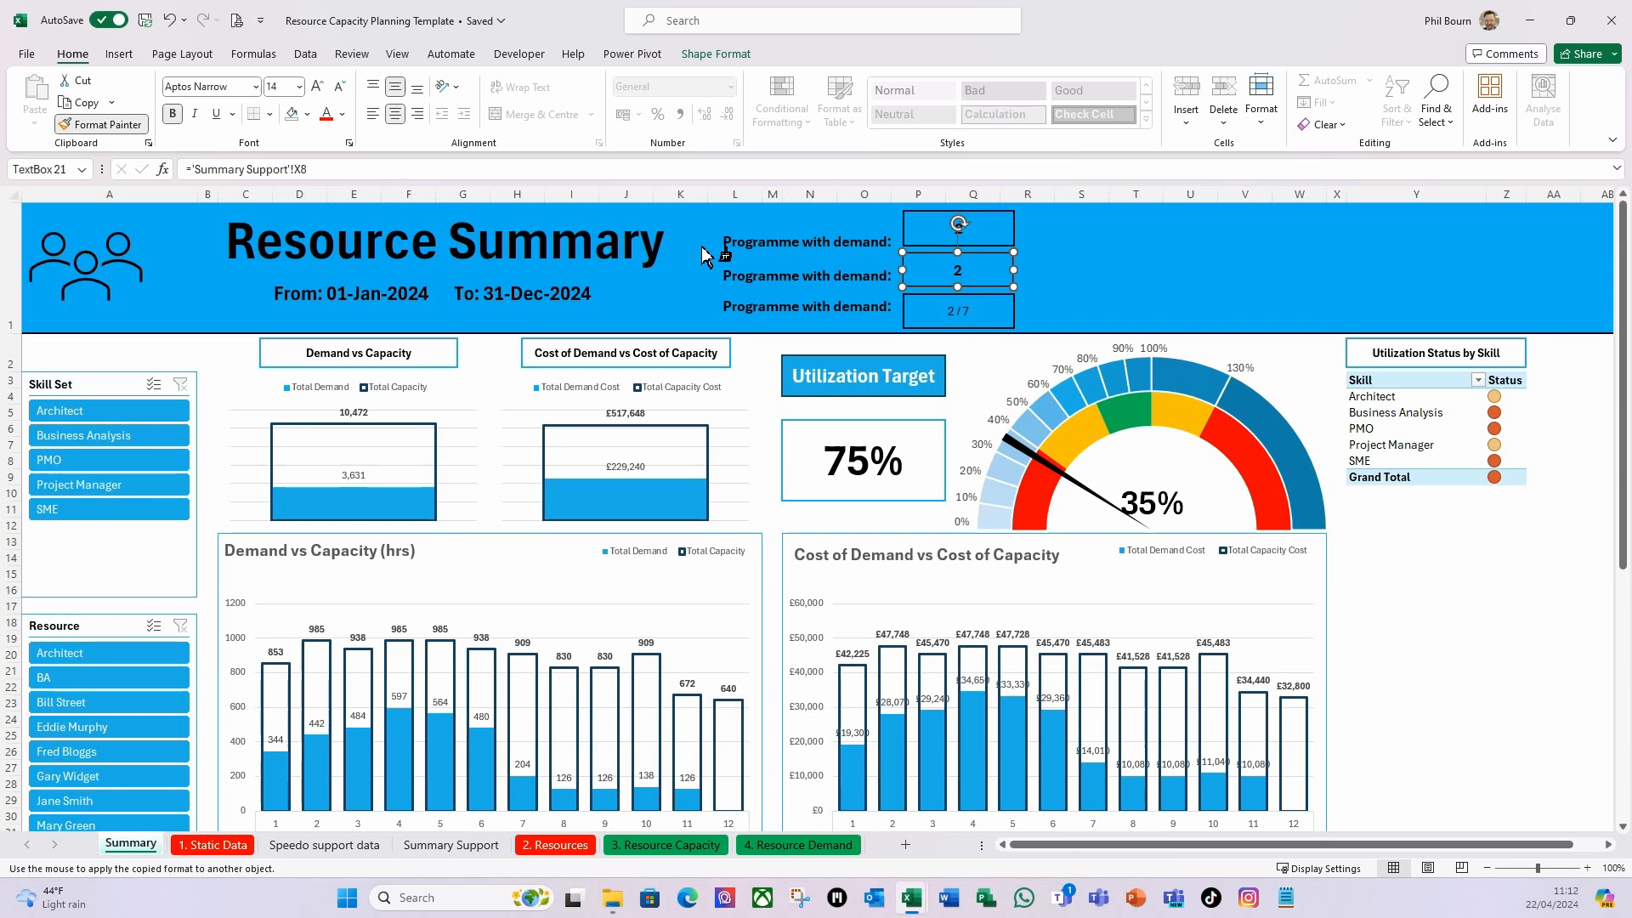
pyautogui.click(925, 316)
pyautogui.click(1177, 296)
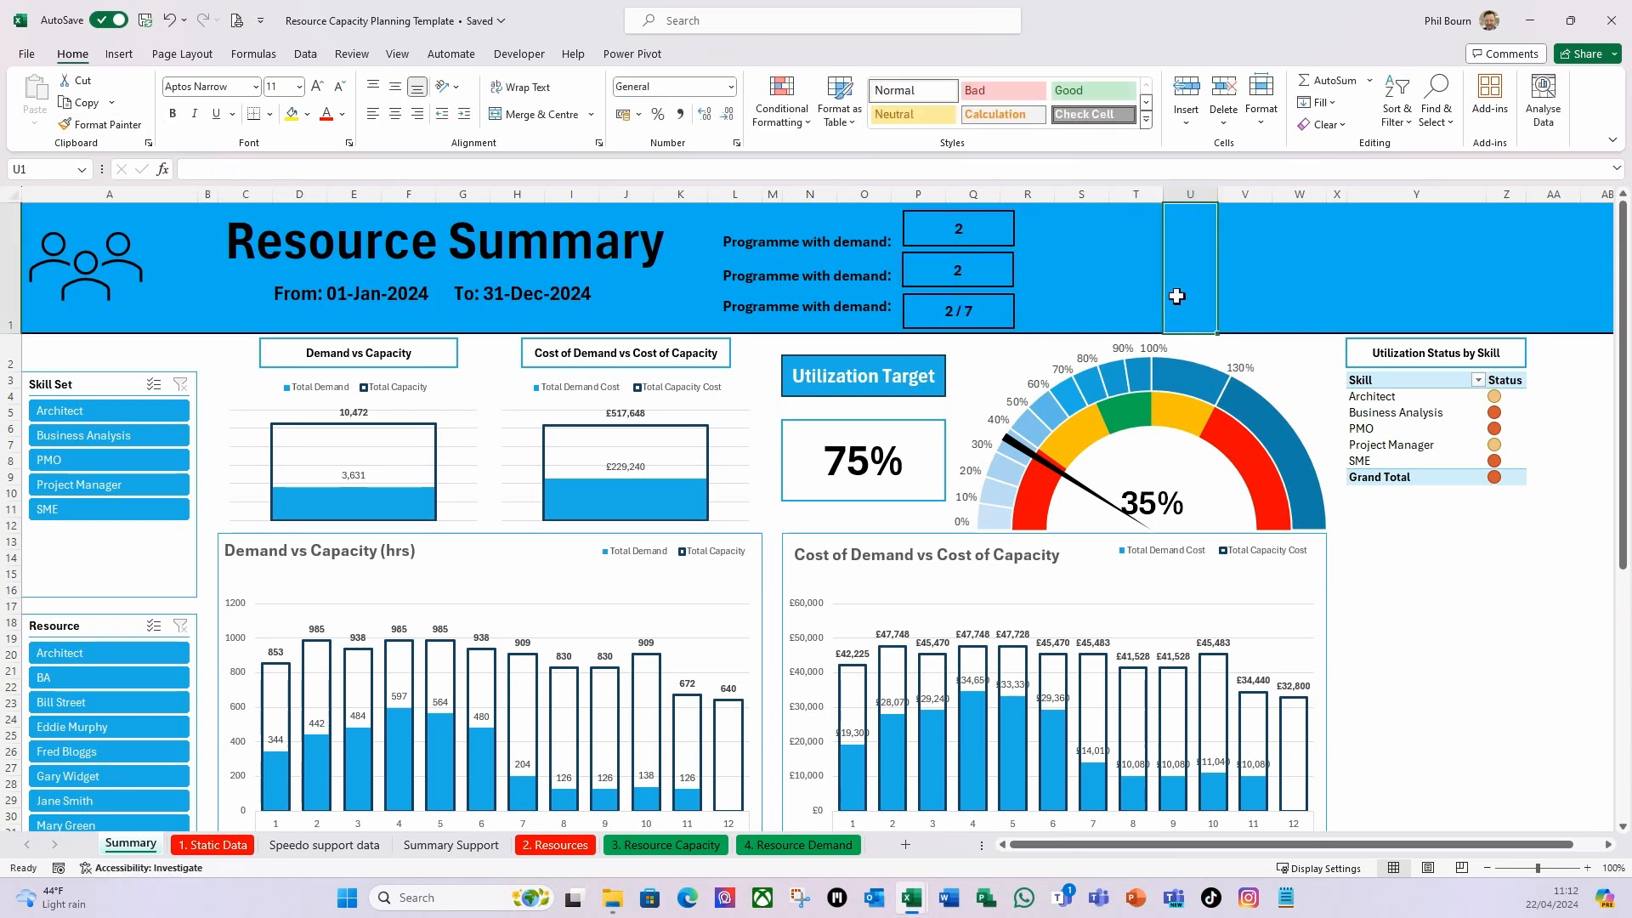
# Move the top "Programme with demand:" label up until it lines up with the top value box.
pyautogui.click(787, 249)
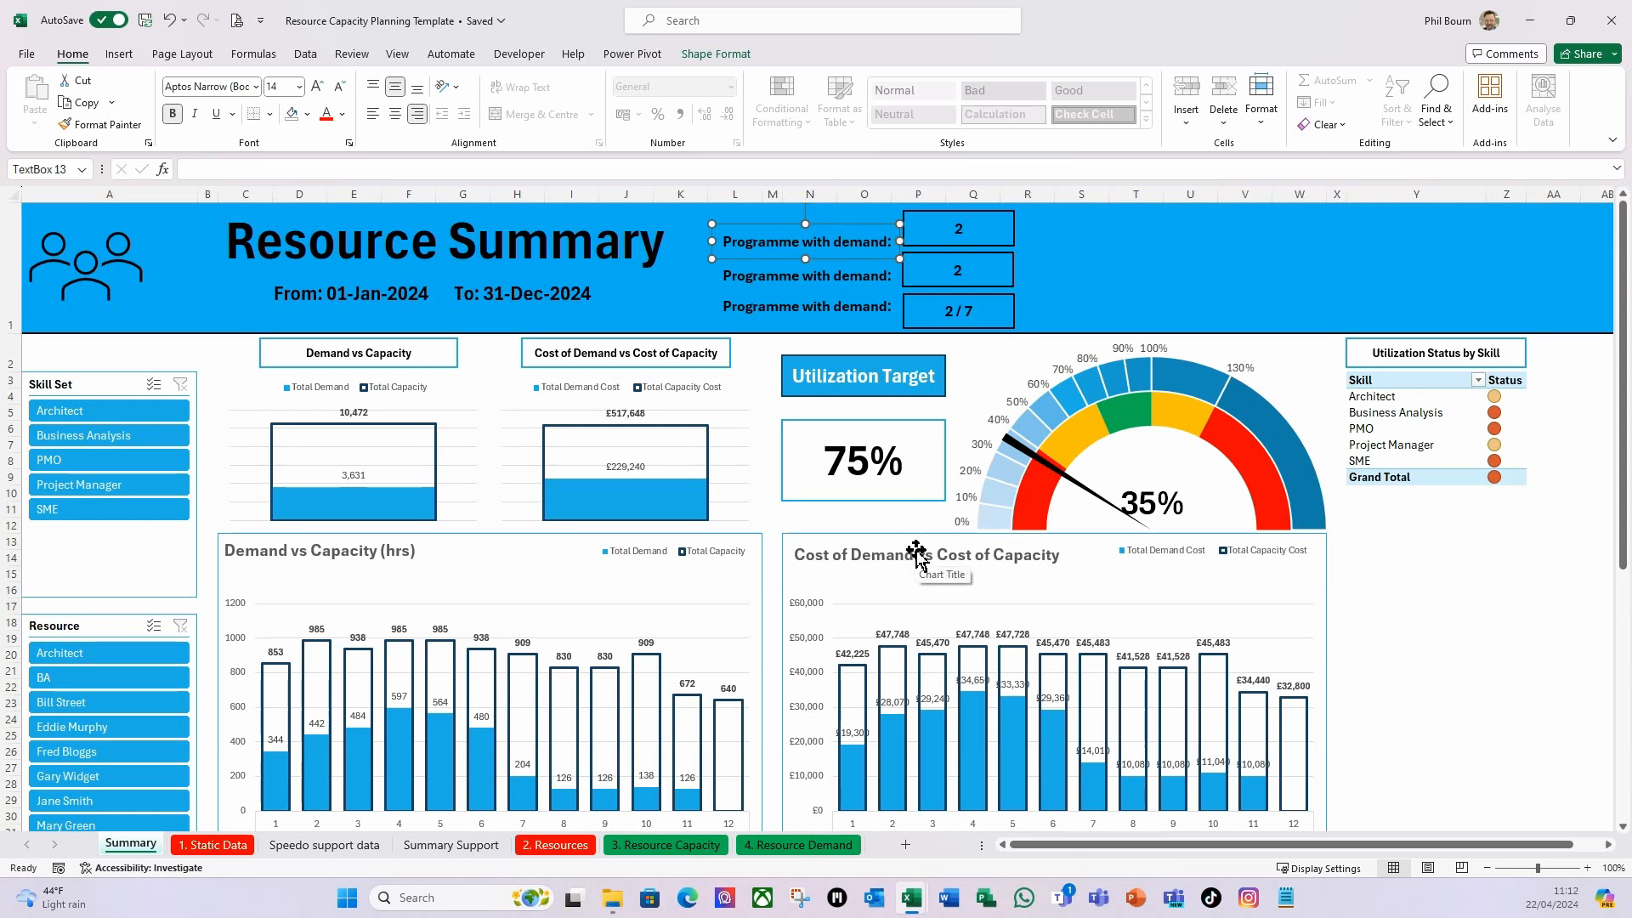
pyautogui.press('Up')
pyautogui.press('Up')
pyautogui.press('Up')
pyautogui.press('Up')
pyautogui.press('Up')
pyautogui.press('Up')
pyautogui.press('Up')
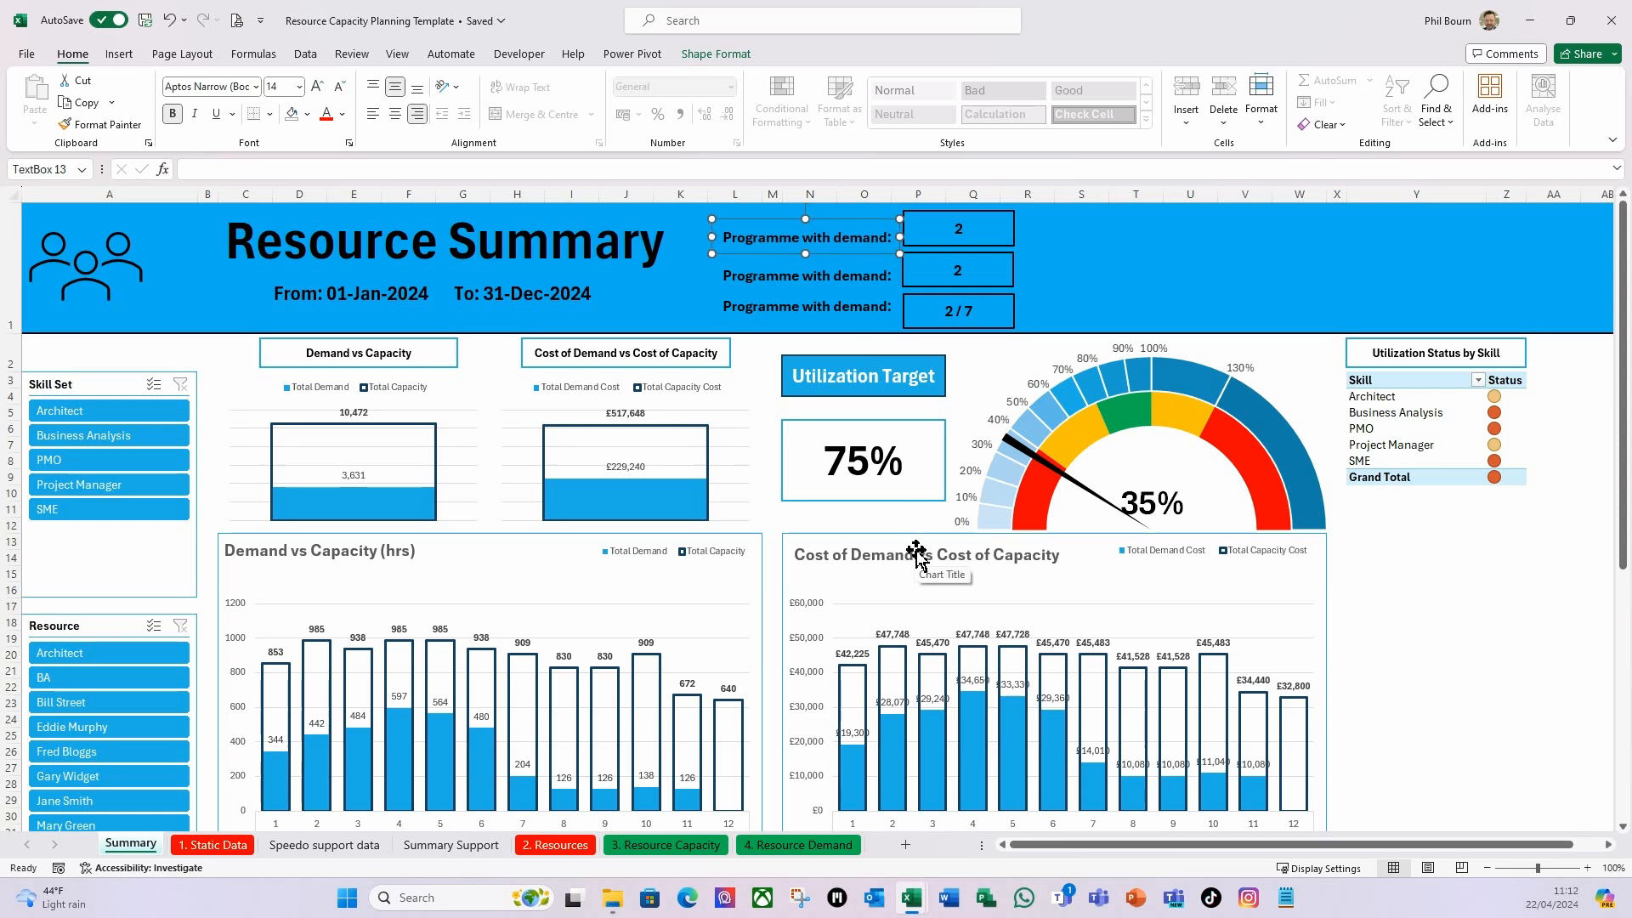
pyautogui.press('Up')
pyautogui.press('Up')
pyautogui.press('Up')
pyautogui.press('Up')
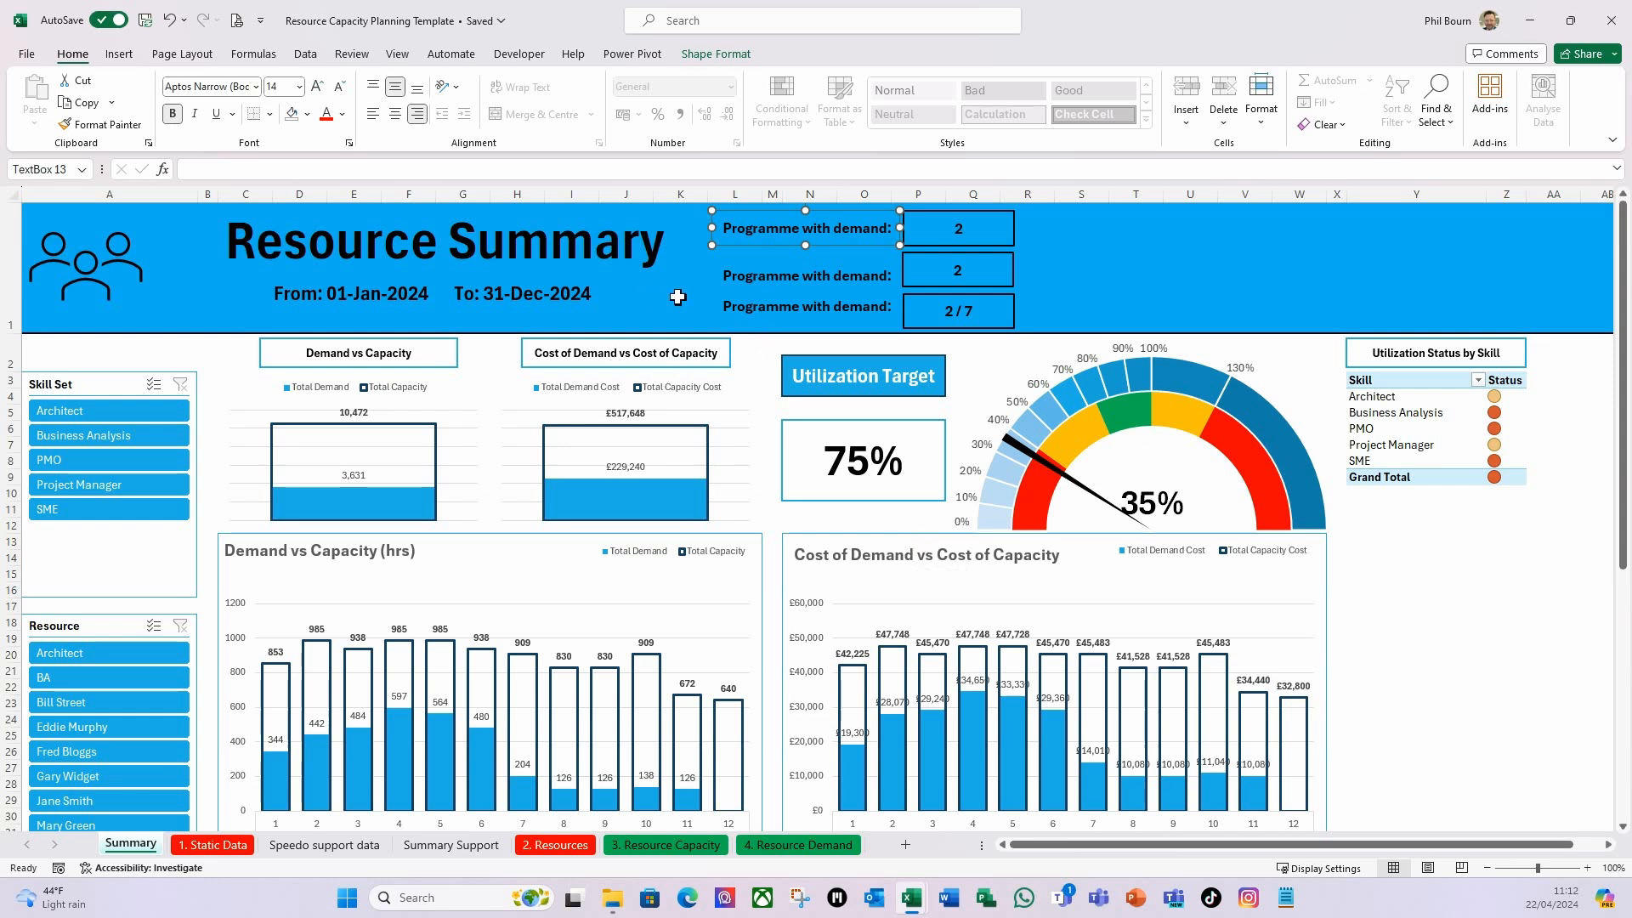
# Move the middle "Programme with demand:" label up until it lines up with the middle value box.
pyautogui.click(760, 272)
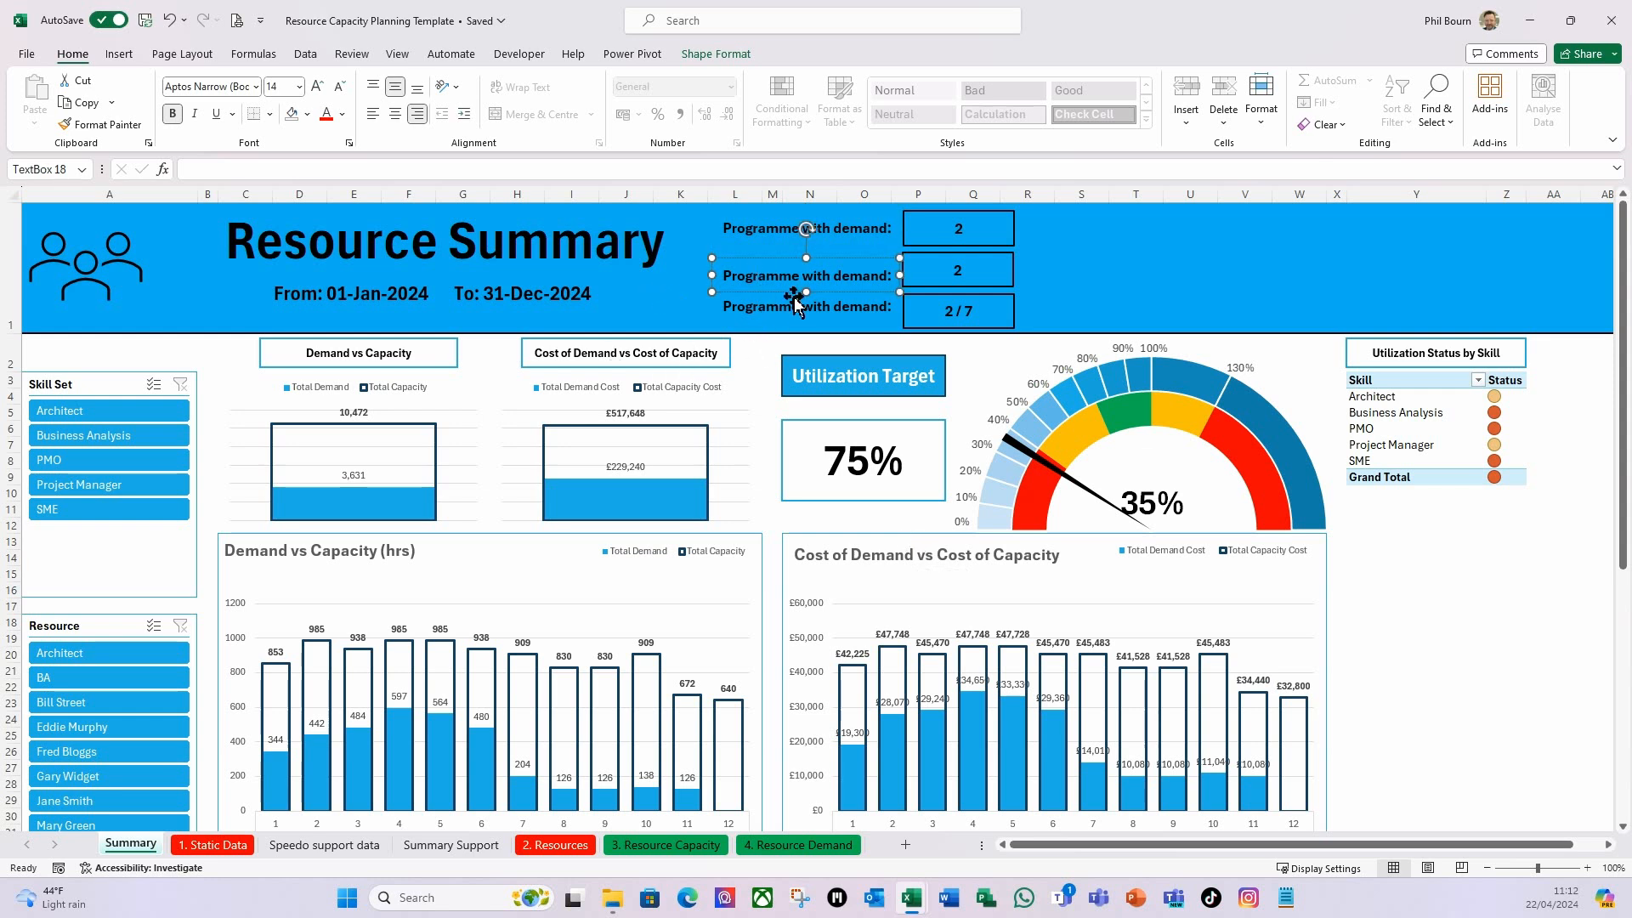
pyautogui.press('Up')
pyautogui.press('Up')
pyautogui.press('Up')
pyautogui.press('Up')
pyautogui.press('Up')
pyautogui.press('Up')
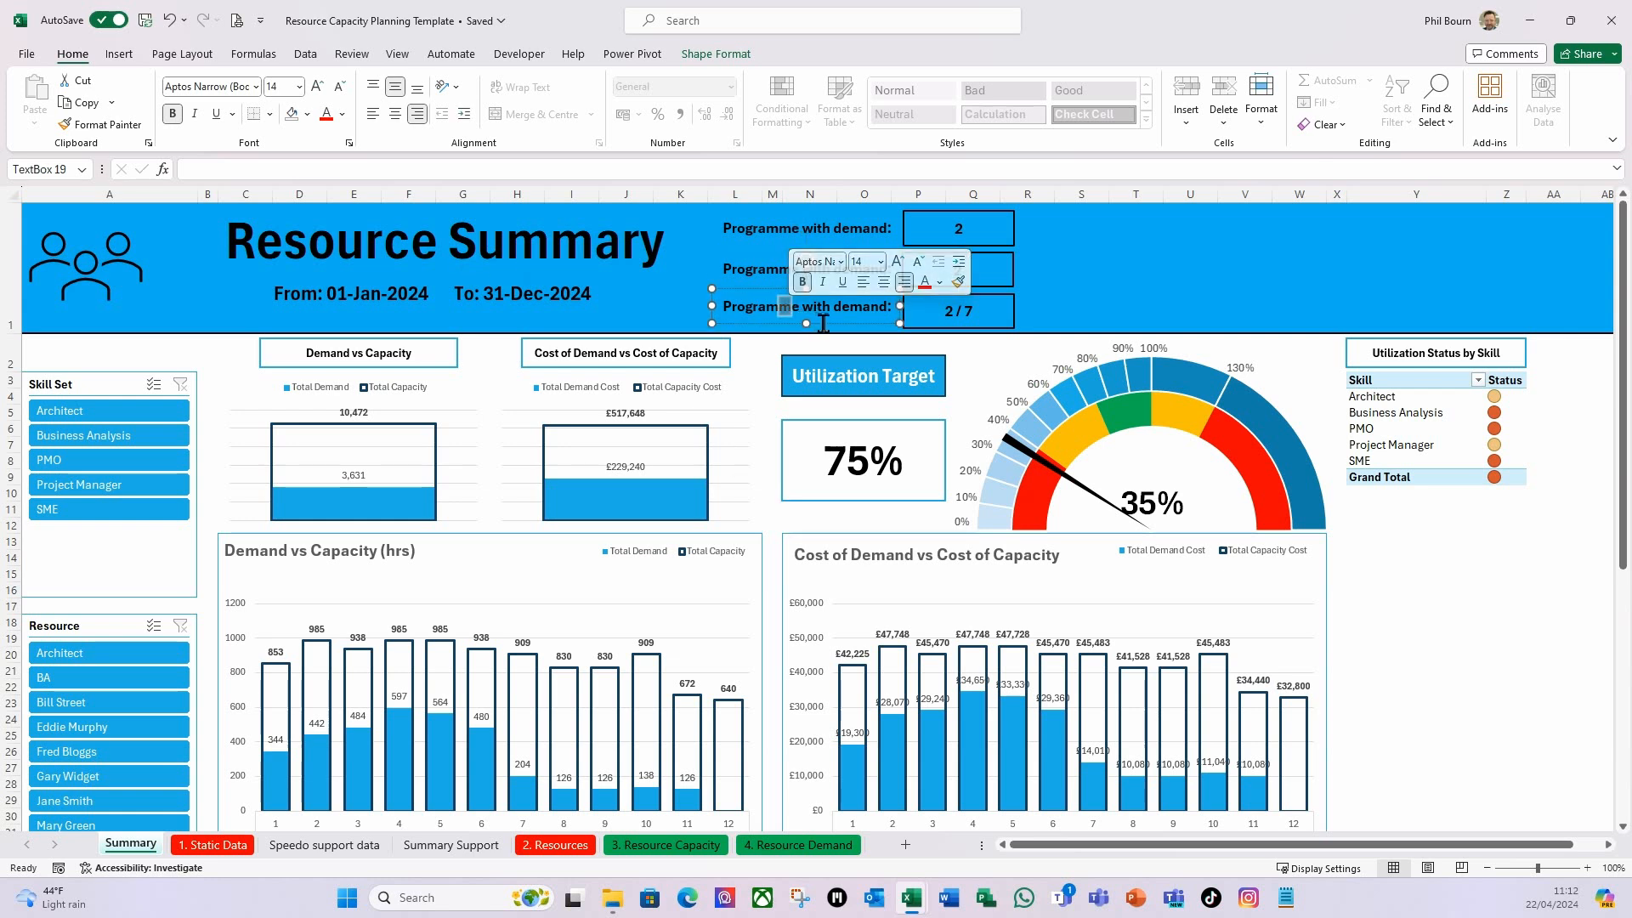
# Move the bottom "Programme with demand:" label down slightly so it lines up with the bottom value box.
pyautogui.press('Up')
pyautogui.press('Down')
pyautogui.press('Down')
pyautogui.press('Down')
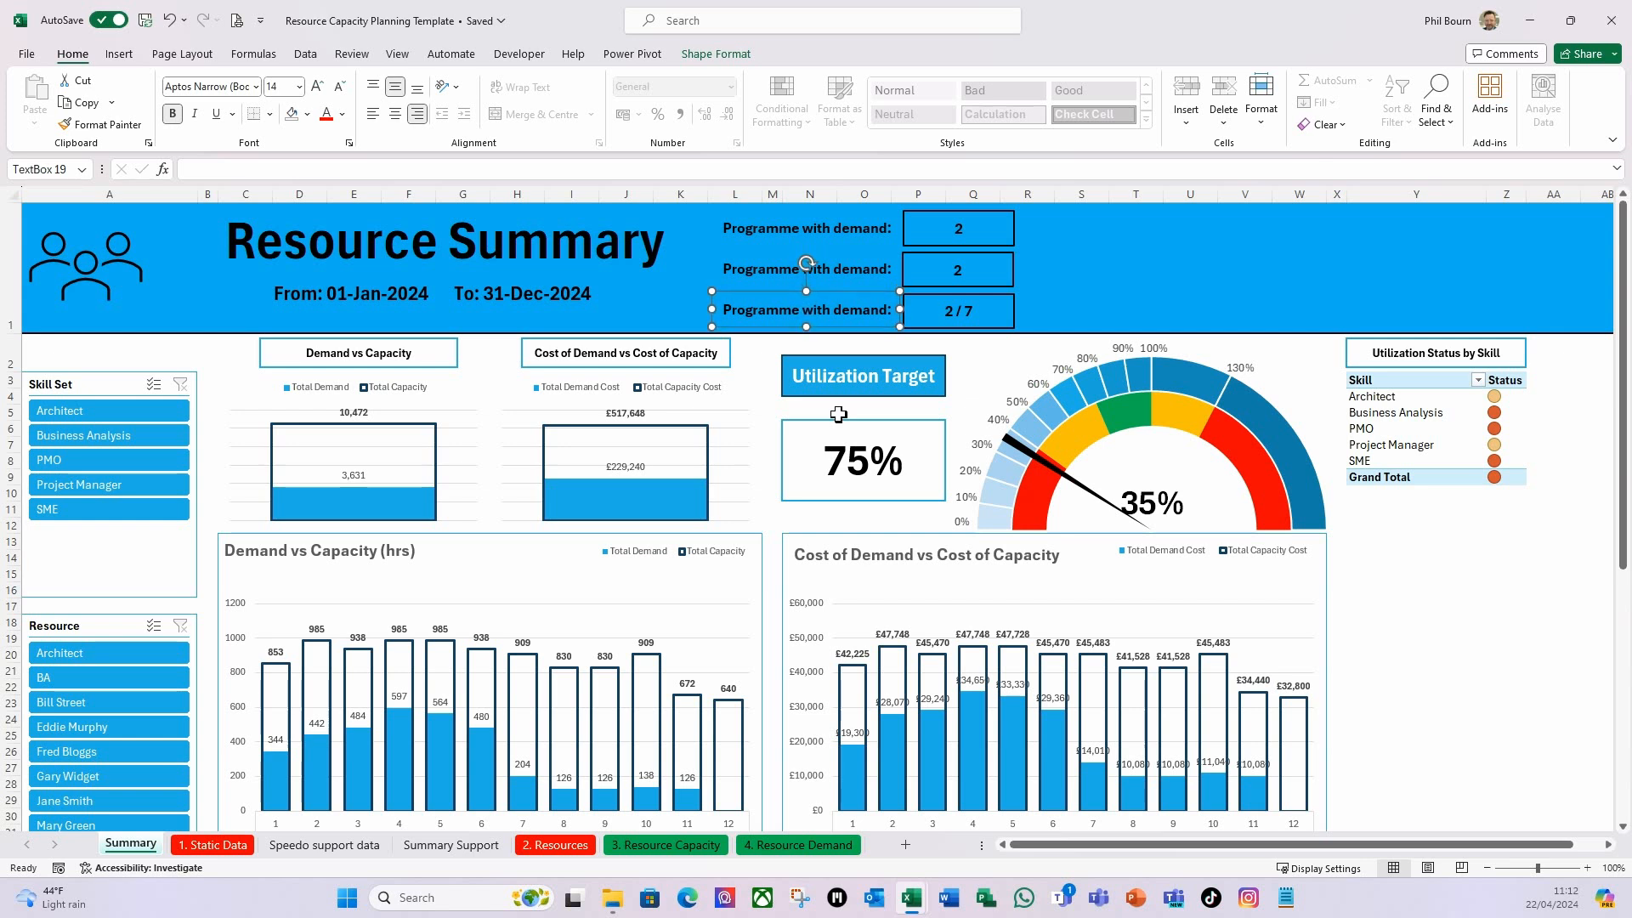
# Change the middle label's text to "Projects with demand:".
pyautogui.click(776, 278)
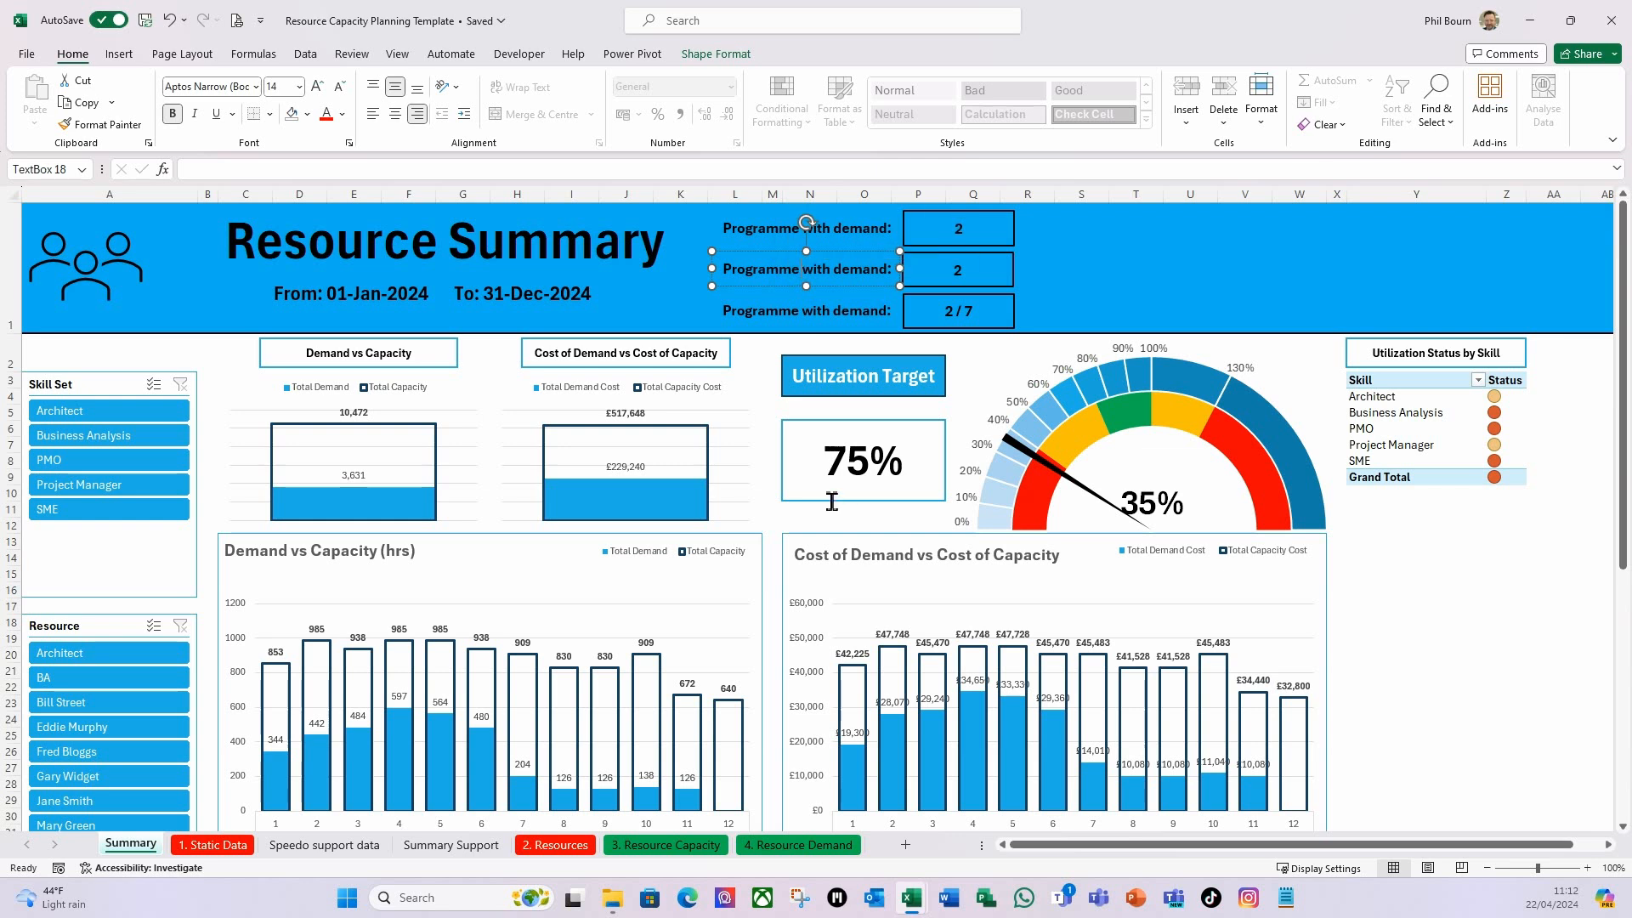
pyautogui.press('BackSpace')
pyautogui.press('BackSpace')
pyautogui.press('BackSpace')
pyautogui.press('BackSpace')
pyautogui.write('jects')
# Change the bottom label's text to "Resources with demand:".
pyautogui.click(814, 314)
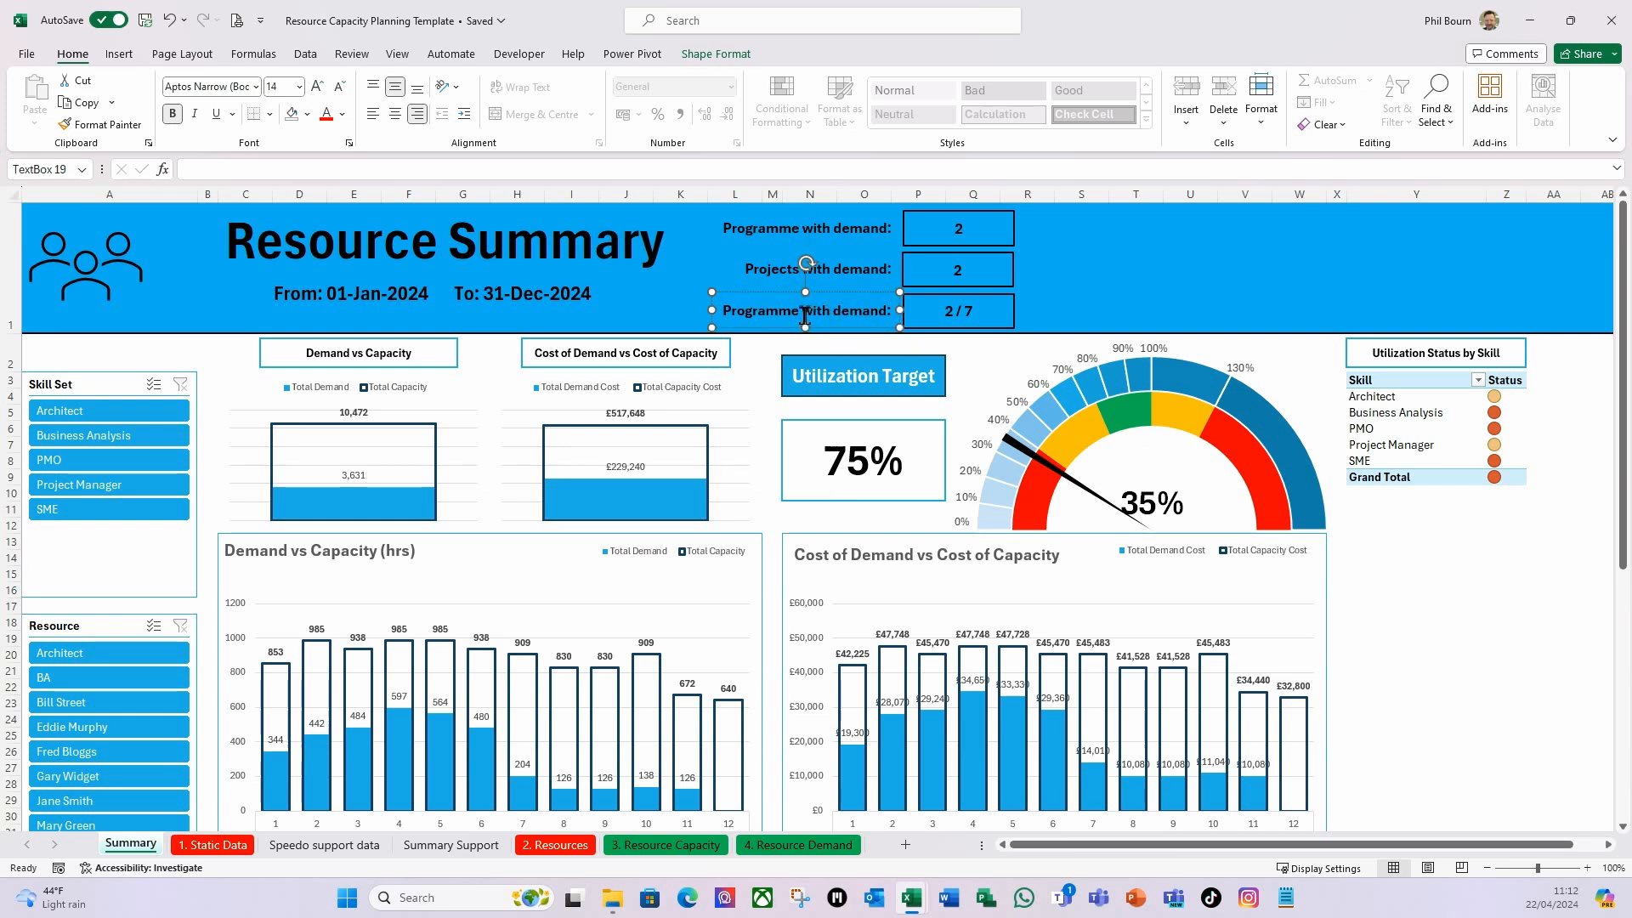
pyautogui.press('BackSpace')
pyautogui.press('BackSpace')
pyautogui.press('BackSpace')
pyautogui.press('BackSpace')
pyautogui.write('Resources')
pyautogui.click(1187, 281)
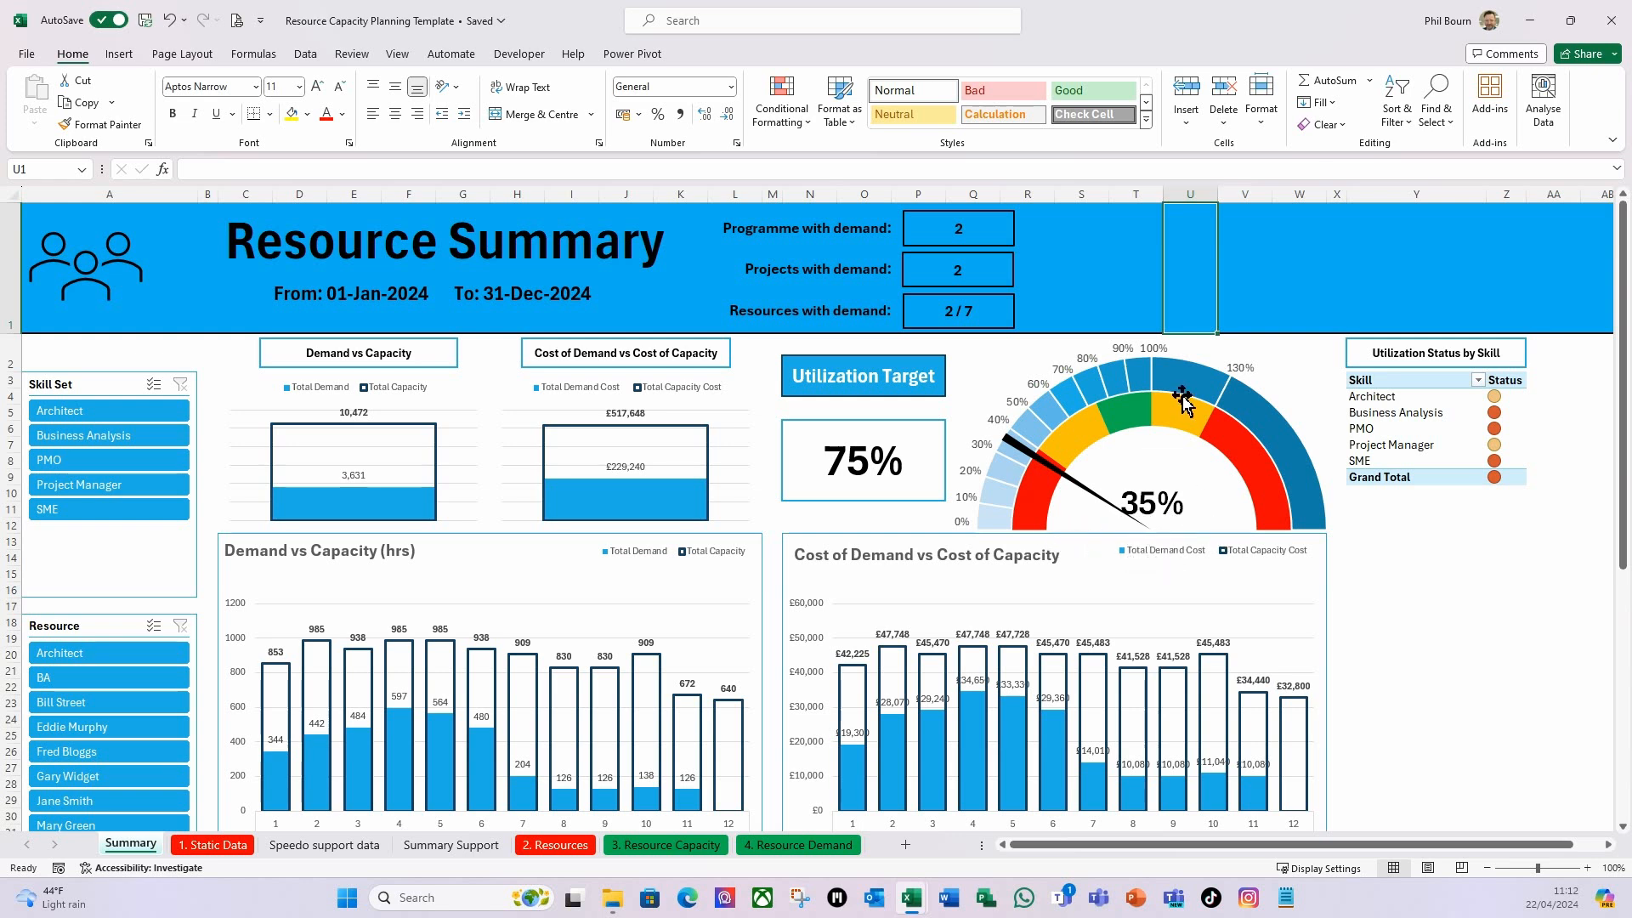
# On the Speedo support data sheet, move the percentage text box inside the gauge up, clear of the dial's base.
pyautogui.click(344, 849)
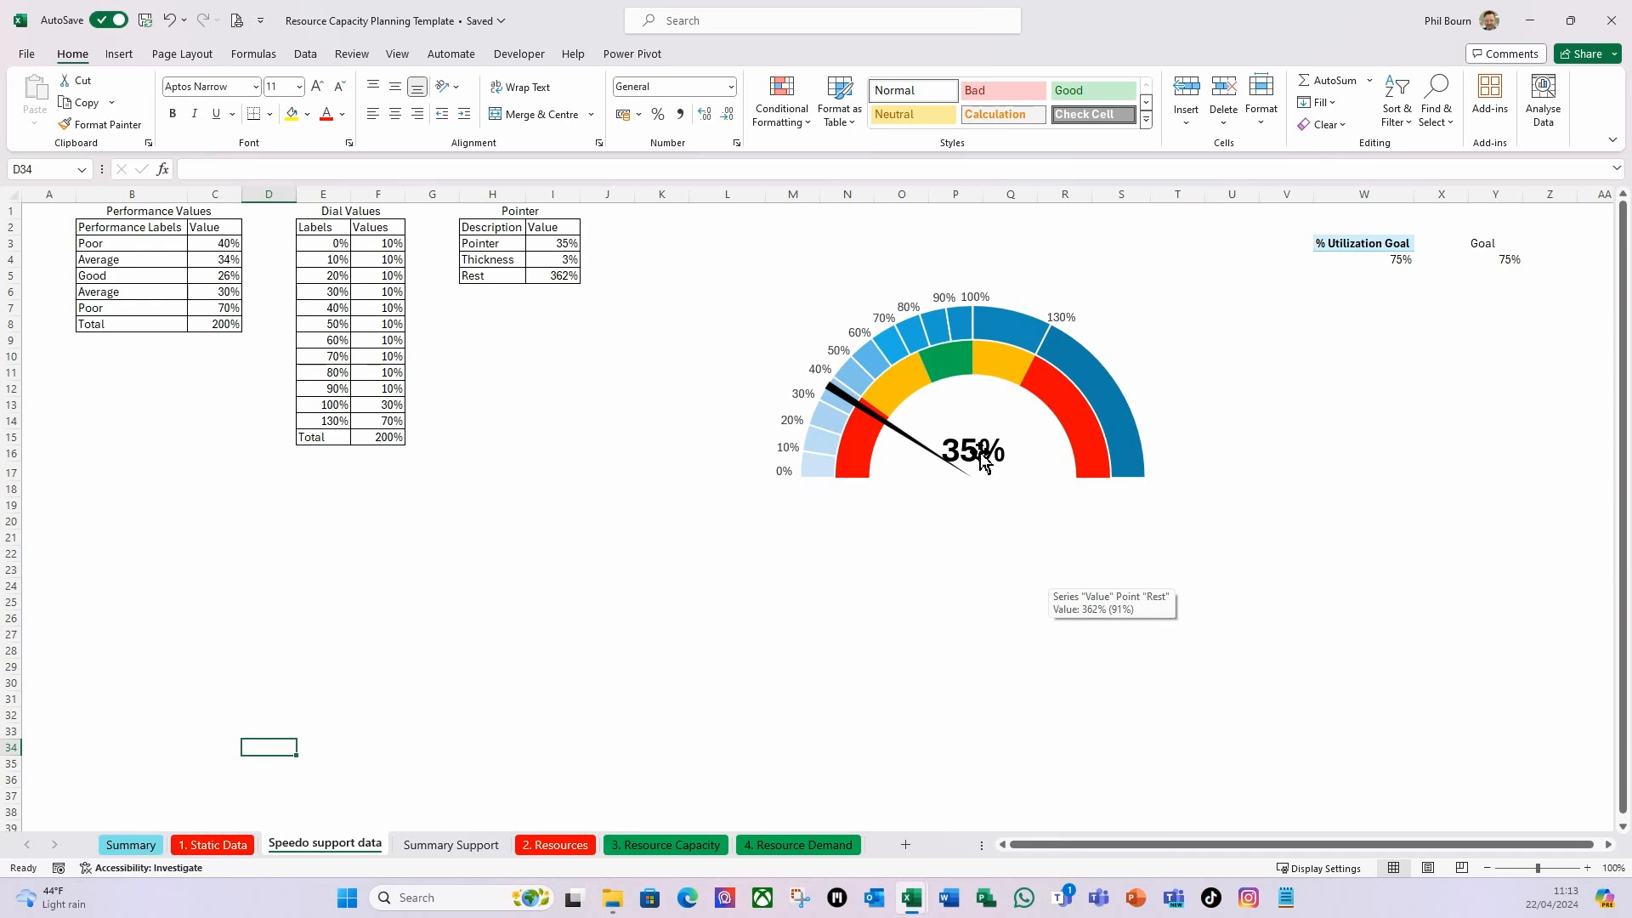
pyautogui.click(1002, 435)
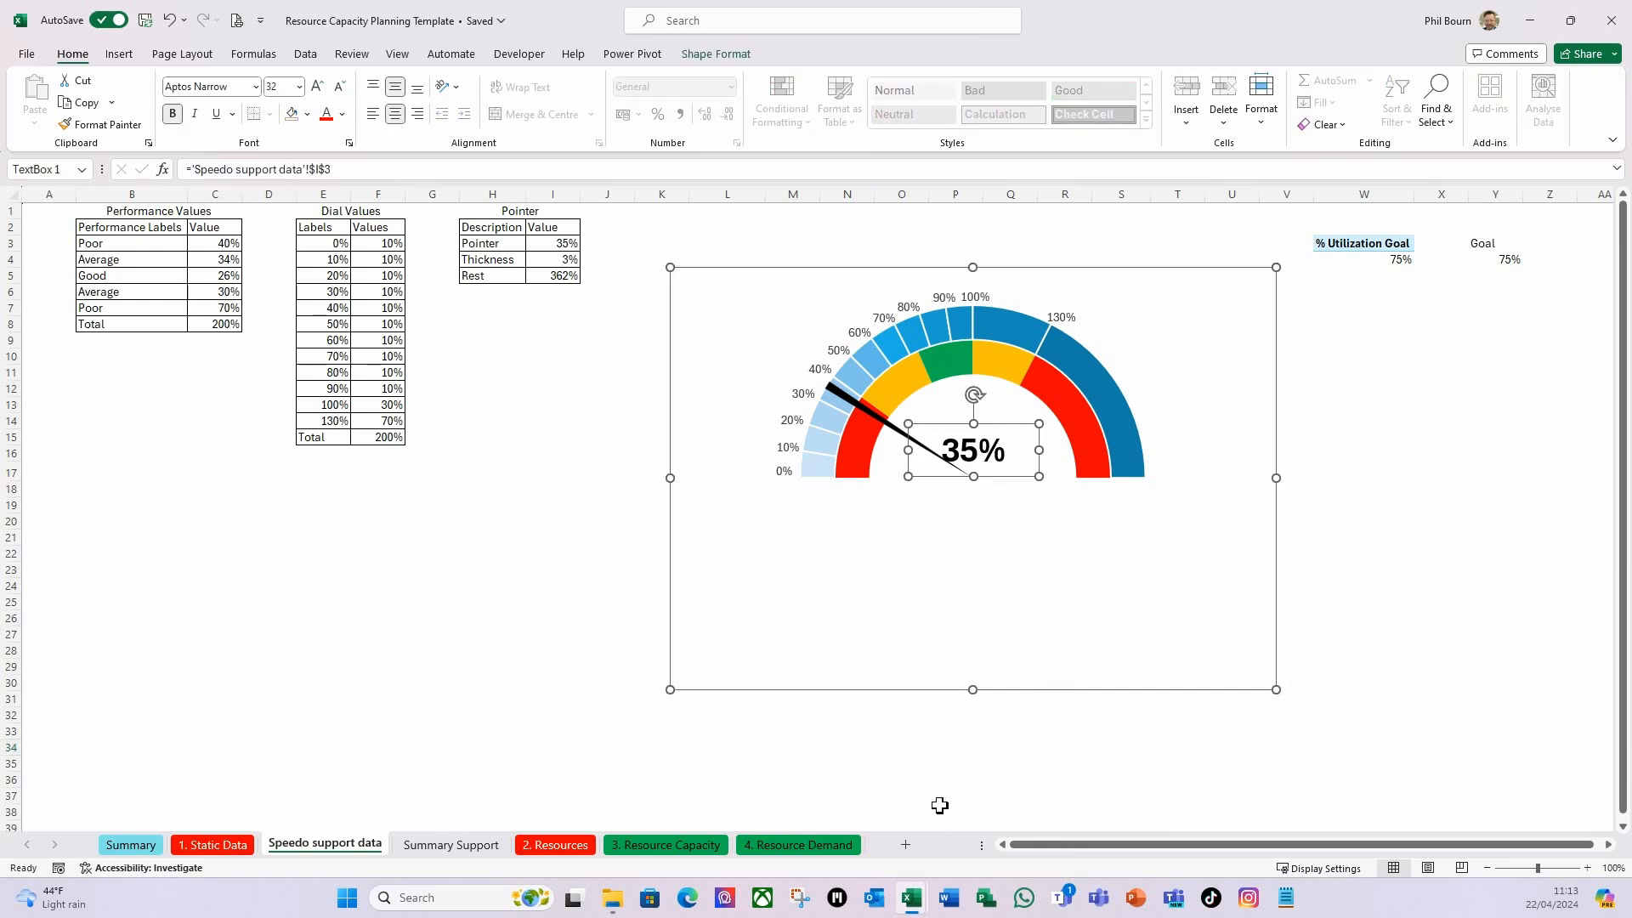
pyautogui.press('Up')
pyautogui.press('Up')
pyautogui.press('Up')
pyautogui.press('Up')
pyautogui.press('Up')
pyautogui.press('Up')
pyautogui.press('Up')
pyautogui.press('Up')
pyautogui.press('Up')
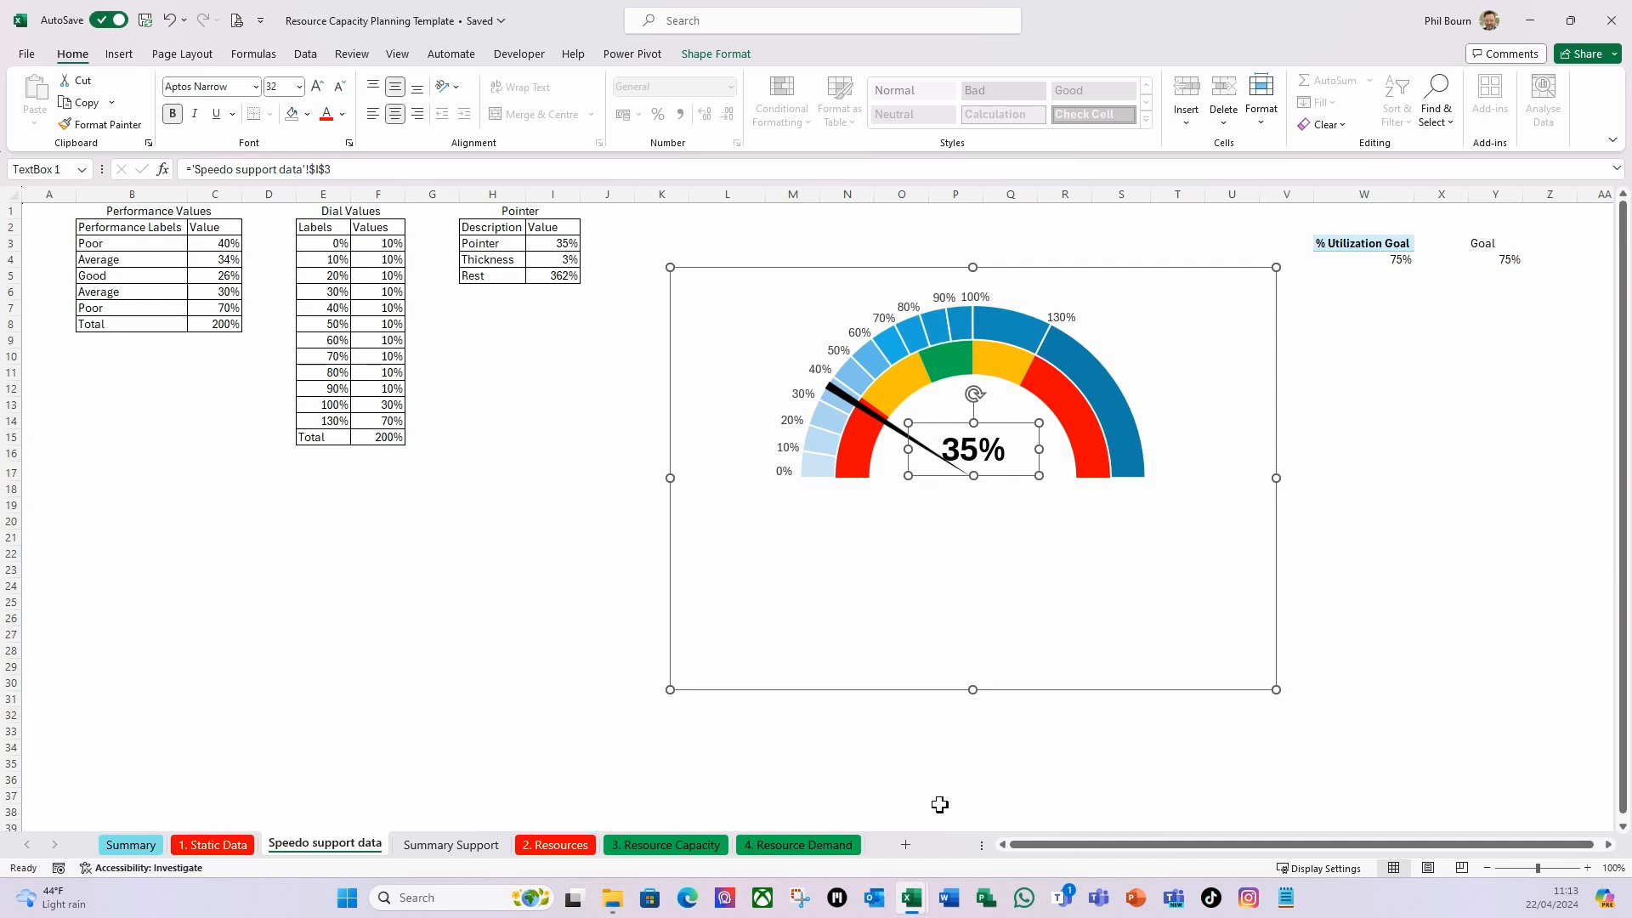
pyautogui.press('Up')
pyautogui.press('Up')
pyautogui.press('Up')
pyautogui.press('Up')
pyautogui.press('Up')
pyautogui.press('Up')
pyautogui.press('Up')
pyautogui.press('Up')
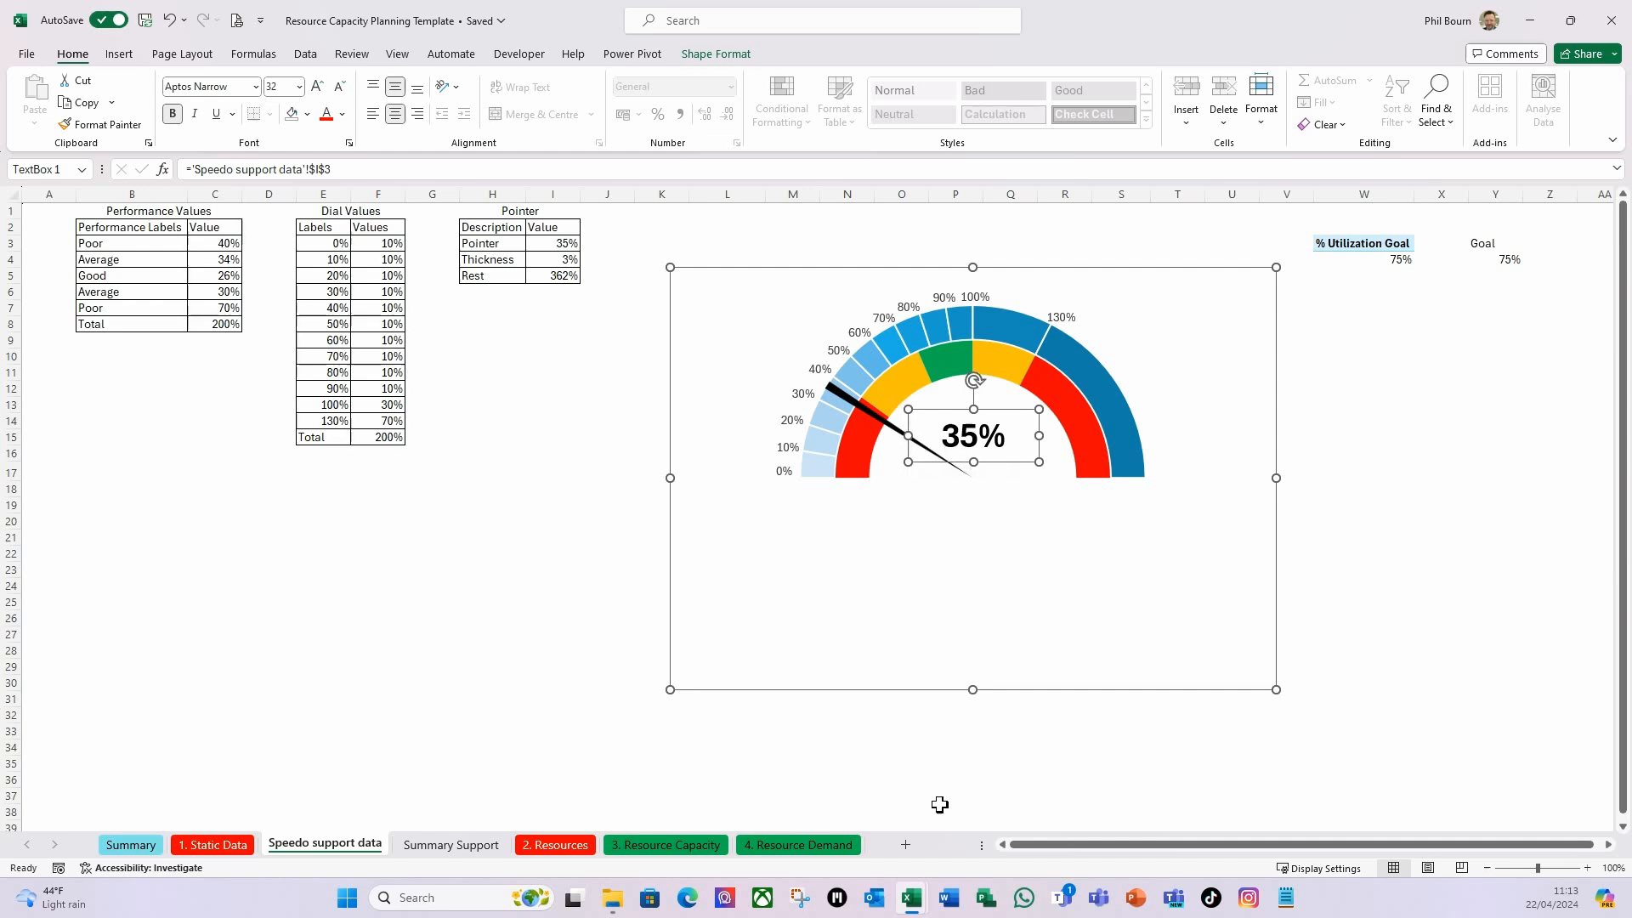
pyautogui.press('Up')
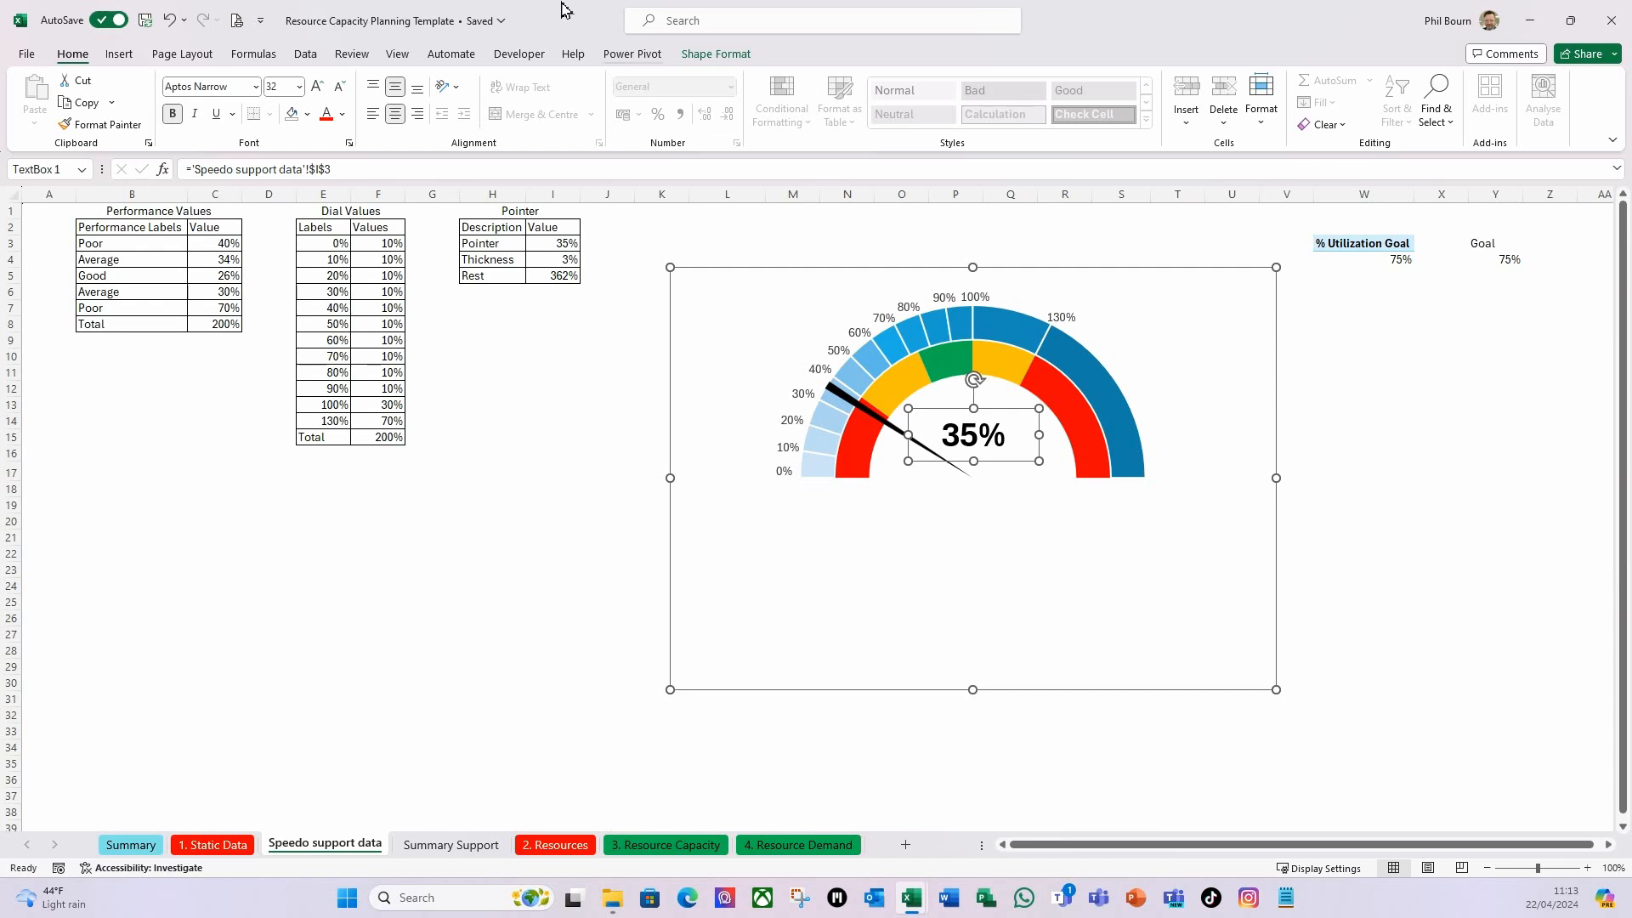
pyautogui.click(774, 764)
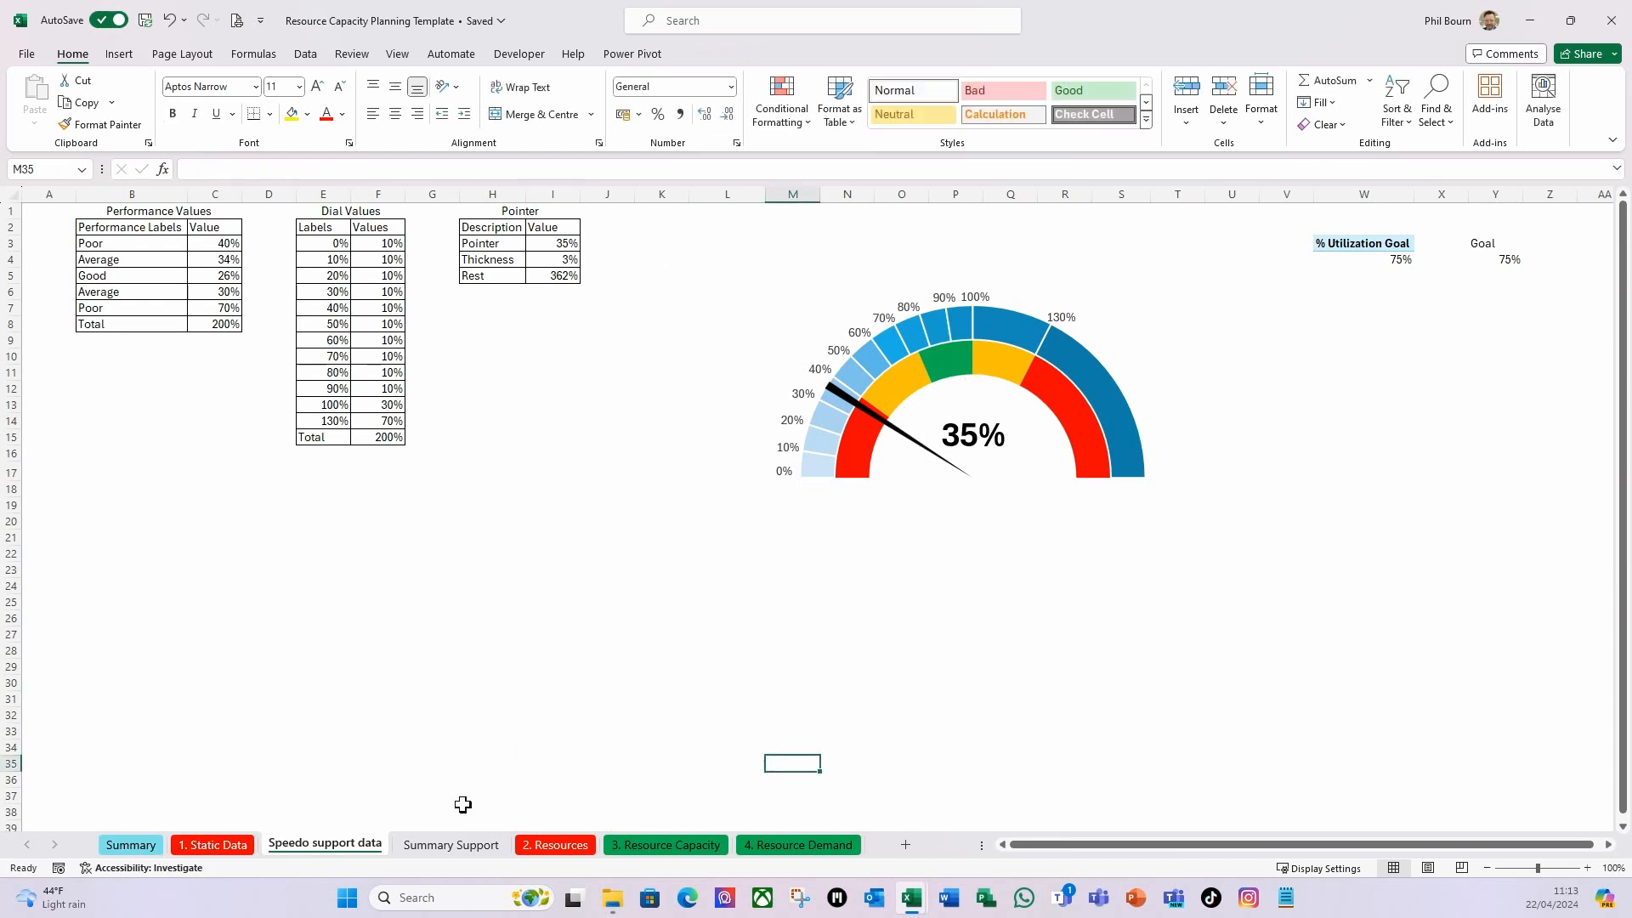
# On the Summary sheet, place a copy of the "Demand vs Capacity" title box under the gauge's percentage and change its text to "UTILIZATION".
pyautogui.click(130, 844)
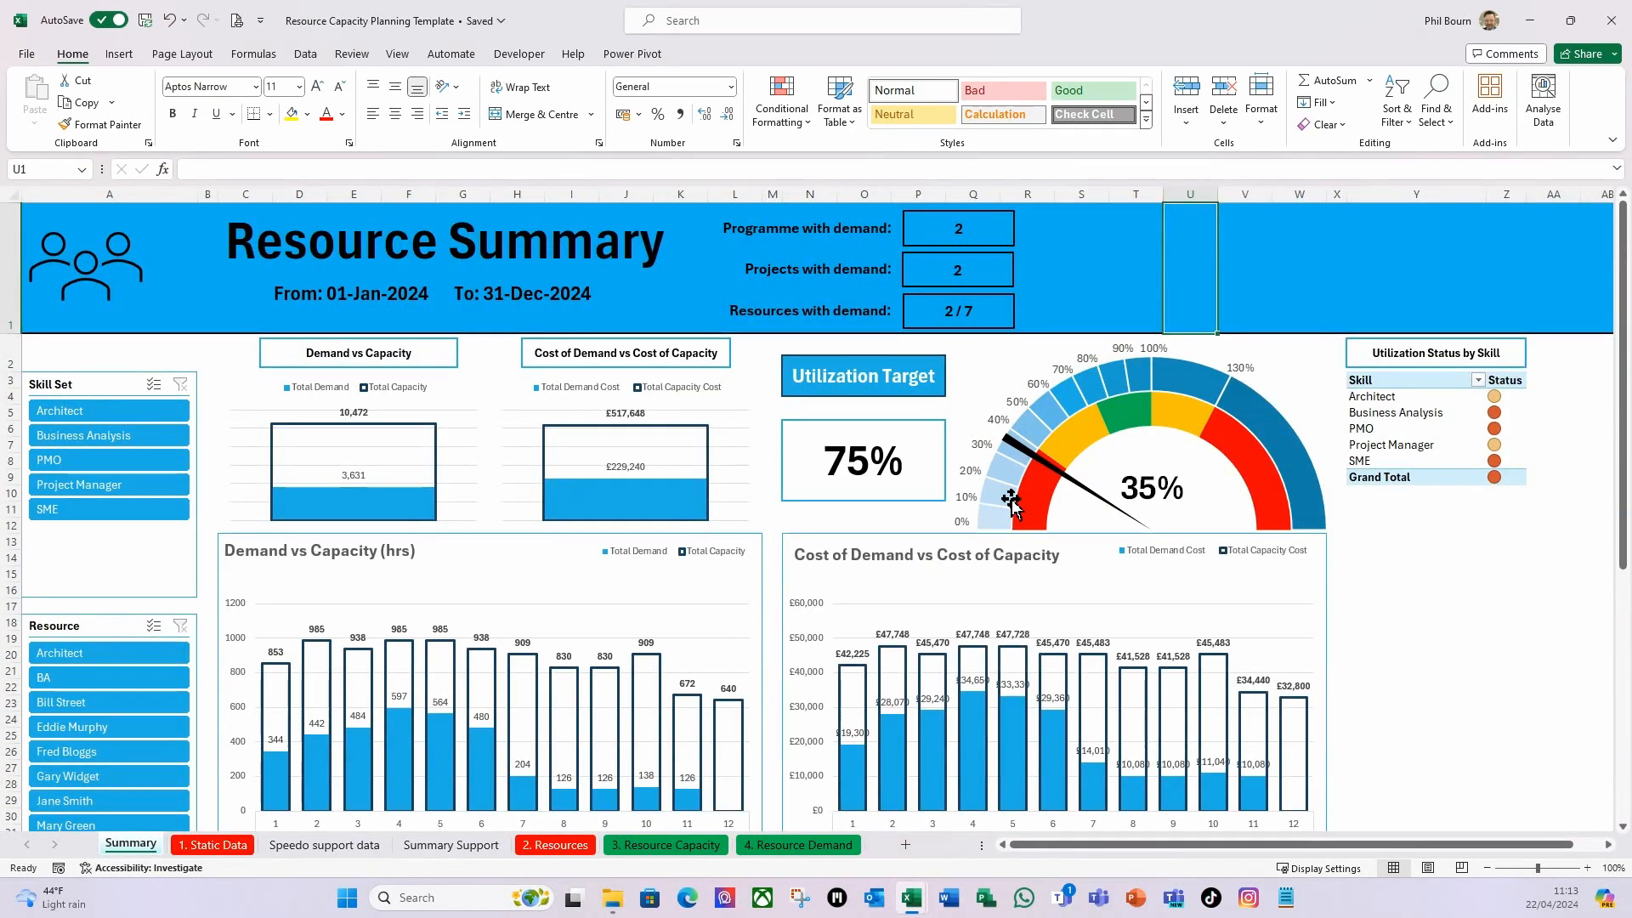
pyautogui.click(454, 365)
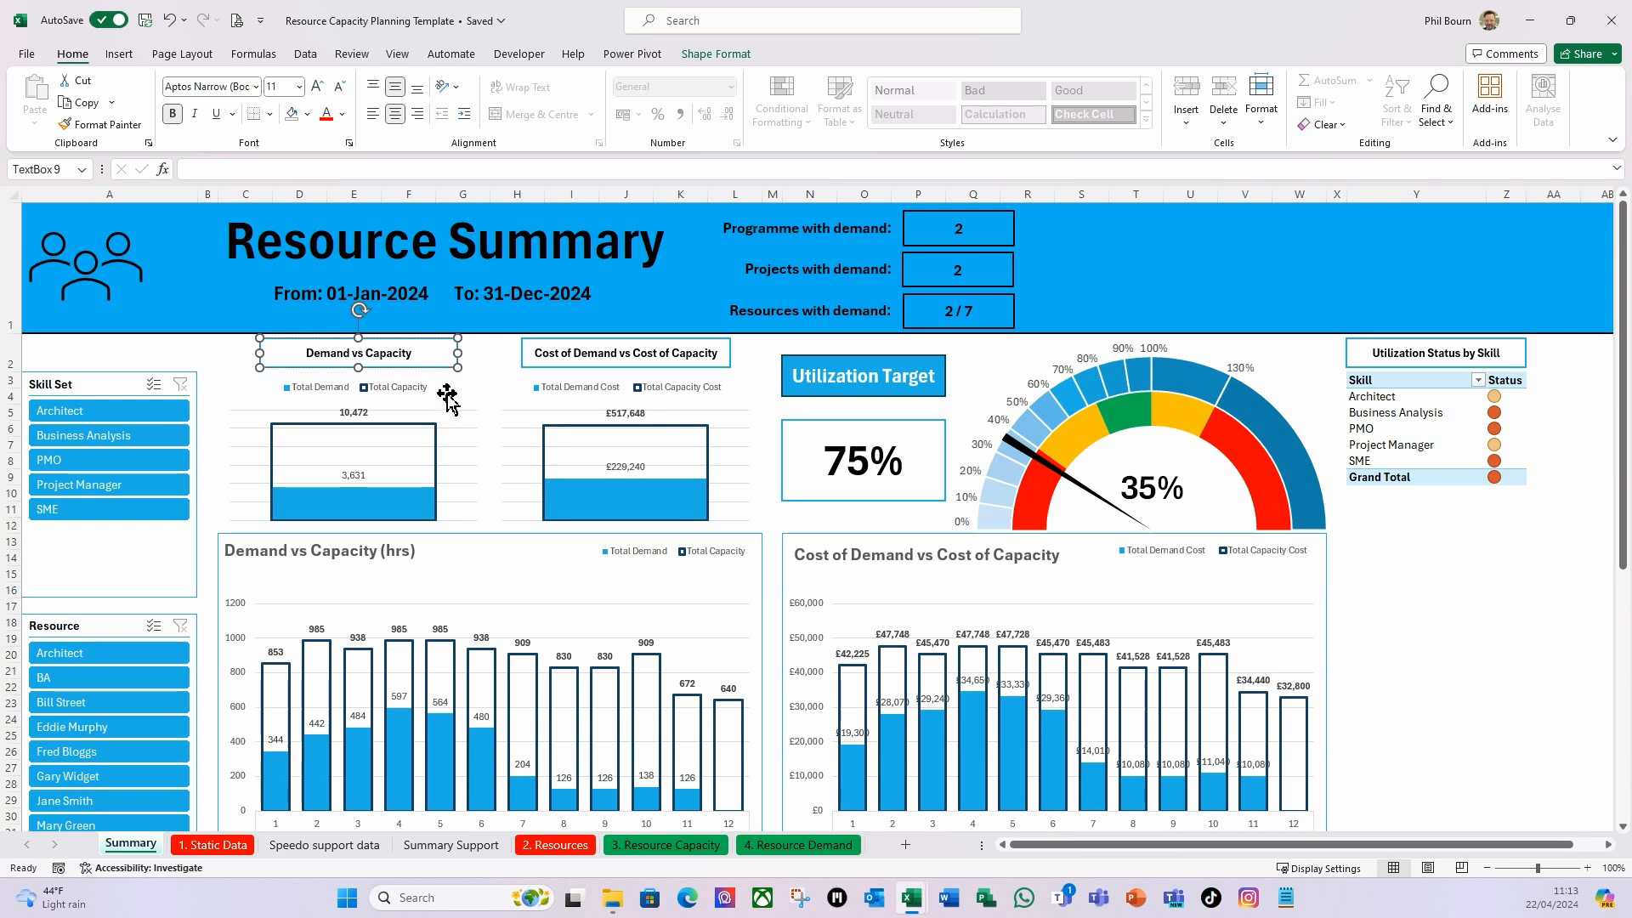
pyautogui.moveTo(454, 374); pyautogui.dragTo(1245, 539)
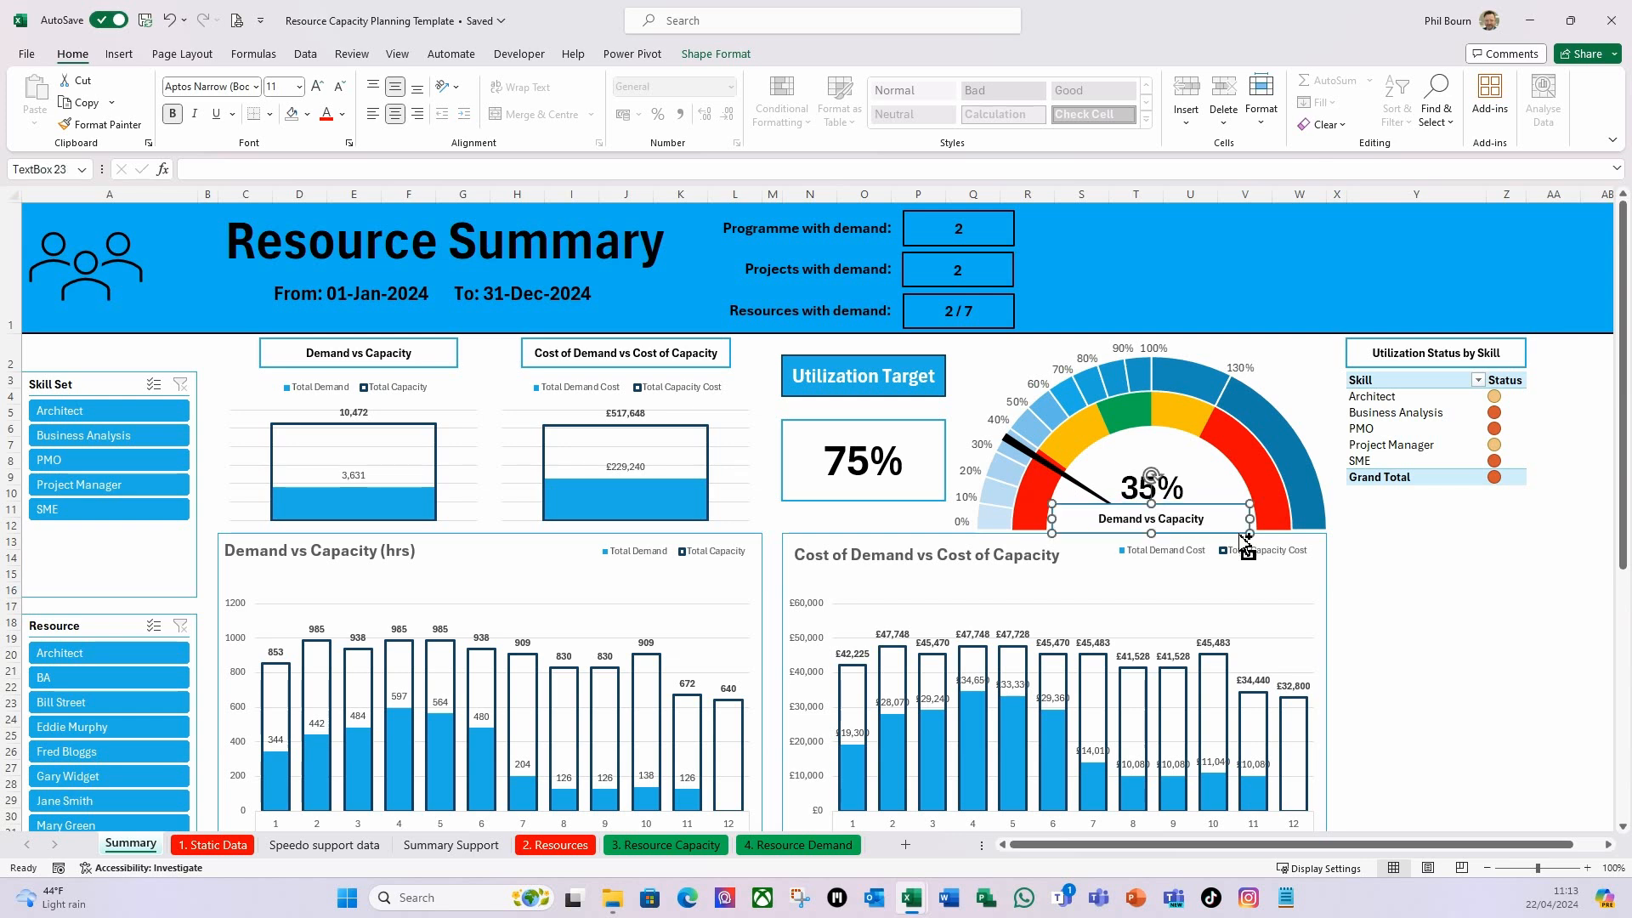
pyautogui.moveTo(1099, 523); pyautogui.dragTo(1209, 519)
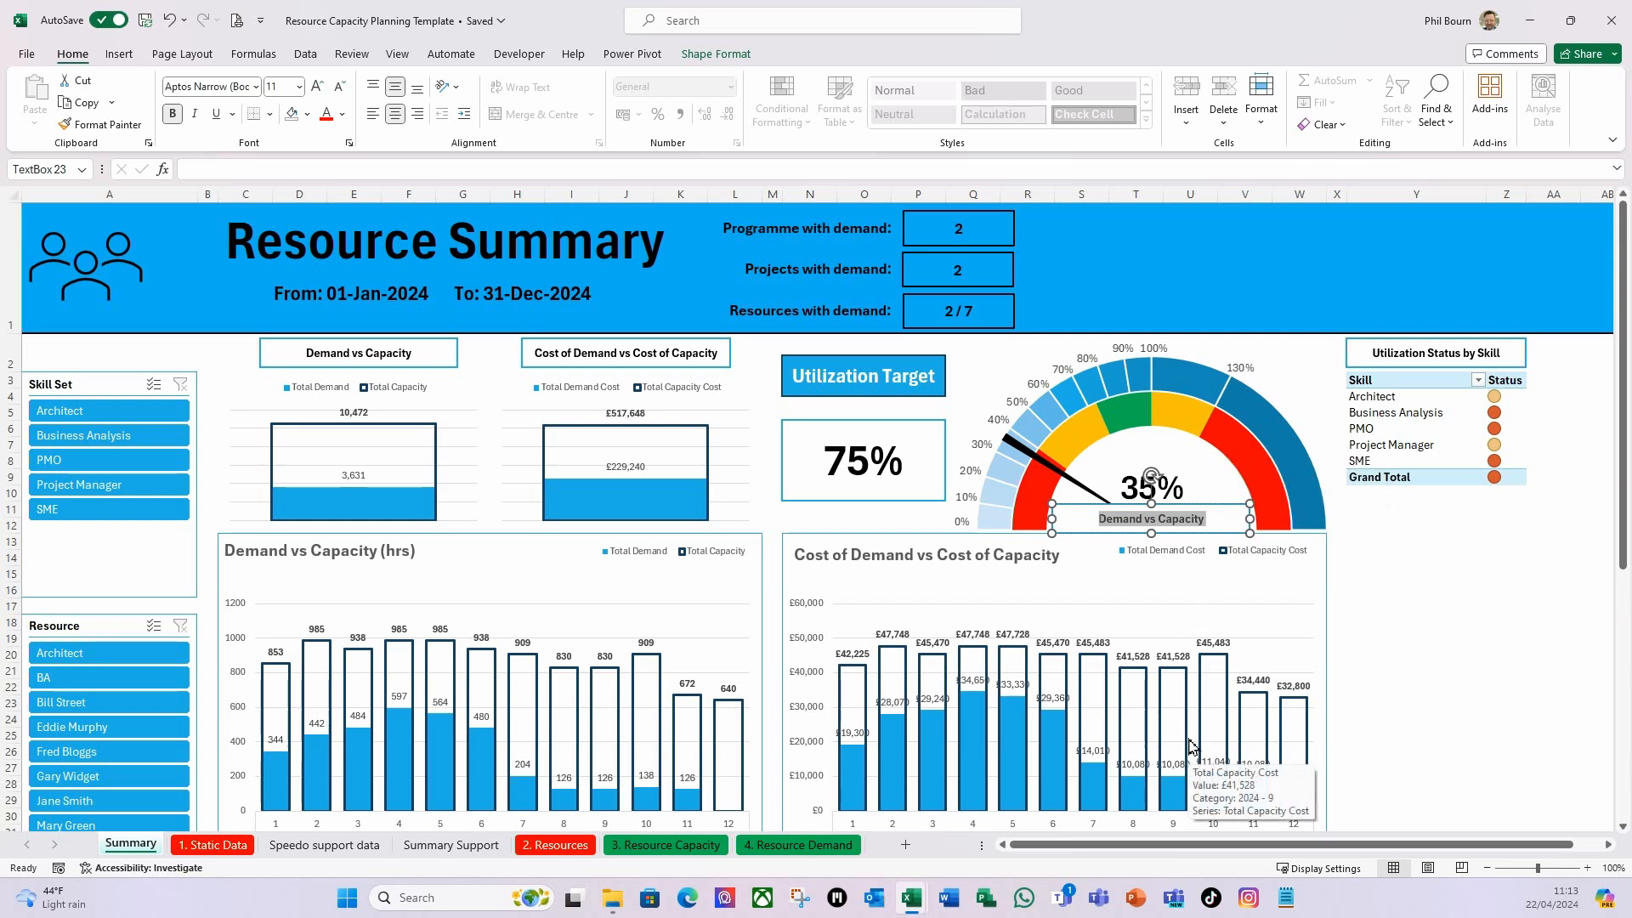
pyautogui.write('utilization')
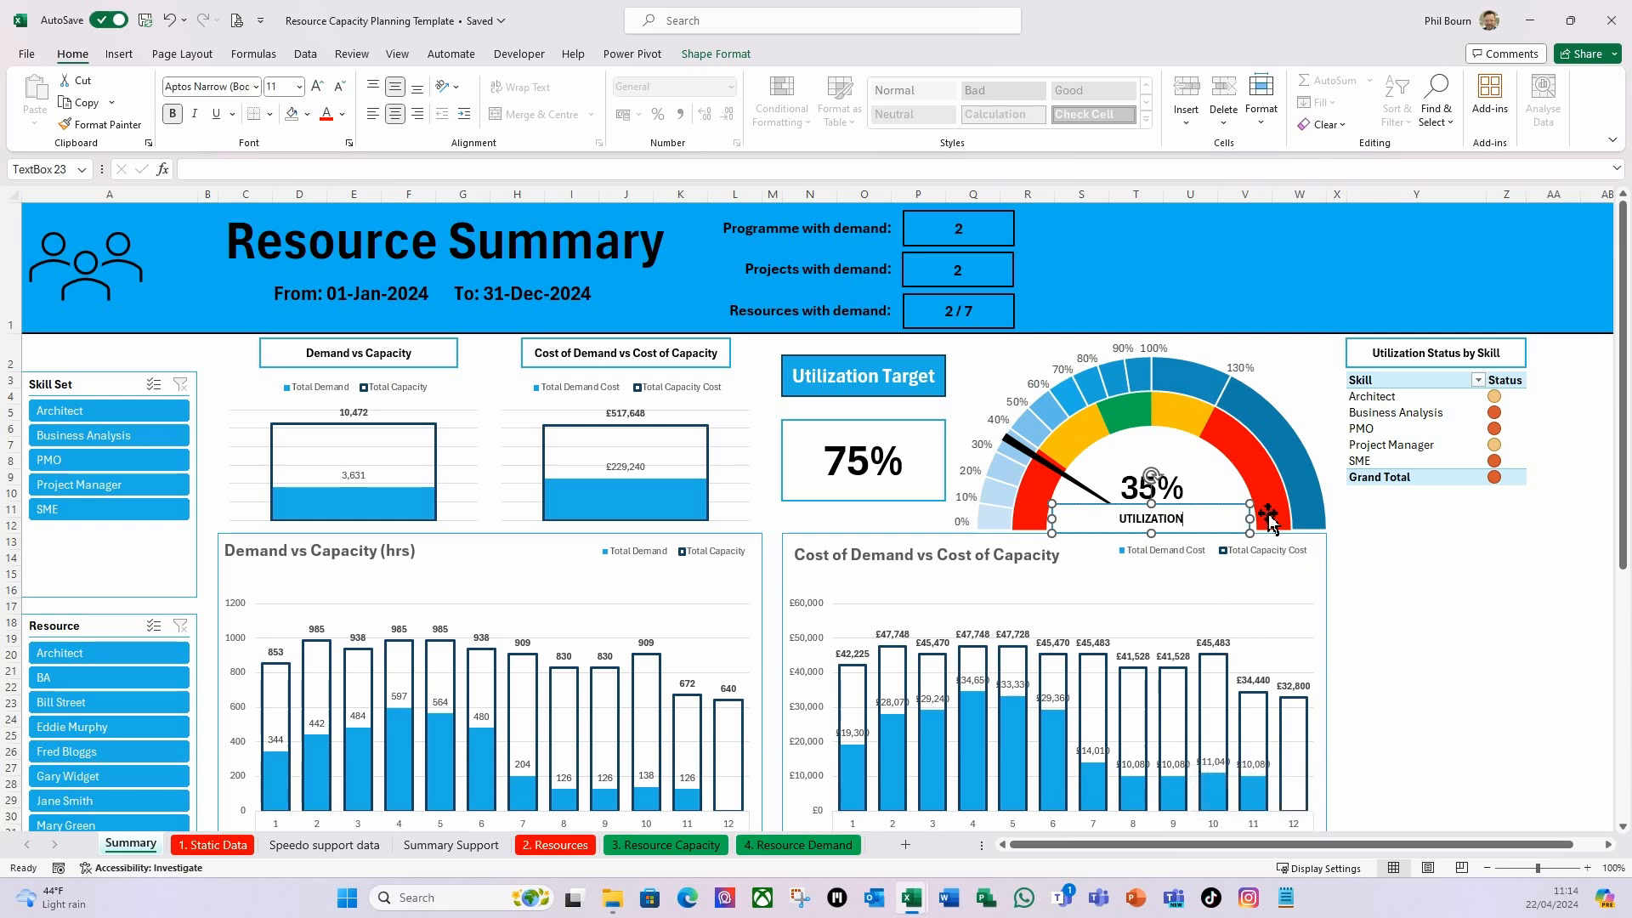
# Narrow the UTILIZATION box to fit its text and centre it just beneath the gauge's percentage.
pyautogui.moveTo(1252, 520); pyautogui.dragTo(1174, 520)
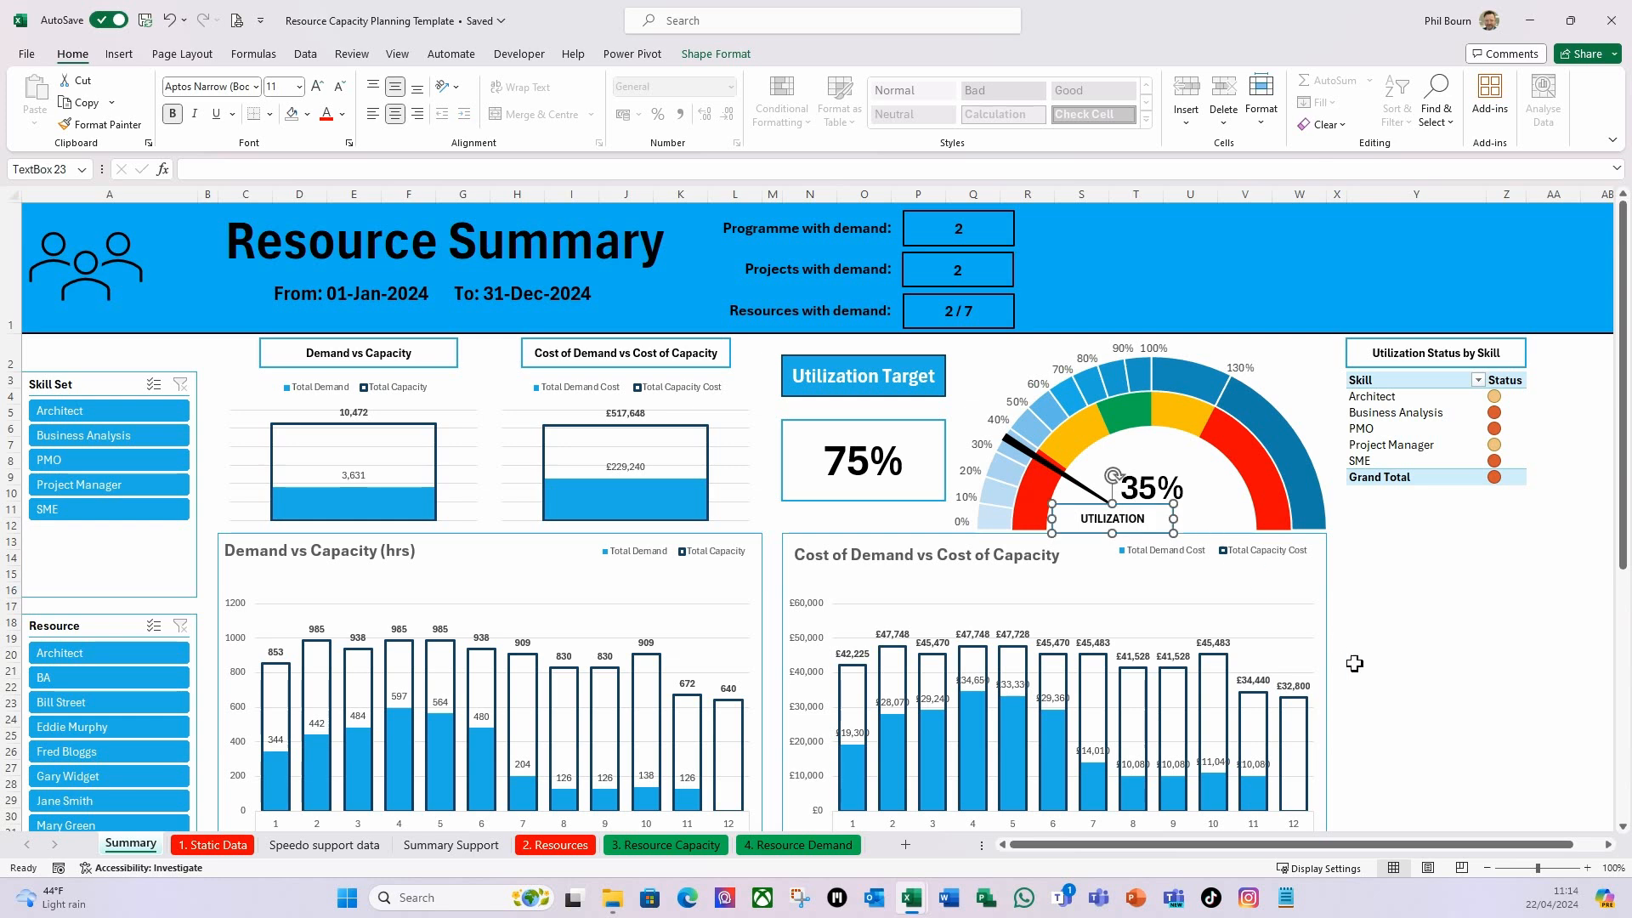
pyautogui.press('Right')
pyautogui.press('Right')
pyautogui.press('Right')
pyautogui.press('Right')
pyautogui.press('Right')
pyautogui.press('Right')
pyautogui.press('Right')
pyautogui.press('Right')
pyautogui.press('Right')
pyautogui.press('Right')
pyautogui.press('Right')
pyautogui.press('Right')
pyautogui.press('Right')
pyautogui.press('Right')
pyautogui.press('Right')
pyautogui.press('Right')
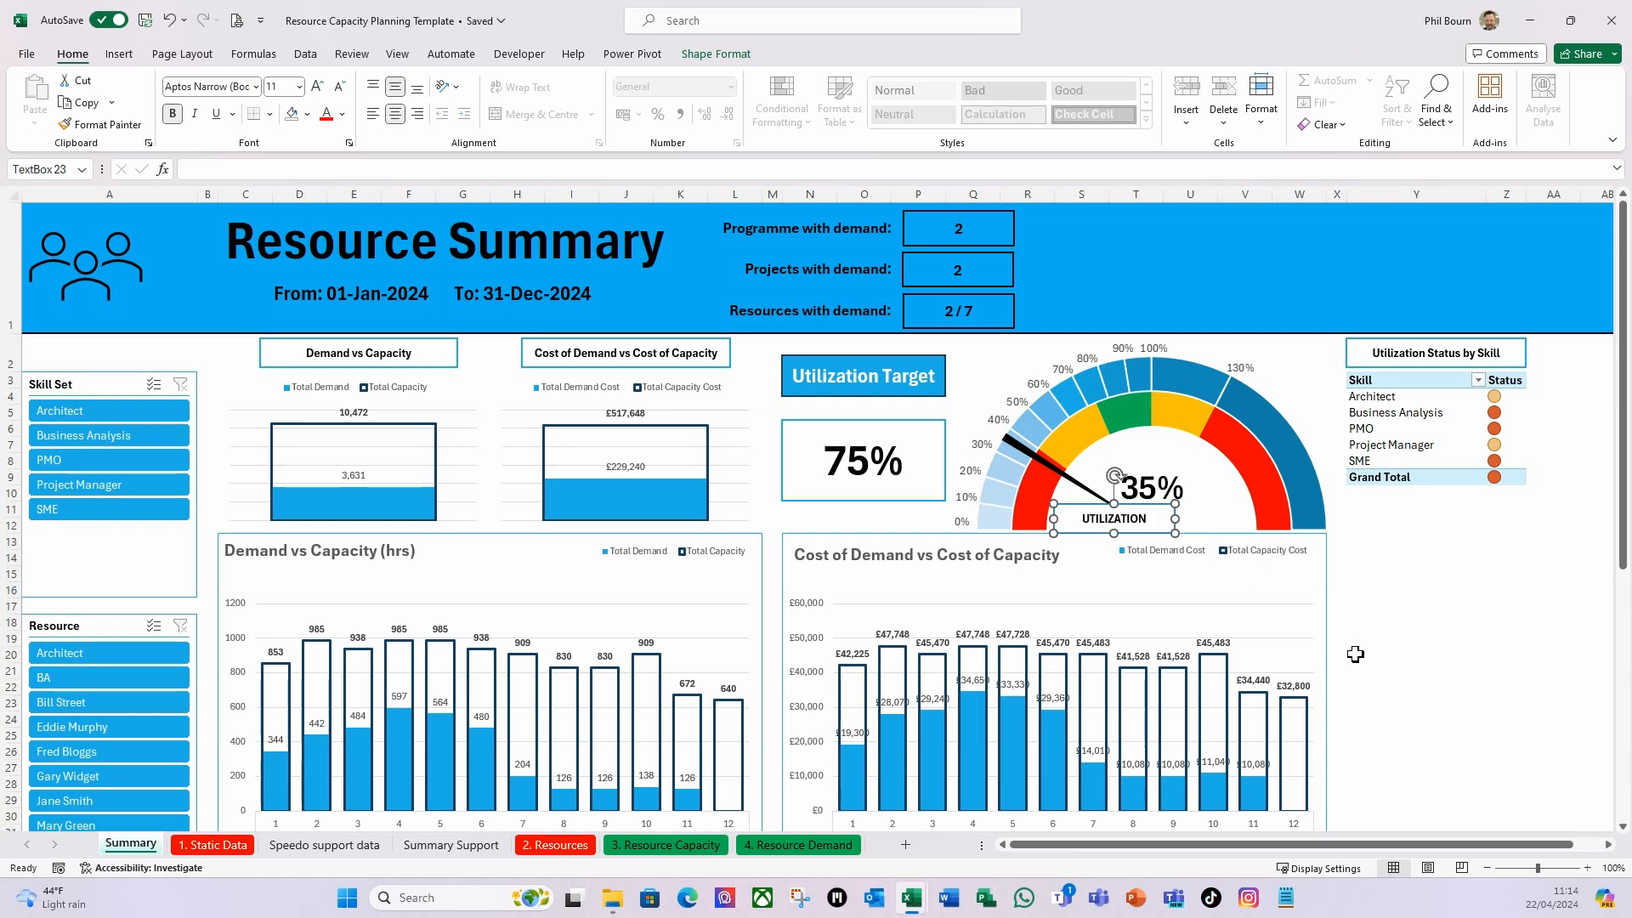
pyautogui.press('Right')
pyautogui.press('Right')
pyautogui.press('Right')
pyautogui.press('Right')
pyautogui.press('Right')
pyautogui.press('Right')
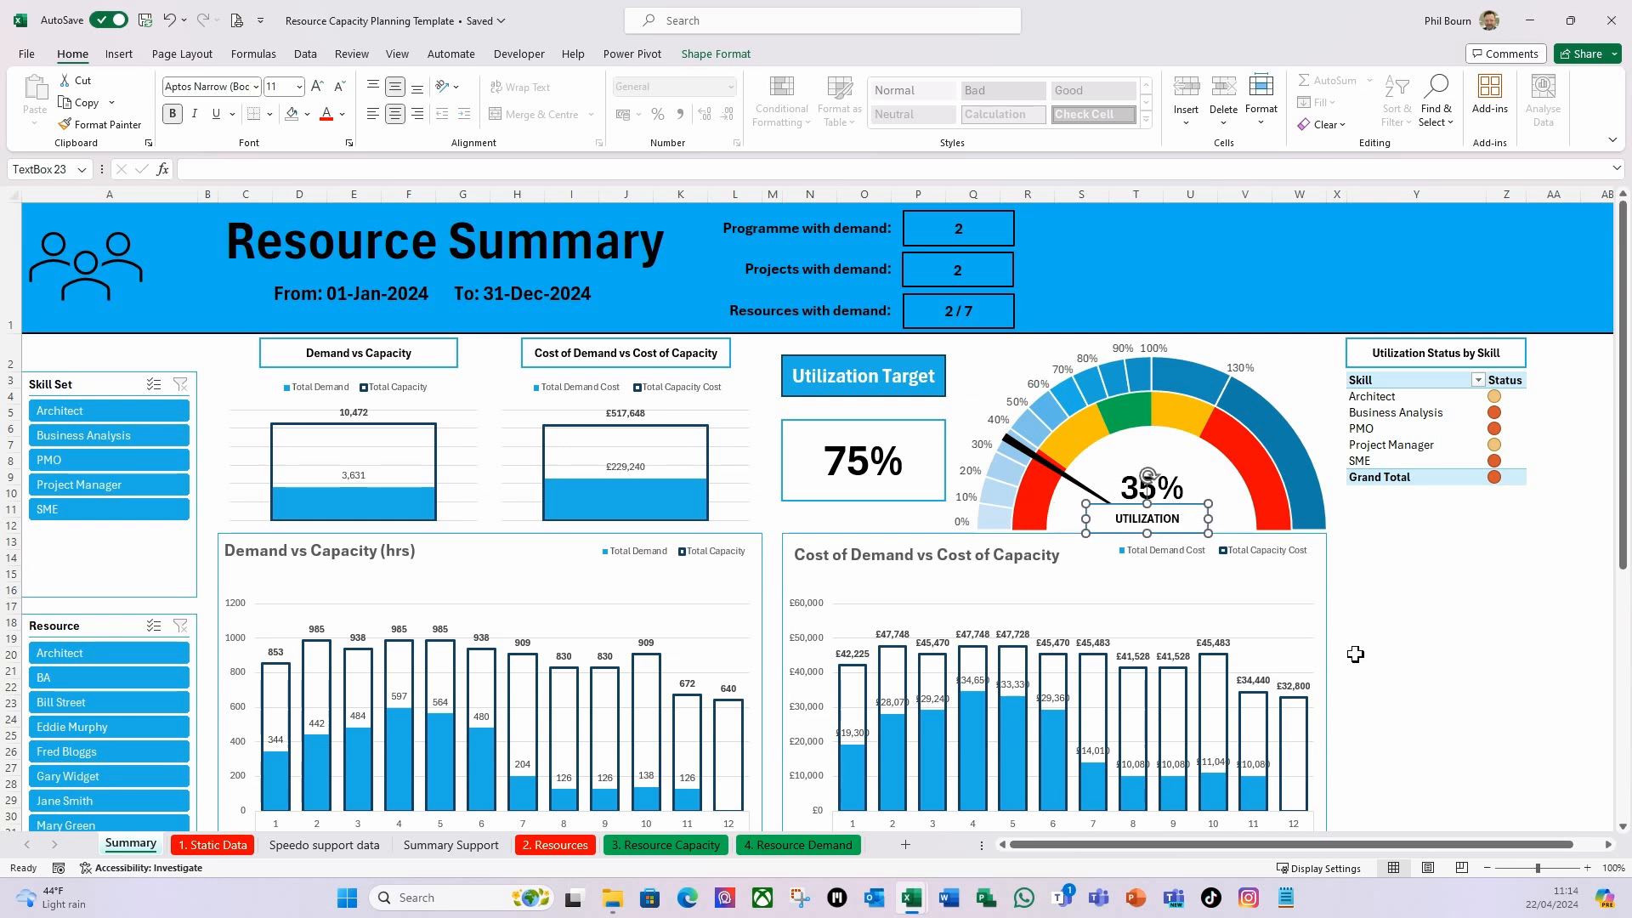
pyautogui.press('Up')
pyautogui.press('Up')
pyautogui.press('Up')
pyautogui.press('Up')
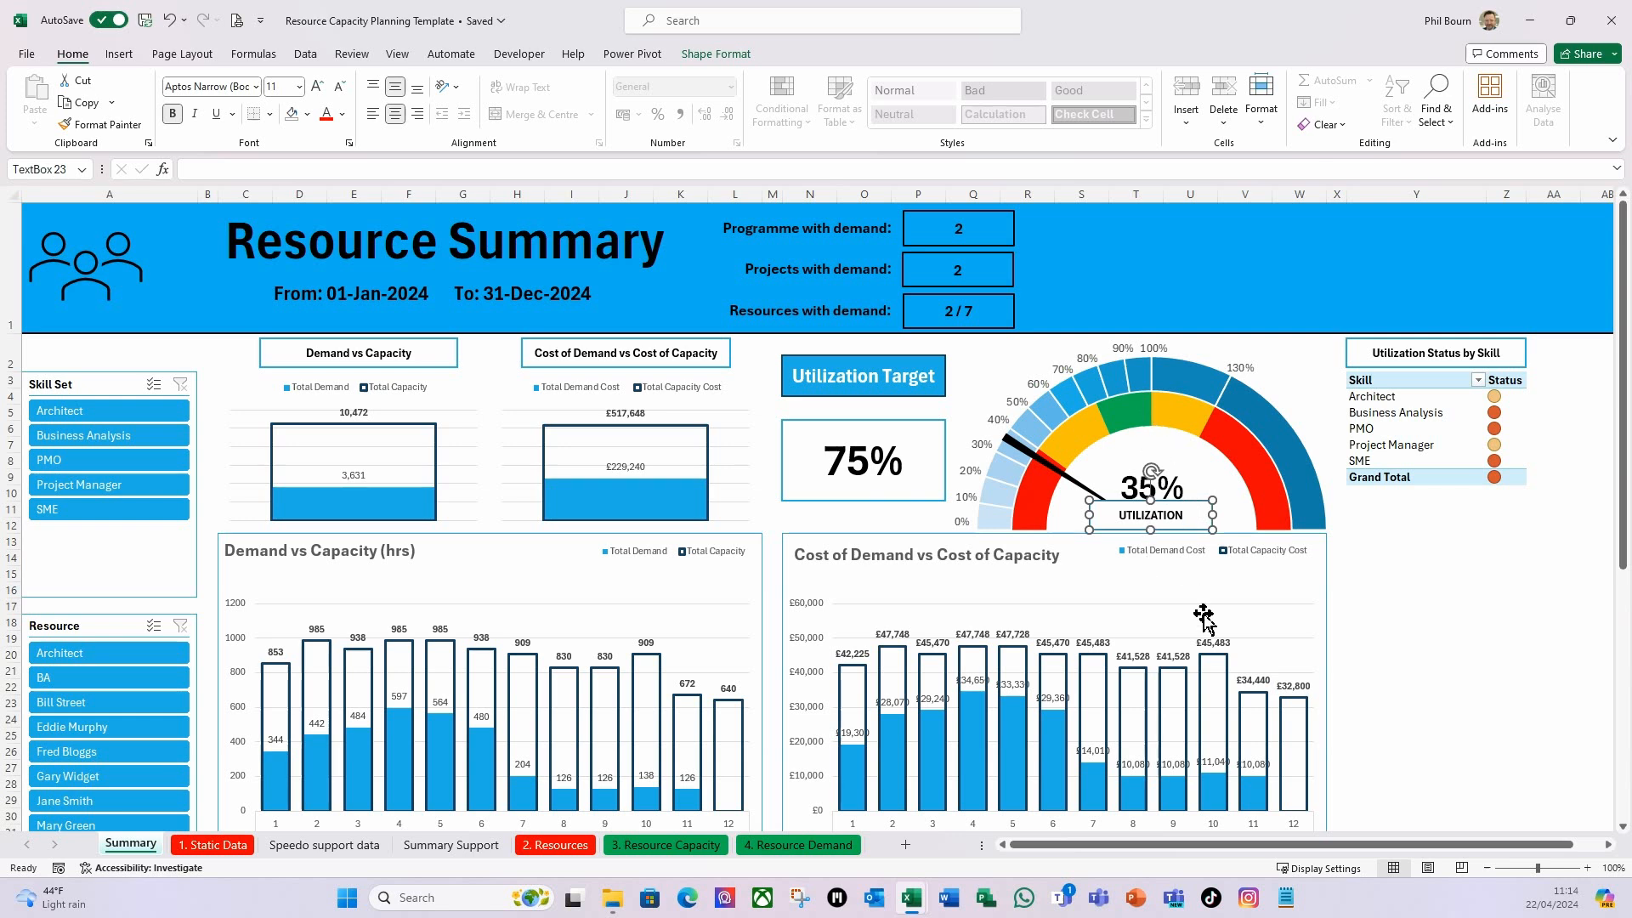
pyautogui.press('Right')
pyautogui.press('Right')
pyautogui.press('Up')
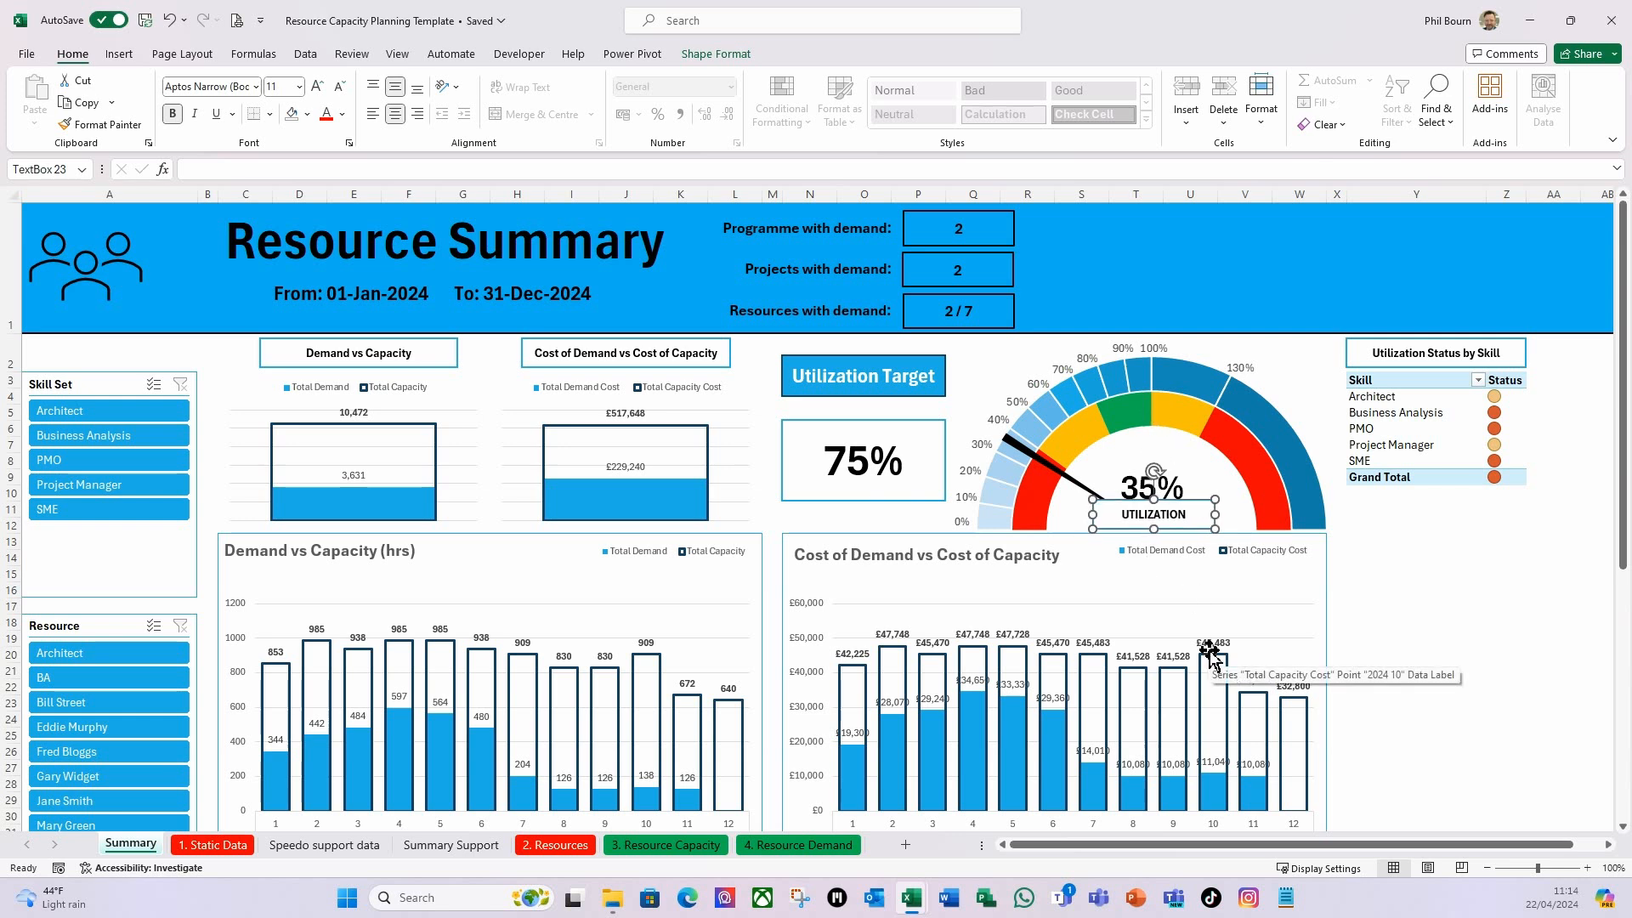
pyautogui.click(1401, 600)
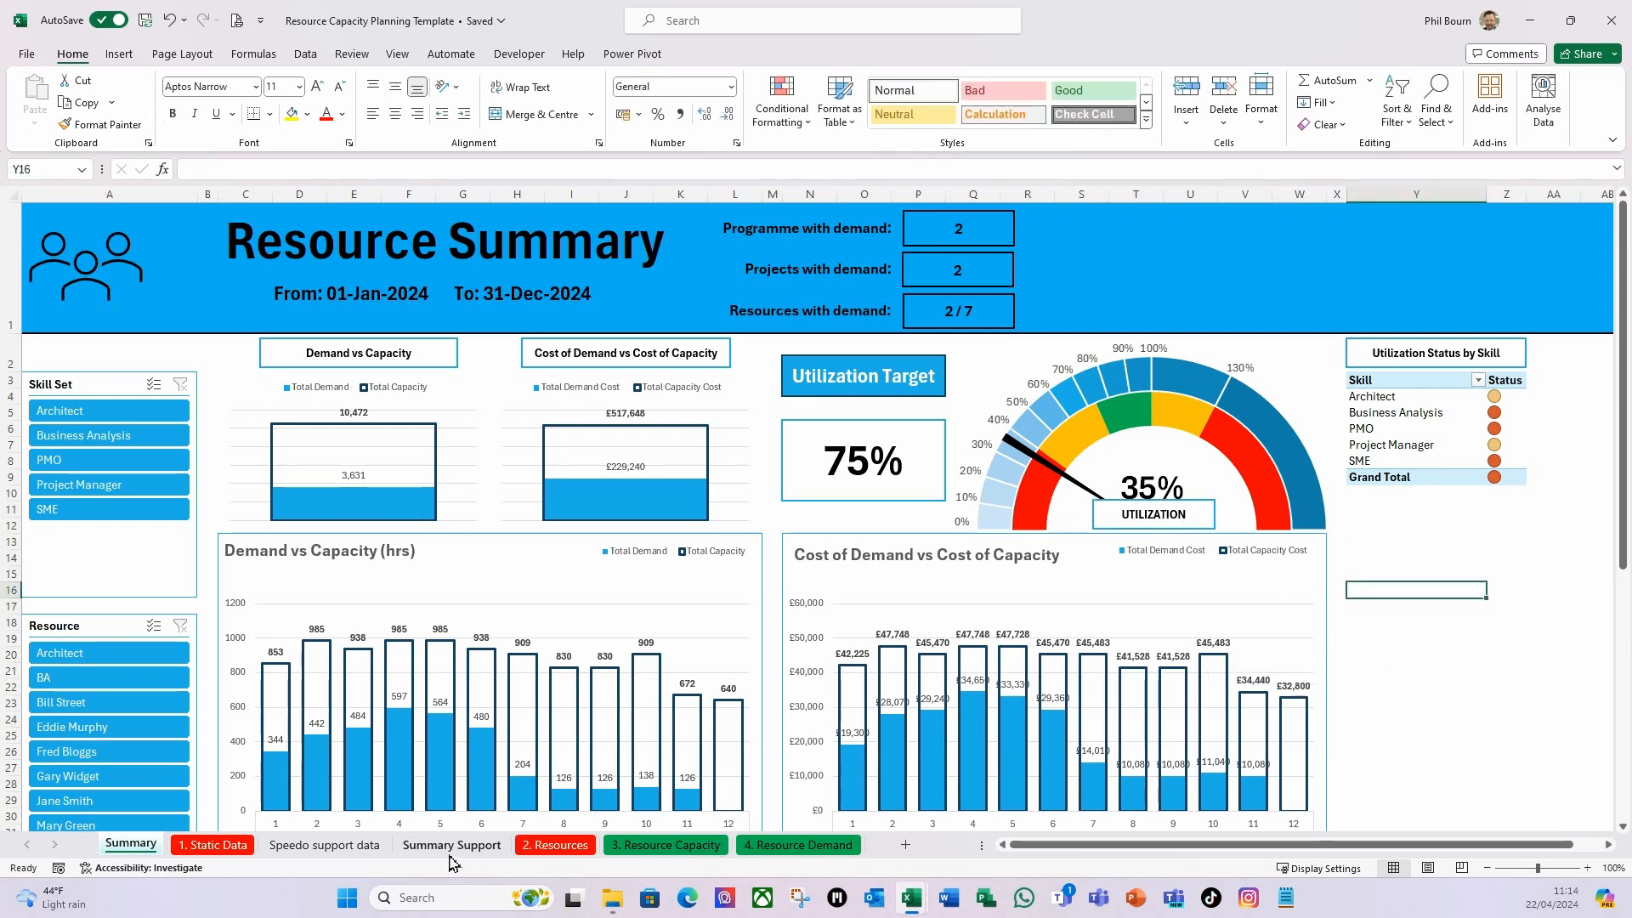
# Raise the gauge's percentage text box slightly more on the Speedo support data sheet and check its spacing above the UTILIZATION box on Summary.
pyautogui.click(308, 850)
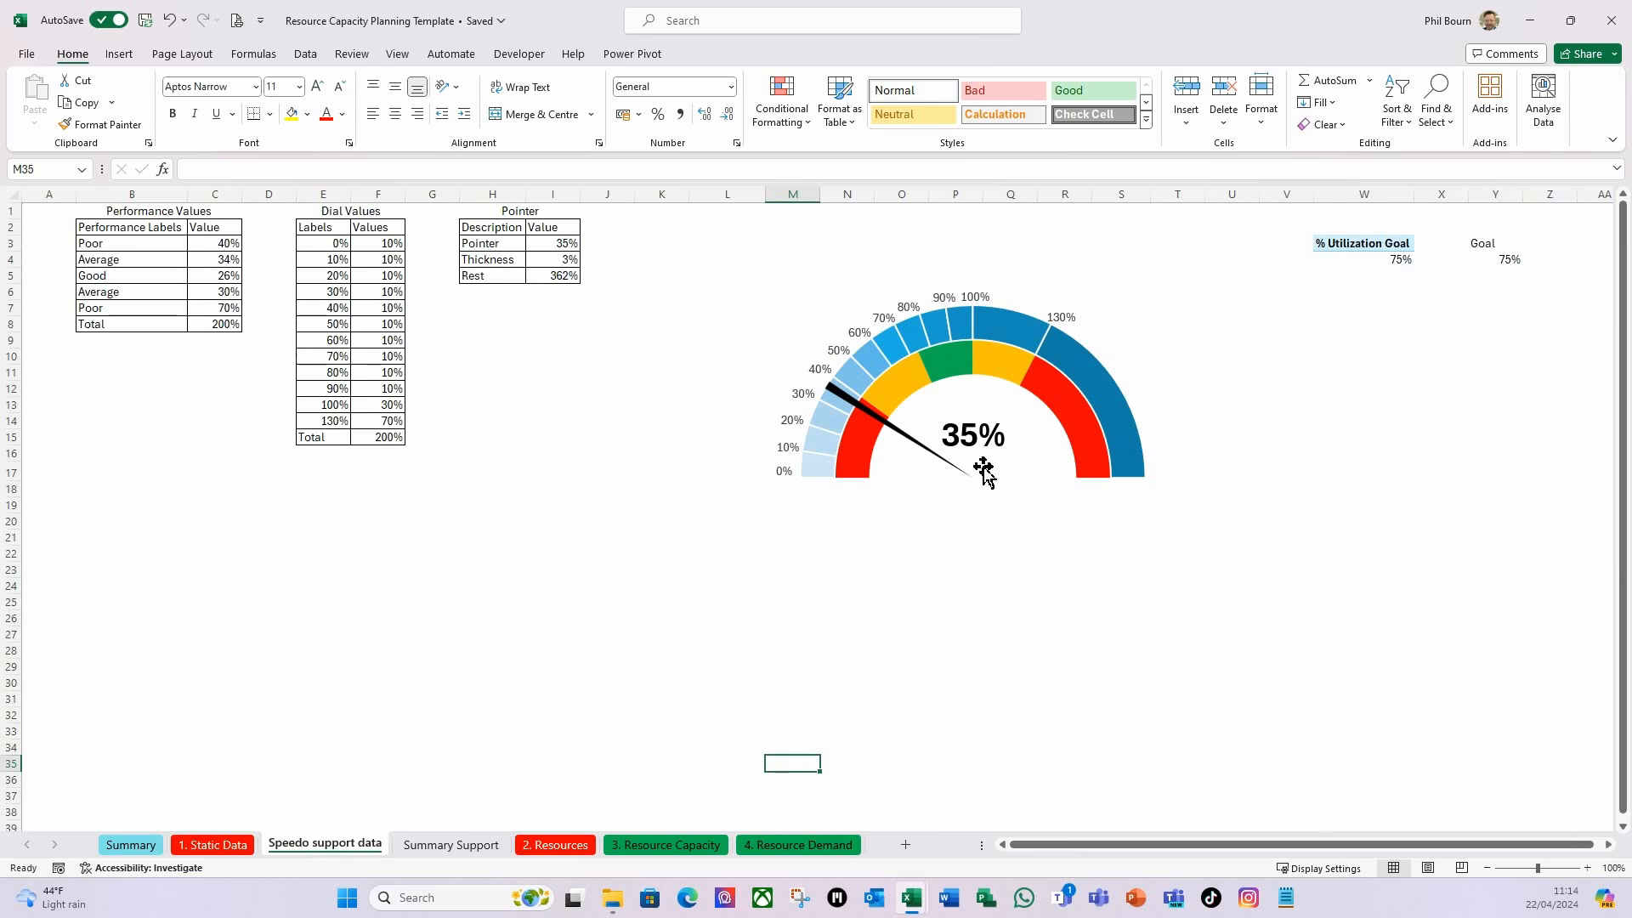
pyautogui.click(977, 440)
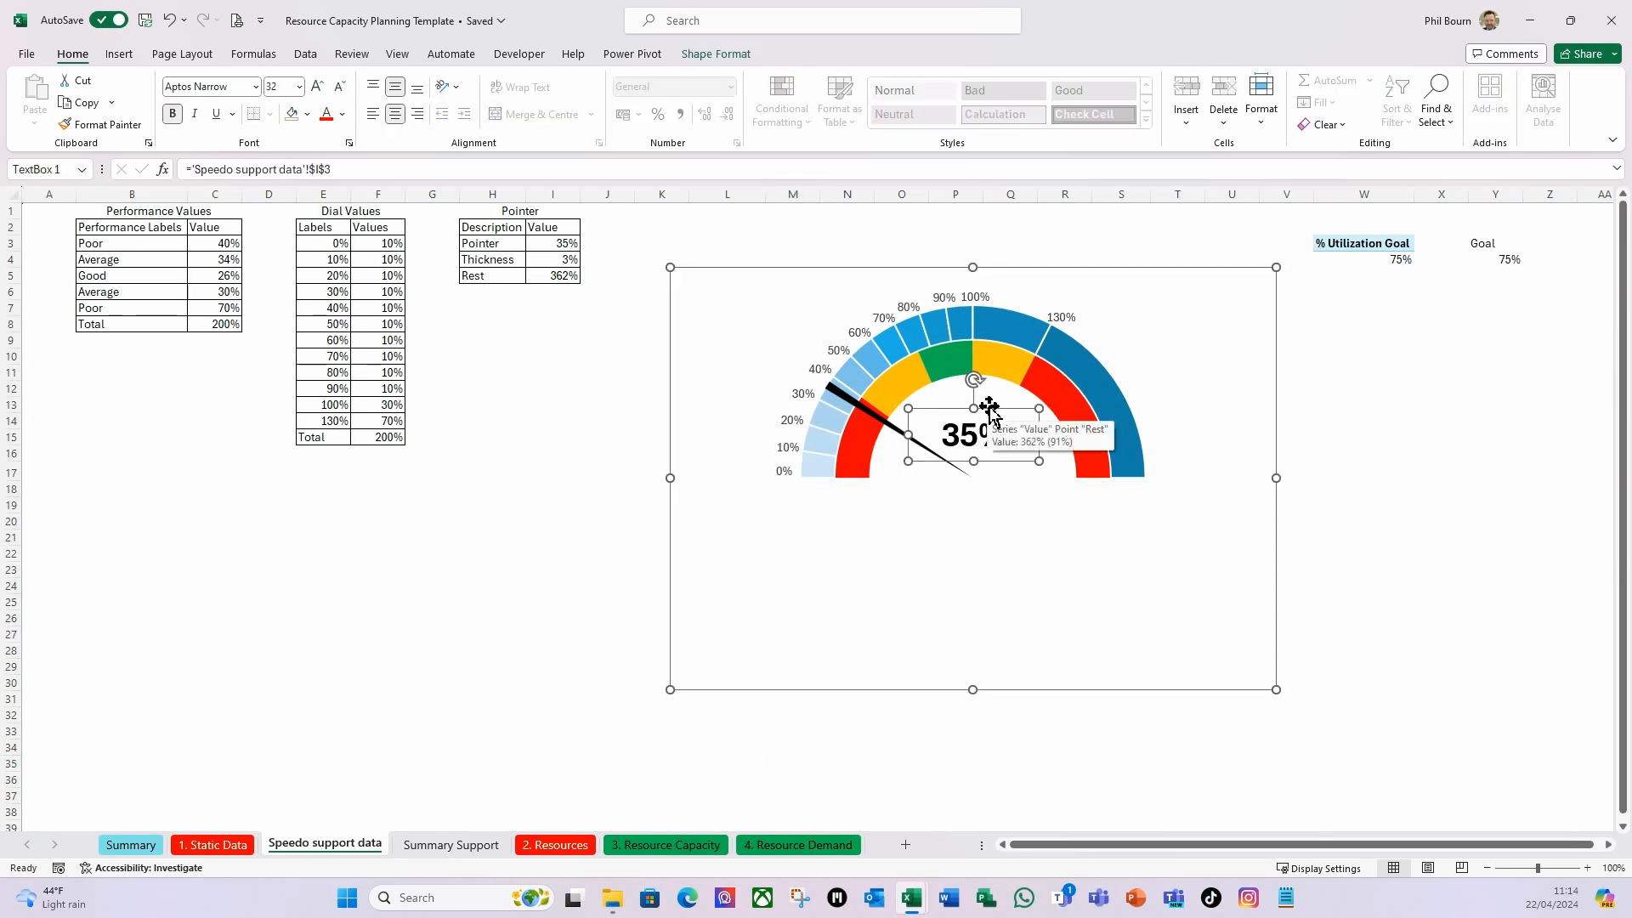
pyautogui.press('Up')
pyautogui.press('Up')
pyautogui.press('Up')
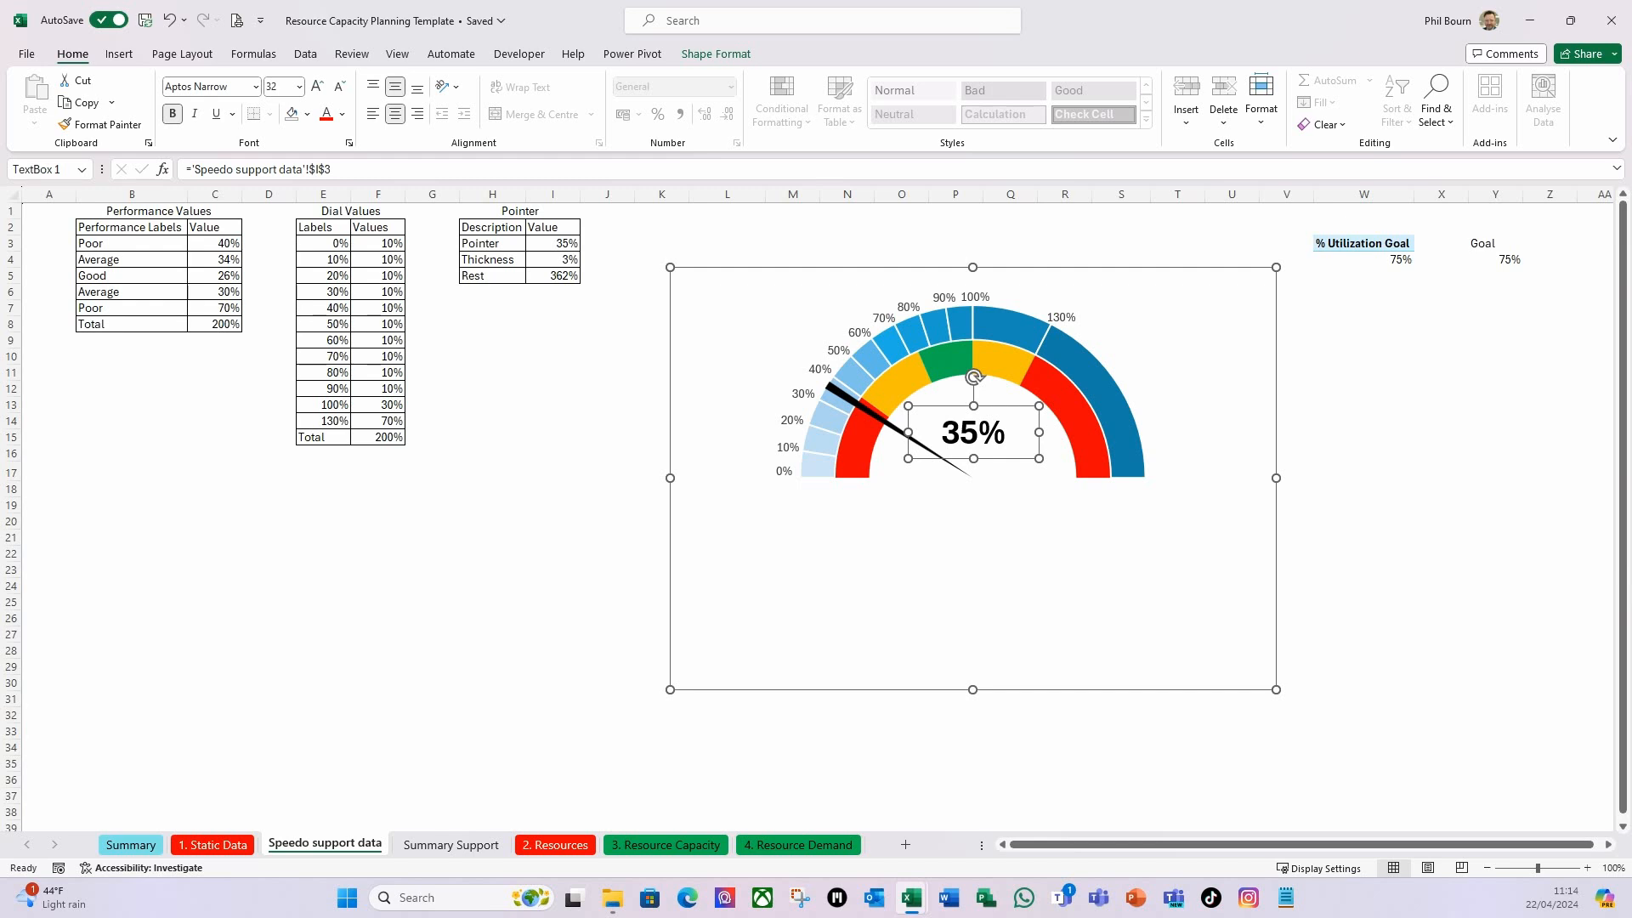
pyautogui.click(131, 846)
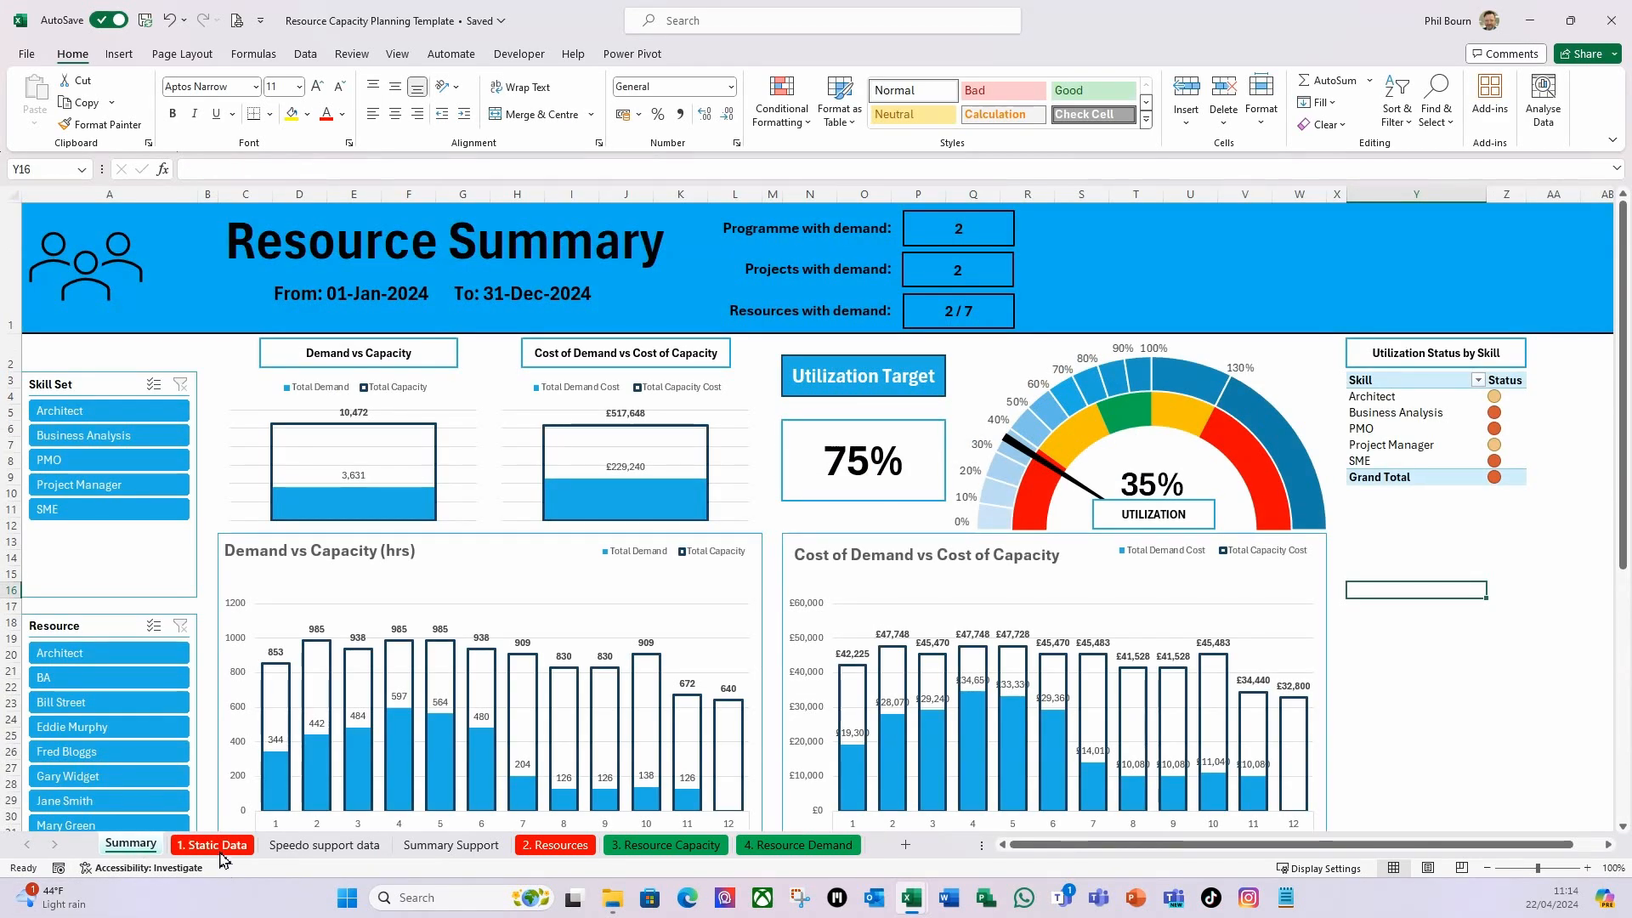
pyautogui.click(324, 844)
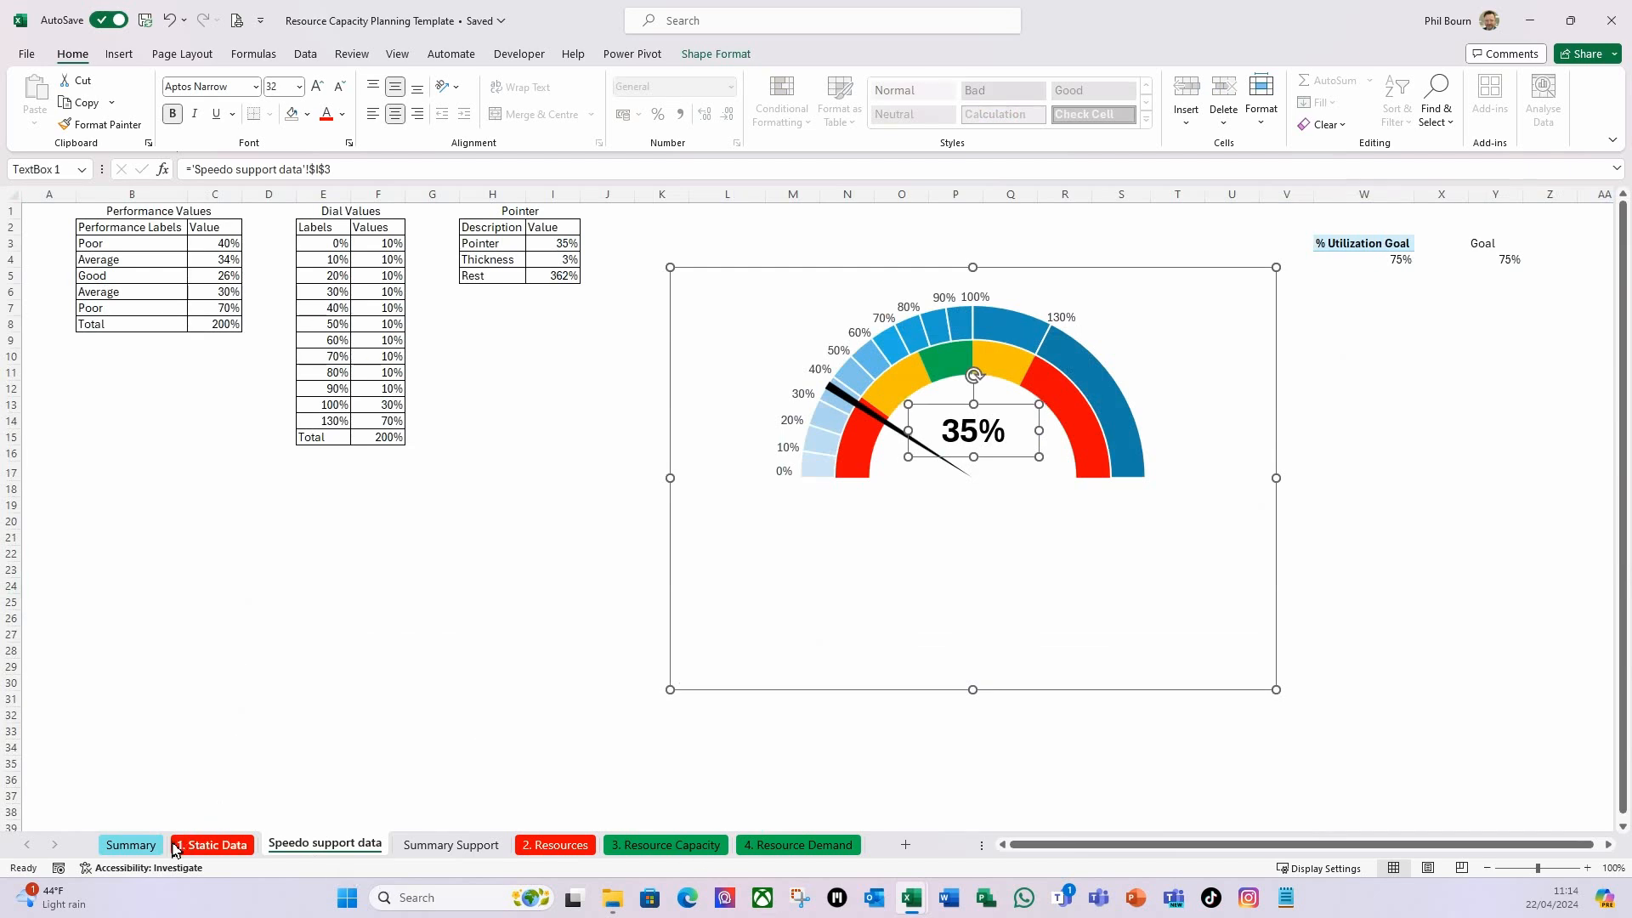
pyautogui.click(127, 844)
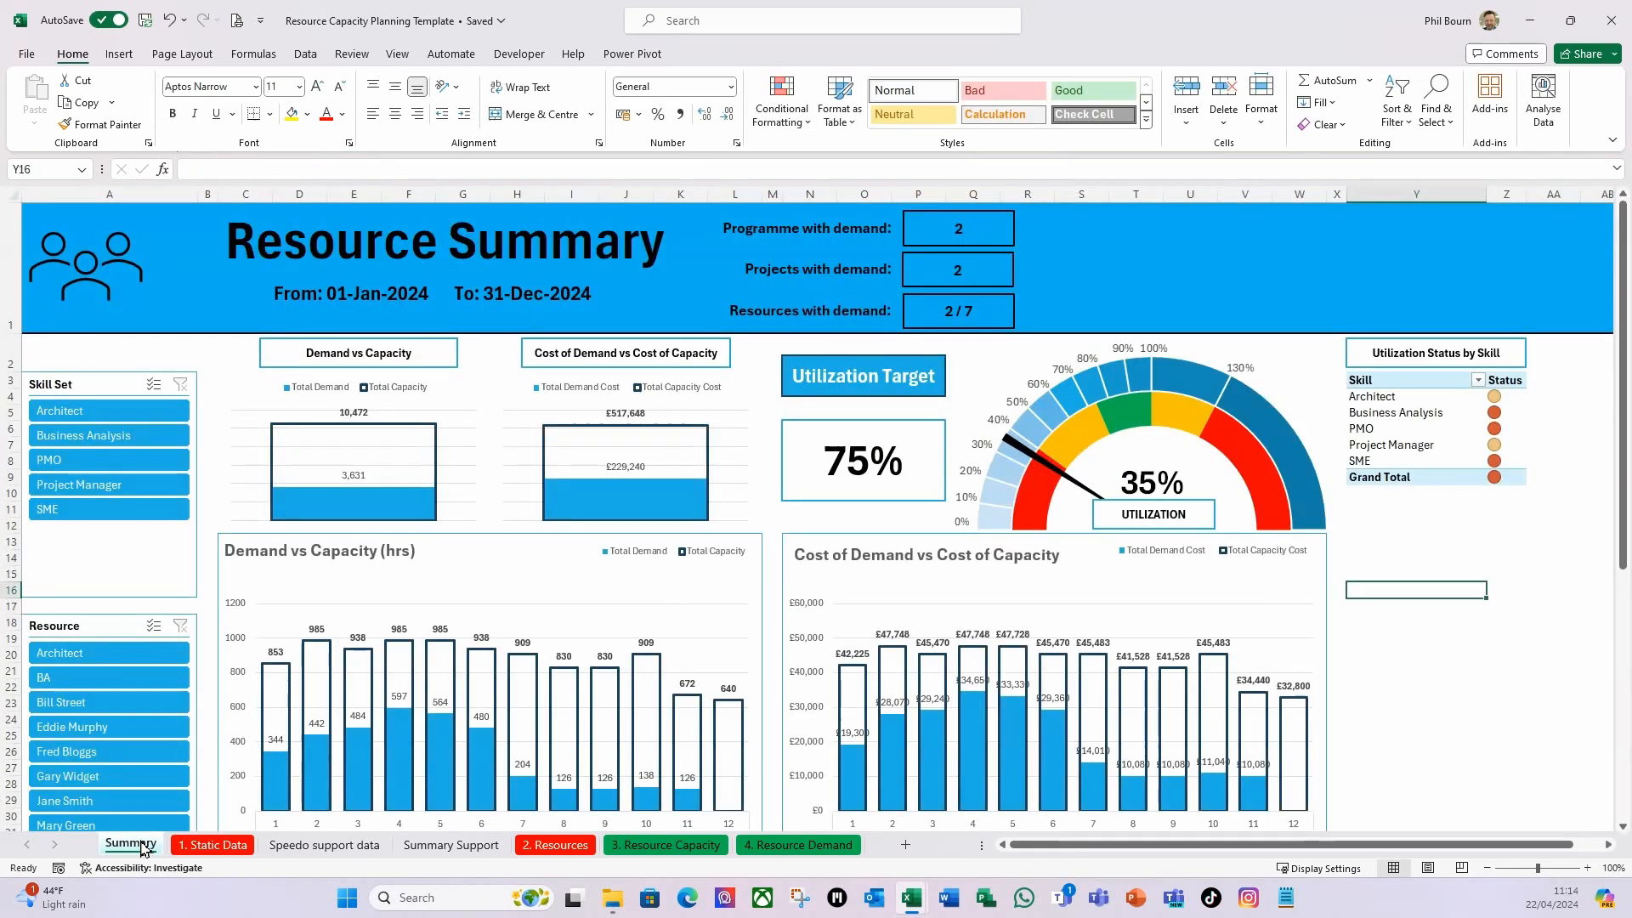
pyautogui.click(1432, 557)
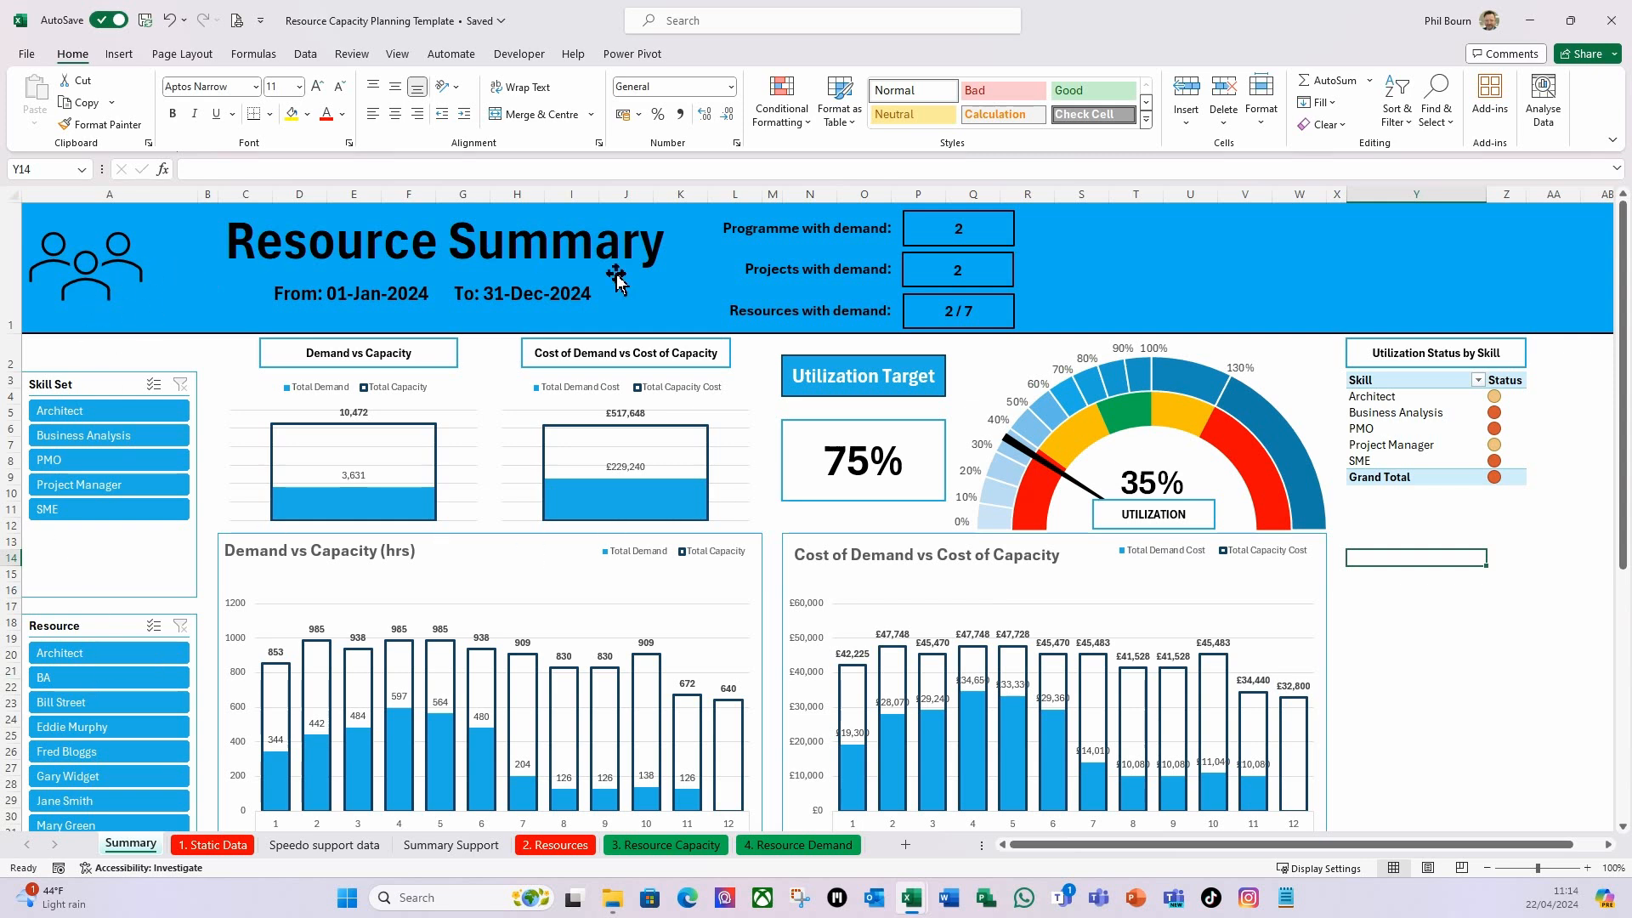
pyautogui.scroll(-1, 1213, 558)
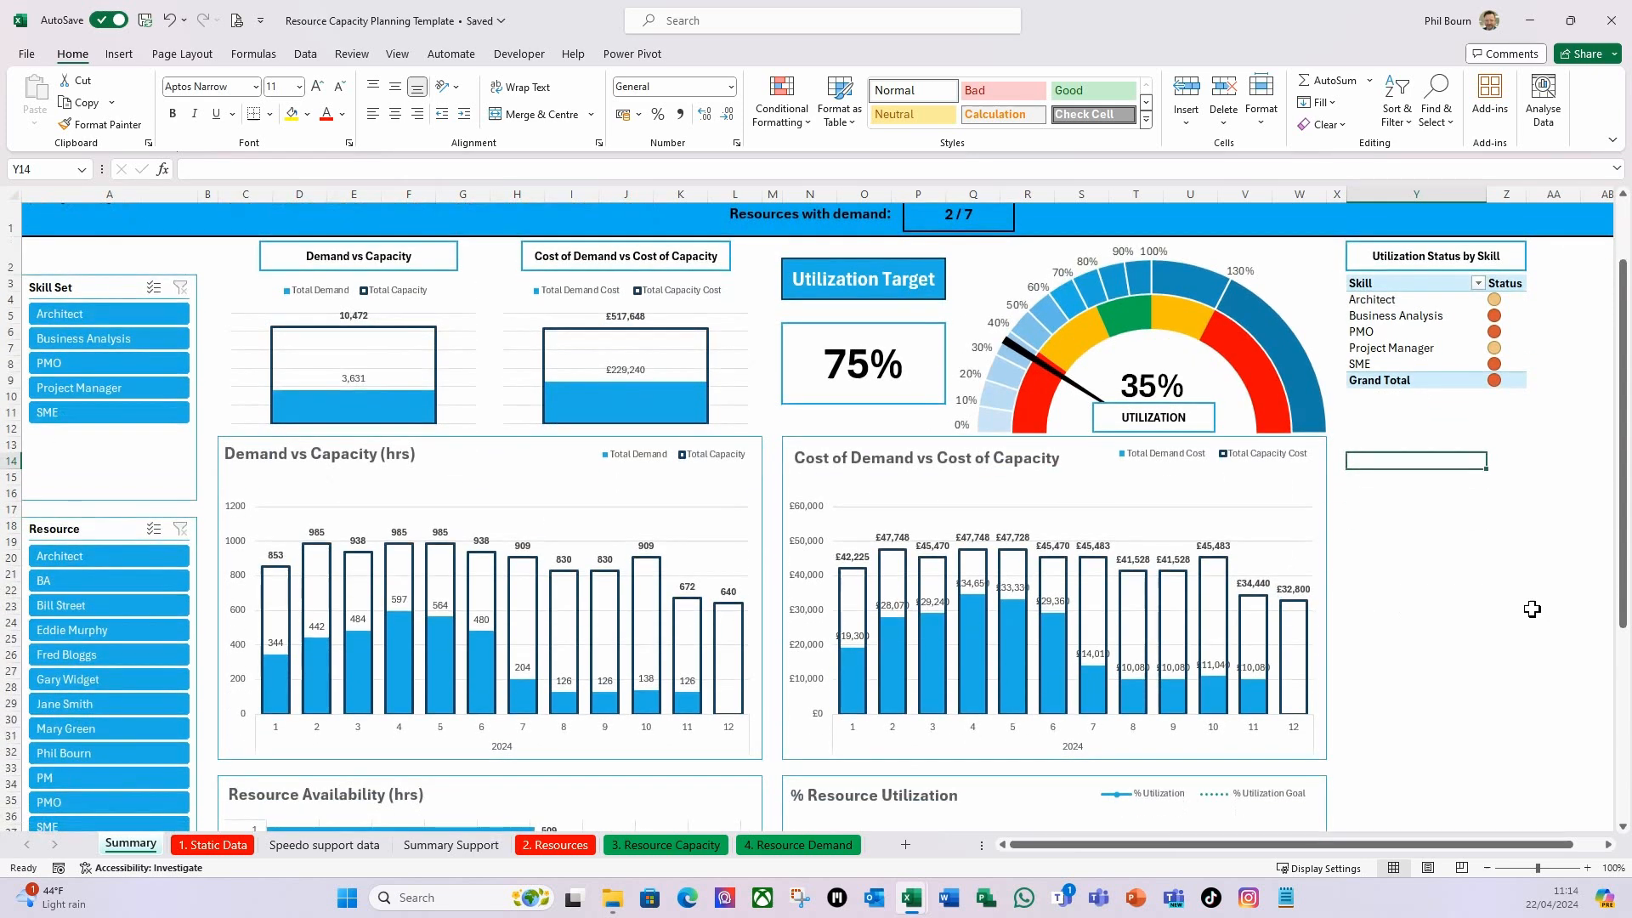
pyautogui.scroll(-3, 1532, 610)
pyautogui.scroll(5, 1504, 649)
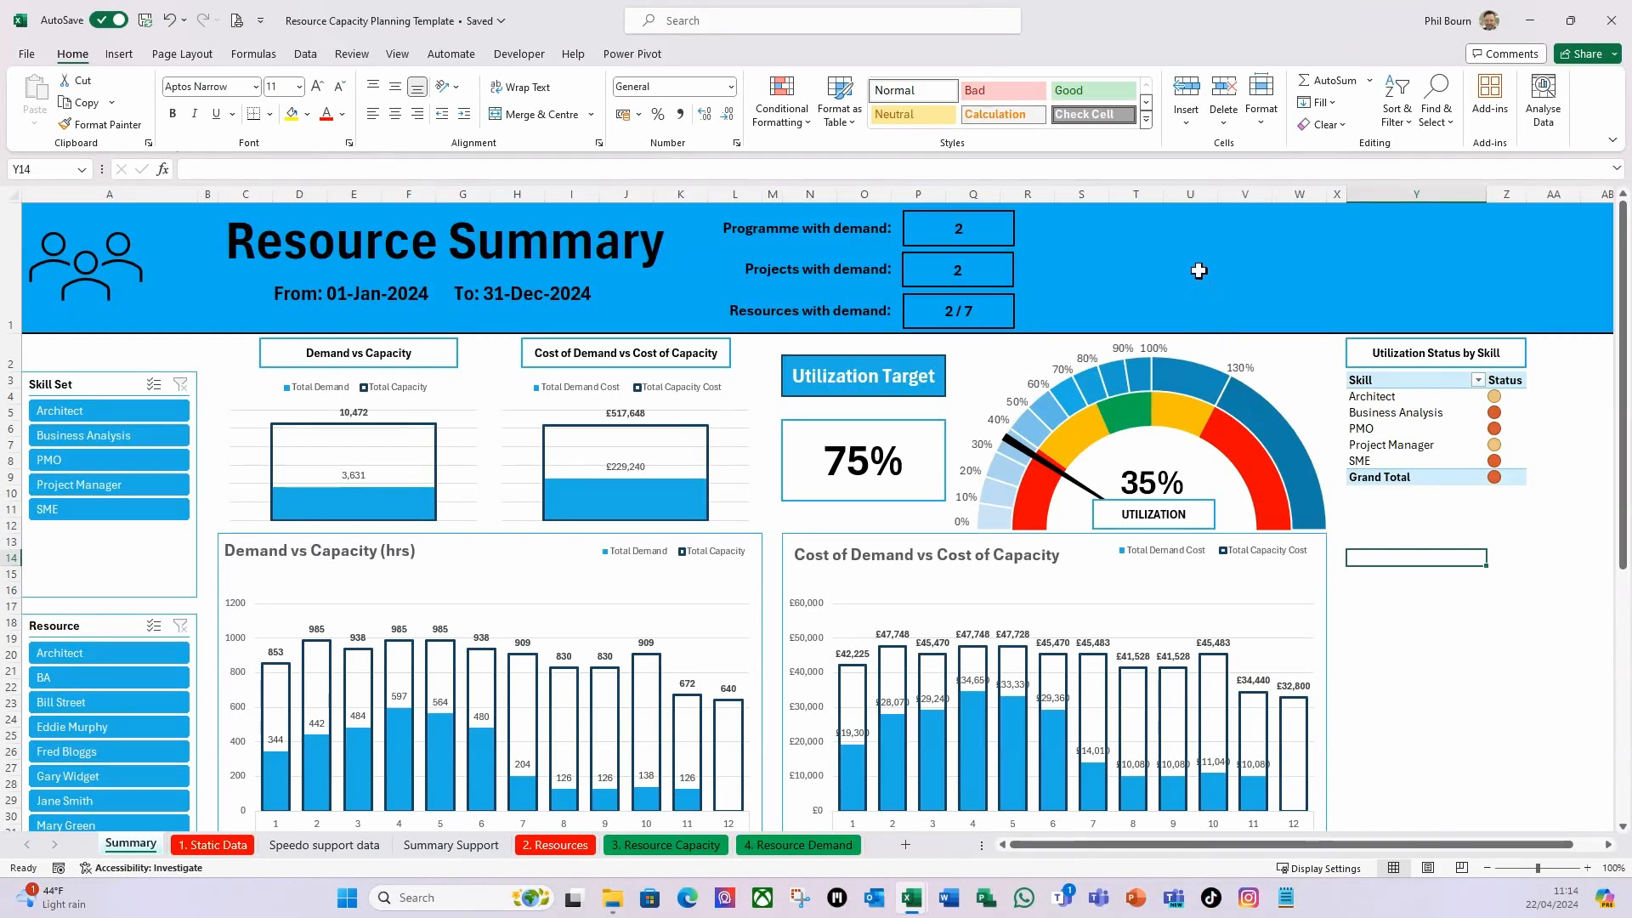
pyautogui.click(1437, 672)
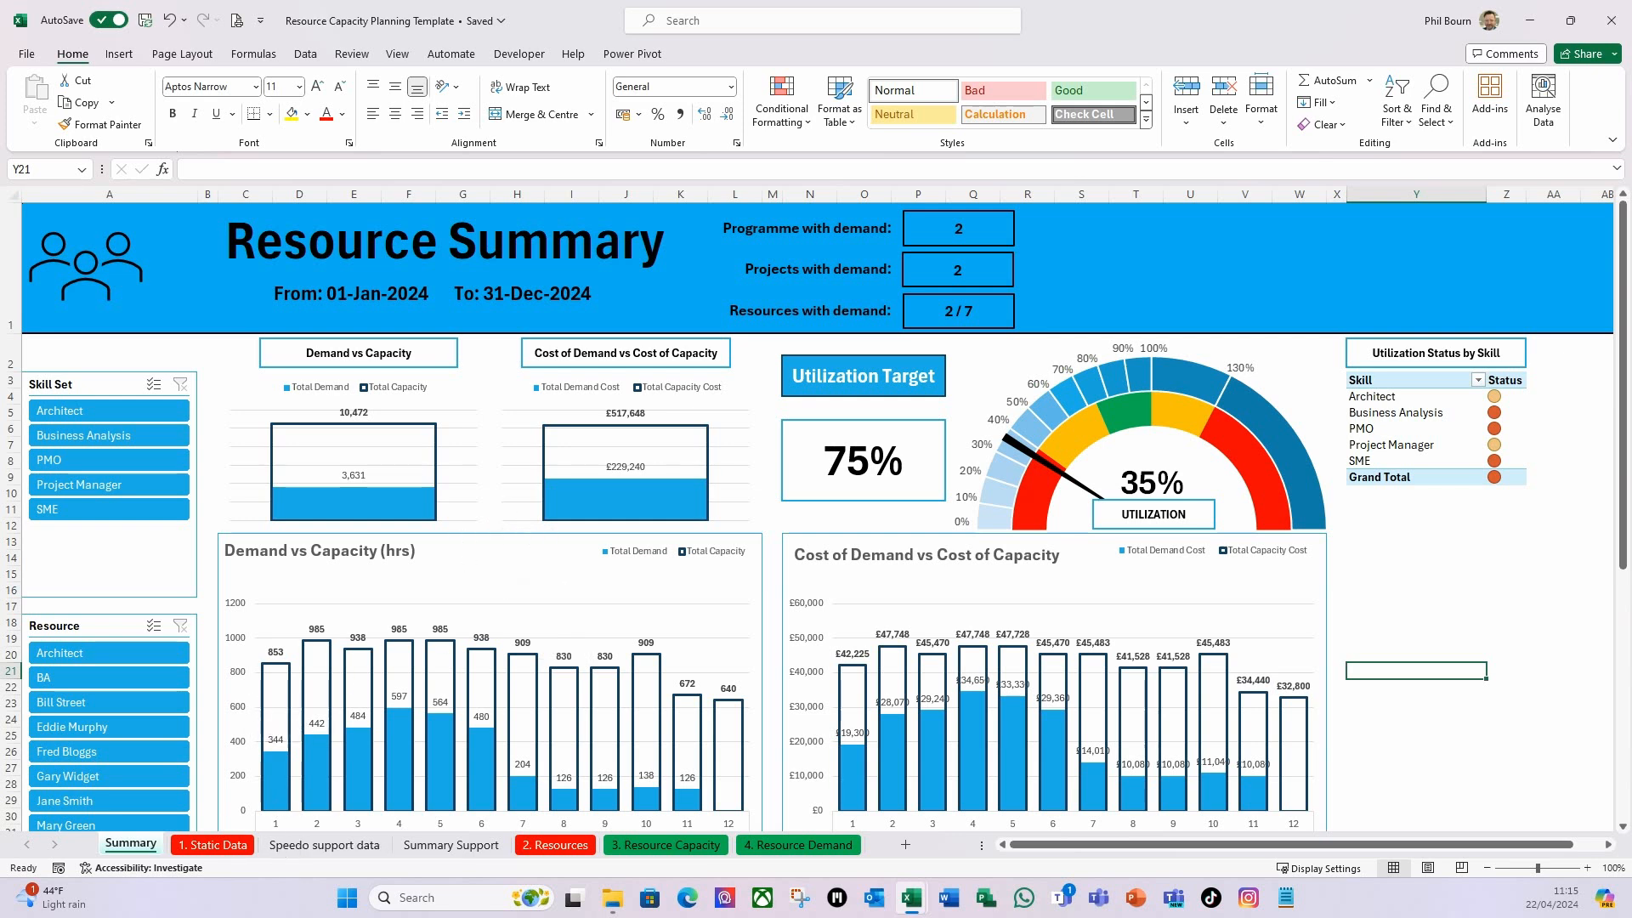
# Add a new worksheet directly after Summary and rename it "Capacity".
pyautogui.click(906, 845)
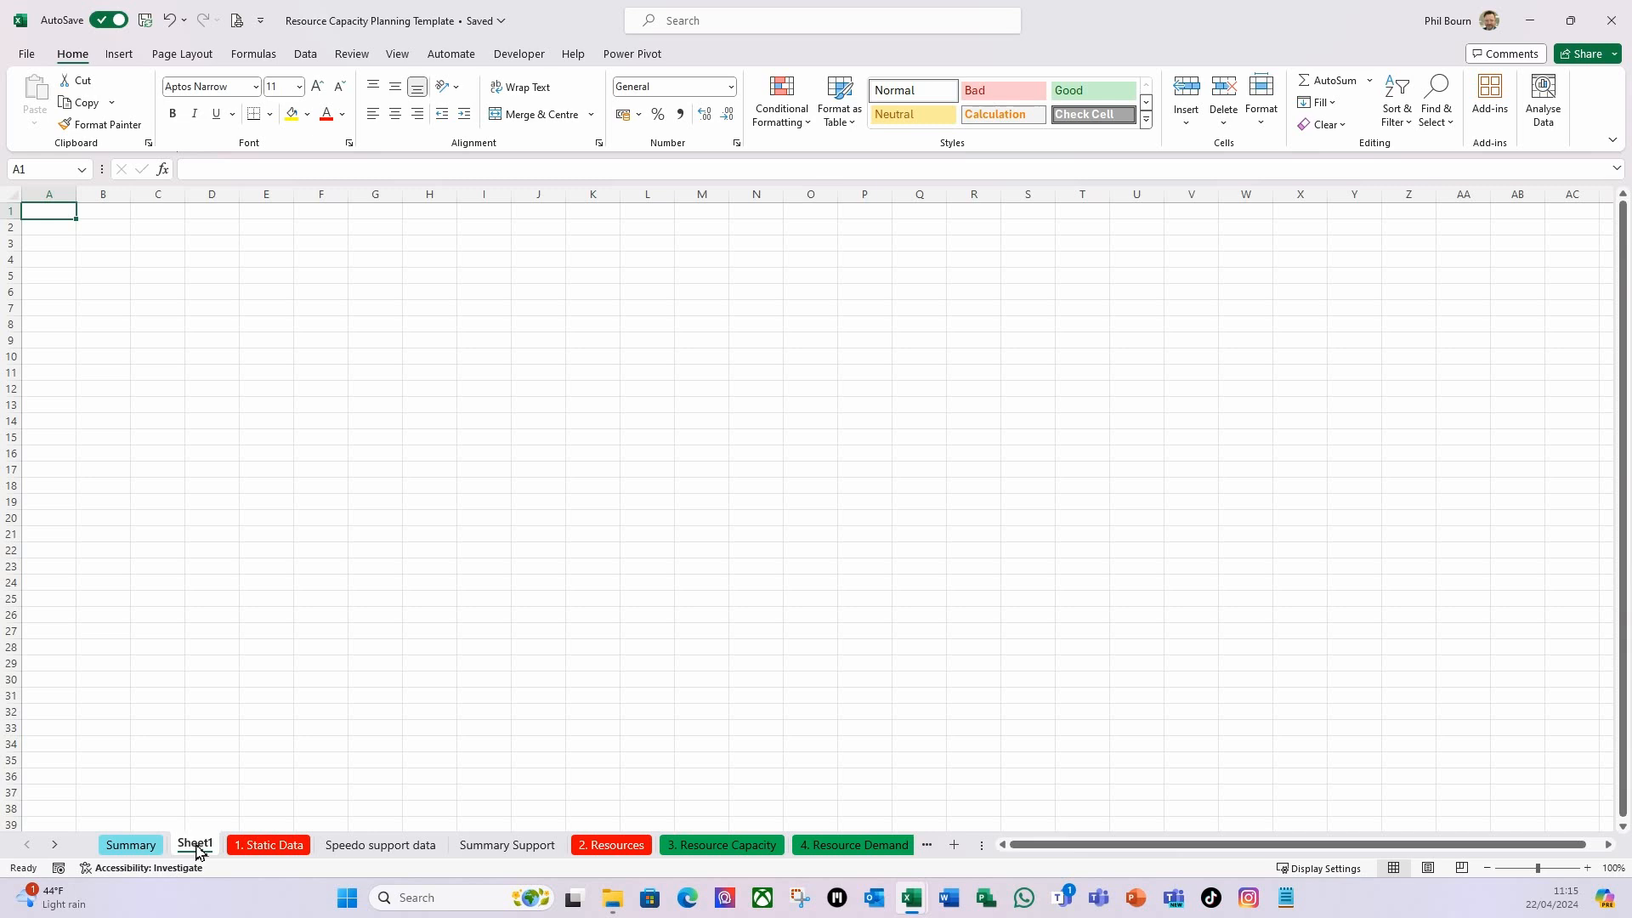
pyautogui.rightClick(209, 853)
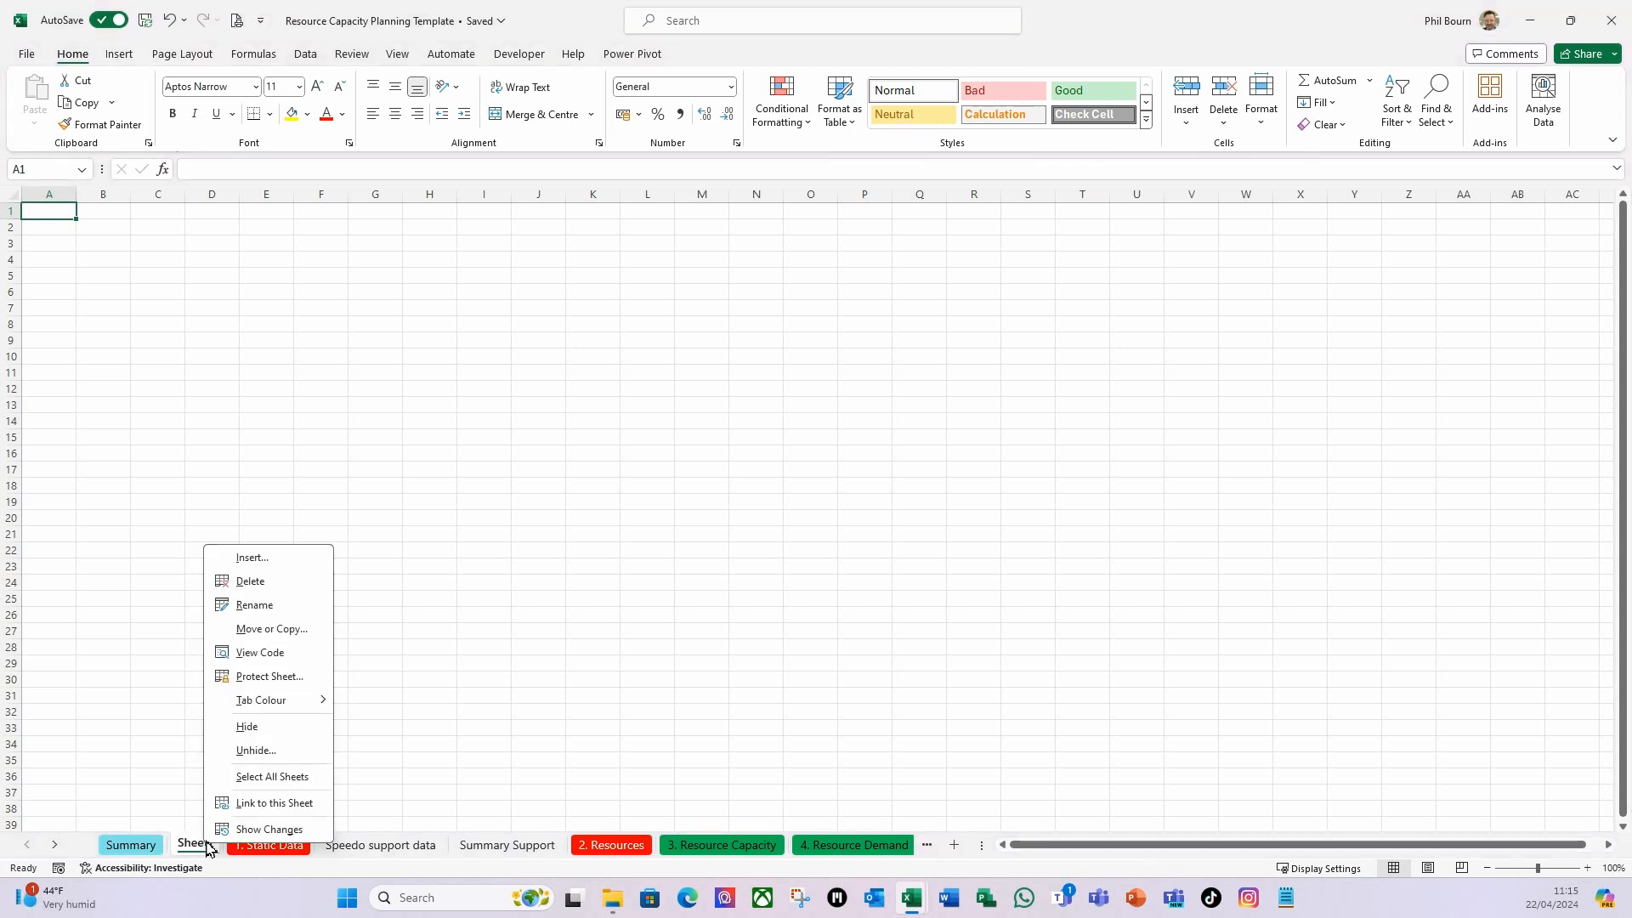
pyautogui.click(246, 606)
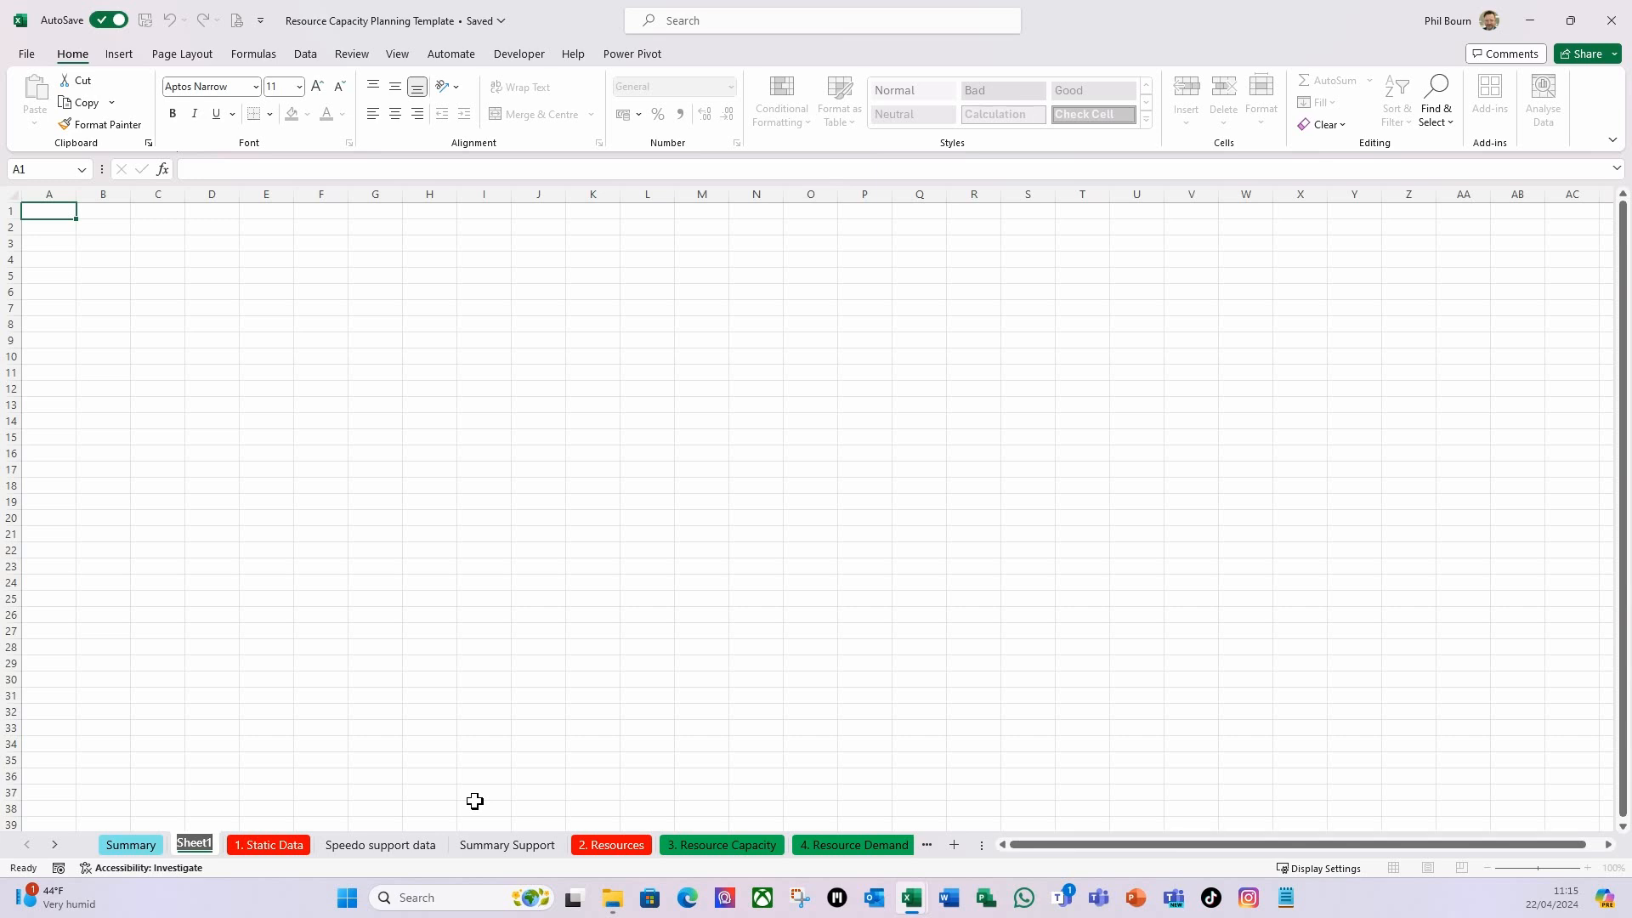
pyautogui.write('cAPAC')
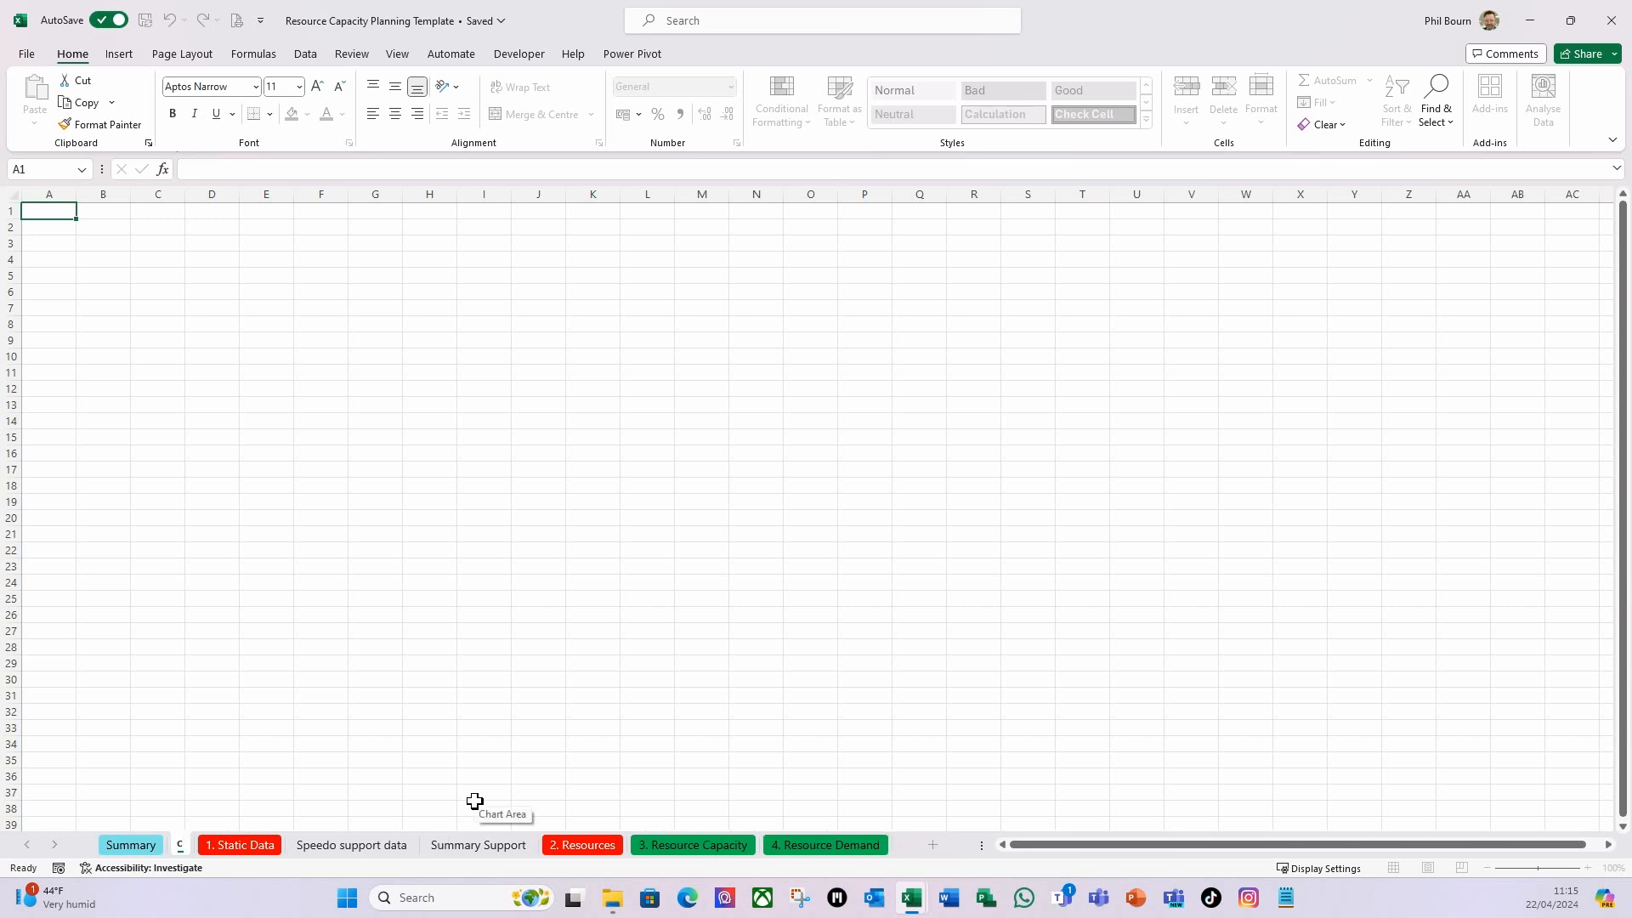
pyautogui.press('Return')
pyautogui.write('I')
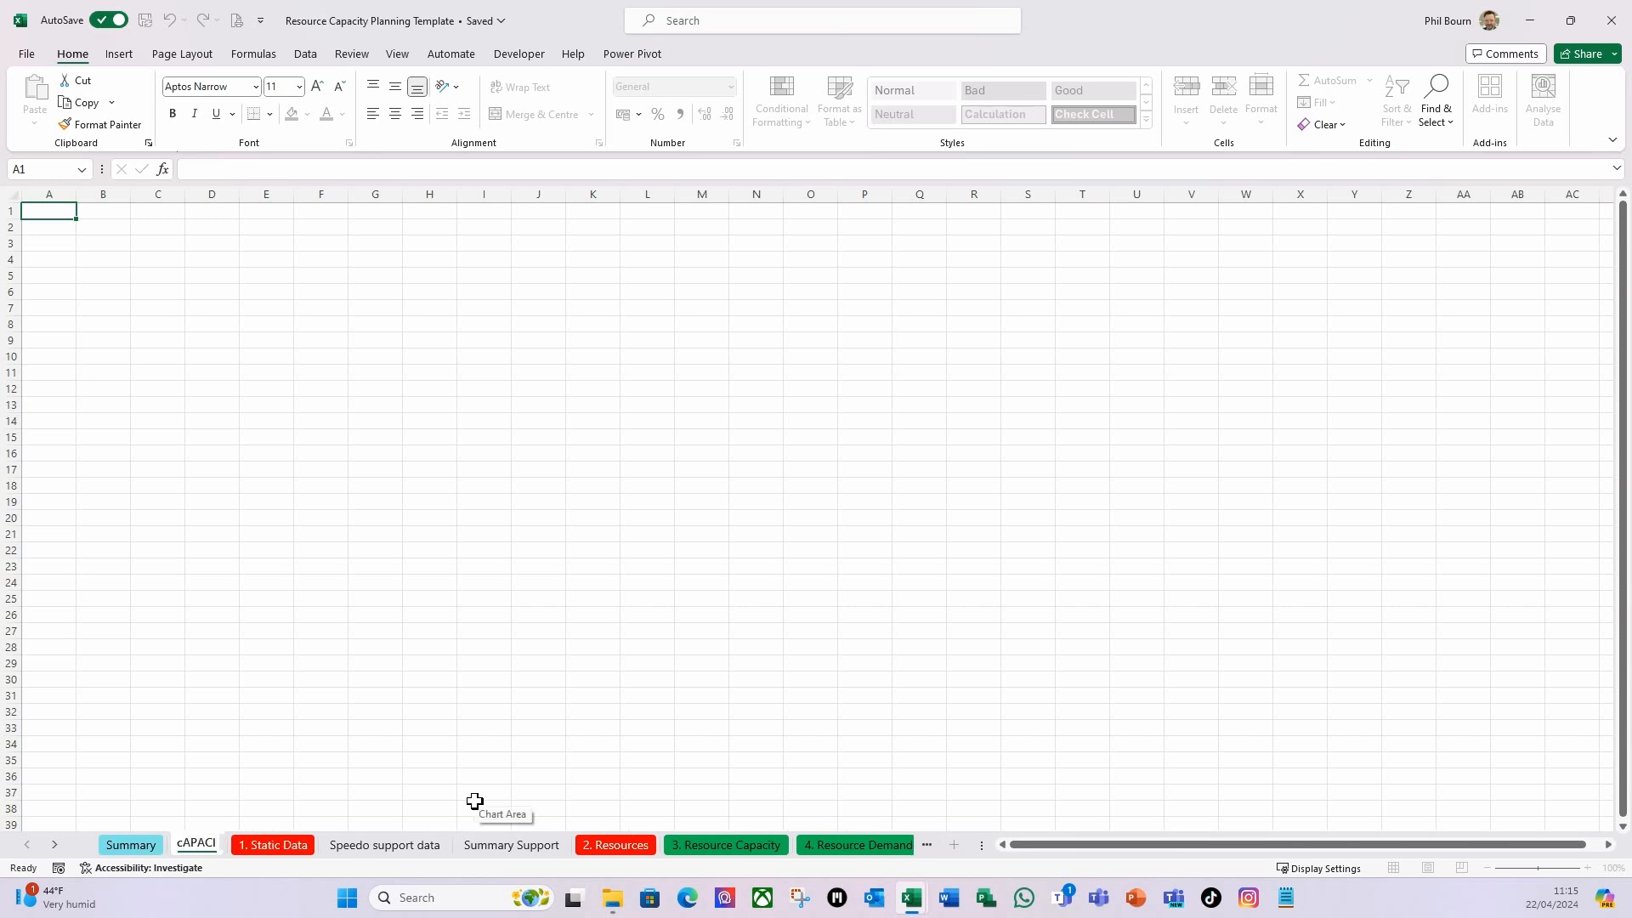
pyautogui.write('TY')
pyautogui.press('BackSpace')
pyautogui.press('BackSpace')
pyautogui.press('BackSpace')
pyautogui.press('BackSpace')
pyautogui.press('BackSpace')
pyautogui.press('BackSpace')
pyautogui.press('BackSpace')
pyautogui.press('BackSpace')
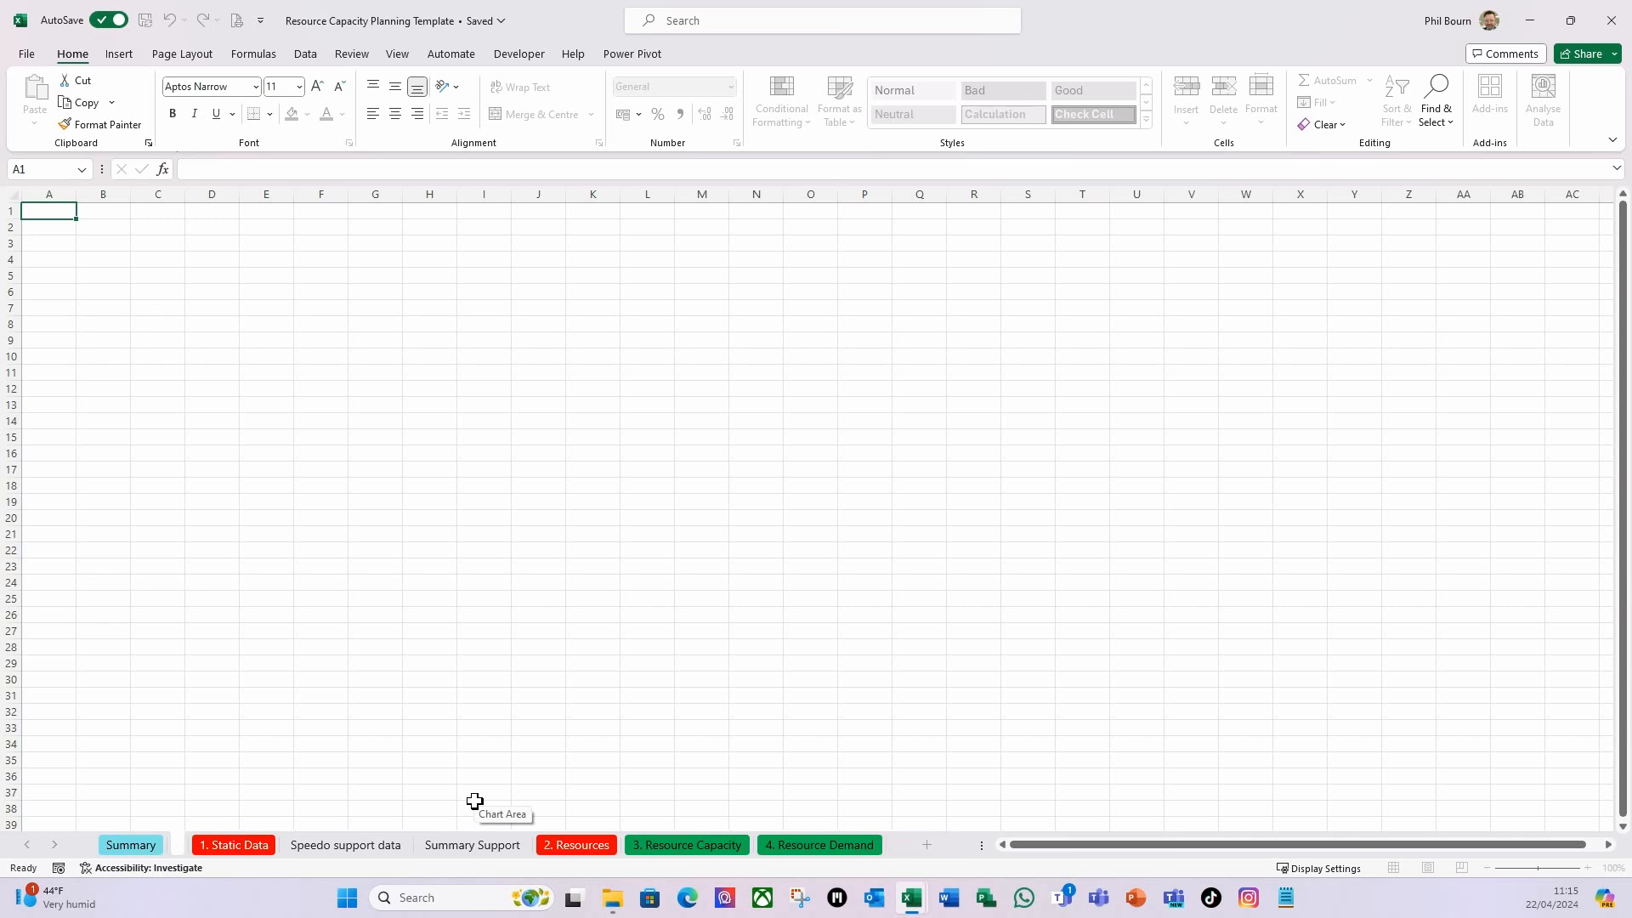
pyautogui.write('Capacity')
pyautogui.press('Return')
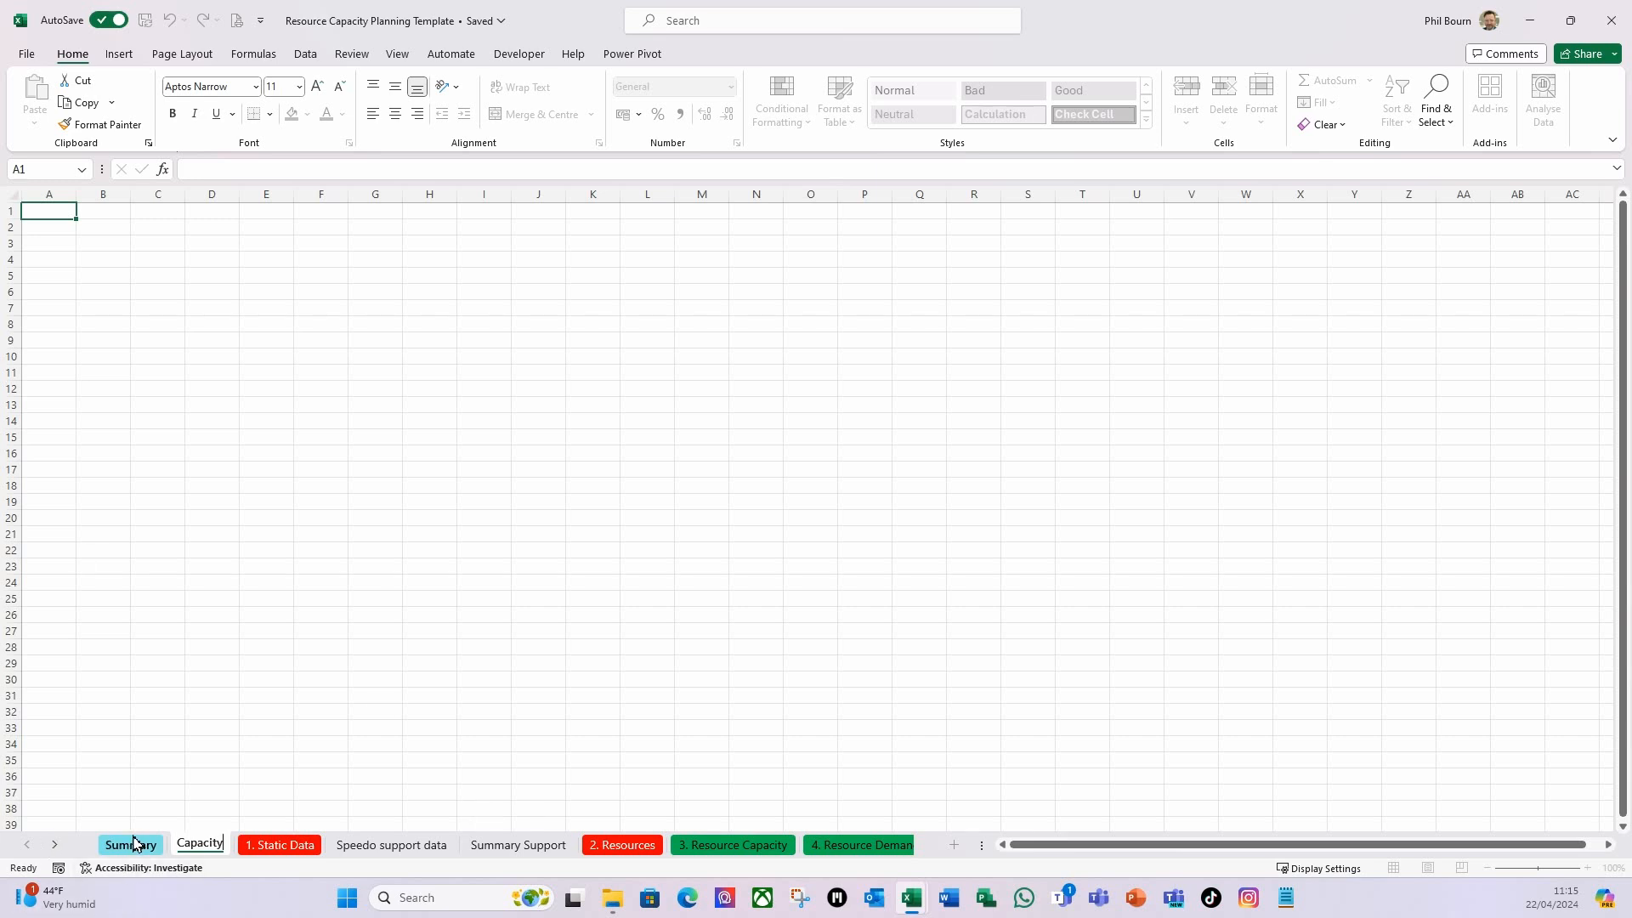
pyautogui.press('Return')
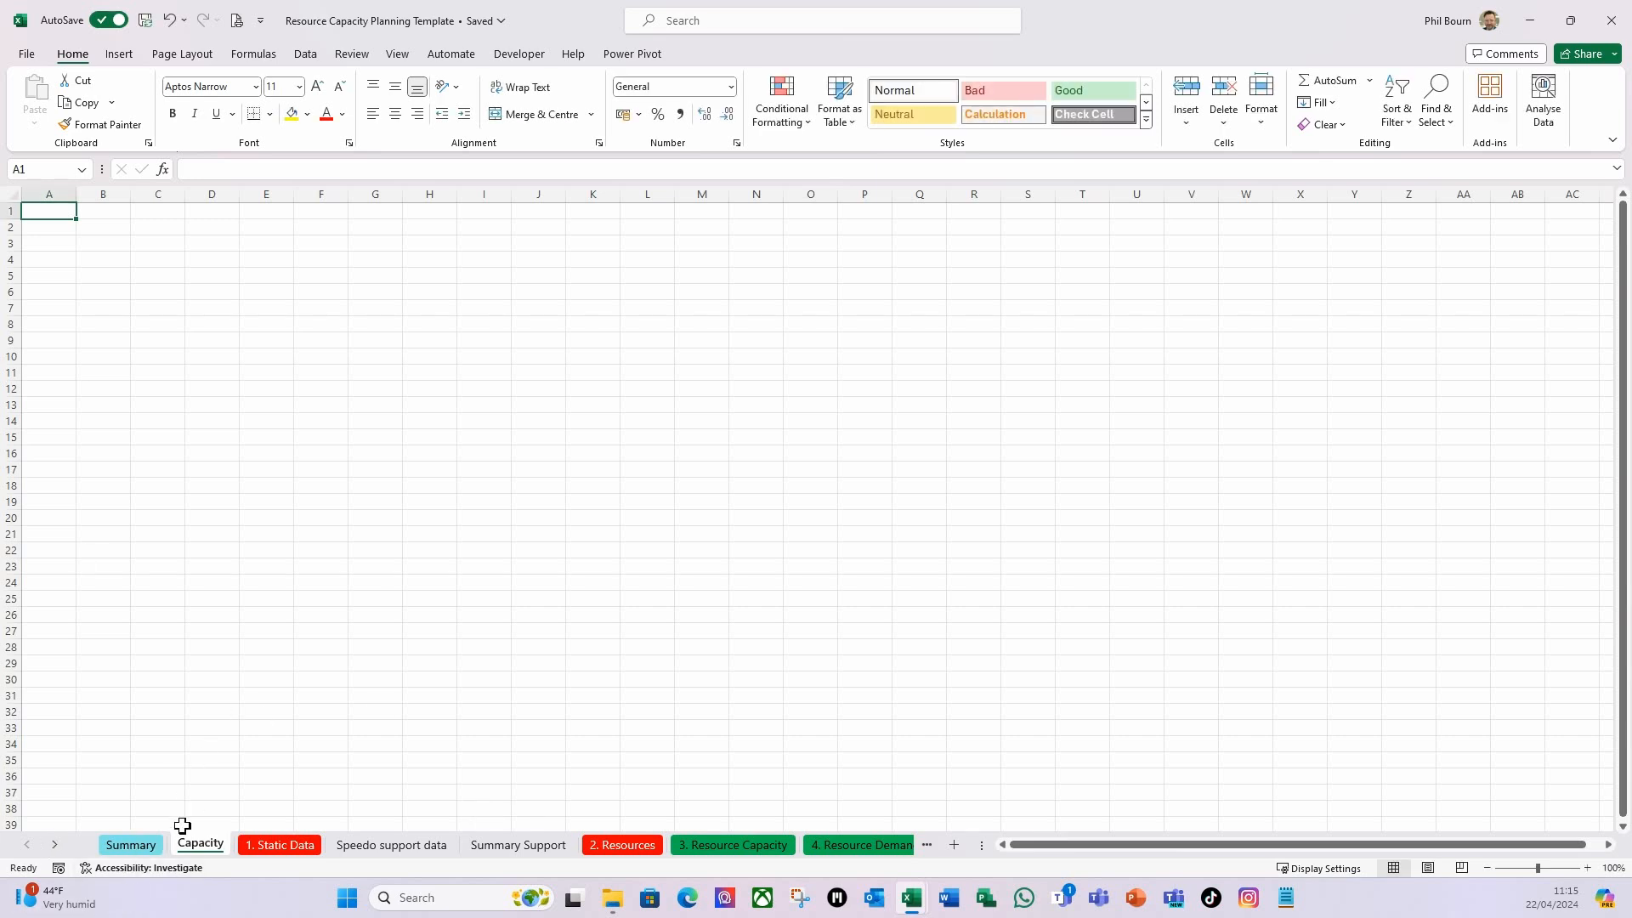
# Colour the Capacity sheet's tab light turquoise to match the Summary tab.
pyautogui.rightClick(197, 850)
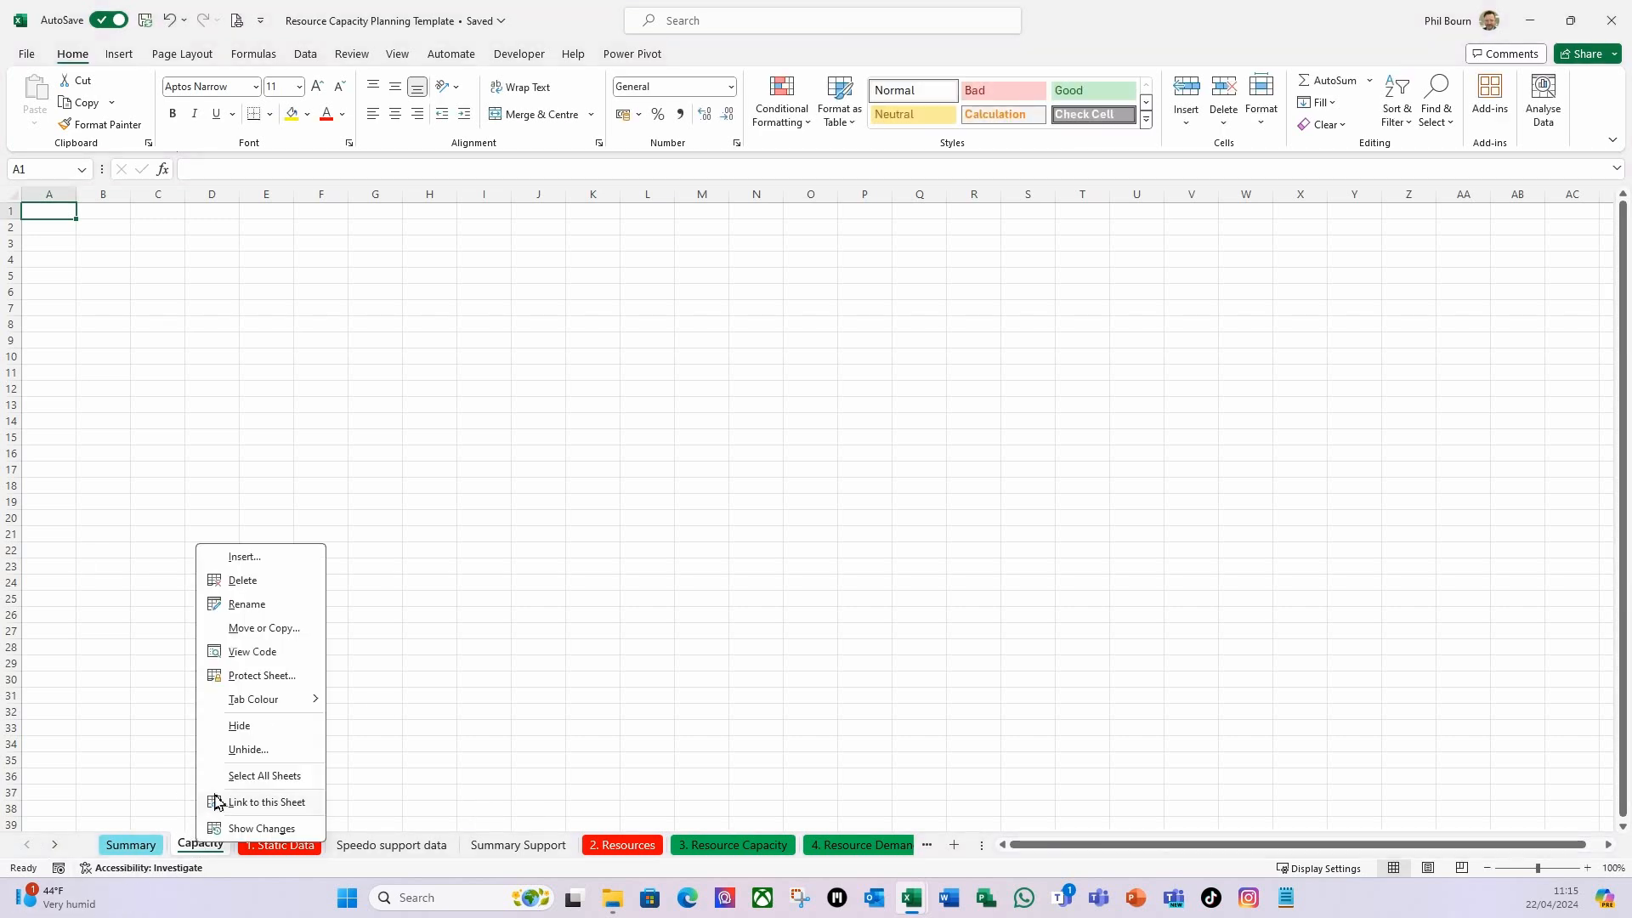
pyautogui.moveTo(277, 700)
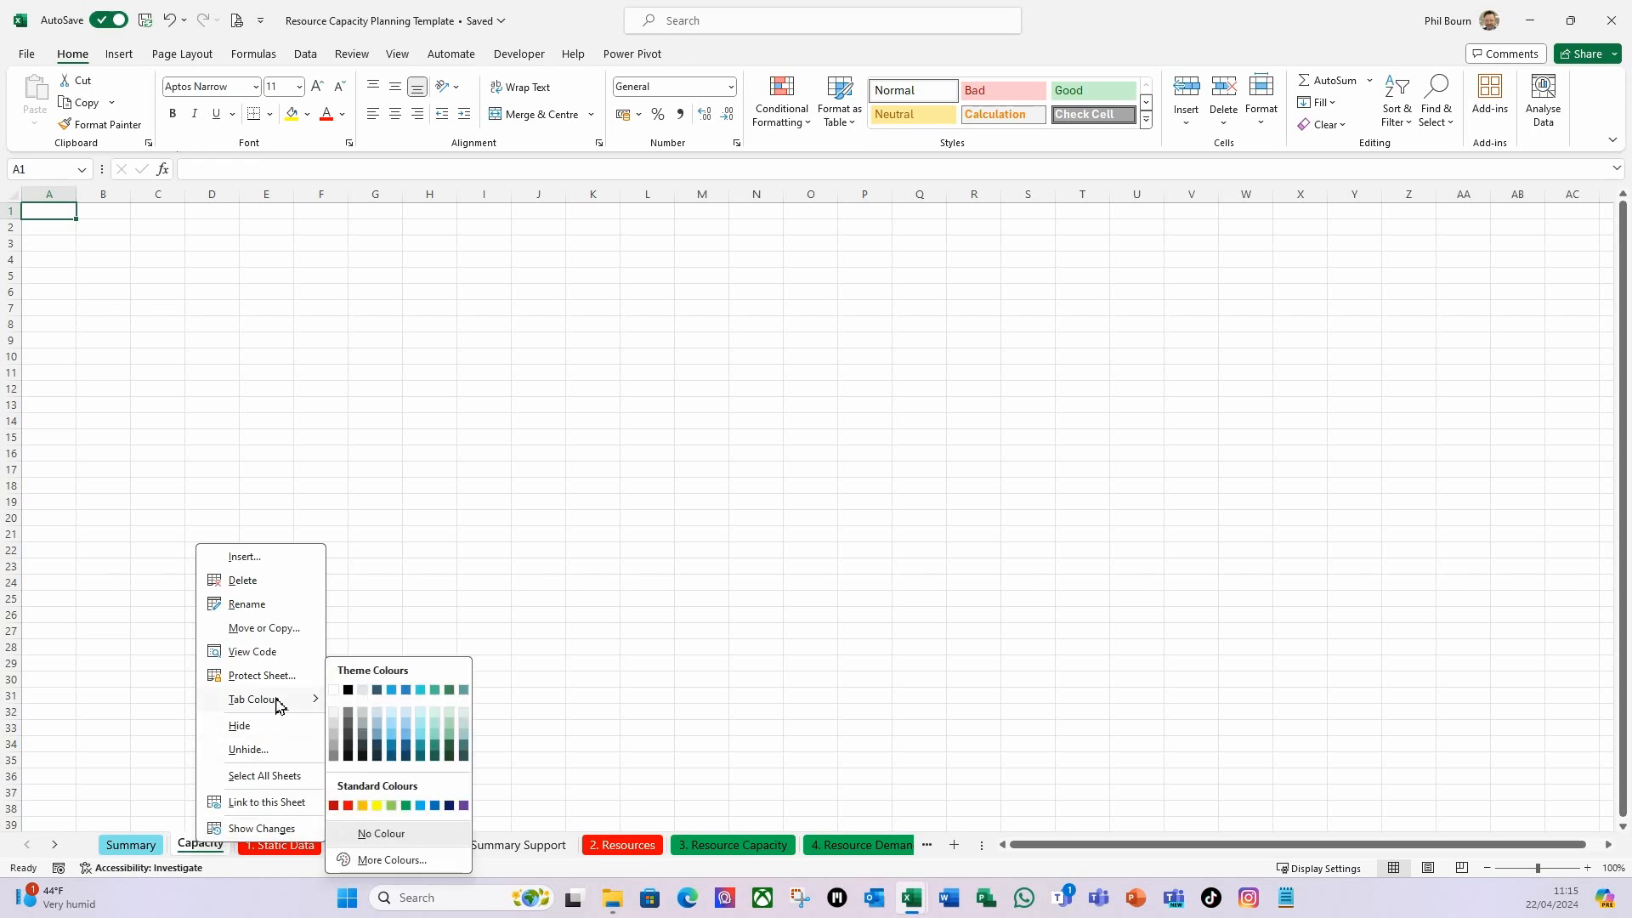
pyautogui.click(425, 742)
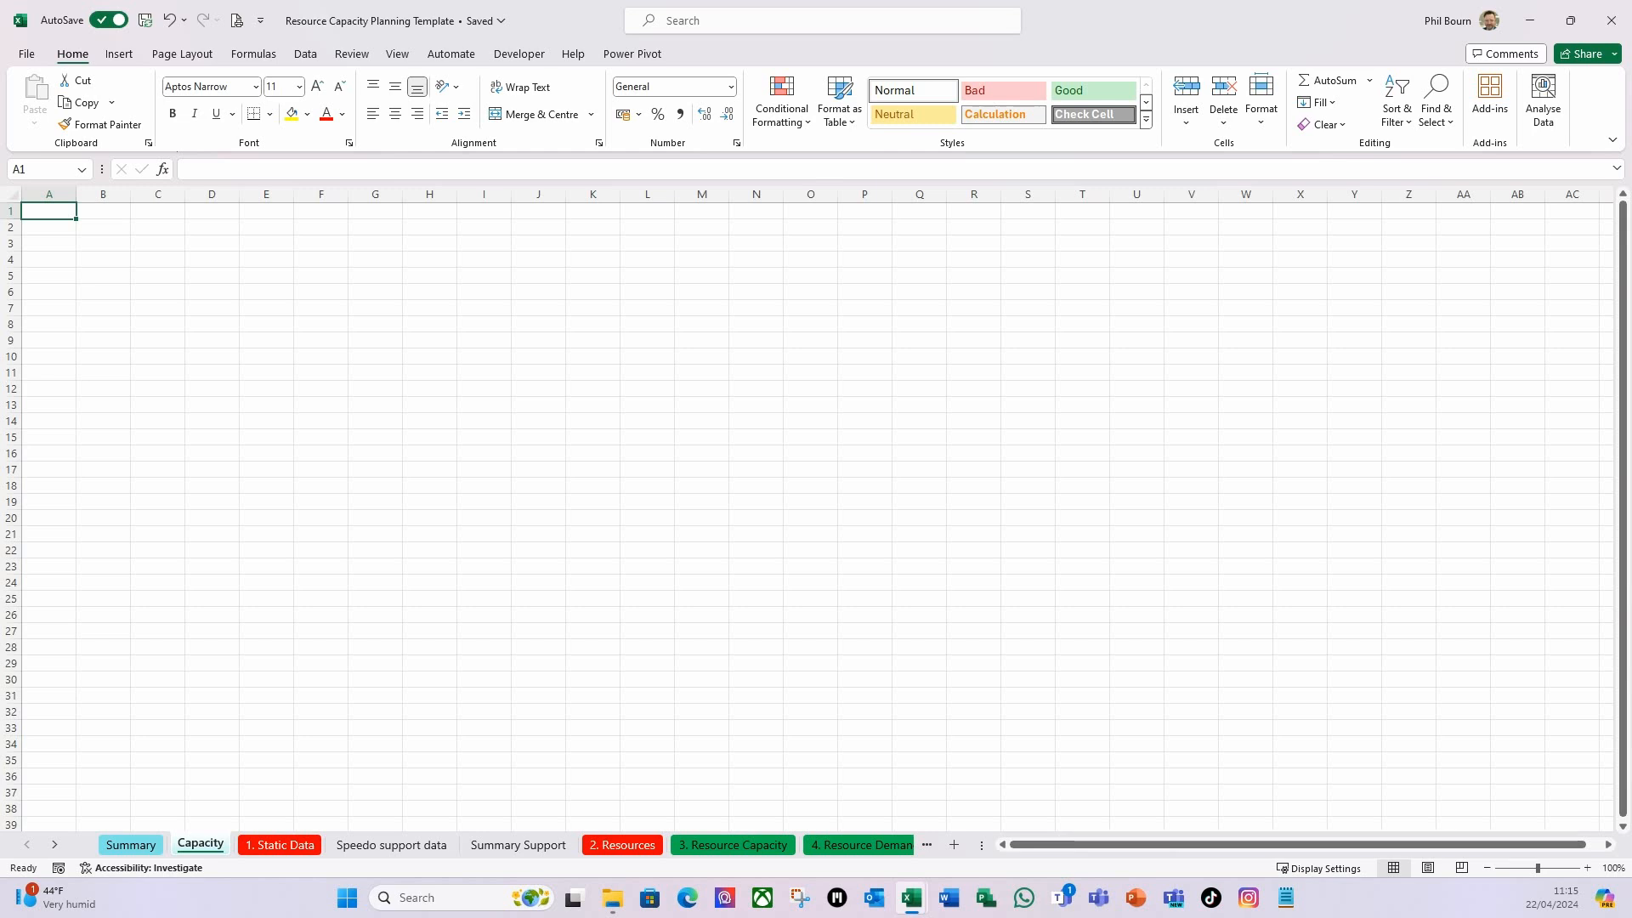
pyautogui.click(116, 433)
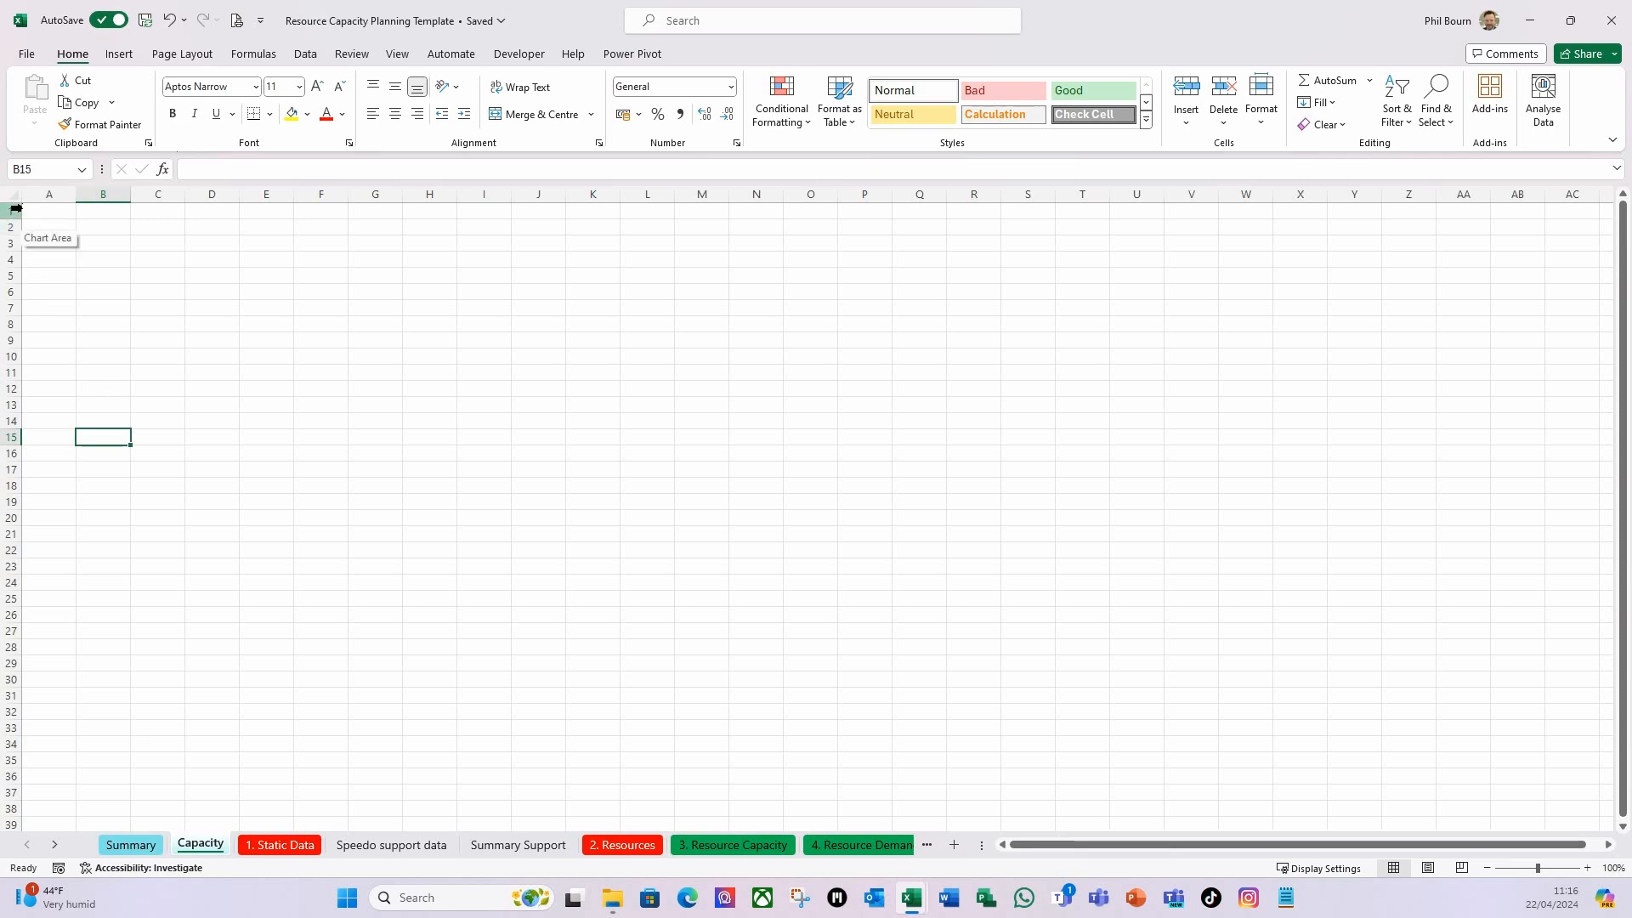
# Set the height of row 1 on the Capacity sheet to 116 for the header band.
pyautogui.click(11, 211)
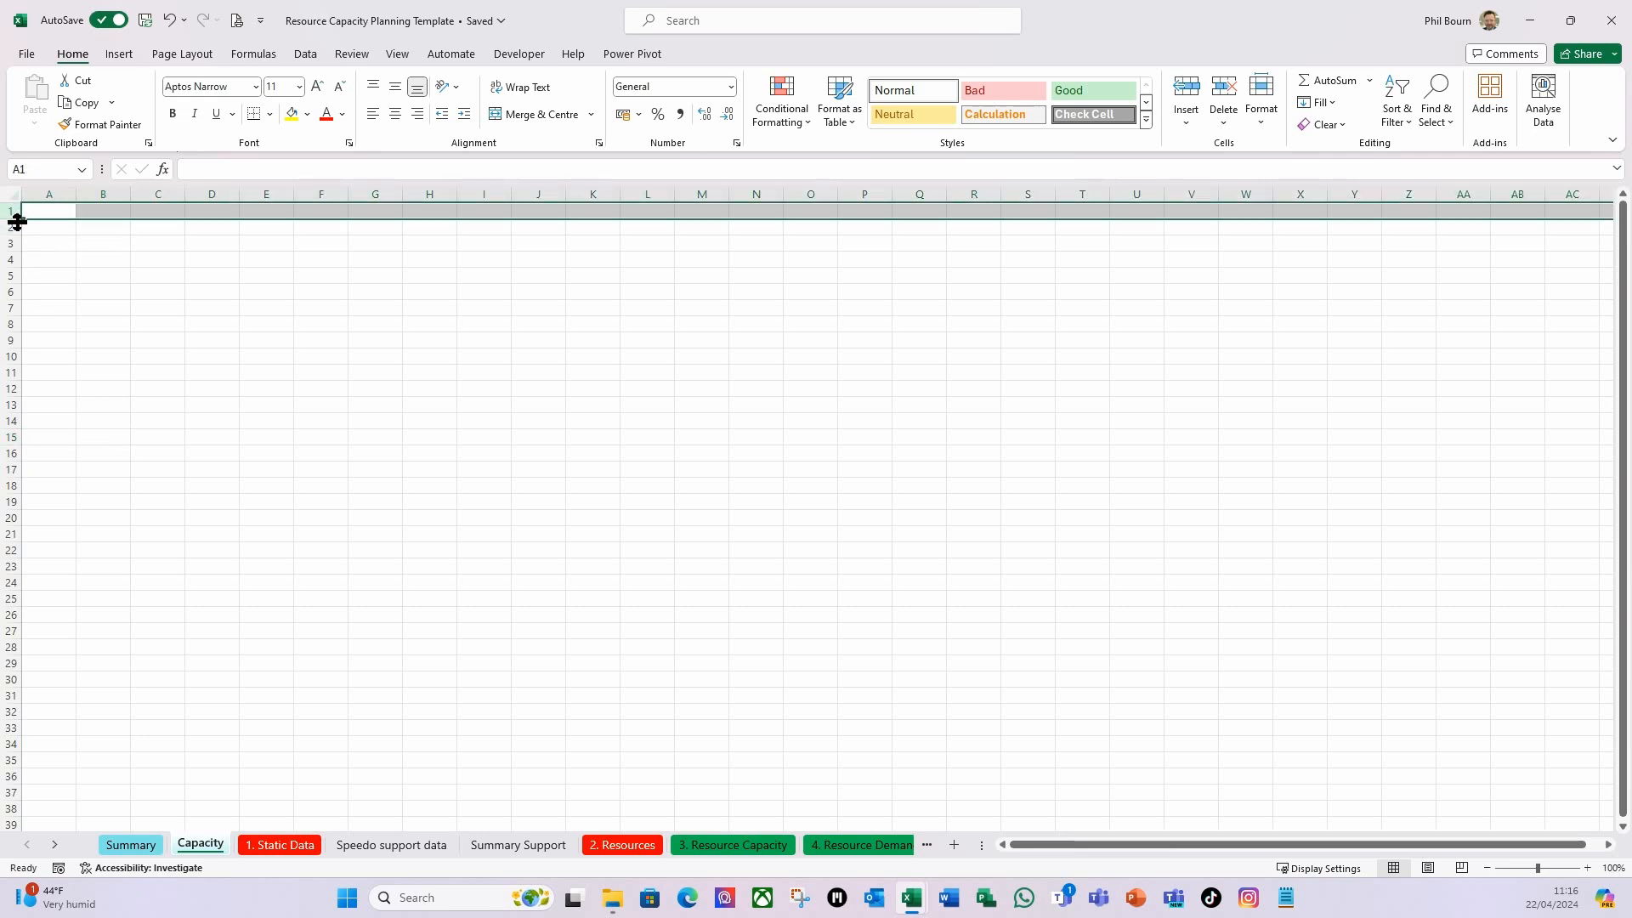
pyautogui.click(128, 846)
pyautogui.click(204, 846)
pyautogui.rightClick(10, 211)
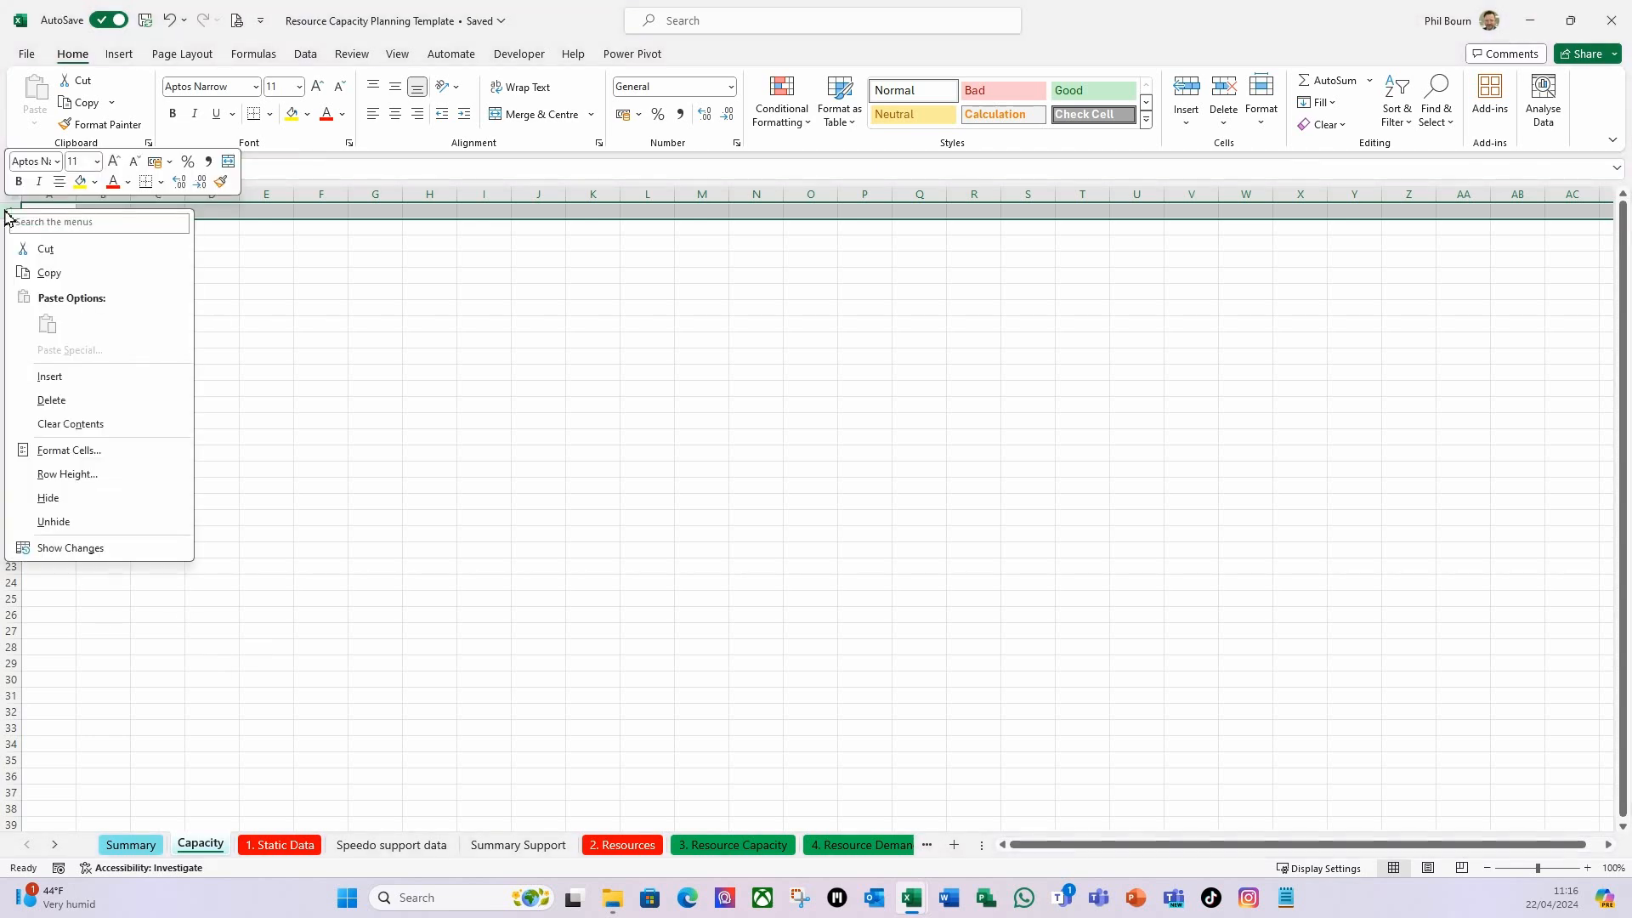
pyautogui.click(78, 480)
pyautogui.write('116')
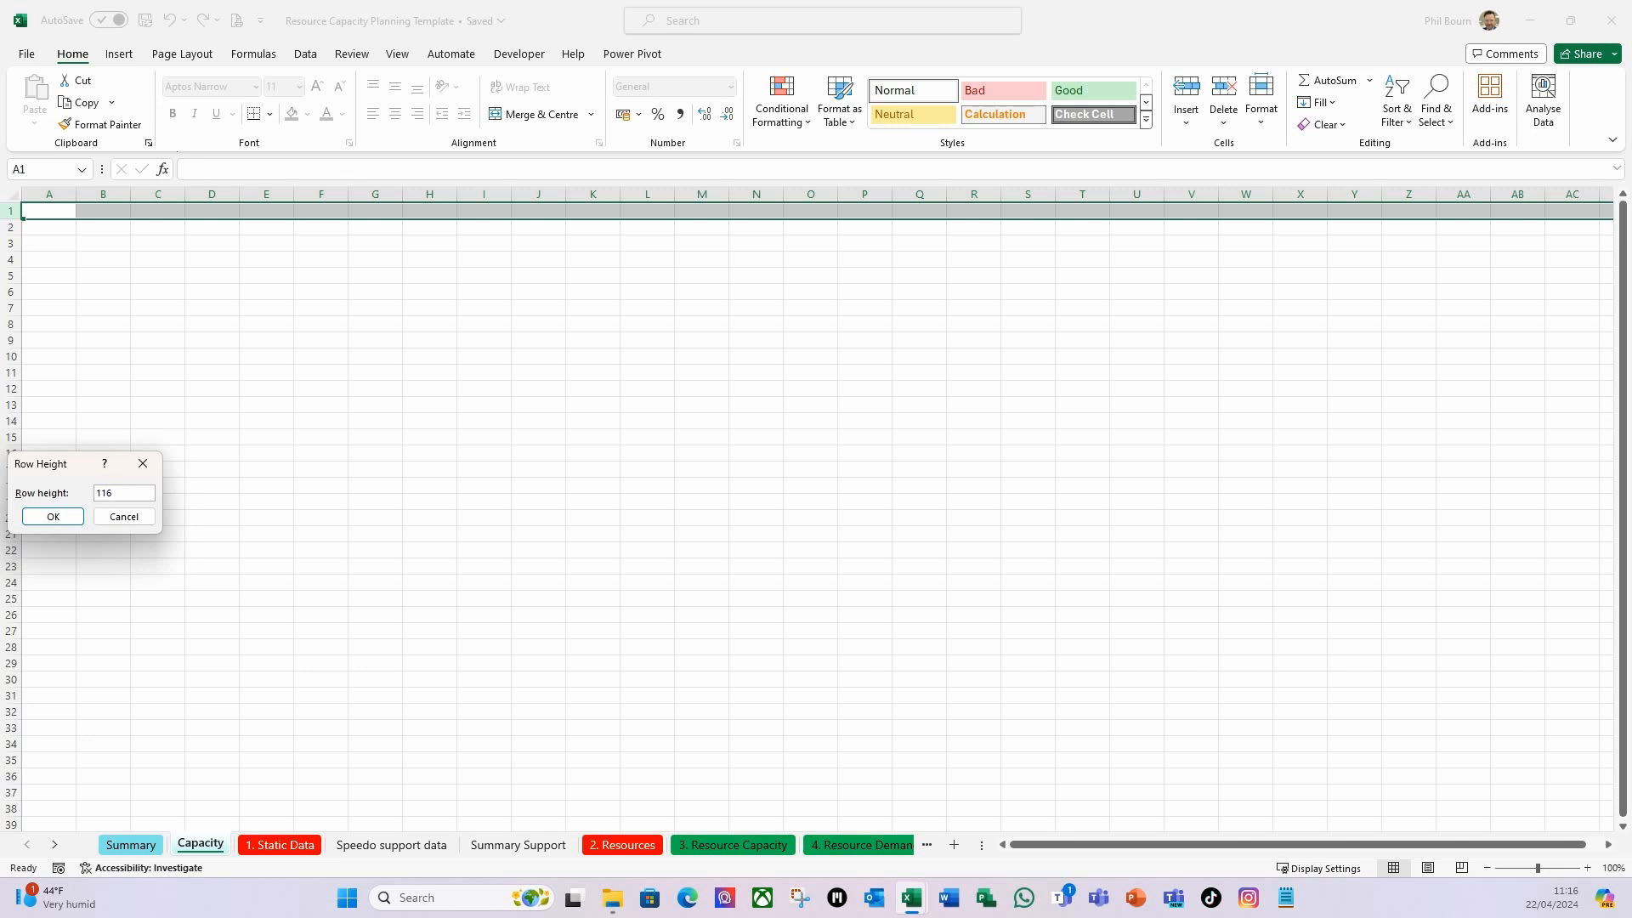
pyautogui.press('Return')
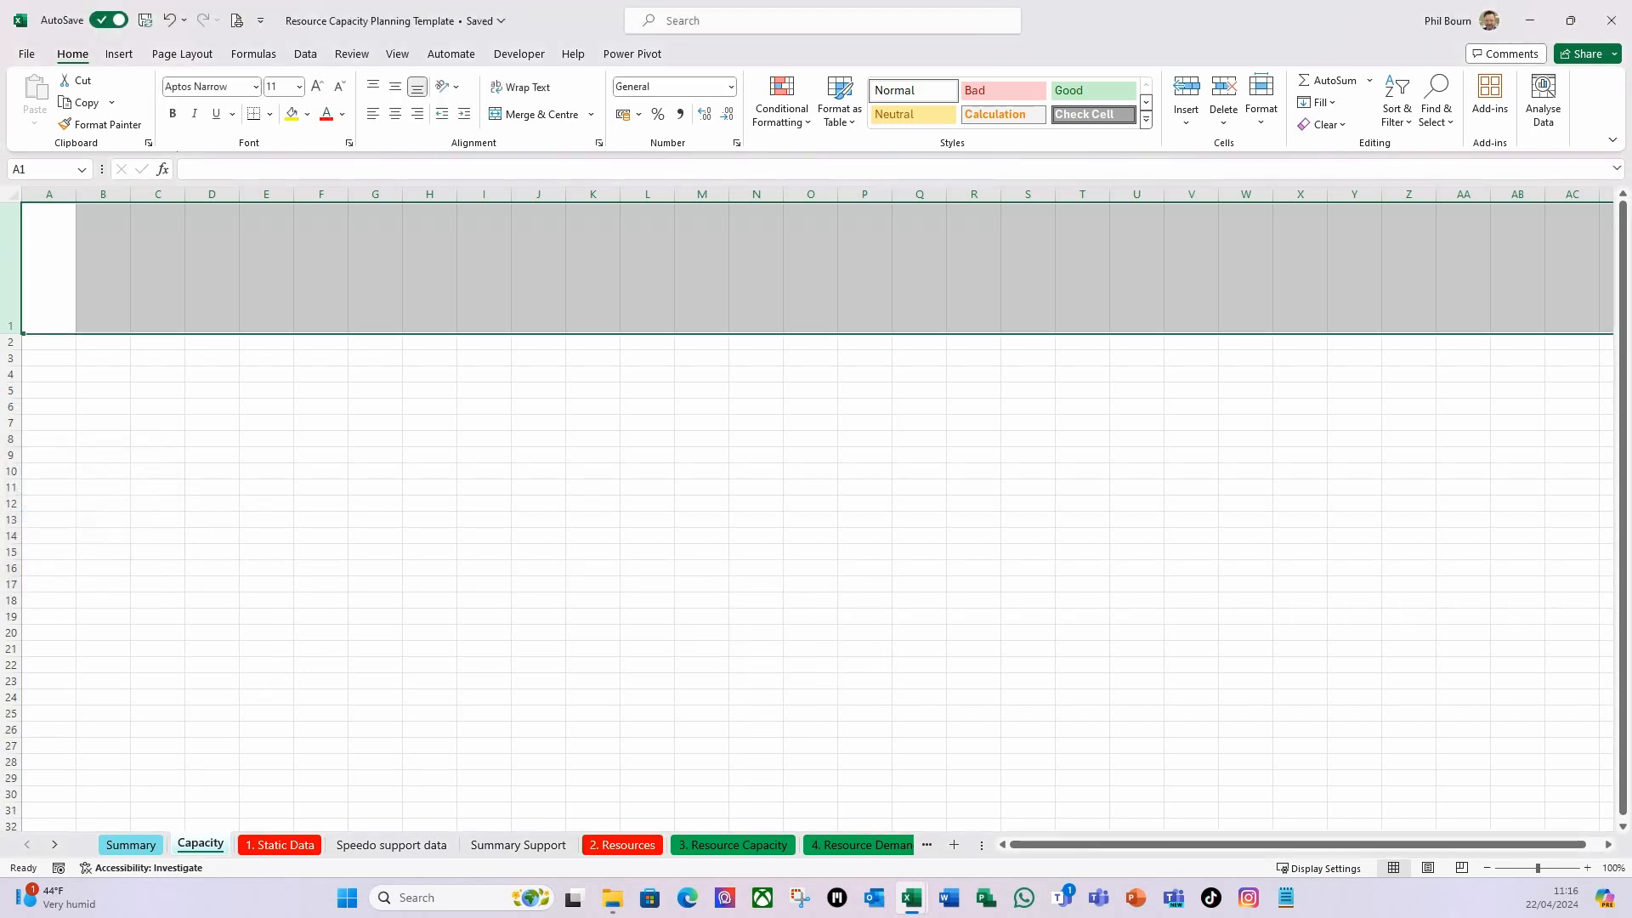
# Set the width of column A on the Capacity sheet to 28.
pyautogui.click(47, 196)
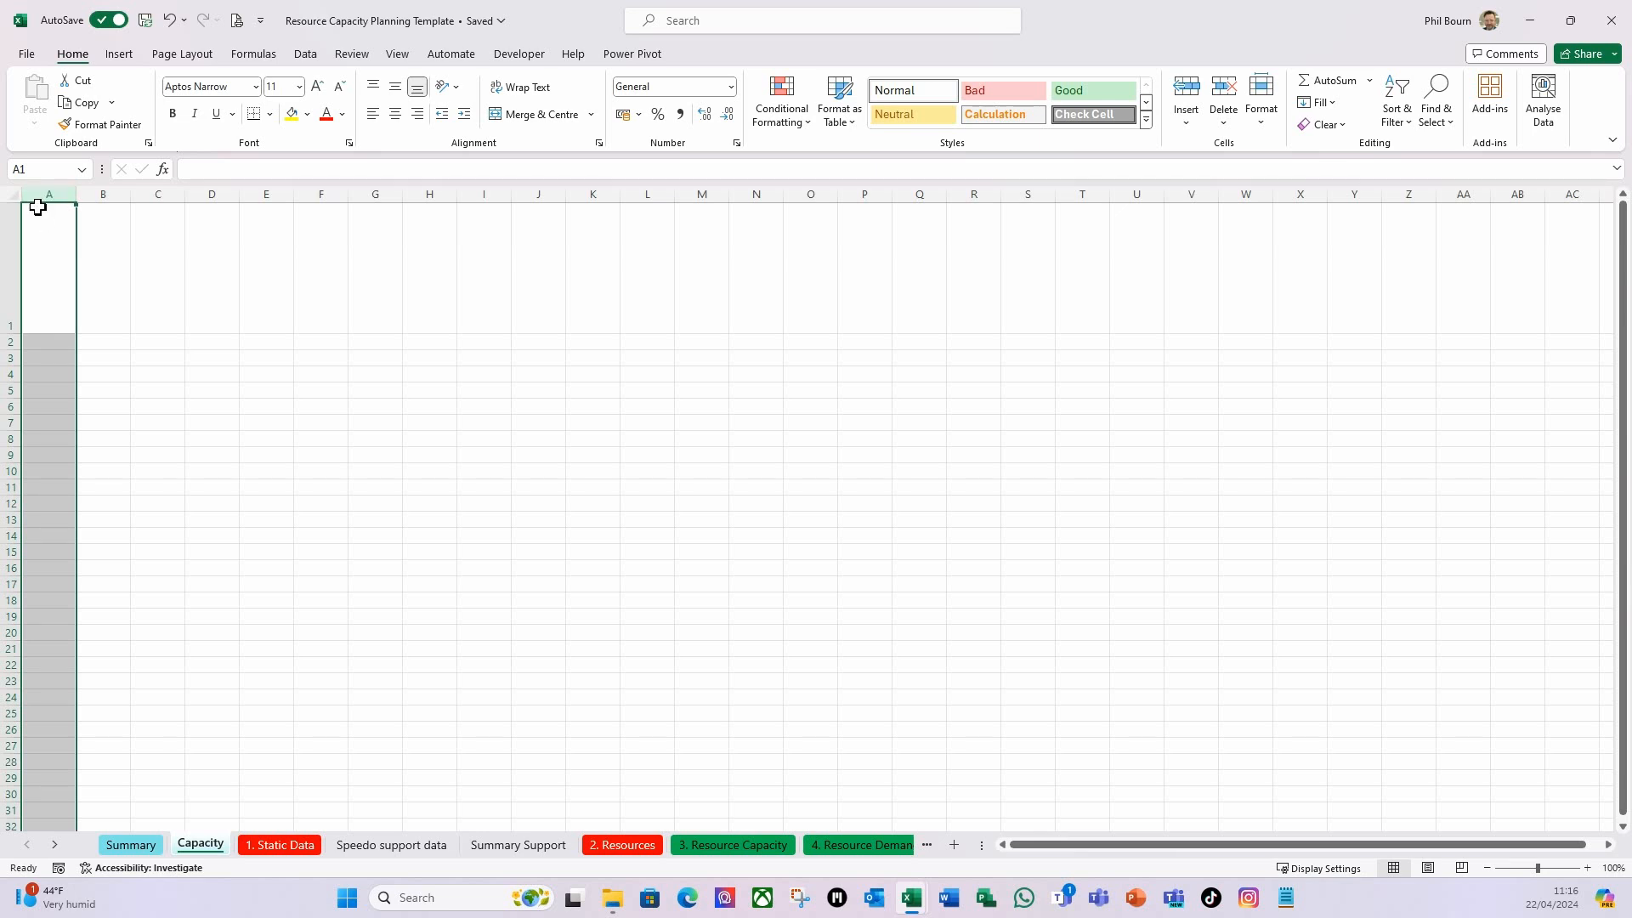
pyautogui.rightClick(44, 197)
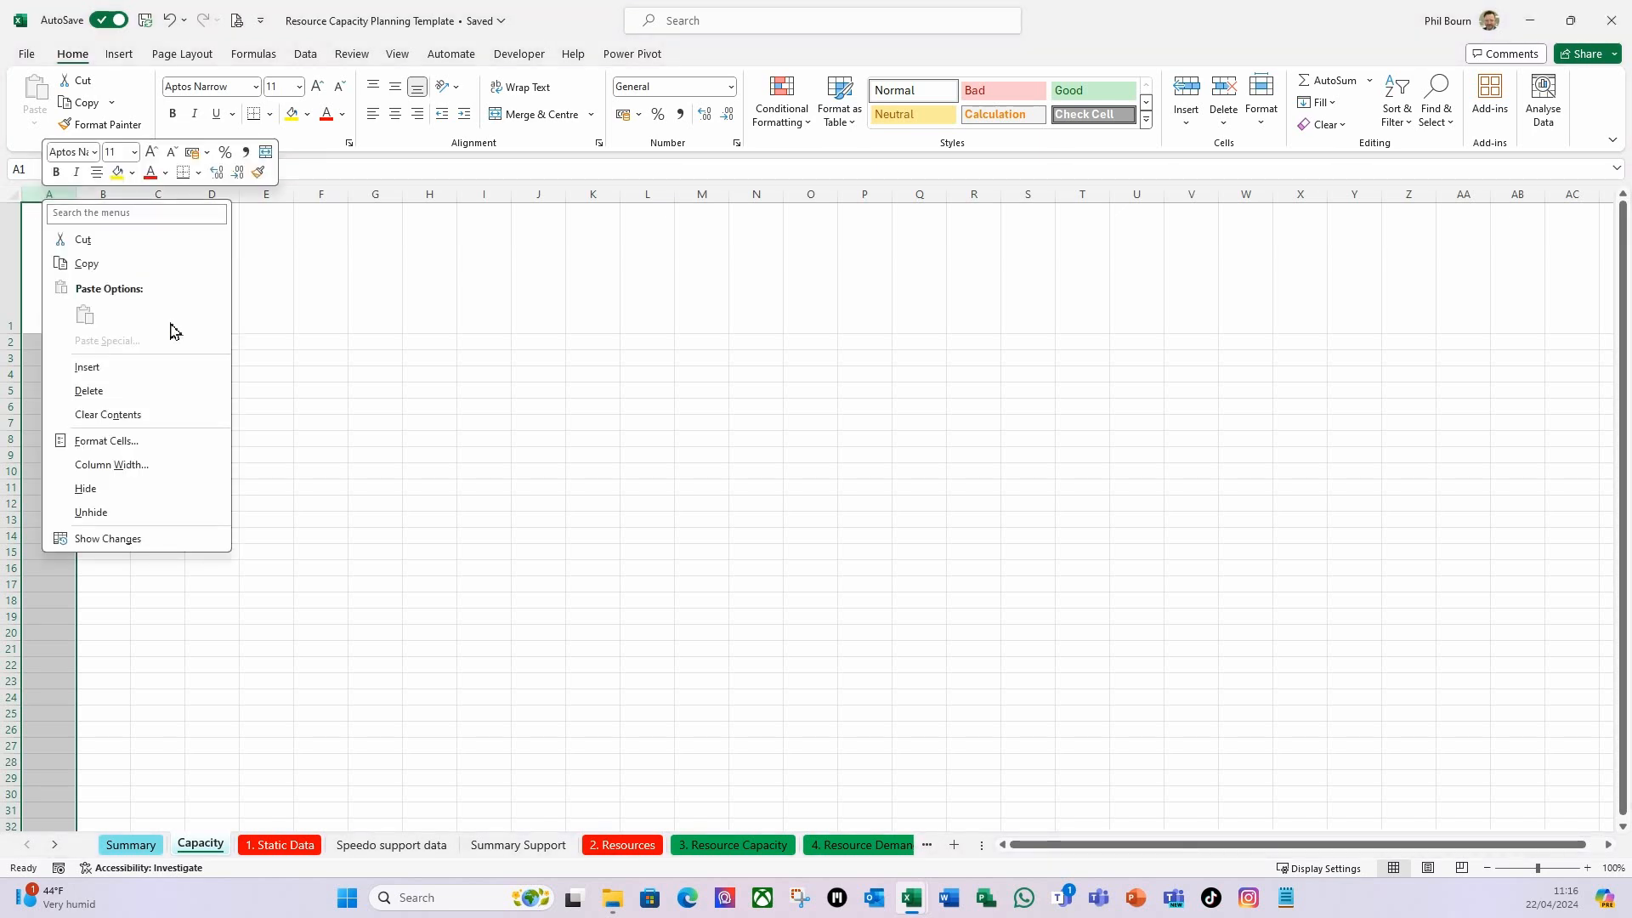
pyautogui.click(127, 465)
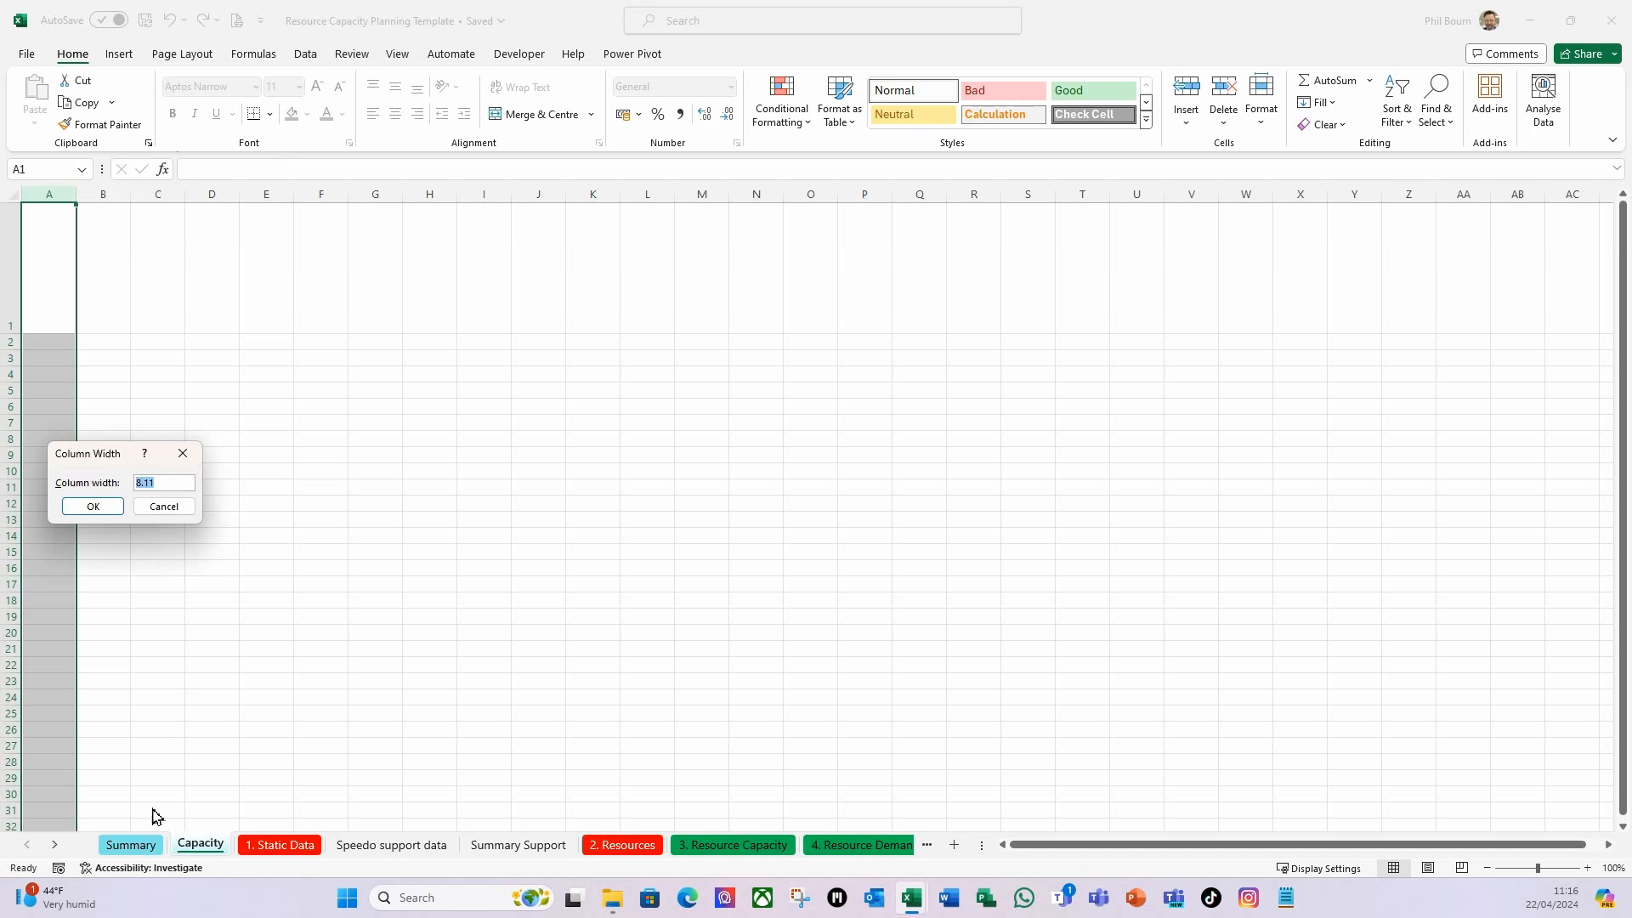
pyautogui.write('28')
pyautogui.press('Return')
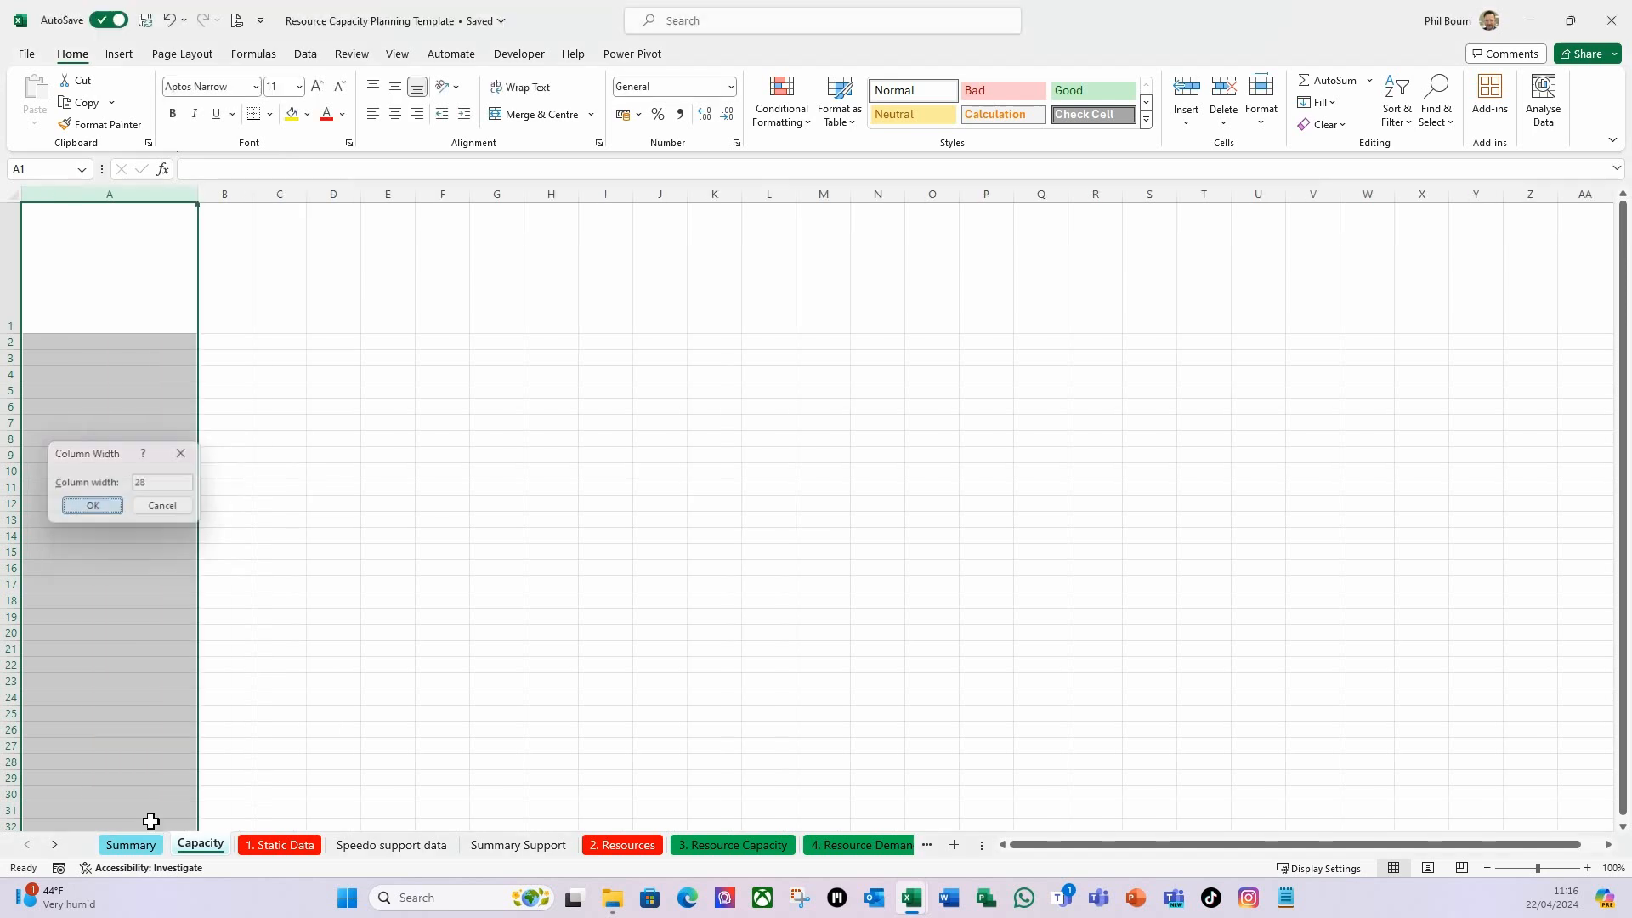
pyautogui.click(379, 534)
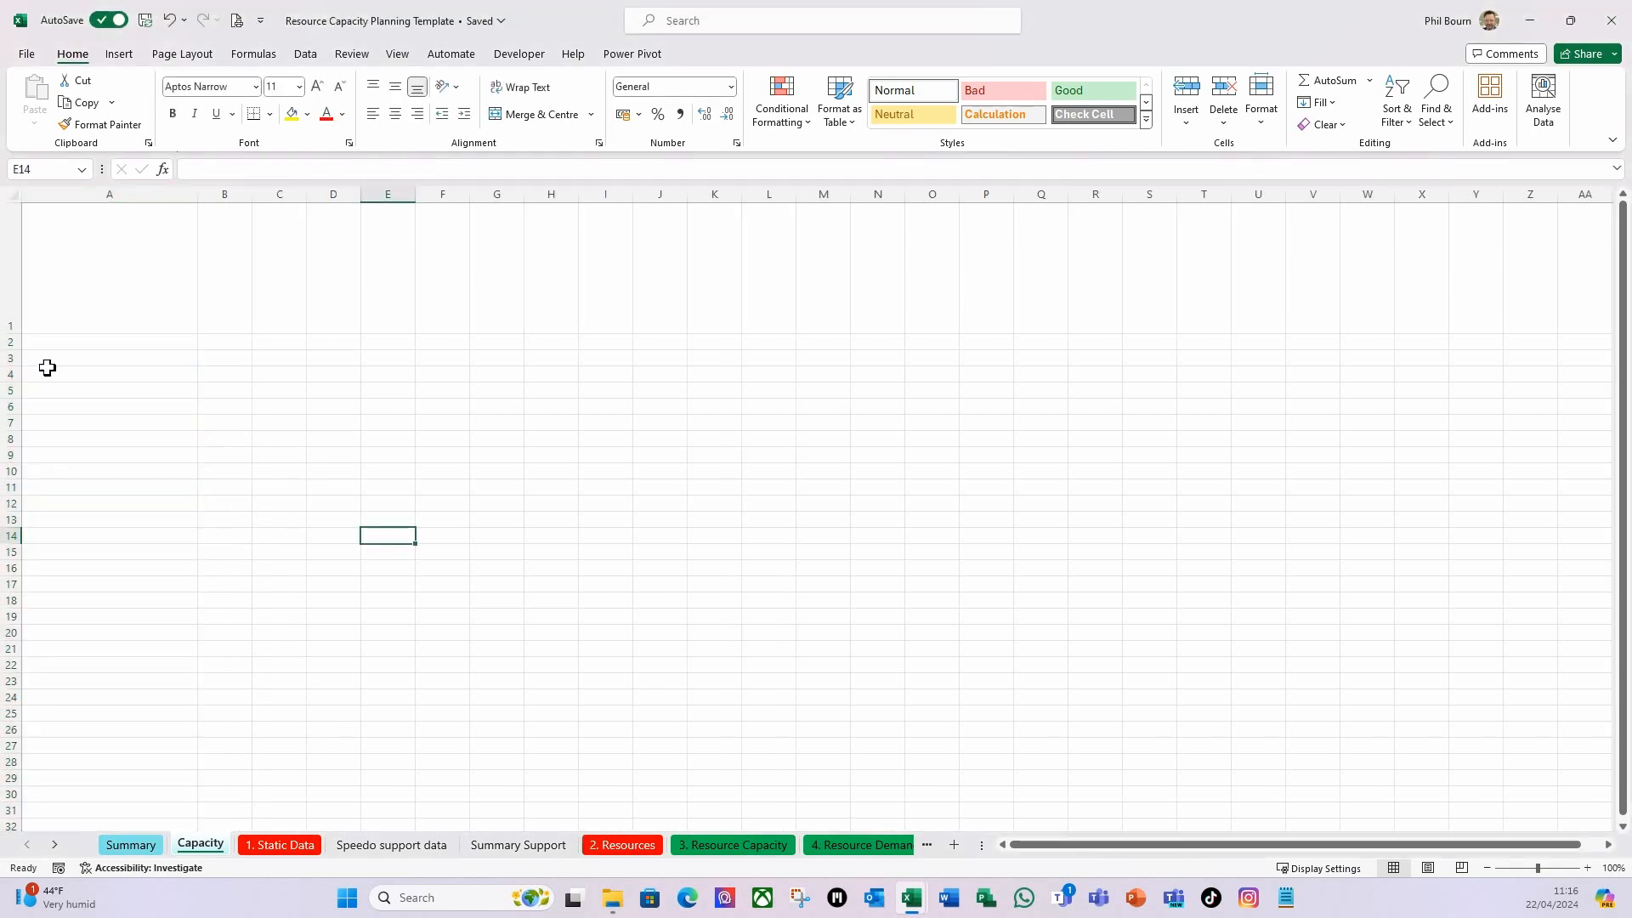
# Increase the height of row 2 on the Capacity sheet to slightly less than that of row 1.
pyautogui.click(11, 342)
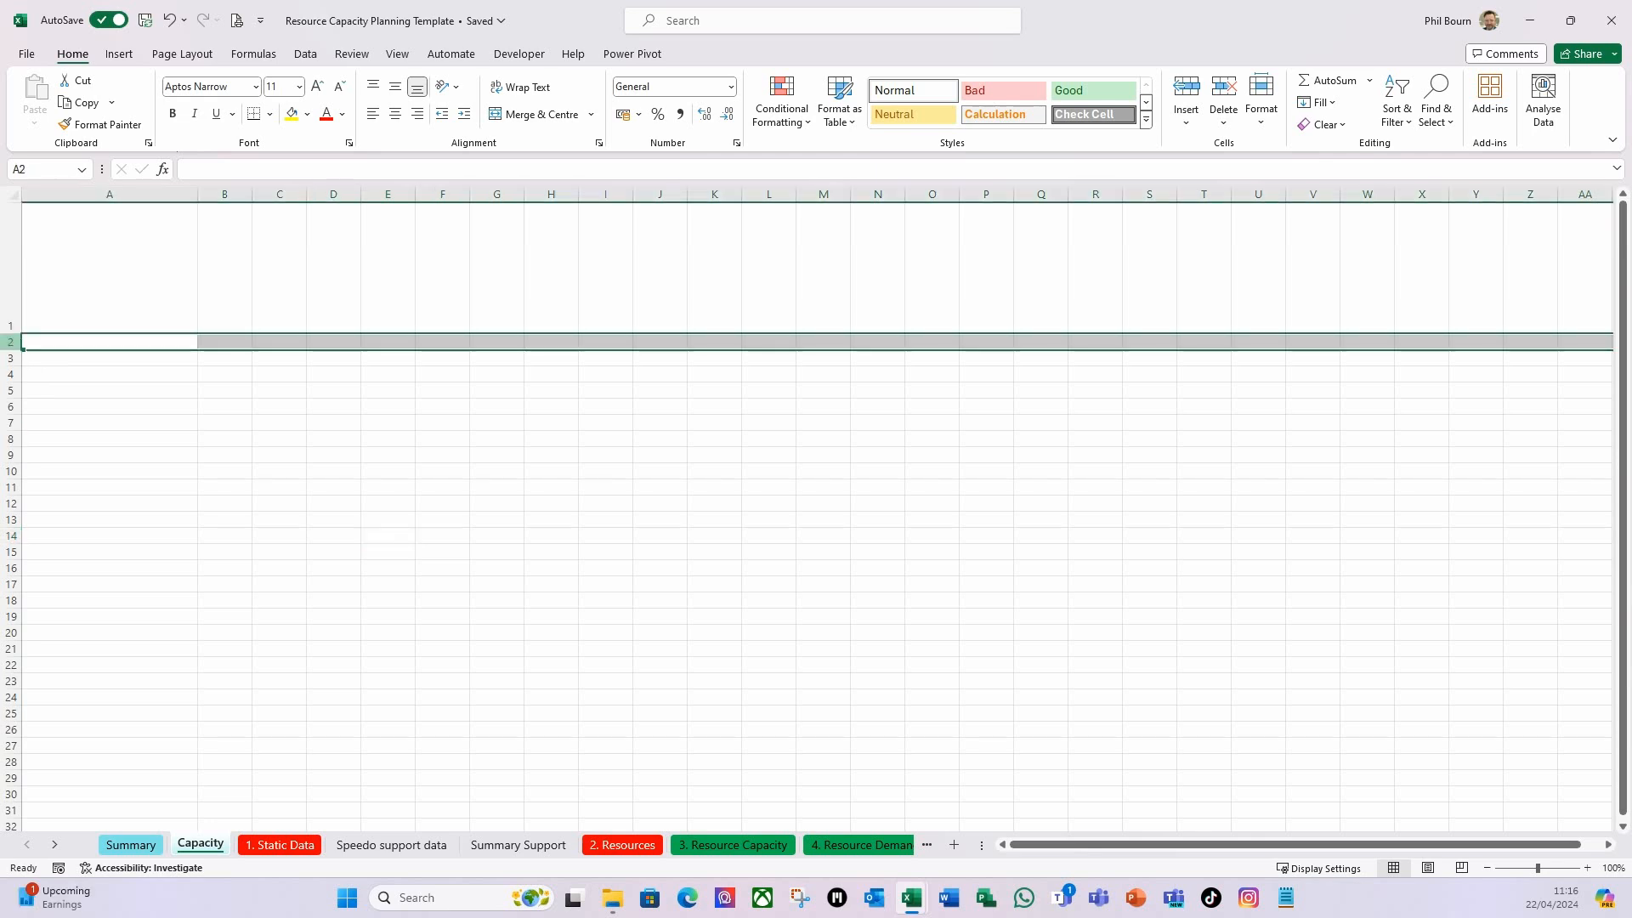
pyautogui.rightClick(11, 342)
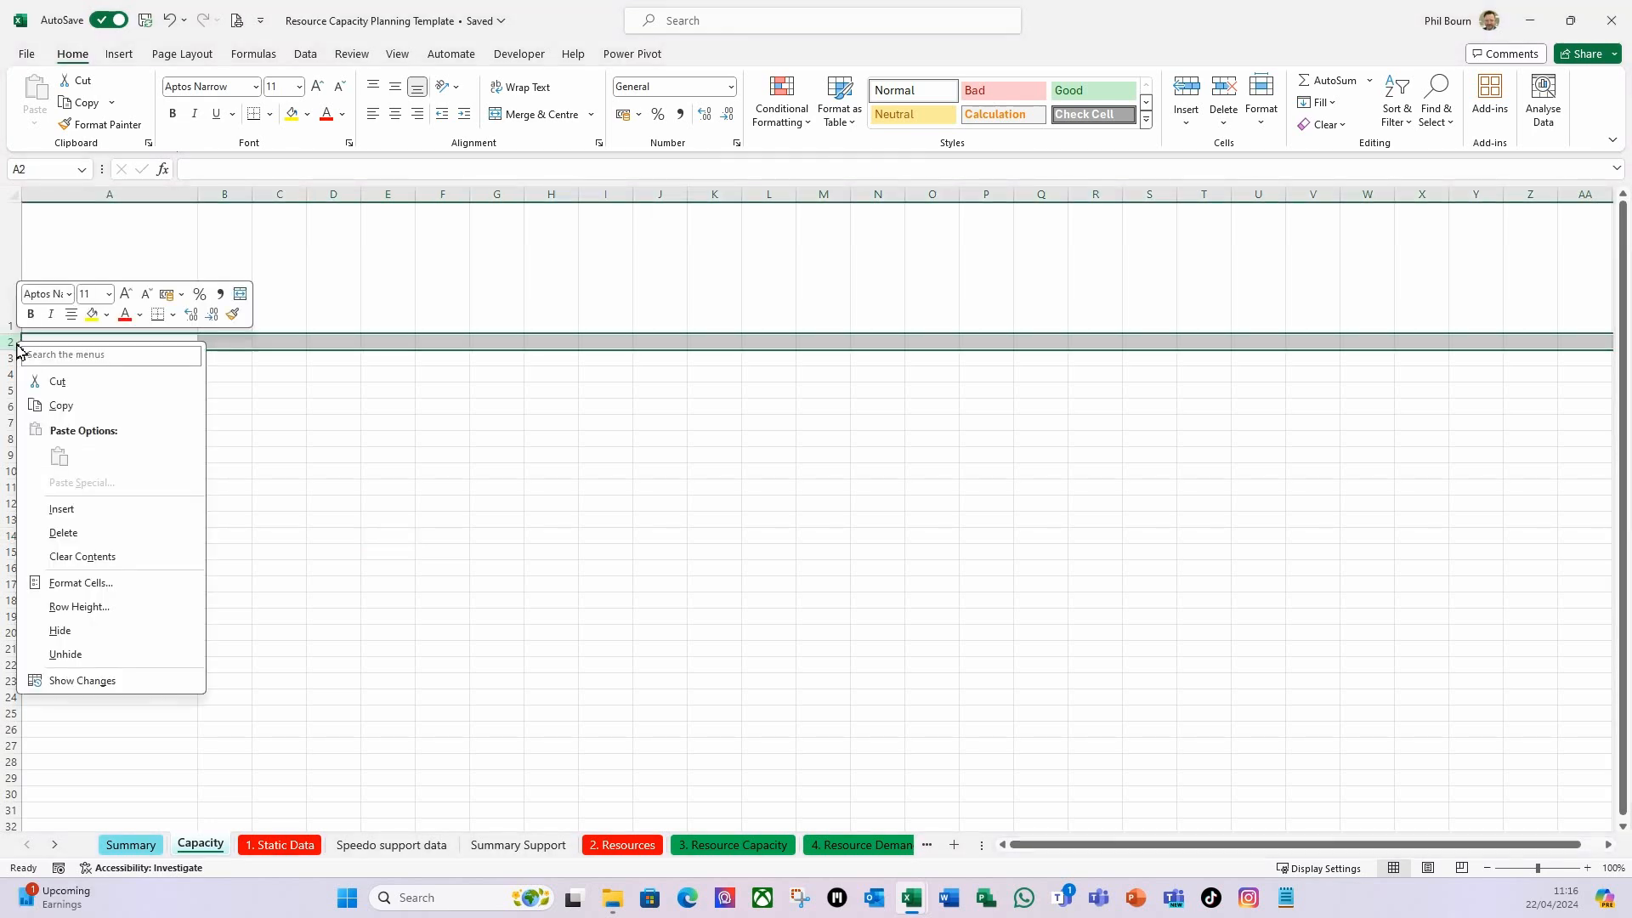
pyautogui.click(79, 607)
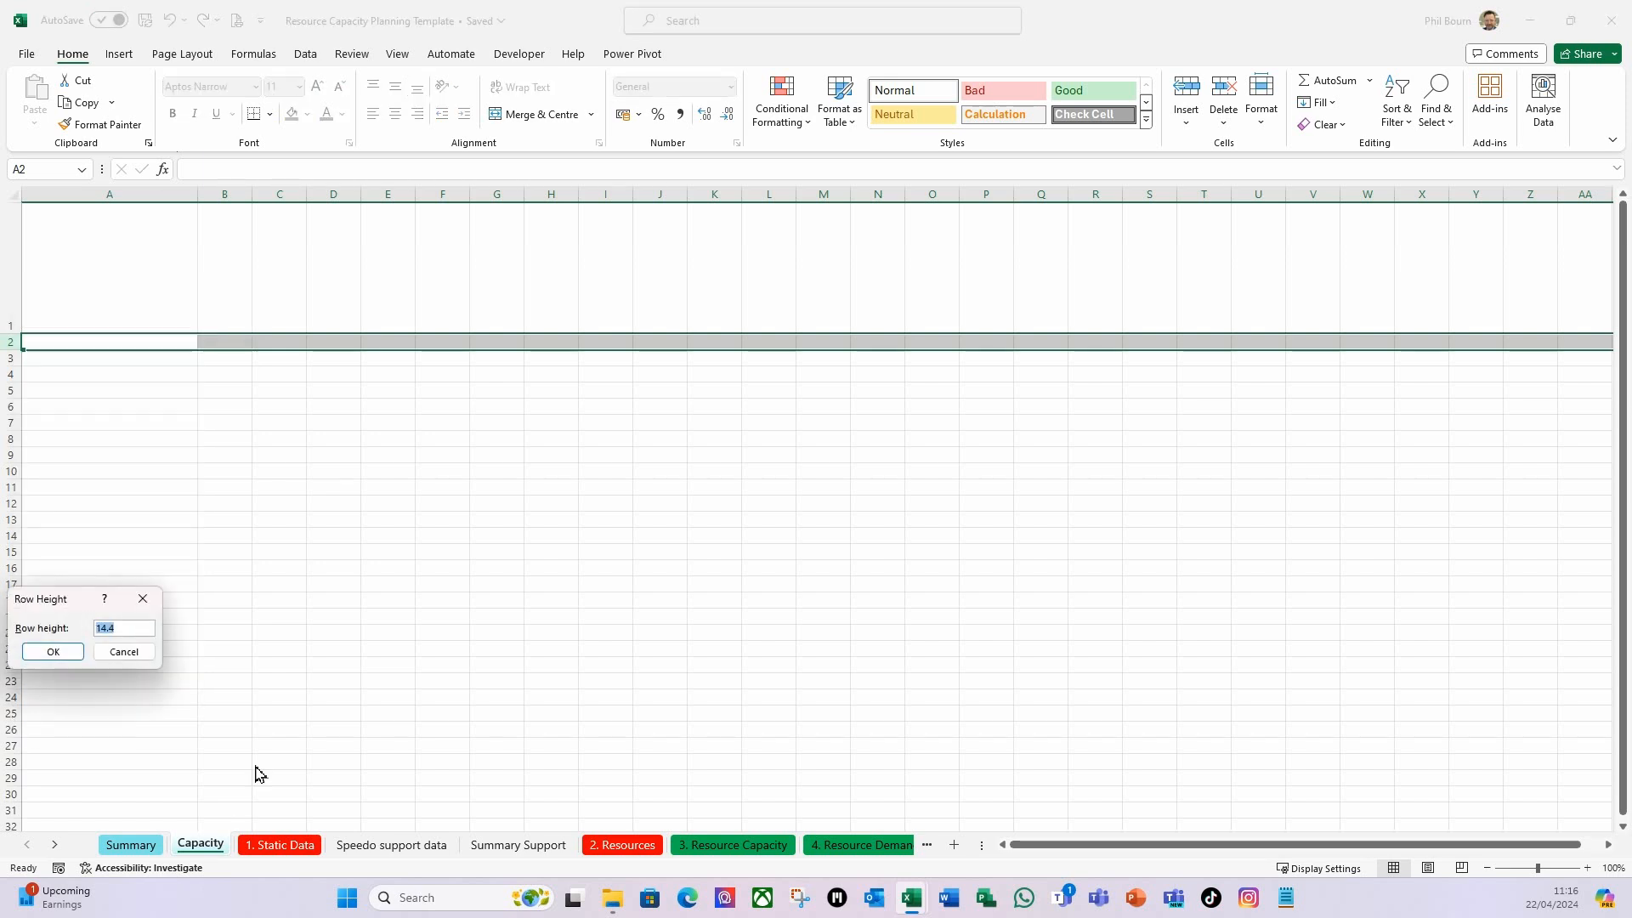
pyautogui.write('10')
pyautogui.press('Return')
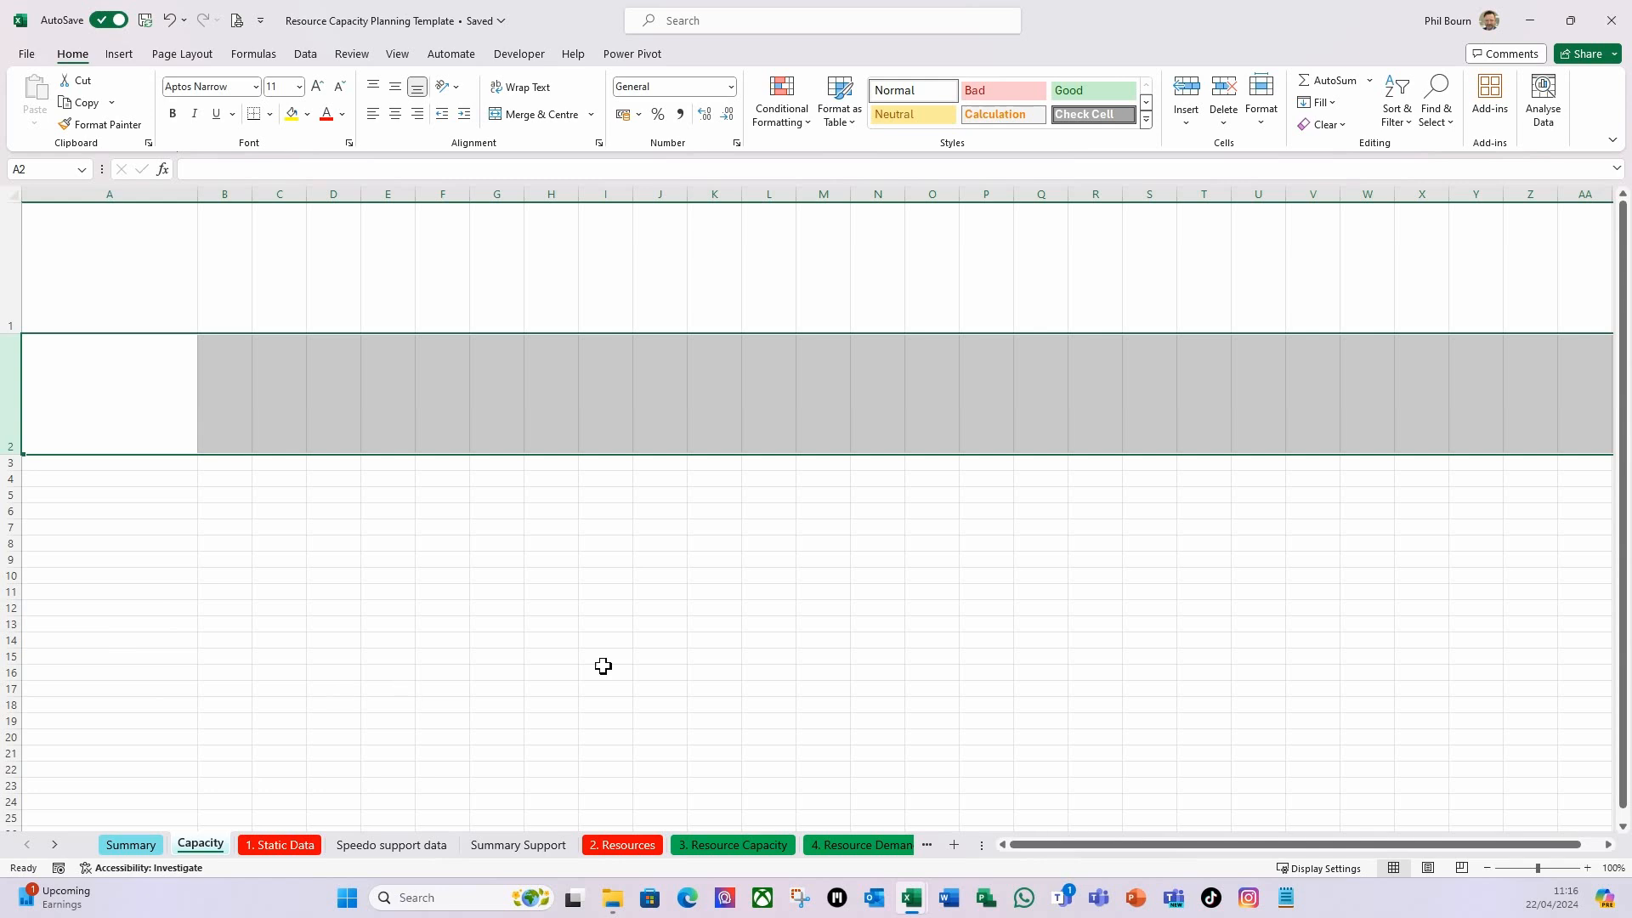
pyautogui.click(349, 524)
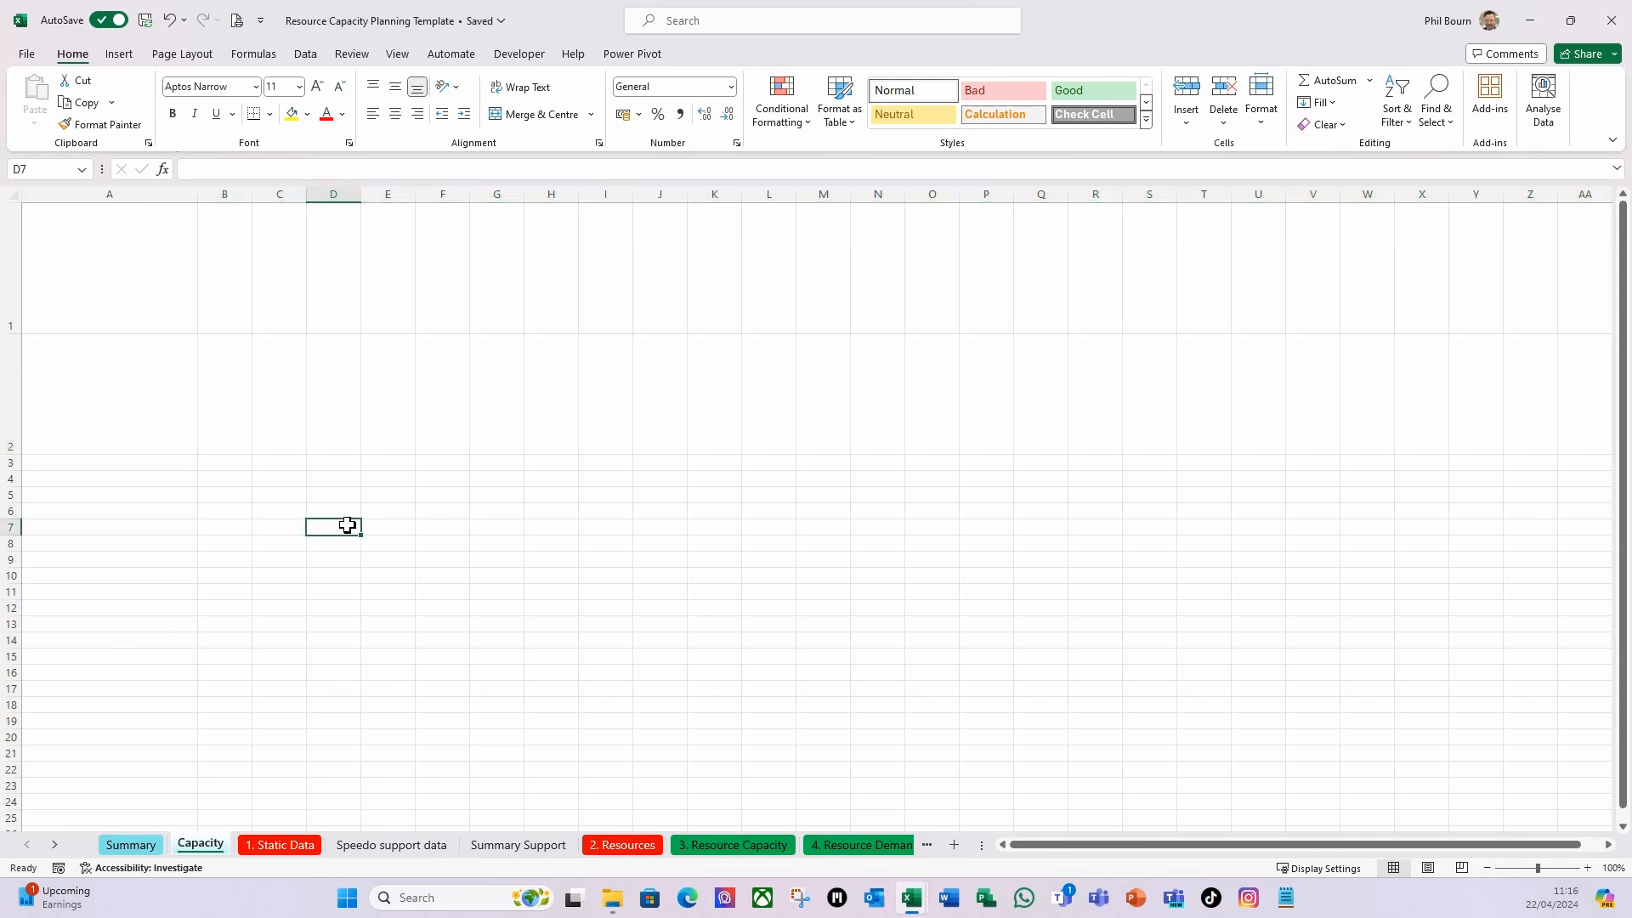
# Copy the formatting of the Summary sheet's header row 1 onto row 1 of the Capacity sheet with Format Painter.
pyautogui.click(136, 846)
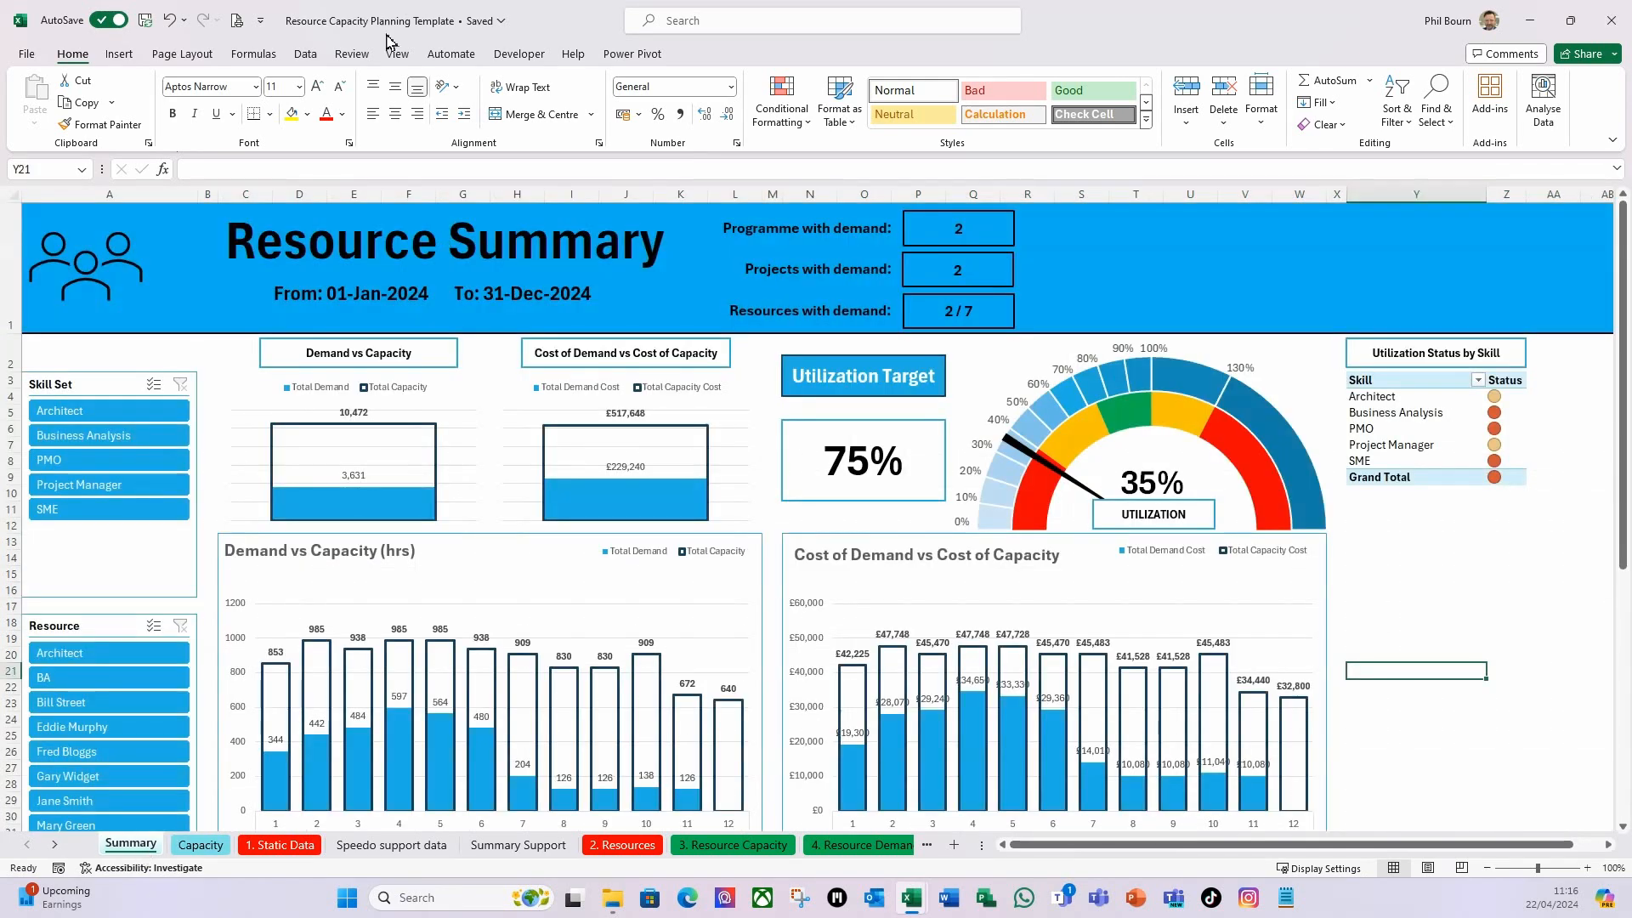
pyautogui.click(10, 264)
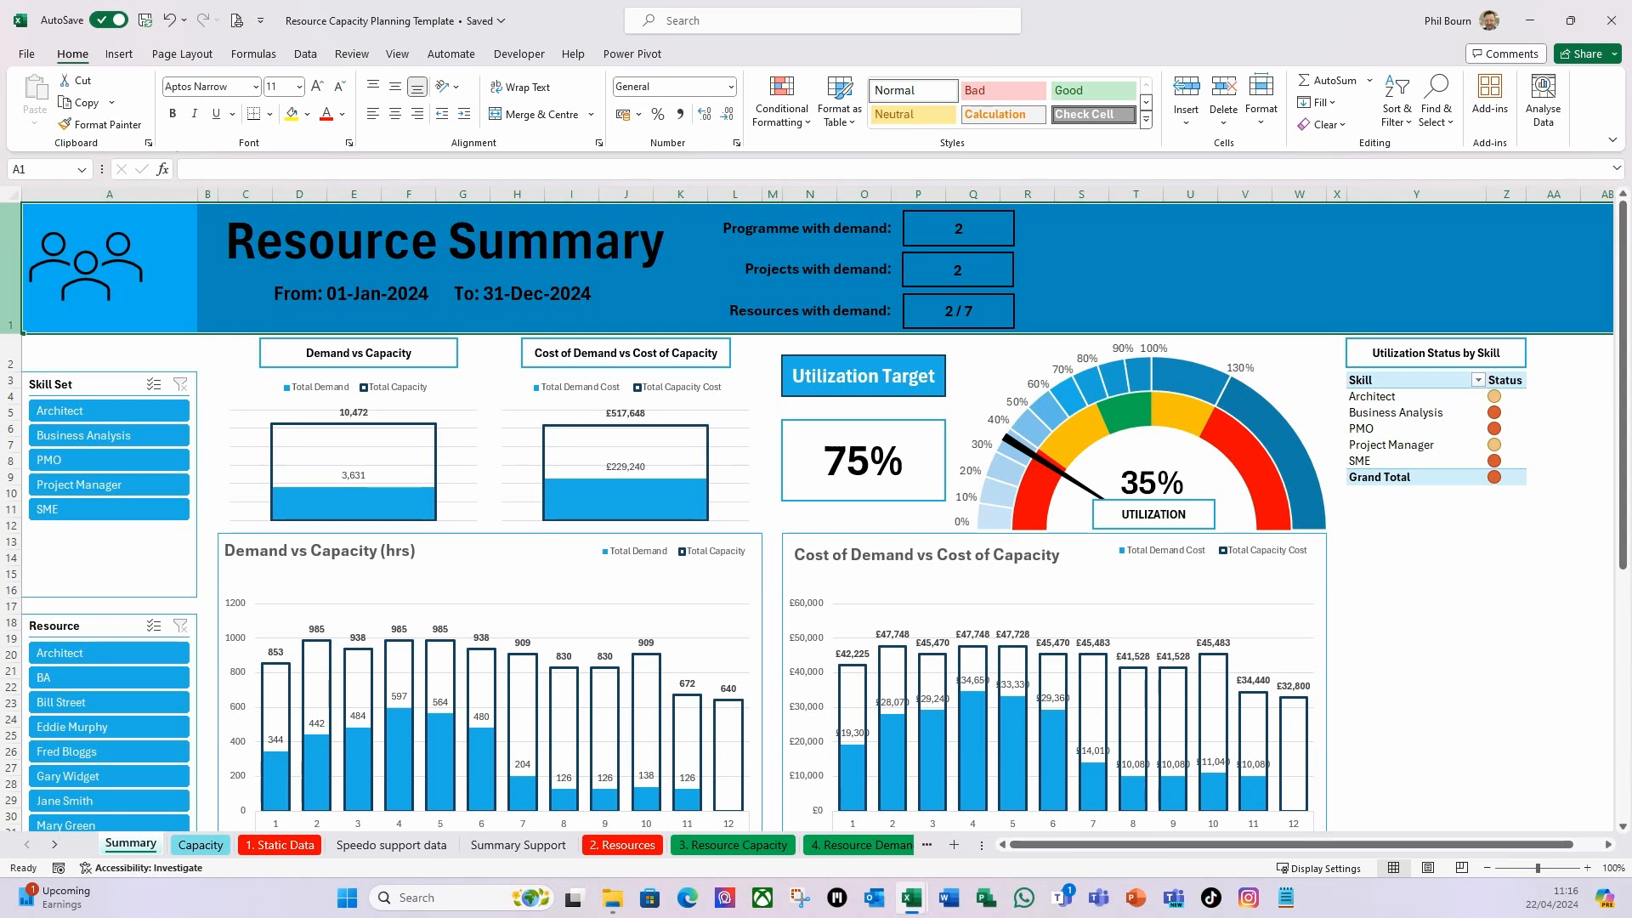
pyautogui.click(91, 129)
pyautogui.click(216, 848)
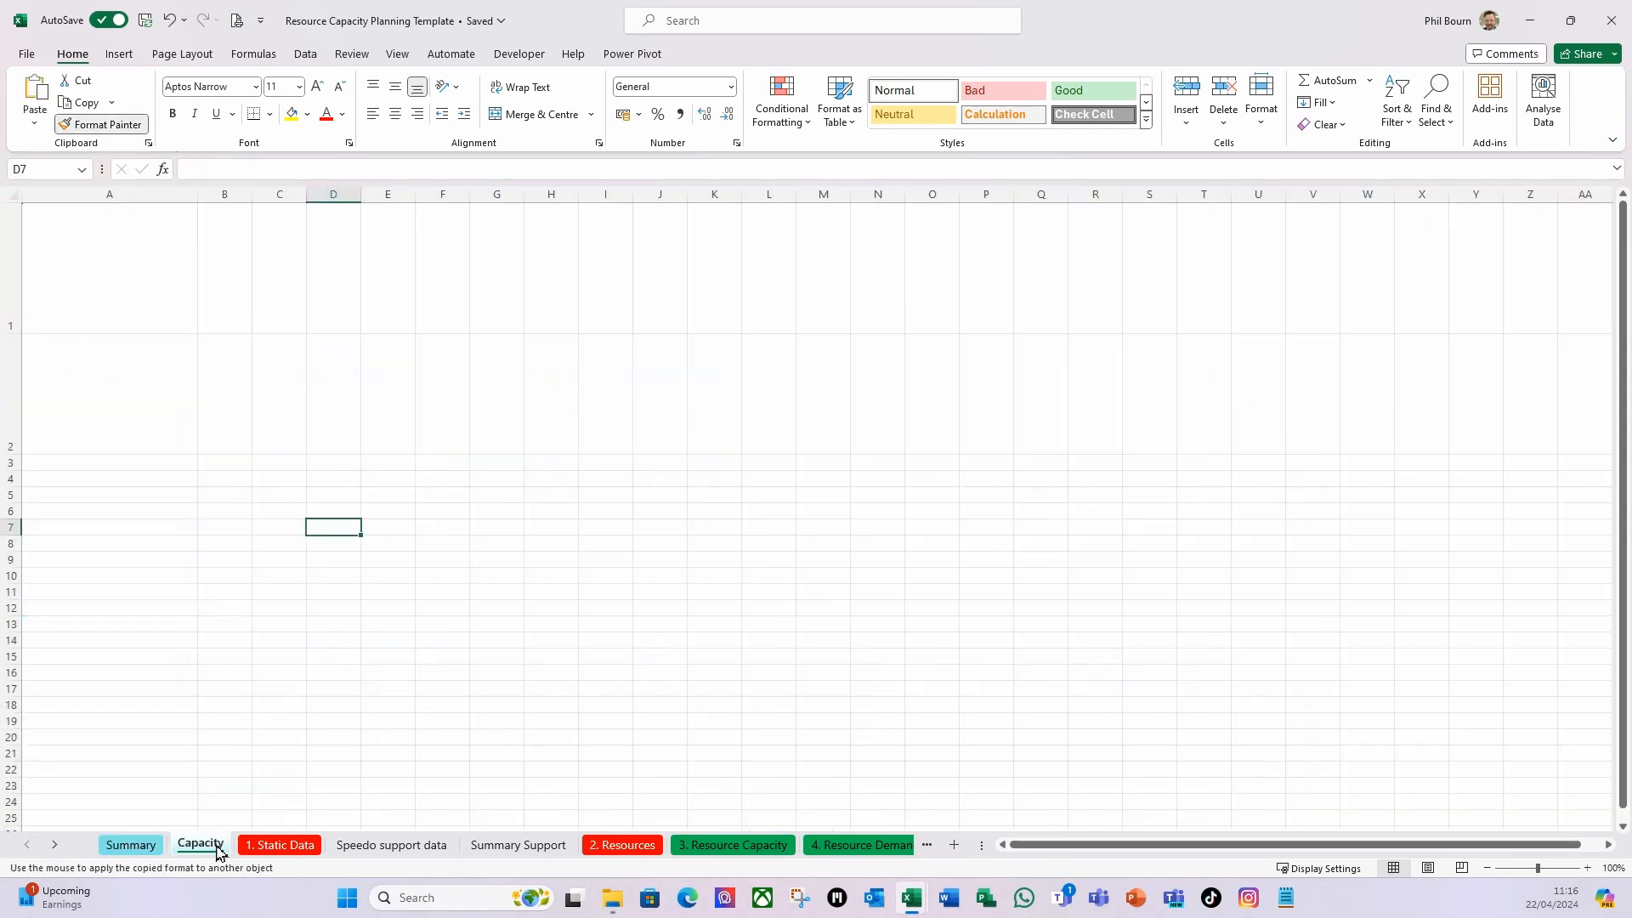
pyautogui.click(18, 285)
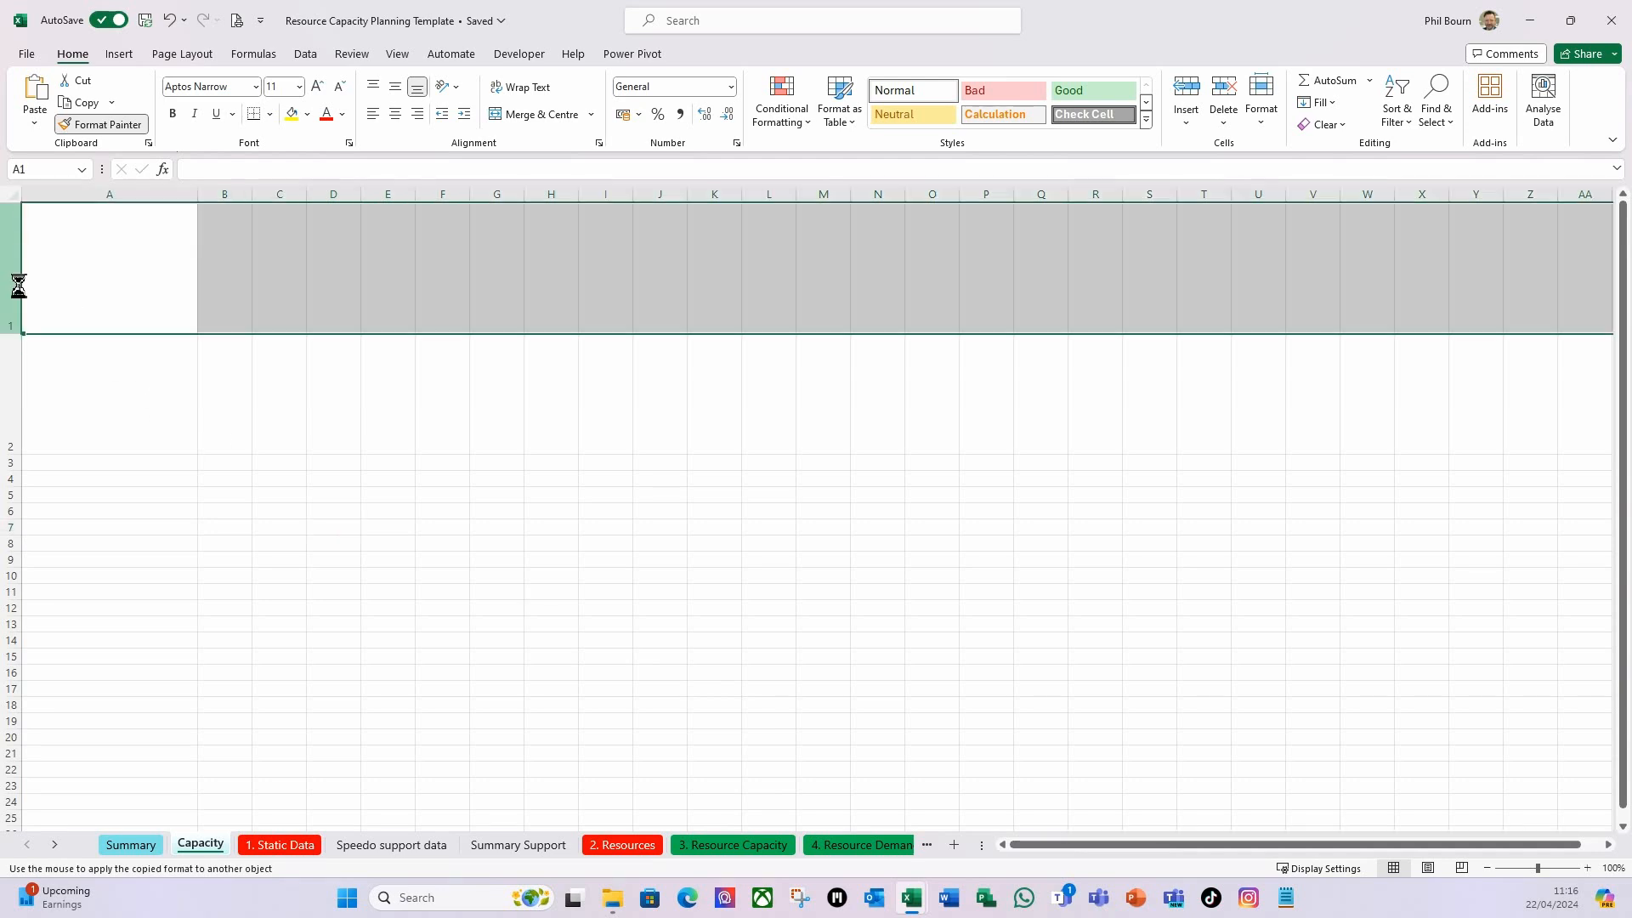
pyautogui.click(213, 438)
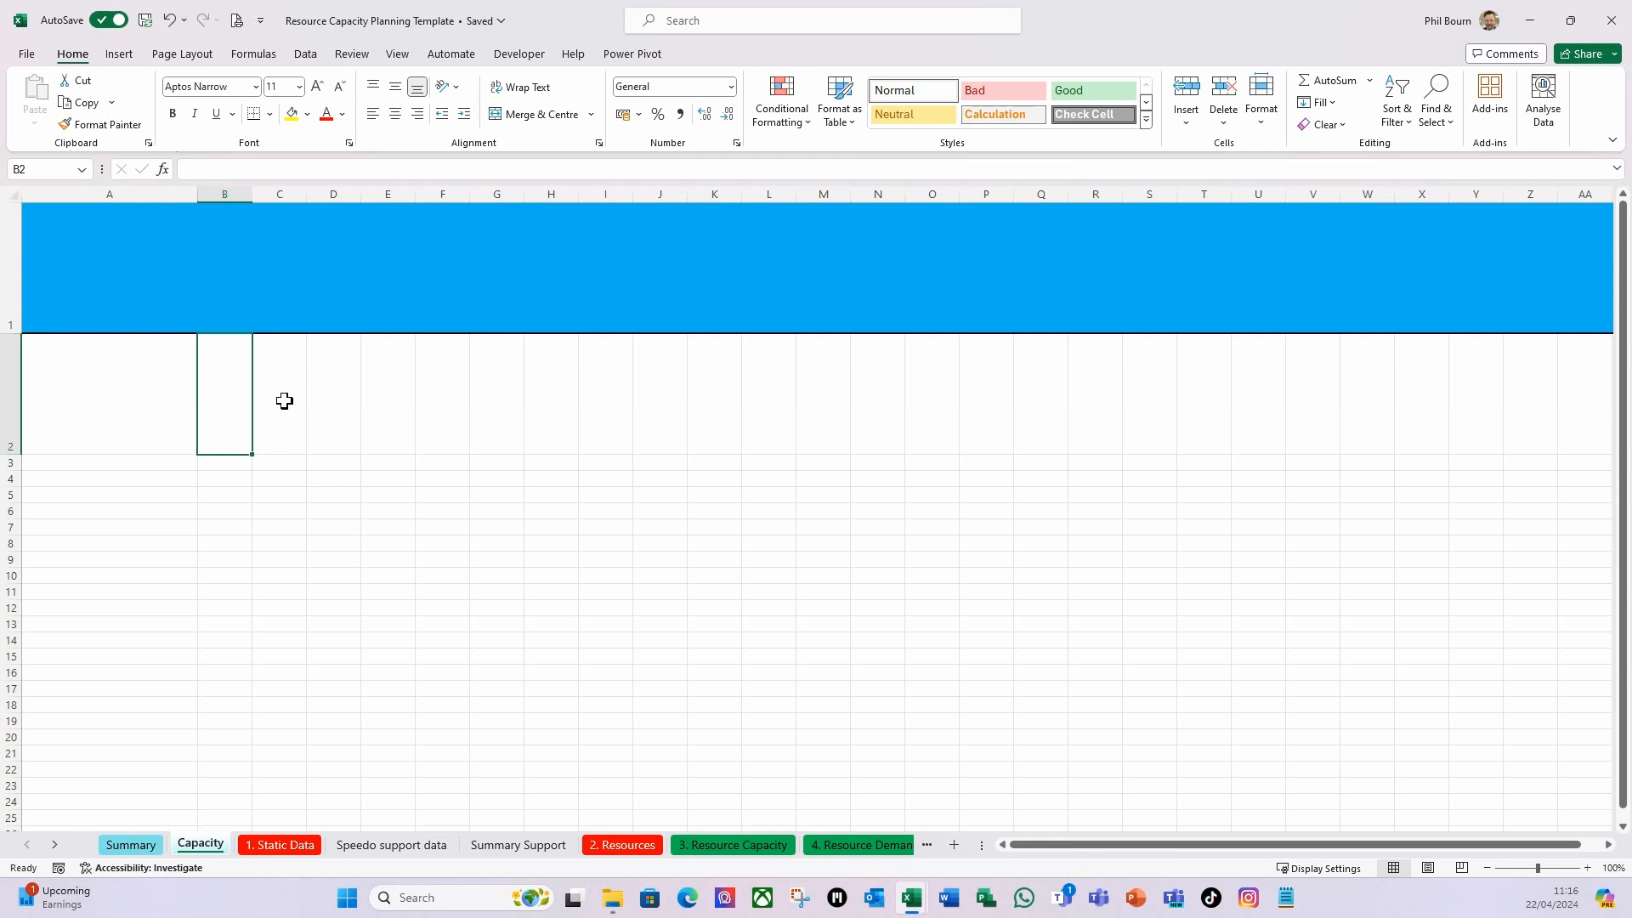
# Create a copy of the Capacity sheet and place it before the 1. Static Data sheet.
pyautogui.click(161, 431)
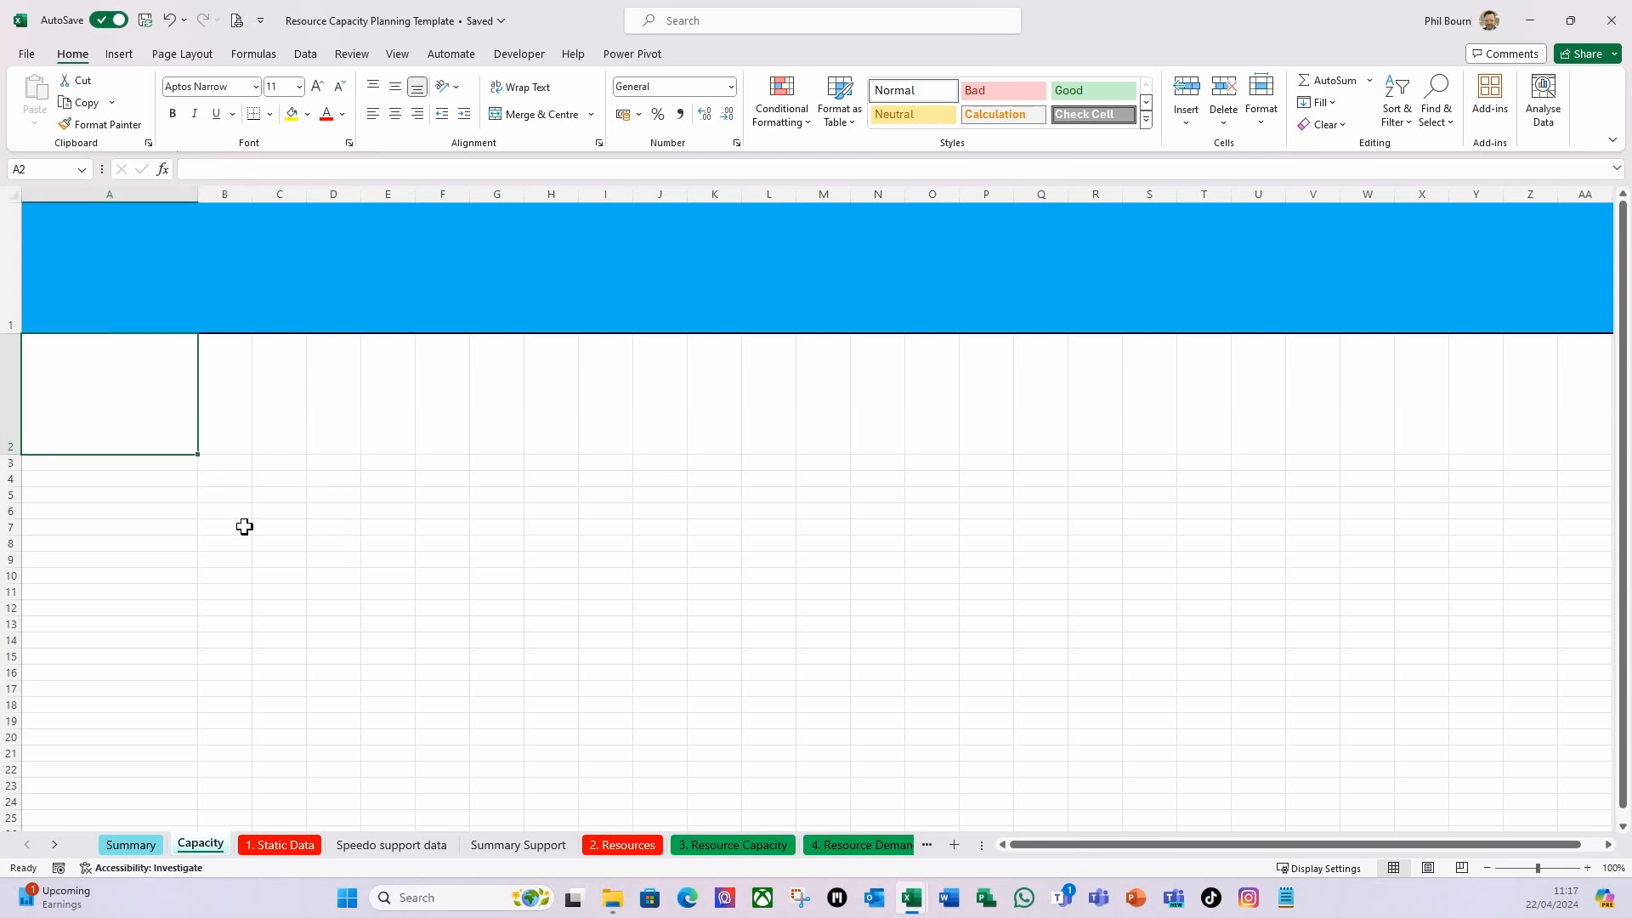
pyautogui.rightClick(215, 856)
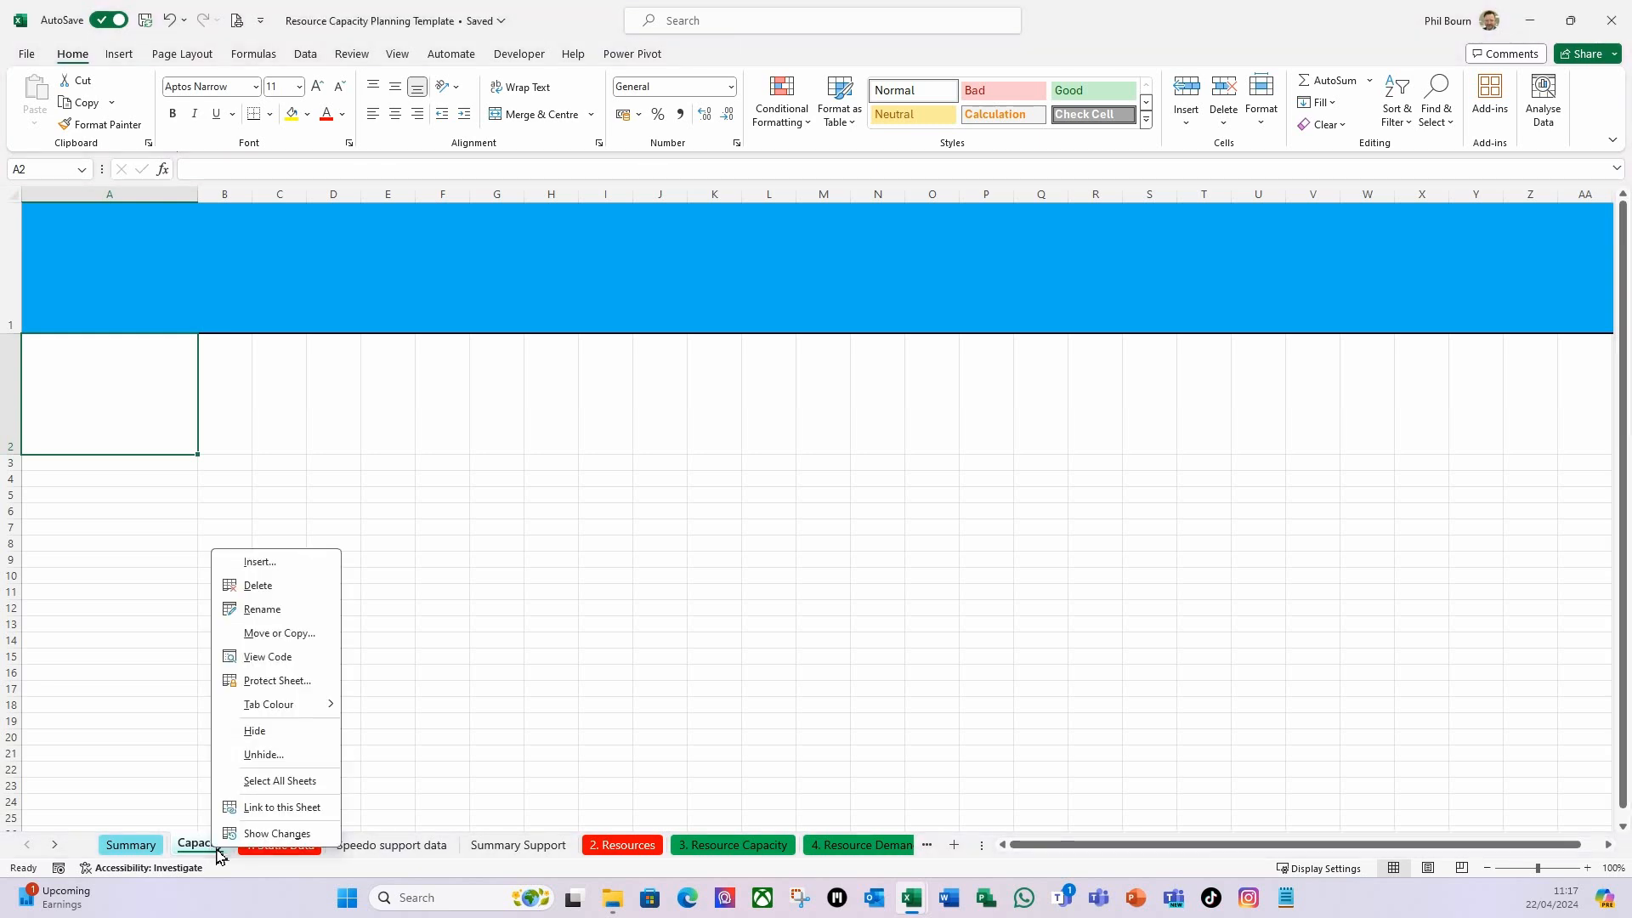
pyautogui.click(299, 637)
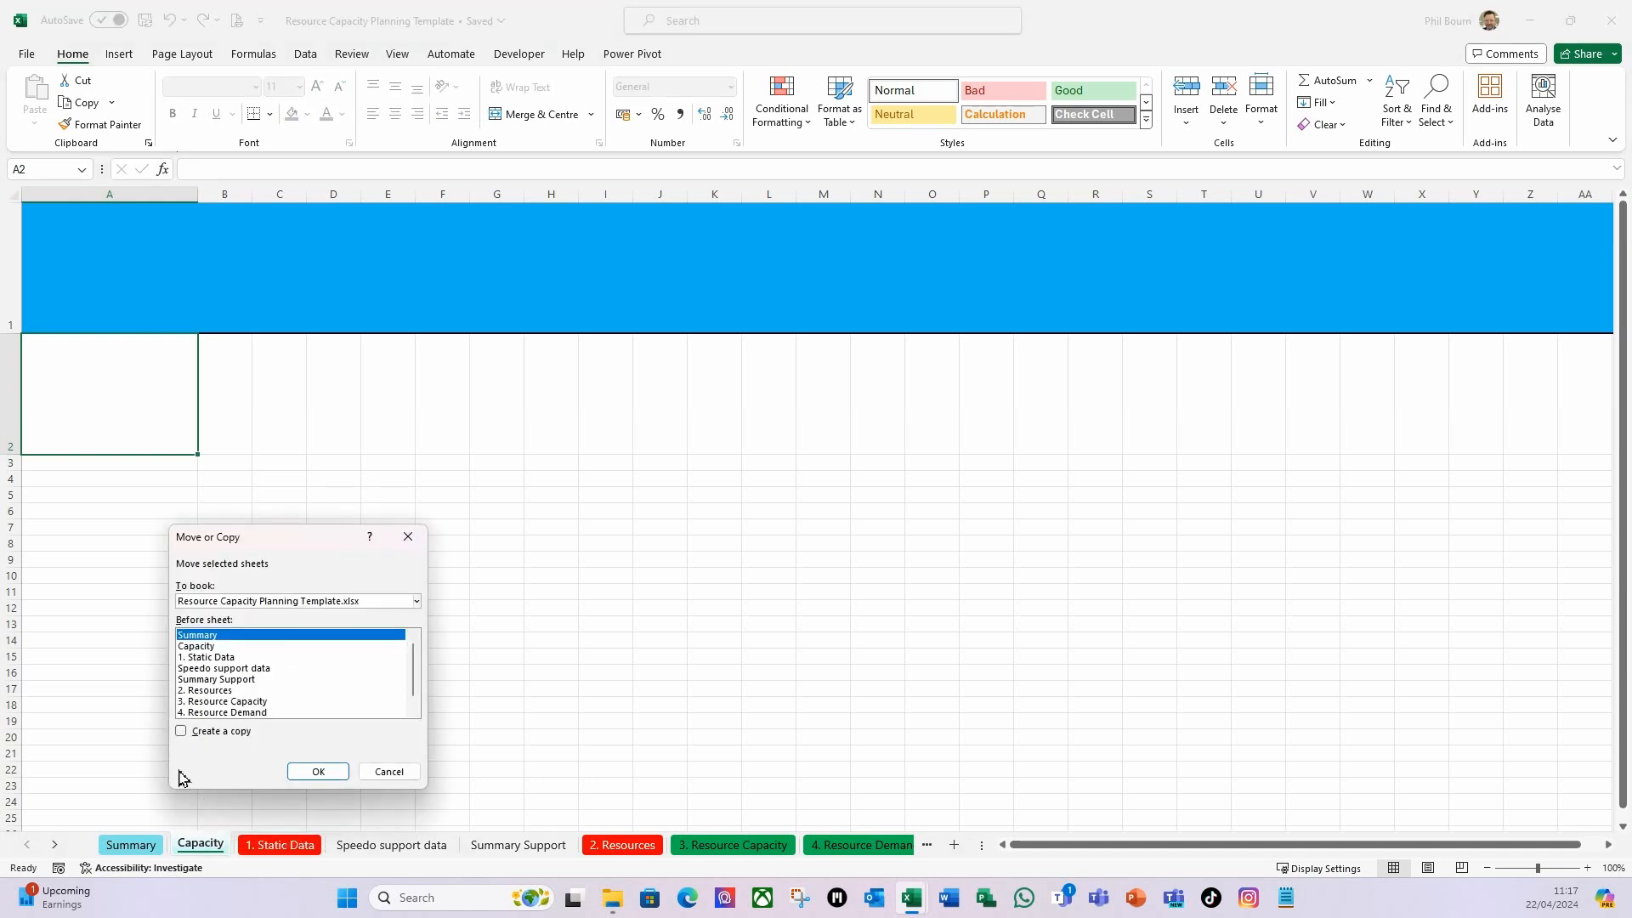
pyautogui.click(182, 732)
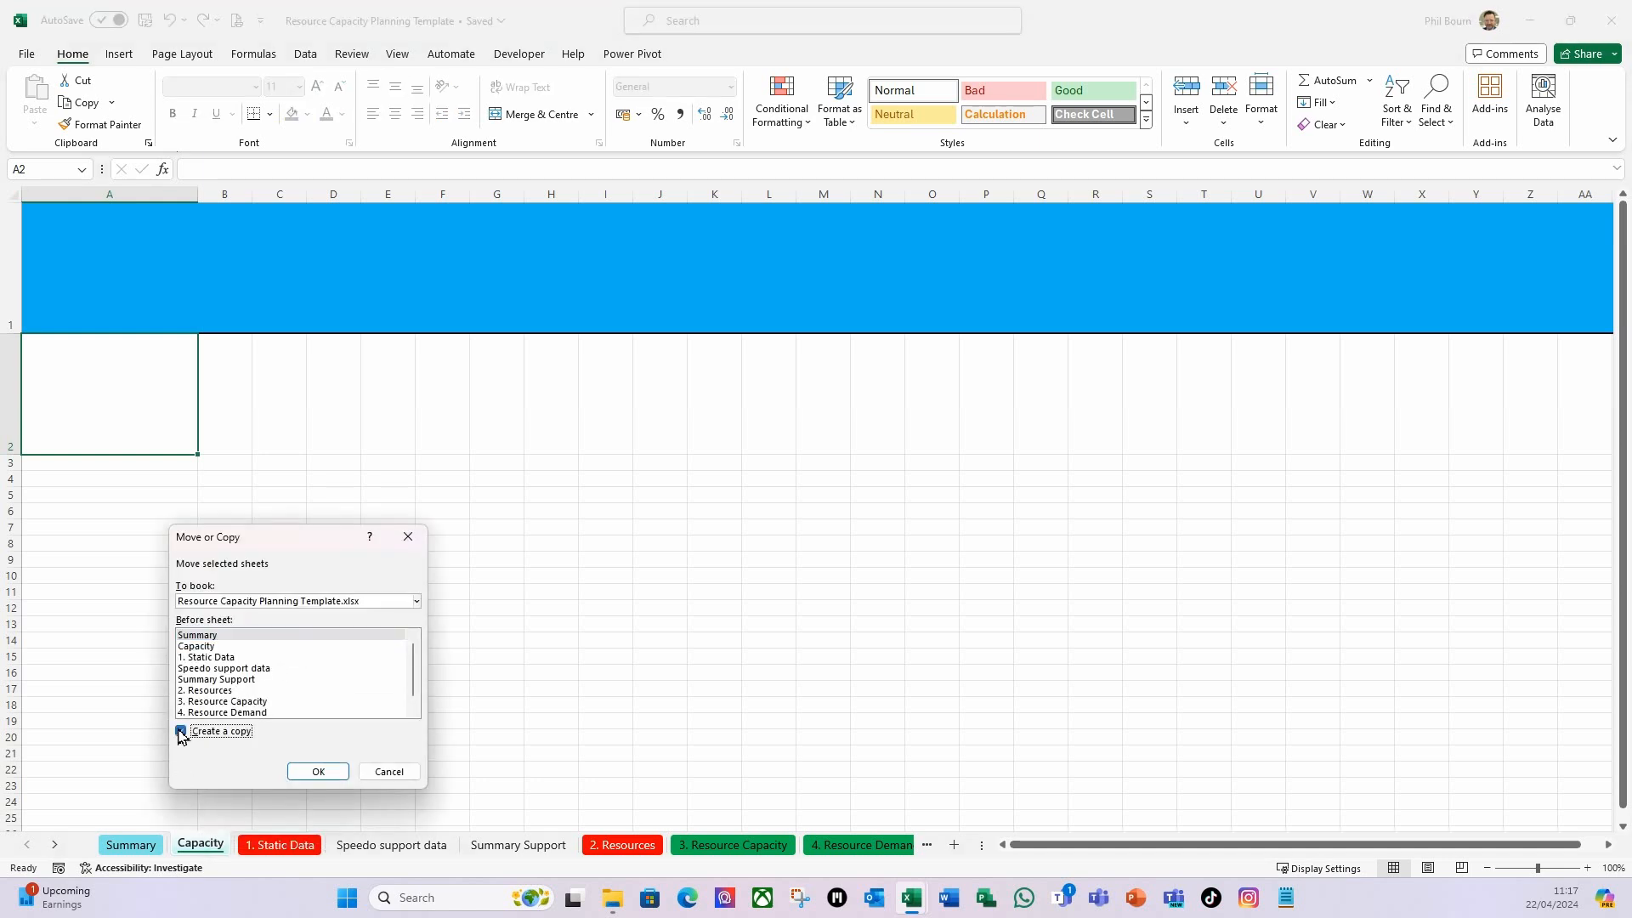
pyautogui.click(217, 658)
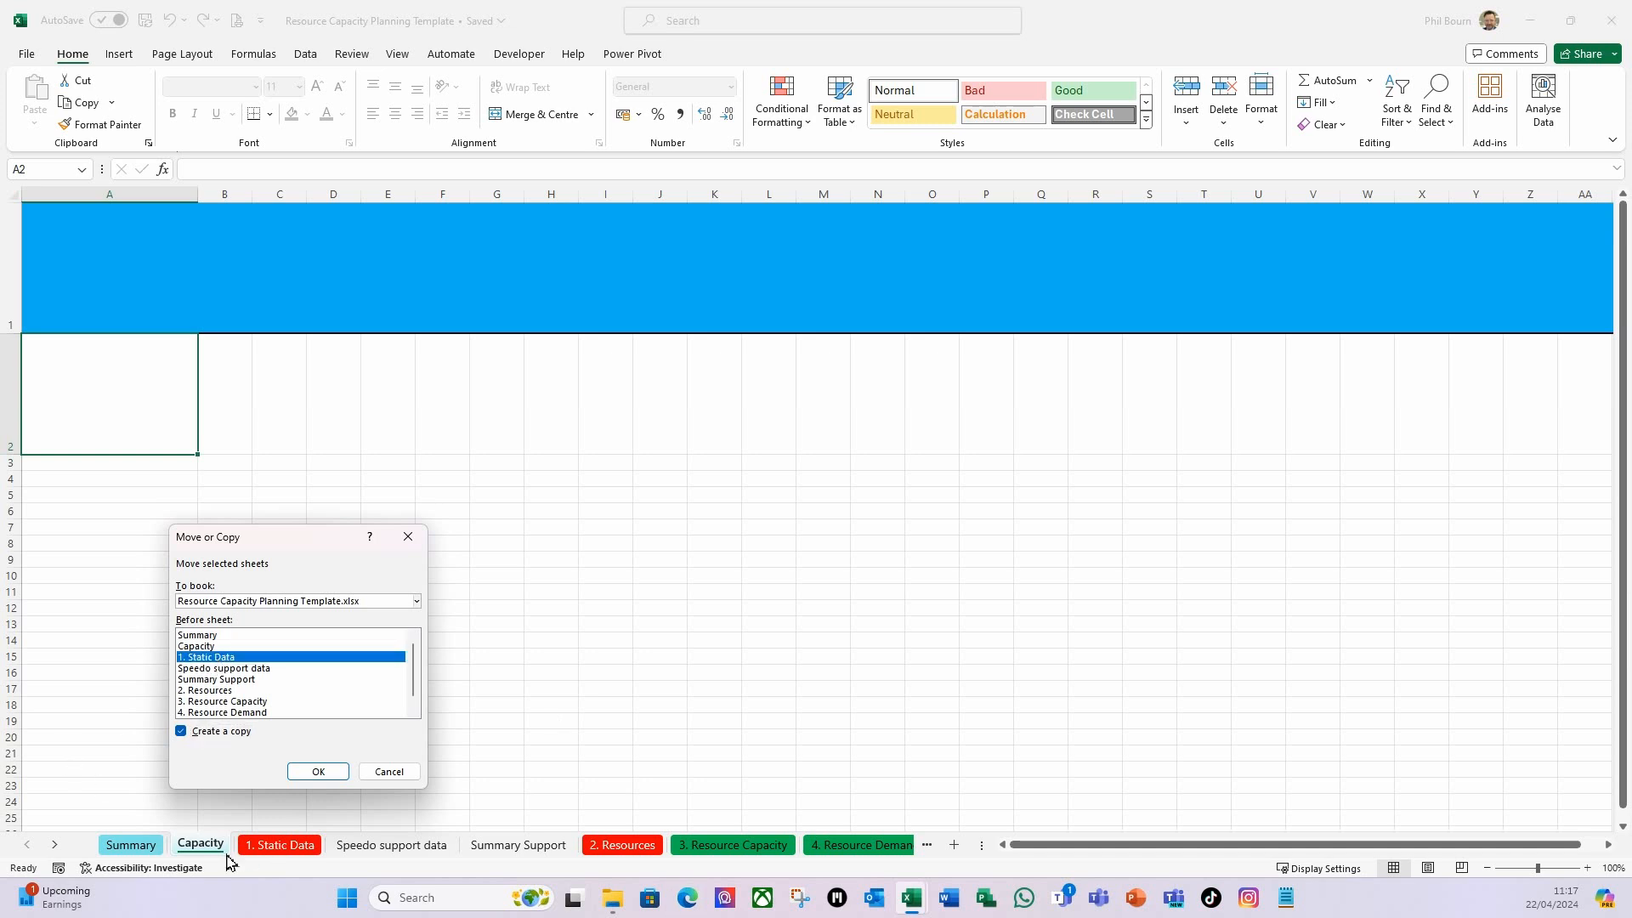
pyautogui.click(317, 770)
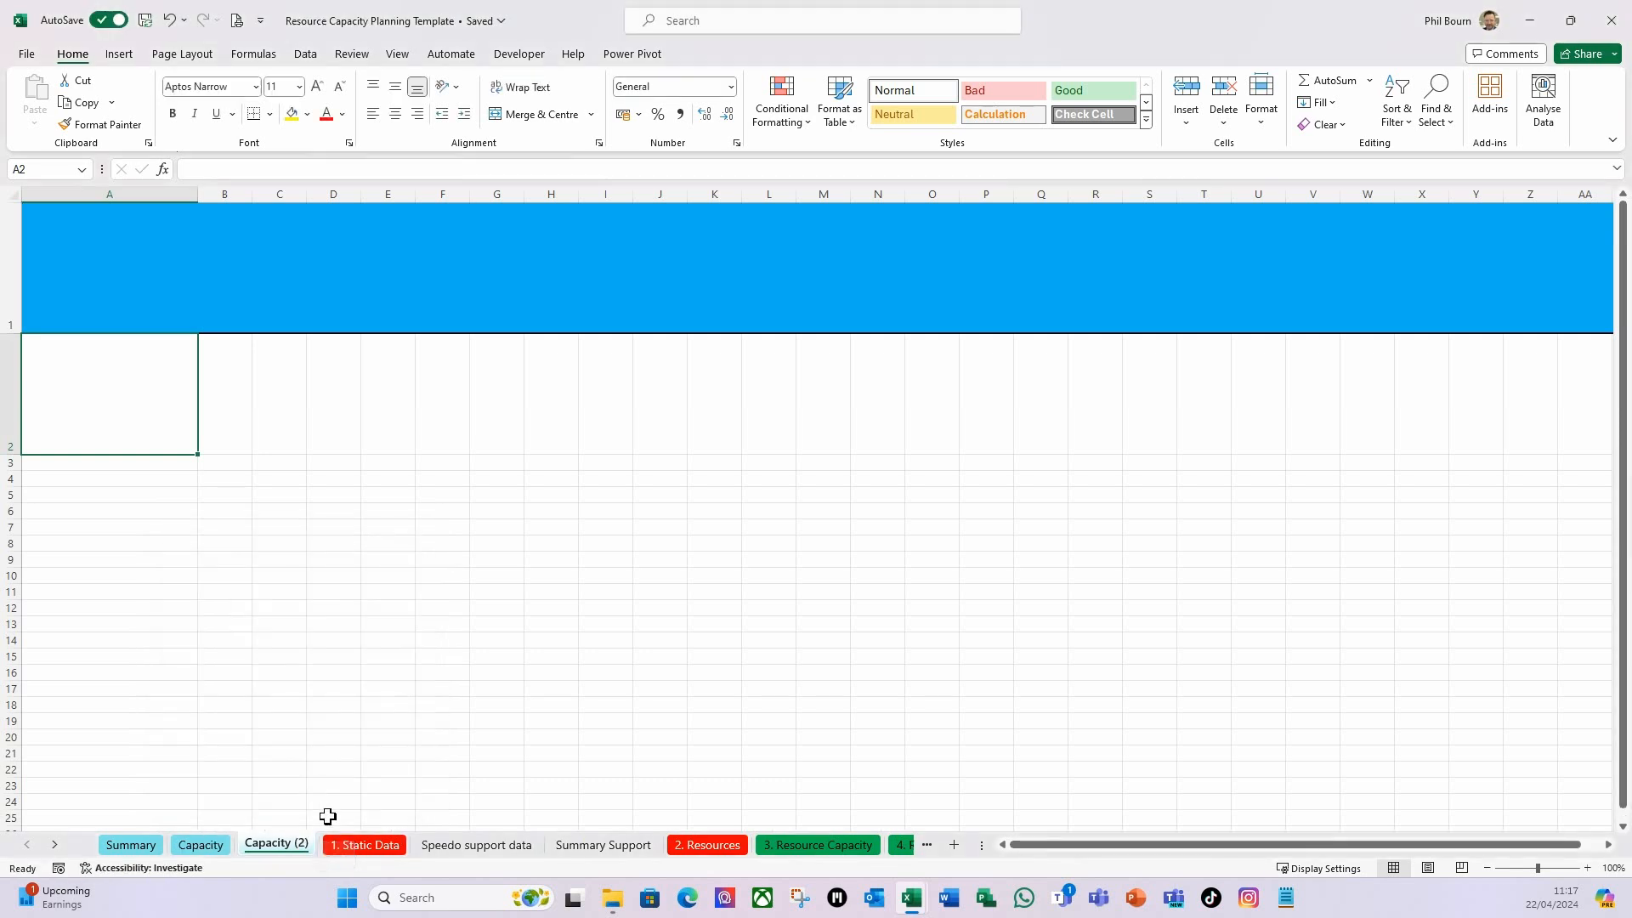
# Duplicate the Capacity (2) sheet, placing the new copy before the 1. Static Data sheet.
pyautogui.rightClick(281, 860)
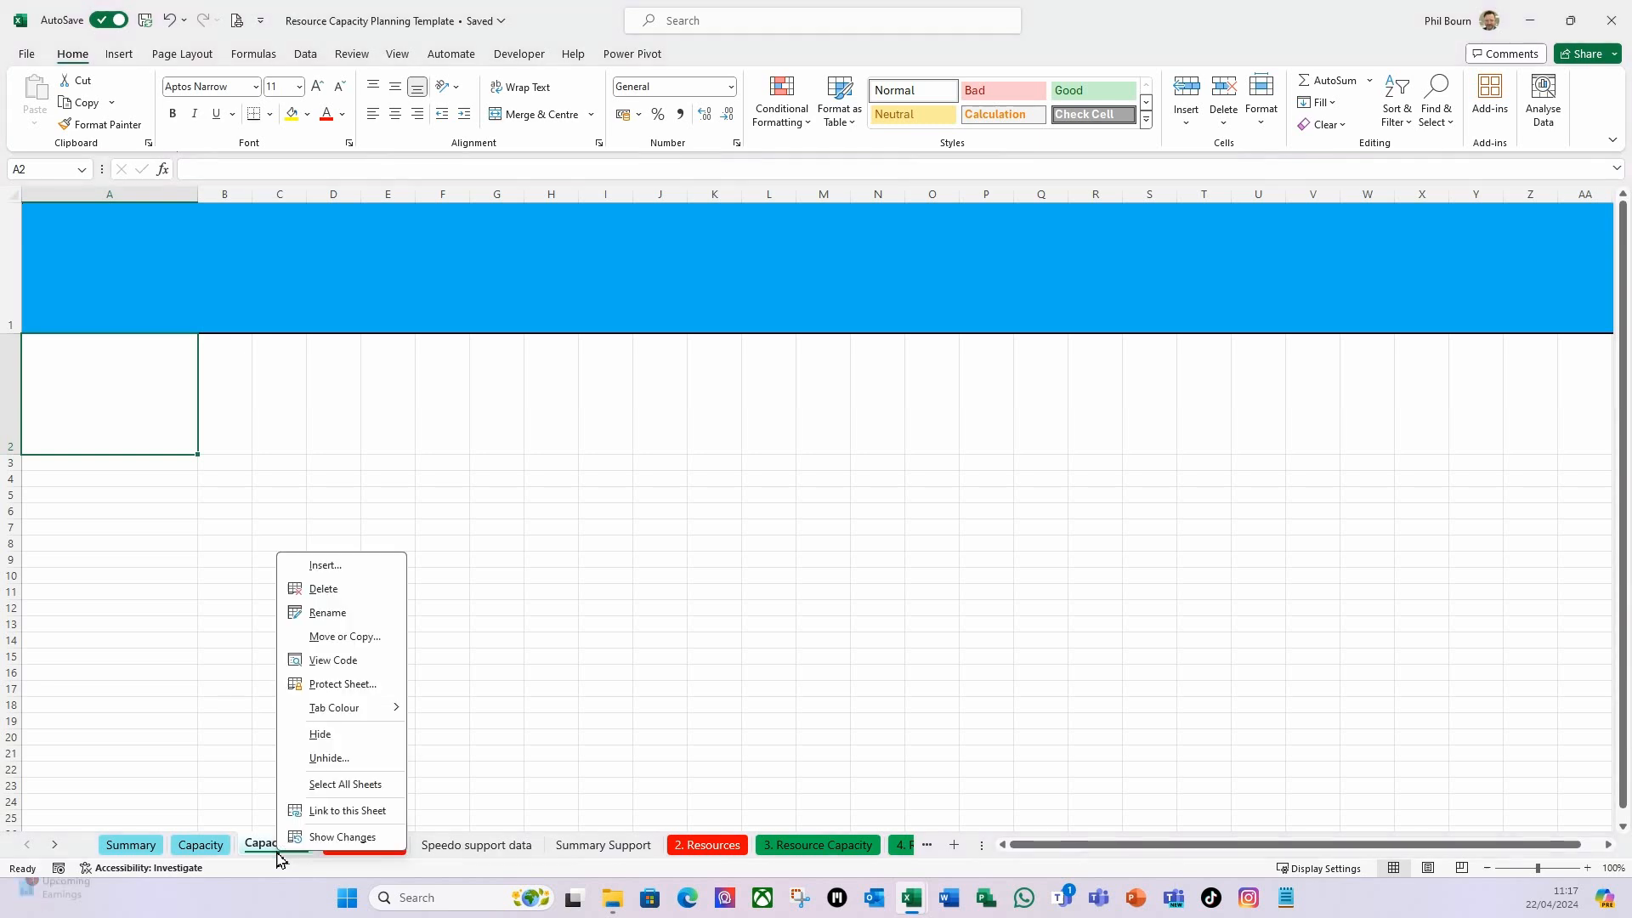
pyautogui.click(336, 642)
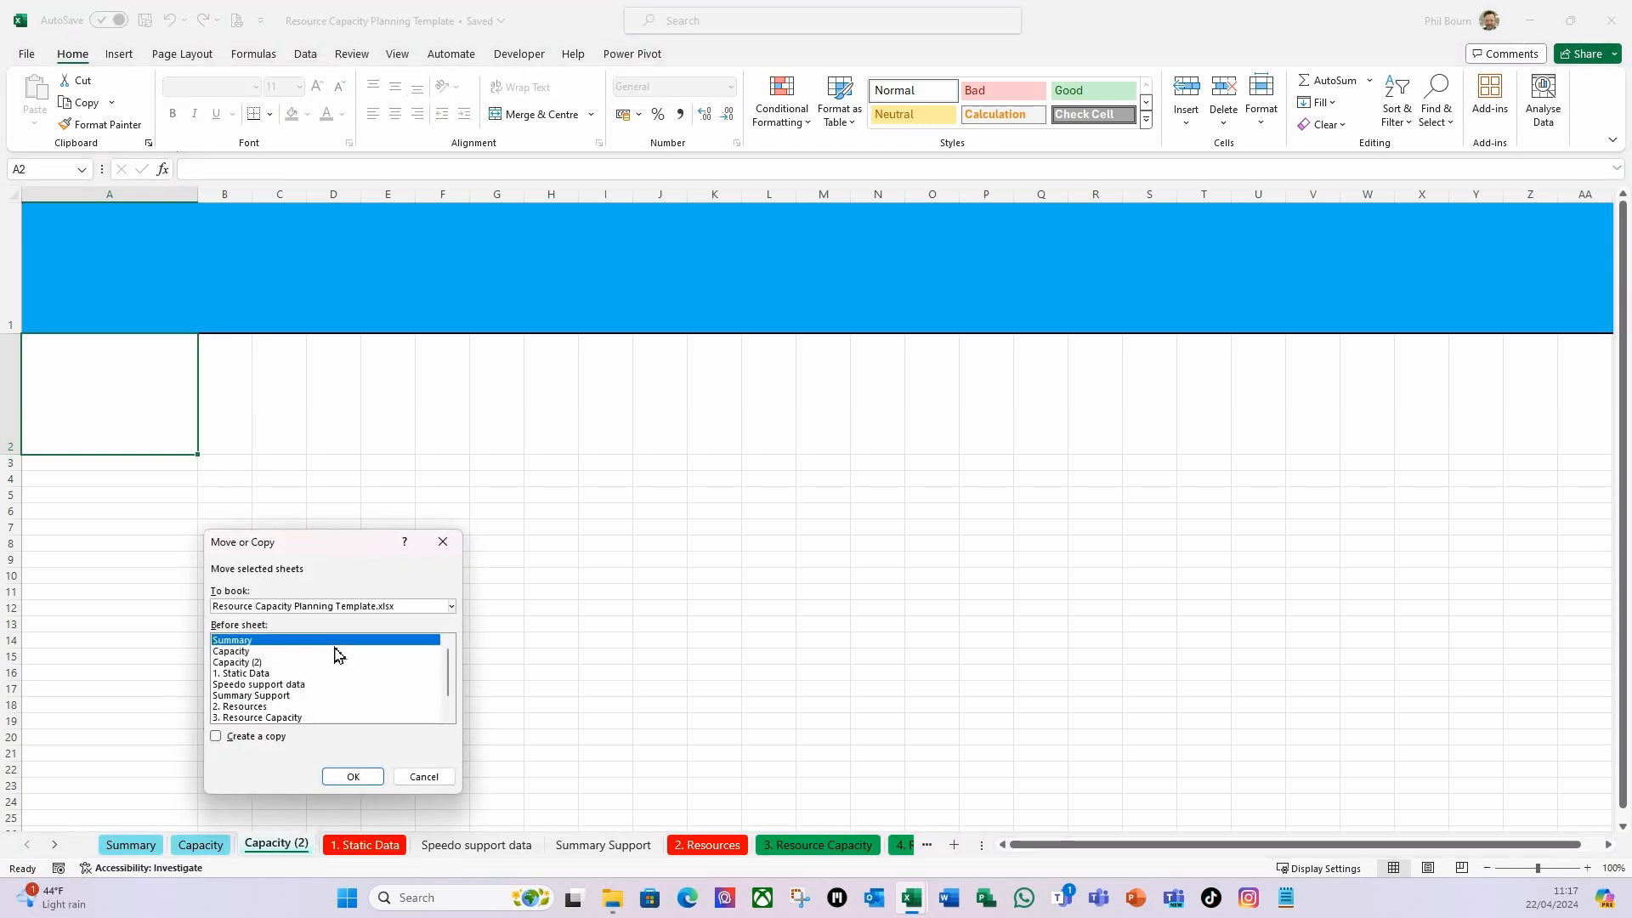
pyautogui.click(242, 674)
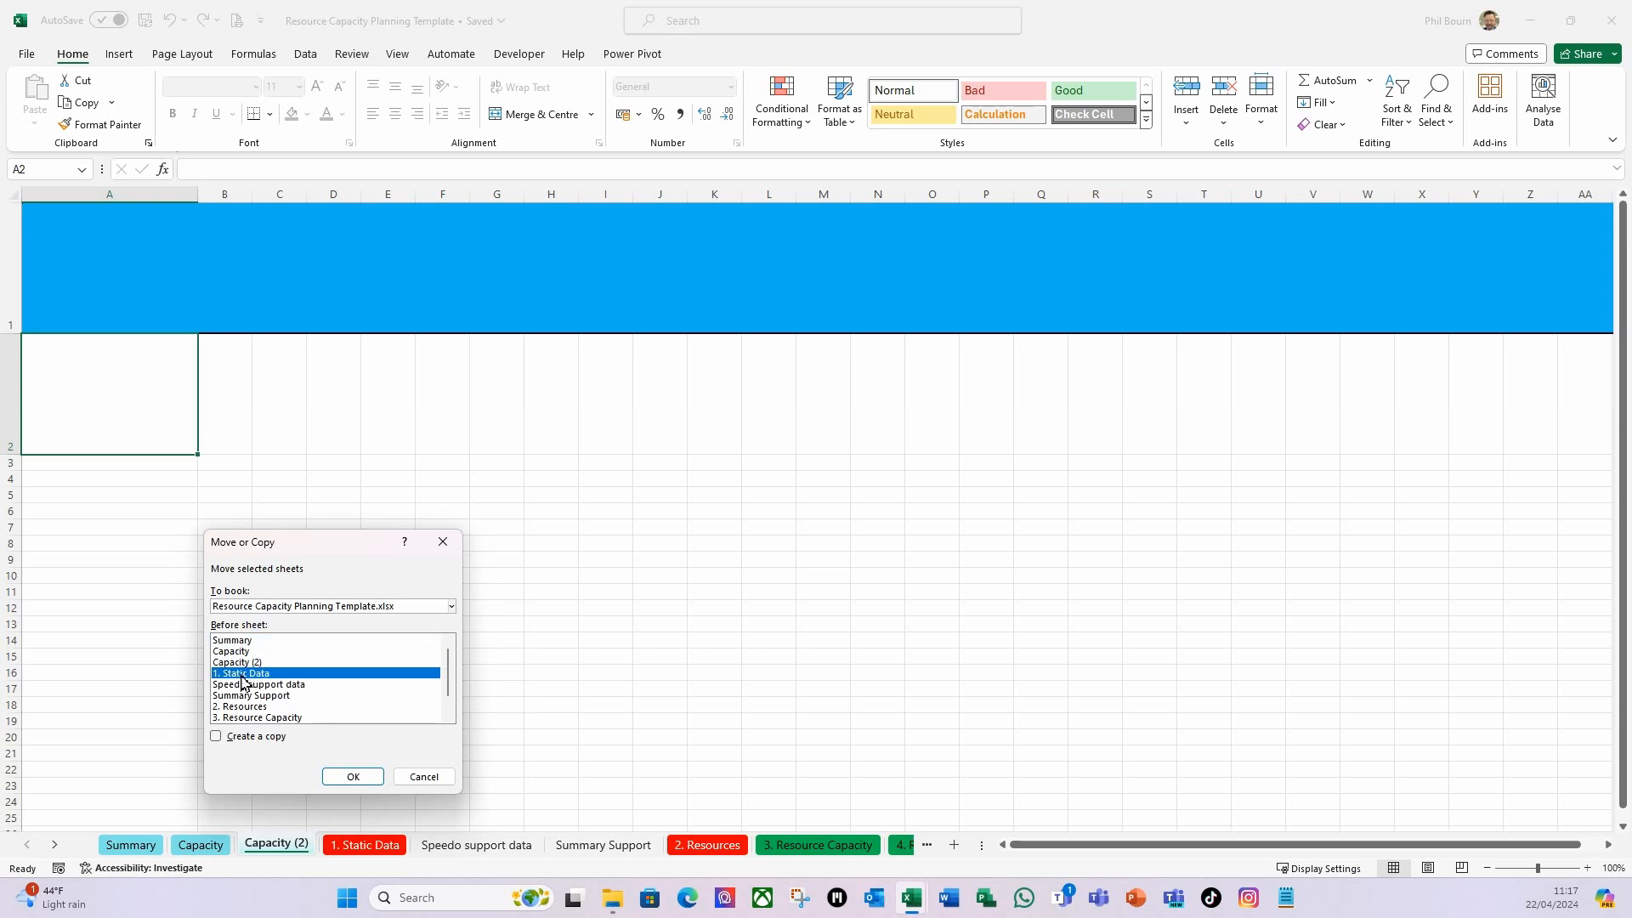
pyautogui.click(216, 736)
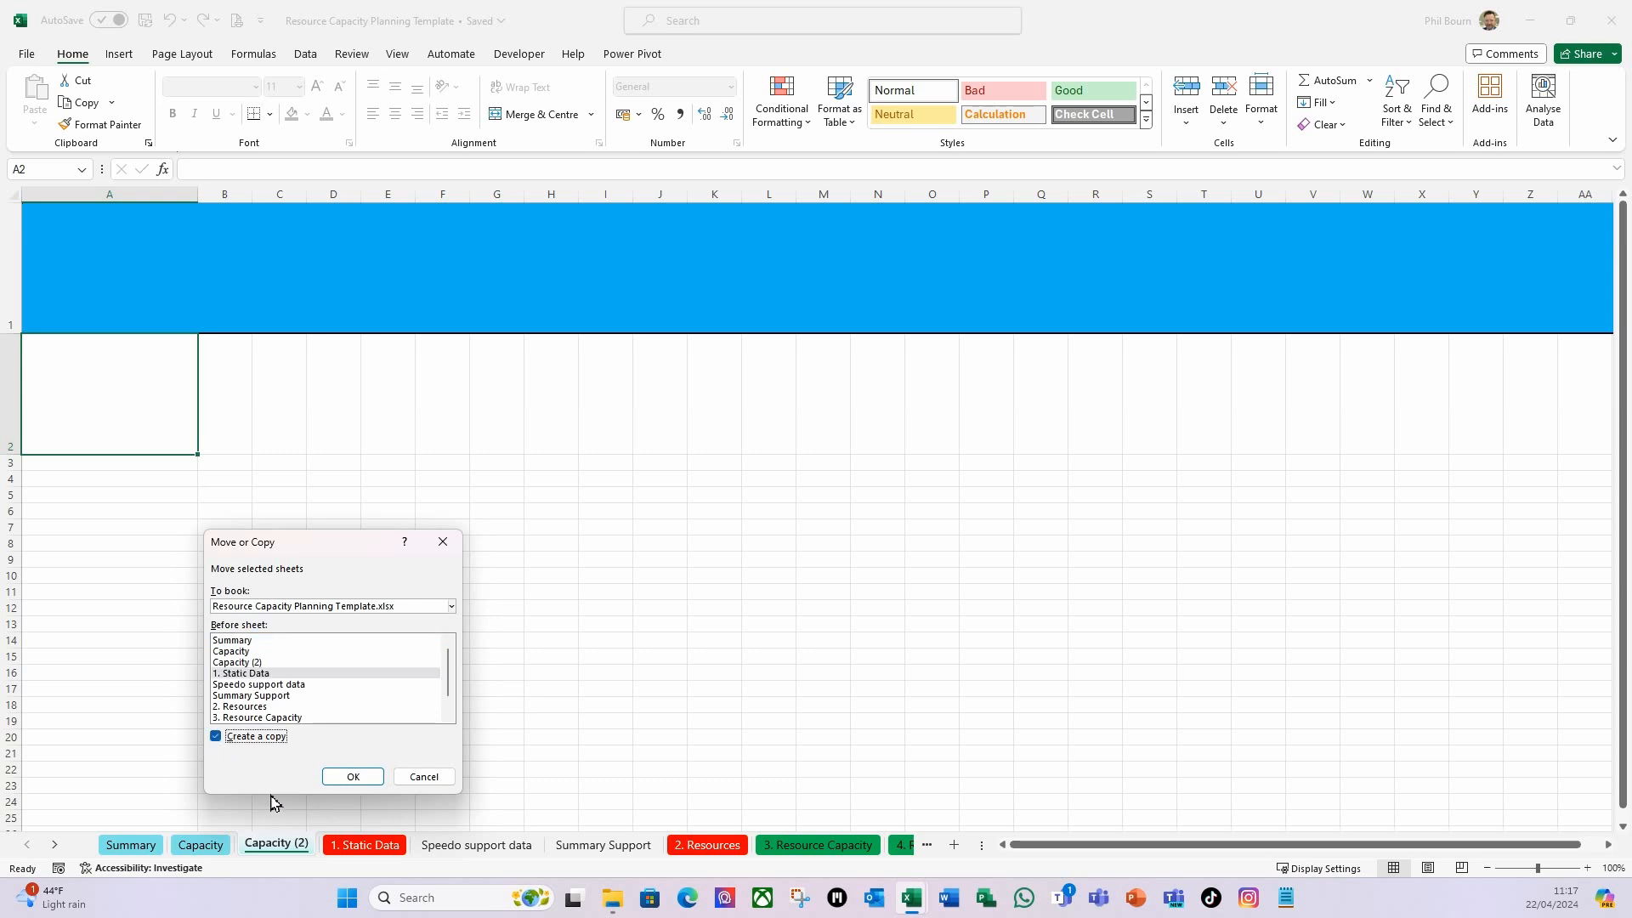
pyautogui.click(352, 778)
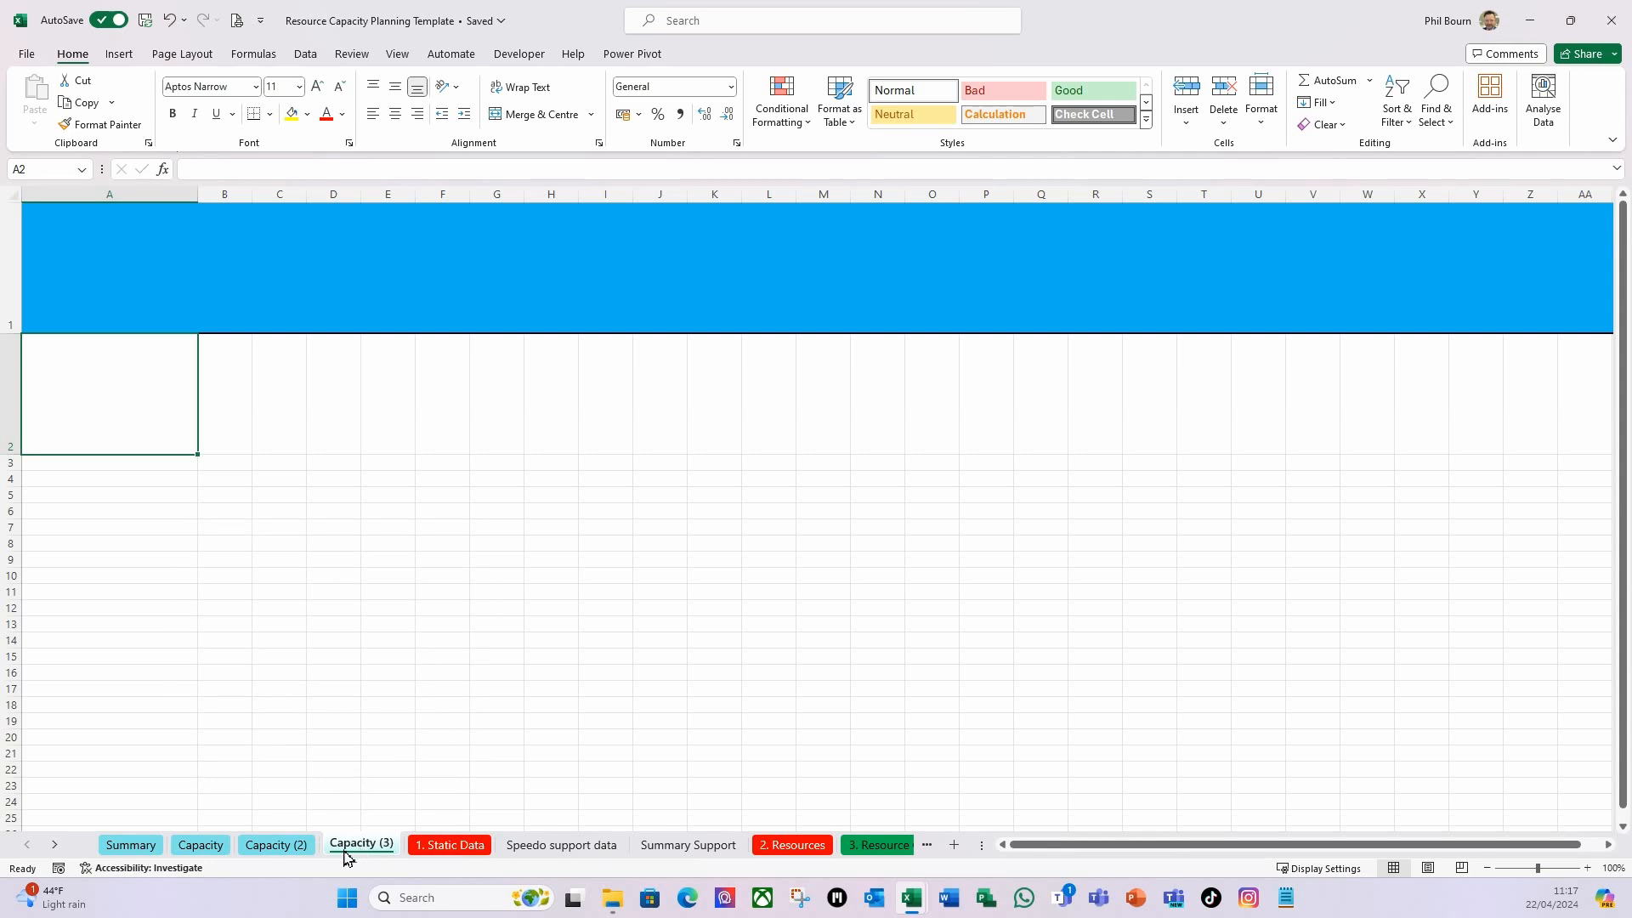
# Rename the Capacity (2) sheet as Demand.
pyautogui.click(263, 846)
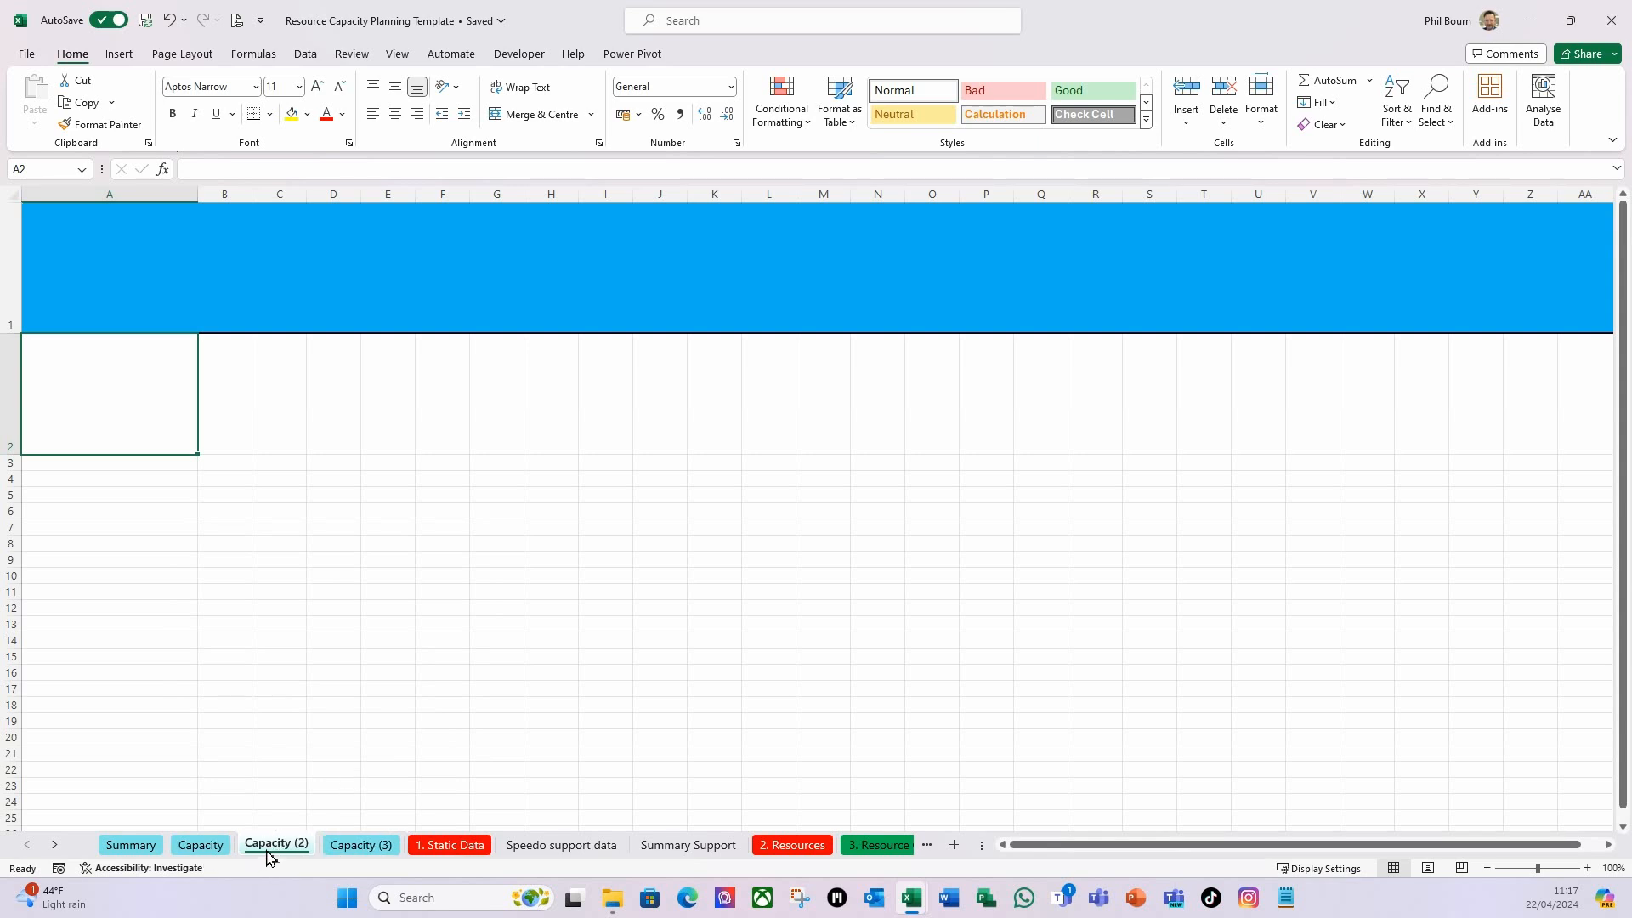
pyautogui.rightClick(269, 847)
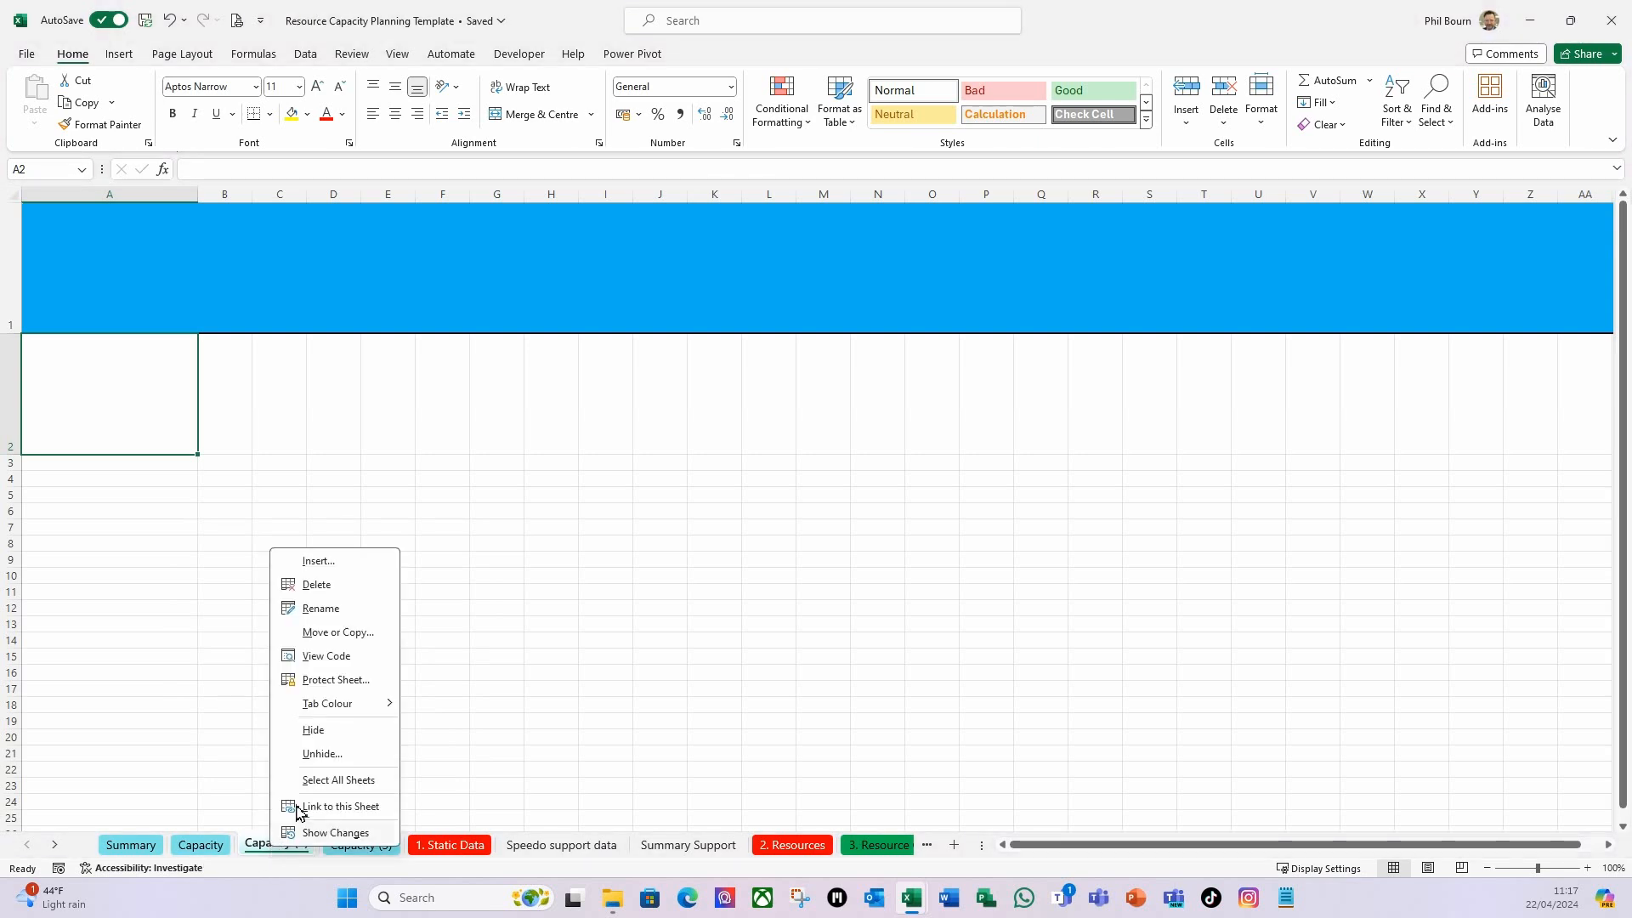
pyautogui.click(321, 609)
pyautogui.write('Demand')
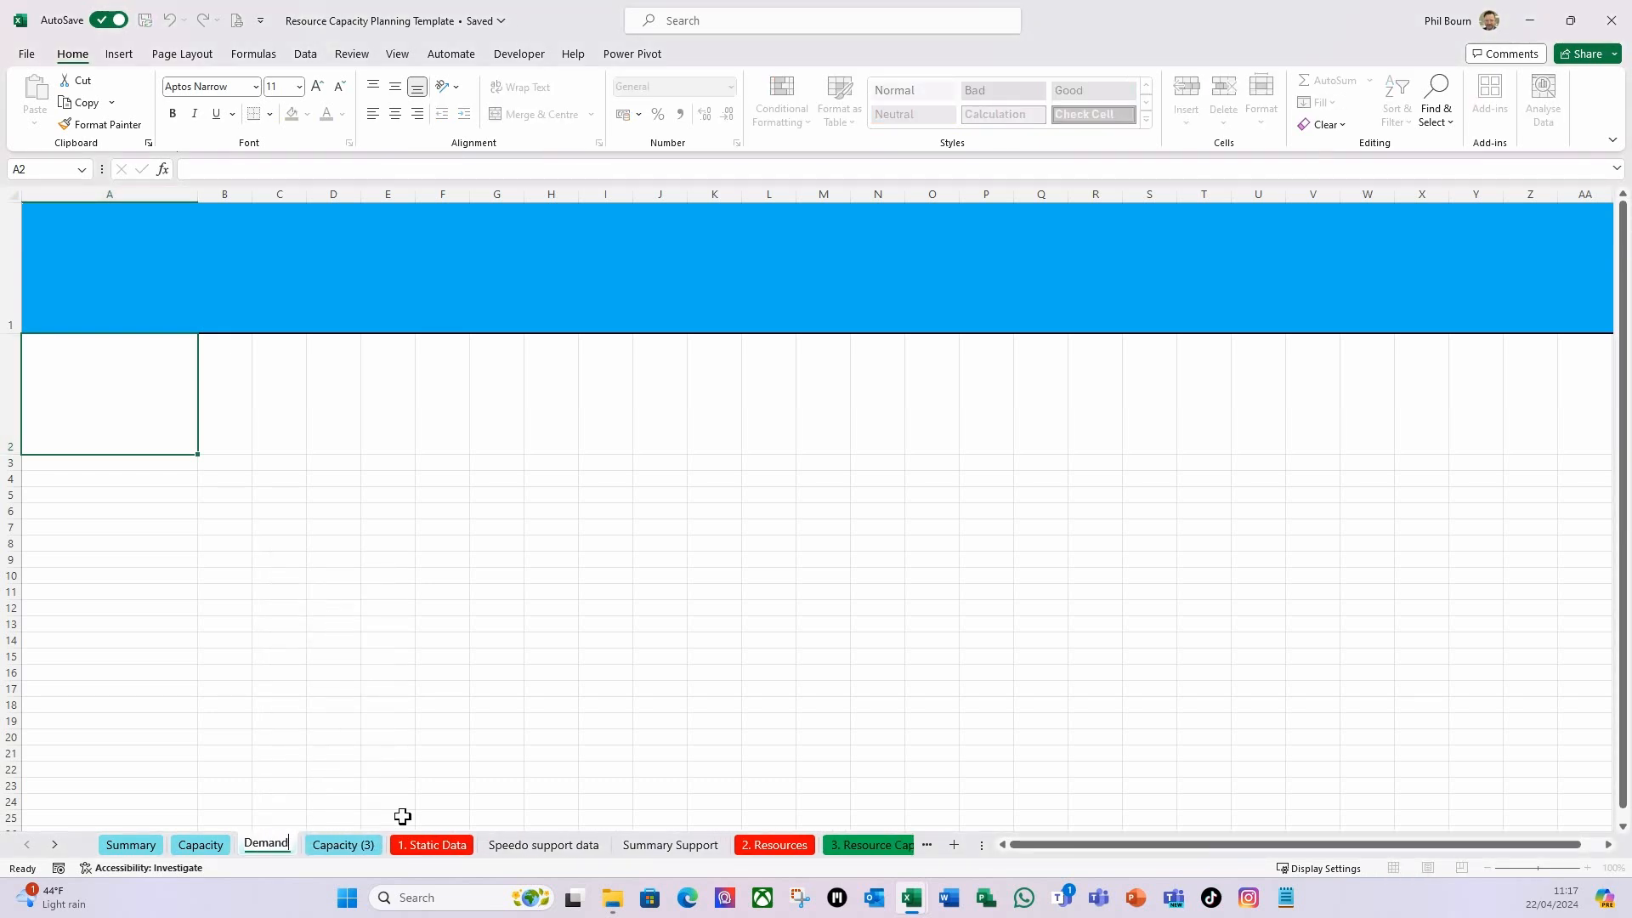
pyautogui.press('Return')
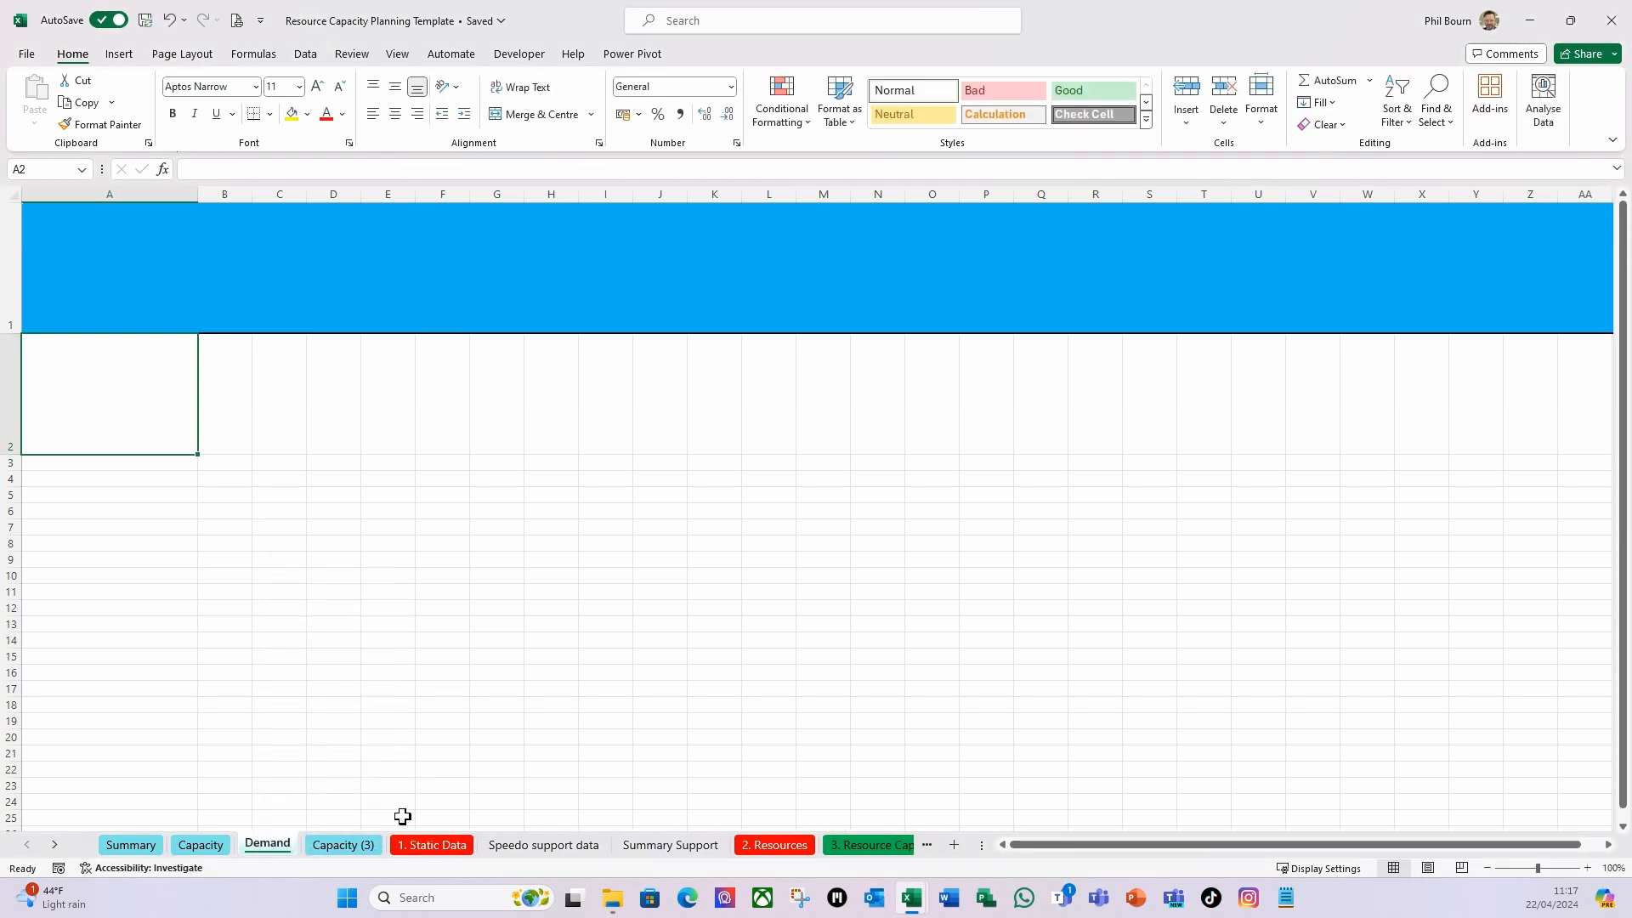
# Rename the Capacity (3) sheet as Availability.
pyautogui.rightClick(341, 850)
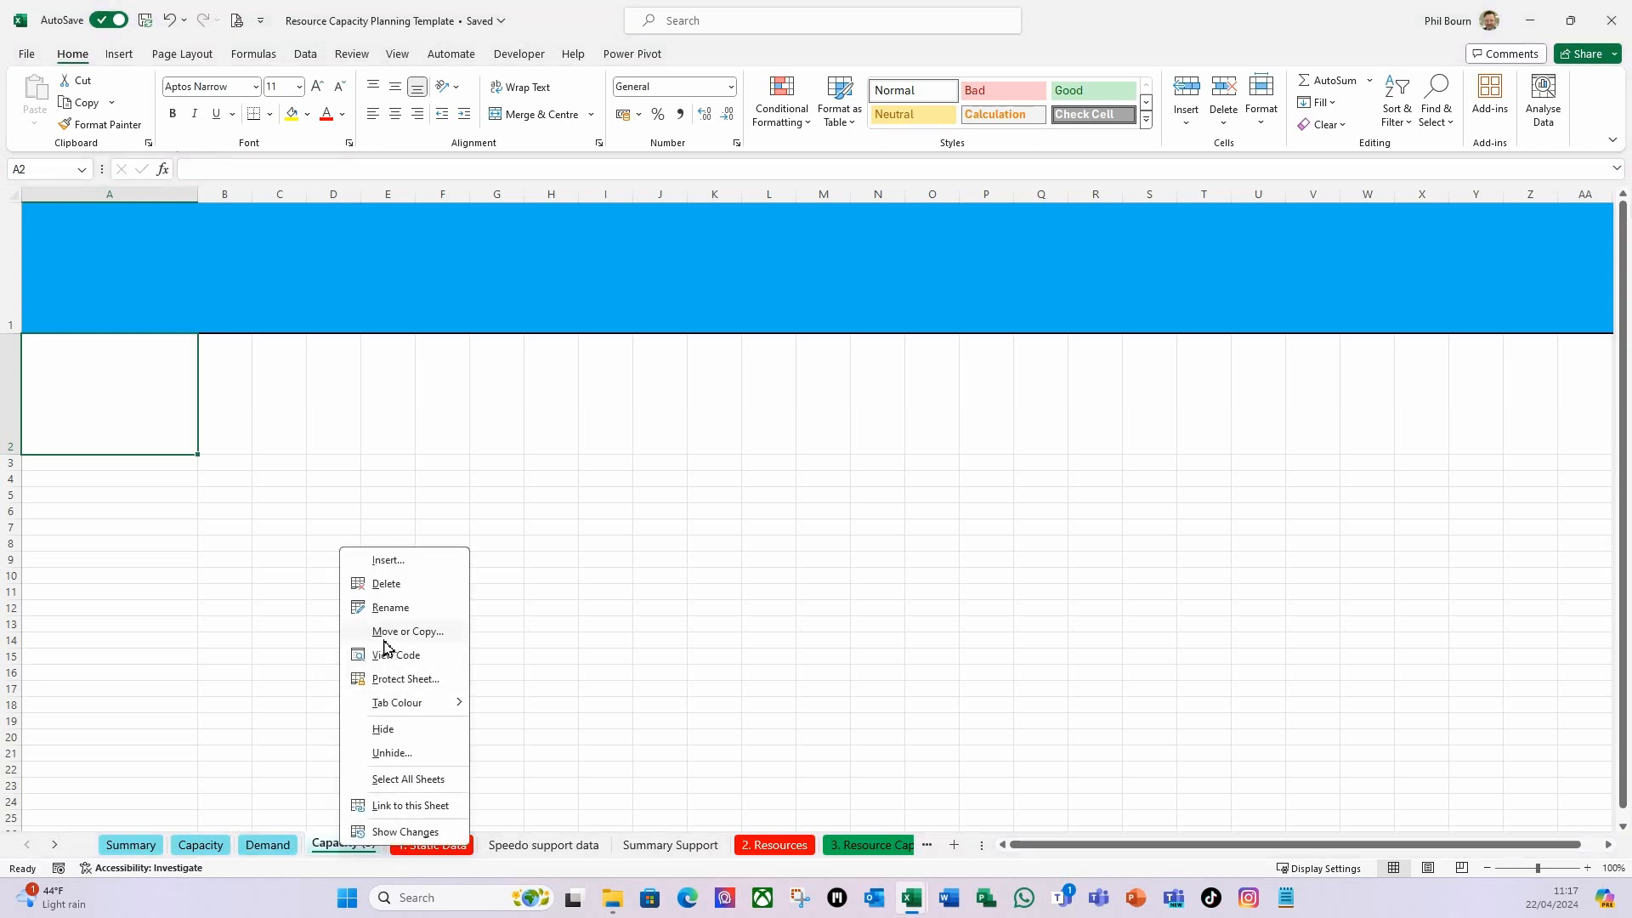
pyautogui.click(391, 608)
pyautogui.write('A')
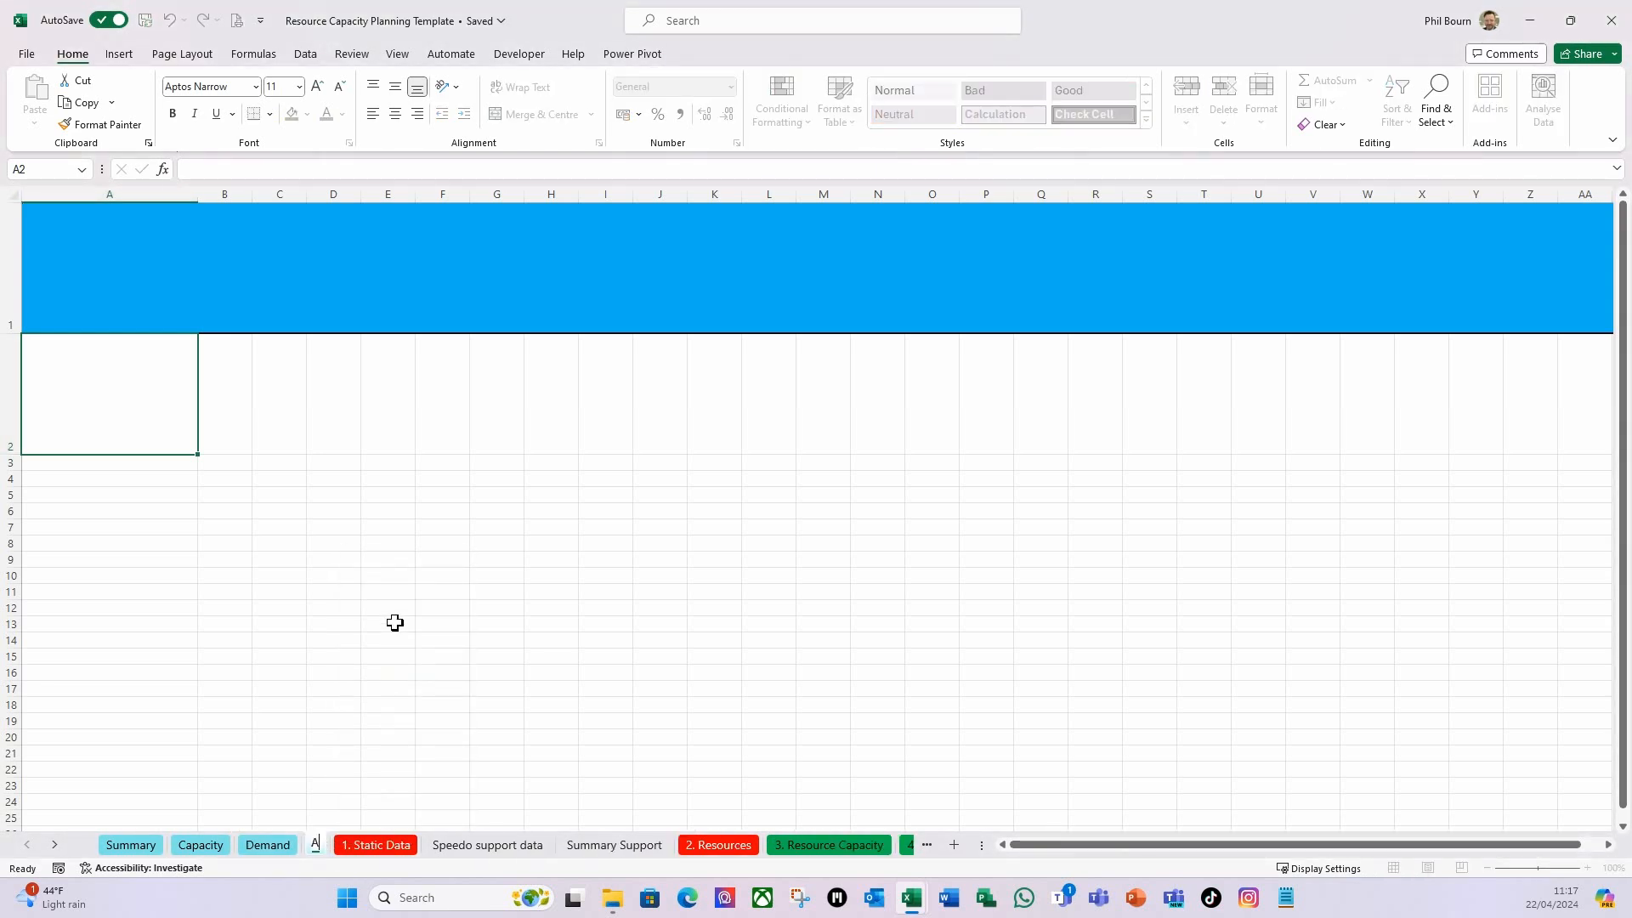
pyautogui.write('vai')
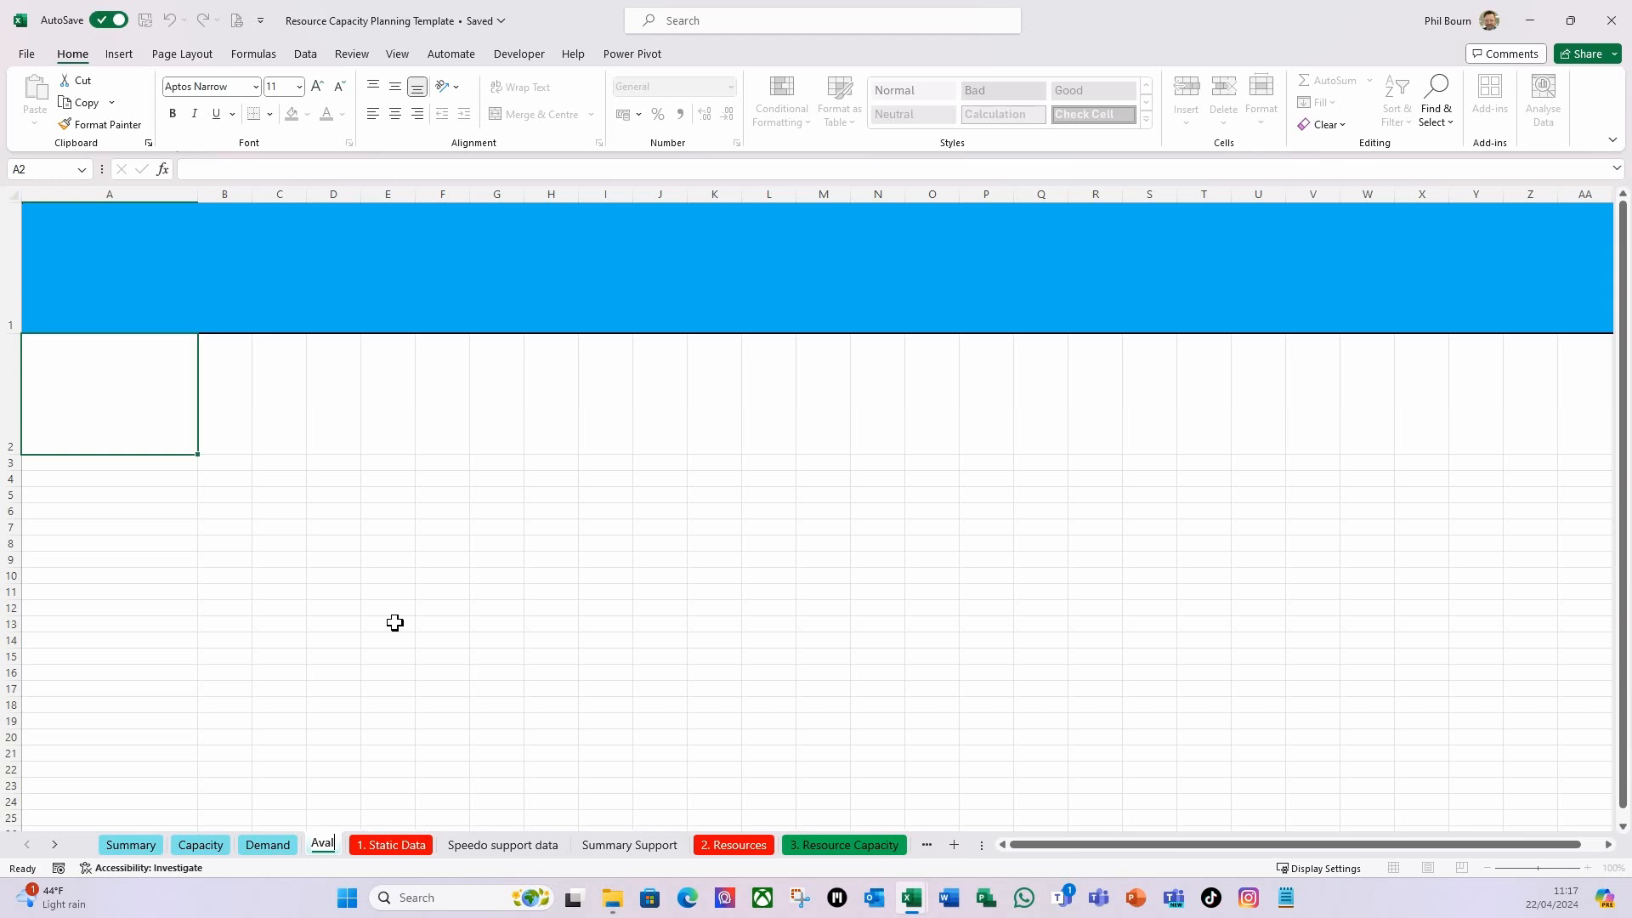
pyautogui.write('labil')
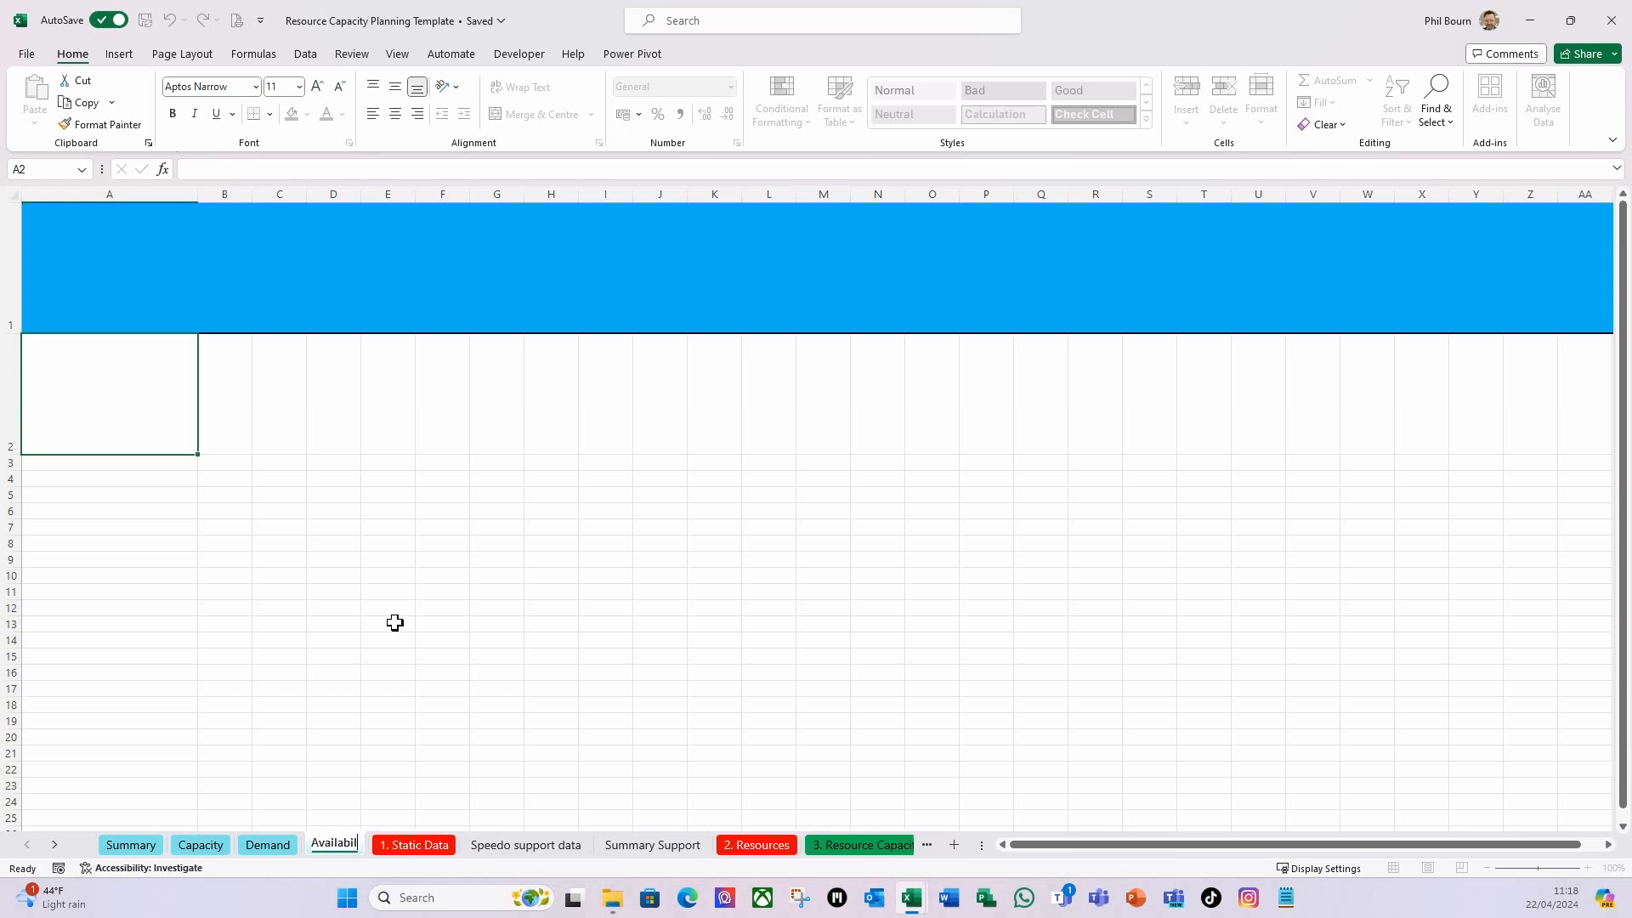
pyautogui.write('ity')
pyautogui.press('Return')
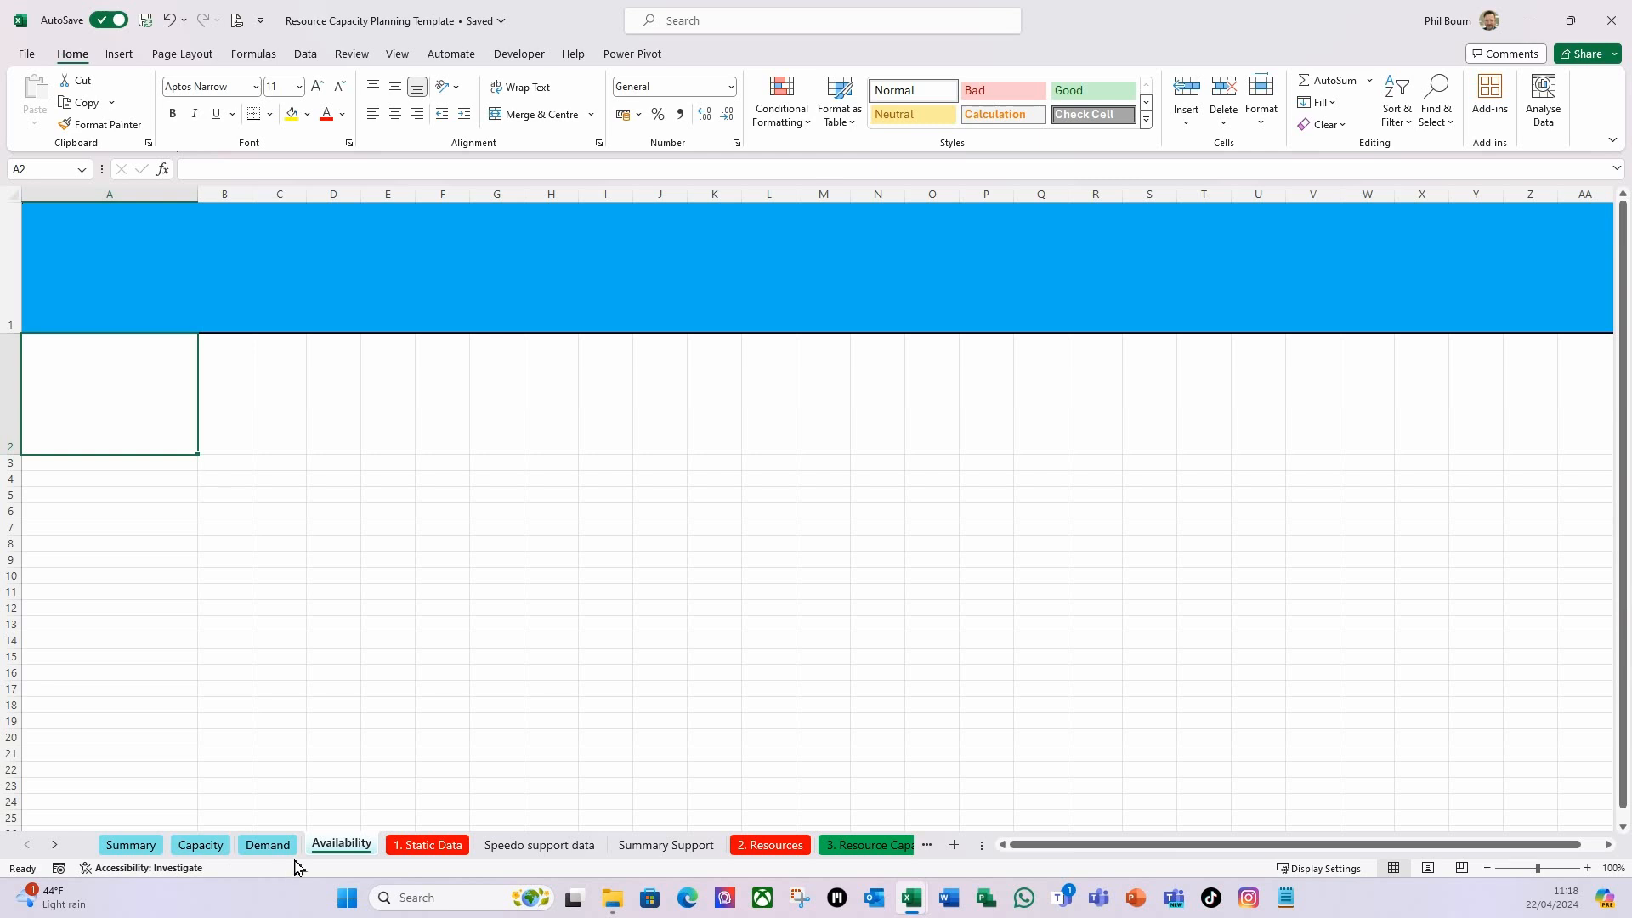
# Create a copy of the Availability sheet and place it before the 1. Static Data sheet.
pyautogui.rightClick(341, 846)
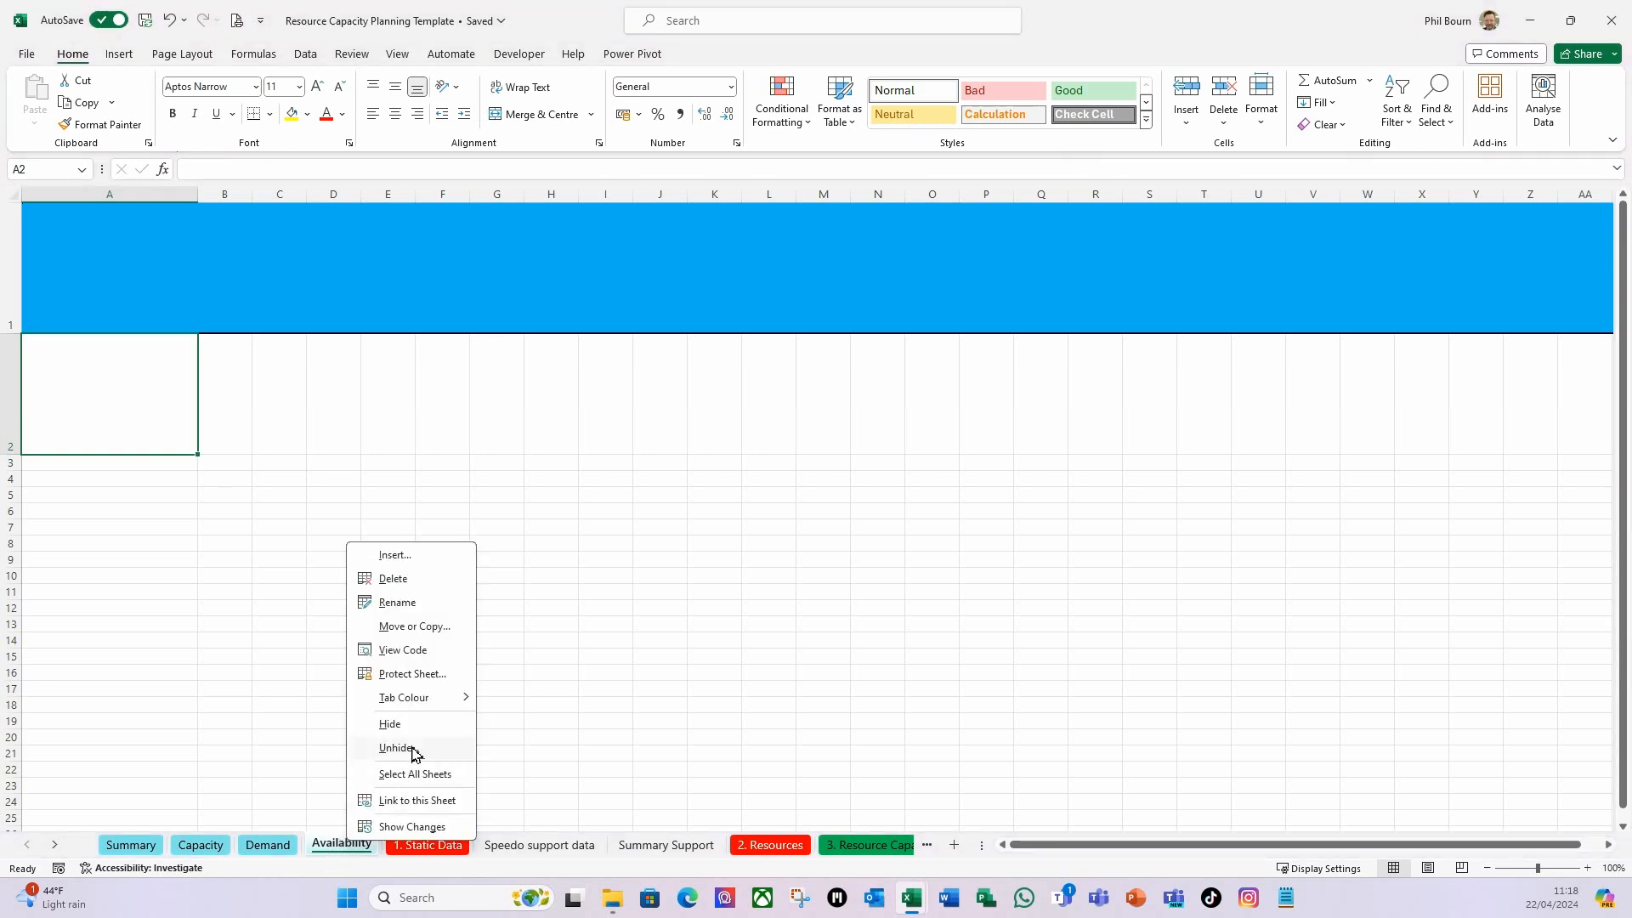
pyautogui.click(414, 630)
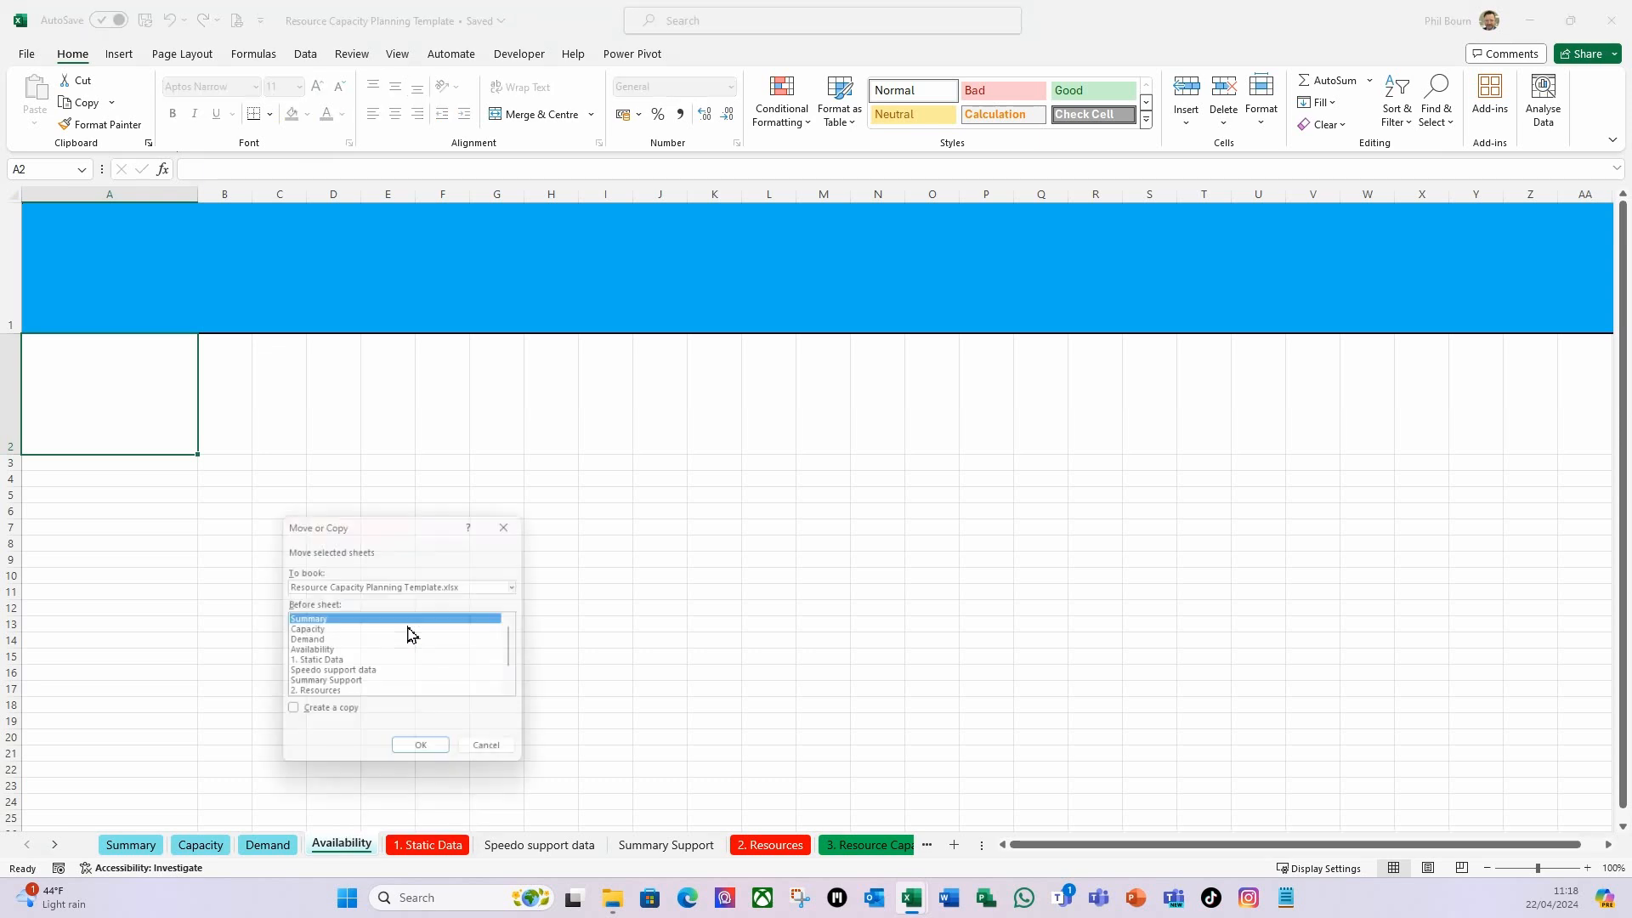
pyautogui.click(311, 664)
pyautogui.click(289, 715)
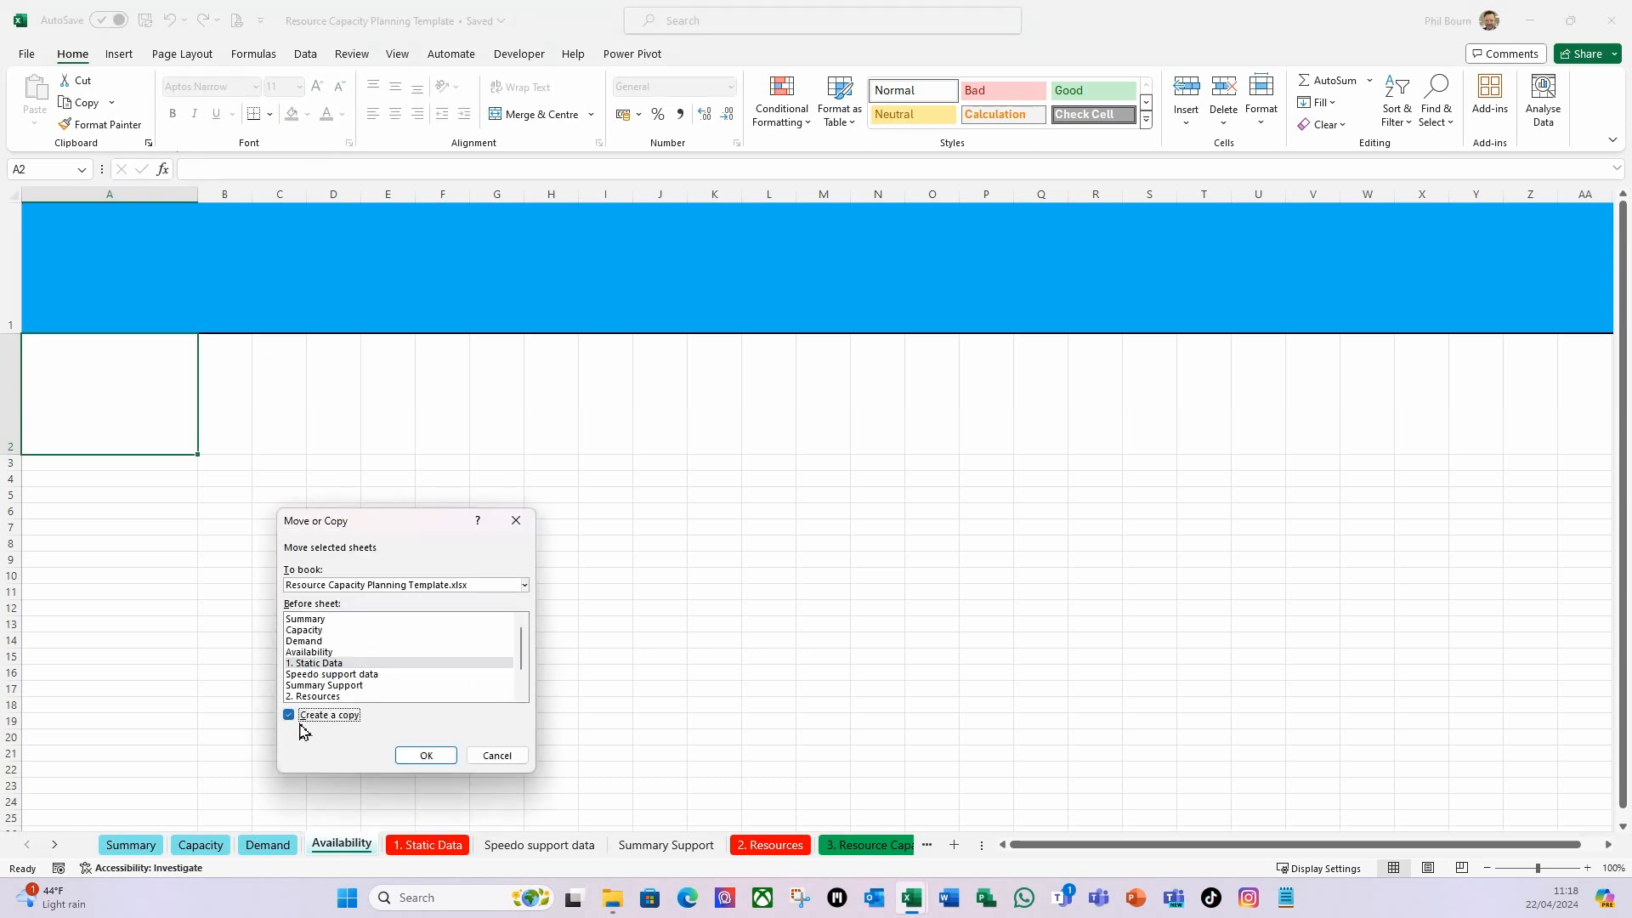
pyautogui.click(426, 755)
# Rename the copied Availability (2) sheet as Utilization.
pyautogui.rightClick(441, 848)
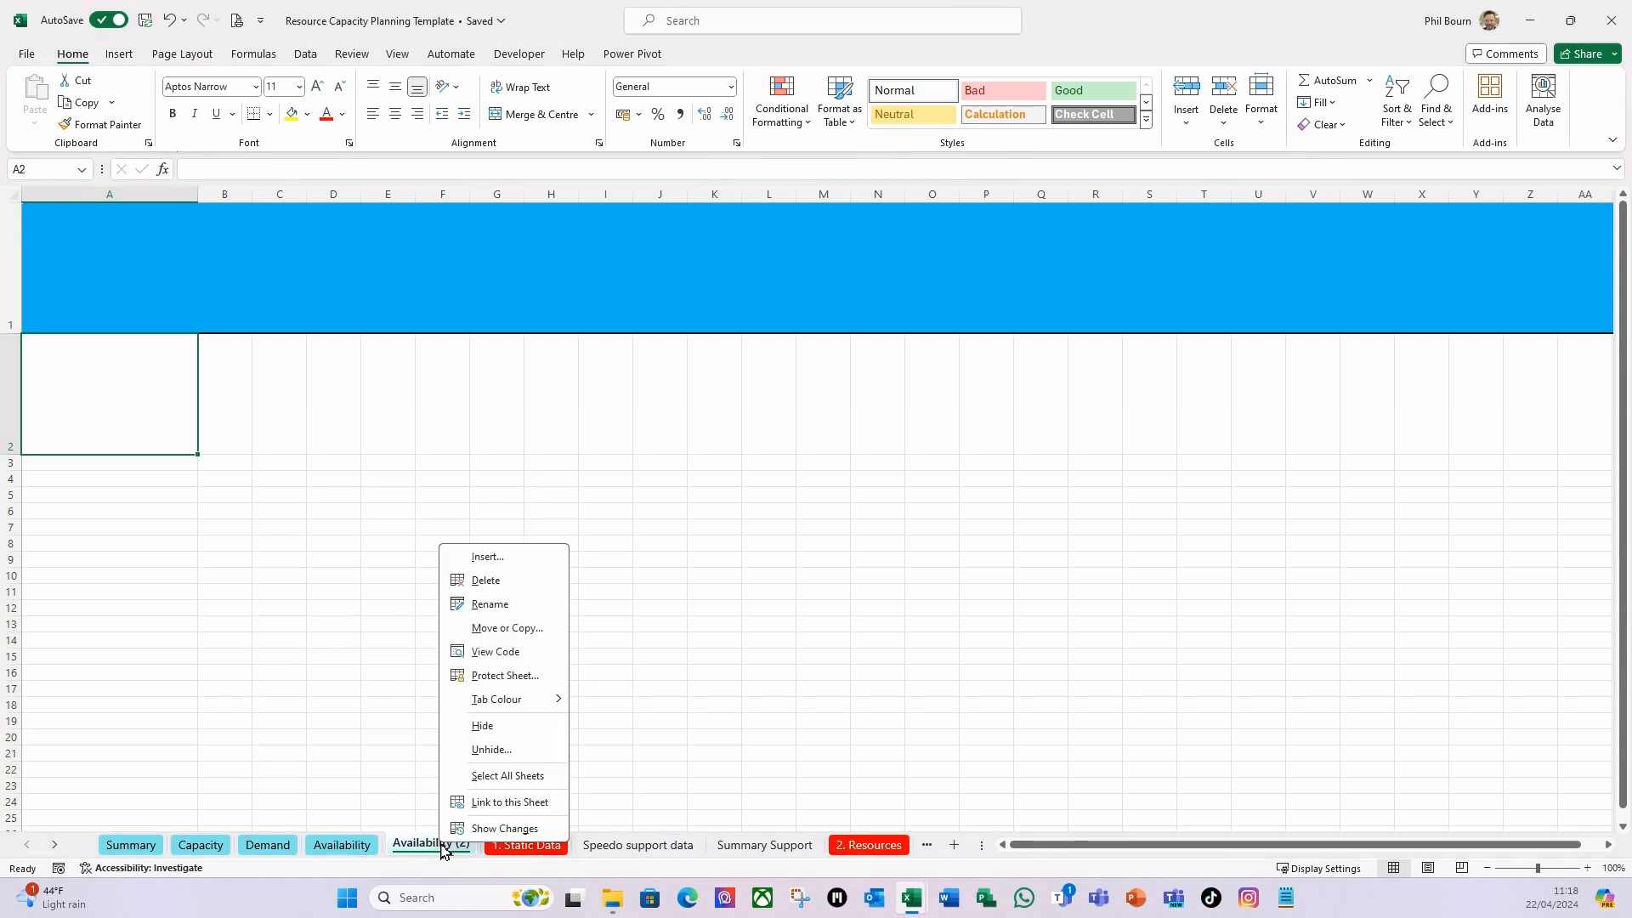
pyautogui.click(491, 607)
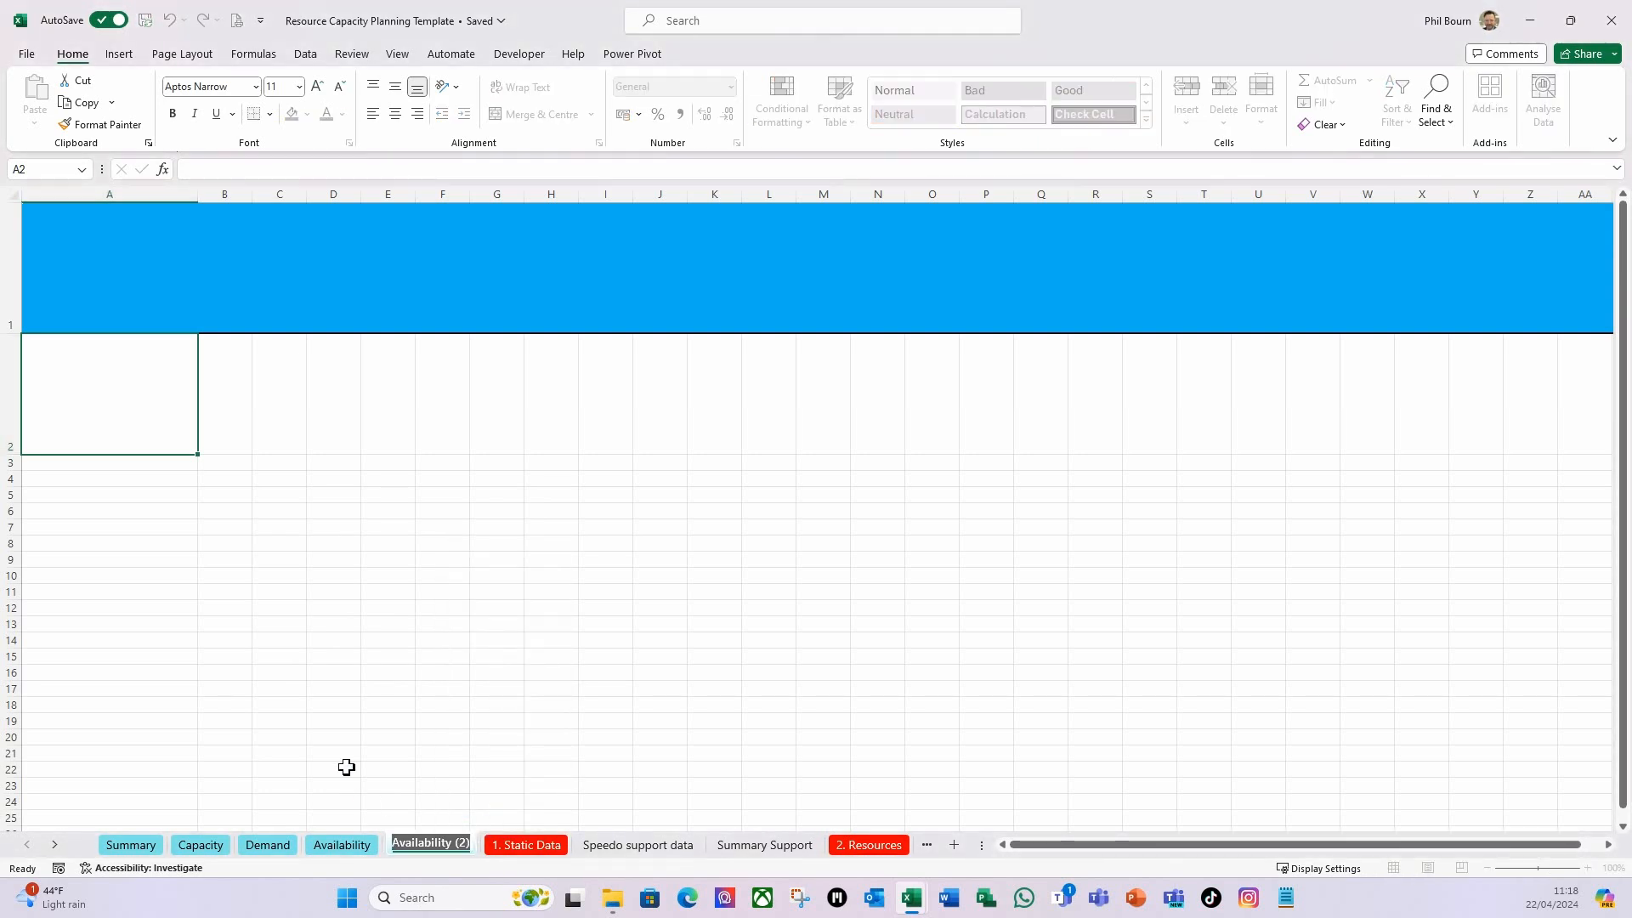
pyautogui.write('Ut')
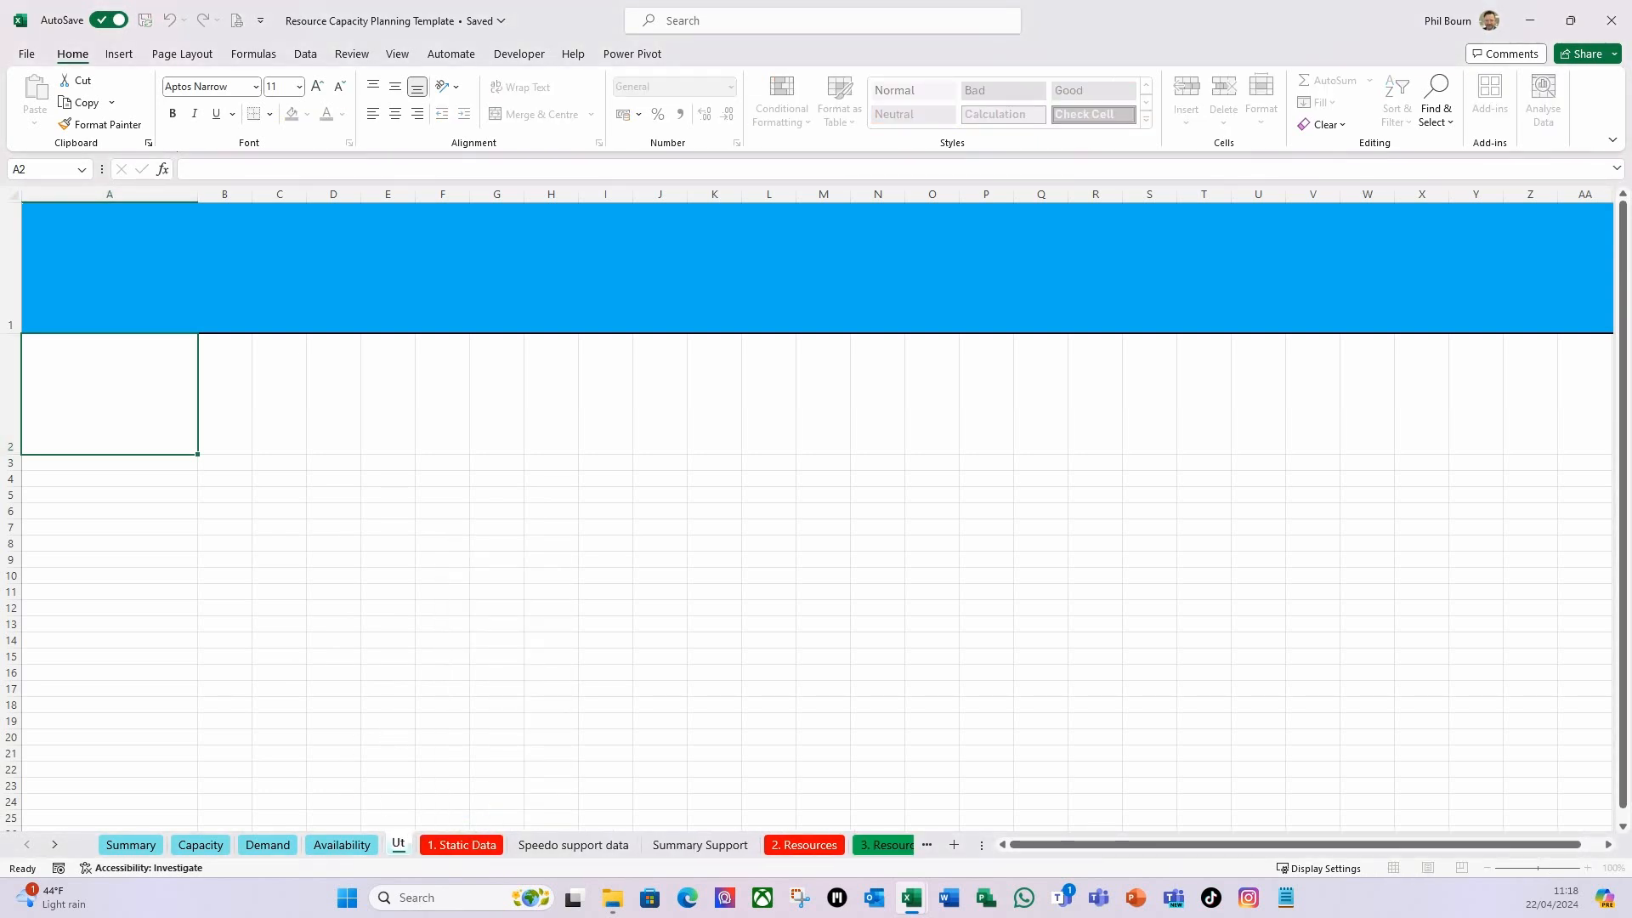
pyautogui.write('ilization')
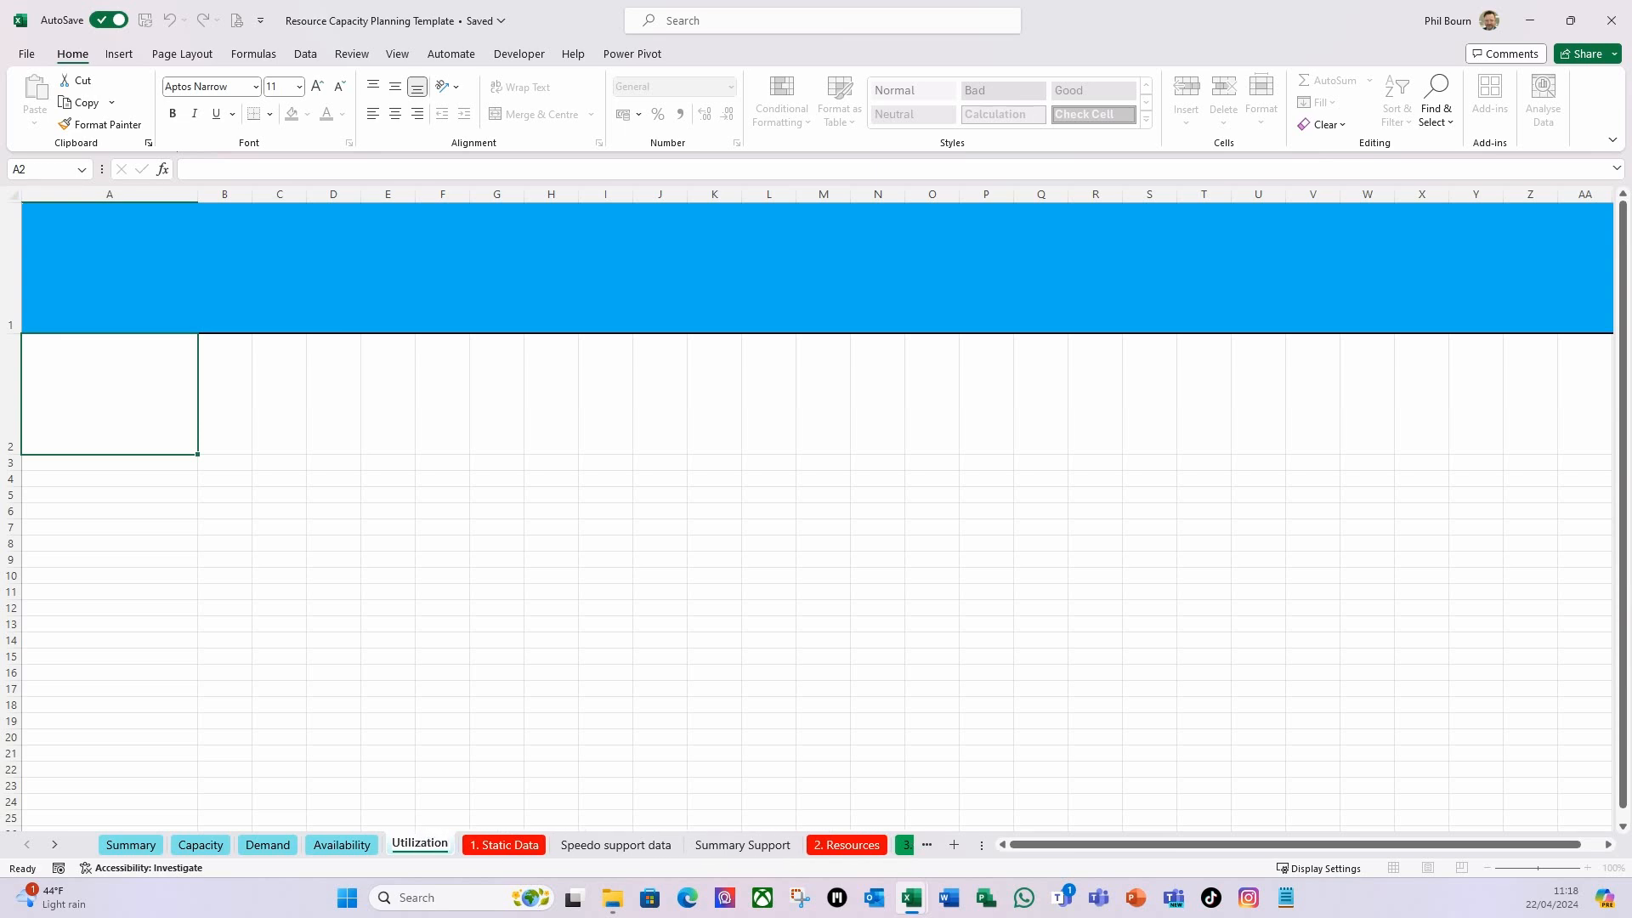
pyautogui.press('Return')
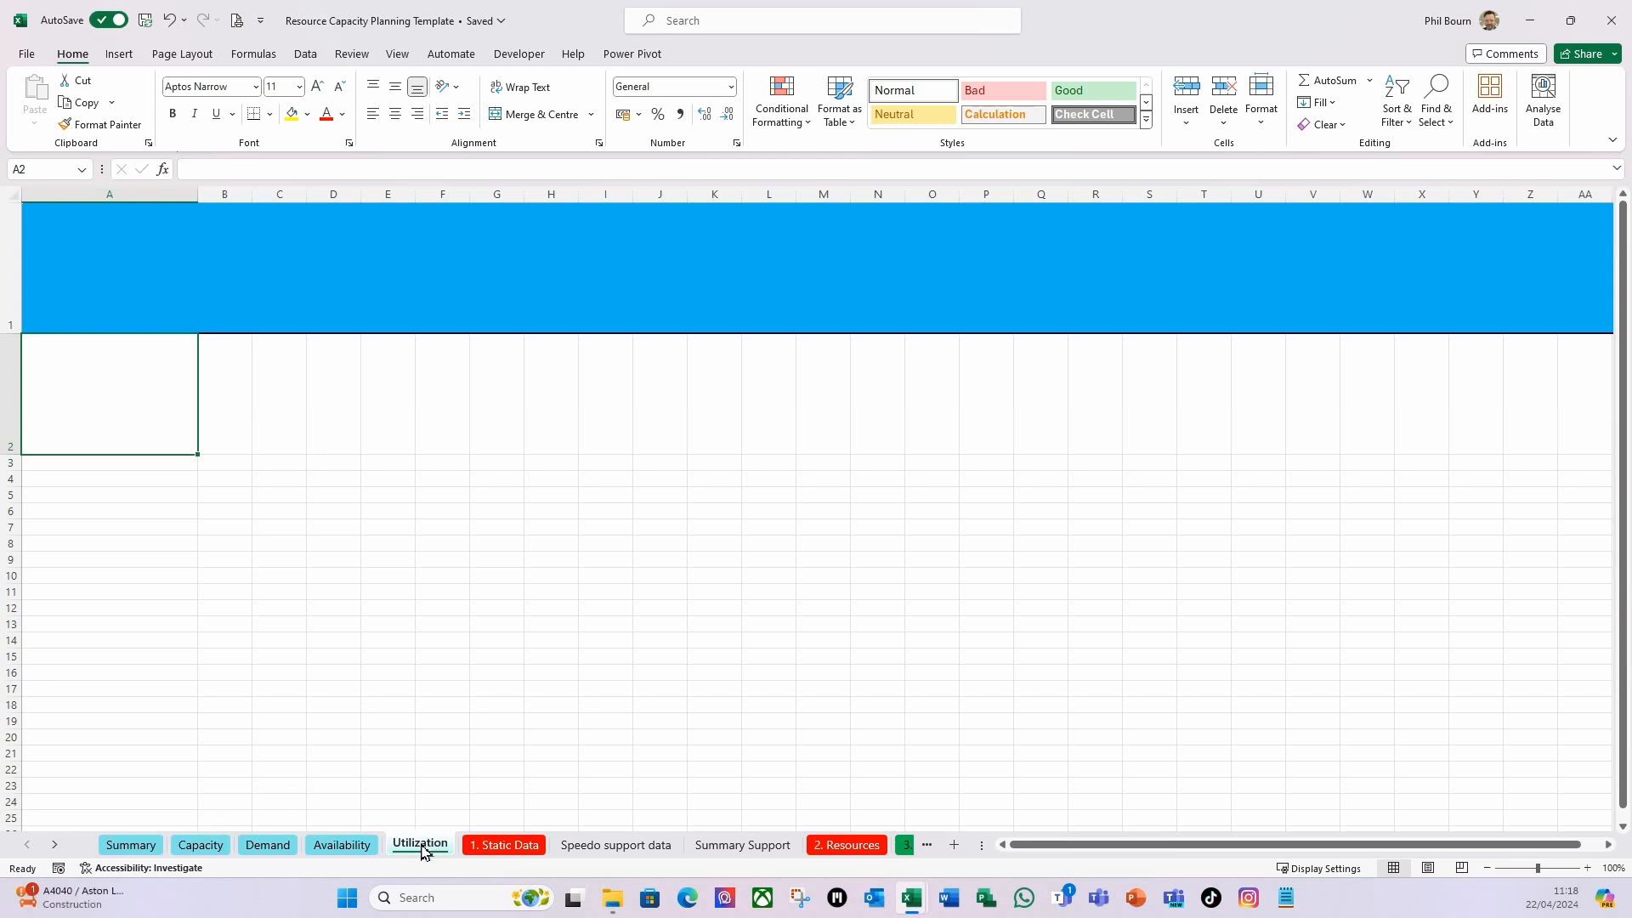
# View the Summary dashboard and return to the Capacity sheet.
pyautogui.click(126, 847)
pyautogui.click(194, 847)
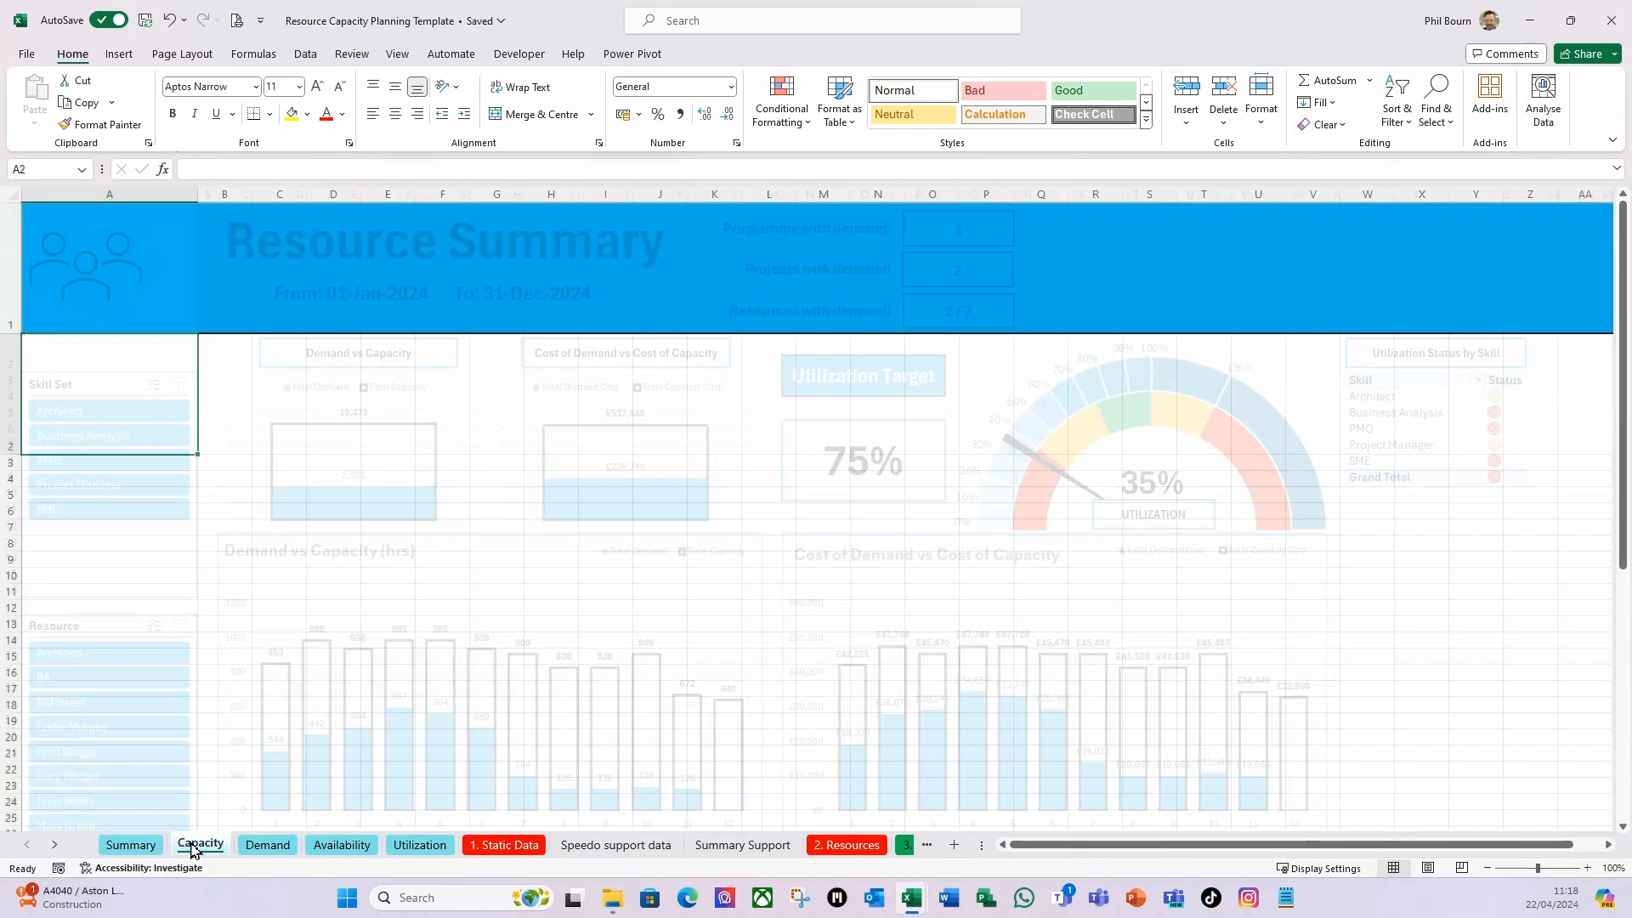
pyautogui.click(130, 846)
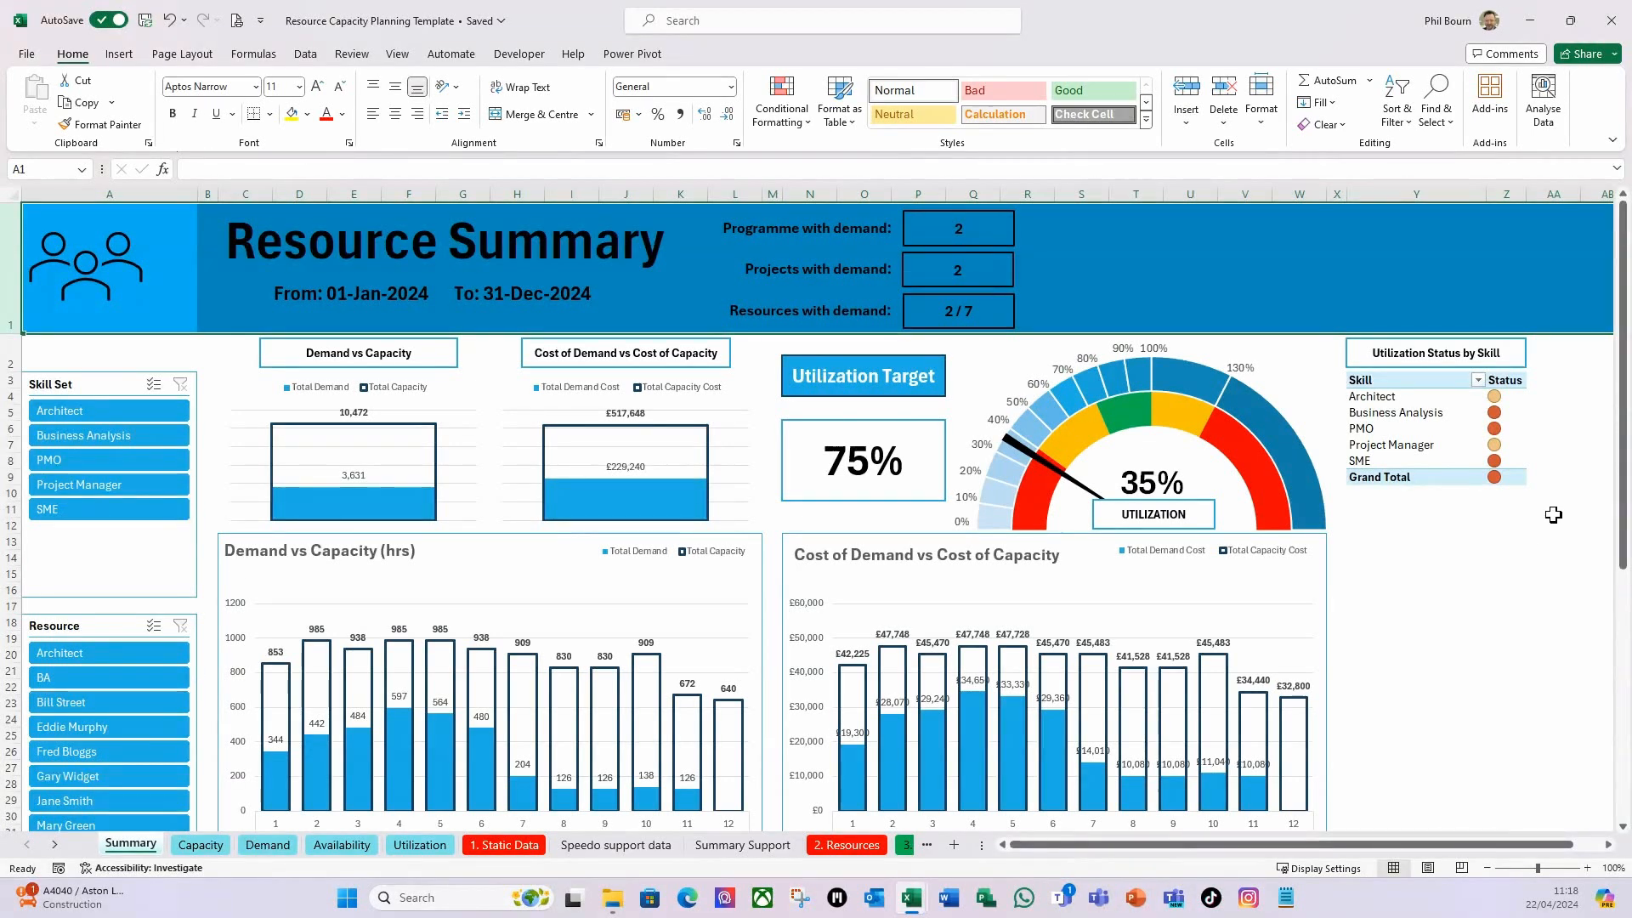
pyautogui.click(1505, 559)
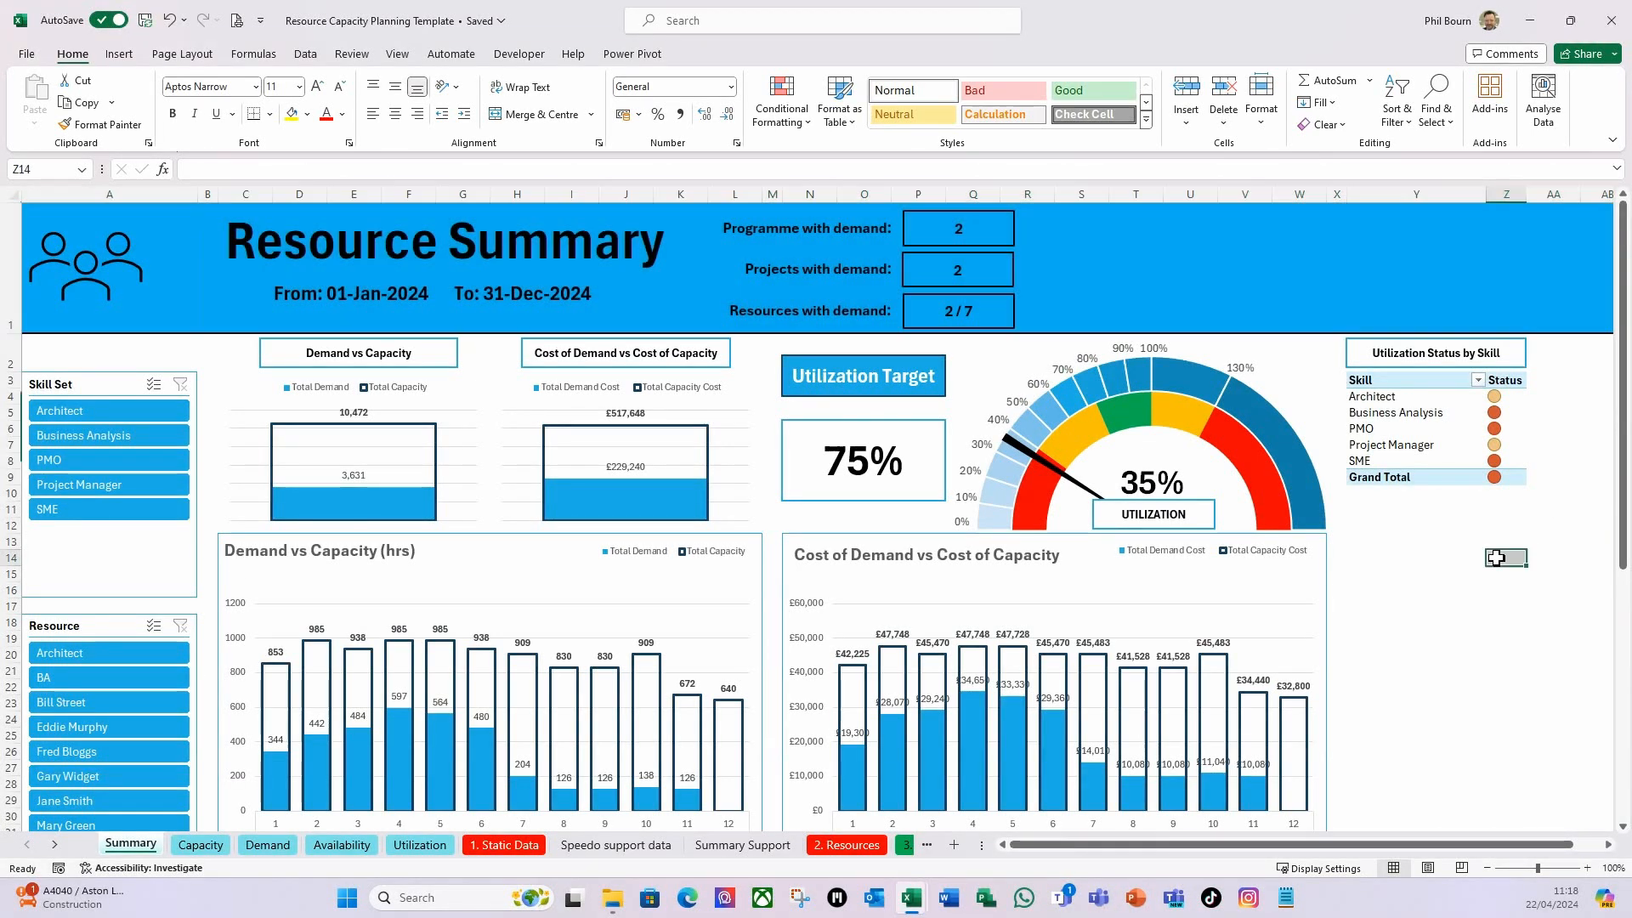
# Insert a PivotTable from the Data Model at cell B3 of the Capacity sheet.
pyautogui.click(204, 851)
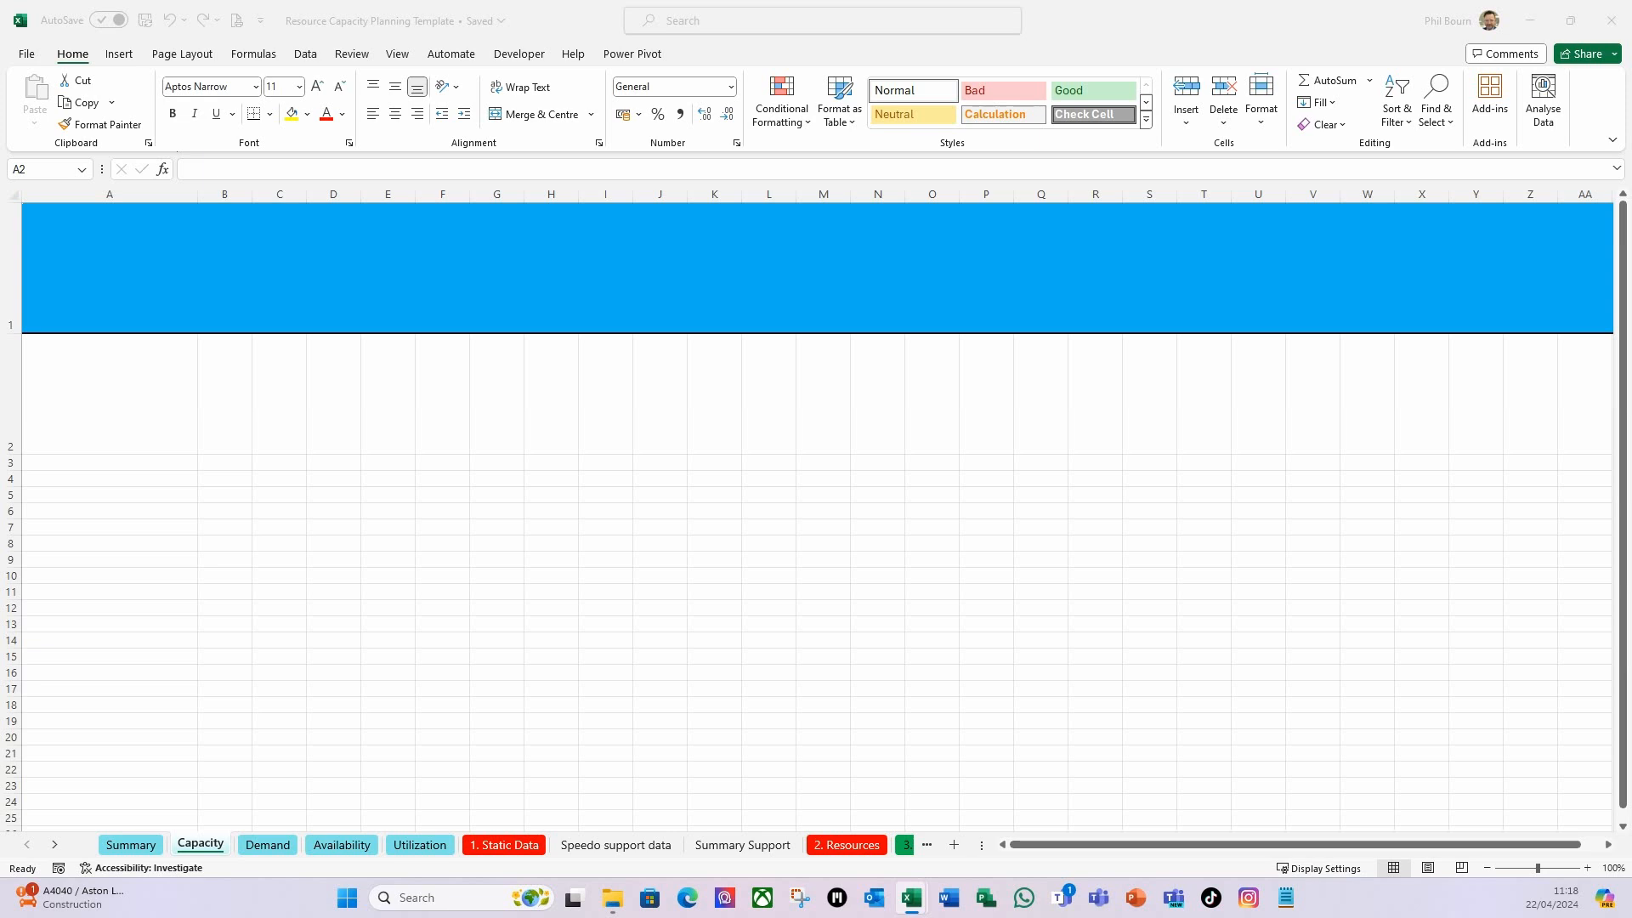
pyautogui.click(221, 461)
pyautogui.click(222, 462)
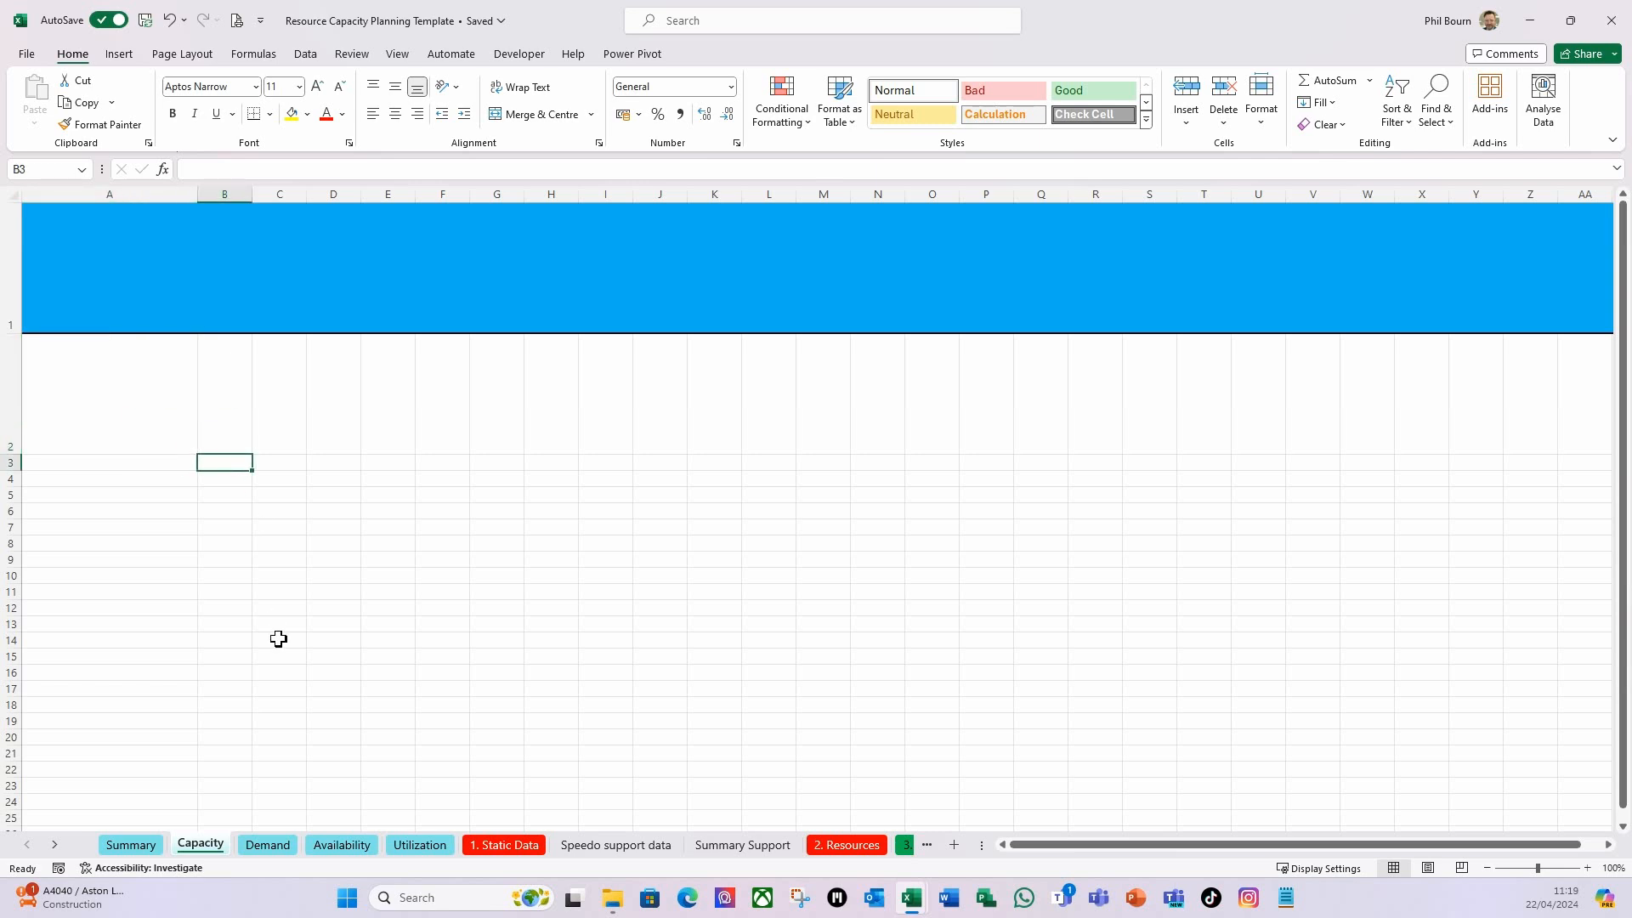
pyautogui.click(122, 54)
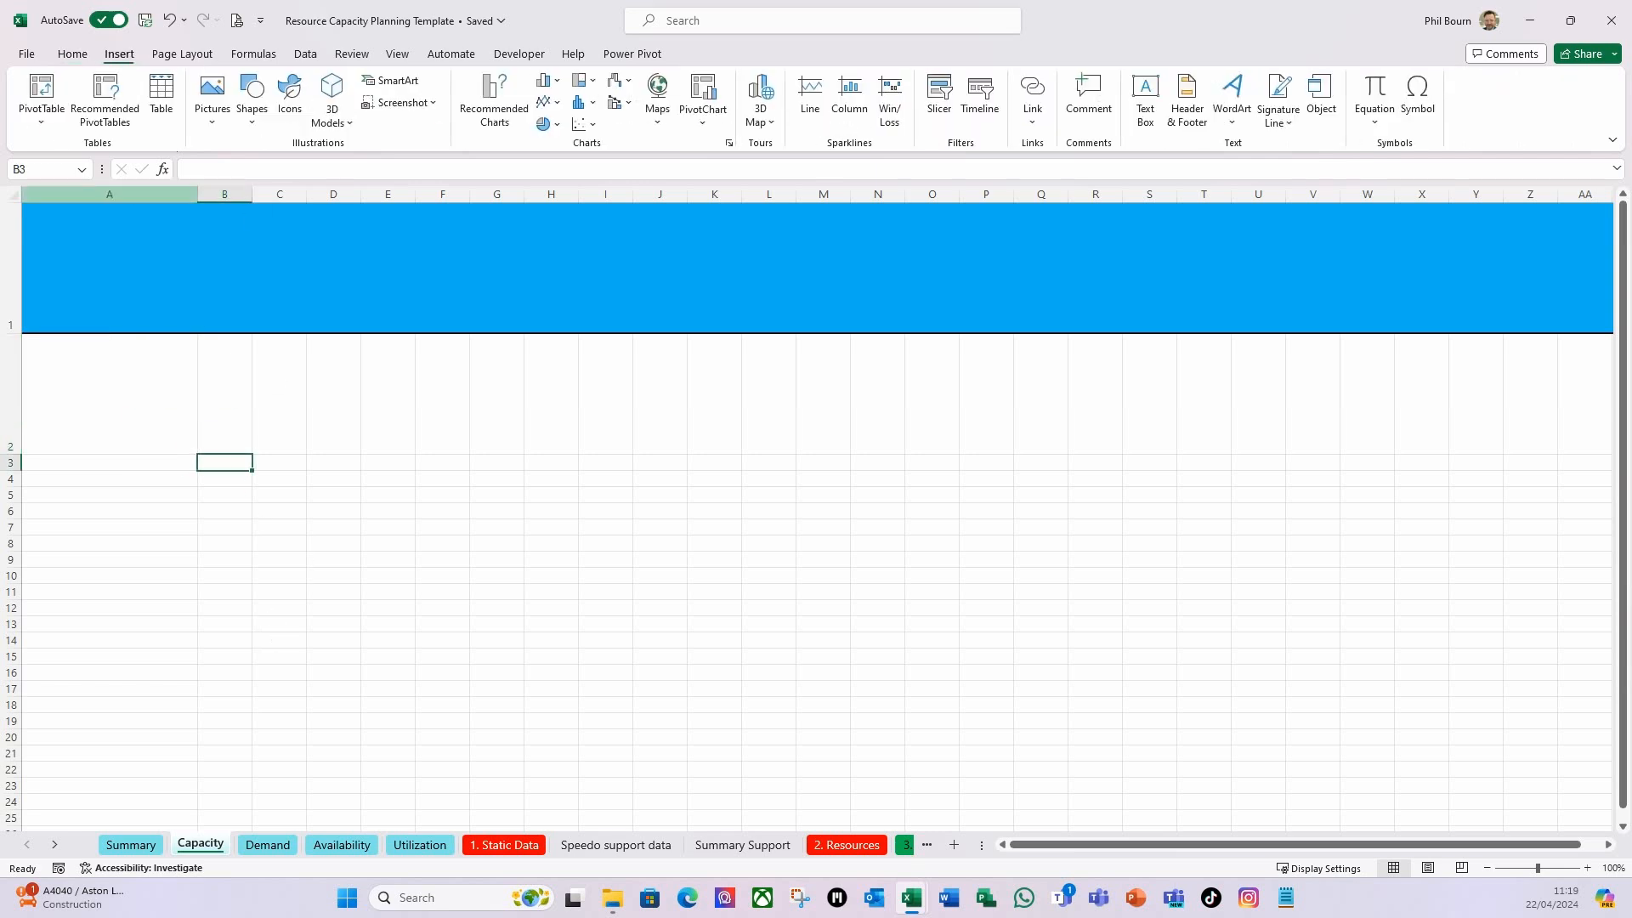
pyautogui.click(41, 119)
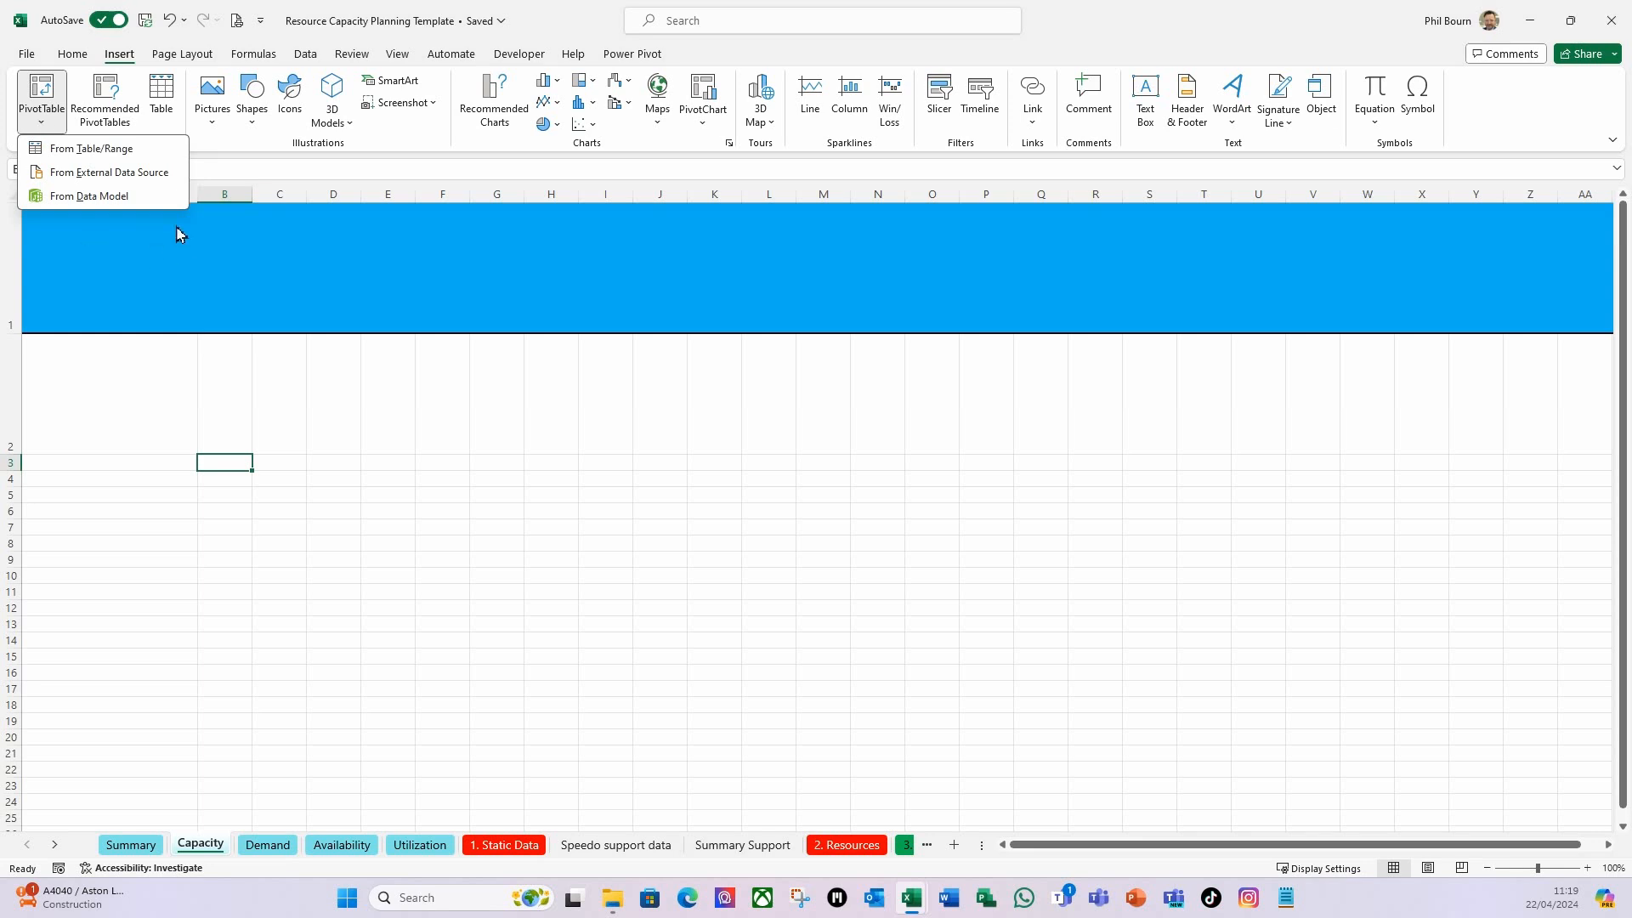
pyautogui.click(116, 197)
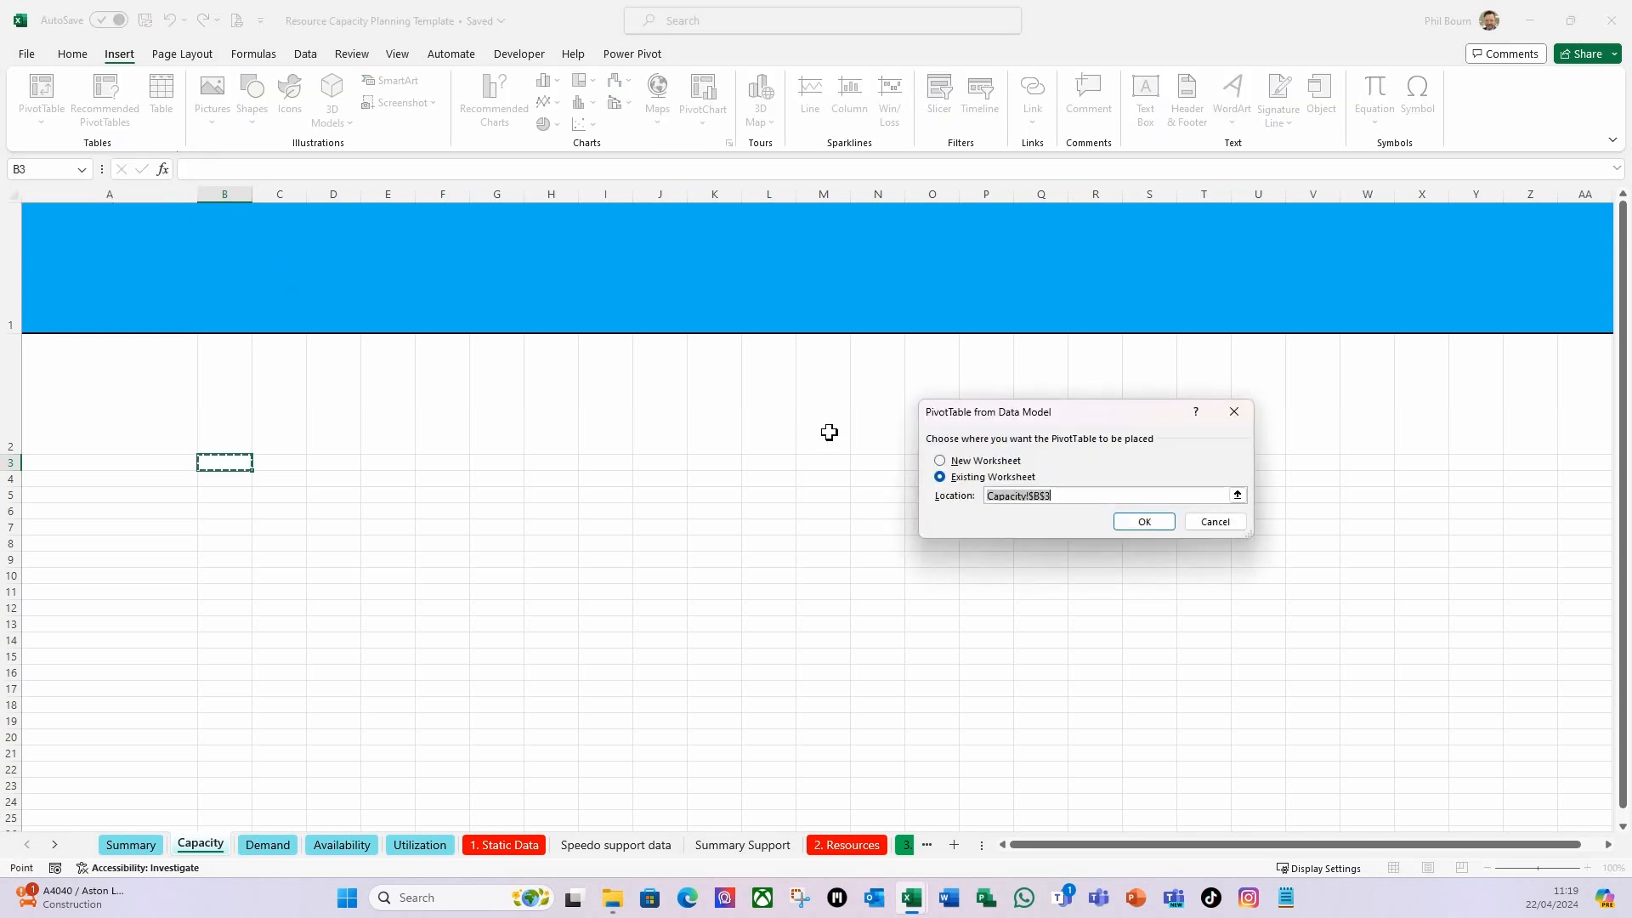
pyautogui.click(1144, 527)
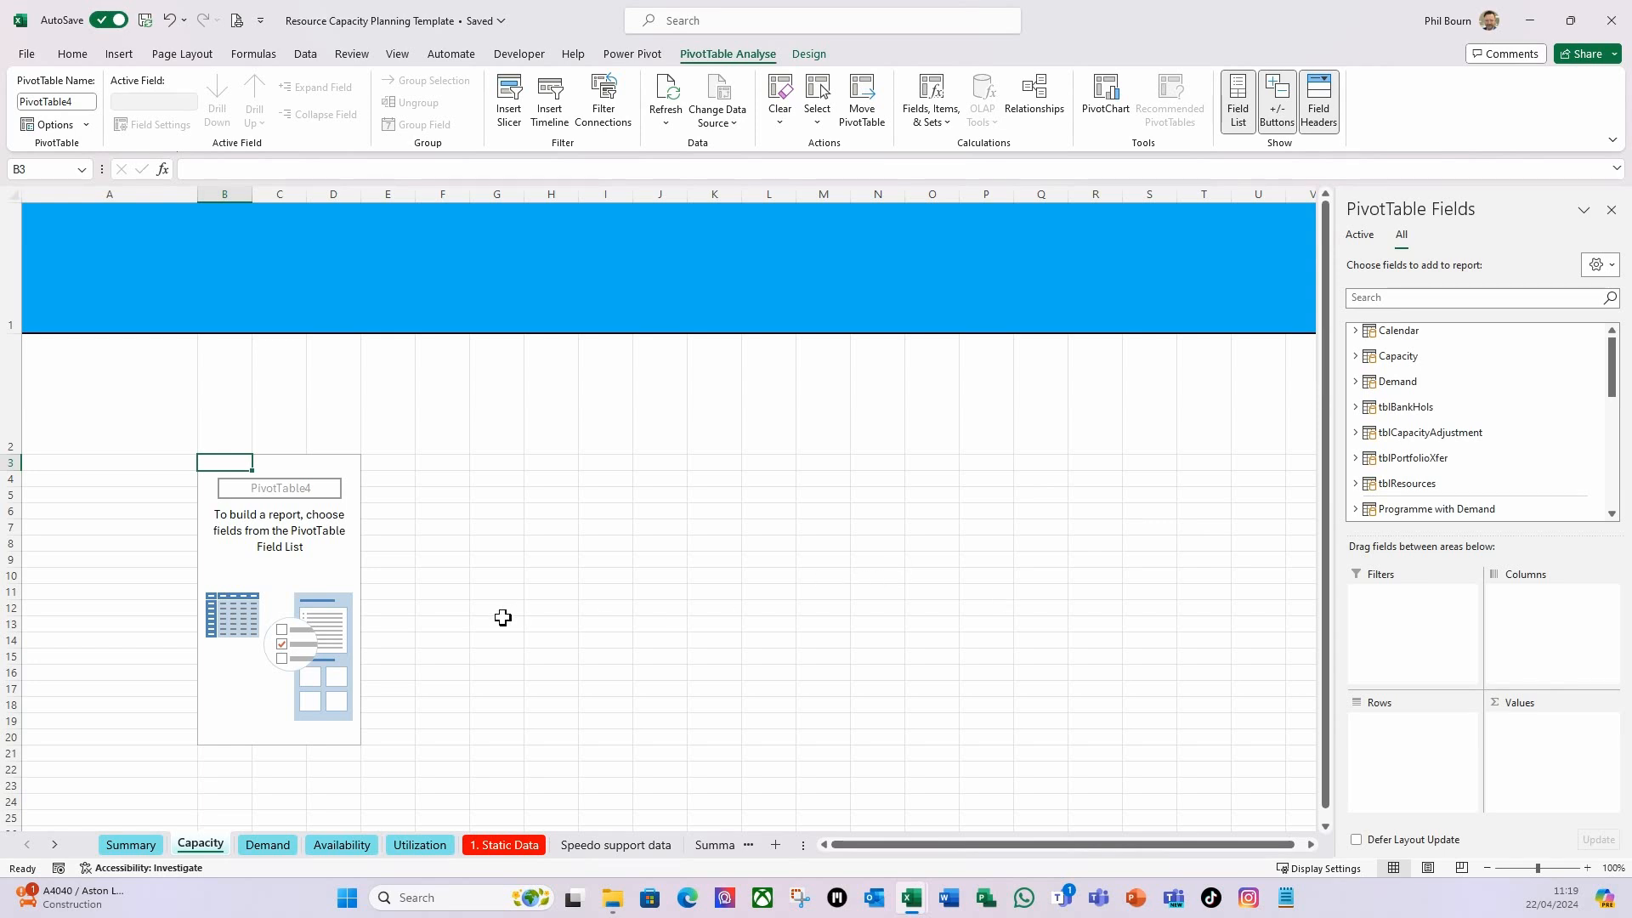
# Expand the Calendar table in the PivotTable fields, close the field list, and open the Calendar query for editing.
pyautogui.click(1355, 331)
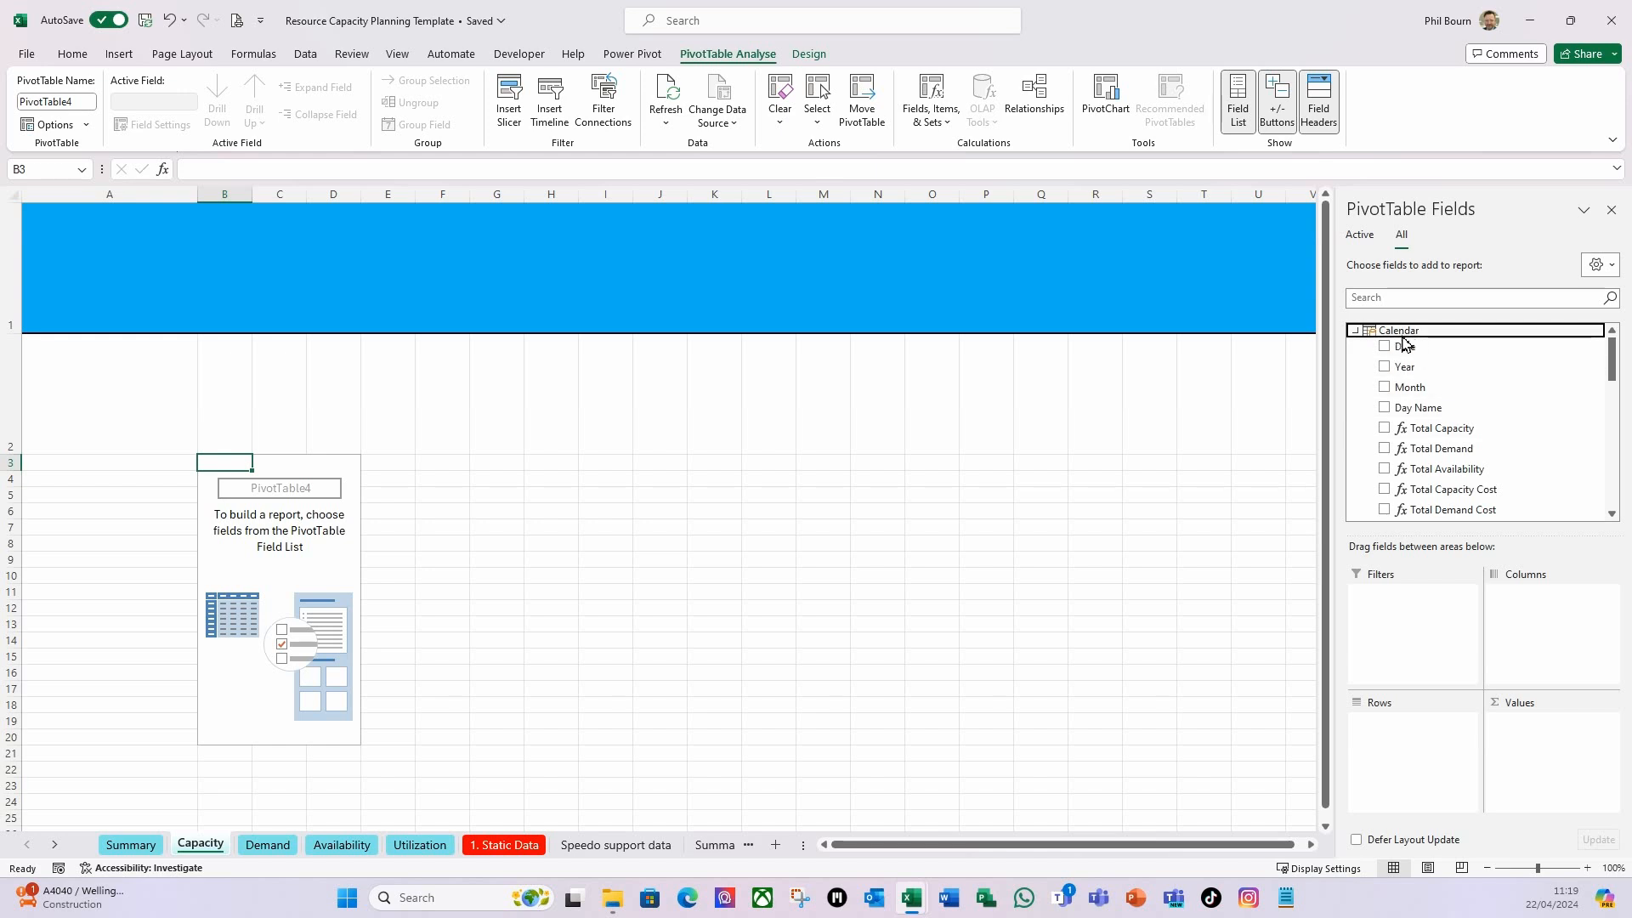
pyautogui.click(1607, 213)
pyautogui.click(465, 505)
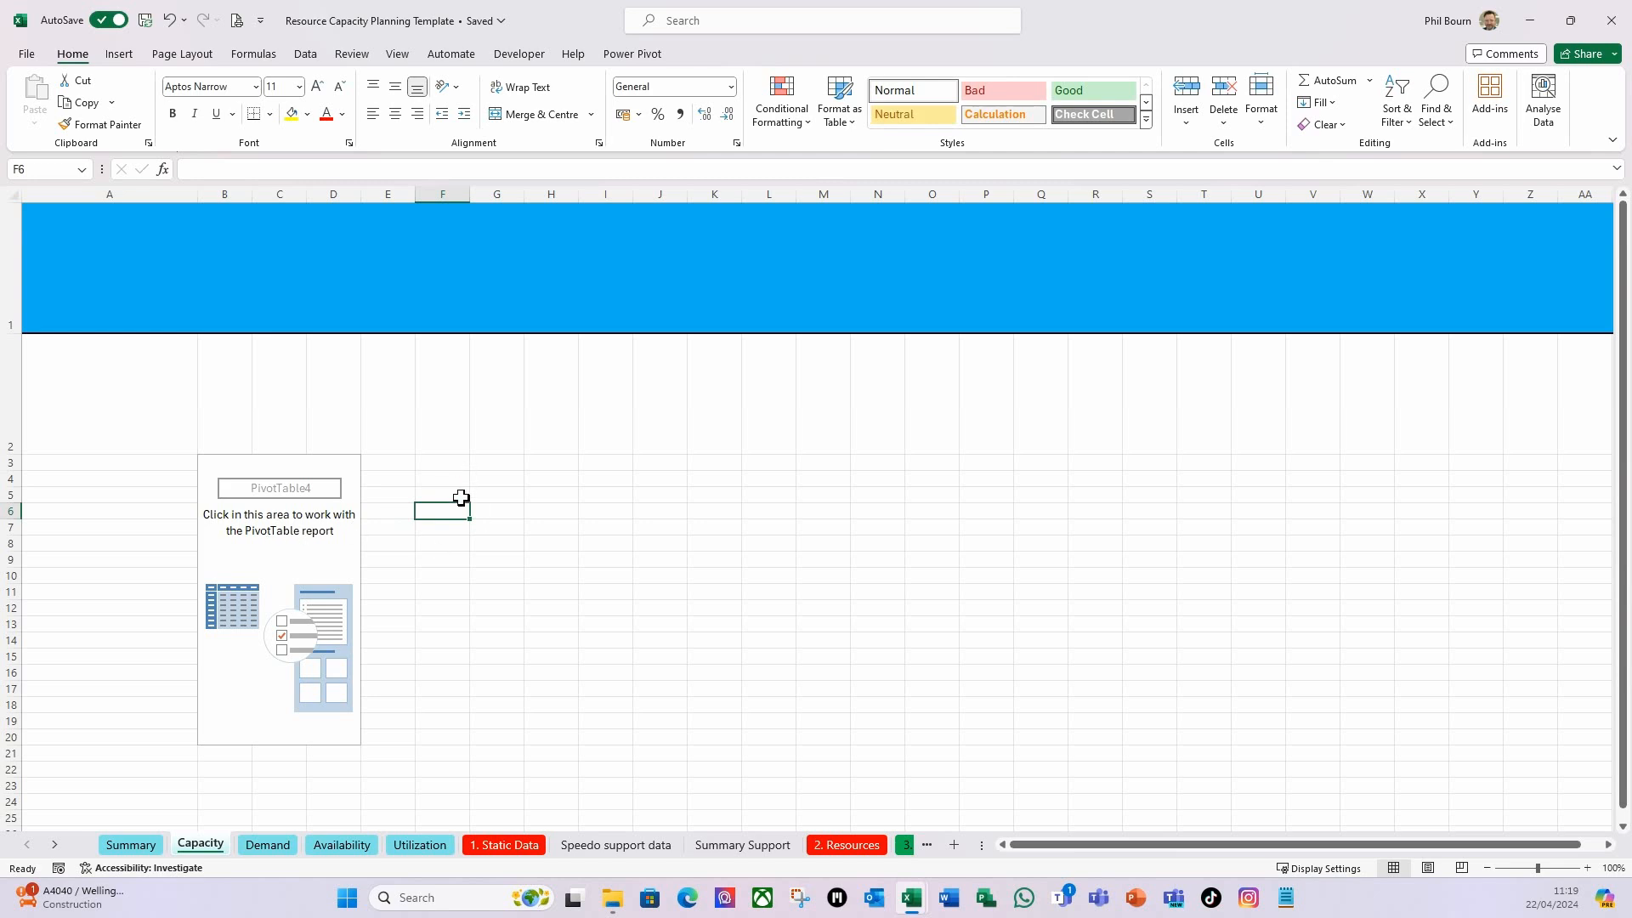
pyautogui.click(306, 56)
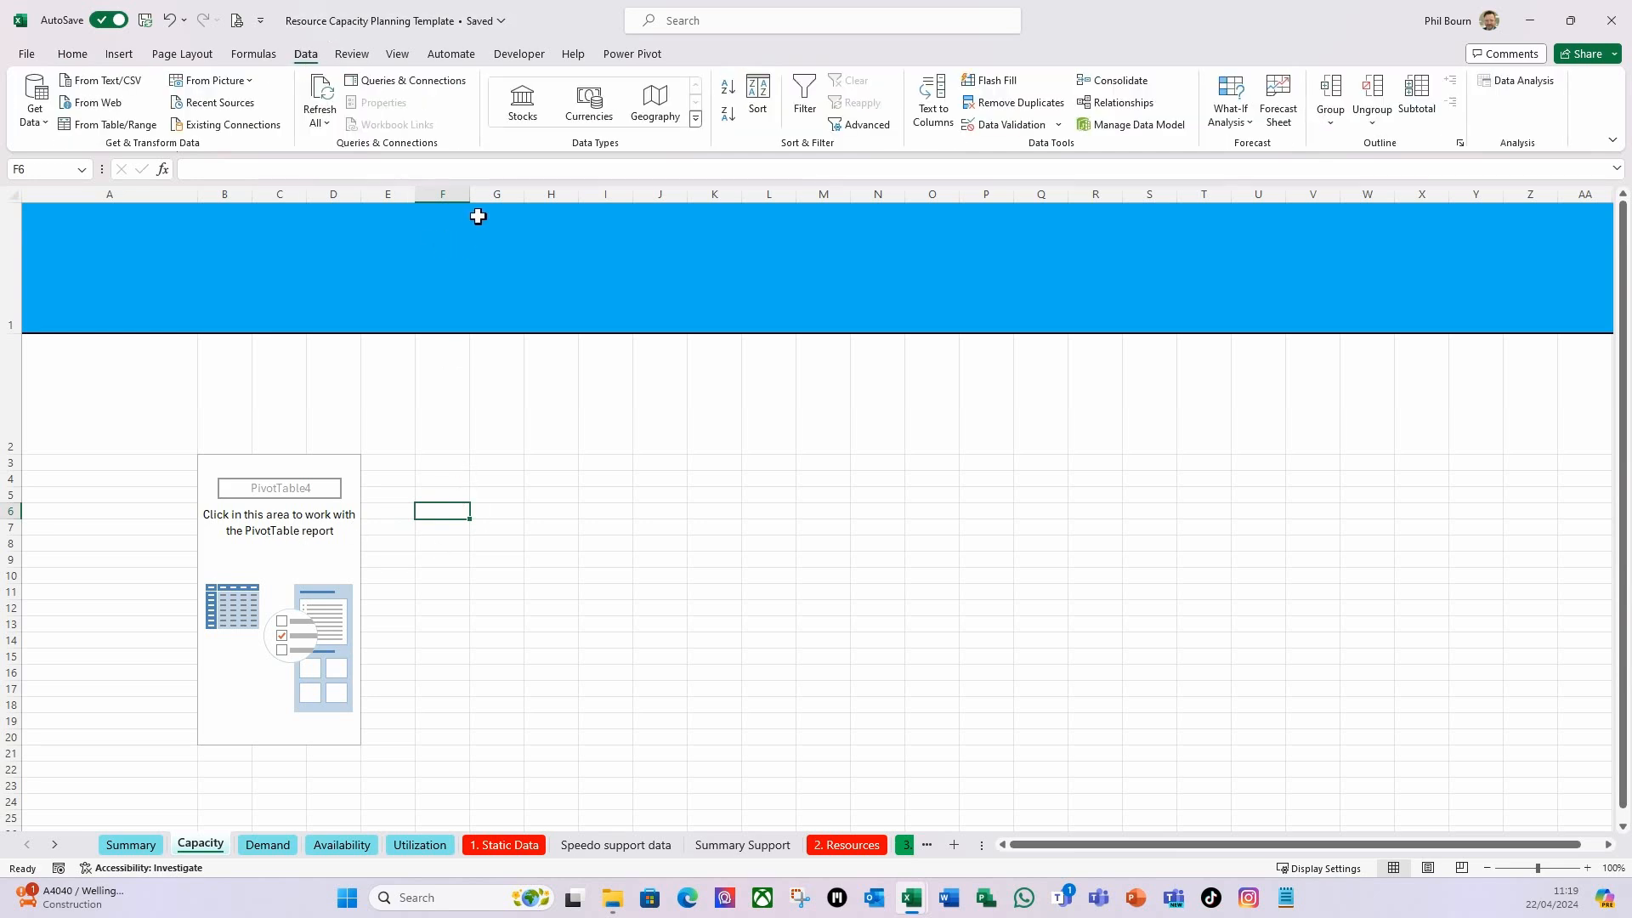
pyautogui.click(402, 82)
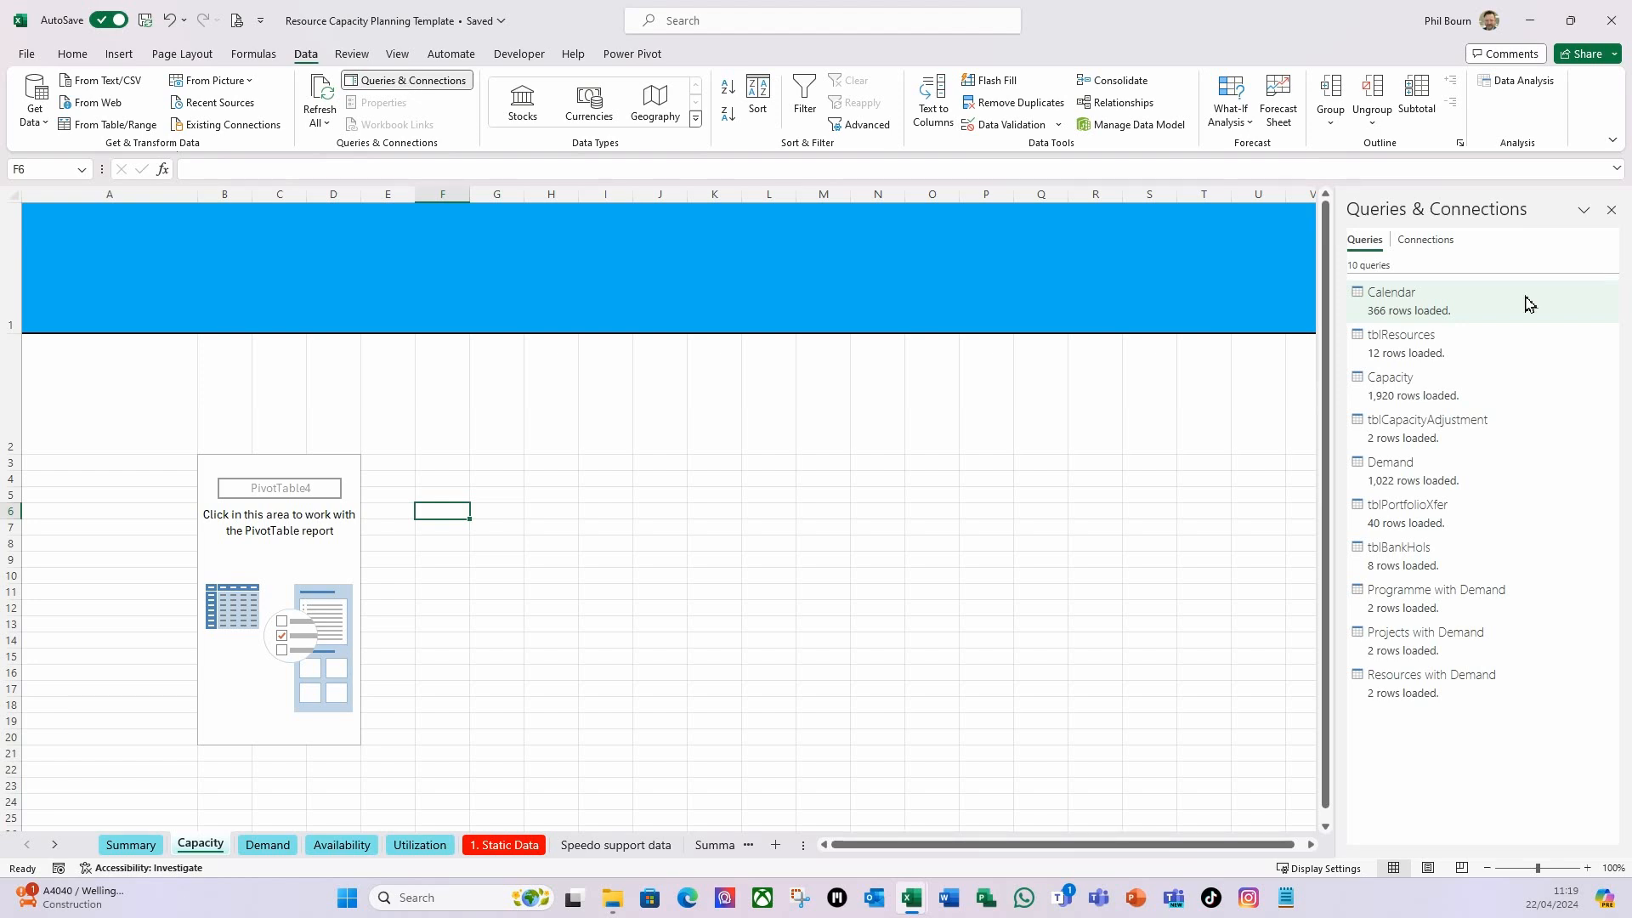
pyautogui.rightClick(1403, 306)
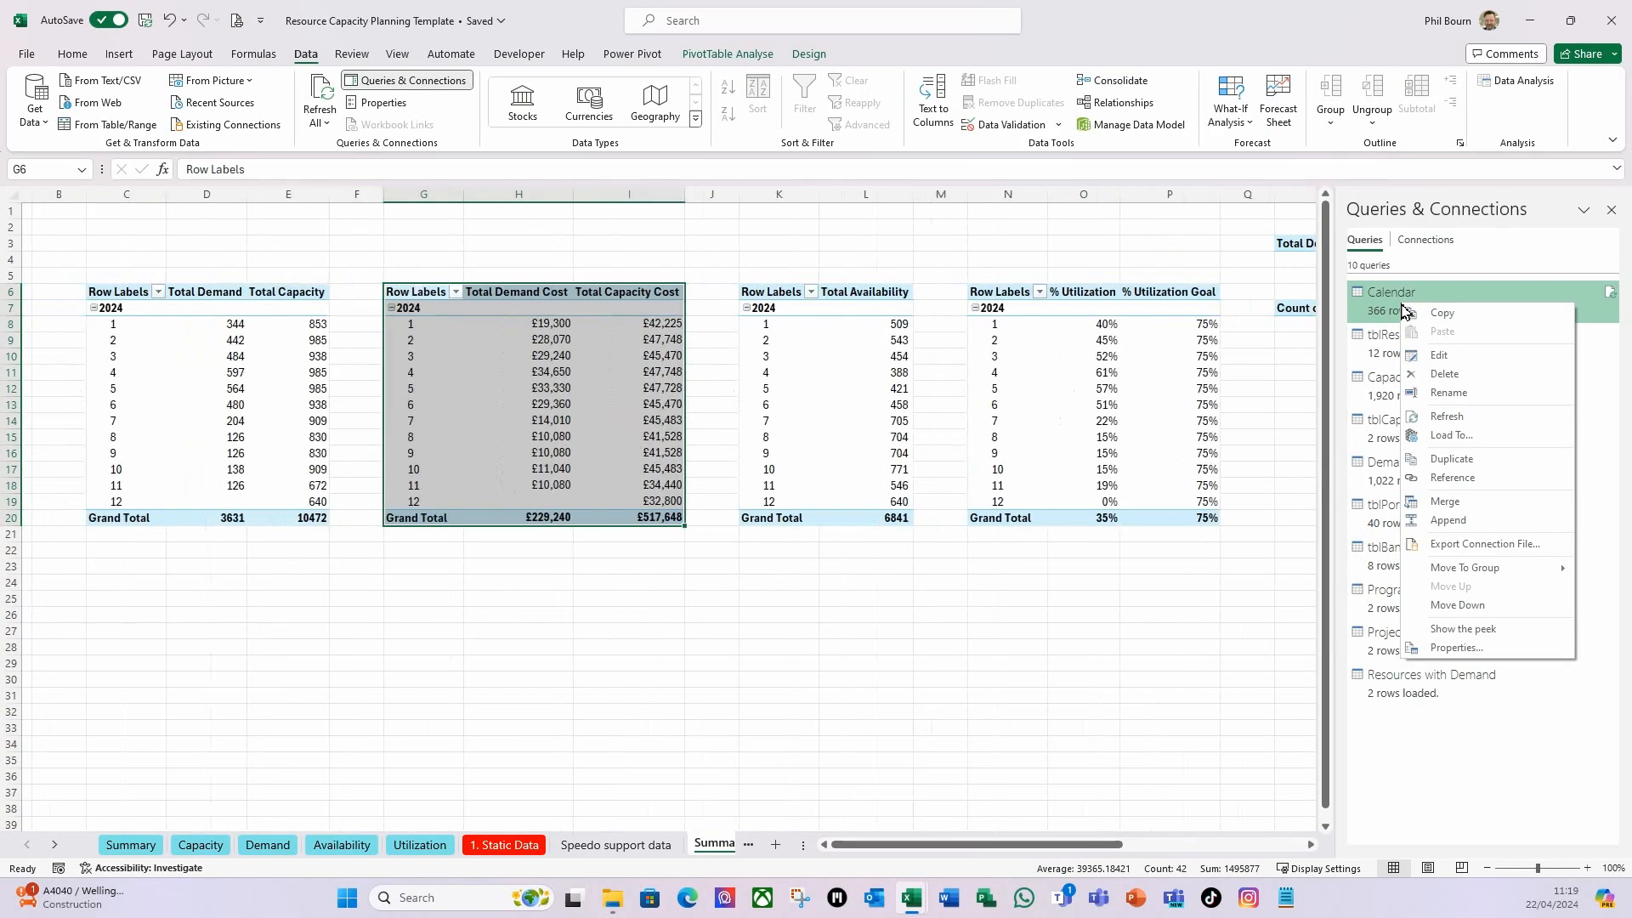
pyautogui.click(1450, 362)
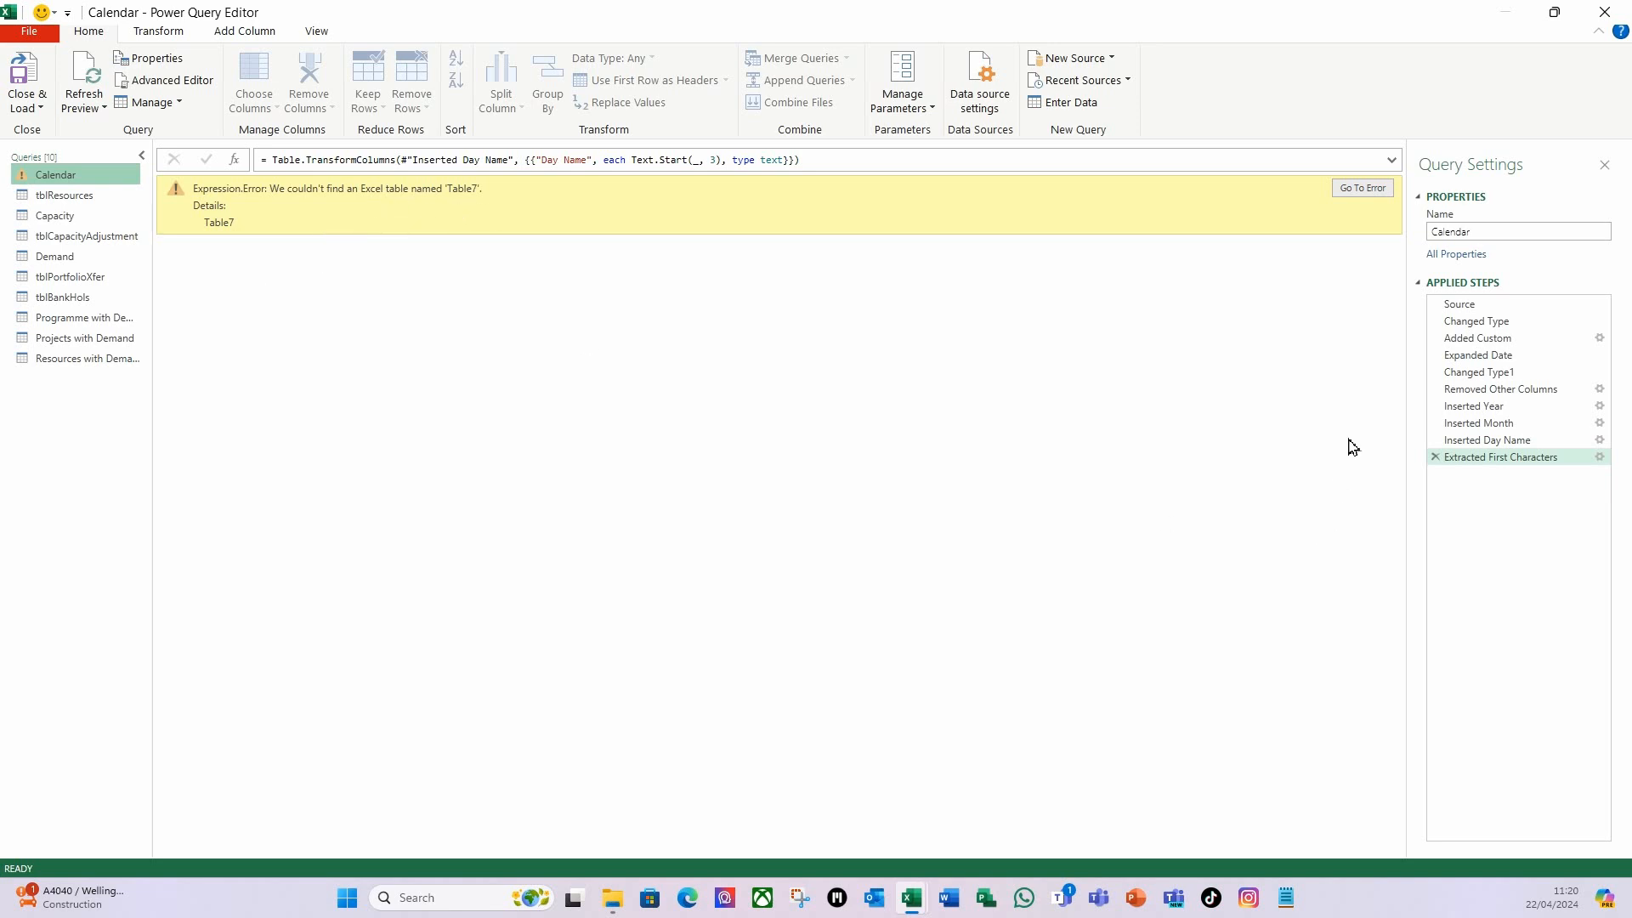
# Change the table name in the Calendar query's Source step to tblCalendar in the Advanced Editor.
pyautogui.click(1470, 311)
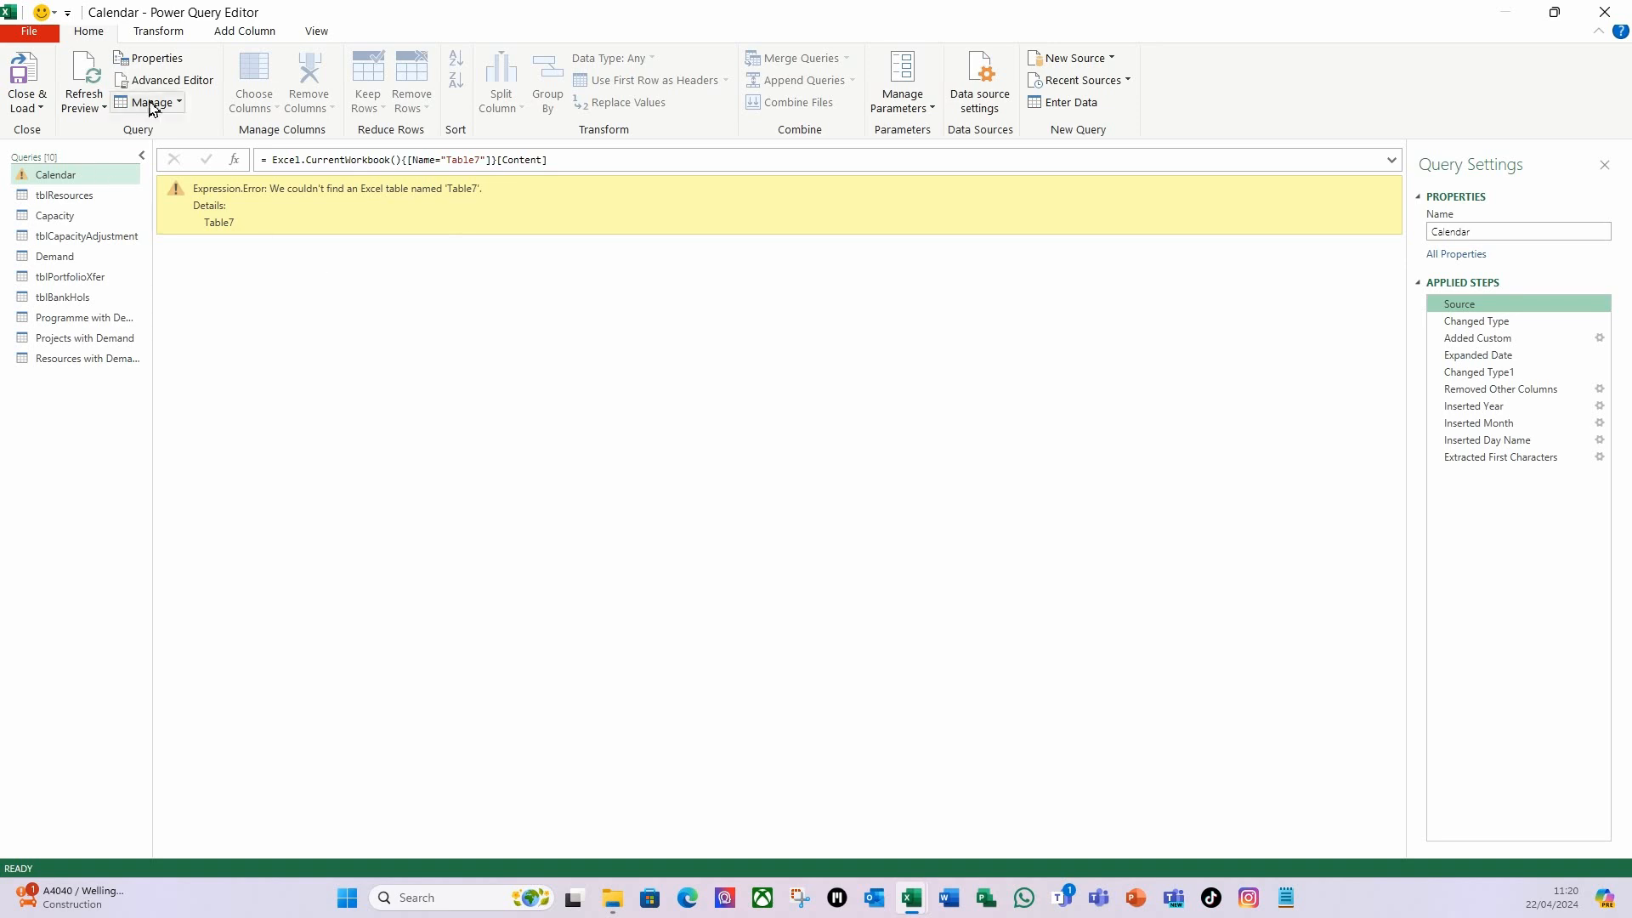
pyautogui.click(173, 80)
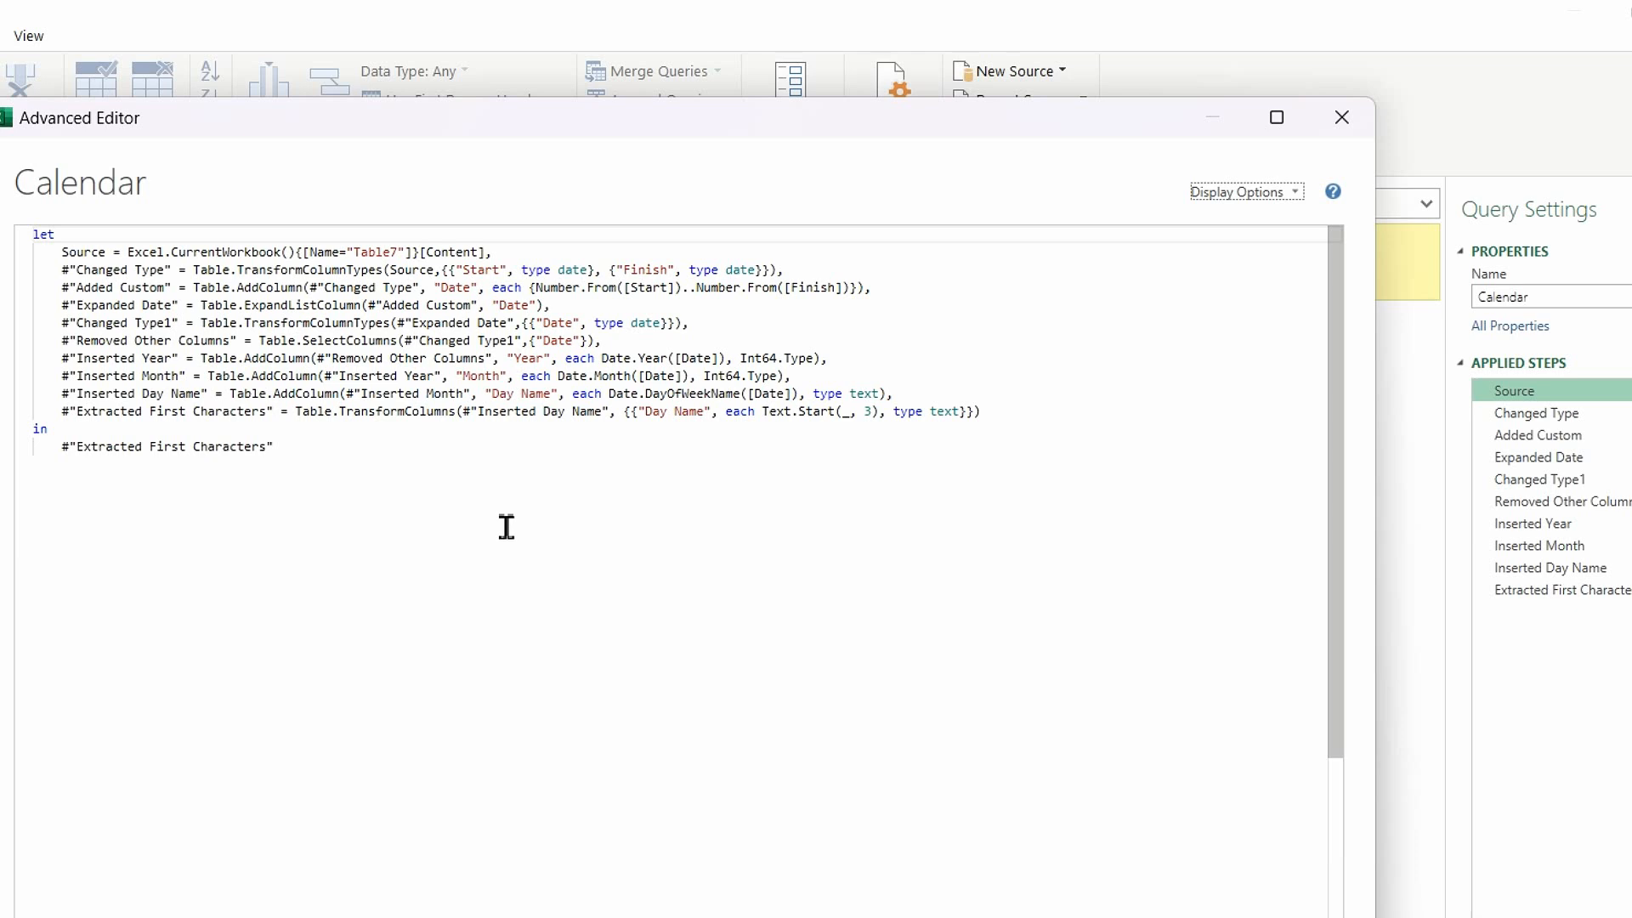
pyautogui.click(400, 252)
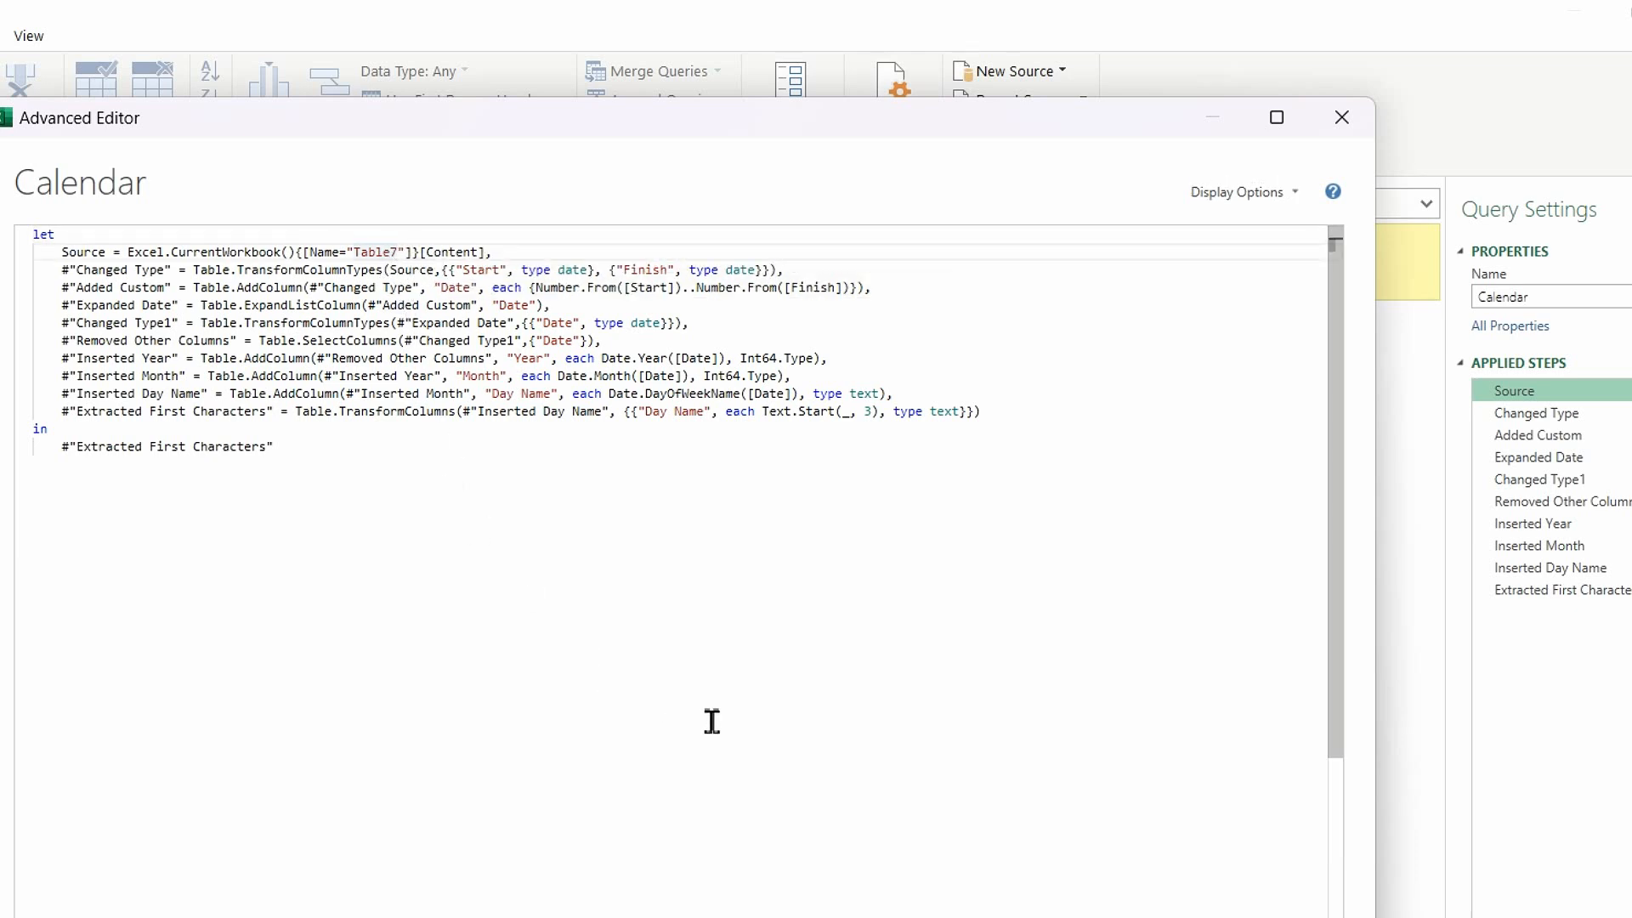
pyautogui.press('BackSpace')
pyautogui.press('BackSpace')
pyautogui.press('BackSpace')
pyautogui.press('BackSpace')
pyautogui.press('BackSpace')
pyautogui.press('BackSpace')
pyautogui.write('tbl')
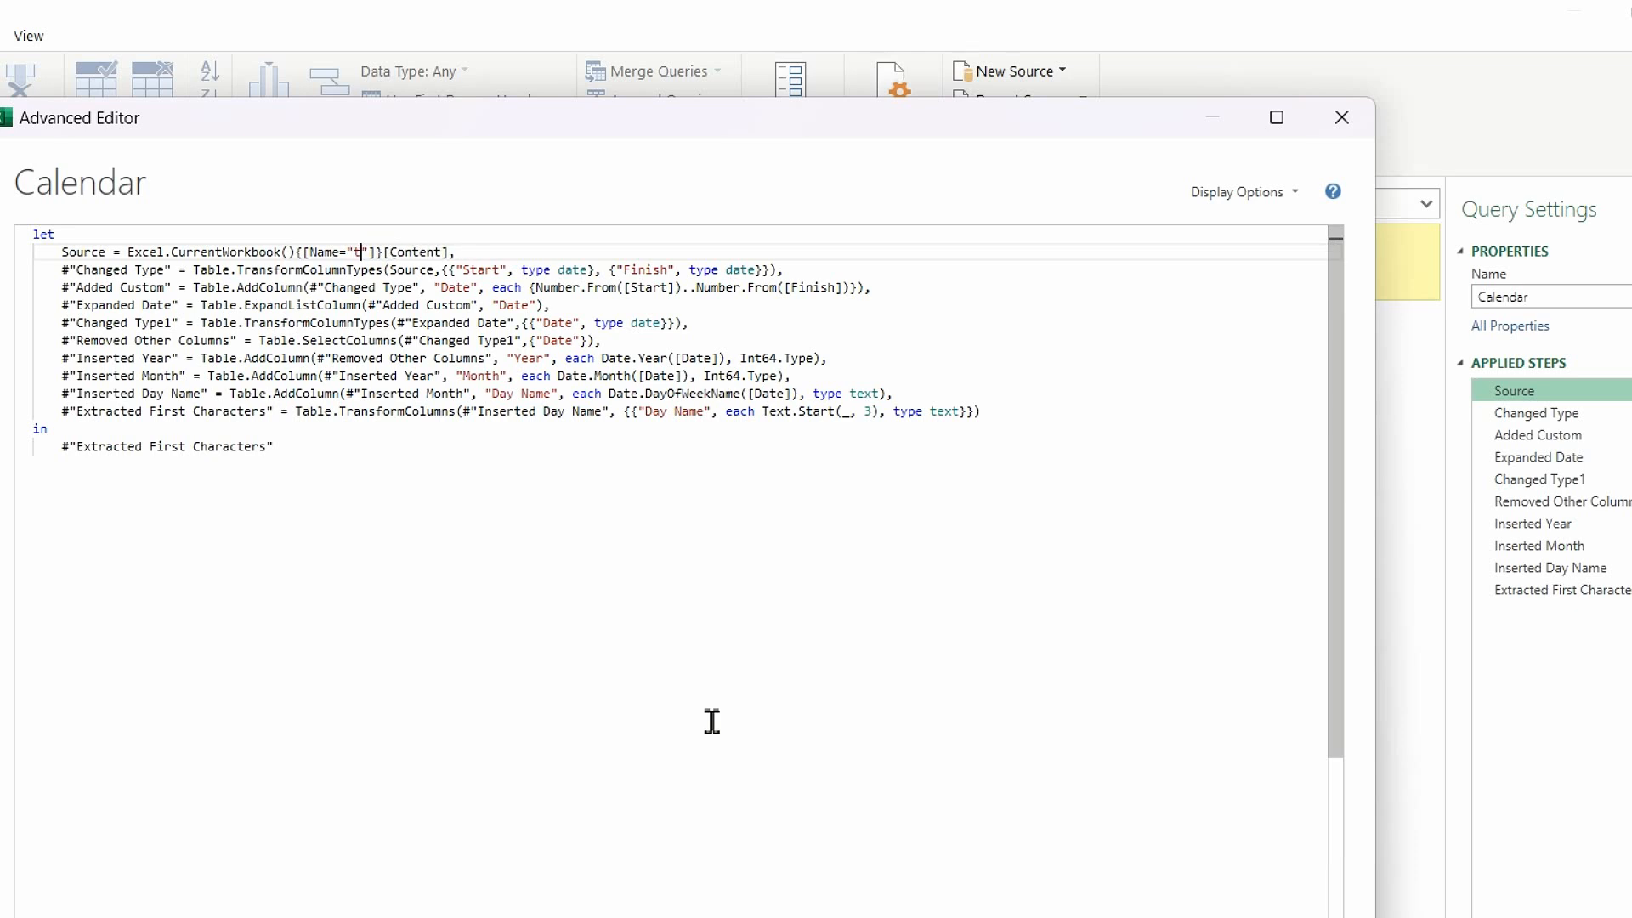
pyautogui.write('Calendar')
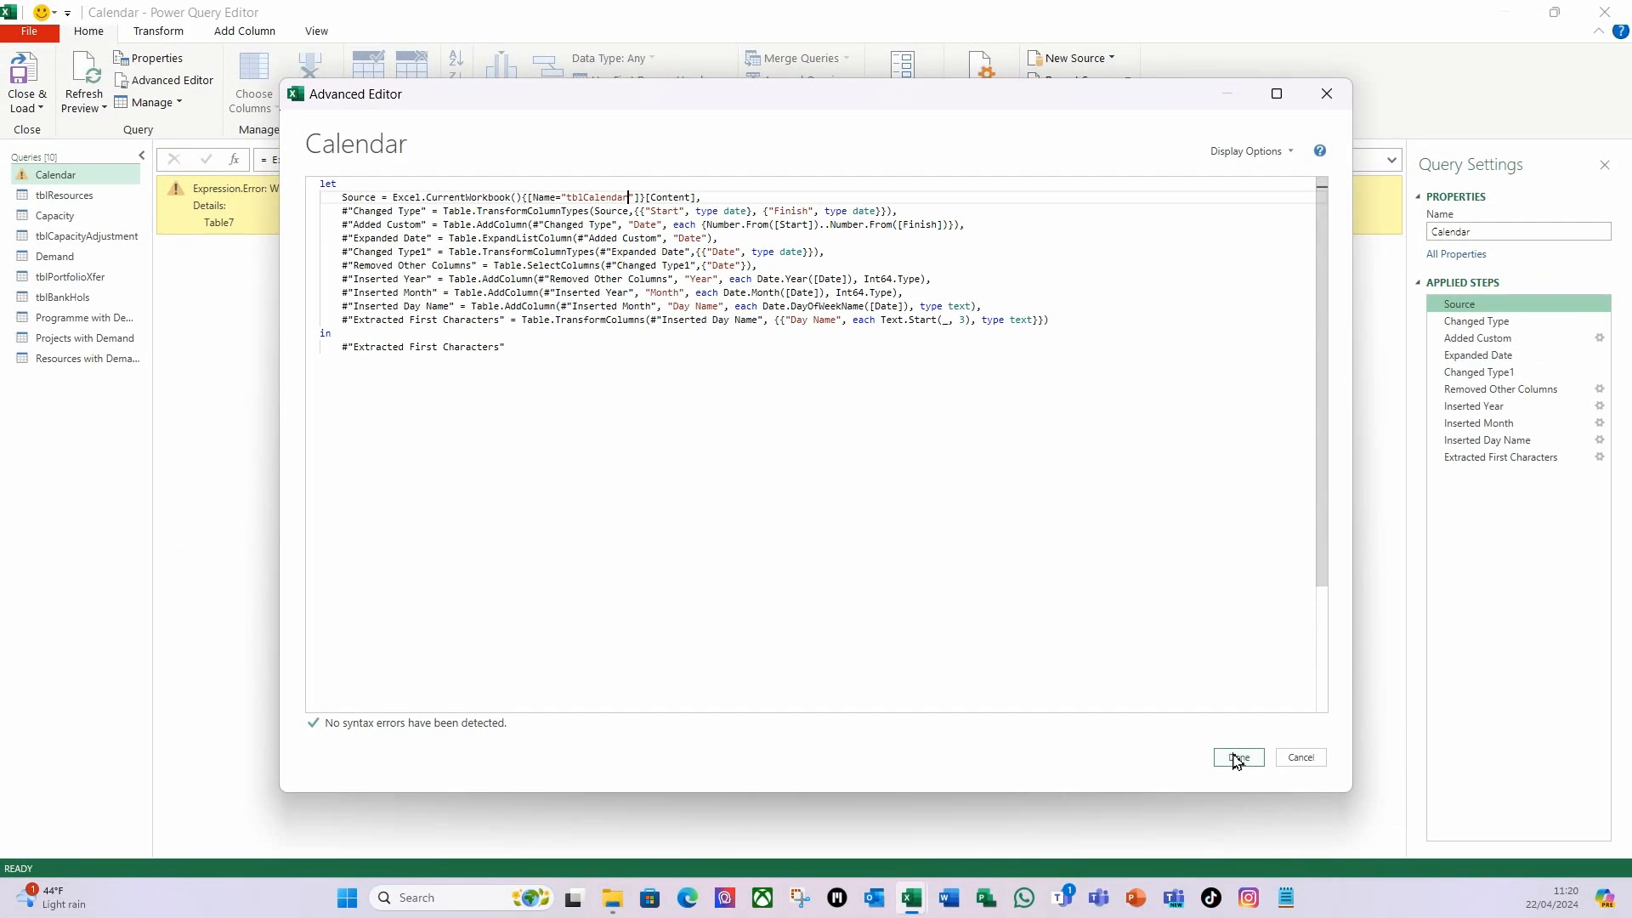
pyautogui.click(1239, 759)
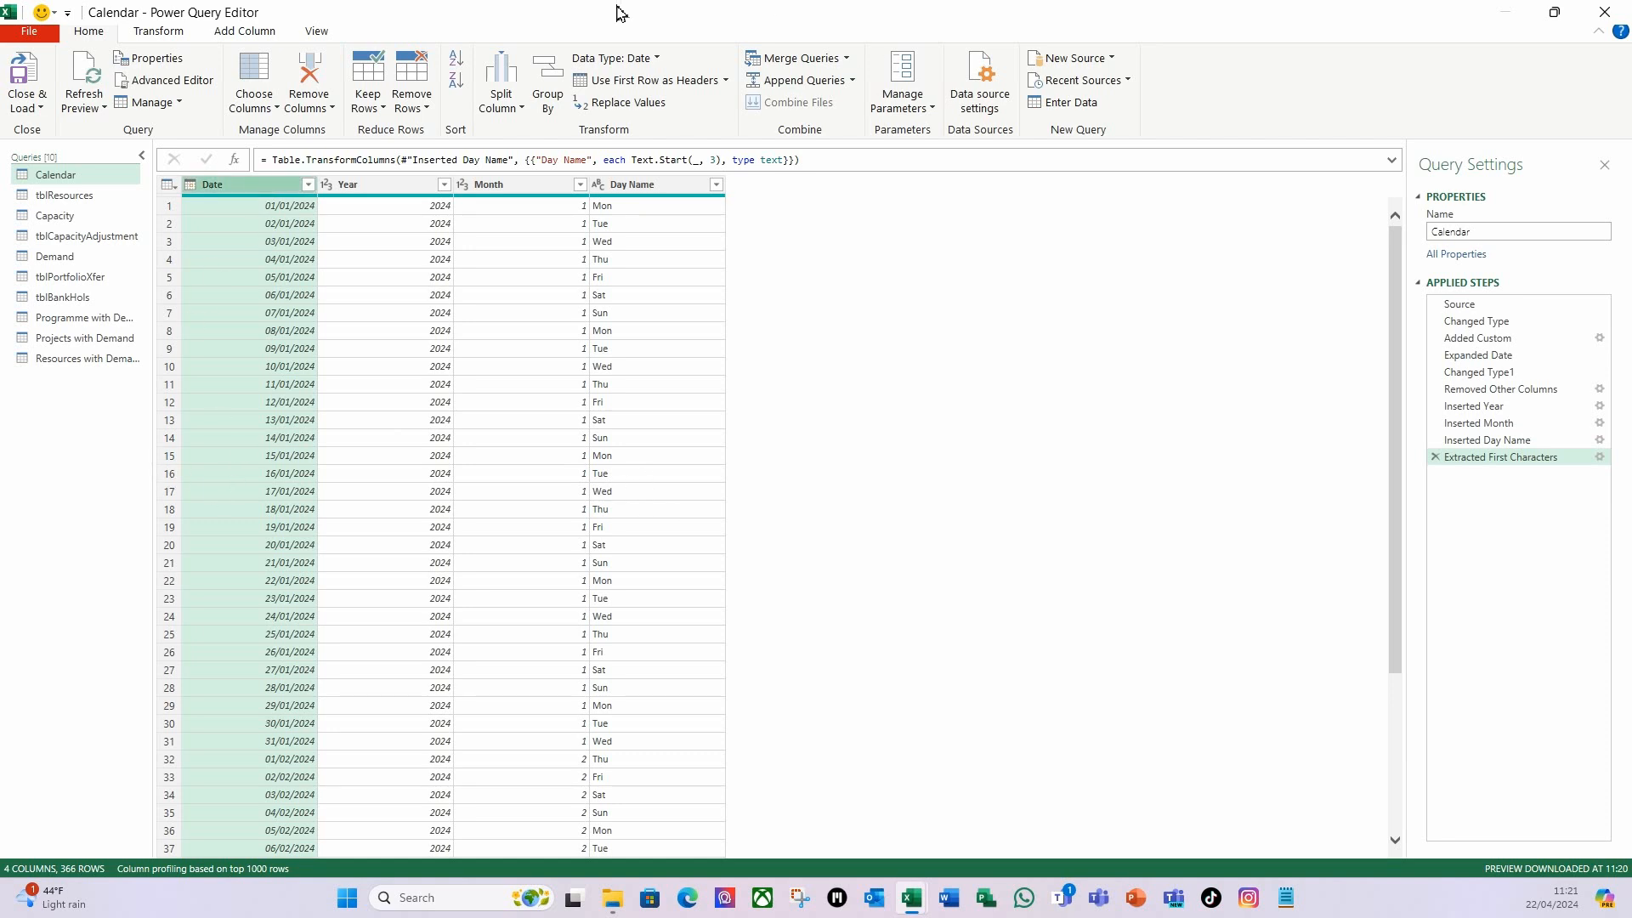
# Add a Week of Year column based on the Date column, and load the Calendar query back into the workbook.
pyautogui.click(231, 36)
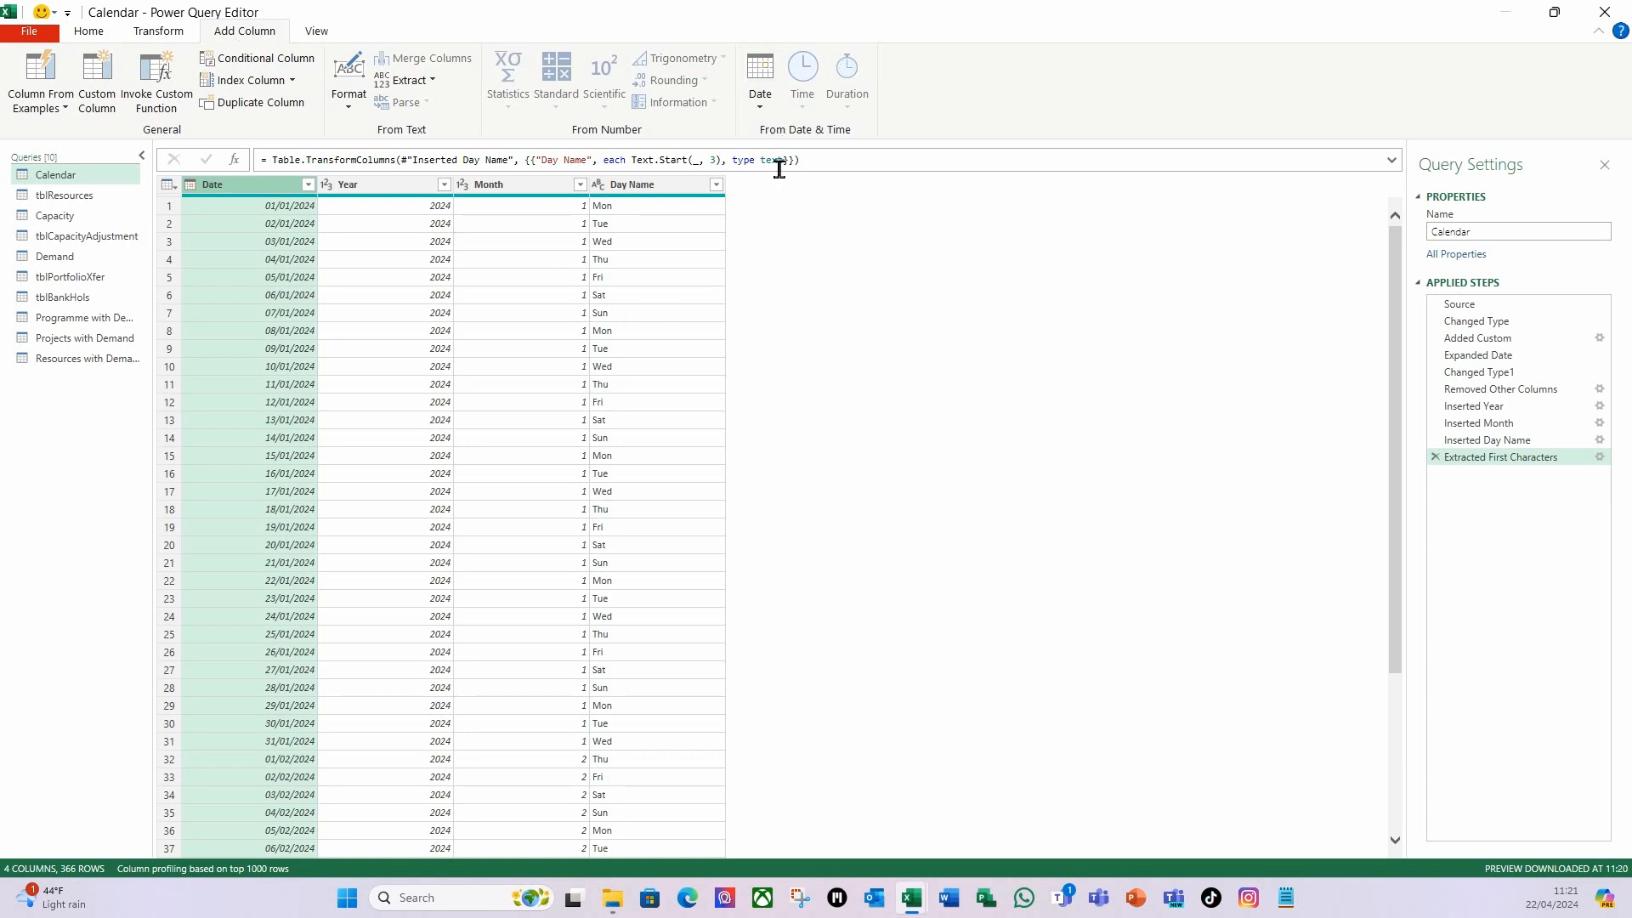
pyautogui.click(774, 117)
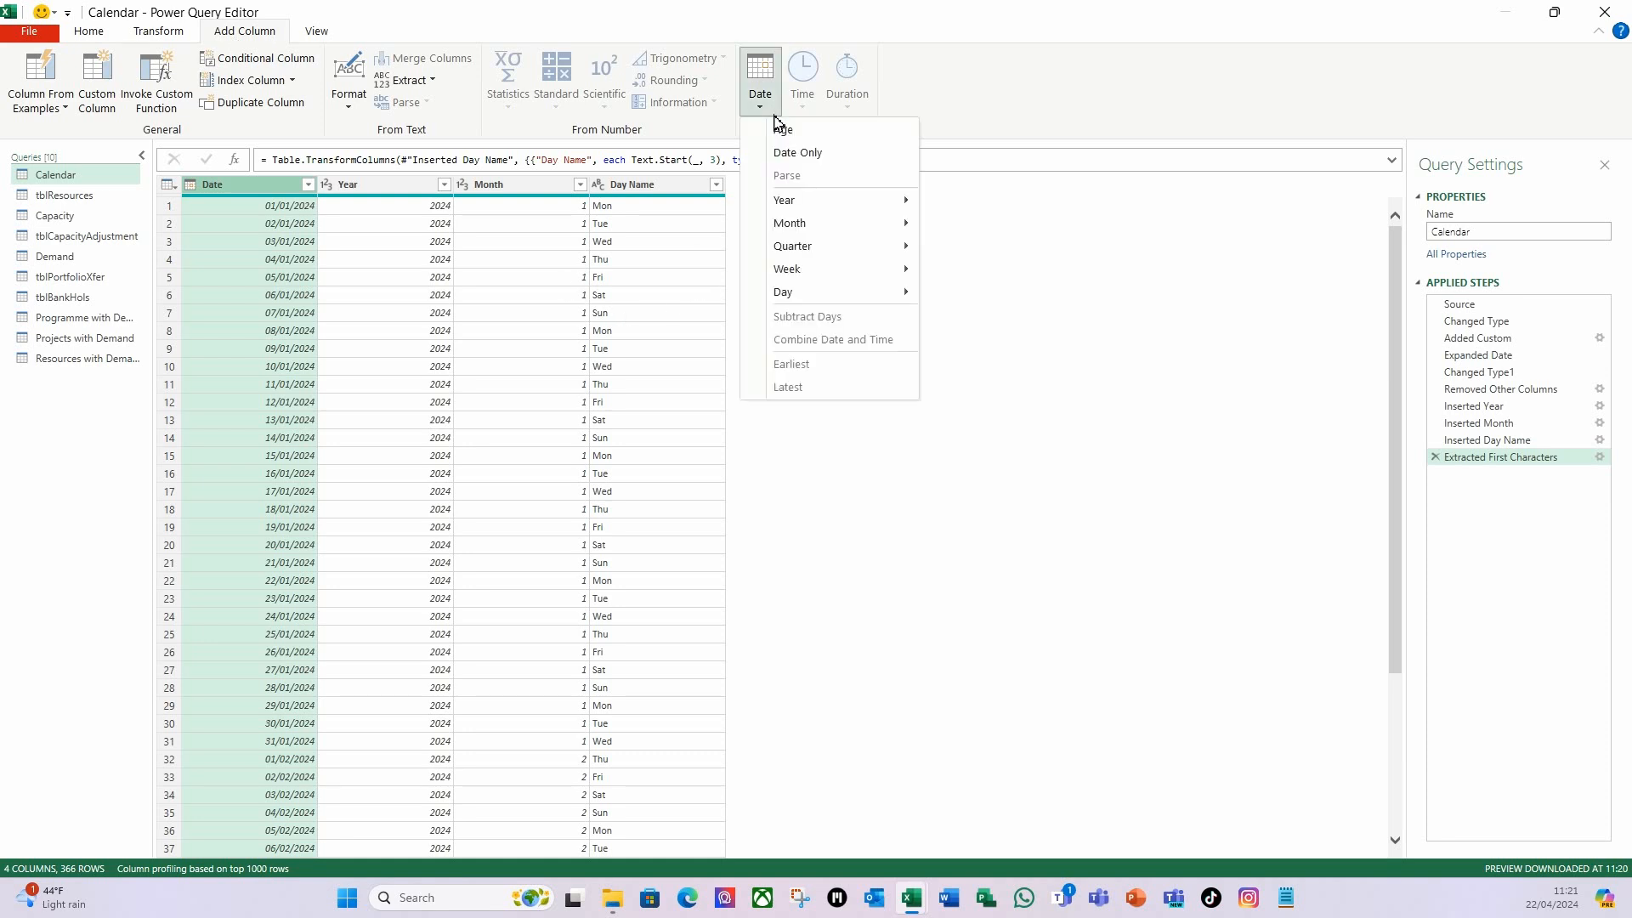
pyautogui.moveTo(854, 272)
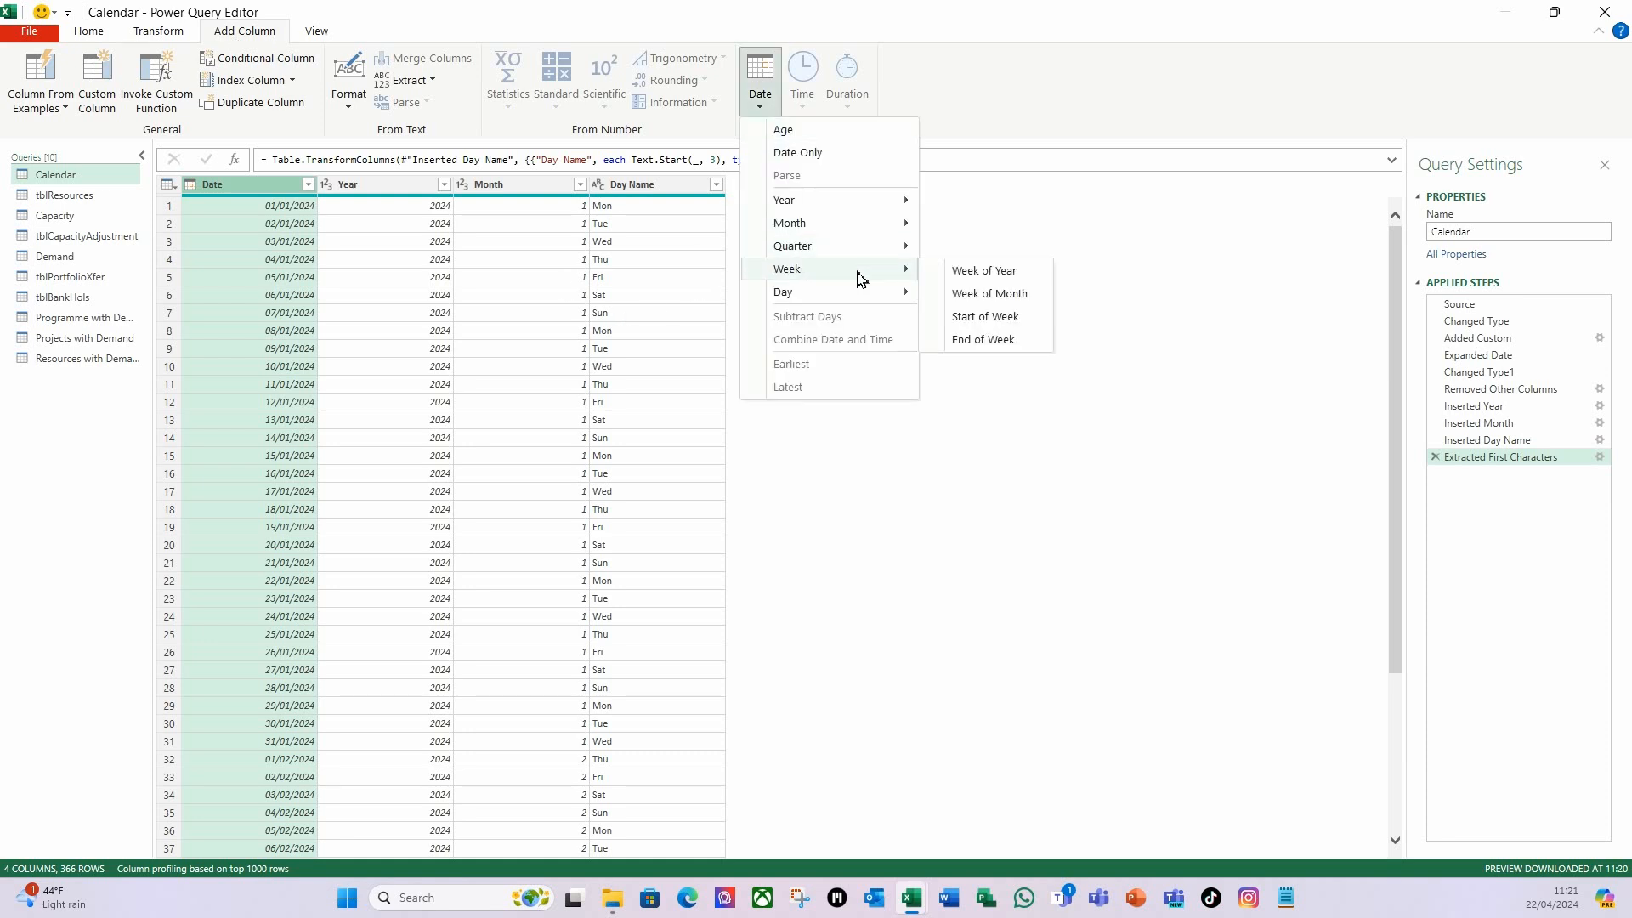
pyautogui.click(1006, 270)
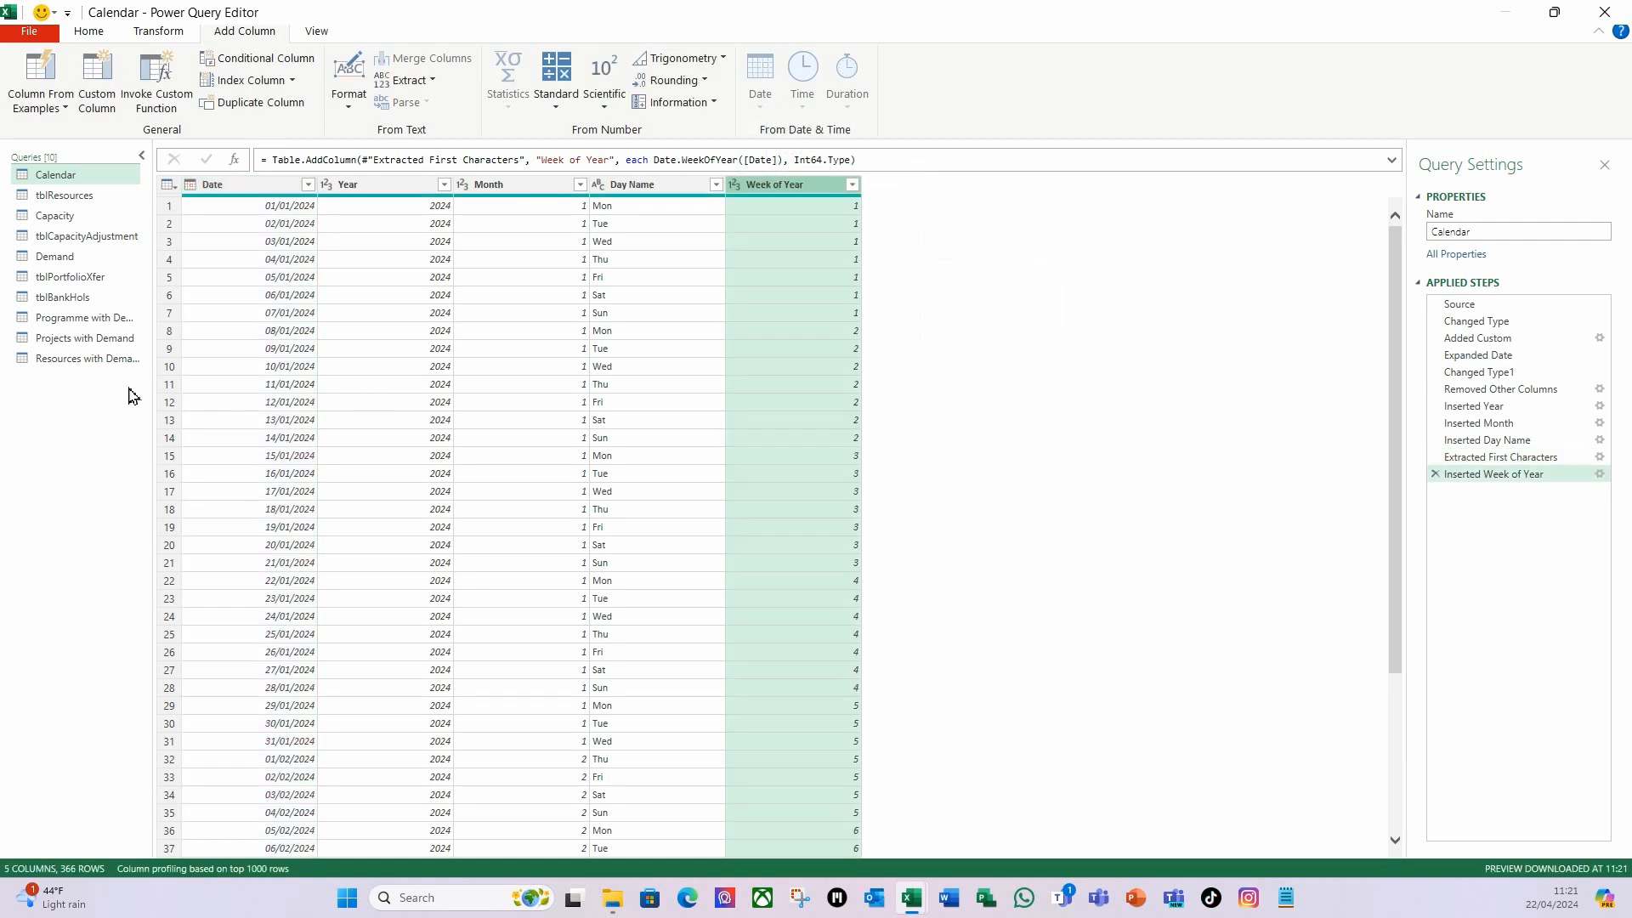
pyautogui.click(89, 31)
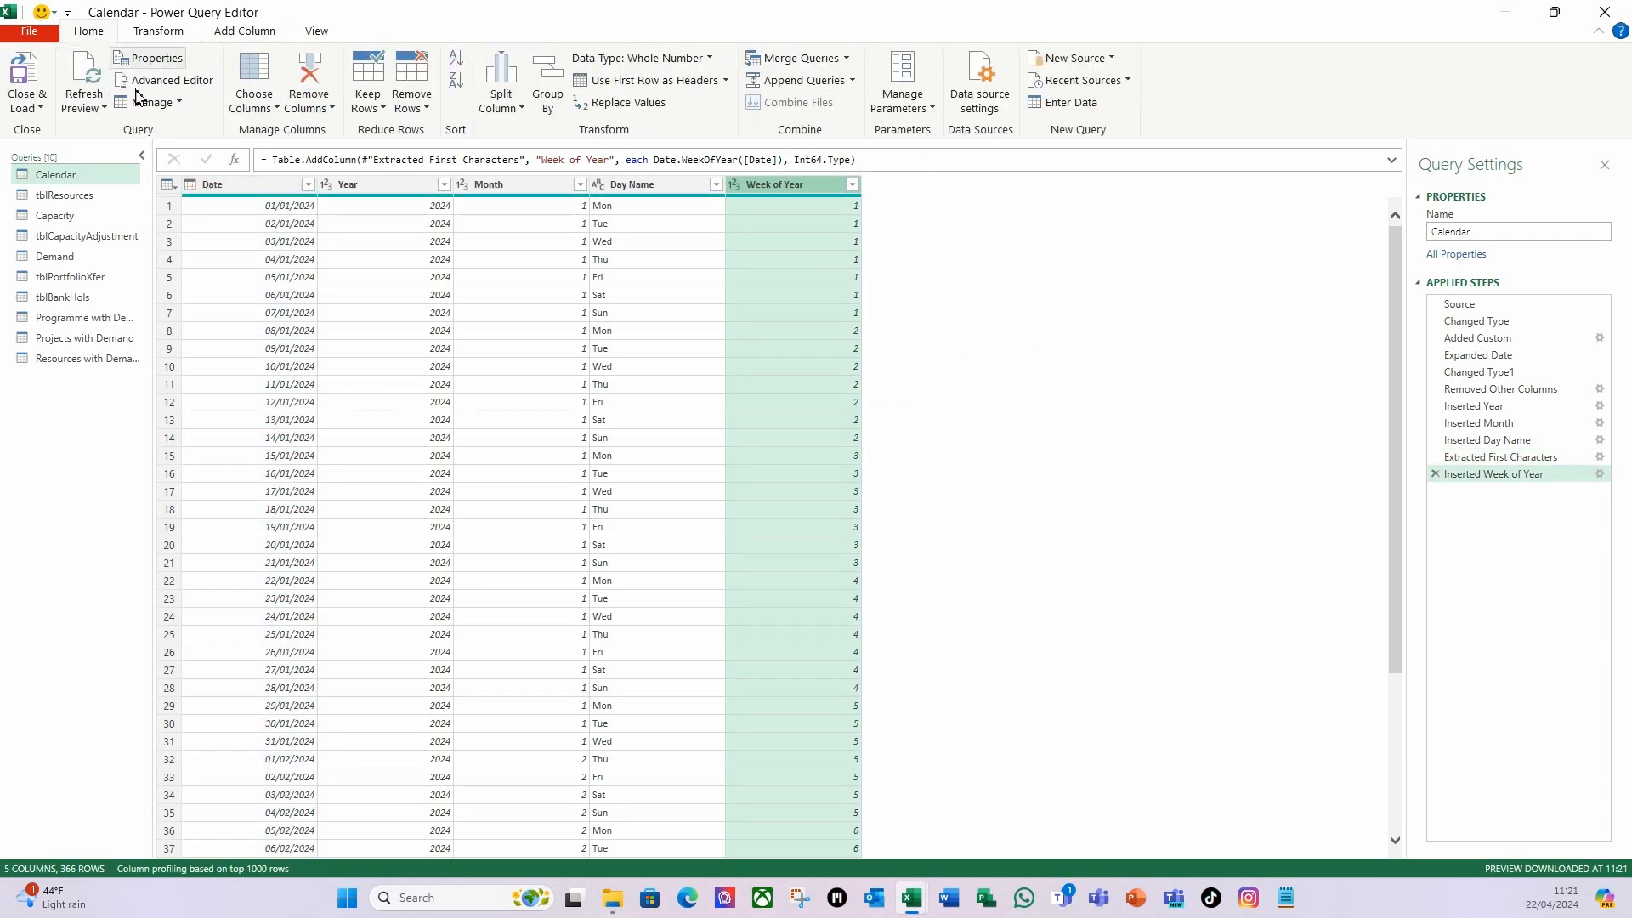
pyautogui.click(25, 74)
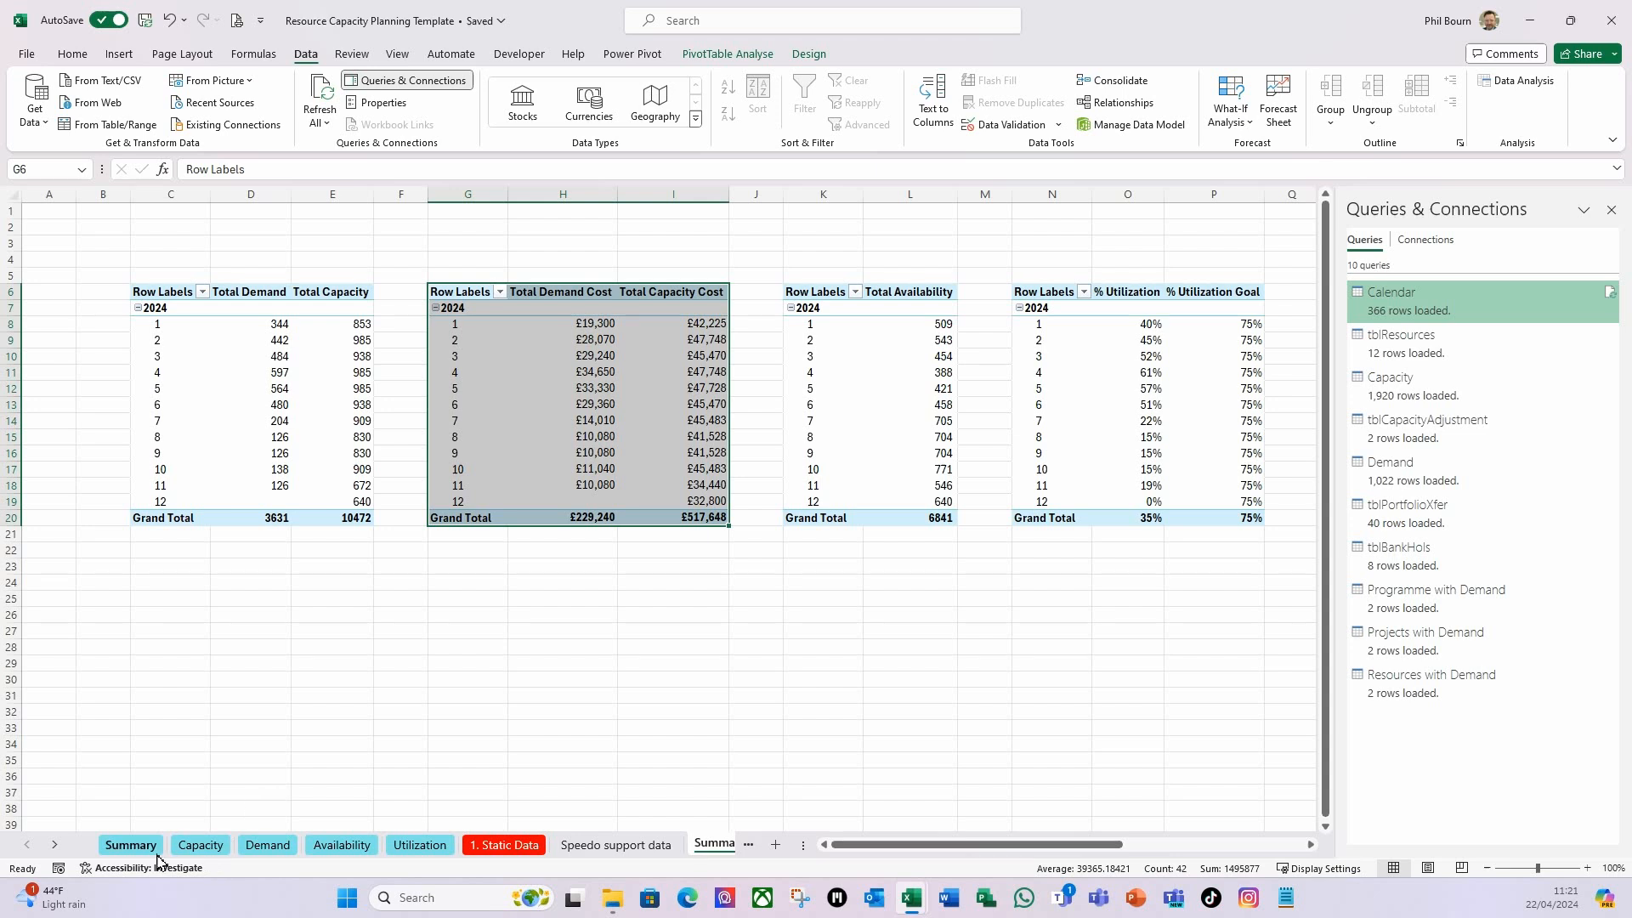
# Close the queries list and show the field list for the empty PivotTable on the Capacity sheet.
pyautogui.click(200, 846)
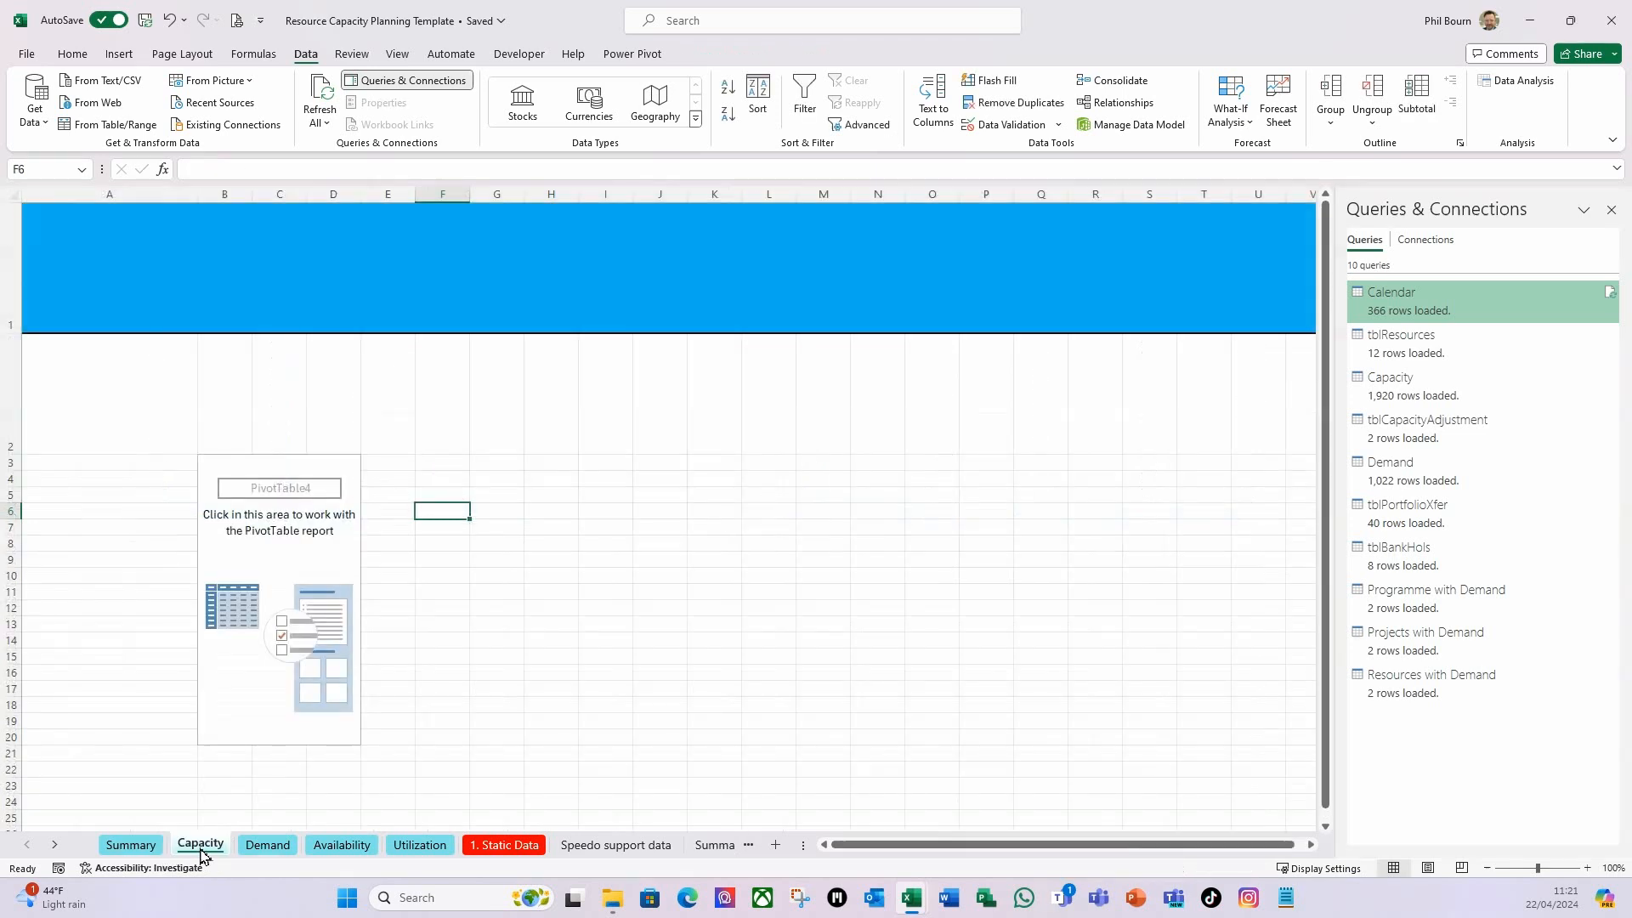
pyautogui.click(293, 514)
pyautogui.click(296, 495)
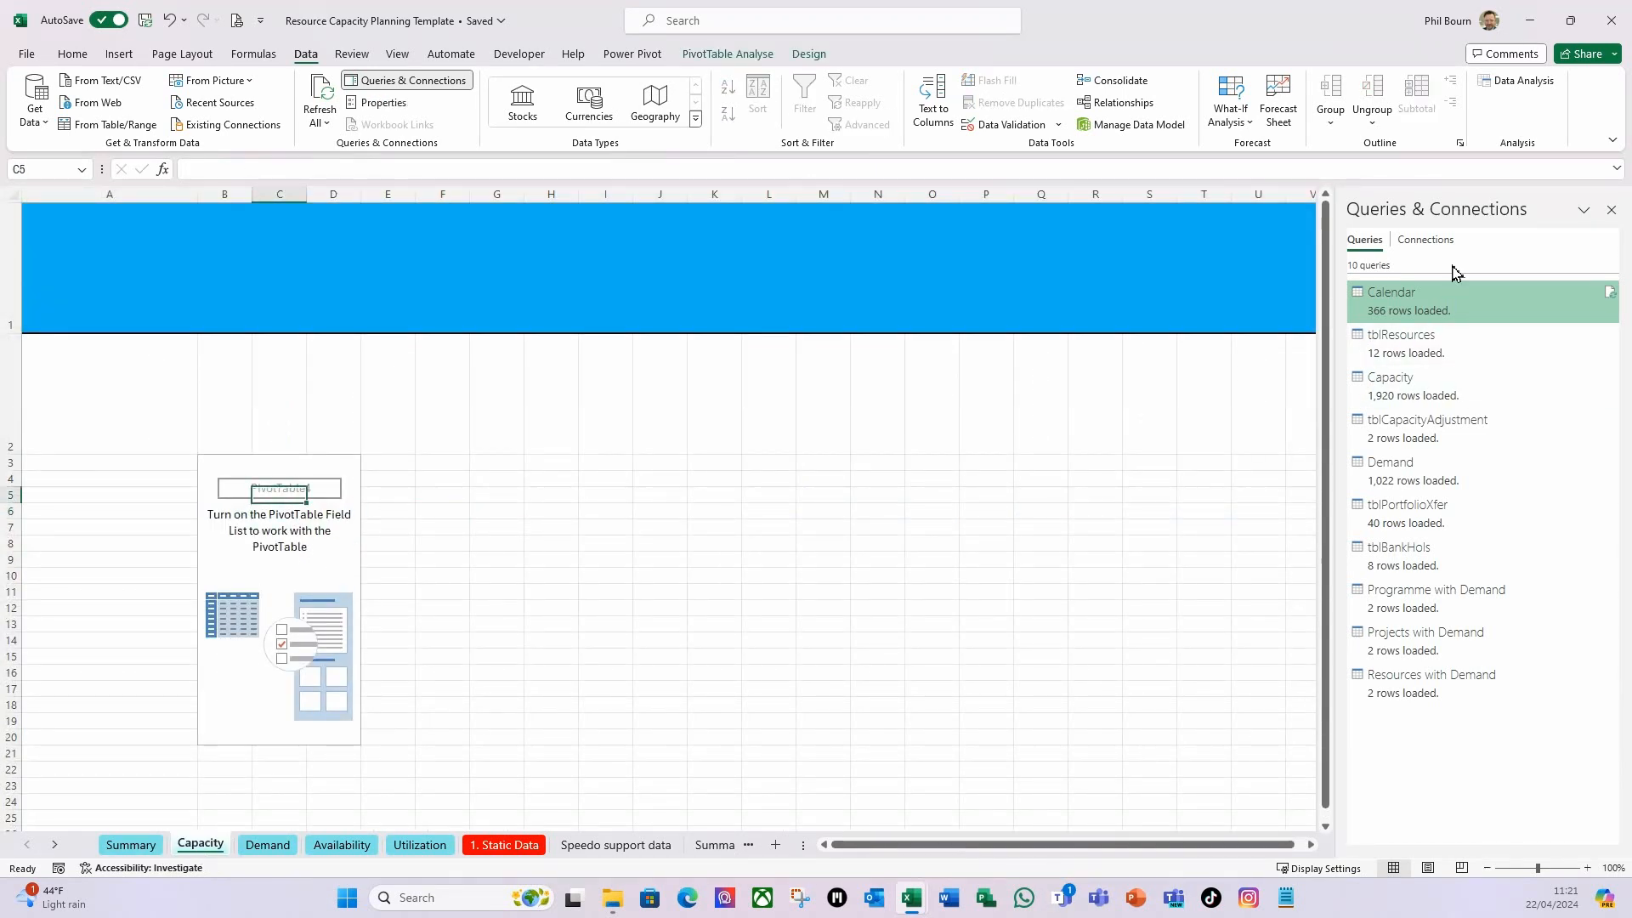
pyautogui.click(1612, 211)
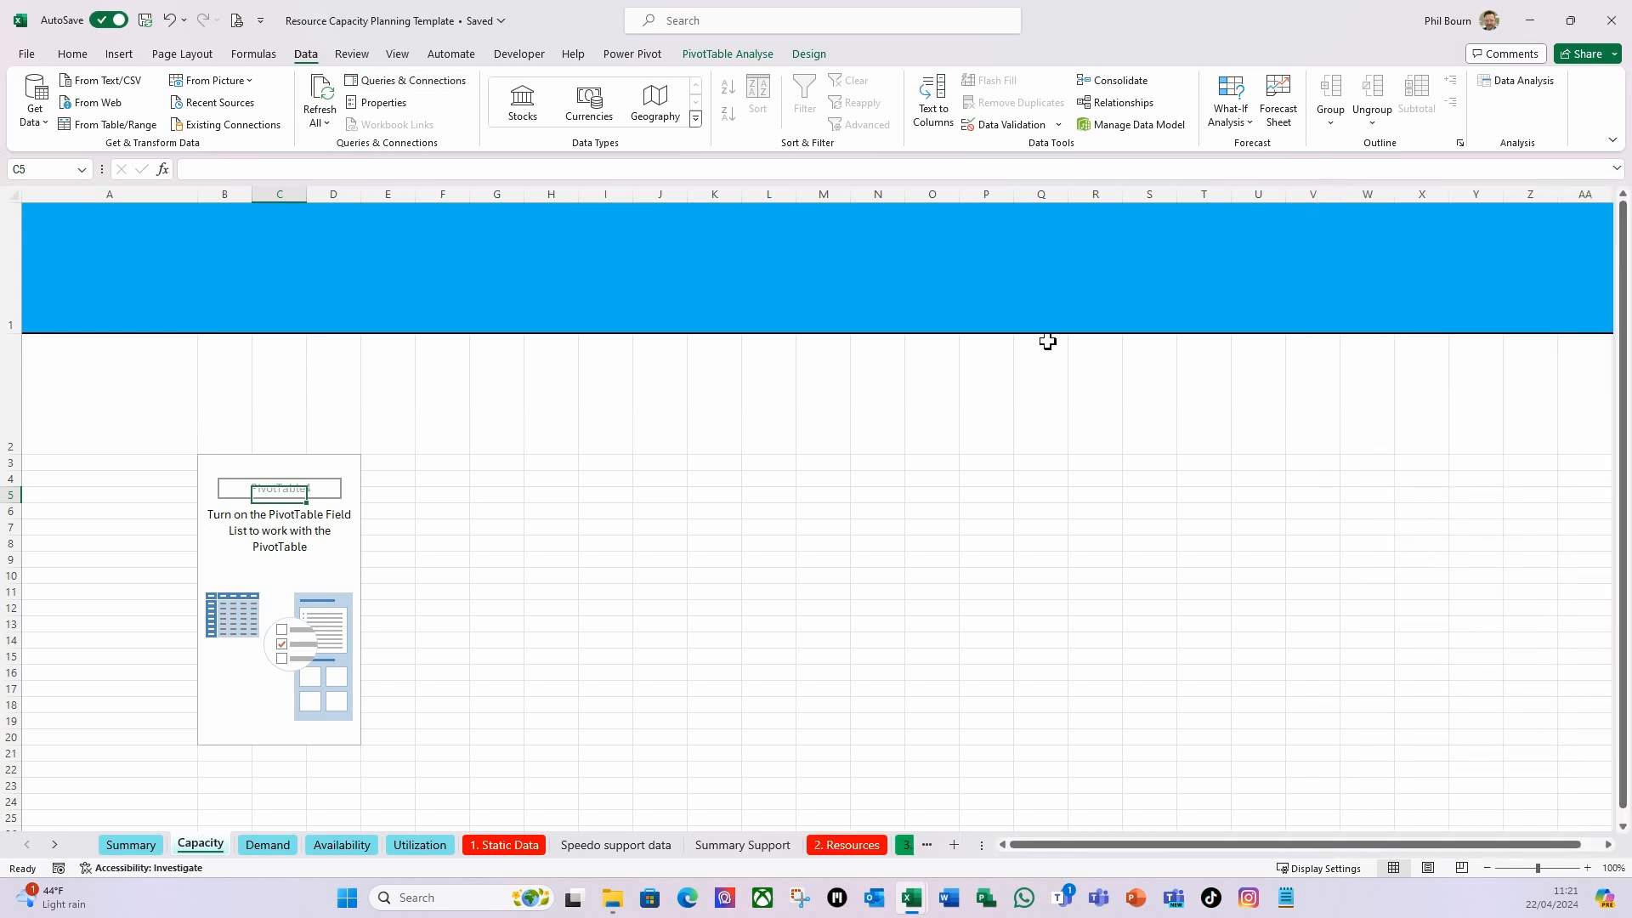
pyautogui.click(731, 54)
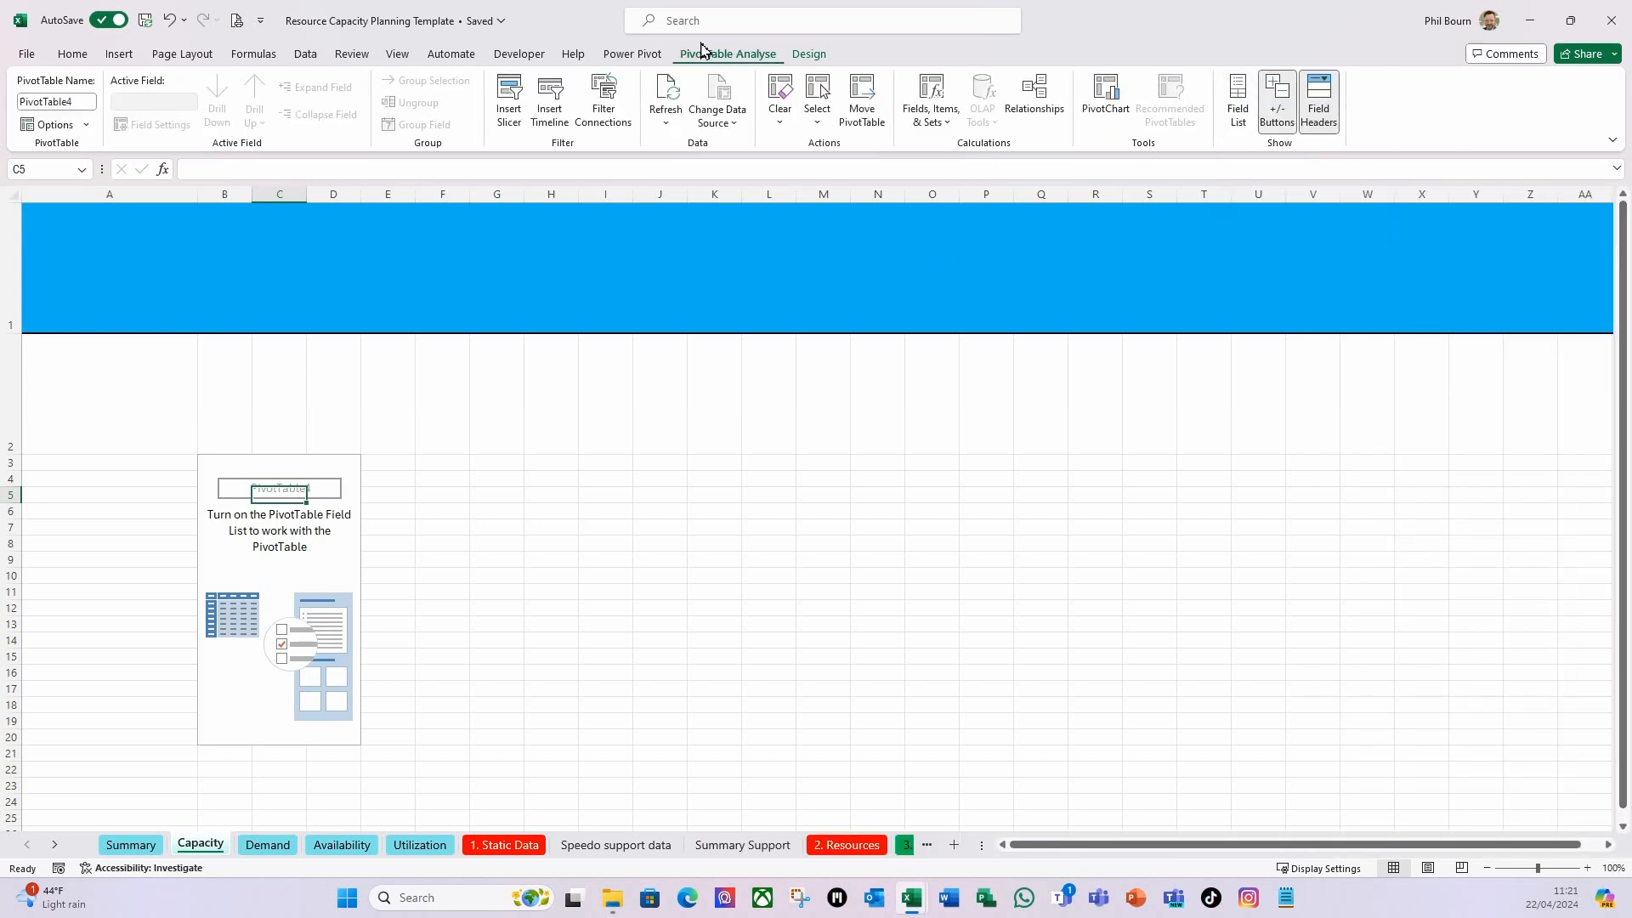
pyautogui.click(1237, 102)
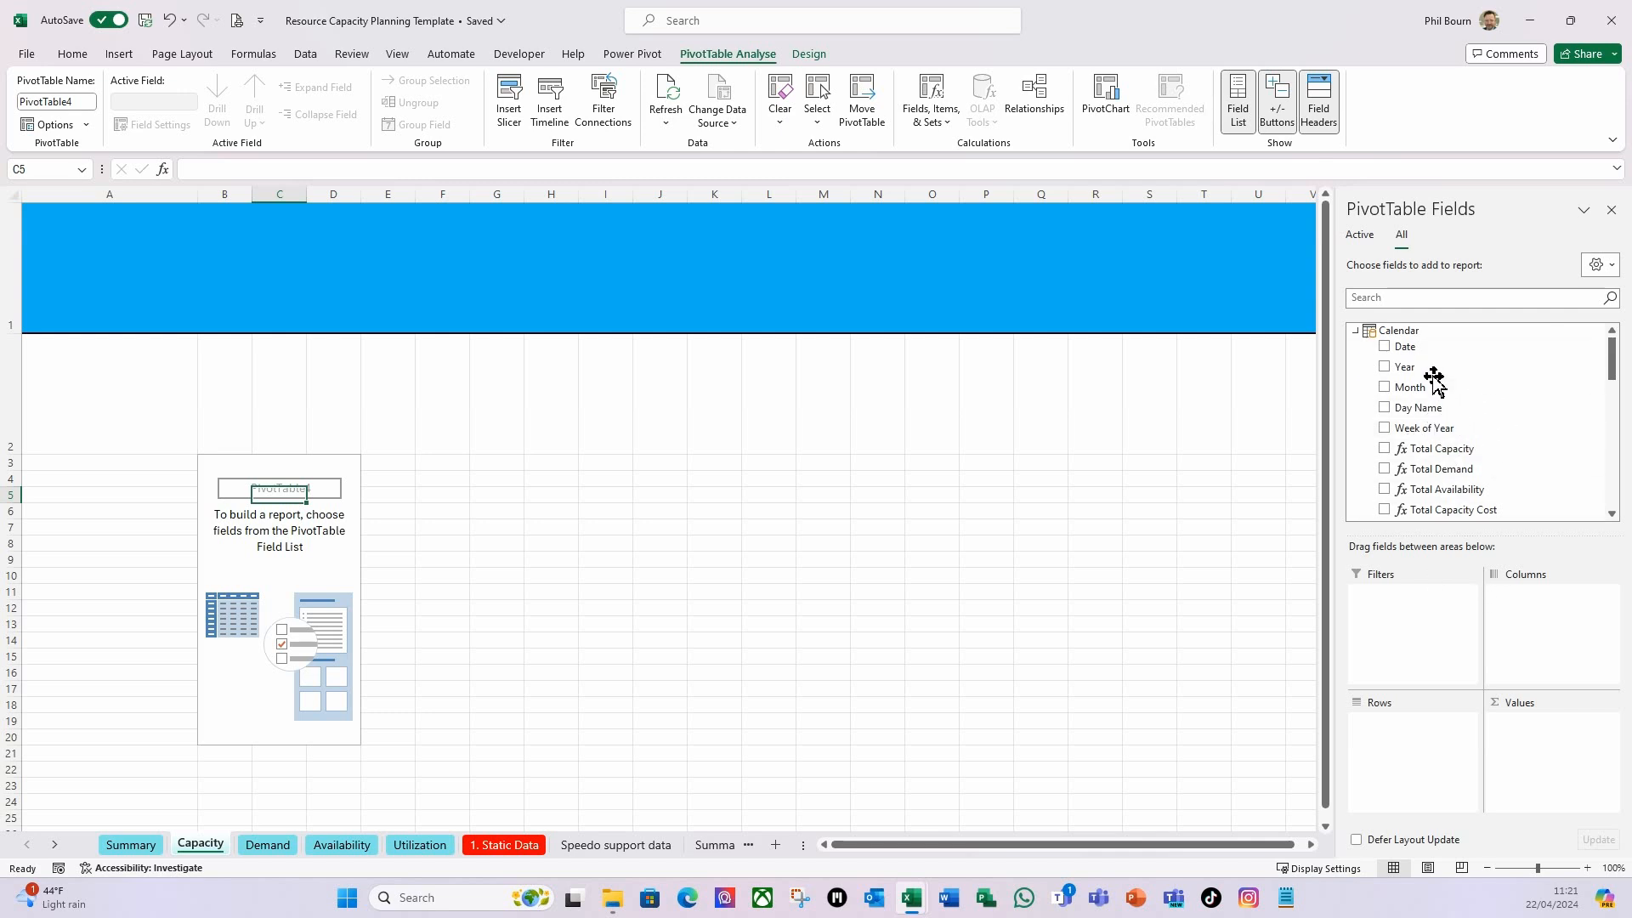
# Add Year, Month and Week of Year from the Calendar table as the PivotTable's column fields, in that order.
pyautogui.moveTo(1408, 373); pyautogui.dragTo(1552, 645)
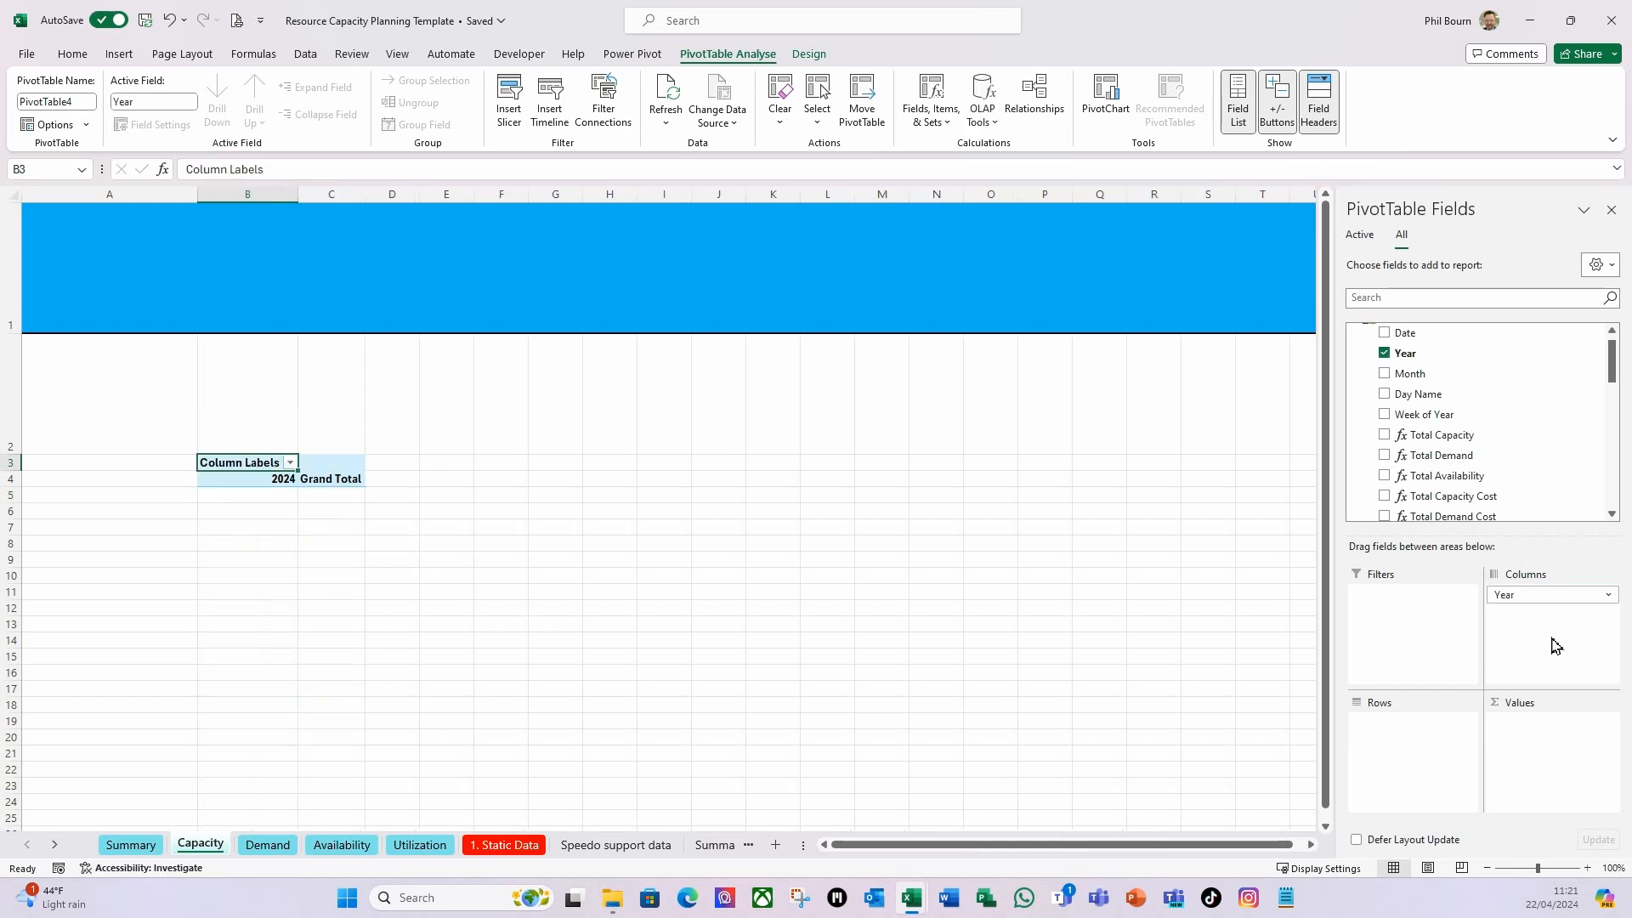
pyautogui.moveTo(1414, 375); pyautogui.dragTo(1541, 645)
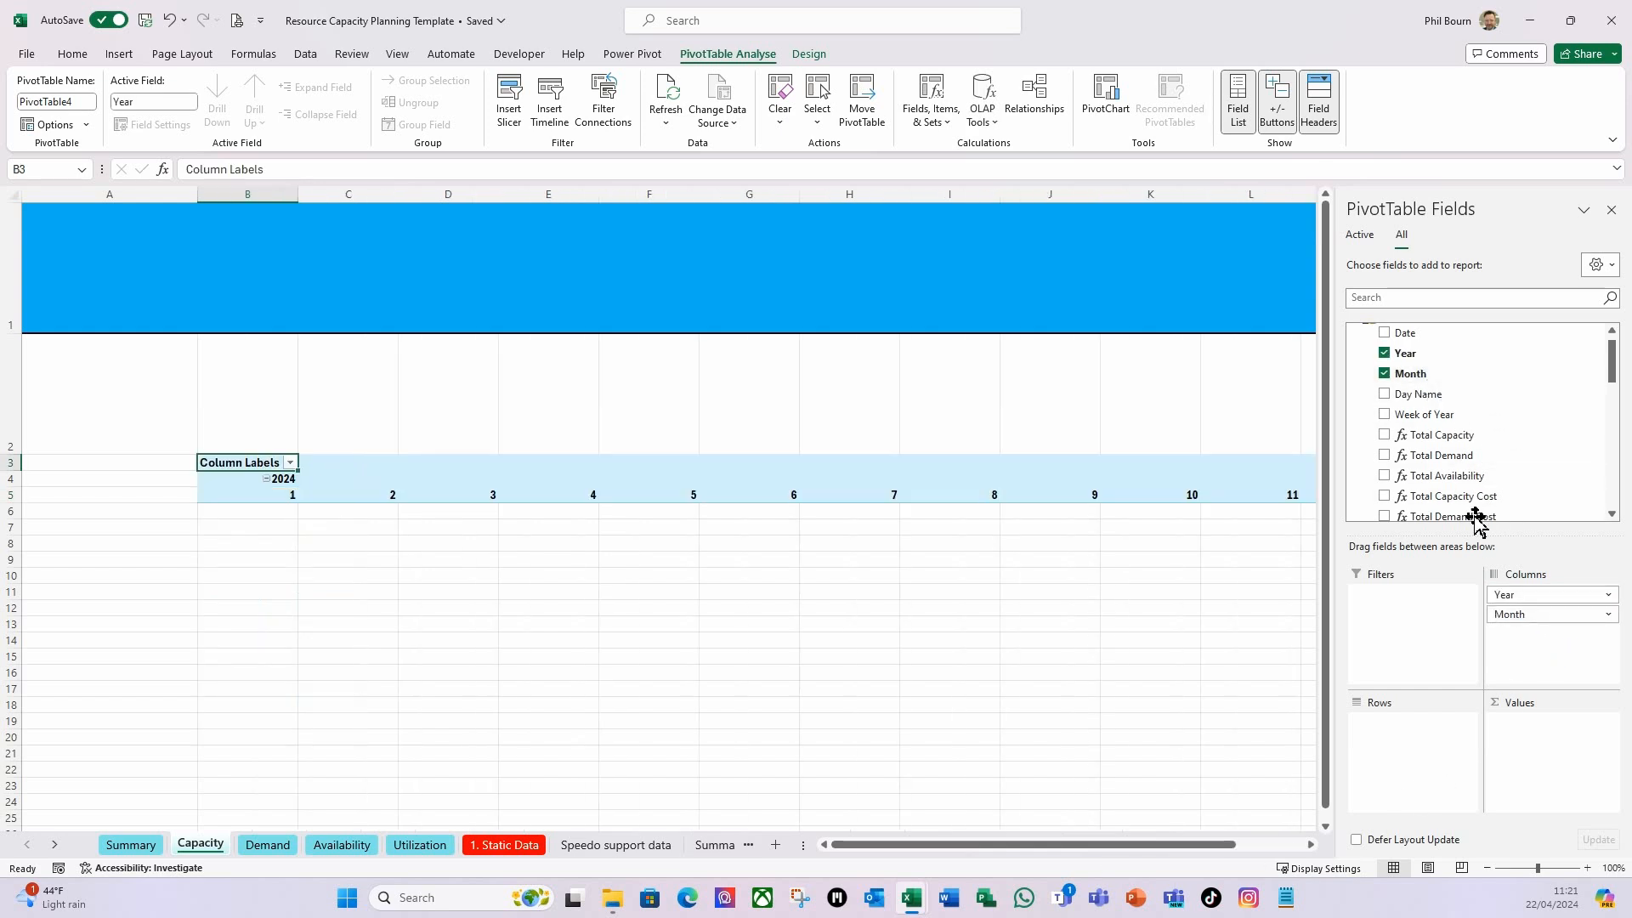
pyautogui.moveTo(1428, 416); pyautogui.dragTo(1579, 674)
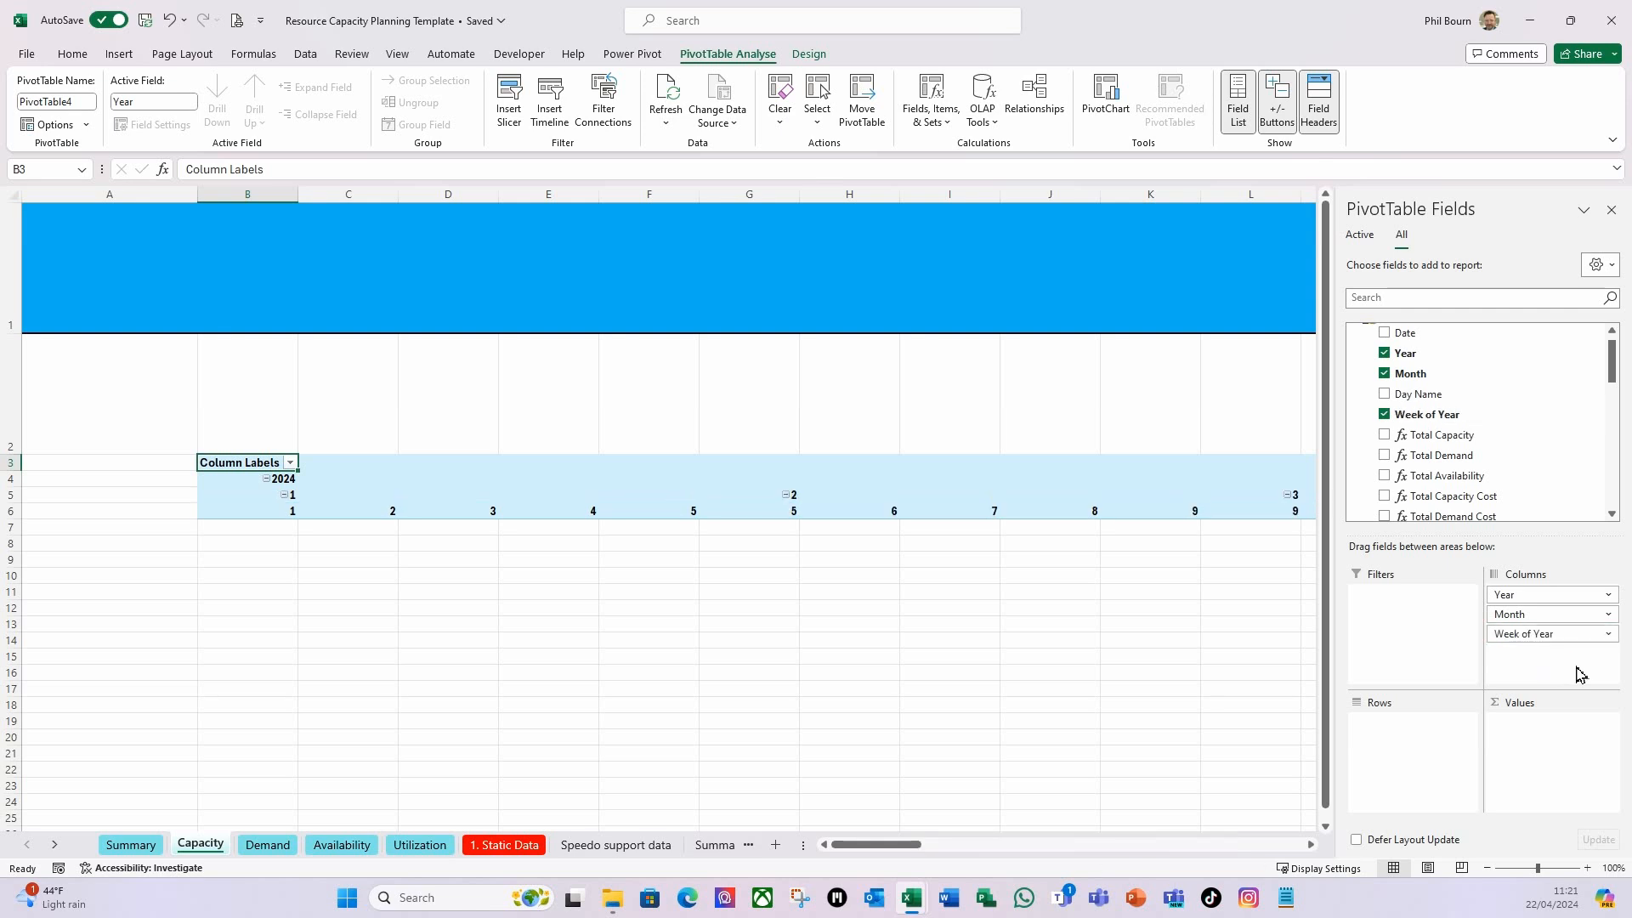
pyautogui.scroll(-4, 1437, 429)
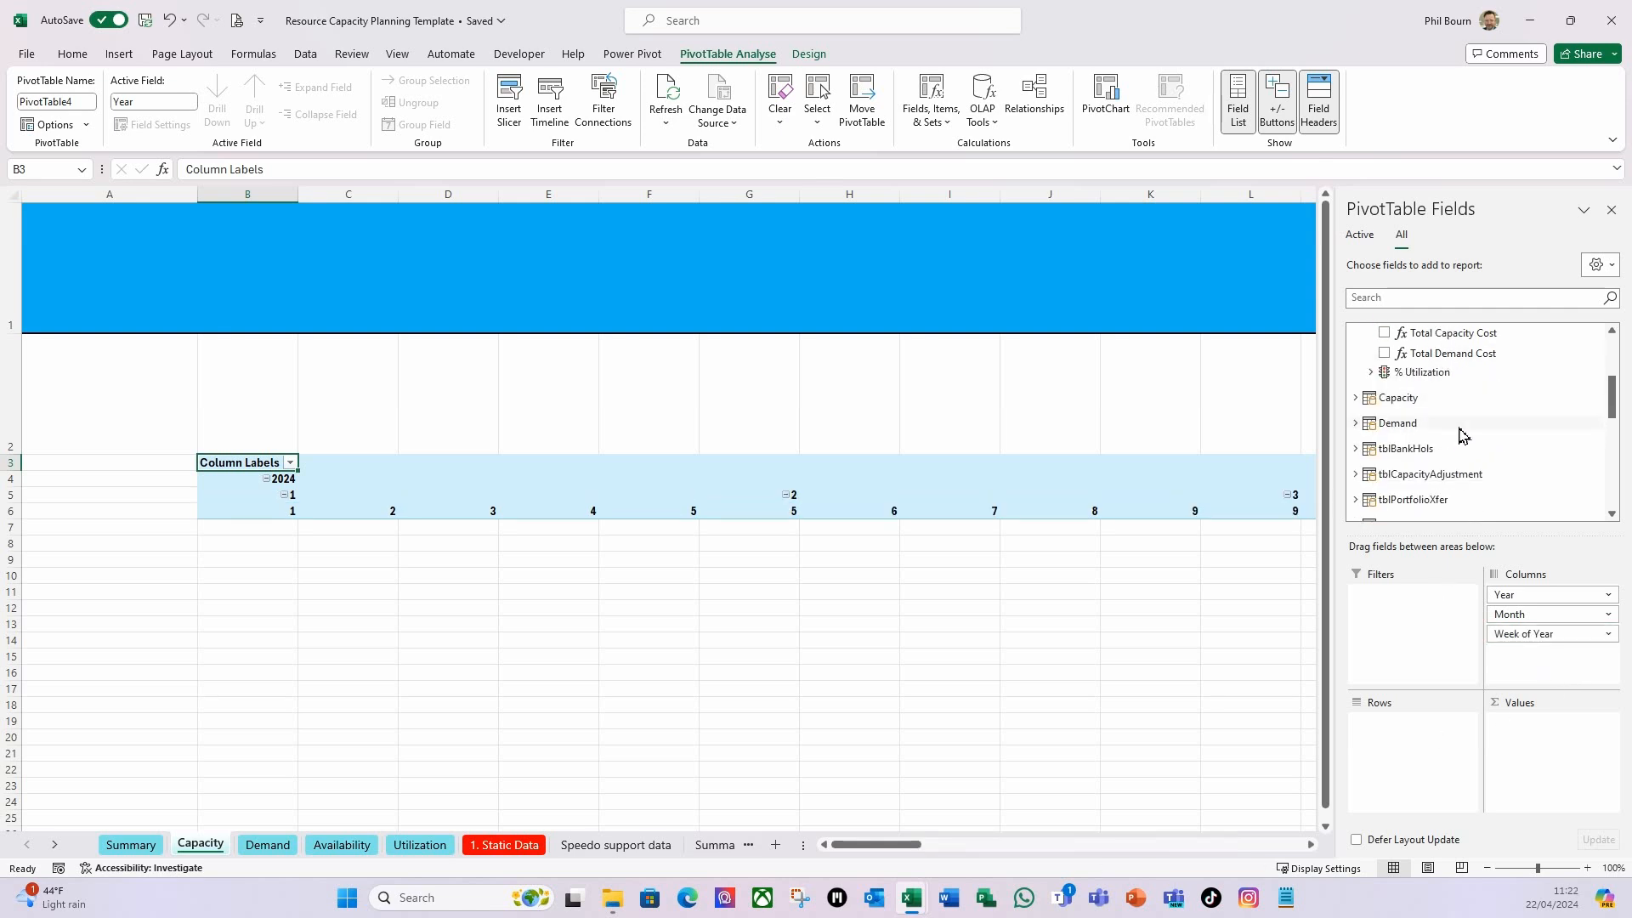
# Add Skill Set from the tblResources table as the PivotTable's row field.
pyautogui.scroll(-1, 1461, 434)
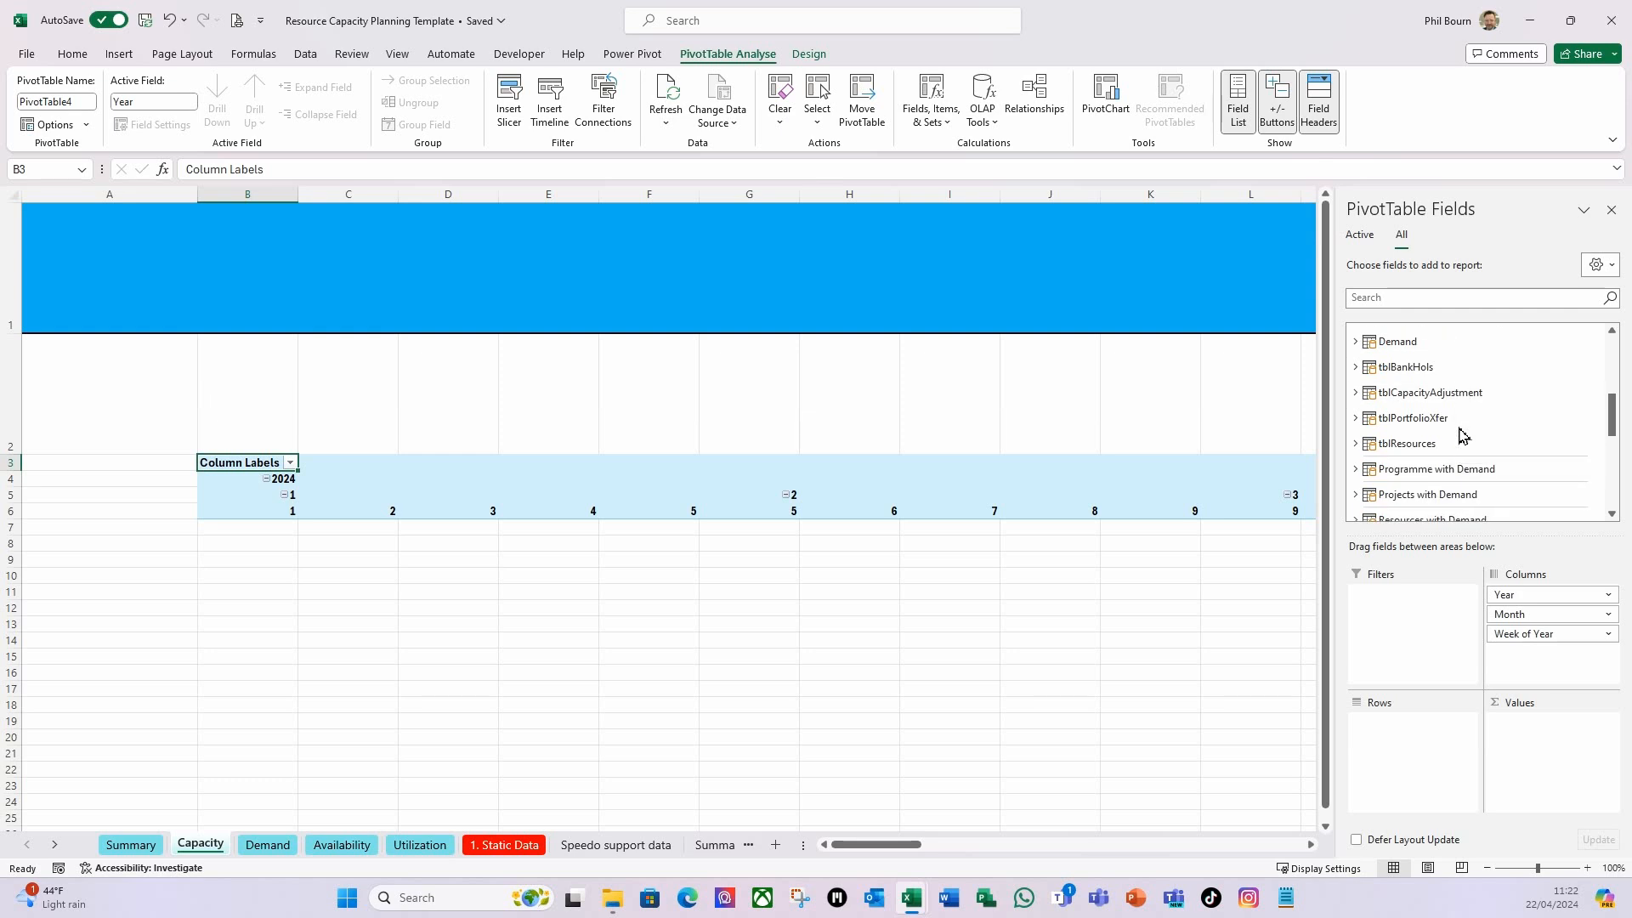
pyautogui.click(1357, 445)
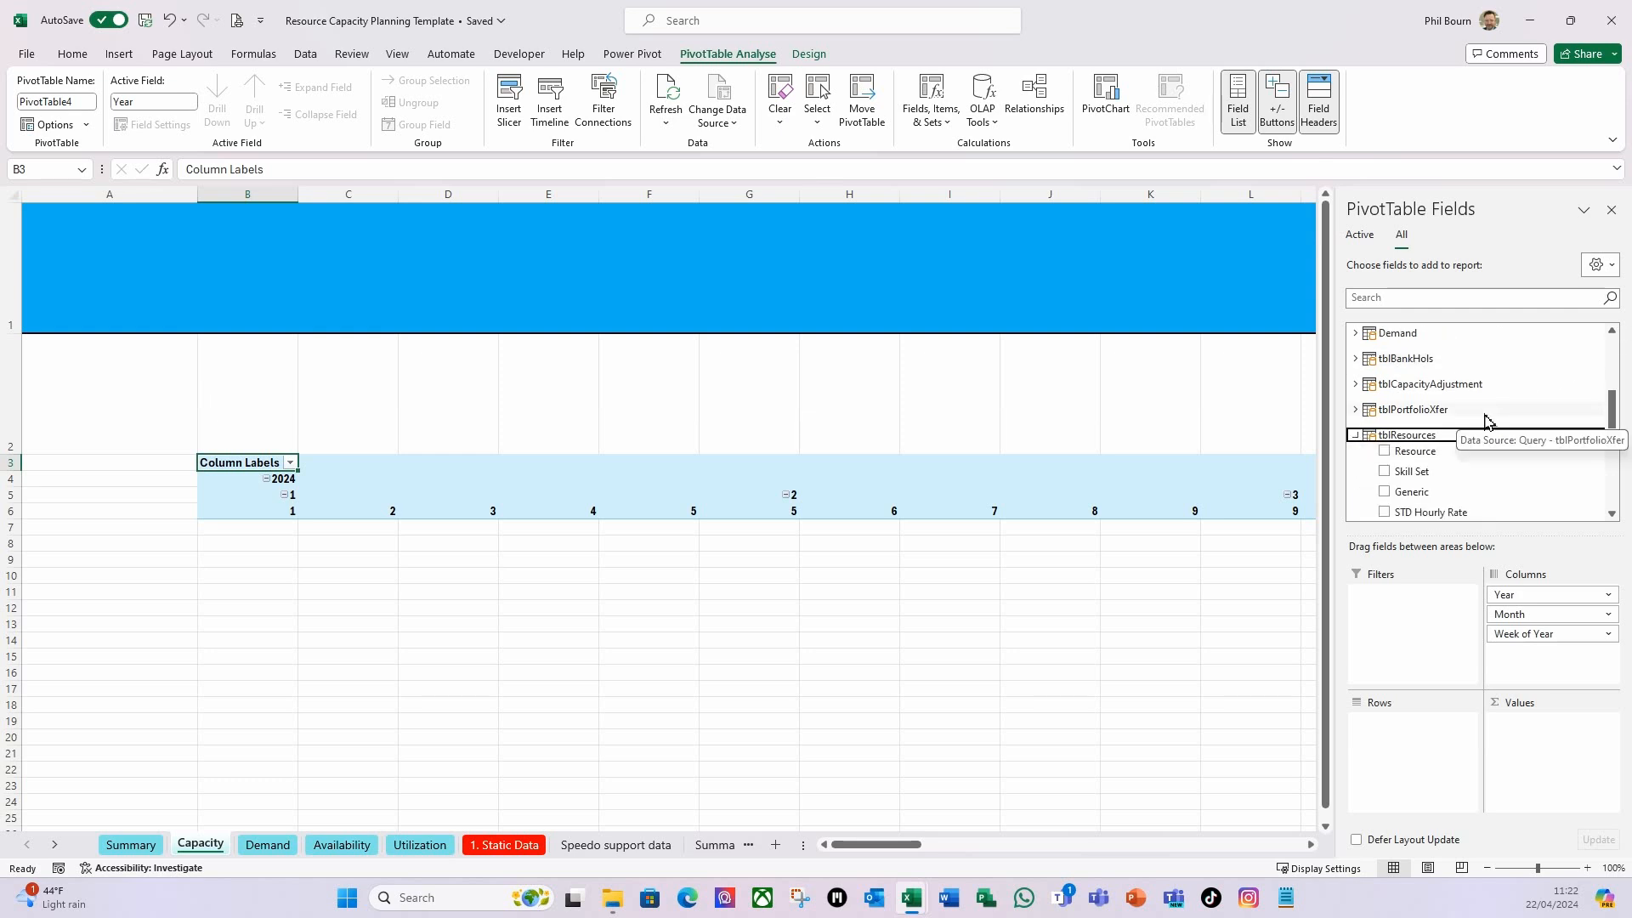
pyautogui.moveTo(1413, 473); pyautogui.dragTo(1437, 748)
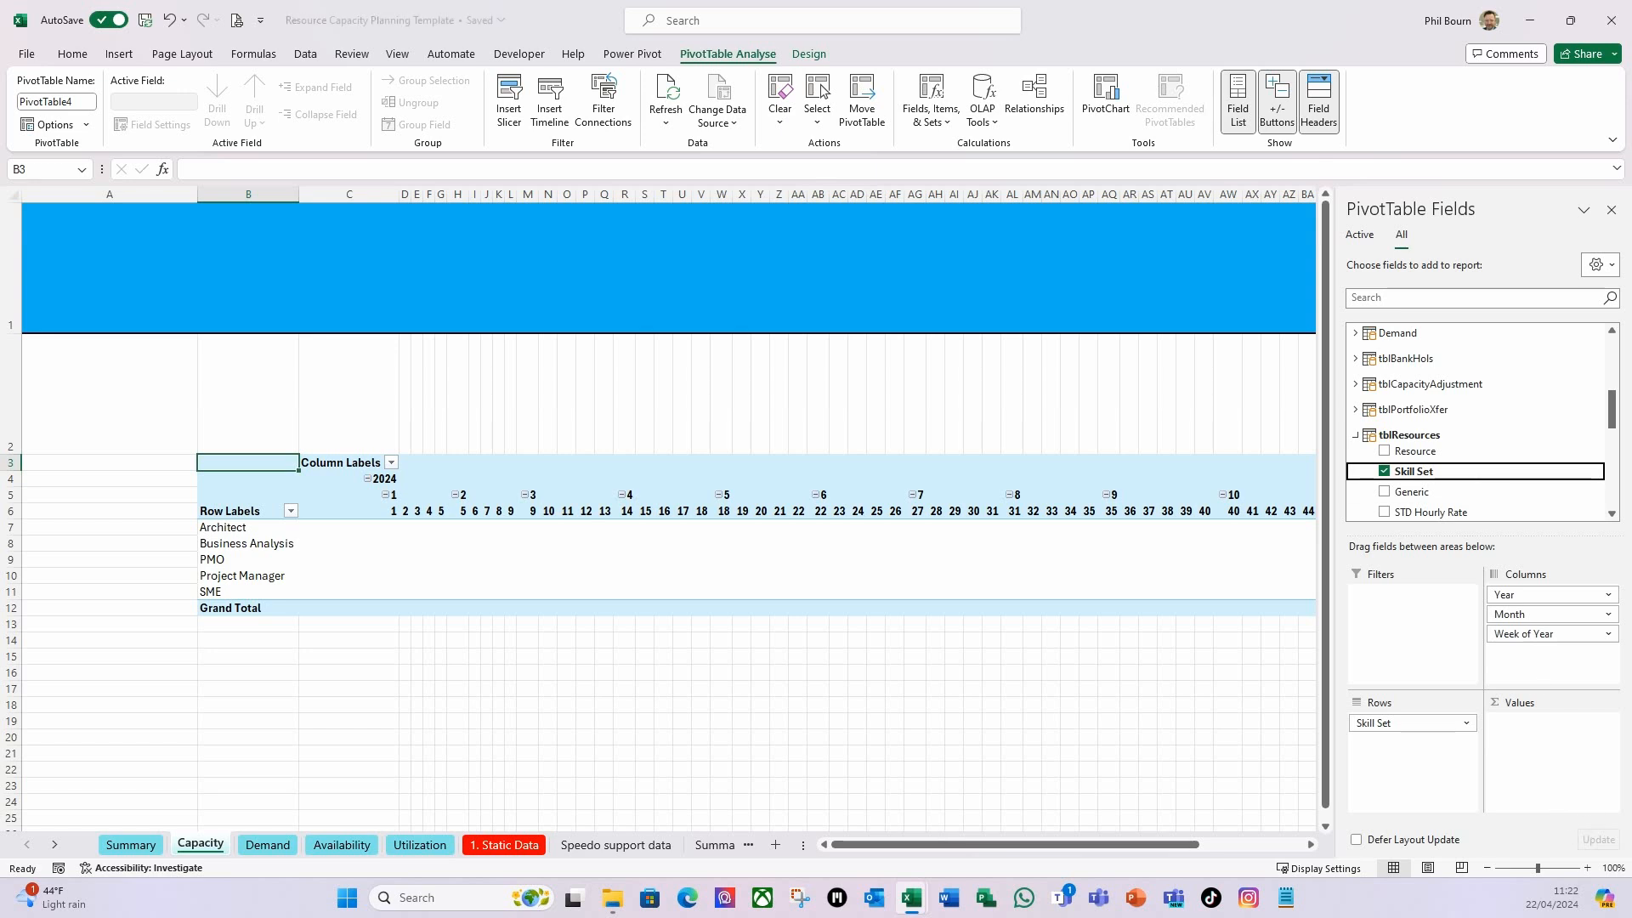
# Add the Total Capacity measure from the Calendar table as the PivotTable's values, and close the field list.
pyautogui.click(1357, 438)
pyautogui.scroll(5, 1384, 414)
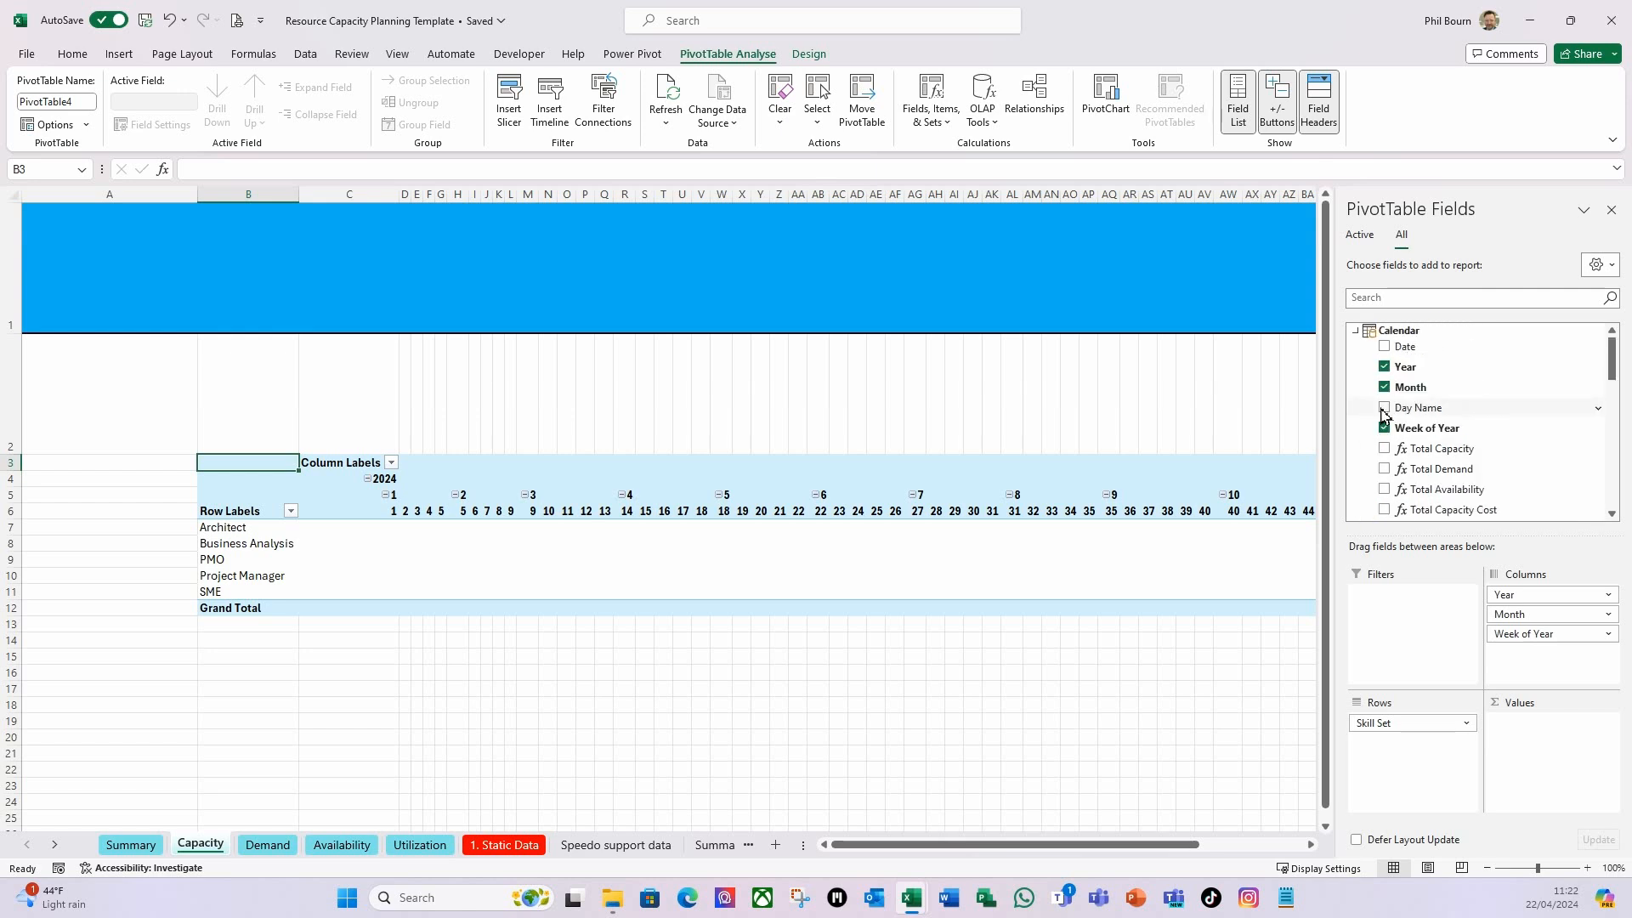
pyautogui.scroll(-1, 1508, 451)
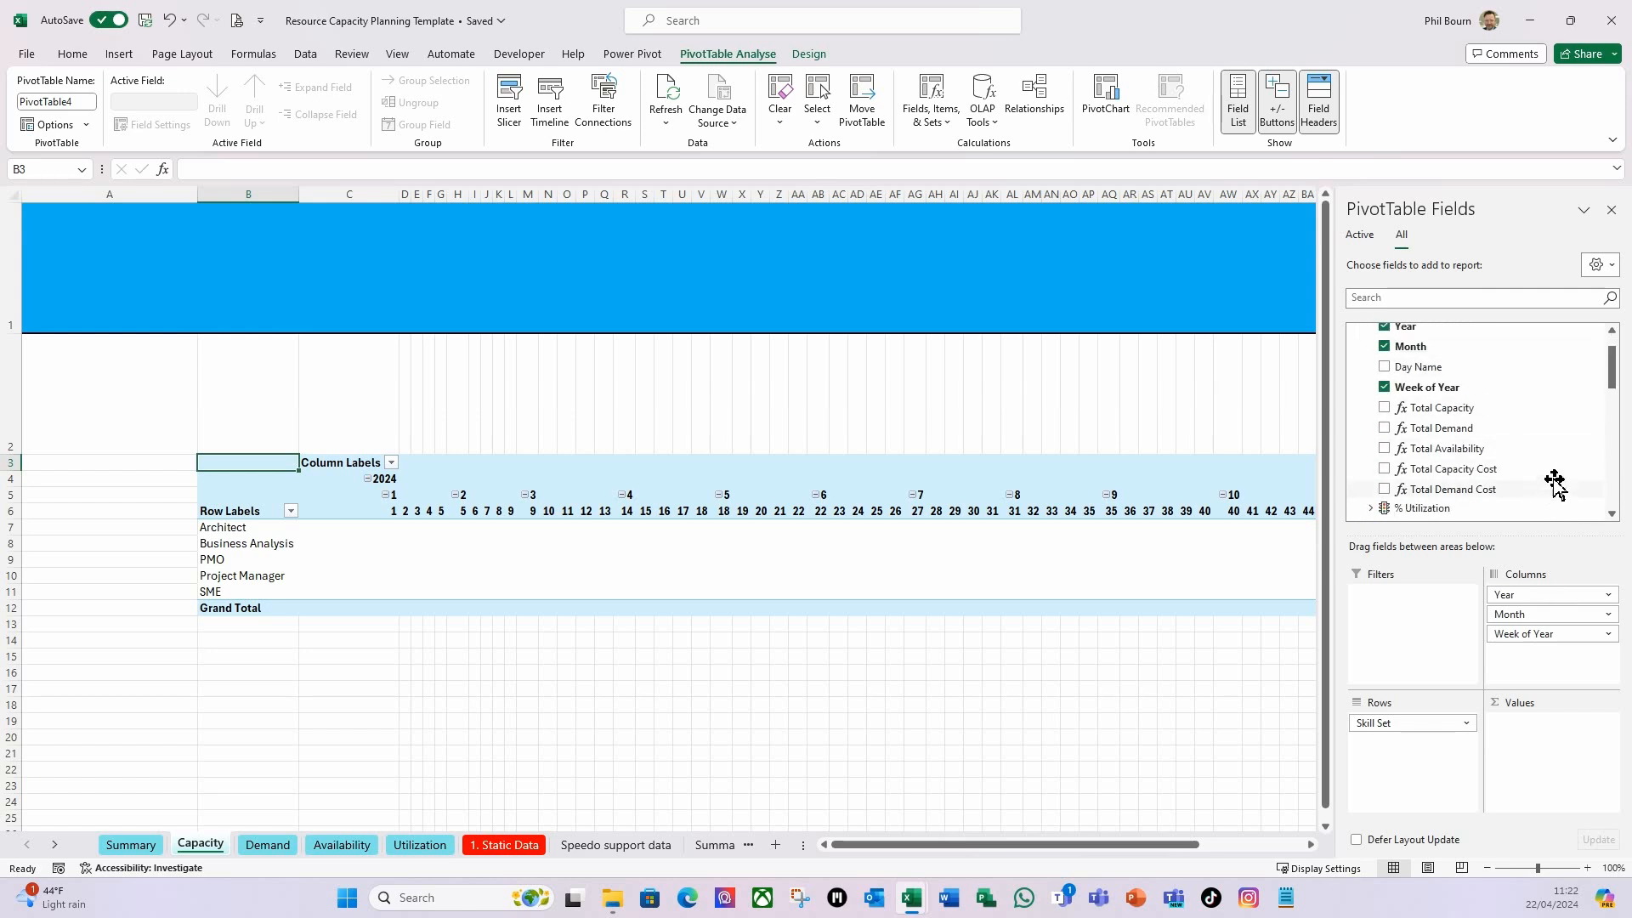
pyautogui.moveTo(1449, 414); pyautogui.dragTo(1528, 744)
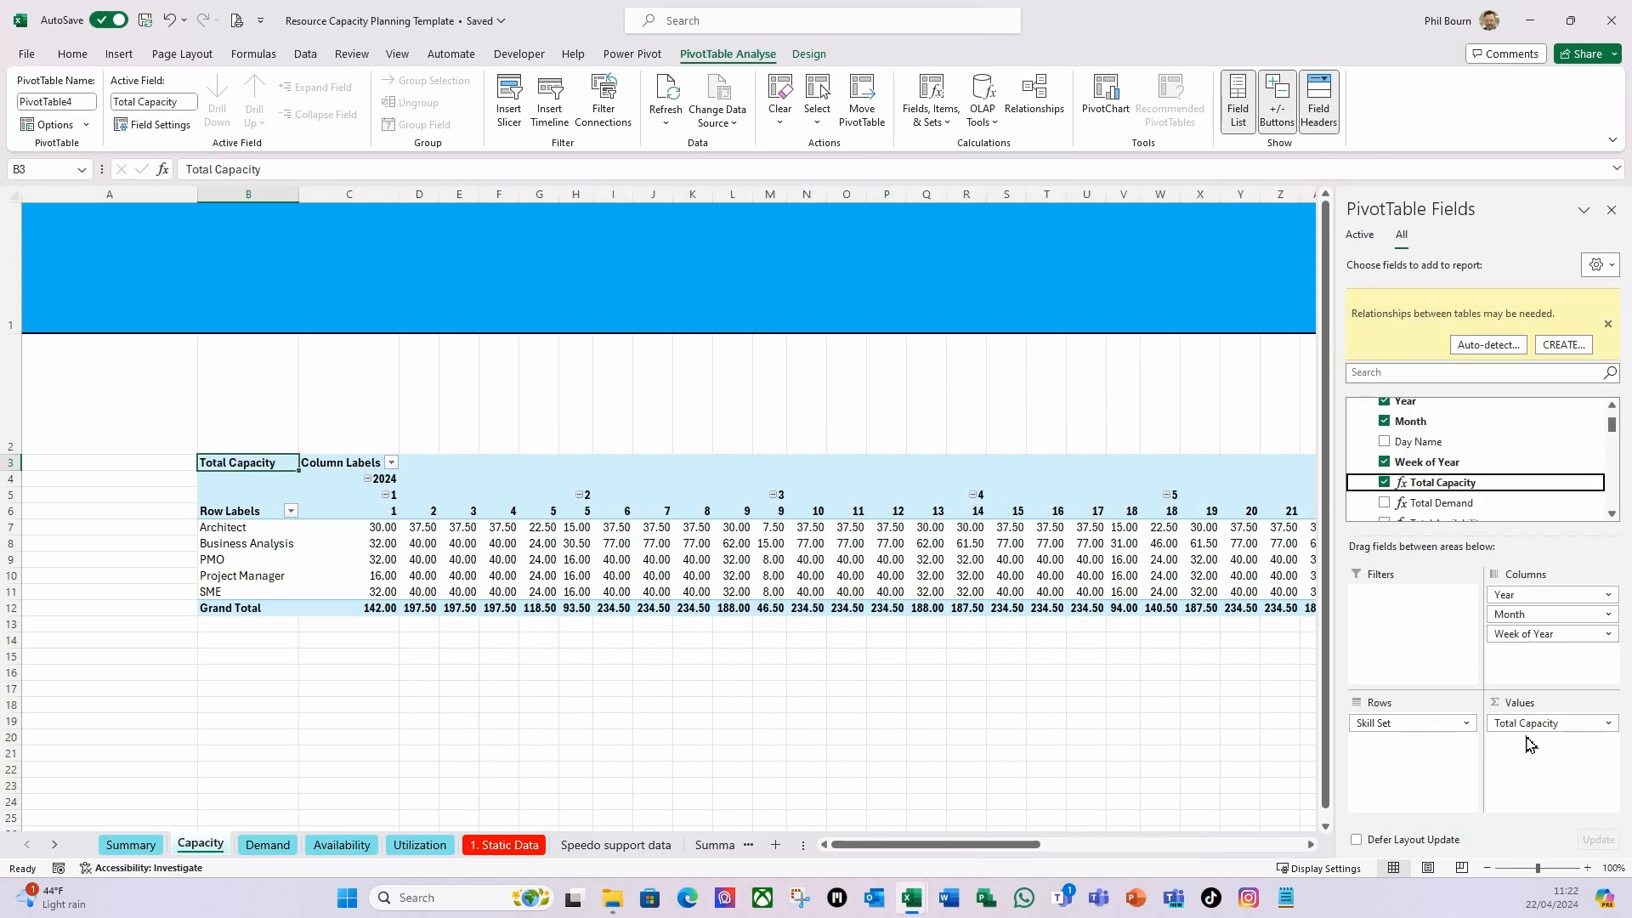
pyautogui.click(1609, 212)
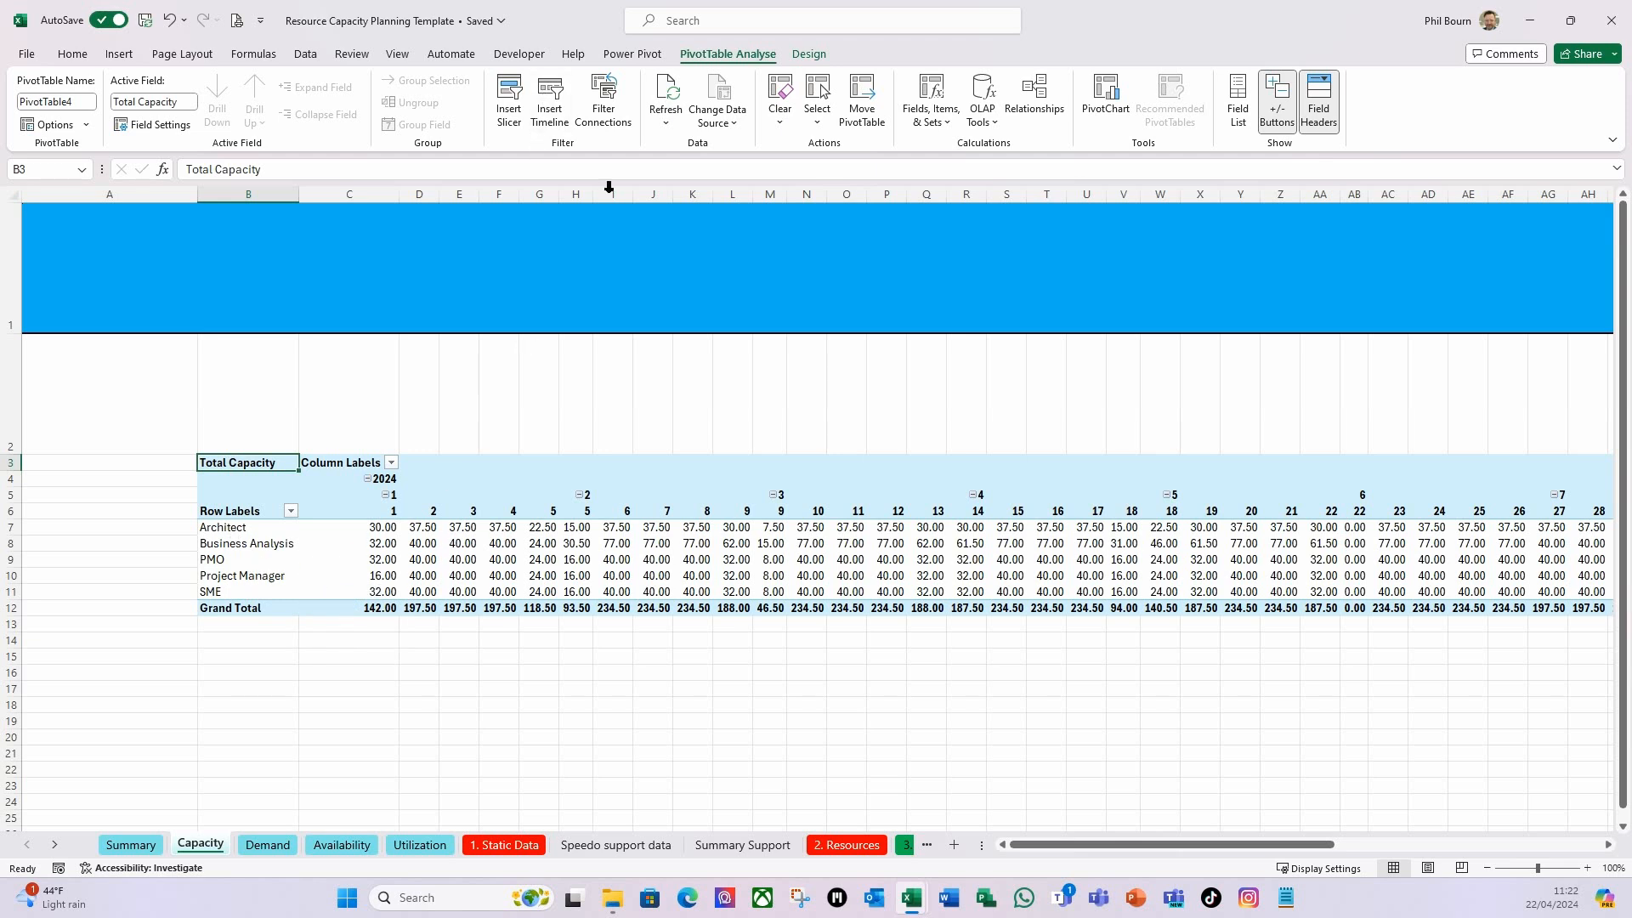
# Show the Capacity PivotTable in tabular form and apply the style with a solid dark blue header.
pyautogui.click(810, 56)
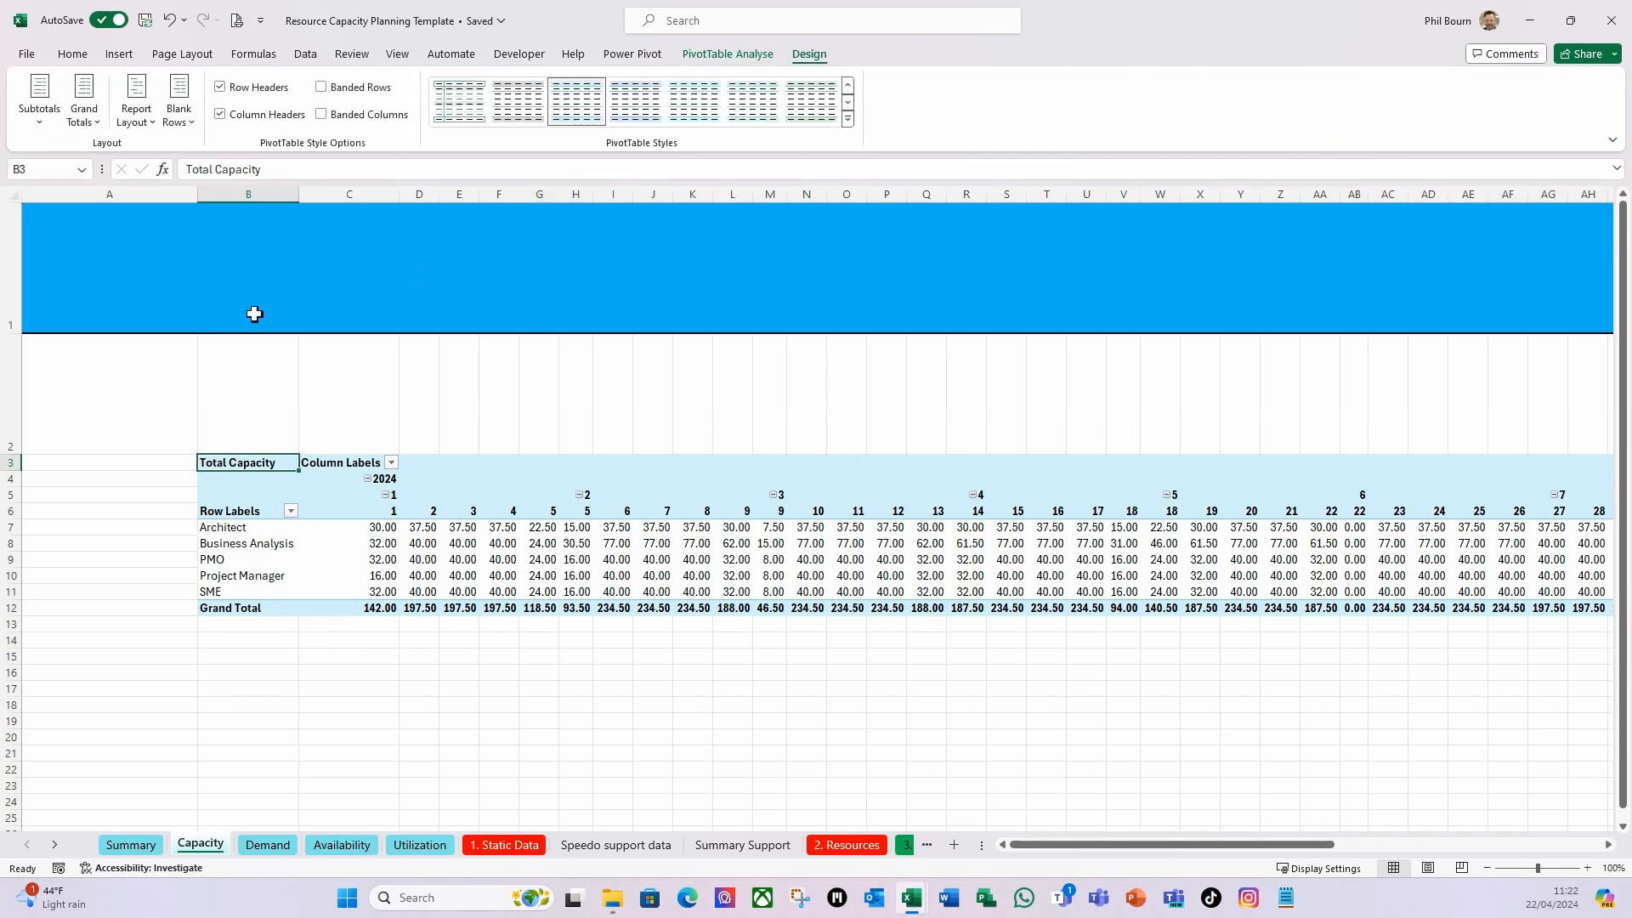
pyautogui.click(153, 124)
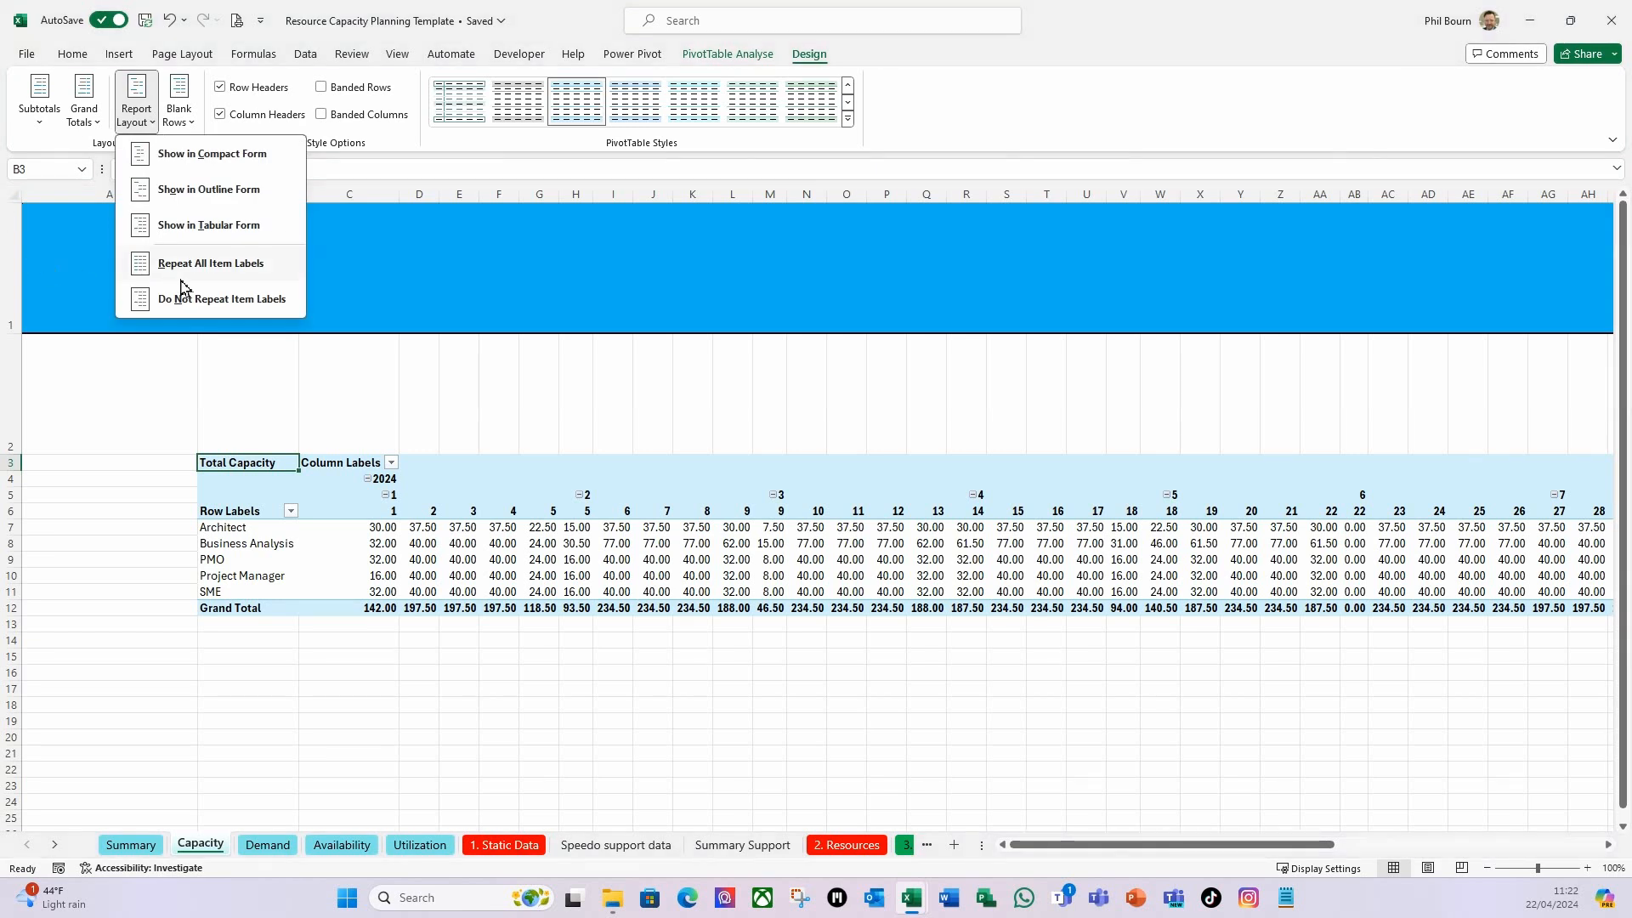
pyautogui.click(221, 228)
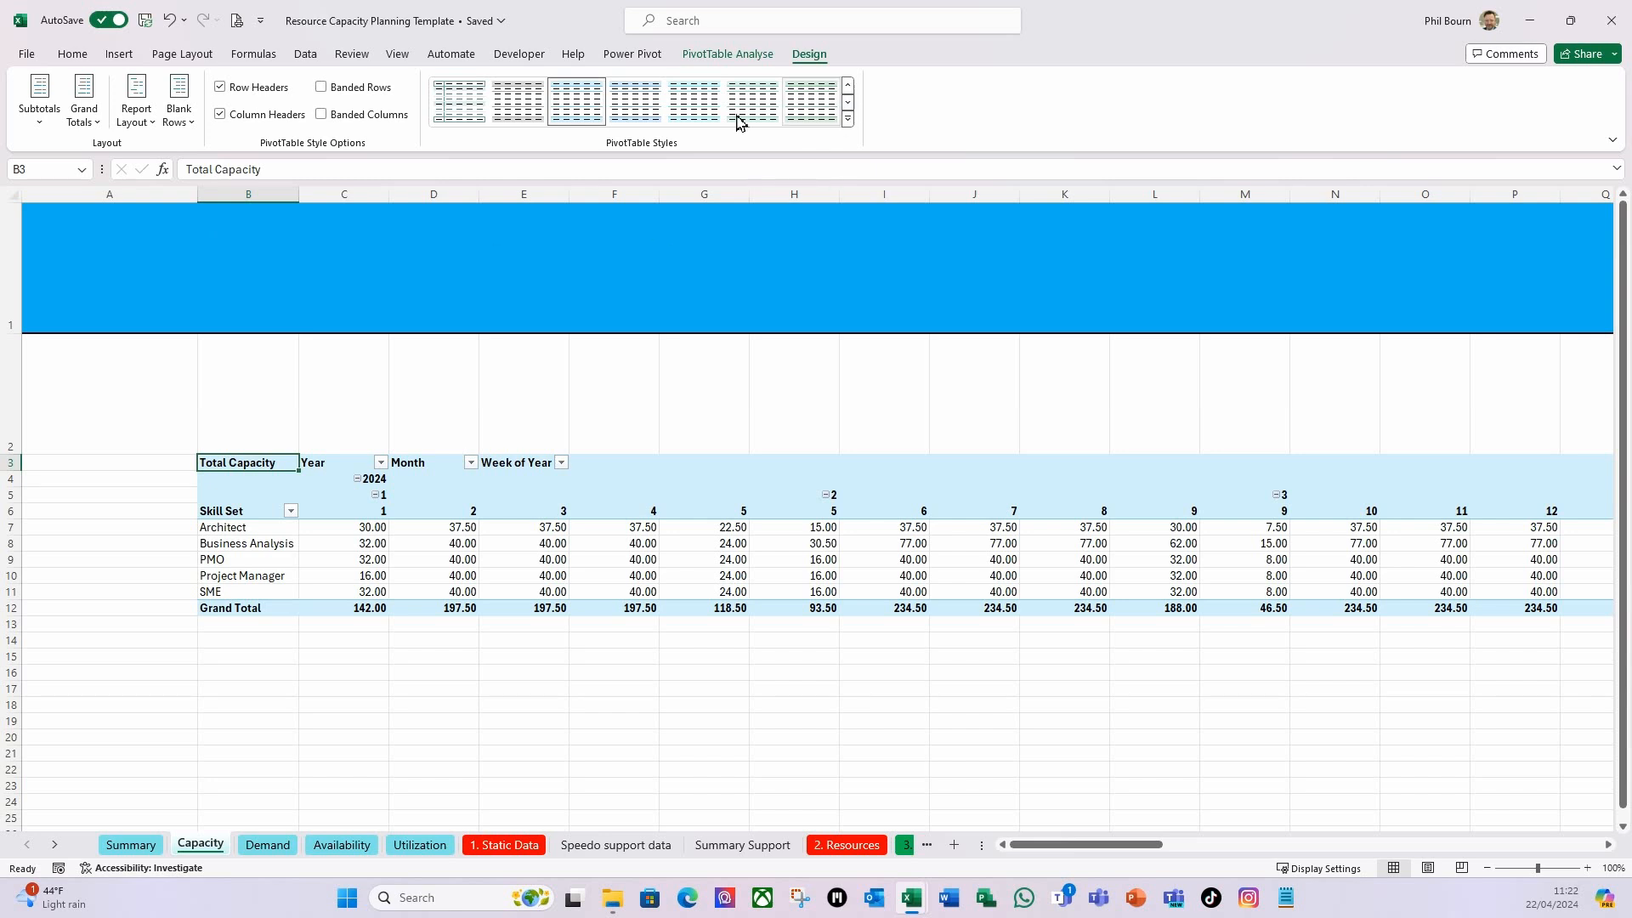
pyautogui.click(849, 103)
pyautogui.click(849, 103)
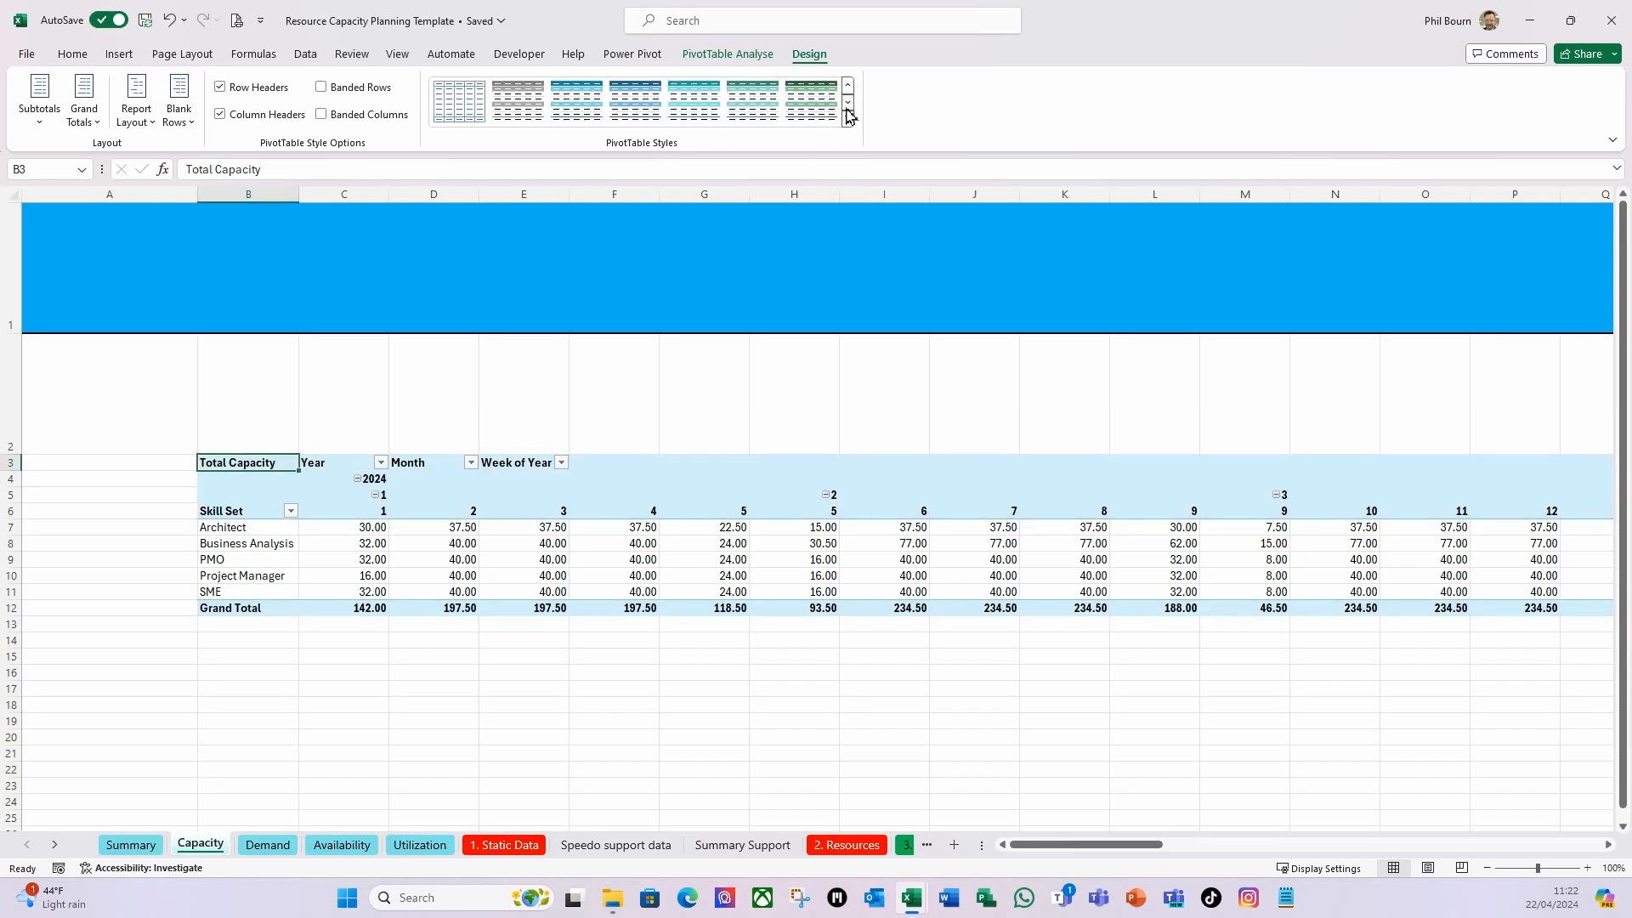
pyautogui.click(644, 113)
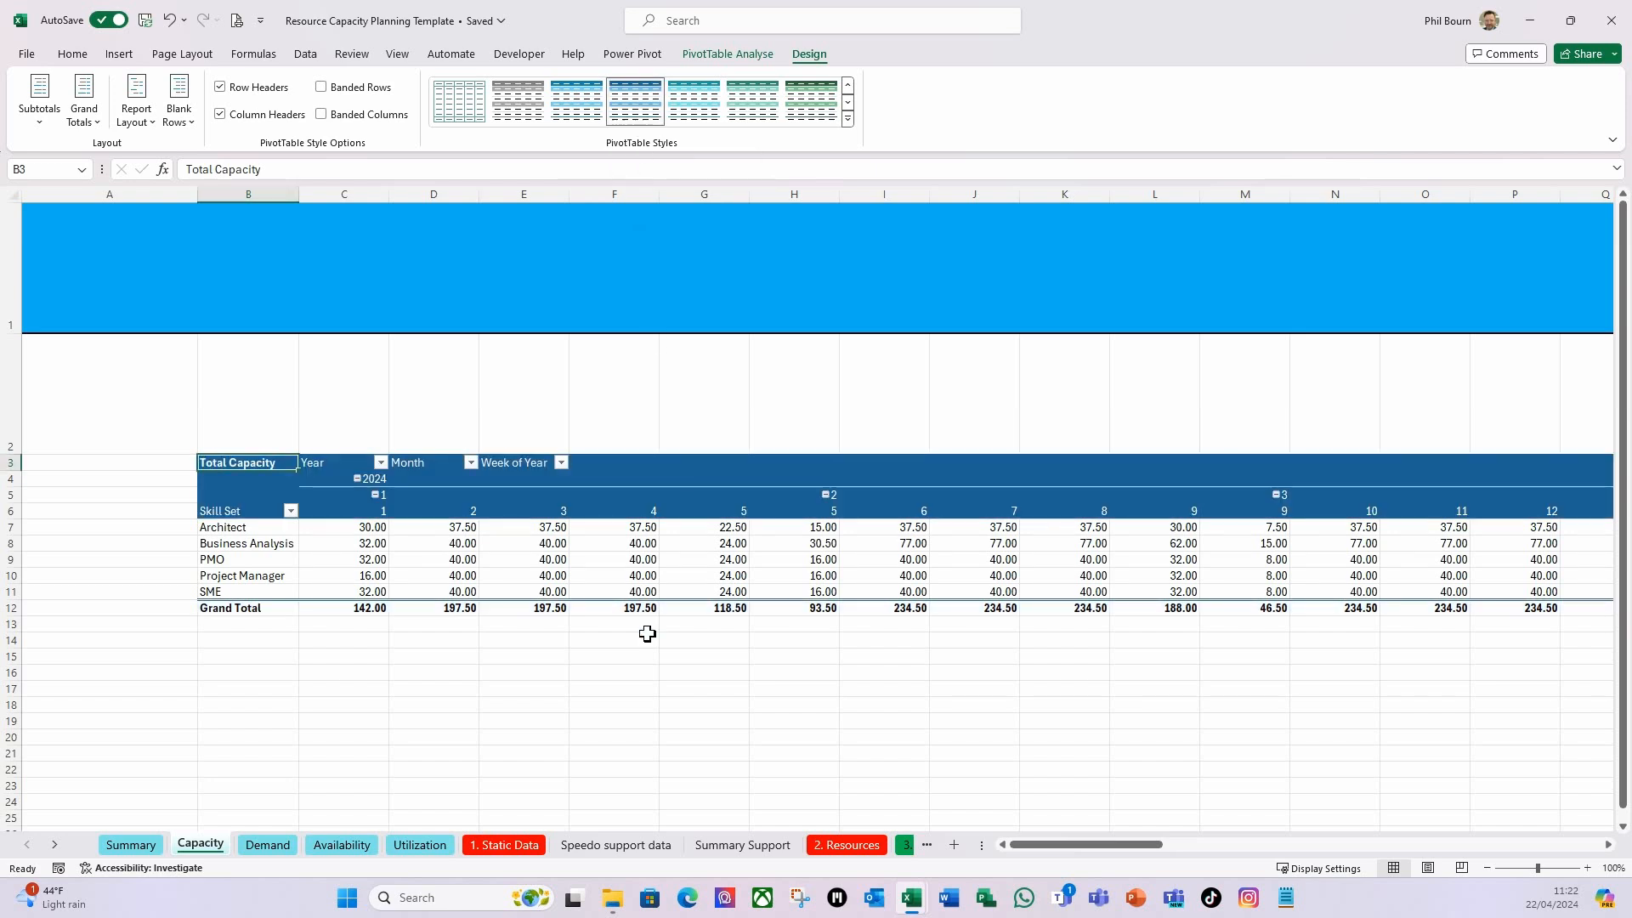
# Collapse the entire Month field so the PivotTable's weekly columns roll up into months.
pyautogui.click(347, 500)
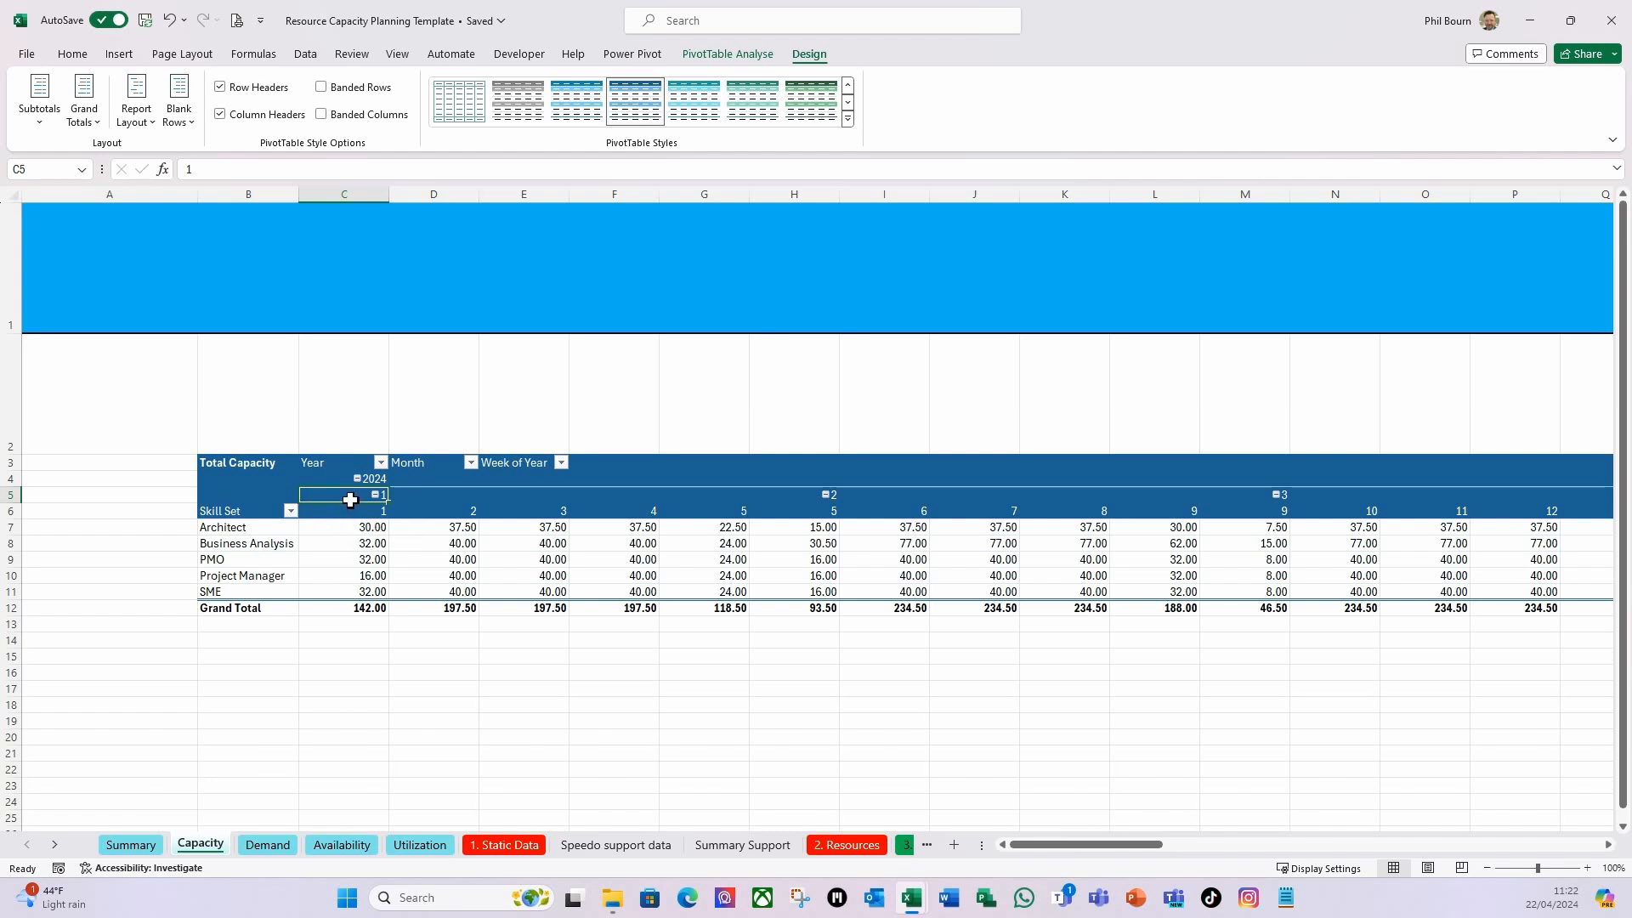
pyautogui.rightClick(353, 508)
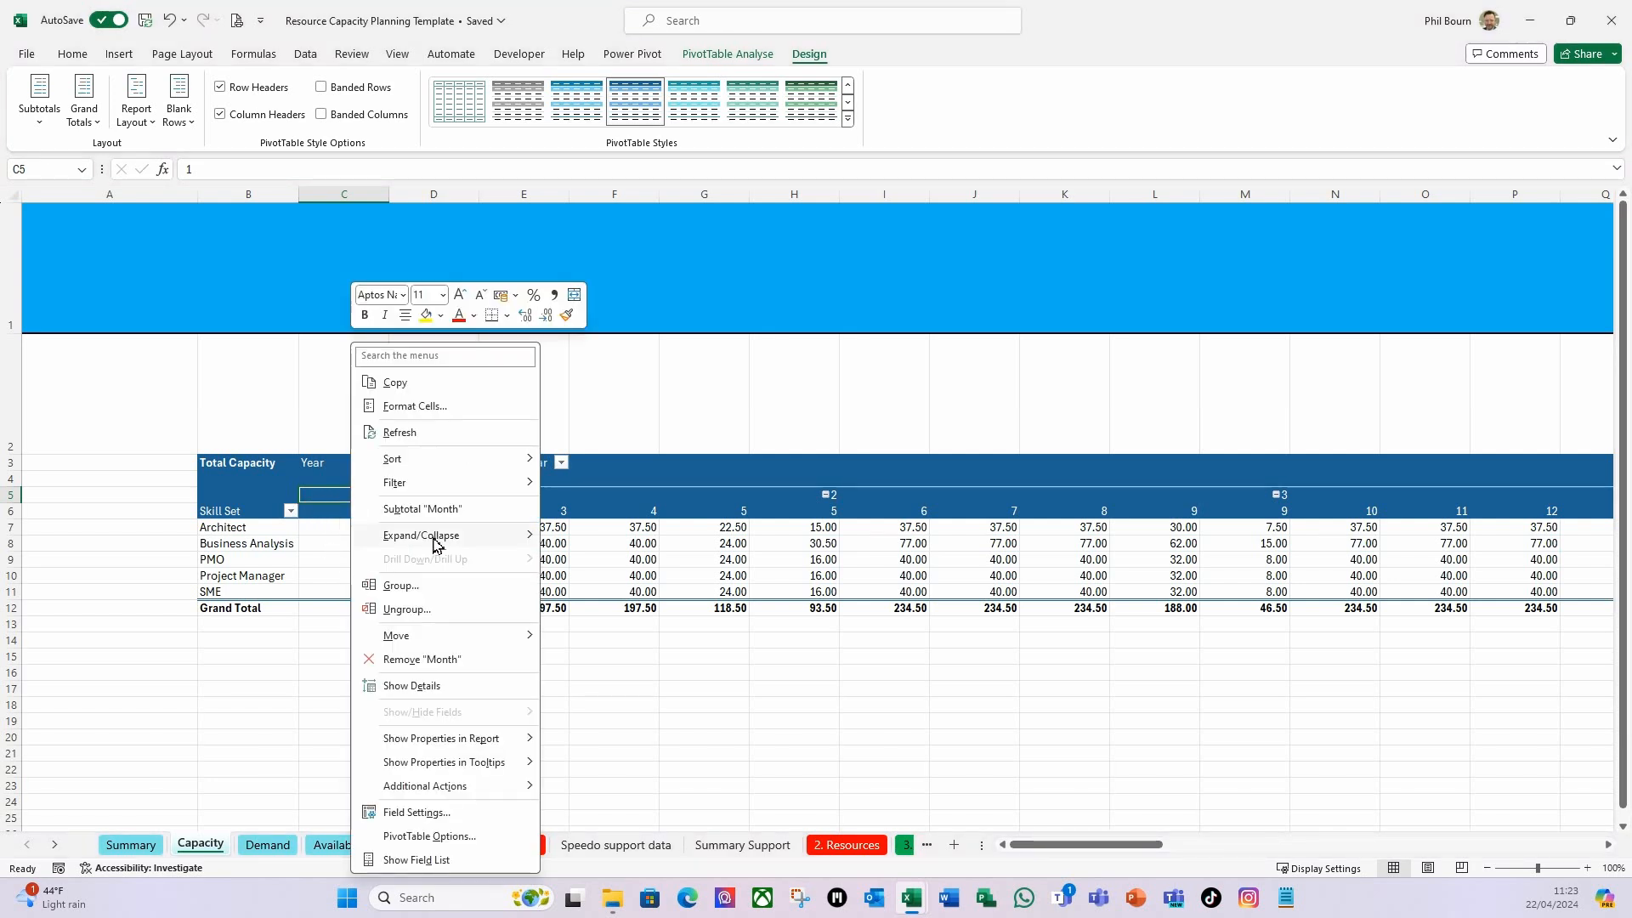
pyautogui.moveTo(435, 544)
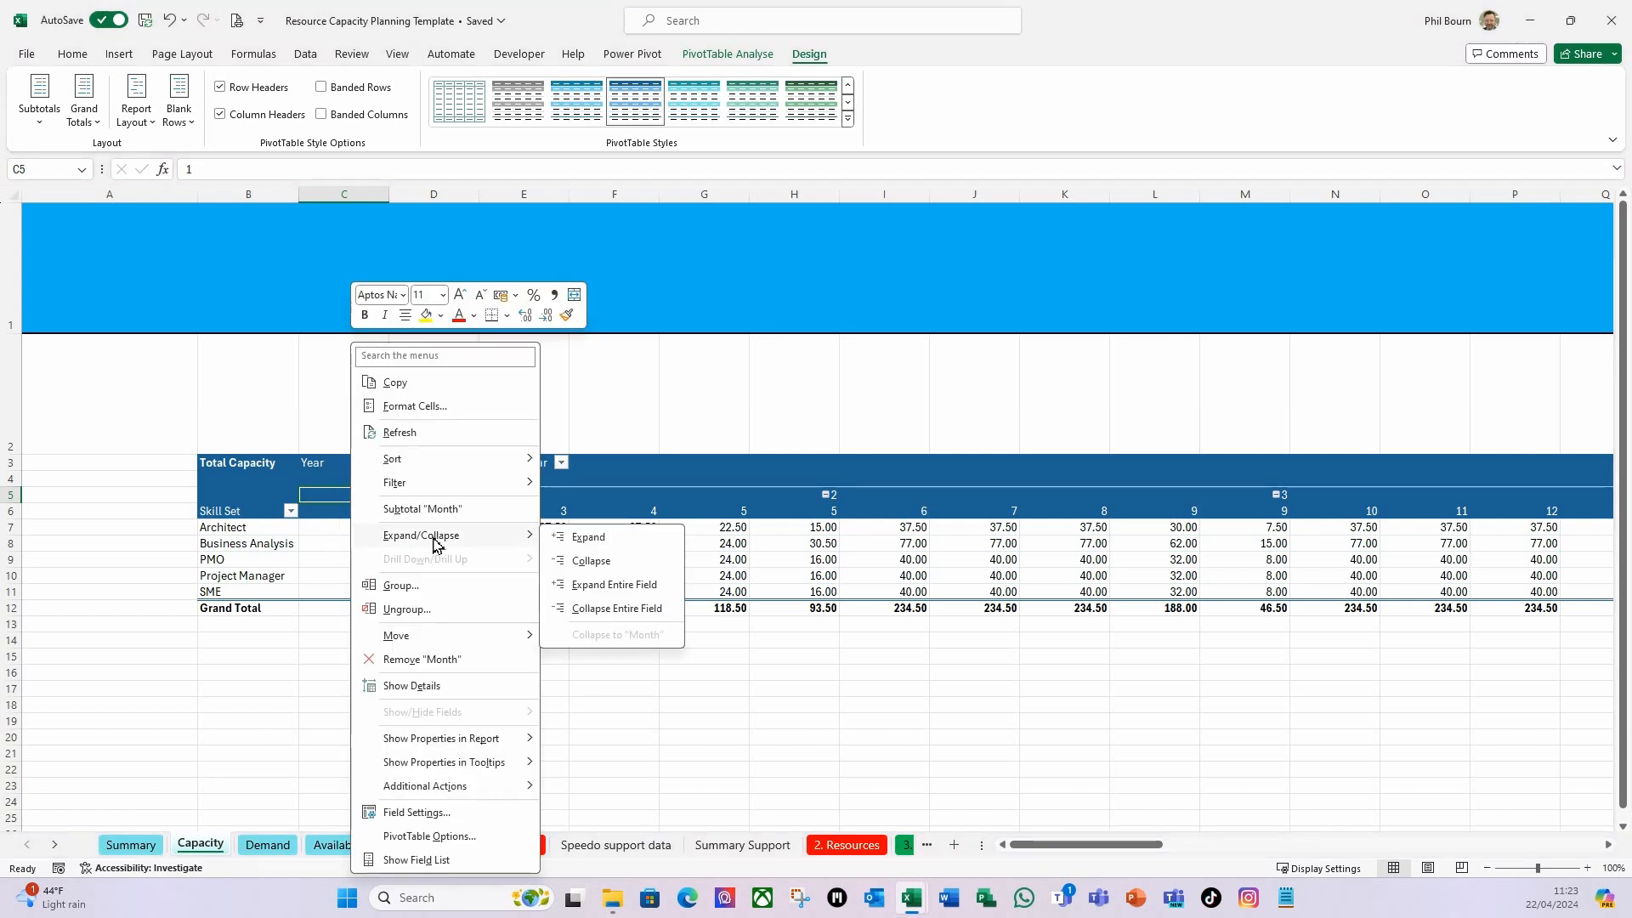
pyautogui.click(609, 610)
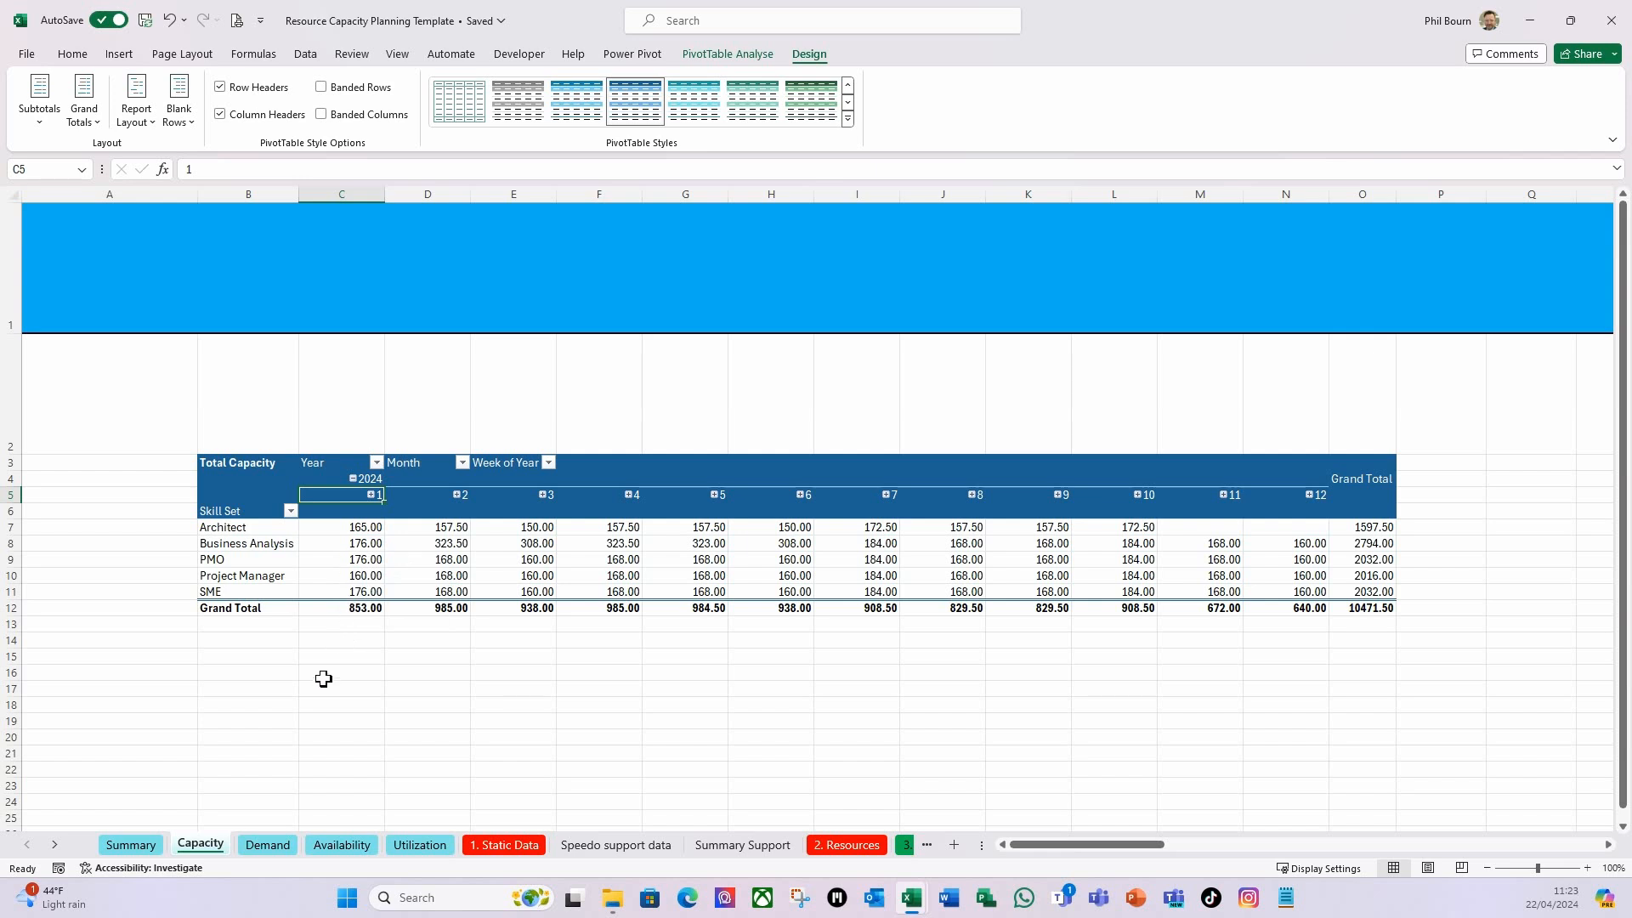
# Rename the Capacity PivotTable as PvtCapacity.
pyautogui.click(364, 531)
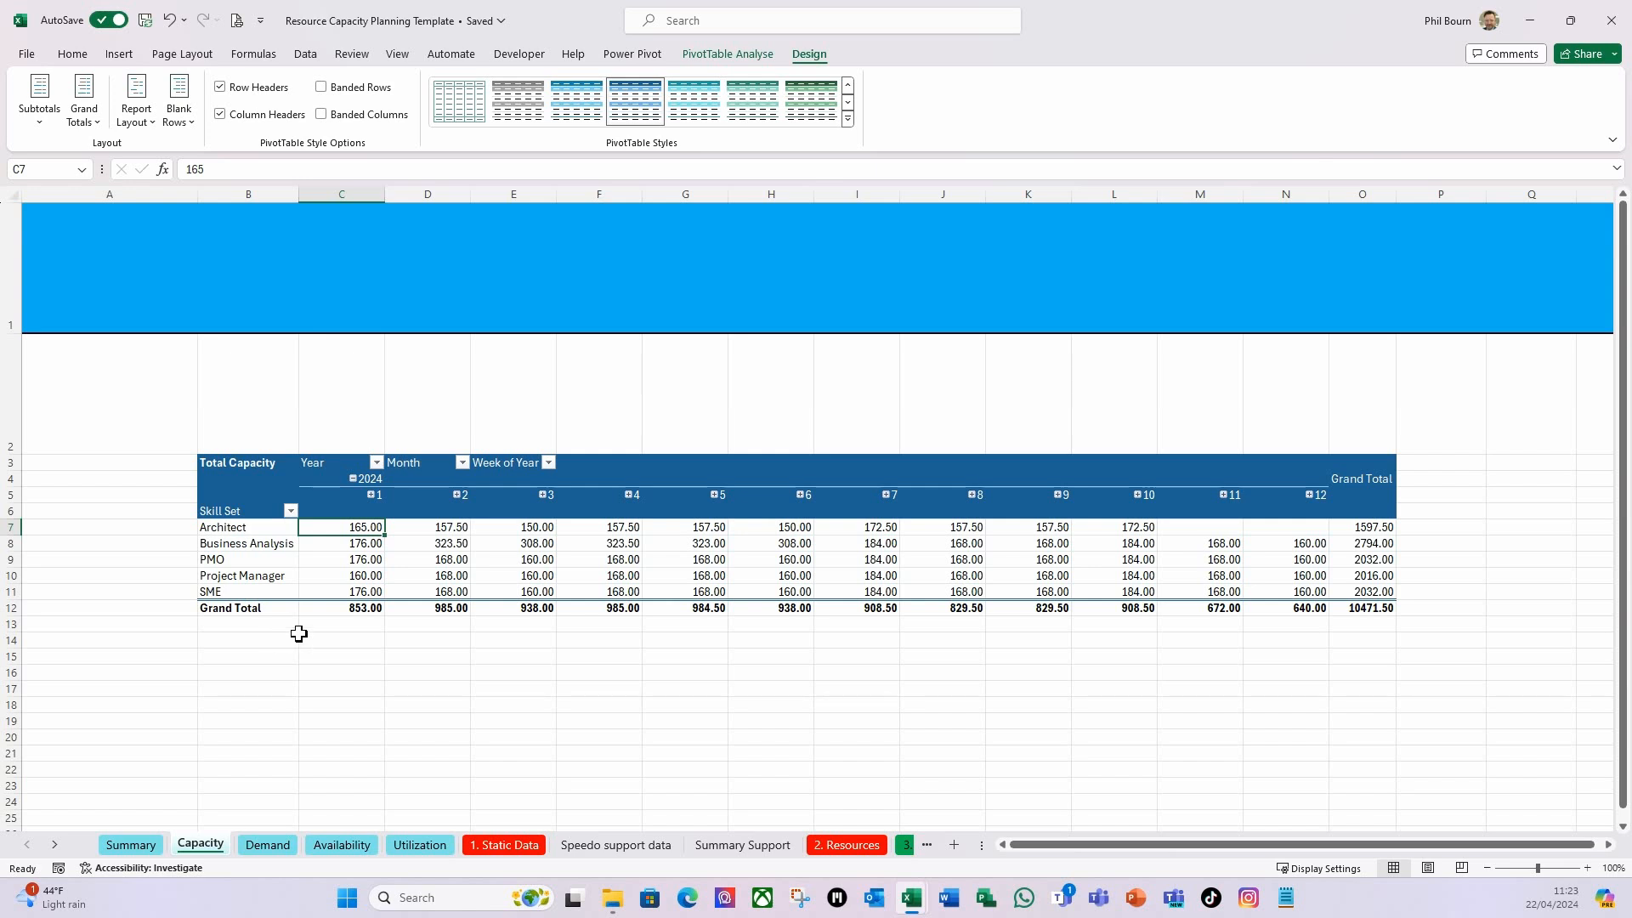
pyautogui.click(733, 56)
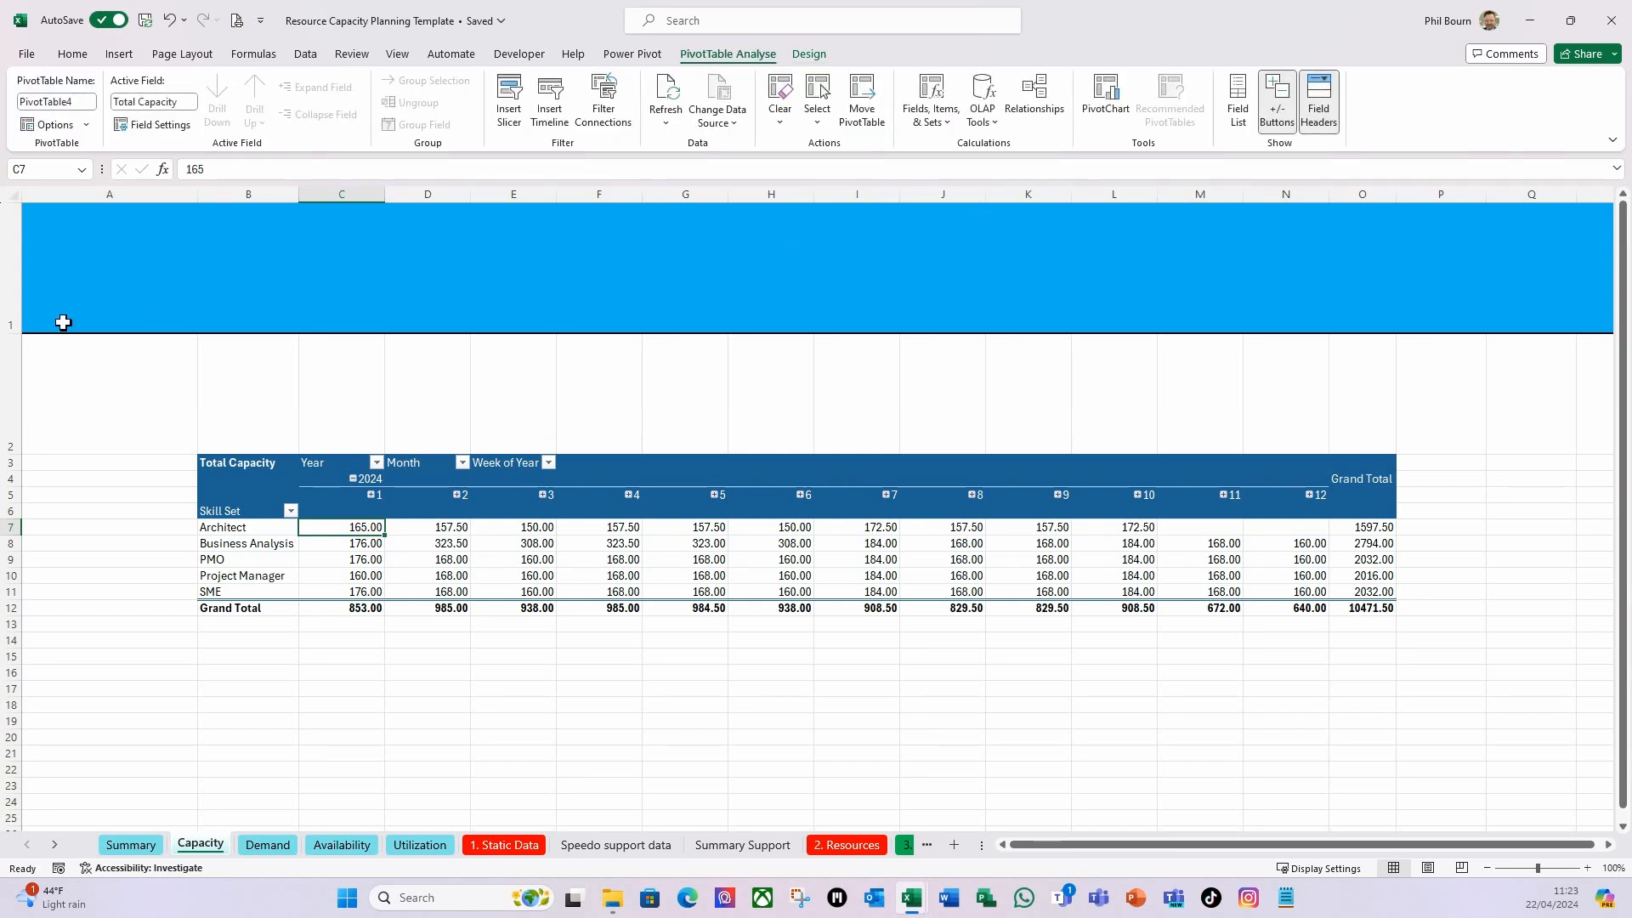
pyautogui.click(67, 102)
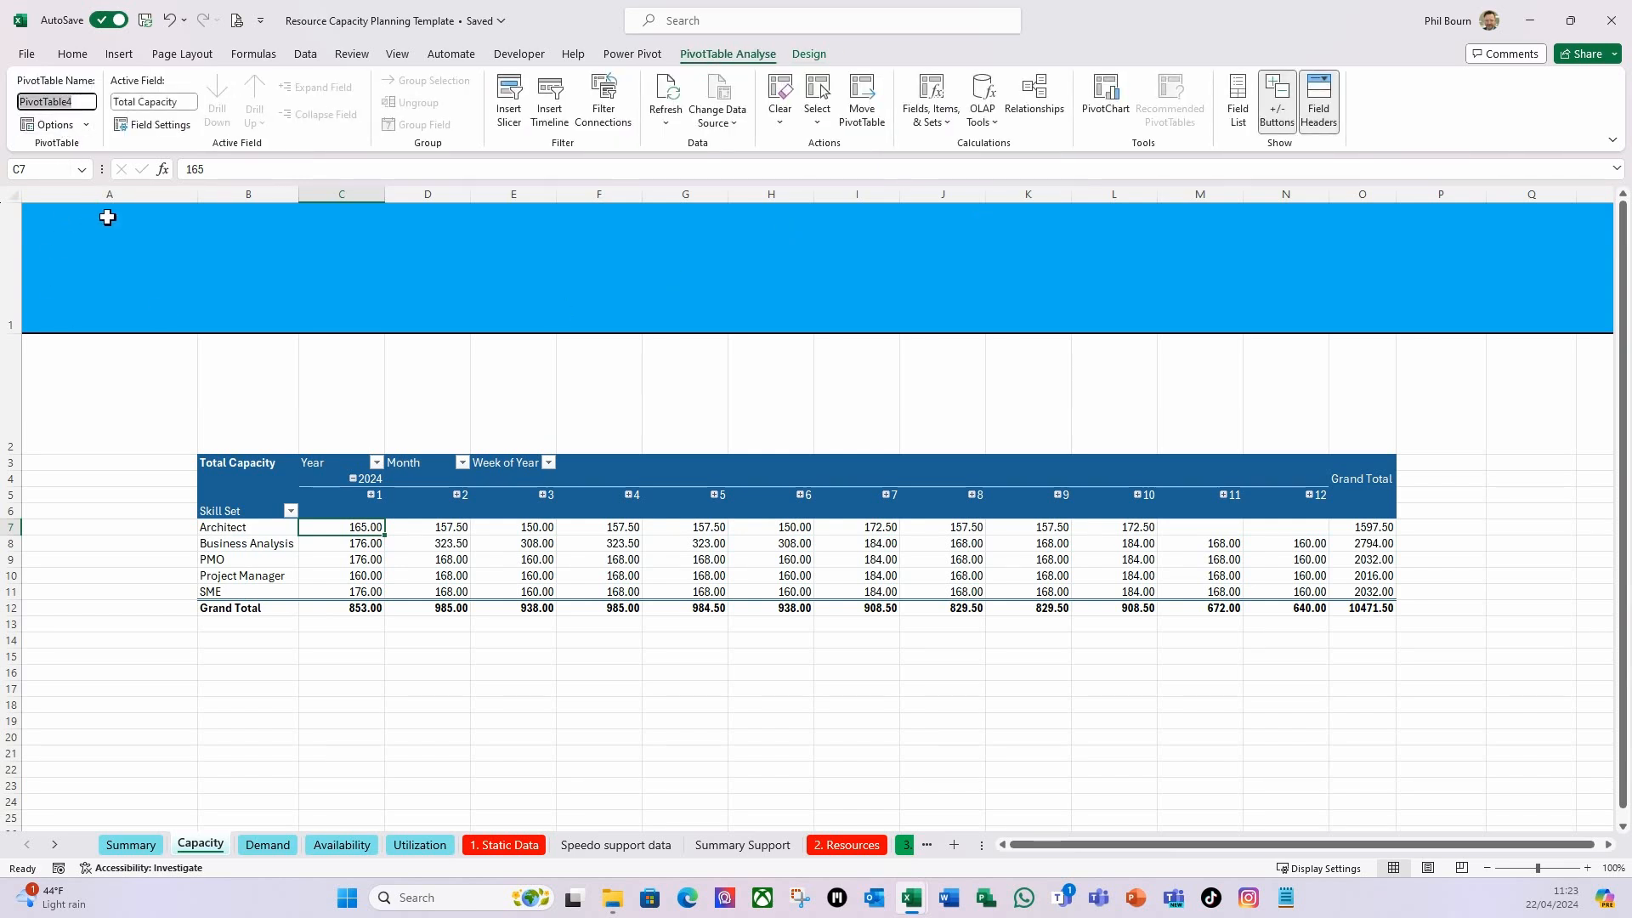
pyautogui.write('P')
pyautogui.press('Return')
# Insert slicers for Skill Set and Resource from tblResources on the PivotTable.
pyautogui.click(260, 545)
pyautogui.click(257, 531)
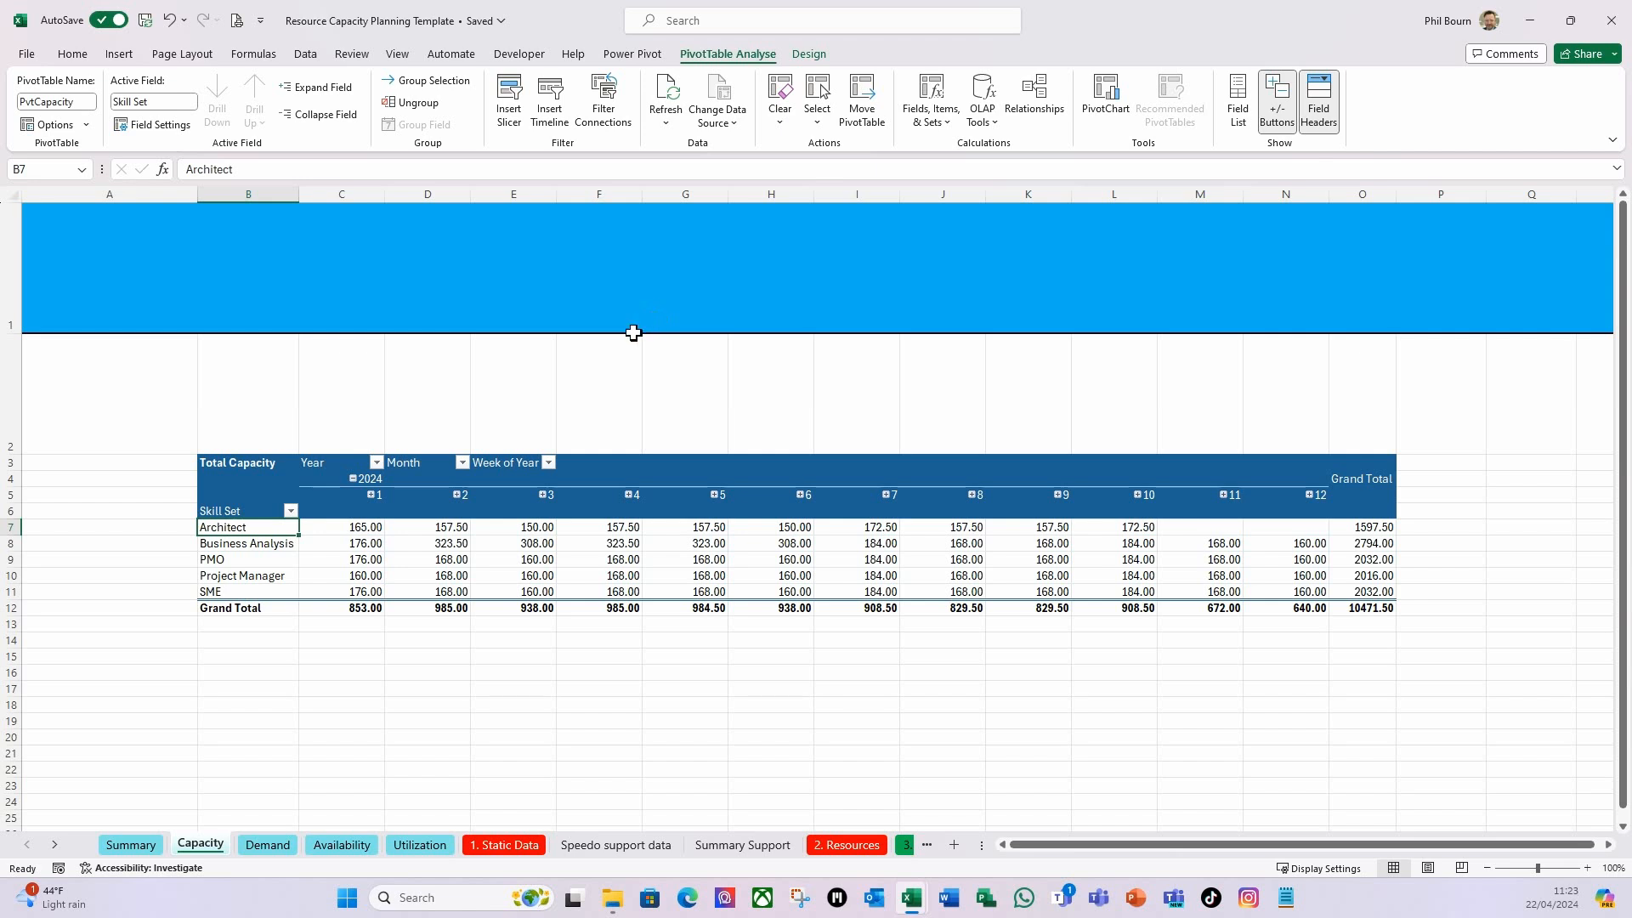
pyautogui.click(512, 107)
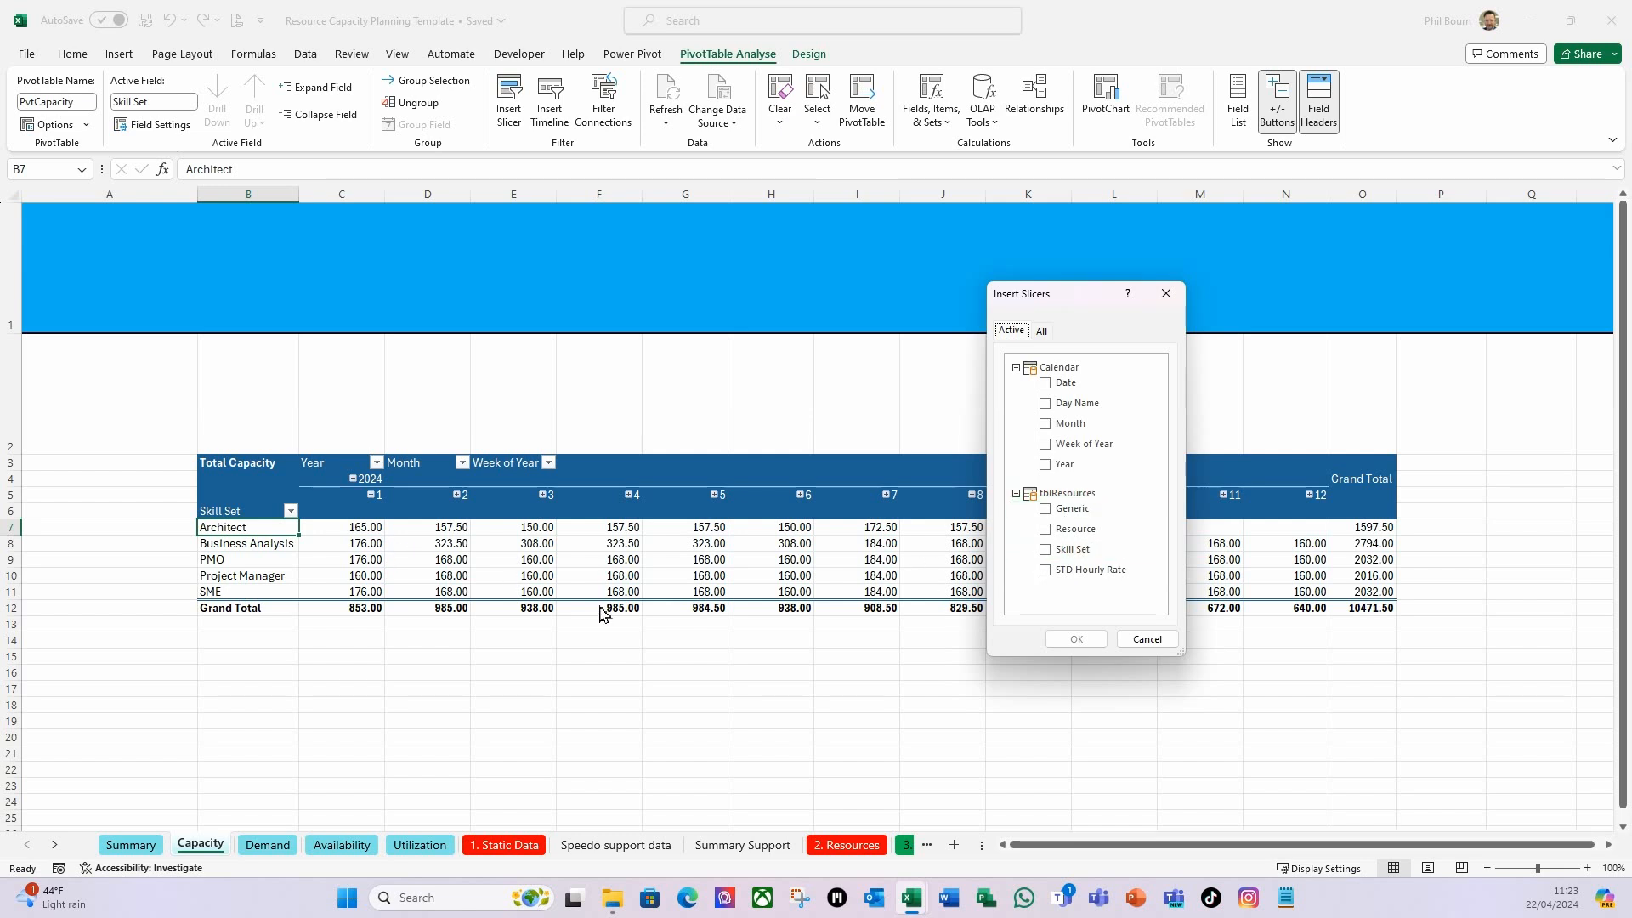
pyautogui.click(1046, 550)
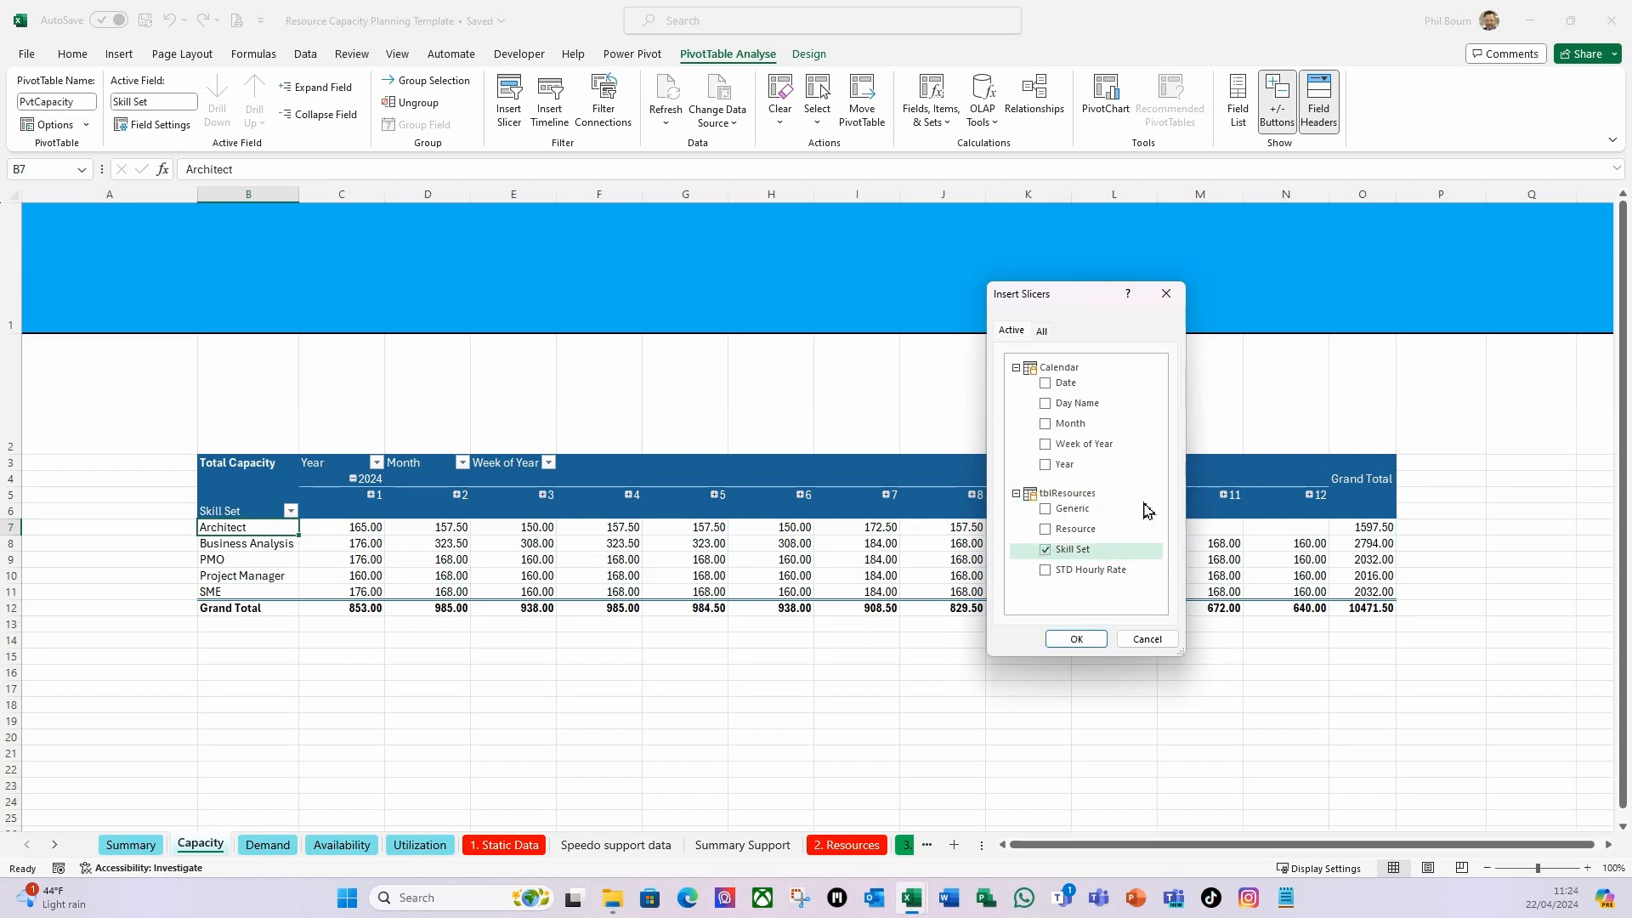
pyautogui.click(1047, 529)
pyautogui.click(1076, 639)
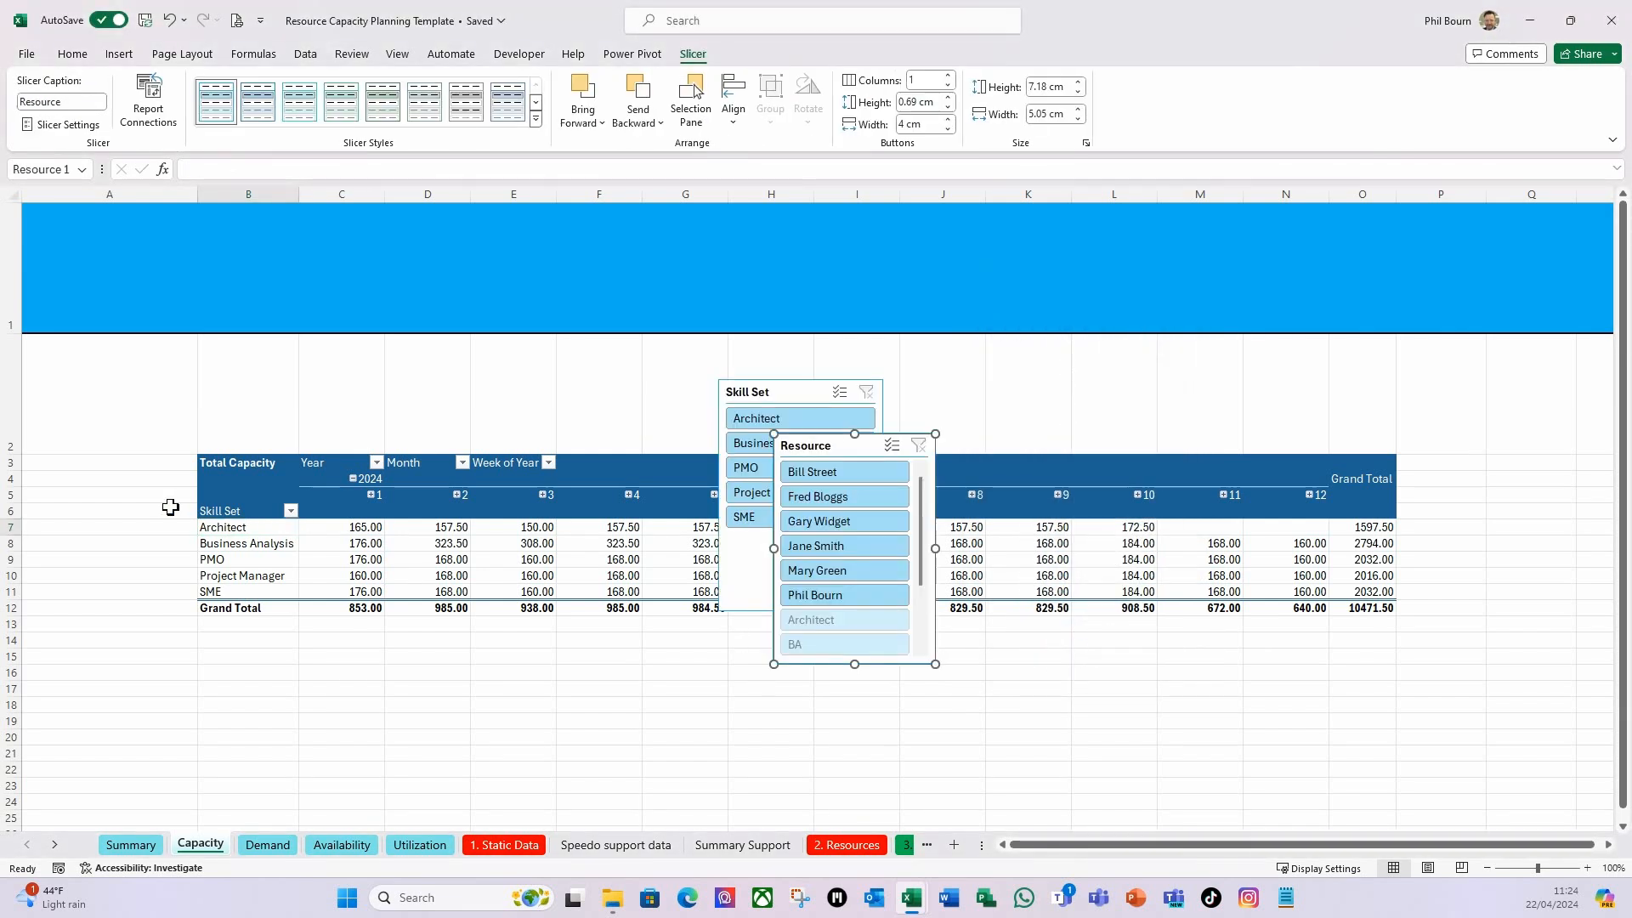
# Place the Skill Set slicer in column A directly beneath the blue banner, sized to about 5.48 cm wide and 6.73 cm high.
pyautogui.click(798, 396)
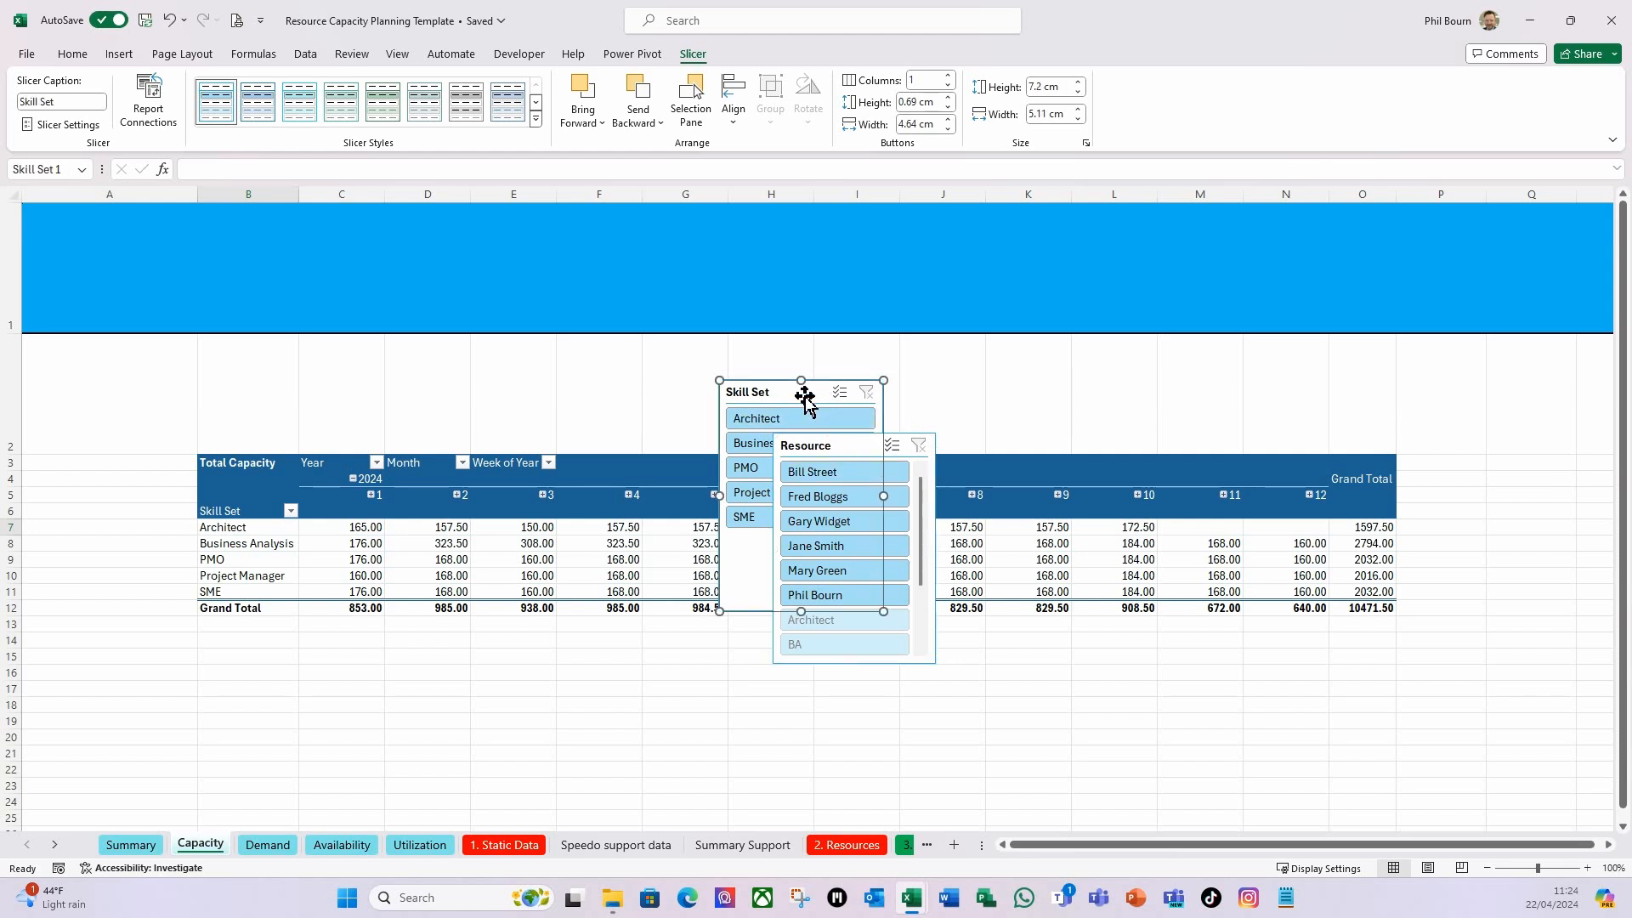
pyautogui.moveTo(805, 396); pyautogui.dragTo(44, 355)
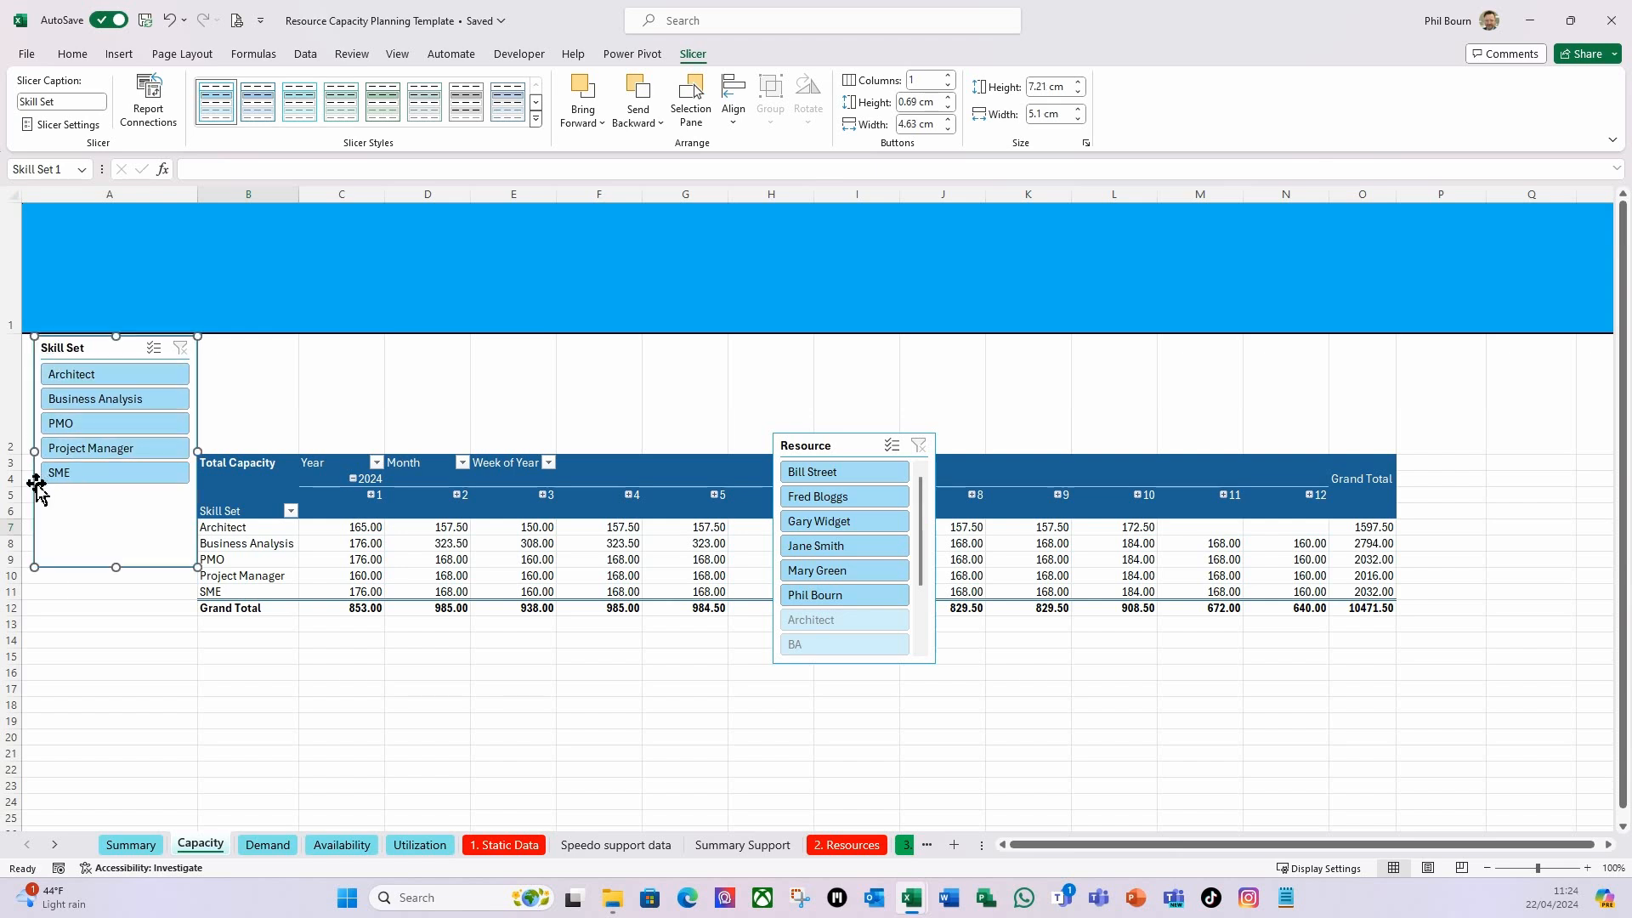
pyautogui.moveTo(34, 457); pyautogui.dragTo(22, 456)
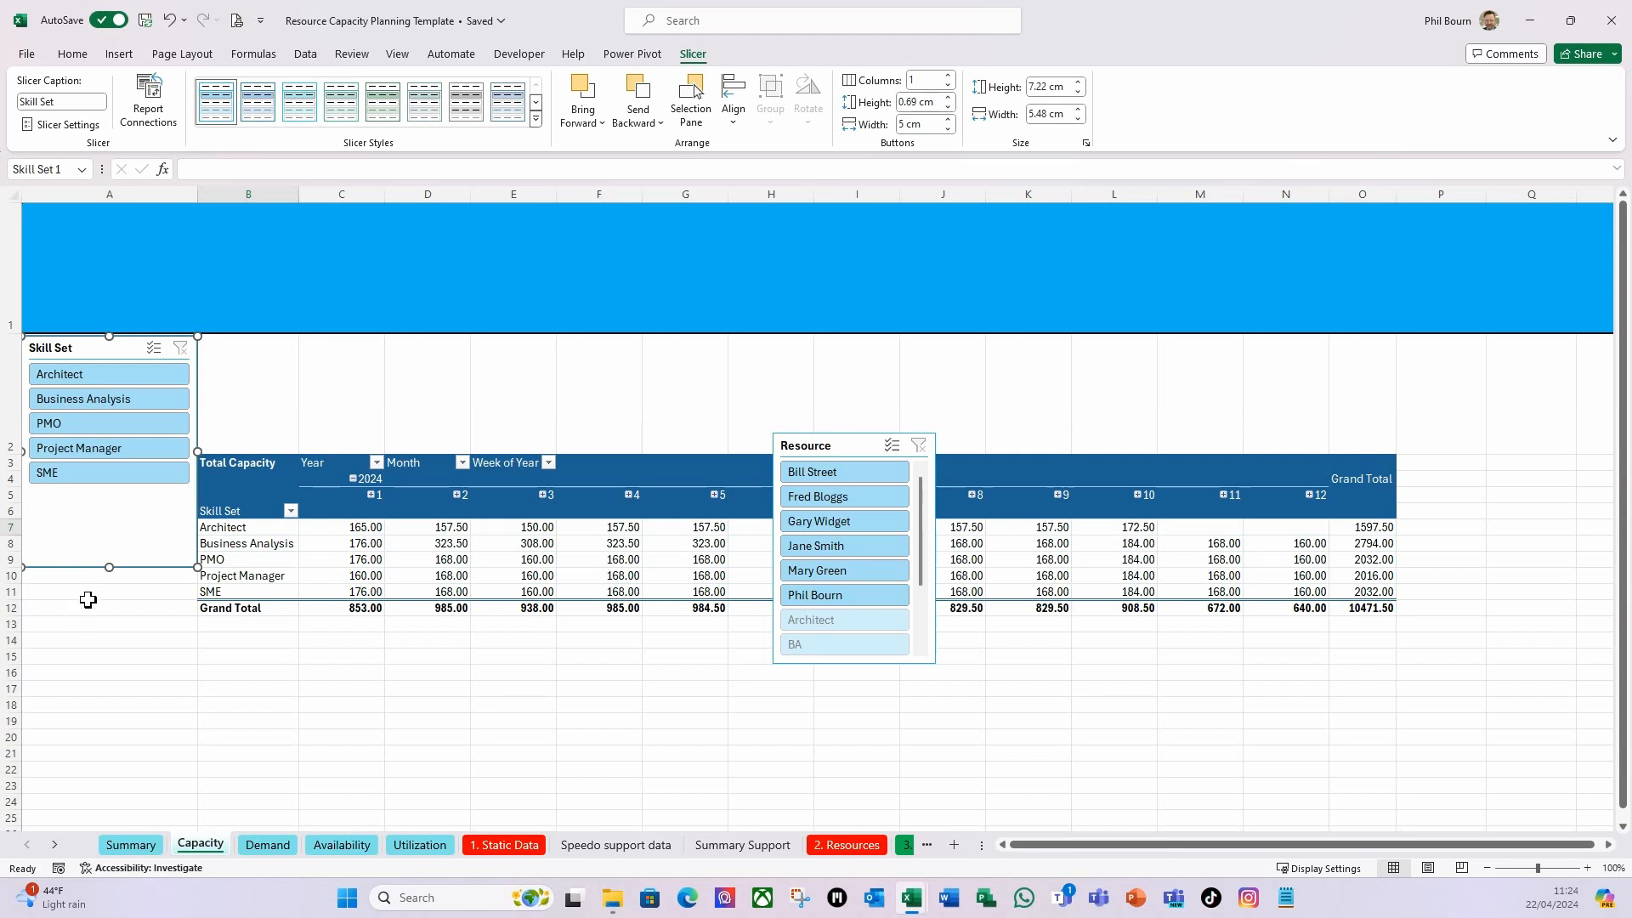
pyautogui.moveTo(110, 554); pyautogui.dragTo(110, 553)
pyautogui.click(128, 607)
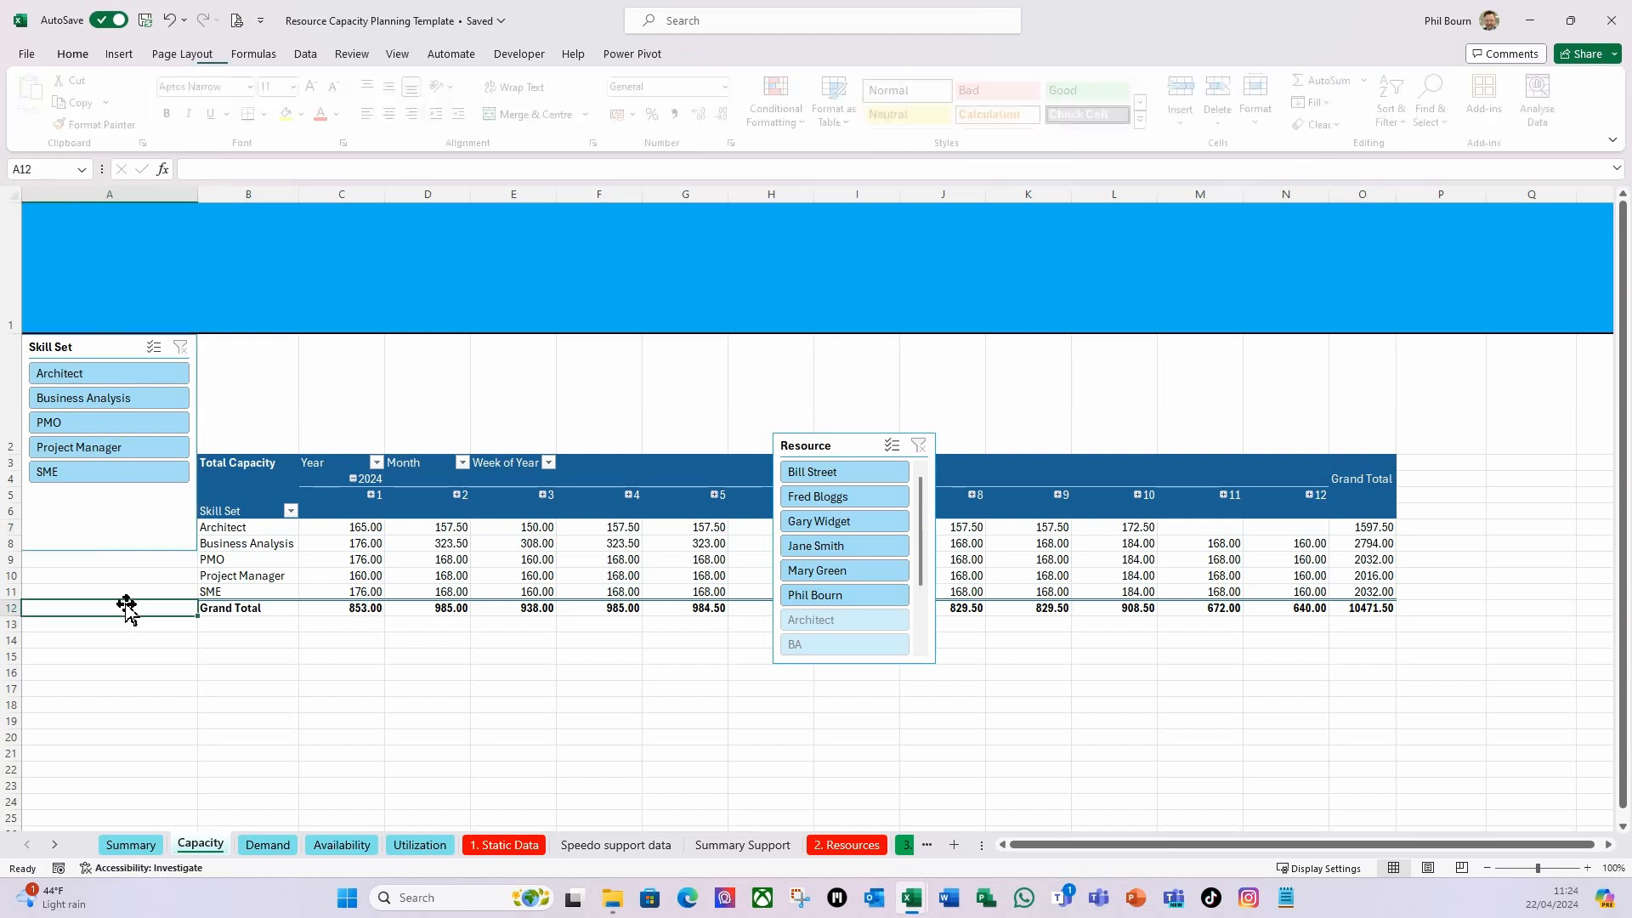
# Apply the slicer style with solid bright blue buttons to the Skill Set slicer.
pyautogui.click(129, 356)
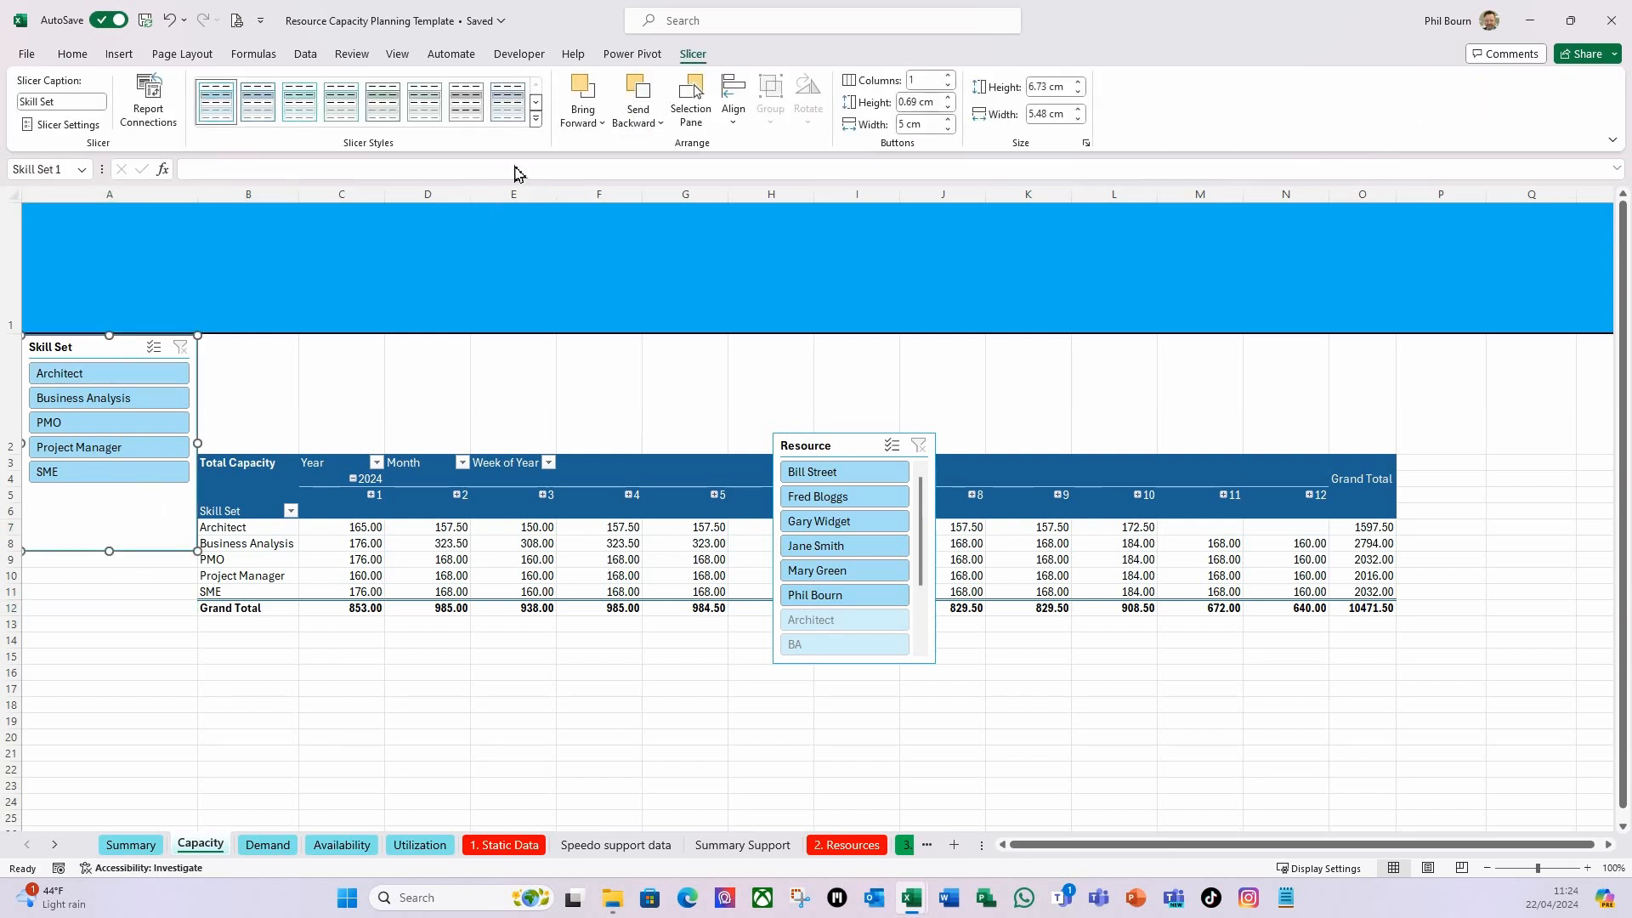
pyautogui.click(536, 103)
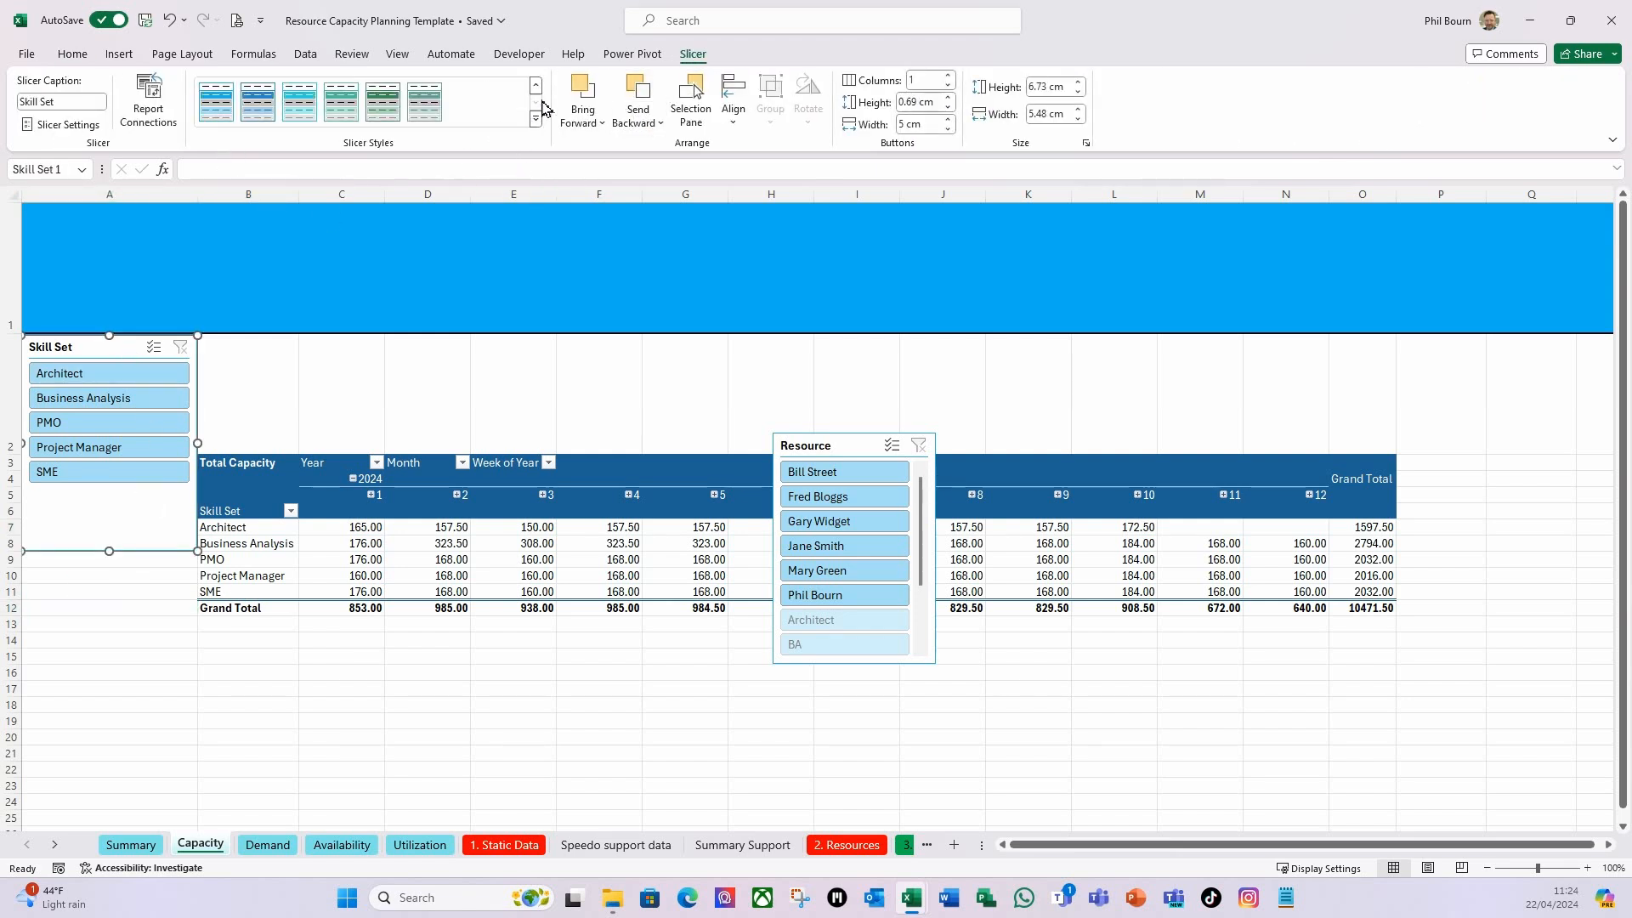
pyautogui.click(217, 106)
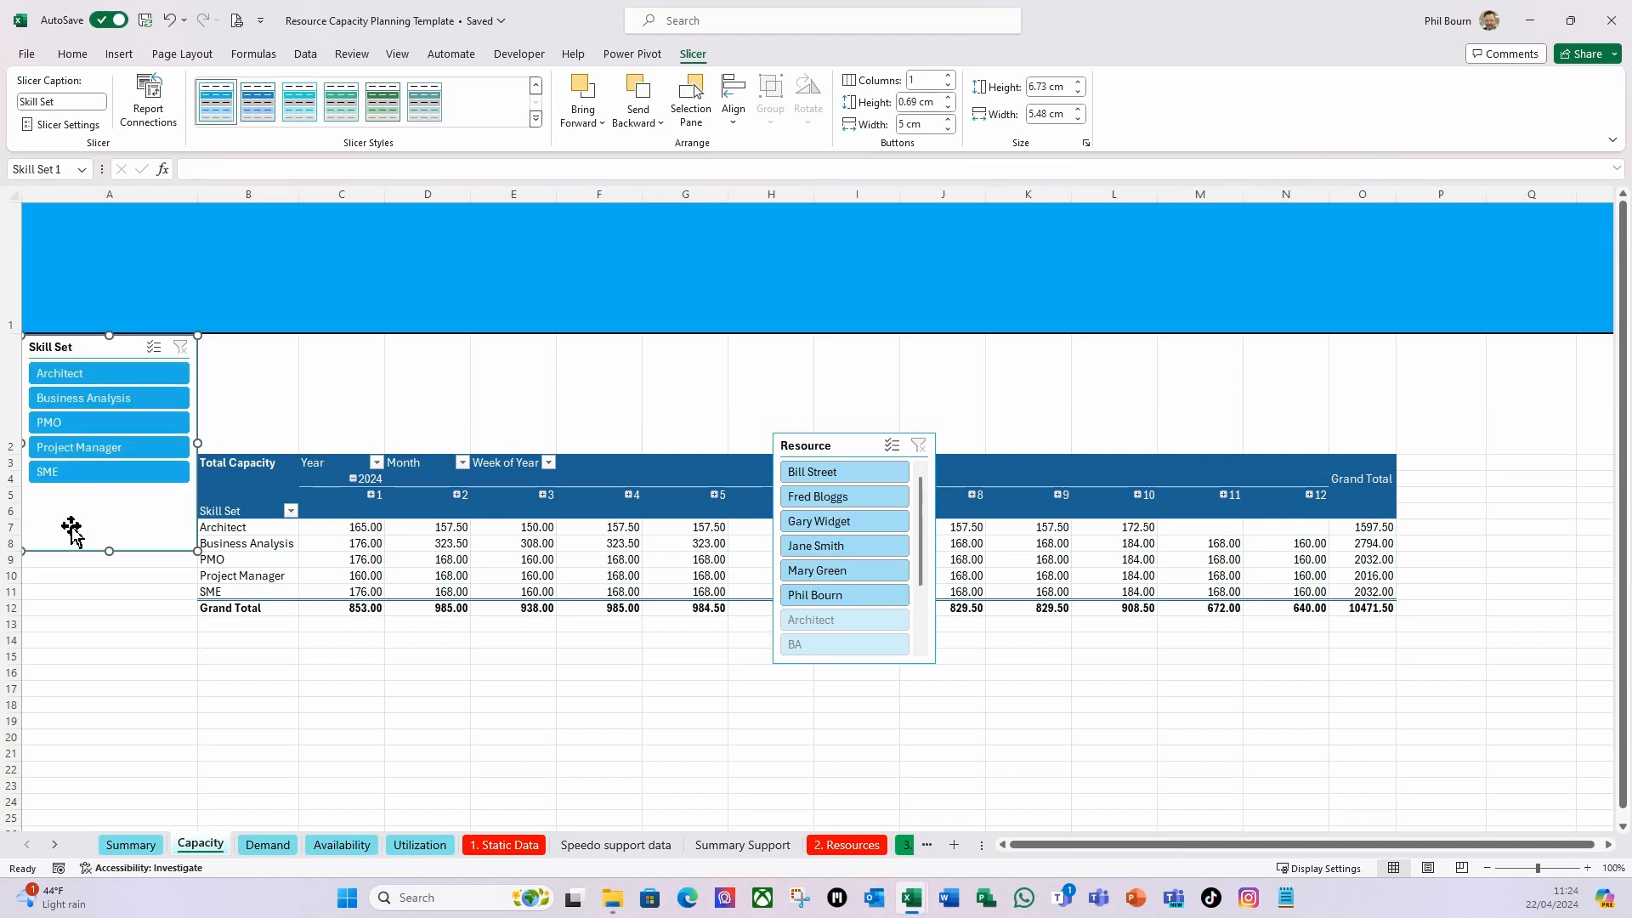
pyautogui.click(93, 609)
# Place the Resource slicer in column A just below the Skill Set slicer and widen it to about 5.47 cm.
pyautogui.click(91, 579)
pyautogui.moveTo(839, 449); pyautogui.dragTo(78, 584)
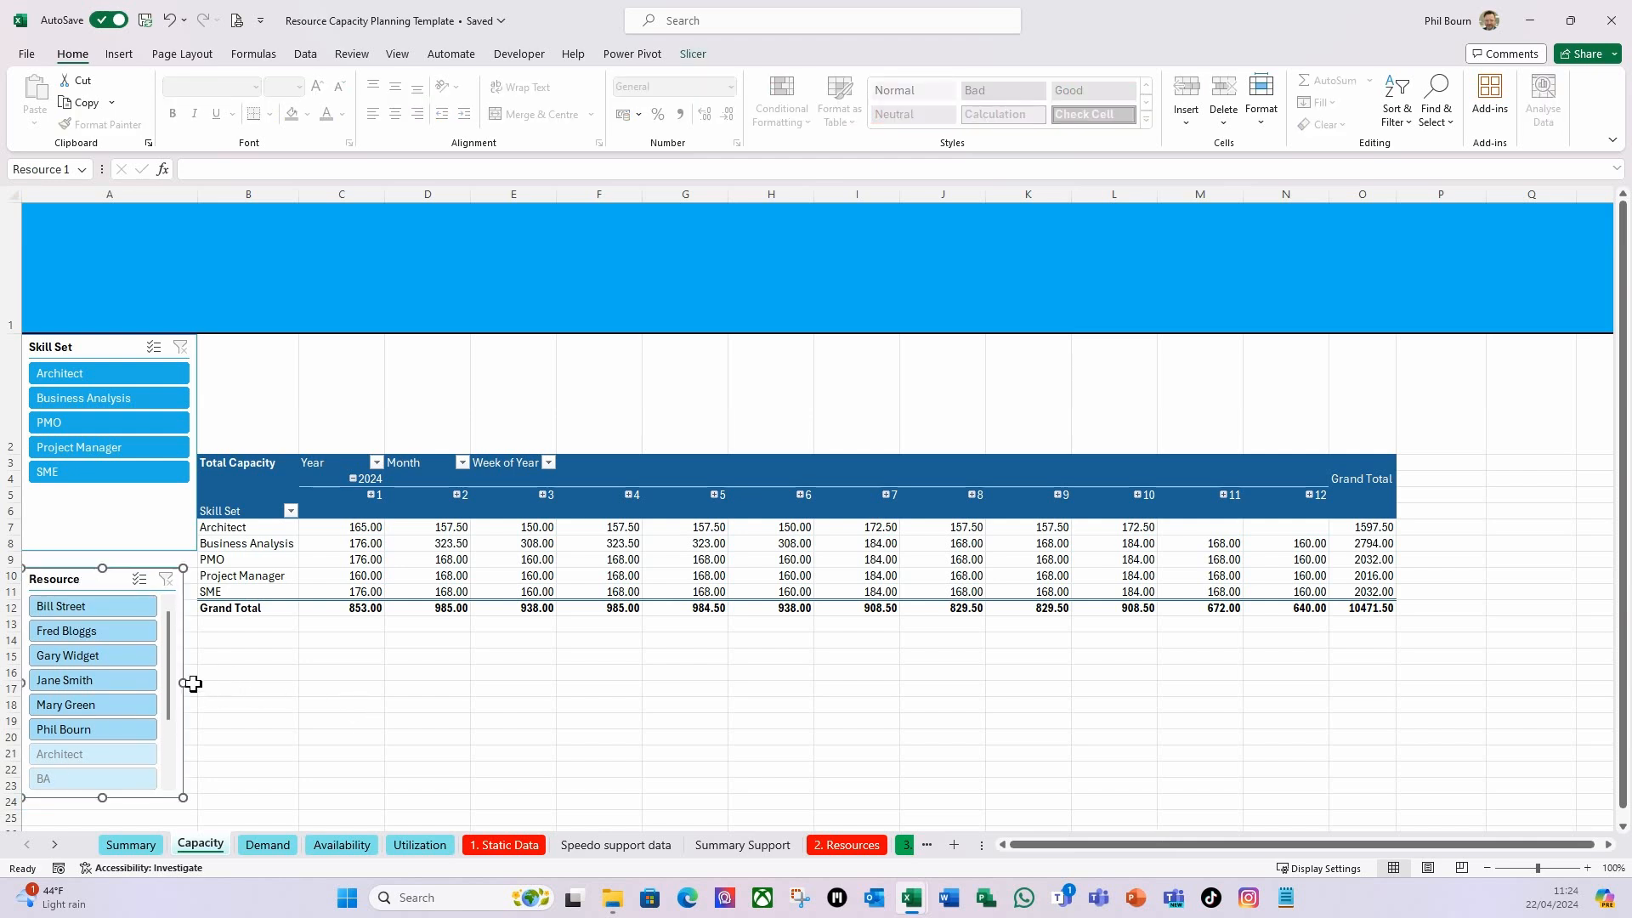
pyautogui.moveTo(184, 685); pyautogui.dragTo(199, 686)
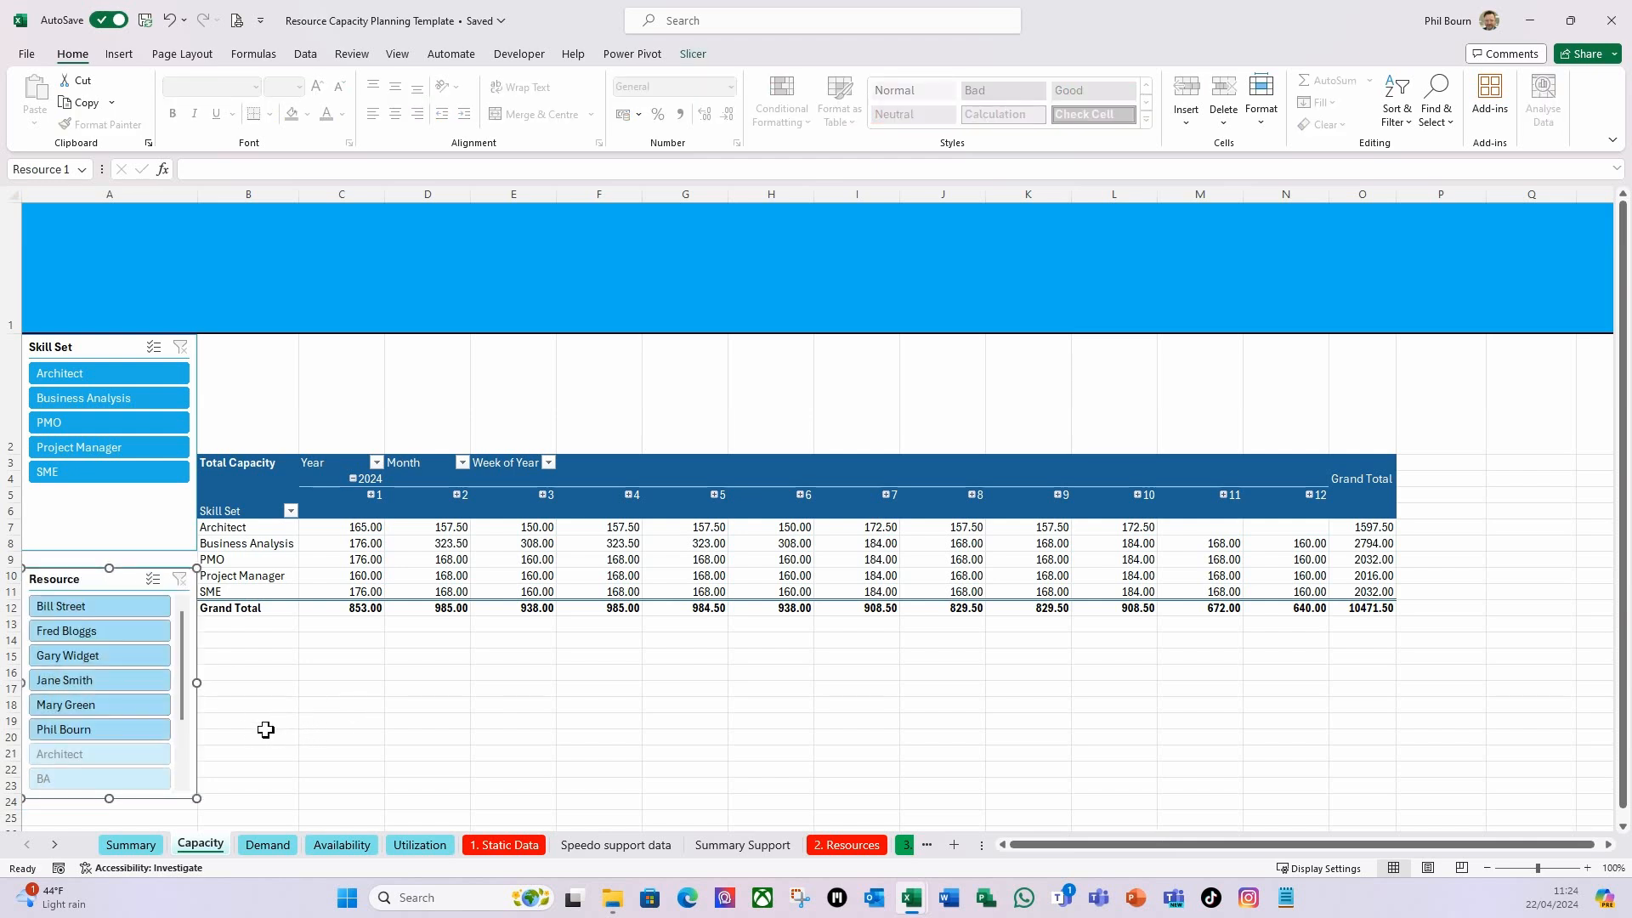
# Apply the same solid bright blue slicer style to the Resource slicer.
pyautogui.click(693, 53)
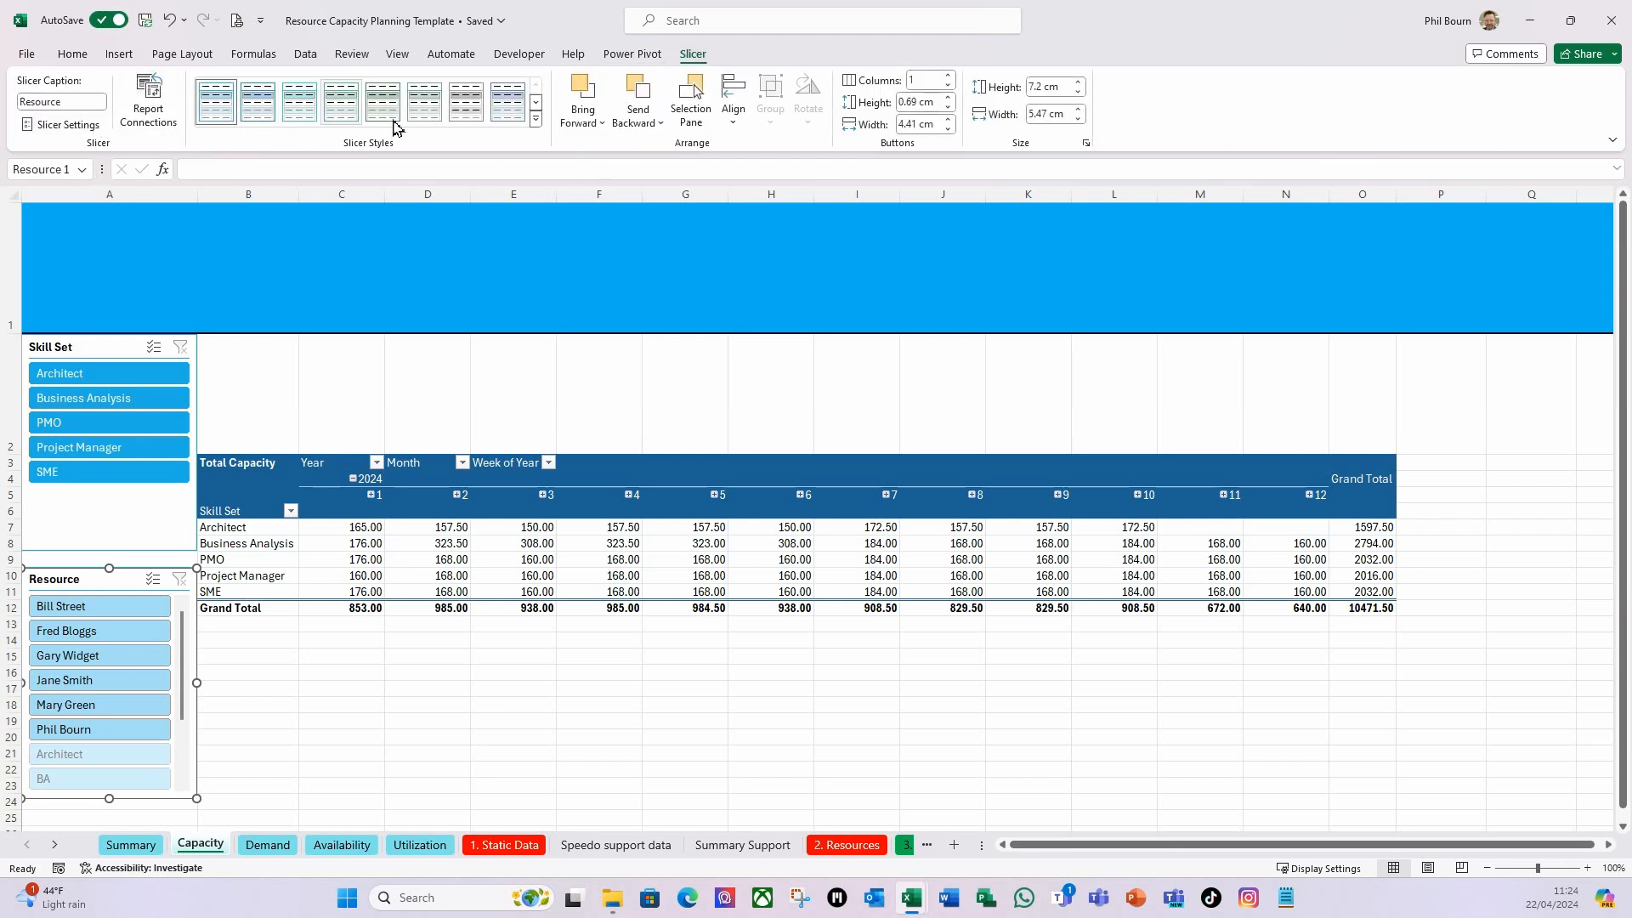
pyautogui.click(535, 102)
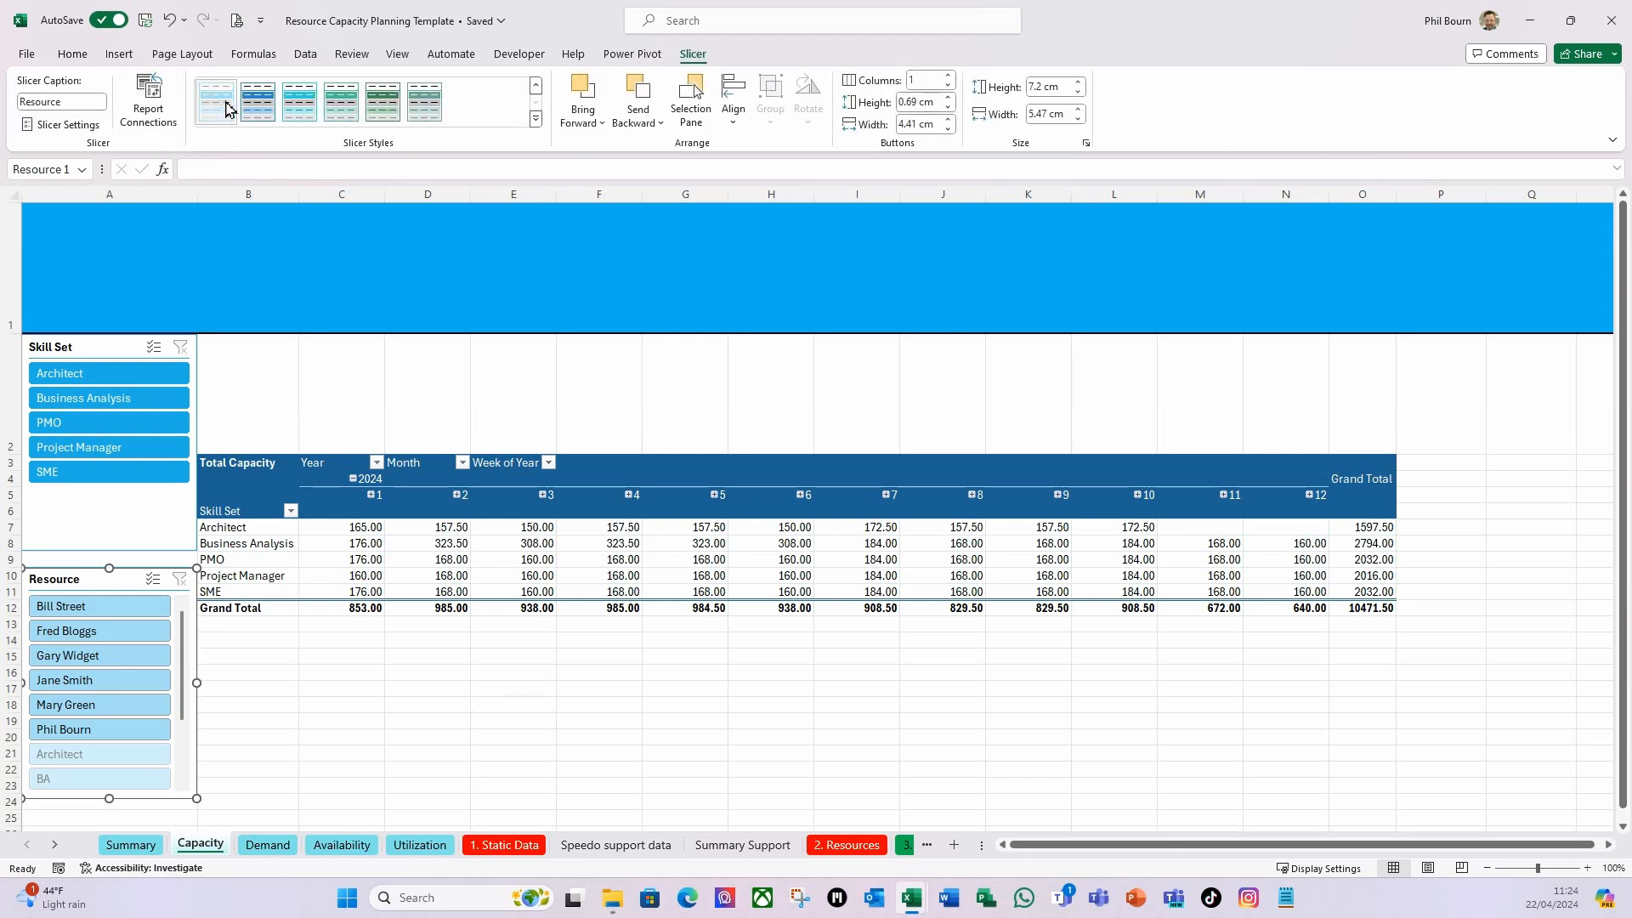
pyautogui.click(216, 102)
pyautogui.click(365, 755)
pyautogui.scroll(-2, 456, 733)
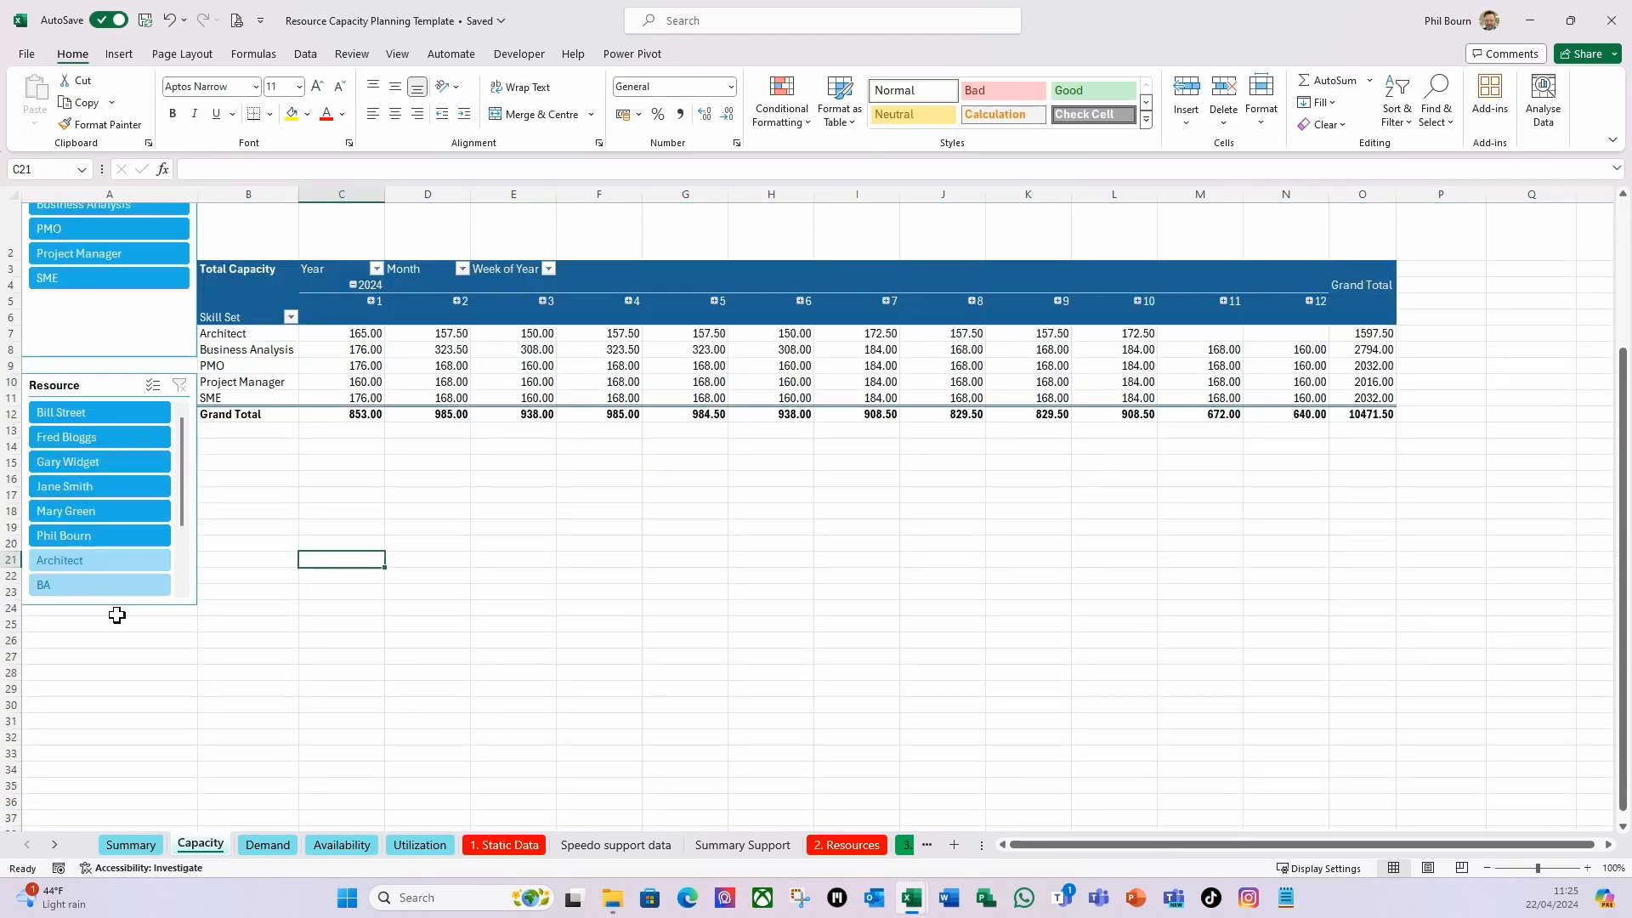
# Lengthen the Resource slicer in column A downward to about row 45 so its full list fits with spare room.
pyautogui.click(140, 389)
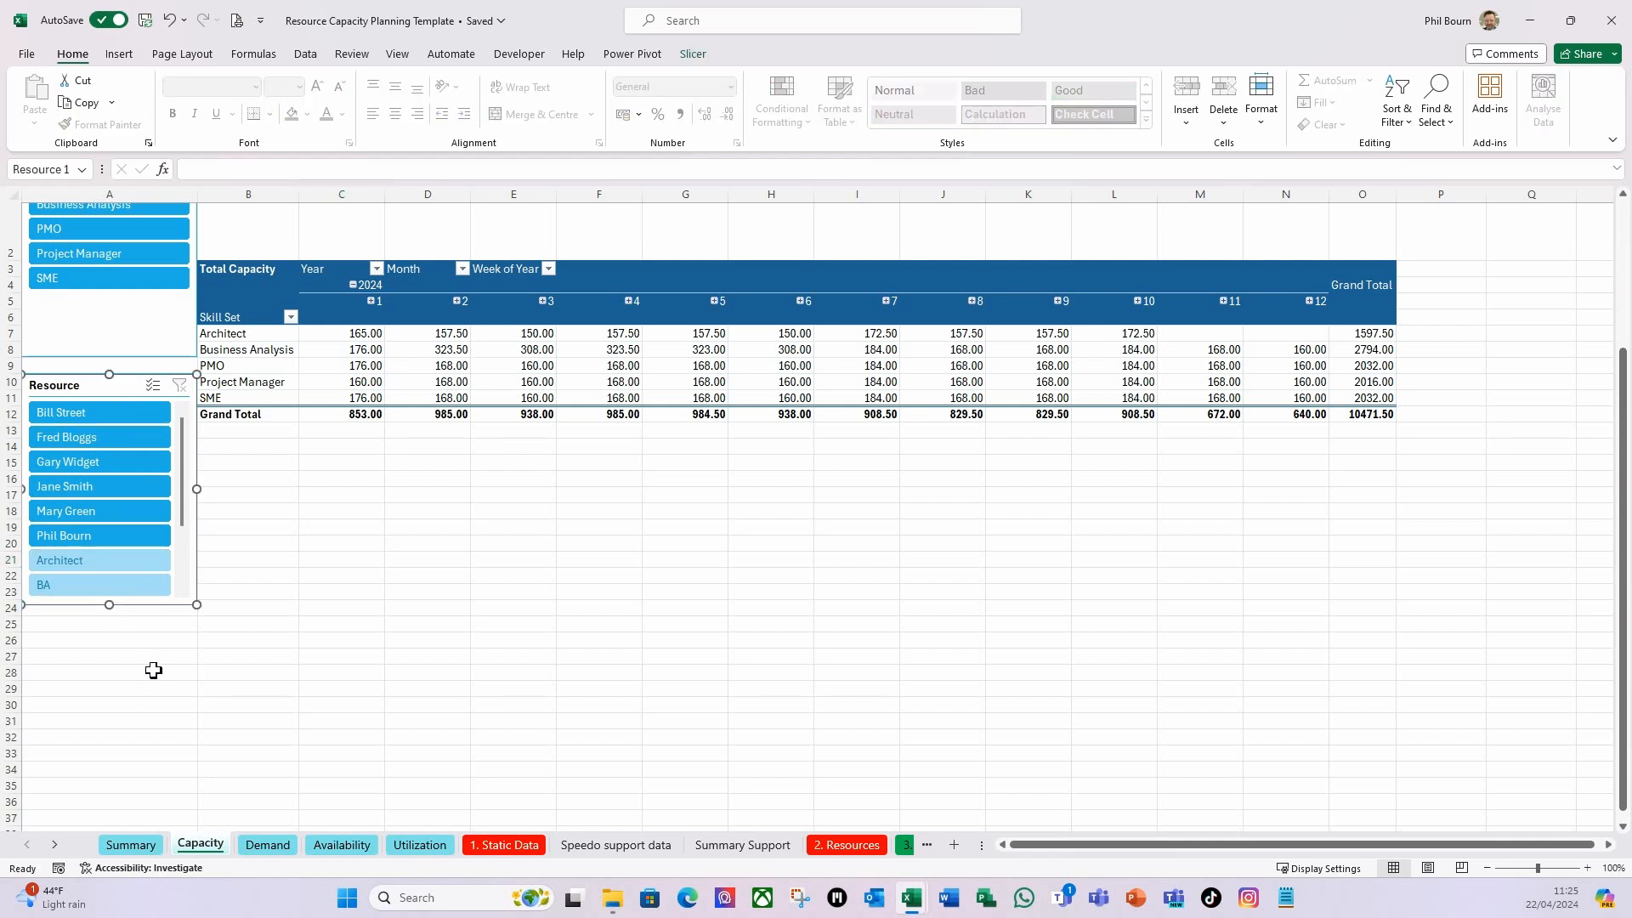
pyautogui.moveTo(108, 605); pyautogui.dragTo(104, 808)
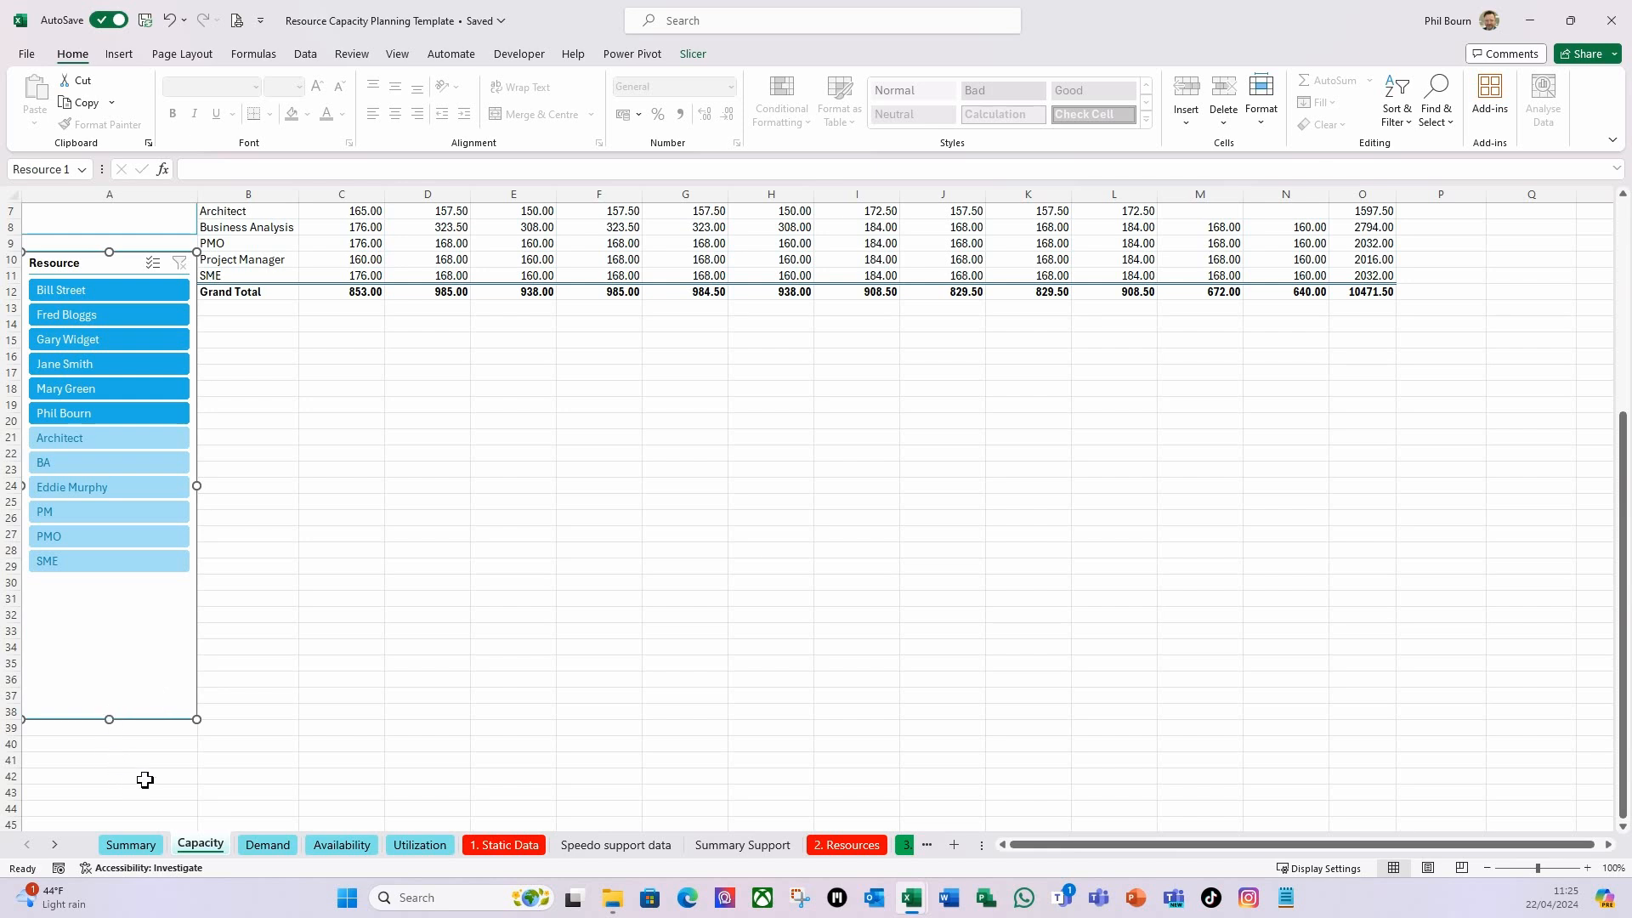
pyautogui.click(346, 729)
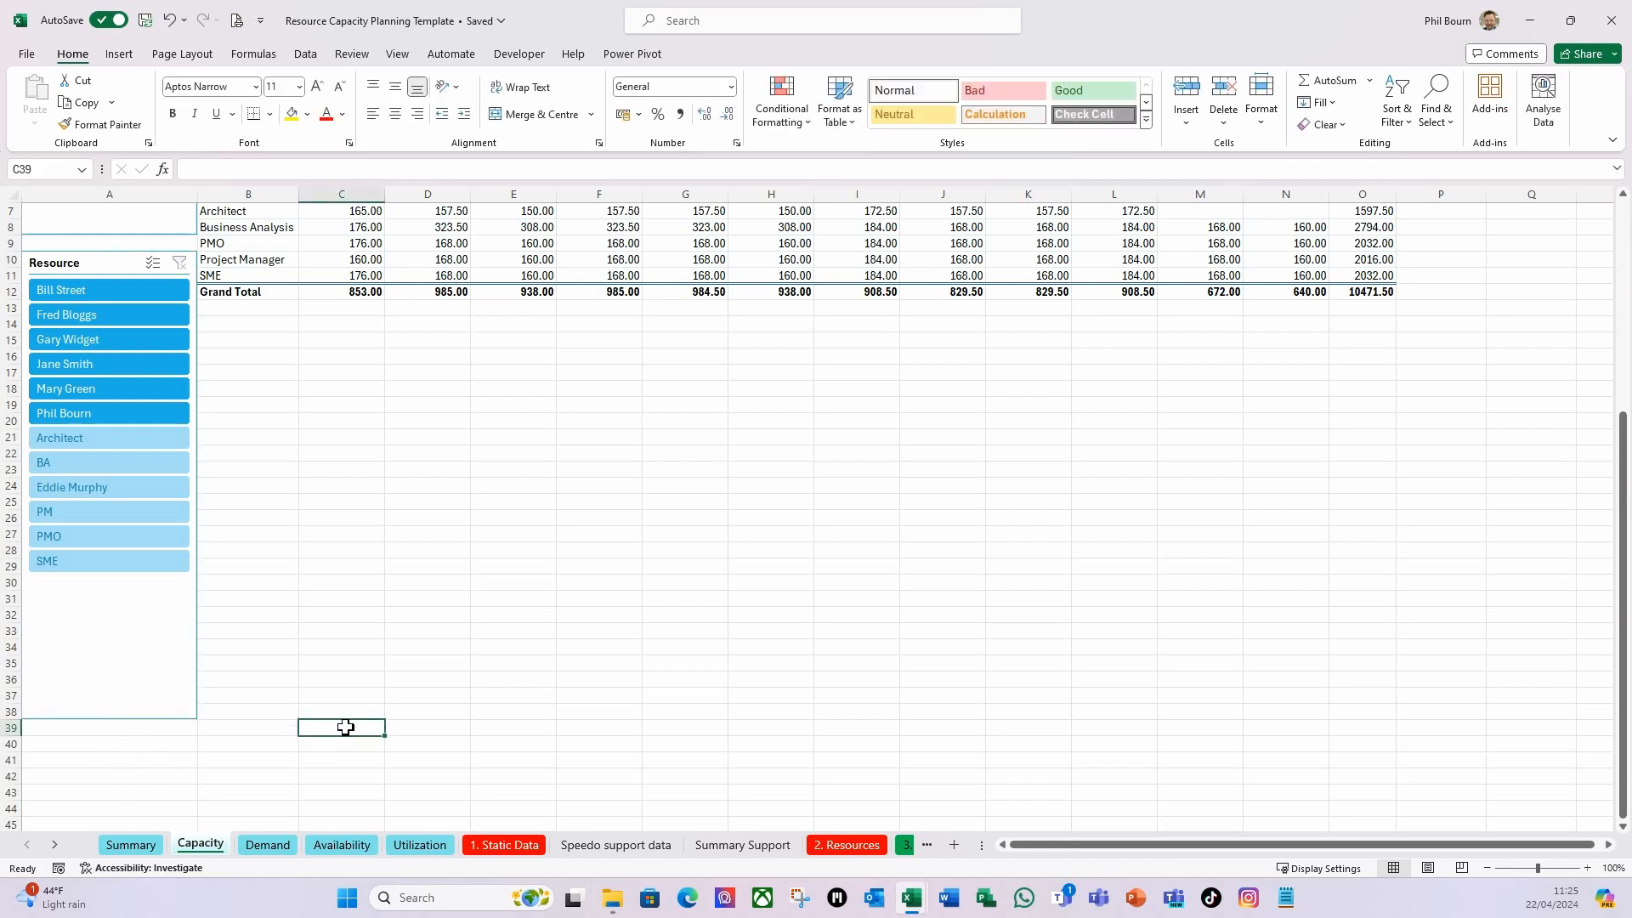
pyautogui.scroll(-1, 346, 728)
pyautogui.click(62, 648)
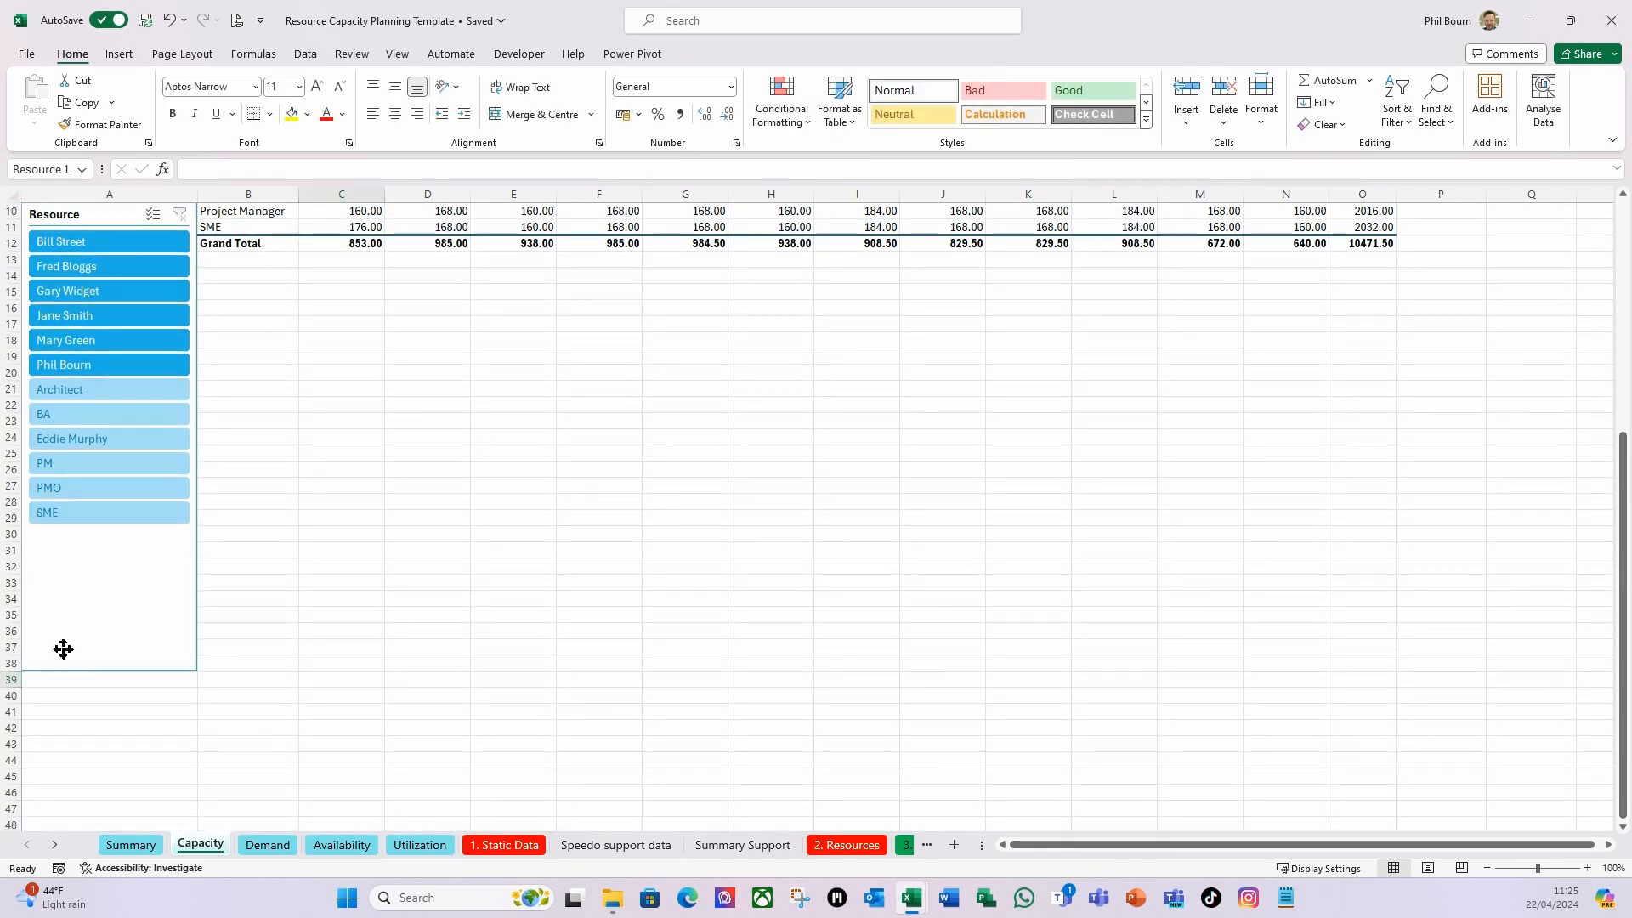
pyautogui.moveTo(109, 670); pyautogui.dragTo(104, 782)
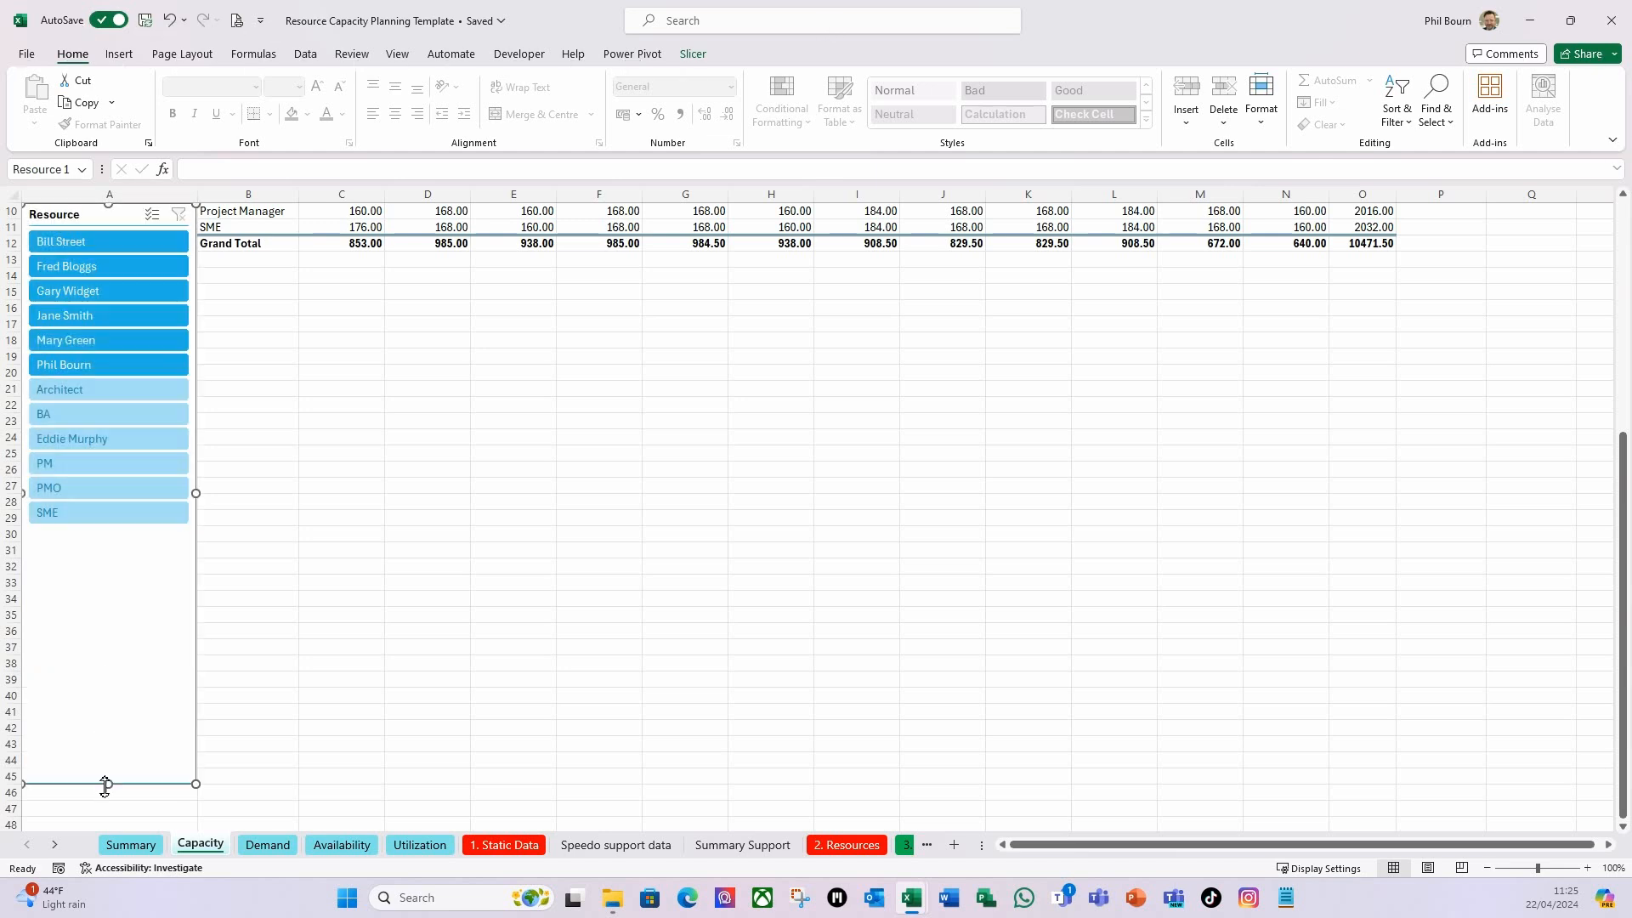
pyautogui.click(273, 696)
pyautogui.scroll(3, 281, 701)
pyautogui.scroll(3, 276, 697)
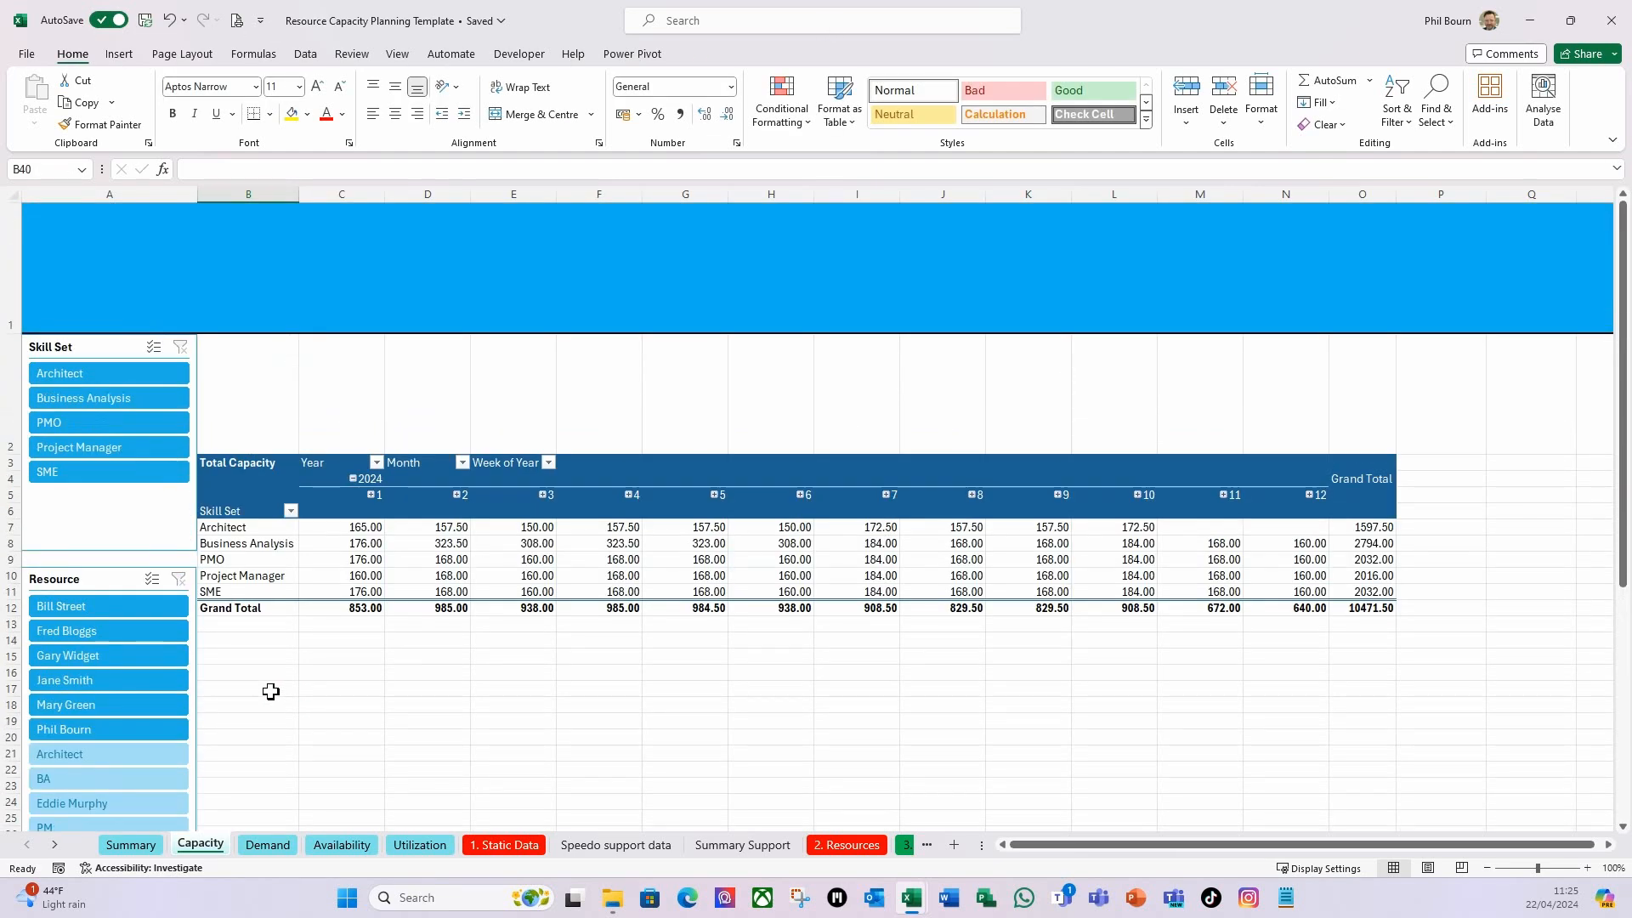
# Insert a timeline for the Capacity PivotTable based on the Date field of the Calendar table.
pyautogui.click(359, 547)
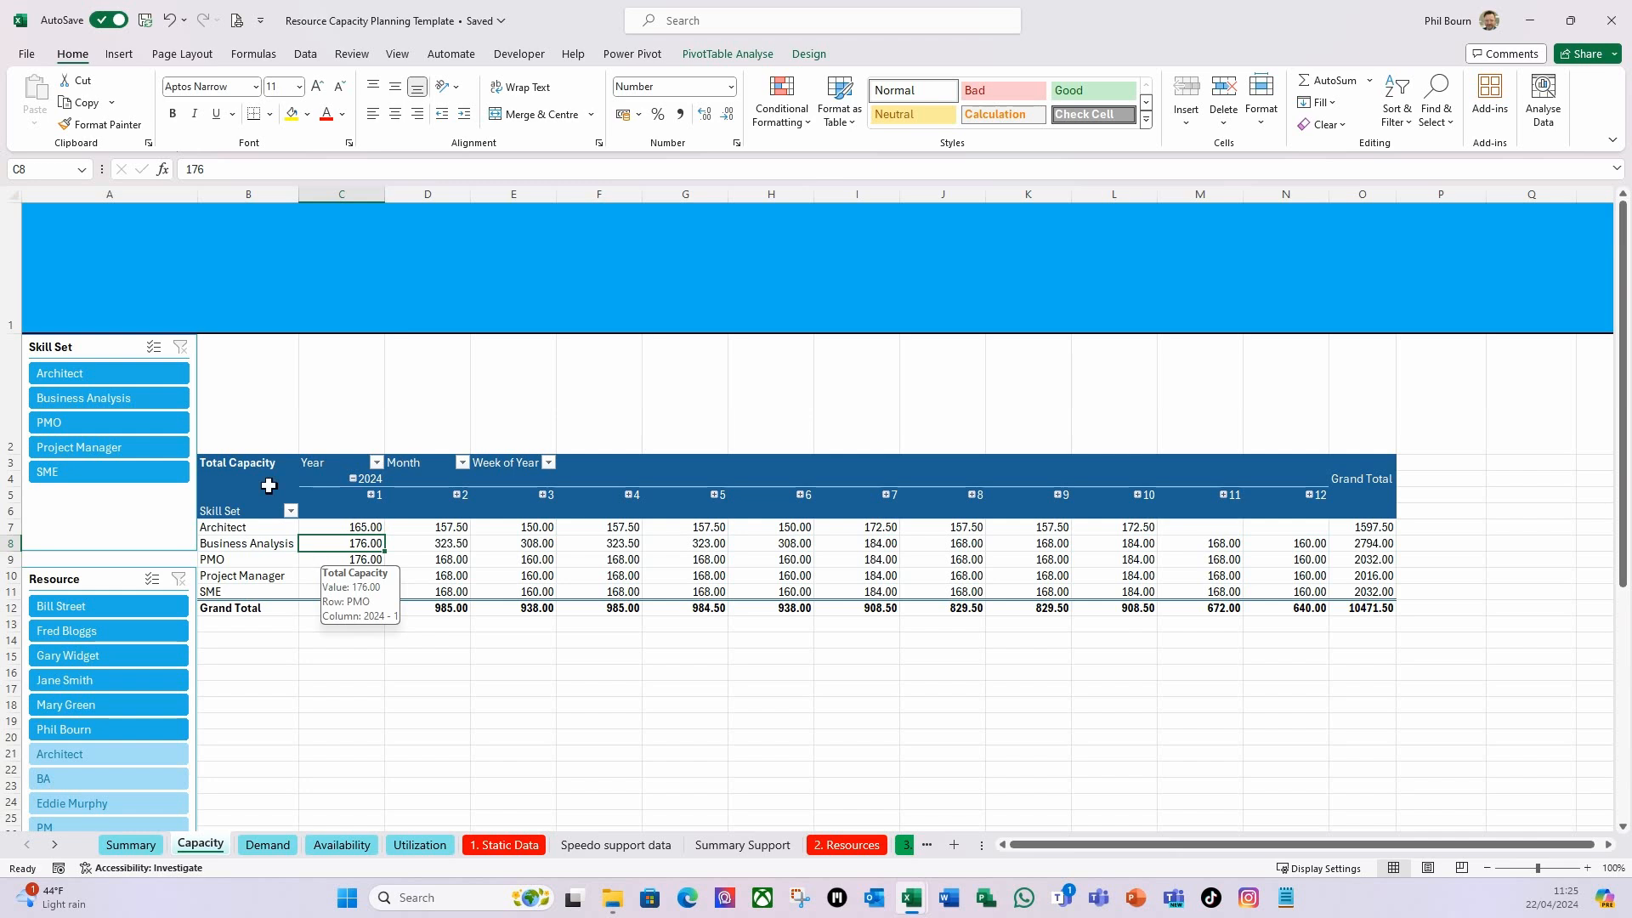
pyautogui.click(721, 56)
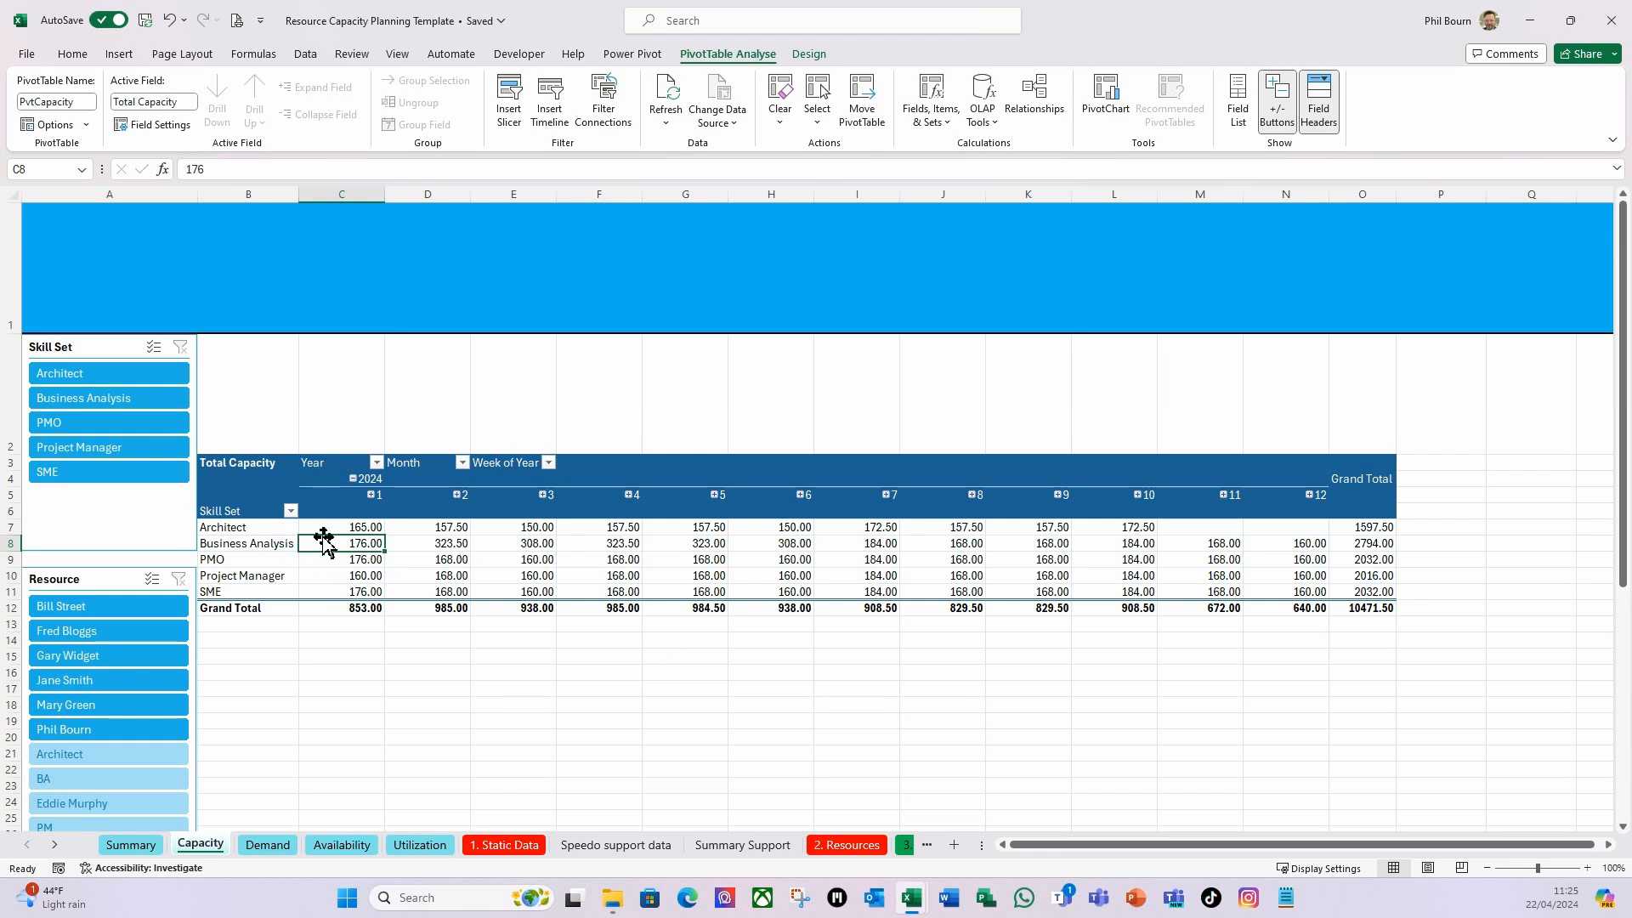
pyautogui.click(554, 117)
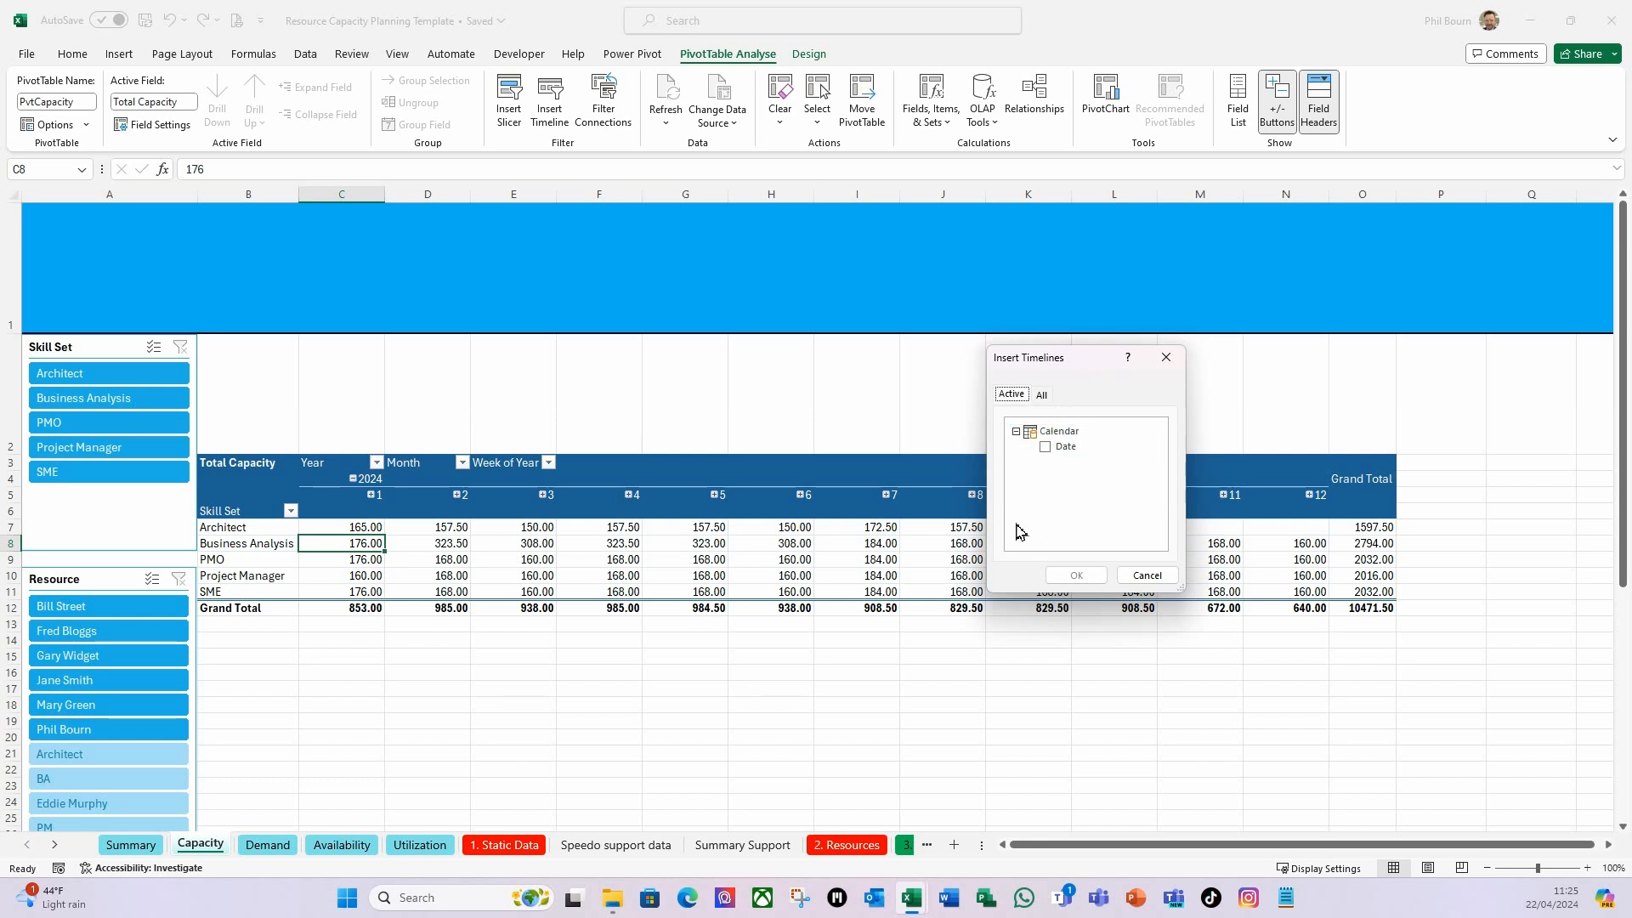
pyautogui.click(1053, 452)
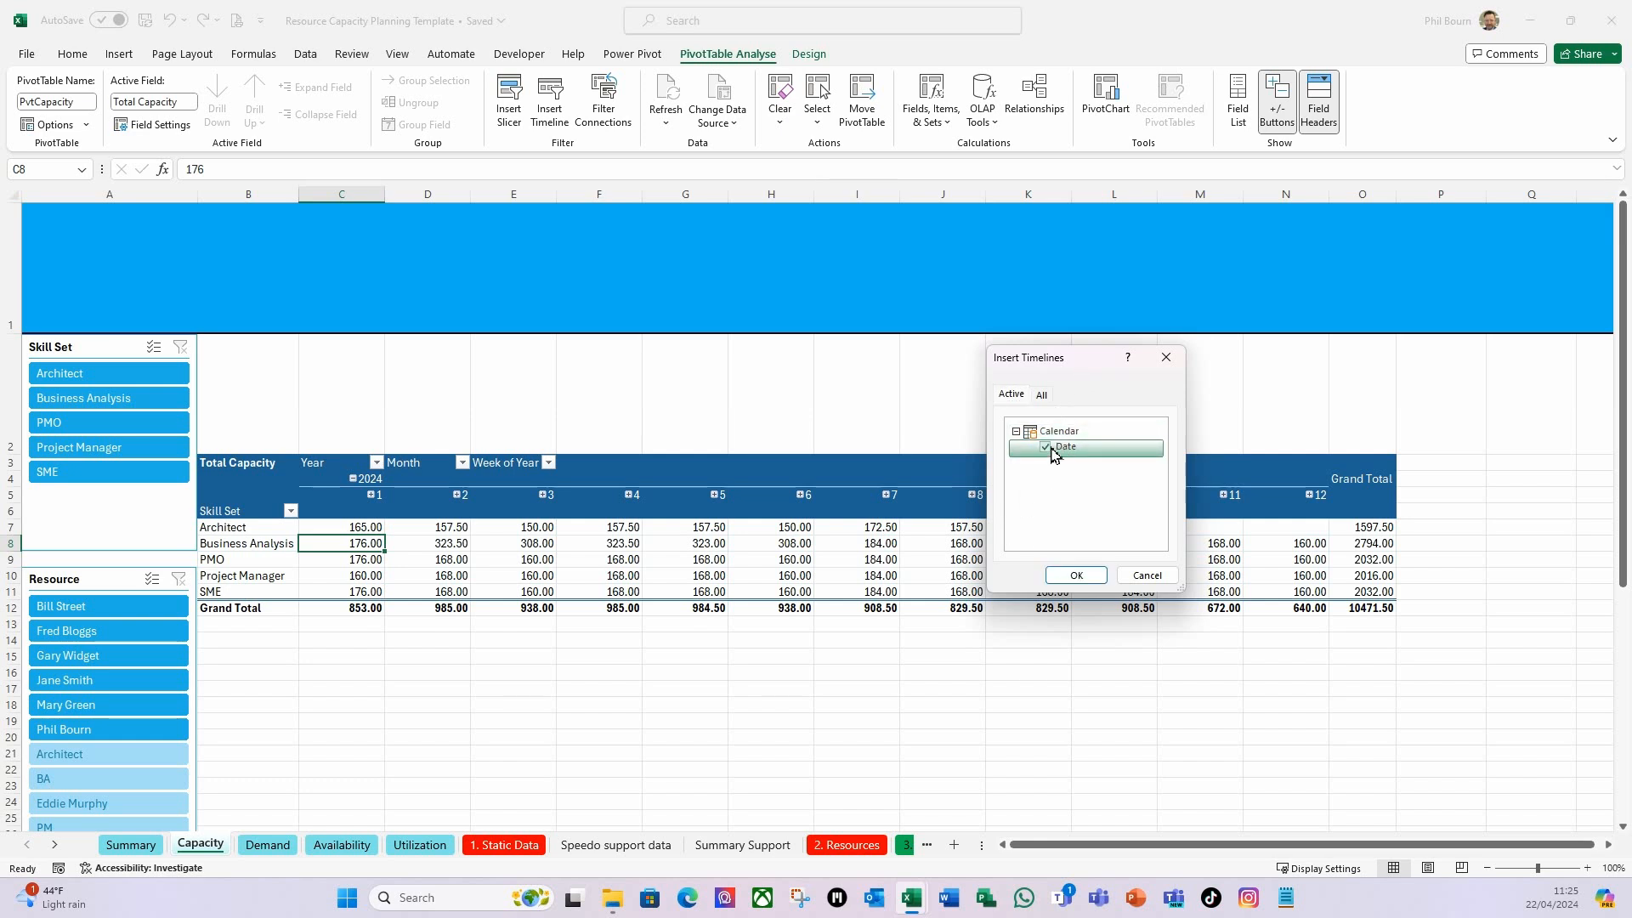
pyautogui.click(1076, 576)
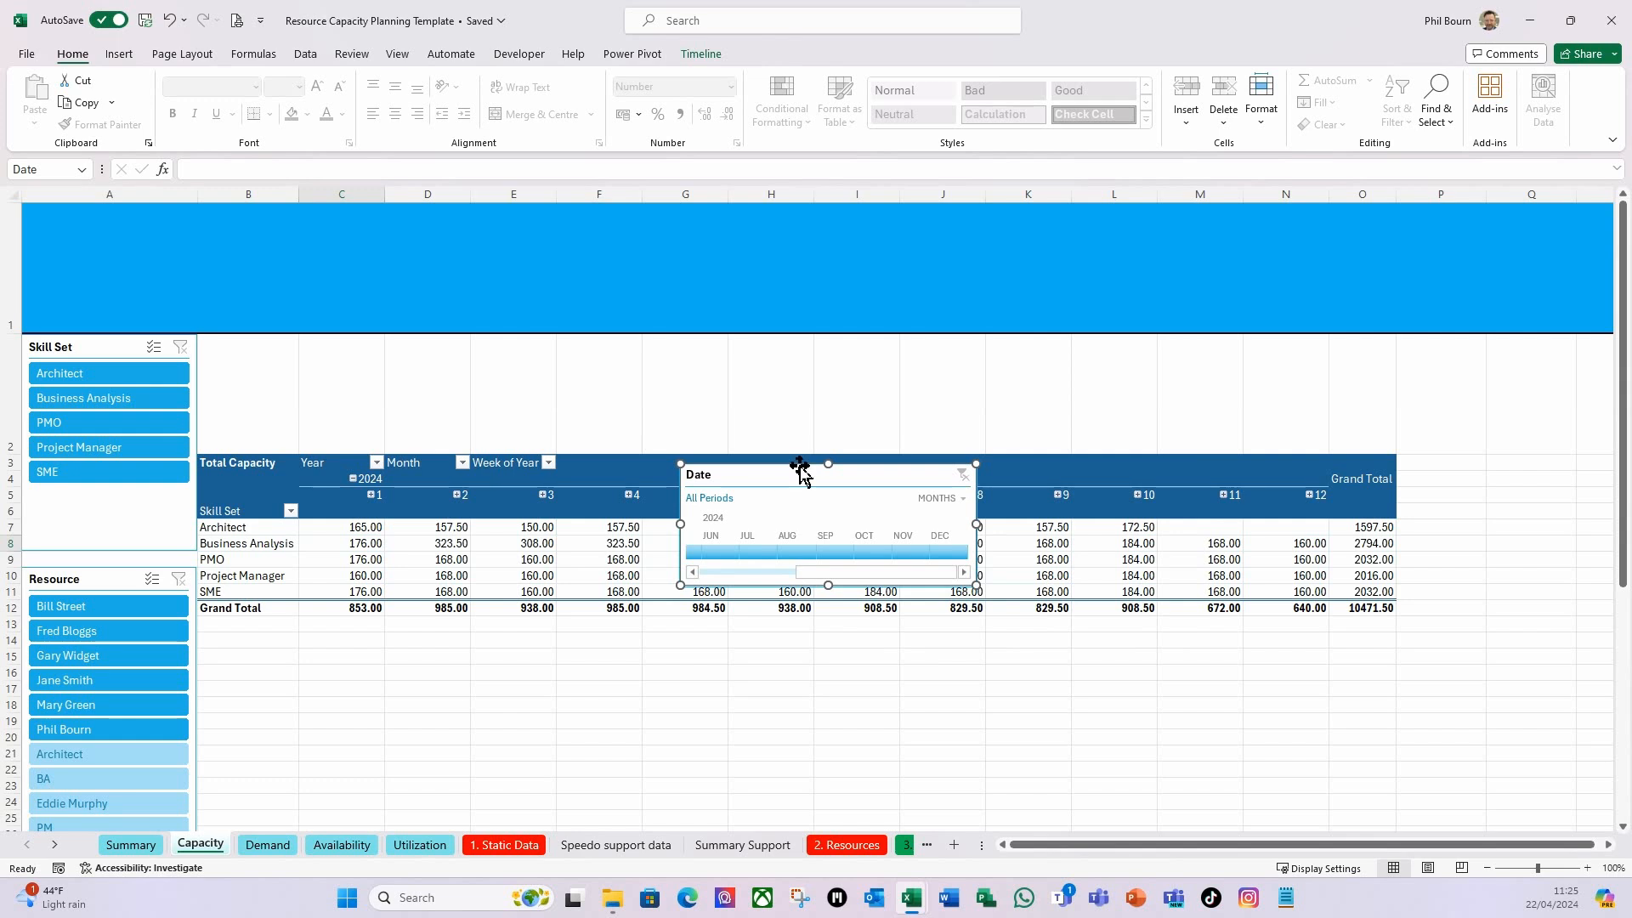
# Place the Date timeline in row 2 from column B, between banner and PivotTable, about 3.76 cm high and 21.86 cm wide.
pyautogui.moveTo(795, 473); pyautogui.dragTo(314, 350)
pyautogui.moveTo(348, 456)
pyautogui.mouseDown()
pyautogui.moveTo(350, 472)
pyautogui.moveTo(355, 455)
pyautogui.mouseUp()
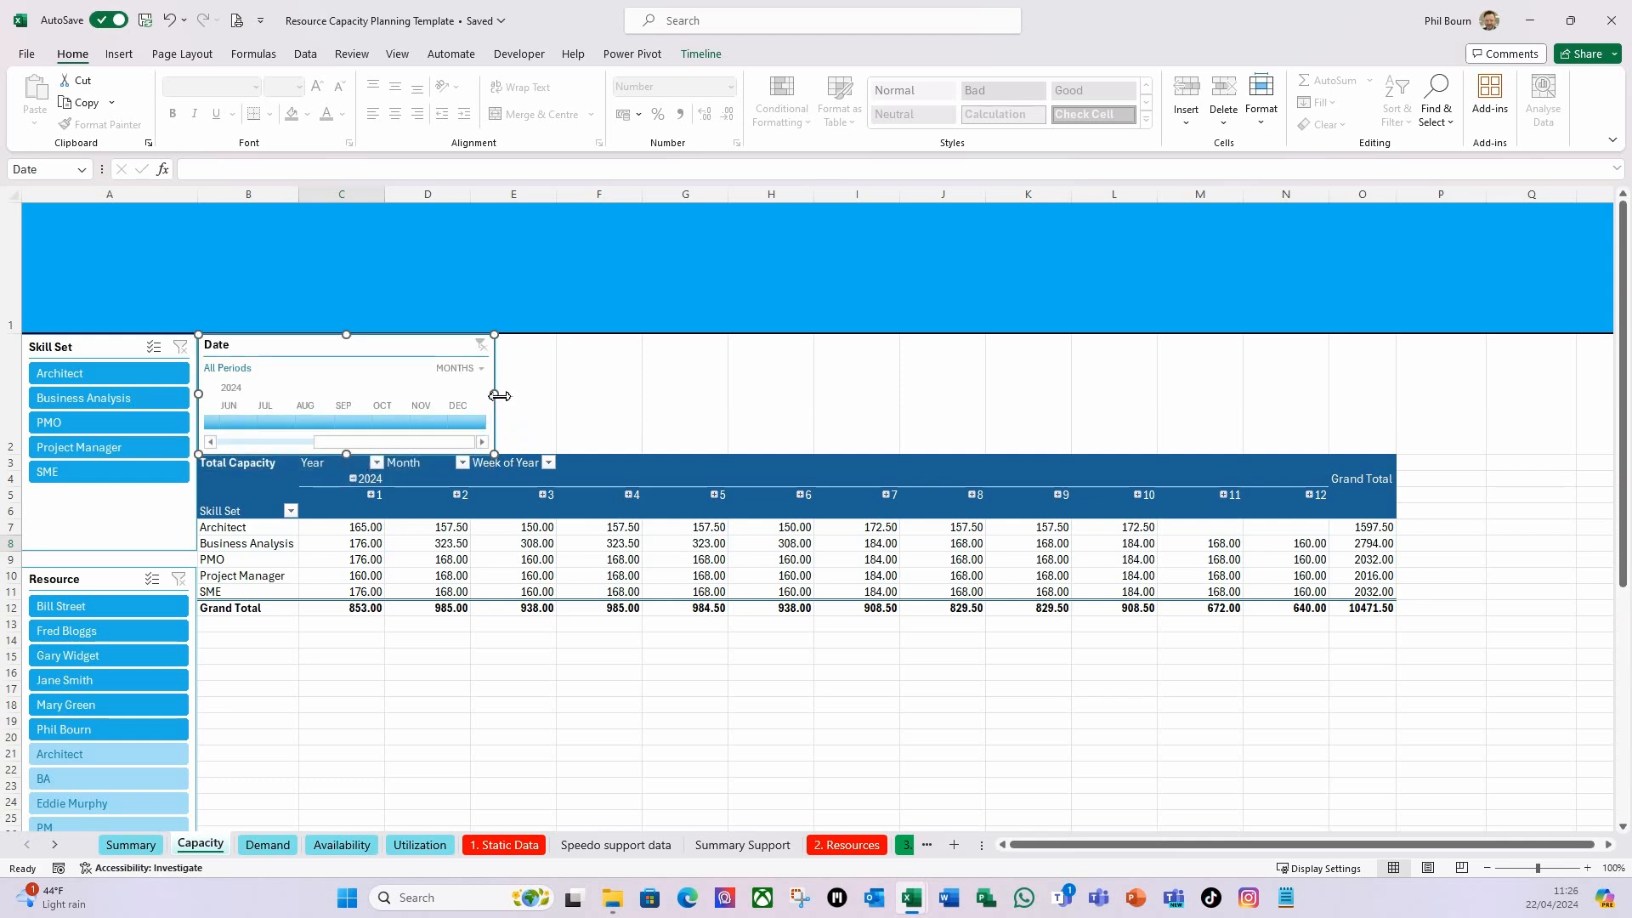
pyautogui.moveTo(500, 396); pyautogui.dragTo(893, 412)
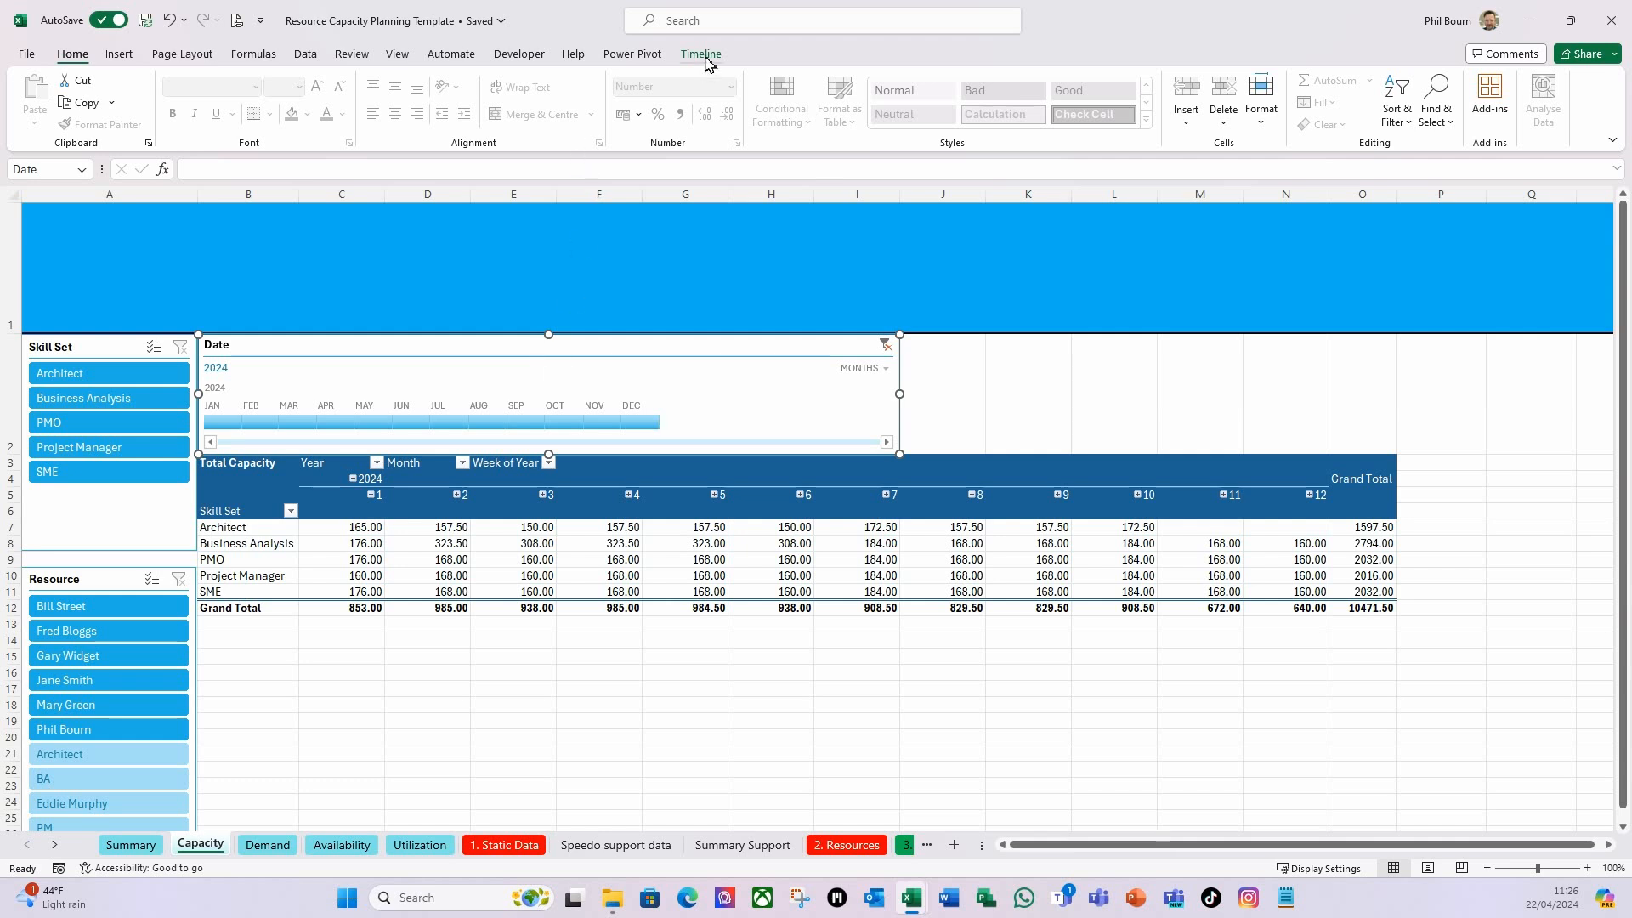
# Apply the timeline style with dark blue period blocks to the Date timeline.
pyautogui.click(704, 58)
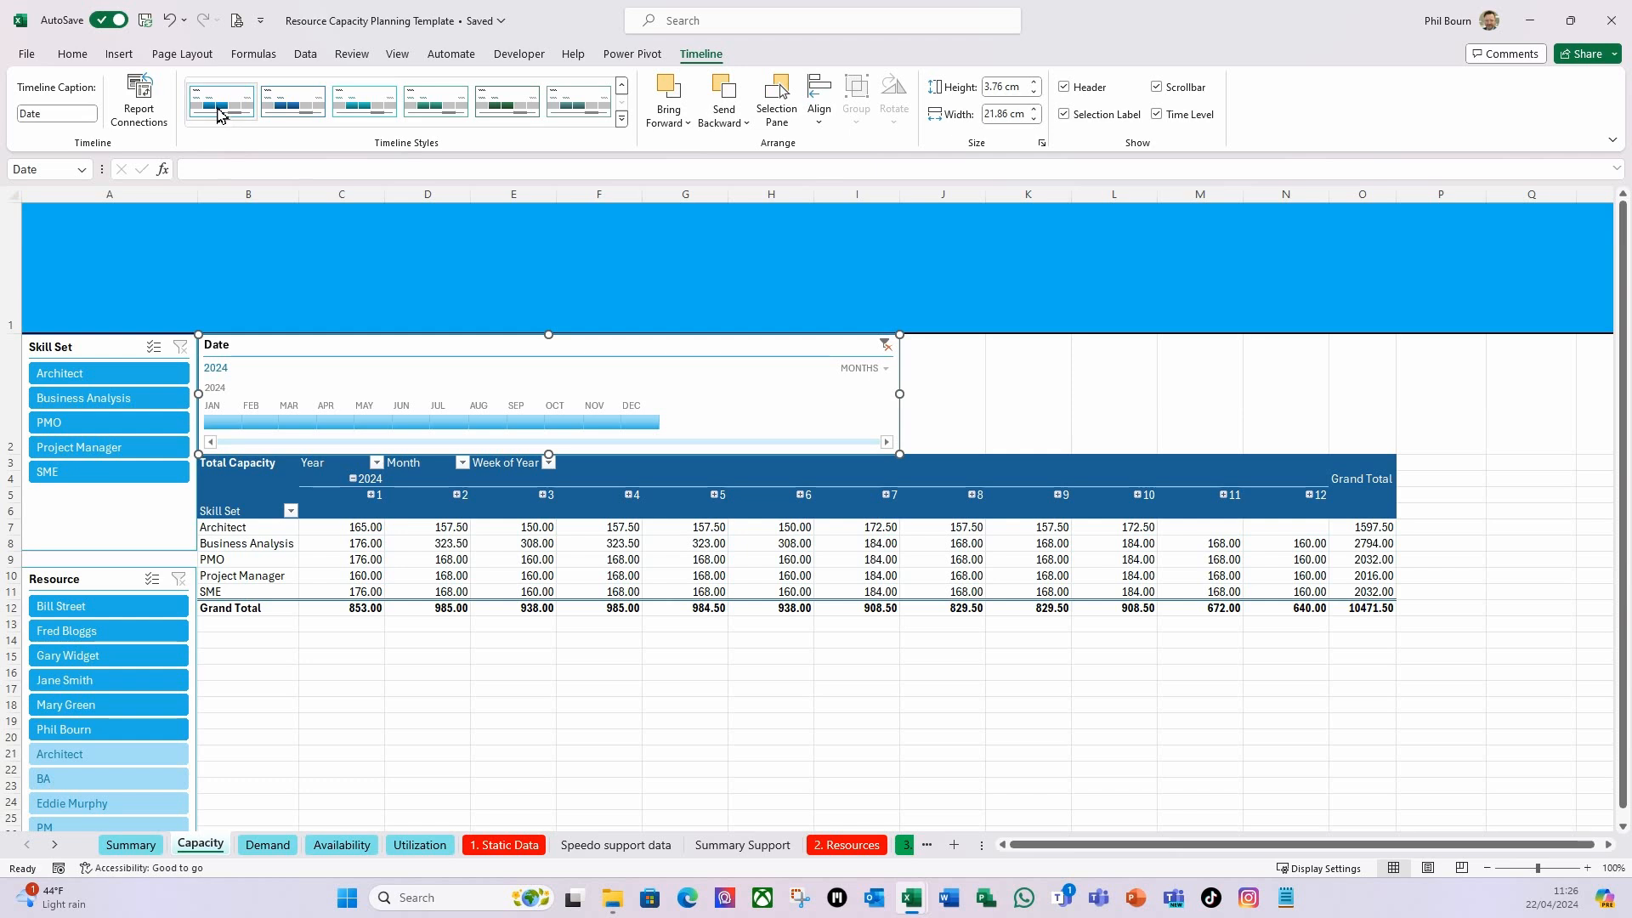
pyautogui.click(219, 115)
pyautogui.click(968, 392)
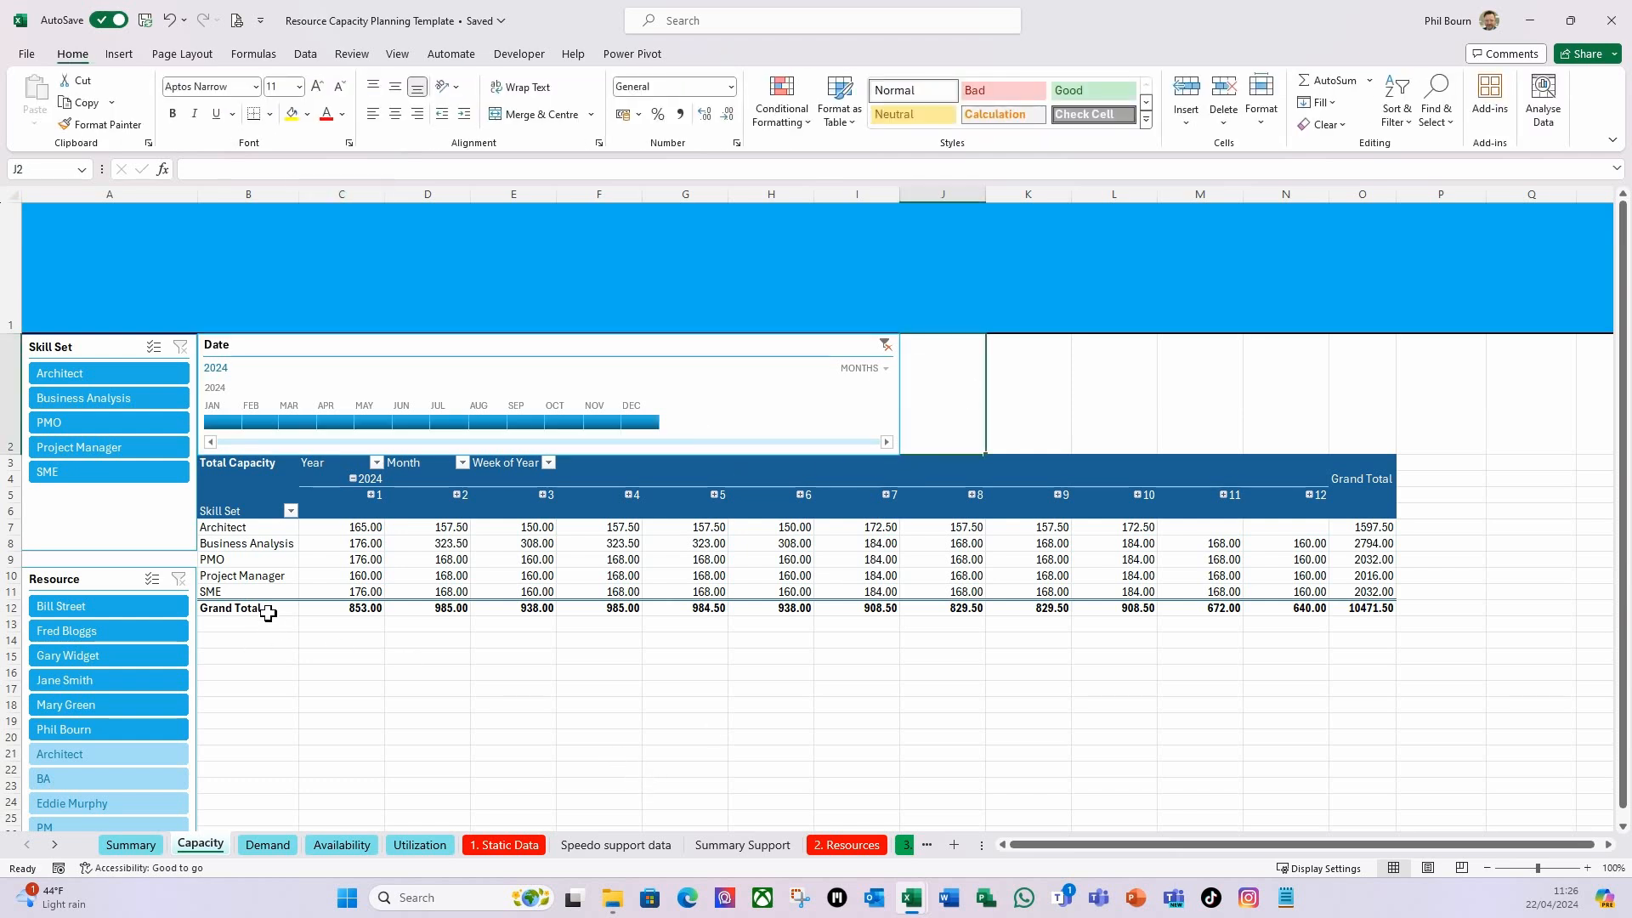
# Test the Date timeline on May 2024 and Mar - May 2024 and the Skill Set slicer on Architect, clearing each filter.
pyautogui.click(401, 550)
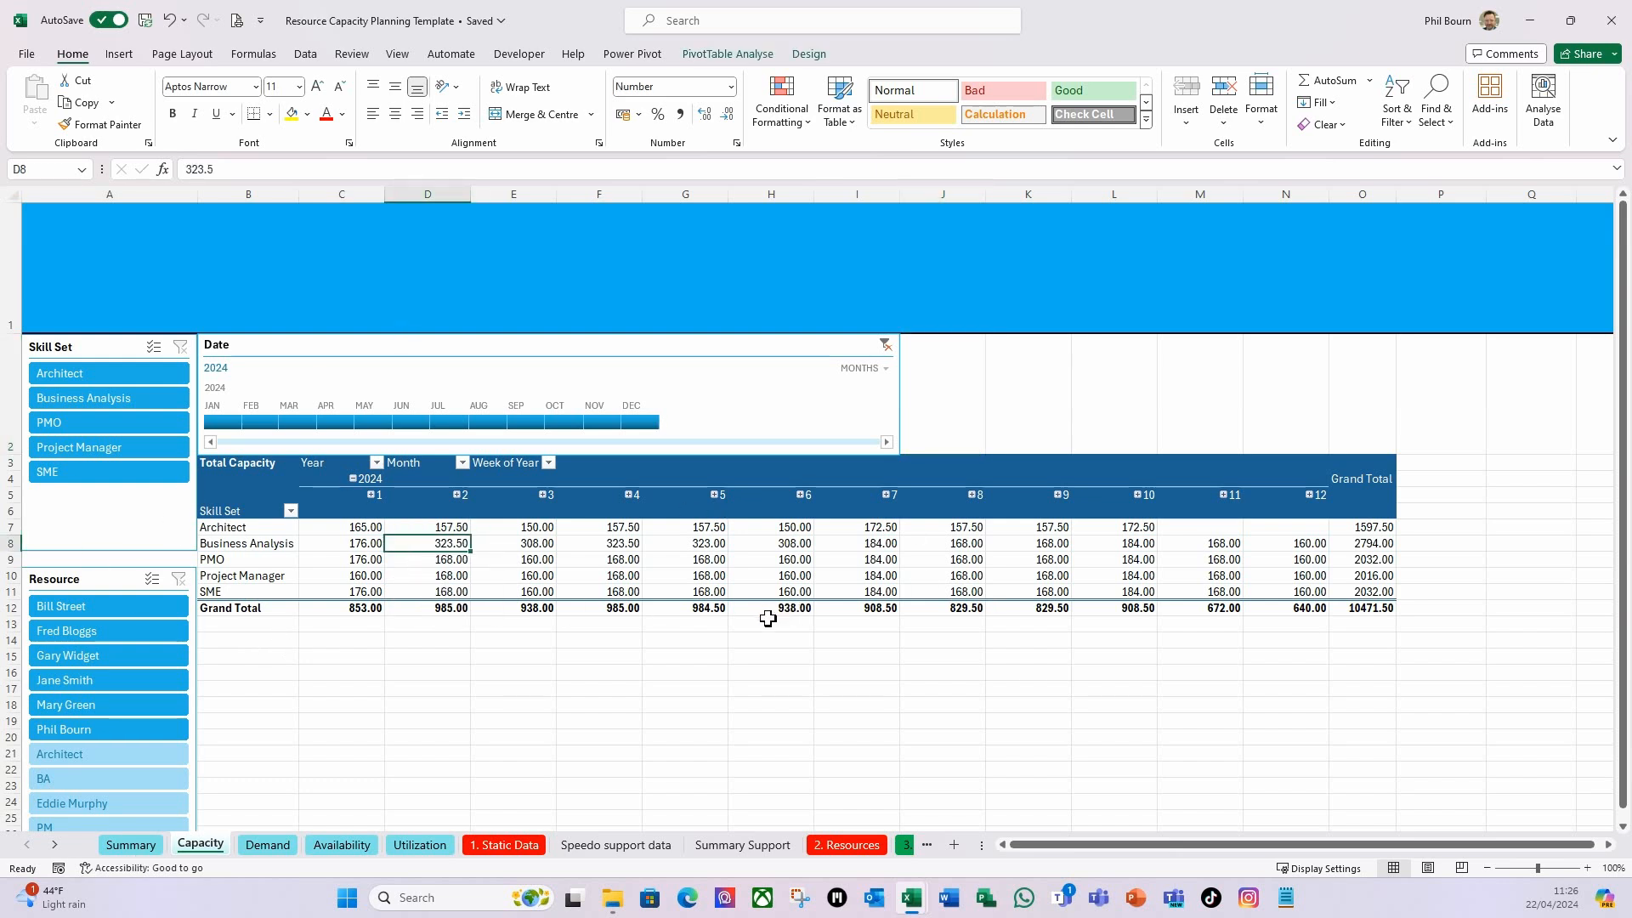
pyautogui.moveTo(446, 588)
pyautogui.click(373, 422)
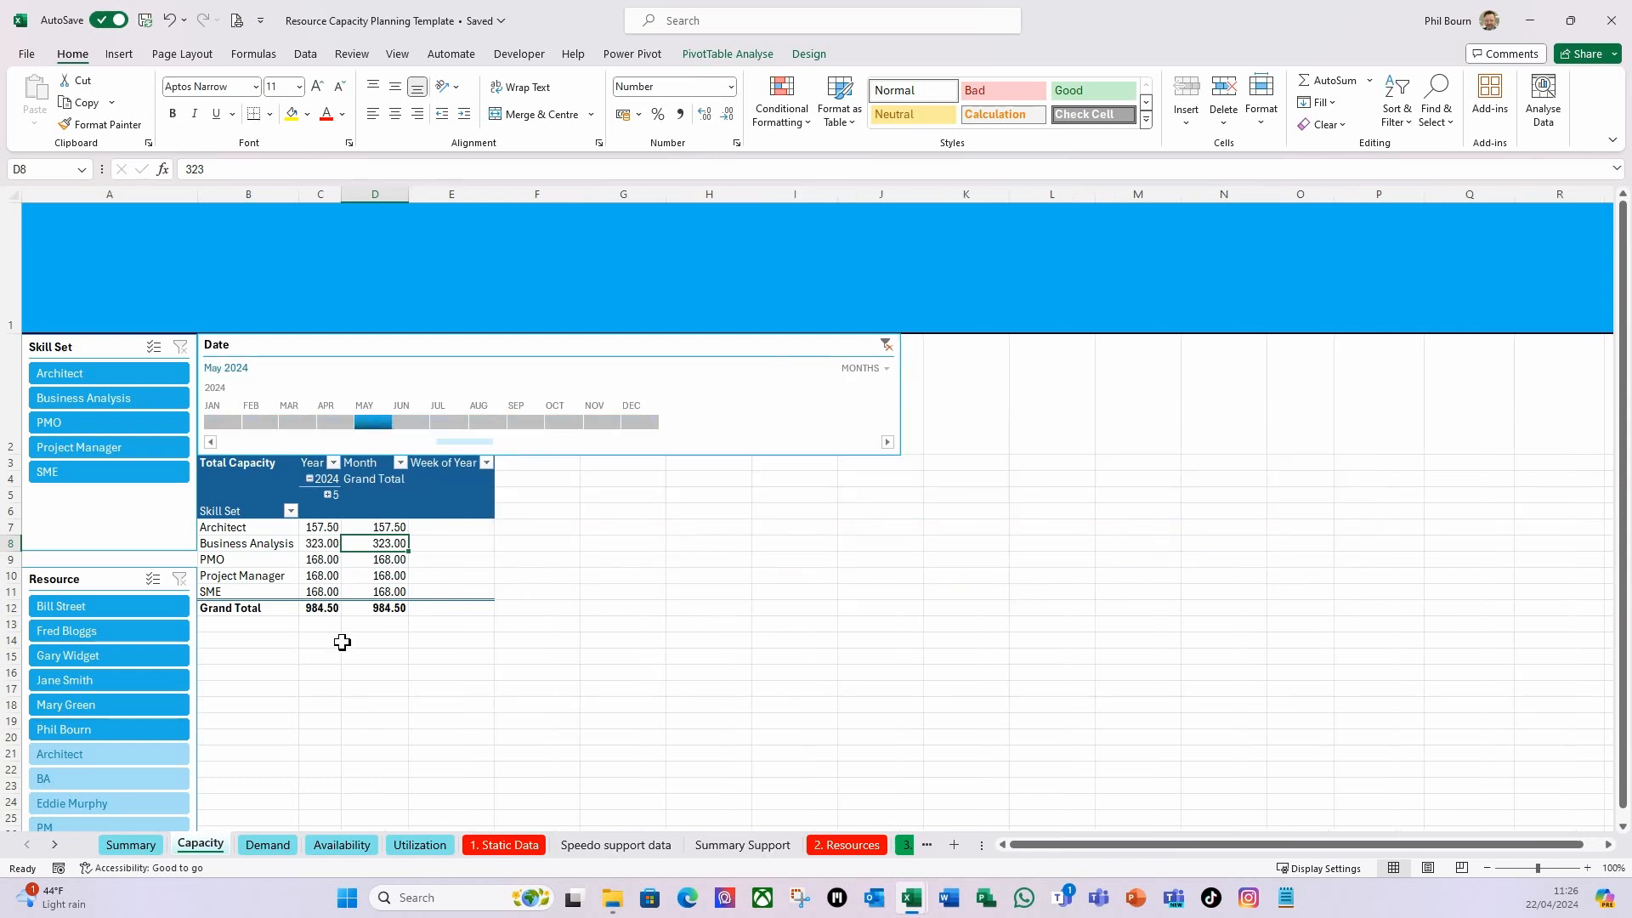
pyautogui.moveTo(355, 425); pyautogui.dragTo(265, 438)
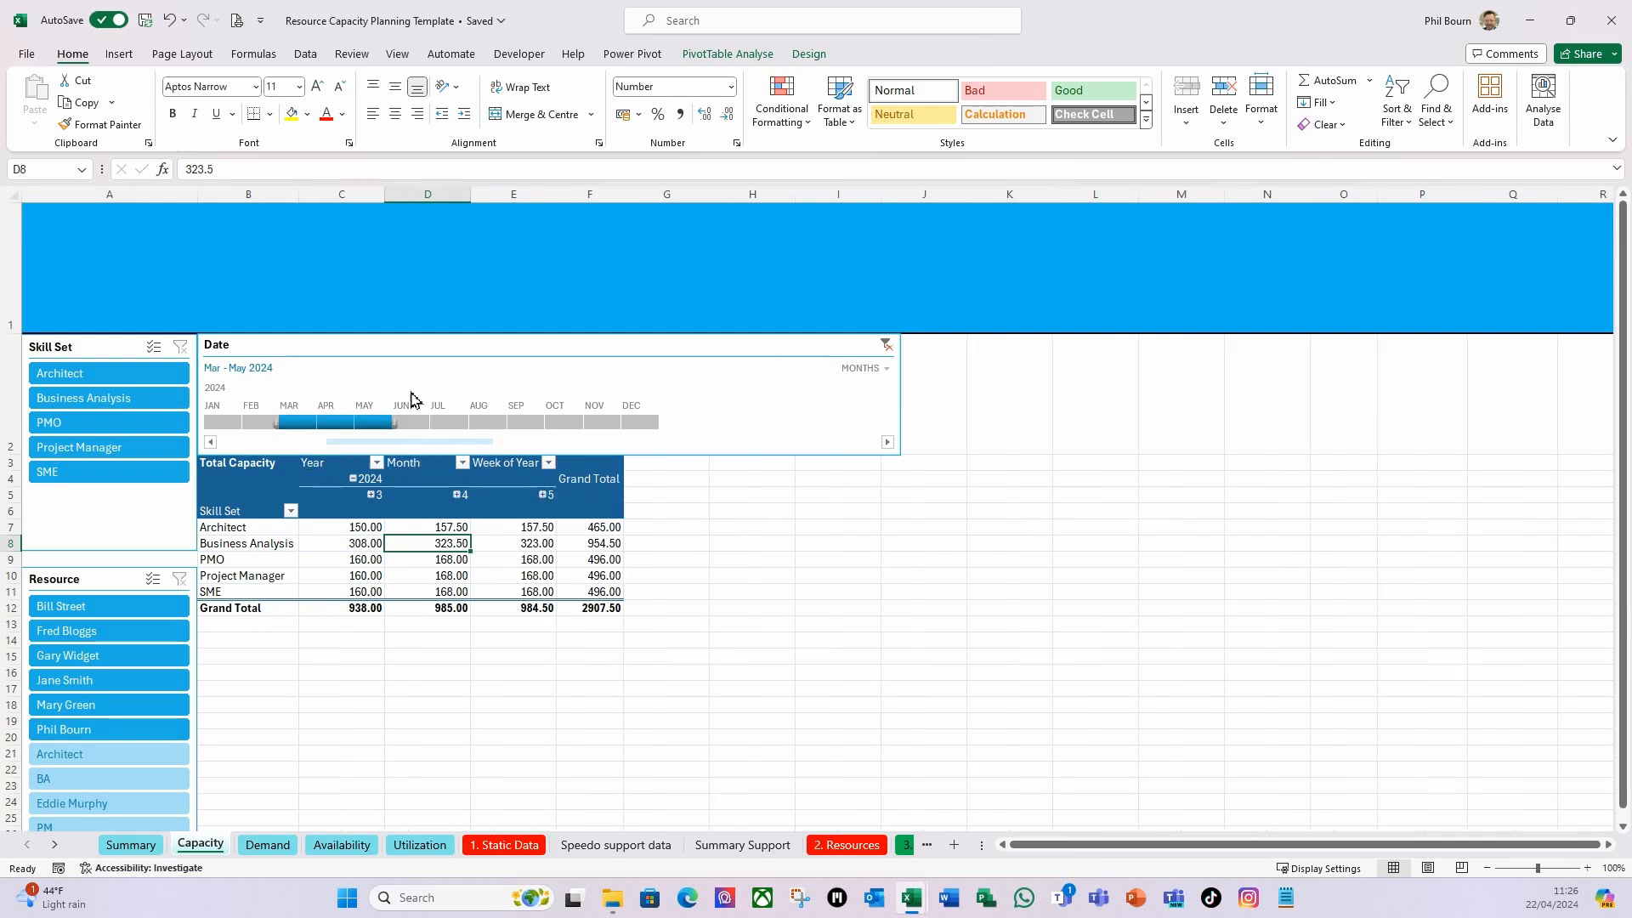
pyautogui.click(886, 345)
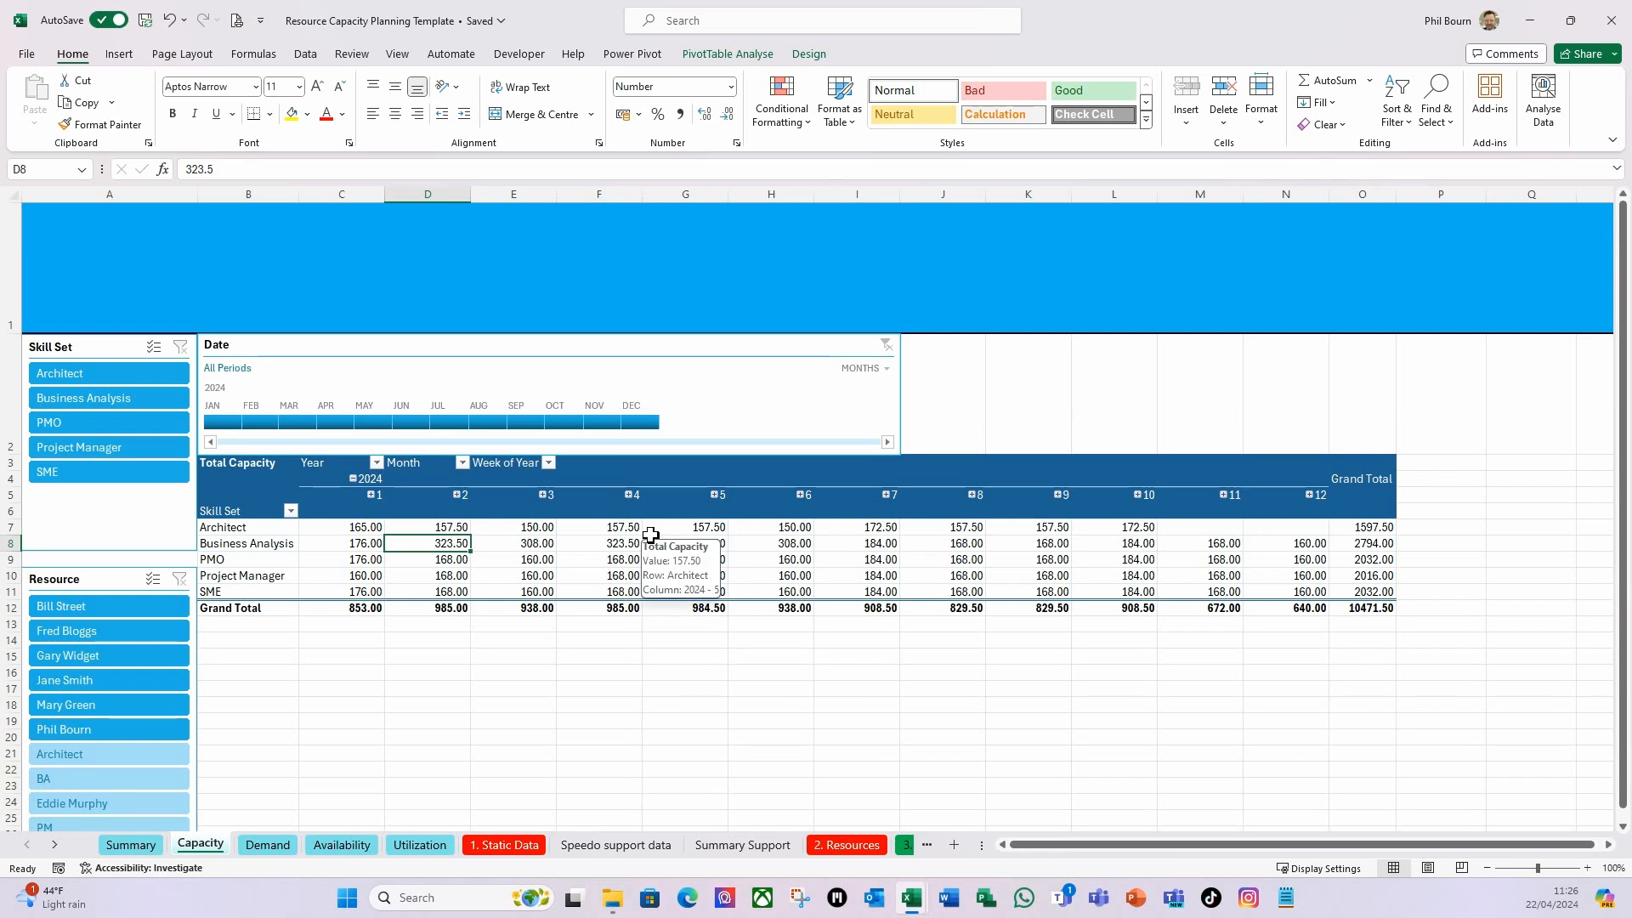
pyautogui.click(123, 375)
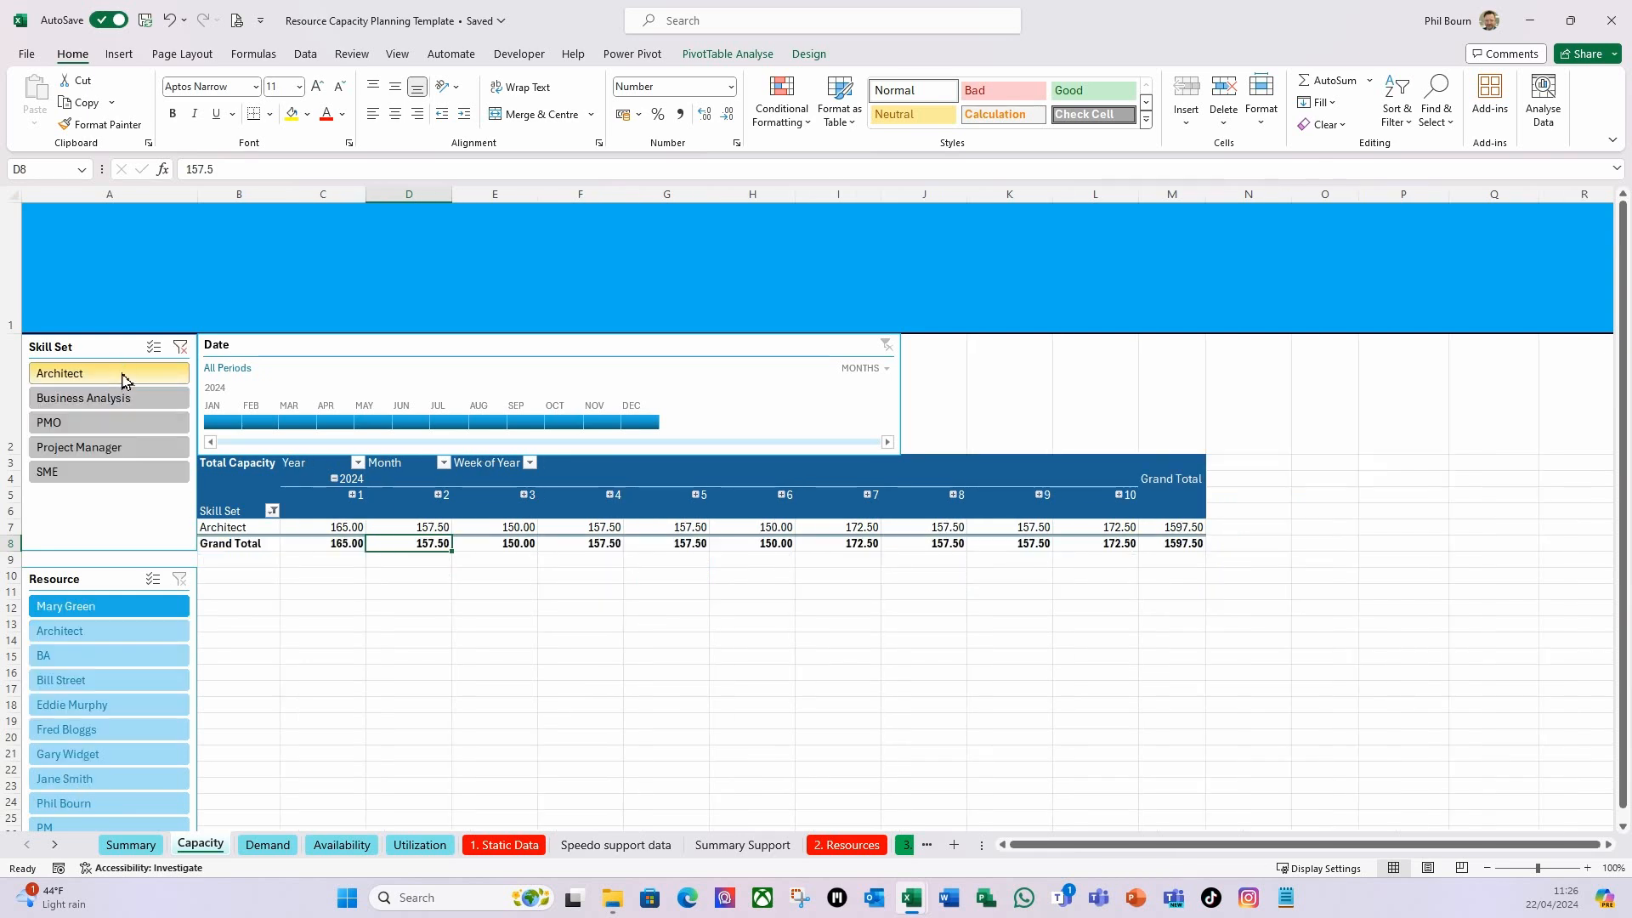
pyautogui.click(180, 347)
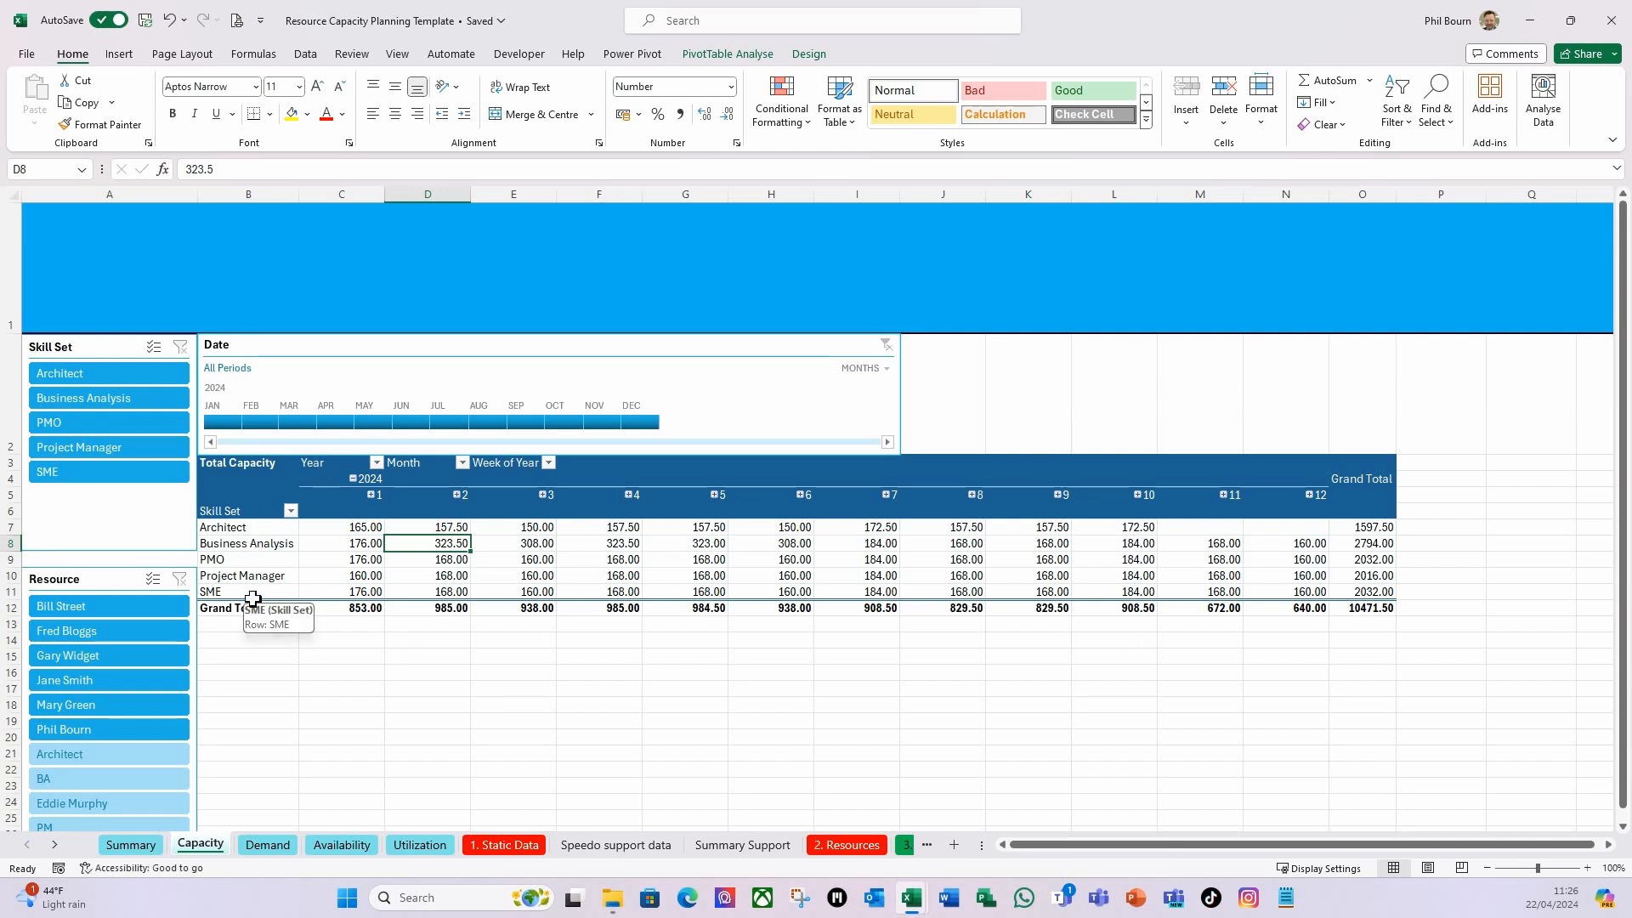
# Insert the outlined abacus stock icon in cell A1 of the blue banner and enlarge it to about 4.05 cm square.
pyautogui.click(89, 273)
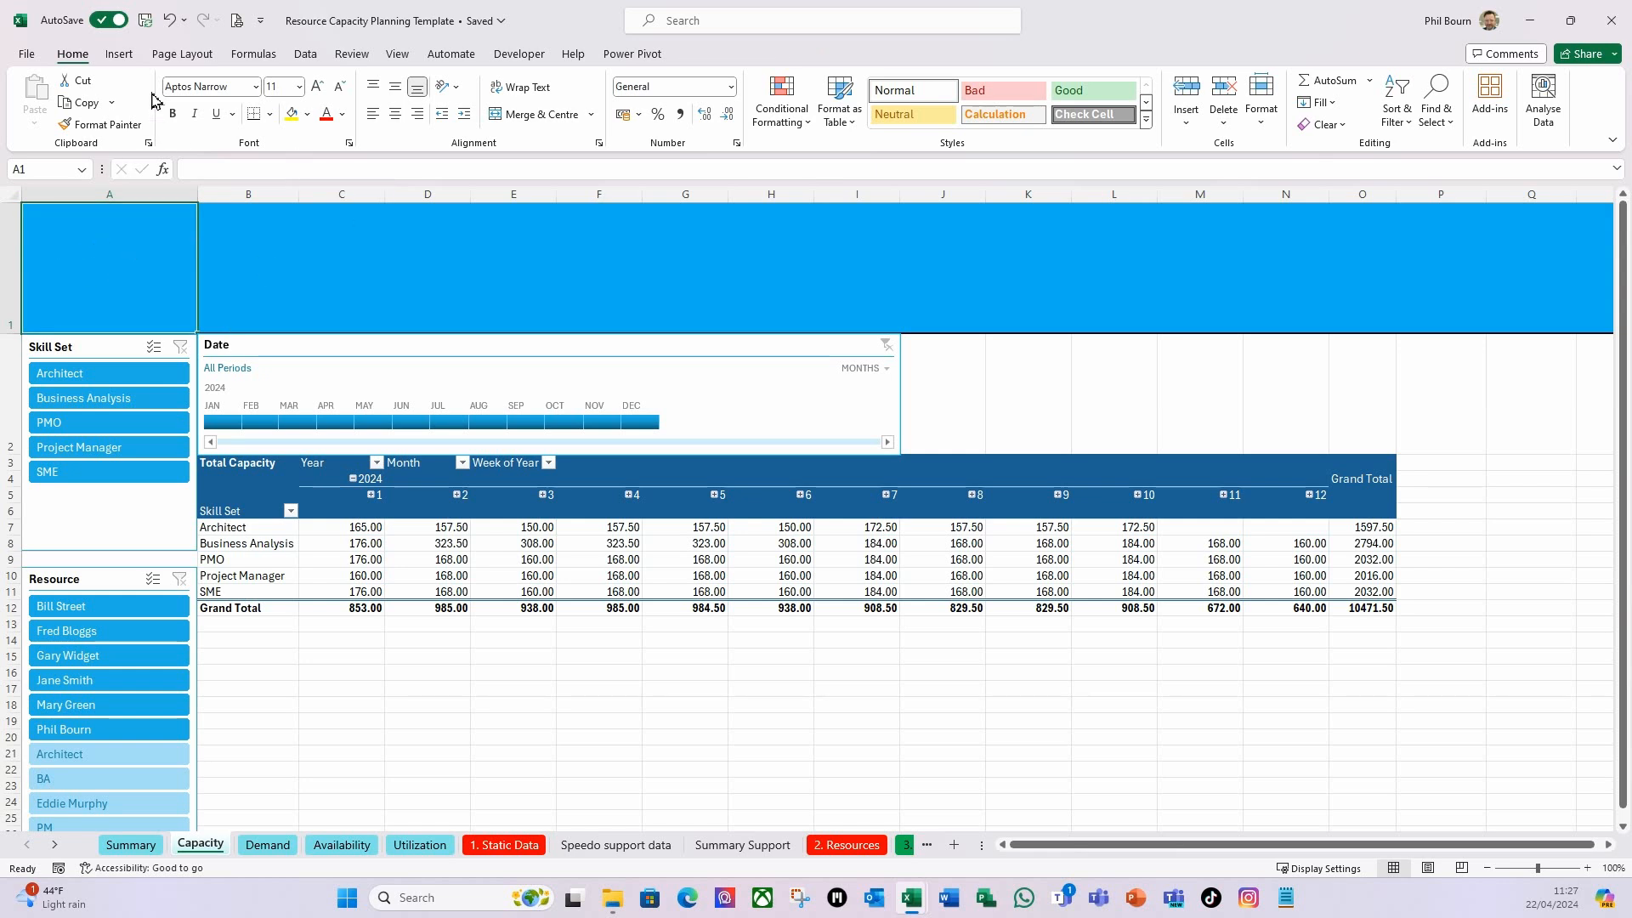
pyautogui.click(126, 58)
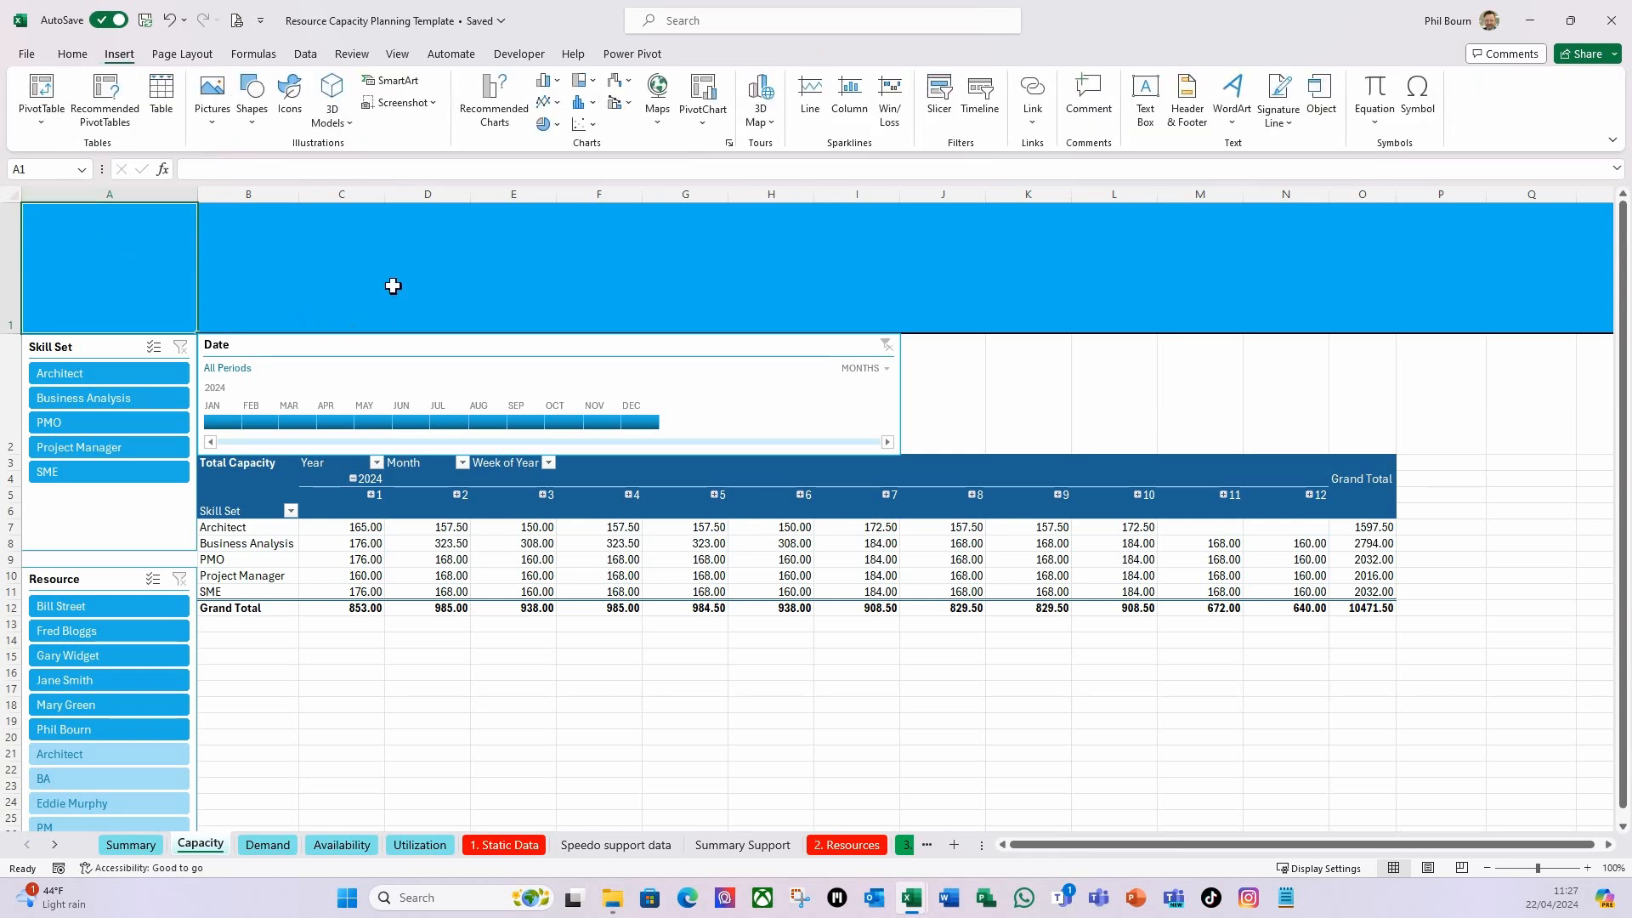
pyautogui.click(290, 95)
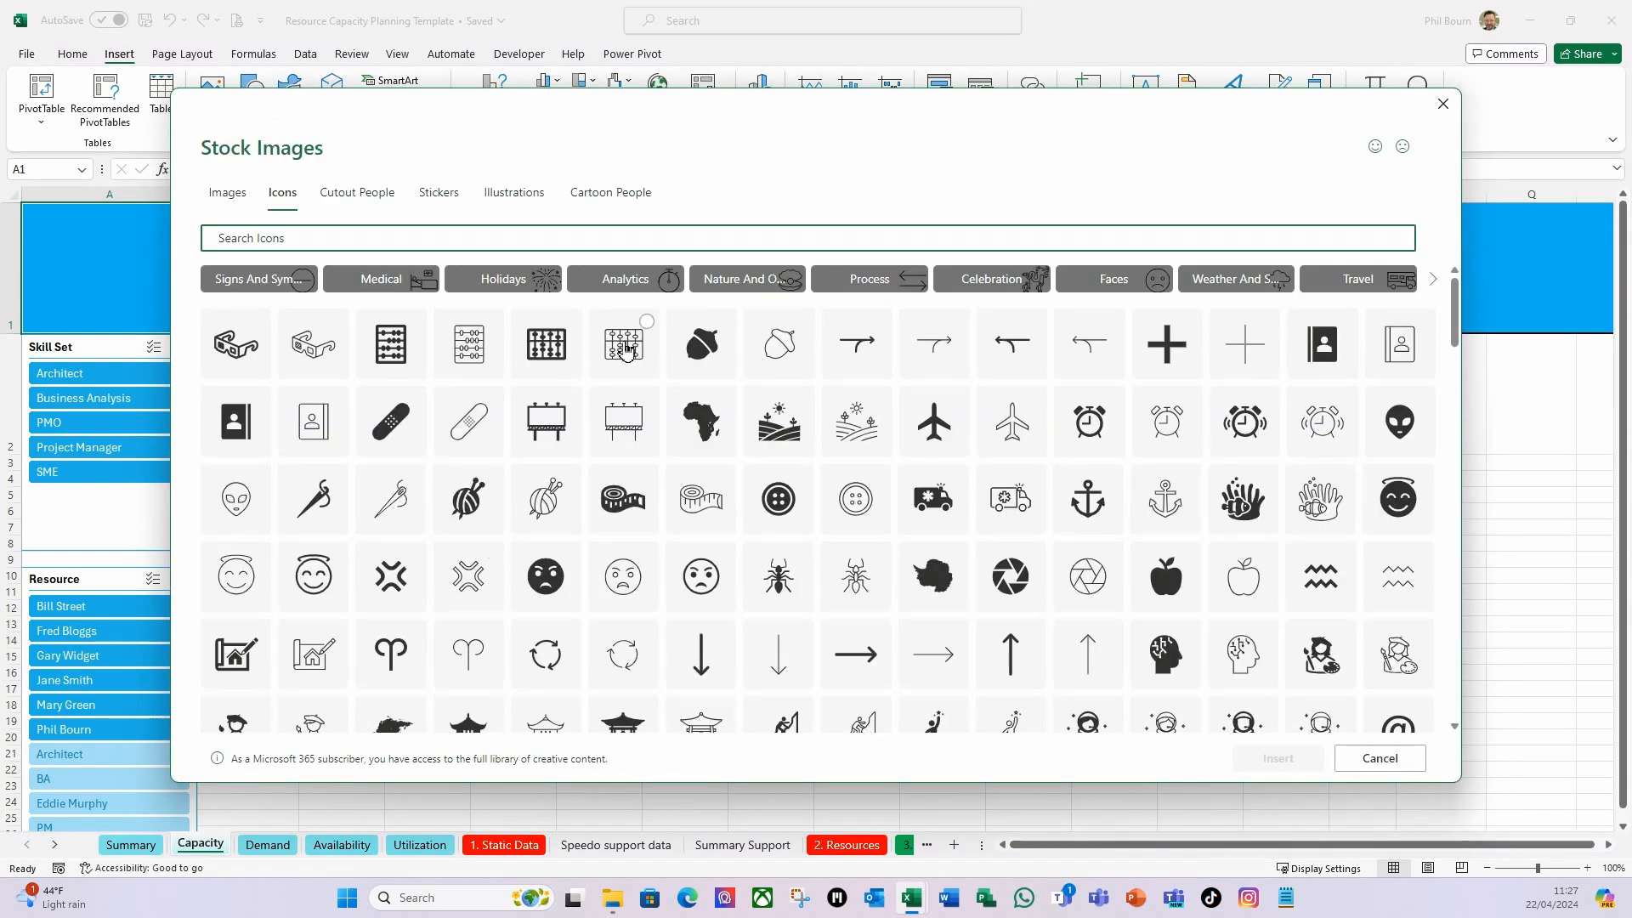
pyautogui.click(625, 353)
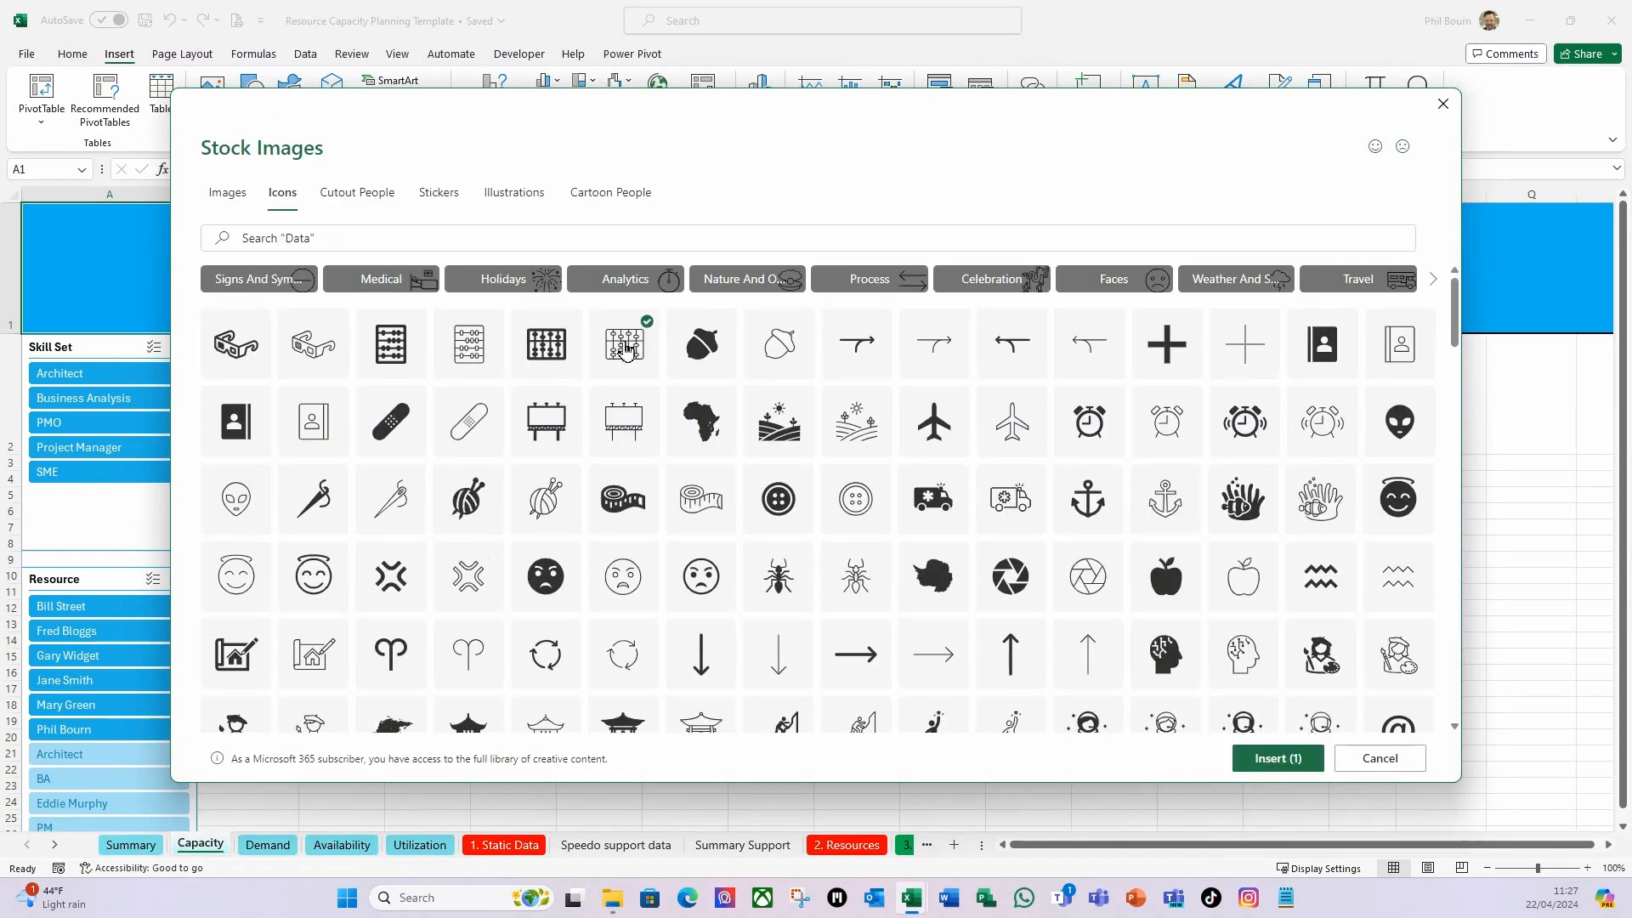
pyautogui.click(1280, 765)
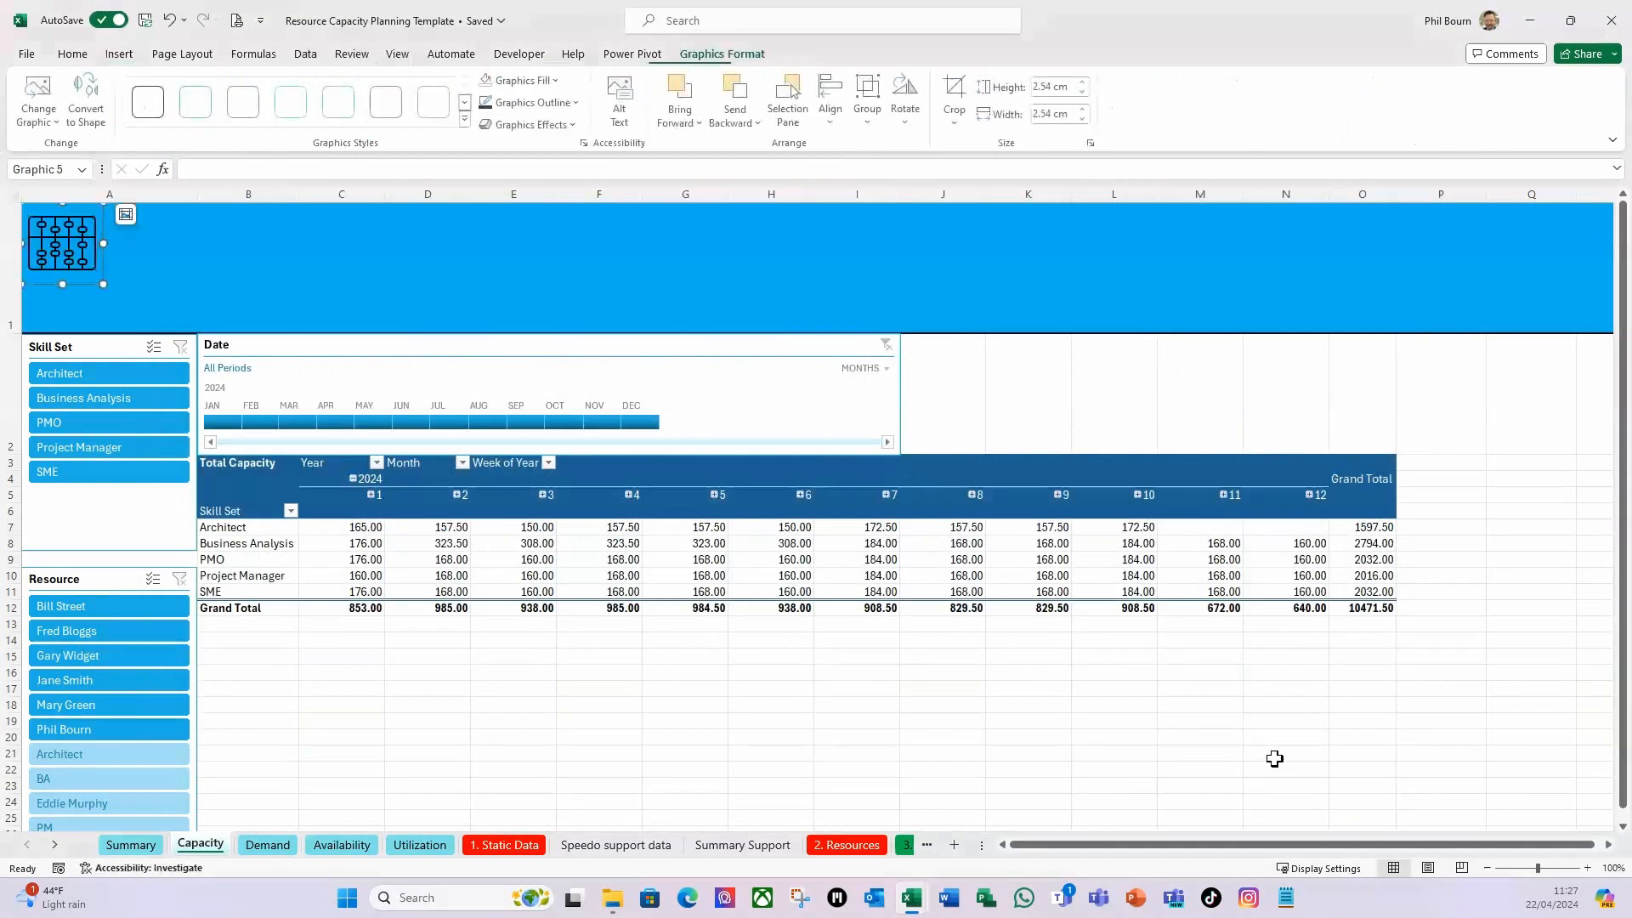
pyautogui.moveTo(104, 289); pyautogui.dragTo(155, 332)
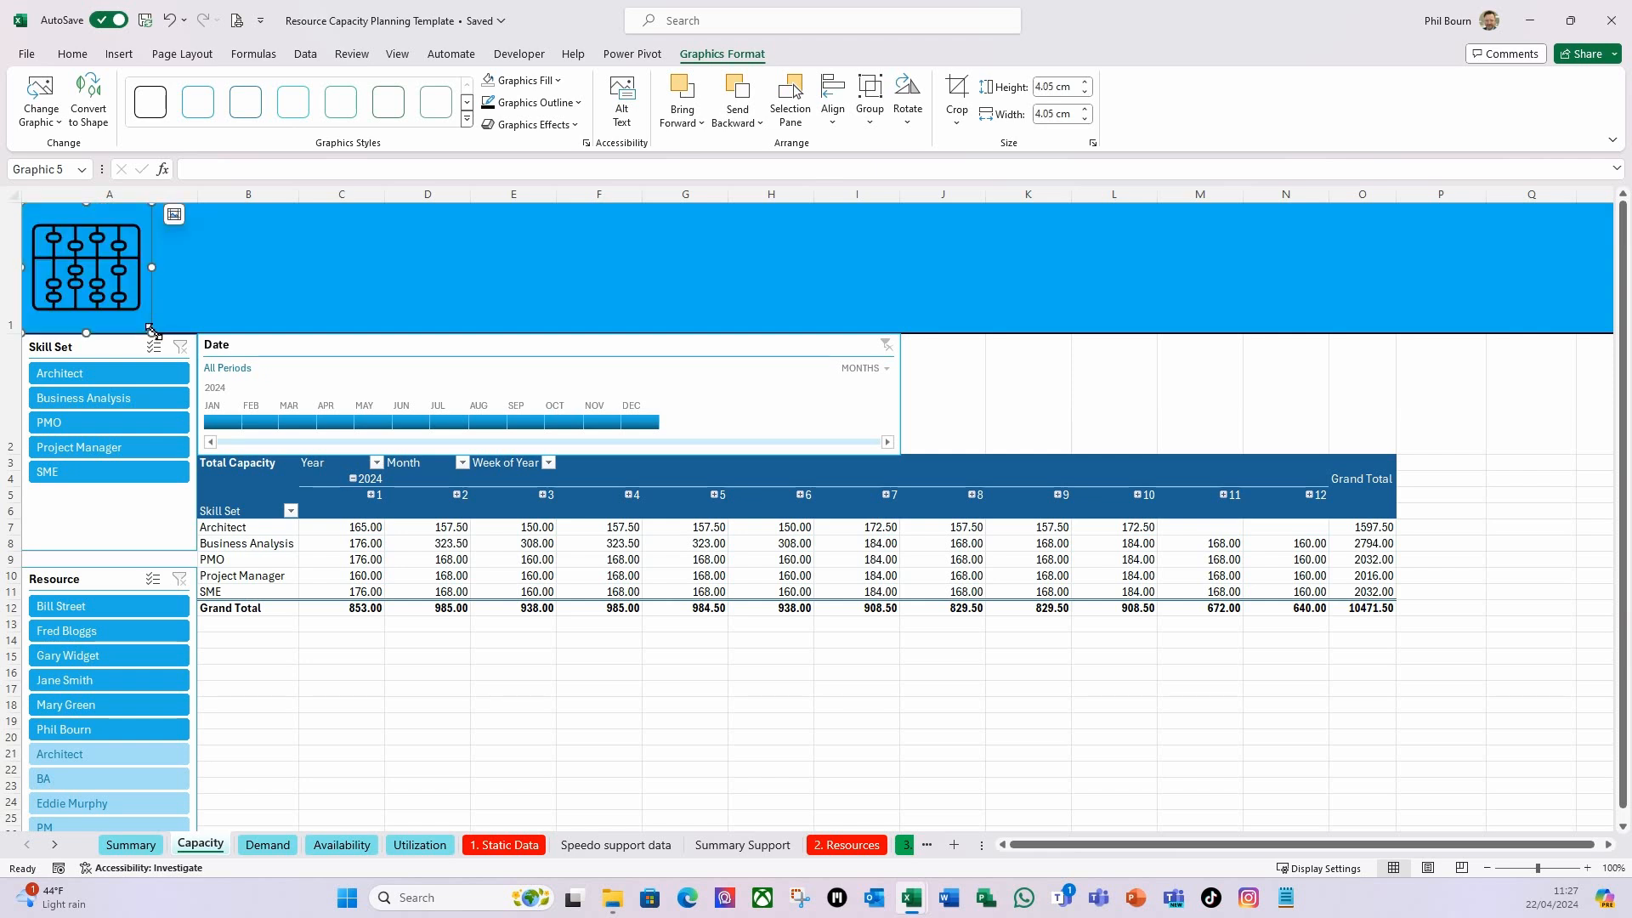
# Enter the title "Resource Capacity in Hours" in cell B1 of the banner.
pyautogui.click(260, 290)
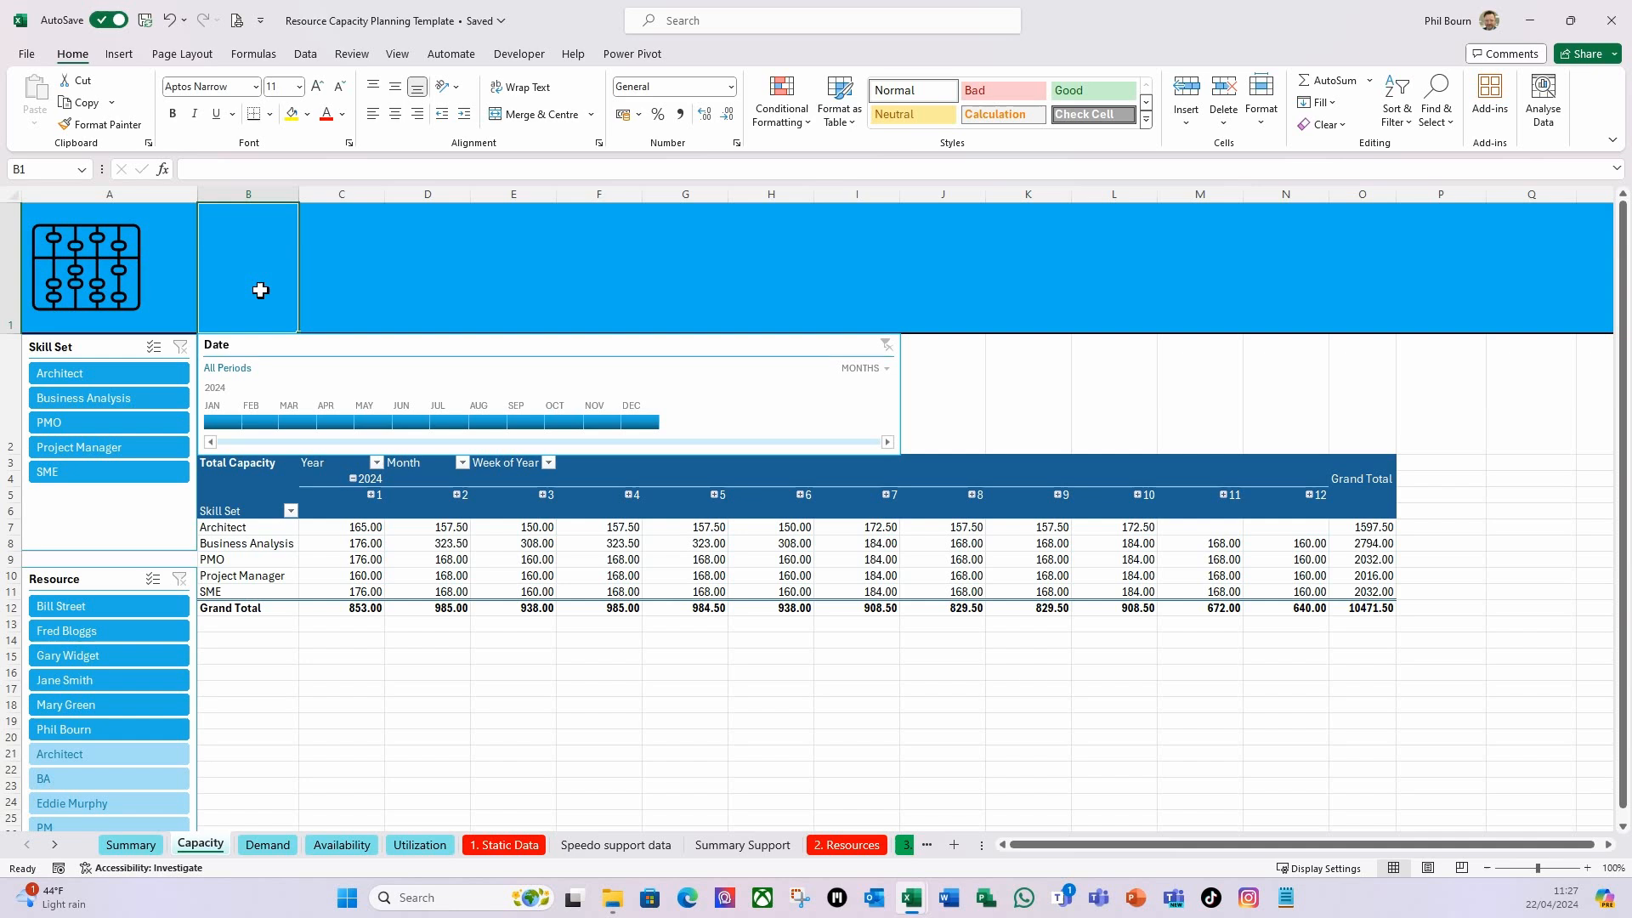
pyautogui.write('Resource Capacity in Hours')
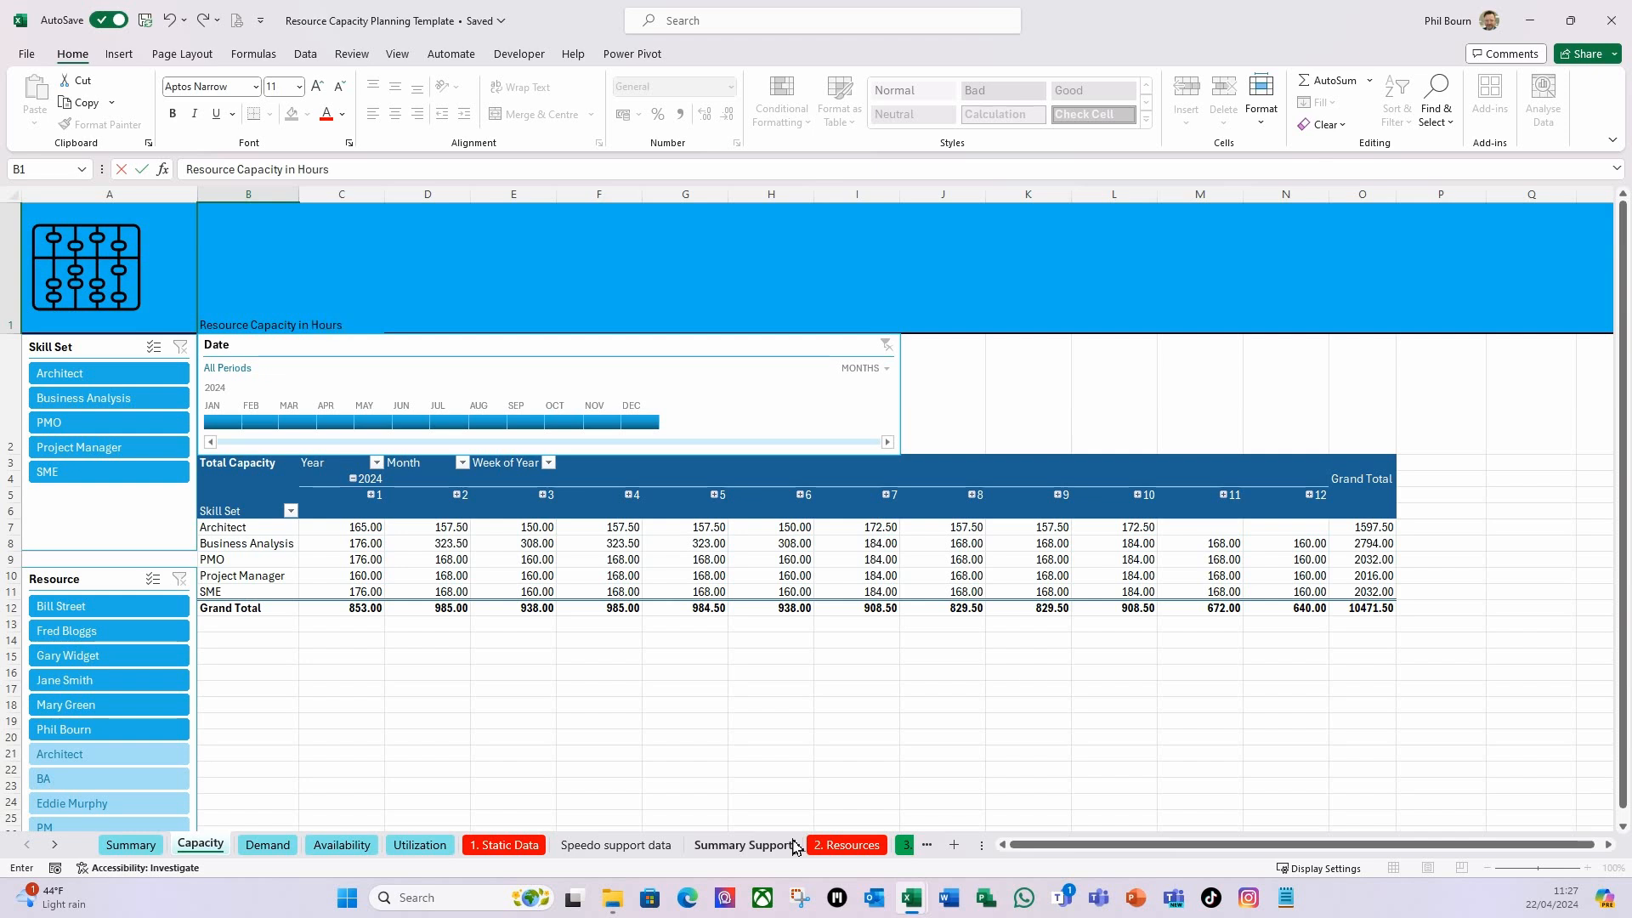
pyautogui.press('Tab')
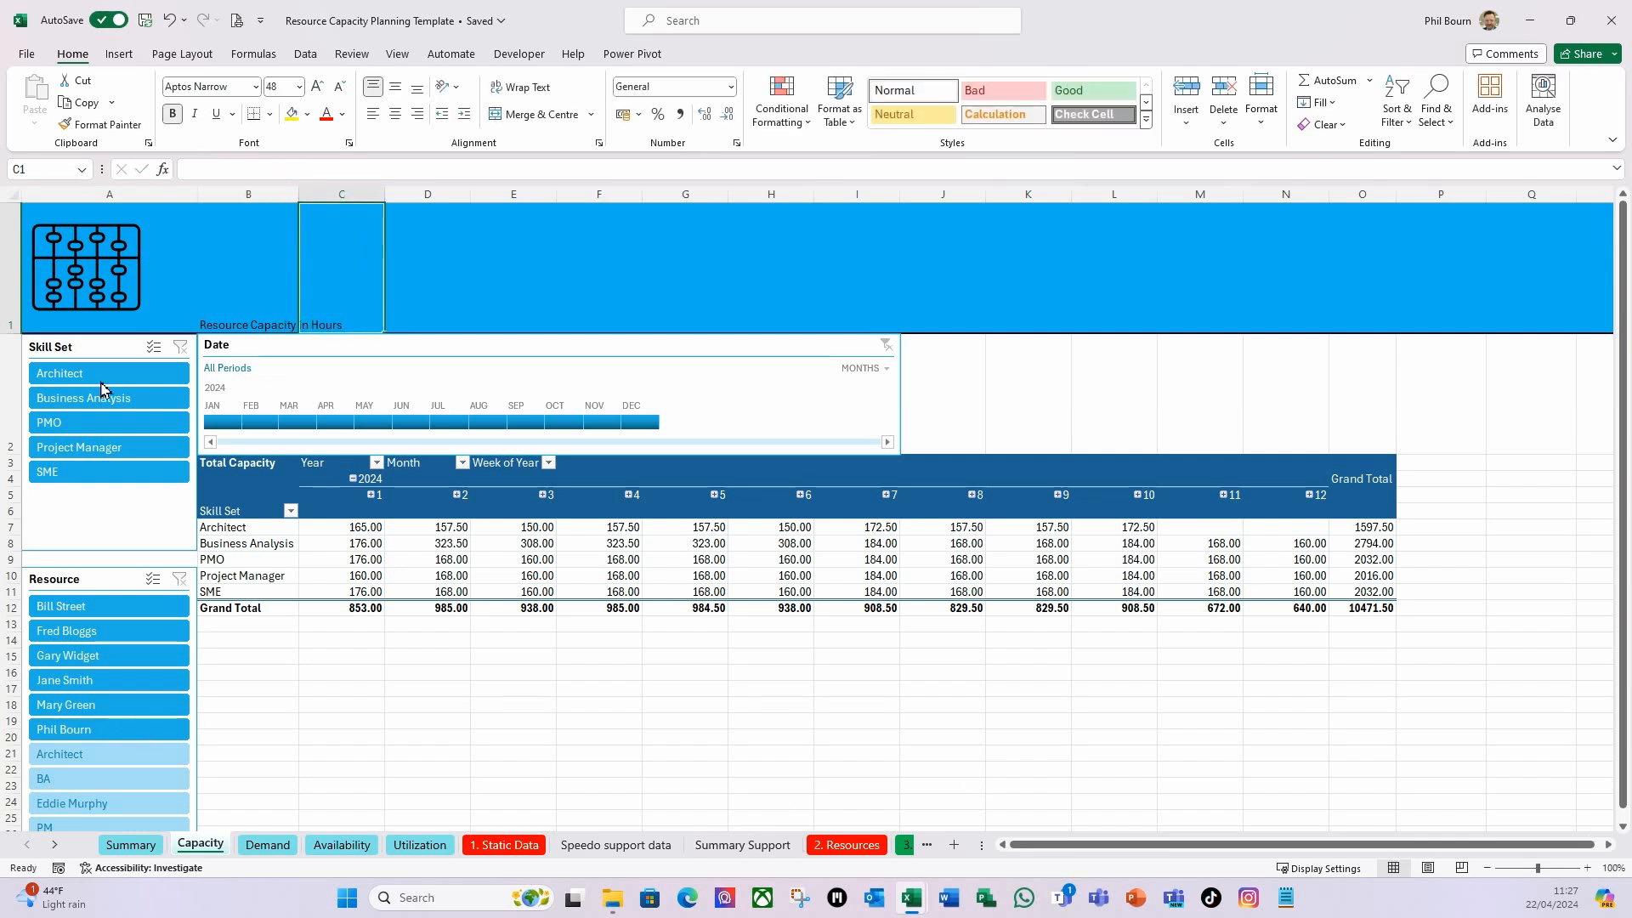
# Format the banner title in B1 as bold, size 48 and vertically centred in the cell.
pyautogui.click(225, 323)
pyautogui.click(173, 114)
pyautogui.click(300, 87)
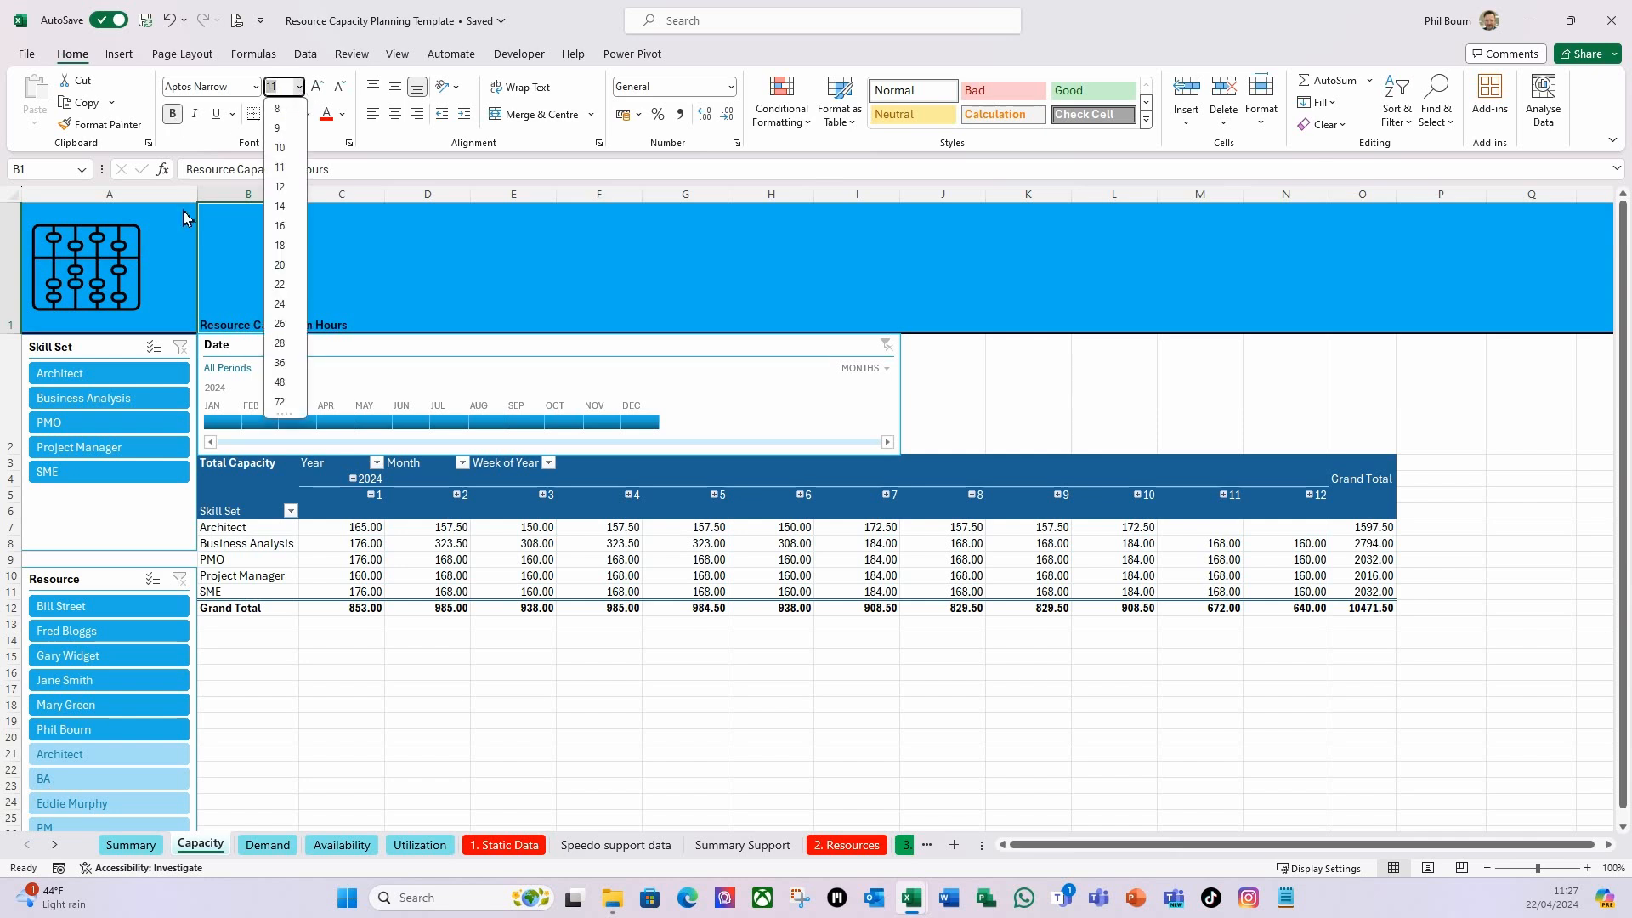
pyautogui.click(281, 389)
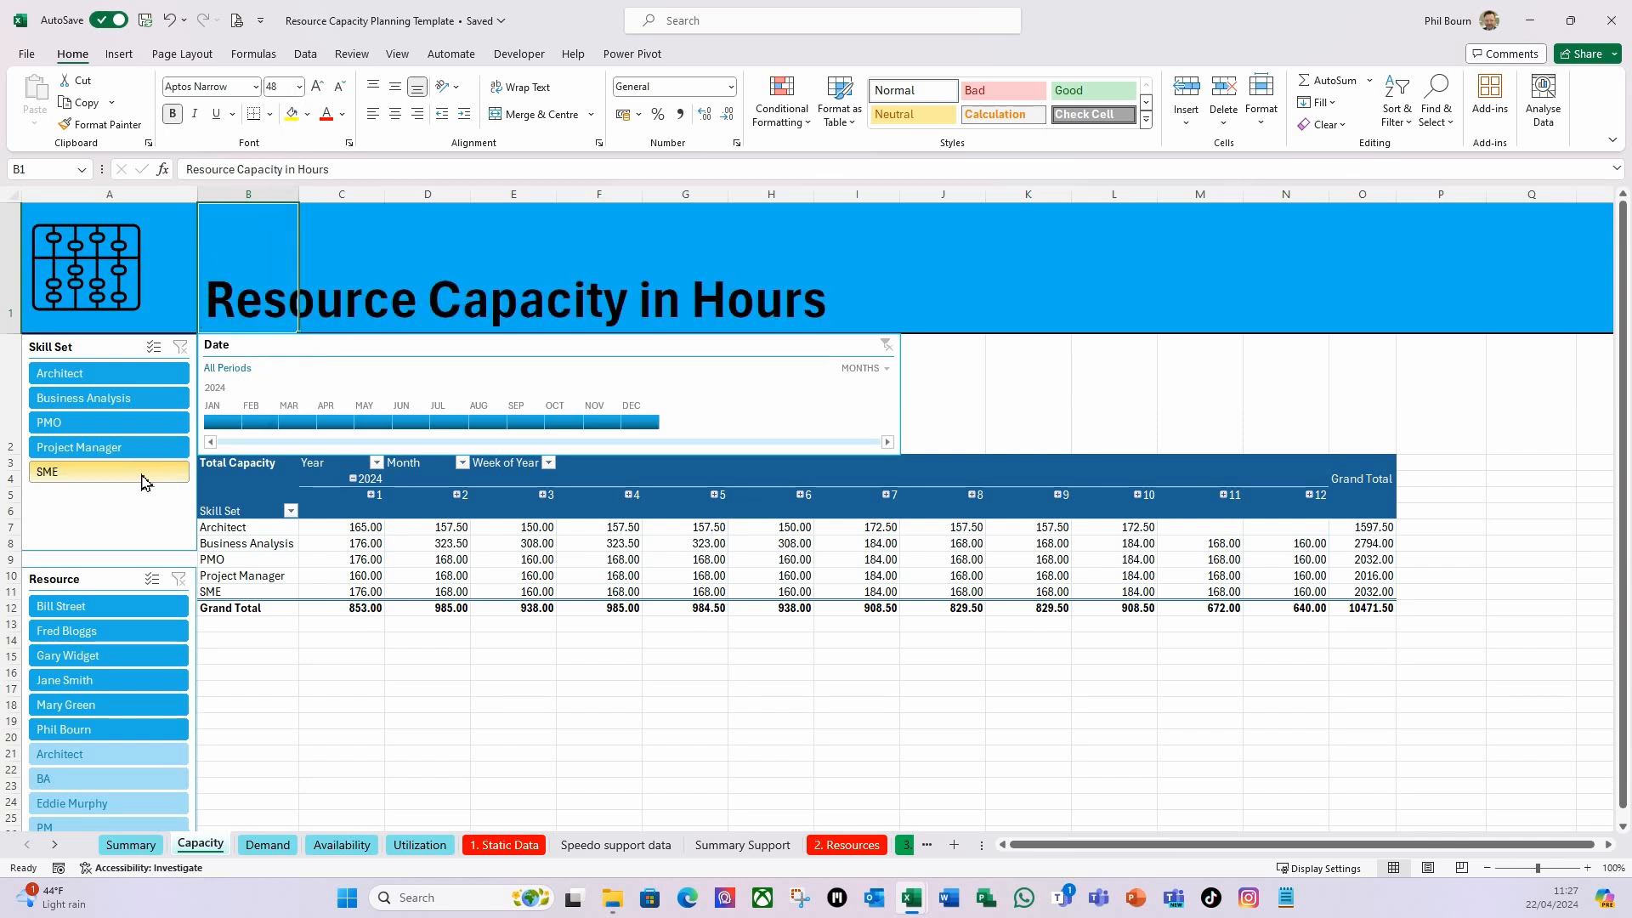
pyautogui.click(396, 88)
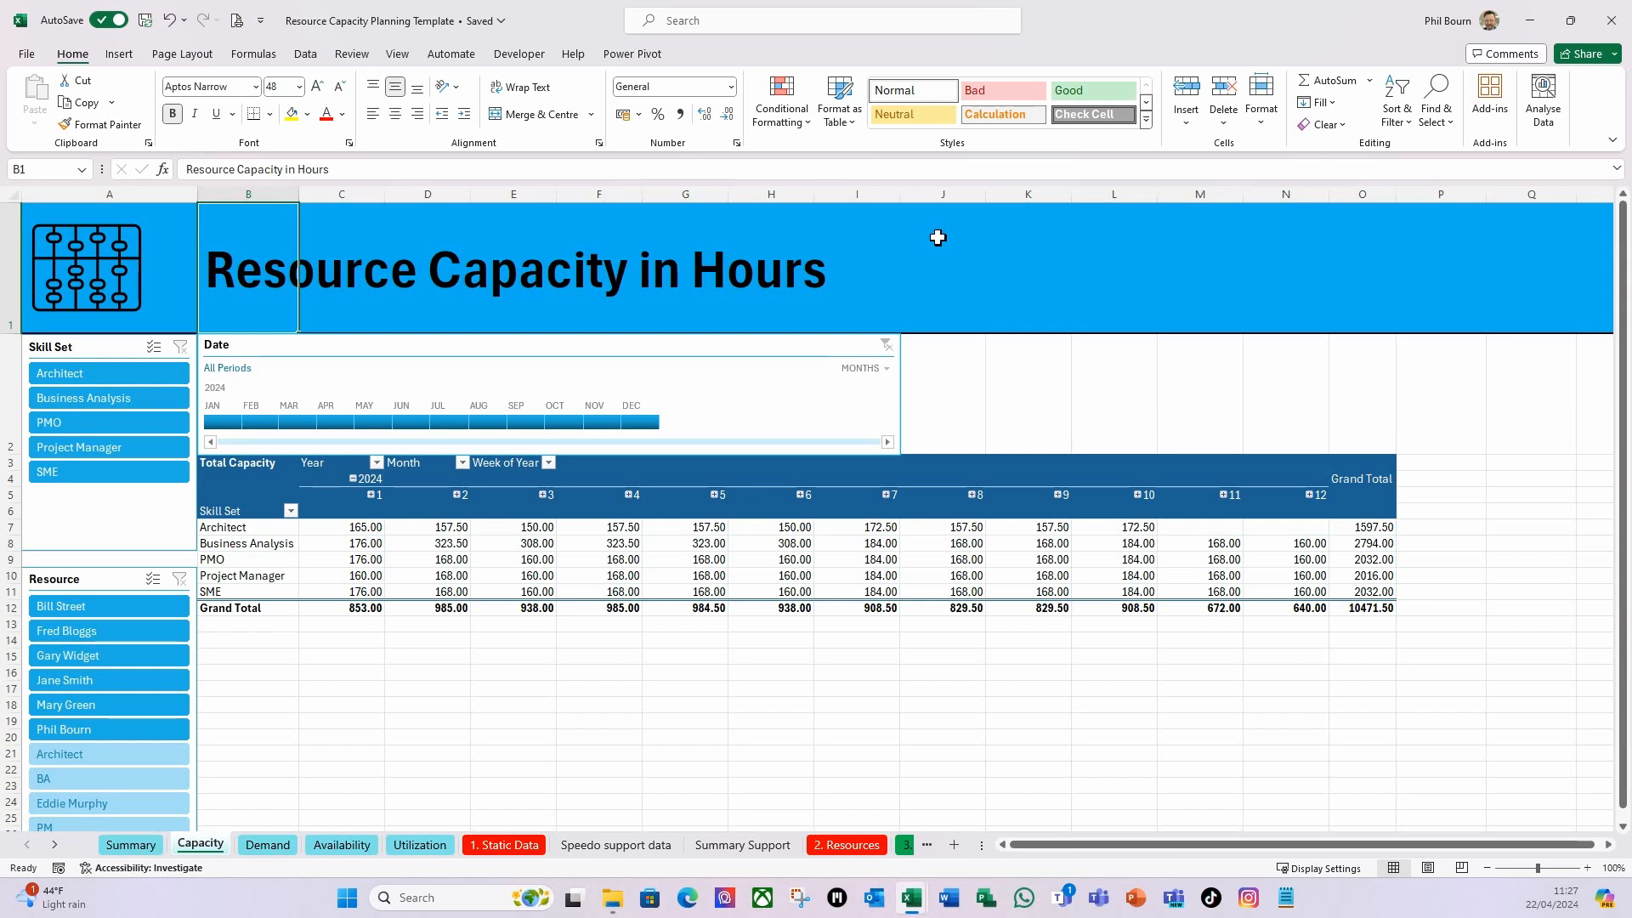
pyautogui.click(345, 310)
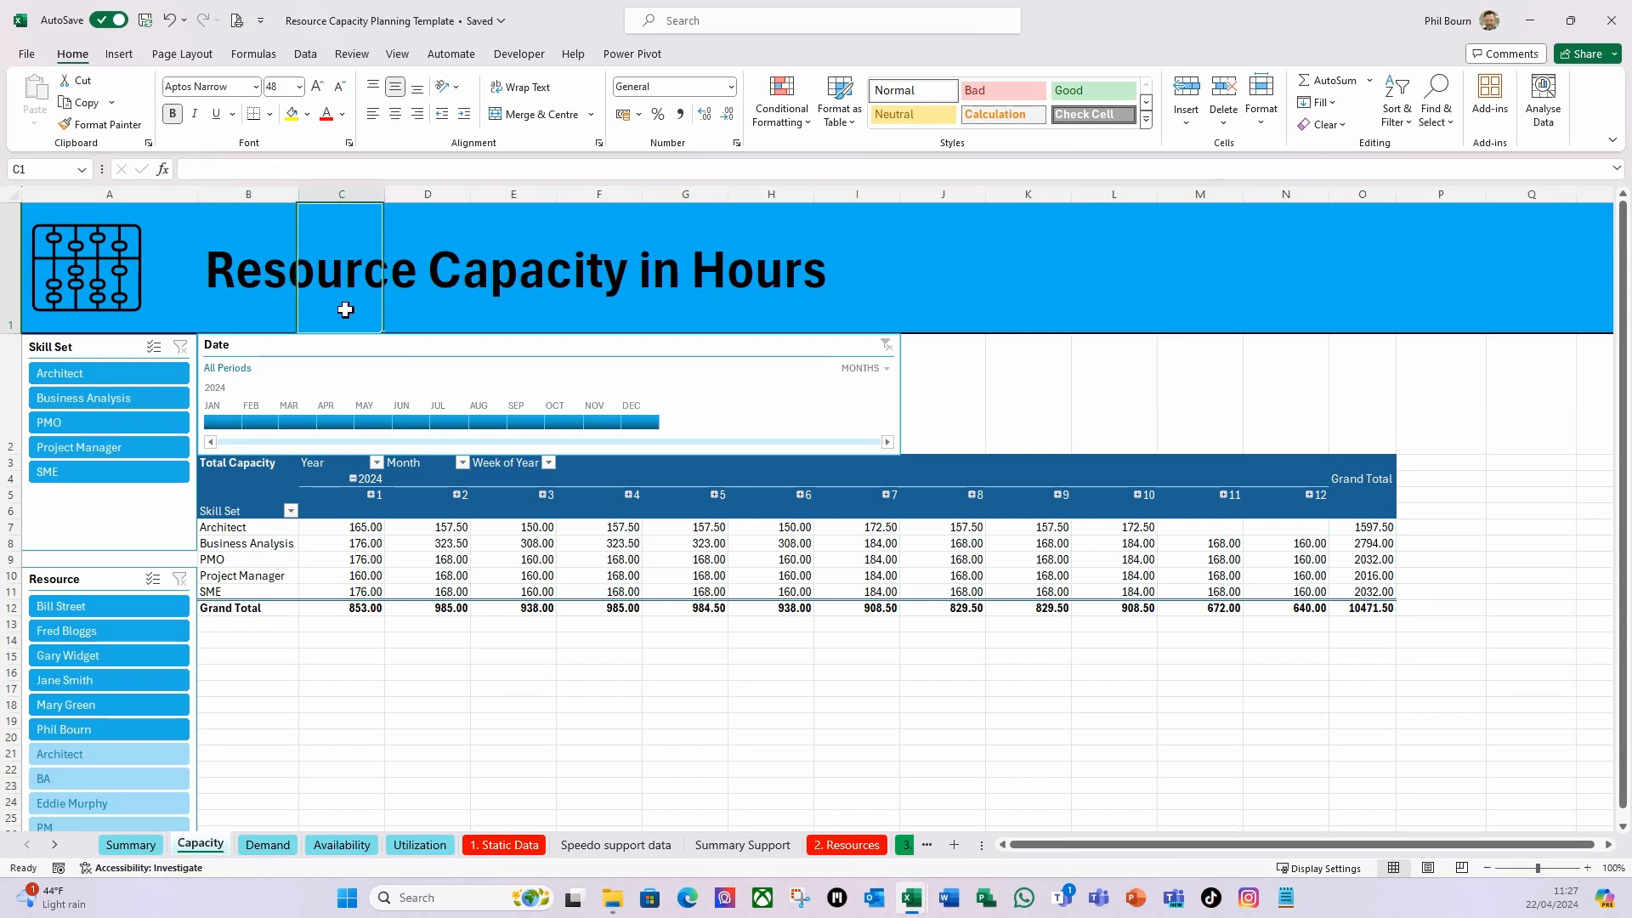
pyautogui.click(331, 722)
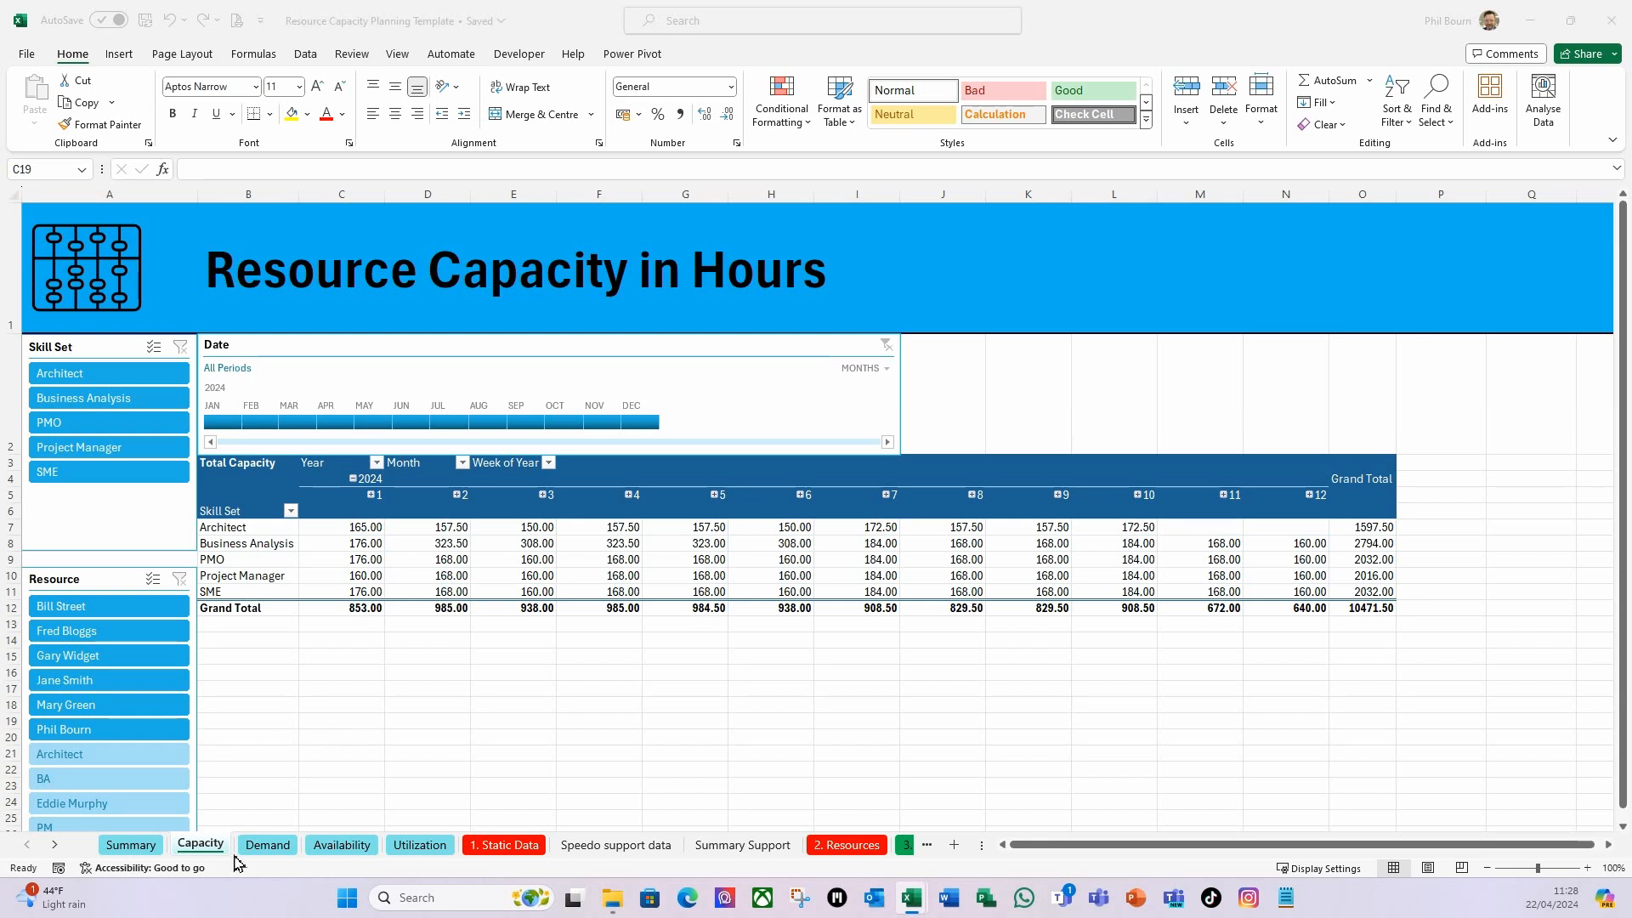
# Insert a PivotTable from the Data Model at cell B3 of the existing Demand sheet.
pyautogui.click(272, 845)
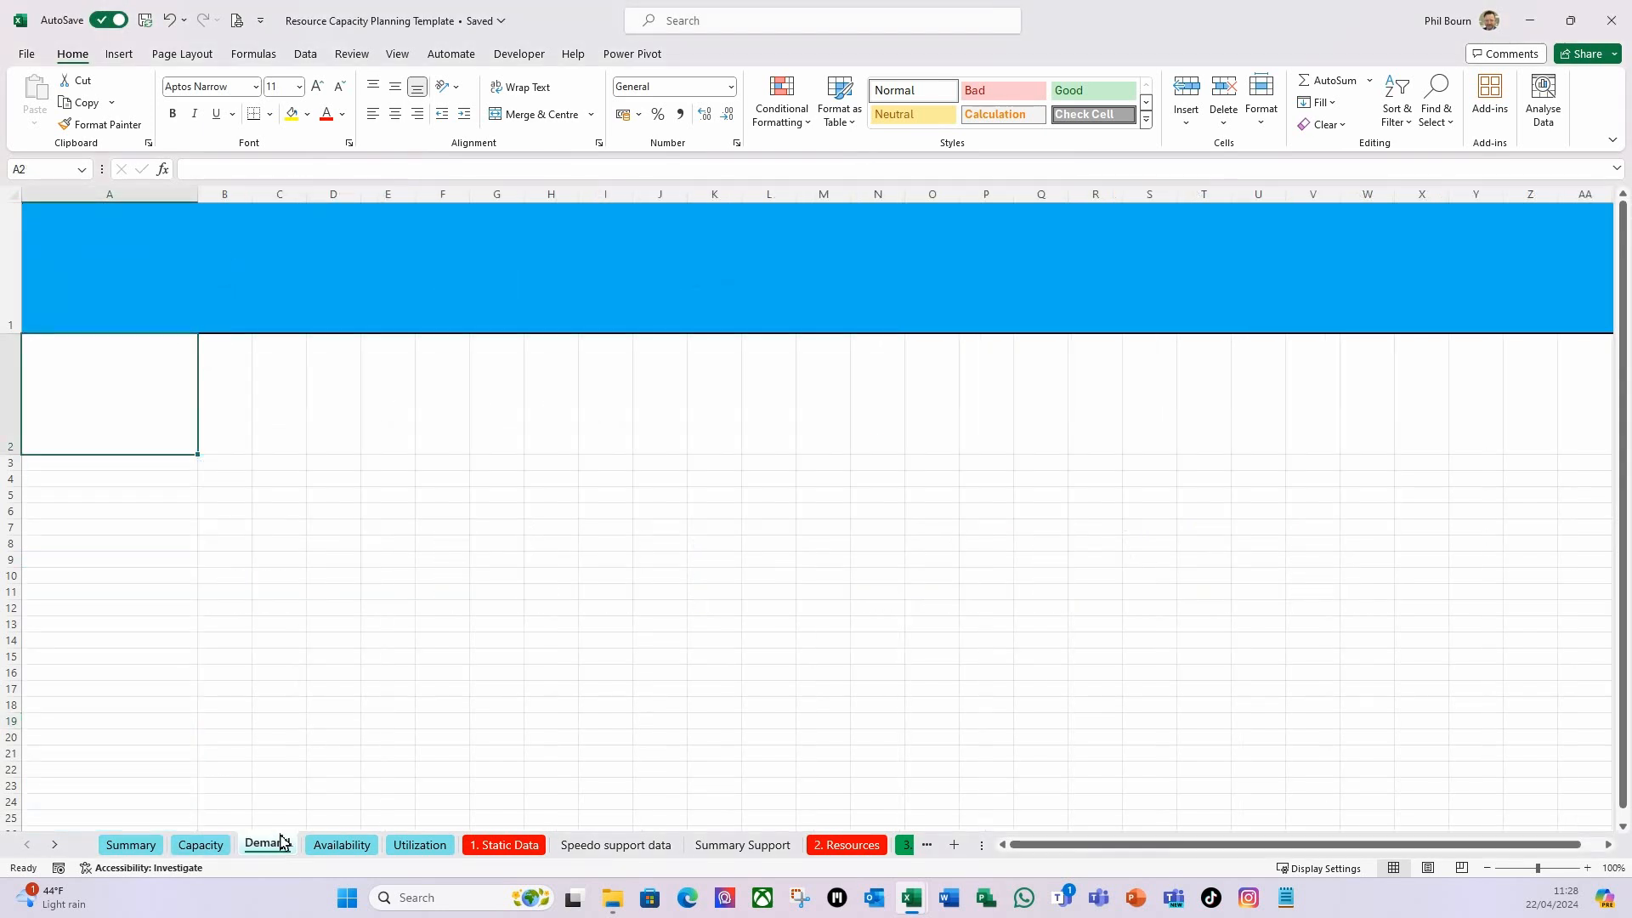
pyautogui.click(226, 463)
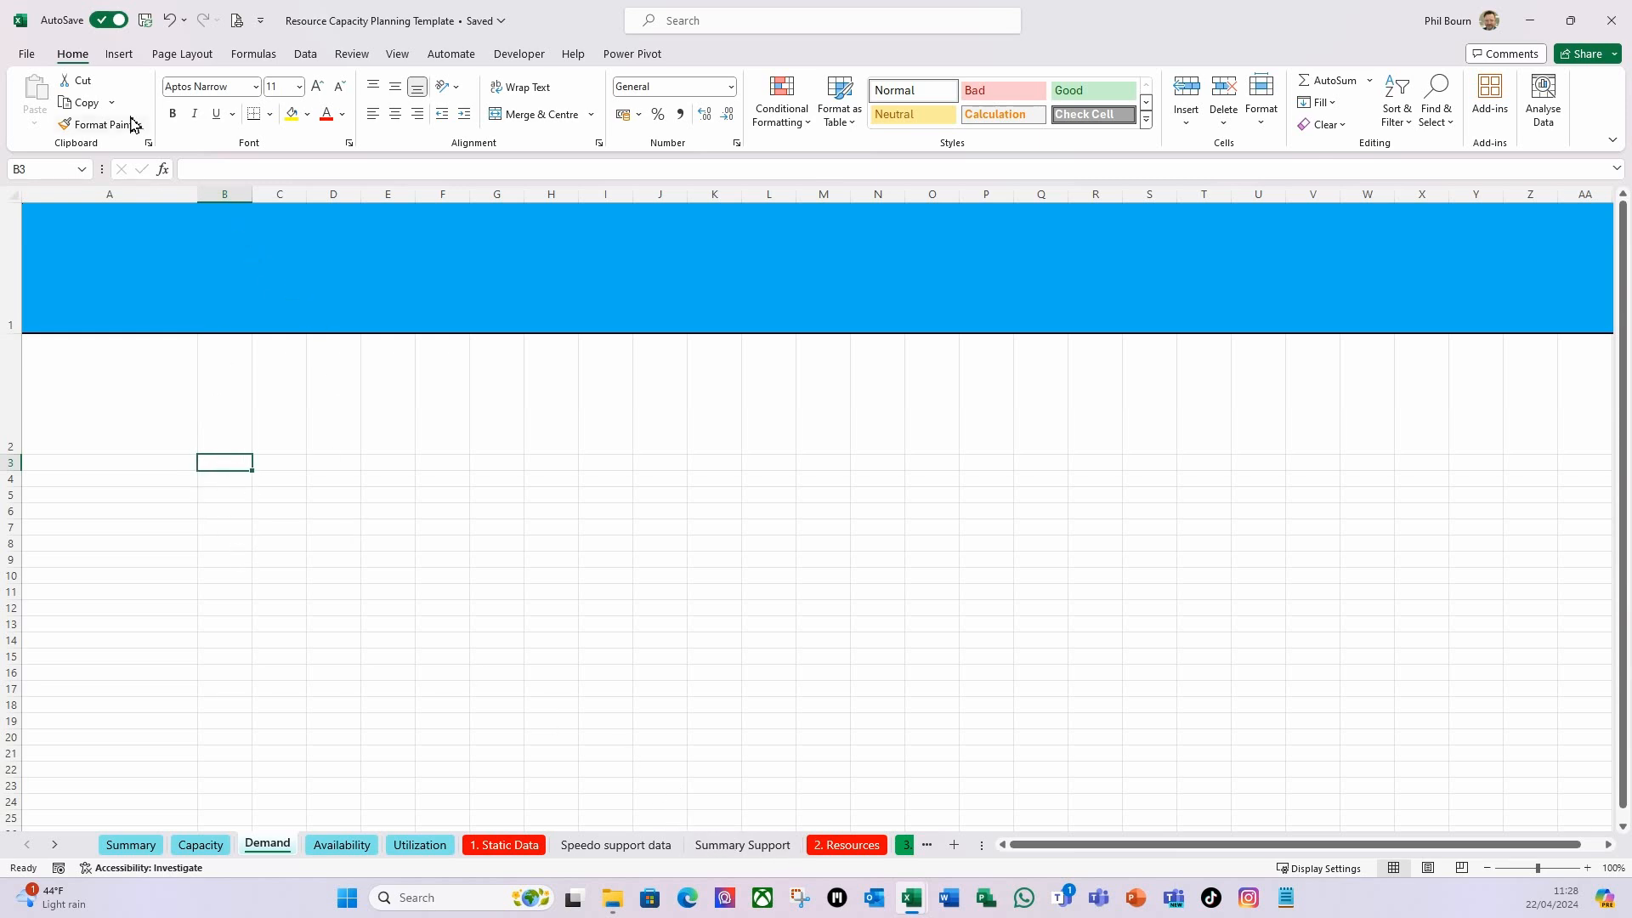
pyautogui.click(119, 54)
pyautogui.click(42, 126)
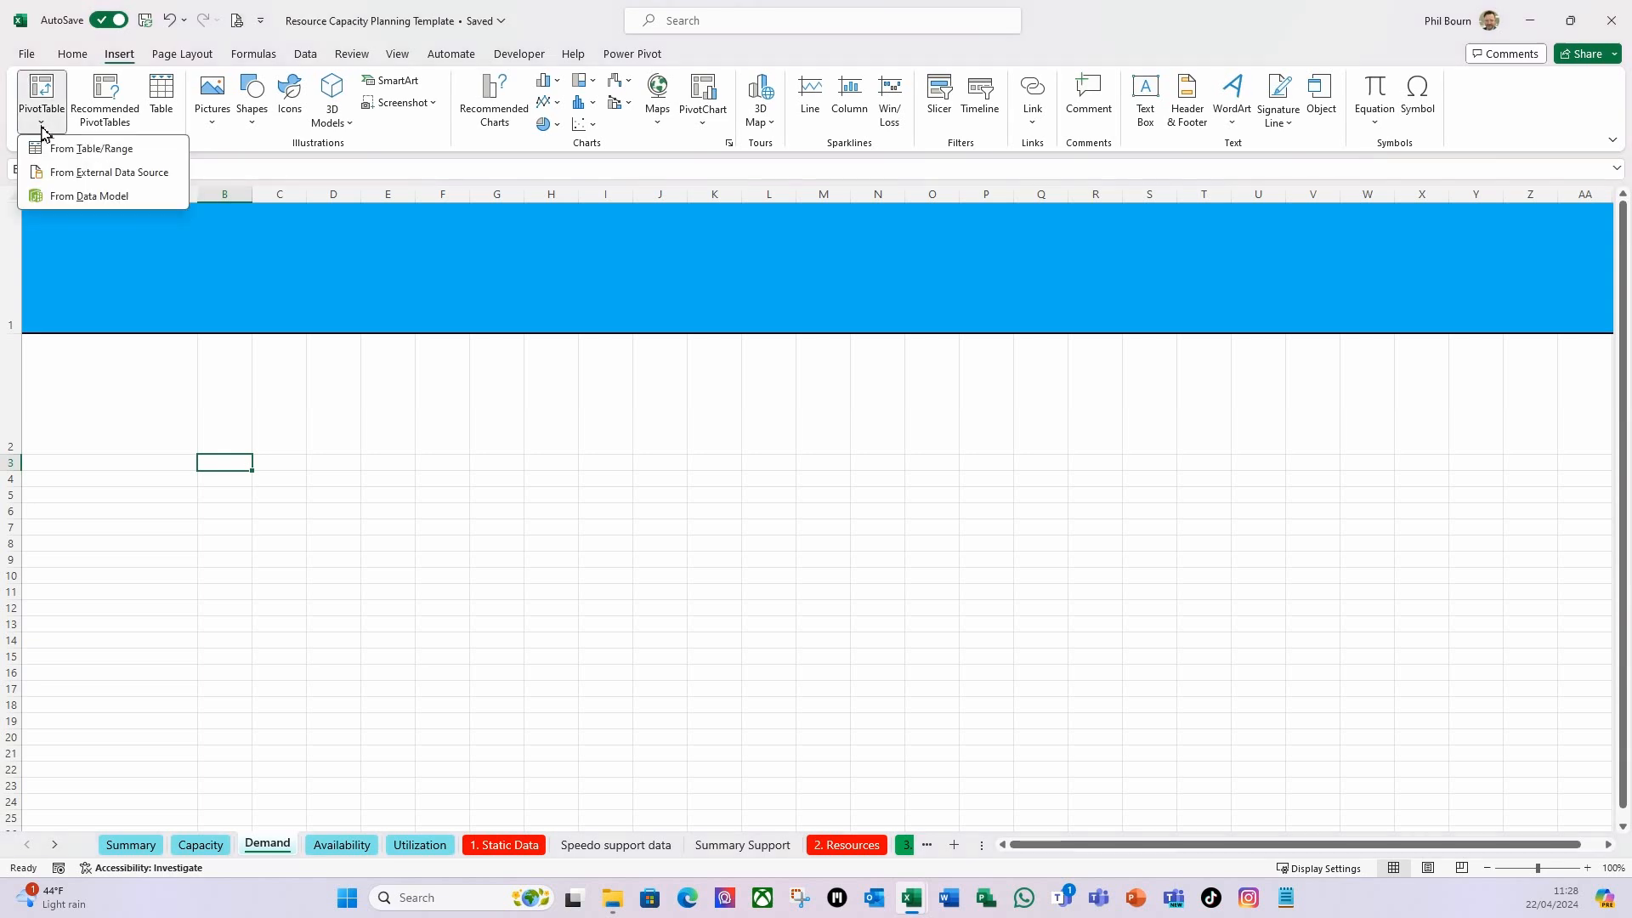
pyautogui.click(77, 196)
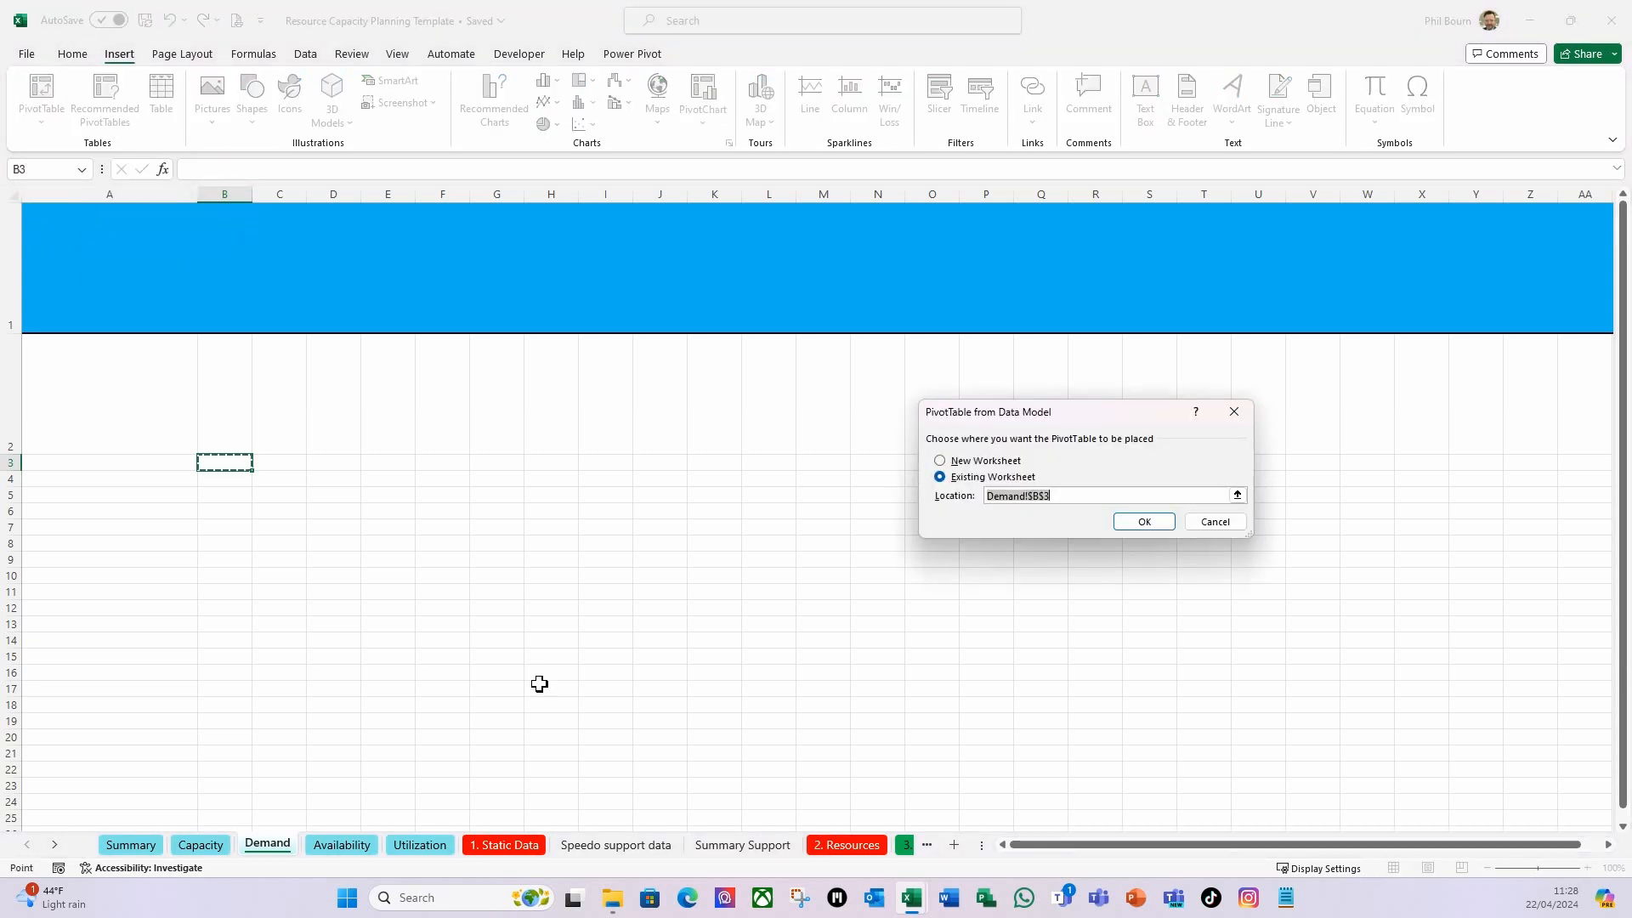
pyautogui.click(1148, 522)
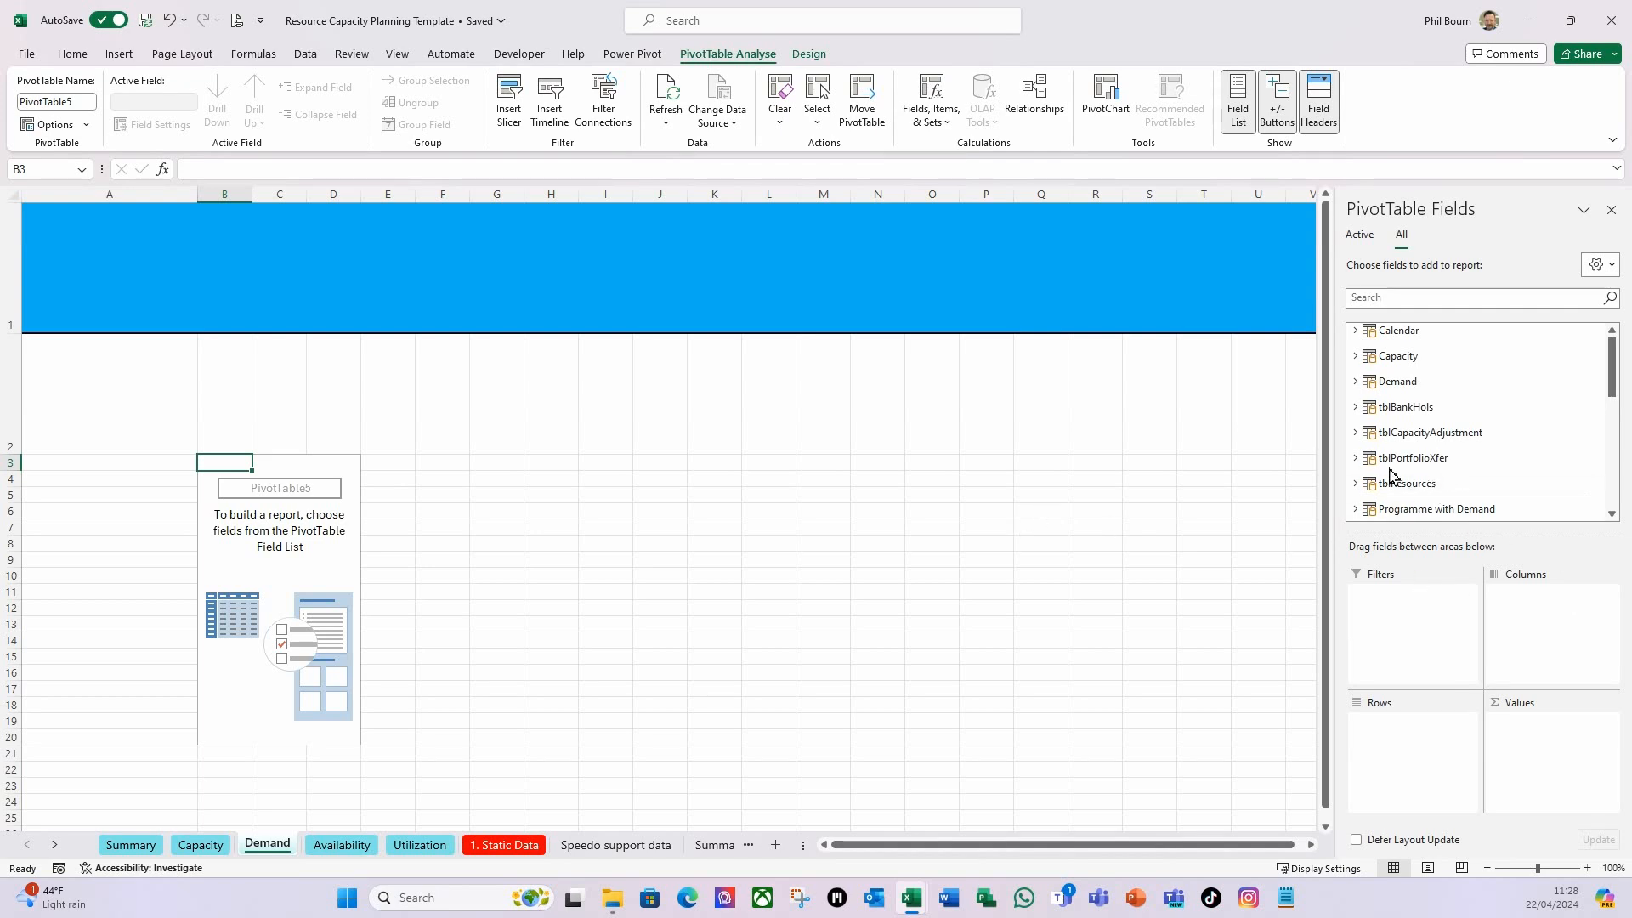
# Add Programme and Project from tblPortfolioXfer, plus Skill Set and Resource from tblResources, to the PivotTable's rows in that order.
pyautogui.click(1357, 459)
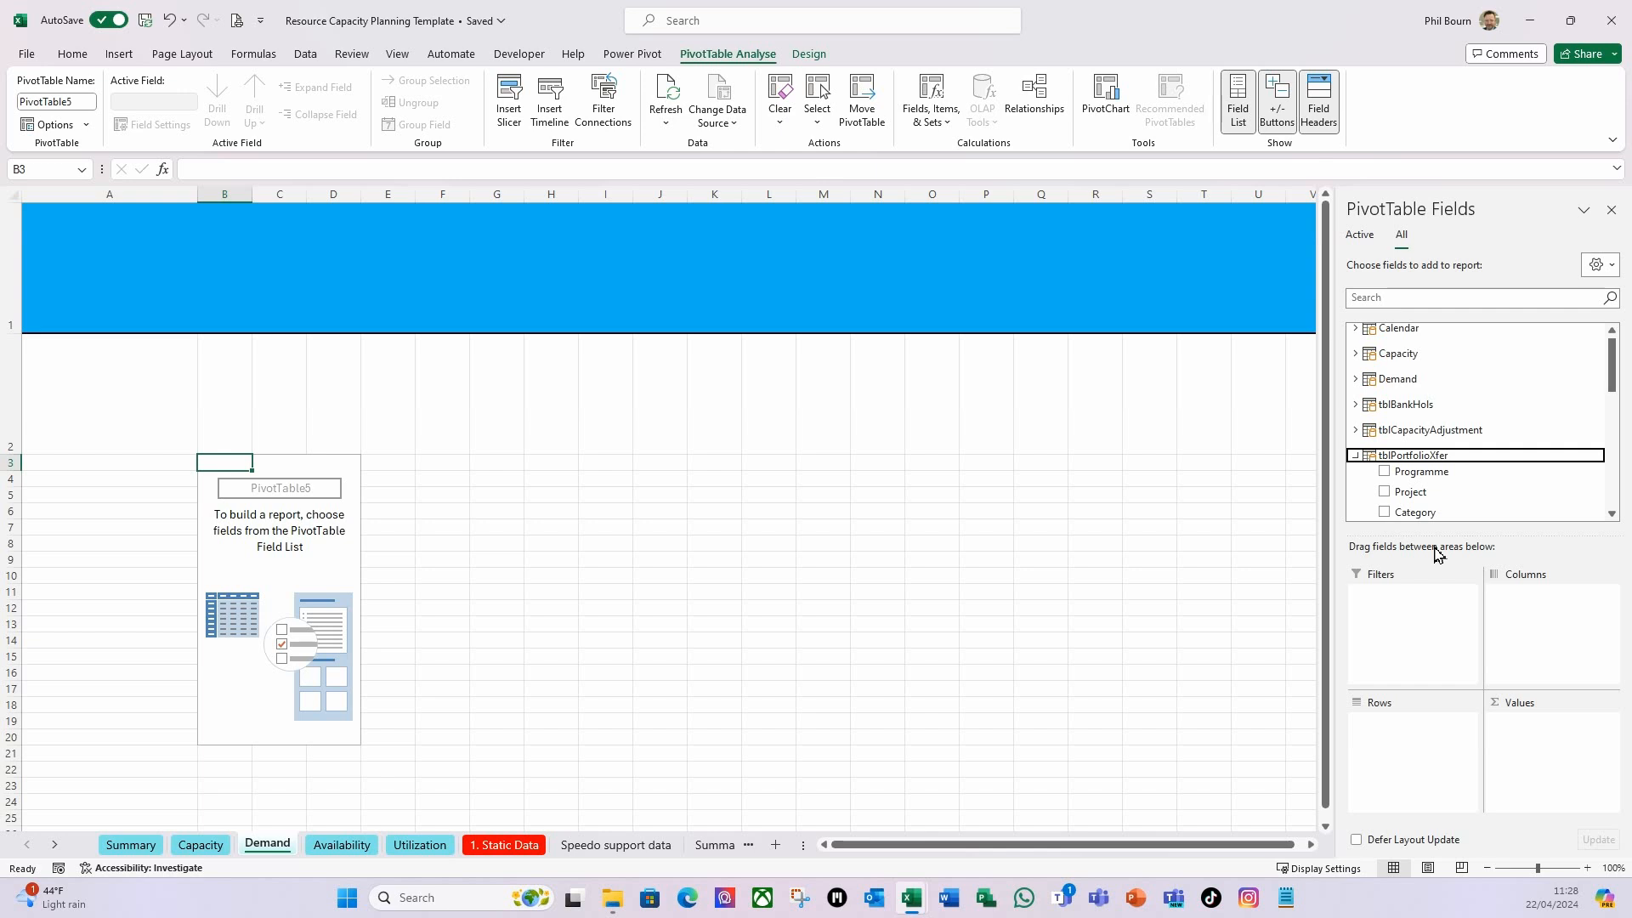
pyautogui.moveTo(1432, 484); pyautogui.dragTo(1416, 750)
pyautogui.moveTo(1421, 500); pyautogui.dragTo(1420, 767)
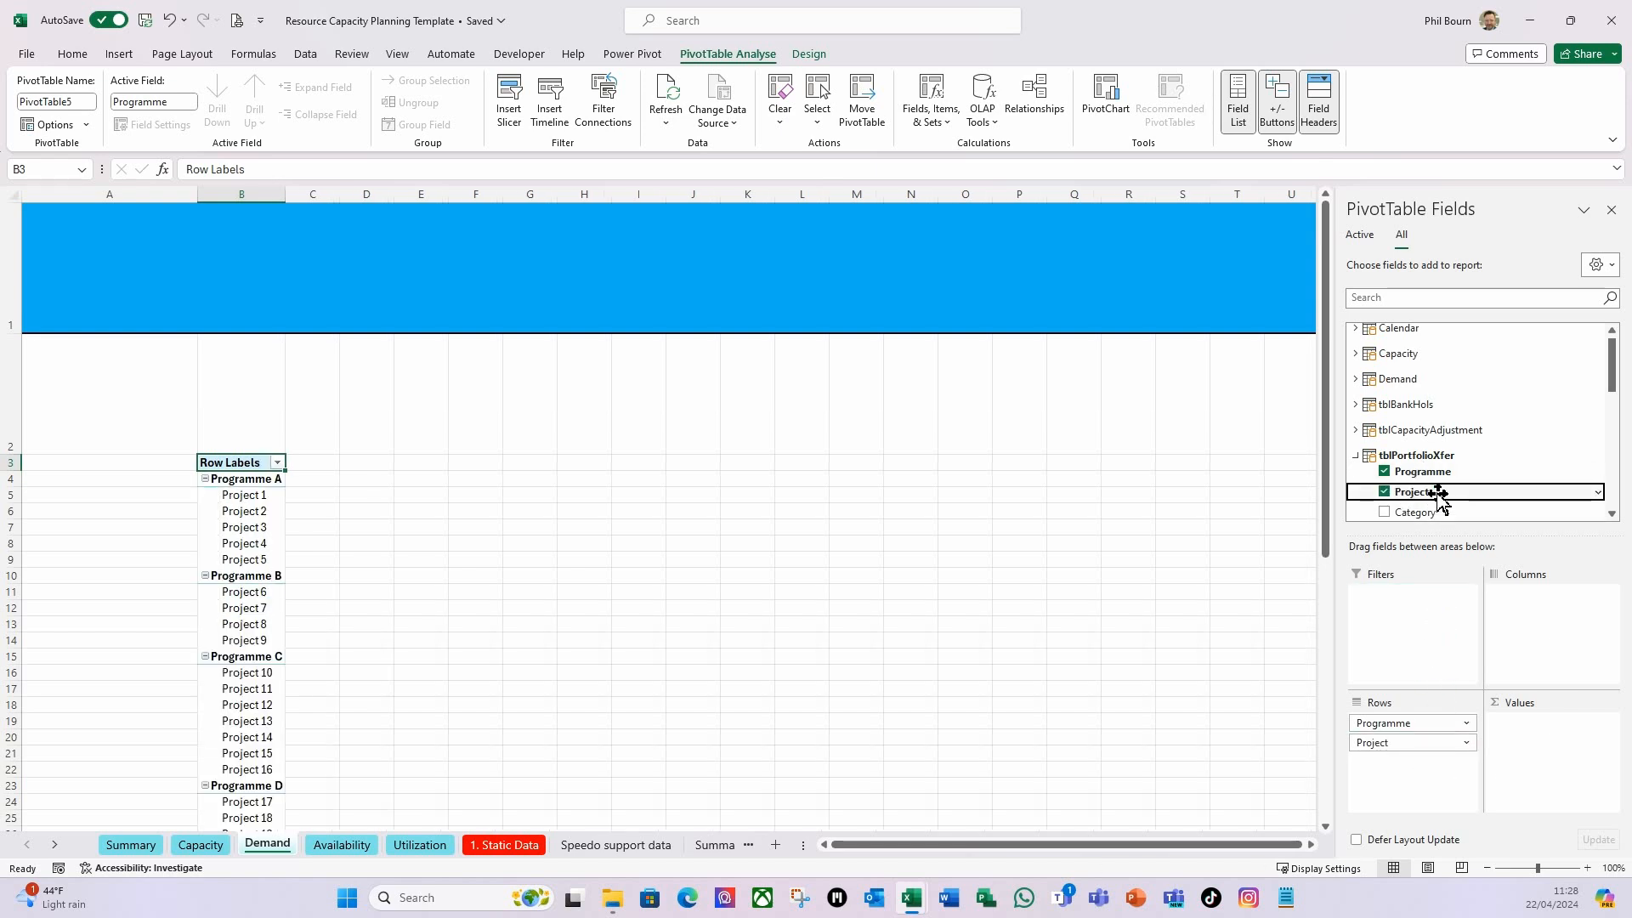
pyautogui.click(1357, 459)
pyautogui.click(1356, 481)
pyautogui.scroll(-1, 1484, 429)
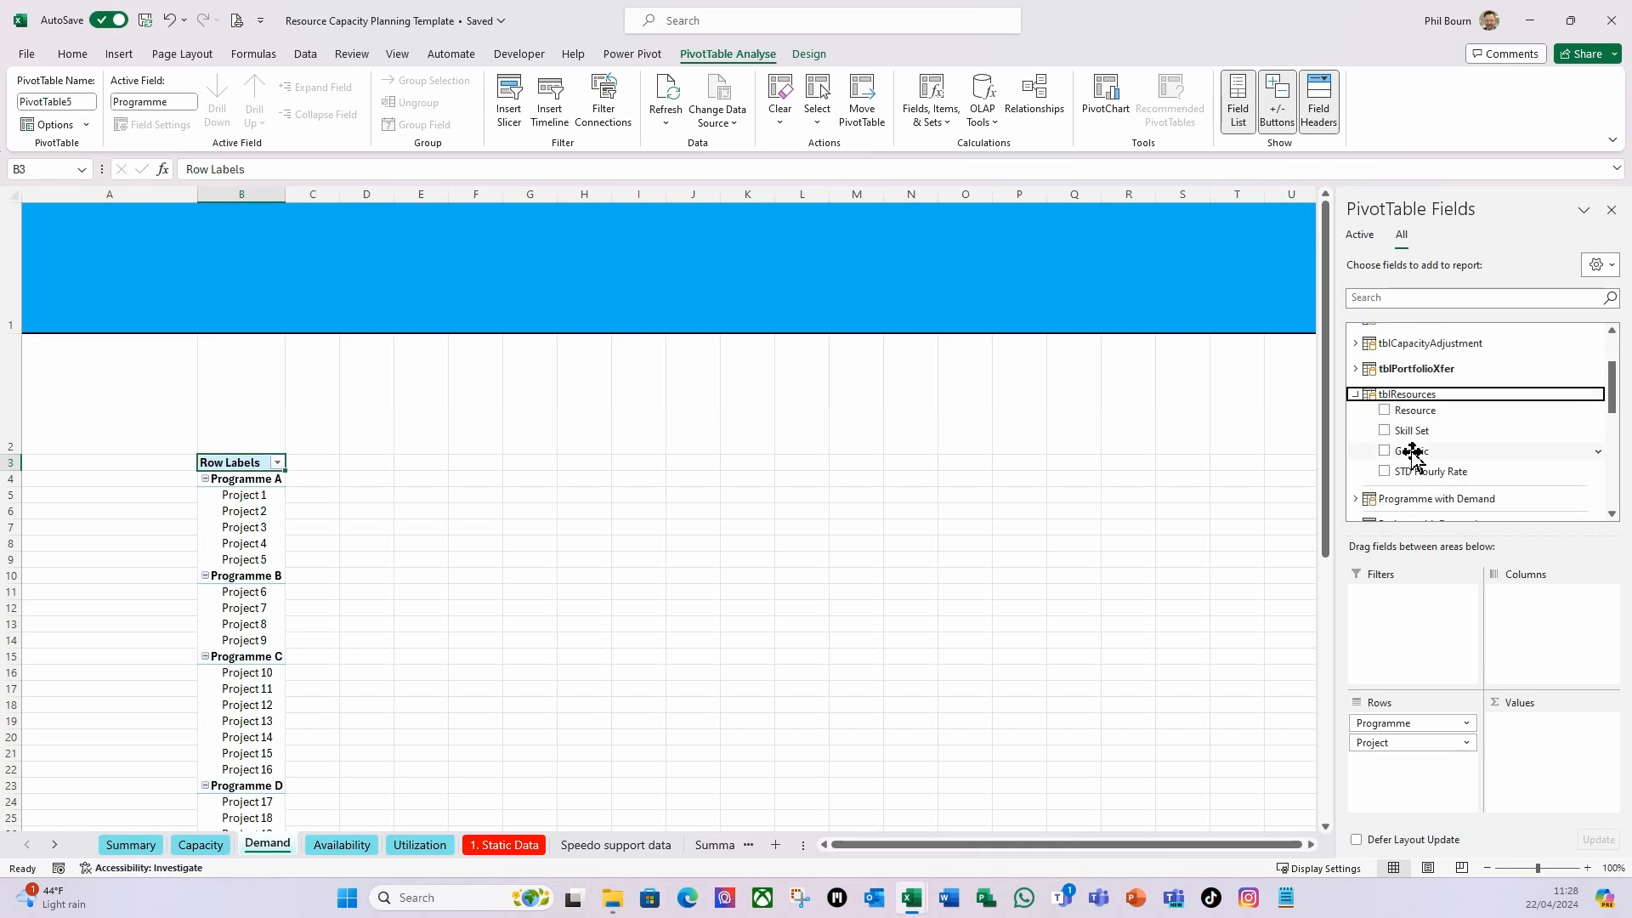
pyautogui.moveTo(1412, 431); pyautogui.dragTo(1405, 772)
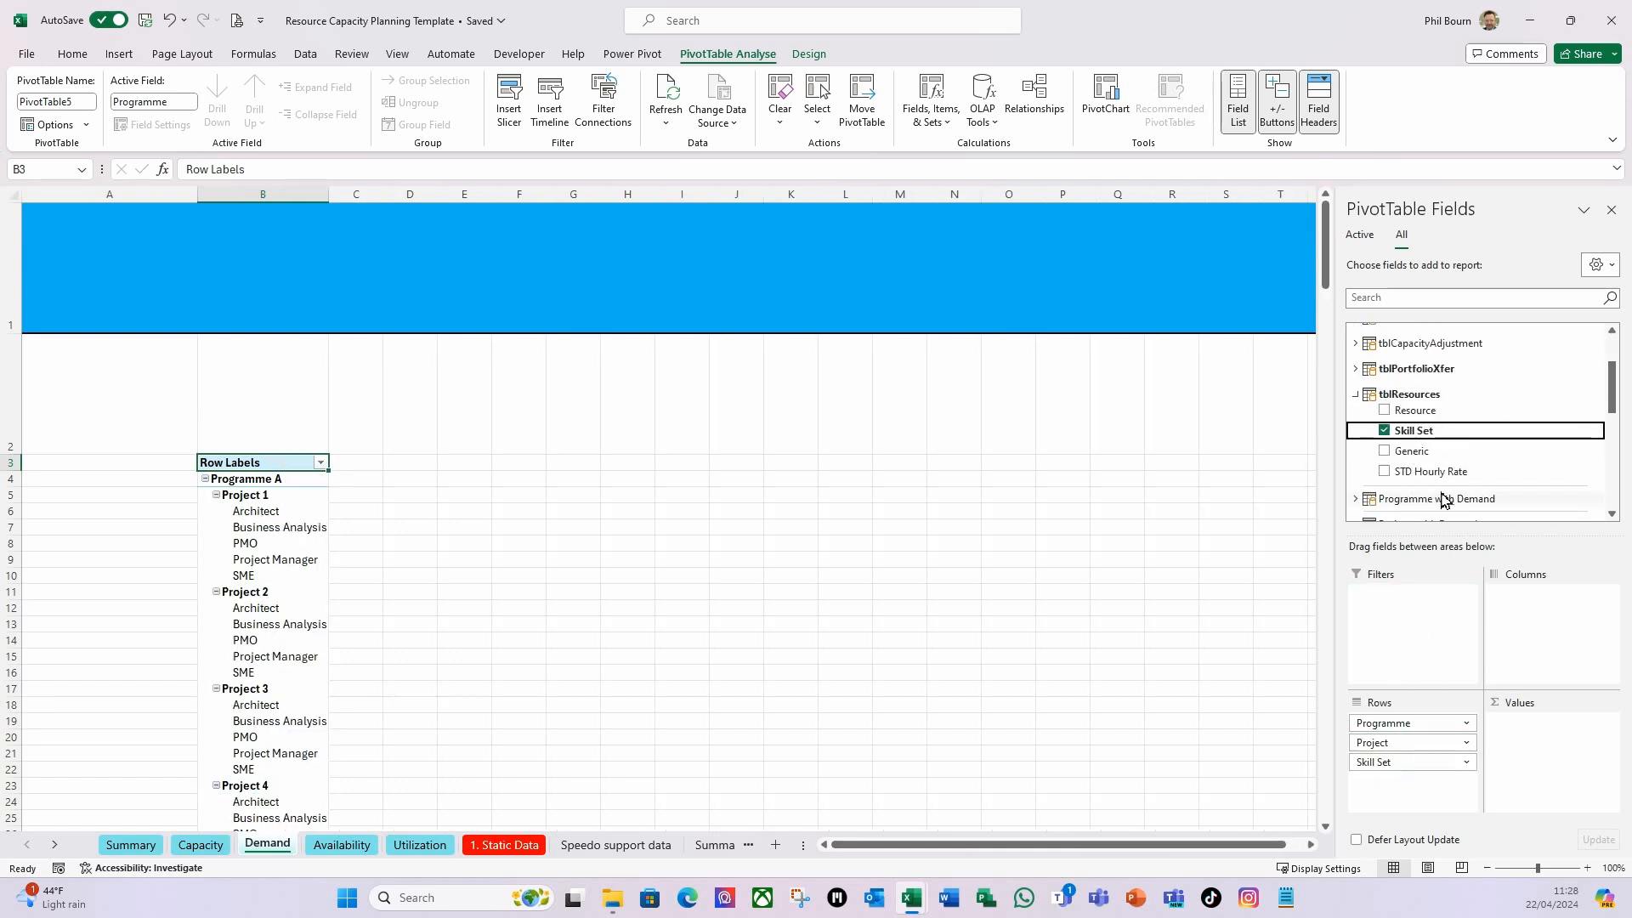
pyautogui.moveTo(1429, 412); pyautogui.dragTo(1426, 784)
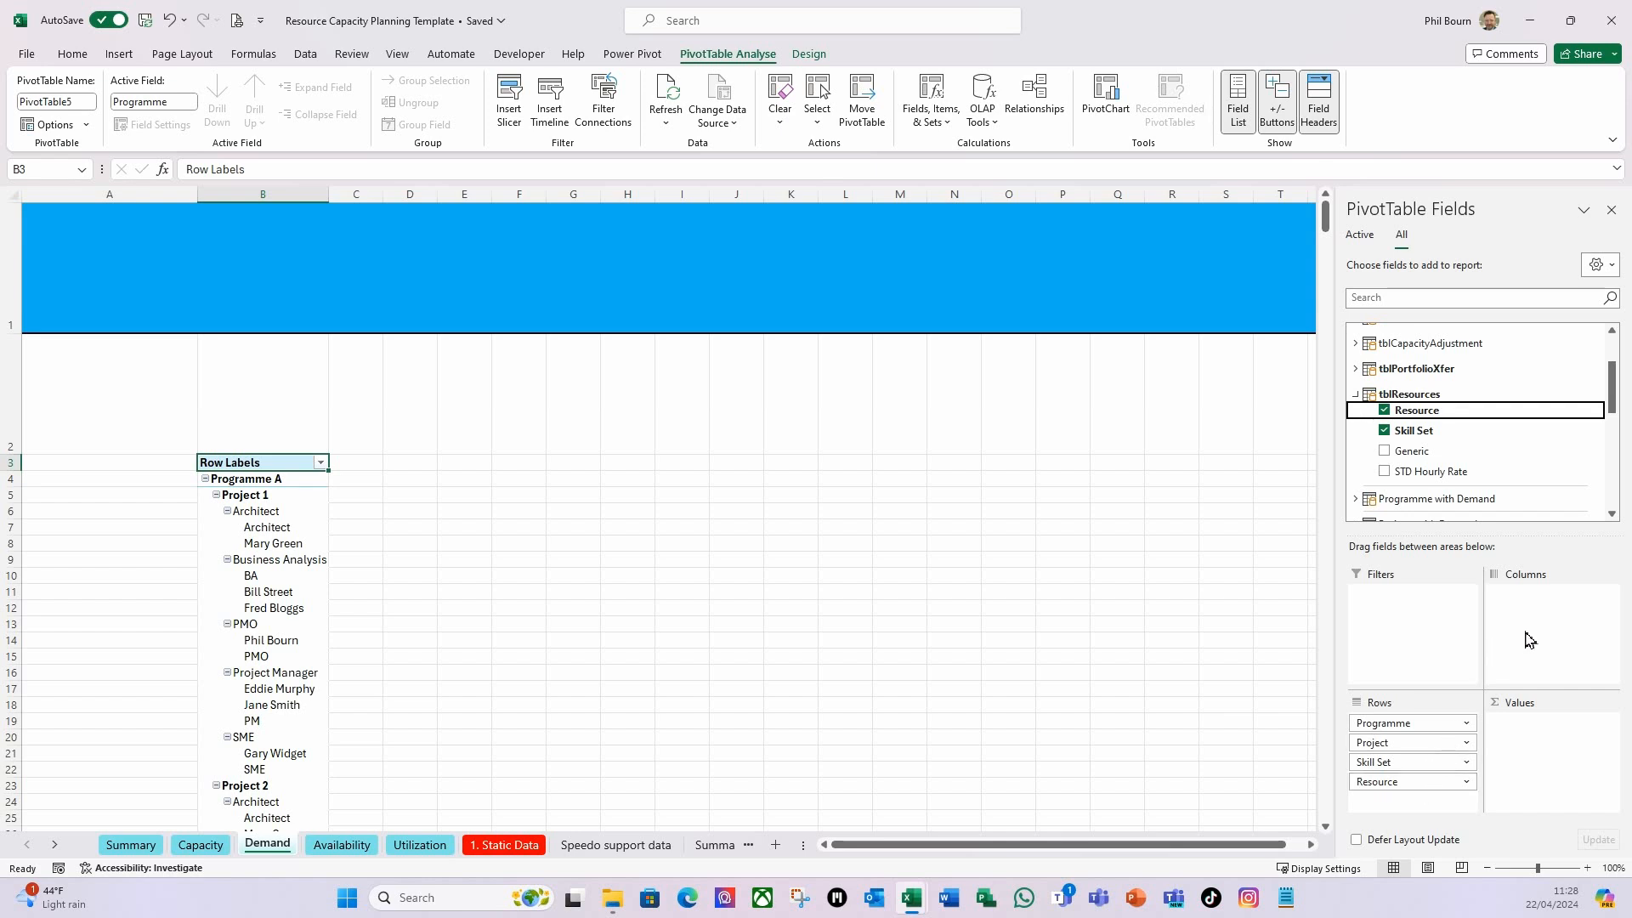
# Add Calendar's Year, Month and Week of Year as columns and Total Demand as the value, then close the field list.
pyautogui.scroll(2, 1428, 393)
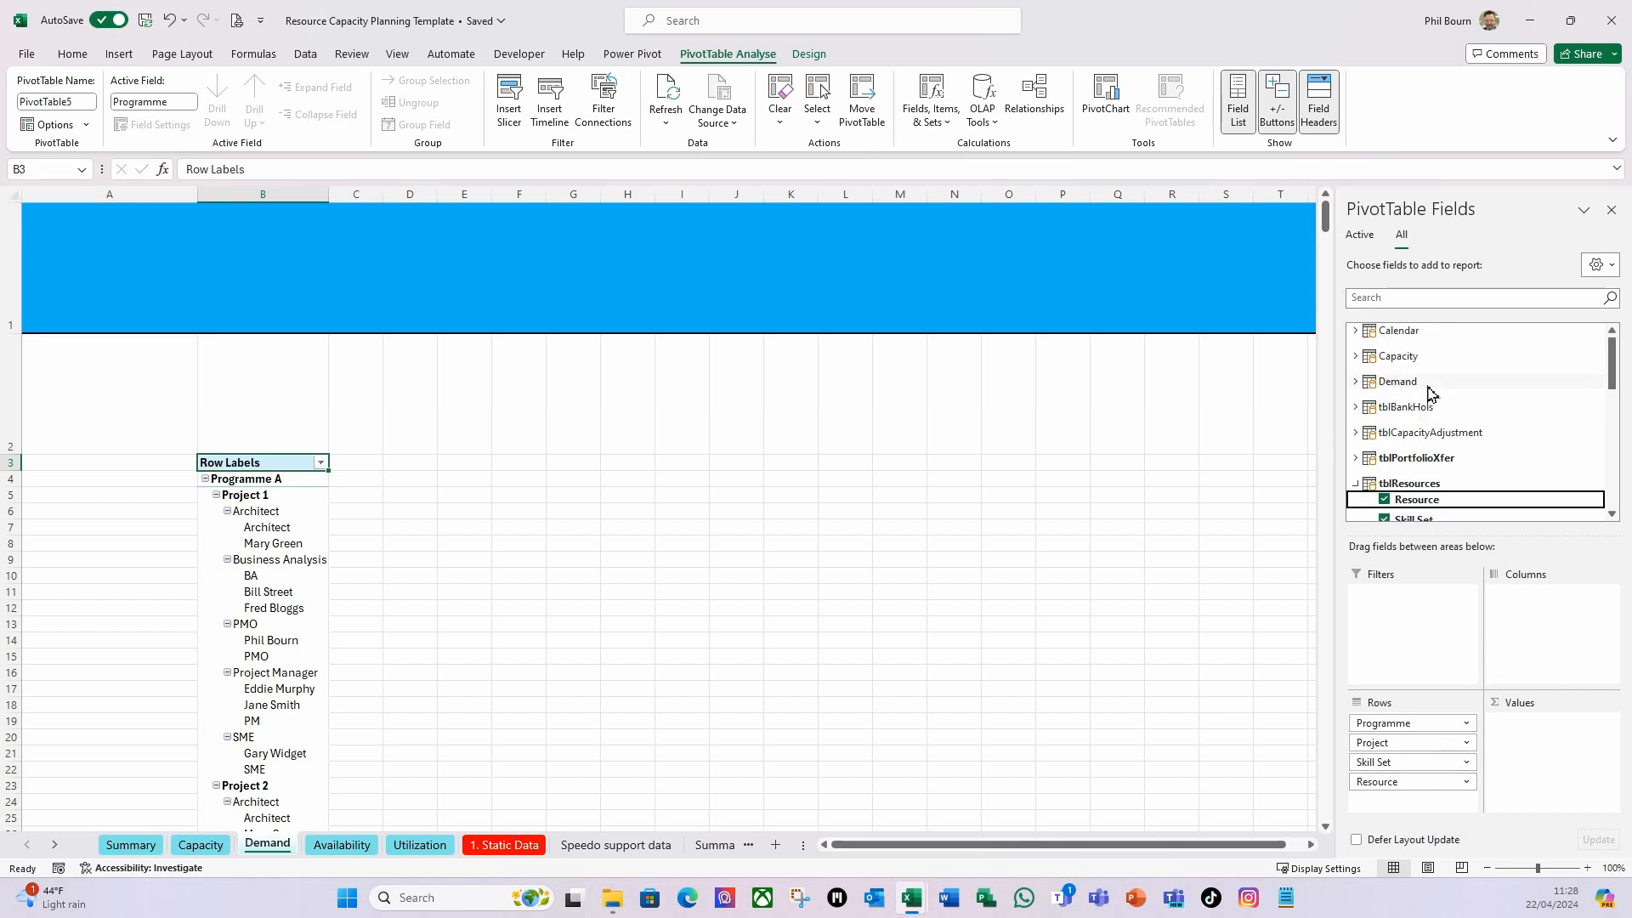
pyautogui.click(1356, 331)
pyautogui.moveTo(1406, 364); pyautogui.dragTo(1563, 631)
pyautogui.moveTo(1412, 374); pyautogui.dragTo(1552, 620)
pyautogui.moveTo(1431, 416); pyautogui.dragTo(1561, 661)
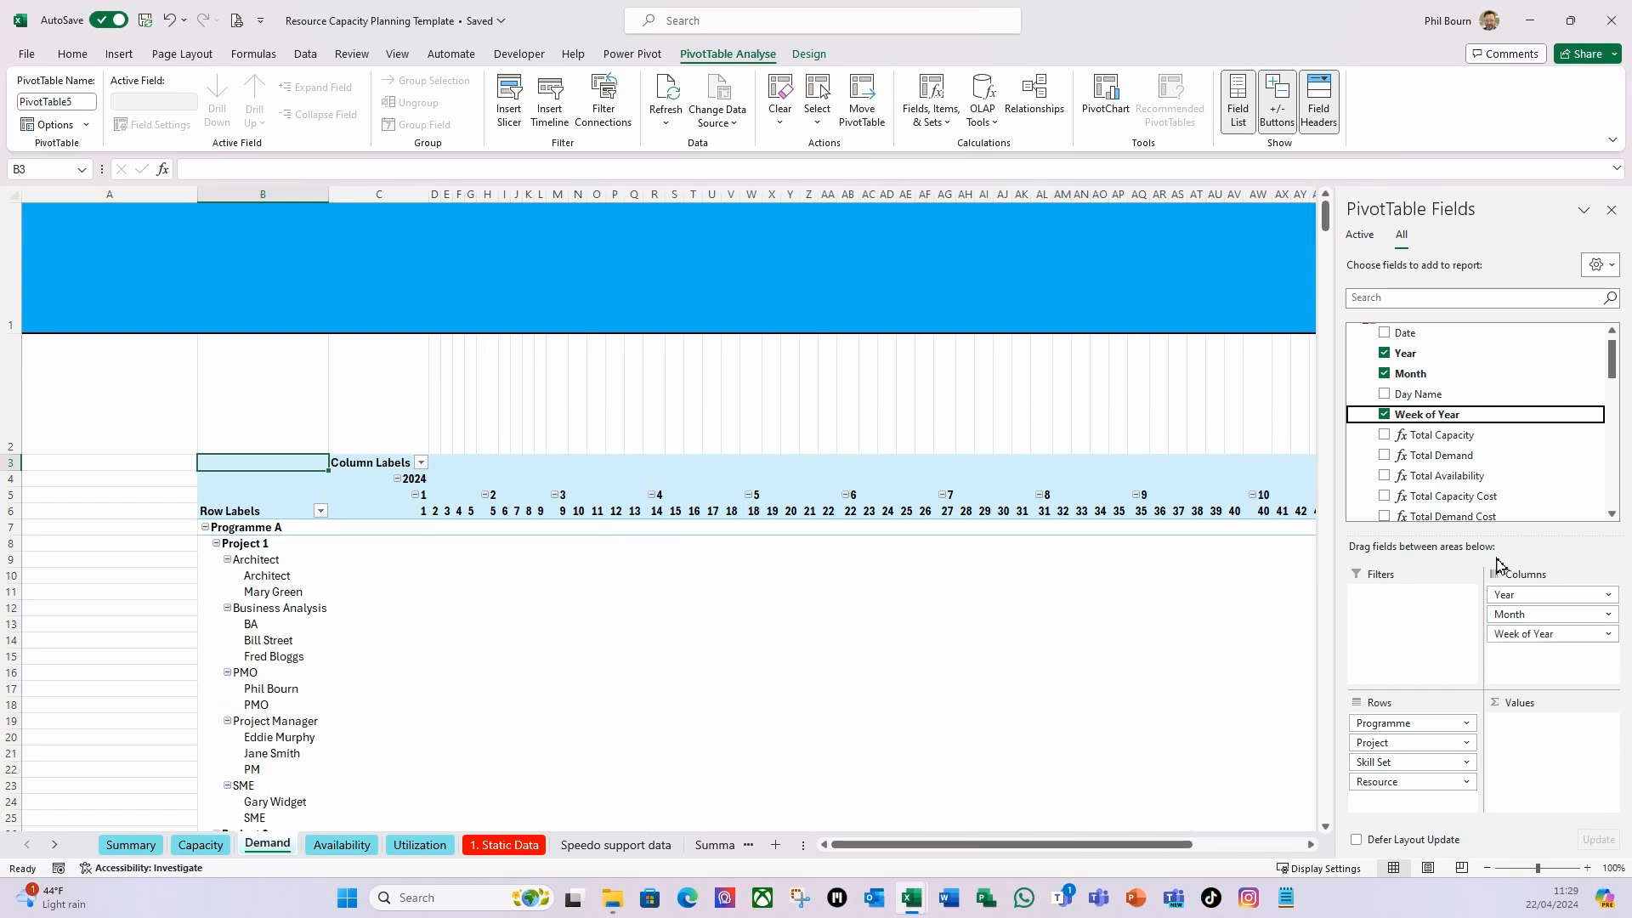
pyautogui.moveTo(1445, 461); pyautogui.dragTo(1545, 789)
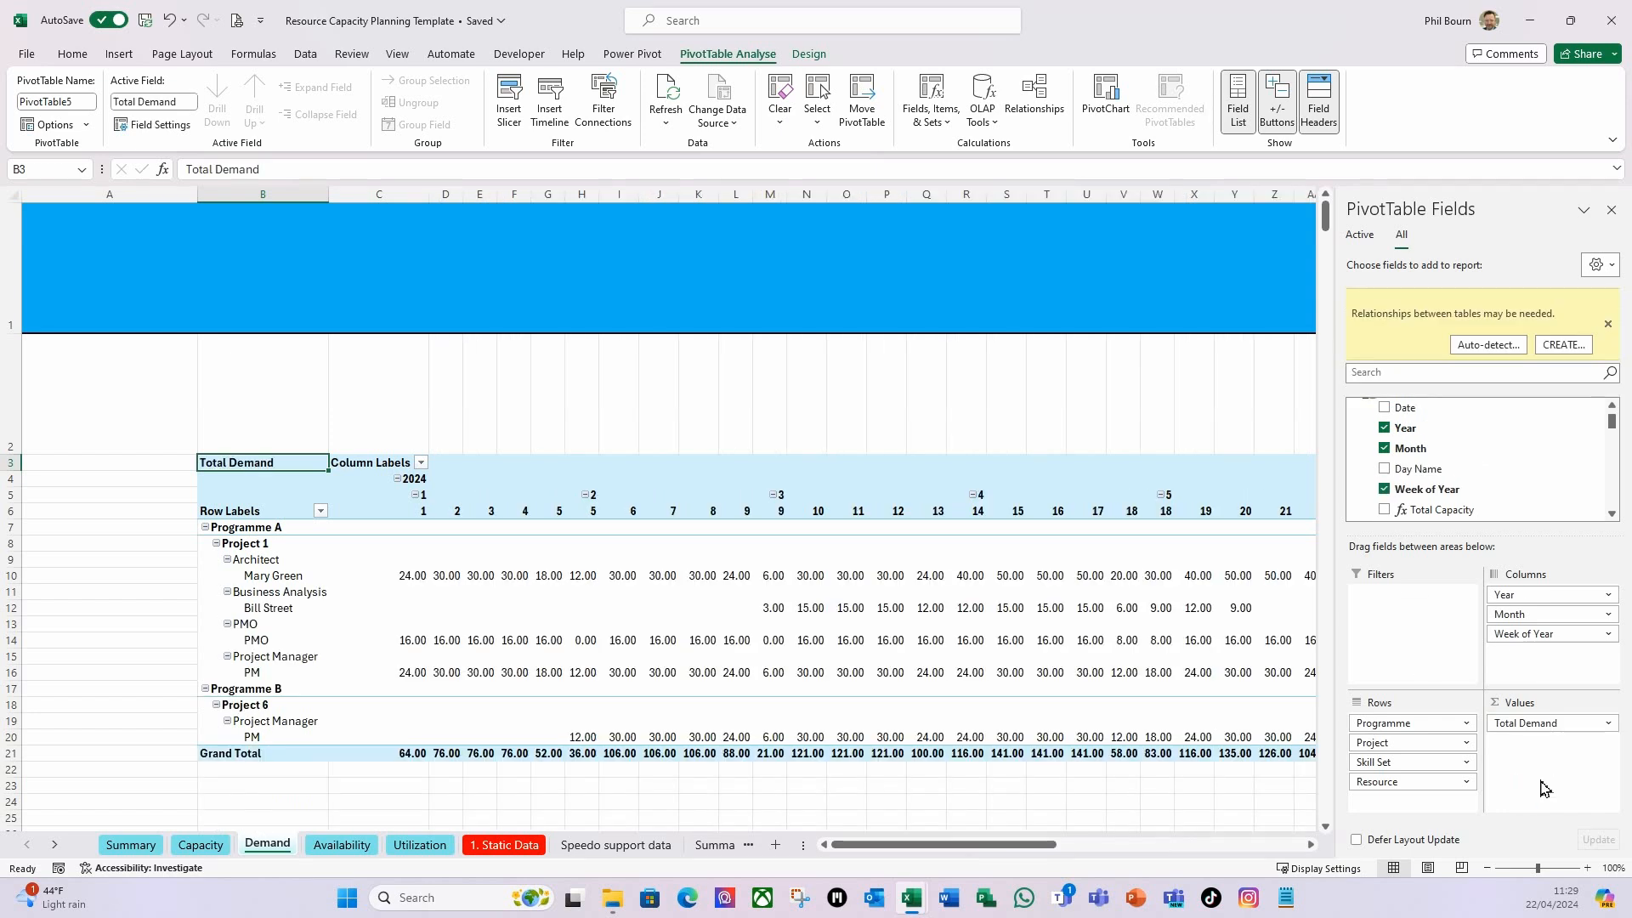
pyautogui.click(1611, 210)
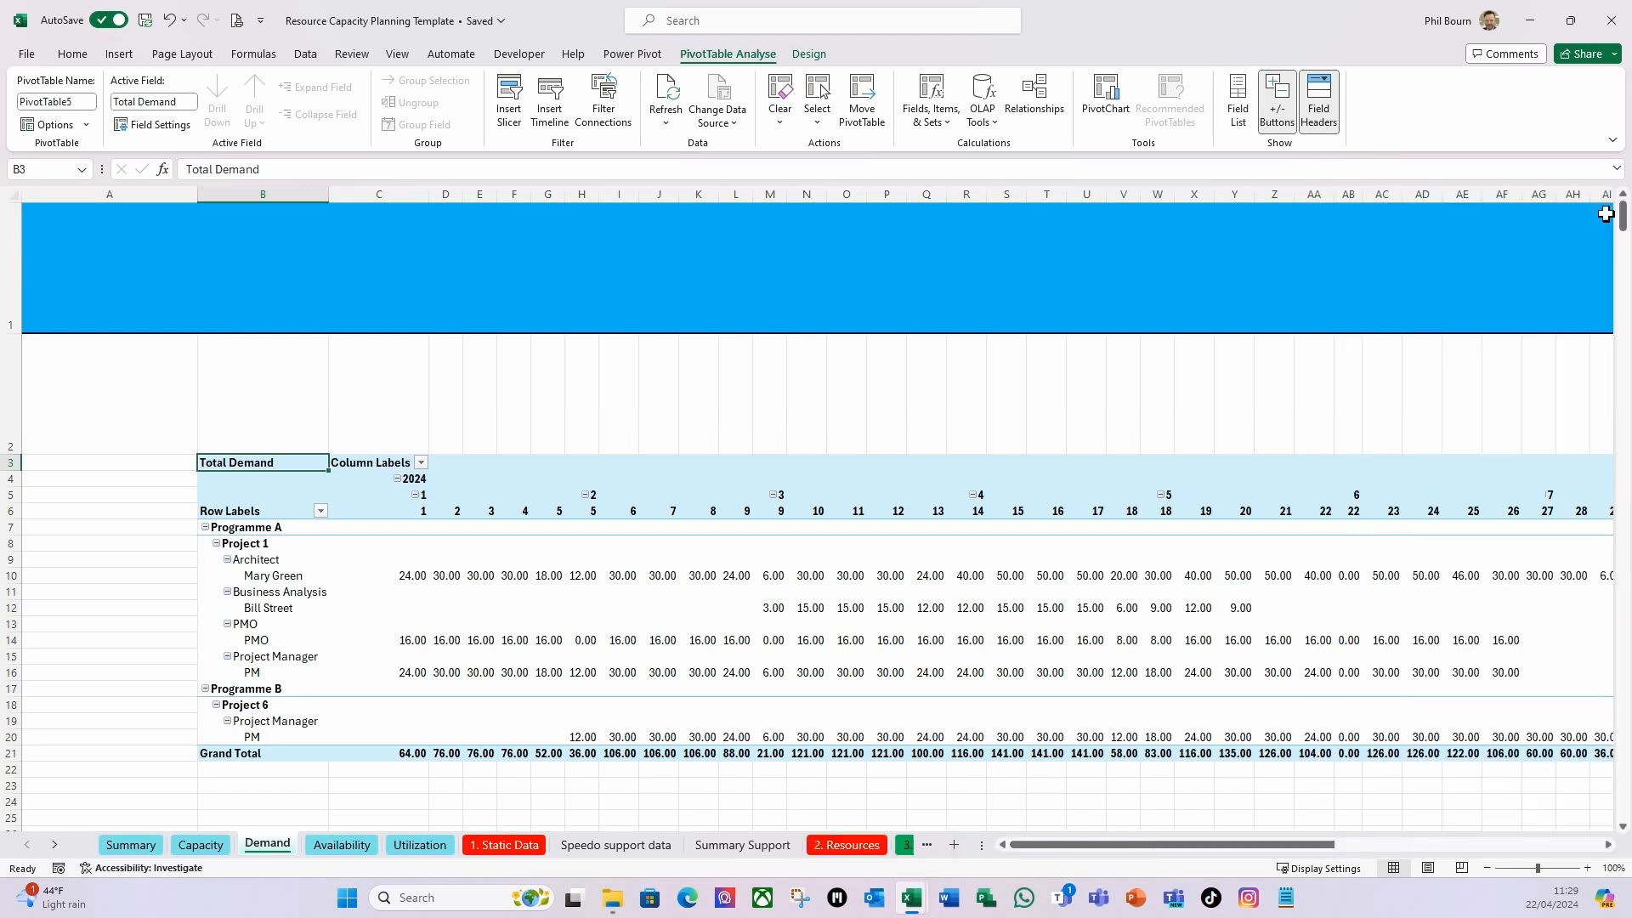
# Change the Demand PivotTable's report layout to Tabular Form.
pyautogui.click(281, 561)
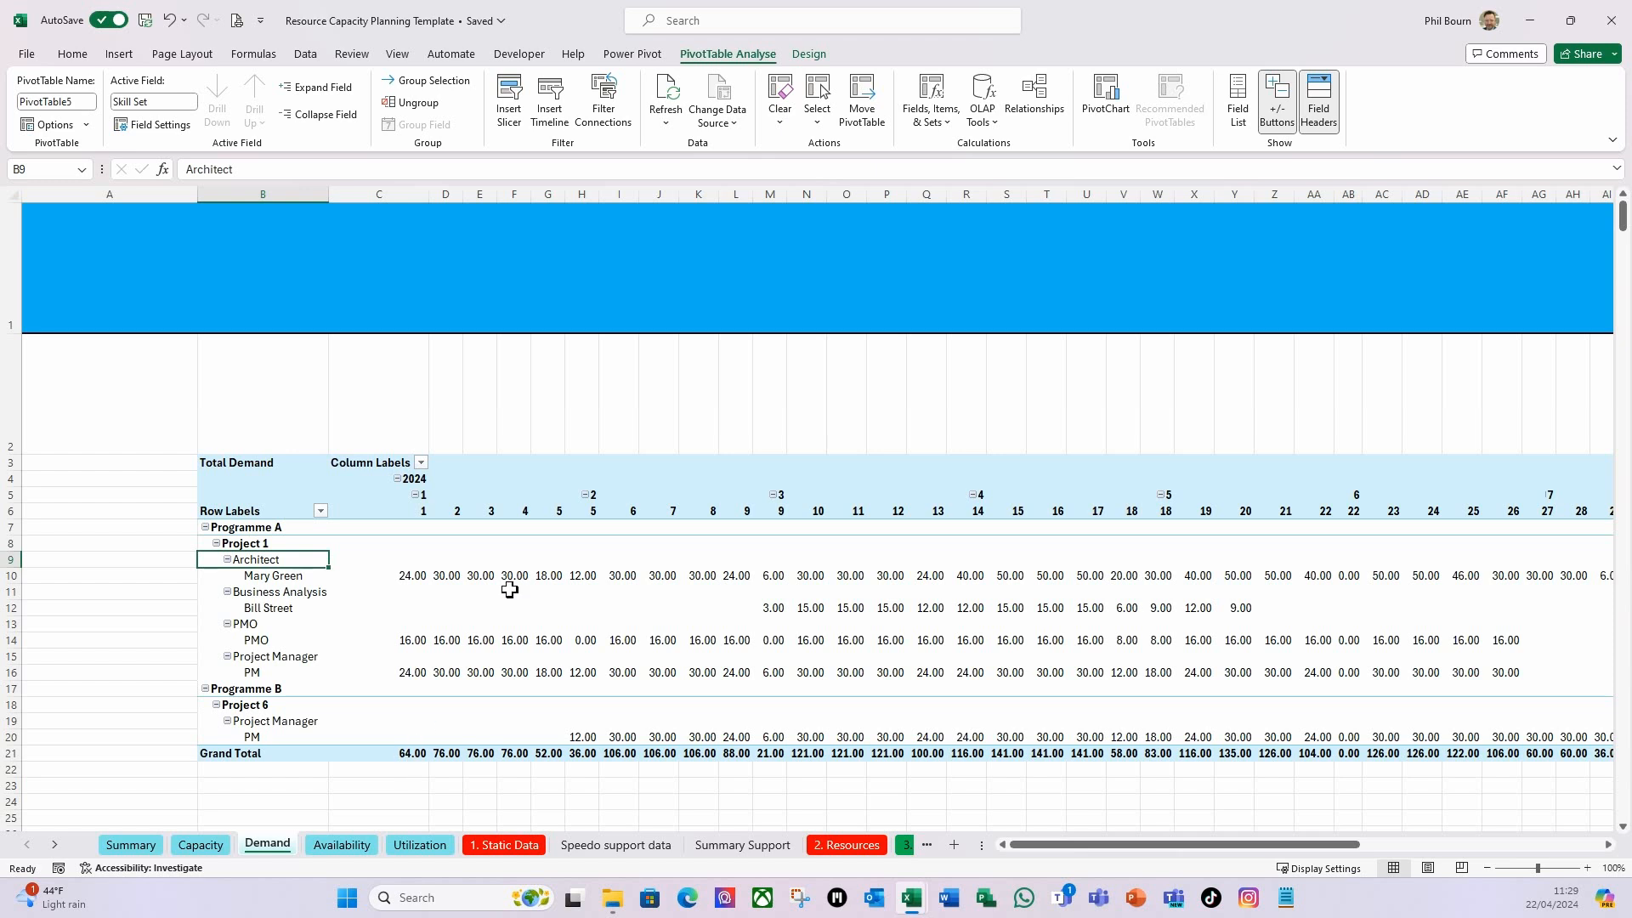
pyautogui.click(809, 55)
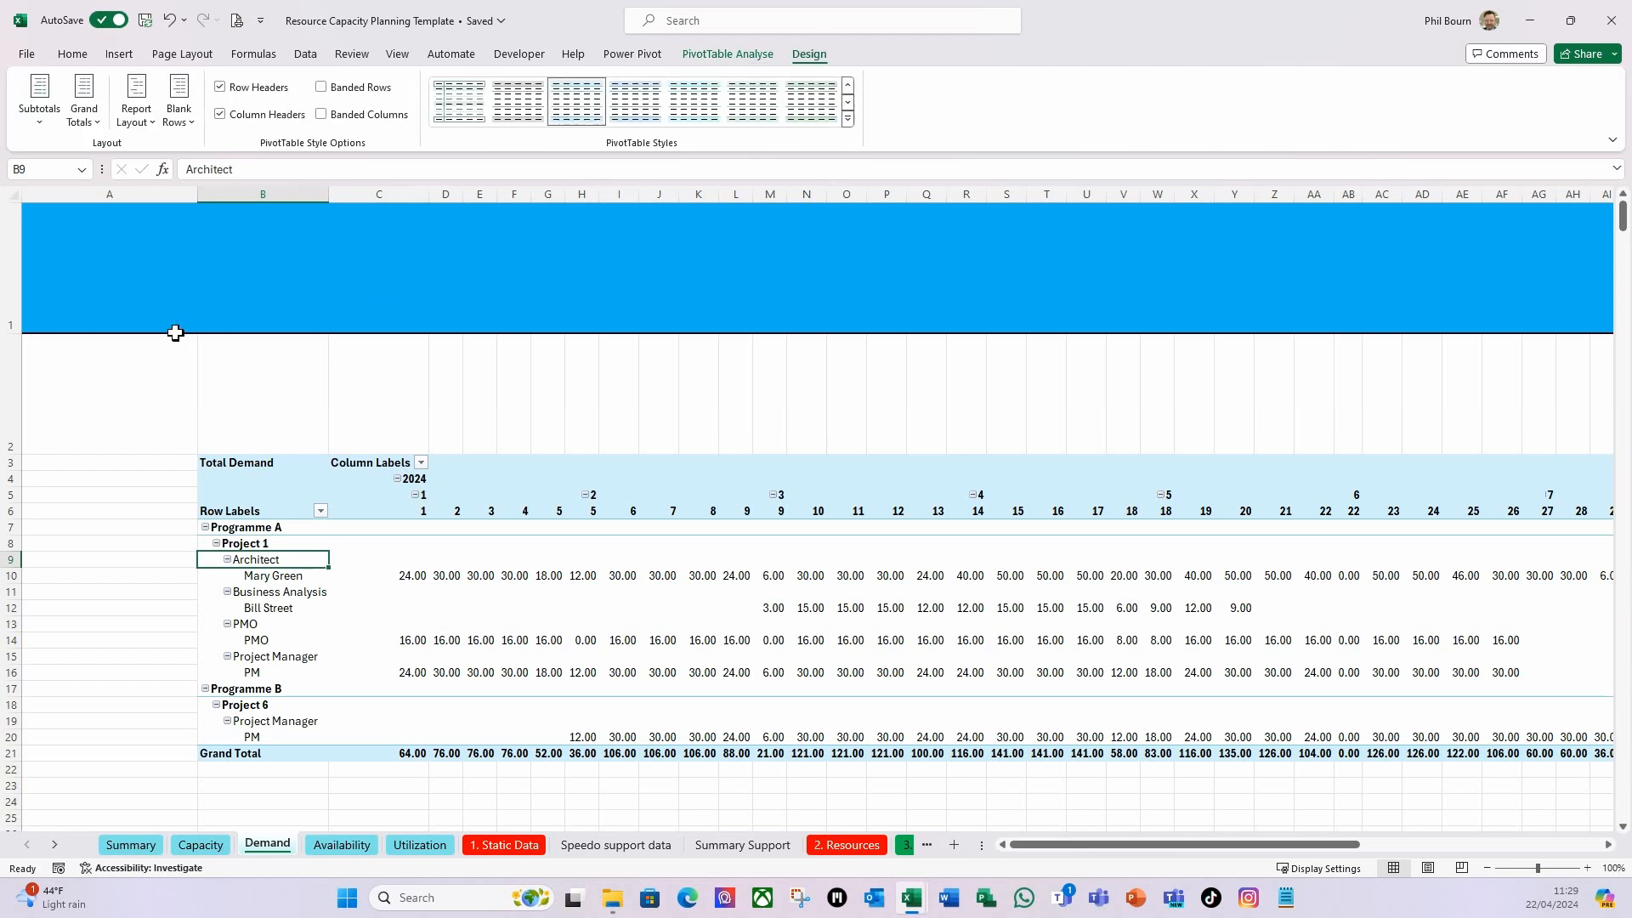
pyautogui.click(136, 110)
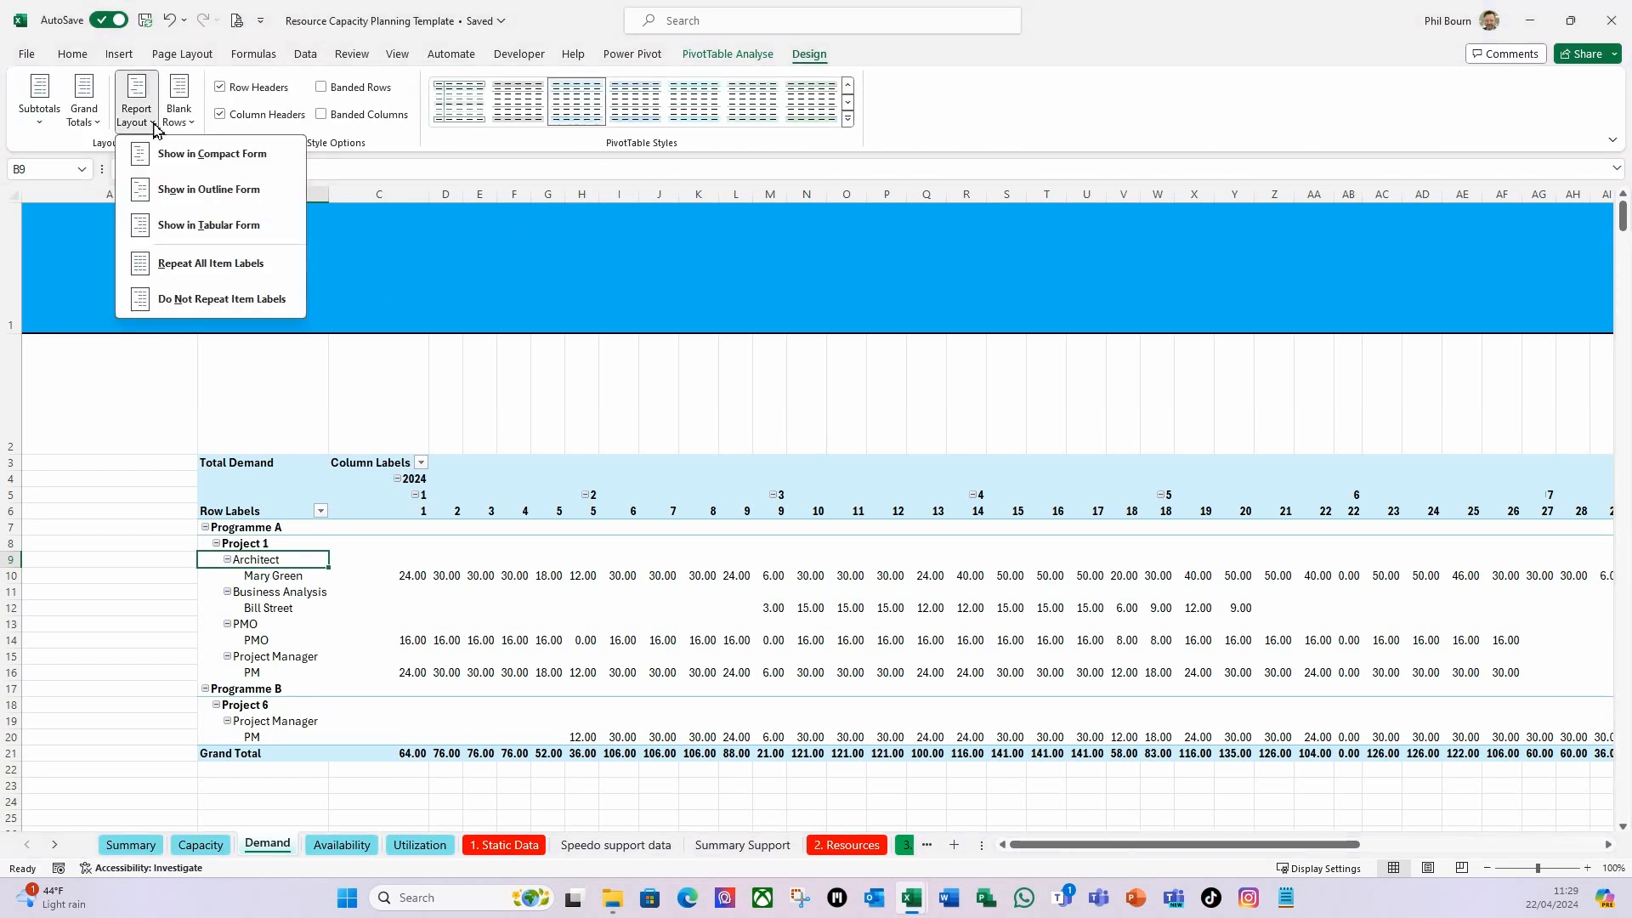
pyautogui.click(179, 226)
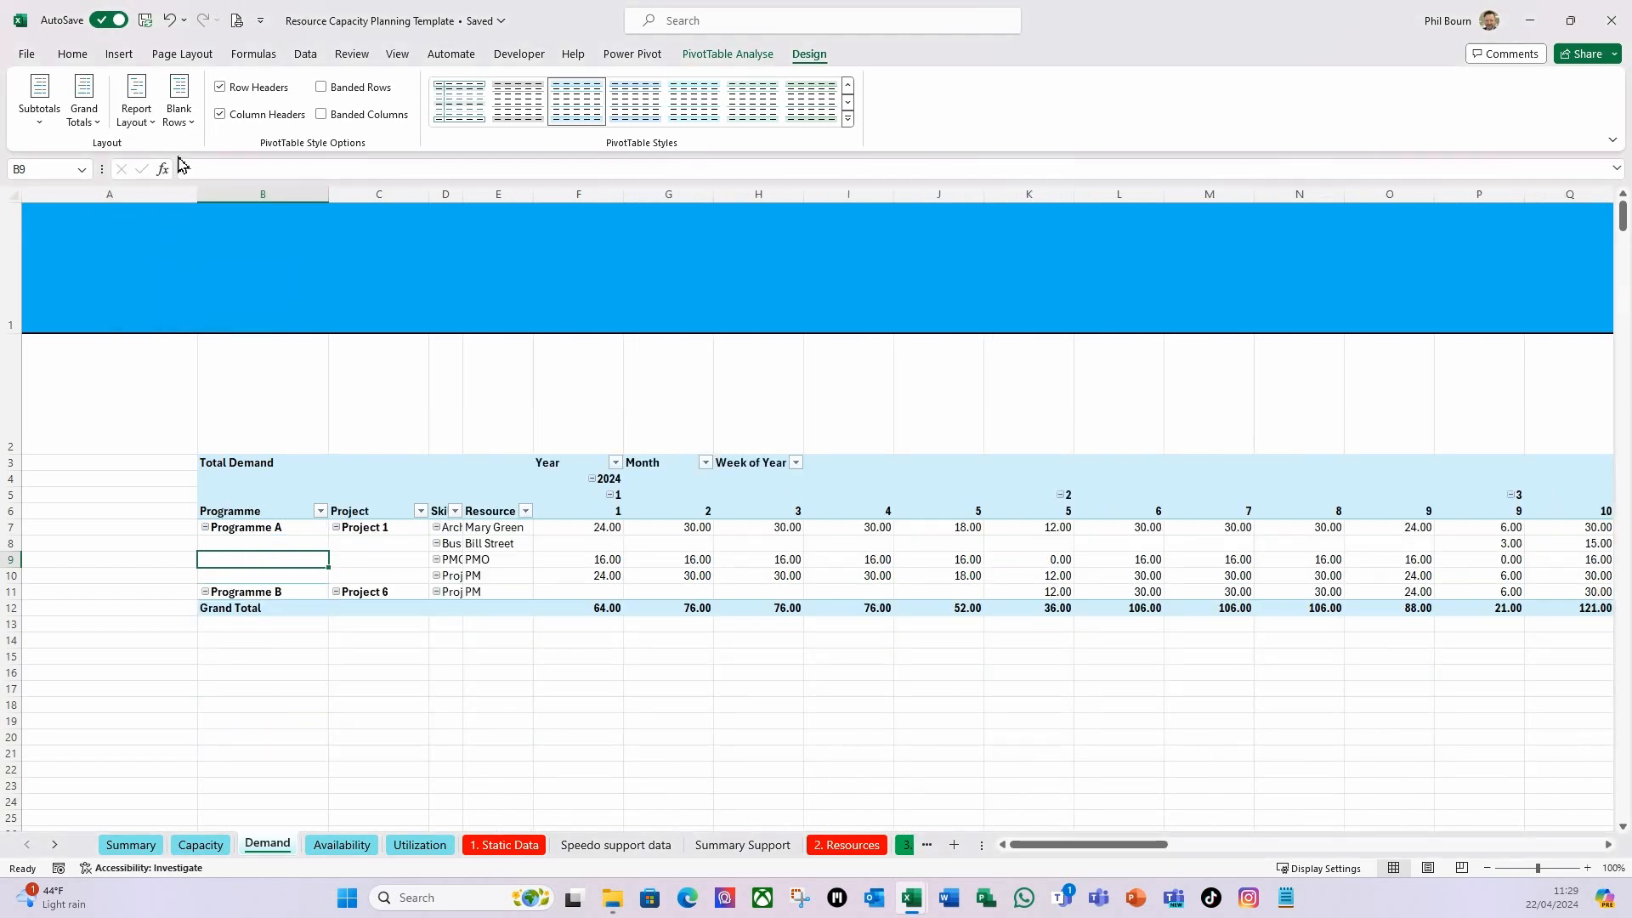
# Insert a blank line after each PivotTable item and autofit the Skill Set column D.
pyautogui.click(190, 132)
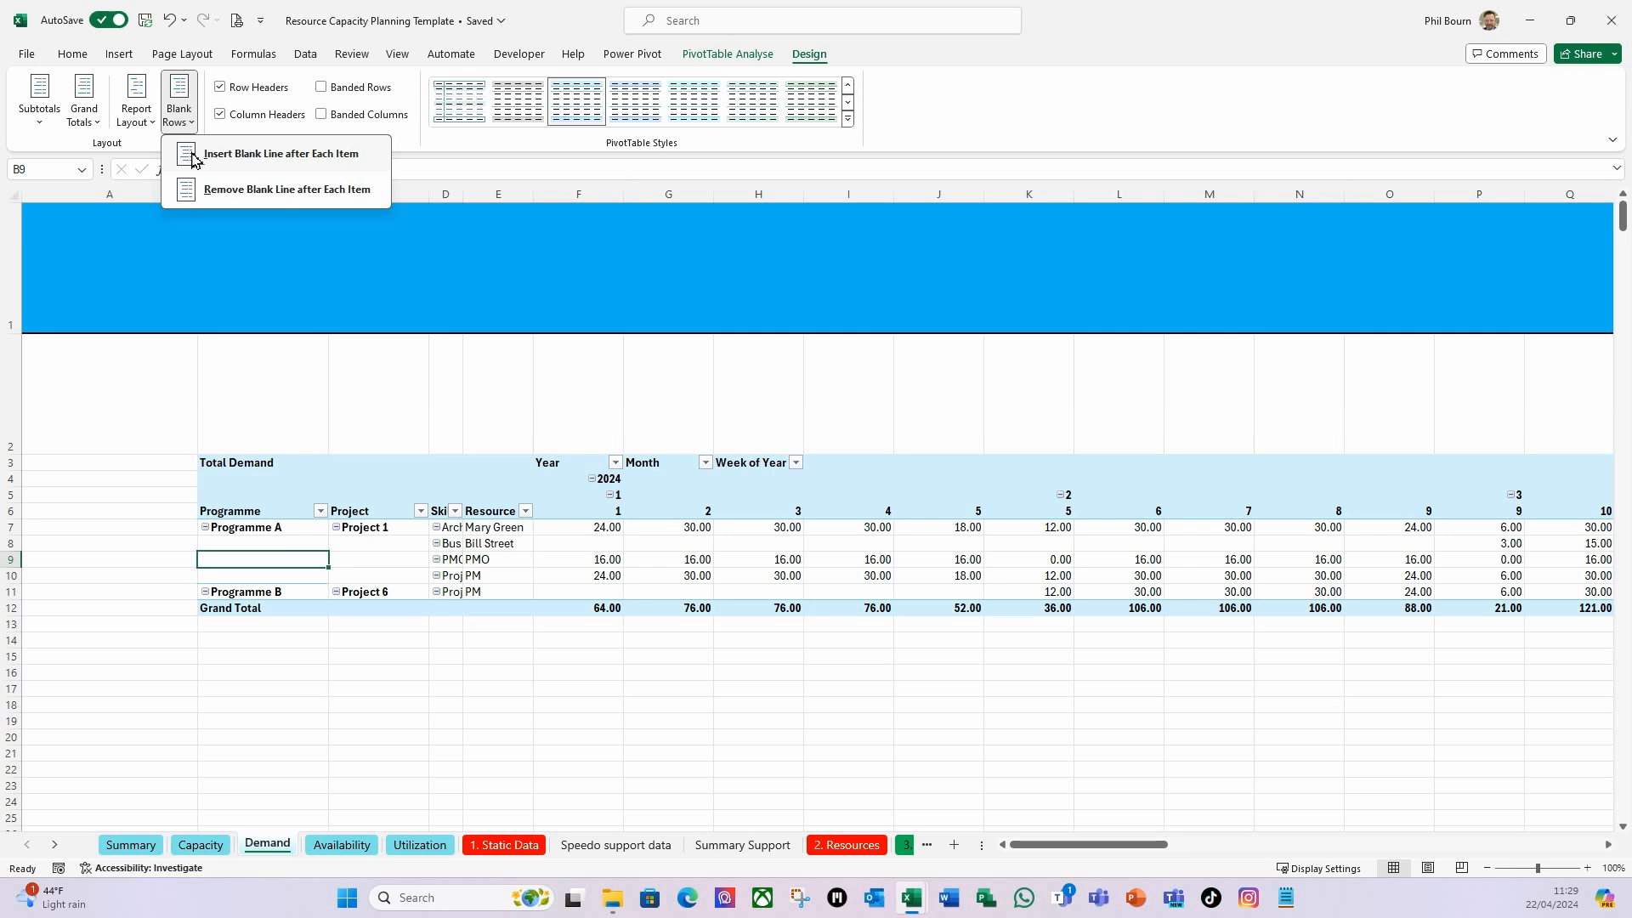
pyautogui.click(195, 156)
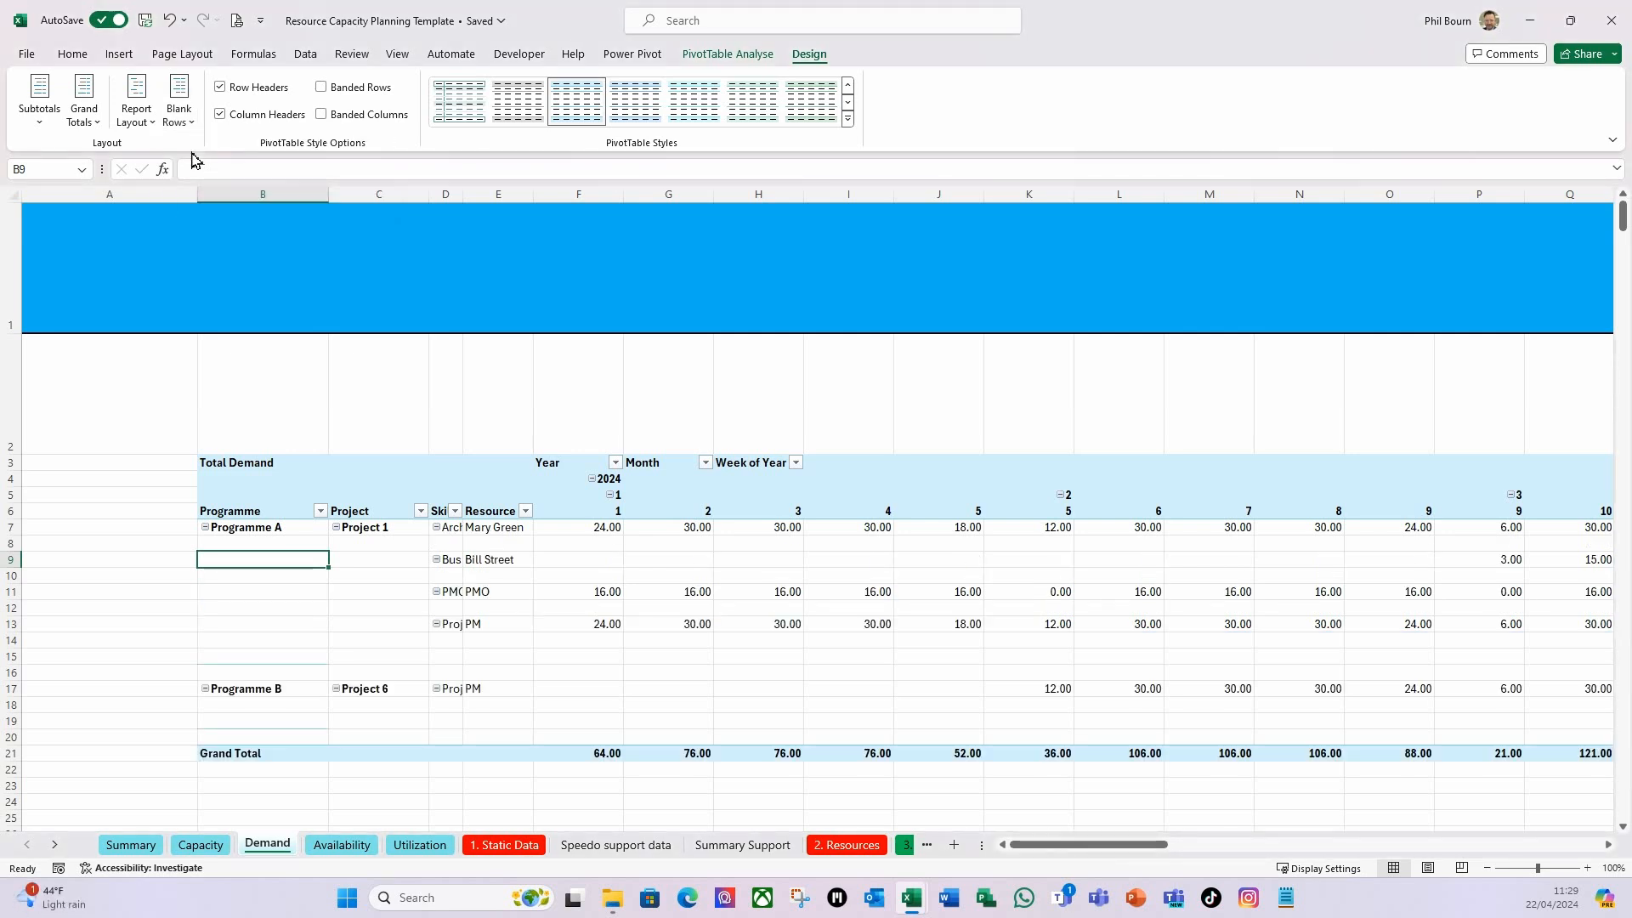
pyautogui.doubleClick(463, 195)
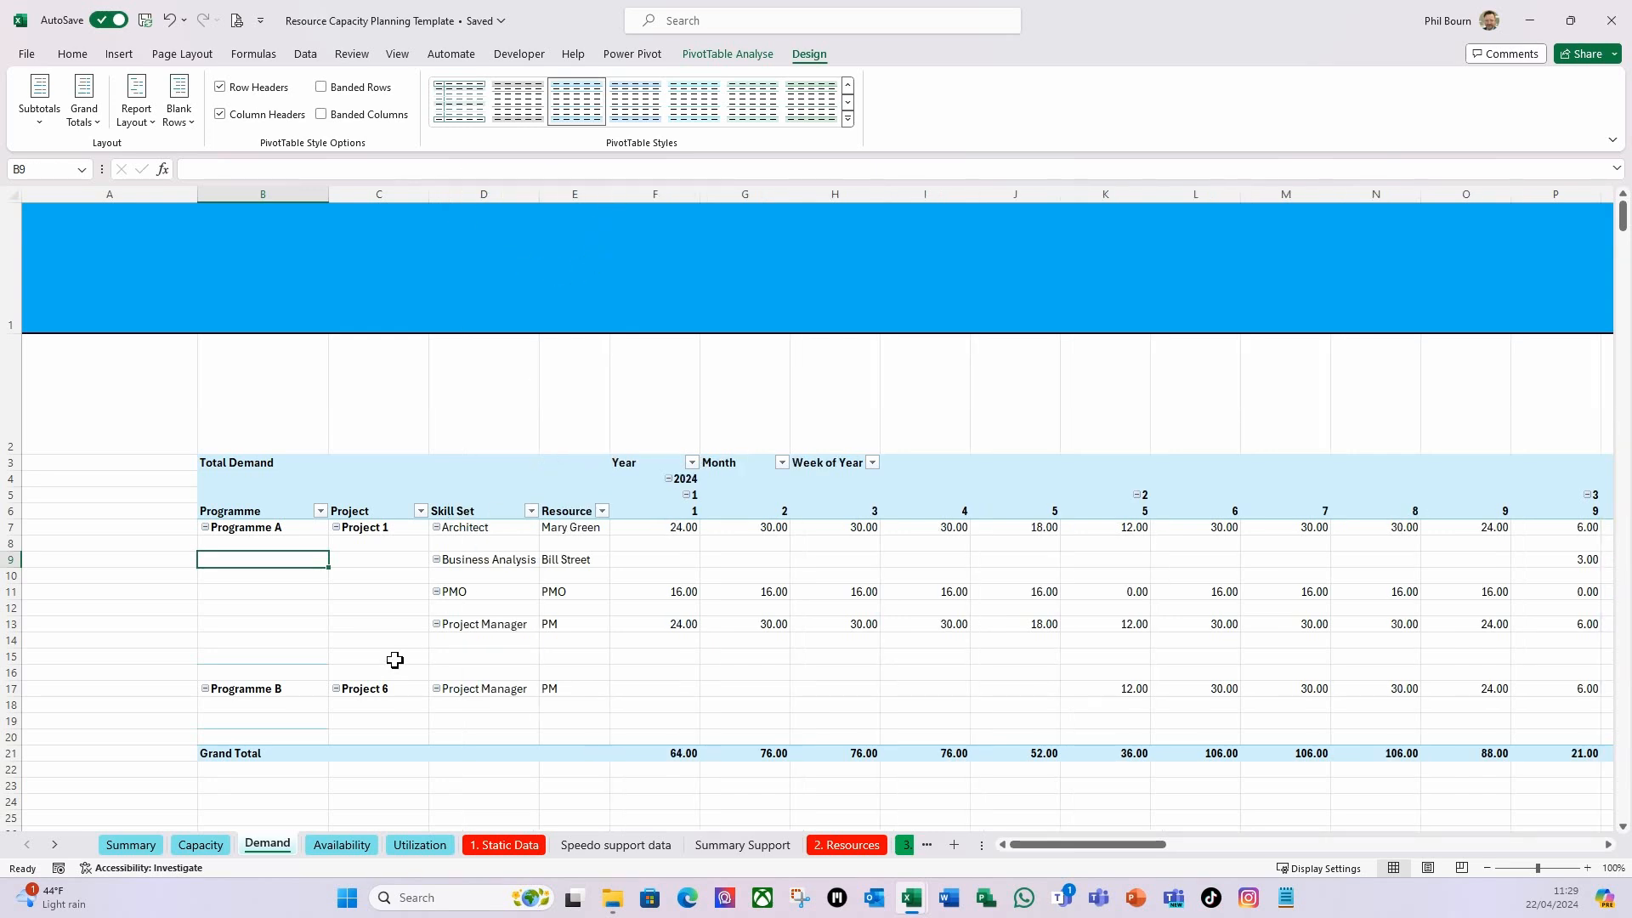
# Apply the blue PivotTable style with a dark blue header and blue Programme shading to the Demand PivotTable.
pyautogui.click(253, 532)
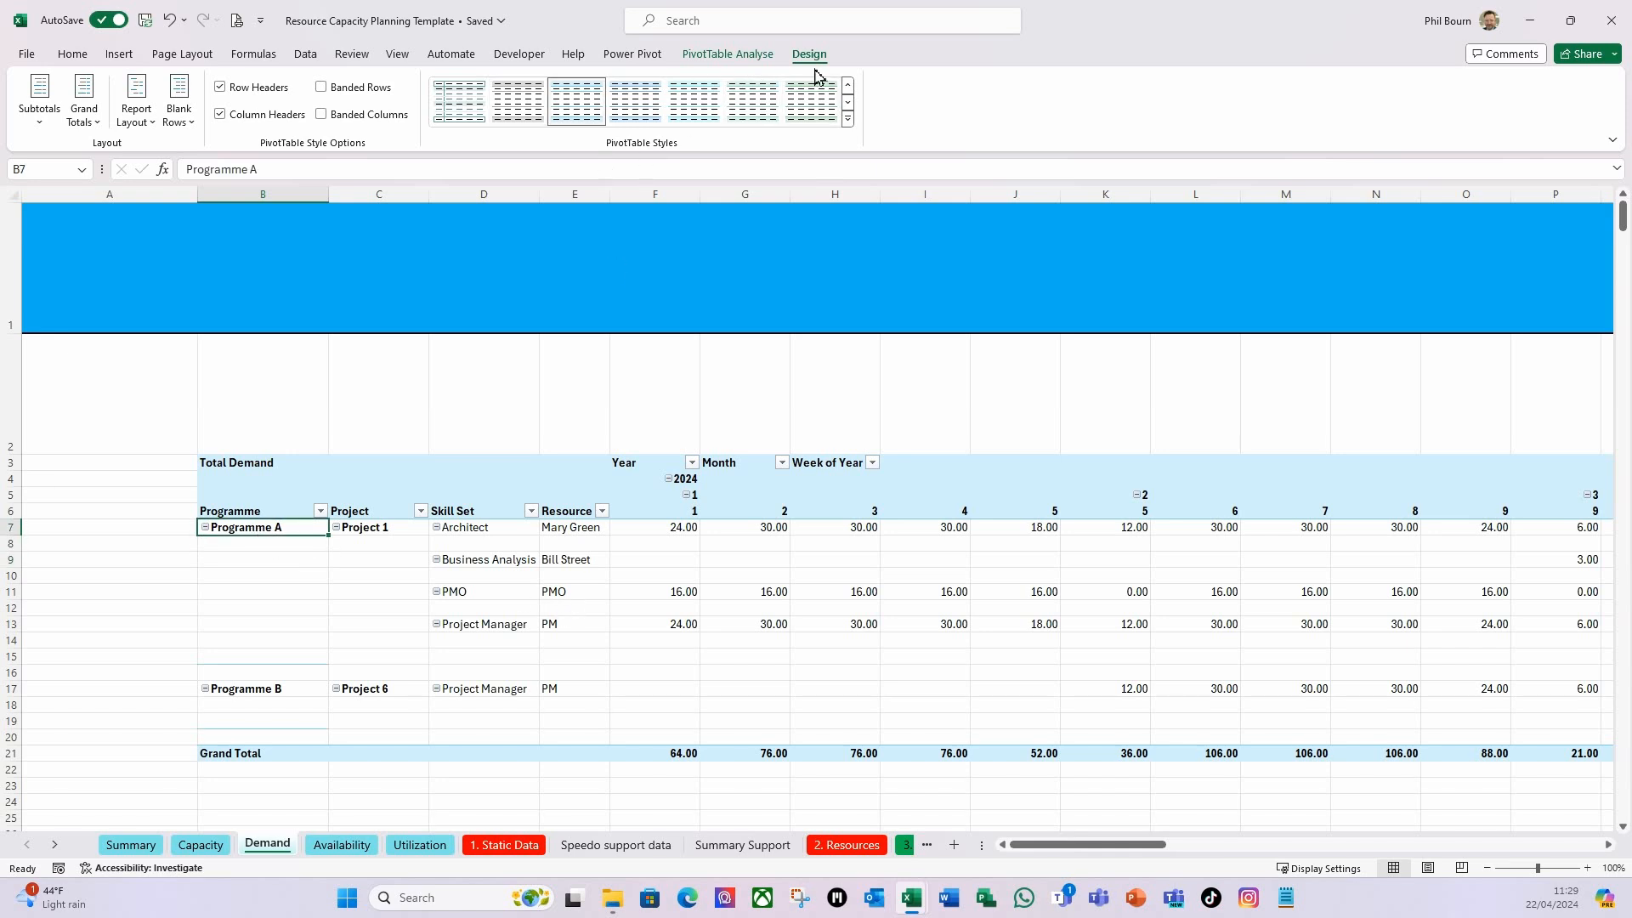
pyautogui.click(848, 102)
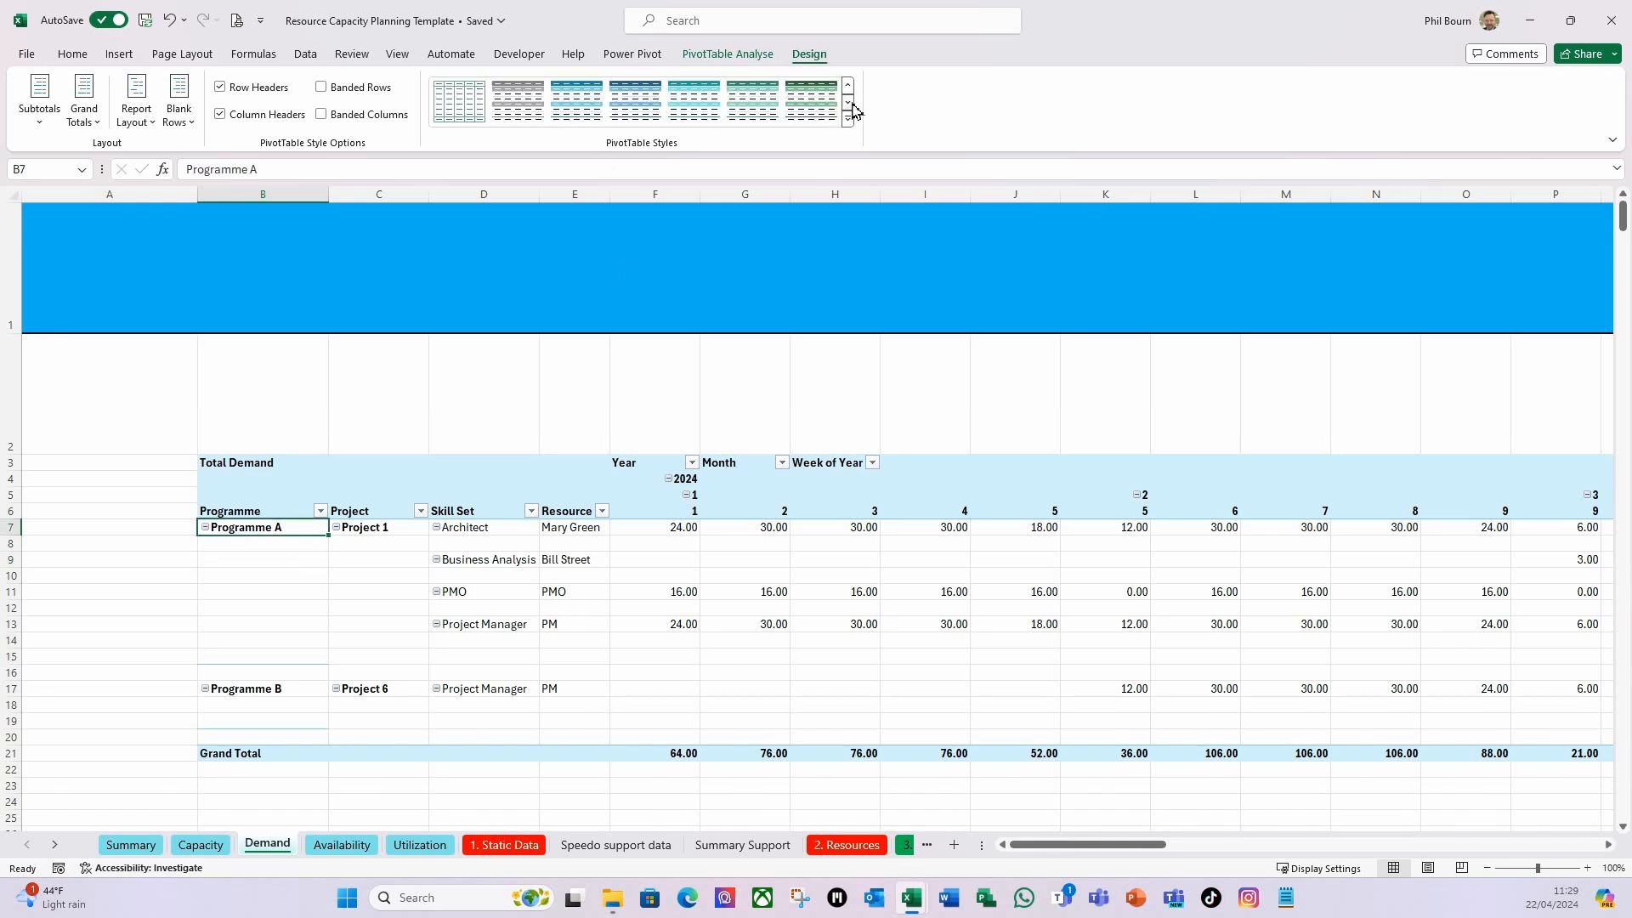
pyautogui.click(638, 109)
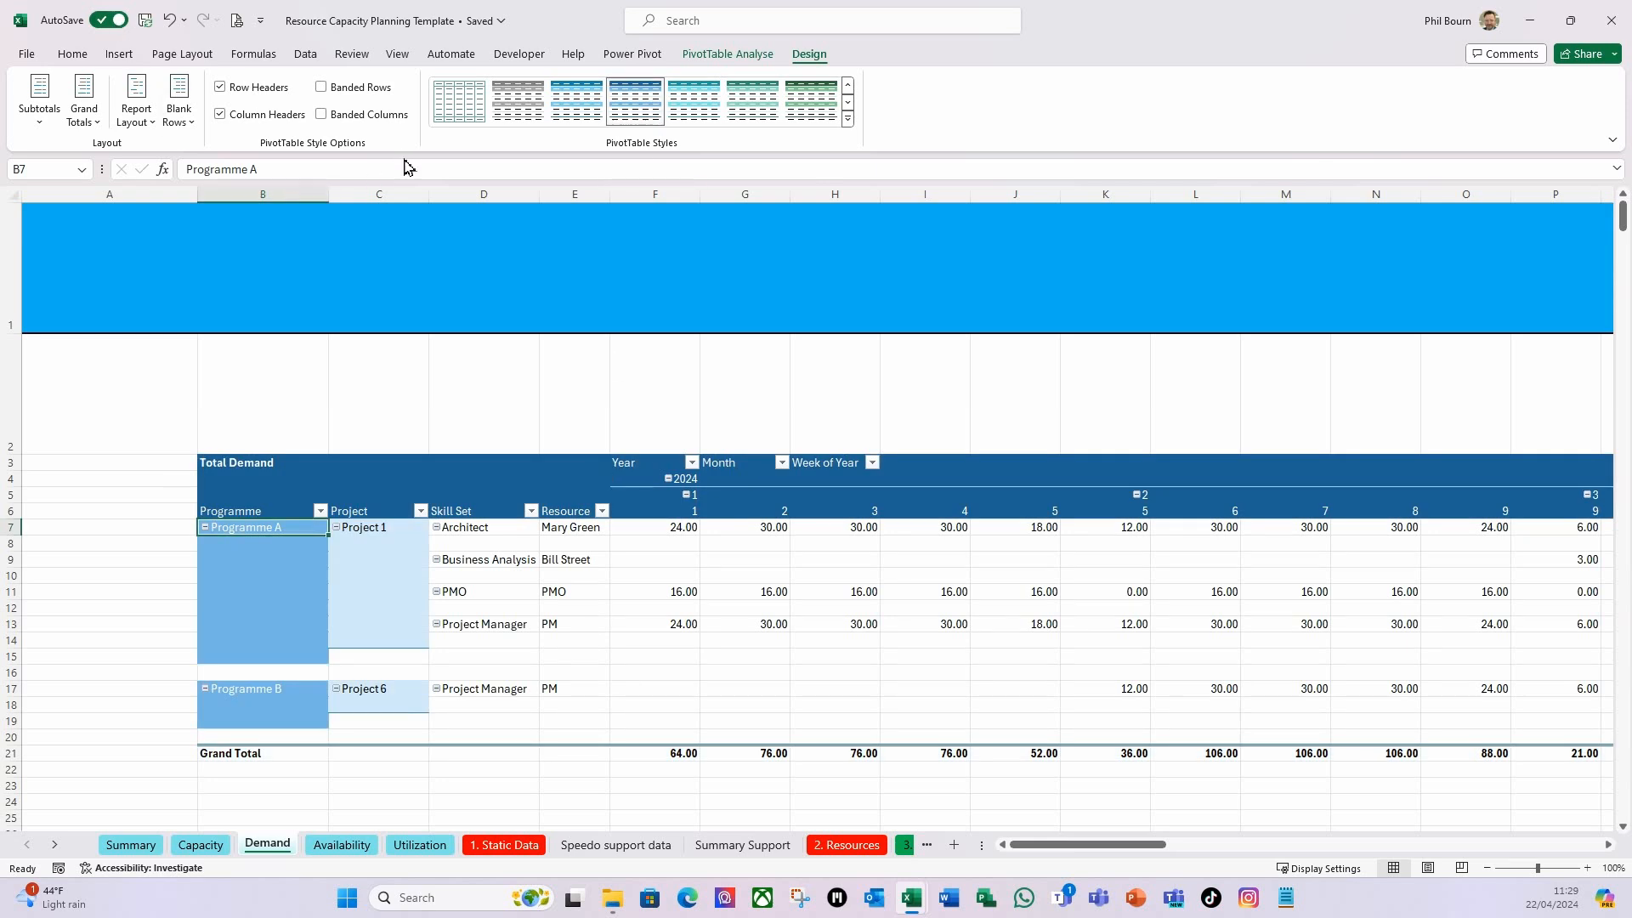
# Show all subtotals at the bottom of each group and autofit column D to the Skill Set total labels.
pyautogui.click(38, 126)
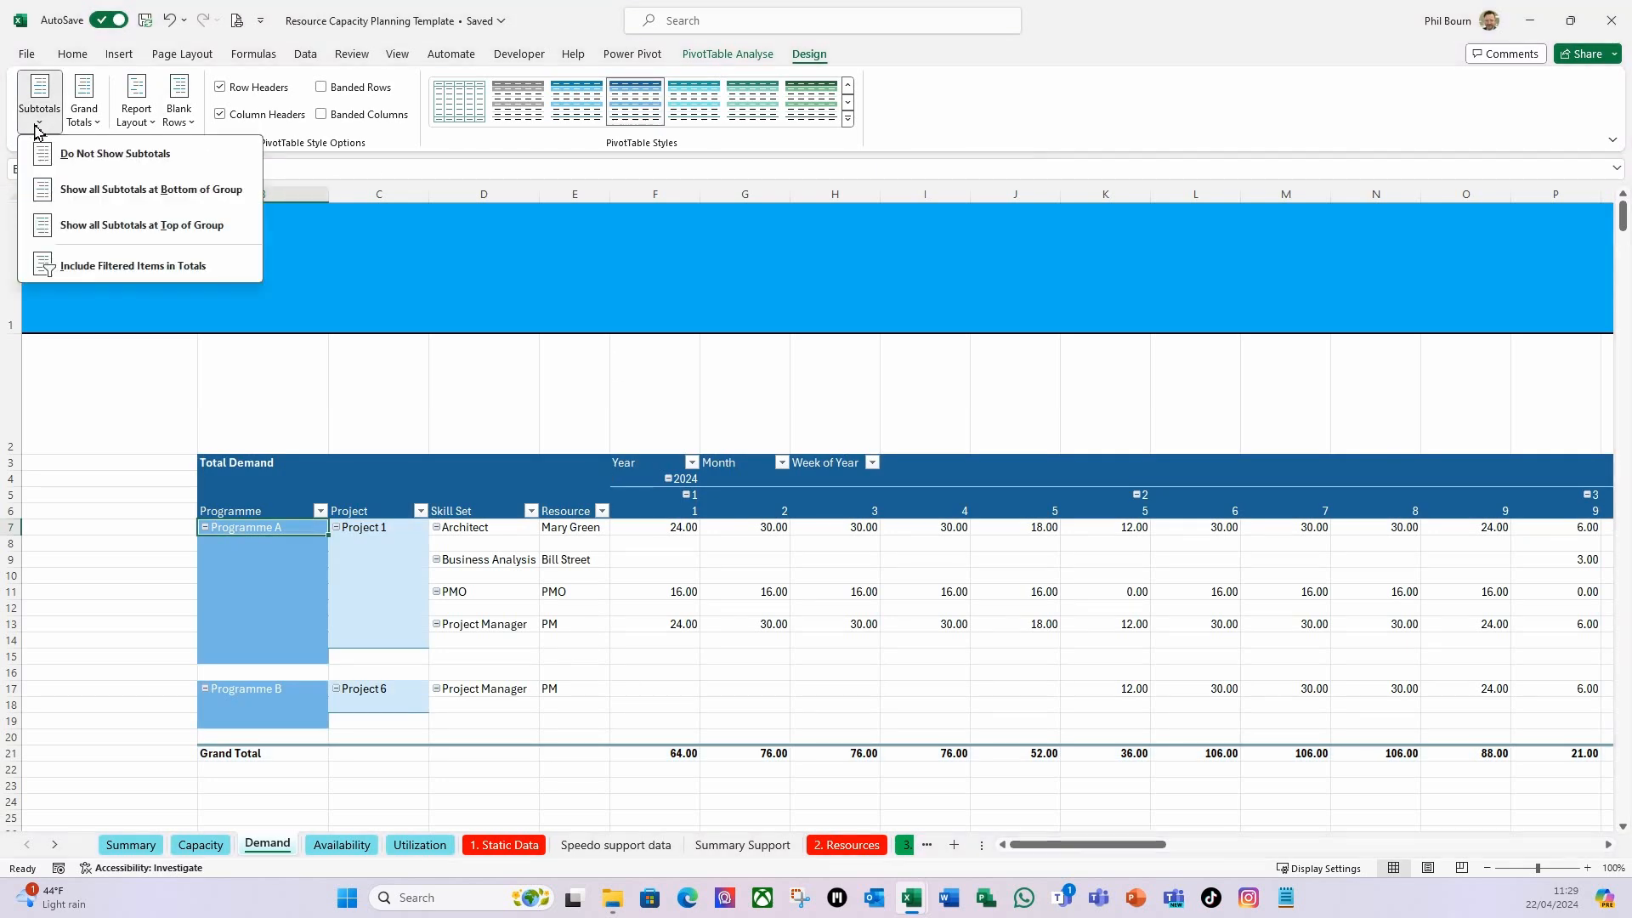
pyautogui.click(83, 190)
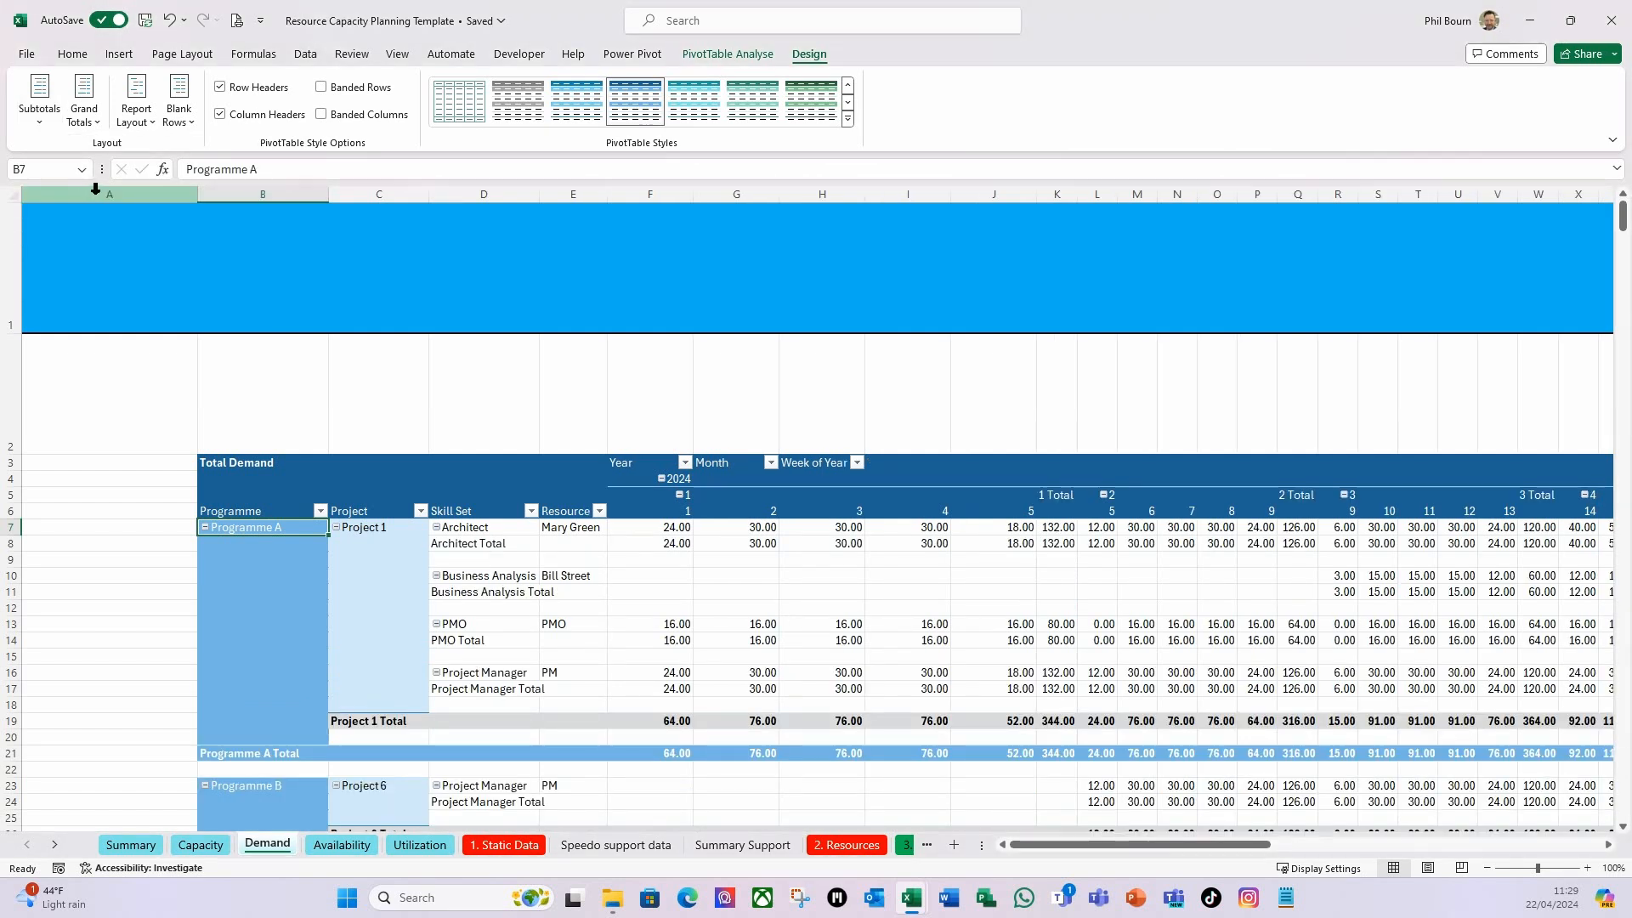
pyautogui.doubleClick(539, 196)
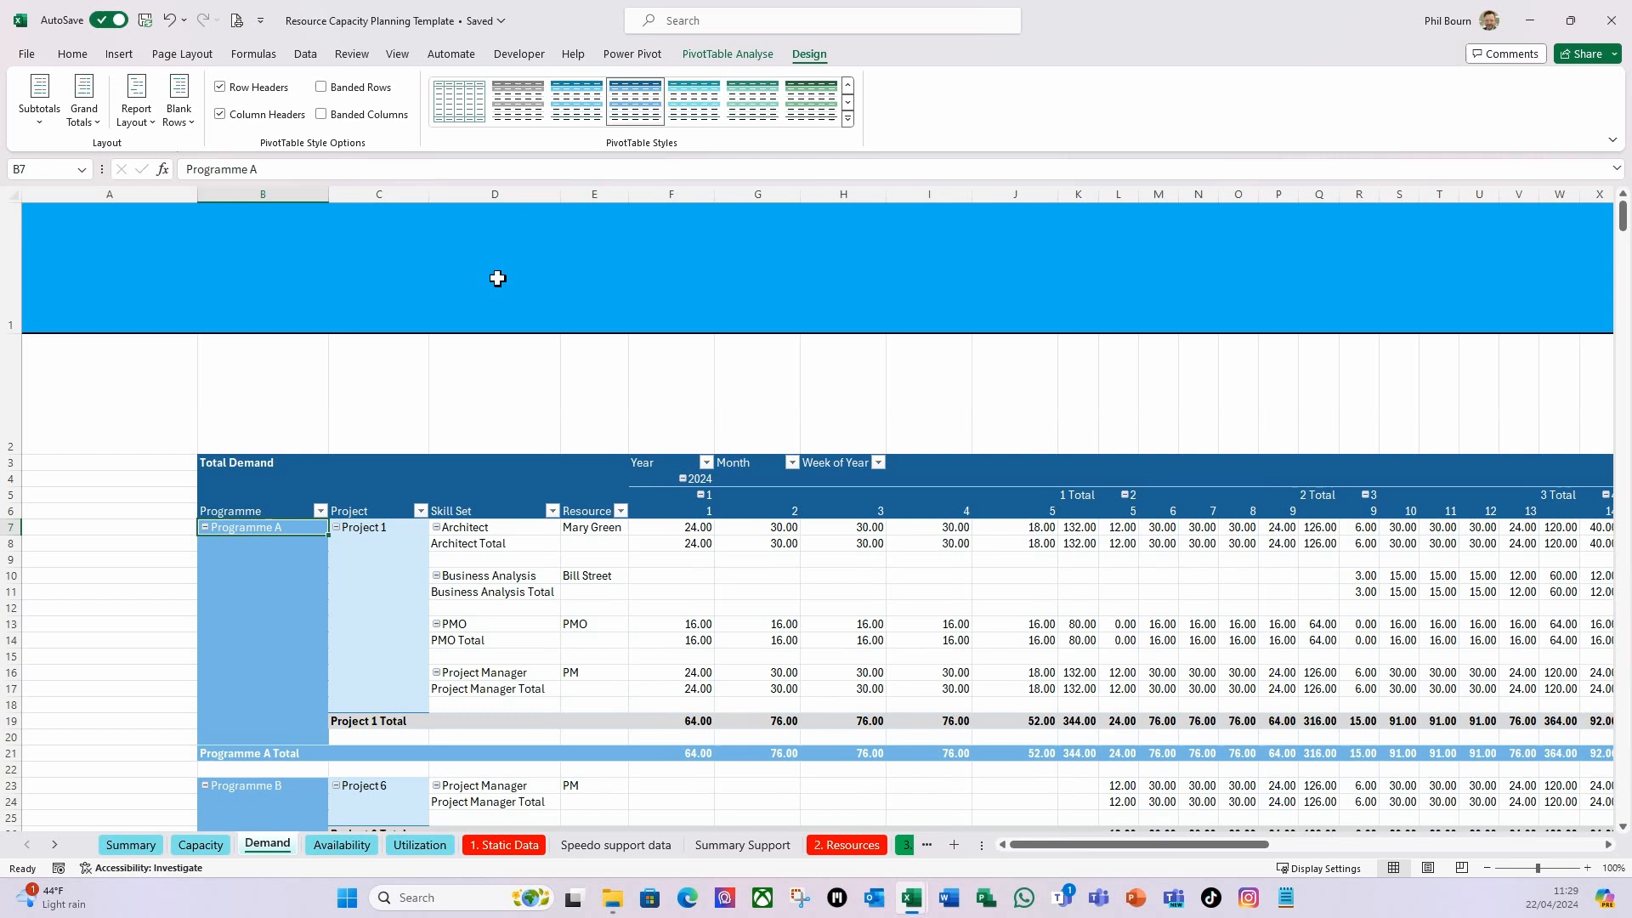
pyautogui.scroll(-1, 494, 601)
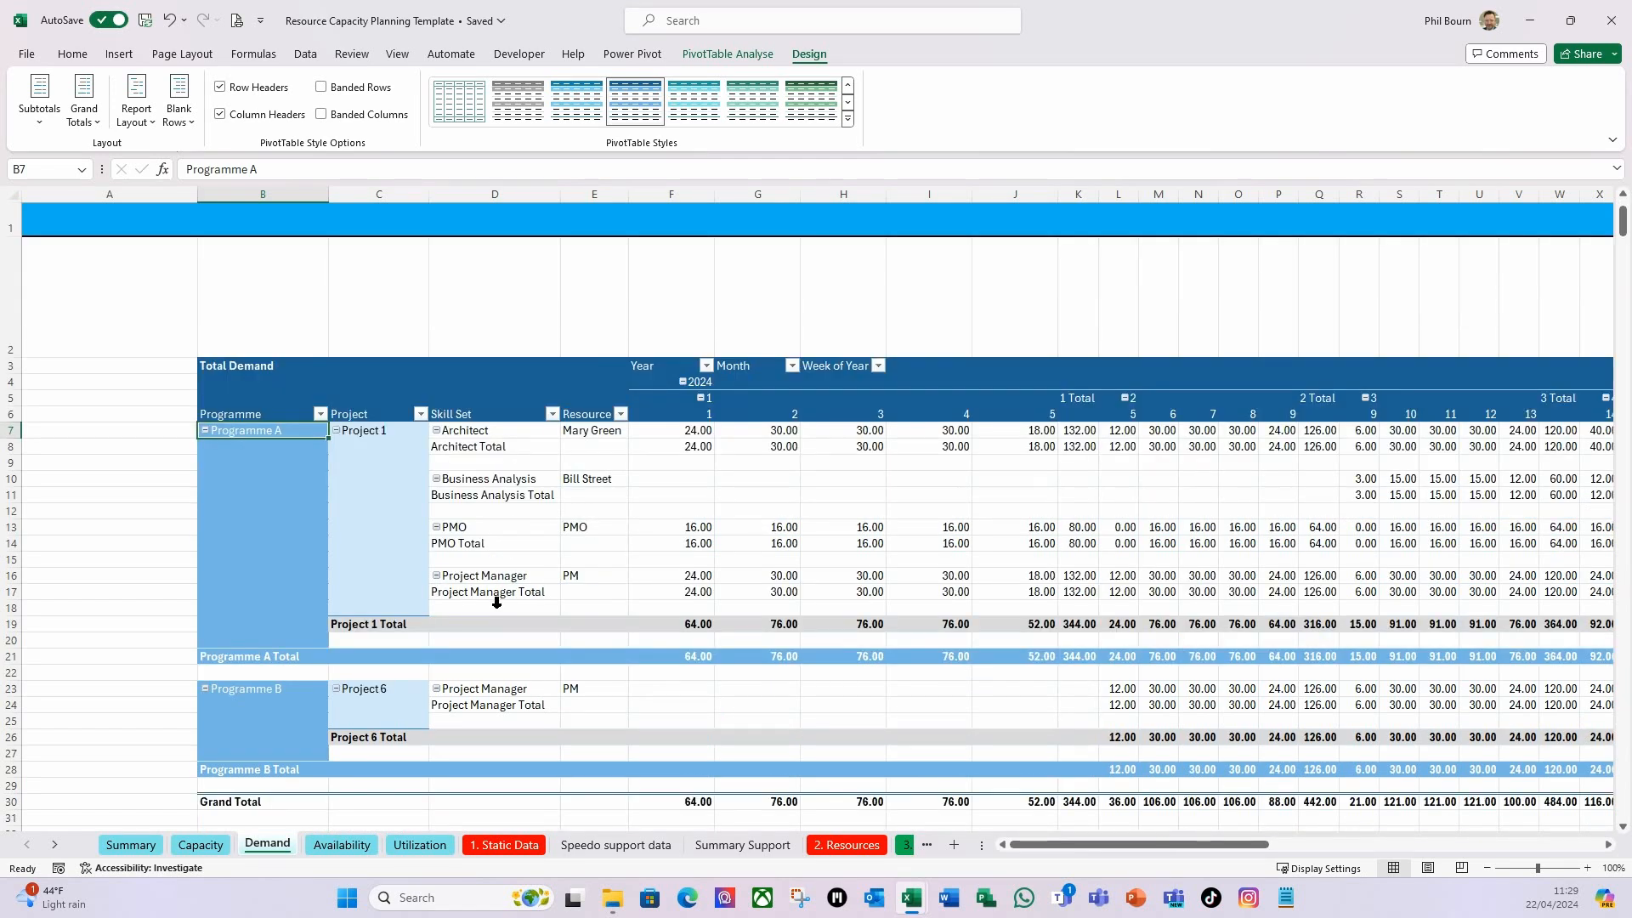
pyautogui.scroll(1, 499, 603)
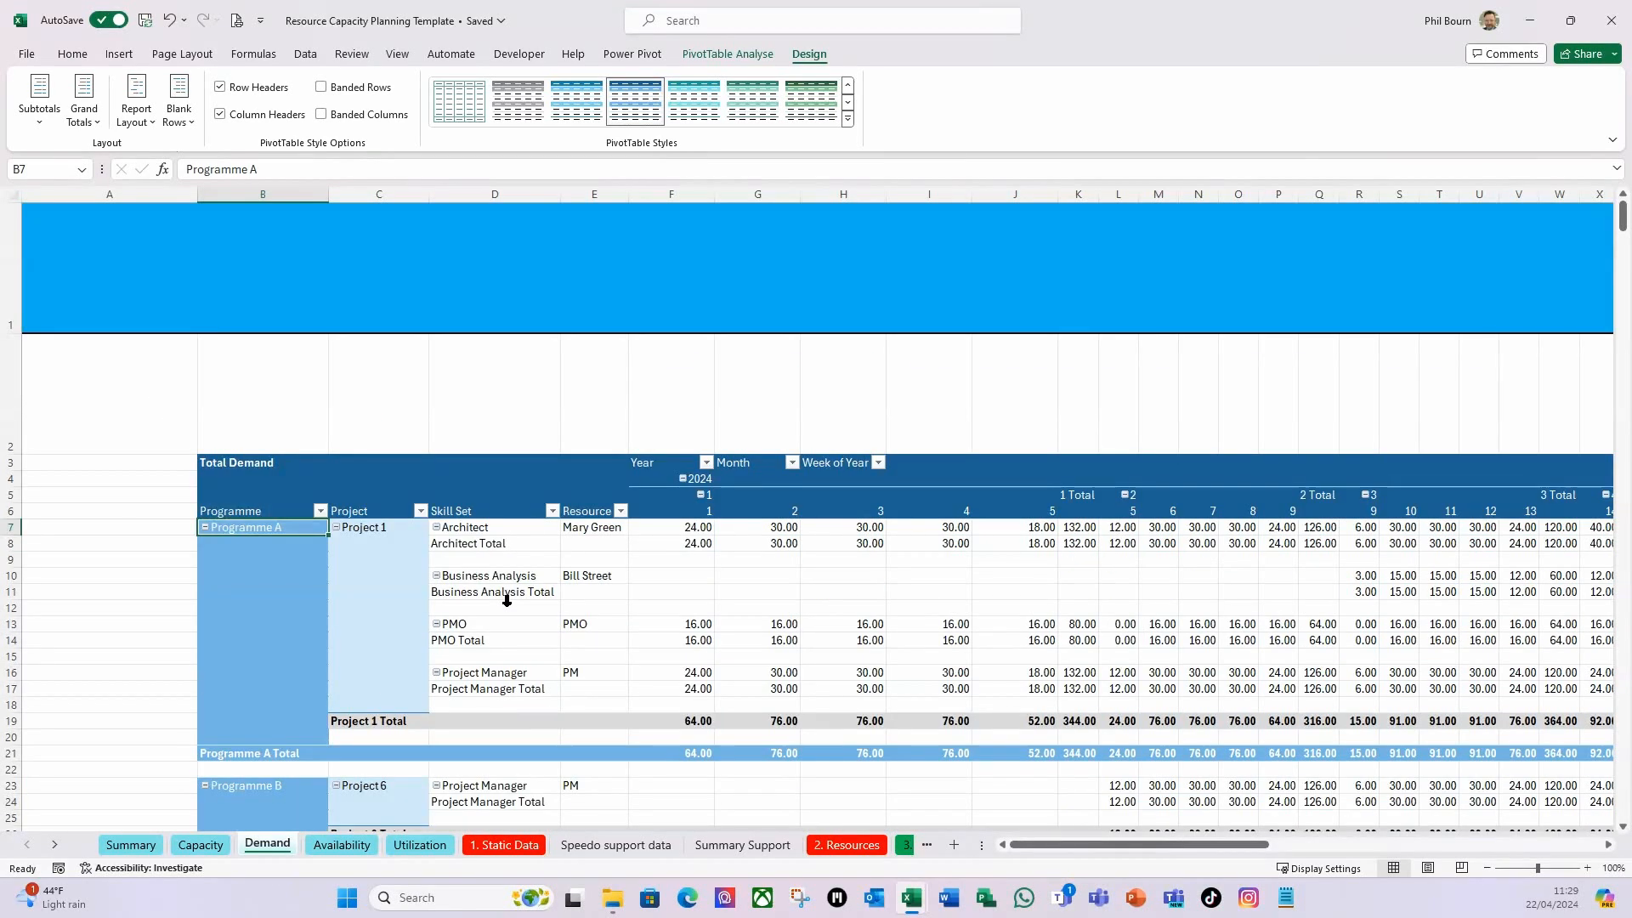
# Collapse the entire Month field in the Demand PivotTable's columns.
pyautogui.click(686, 499)
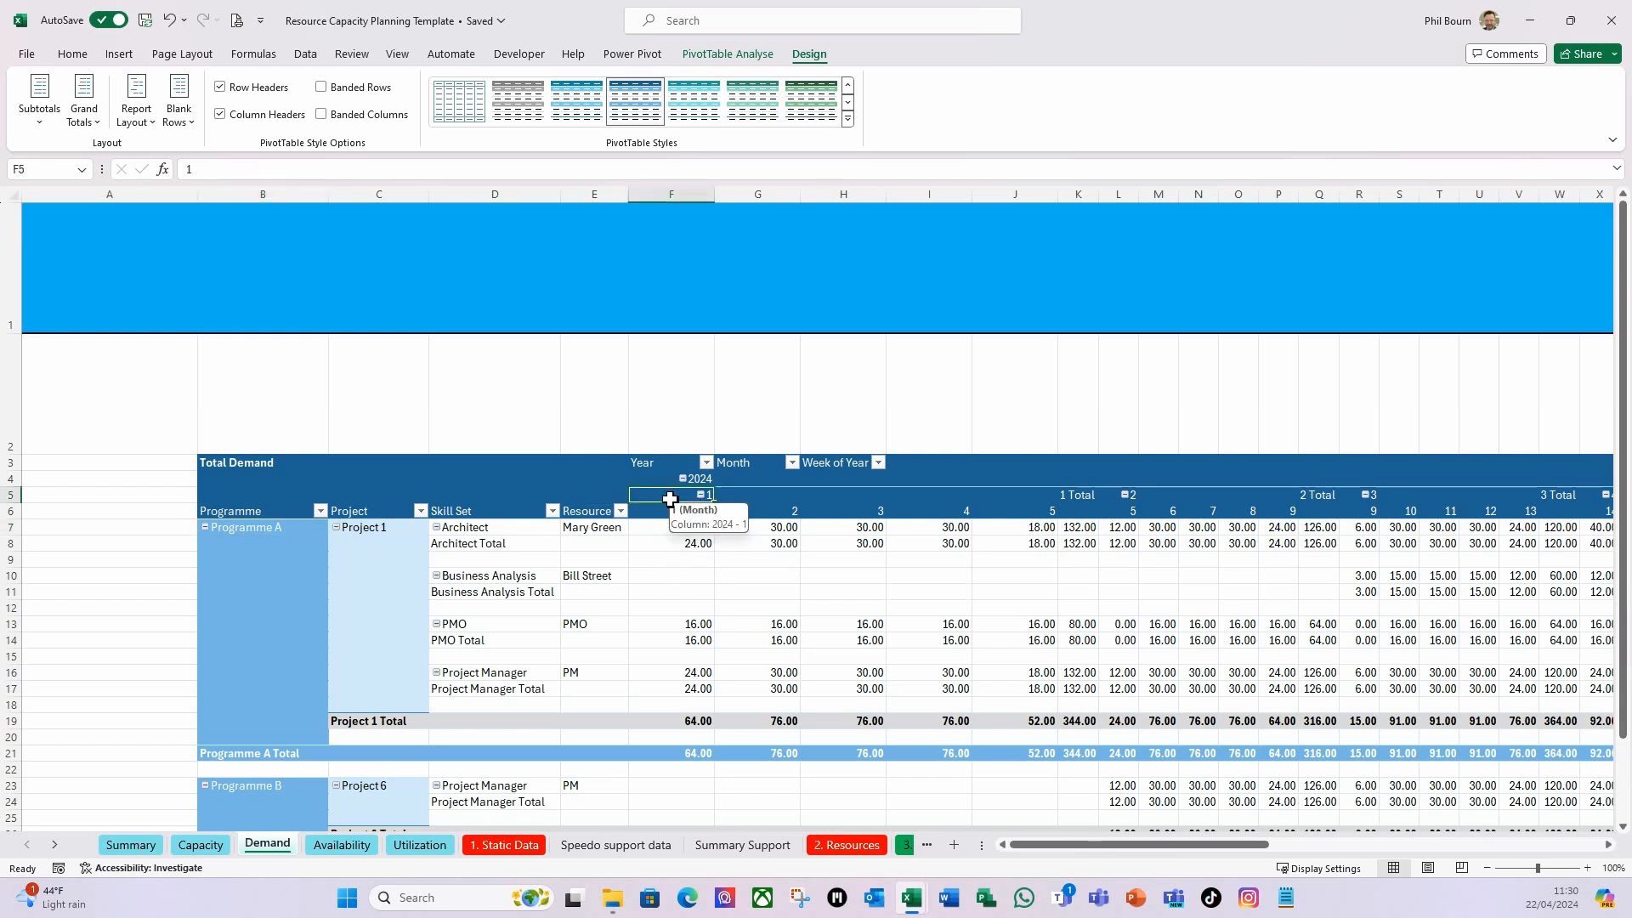
pyautogui.rightClick(671, 499)
pyautogui.moveTo(759, 541)
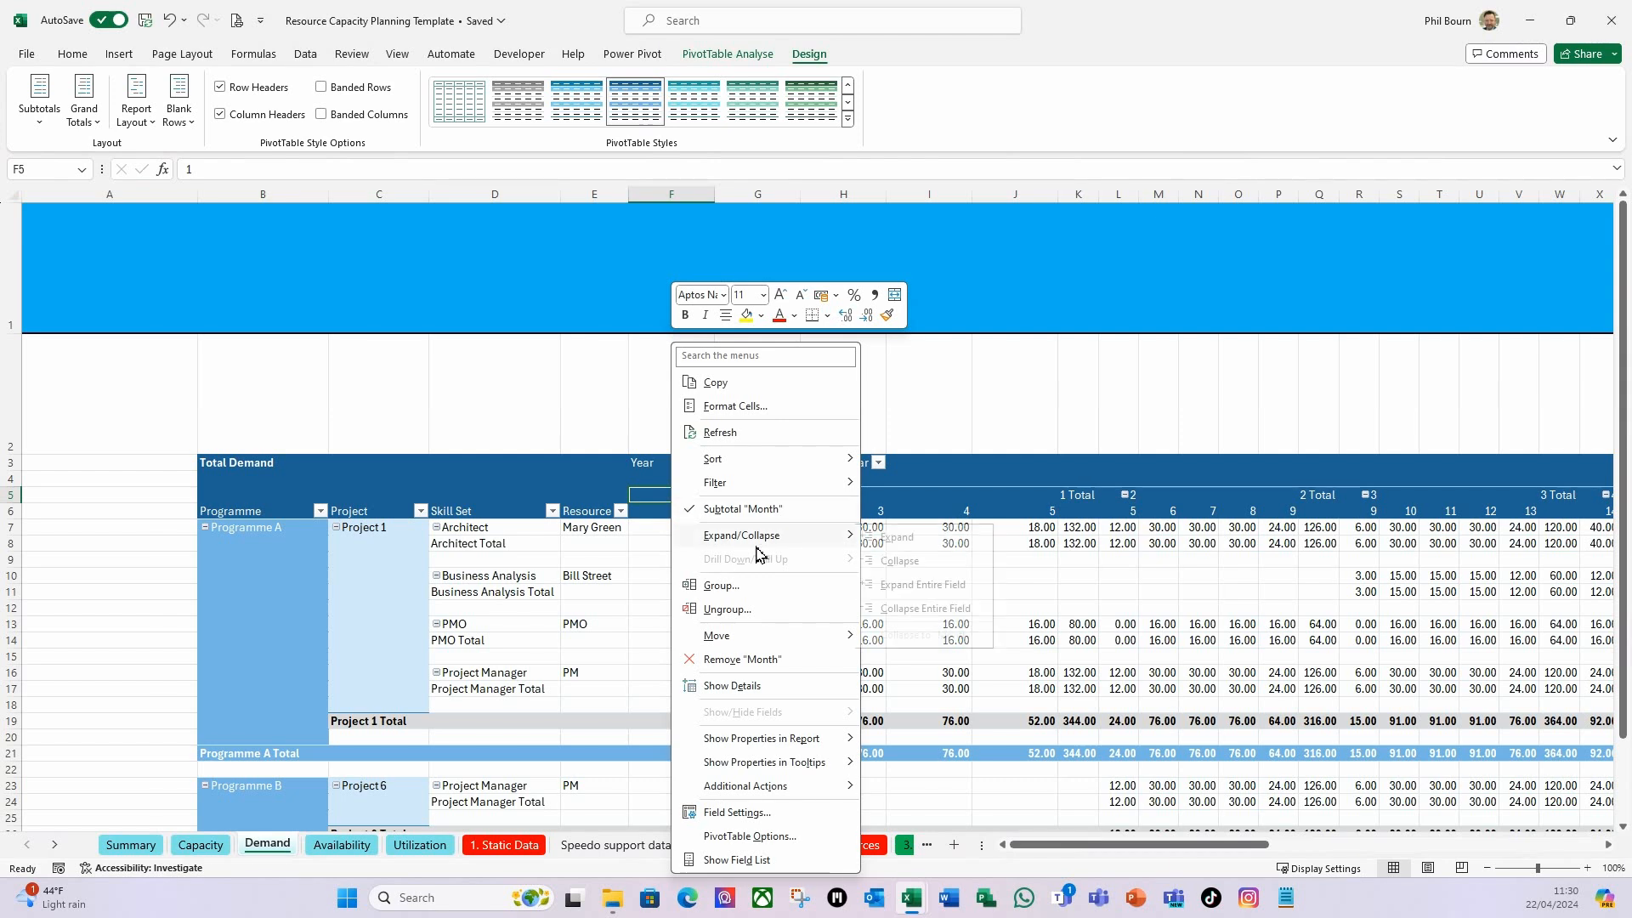
pyautogui.click(918, 609)
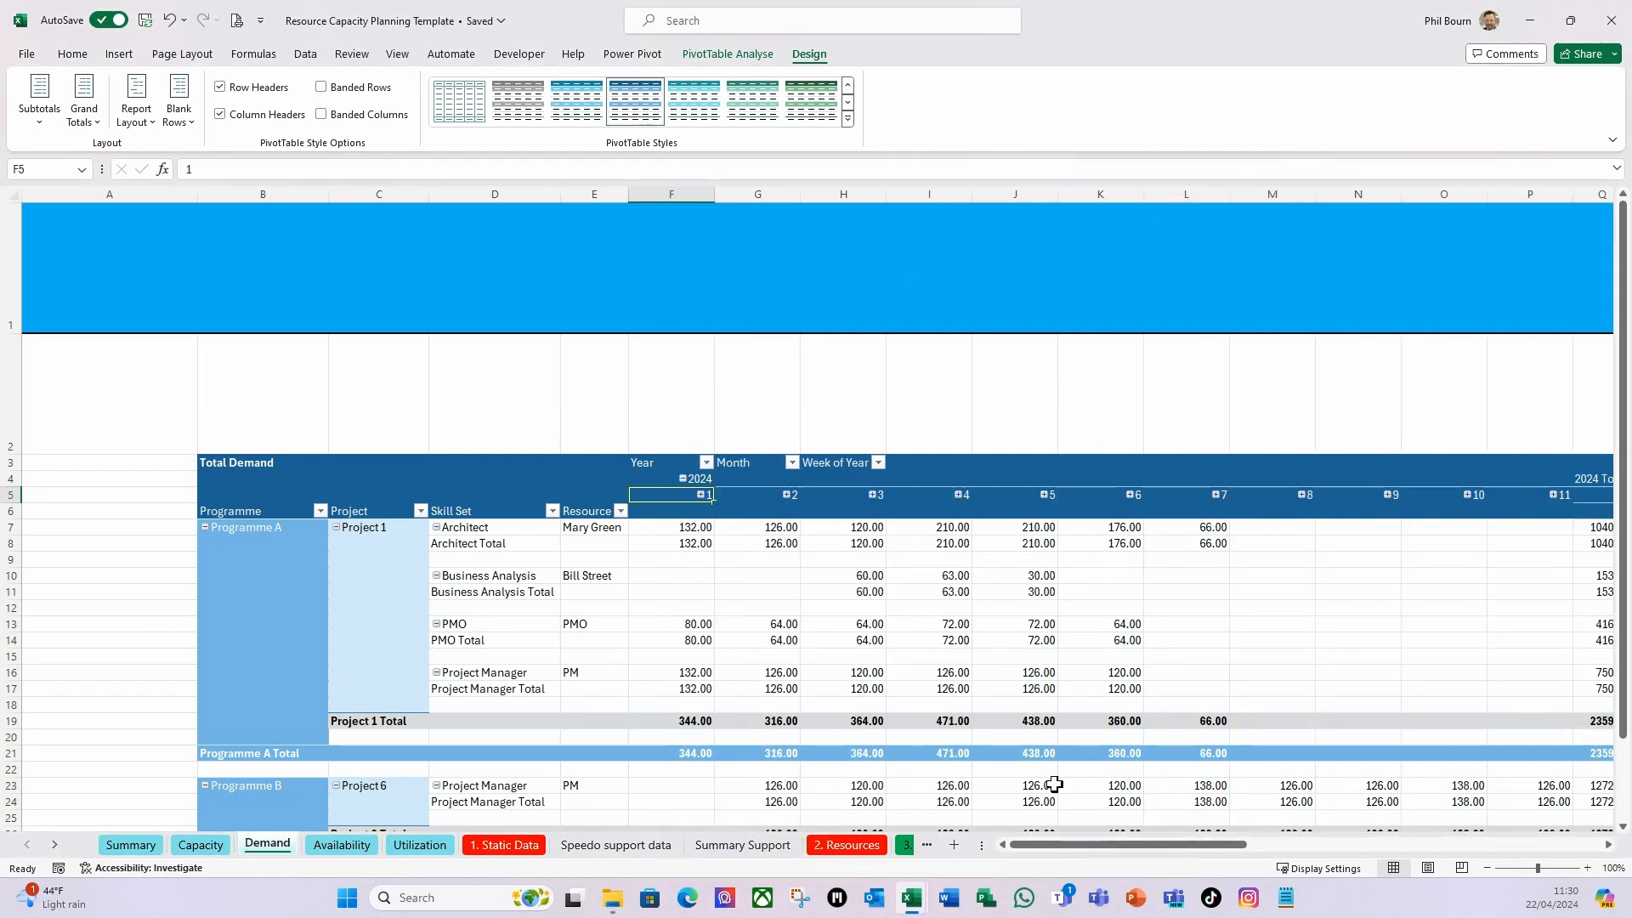
pyautogui.moveTo(1092, 846); pyautogui.dragTo(986, 867)
# Rename the PivotTable on the Demand sheet to PvtDemand.
pyautogui.click(479, 545)
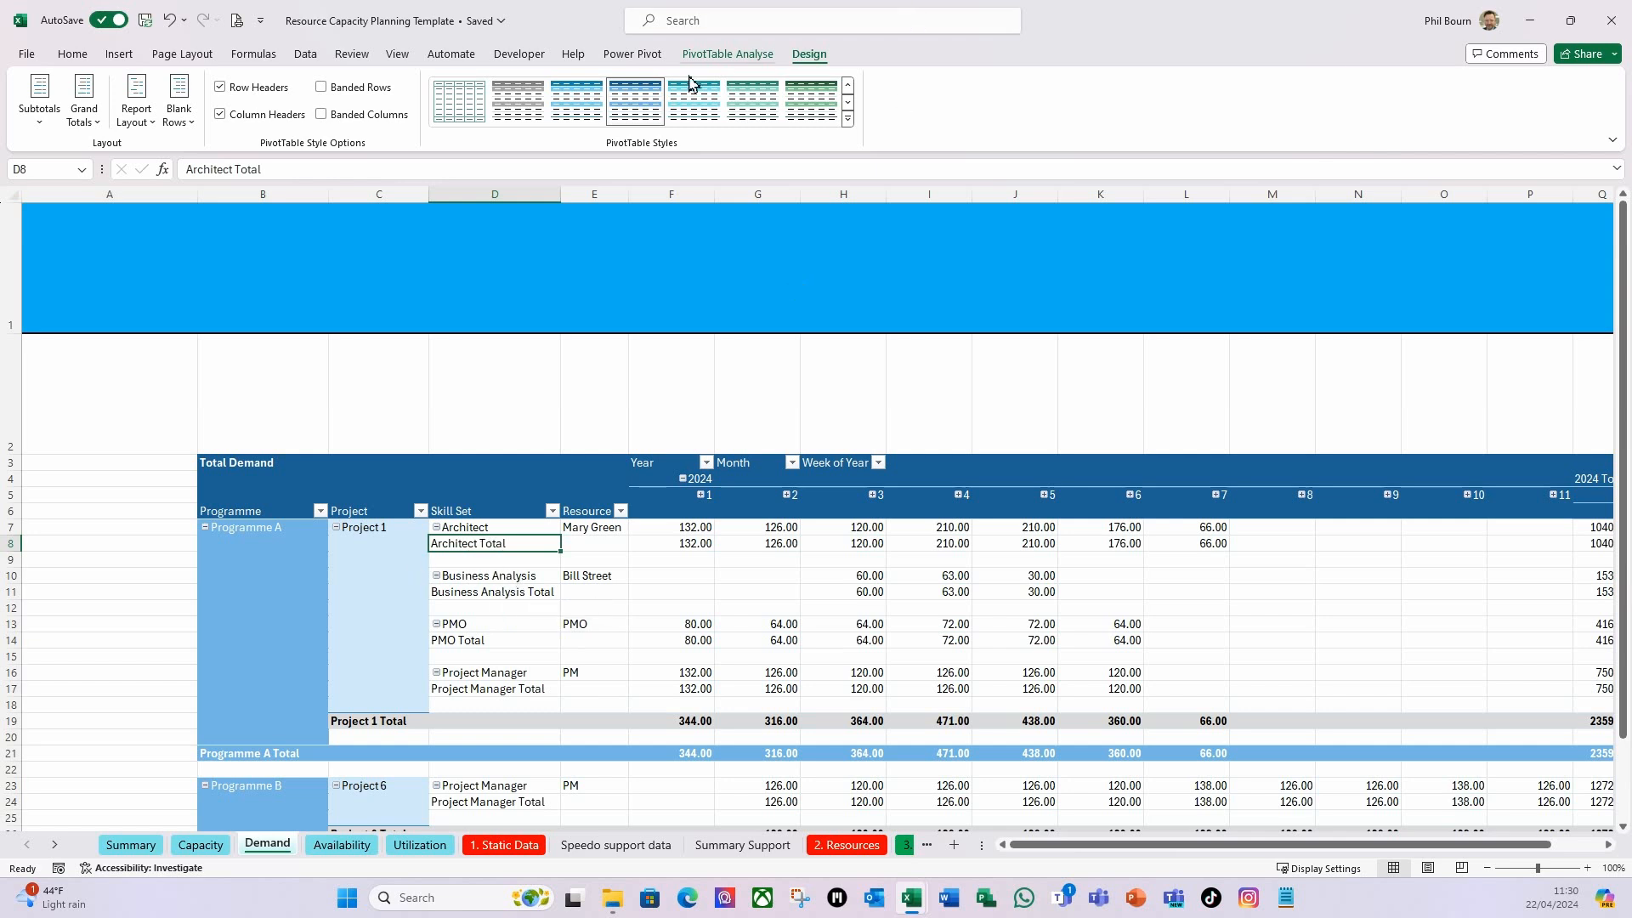
pyautogui.click(728, 55)
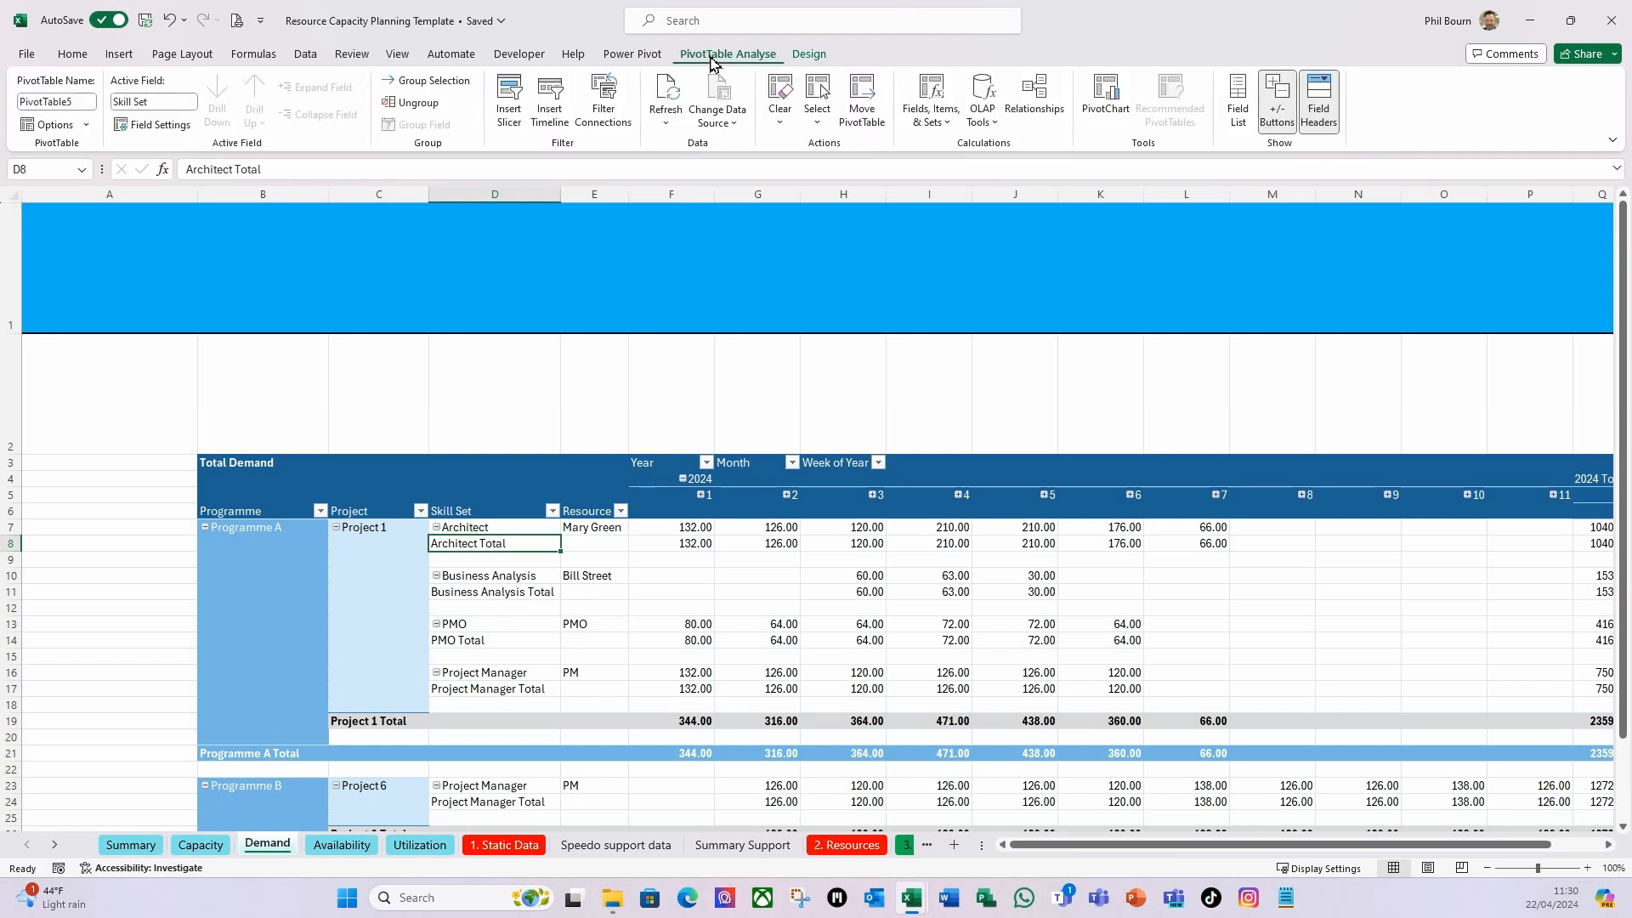
pyautogui.click(84, 102)
pyautogui.write('PvtDemand')
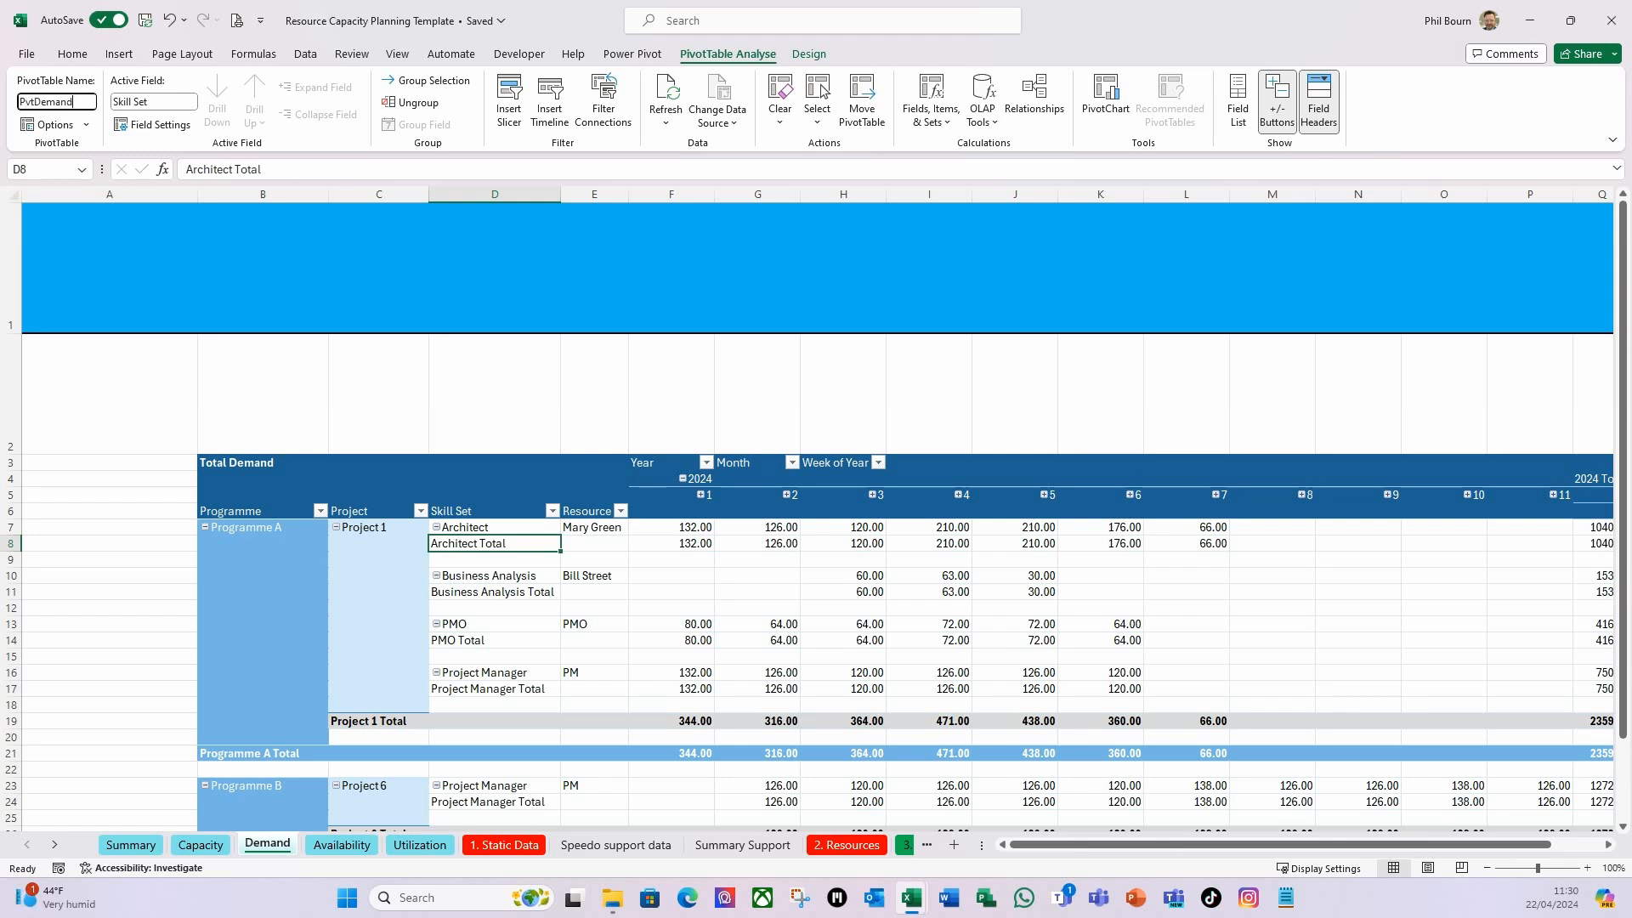
# Insert slicers for Generic, Resource, Skill Set, Category, Programme and Project on the Demand PivotTable.
pyautogui.press('Return')
pyautogui.click(513, 117)
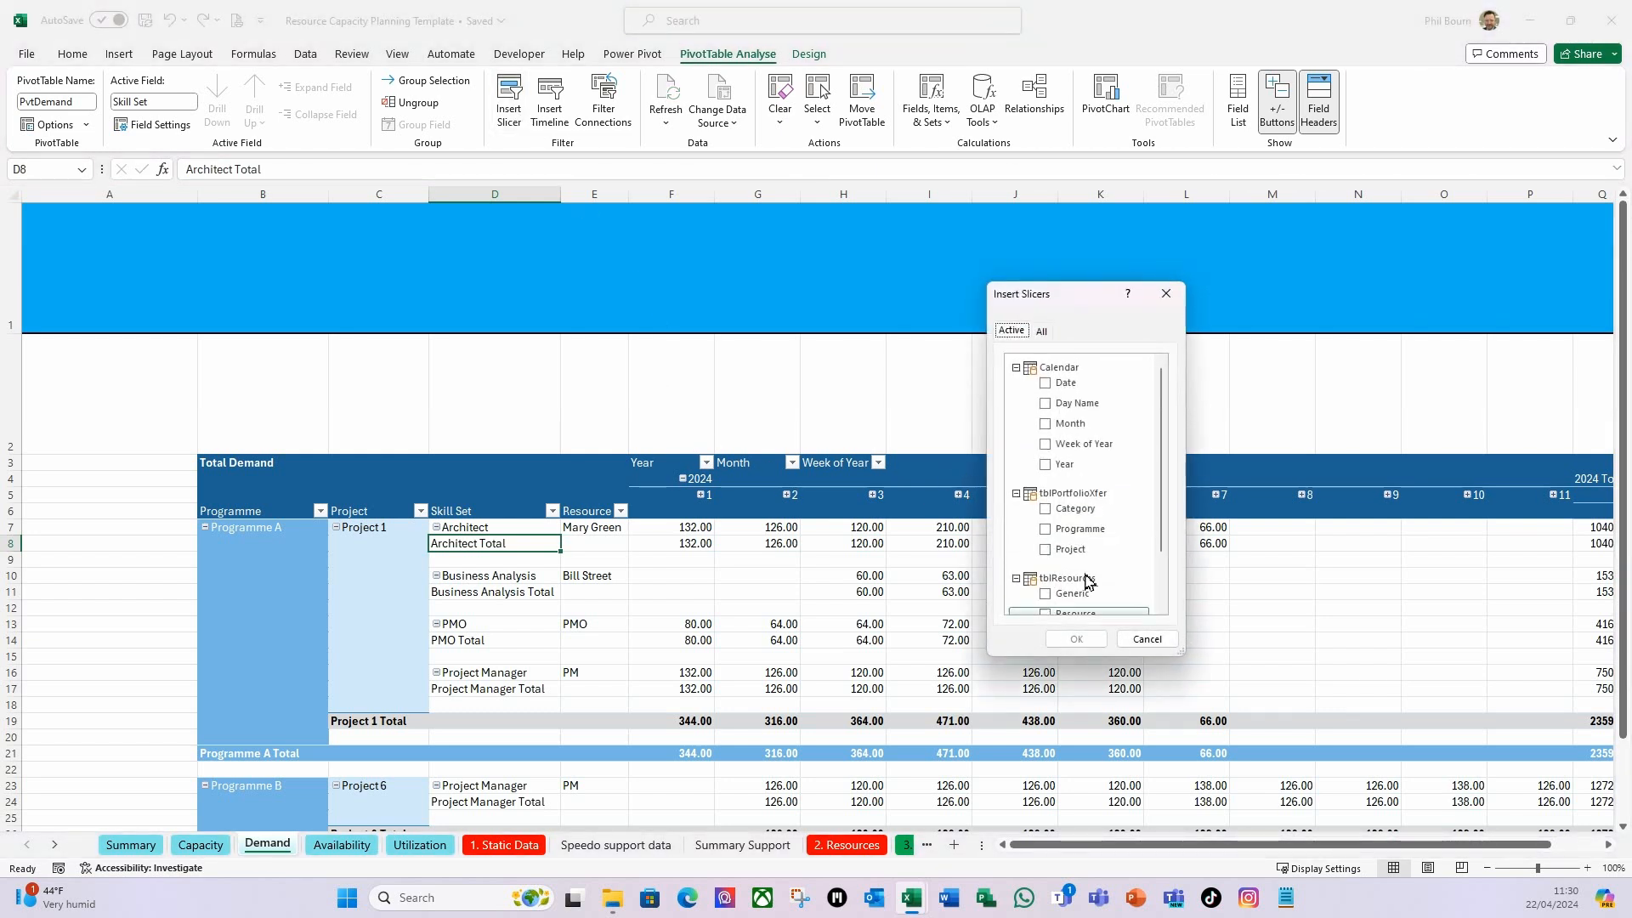
pyautogui.scroll(-1, 1087, 518)
pyautogui.scroll(2, 1085, 553)
pyautogui.scroll(-1, 1084, 570)
pyautogui.scroll(-1, 1084, 572)
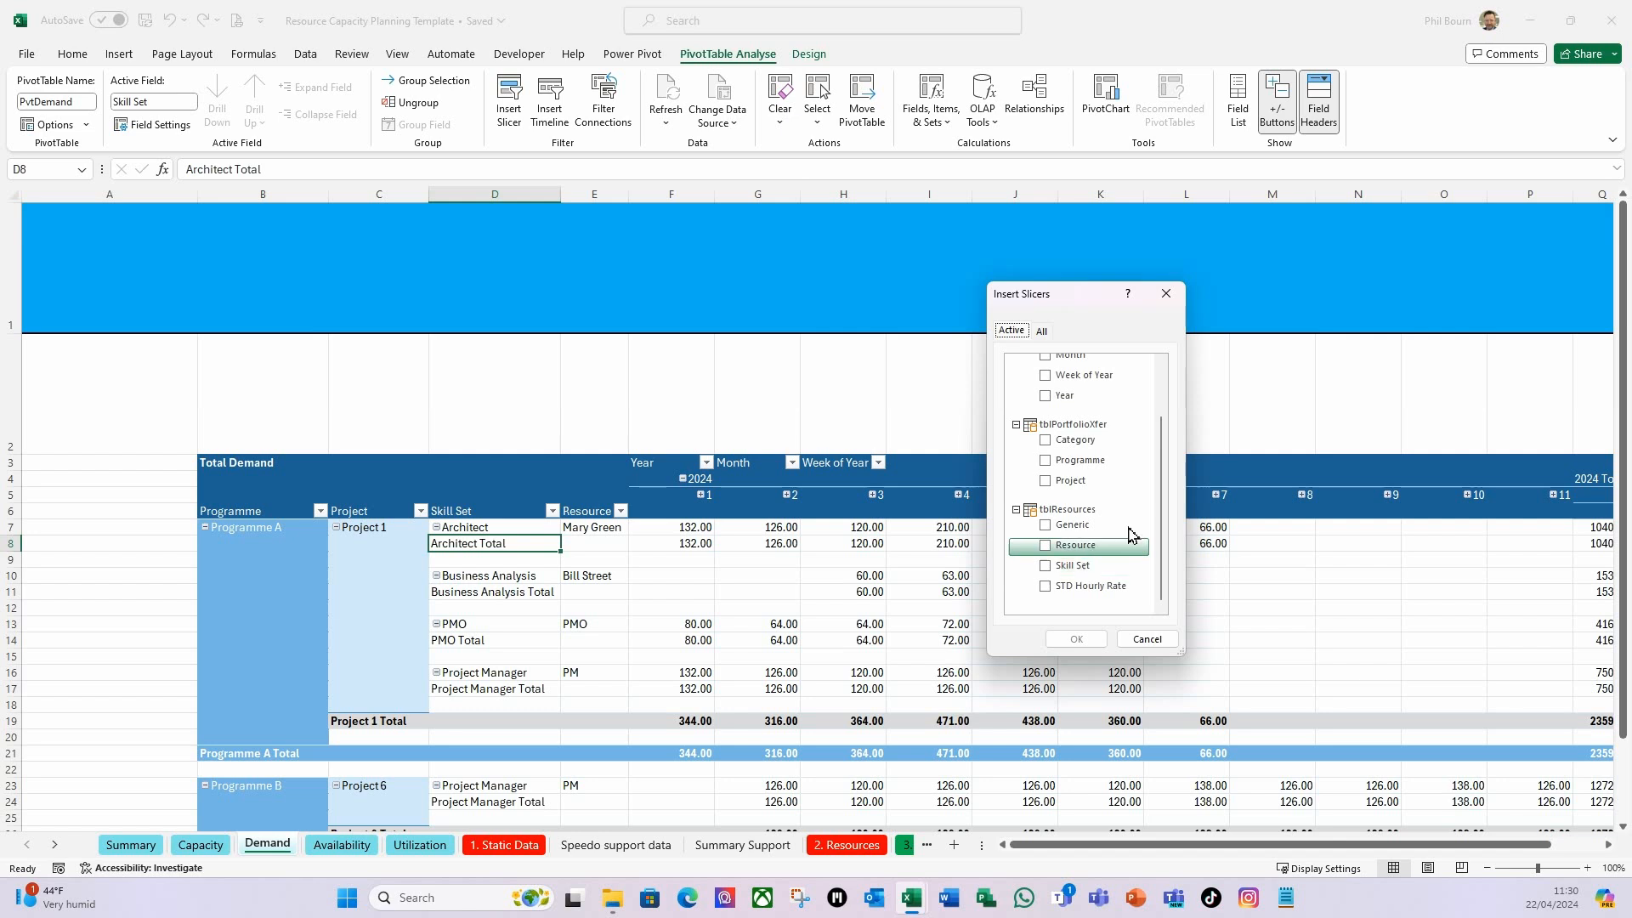
pyautogui.click(1047, 525)
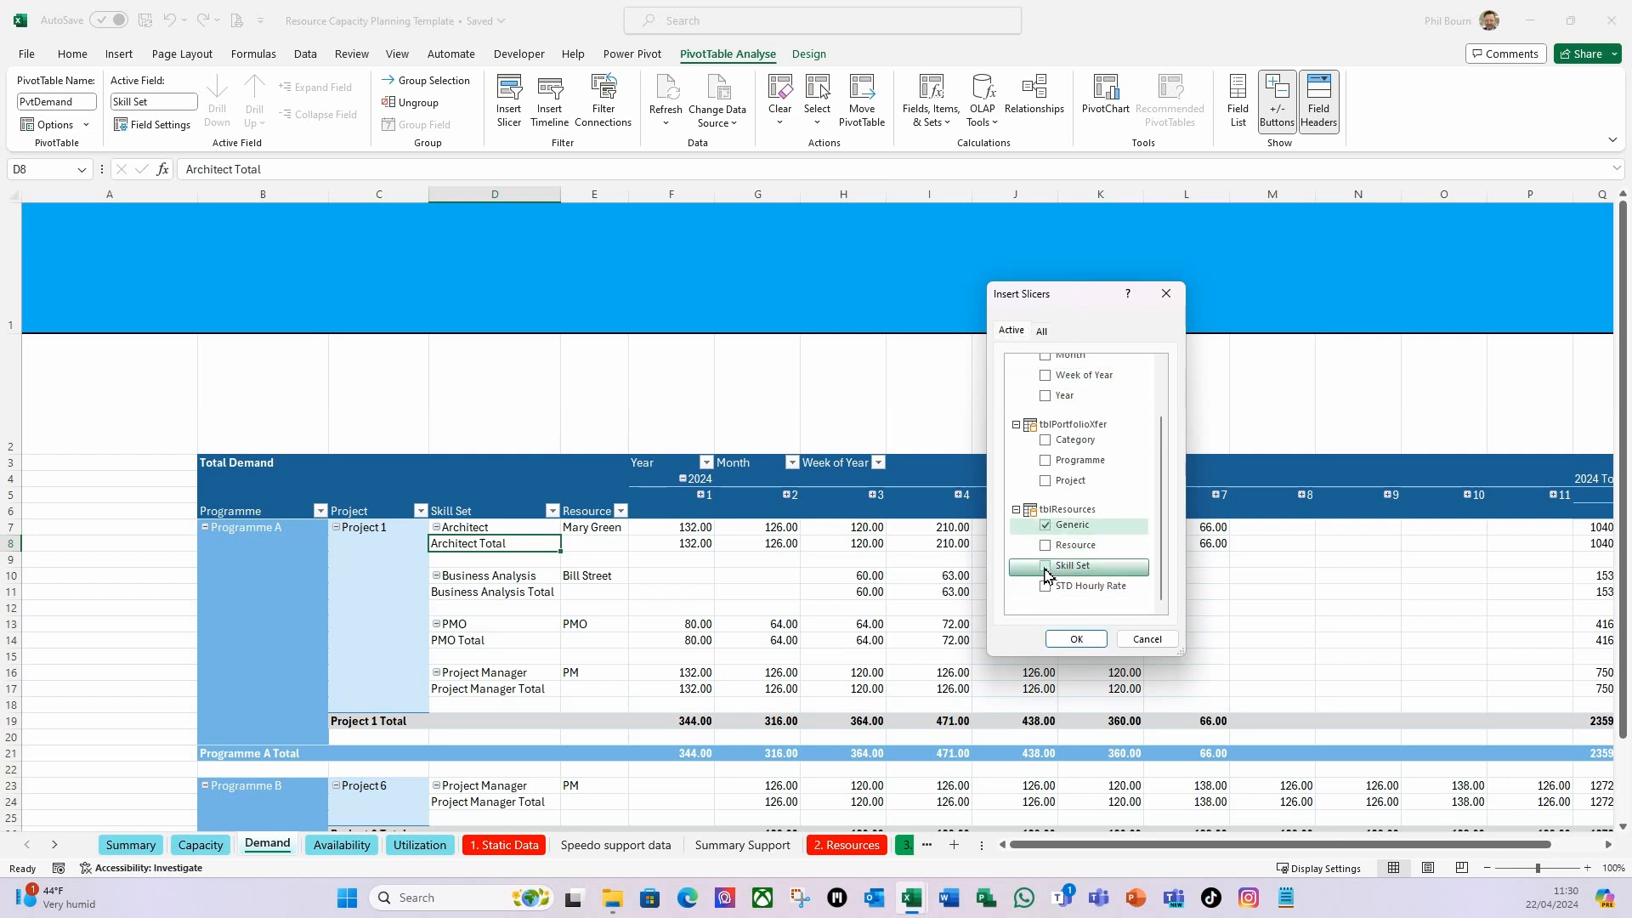
pyautogui.click(1046, 545)
pyautogui.click(1055, 565)
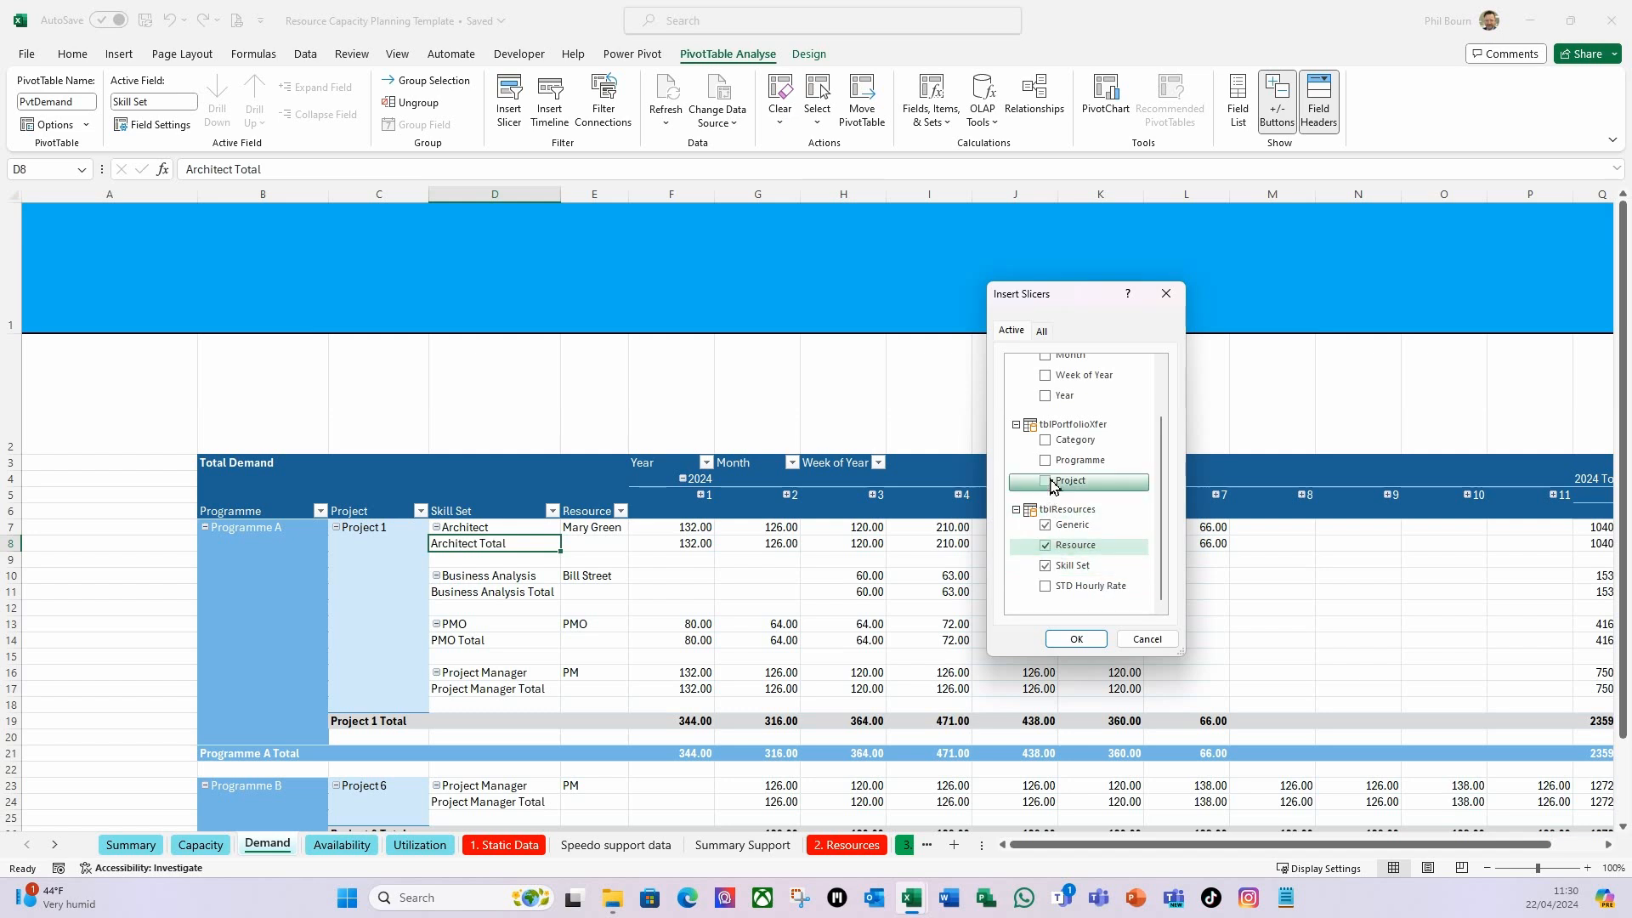
pyautogui.click(1047, 441)
pyautogui.click(1050, 466)
pyautogui.click(1053, 482)
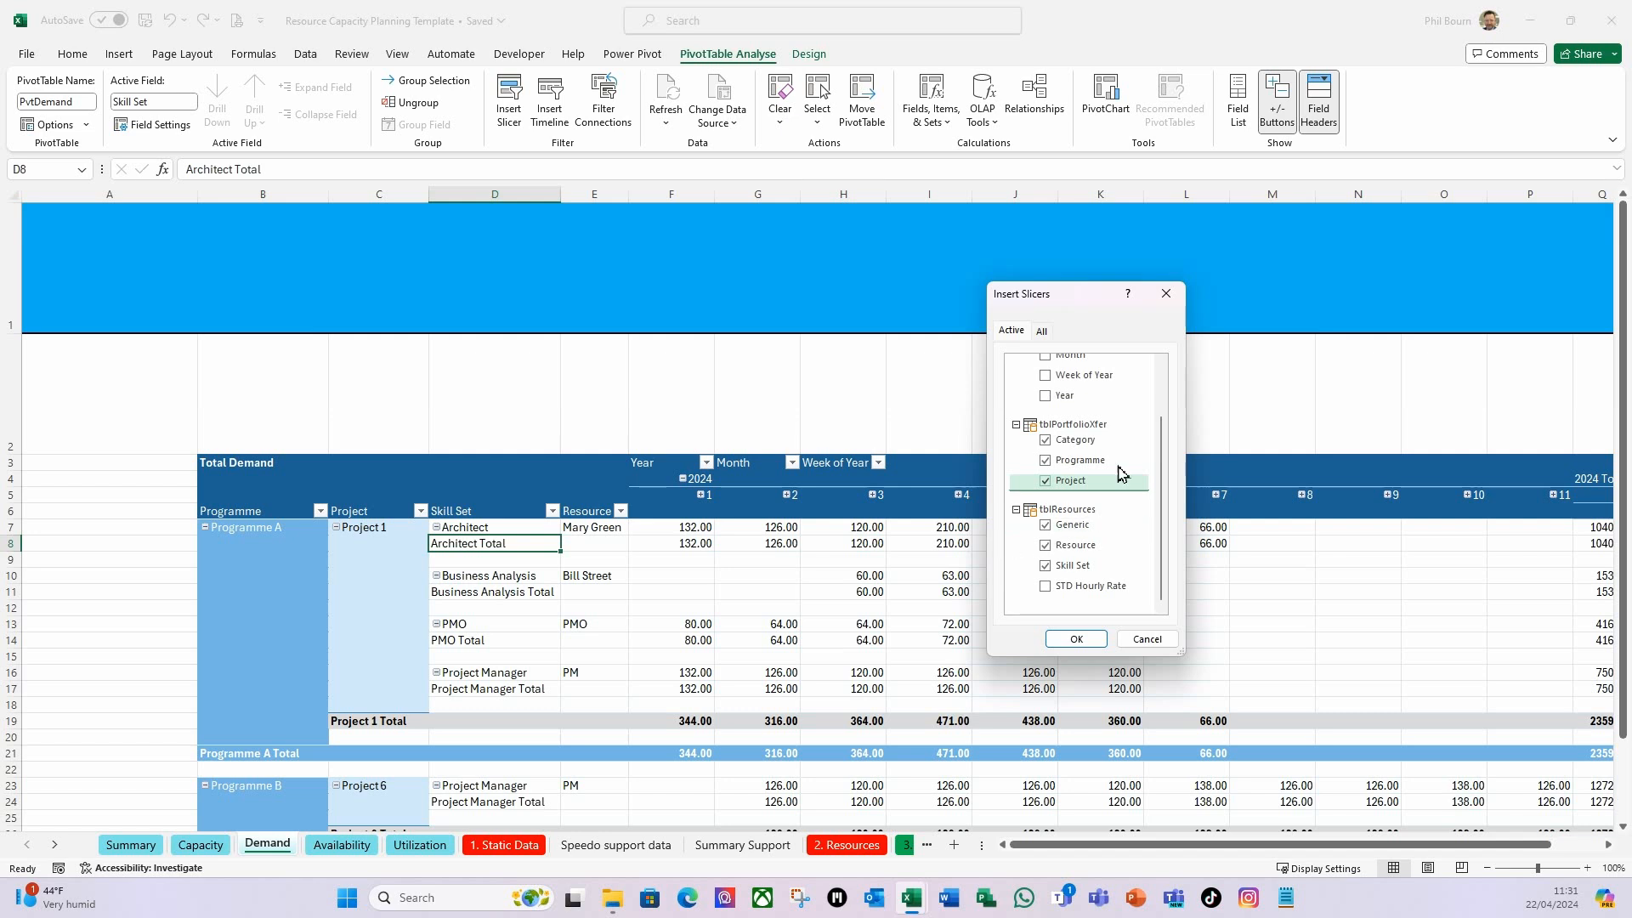
pyautogui.click(1078, 641)
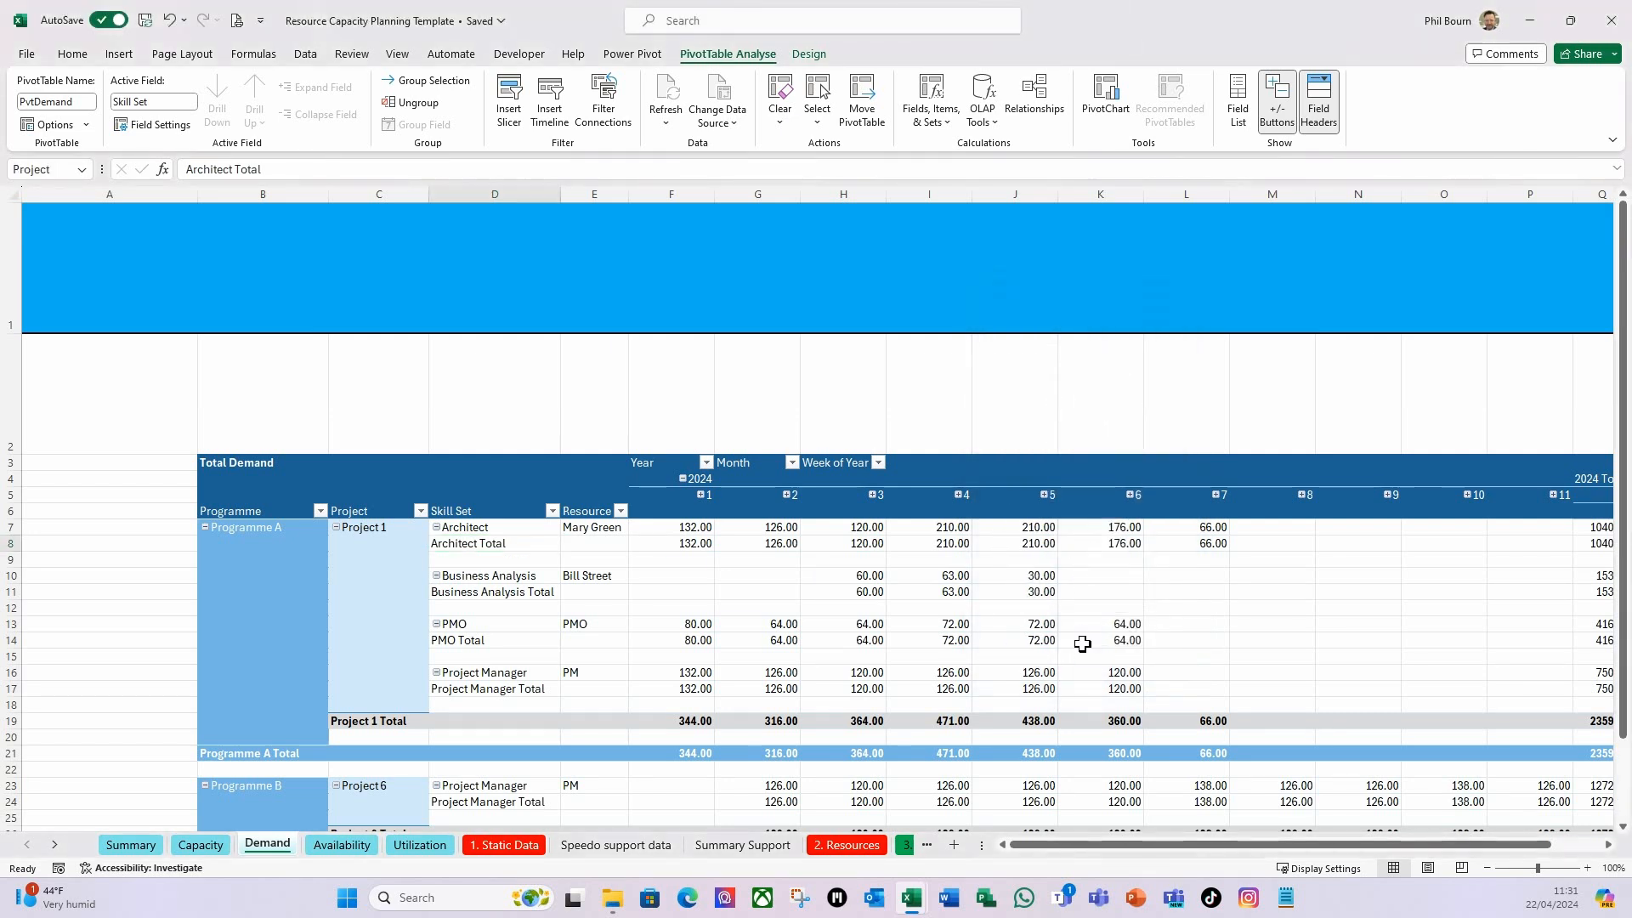
# Fit the Generic slicer into column A beside row 2 at about 3.76 by 5.5 cm and apply the solid blue dark slicer style.
pyautogui.moveTo(641, 277); pyautogui.dragTo(86, 344)
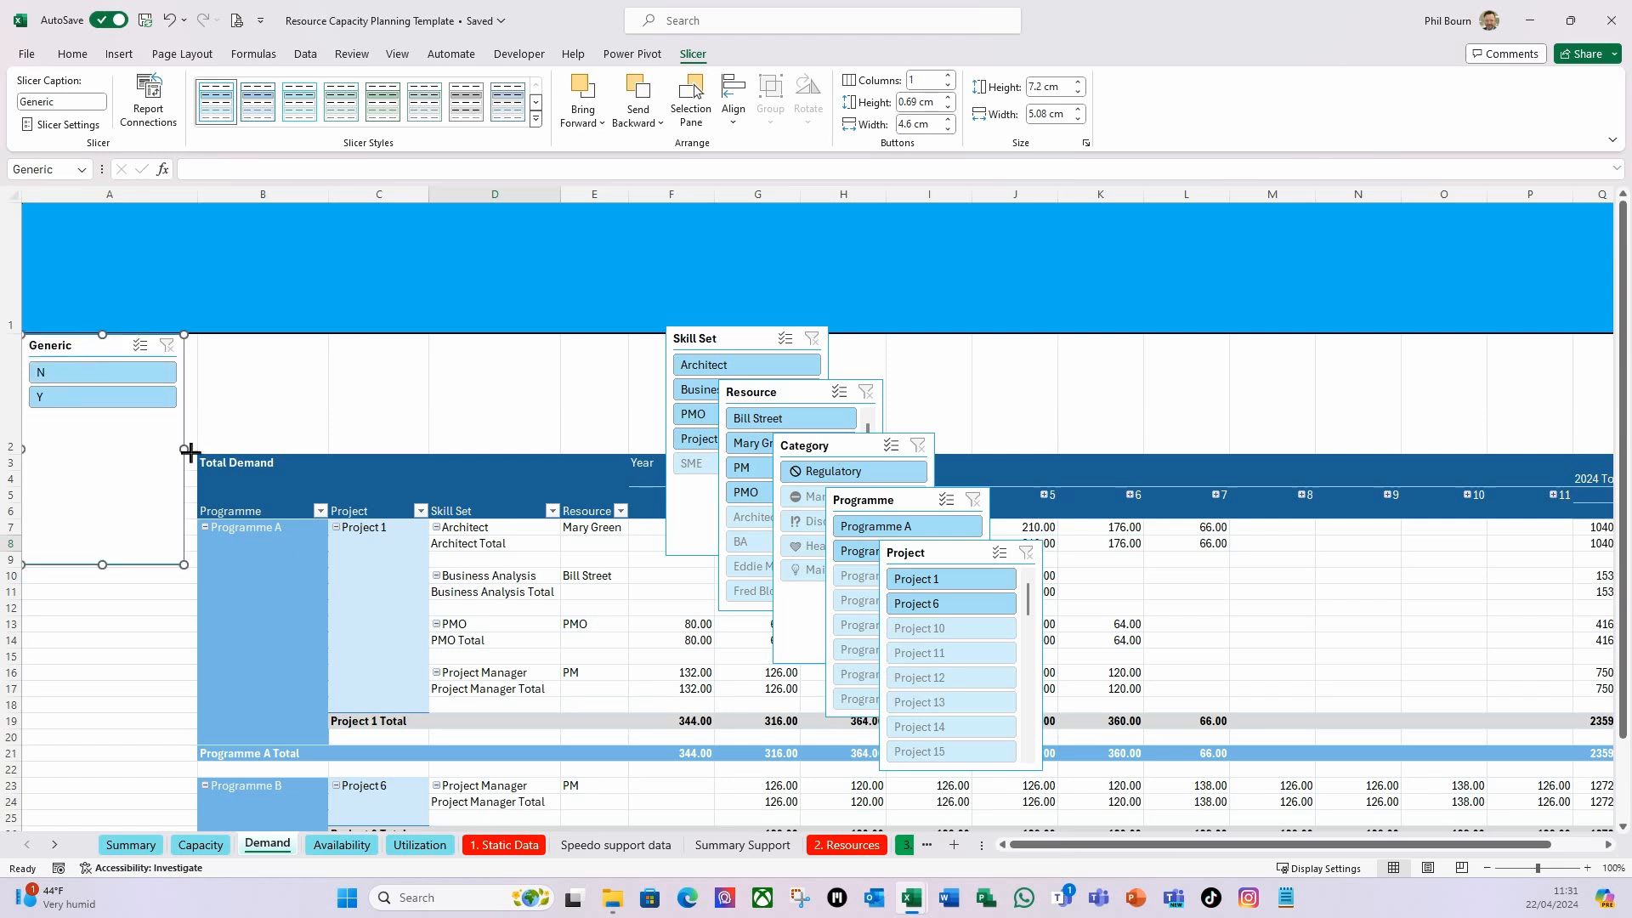
pyautogui.moveTo(189, 454); pyautogui.dragTo(202, 453)
pyautogui.moveTo(113, 566); pyautogui.dragTo(119, 542)
pyautogui.moveTo(209, 335); pyautogui.dragTo(79, 354)
pyautogui.moveTo(109, 564); pyautogui.dragTo(111, 474)
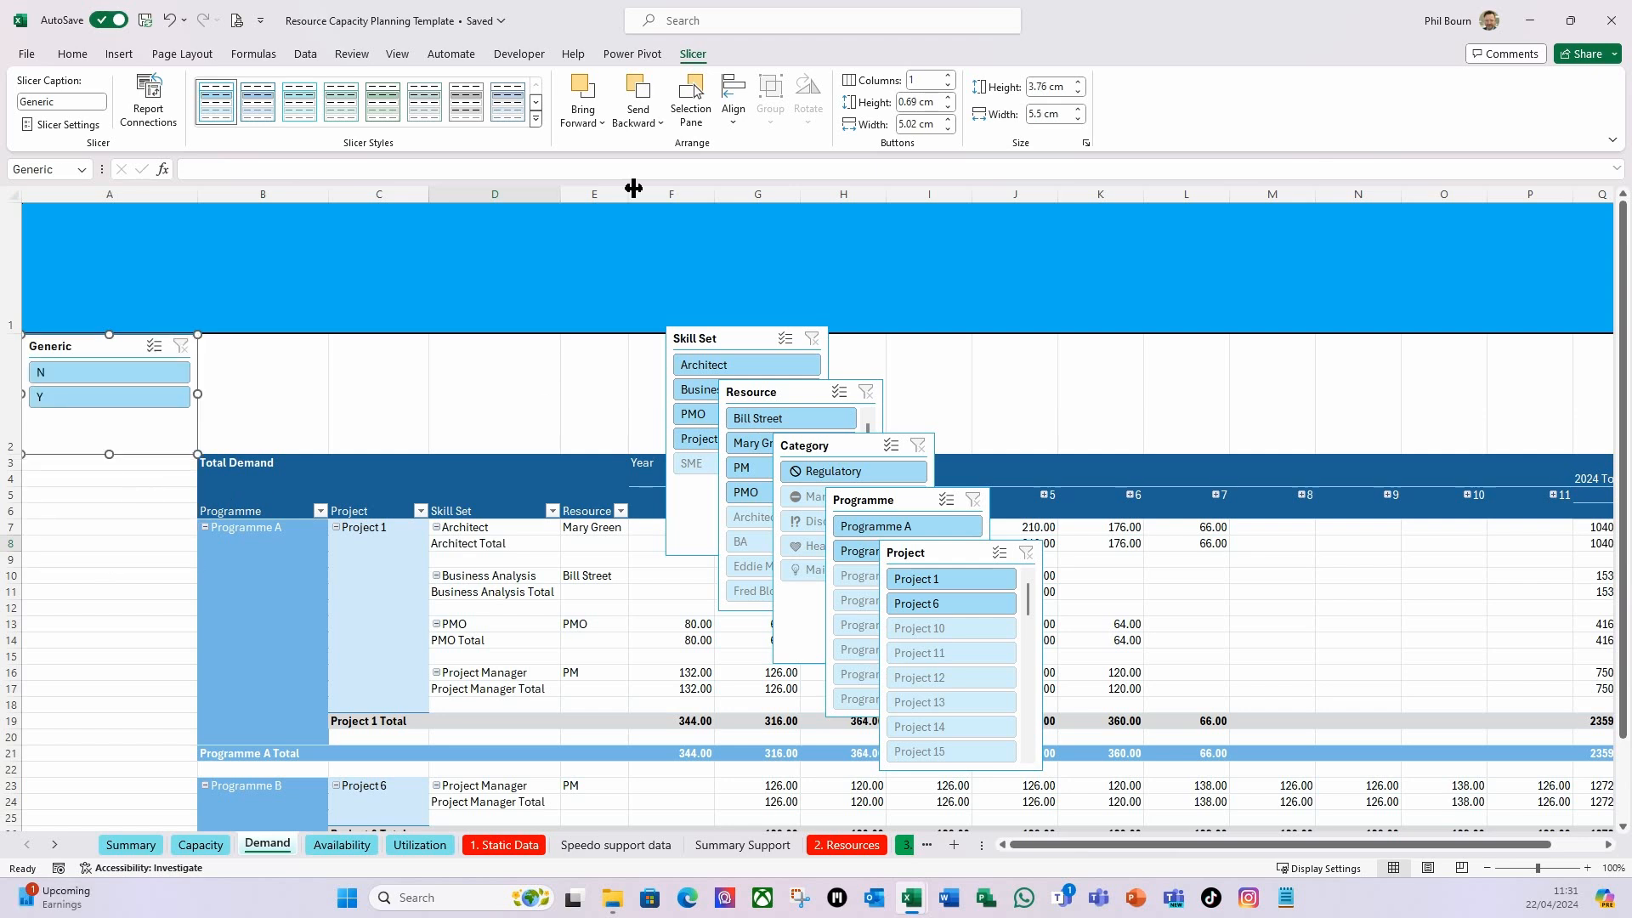
pyautogui.click(536, 108)
pyautogui.click(216, 101)
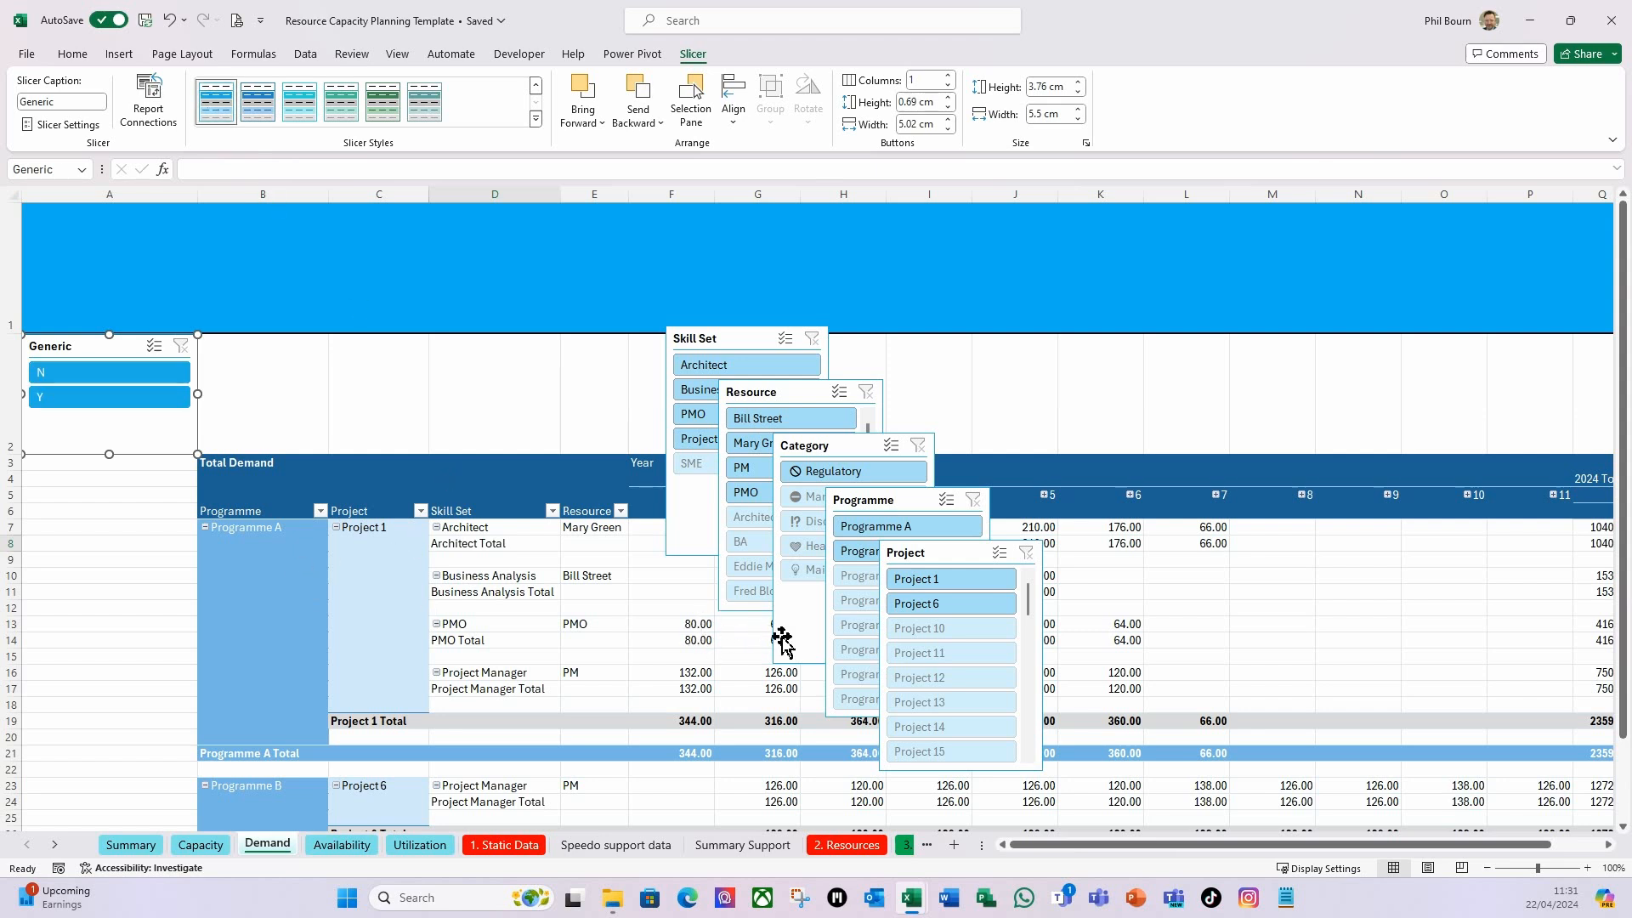
# Place the Skill Set slicer under the Generic slicer at about 6.03 by 5.46 cm with the same solid blue style.
pyautogui.click(725, 343)
pyautogui.moveTo(762, 344); pyautogui.dragTo(108, 477)
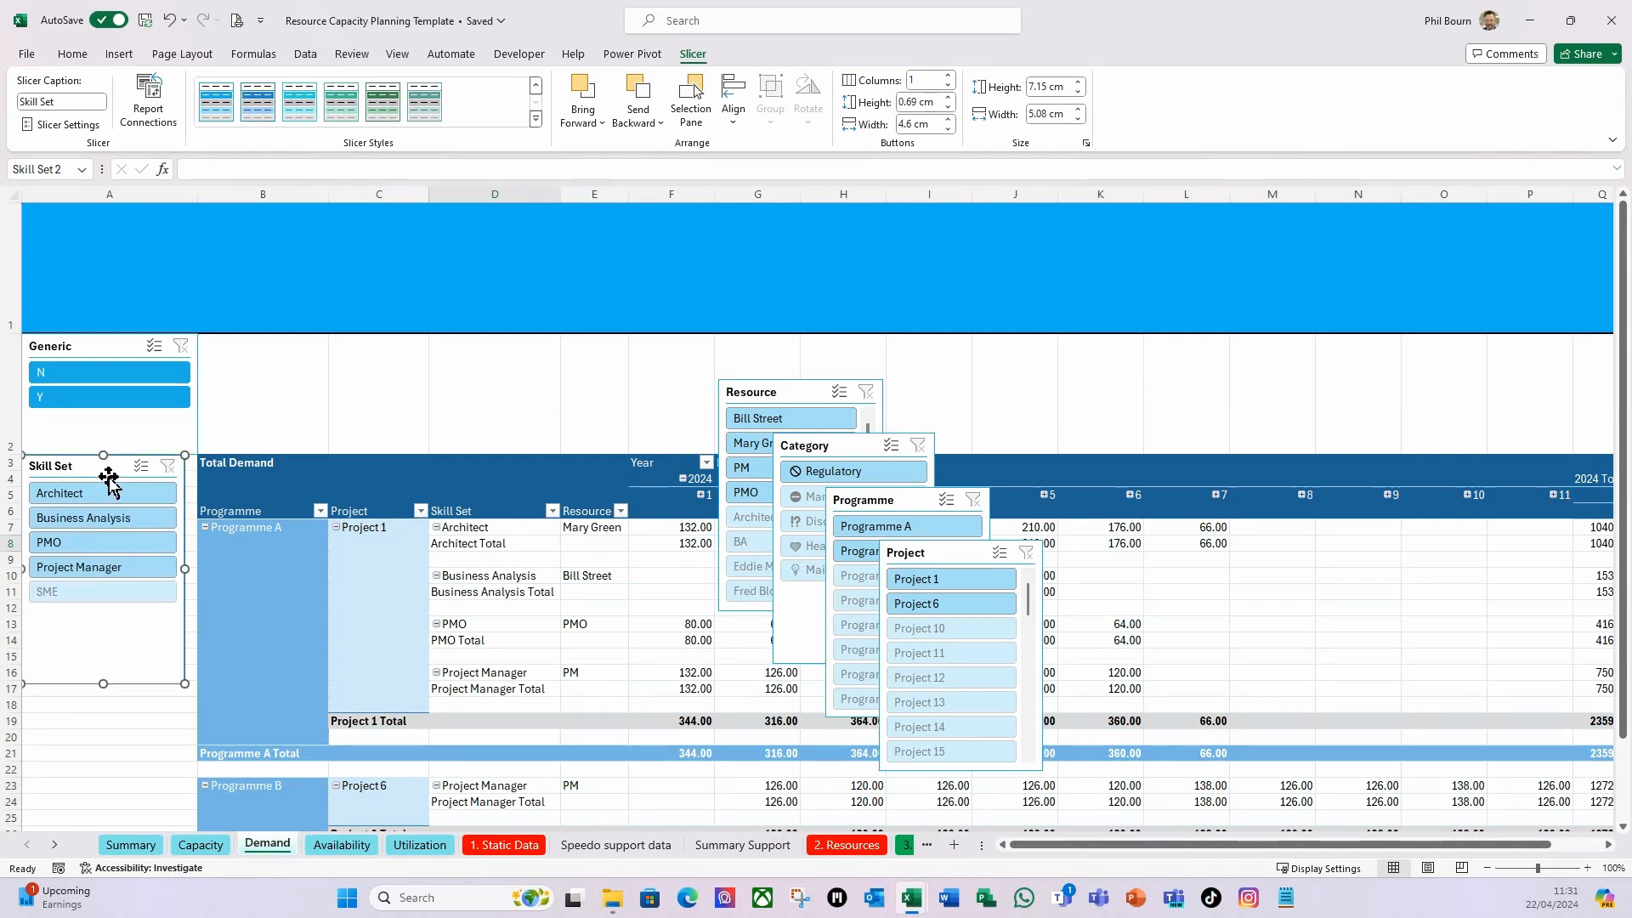
pyautogui.moveTo(187, 571); pyautogui.dragTo(196, 571)
pyautogui.moveTo(113, 680); pyautogui.dragTo(109, 658)
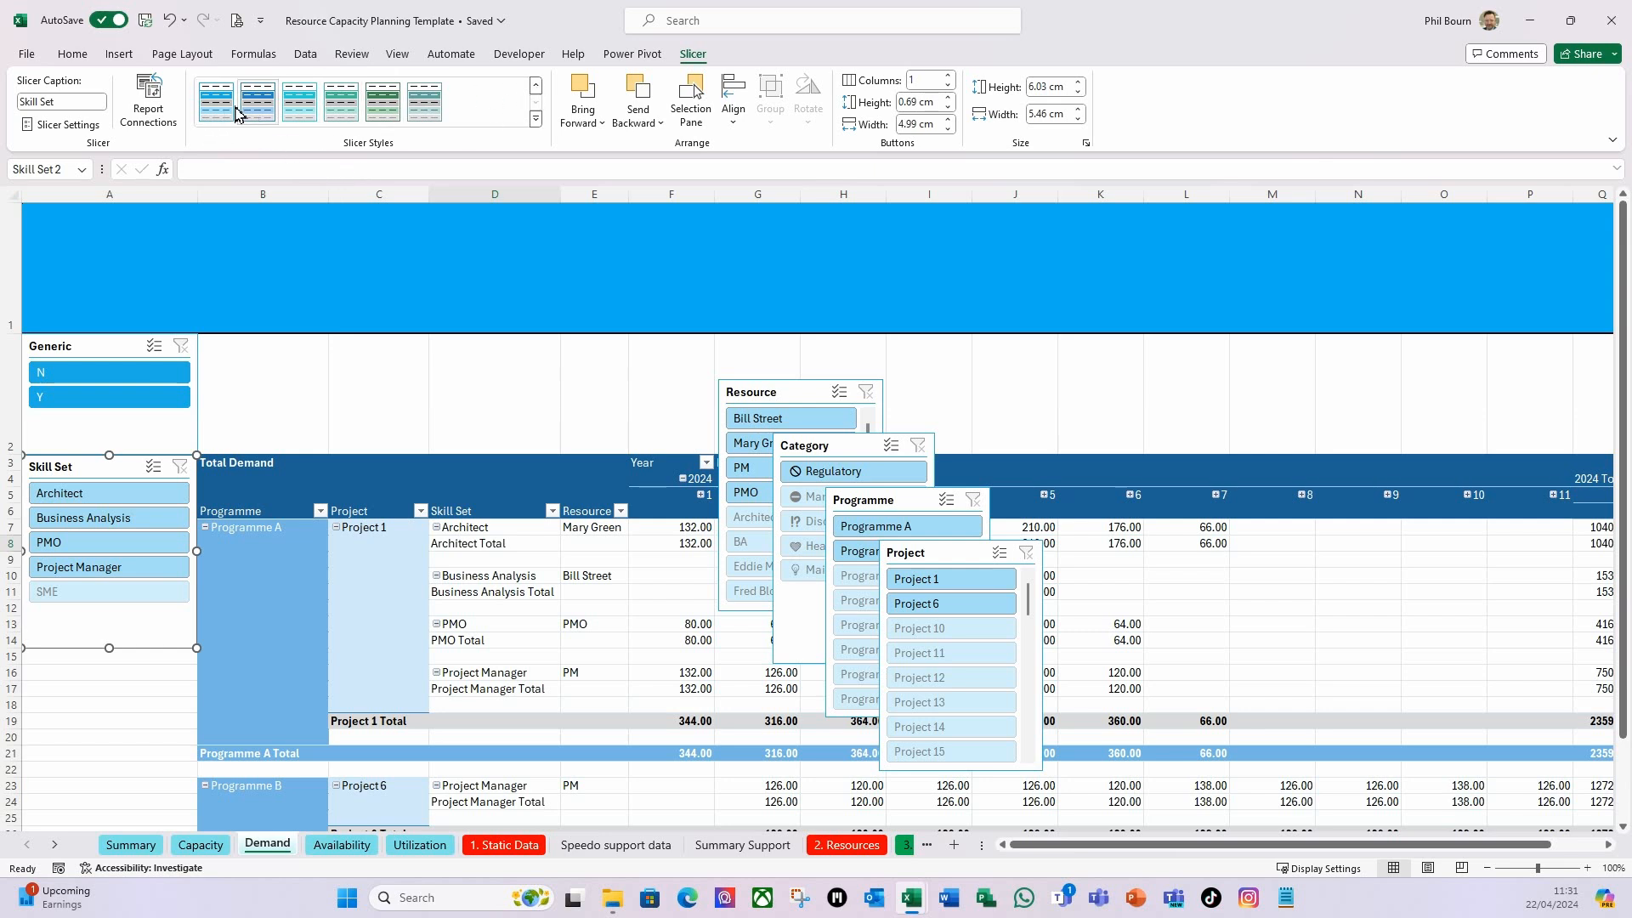
pyautogui.click(114, 704)
pyautogui.click(124, 672)
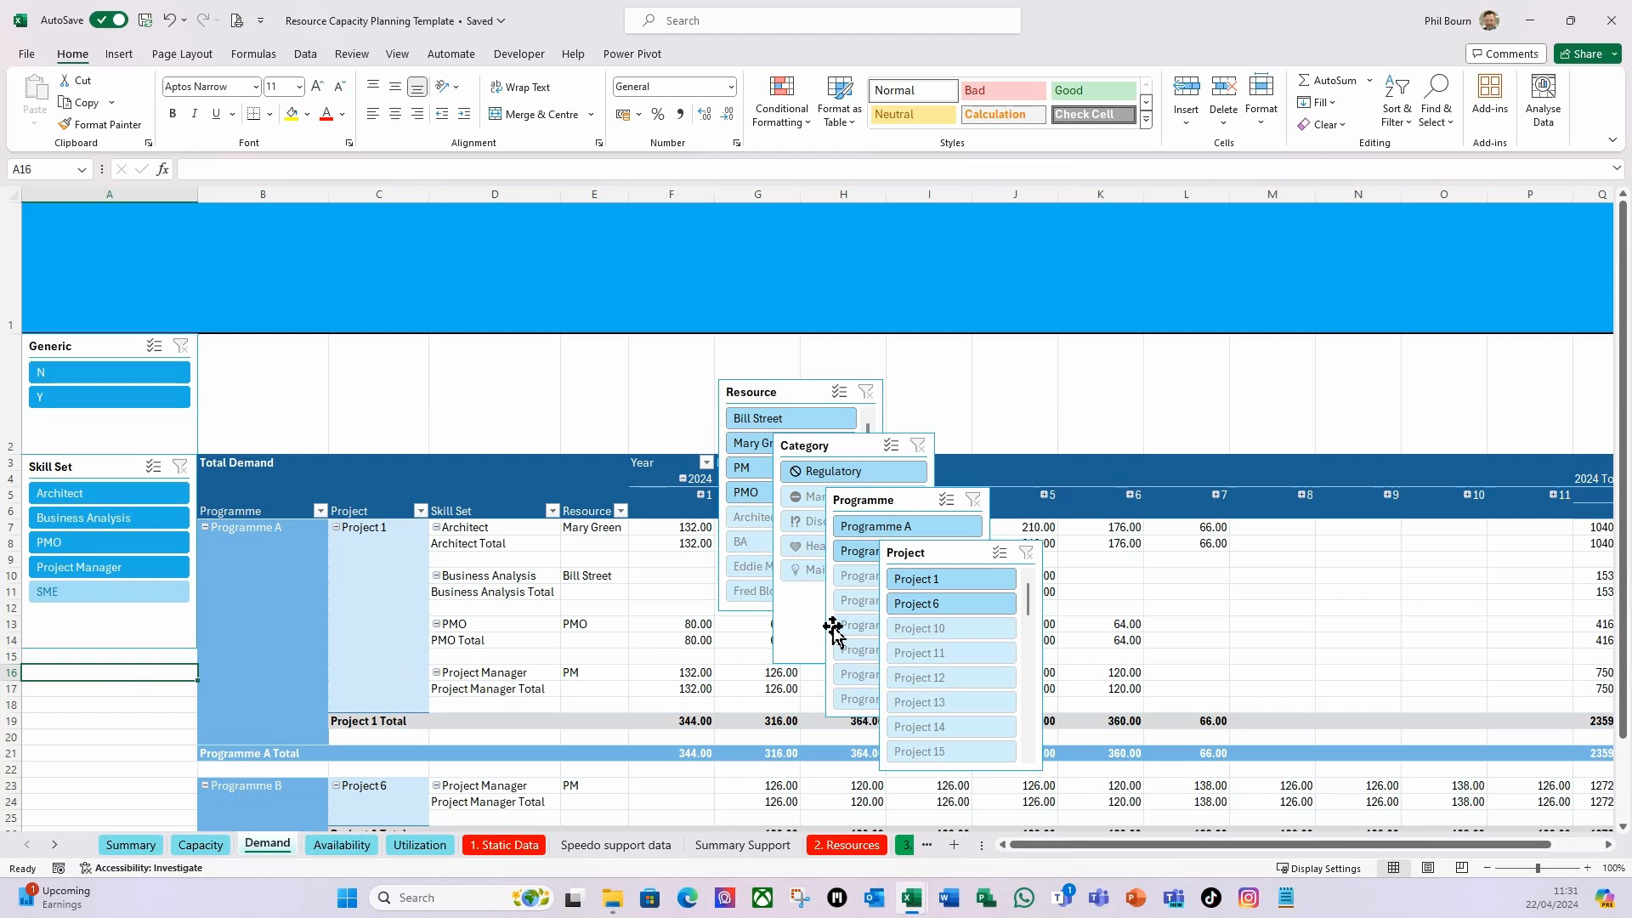
# Place the Resource slicer under the Skill Set slicer and widen it to the width of column A.
pyautogui.moveTo(770, 392); pyautogui.dragTo(72, 678)
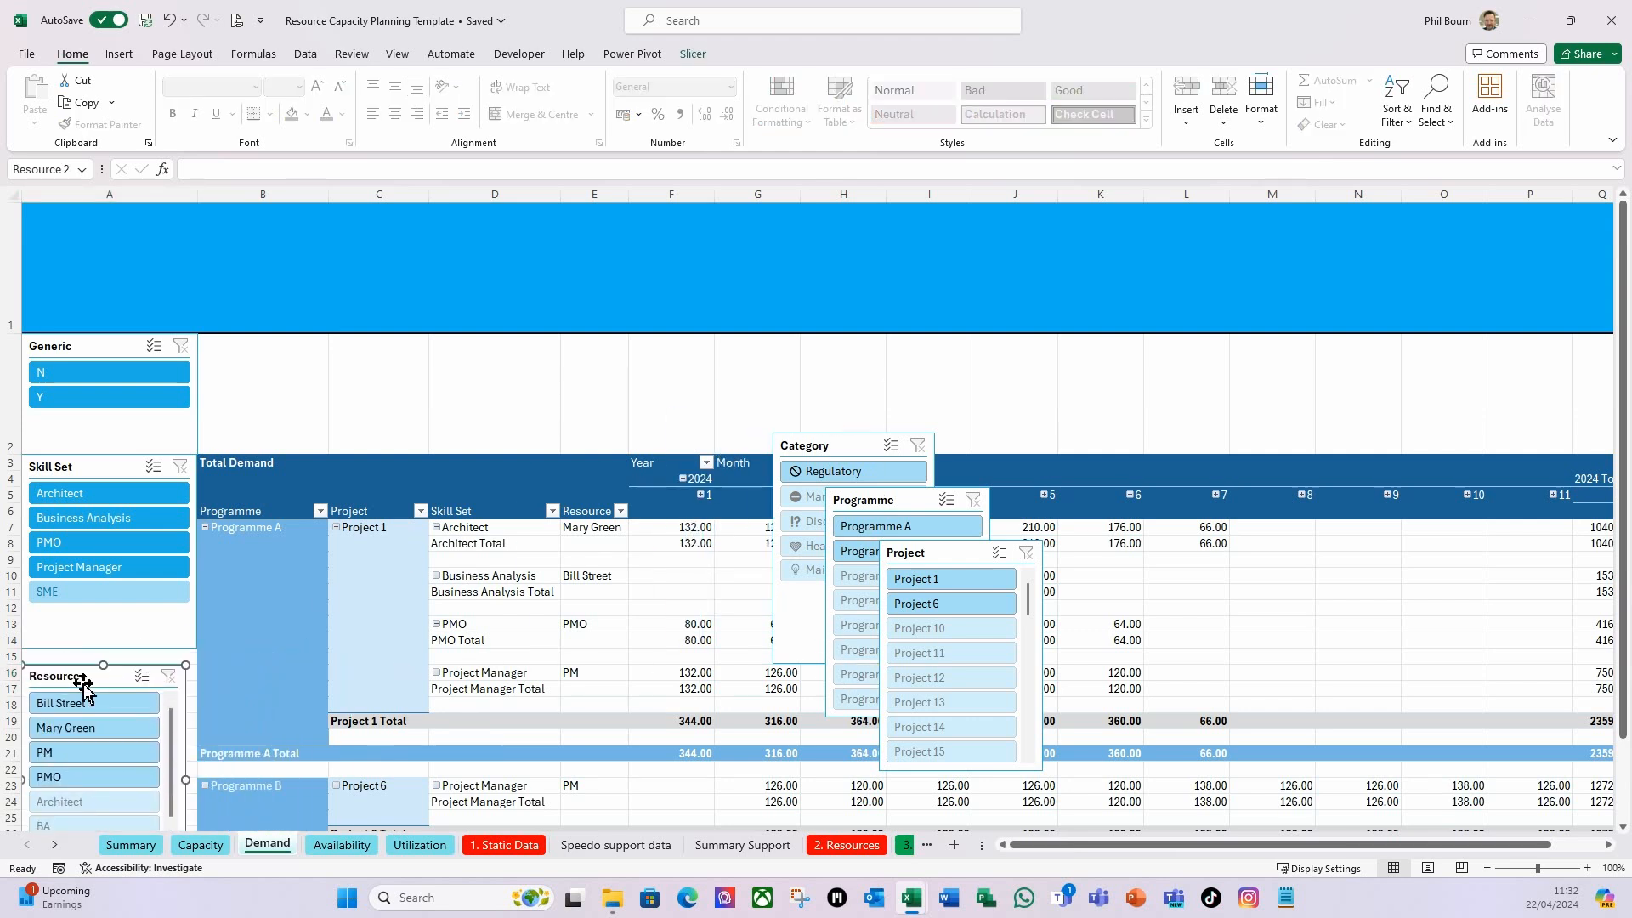
pyautogui.moveTo(187, 779); pyautogui.dragTo(197, 779)
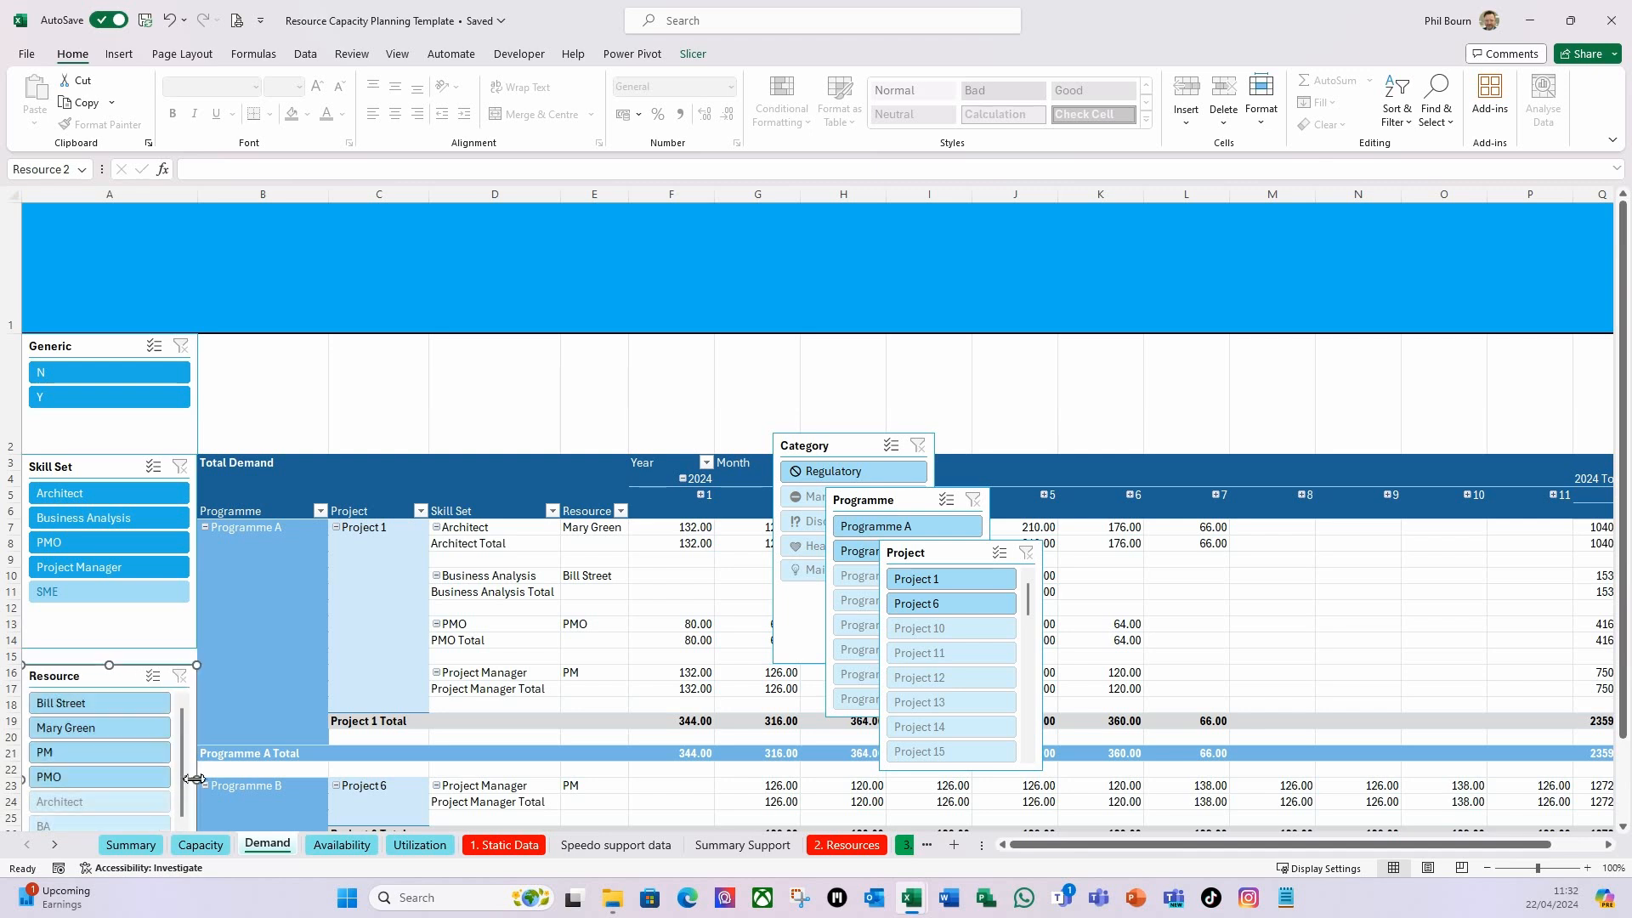
pyautogui.scroll(-1, 203, 726)
pyautogui.scroll(1, 203, 727)
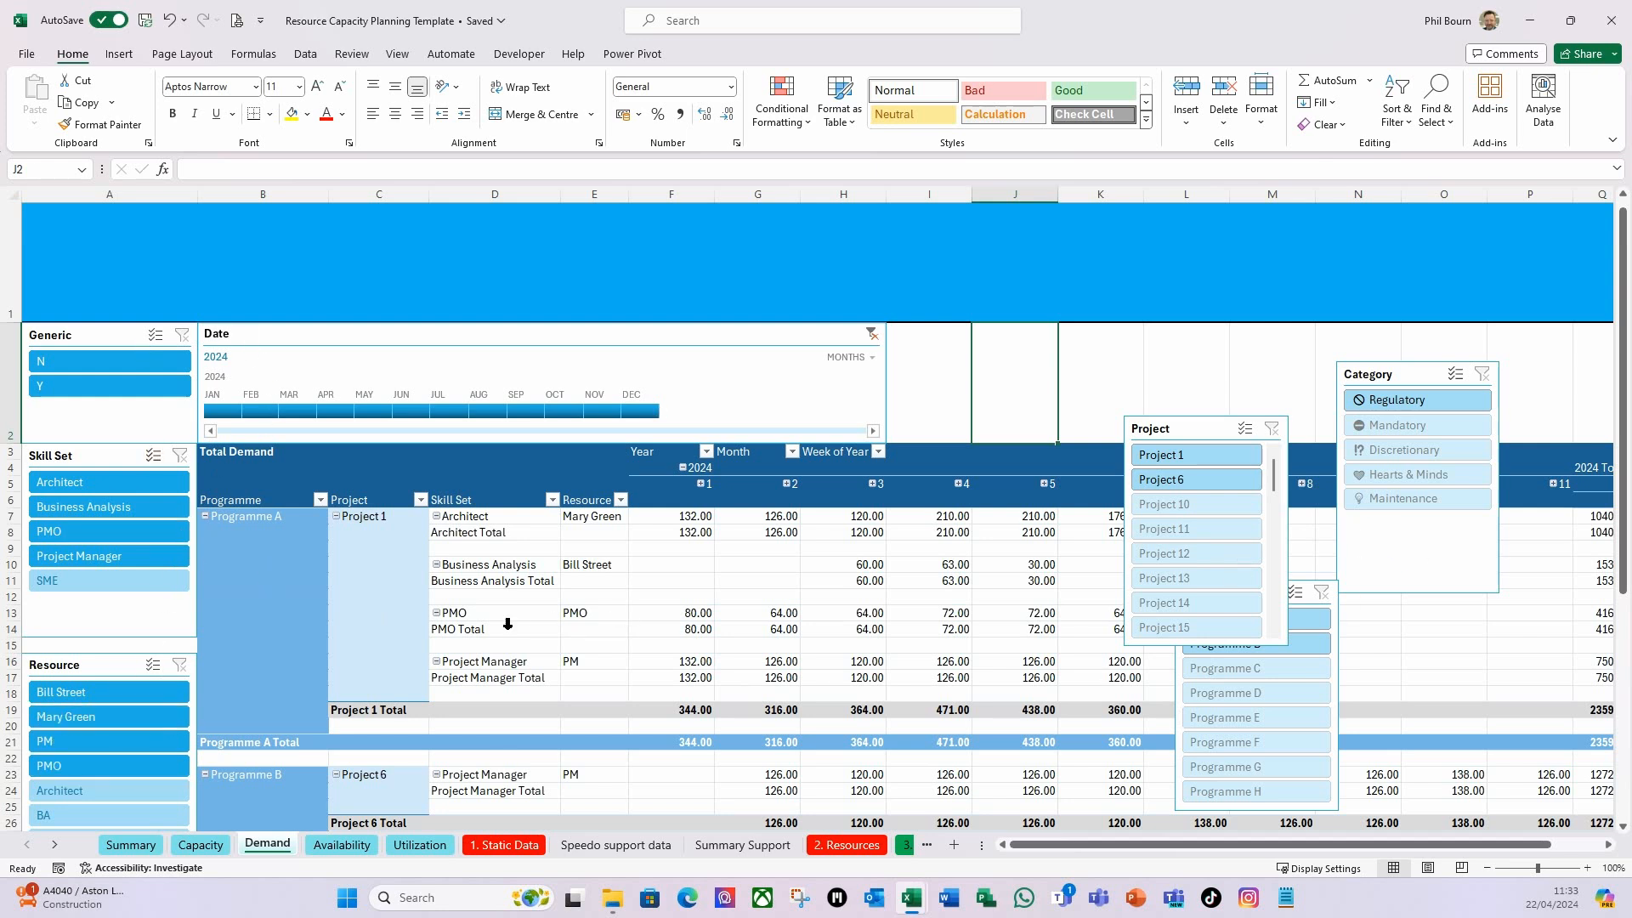
# Move the Category and Project slicers aside over columns N to P, clear of the space beside the Date timeline.
pyautogui.click(1179, 432)
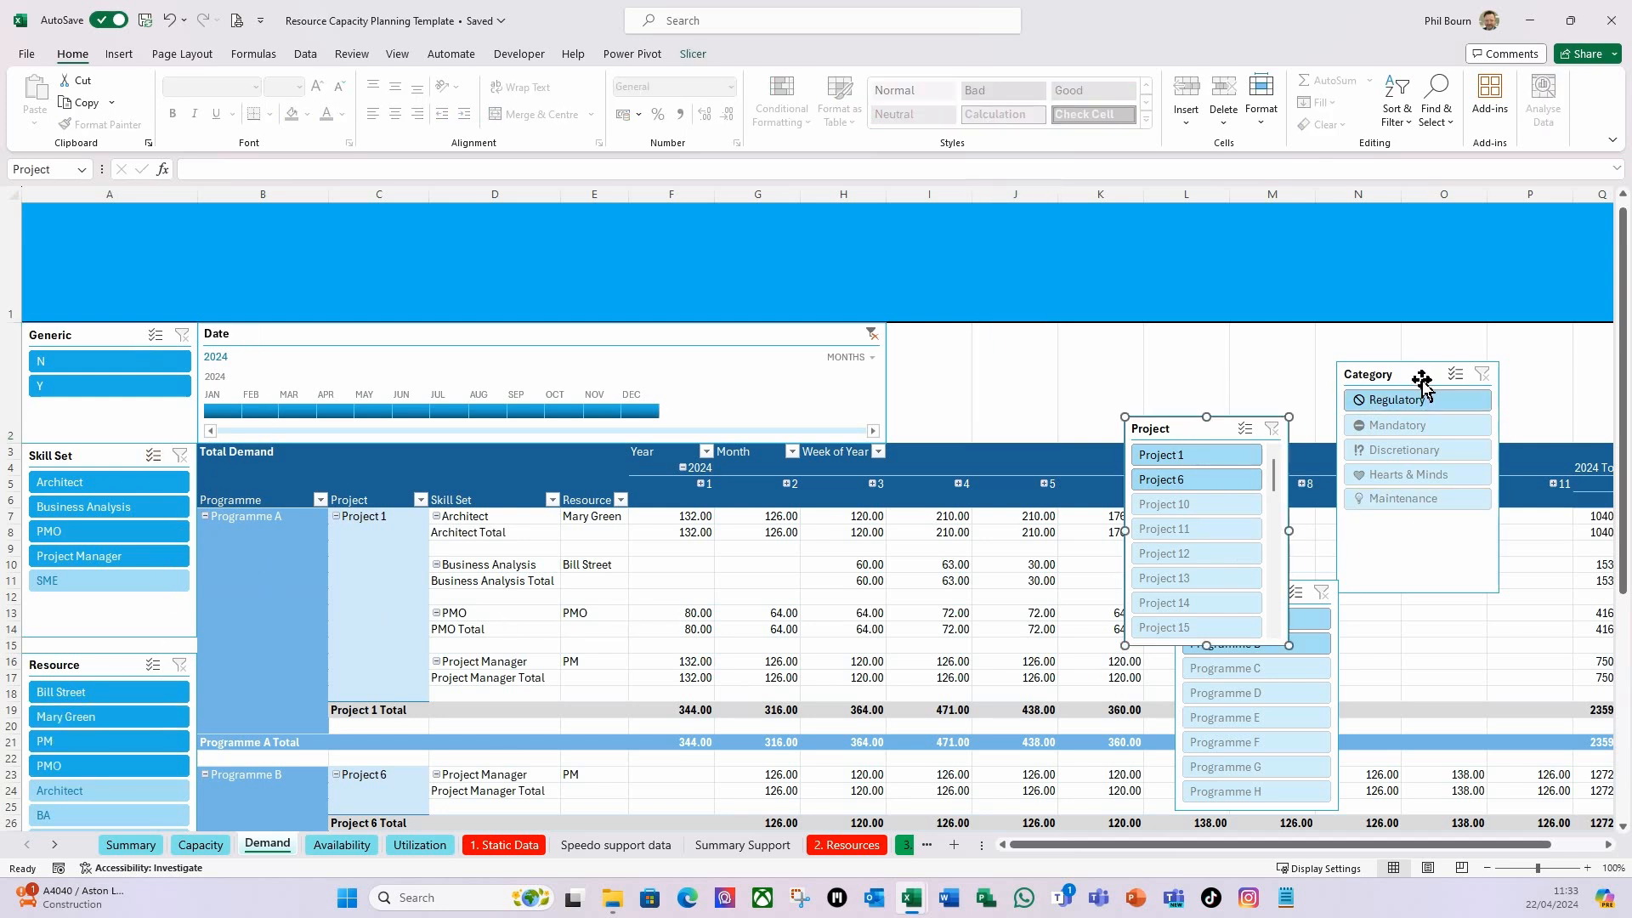
pyautogui.moveTo(1422, 387); pyautogui.dragTo(1513, 554)
pyautogui.moveTo(1248, 428); pyautogui.dragTo(1521, 432)
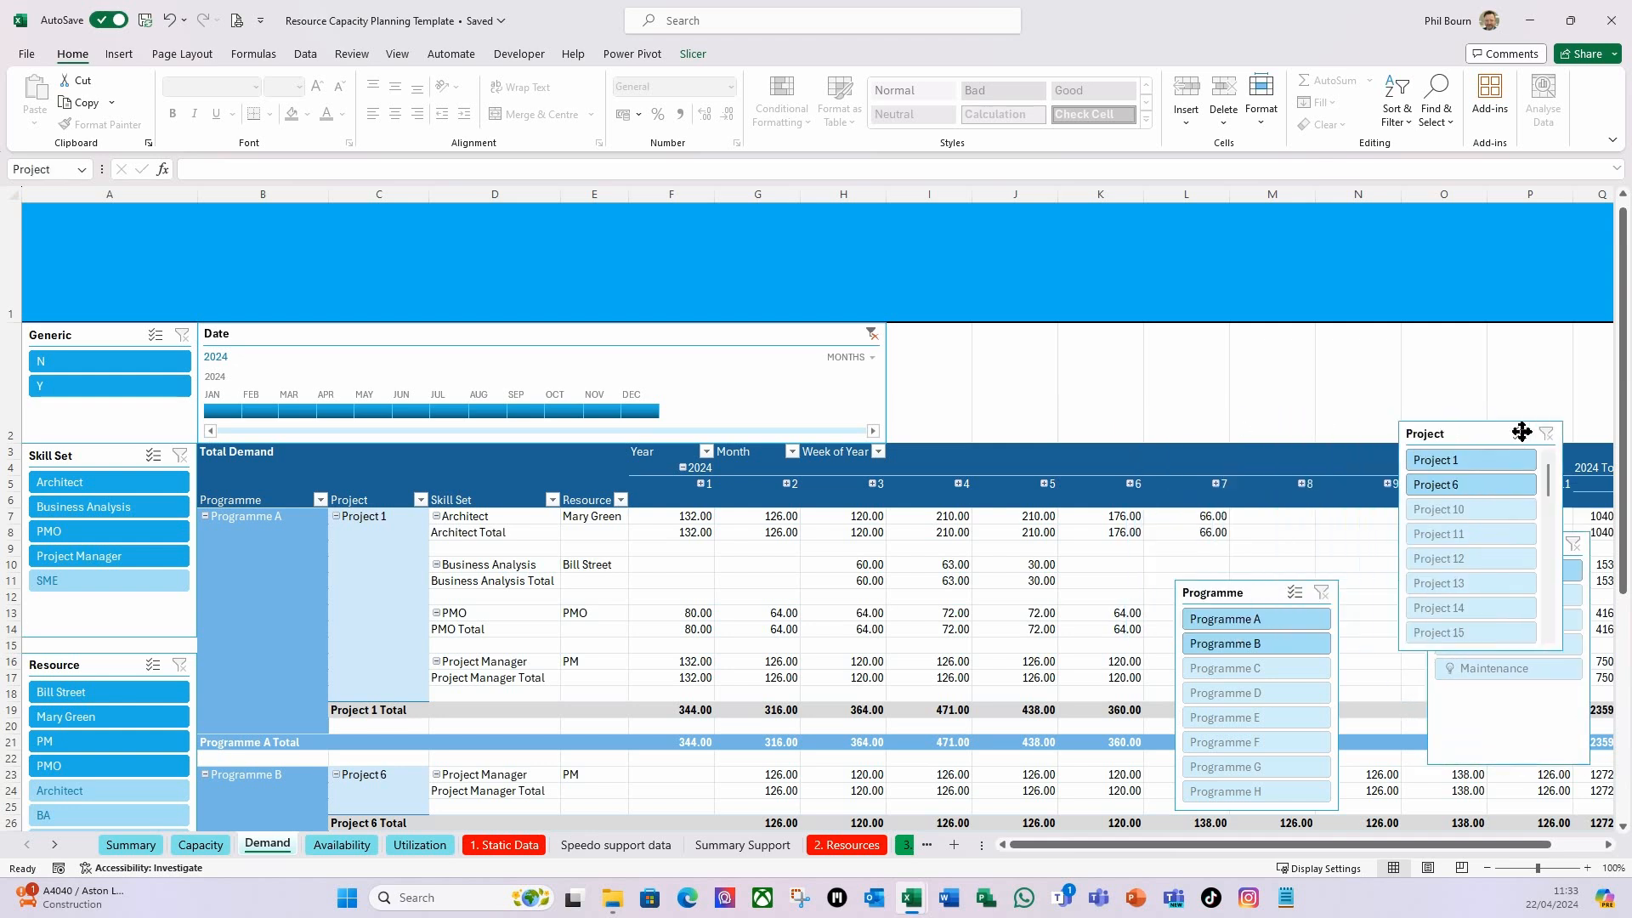
# Position the Programme slicer in row 2 beside the Date timeline and arrange its buttons in two columns.
pyautogui.moveTo(1237, 604); pyautogui.dragTo(1076, 543)
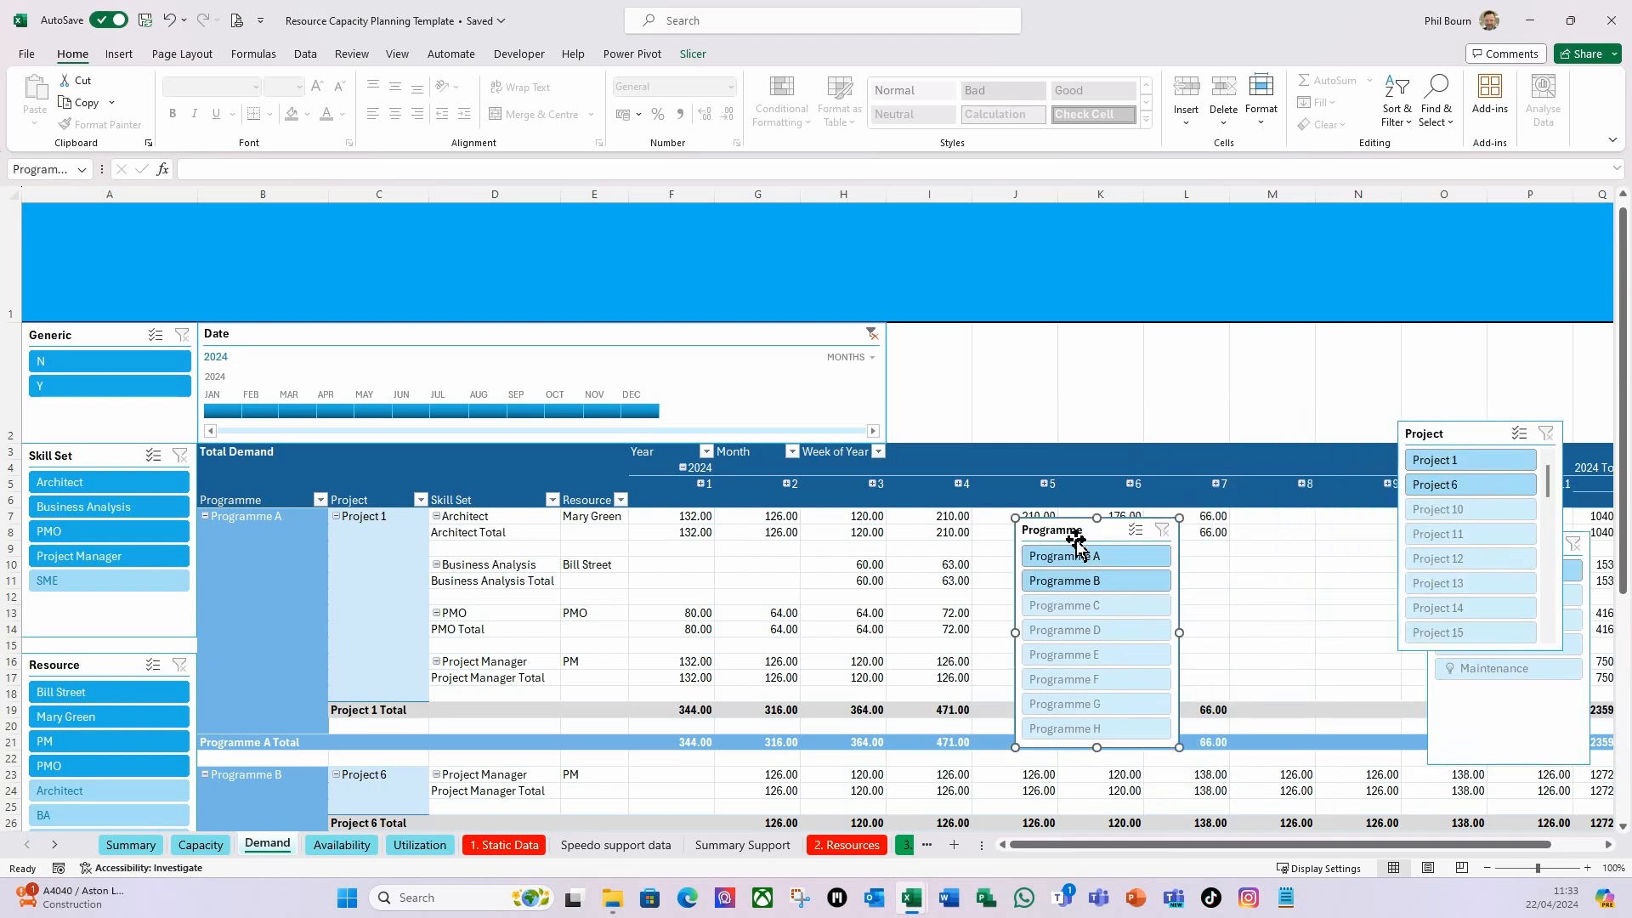
pyautogui.moveTo(1069, 542); pyautogui.dragTo(1023, 338)
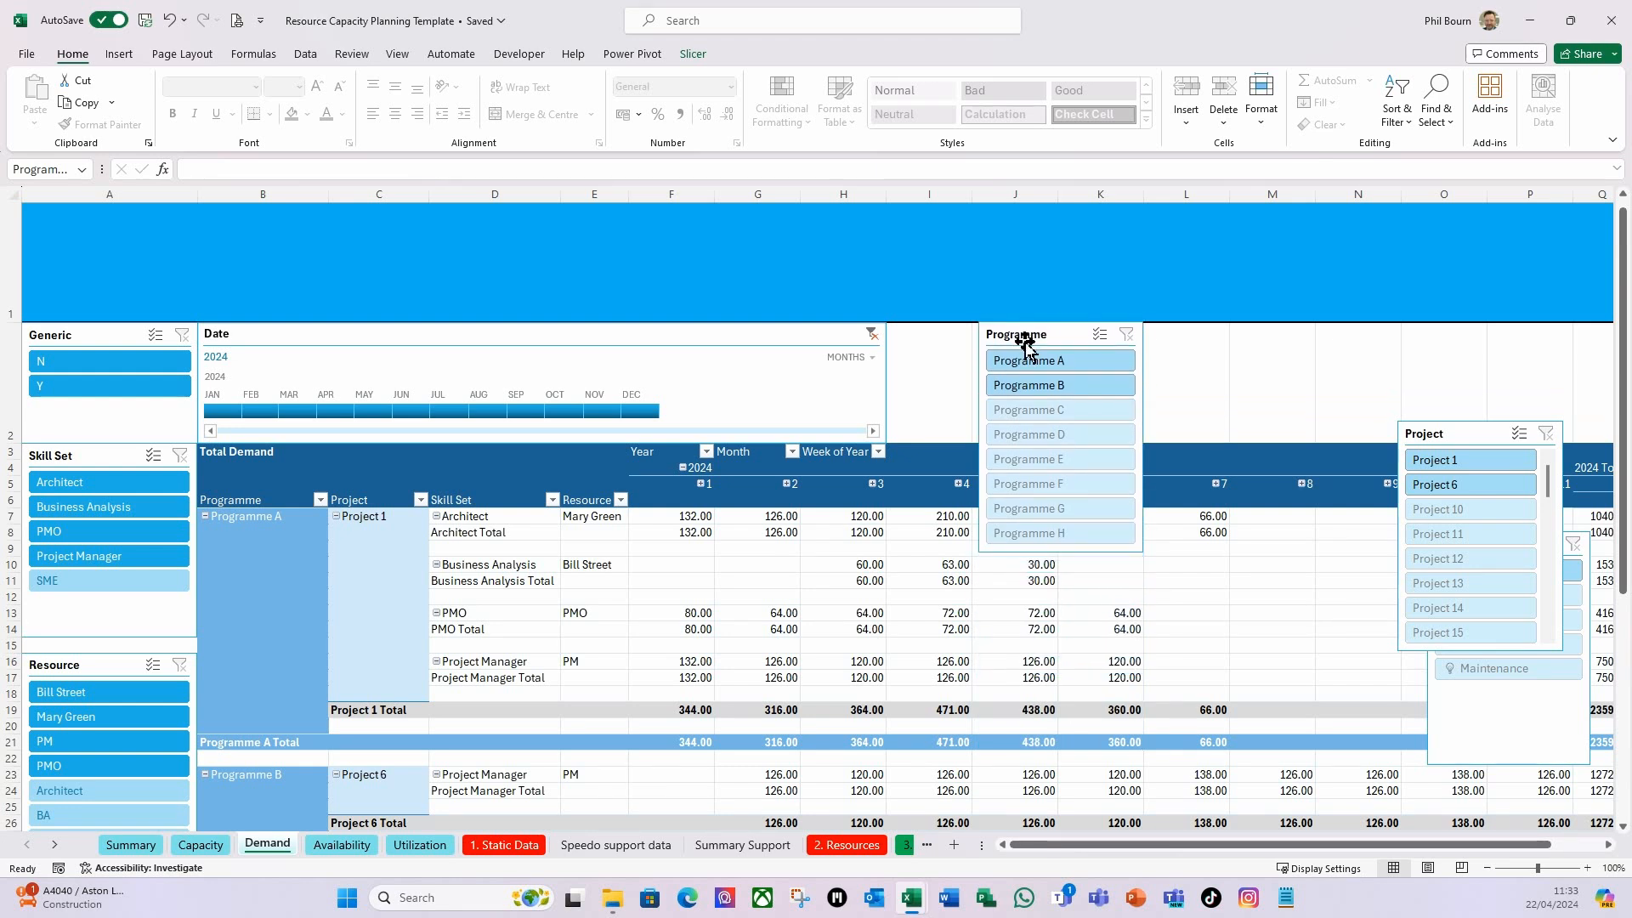
pyautogui.click(692, 58)
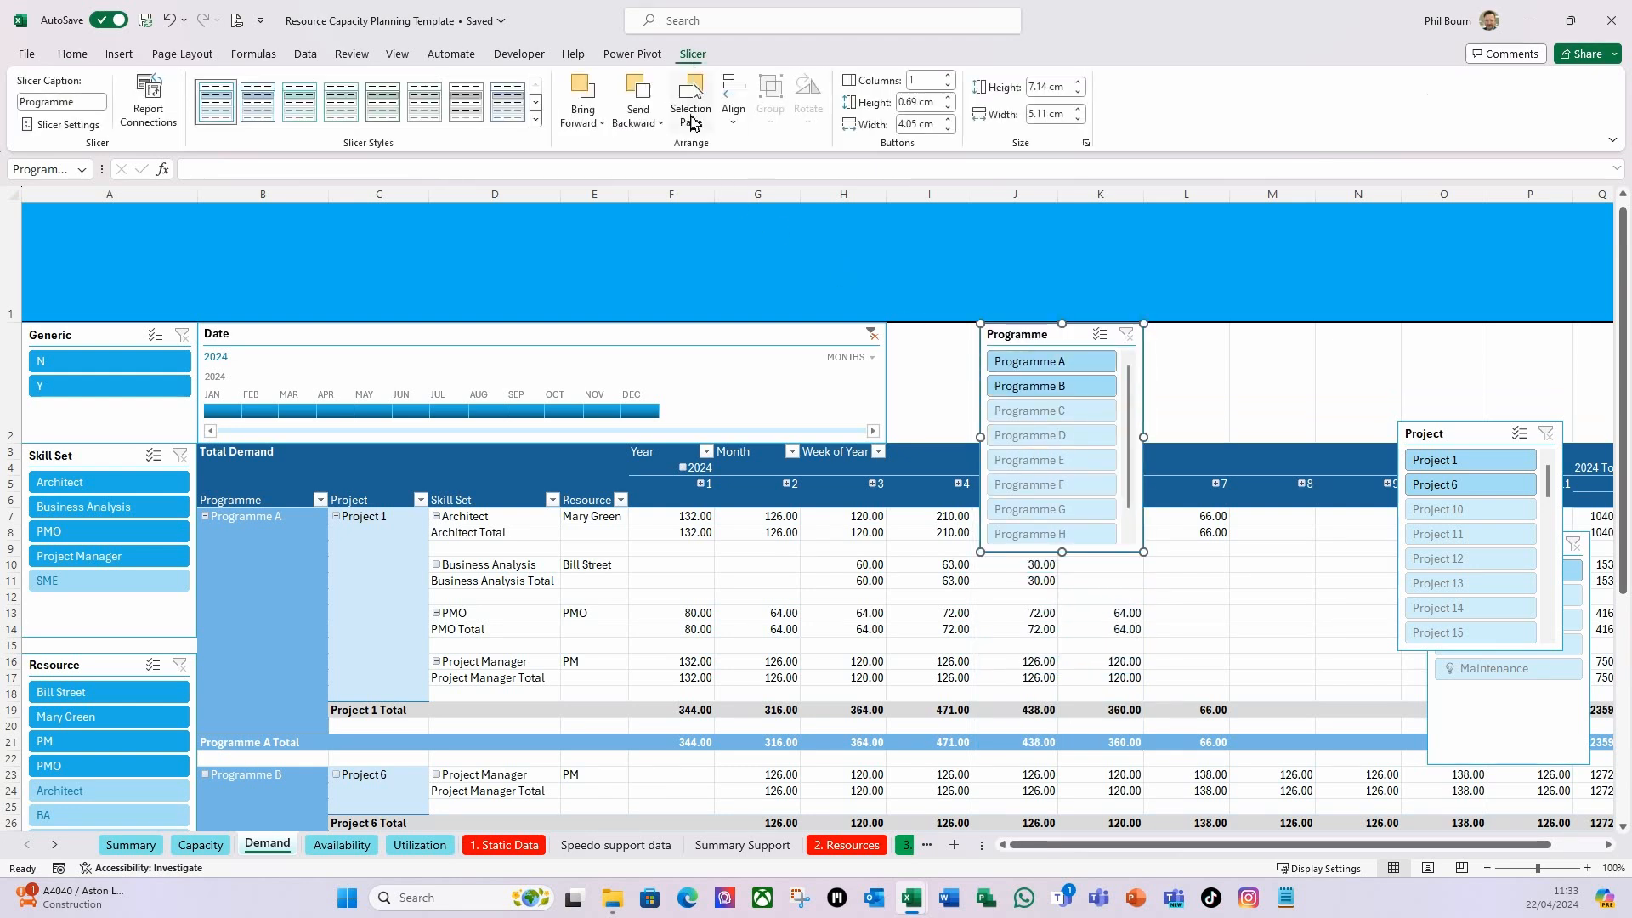
pyautogui.click(947, 75)
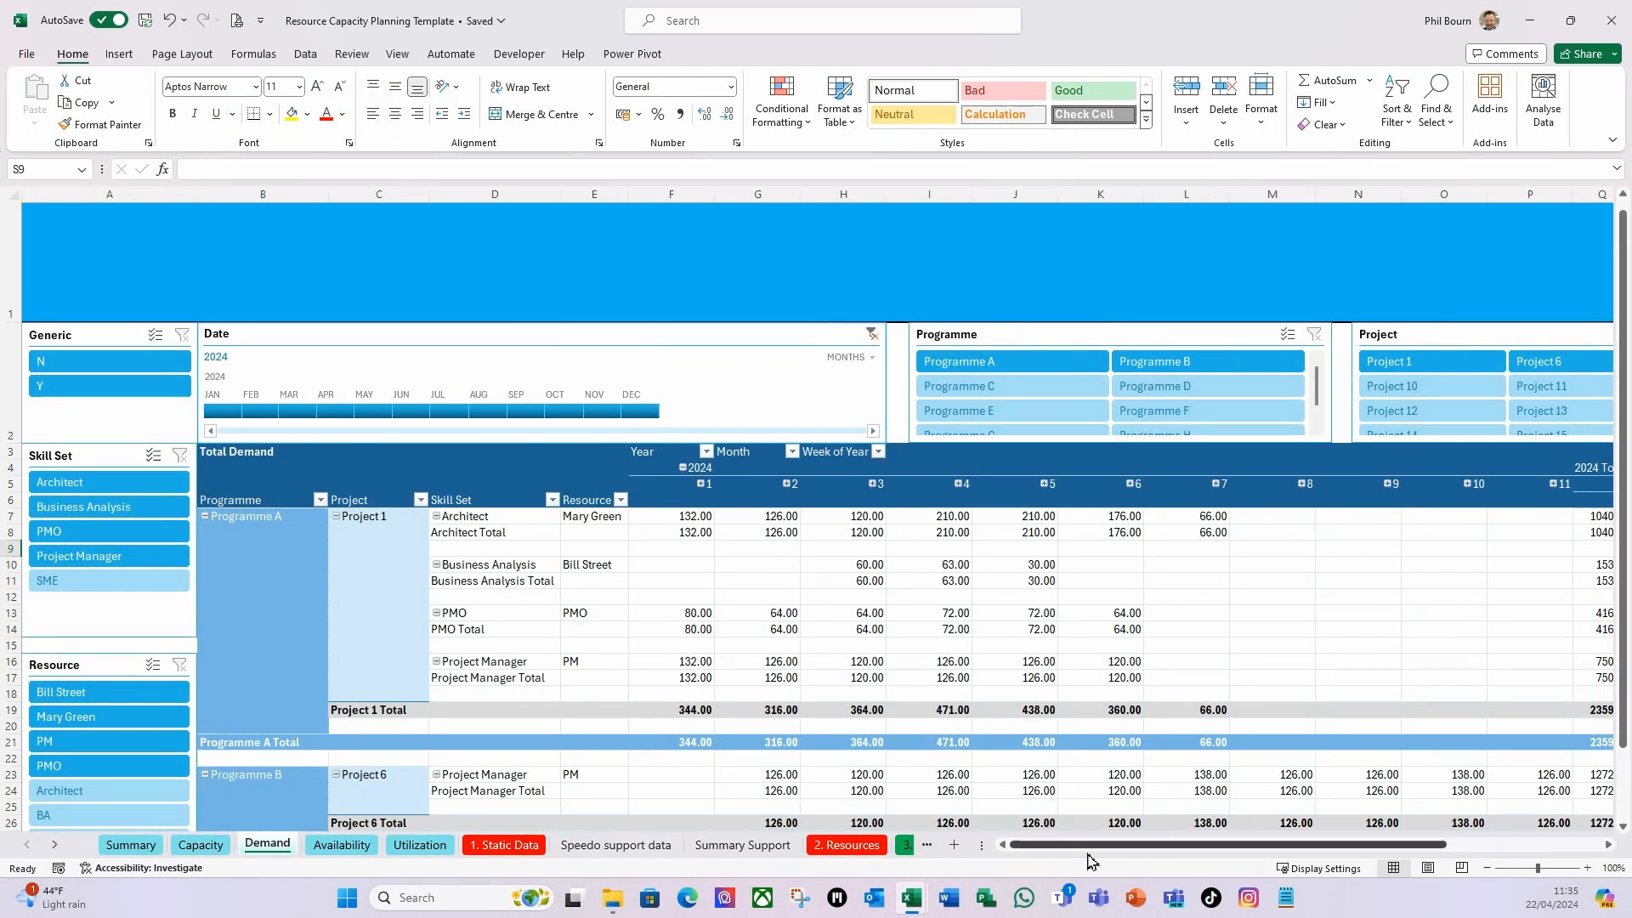
# Insert the solid horizontal abacus icon in cell A1 and enlarge it to about 4.05 cm square.
pyautogui.moveTo(1103, 853); pyautogui.dragTo(979, 912)
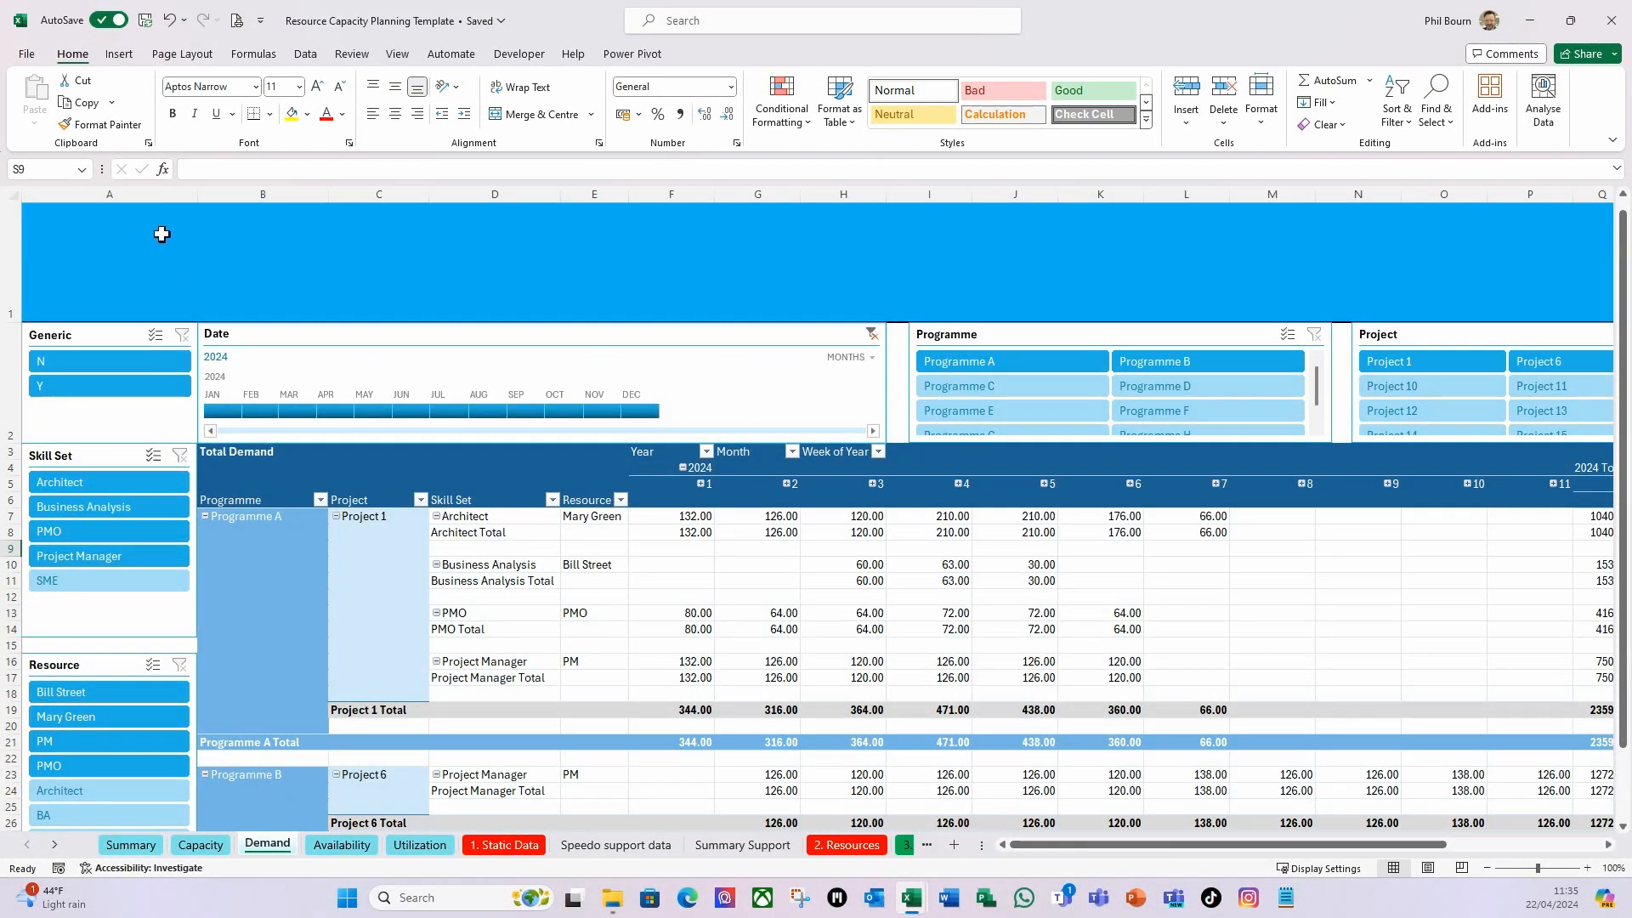
pyautogui.click(80, 279)
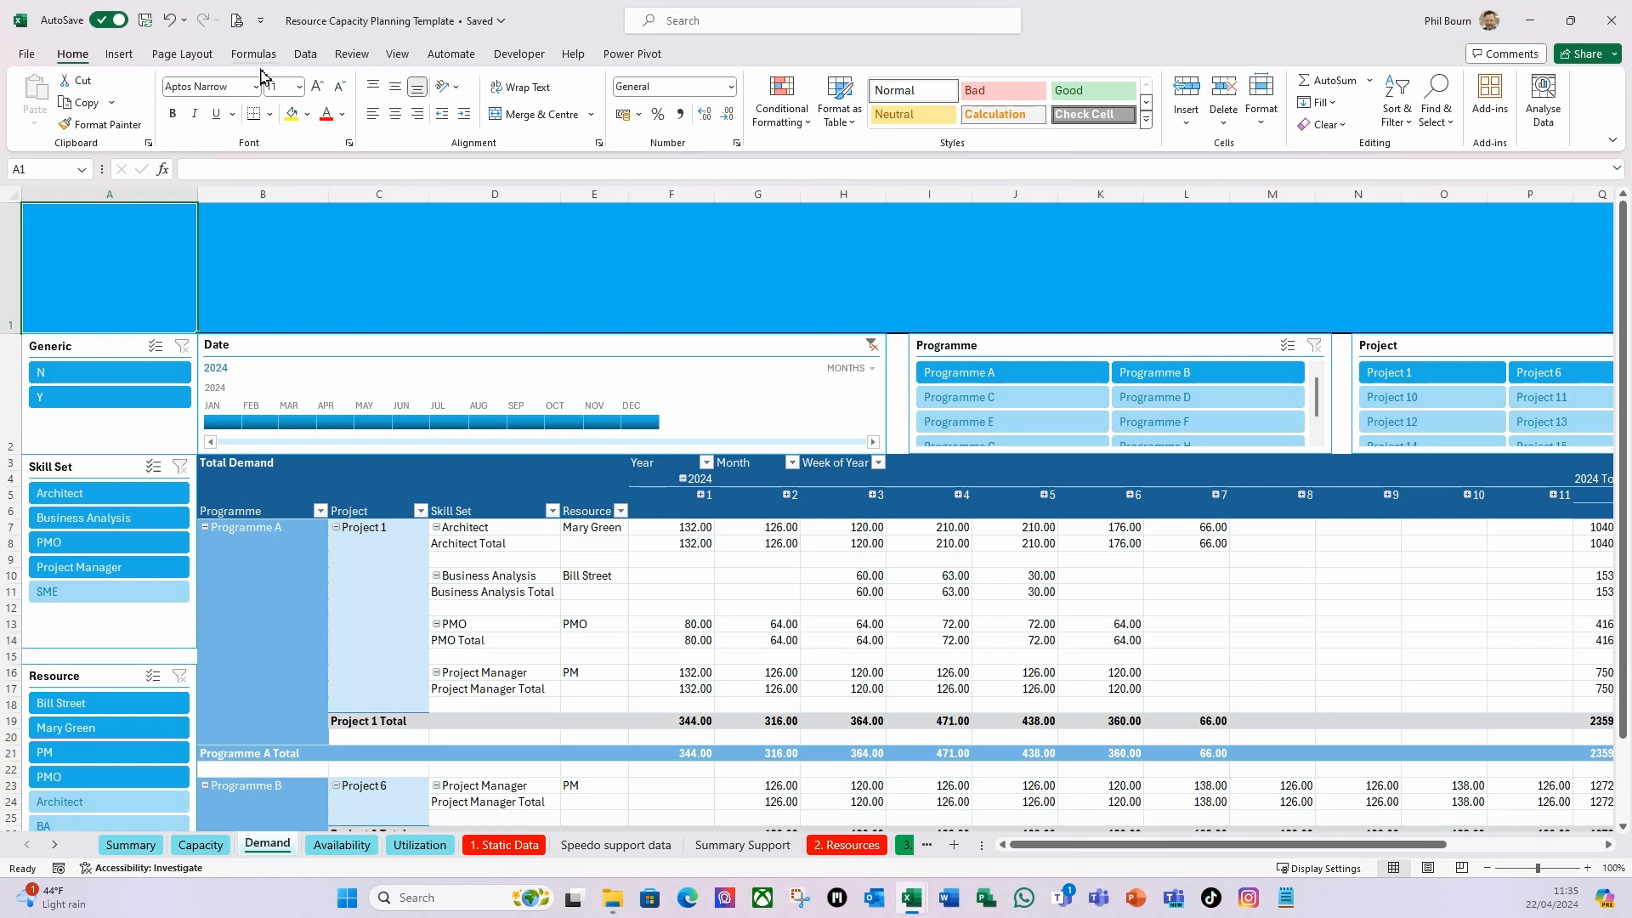
pyautogui.click(119, 54)
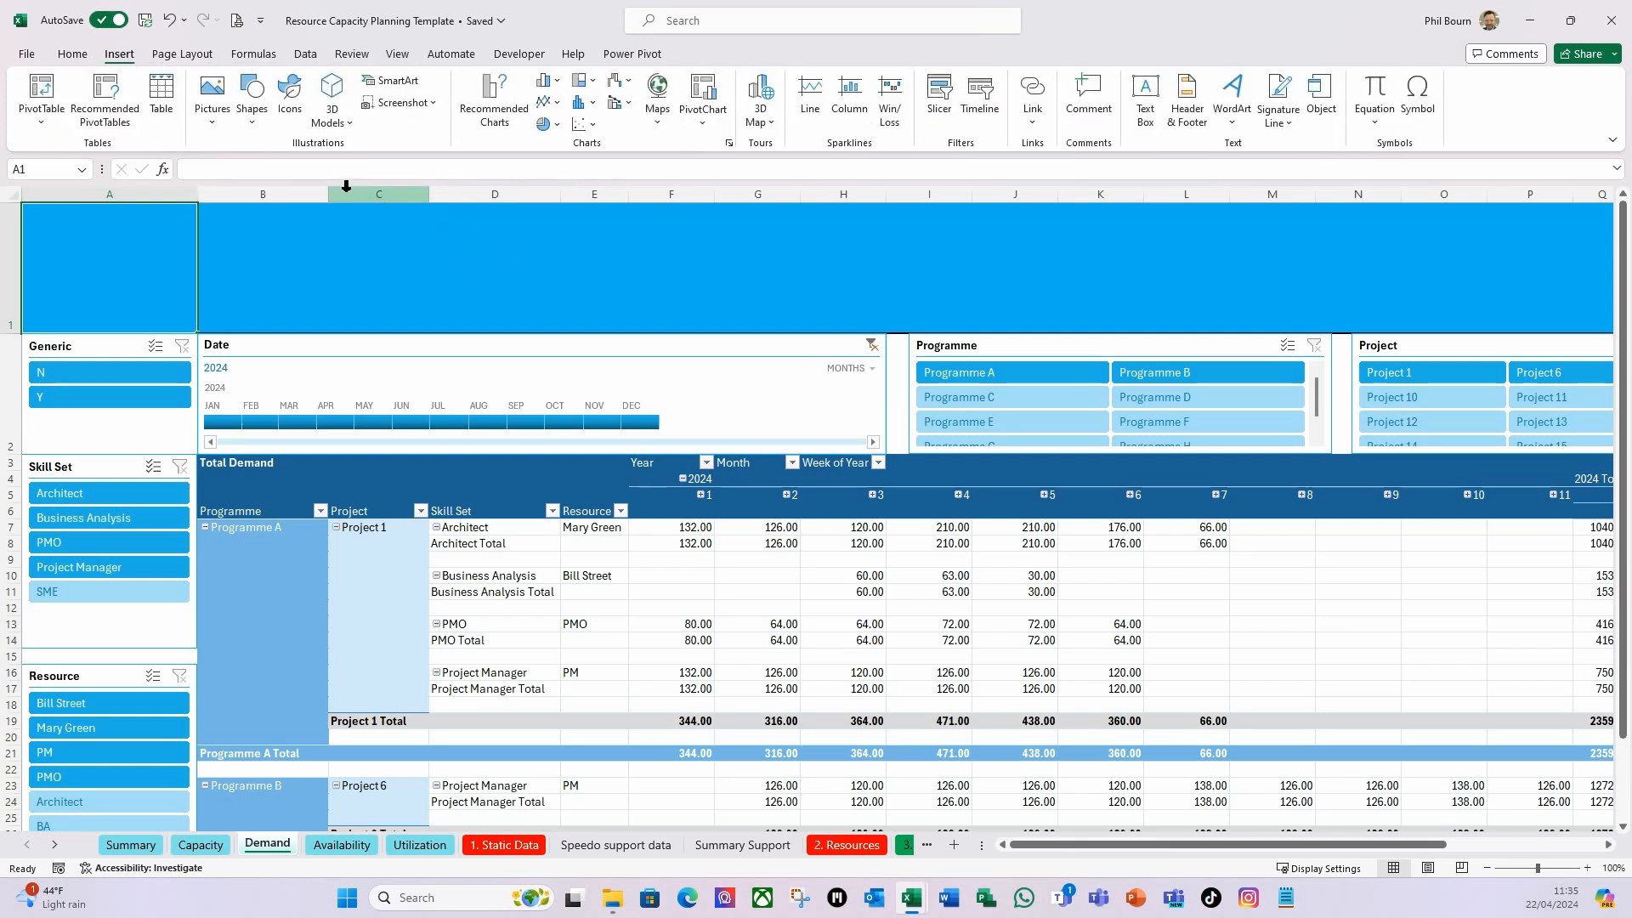
pyautogui.click(292, 101)
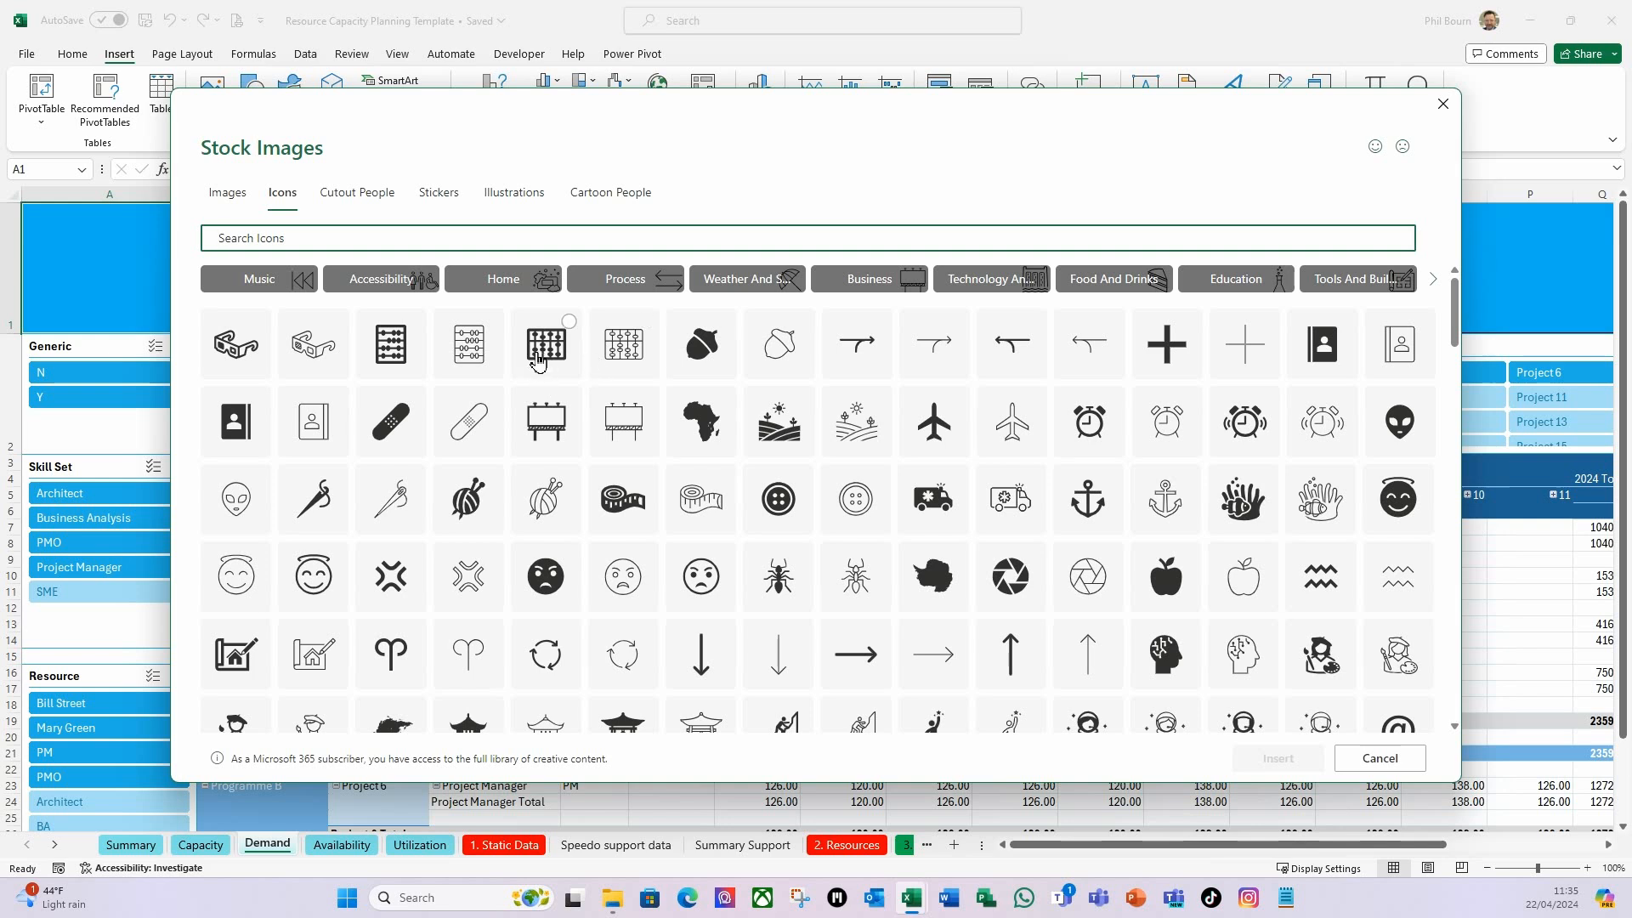
pyautogui.click(548, 363)
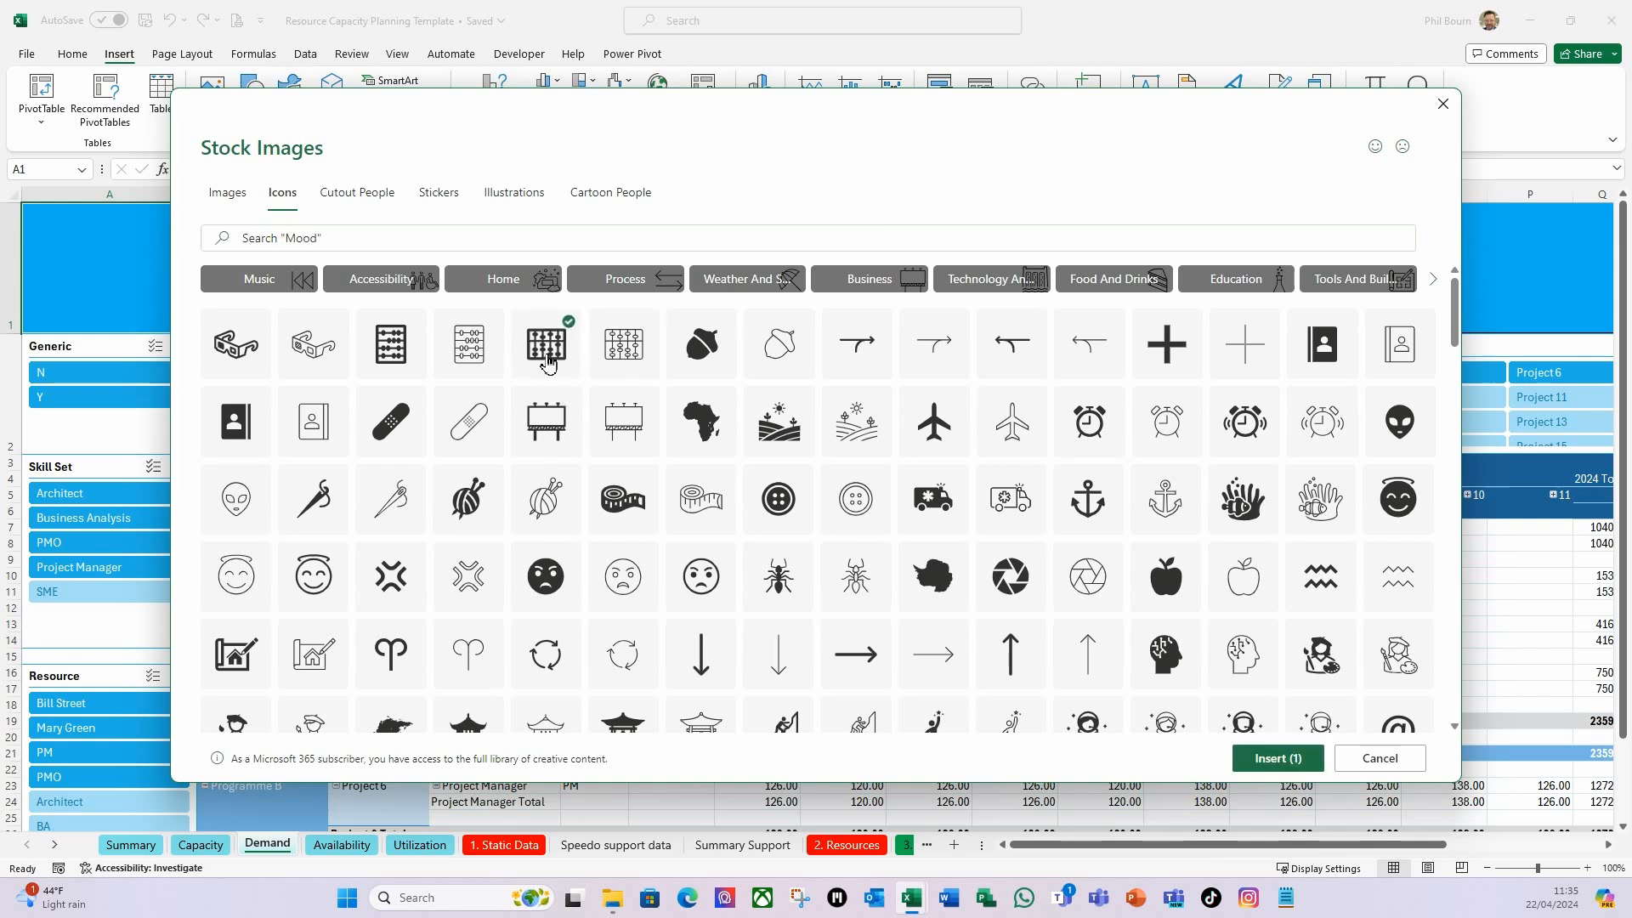
pyautogui.click(1279, 758)
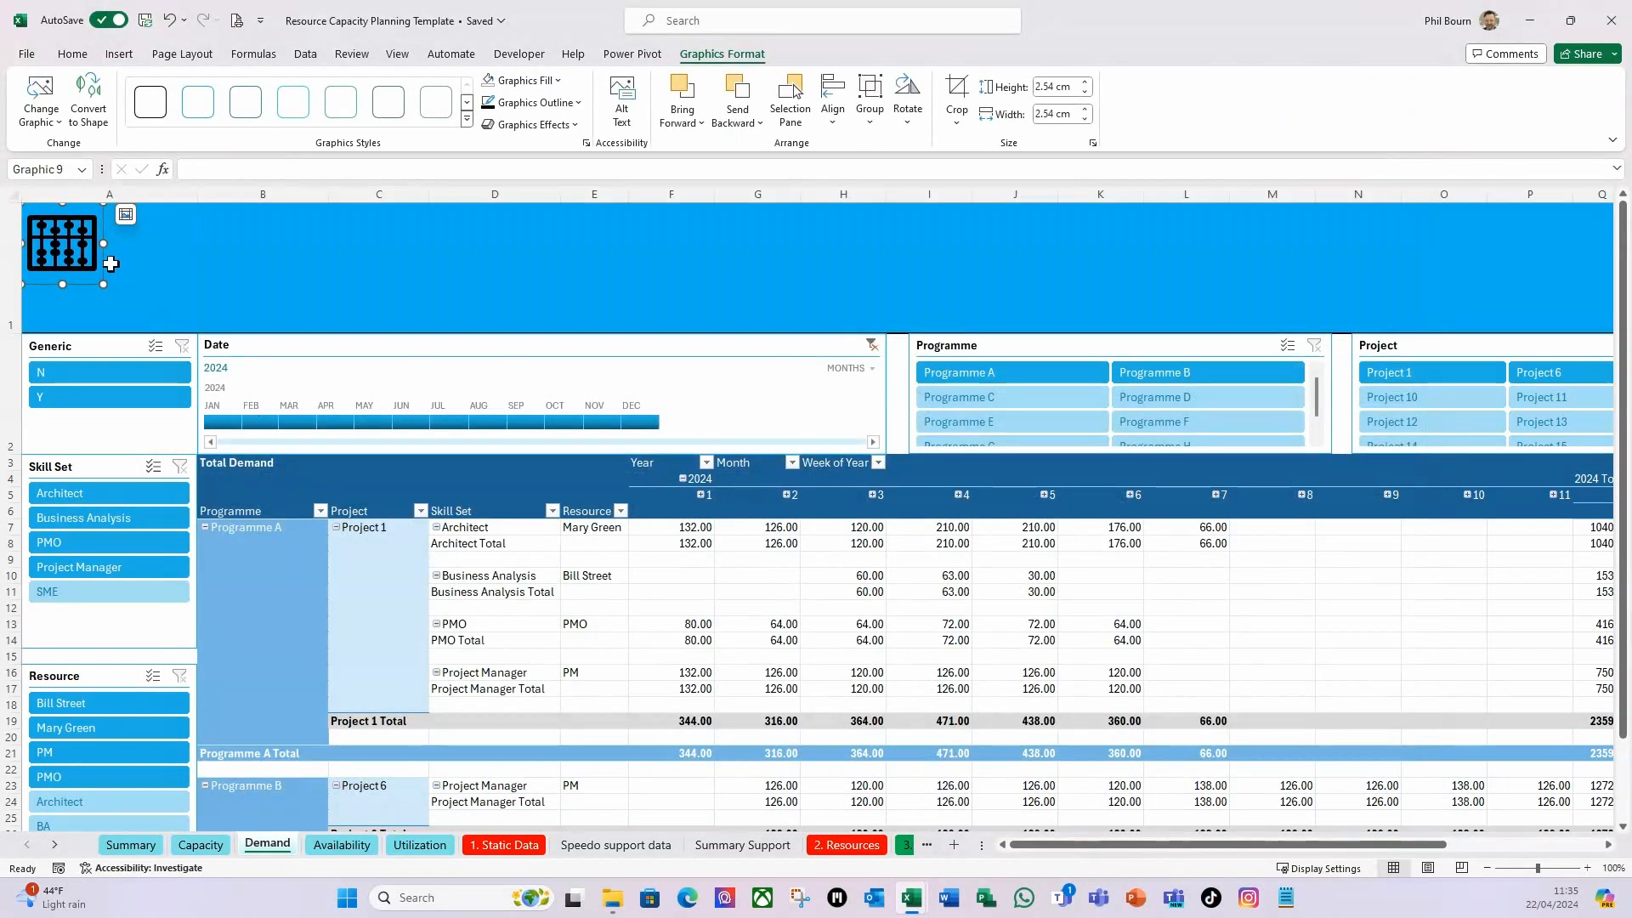
pyautogui.moveTo(104, 284); pyautogui.dragTo(153, 328)
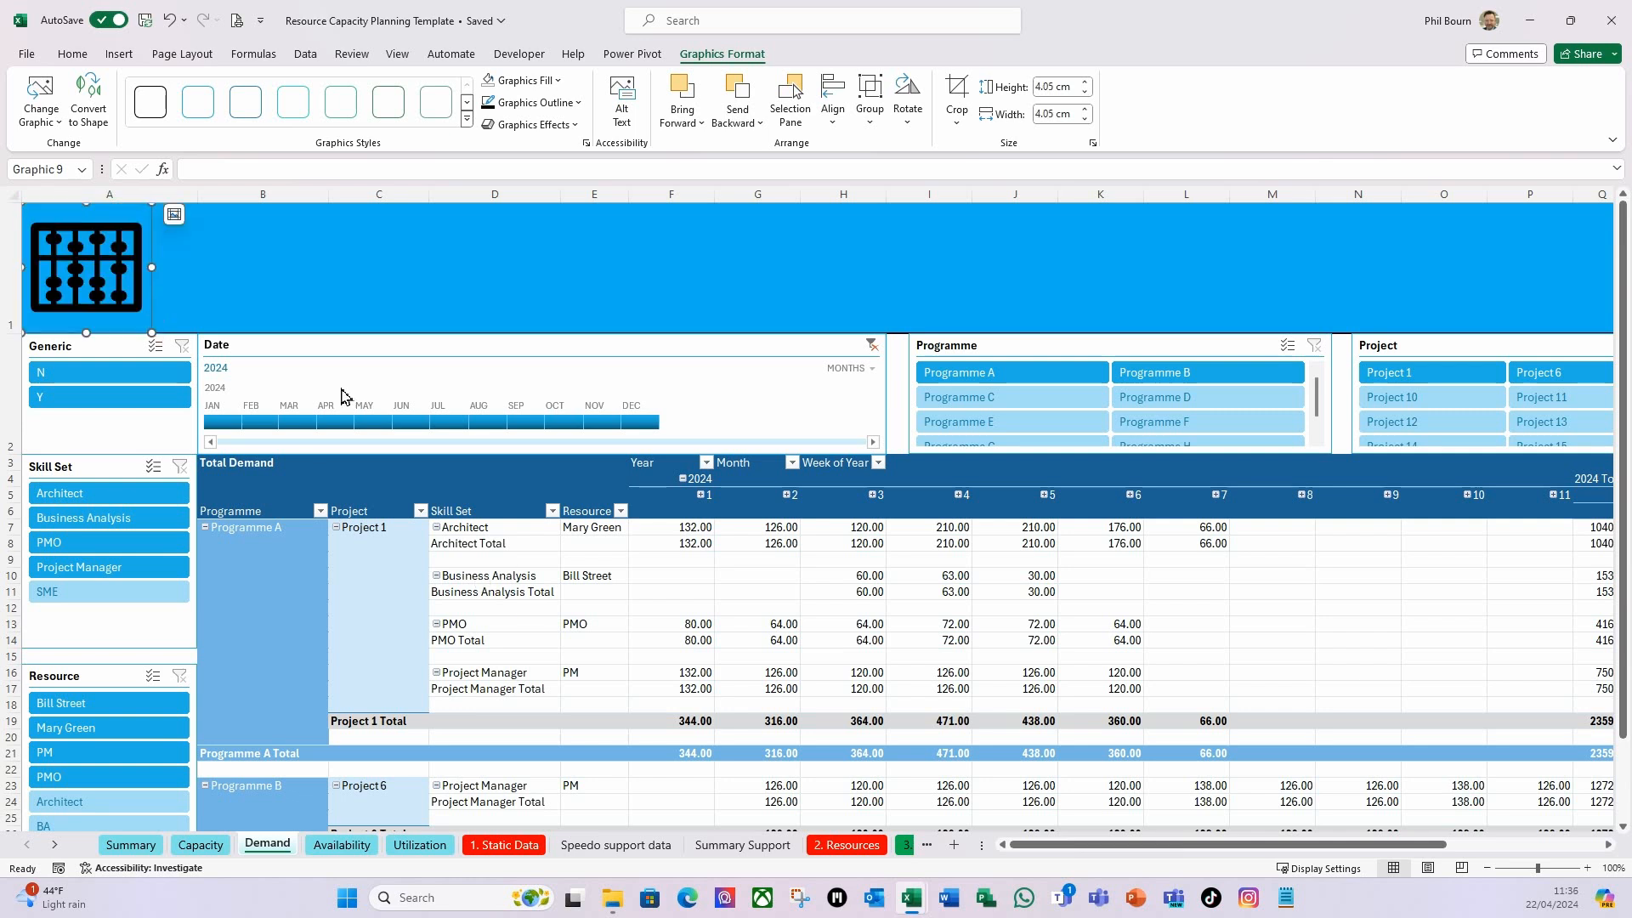
# Enter the title "Resource Demand in Hours" in cell B1 of the Demand sheet.
pyautogui.click(245, 251)
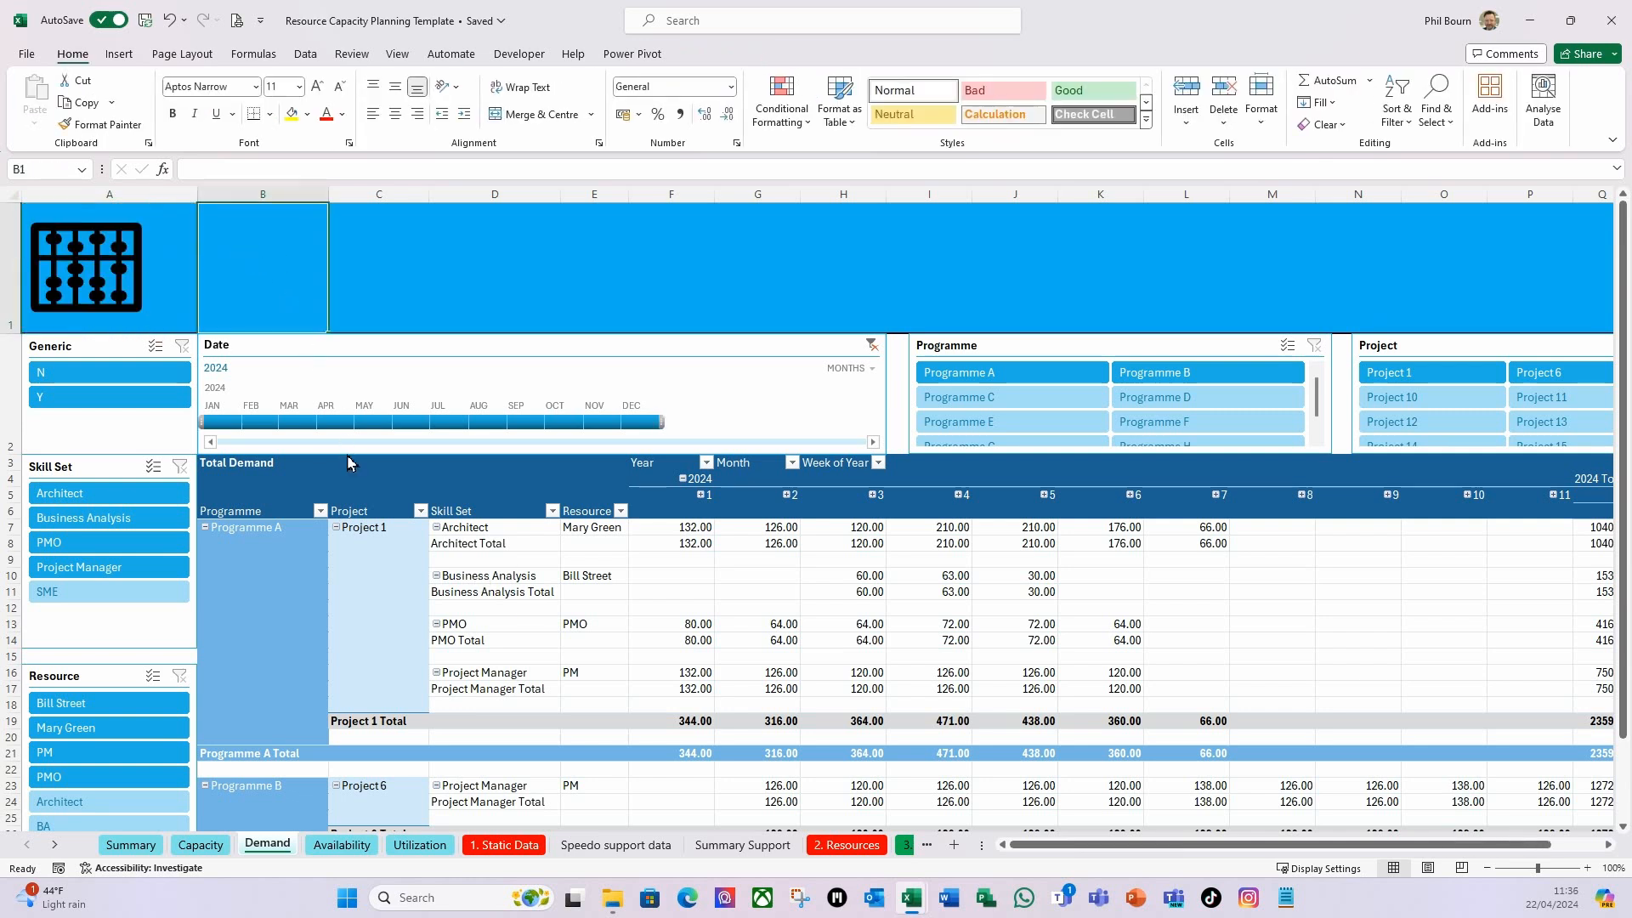
pyautogui.write('Re')
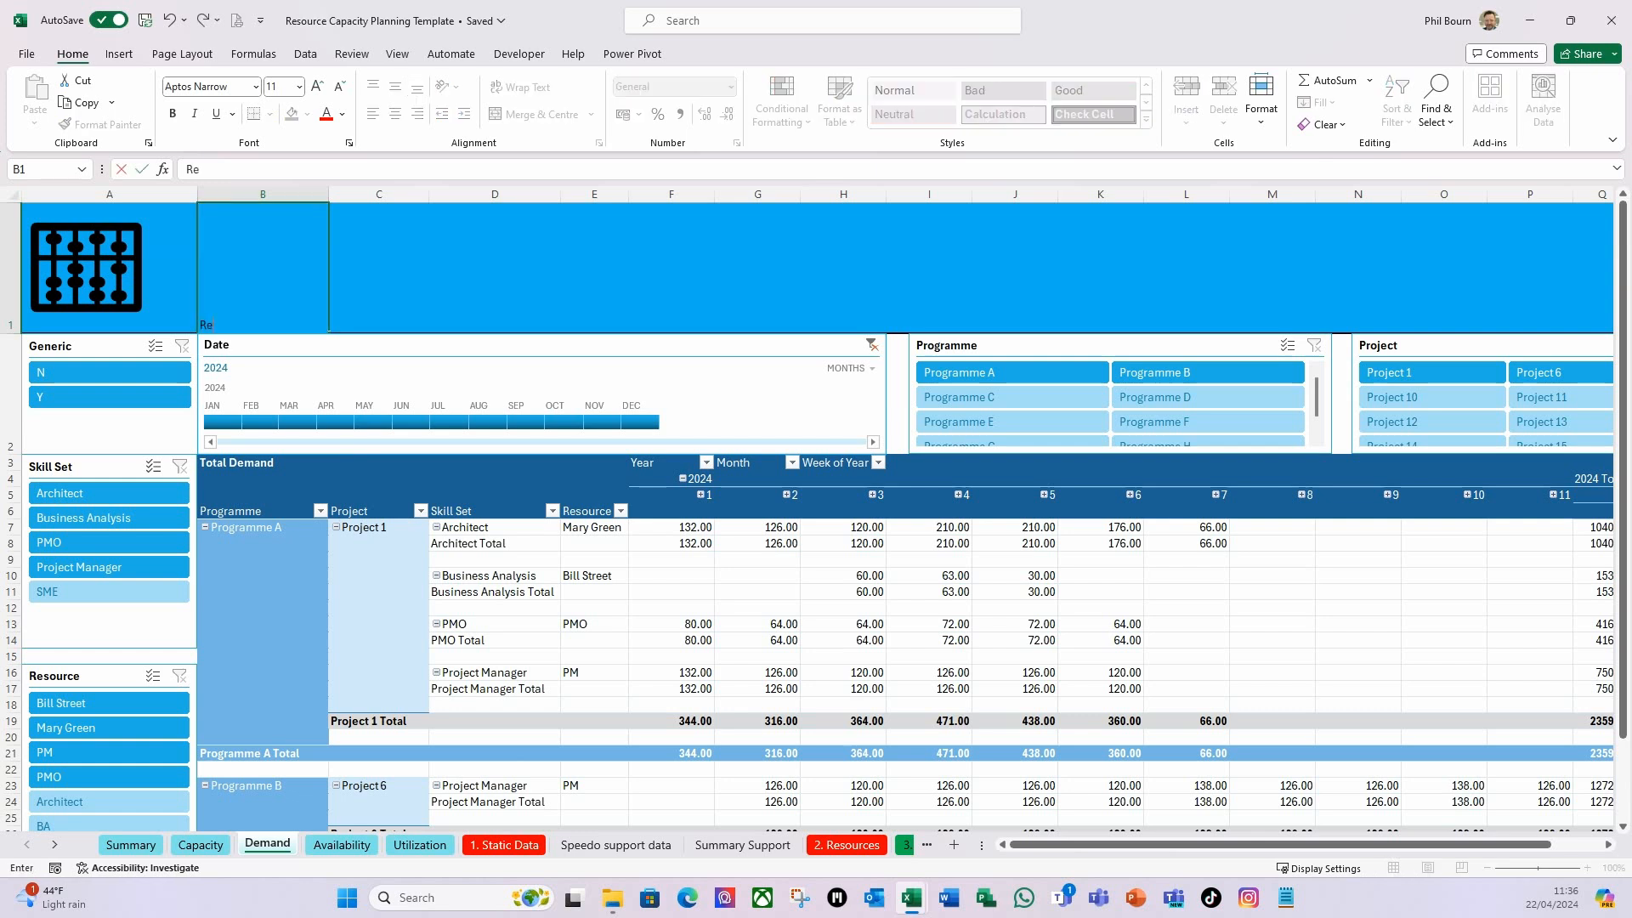
pyautogui.write('source Demand in Hou')
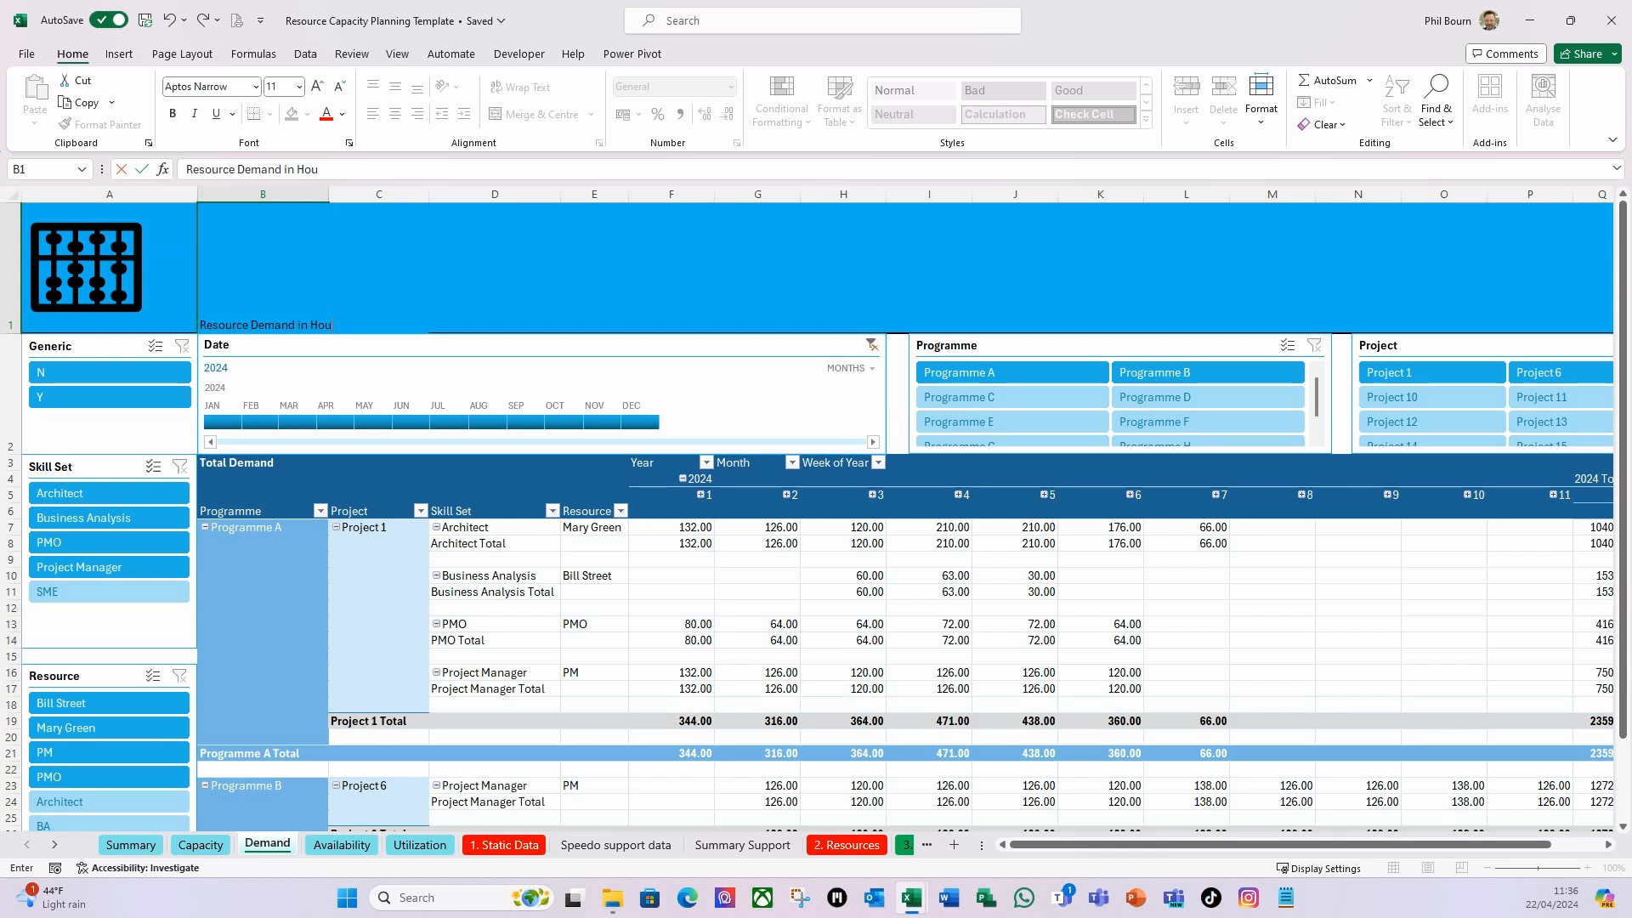
pyautogui.write('rs')
pyautogui.press('Tab')
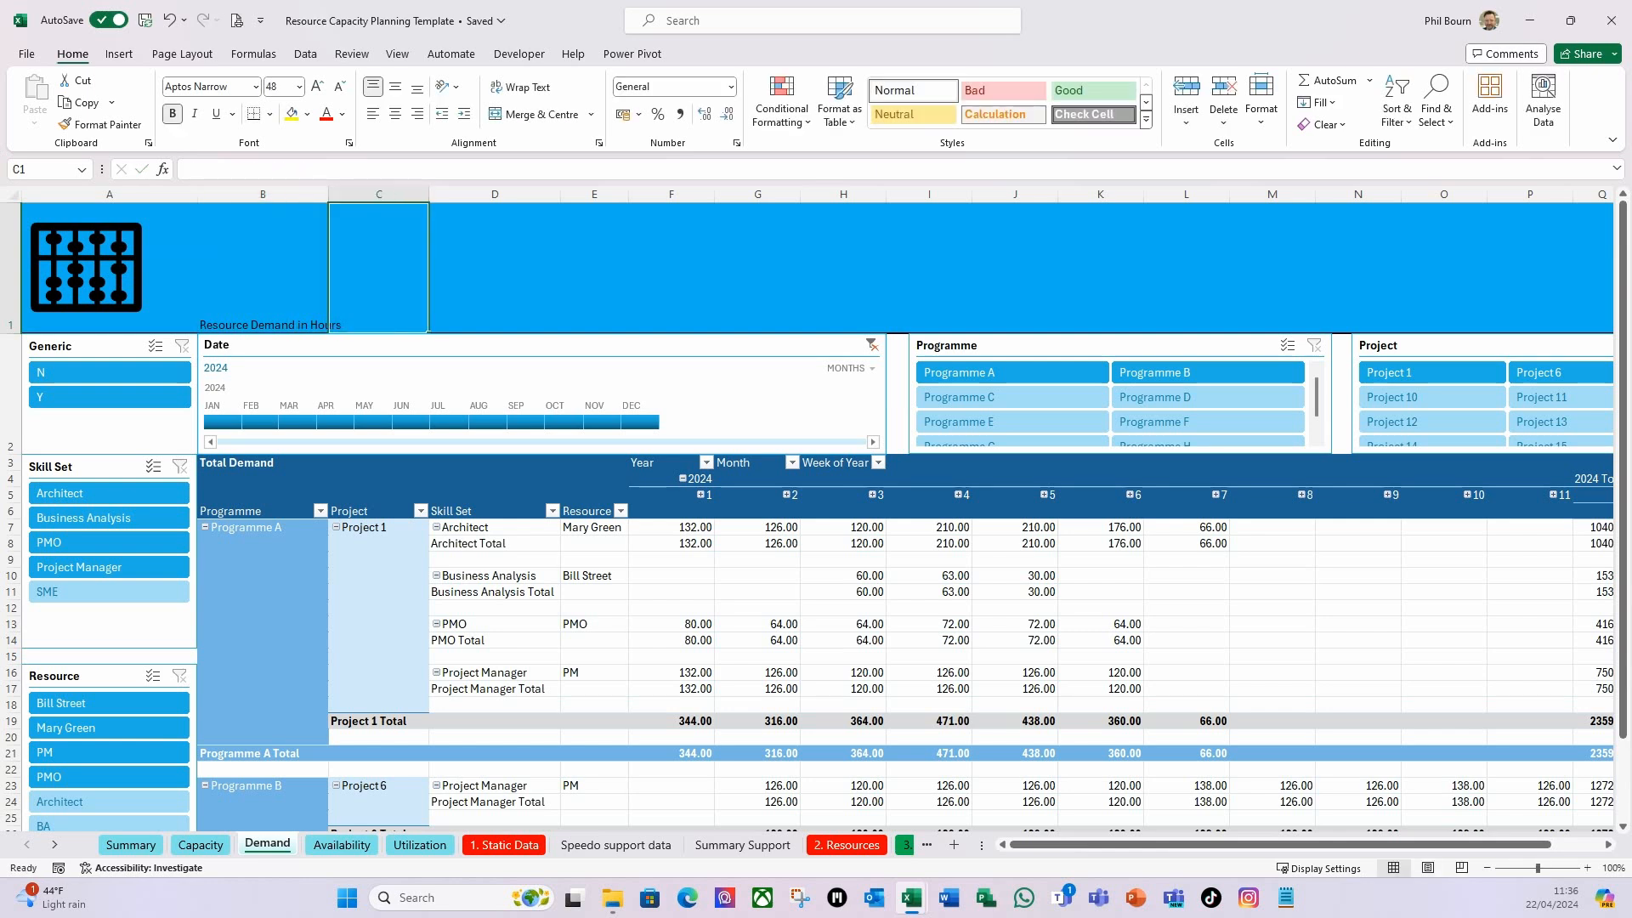
# Make the title in cell B1 bold at font size 48.
pyautogui.click(227, 330)
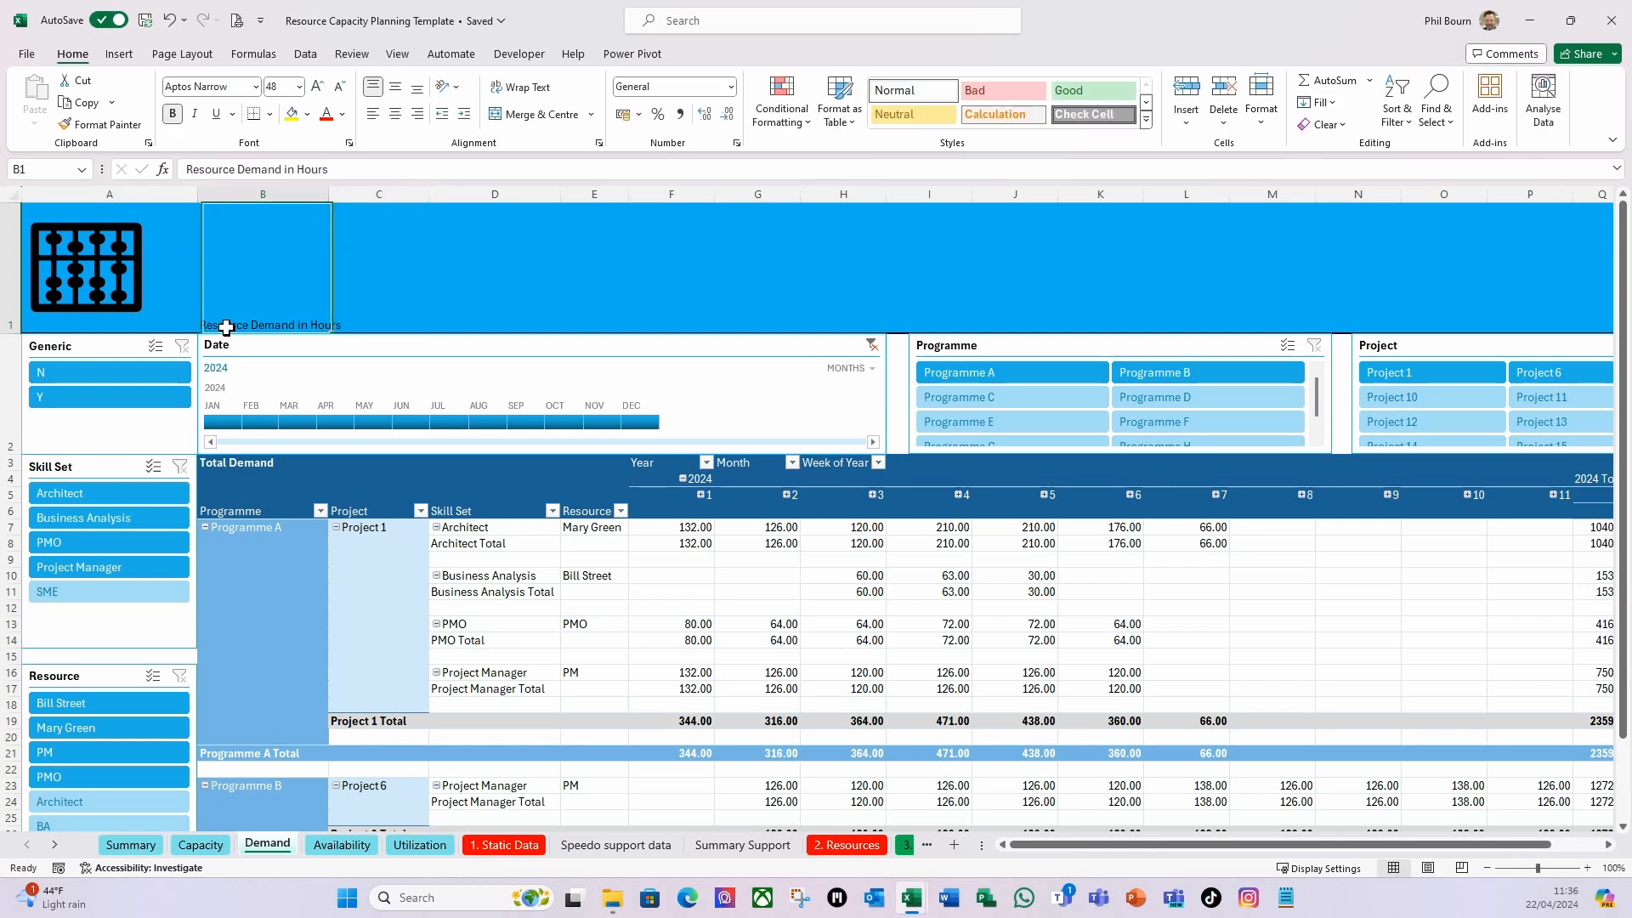
pyautogui.click(173, 113)
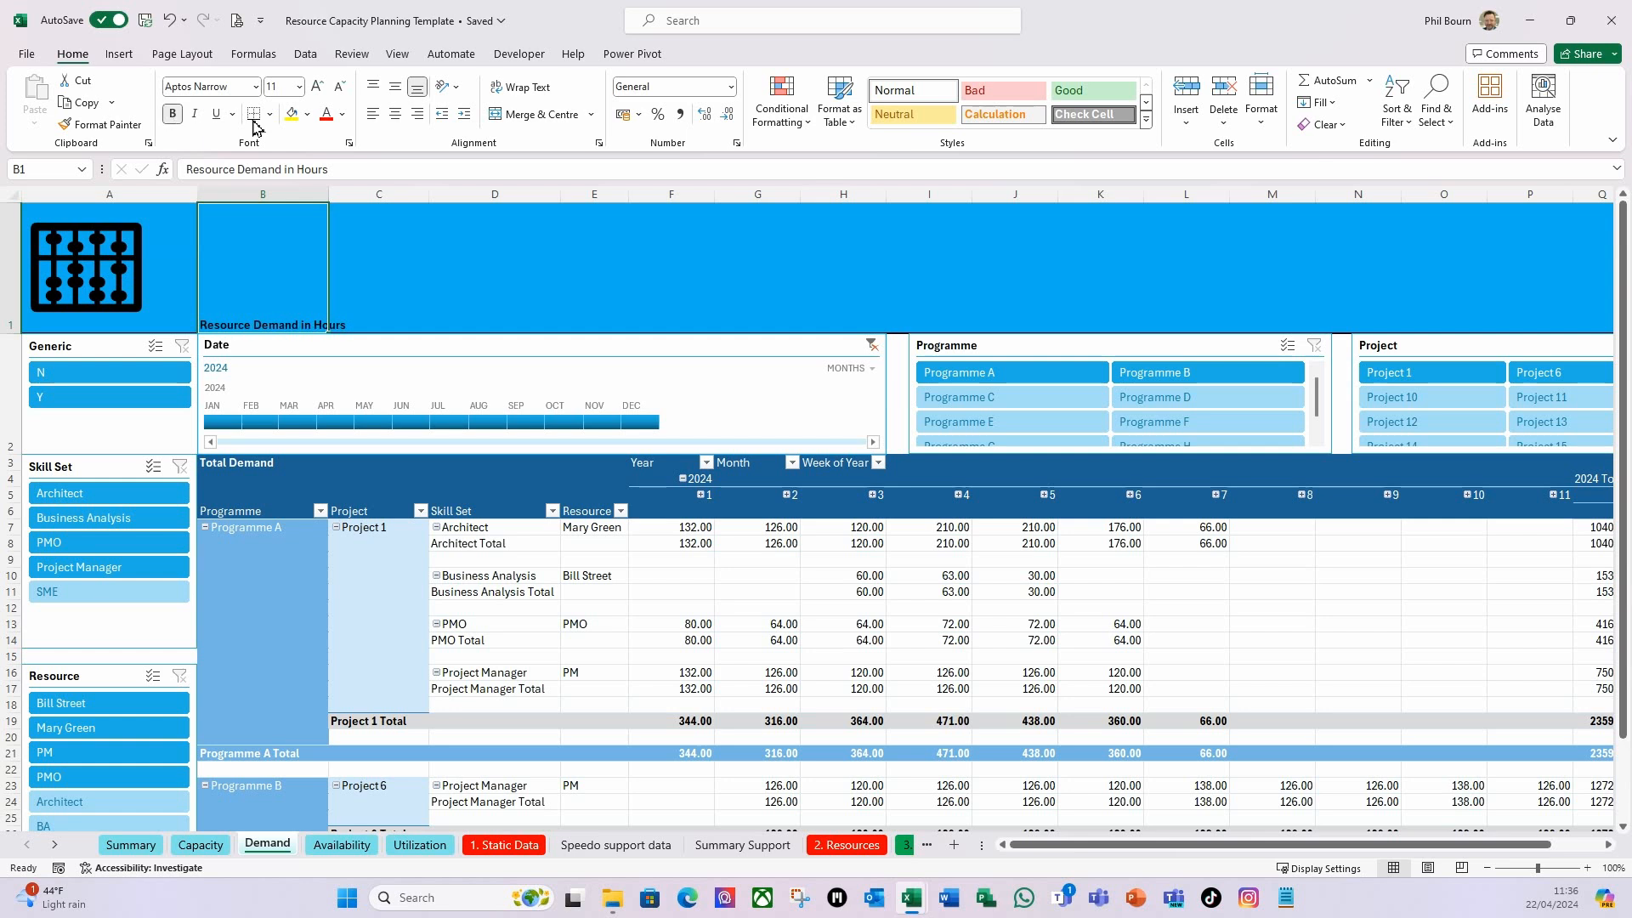
pyautogui.click(299, 86)
pyautogui.click(283, 382)
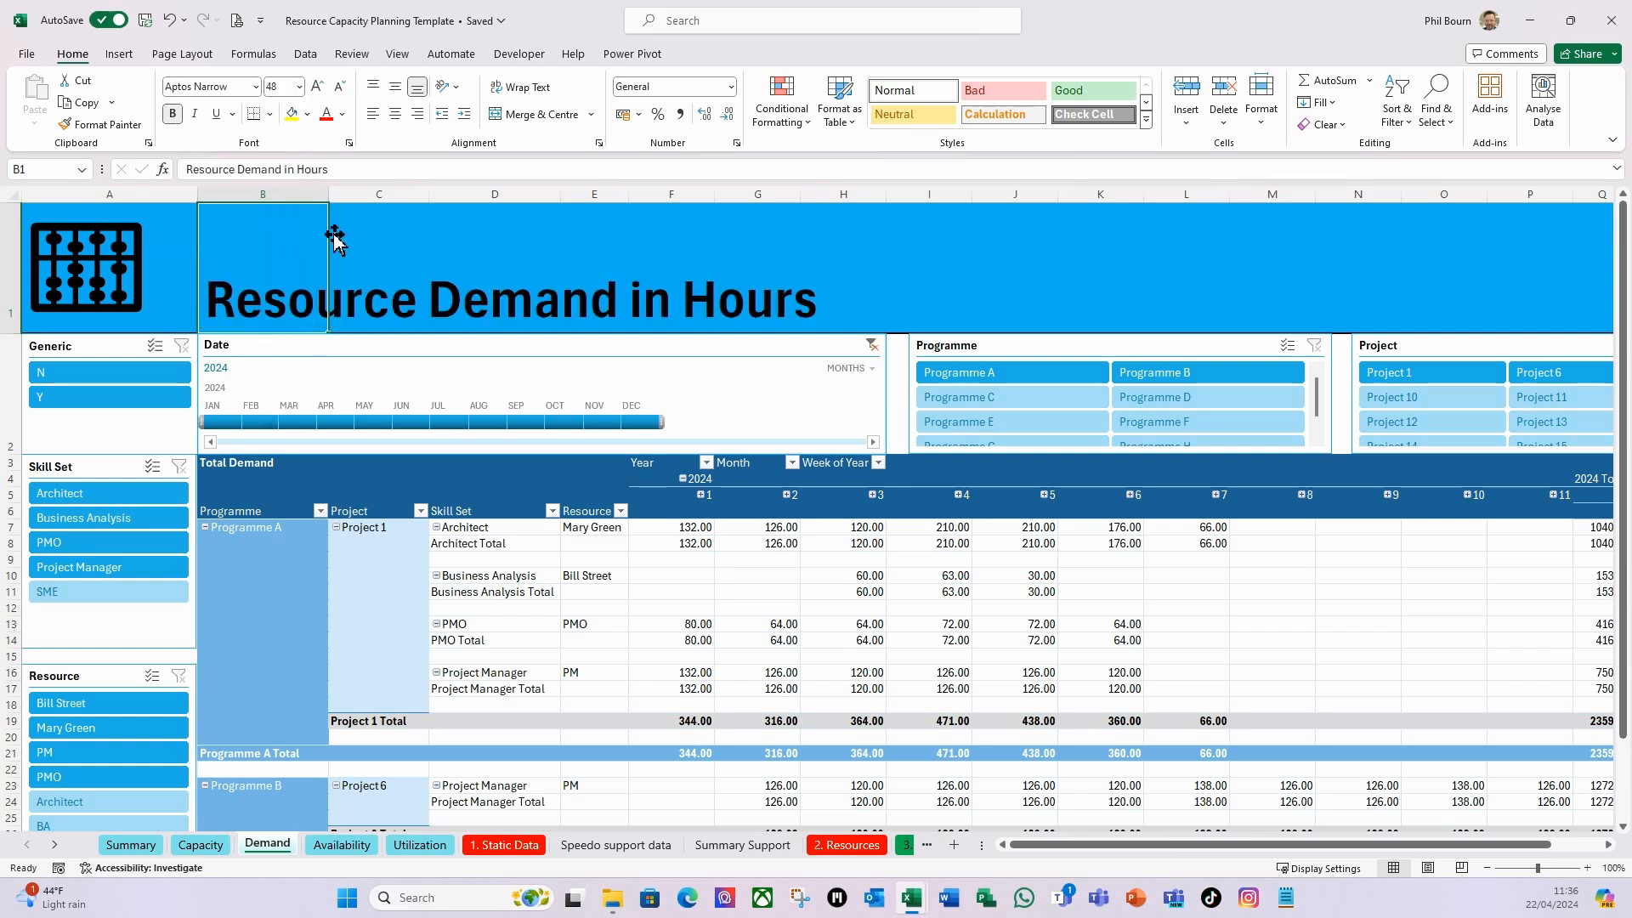
# Centre the title vertically in cell B1 of the Demand sheet.
pyautogui.click(395, 89)
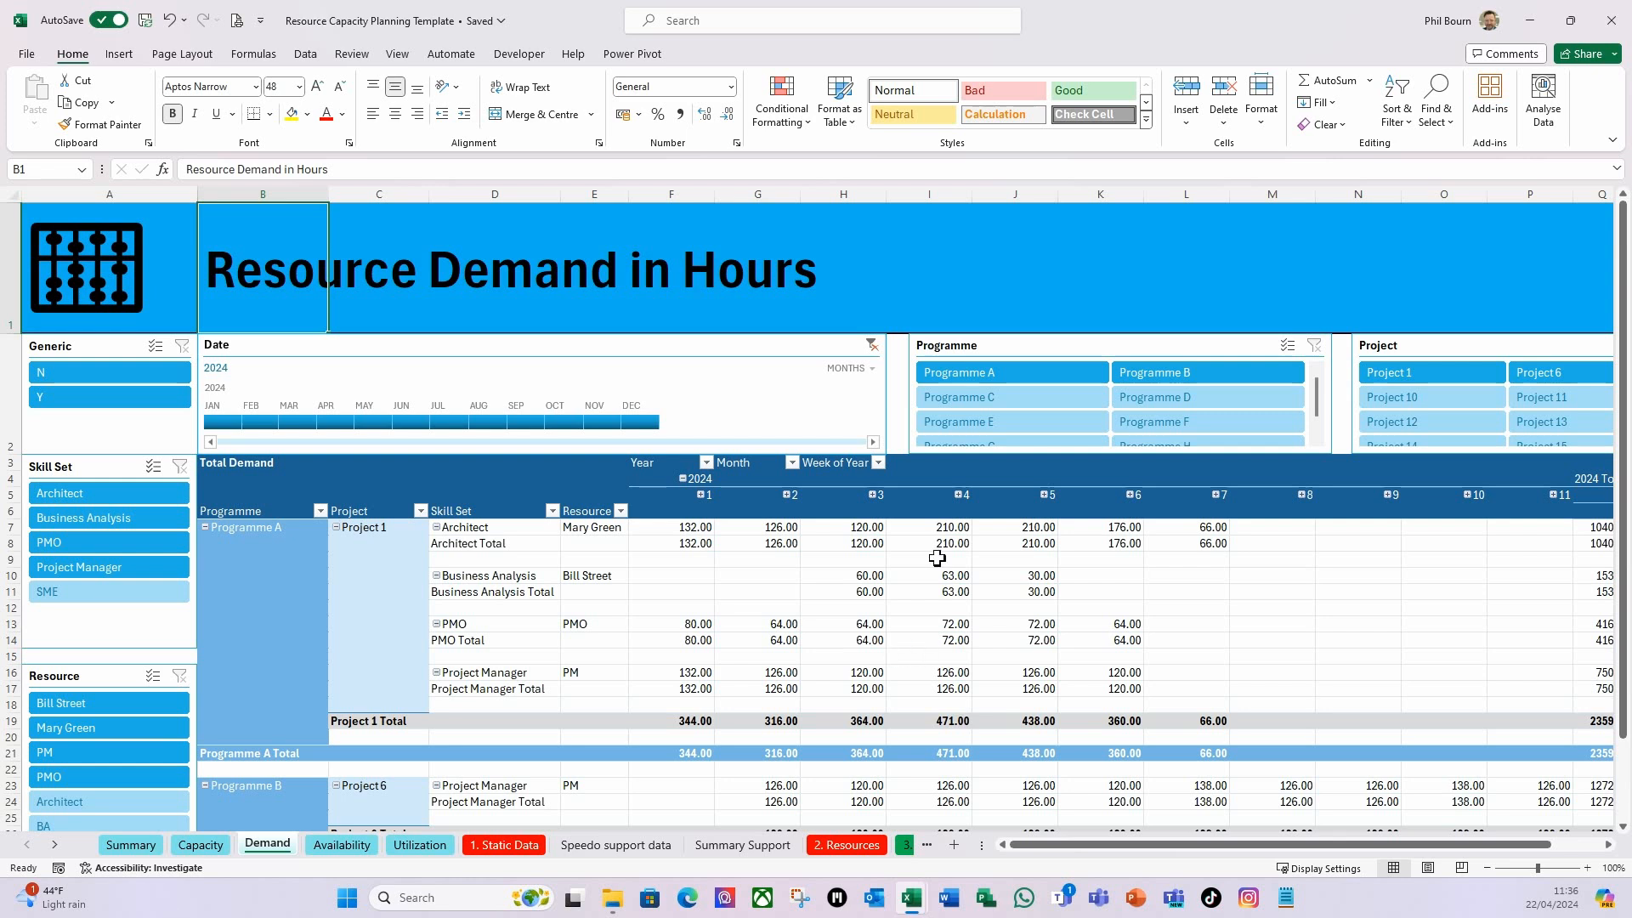
pyautogui.click(963, 275)
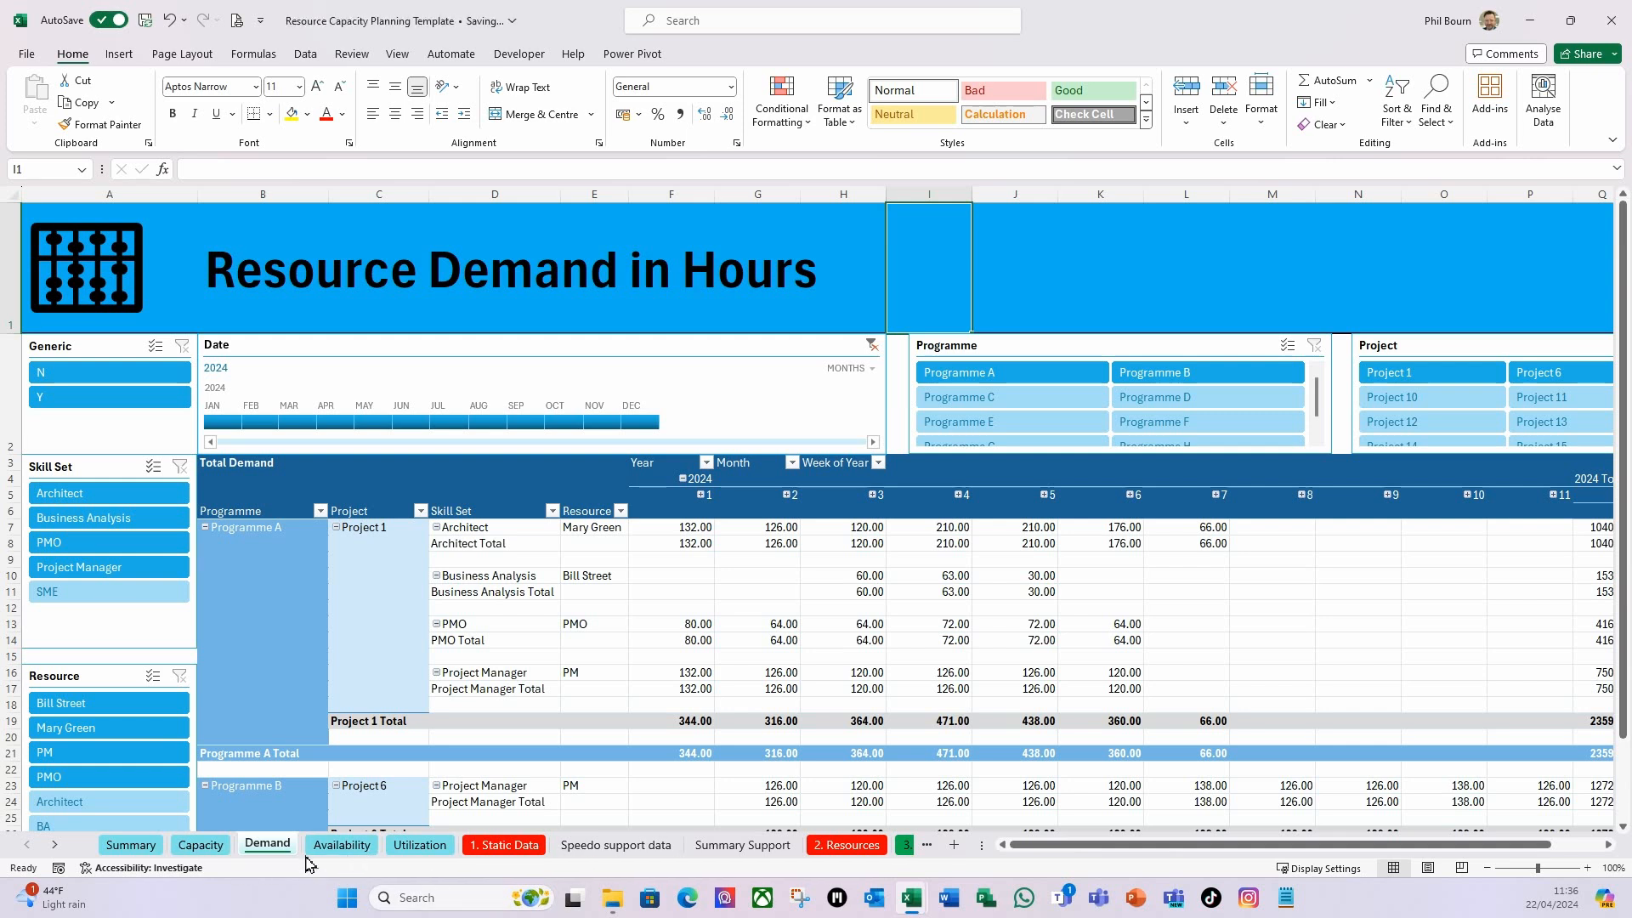
# Insert a PivotTable from the data model at cell B3 of the Availability sheet.
pyautogui.click(339, 845)
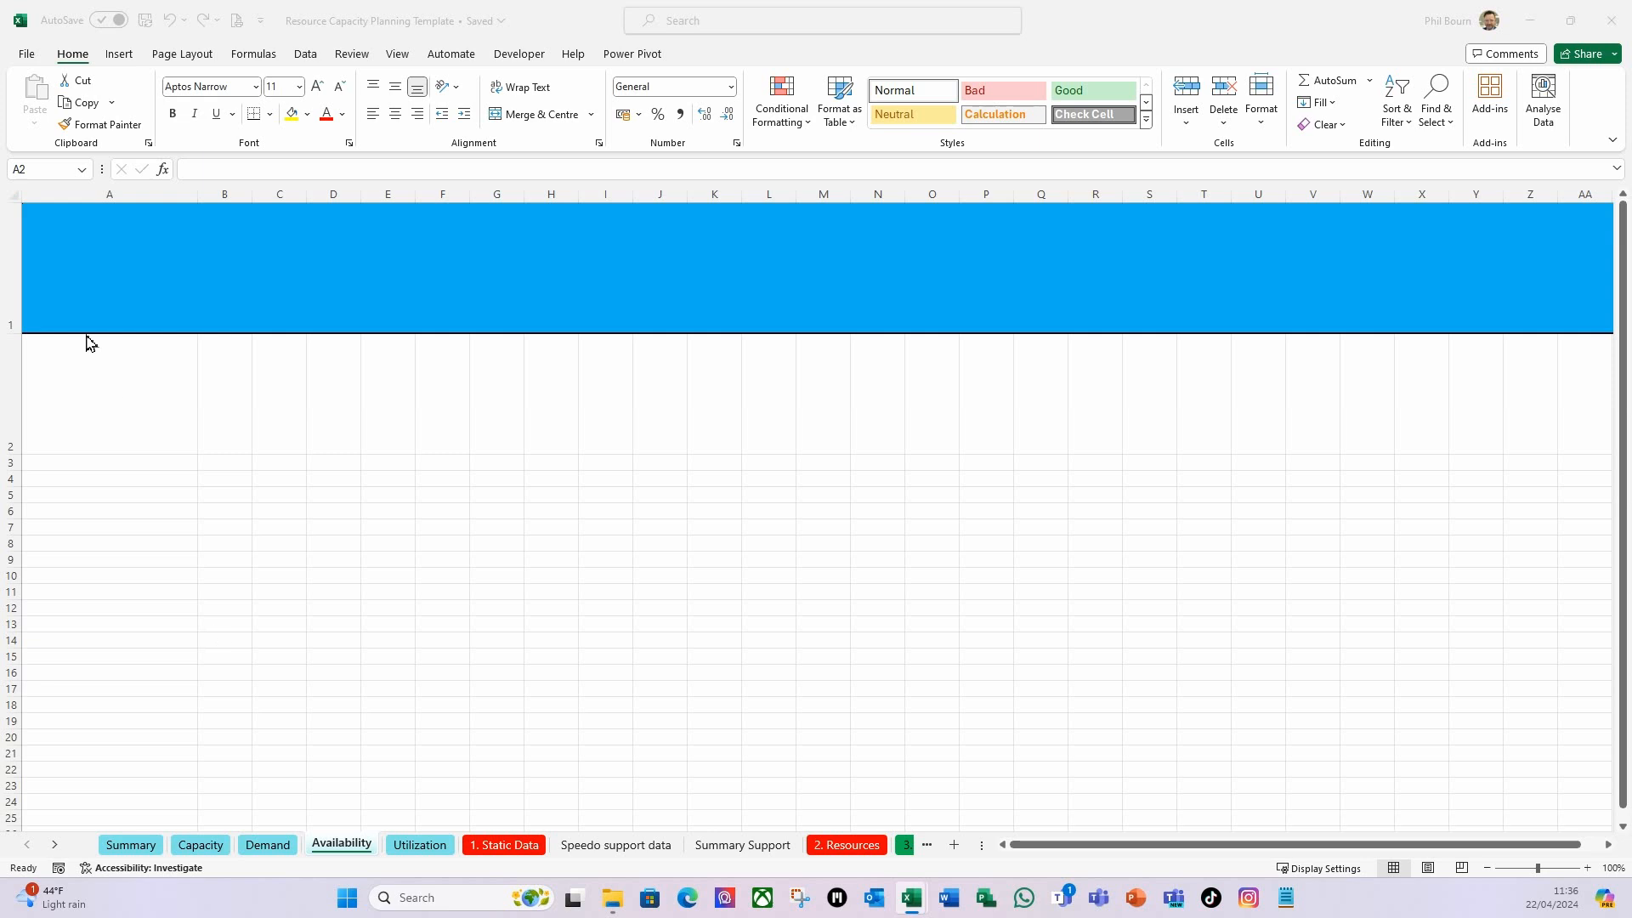
pyautogui.click(223, 462)
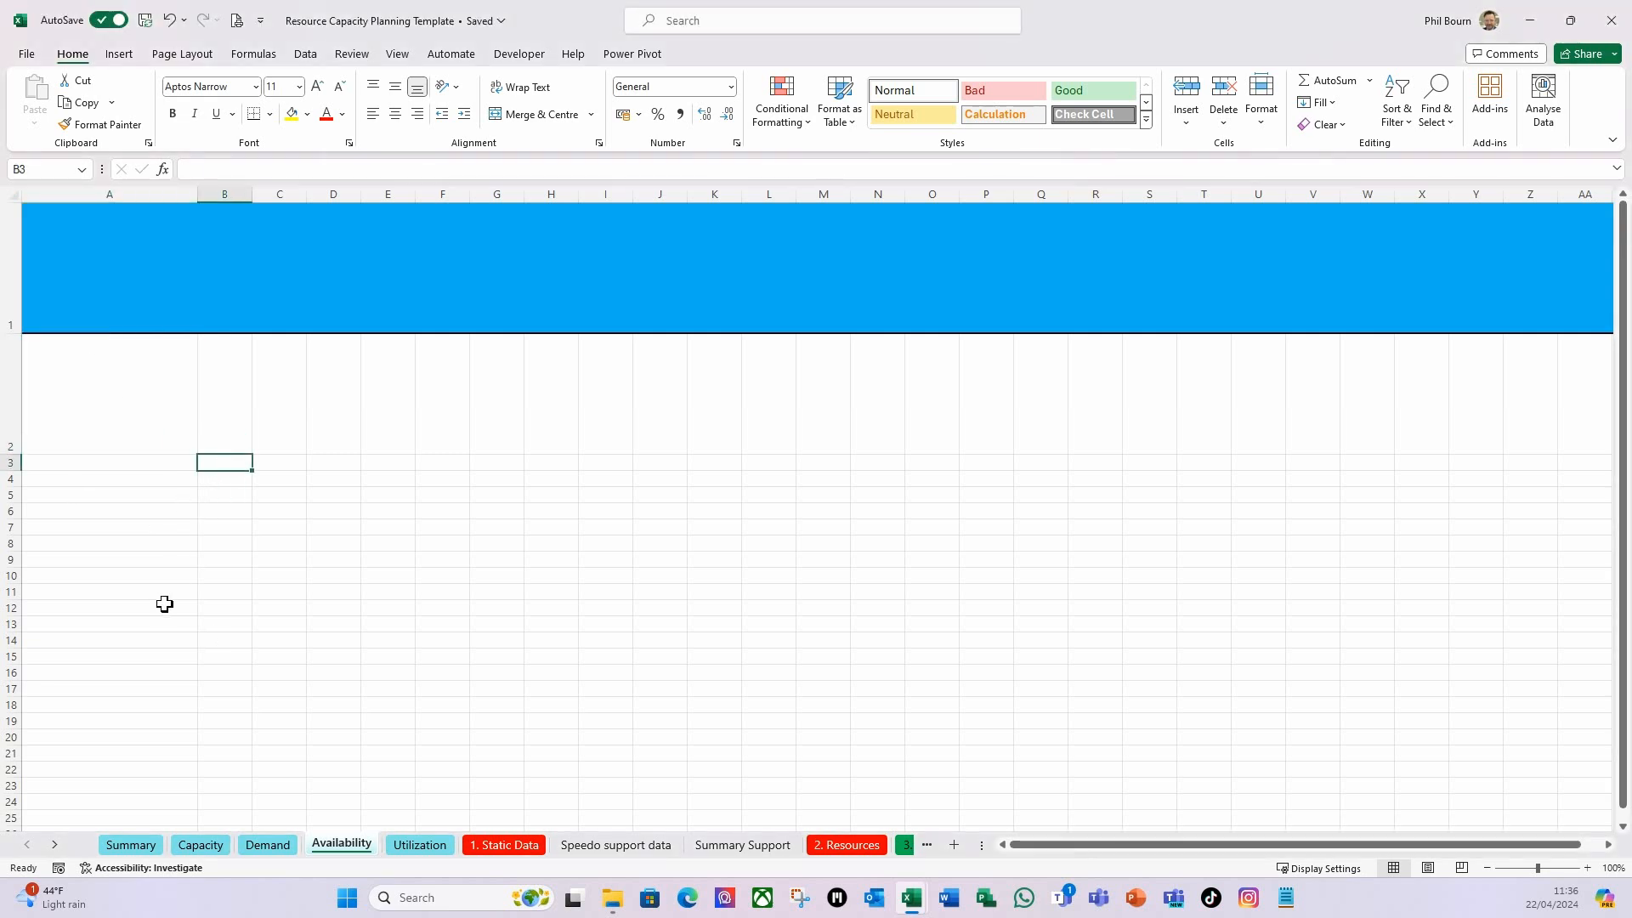
pyautogui.click(118, 54)
pyautogui.click(41, 126)
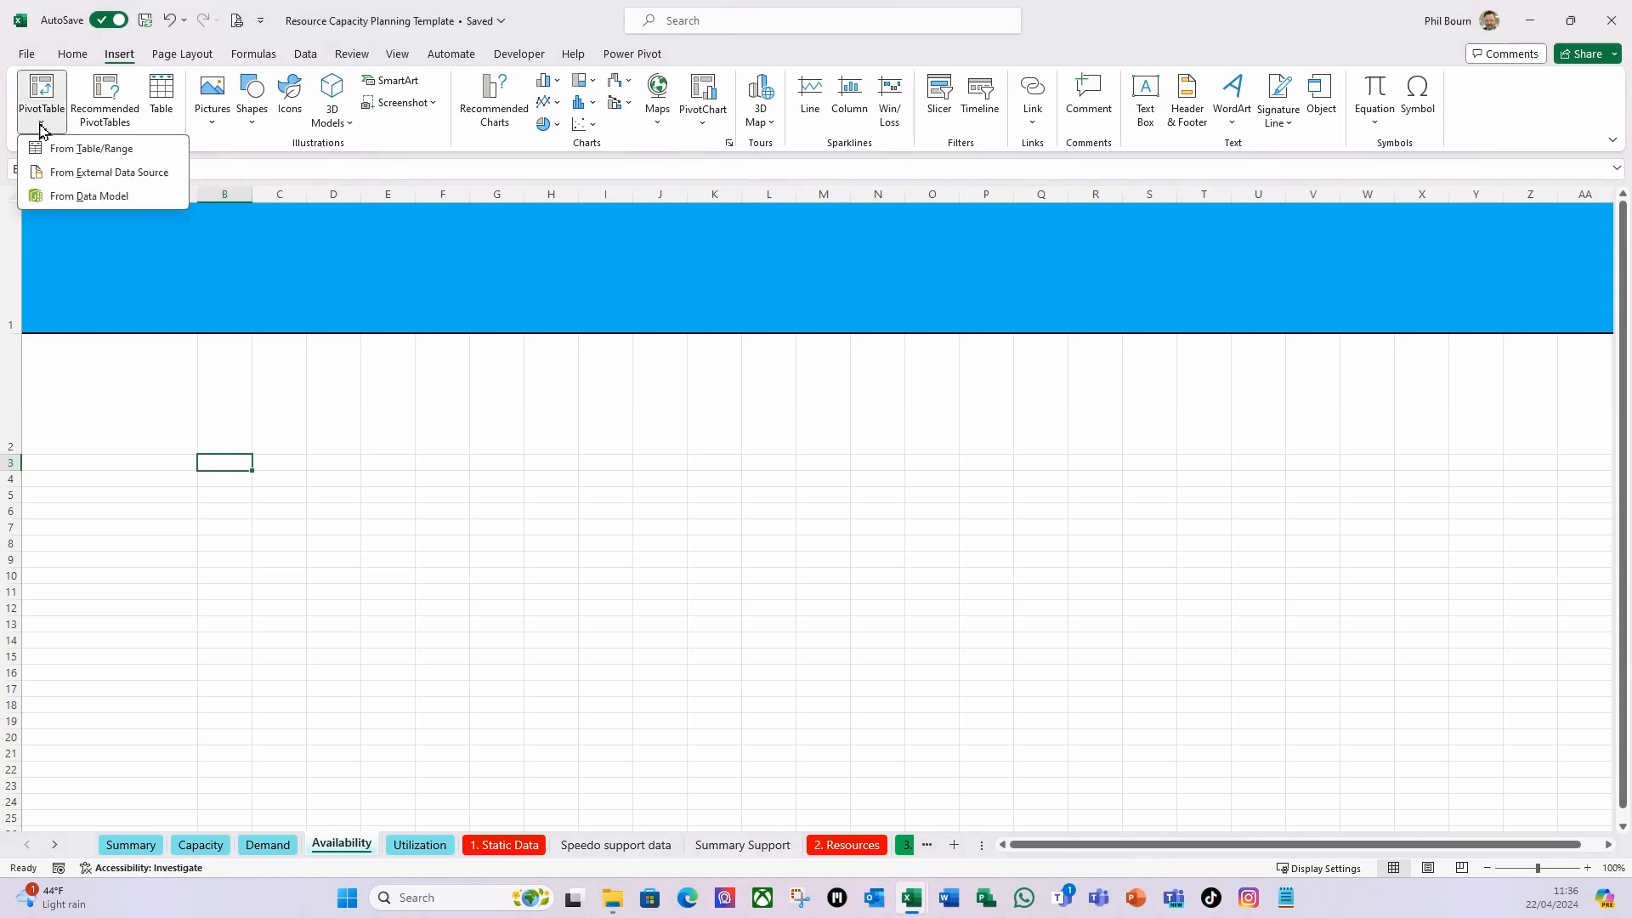
pyautogui.click(79, 202)
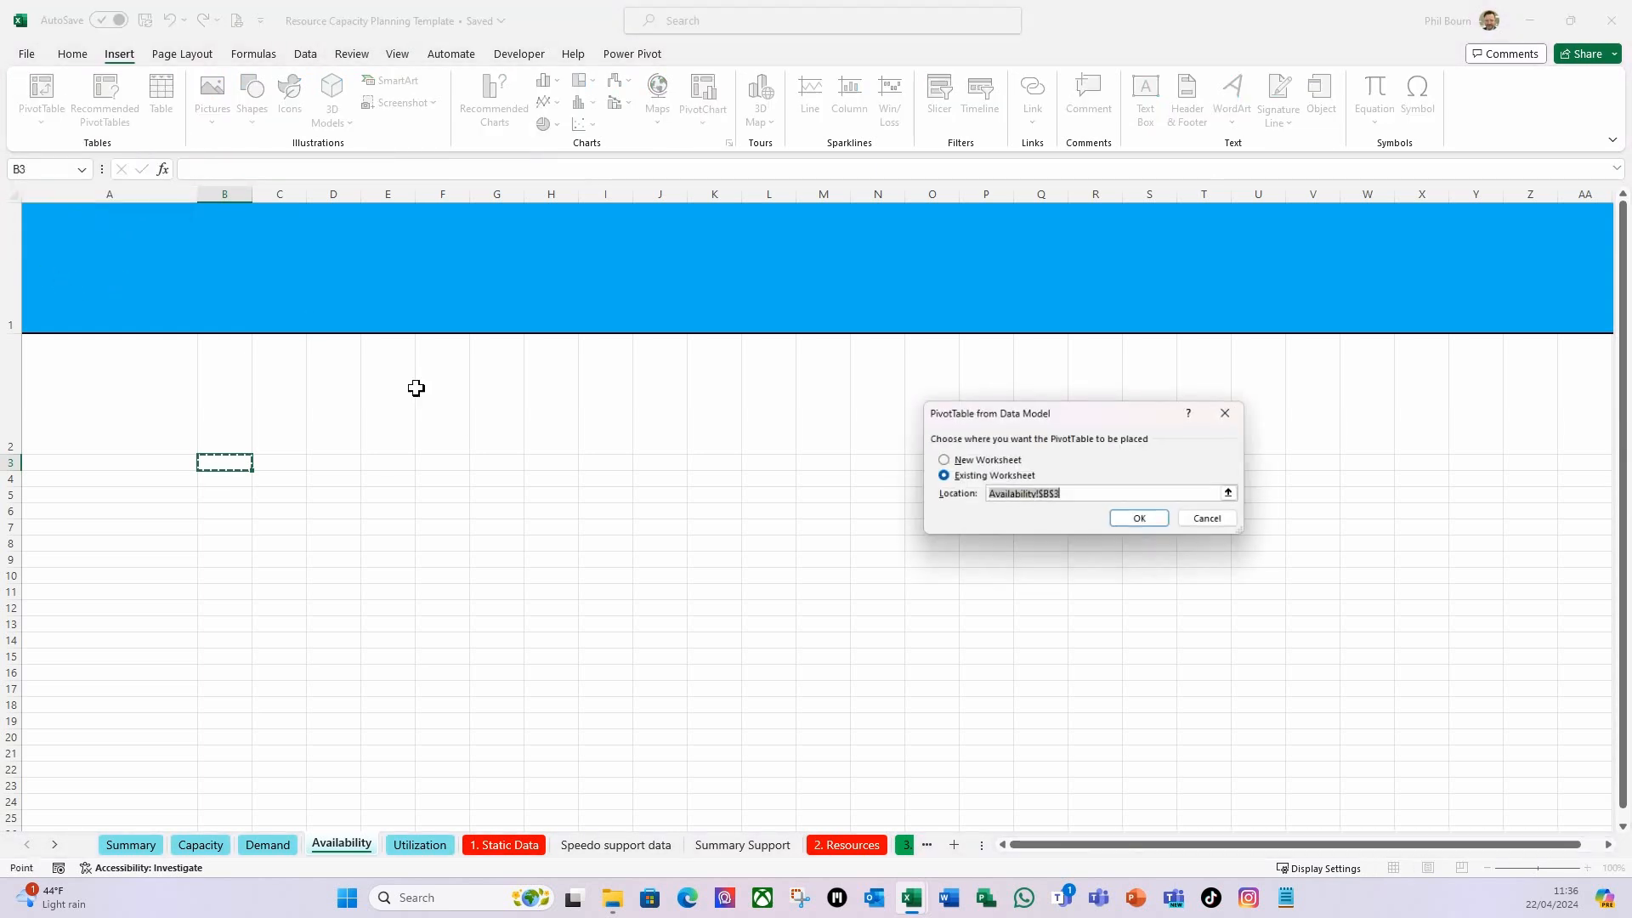
pyautogui.click(1153, 529)
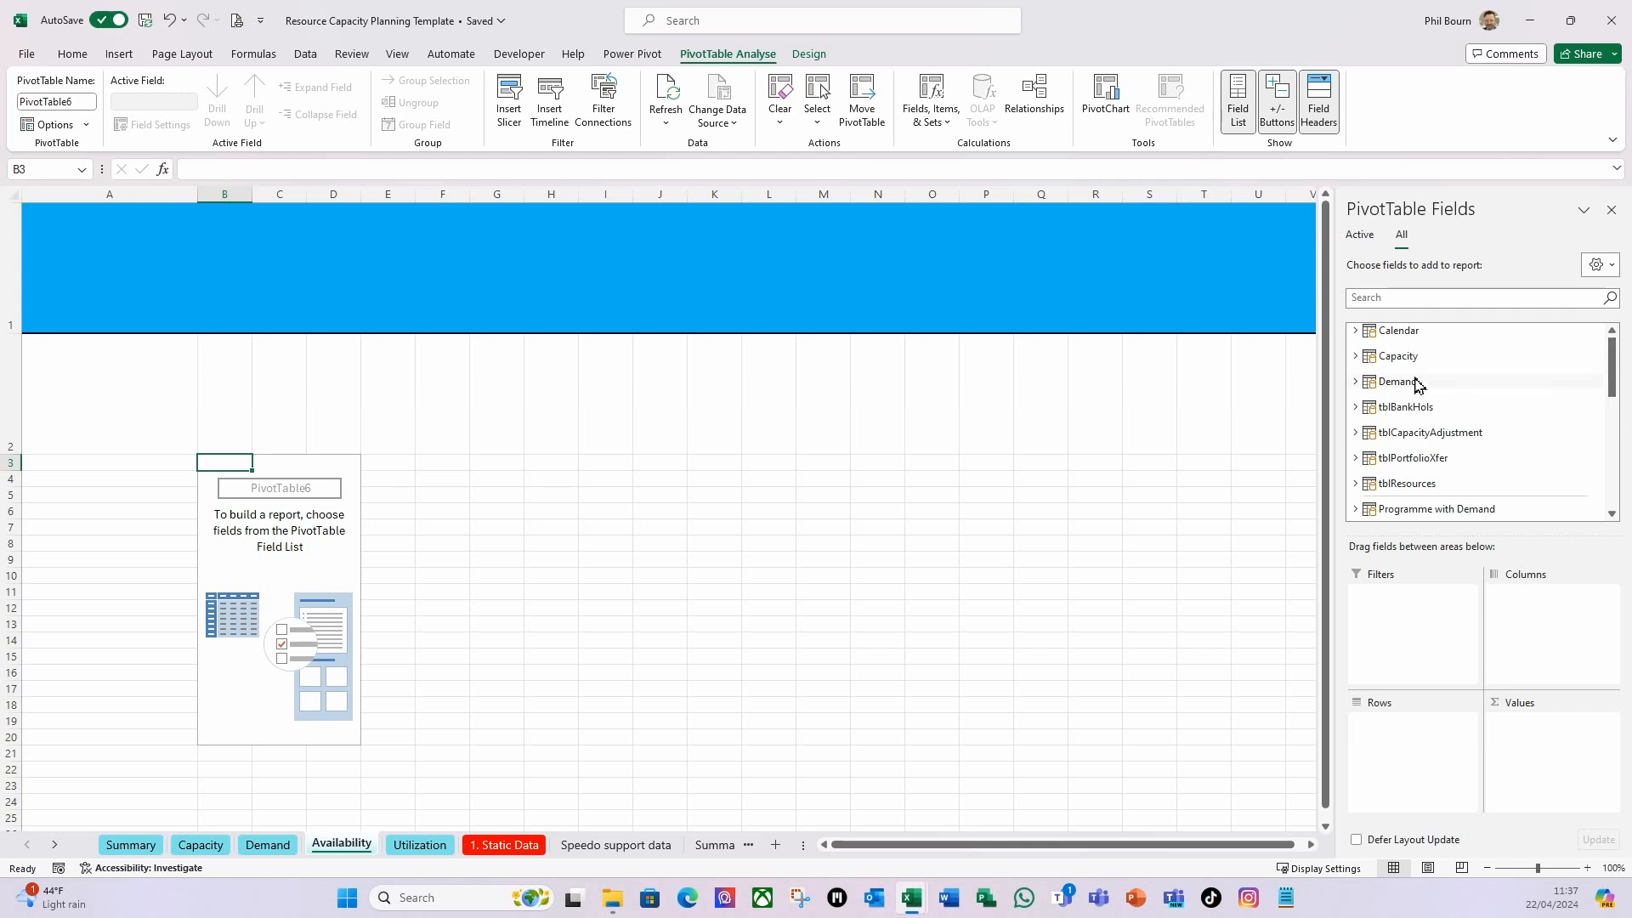
# Add the Calendar fields Year, Month and Week of Year as PivotTable columns and Total Availability as the values.
pyautogui.click(1356, 330)
pyautogui.moveTo(1408, 366); pyautogui.dragTo(1546, 605)
pyautogui.moveTo(1425, 388); pyautogui.dragTo(1537, 629)
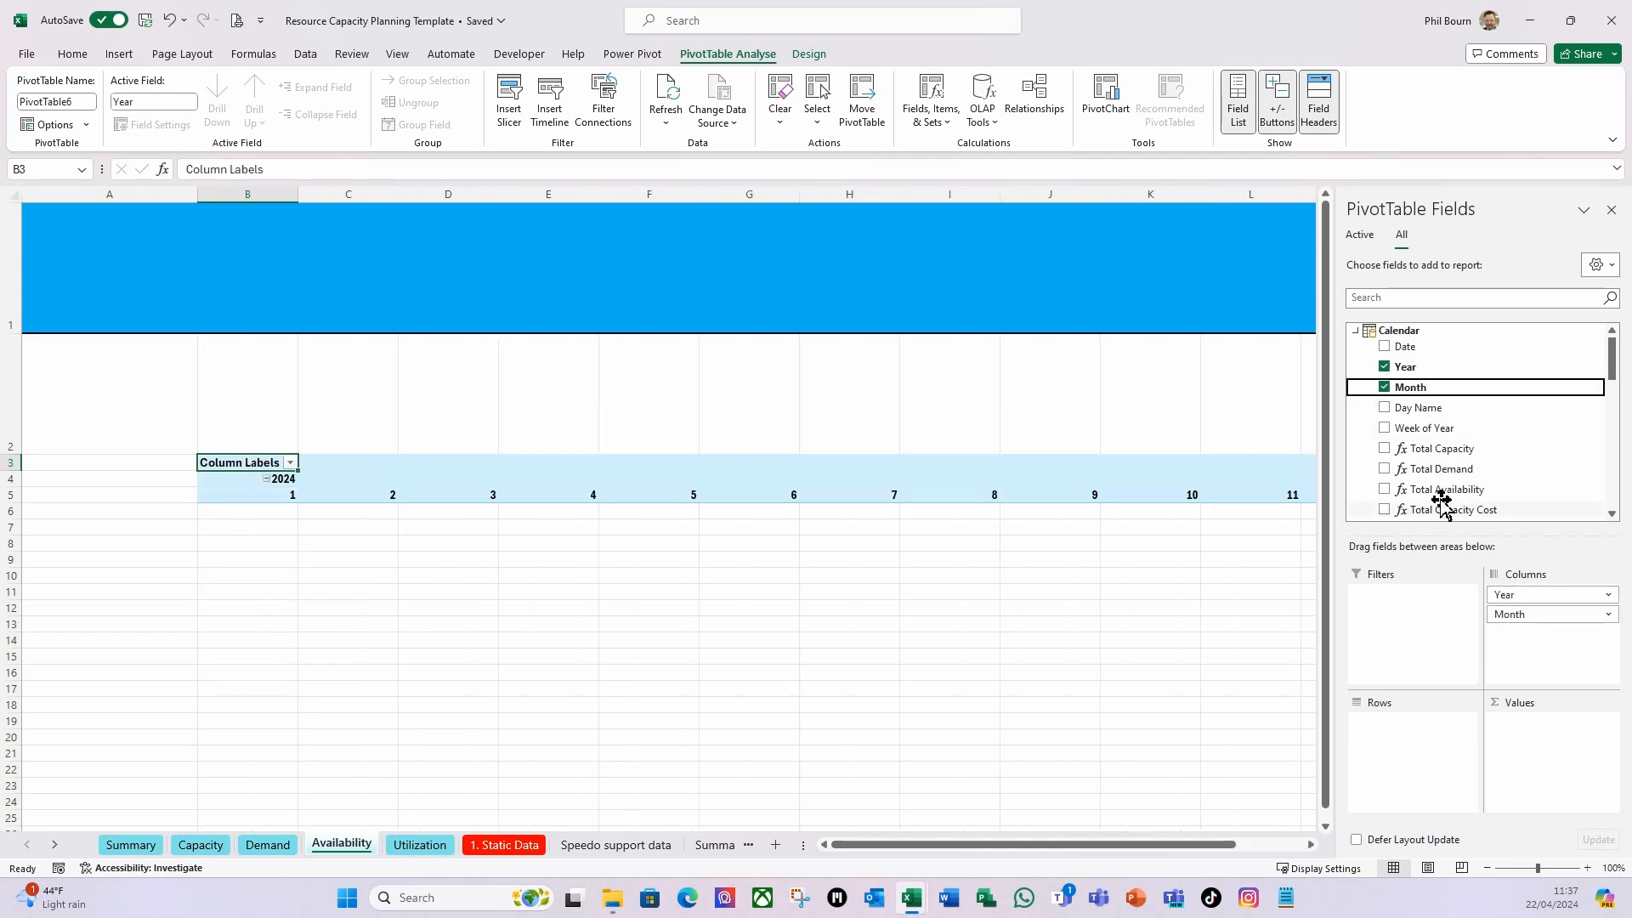
pyautogui.moveTo(1420, 438); pyautogui.dragTo(1572, 672)
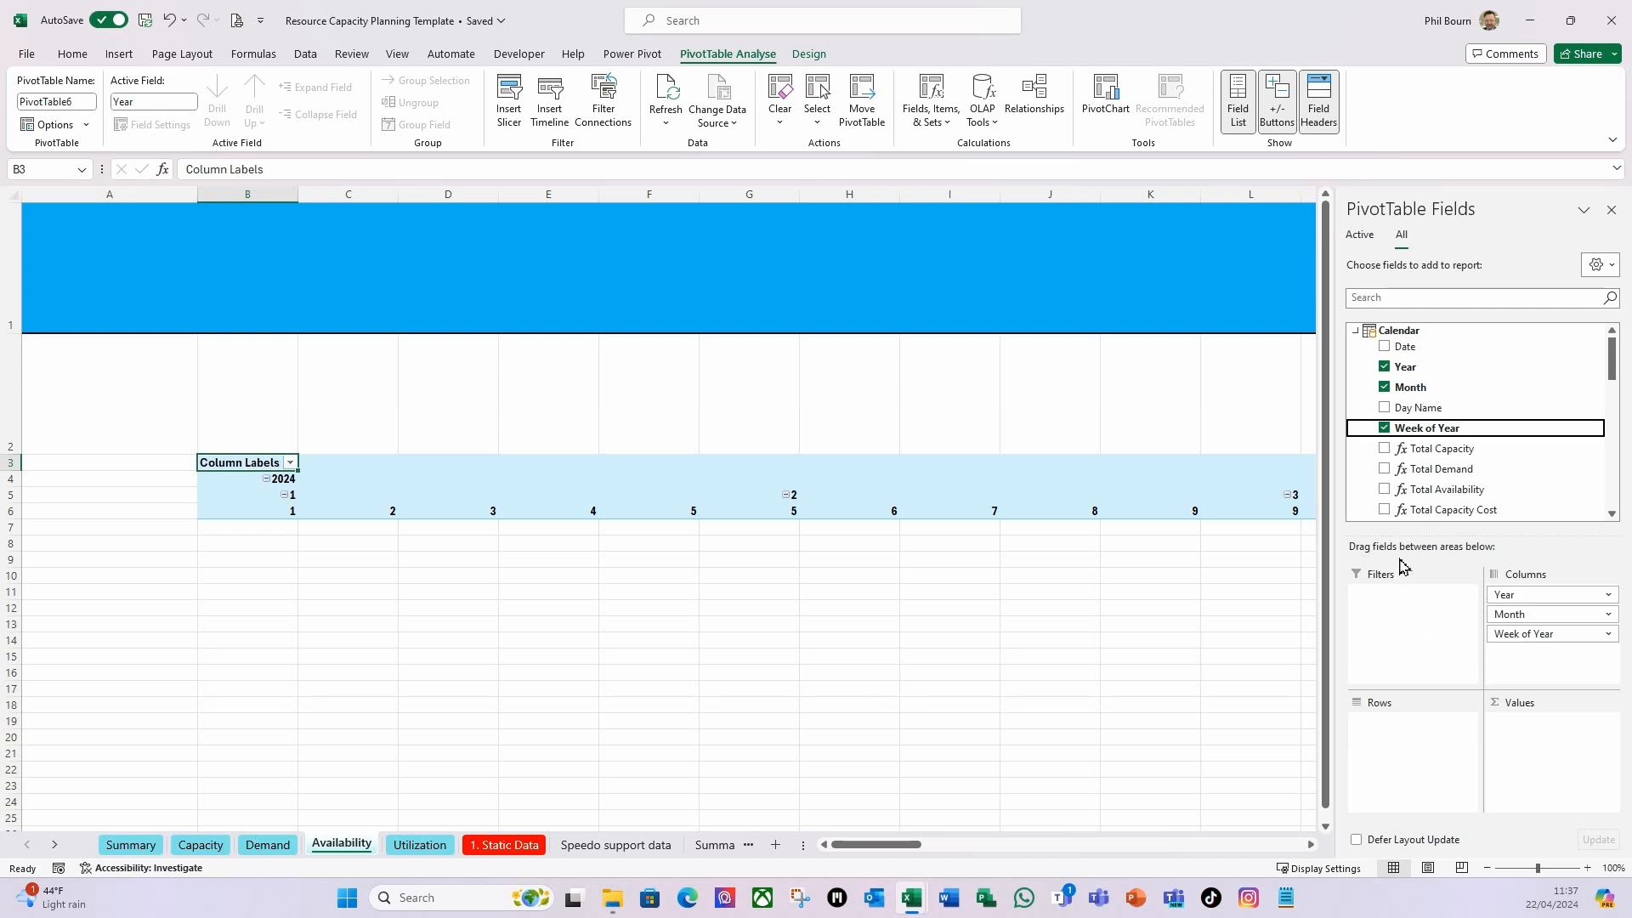
pyautogui.click(1454, 492)
pyautogui.moveTo(1454, 497); pyautogui.dragTo(1539, 774)
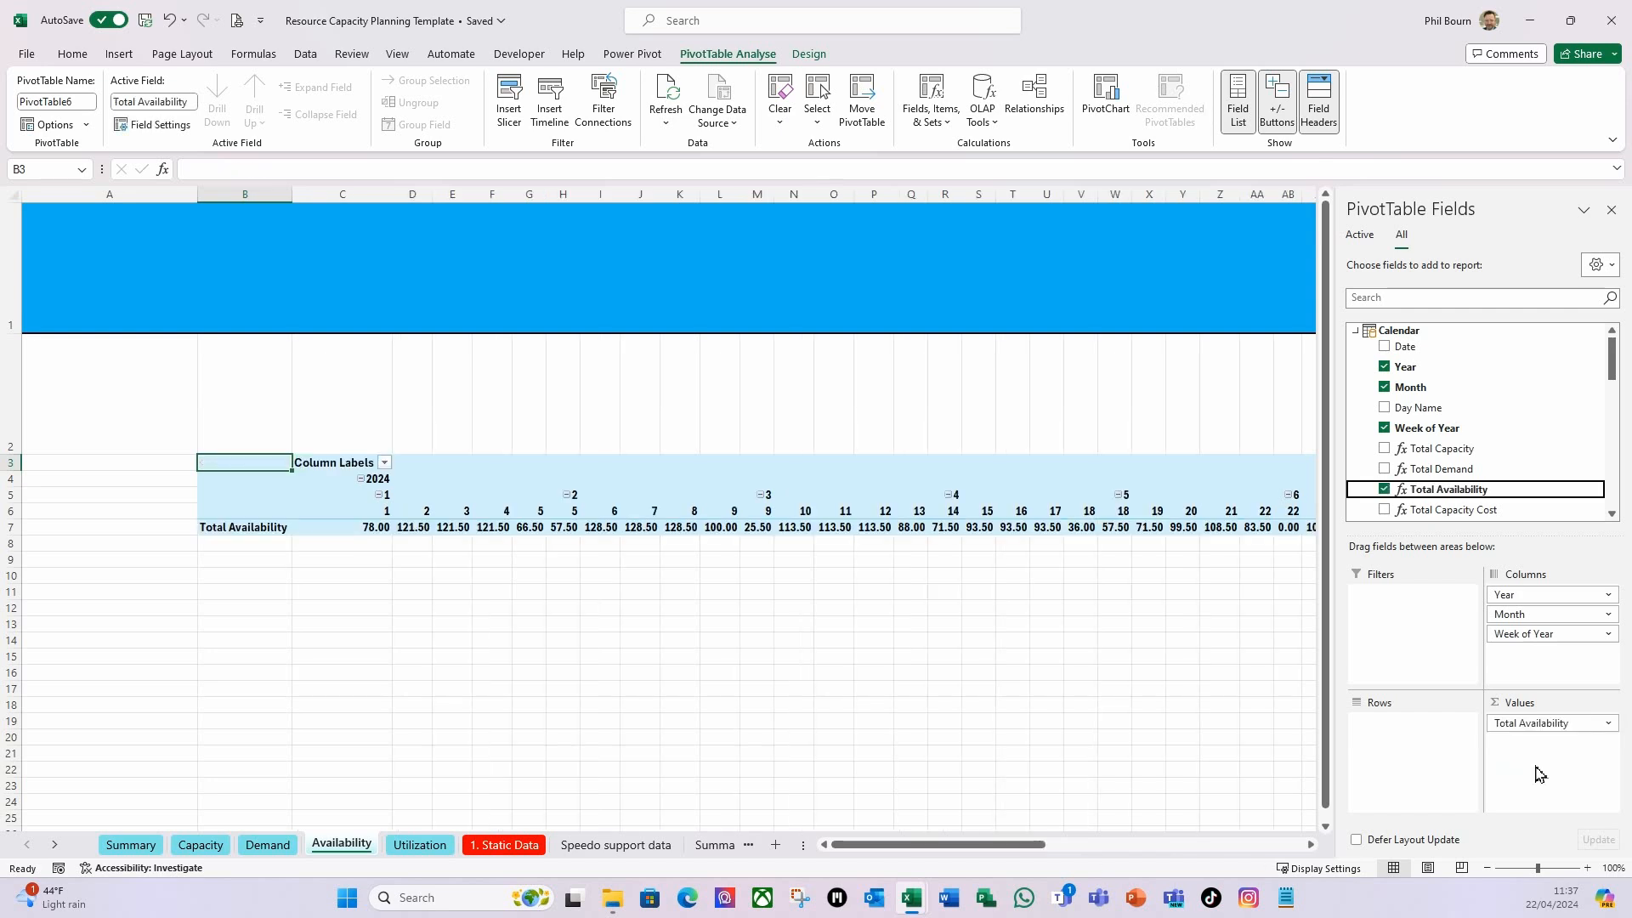
# Add Skill Set and Resource from tblResources as PivotTable rows, in that order, and close the field list.
pyautogui.scroll(-3, 1437, 408)
pyautogui.scroll(-2, 1373, 472)
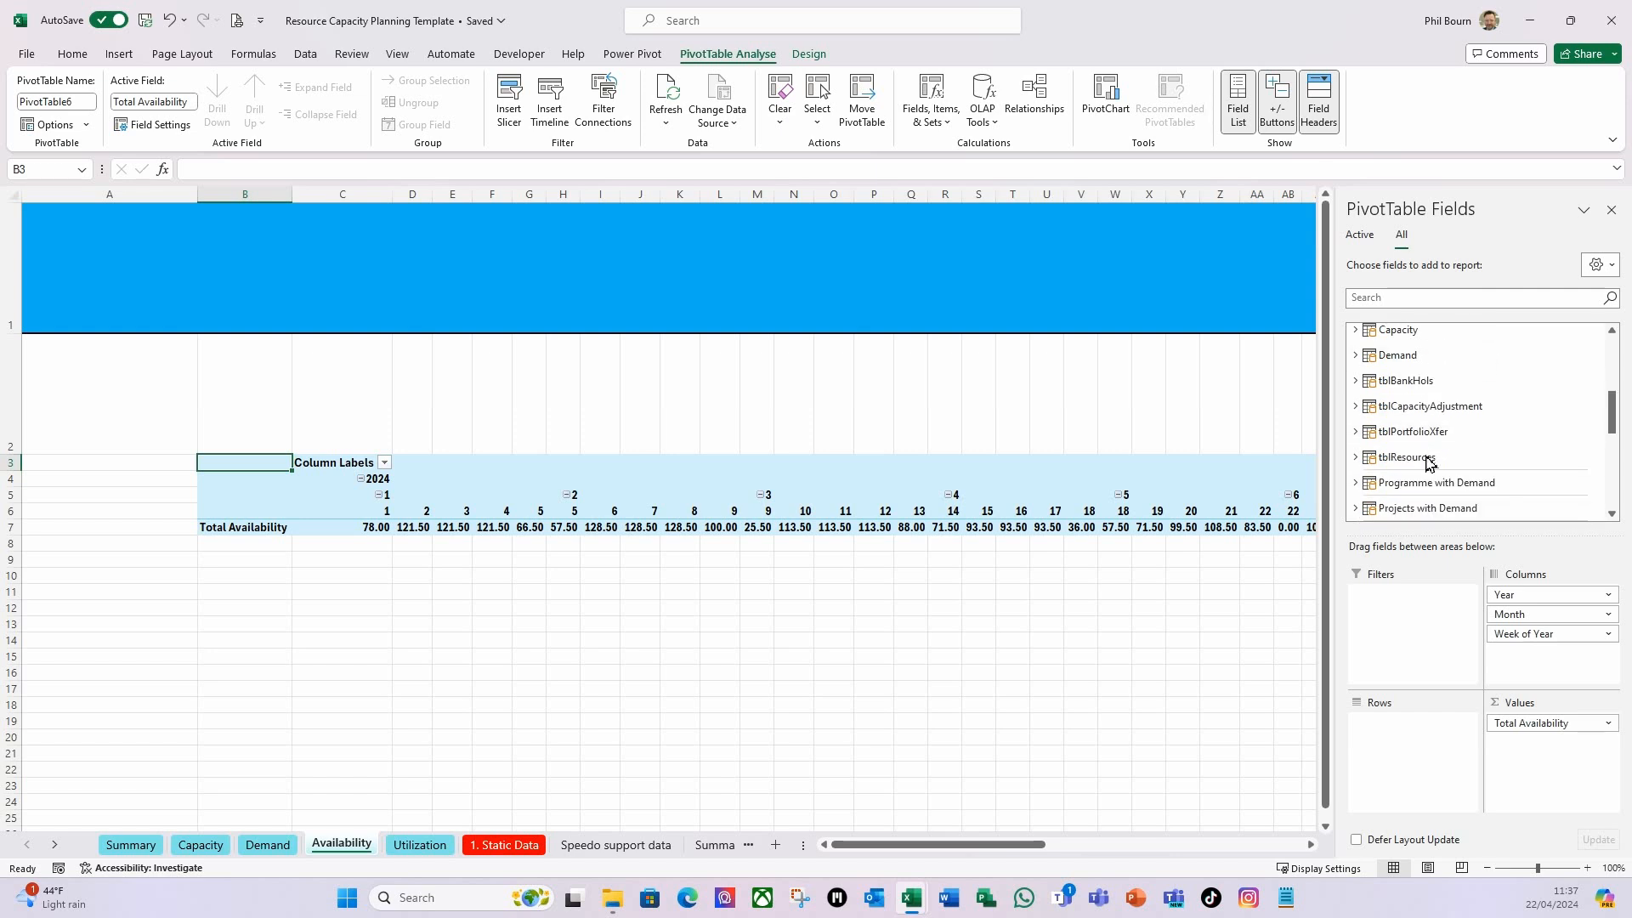
pyautogui.click(1354, 459)
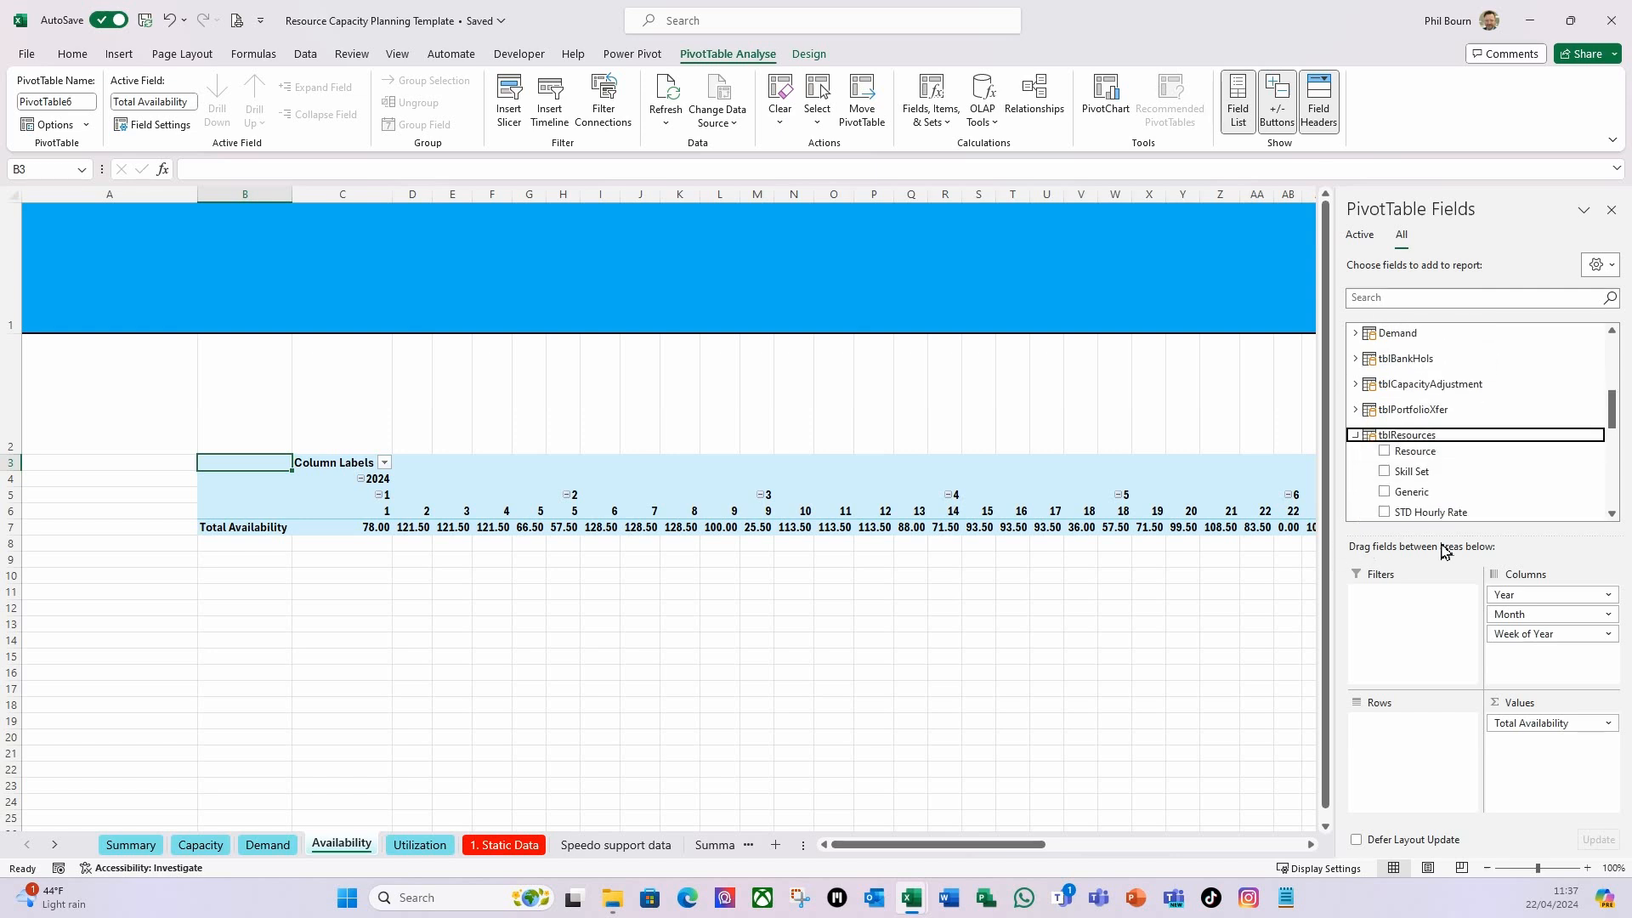
pyautogui.moveTo(1422, 497); pyautogui.dragTo(1416, 748)
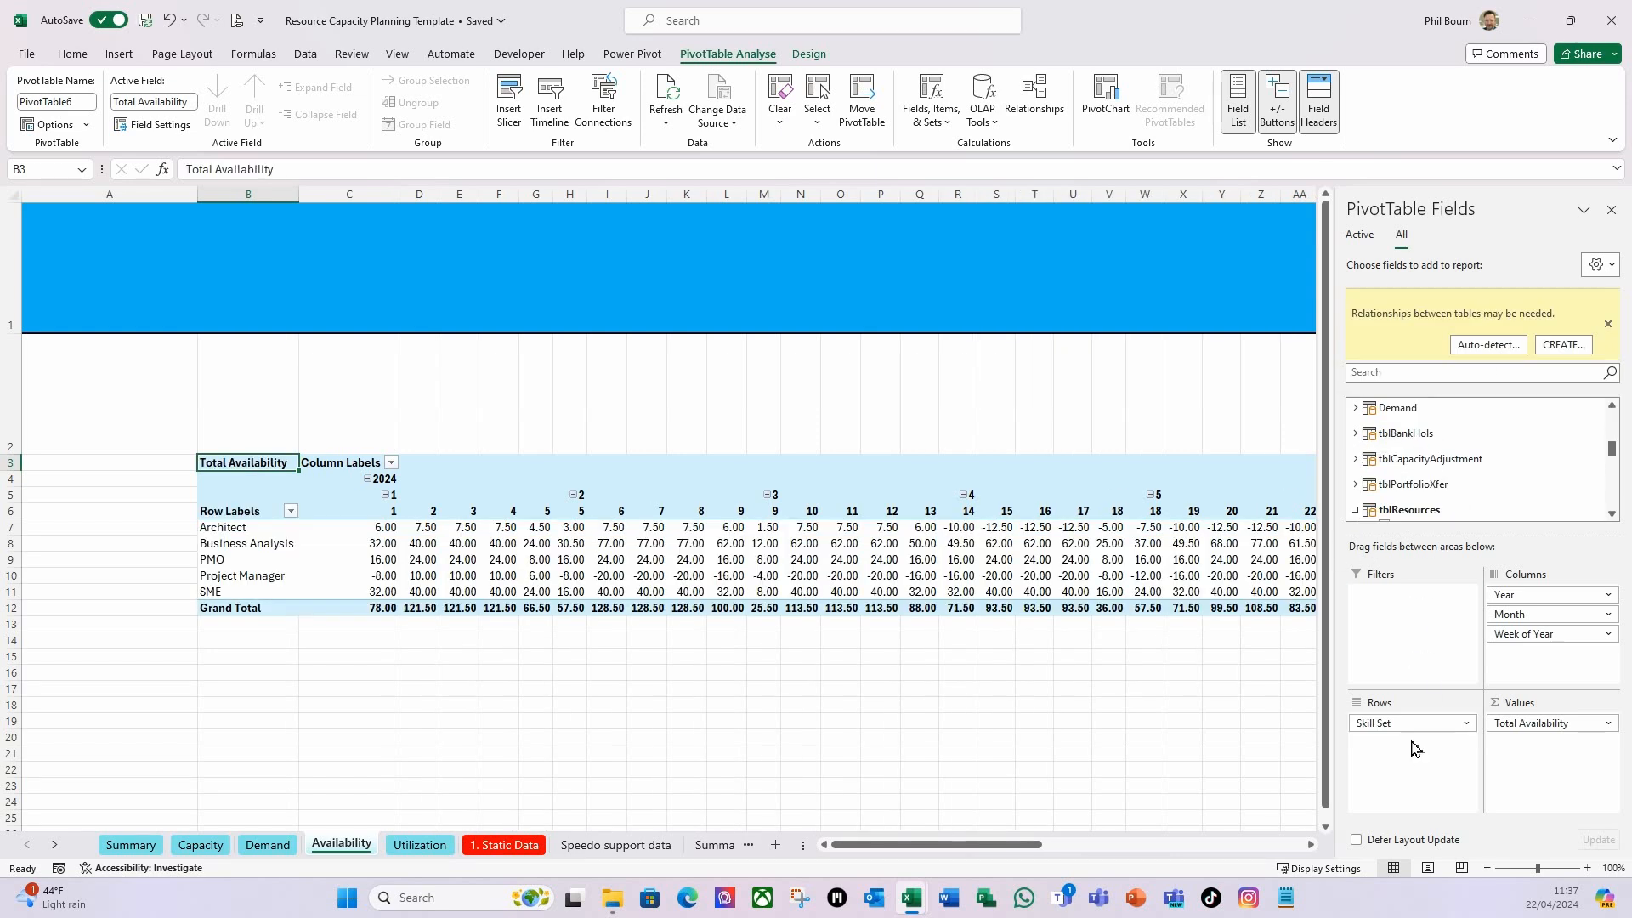
pyautogui.scroll(-2, 1469, 505)
pyautogui.moveTo(1418, 445); pyautogui.dragTo(1410, 758)
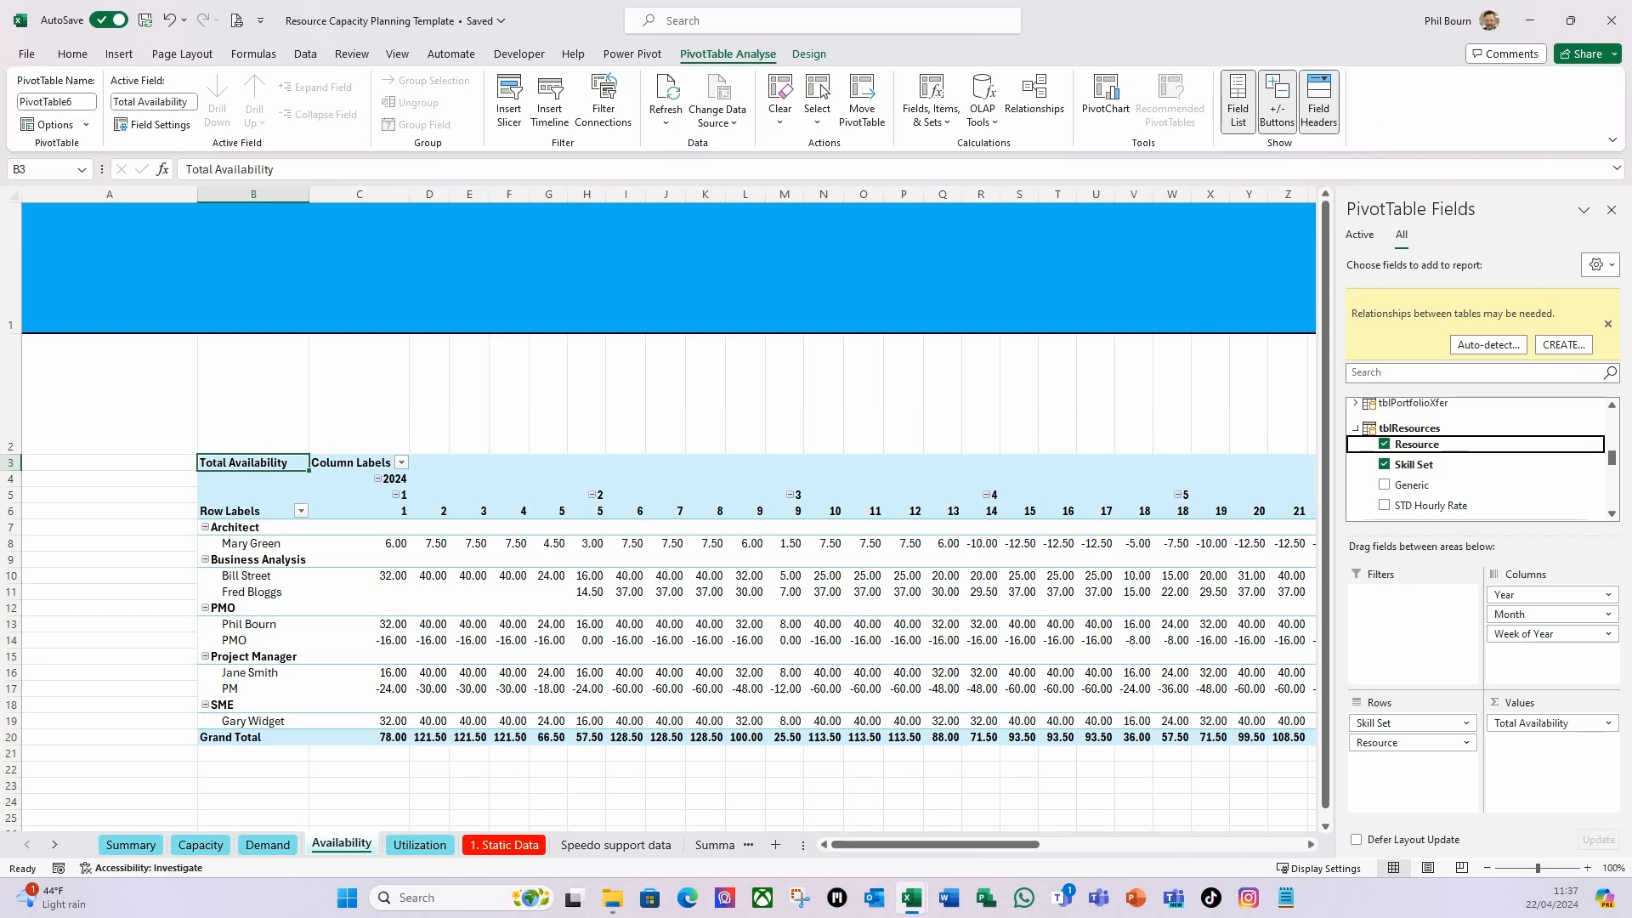
pyautogui.click(1613, 212)
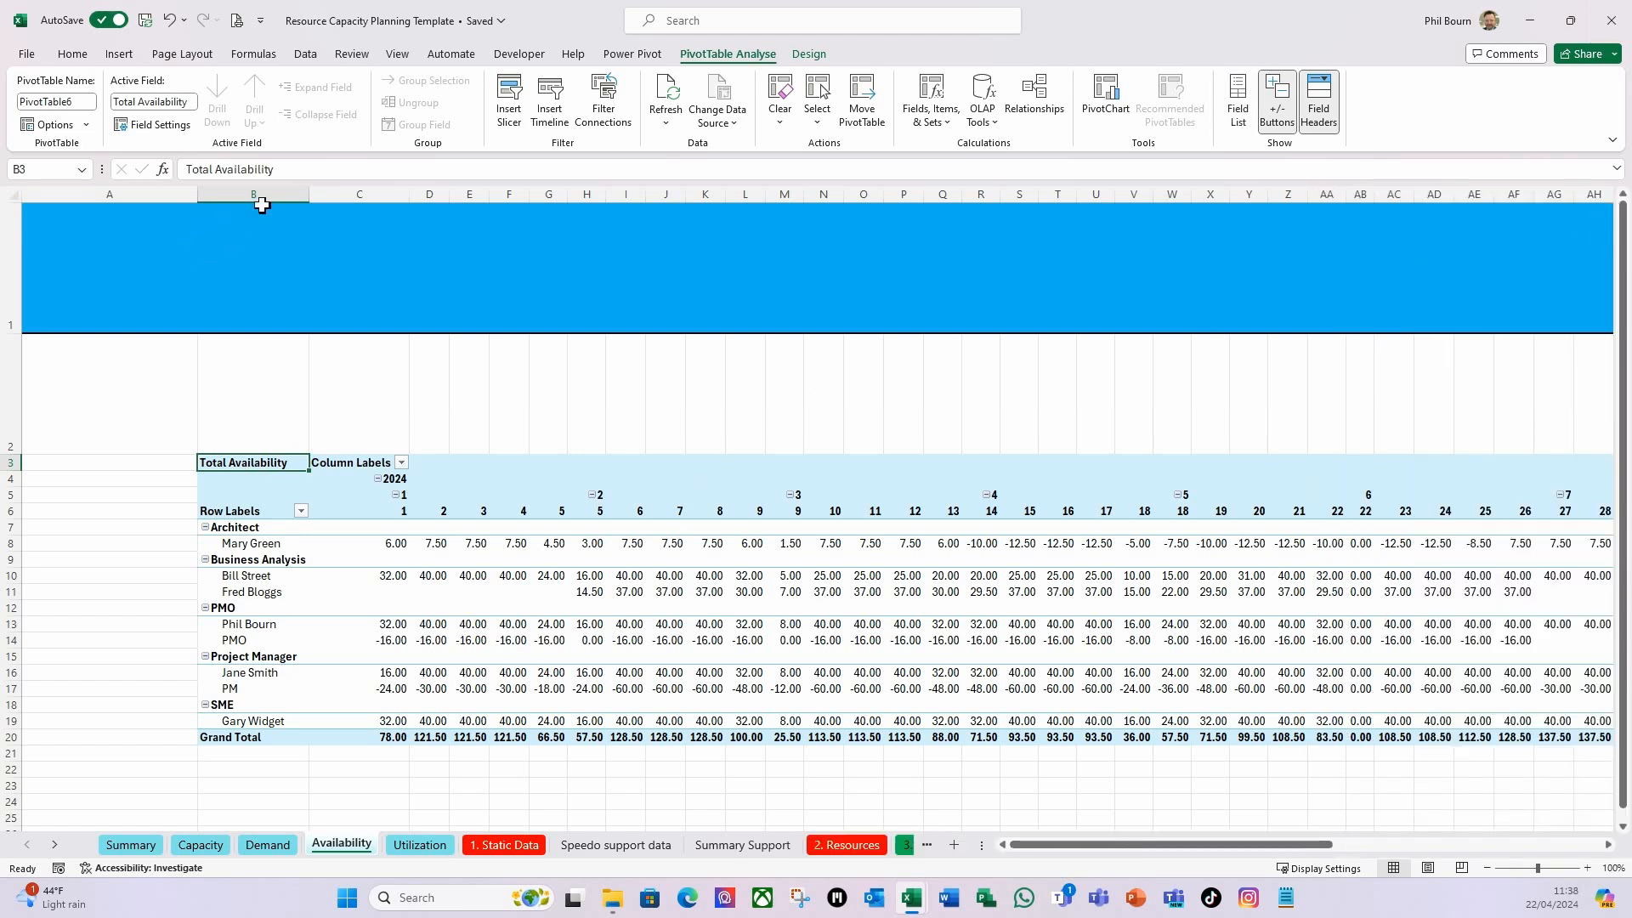
# Show the Availability PivotTable in tabular form.
pyautogui.click(809, 54)
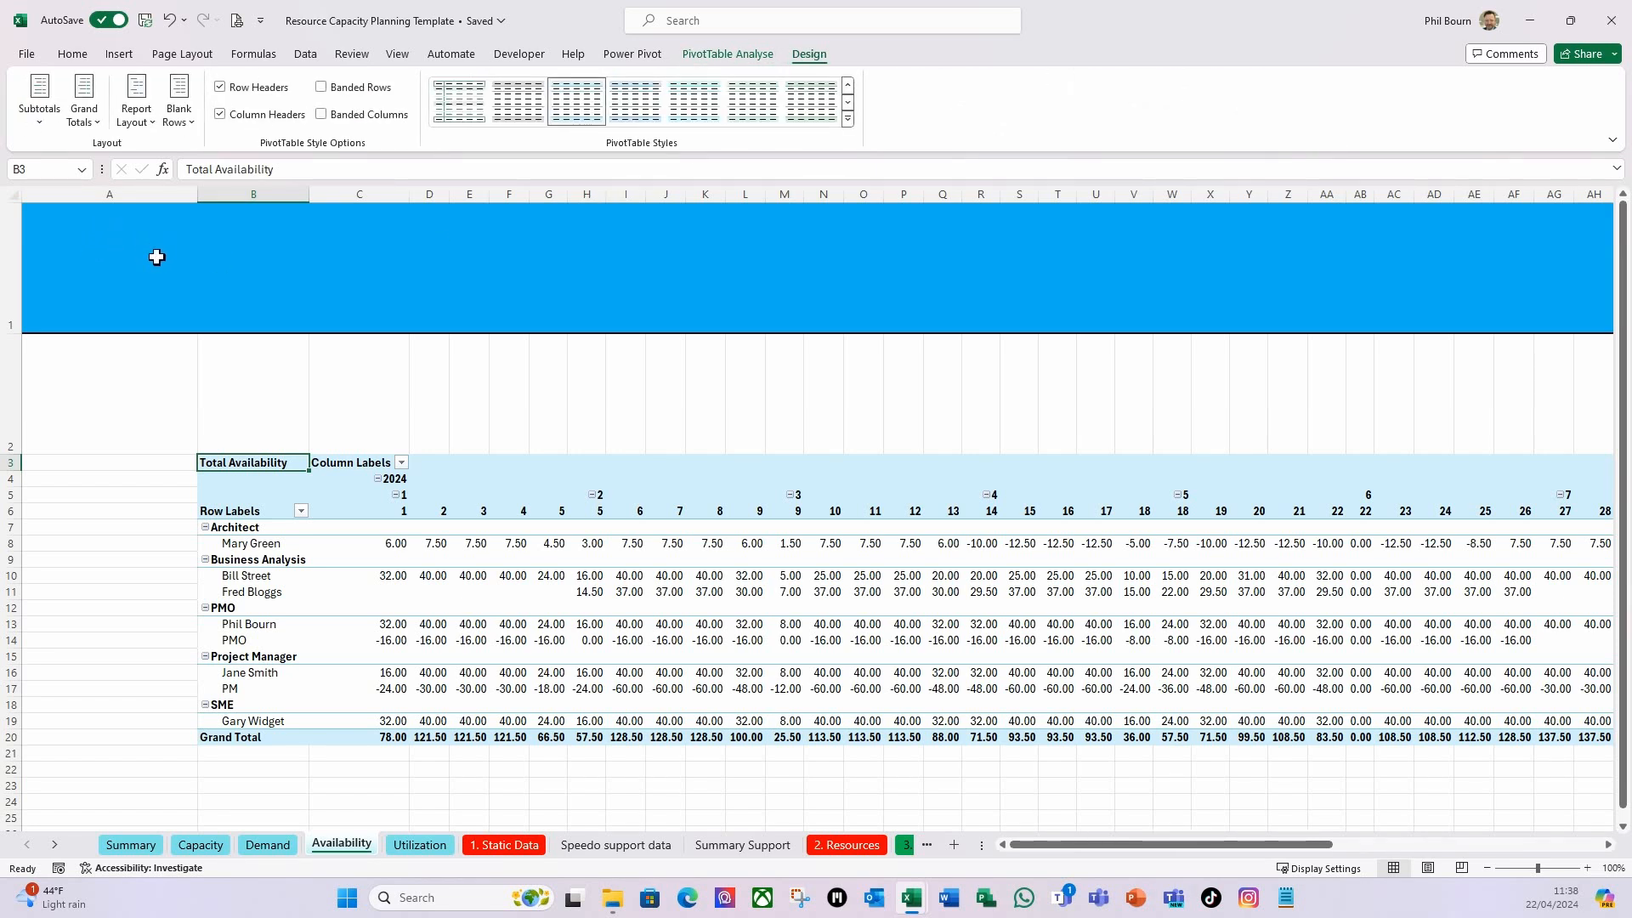
pyautogui.click(153, 125)
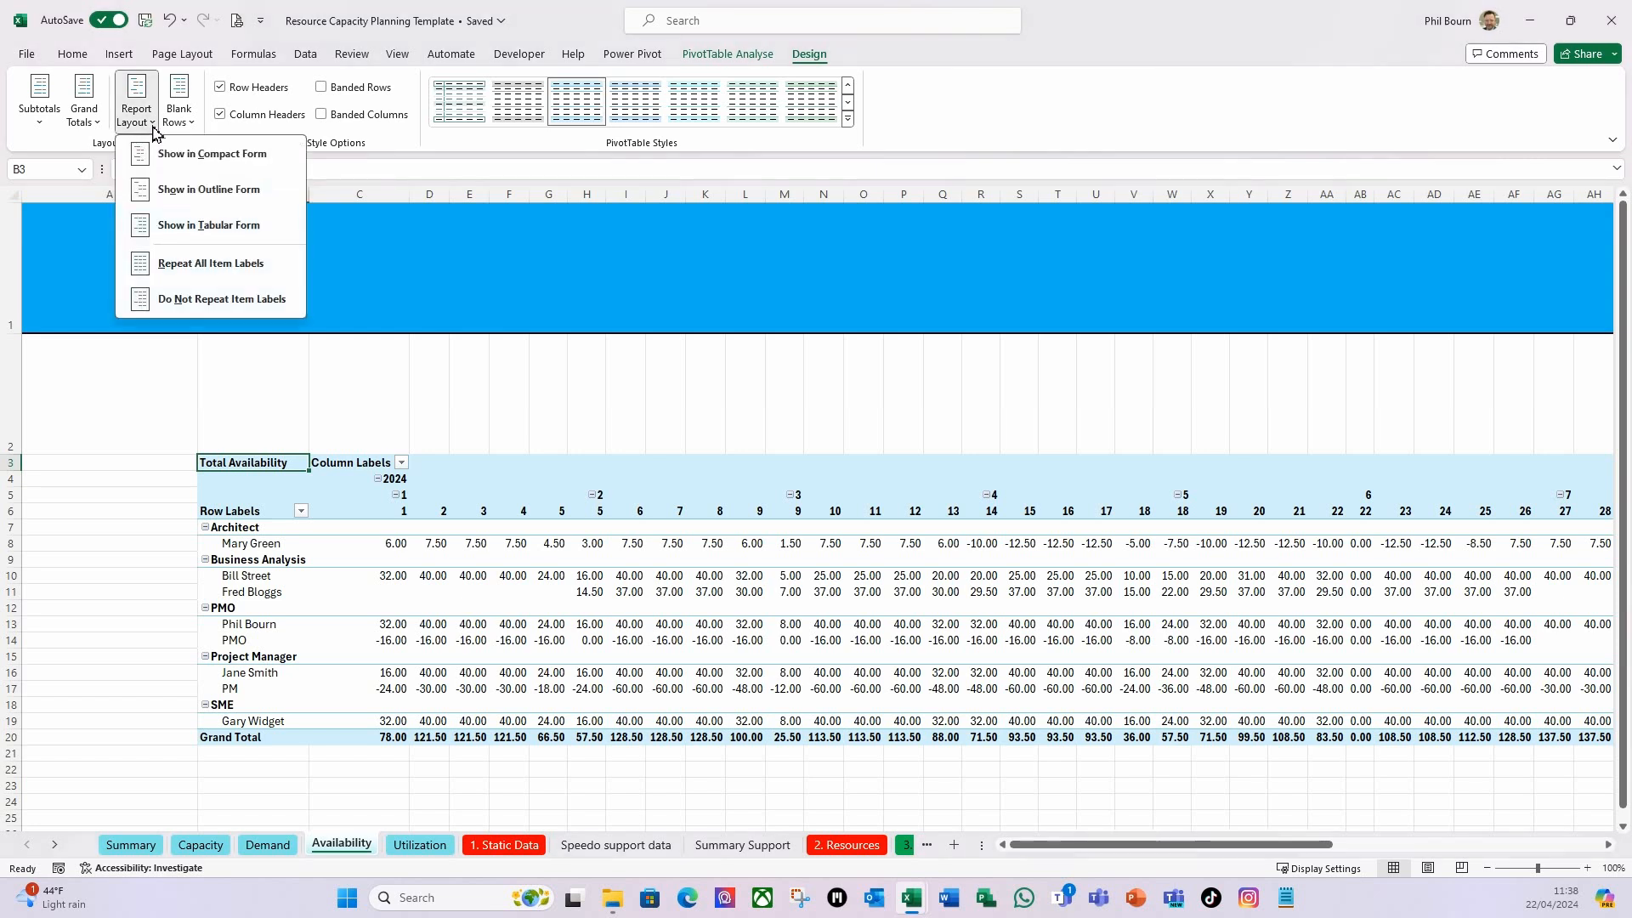
pyautogui.click(214, 228)
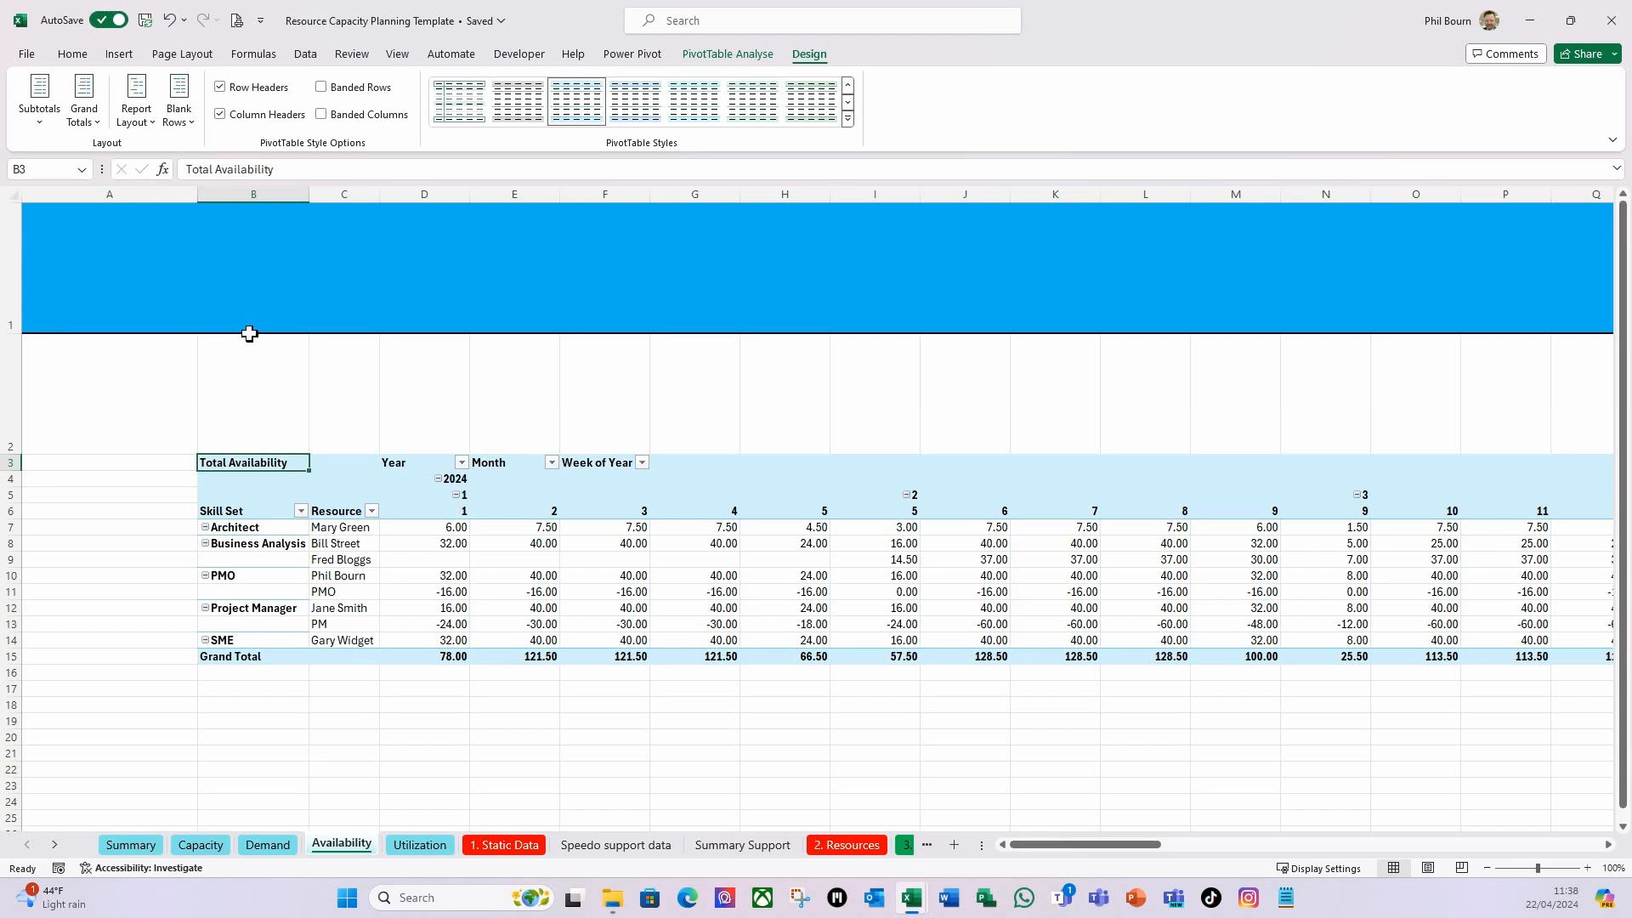
# Show all PivotTable subtotals at the bottom of each group and insert a blank line after each item.
pyautogui.click(39, 124)
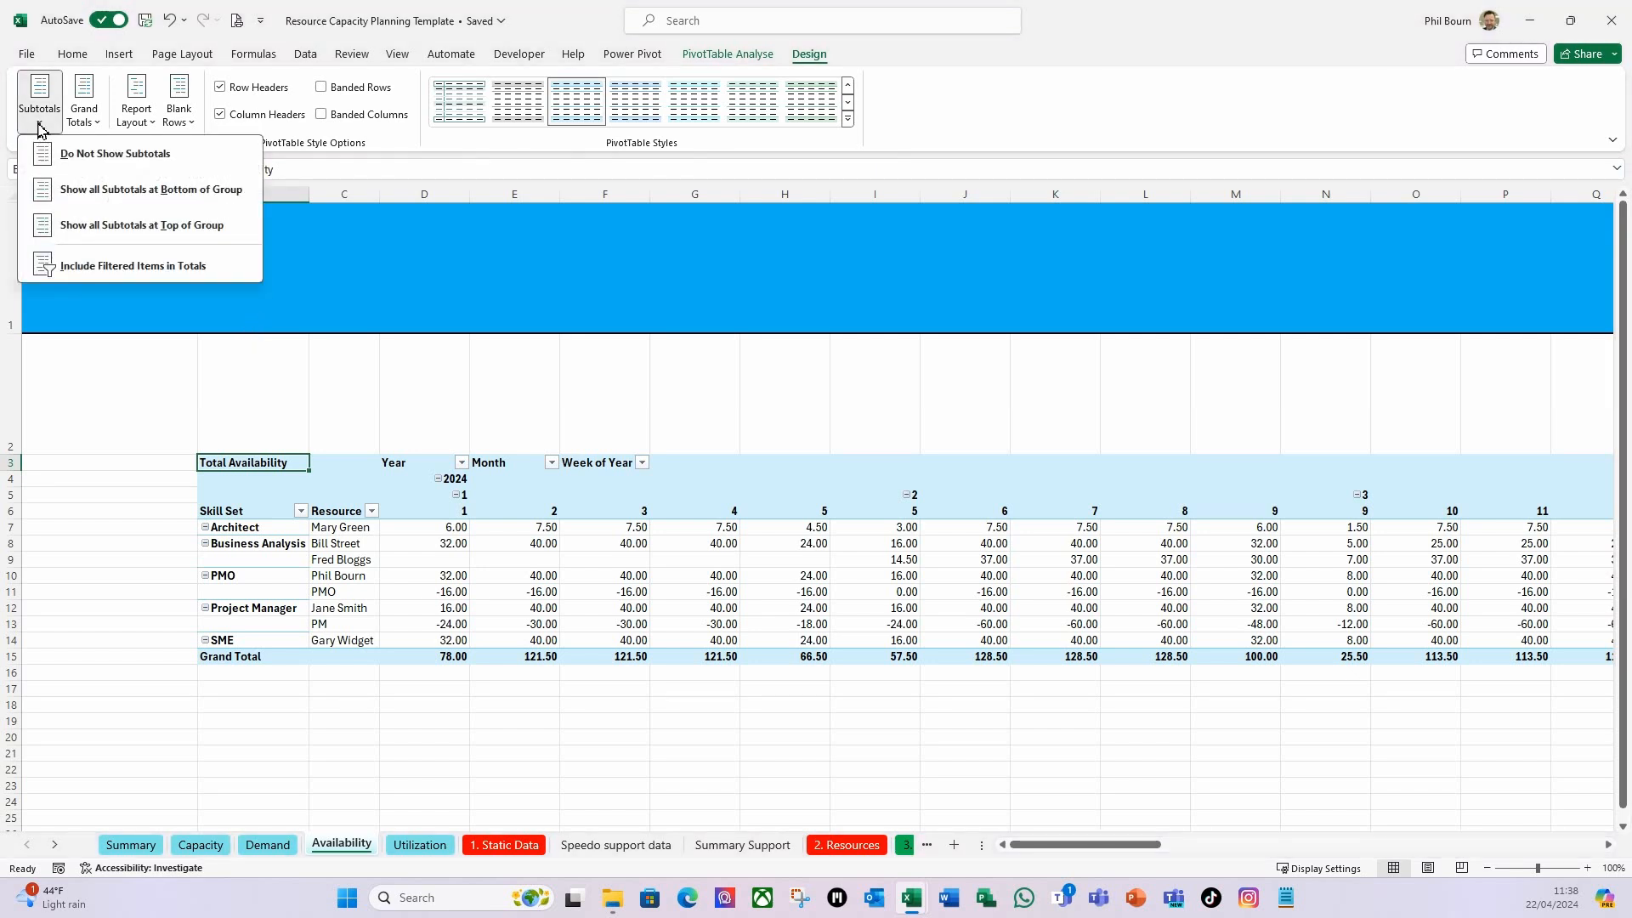
pyautogui.click(70, 193)
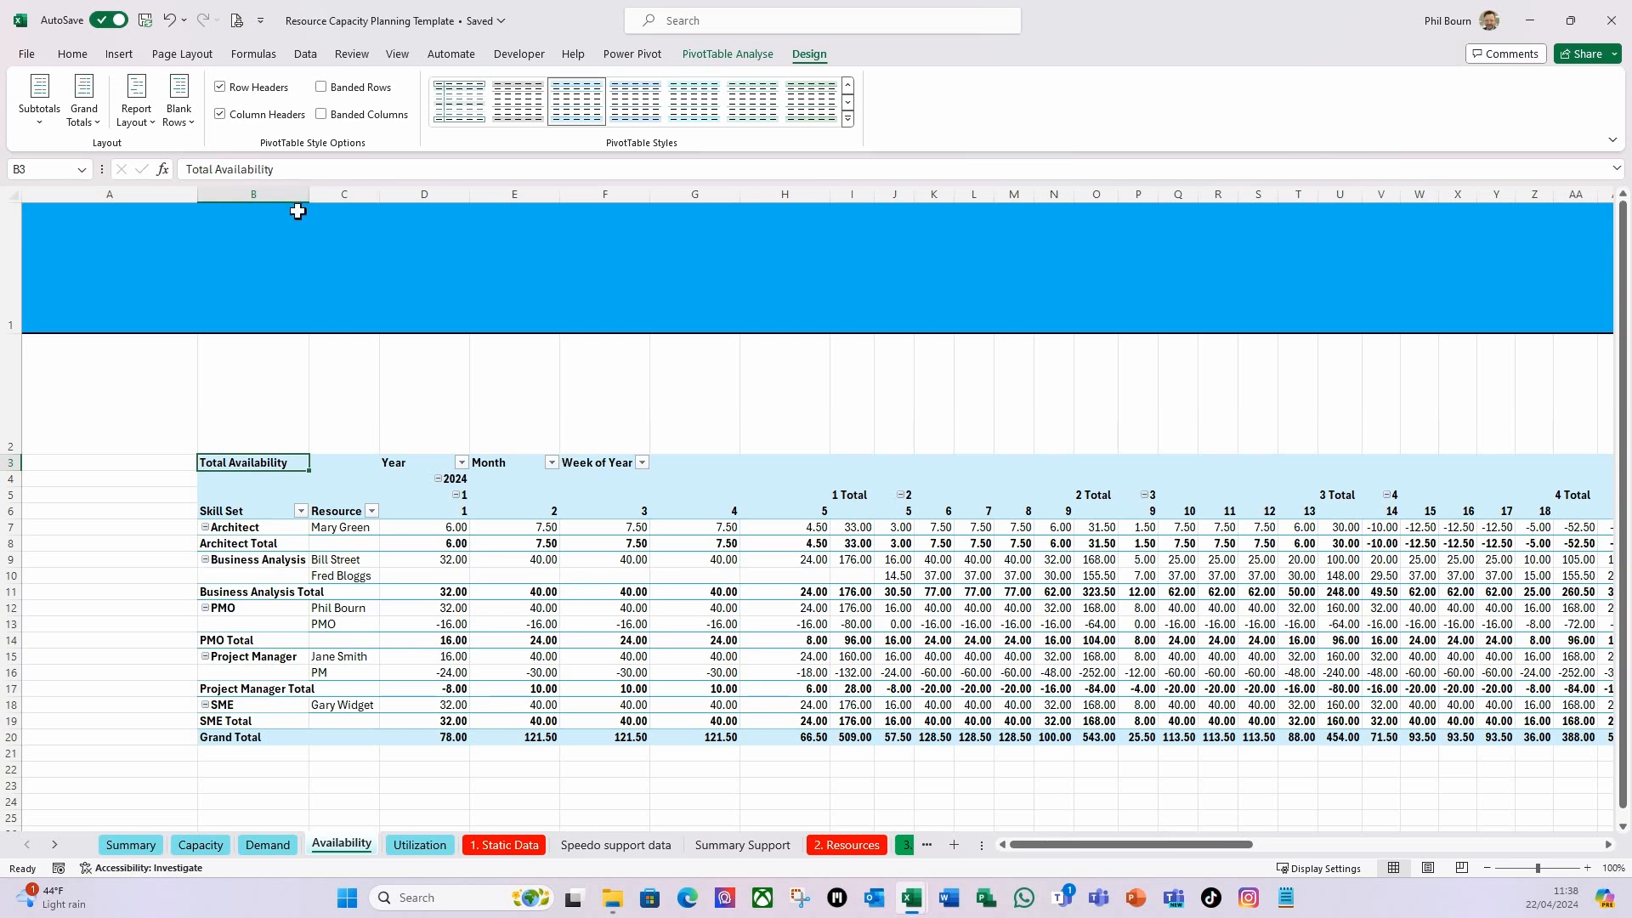
pyautogui.click(191, 125)
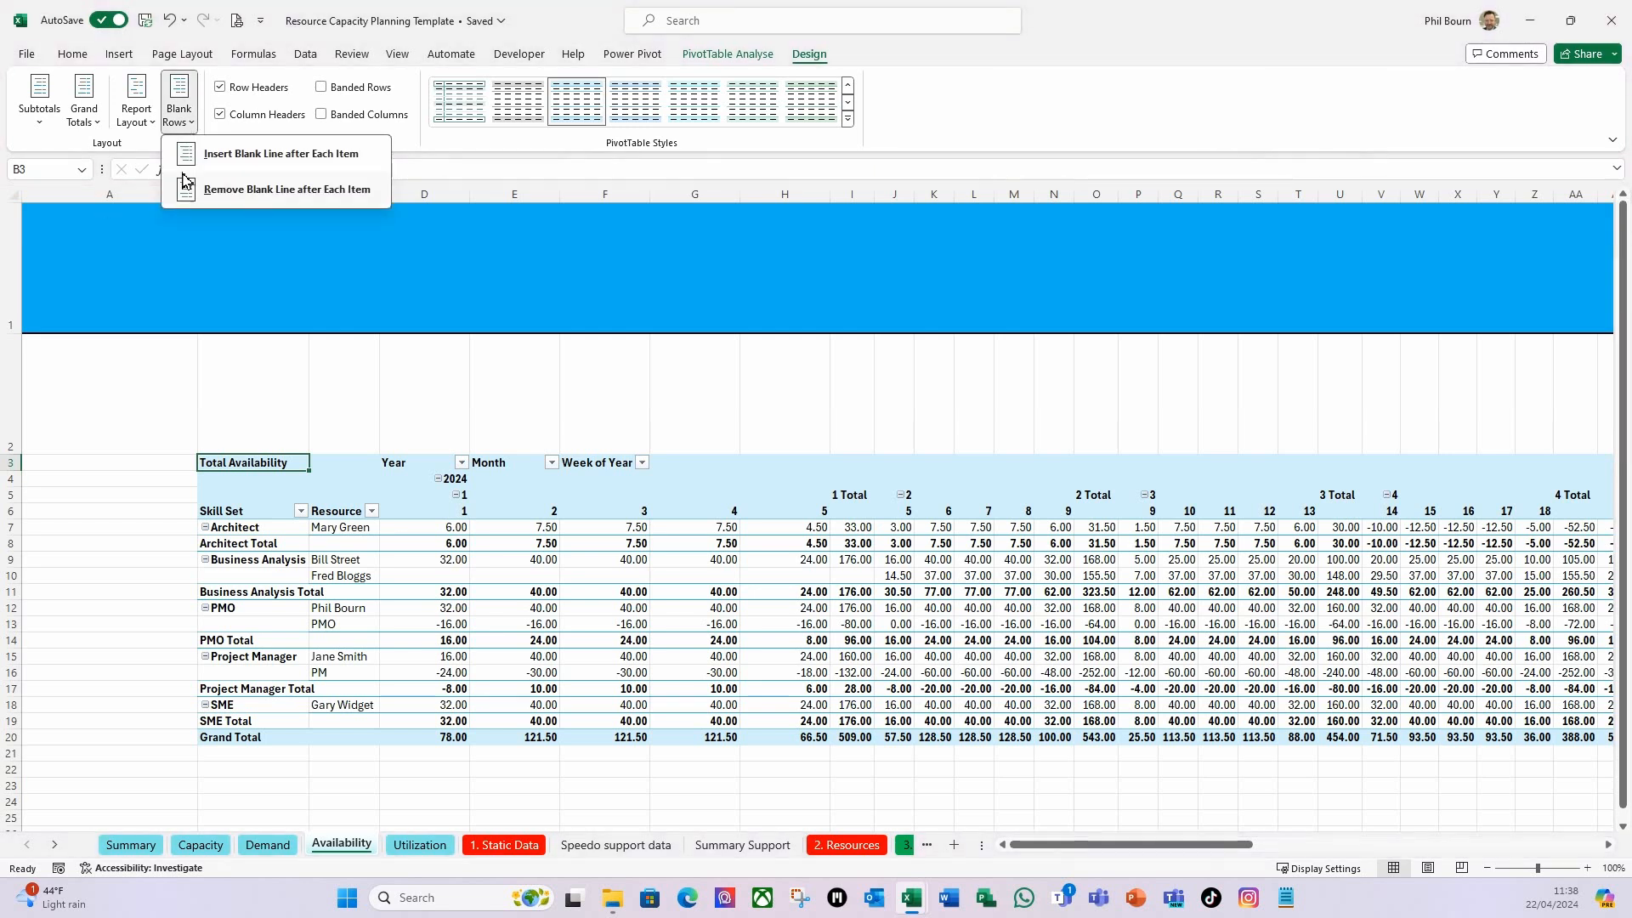
pyautogui.click(202, 162)
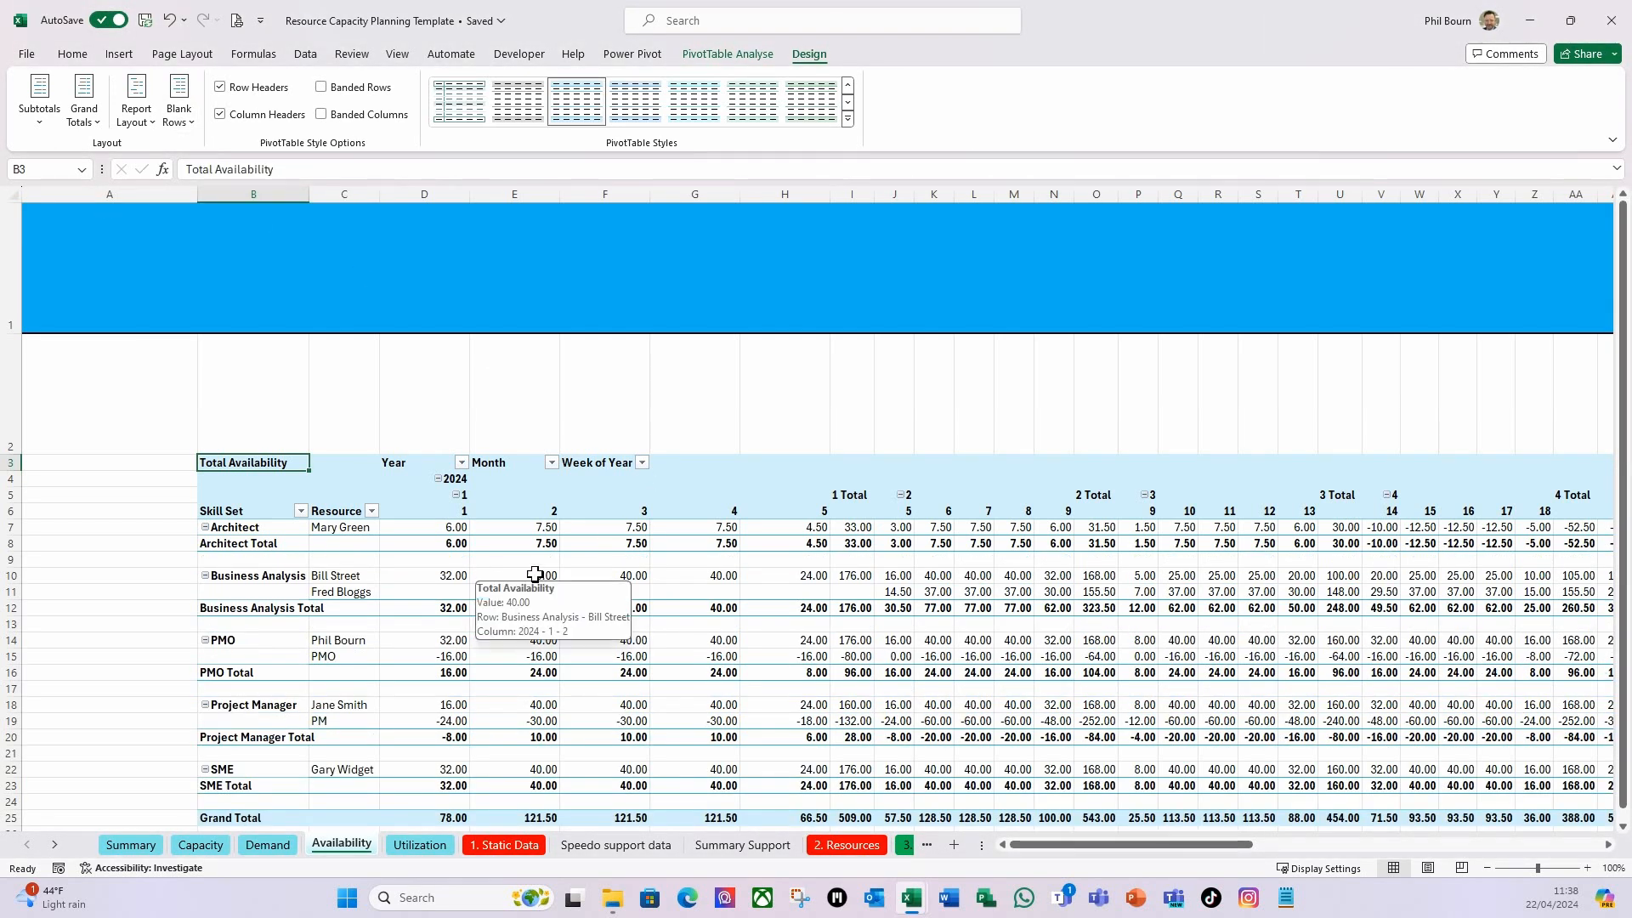
# Apply the blue PivotTable style with a dark blue header and lighter blue subtotal rows.
pyautogui.click(254, 534)
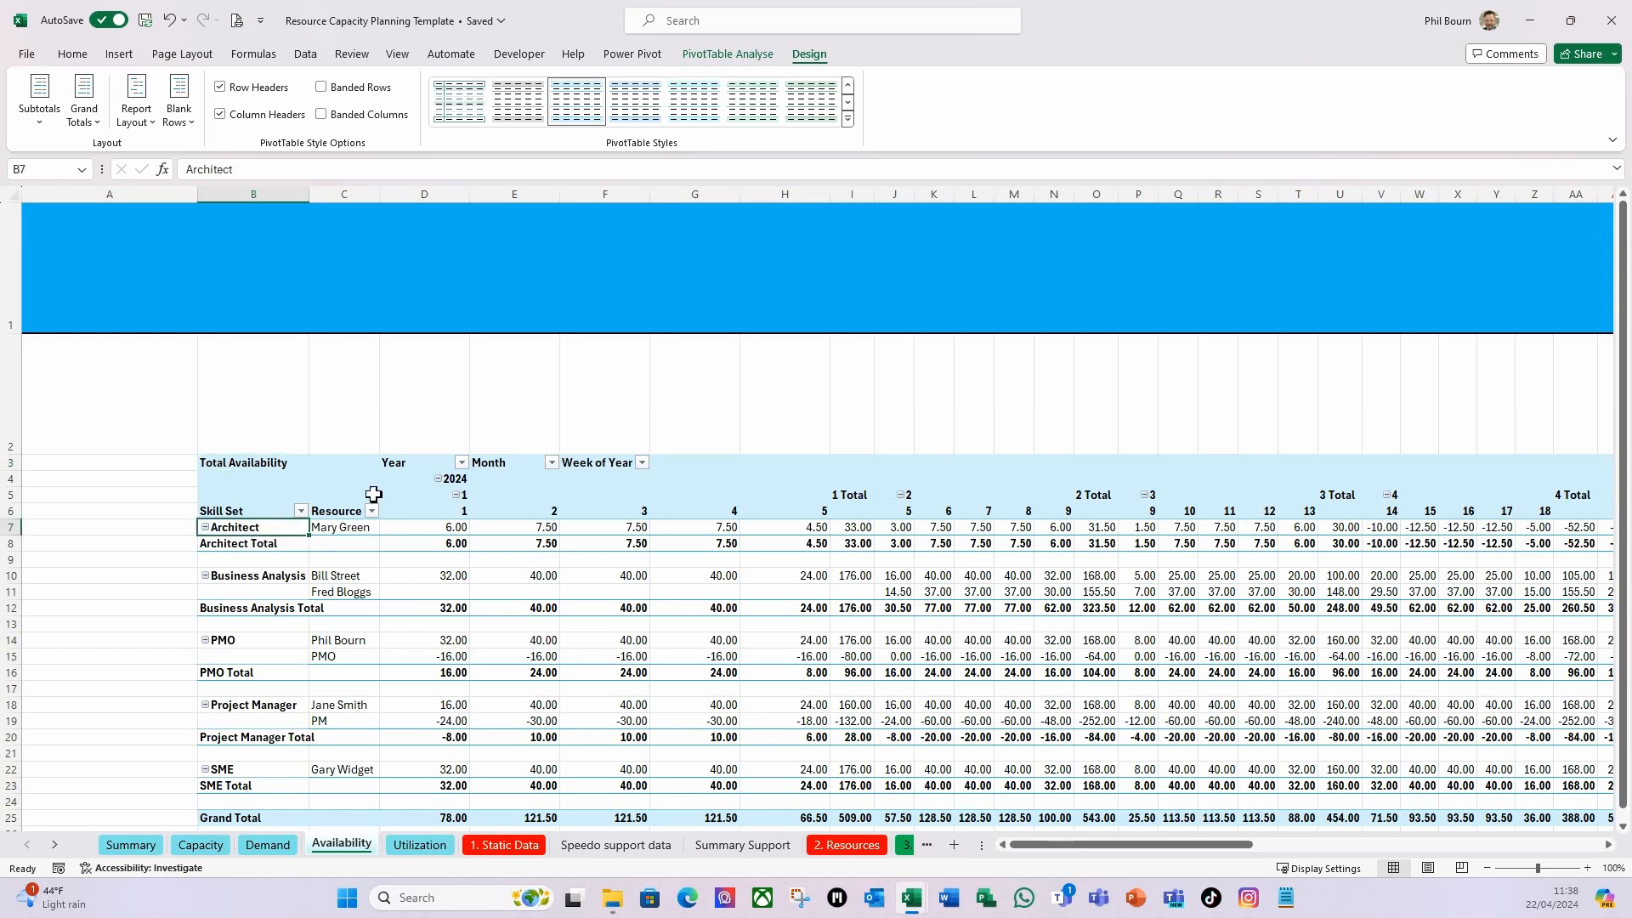
pyautogui.click(848, 103)
pyautogui.click(847, 103)
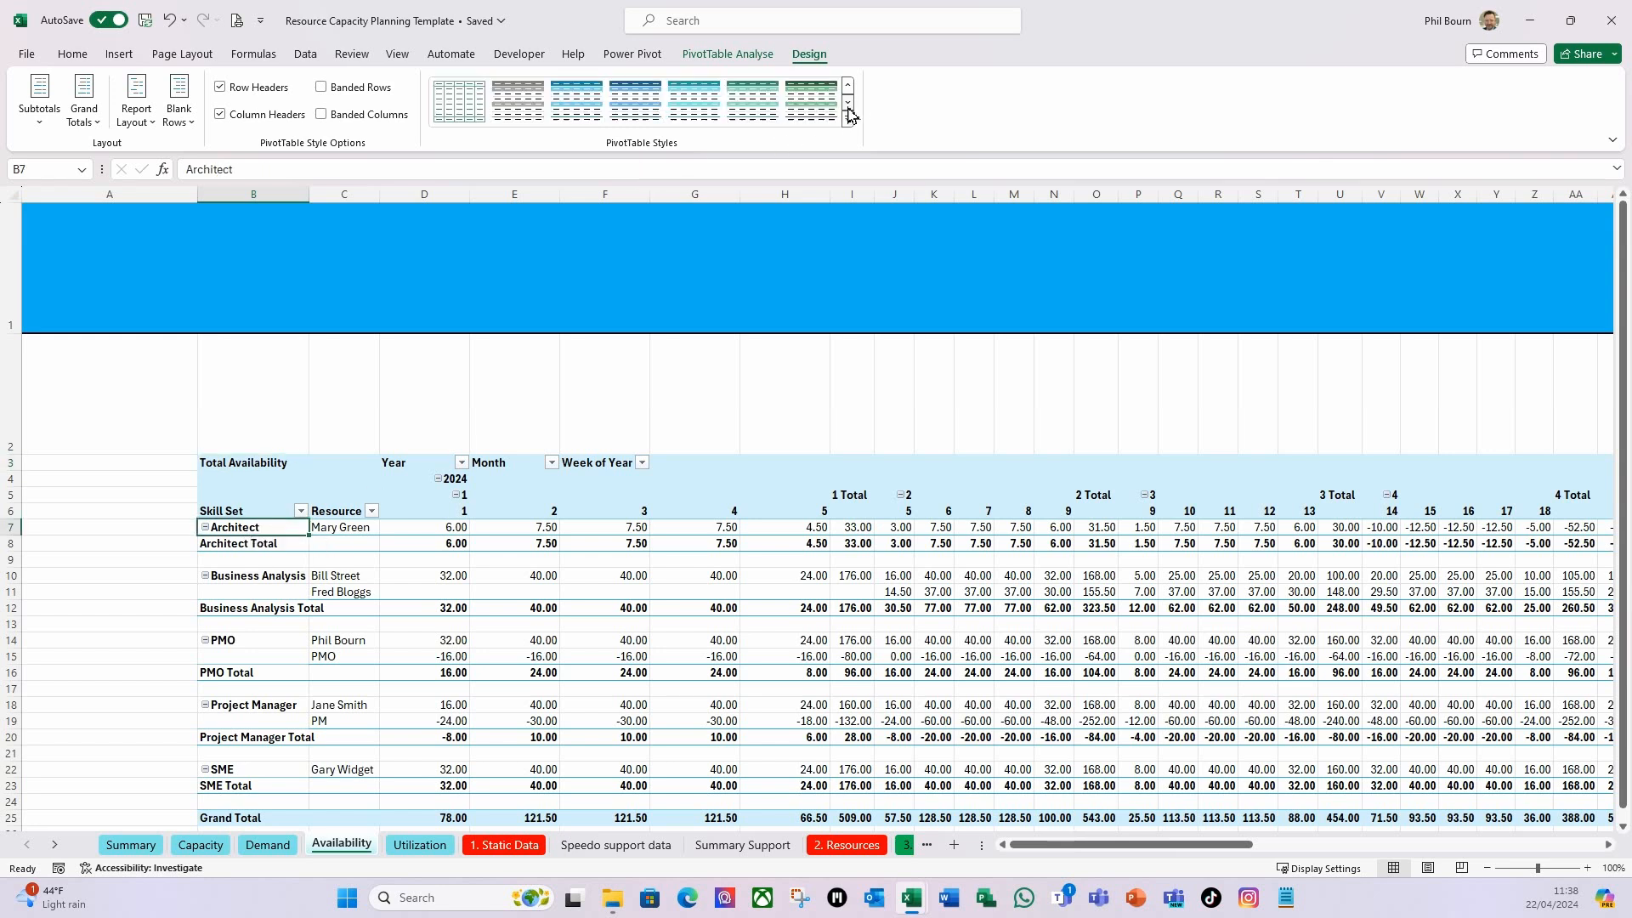
pyautogui.click(637, 106)
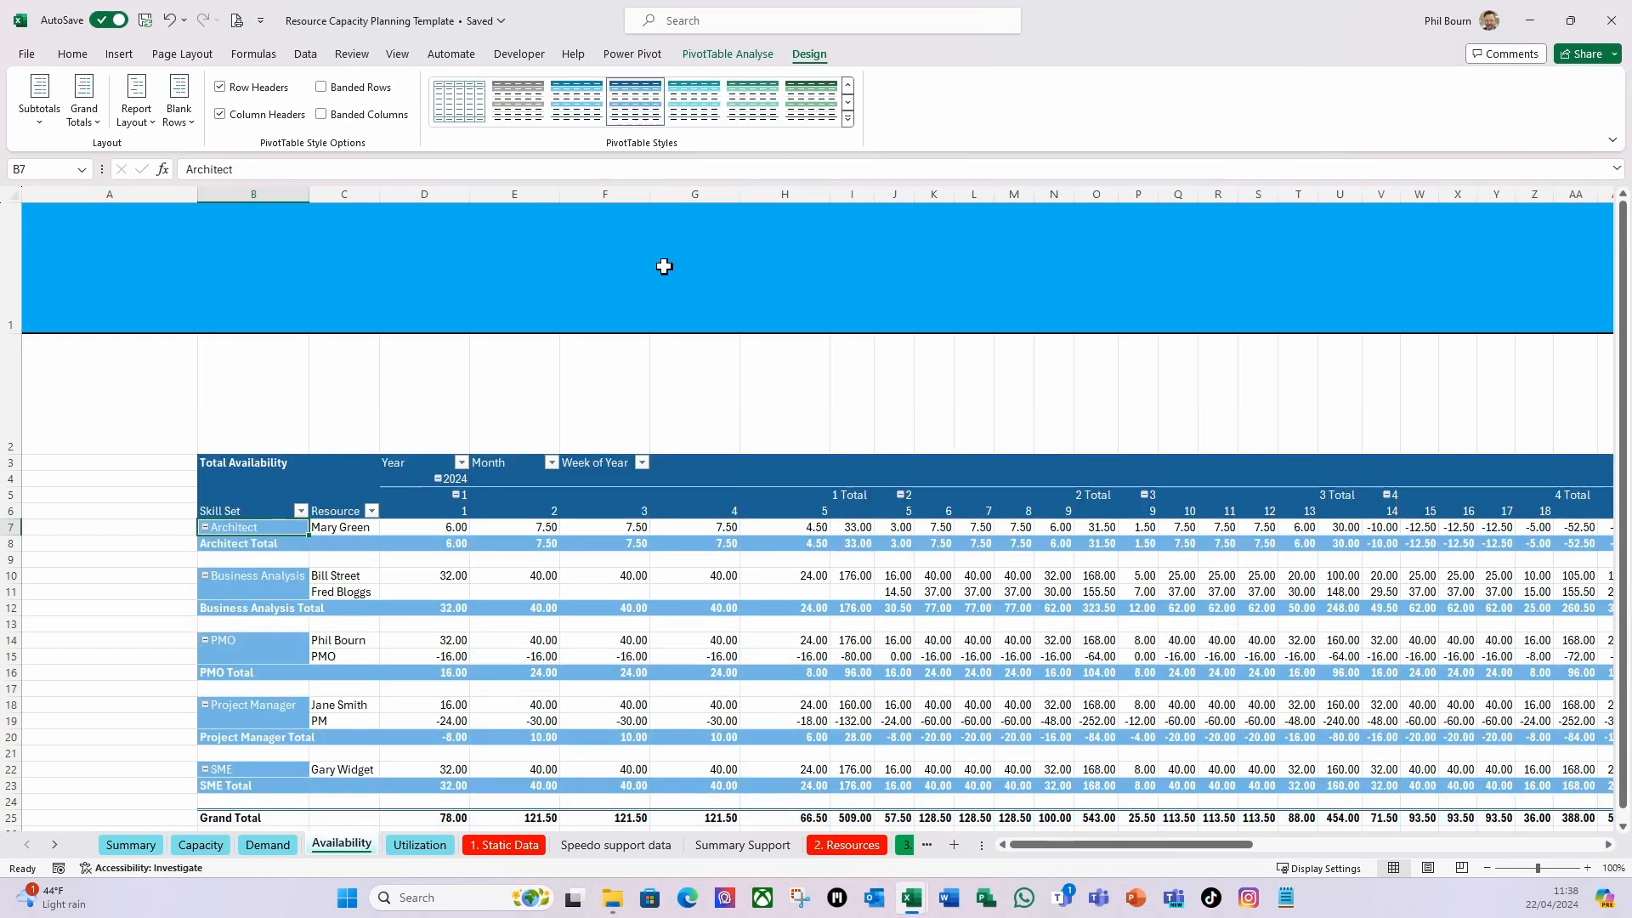
pyautogui.click(519, 660)
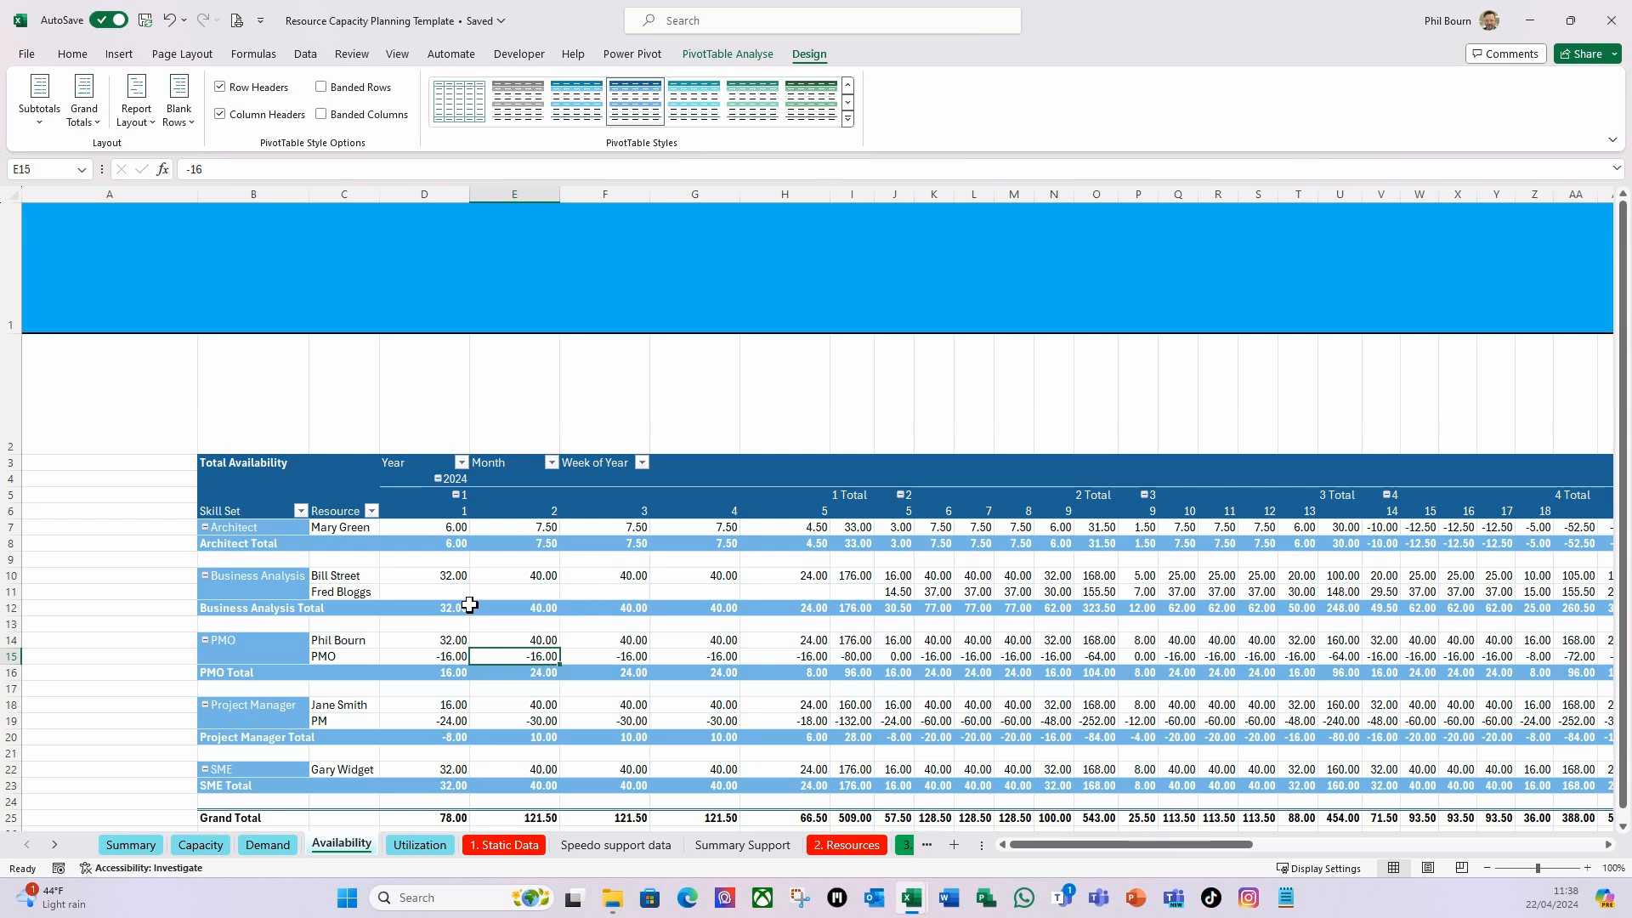
pyautogui.click(871, 529)
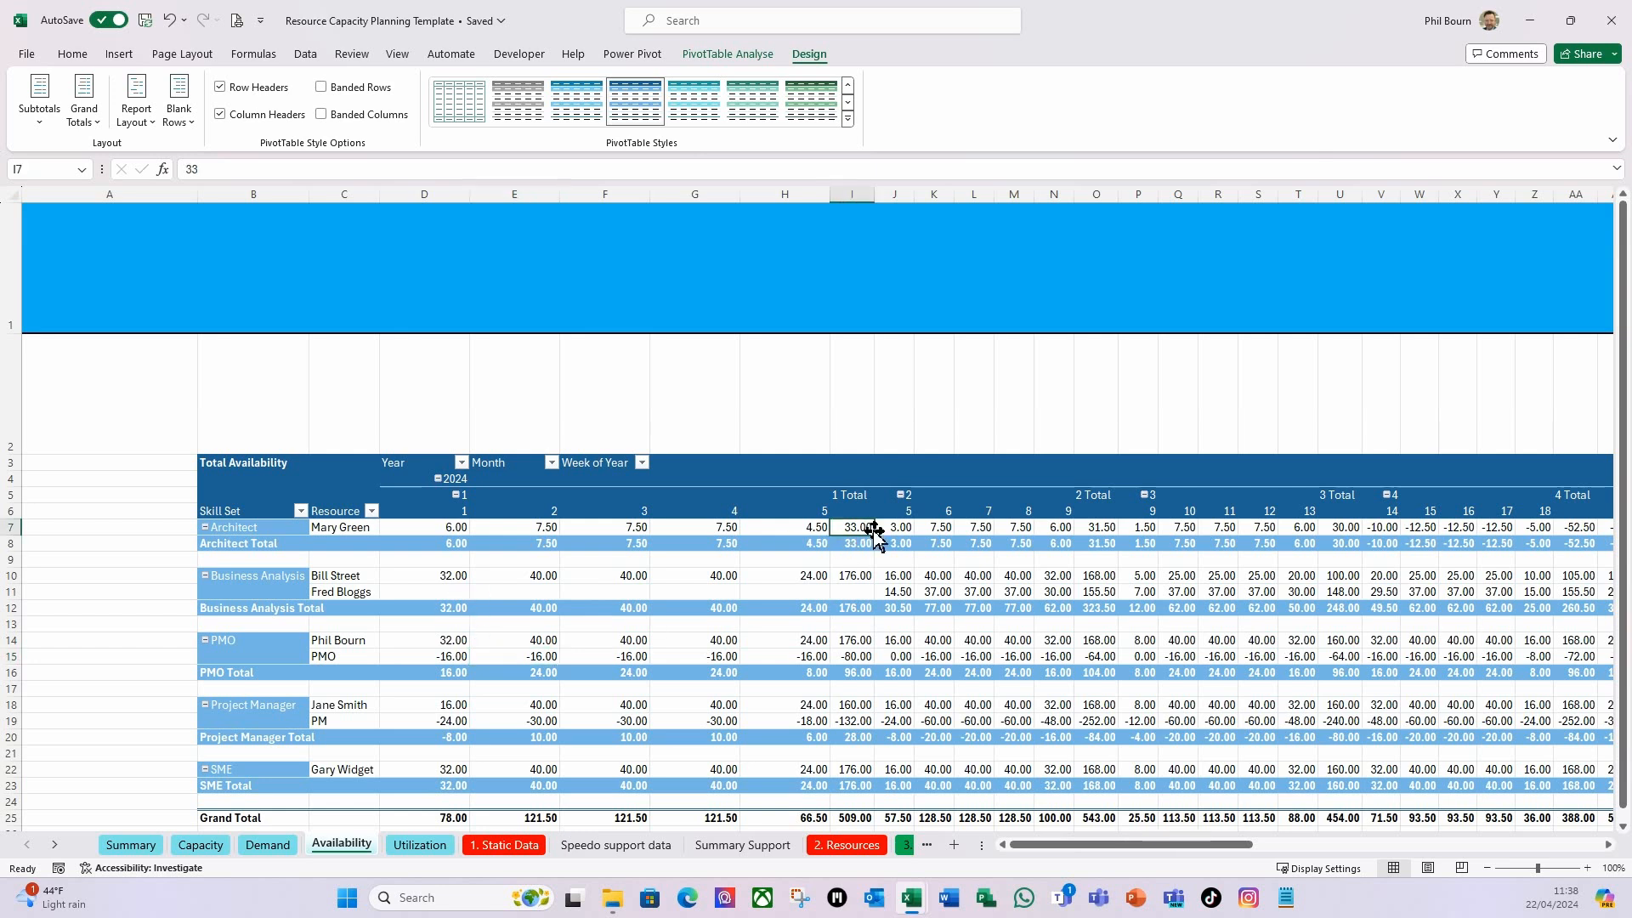
# Start a formula-based conditional formatting rule from the first availability value, D7, using =if(D7>=0,true,false).
pyautogui.click(446, 528)
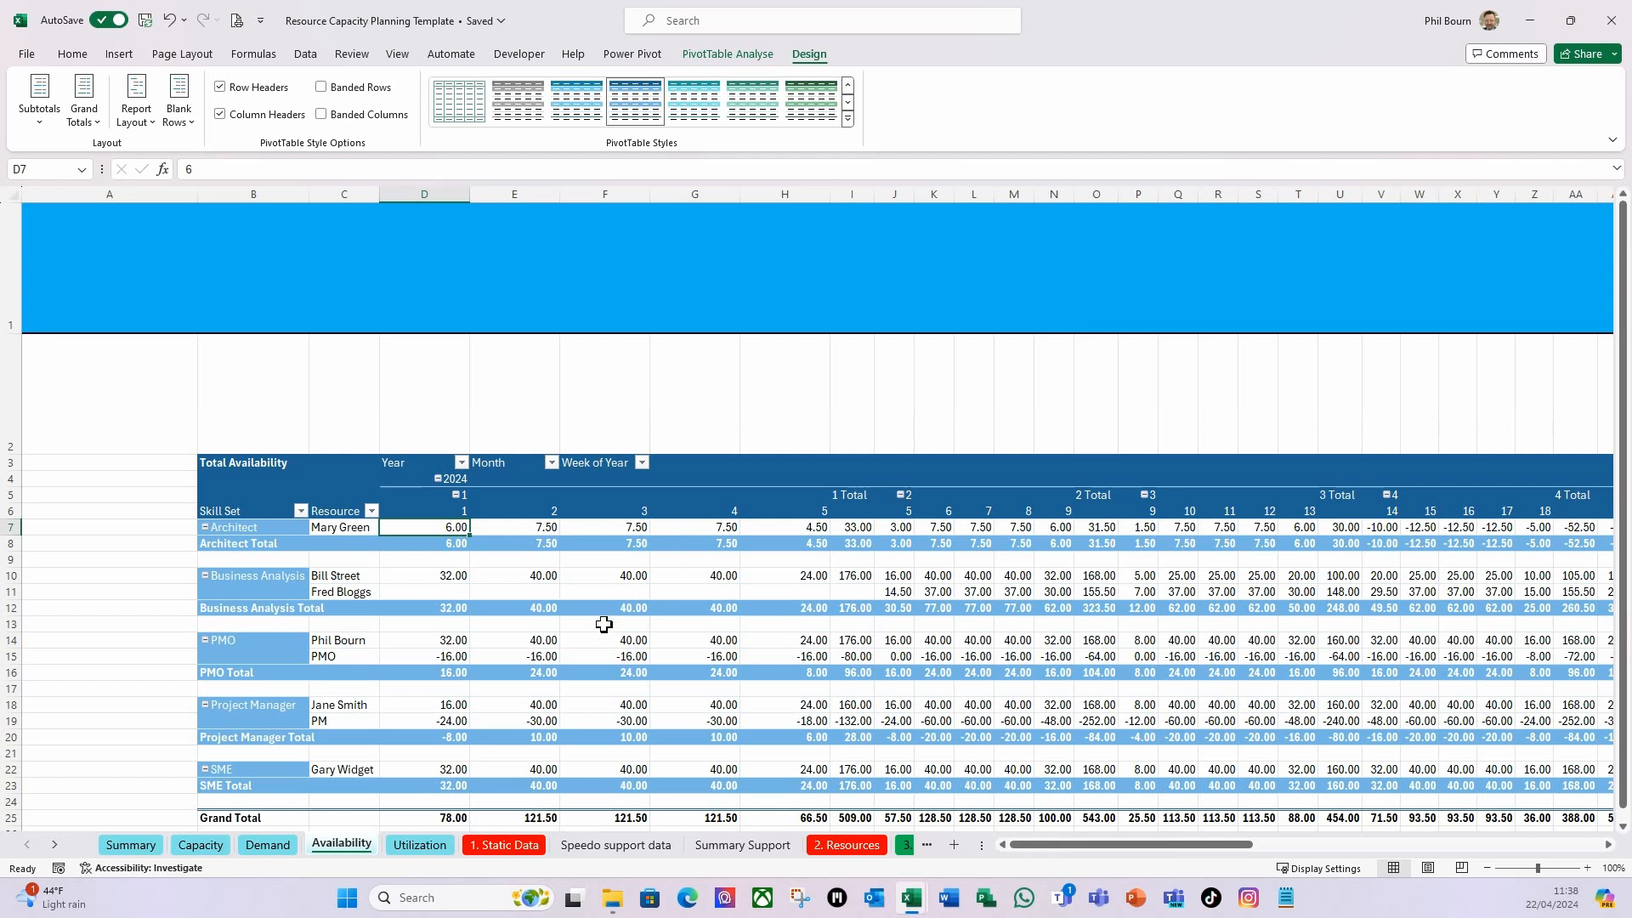
pyautogui.moveTo(664, 605)
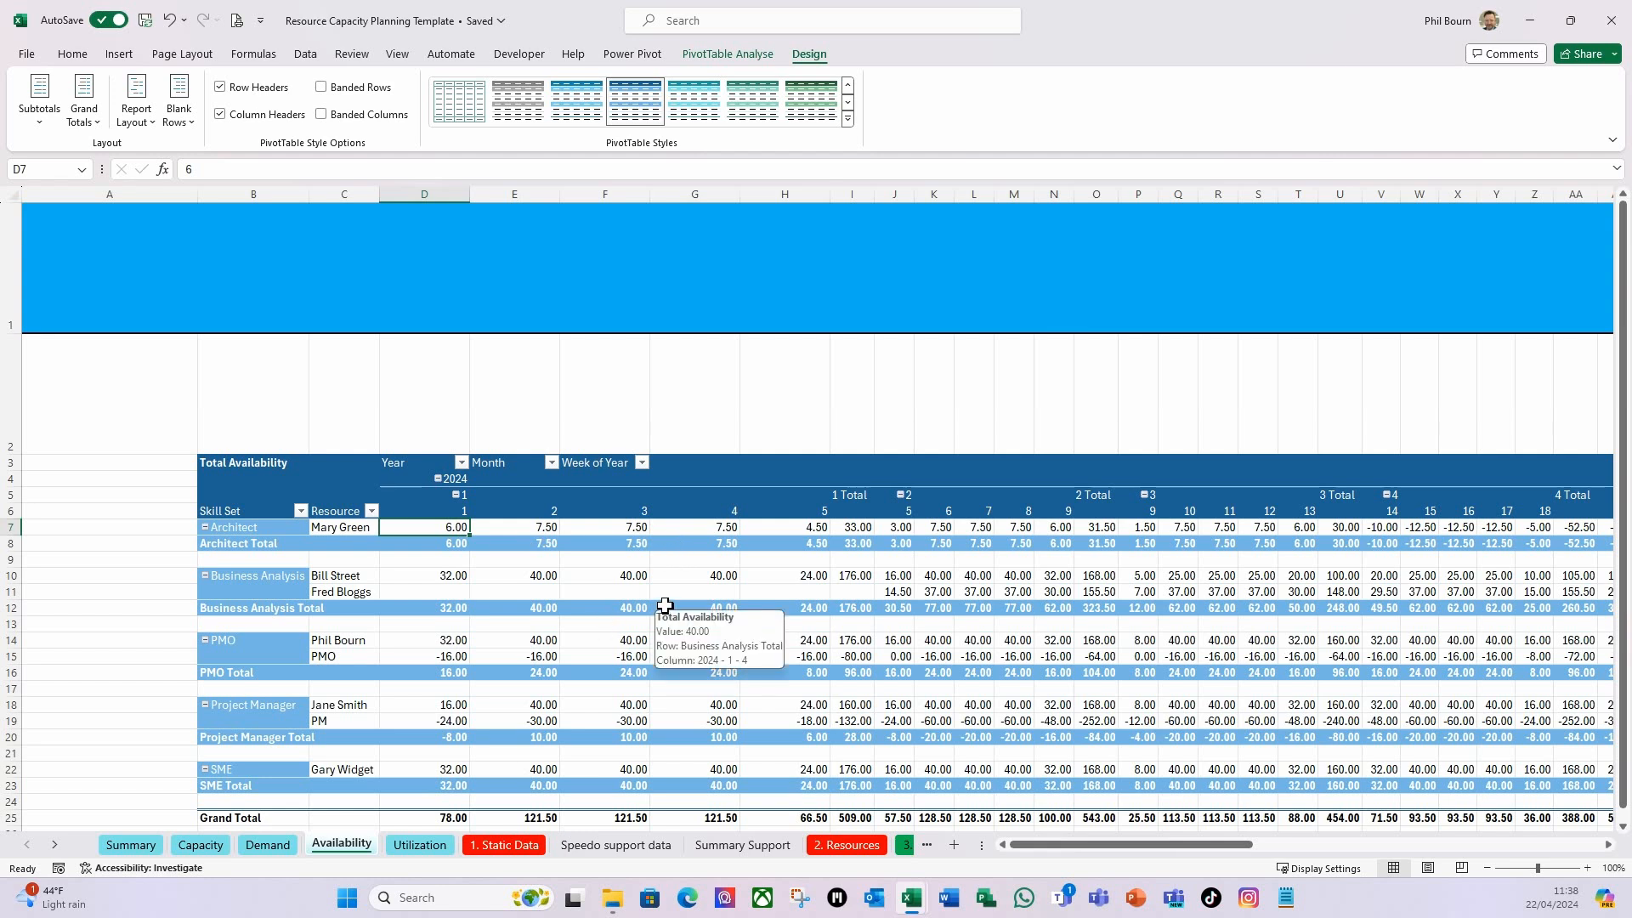
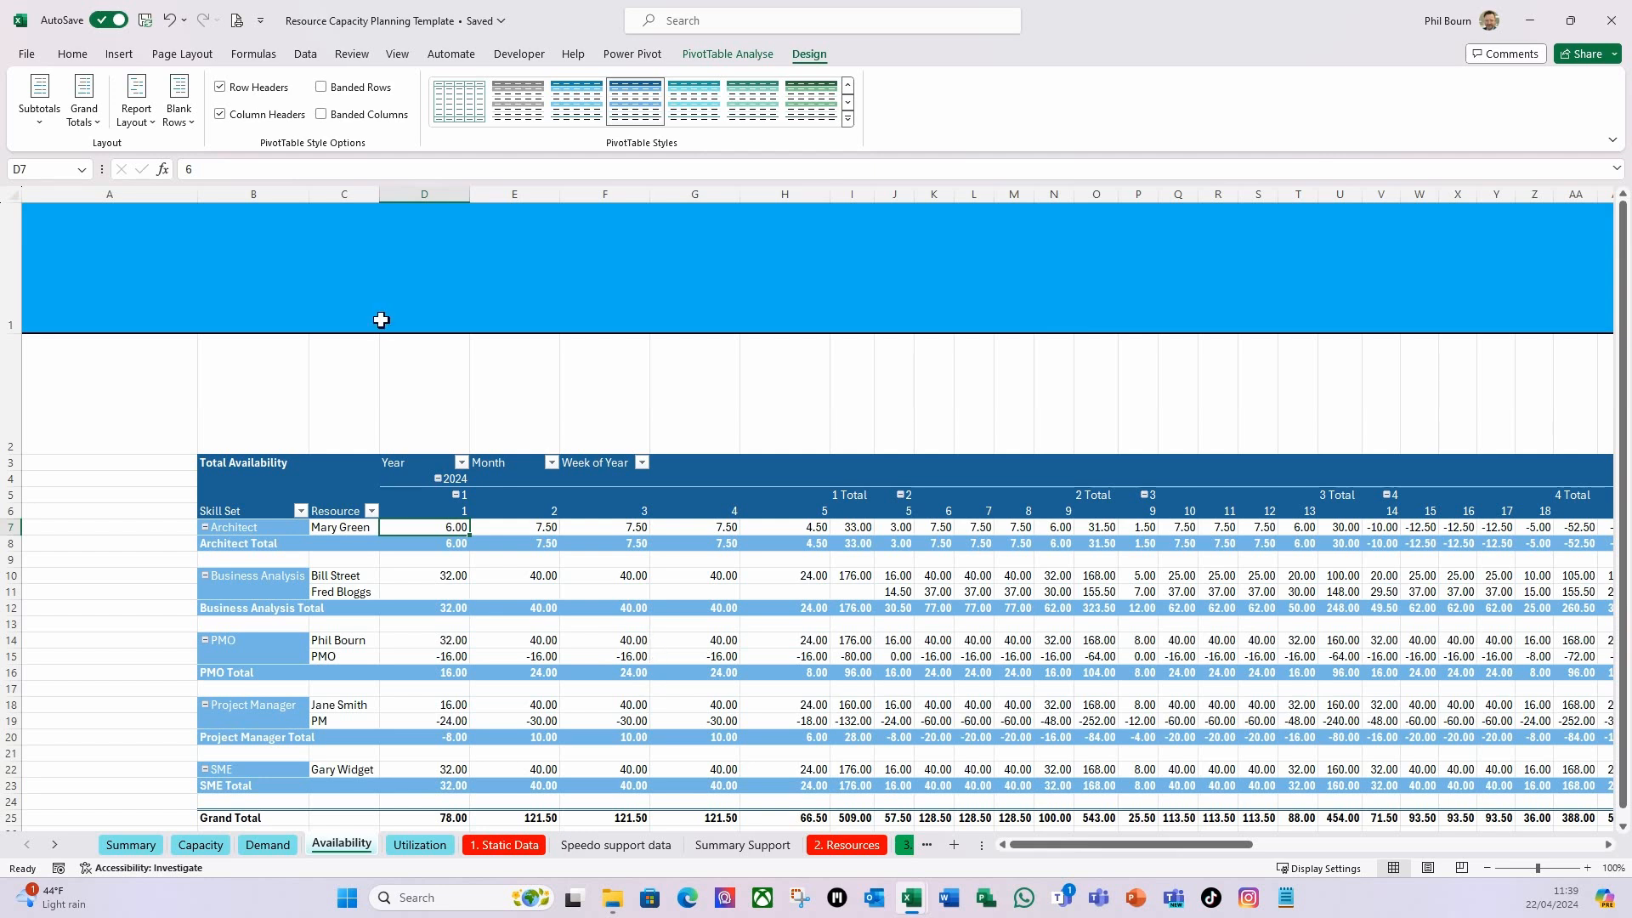
pyautogui.click(72, 53)
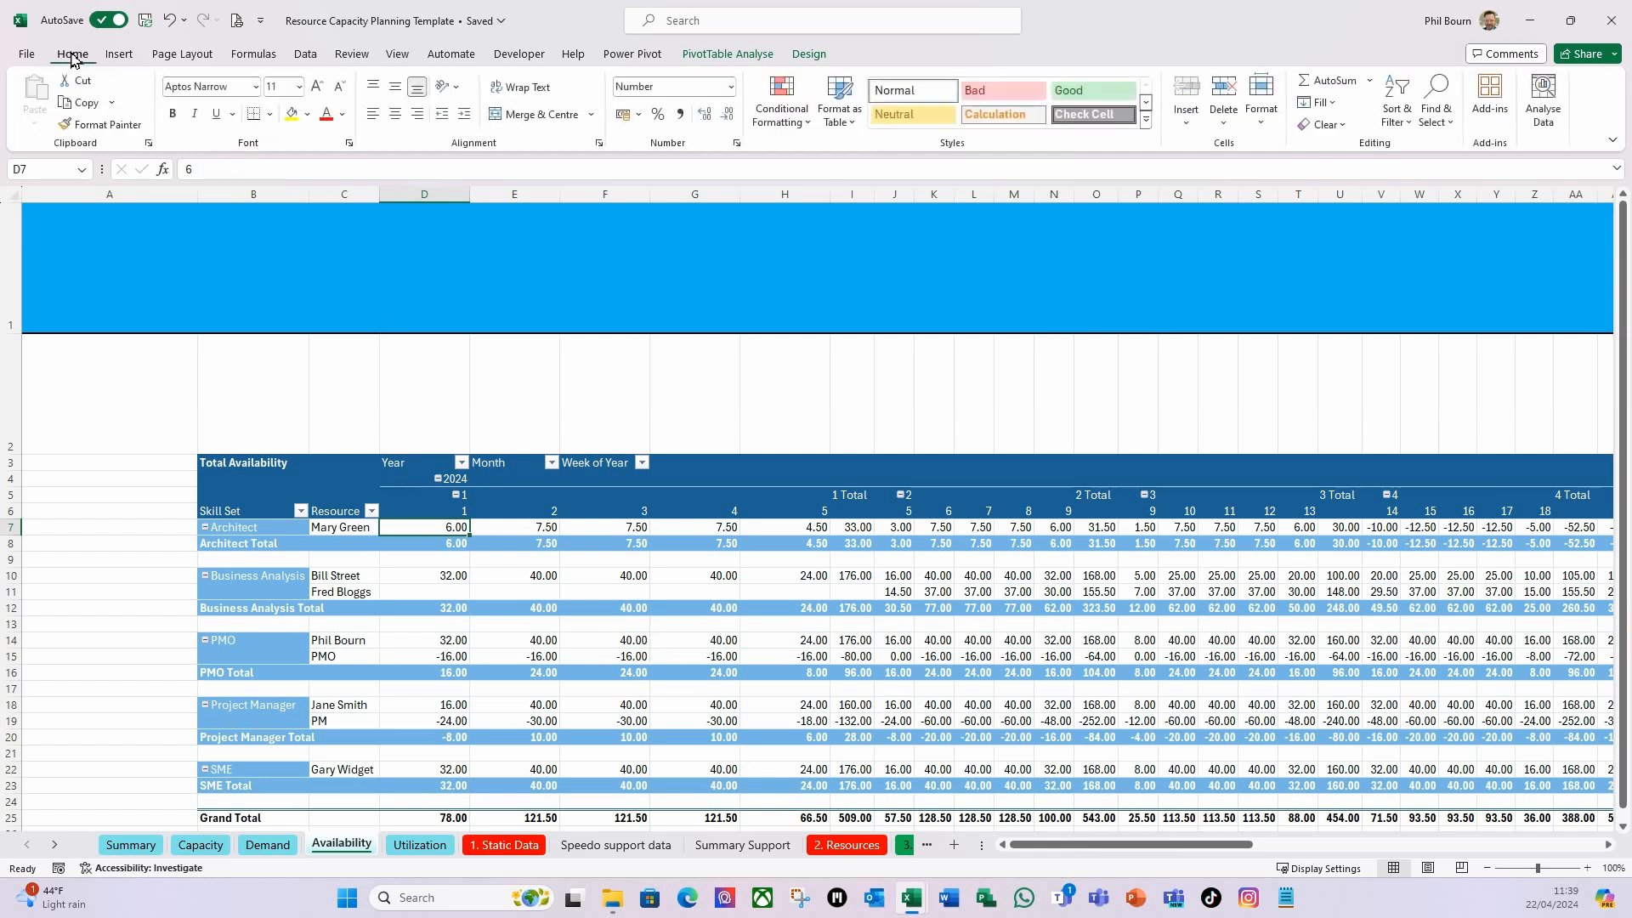
pyautogui.click(803, 122)
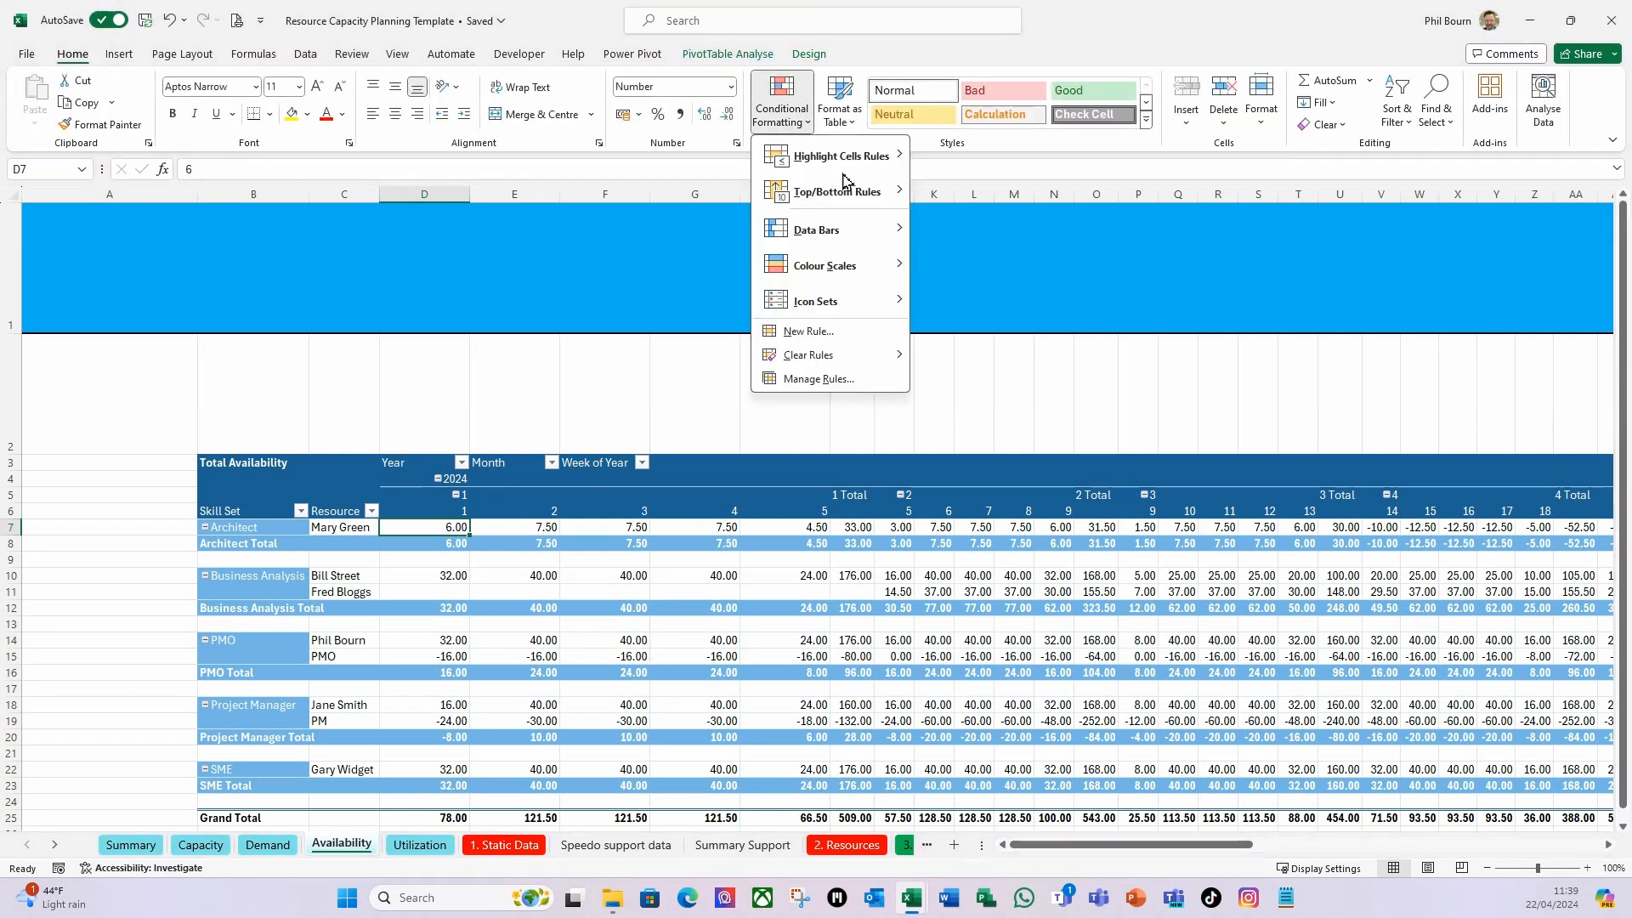
pyautogui.click(814, 331)
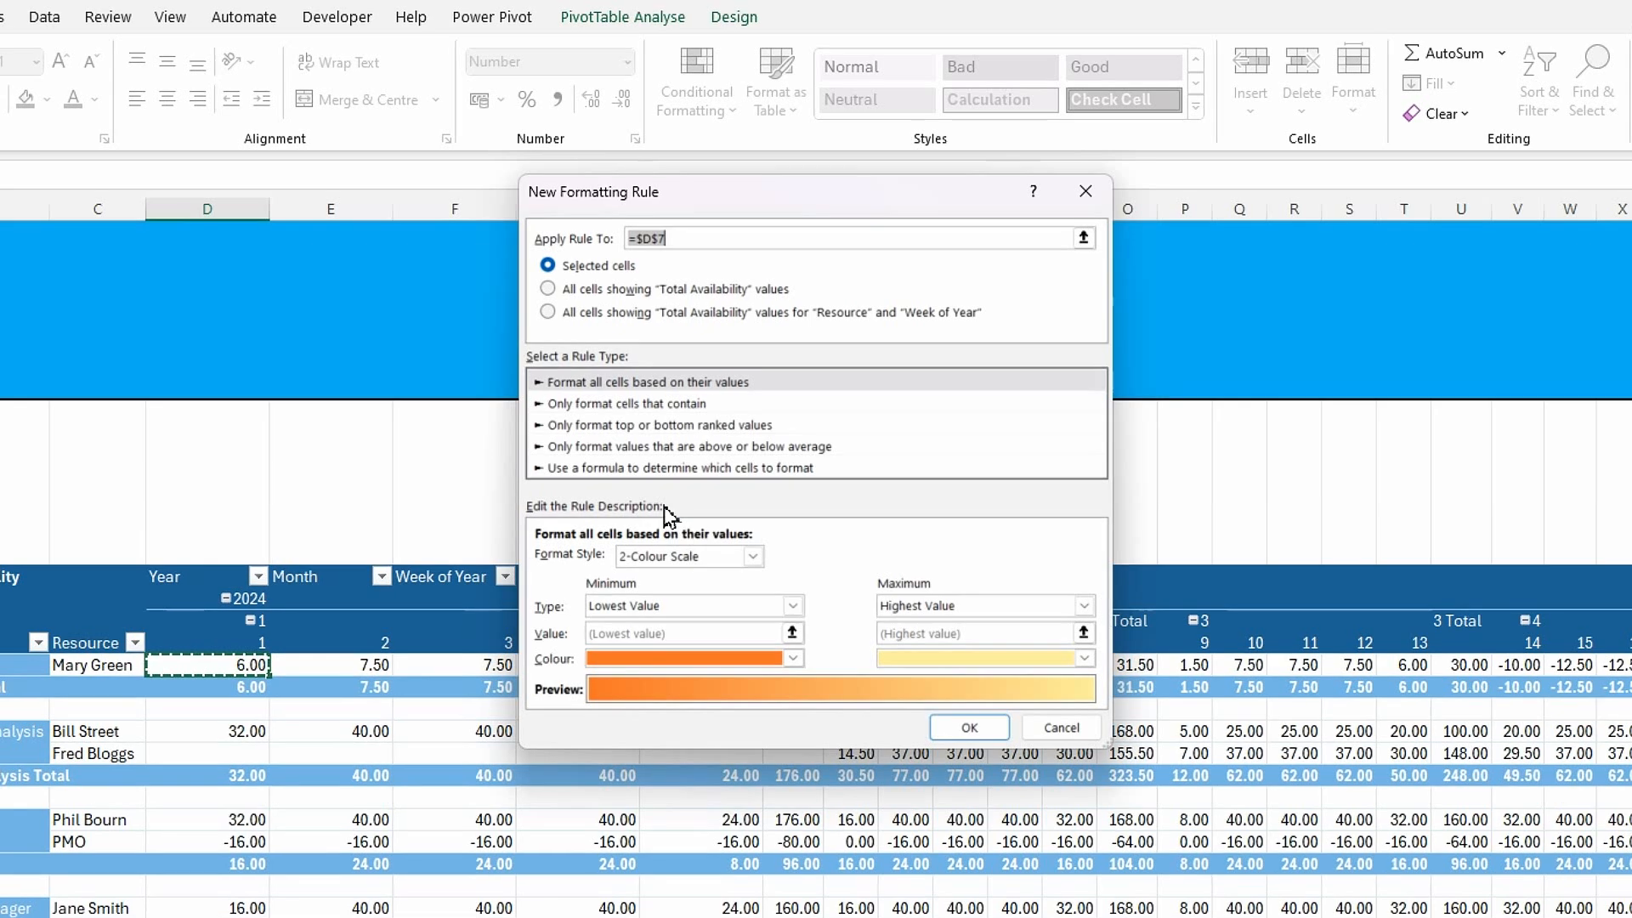
pyautogui.click(691, 439)
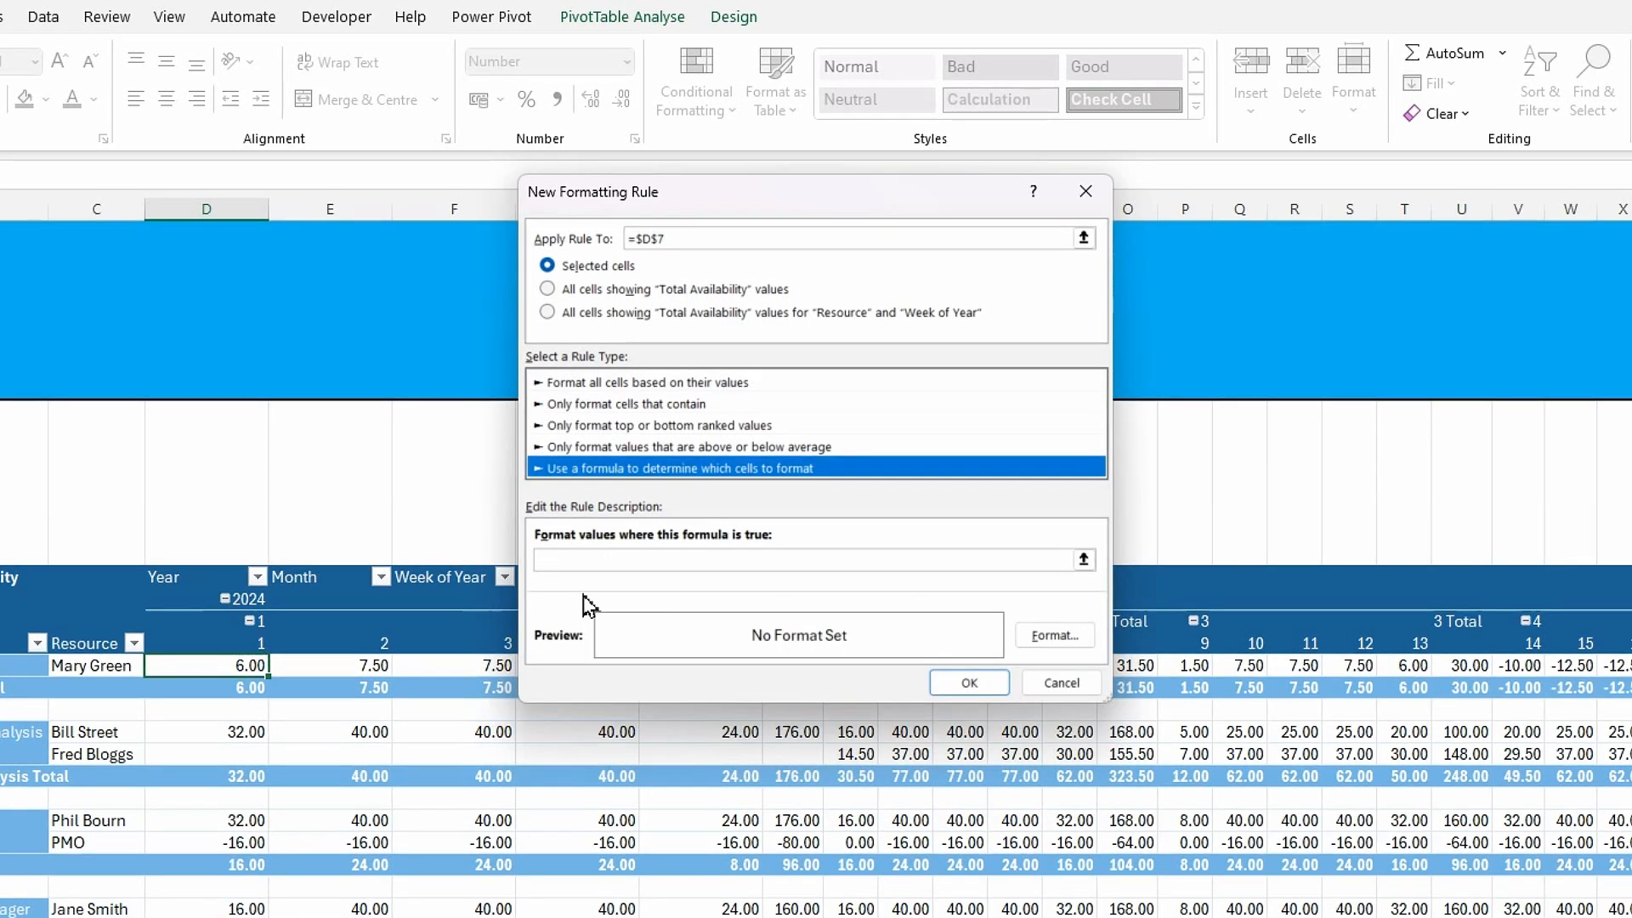
pyautogui.click(592, 560)
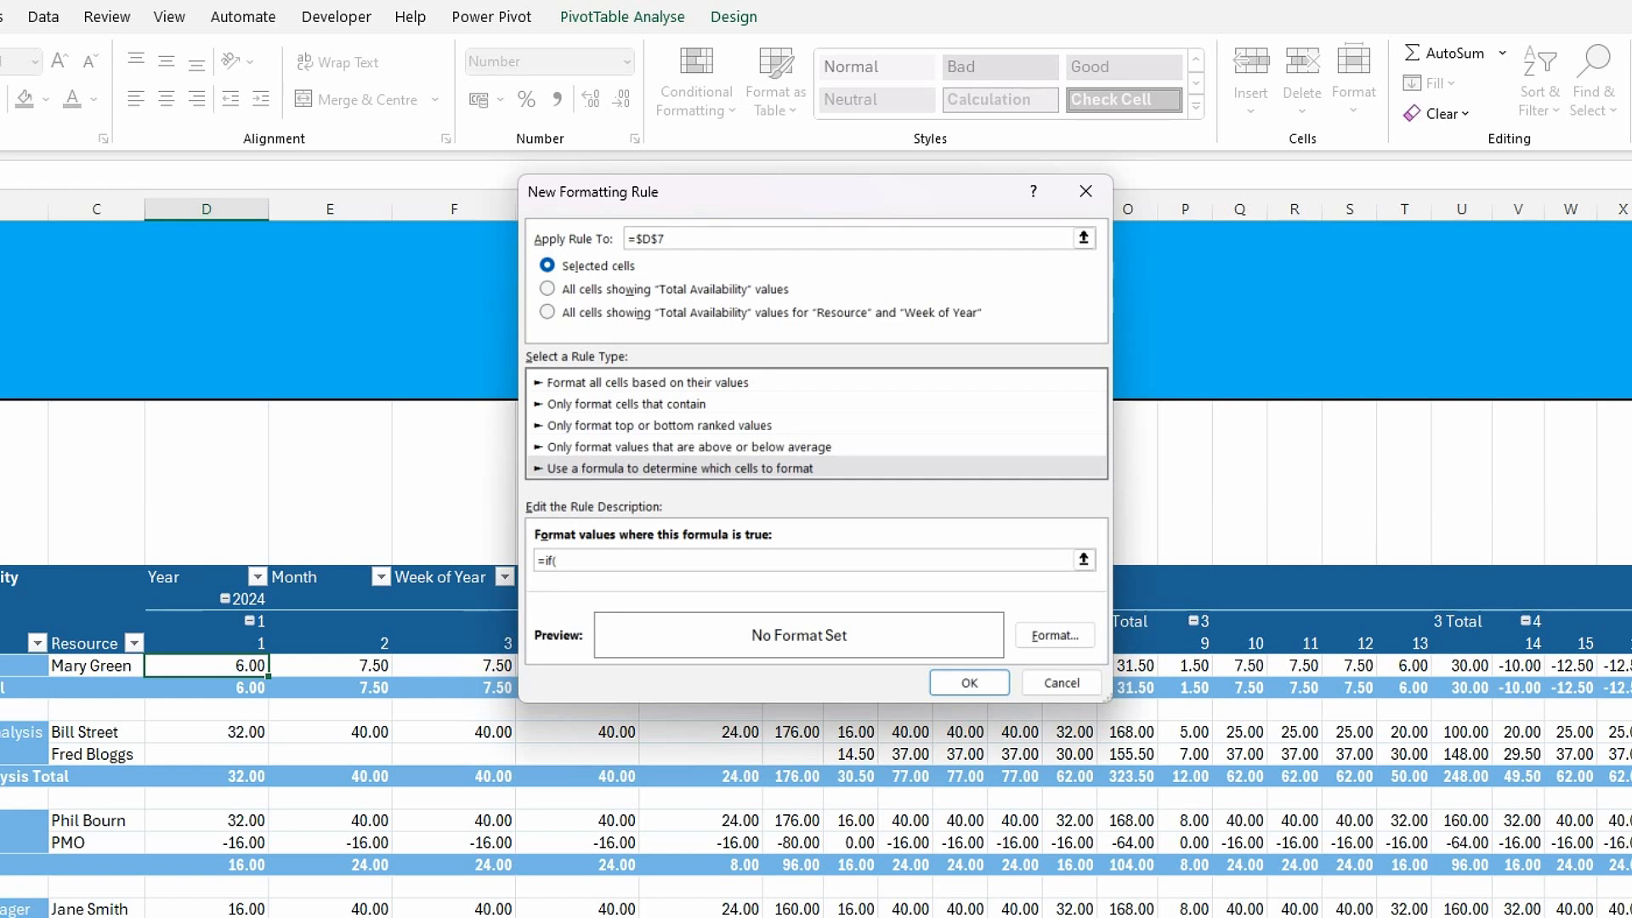
pyautogui.write('D7>=0,true,false')
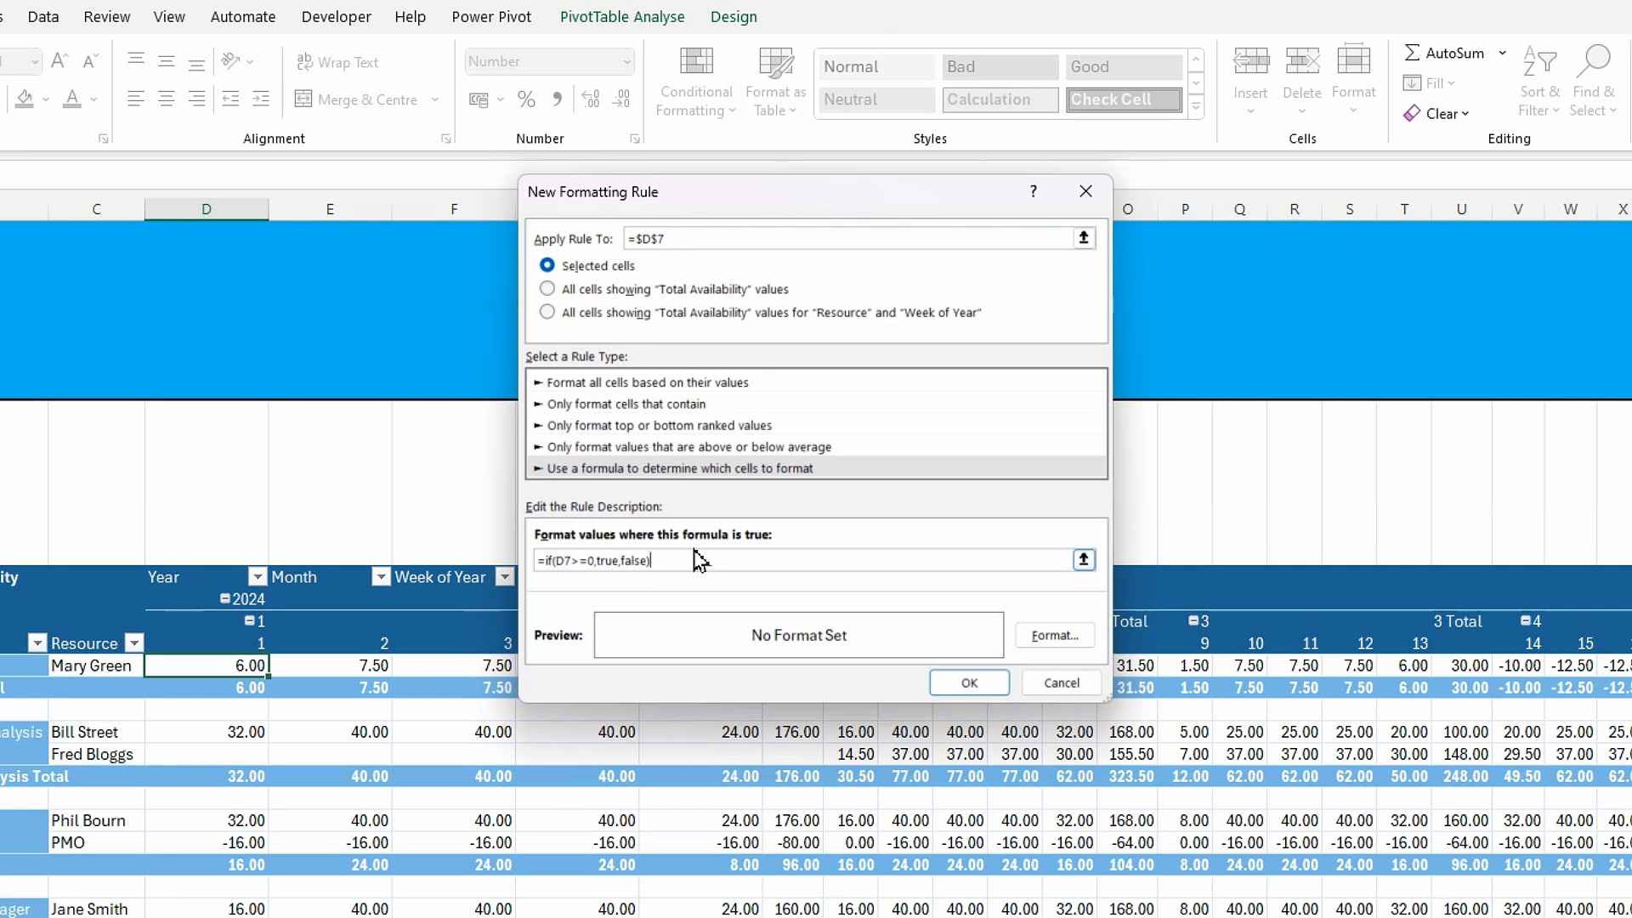
# Give the rule a standard green font and apply it to all cells showing "Total Availability" values.
pyautogui.click(1052, 635)
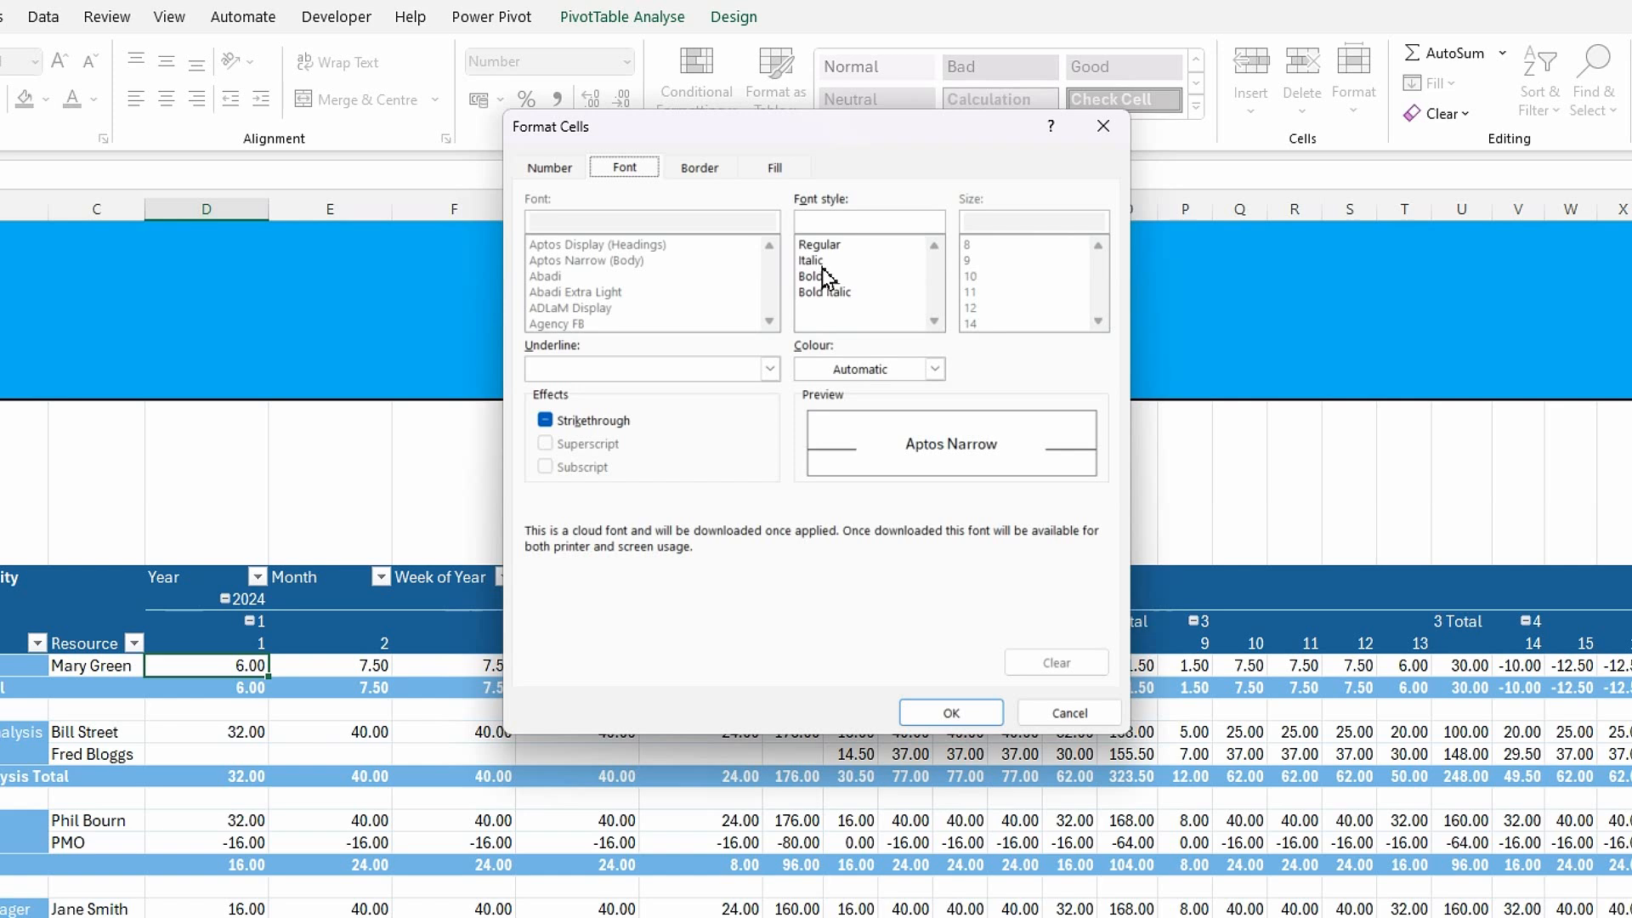
pyautogui.click(934, 371)
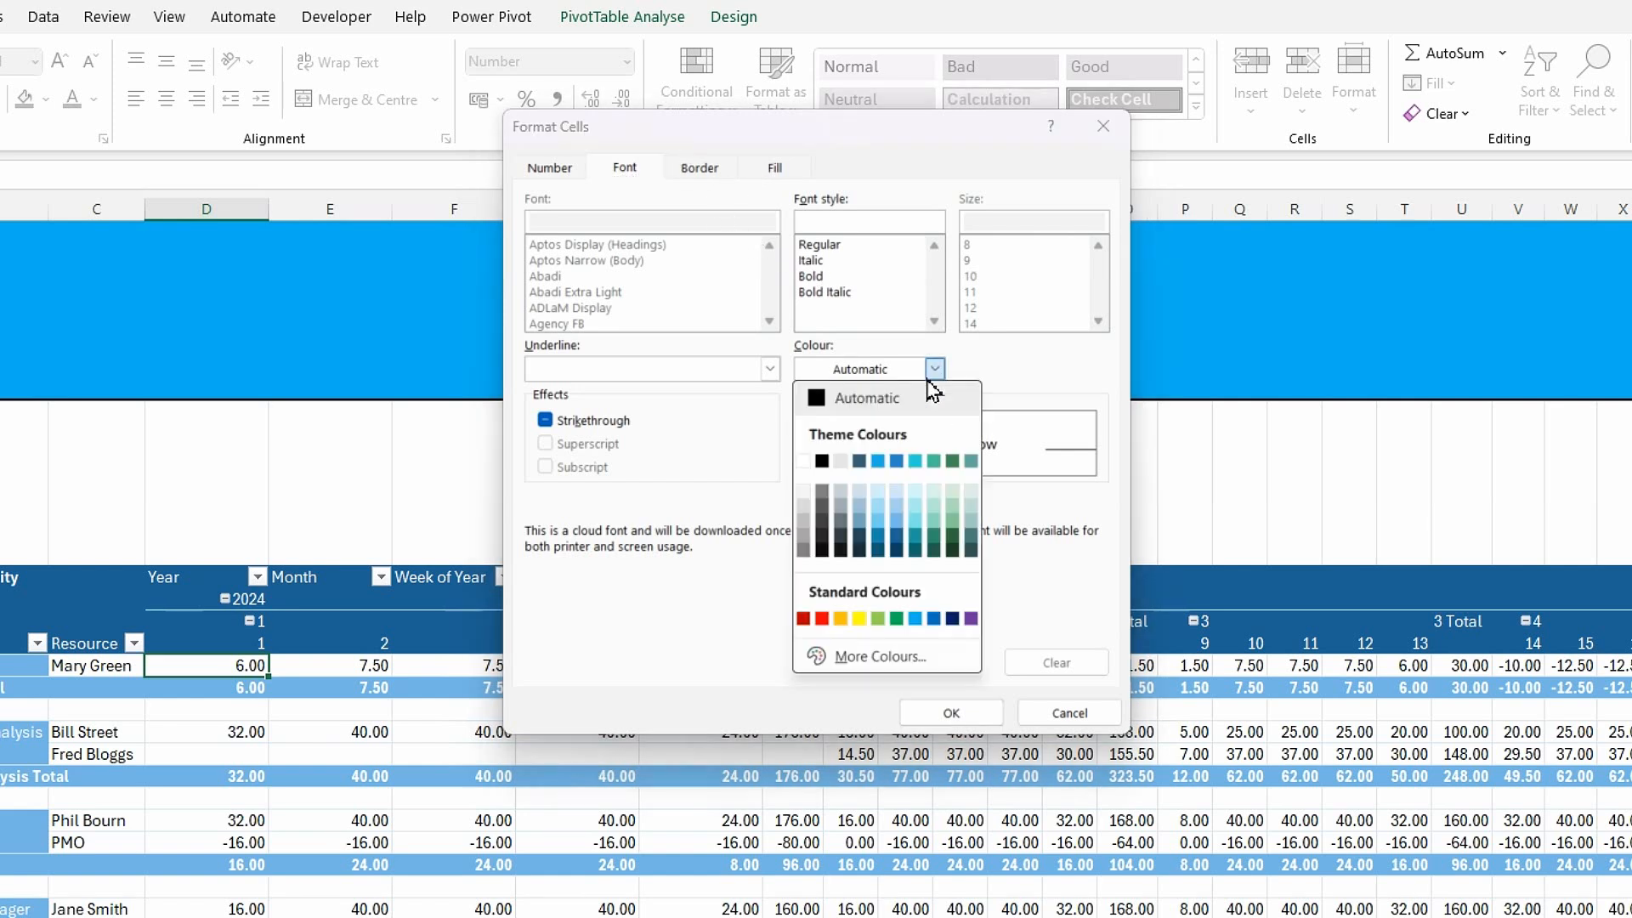
pyautogui.click(900, 621)
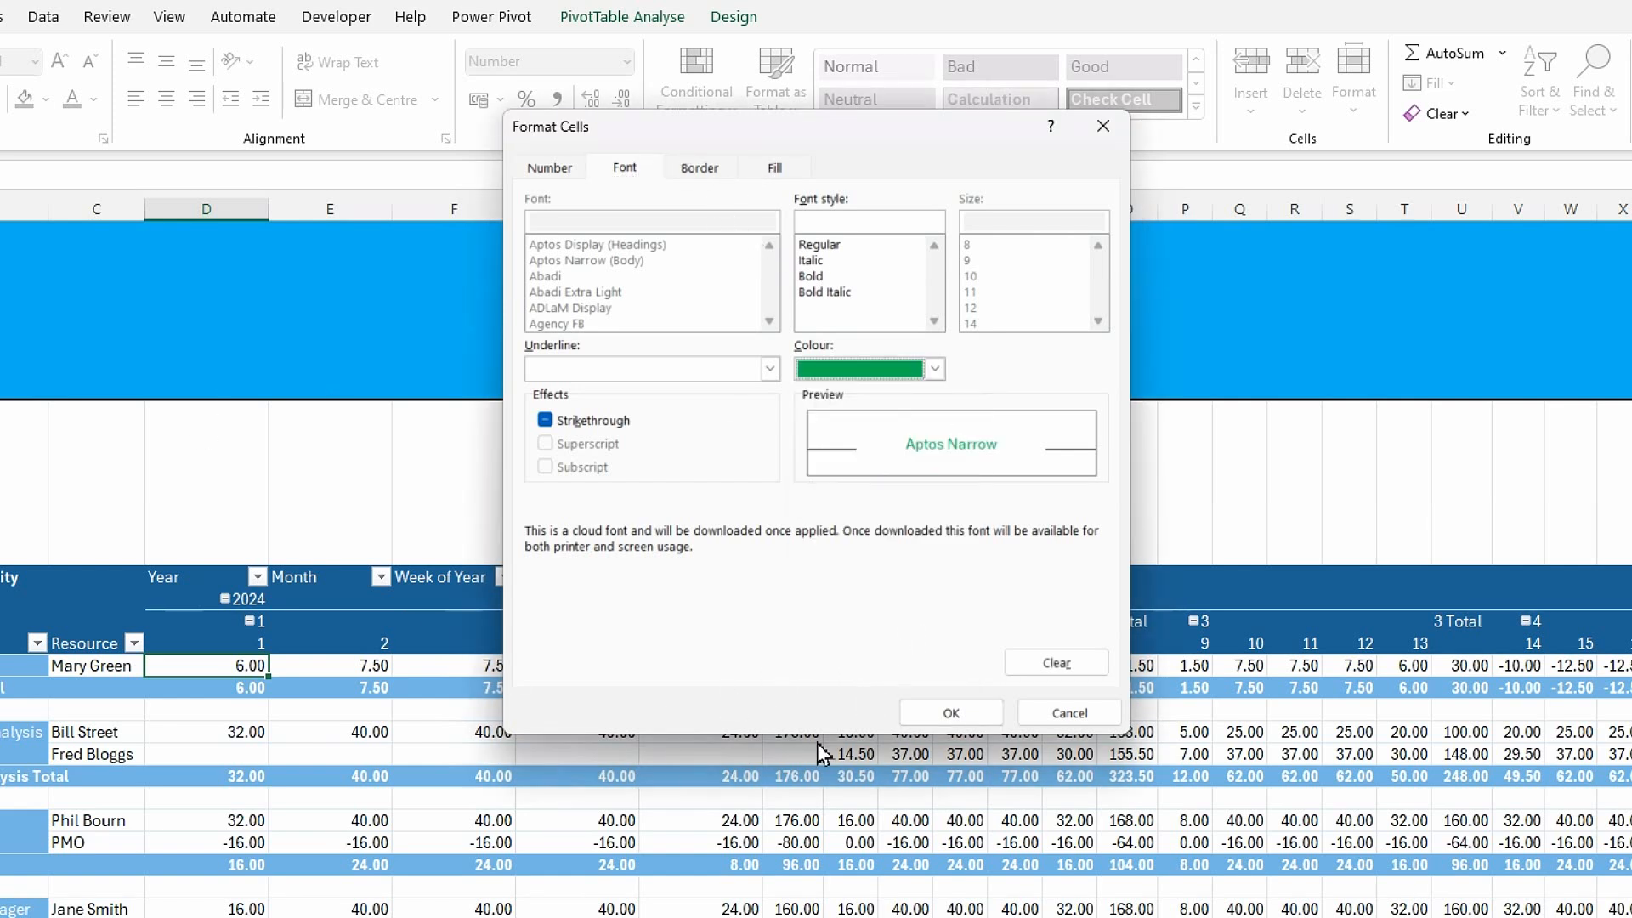
pyautogui.click(949, 714)
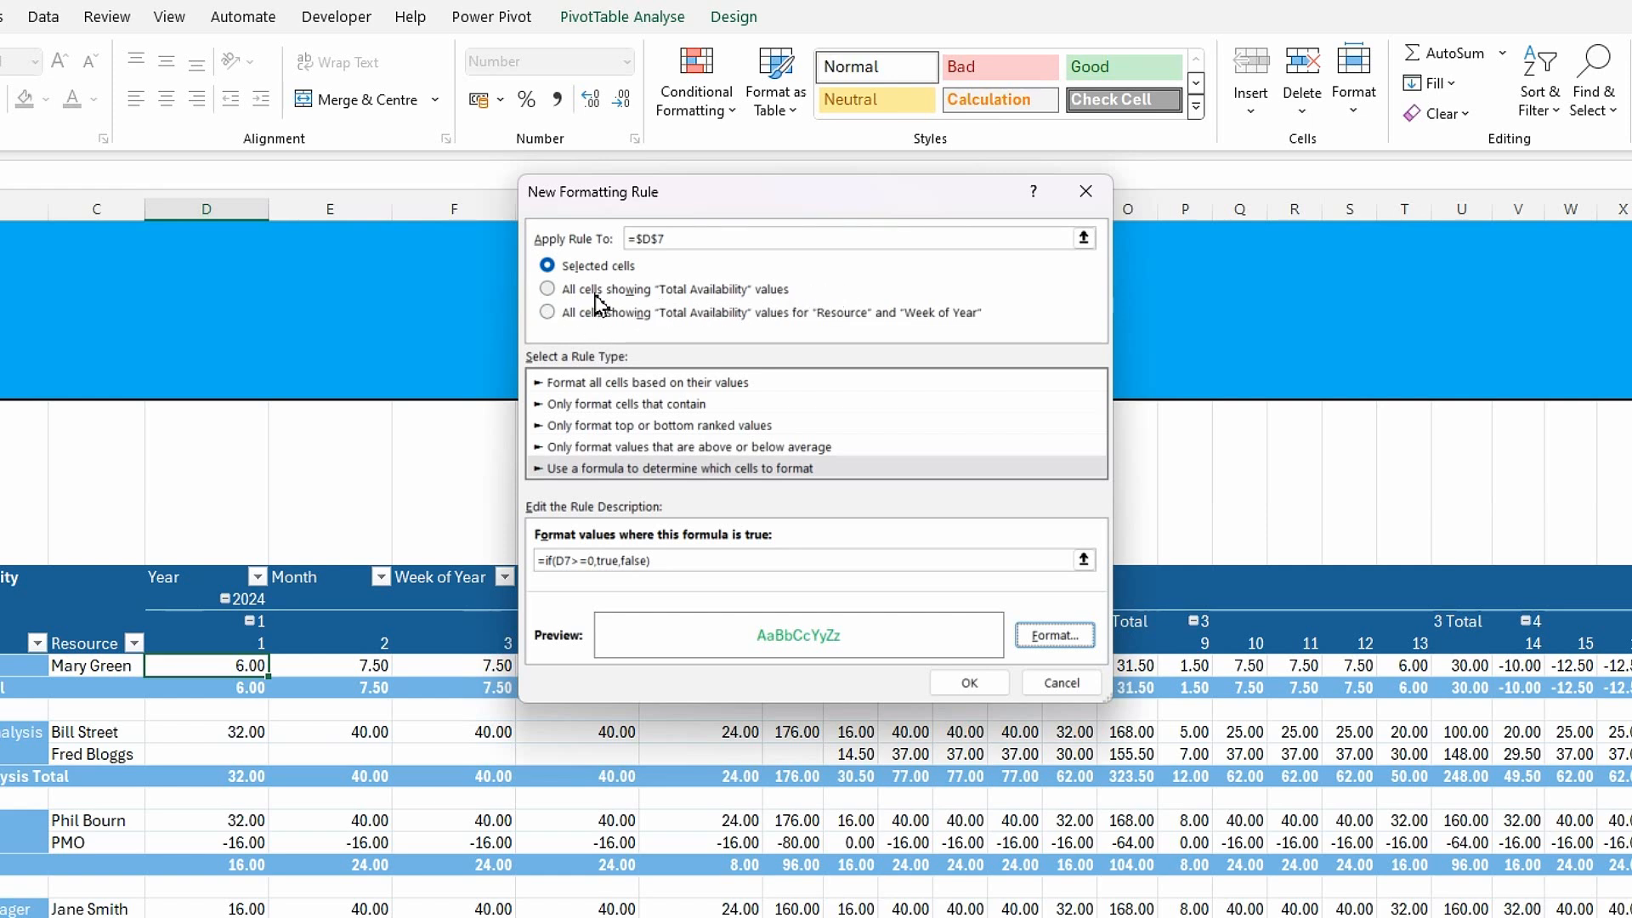
pyautogui.click(553, 290)
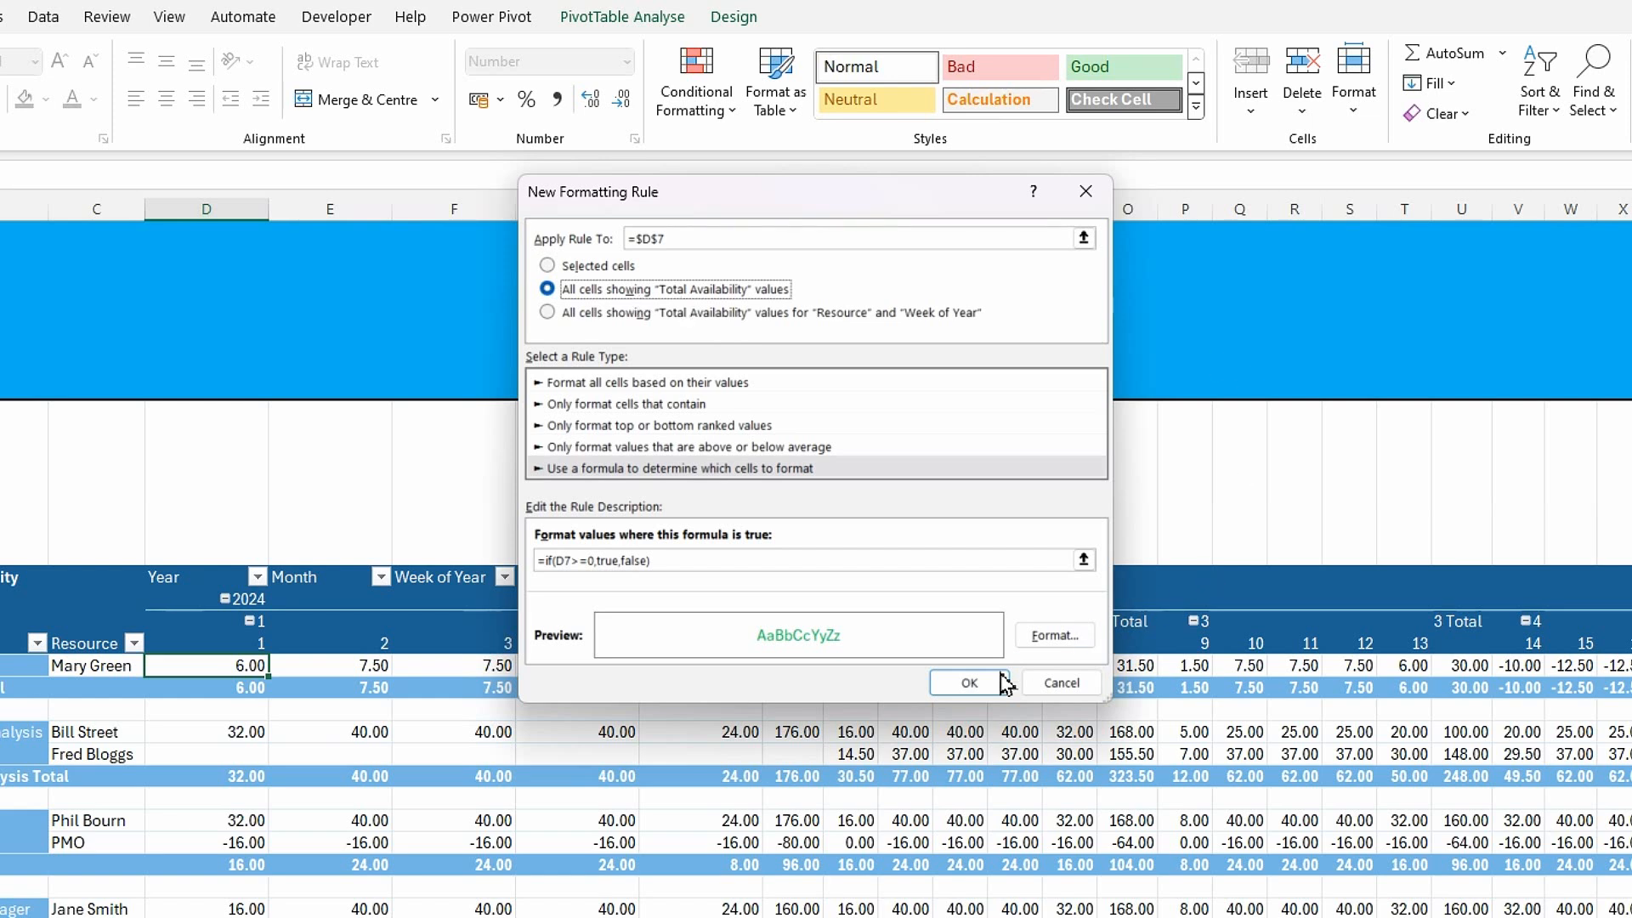
pyautogui.click(971, 683)
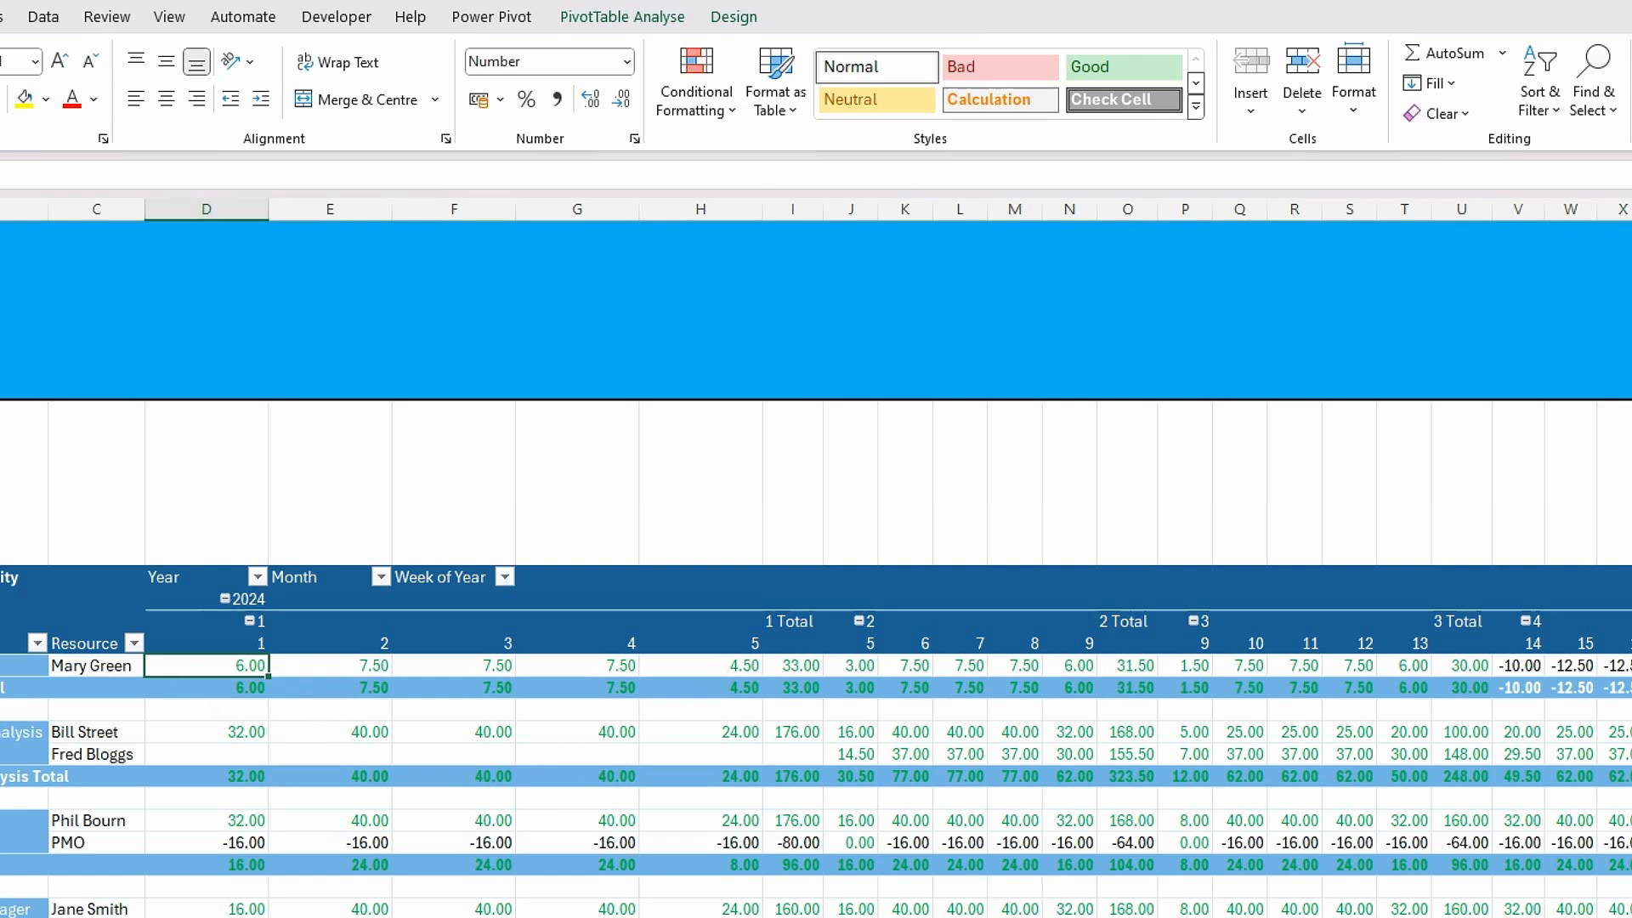
pyautogui.moveTo(370, 847)
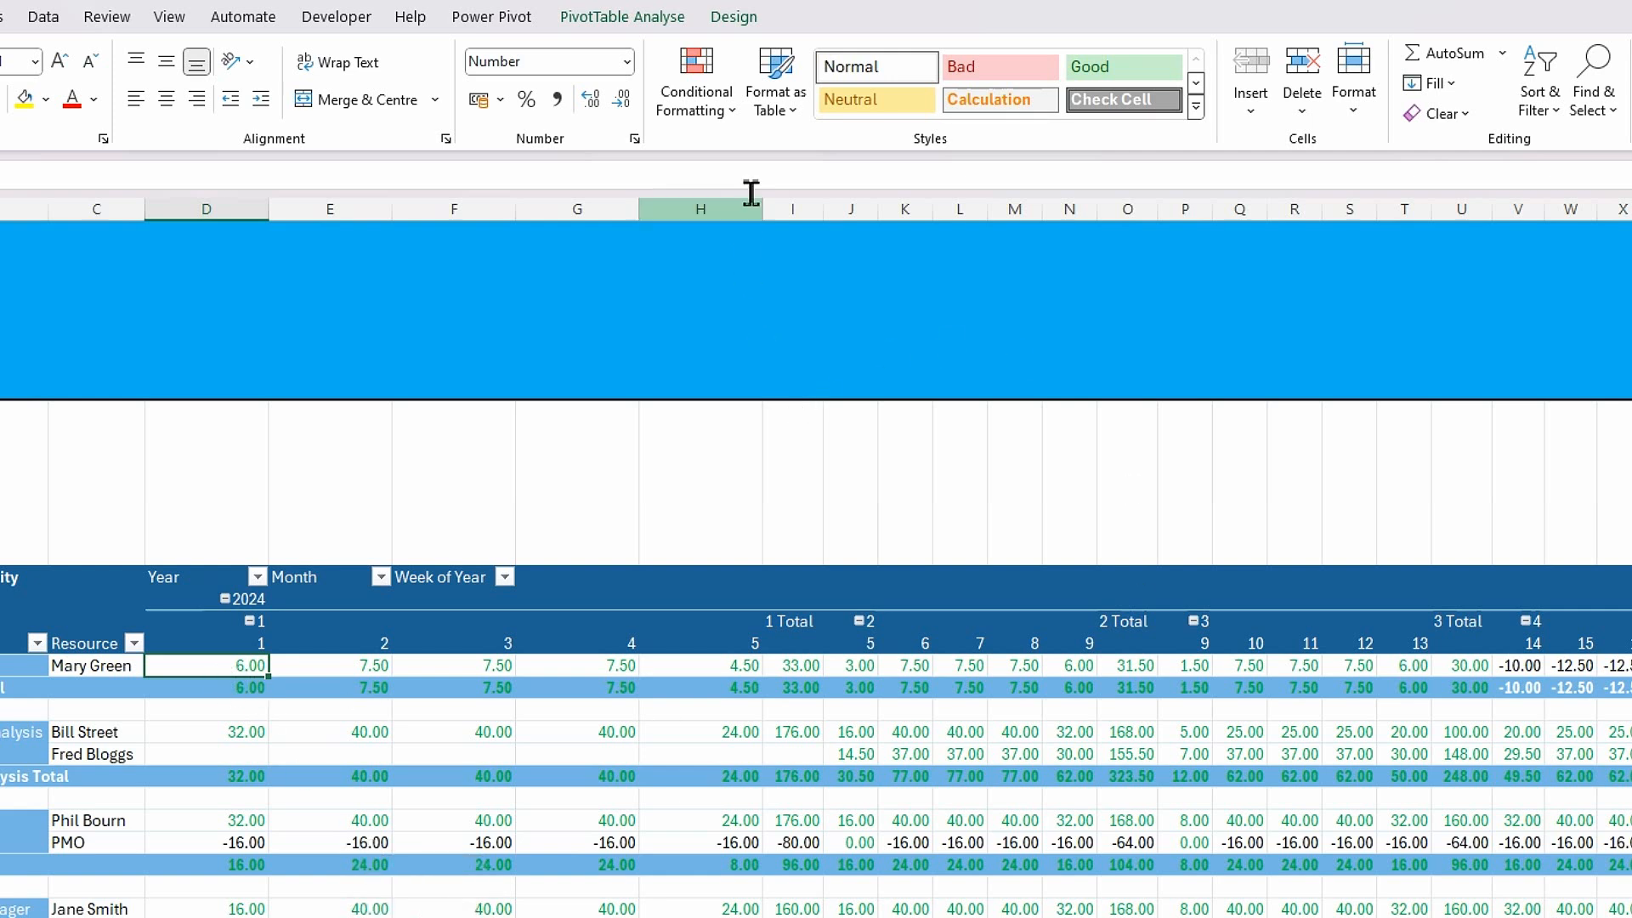
# Start a second formula-based conditional formatting rule for D7 using =if(d7<0,true,false).
pyautogui.click(729, 119)
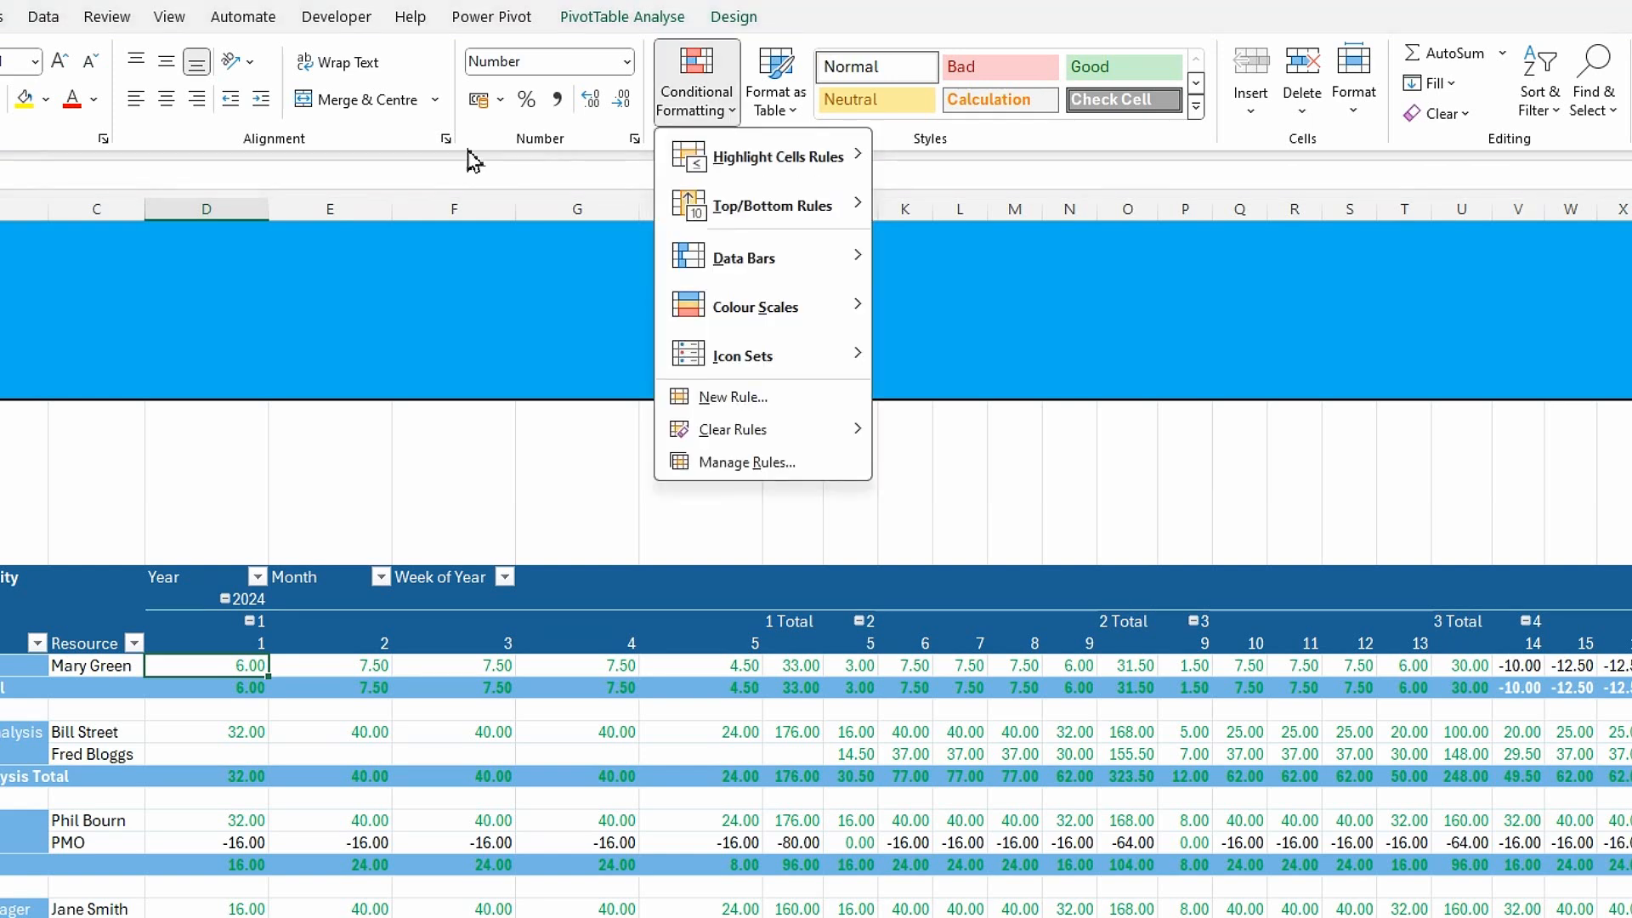
pyautogui.click(737, 403)
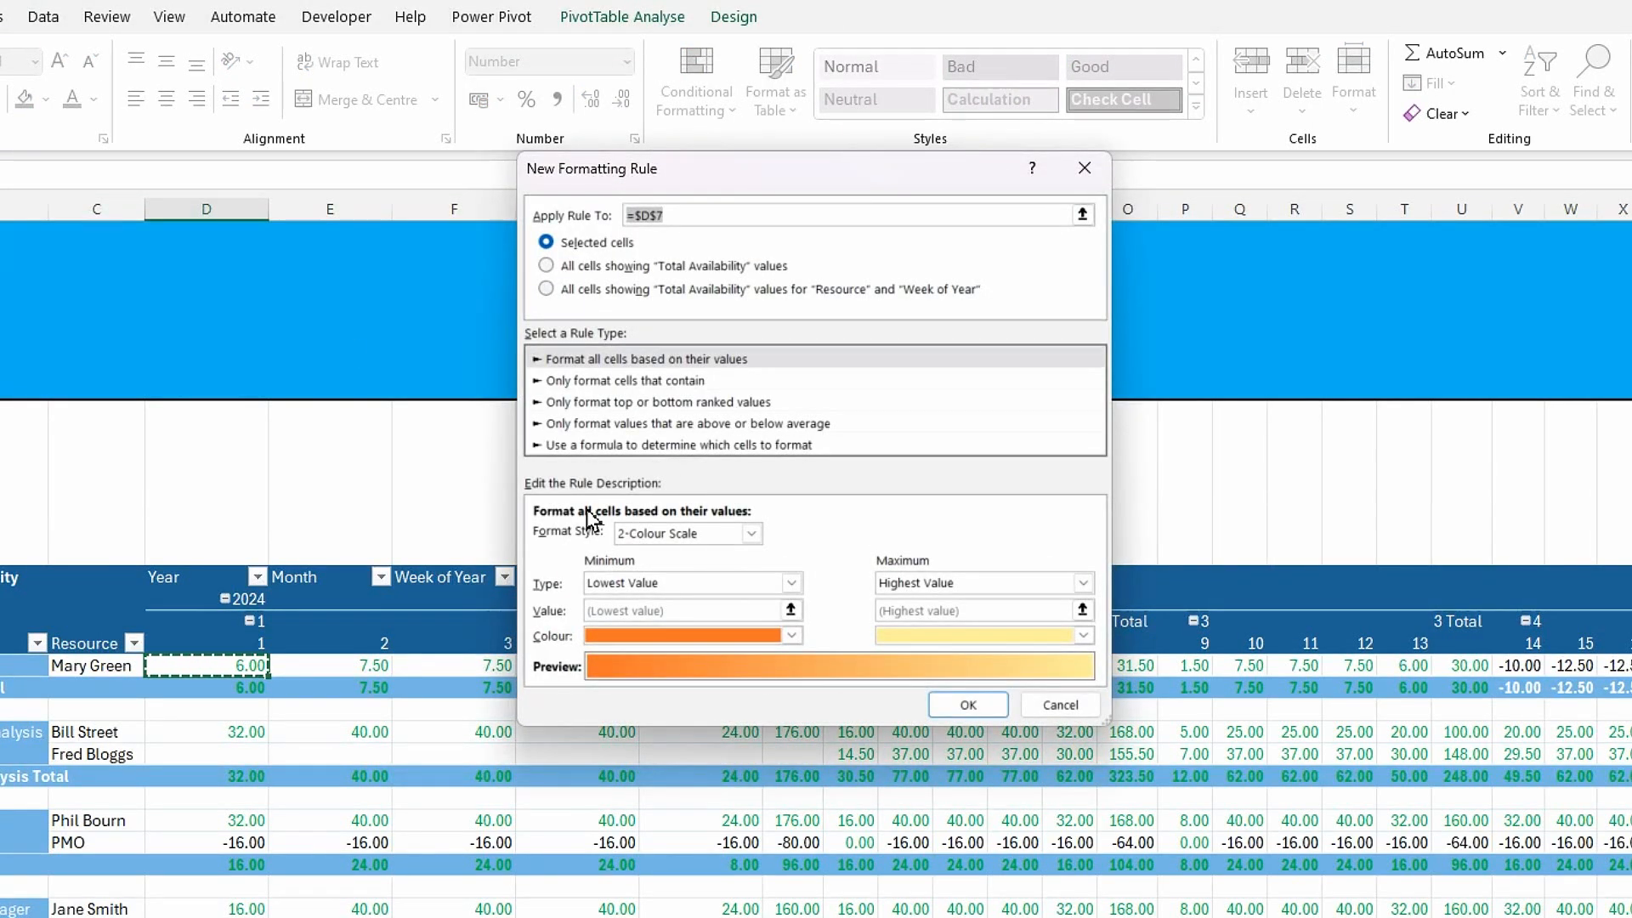
pyautogui.click(597, 449)
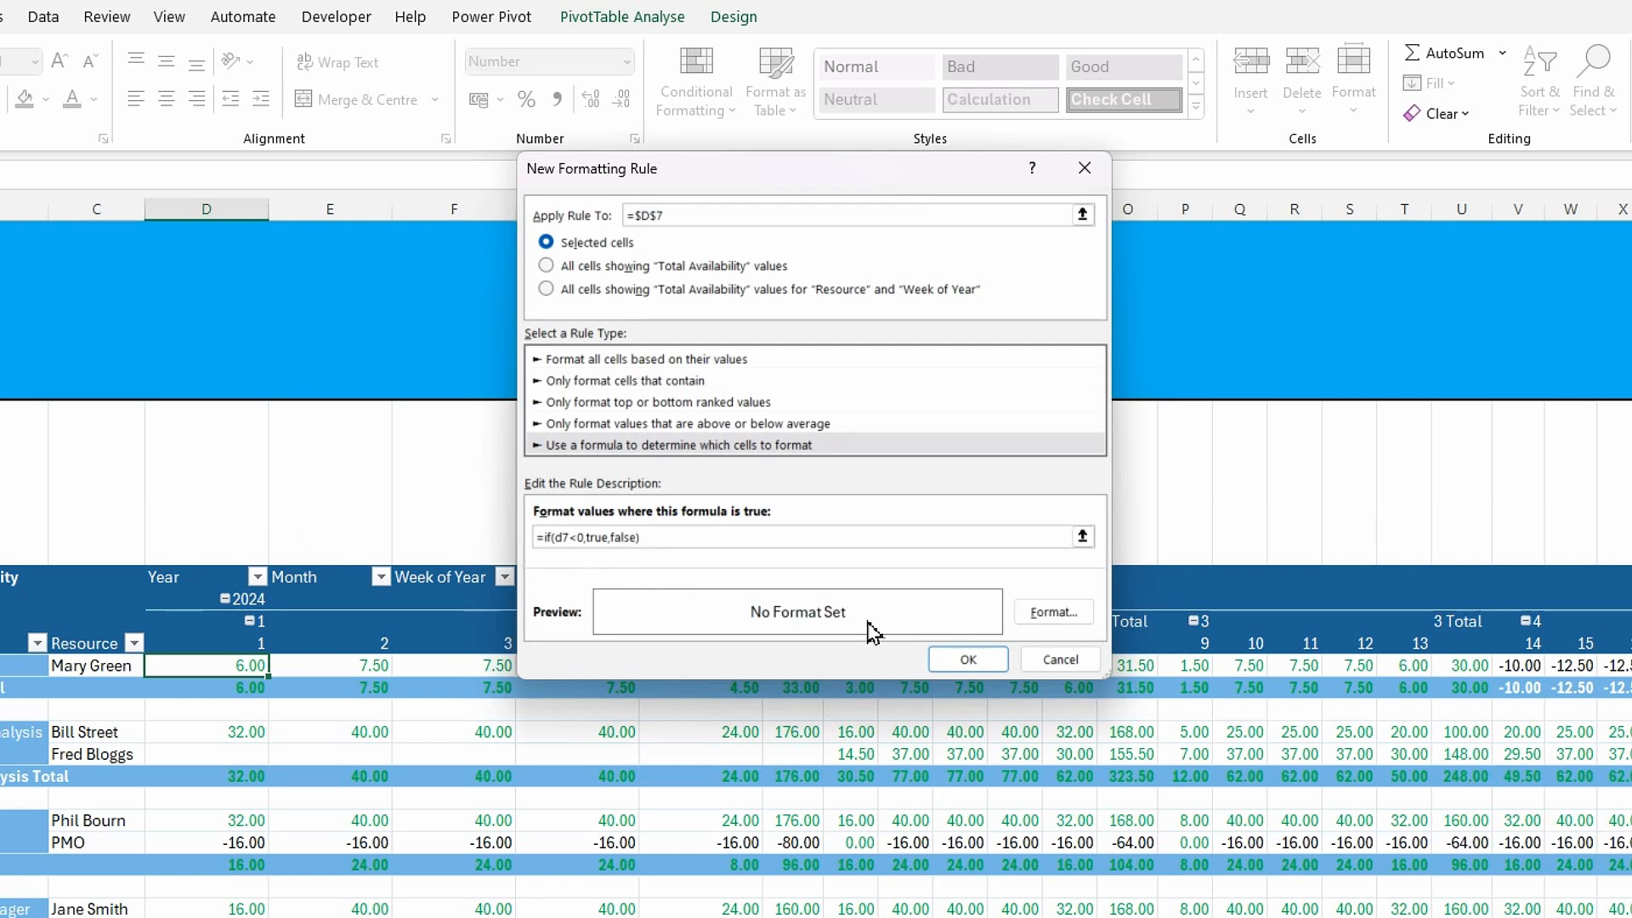
# Give the negative-value rule a bold red font and apply it to all cells showing "Total Availability" values.
pyautogui.click(1048, 619)
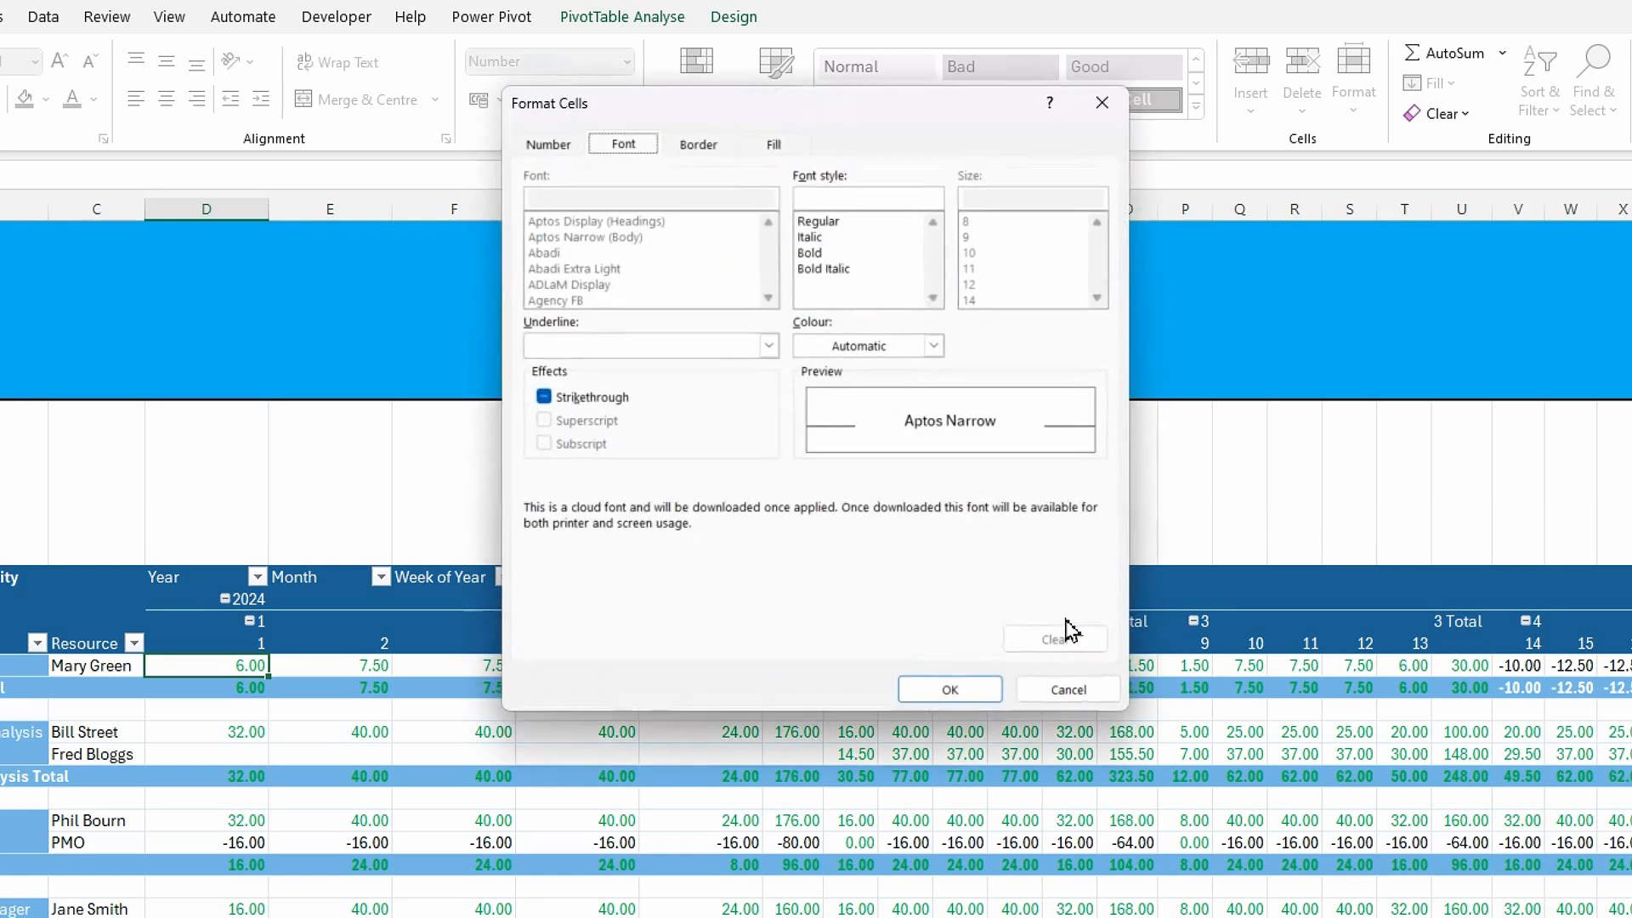
pyautogui.click(814, 255)
pyautogui.click(933, 345)
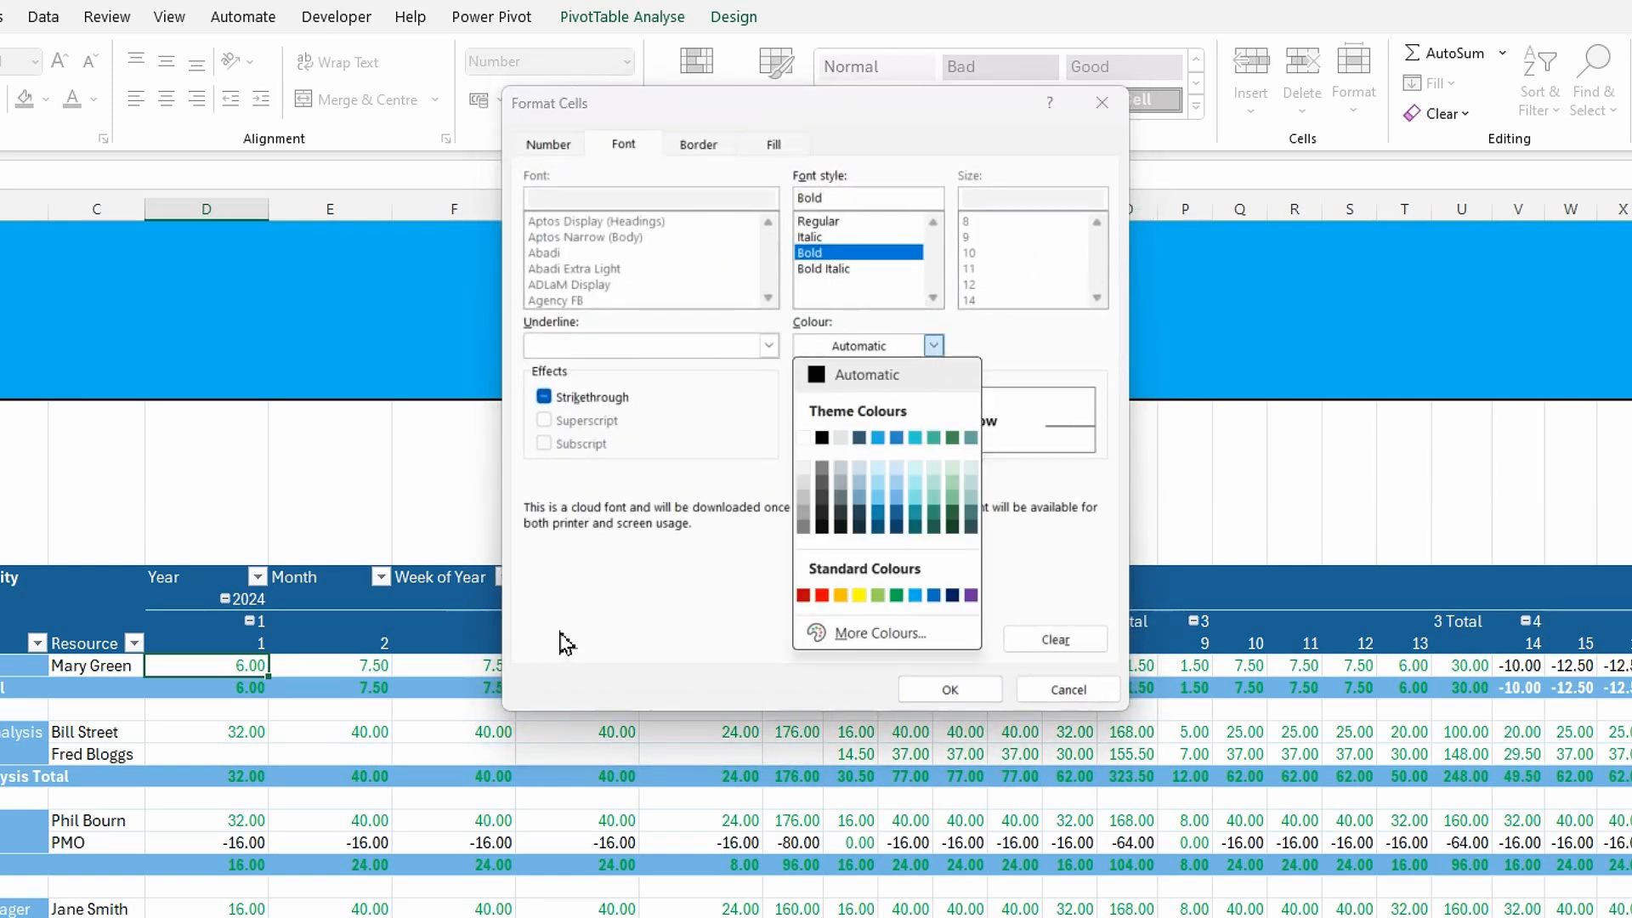
pyautogui.click(822, 595)
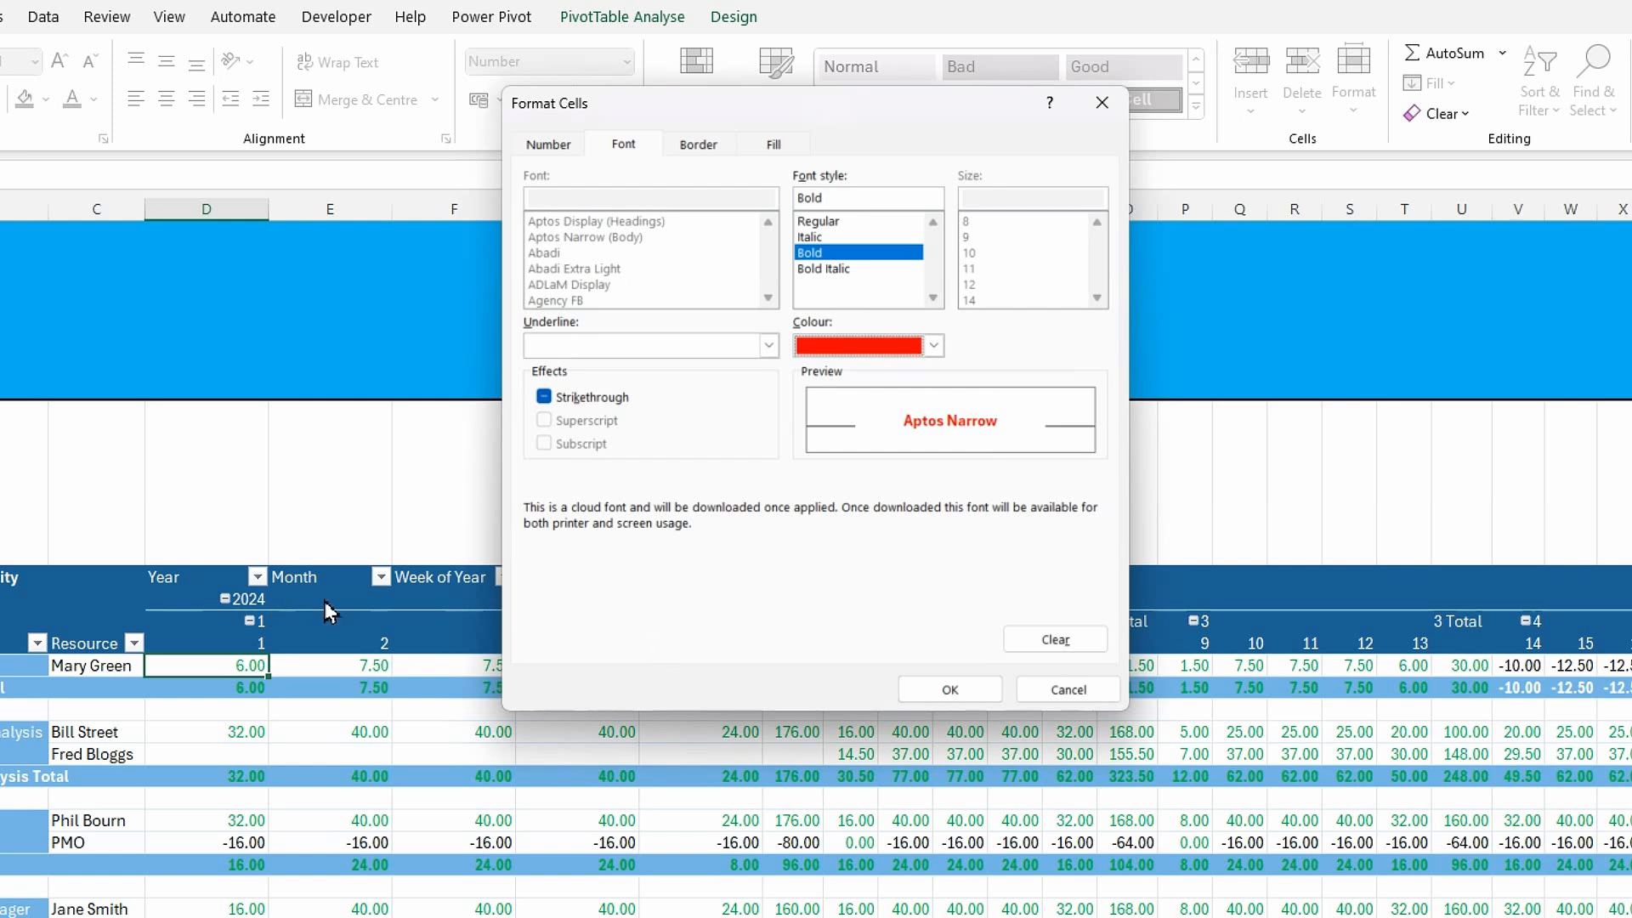
pyautogui.click(971, 689)
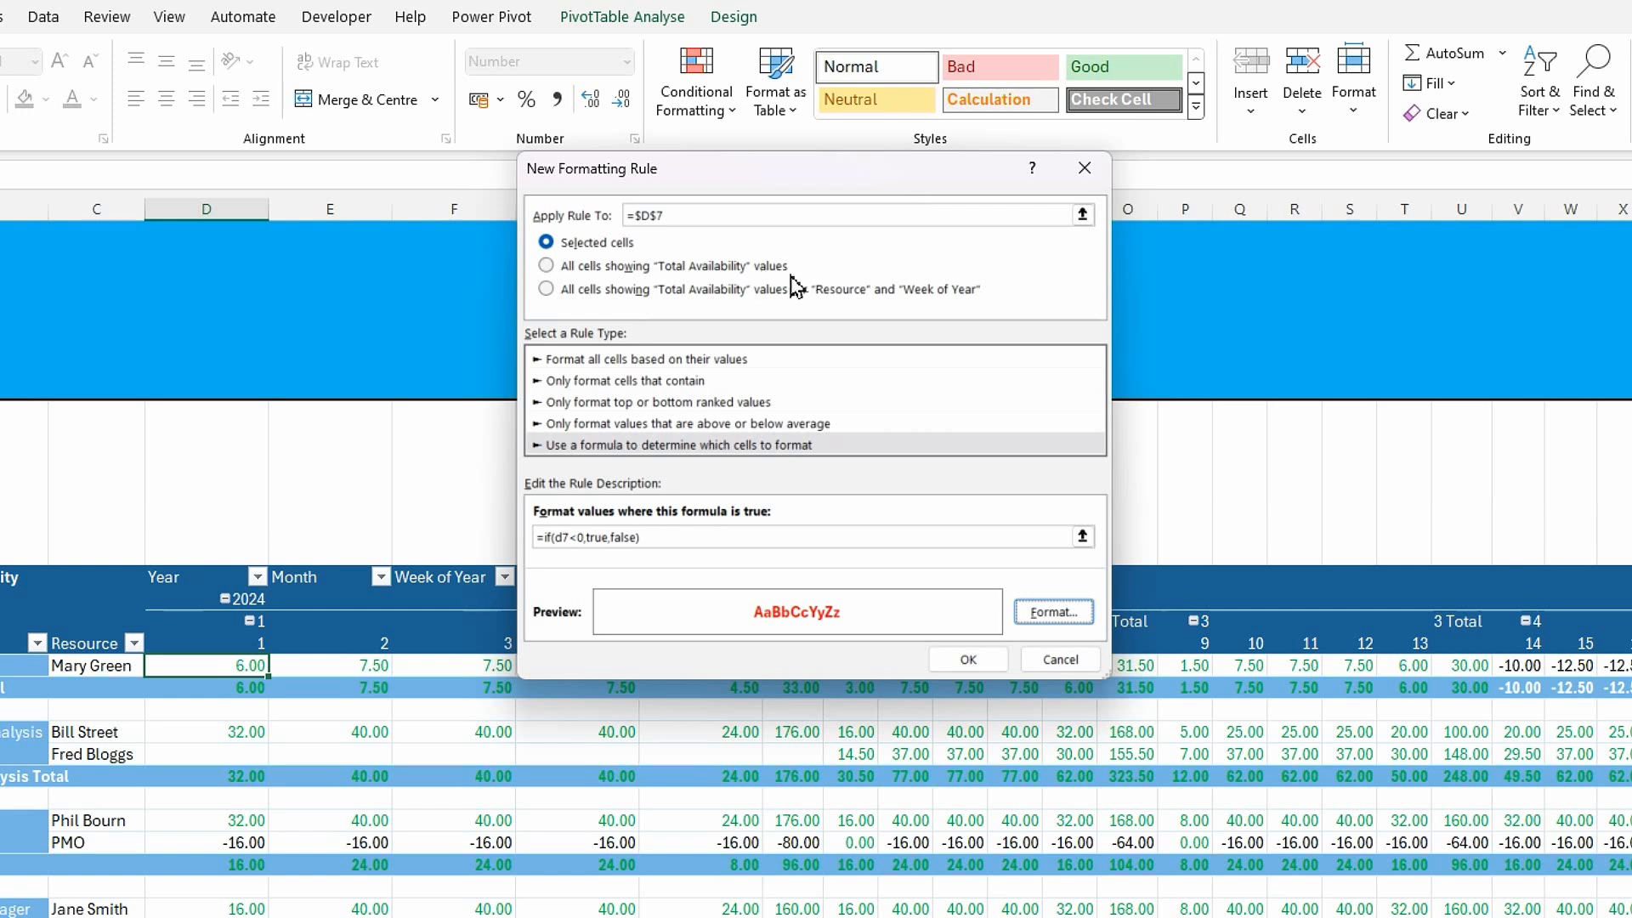
pyautogui.click(549, 266)
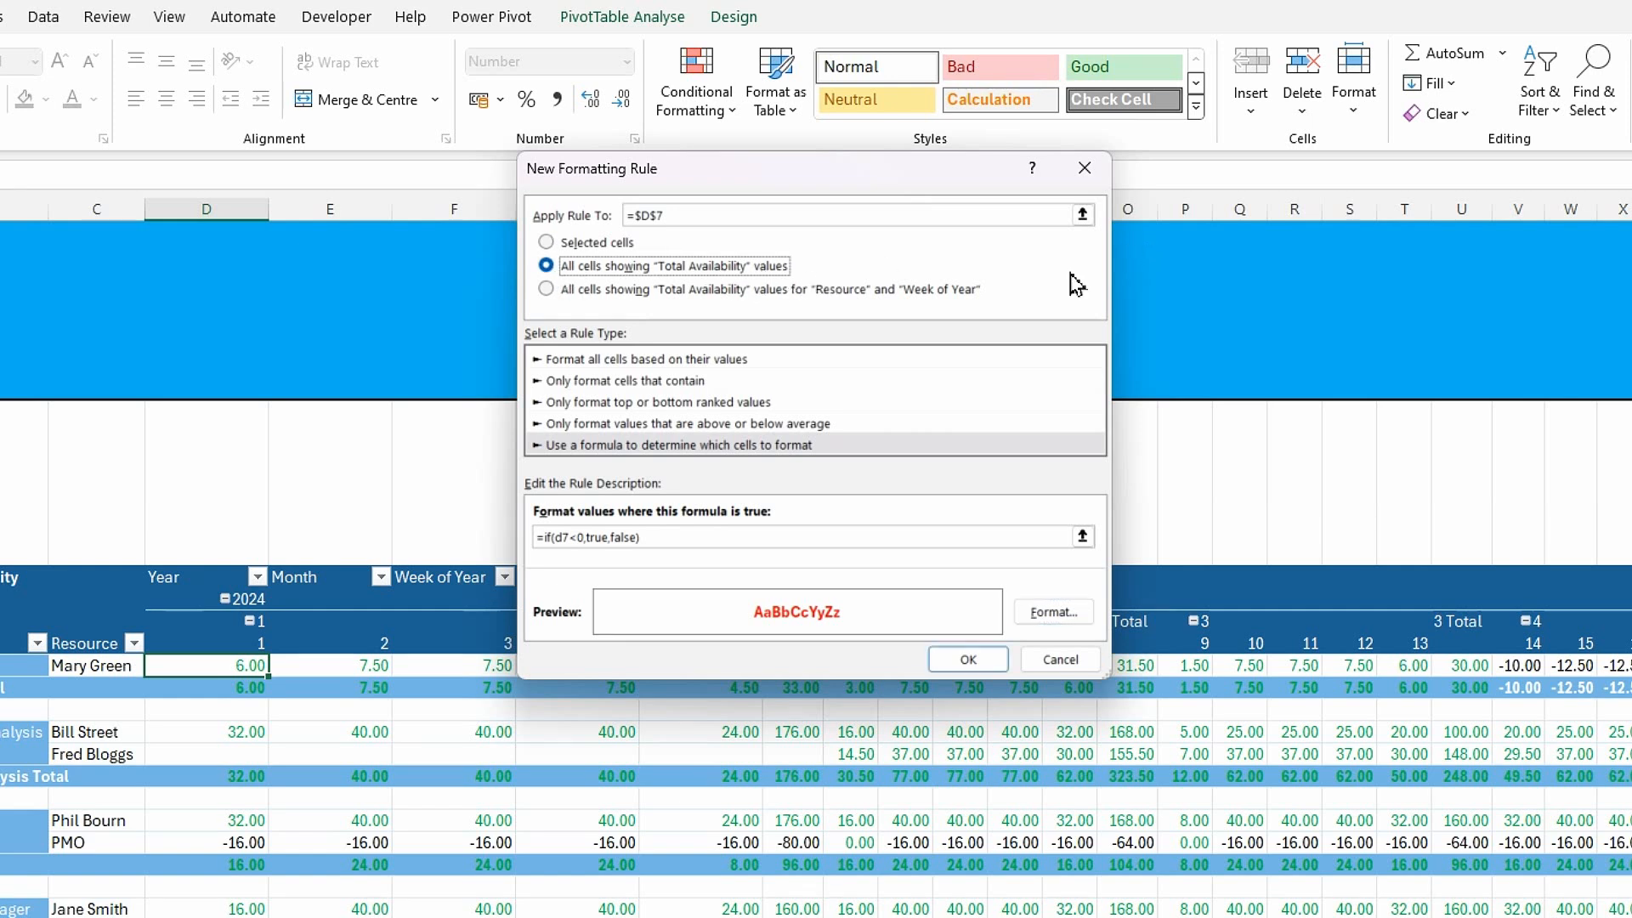
pyautogui.click(969, 660)
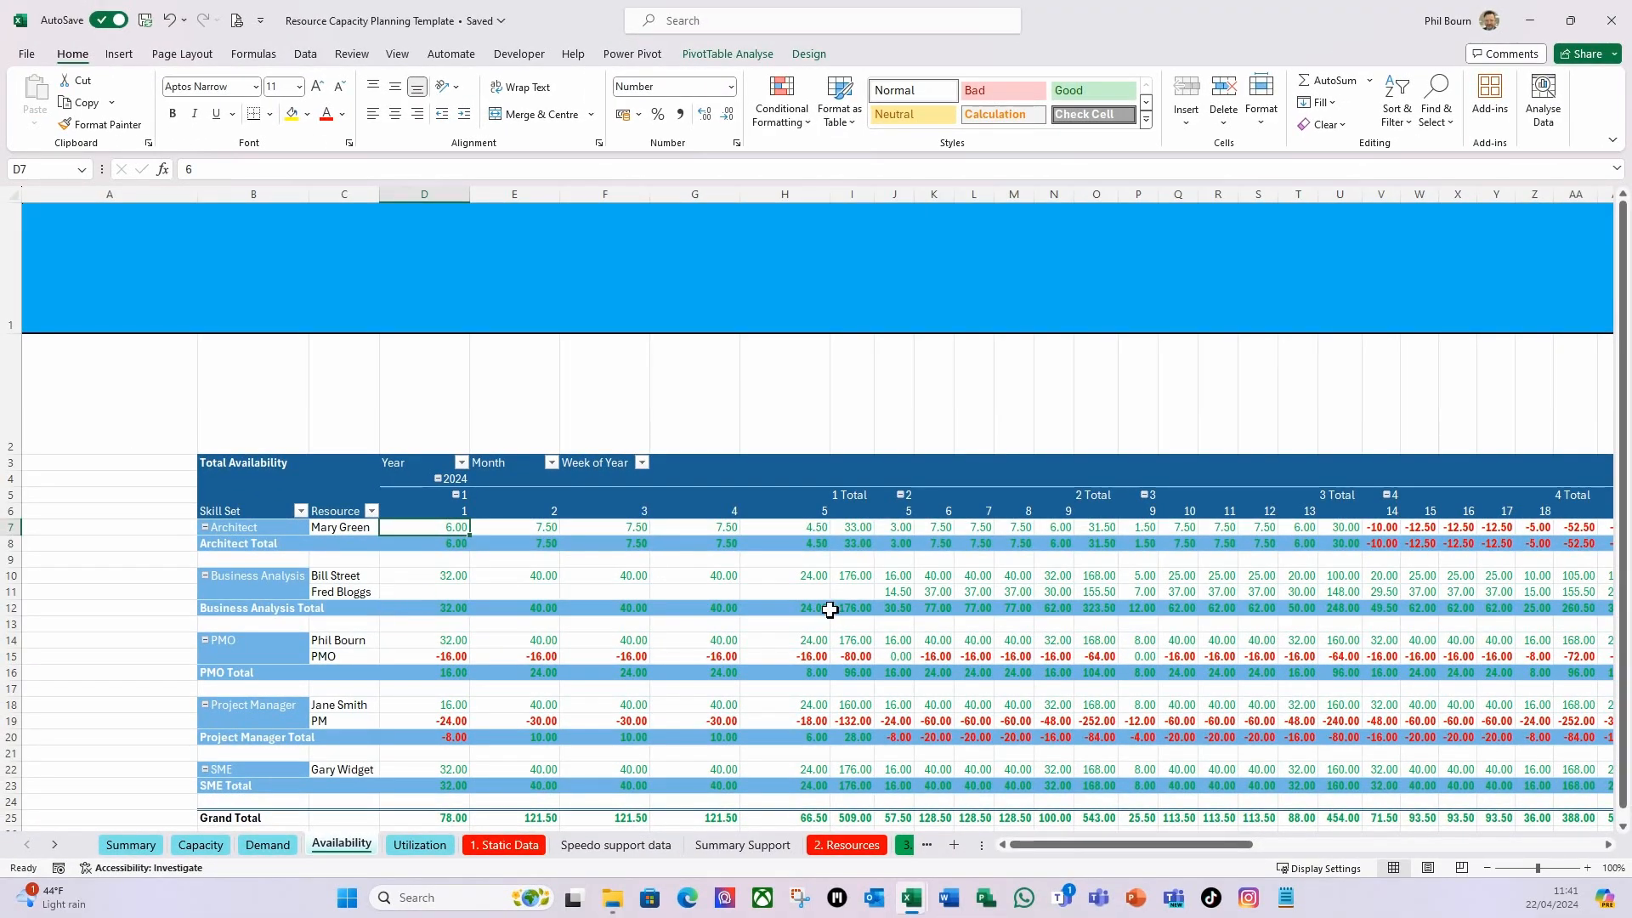
# Collapse the entire Month field in the Availability PivotTable so the columns are summarised by month.
pyautogui.scroll(-1, 741, 625)
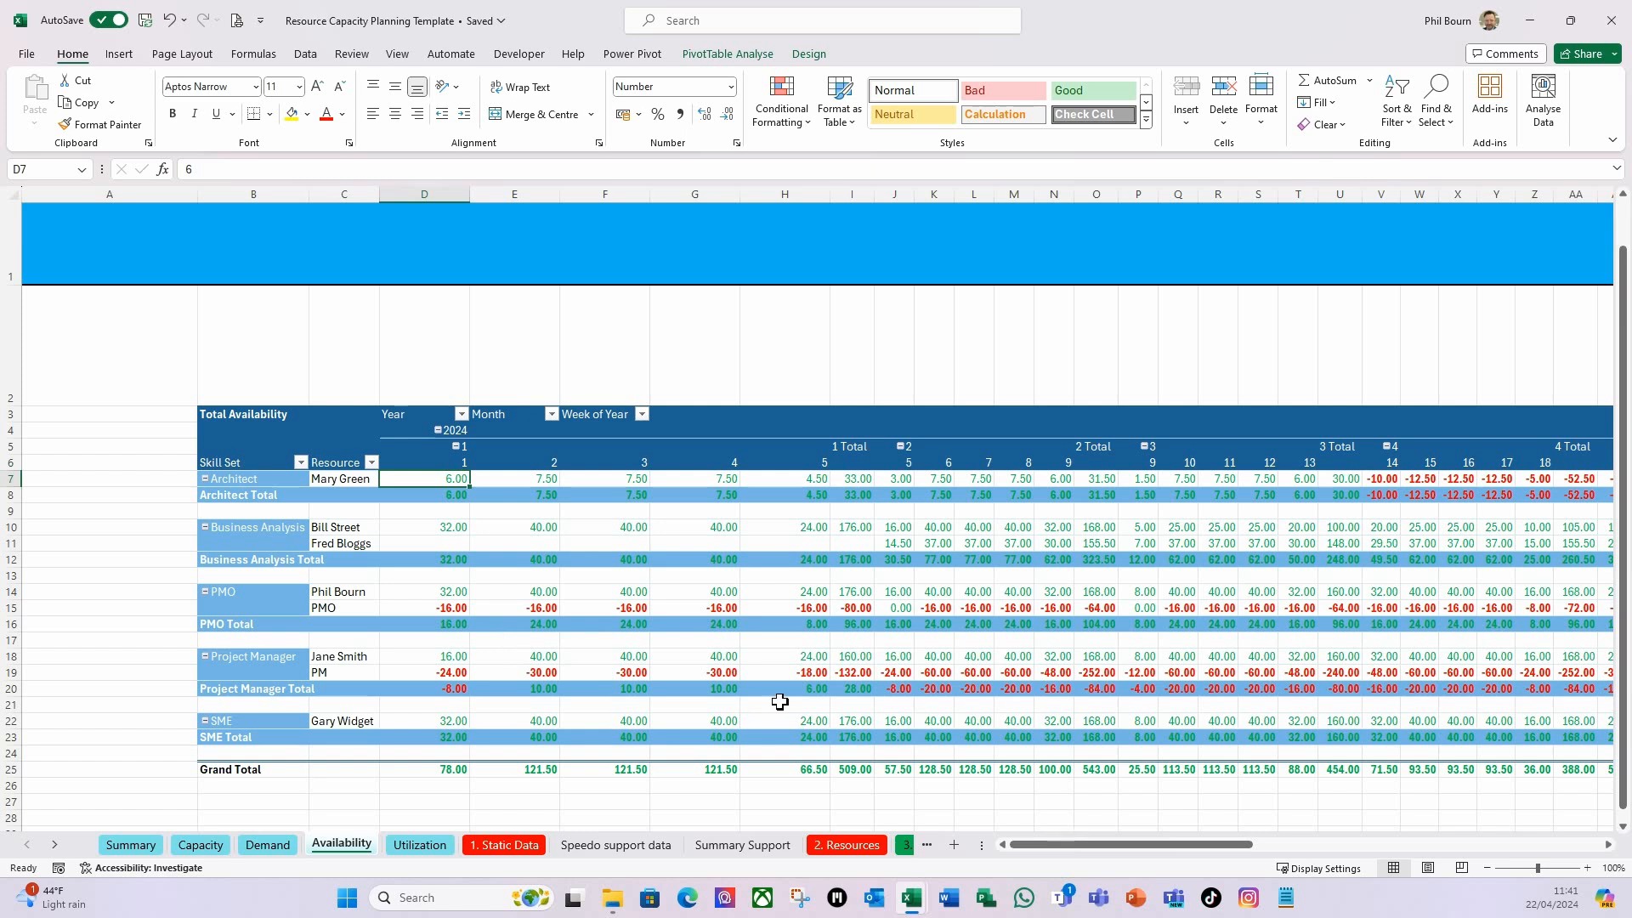
pyautogui.scroll(1, 510, 629)
pyautogui.scroll(-1, 525, 611)
pyautogui.moveTo(533, 592)
pyautogui.click(435, 450)
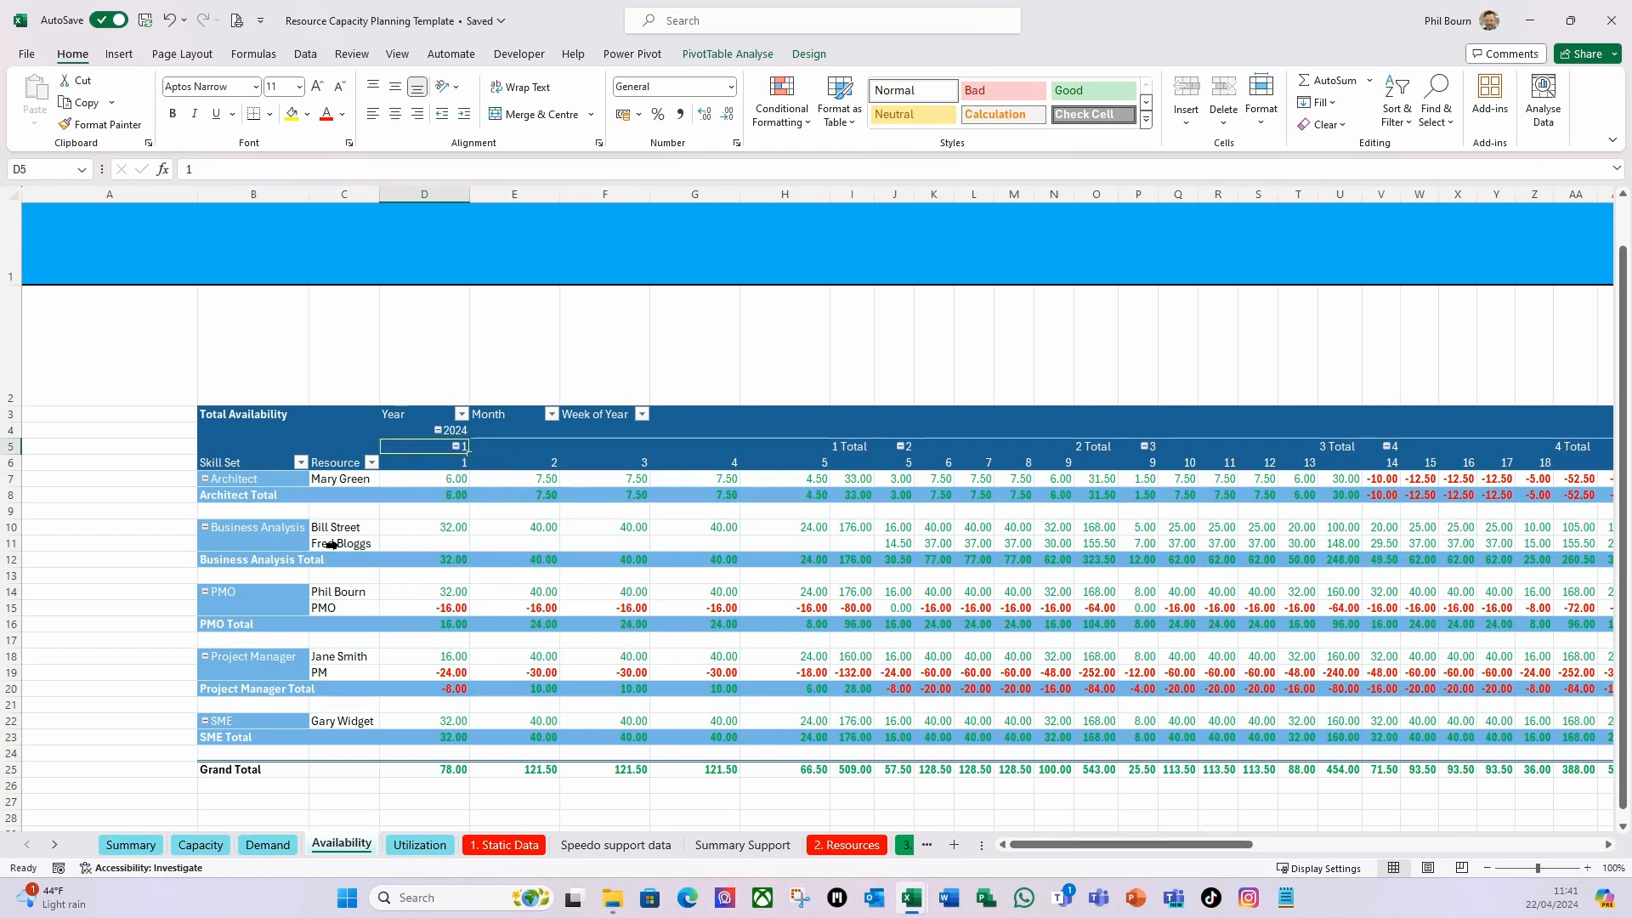
pyautogui.rightClick(434, 456)
pyautogui.moveTo(536, 540)
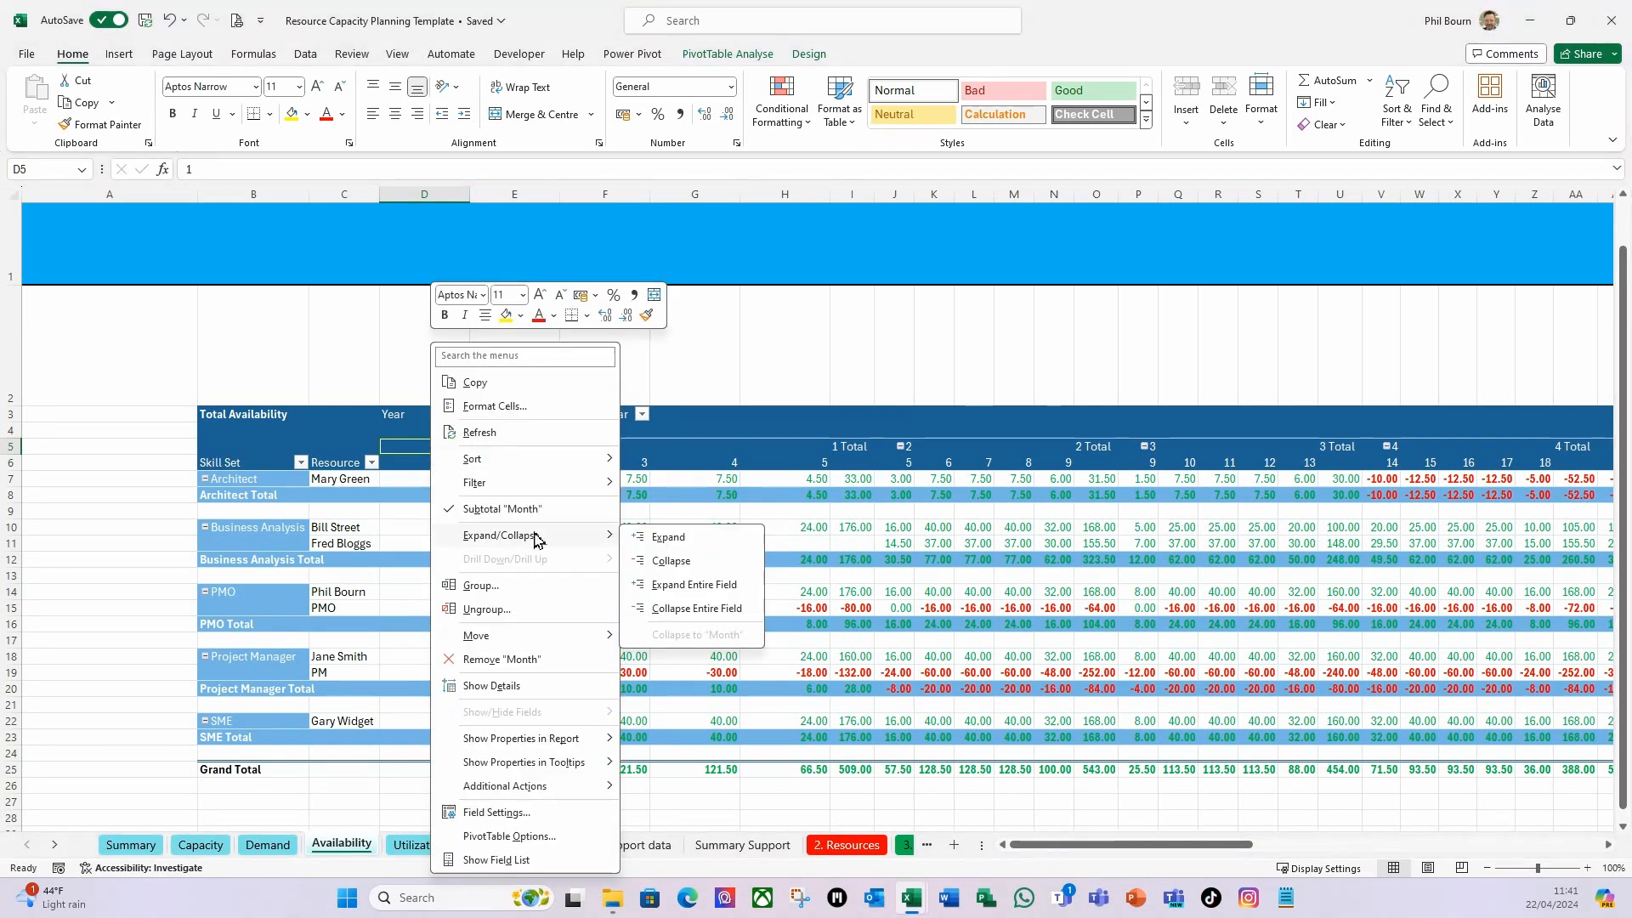
pyautogui.click(718, 609)
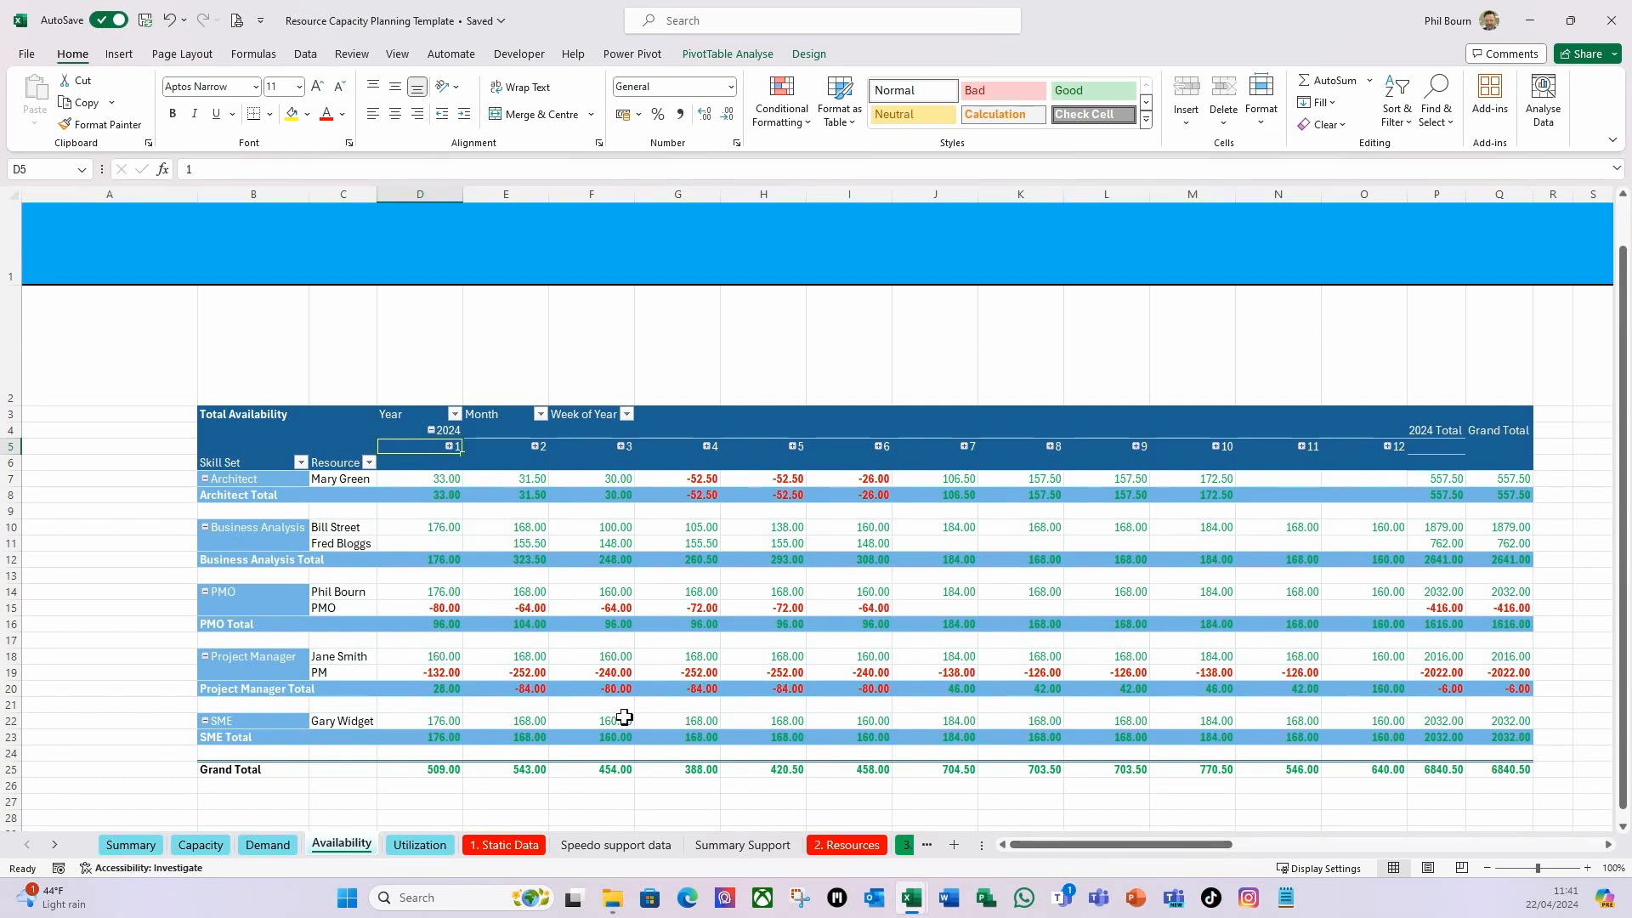
pyautogui.click(360, 481)
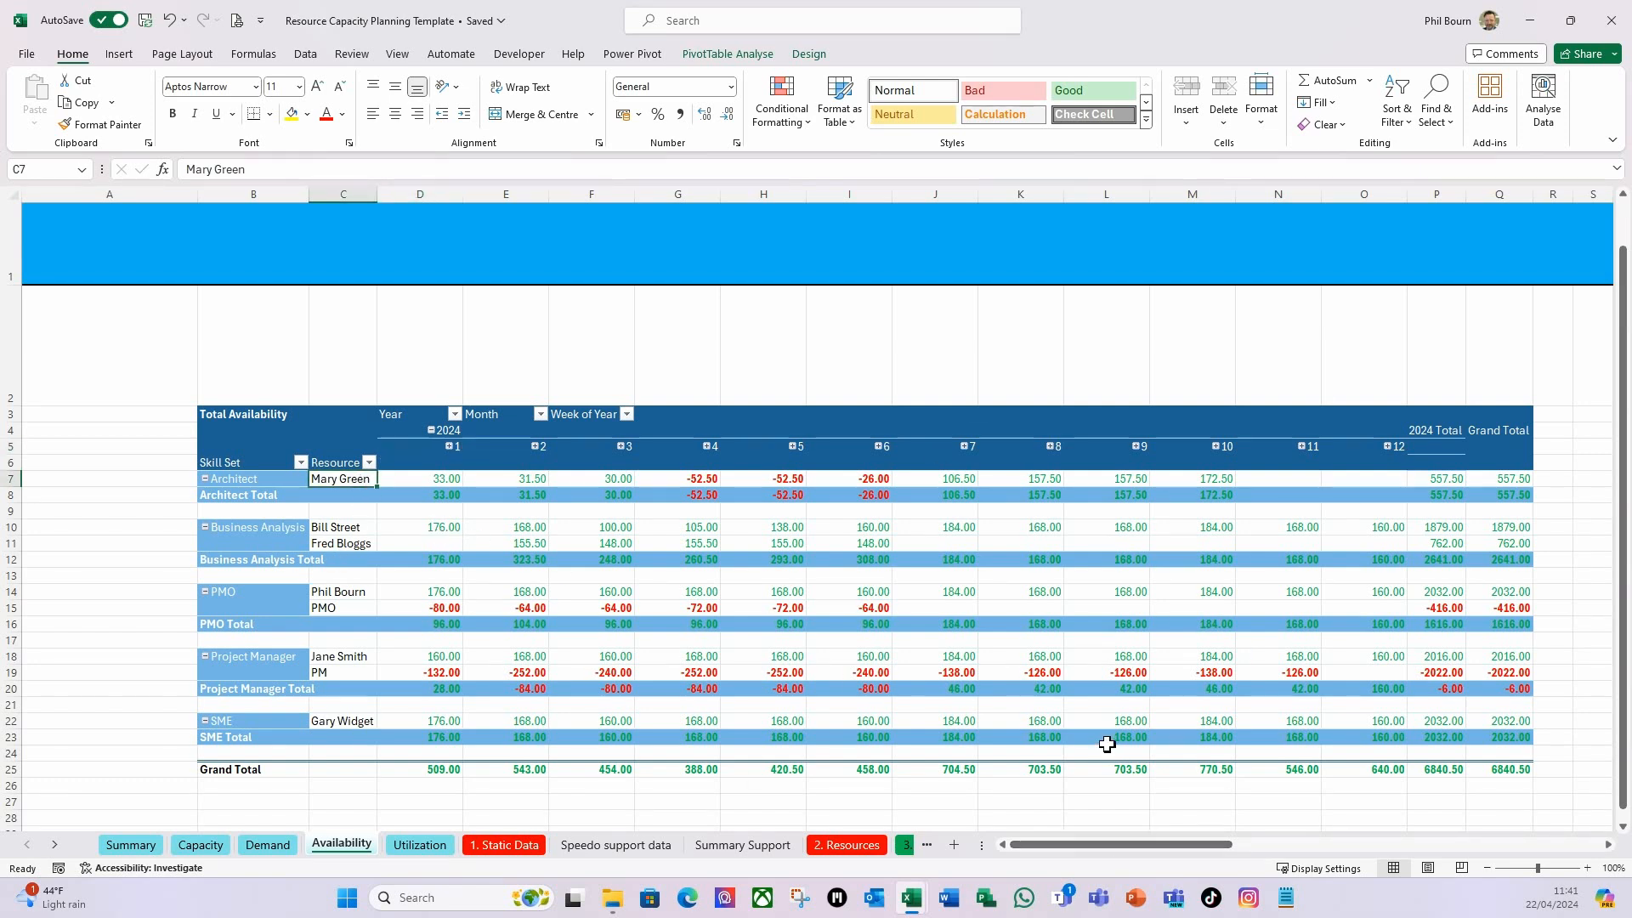
pyautogui.moveTo(1107, 745)
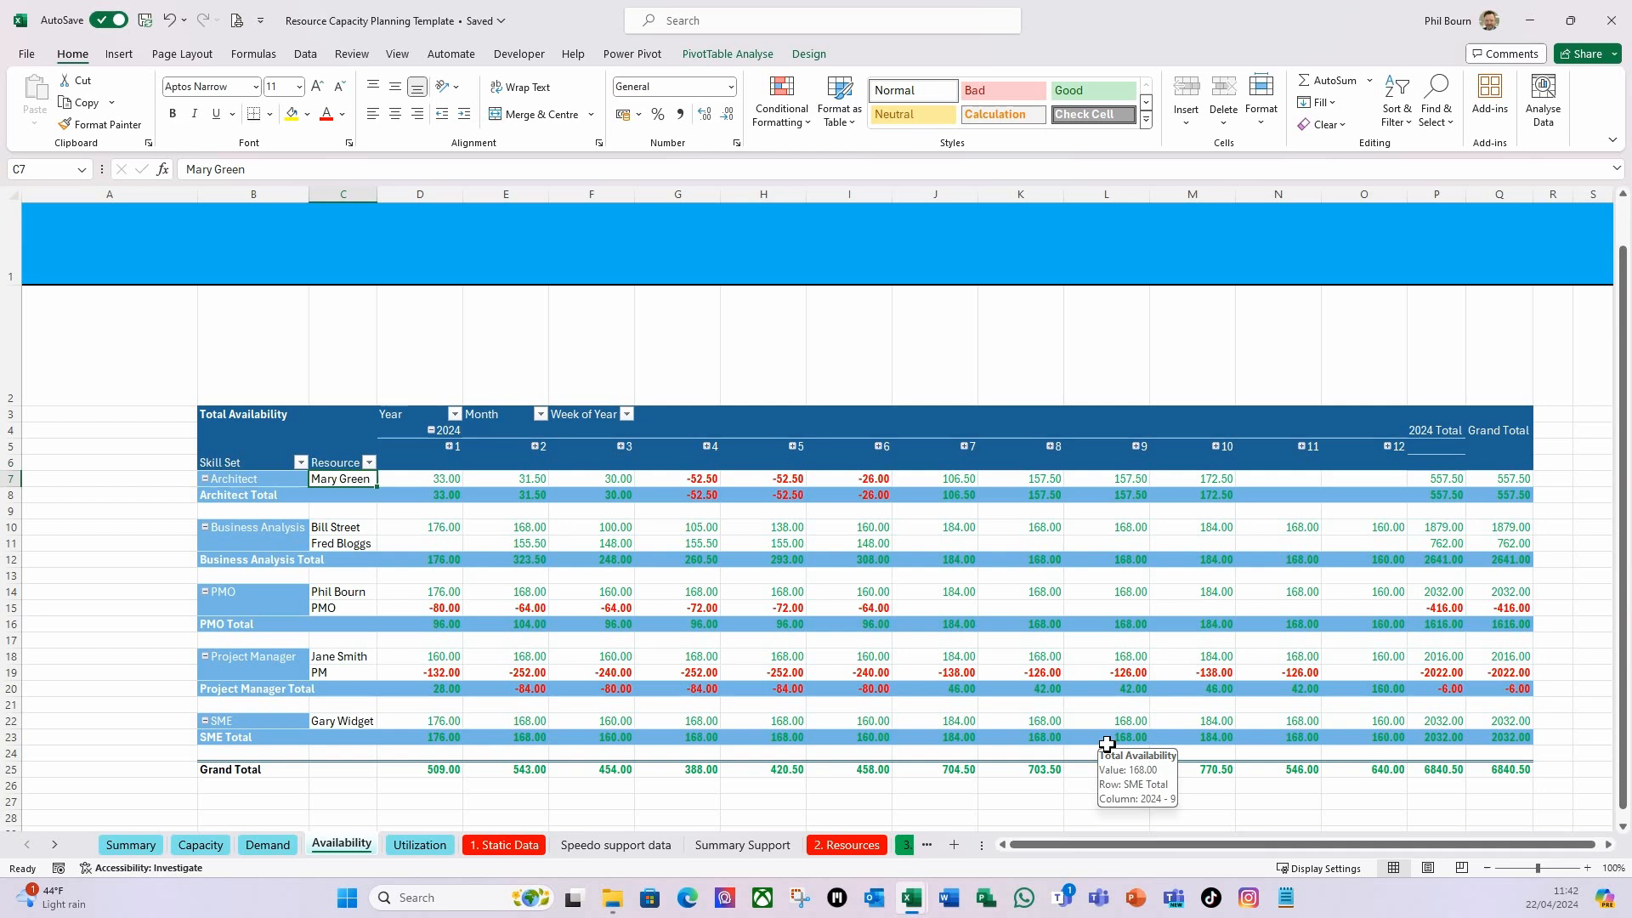
# Insert the solid people-pyramid stock icon, found by searching for "people", and fit it into the Availability banner at cell A1.
pyautogui.click(468, 508)
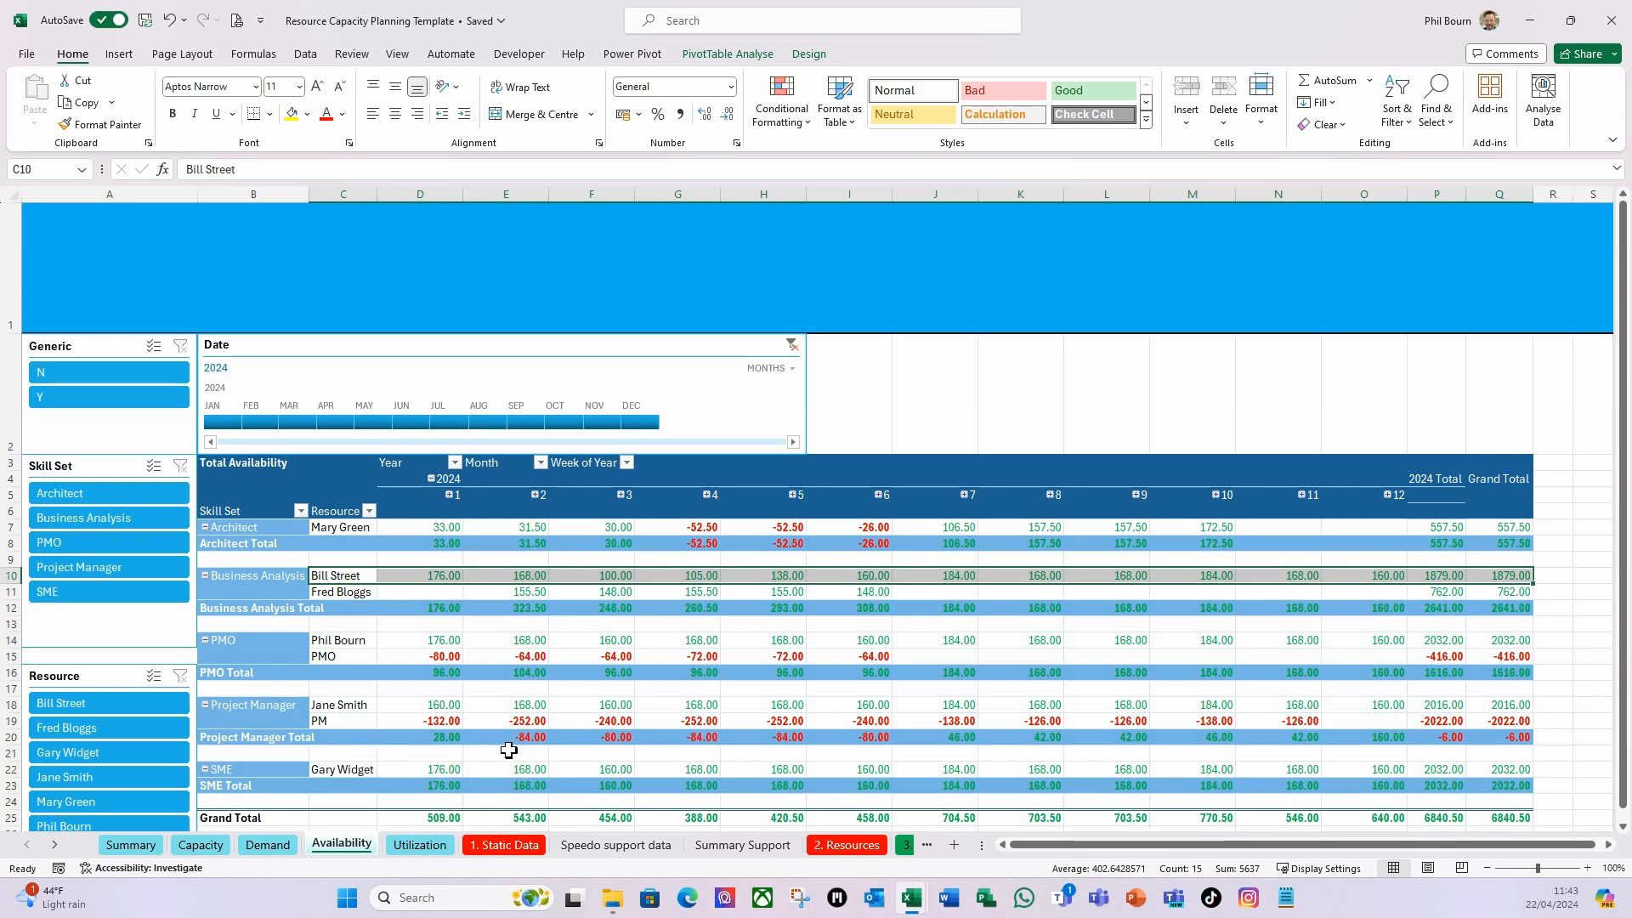
pyautogui.click(68, 288)
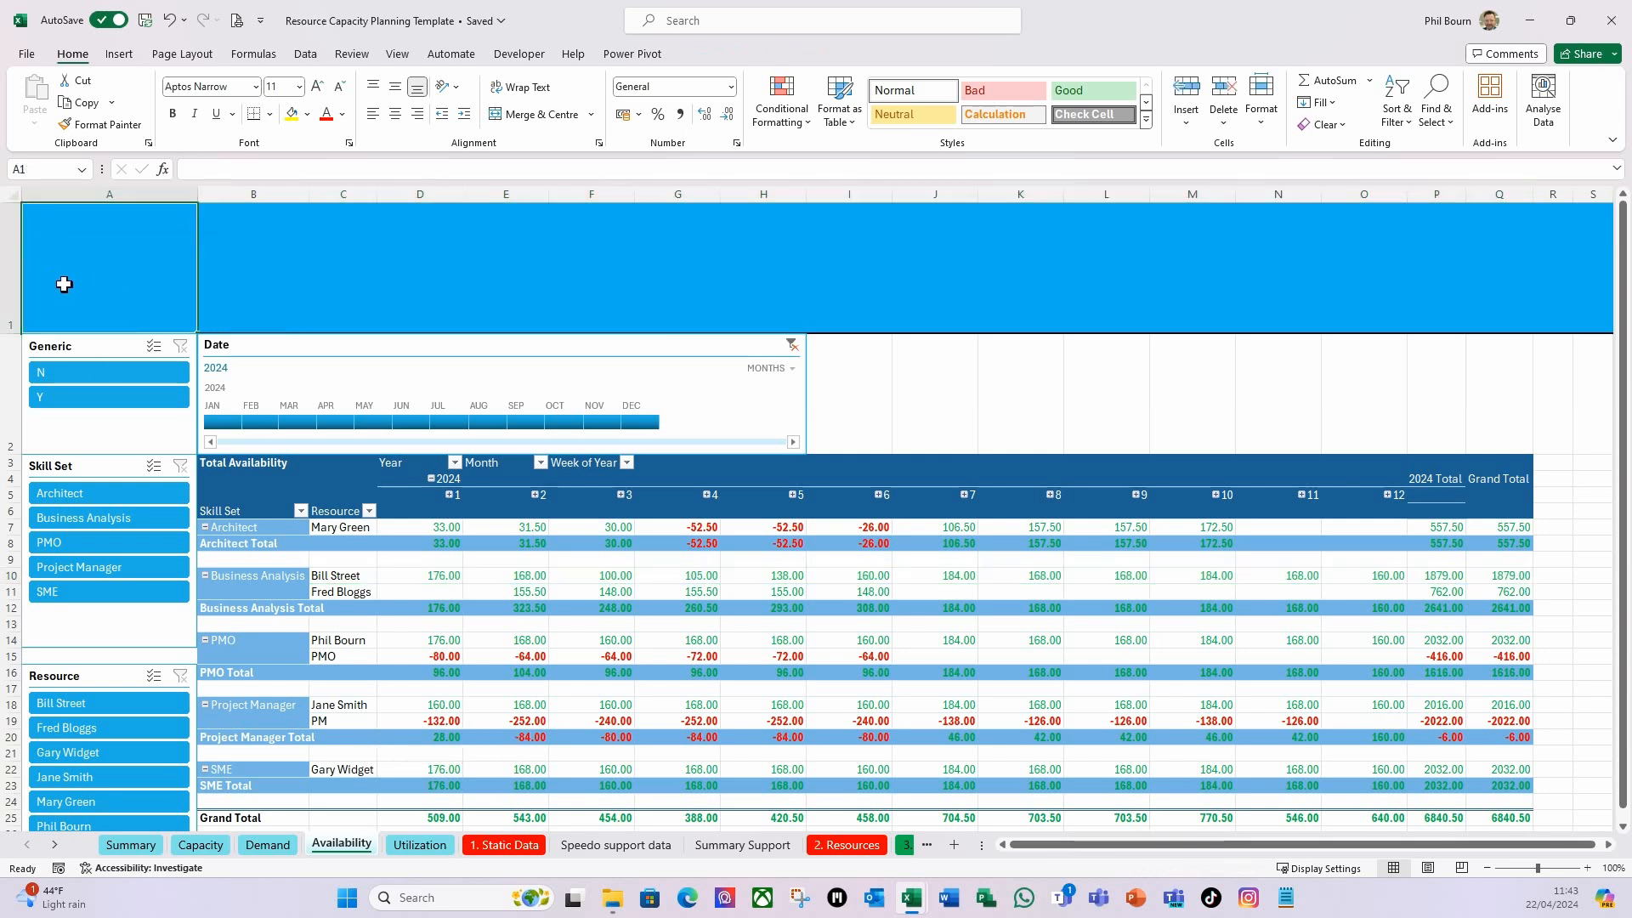
pyautogui.click(119, 56)
pyautogui.click(290, 104)
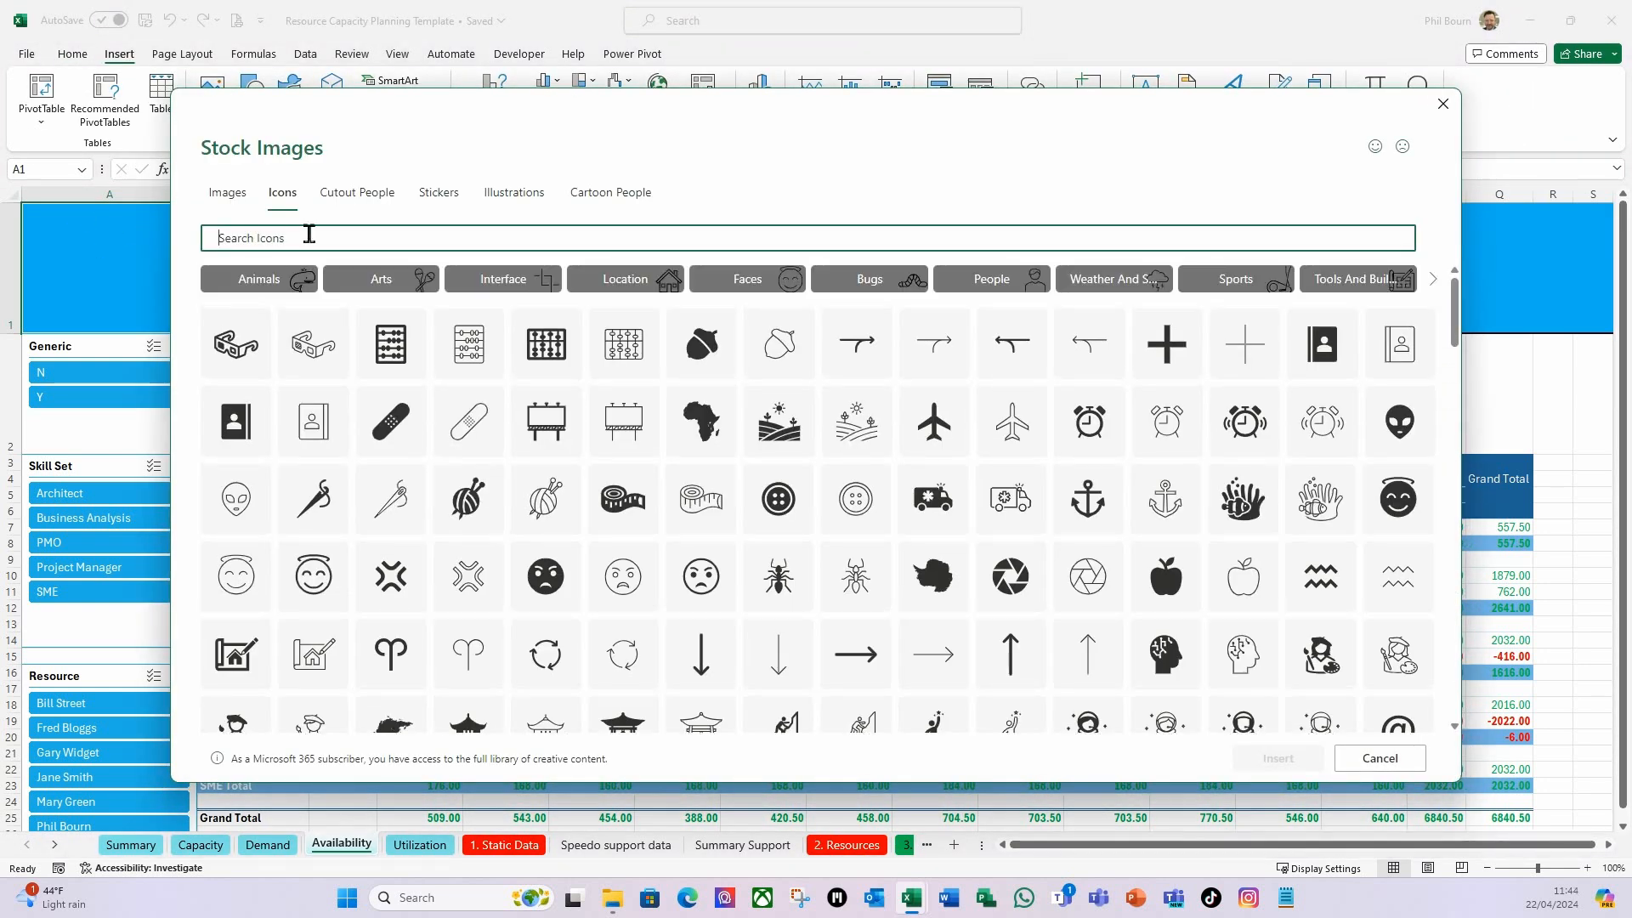
pyautogui.write('people')
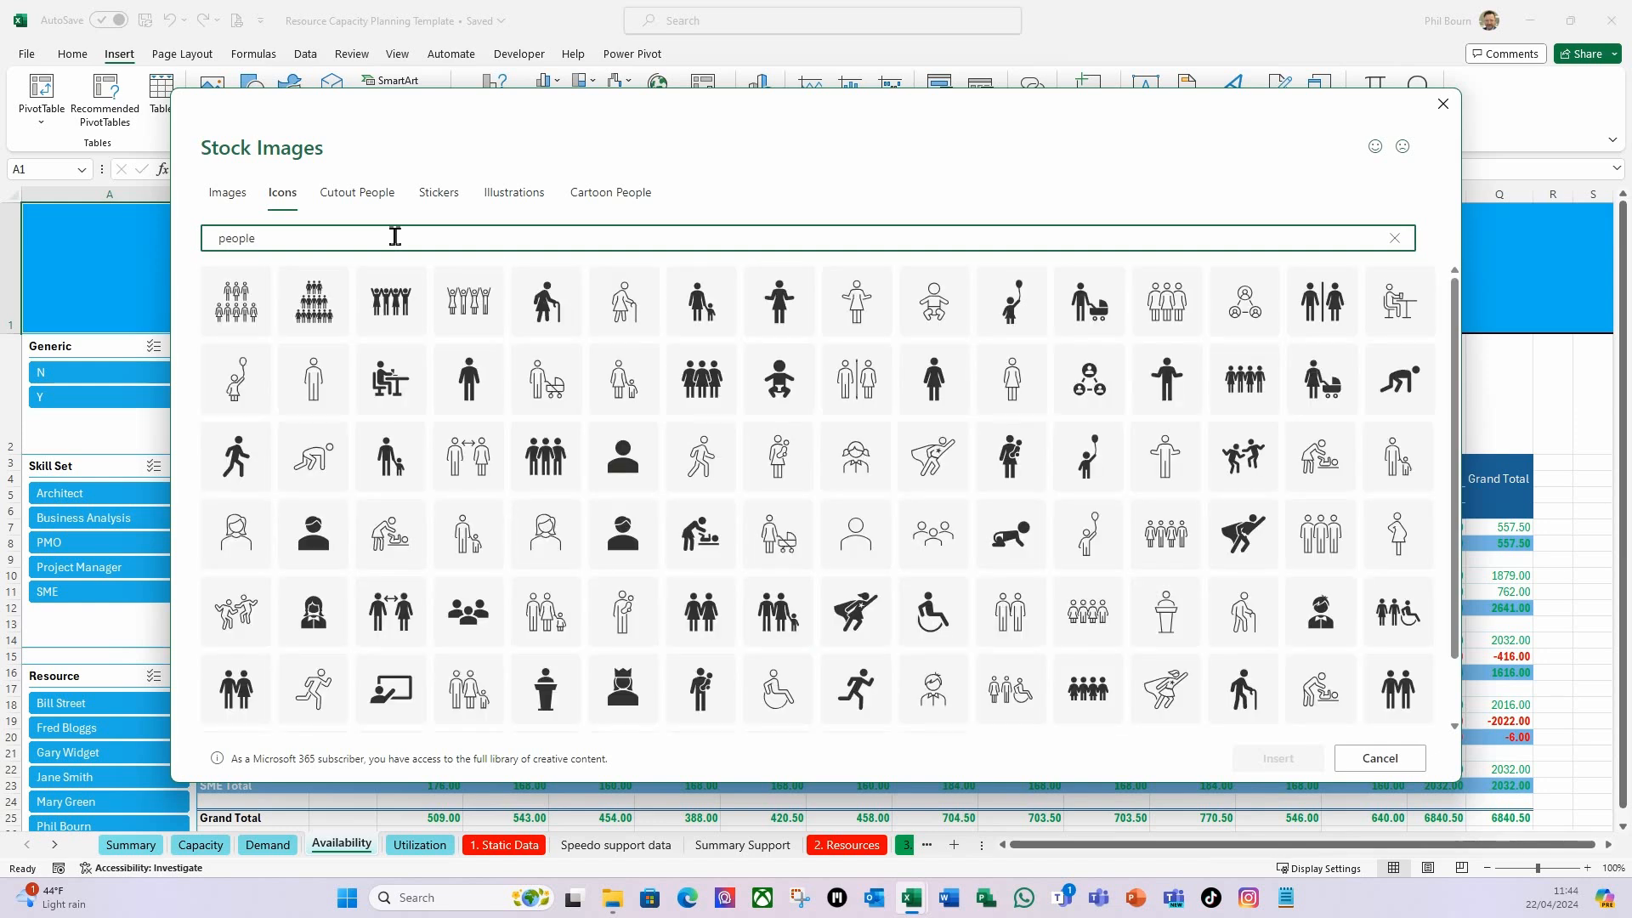
pyautogui.click(307, 319)
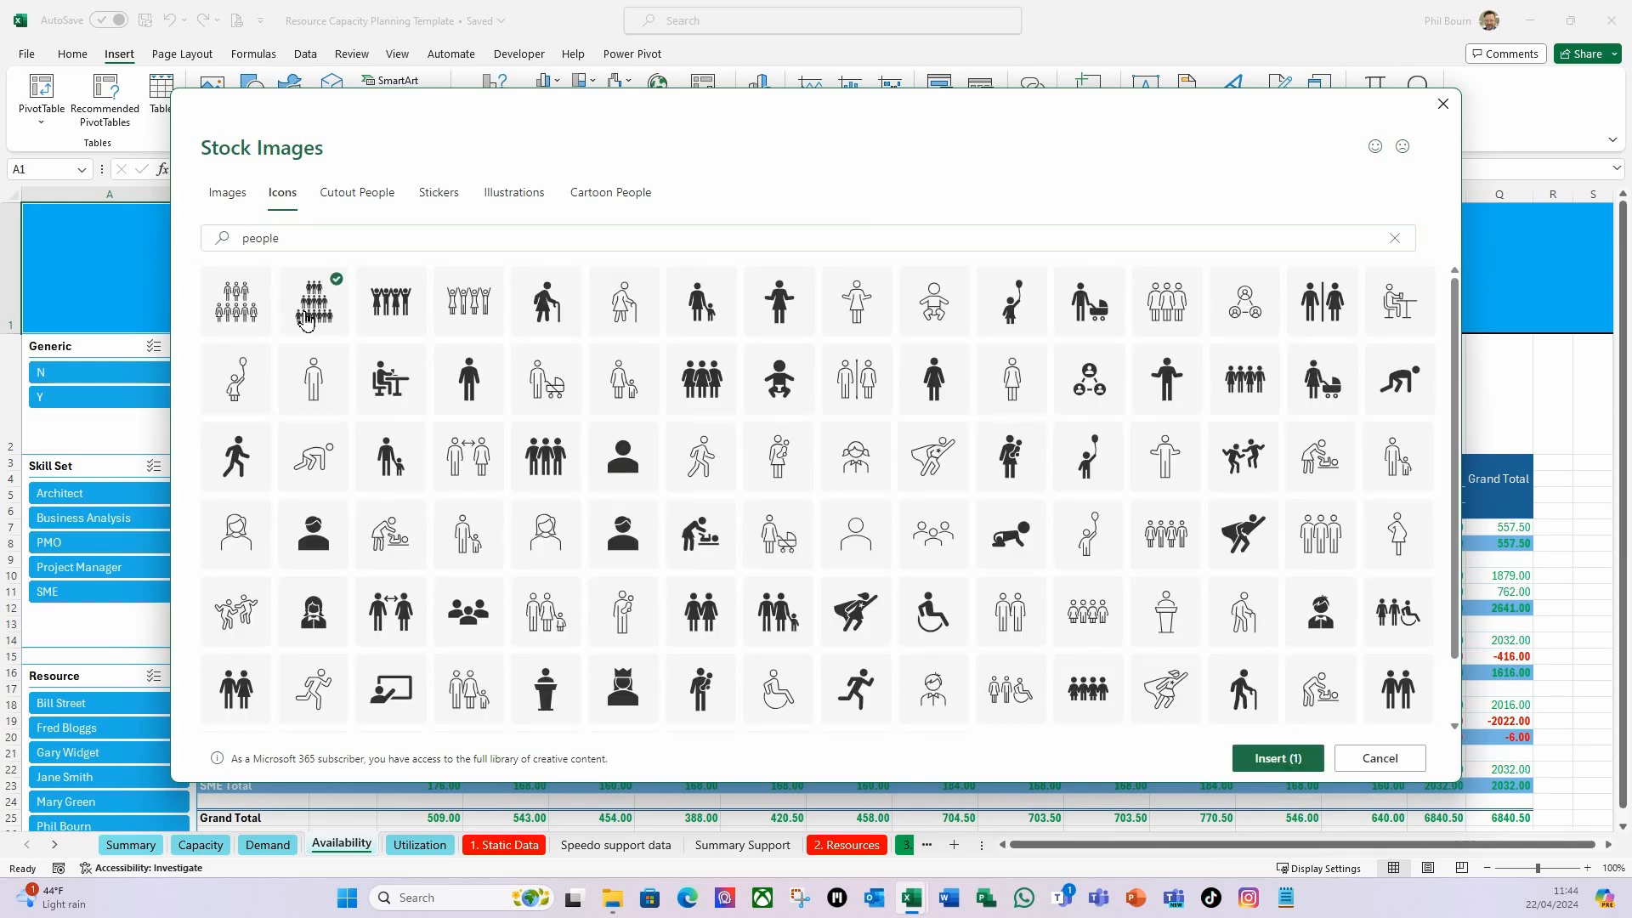
pyautogui.click(1288, 757)
pyautogui.moveTo(103, 284); pyautogui.dragTo(153, 328)
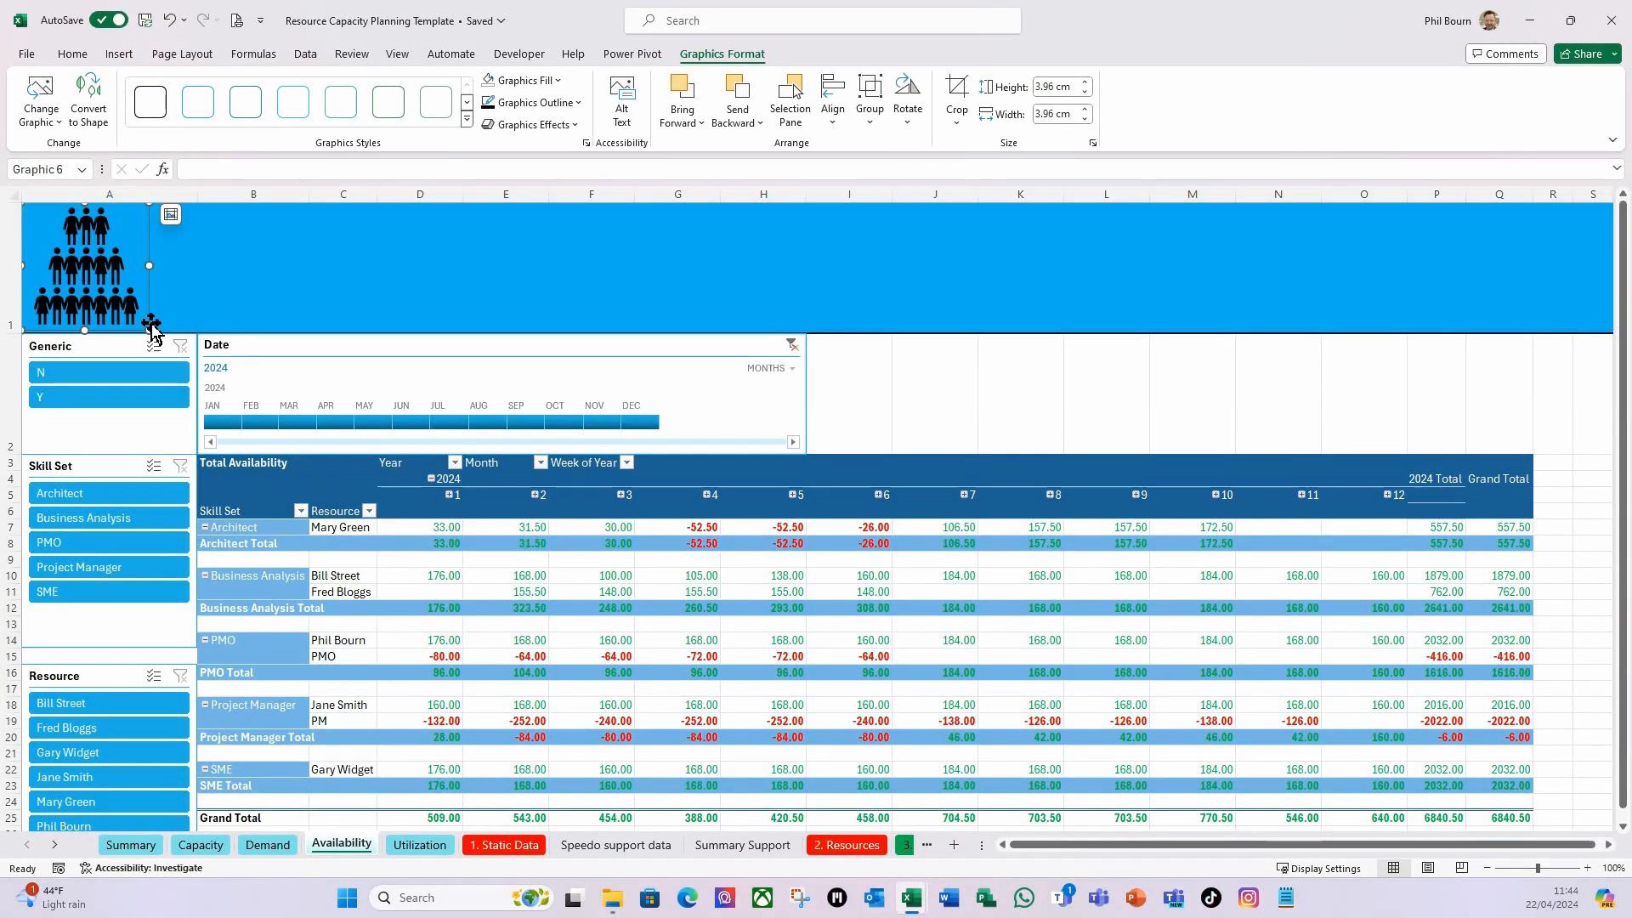
# Enter the banner title "Resource Capacity in Hours" in cell B1 of the Availability sheet.
pyautogui.click(266, 258)
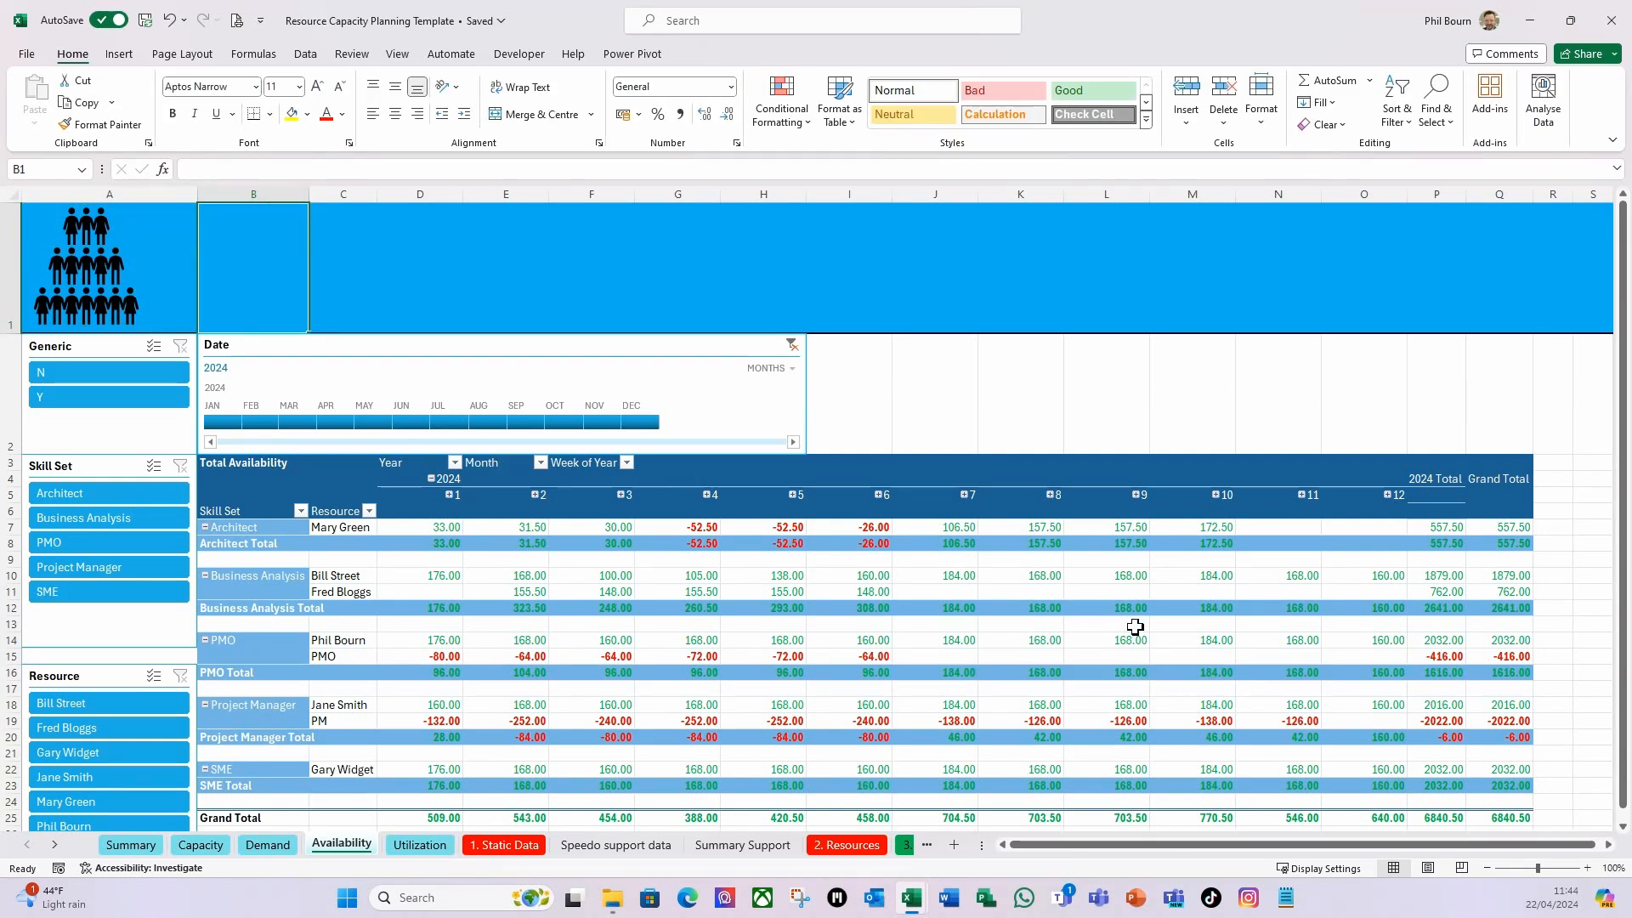
pyautogui.write('Resource C')
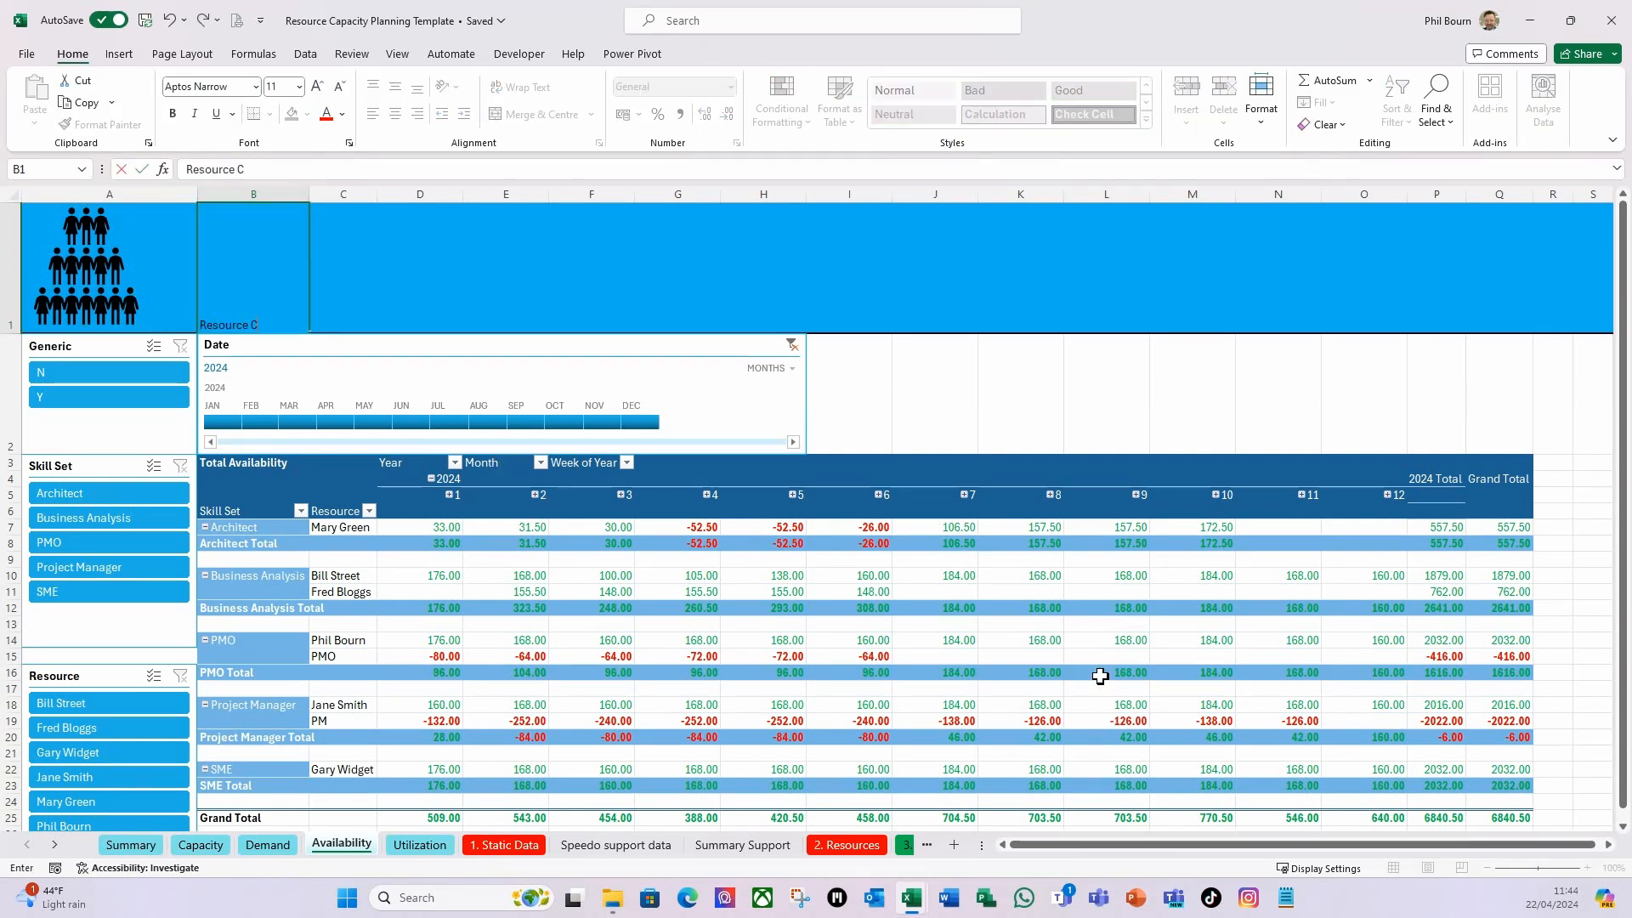
pyautogui.write('apacity in Ho')
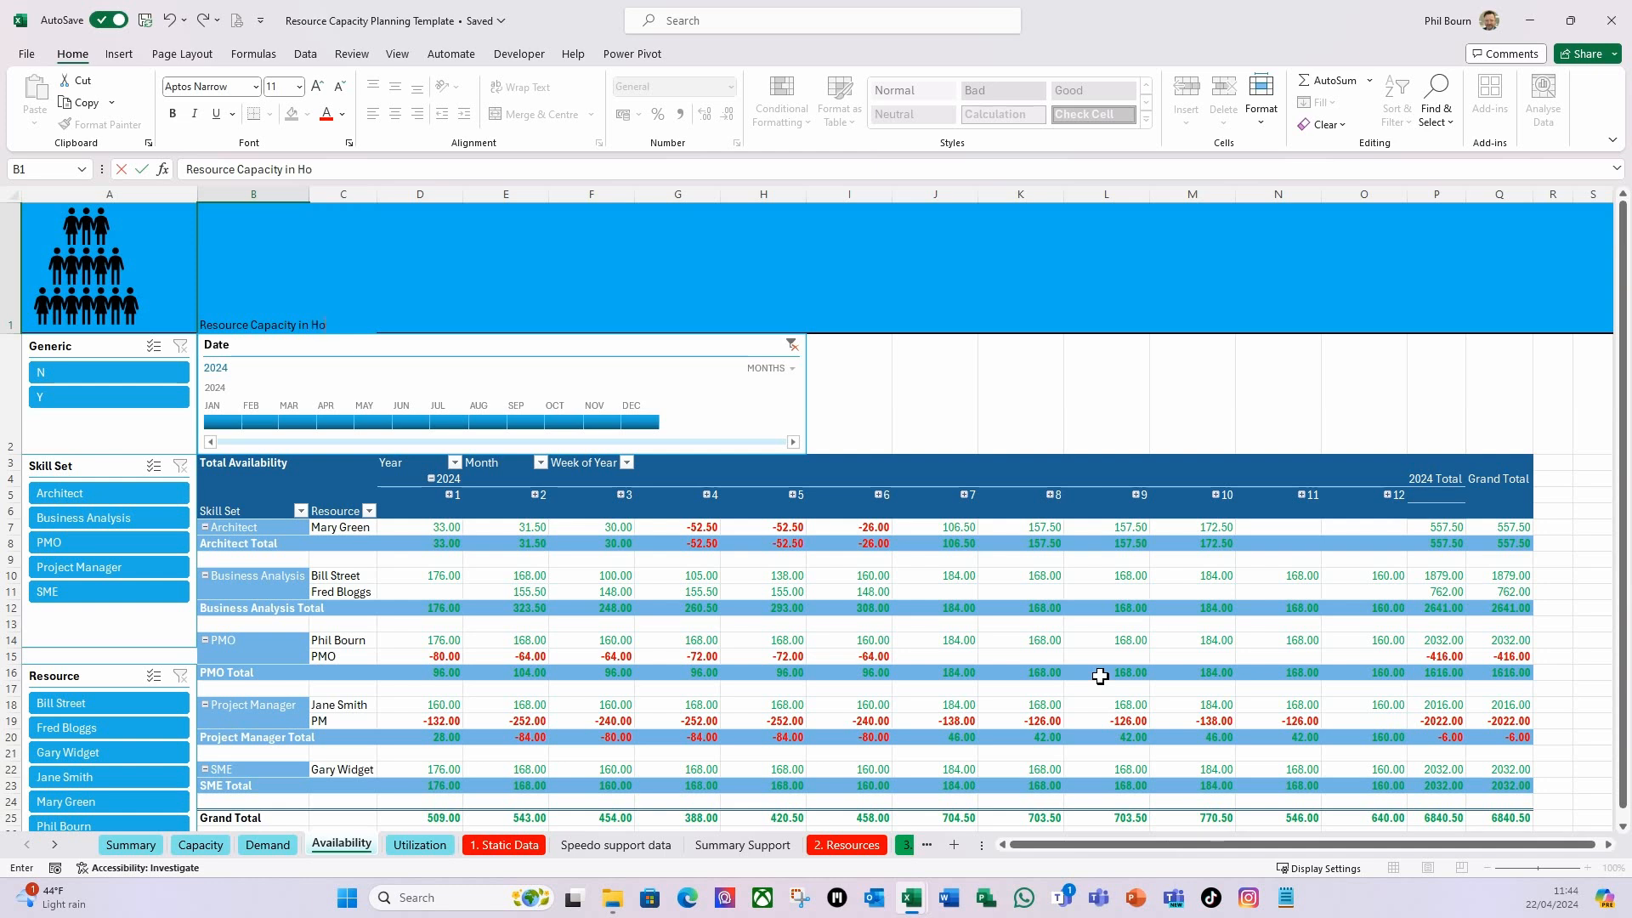
pyautogui.write('urs')
pyautogui.press('Tab')
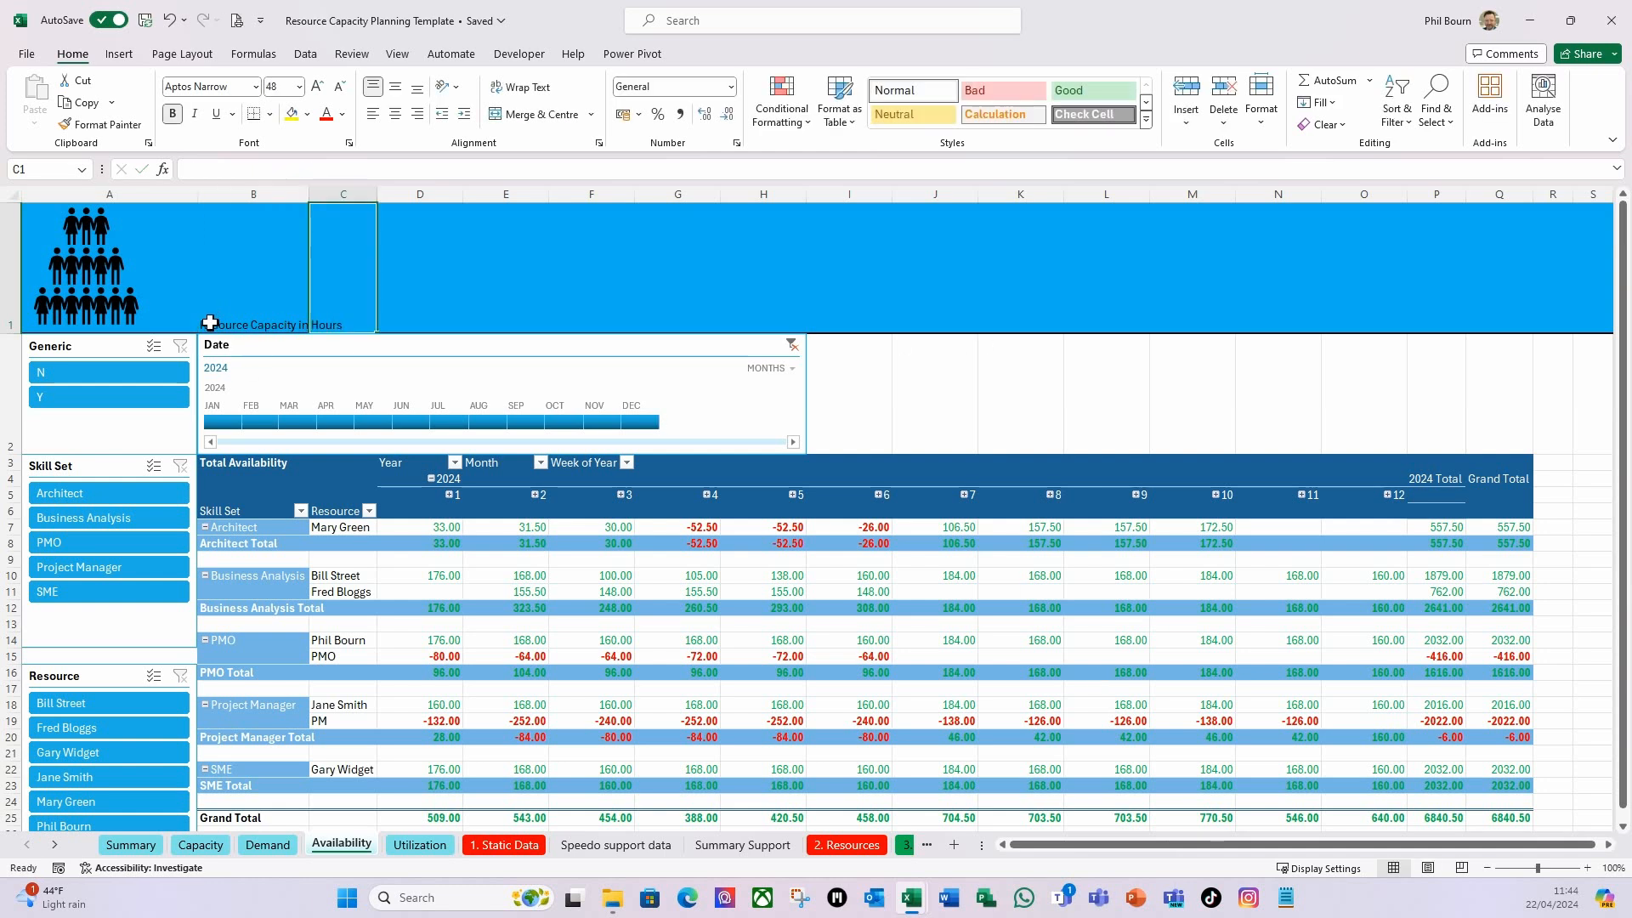
# Format the B1 banner title as 48-point bold text, vertically centred in its row.
pyautogui.press('Left')
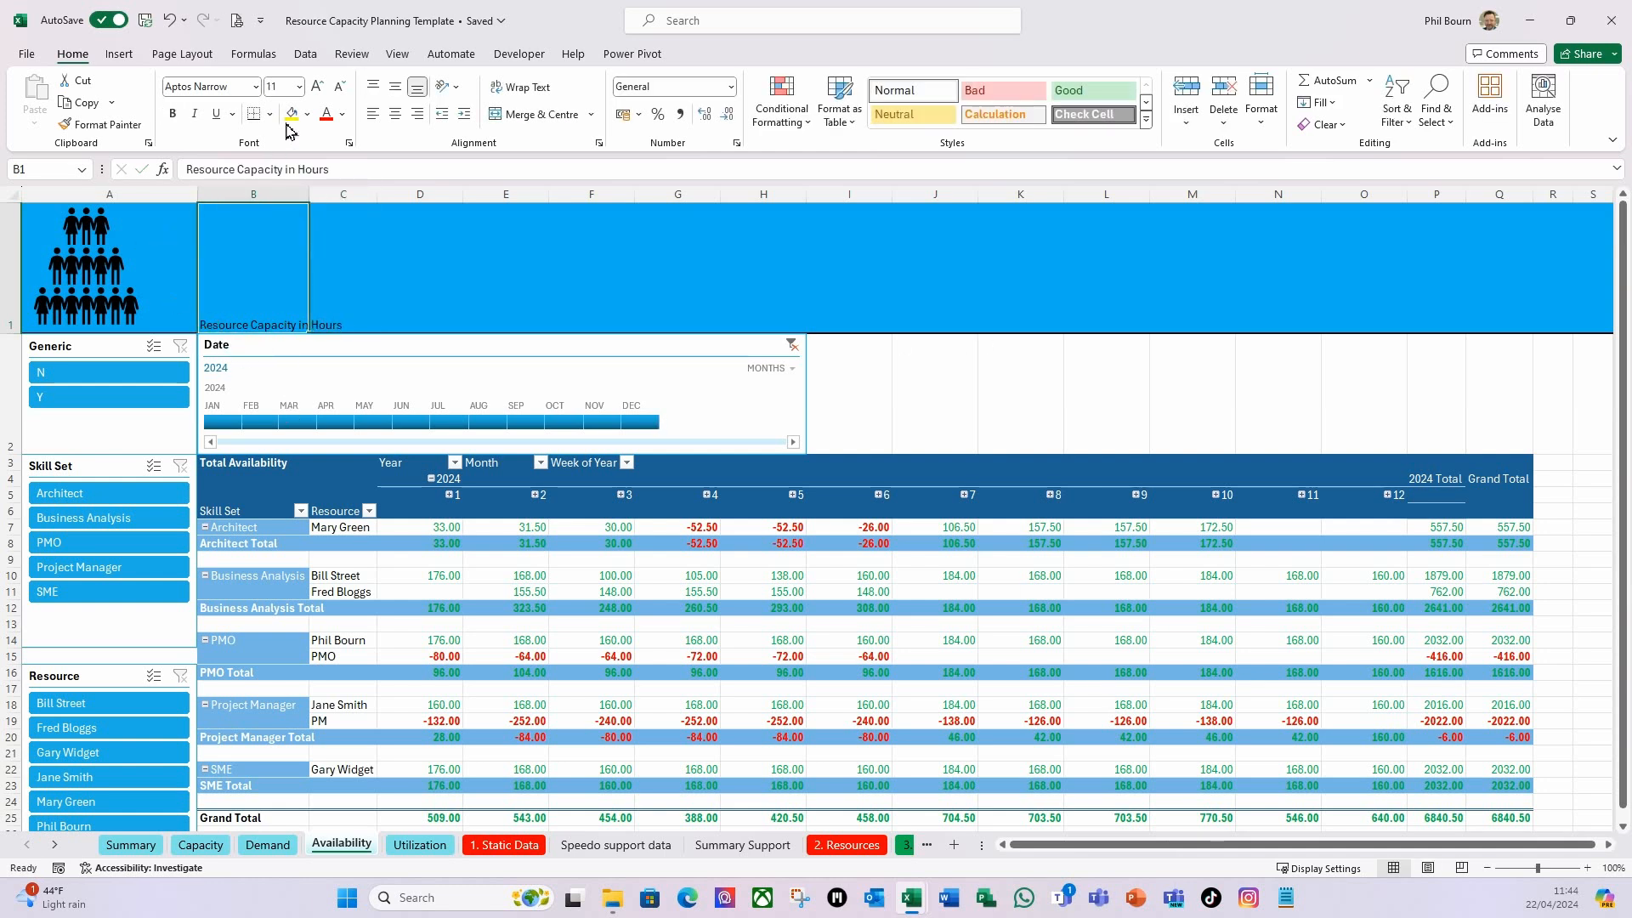
pyautogui.click(299, 87)
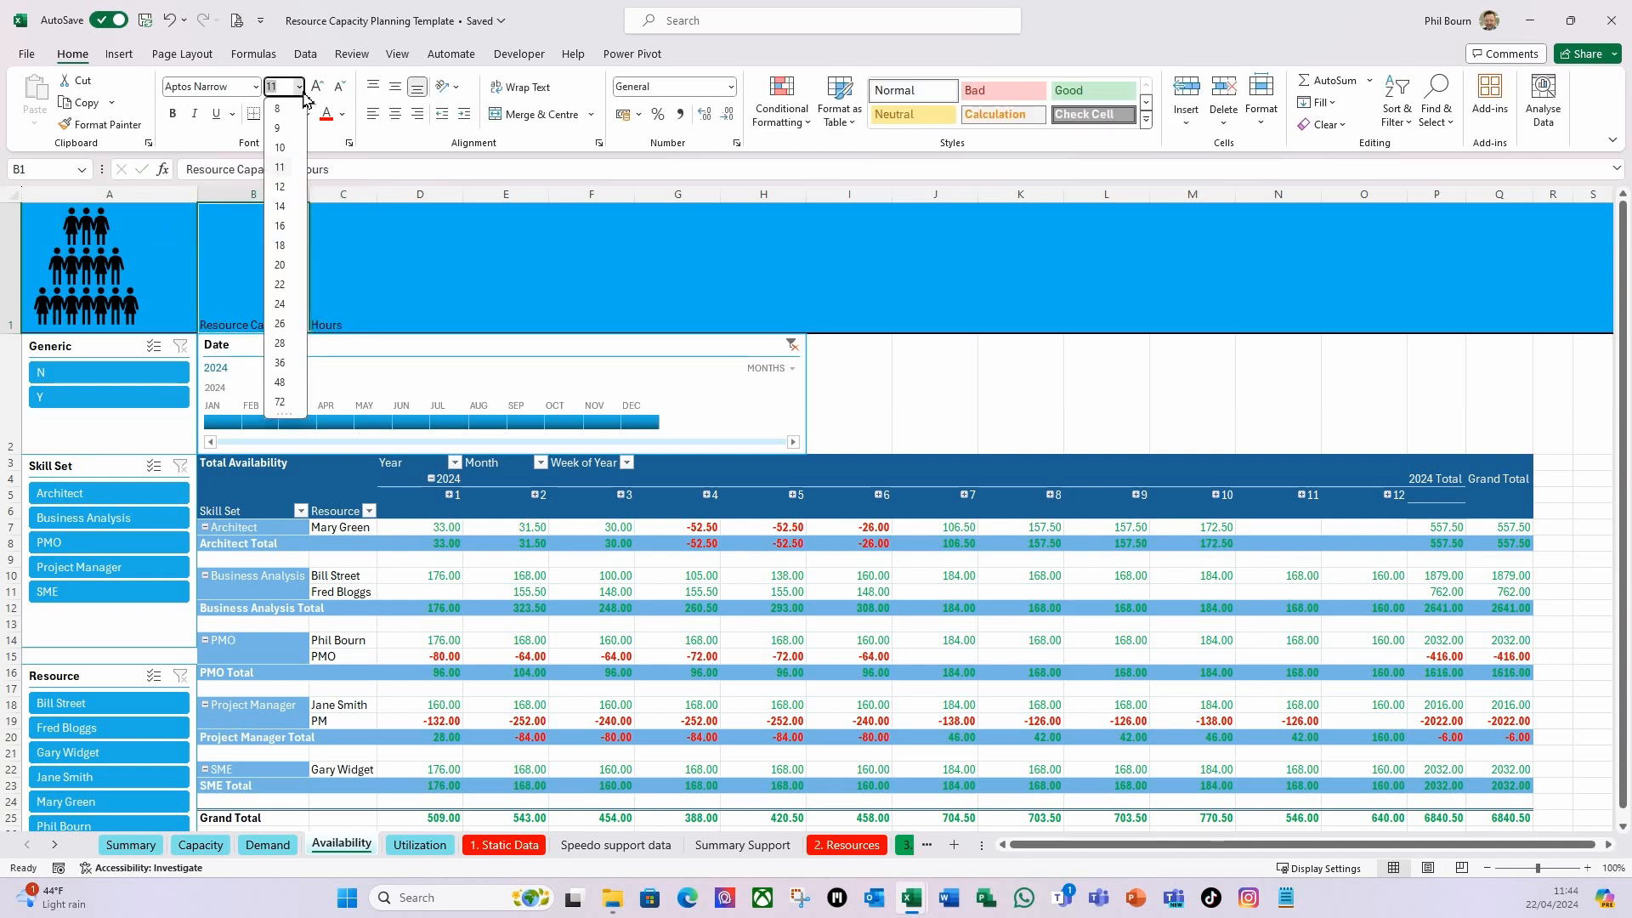
pyautogui.click(279, 383)
pyautogui.click(174, 114)
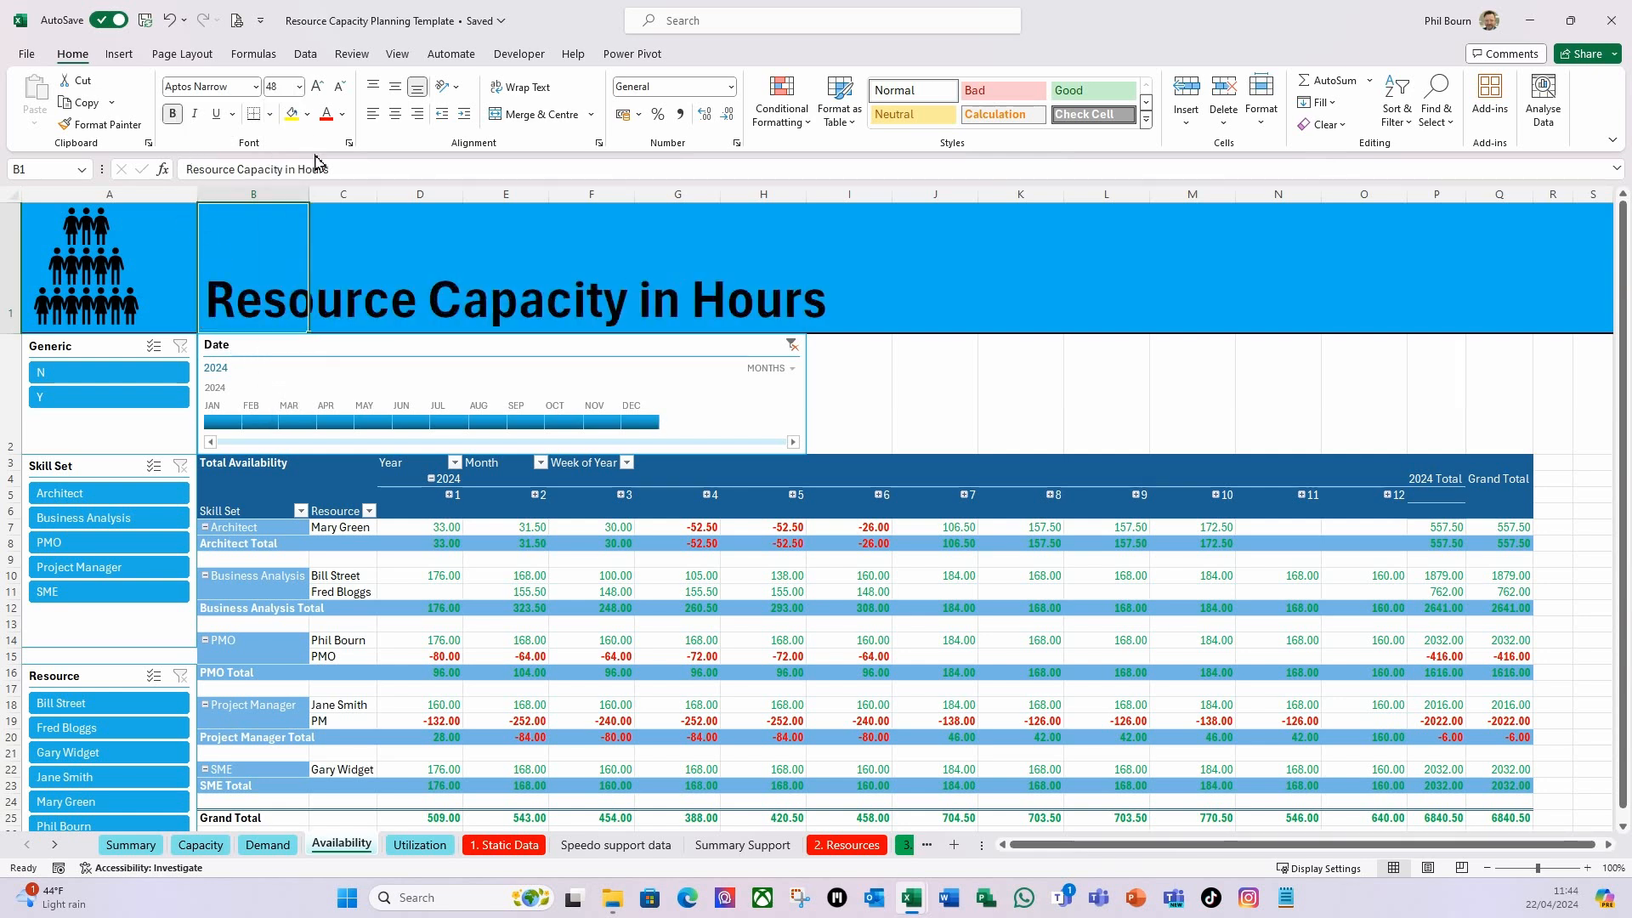
pyautogui.click(394, 93)
pyautogui.click(900, 278)
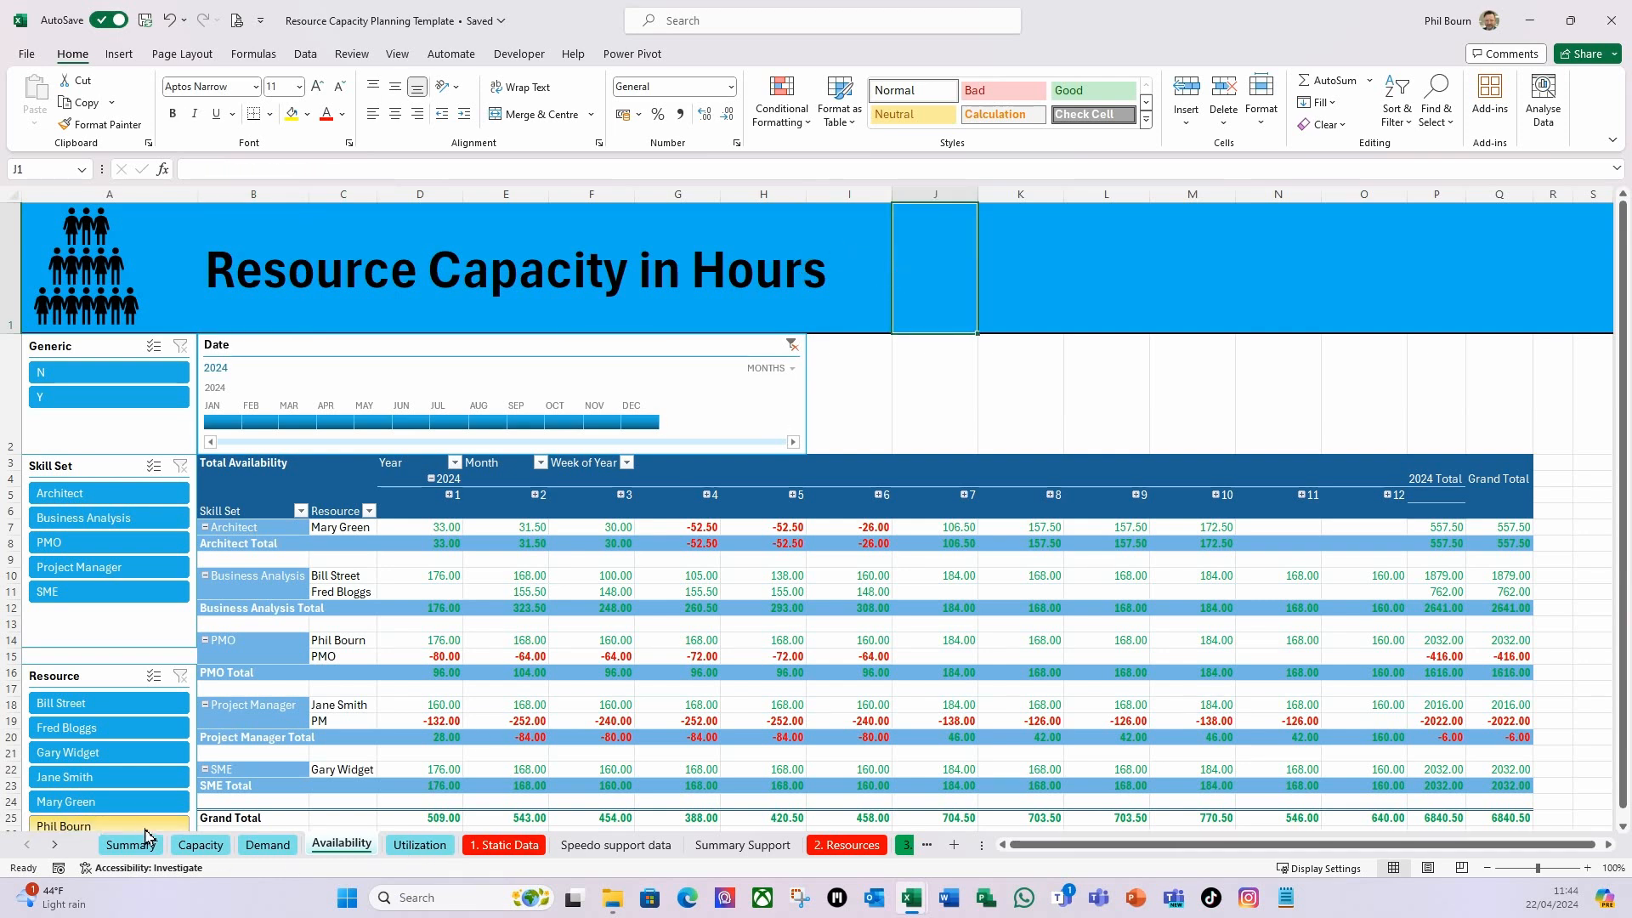
# Create a PivotTable from the data model on the existing Utilization sheet at cell B3.
pyautogui.click(421, 845)
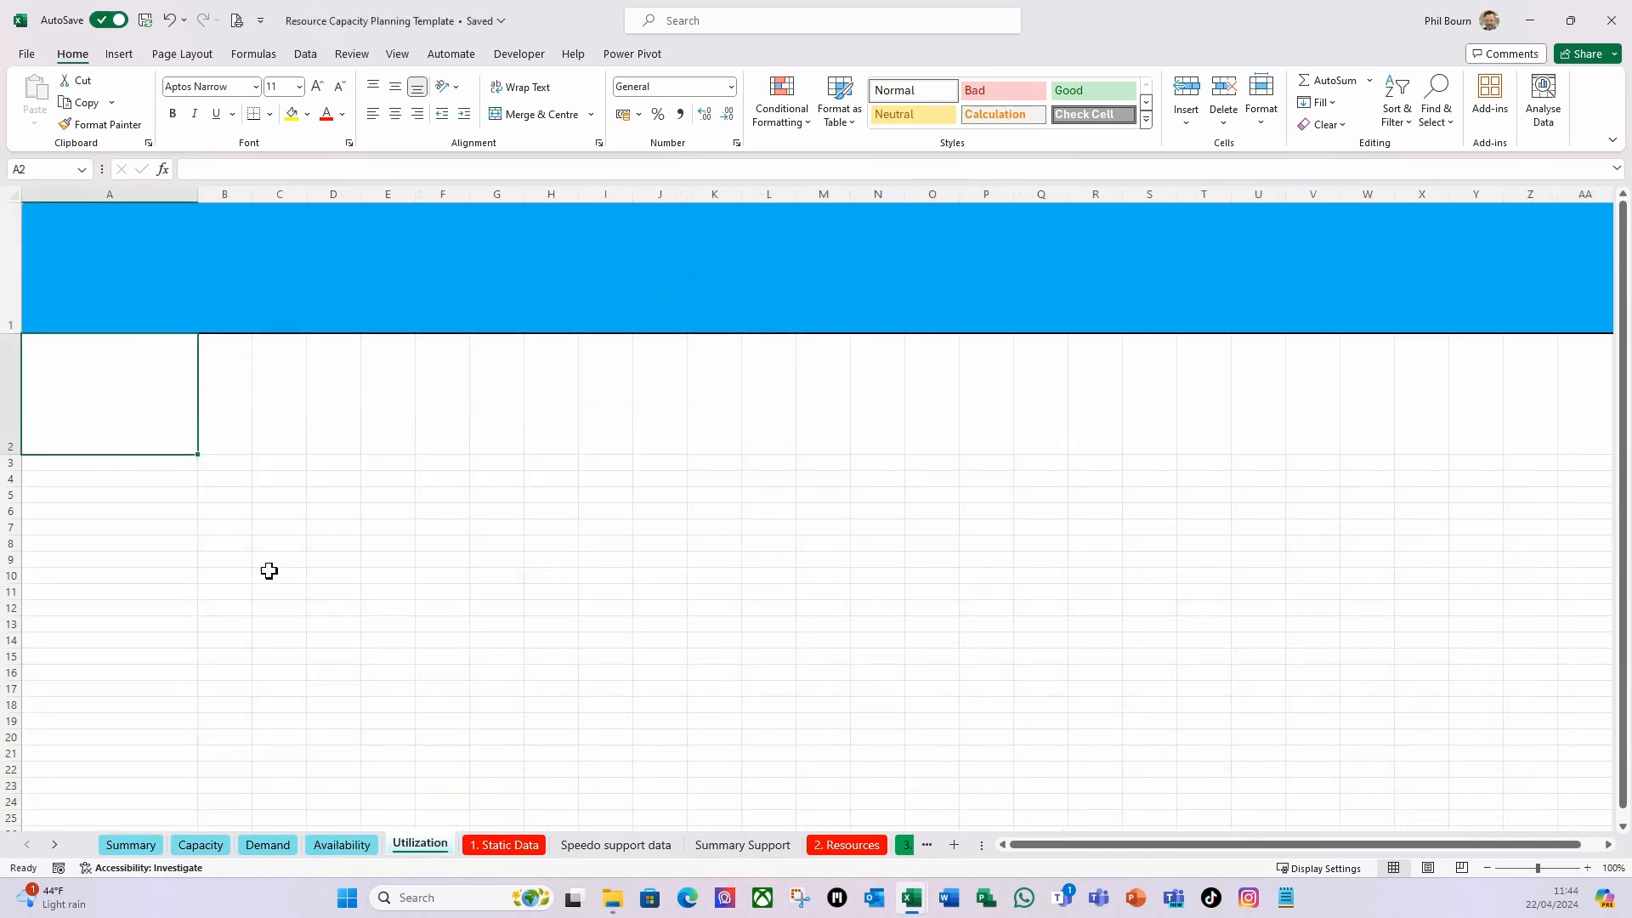
pyautogui.click(221, 467)
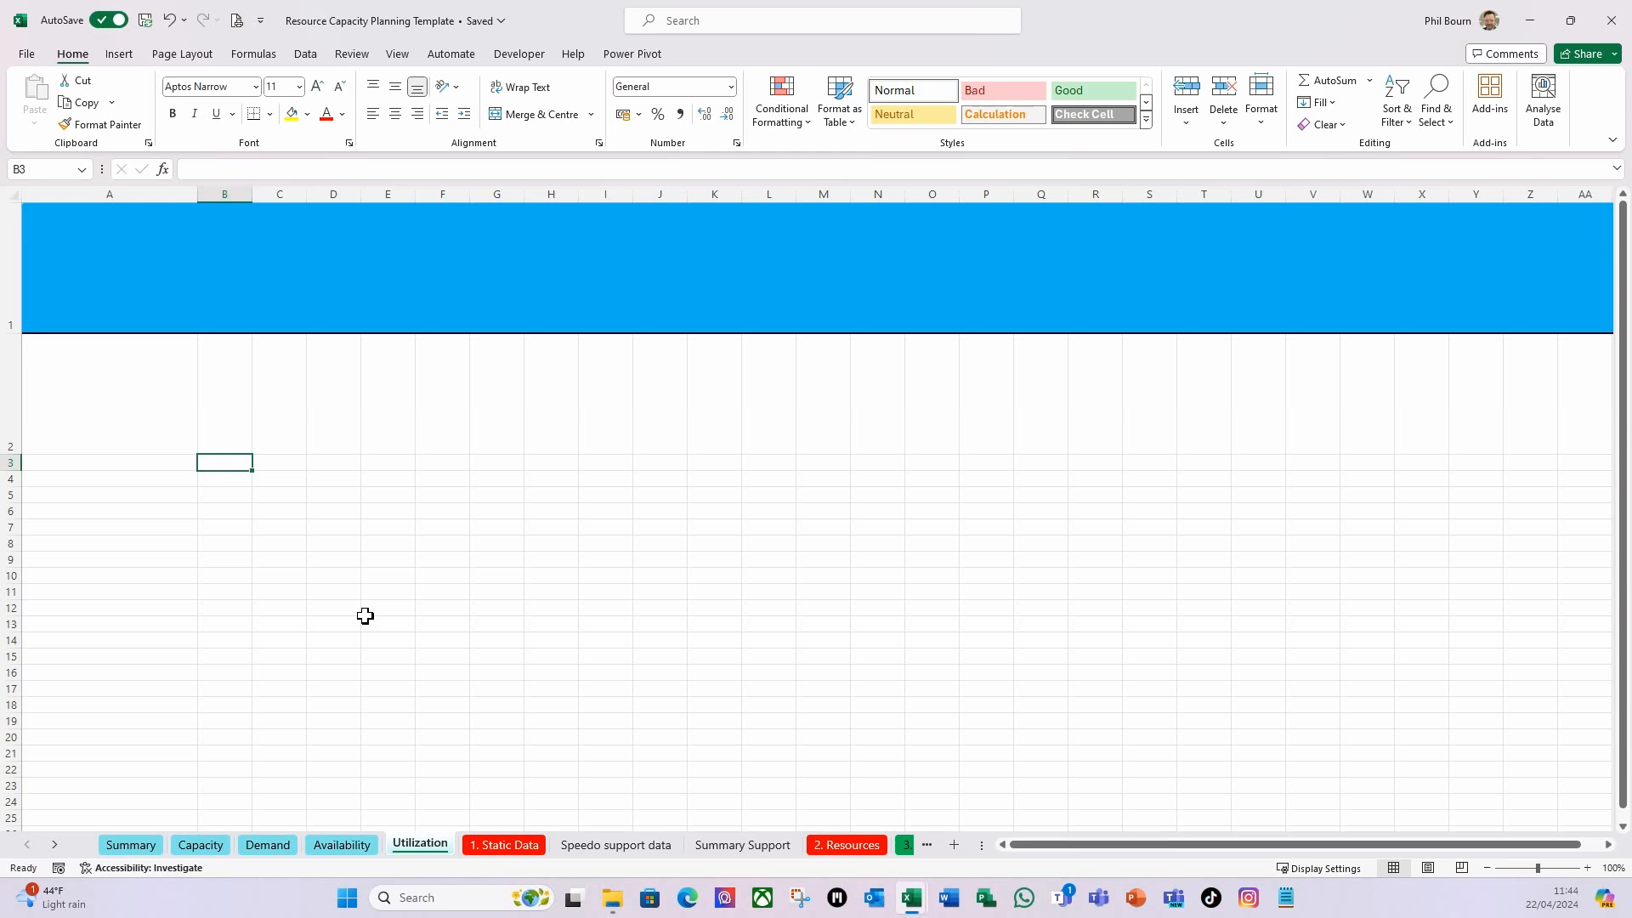
pyautogui.click(123, 847)
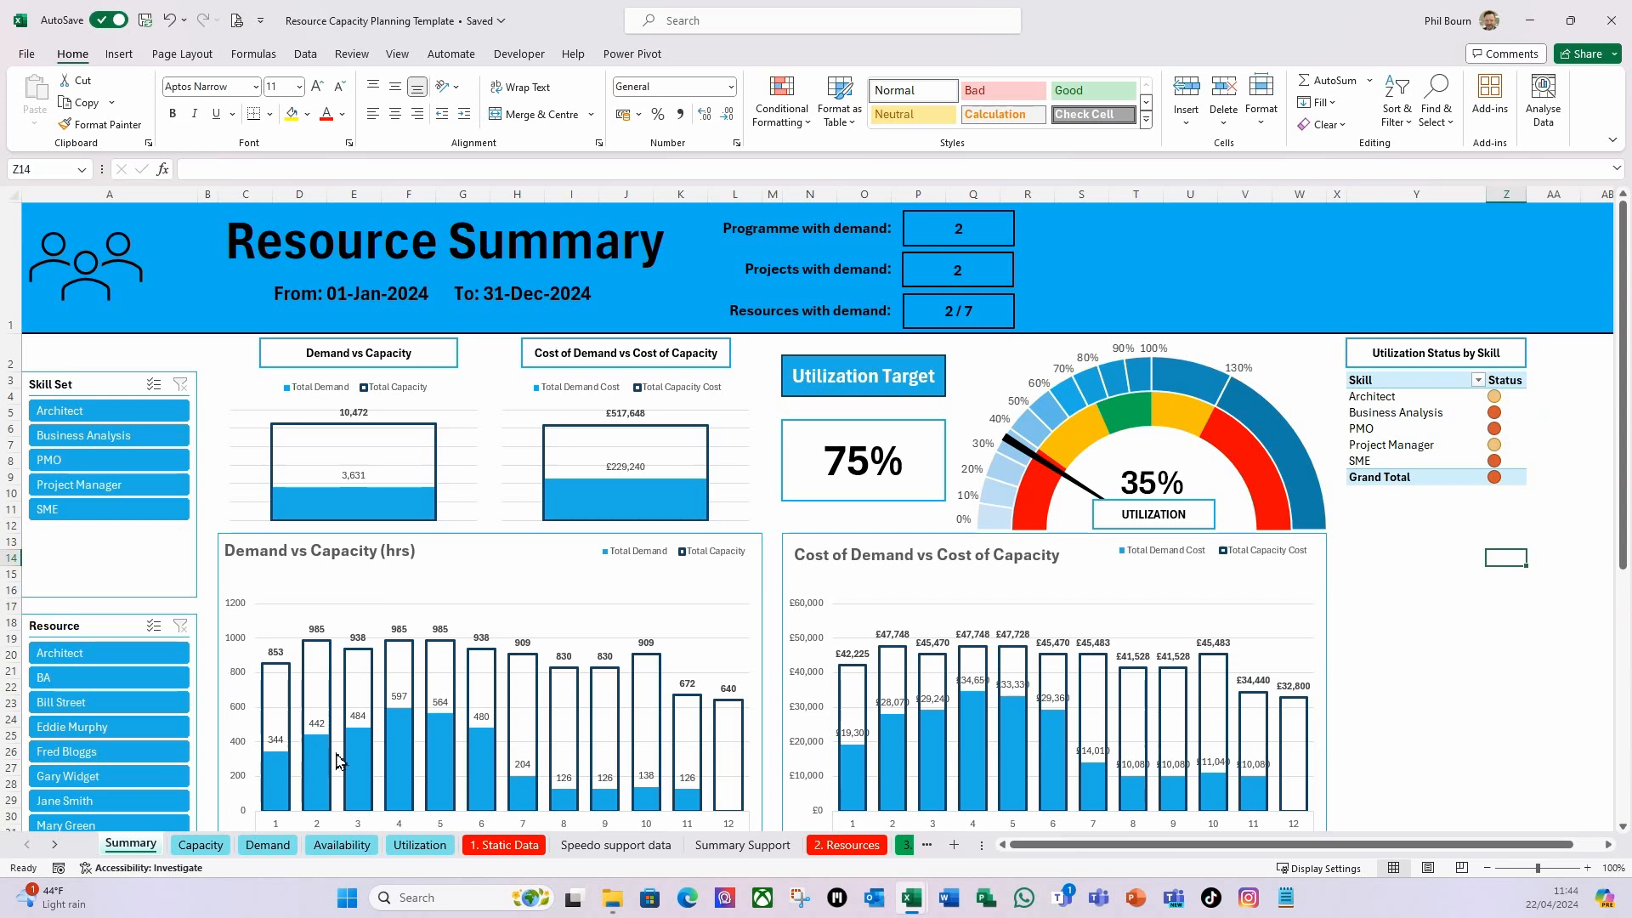
pyautogui.click(419, 846)
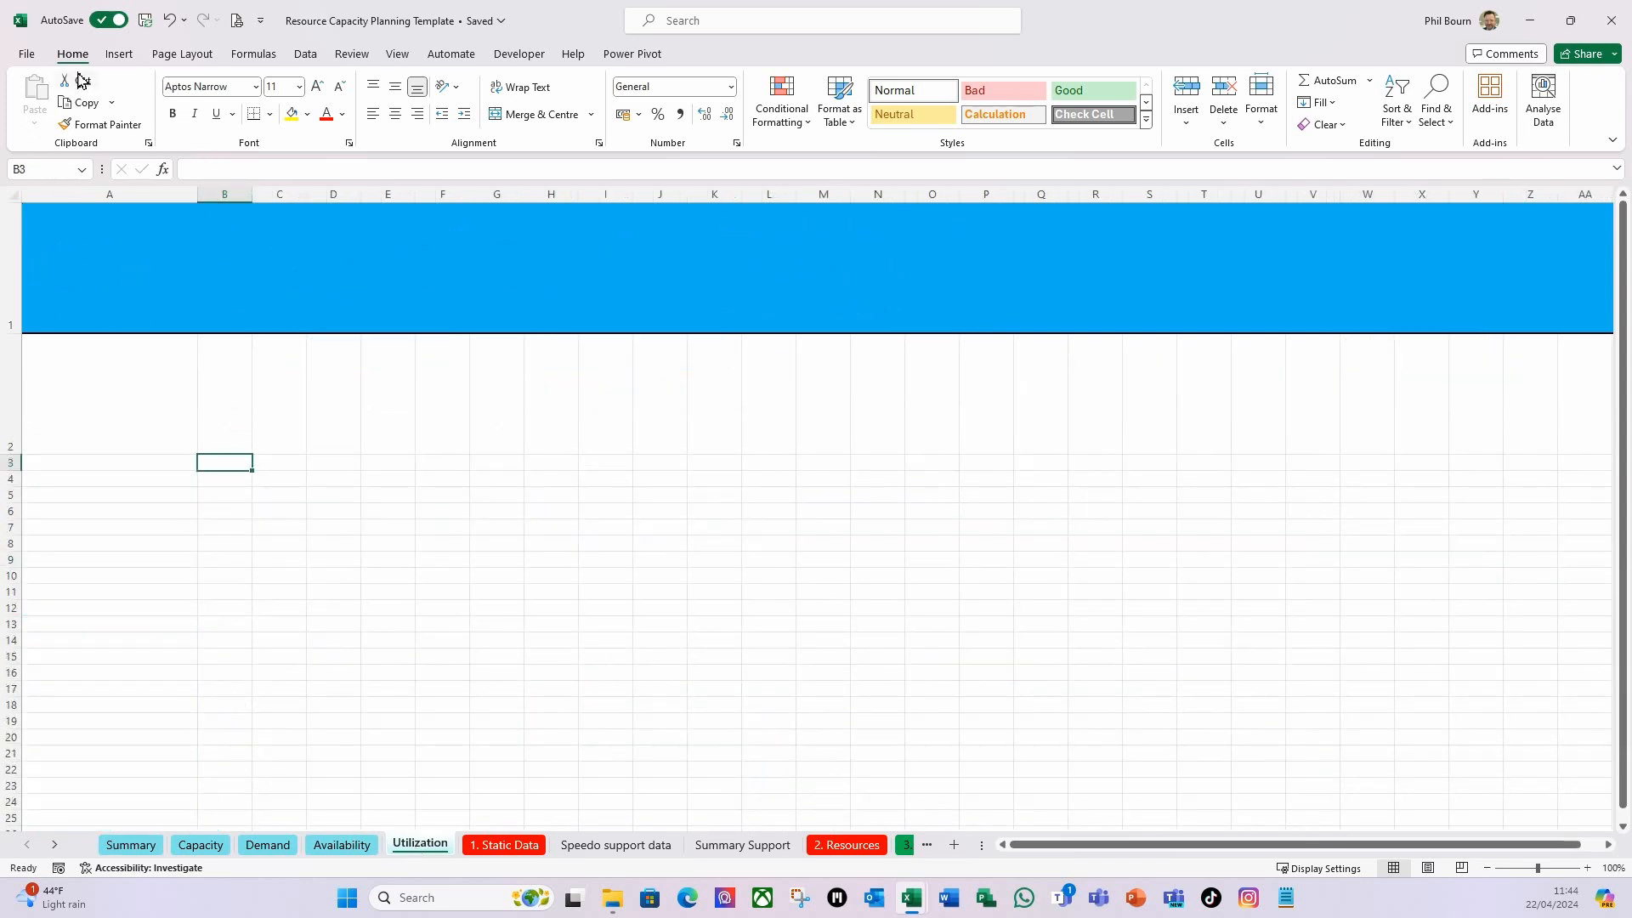
pyautogui.click(119, 56)
pyautogui.click(42, 123)
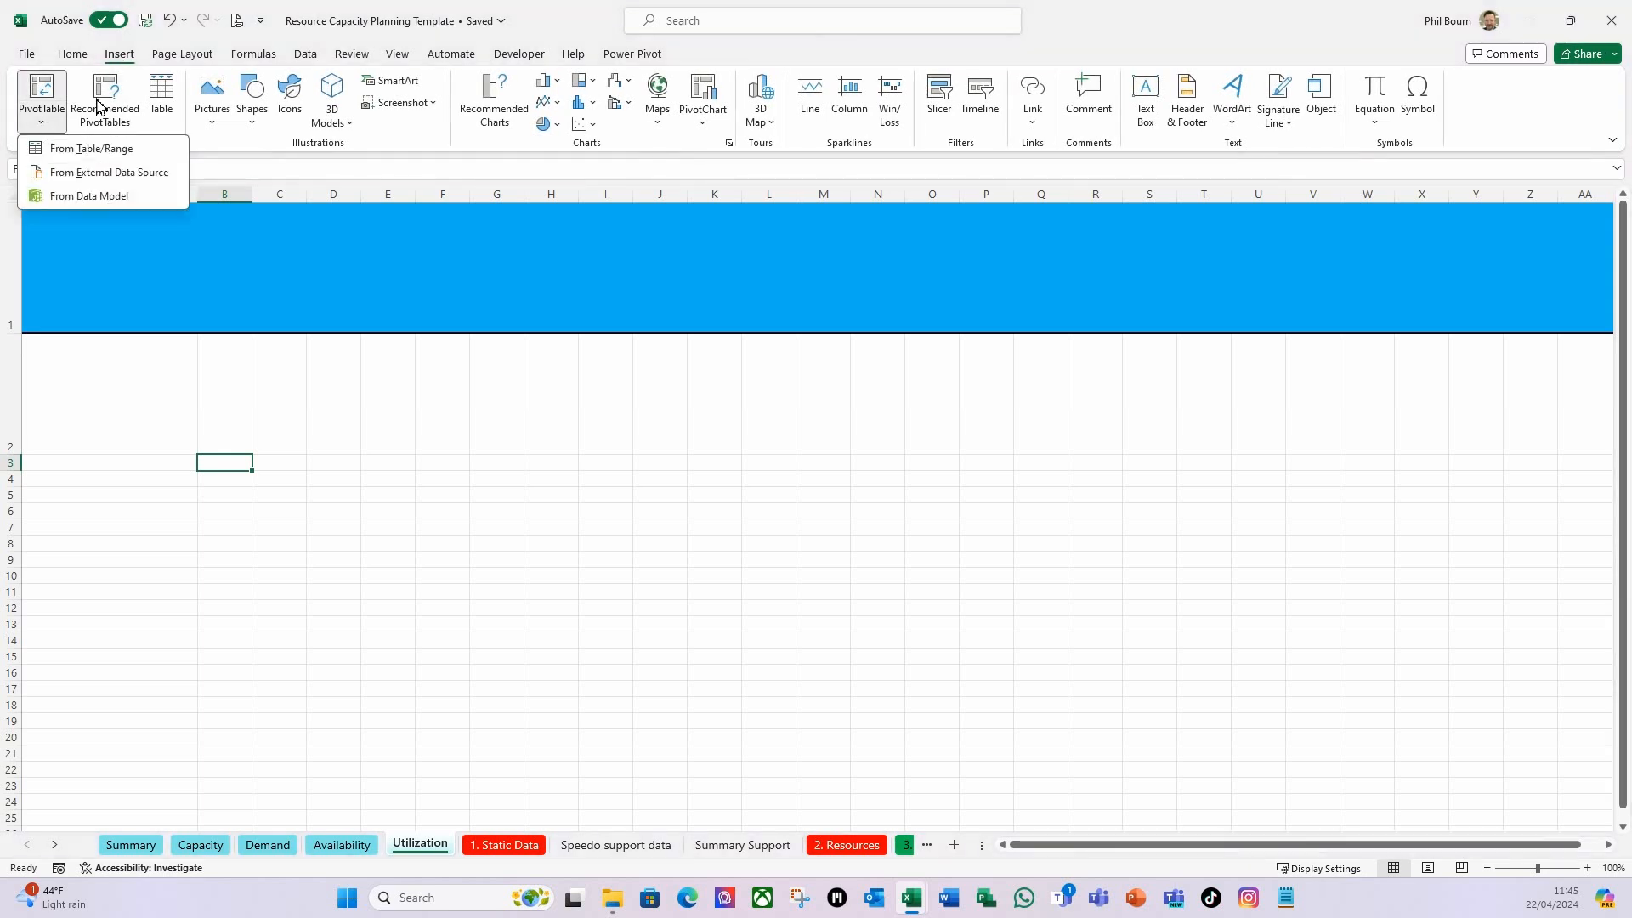
pyautogui.click(89, 196)
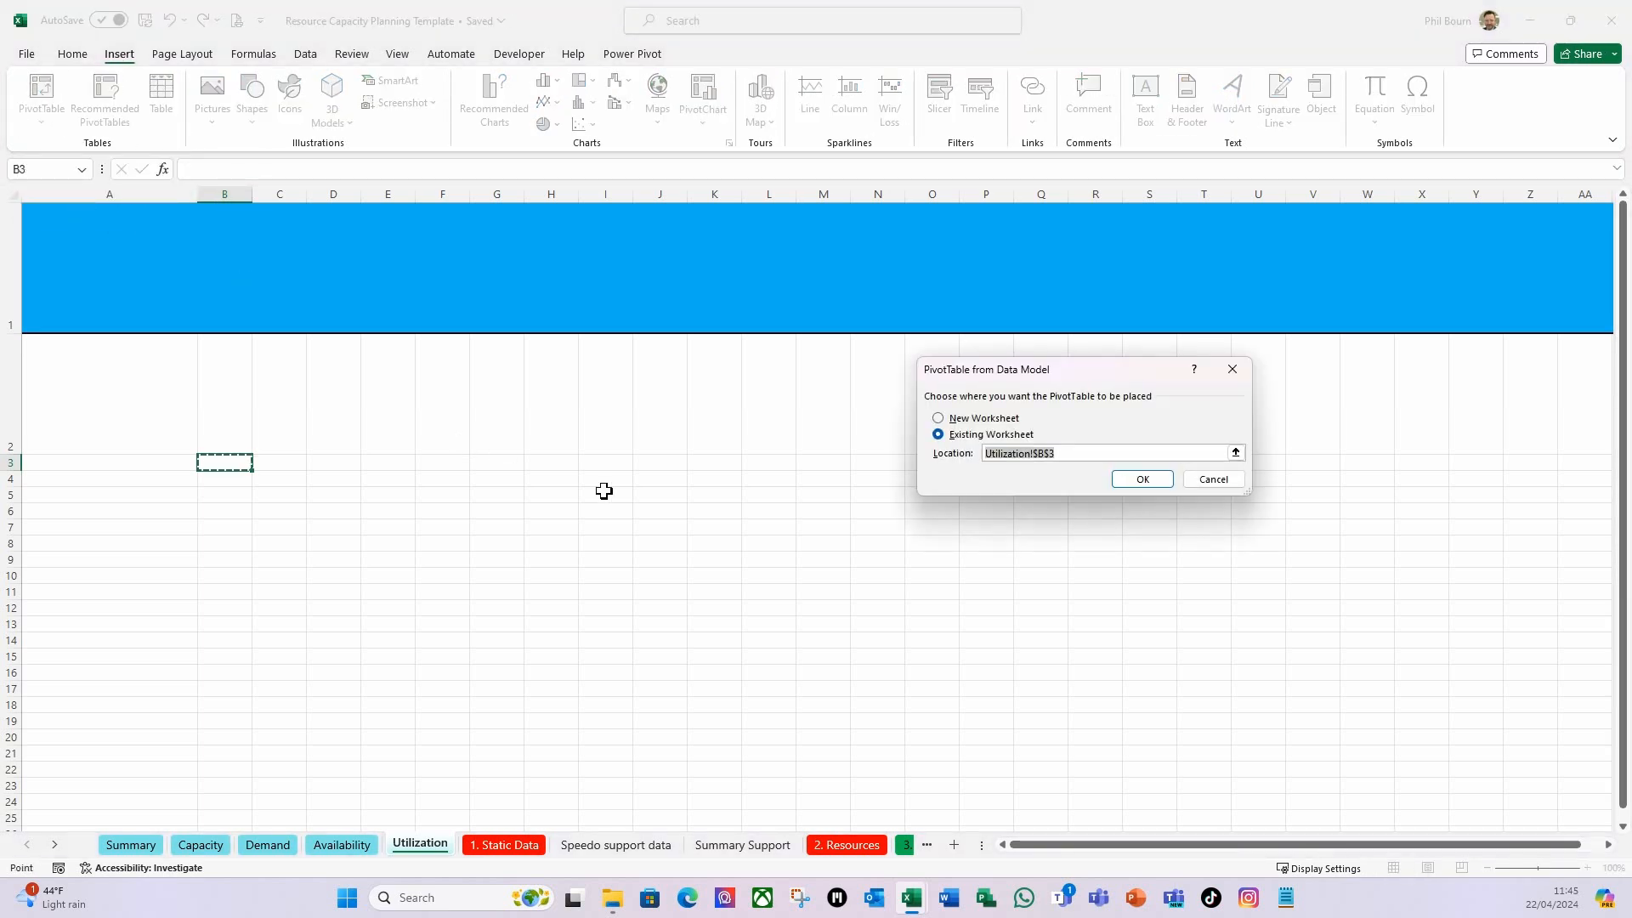
pyautogui.click(1142, 479)
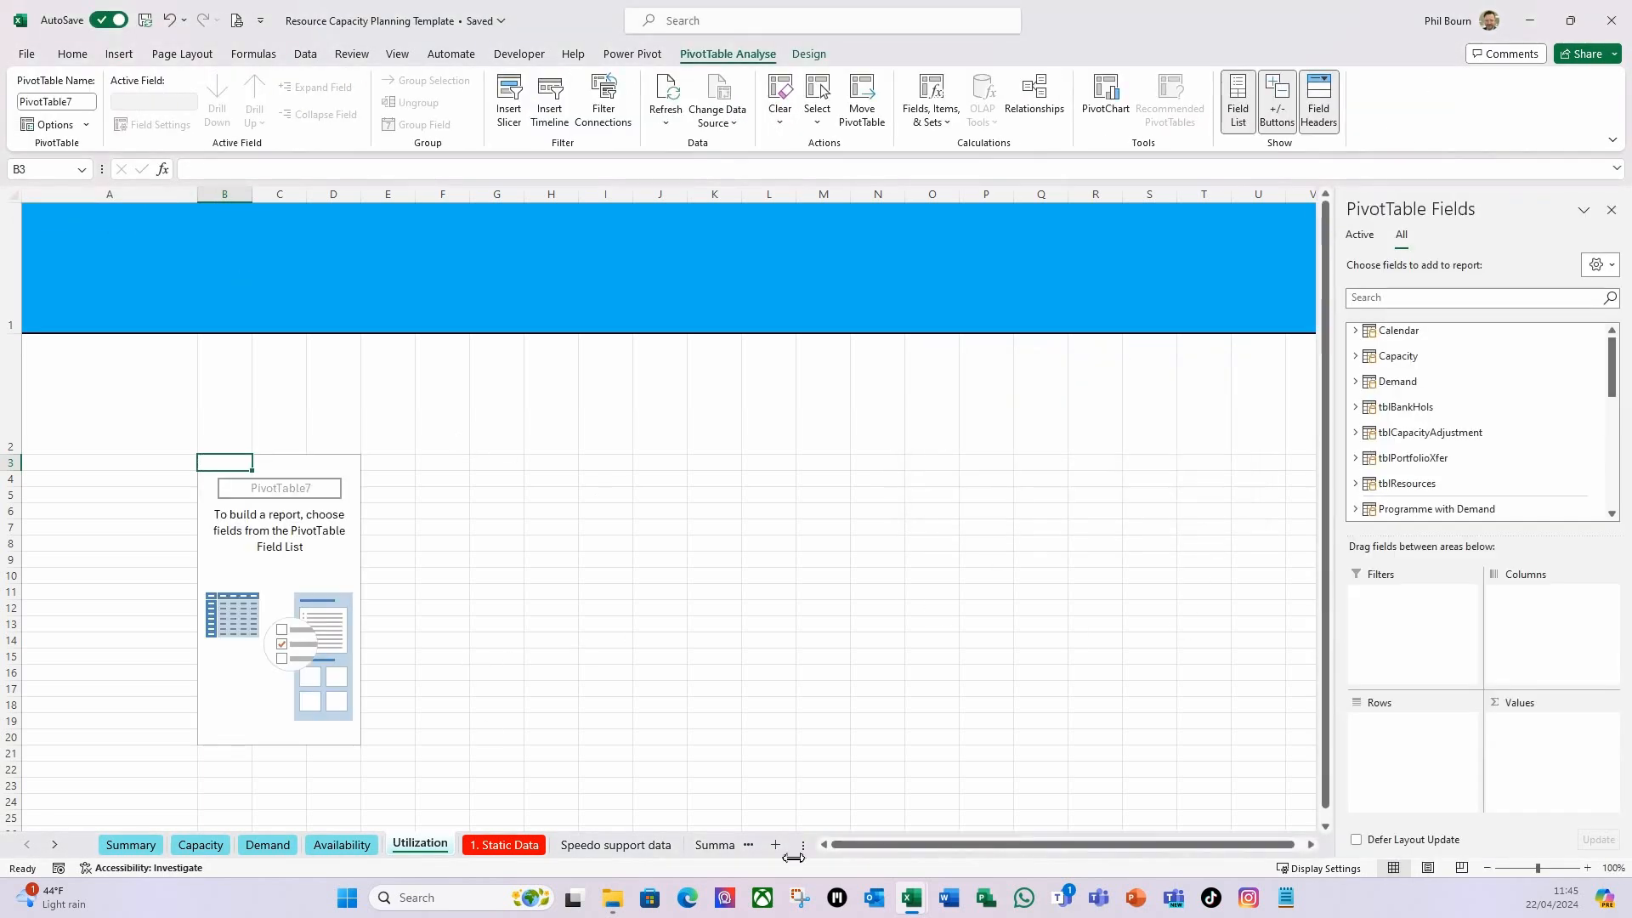
# Add the Calendar fields Year, Month and Week of Year to the Utilization PivotTable as column fields, in that order.
pyautogui.click(1356, 330)
pyautogui.moveTo(1408, 368); pyautogui.dragTo(1538, 625)
pyautogui.moveTo(1416, 388); pyautogui.dragTo(1552, 613)
pyautogui.moveTo(1424, 428); pyautogui.dragTo(1535, 659)
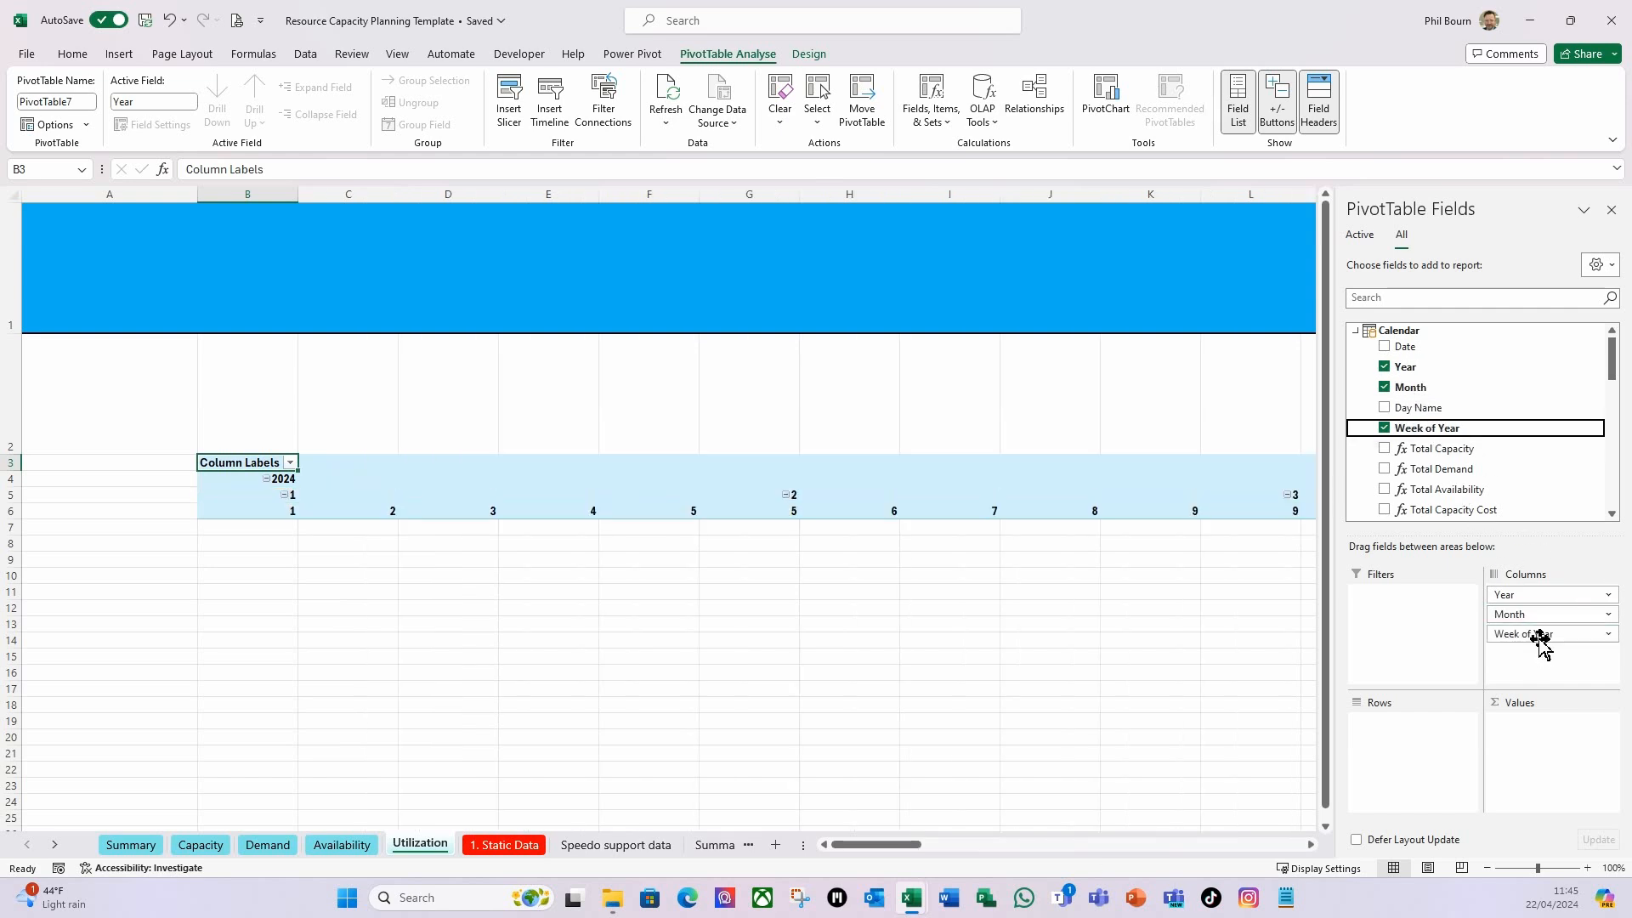
# Add the Value and Status of the % Utilization KPI to the PivotTable's values.
pyautogui.scroll(-2, 1522, 472)
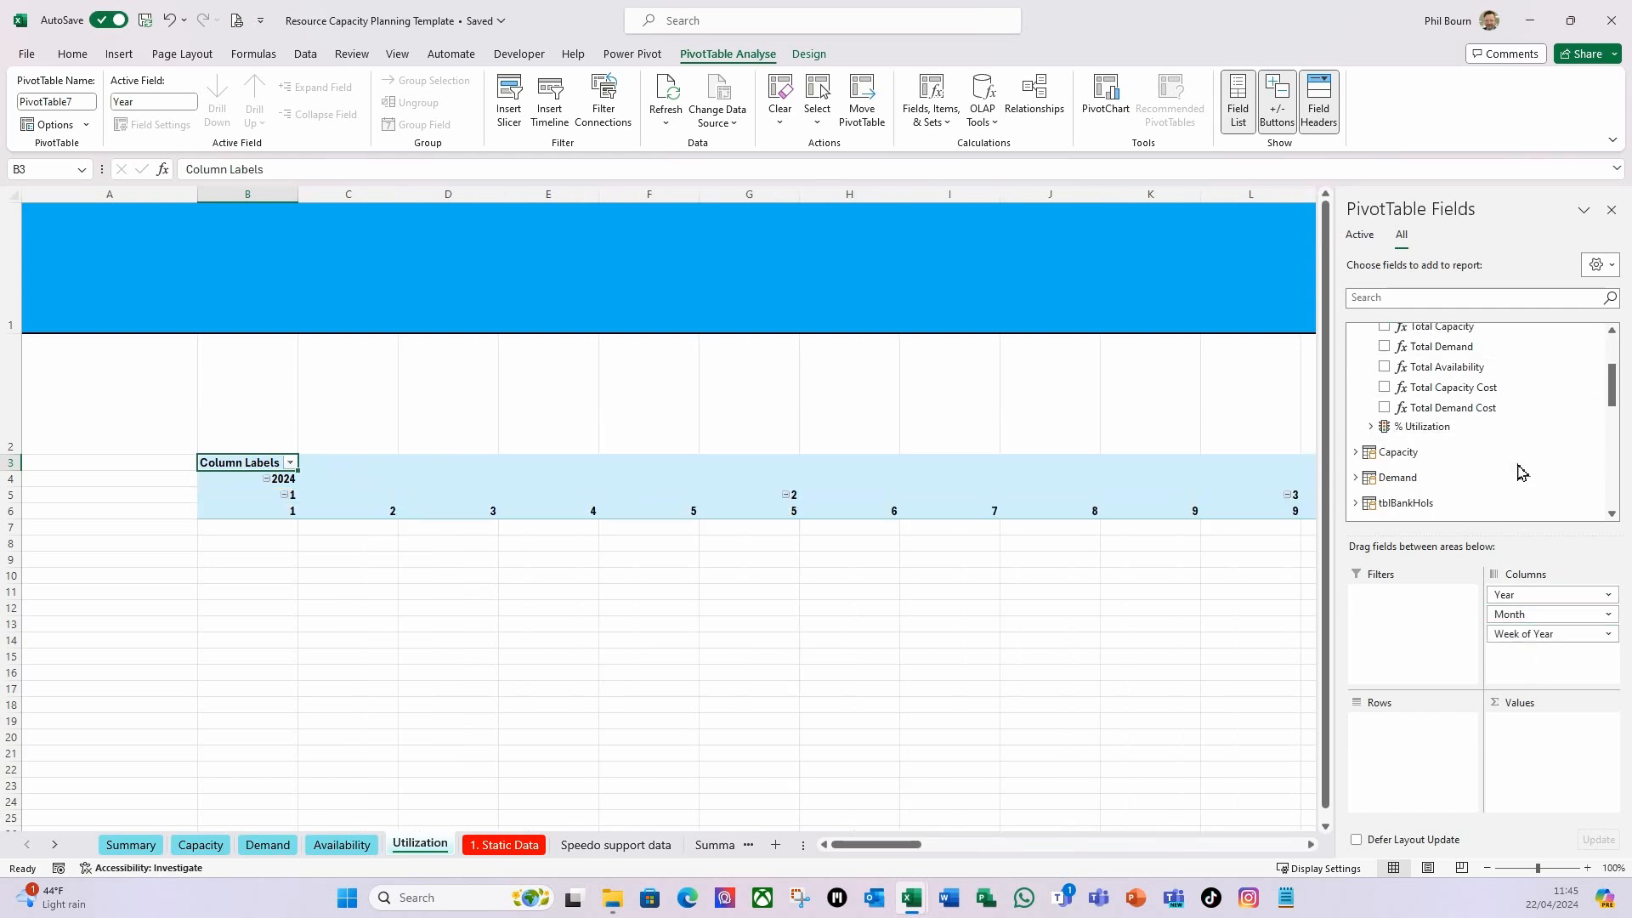
pyautogui.click(1370, 428)
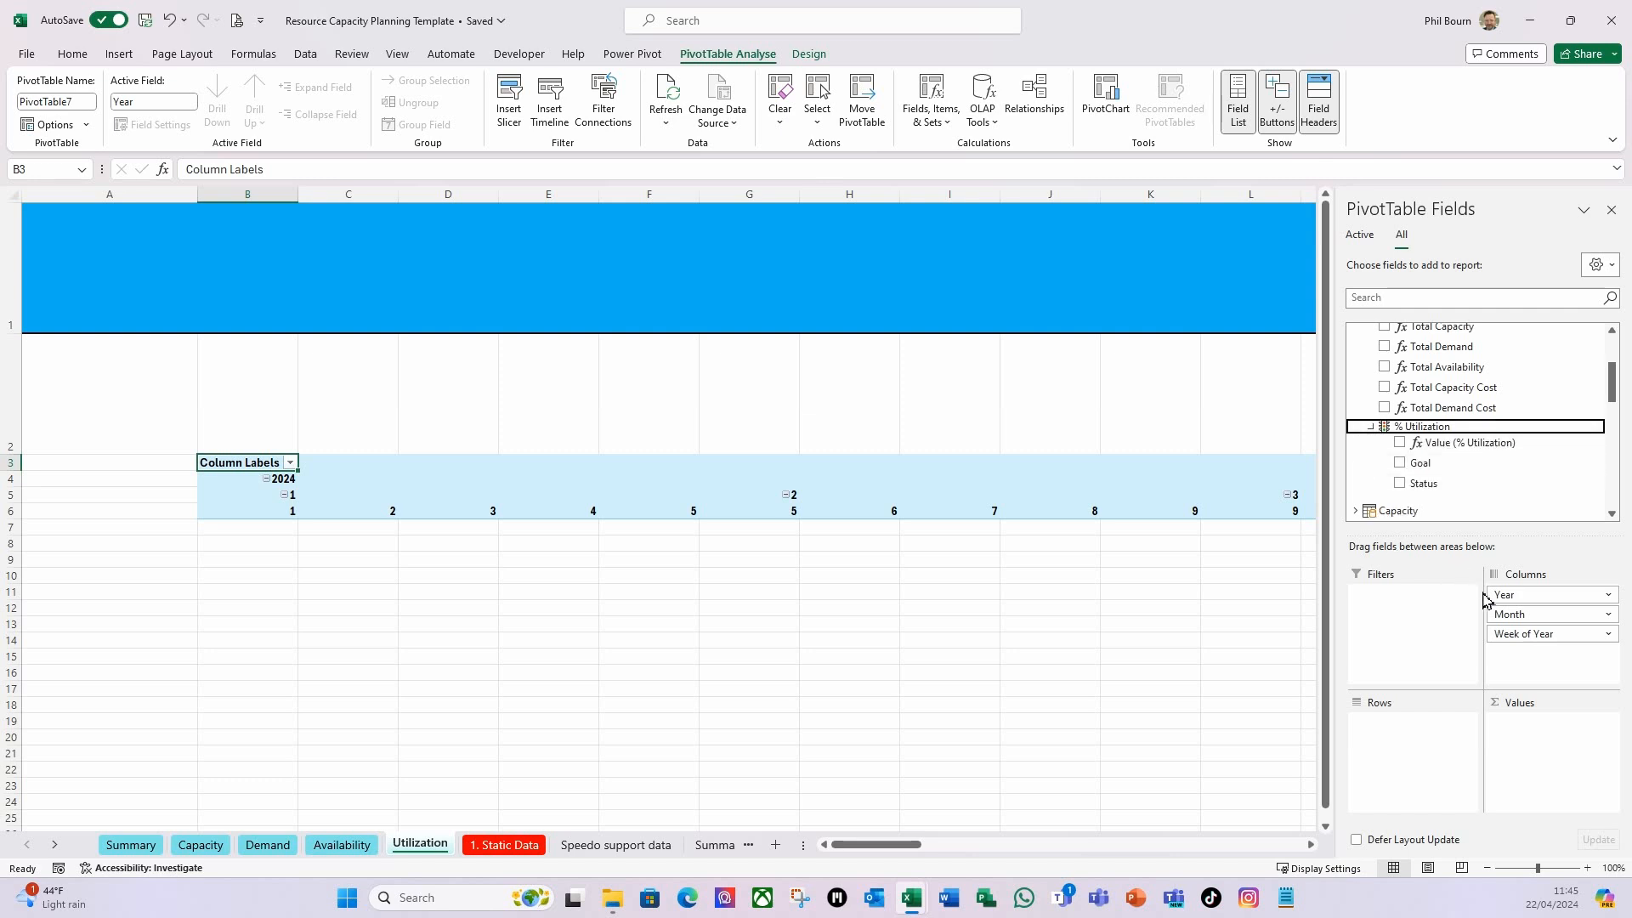
pyautogui.moveTo(1457, 443); pyautogui.dragTo(1530, 731)
pyautogui.moveTo(1424, 483); pyautogui.dragTo(1535, 772)
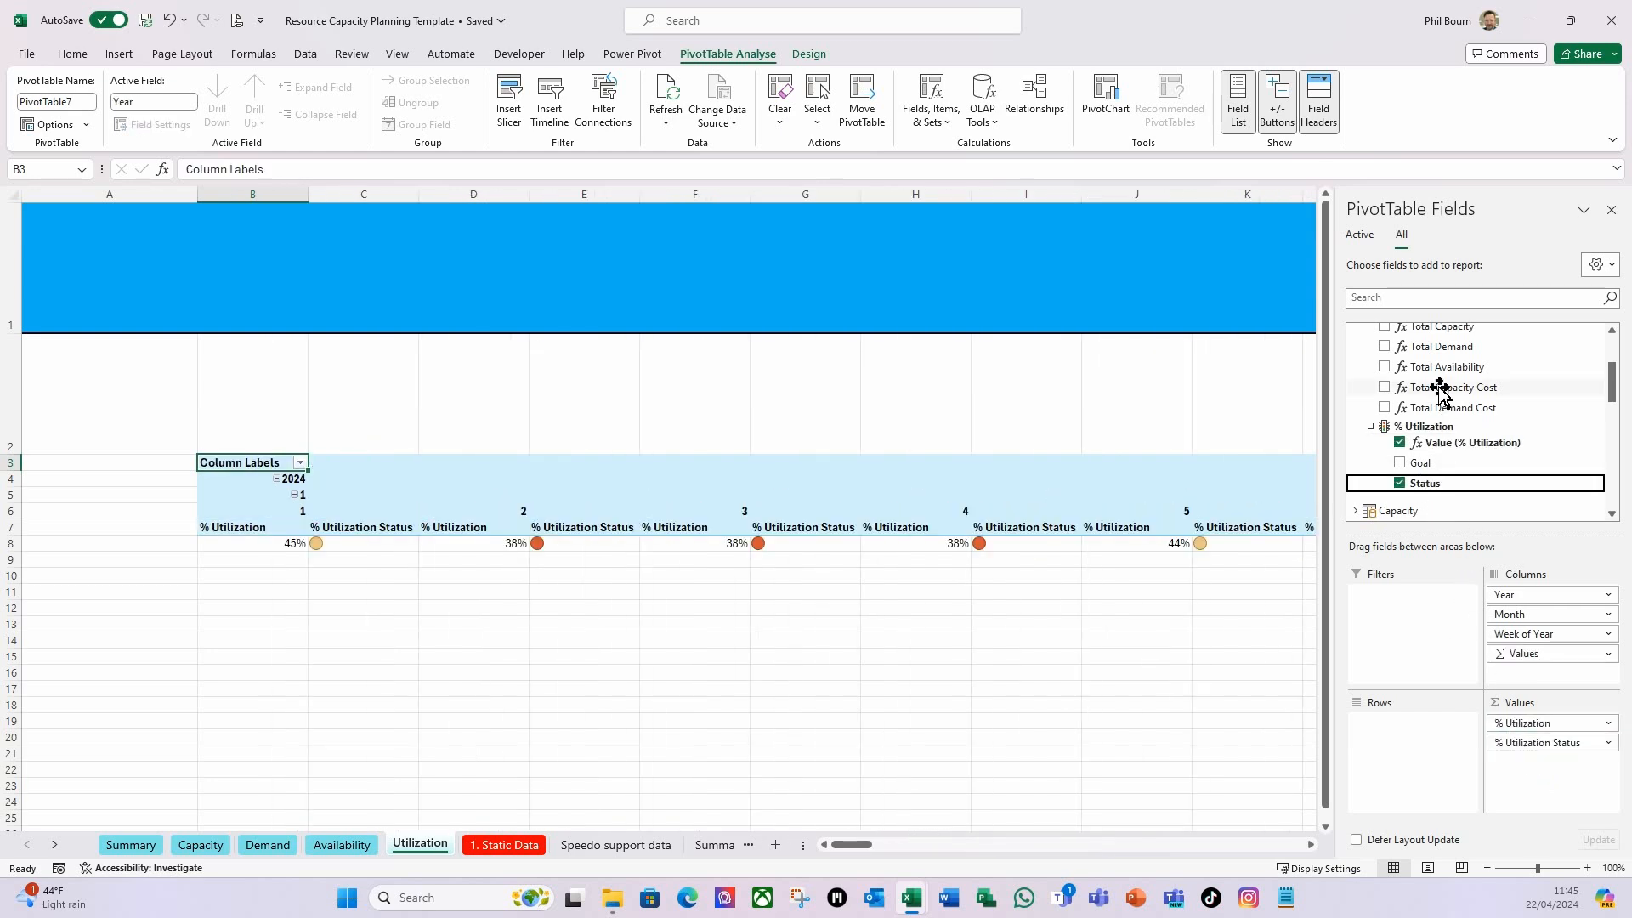
# Add Skill Set and Resource from tblResources as the PivotTable's row fields, with Resource nested under Skill Set.
pyautogui.scroll(-2, 1451, 391)
pyautogui.scroll(-2, 1454, 408)
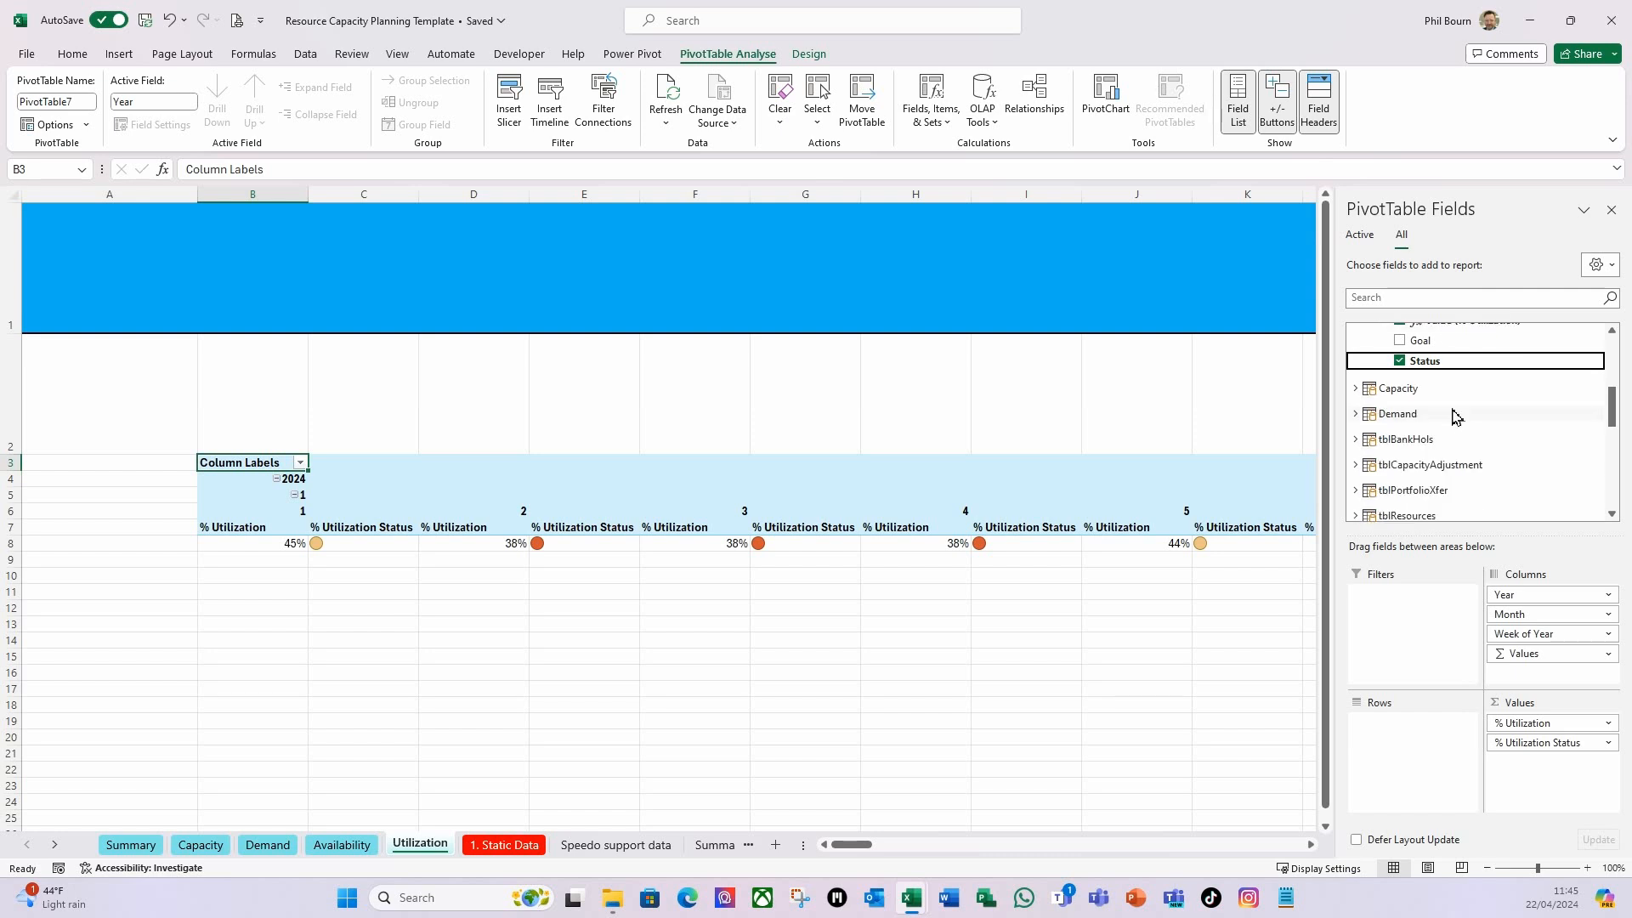
pyautogui.click(1356, 482)
pyautogui.scroll(-1, 1501, 404)
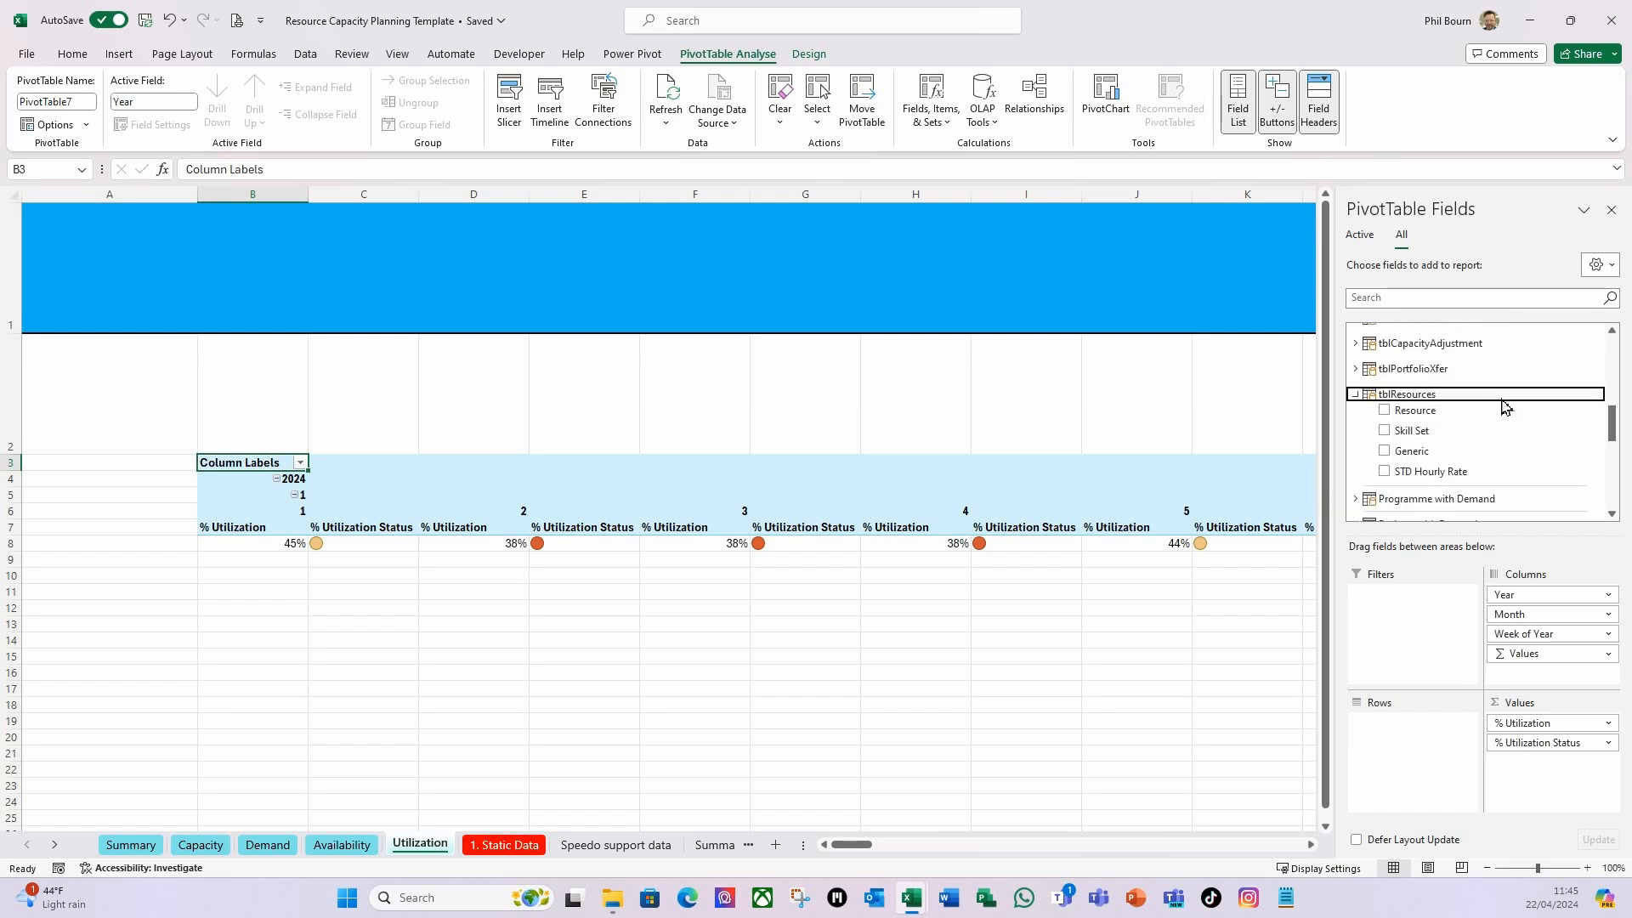
pyautogui.click(1418, 432)
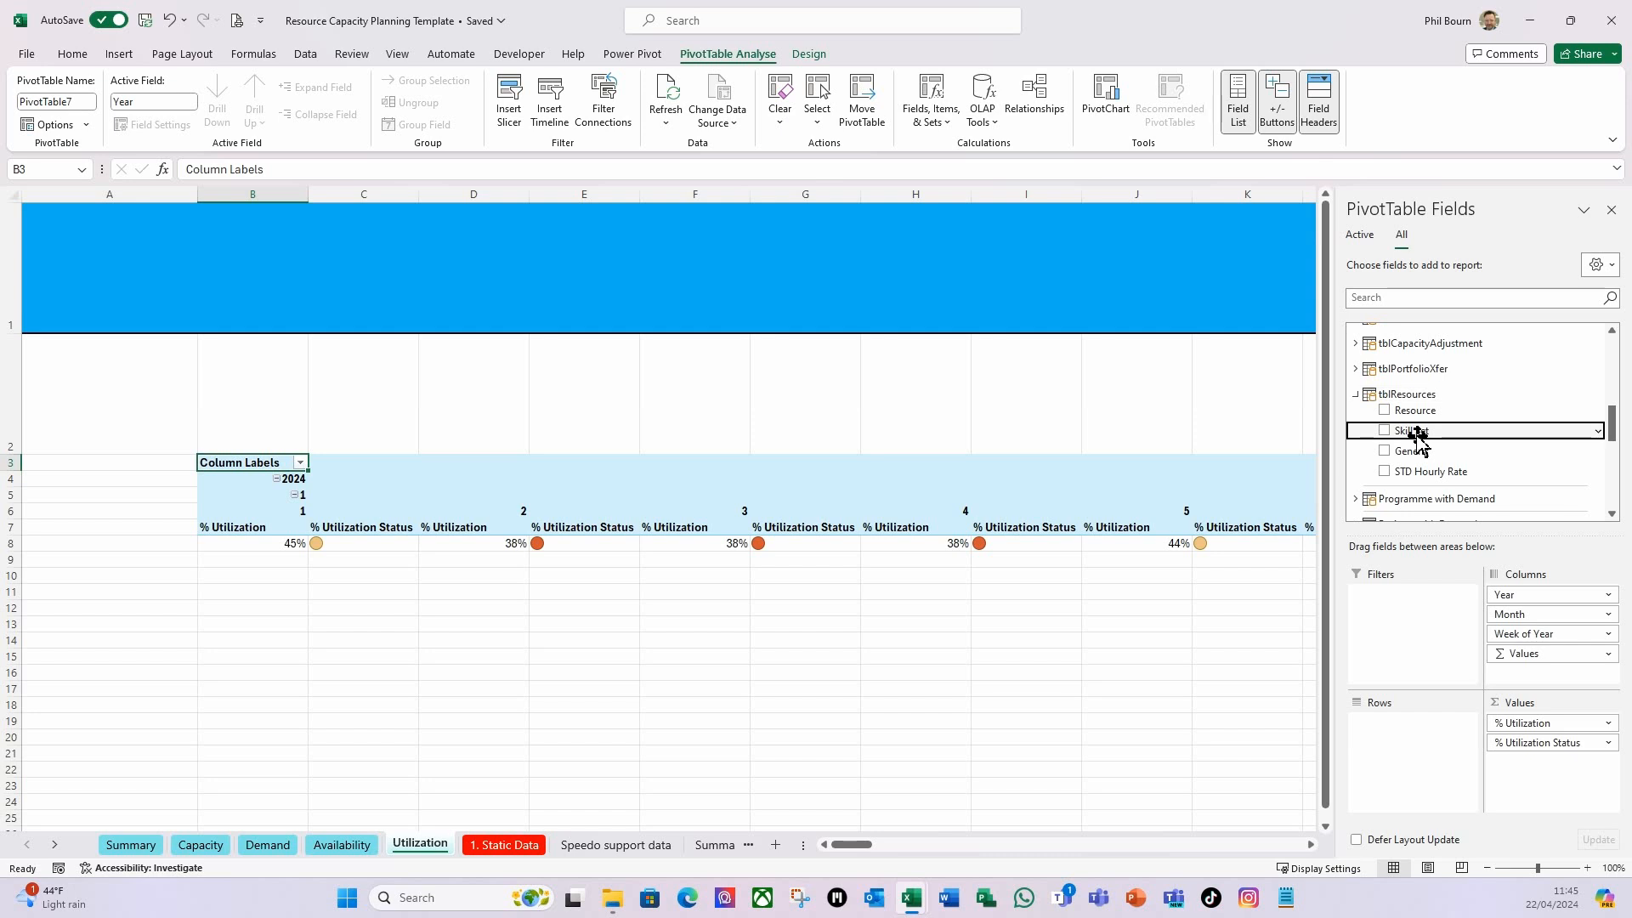
pyautogui.moveTo(1418, 435); pyautogui.dragTo(1423, 745)
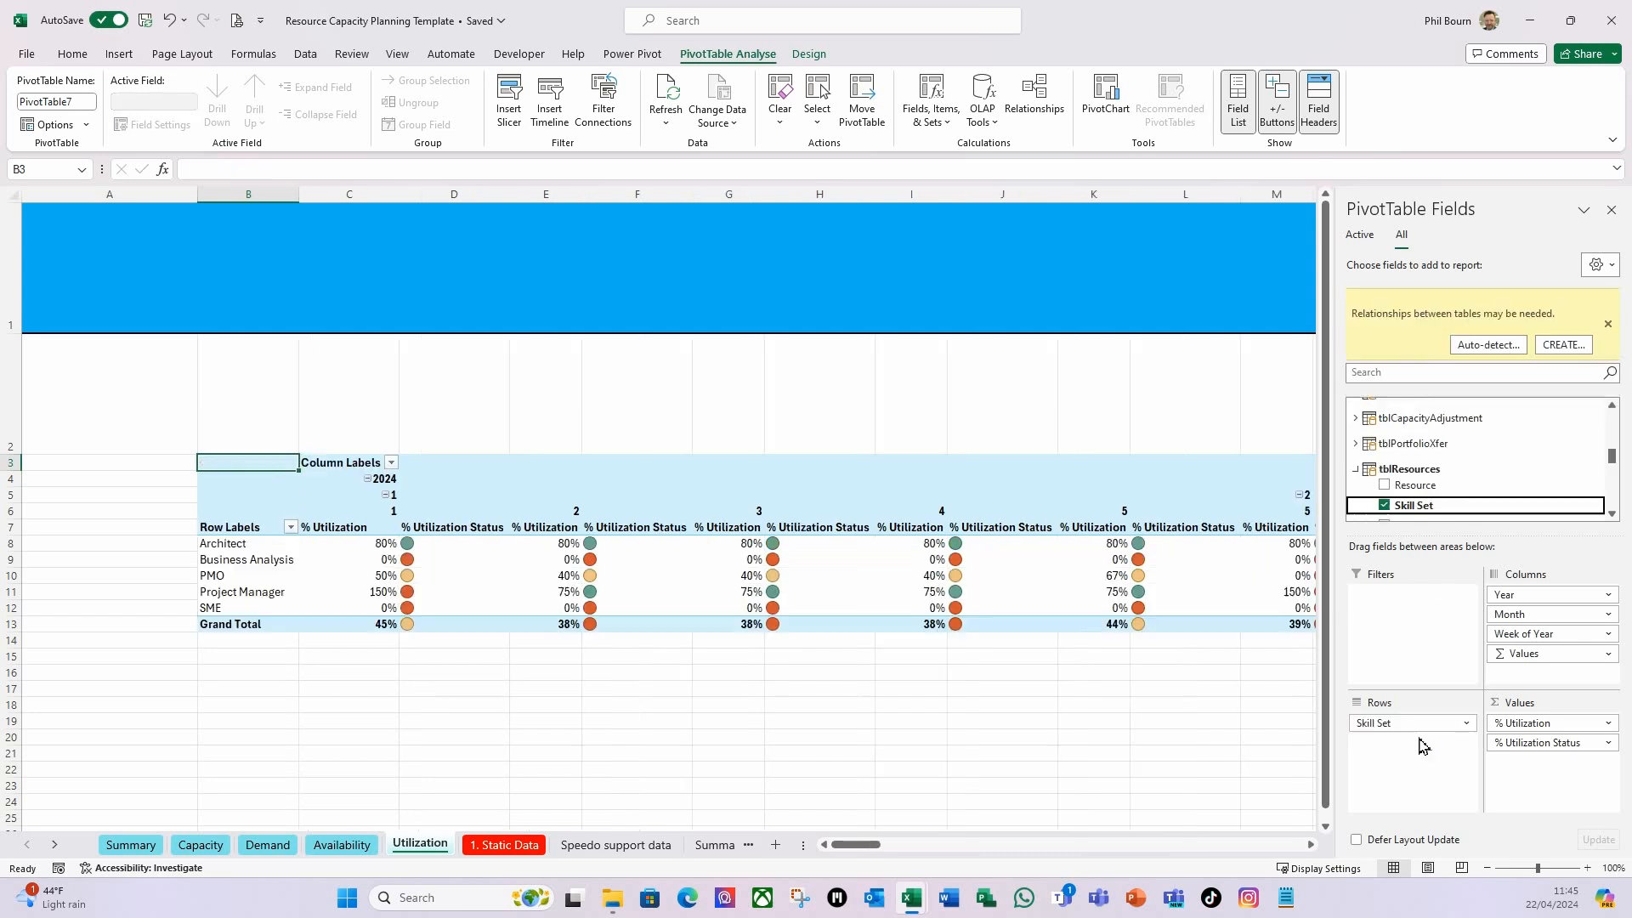
pyautogui.scroll(-1, 1471, 473)
pyautogui.moveTo(1418, 444); pyautogui.dragTo(1413, 752)
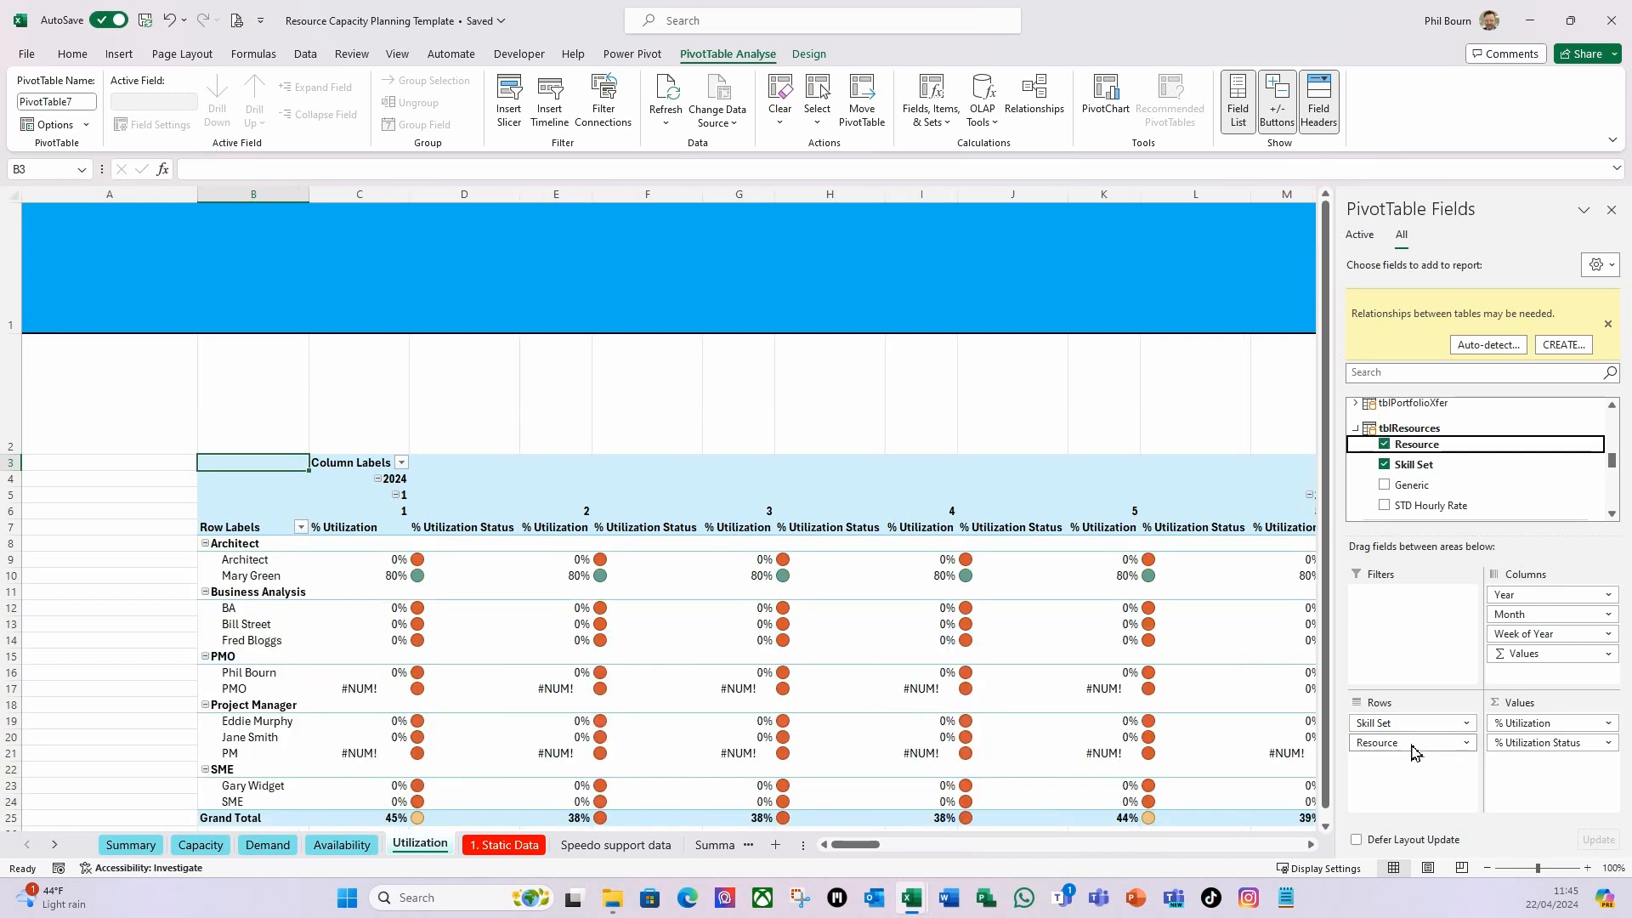
# Close the field list, show the Utilization PivotTable in tabular form, and open its blank-row options.
pyautogui.click(1612, 211)
pyautogui.click(239, 560)
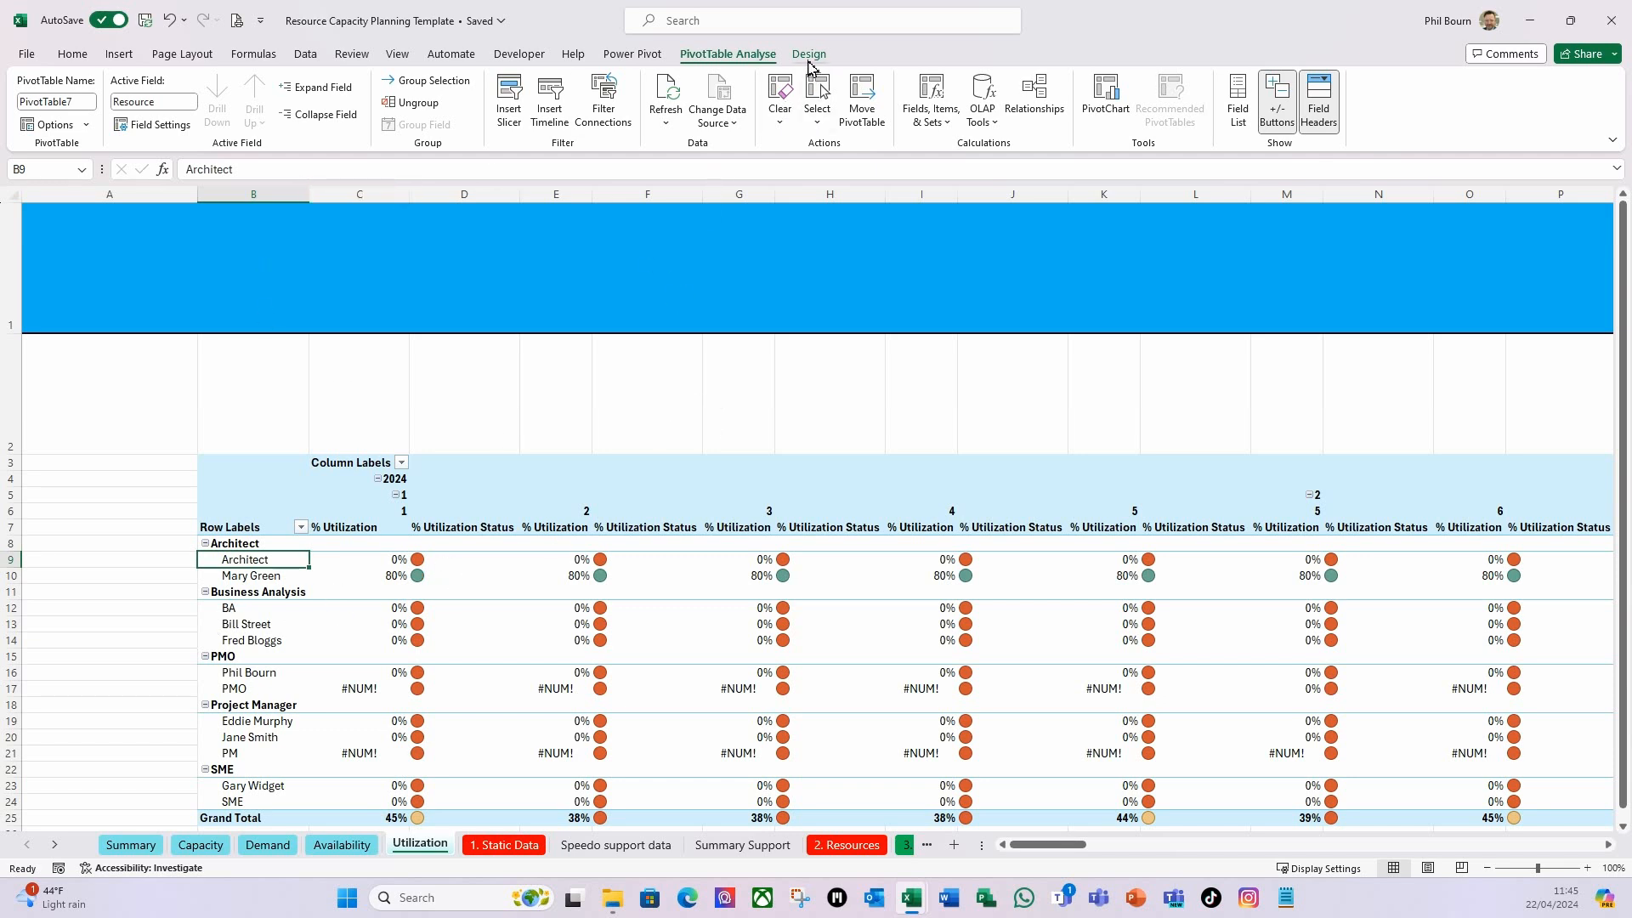
pyautogui.click(809, 55)
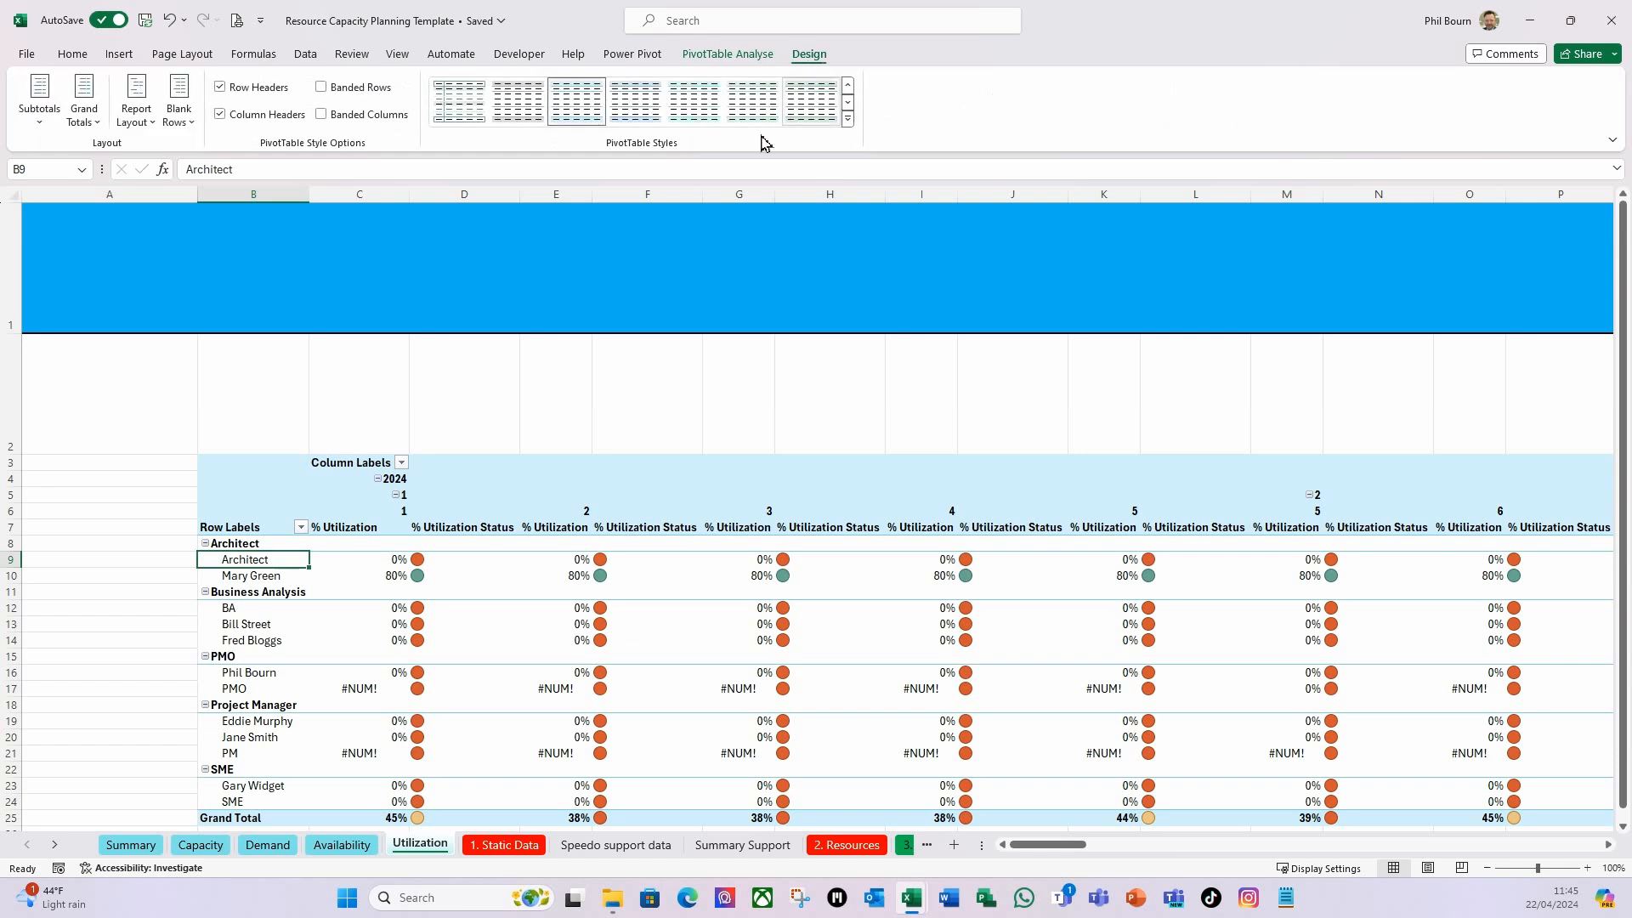
pyautogui.click(136, 123)
pyautogui.click(236, 240)
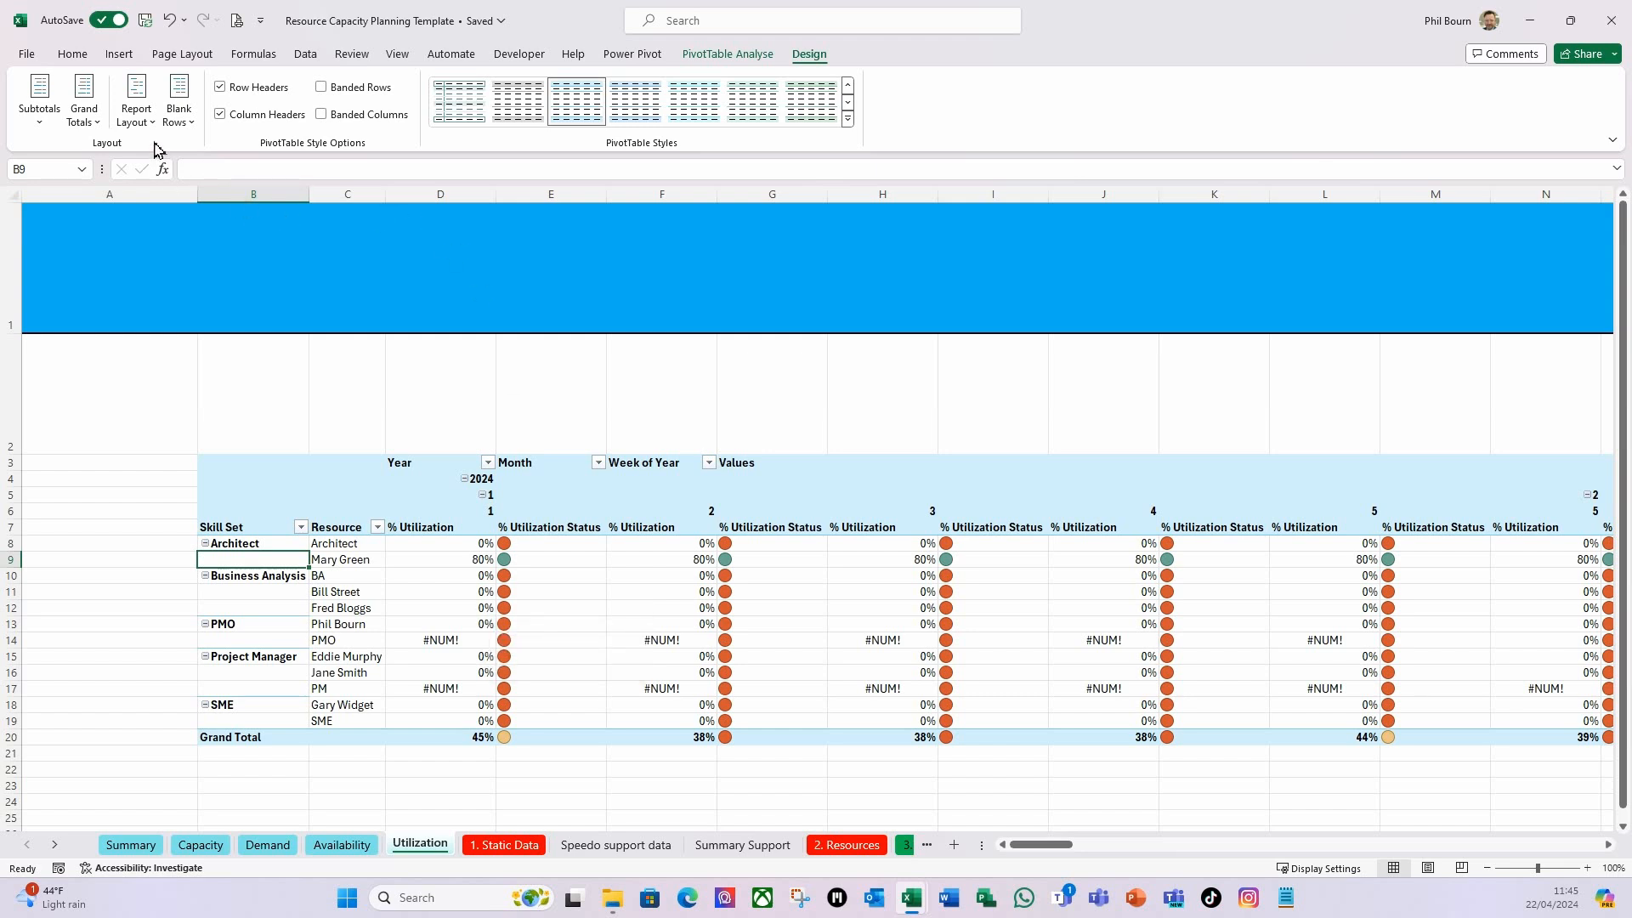
pyautogui.click(188, 128)
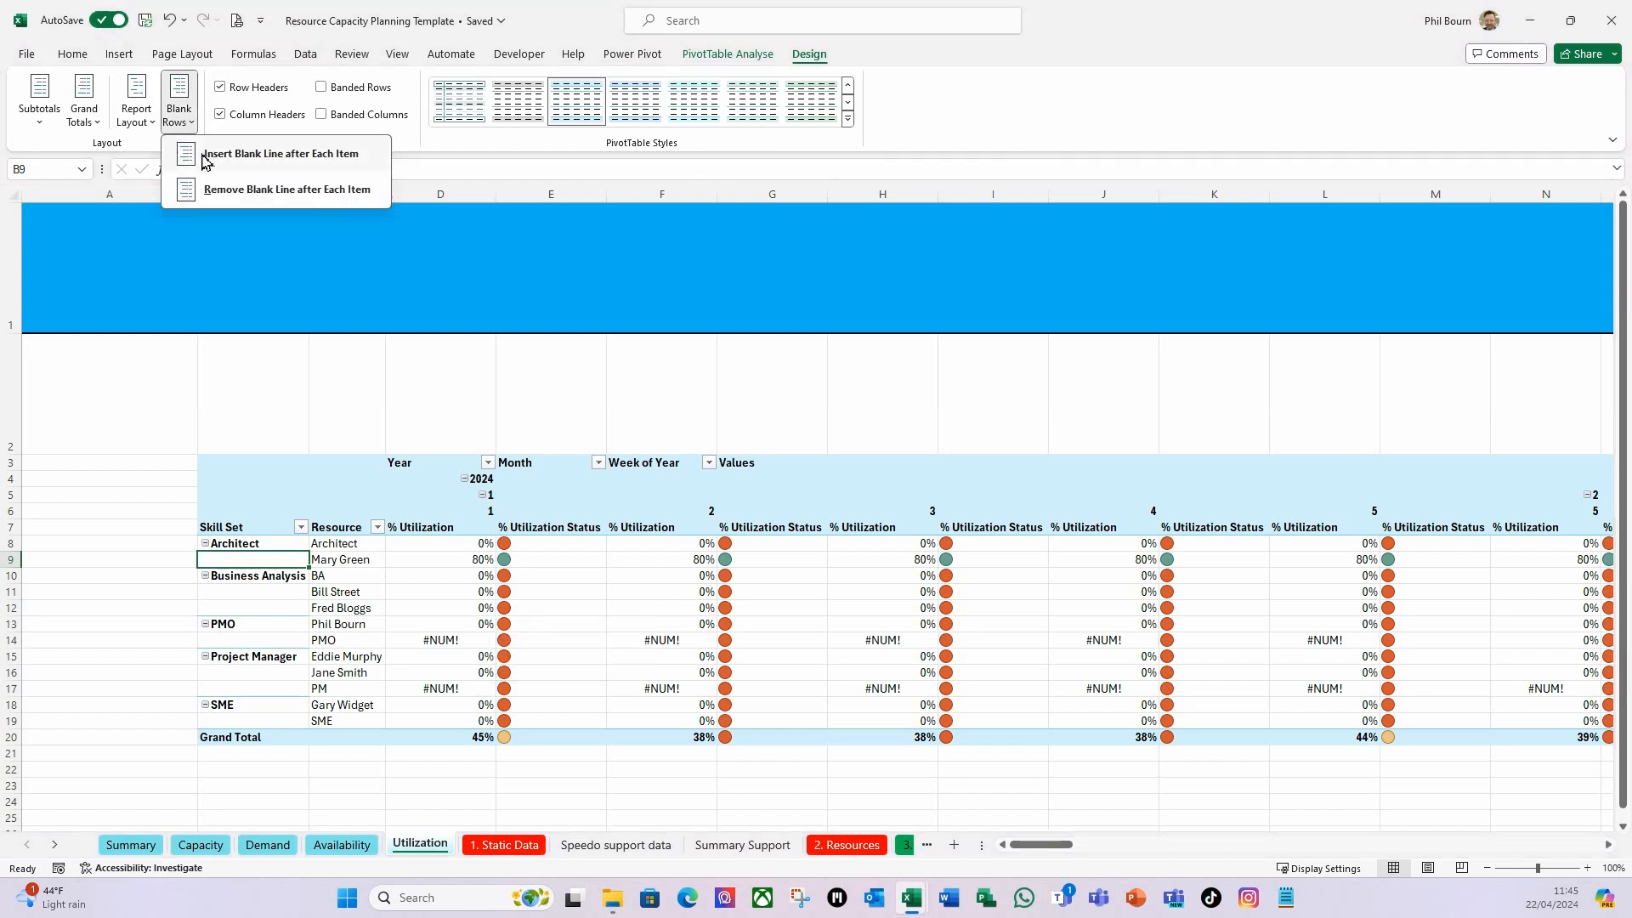
# Insert a blank line after each pivot table item and show all subtotals at the bottom of their groups.
pyautogui.click(205, 159)
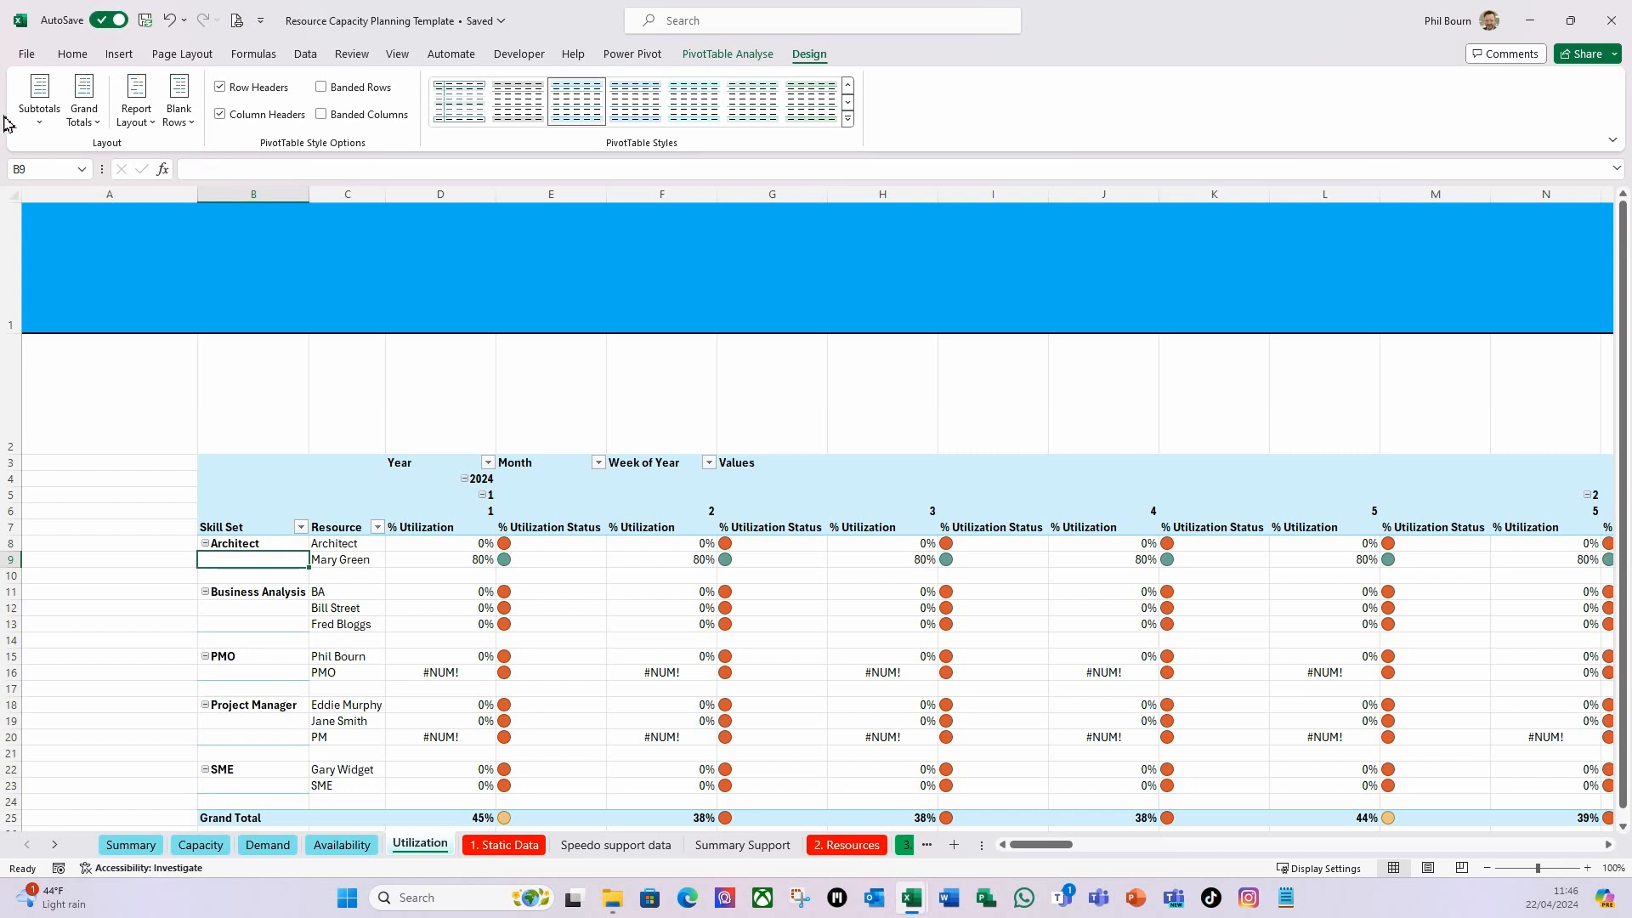
pyautogui.click(38, 129)
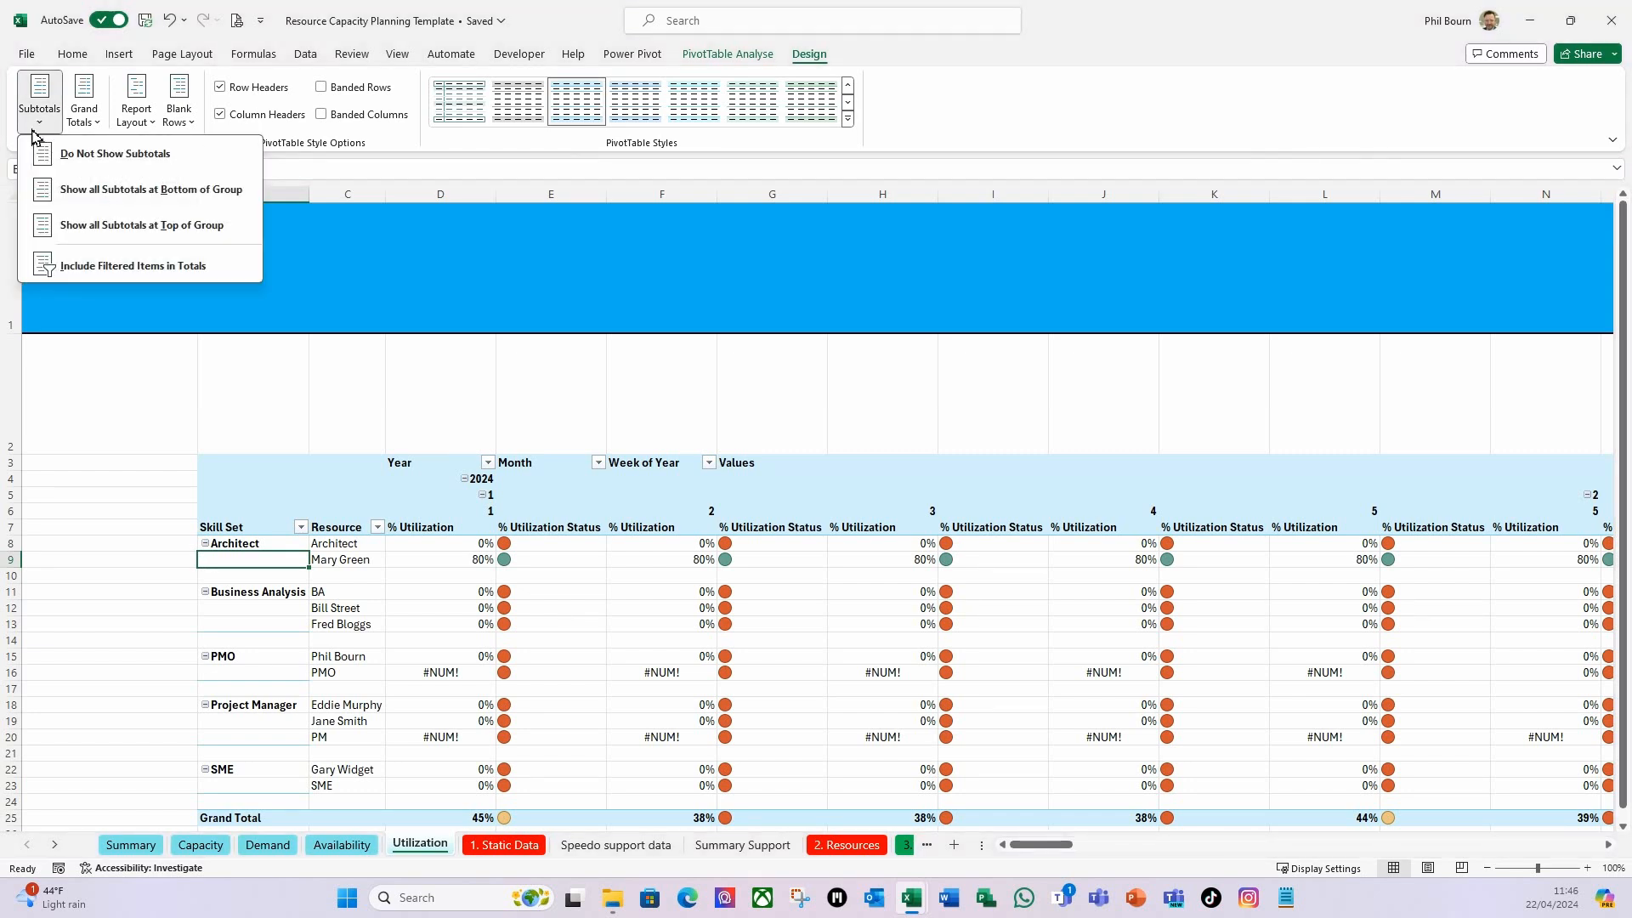
pyautogui.click(106, 197)
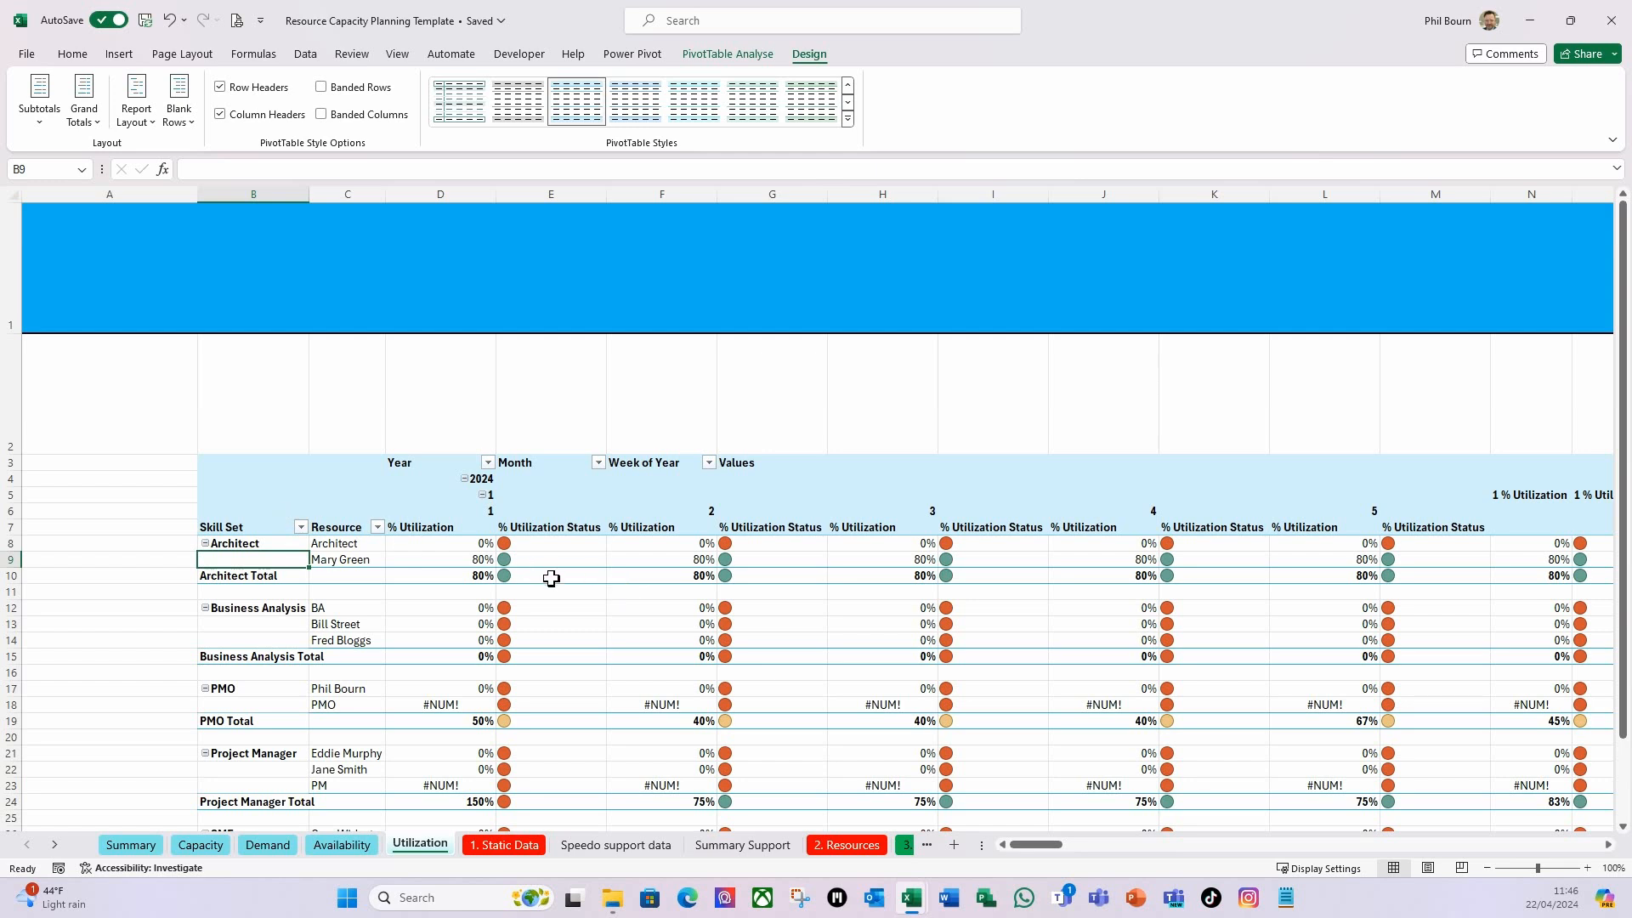
# Apply the medium blue style with a dark blue header and shaded subtotal rows to the utilization pivot table.
pyautogui.click(255, 473)
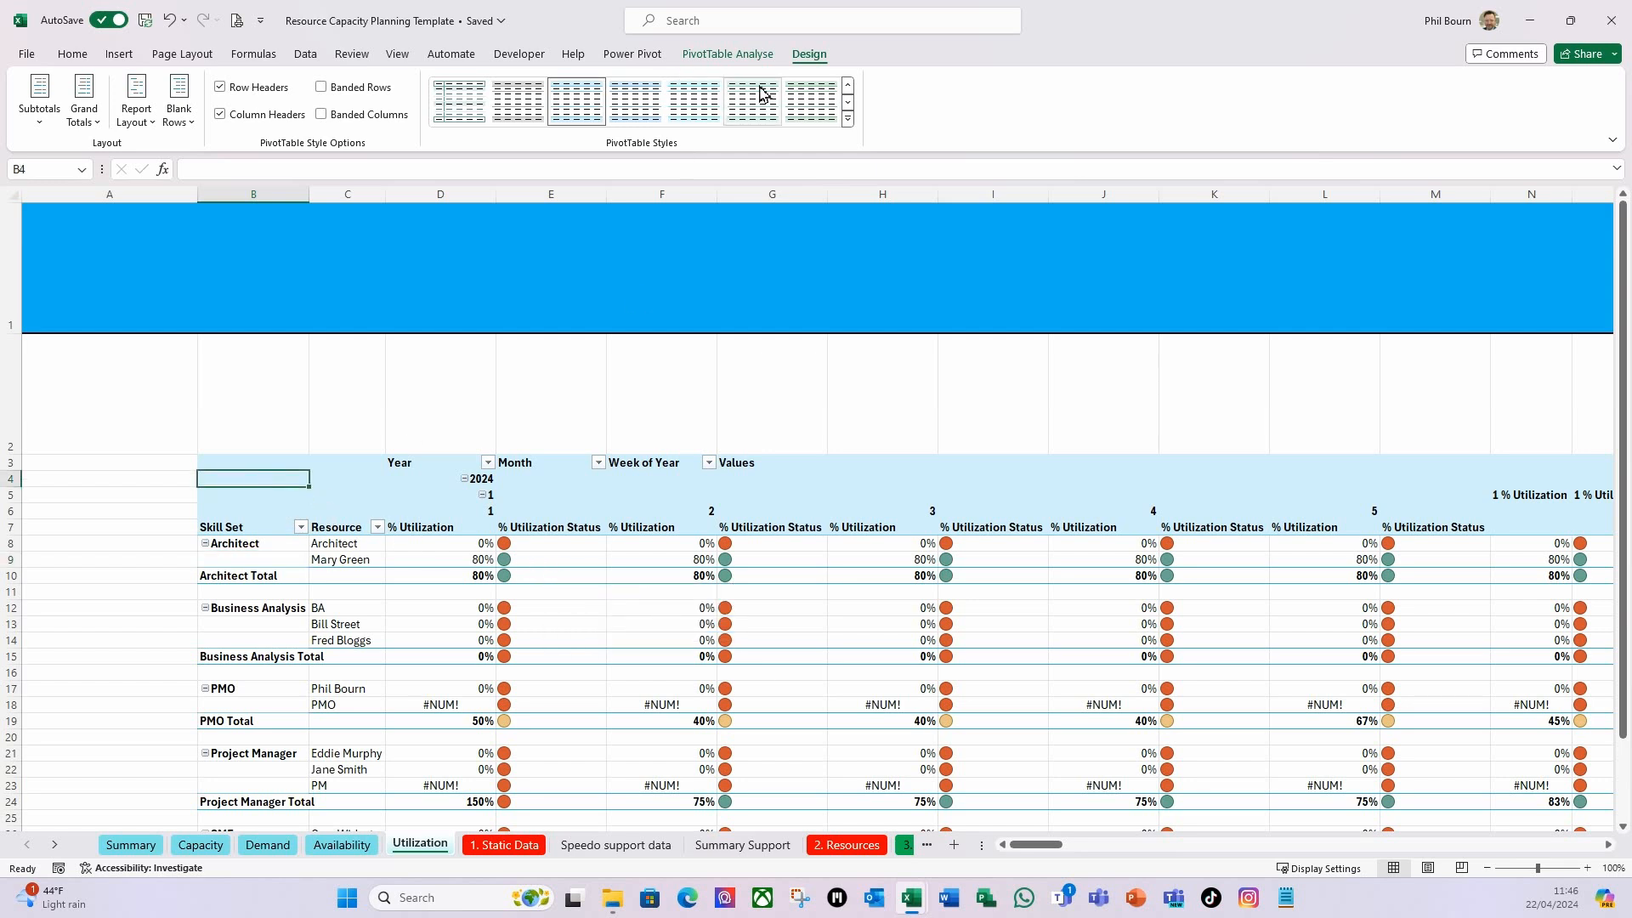
pyautogui.click(849, 103)
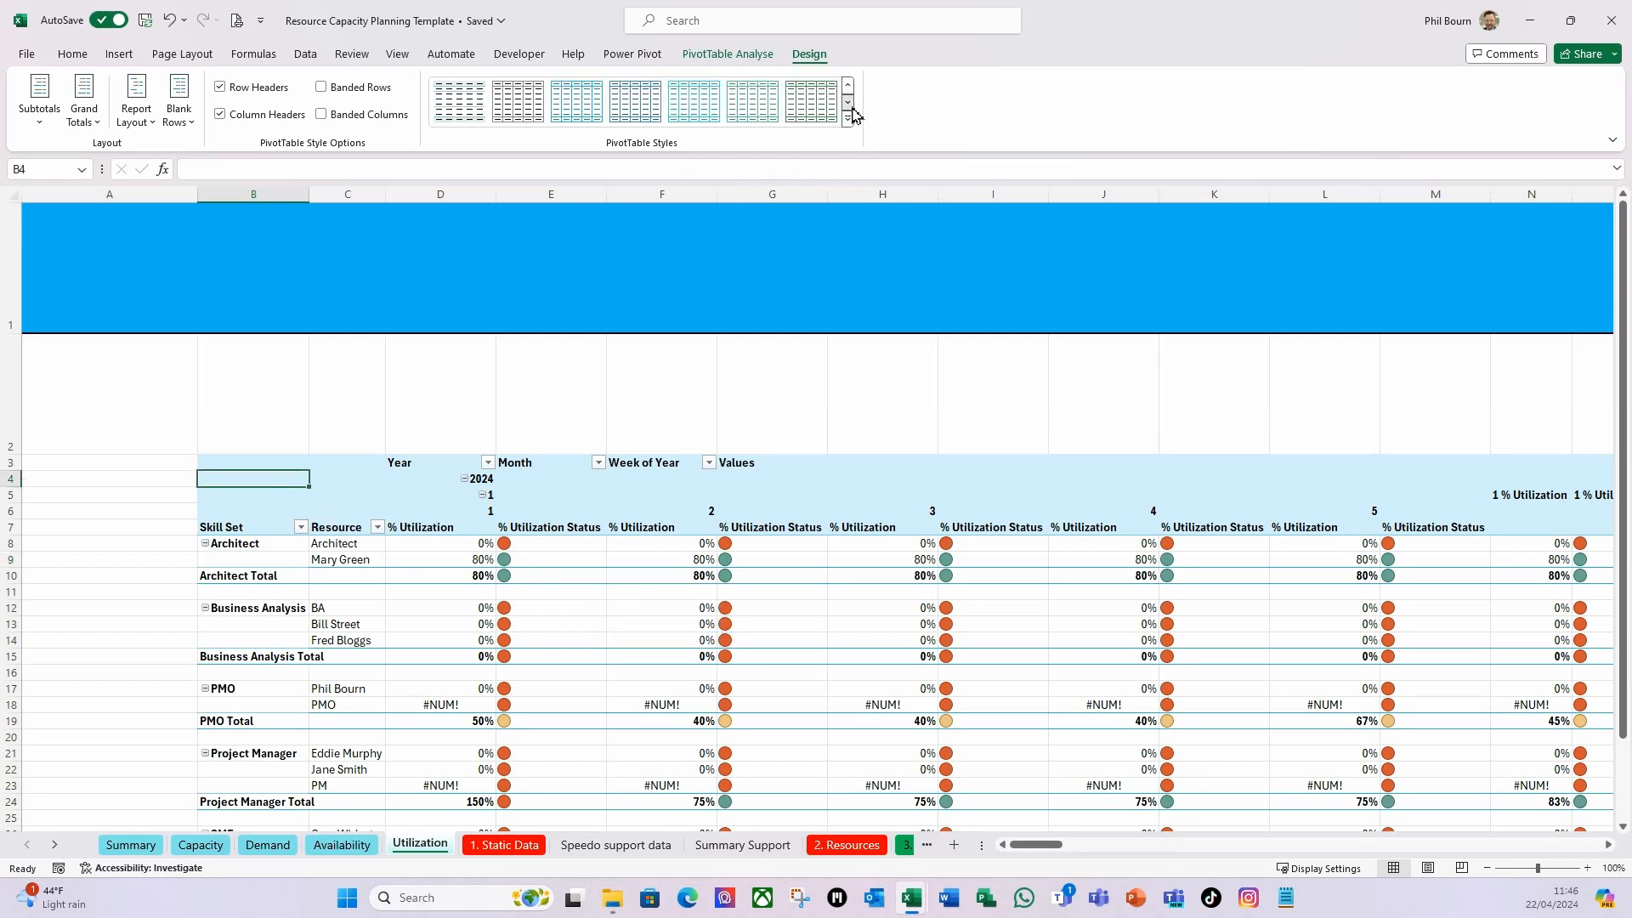
pyautogui.click(848, 104)
pyautogui.click(635, 100)
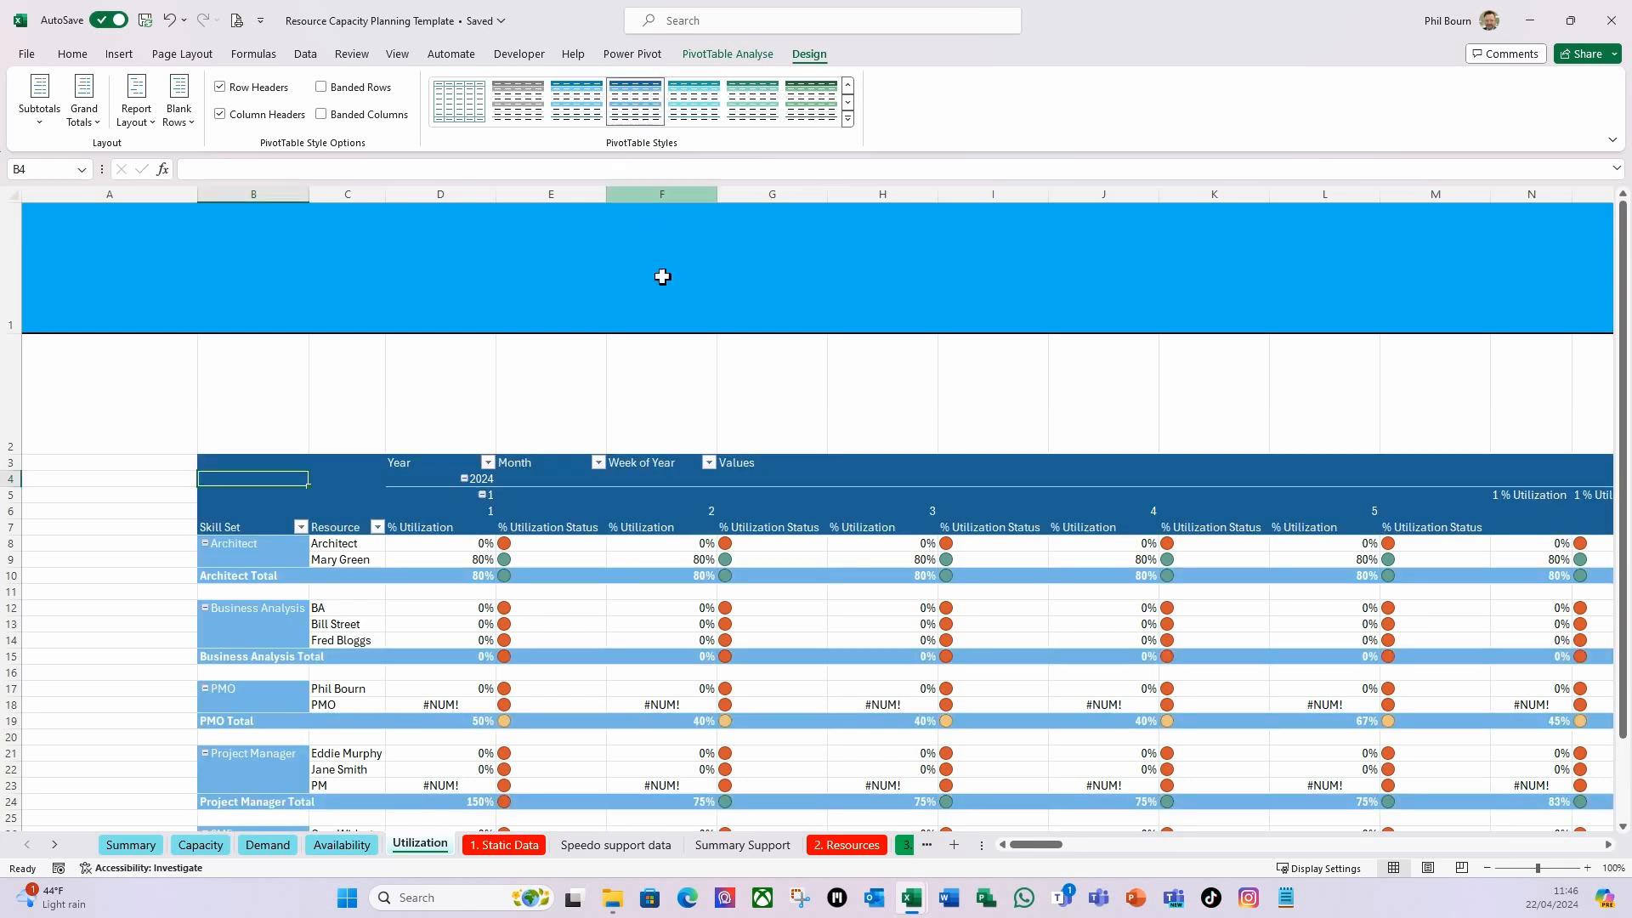
pyautogui.click(553, 615)
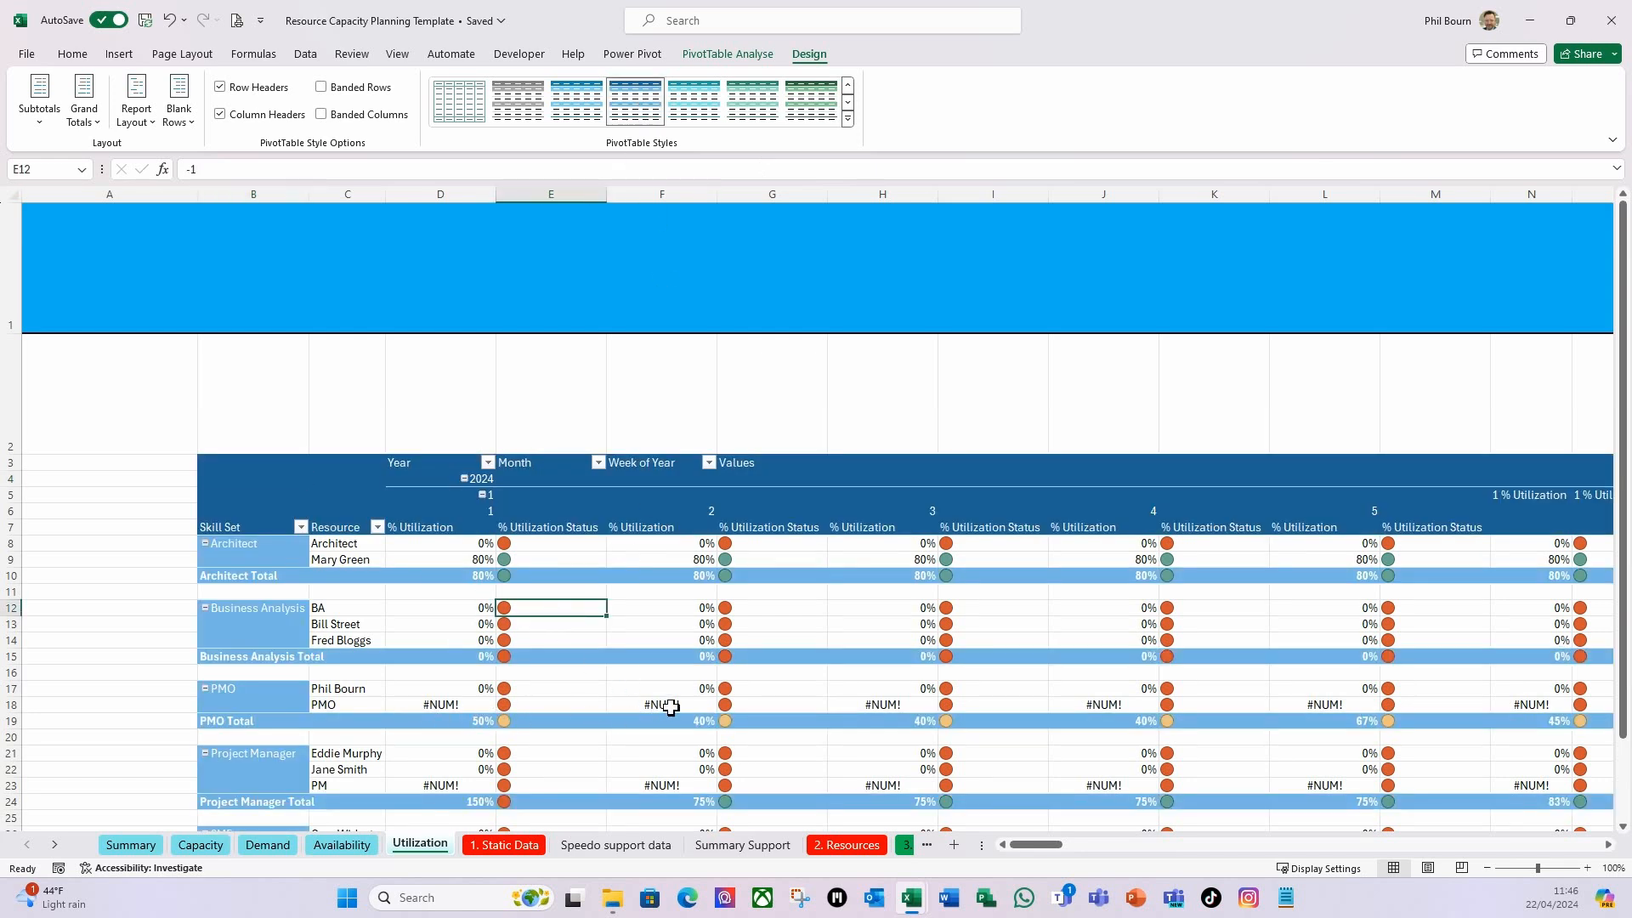
# Set the pivot table options to show an empty value in place of errors.
pyautogui.scroll(-1, 884, 672)
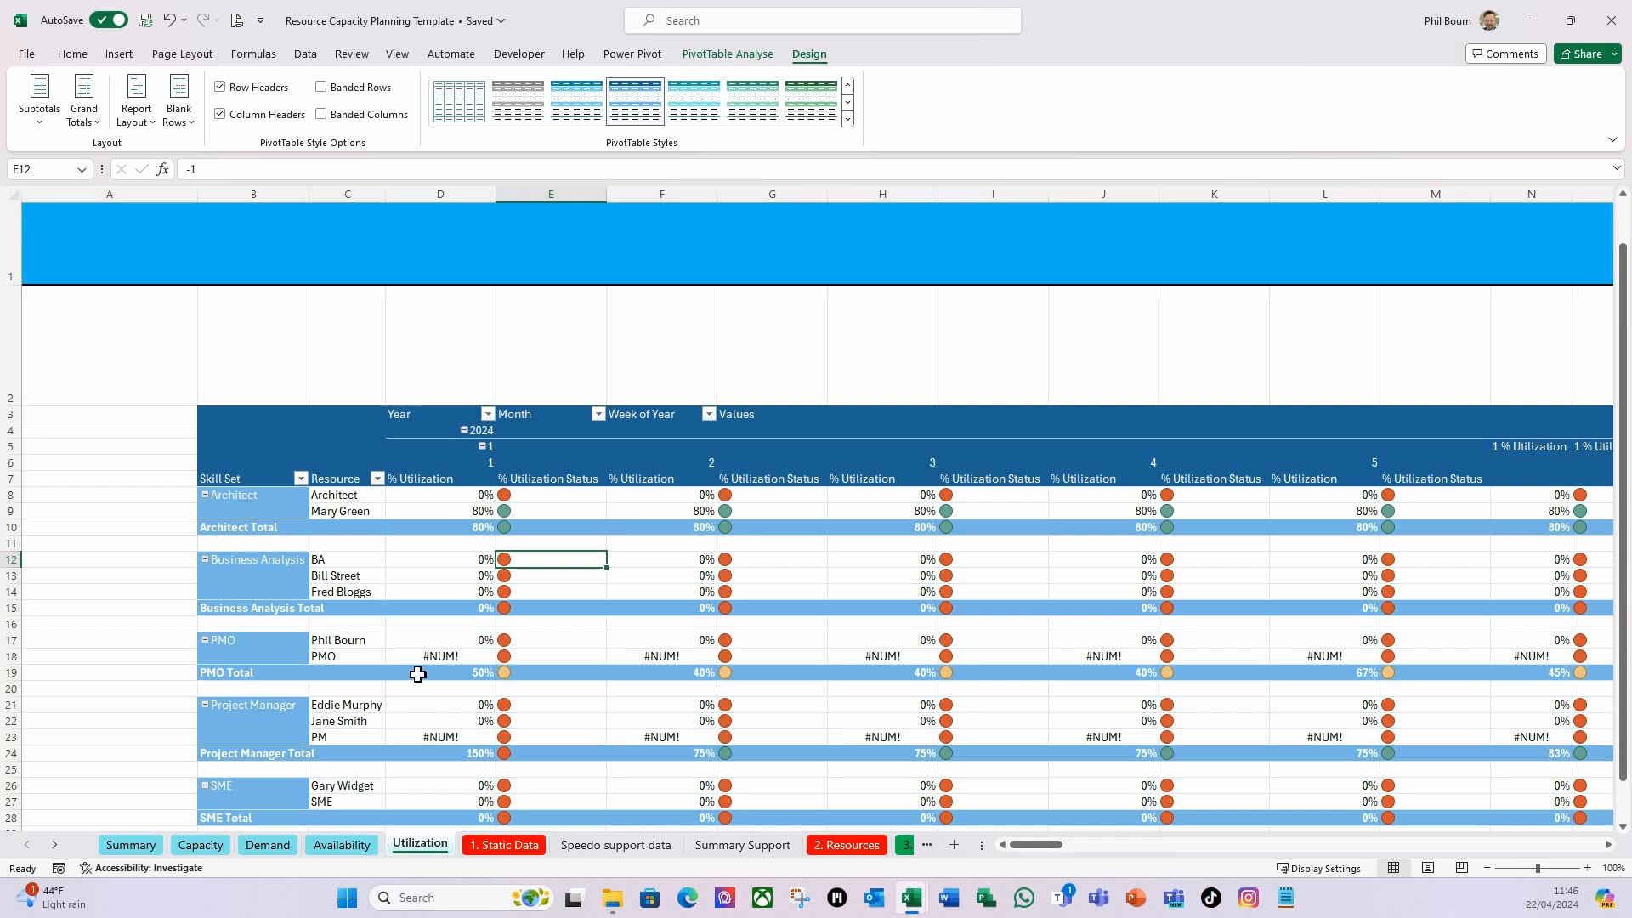
pyautogui.rightClick(443, 580)
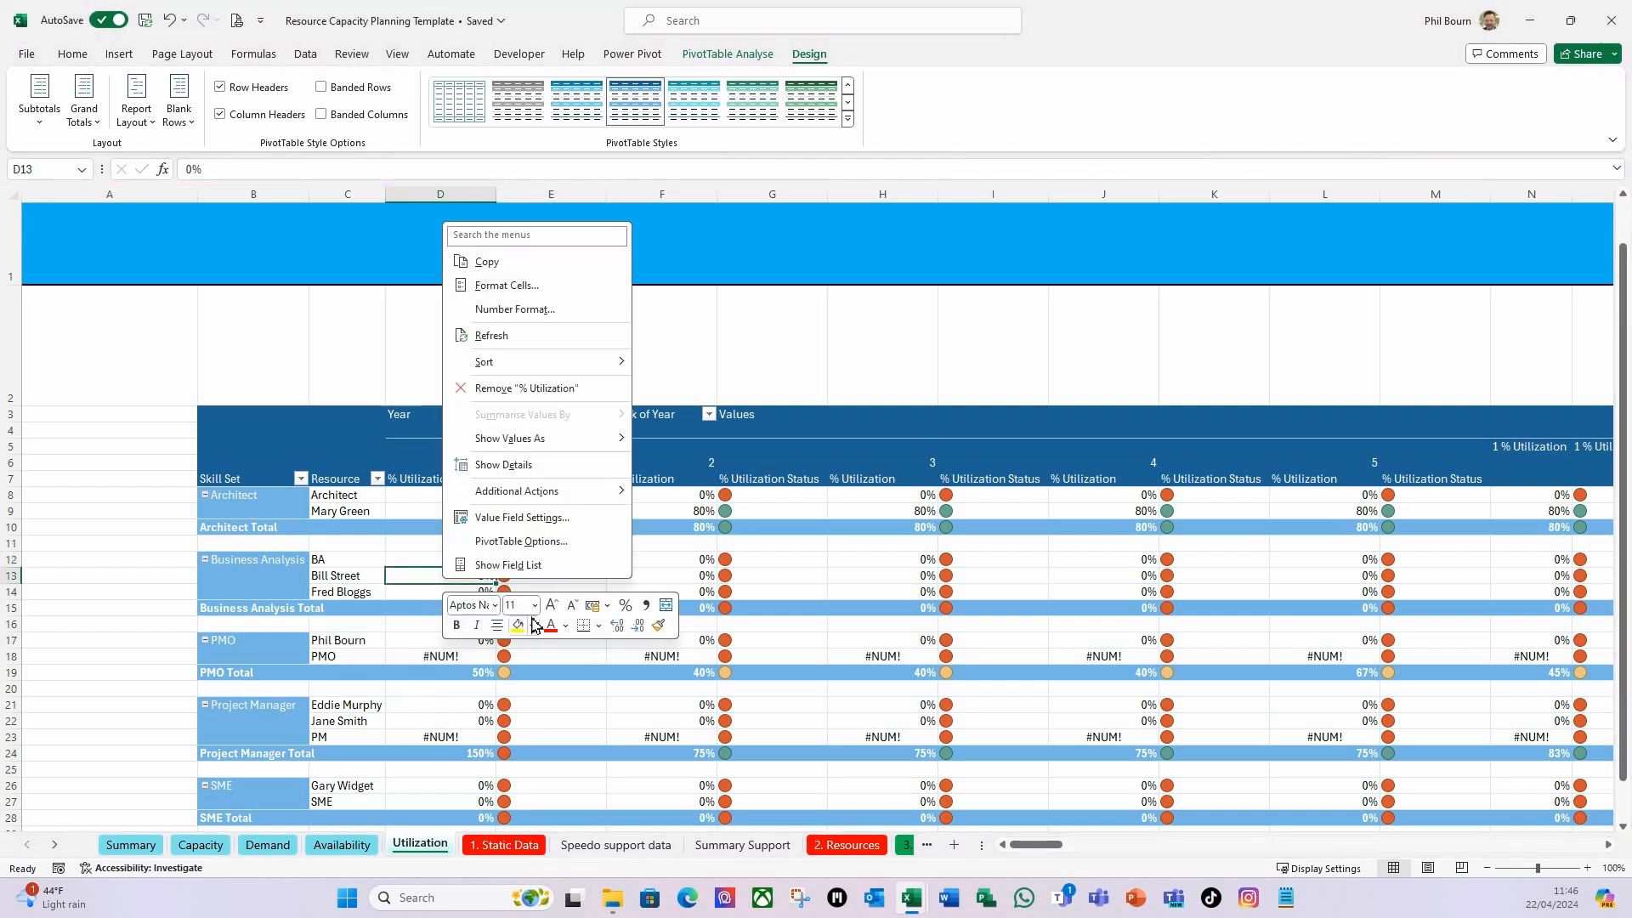
pyautogui.click(528, 542)
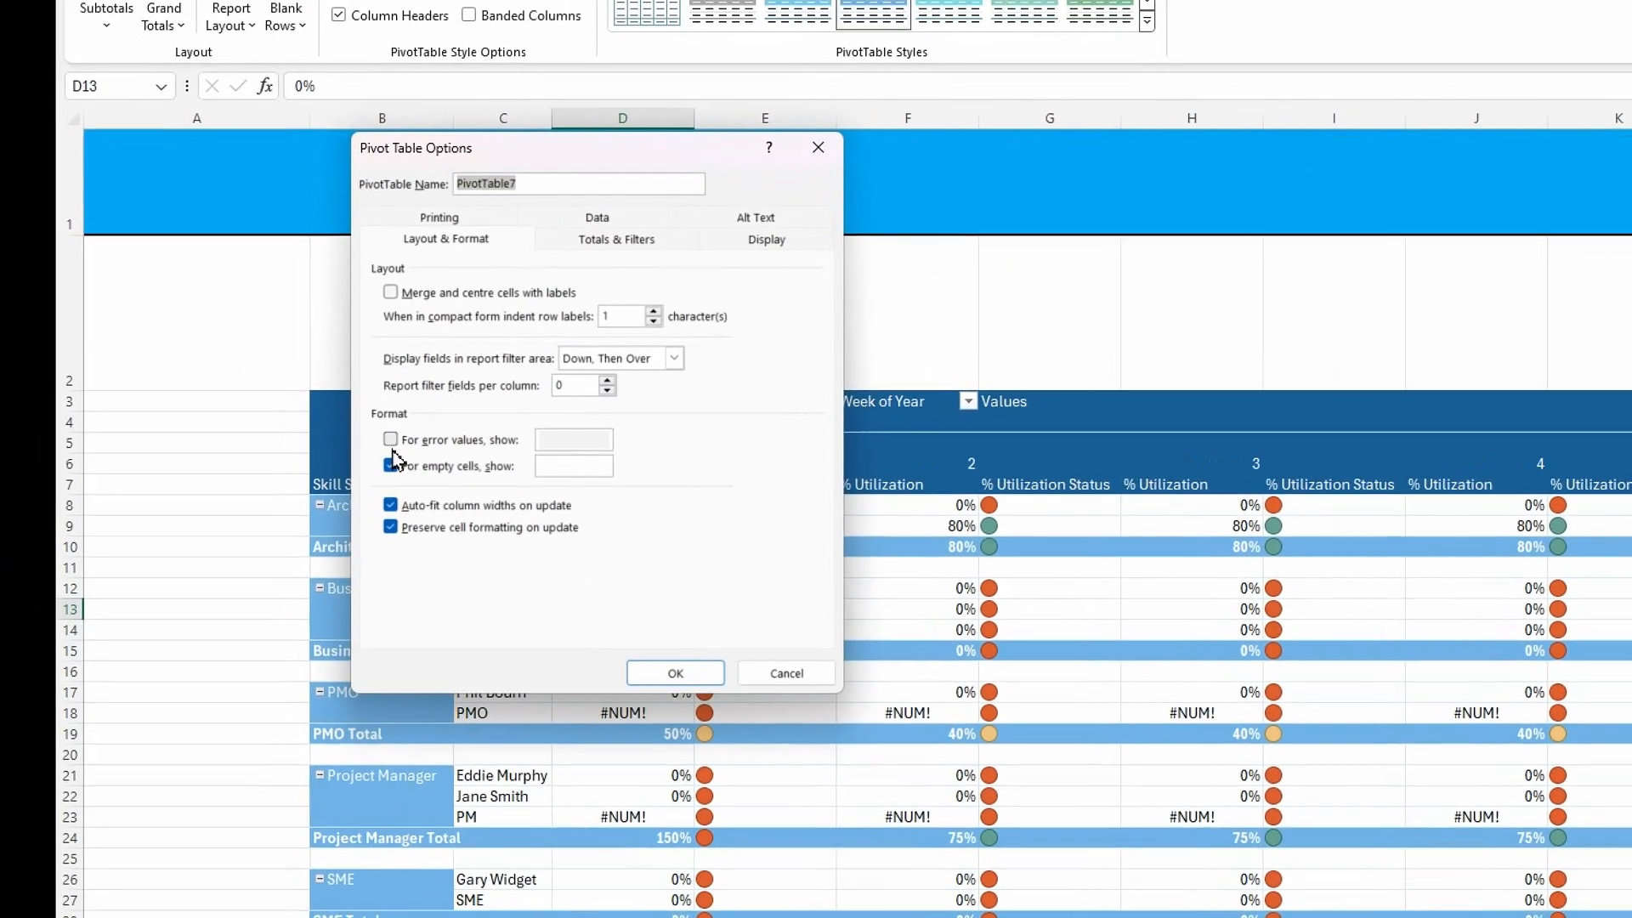
pyautogui.click(391, 439)
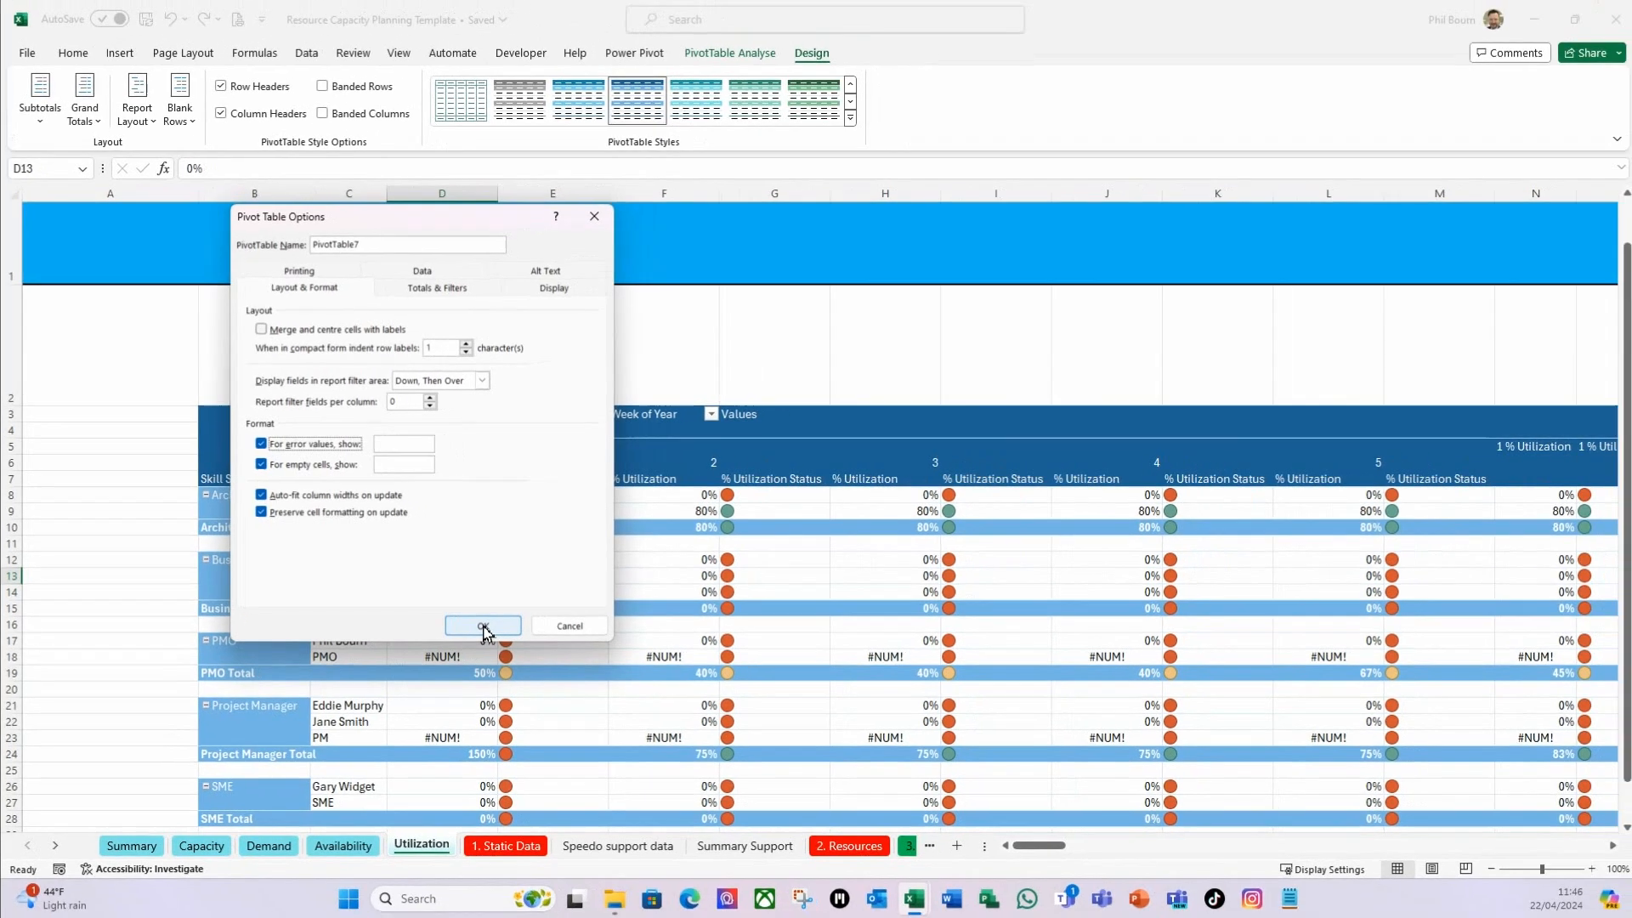
pyautogui.click(483, 627)
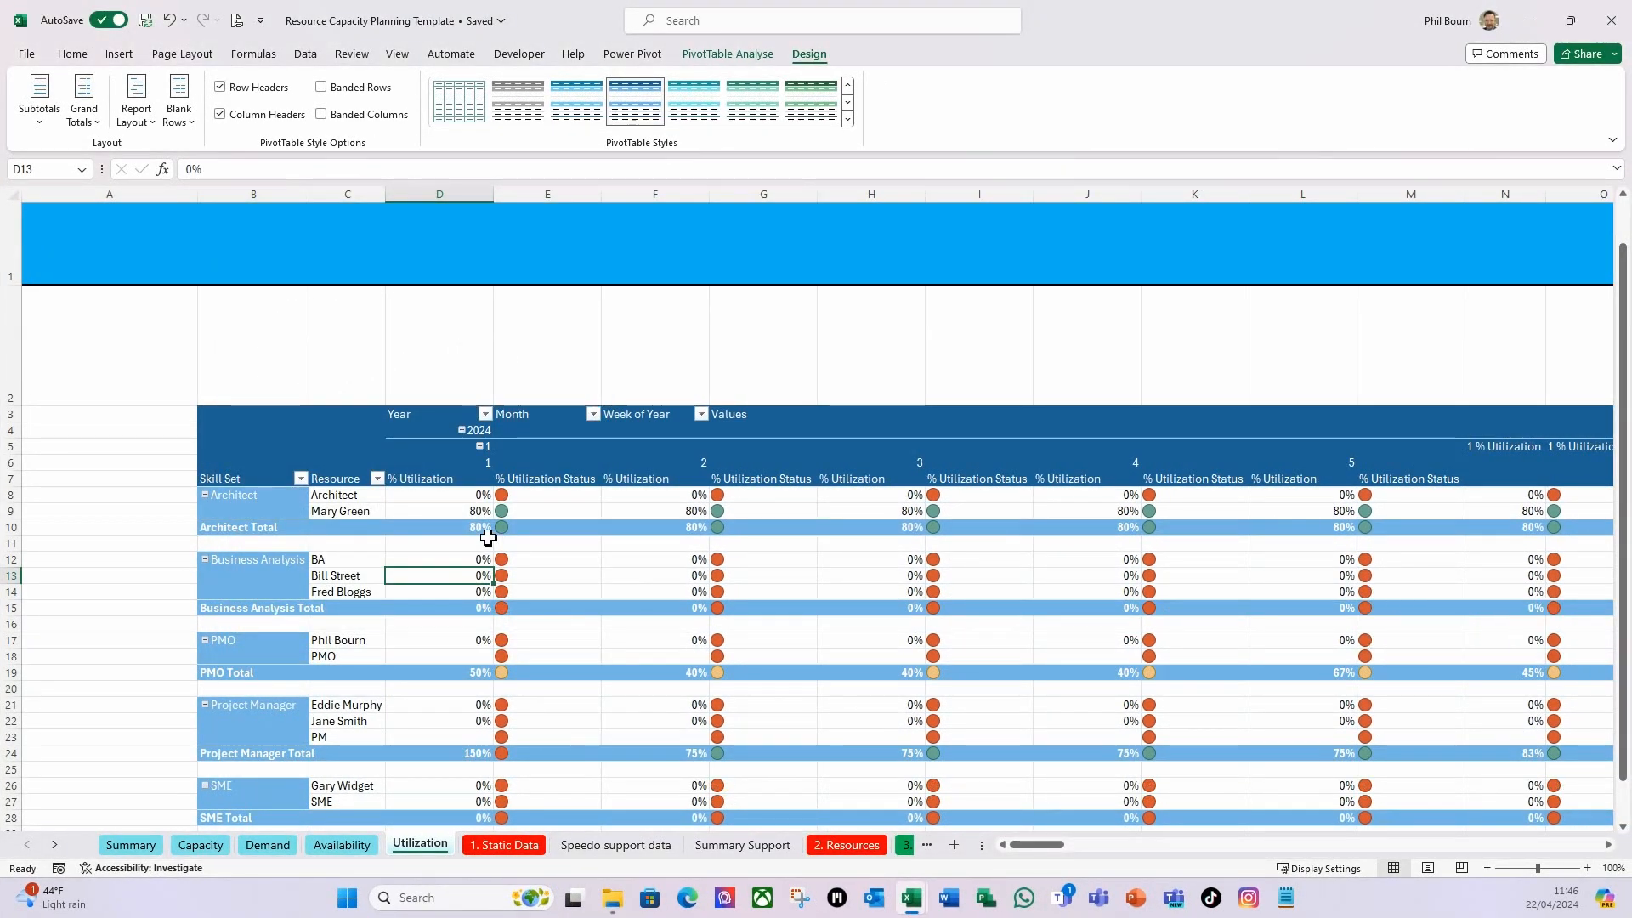
# Collapse the entire Month field in the pivot table's column headings.
pyautogui.moveTo(489, 536)
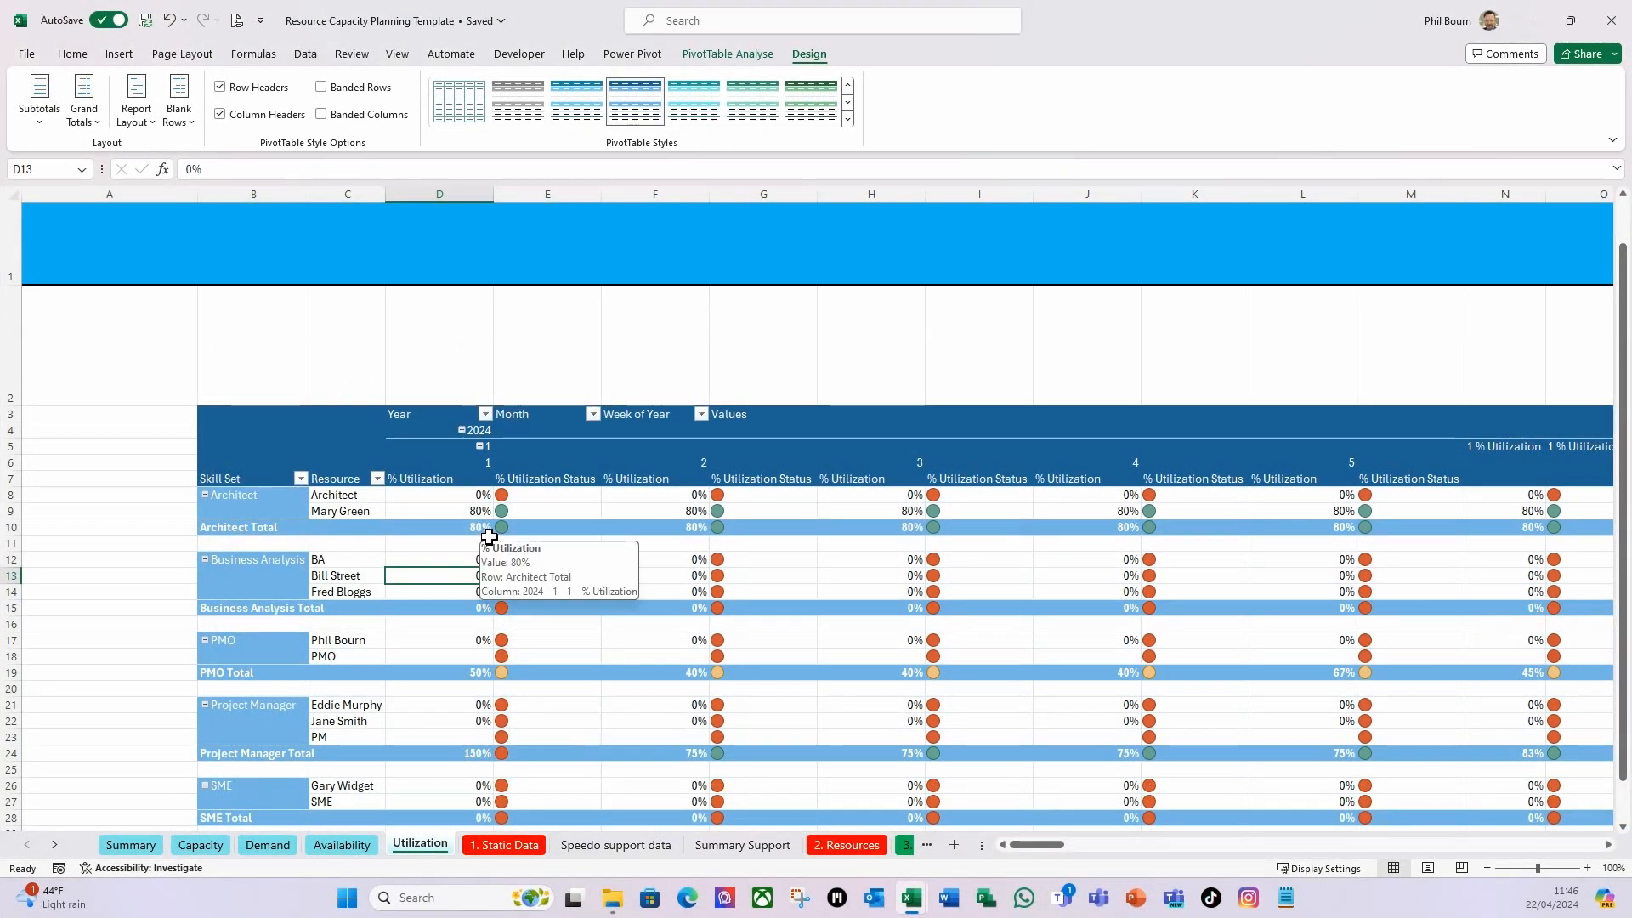
pyautogui.click(457, 449)
pyautogui.rightClick(457, 457)
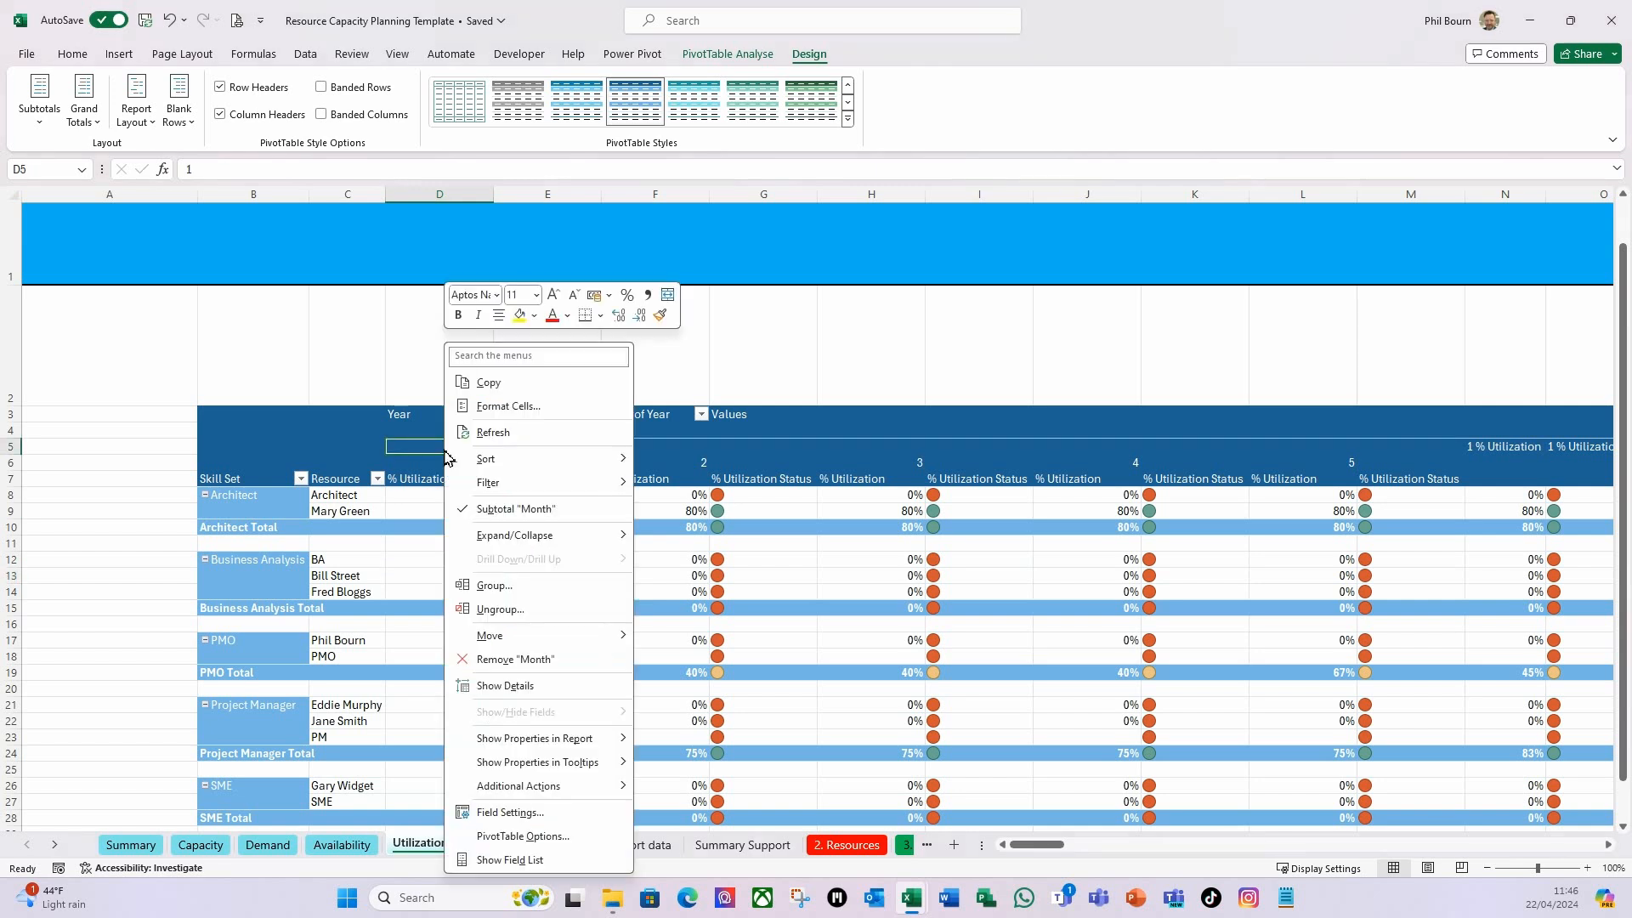
pyautogui.moveTo(564, 545)
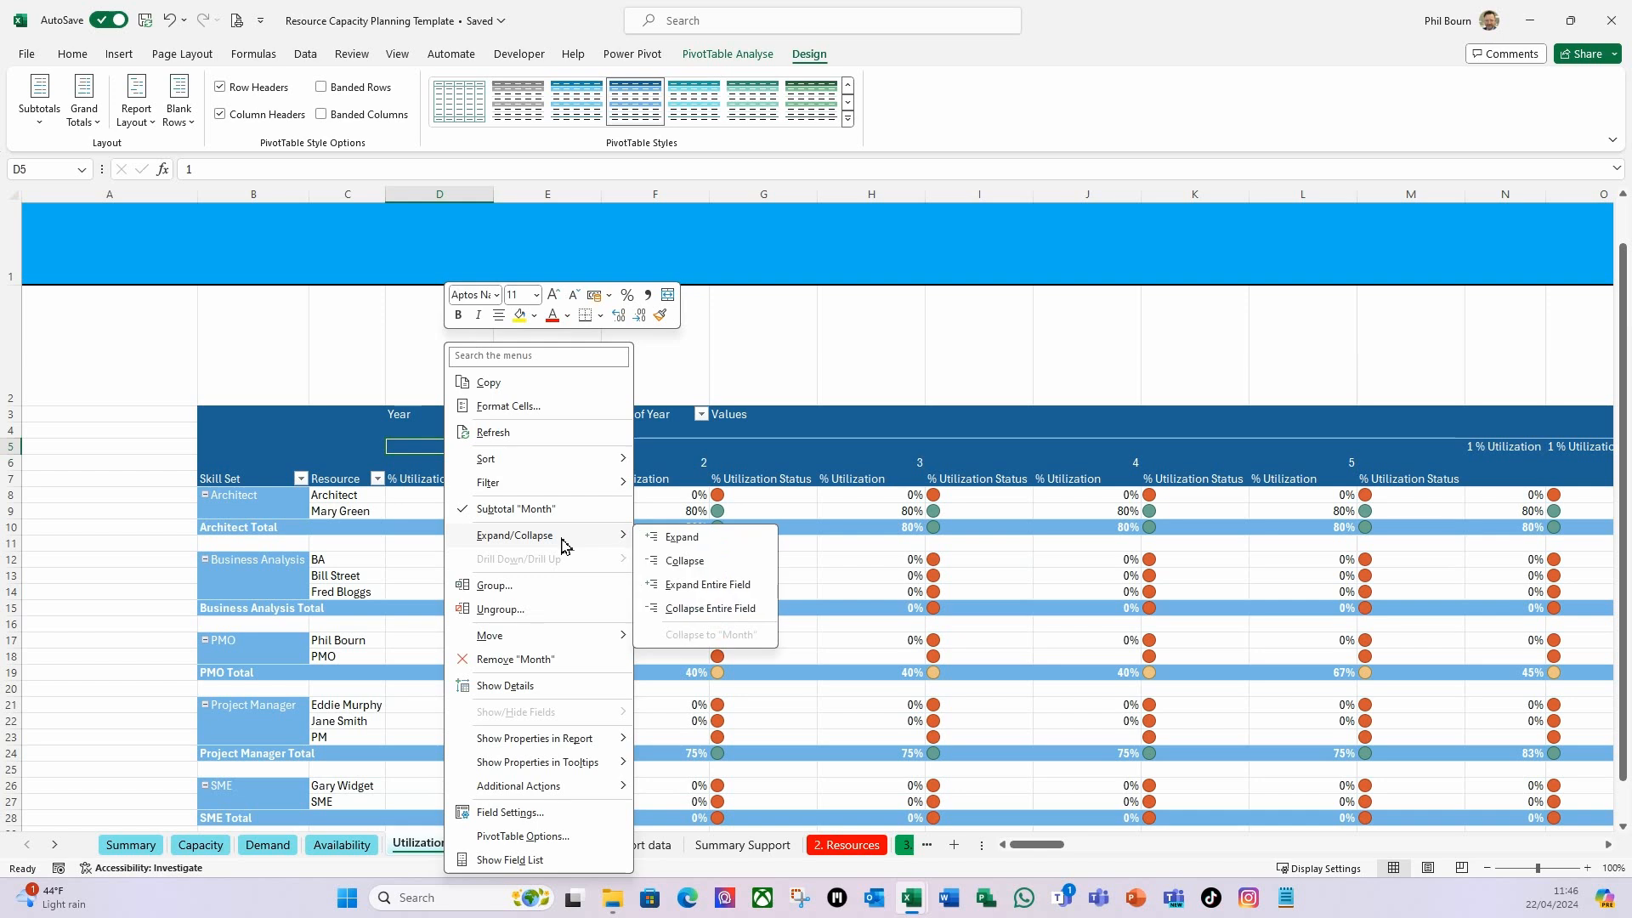
pyautogui.click(697, 608)
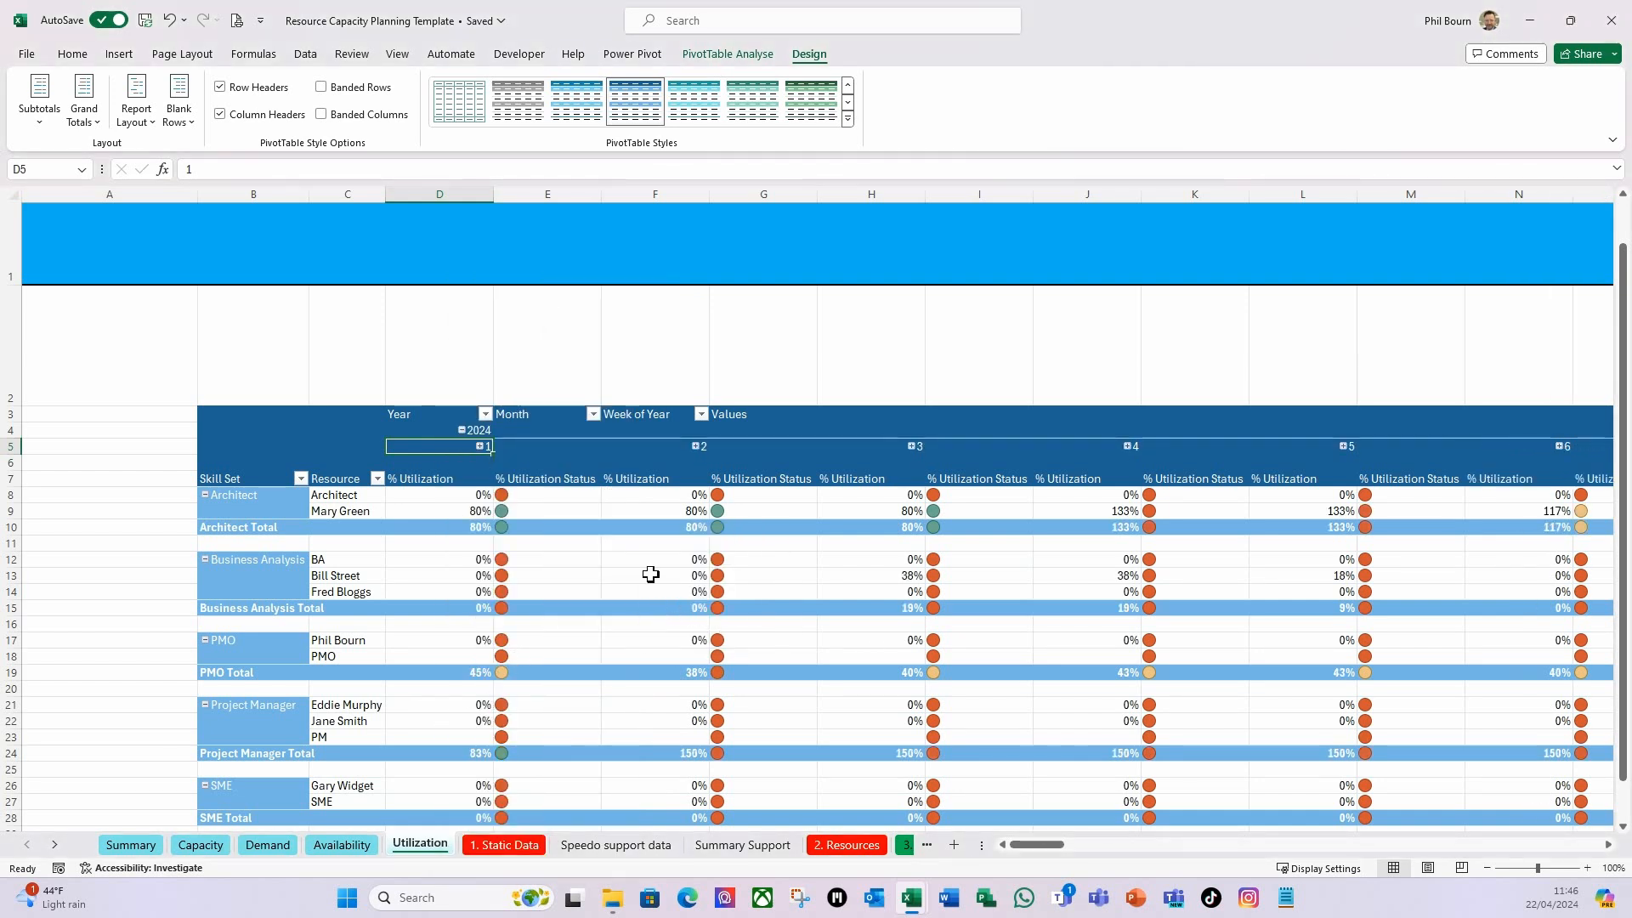
# Select the Architect resource cell in the pivot table and display the PivotTable analysis commands.
pyautogui.moveTo(651, 575)
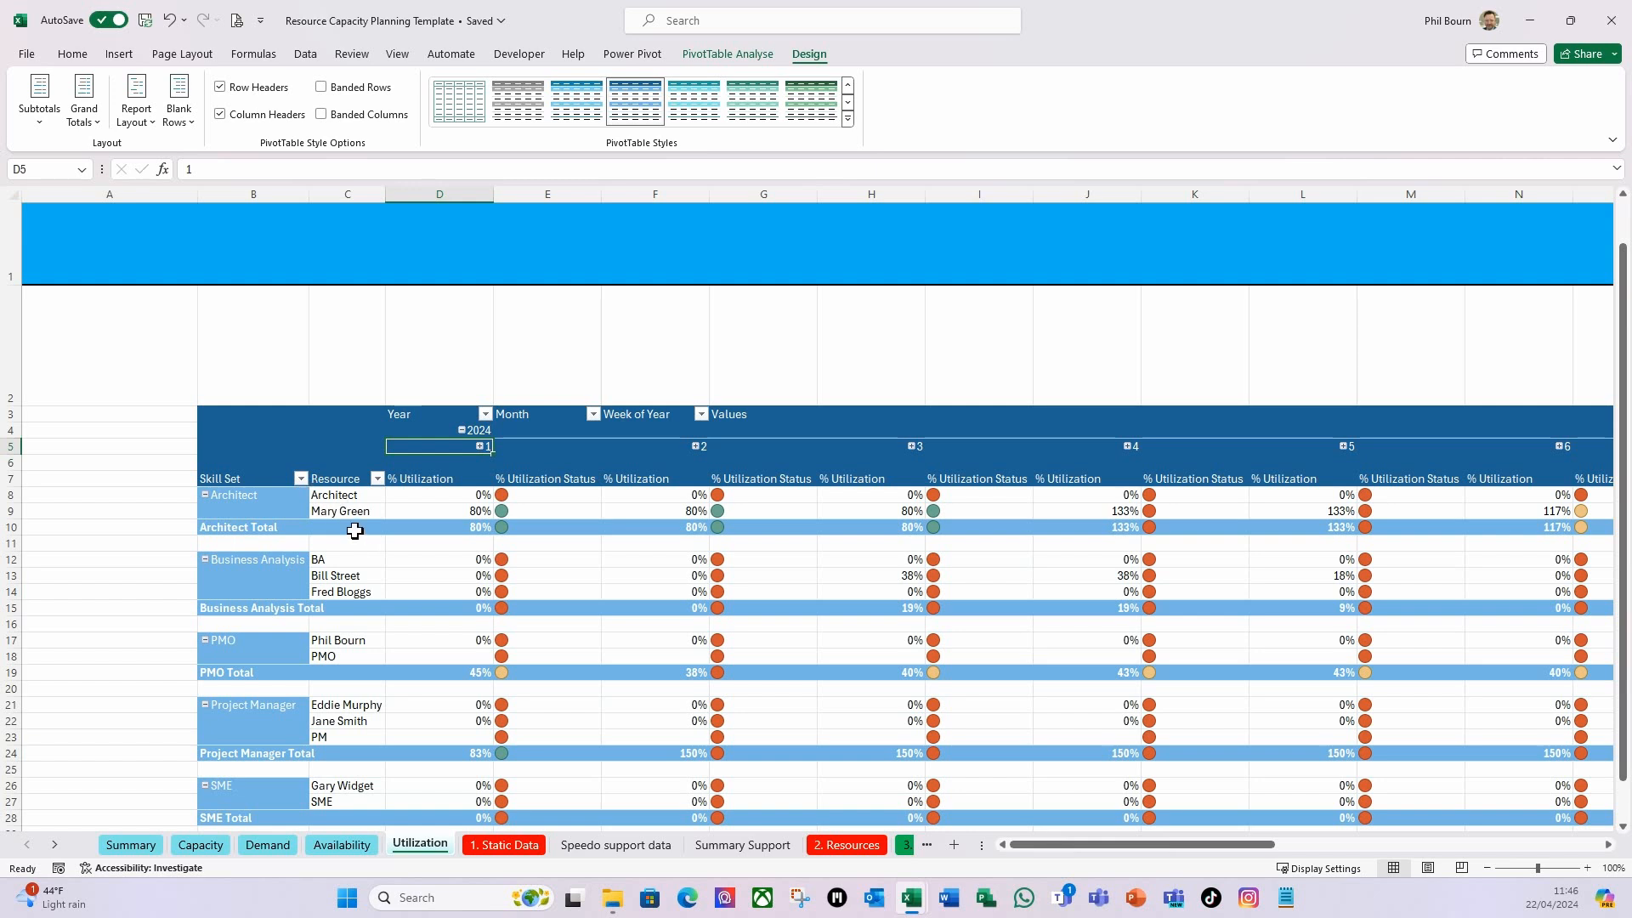
pyautogui.click(348, 498)
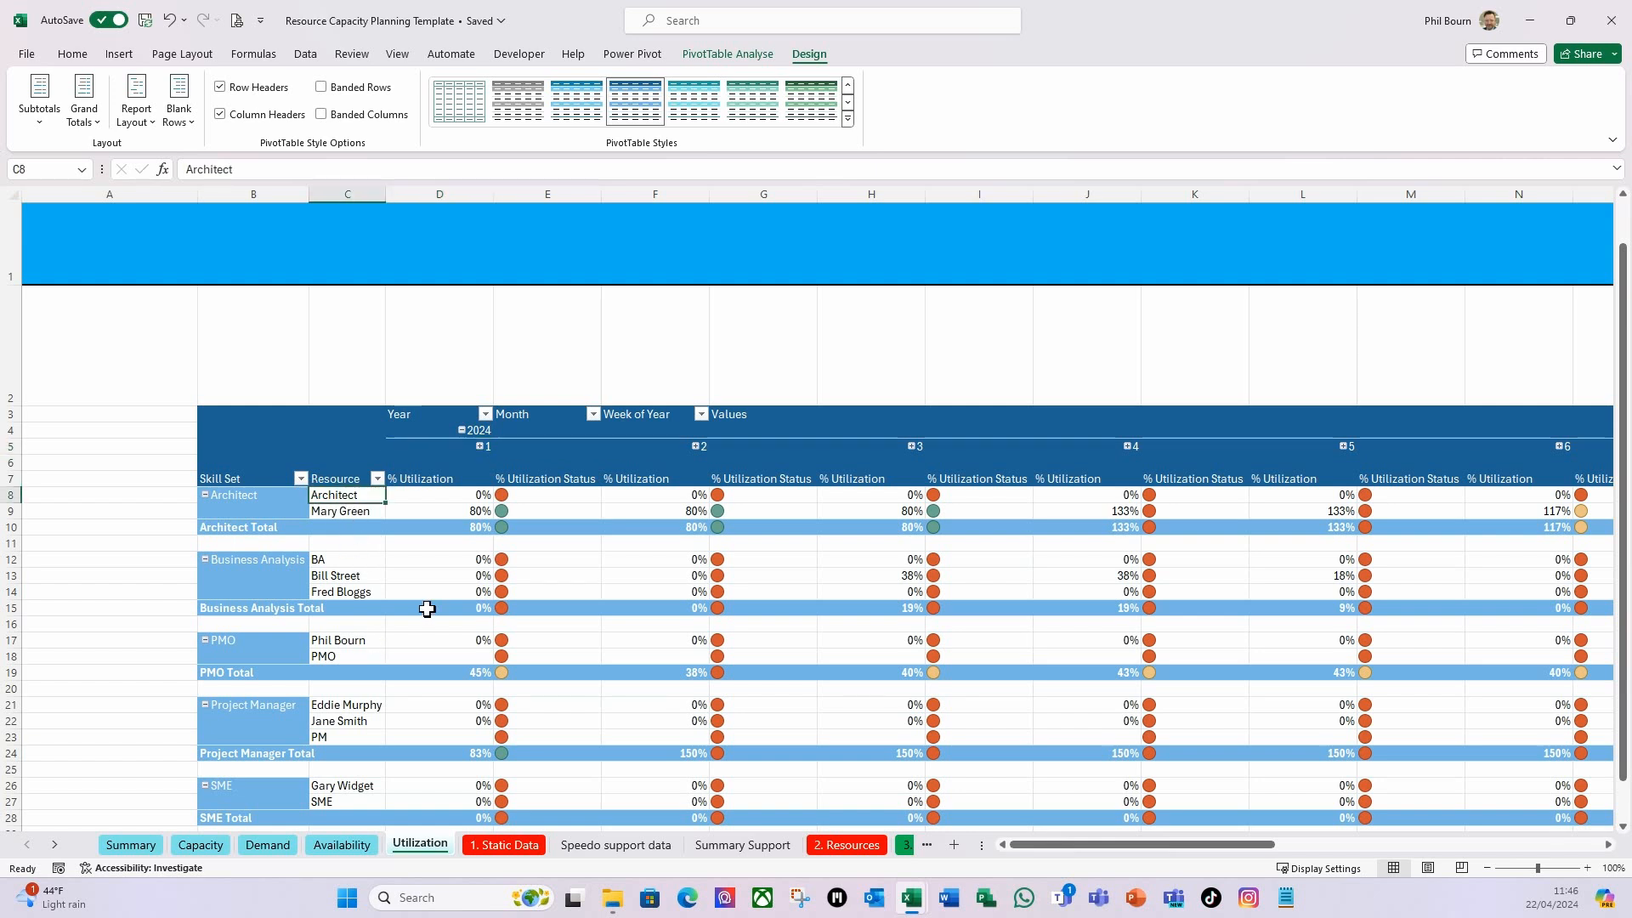
pyautogui.click(733, 54)
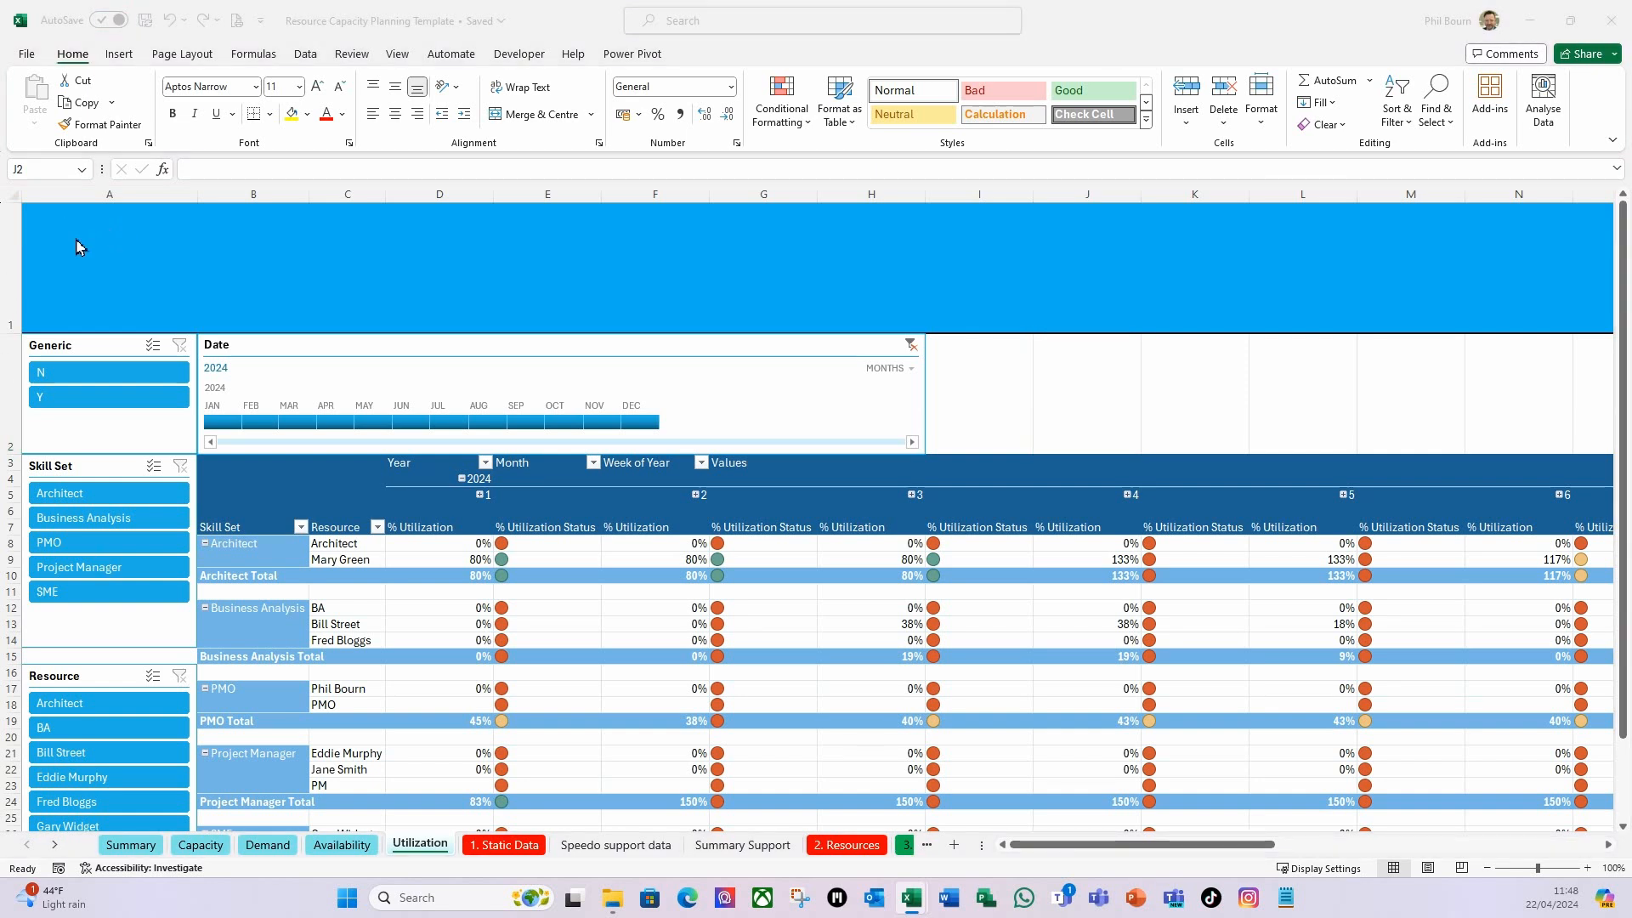
# Find a solid bar chart icon by searching for "graph", insert it at cell A1 and enlarge it within the blue banner.
pyautogui.click(69, 268)
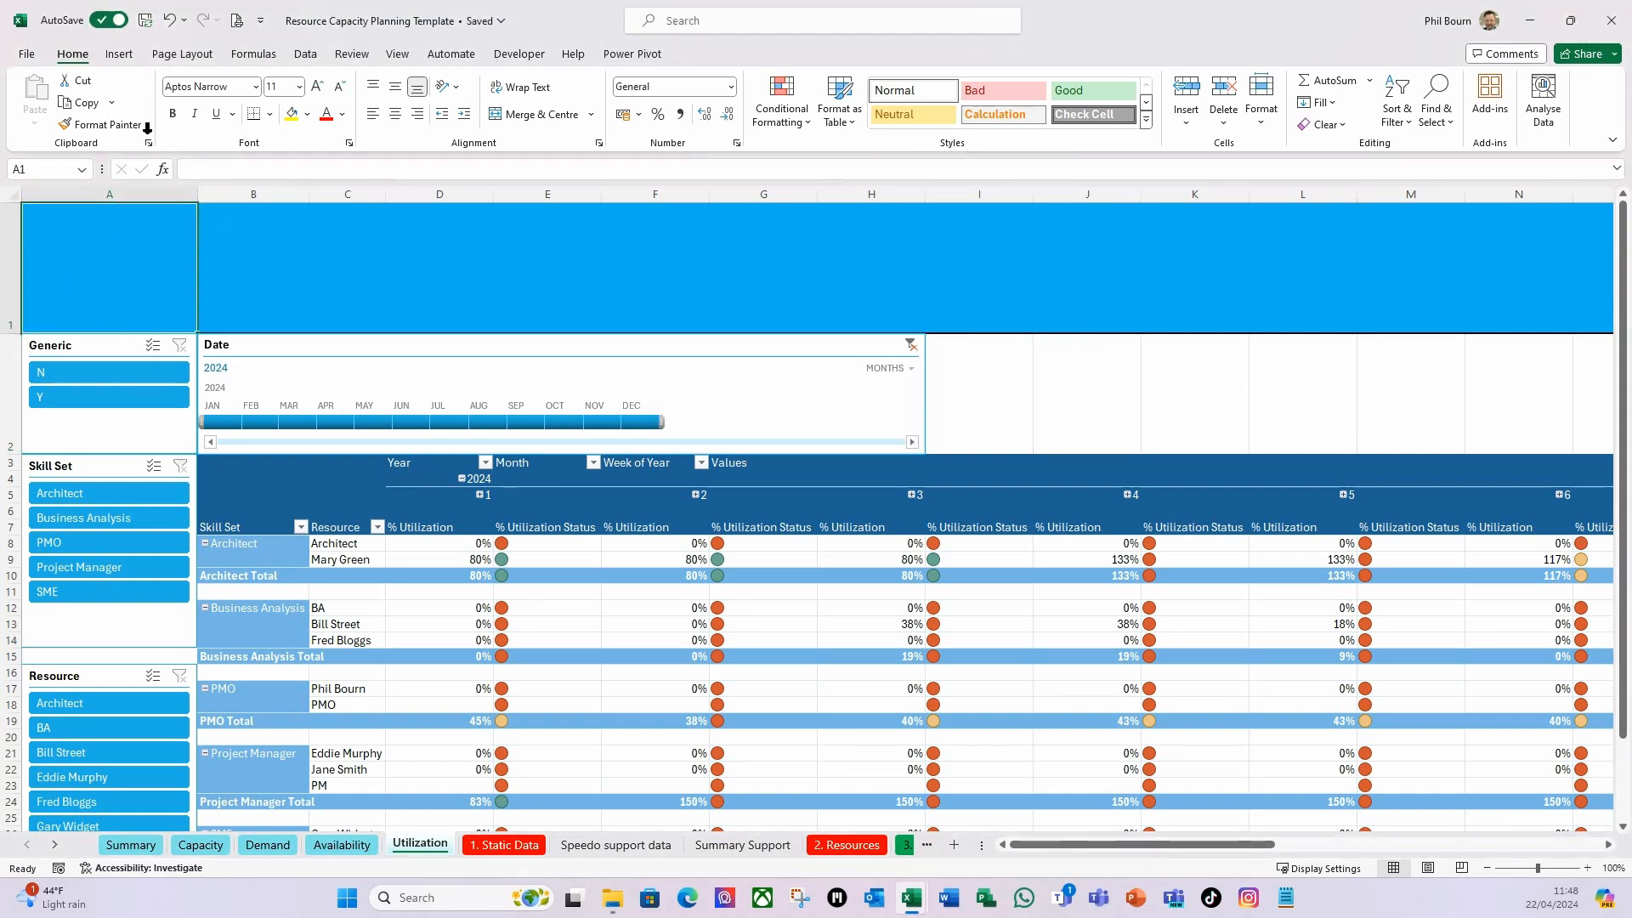
pyautogui.click(118, 56)
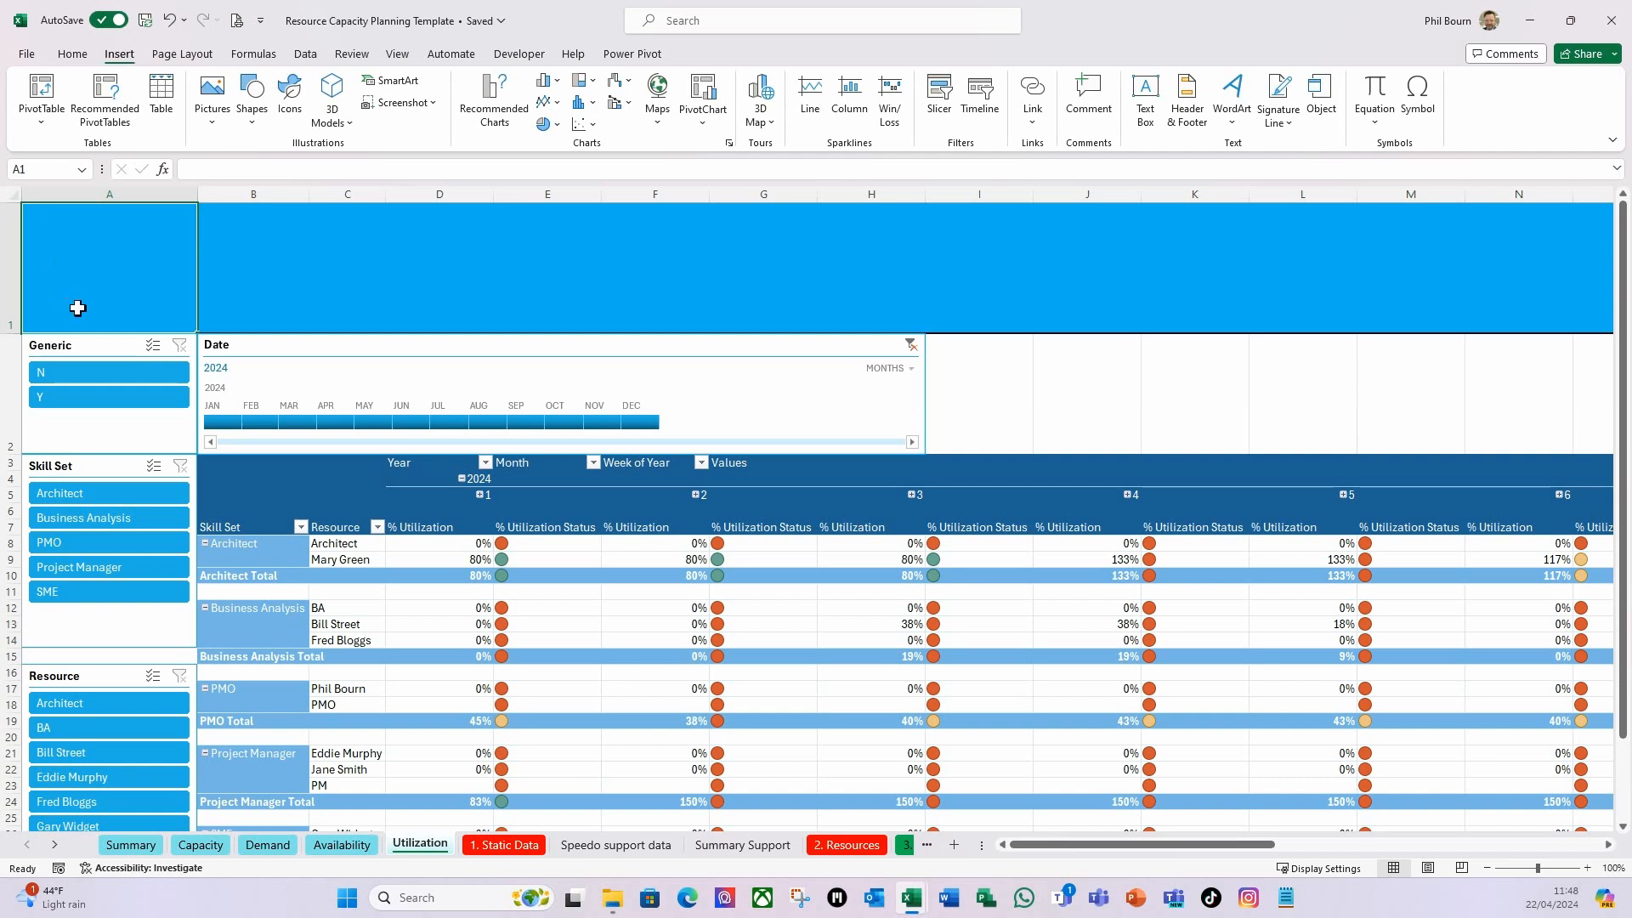
pyautogui.click(291, 102)
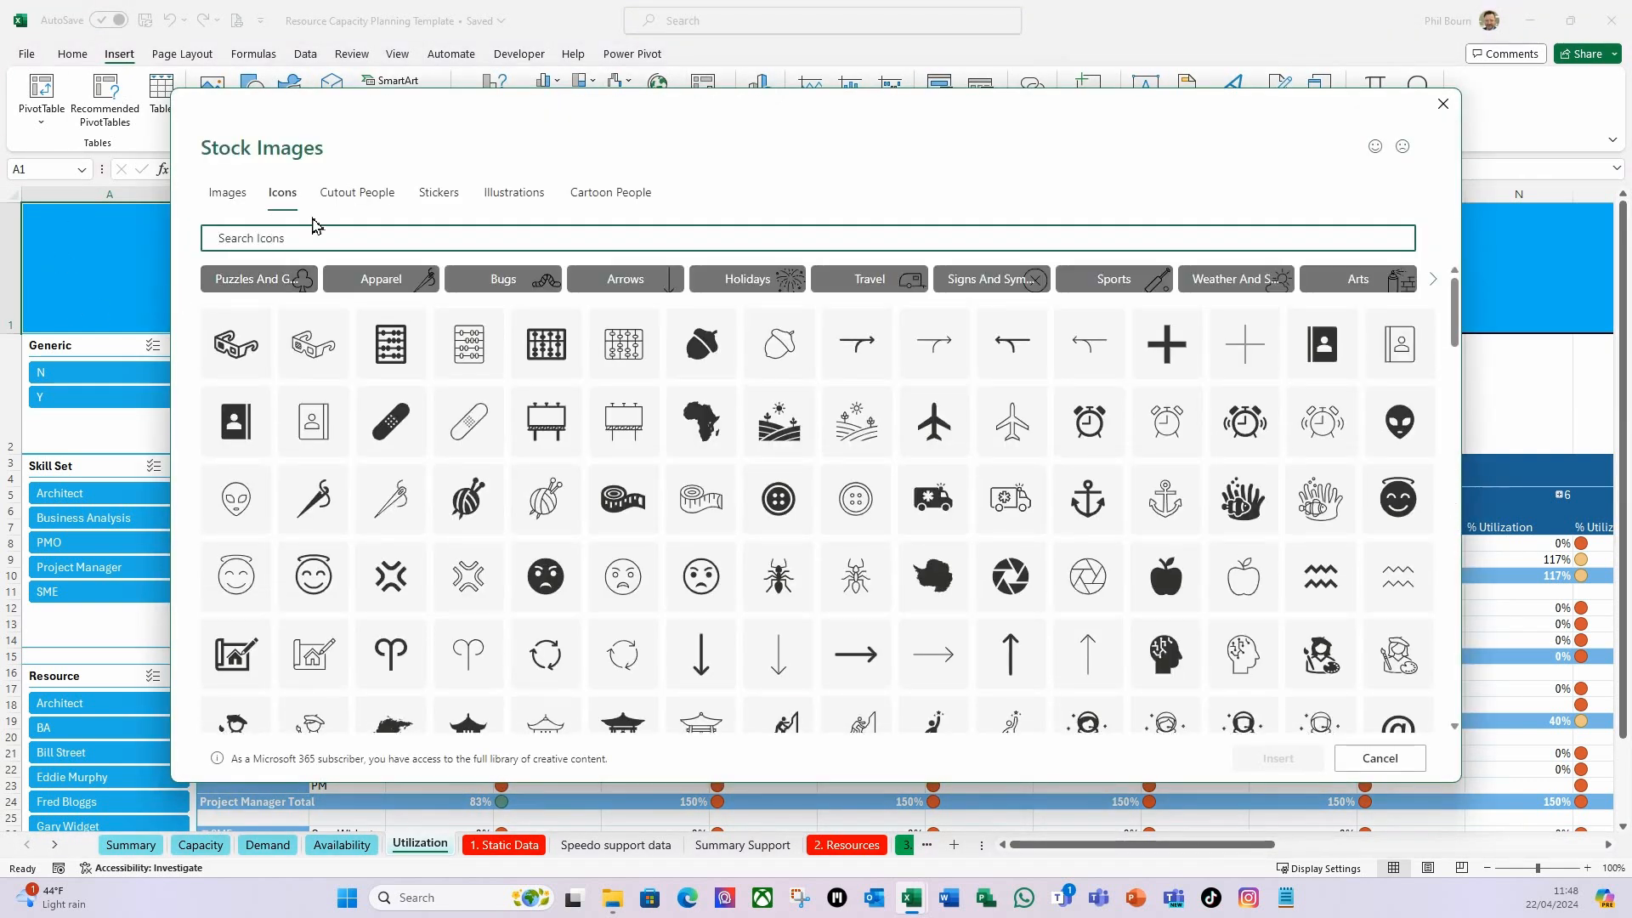
pyautogui.write('graph')
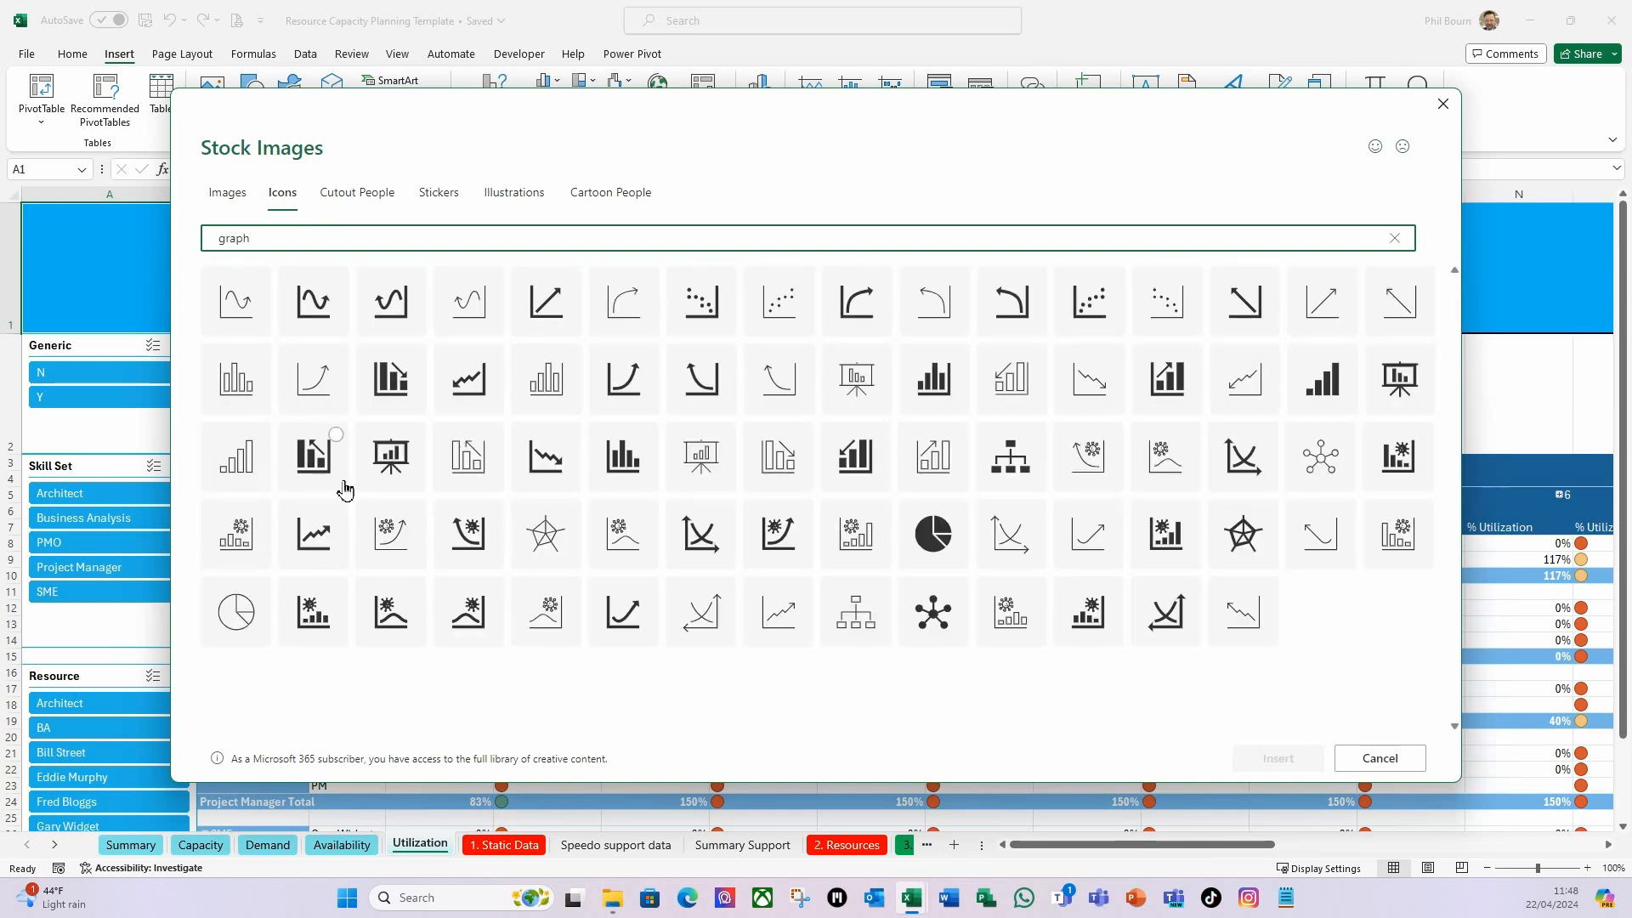
pyautogui.click(623, 463)
pyautogui.click(624, 463)
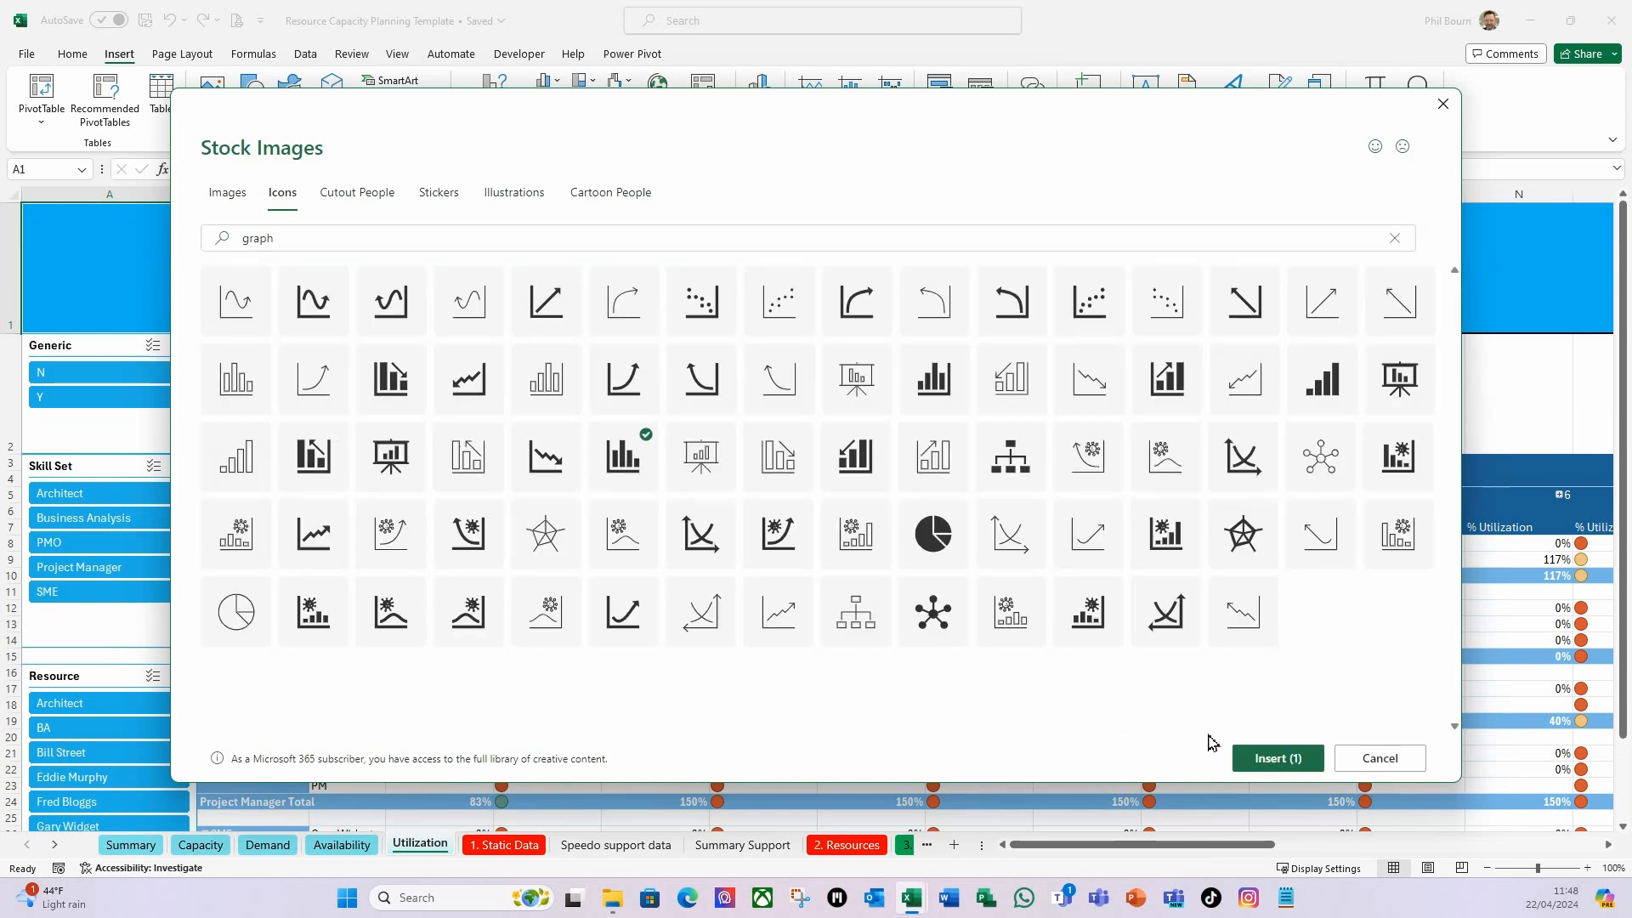
pyautogui.click(1277, 758)
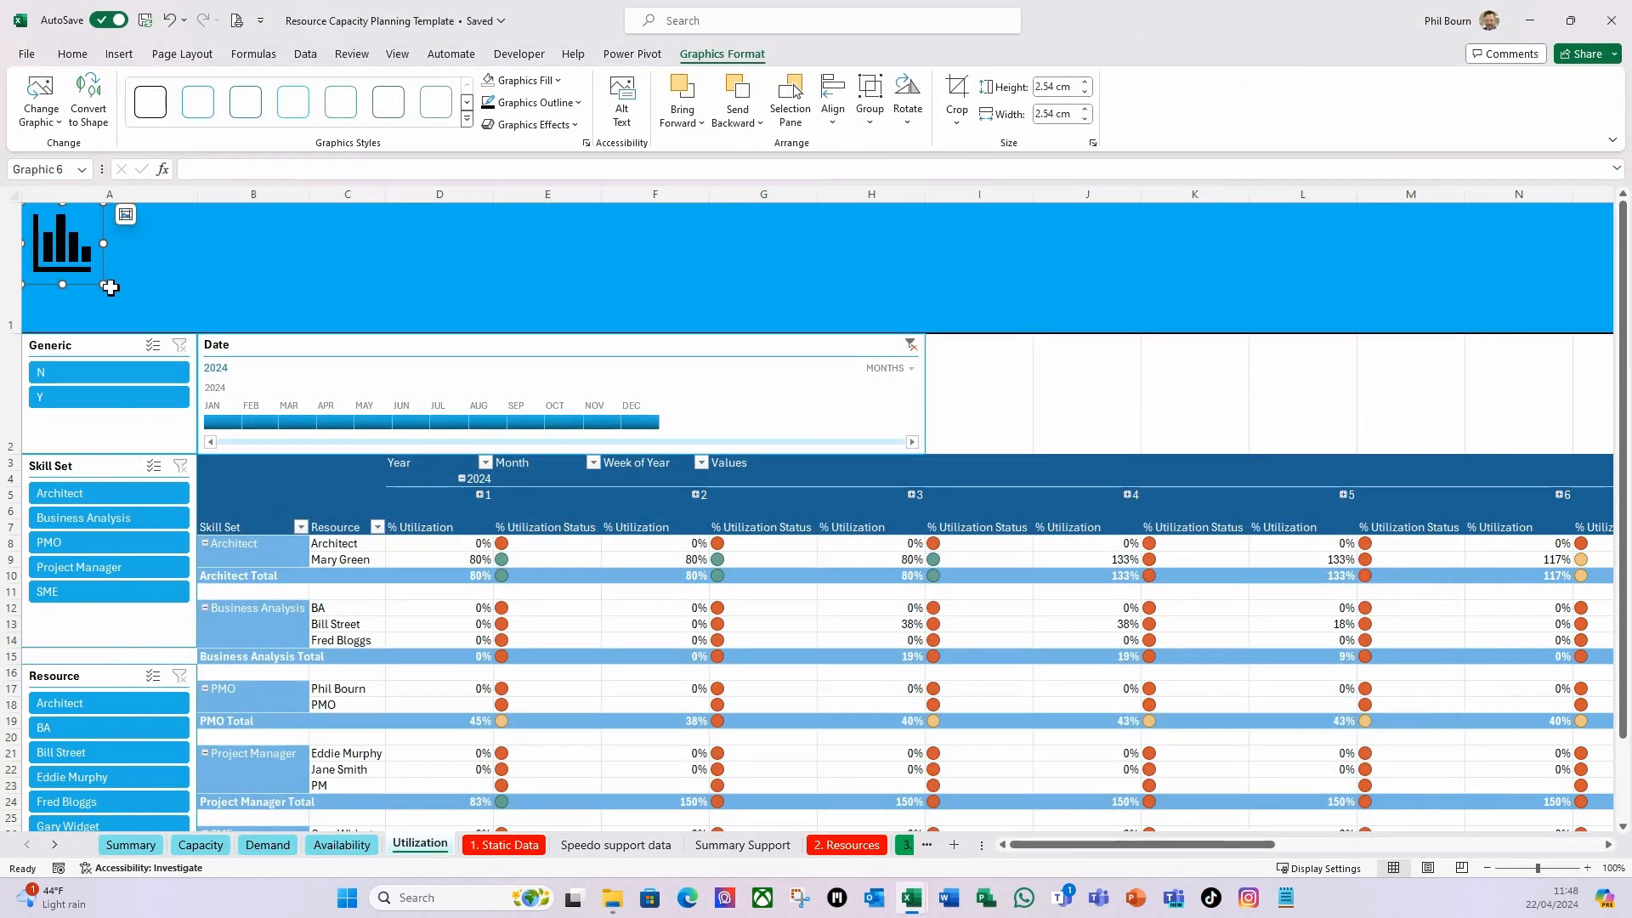
pyautogui.moveTo(104, 287); pyautogui.dragTo(157, 321)
# Add the bold heading "Resource Utilization" beside the icon in the banner, starting in cell B1.
pyautogui.click(240, 271)
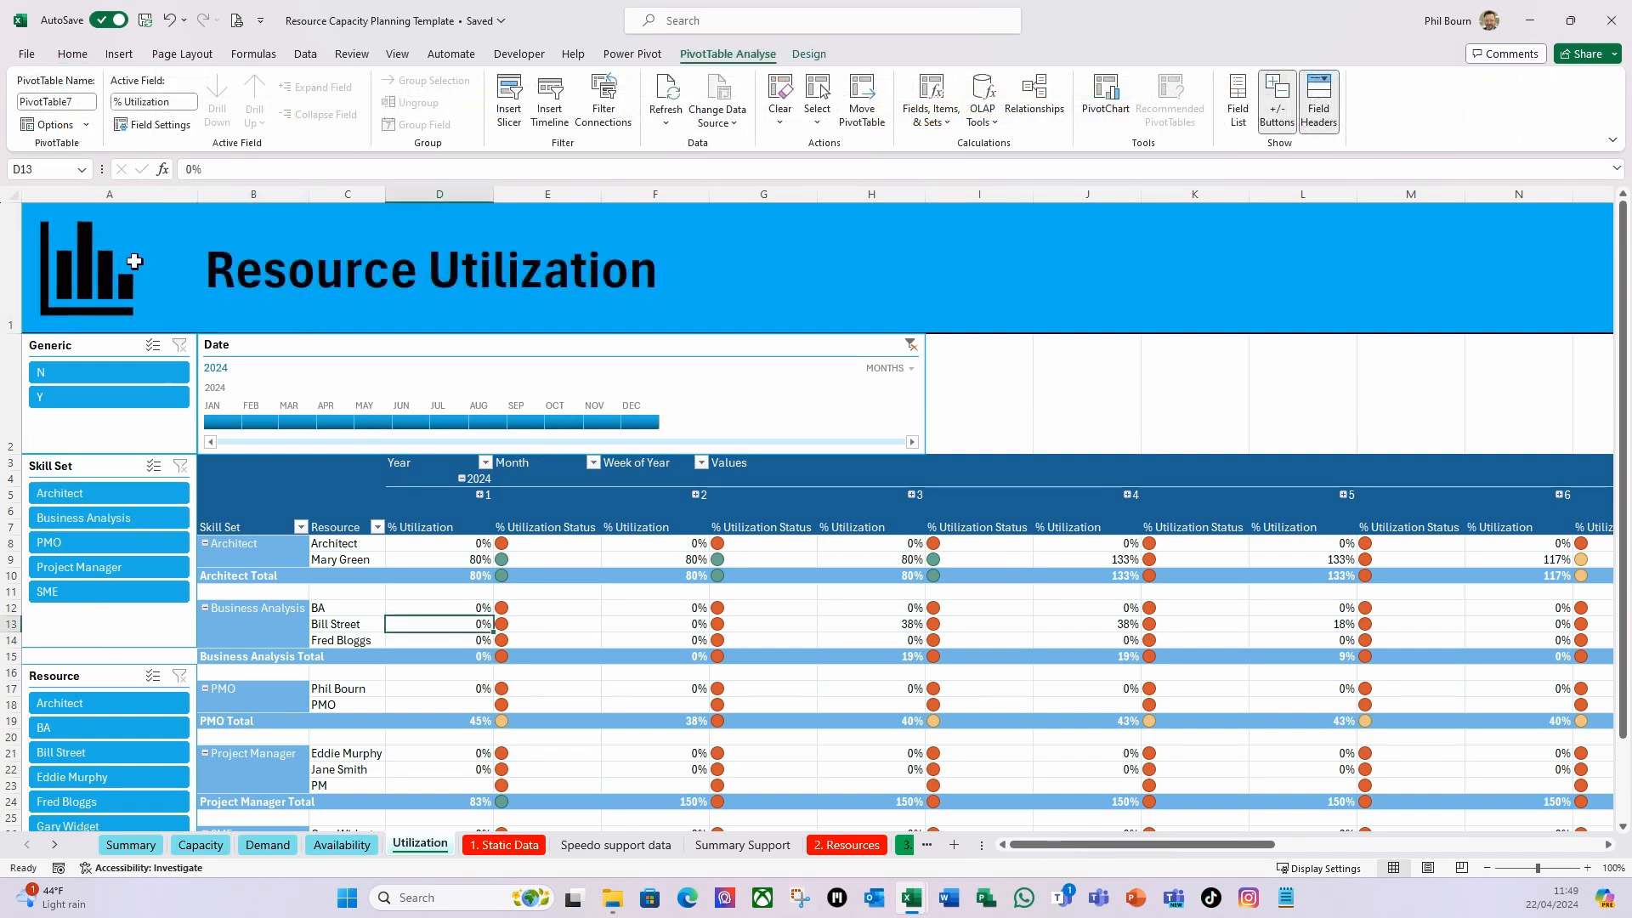
pyautogui.click(363, 294)
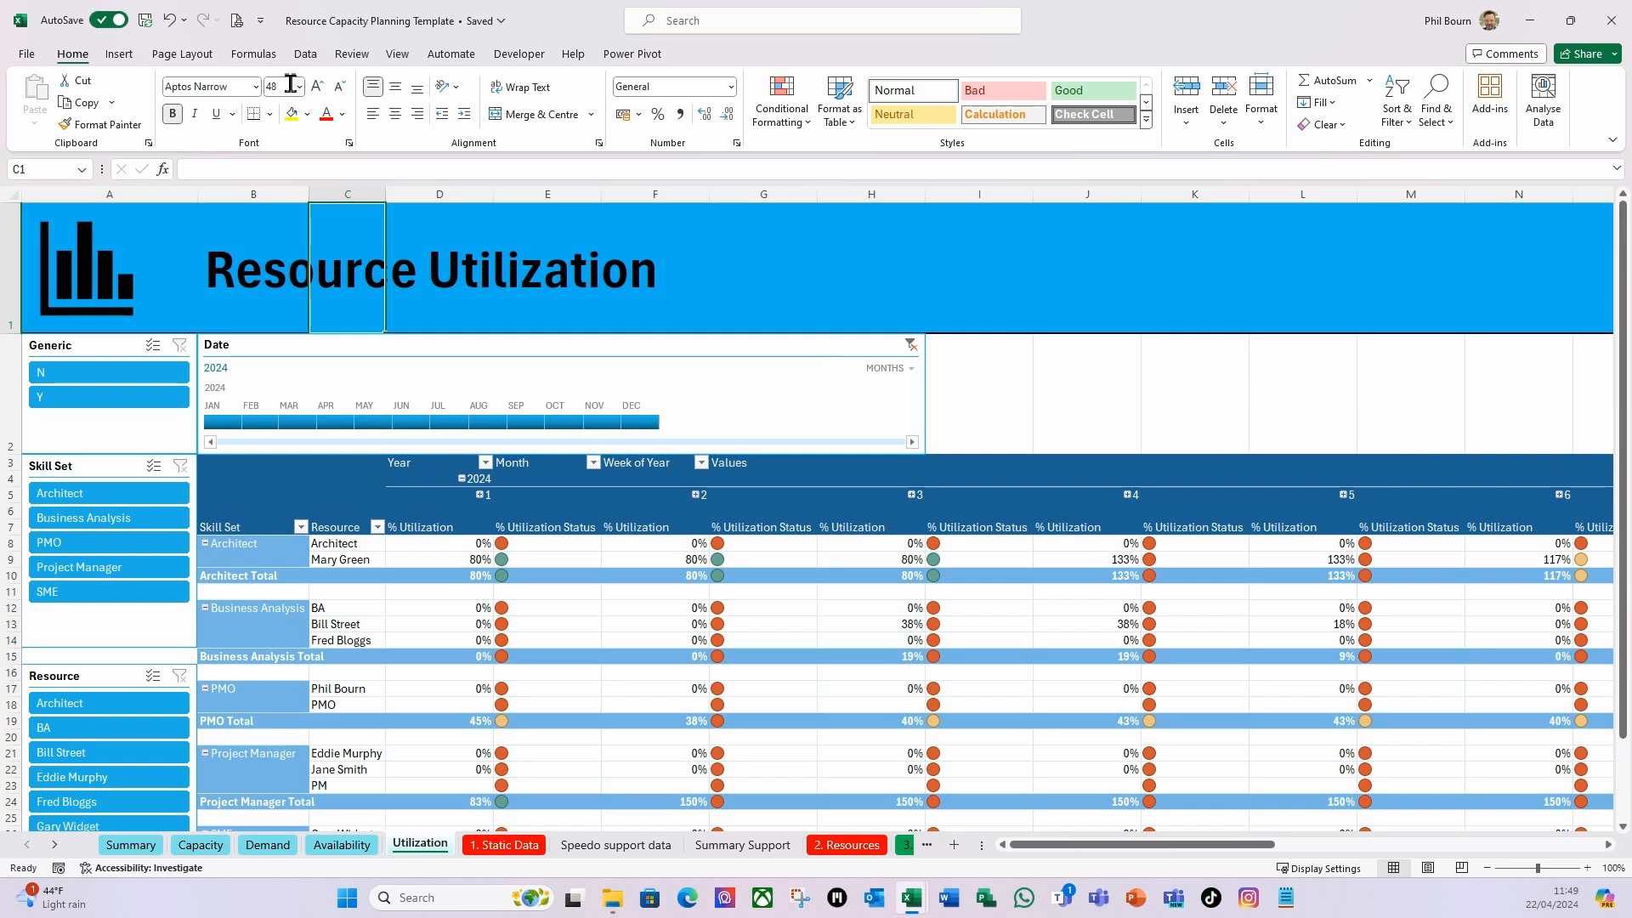
# Hide the gridlines on the Utilization sheet.
pyautogui.click(398, 57)
pyautogui.click(492, 103)
pyautogui.click(1135, 389)
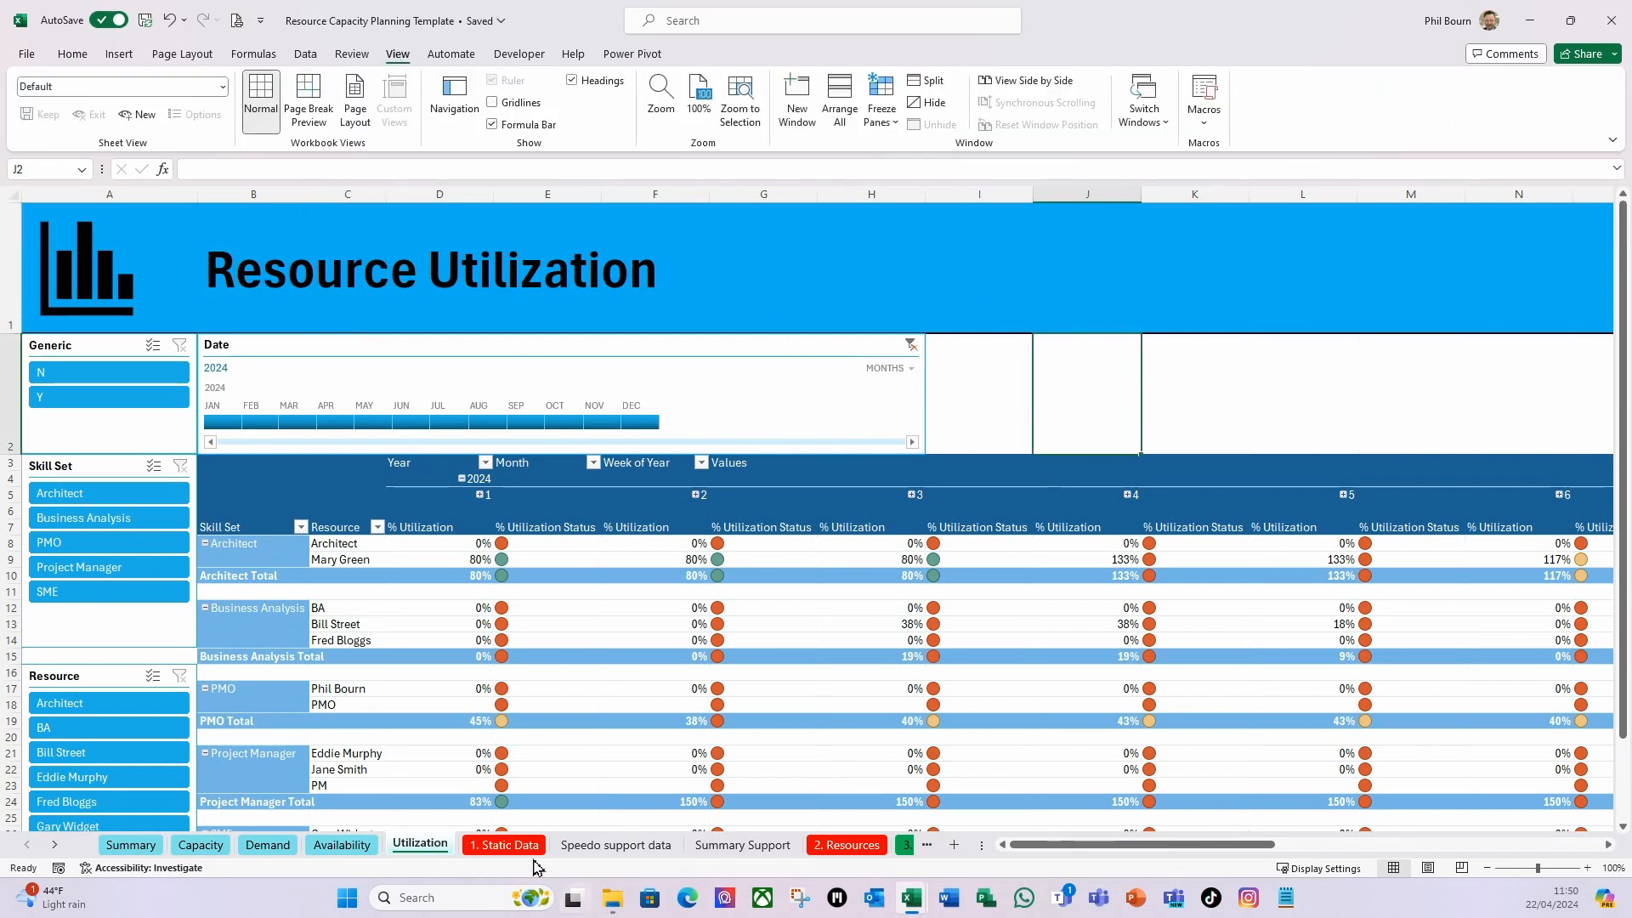
# Hide the gridlines on the Availability, Demand and Capacity sheets.
pyautogui.click(342, 844)
pyautogui.click(494, 103)
pyautogui.click(268, 844)
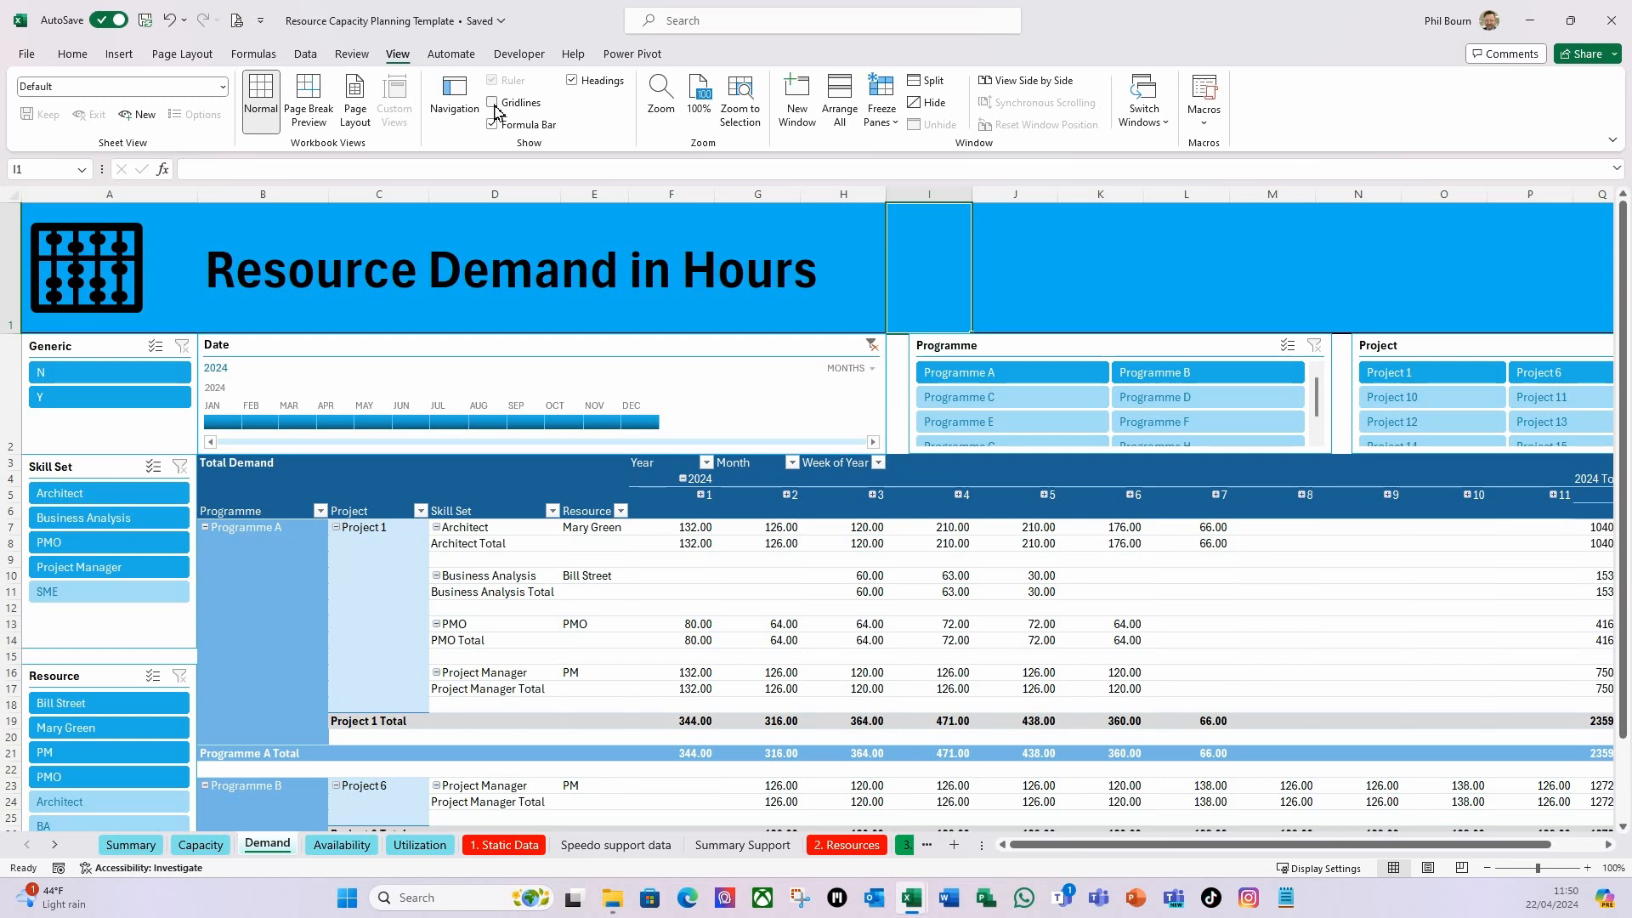
pyautogui.click(197, 850)
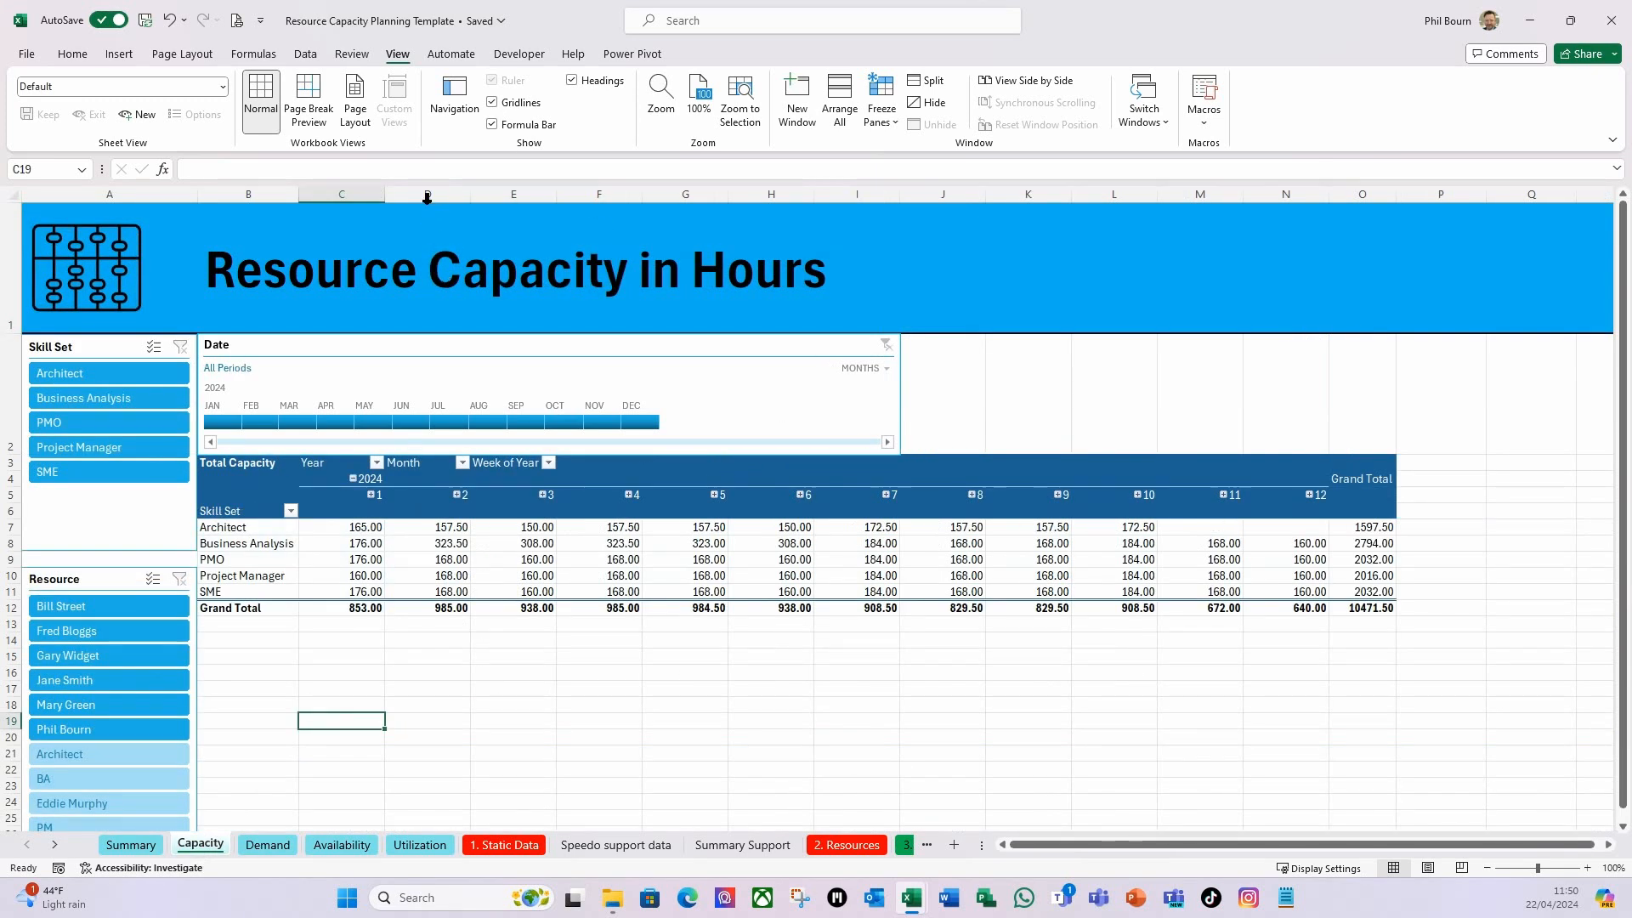
pyautogui.click(492, 103)
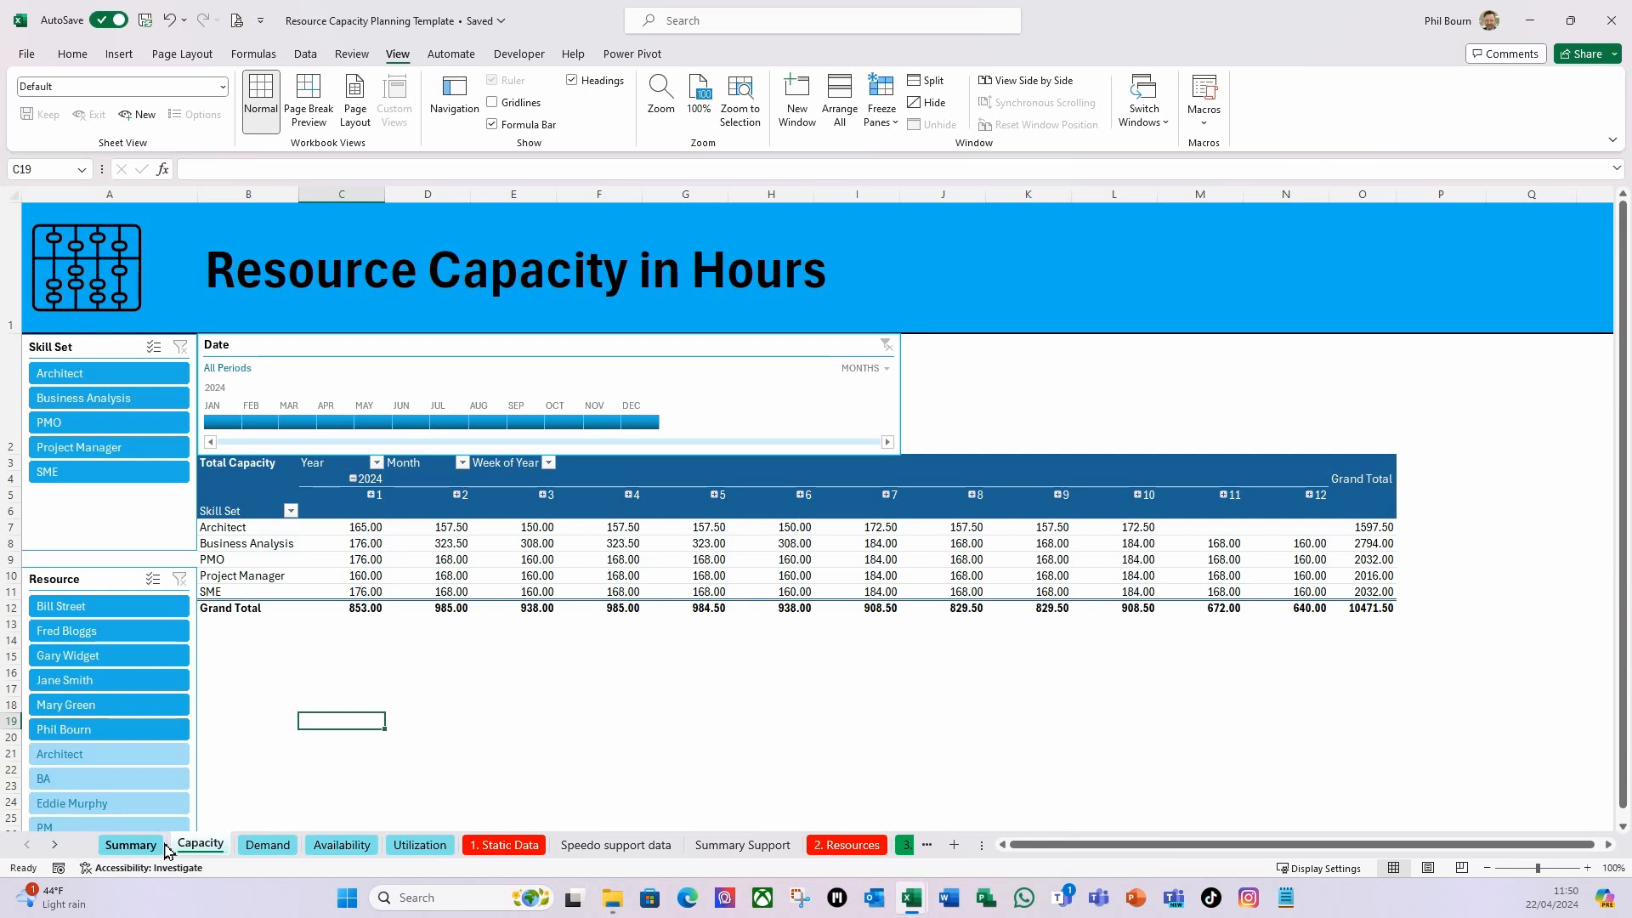
# Return to the Summary dashboard and hide the Speedo support data sheet.
pyautogui.click(130, 846)
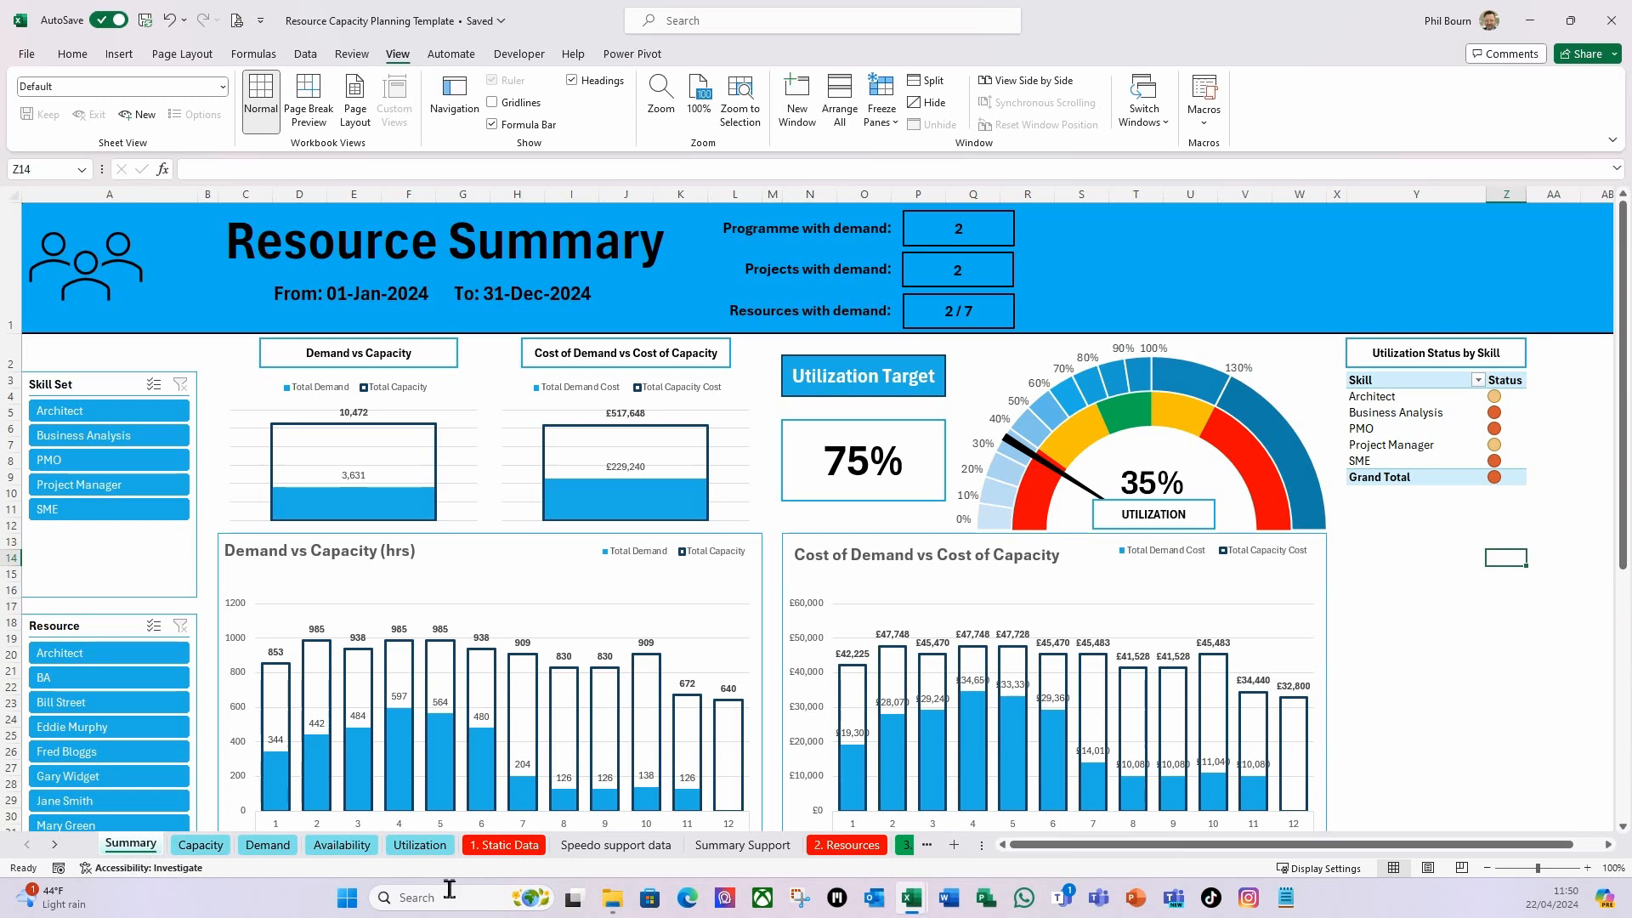
pyautogui.click(593, 857)
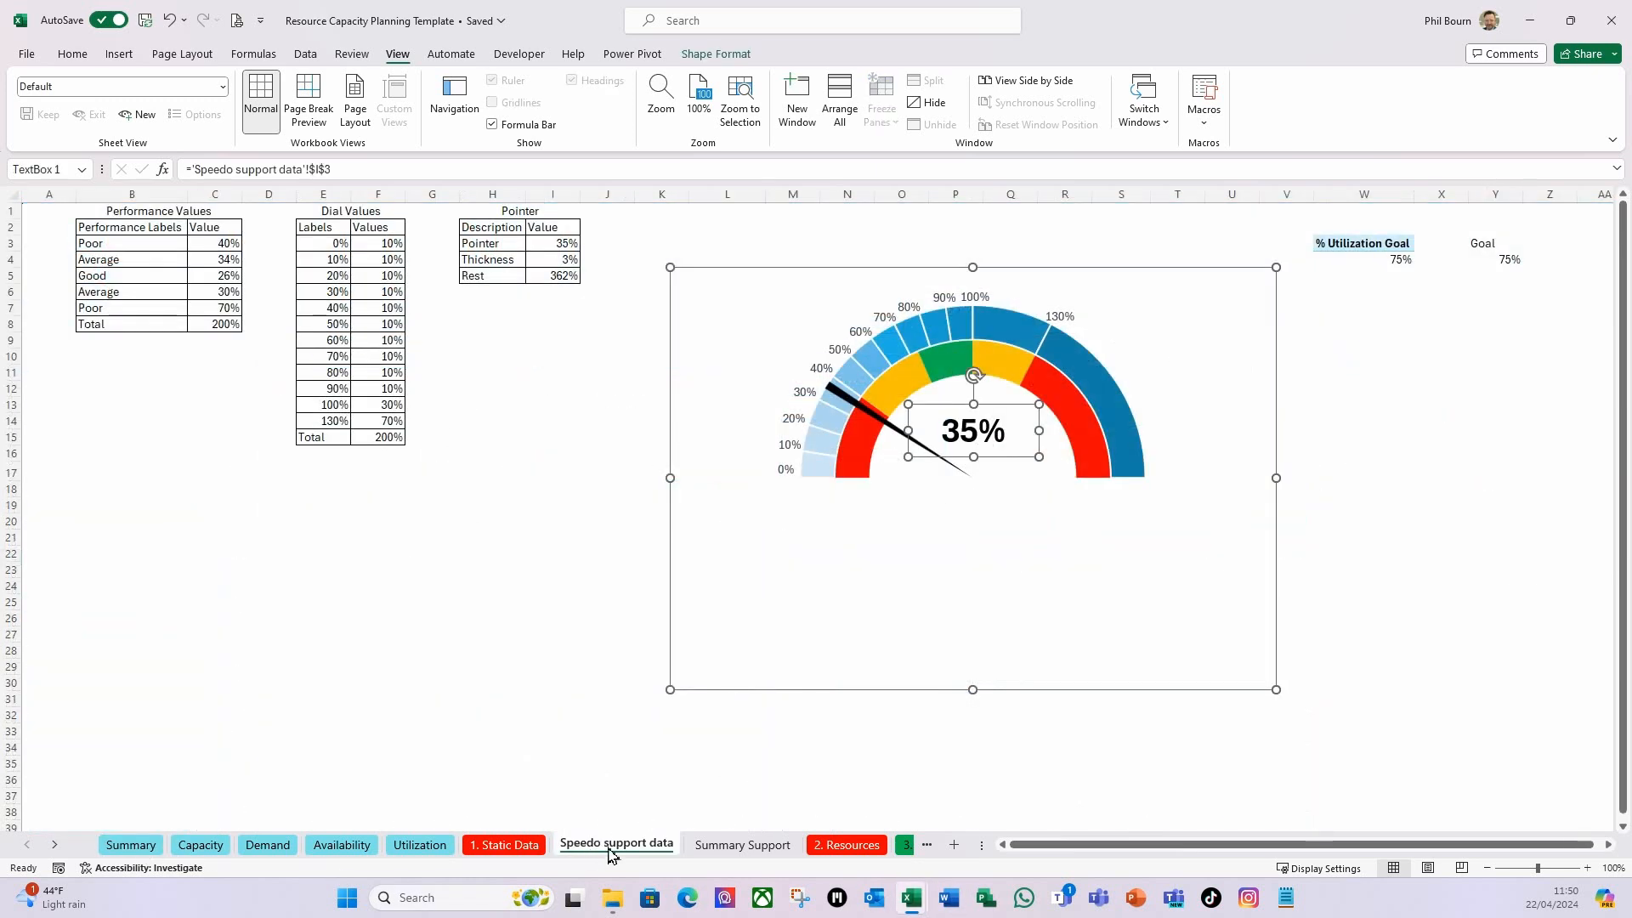
pyautogui.rightClick(629, 845)
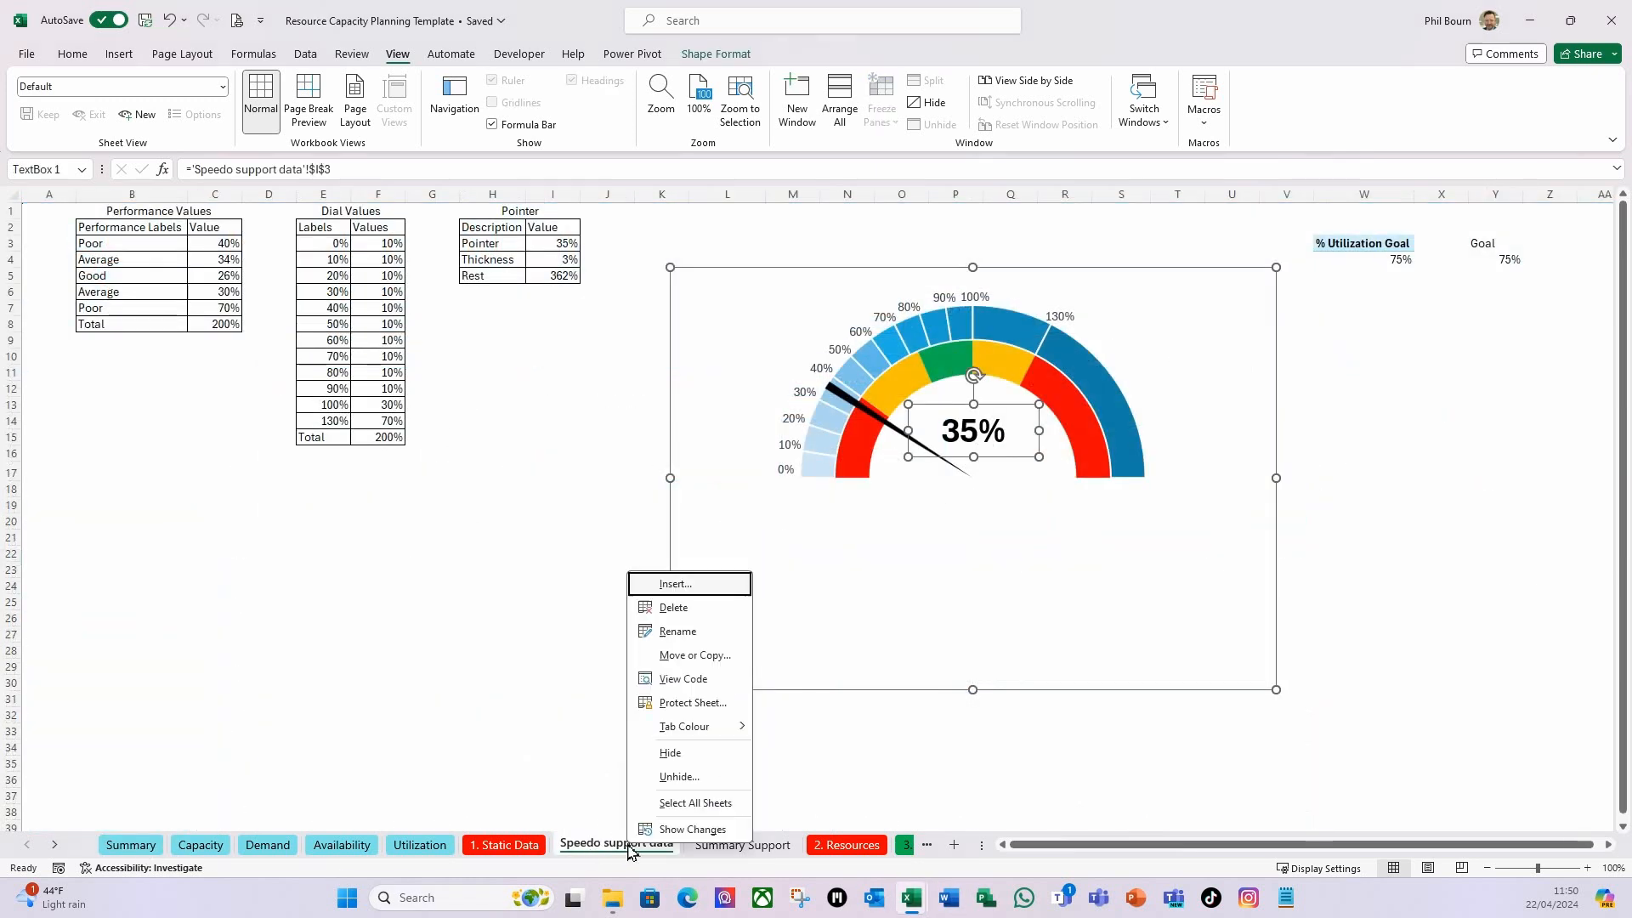
pyautogui.click(685, 756)
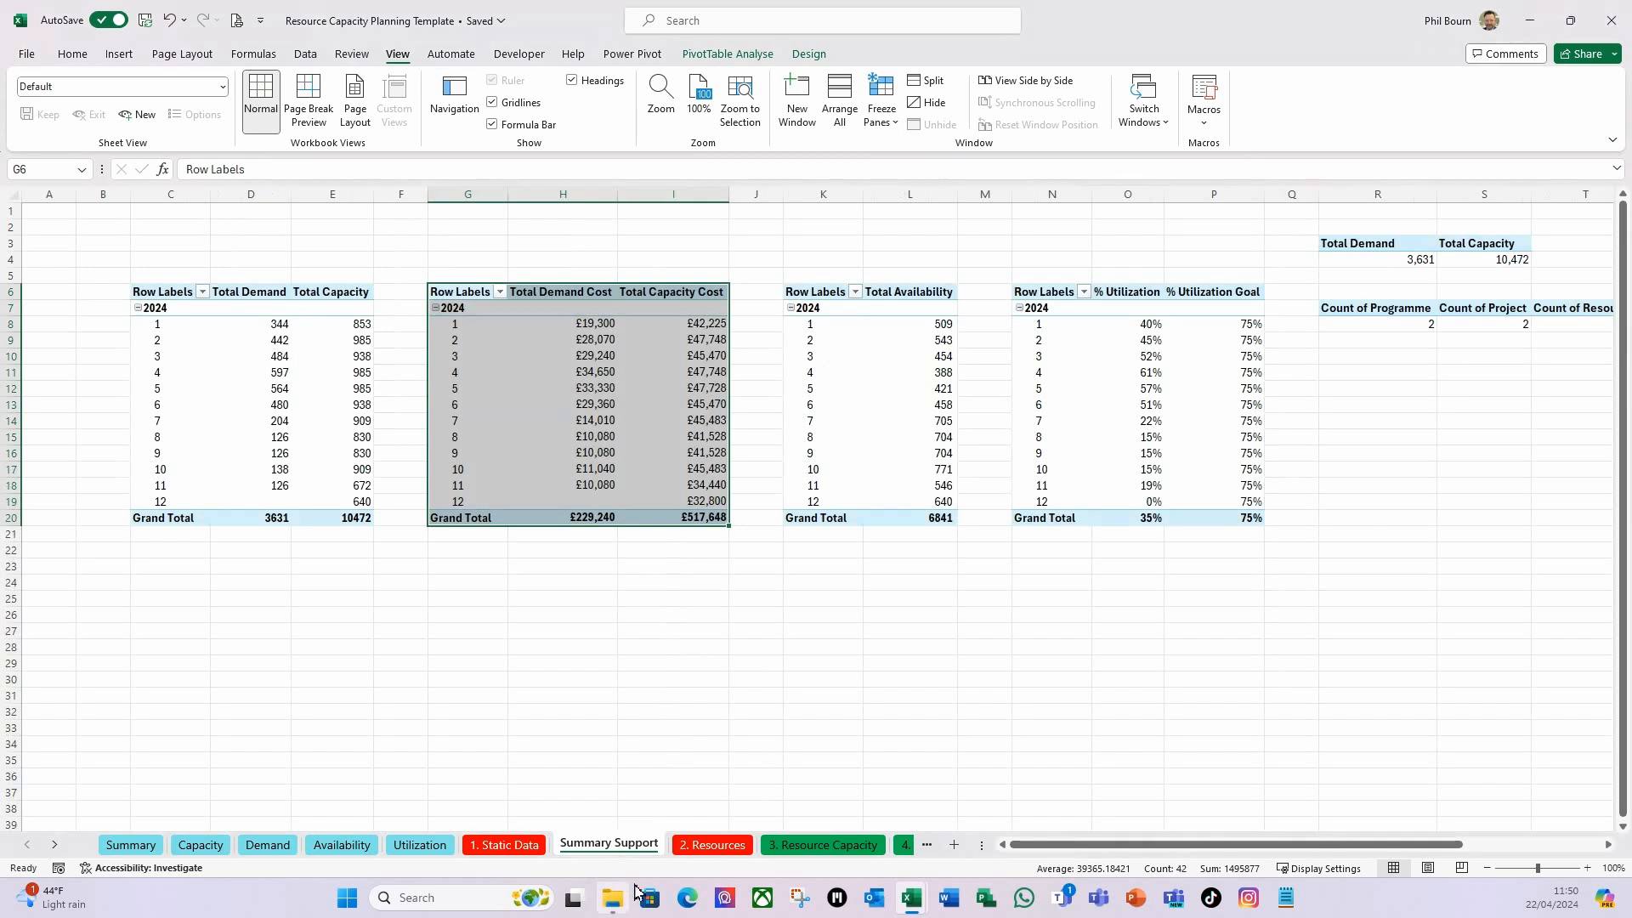
# Hide the Summary Support sheet and return to the Summary dashboard.
pyautogui.rightClick(606, 850)
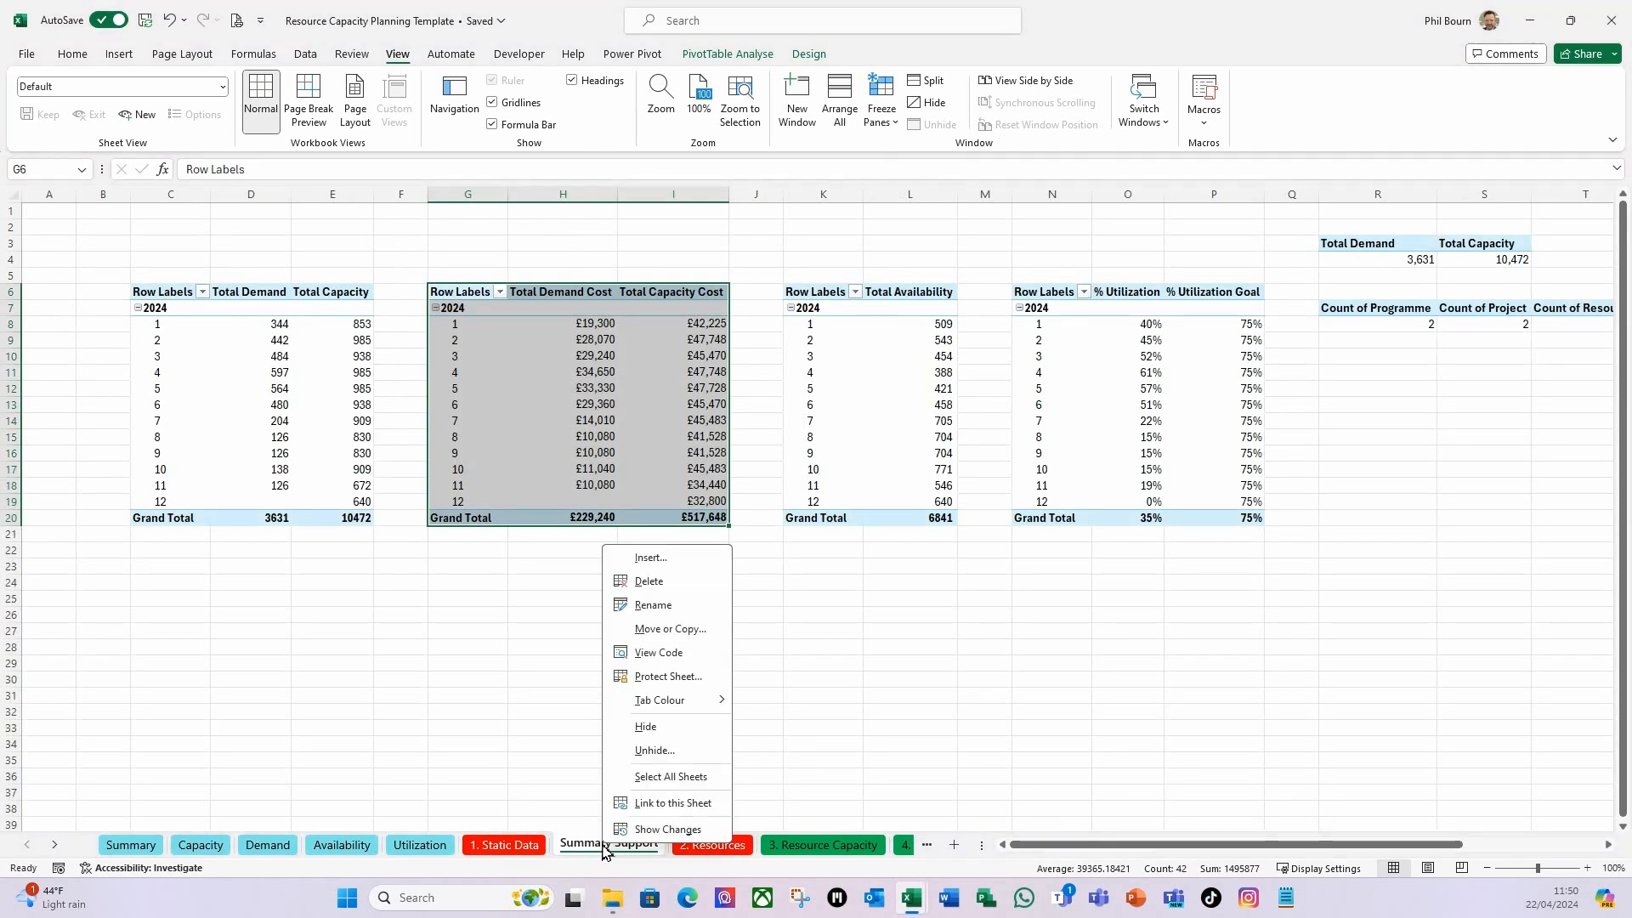
pyautogui.click(662, 729)
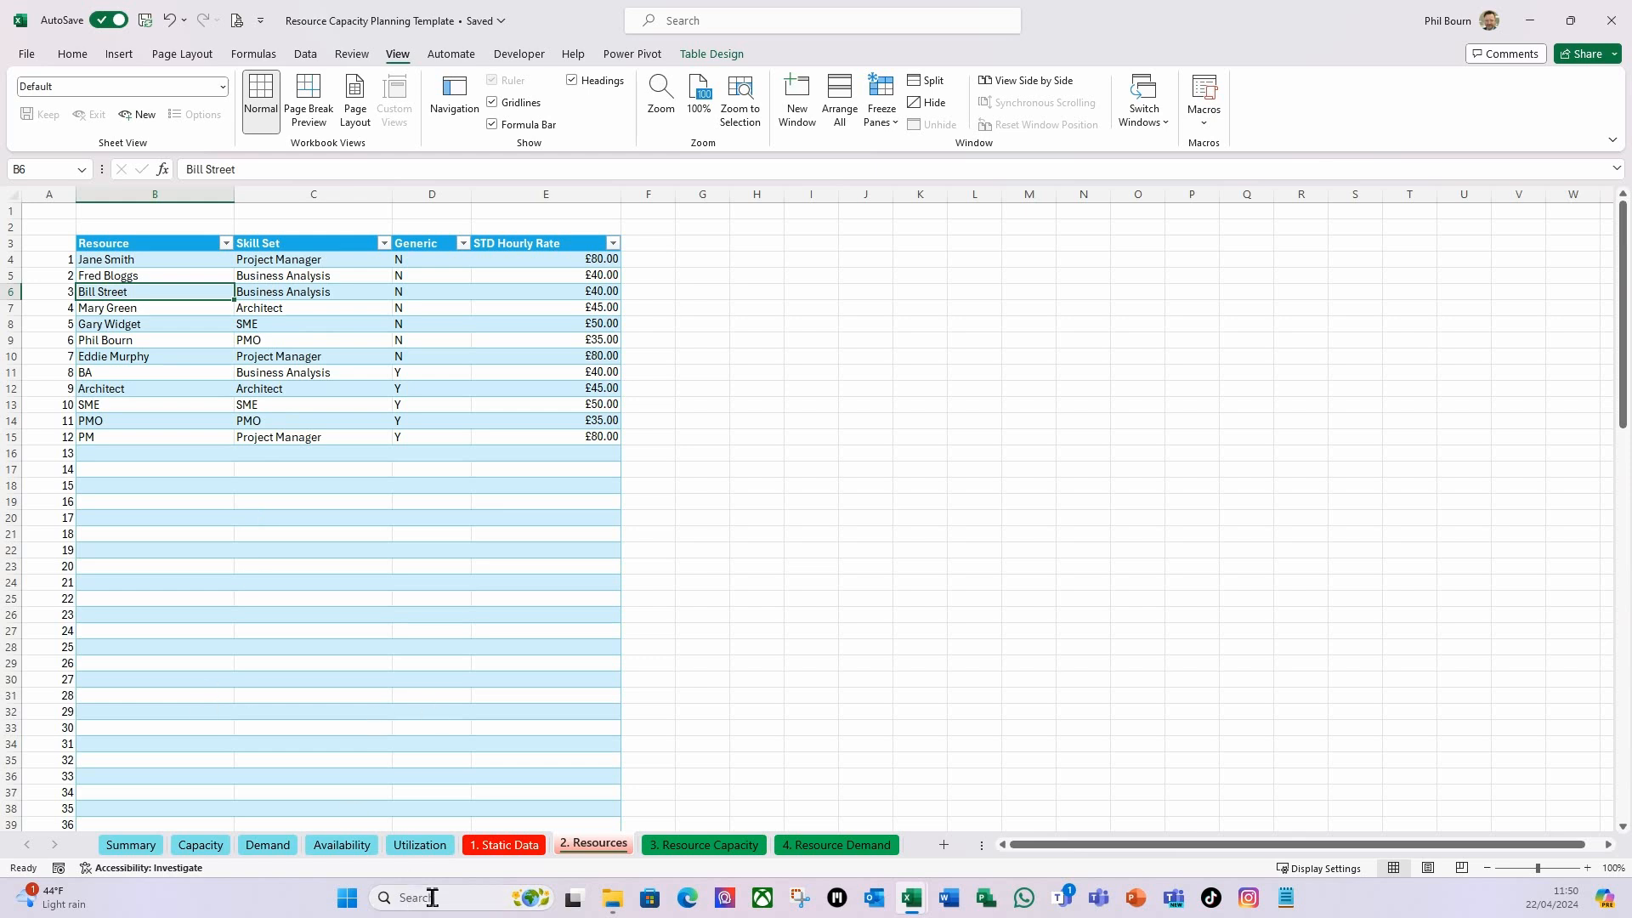
pyautogui.click(130, 844)
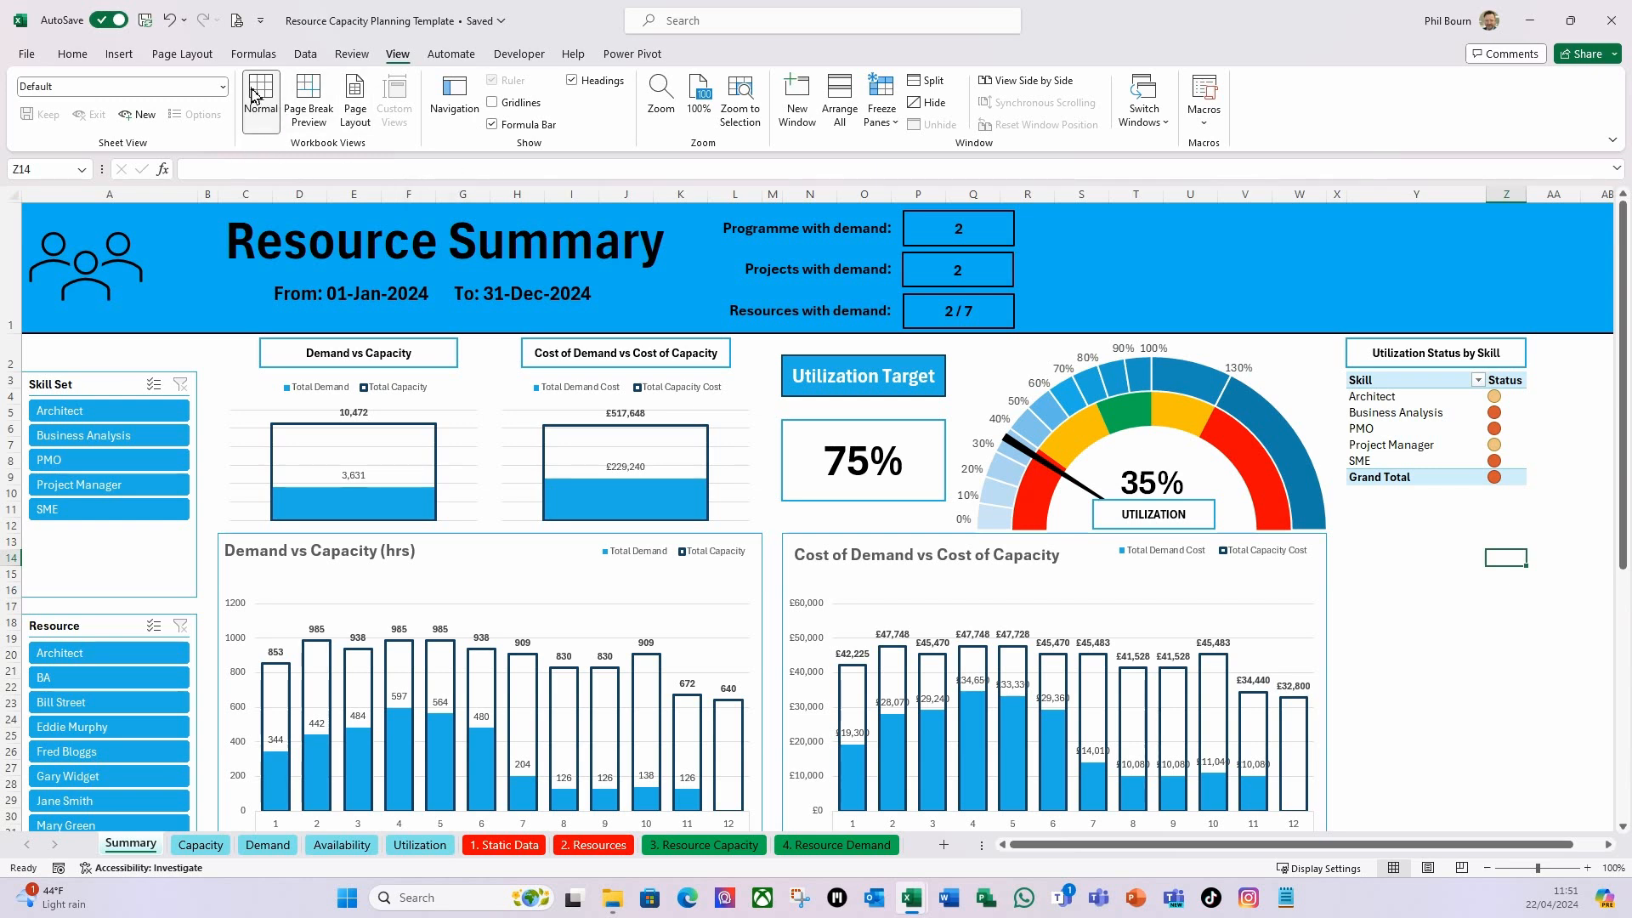
# Draw a rounded rectangle about 3.52 cm by 1.83 cm beside the demand counts in the Summary banner, labelled "Capacity".
pyautogui.click(118, 55)
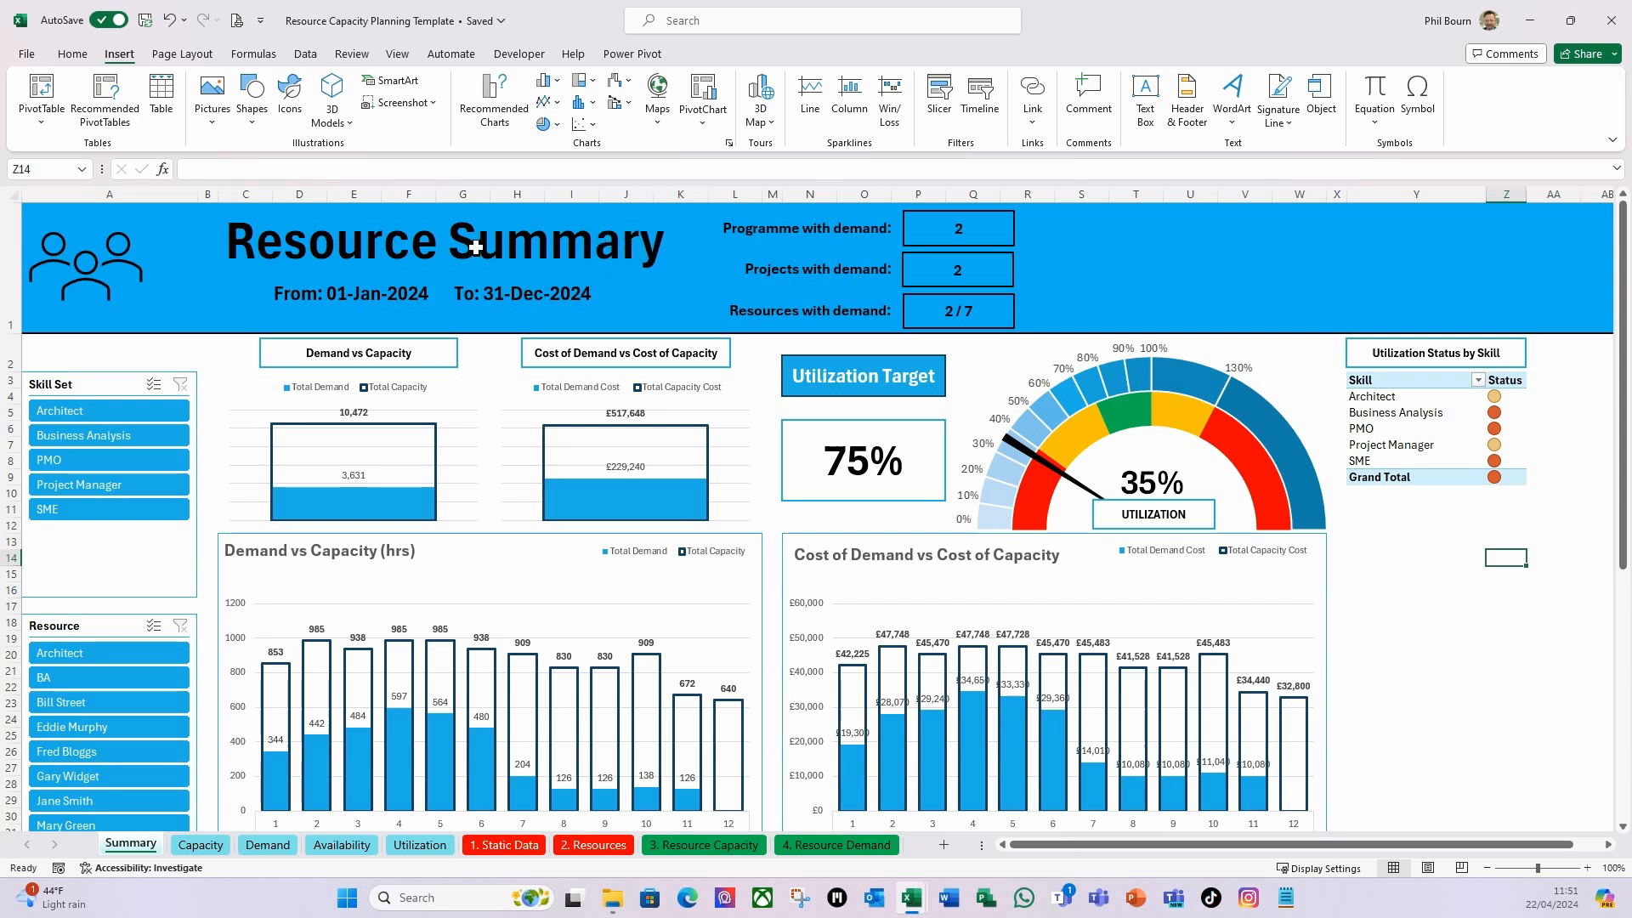
pyautogui.click(249, 134)
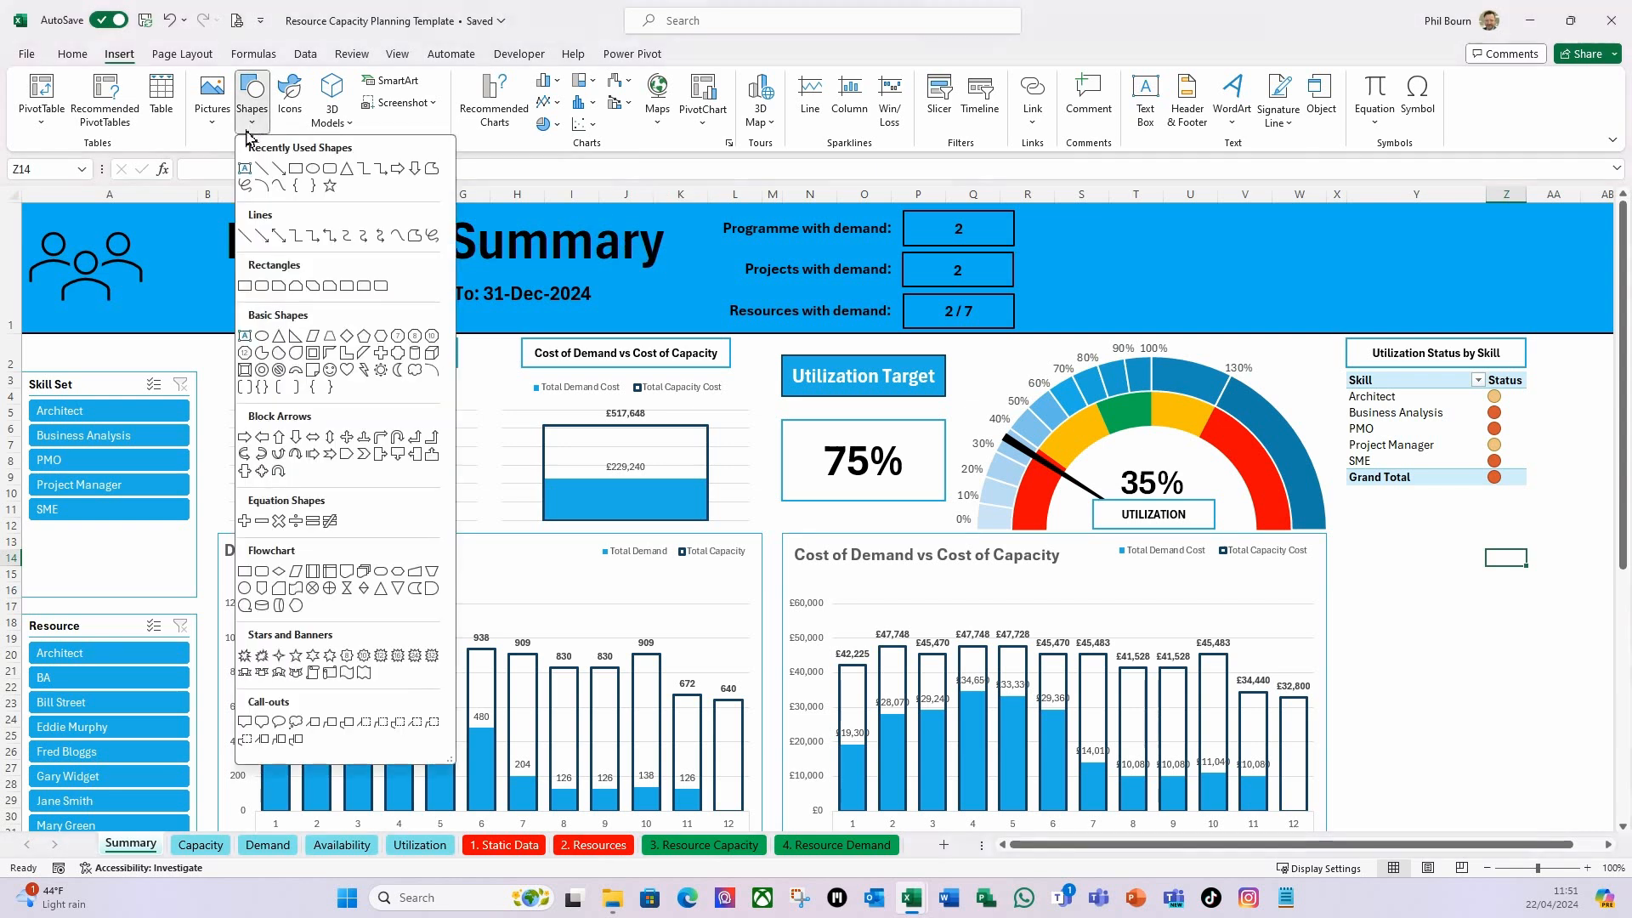
pyautogui.click(330, 176)
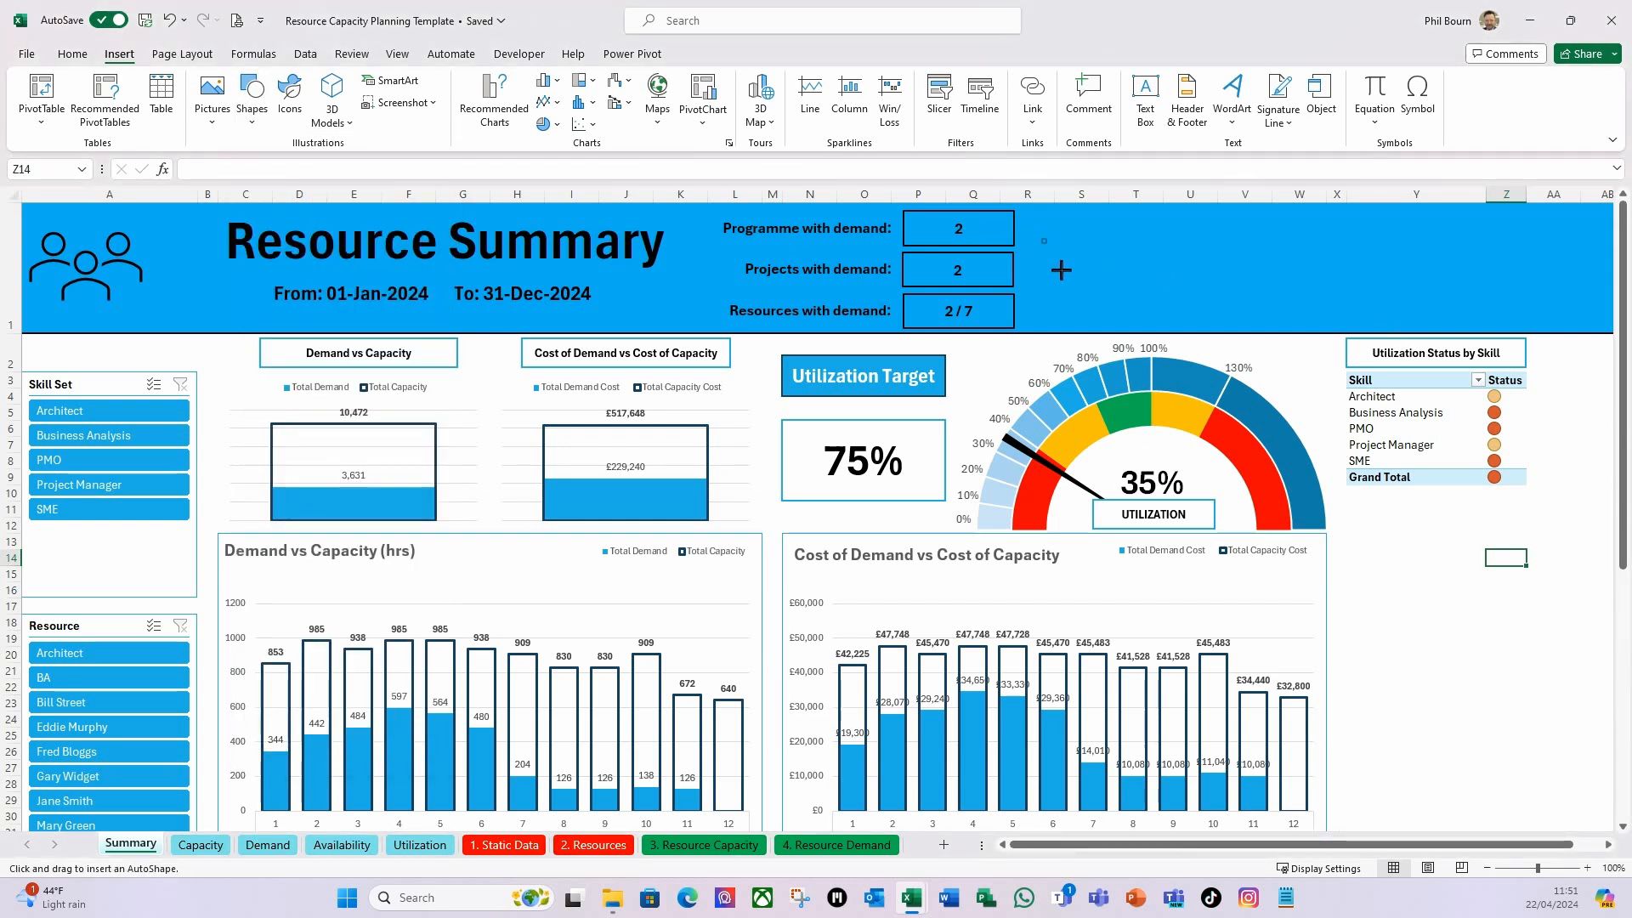
pyautogui.moveTo(1043, 240); pyautogui.dragTo(1155, 297)
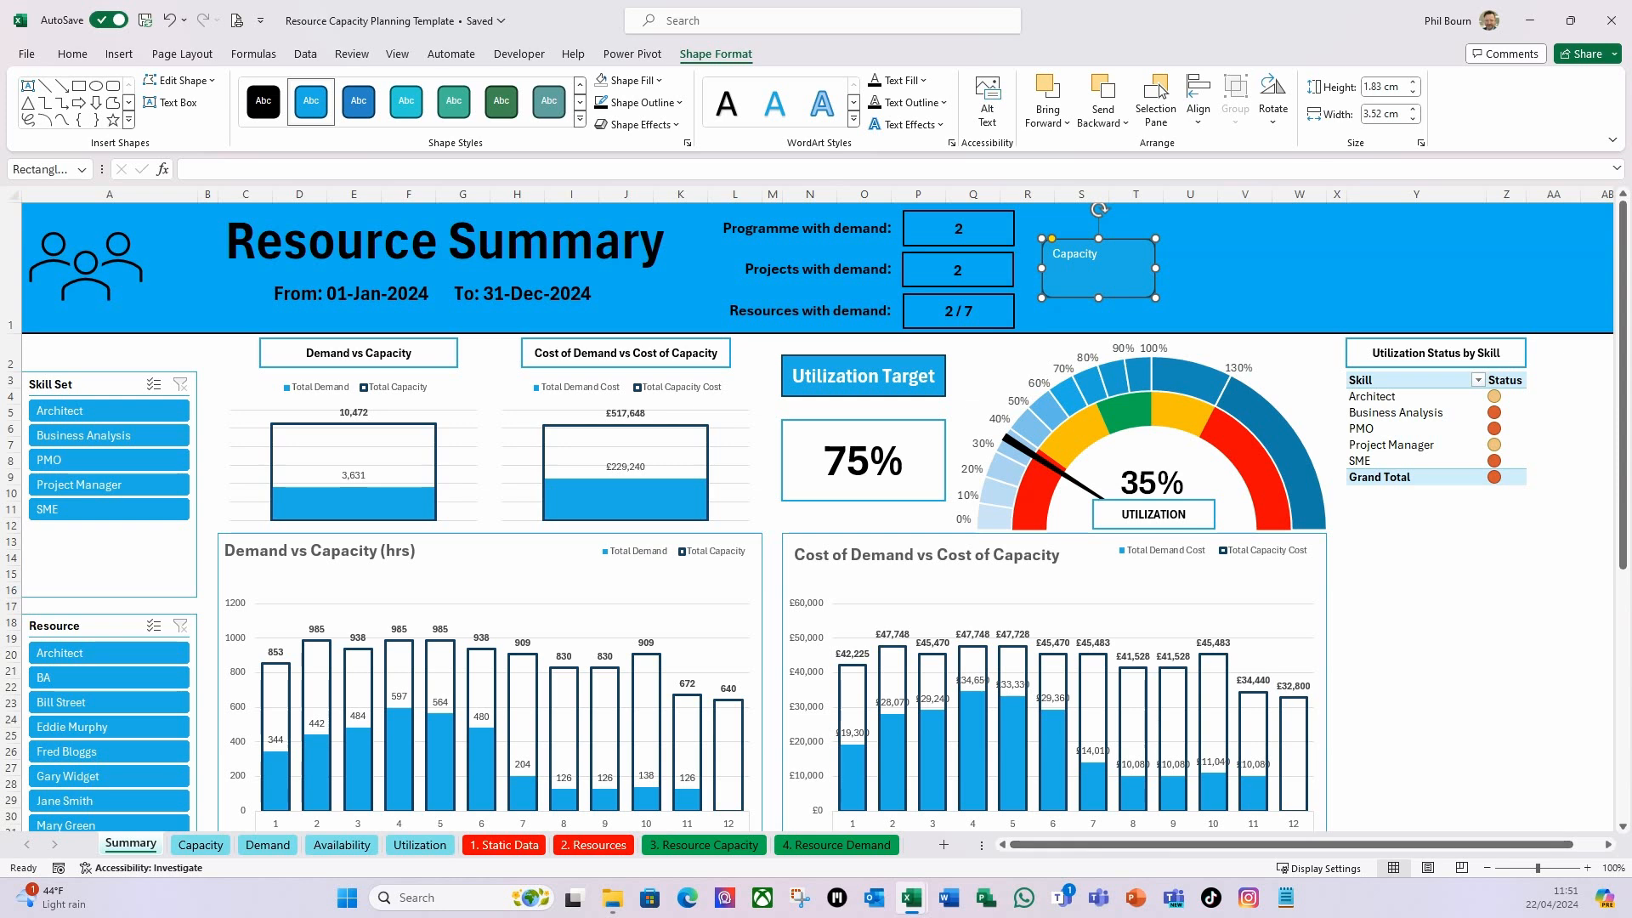
# Set the Capacity button's text to size 14 and centre it horizontally and vertically within the shape.
pyautogui.click(72, 53)
pyautogui.click(298, 88)
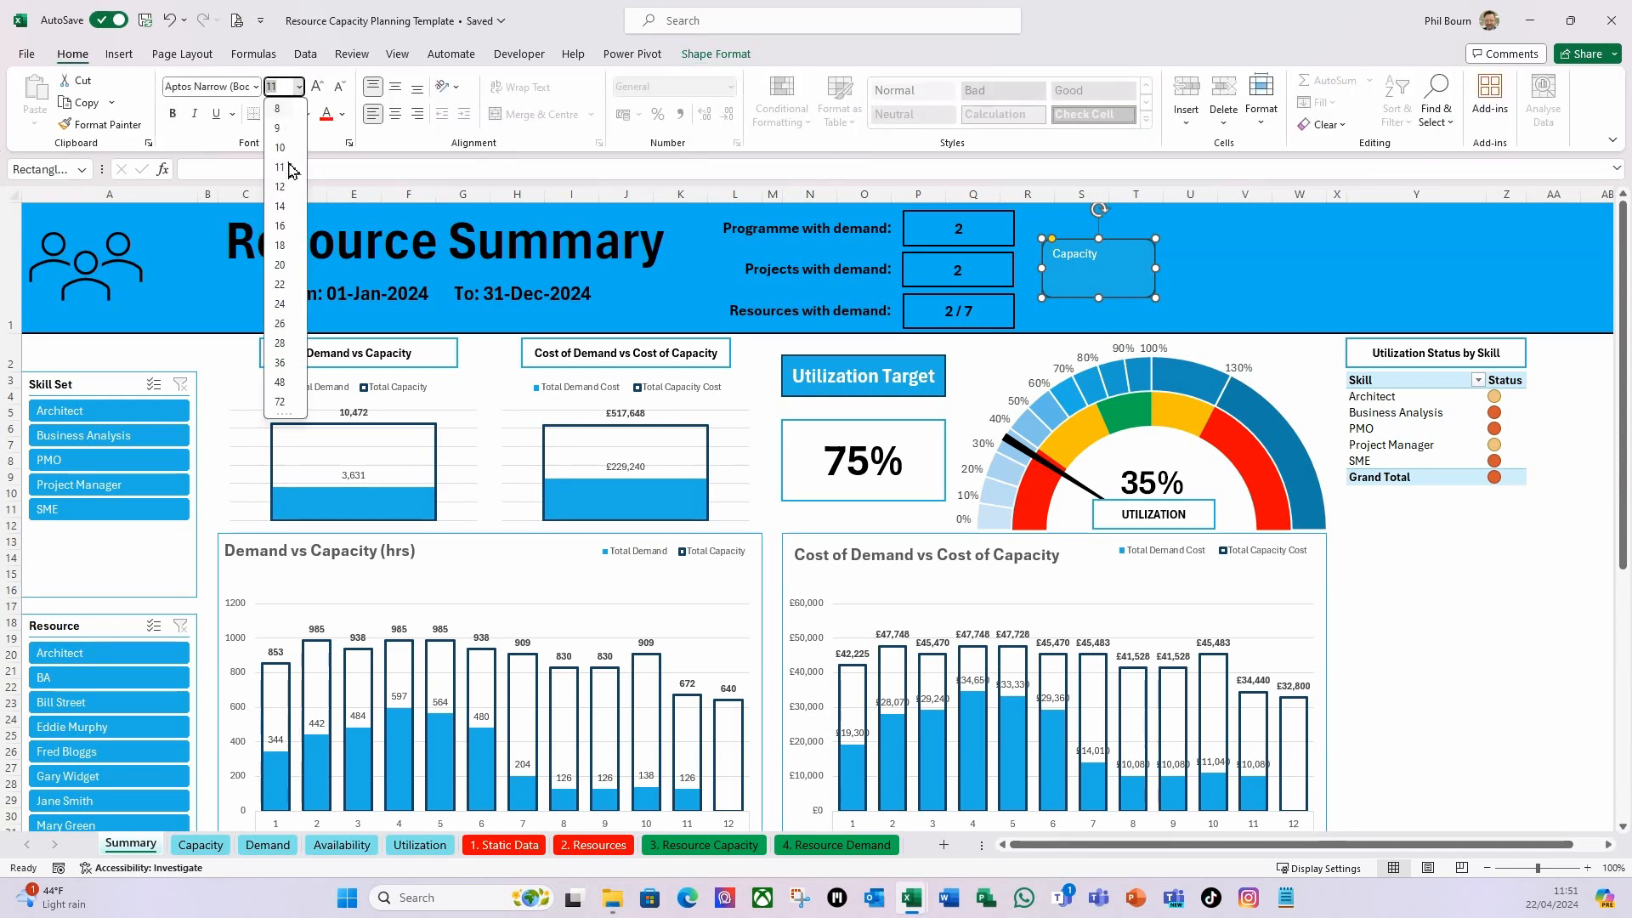
pyautogui.click(280, 205)
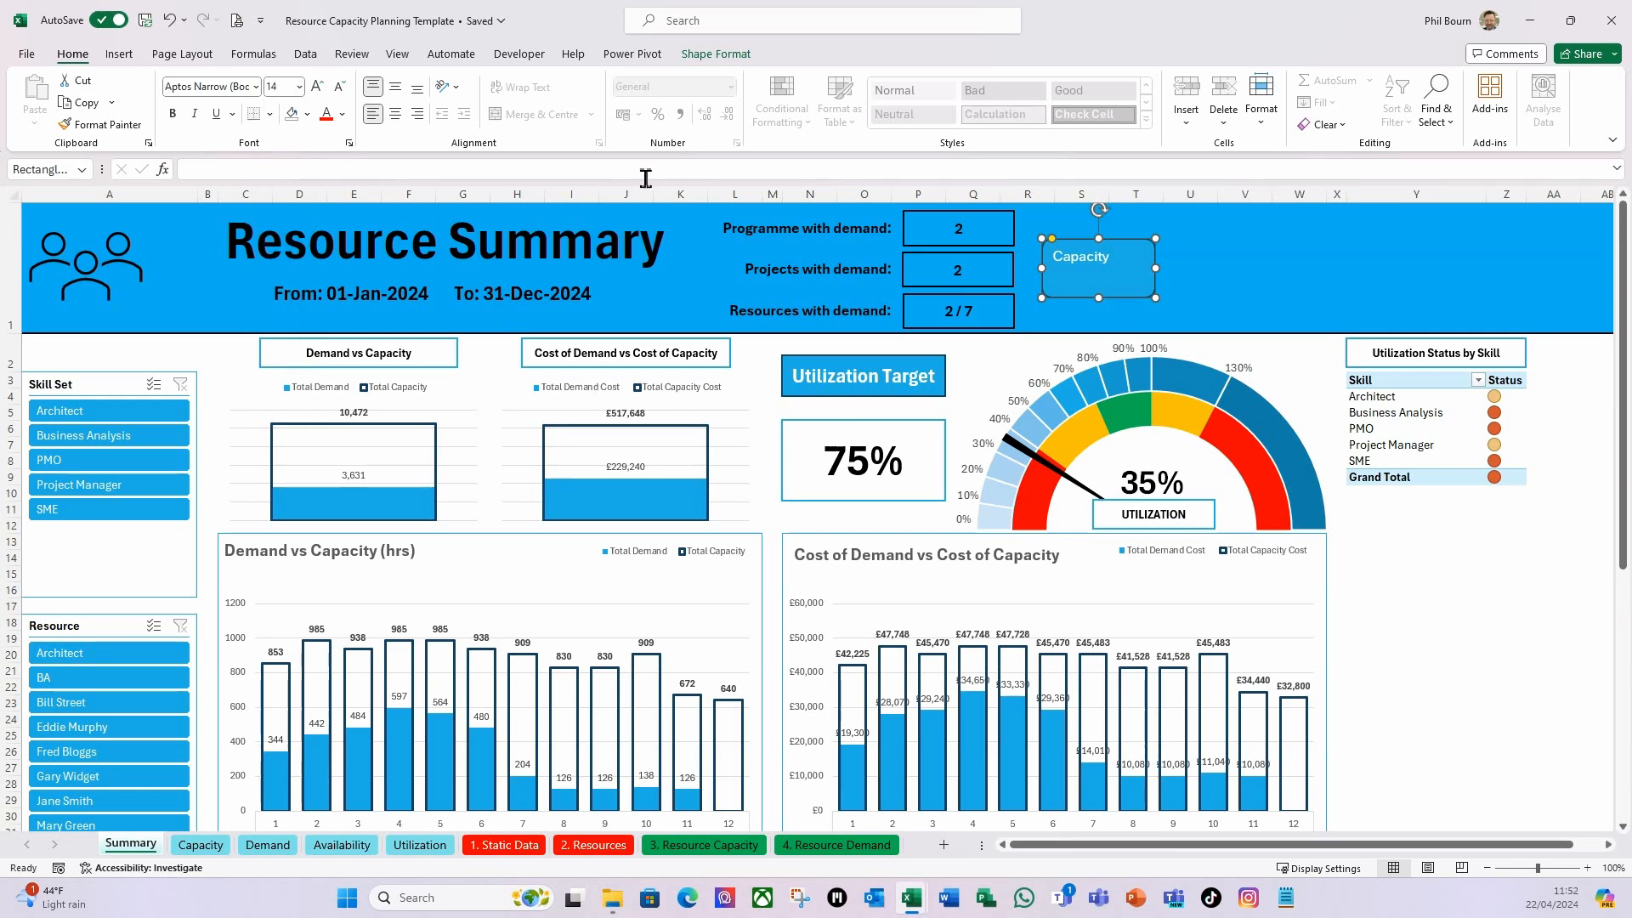
pyautogui.click(396, 114)
pyautogui.click(396, 87)
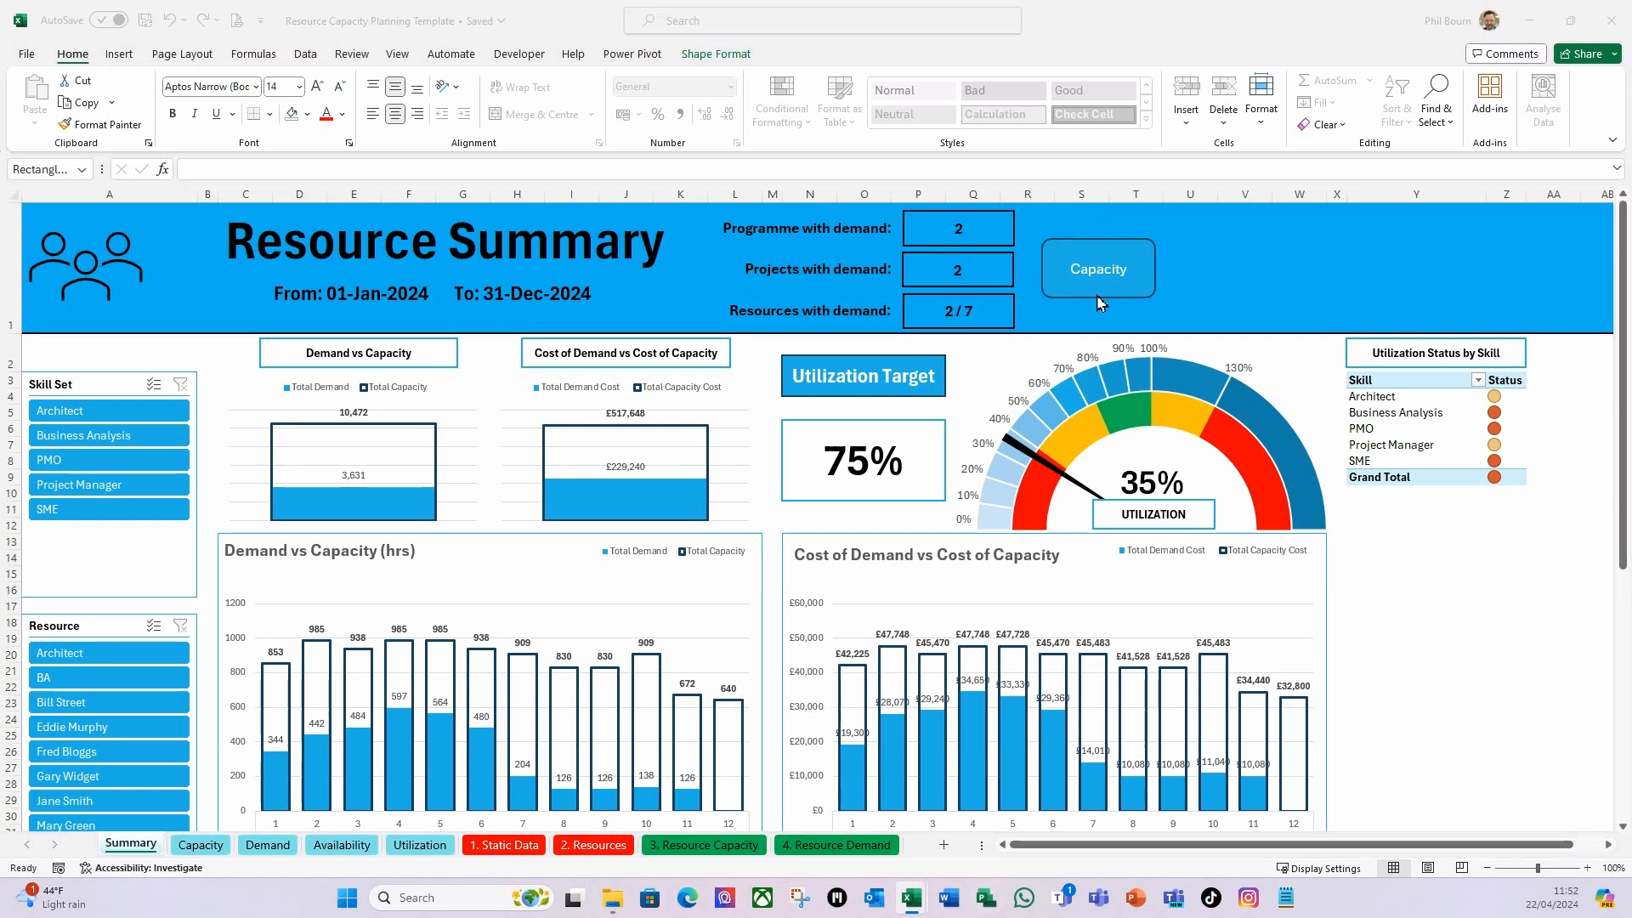
pyautogui.keyDown('ctrl'); pyautogui.click(1101, 298); pyautogui.keyUp('ctrl')
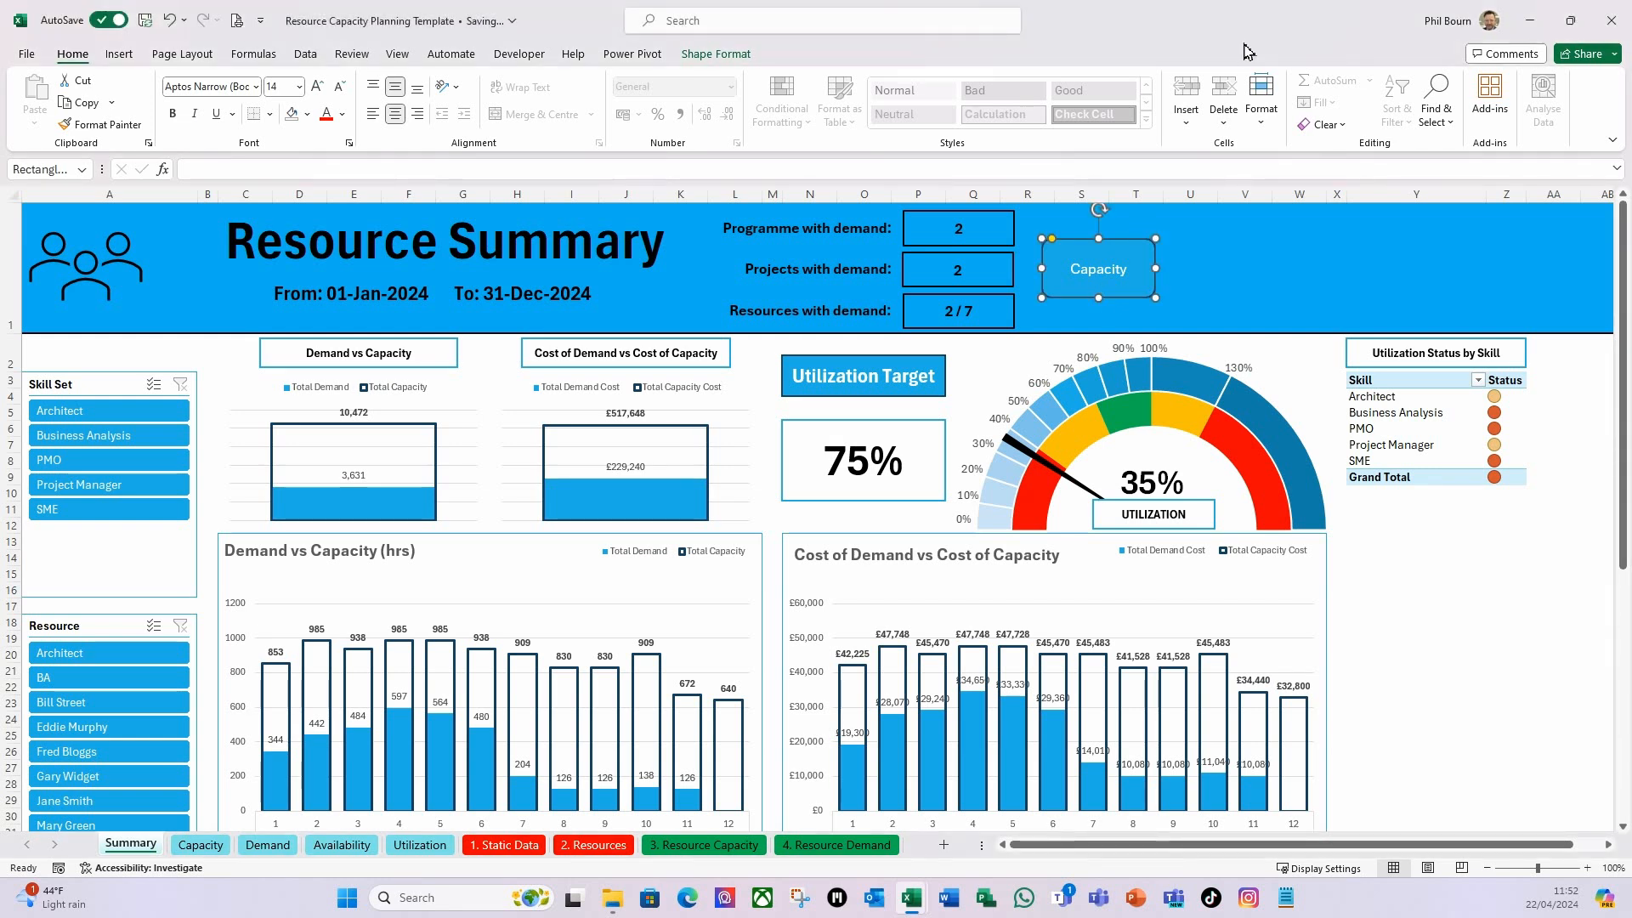
# Set the Capacity button's width to 3 cm and move it up near the banner's upper edge.
pyautogui.click(719, 54)
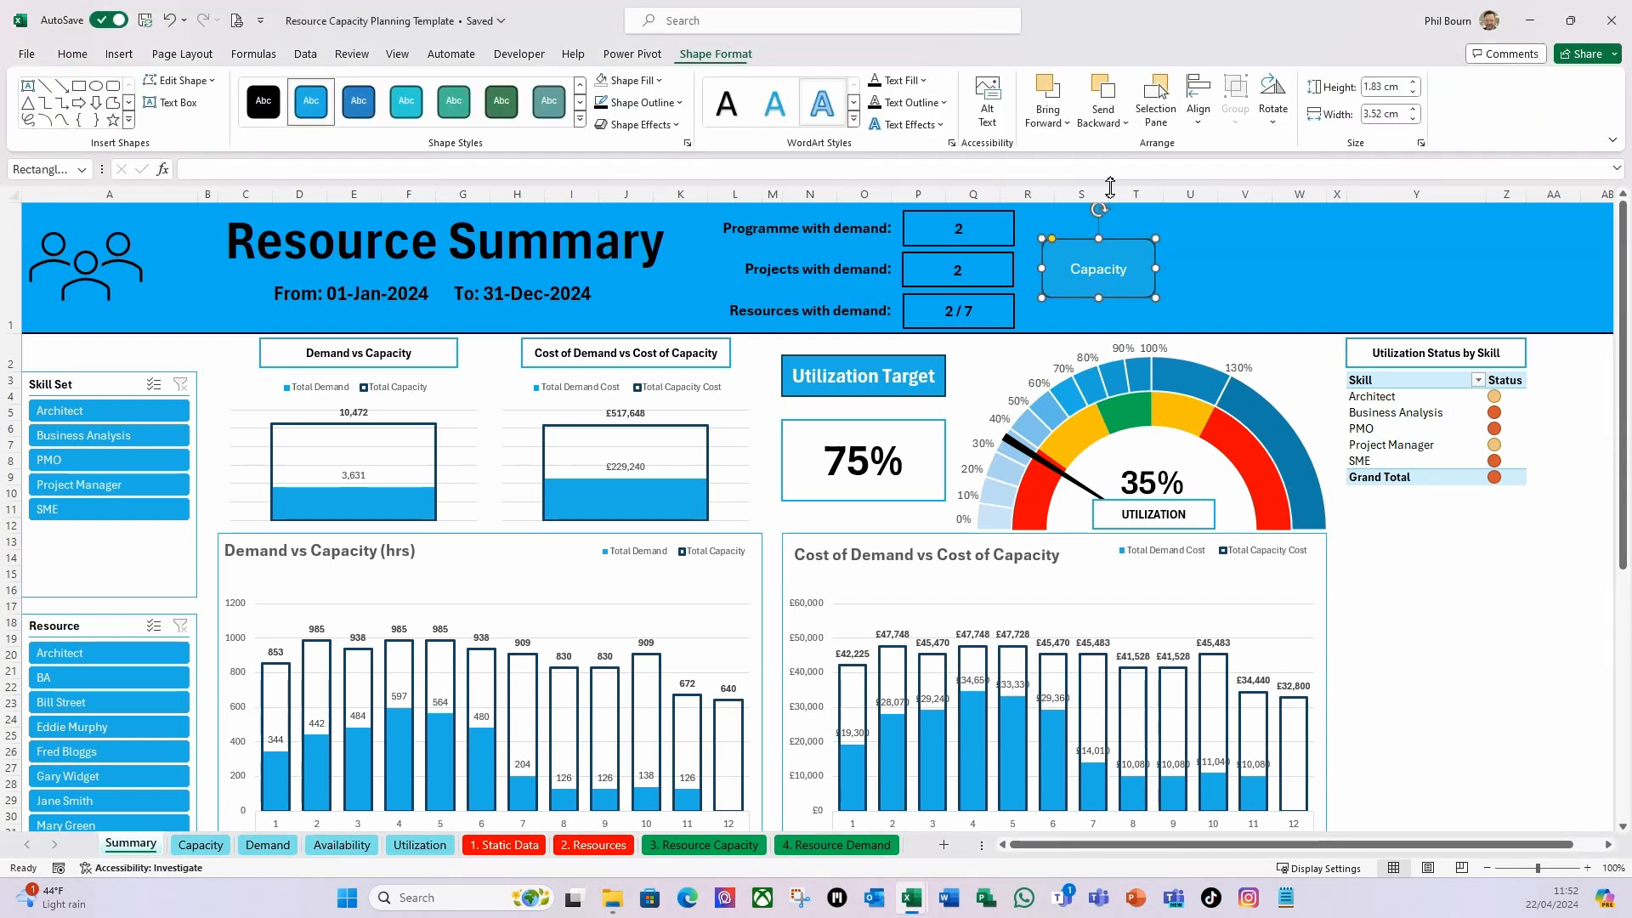
pyautogui.click(1404, 119)
pyautogui.write('3')
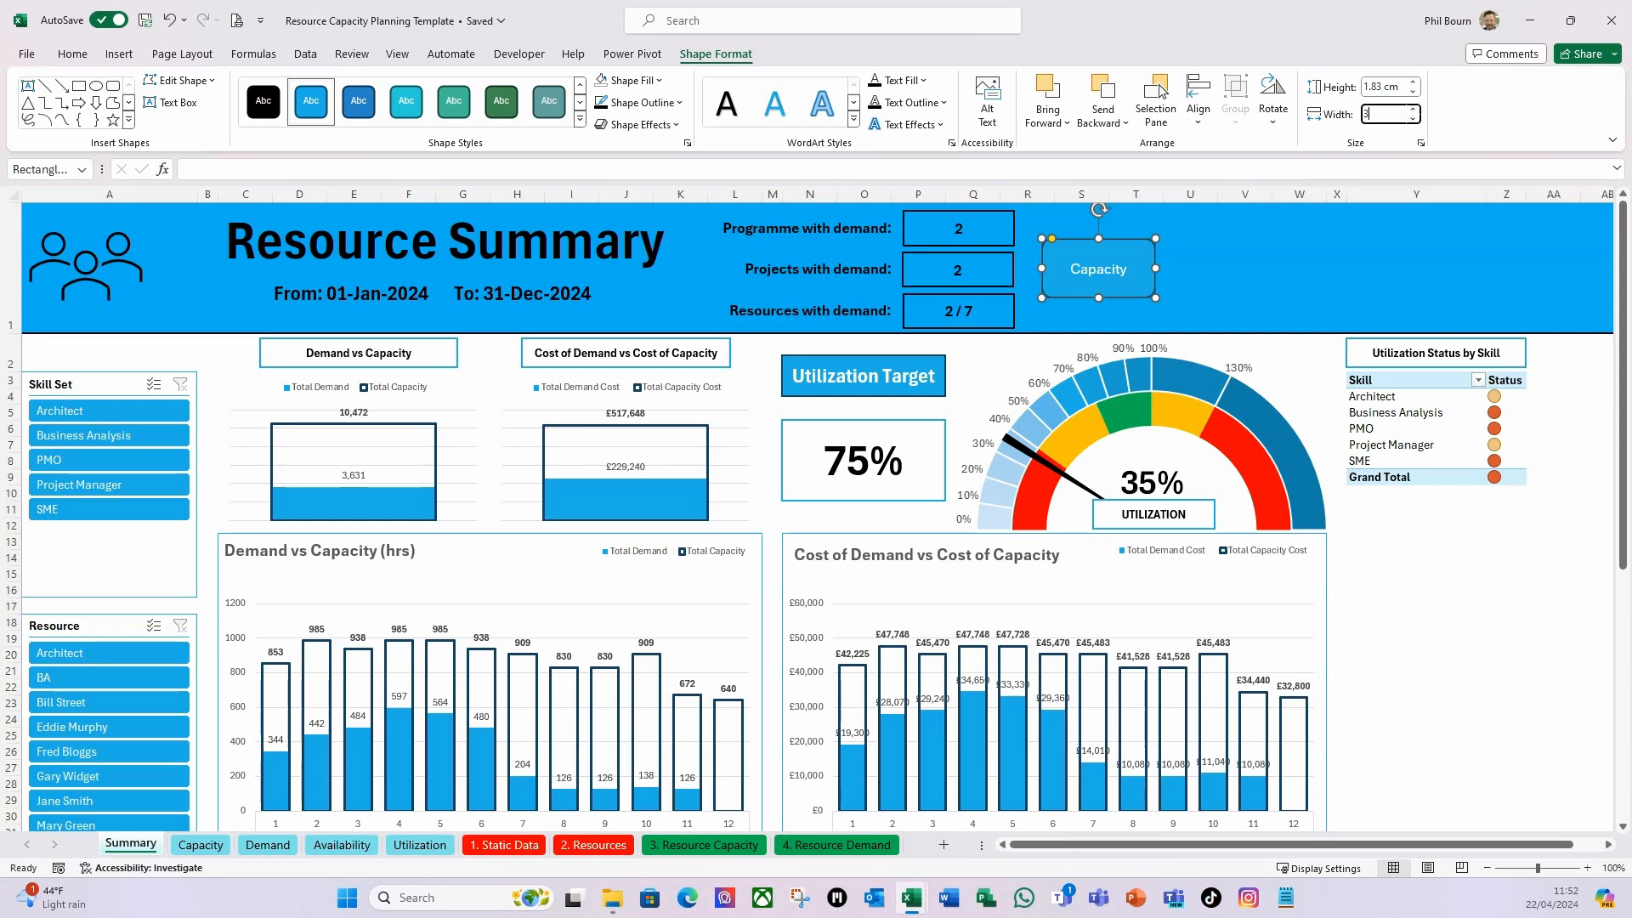
pyautogui.press('Tab')
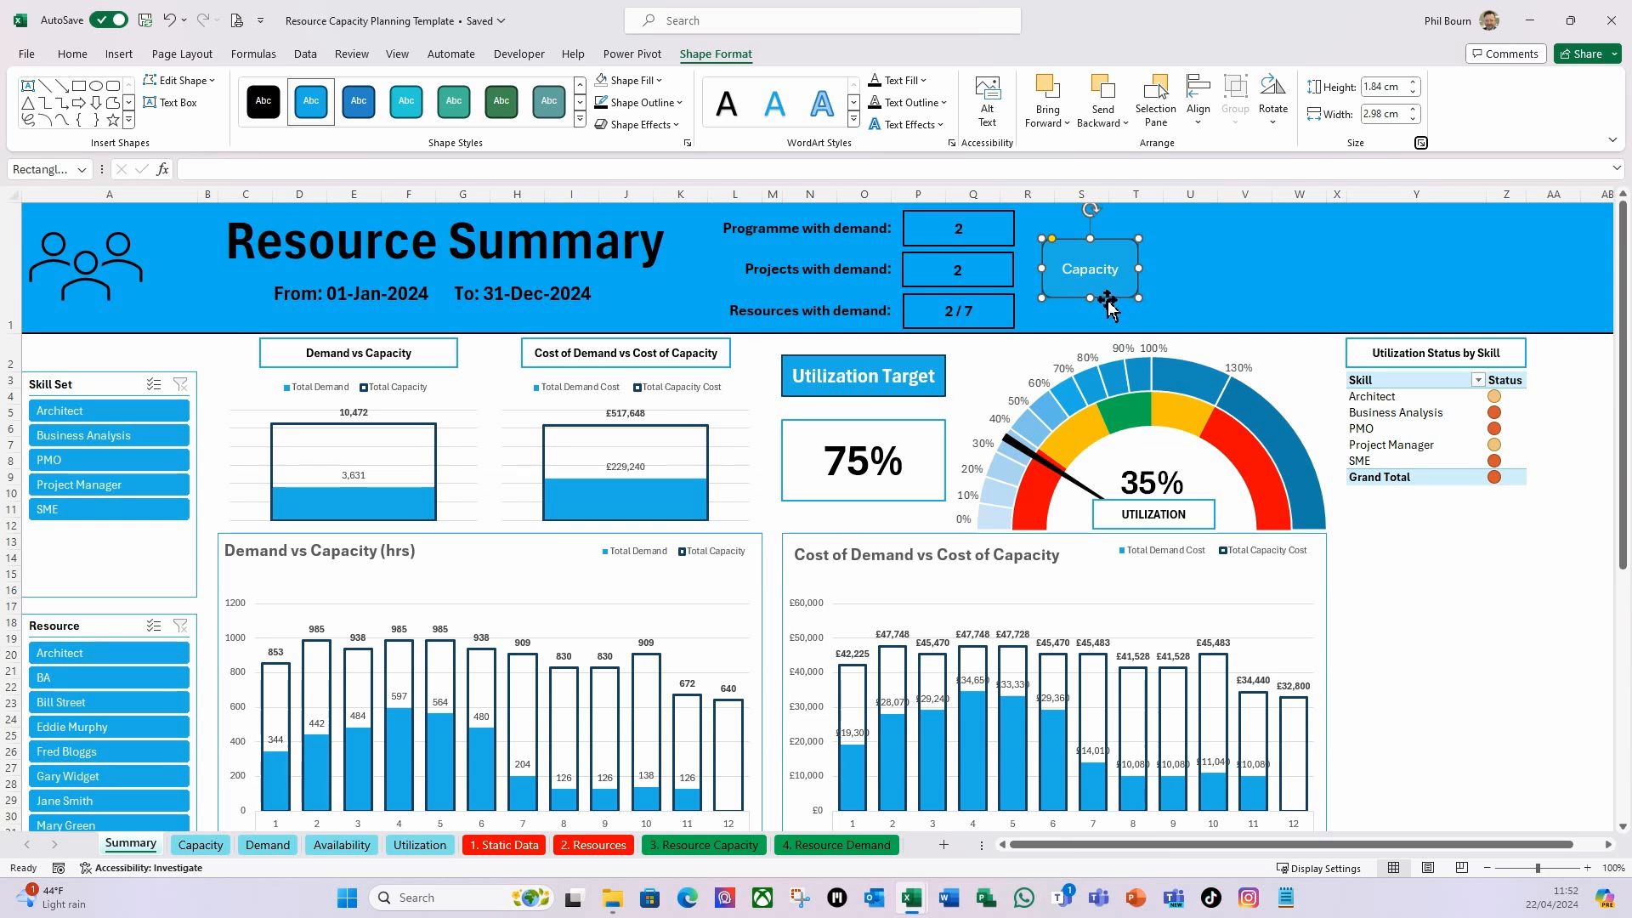
pyautogui.moveTo(1108, 306); pyautogui.dragTo(1121, 281)
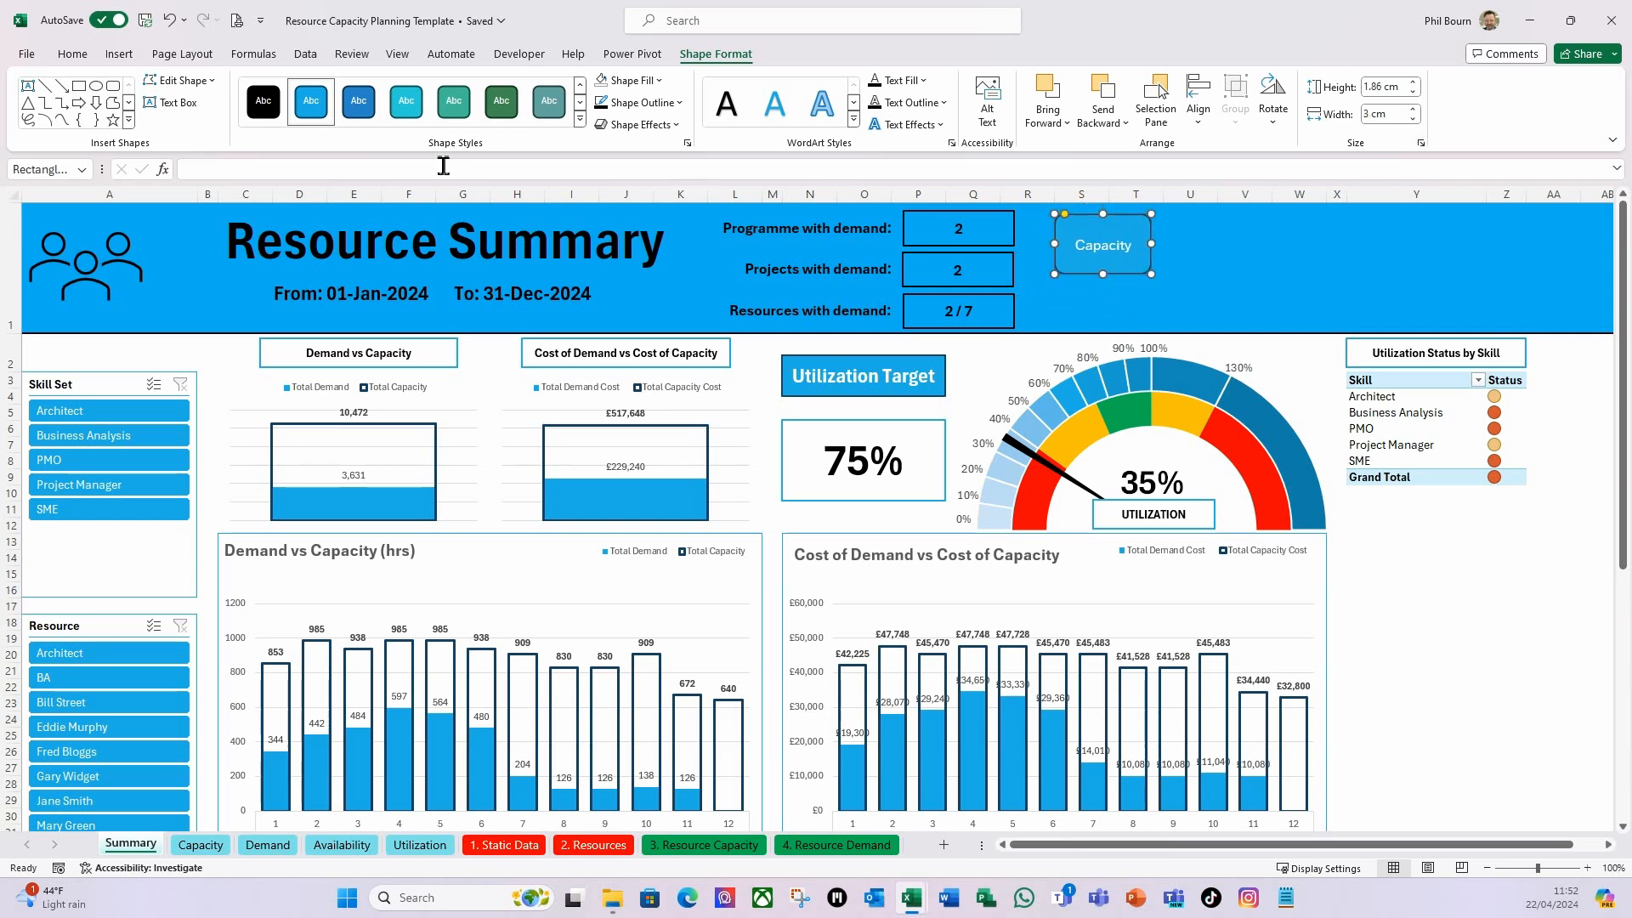
# Apply the turquoise filled shape style to the Capacity button and set its height to 1.5 cm.
pyautogui.click(409, 118)
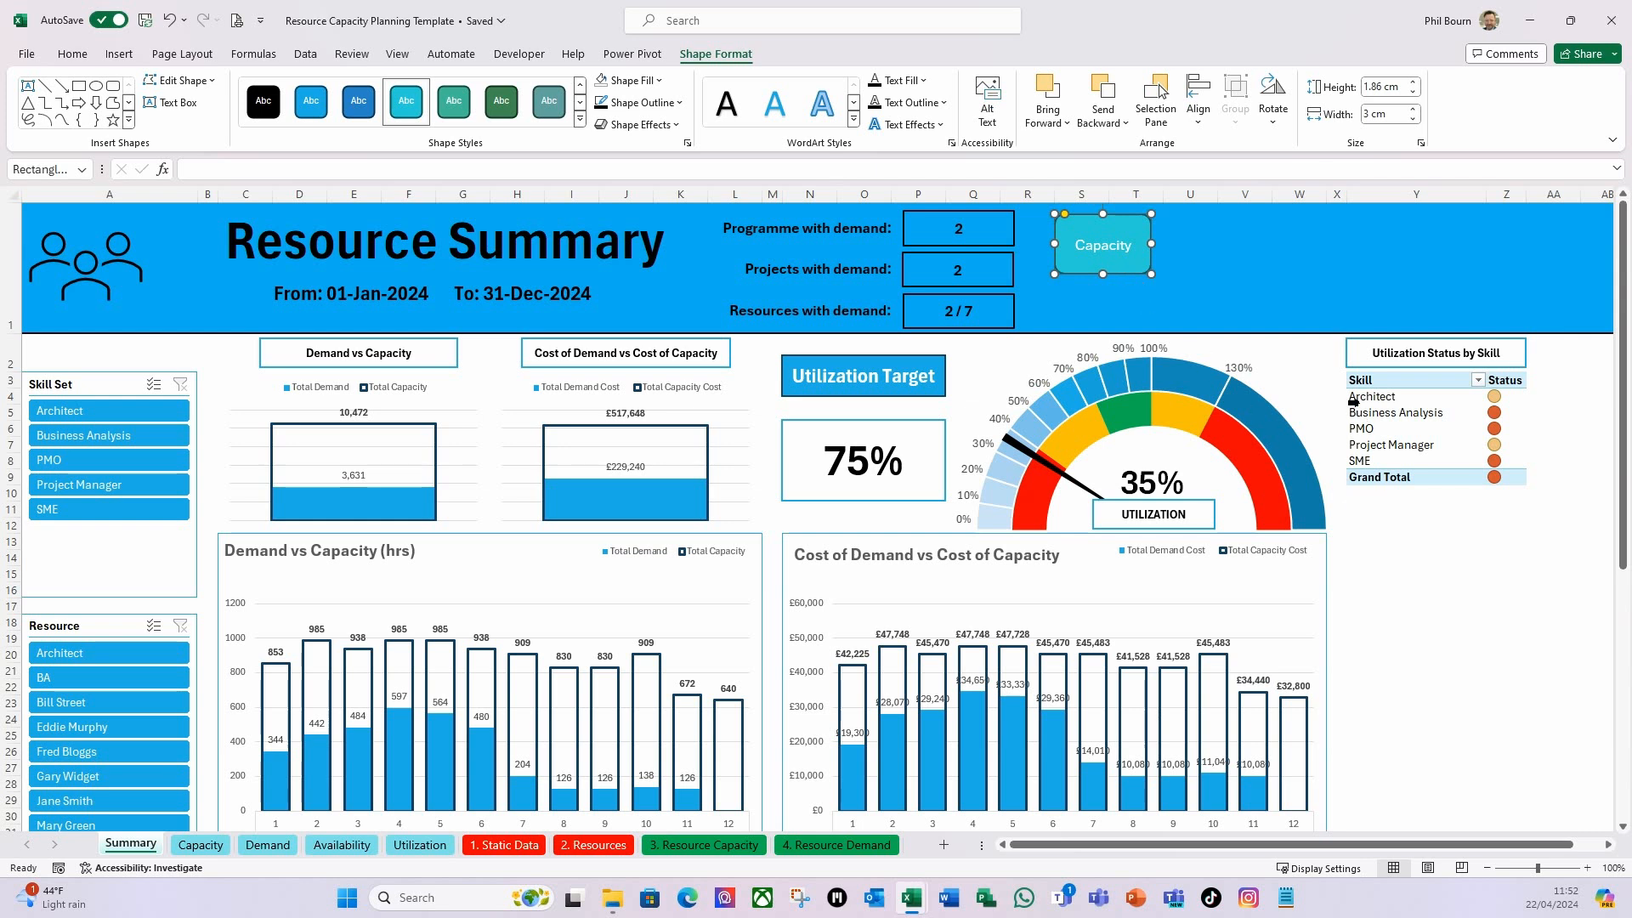
pyautogui.click(1395, 88)
pyautogui.write('1.5')
pyautogui.press('Tab')
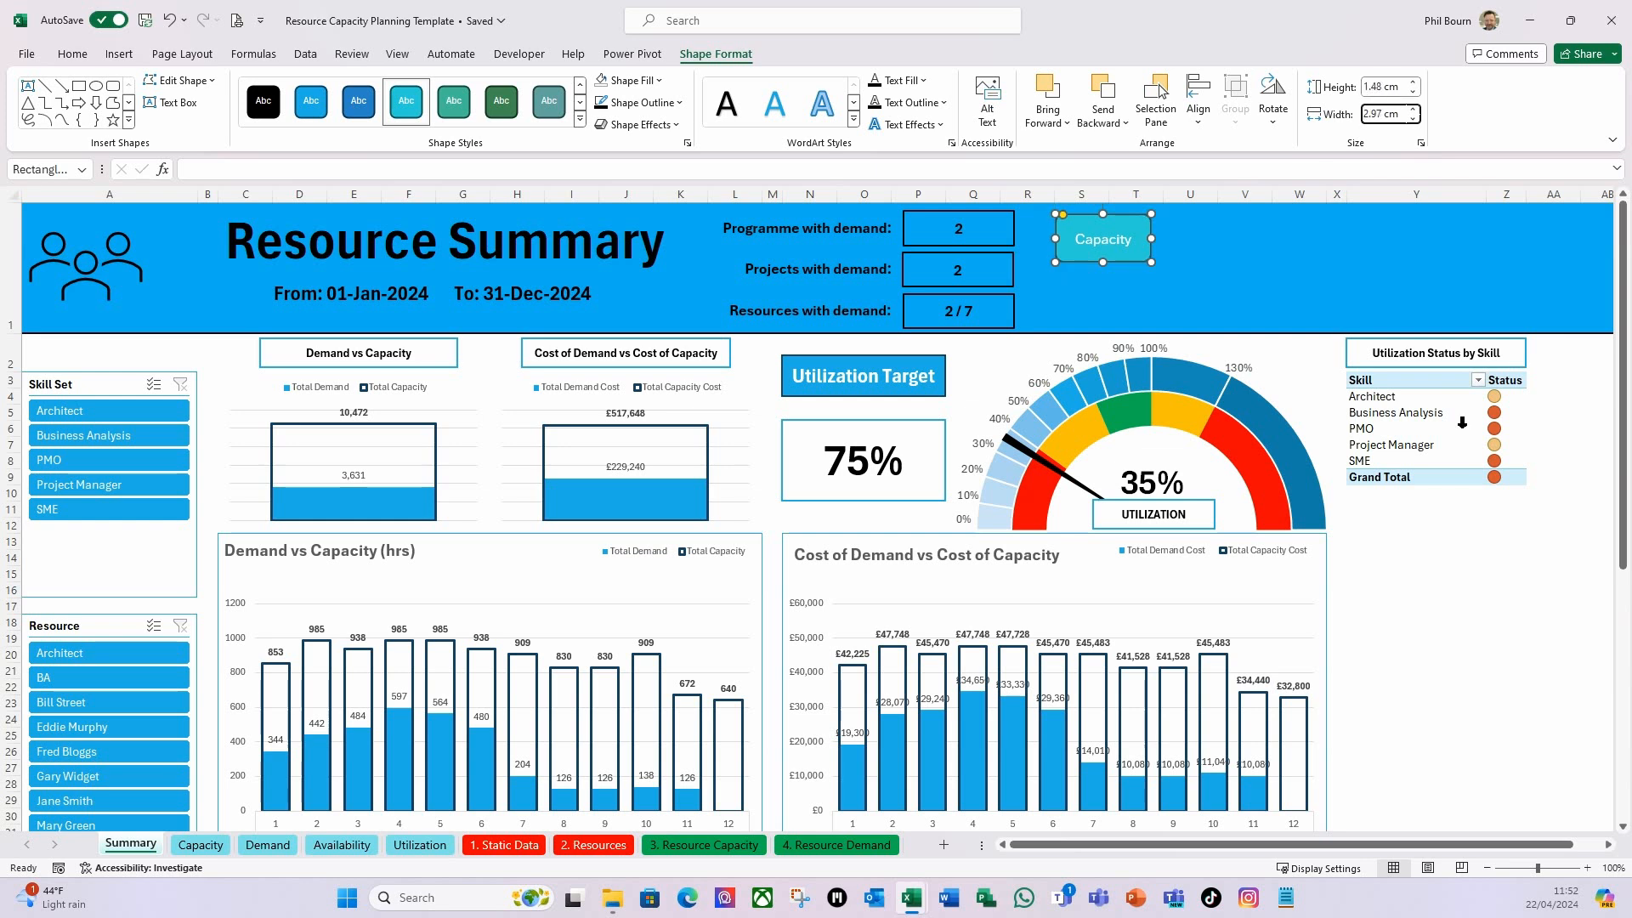
# Duplicate the Capacity button, place the copy directly below it and relabel it "Demand".
pyautogui.click(1135, 255)
pyautogui.hotkey('ctrl', 'd')
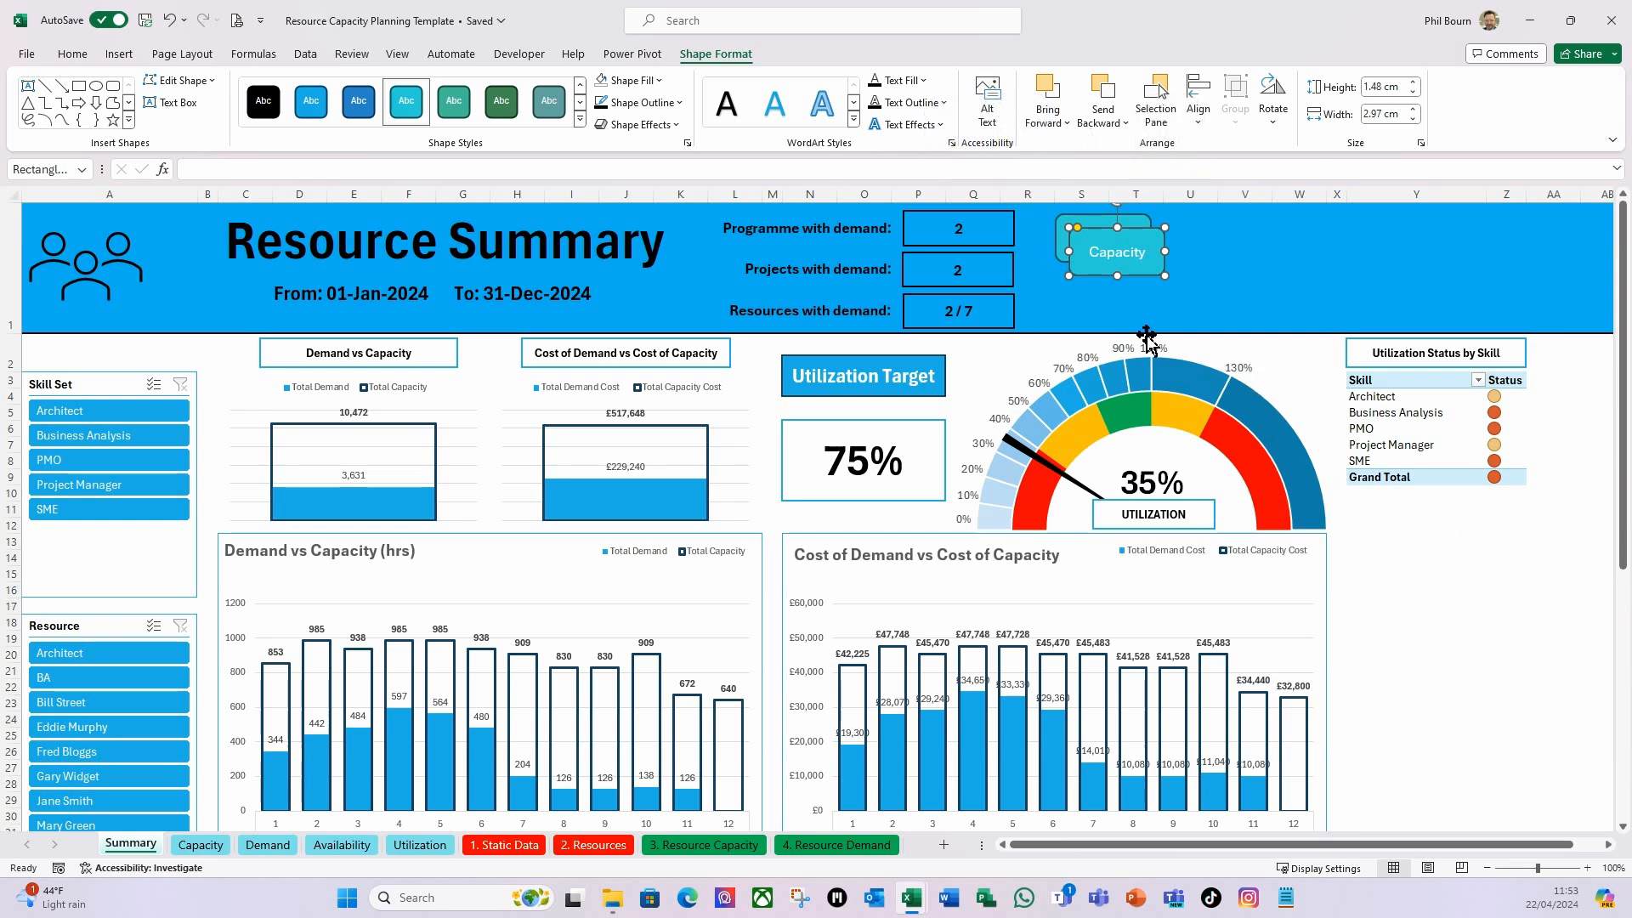
pyautogui.moveTo(1142, 272); pyautogui.dragTo(1134, 310)
pyautogui.click(1112, 306)
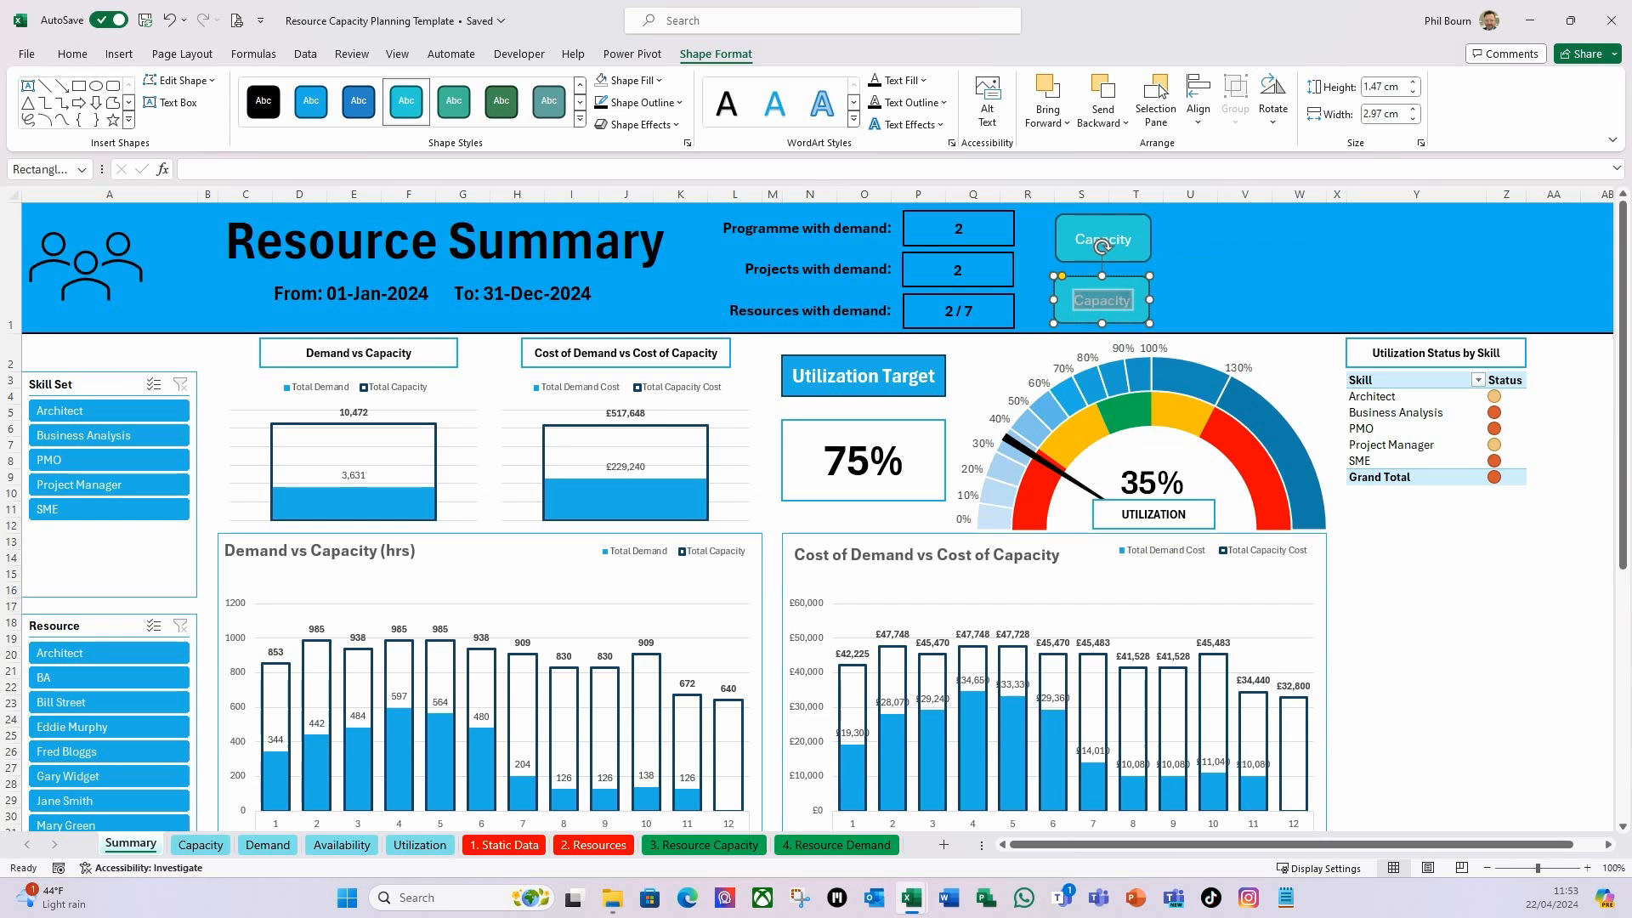
pyautogui.write('Demand')
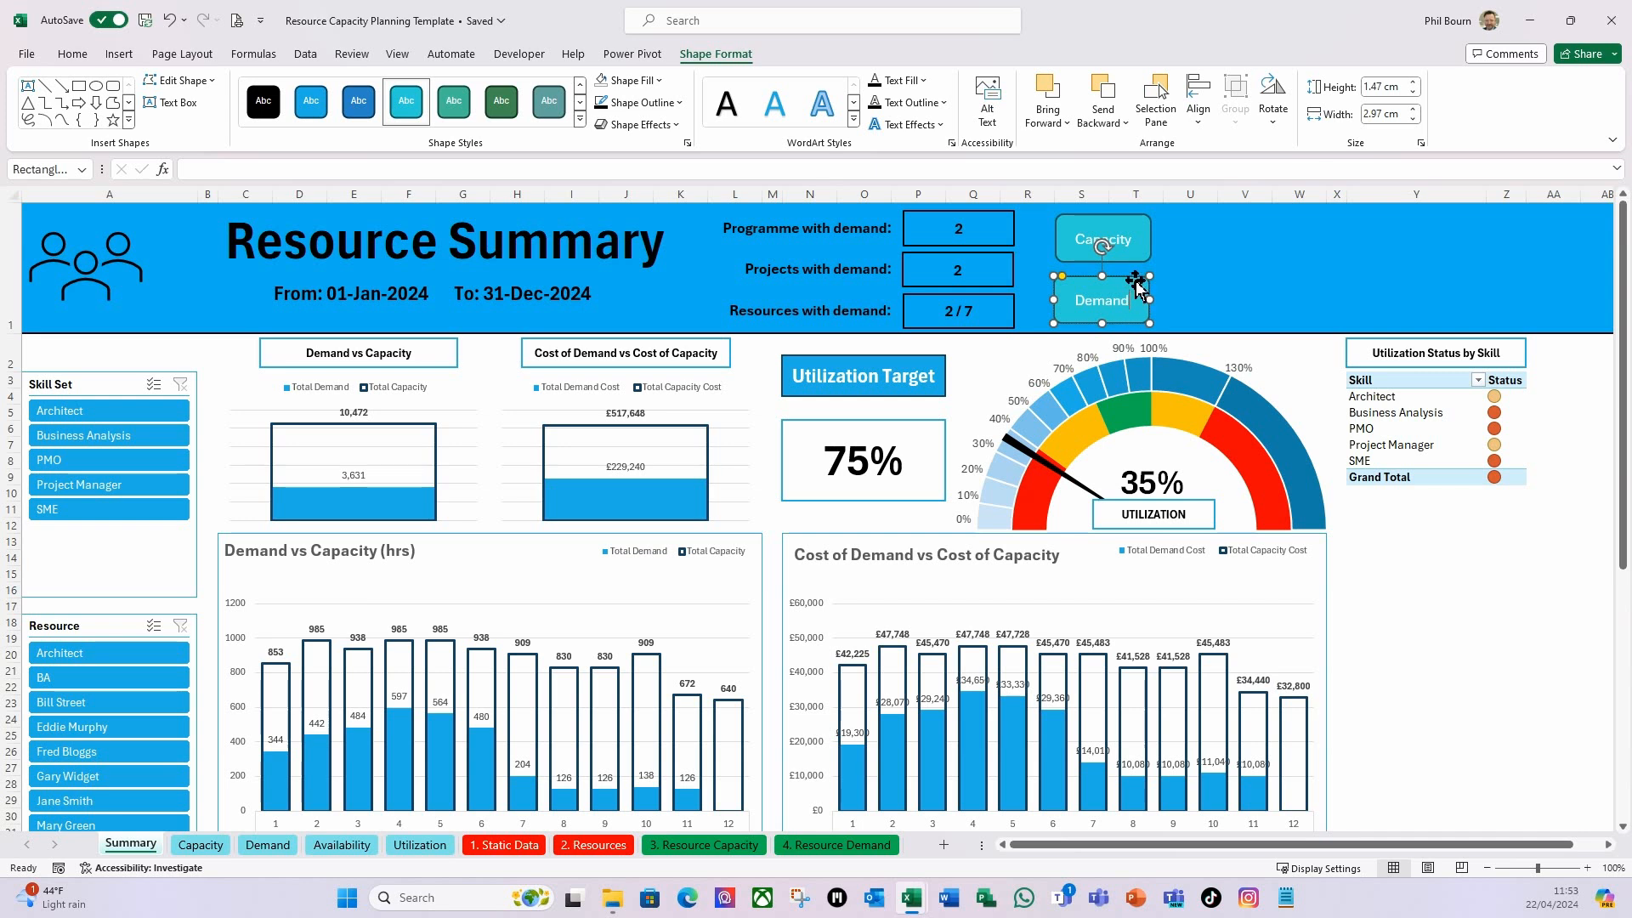
# Duplicate the Demand button, place the copy to the right of the Capacity button and relabel it "Availability".
pyautogui.hotkey('ctrl', 'd')
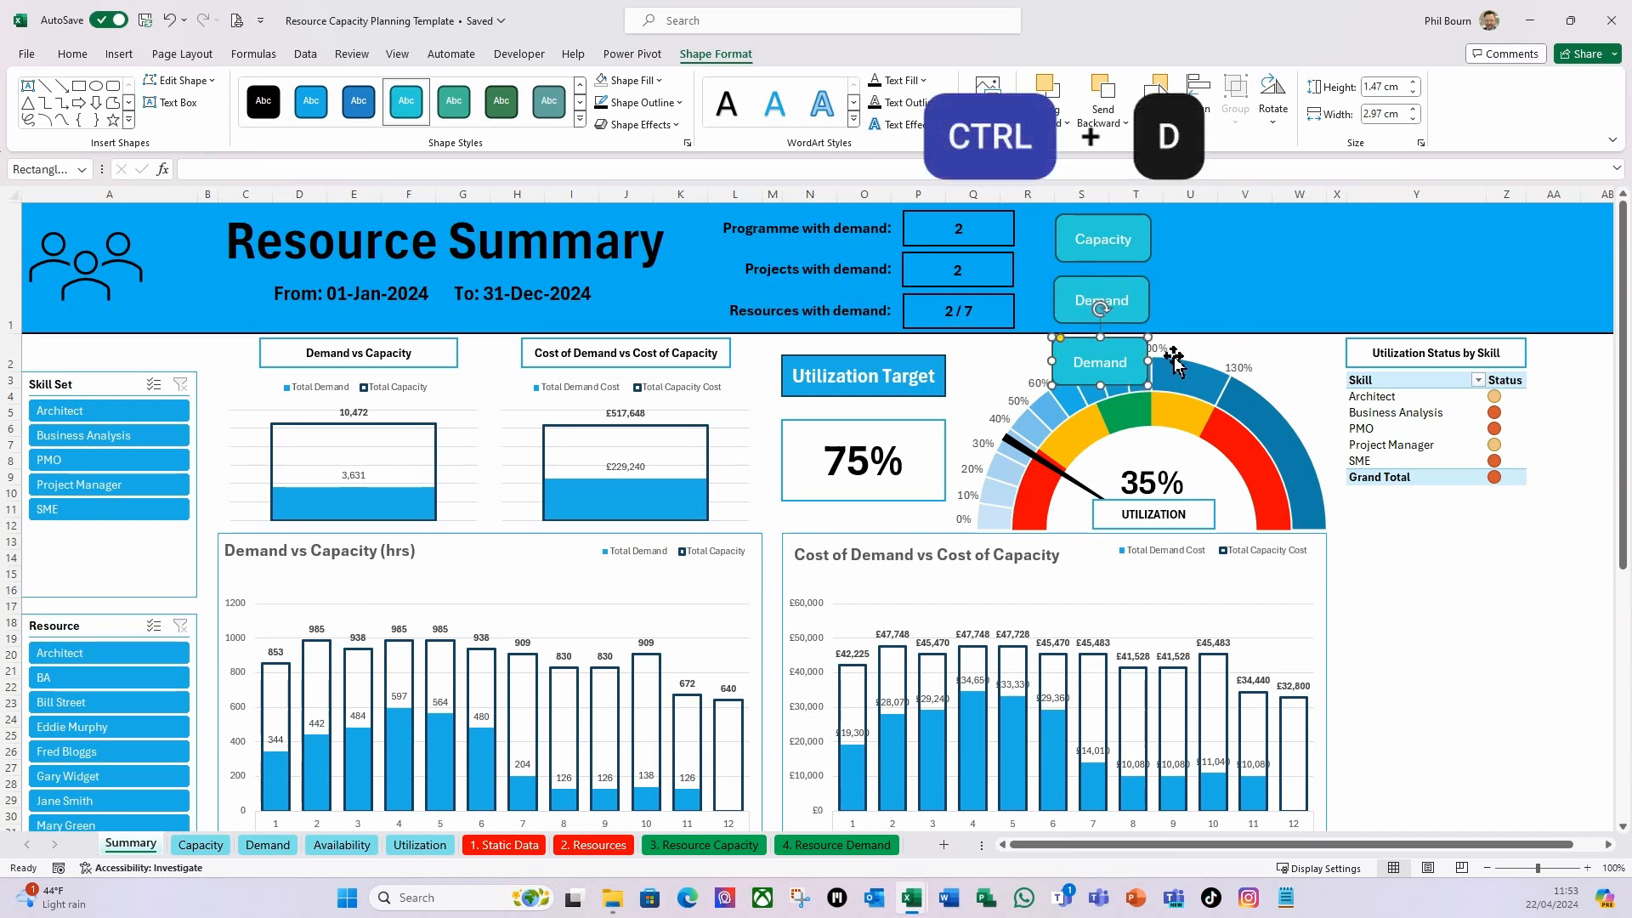
pyautogui.moveTo(1135, 387); pyautogui.dragTo(1257, 245)
pyautogui.click(1179, 243)
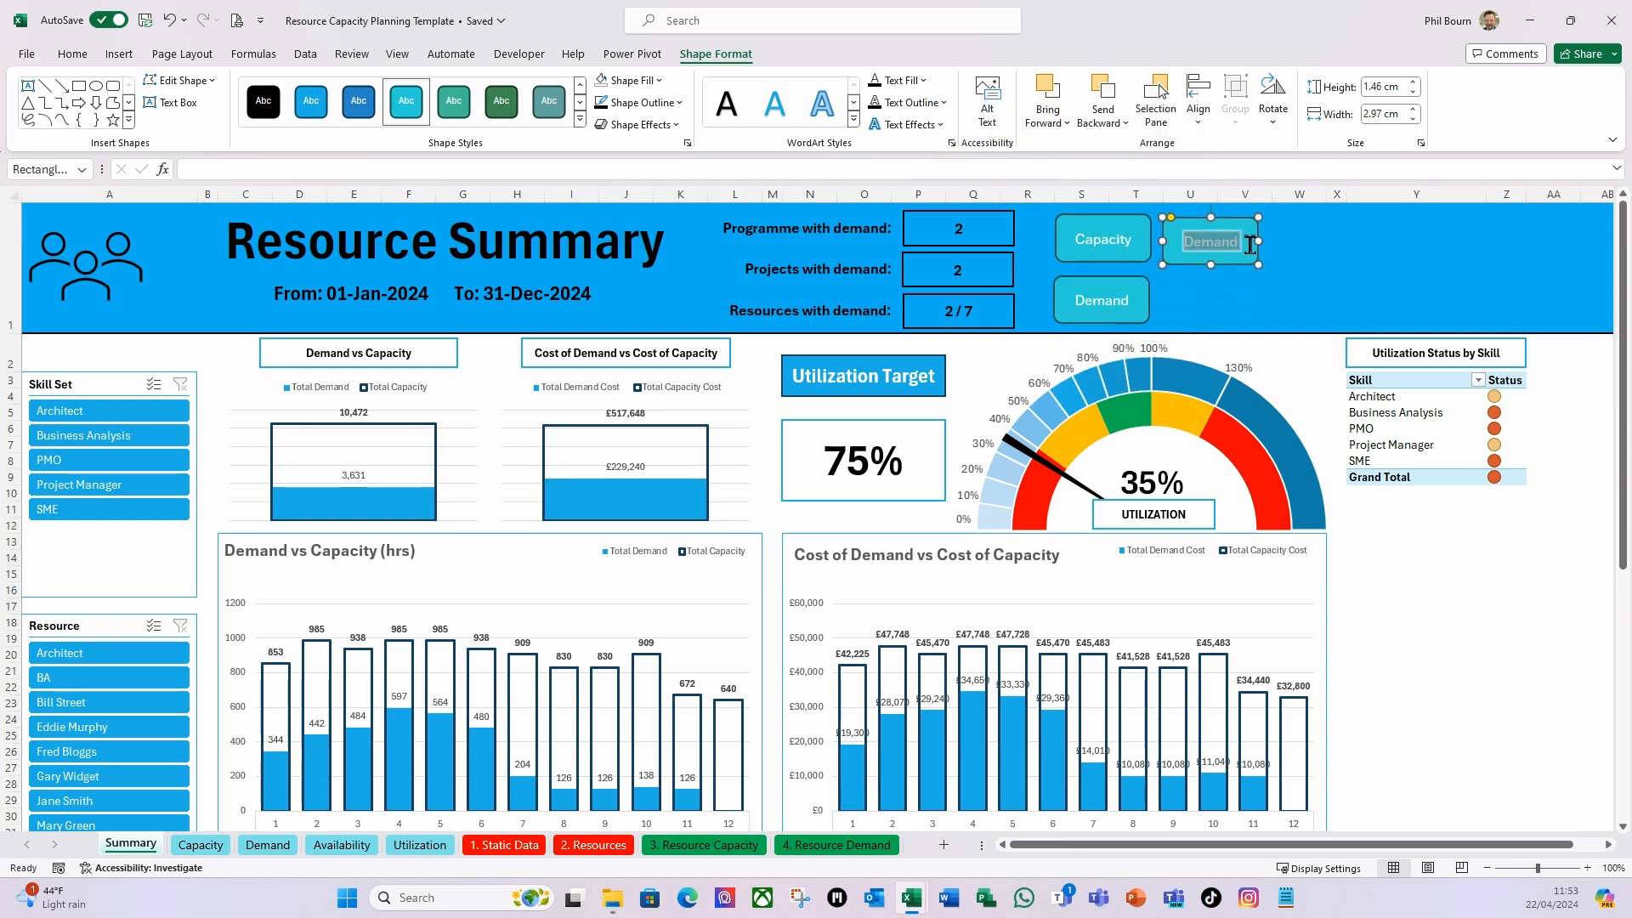
pyautogui.write('Availability')
pyautogui.click(1216, 307)
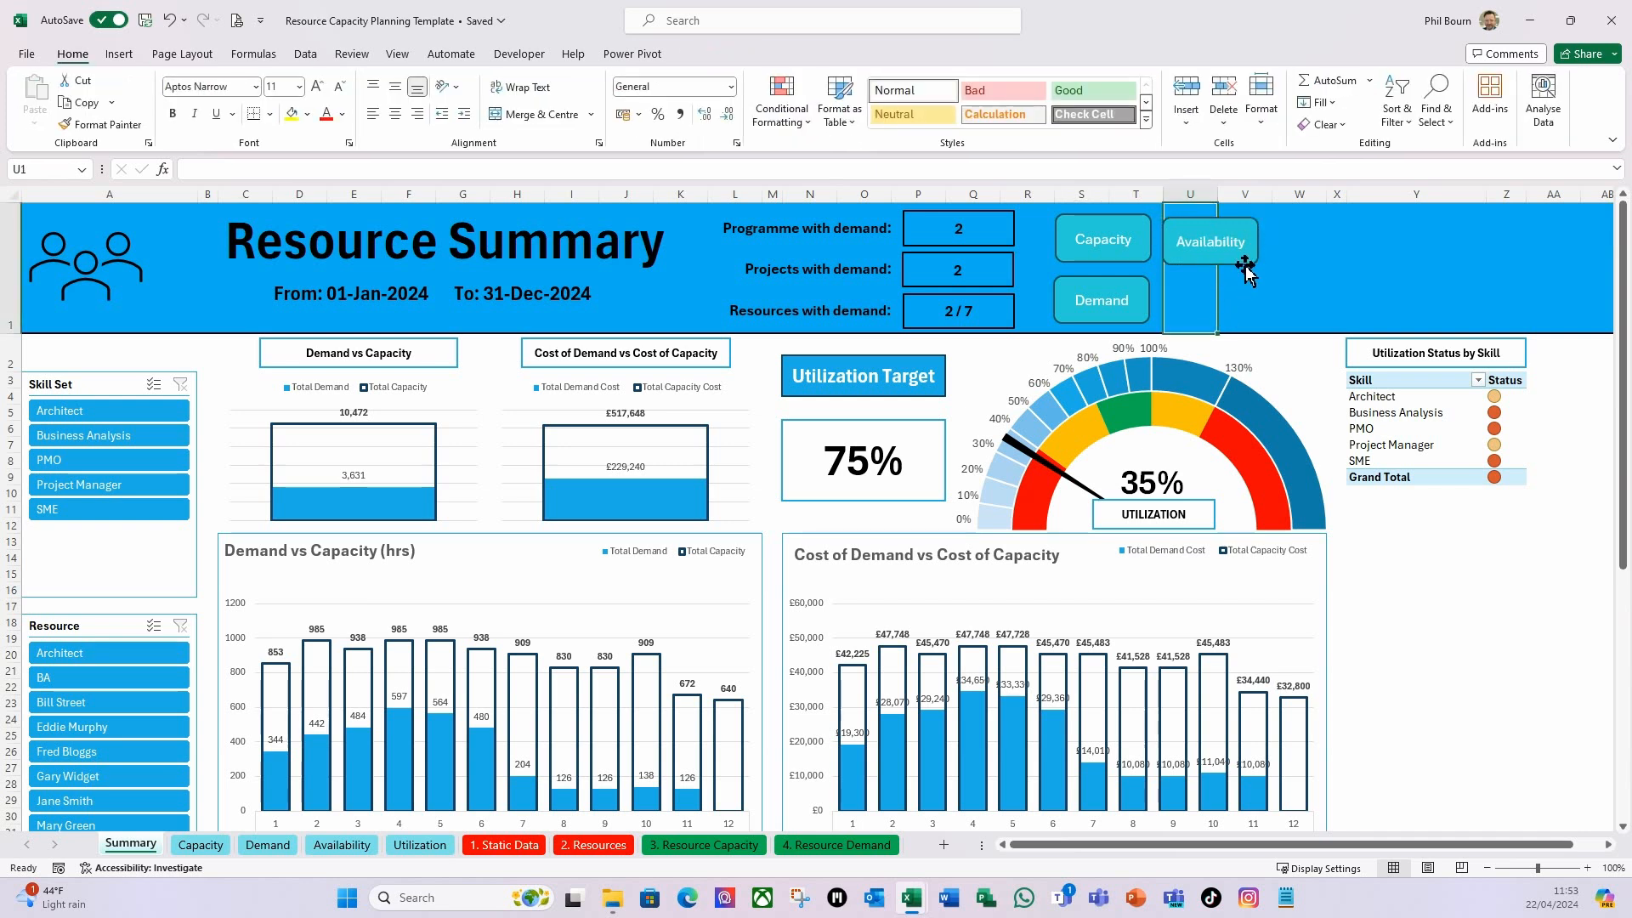
# Duplicate the Availability button, place the copy directly below it and relabel it "Utililization".
pyautogui.click(1247, 270)
pyautogui.hotkey('ctrl', 'd')
pyautogui.hotkey('ctrl', 'd')
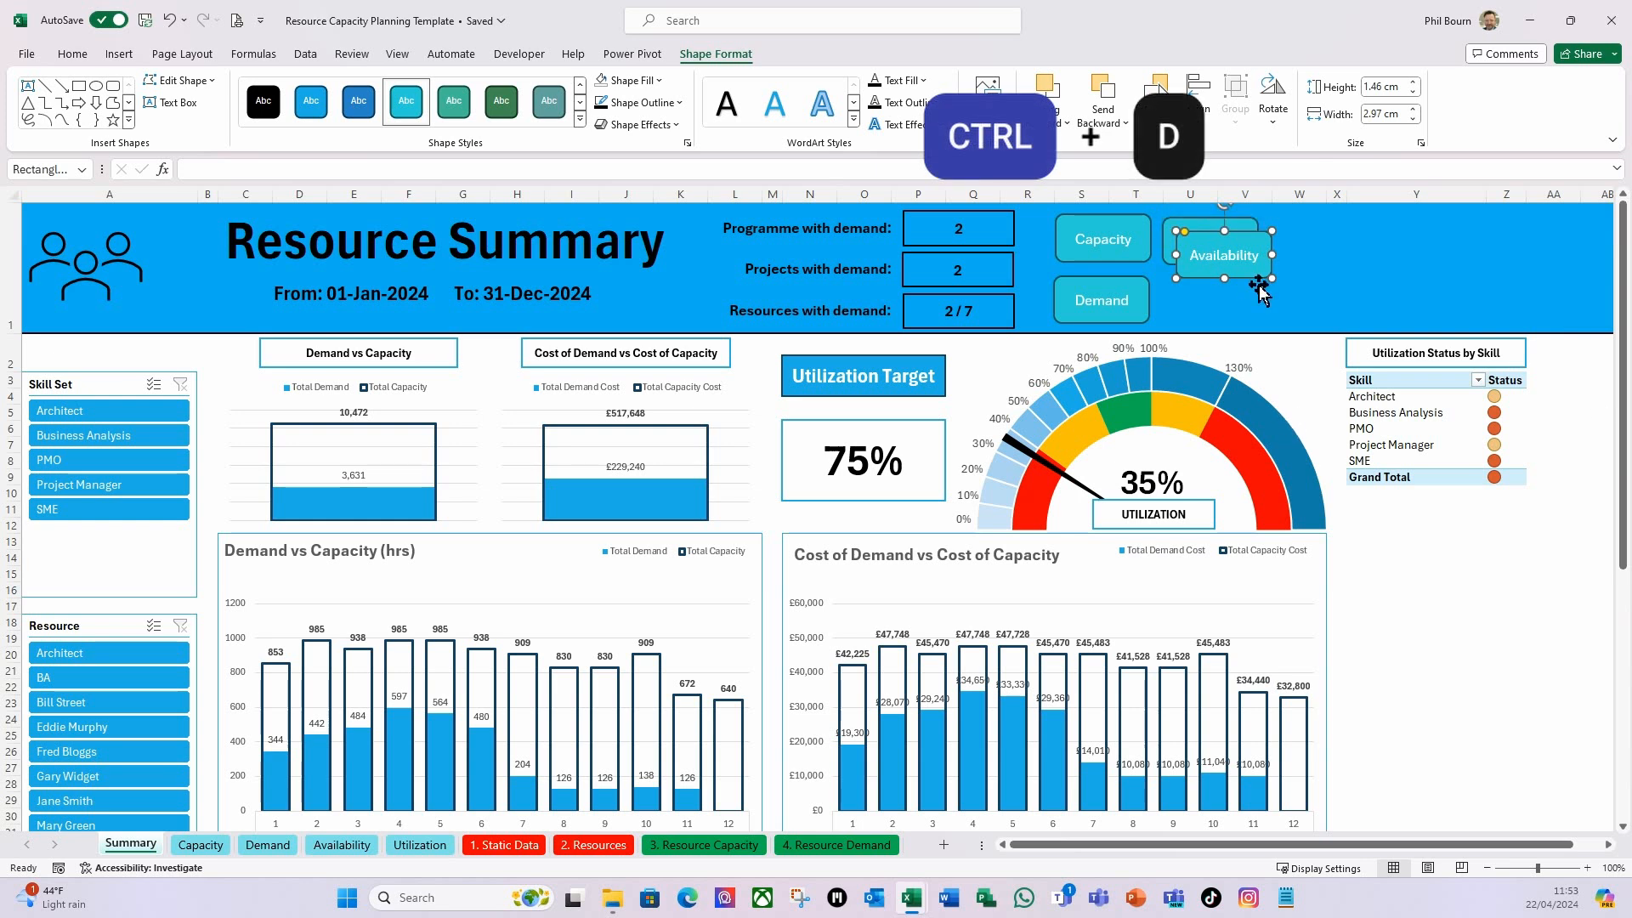
pyautogui.moveTo(1260, 289); pyautogui.dragTo(1232, 330)
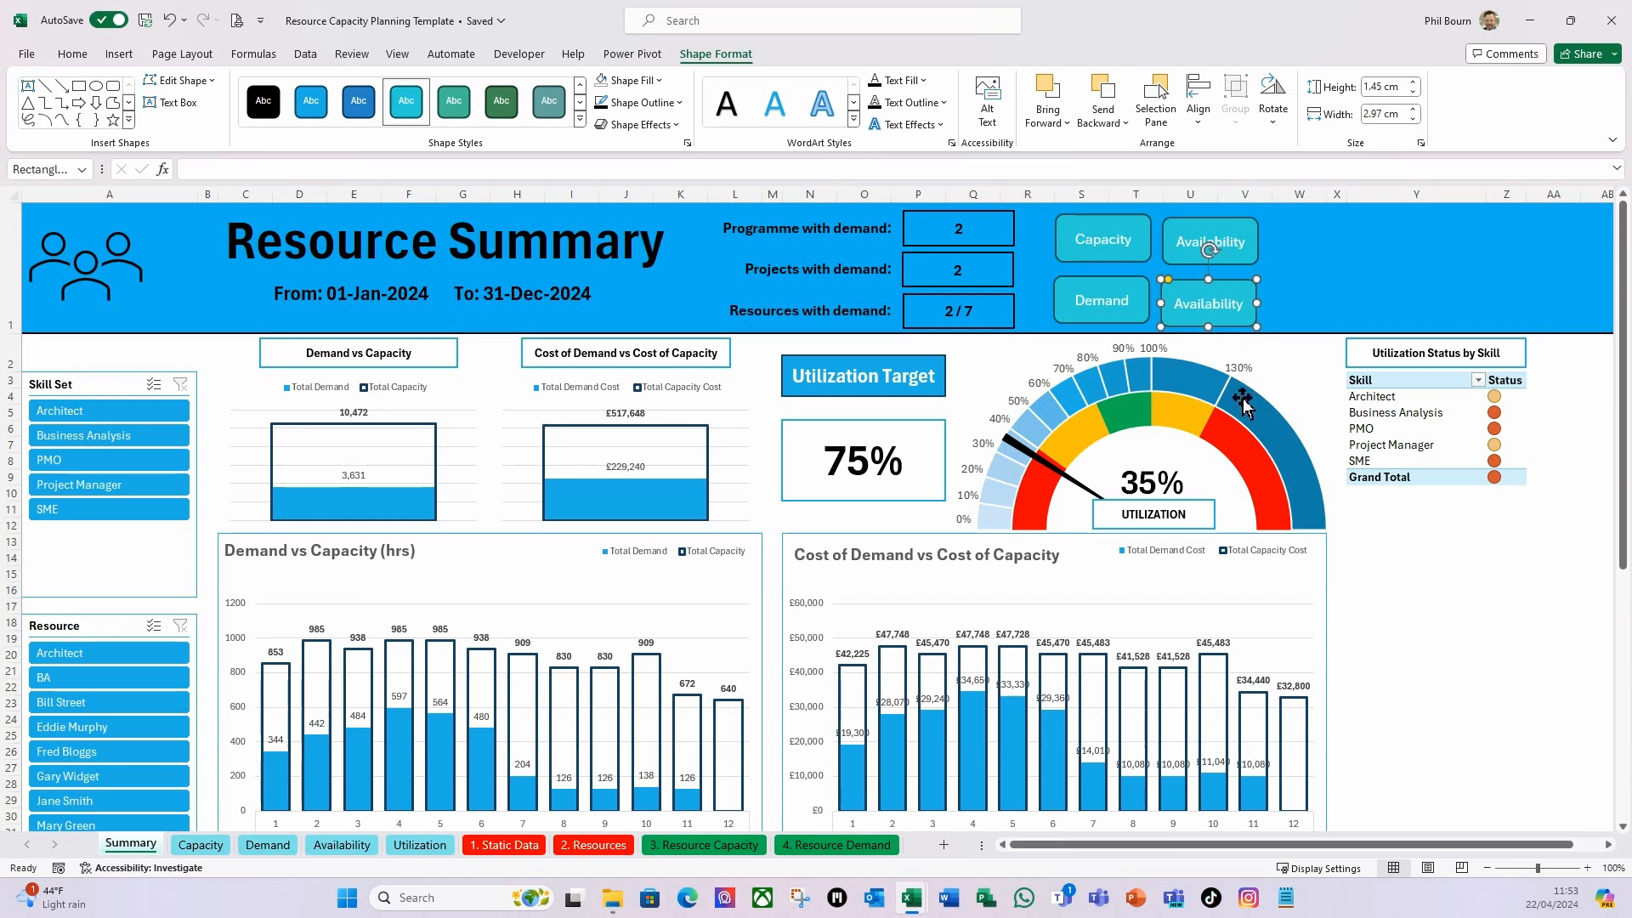
pyautogui.click(1176, 307)
pyautogui.moveTo(1235, 308); pyautogui.dragTo(1255, 314)
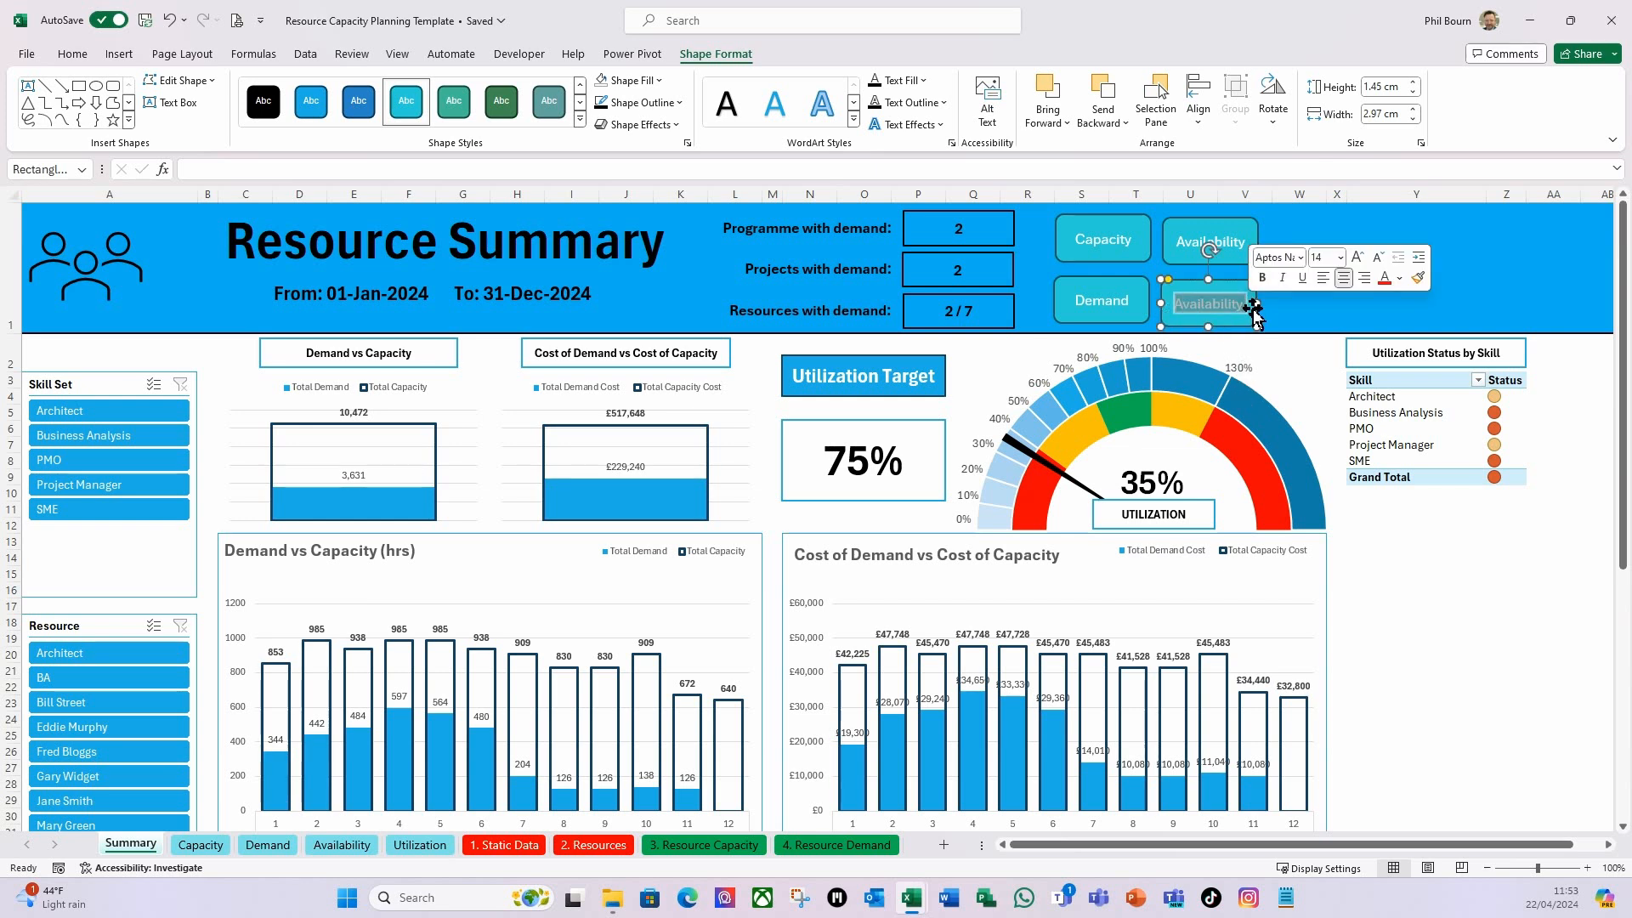
pyautogui.write('Utili')
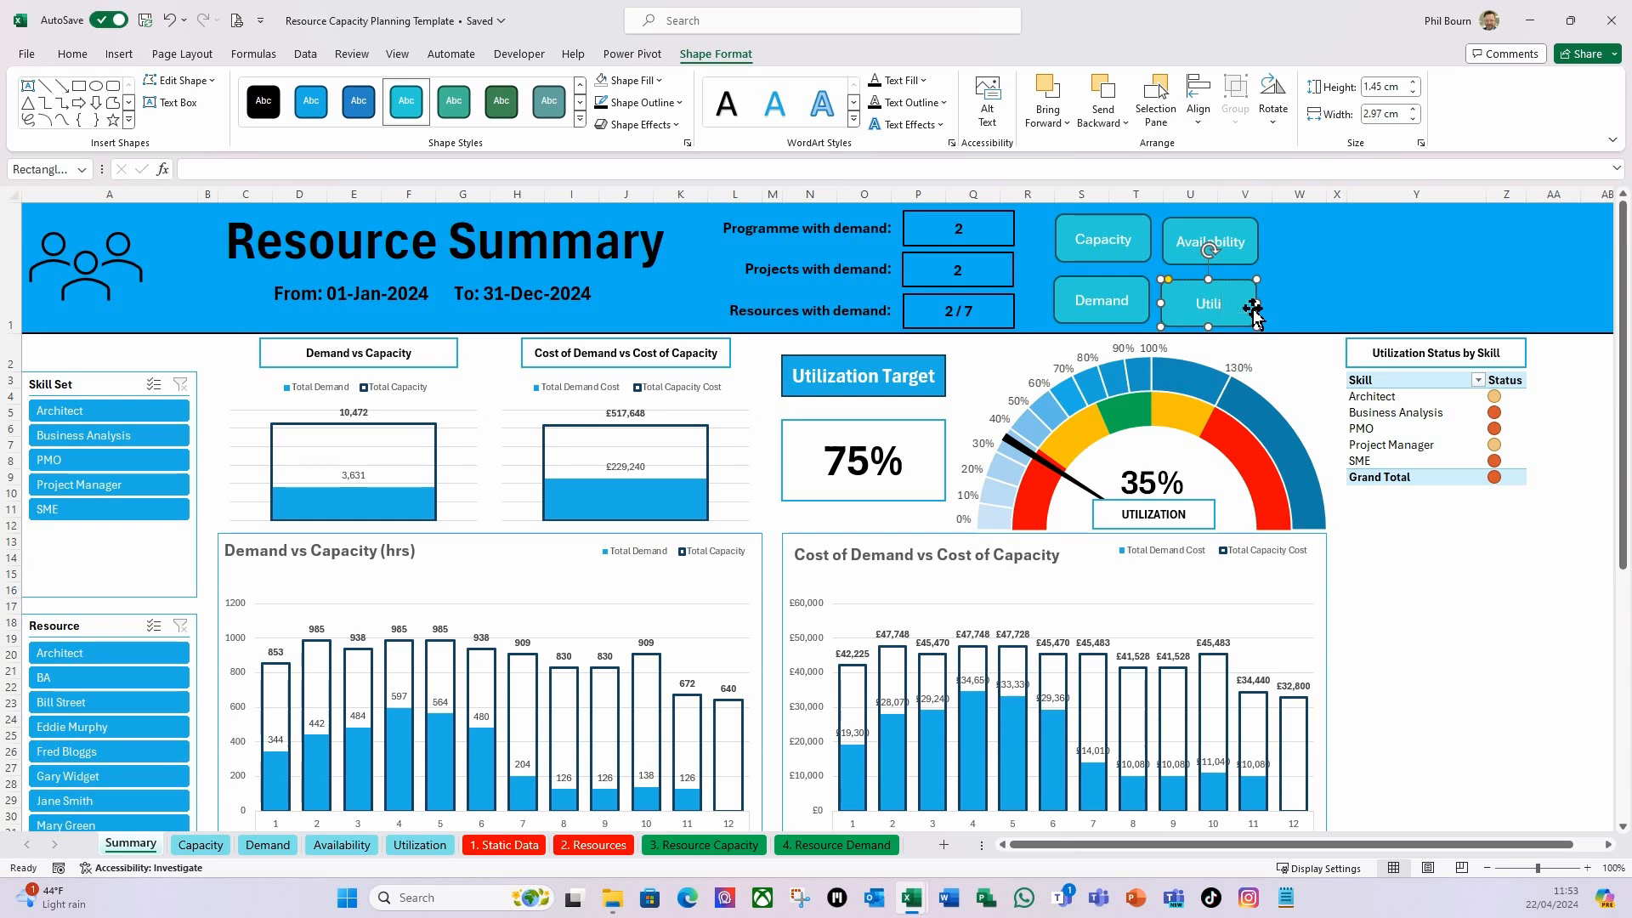
pyautogui.write('ion')
pyautogui.click(1304, 270)
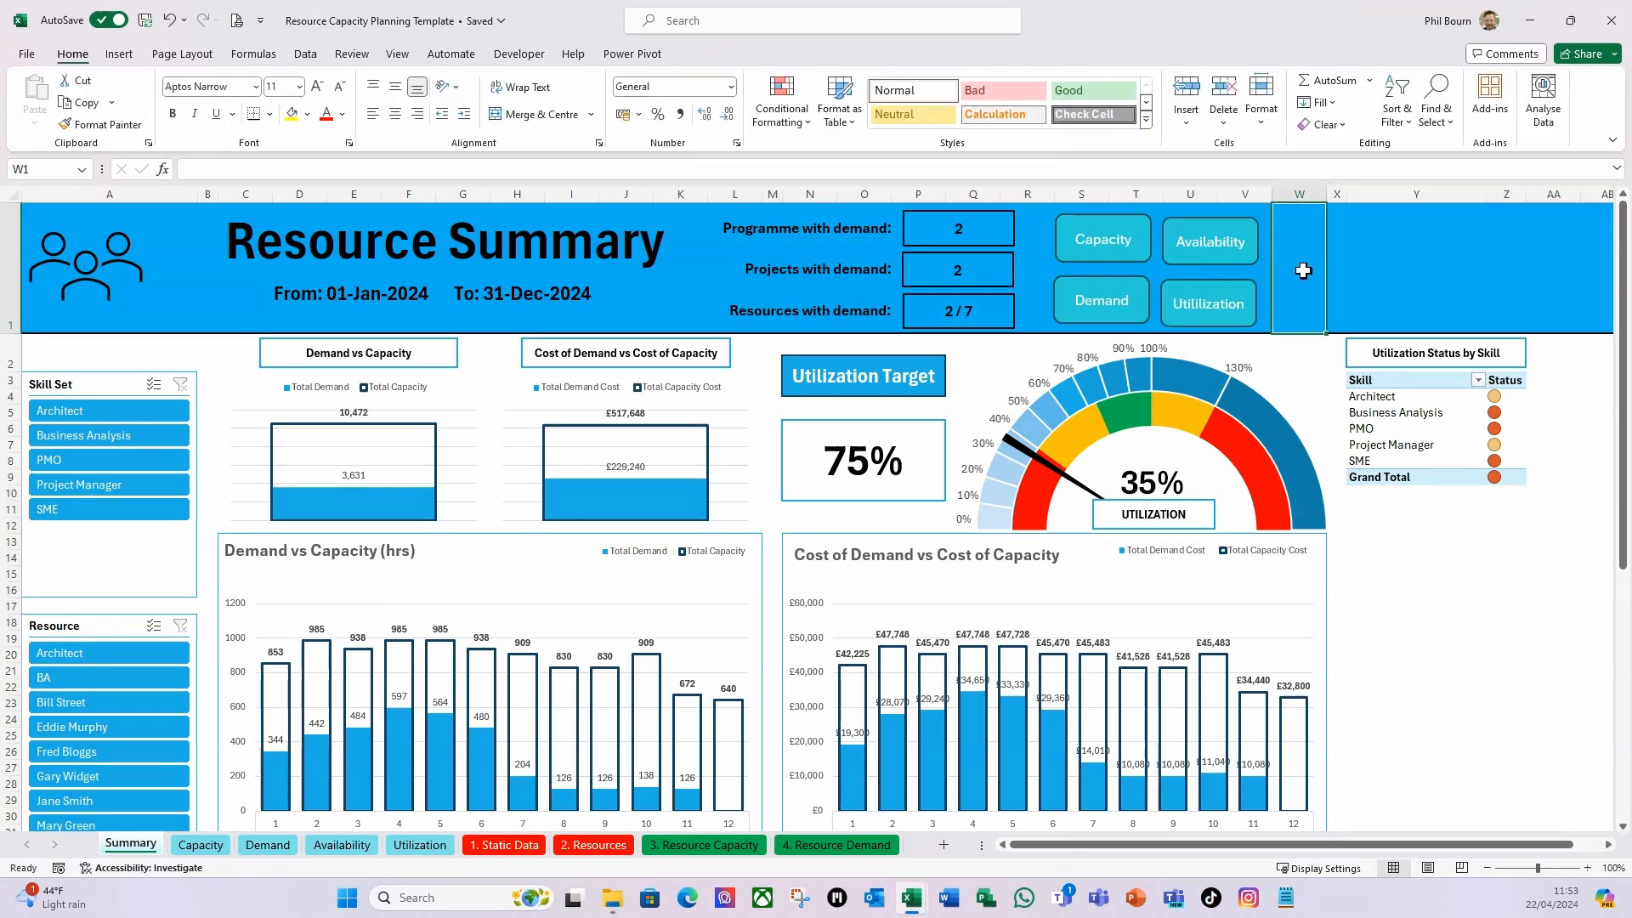
# Duplicate the Availability button again, place the copy to its right and relabel it "Static Data".
pyautogui.keyDown('ctrl'); pyautogui.click(1239, 257); pyautogui.keyUp('ctrl')
pyautogui.hotkey('ctrl', 'd')
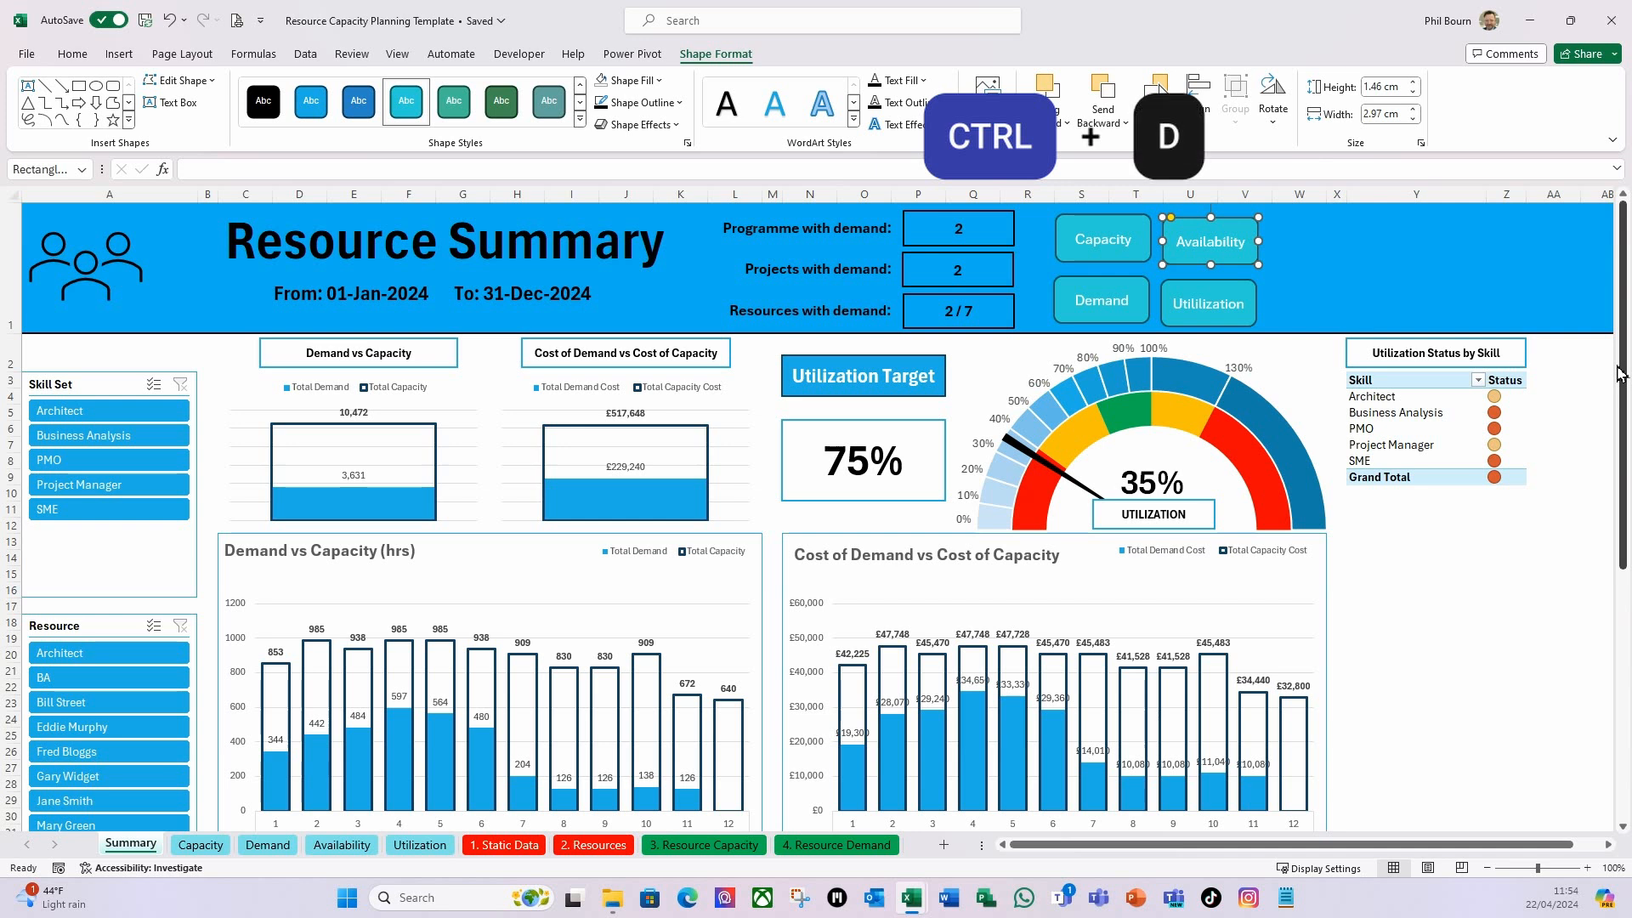
pyautogui.moveTo(1262, 274); pyautogui.dragTo(1358, 263)
pyautogui.click(1329, 264)
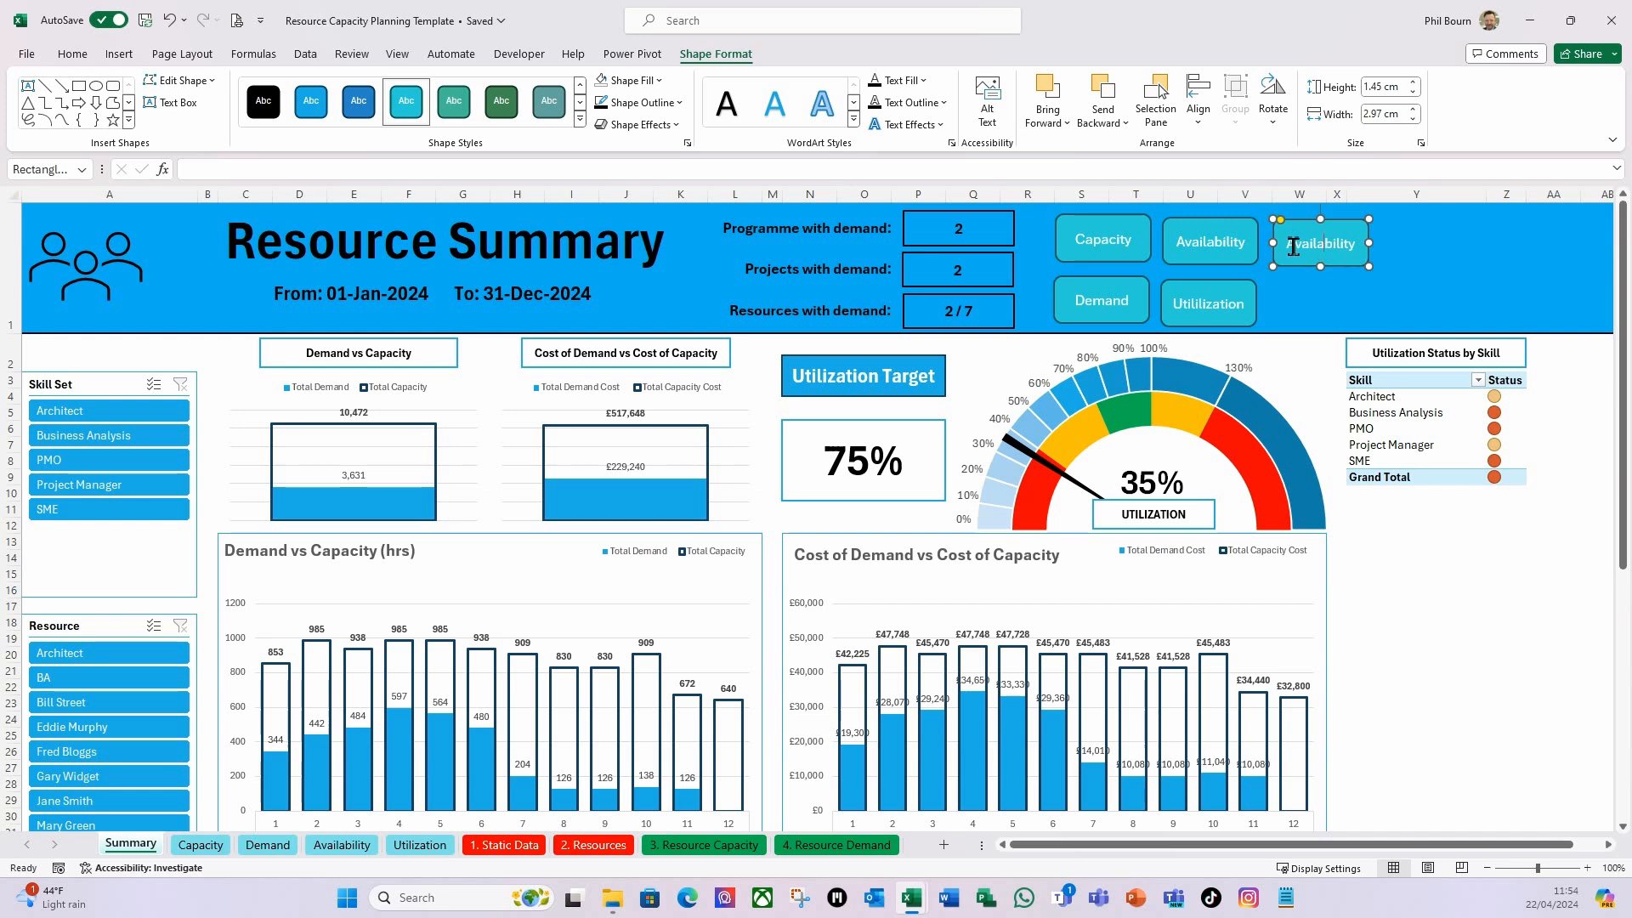
pyautogui.moveTo(1292, 246); pyautogui.dragTo(1367, 248)
pyautogui.write('Static Data')
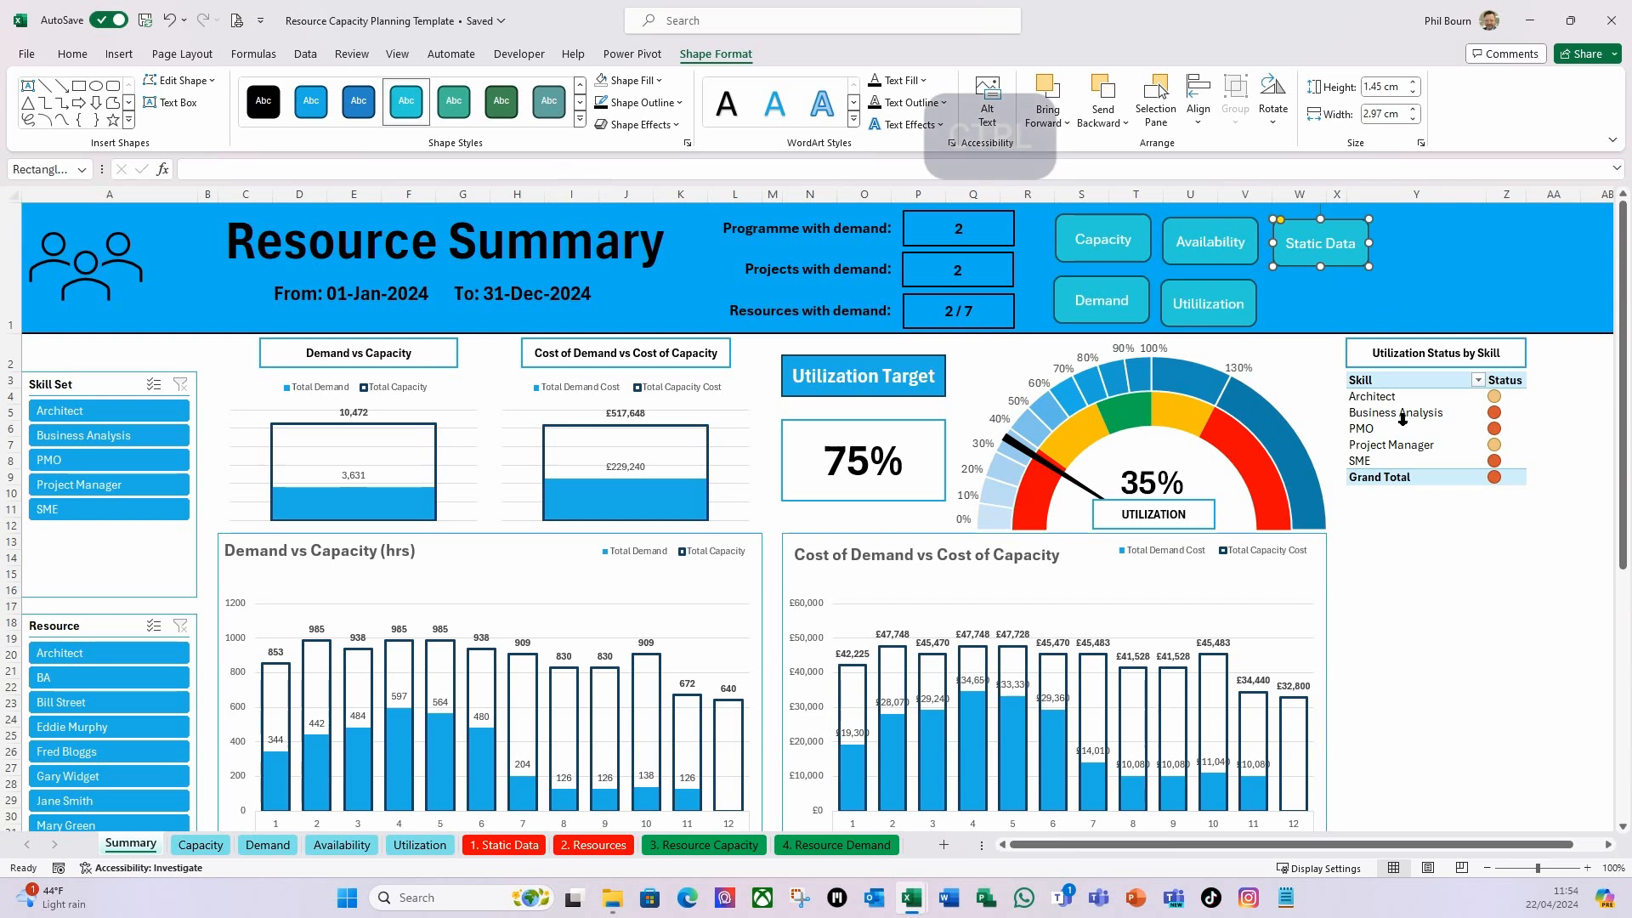
# Duplicate the Static Data button, place the copy directly below it and relabel it "Resources".
pyautogui.hotkey('ctrl', 'd')
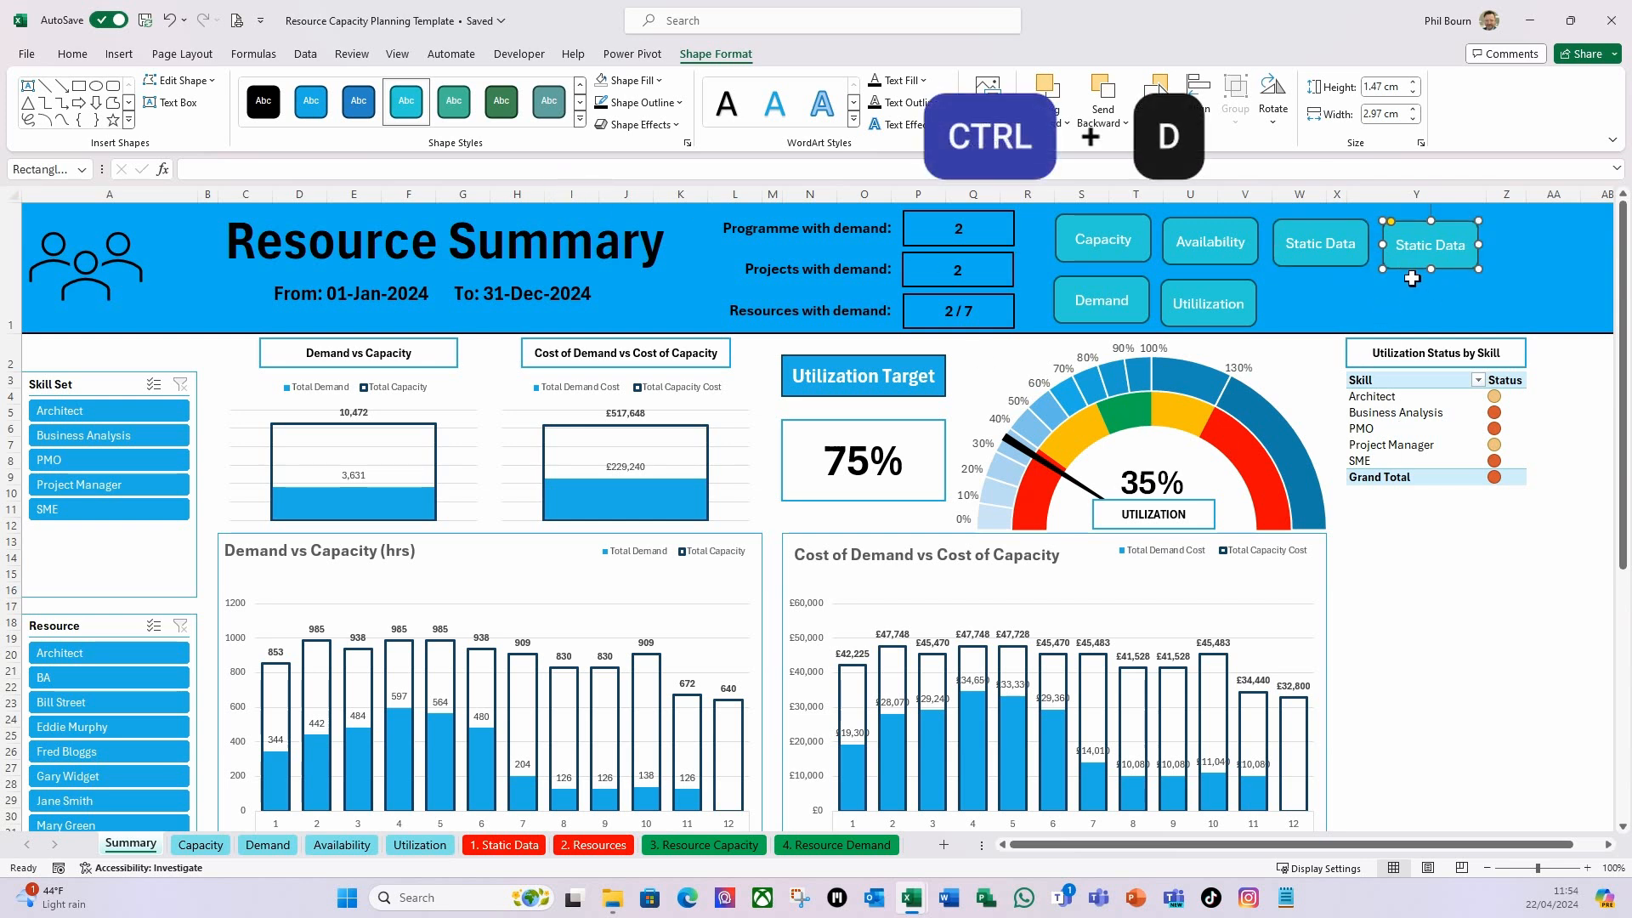
pyautogui.moveTo(1411, 280); pyautogui.dragTo(1360, 302)
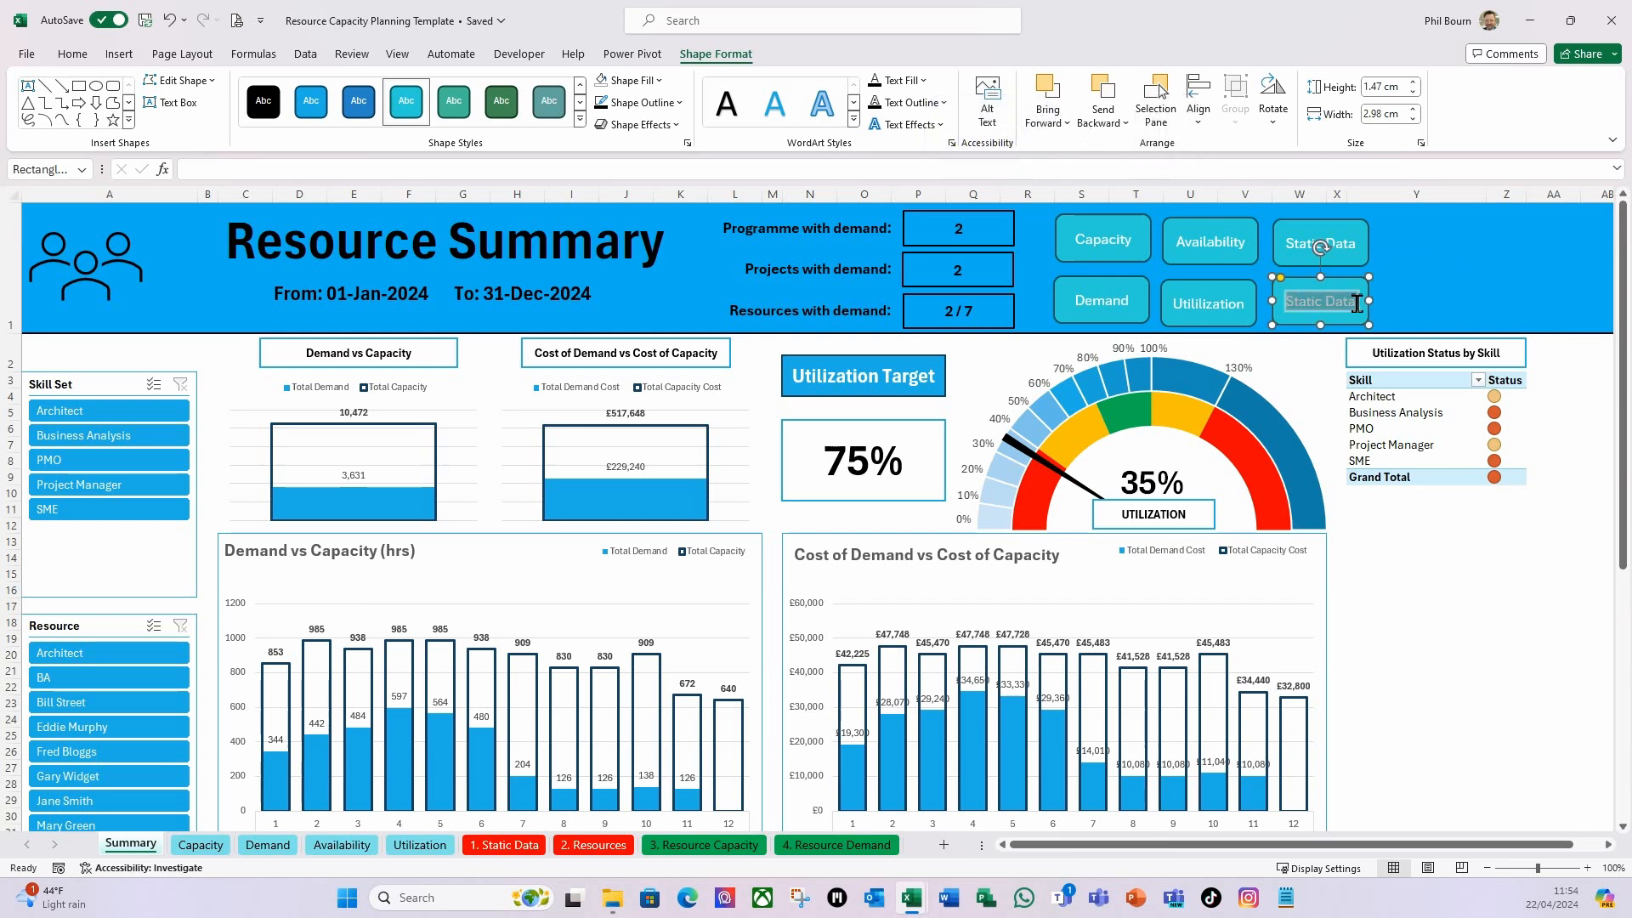
pyautogui.write('Resources')
pyautogui.click(1443, 249)
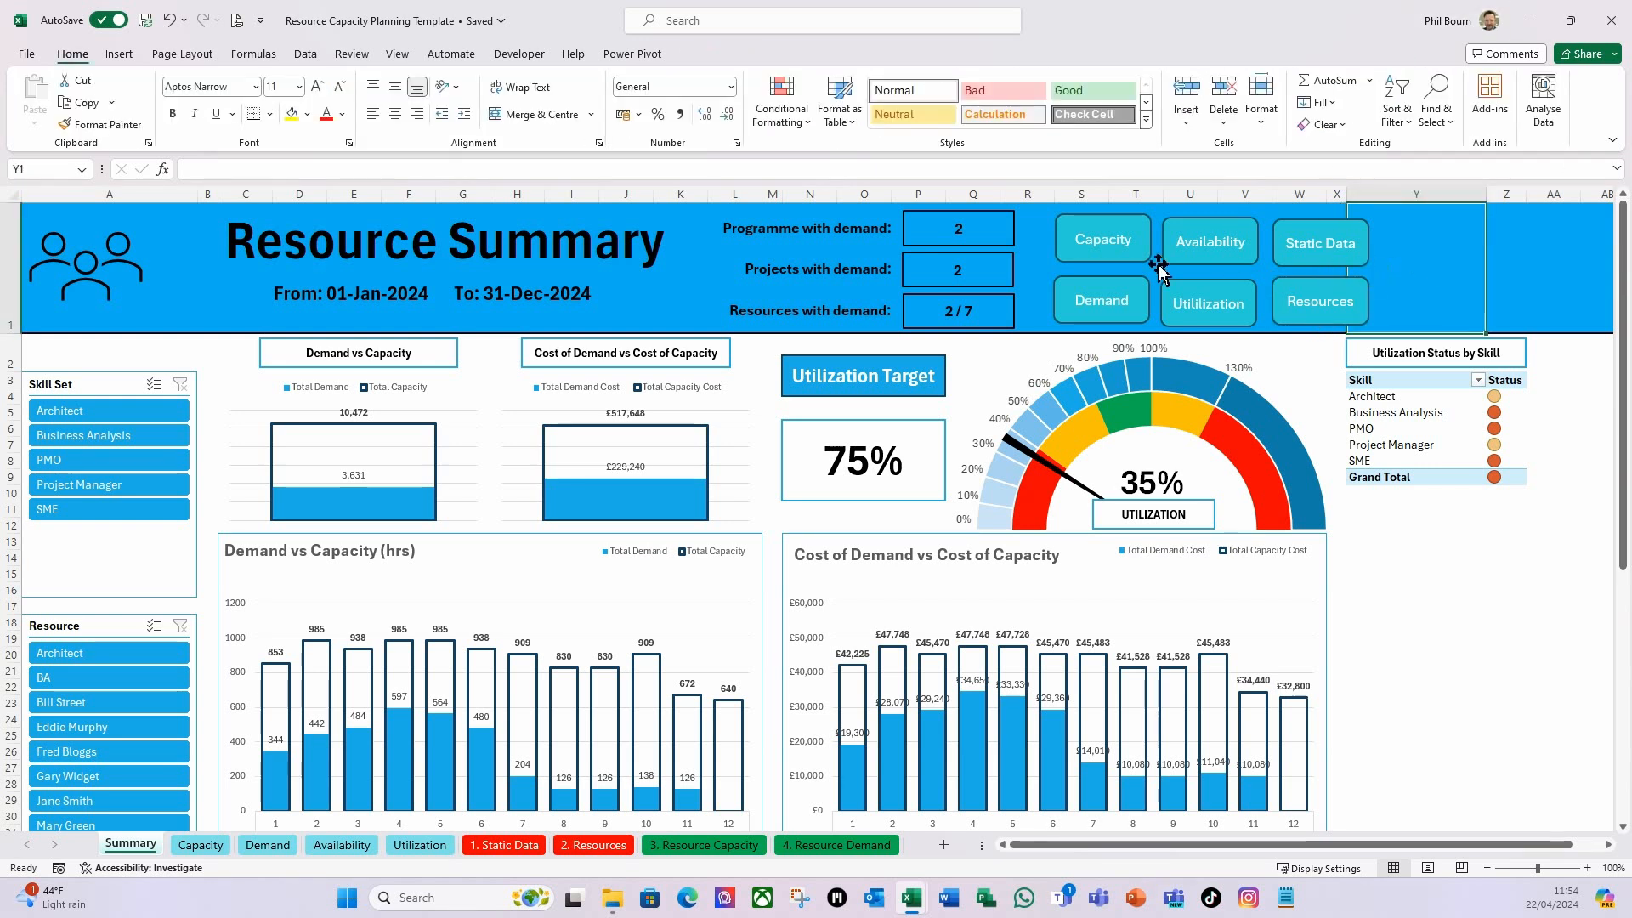
# Fill the Static Data and Resources buttons with the standard red colour.
pyautogui.click(1312, 248)
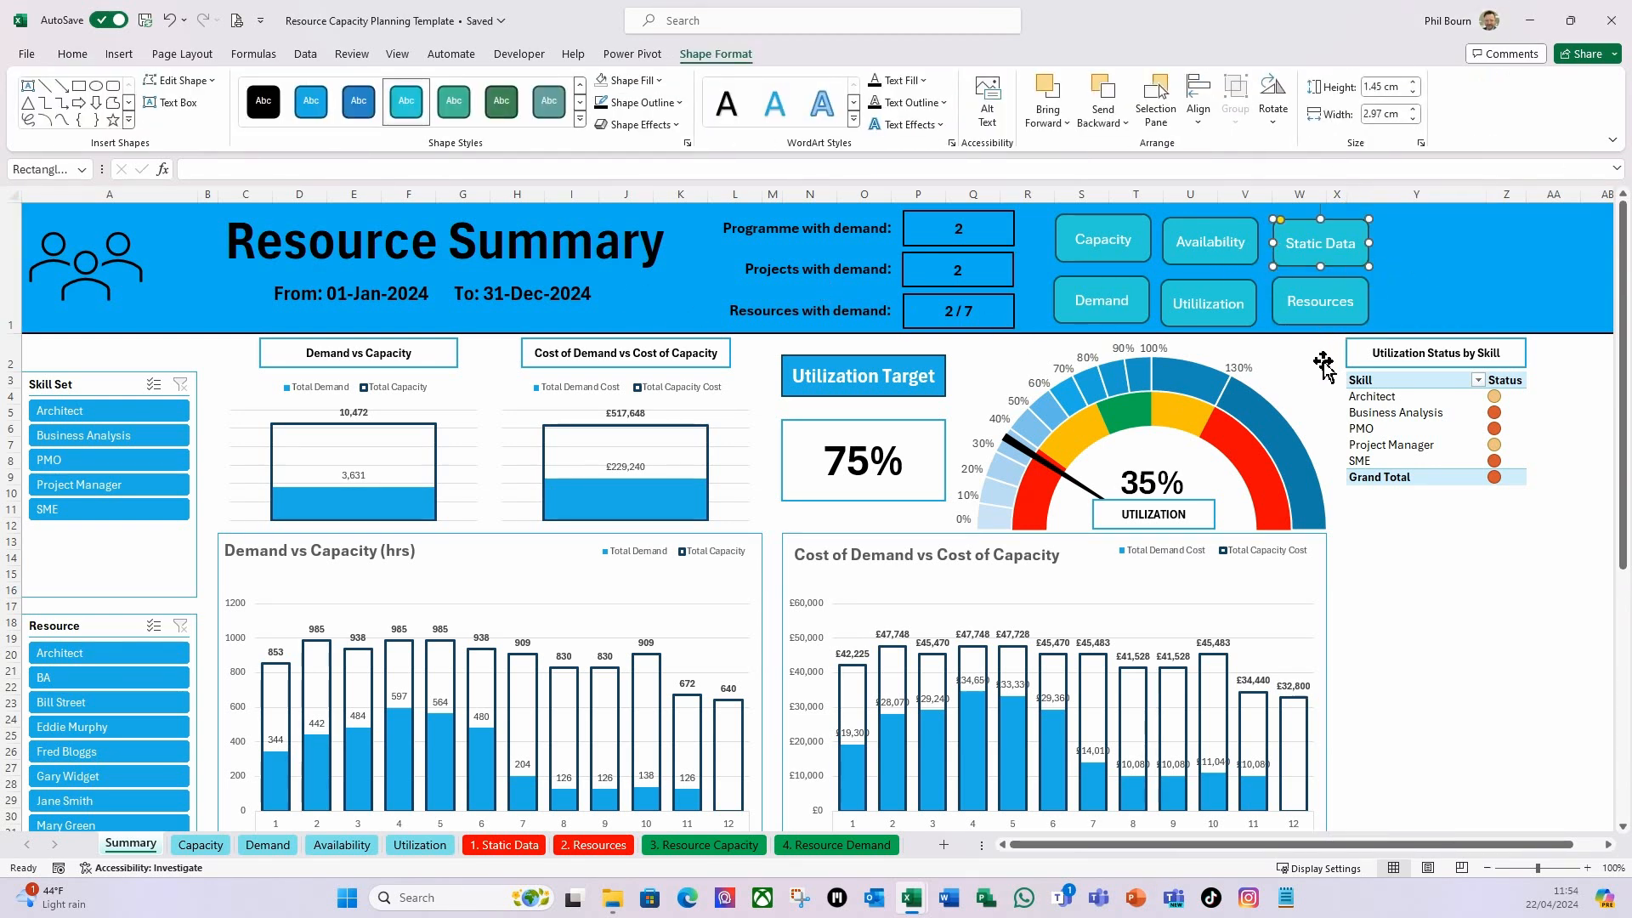
pyautogui.keyDown('ctrl'); pyautogui.click(1328, 324); pyautogui.keyUp('ctrl')
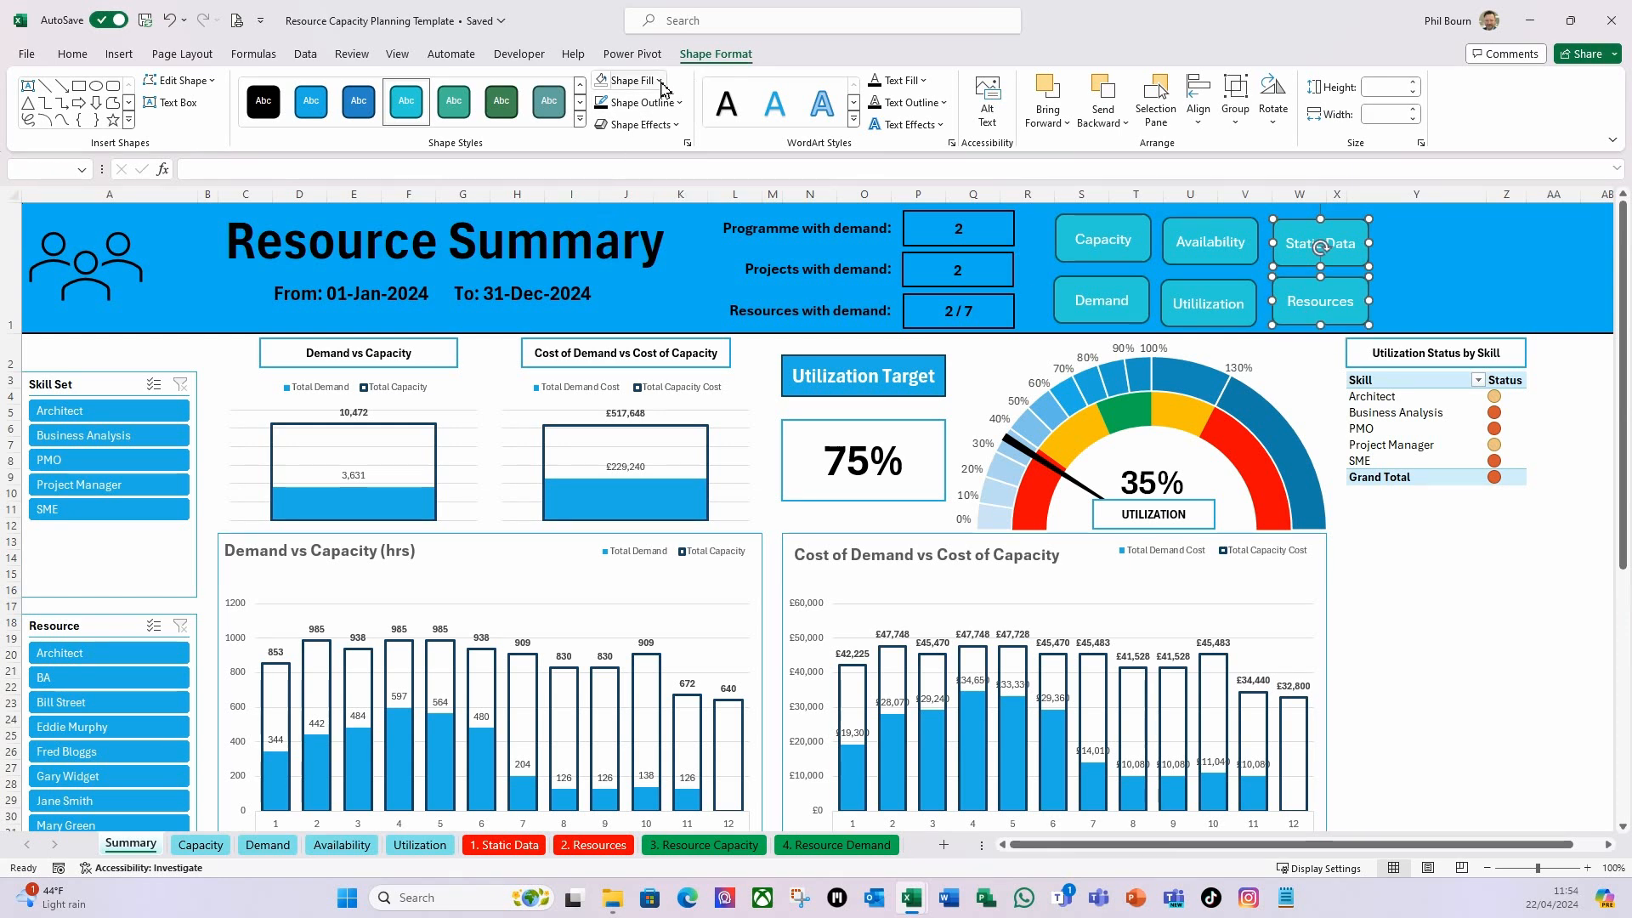
pyautogui.click(660, 81)
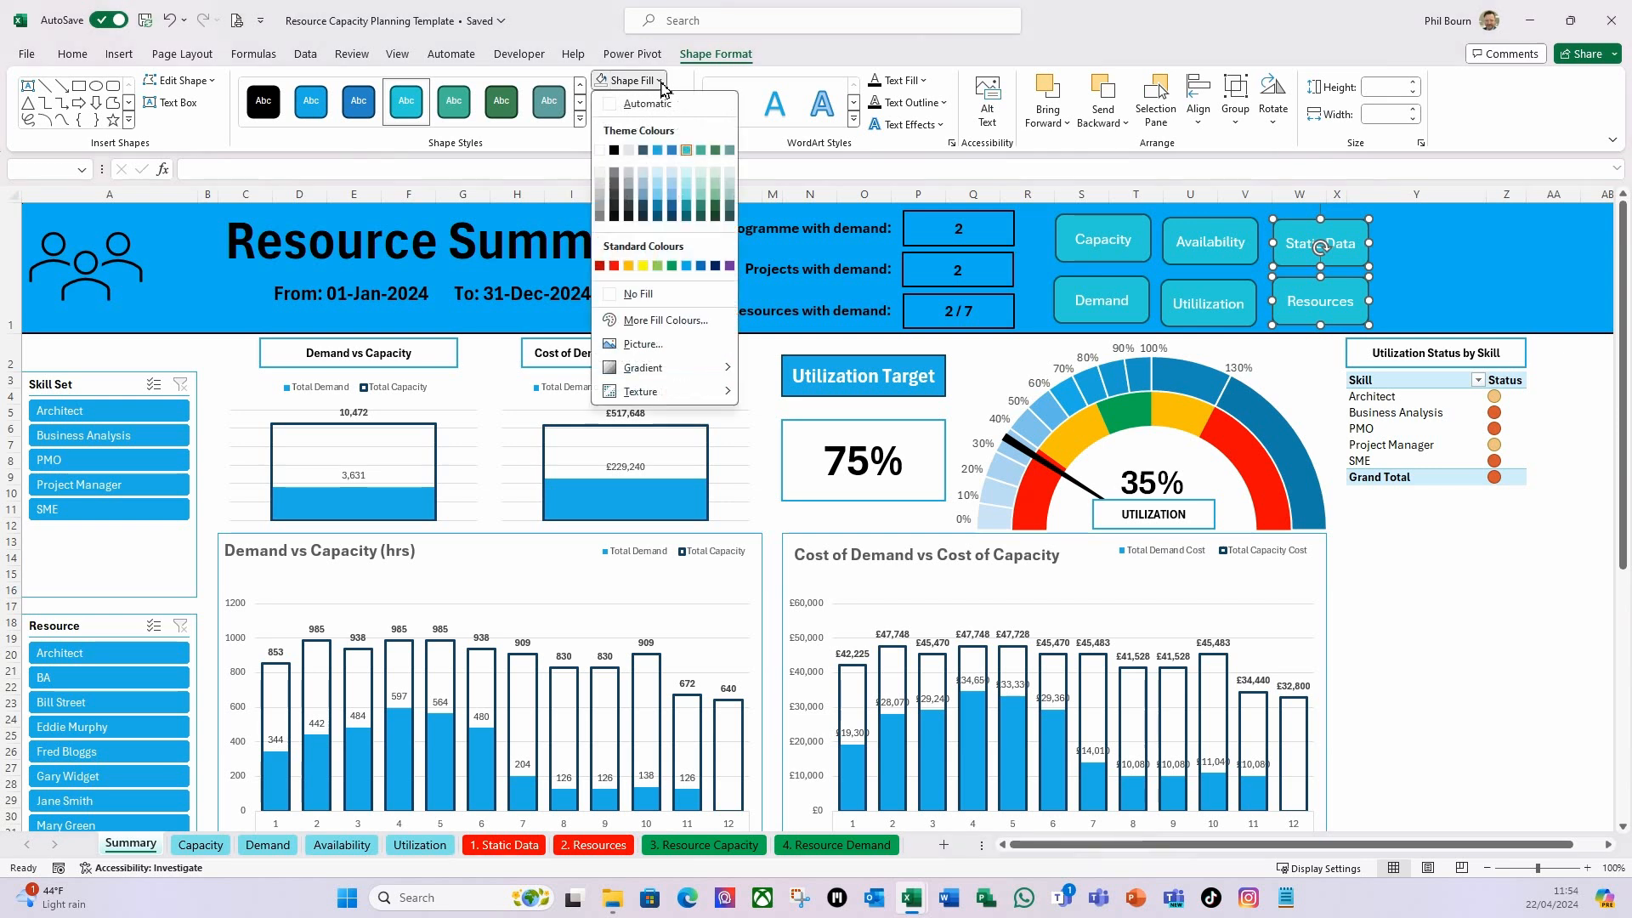
pyautogui.click(613, 266)
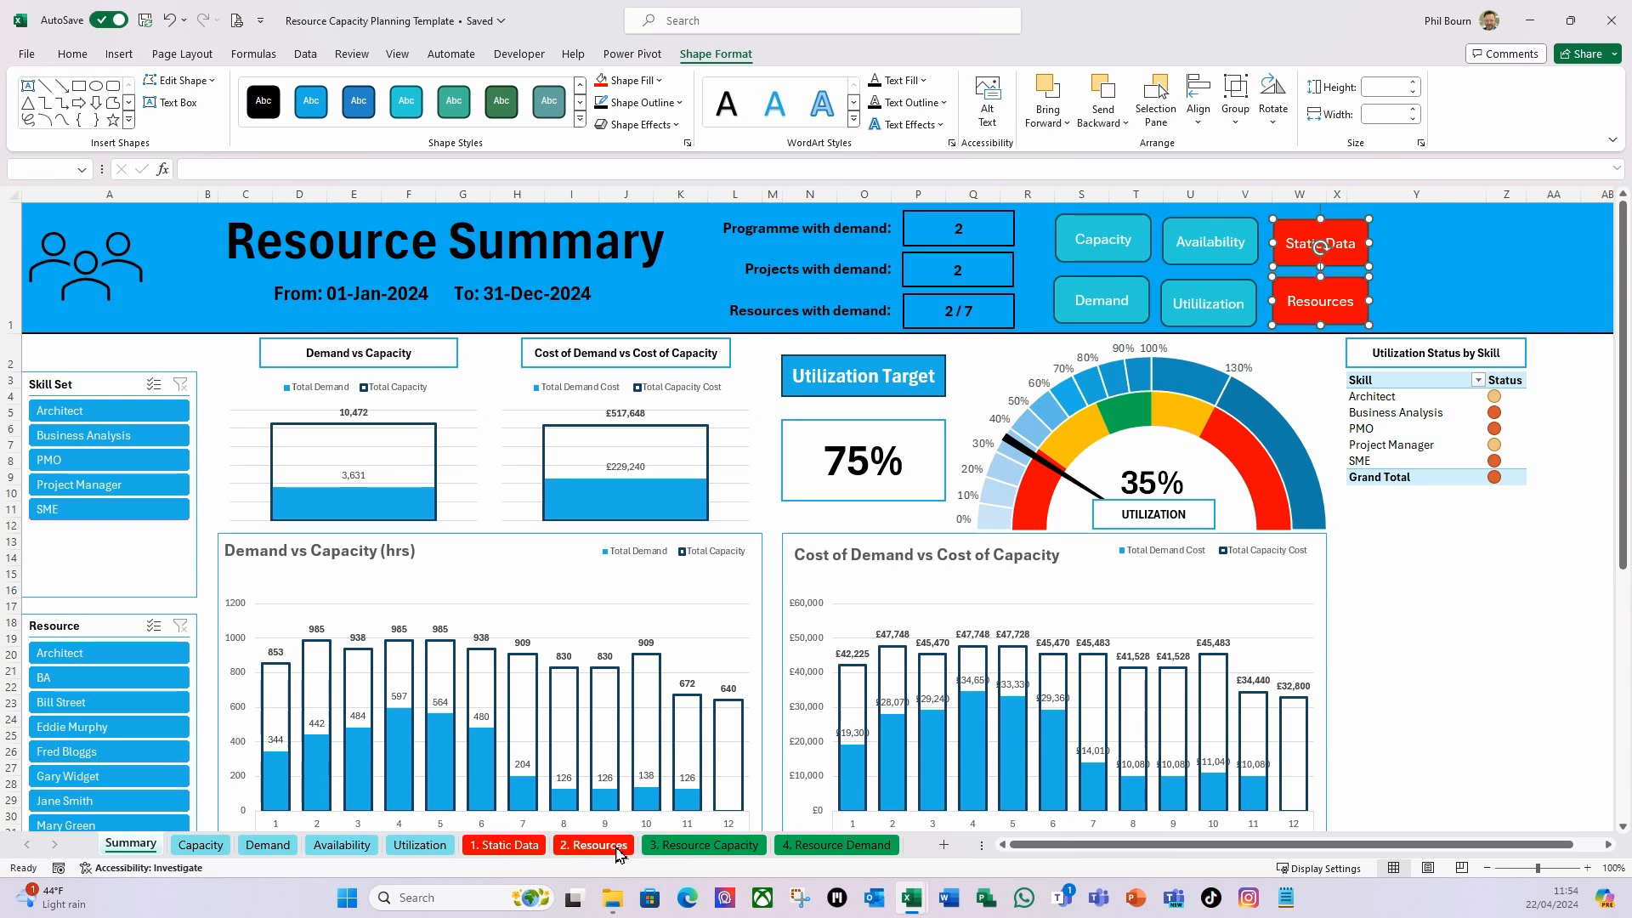
pyautogui.click(1453, 271)
# Duplicate the Availability button and place the copy to the right of the Static Data and Resources buttons.
pyautogui.click(1250, 267)
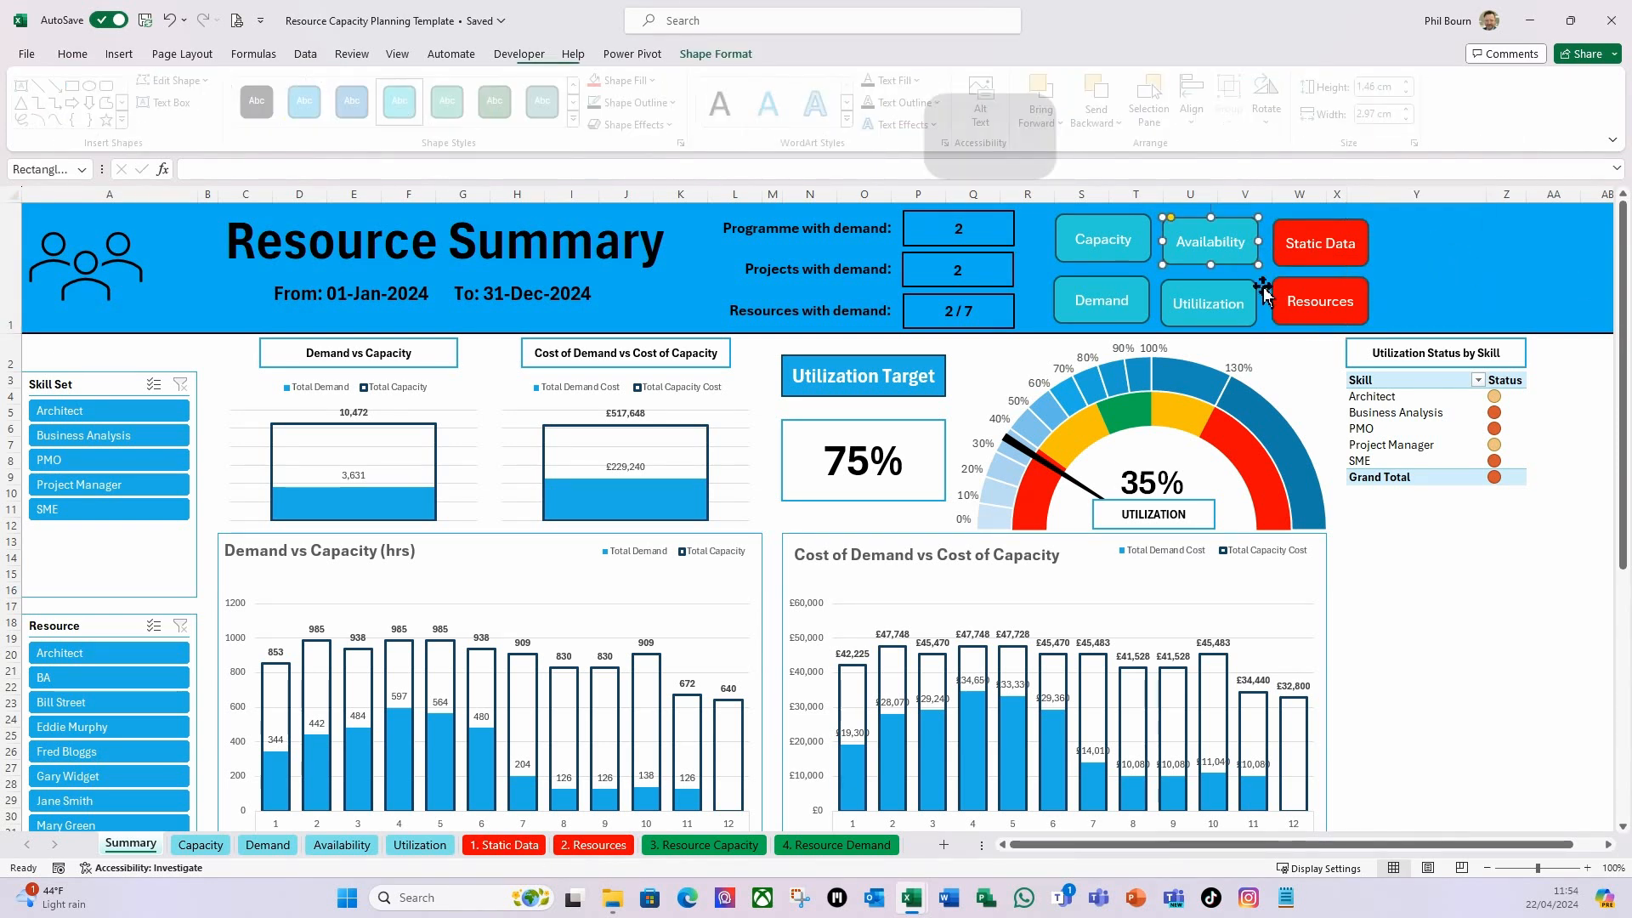
pyautogui.hotkey('ctrl', 'd')
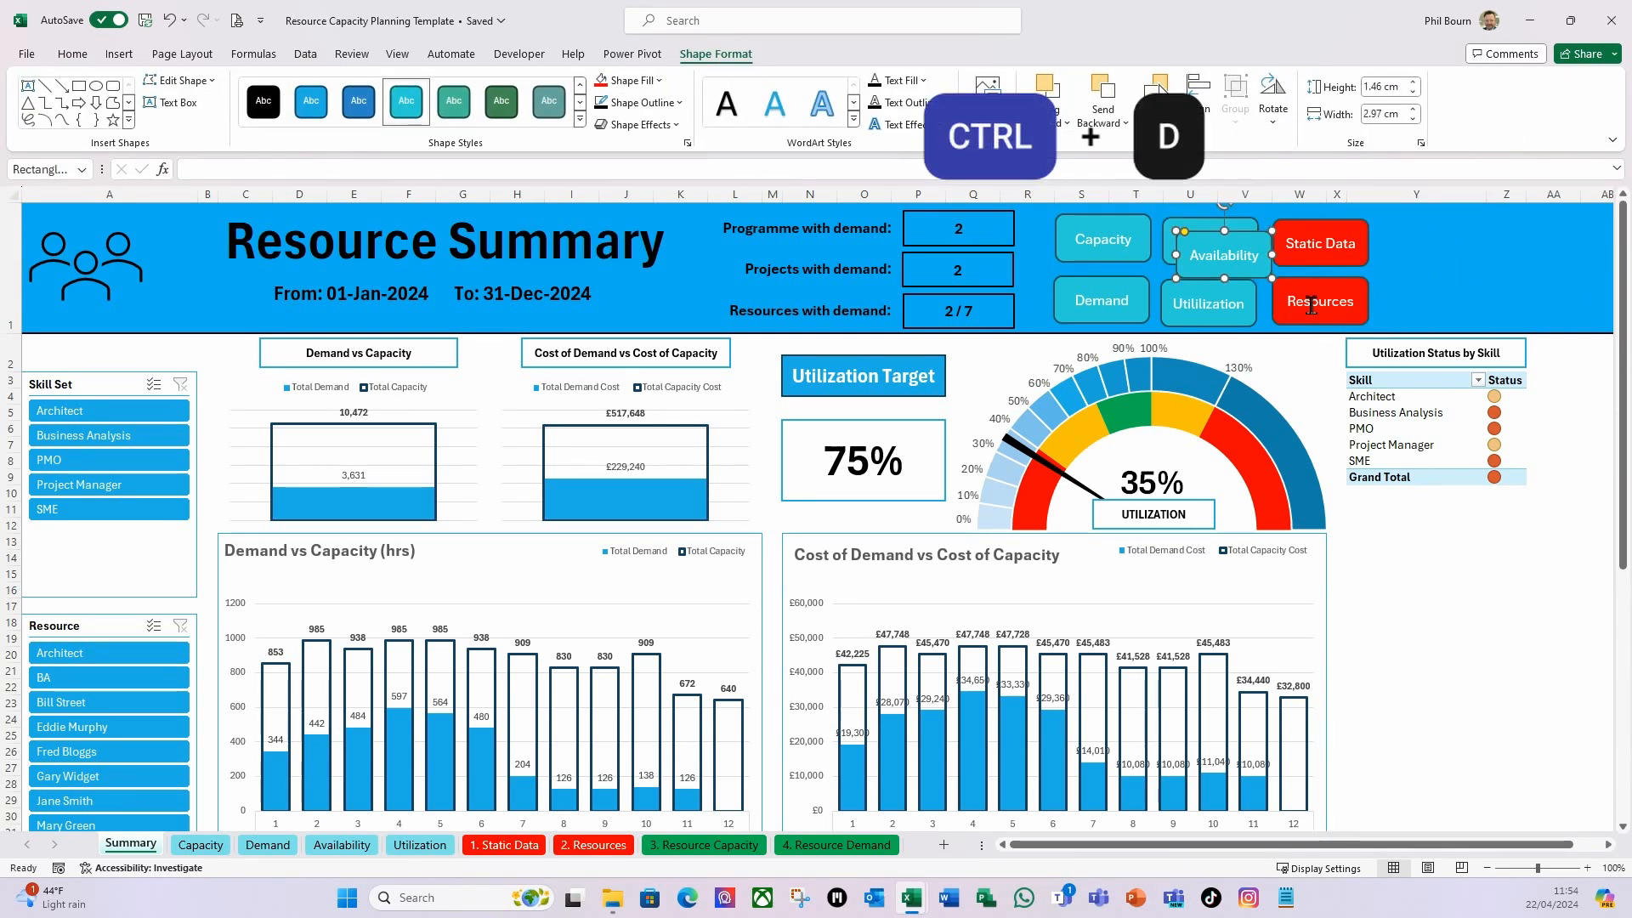
pyautogui.moveTo(1271, 272); pyautogui.dragTo(1472, 296)
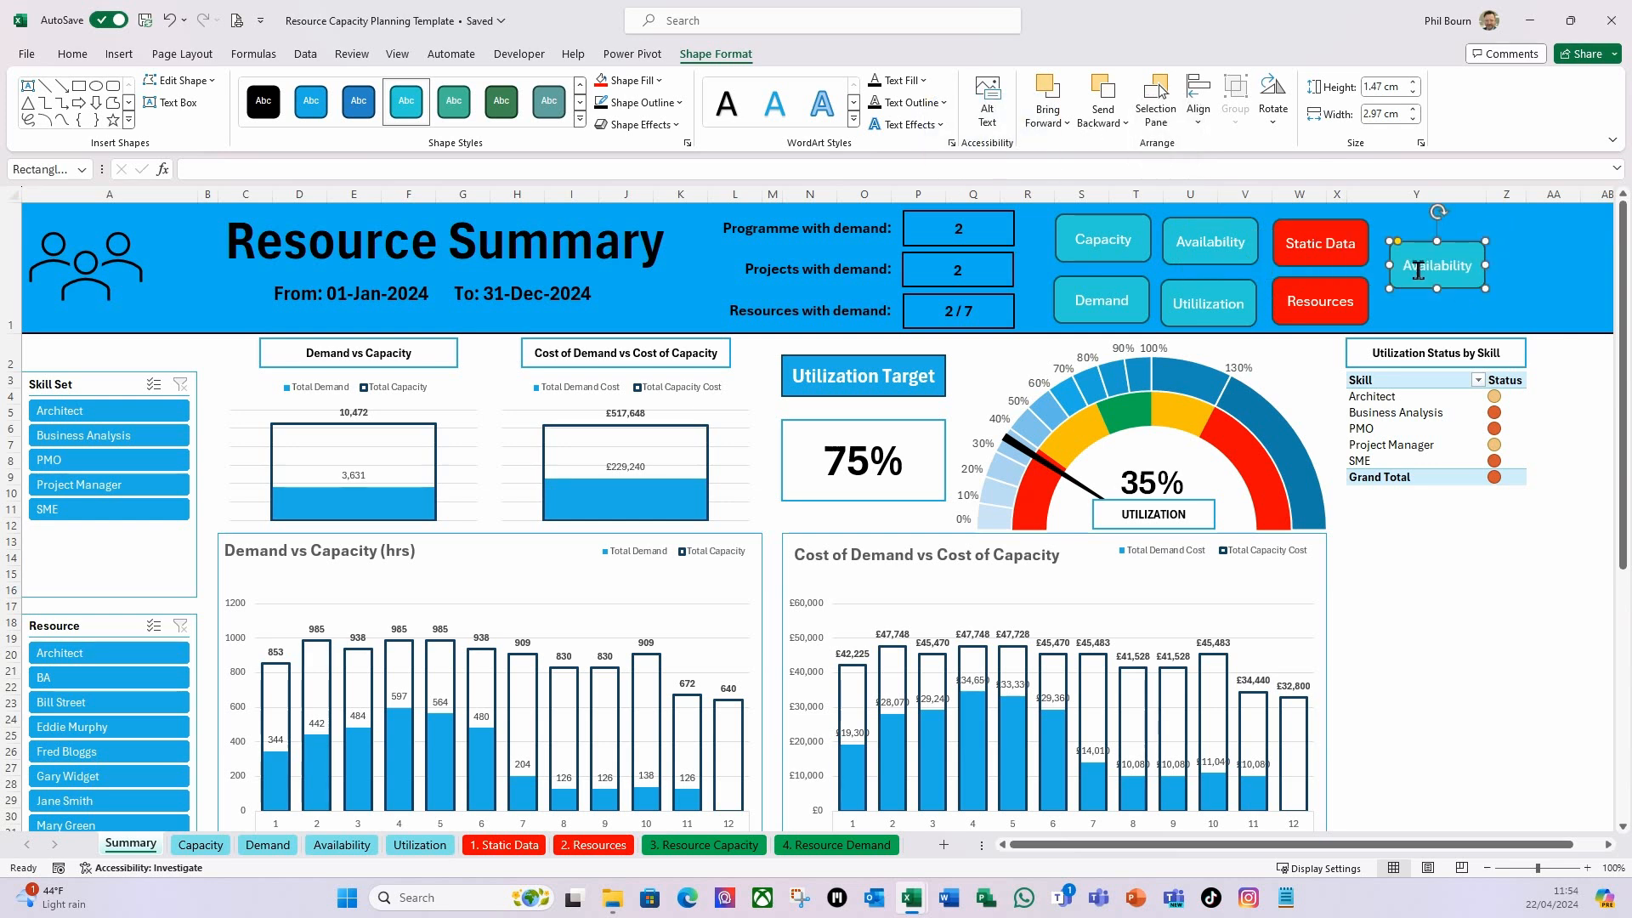
# Relabel the copied Availability button "Resource Capacity" on two lines and nudge it slightly downward.
pyautogui.doubleClick(1413, 270)
pyautogui.write('Reso')
pyautogui.write('urce')
pyautogui.press('Return')
pyautogui.hotkey('ctrl', 'z')
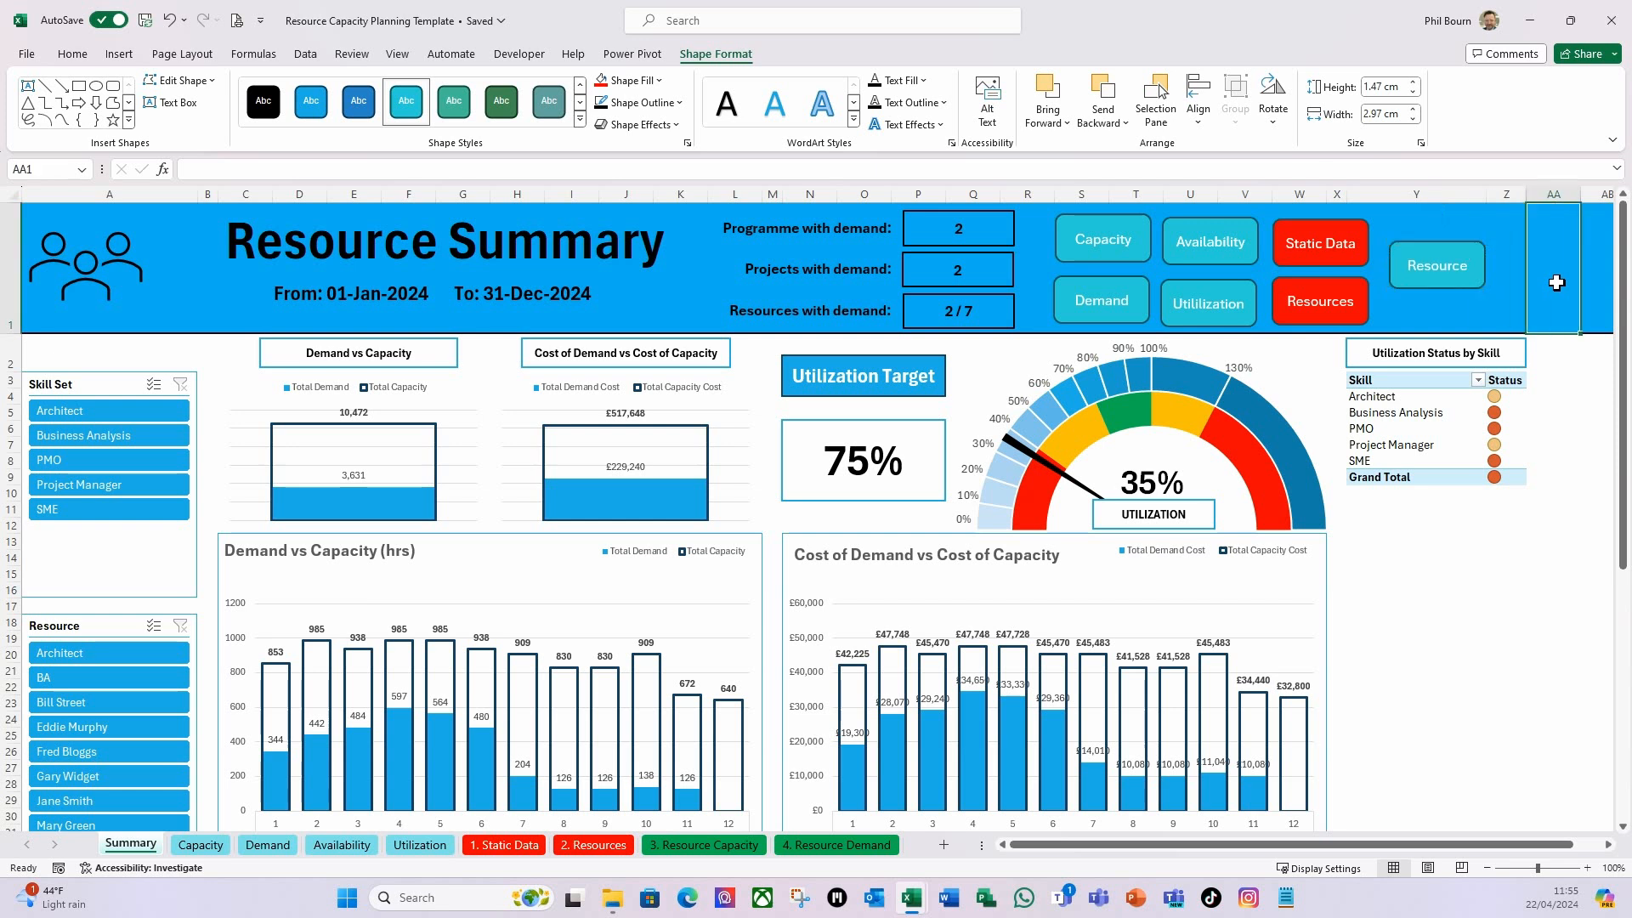
pyautogui.hotkey('ctrl', 'y')
pyautogui.hotkey('ctrl', 'z')
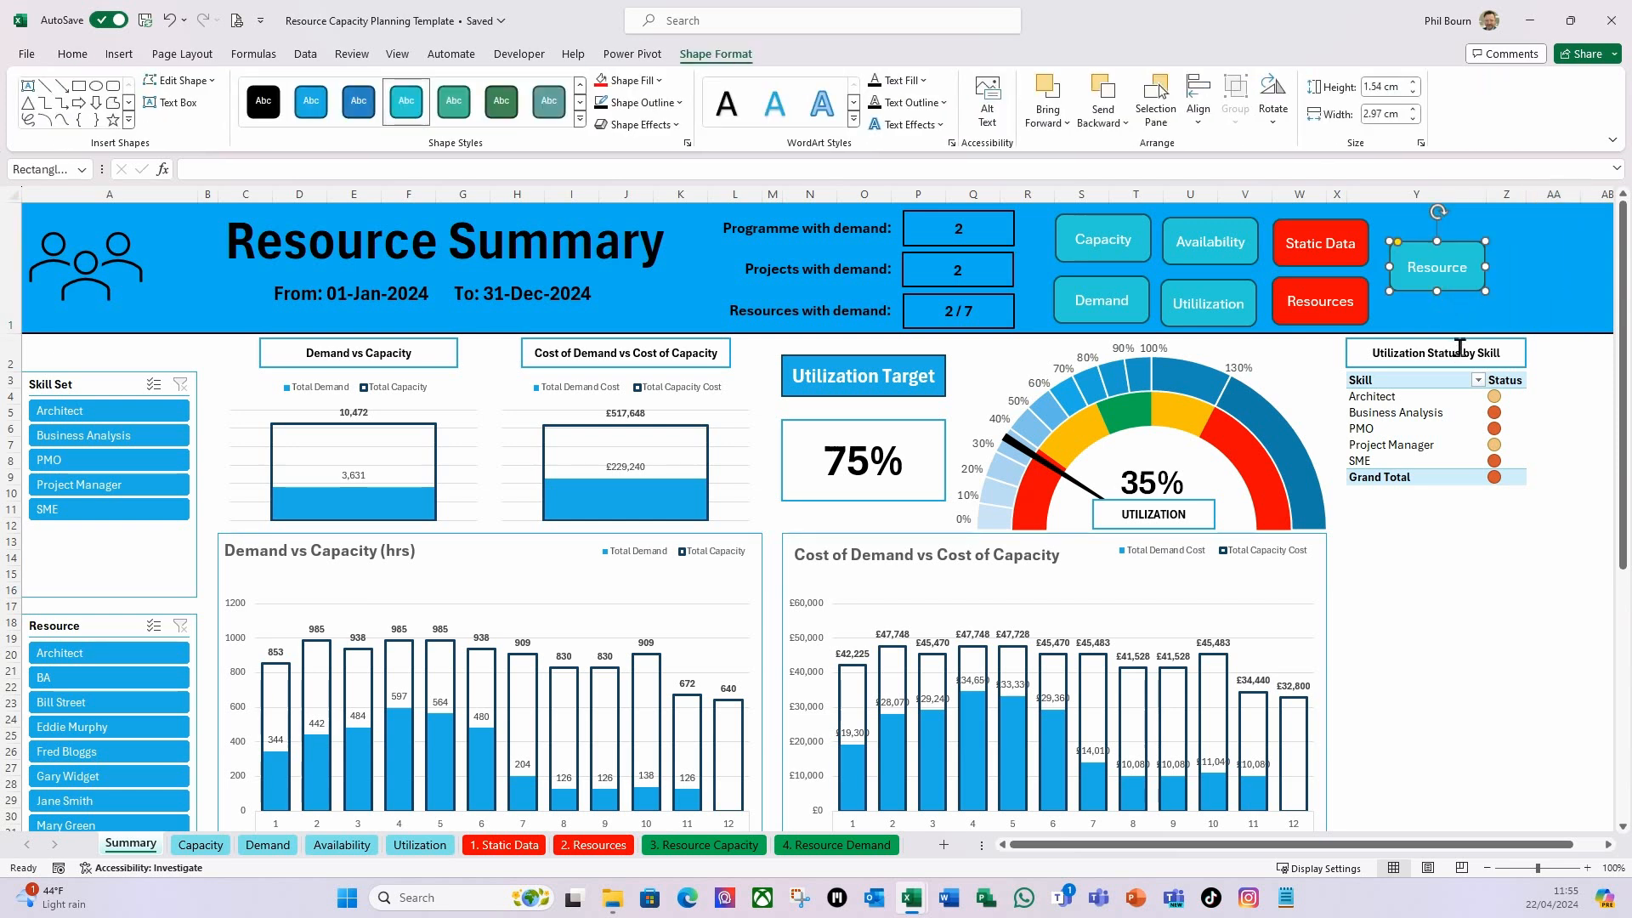
pyautogui.hotkey('ctrl', 'y')
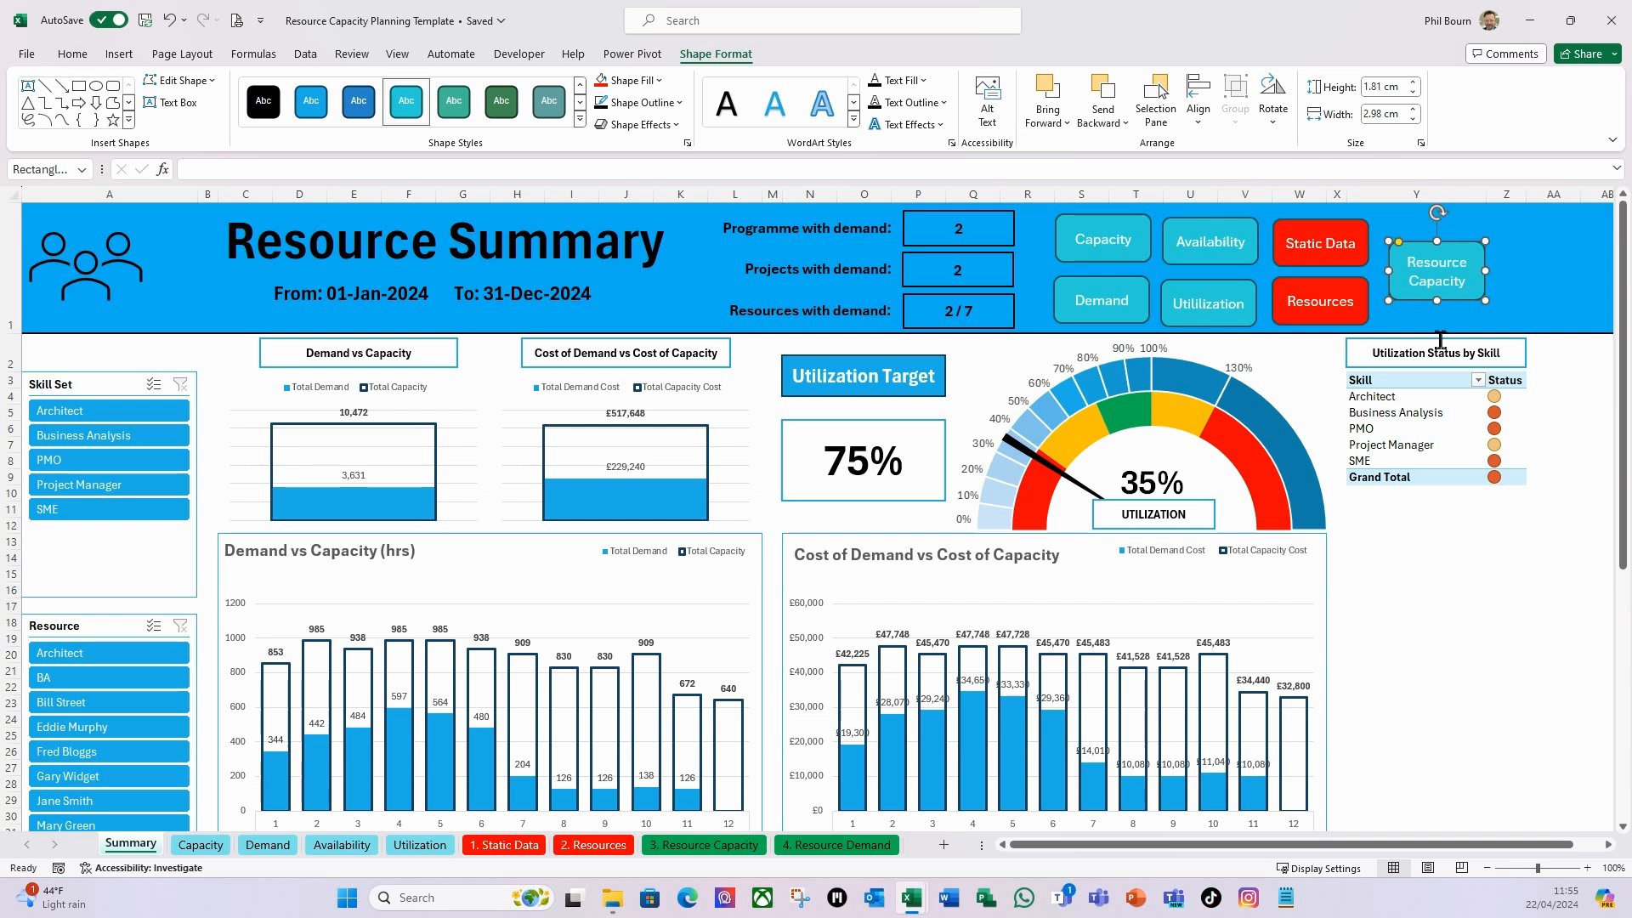
pyautogui.moveTo(1470, 301); pyautogui.dragTo(1469, 306)
# Duplicate the Resource Capacity button, place the copy to its right and relabel it "Resource Demand".
pyautogui.hotkey('ctrl', 'd')
pyautogui.moveTo(1452, 255); pyautogui.dragTo(1548, 245)
pyautogui.moveTo(1569, 310); pyautogui.dragTo(1567, 305)
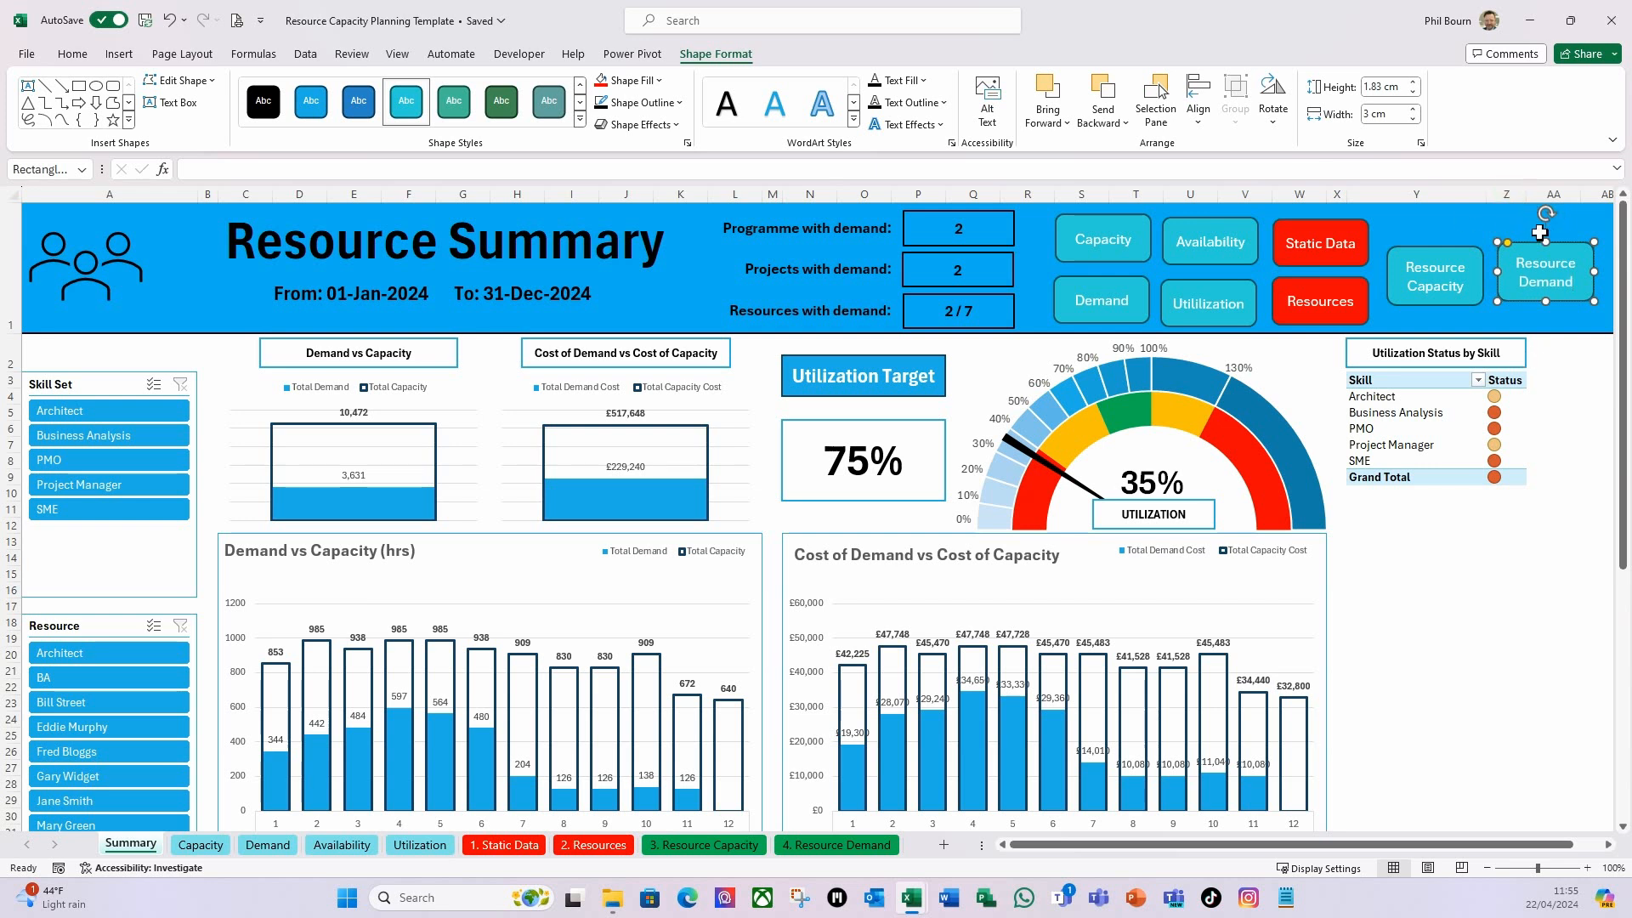
pyautogui.click(1507, 319)
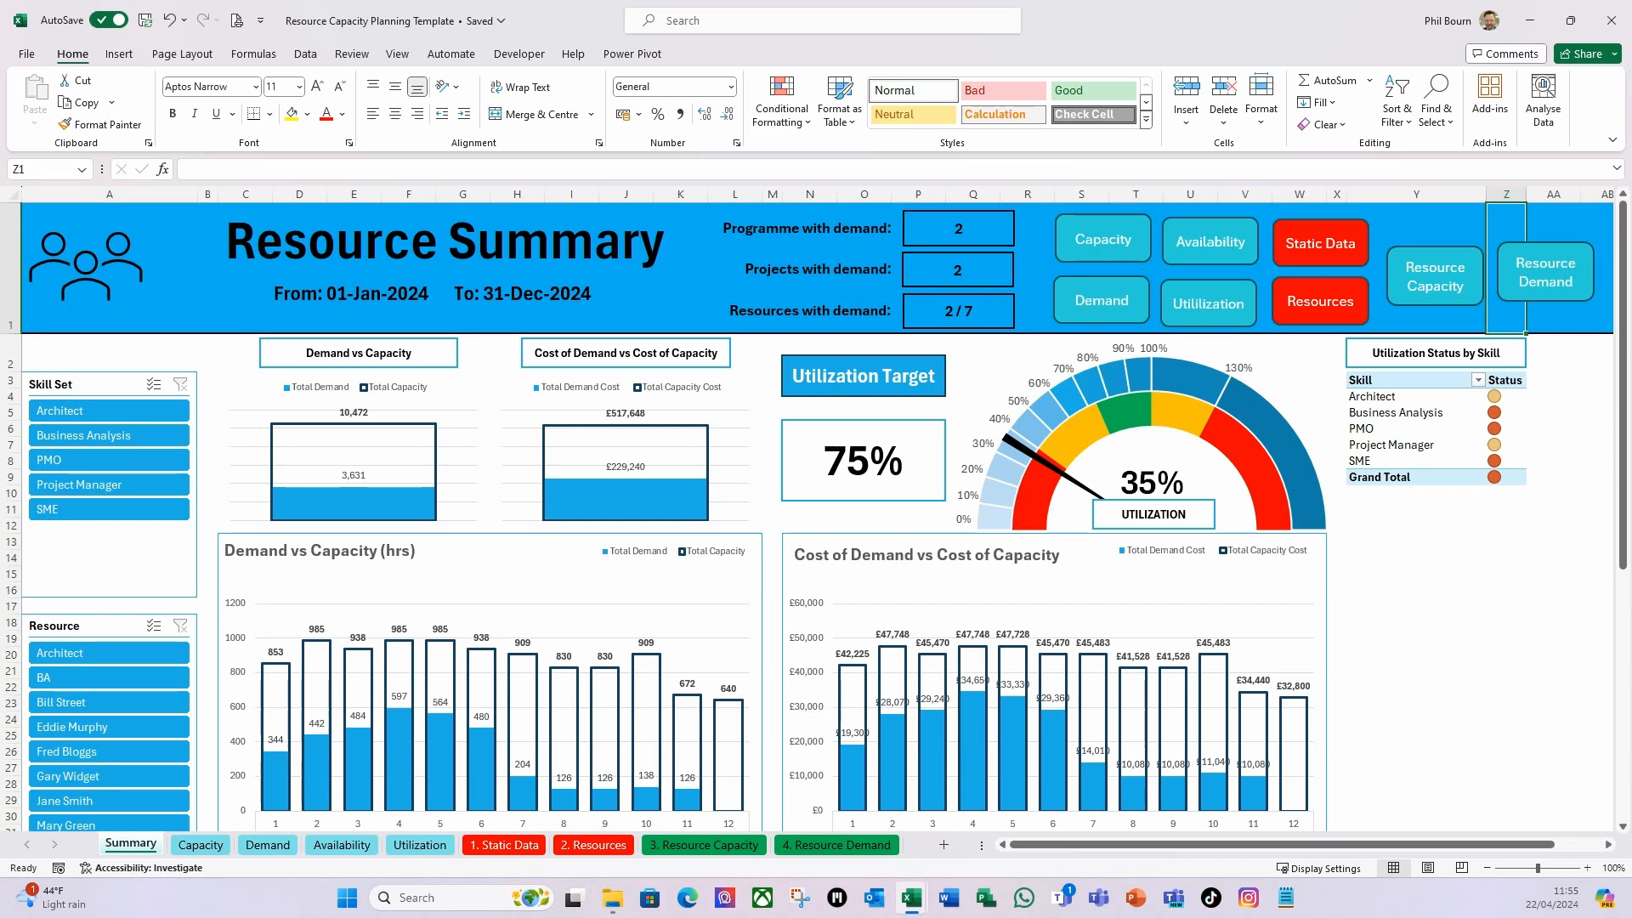
# Align the tops of the Capacity, Availability and Static Data buttons and distribute them horizontally.
pyautogui.click(1113, 262)
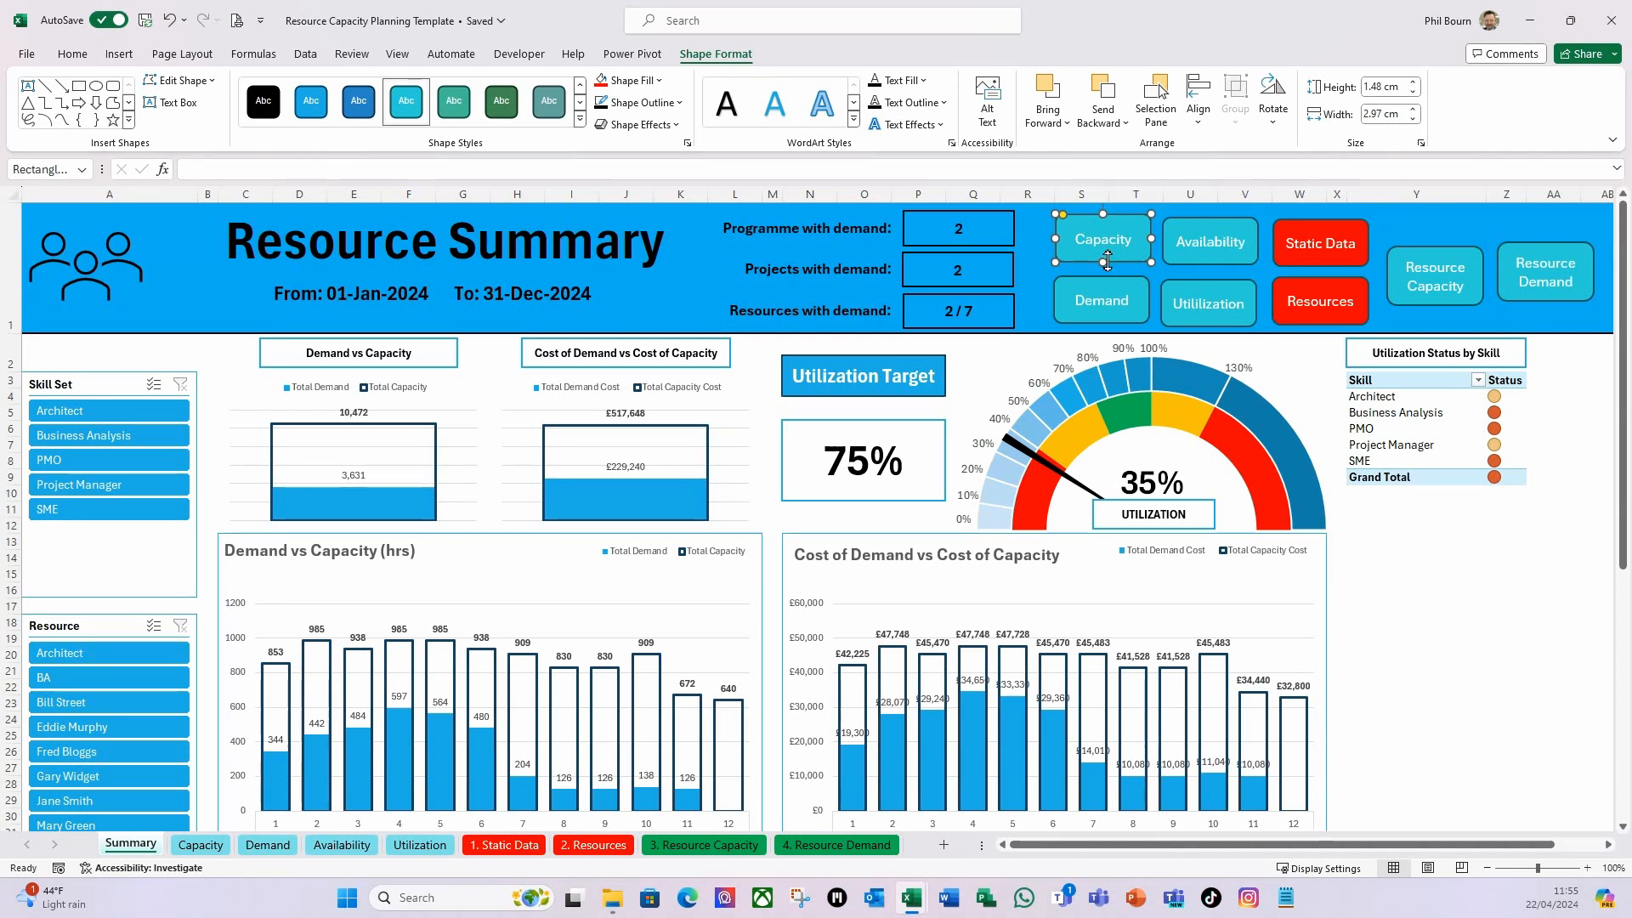
pyautogui.keyDown('ctrl'); pyautogui.click(1245, 259); pyautogui.keyUp('ctrl')
pyautogui.keyDown('ctrl'); pyautogui.click(1284, 265); pyautogui.keyUp('ctrl')
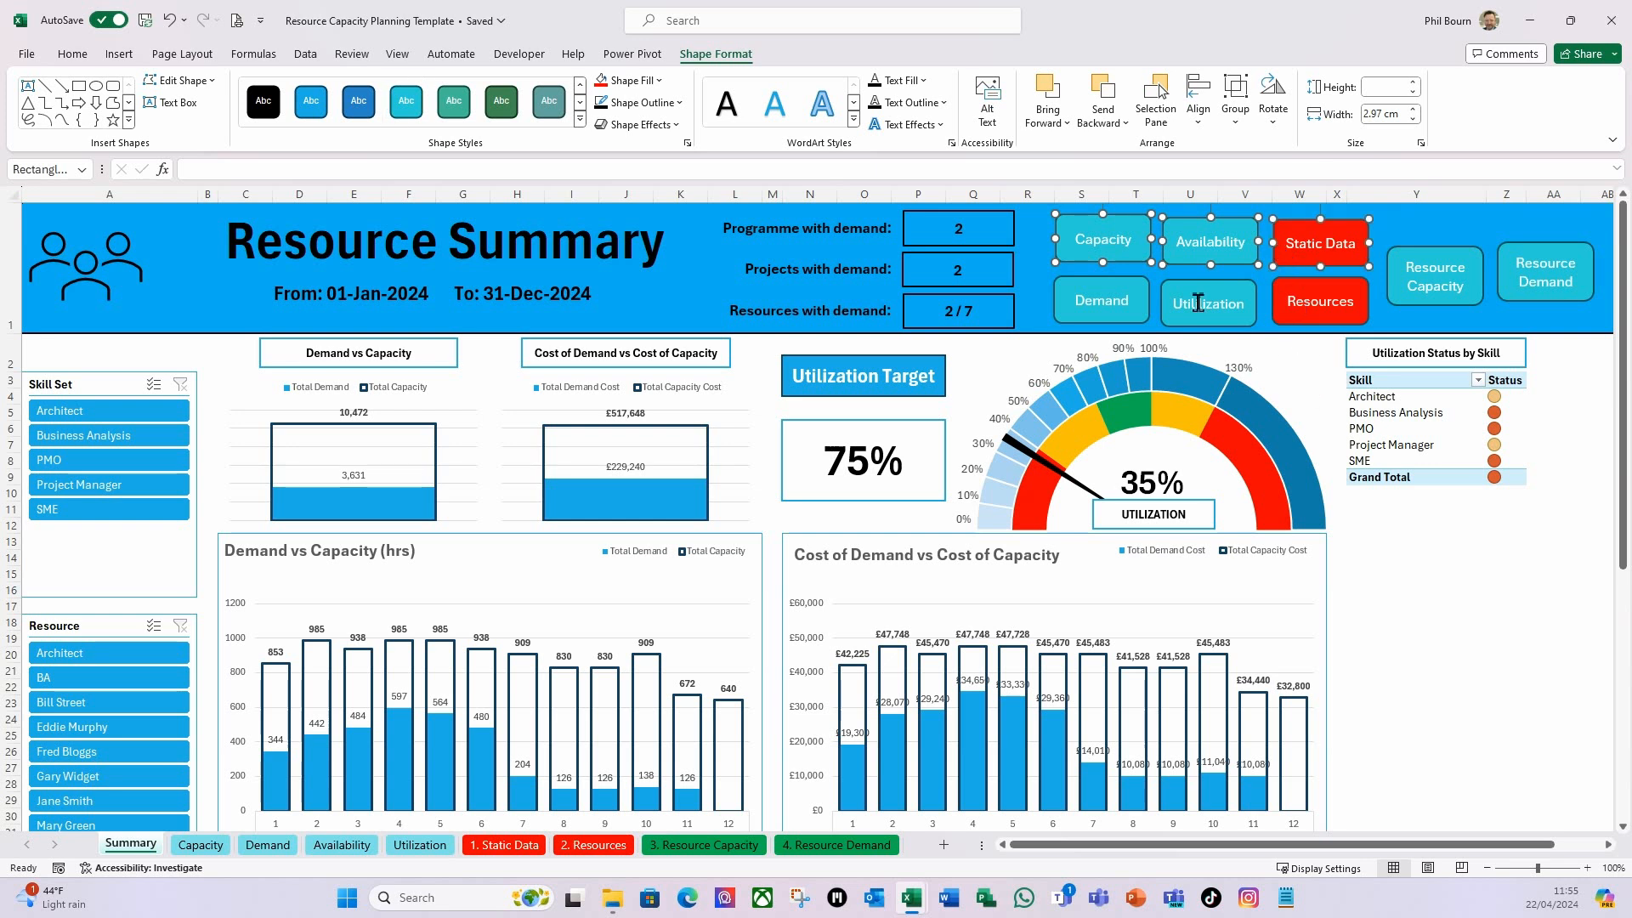
pyautogui.click(1199, 115)
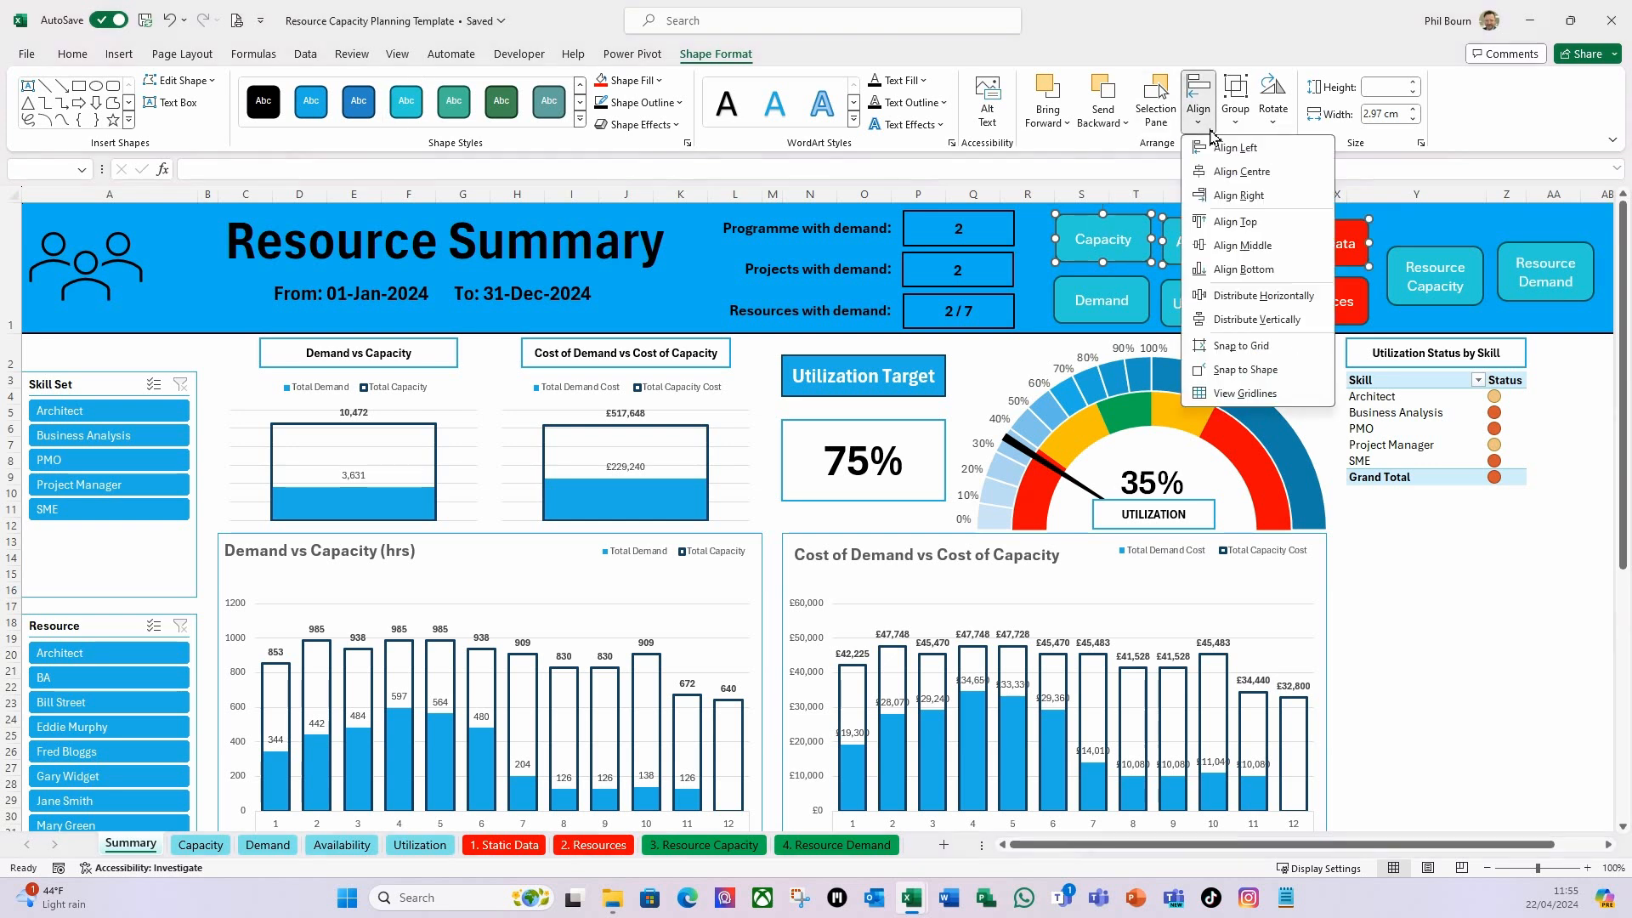
pyautogui.click(1235, 222)
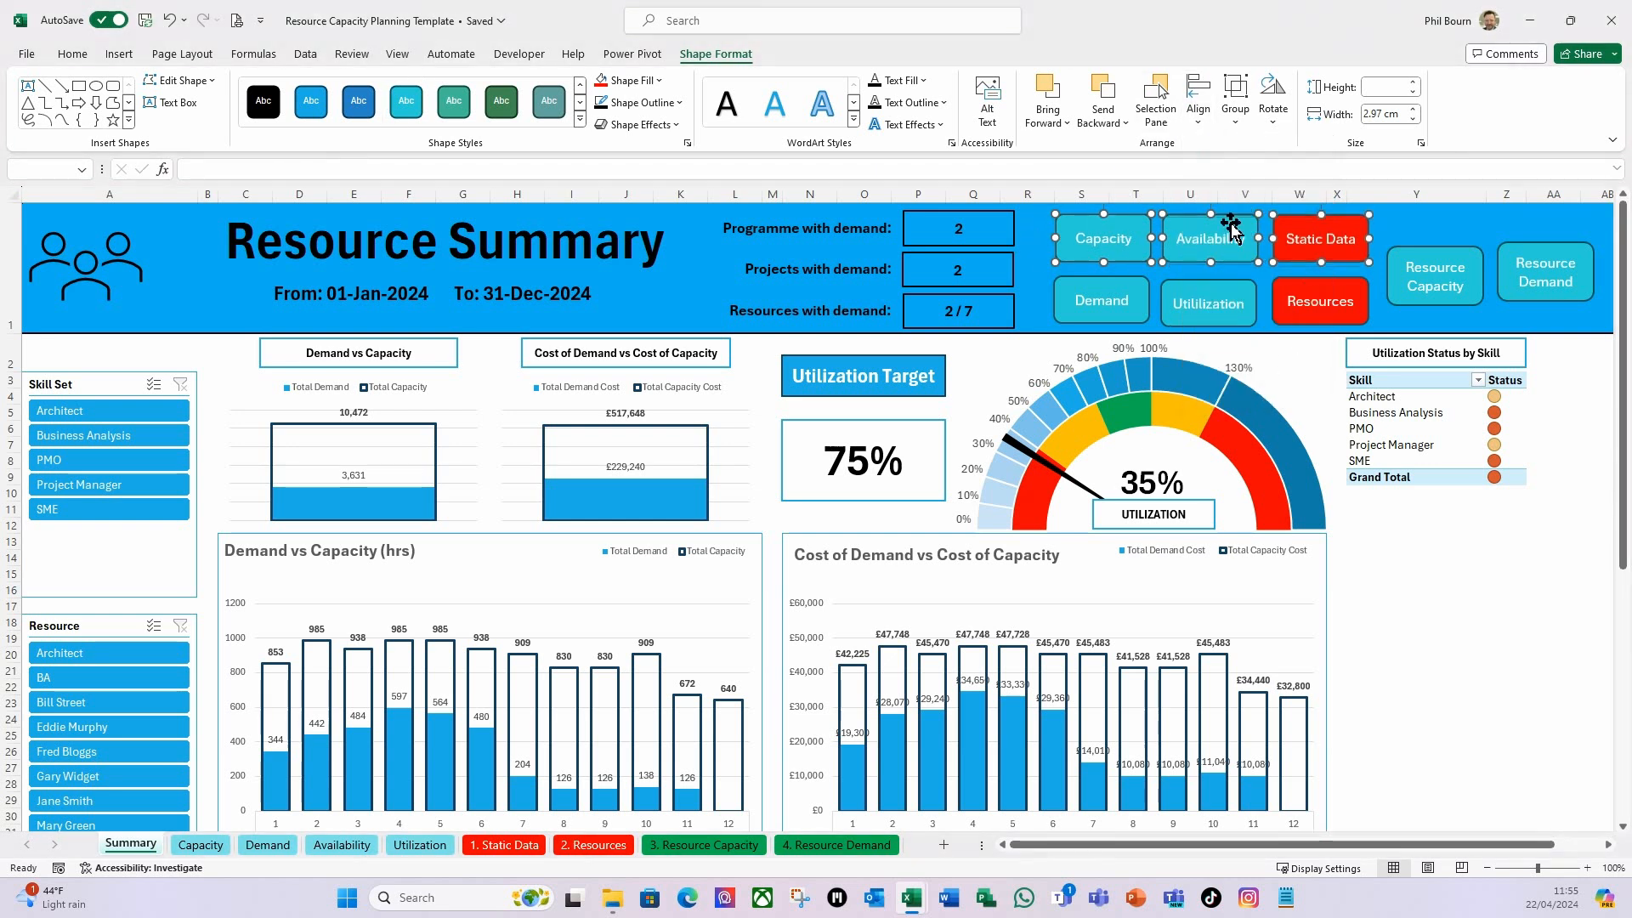
pyautogui.click(1206, 121)
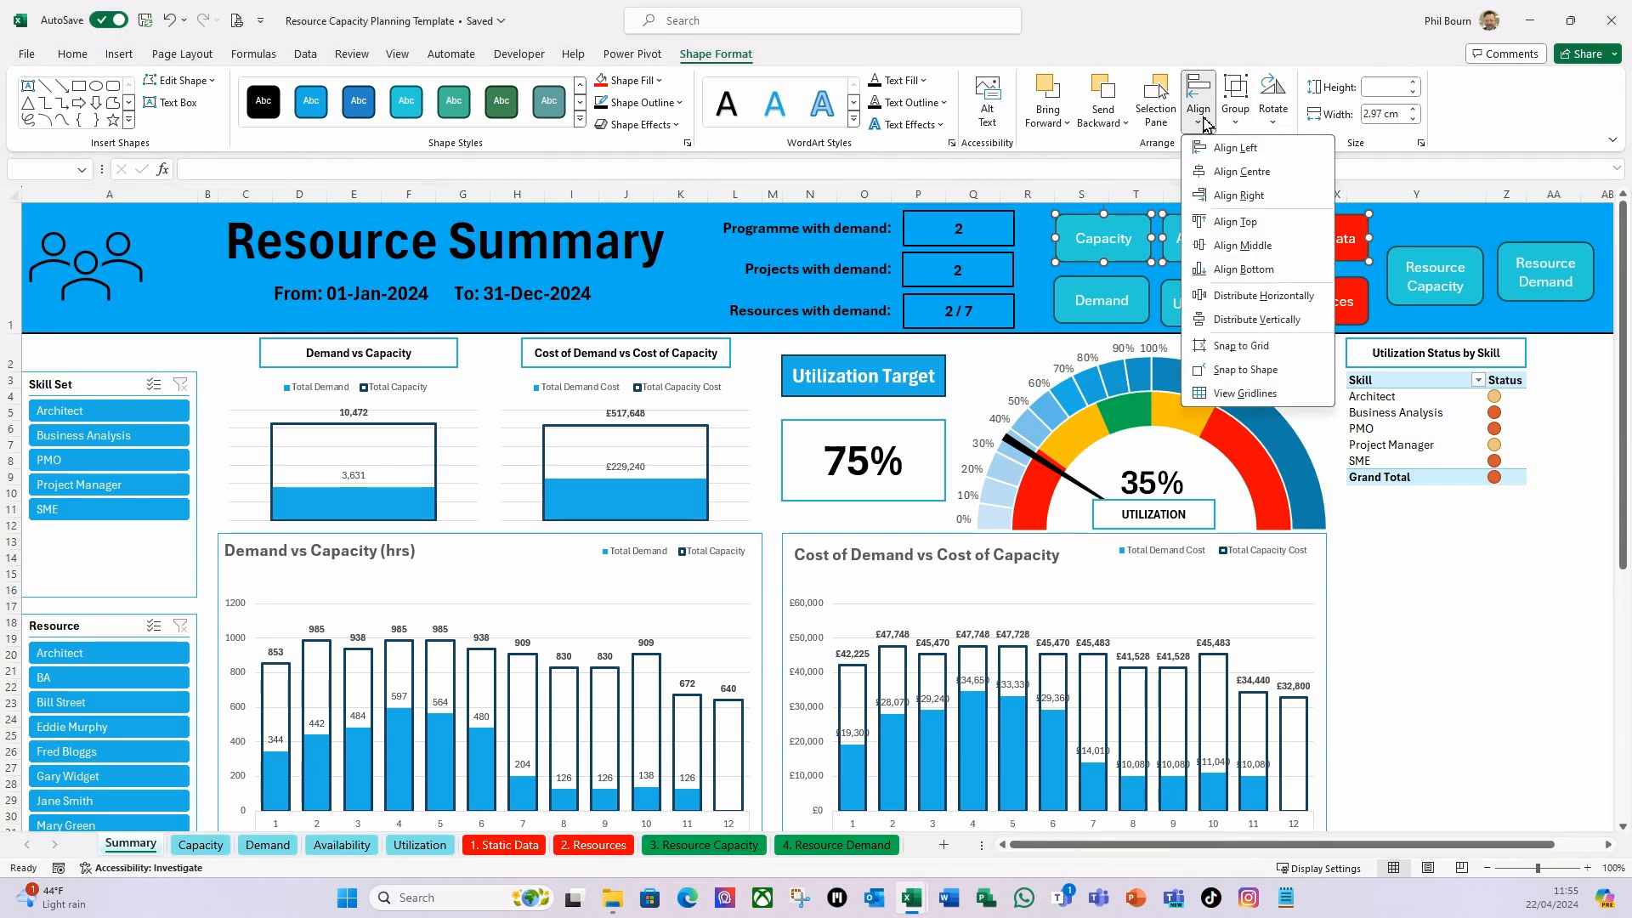
pyautogui.click(1241, 296)
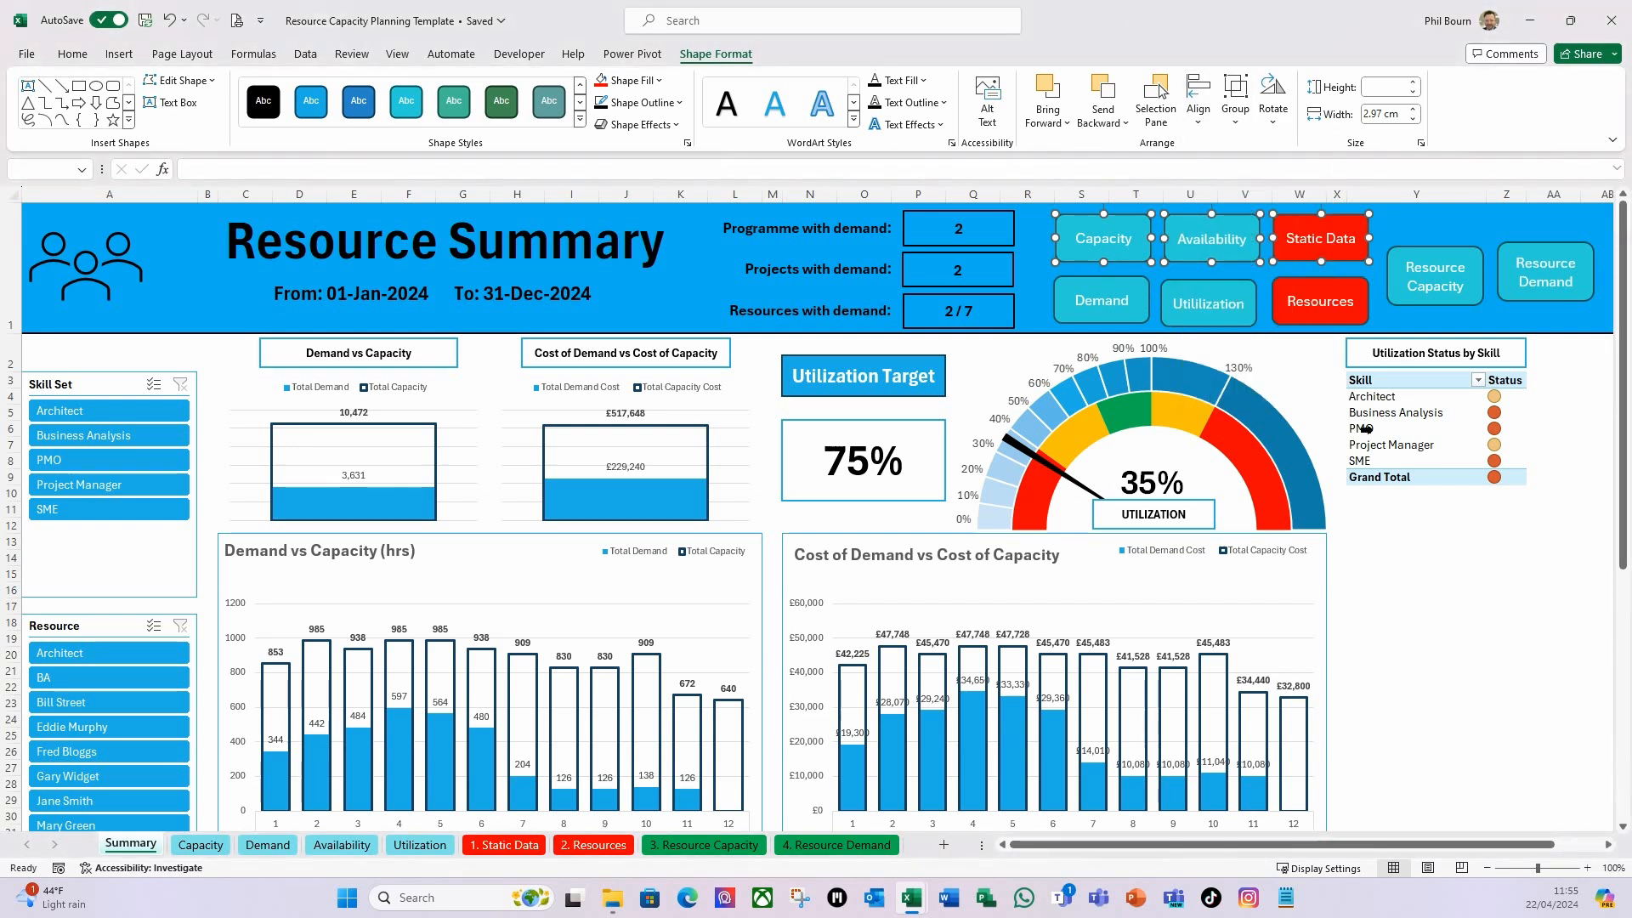
pyautogui.click(1440, 238)
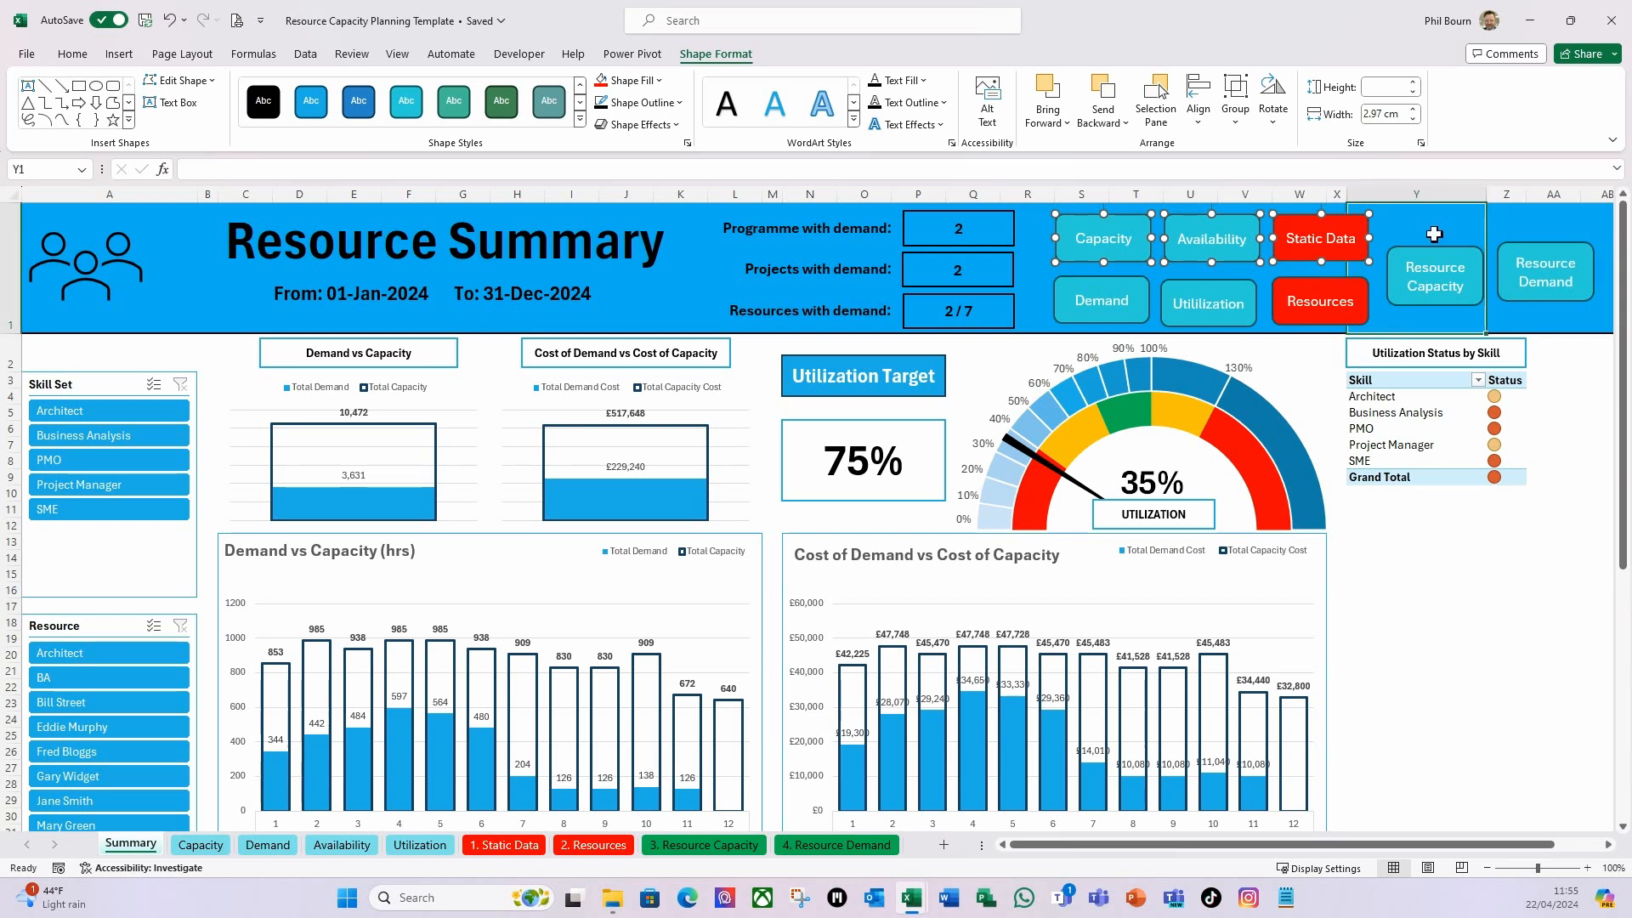
# Align the tops of the Demand, Utililization and Resources buttons in the banner's lower row.
pyautogui.click(1131, 322)
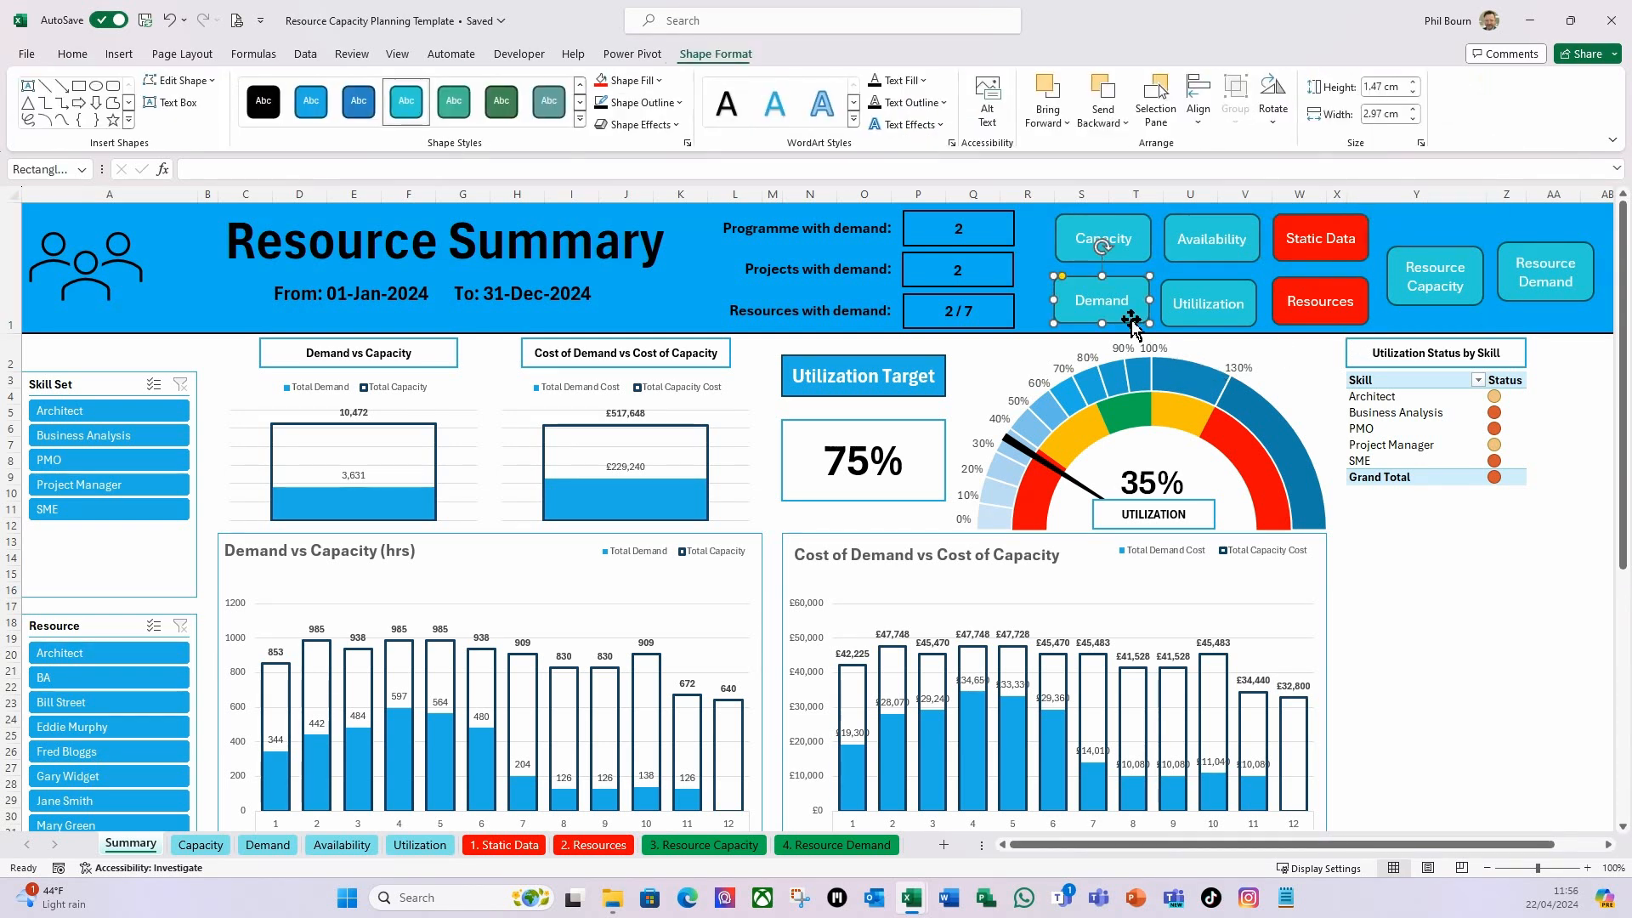
pyautogui.keyDown('shift'); pyautogui.click(1198, 322); pyautogui.keyUp('shift')
pyautogui.keyDown('shift'); pyautogui.click(1292, 321); pyautogui.keyUp('shift')
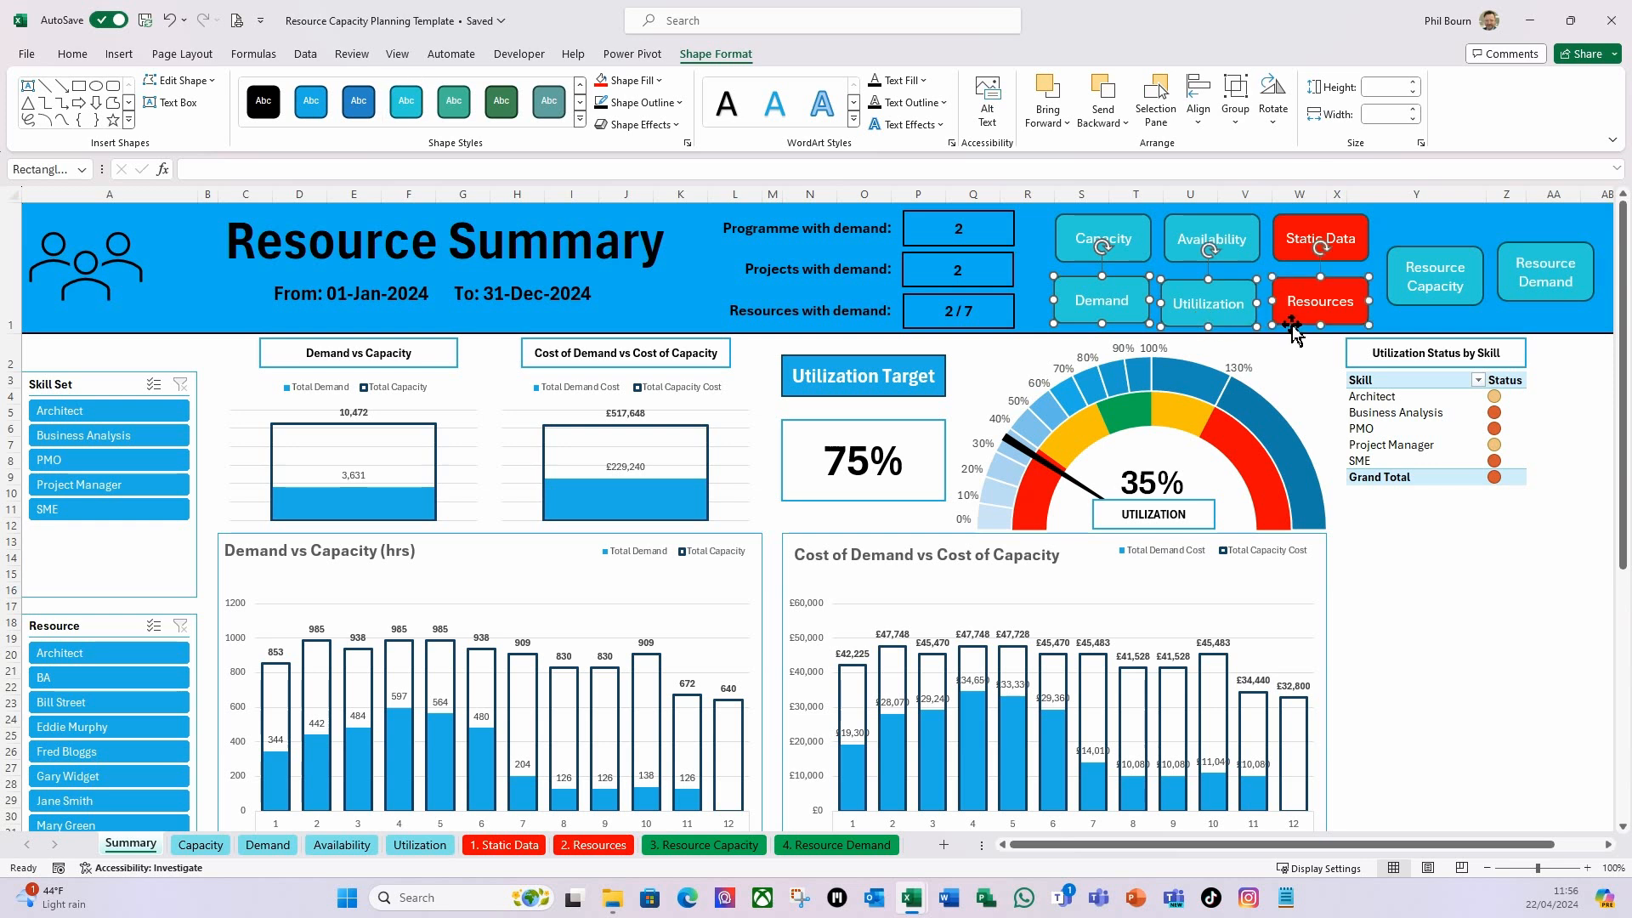
pyautogui.click(1201, 119)
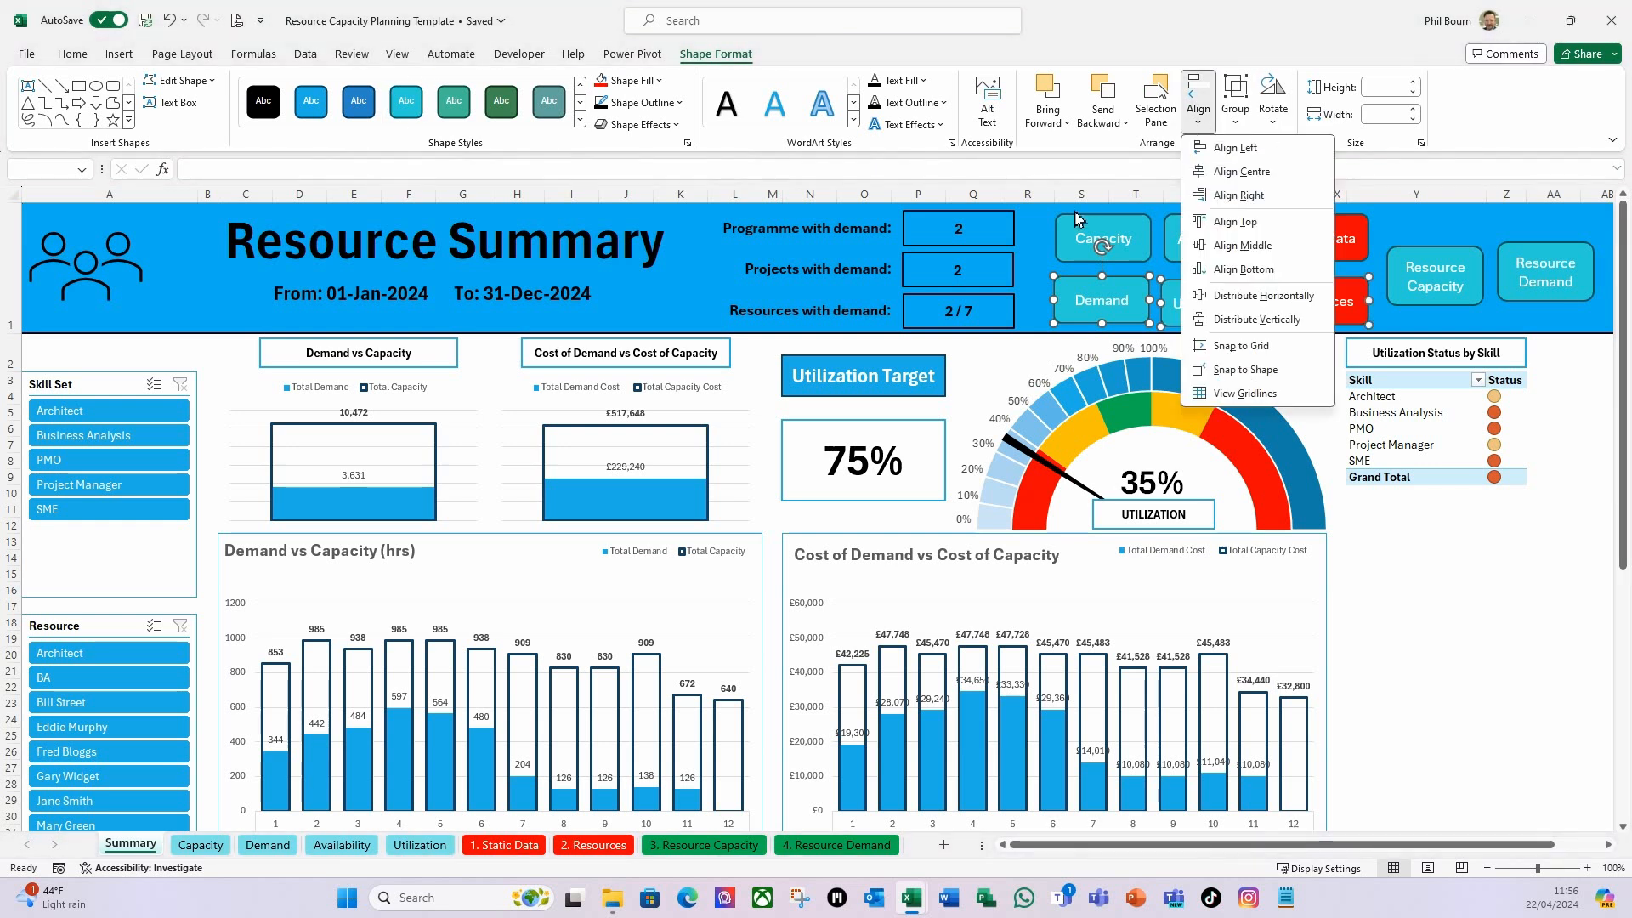
pyautogui.click(1233, 222)
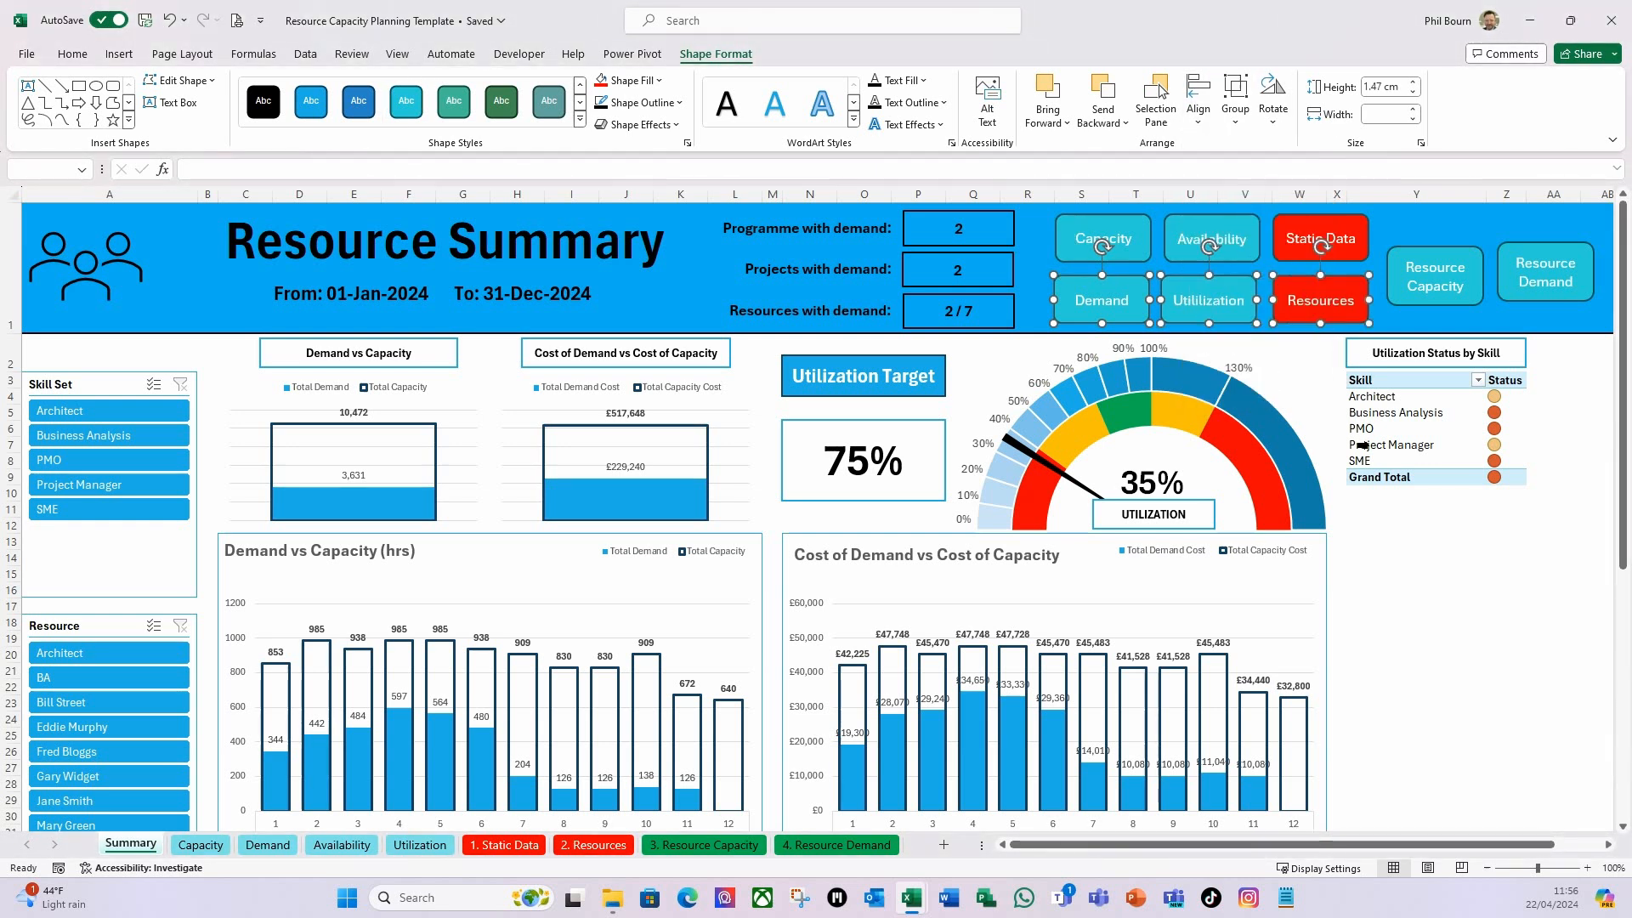
# Align the Capacity and Demand buttons on their vertical centre line.
pyautogui.click(1091, 253)
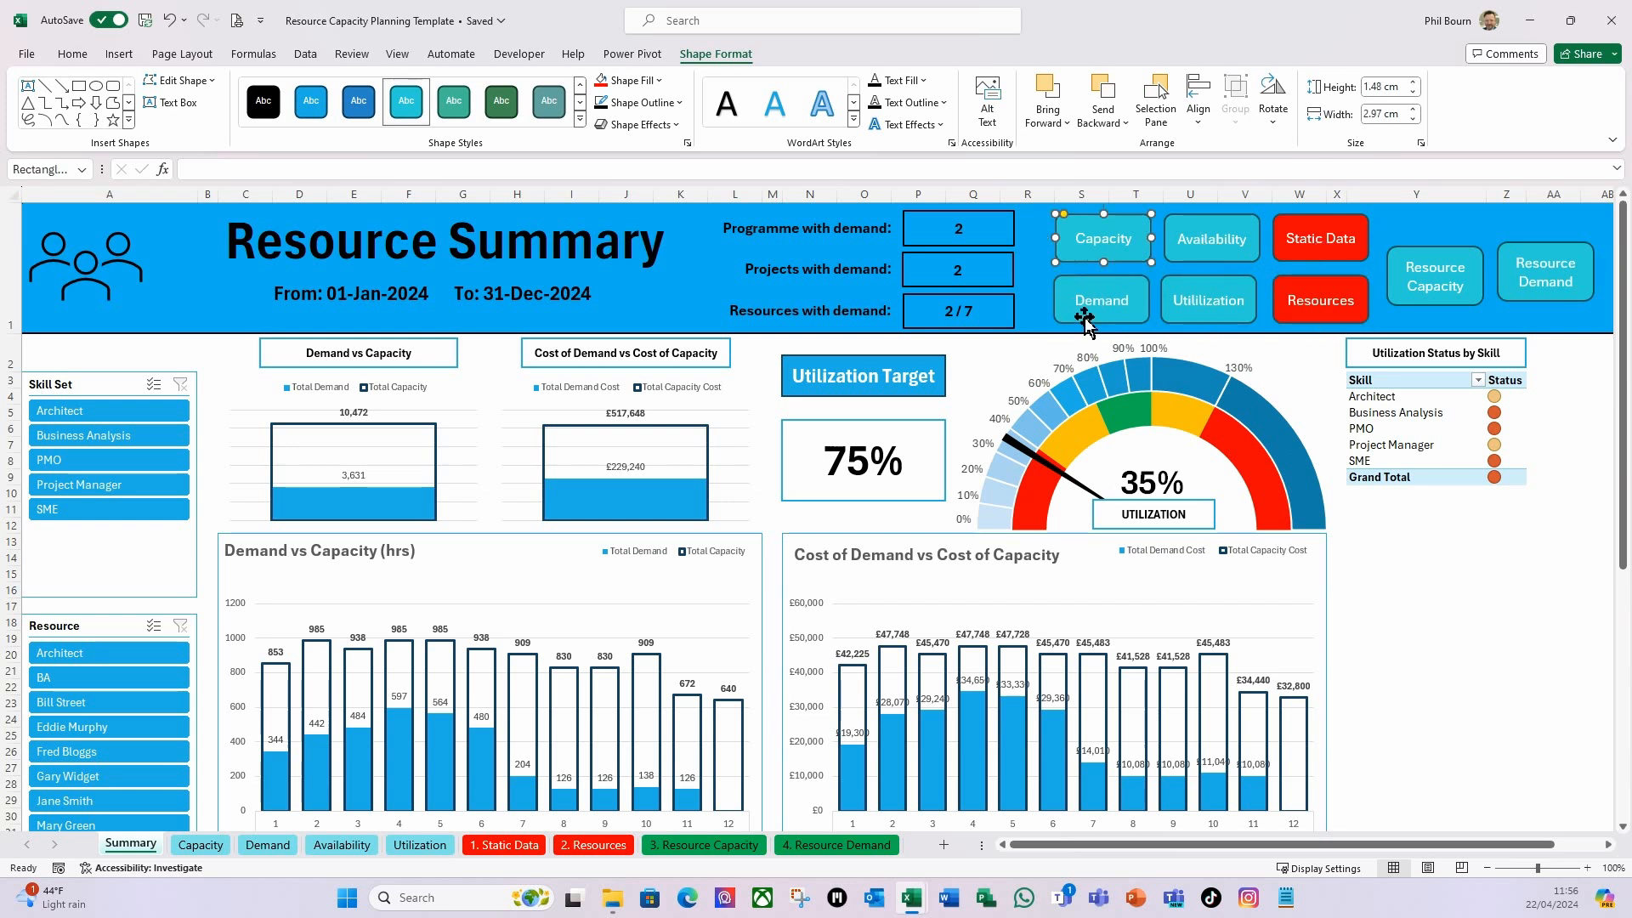
pyautogui.keyDown('shift'); pyautogui.click(1086, 315); pyautogui.keyUp('shift')
pyautogui.click(1200, 126)
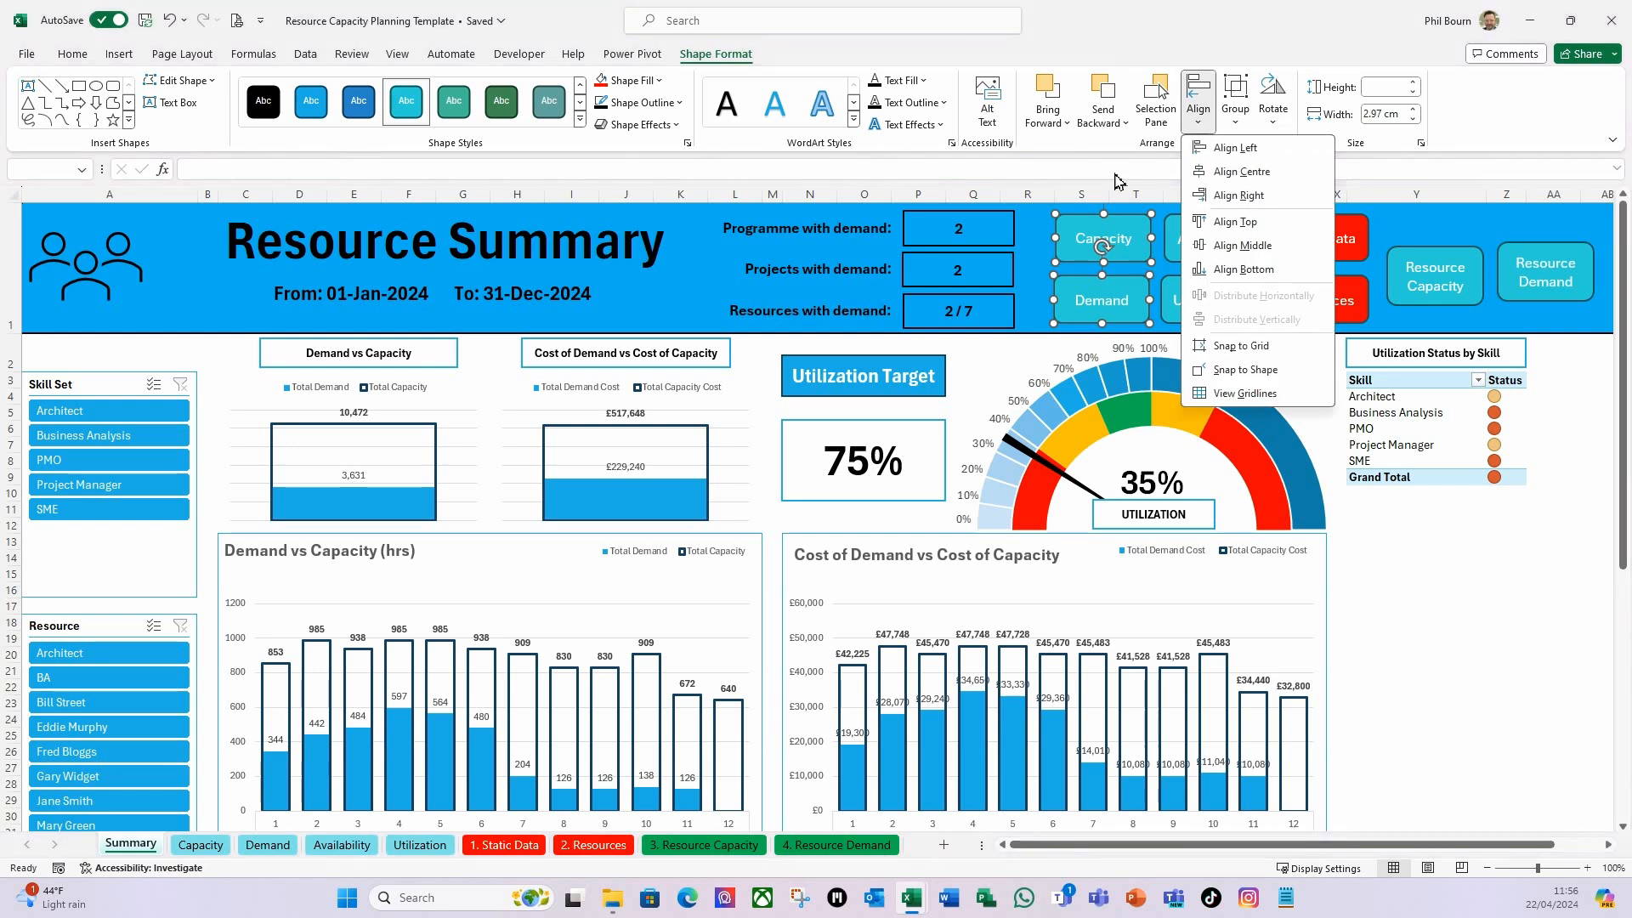
pyautogui.click(1242, 174)
# Align the Availability and Utililization buttons on their vertical centre line.
pyautogui.click(1207, 253)
pyautogui.keyDown('shift'); pyautogui.click(1203, 319); pyautogui.keyUp('shift')
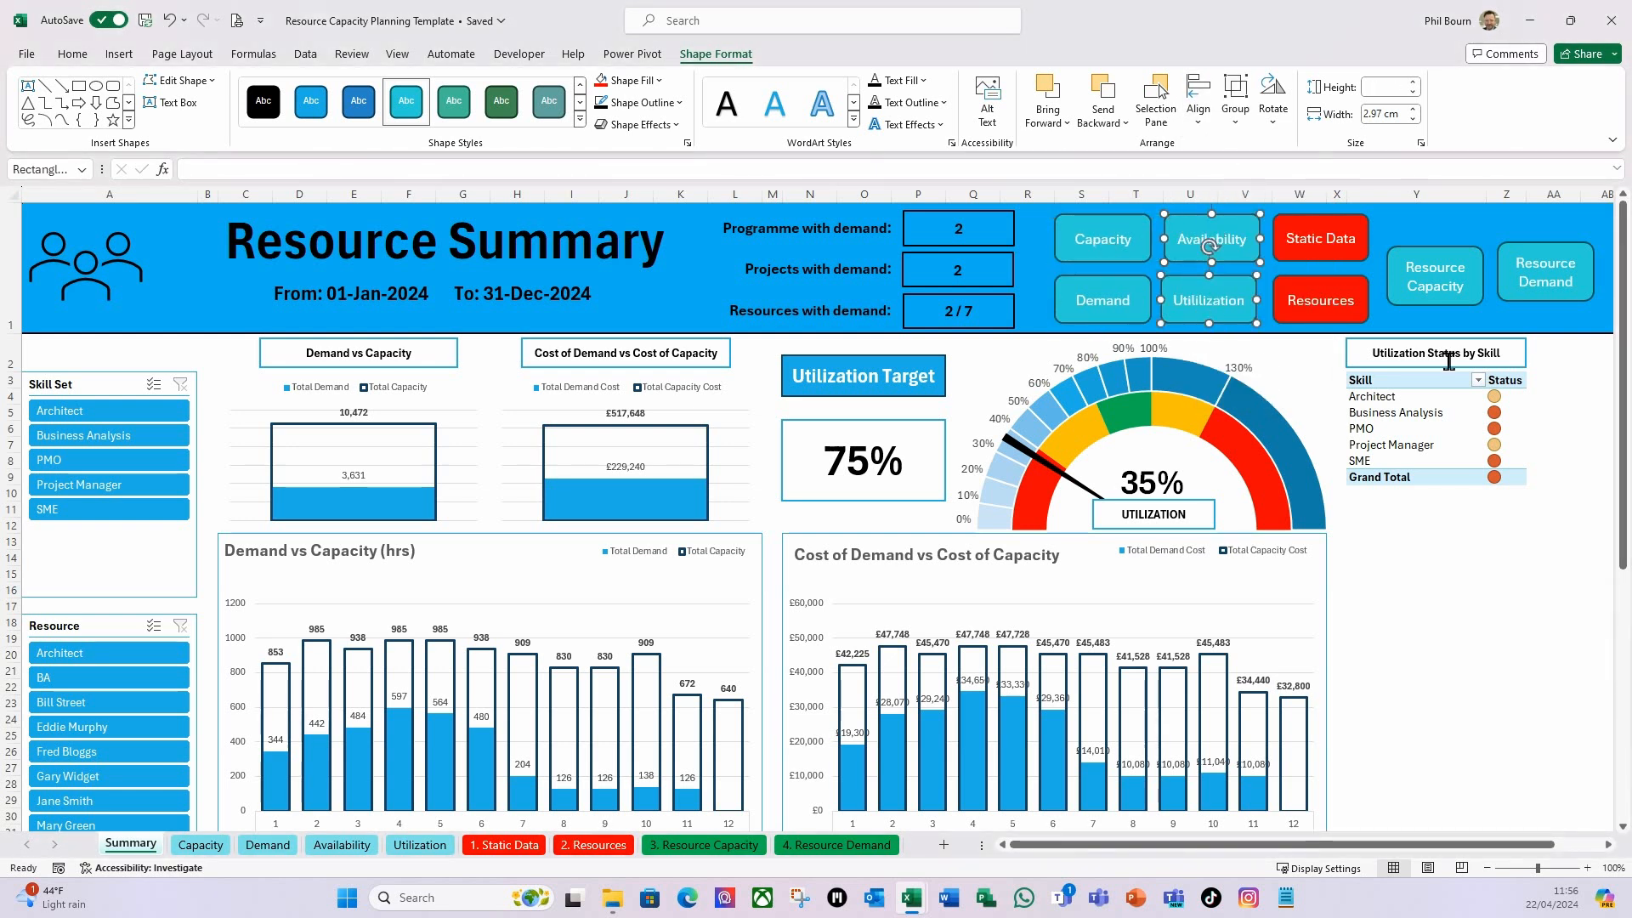
pyautogui.click(1209, 128)
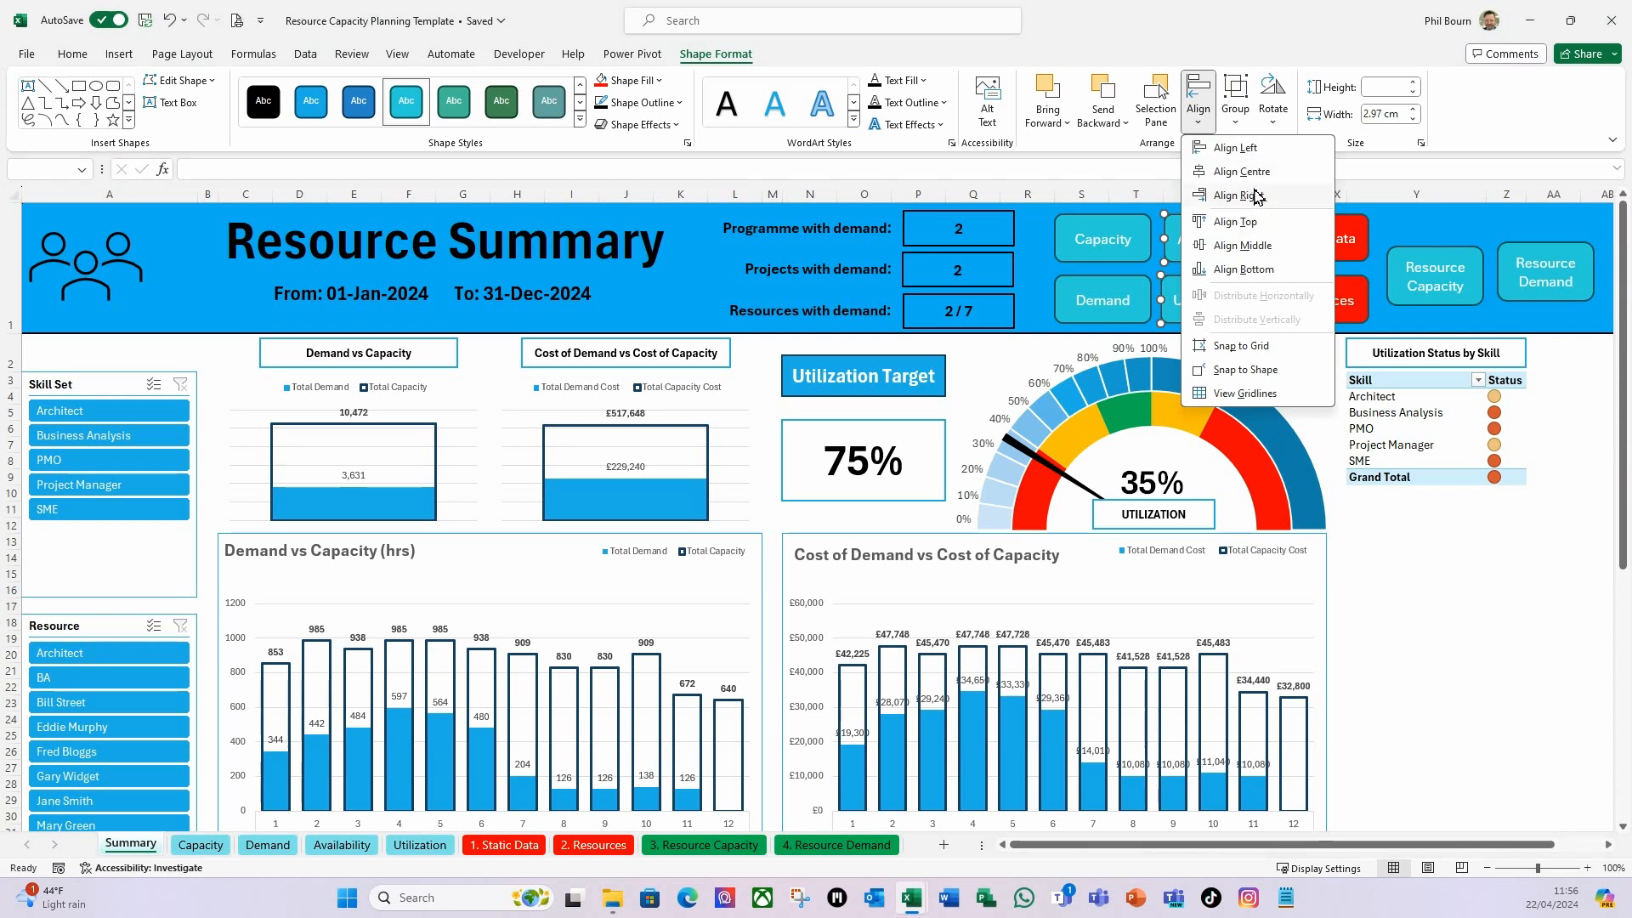
pyautogui.click(1256, 175)
# Align the Static Data and Resources buttons on their vertical centre line.
pyautogui.click(1301, 255)
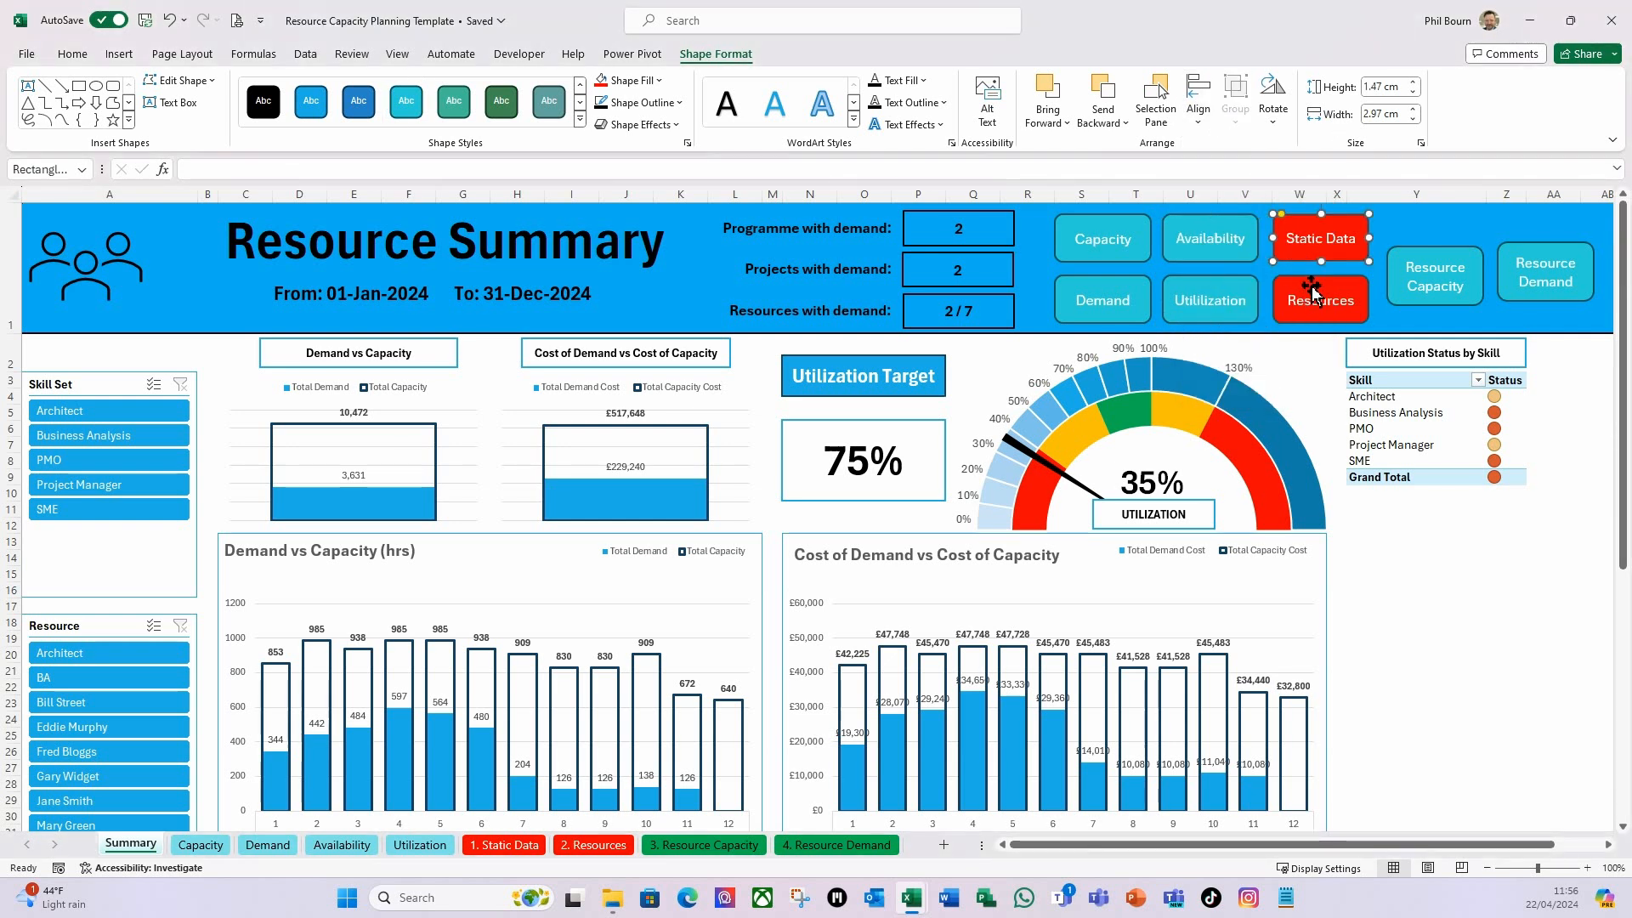
pyautogui.keyDown('shift'); pyautogui.click(1299, 308); pyautogui.keyUp('shift')
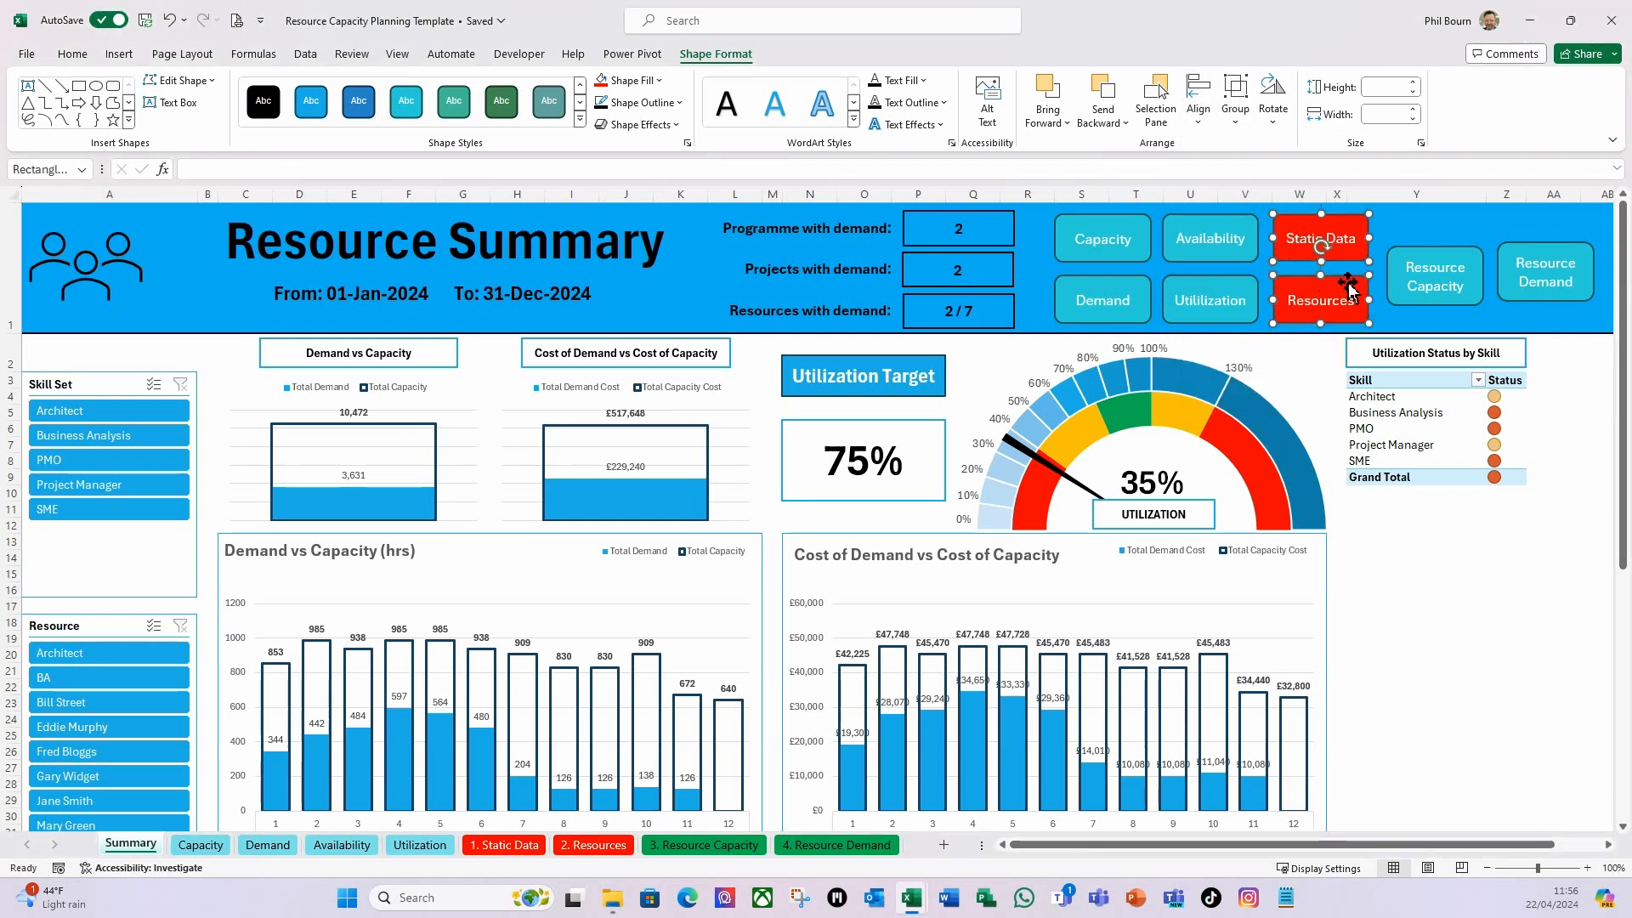
pyautogui.click(1198, 115)
pyautogui.click(1244, 179)
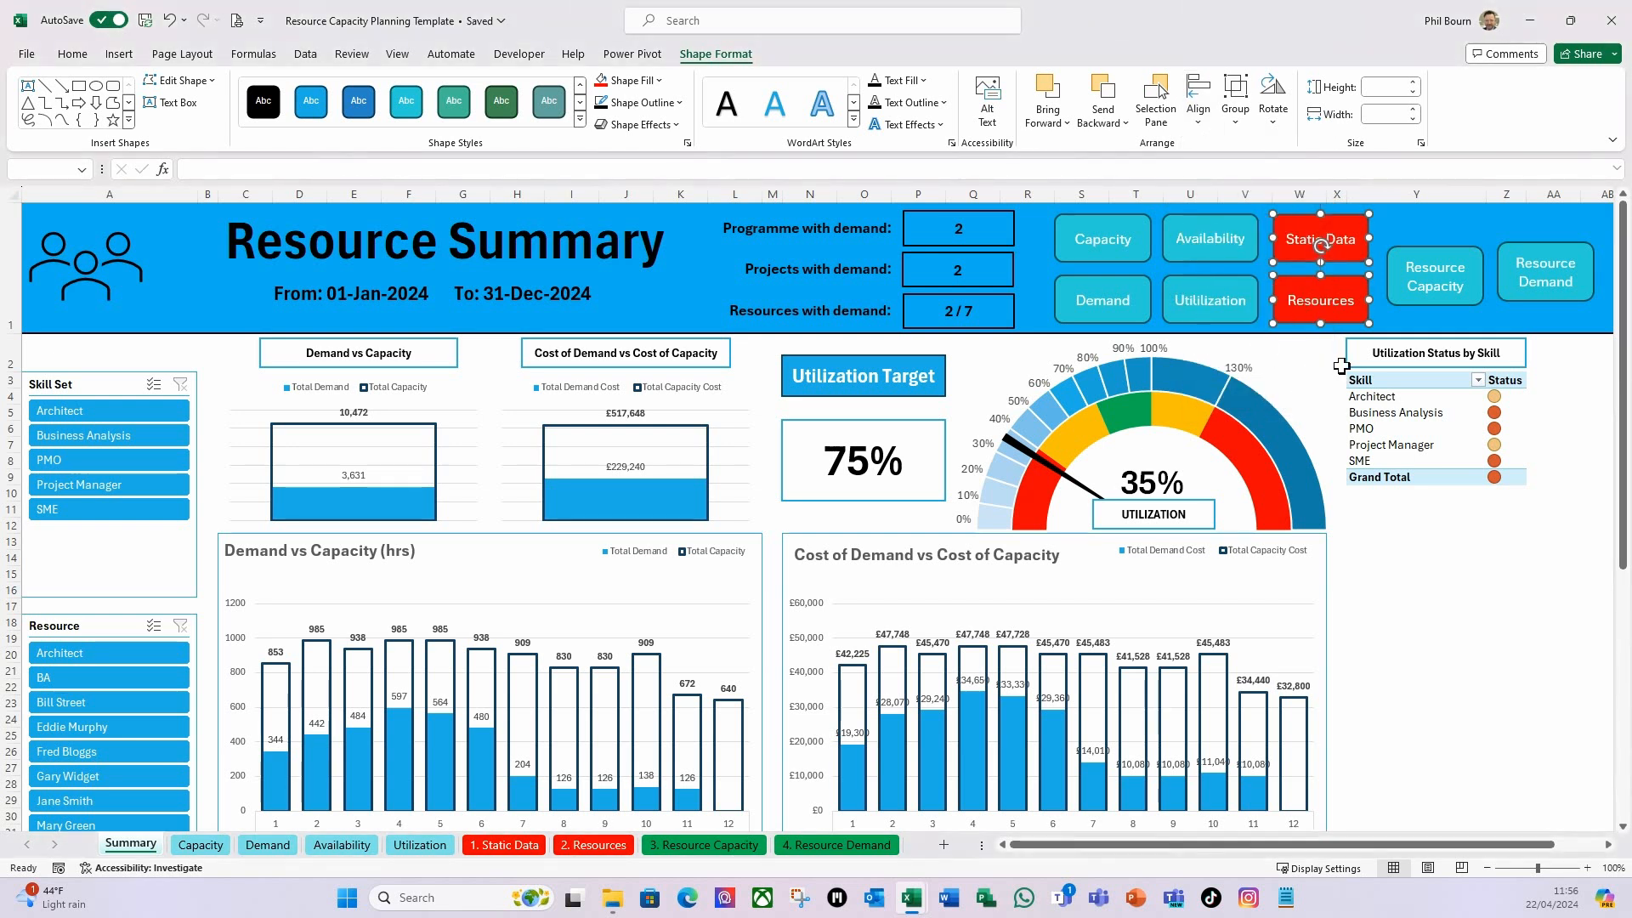
# Align the tops of the Resource Capacity and Resource Demand buttons and apply the dark green shape style to both.
pyautogui.click(1433, 313)
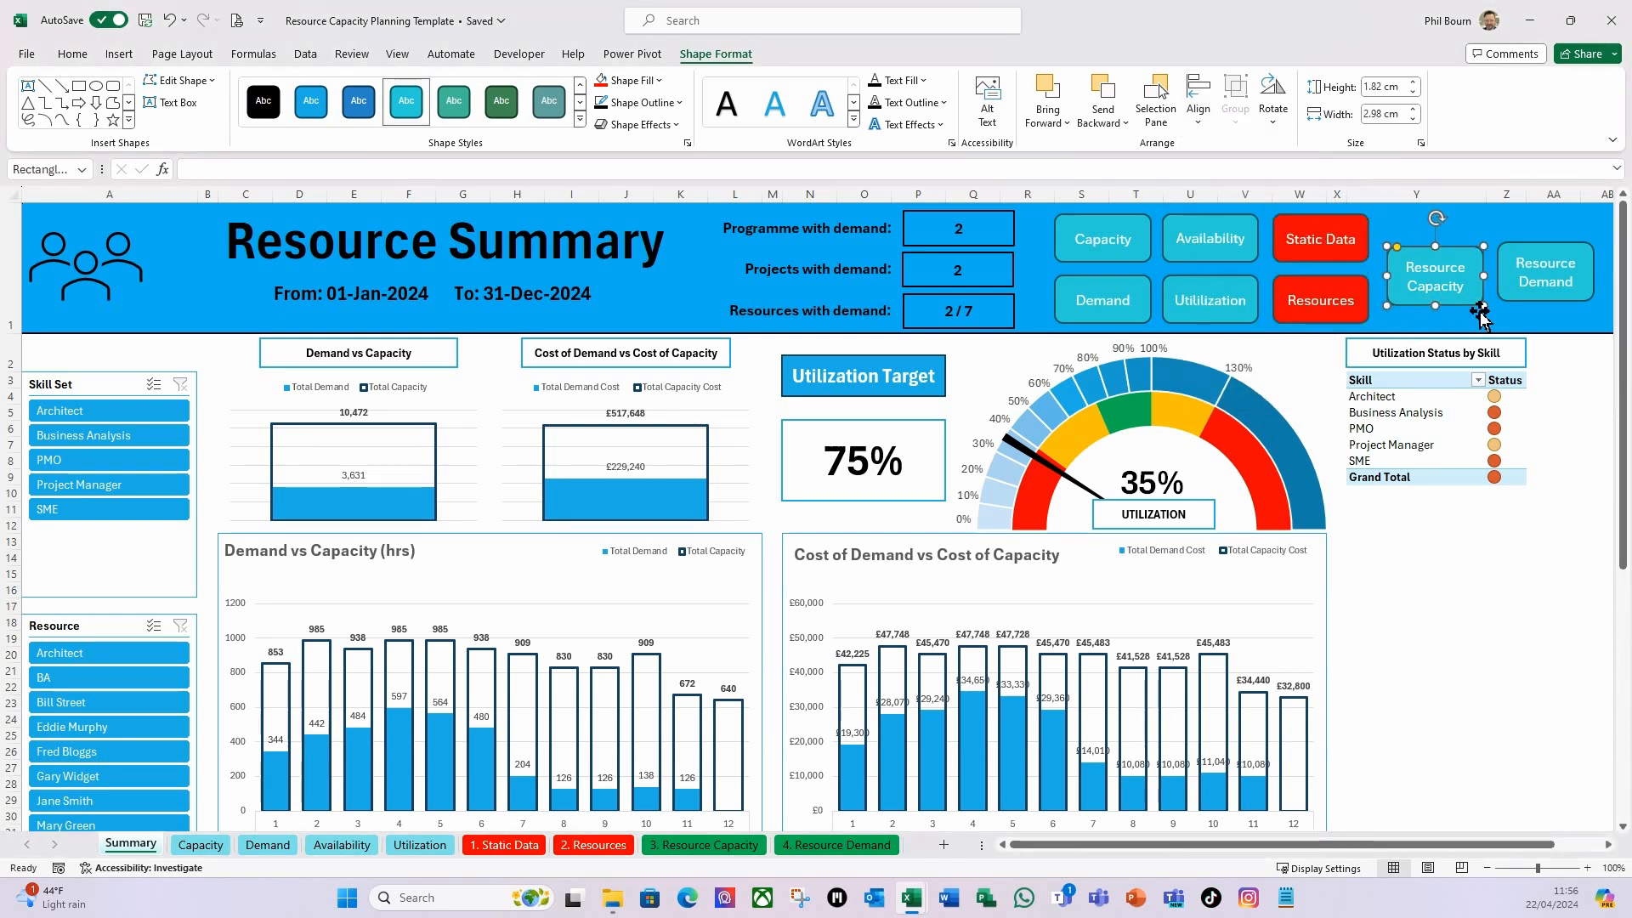
pyautogui.keyDown('ctrl'); pyautogui.click(1539, 304); pyautogui.keyUp('ctrl')
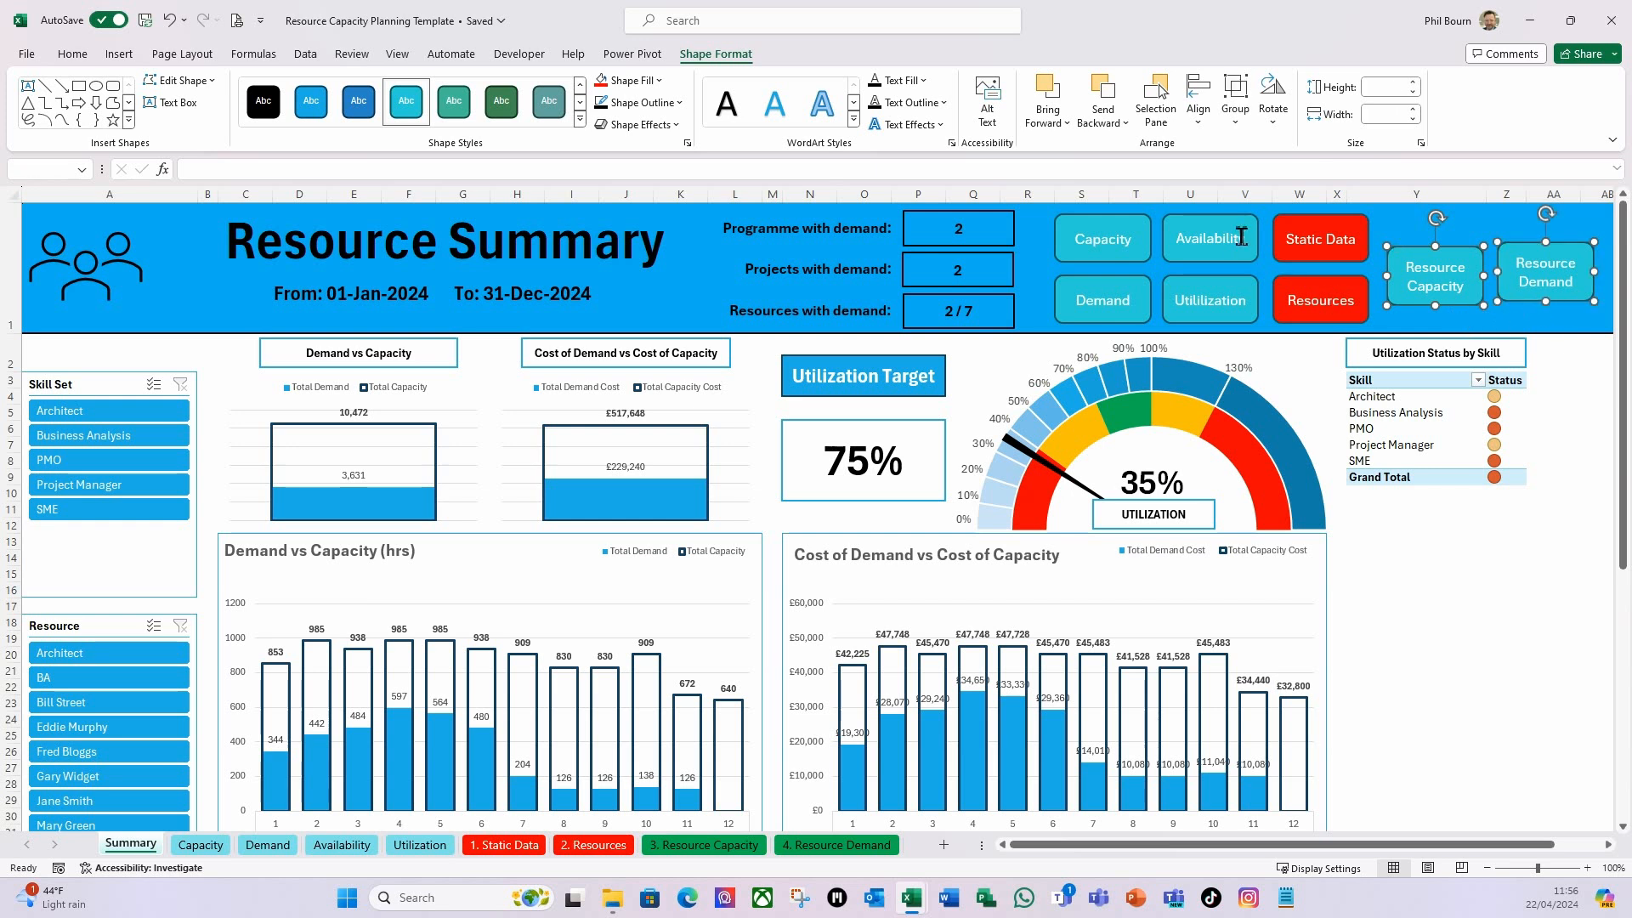
pyautogui.click(1199, 119)
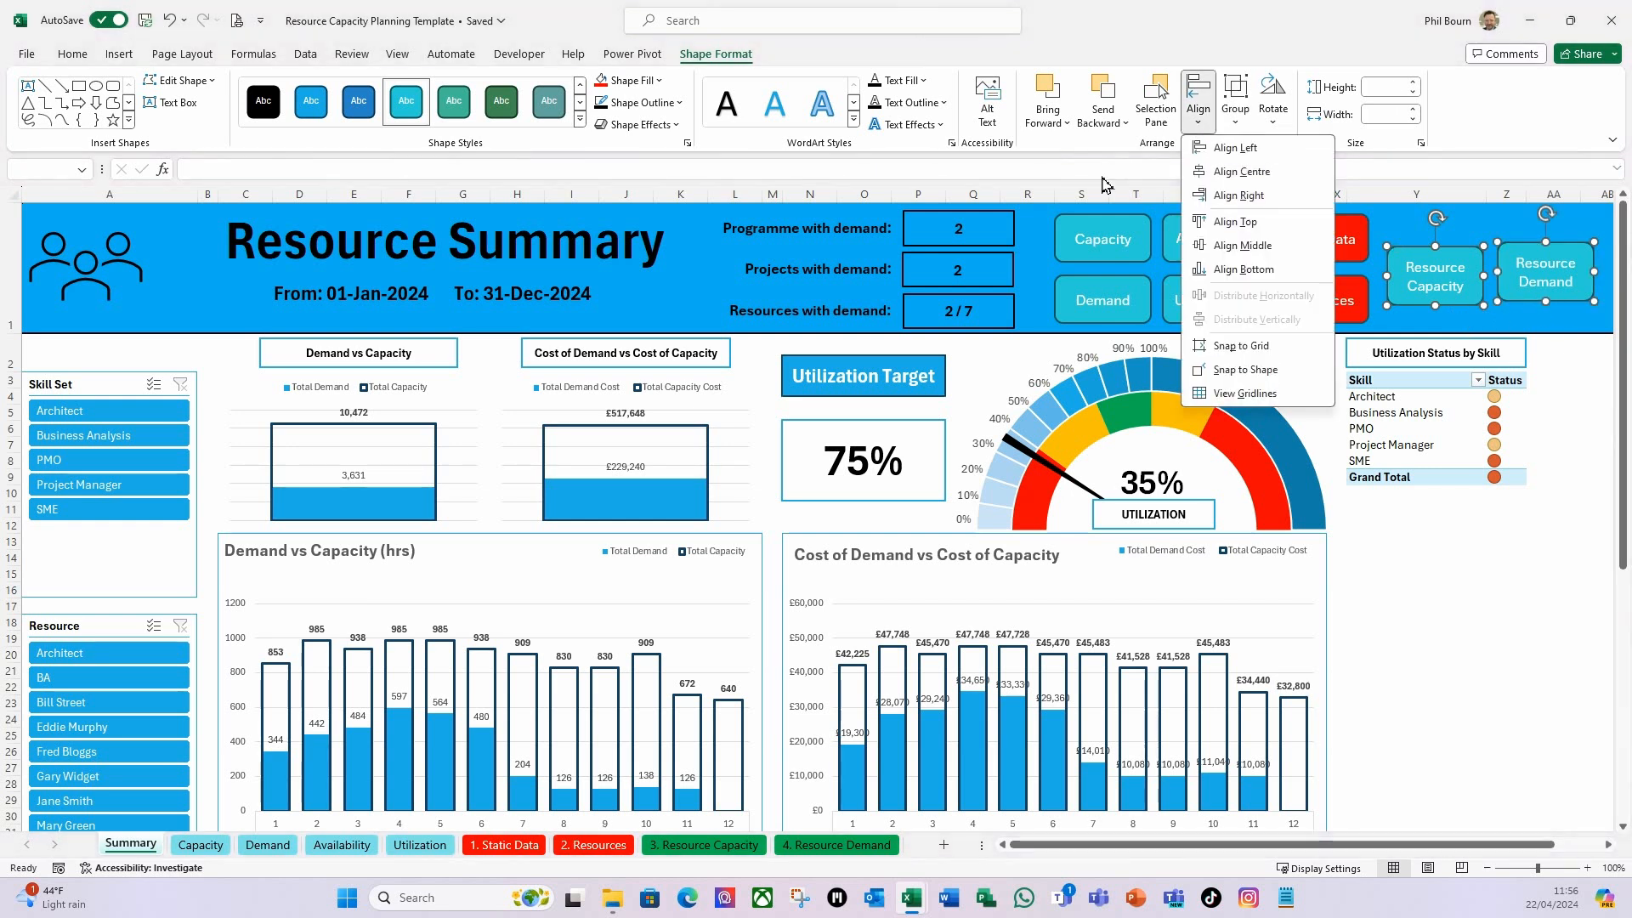
pyautogui.click(1242, 222)
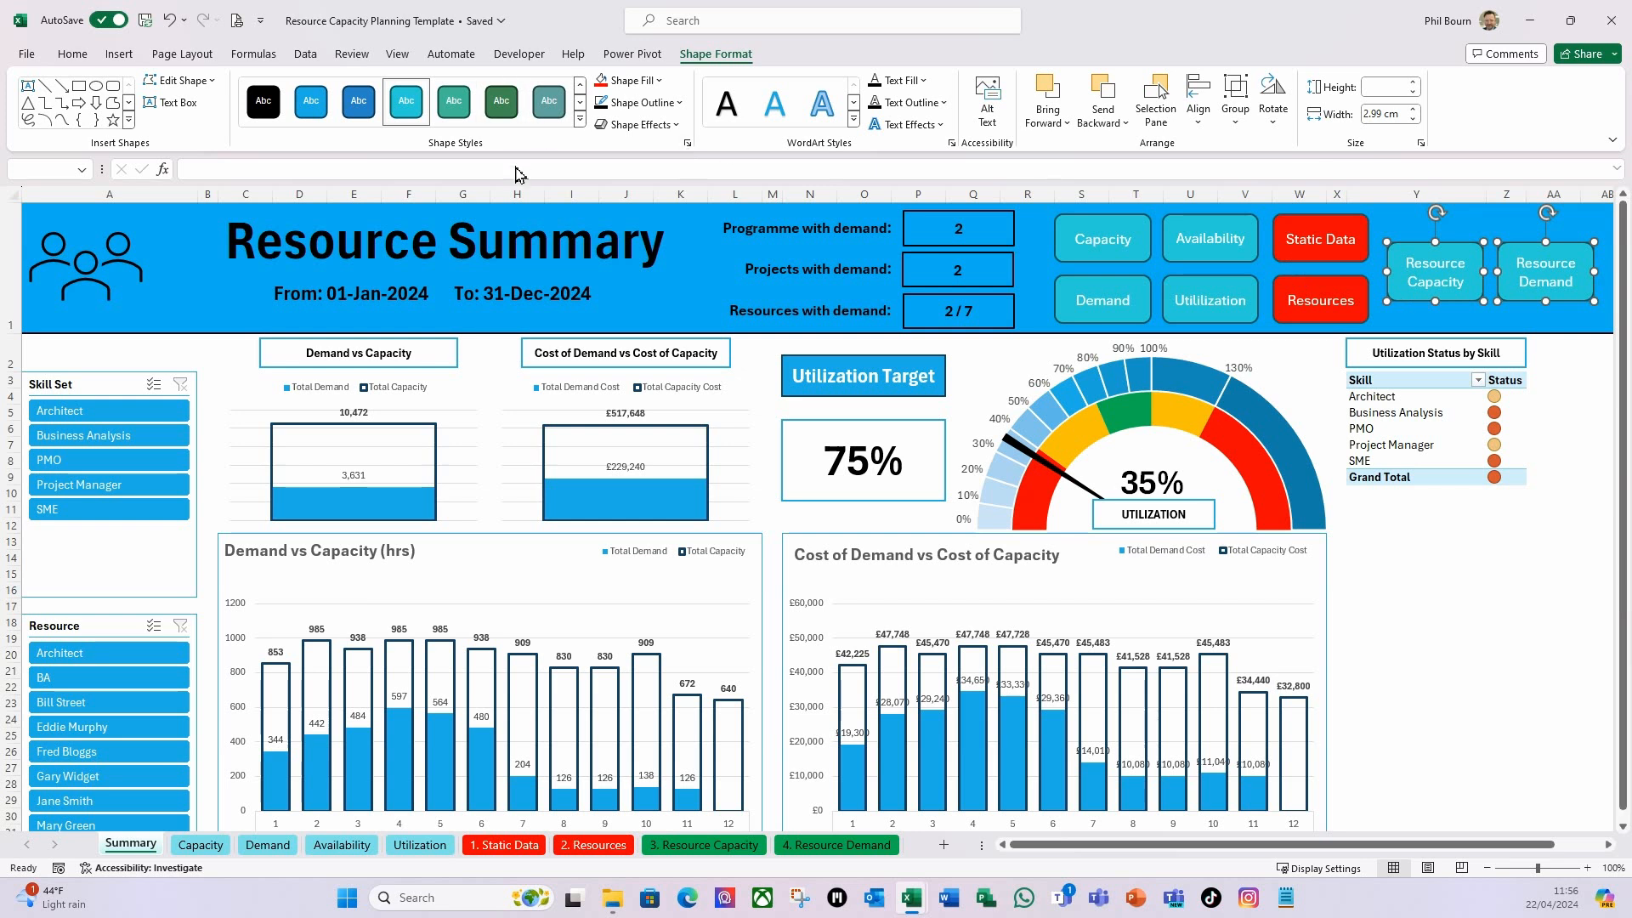
pyautogui.click(507, 116)
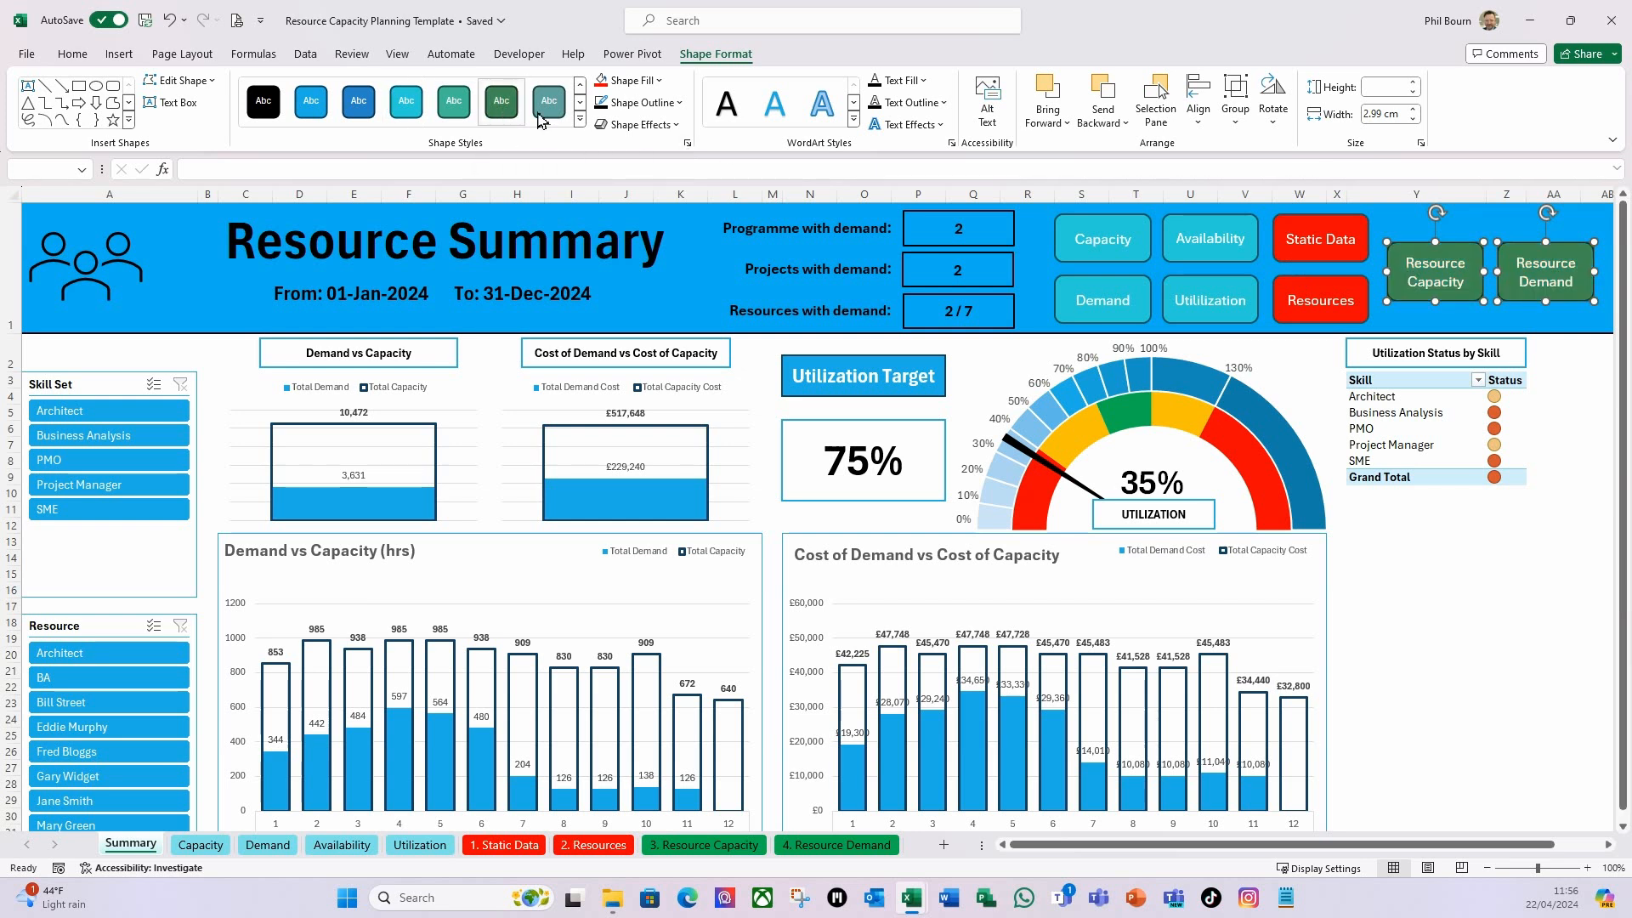
# Fill the Resource Capacity and Resource Demand buttons with the standard green colour.
pyautogui.click(631, 80)
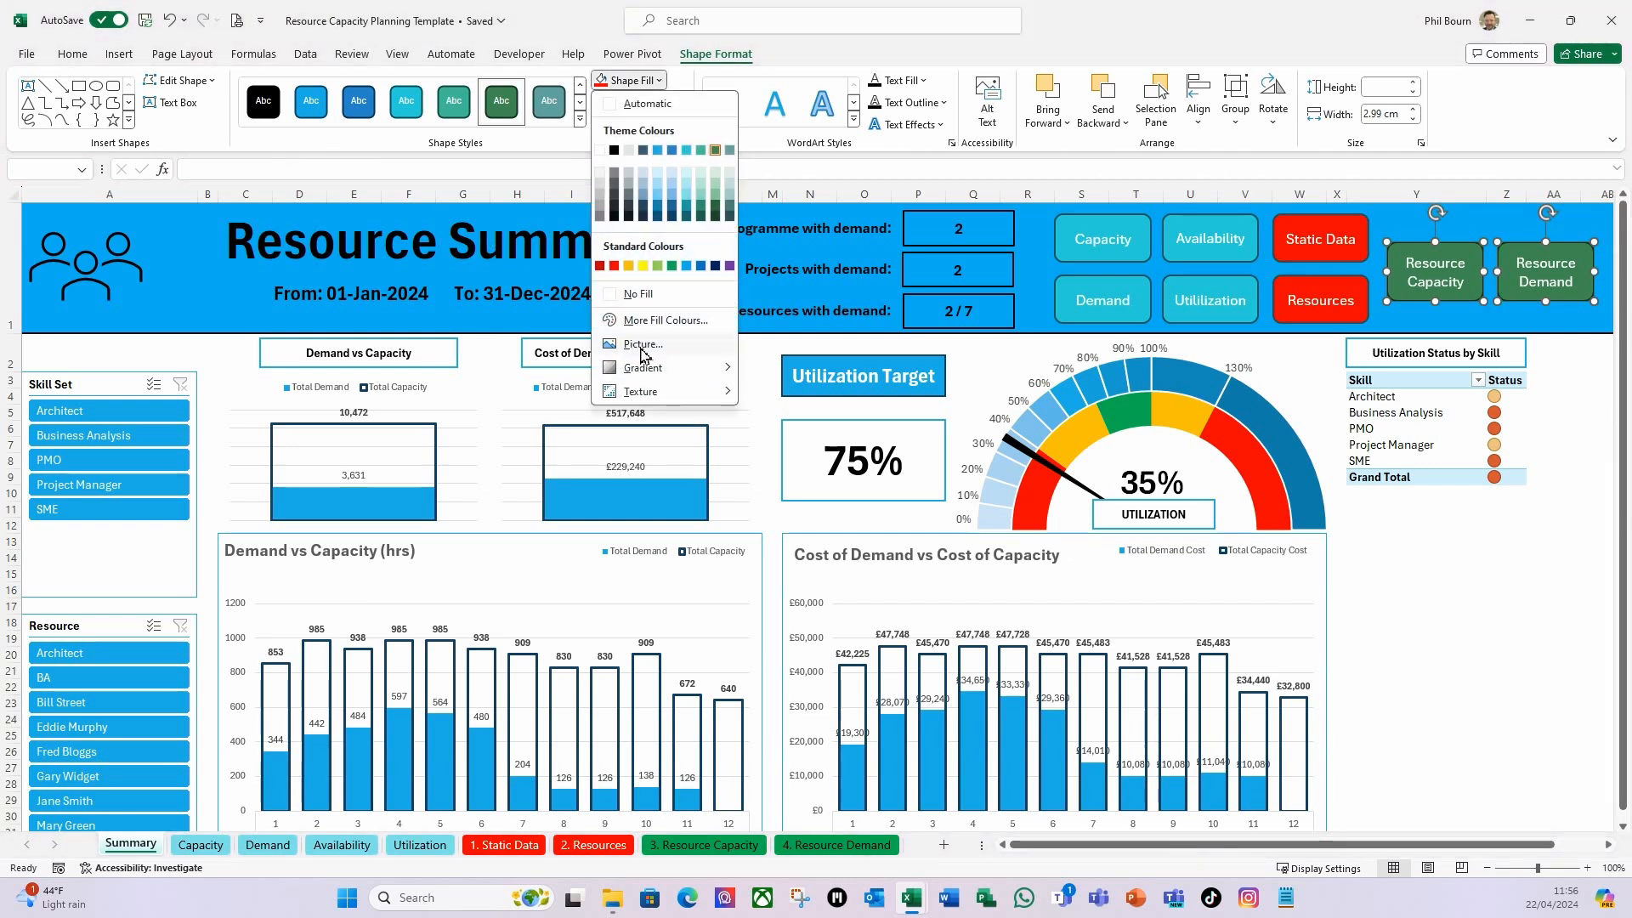
pyautogui.click(673, 266)
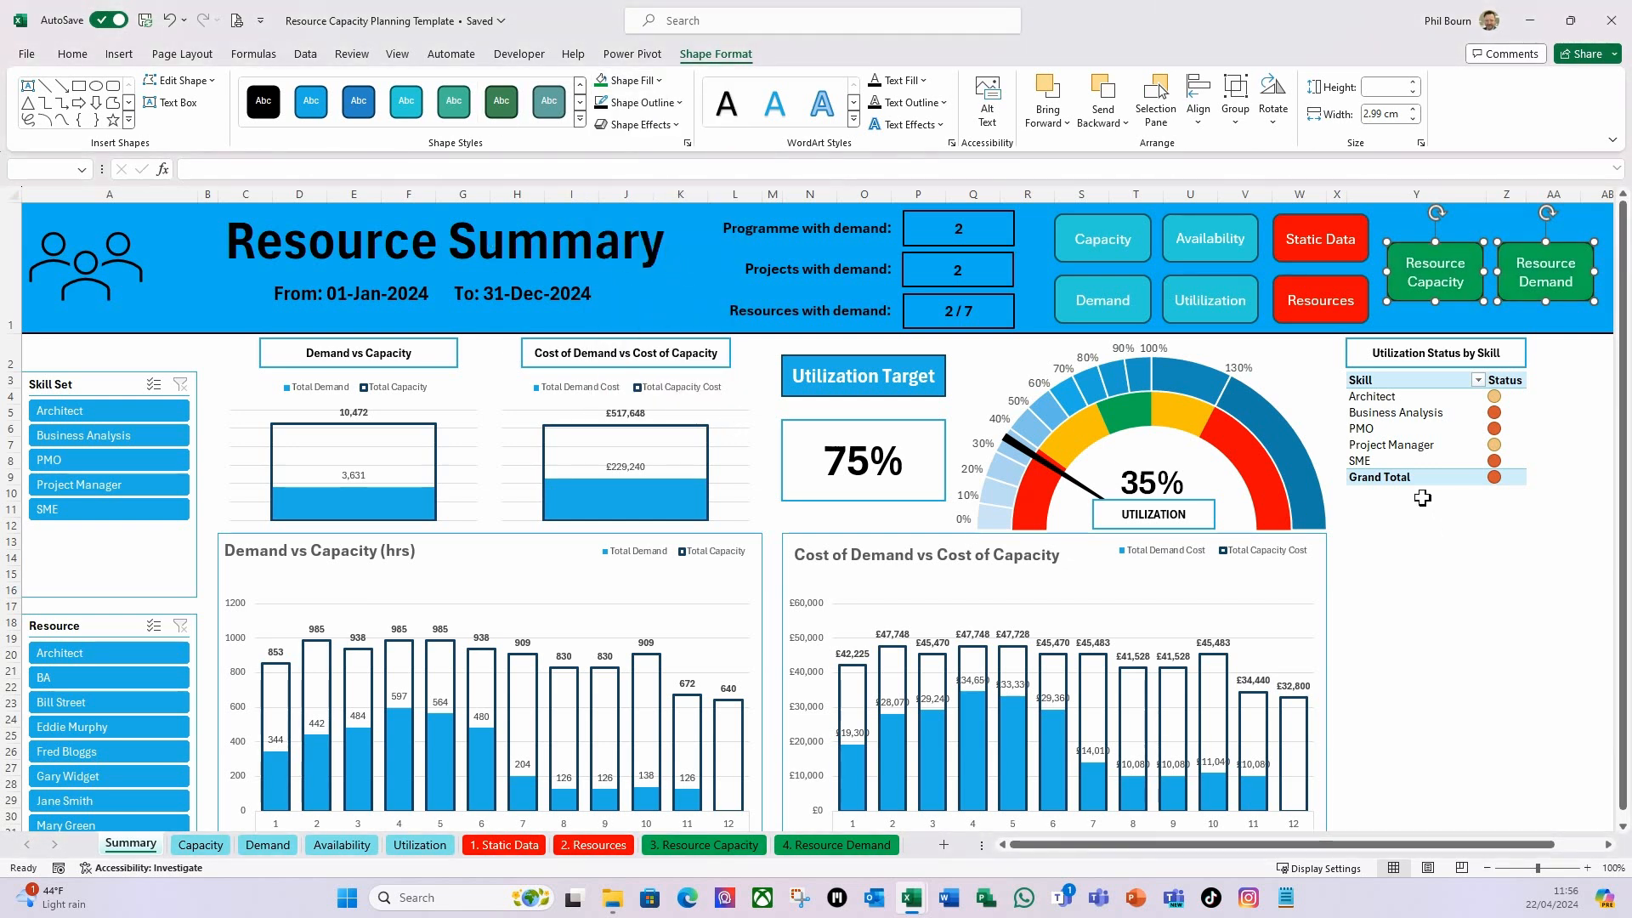
pyautogui.click(1436, 654)
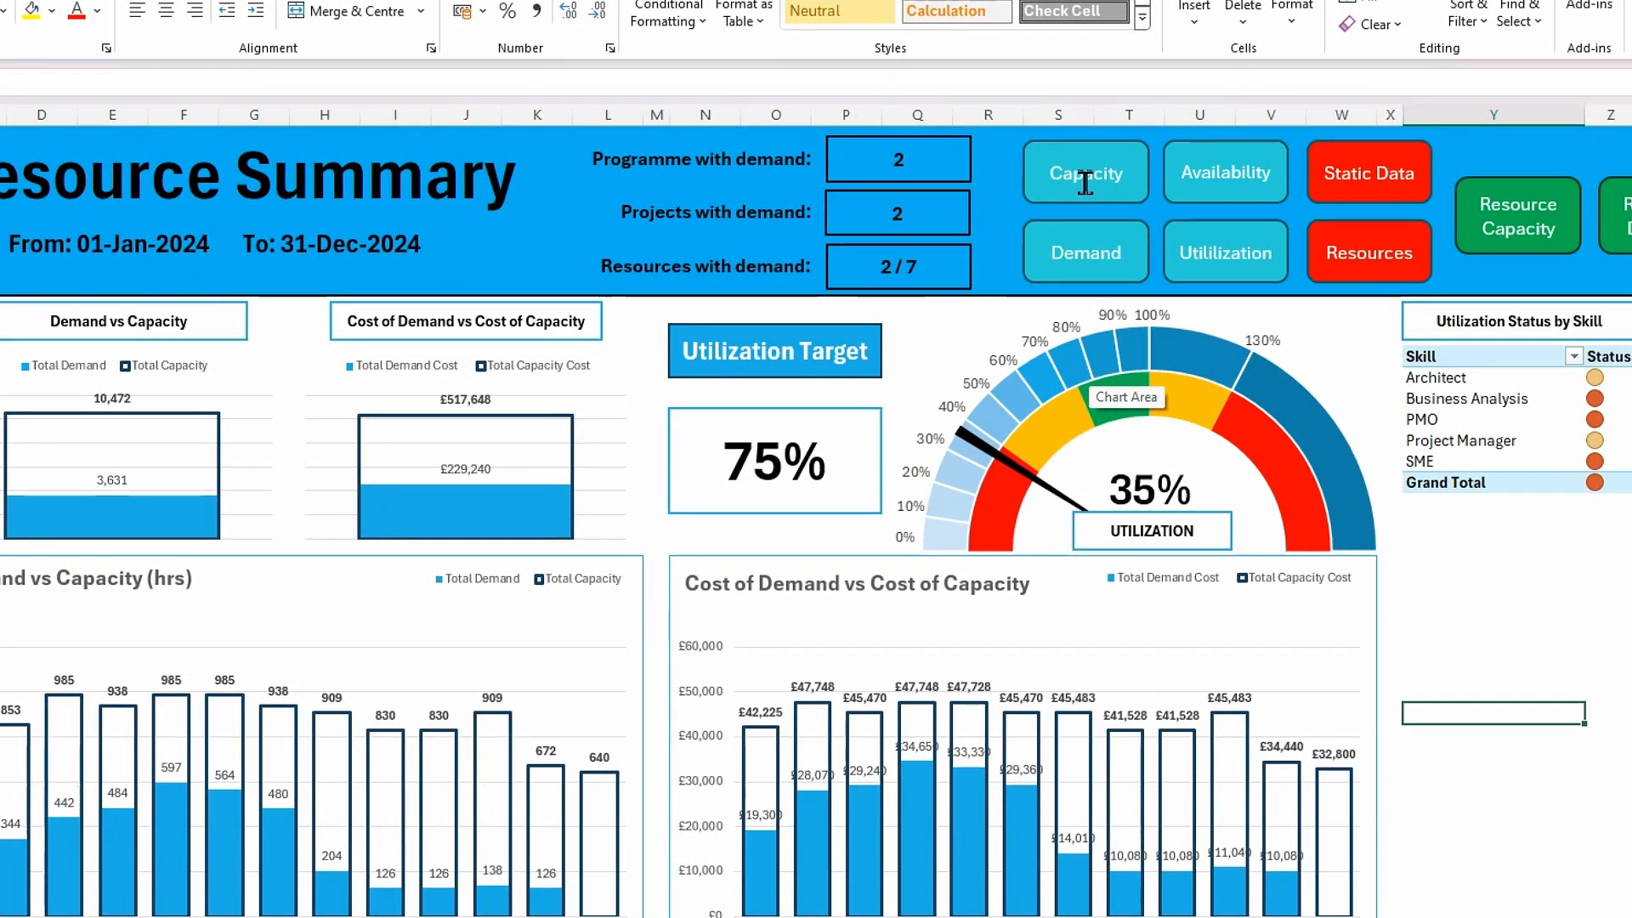
# Link the Capacity button to cell A1 of the Capacity sheet with the ScreenTip "Select for Capacity sheet".
pyautogui.rightClick(1085, 184)
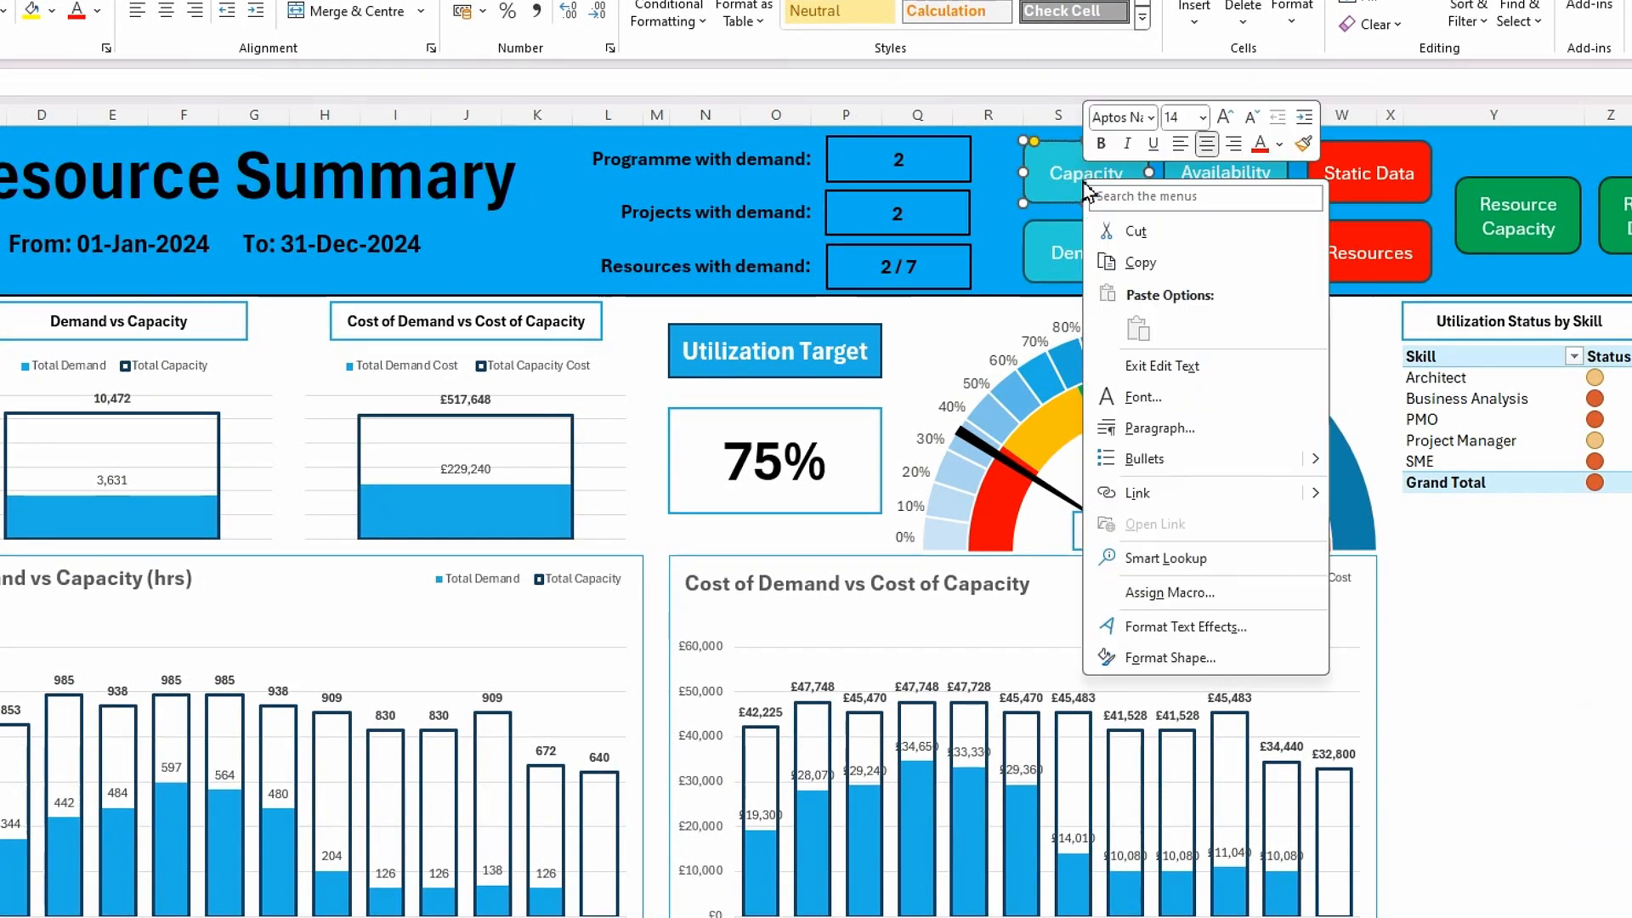
pyautogui.click(1131, 494)
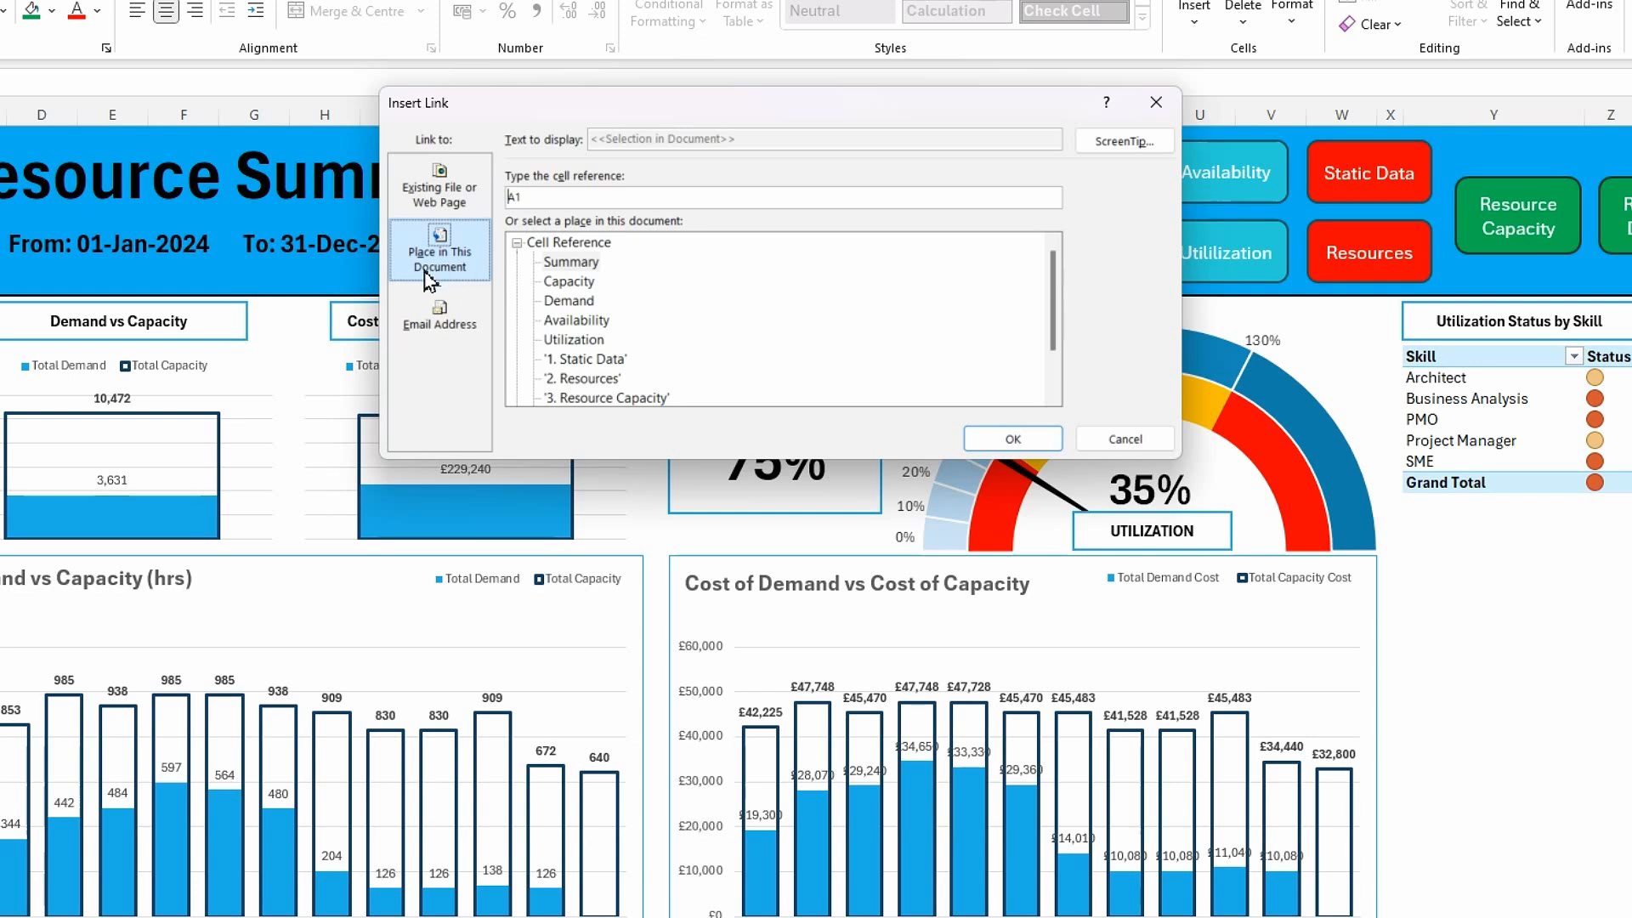
pyautogui.click(576, 283)
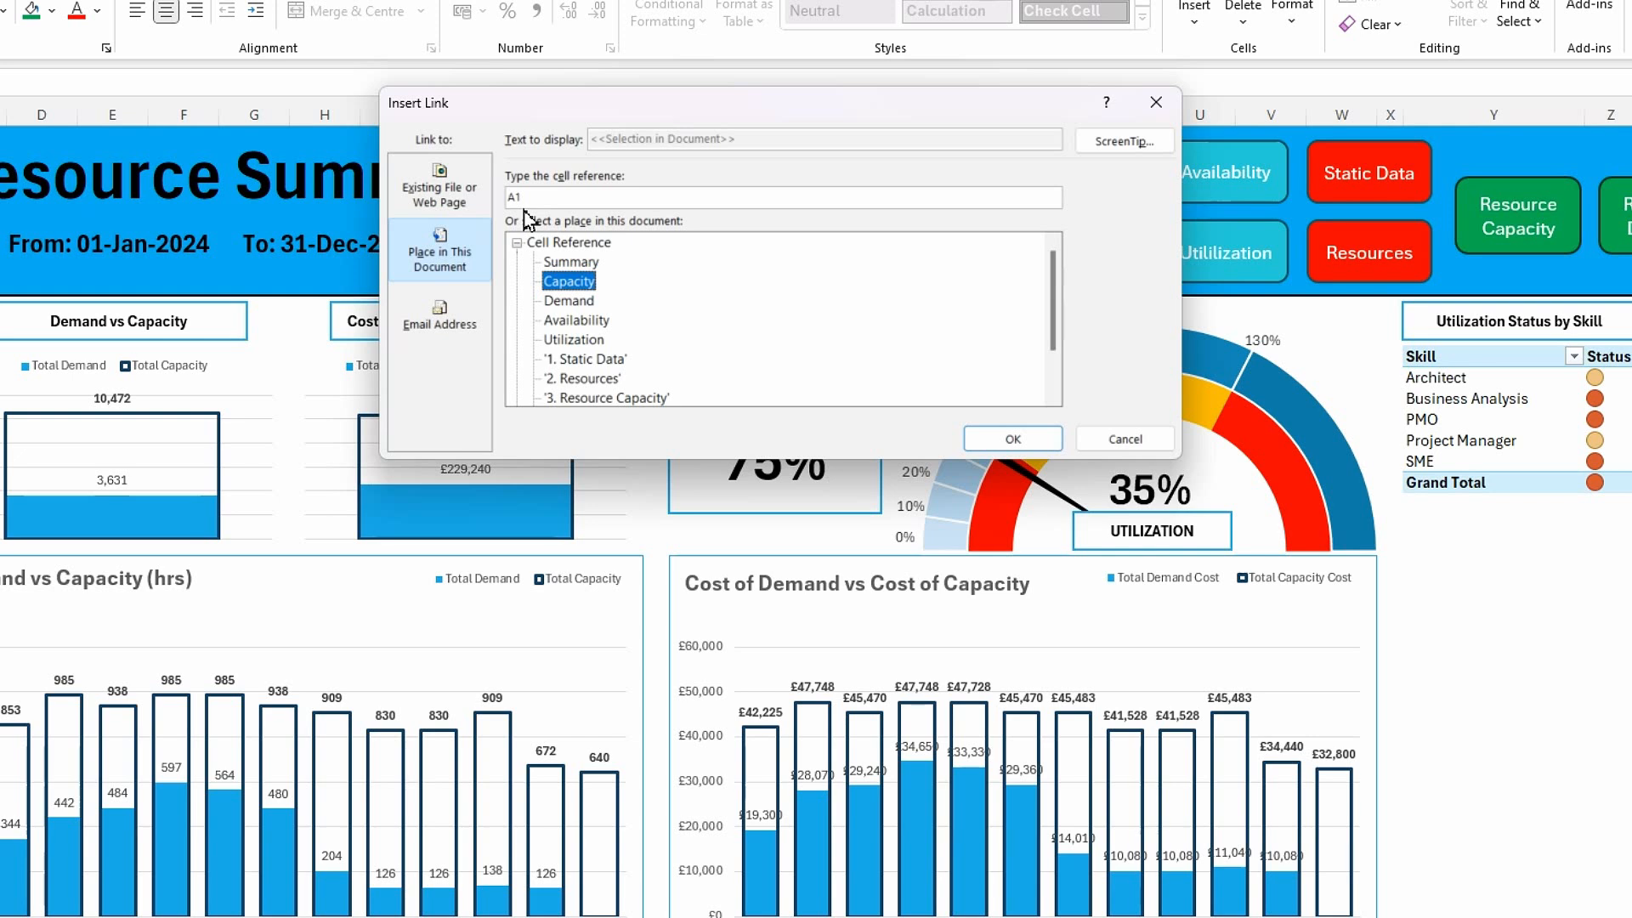
pyautogui.click(1123, 146)
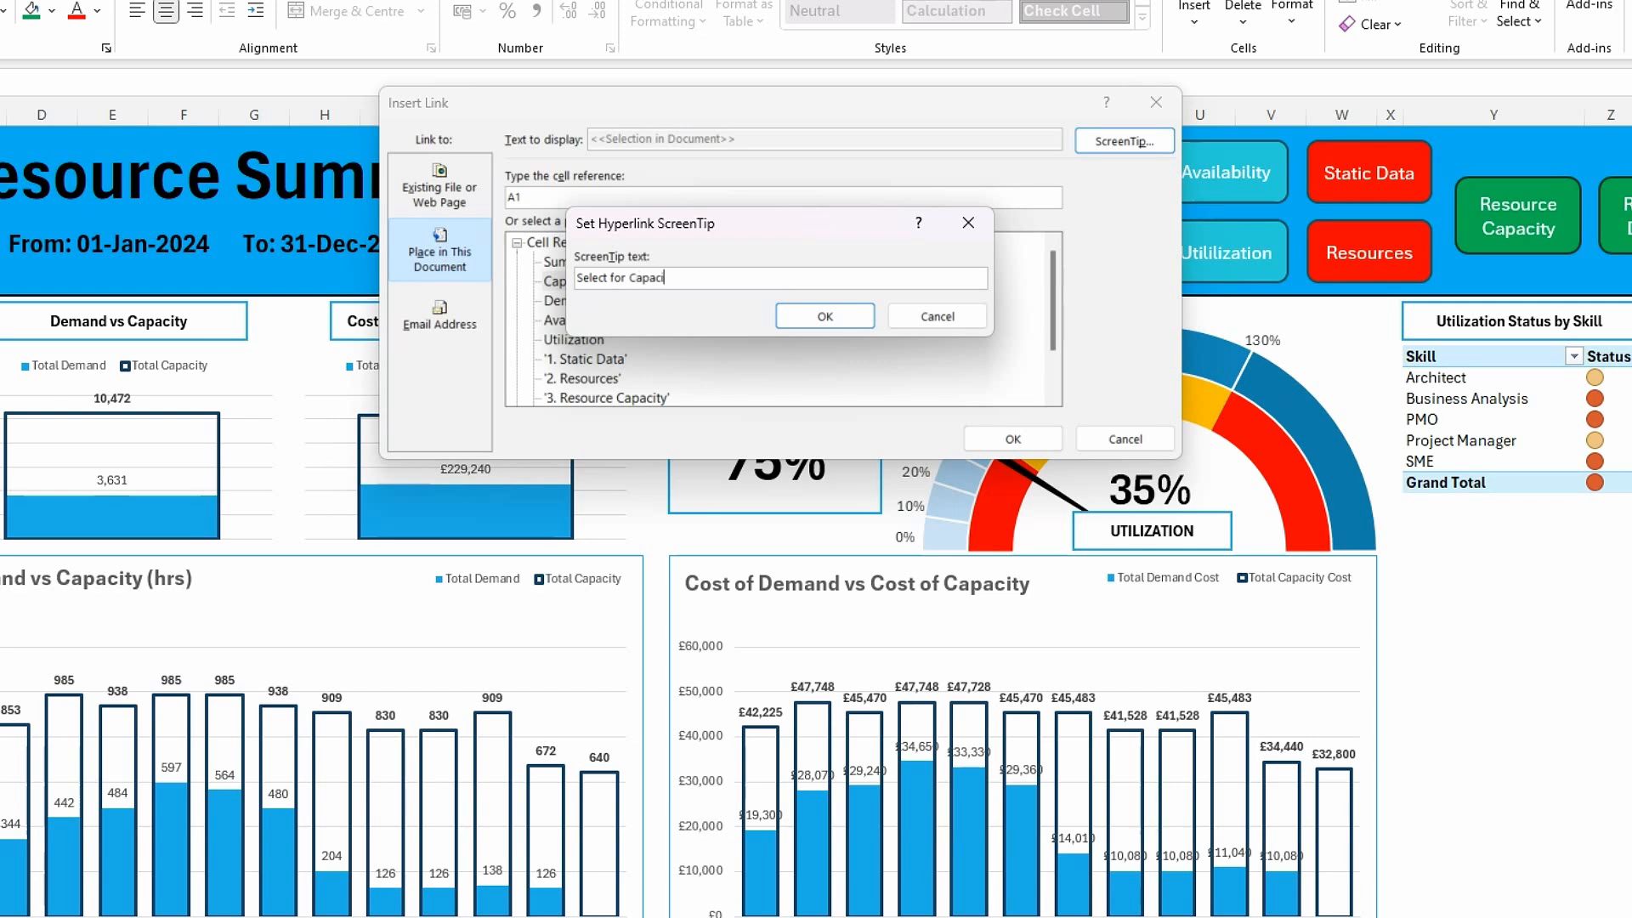
pyautogui.write('heet')
pyautogui.click(822, 330)
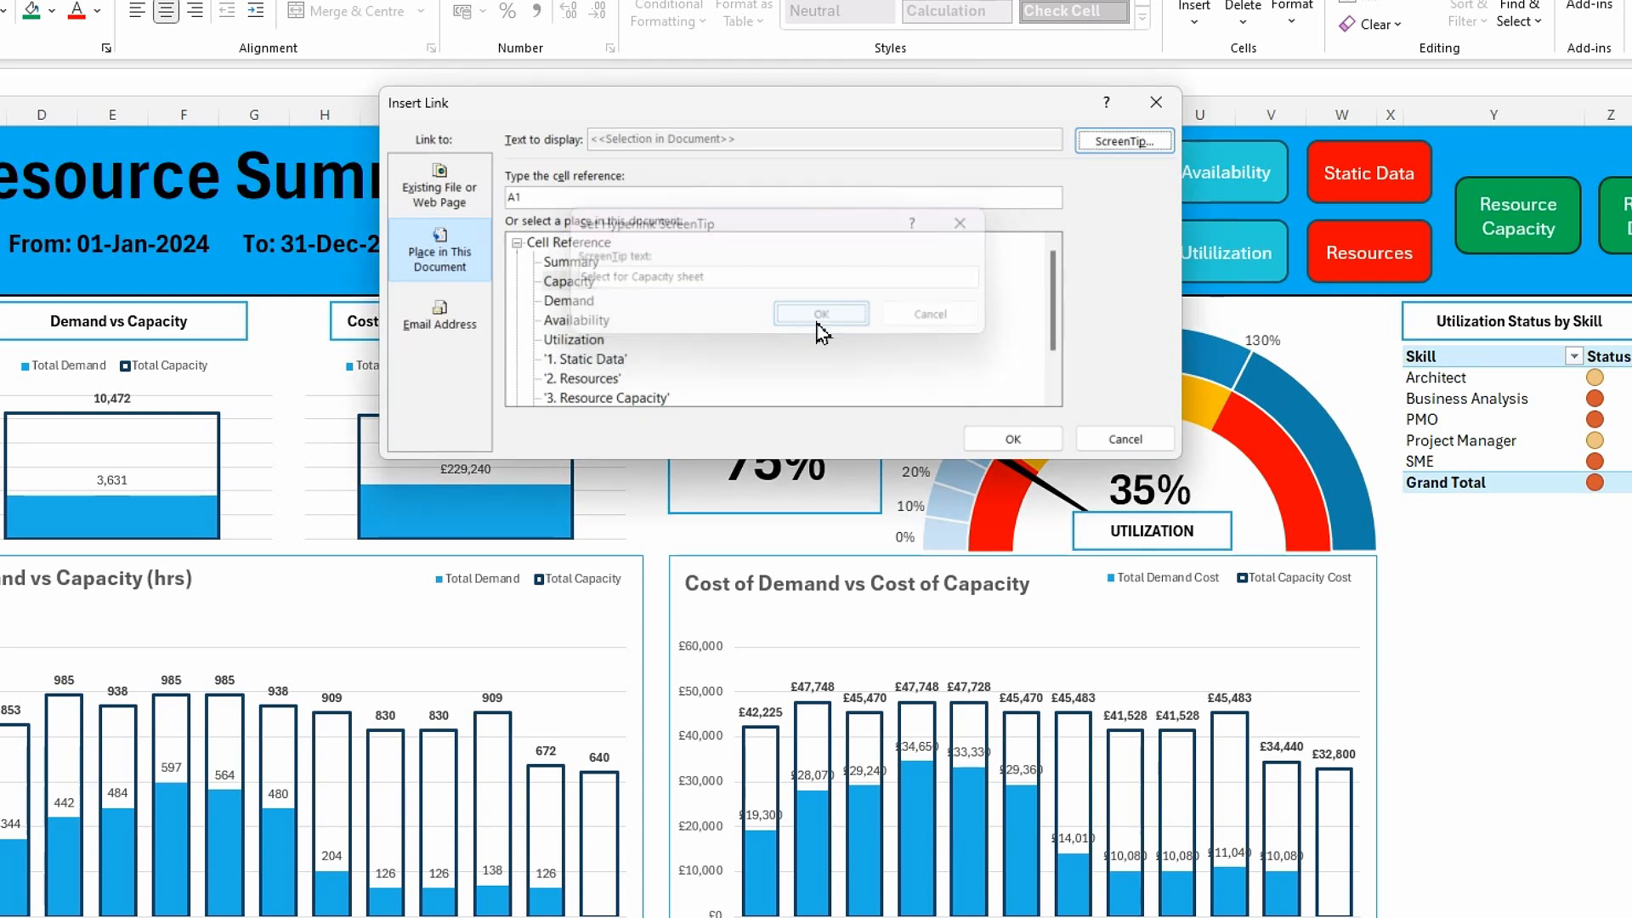
pyautogui.click(997, 438)
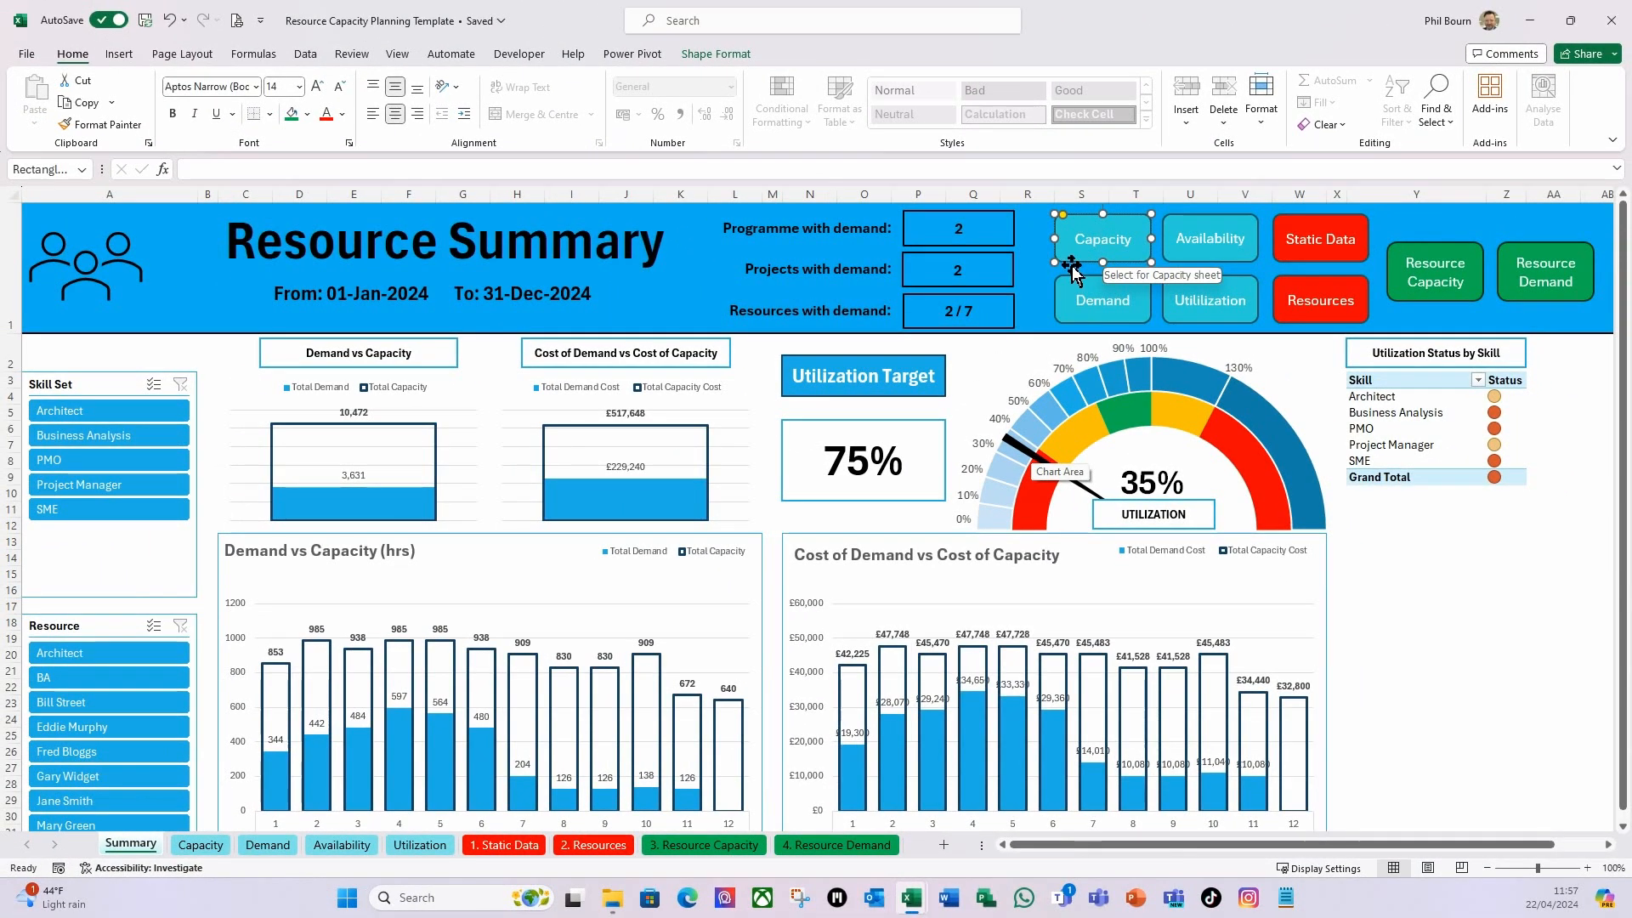
# Test the Capacity button's link and return to the Summary sheet.
pyautogui.click(1041, 310)
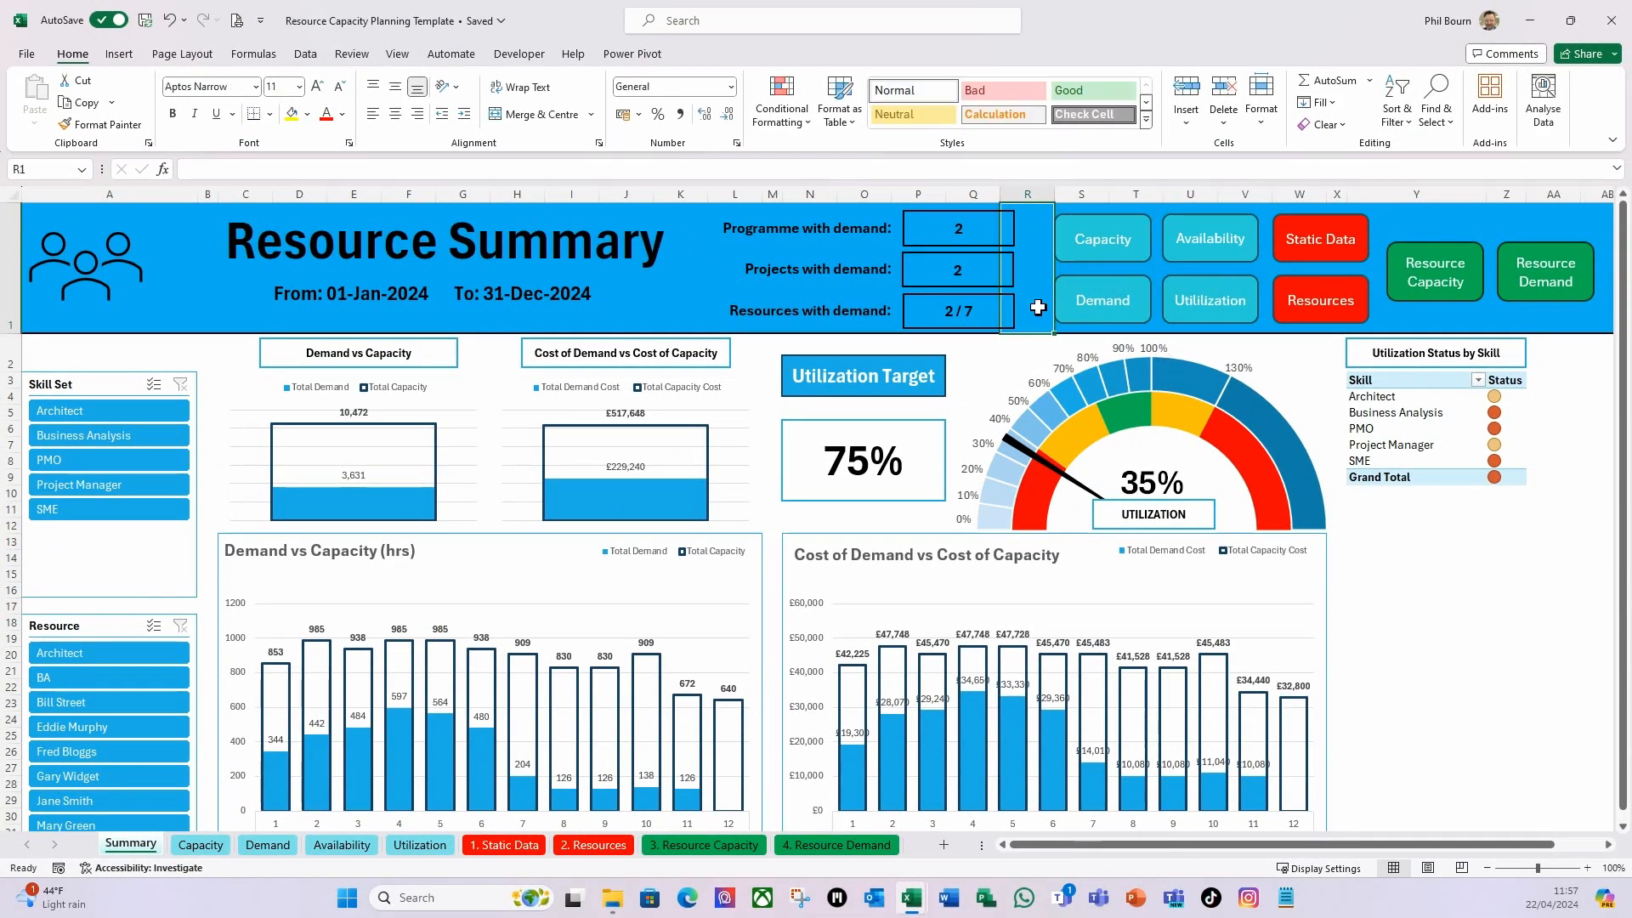
pyautogui.click(1104, 245)
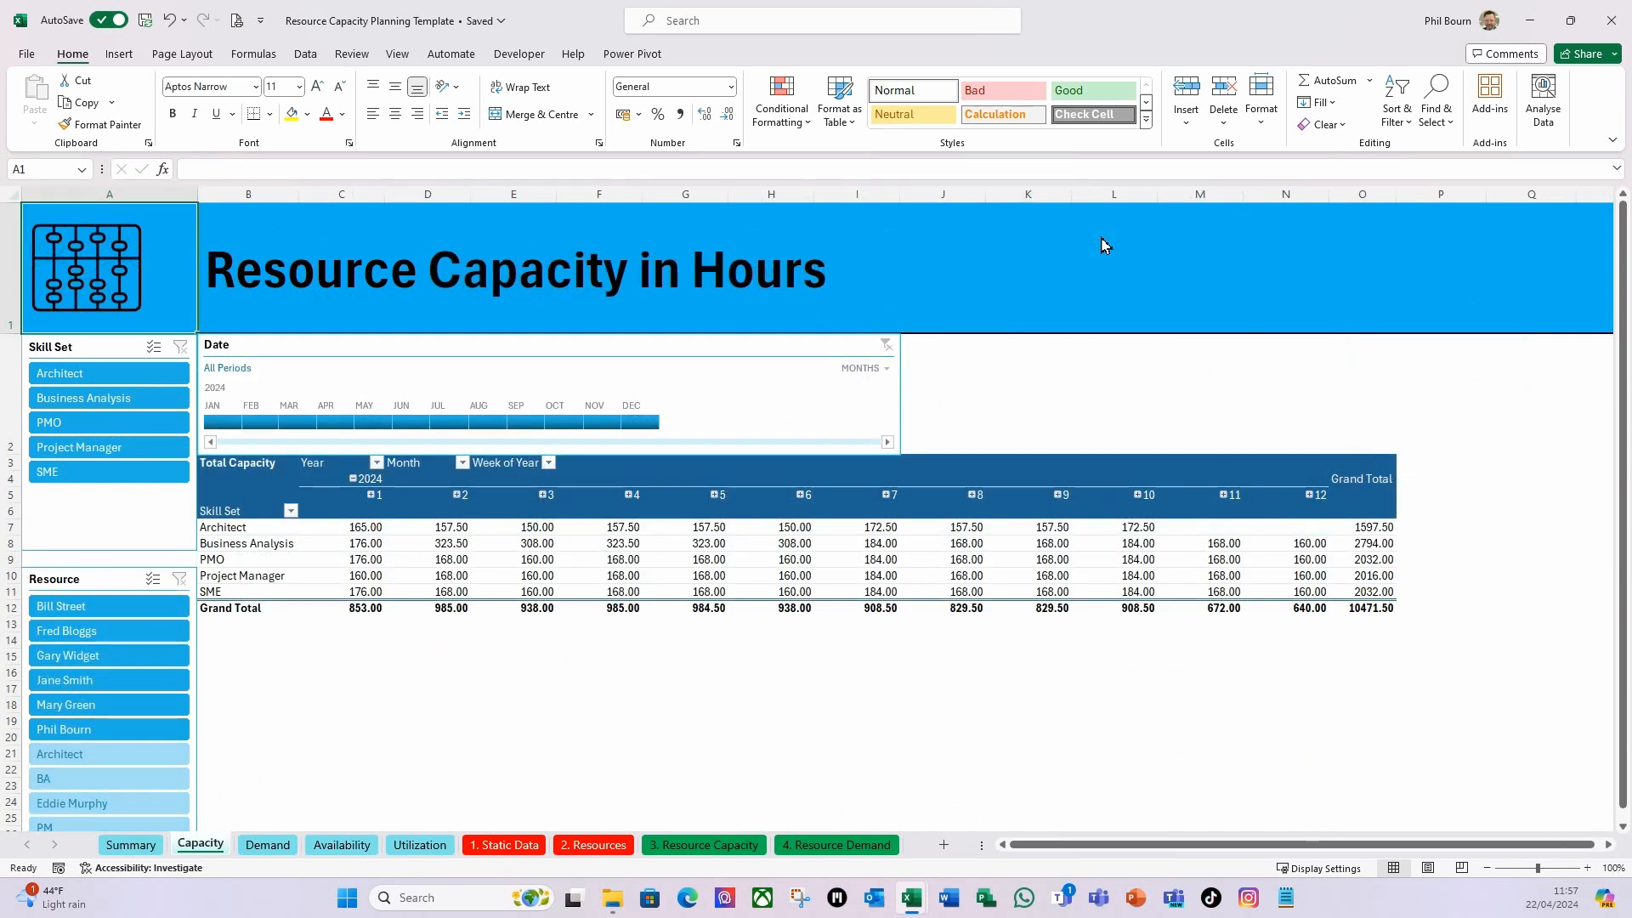
pyautogui.click(130, 844)
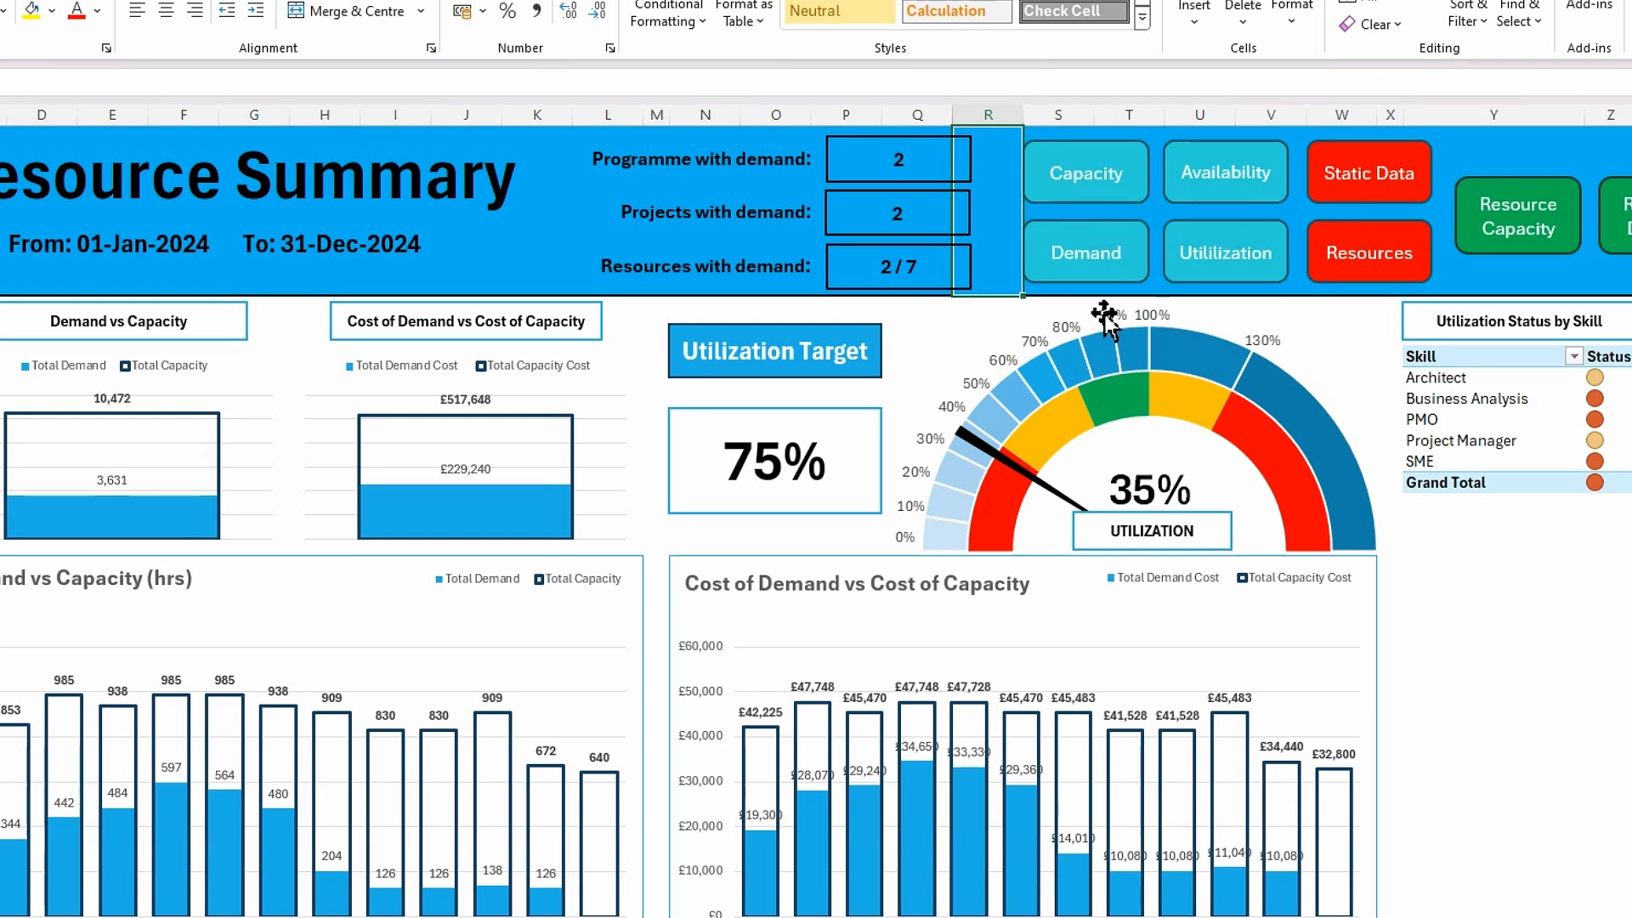
# Link the Demand button to cell A1 of the Demand sheet with the ScreenTip "Select for Demand sheet".
pyautogui.keyDown('ctrl'); pyautogui.click(1092, 257); pyautogui.keyUp('ctrl')
pyautogui.rightClick(1092, 257)
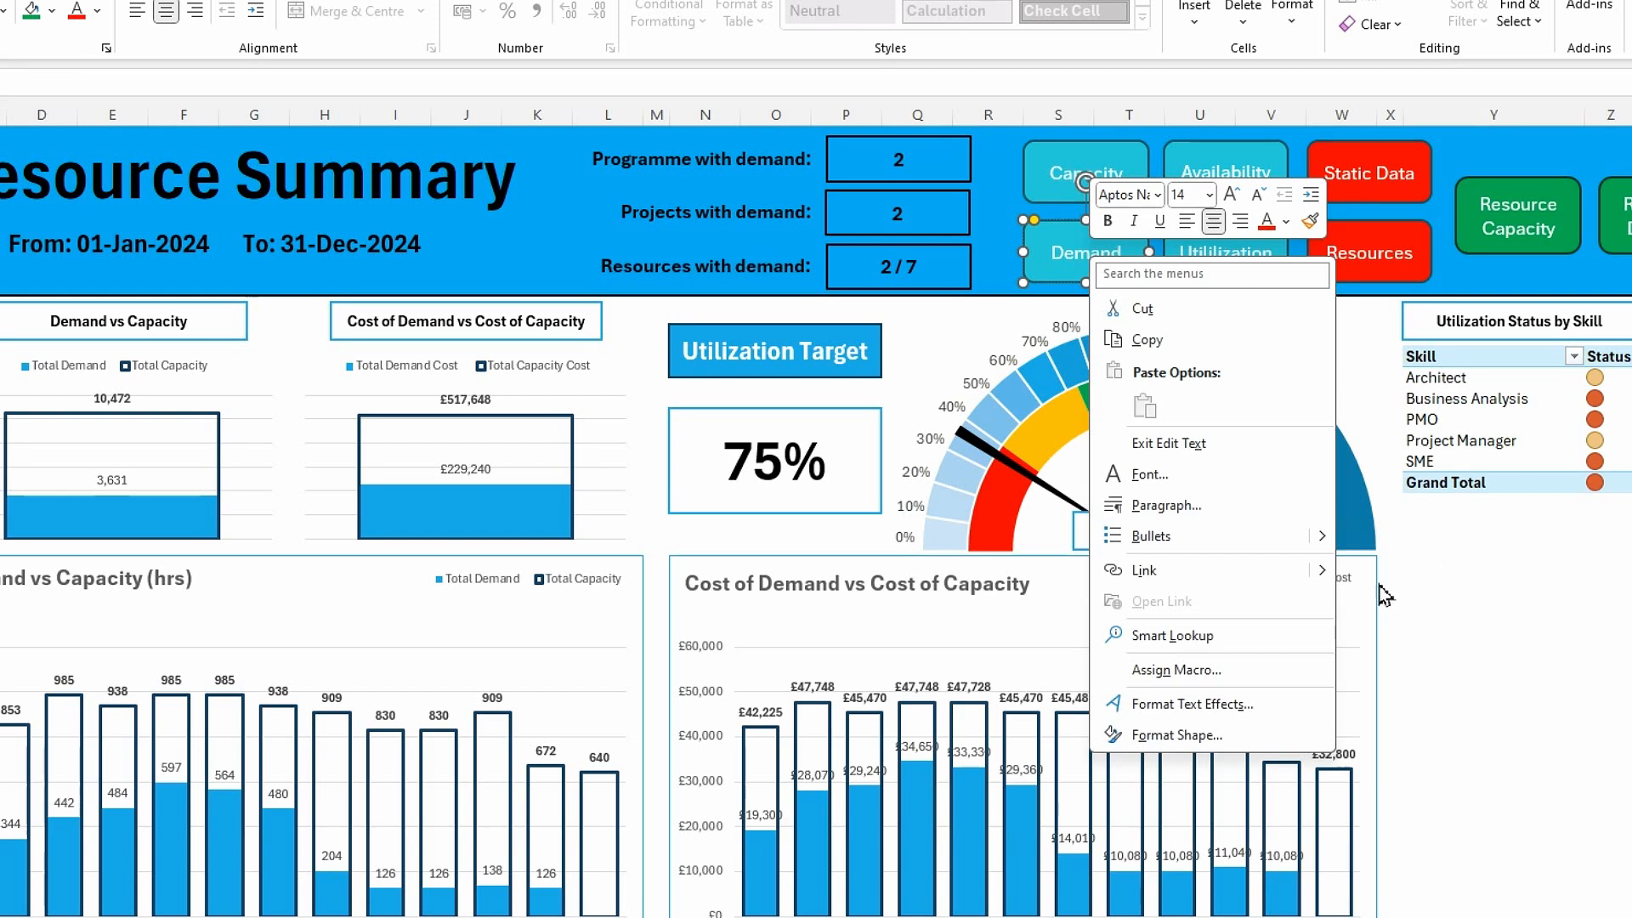
pyautogui.click(1130, 571)
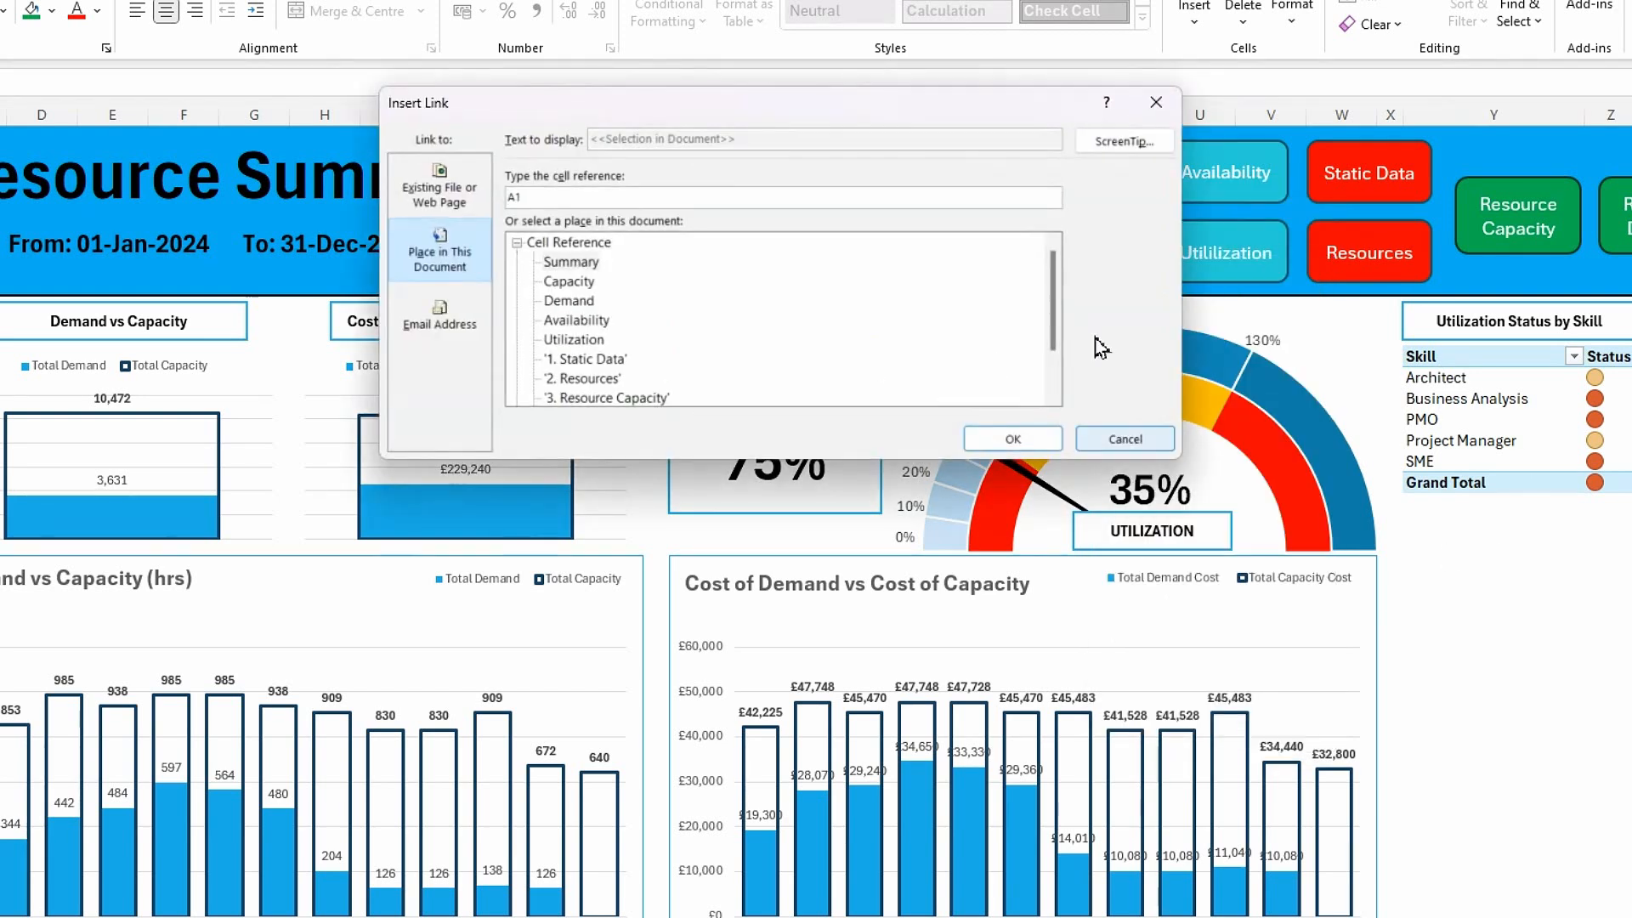
pyautogui.click(1124, 141)
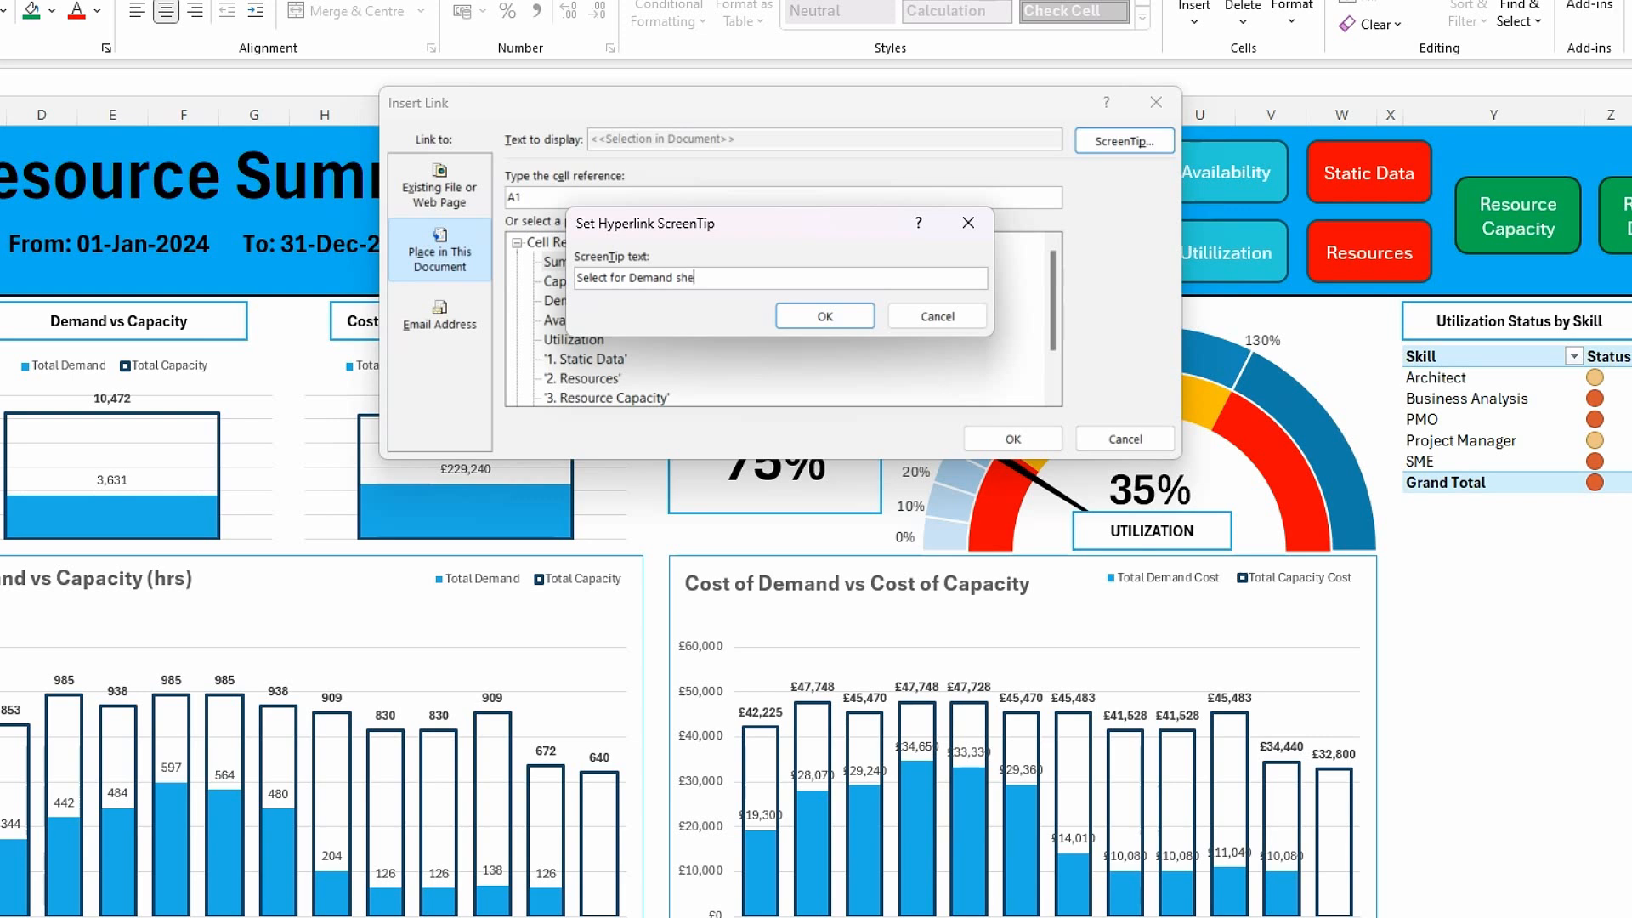
pyautogui.click(818, 316)
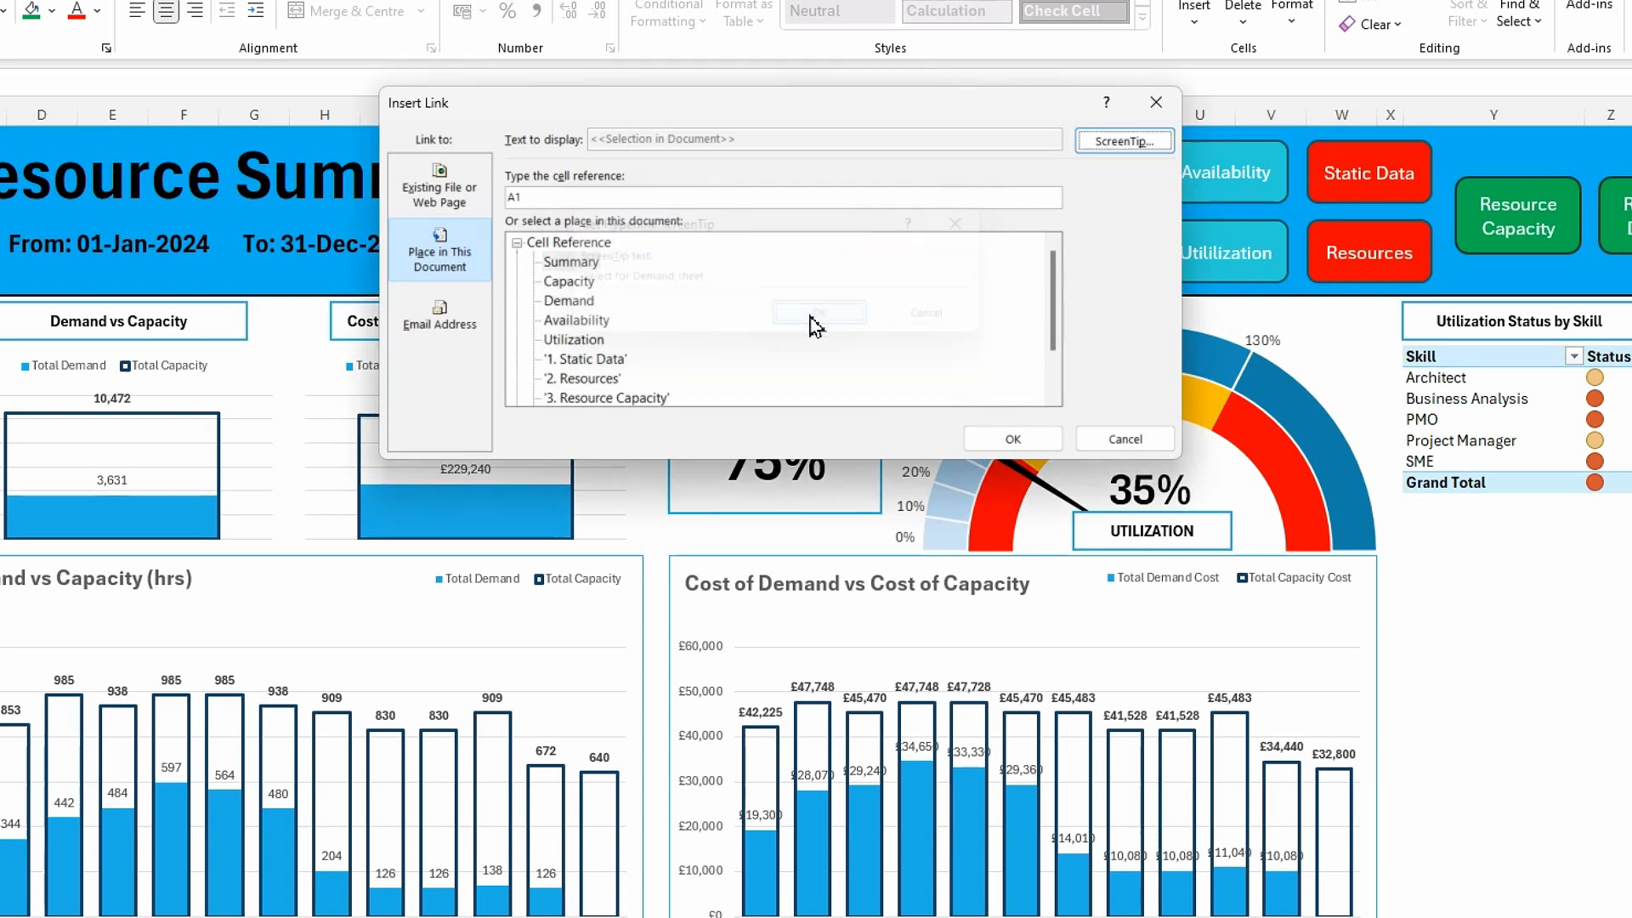
pyautogui.click(568, 302)
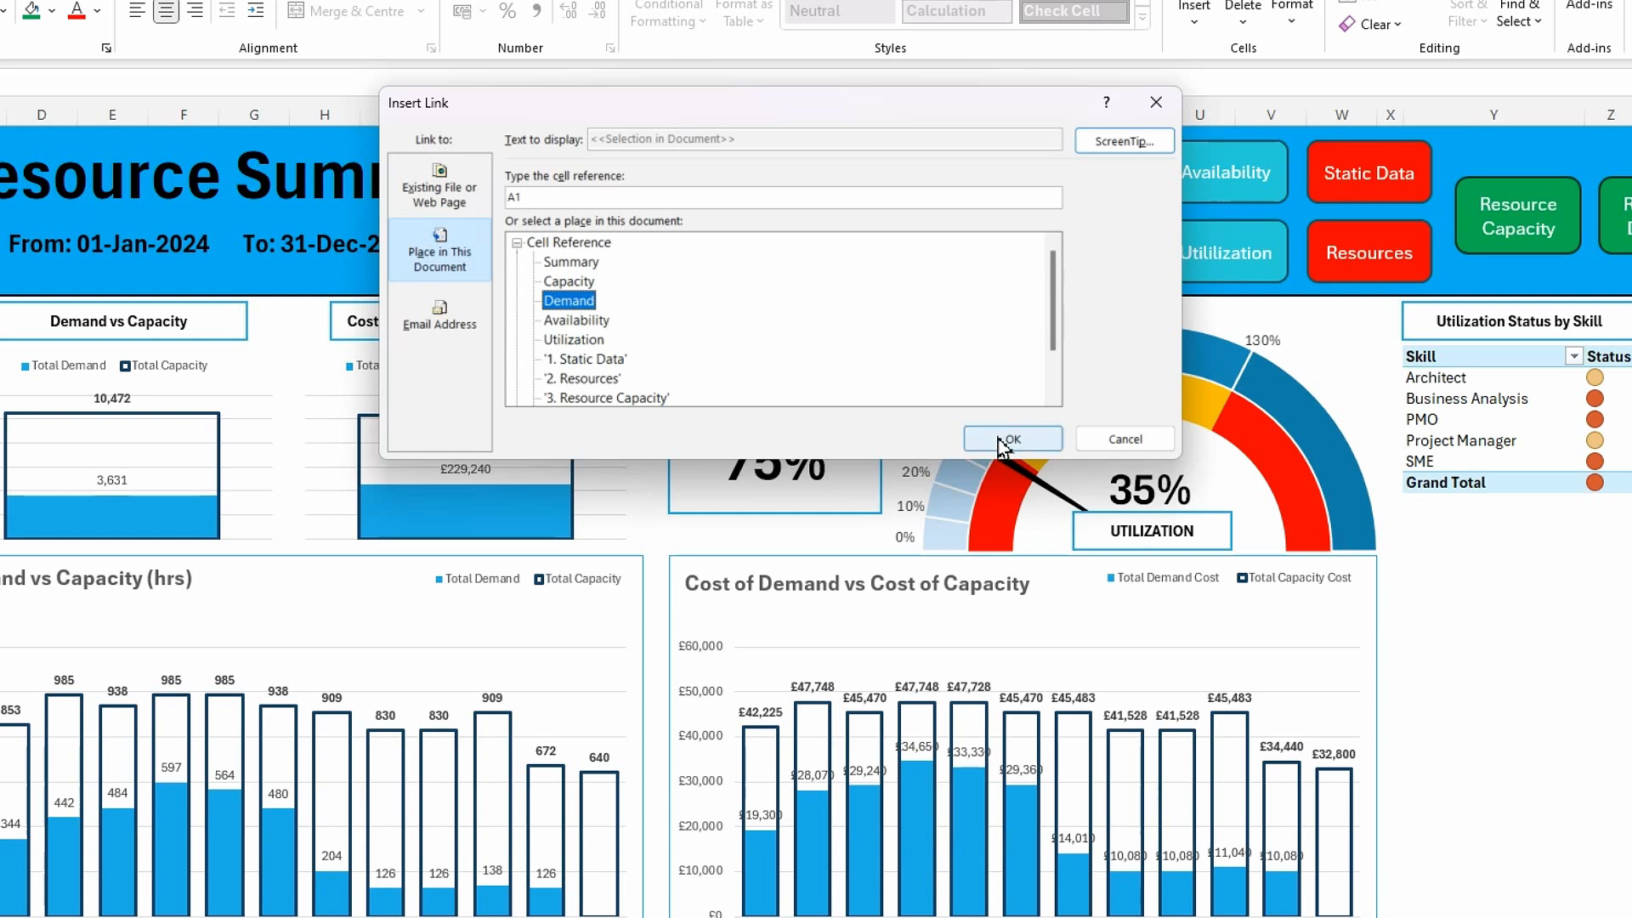
pyautogui.click(1003, 438)
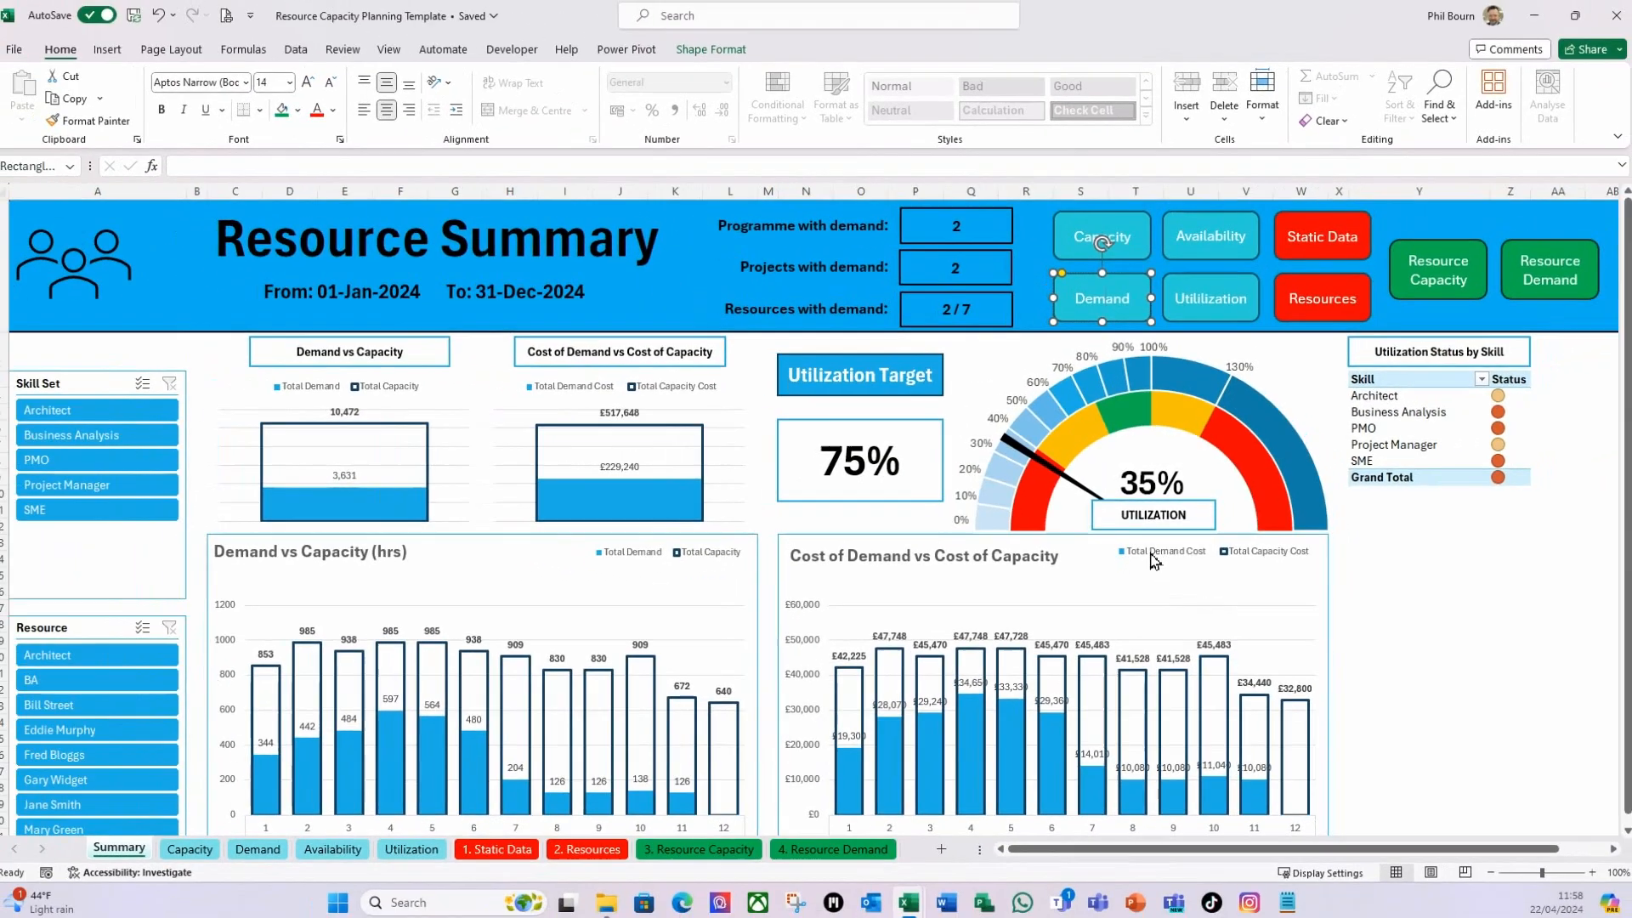
pyautogui.click(1418, 544)
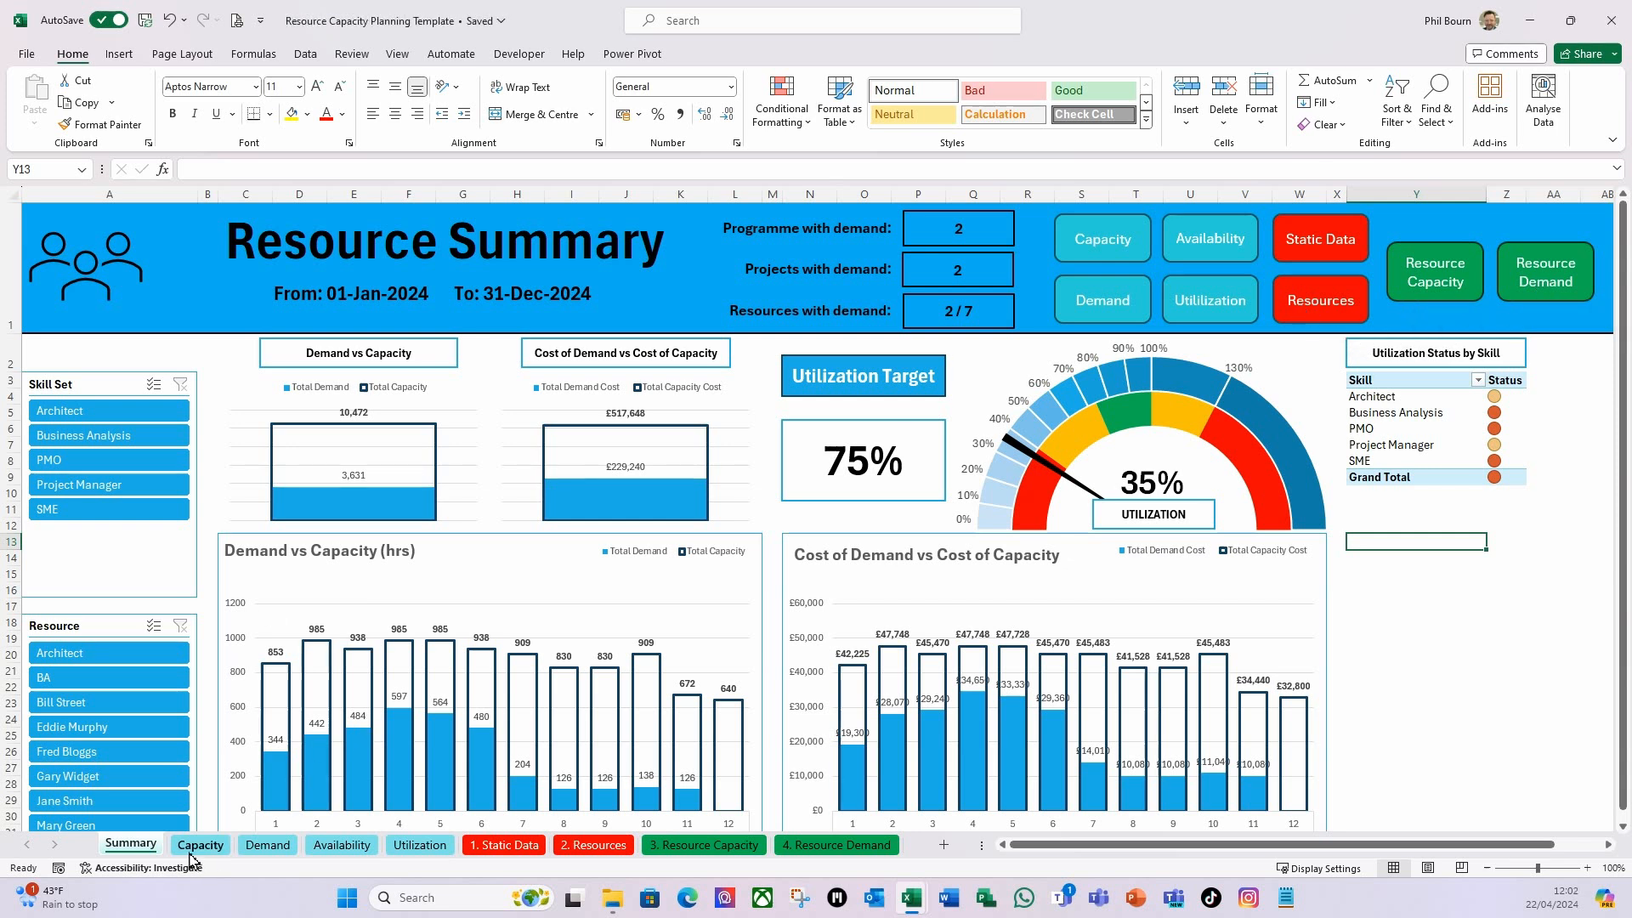
# Compare the top rows of the Static Data, Resources, Resource Capacity and Resource Demand sheets with the Capacity sheet's banner.
pyautogui.click(480, 847)
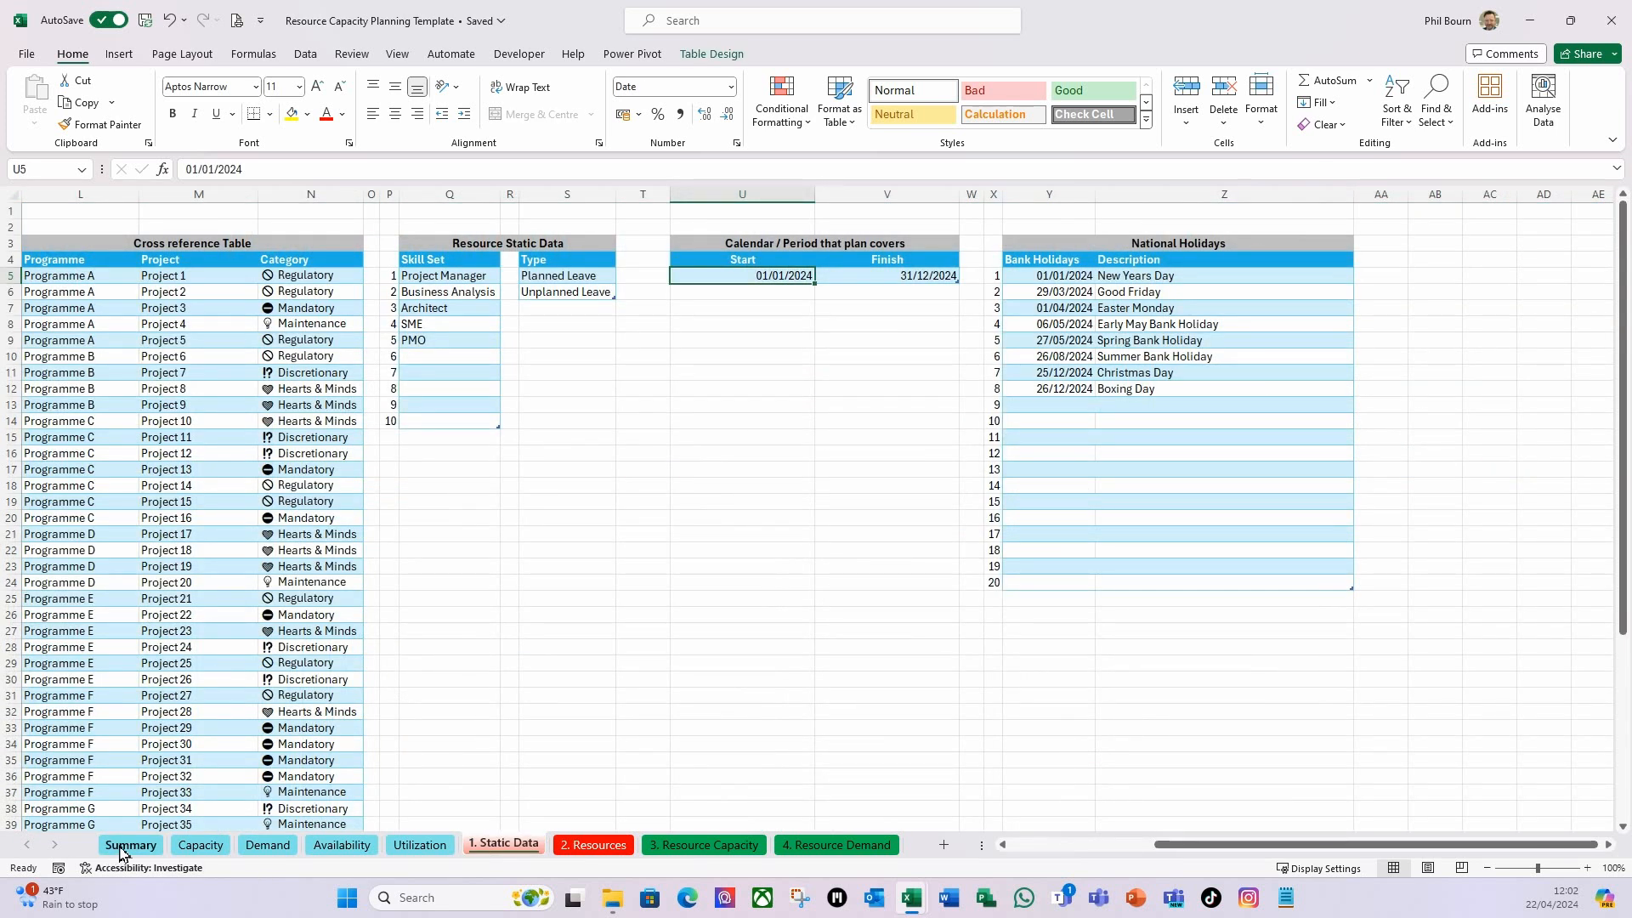
pyautogui.click(200, 847)
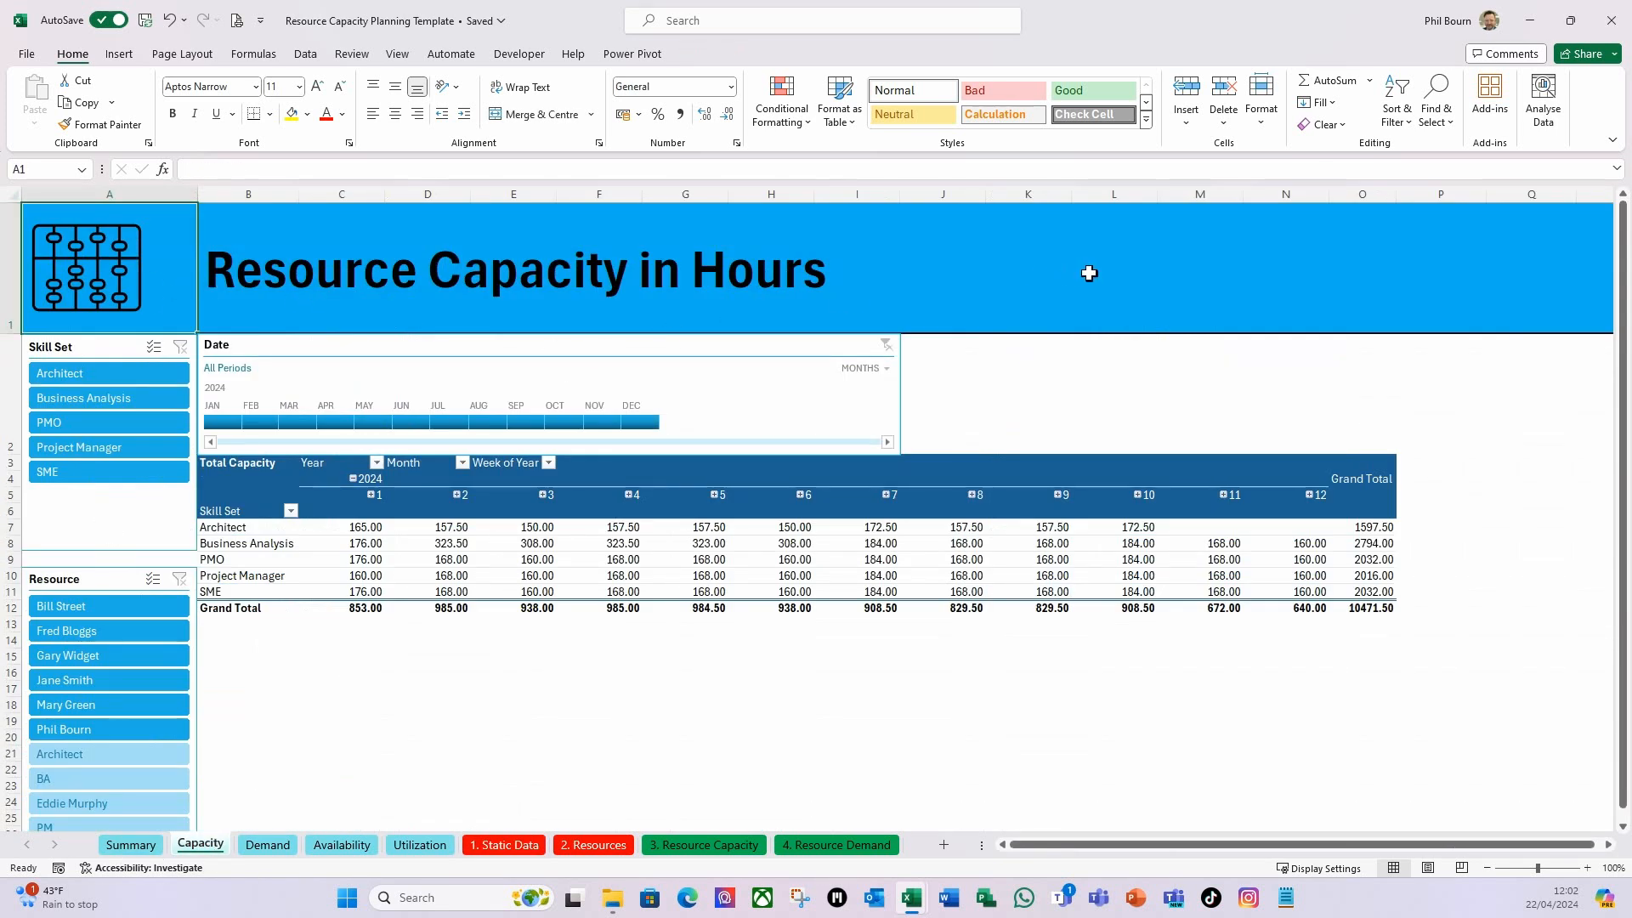
pyautogui.click(502, 846)
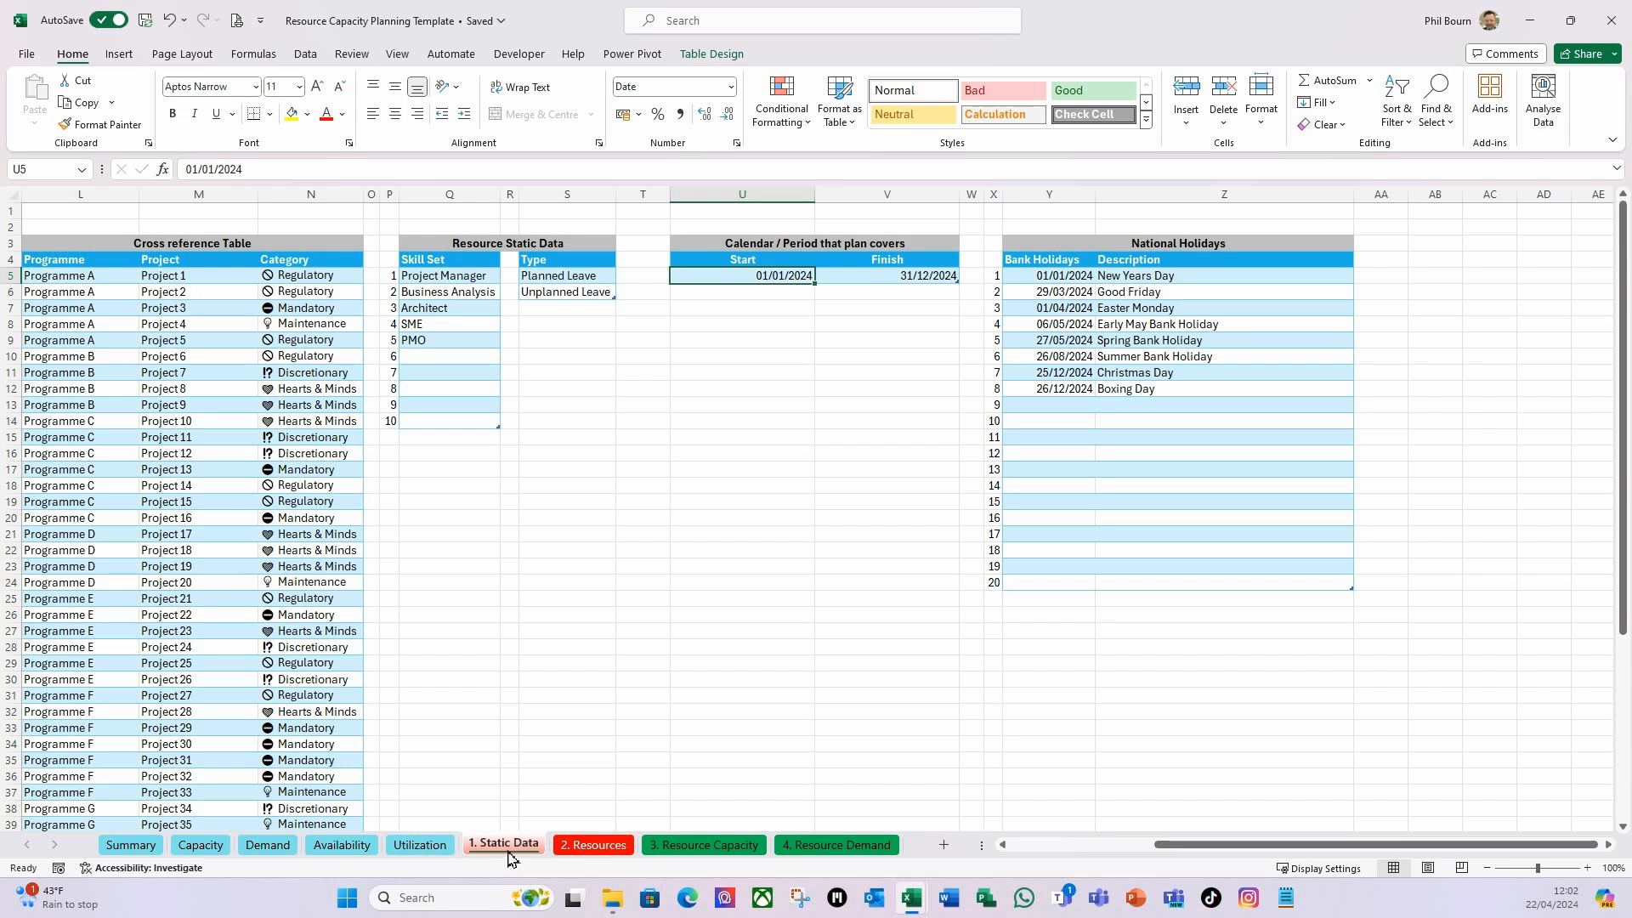
pyautogui.click(591, 848)
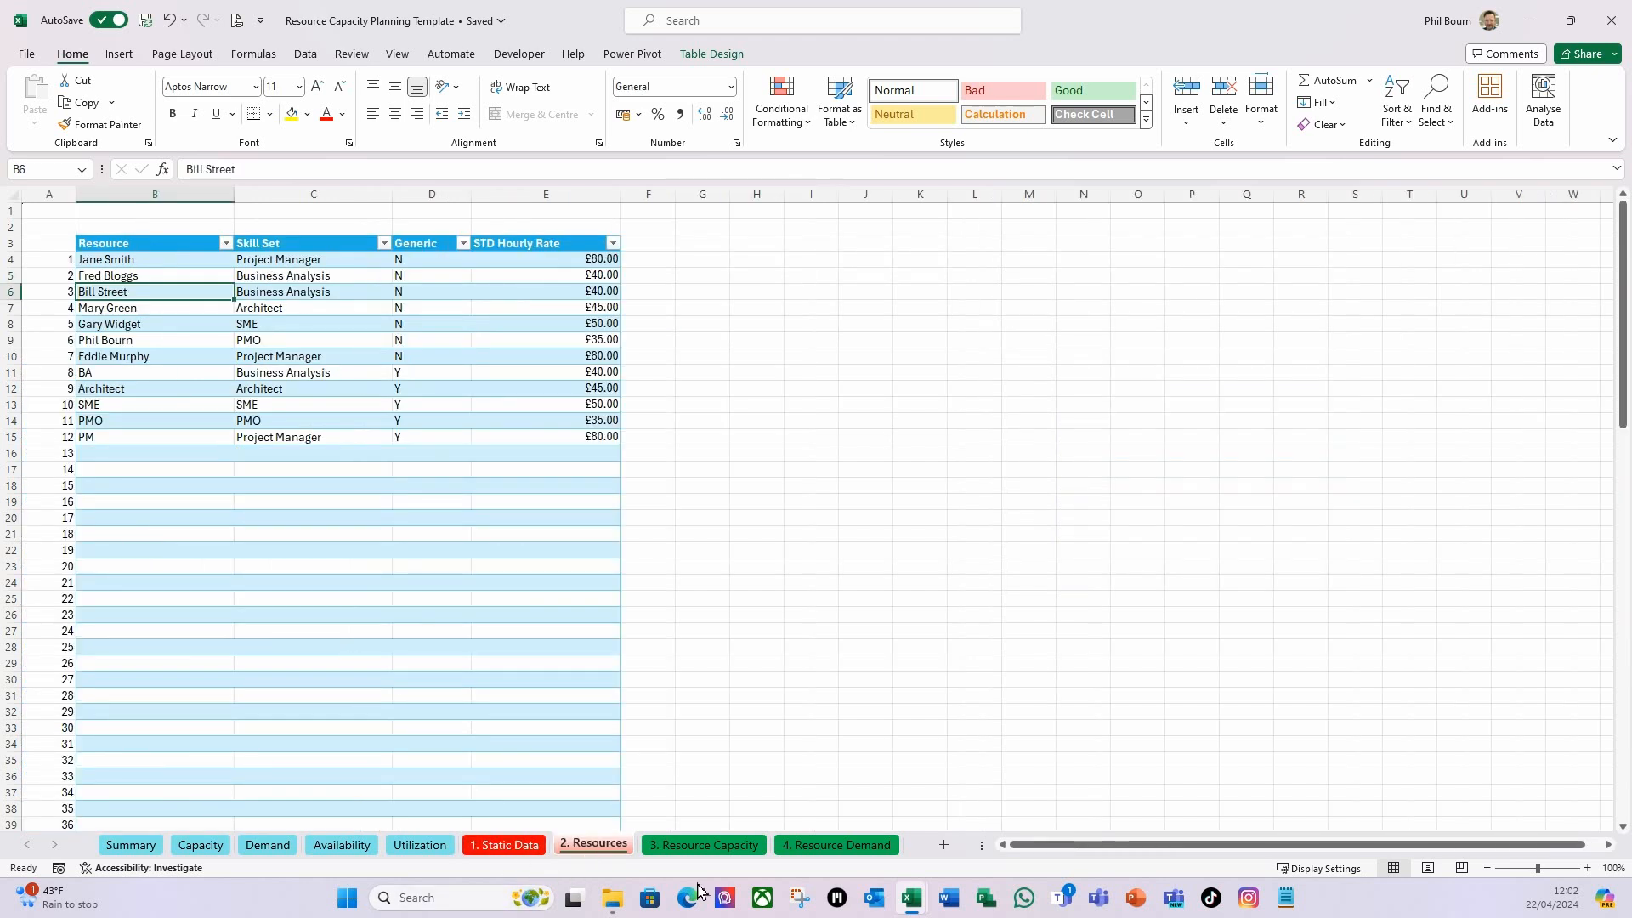
pyautogui.click(702, 846)
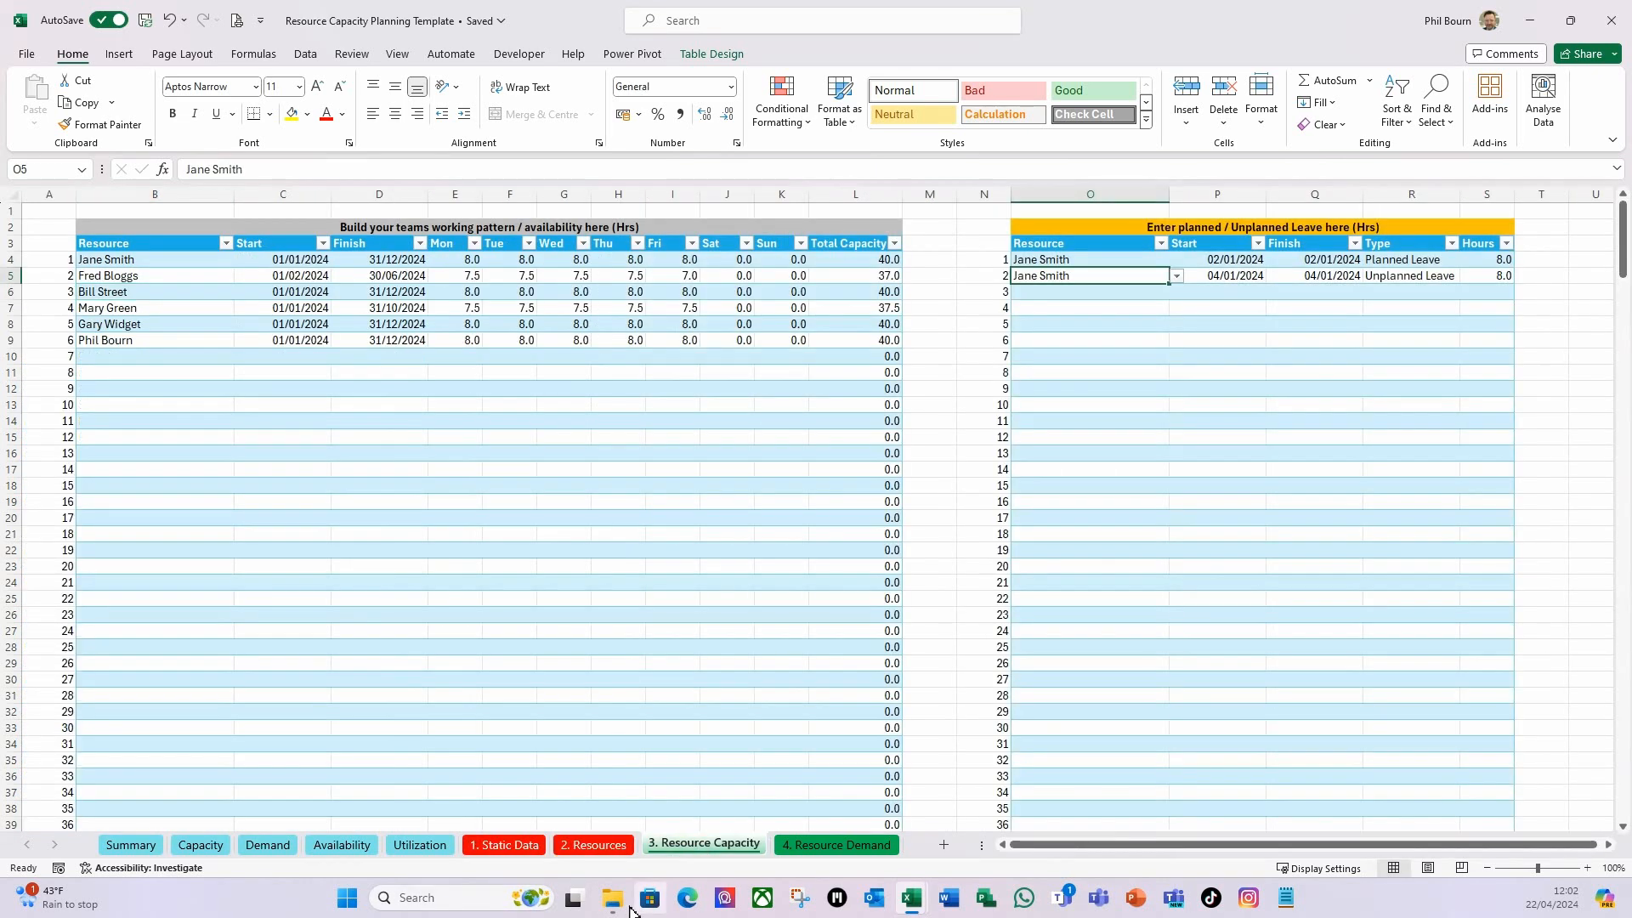
pyautogui.click(836, 847)
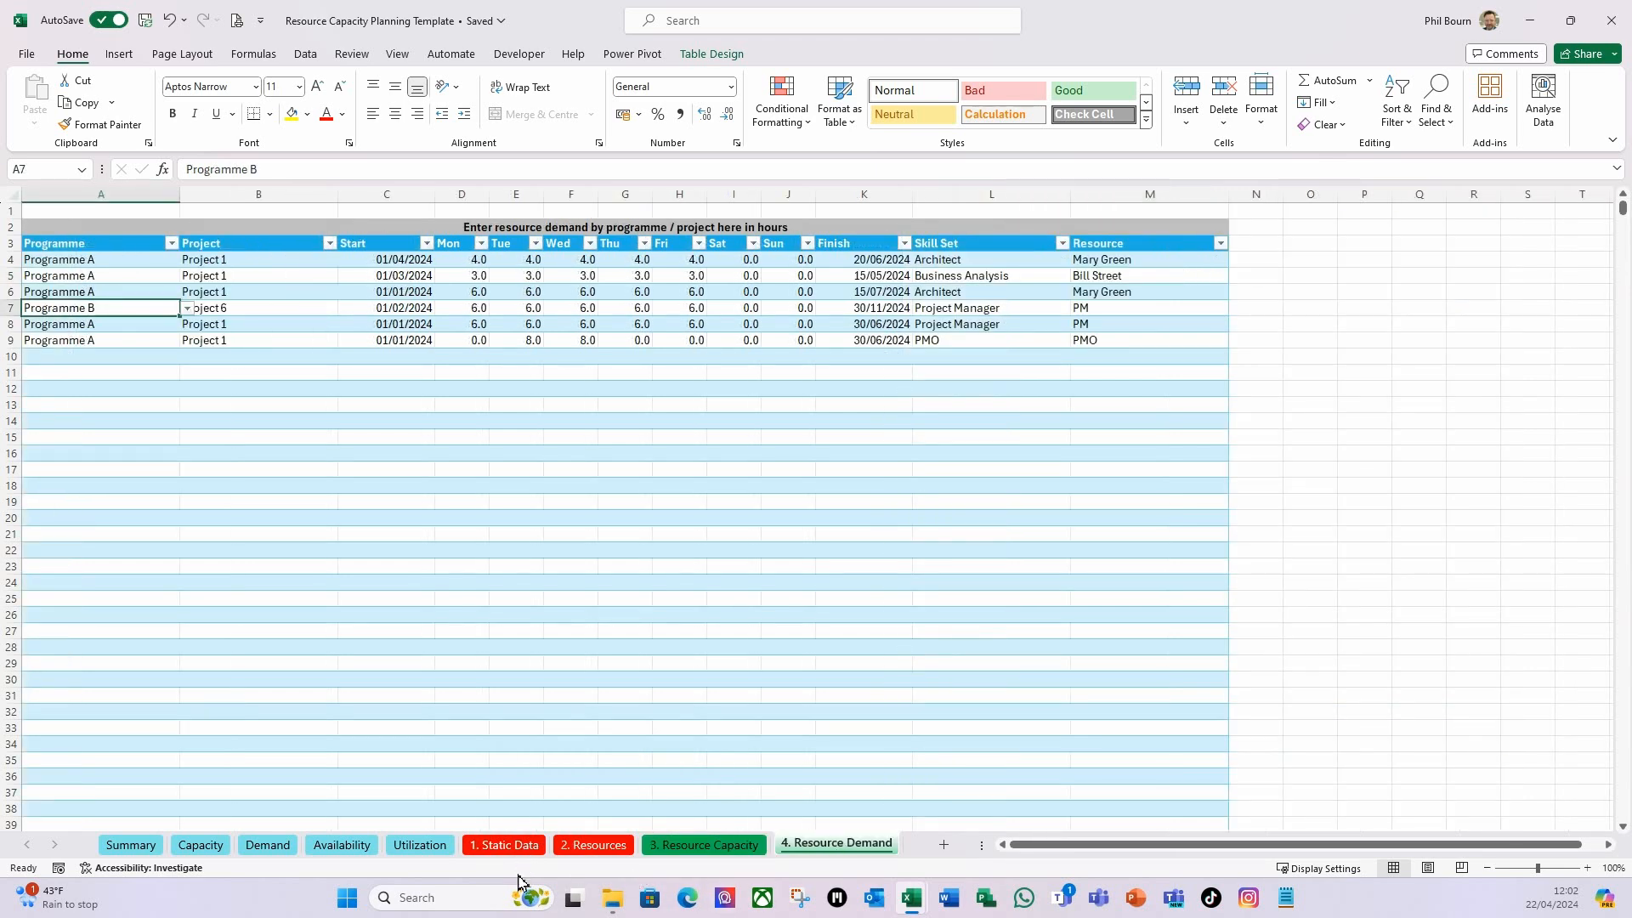
# Increase the height of row 1 on the 1. Static Data sheet to match the other sheets' banner.
pyautogui.click(518, 848)
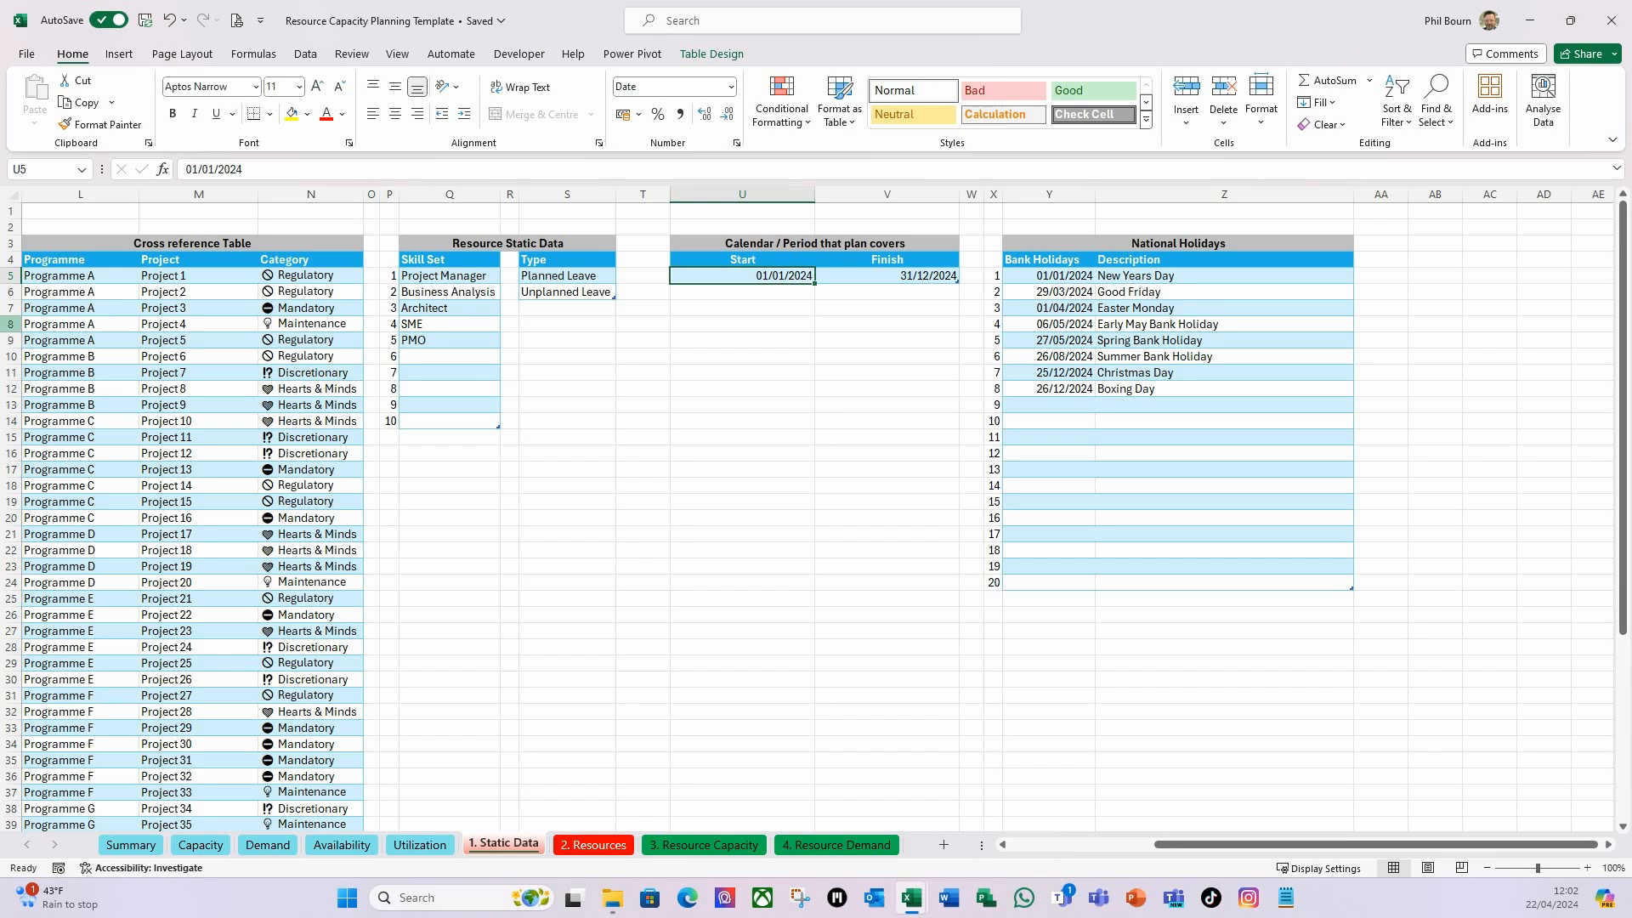
pyautogui.click(10, 211)
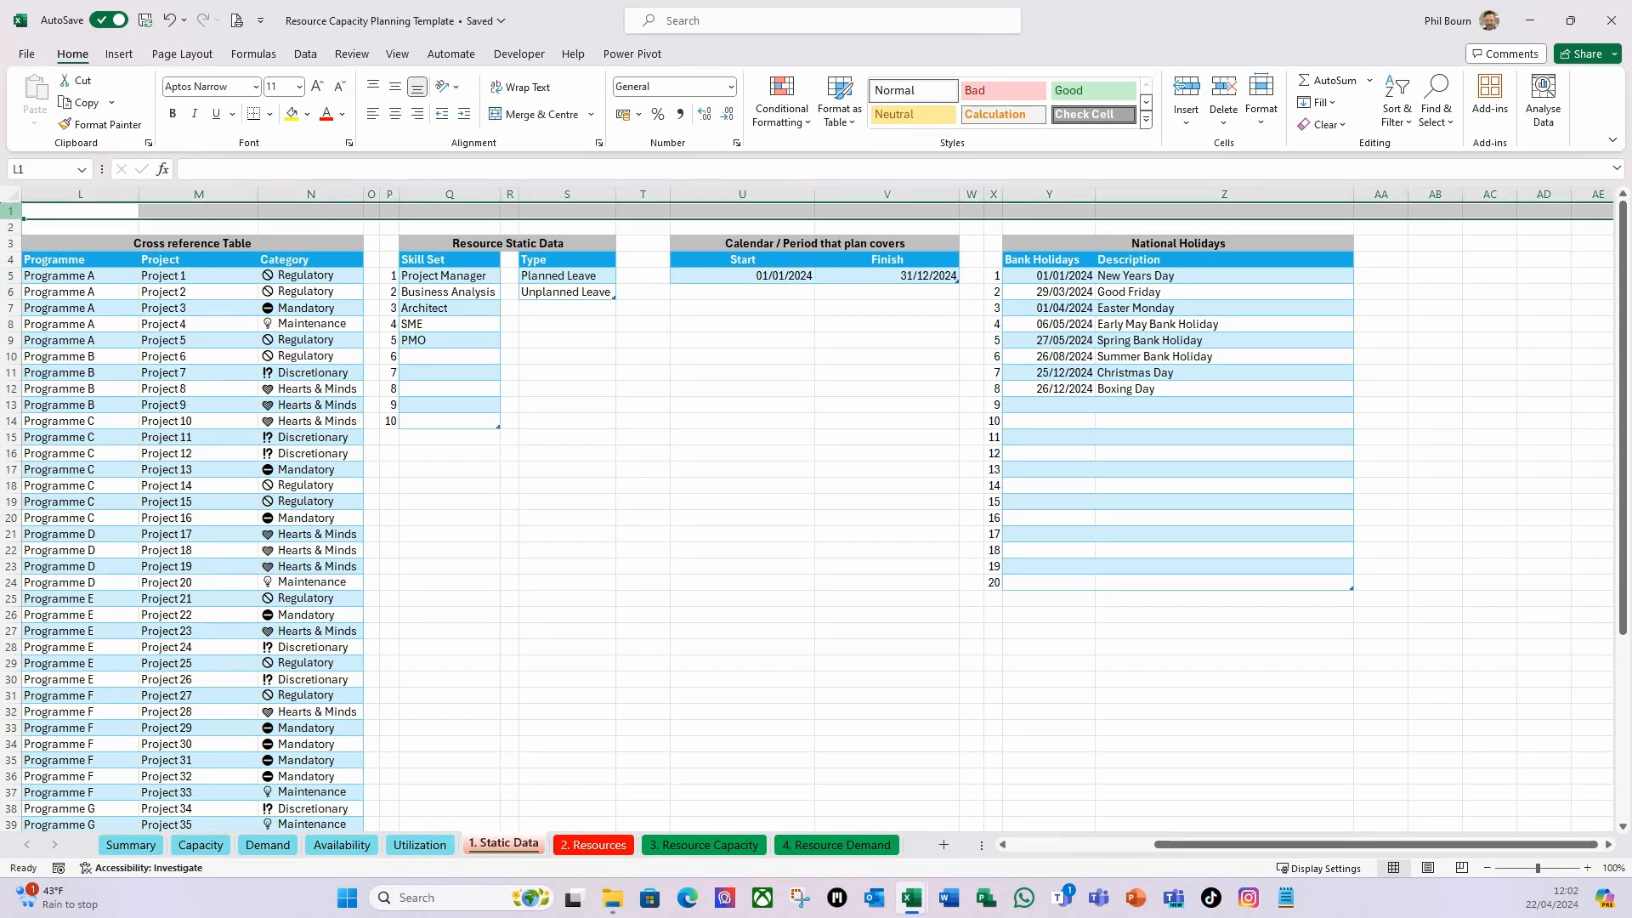
pyautogui.rightClick(11, 210)
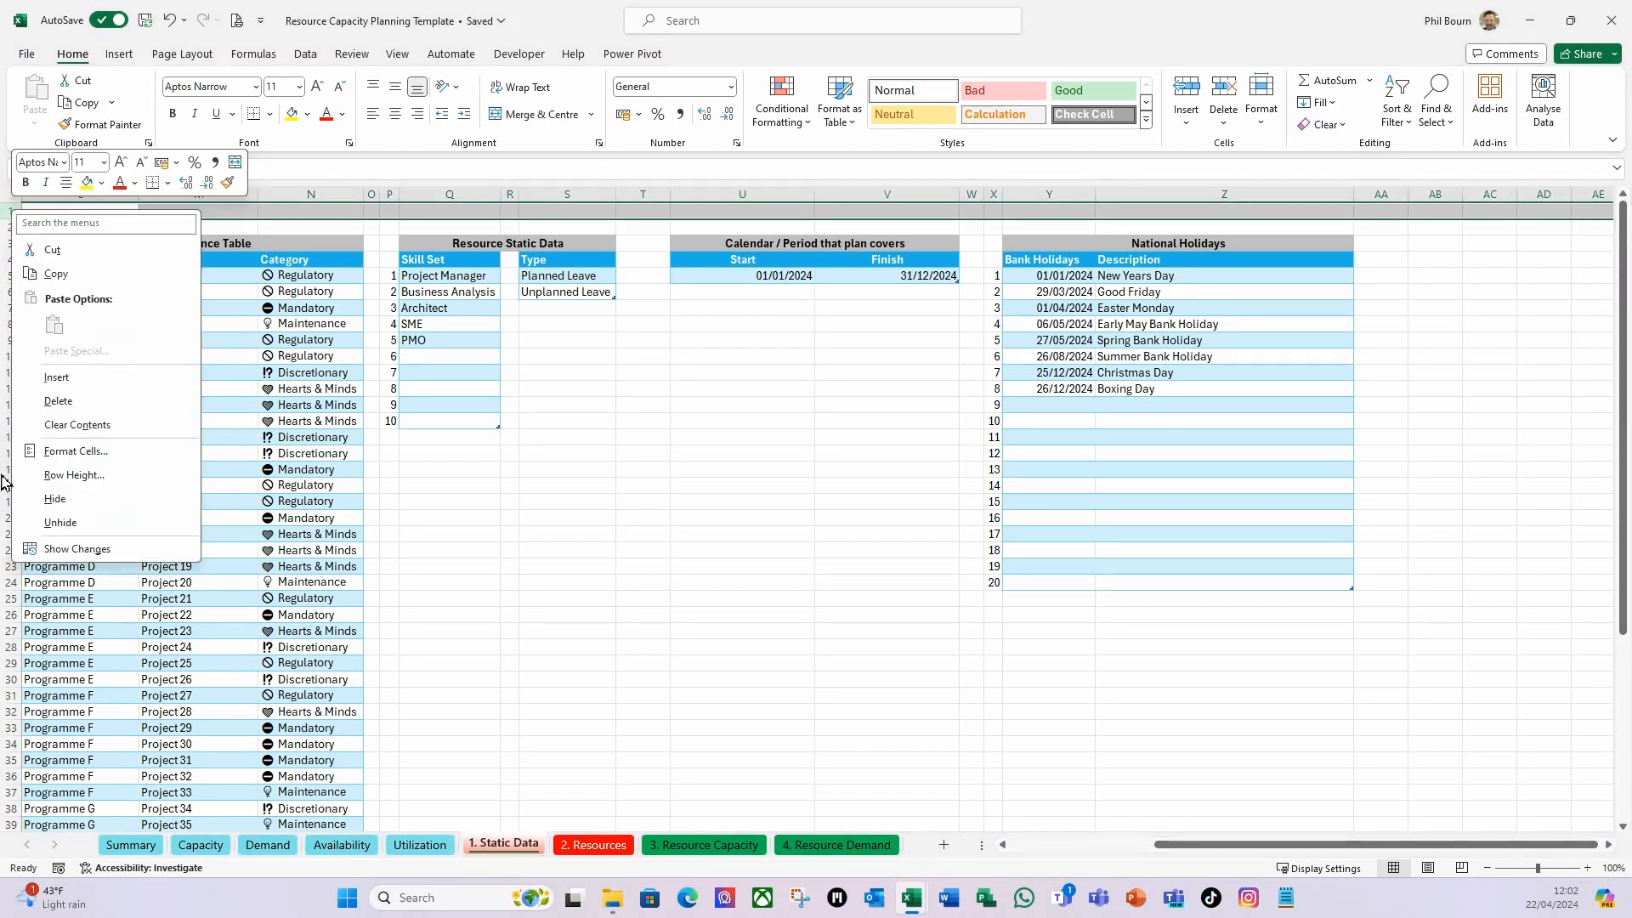
pyautogui.click(92, 476)
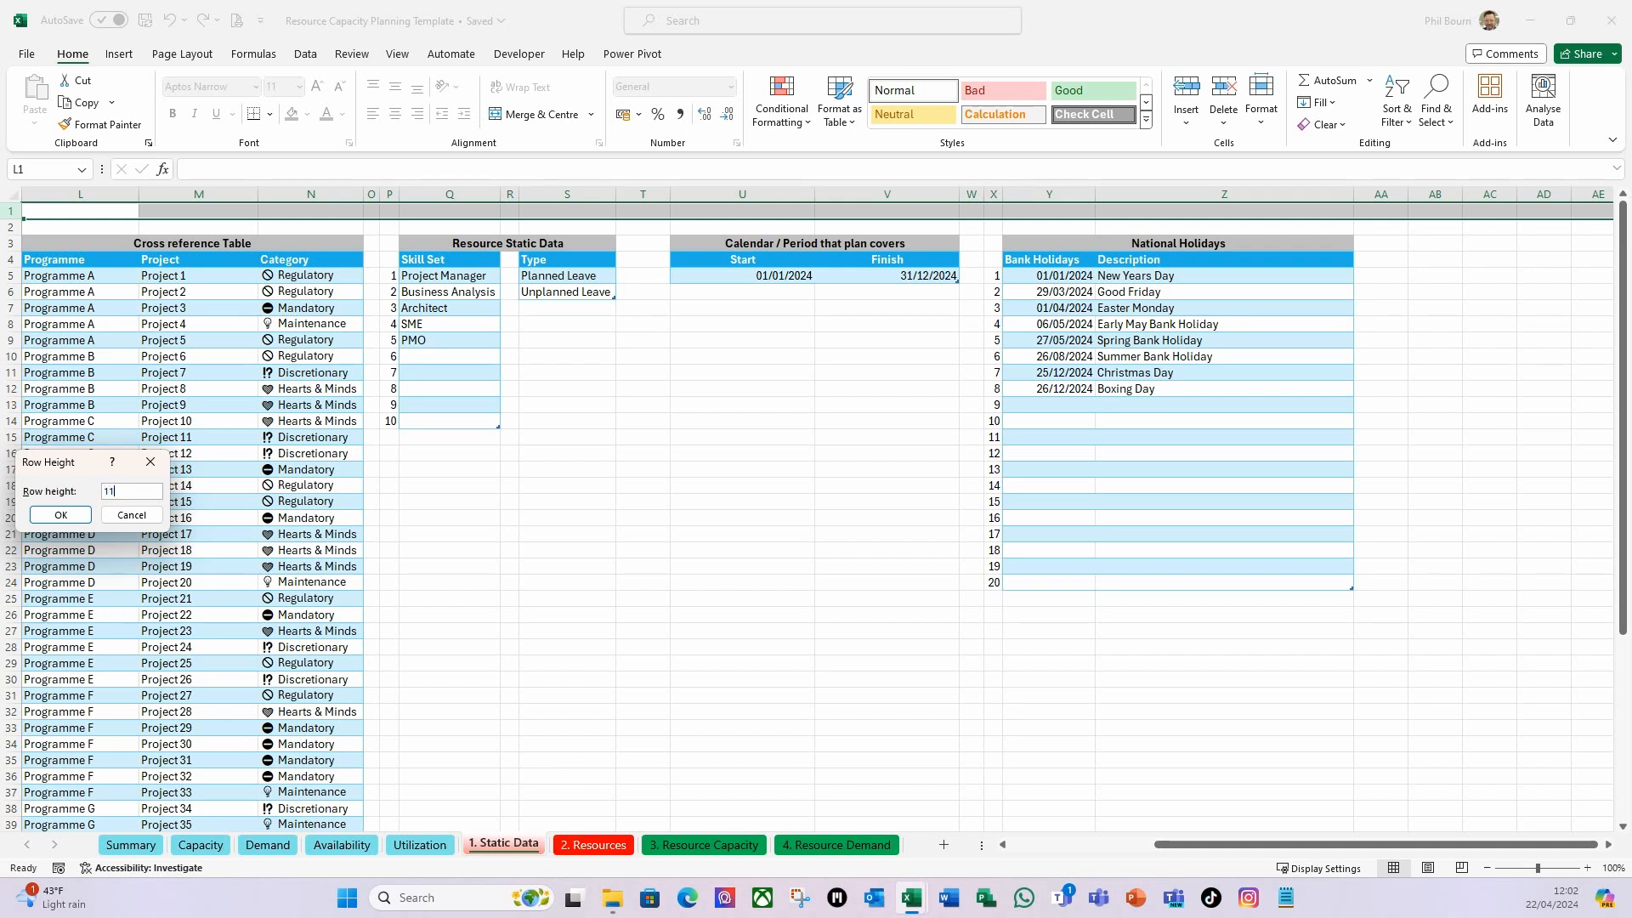
pyautogui.press('Return')
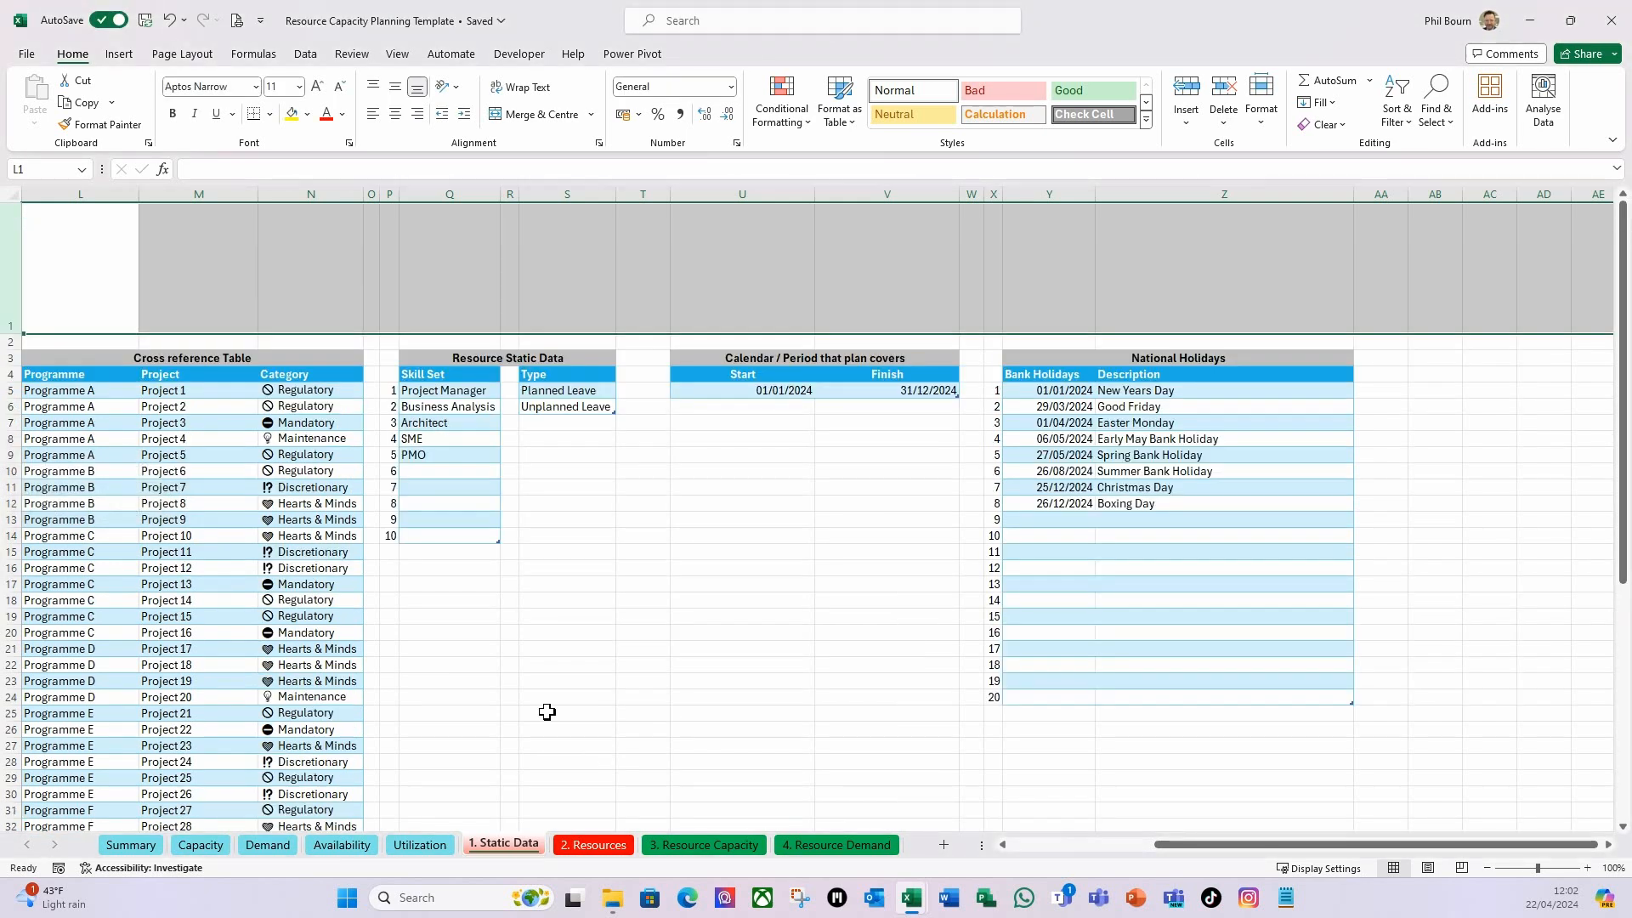
# Copy the banner formatting of row 1 on the Utilization sheet to row 1 of the 1. Static Data sheet with Format Painter.
pyautogui.click(420, 845)
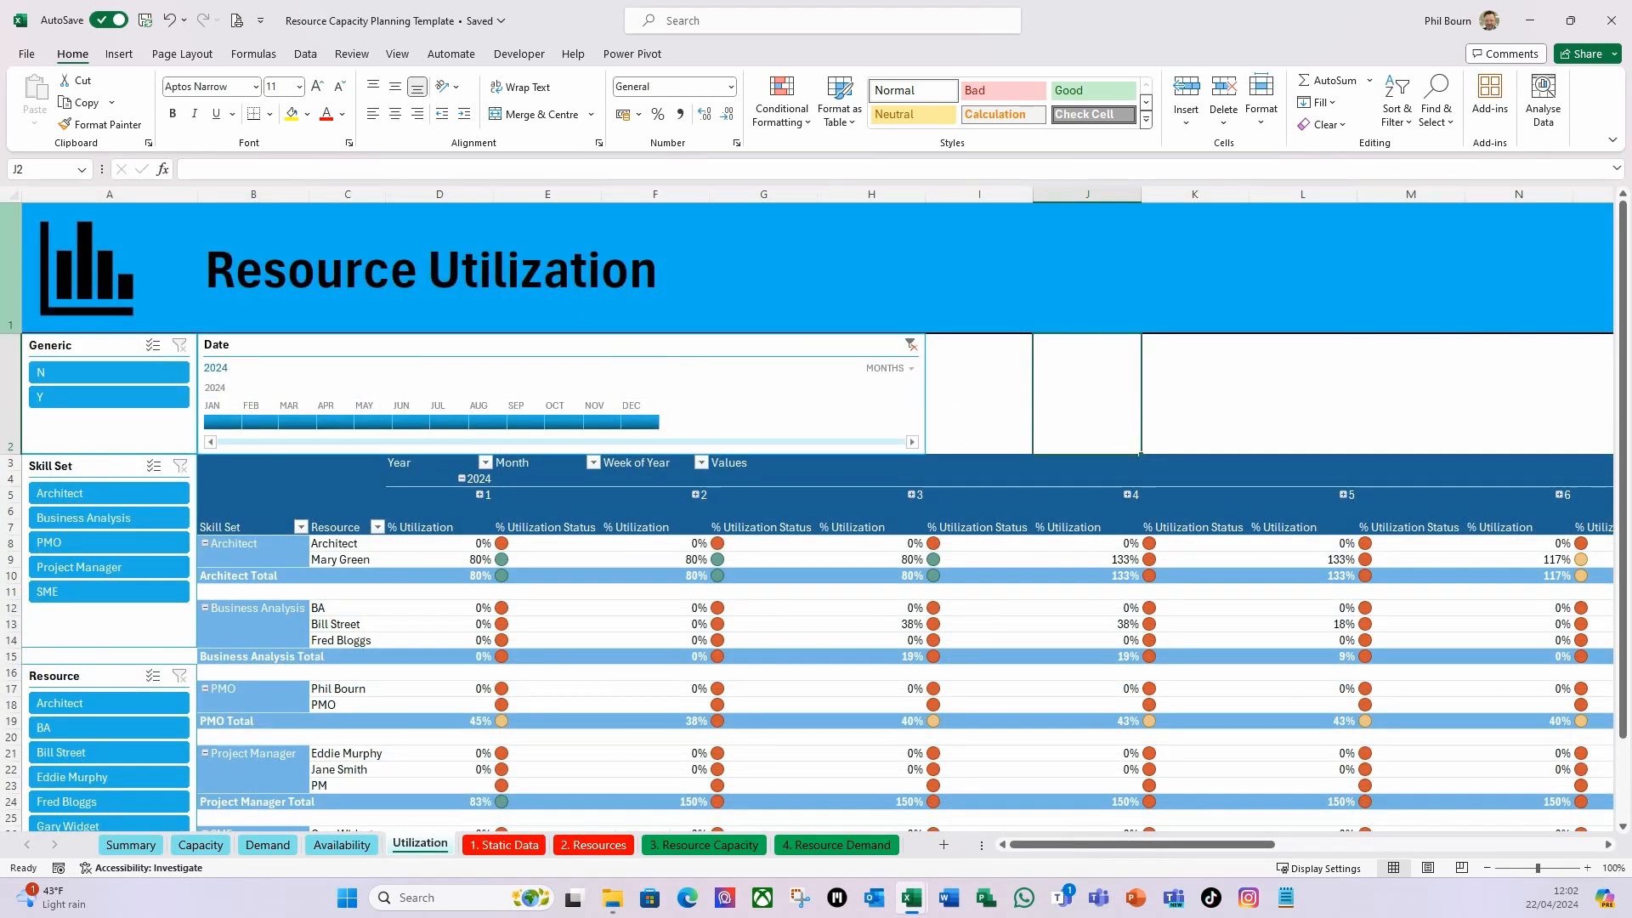
pyautogui.click(103, 125)
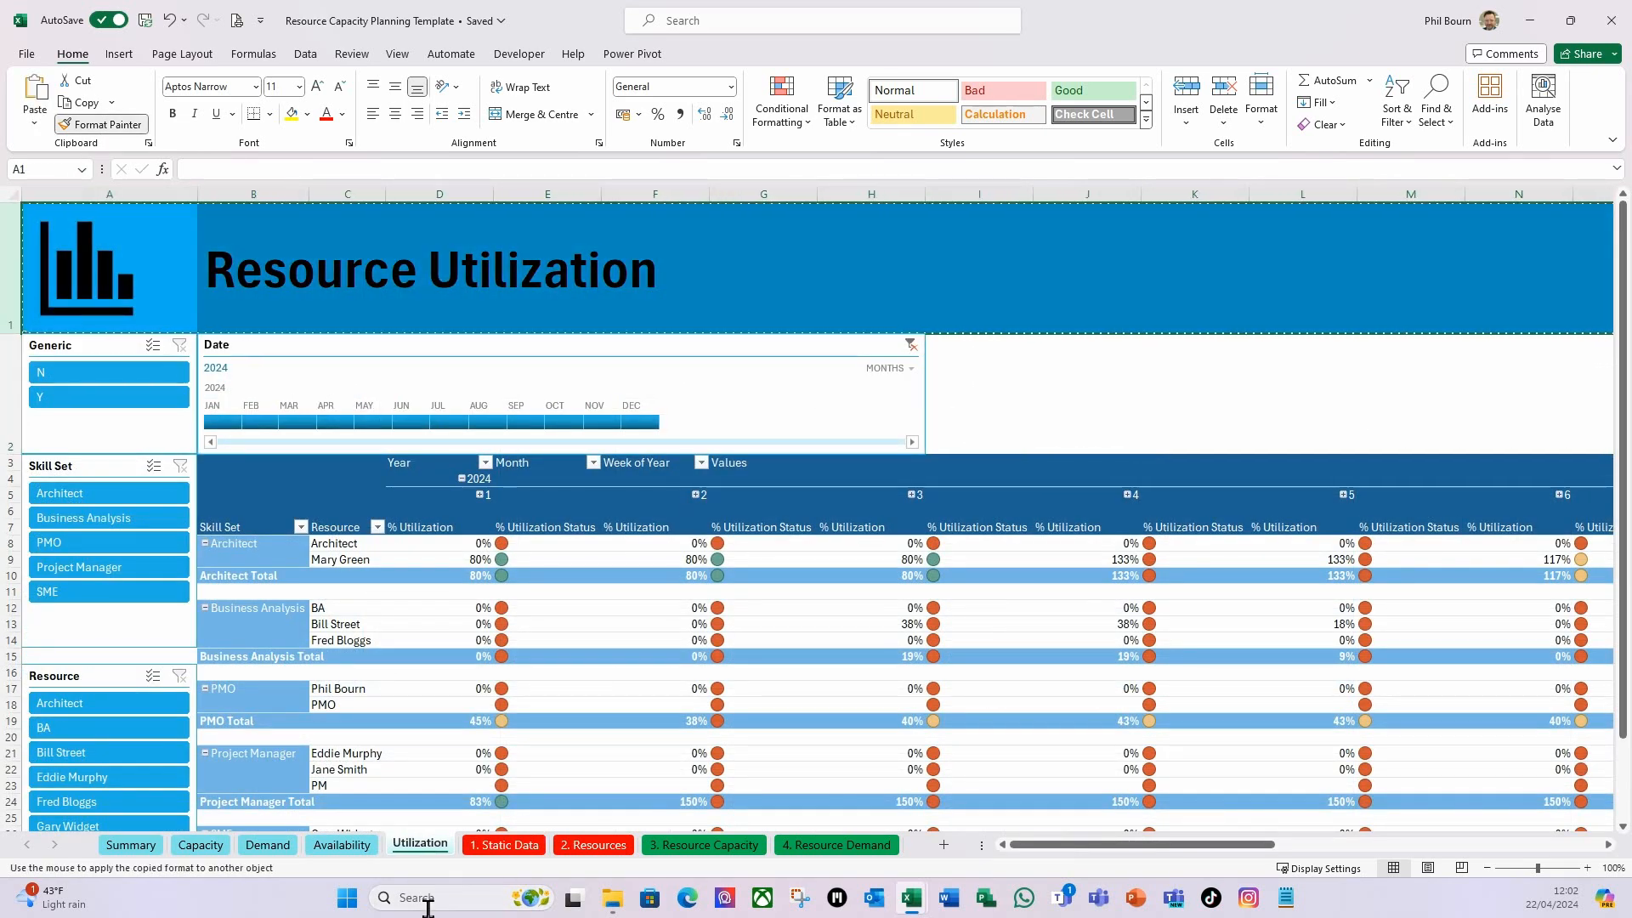
pyautogui.click(508, 850)
pyautogui.click(11, 302)
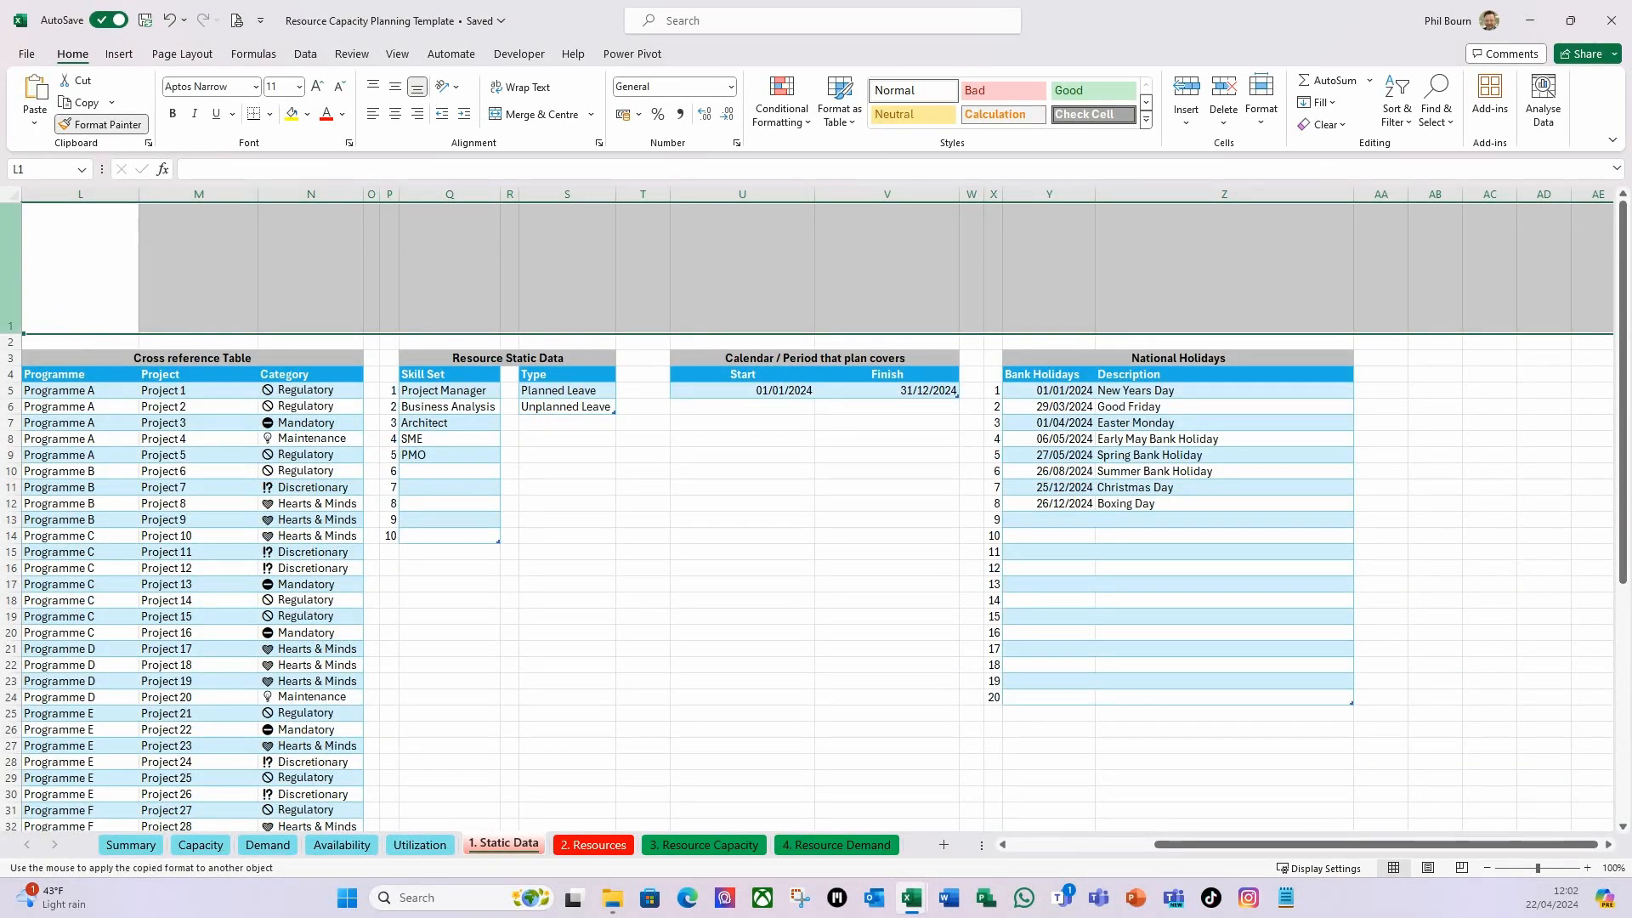
pyautogui.click(84, 273)
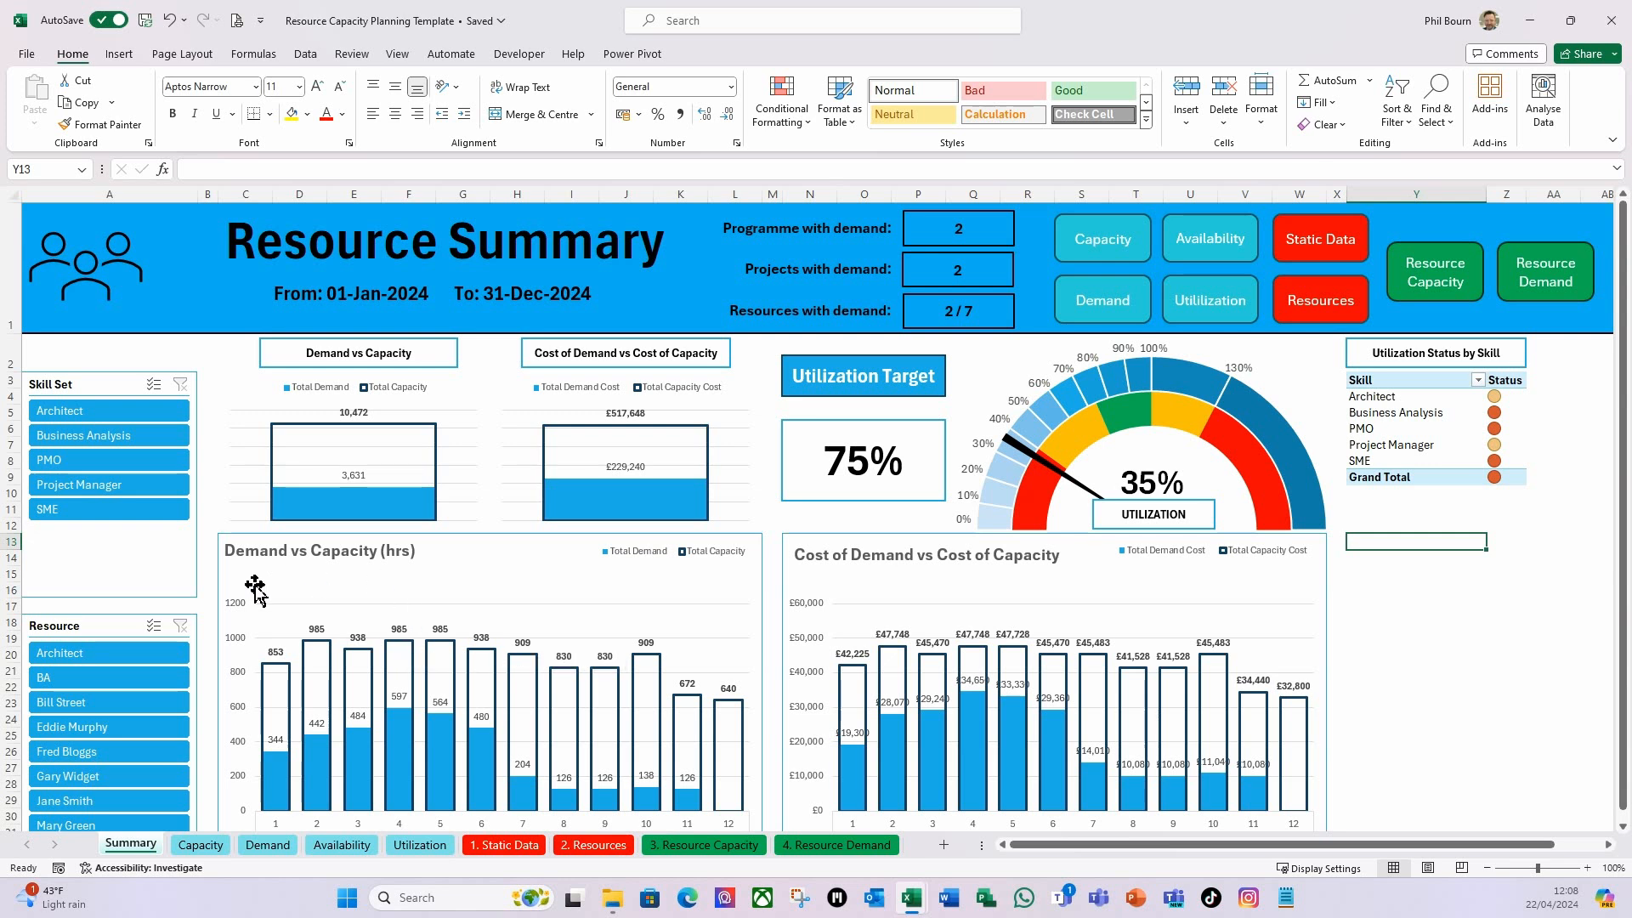
# Check the top banners on the Capacity, Demand, Availability, Utilization, Static Data, Resources, Resource Capacity and Resource Demand sheets for consistency.
pyautogui.click(200, 846)
pyautogui.click(268, 845)
pyautogui.click(342, 845)
pyautogui.click(420, 845)
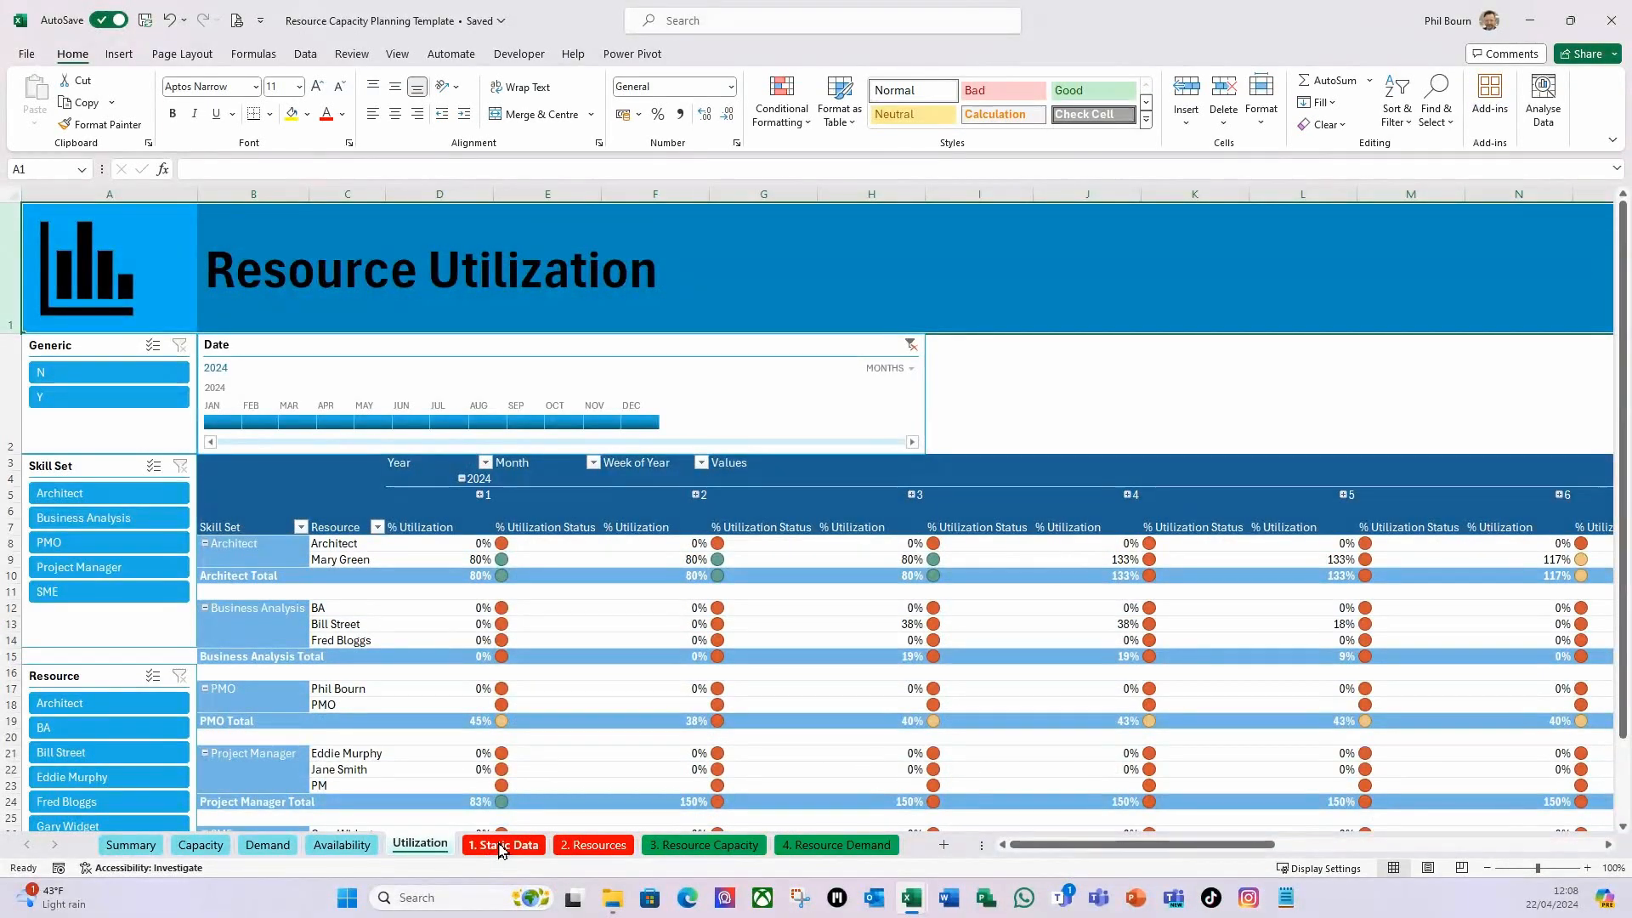
pyautogui.click(980, 367)
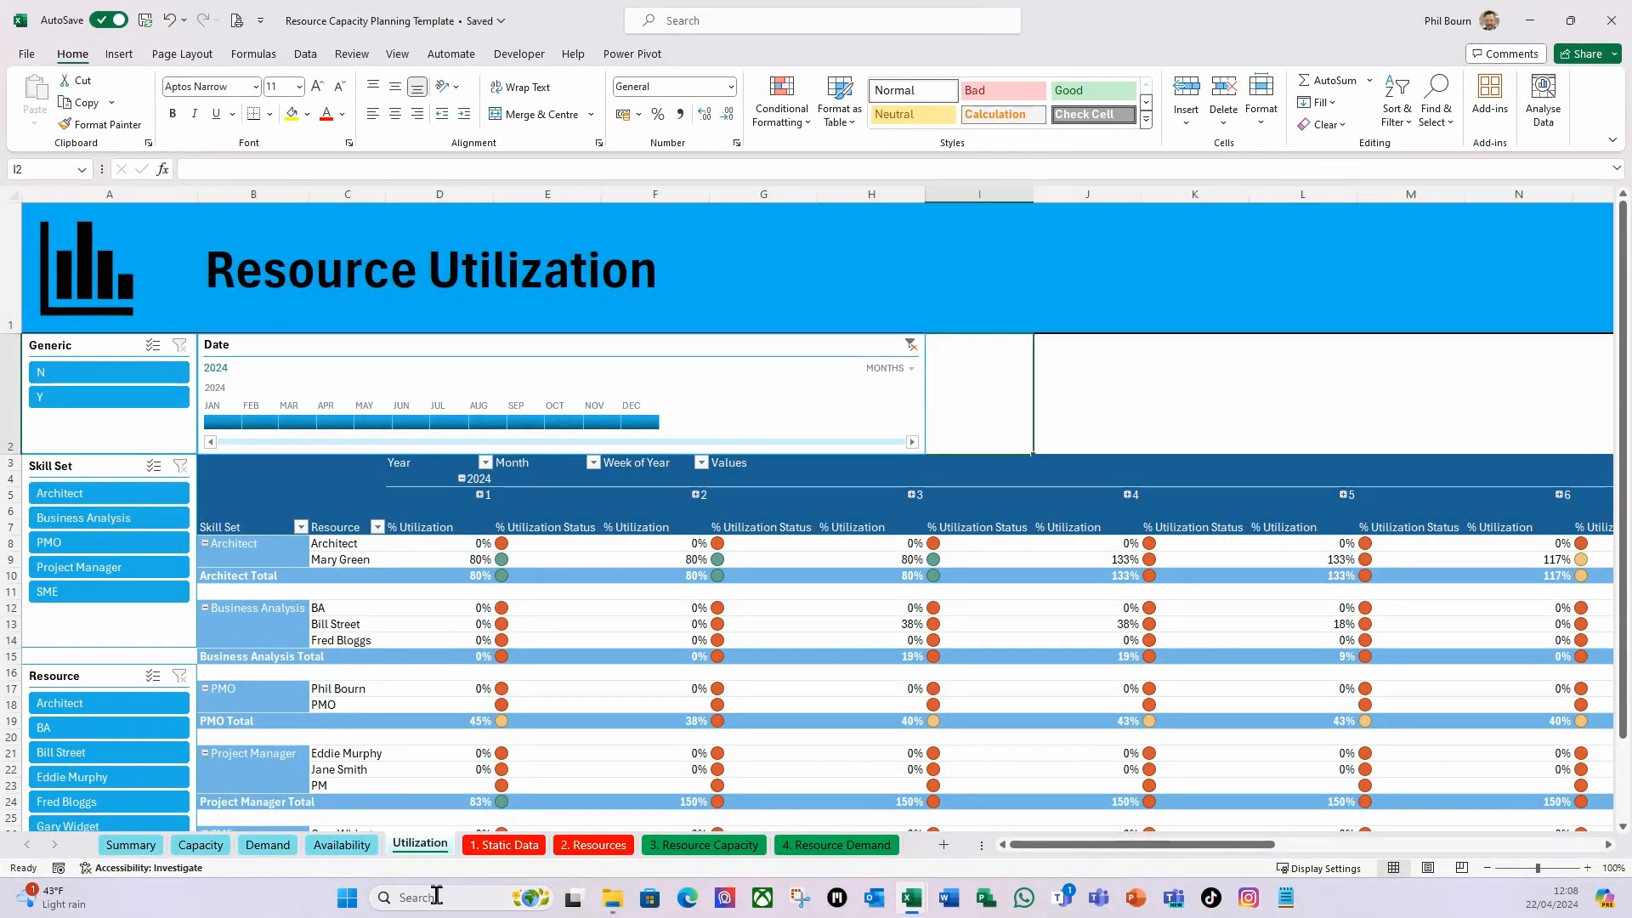
pyautogui.click(510, 845)
pyautogui.click(594, 845)
pyautogui.click(672, 846)
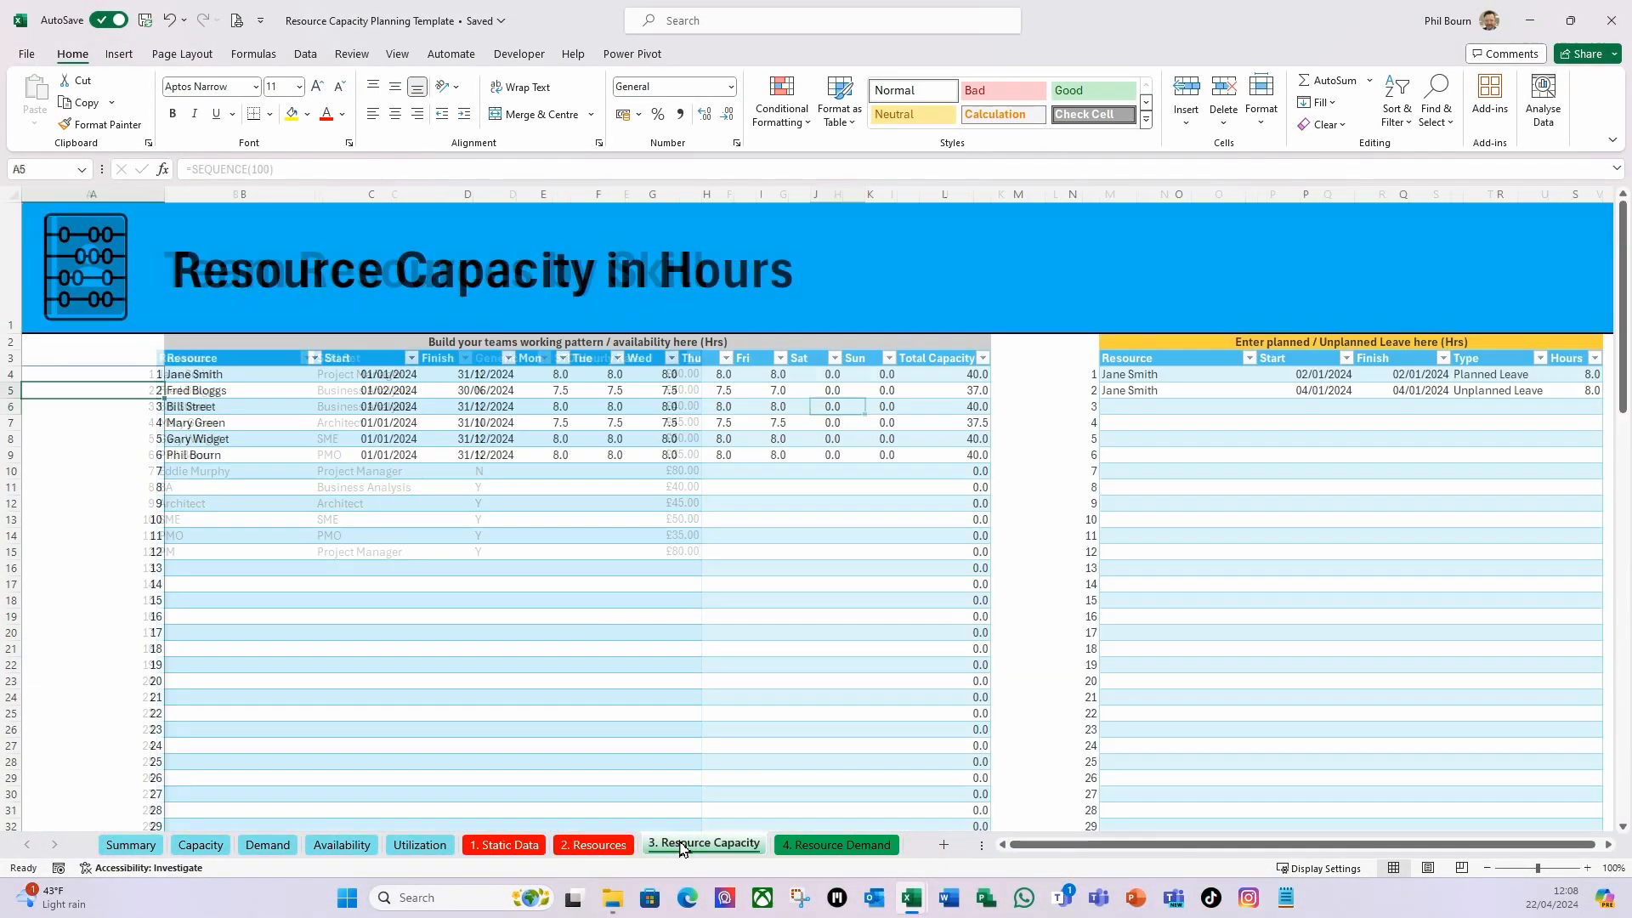
pyautogui.click(810, 846)
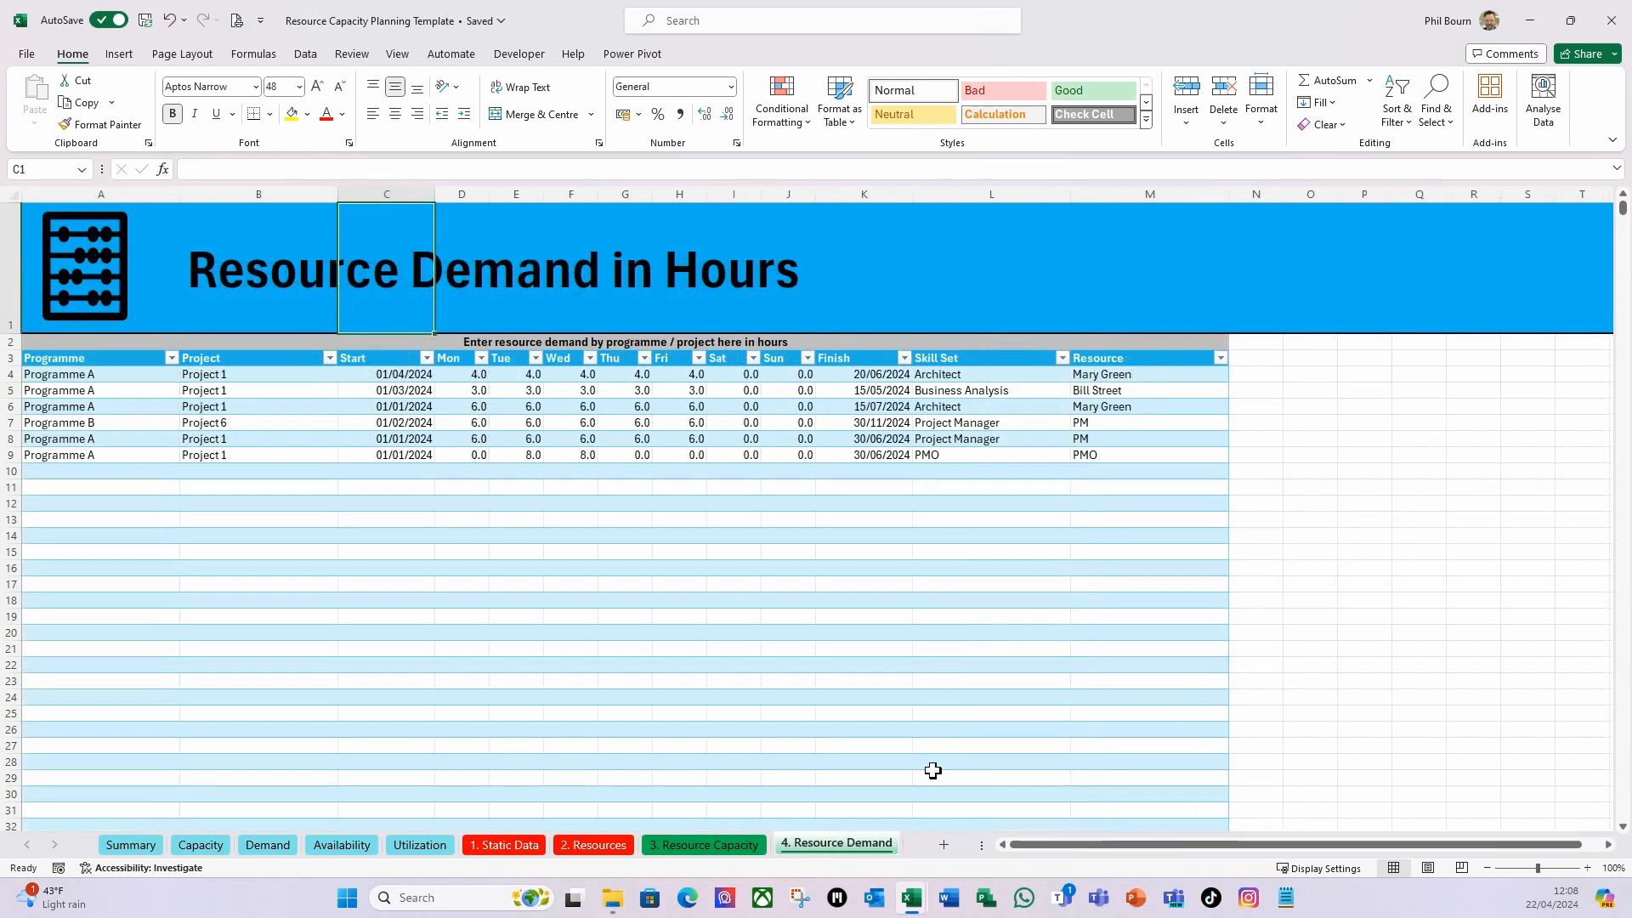
# Hide the gridlines on the 4. Resource Demand sheet.
pyautogui.click(1366, 412)
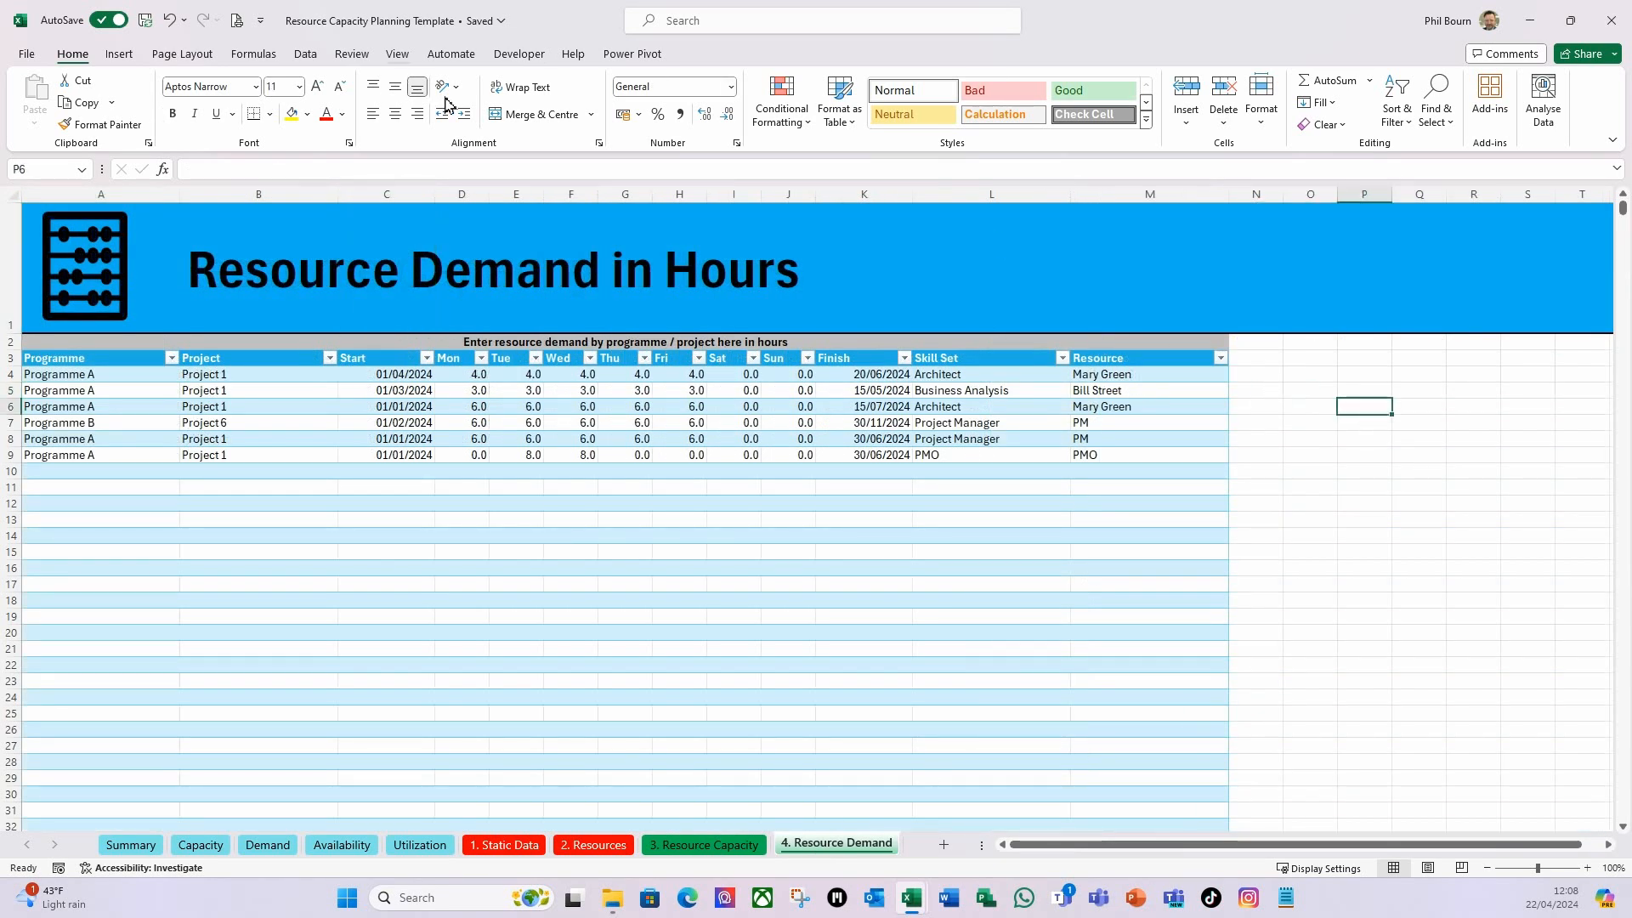
pyautogui.click(397, 55)
pyautogui.click(492, 103)
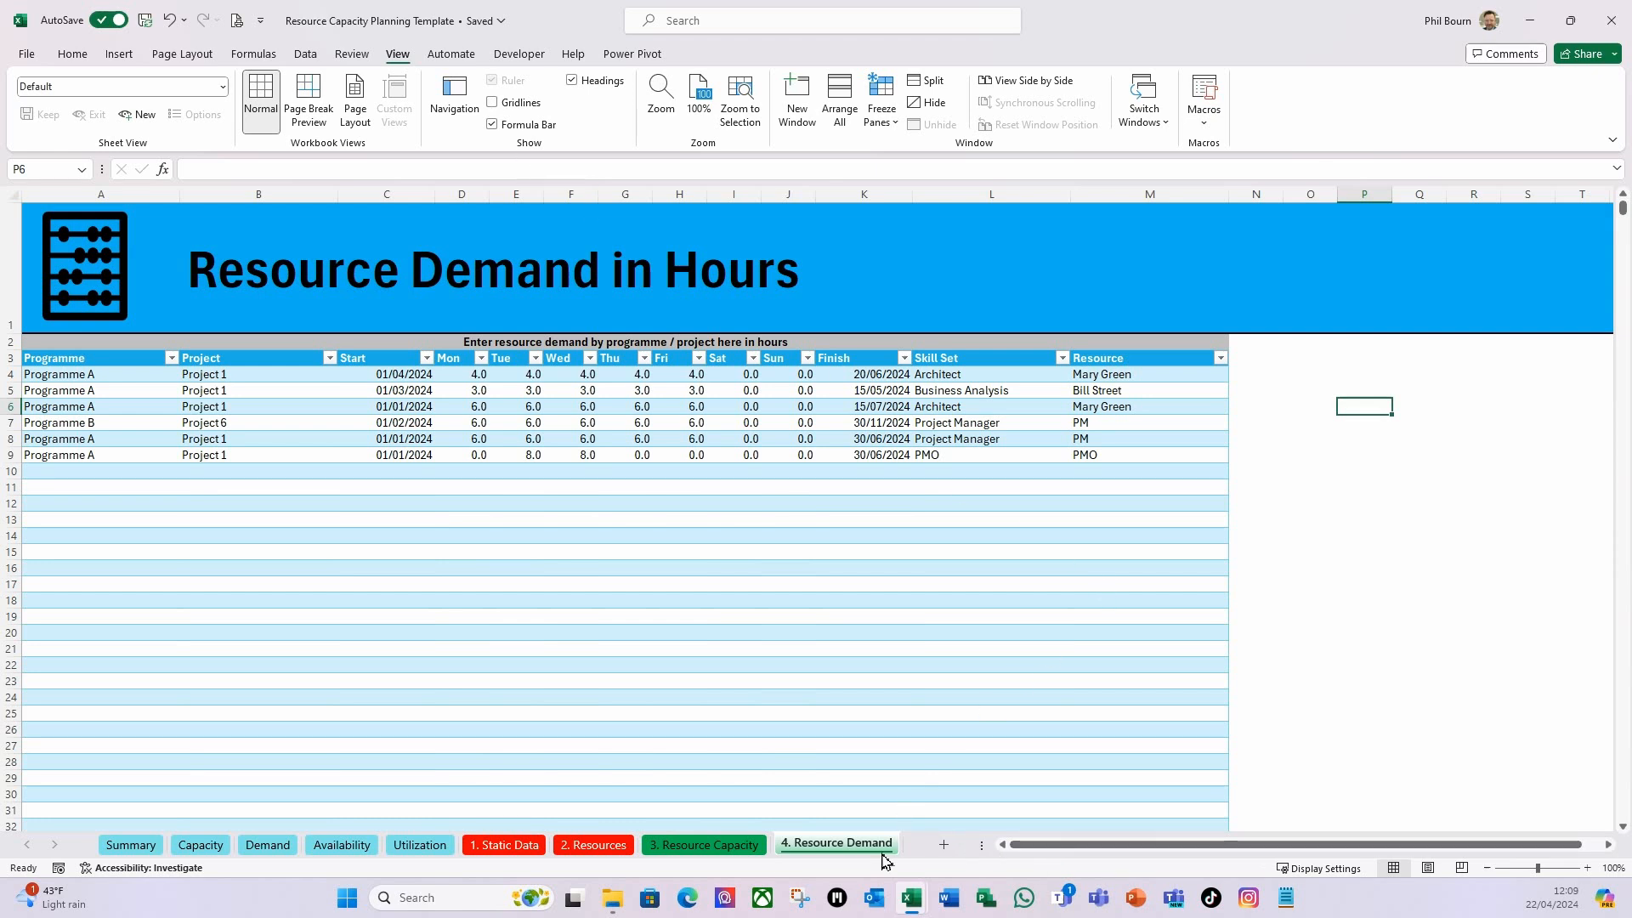
# Select all eight navigation buttons in the Summary sheet's banner together with Select Objects and copy them.
pyautogui.click(131, 848)
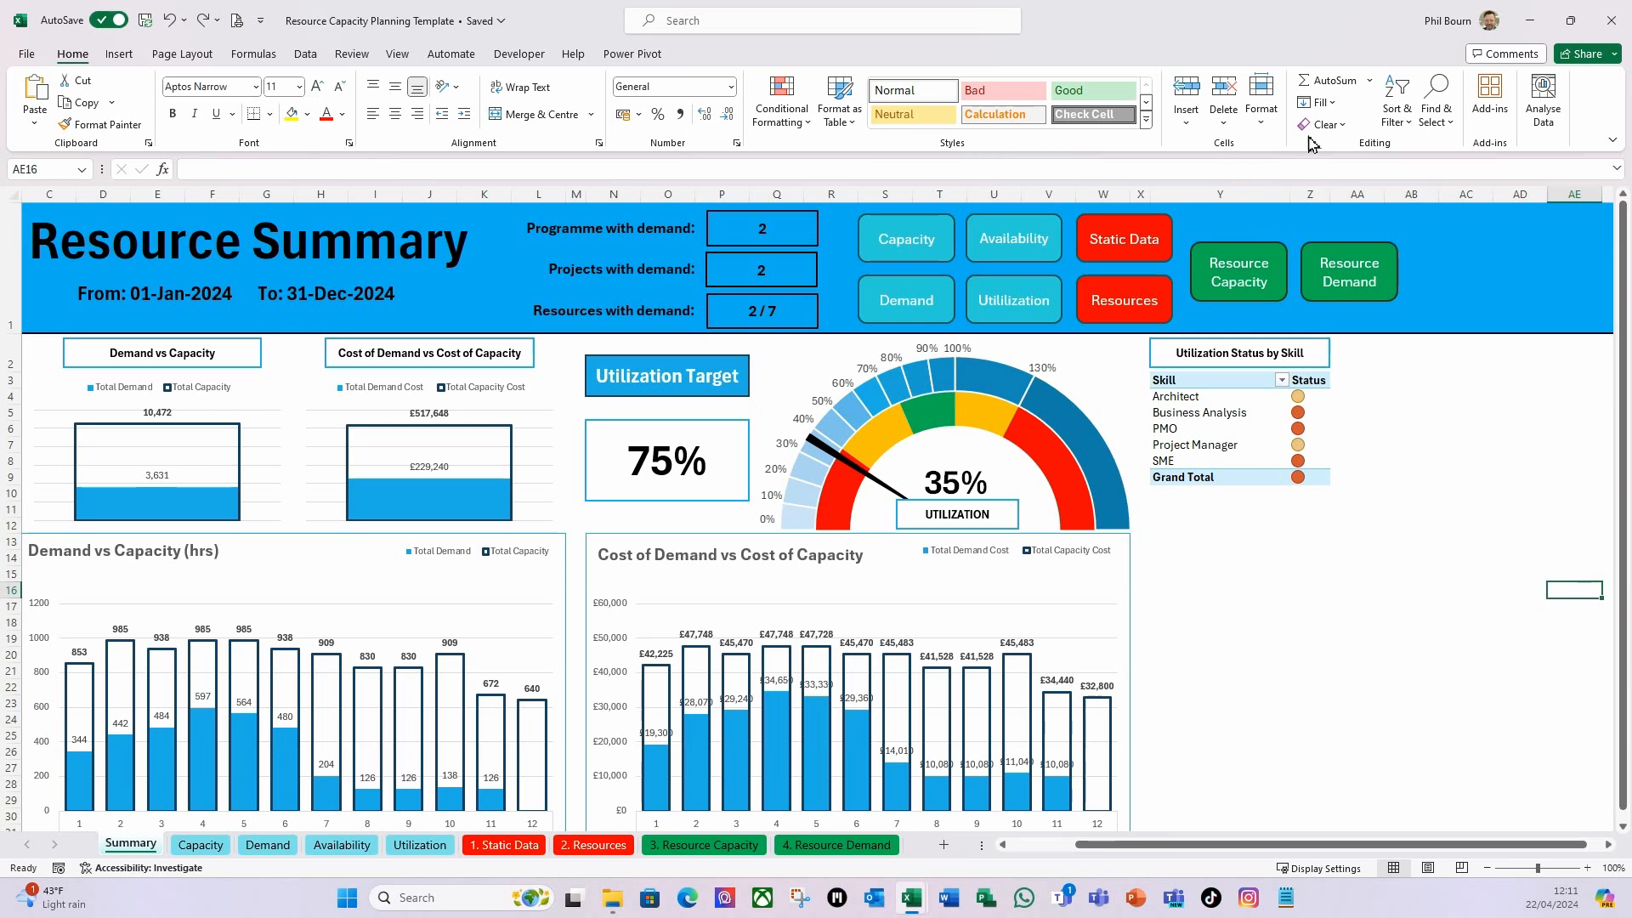
pyautogui.click(1437, 100)
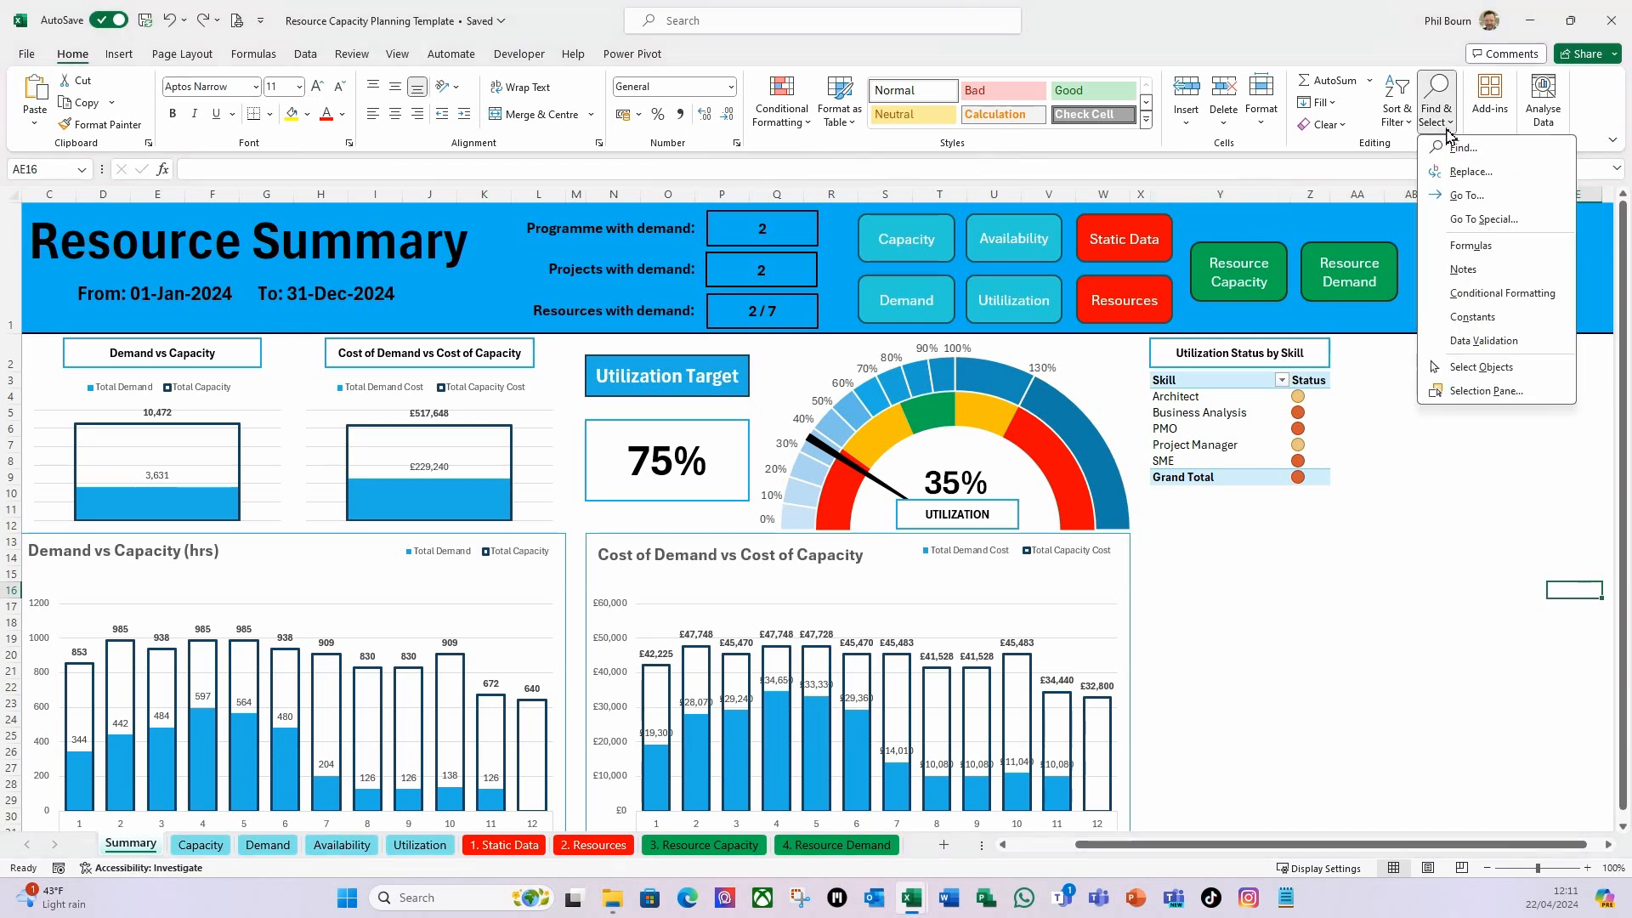
pyautogui.click(1481, 367)
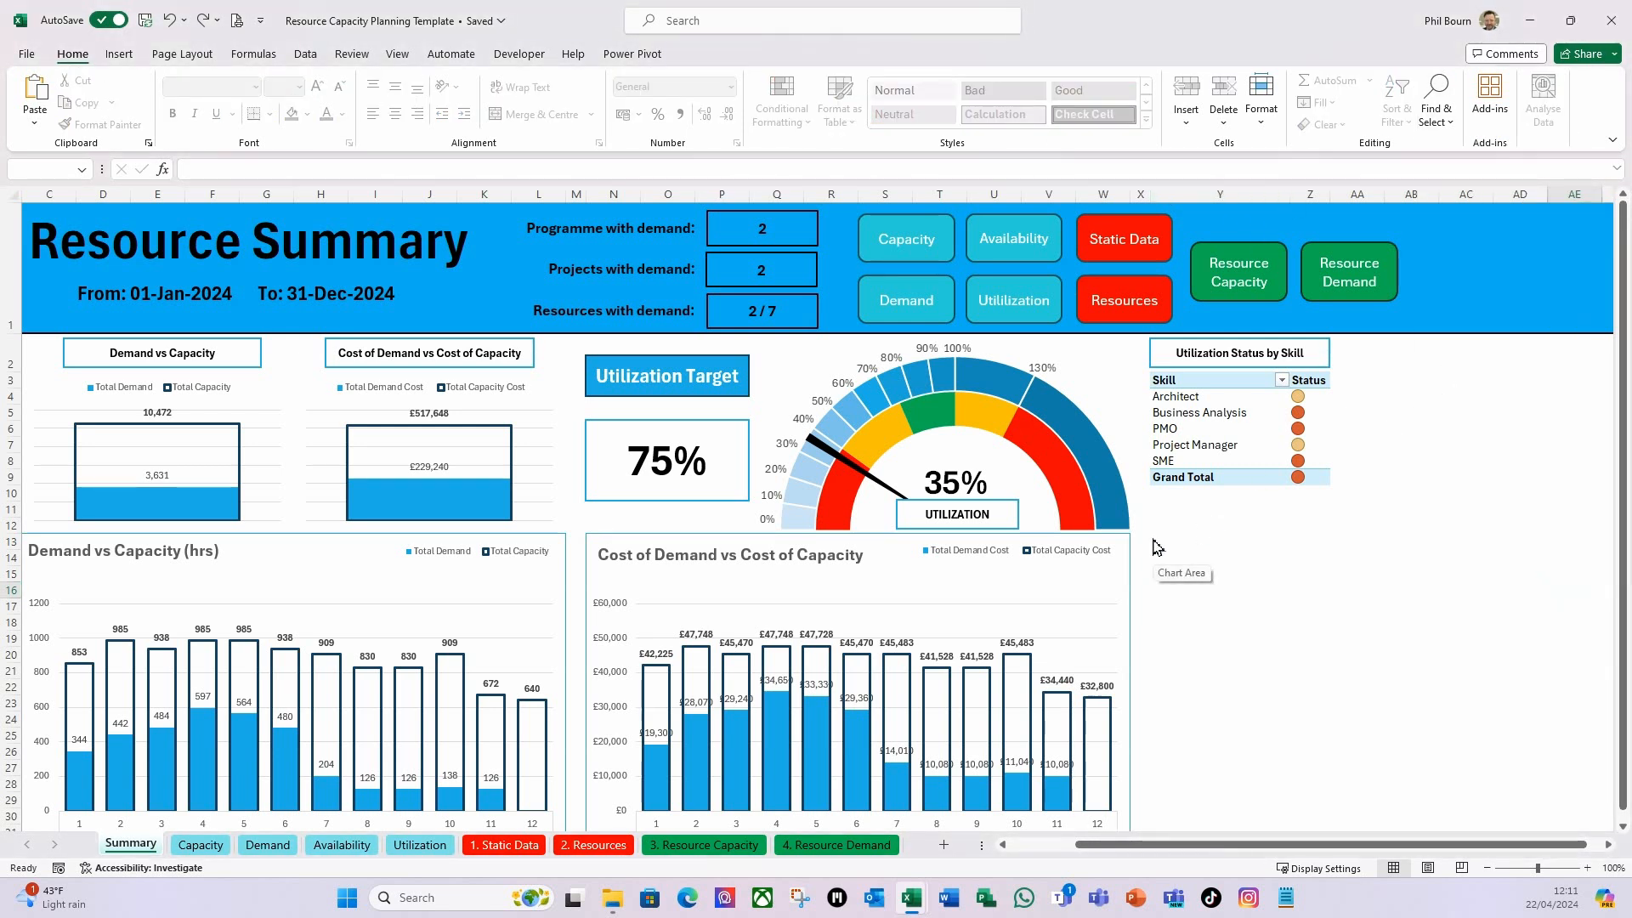
pyautogui.moveTo(833, 206); pyautogui.dragTo(1428, 349)
pyautogui.hotkey('ctrl', 'c')
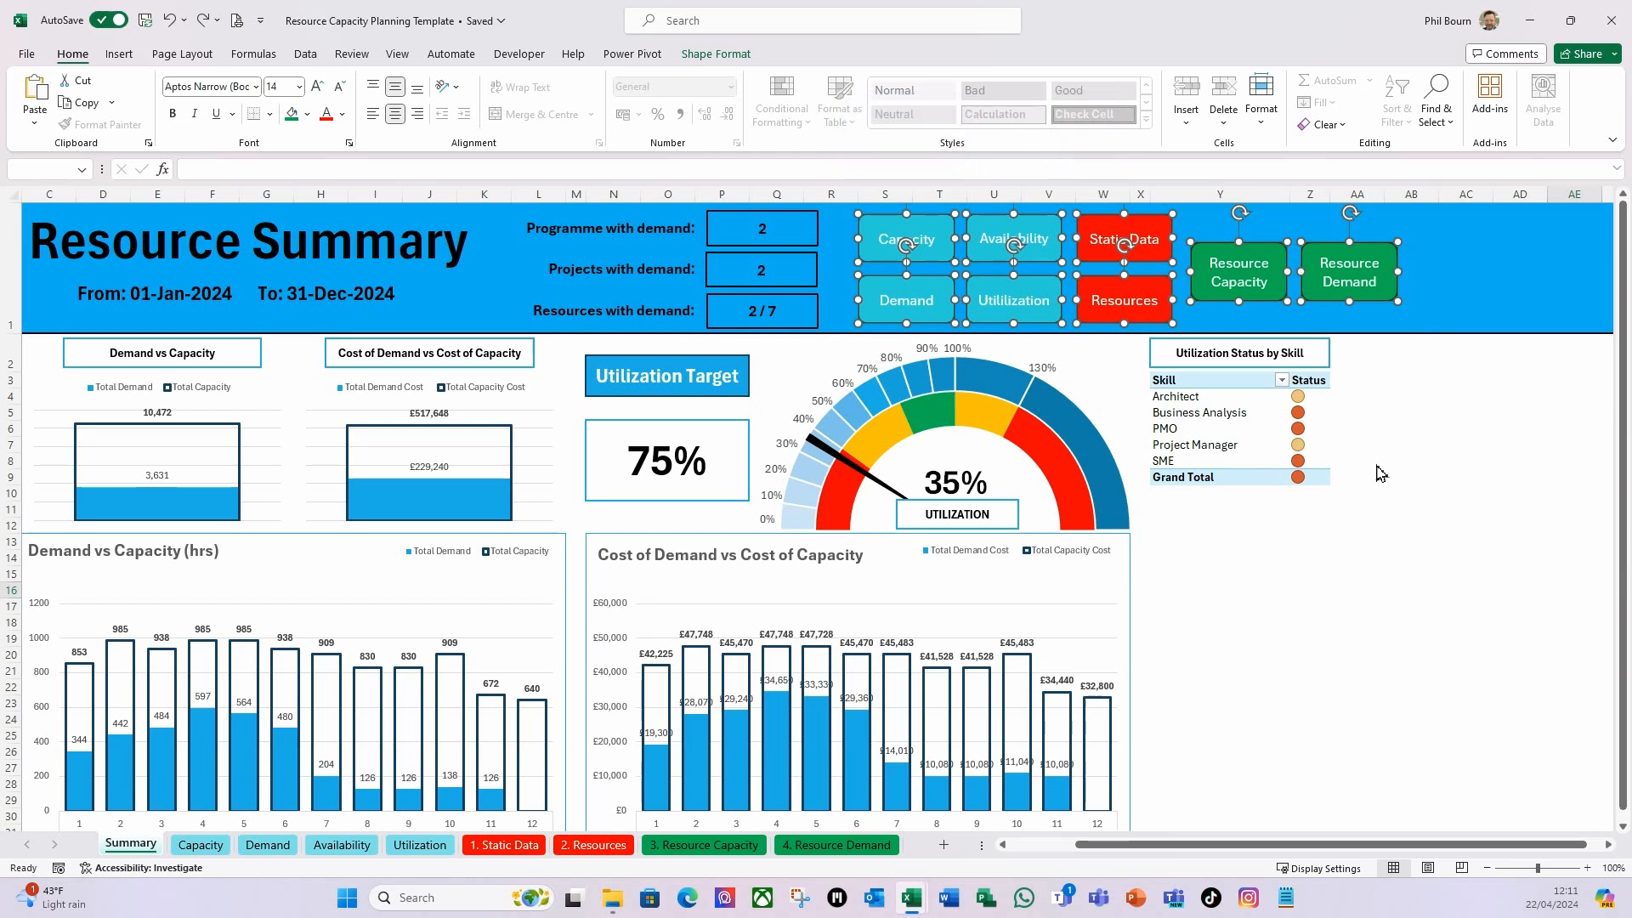
pyautogui.click(1434, 122)
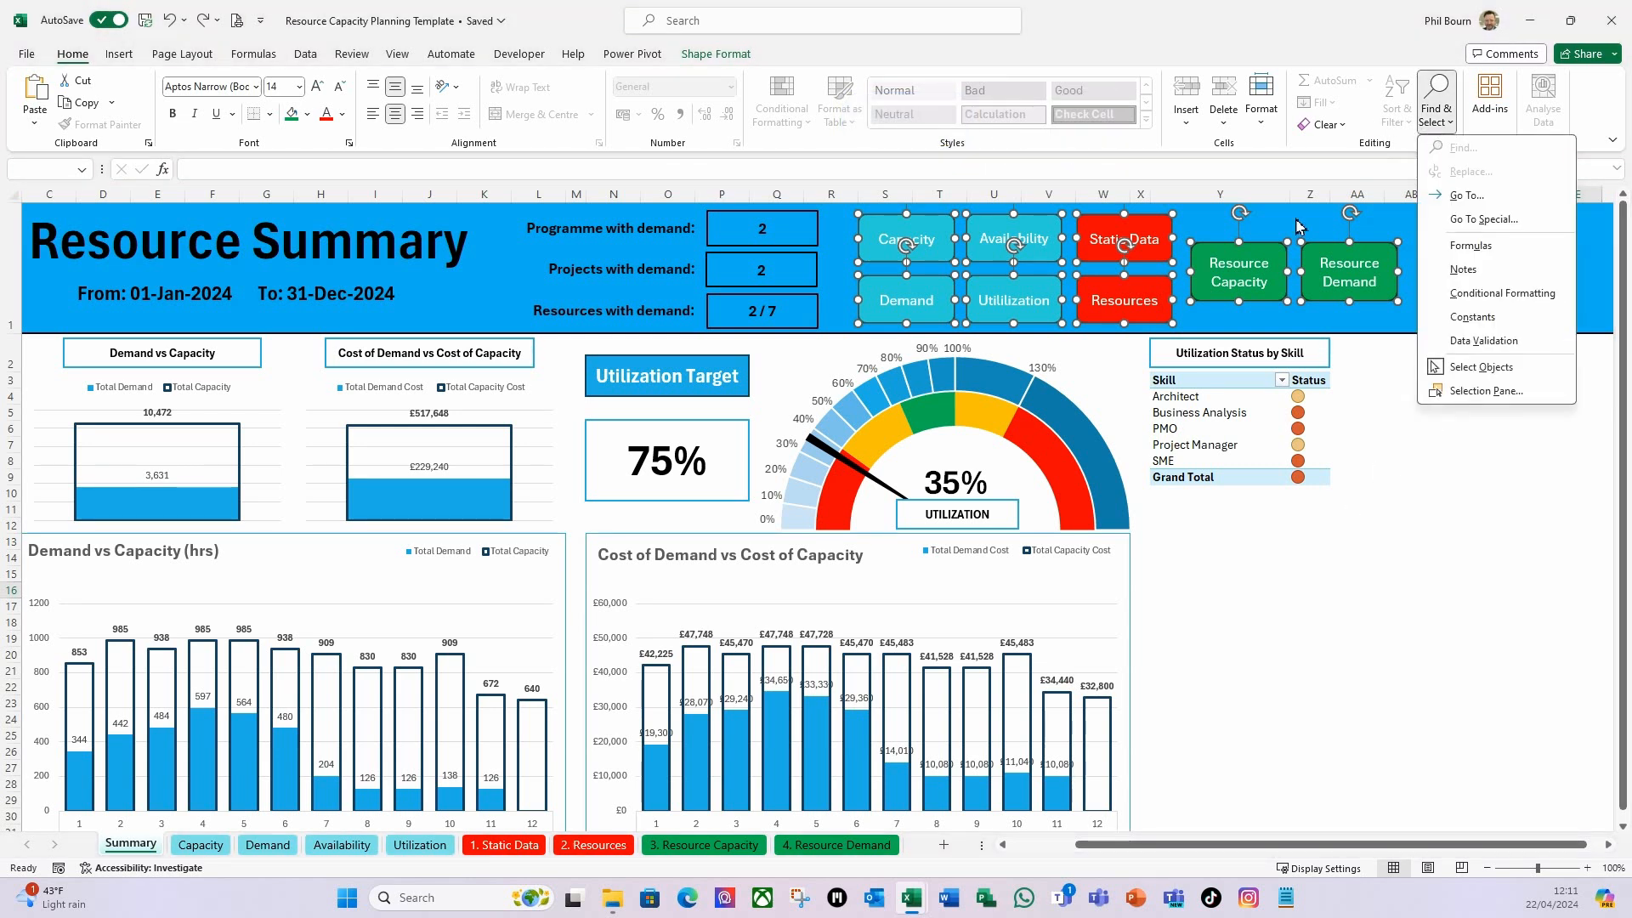
pyautogui.click(1452, 372)
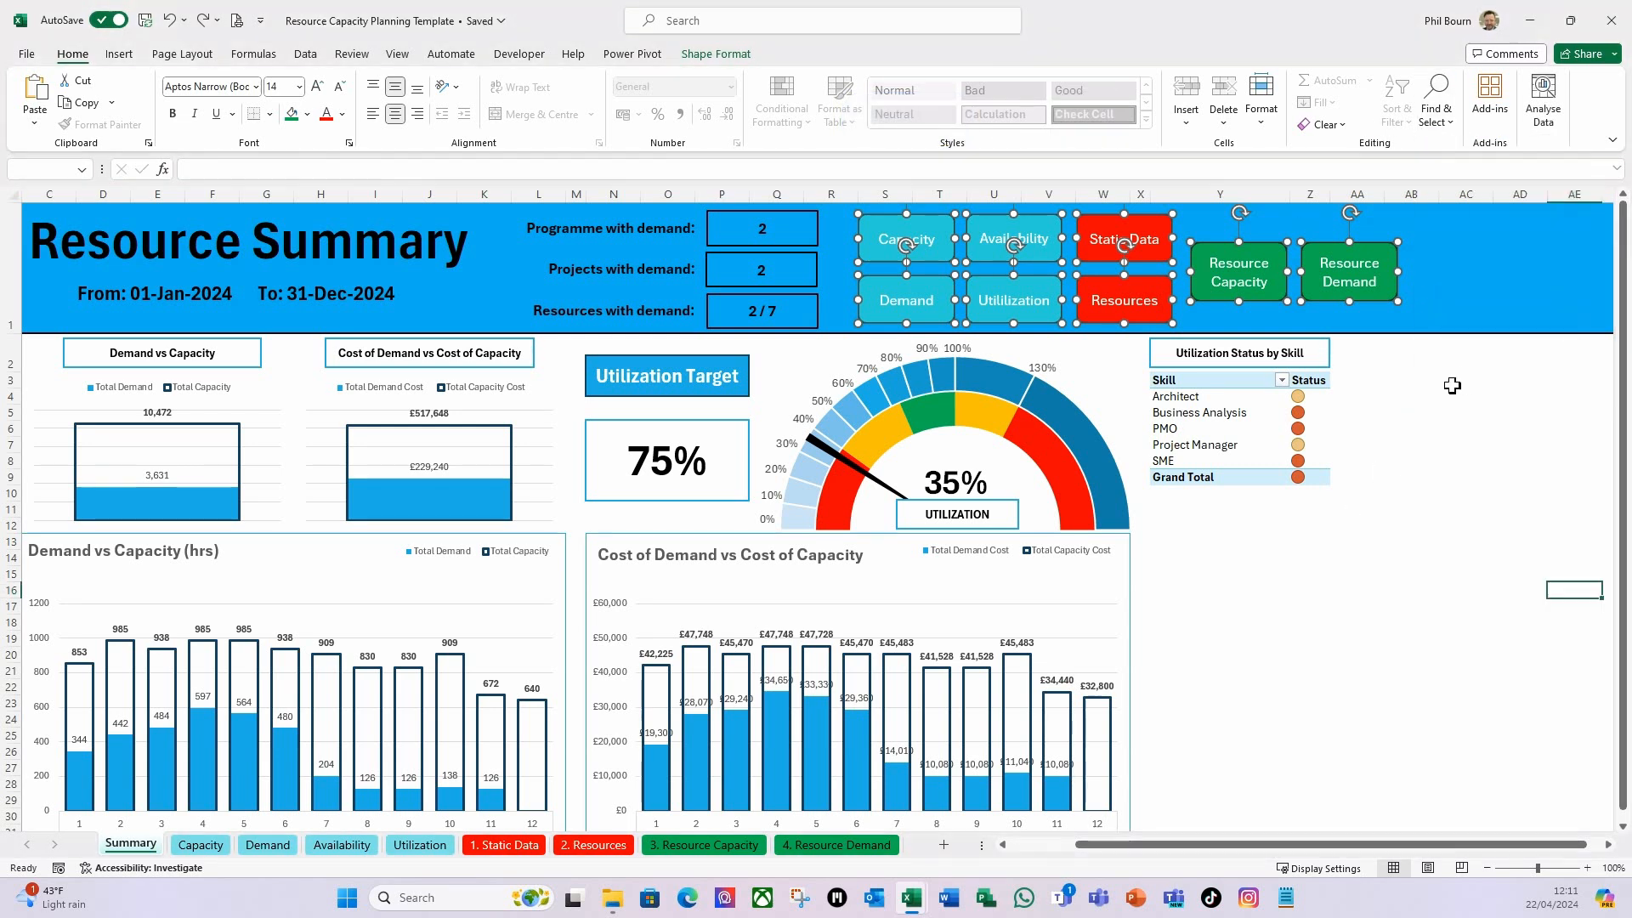
# Paste the eight navigation buttons into the Capacity sheet's banner, vertically centred and with room for another button after the title.
pyautogui.click(198, 846)
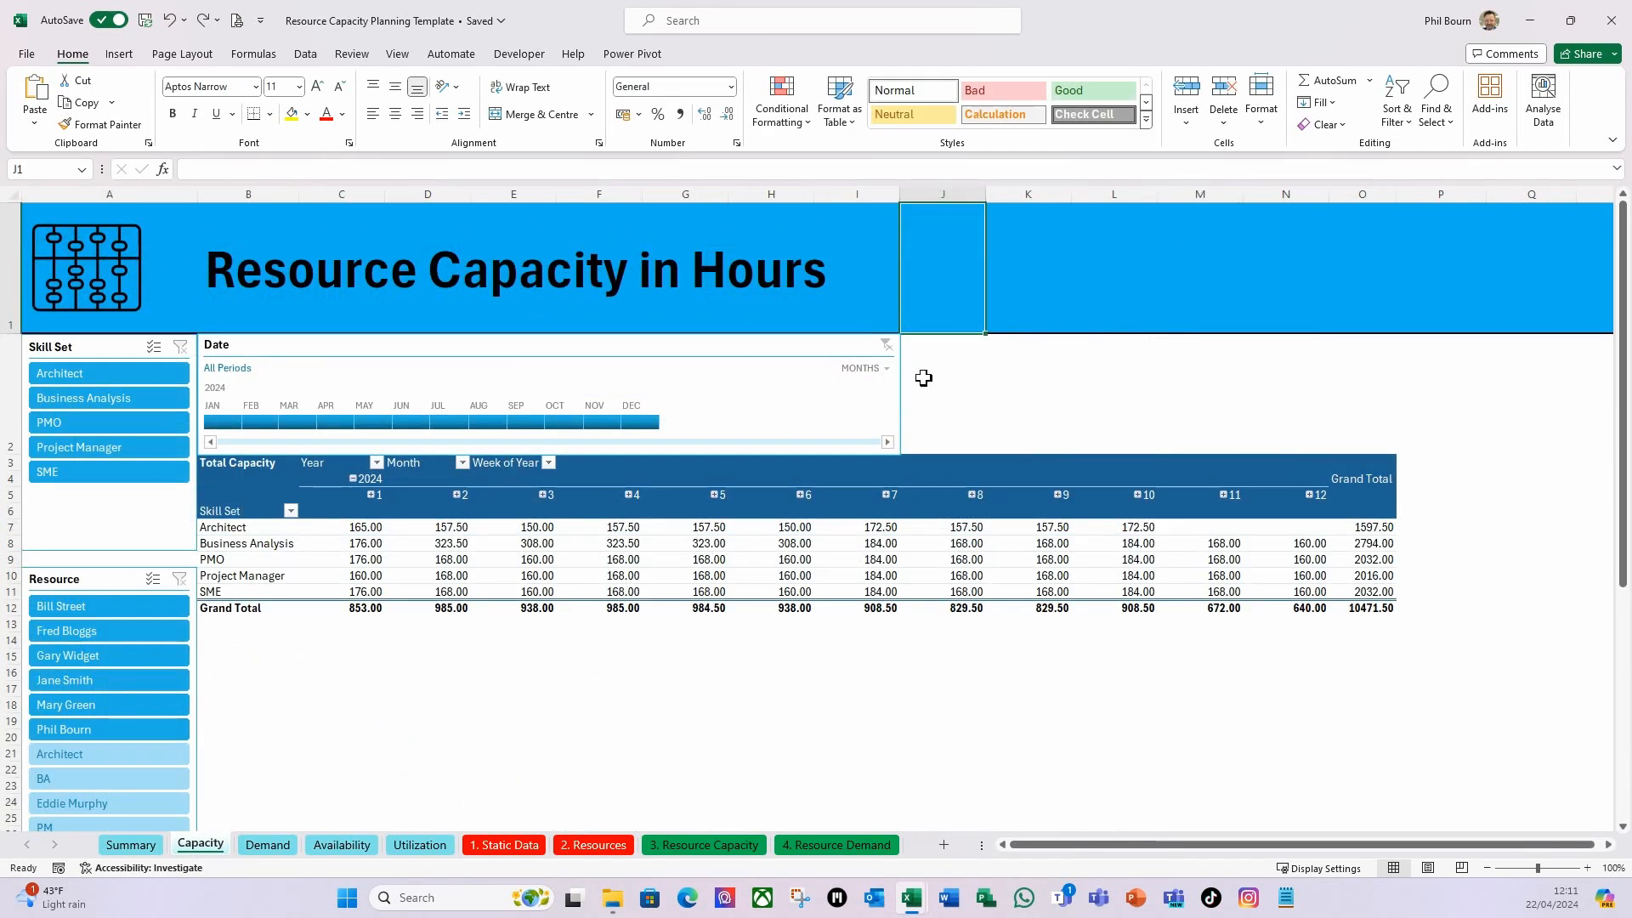
pyautogui.press('ctrl')
pyautogui.hotkey('ctrl', 'v')
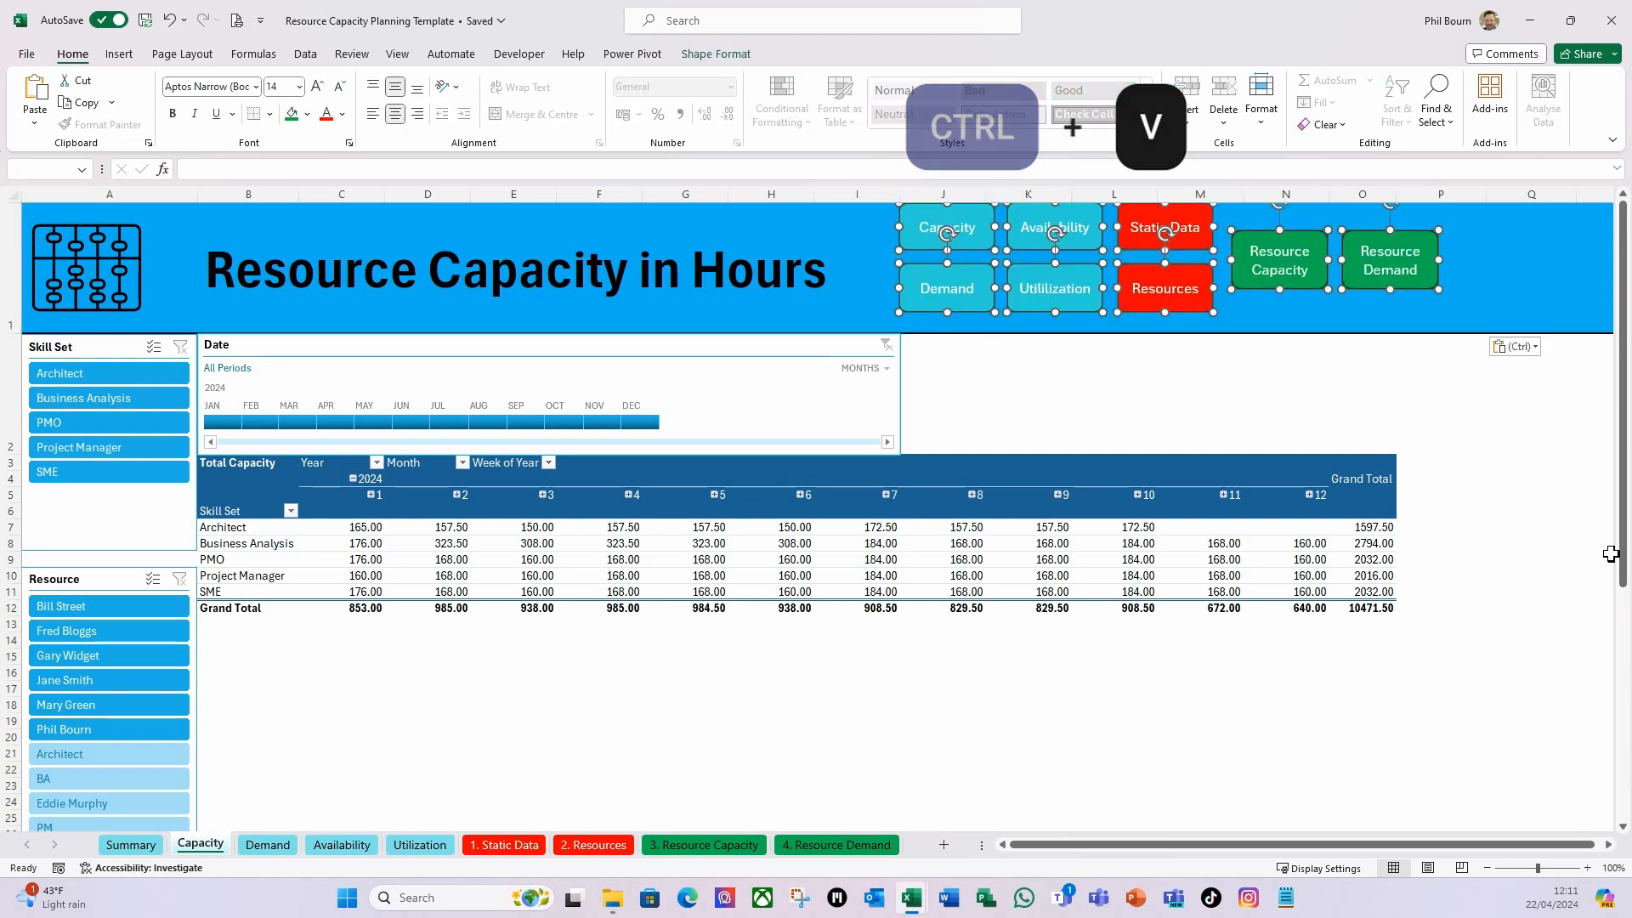
pyautogui.press('Down')
pyautogui.press('Down')
pyautogui.press('Down')
pyautogui.press('Down')
pyautogui.press('Down')
pyautogui.press('Down')
pyautogui.press('Down')
pyautogui.press('Down')
pyautogui.press('Down')
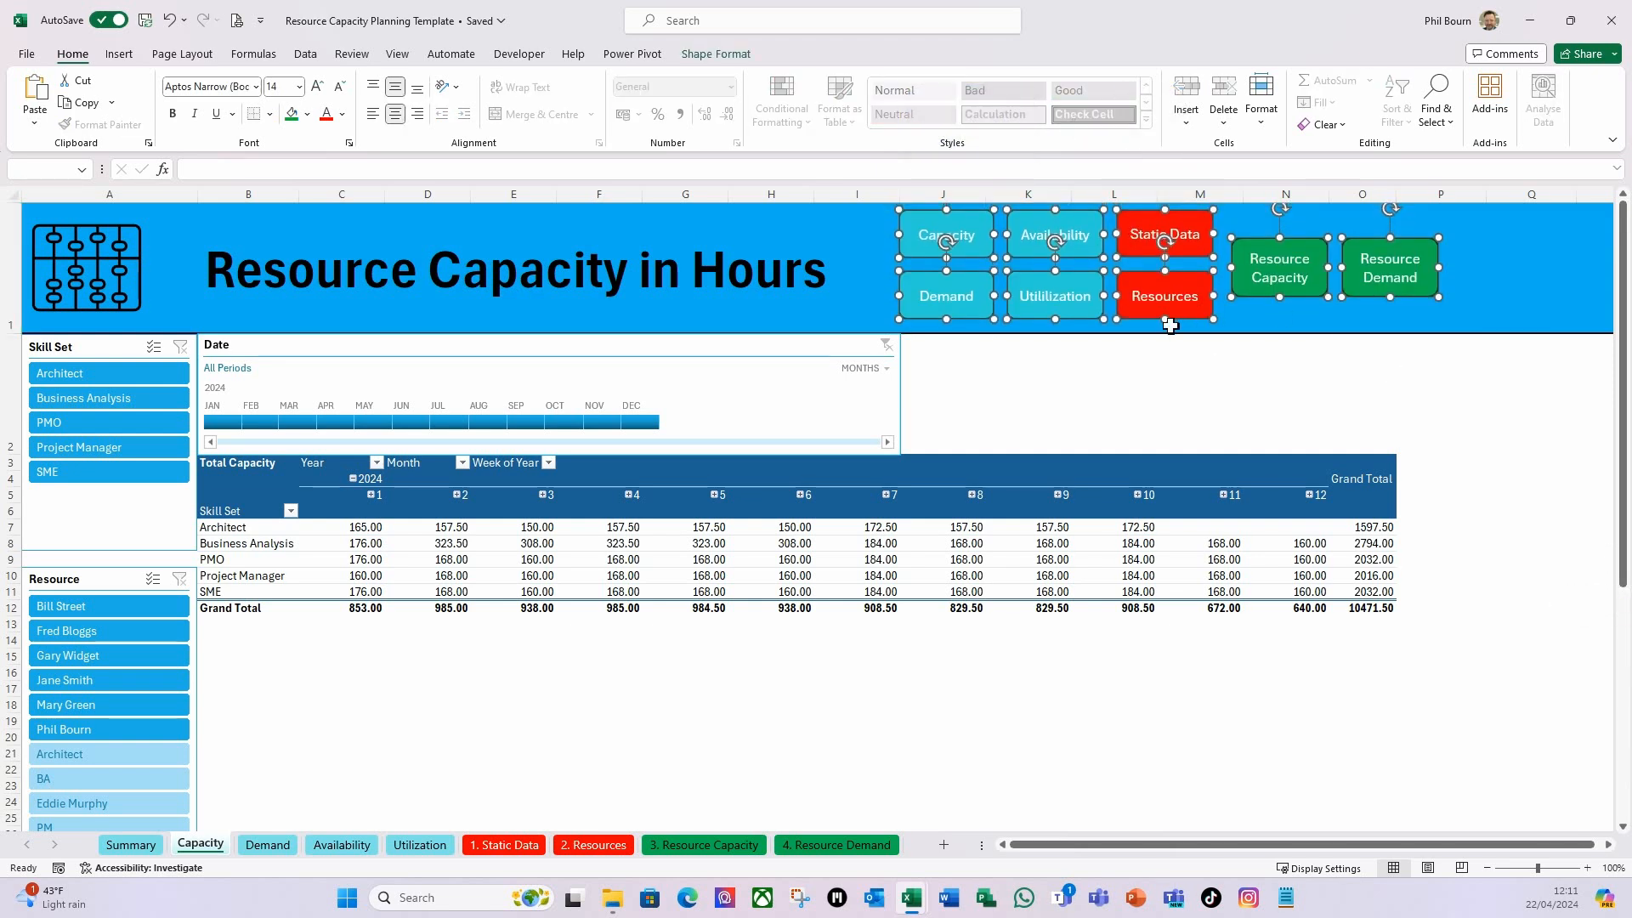
pyautogui.moveTo(1186, 328); pyautogui.dragTo(1280, 326)
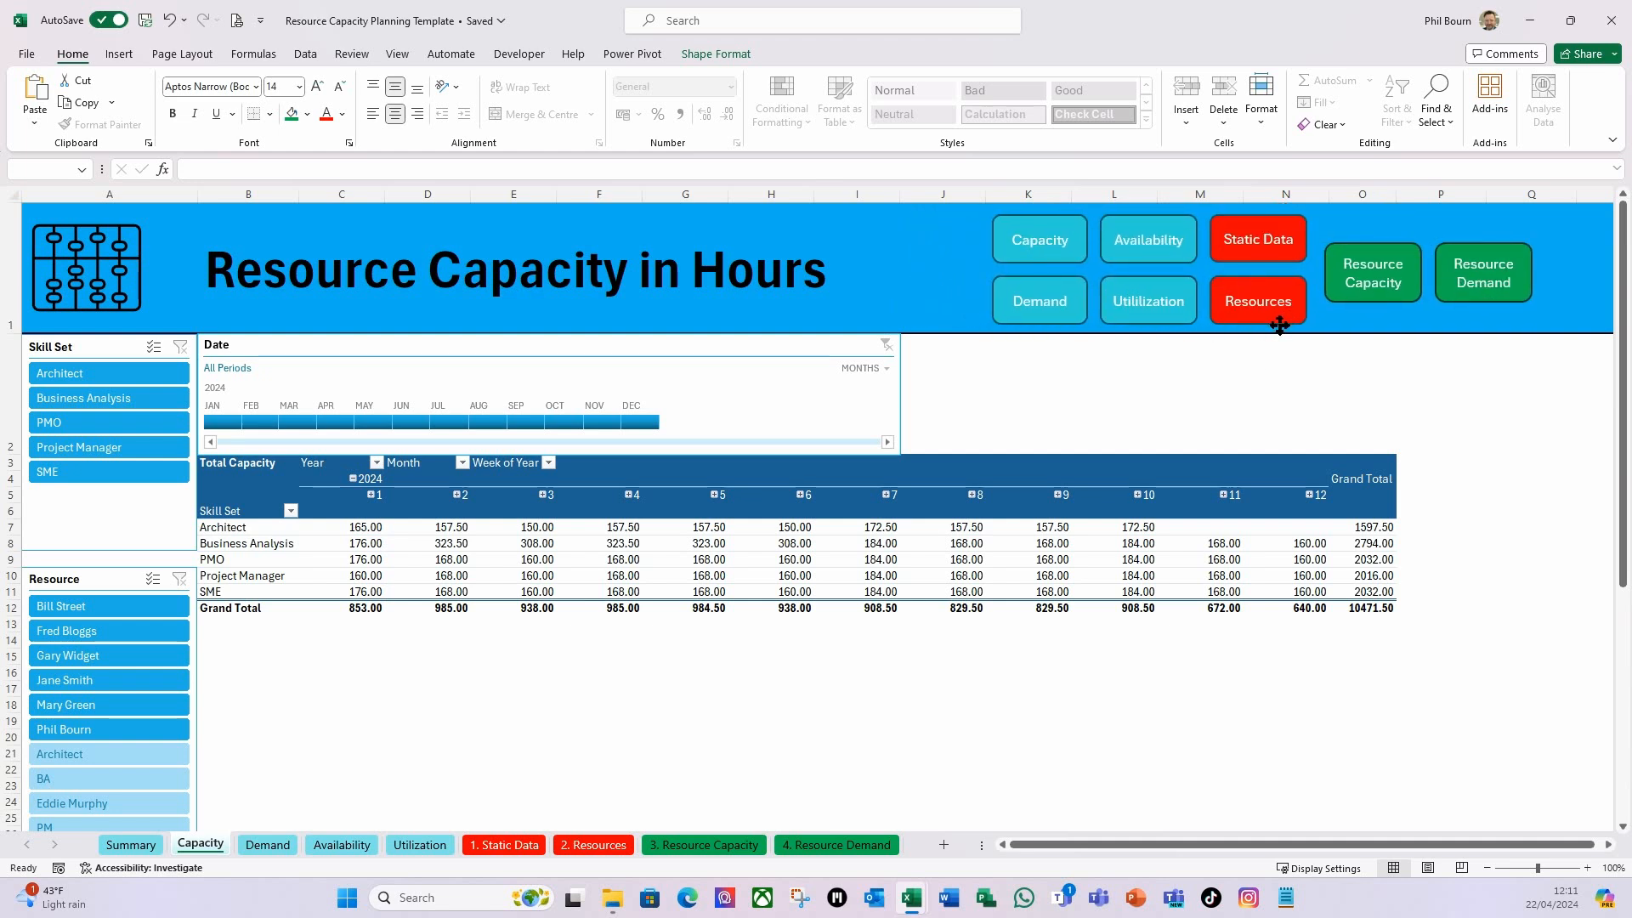
pyautogui.click(1101, 375)
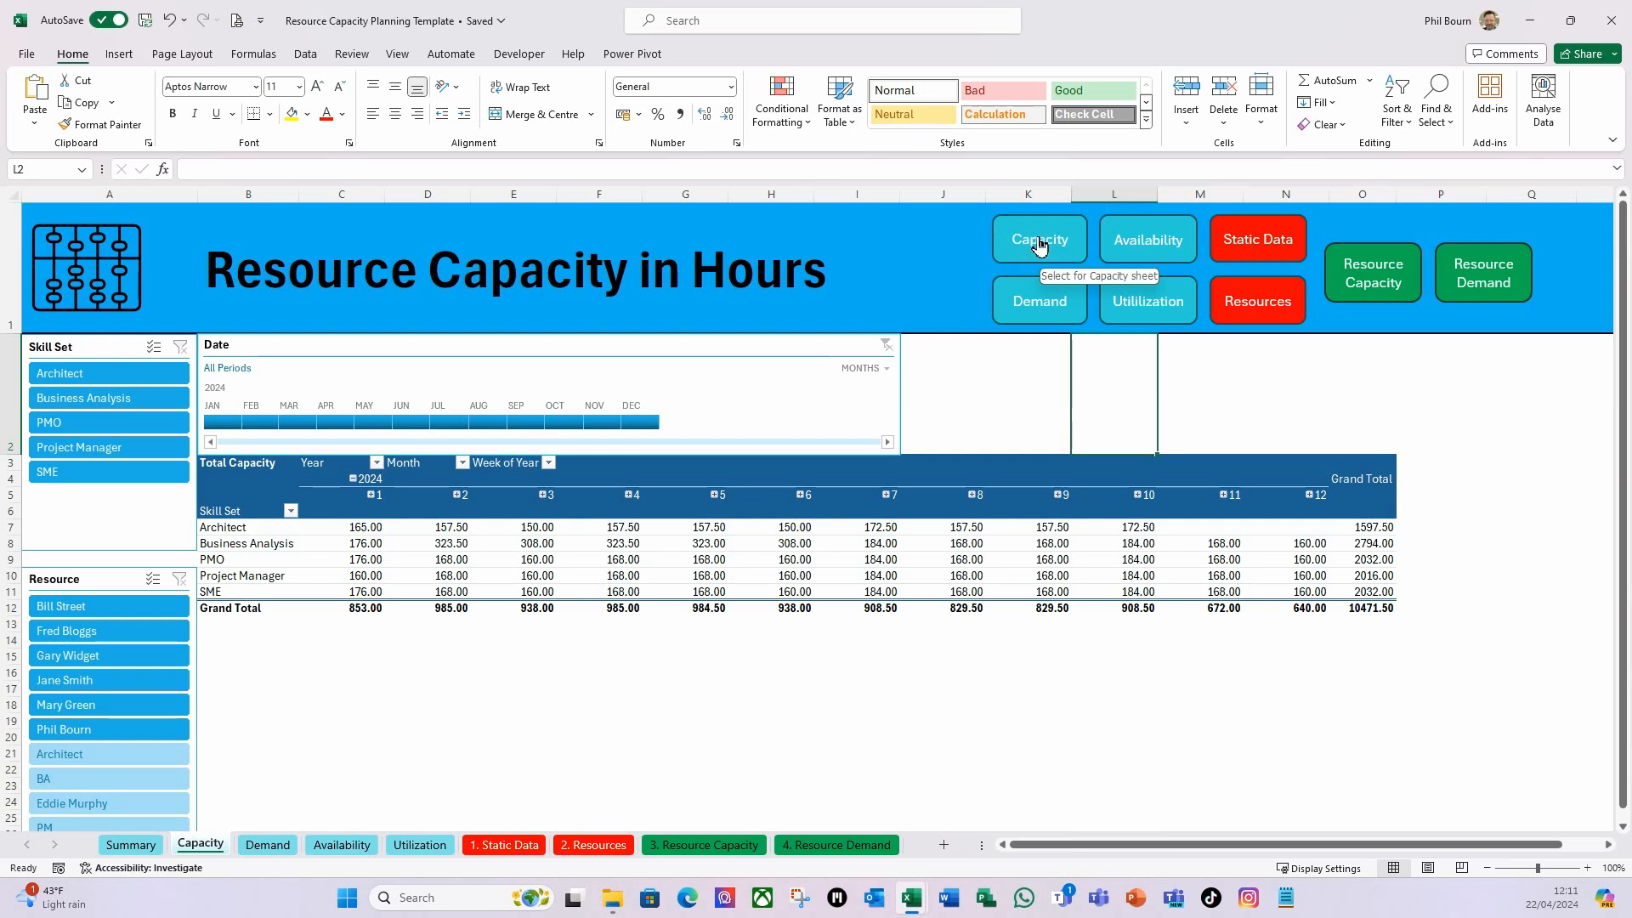
# Duplicate the Capacity button on the Capacity sheet, place the copy between the title and the other buttons, and apply the darker blue shape style.
pyautogui.rightClick(1006, 241)
pyautogui.press('Escape')
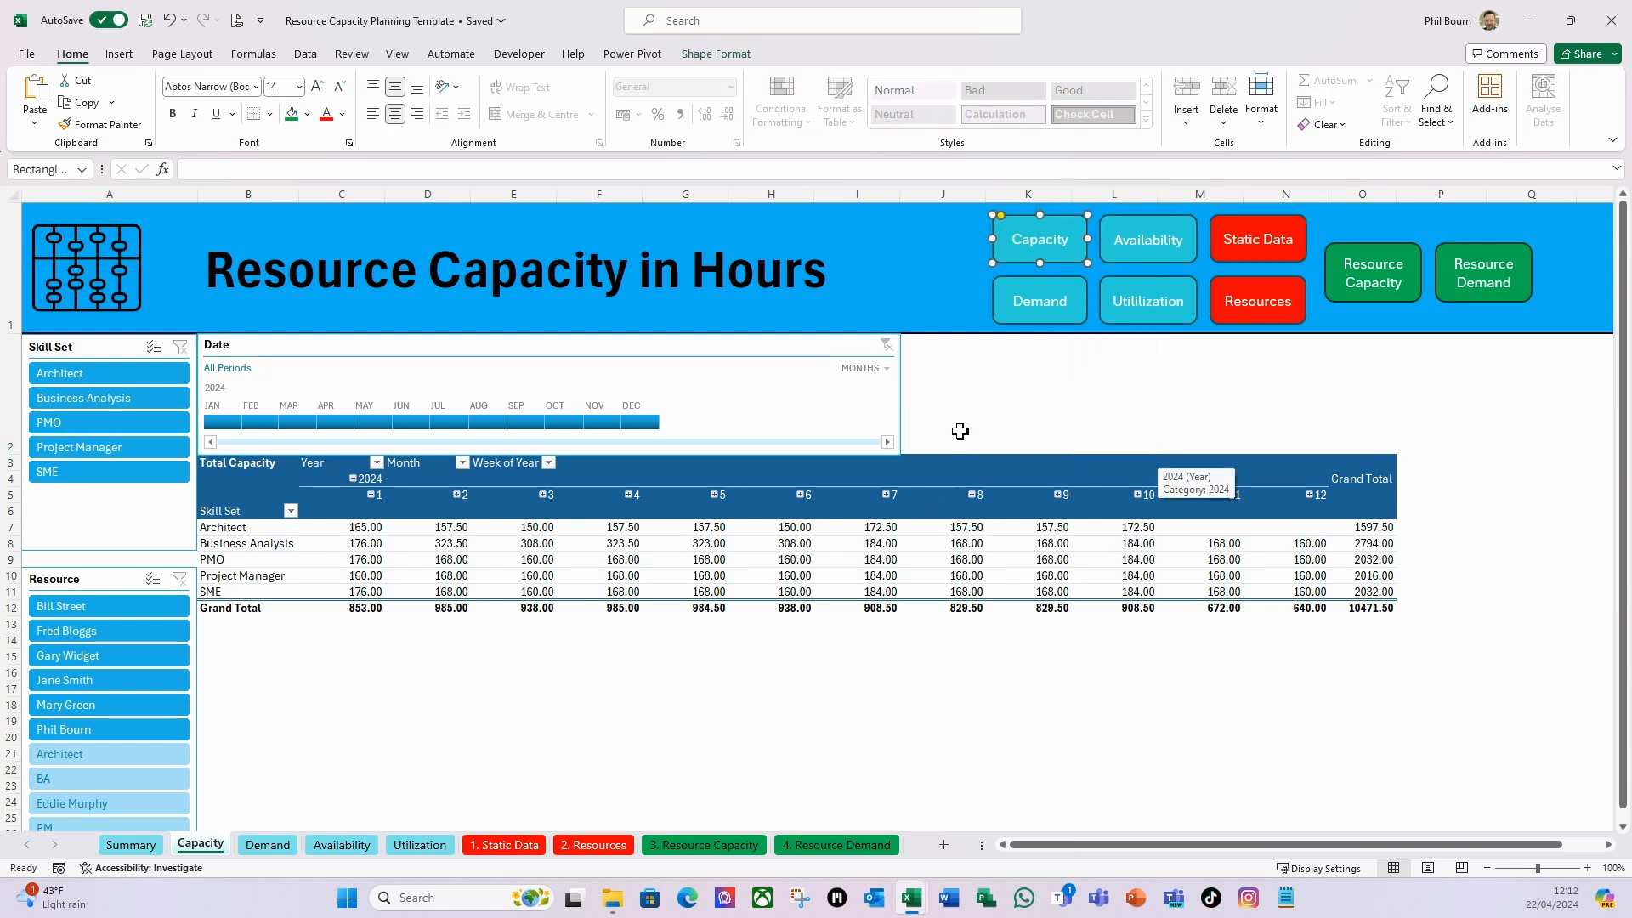
pyautogui.hotkey('ctrl', 'd')
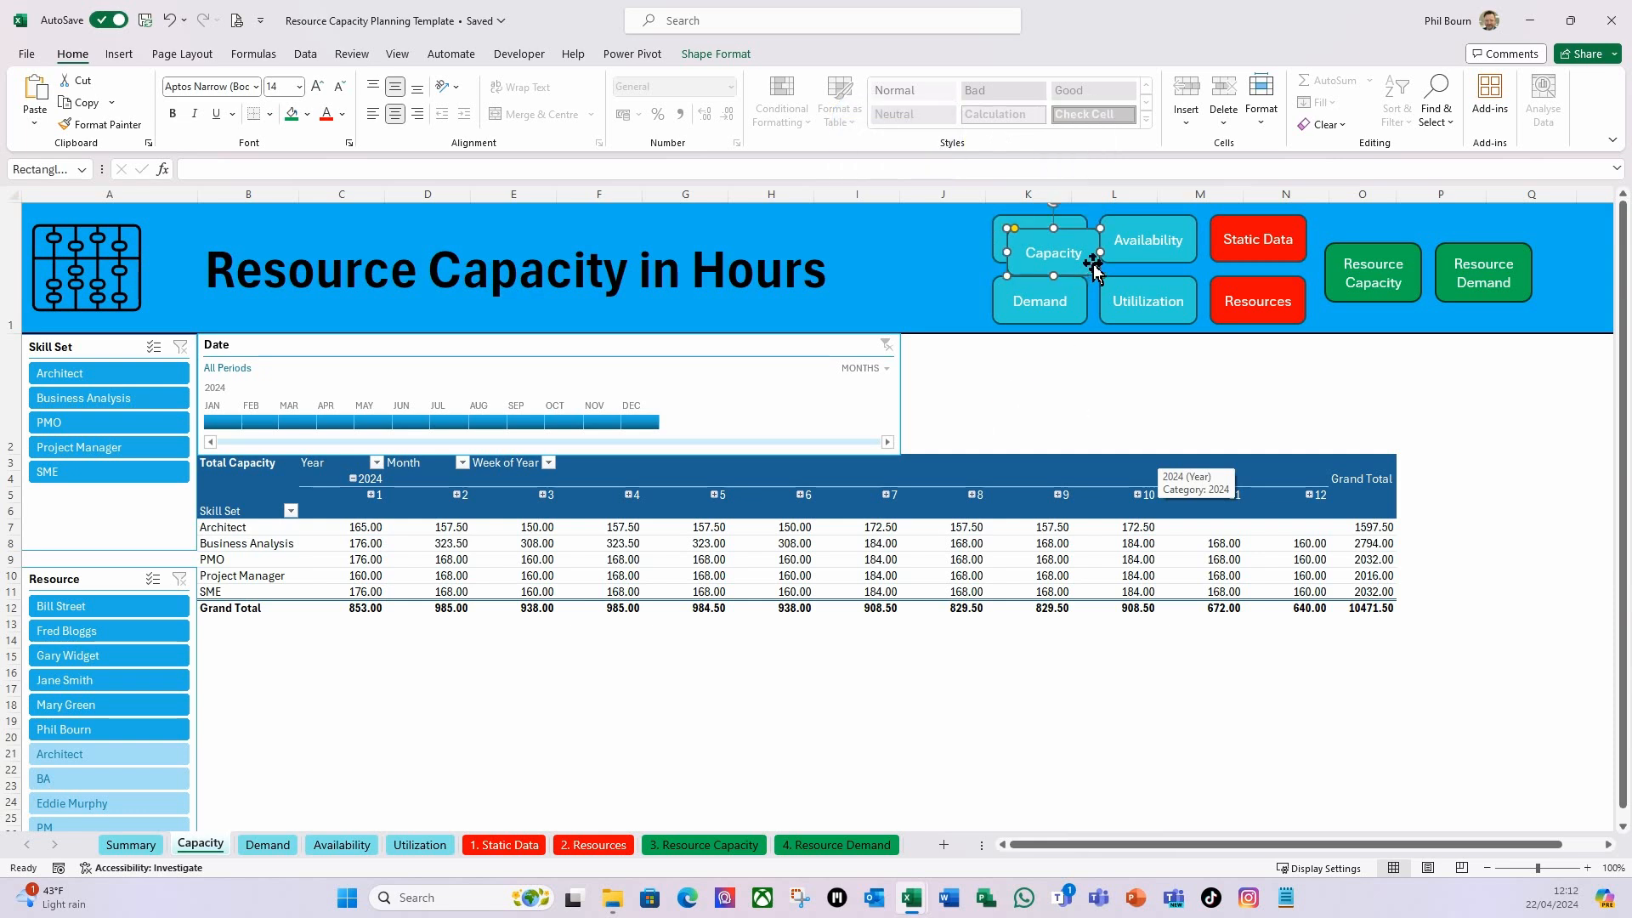
pyautogui.moveTo(1086, 268); pyautogui.dragTo(967, 284)
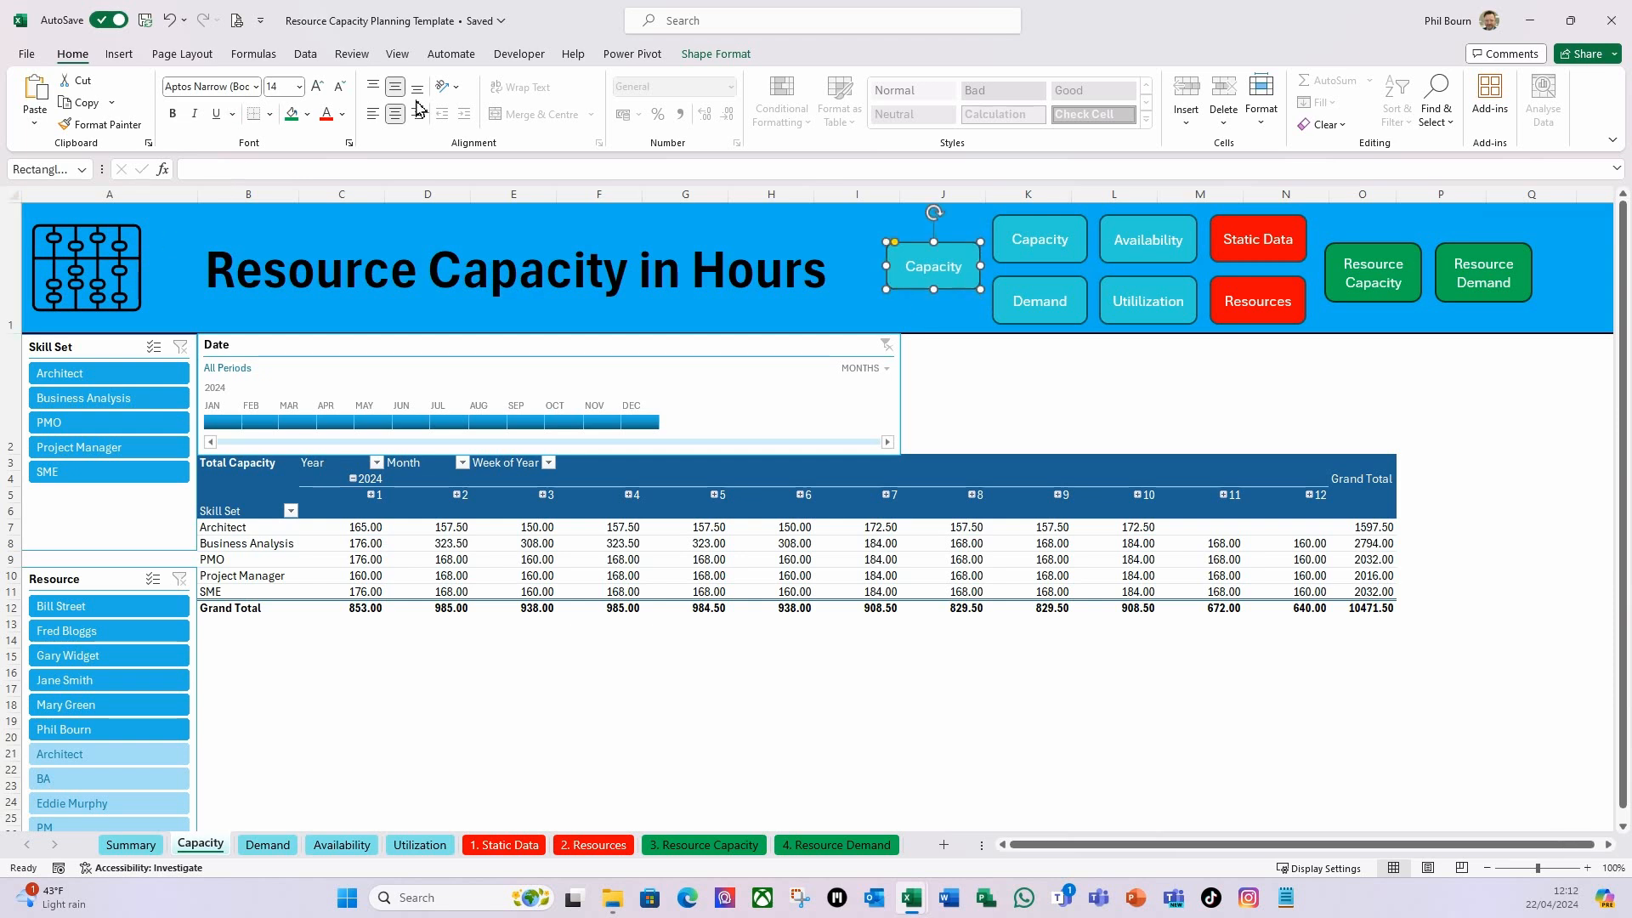
pyautogui.click(728, 56)
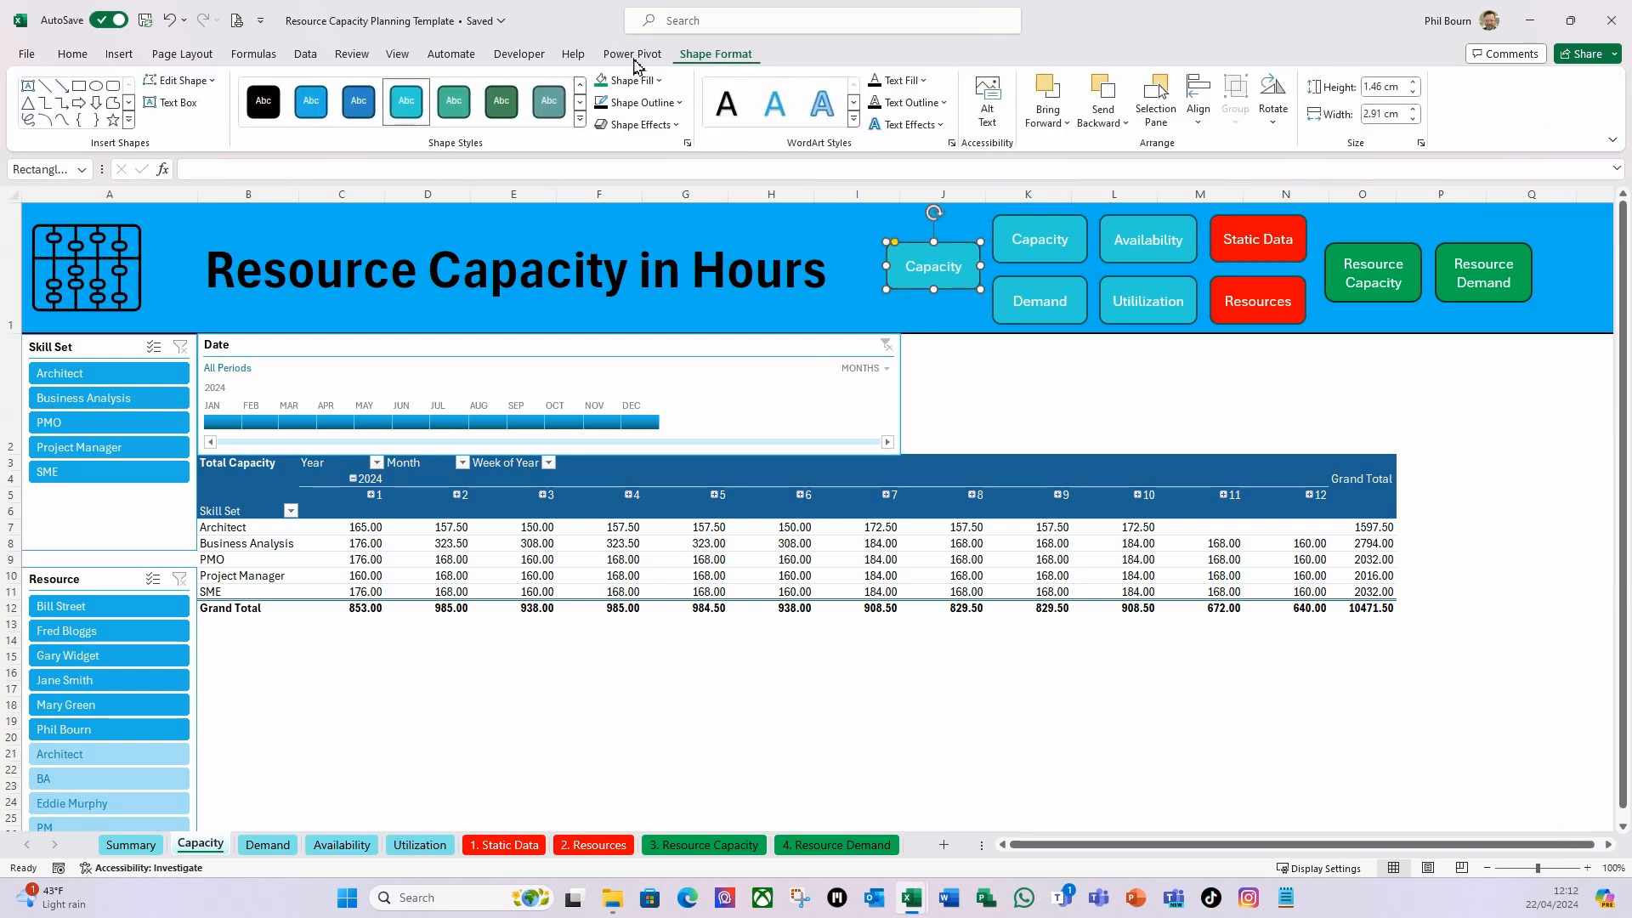
pyautogui.click(361, 115)
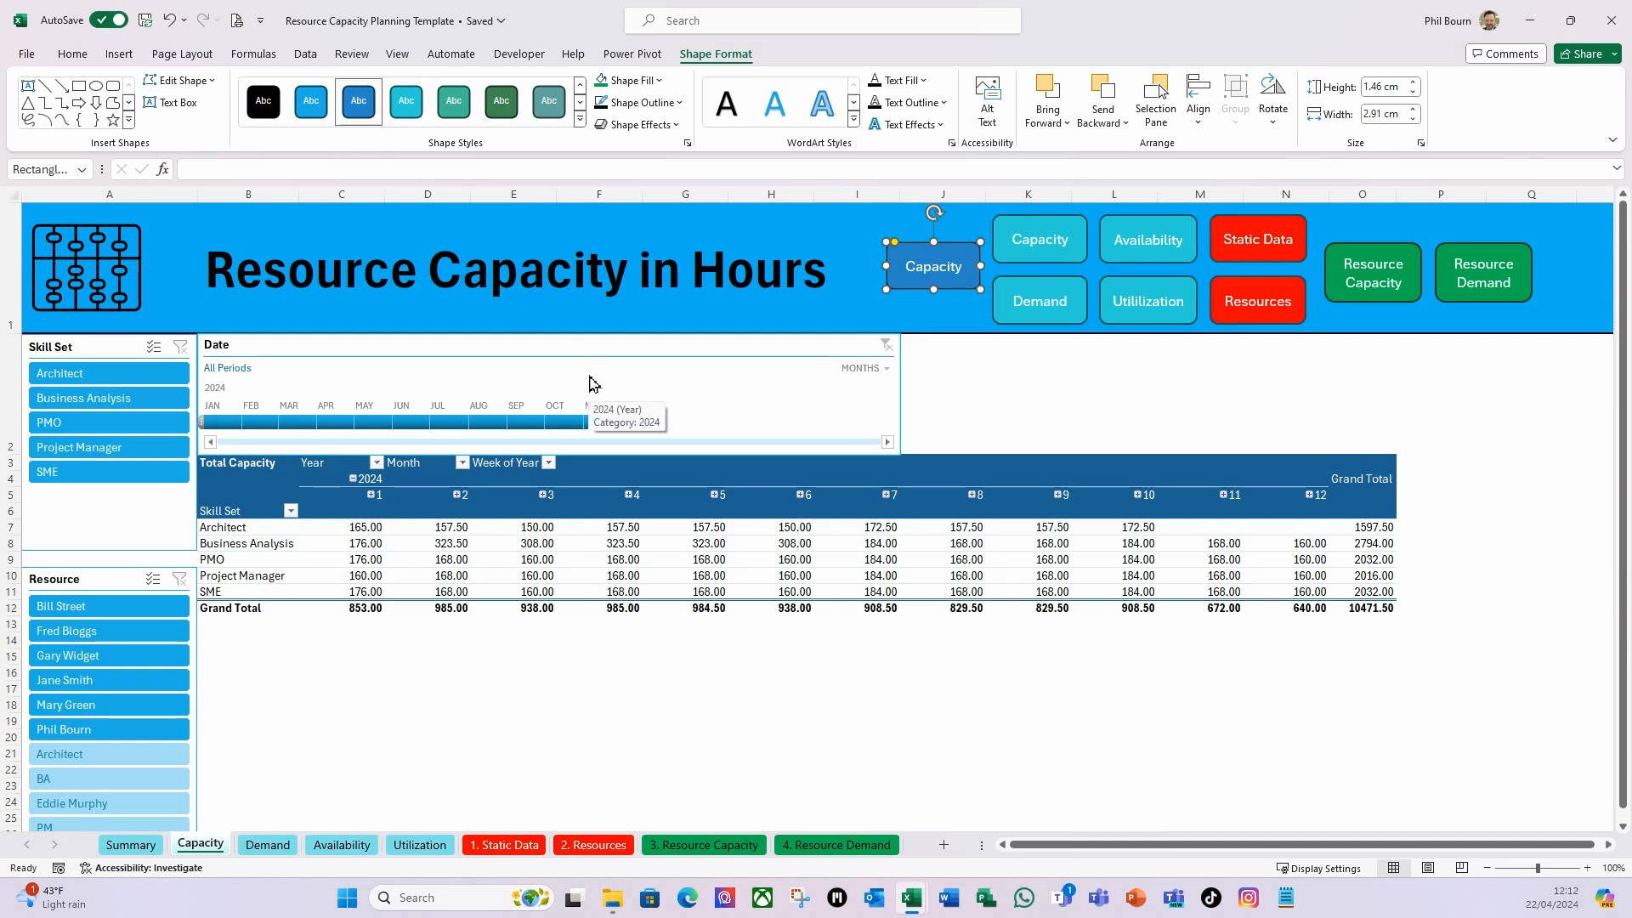
# Change the duplicated button's link to cell A1 of the Summary sheet and update its ScreenTip to match.
pyautogui.rightClick(915, 266)
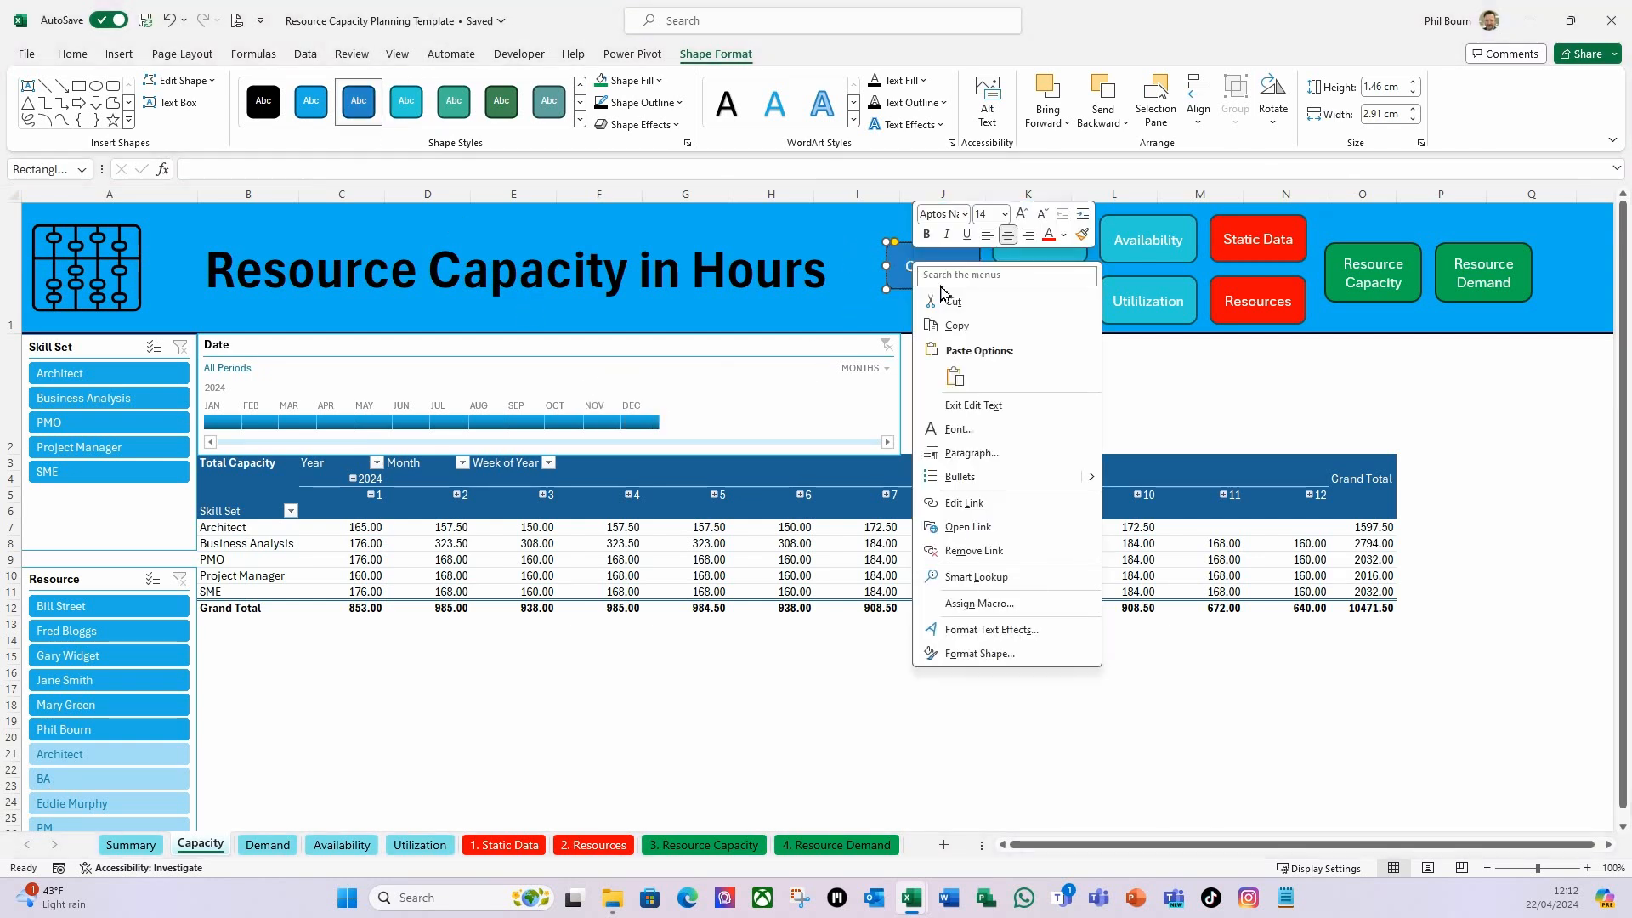
pyautogui.click(949, 506)
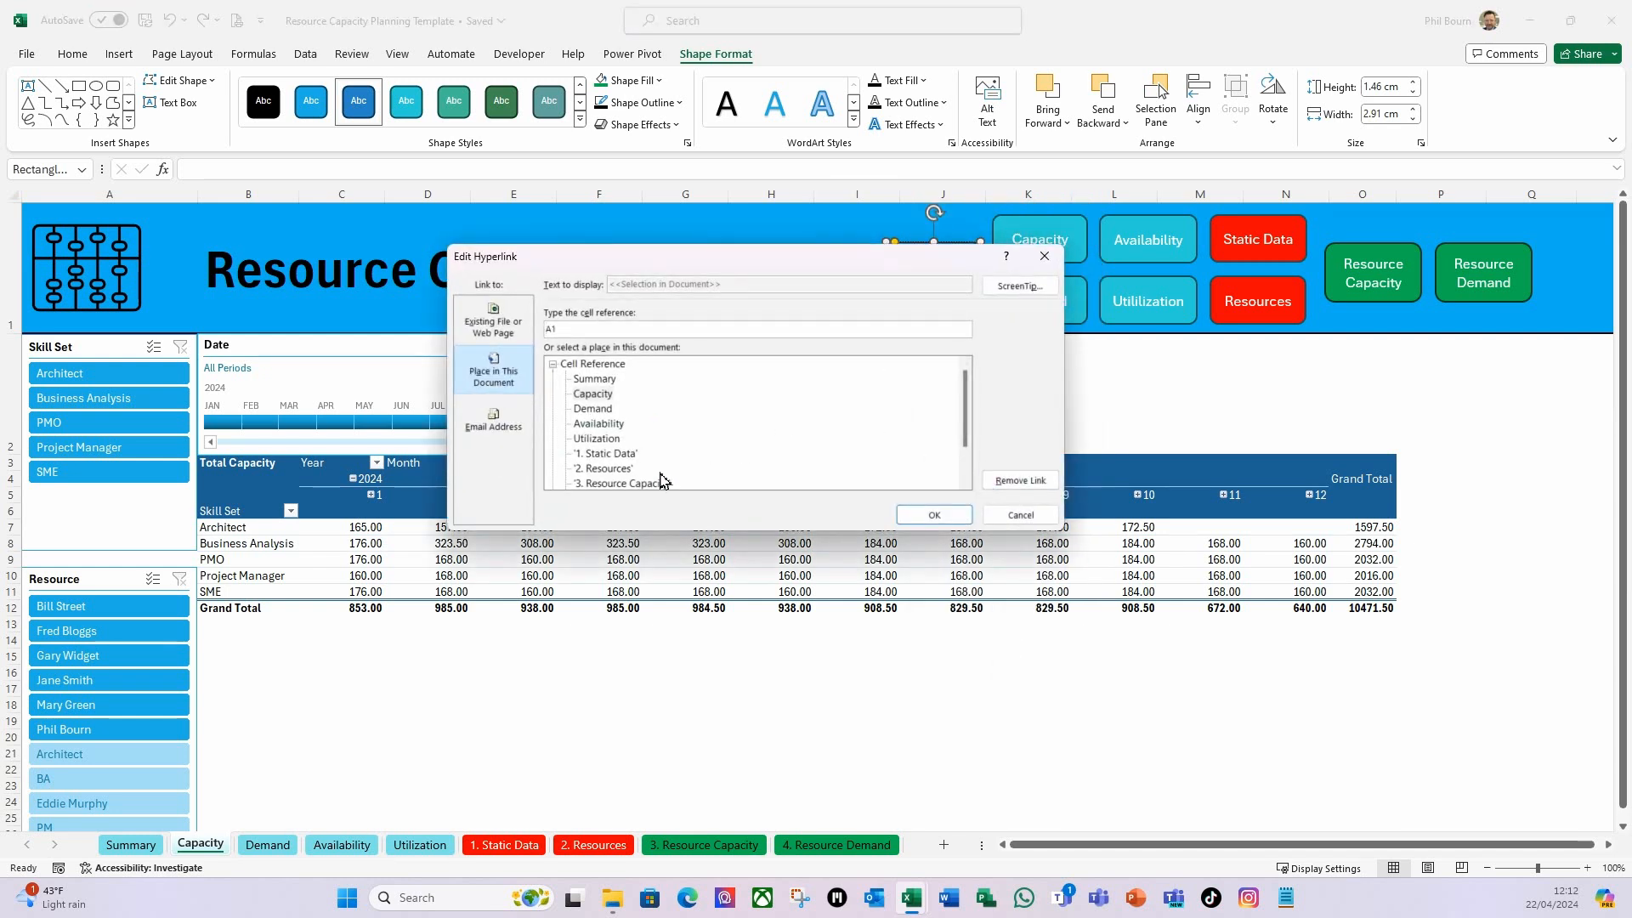
pyautogui.click(598, 380)
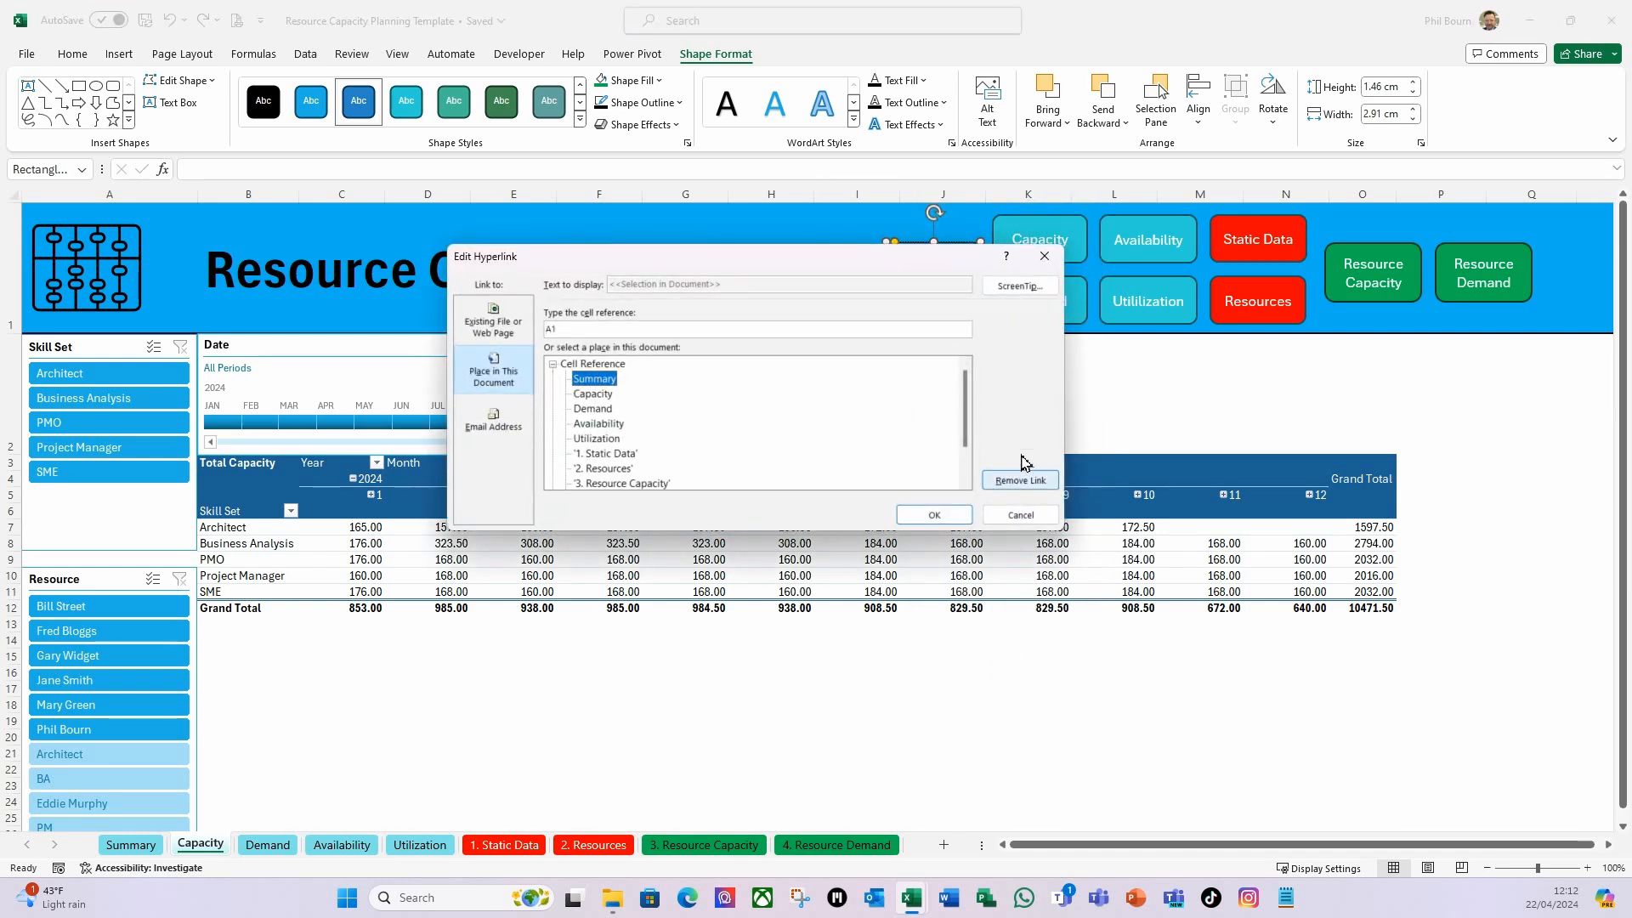
pyautogui.click(1025, 286)
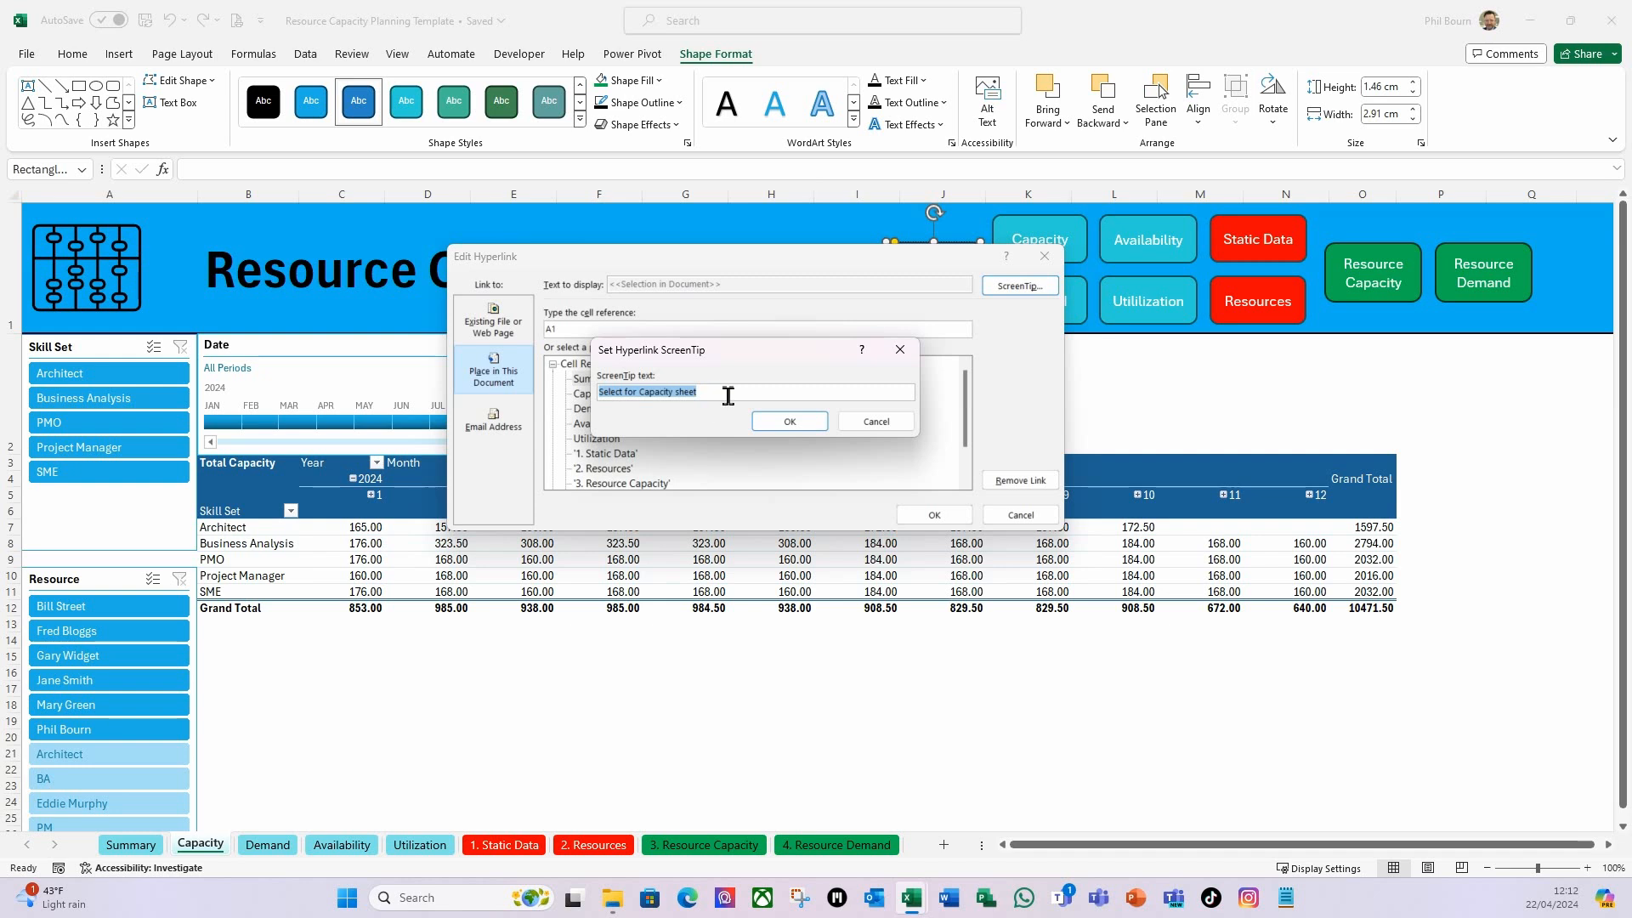
pyautogui.click(676, 396)
pyautogui.click(783, 422)
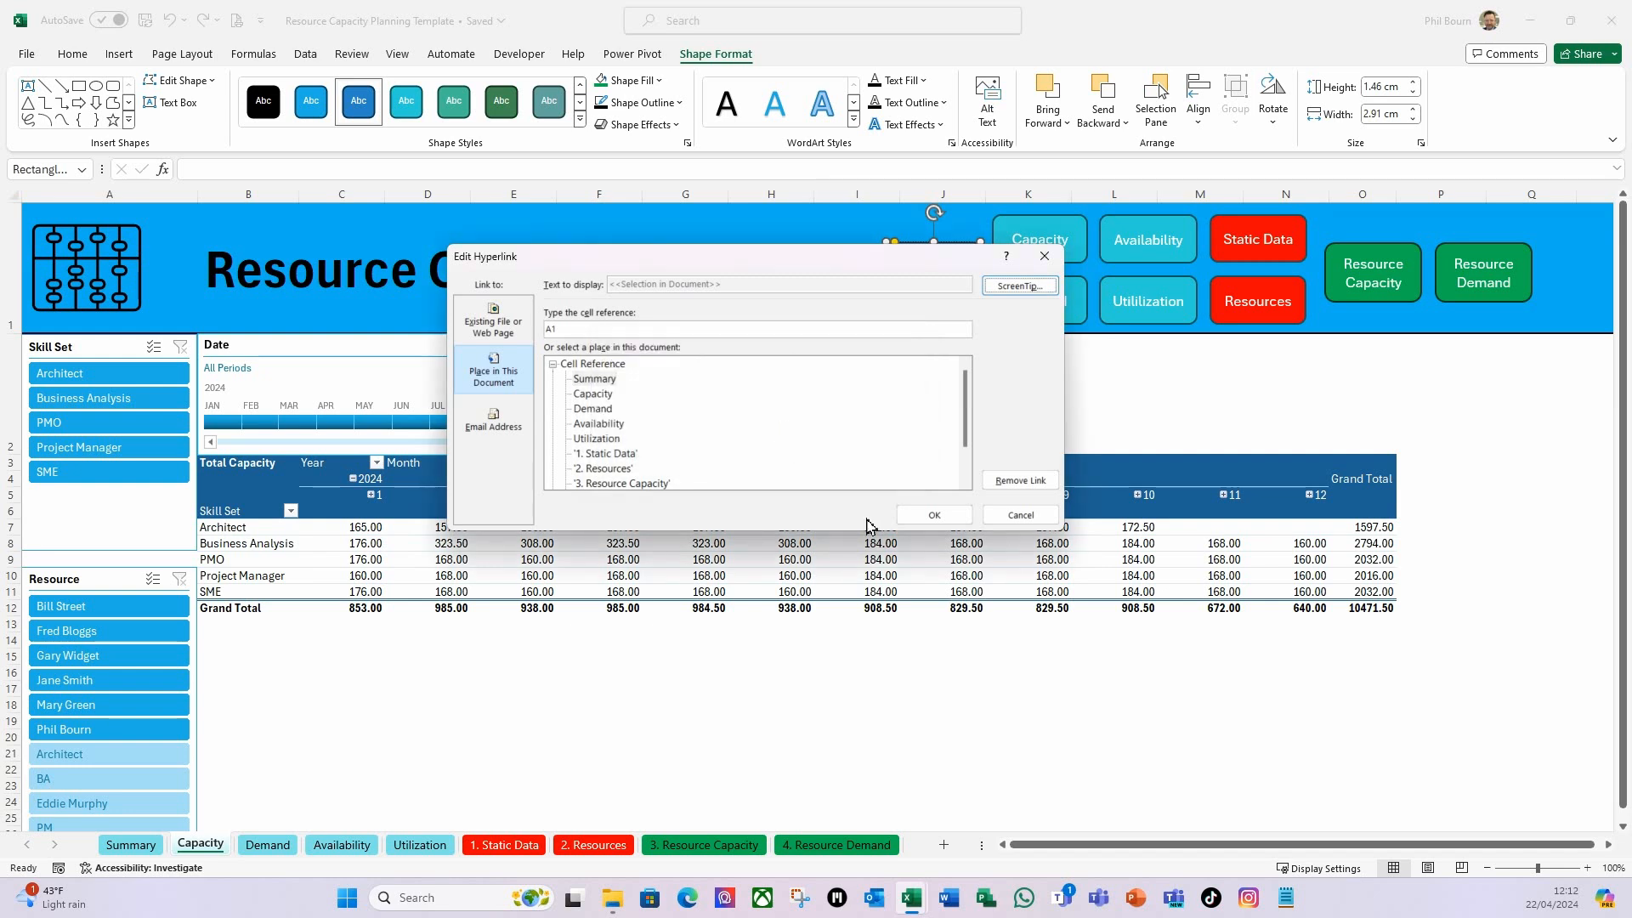
pyautogui.click(934, 516)
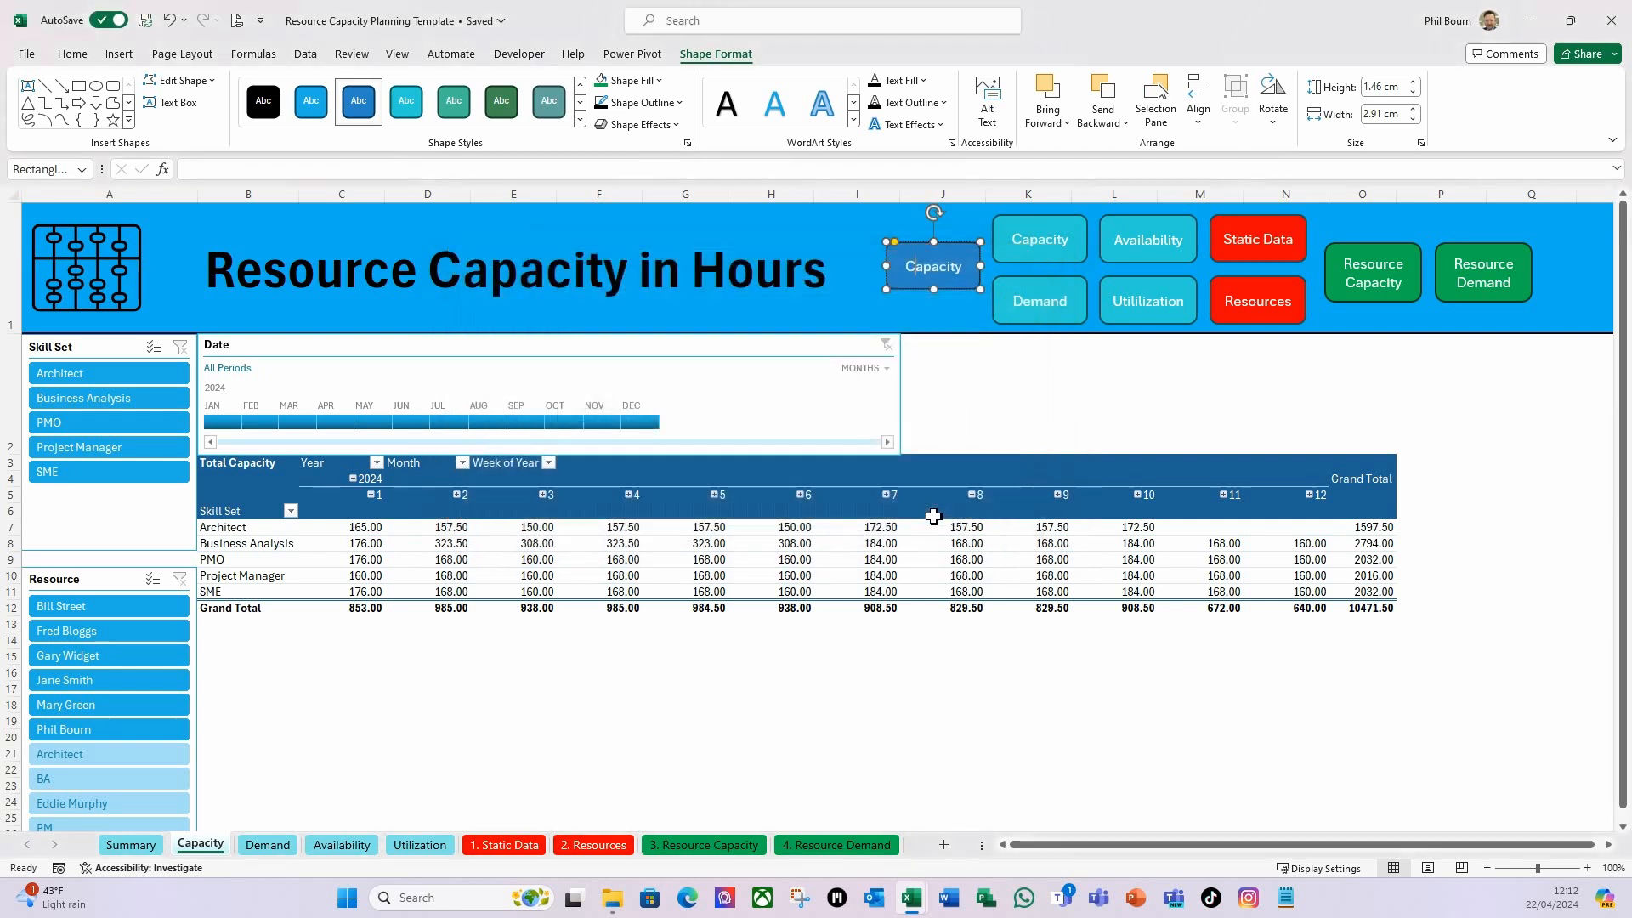
# Relabel the darker blue duplicated button as "Summary".
pyautogui.click(935, 266)
pyautogui.press('BackSpace')
pyautogui.press('BackSpace')
pyautogui.press('BackSpace')
pyautogui.write('Summary')
pyautogui.click(1049, 412)
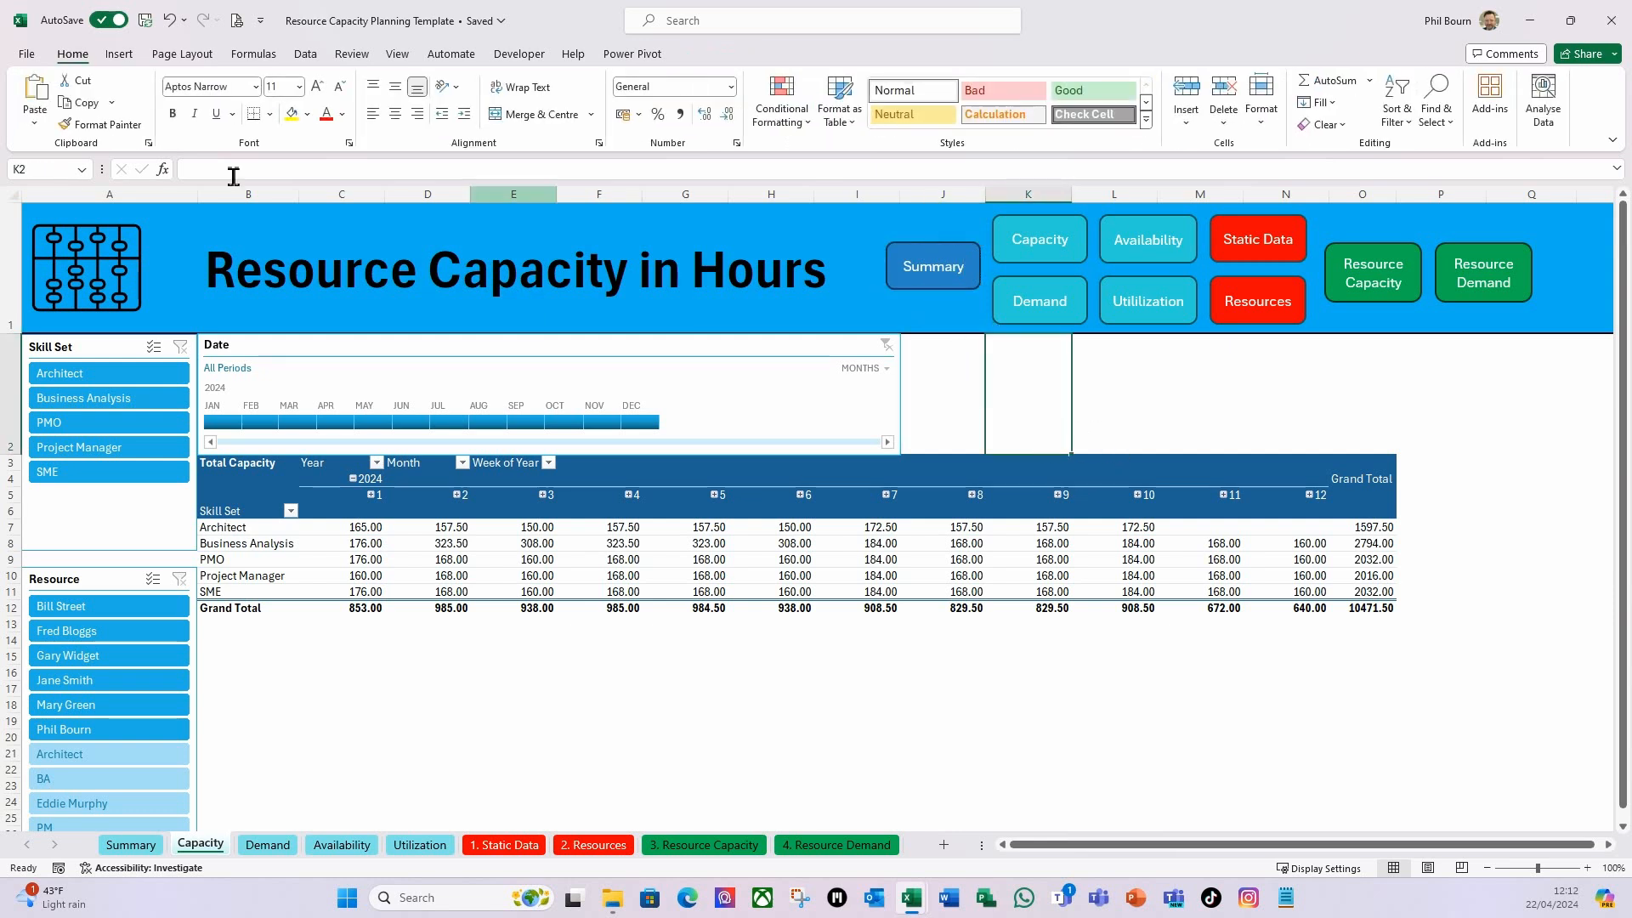
# Select all nine navigation buttons in the Capacity sheet's banner together with Select Objects and copy them.
pyautogui.click(1445, 119)
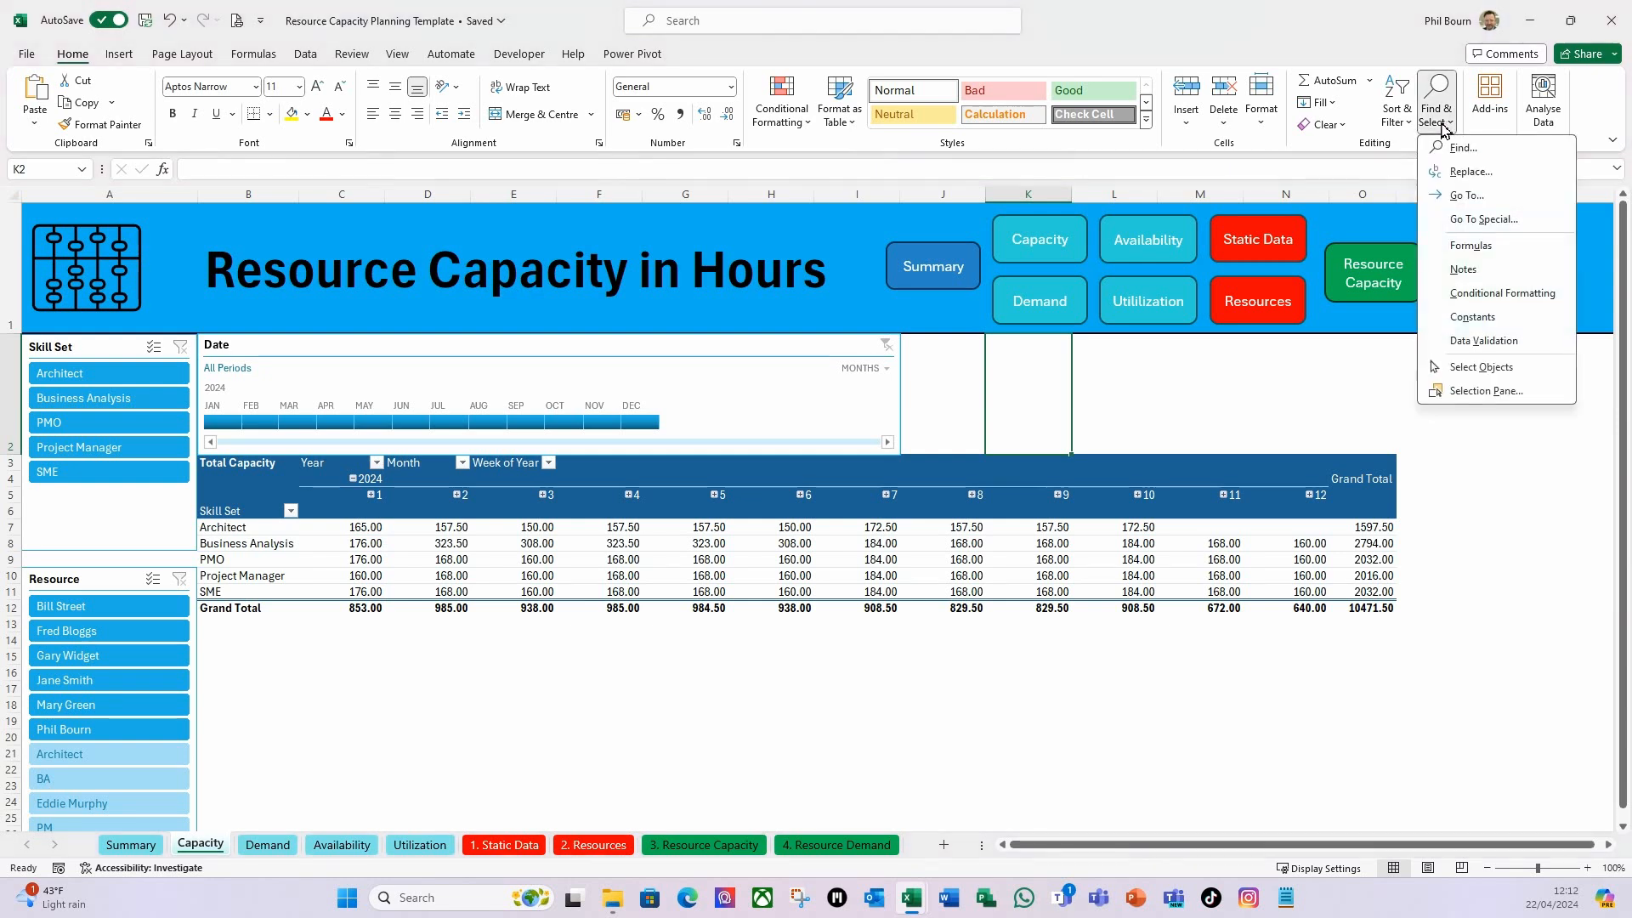
pyautogui.click(1464, 374)
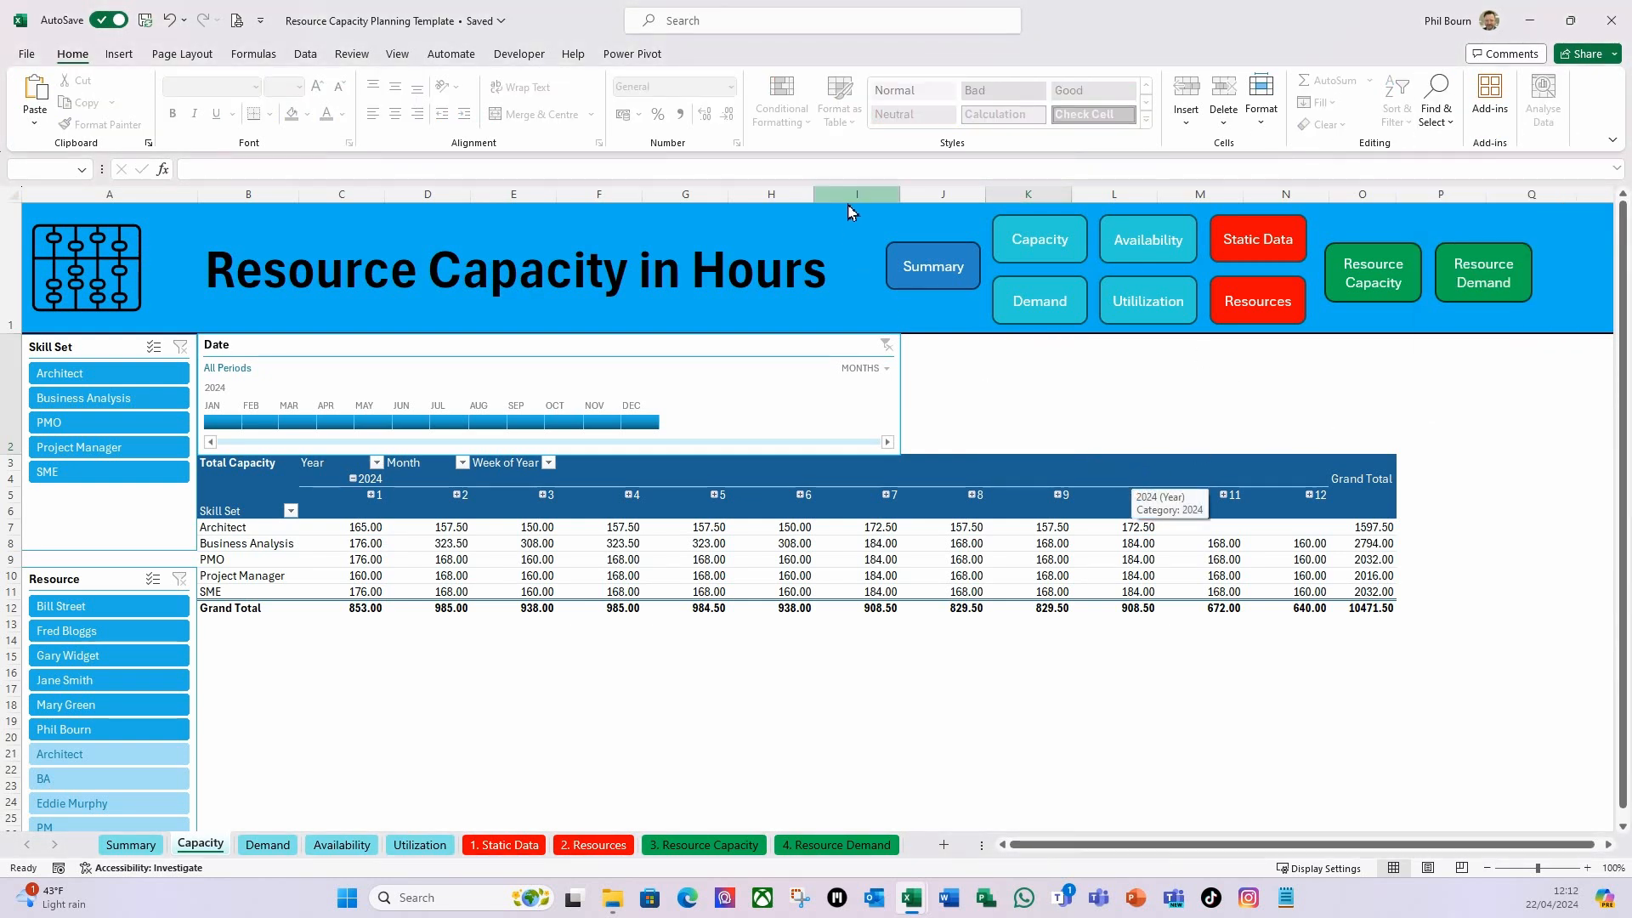
pyautogui.moveTo(846, 207); pyautogui.dragTo(1589, 349)
pyautogui.hotkey('ctrl', 'c')
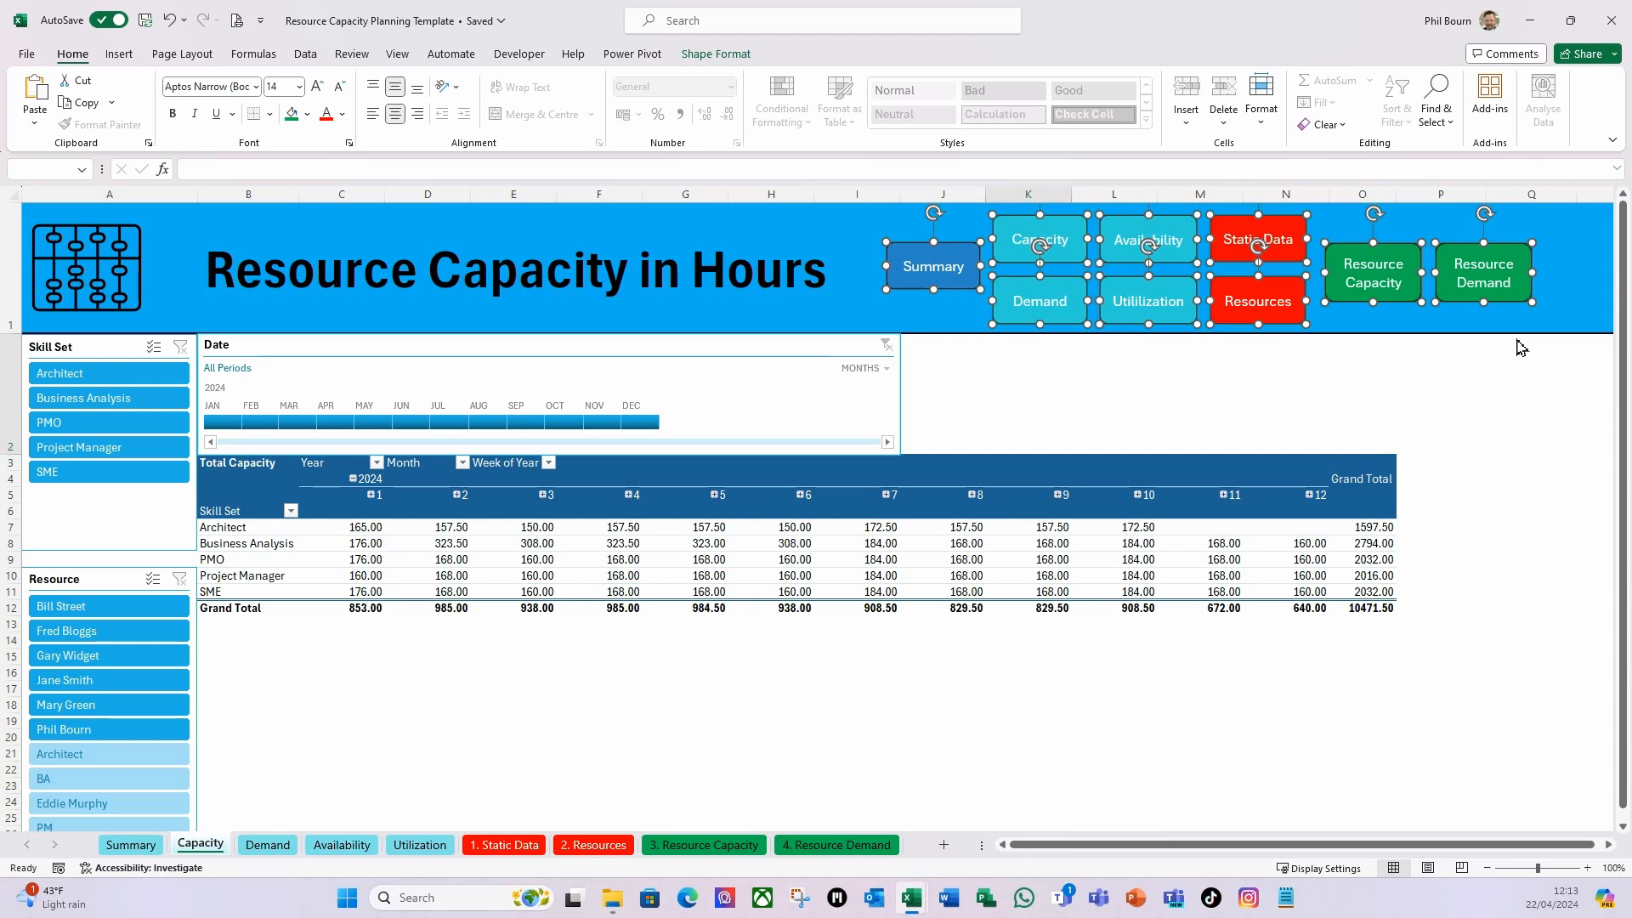
pyautogui.click(1451, 123)
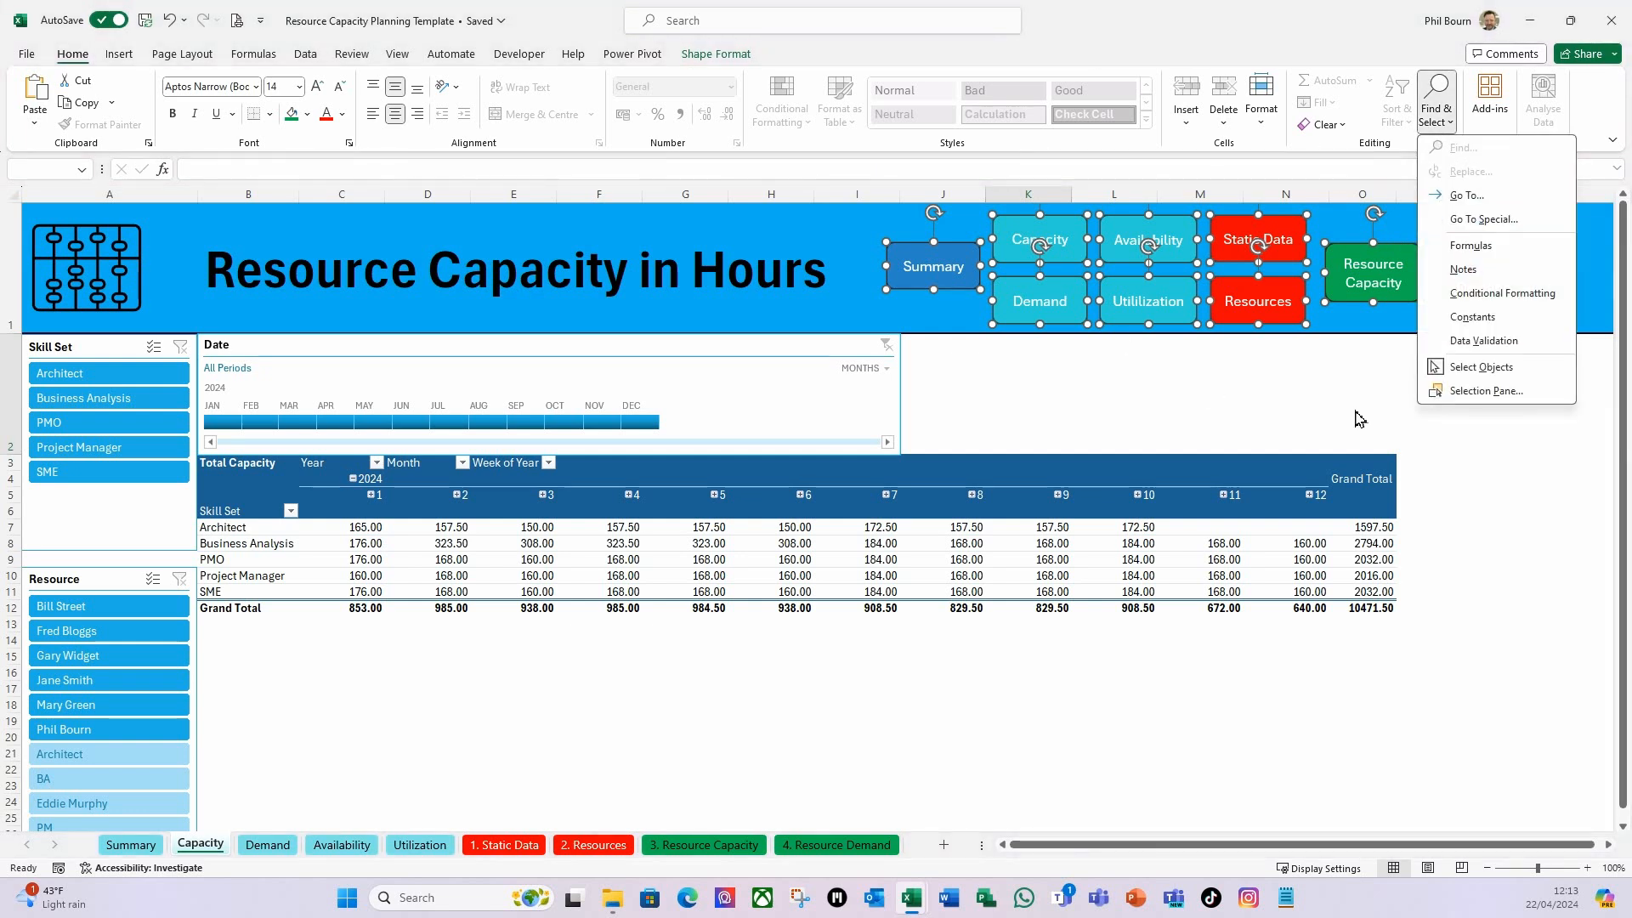
pyautogui.click(1449, 369)
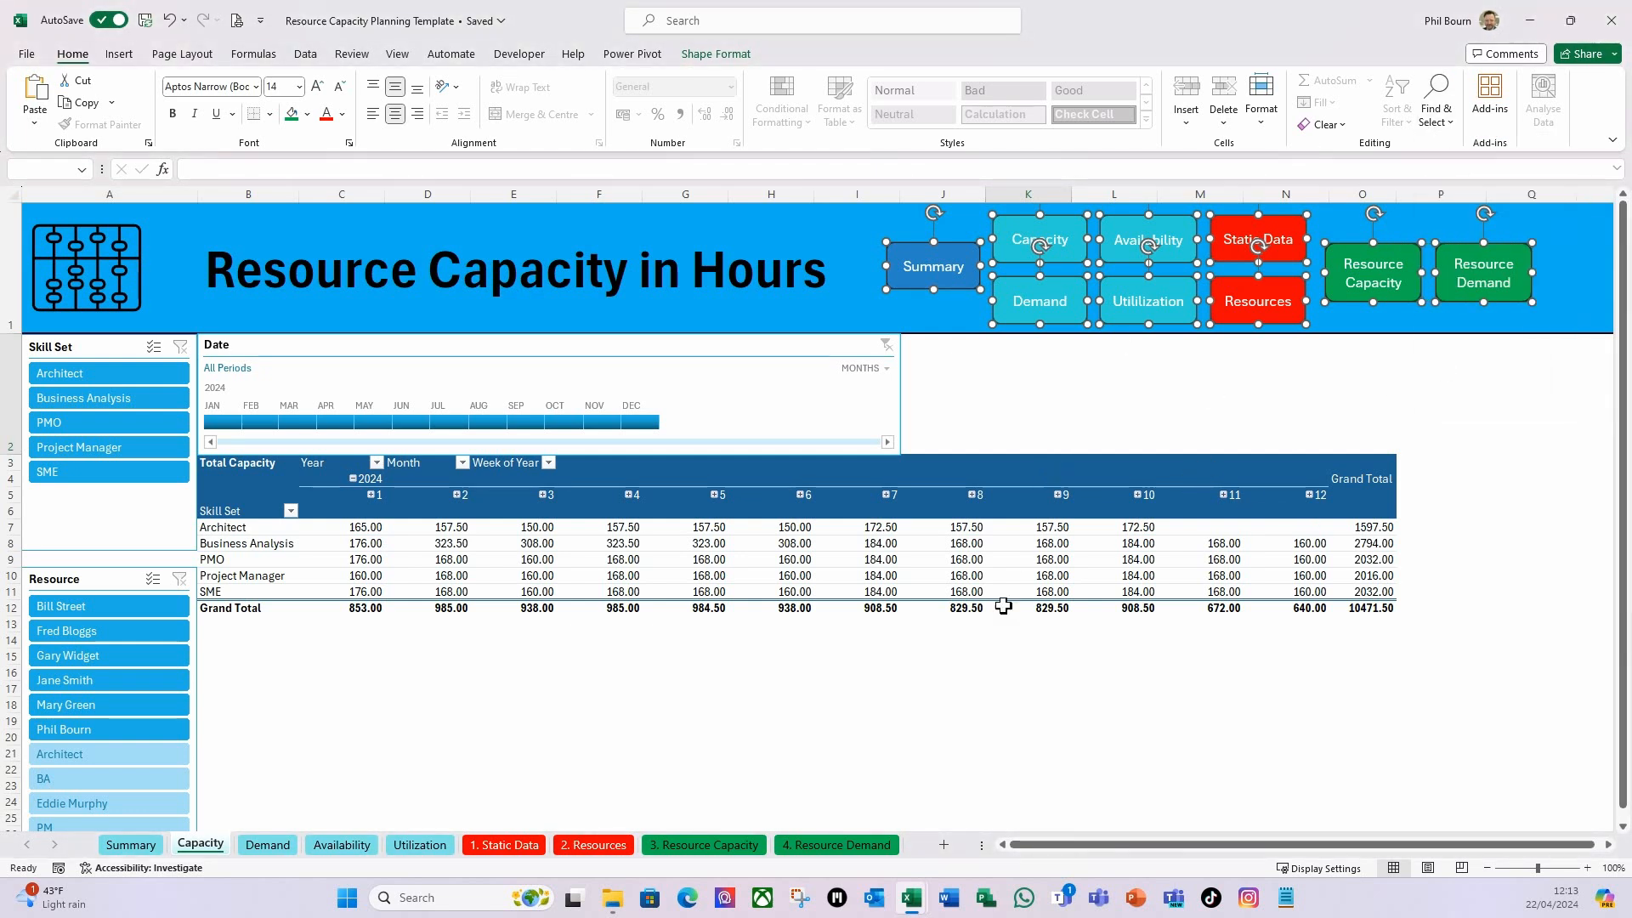
pyautogui.click(1348, 373)
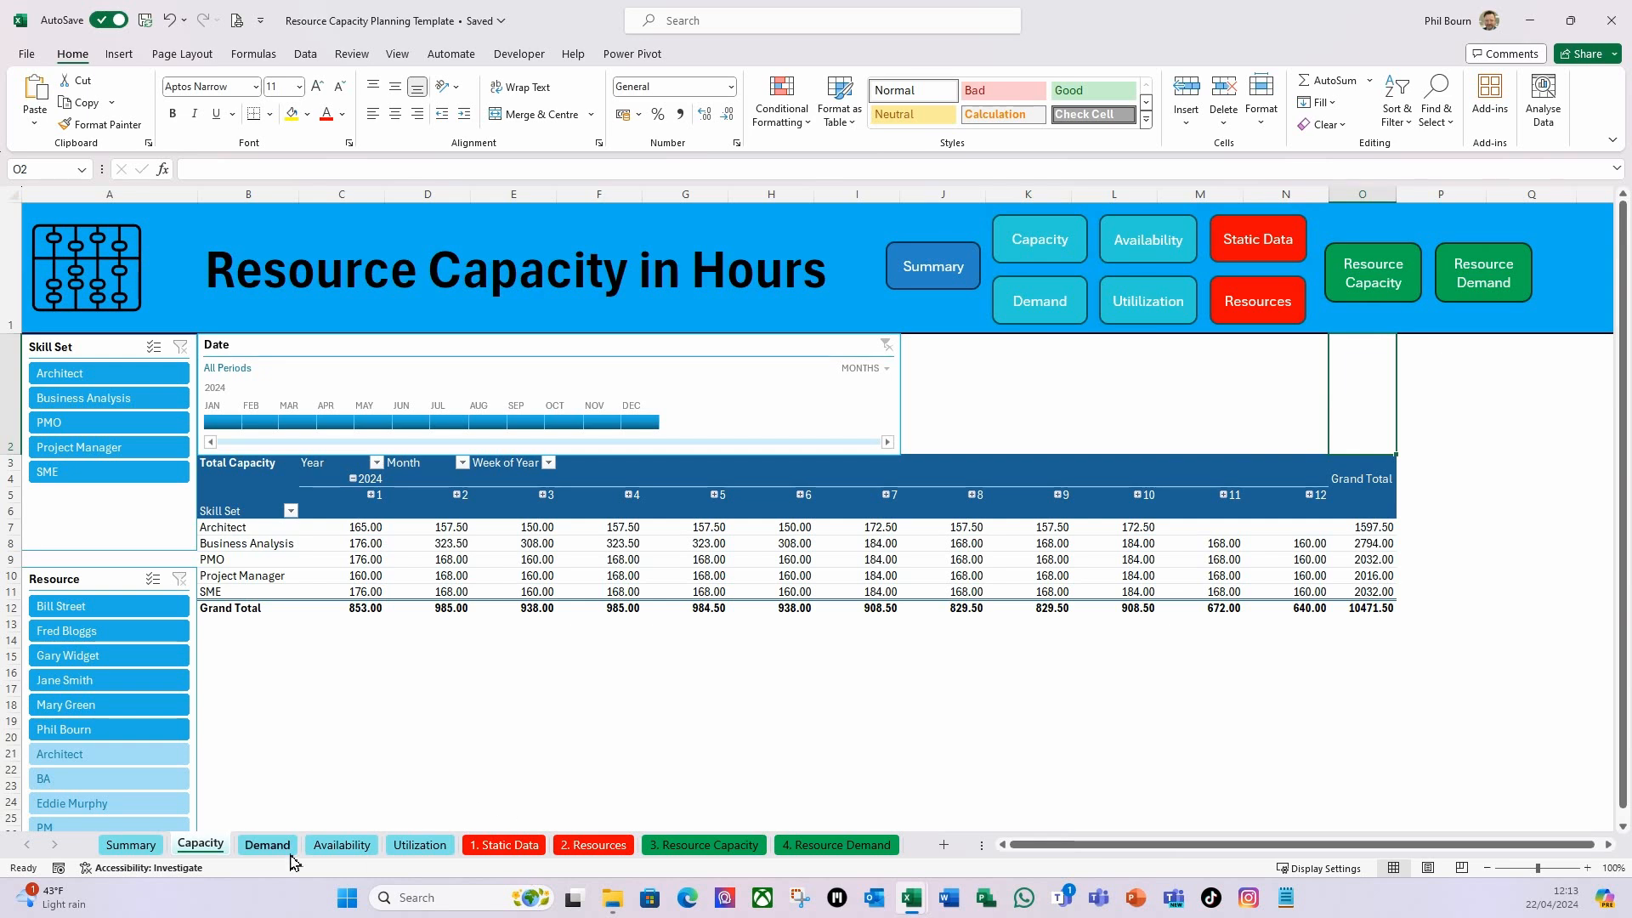
# Paste the copied navigation buttons into the Demand sheet's banner and position them beside the title.
pyautogui.click(267, 845)
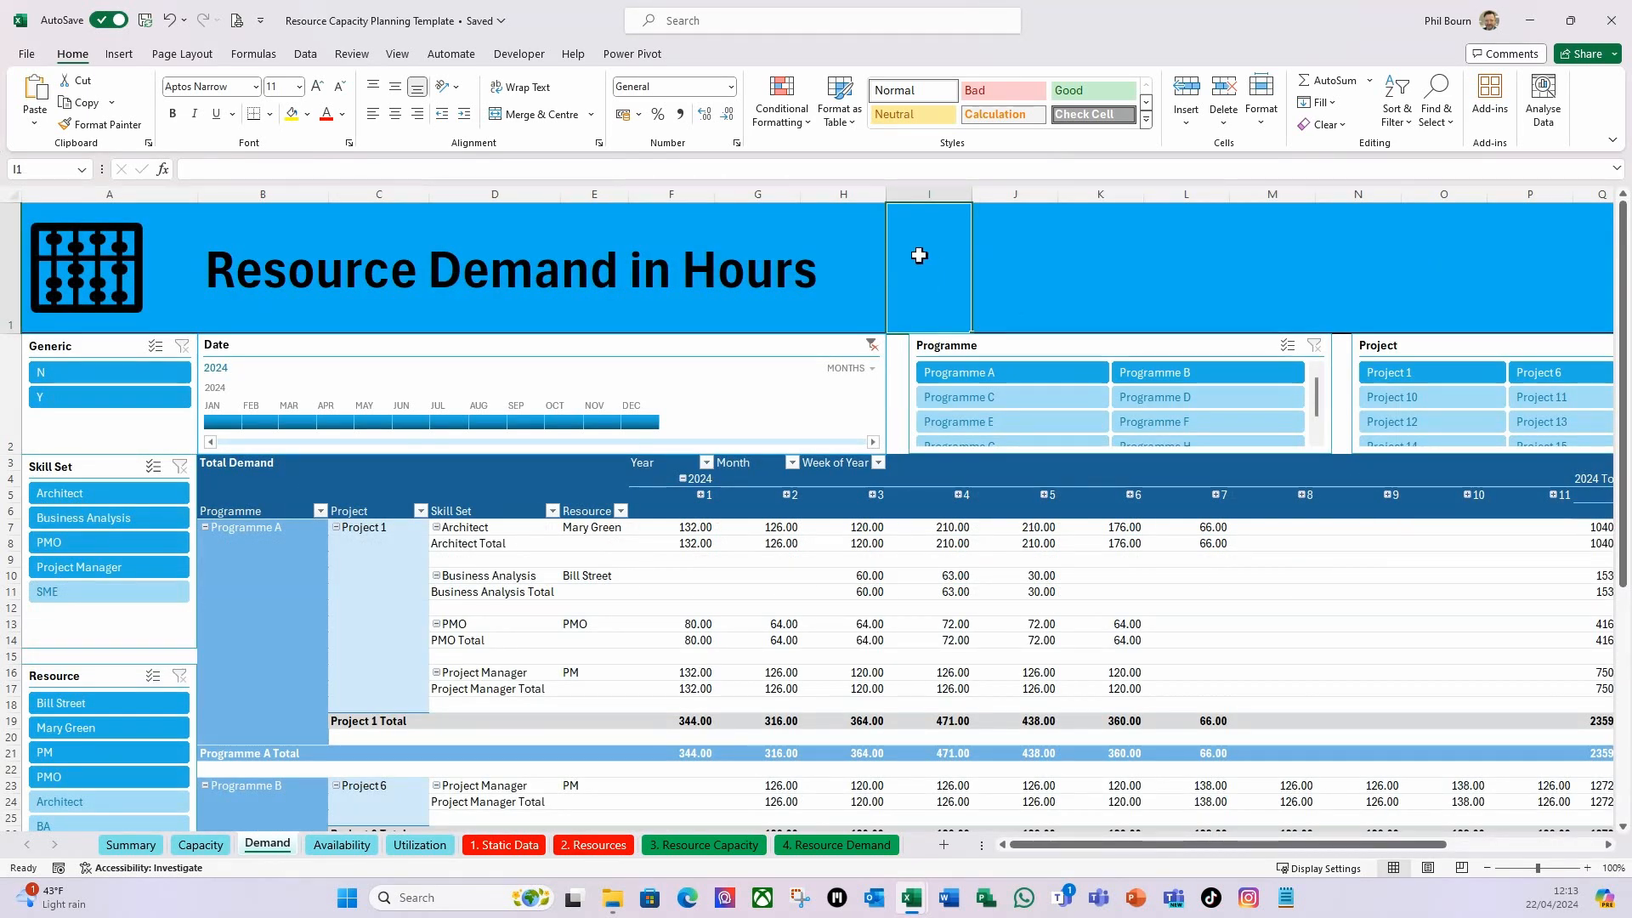
pyautogui.hotkey('ctrl', 'v')
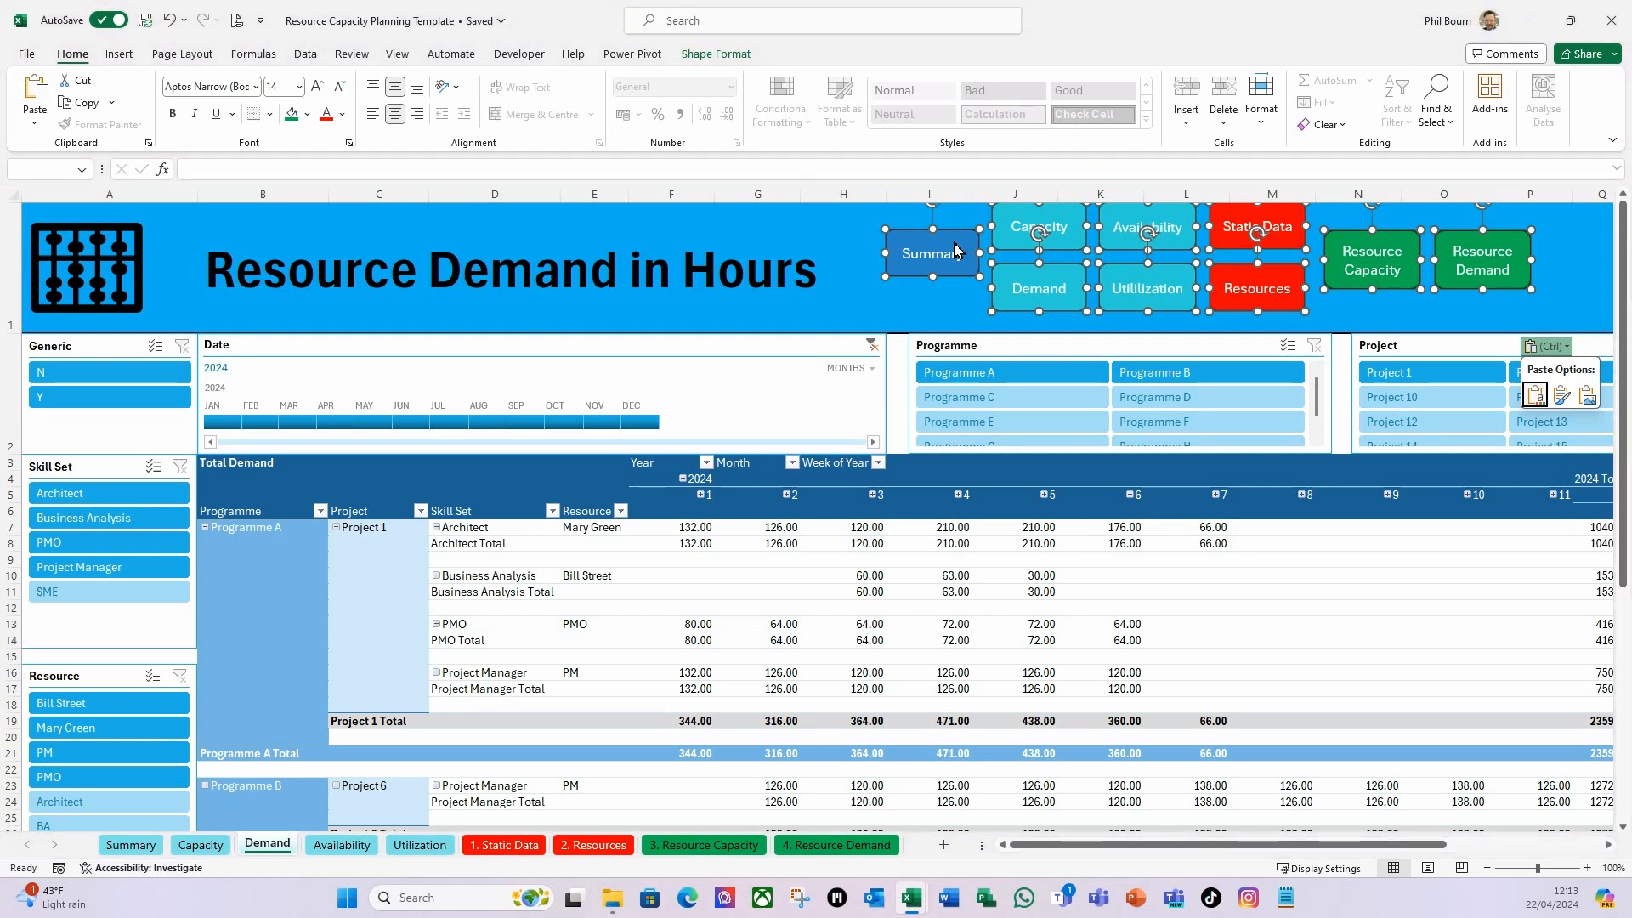
pyautogui.click(1507, 256)
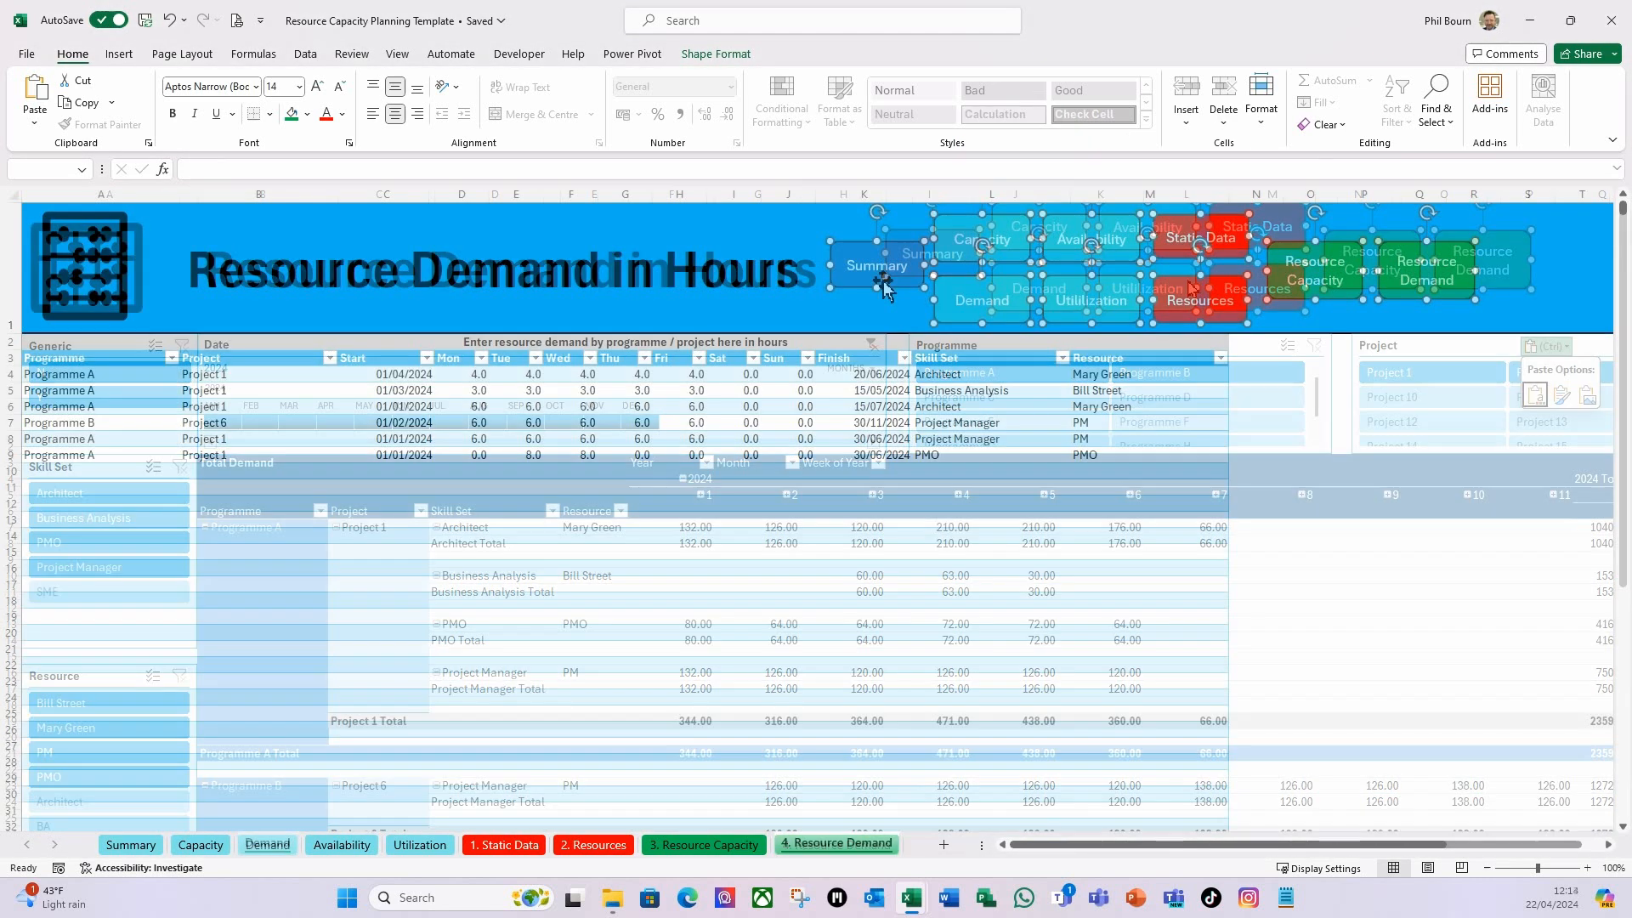
# Review the navigation buttons in the Resource Demand, Resource Capacity, Resources, Utilization, Availability, Demand and Summary banners, clearing any selected buttons.
pyautogui.click(1303, 442)
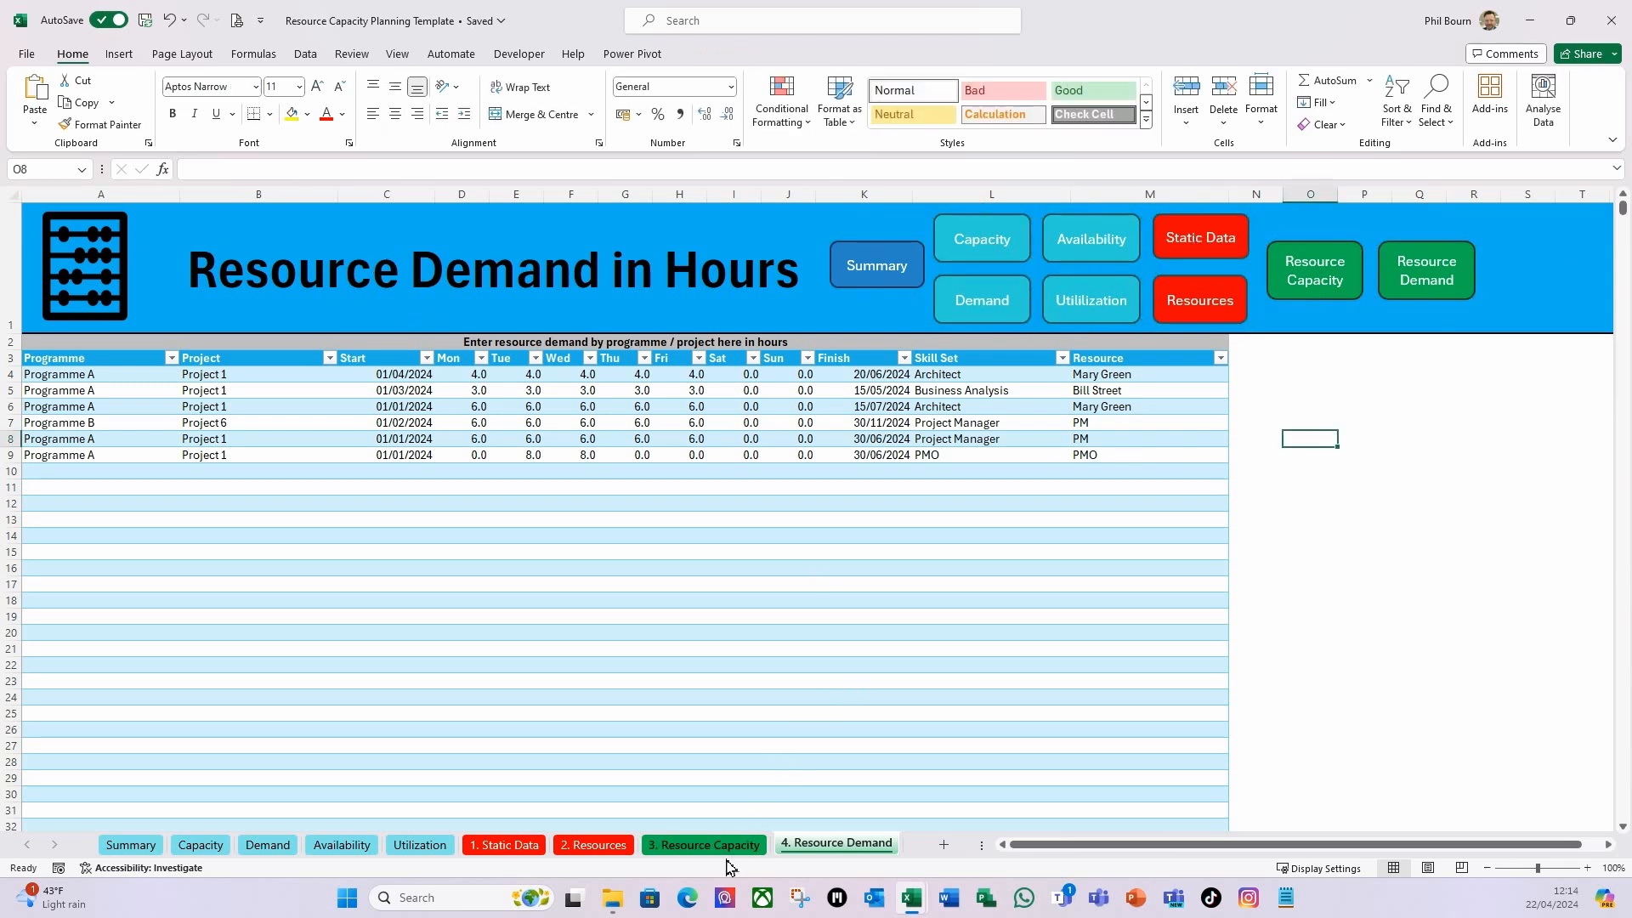
pyautogui.click(723, 847)
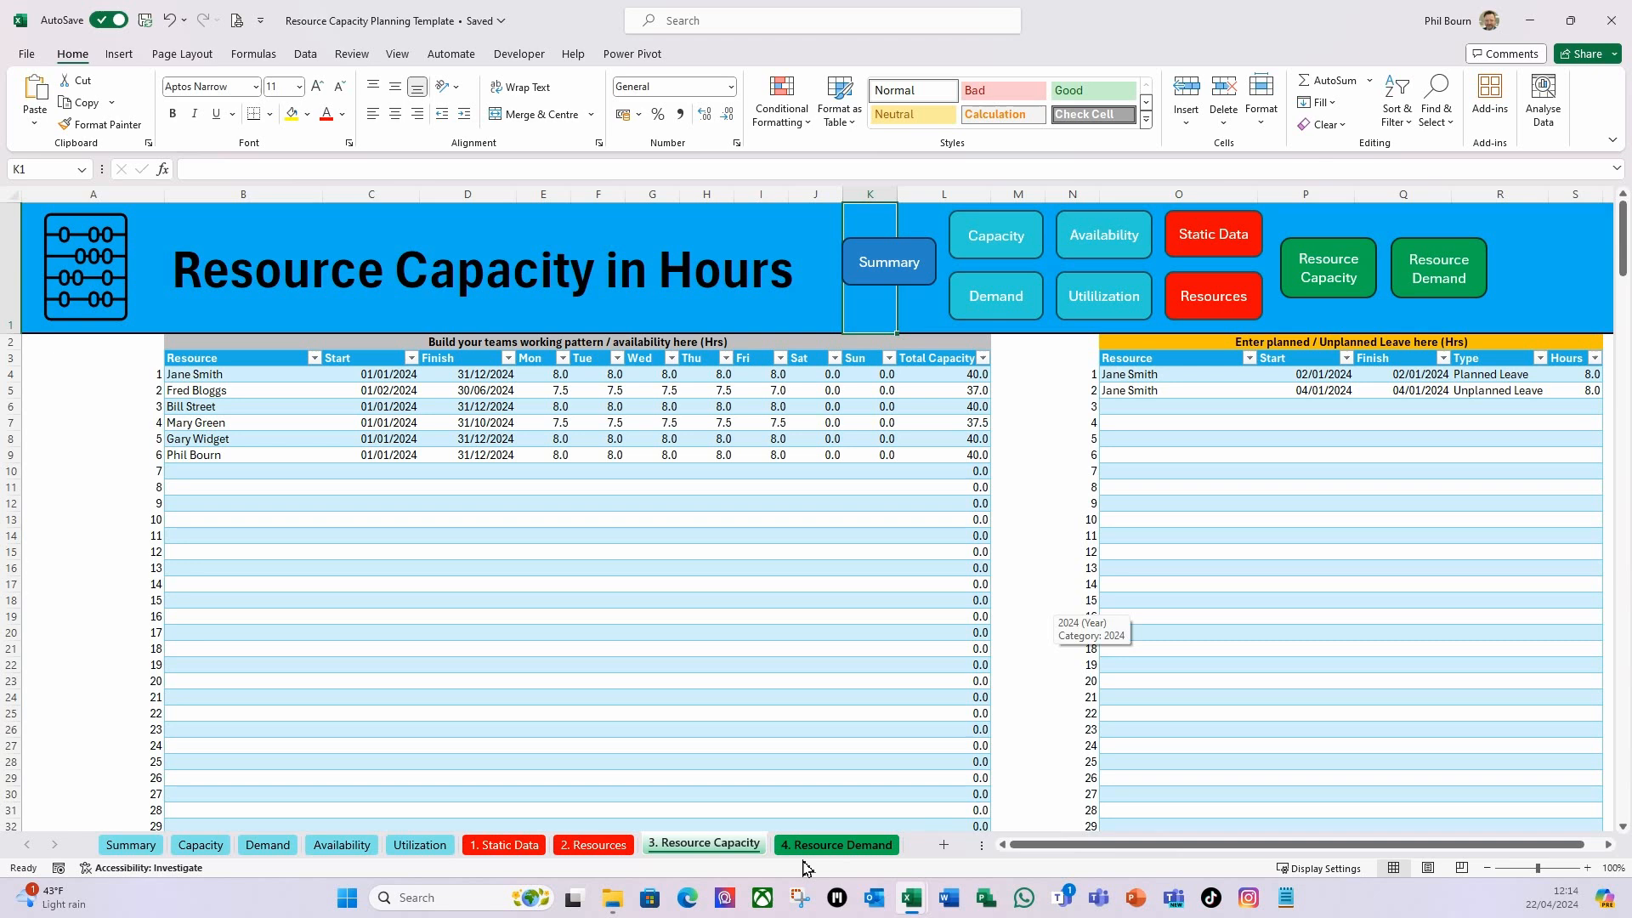
pyautogui.click(598, 845)
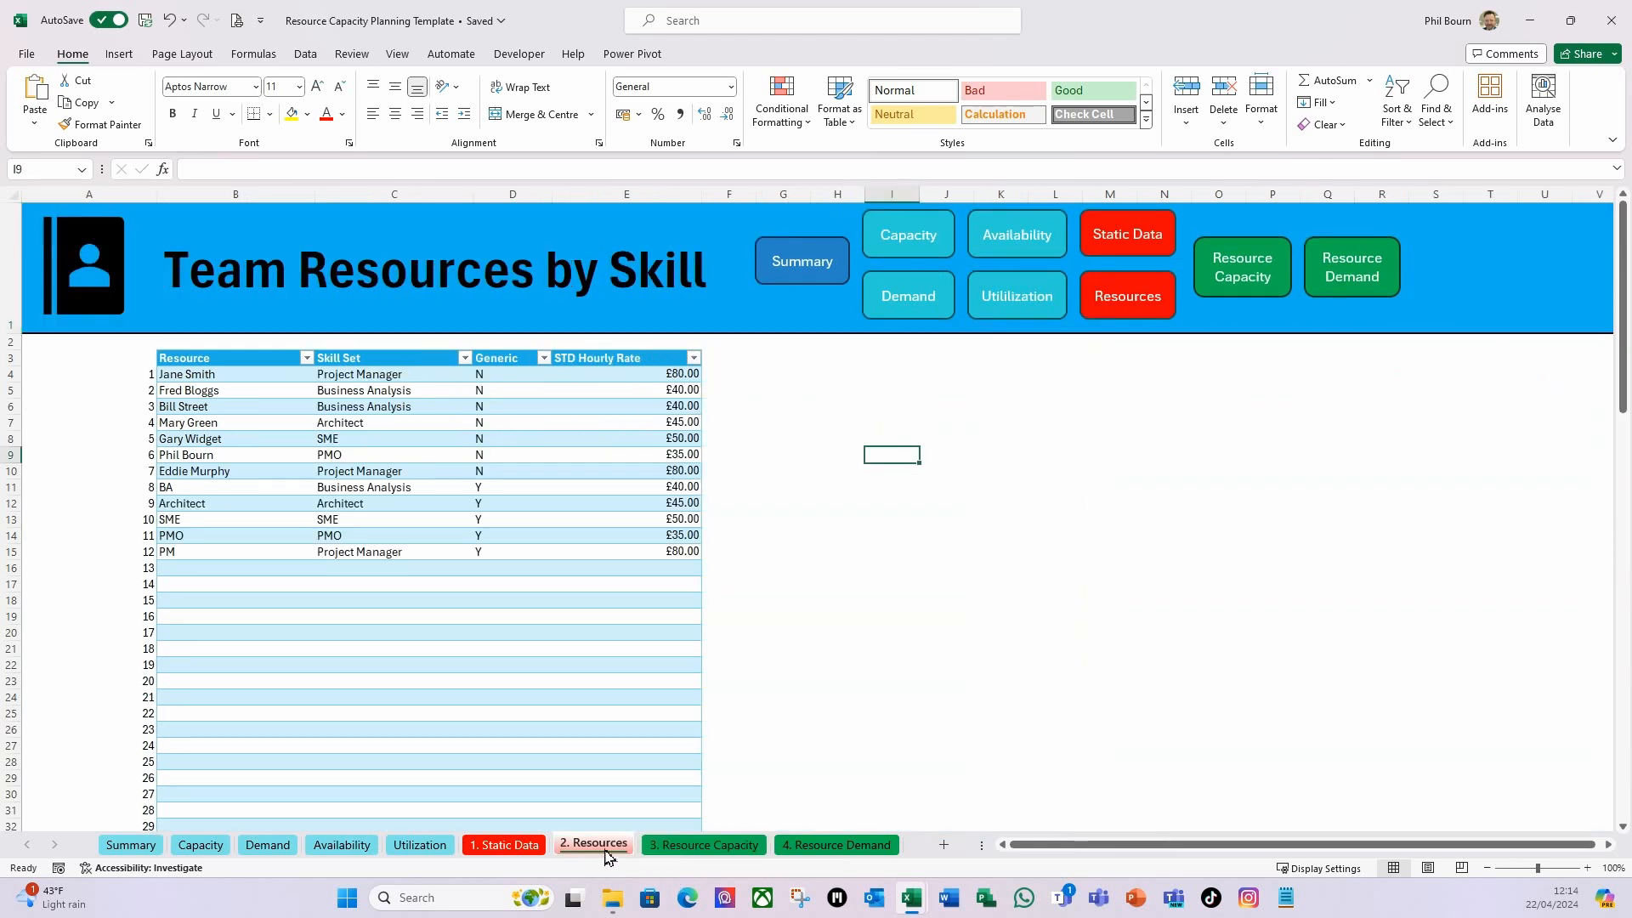
pyautogui.click(420, 845)
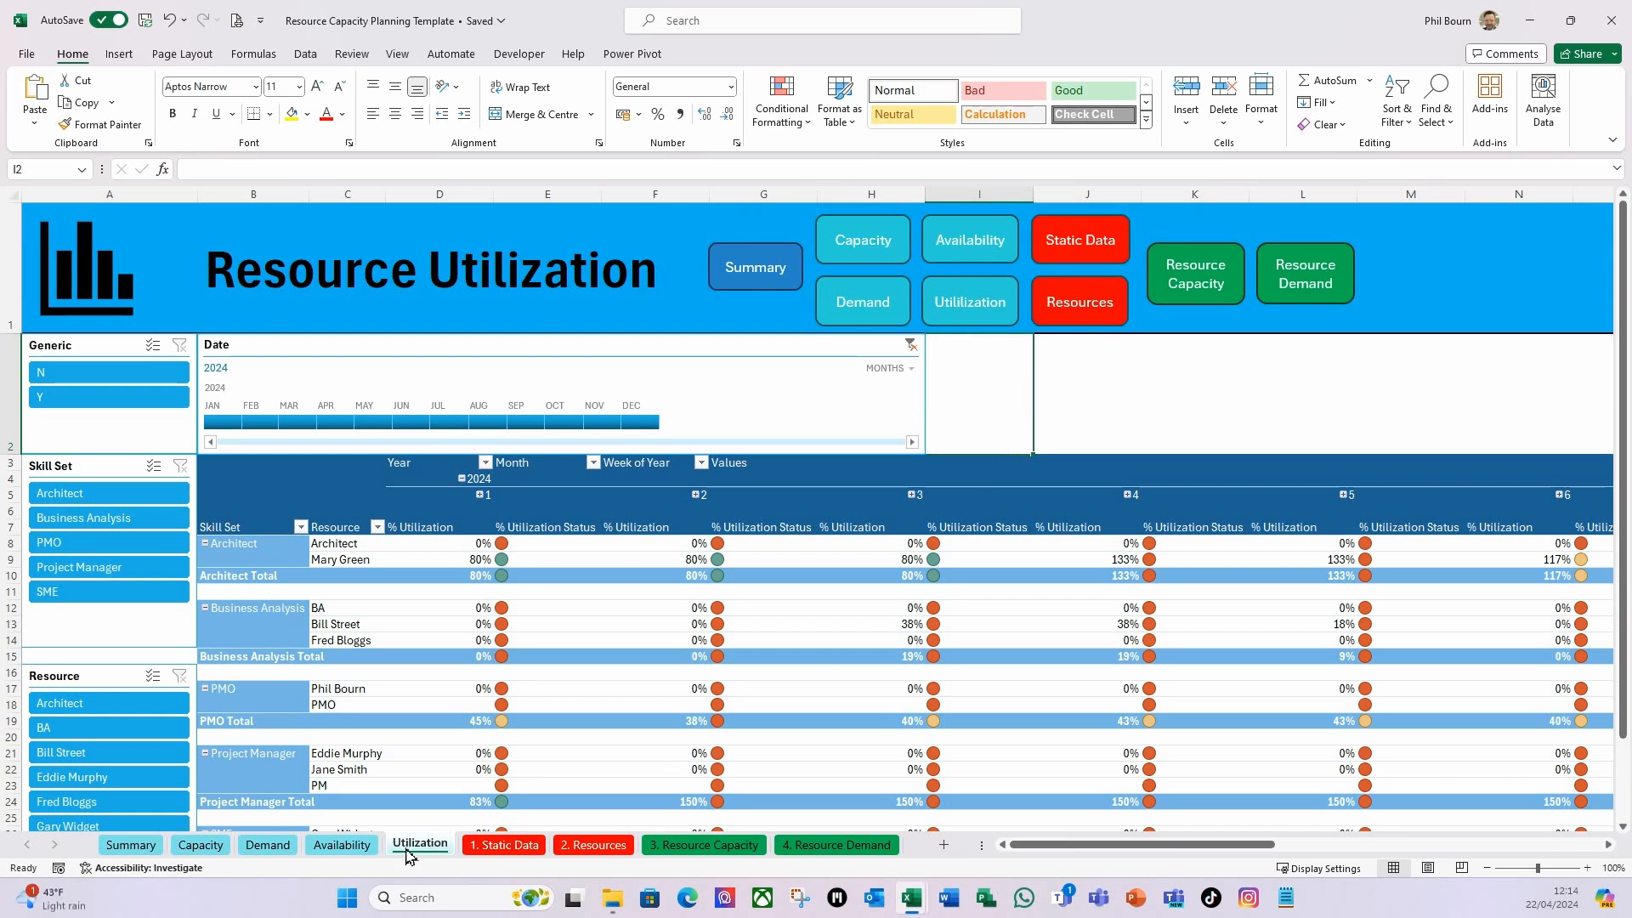
pyautogui.click(336, 847)
pyautogui.click(941, 393)
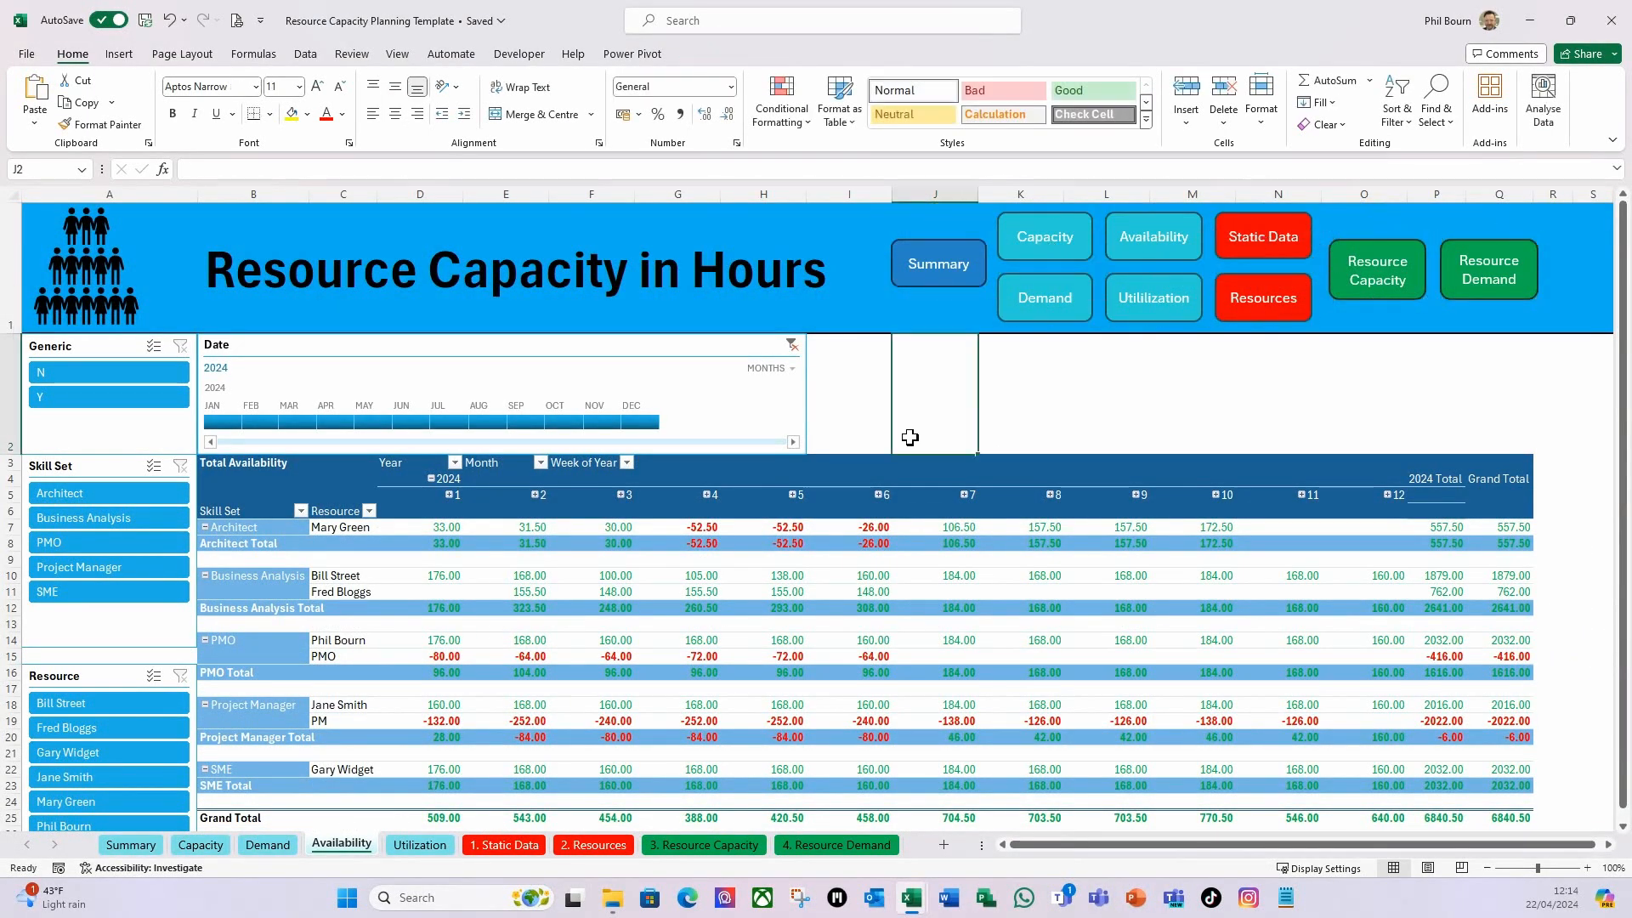
pyautogui.click(268, 845)
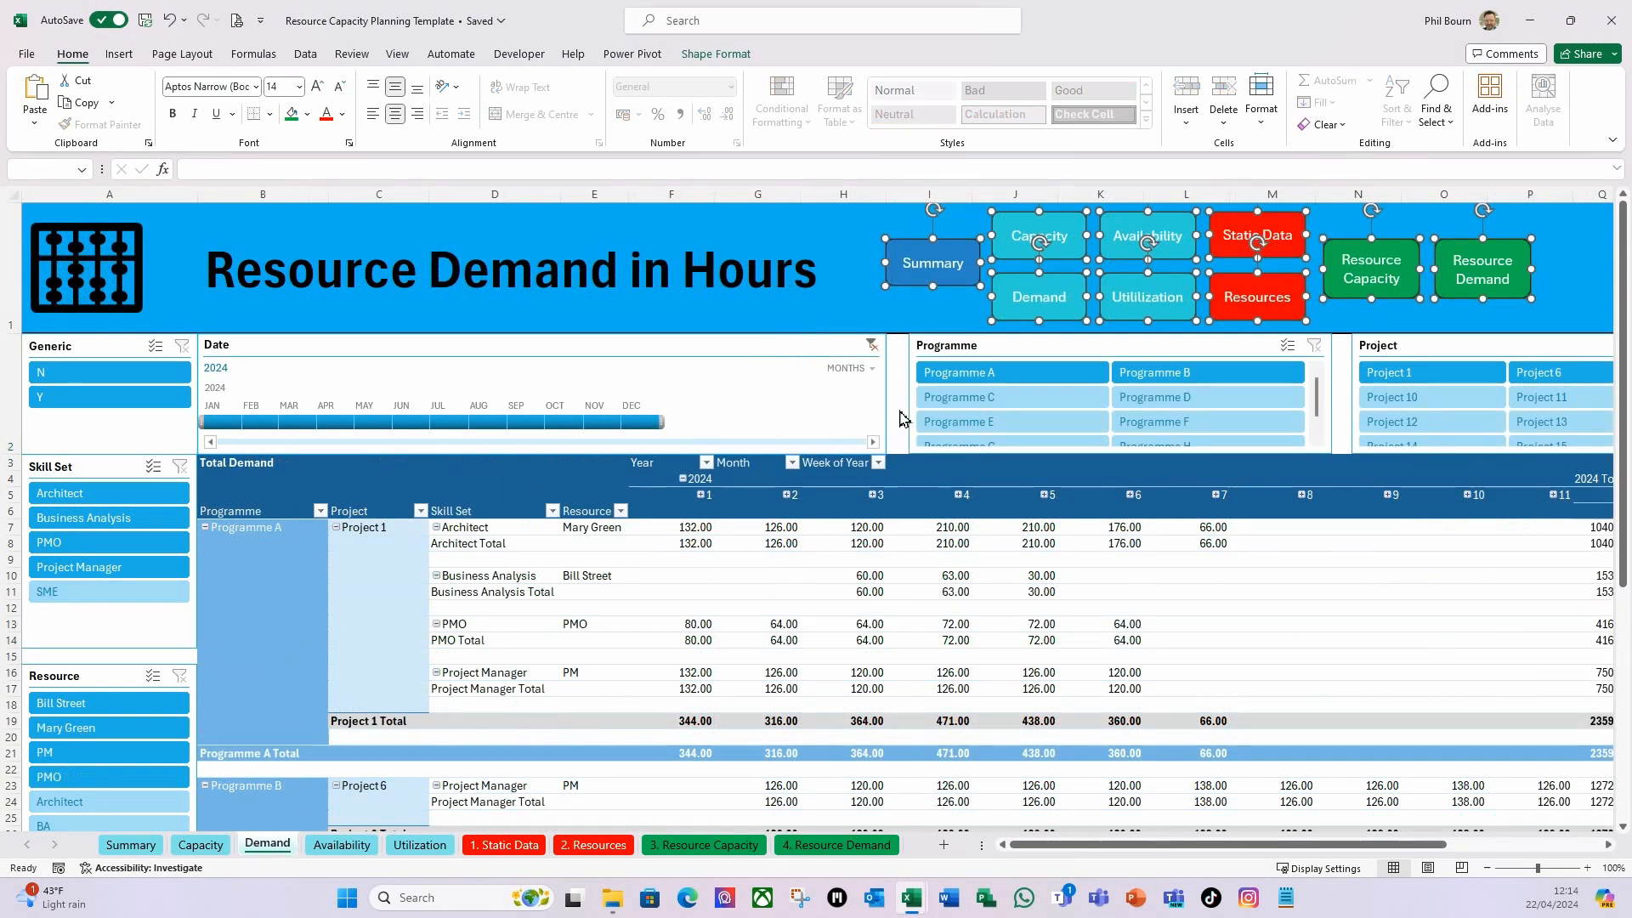
pyautogui.click(763, 236)
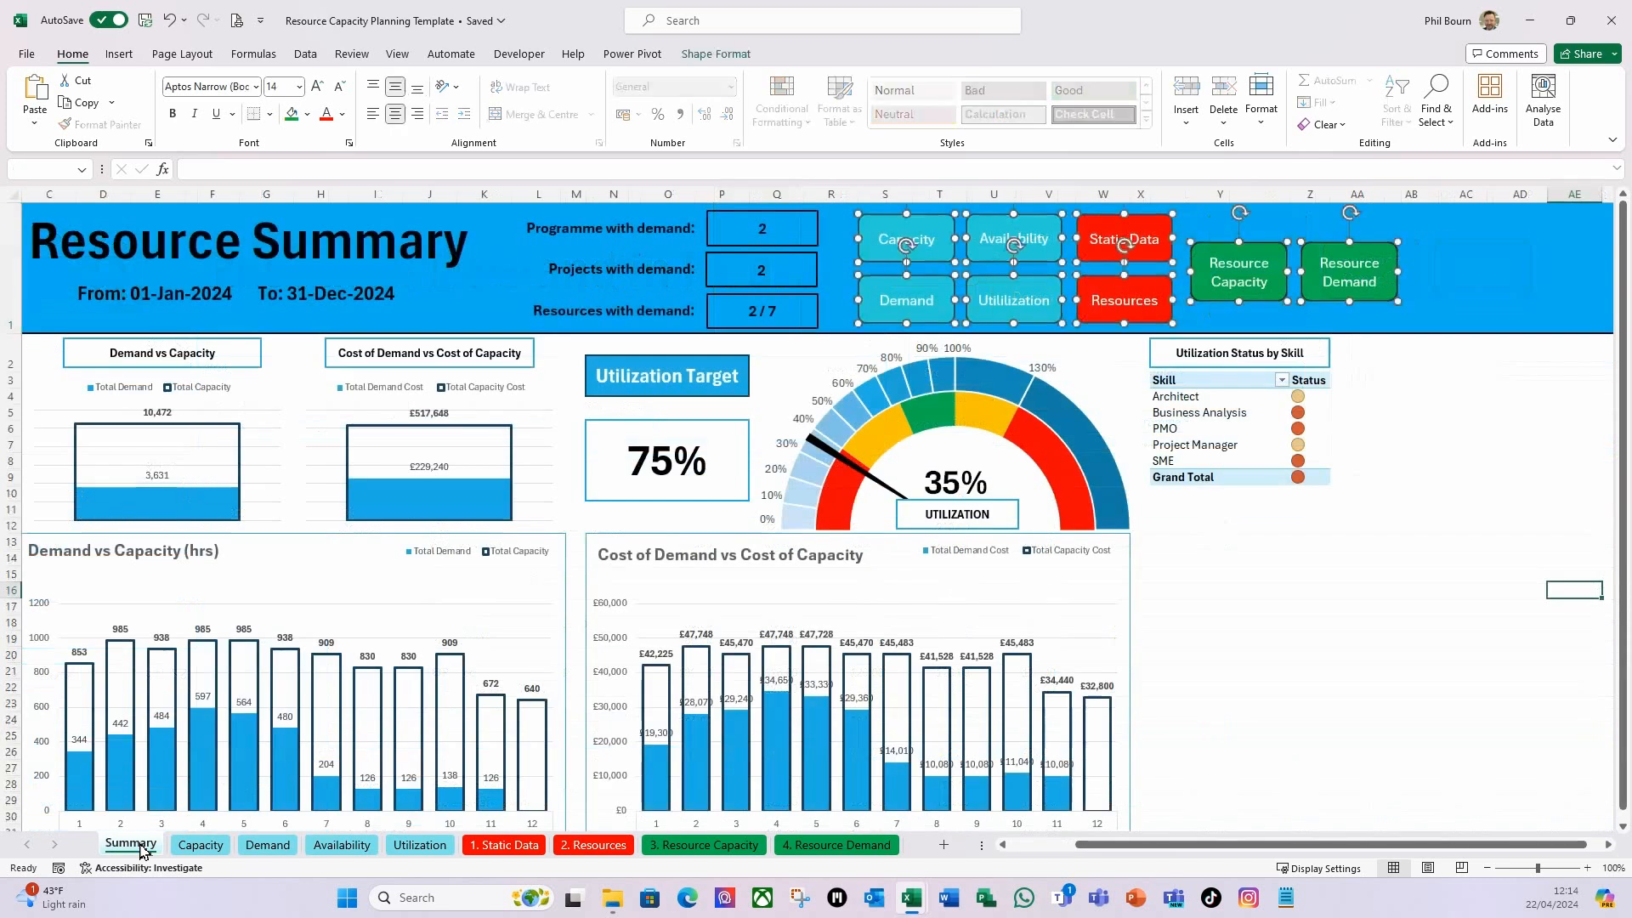
pyautogui.click(143, 845)
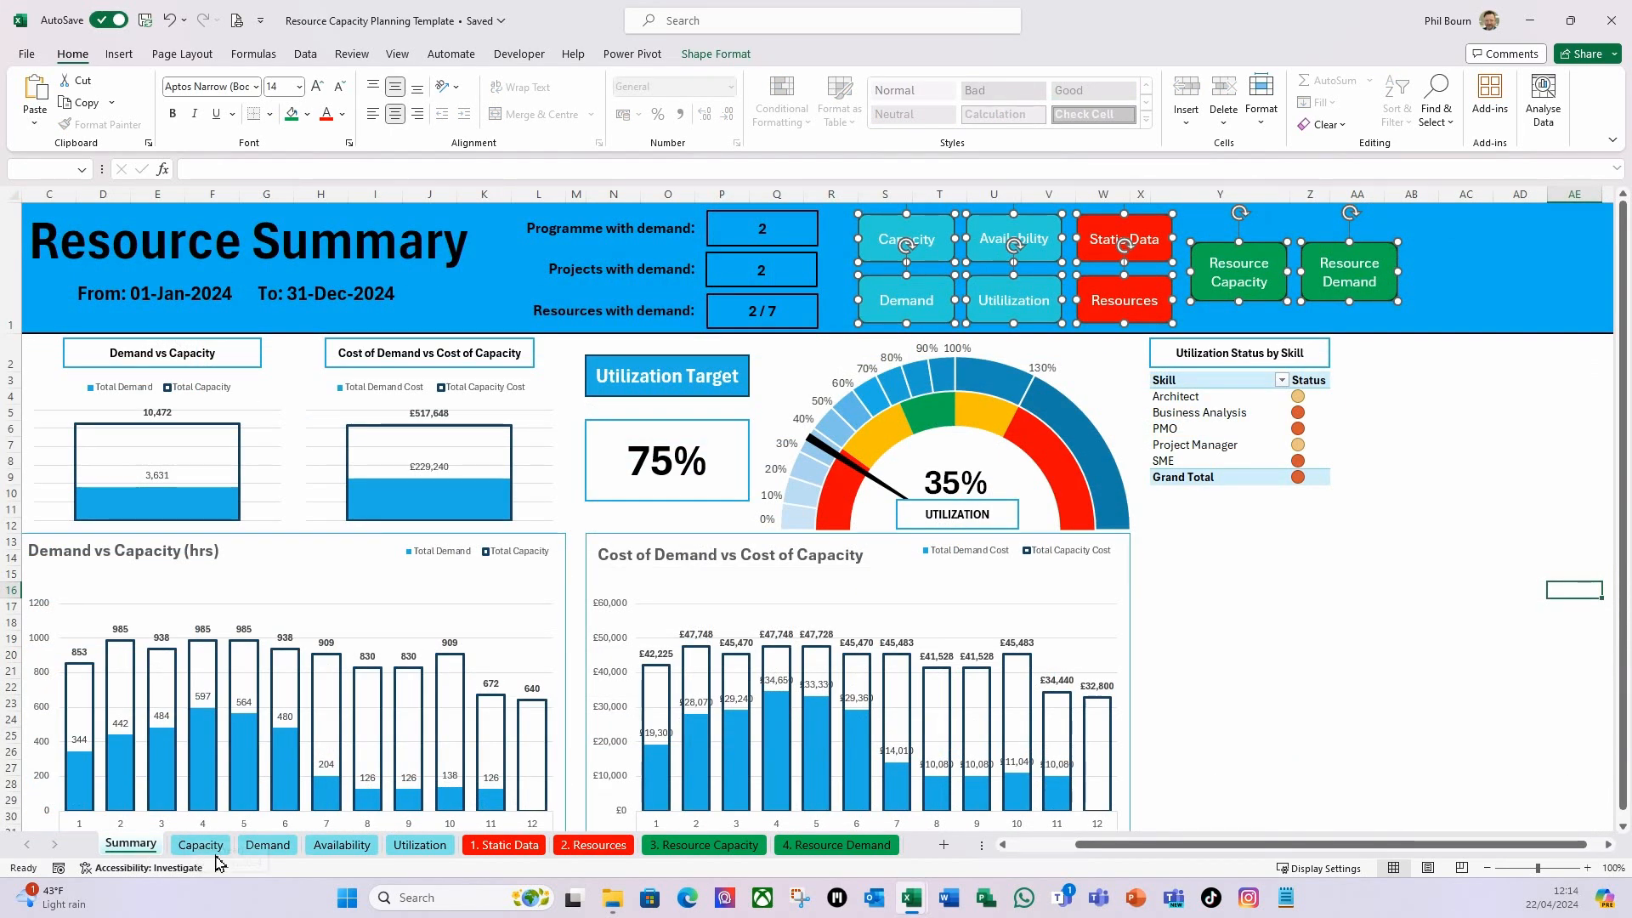
pyautogui.click(1257, 609)
# Remove the hyperlink from the Capacity button on the Capacity sheet.
pyautogui.click(199, 846)
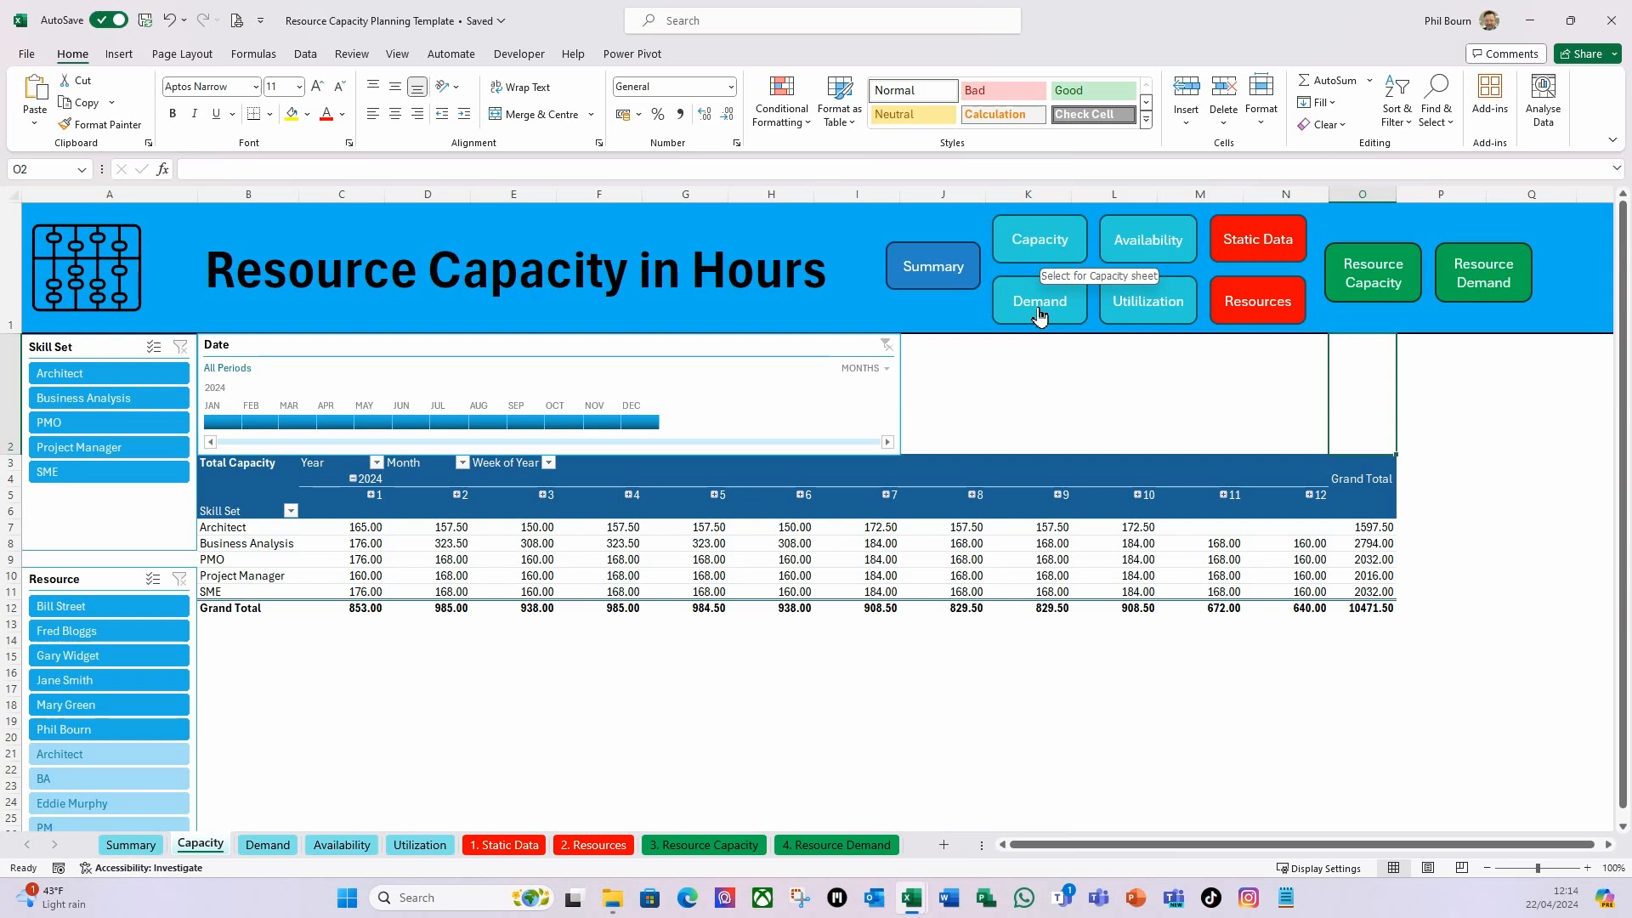
pyautogui.rightClick(1087, 248)
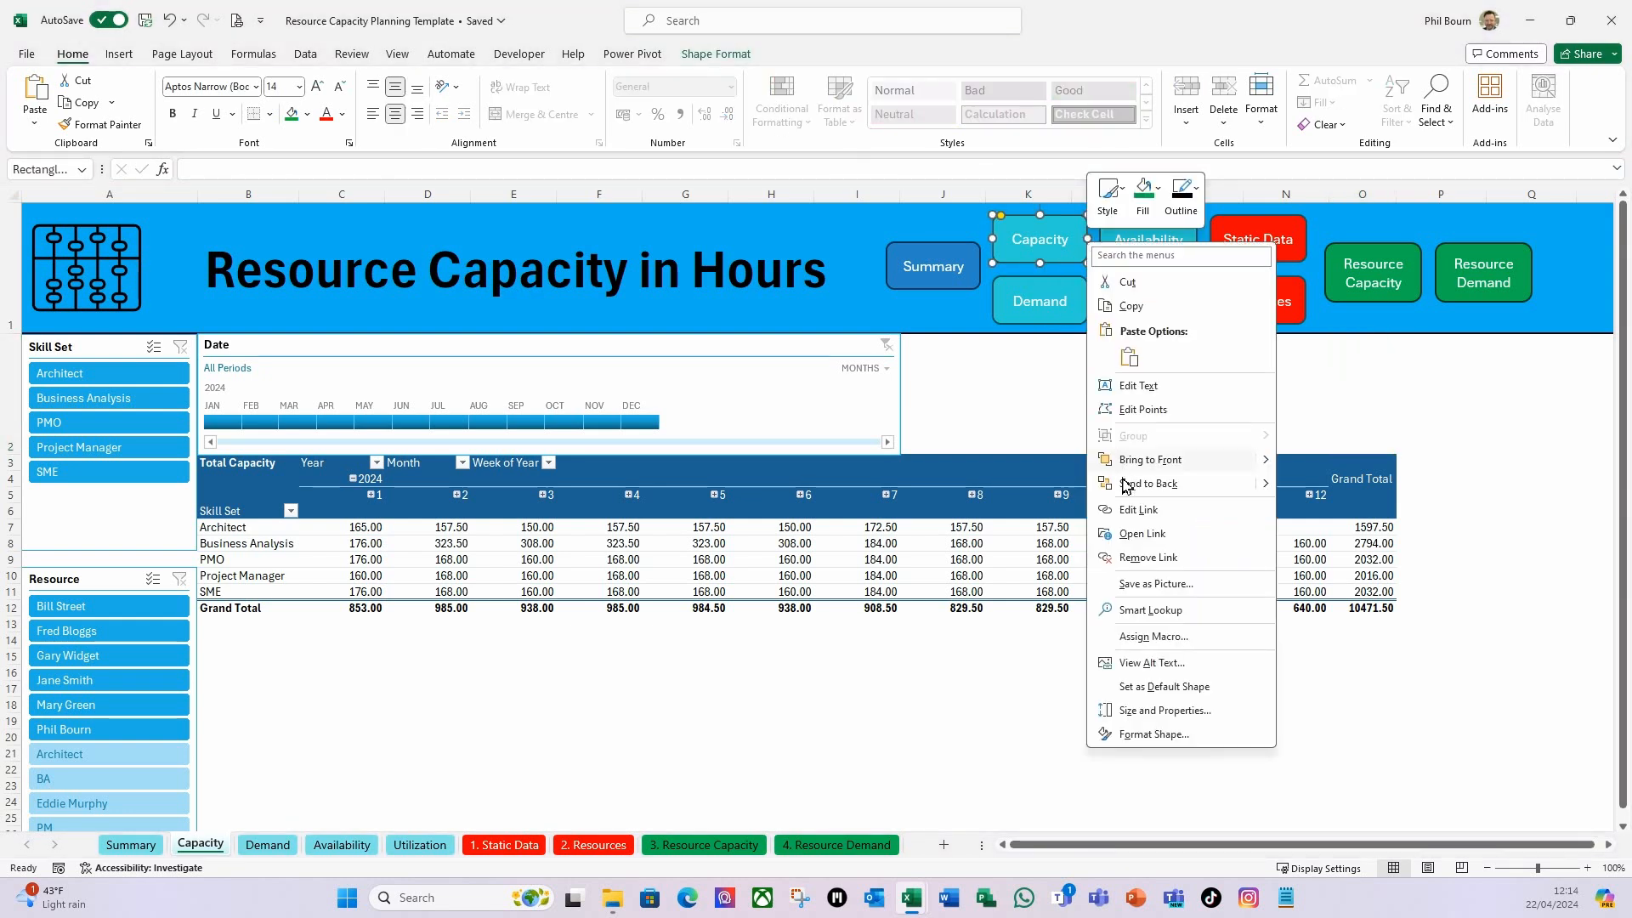
pyautogui.click(1114, 510)
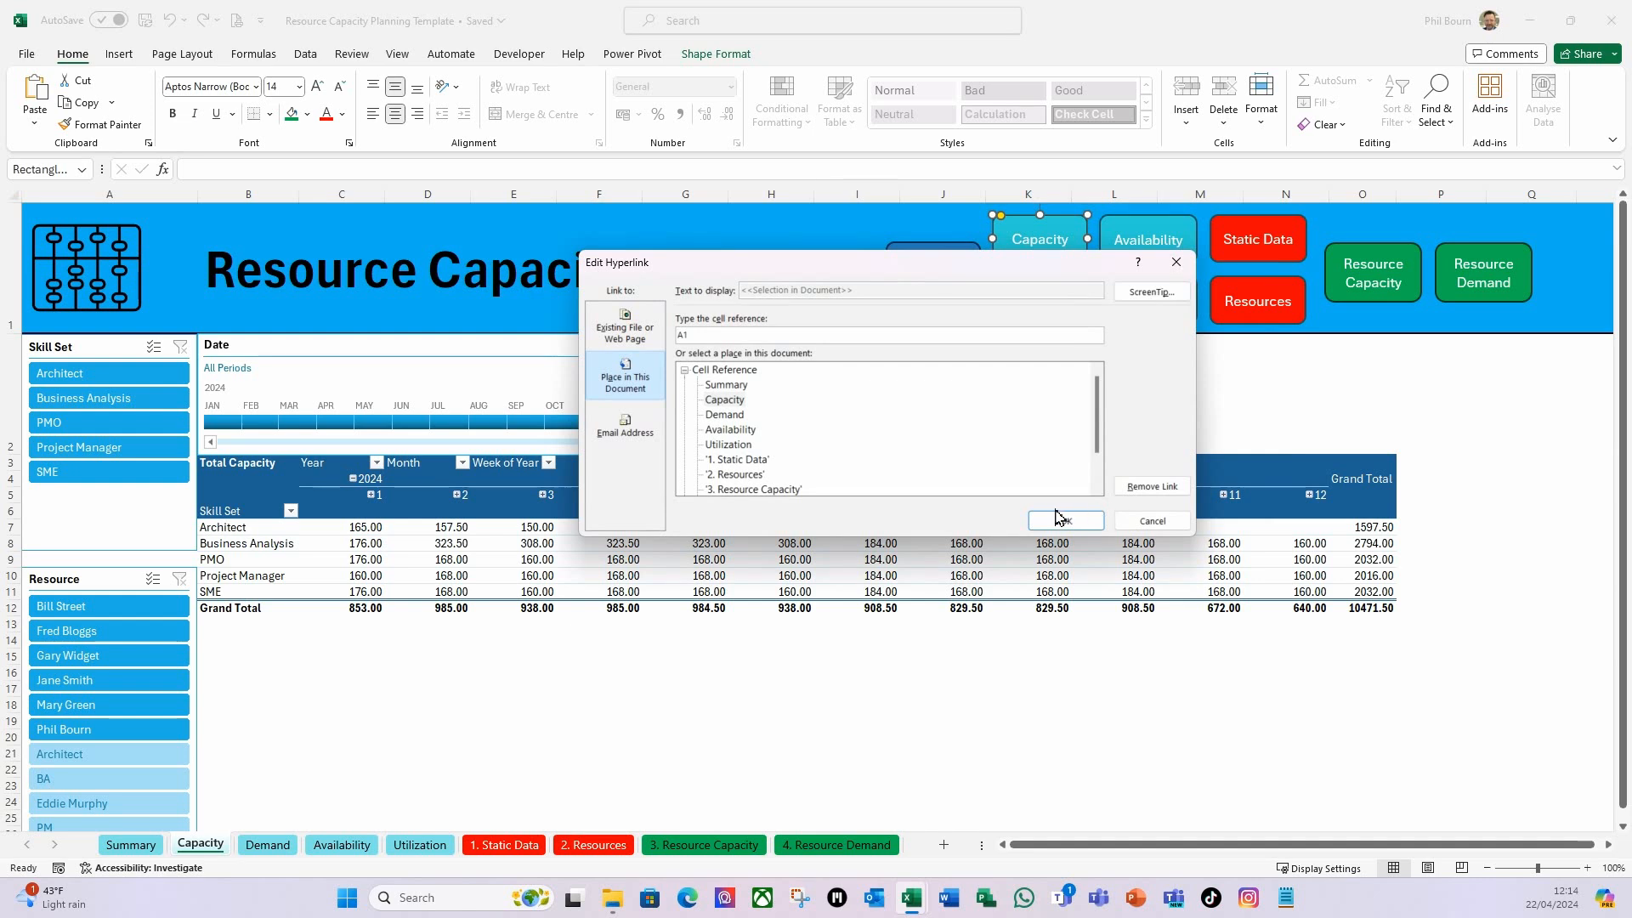
pyautogui.click(1134, 524)
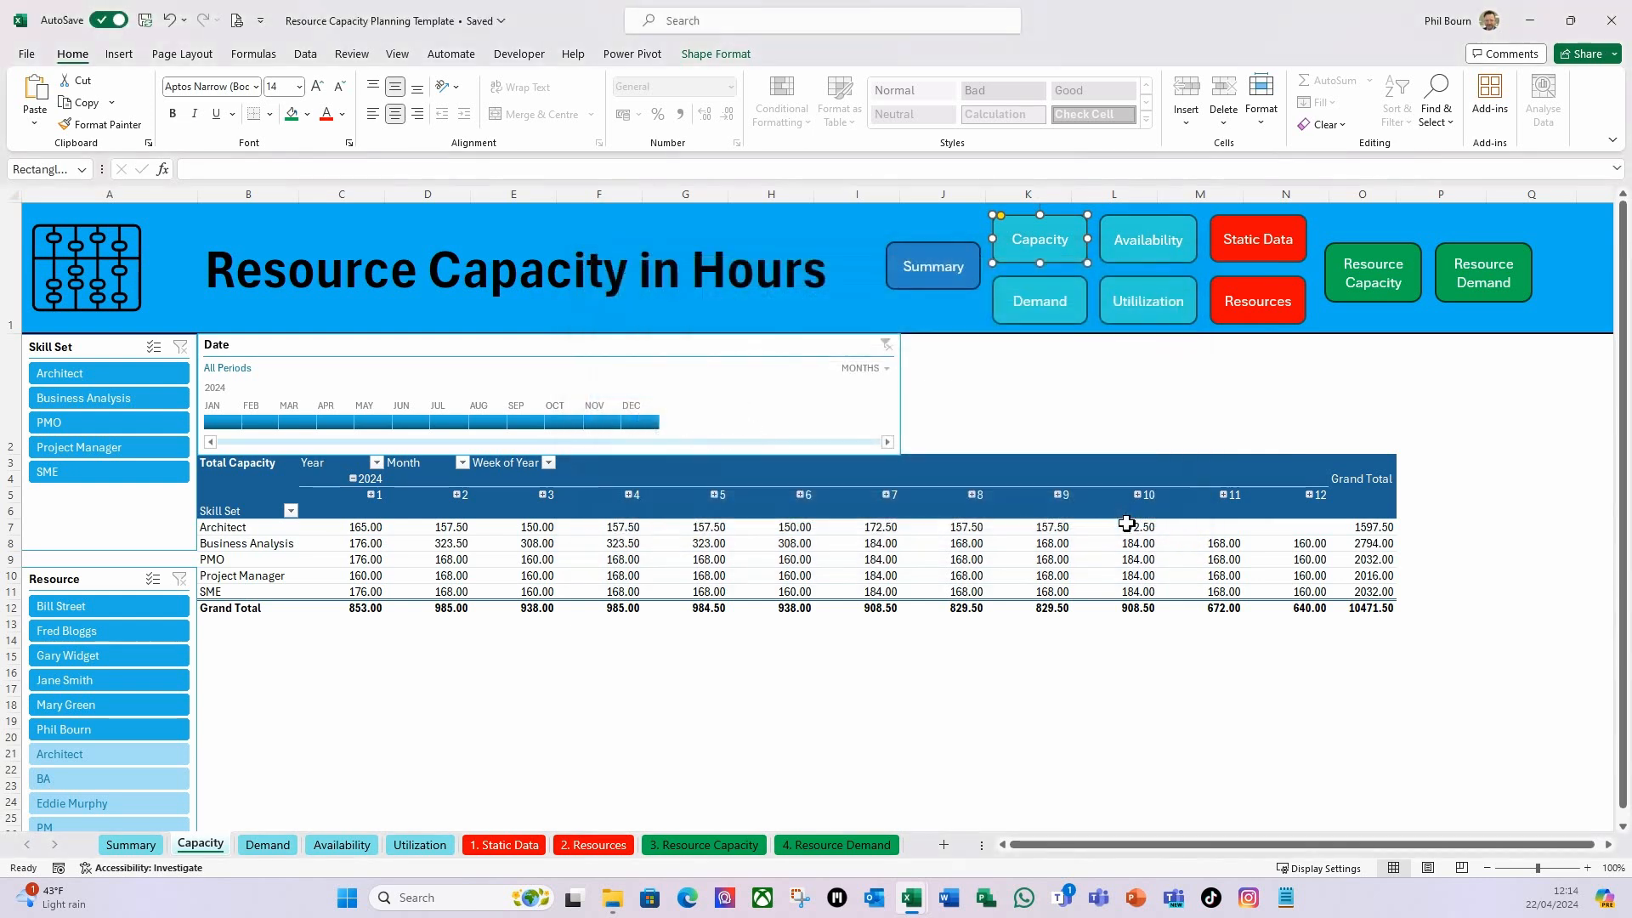
pyautogui.rightClick(1076, 249)
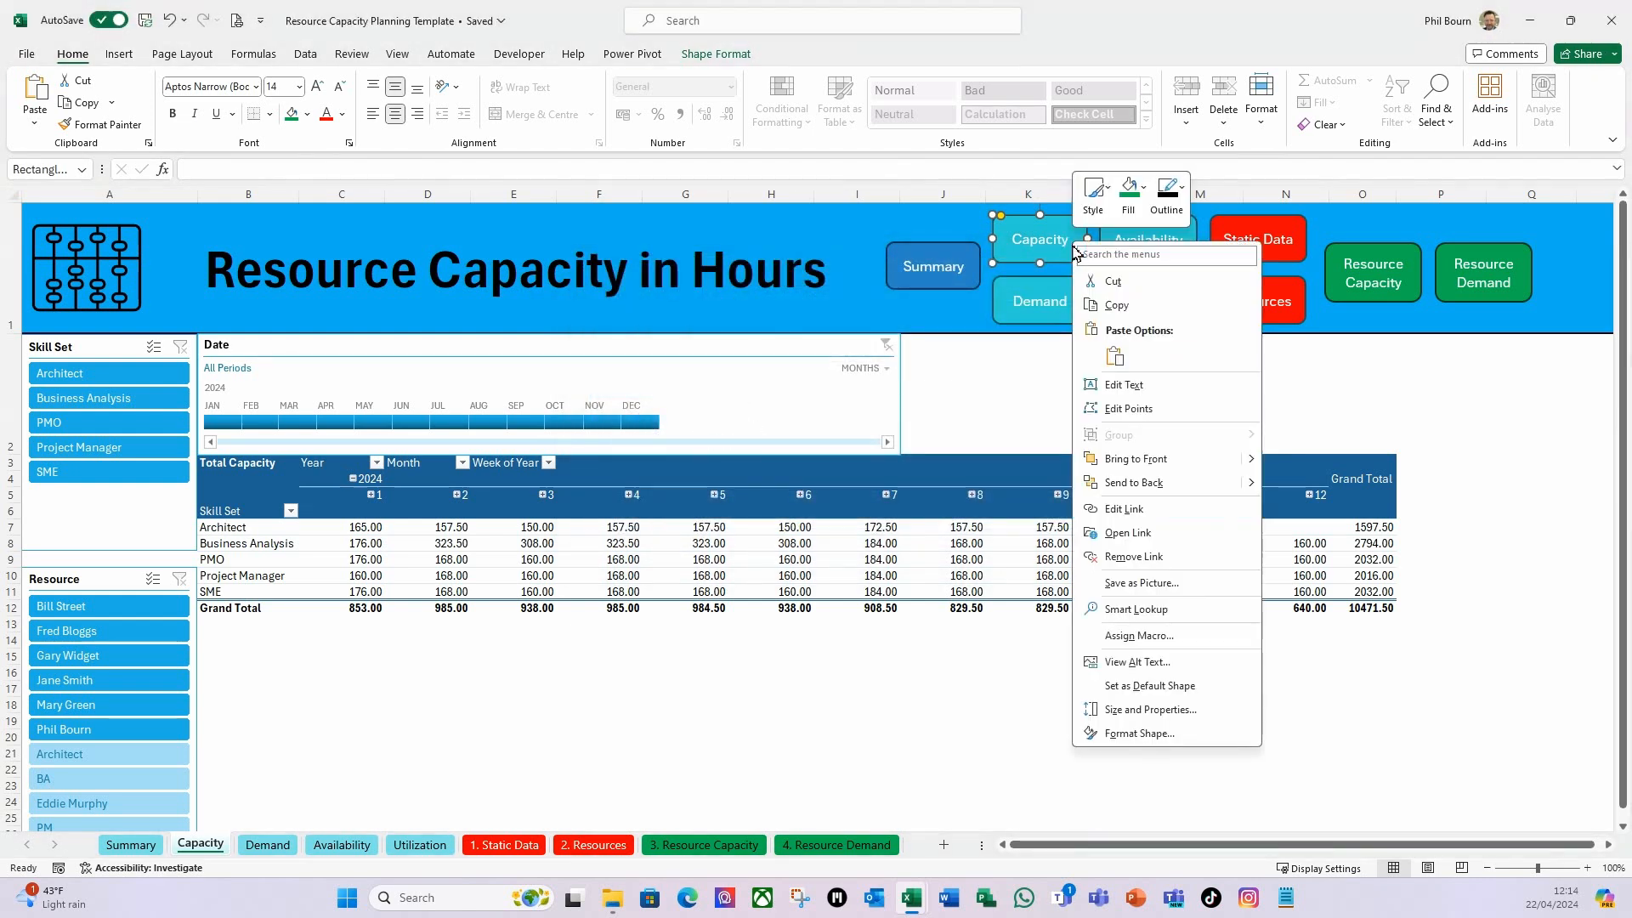
pyautogui.click(1115, 509)
pyautogui.click(1153, 486)
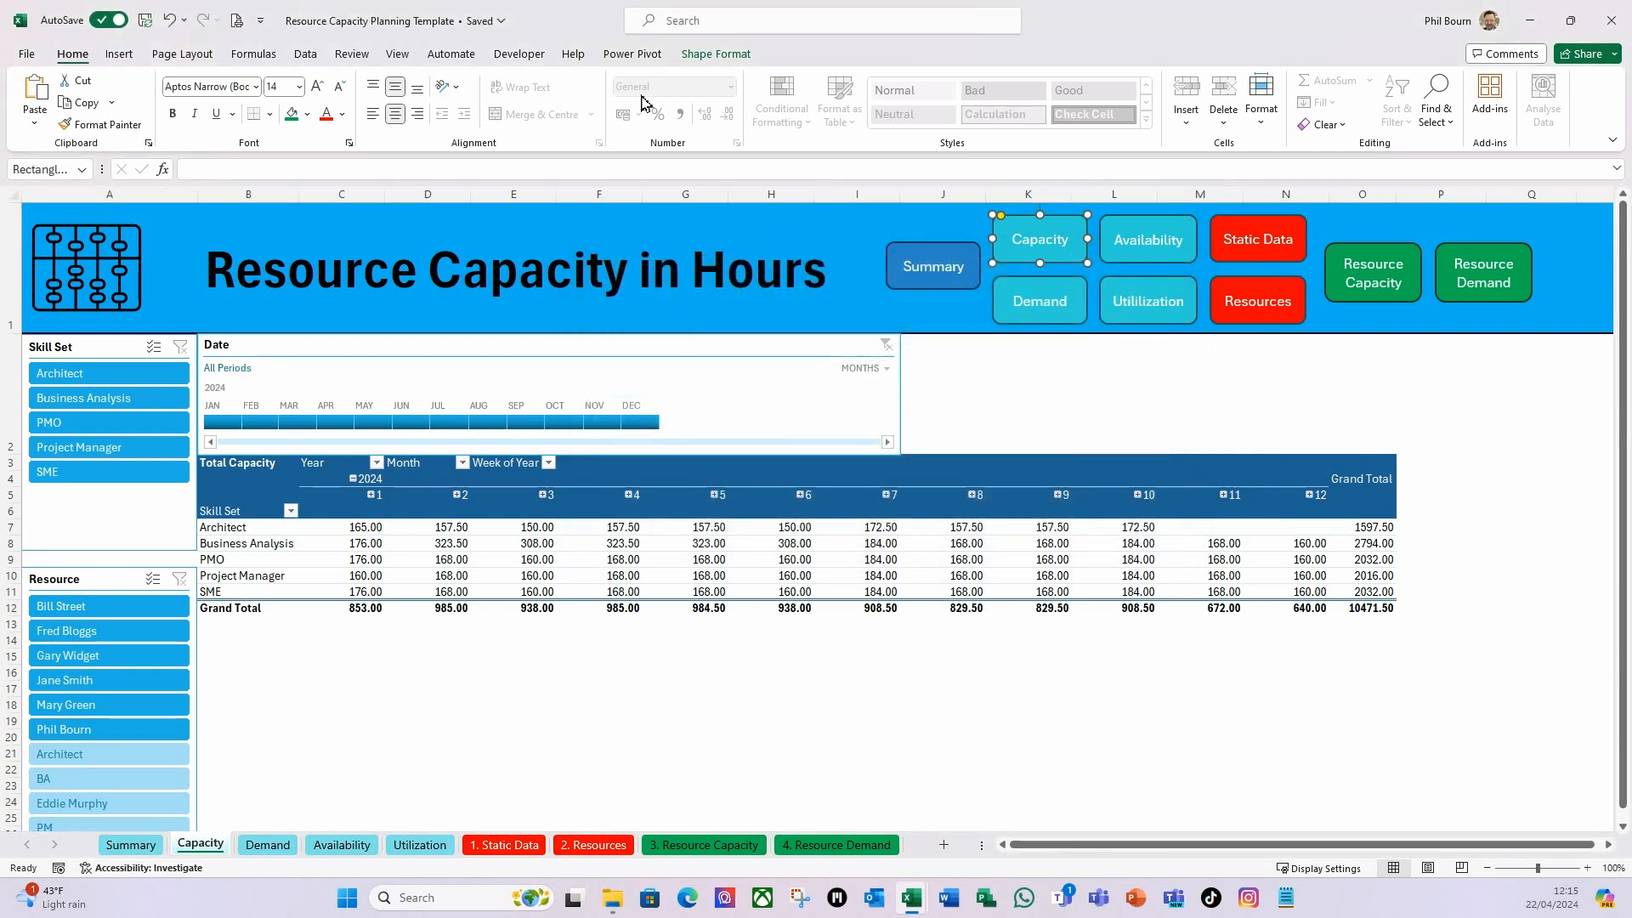
# Fill the Capacity sheet's own Capacity button with grey to mark it as inactive.
pyautogui.click(708, 54)
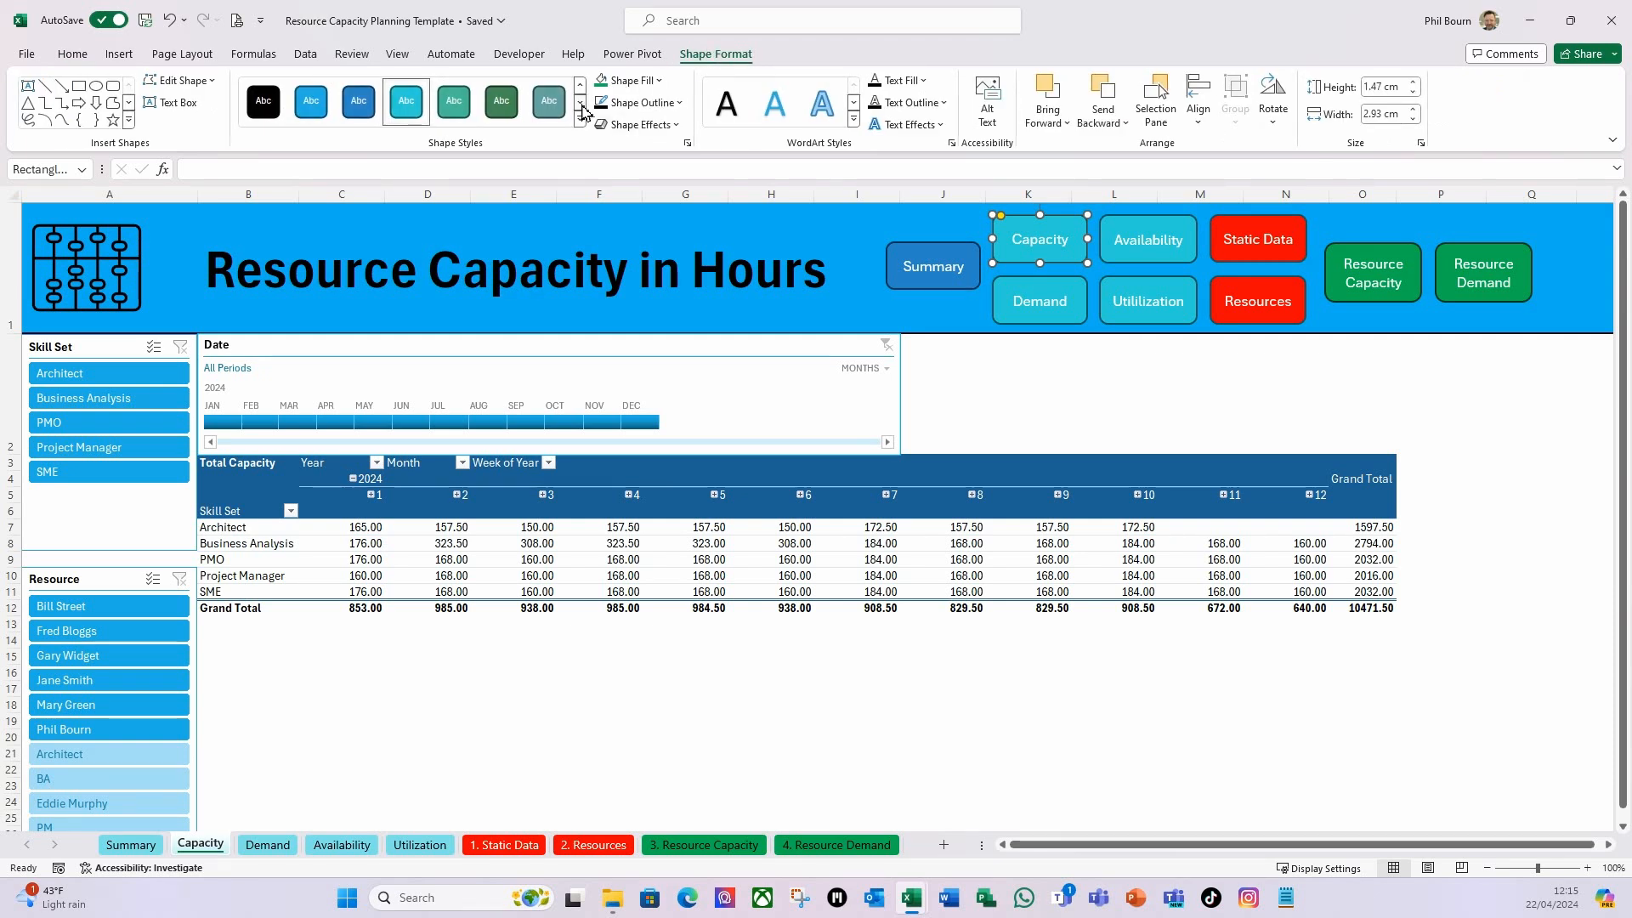
pyautogui.click(629, 80)
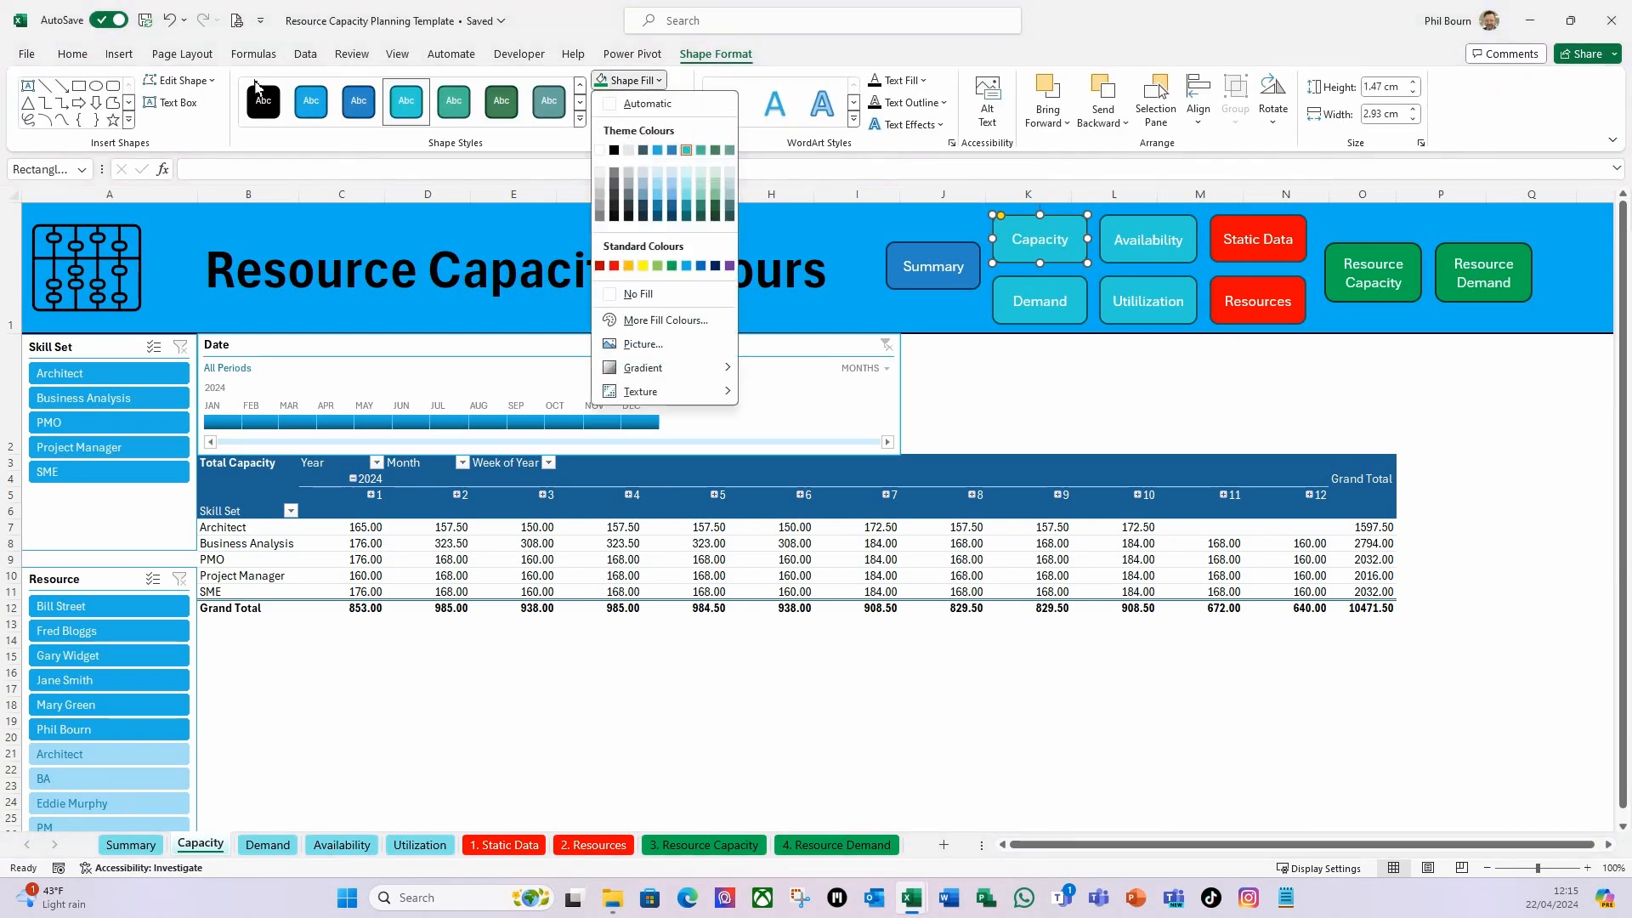
pyautogui.click(600, 211)
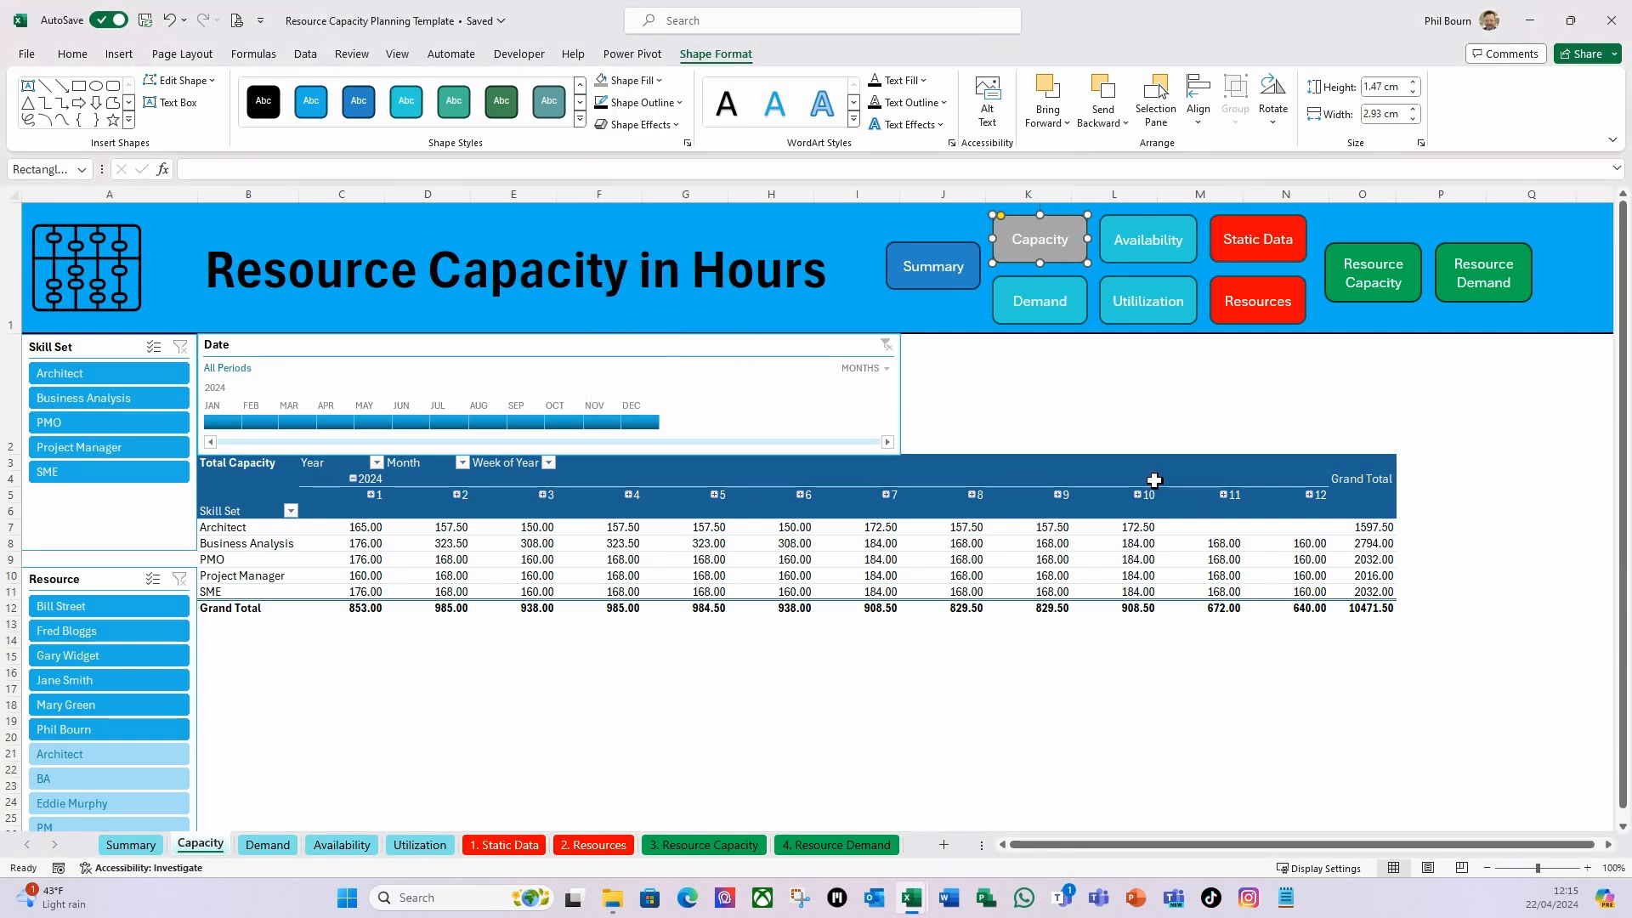
pyautogui.click(1078, 413)
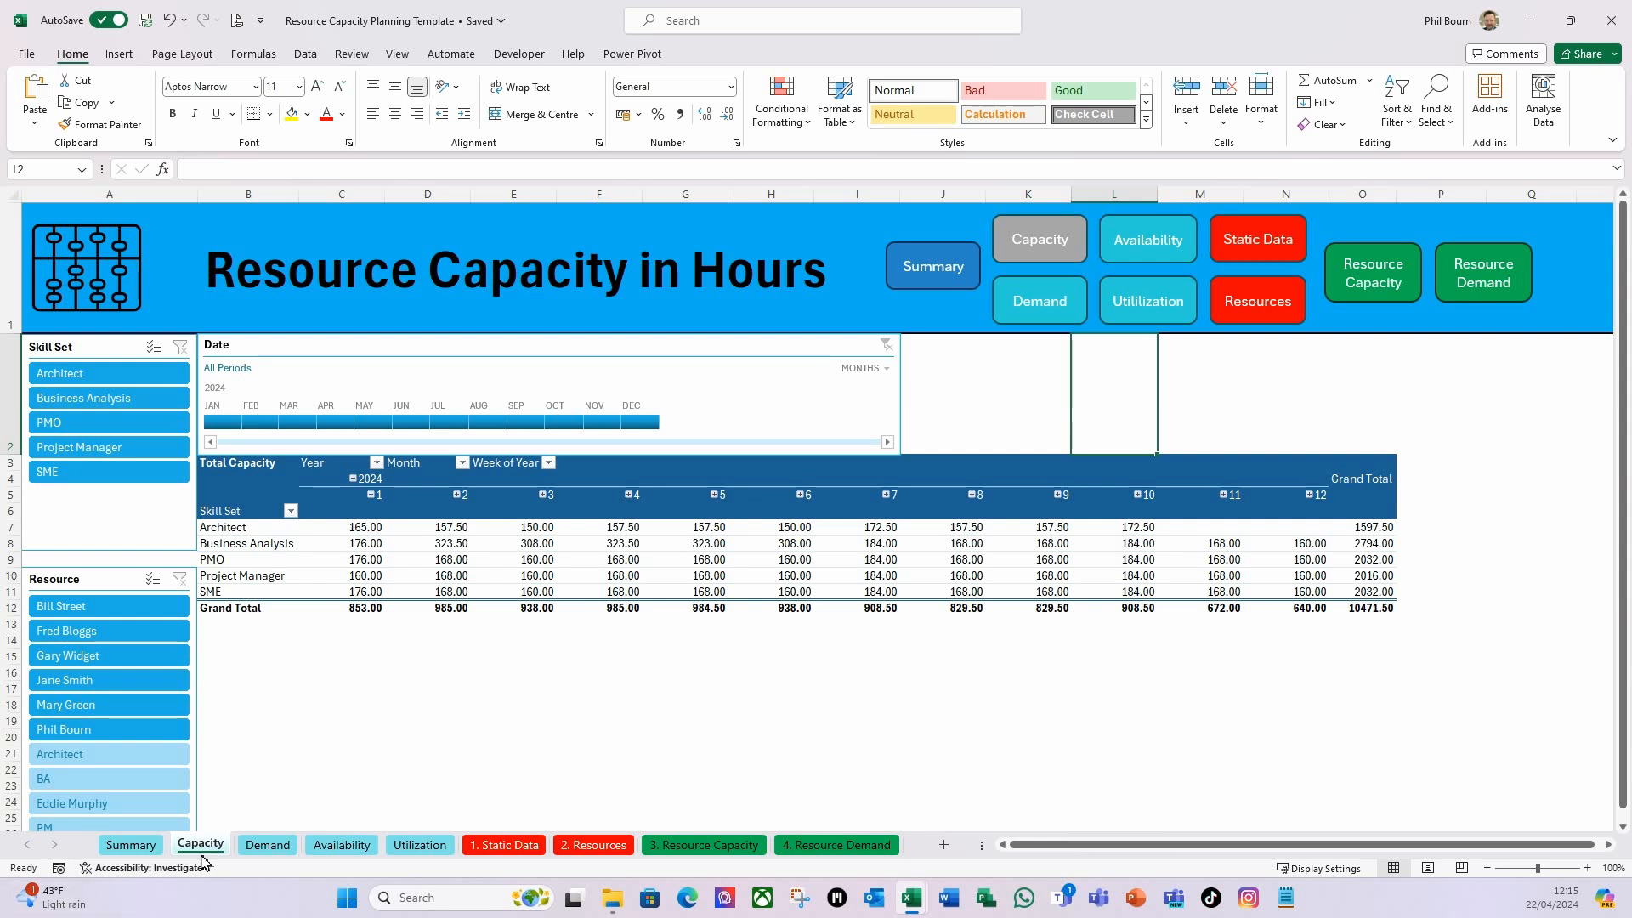
# Remove the hyperlink from the Demand sheet's own Demand button and open its shape fill colours.
pyautogui.click(267, 845)
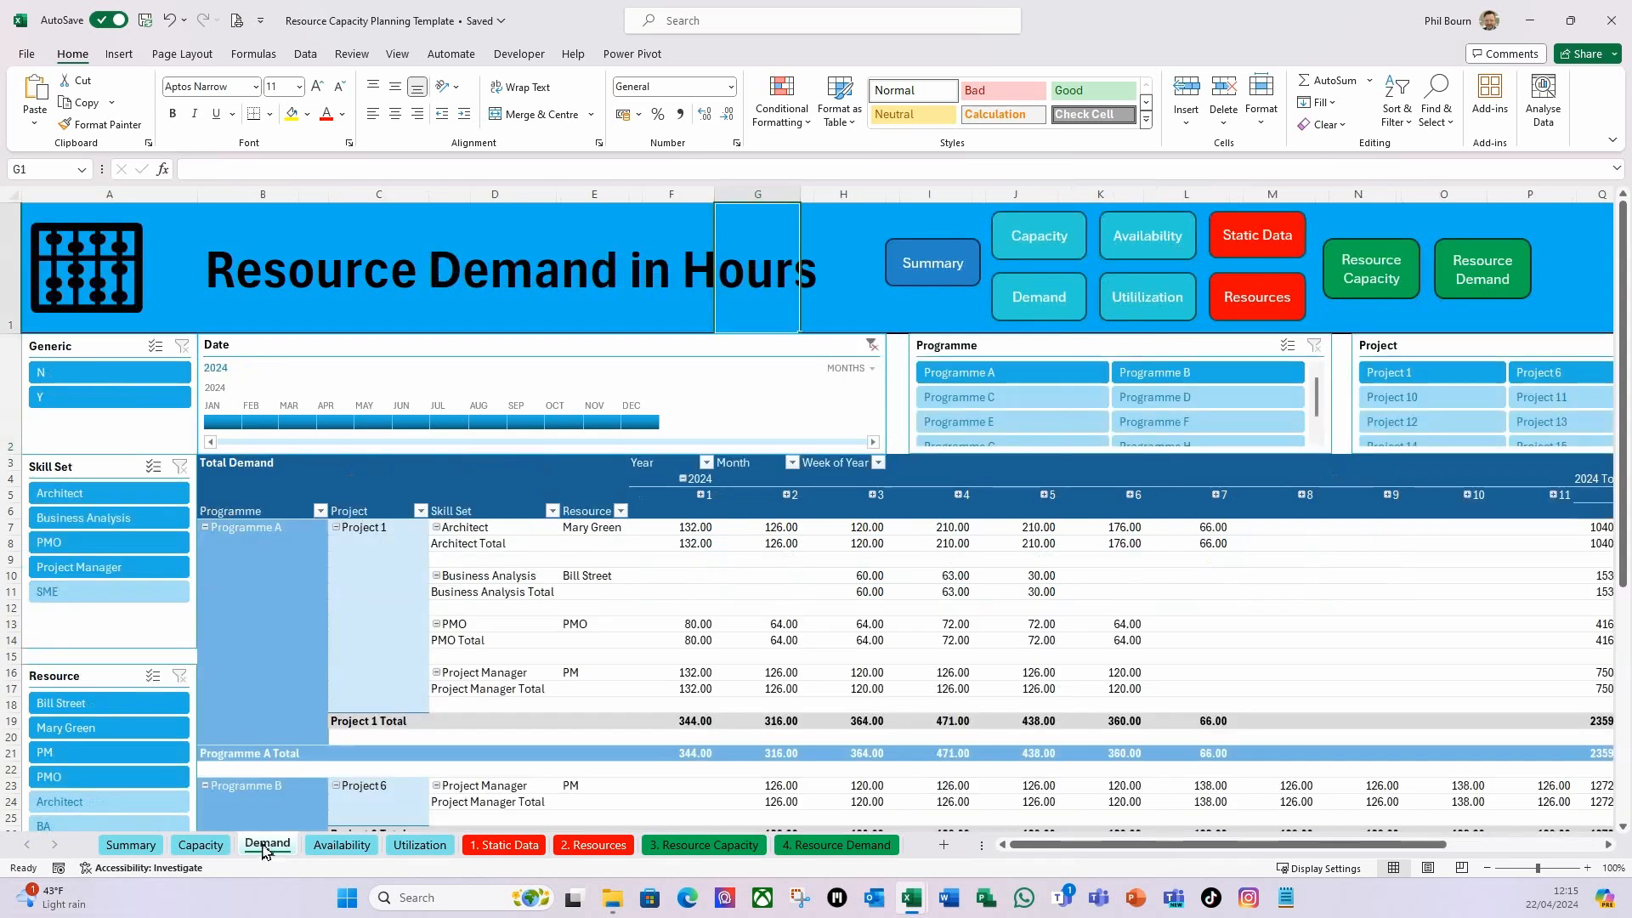
pyautogui.rightClick(1078, 309)
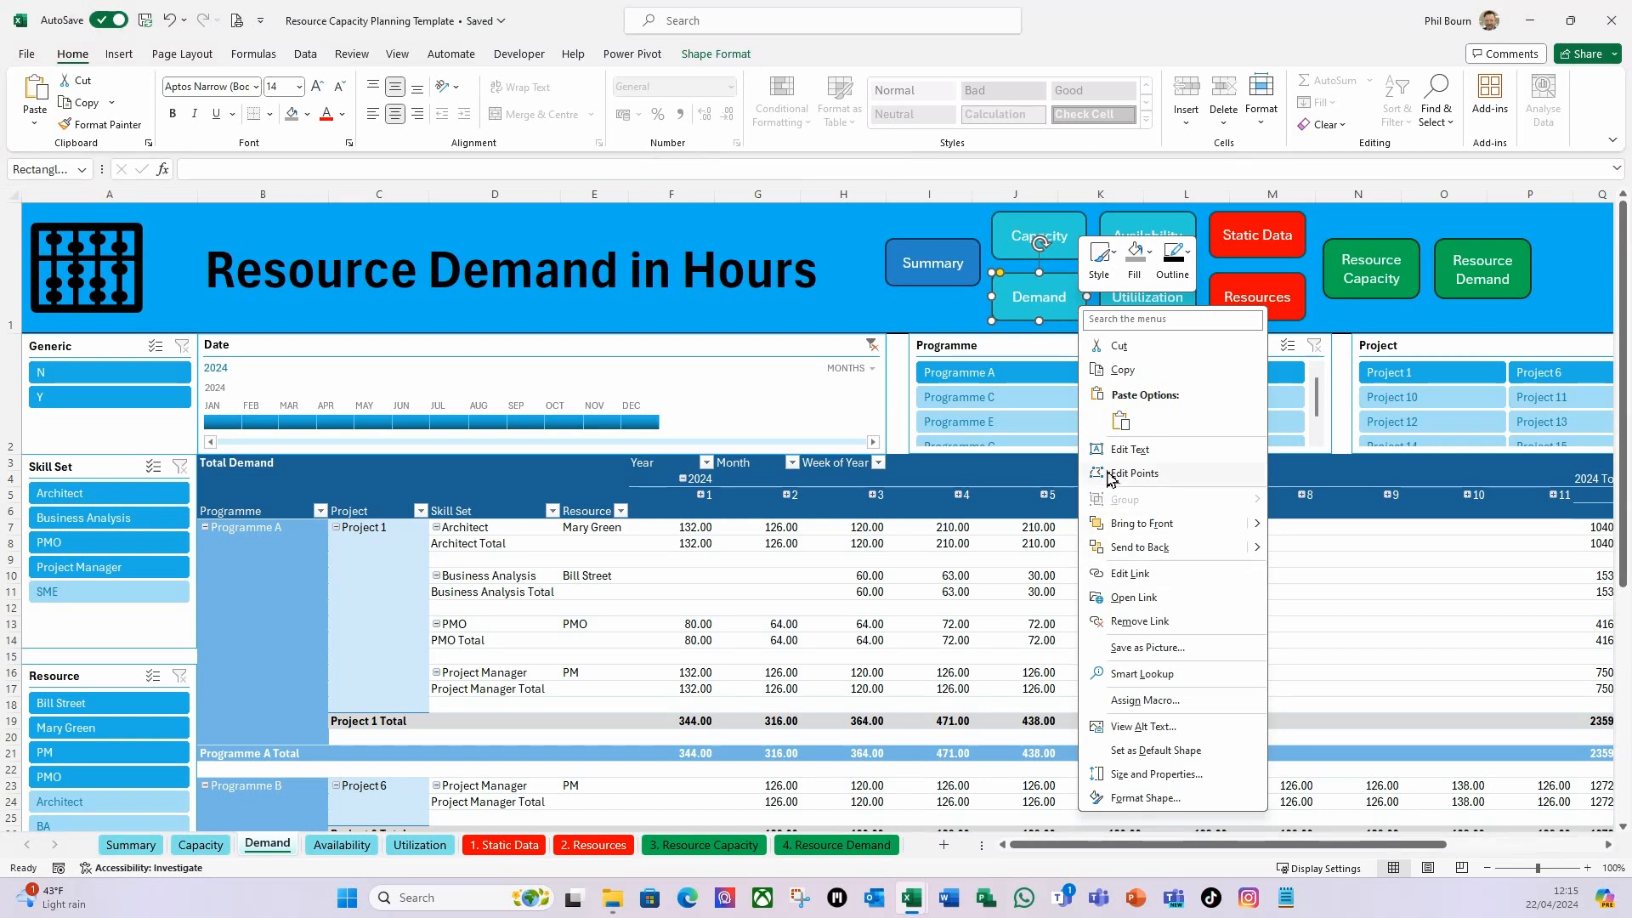
pyautogui.click(1124, 574)
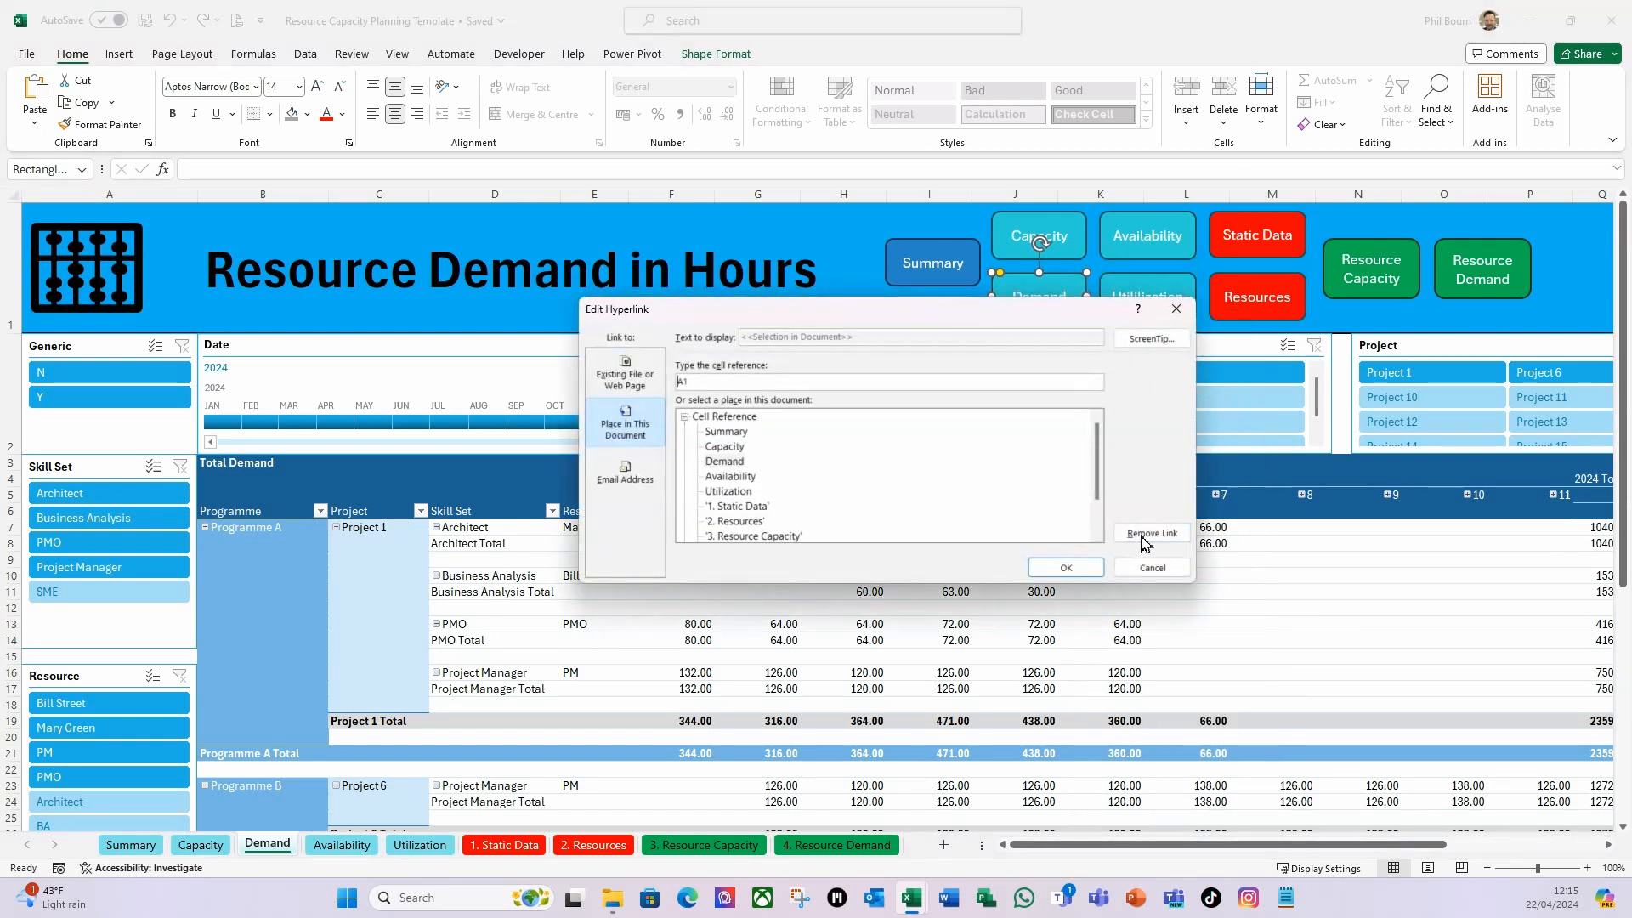
pyautogui.click(1153, 533)
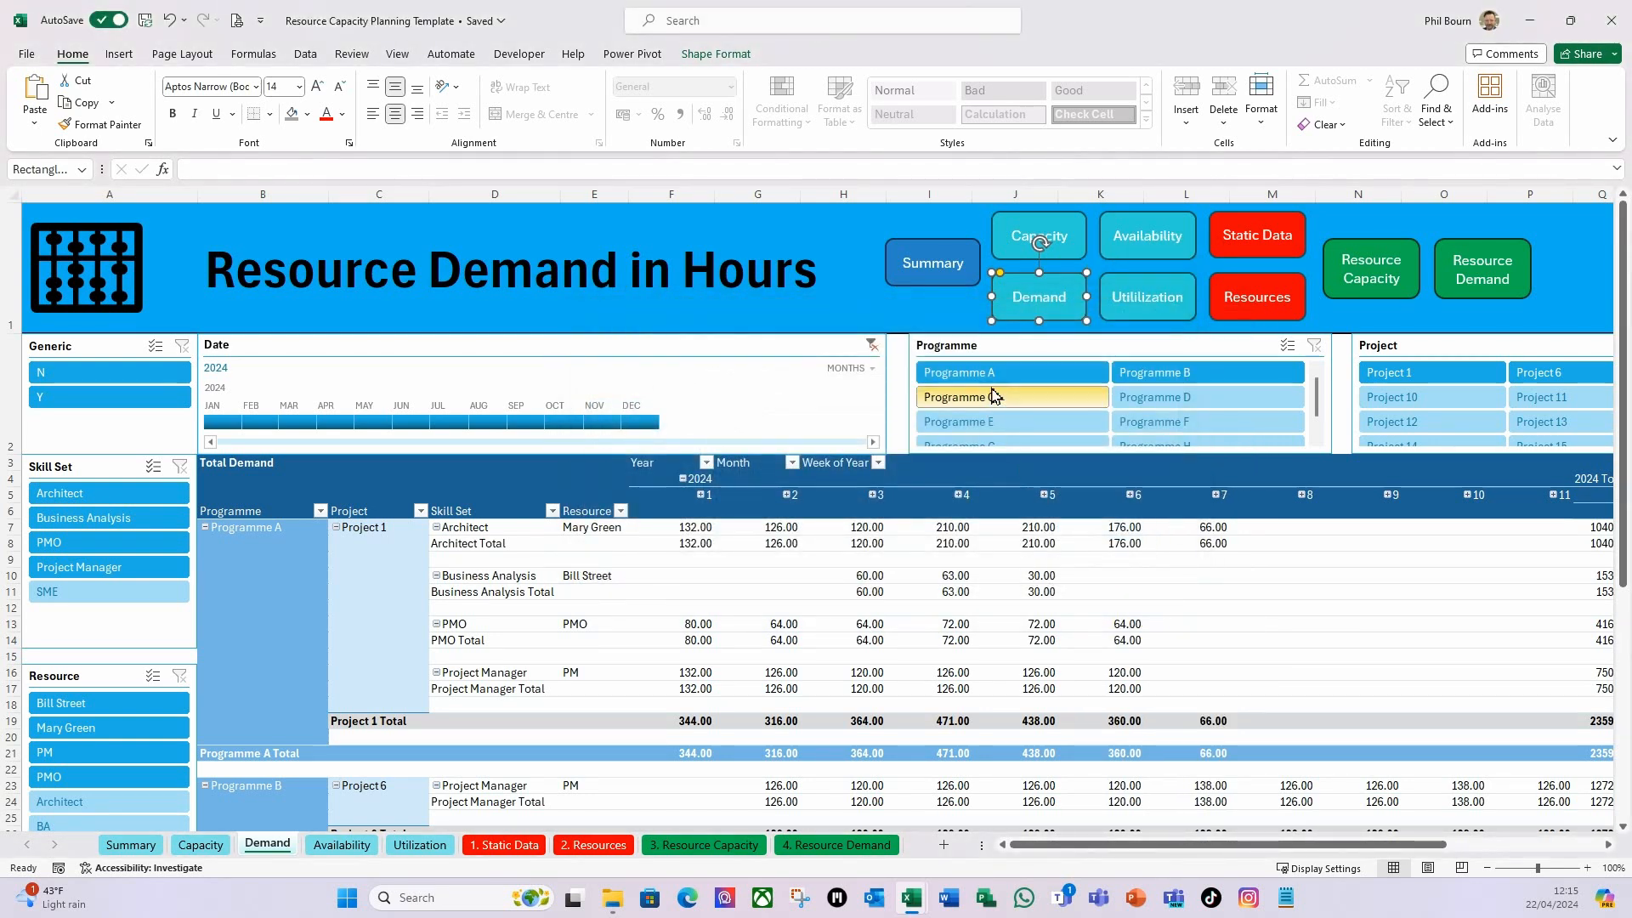
pyautogui.click(698, 56)
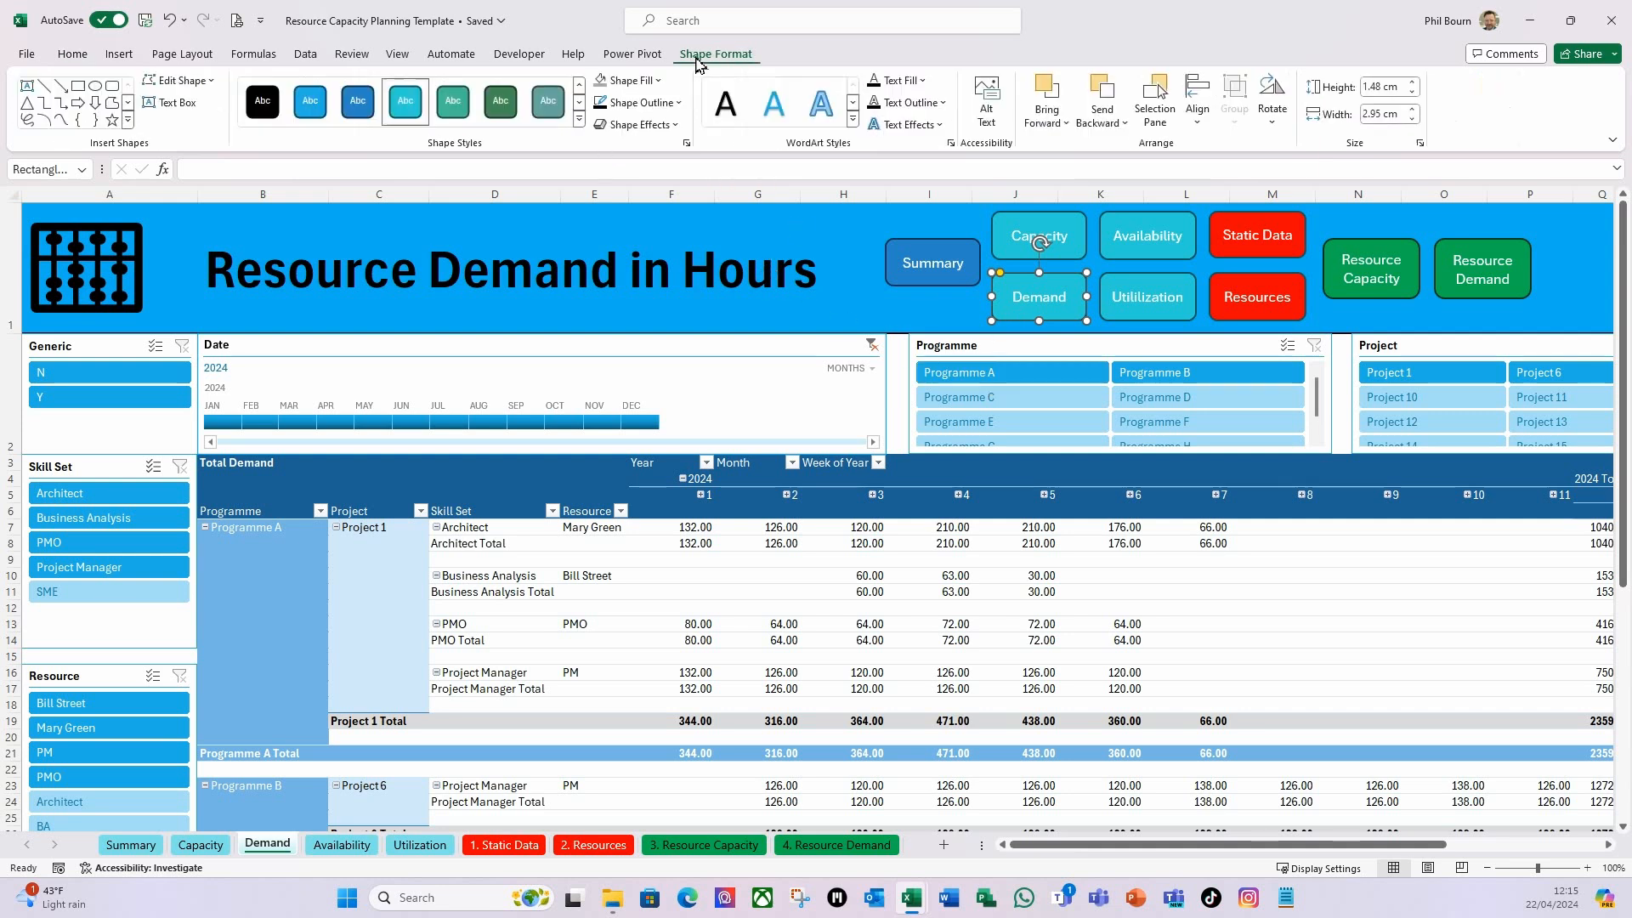
pyautogui.click(604, 88)
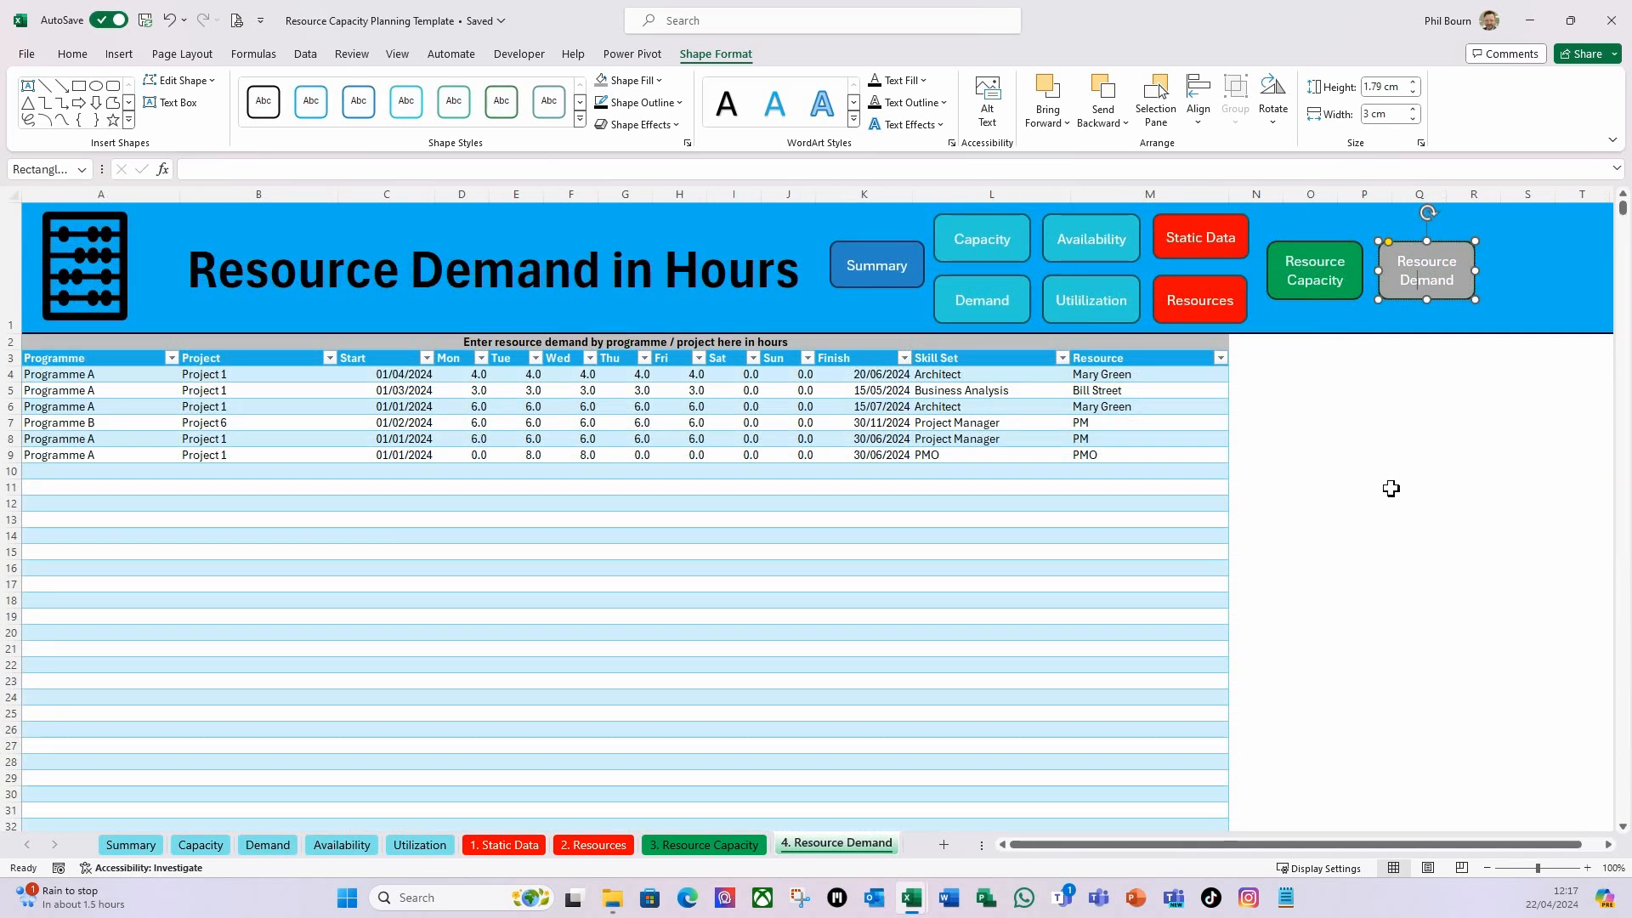
# Check the inactive button on the Resource Demand, Resource Capacity, Resources and Static Data sheets, and test the Static Data sheet's Summary link.
pyautogui.click(1355, 438)
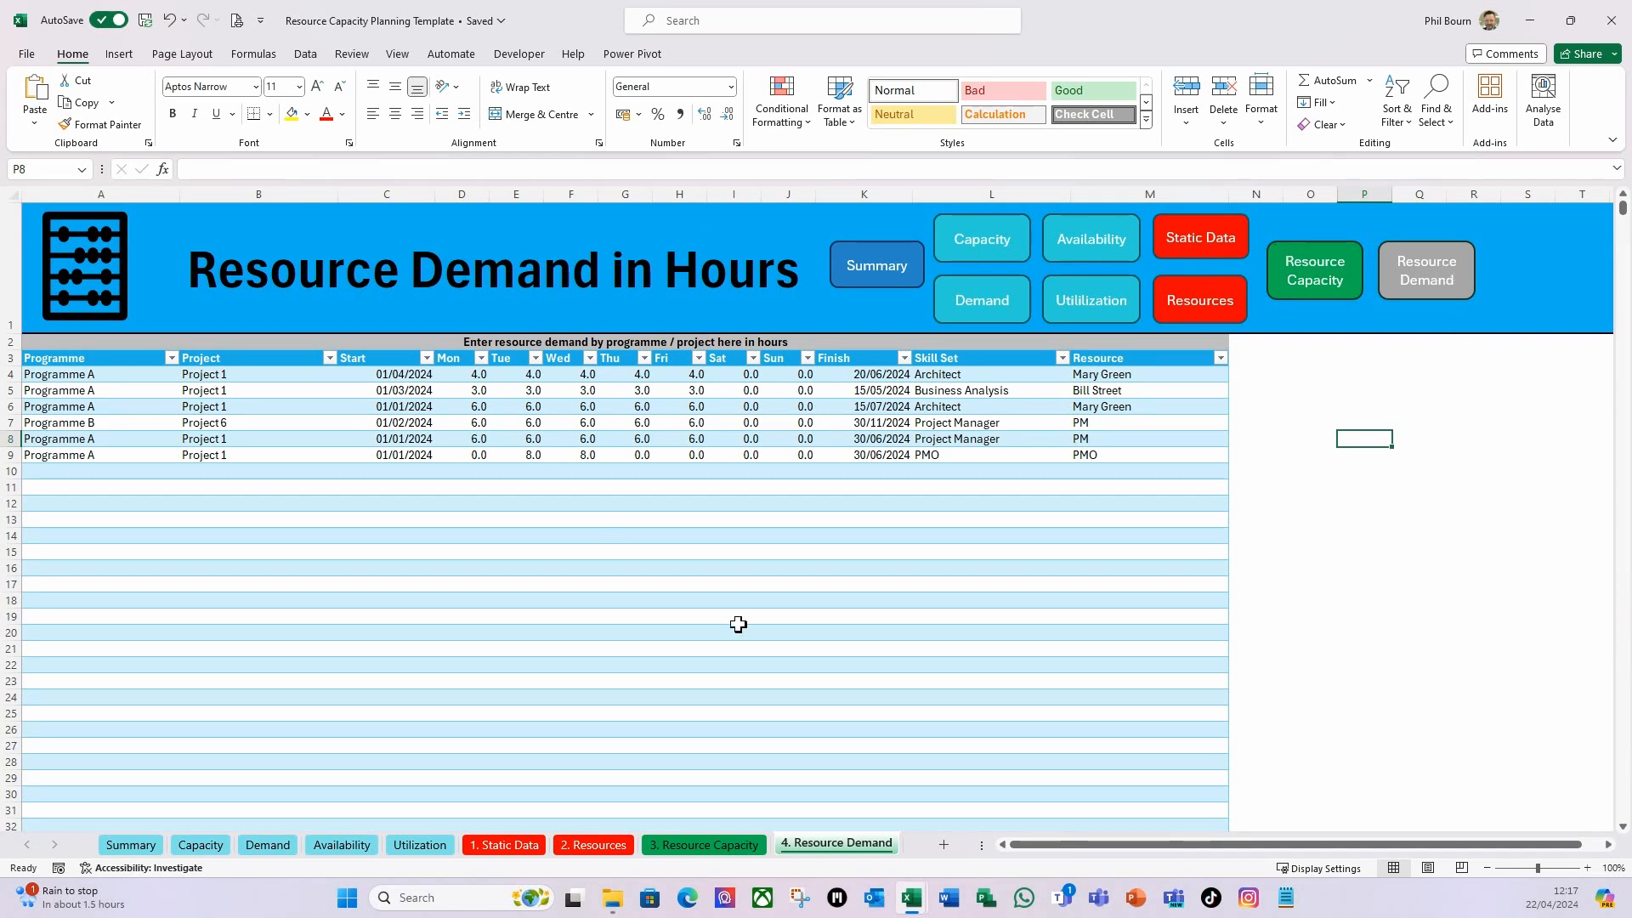
pyautogui.click(729, 846)
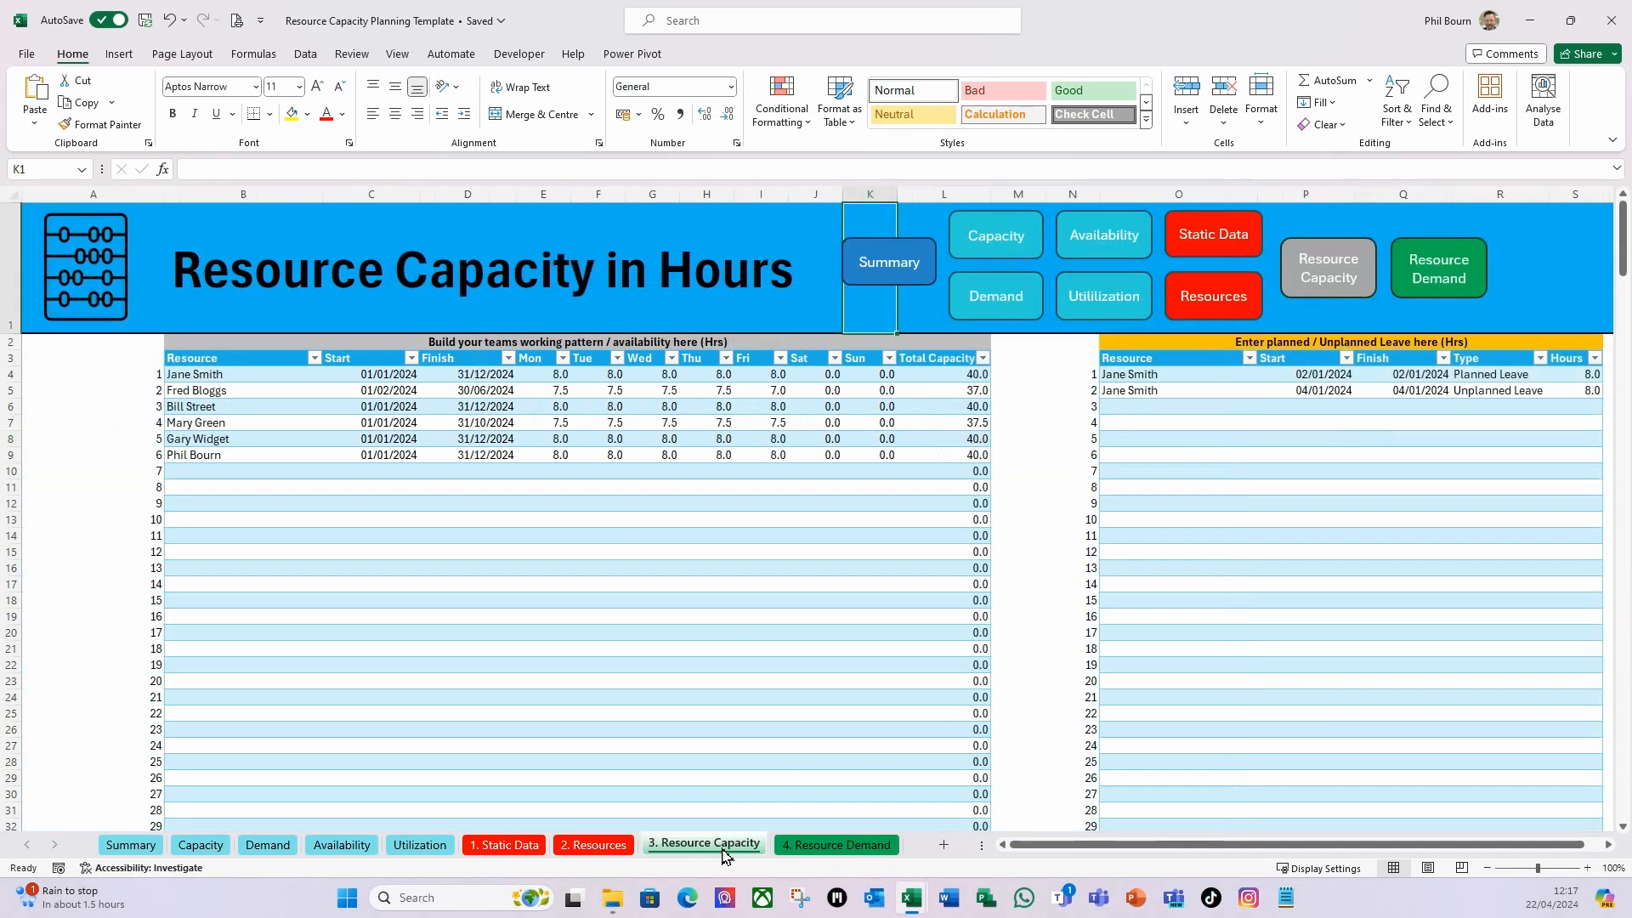
pyautogui.click(597, 846)
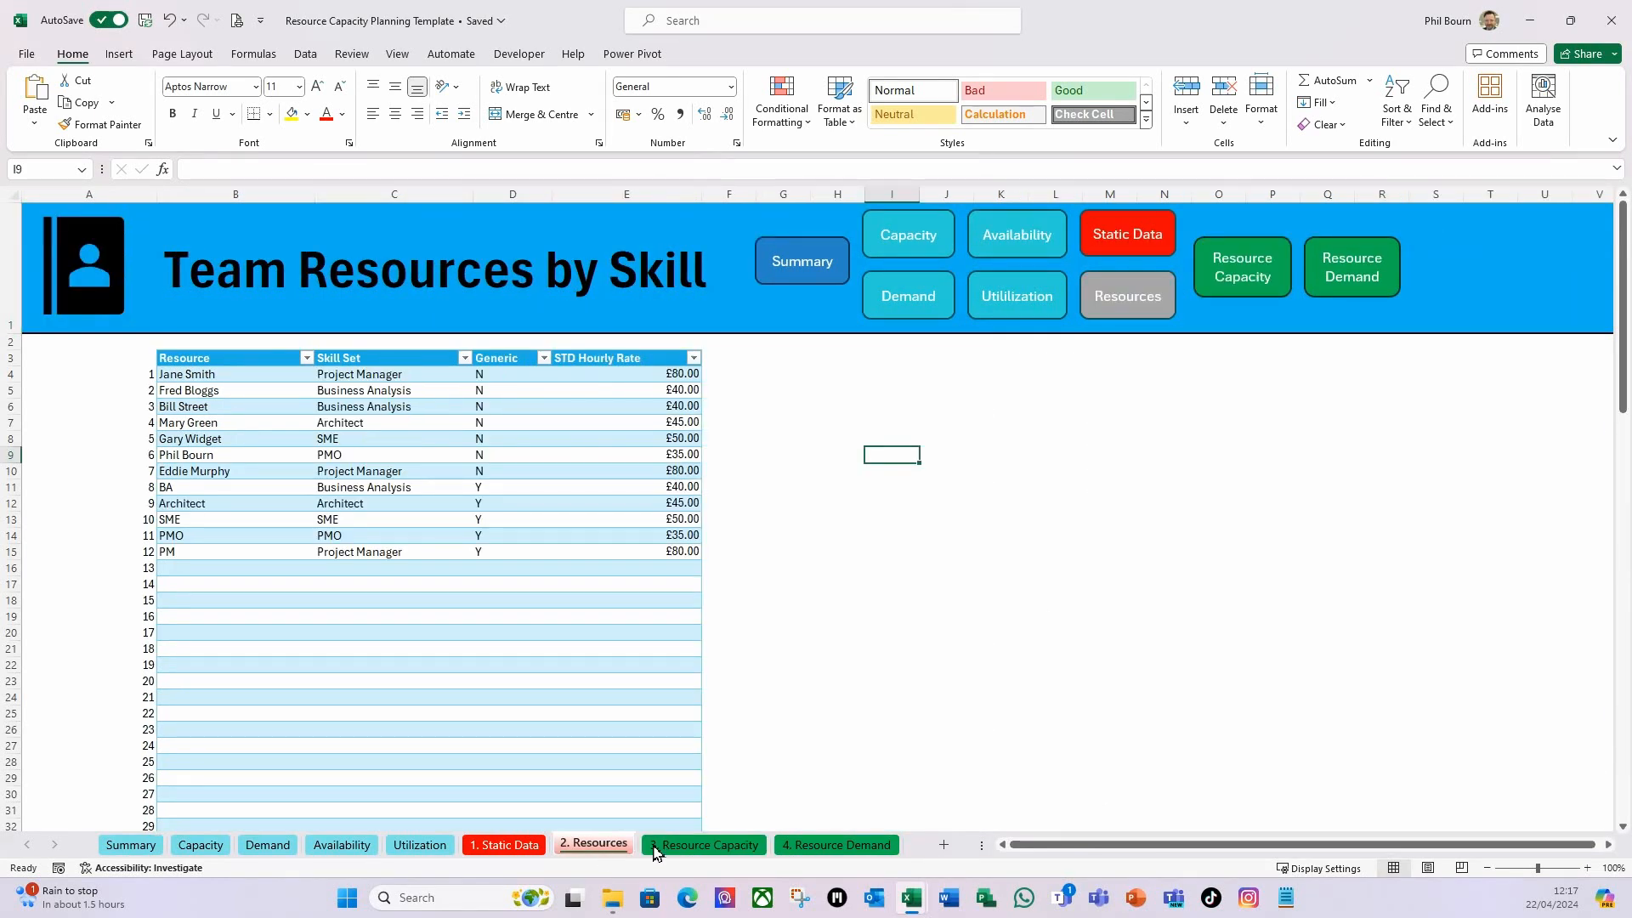
pyautogui.click(513, 846)
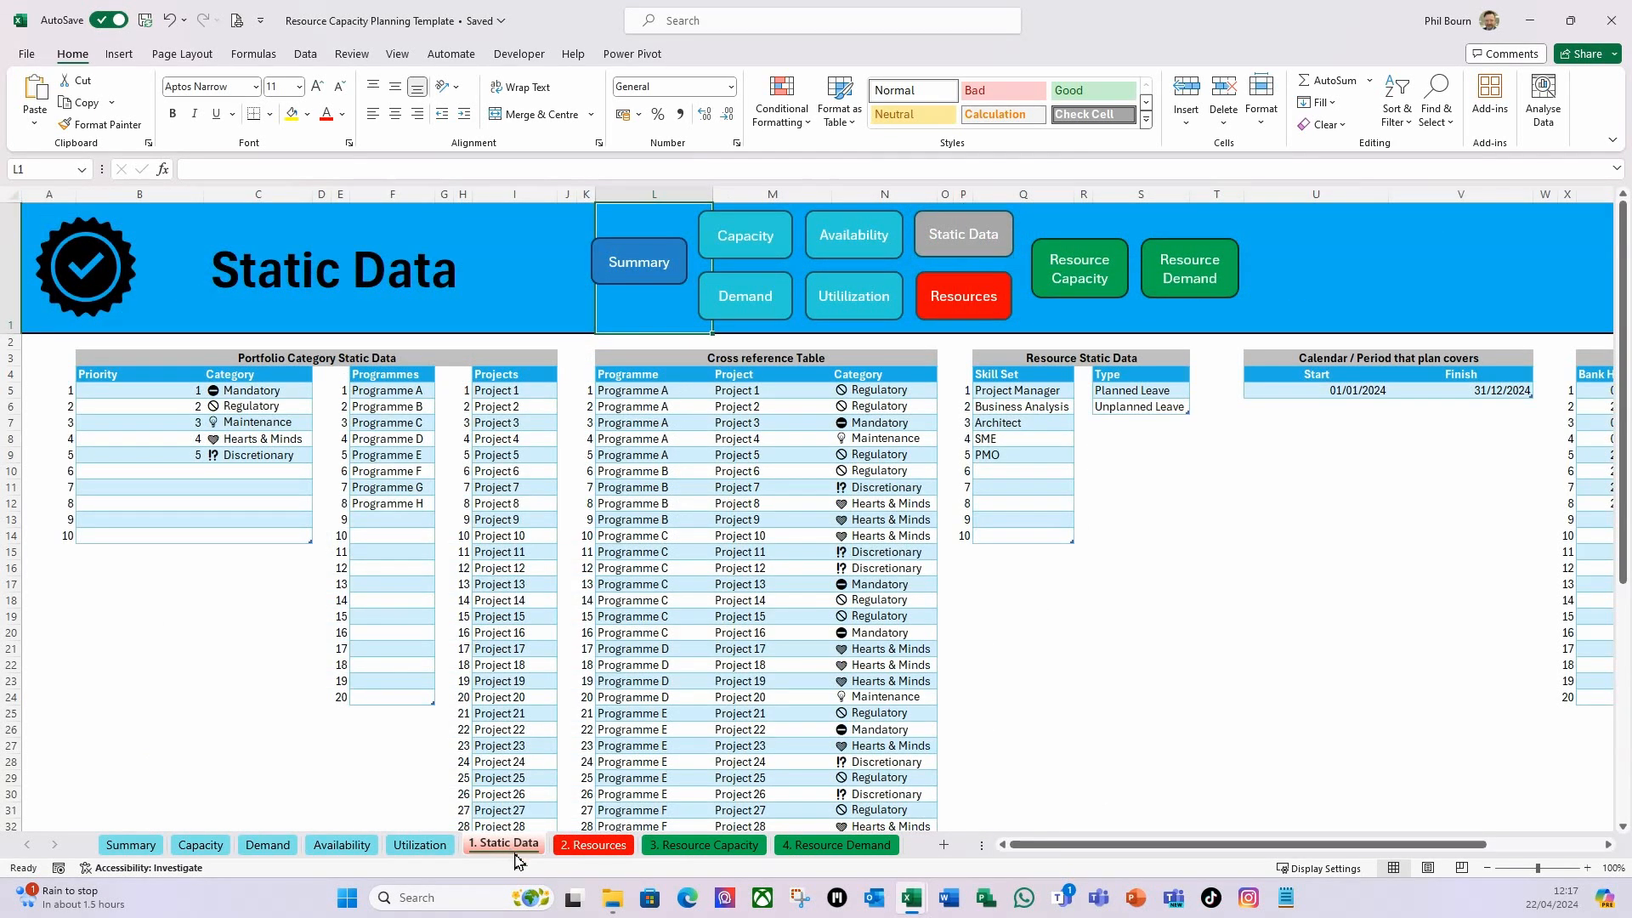
pyautogui.click(636, 264)
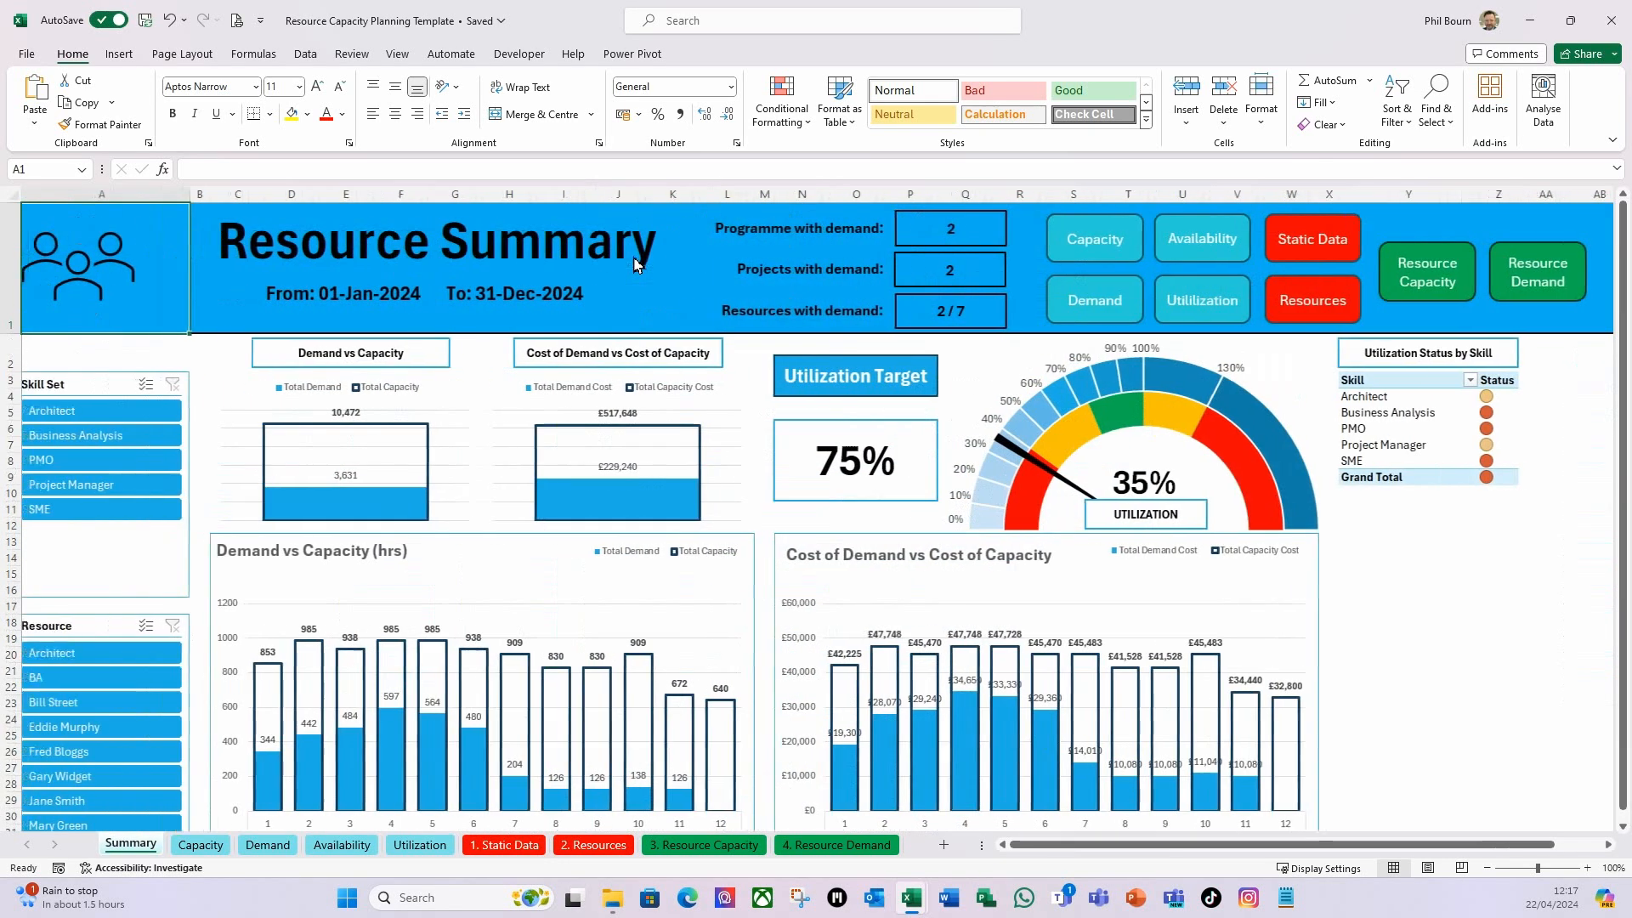
# Save the workbook and select all objects on the Summary sheet using Go To Special.
pyautogui.click(1455, 577)
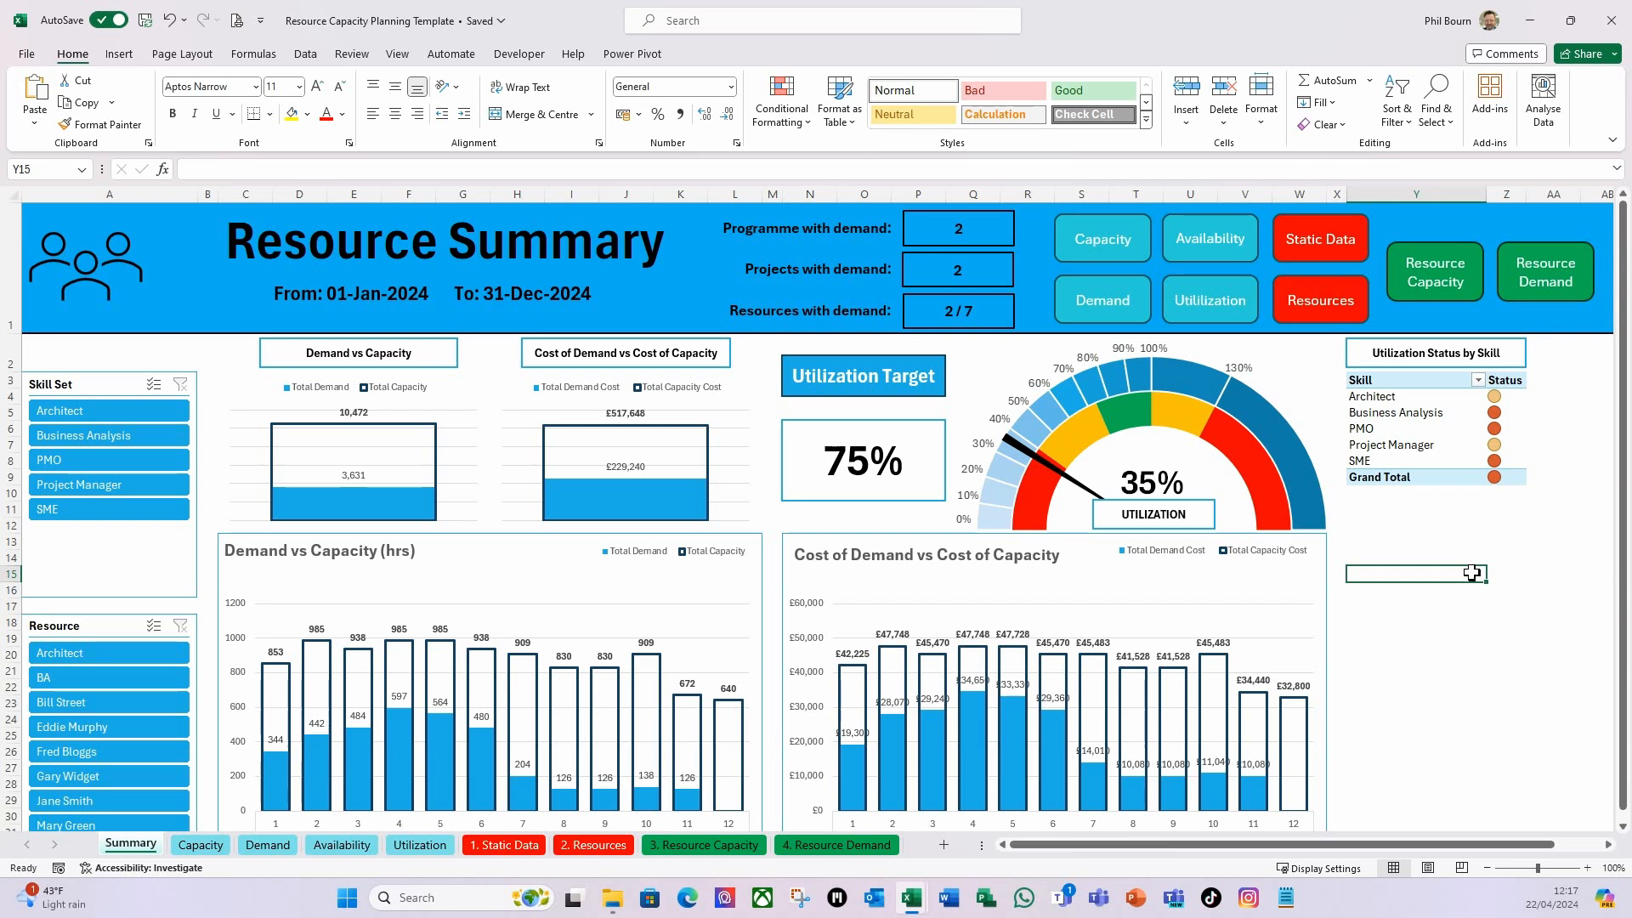
pyautogui.hotkey('ctrl', 's')
pyautogui.hotkey('ctrl', 'a')
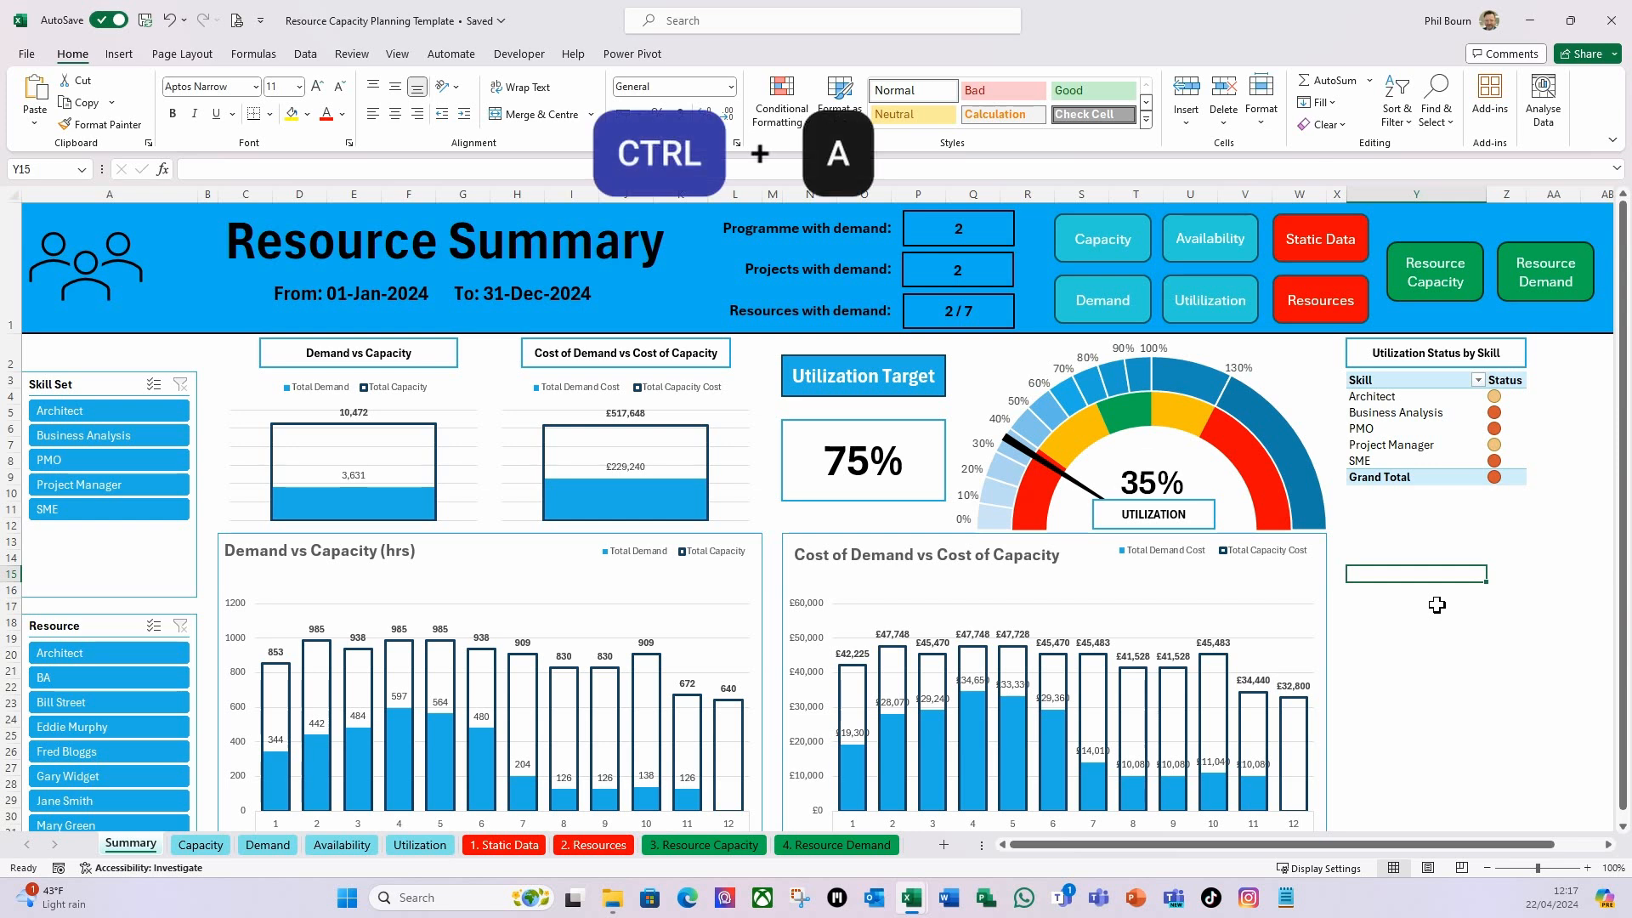
pyautogui.hotkey('ctrl', 'a')
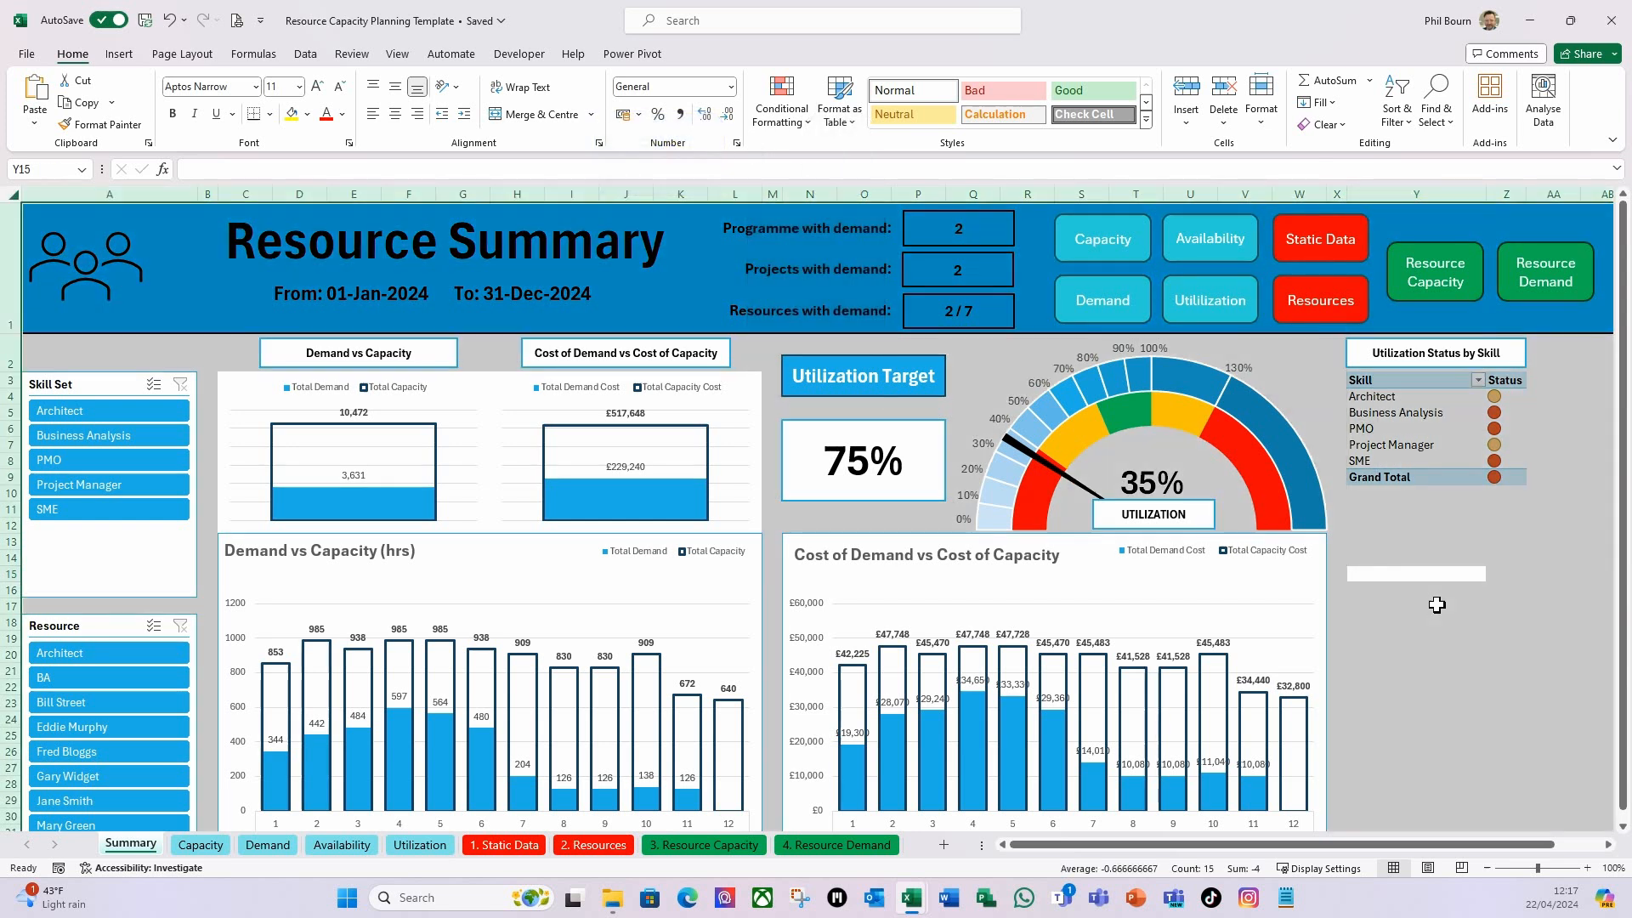
pyautogui.hotkey('ctrl', 'g')
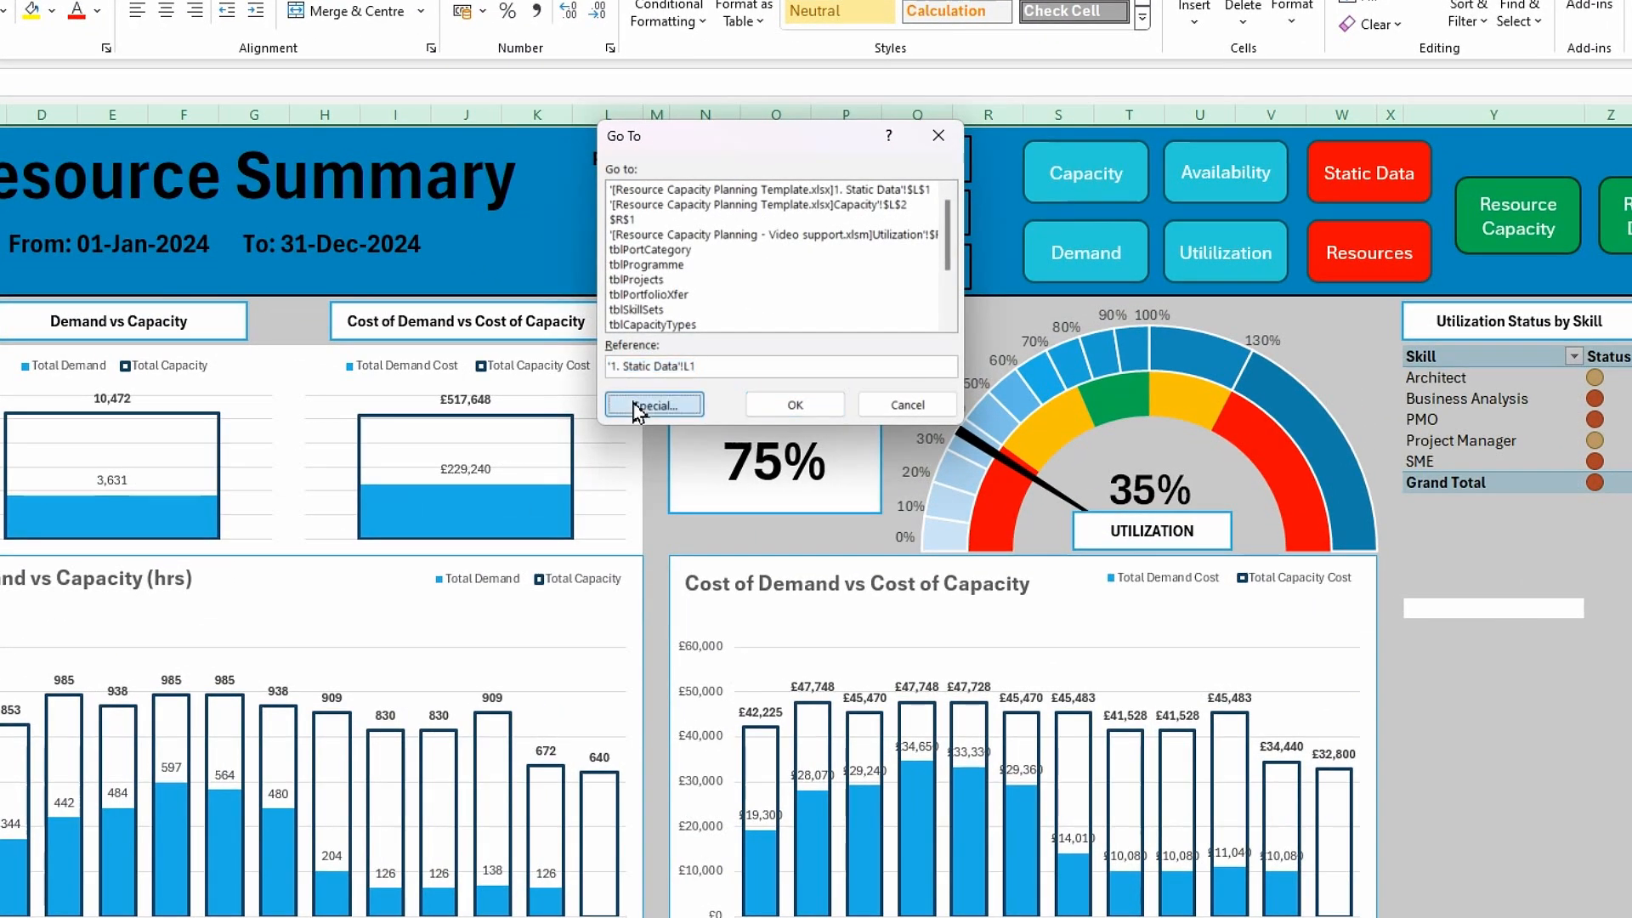
pyautogui.click(693, 410)
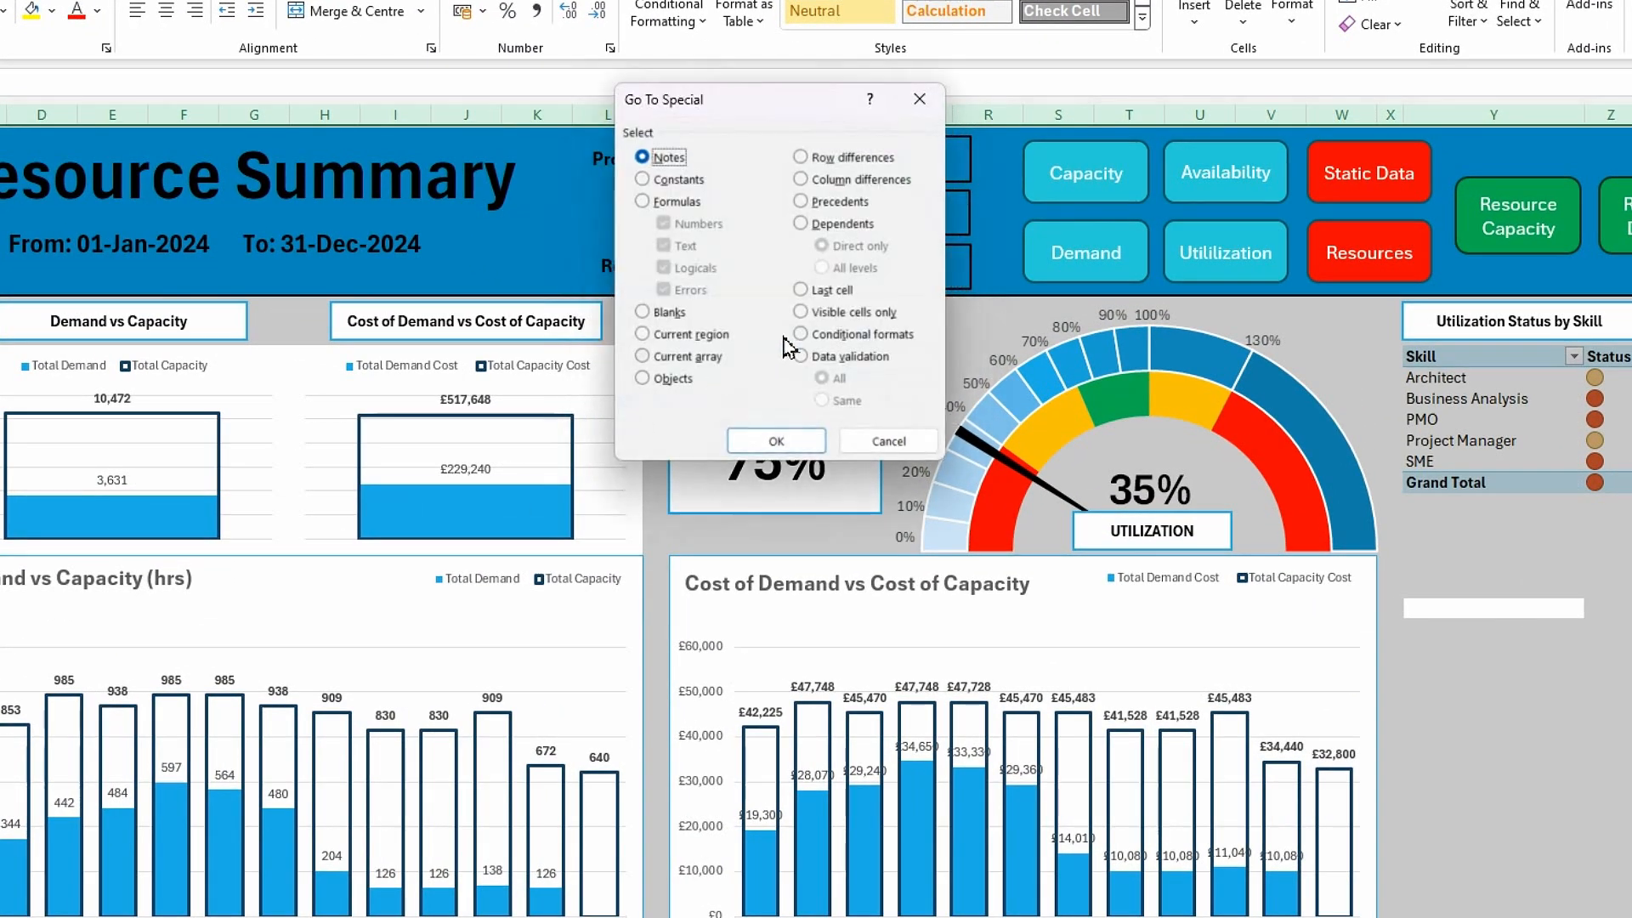
pyautogui.click(642, 378)
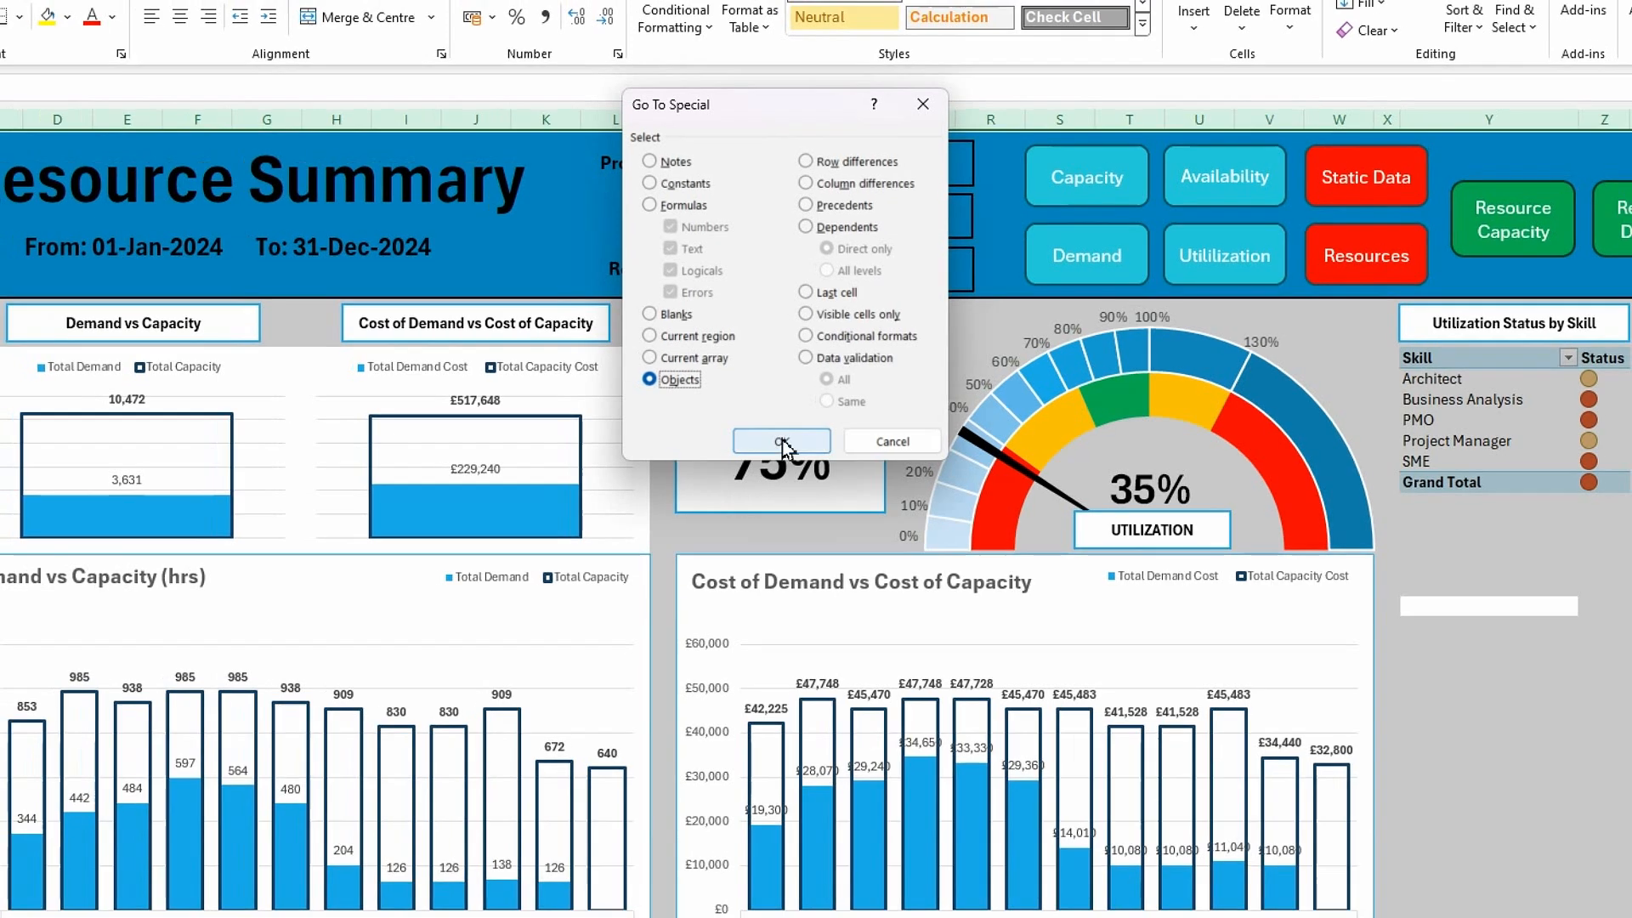
pyautogui.click(780, 442)
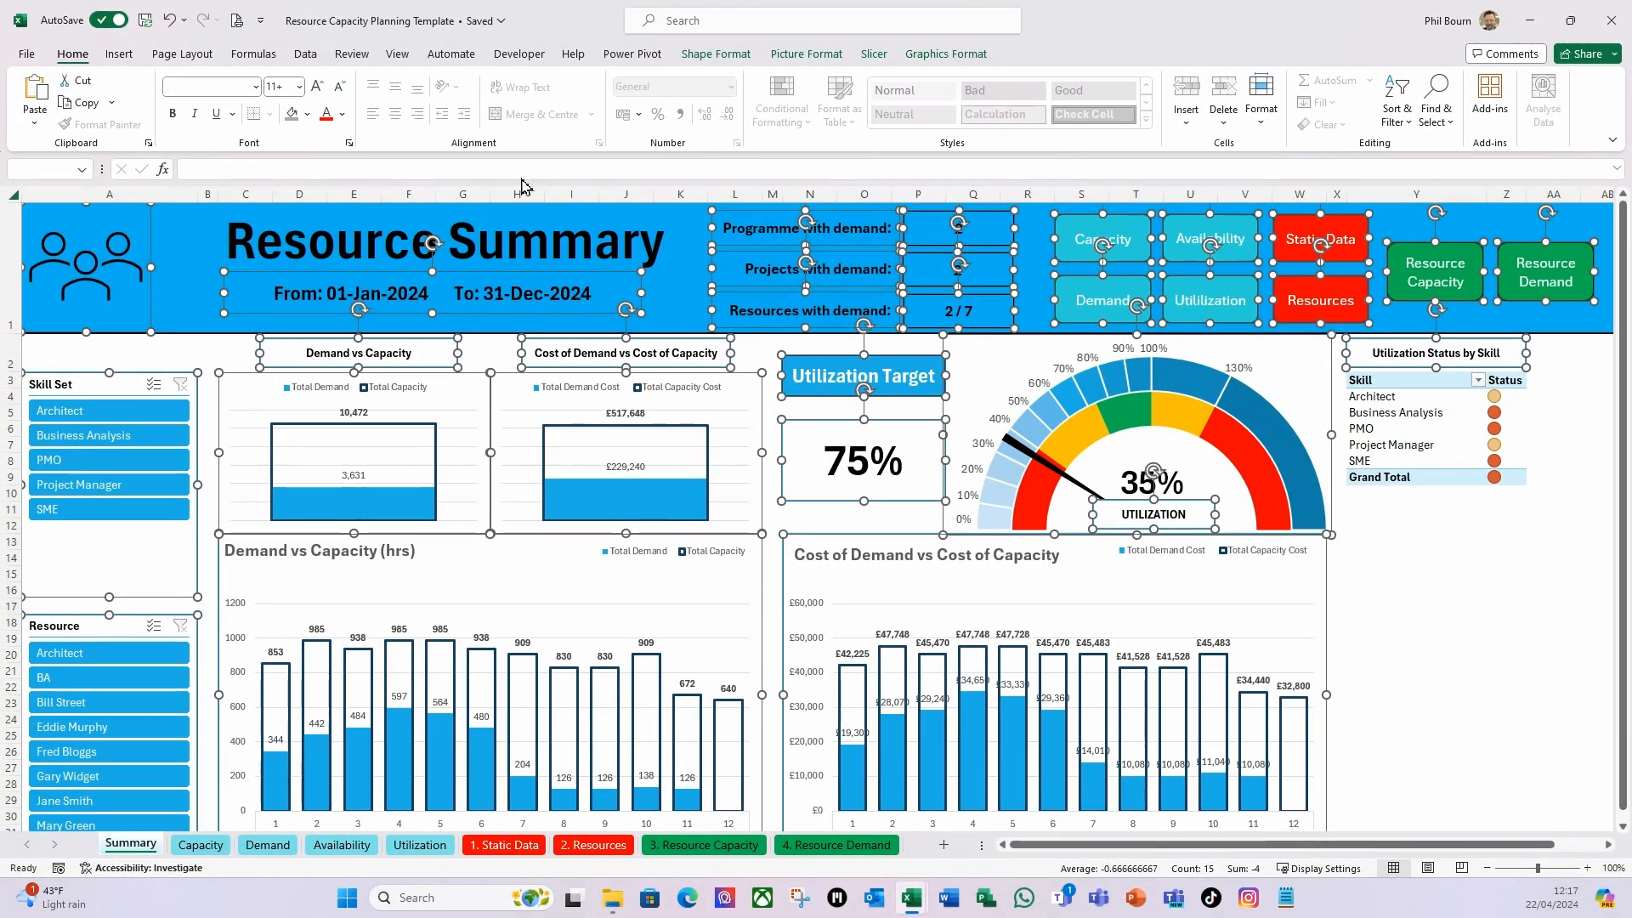
# Set the selected Summary sheet objects to Don't move or size with cells, and deselect them.
pyautogui.hotkey('ctrl', '1')
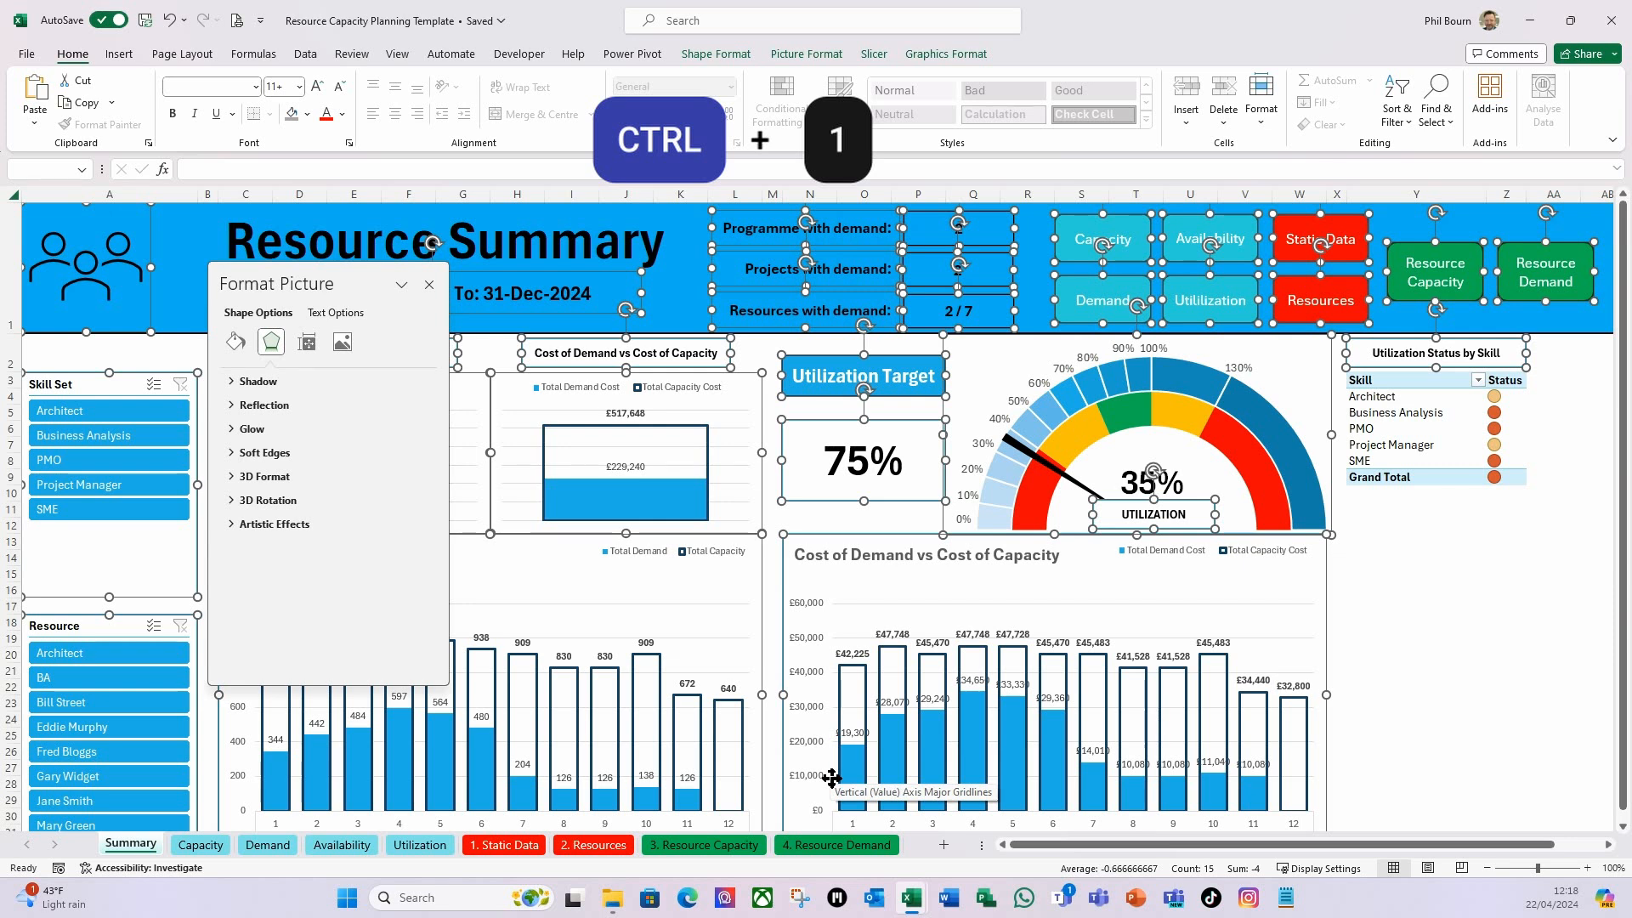
pyautogui.click(307, 346)
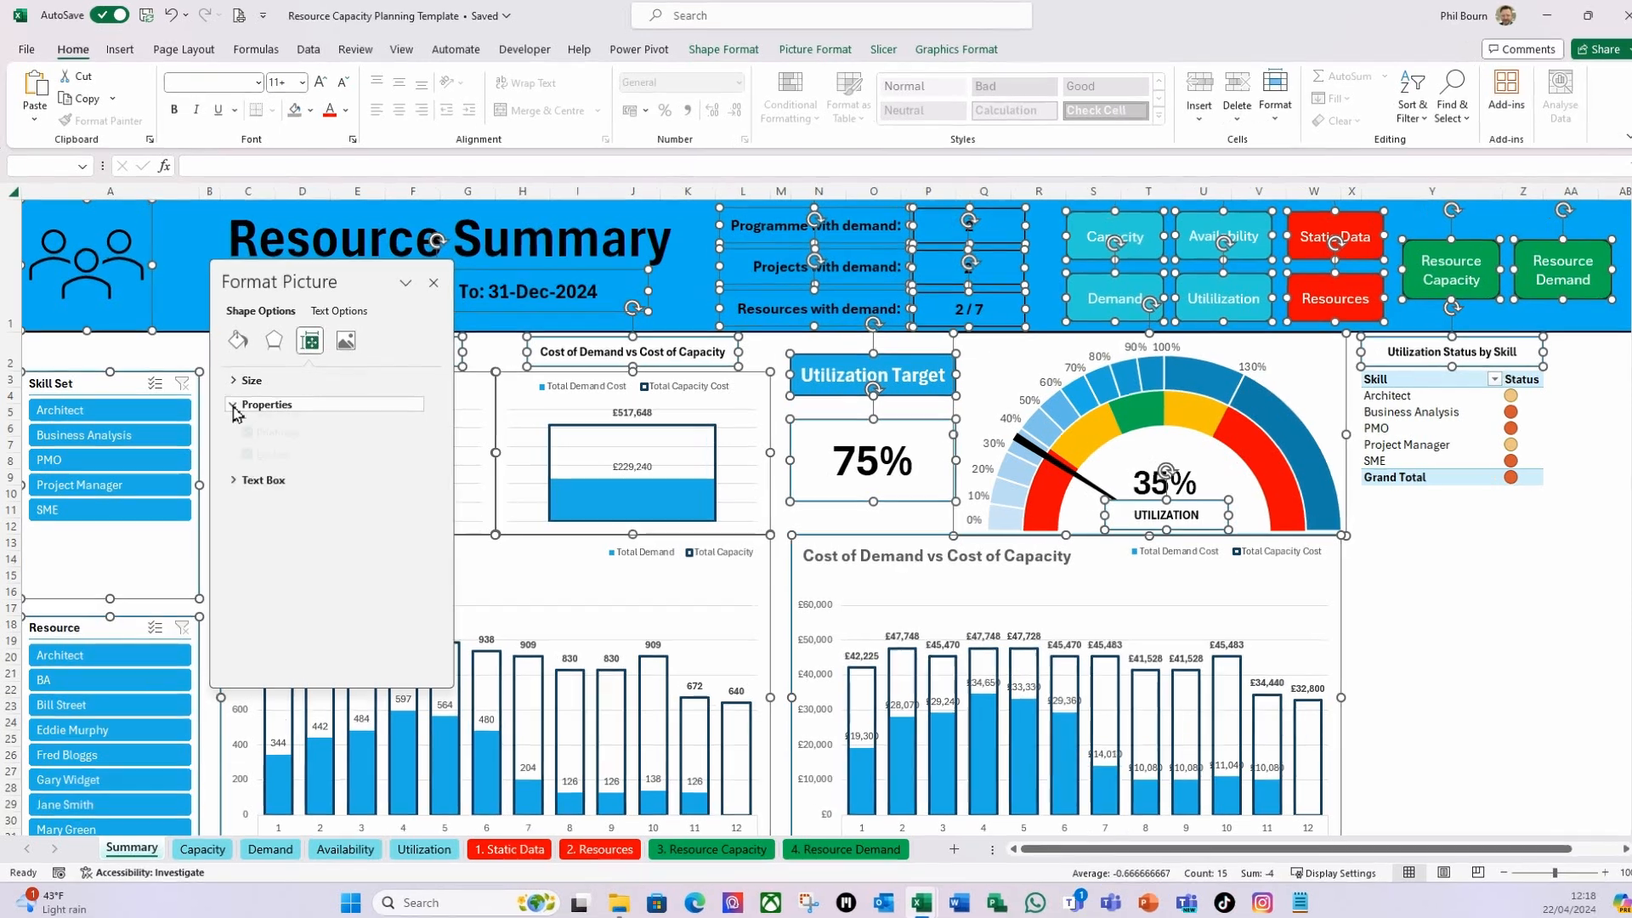
pyautogui.click(240, 408)
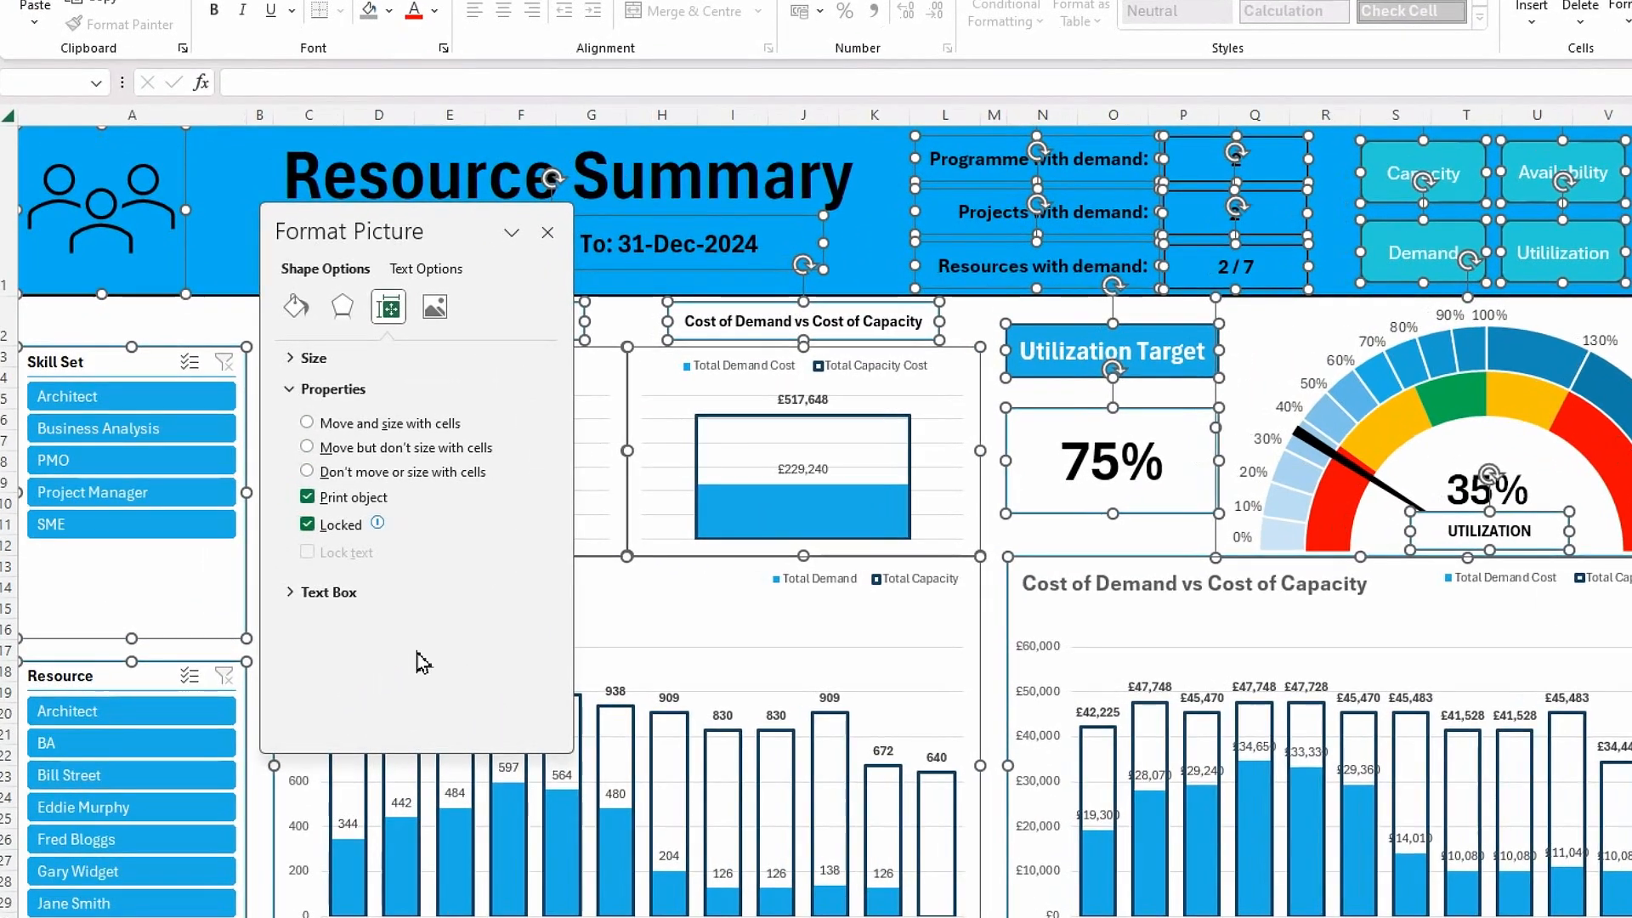
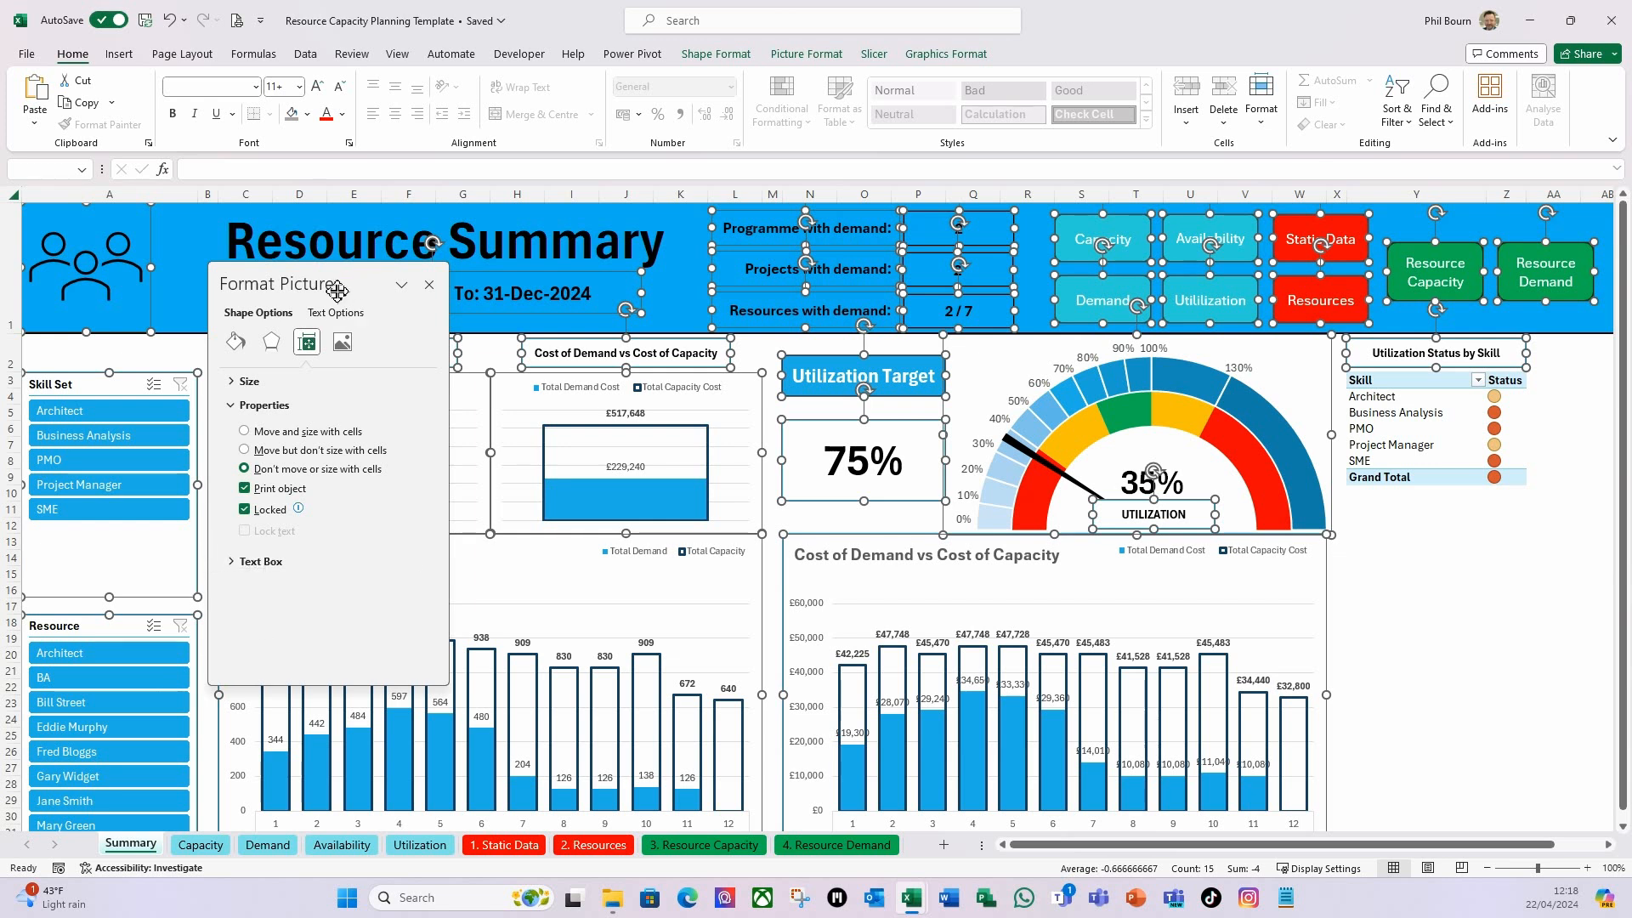
pyautogui.moveTo(350, 279); pyautogui.dragTo(1624, 379)
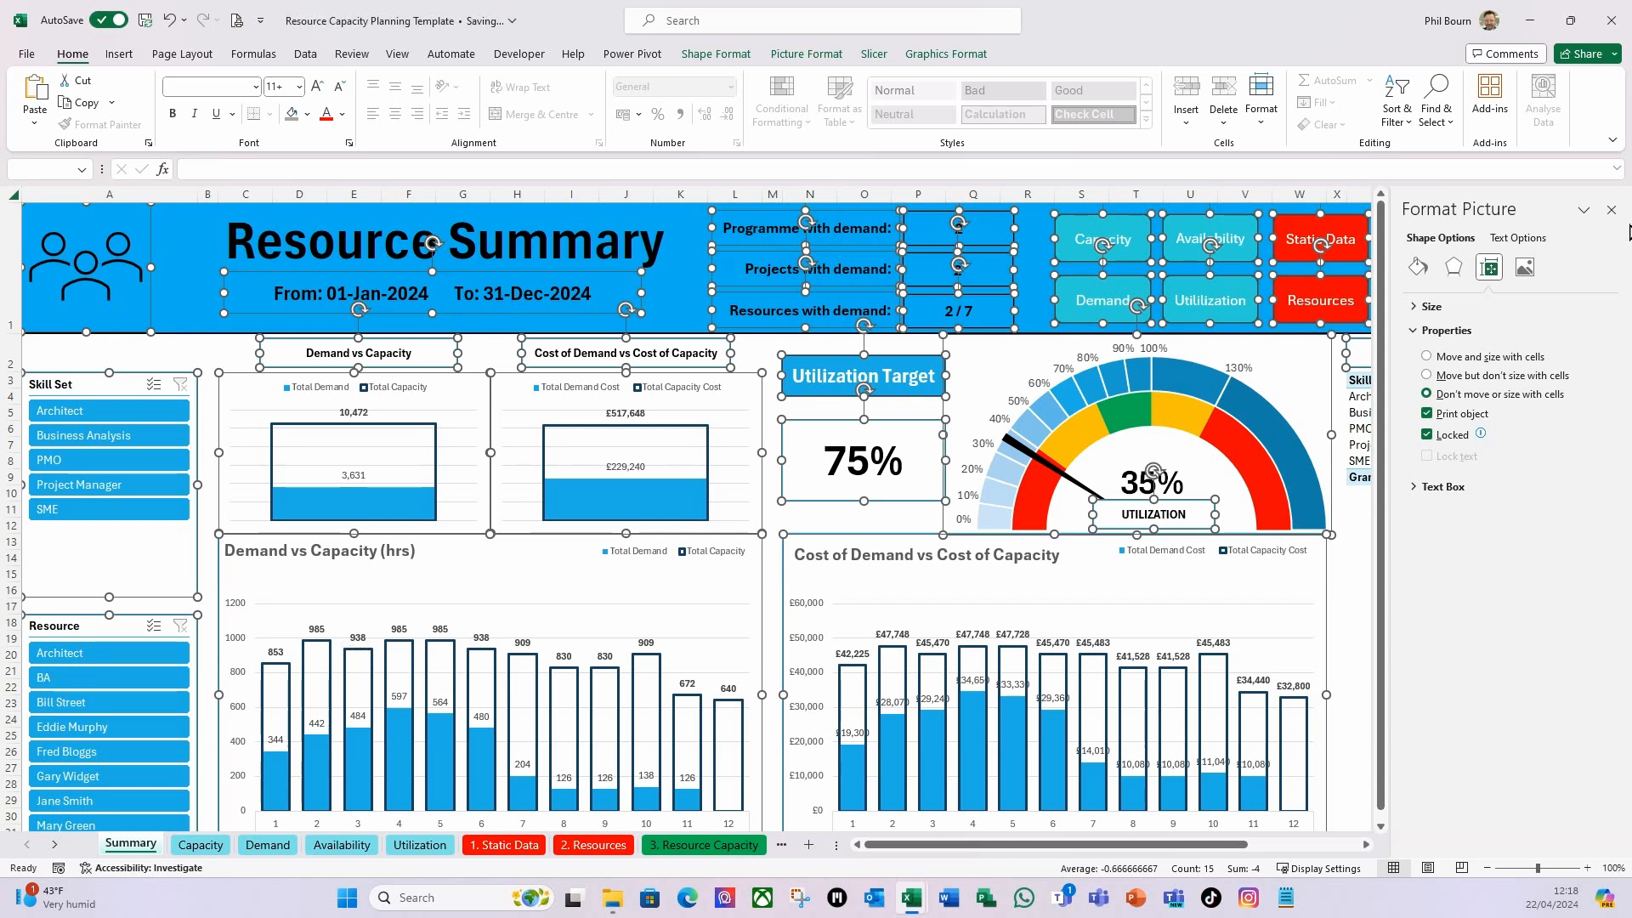
pyautogui.click(1612, 211)
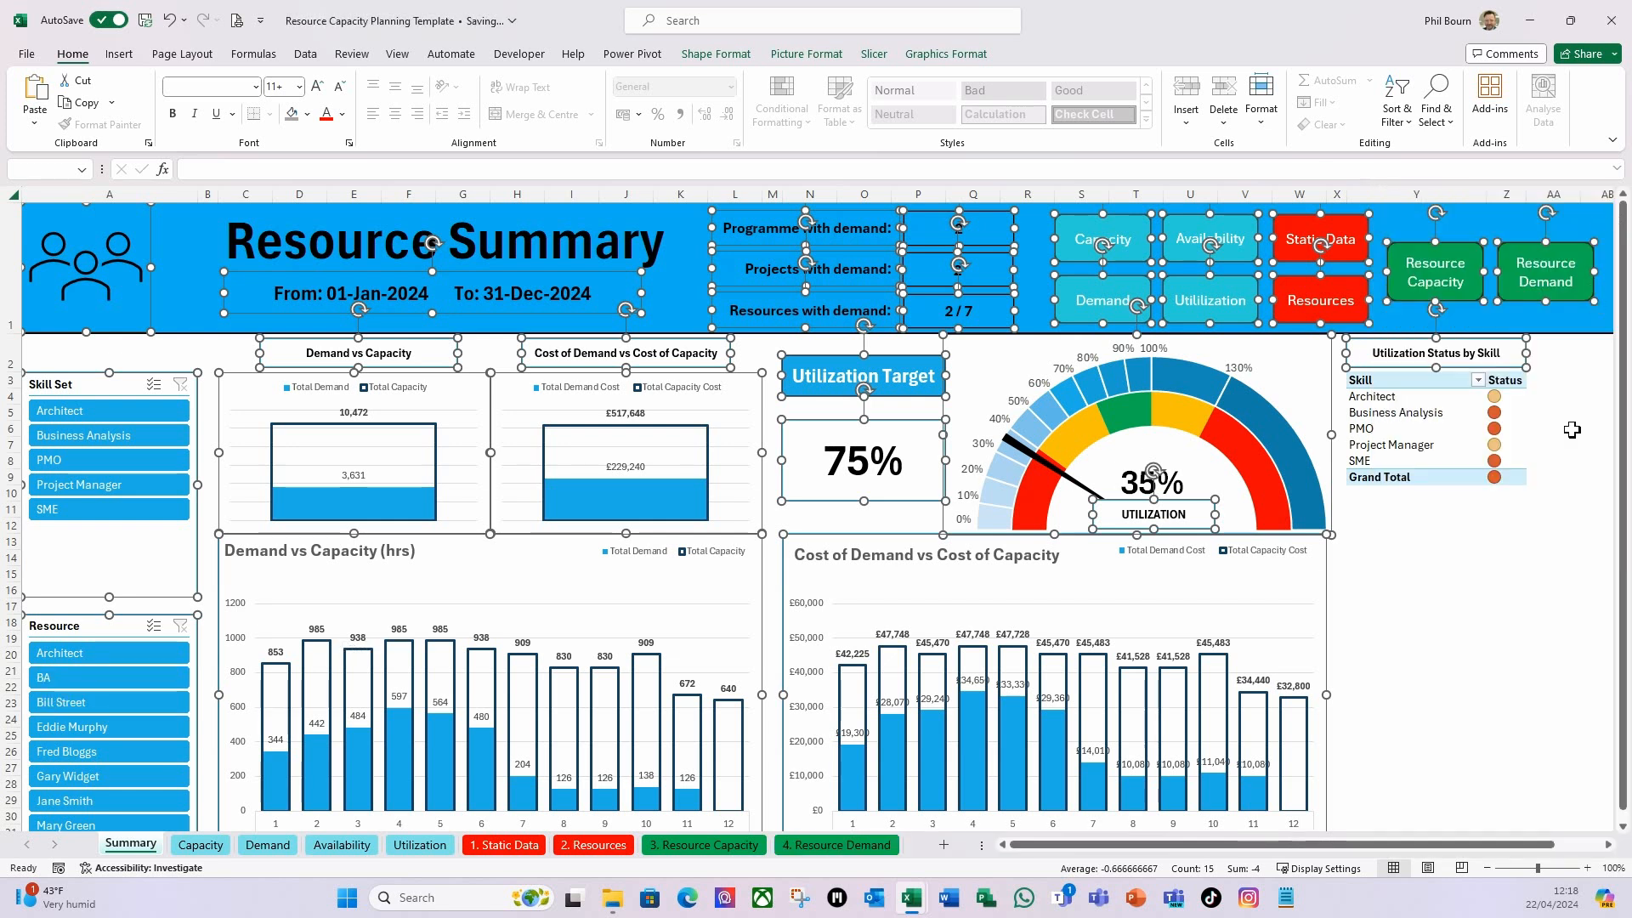
pyautogui.click(1500, 639)
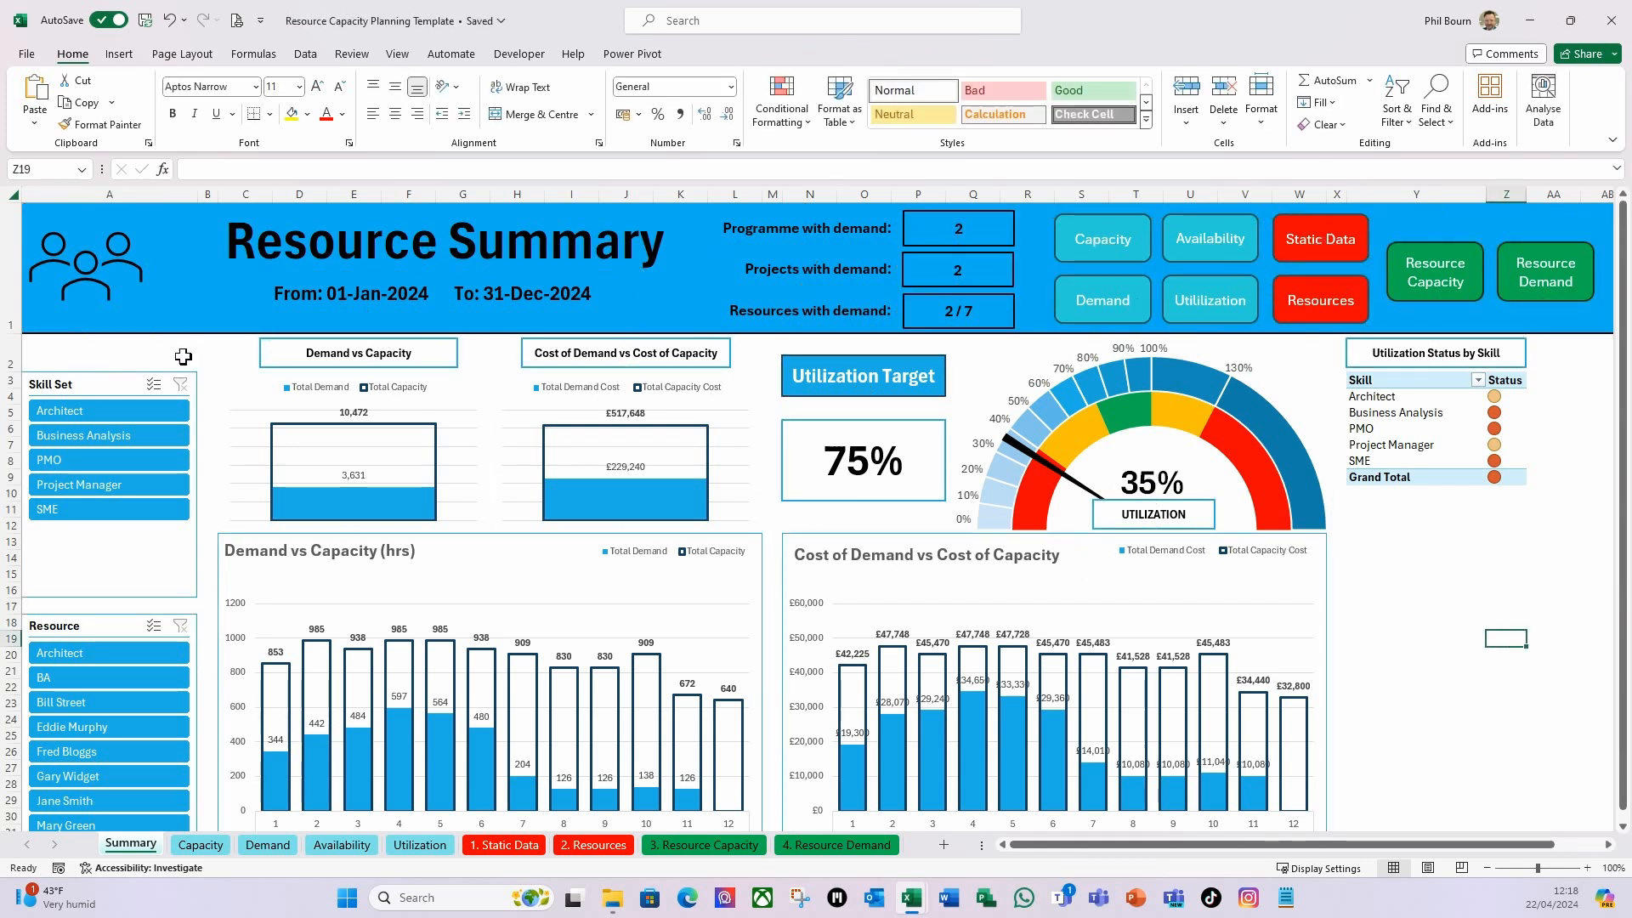
# Unlock the Skill Set and Resource slicers on the Summary sheet and disable their resizing and moving.
pyautogui.click(109, 385)
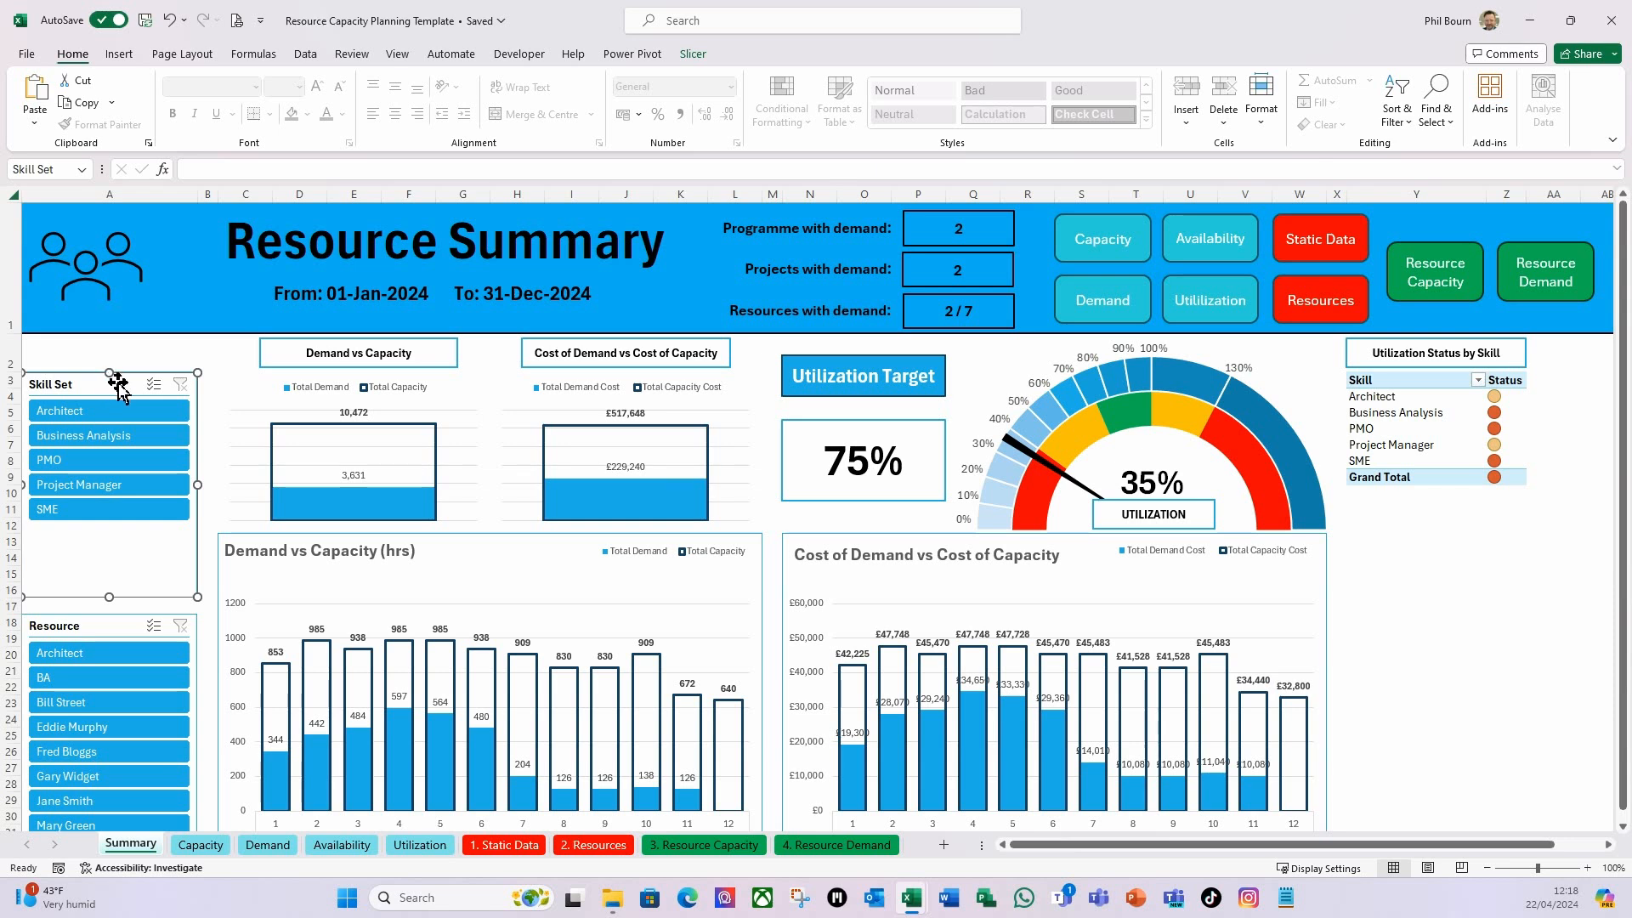
pyautogui.keyDown('ctrl'); pyautogui.click(123, 633); pyautogui.keyUp('ctrl')
pyautogui.hotkey('ctrl', '1')
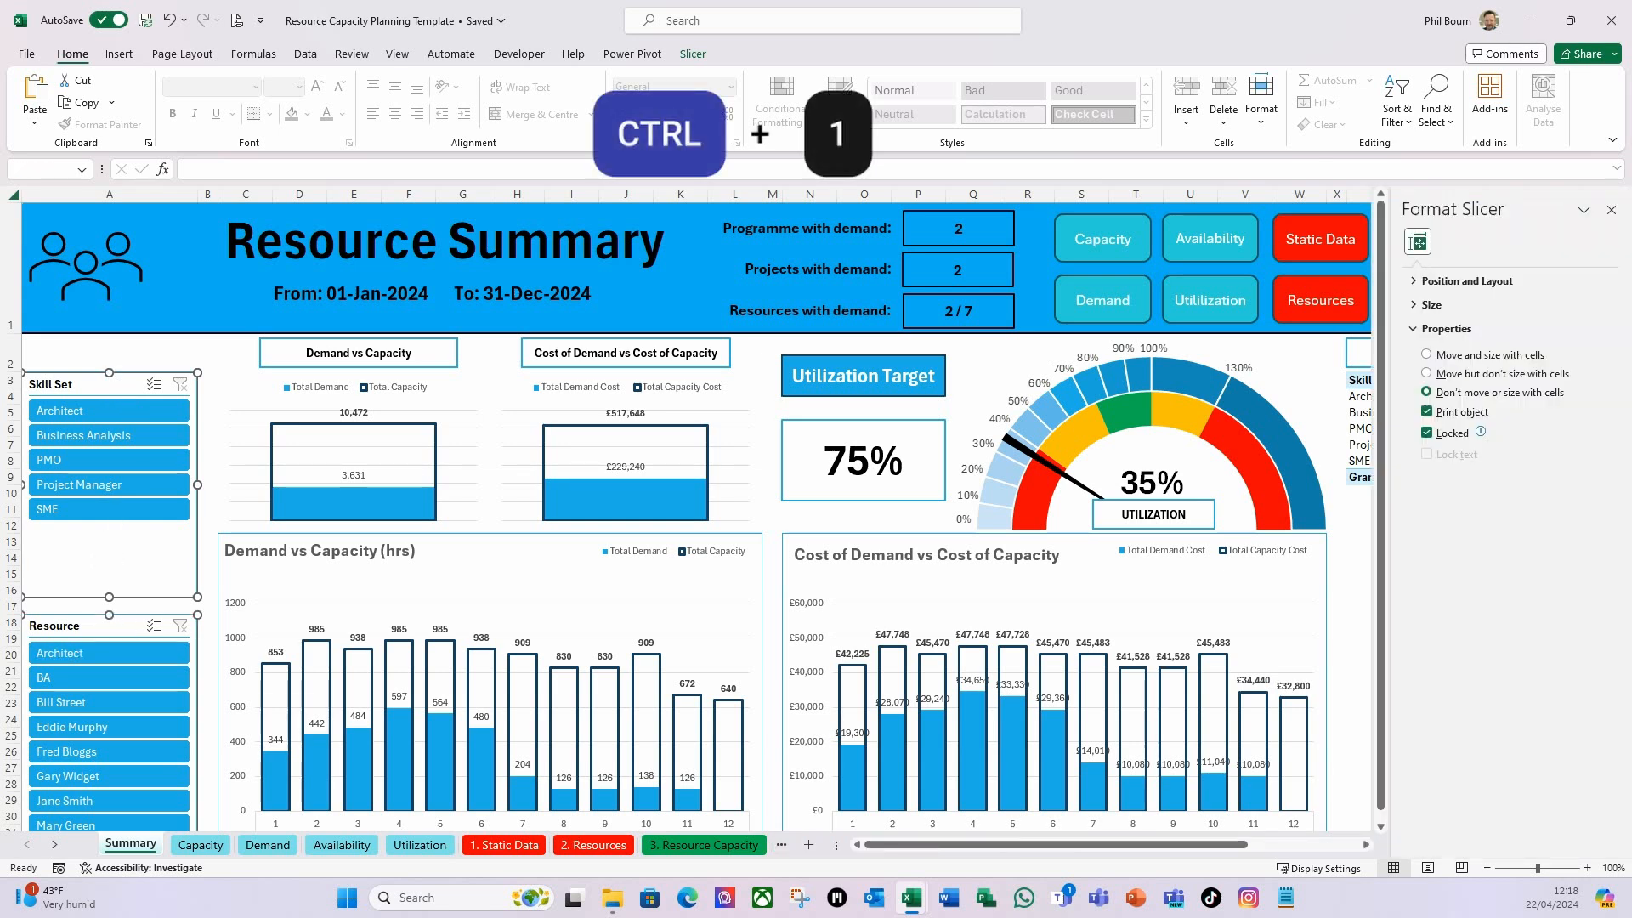
pyautogui.click(1431, 433)
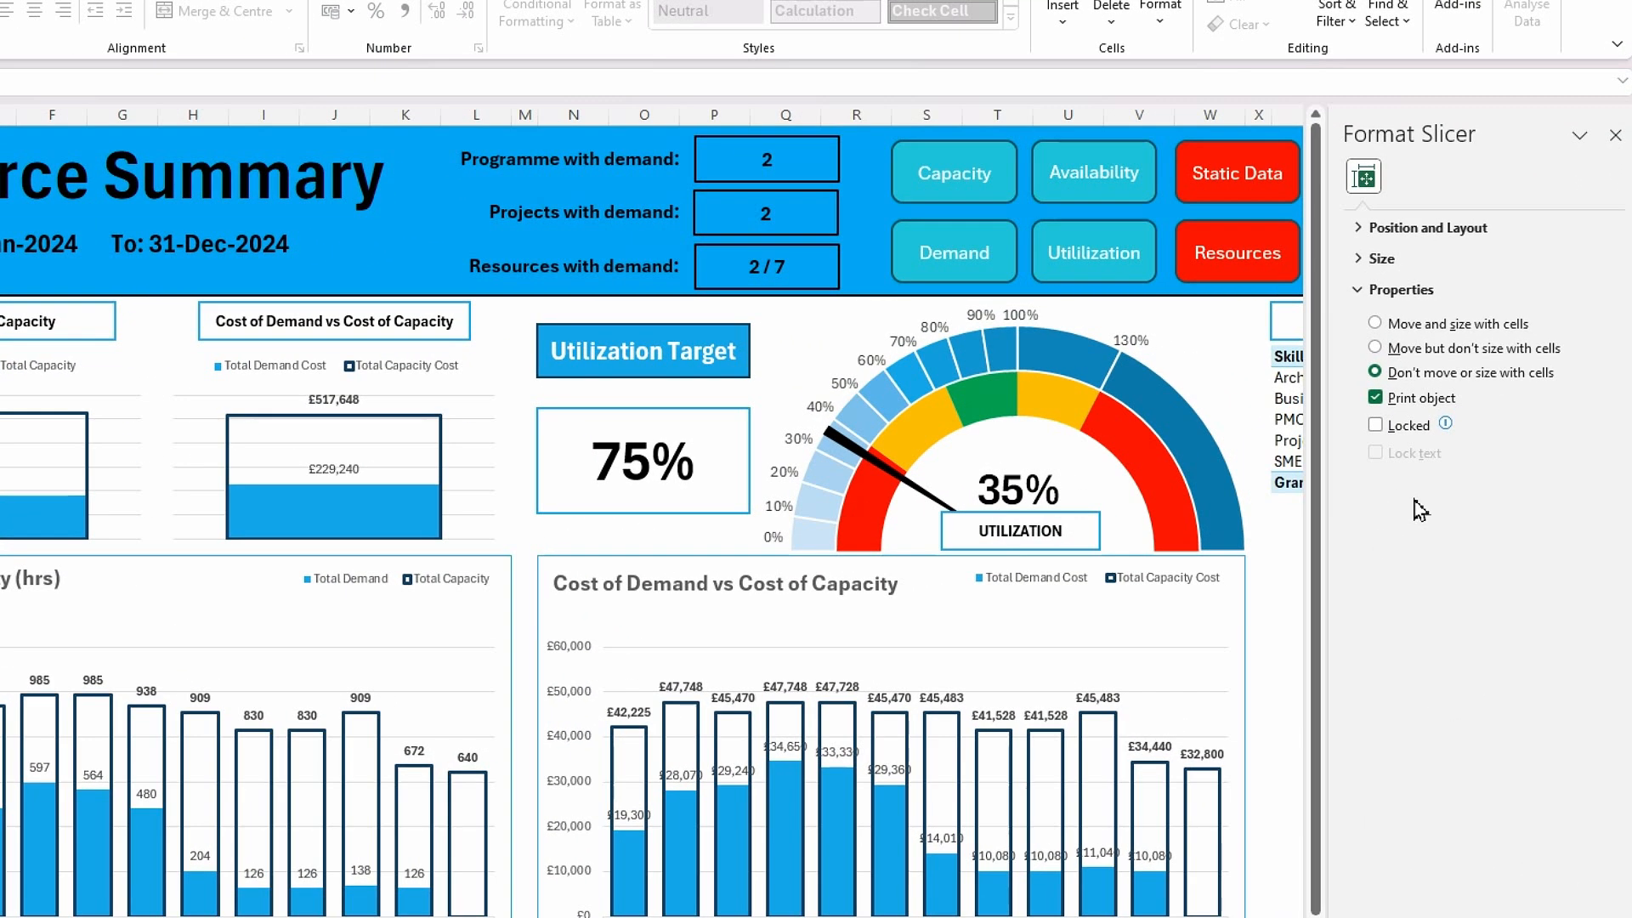
pyautogui.click(1367, 235)
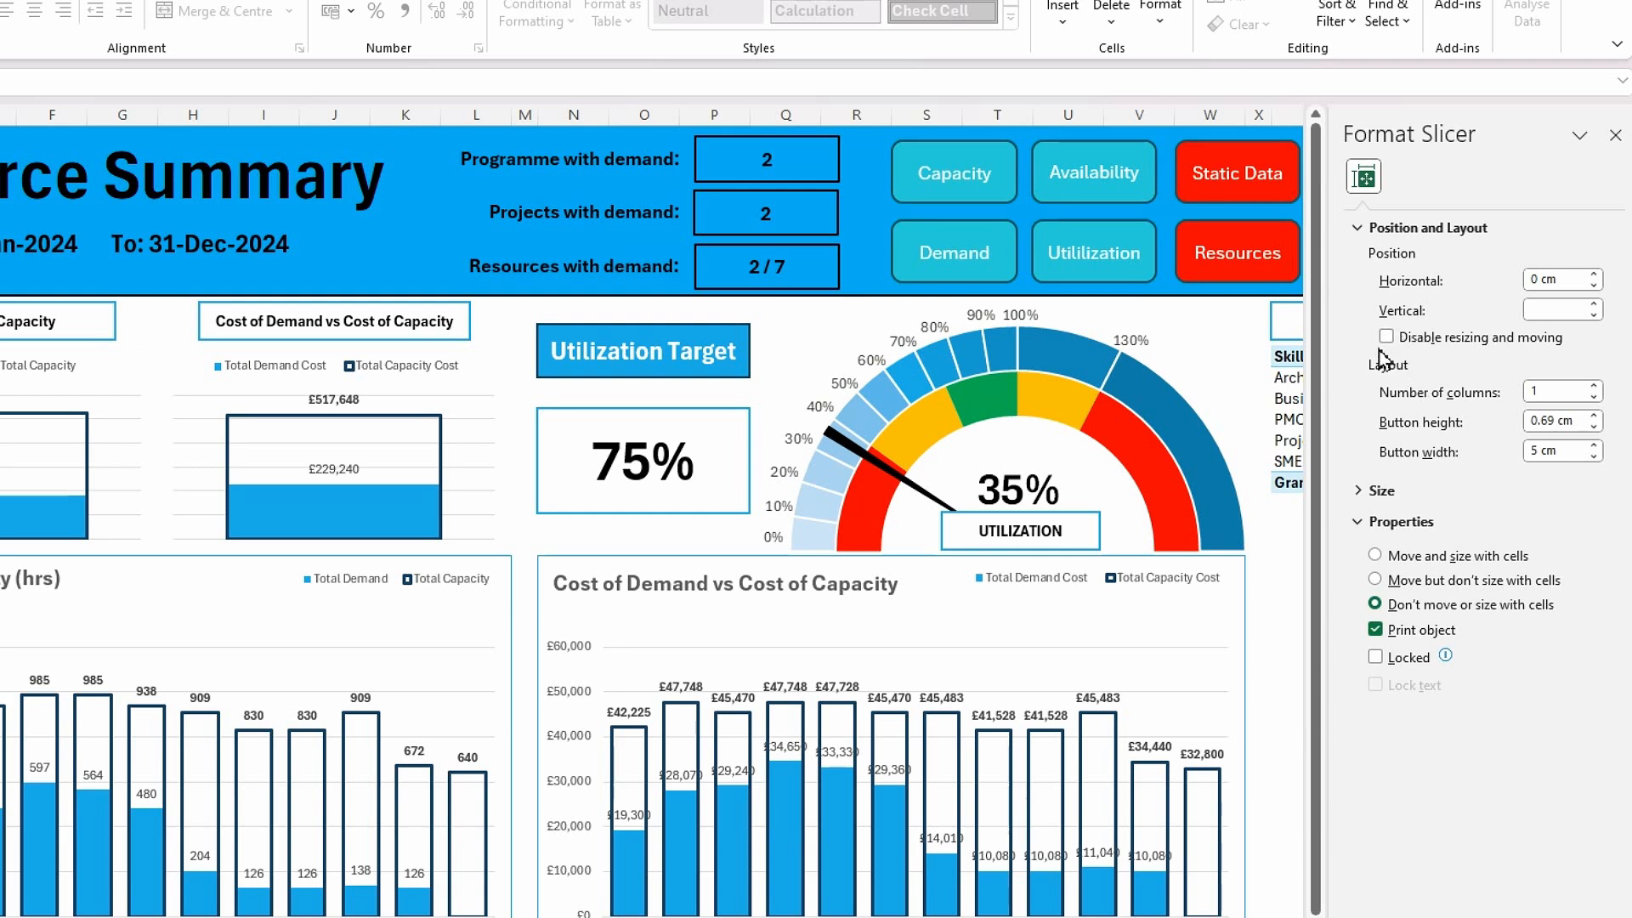
pyautogui.click(1387, 338)
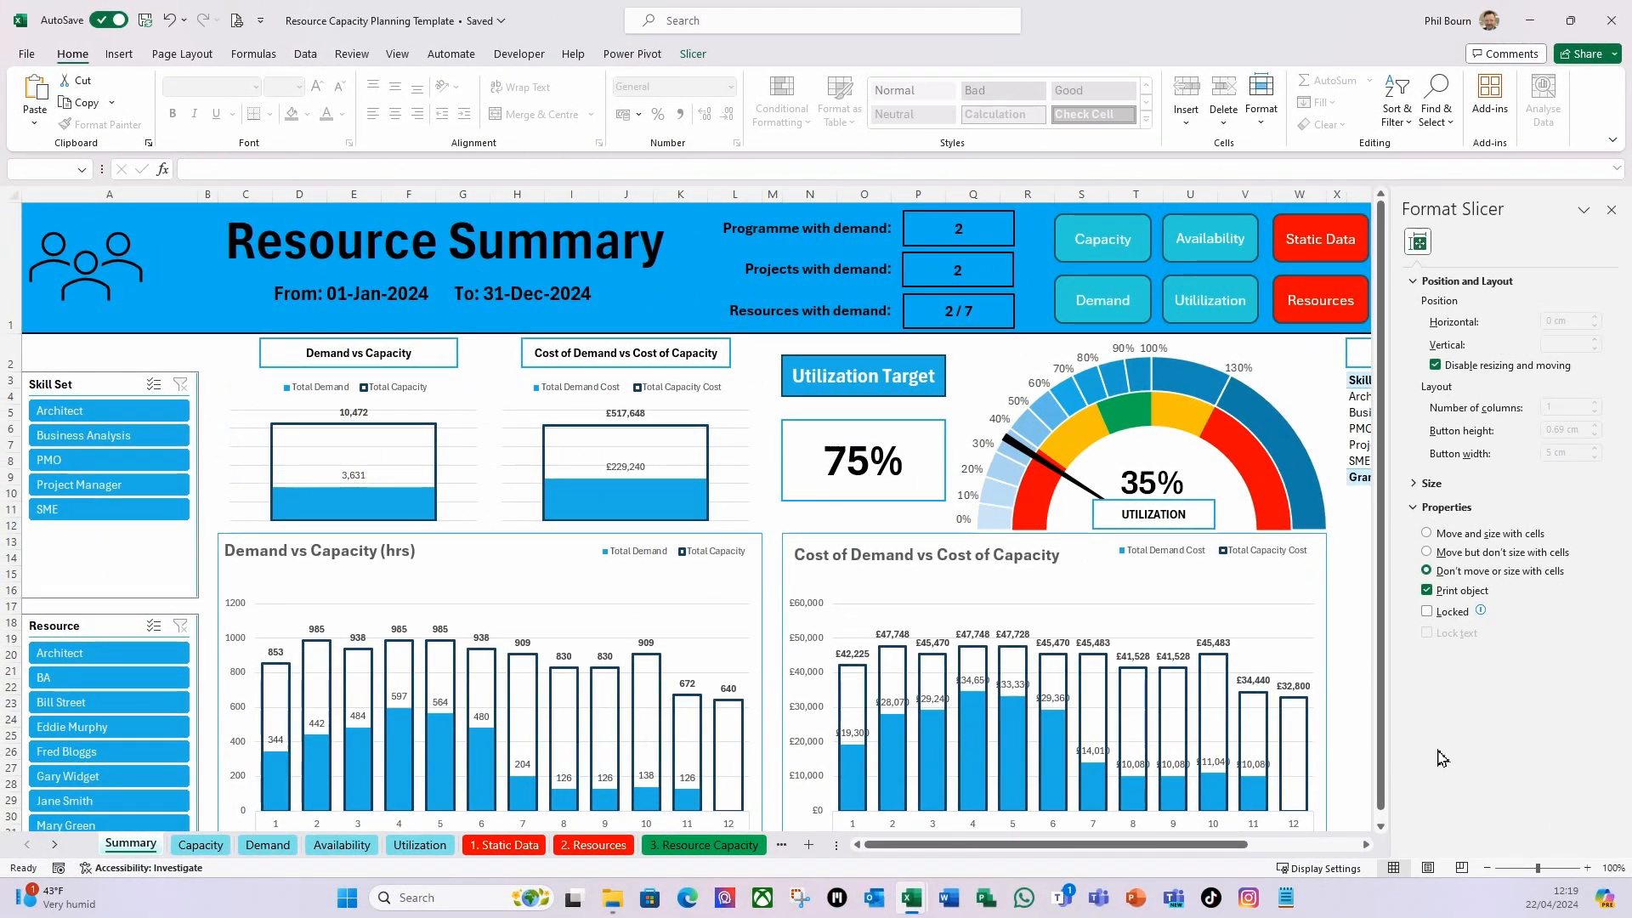
pyautogui.click(1612, 210)
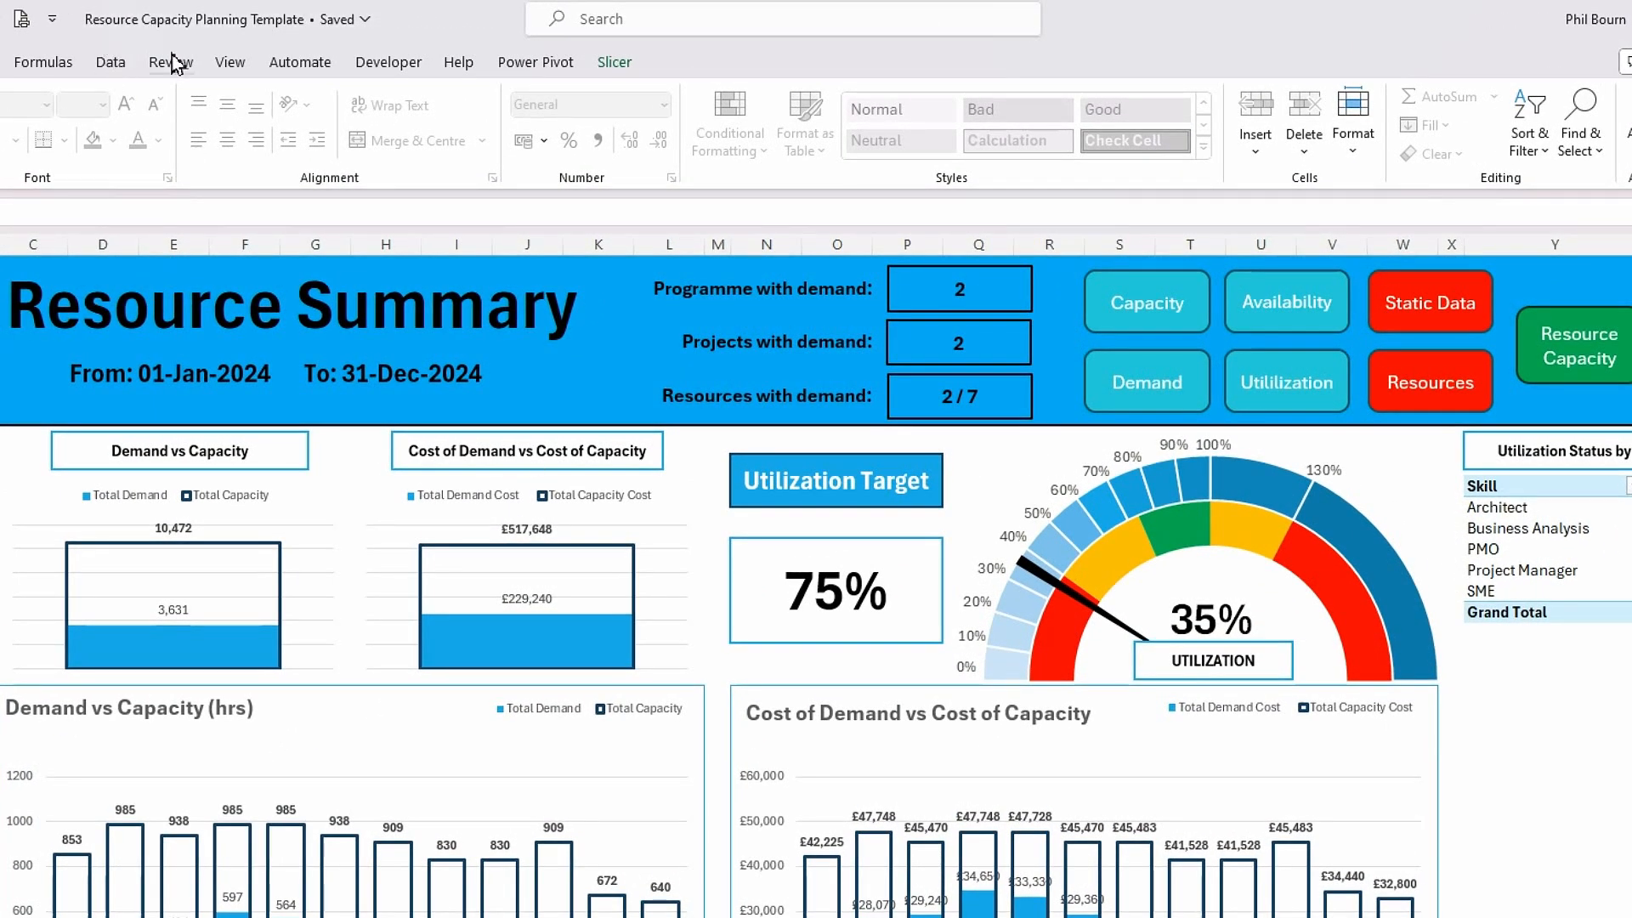
# Protect the Summary sheet without a password, allowing only selecting unlocked cells and using PivotTable and PivotChart.
pyautogui.click(170, 65)
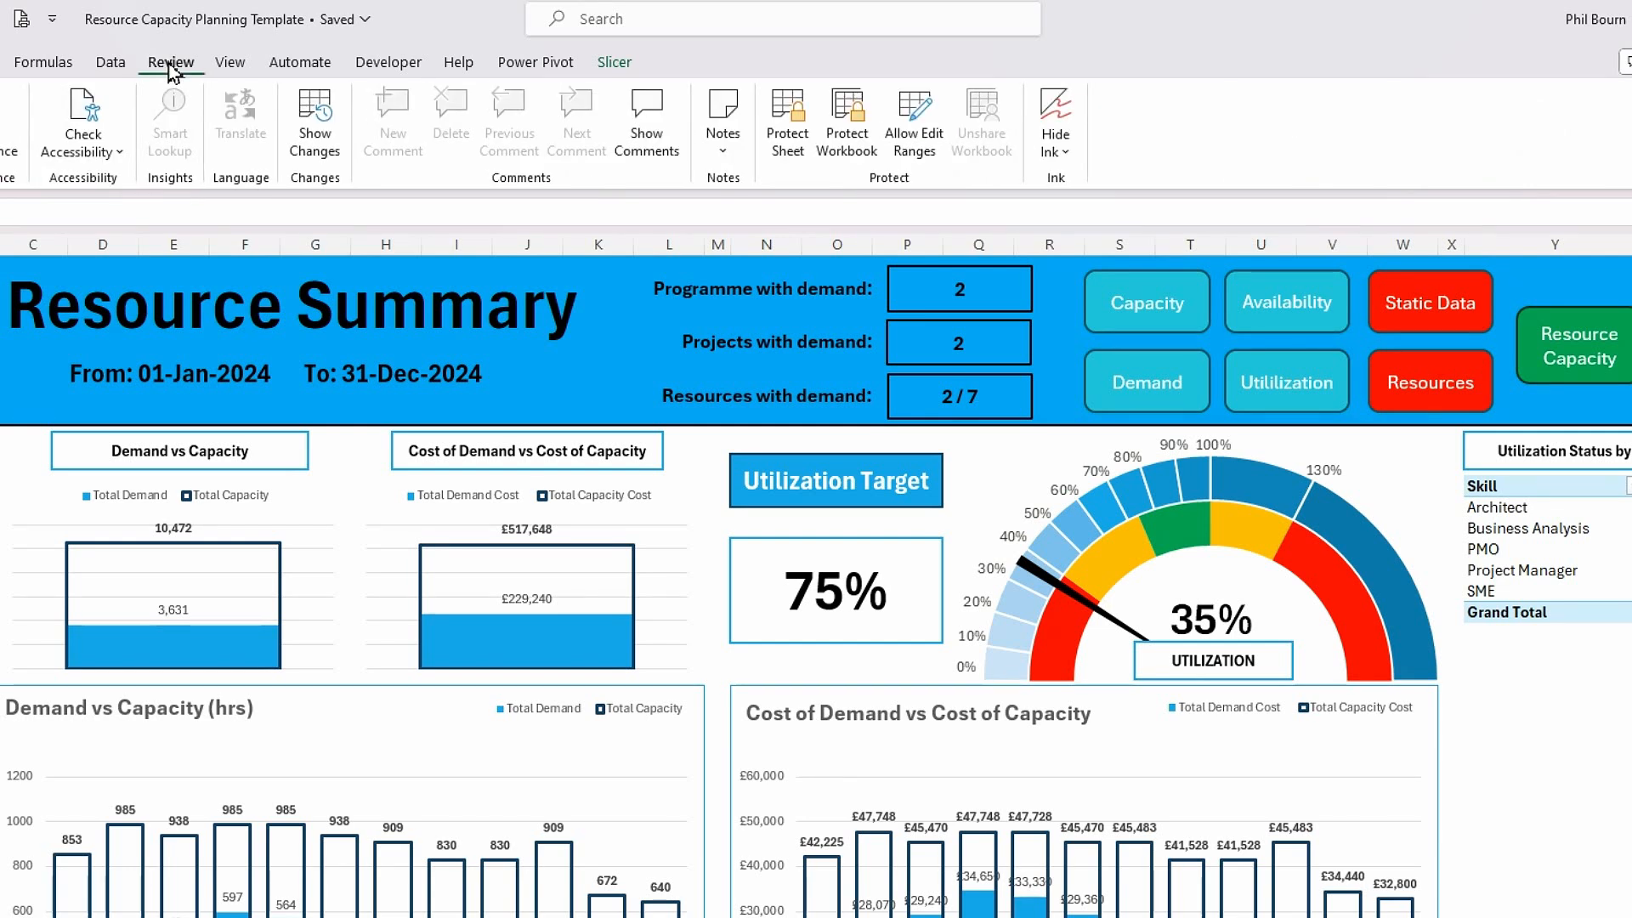
pyautogui.click(788, 136)
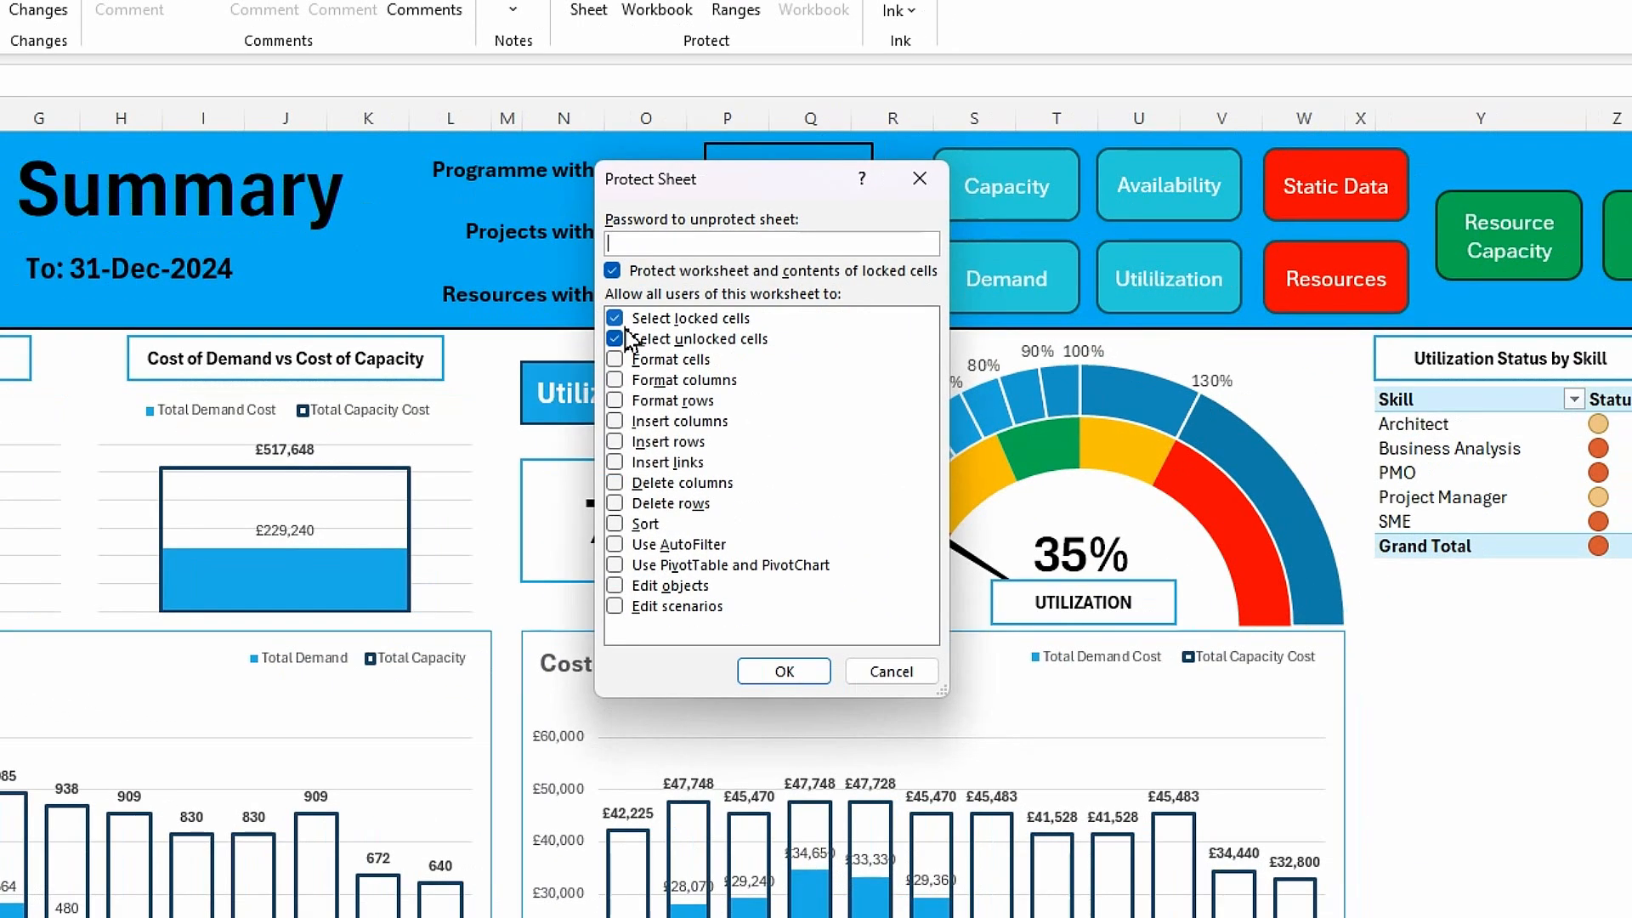
pyautogui.click(616, 323)
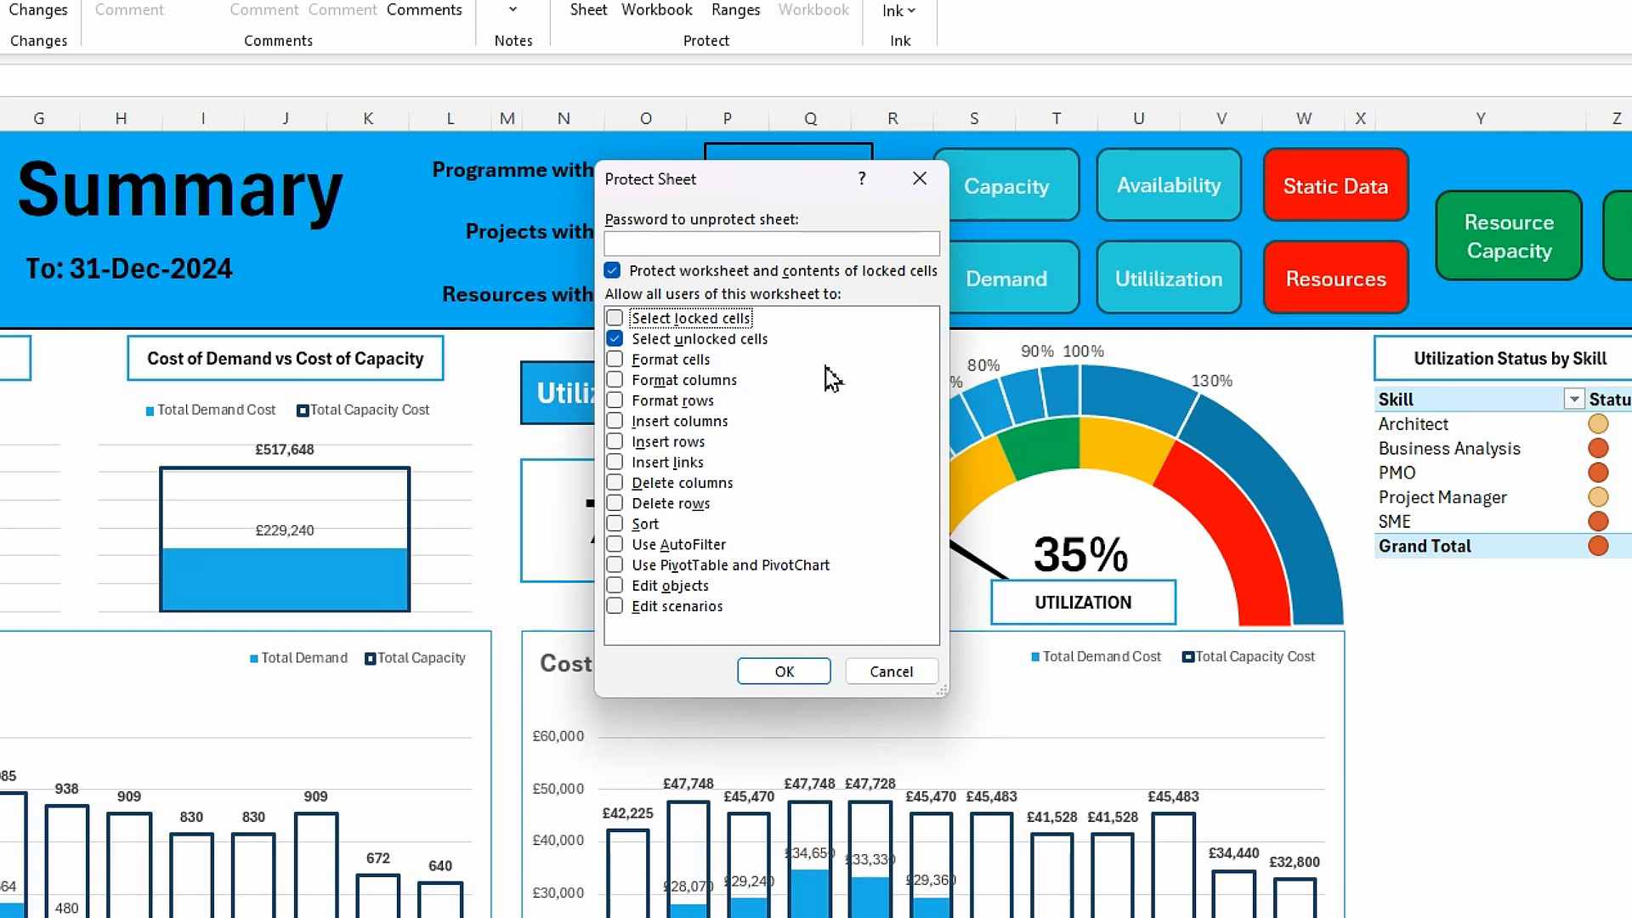
pyautogui.click(619, 564)
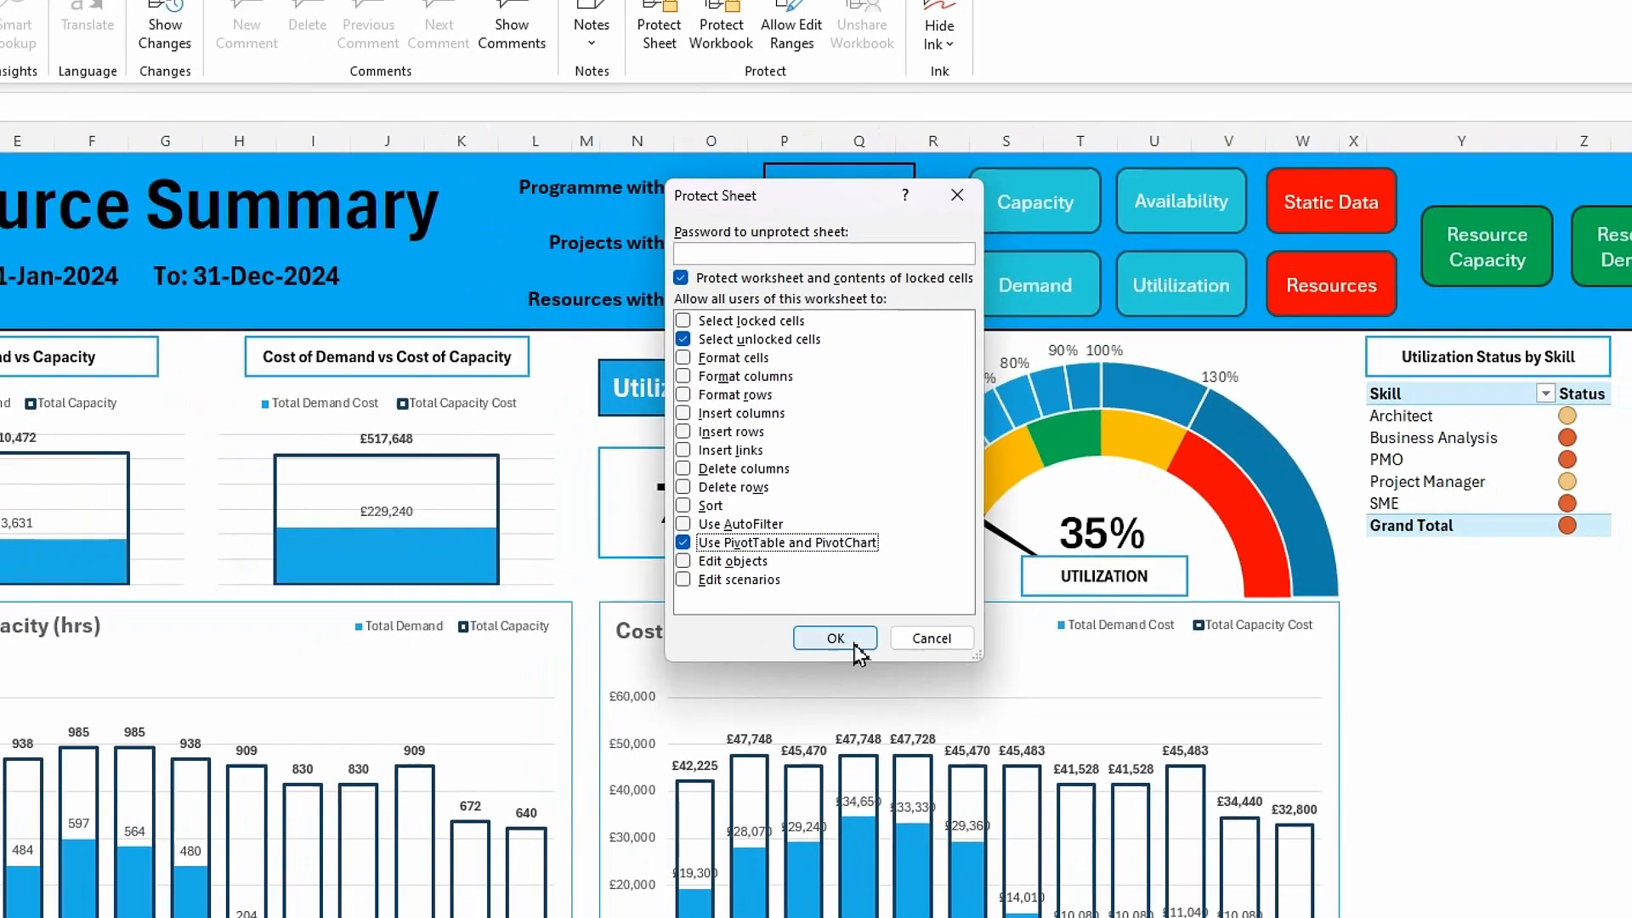
pyautogui.click(784, 671)
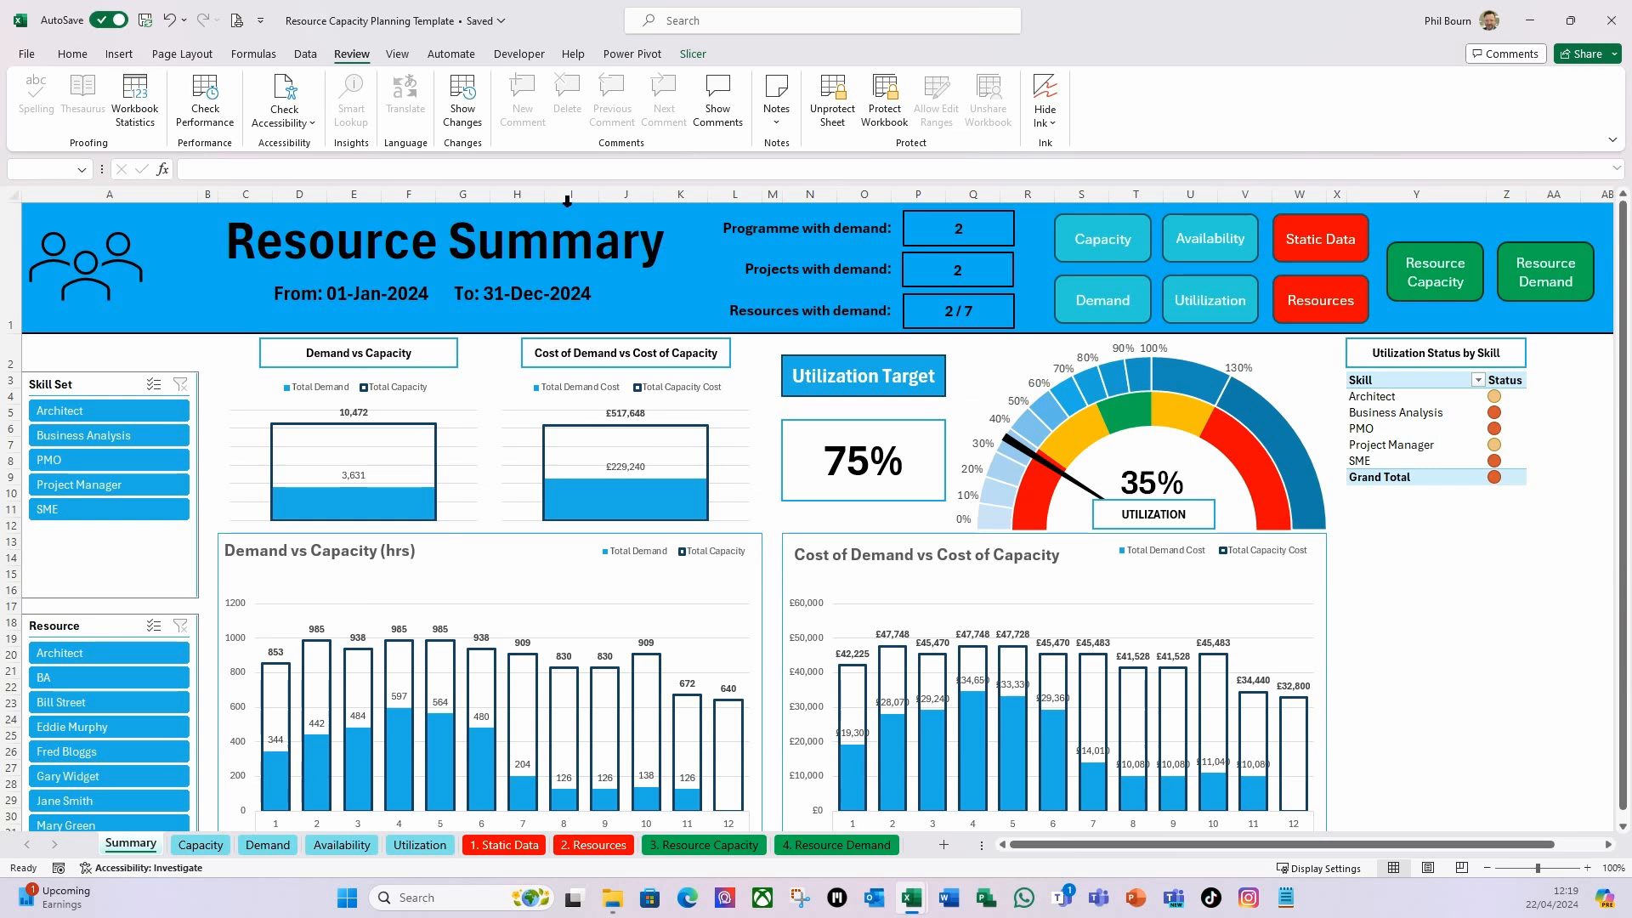
# Test the Skill Set slicer on the protected Summary sheet with Architect and PMO, and clear its filter.
pyautogui.click(131, 412)
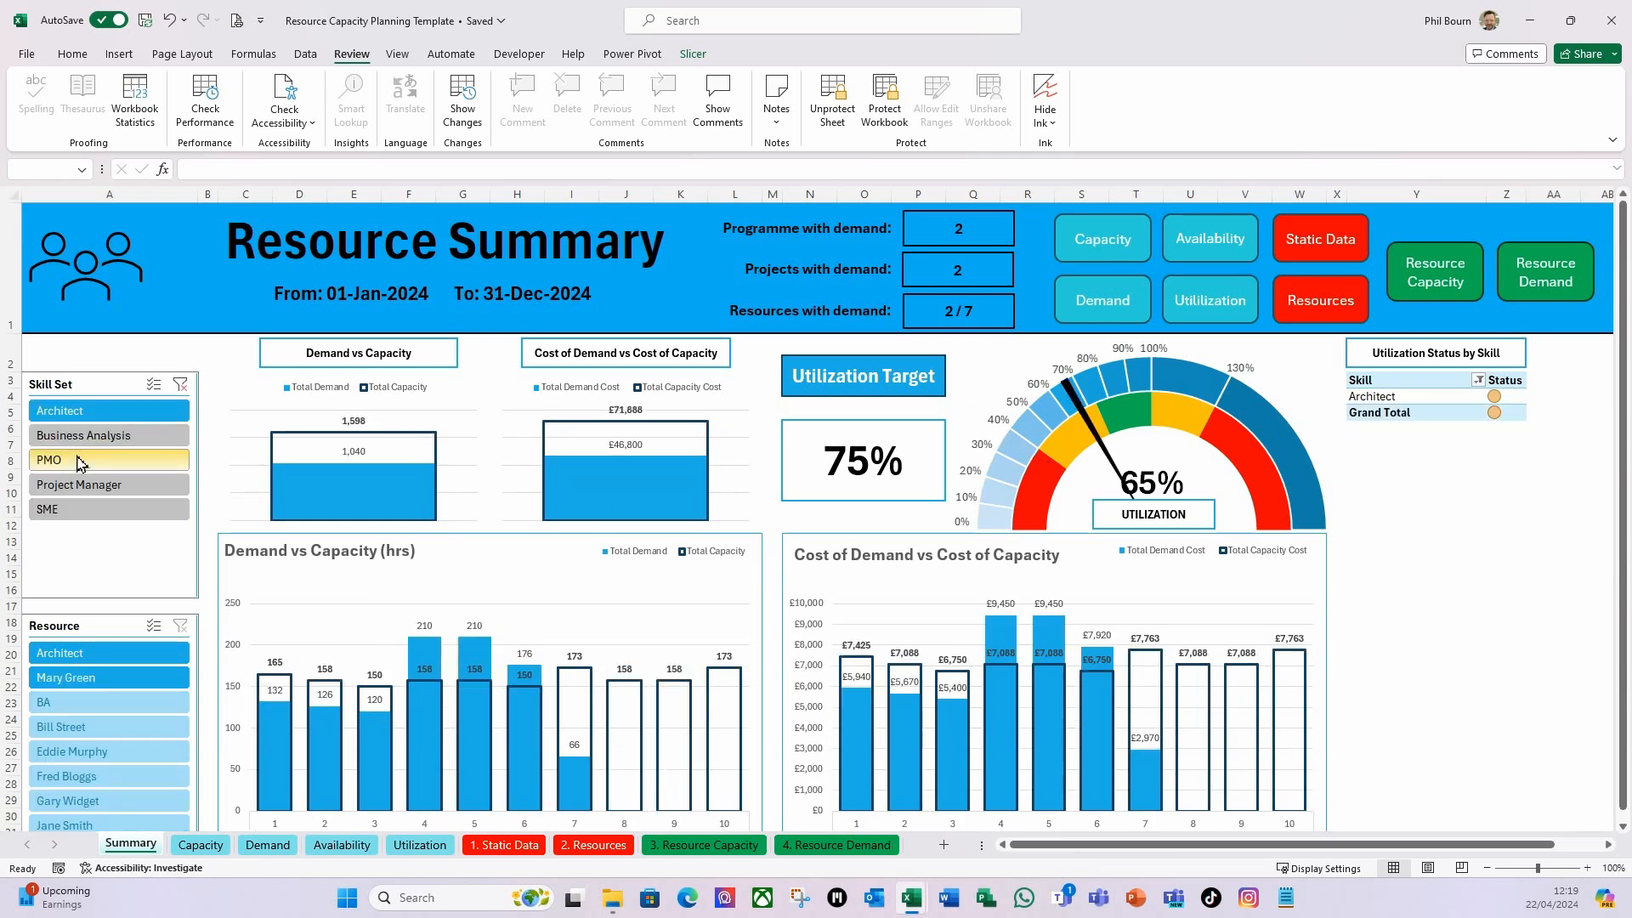
pyautogui.click(123, 460)
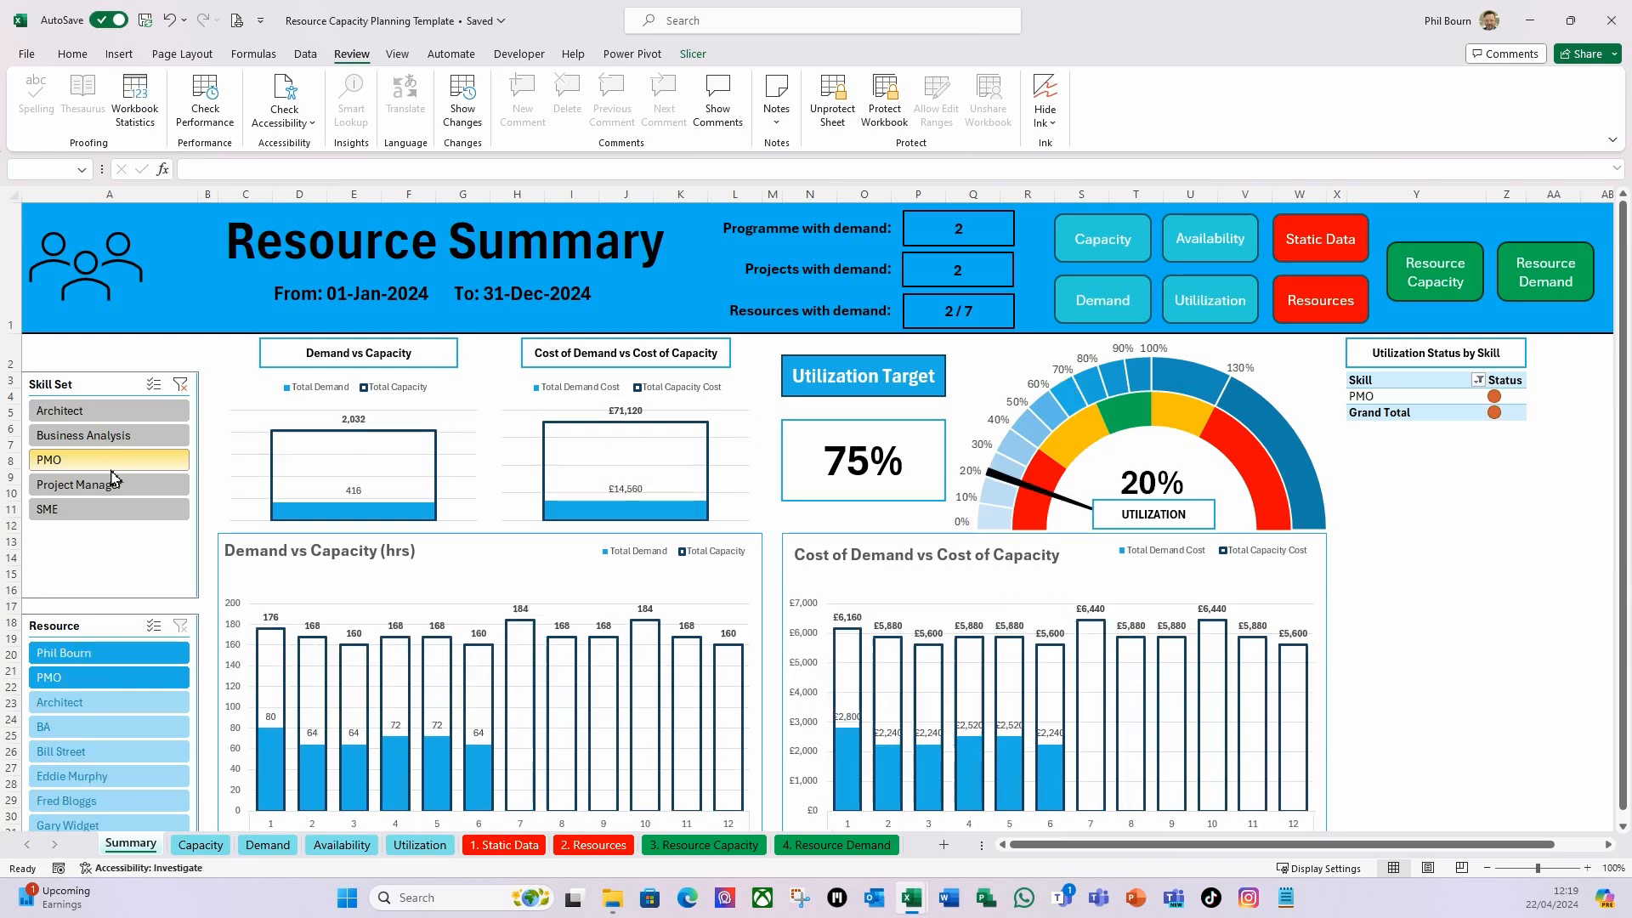
pyautogui.click(179, 384)
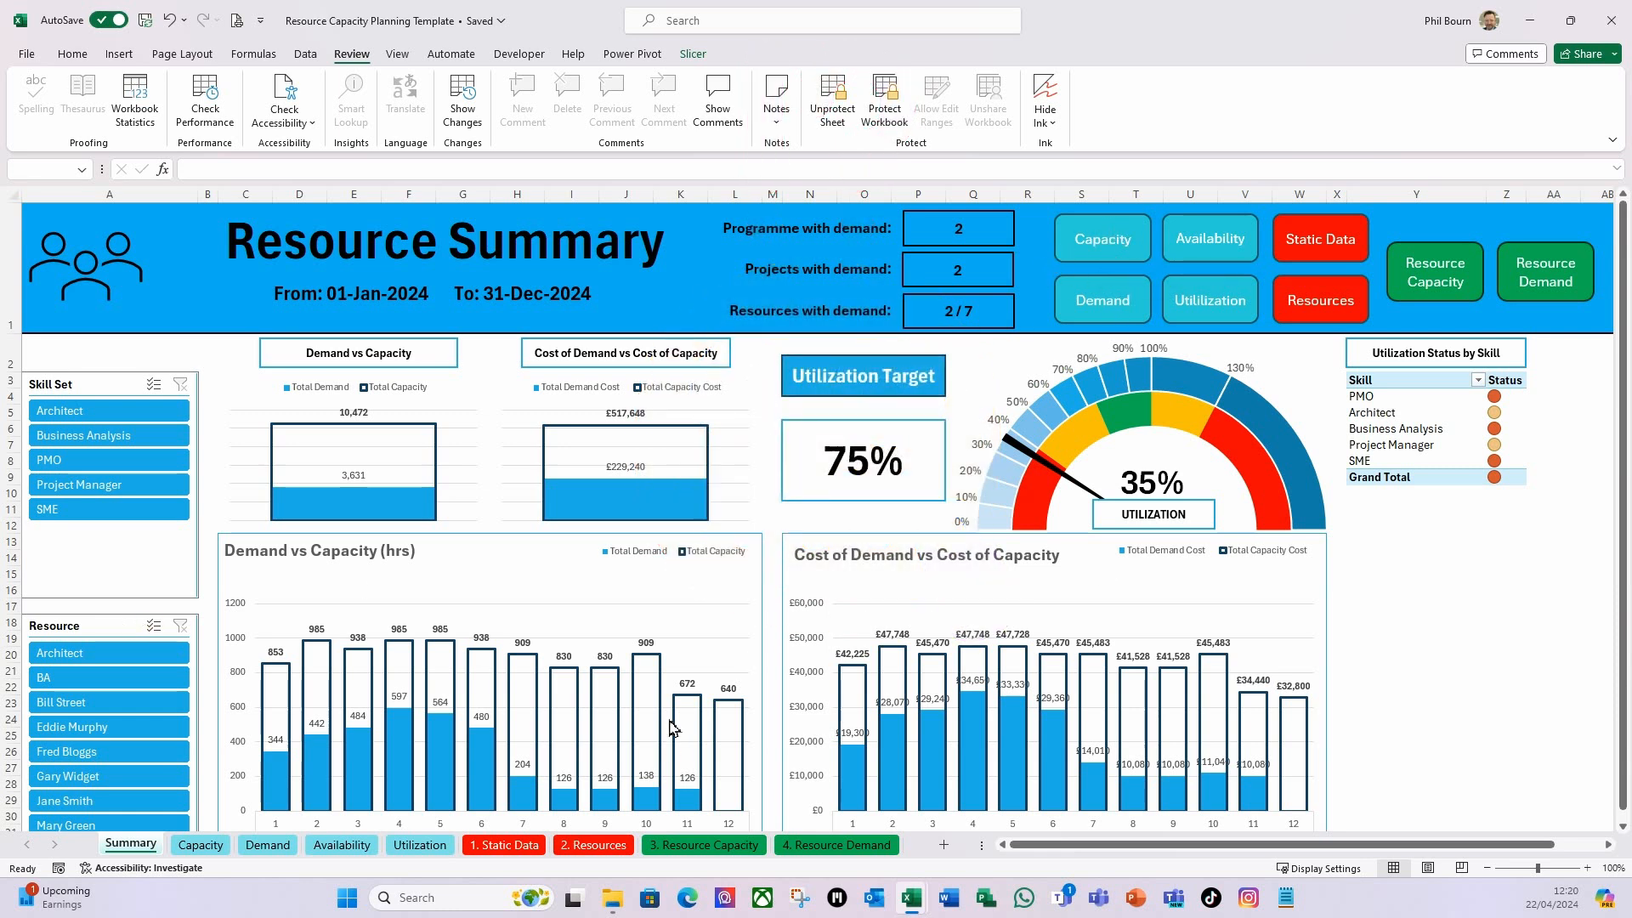
# Select all objects on the Capacity sheet using Go To Special and set them to Don't move or size with cells.
pyautogui.click(1098, 246)
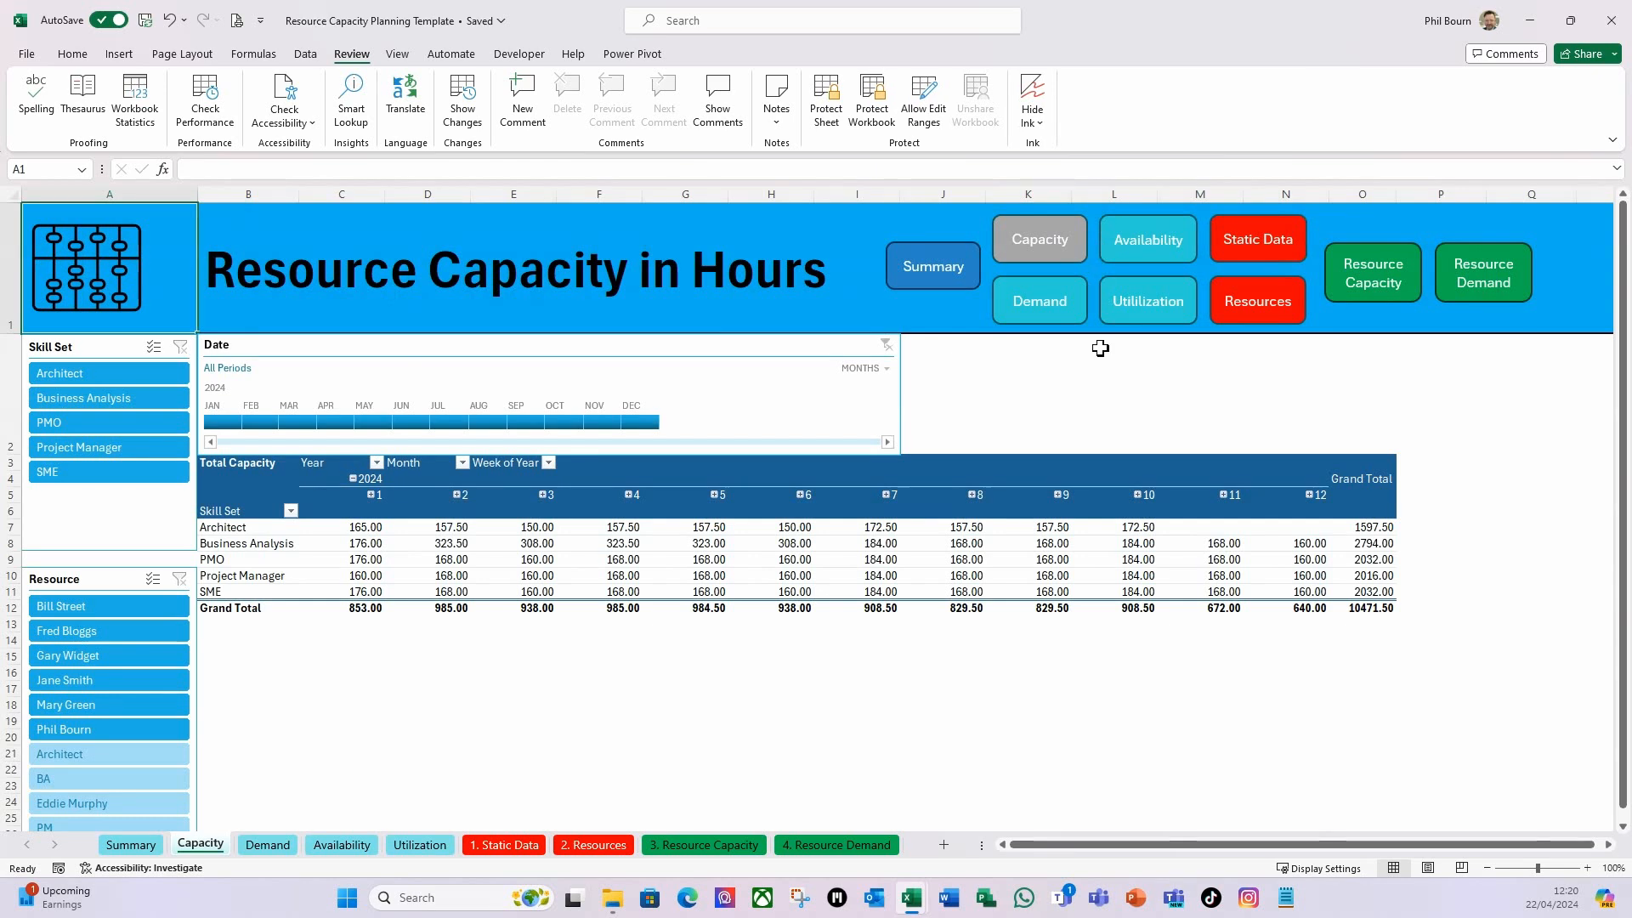
pyautogui.hotkey('ctrl', 'a')
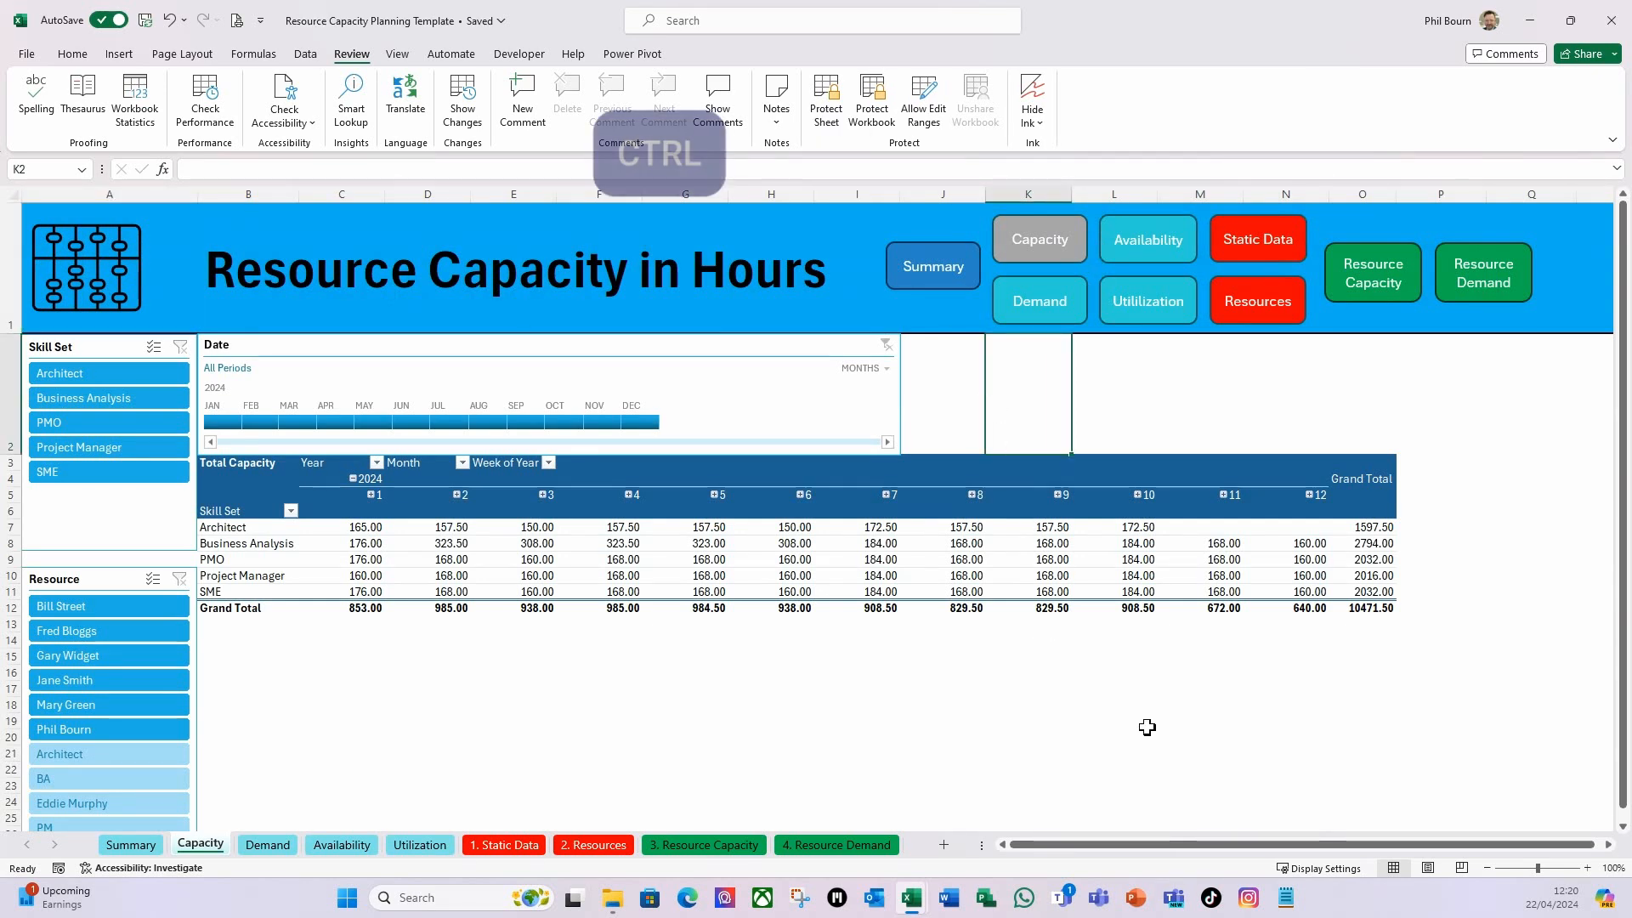
pyautogui.hotkey('ctrl', 'a')
pyautogui.hotkey('ctrl', 'g')
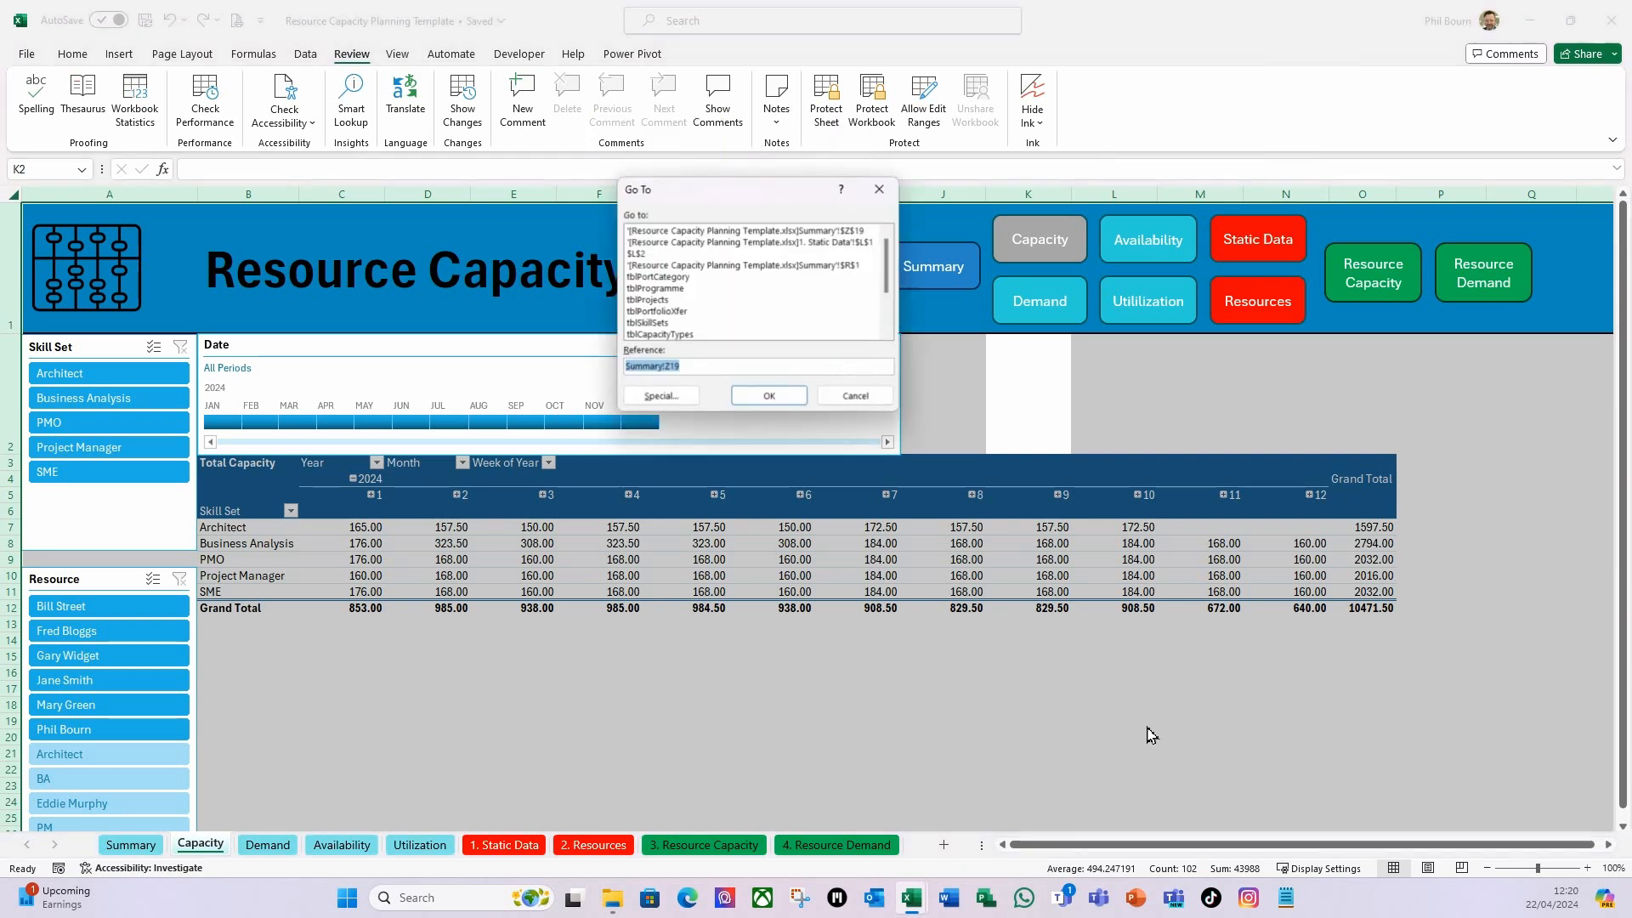
pyautogui.click(680, 404)
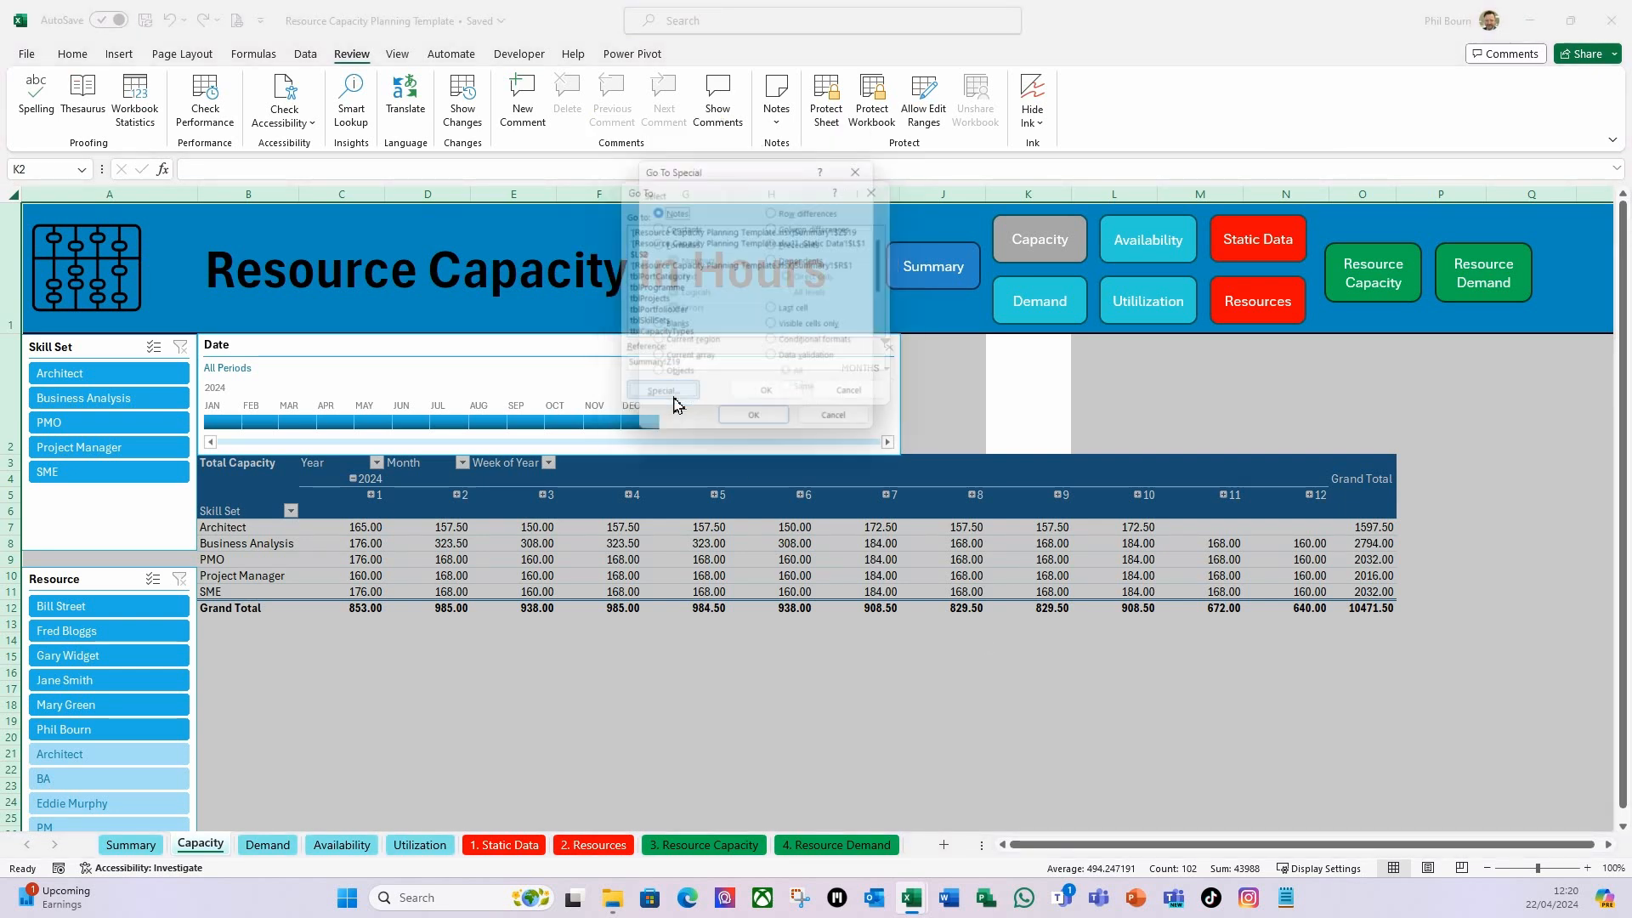
pyautogui.click(665, 380)
pyautogui.click(755, 425)
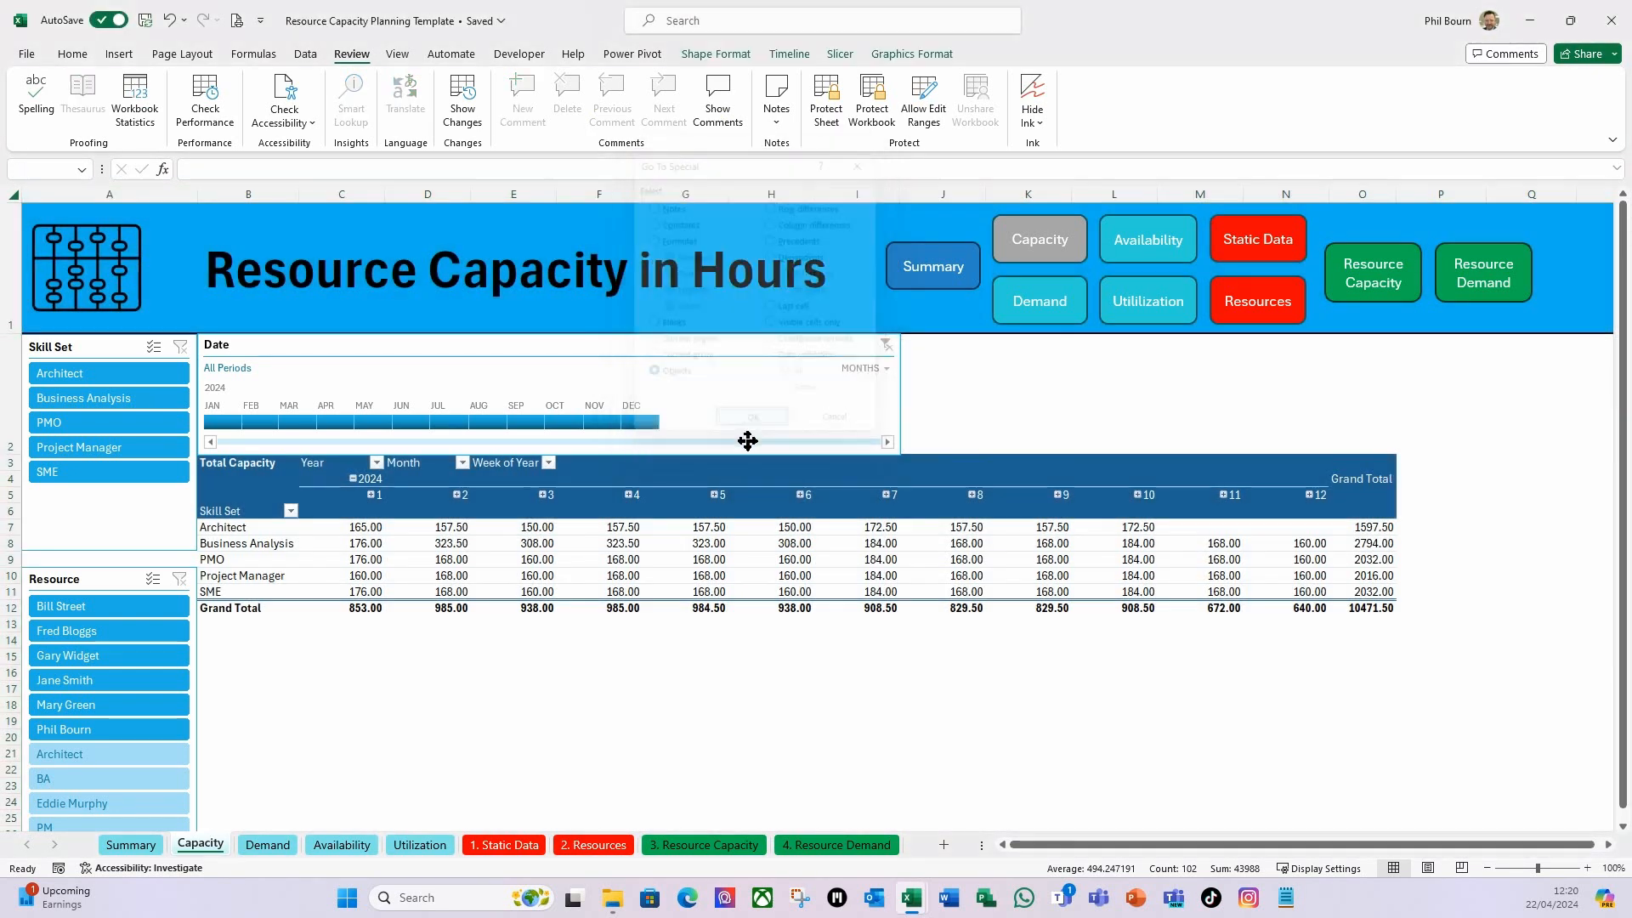
pyautogui.hotkey('ctrl', '1')
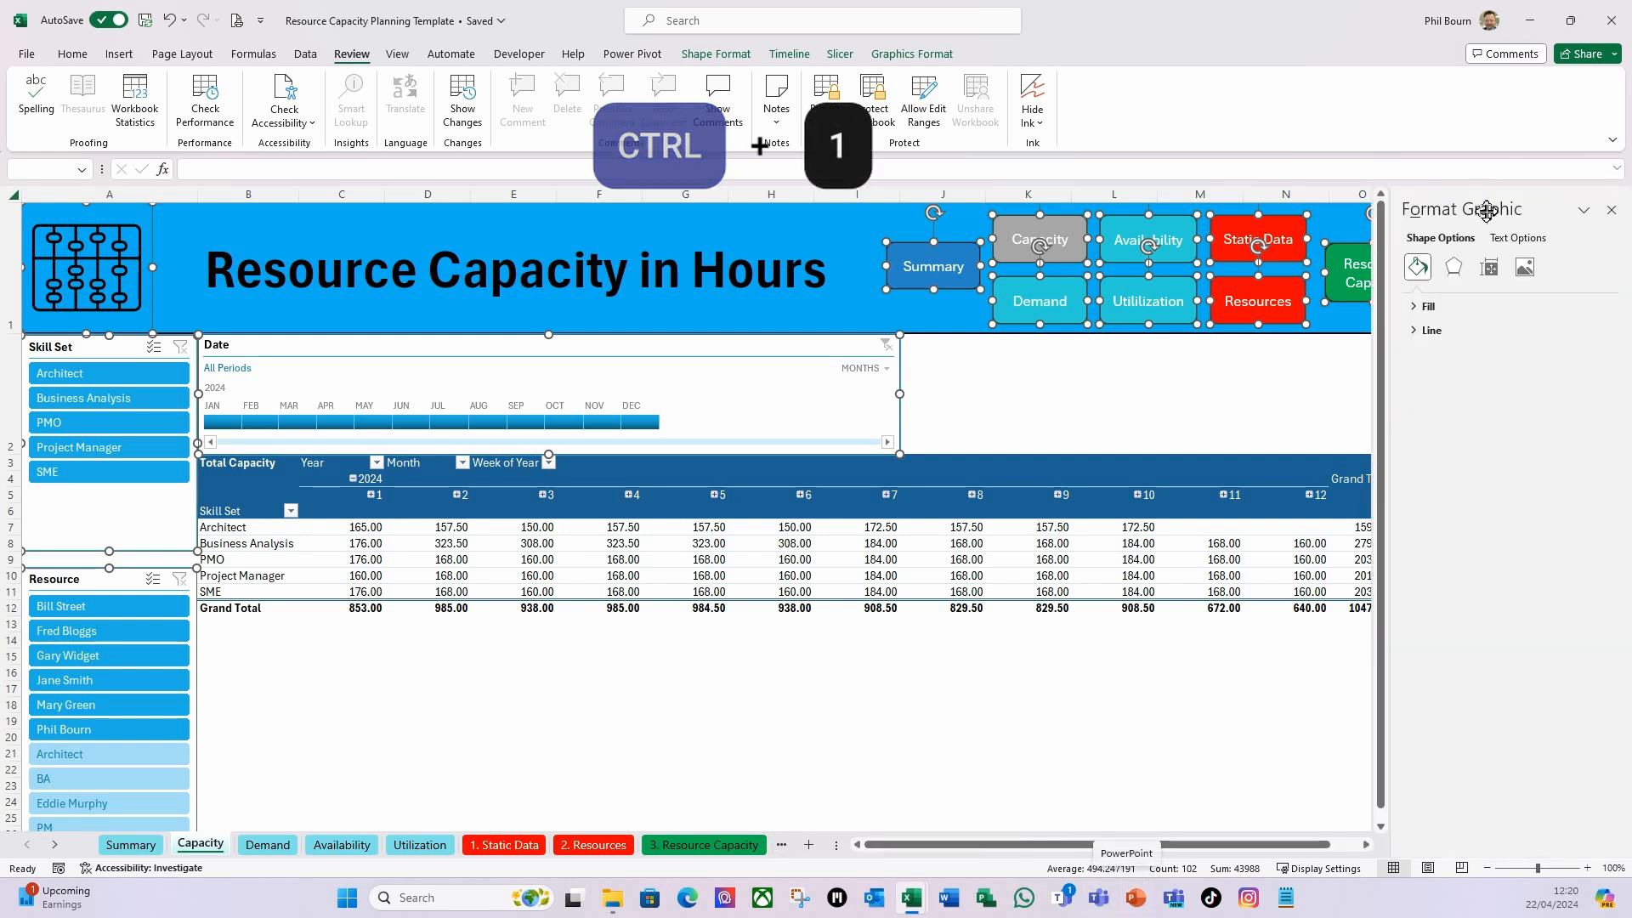
pyautogui.click(1489, 268)
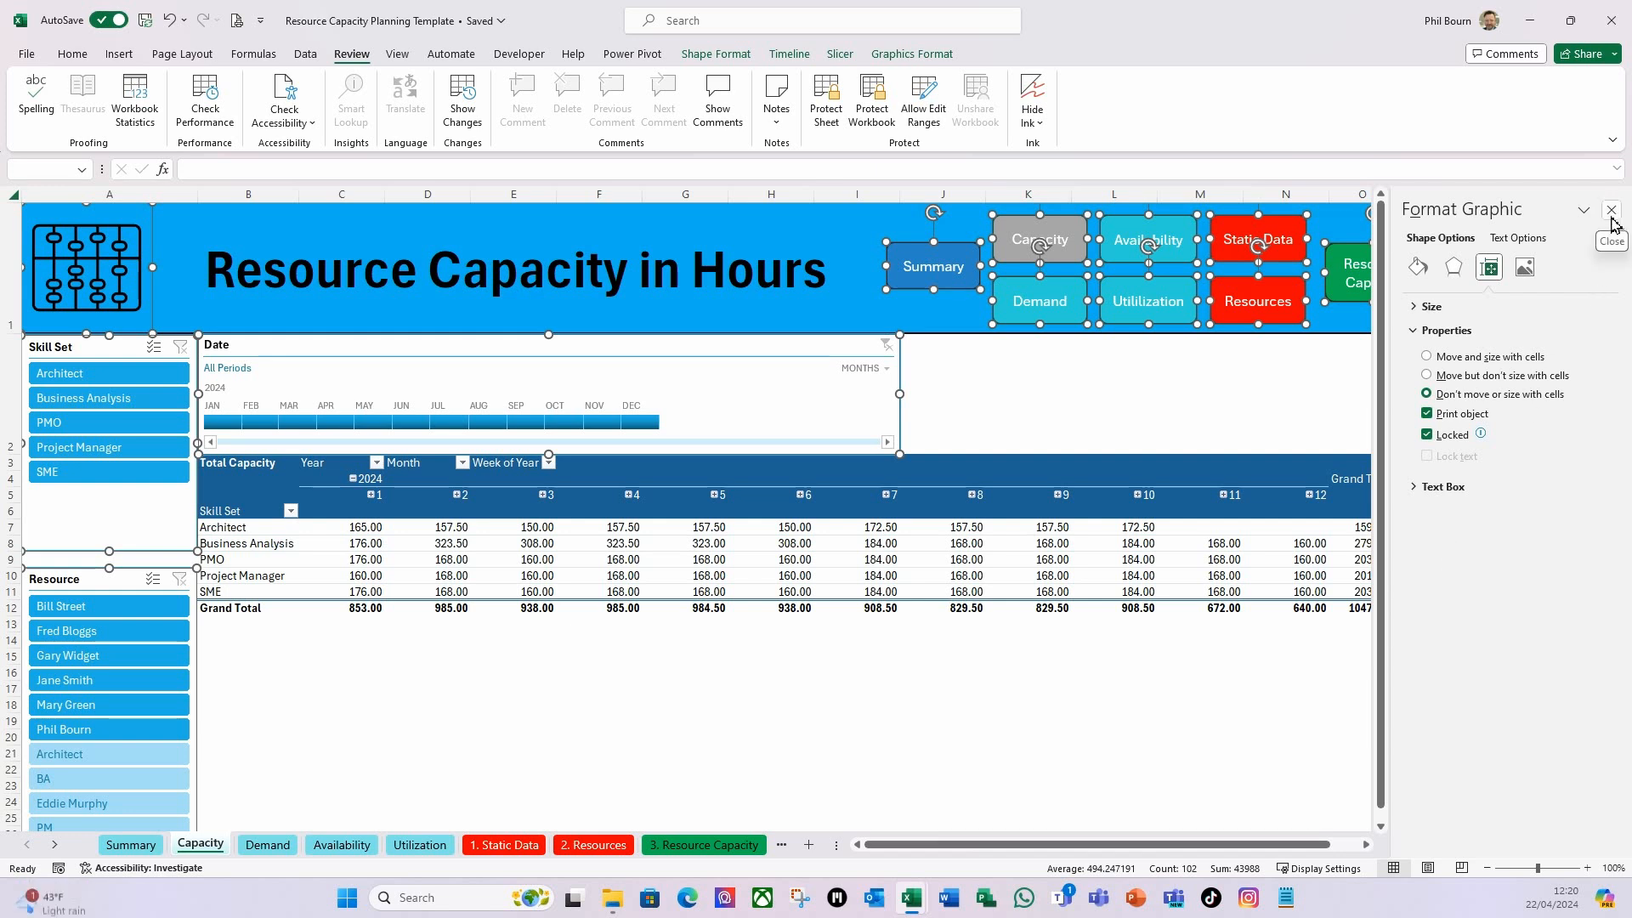
# Unlock the Skill Set and Resource slicers on the Capacity sheet and disable their resizing and moving.
pyautogui.click(1115, 404)
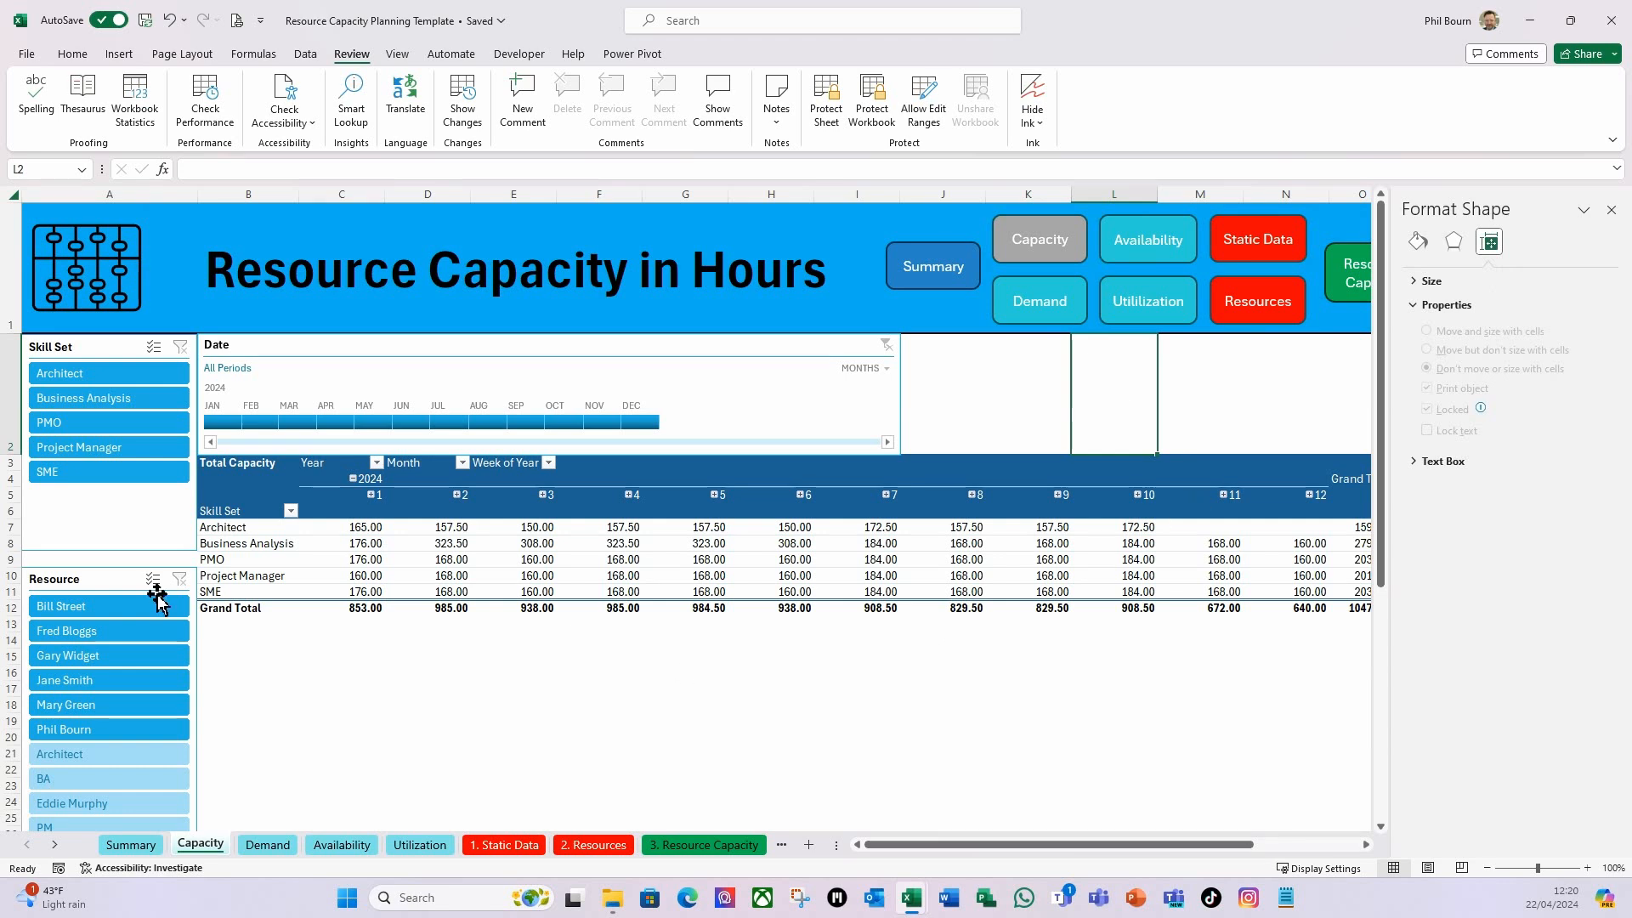
pyautogui.click(99, 353)
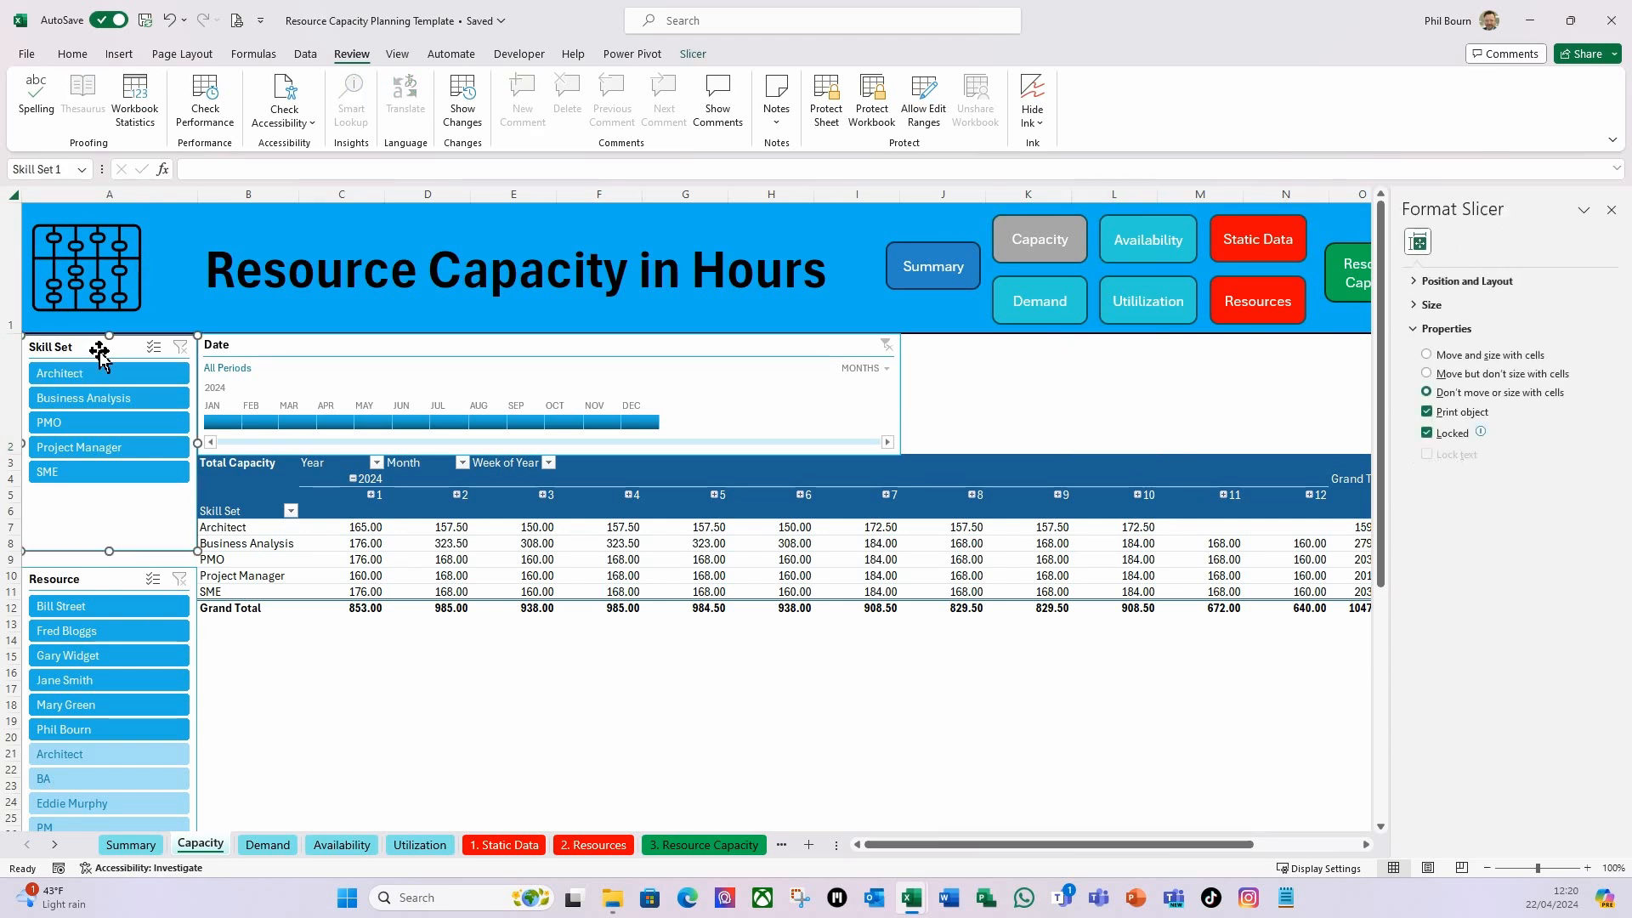
pyautogui.keyDown('ctrl'); pyautogui.click(110, 577); pyautogui.keyUp('ctrl')
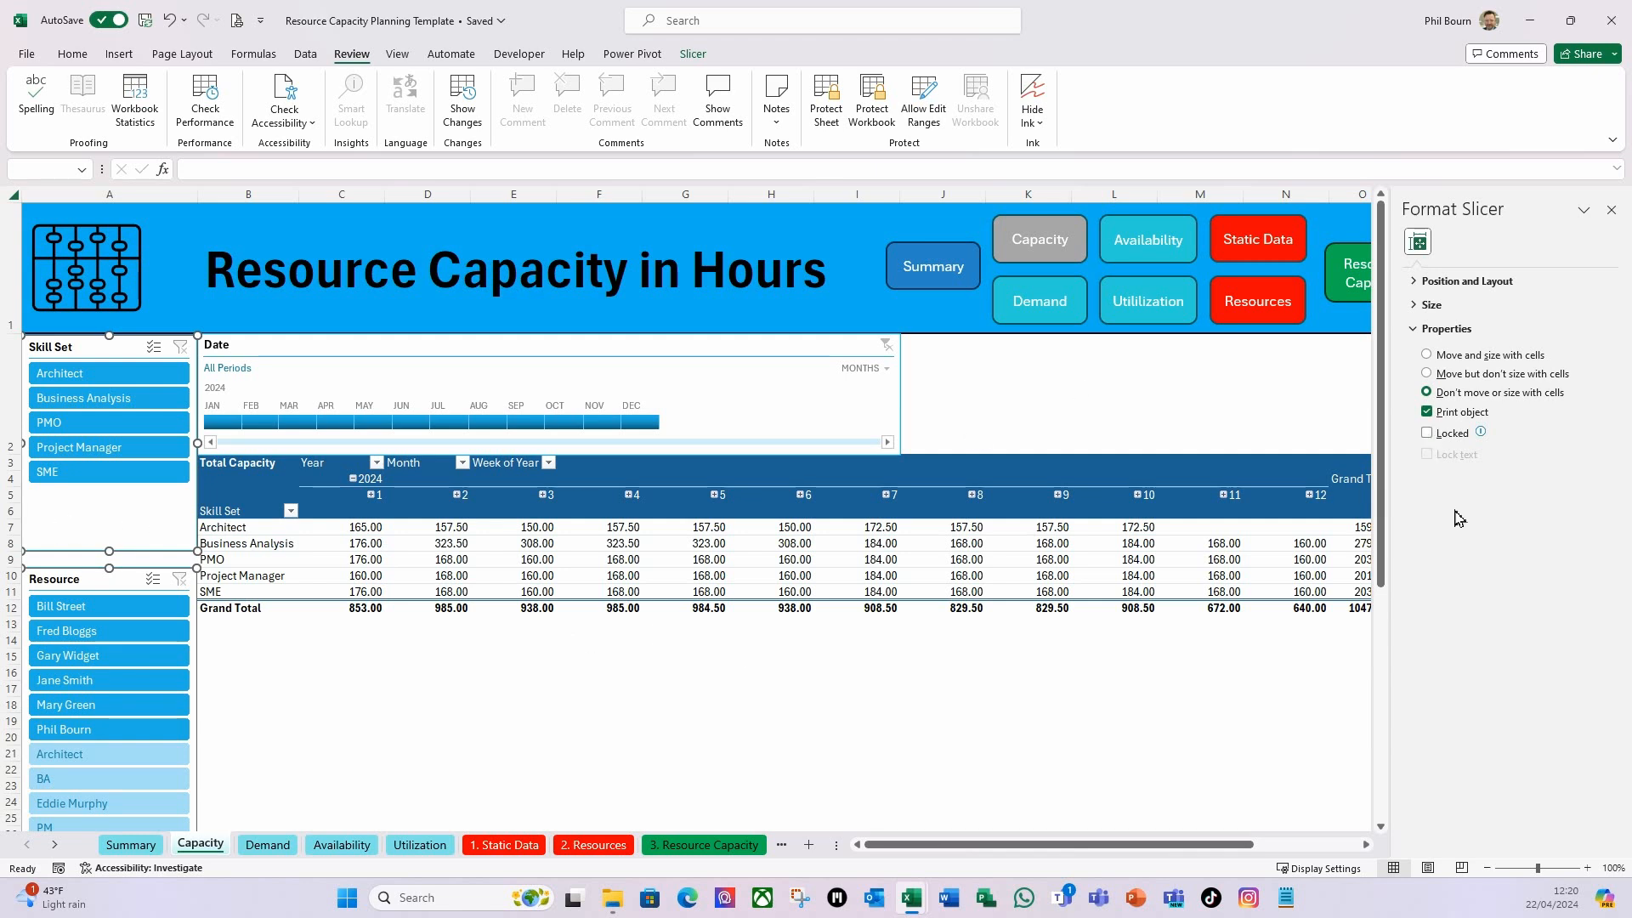
pyautogui.click(1418, 283)
pyautogui.click(1436, 366)
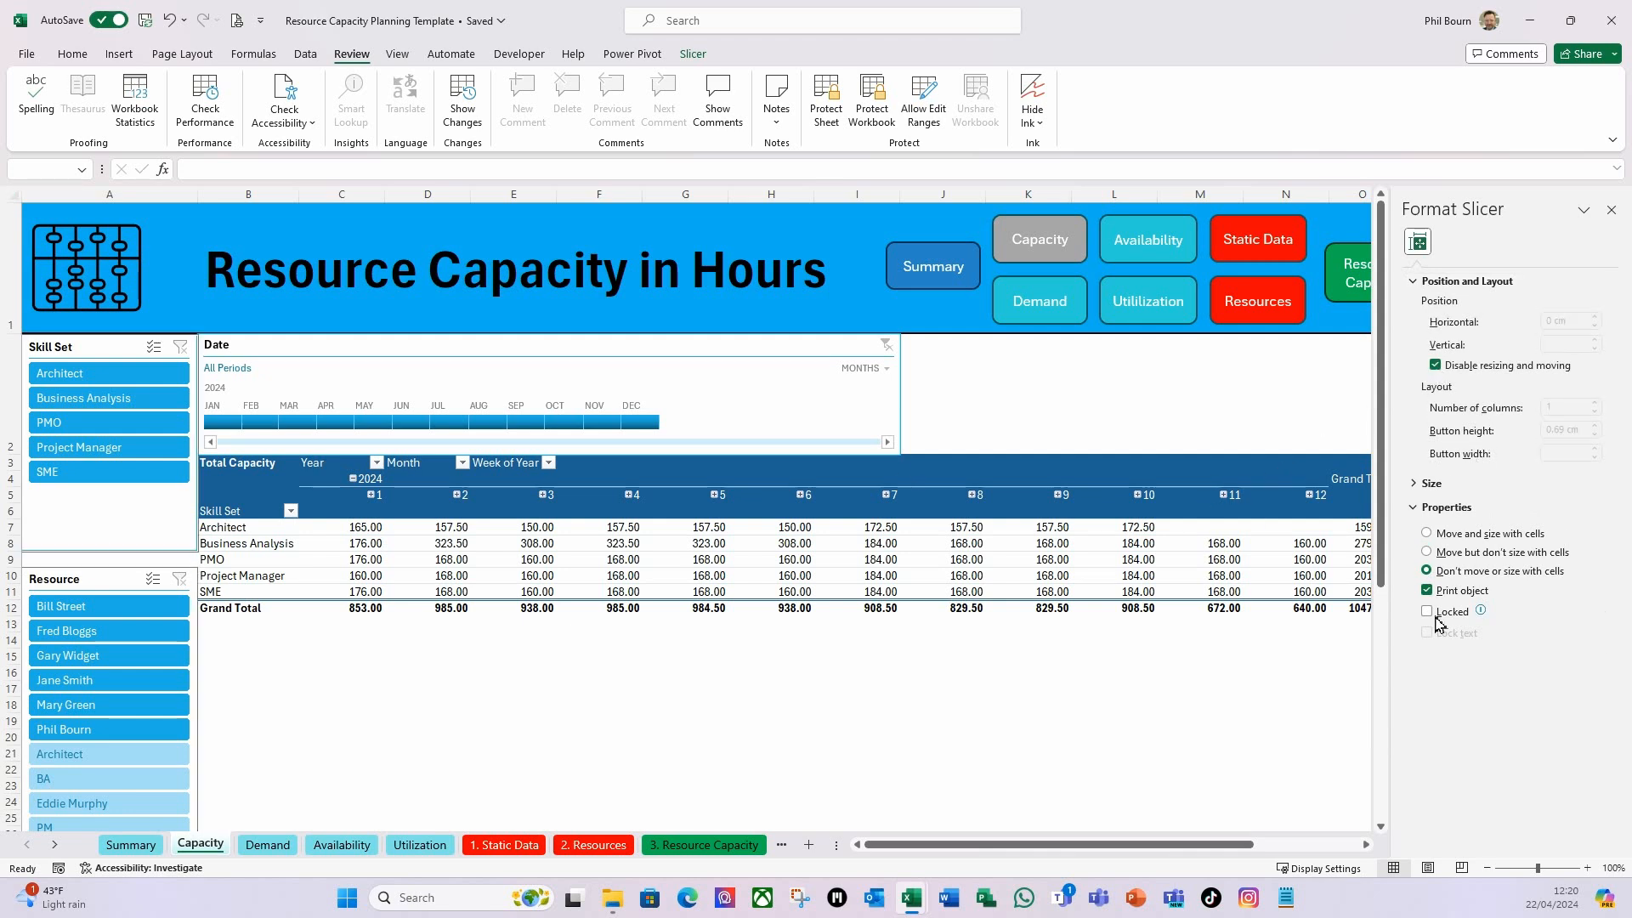
# Unlock the Date timeline on the Capacity sheet so it stays usable under sheet protection.
pyautogui.click(799, 340)
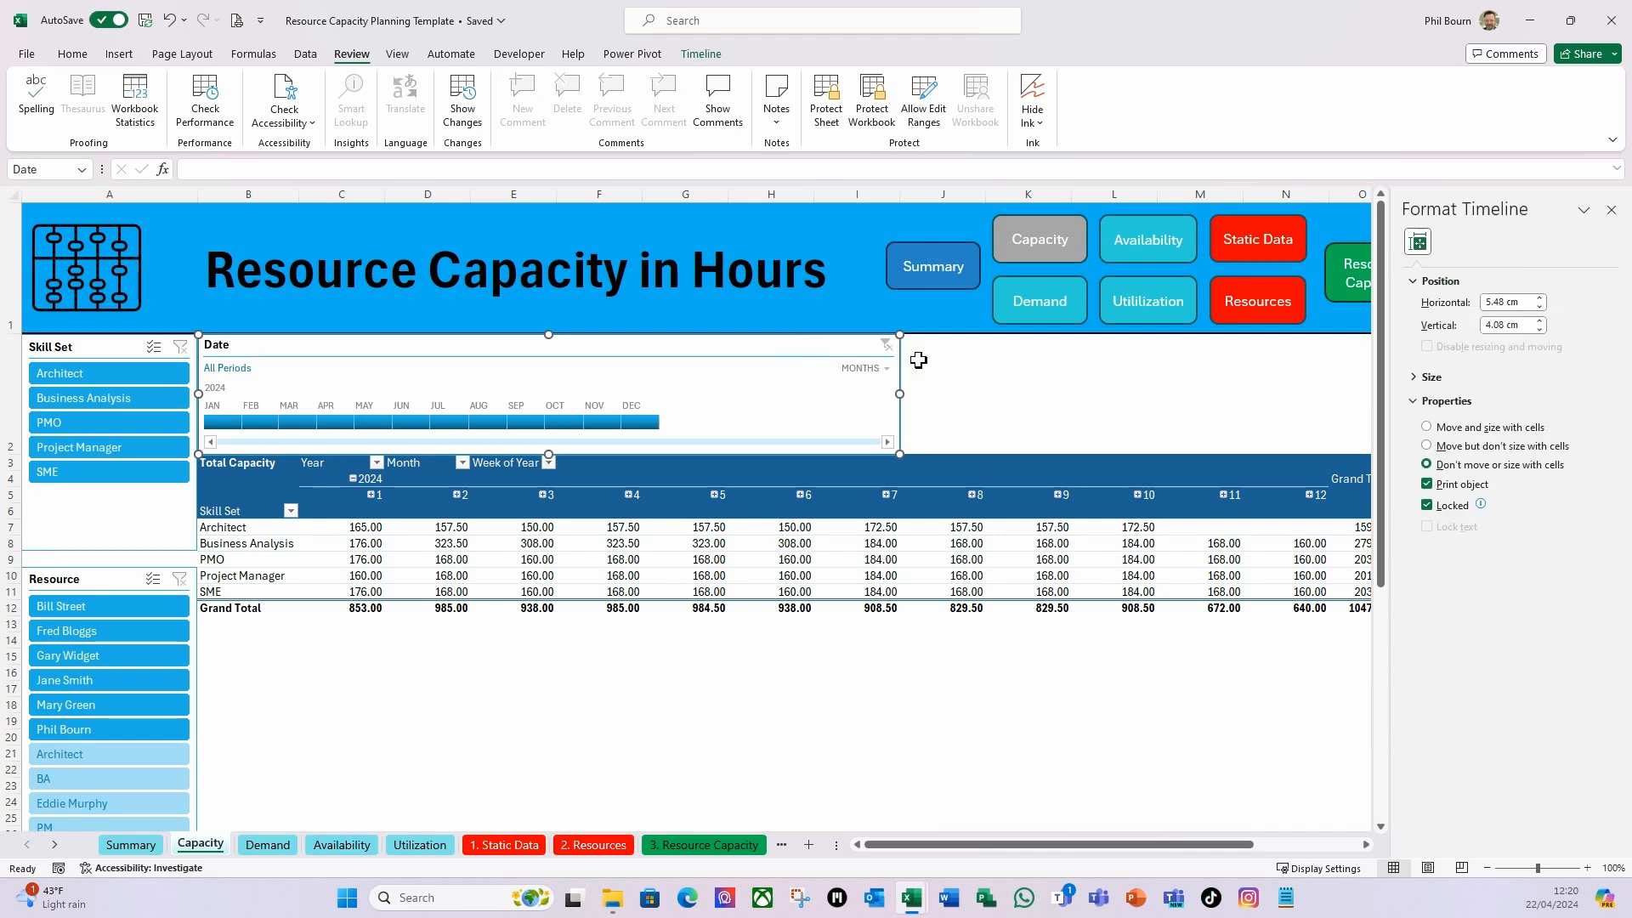
pyautogui.click(1427, 505)
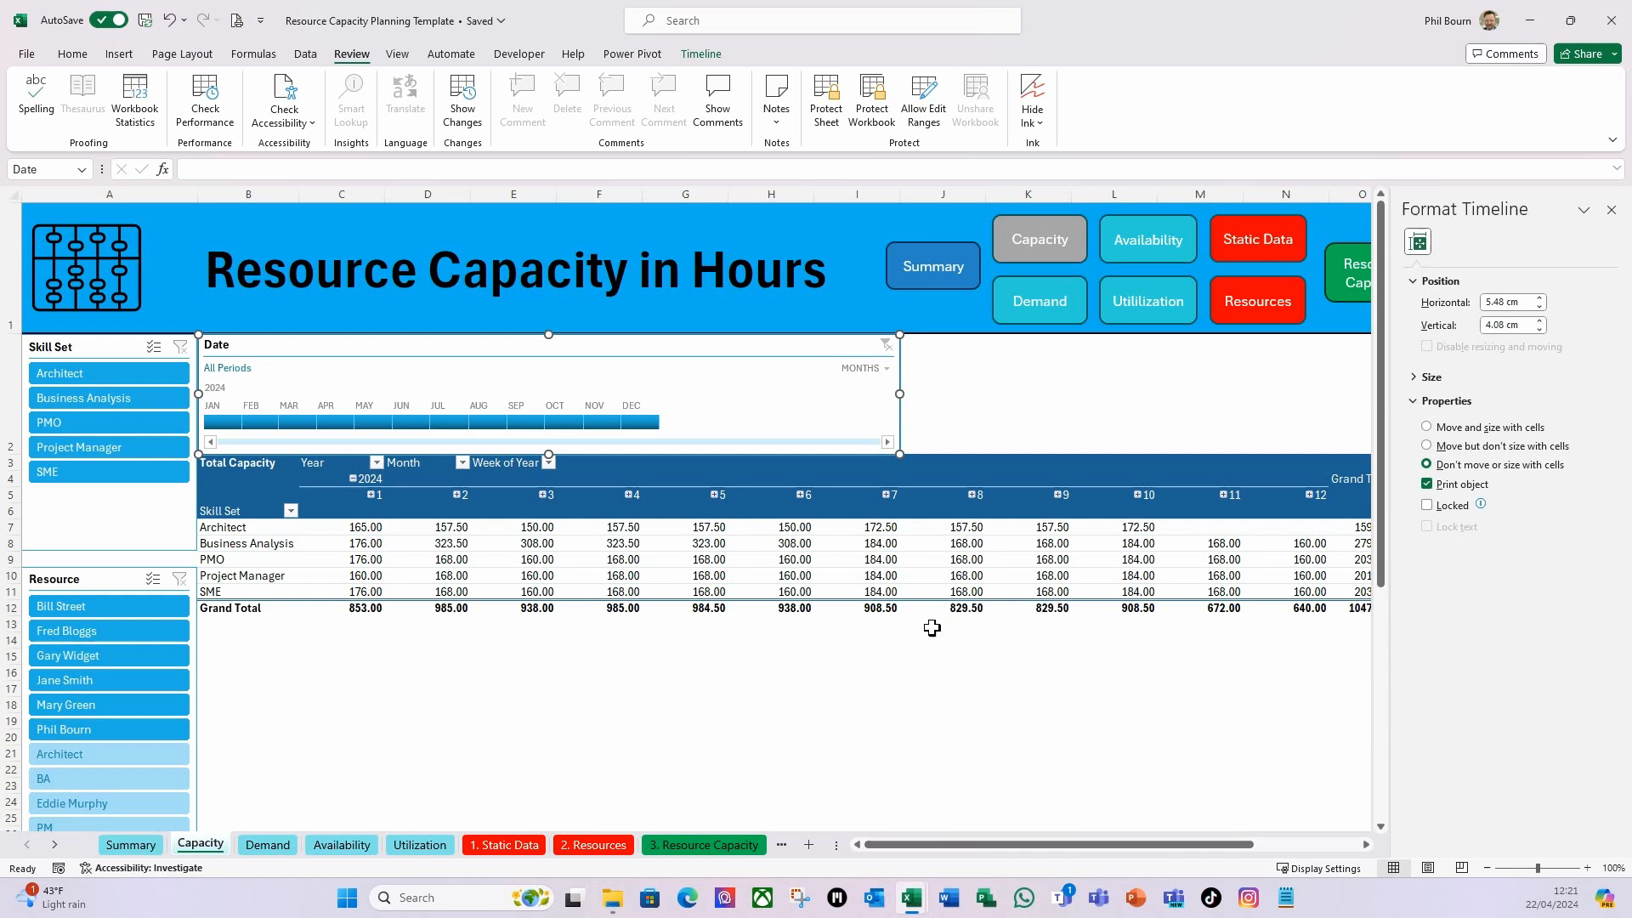
pyautogui.click(1071, 406)
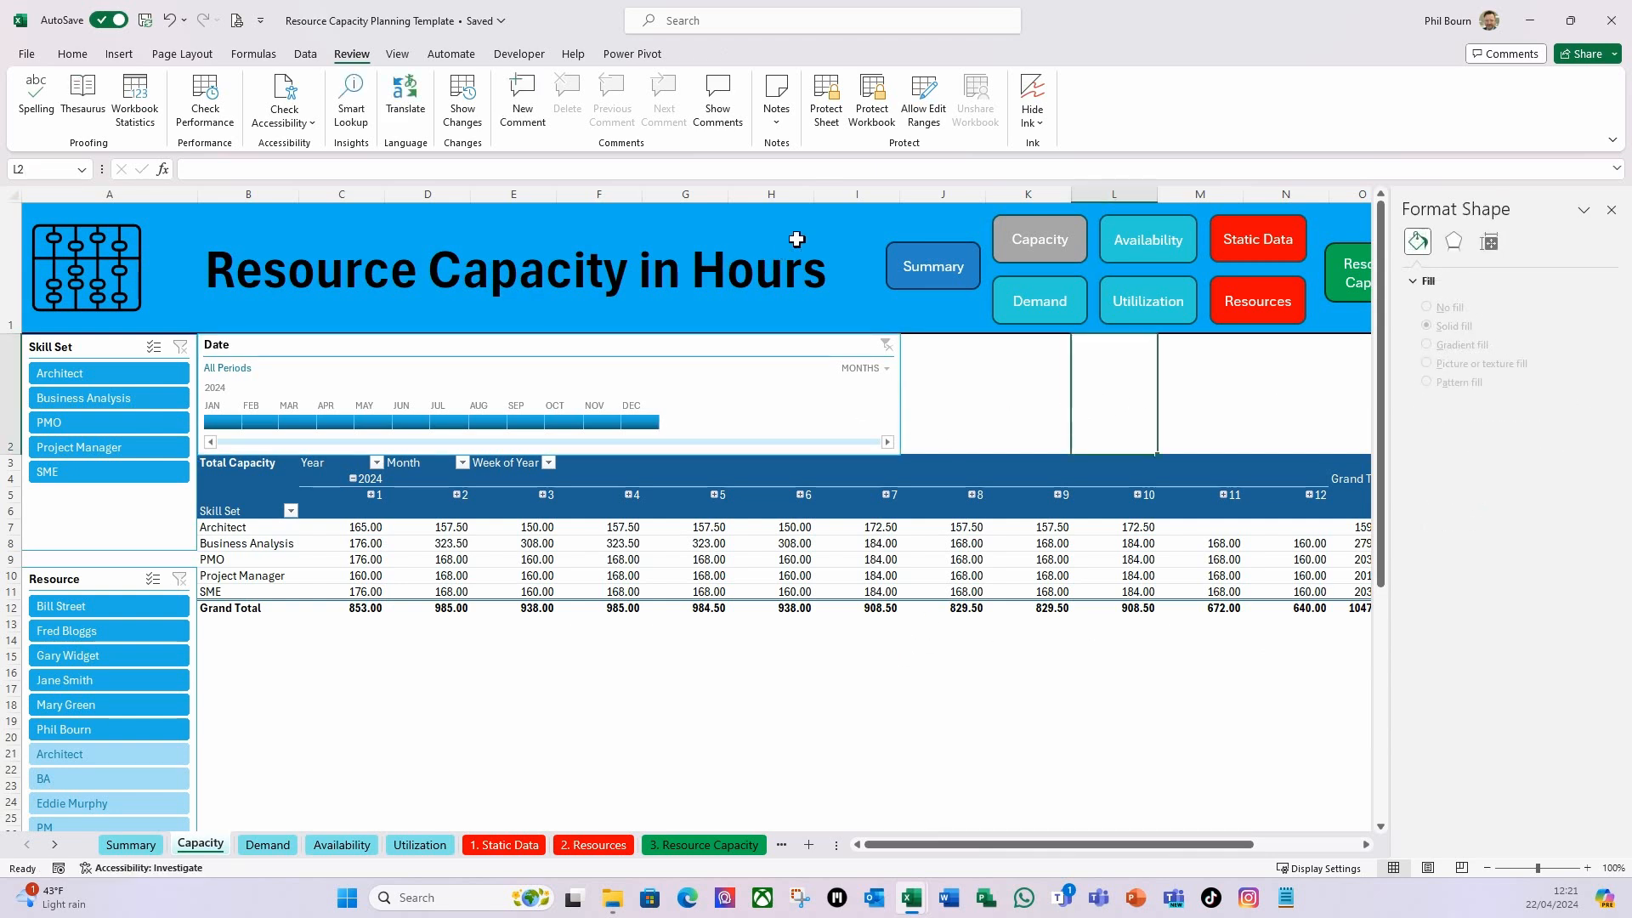
# Protect the Capacity sheet without a password, allowing selecting locked and unlocked cells, Sort, Use AutoFilter, and Use PivotTable and PivotChart.
pyautogui.click(825, 110)
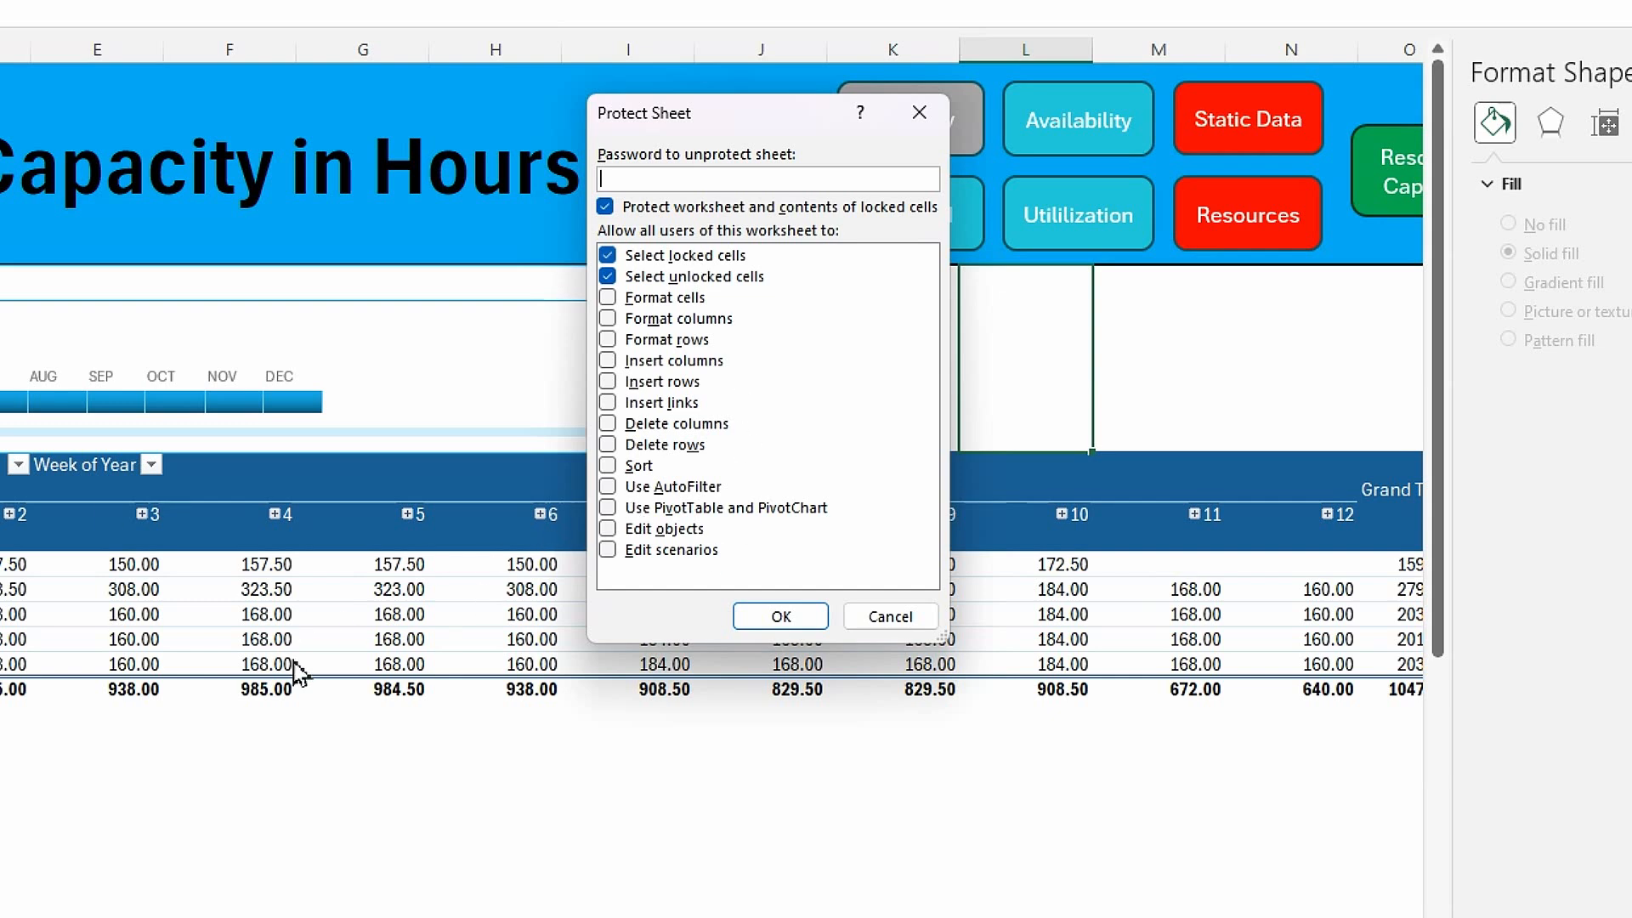
pyautogui.click(606, 510)
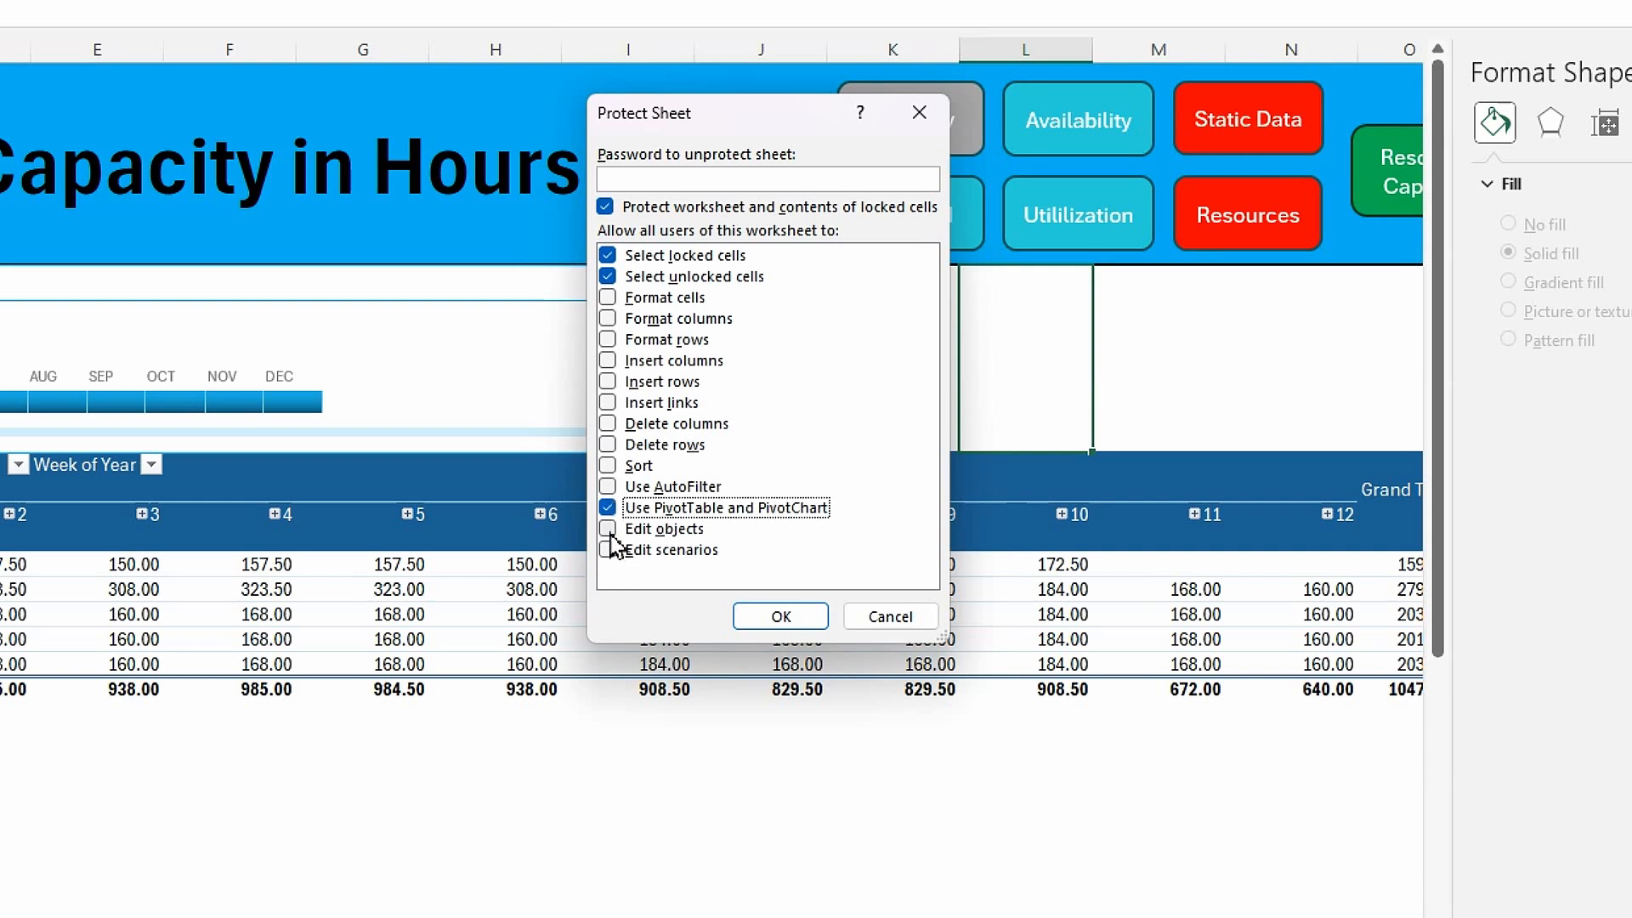
pyautogui.click(610, 466)
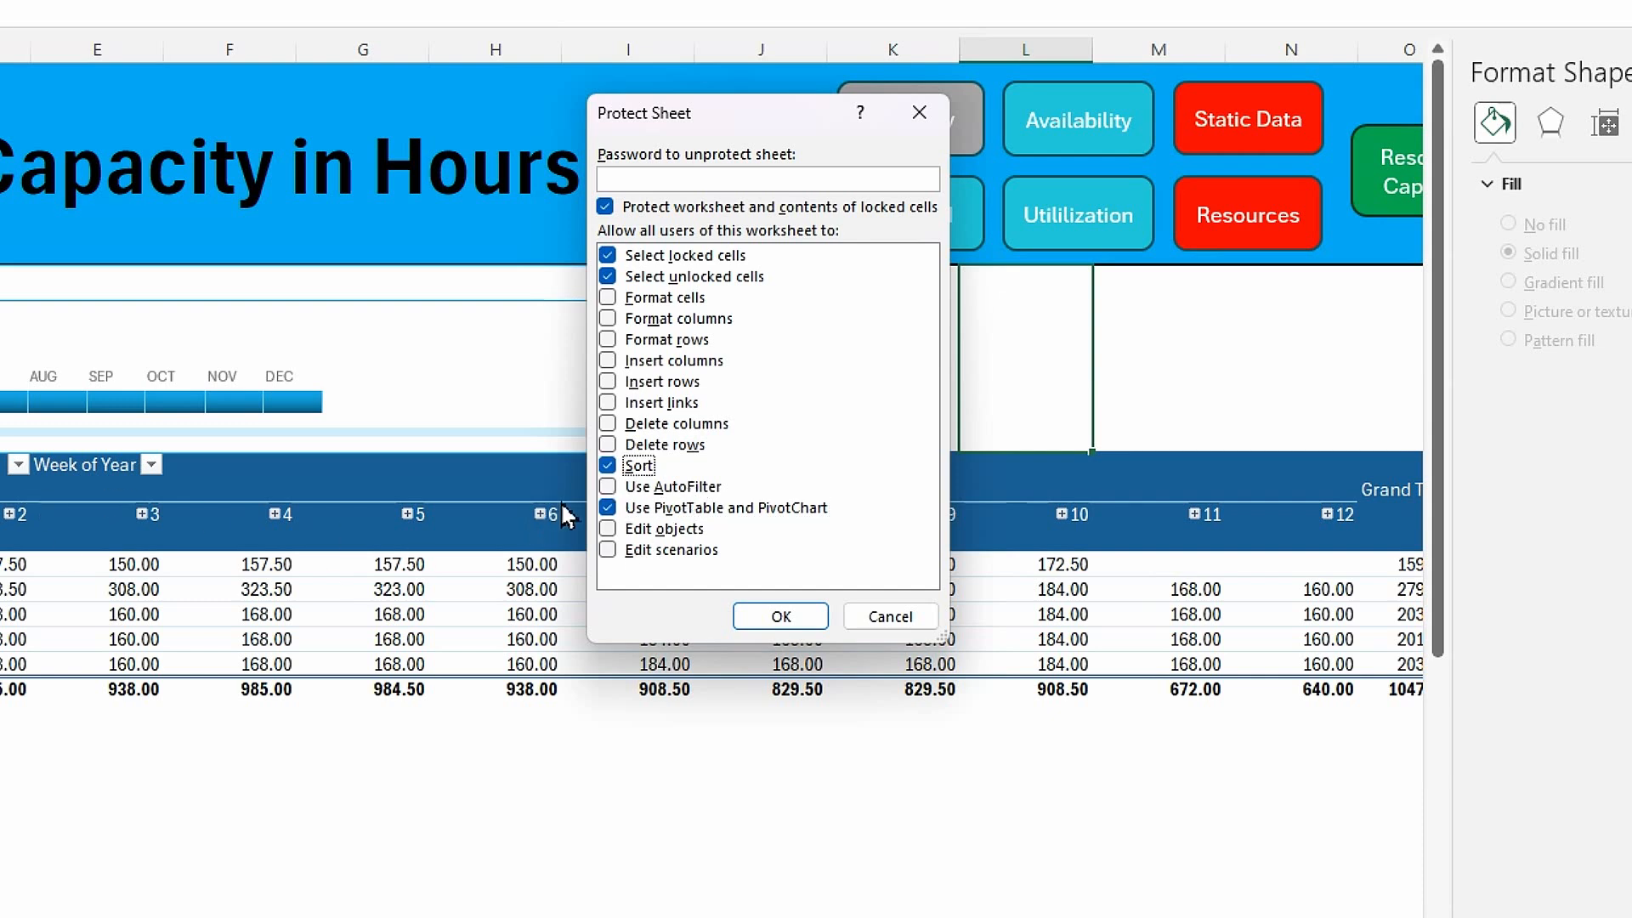
pyautogui.click(608, 487)
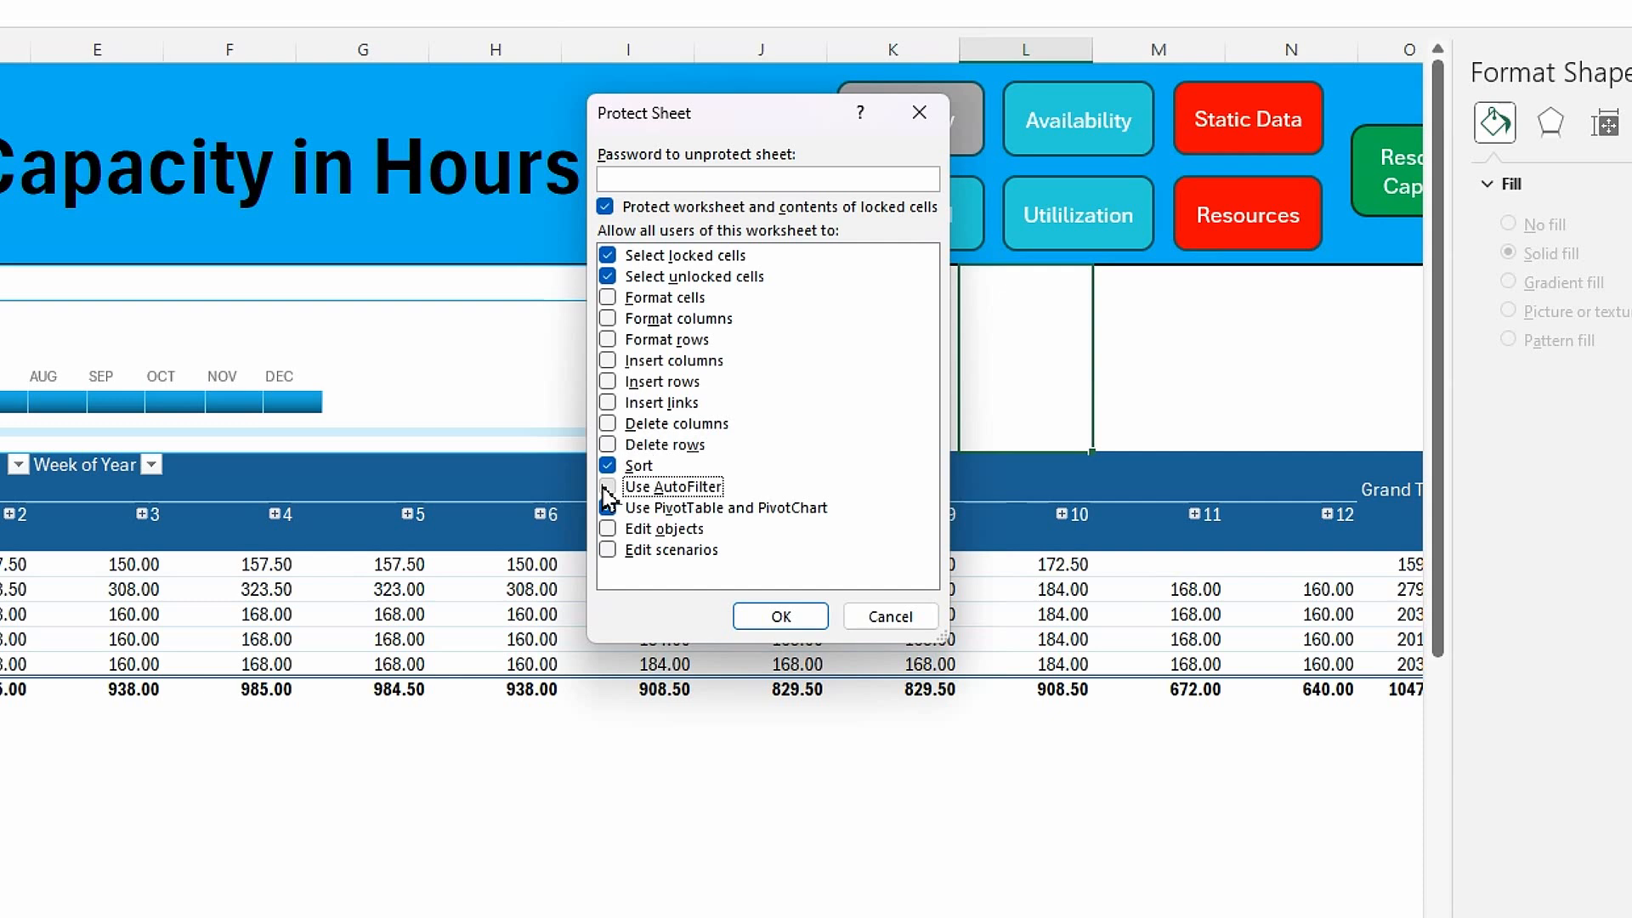
pyautogui.click(782, 618)
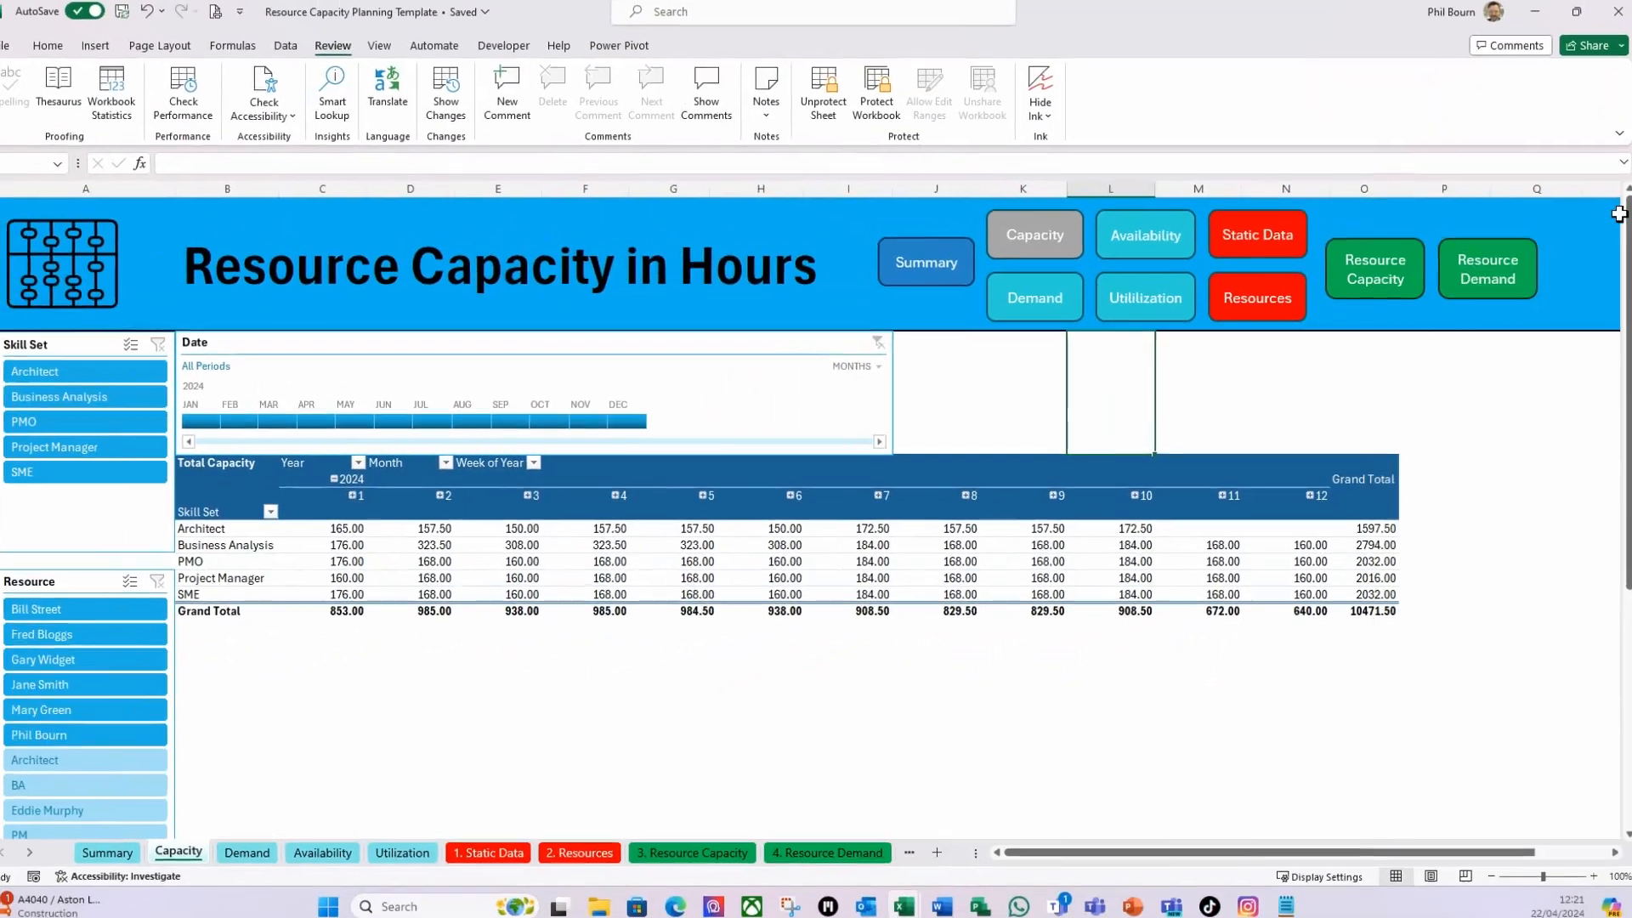
# Try to change the Business Analysis and PMO values in F8:G9 on the protected Capacity sheet.
pyautogui.click(655, 648)
pyautogui.click(1060, 419)
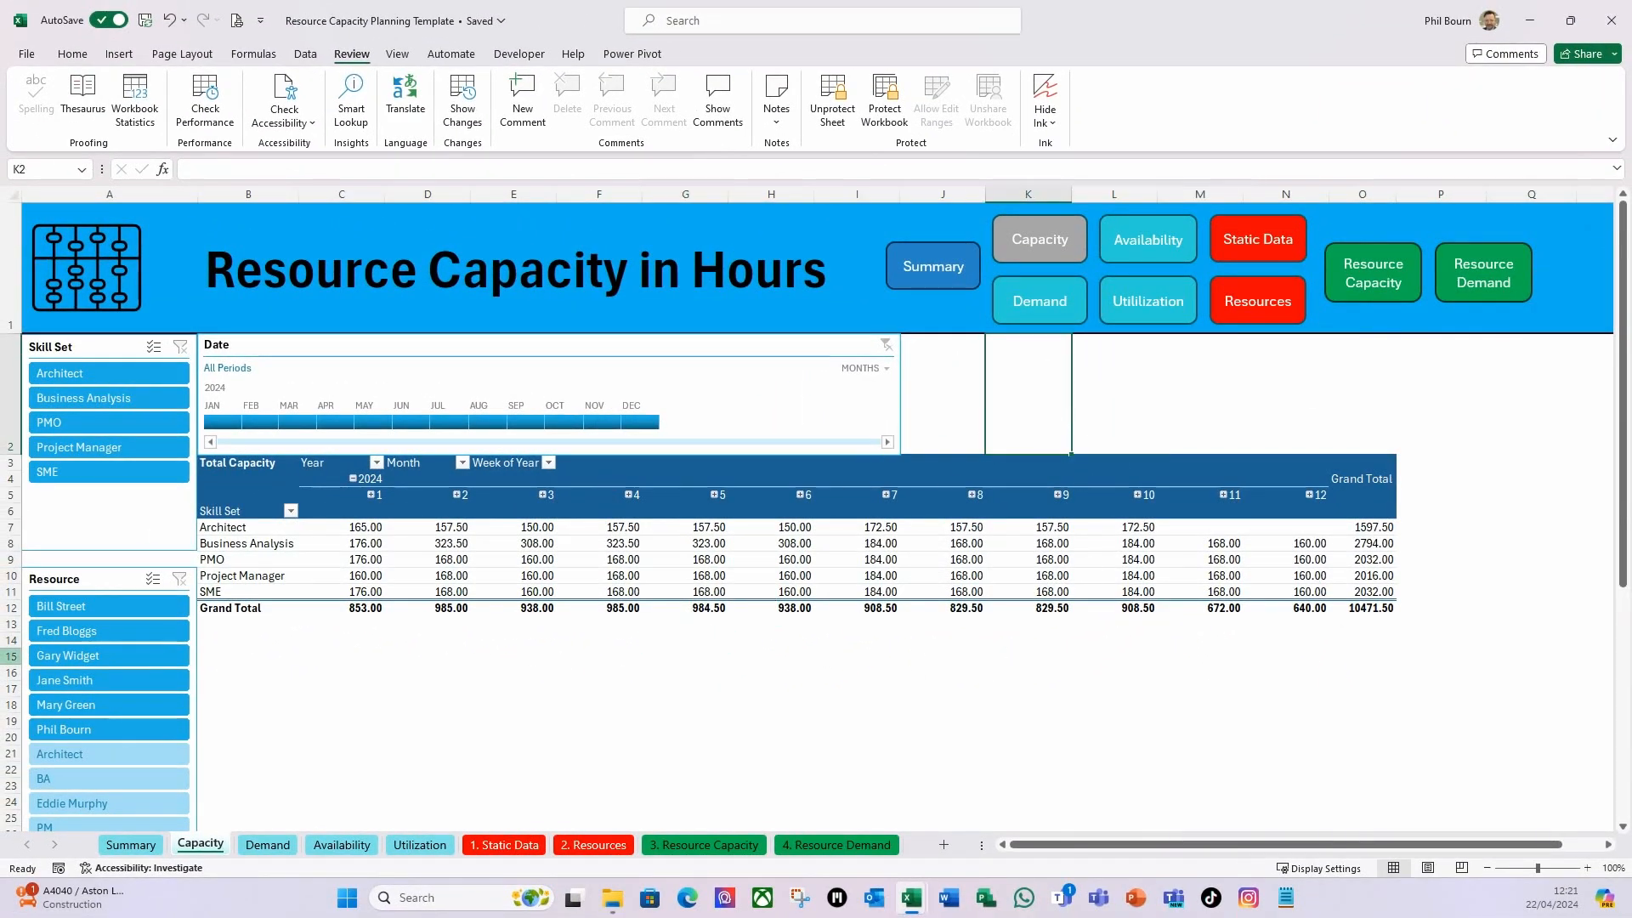
pyautogui.moveTo(600, 543); pyautogui.dragTo(658, 544)
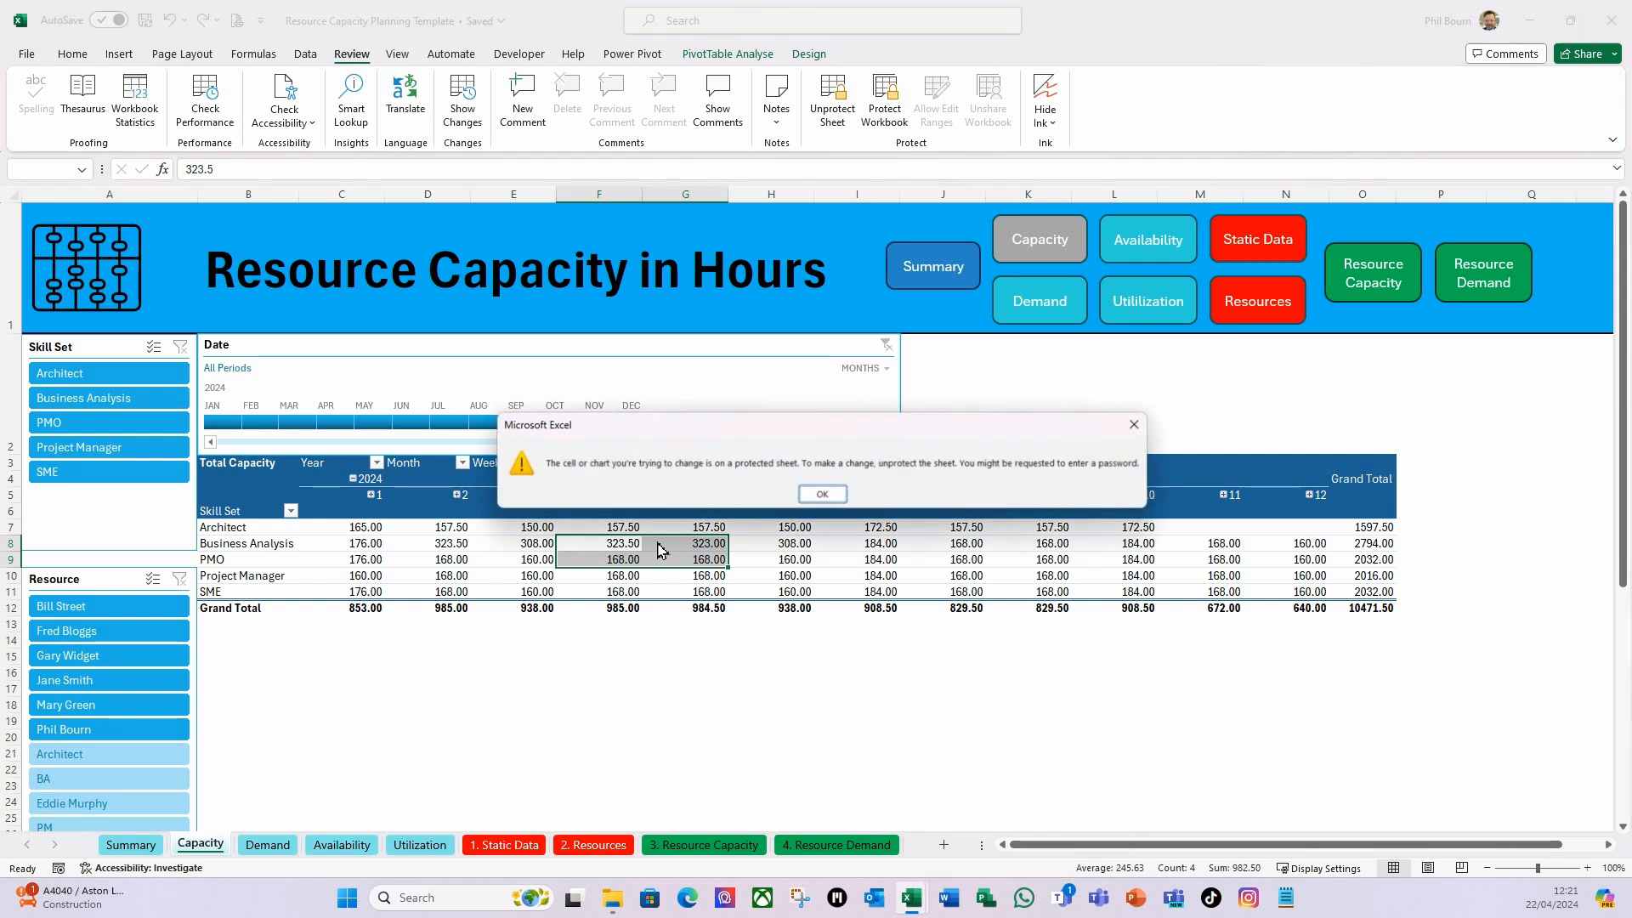
pyautogui.click(823, 498)
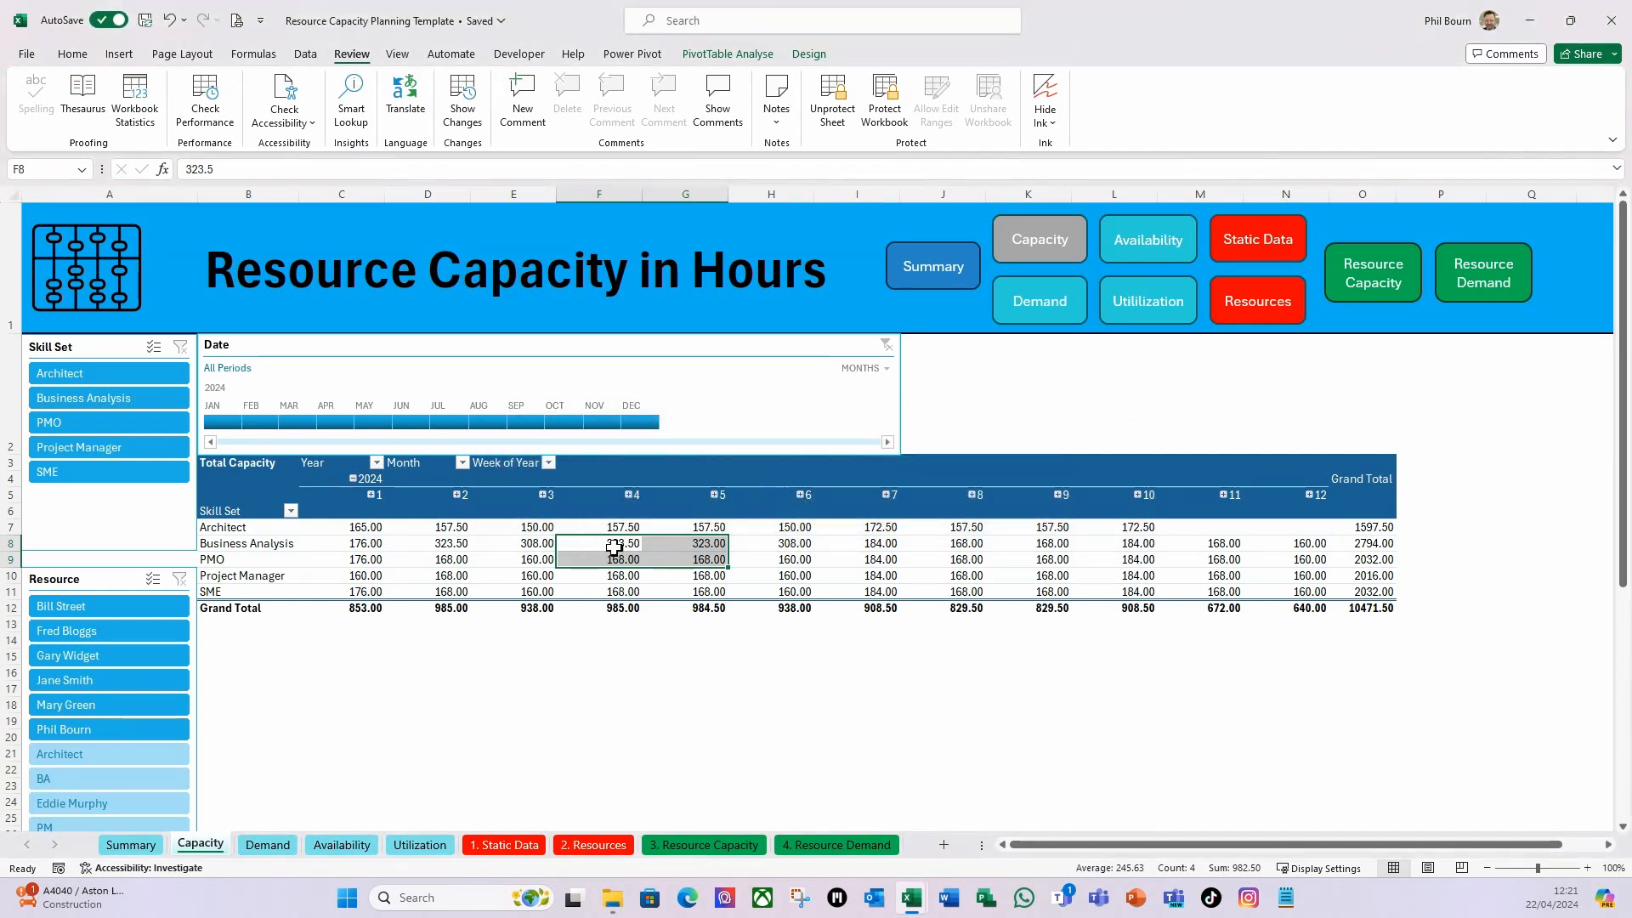
# Test the protected Capacity pivot table by trying to expand the entire Month field and examining the Skill Set filter options.
pyautogui.click(352, 499)
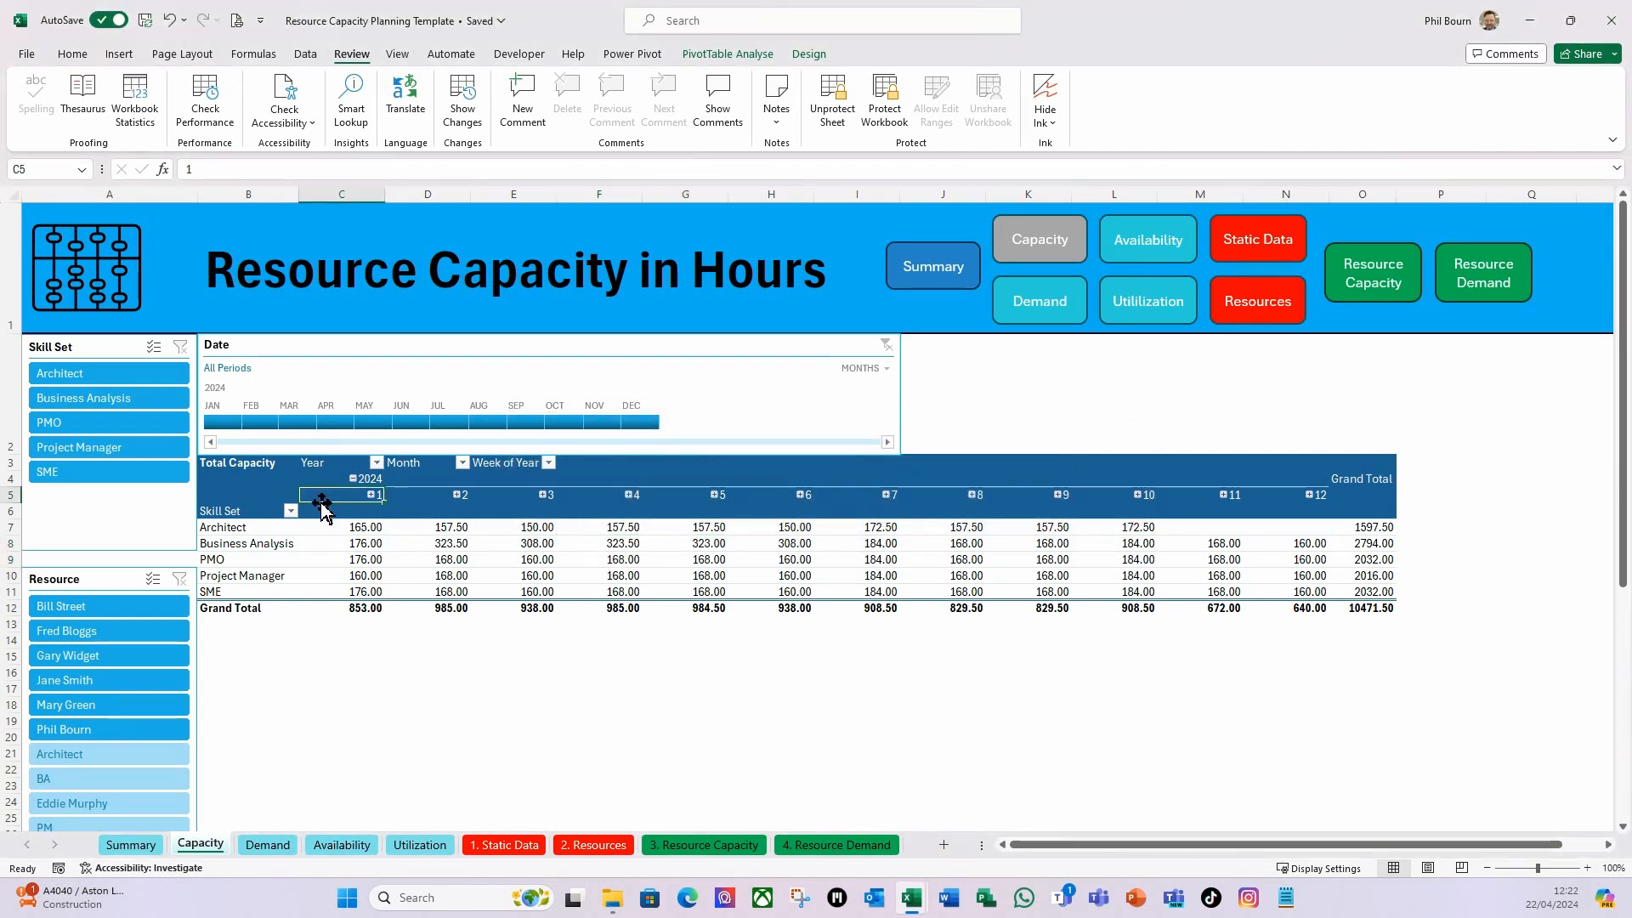
pyautogui.rightClick(335, 499)
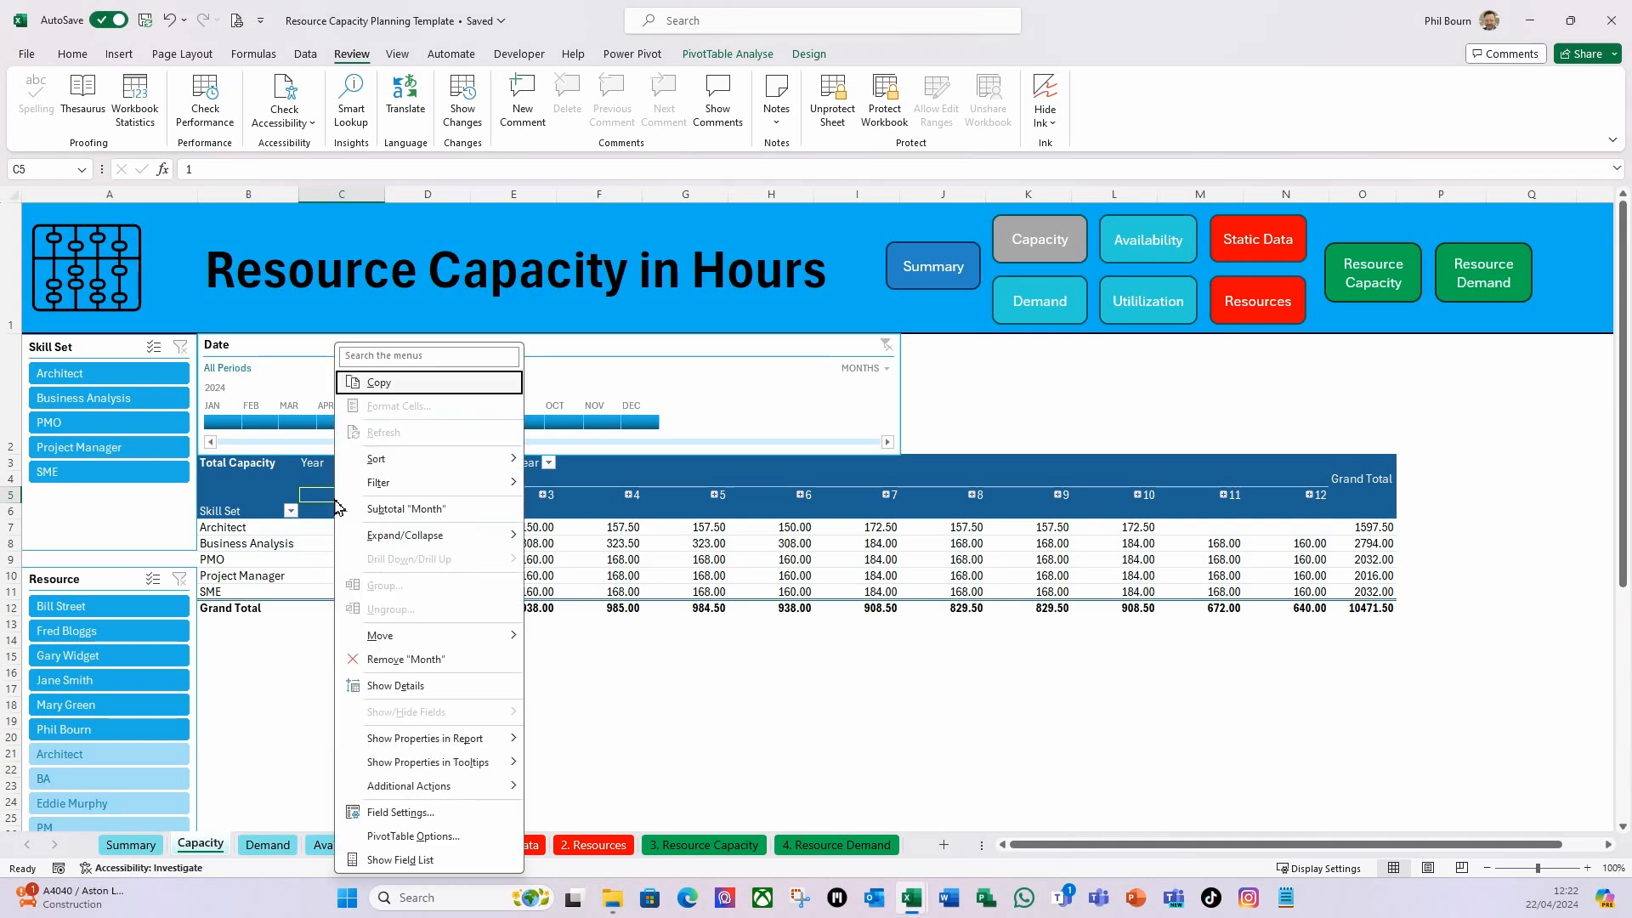
pyautogui.moveTo(393, 544)
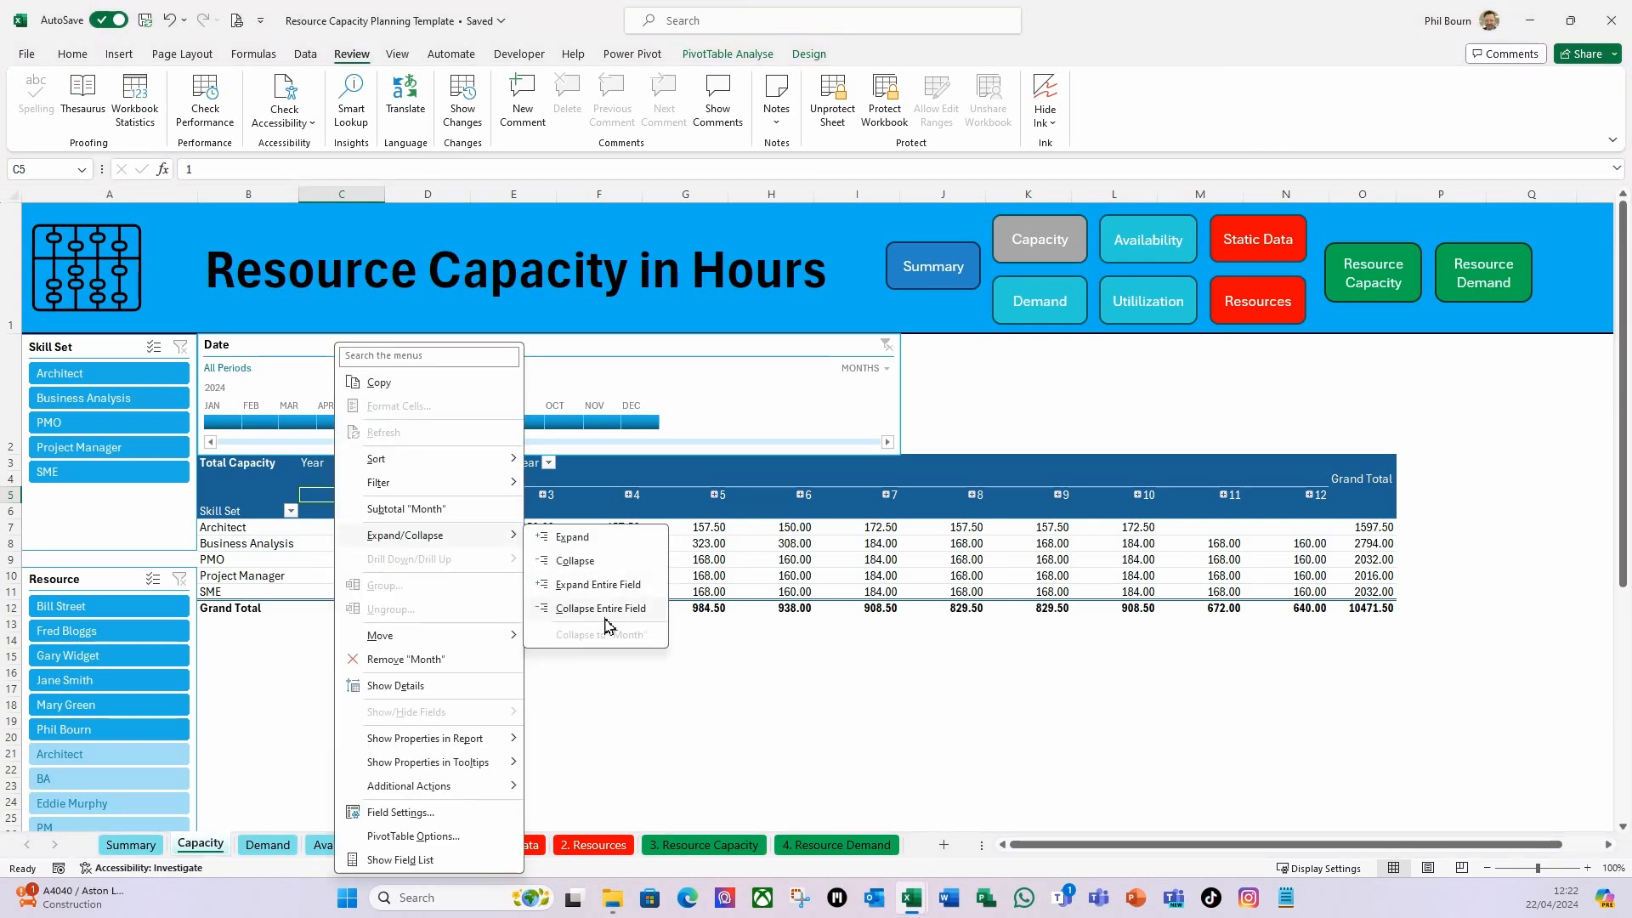
pyautogui.click(620, 584)
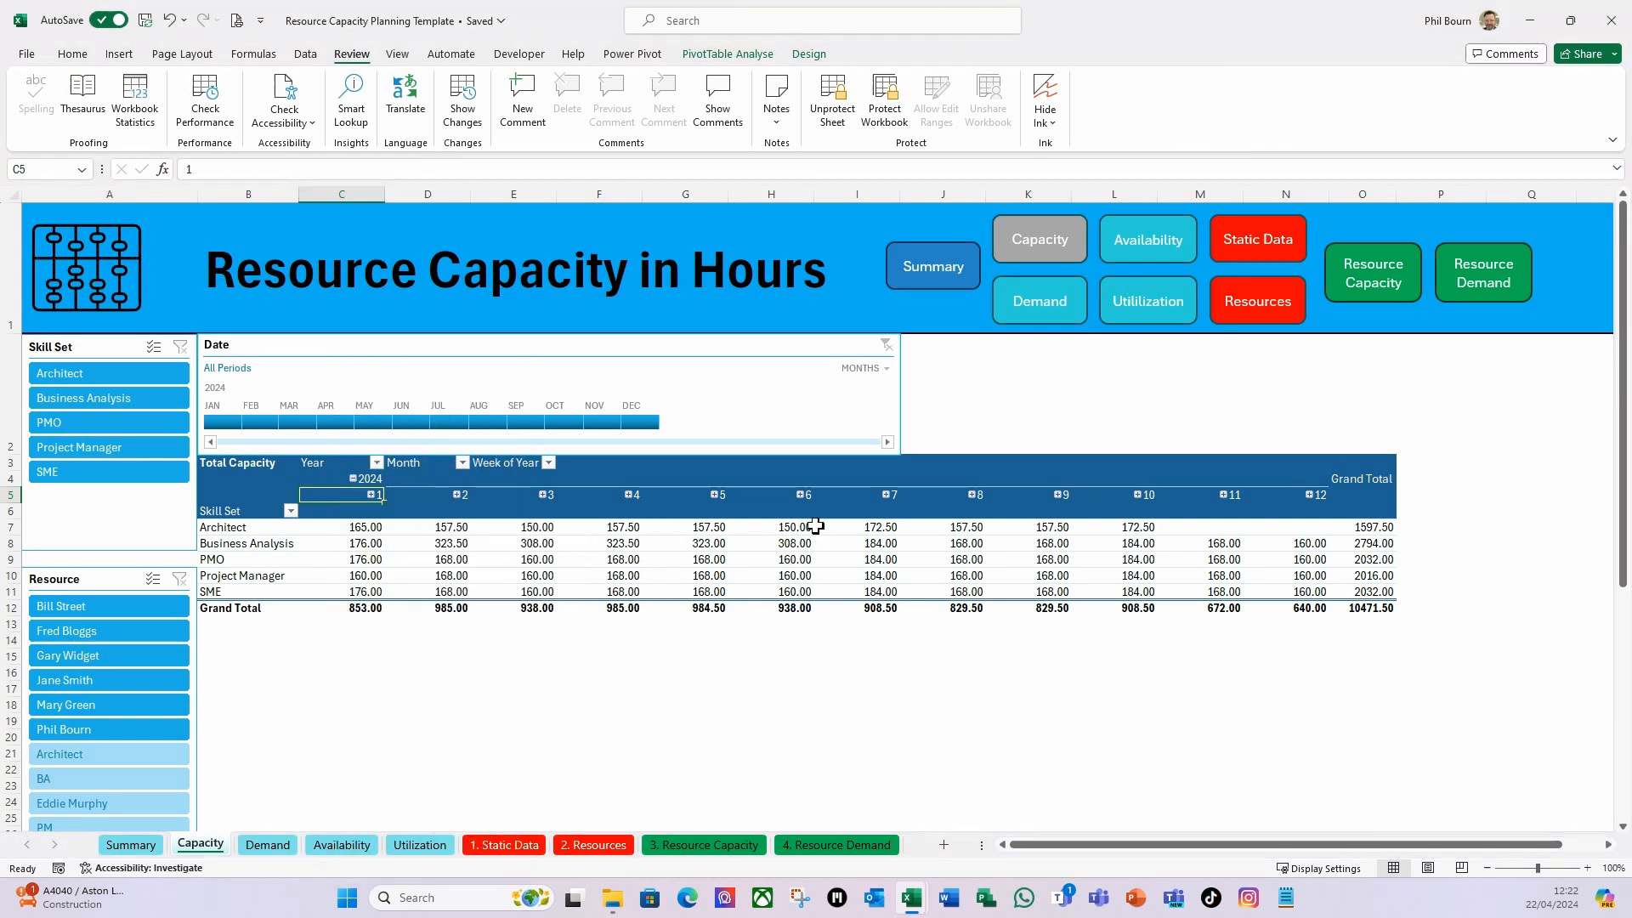
pyautogui.click(291, 511)
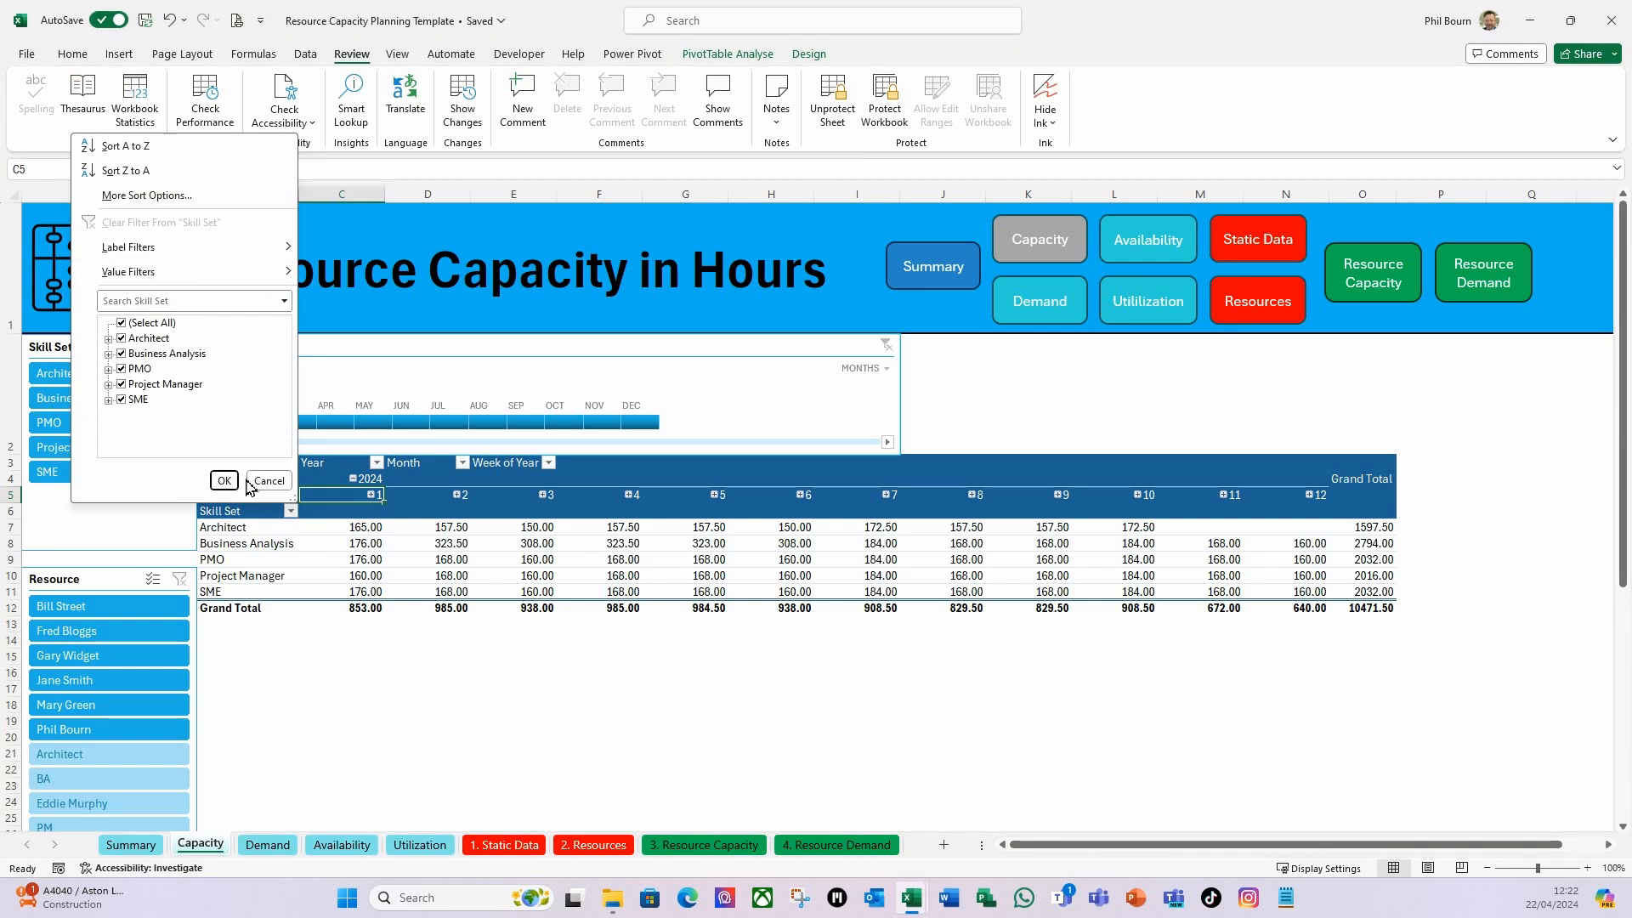
pyautogui.click(274, 482)
pyautogui.click(492, 575)
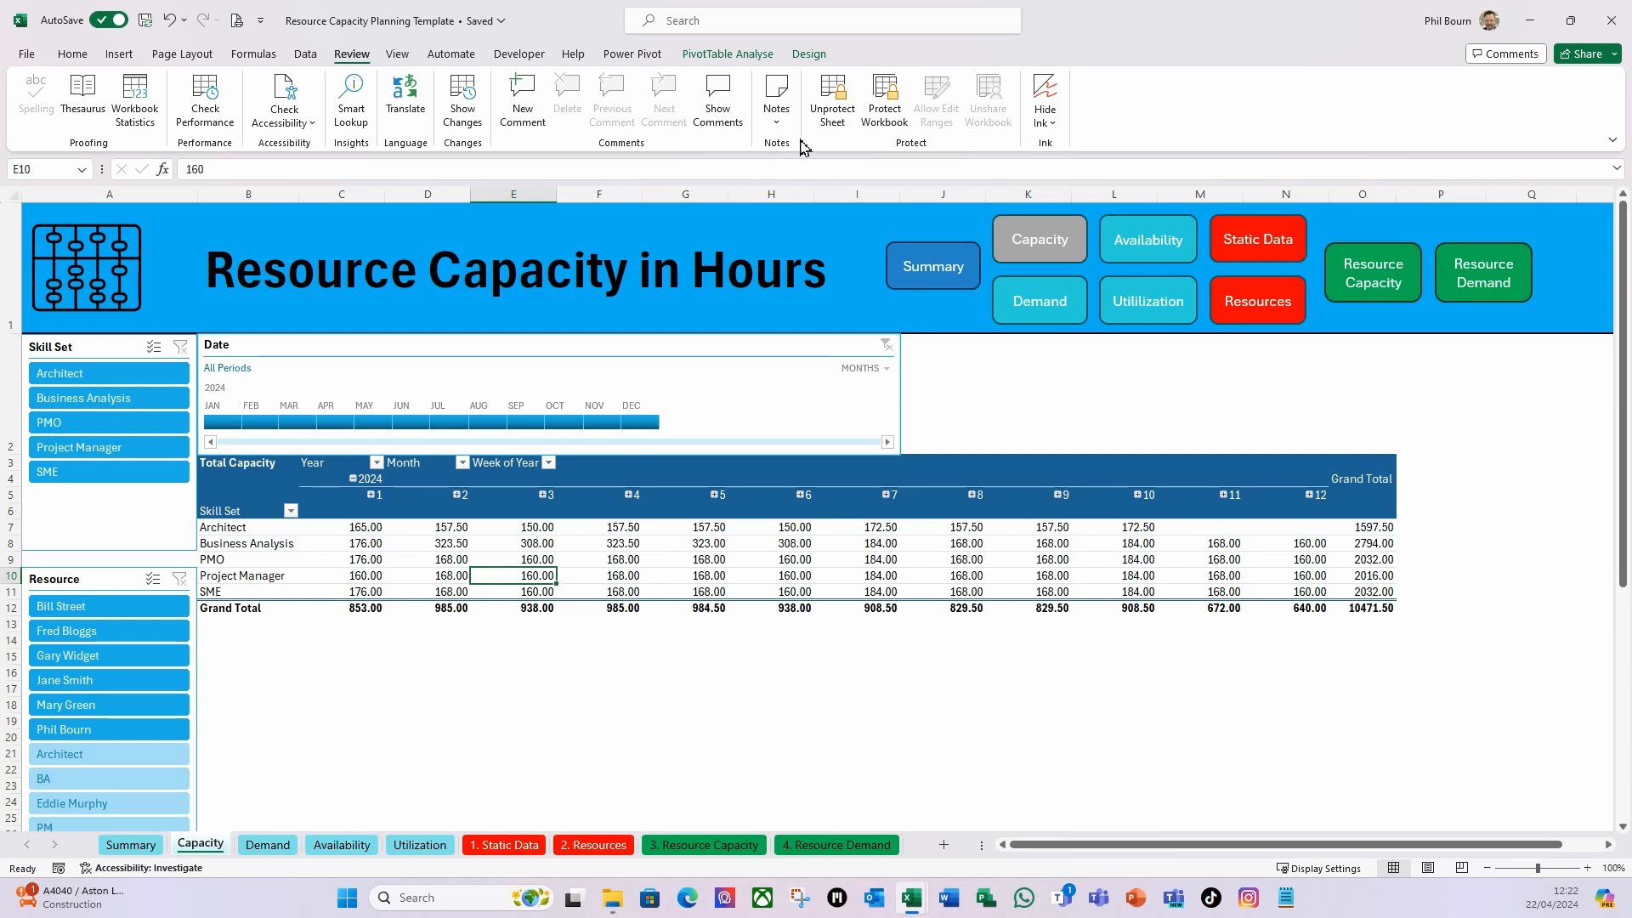
# Protect the Utilization sheet without a password, allowing selecting locked and unlocked cells, Sort, Use AutoFilter, and Use PivotTable and PivotChart.
pyautogui.click(831, 111)
pyautogui.click(826, 98)
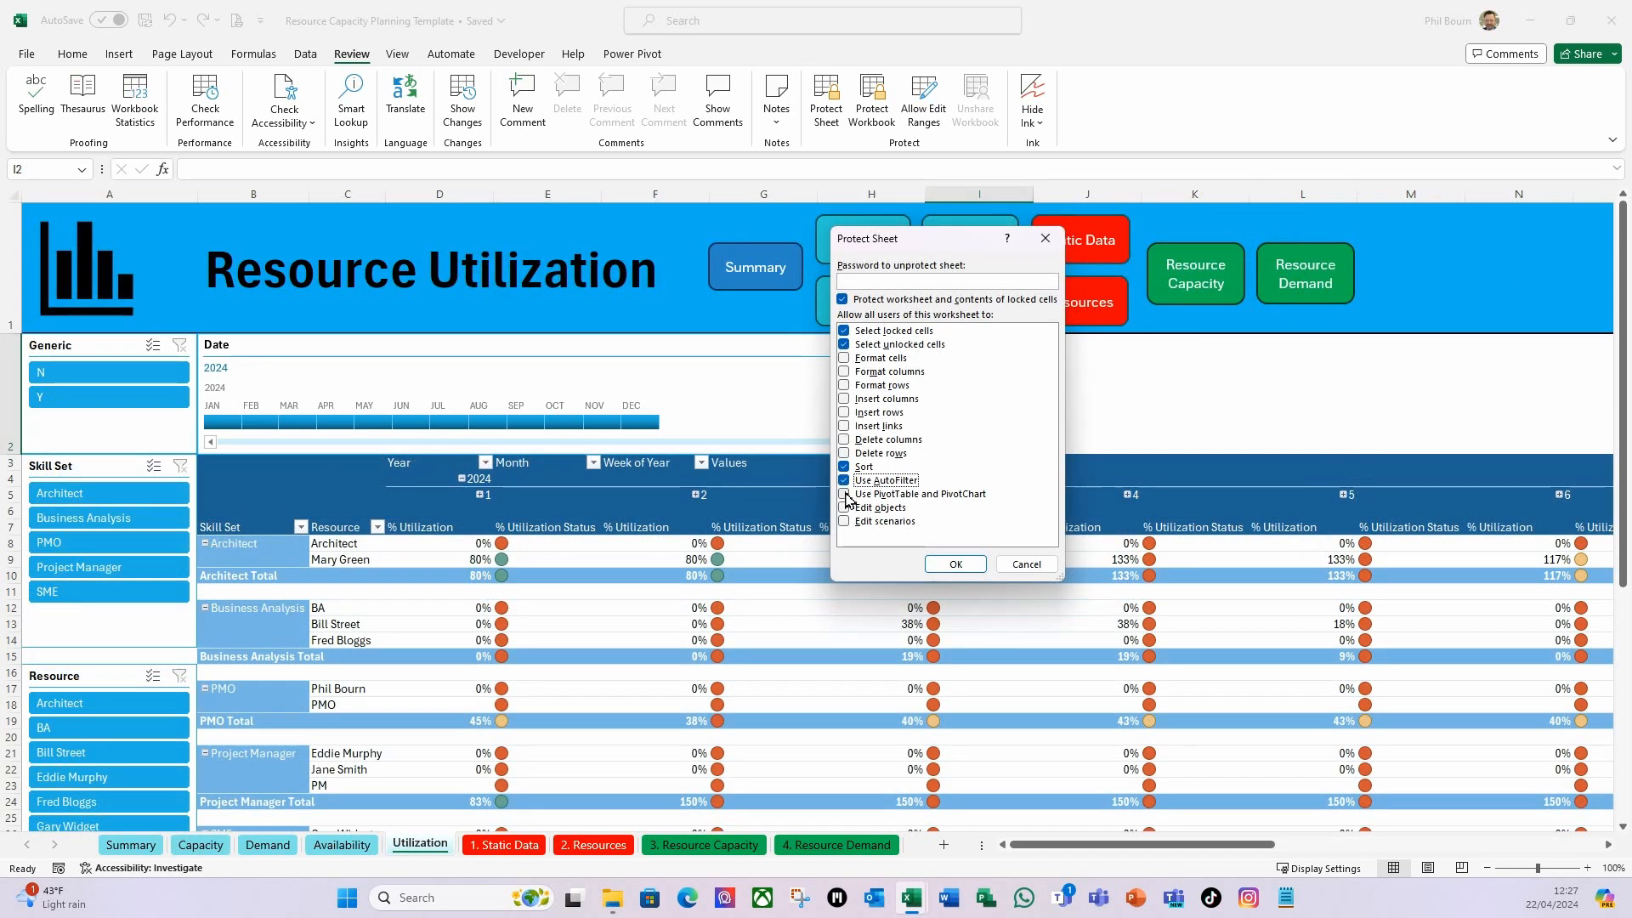
pyautogui.click(844, 494)
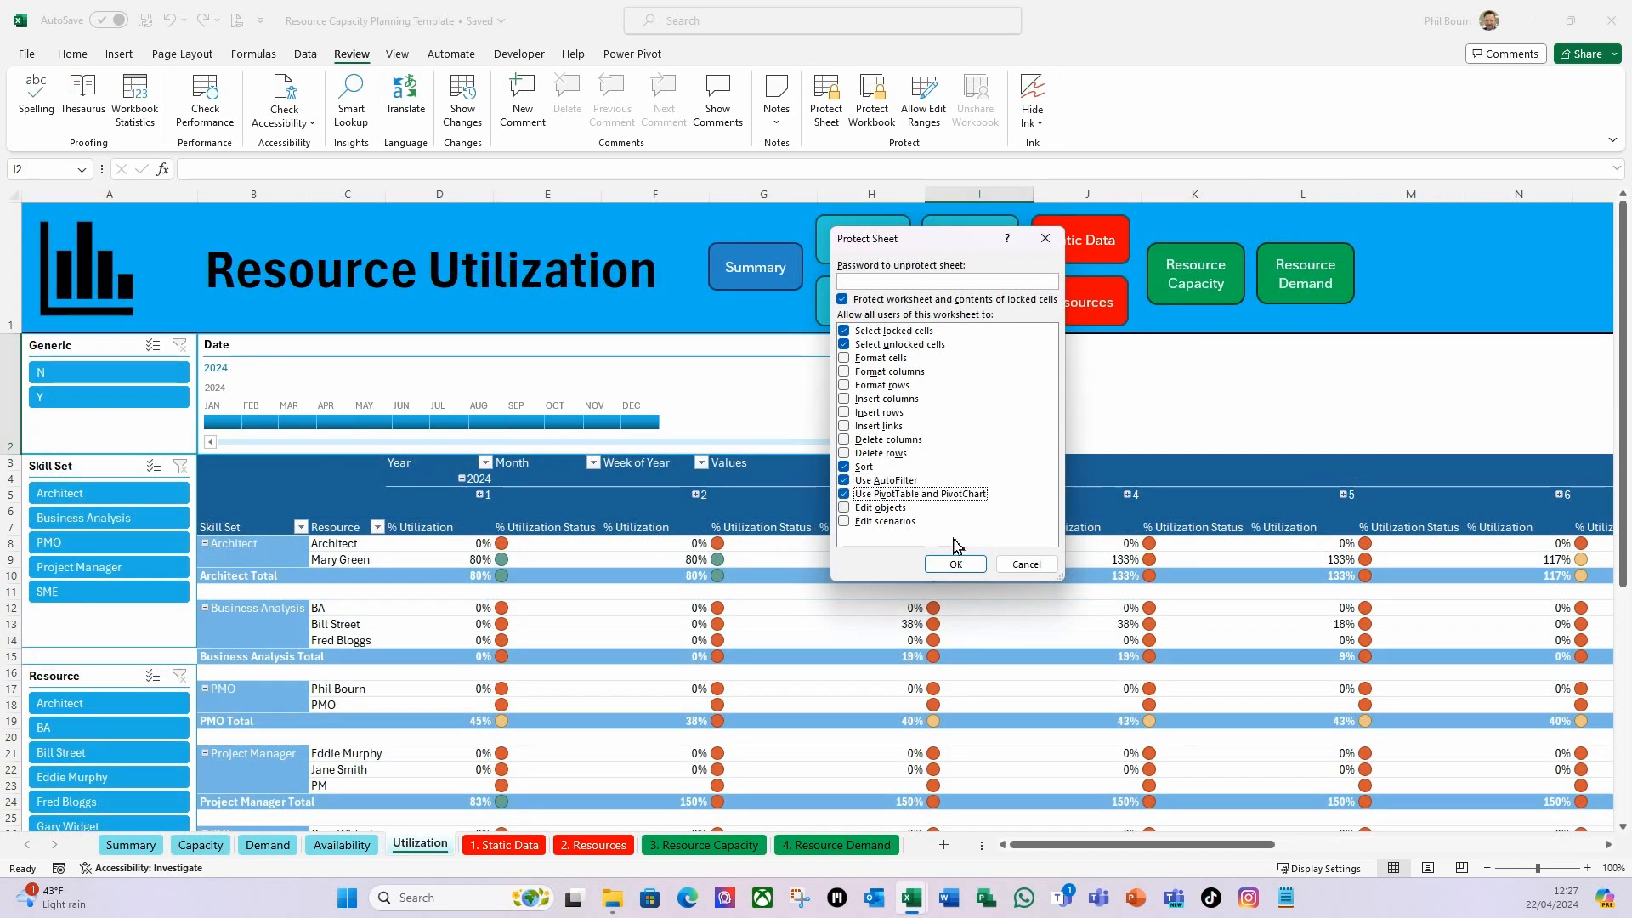
pyautogui.click(956, 564)
pyautogui.click(1123, 379)
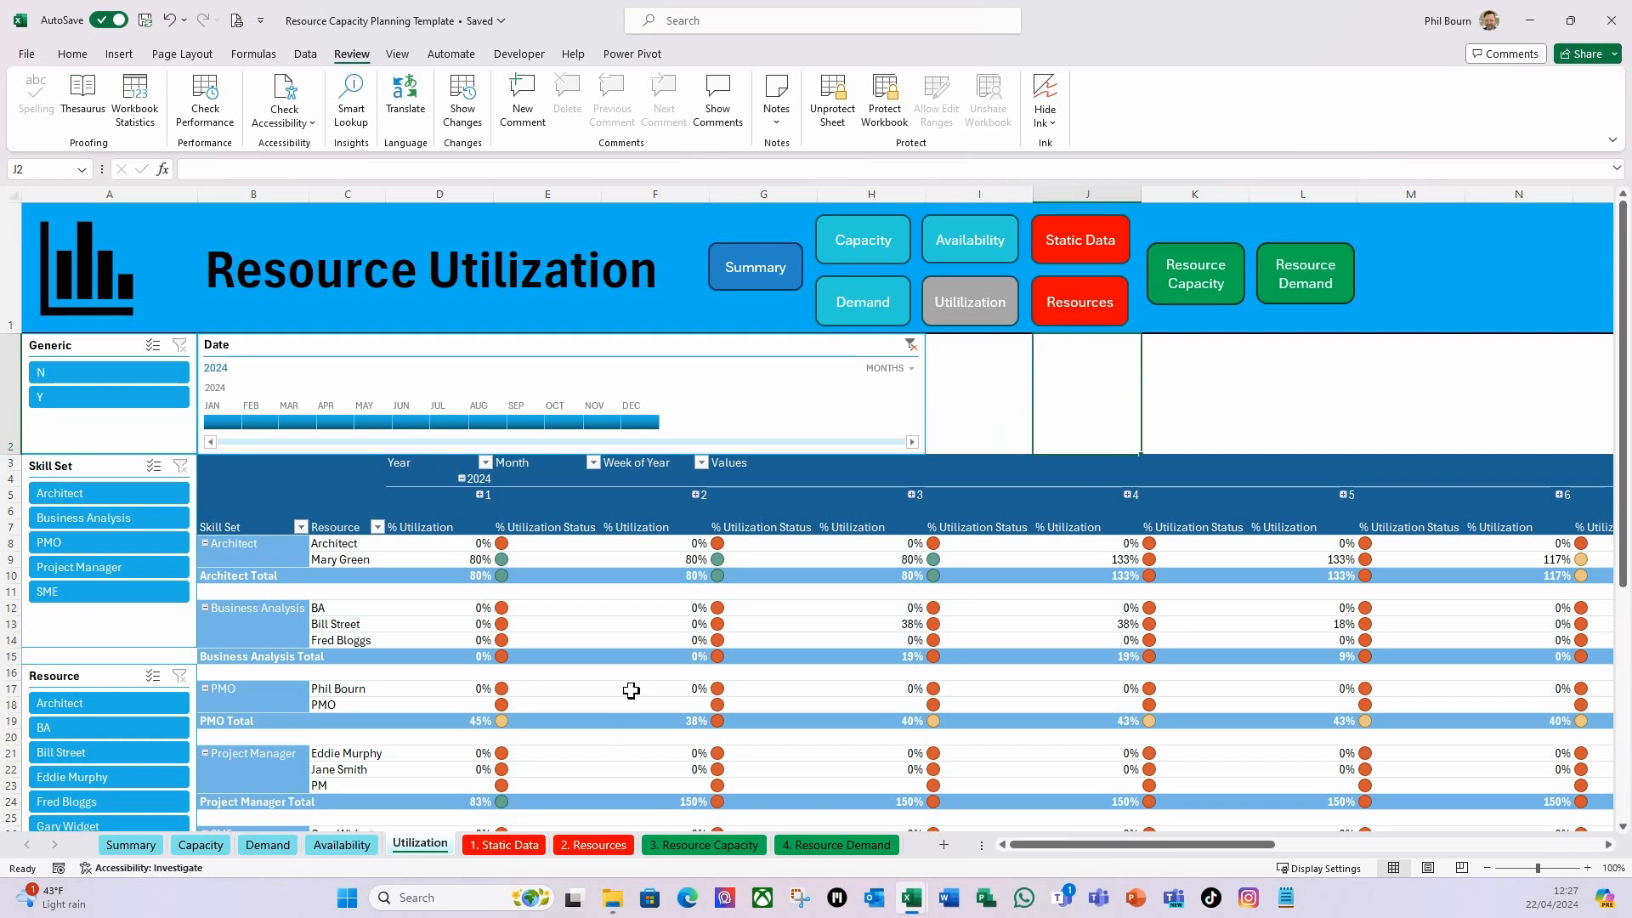
pyautogui.click(960, 411)
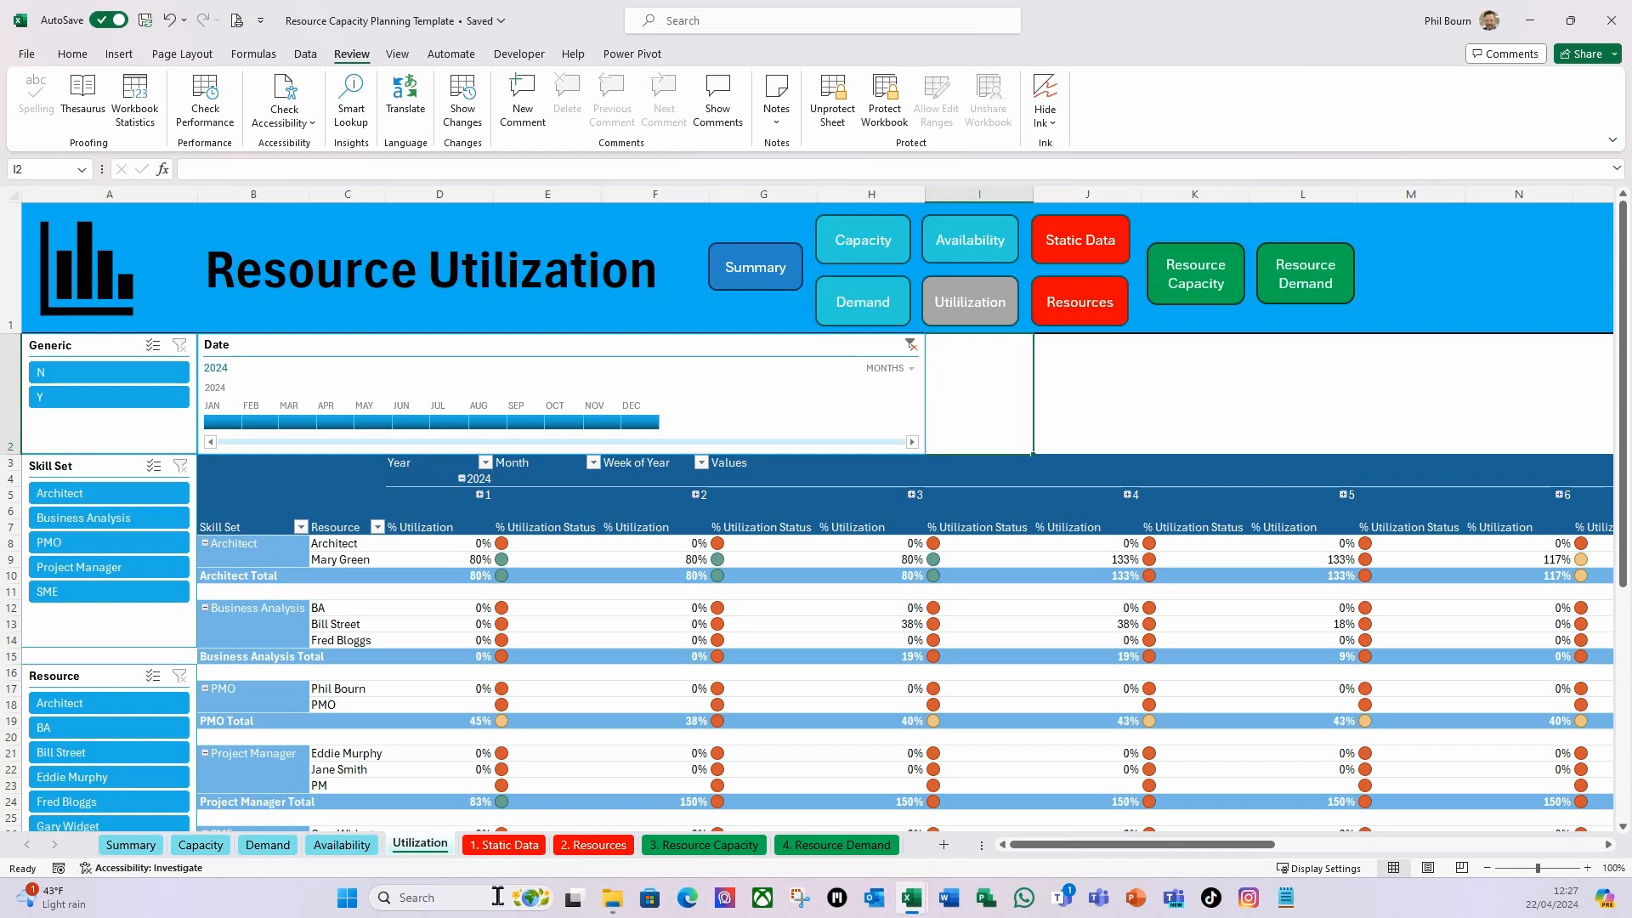
# Switch to the 1. Static Data sheet.
pyautogui.click(516, 852)
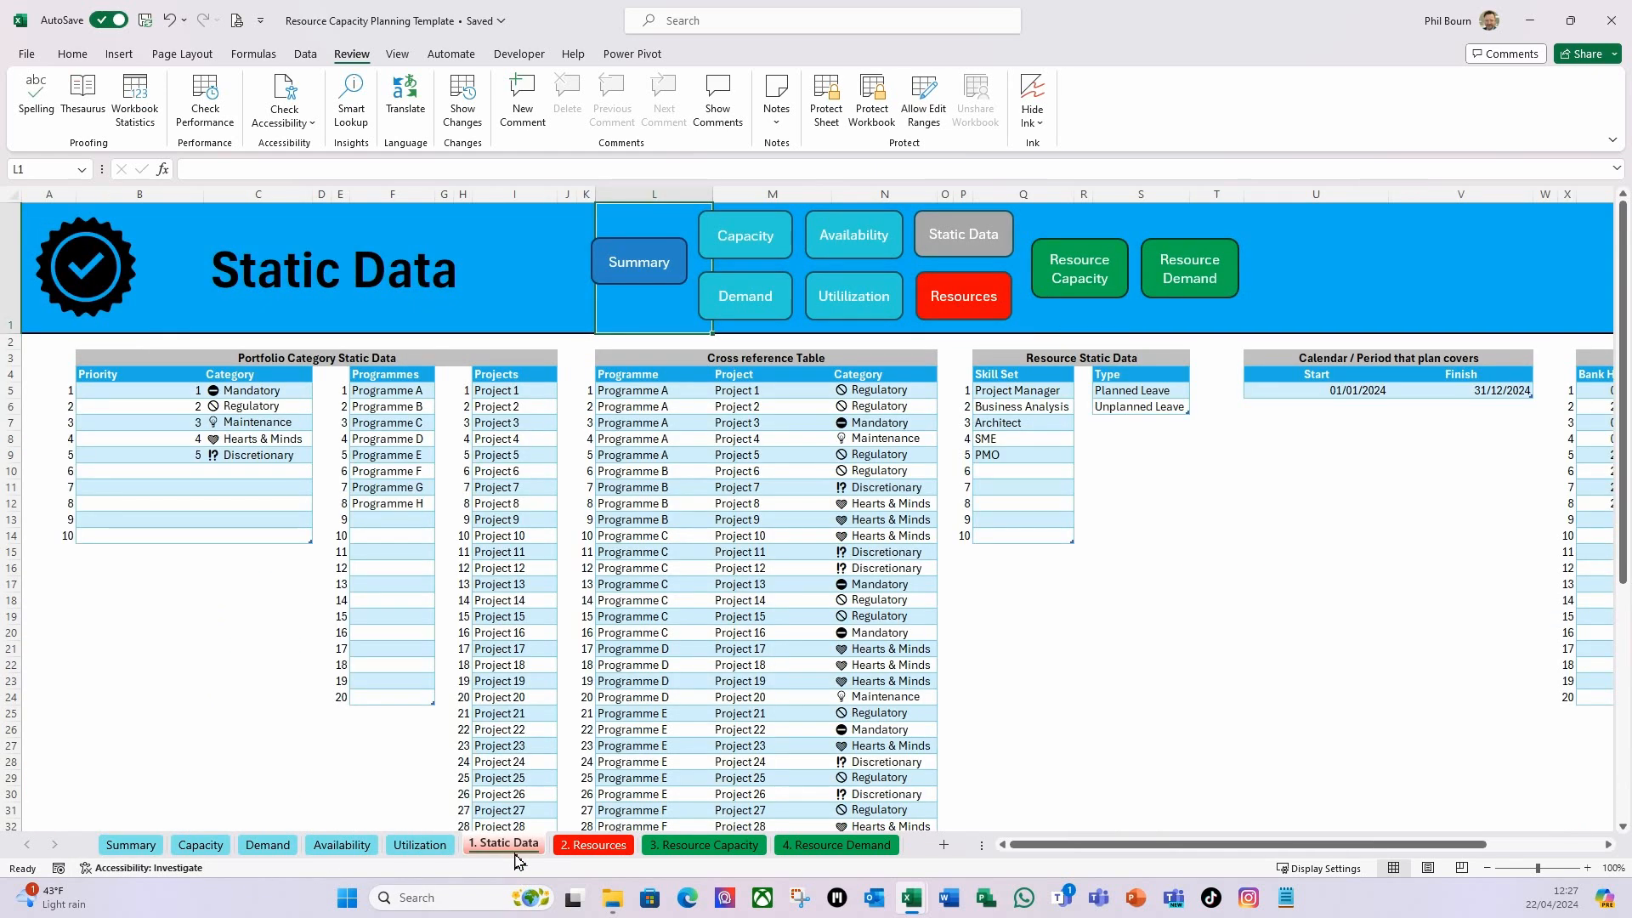